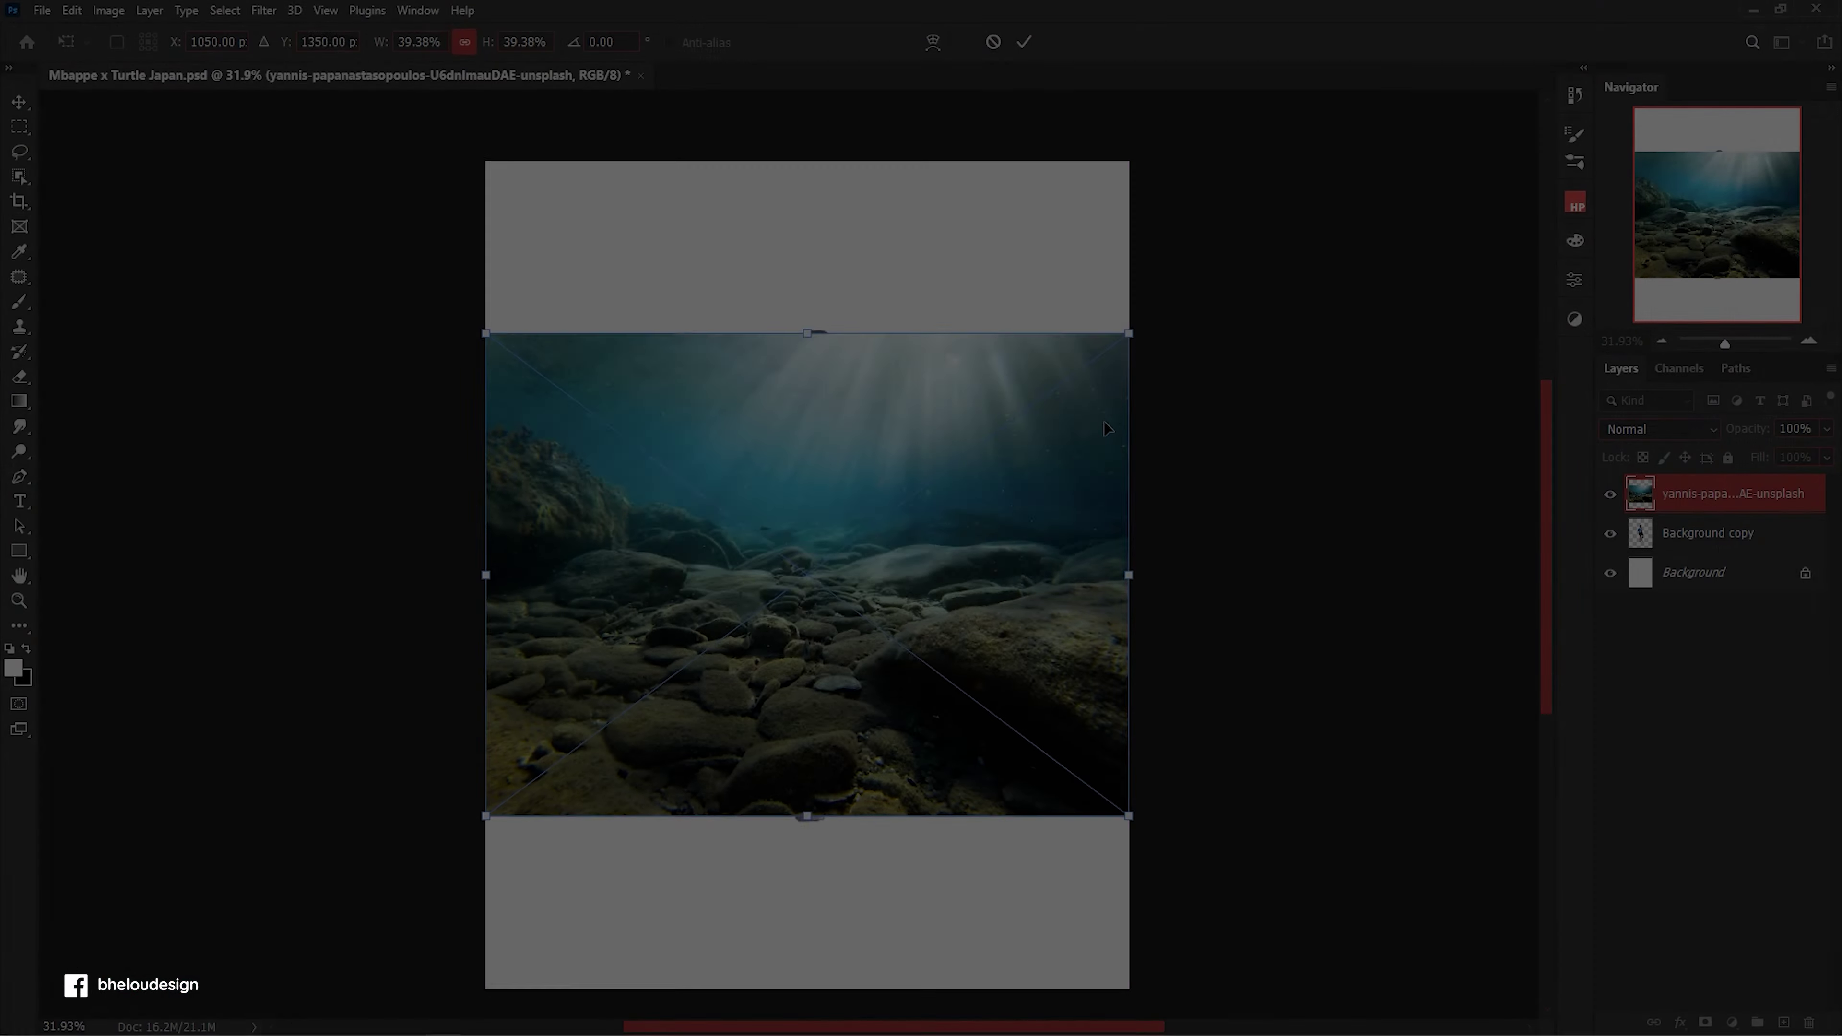
Place the underwater rocks photo across the lower half of the canvas, below the man.
drag(1104, 420, 1108, 586)
key(Return)
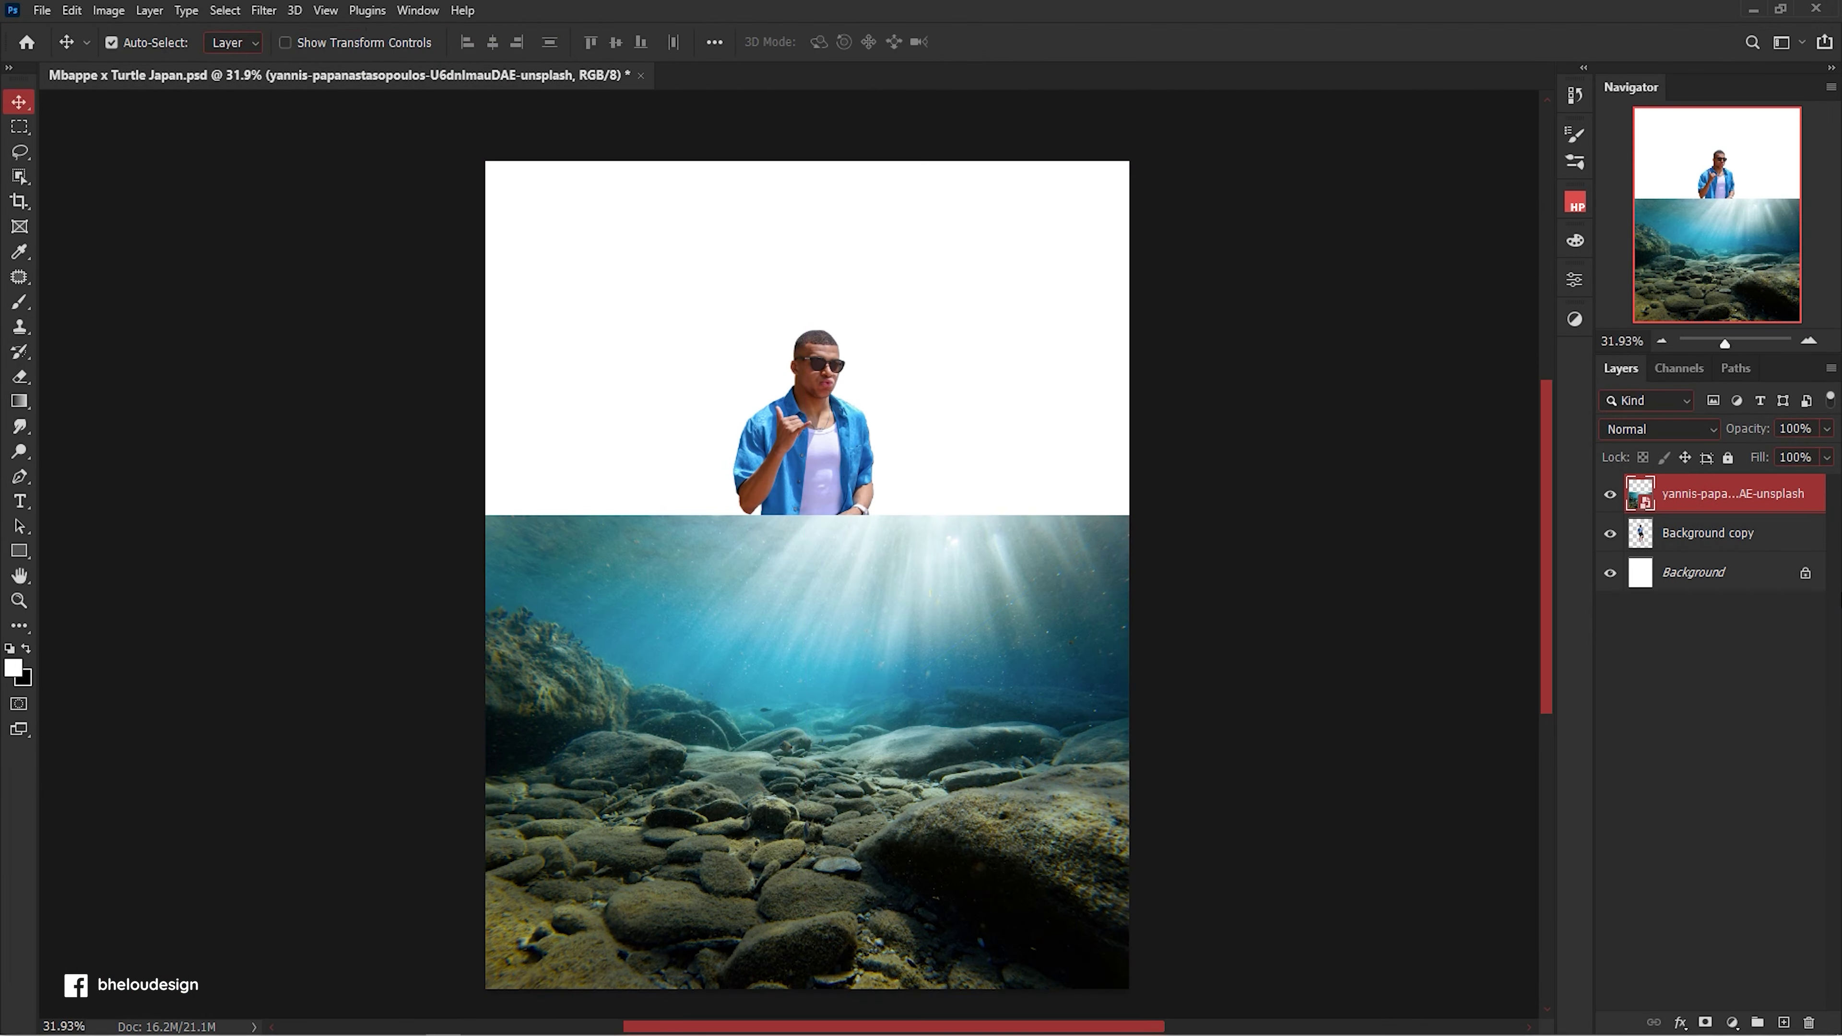
Send the underwater photo behind the man and scale it up to fill the bottom.
key(ctrl+bracketleft)
key(ctrl+t)
drag(1134, 510, 1155, 494)
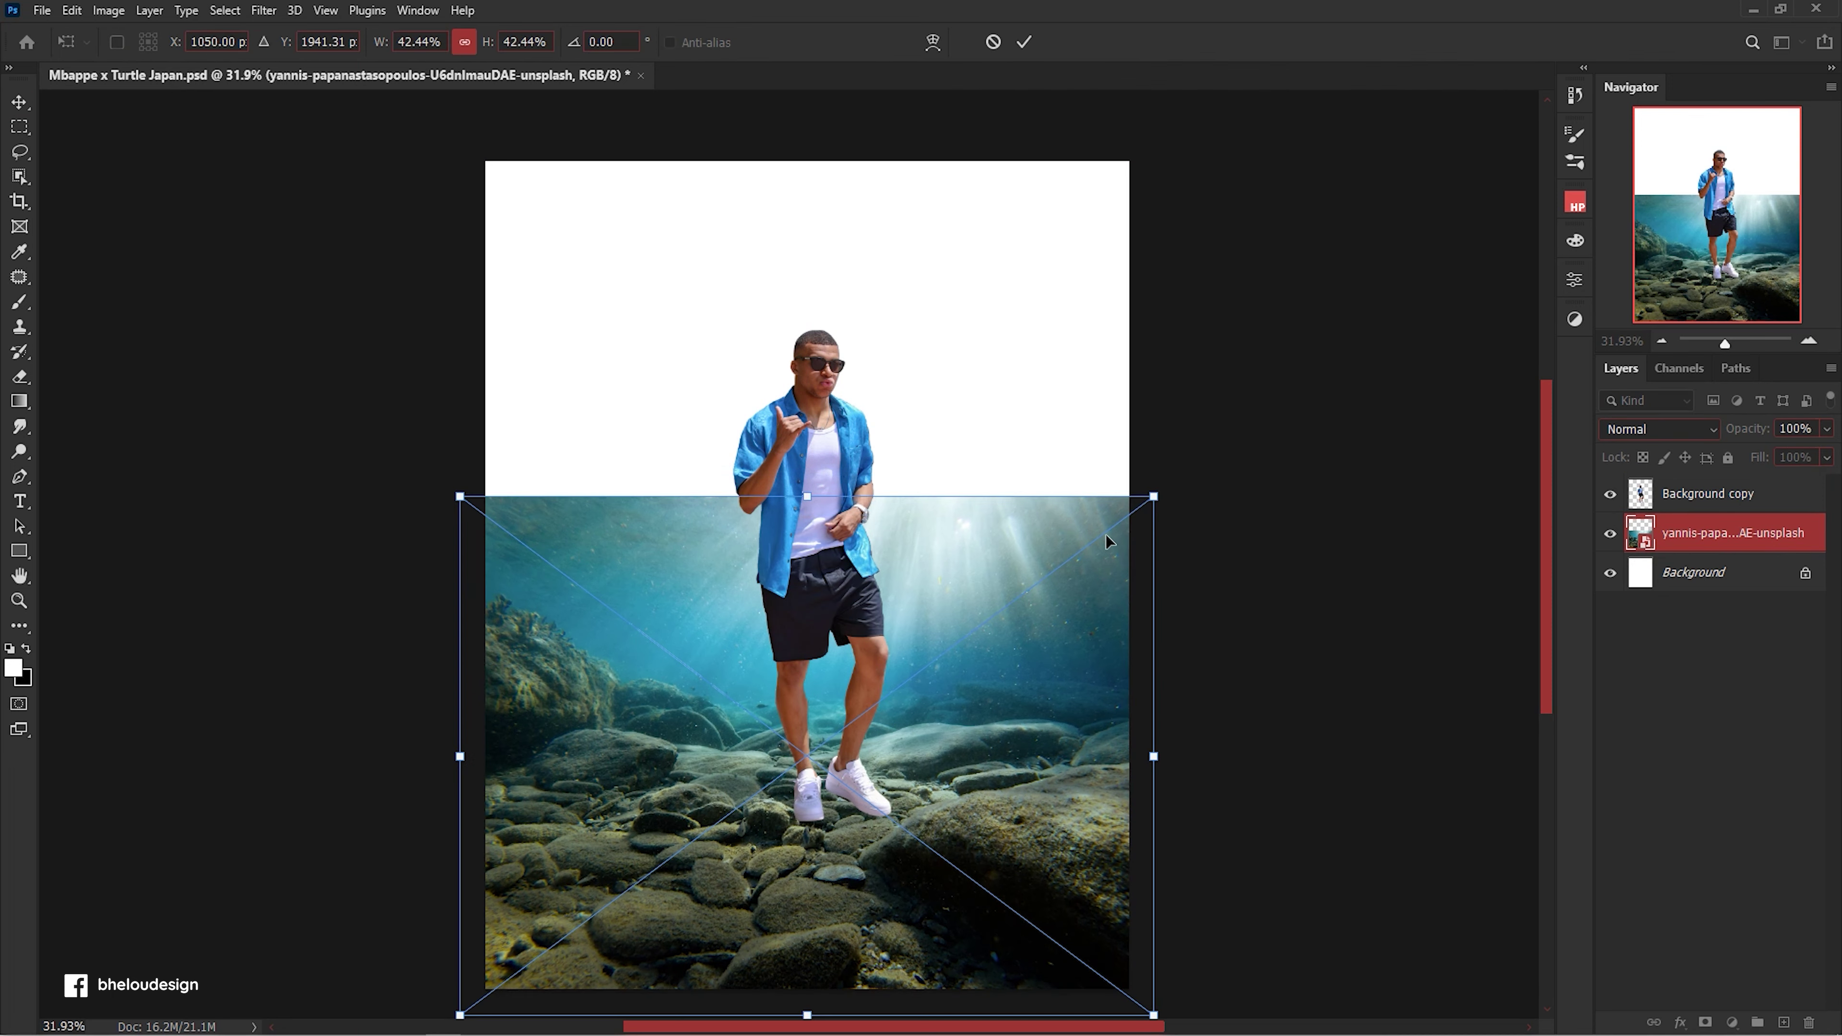
Place the castle photo and move it up toward the top of the canvas.
drag(818, 726, 818, 819)
key(Return)
key(Return)
scroll(983, 395, up, 2)
drag(1037, 682, 1093, 385)
Hide the man's layer (Background copy).
right_click(1727, 493)
click(1729, 463)
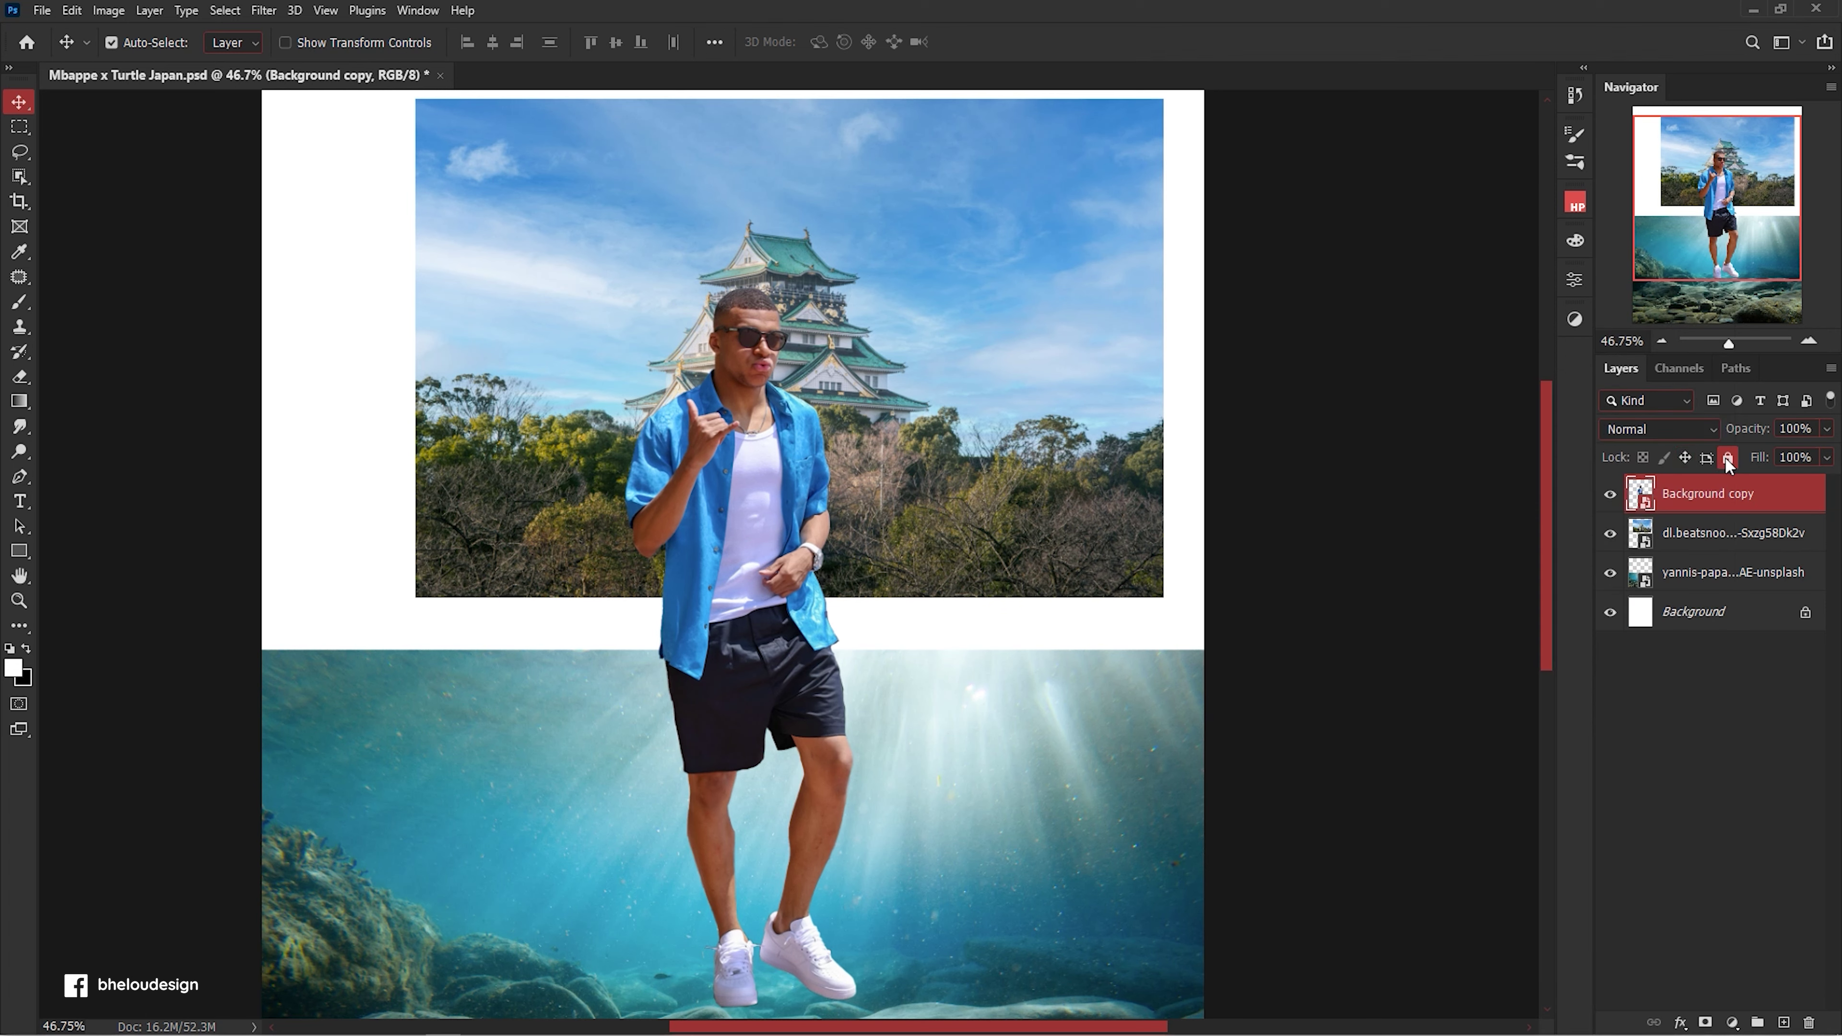
click(1610, 494)
Zoom in on the castle photo and pick the Quick Selection tool.
right_click(1693, 533)
key(Escape)
scroll(383, 246, up, 2)
click(19, 176)
scroll(791, 283, up, 2)
Select the castle and lower-left trees with Quick Selection, then trace its edge with the Lasso.
drag(950, 463, 671, 423)
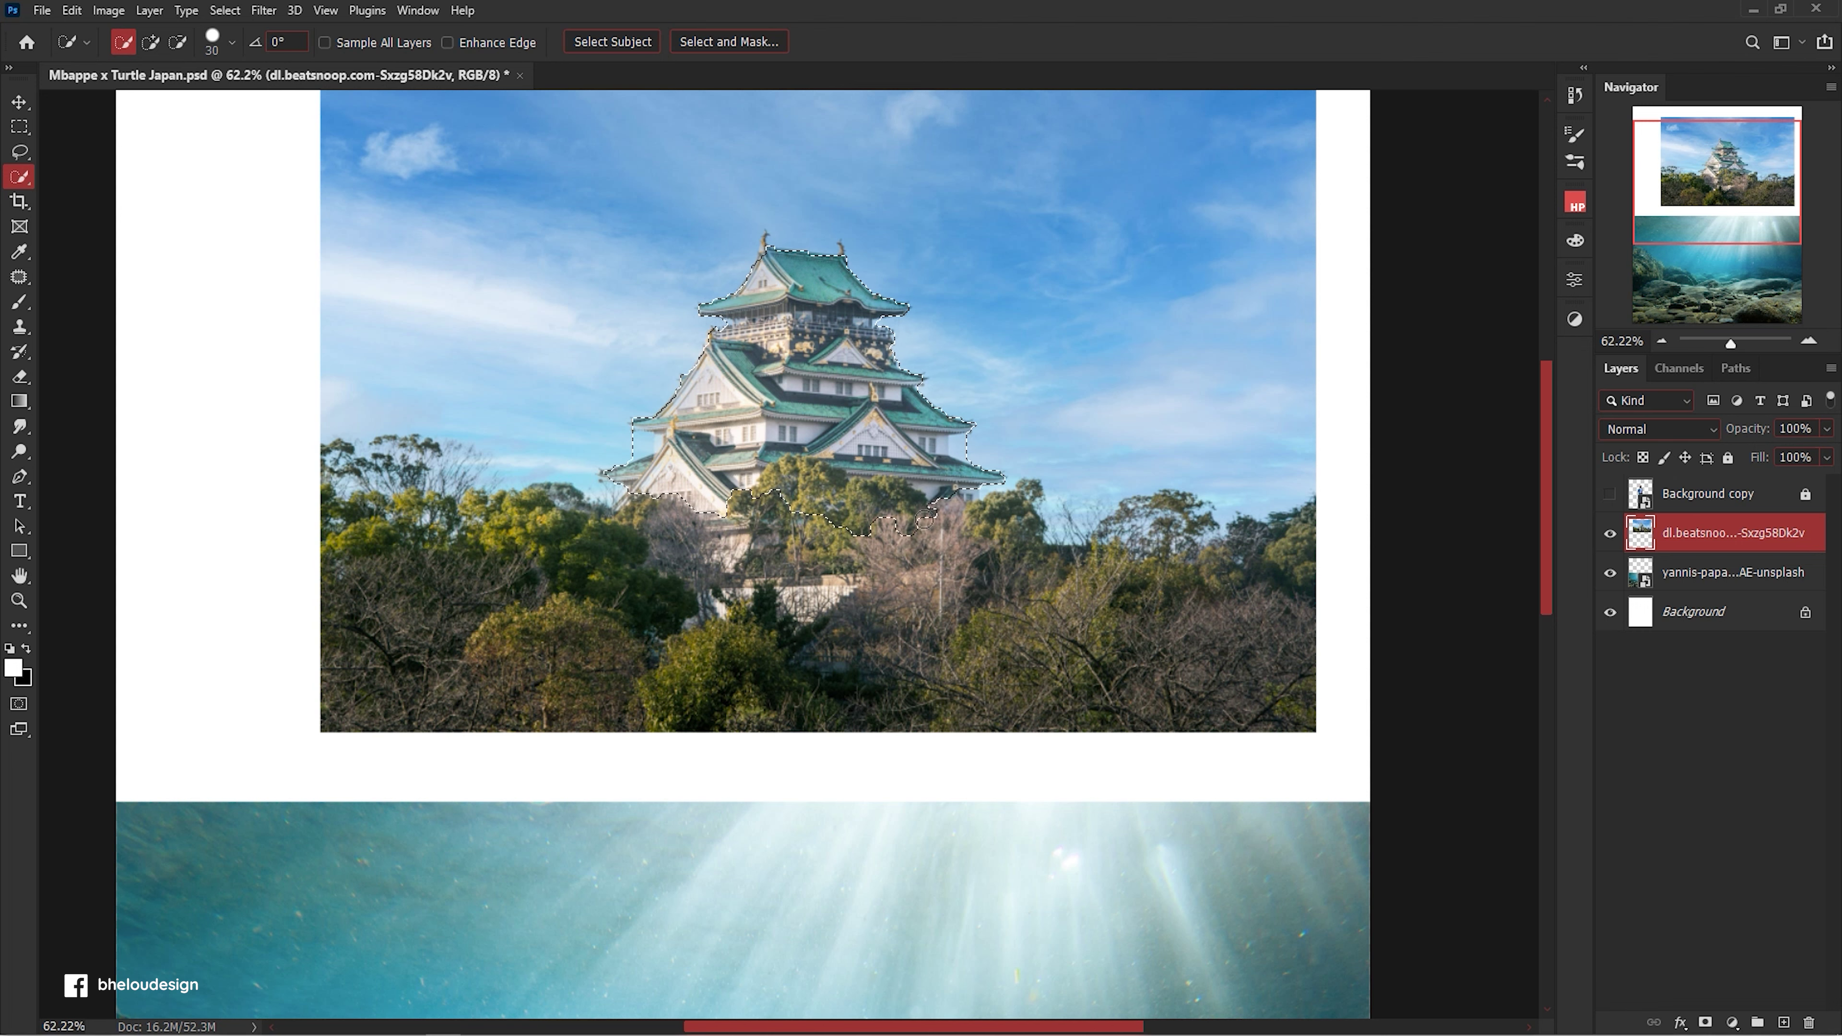
drag(716, 529, 689, 566)
key(l)
scroll(866, 450, up, 2)
scroll(867, 451, up, 2)
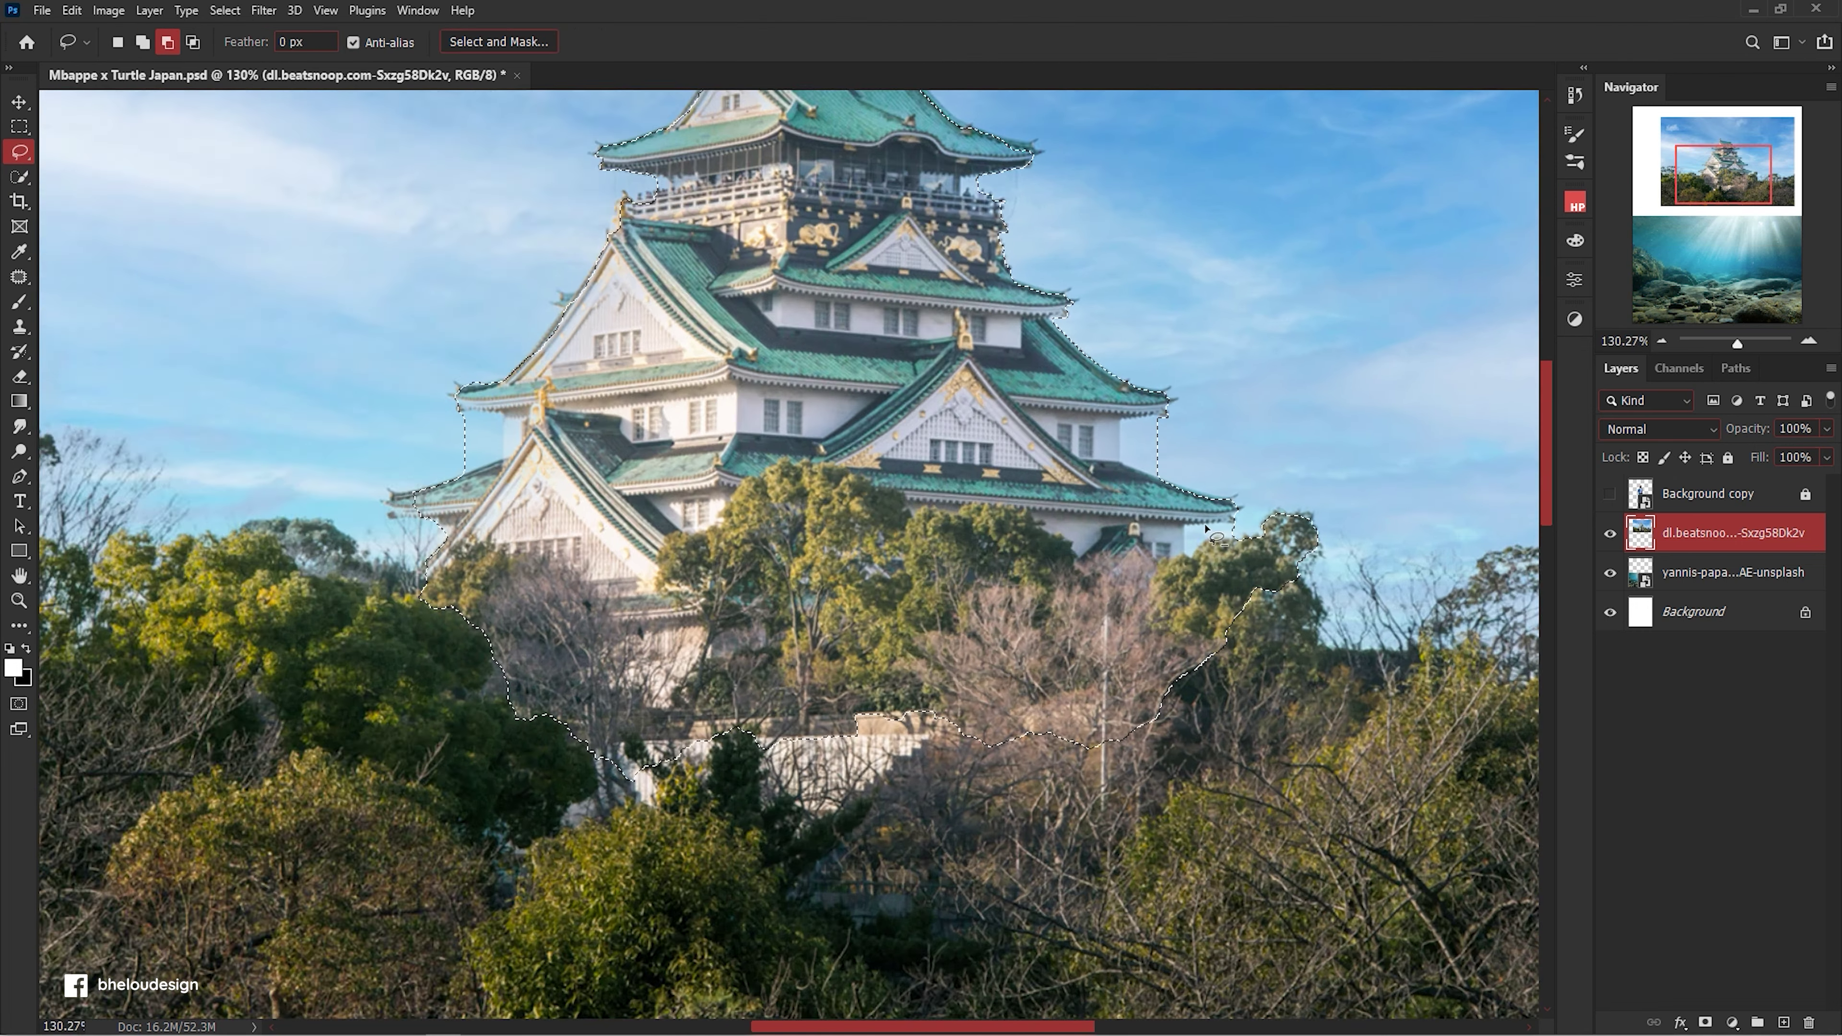
scroll(867, 450, up, 1)
drag(1167, 392, 1102, 397)
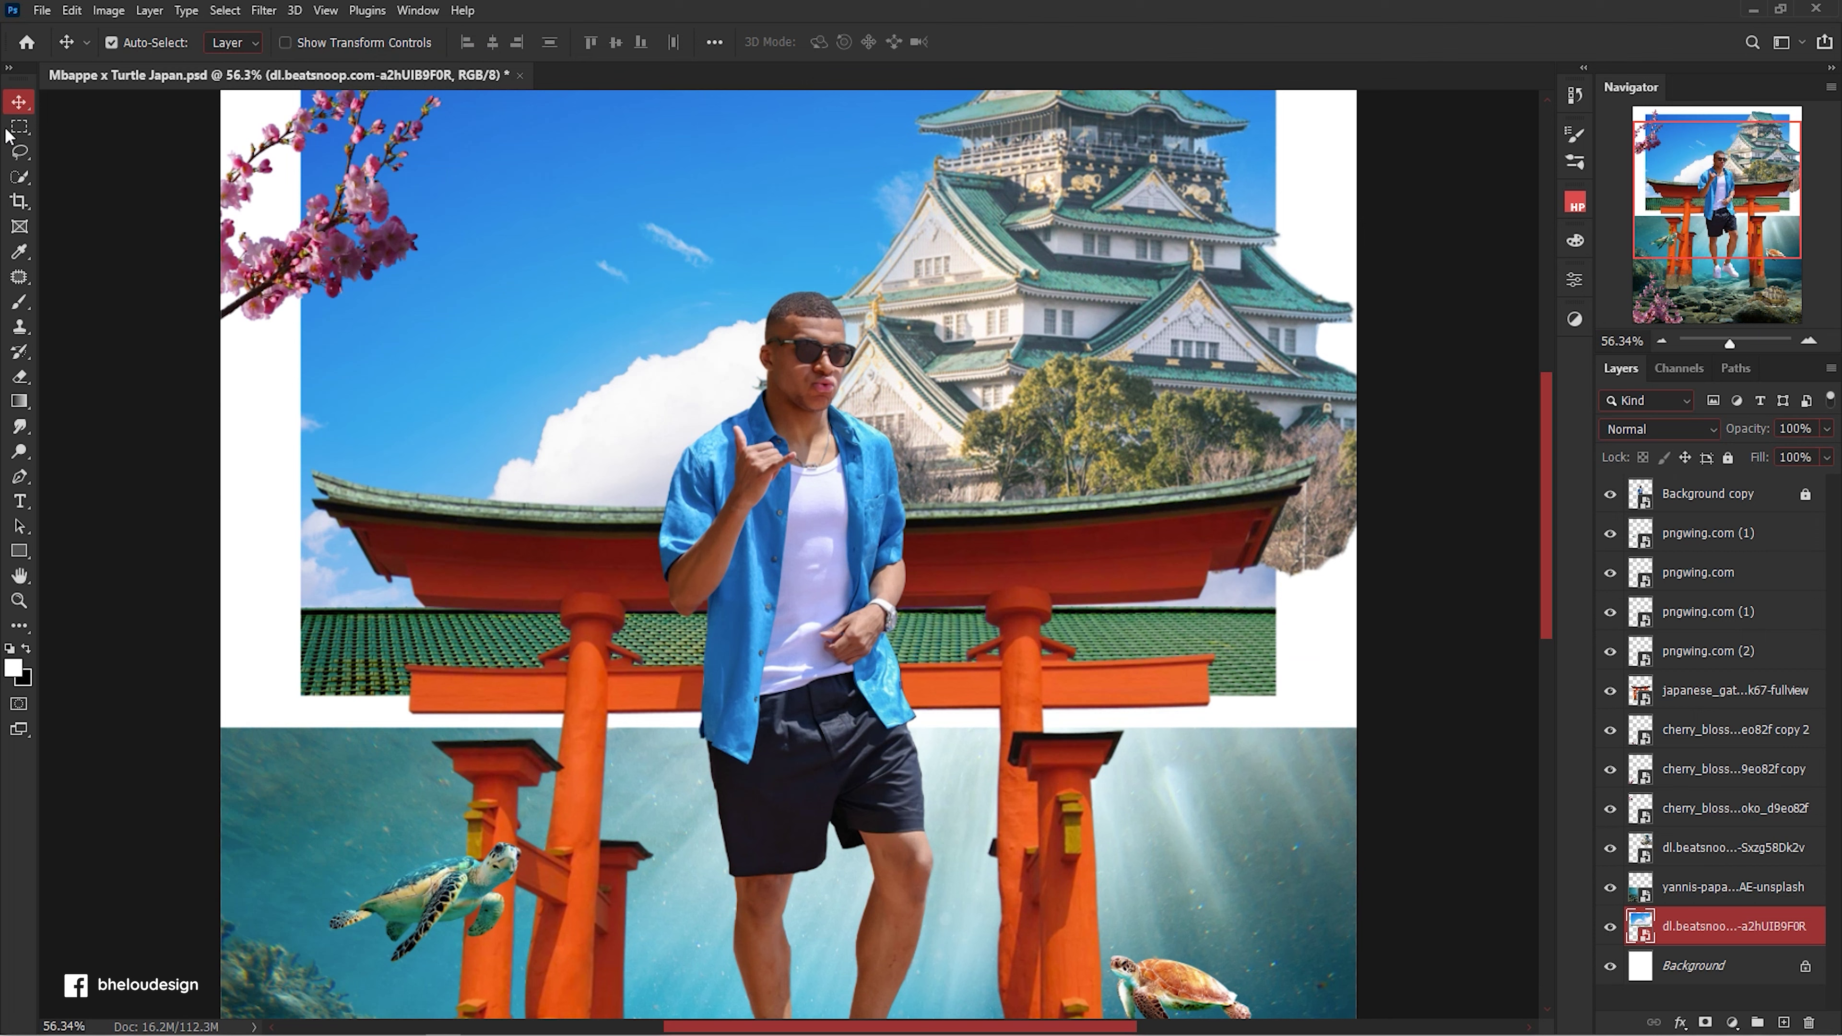
Rasterize the gate layer and delete the green tiled strip across it.
key(m)
drag(292, 602, 1278, 708)
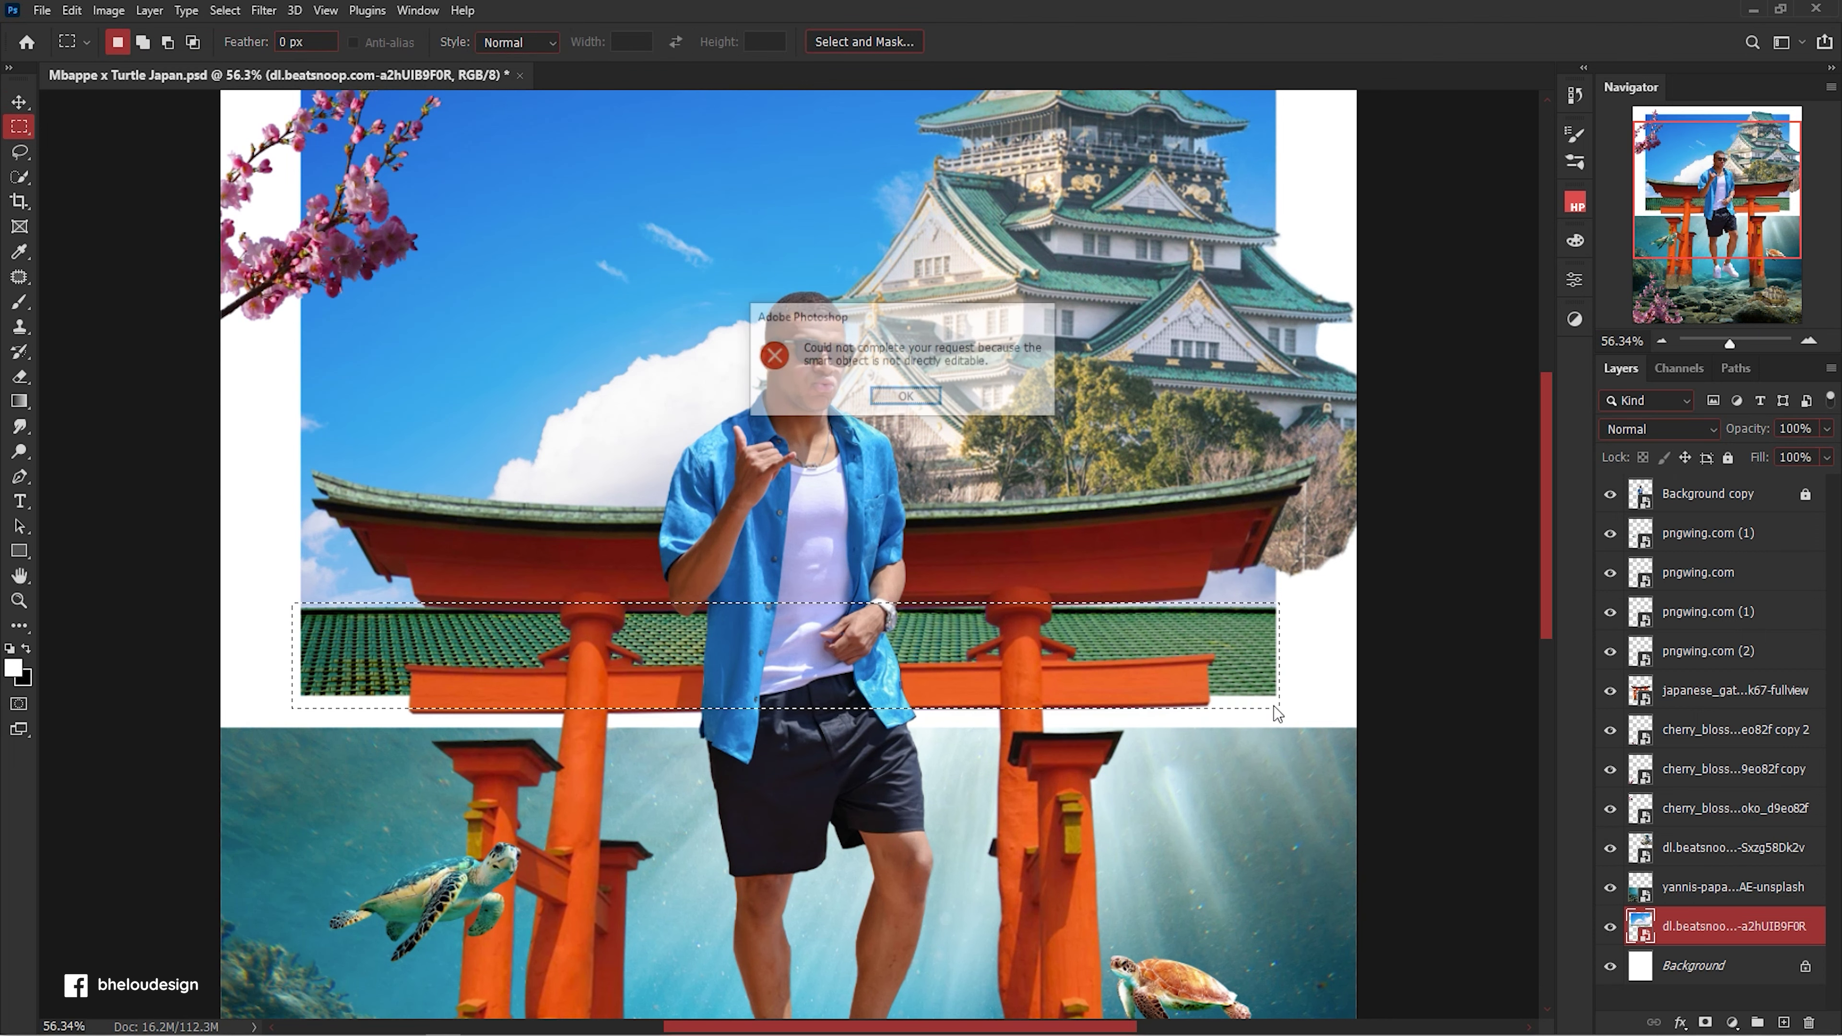
right_click(1733, 926)
click(1640, 464)
key(Delete)
key(ctrl+d)
Convert the sky layer to a Smart Object and enlarge it to about 155%.
scroll(1177, 668, down, 3)
right_click(1734, 926)
click(1732, 367)
key(ctrl+t)
drag(1204, 290, 1384, 223)
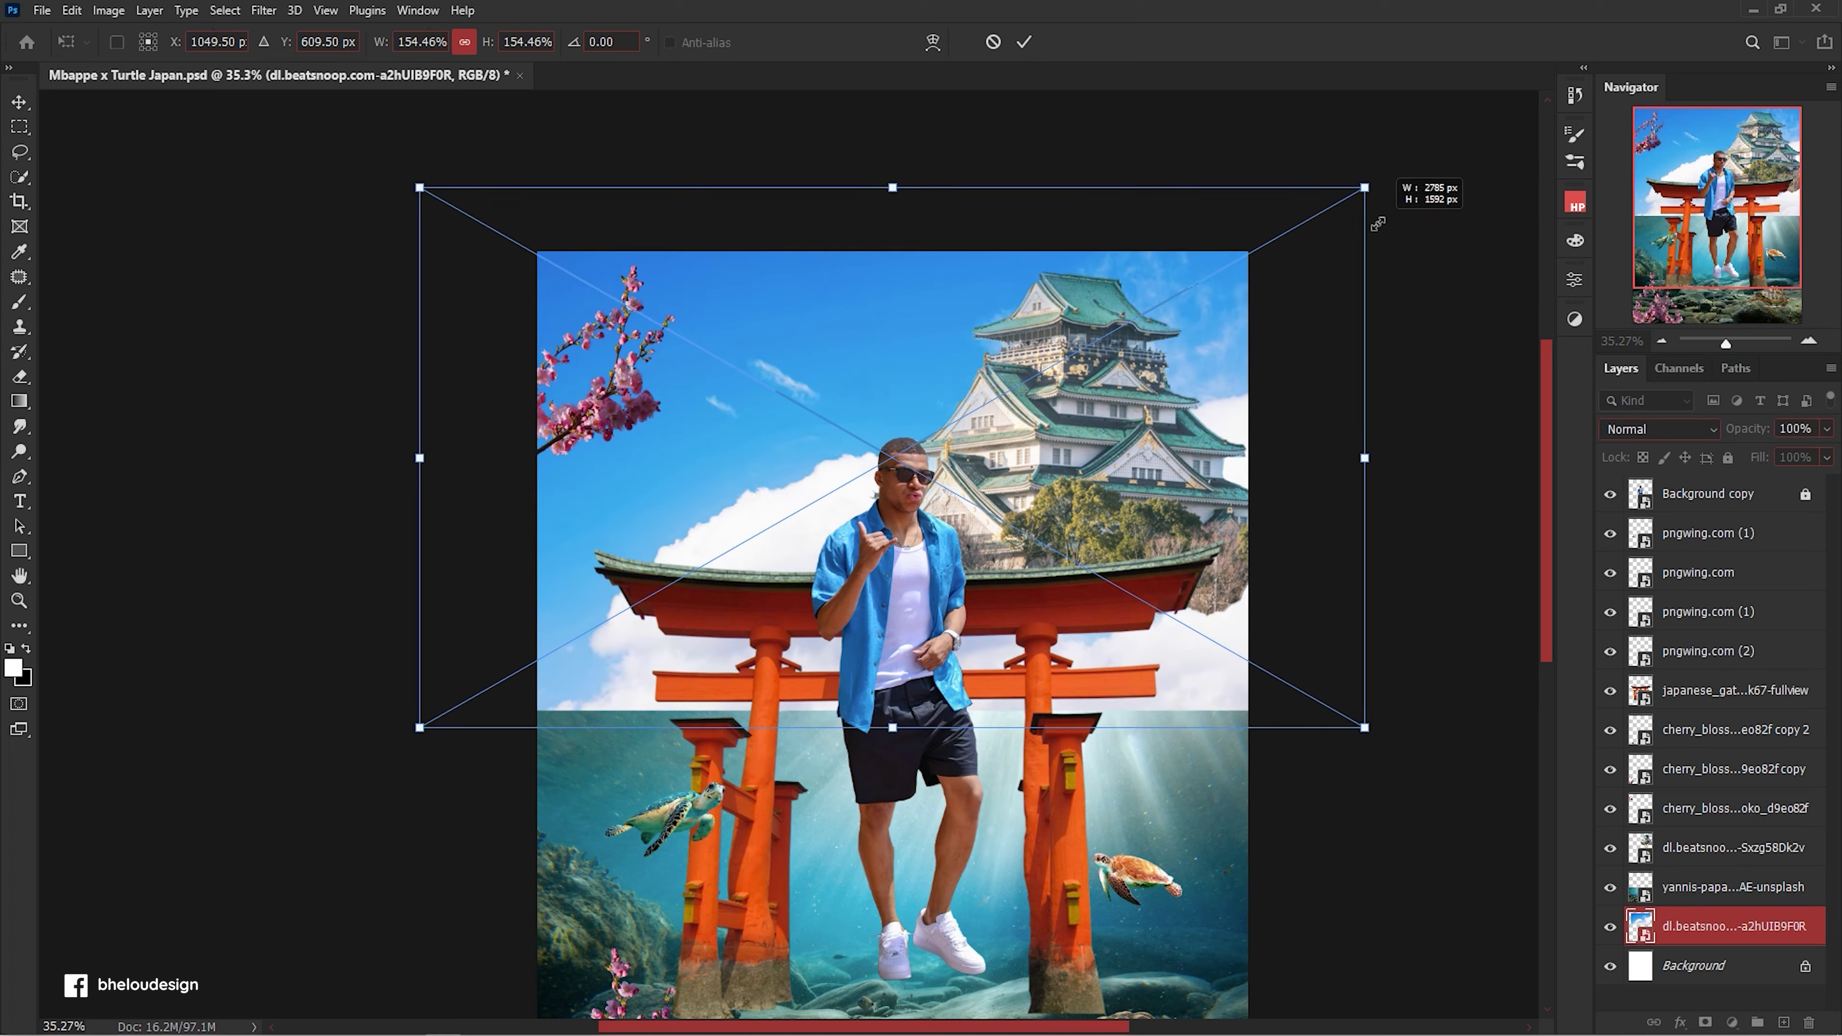
drag(1146, 337, 1119, 359)
key(Return)
Move the castle down about 136 px and position the placed mountain photo.
key(v)
mouse_move(1149, 477)
mouse_down()
mouse_move(1150, 520)
mouse_move(1150, 456)
mouse_up()
drag(1155, 313, 1178, 341)
right_click(1120, 482)
Flip the mountain photo horizontally, shrink it and place it over the upper-left sky.
click(1161, 833)
mouse_move(991, 576)
mouse_down()
mouse_move(848, 412)
mouse_move(797, 420)
mouse_up()
drag(1081, 580, 953, 501)
drag(867, 457, 854, 664)
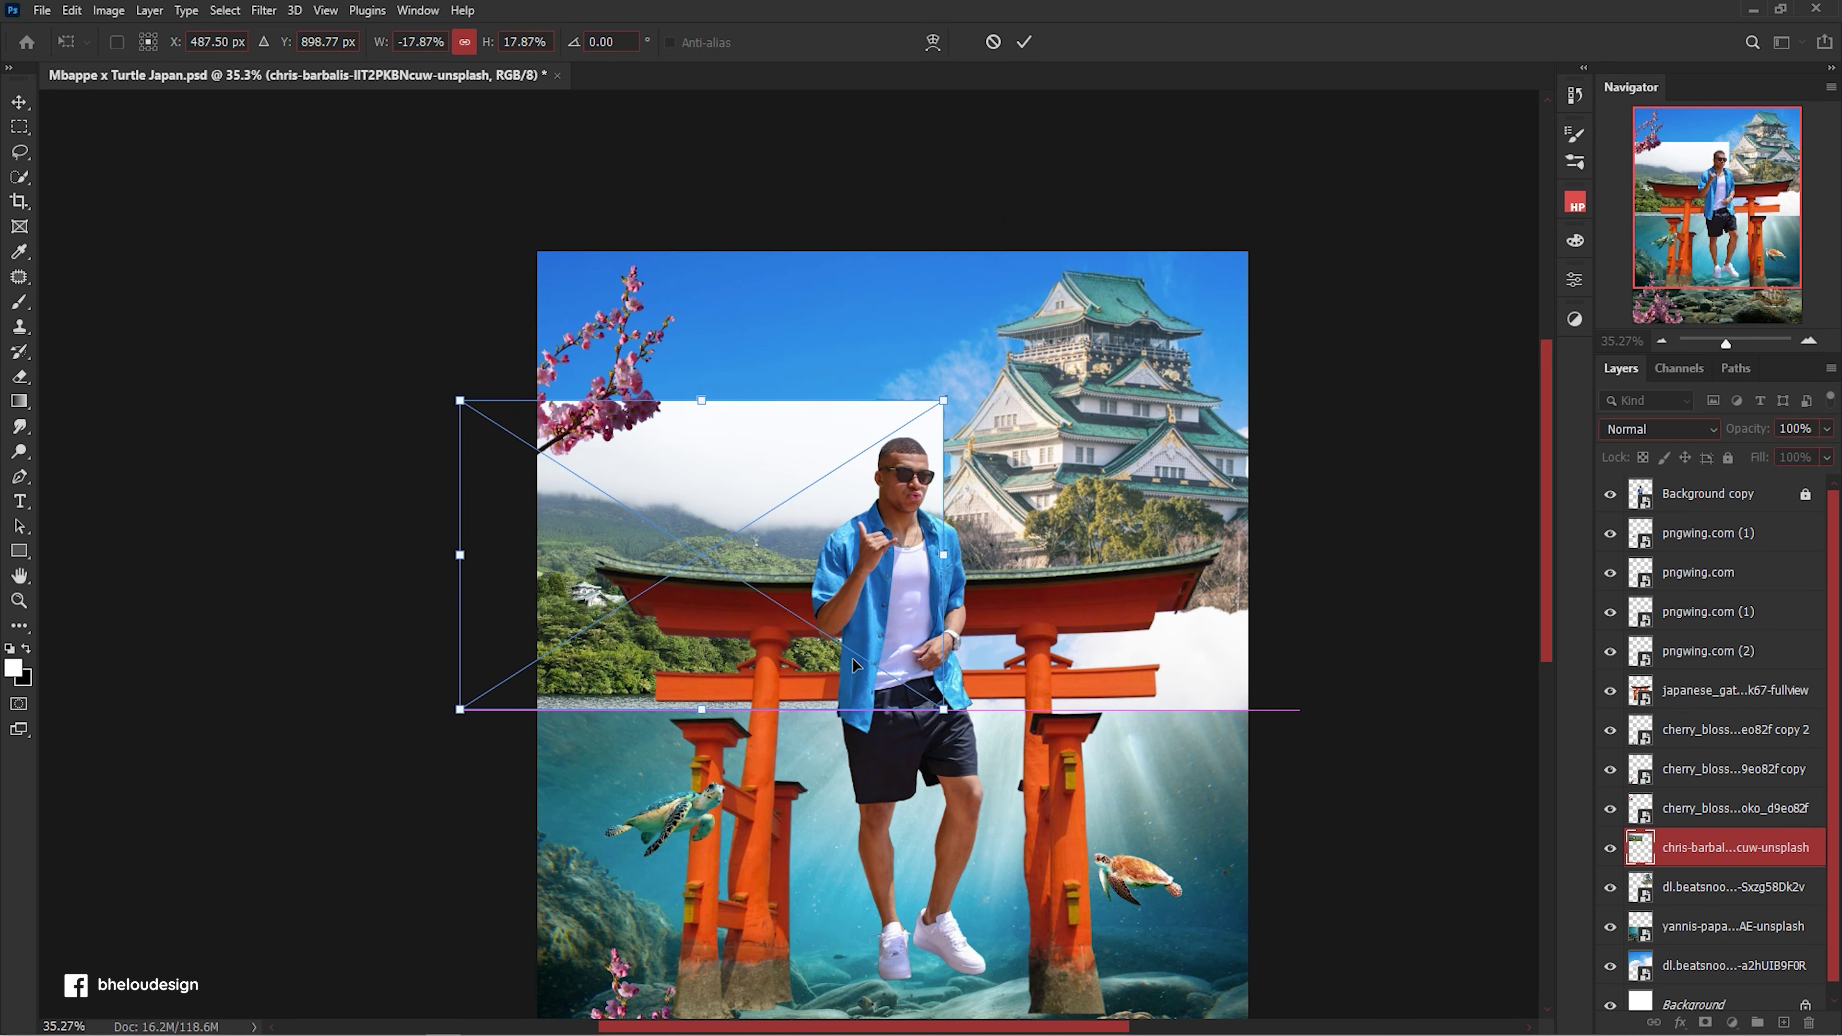
drag(780, 521, 794, 537)
key(Return)
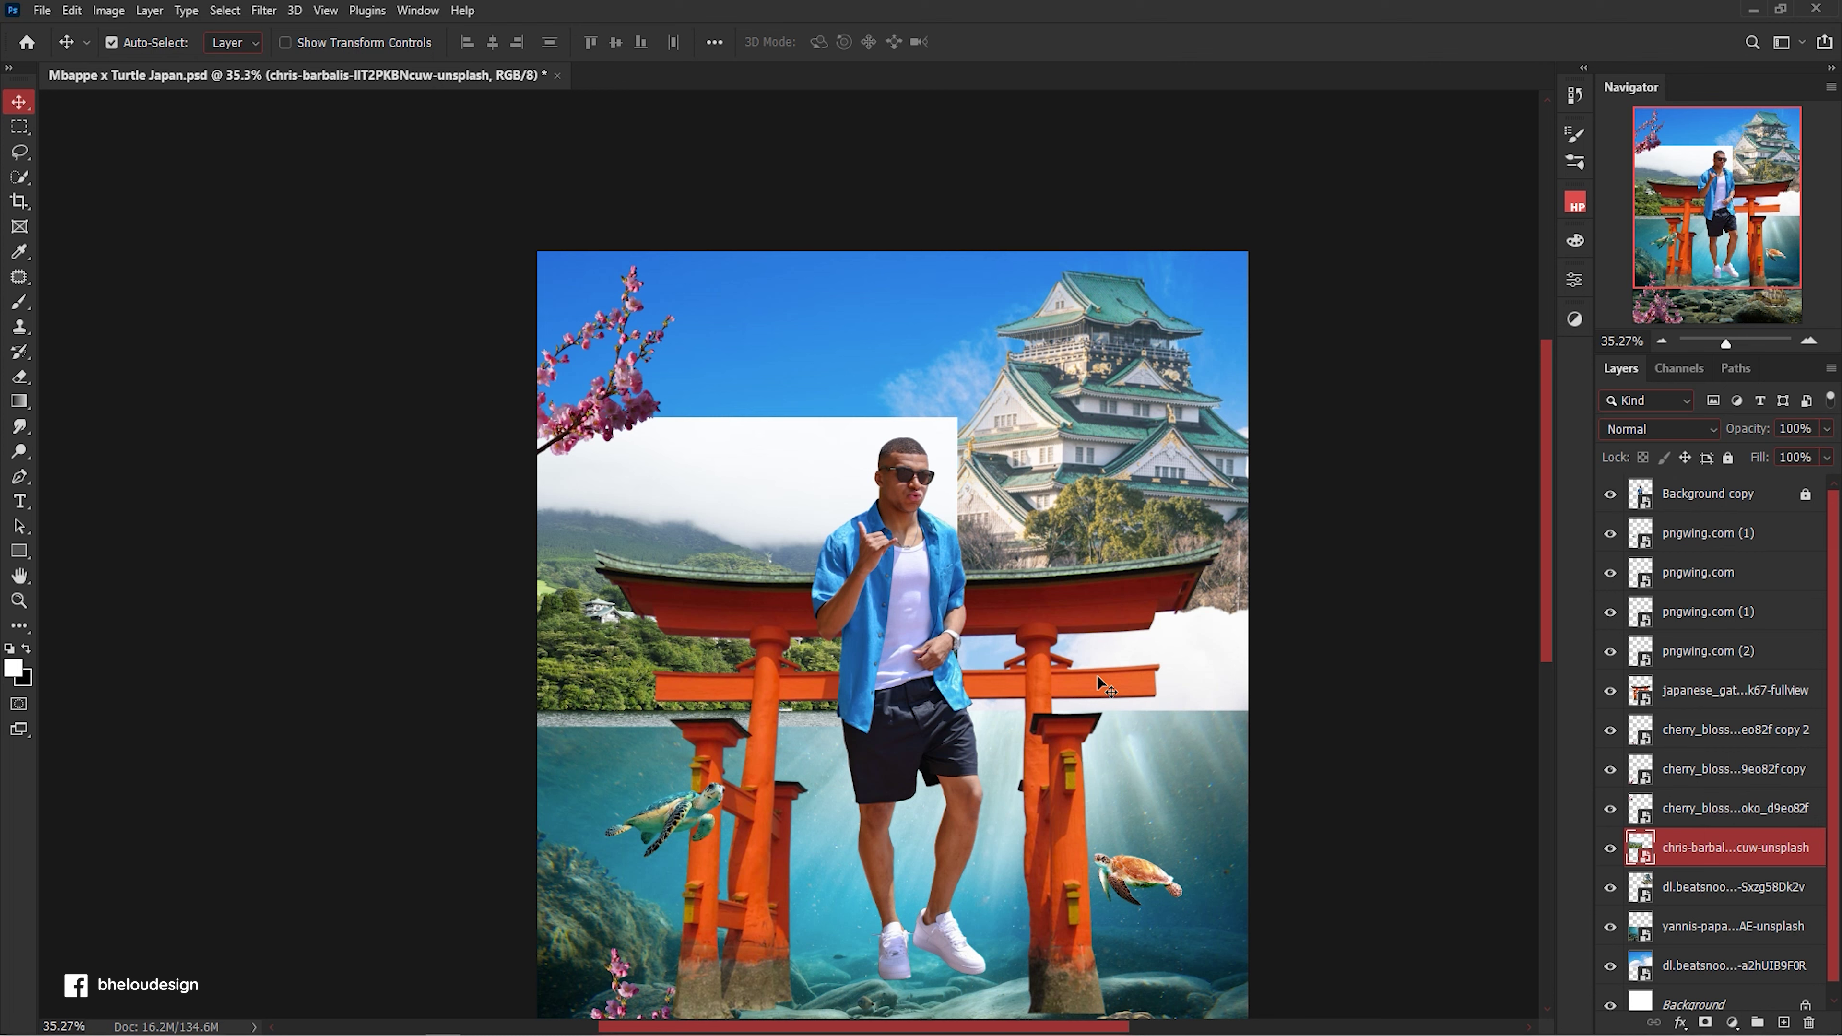
Move the mountain photo to the top-left and scale it down further.
drag(711, 458, 711, 309)
key(ctrl+t)
drag(906, 328, 802, 389)
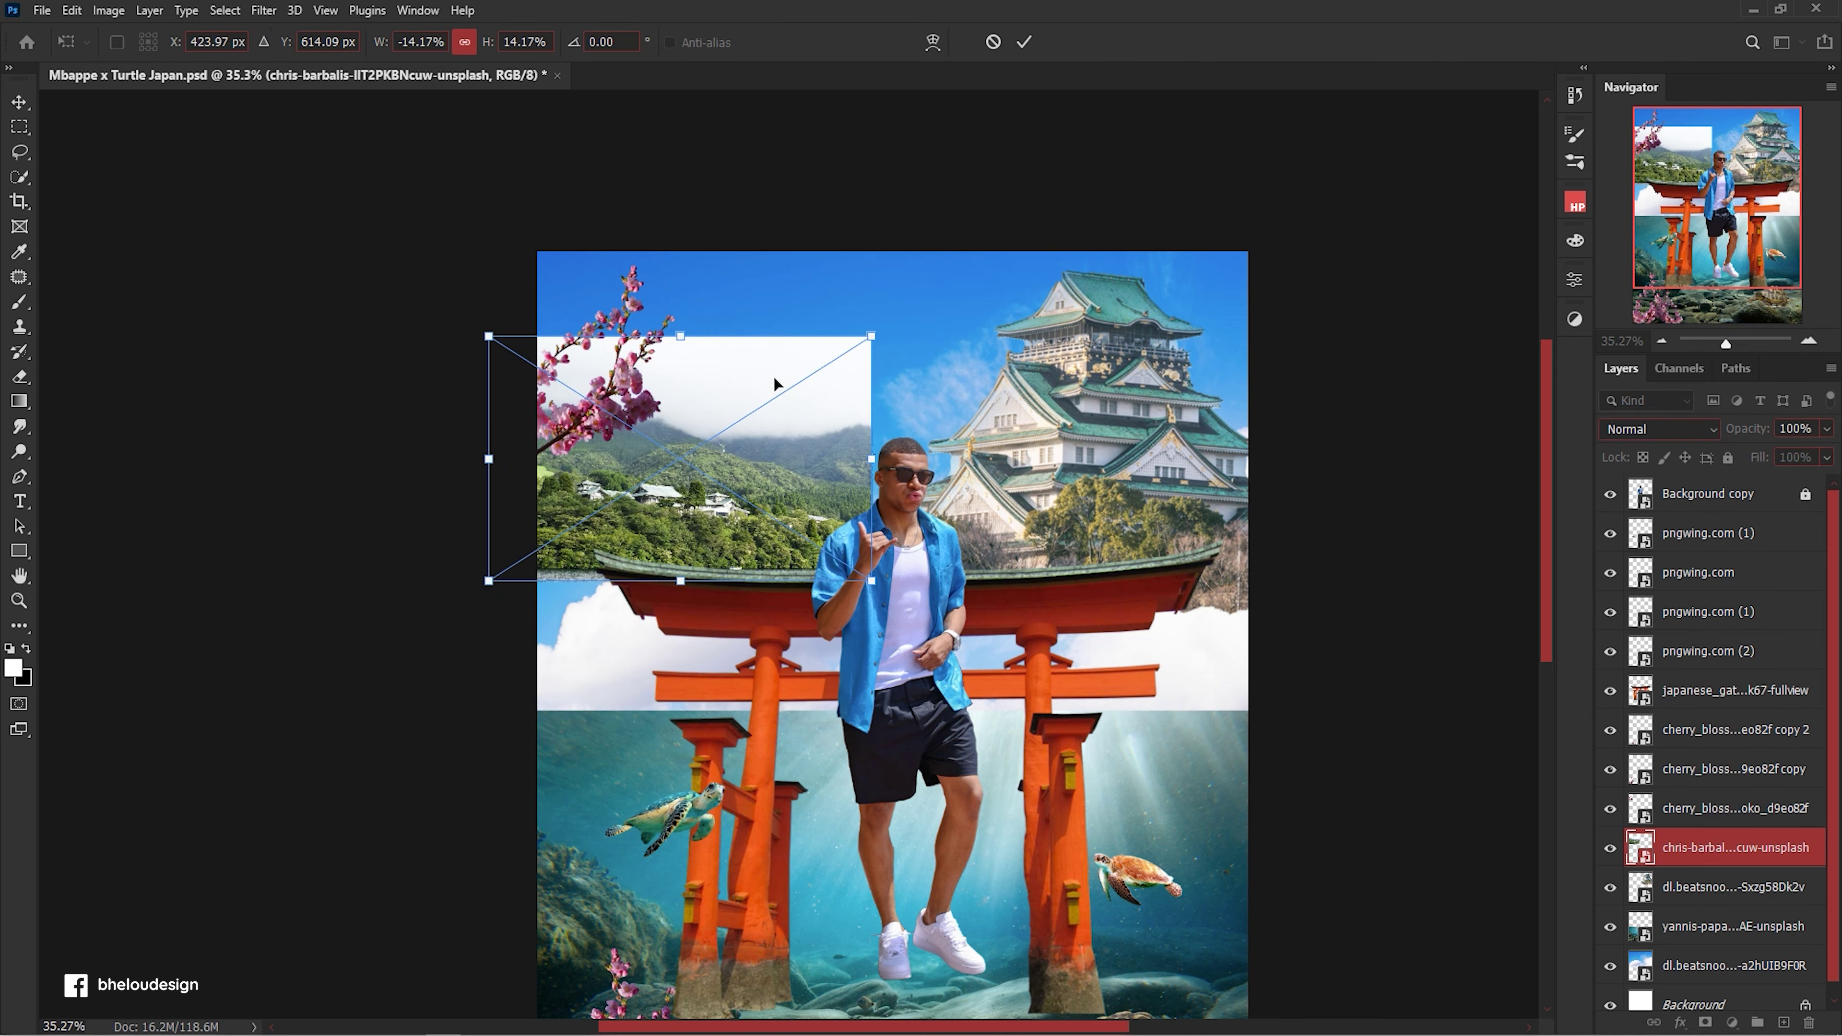
key(Return)
ctrl+click(609, 355)
key(ctrl+t)
key(Return)
Add a layer mask to the mountain photo and set a 400 px brush.
key(ctrl+plus)
key(ctrl+plus)
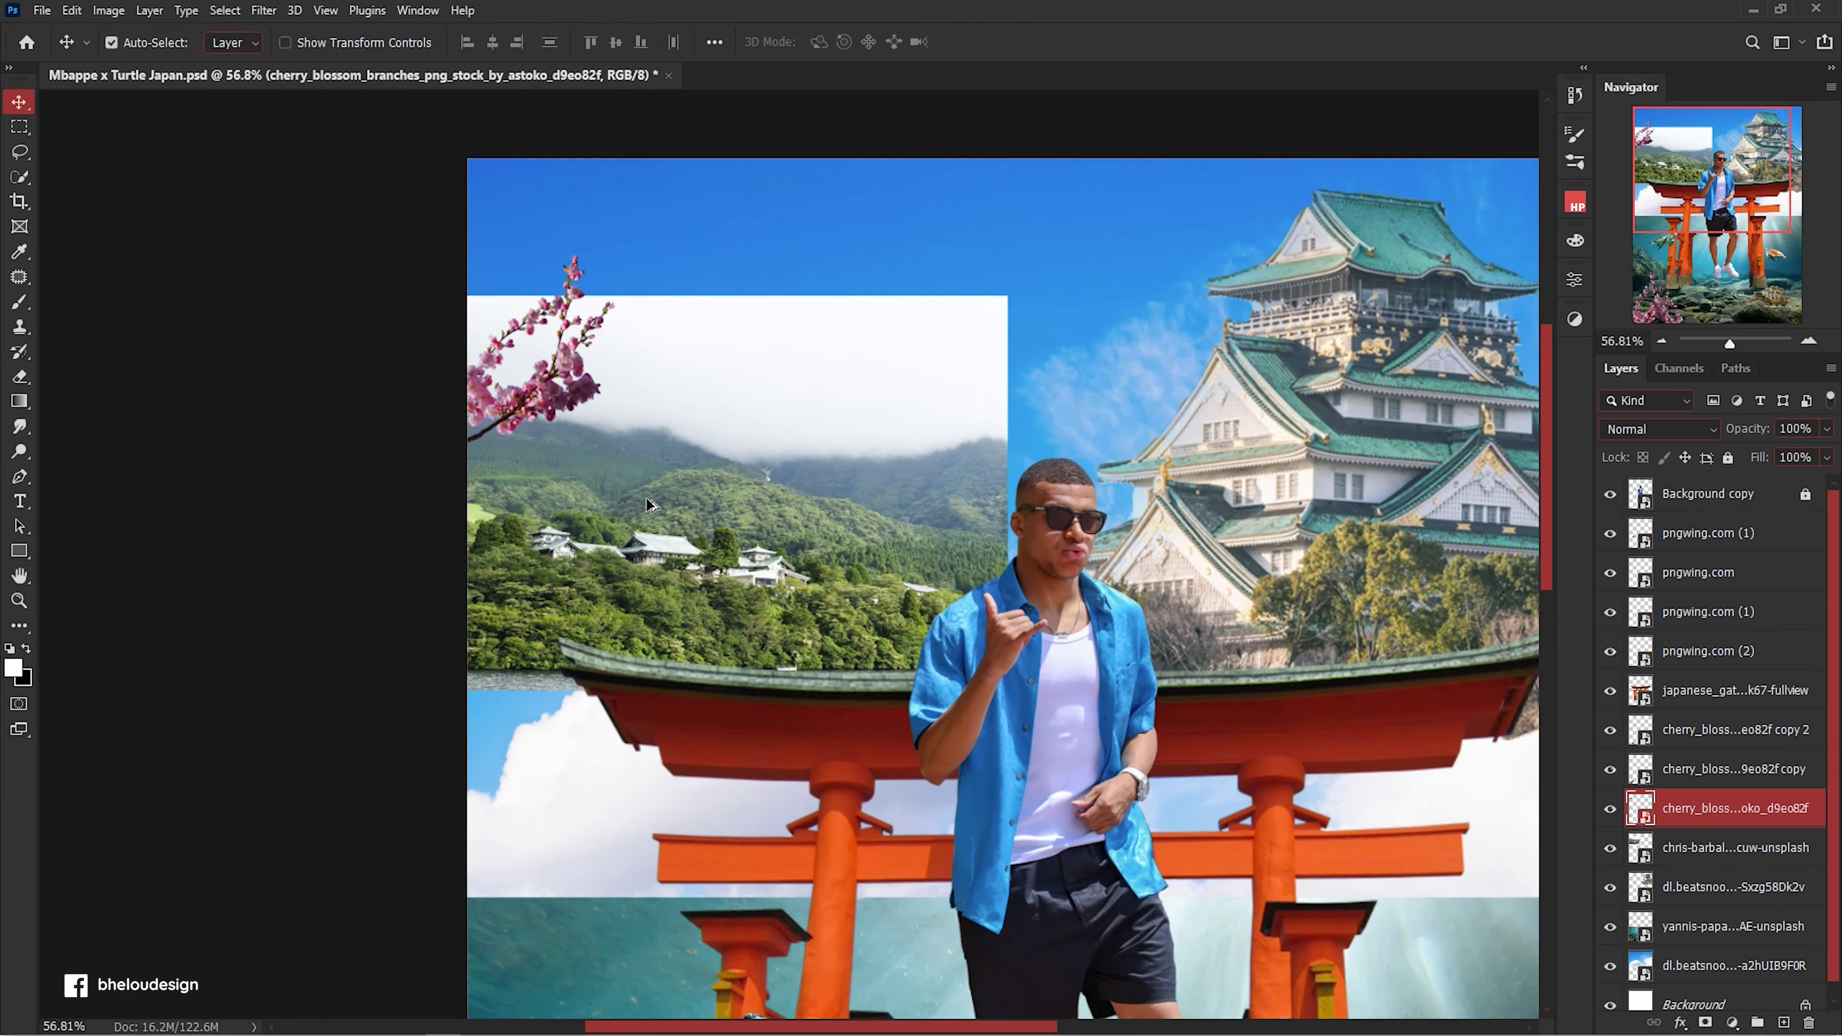
click(1733, 847)
click(1705, 1024)
key(b)
key(bracketleft)
key(bracketleft)
key(bracketleft)
Paint out the white clouds and mountain edge, restoring the mountain left of the man.
mouse_move(1052, 334)
mouse_down()
mouse_move(537, 319)
mouse_move(907, 348)
mouse_up()
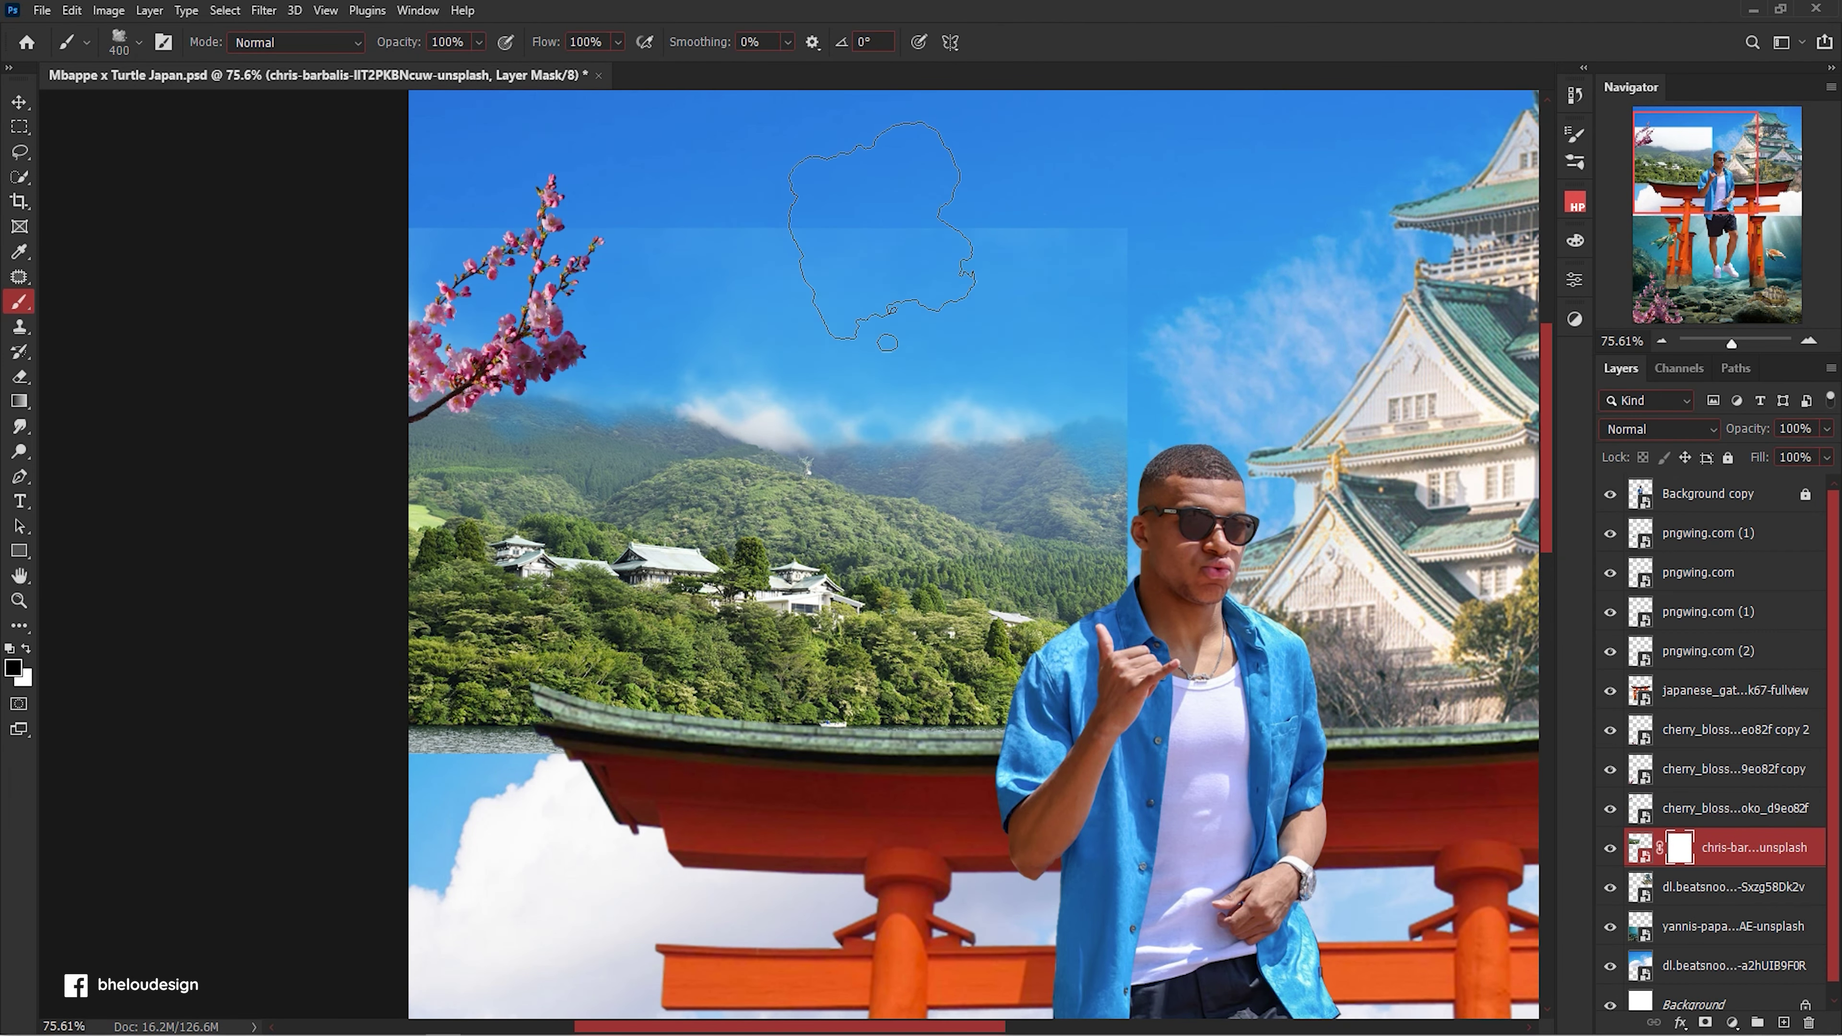
drag(1245, 263, 1208, 662)
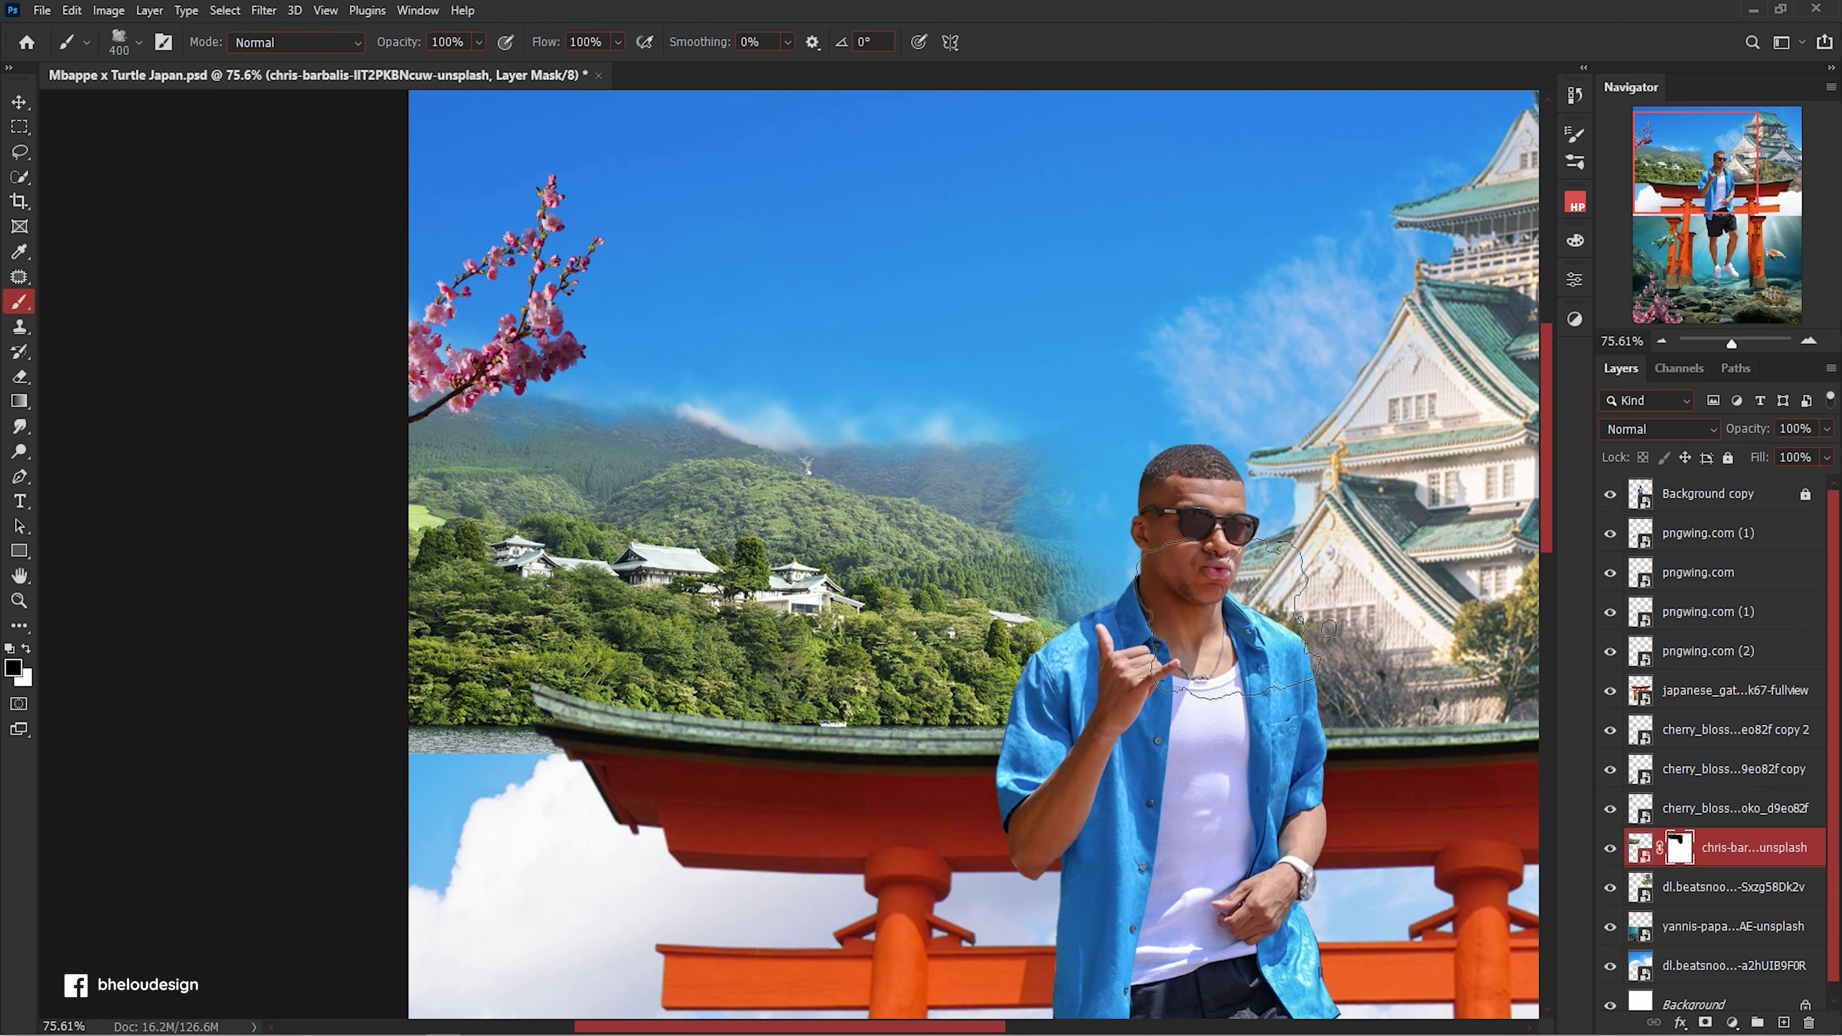
key(x)
drag(1084, 588, 1117, 478)
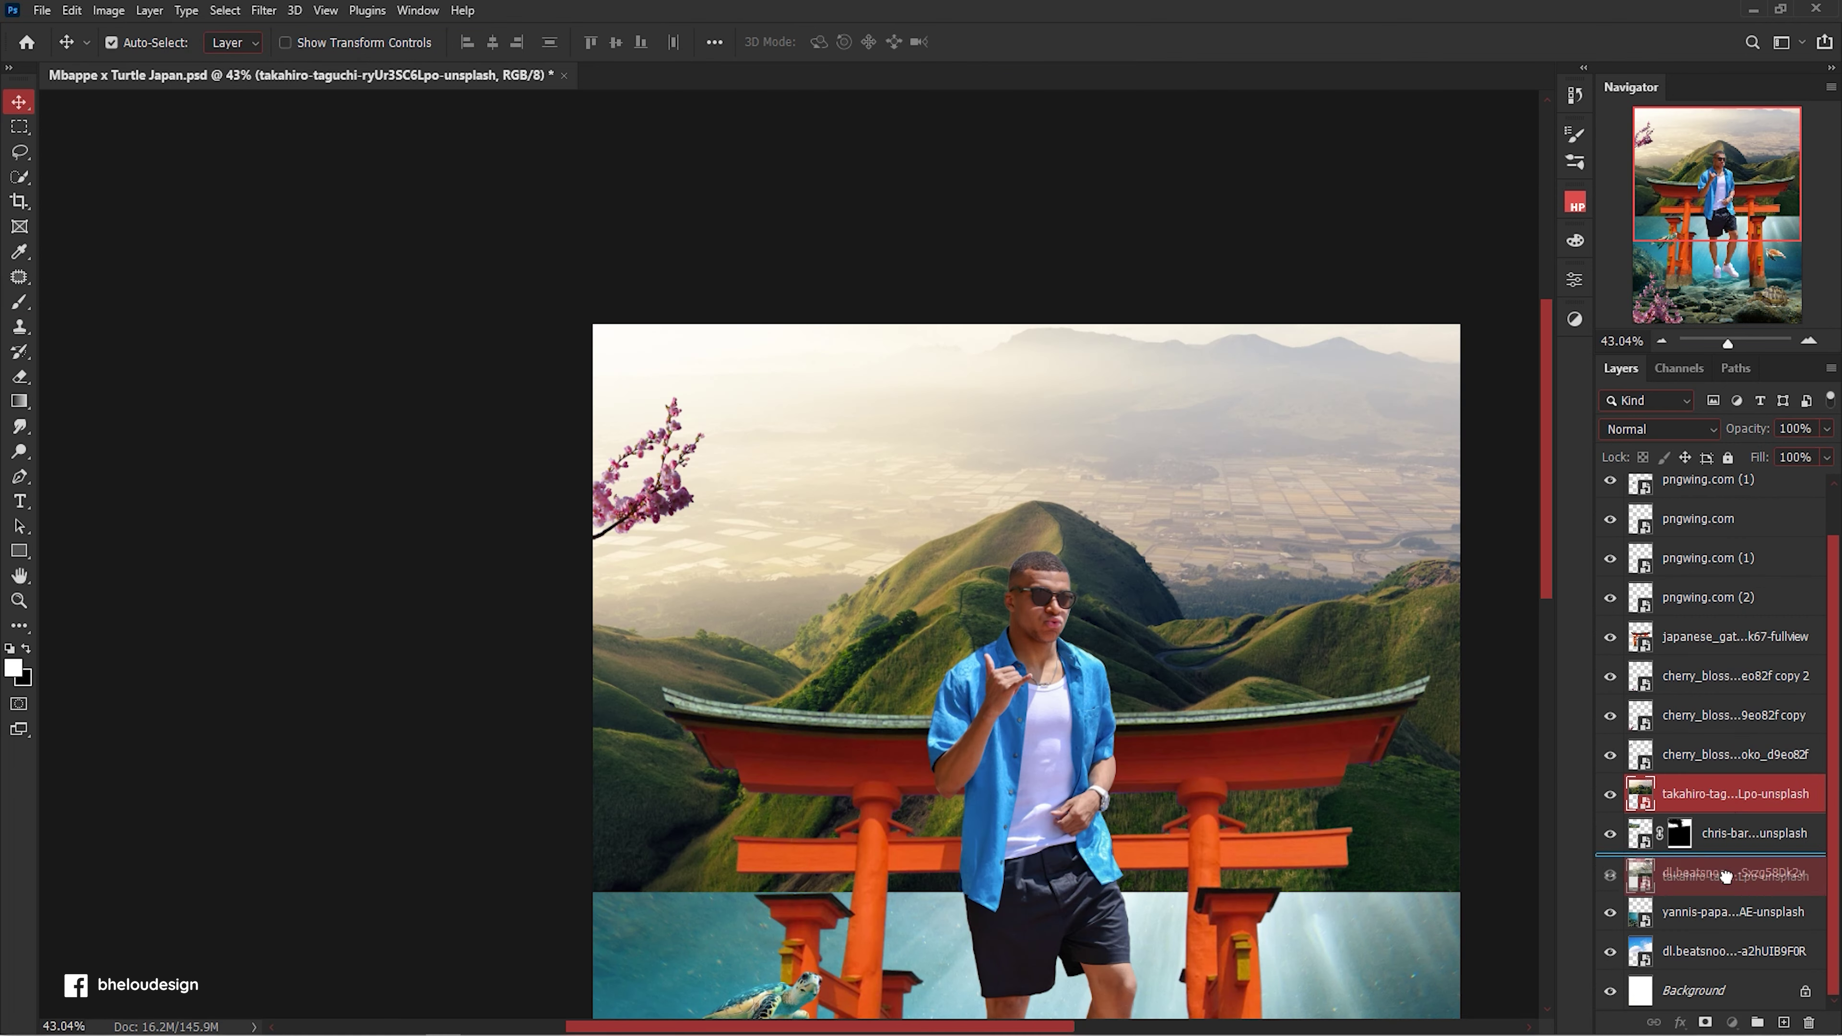
Mask the hills photo and gradient-fade its hazy top-right into the blue sky.
key(Return)
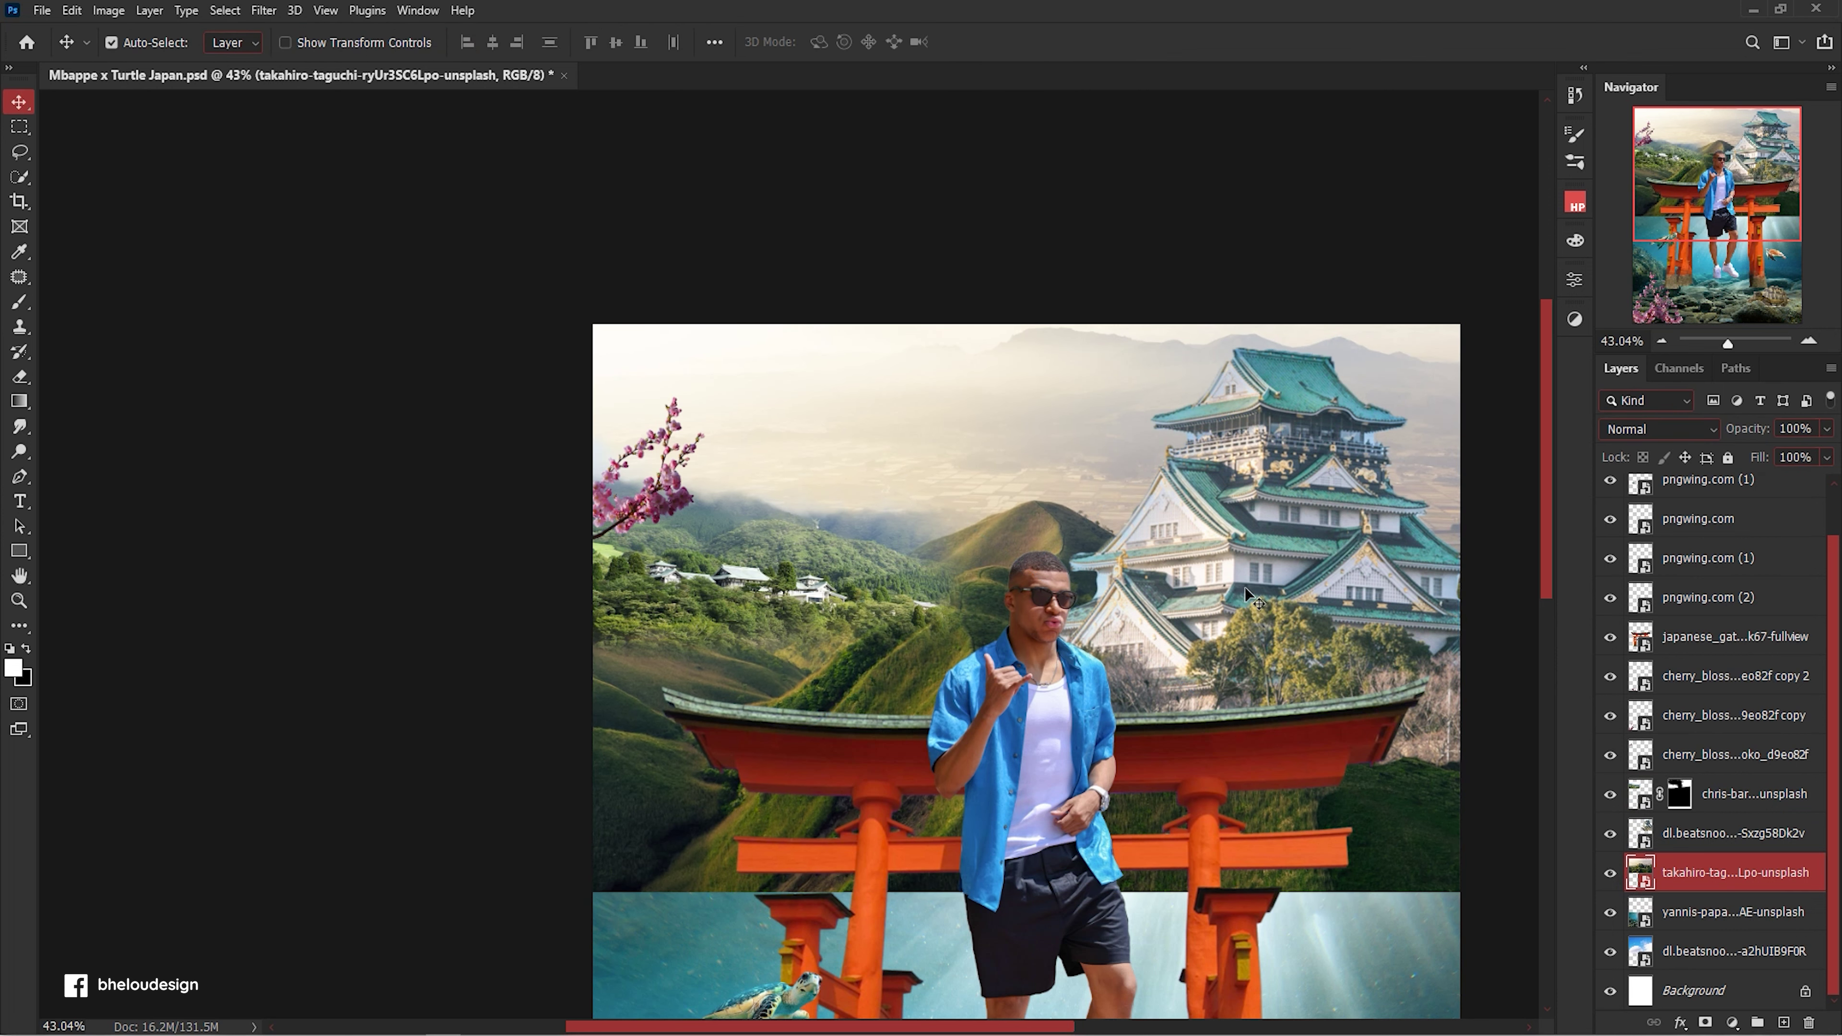
click(1709, 1019)
key(g)
key(x)
drag(1451, 320, 1181, 386)
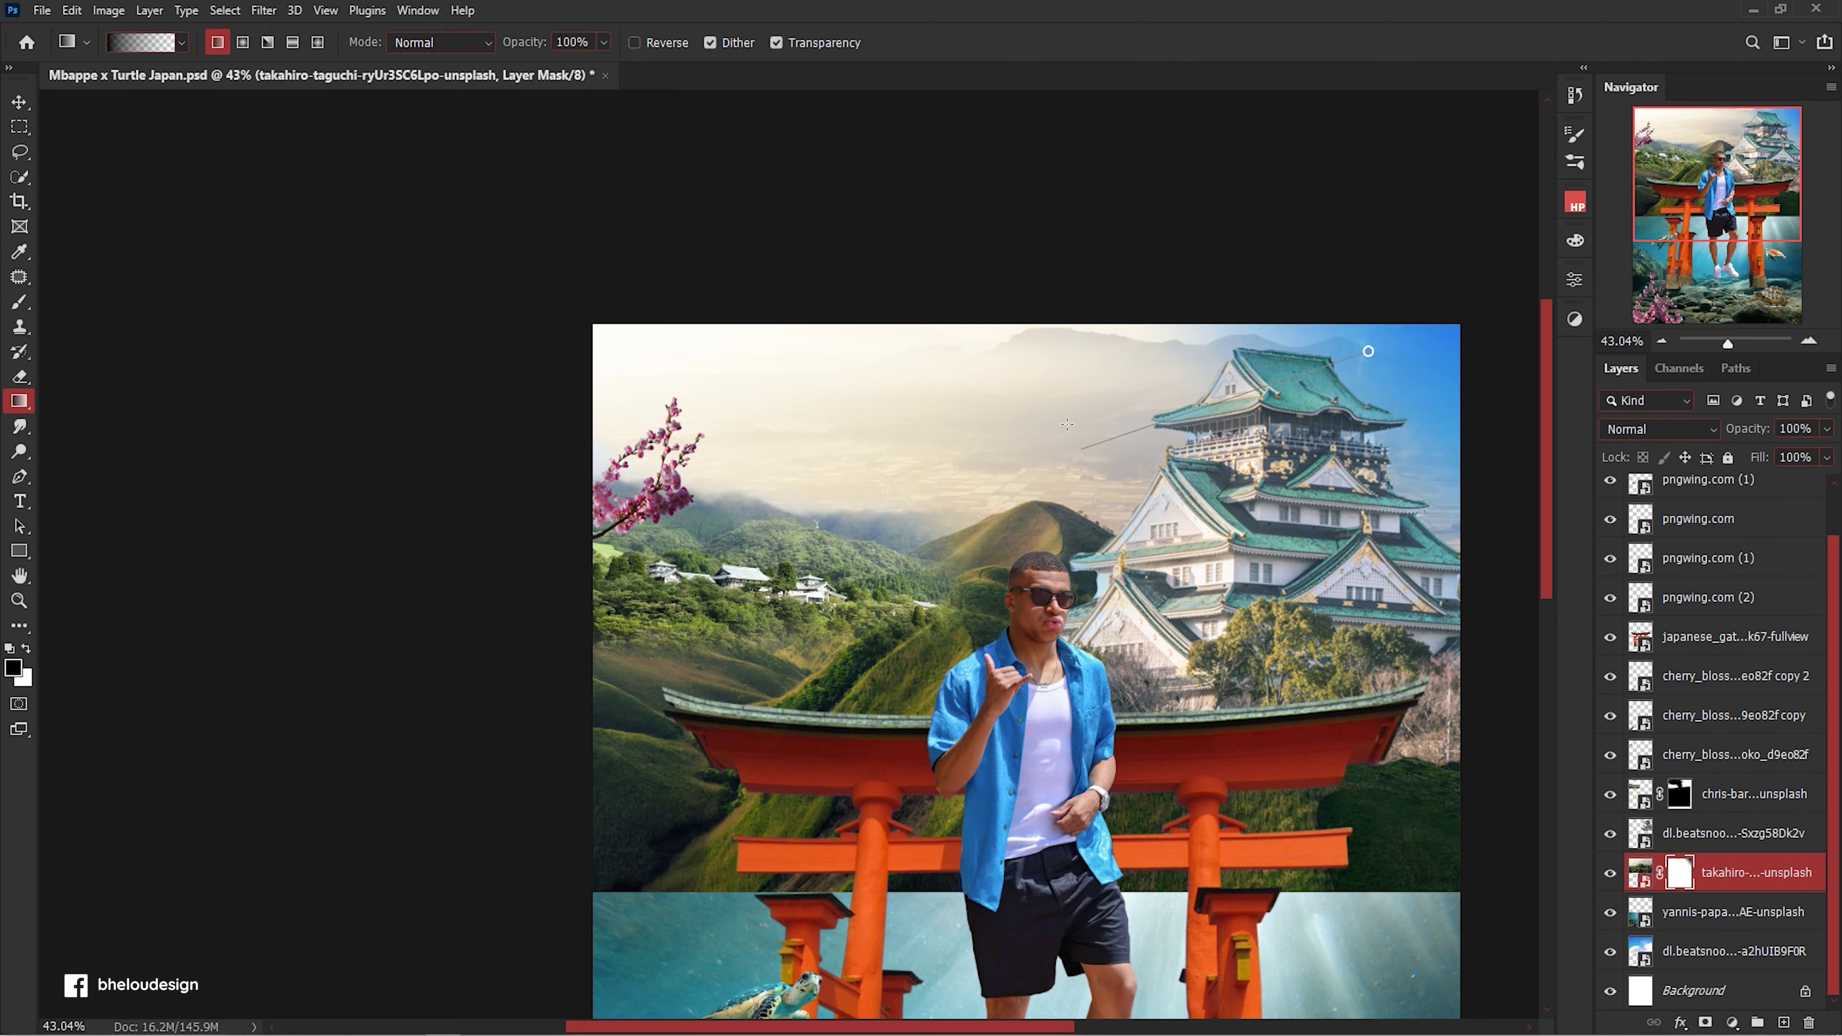
Brush away the hazy sky along the top, left and centre of the hills.
key(b)
mouse_move(1233, 388)
mouse_down()
mouse_move(535, 285)
mouse_move(1410, 511)
mouse_up()
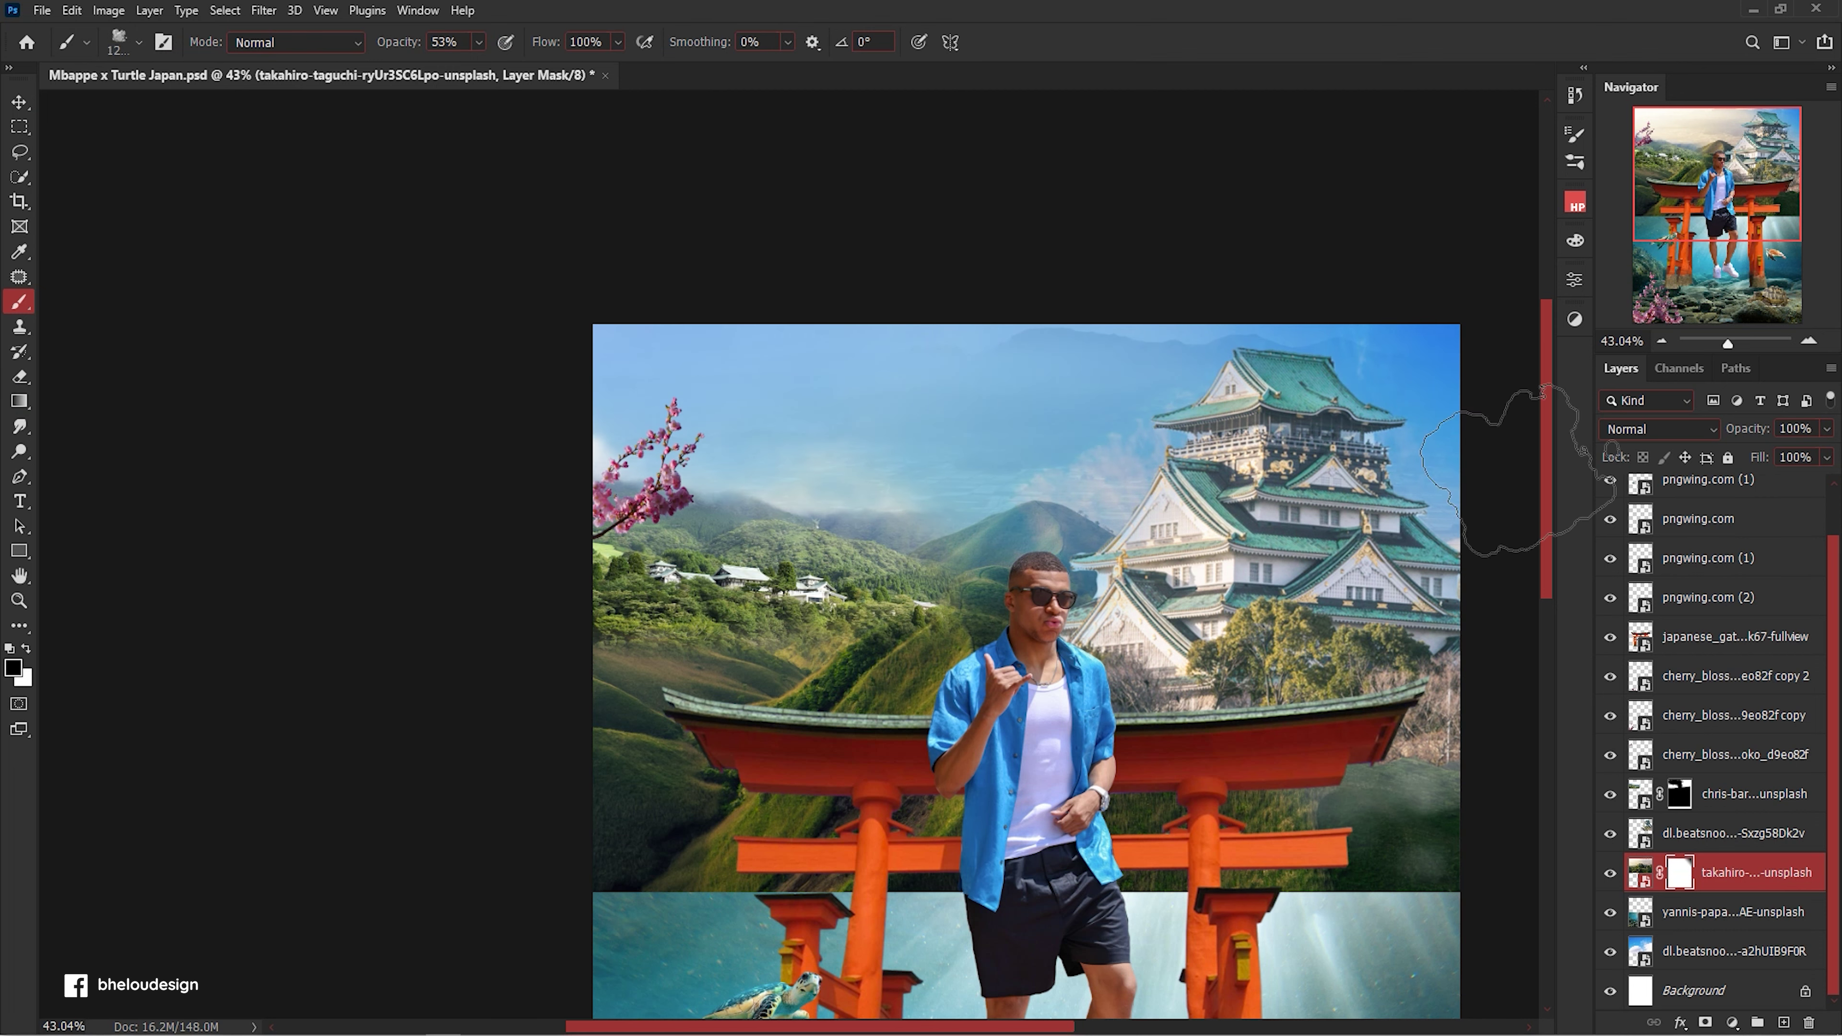
drag(1175, 341, 751, 348)
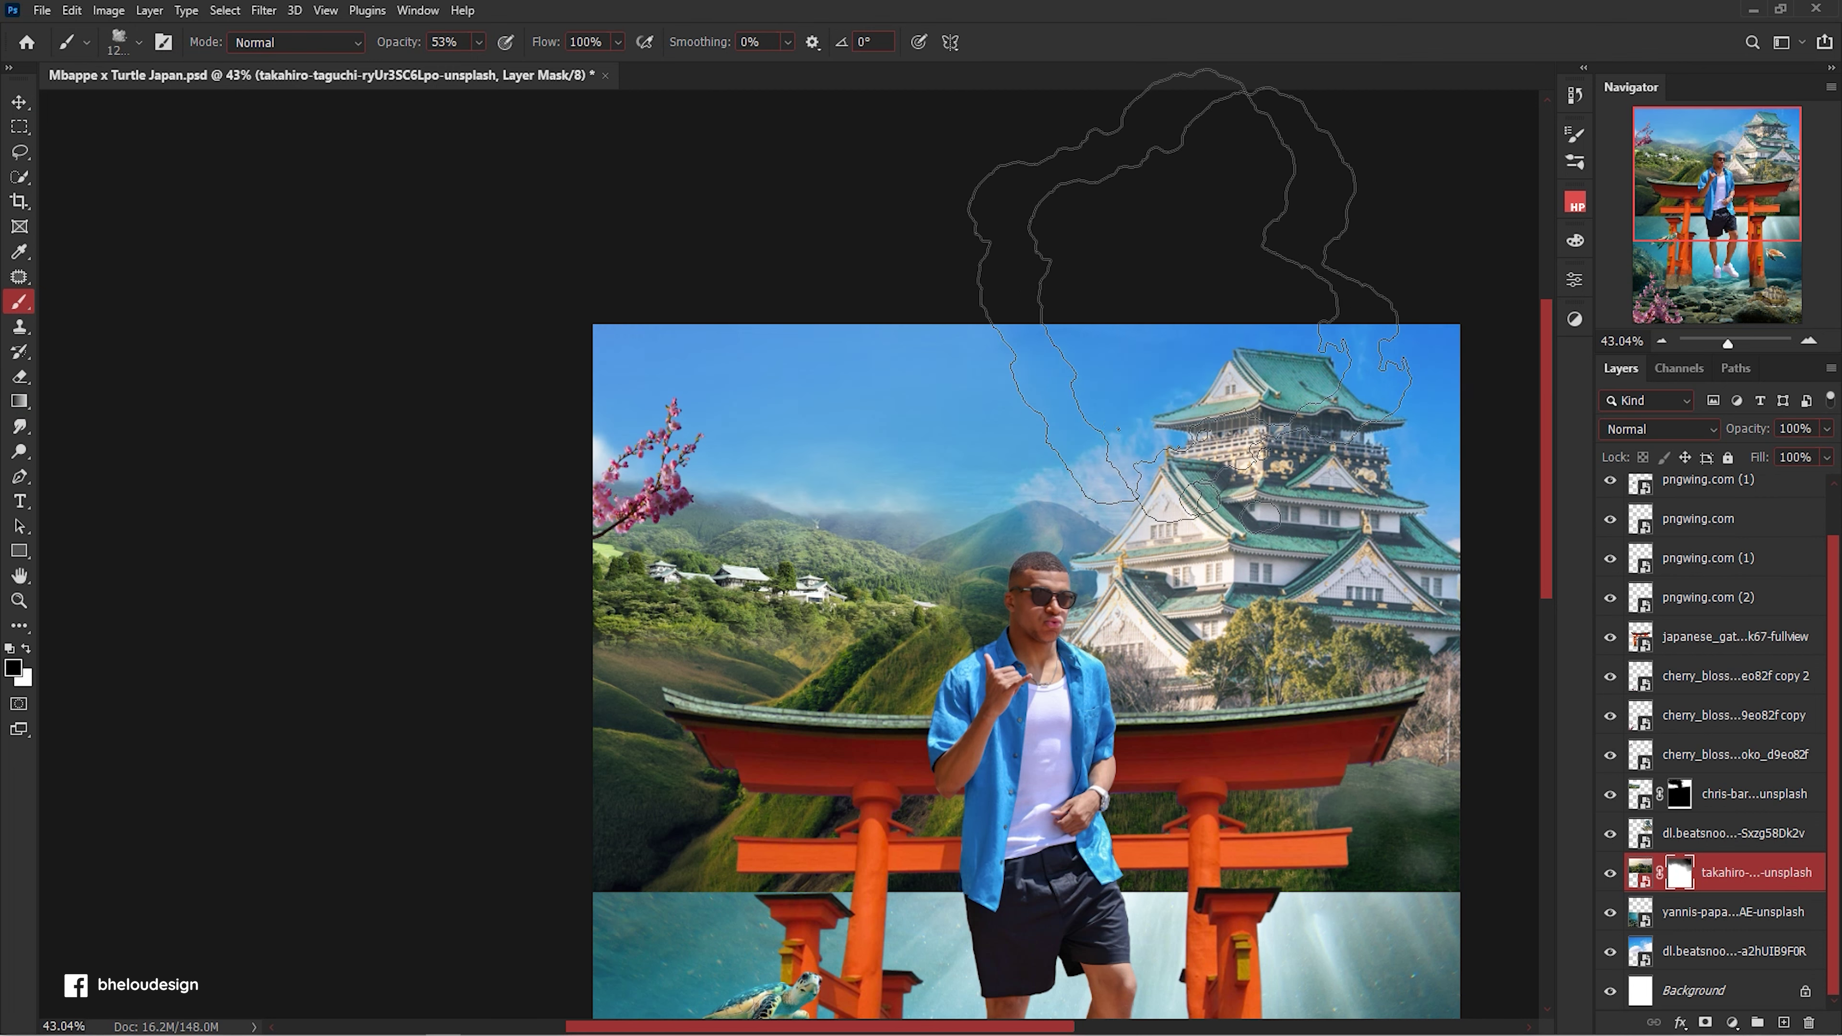
scroll(1049, 185, down, 2)
Add a misty gradient fade along the horizon and shift its position.
key(g)
drag(990, 700, 990, 820)
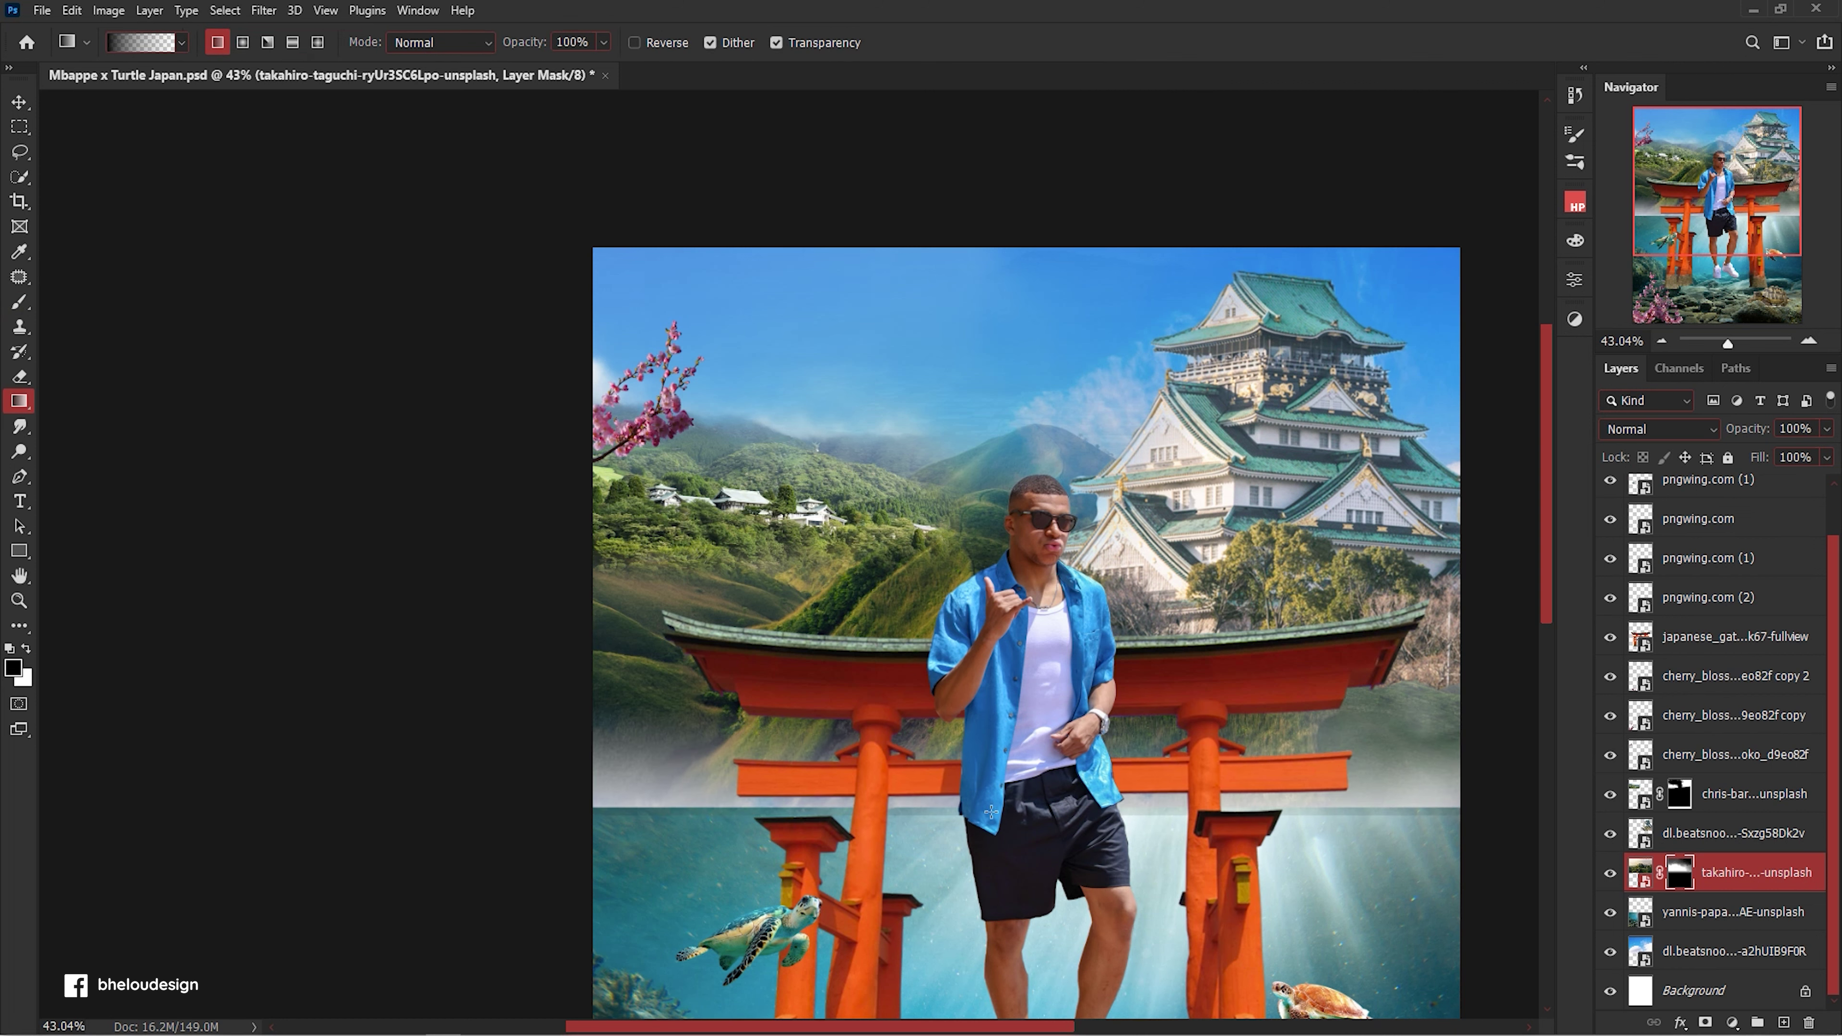
key(ctrl+t)
drag(1179, 759, 1166, 725)
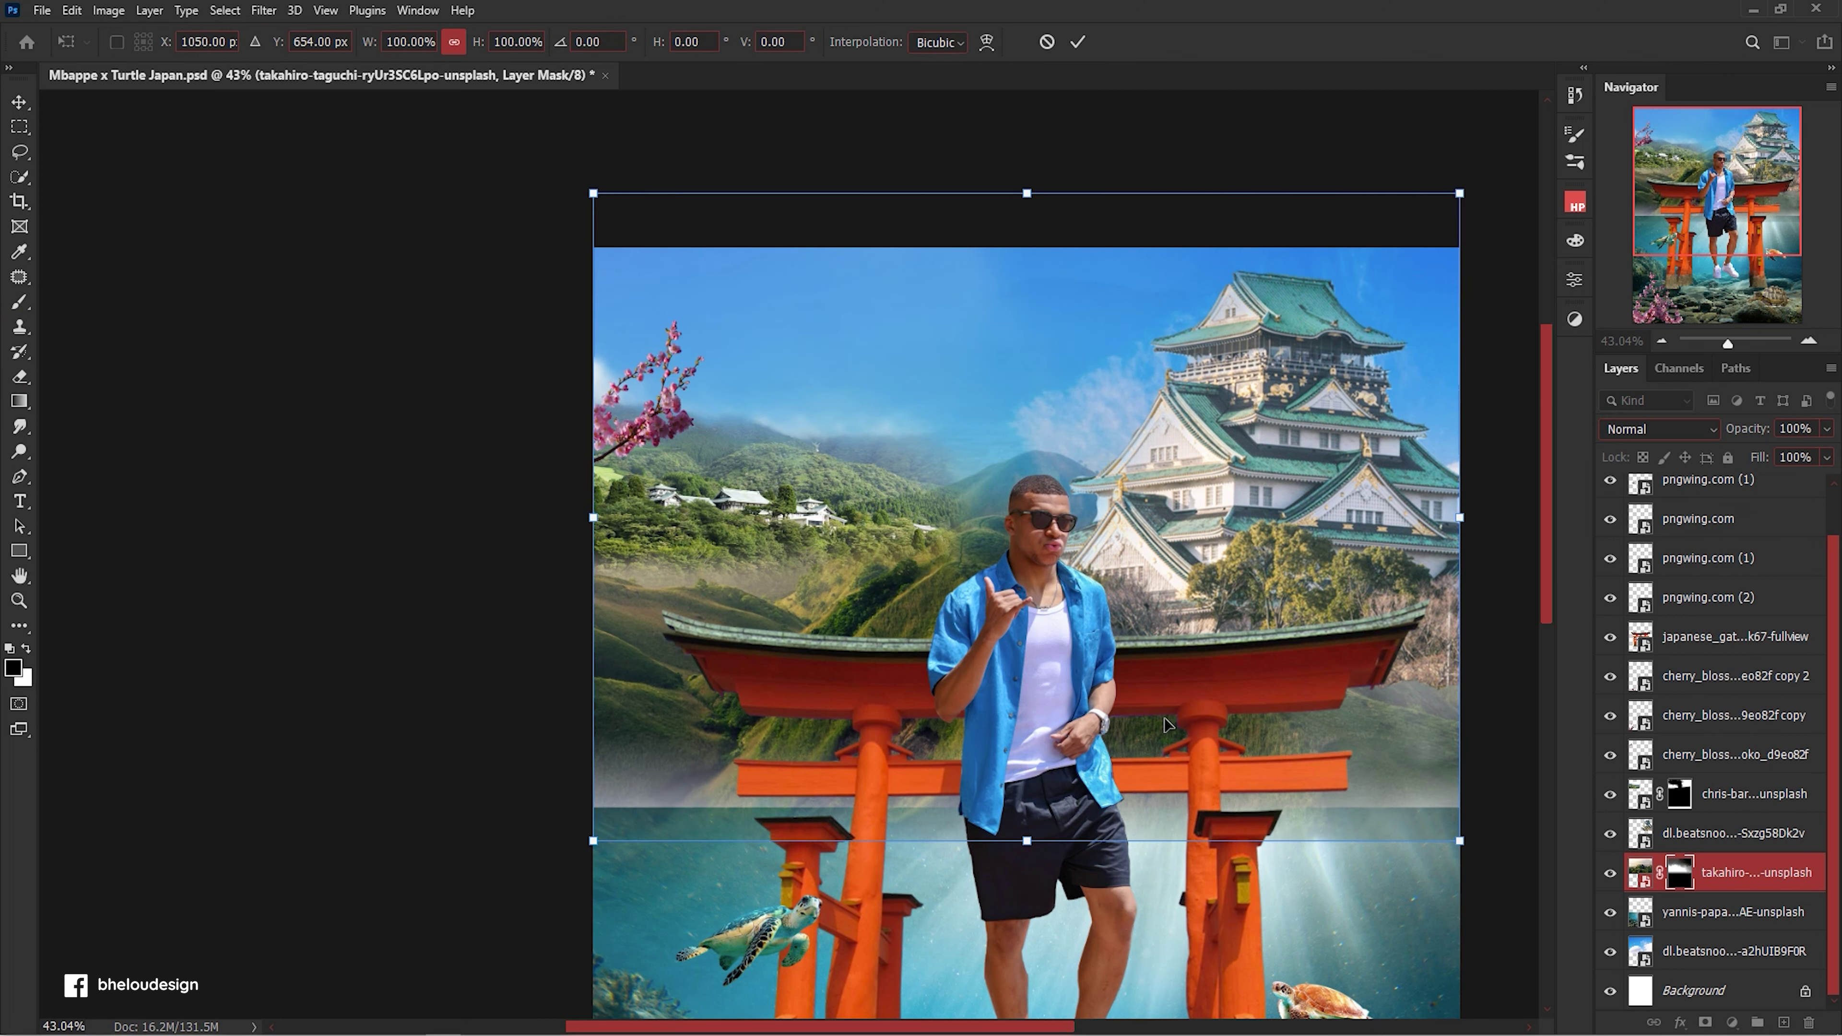
key(Return)
Brush at 53% opacity to fade the central mountain and lower-left hills into haze.
key(b)
scroll(1106, 437, up, 2)
key(x)
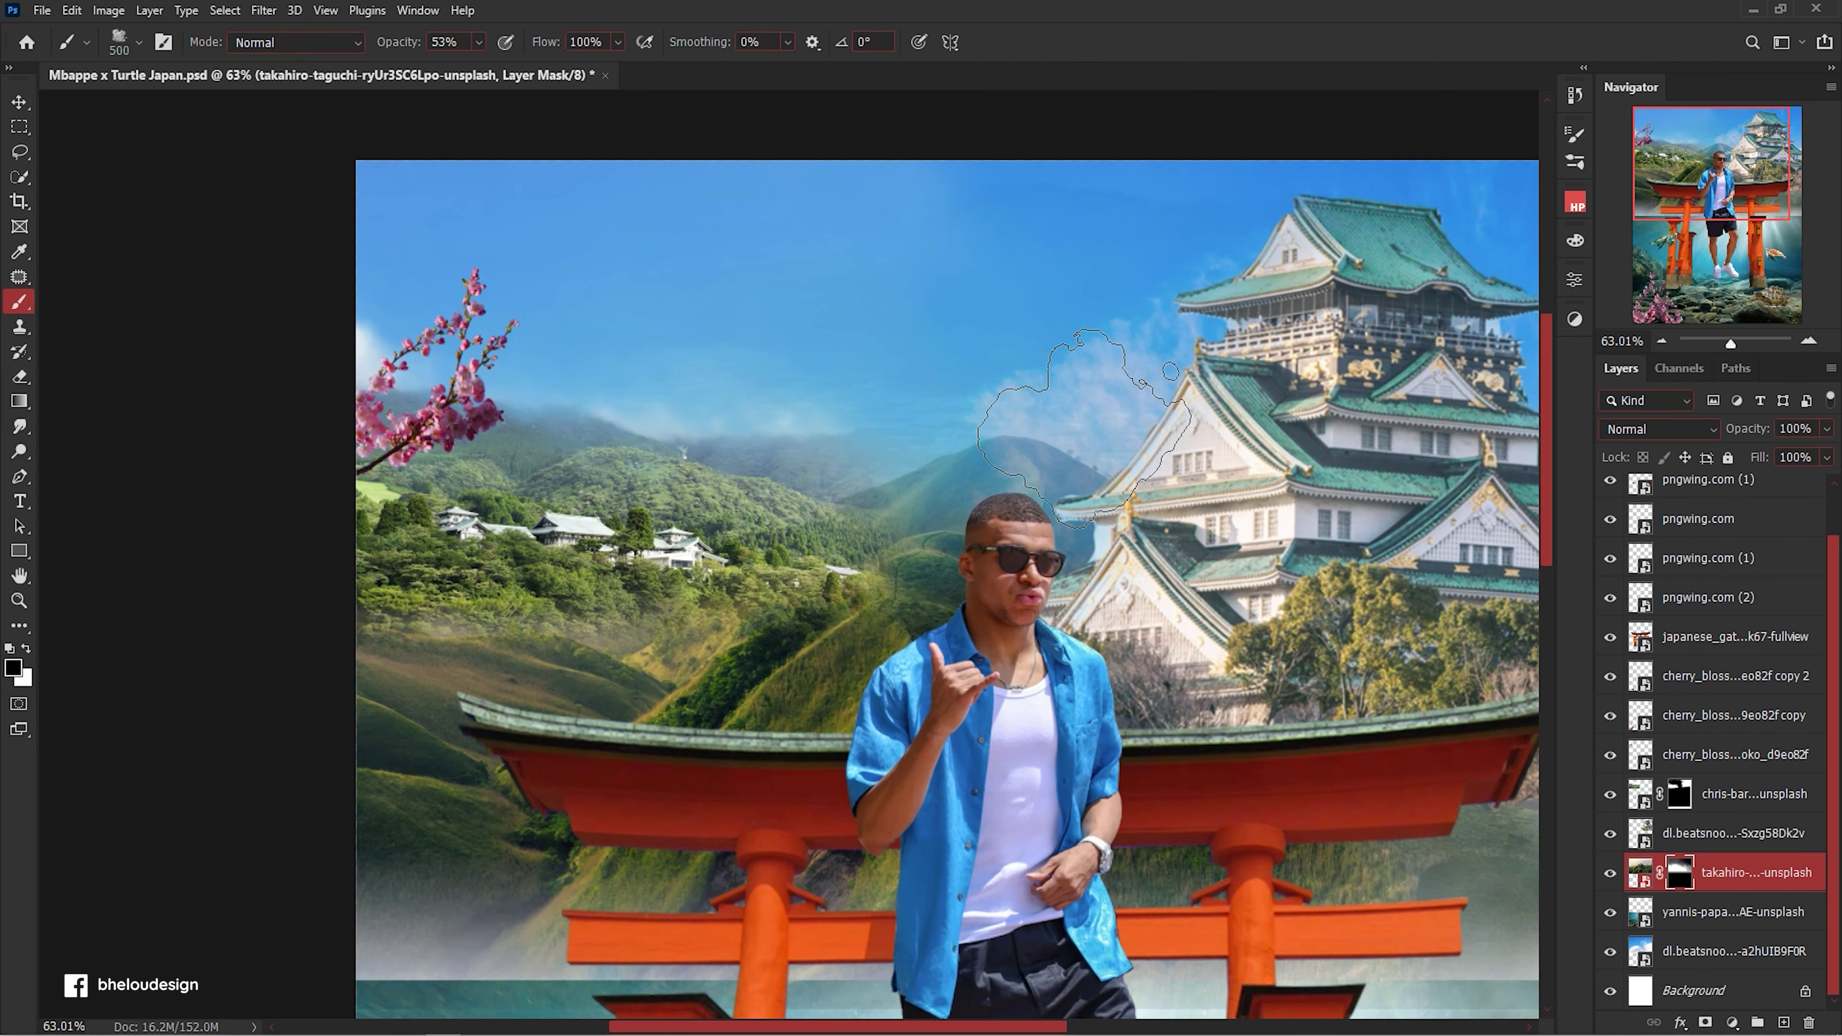
key(x)
drag(997, 448, 935, 459)
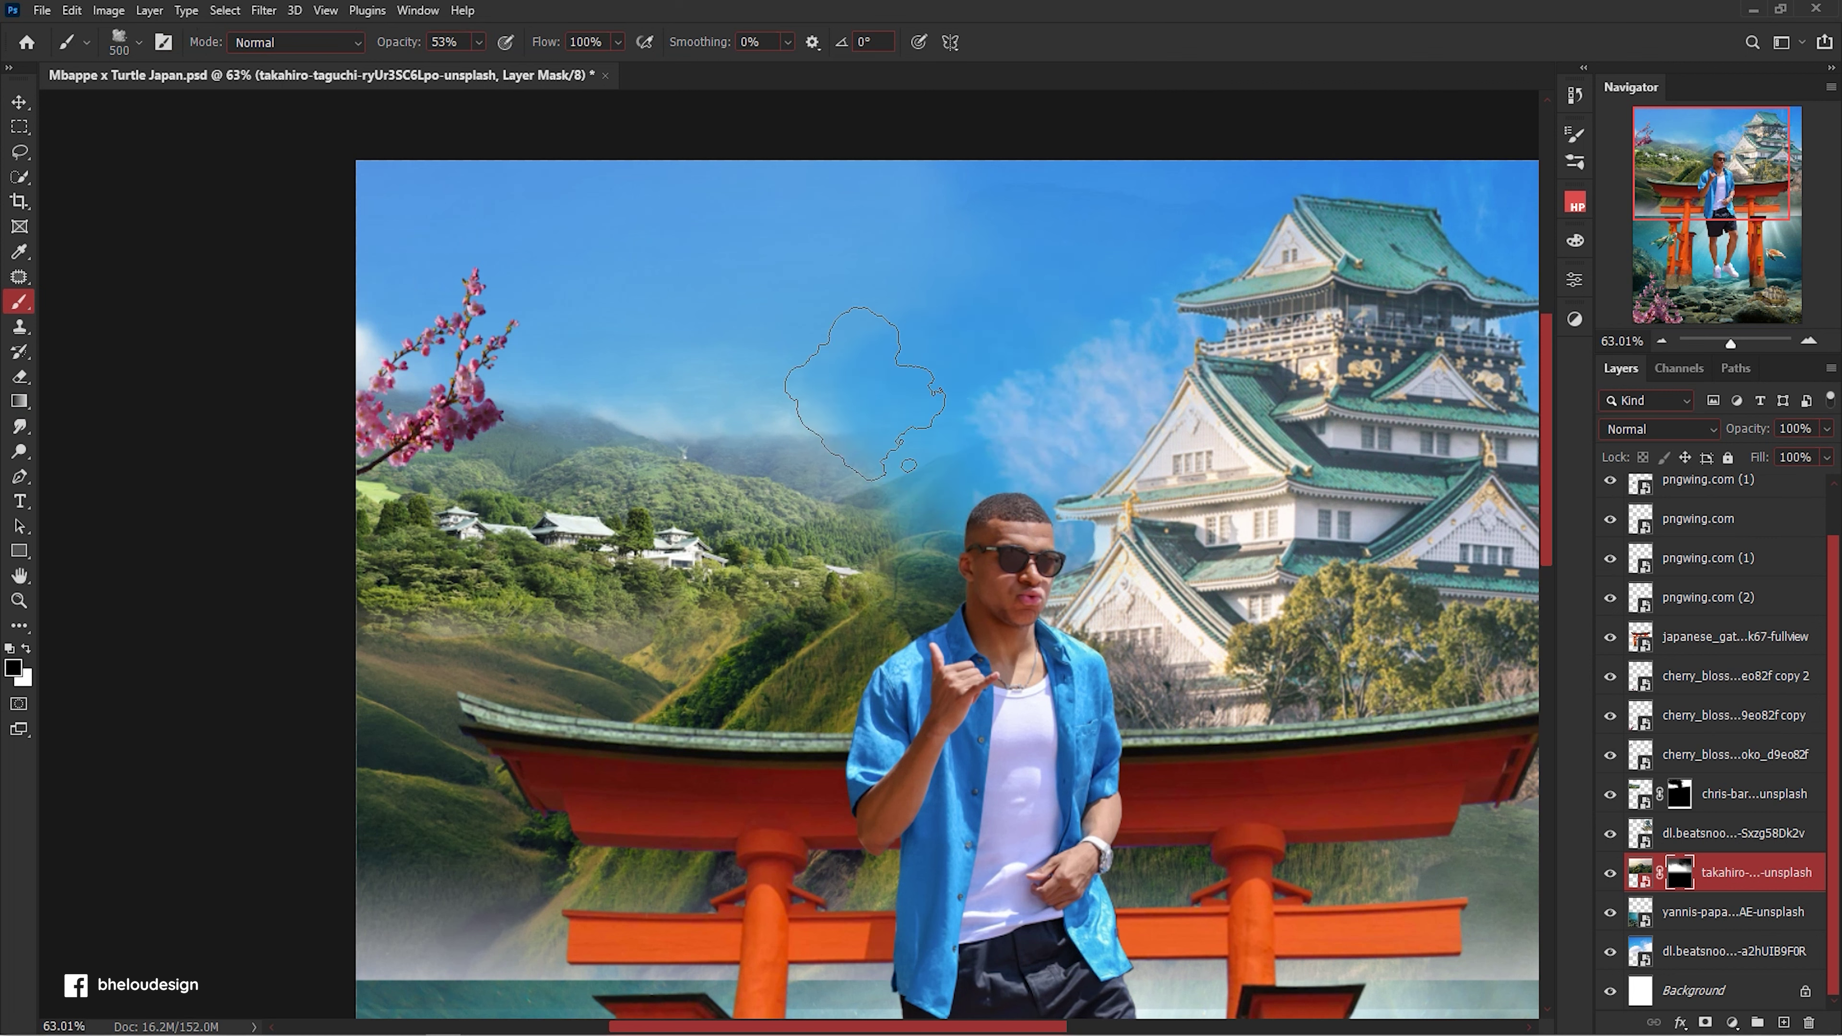
drag(972, 551, 421, 726)
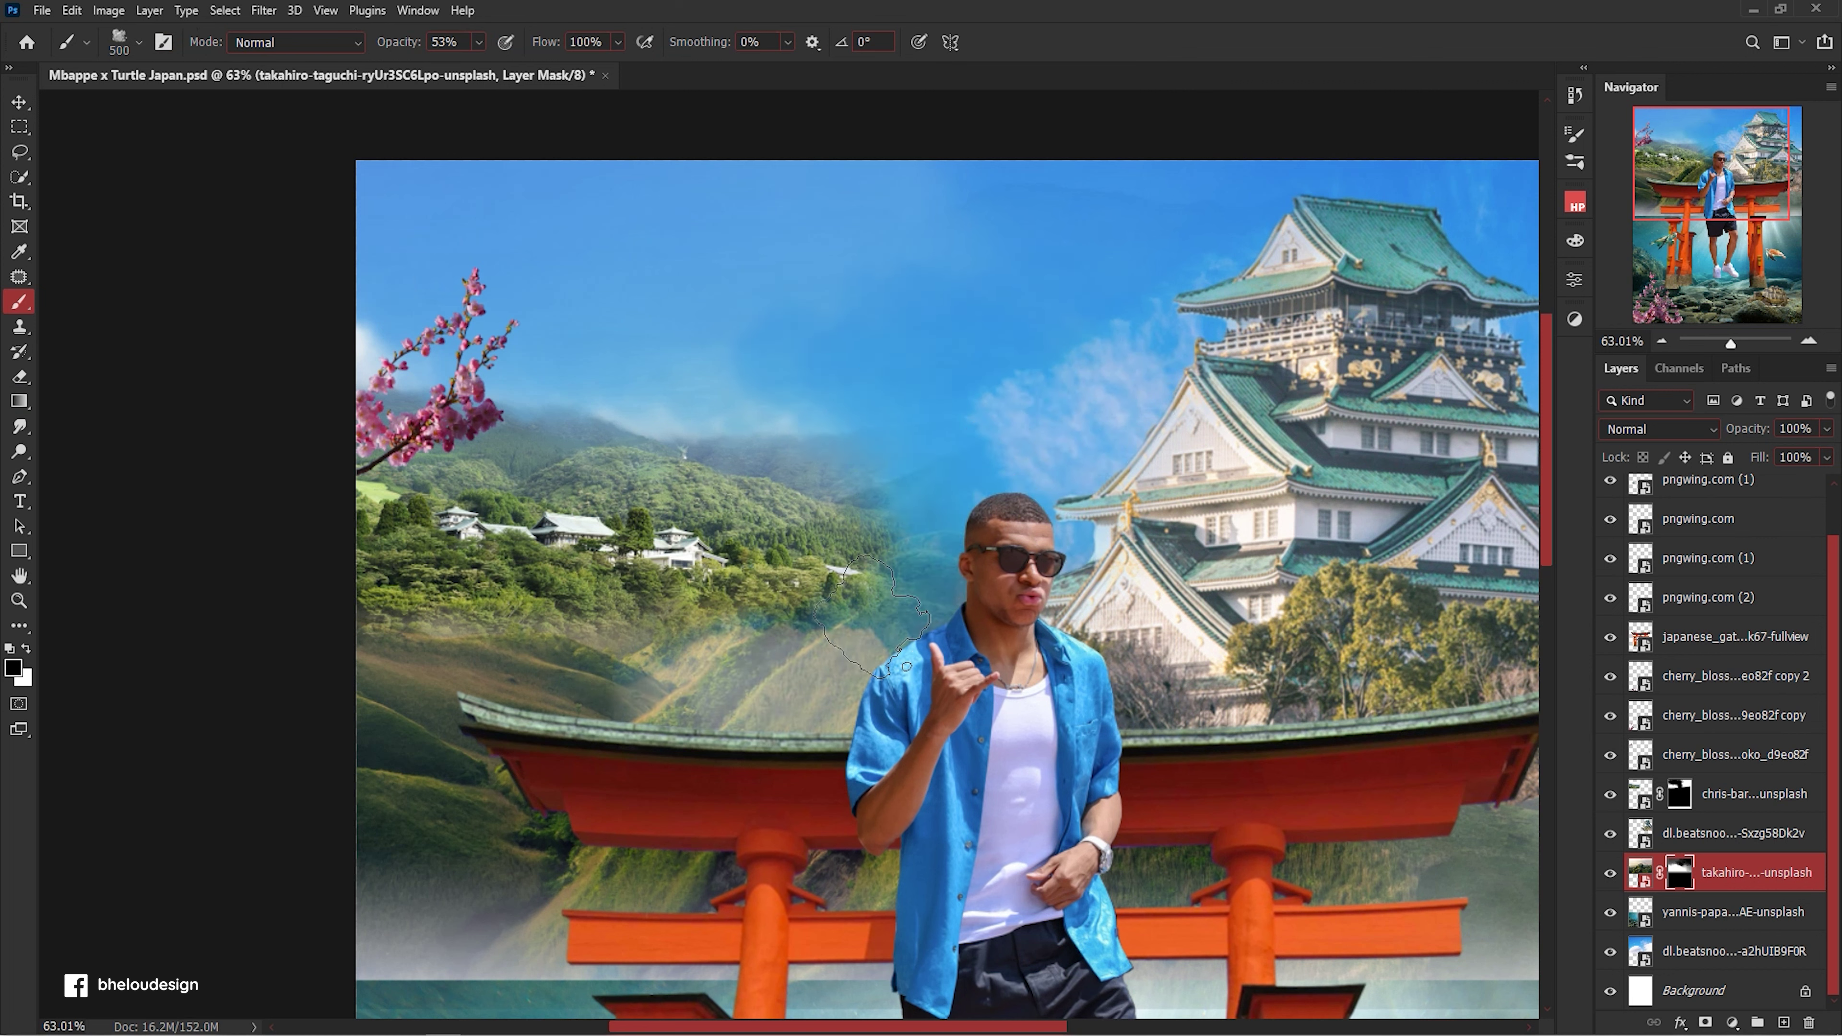
Restore the lower-left hills and deepen the blue of the top sky.
key(x)
drag(870, 638, 465, 718)
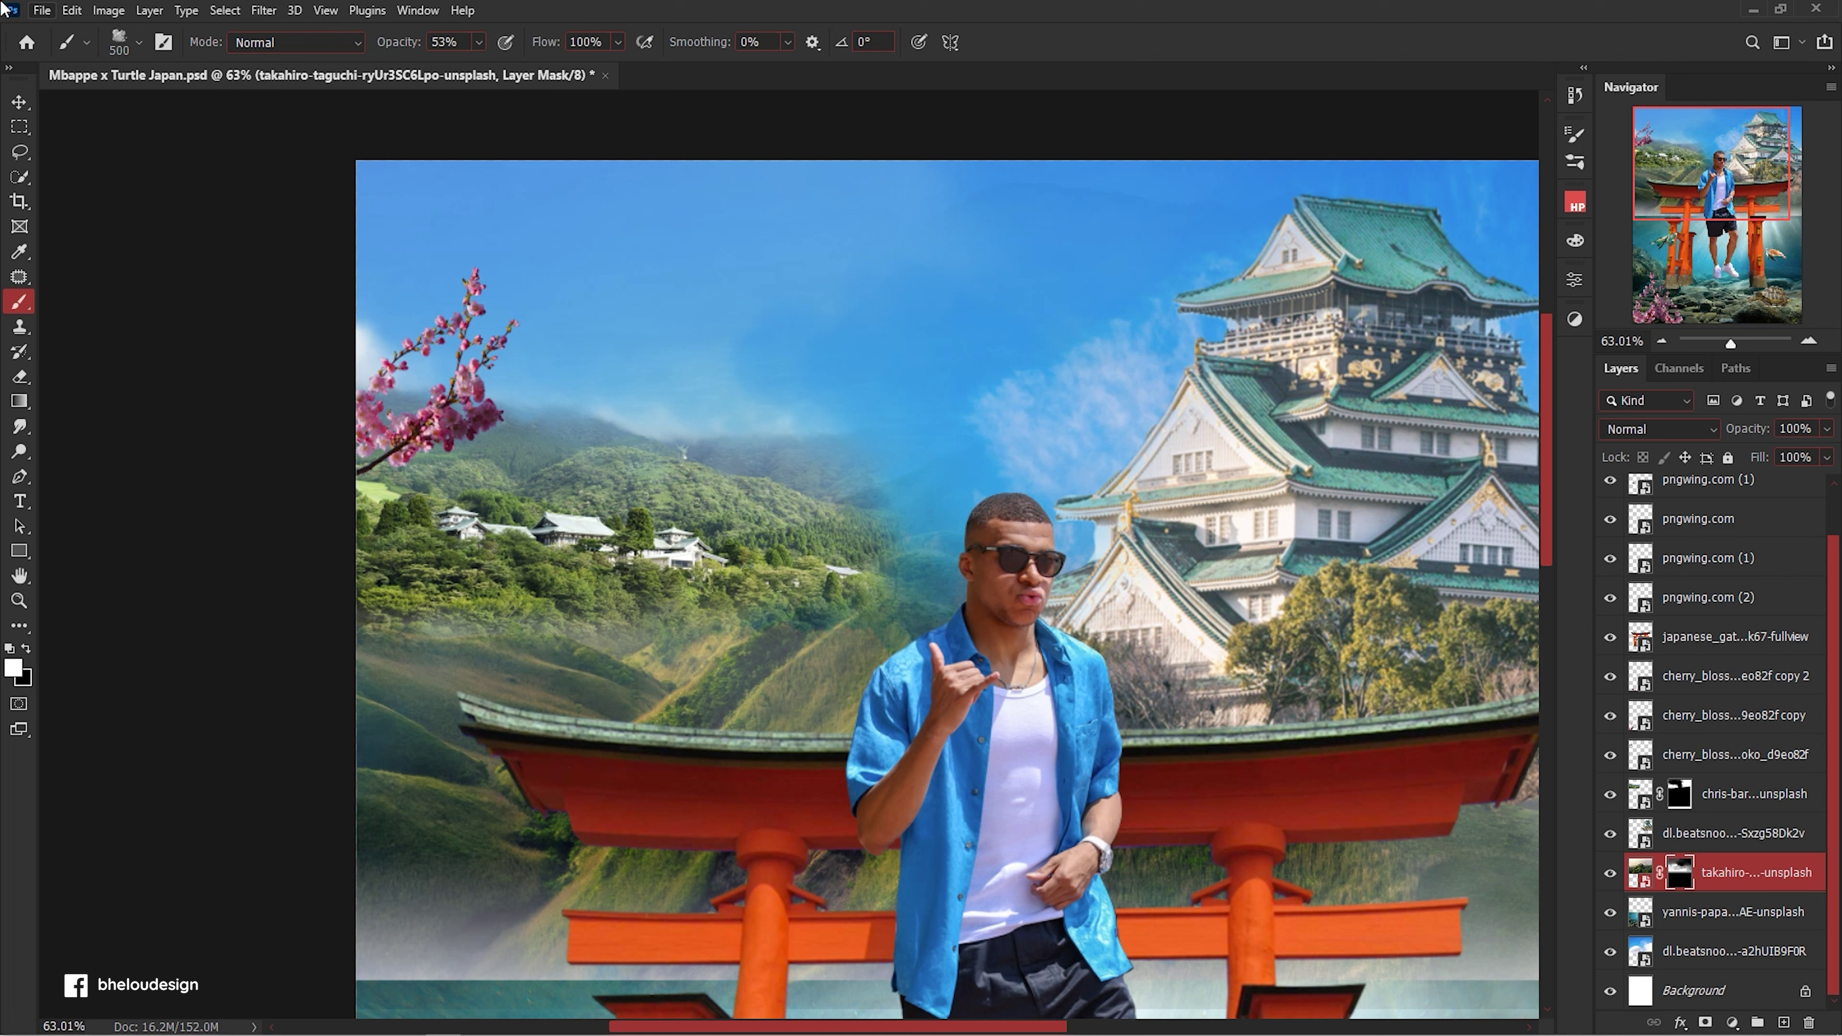
key(x)
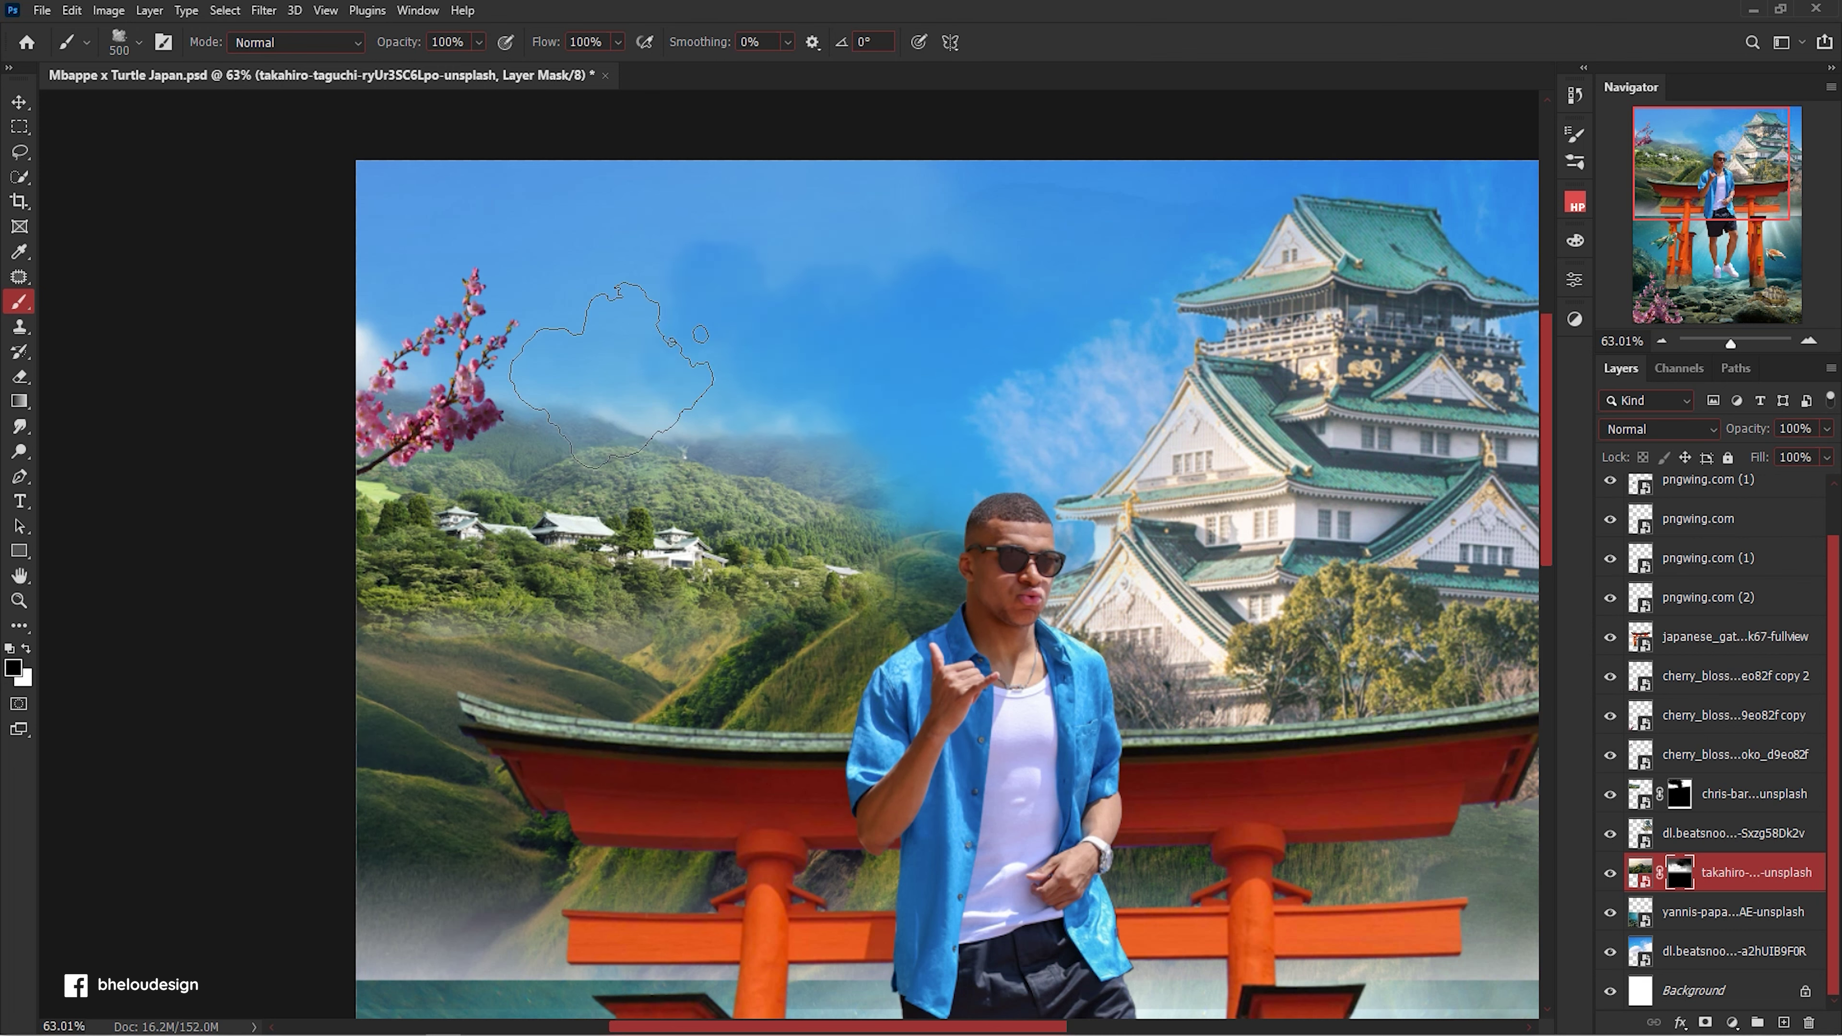
drag(943, 276, 399, 218)
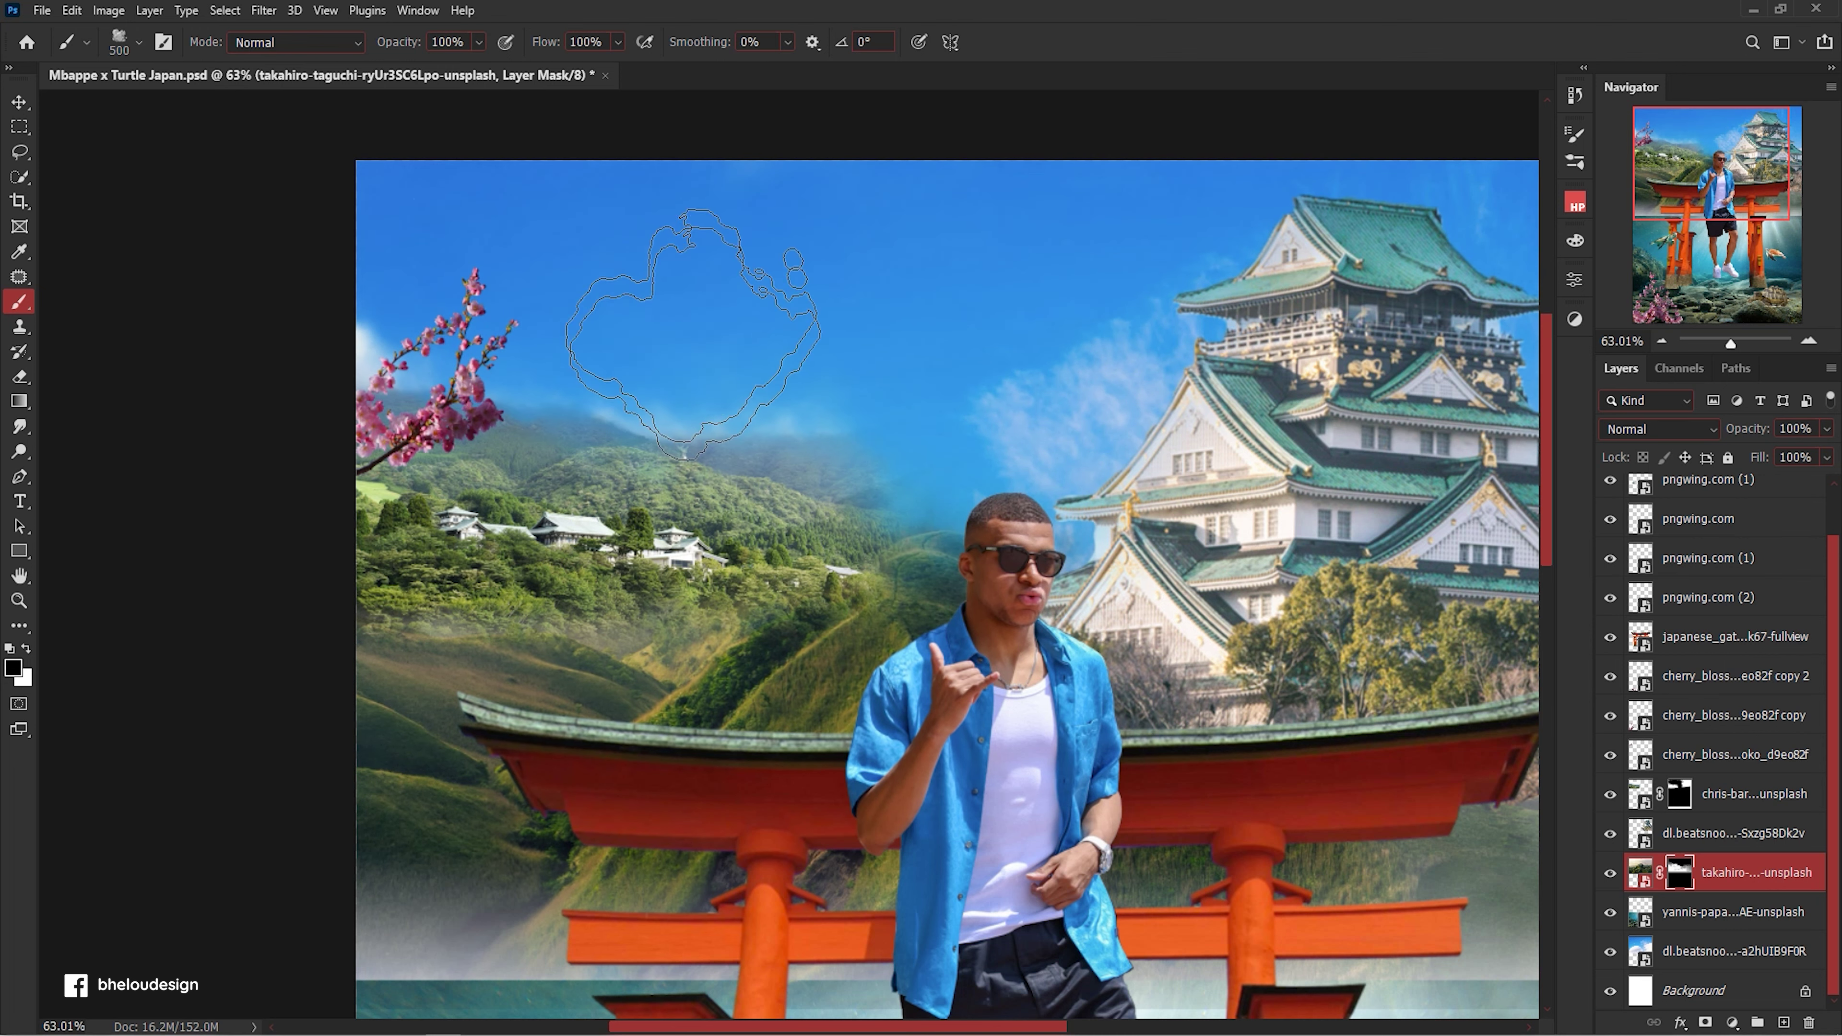
scroll(435, 320, down, 3)
scroll(1073, 581, up, 3)
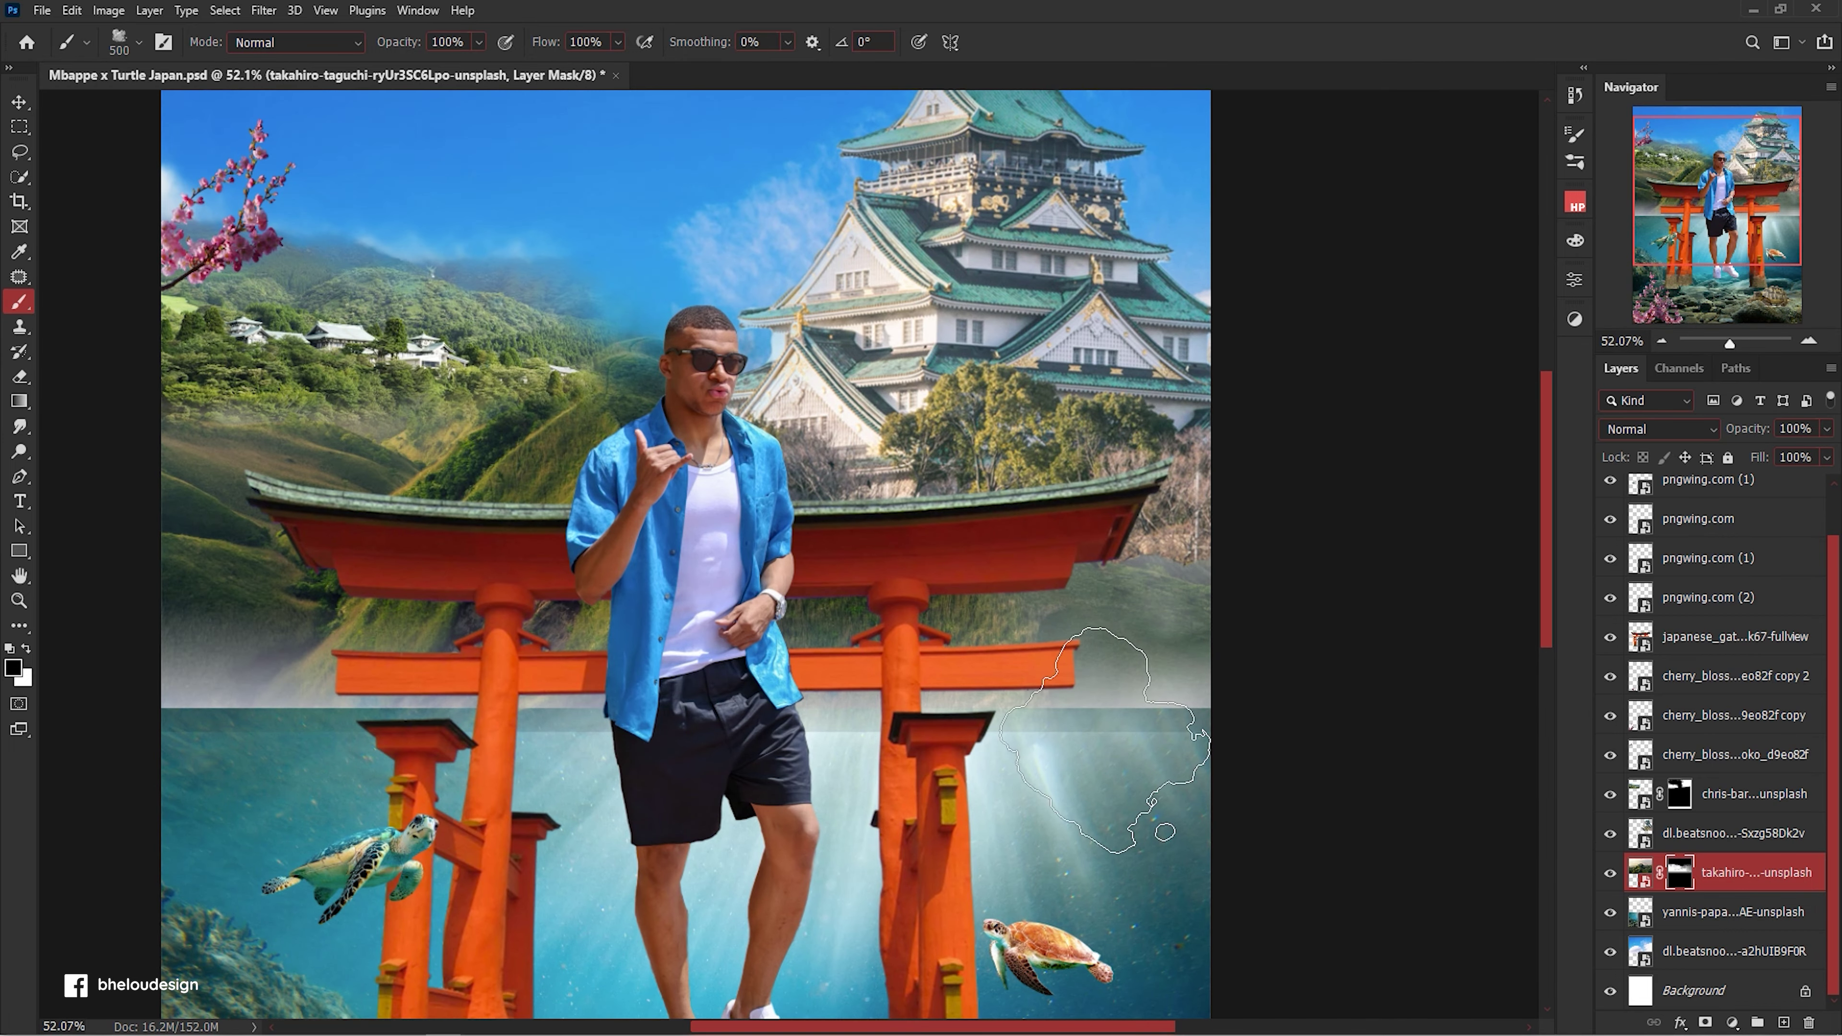
Move the underwater photo down about 324 px.
key(v)
click(1734, 912)
key(ctrl+t)
mouse_move(1117, 719)
mouse_down()
mouse_move(1115, 871)
mouse_move(1115, 715)
mouse_up()
key(Return)
click(1641, 793)
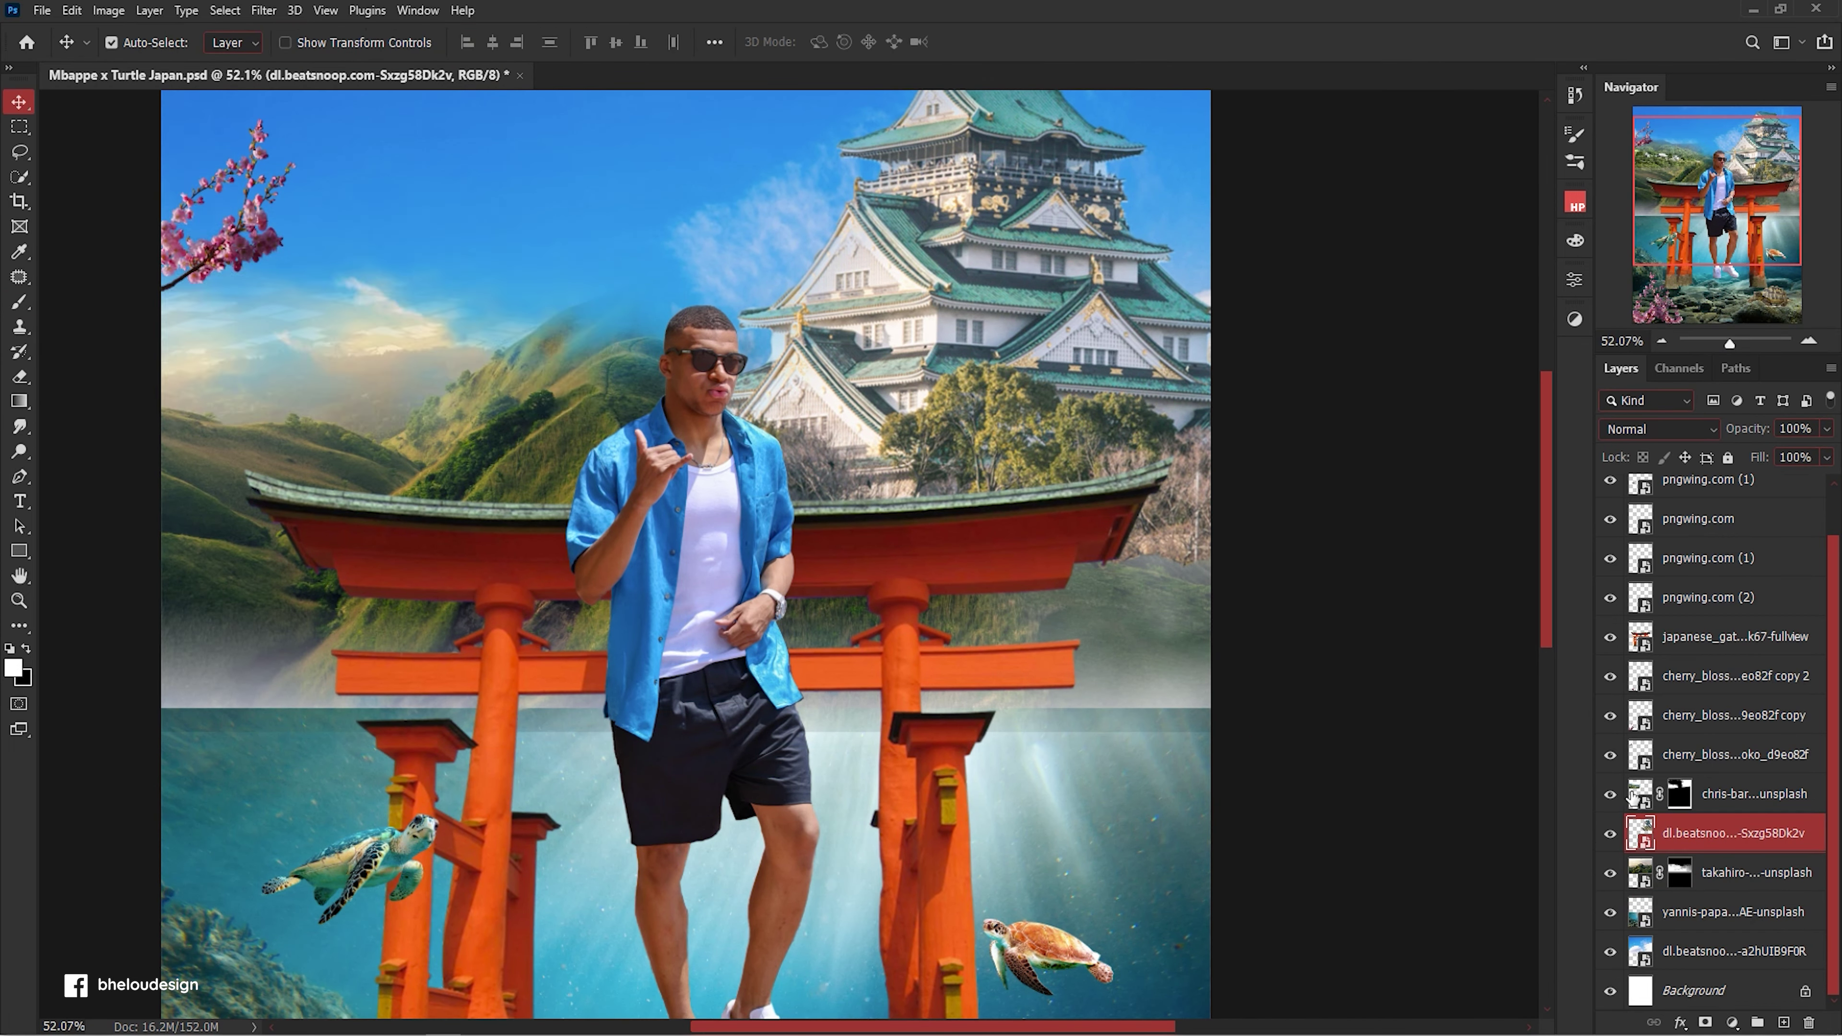
Gradient-fade the hill landscape's lower edge into the water on its mask.
click(1638, 947)
click(1641, 873)
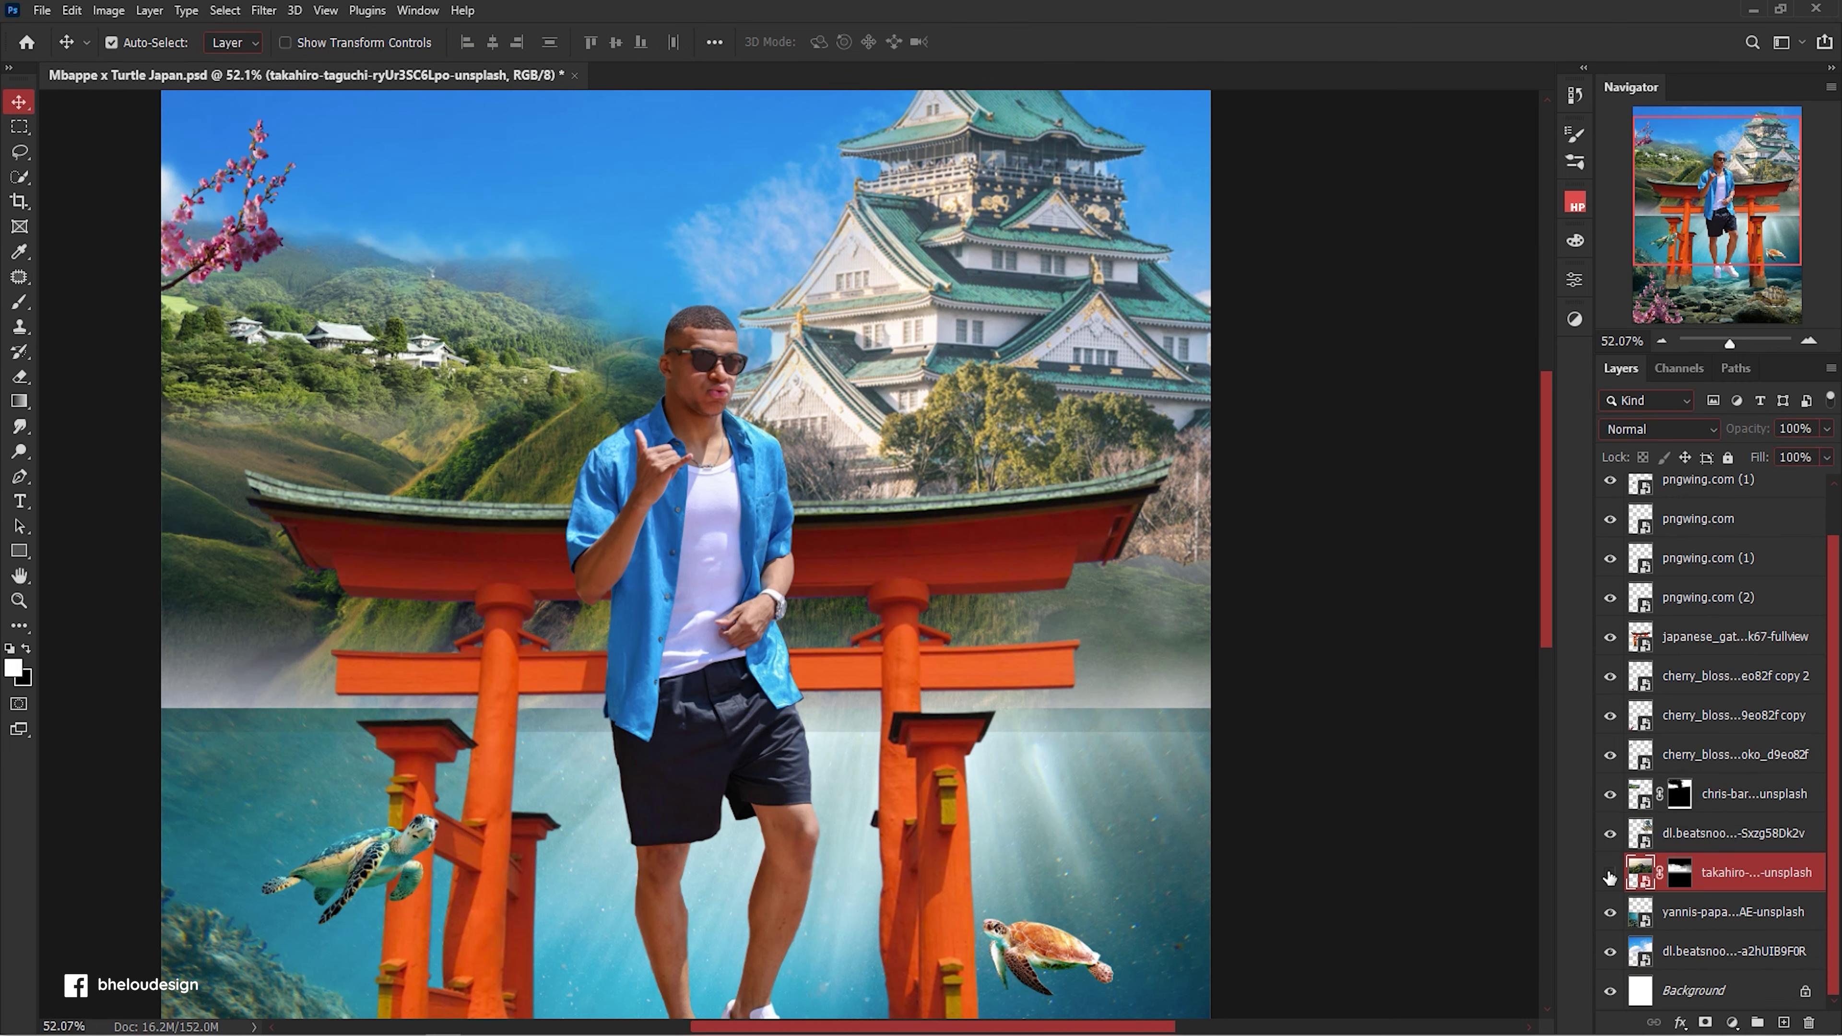
click(1679, 873)
key(g)
drag(602, 680, 602, 726)
key(ctrl+0)
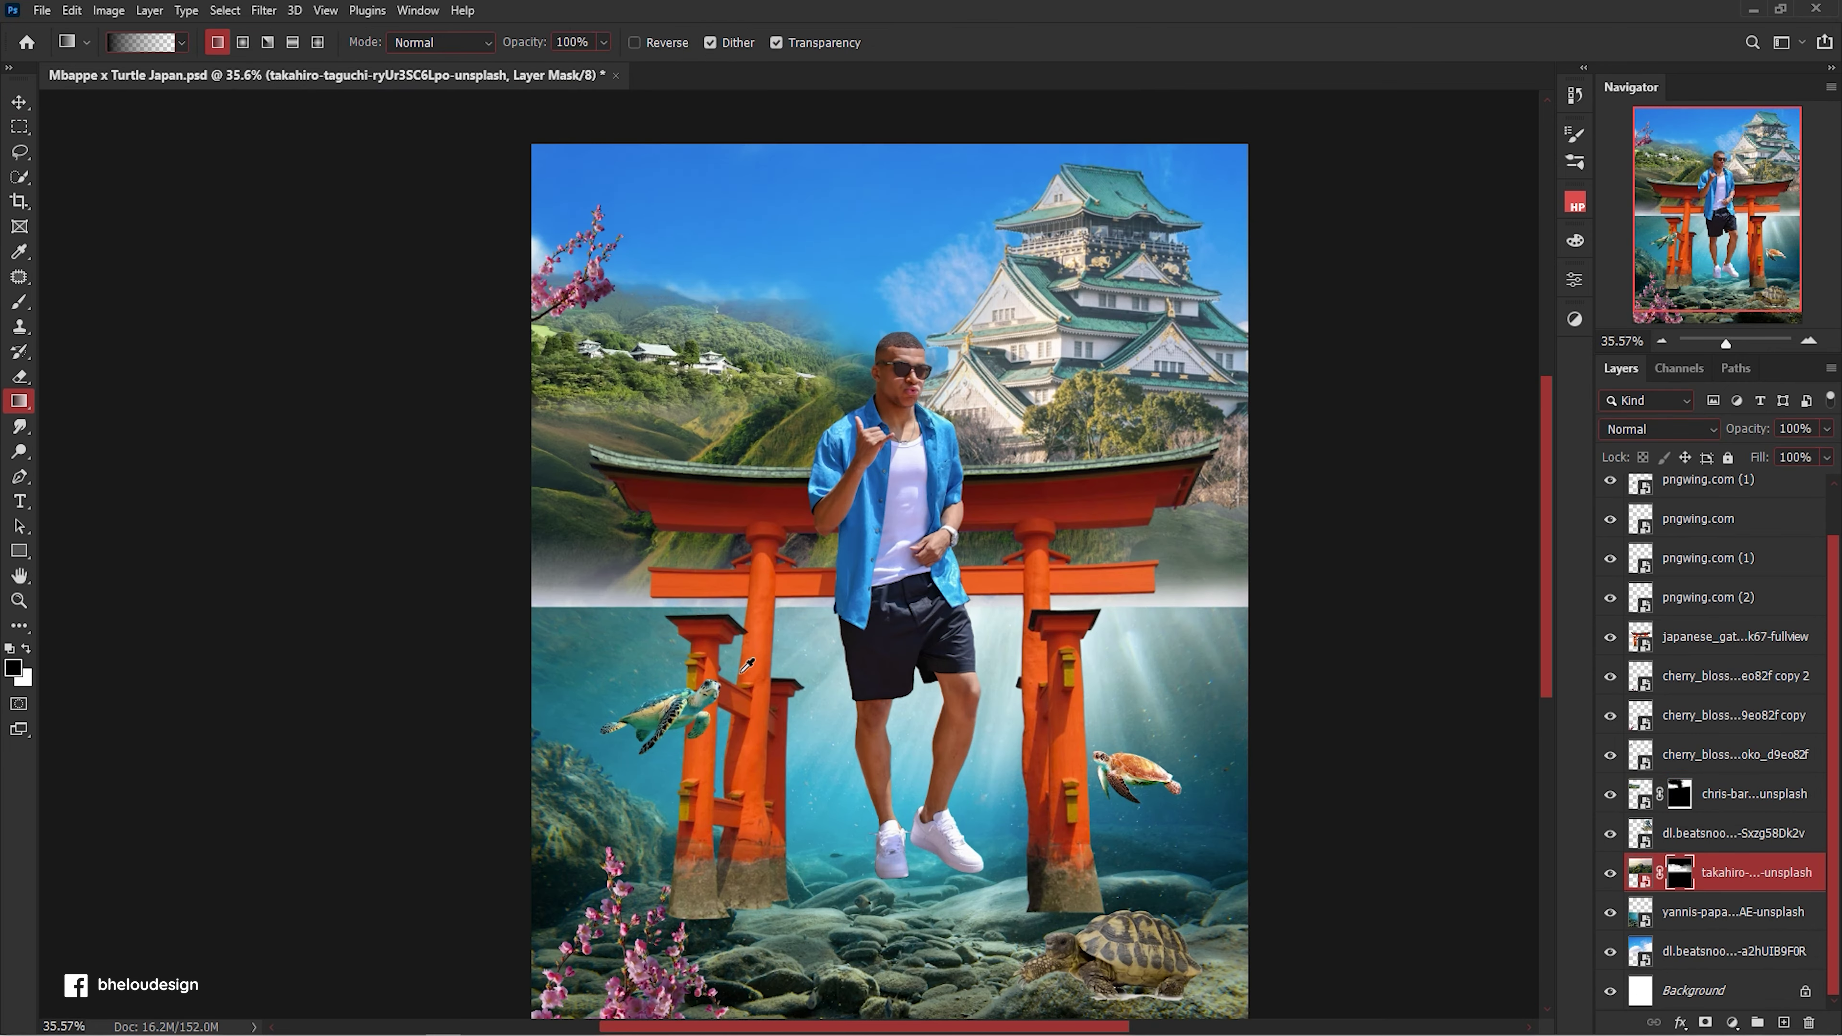
Place the nature_foreground trees image from the source folder into the composition.
click(595, 882)
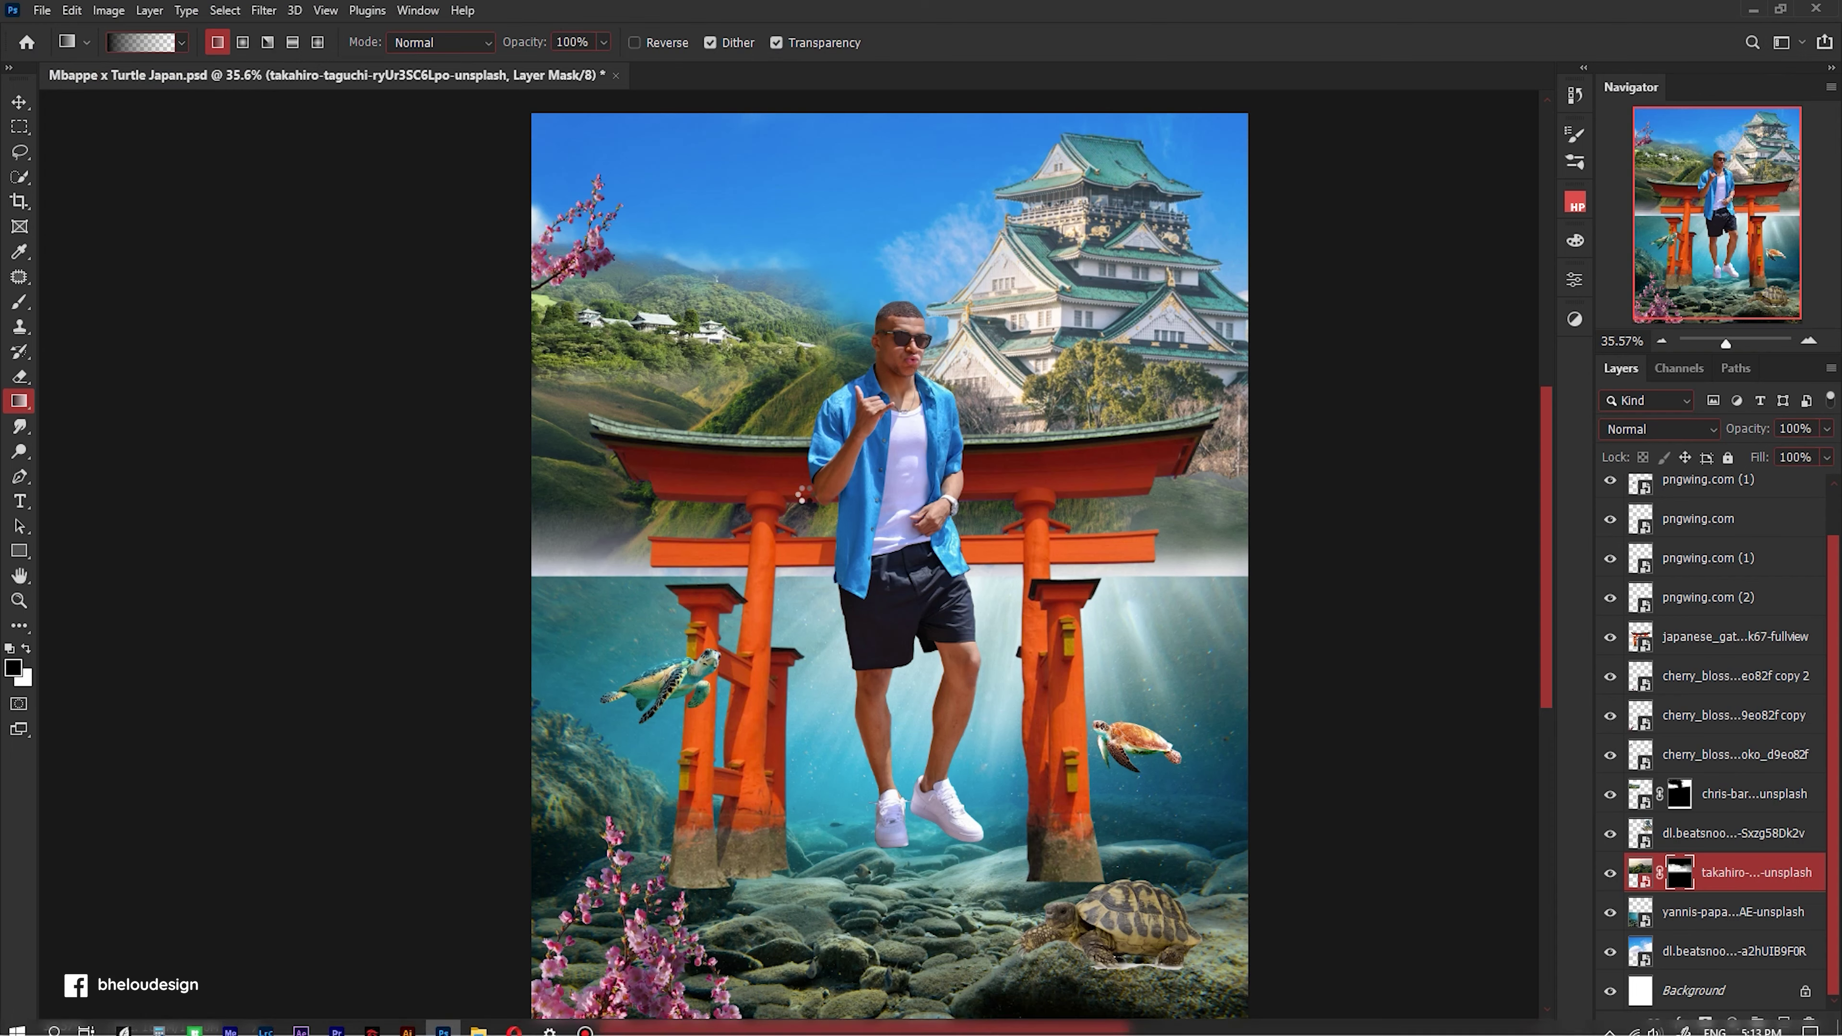
drag(1332, 272, 1081, 456)
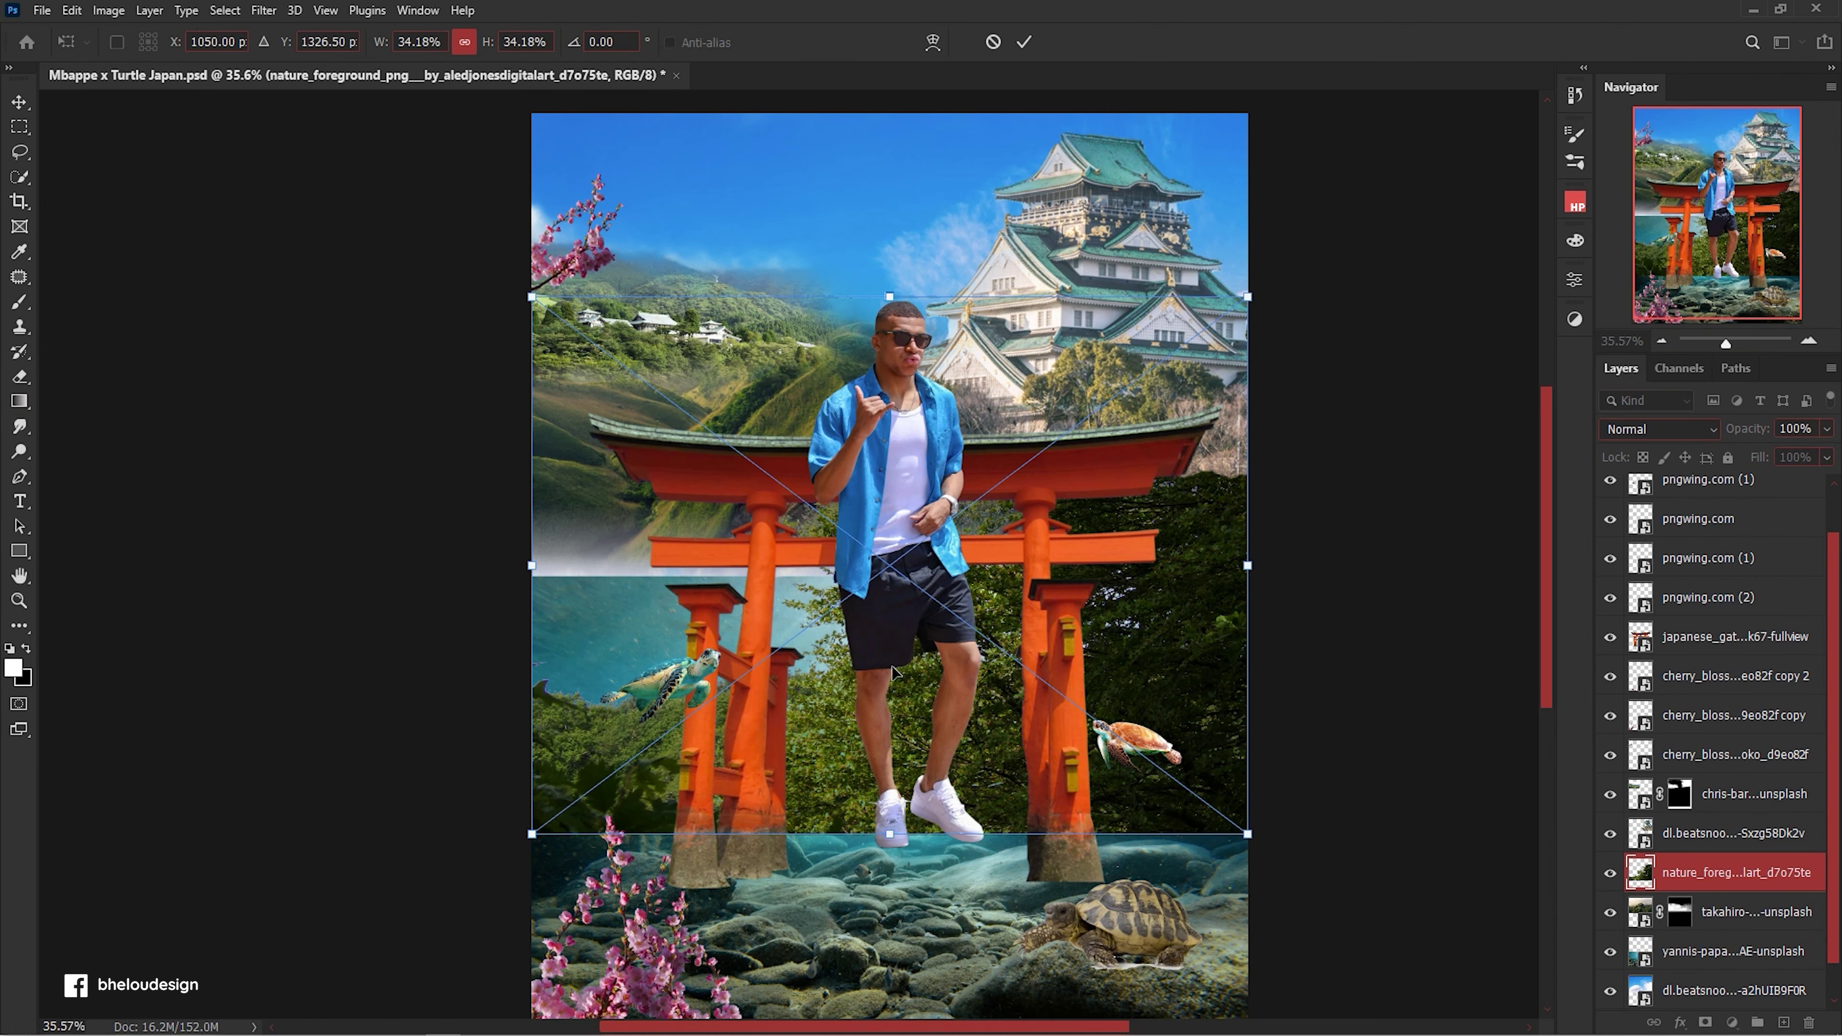
drag(1081, 456, 1066, 454)
drag(1253, 565, 1277, 565)
key(Return)
Move the trees layer above the castle and flip it horizontally.
key(alt+bracketright)
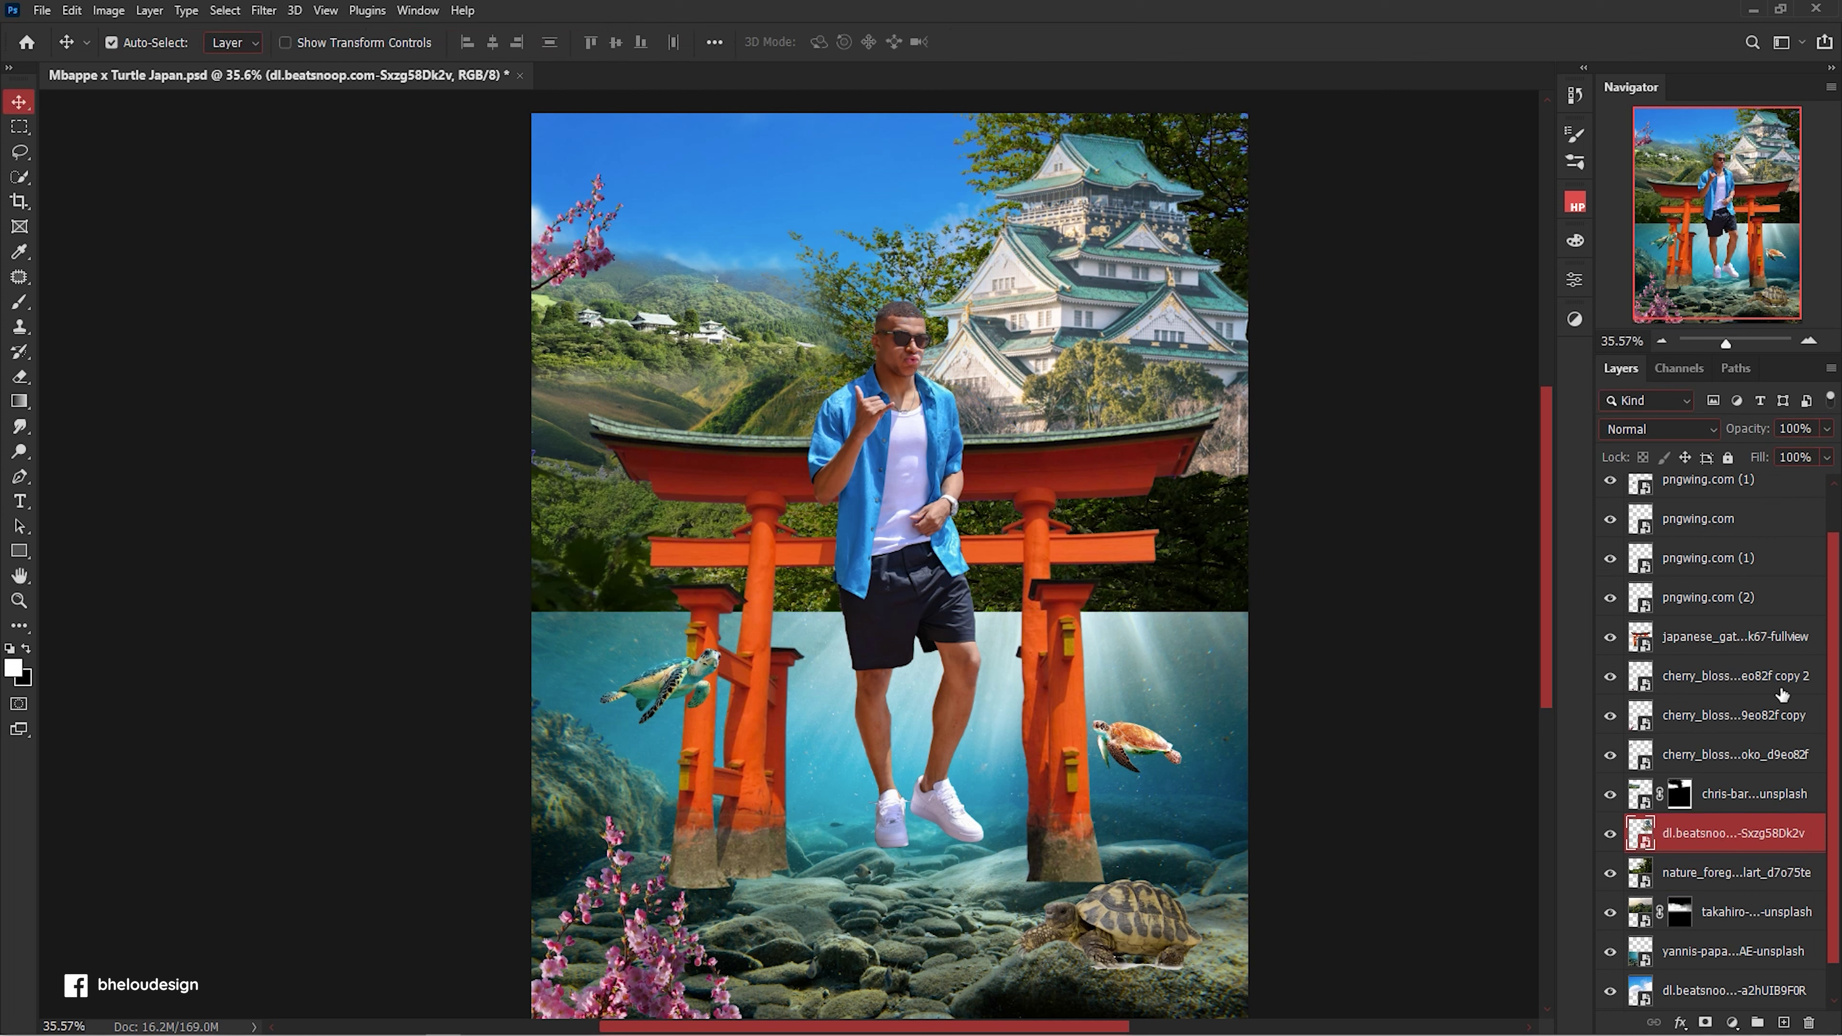
drag(1734, 855, 1735, 882)
click(1735, 833)
key(ctrl+t)
right_click(1191, 347)
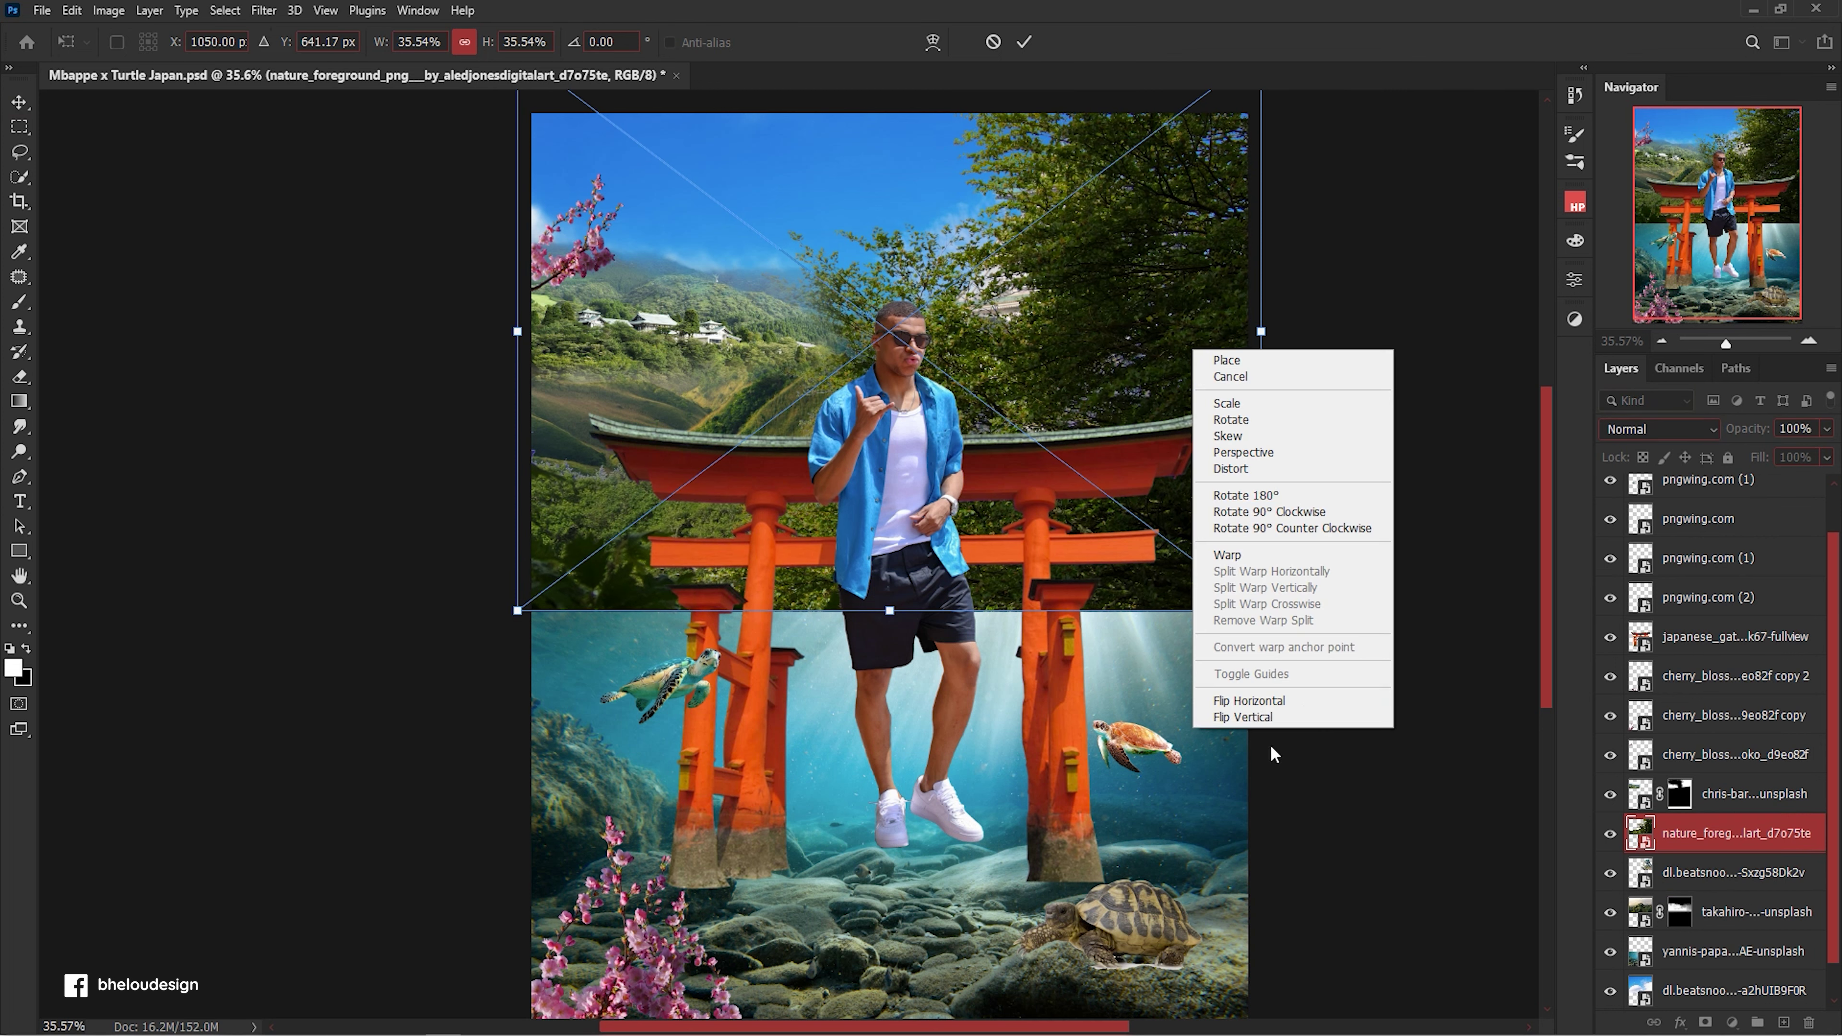
click(1247, 701)
key(Return)
Shrink the trees and position them smaller at the lower right.
key(ctrl+t)
drag(1263, 617, 1233, 581)
mouse_move(1103, 454)
mouse_down()
mouse_move(1246, 548)
mouse_move(1228, 545)
mouse_up()
key(Return)
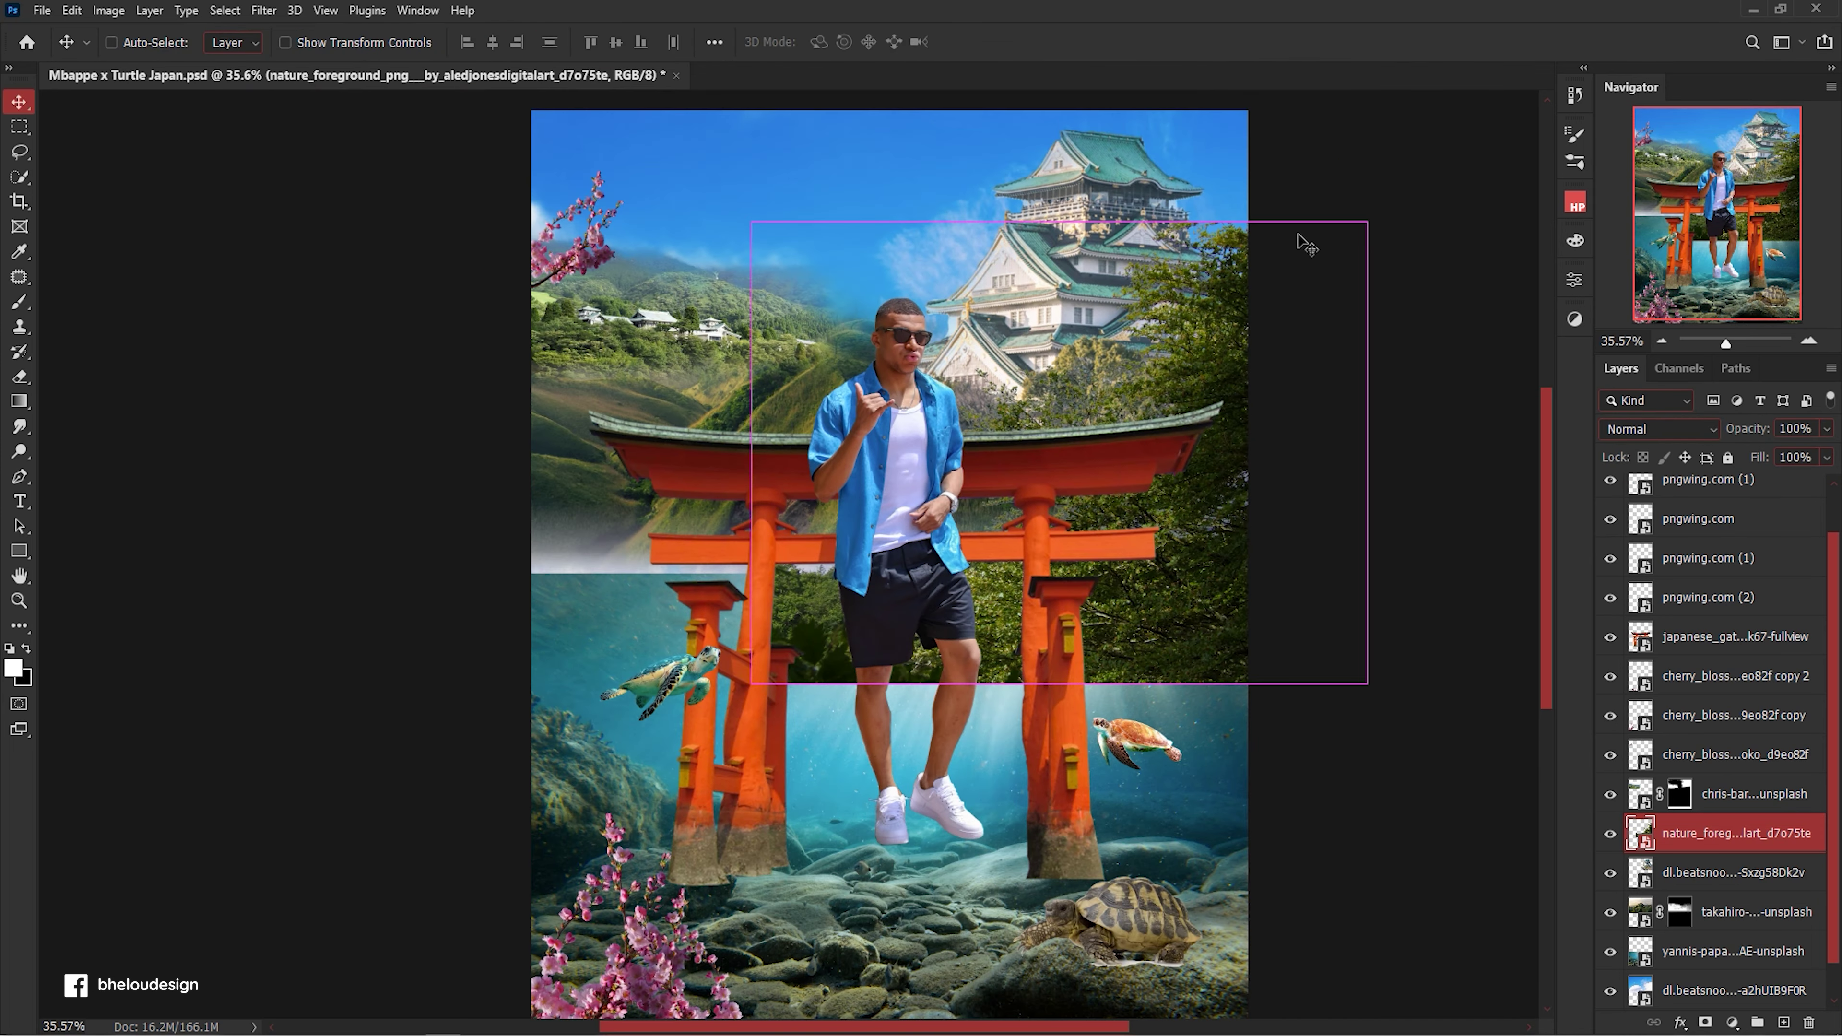
key(ctrl+t)
mouse_move(1368, 221)
mouse_down()
mouse_move(1289, 280)
mouse_move(1242, 368)
mouse_up()
key(Return)
Mask the trees layer and gradient-fade their lower edge into the water.
key(g)
click(1705, 1024)
drag(1242, 580, 1242, 506)
key(ctrl+t)
key(Return)
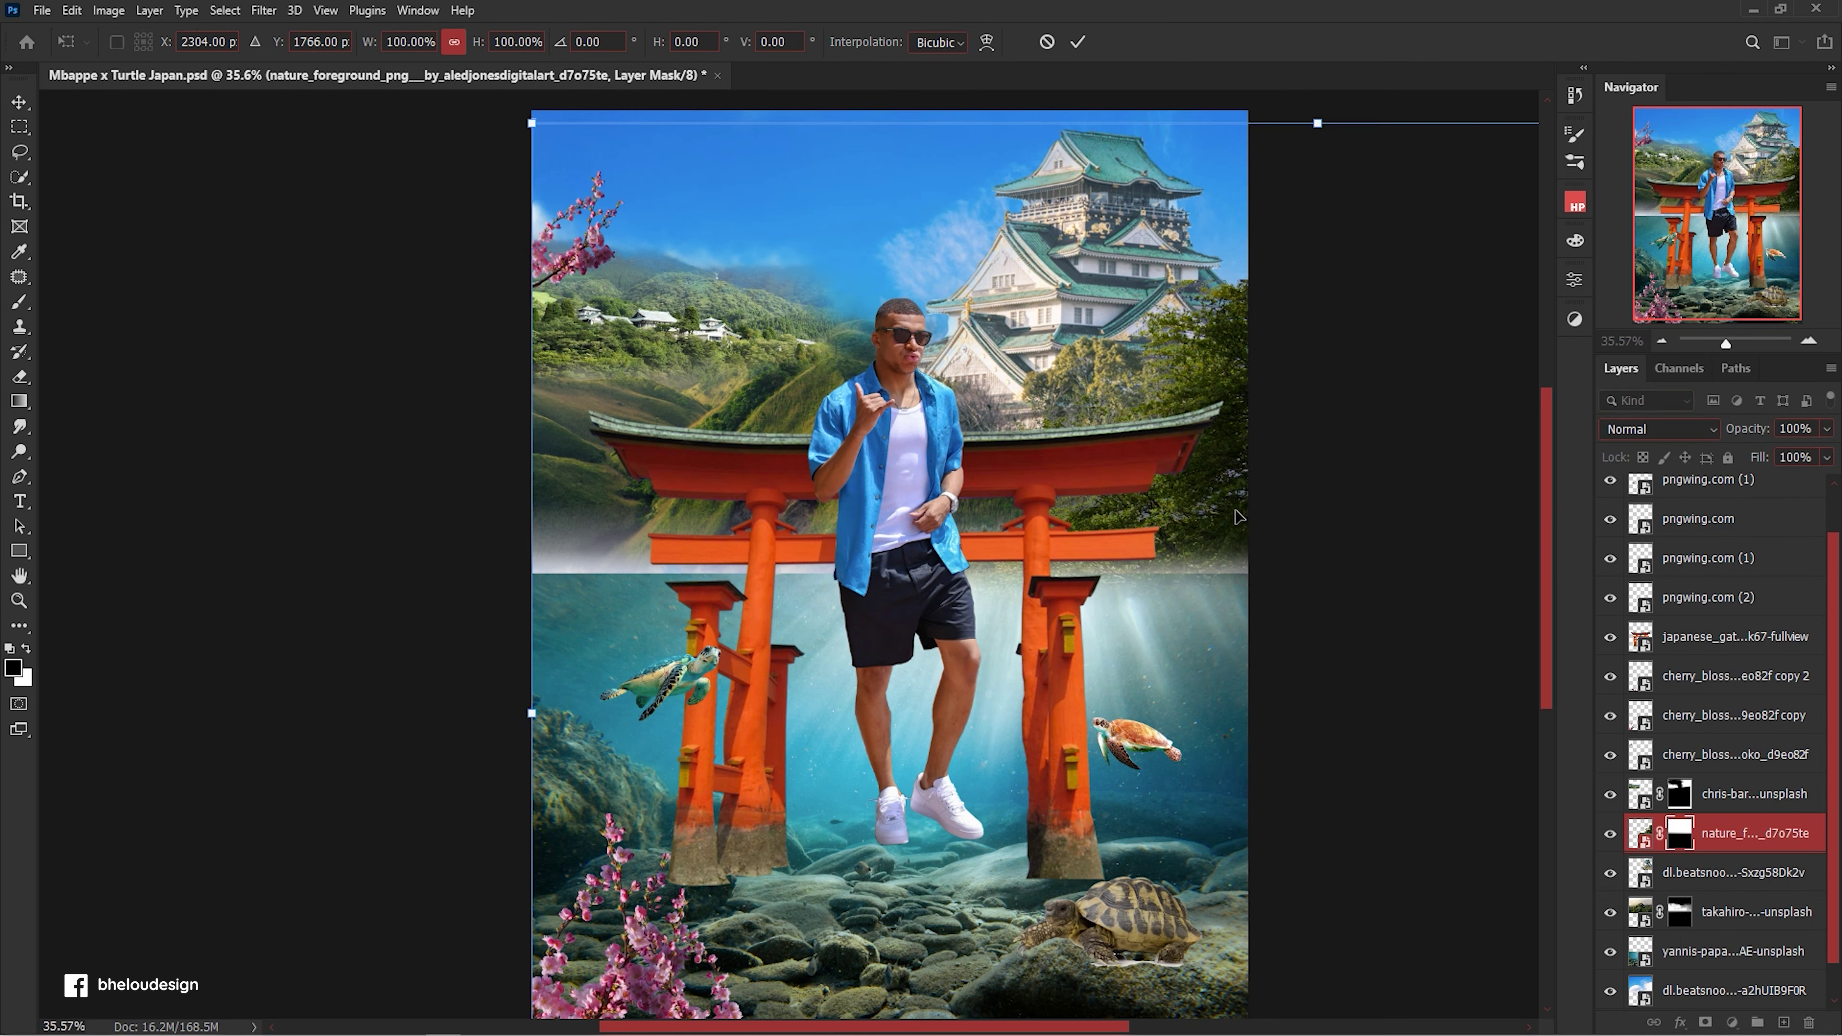
Place the rocks_03 image at left, lower it in the stack, and shift it left.
drag(1015, 532, 947, 532)
key(ctrl+bracketleft)
key(ctrl+bracketleft)
key(ctrl+bracketleft)
drag(983, 795, 928, 792)
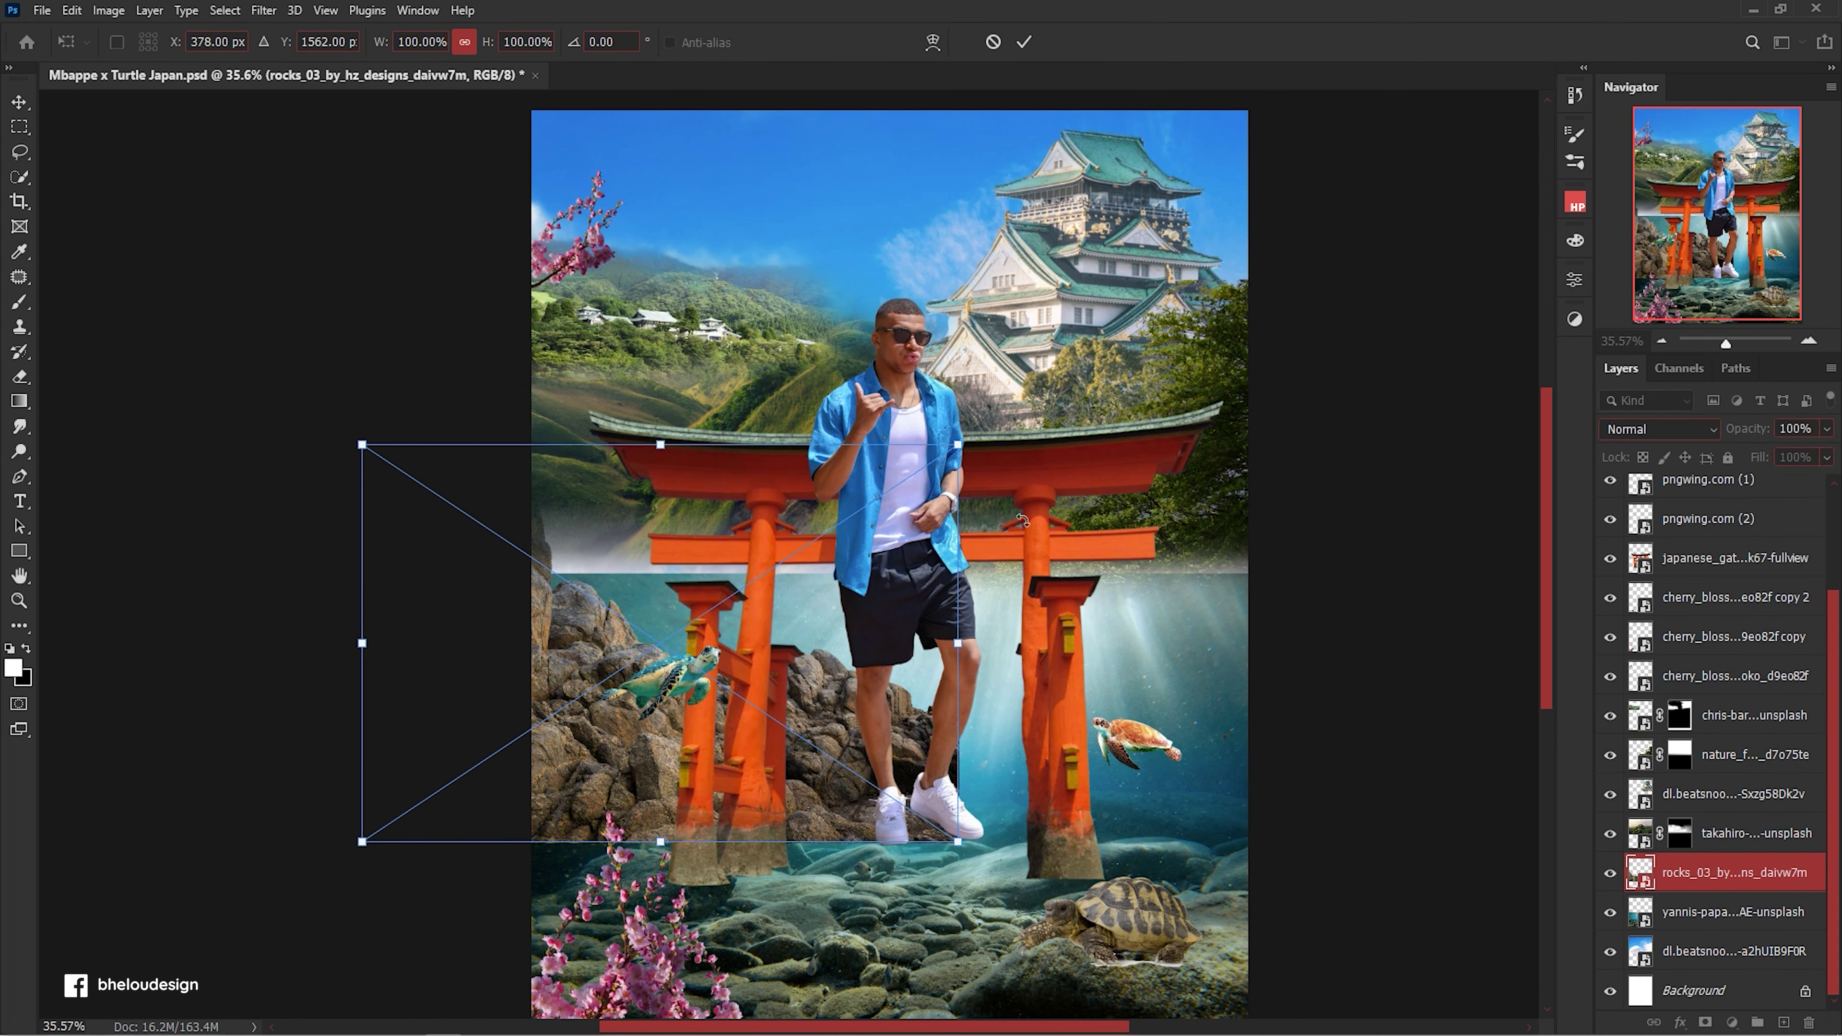
Rotate the rocks about 19°, raise them above the hill landscape, and position them on the left.
drag(814, 368, 895, 433)
key(Return)
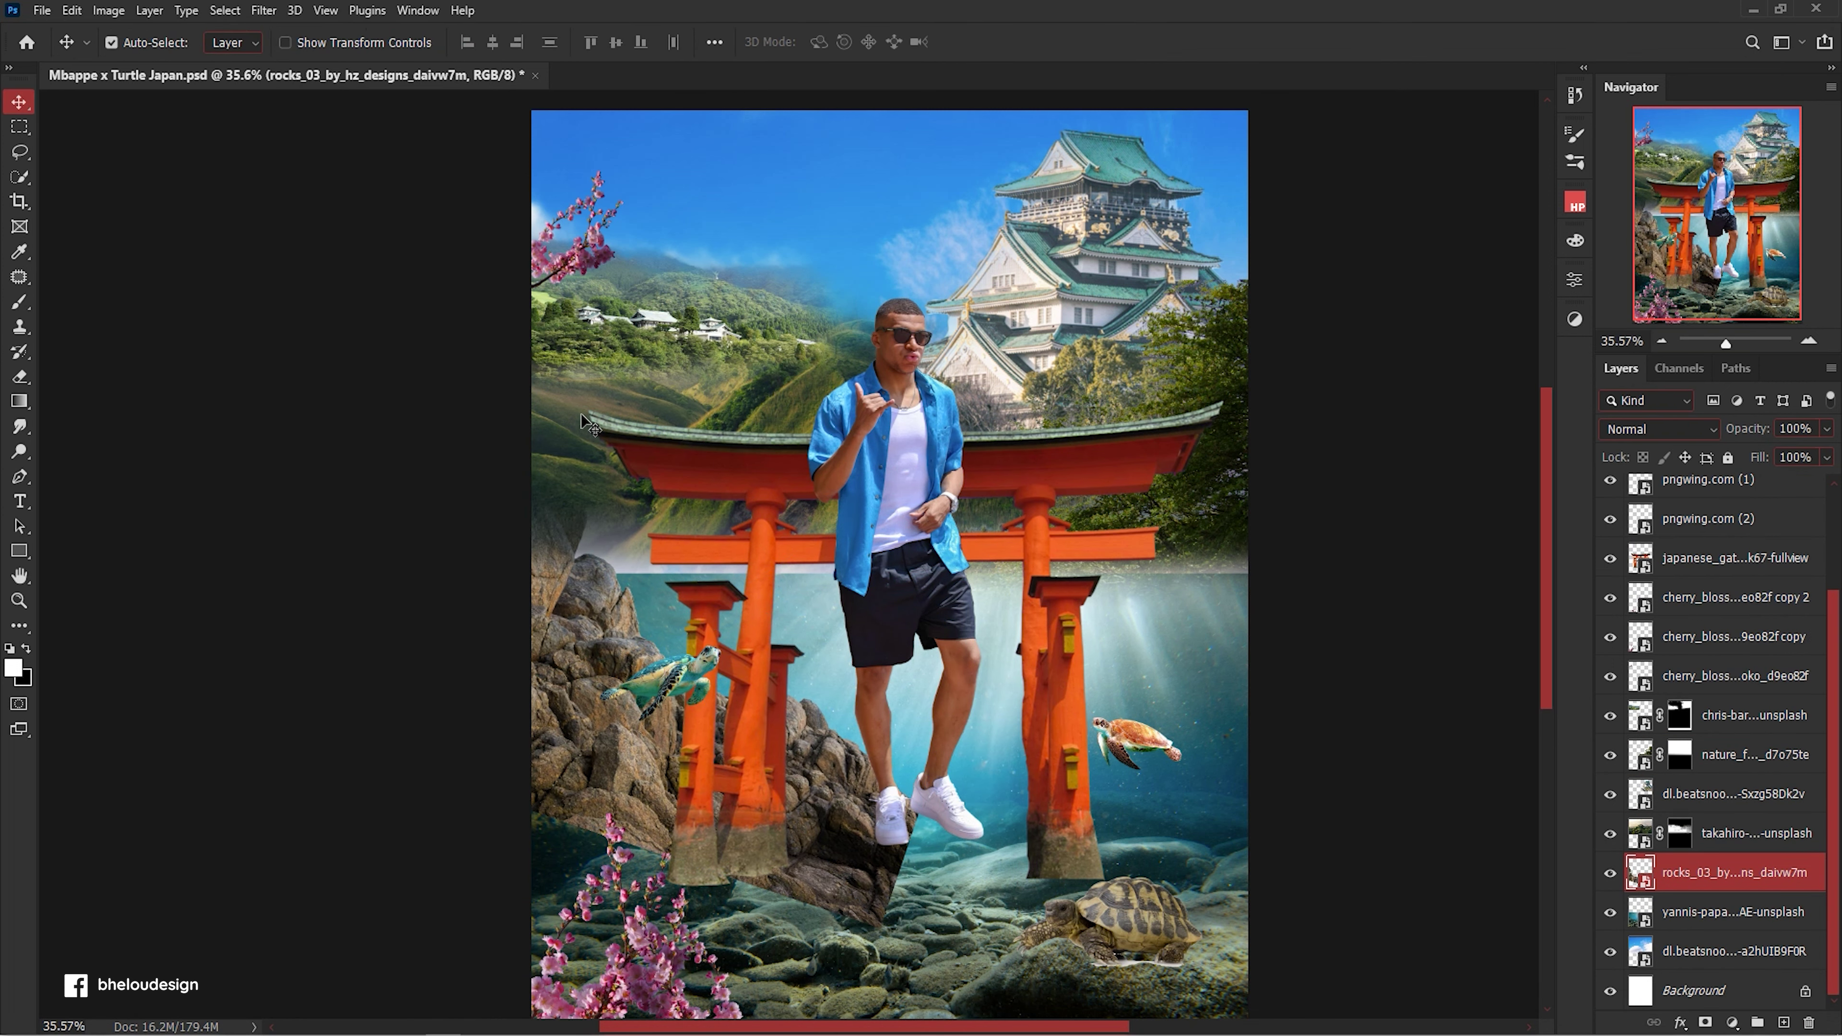
key(ctrl+bracketright)
key(ctrl+t)
drag(677, 714, 727, 719)
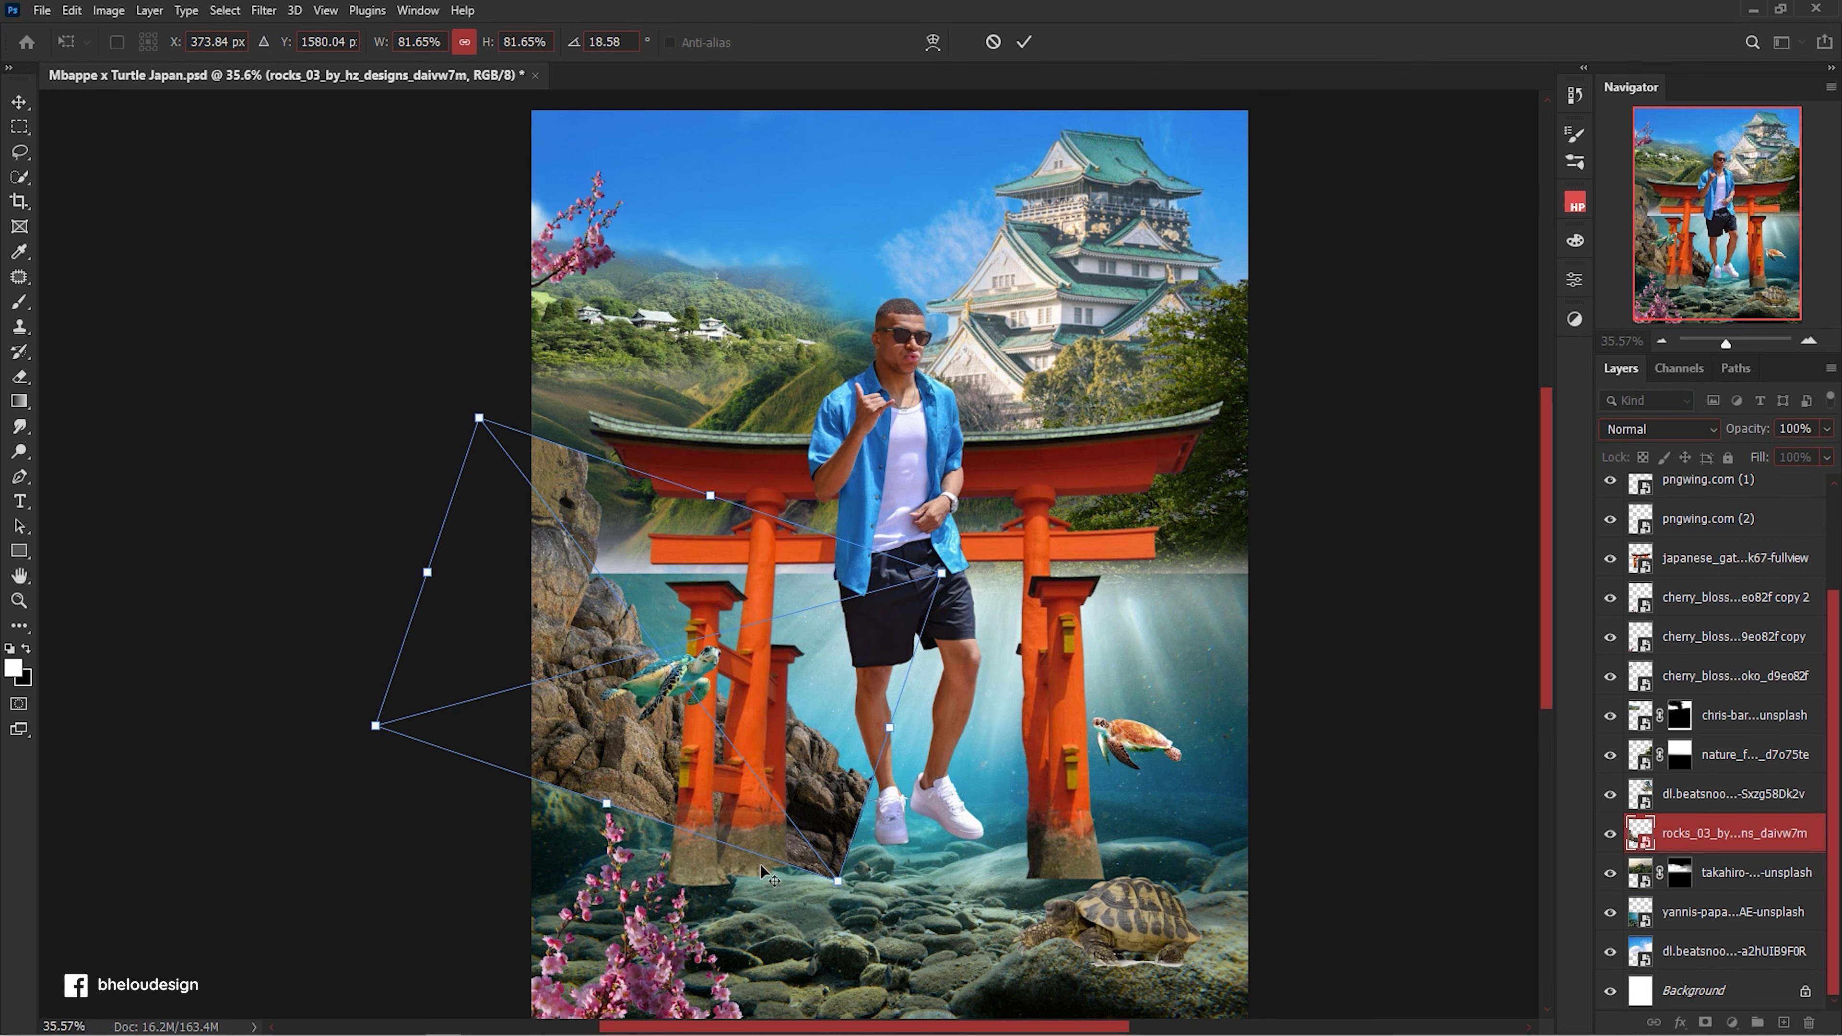
Duplicate the rocks, flip the copy horizontally, then enlarge and place it on the gate's right side.
key(Return)
key(ctrl+j)
key(ctrl+t)
right_click(791, 307)
click(885, 766)
drag(884, 766, 1365, 770)
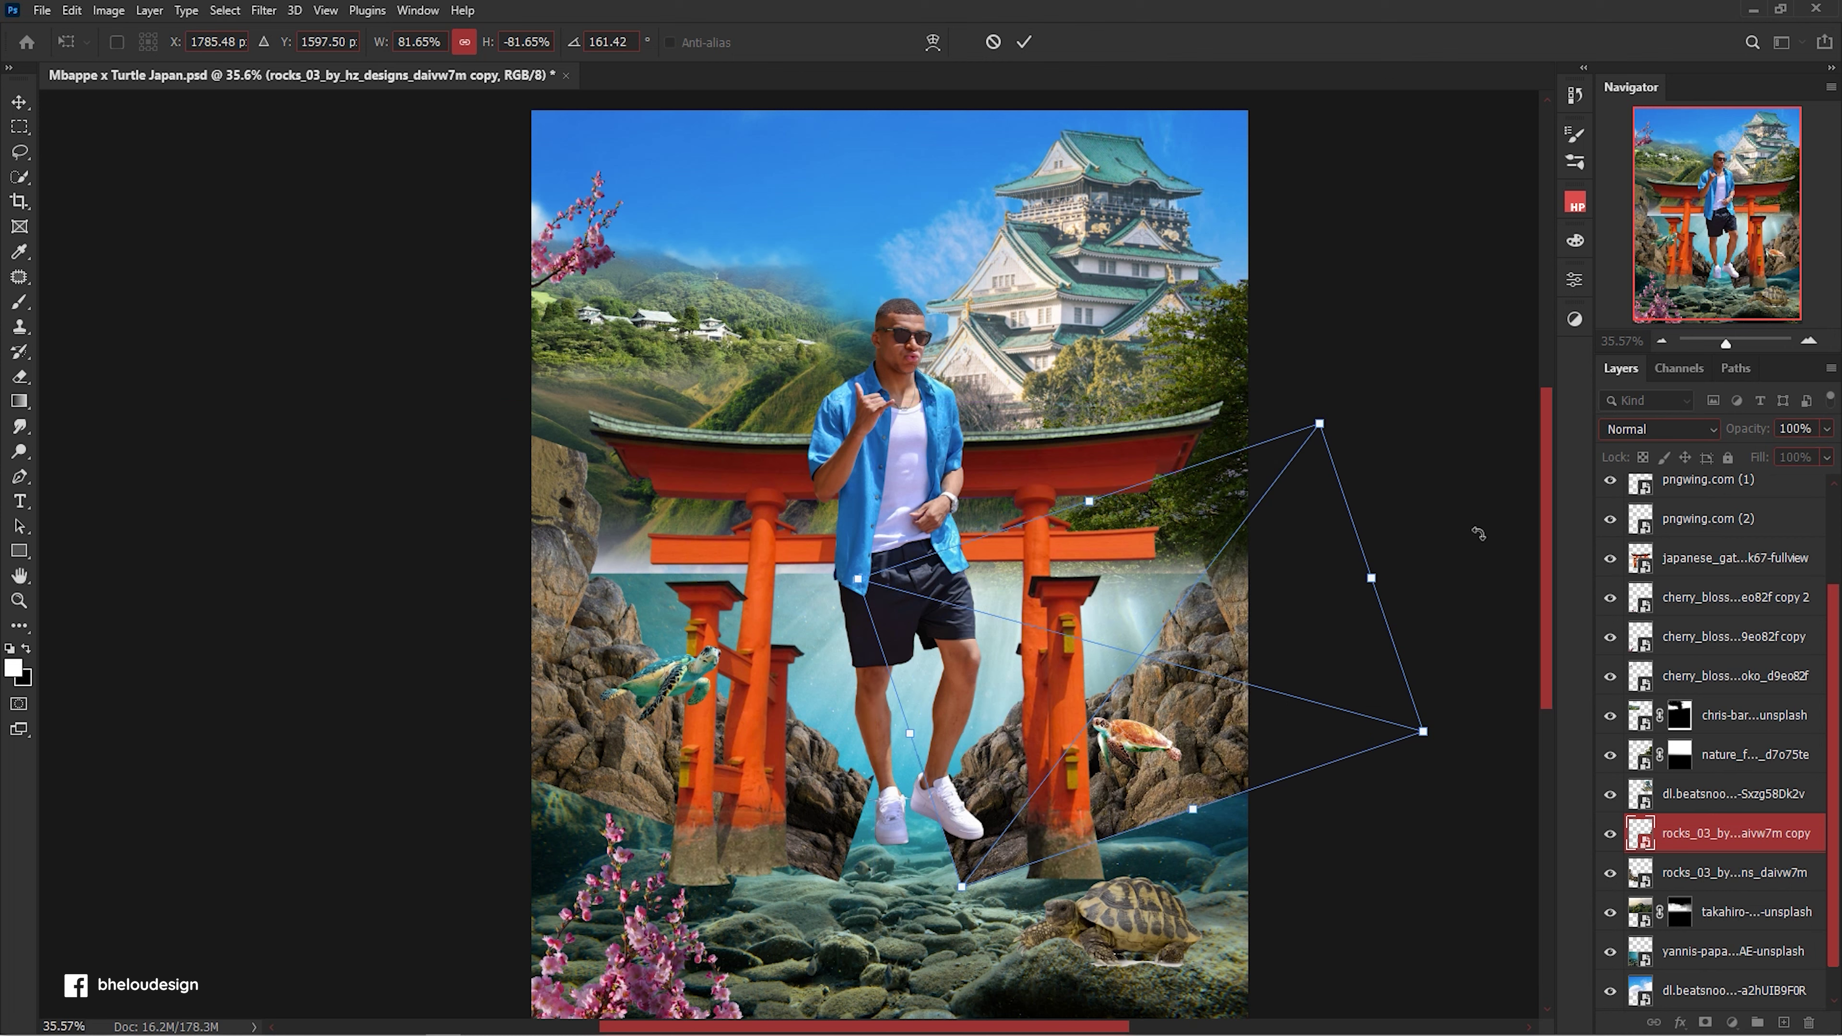
mouse_move(1349, 388)
mouse_down()
mouse_move(1291, 528)
mouse_move(1303, 836)
mouse_move(1346, 808)
mouse_up()
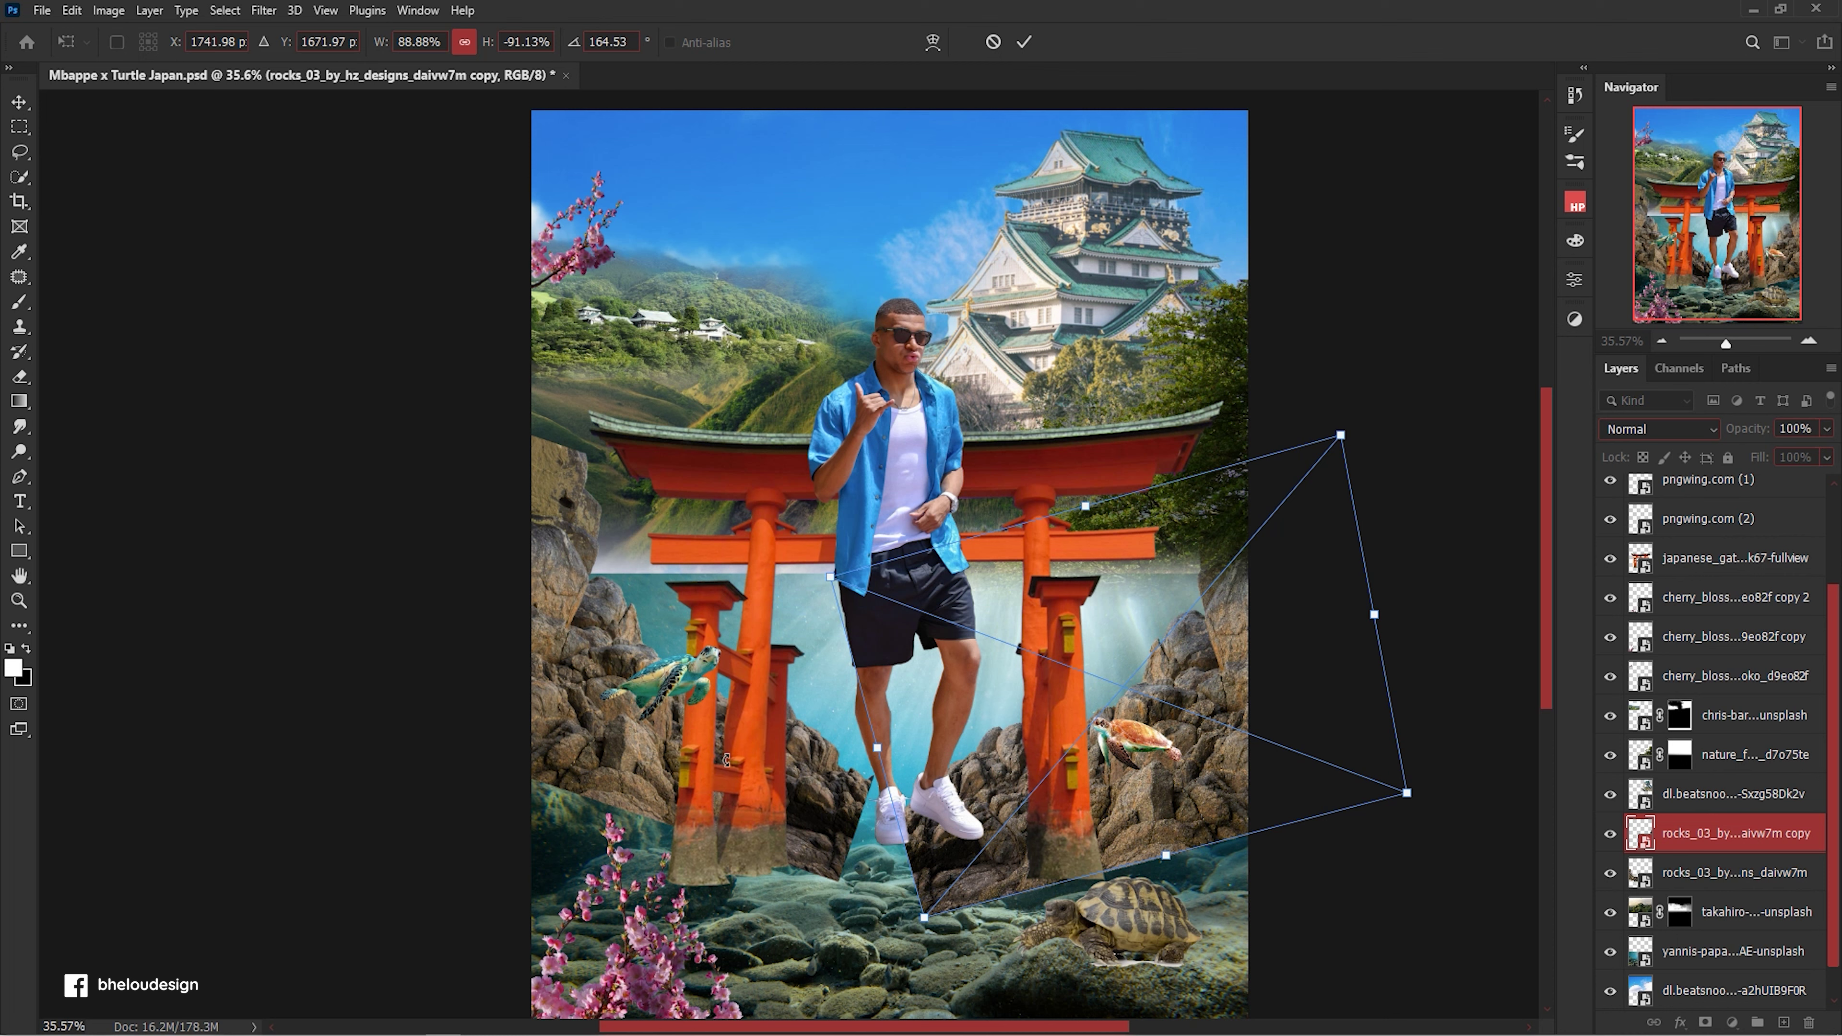
drag(1191, 714, 1146, 769)
key(alt+bracketleft)
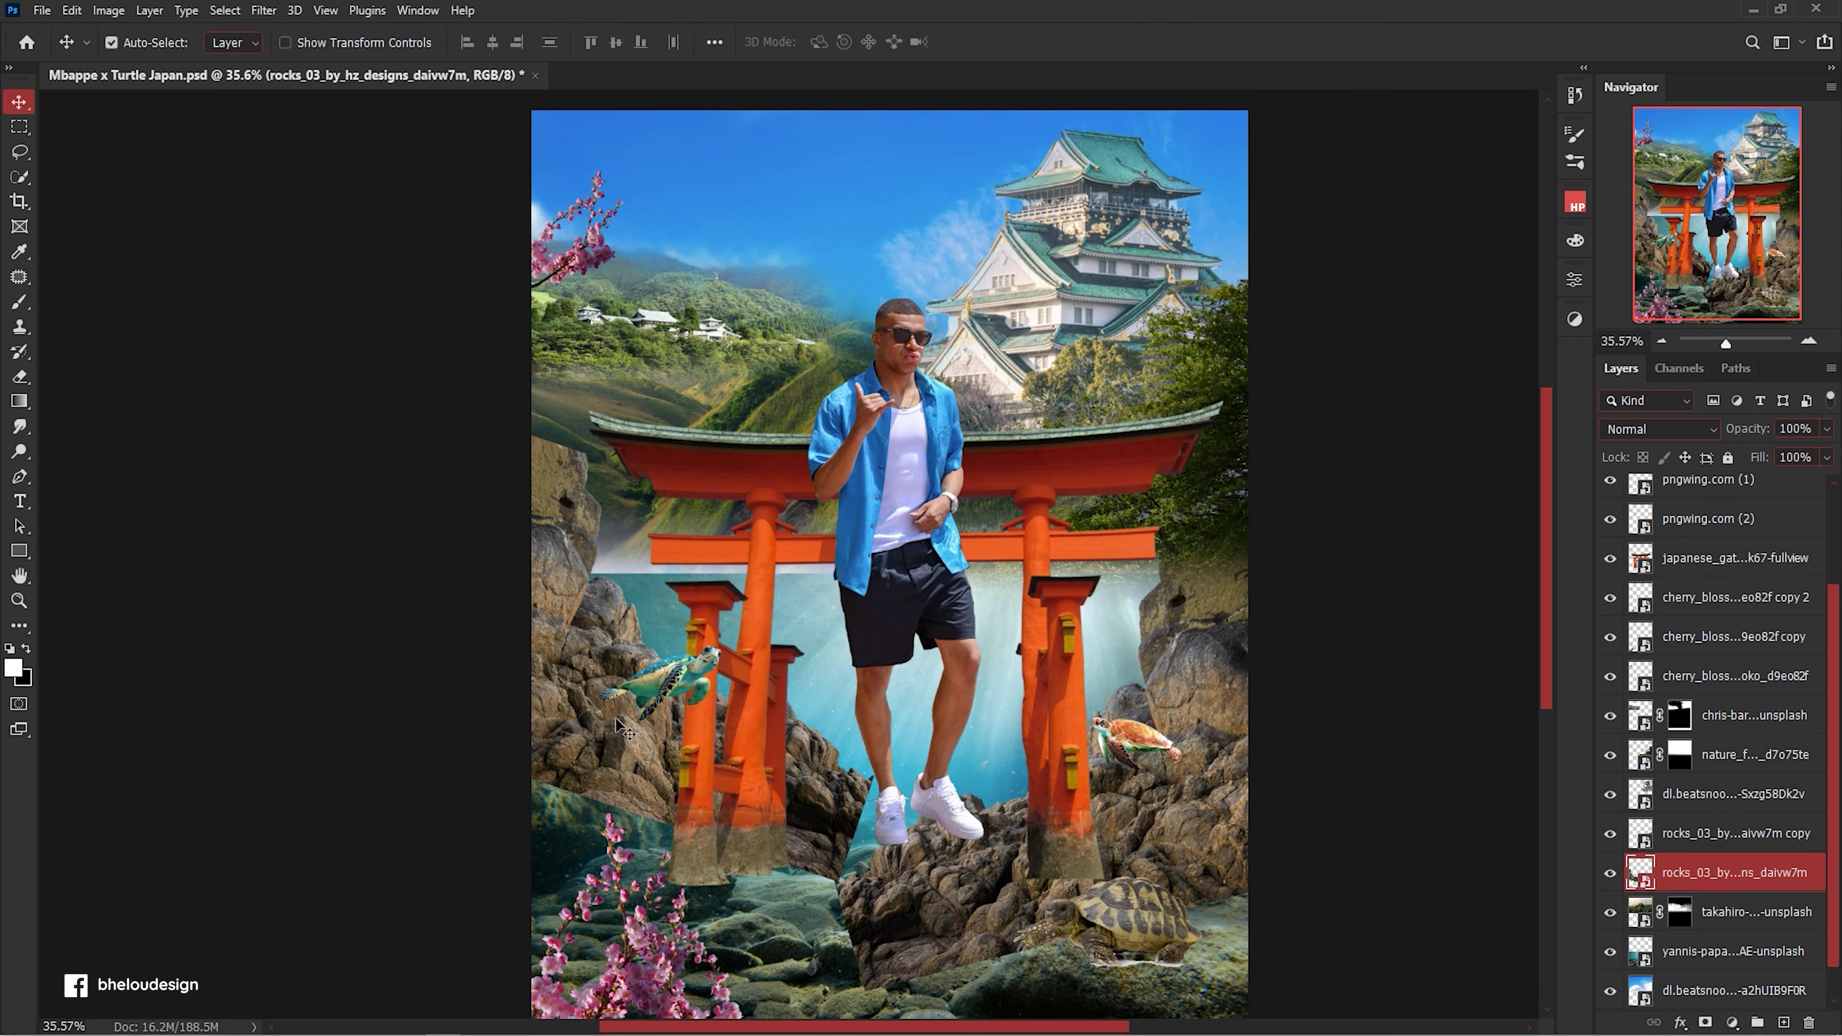
Rotate the left rocks to about 23.7° and skew their corners inward.
key(ctrl+t)
drag(1064, 530, 1077, 701)
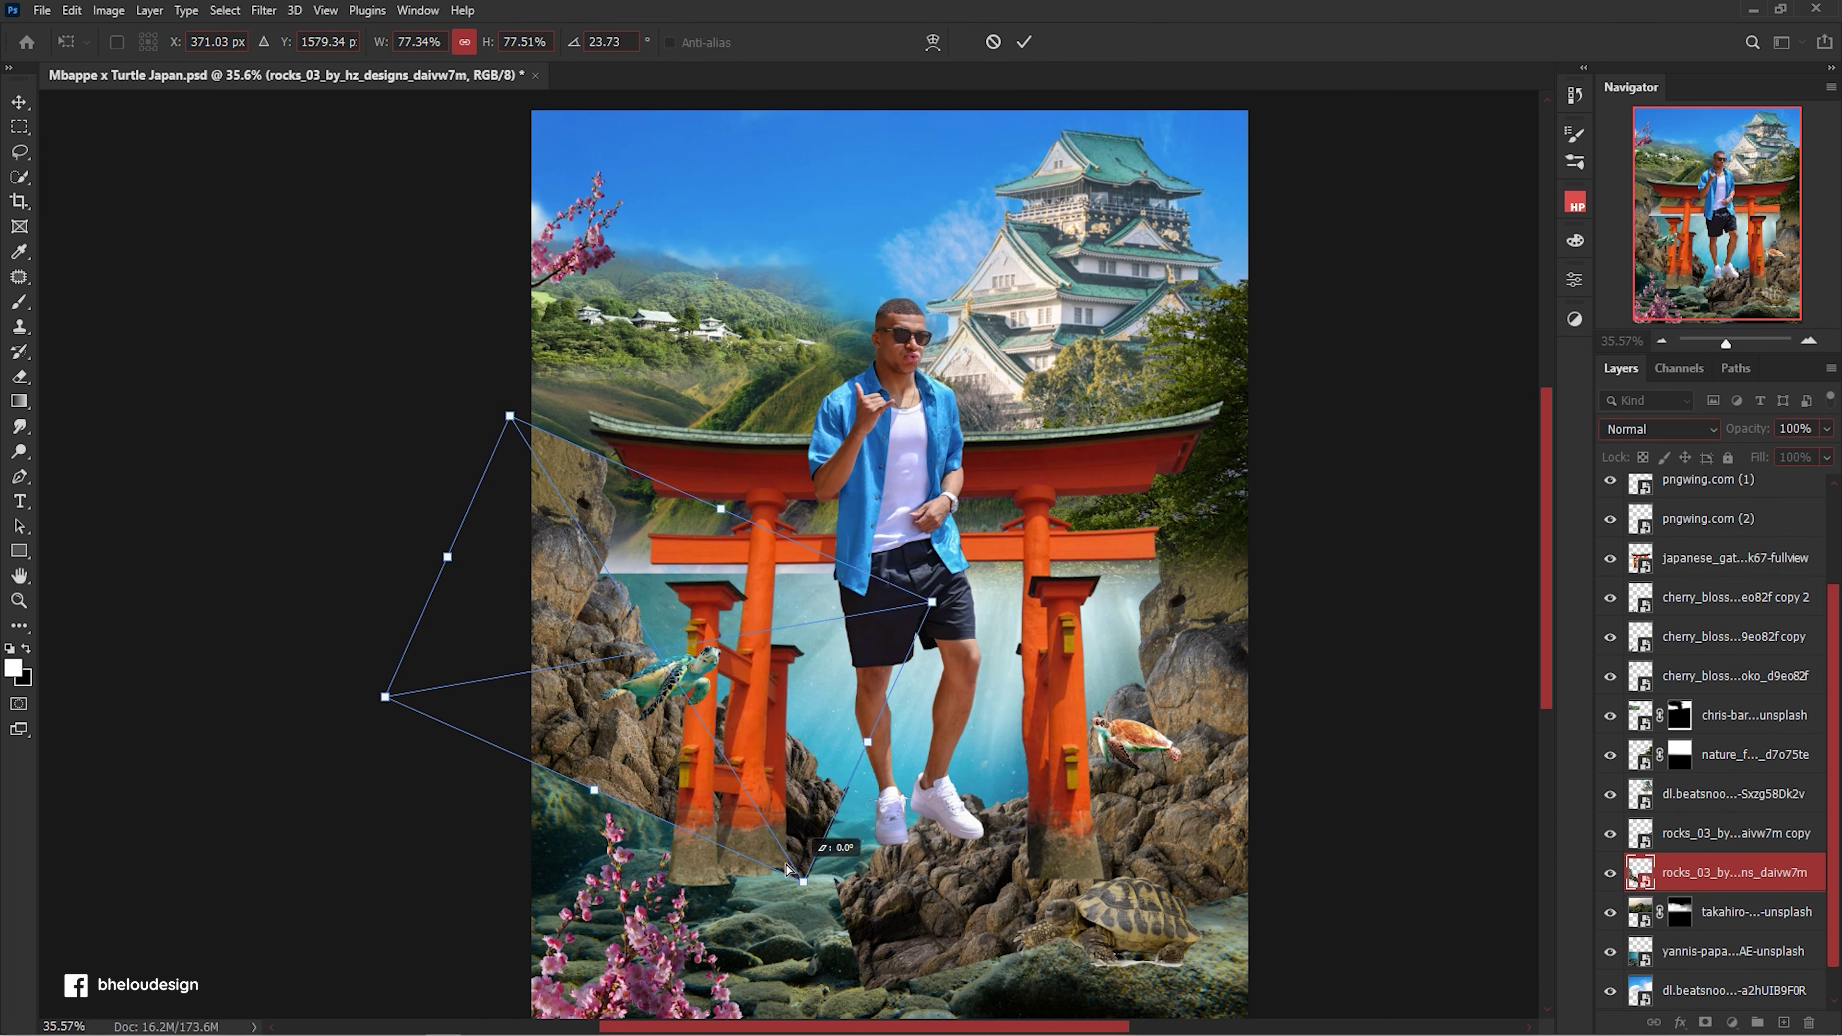
drag(509, 416, 505, 429)
drag(932, 602, 799, 569)
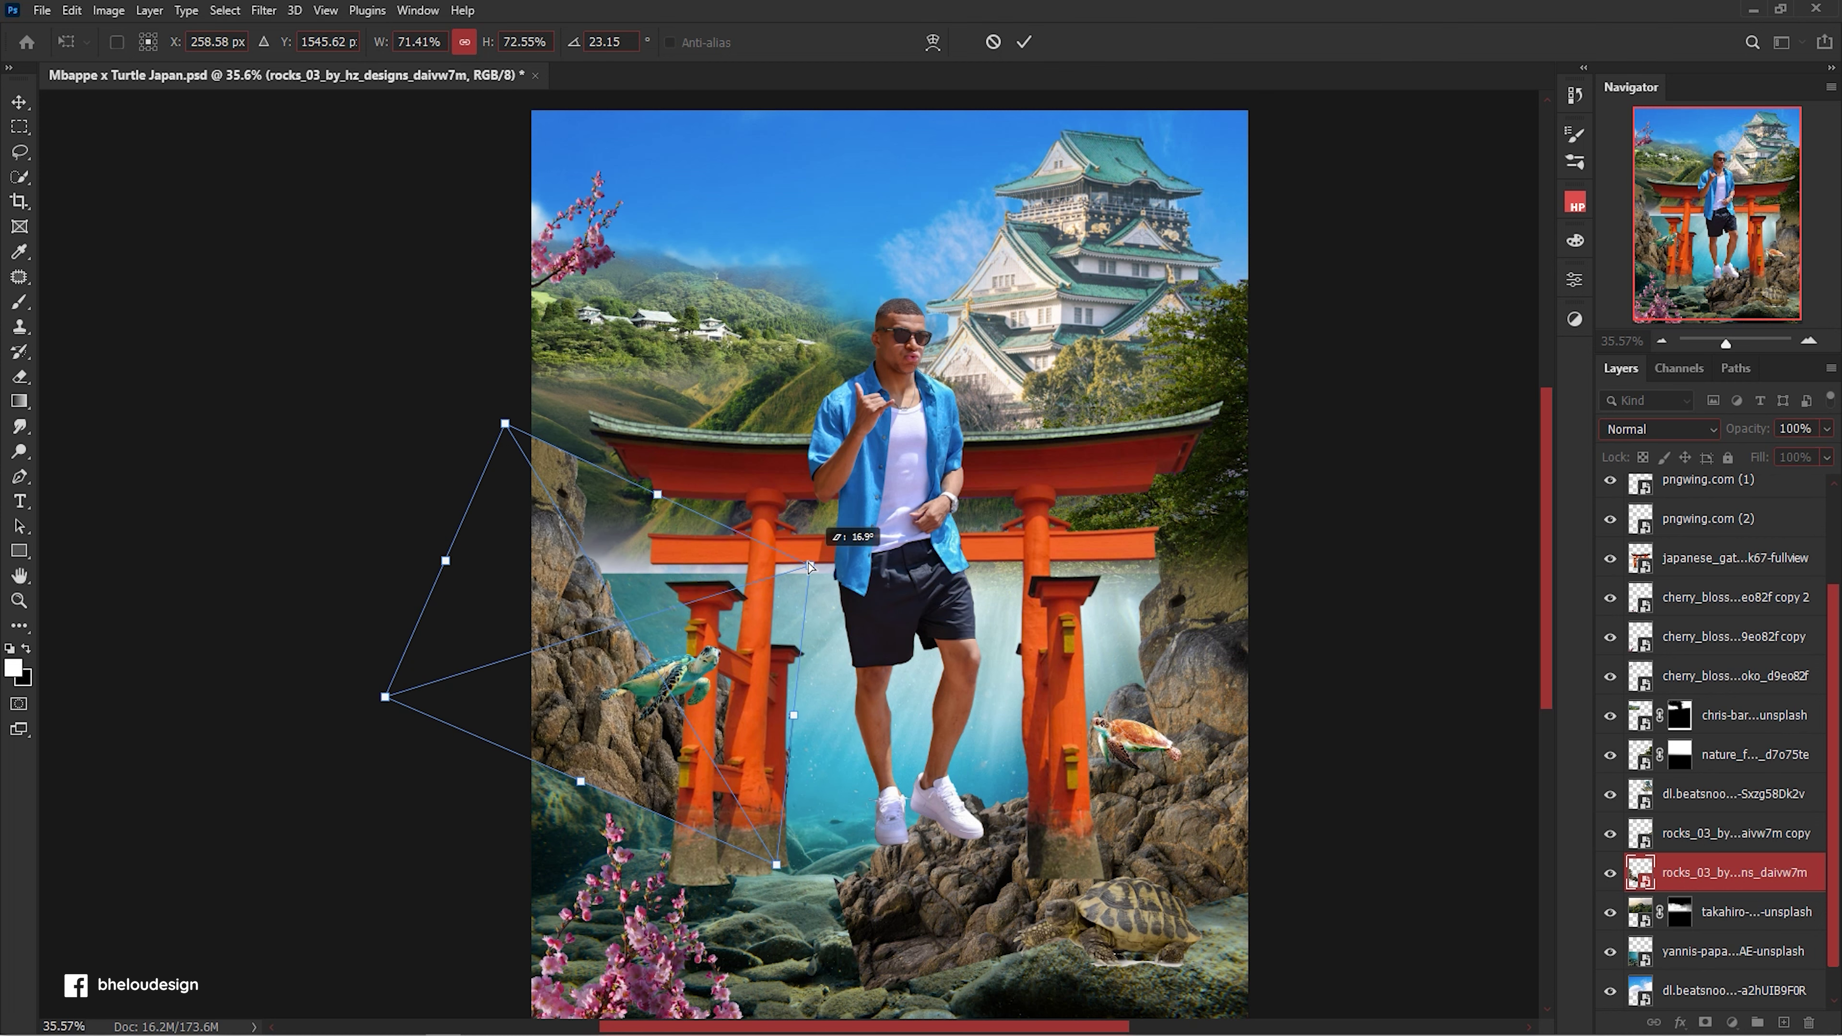
key(Return)
scroll(662, 755, up, 4)
scroll(662, 754, down, 3)
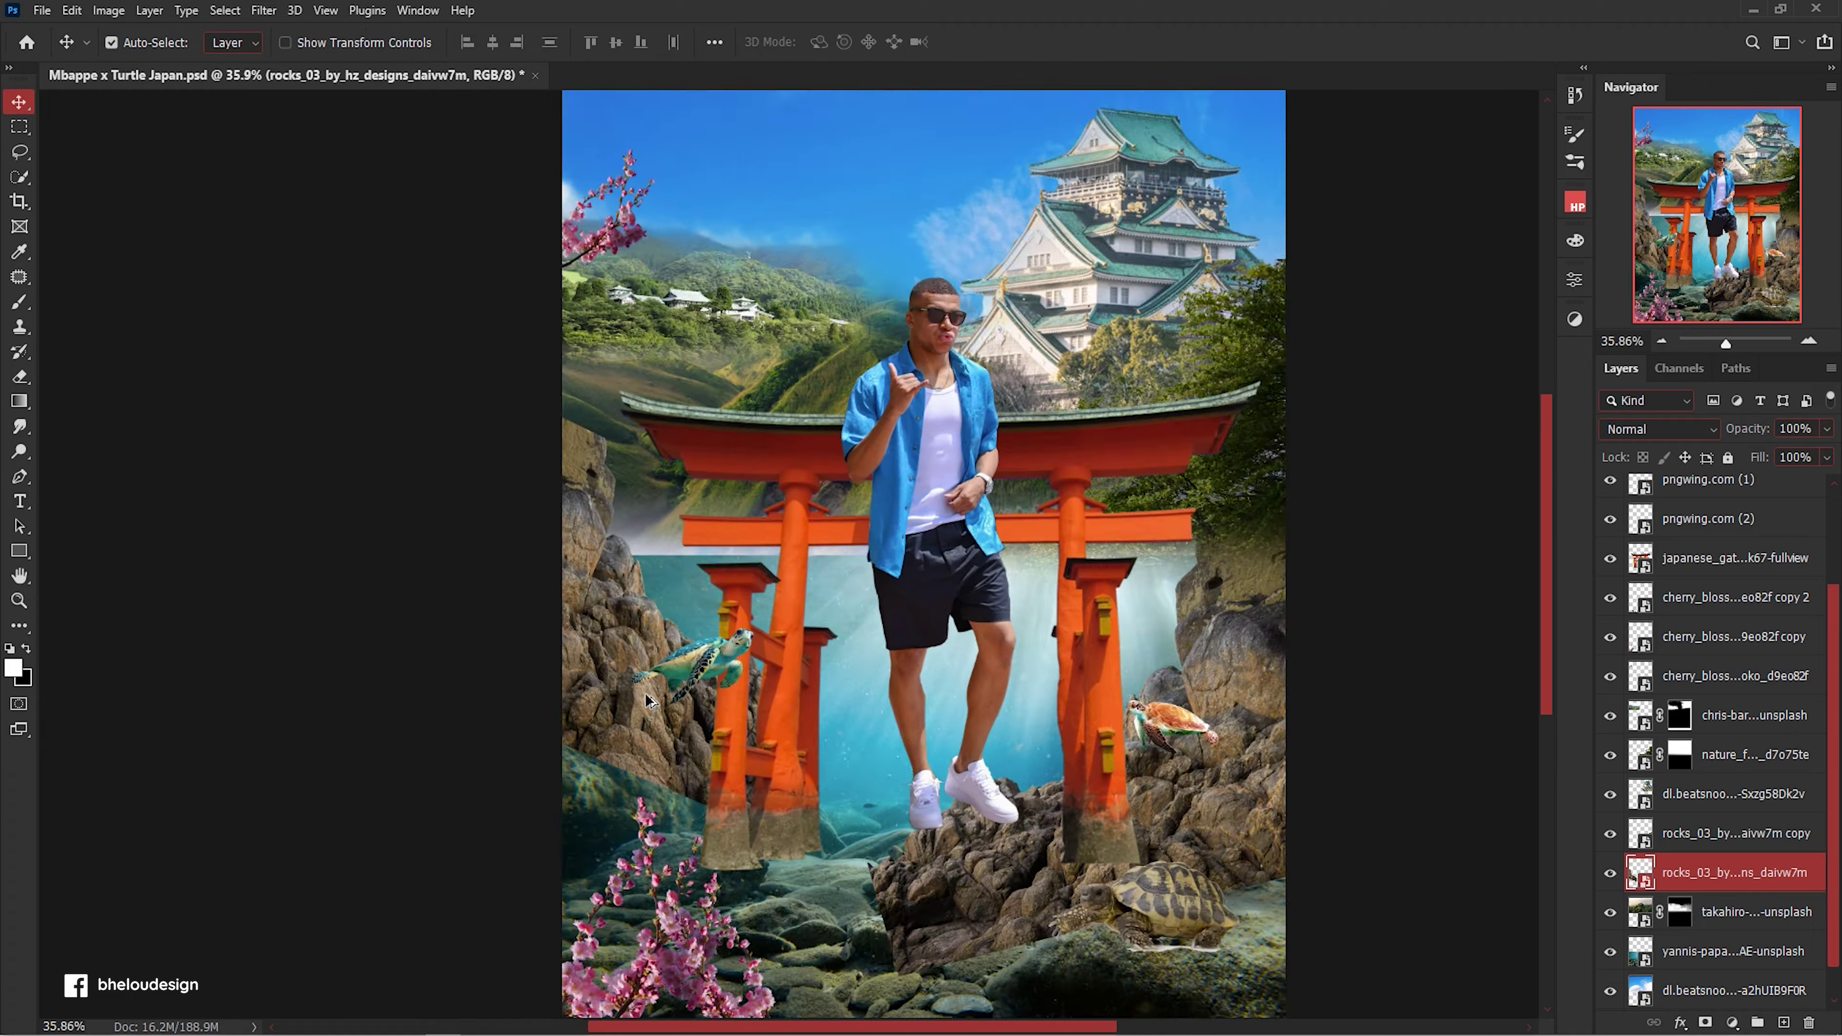
Lower the hill landscape layer by about 159 px.
scroll(638, 523, up, 2)
drag(648, 537, 642, 635)
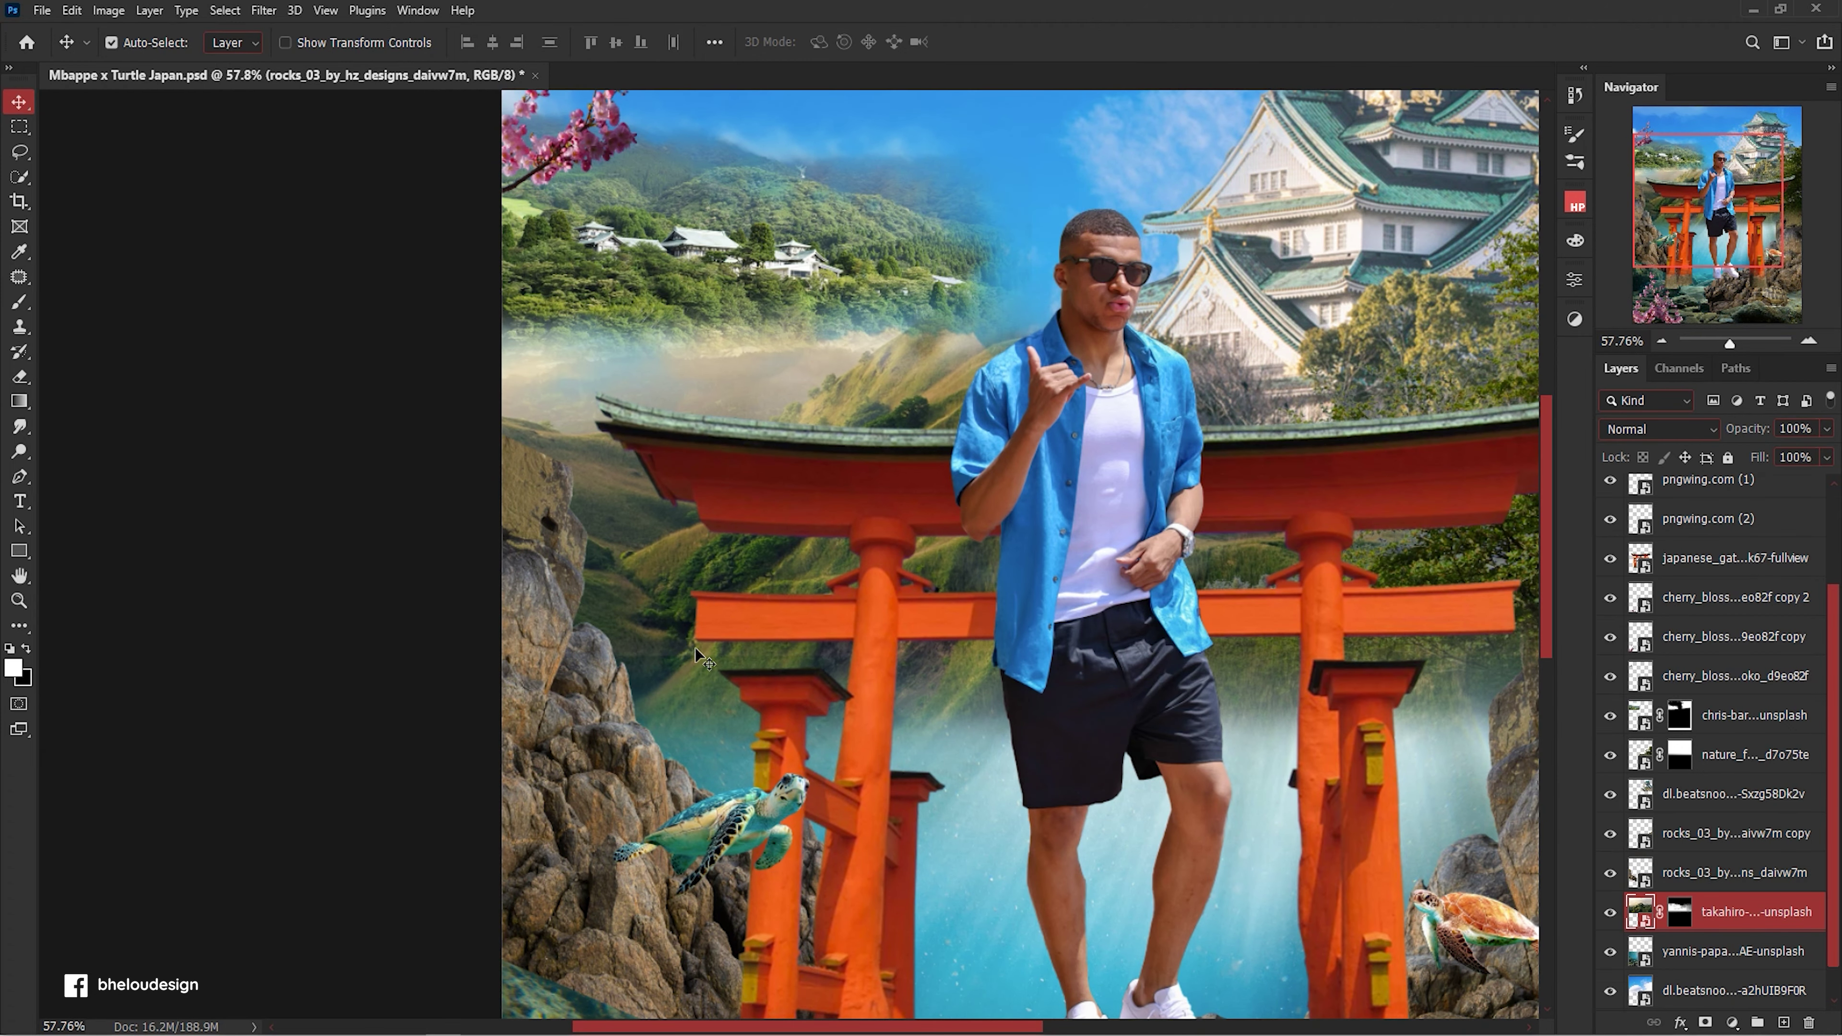
key(x)
key(b)
scroll(529, 799, down, 1)
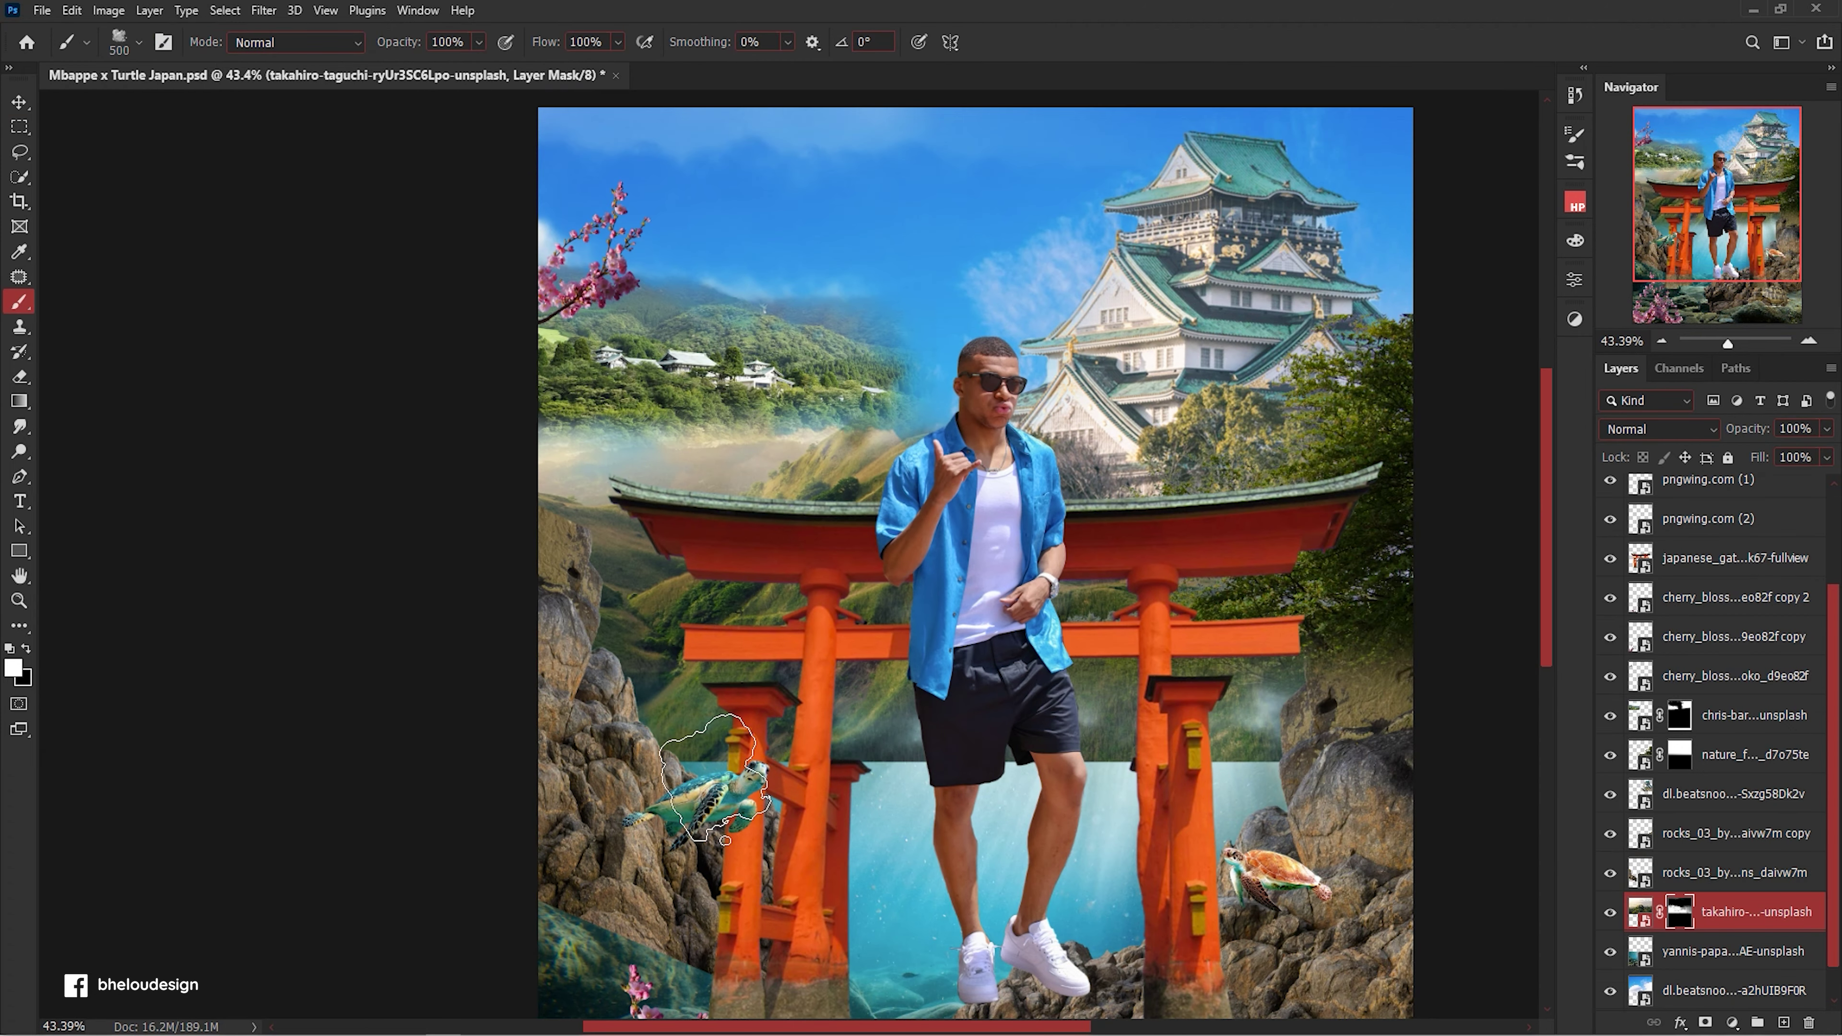
scroll(914, 617, down, 2)
scroll(915, 617, up, 2)
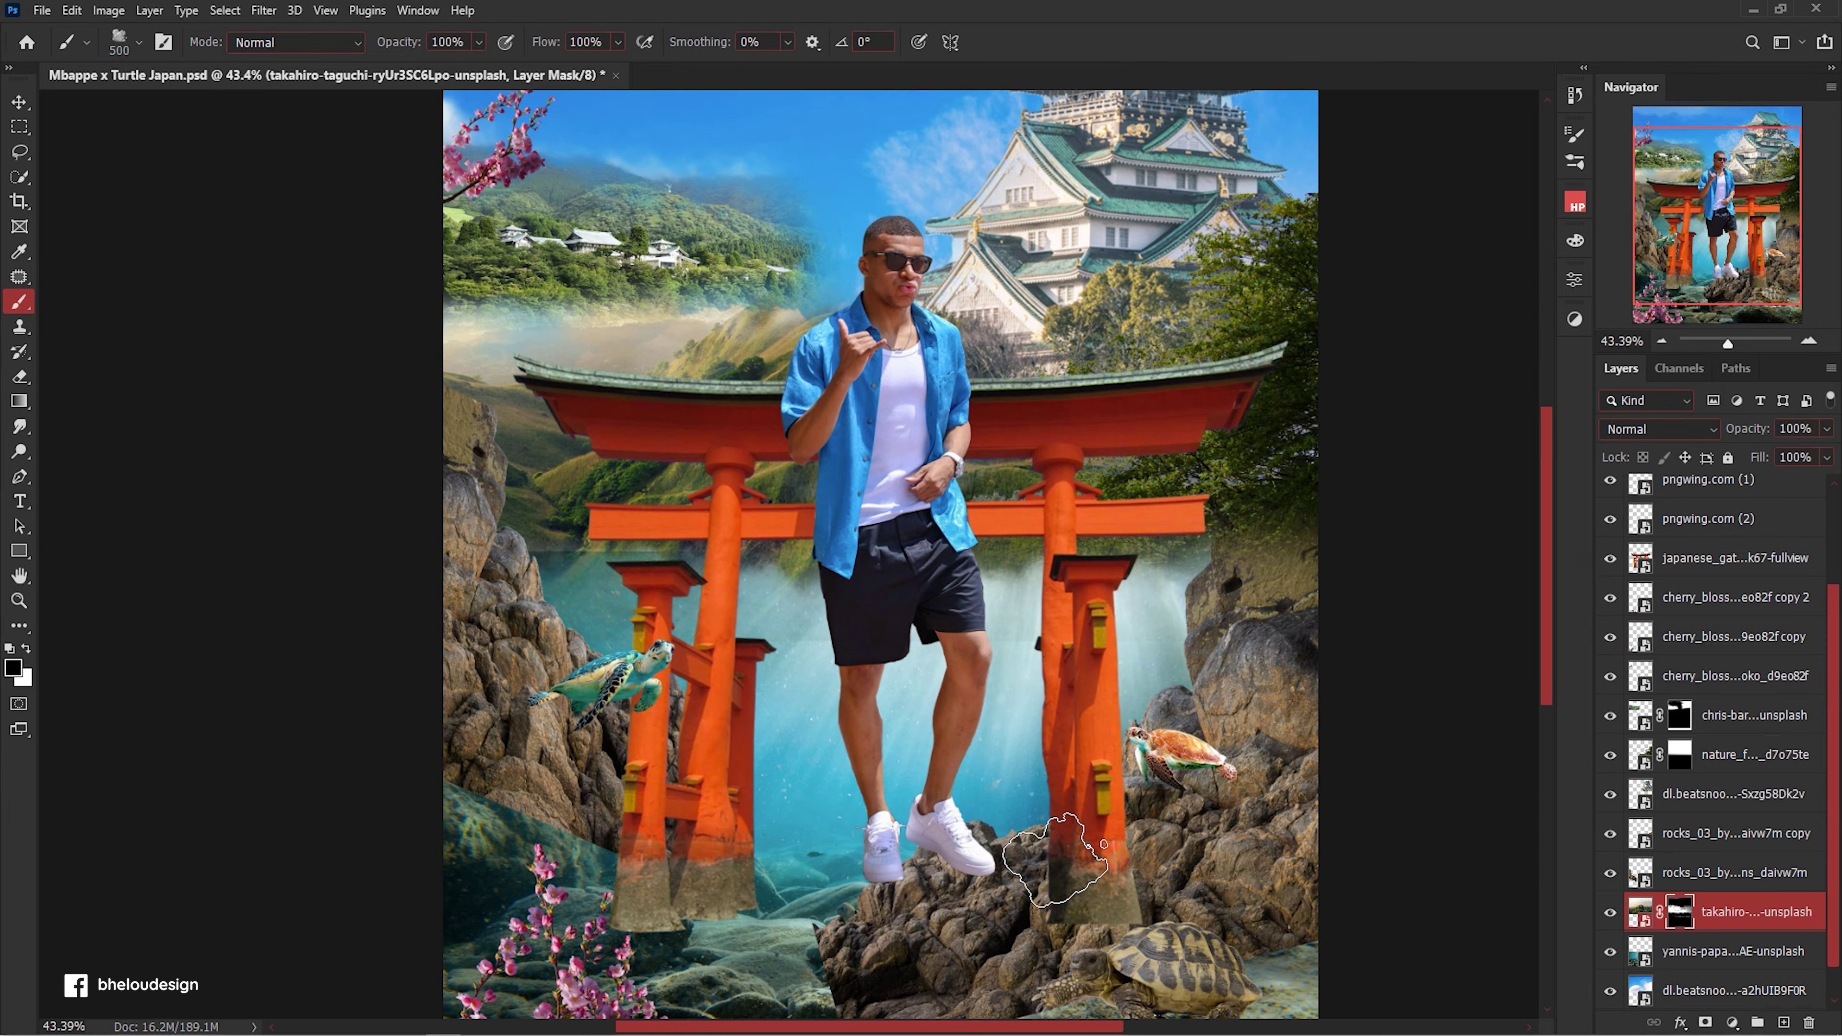
key(v)
scroll(916, 618, down, 1)
Restack the layers: gate below the rocks layers, trees foreground below the gate.
click(1669, 834)
drag(1733, 557, 1741, 890)
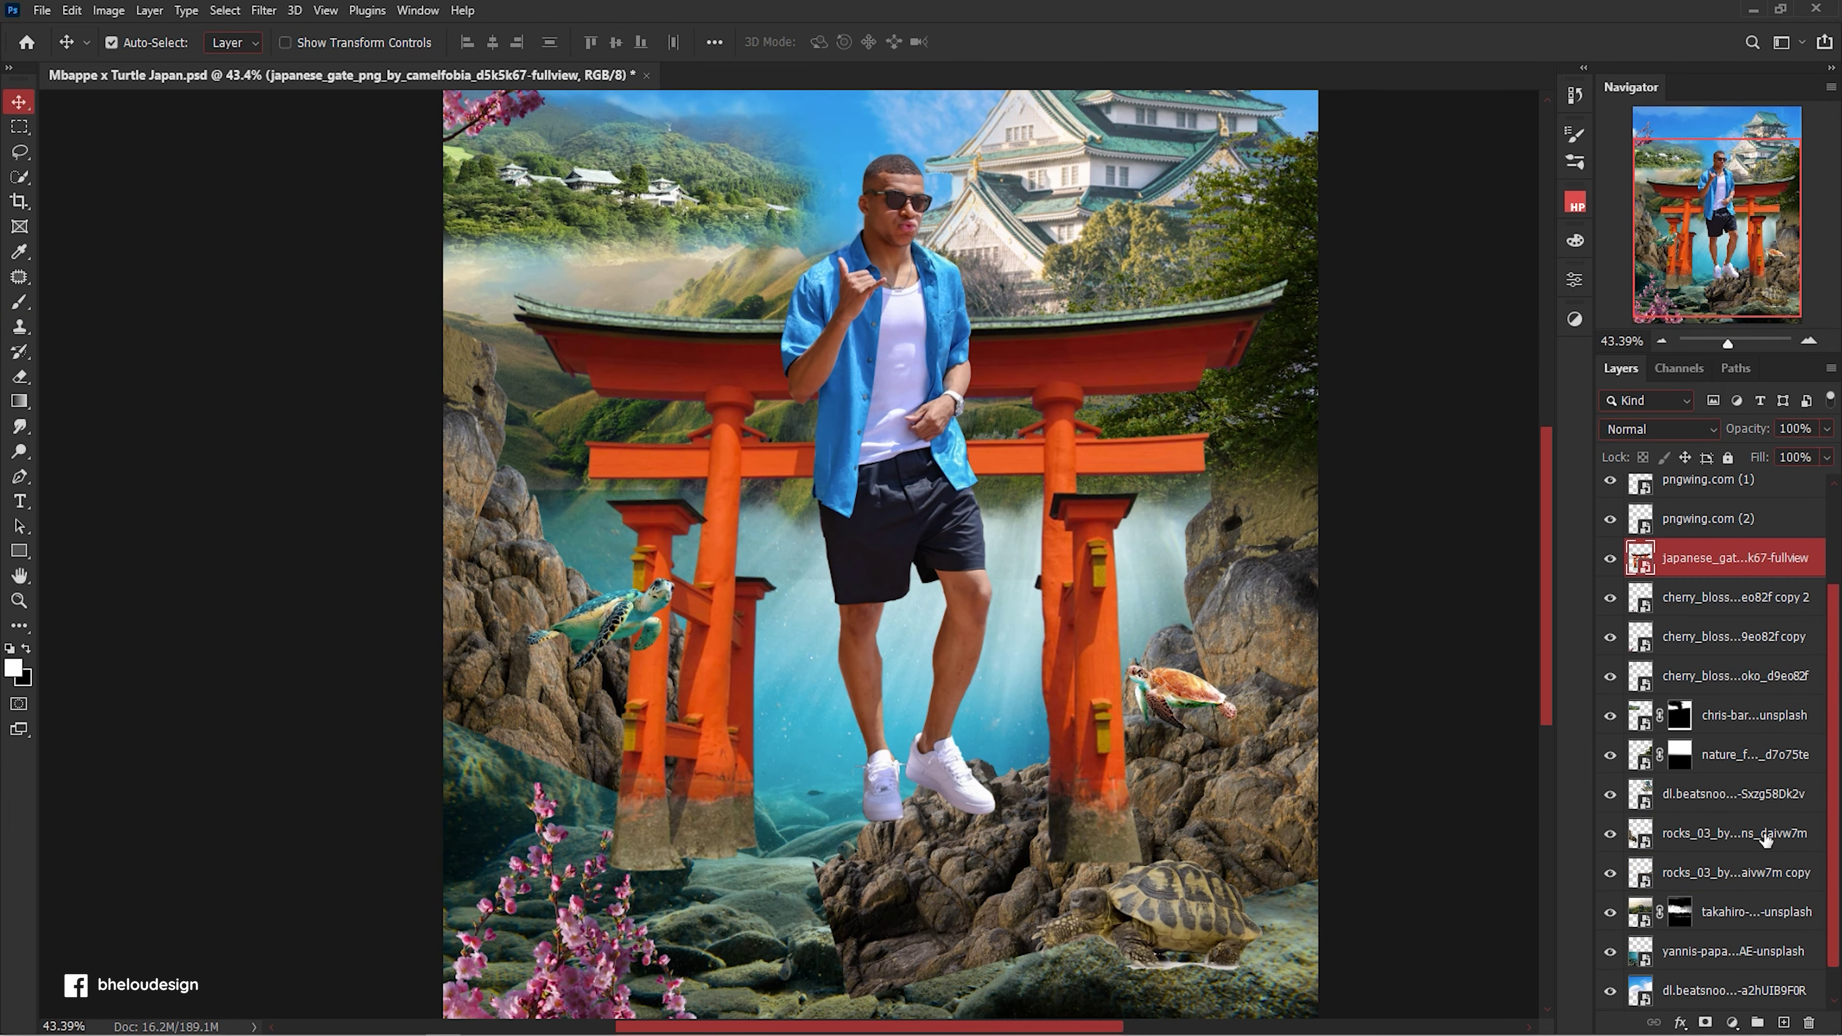
scroll(1163, 537, up, 1)
click(1163, 541)
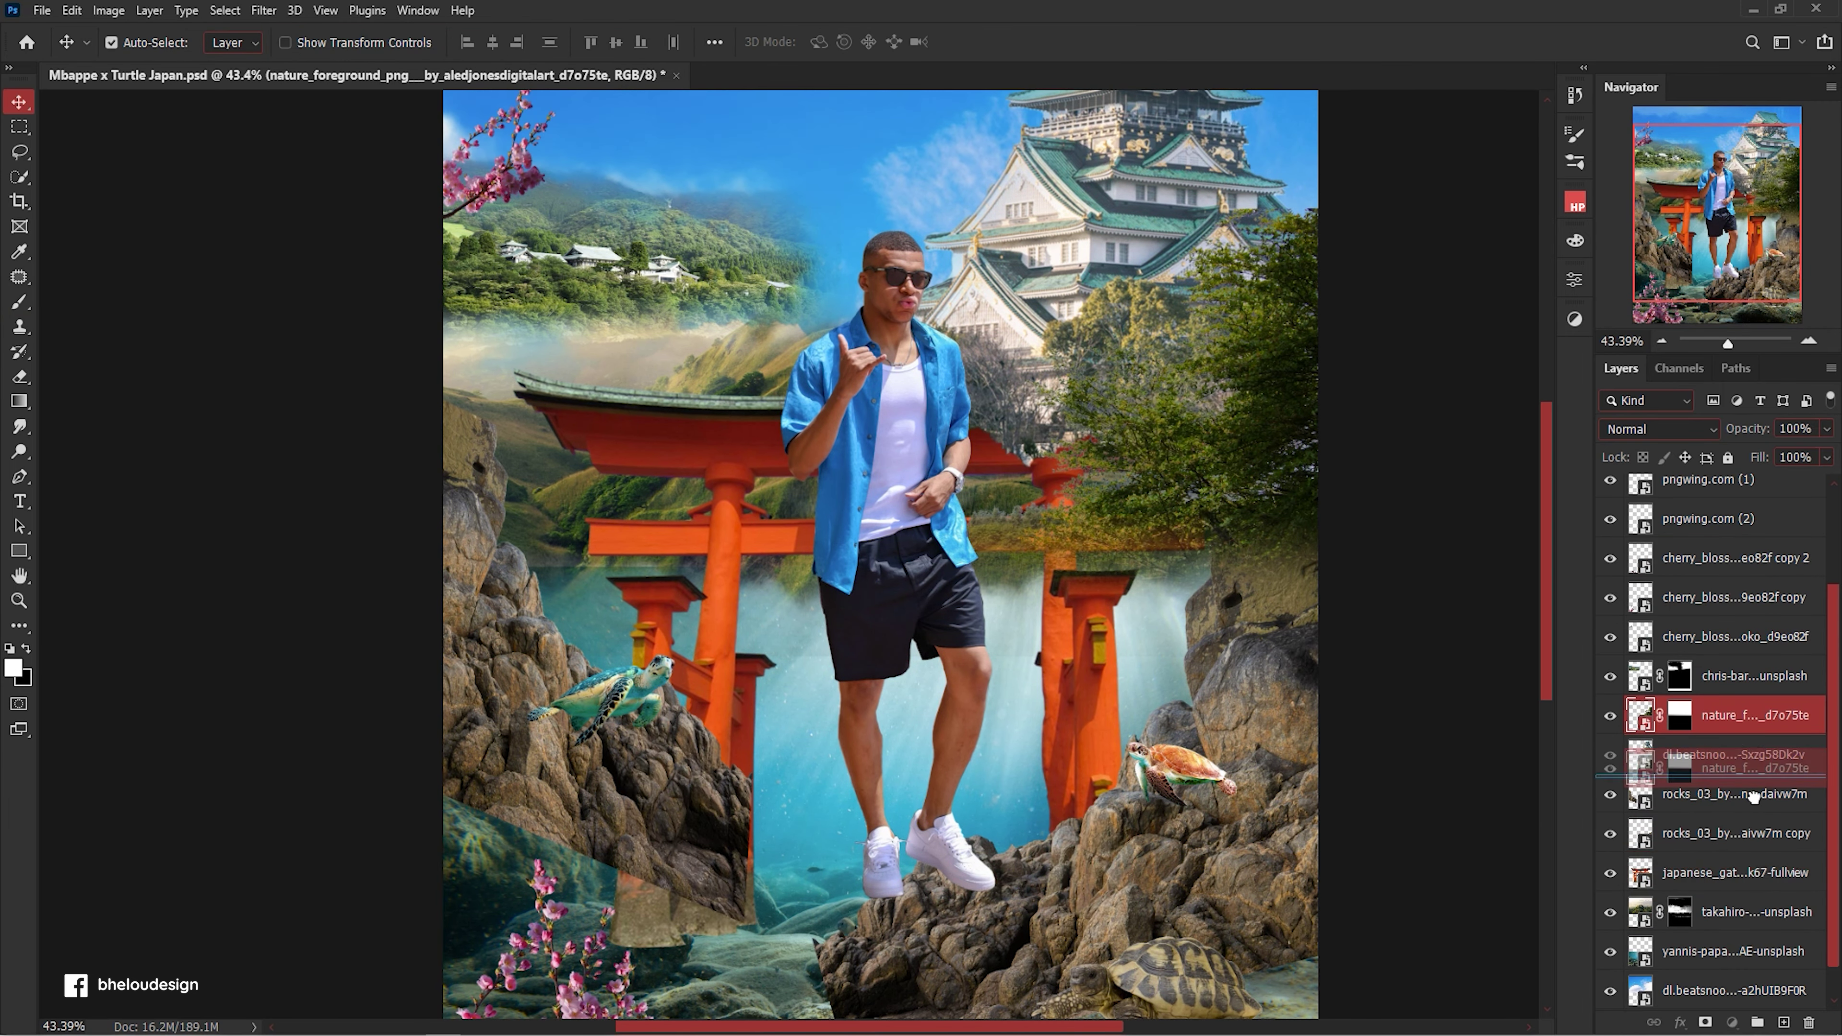
scroll(1059, 625, down, 1)
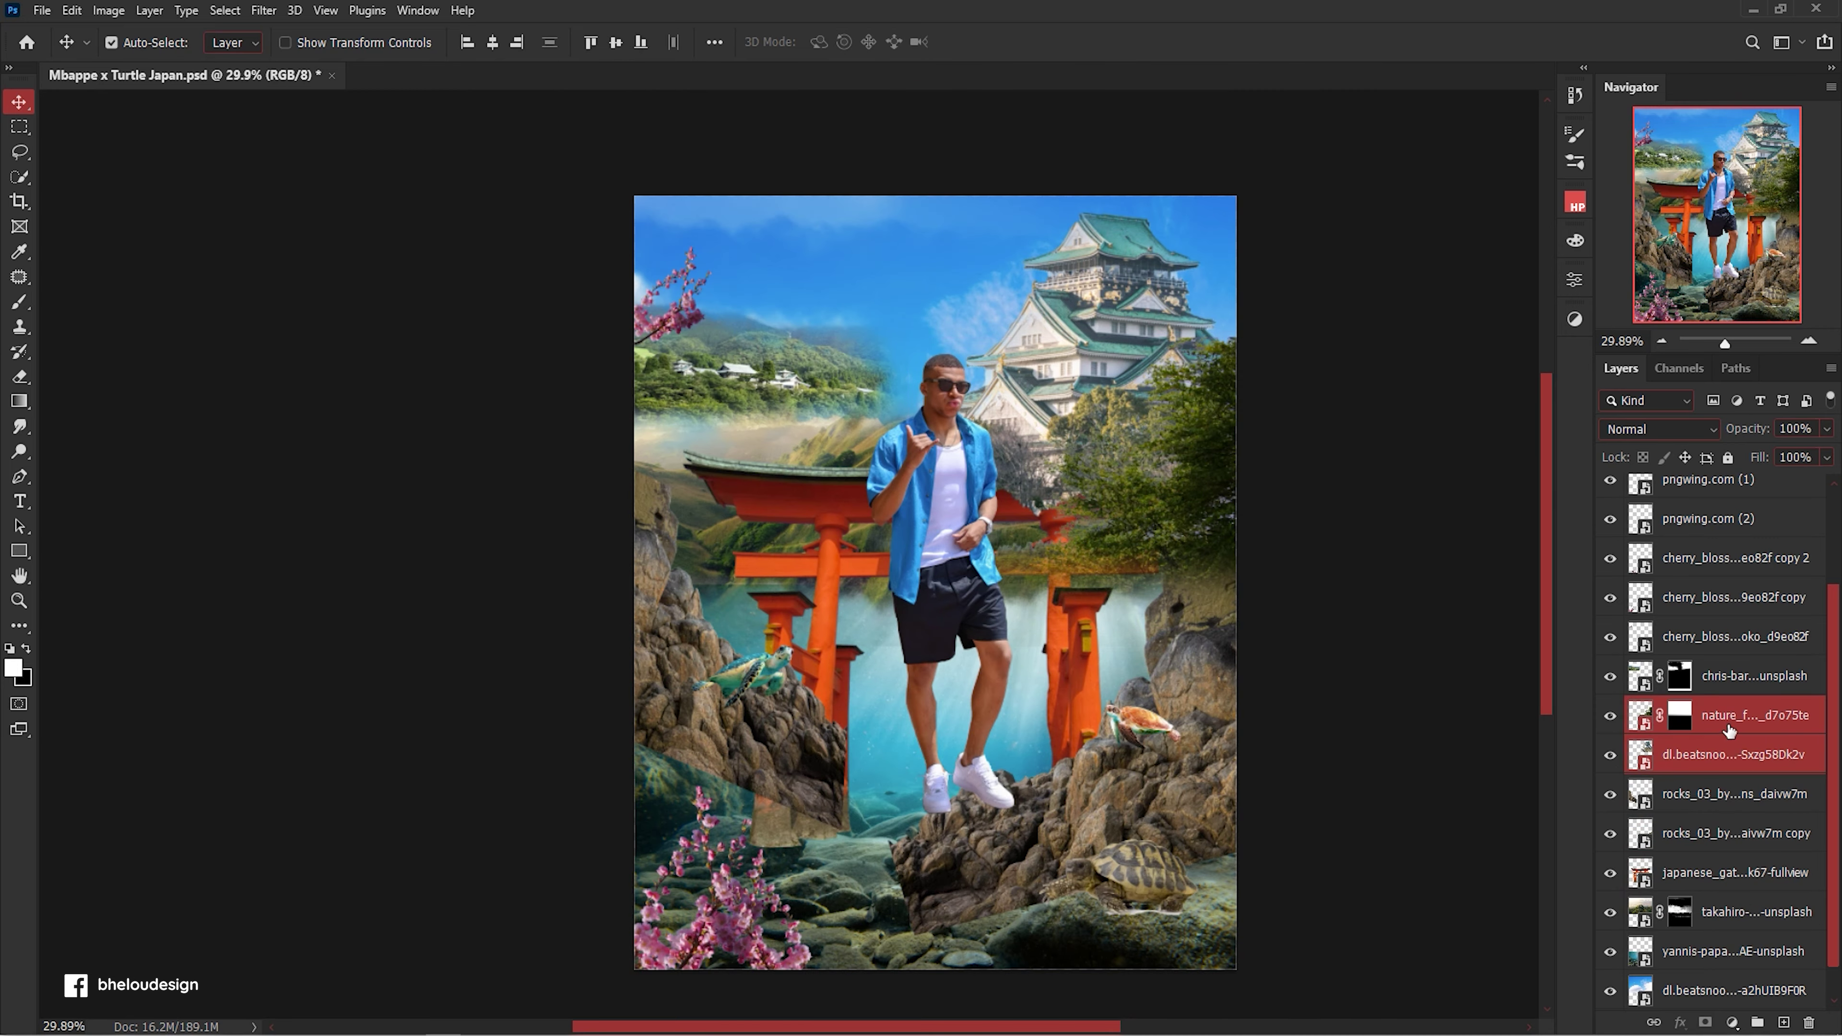
drag(1755, 715, 1740, 892)
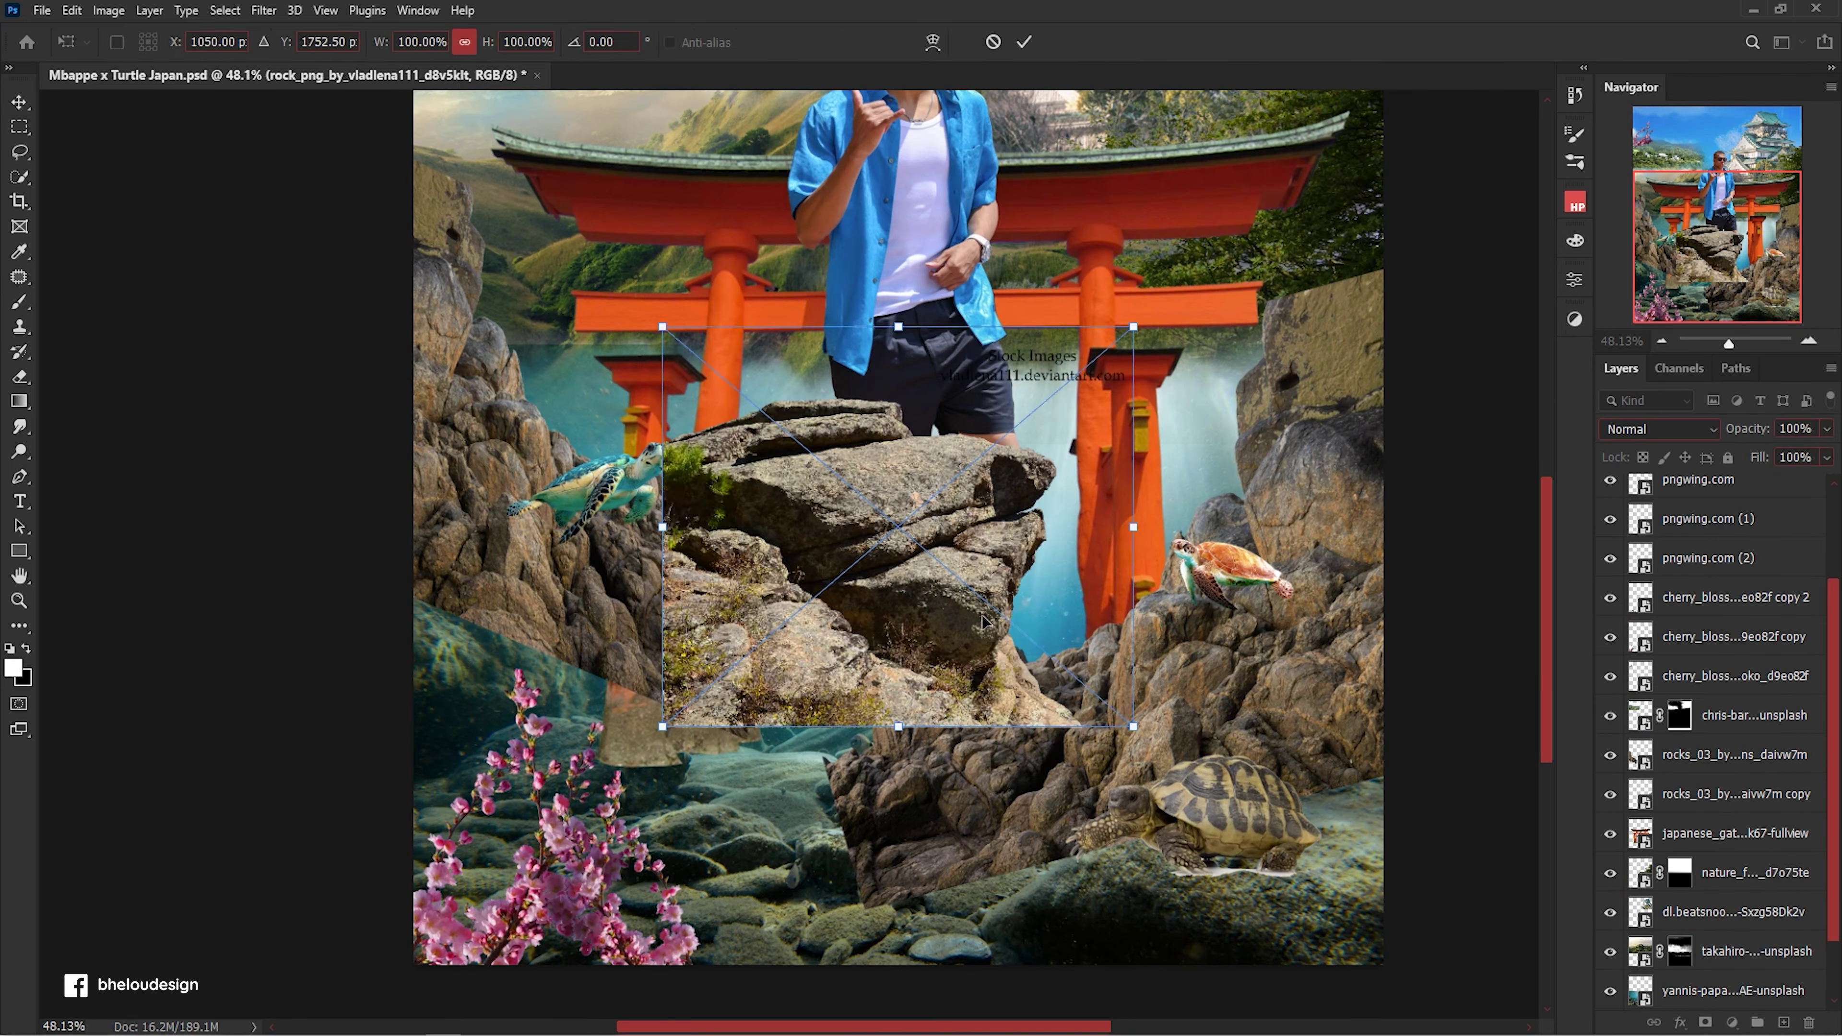
Place the new rock down-right and erase its stock watermark with a size-90 eraser.
drag(983, 620, 1070, 856)
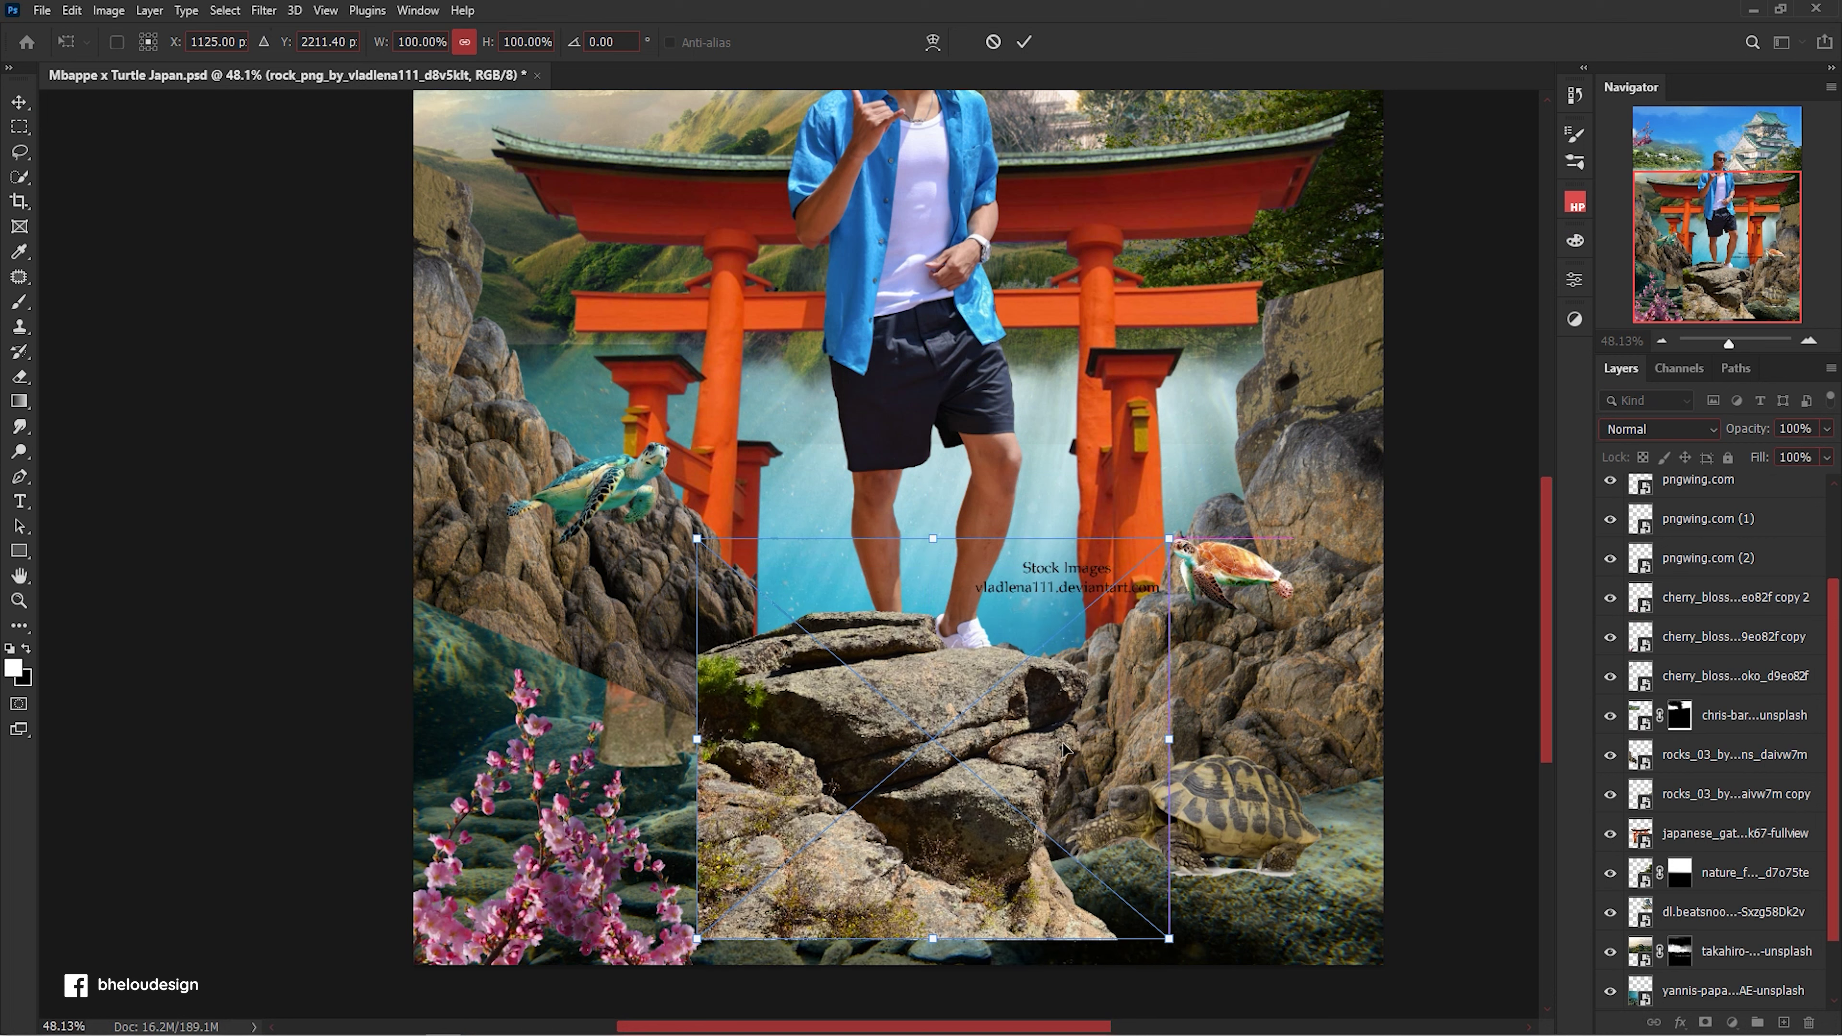
key(Return)
right_click(1731, 494)
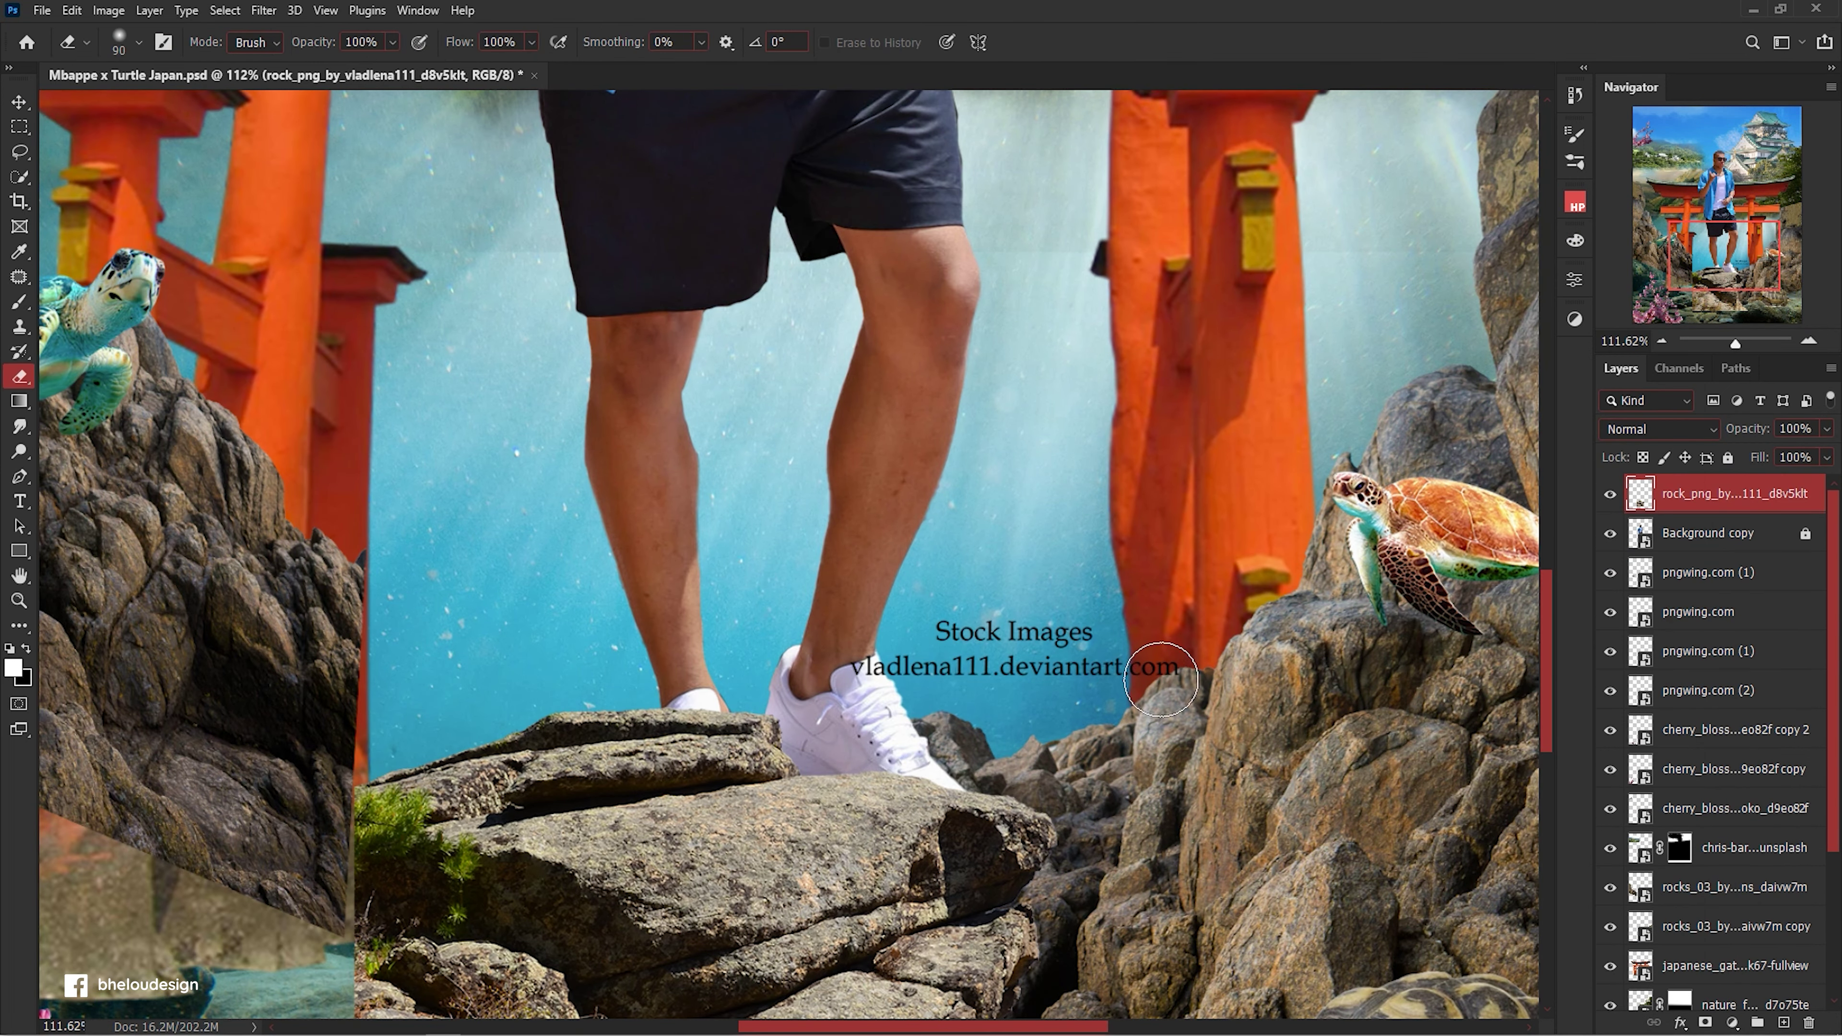
key(bracketright)
drag(1160, 679, 1145, 650)
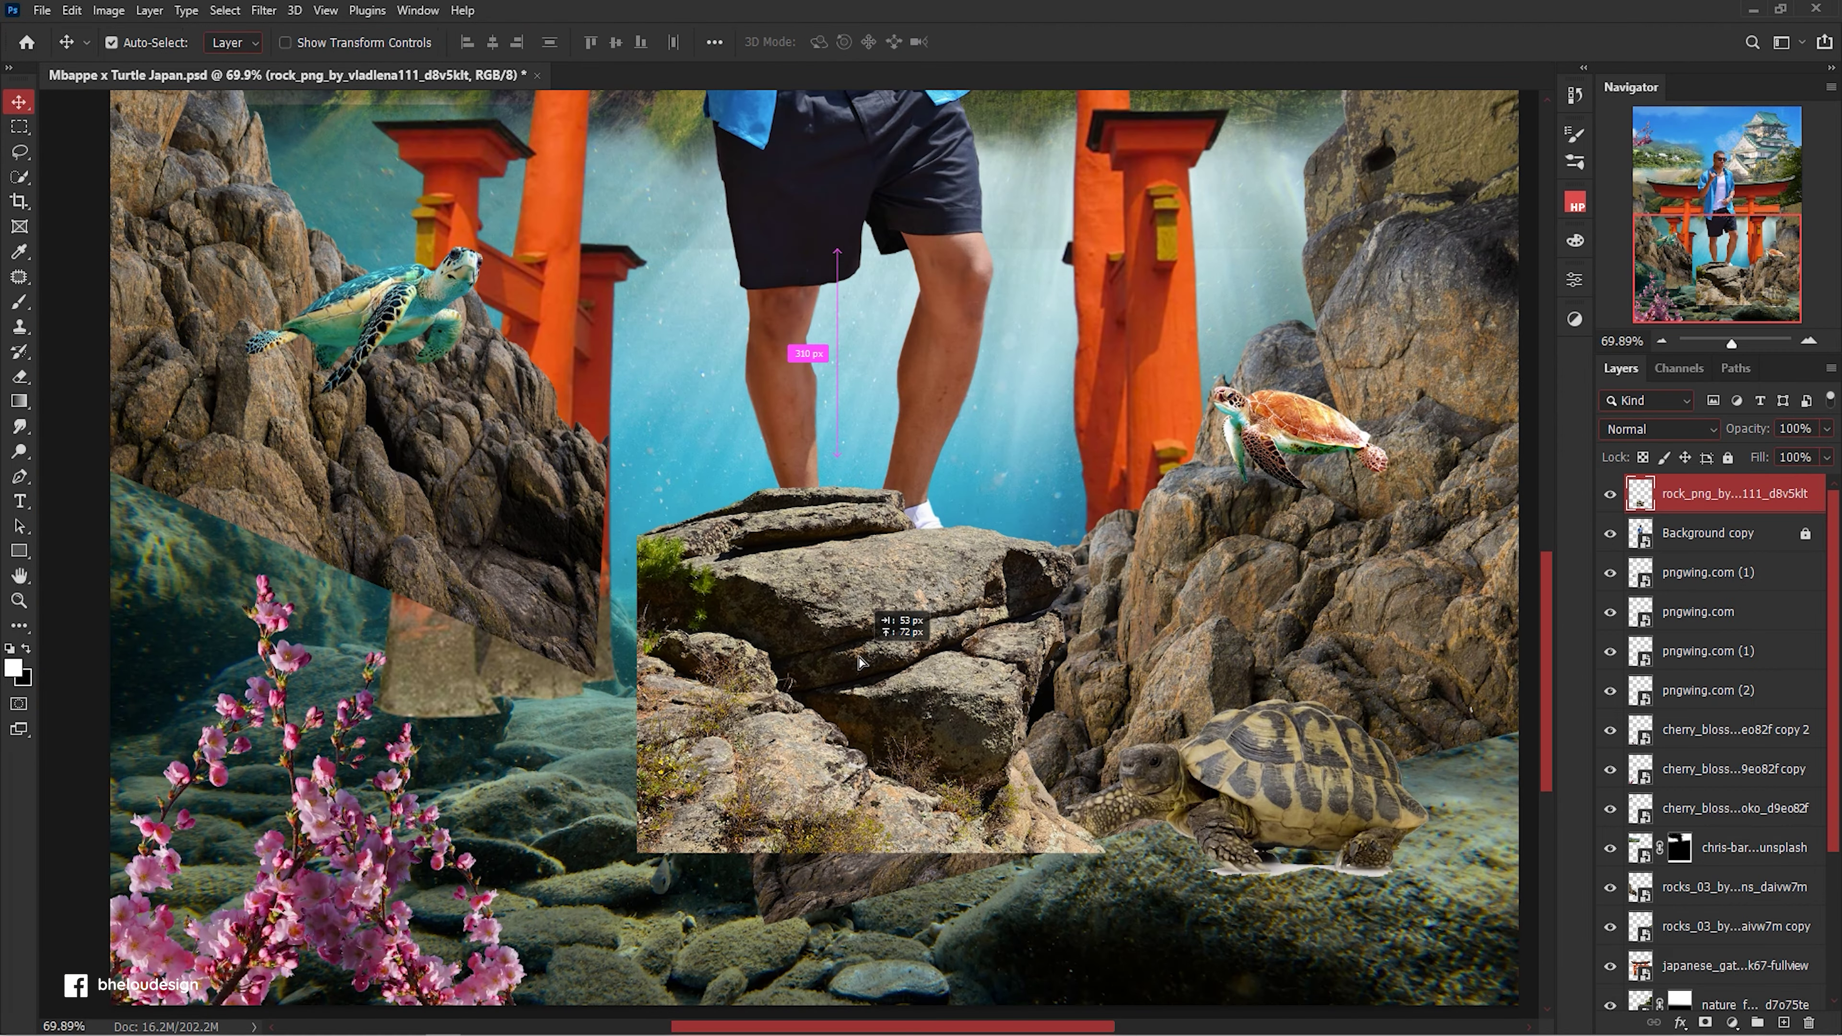
scroll(215, 246, down, 1)
Trace the rock's edge with the Pen tool and delete the selected area.
key(p)
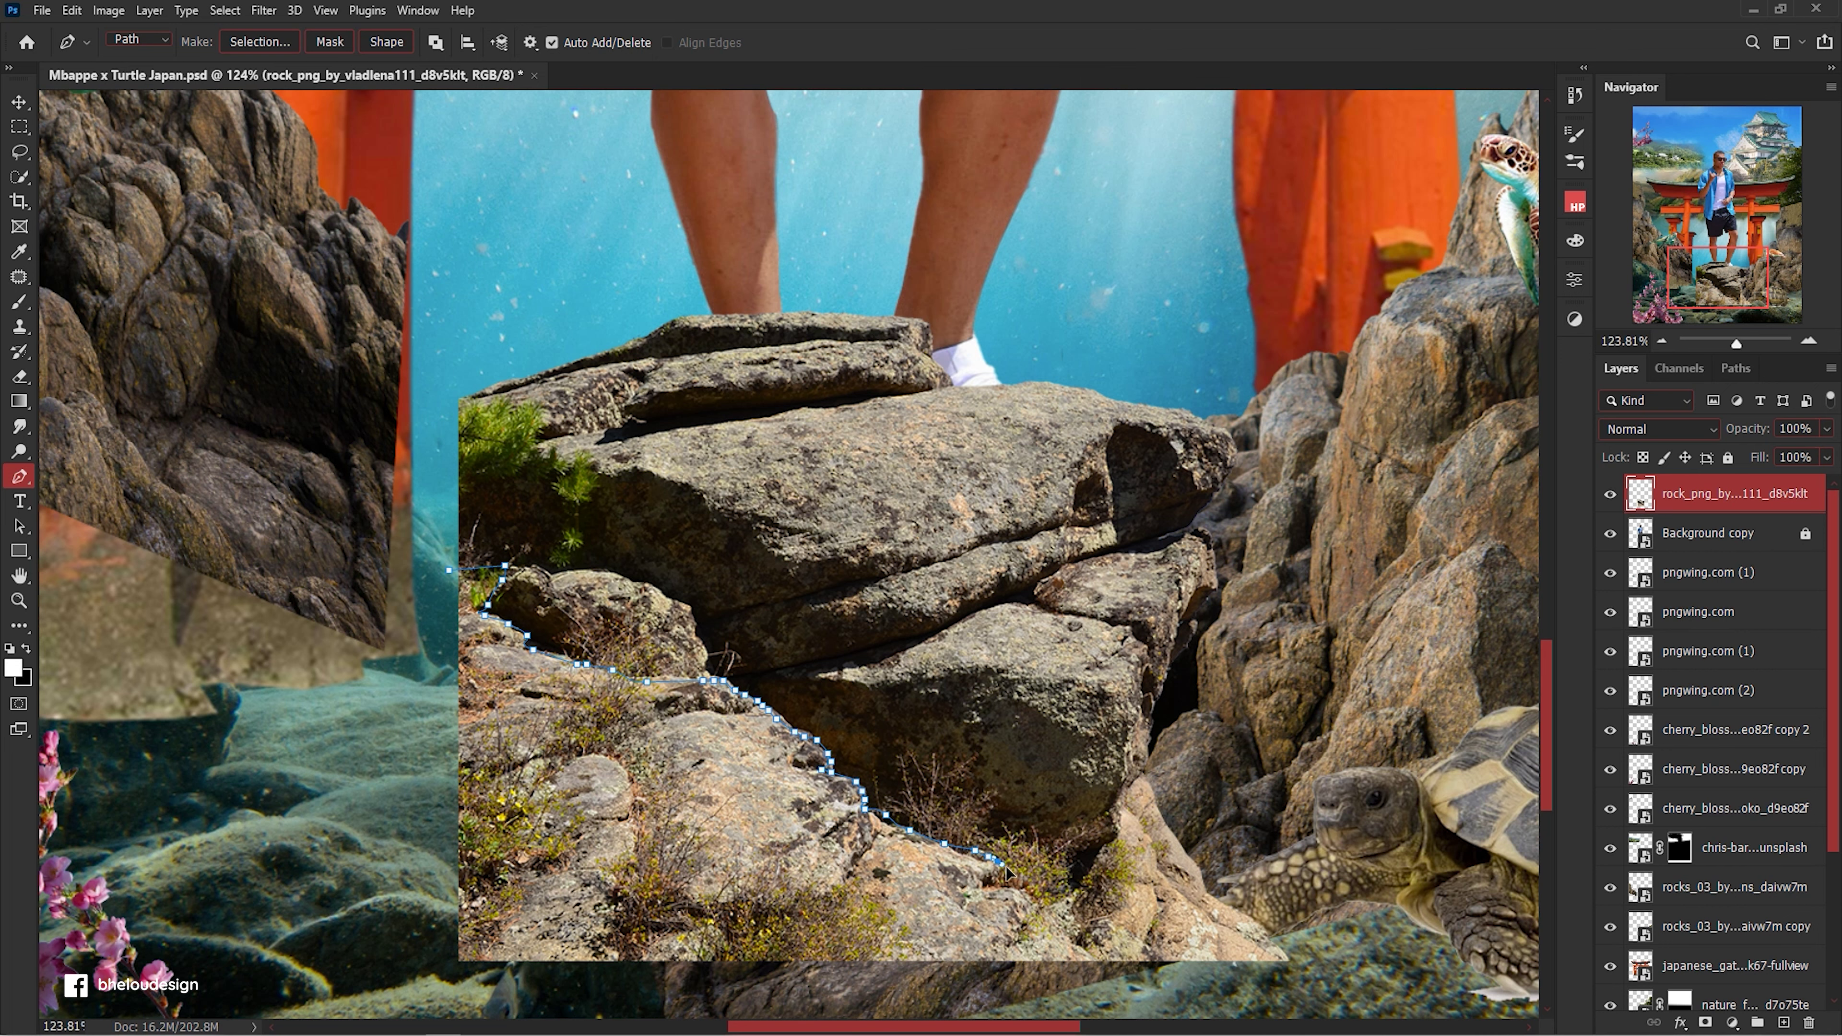
drag(1007, 874, 755, 734)
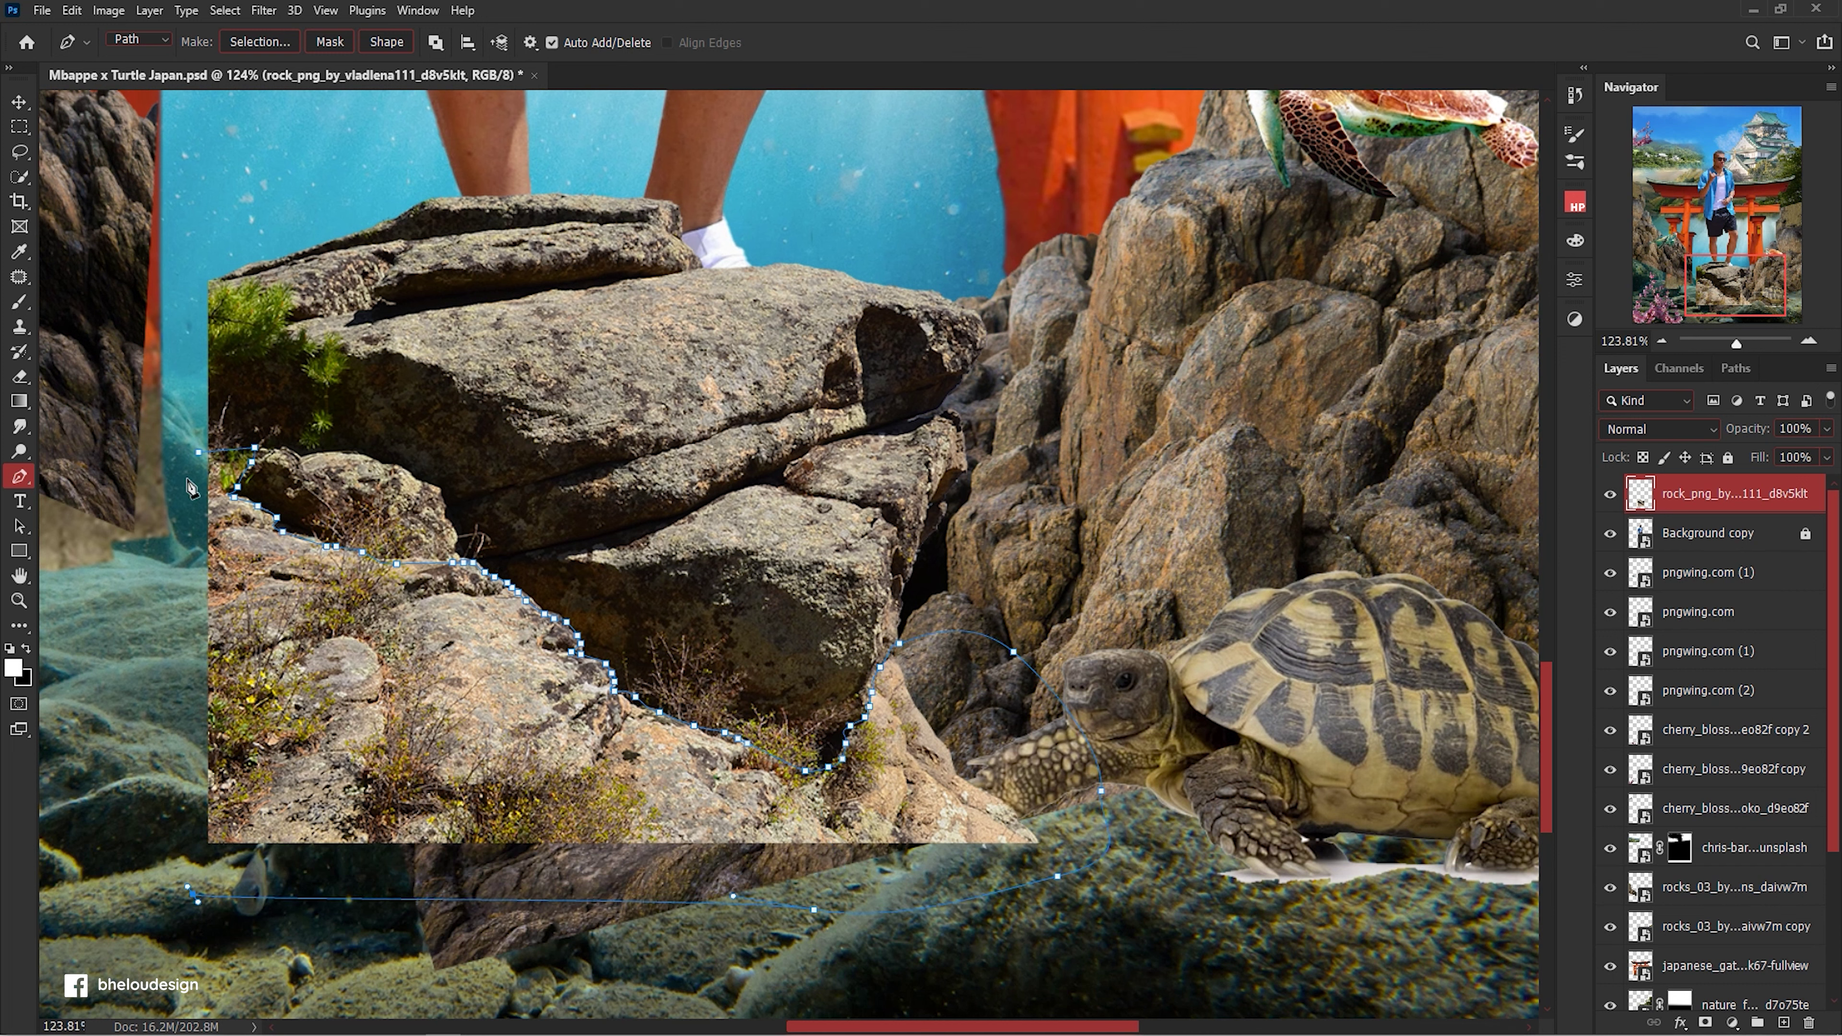
click(197, 458)
key(ctrl+Return)
key(Delete)
key(ctrl+0)
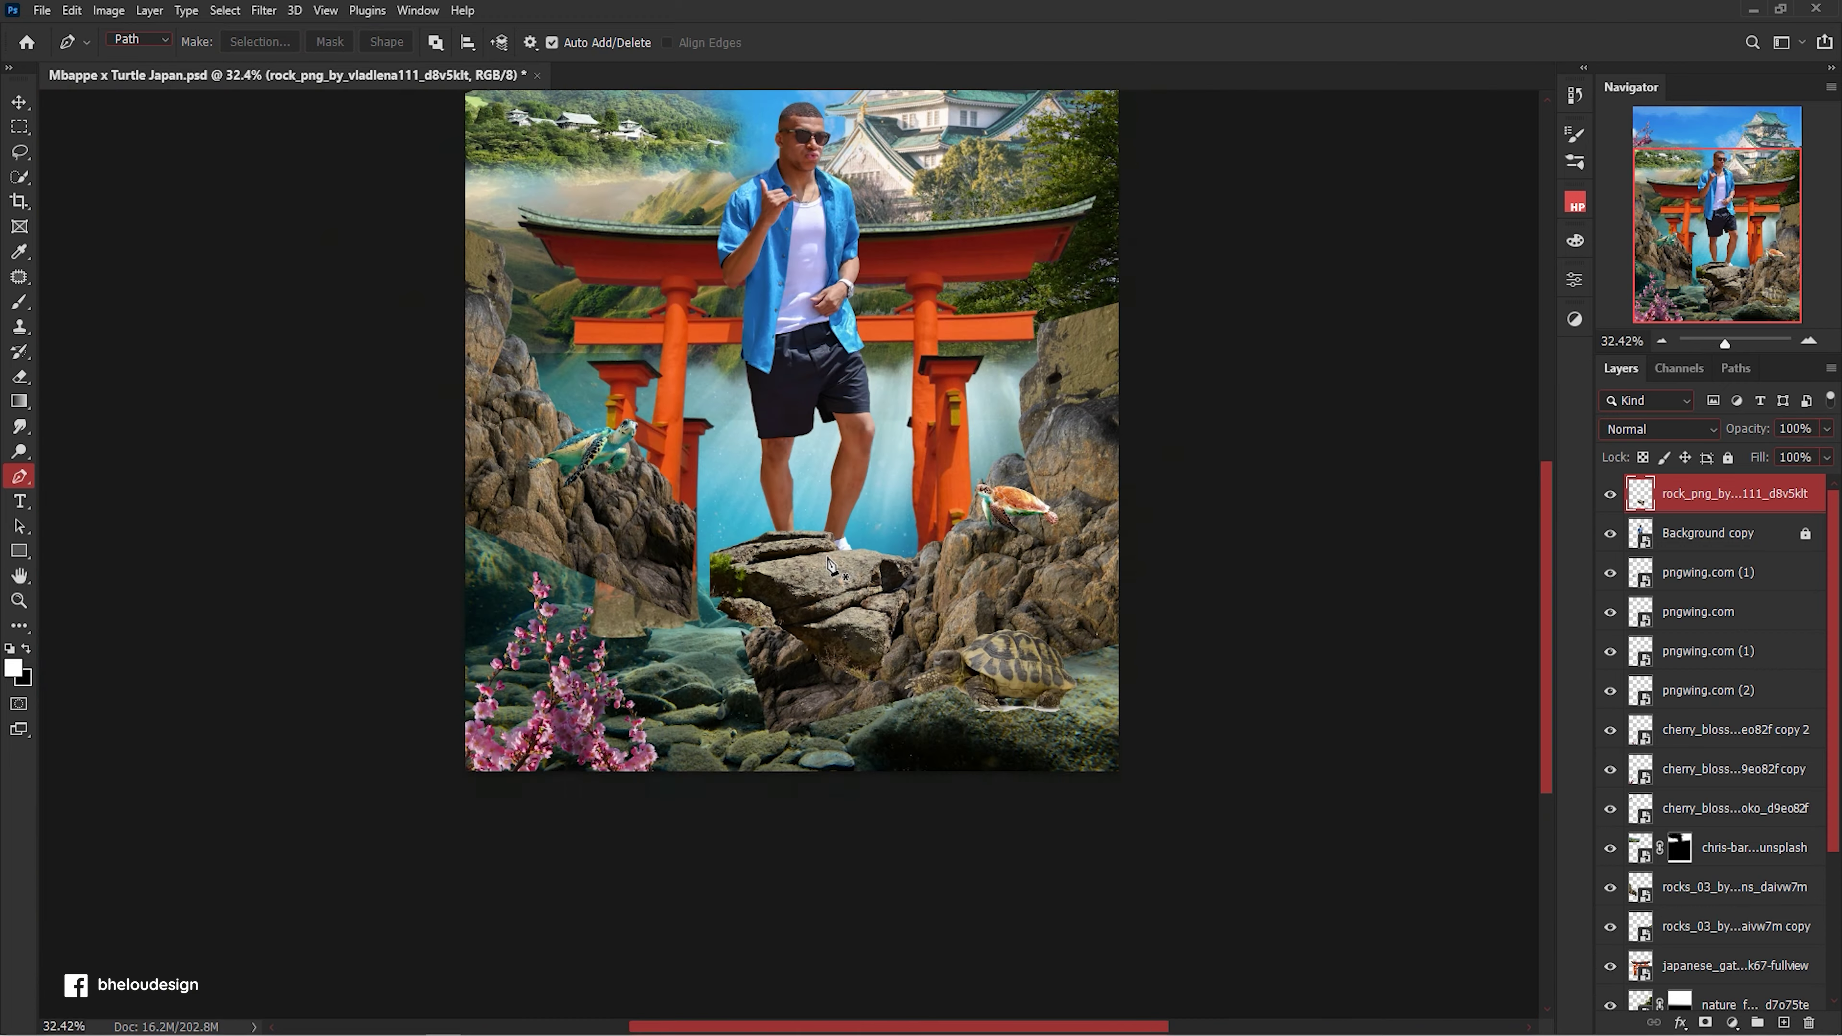
key(v)
Mask the lower rocks layer and paint away the stray rock patch with a soft brush.
click(1748, 926)
click(1705, 1024)
key(b)
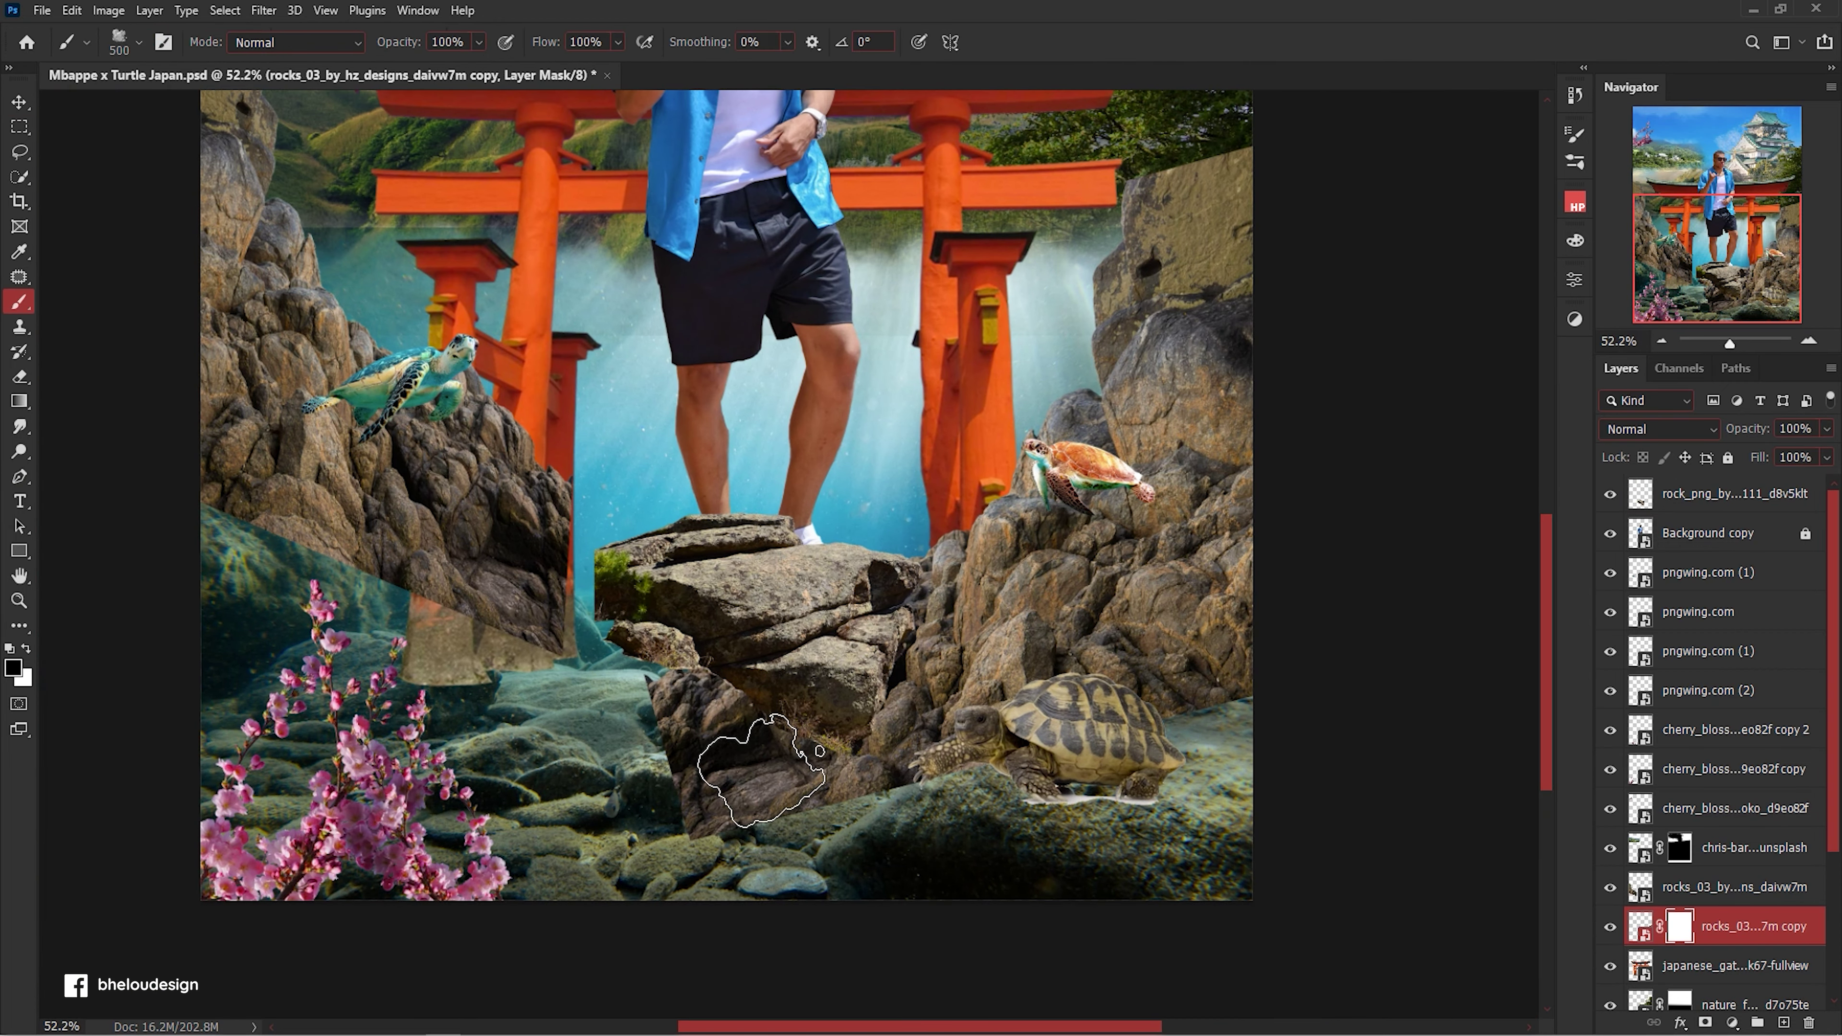
click(138, 42)
click(37, 269)
click(40, 363)
click(882, 614)
drag(686, 707, 929, 736)
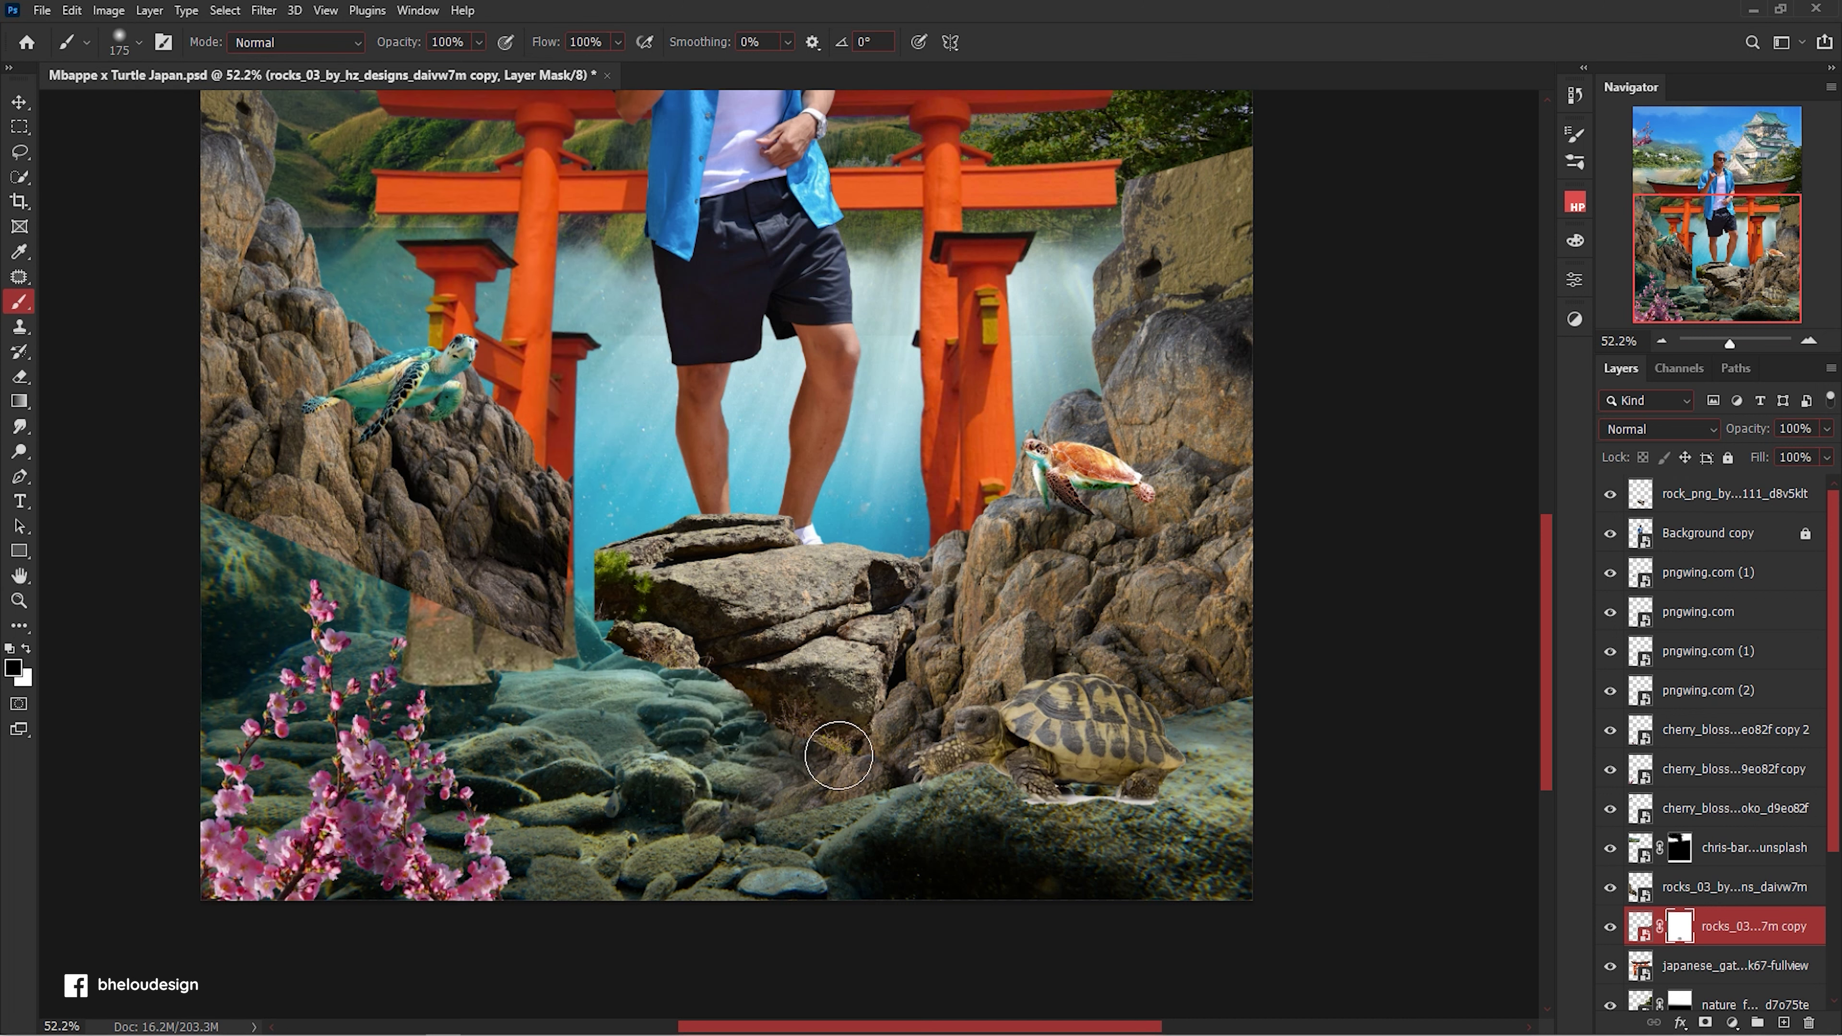
Move the rock slab under the man's feet behind his sneakers, and duplicate it down-left.
key(v)
drag(824, 612, 834, 660)
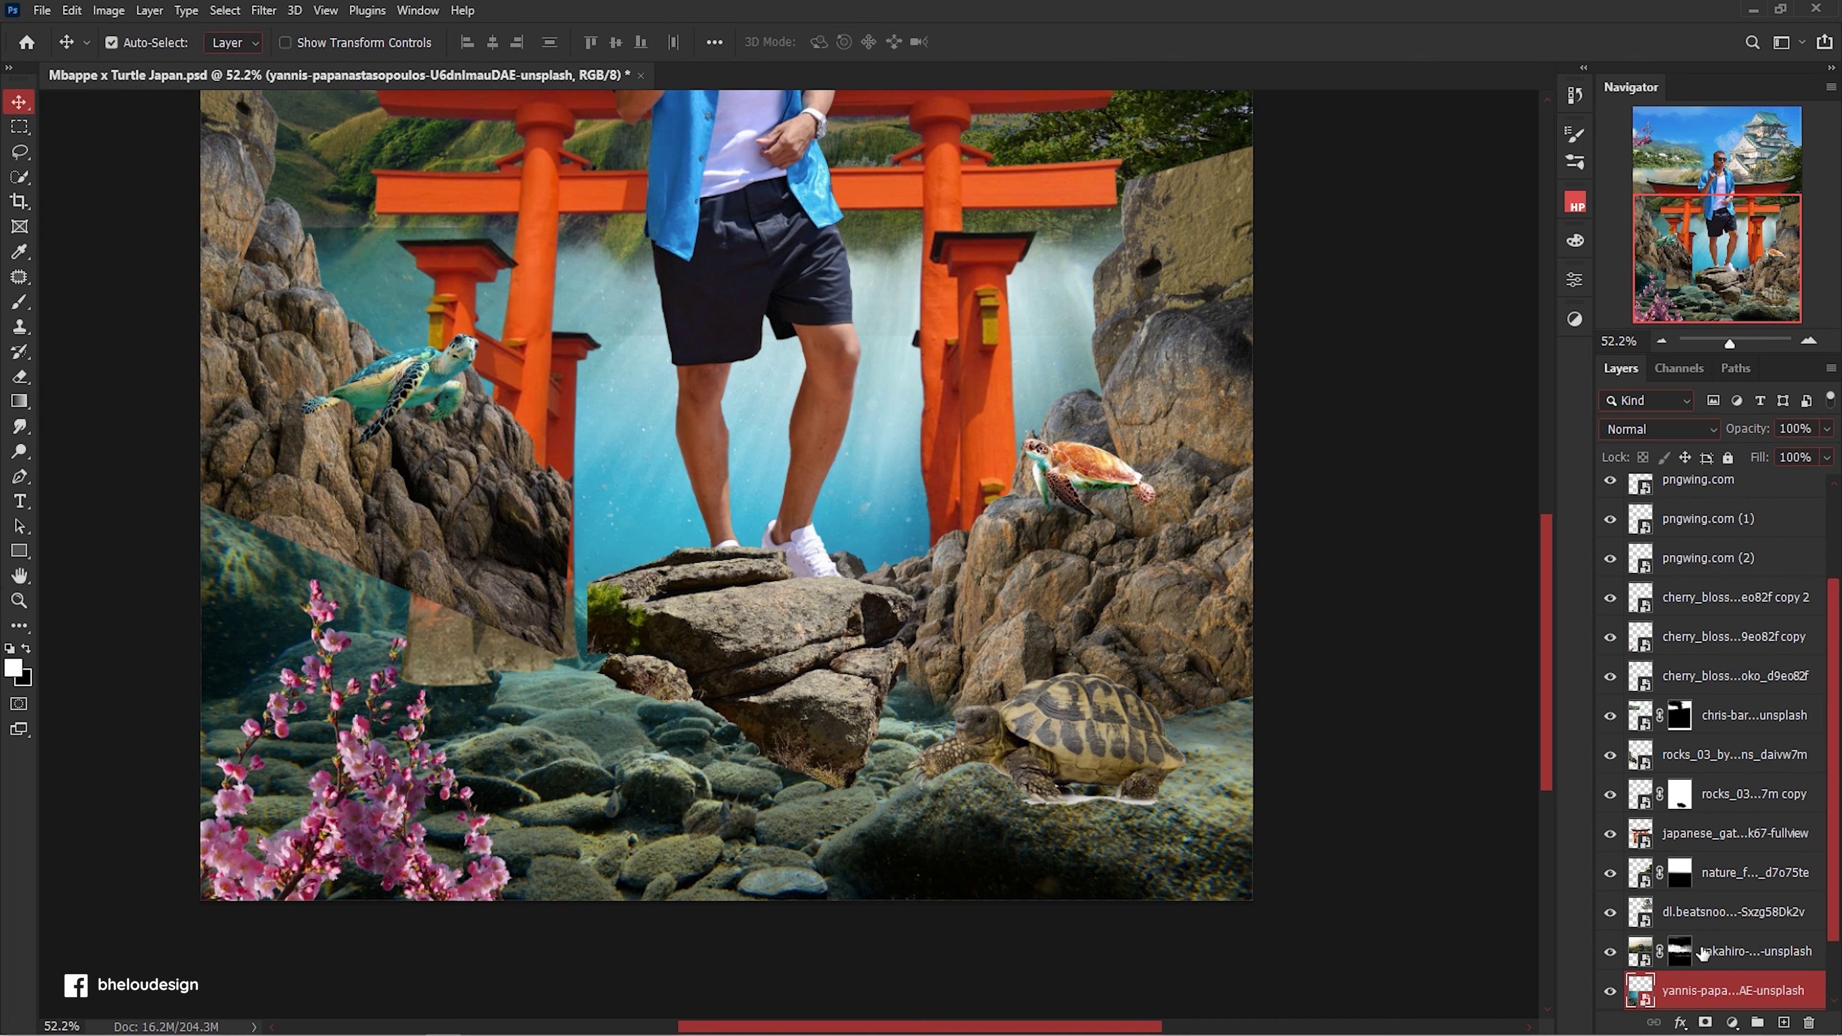
key(ctrl+bracketleft)
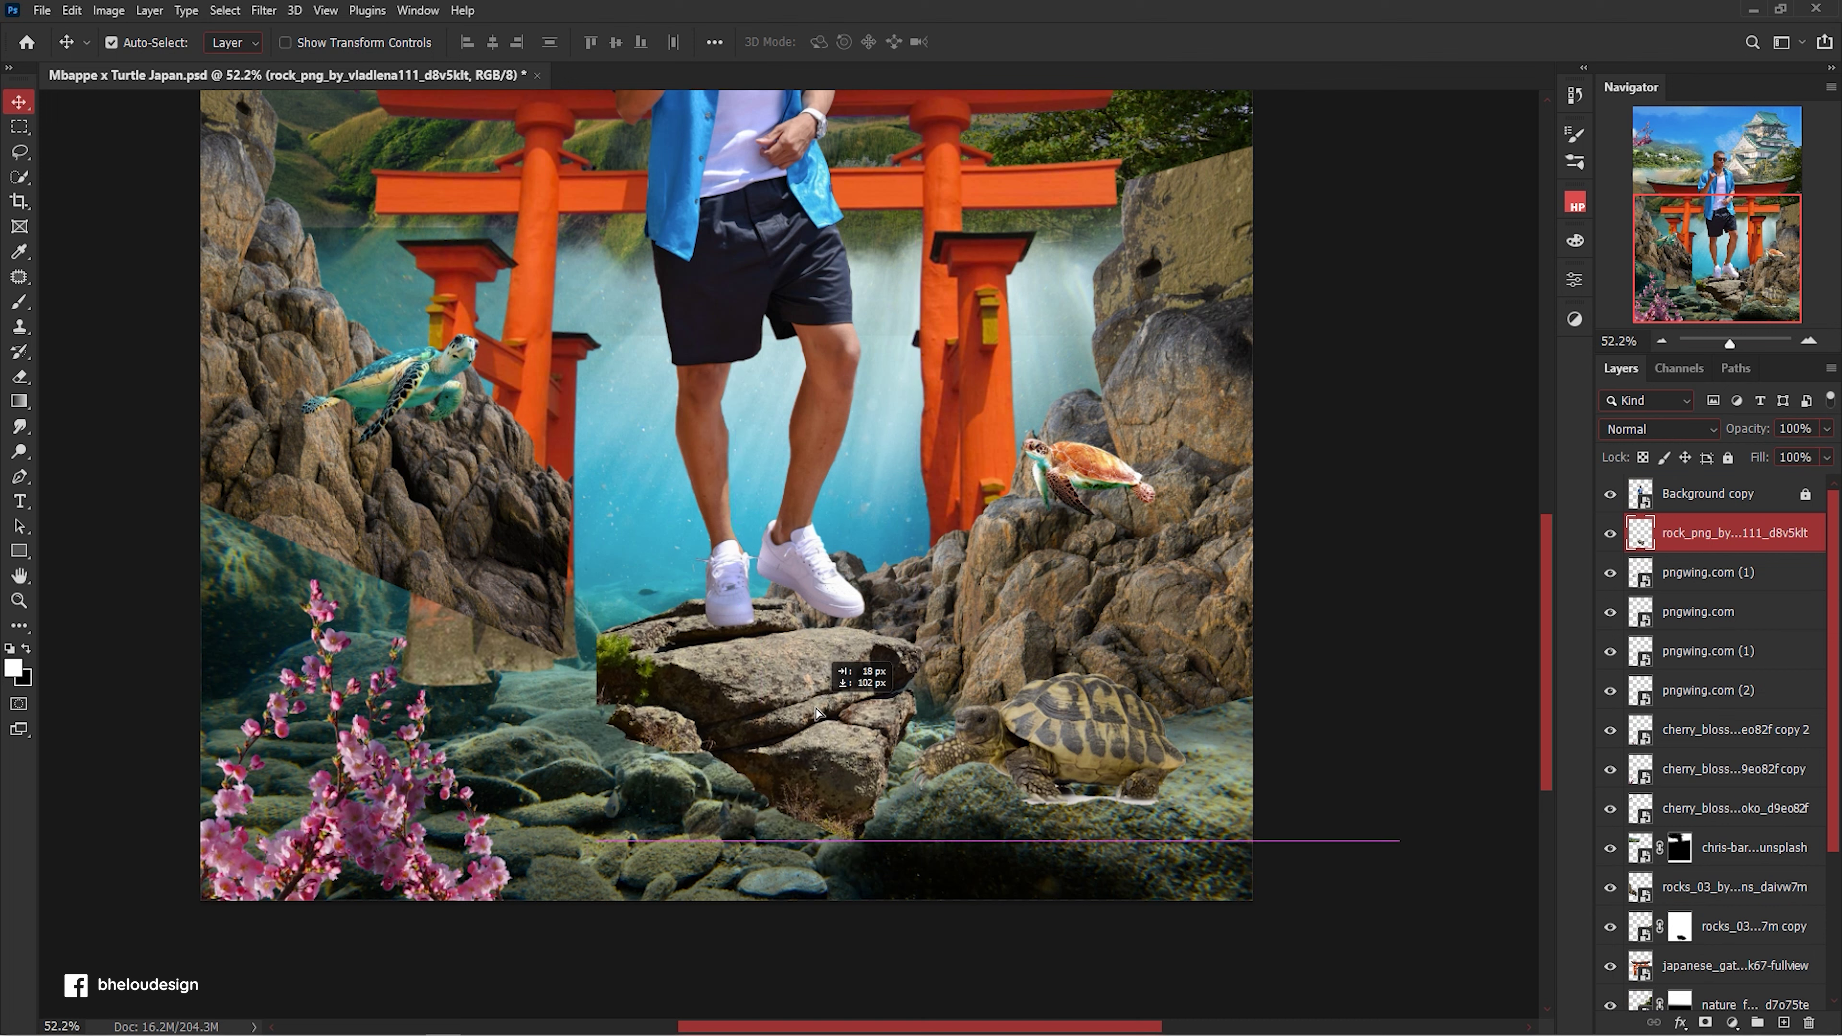
drag(834, 657, 780, 726)
key(ctrl+t)
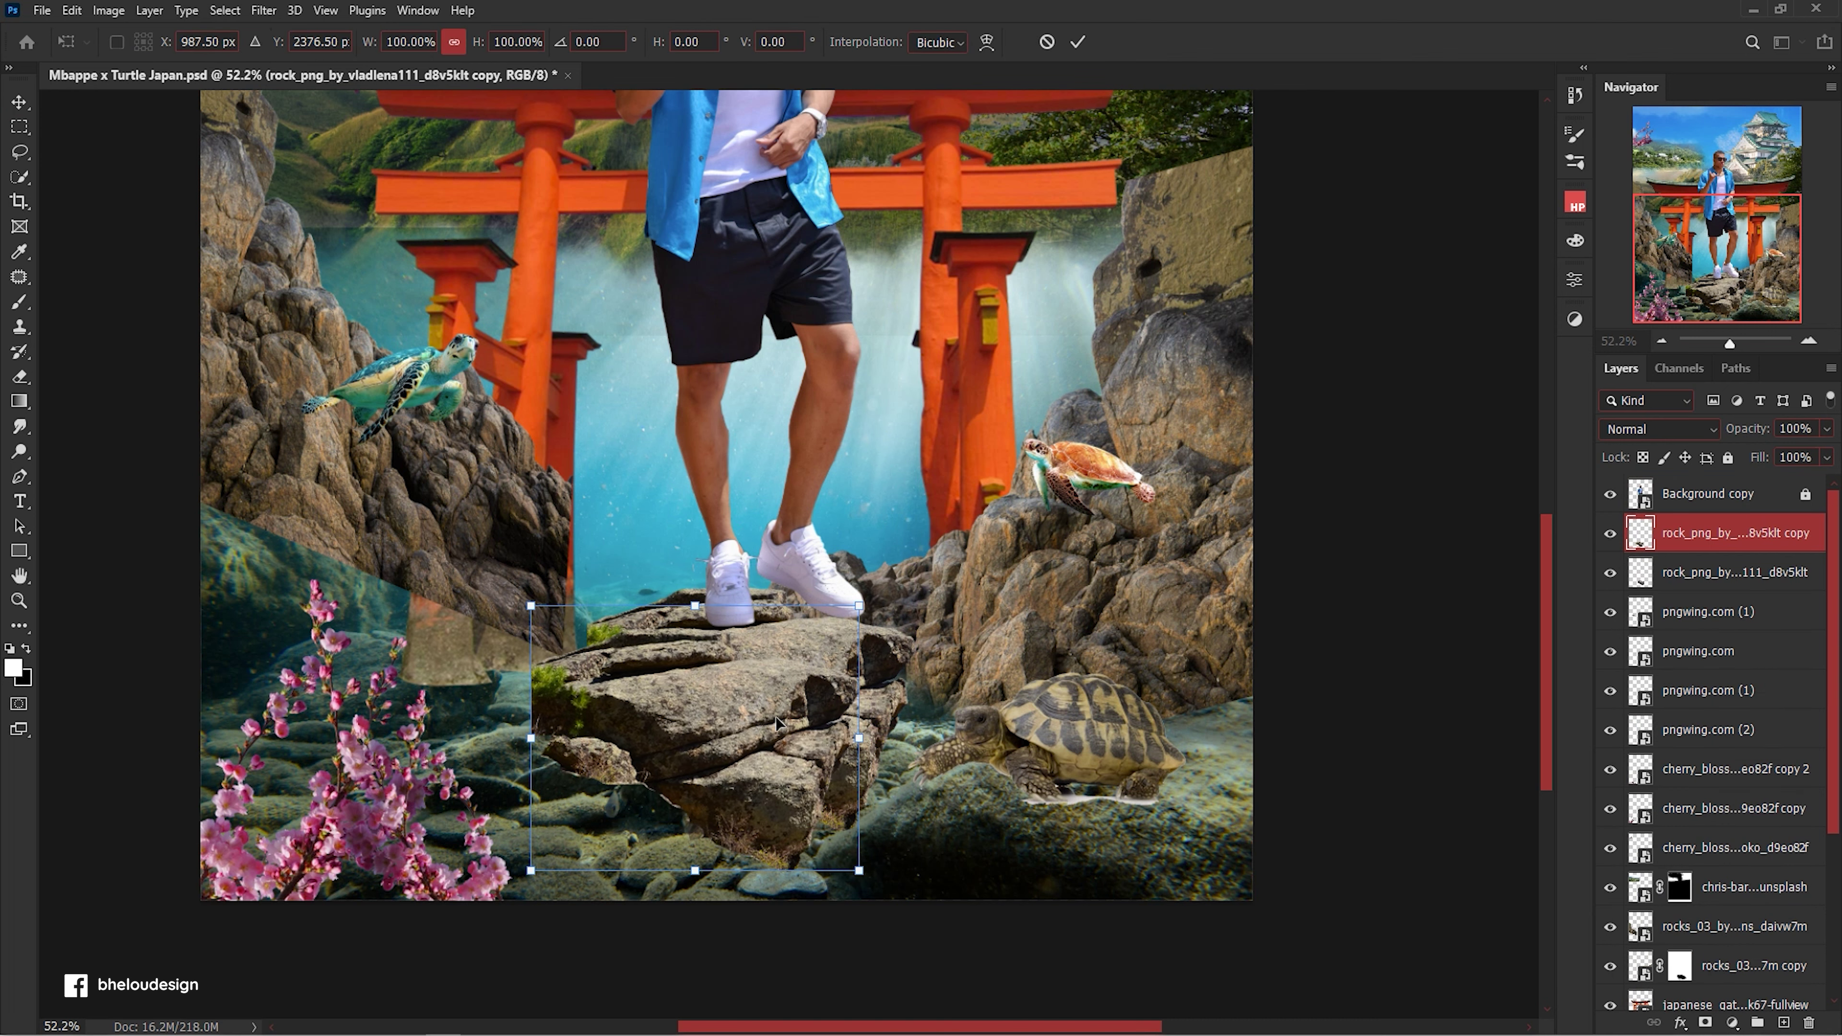
Move the rock copy down-left beneath the slab.
right_click(778, 732)
click(834, 701)
key(Return)
right_click(1712, 574)
key(Escape)
click(1733, 532)
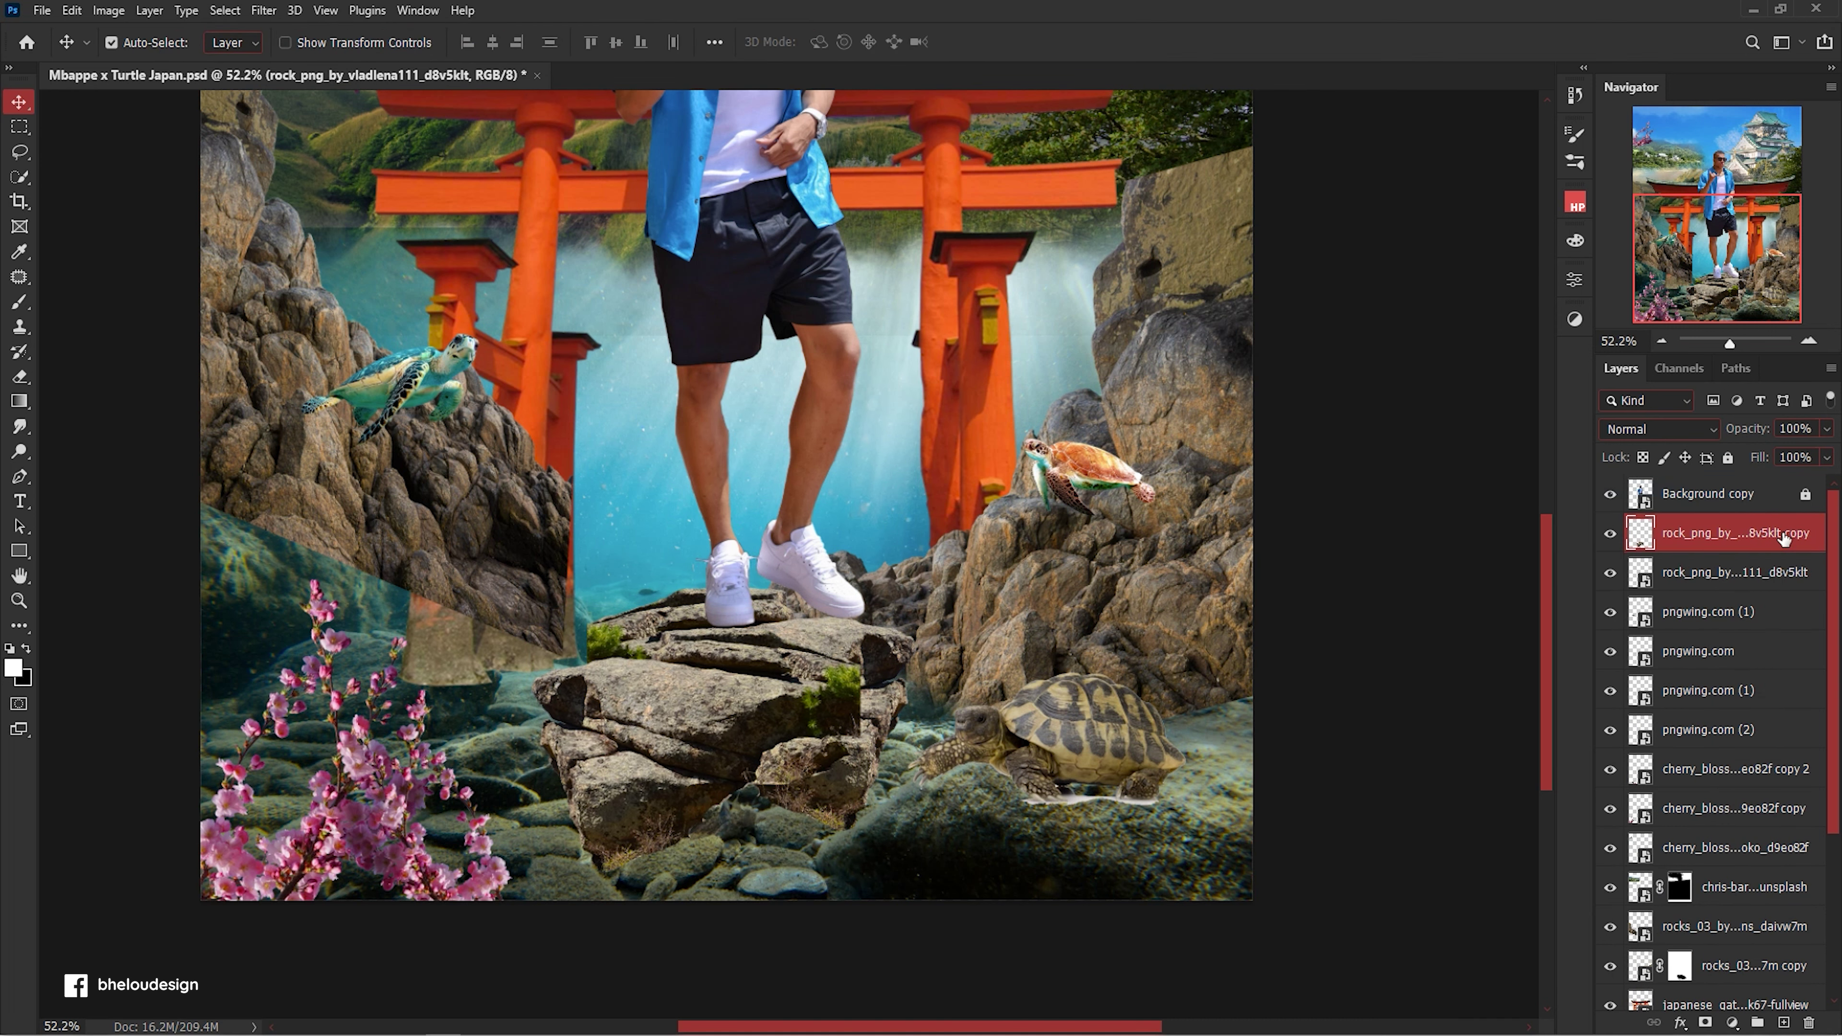
key(ctrl+t)
drag(747, 682, 631, 733)
key(Return)
Distort another rock copy by its lower-left corner and add a further duplicate to the stack.
key(ctrl+t)
right_click(631, 726)
key(Escape)
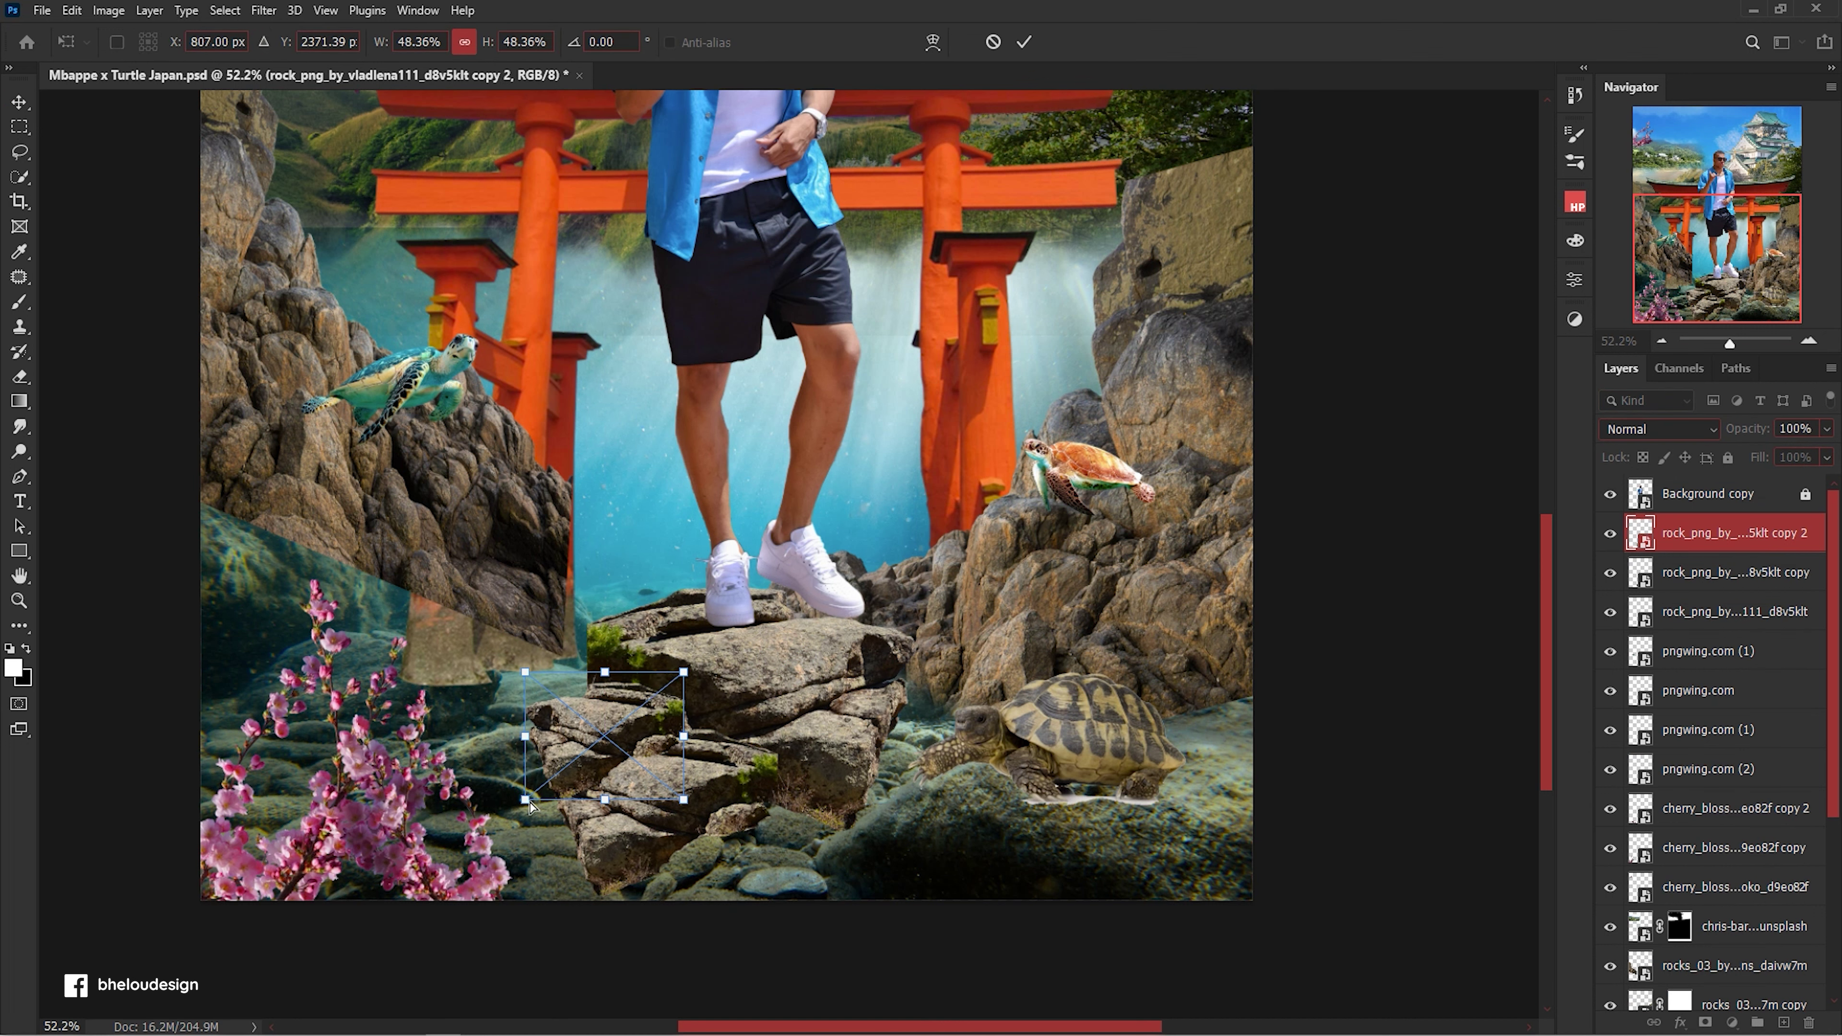
drag(525, 798, 613, 696)
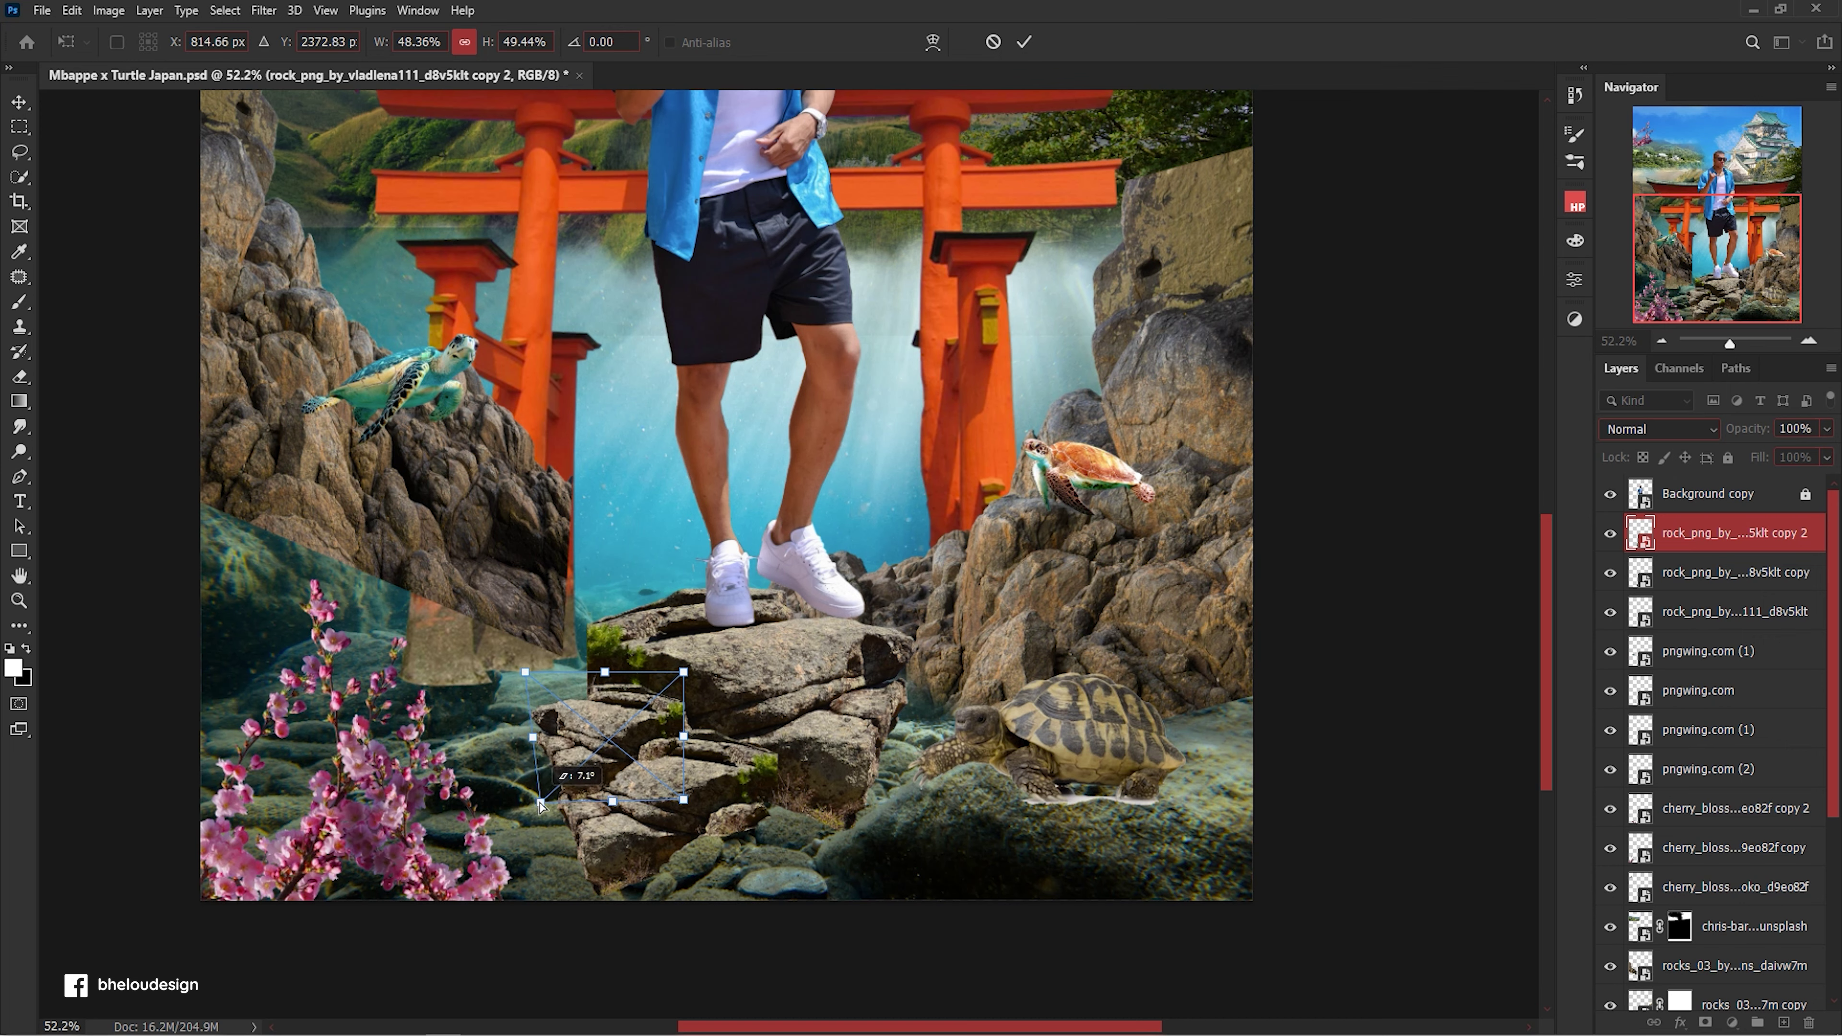
key(Return)
scroll(636, 750, up, 4)
scroll(636, 750, down, 2)
drag(636, 725, 584, 653)
Mask the rocks layer behind the left torii and paint black over the pillars.
scroll(584, 558, down, 2)
click(583, 557)
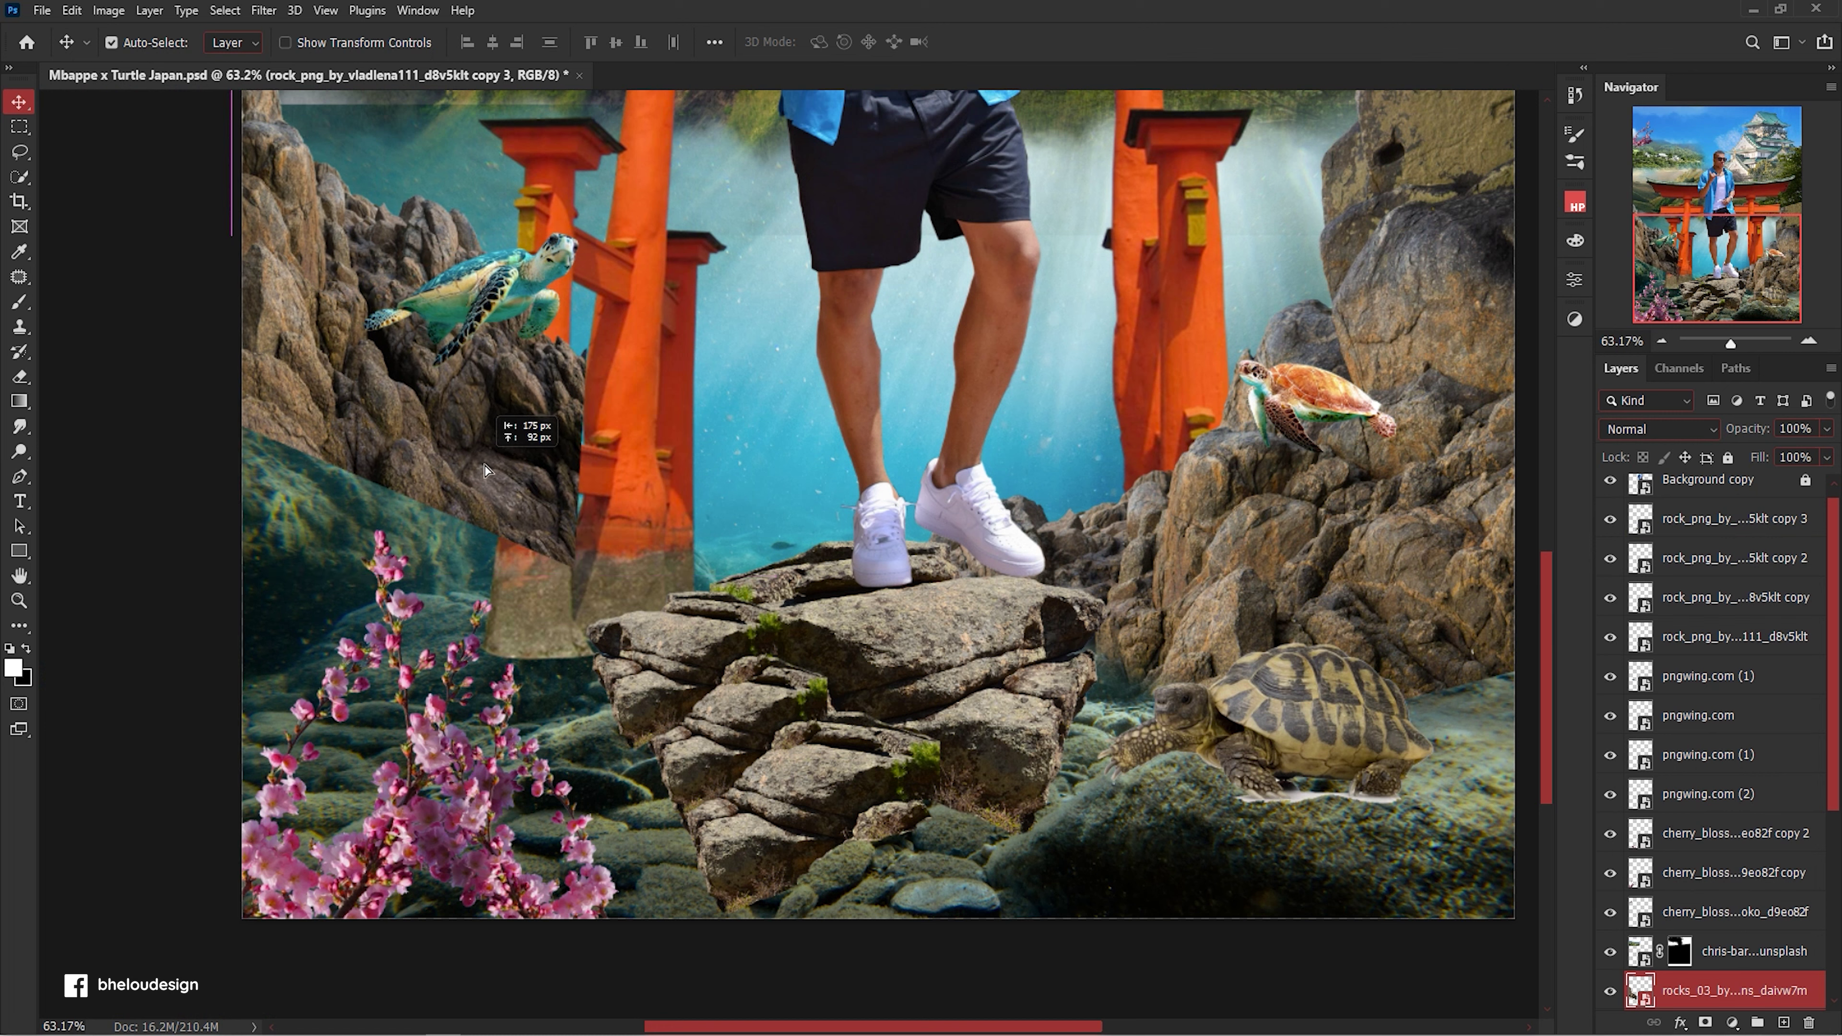
click(1703, 1023)
key(b)
key(x)
mouse_move(653, 595)
mouse_down()
mouse_move(617, 348)
mouse_move(580, 537)
mouse_up()
Finish painting the left rocks away over the torii pillars, cancelling an accidental transform.
drag(551, 312, 540, 451)
scroll(725, 546, up, 3)
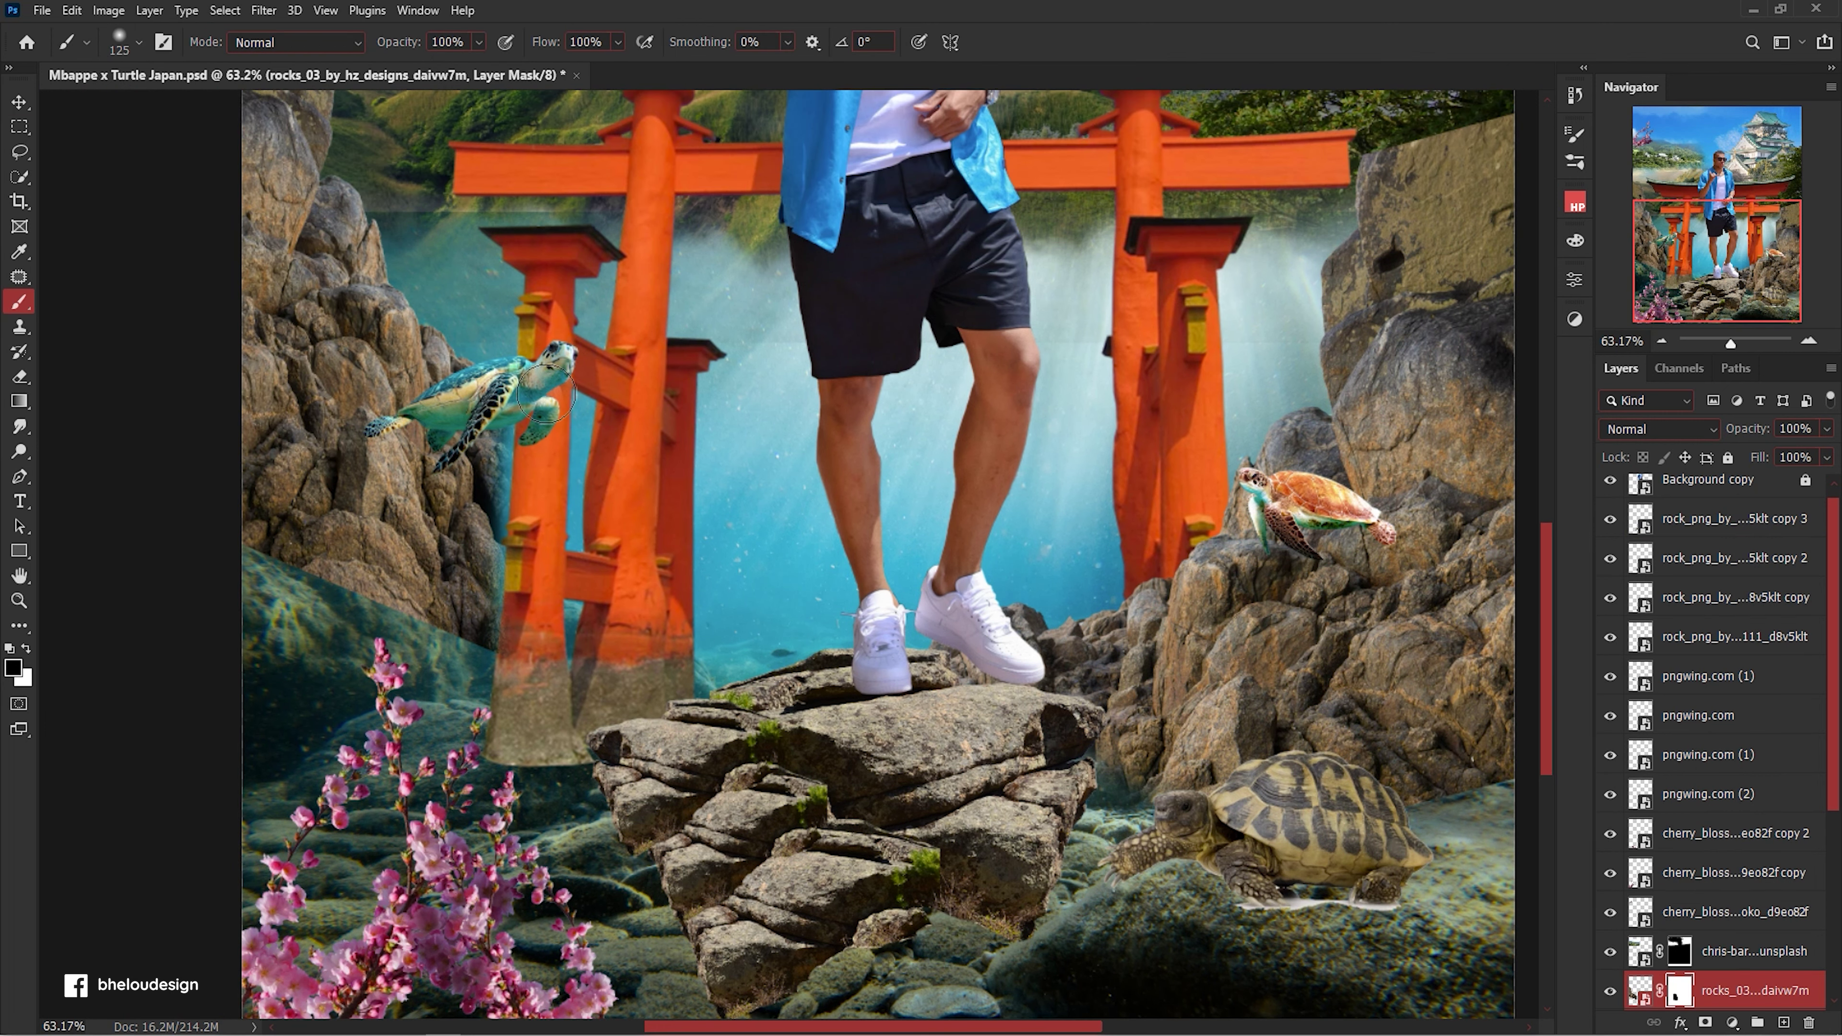
key(ctrl+t)
key(Escape)
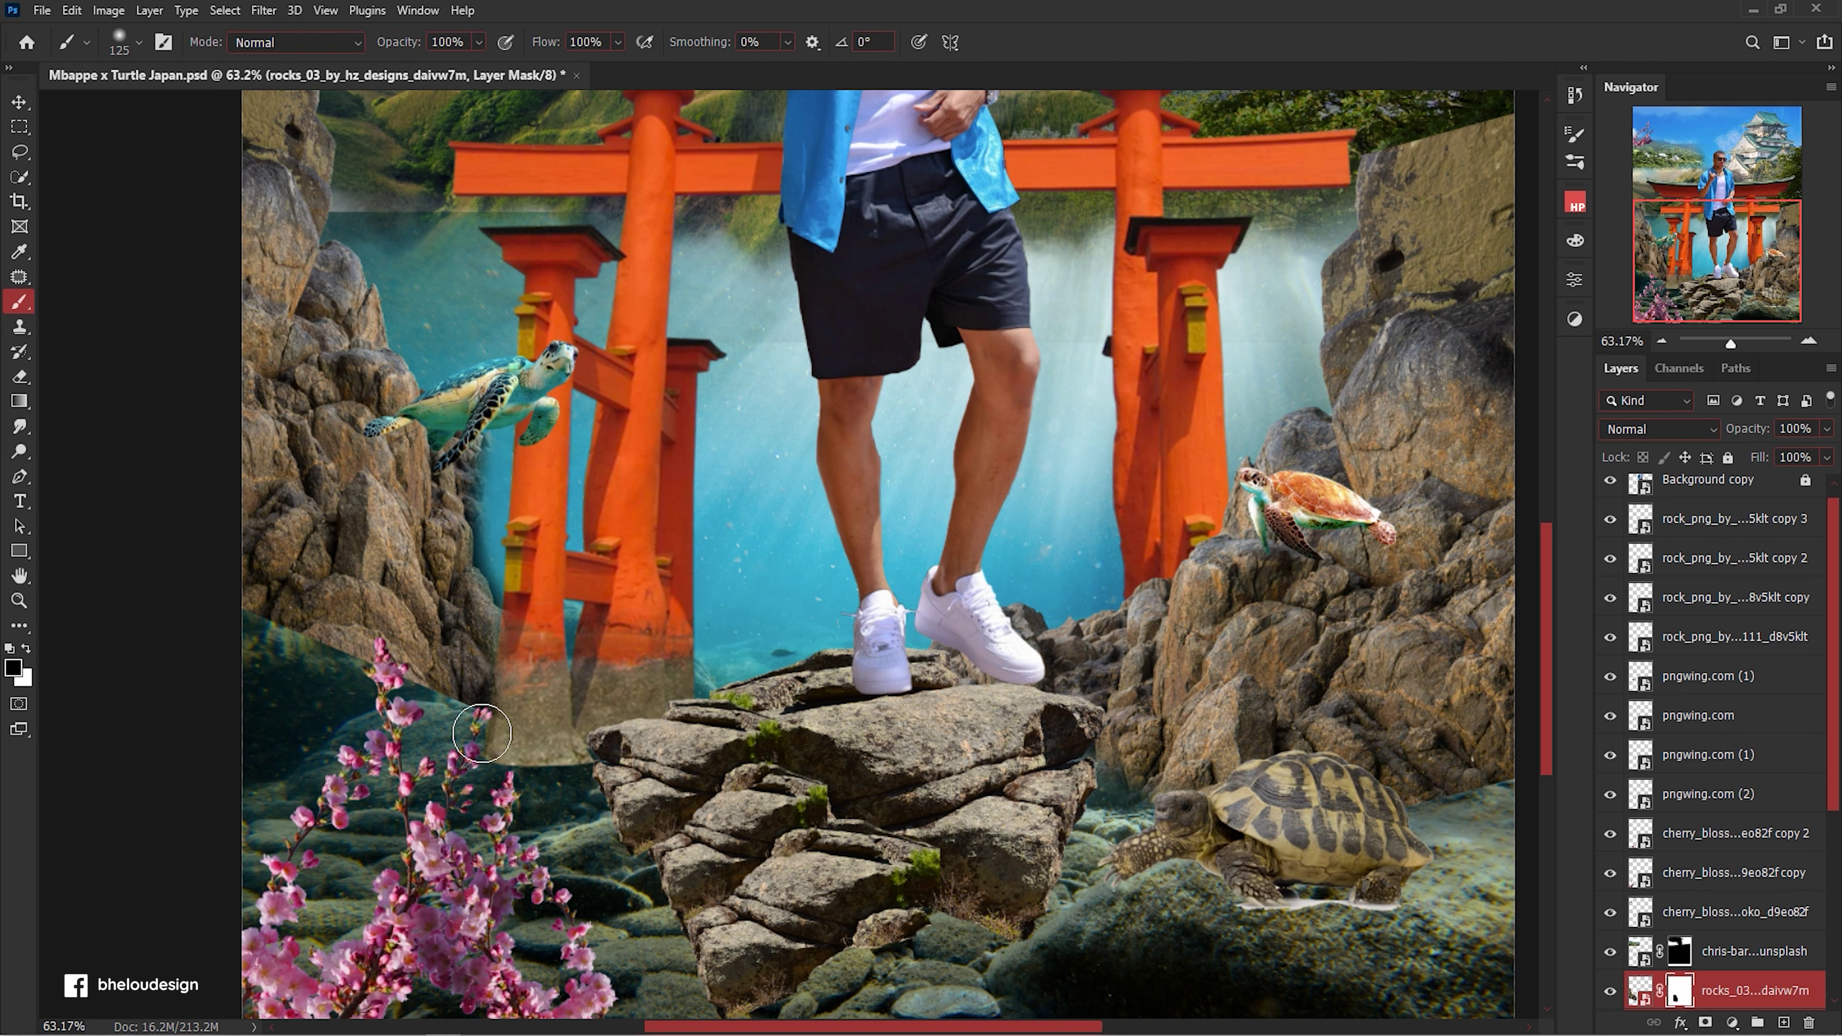
scroll(483, 528, down, 1)
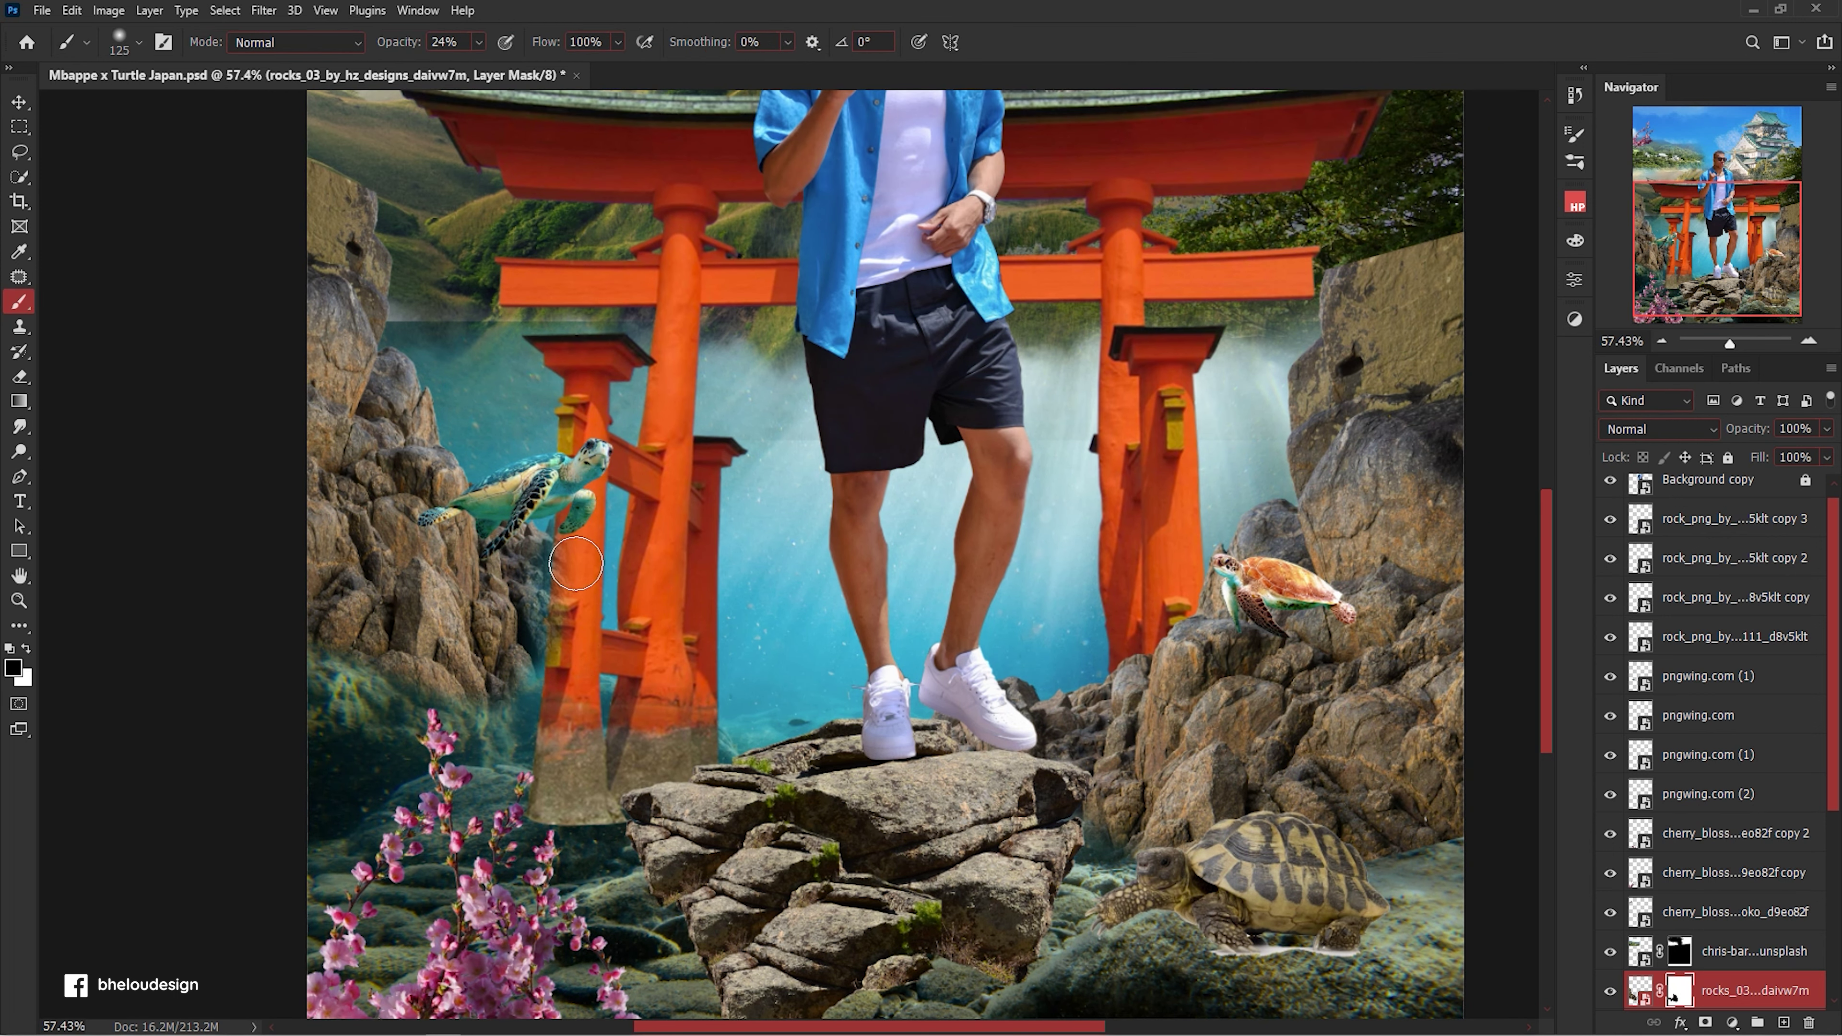
scroll(479, 331, up, 6)
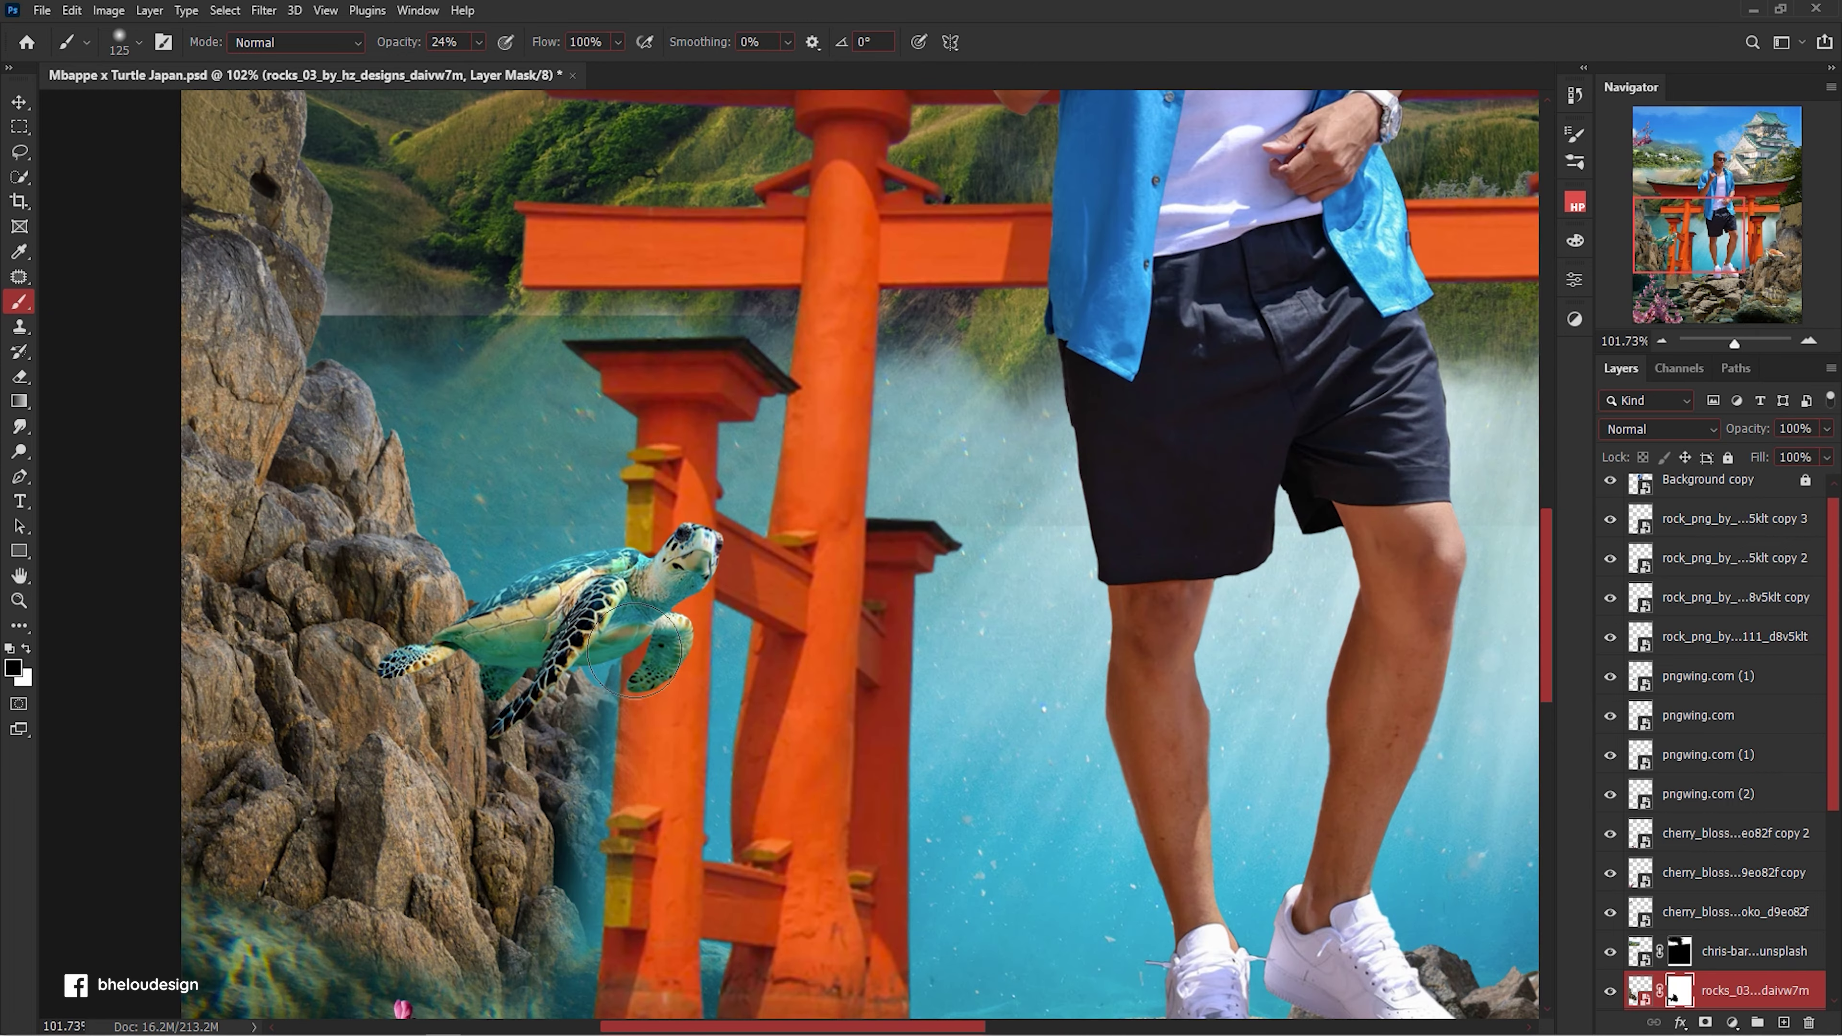
scroll(511, 986, down, 5)
scroll(653, 871, up, 4)
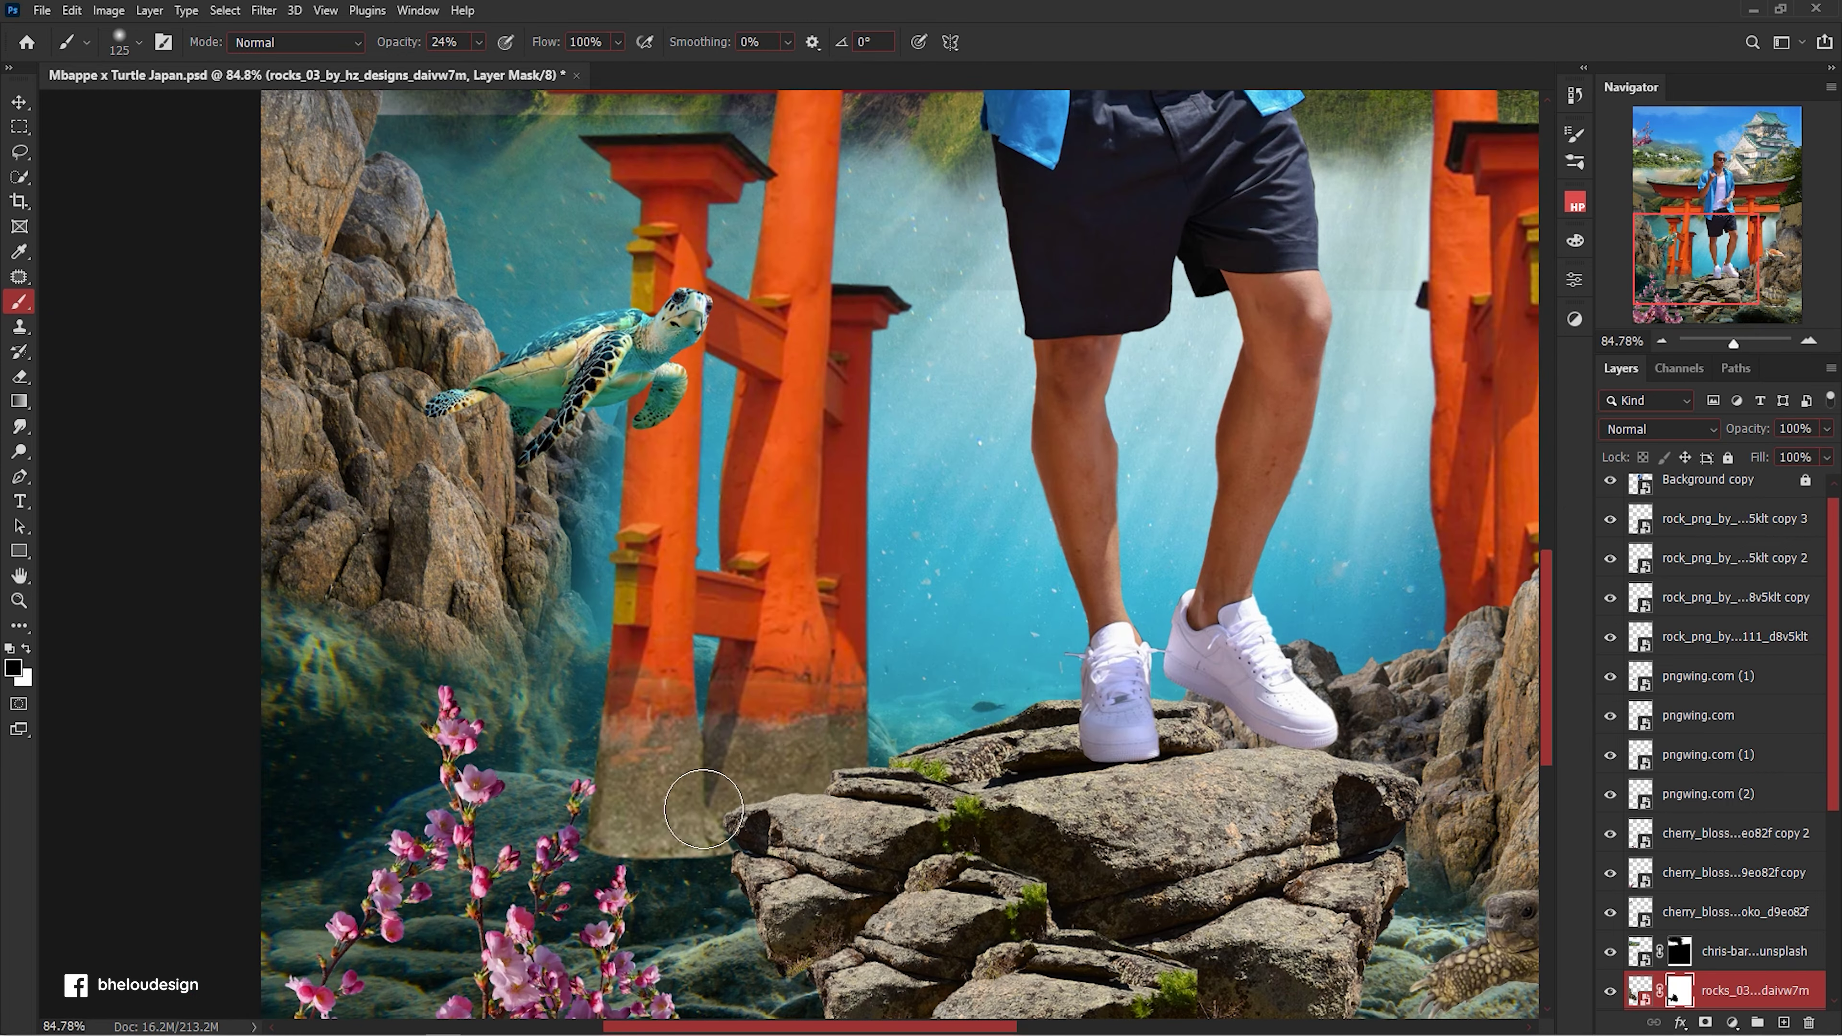
key(v)
scroll(797, 907, down, 4)
scroll(910, 921, up, 3)
scroll(910, 921, up, 3)
Select the four rock layers and group them as Rocks.
click(910, 921)
shift+click(1002, 579)
shift+click(1137, 661)
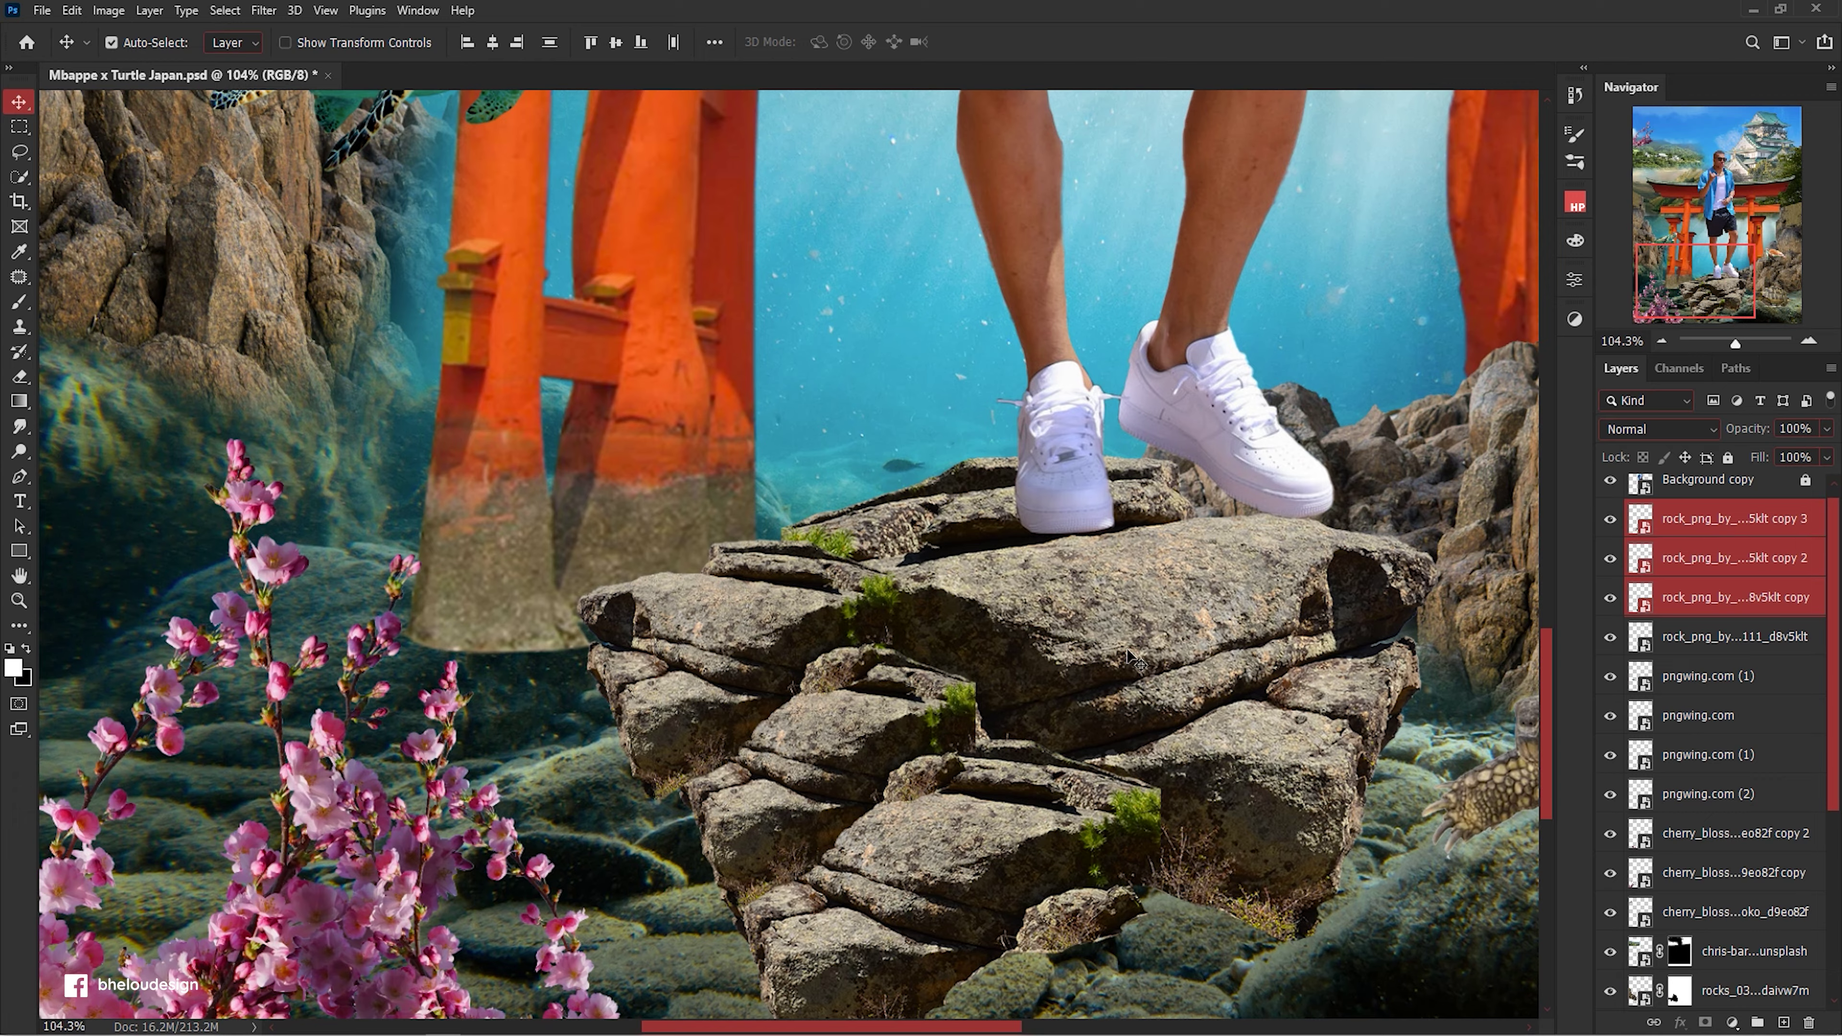
shift+click(1418, 565)
scroll(1099, 664, down, 6)
scroll(1098, 664, up, 4)
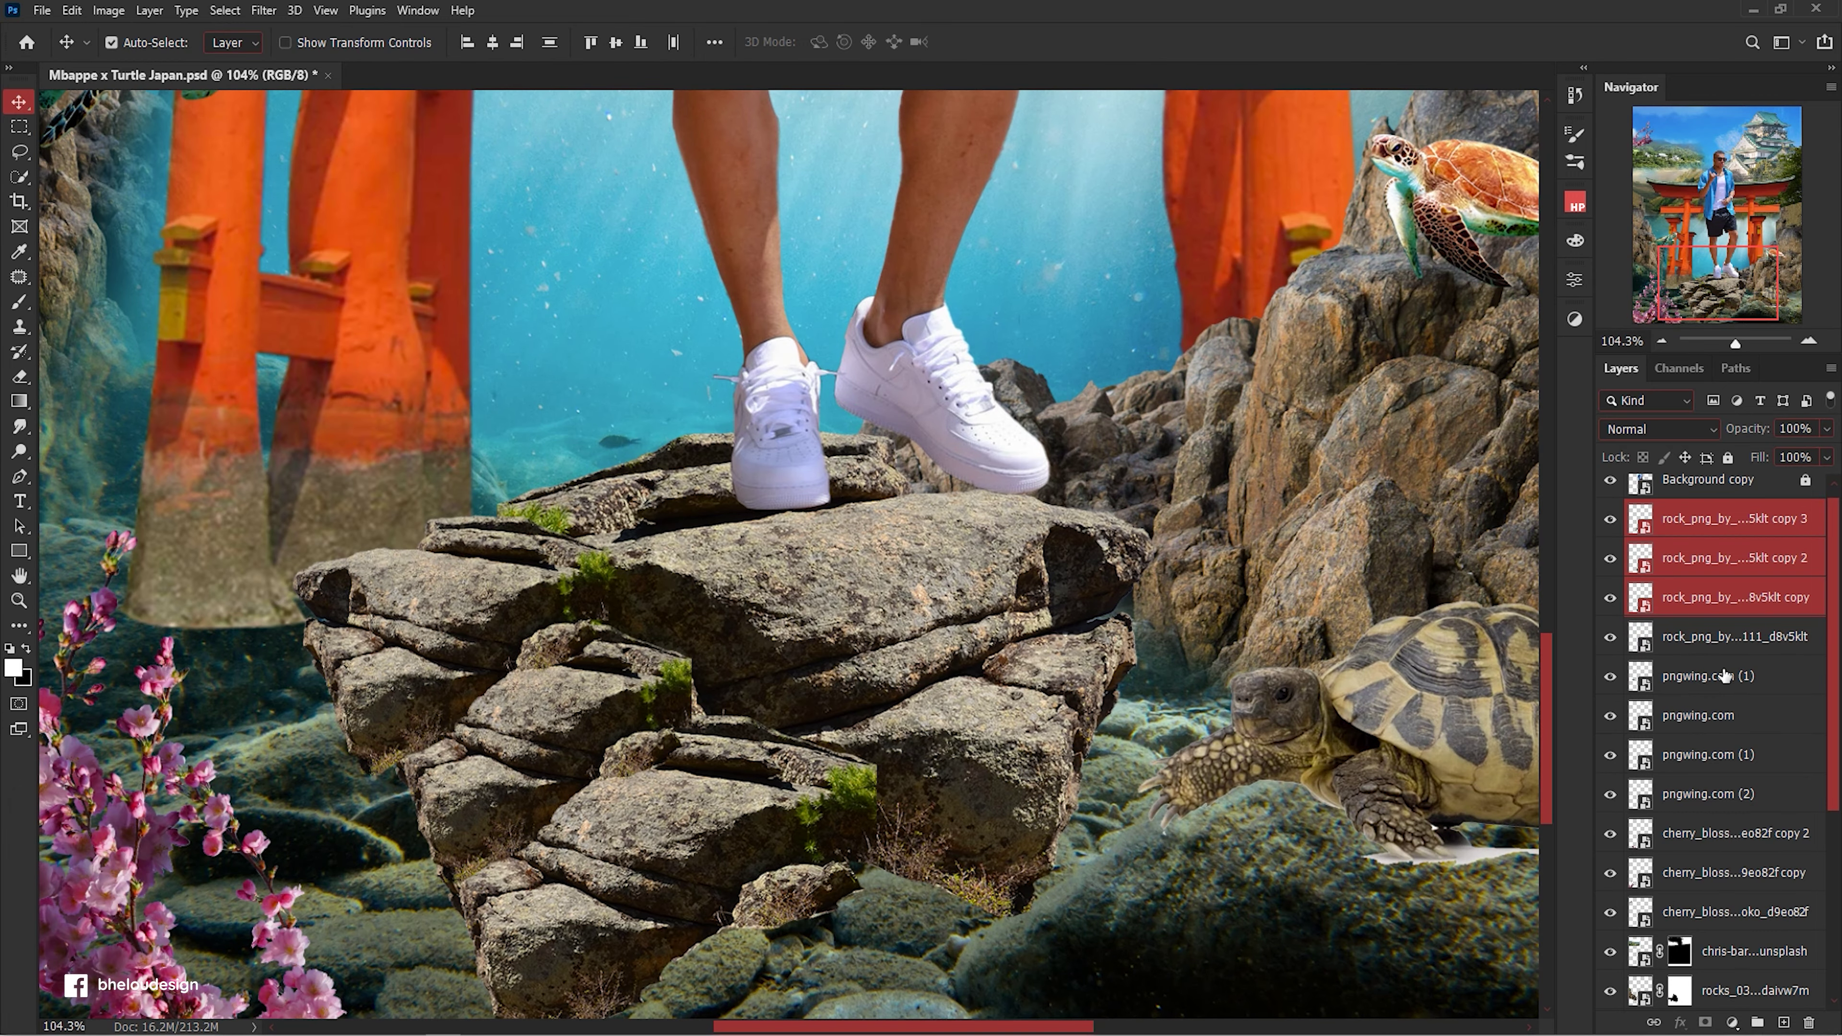
click(1726, 598)
shift+click(1726, 636)
shift+click(1757, 534)
key(ctrl+g)
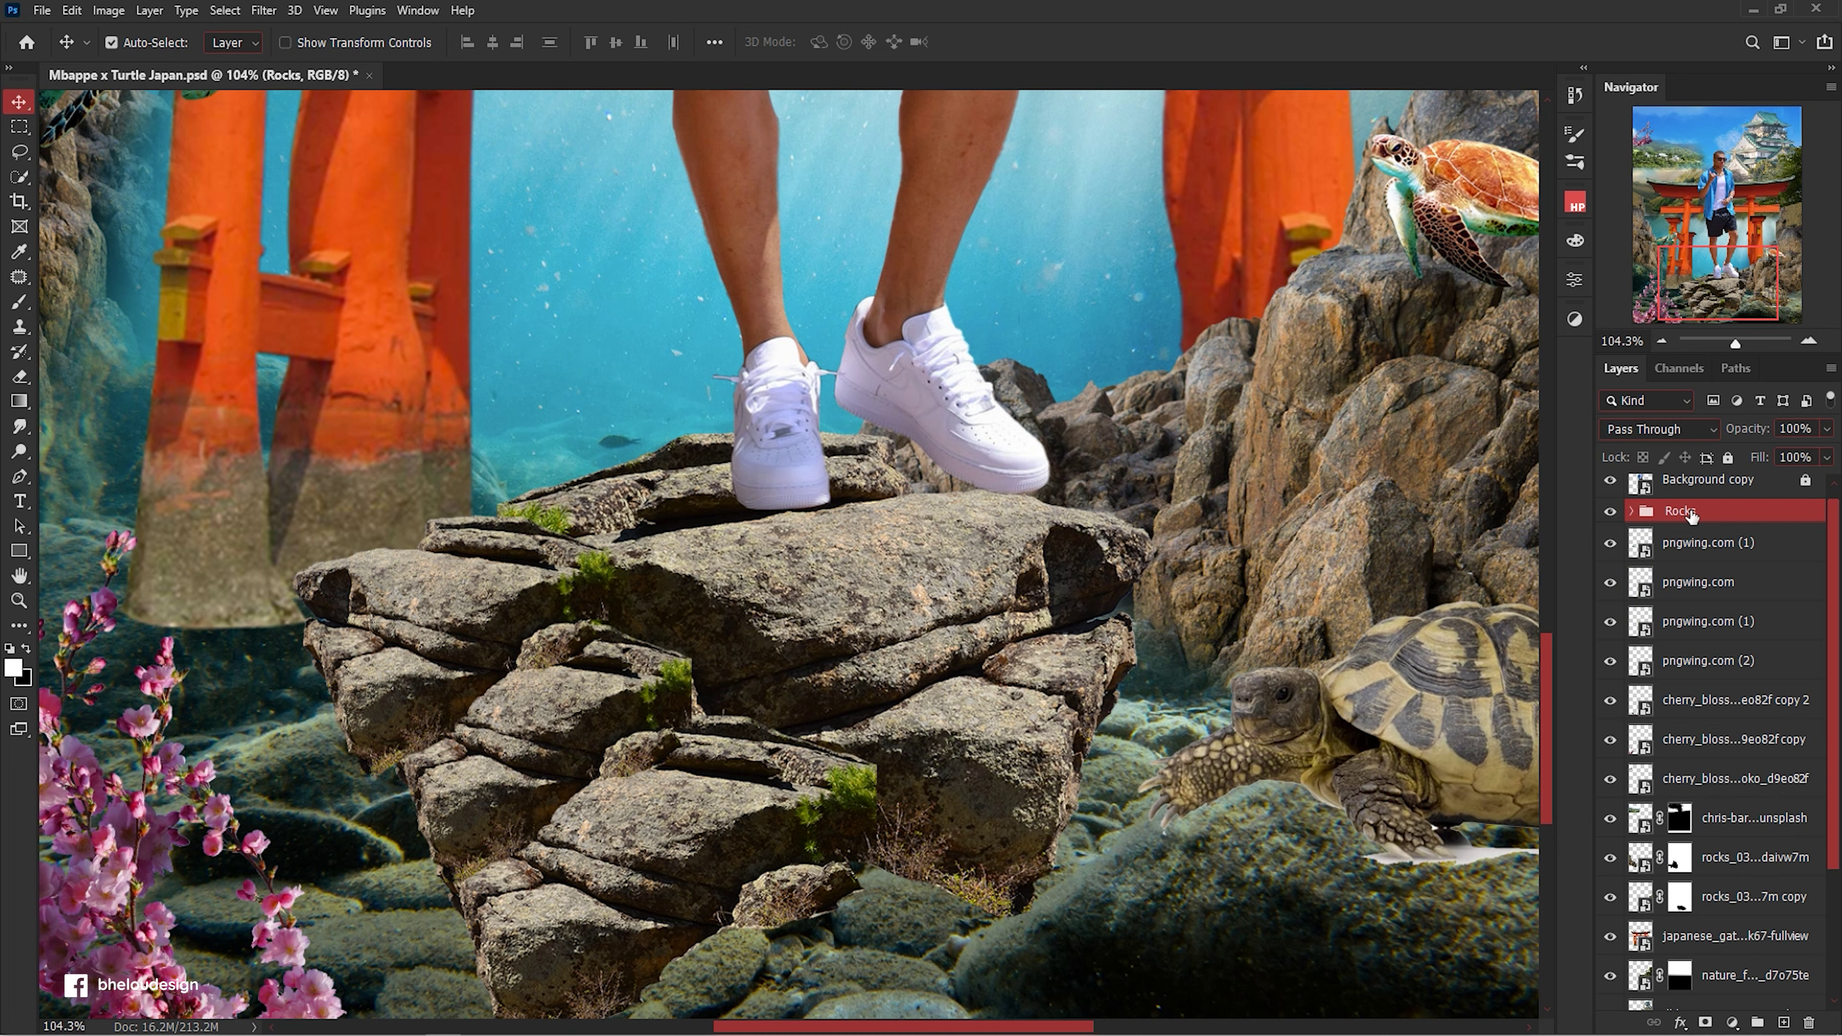
Mask the Rocks group and paint black at 79% opacity along its base.
click(1706, 1023)
key(b)
key(x)
scroll(445, 660, down, 2)
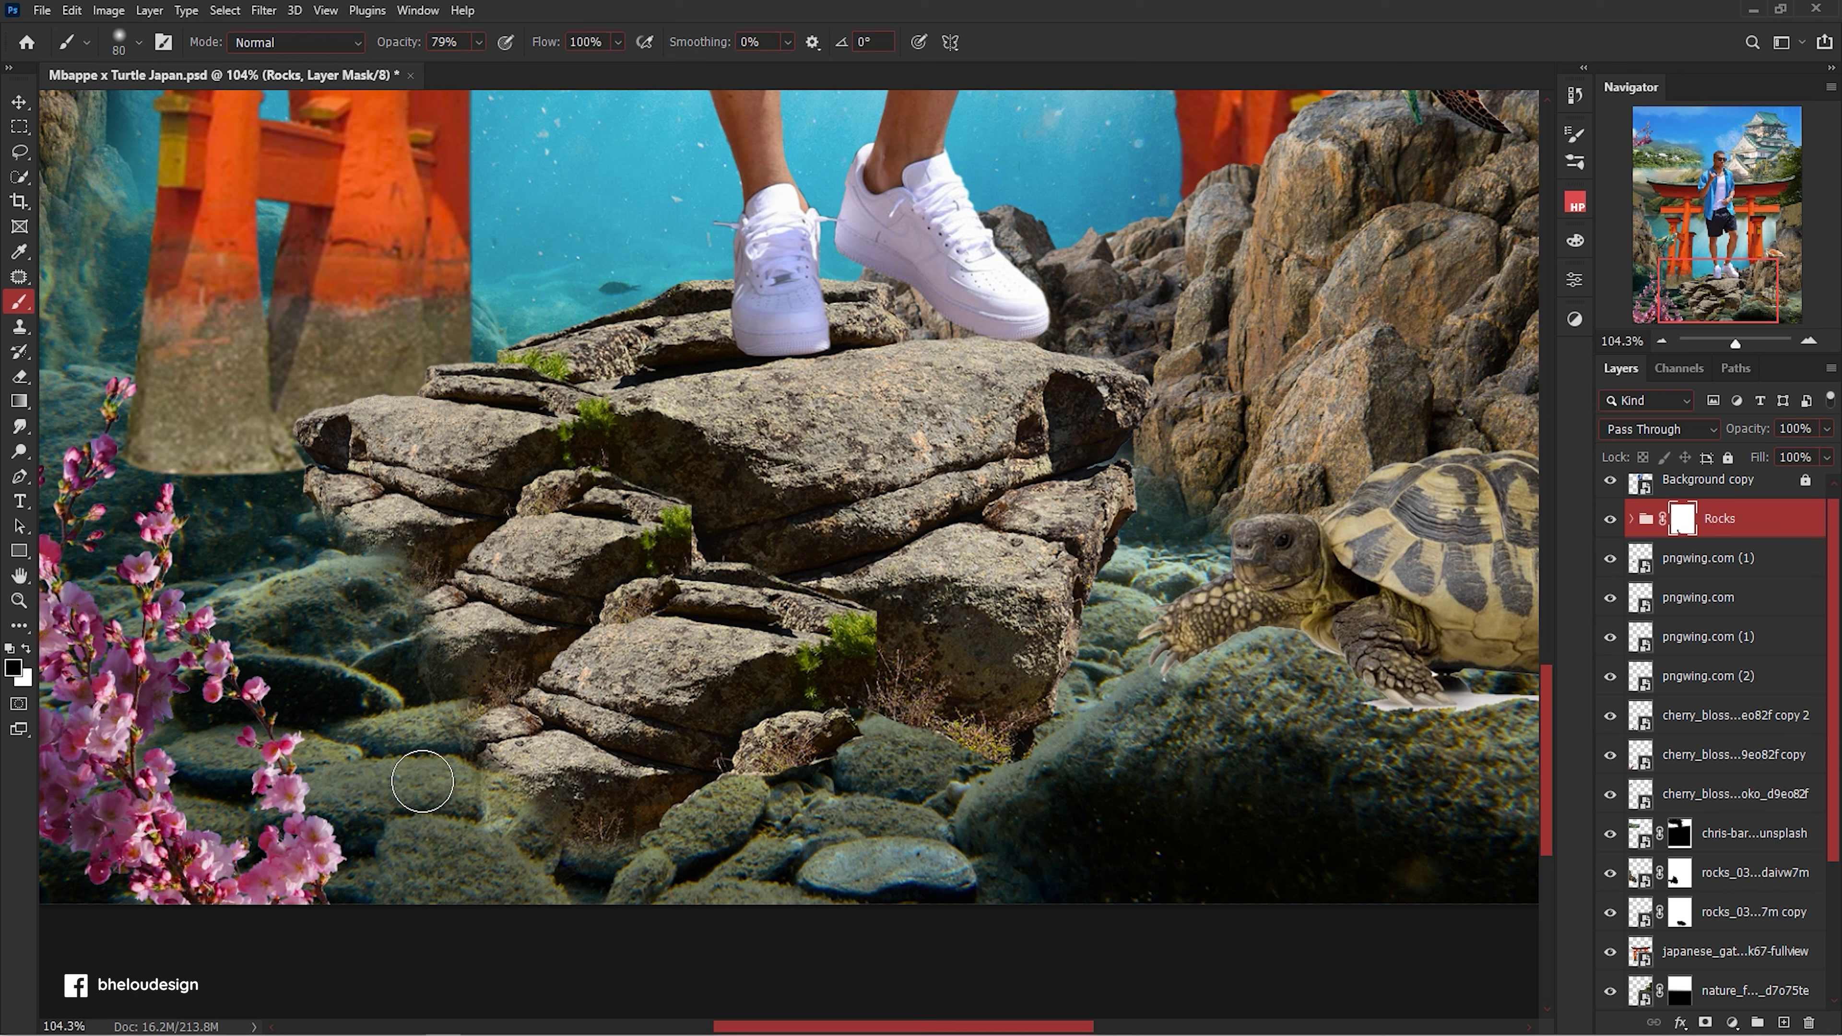
scroll(351, 483, down, 5)
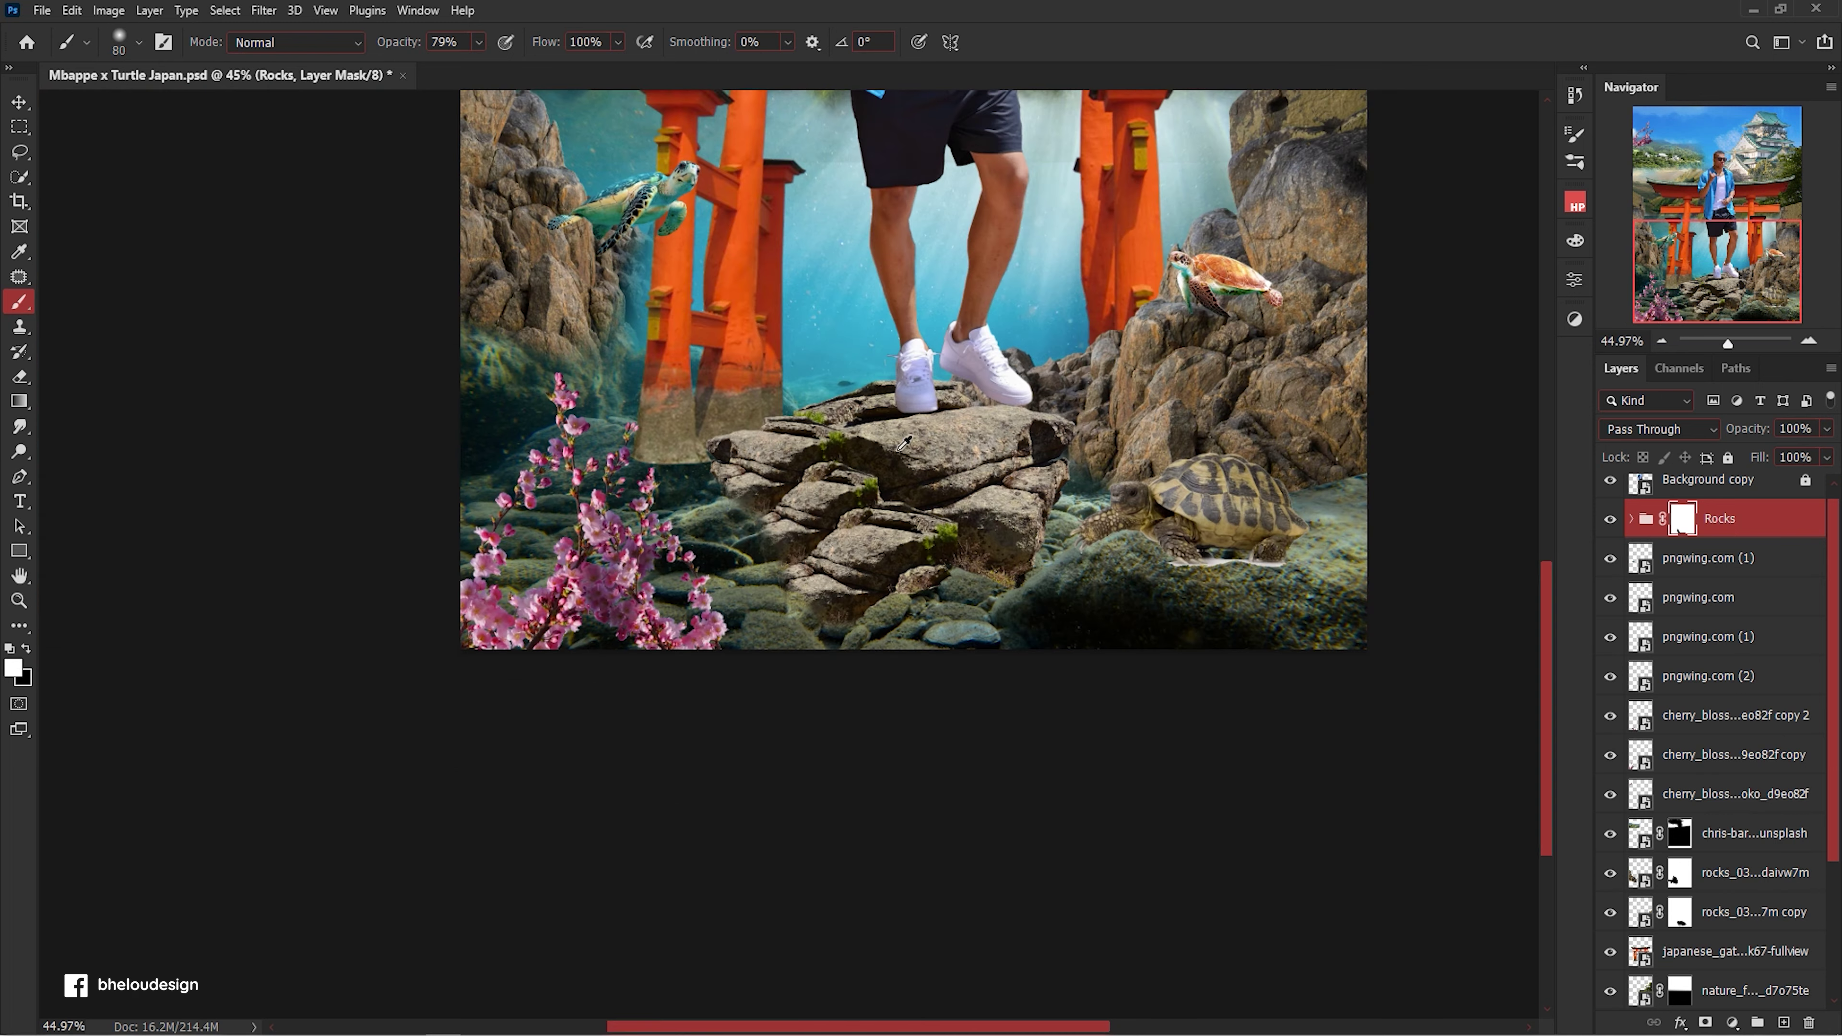
scroll(711, 594, up, 4)
key(x)
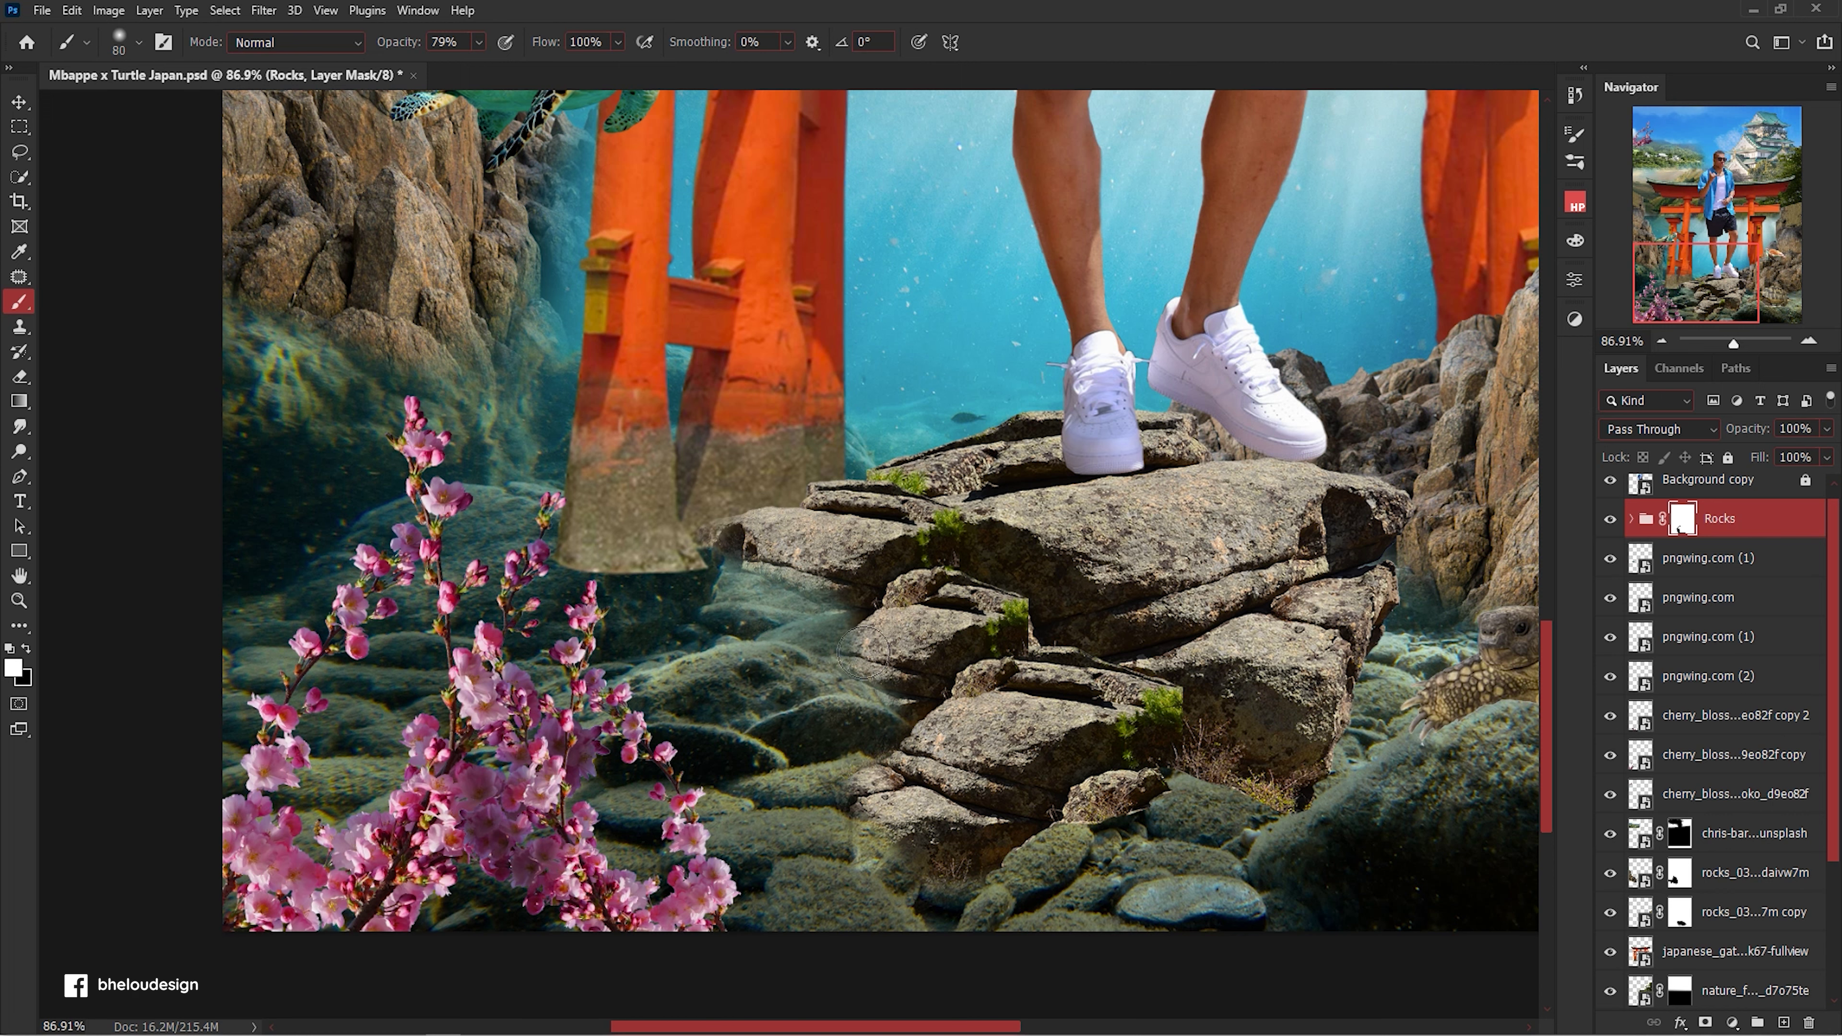
scroll(972, 776, down, 4)
scroll(794, 664, up, 2)
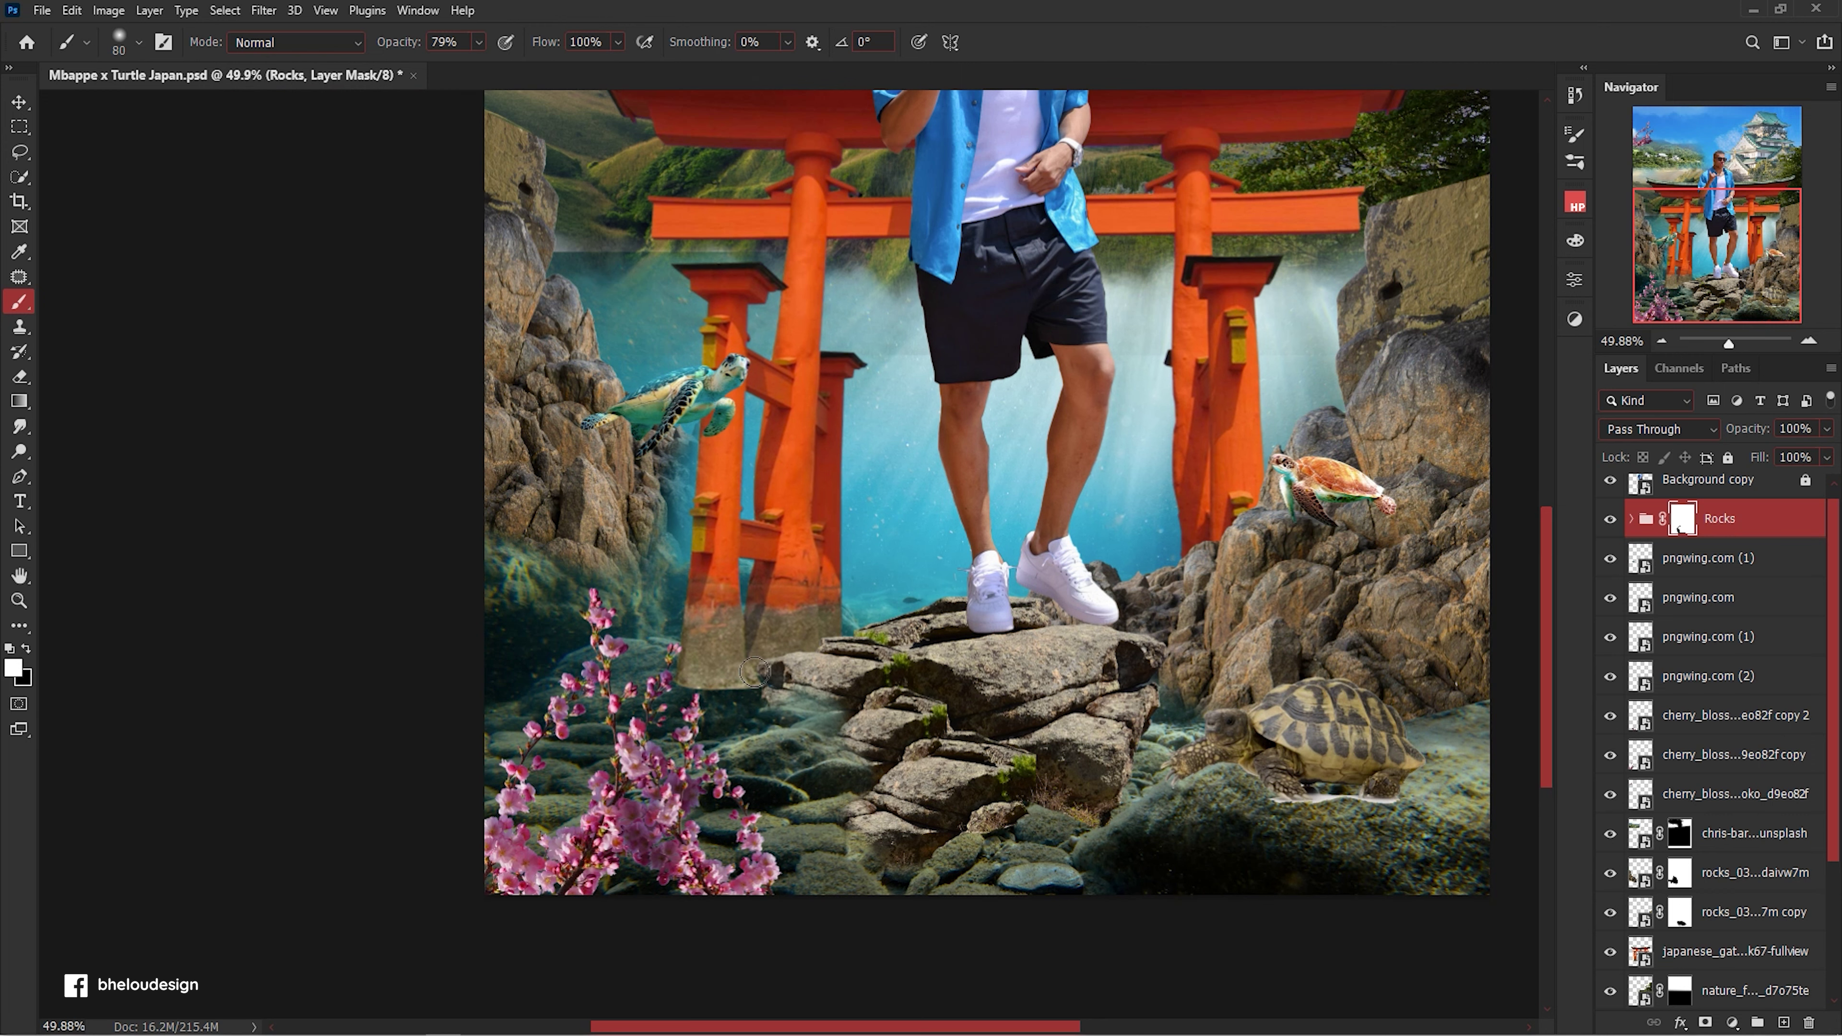
Merge the cherry blossom copies into one layer.
key(v)
click(647, 832)
key(ctrl+e)
key(ctrl+e)
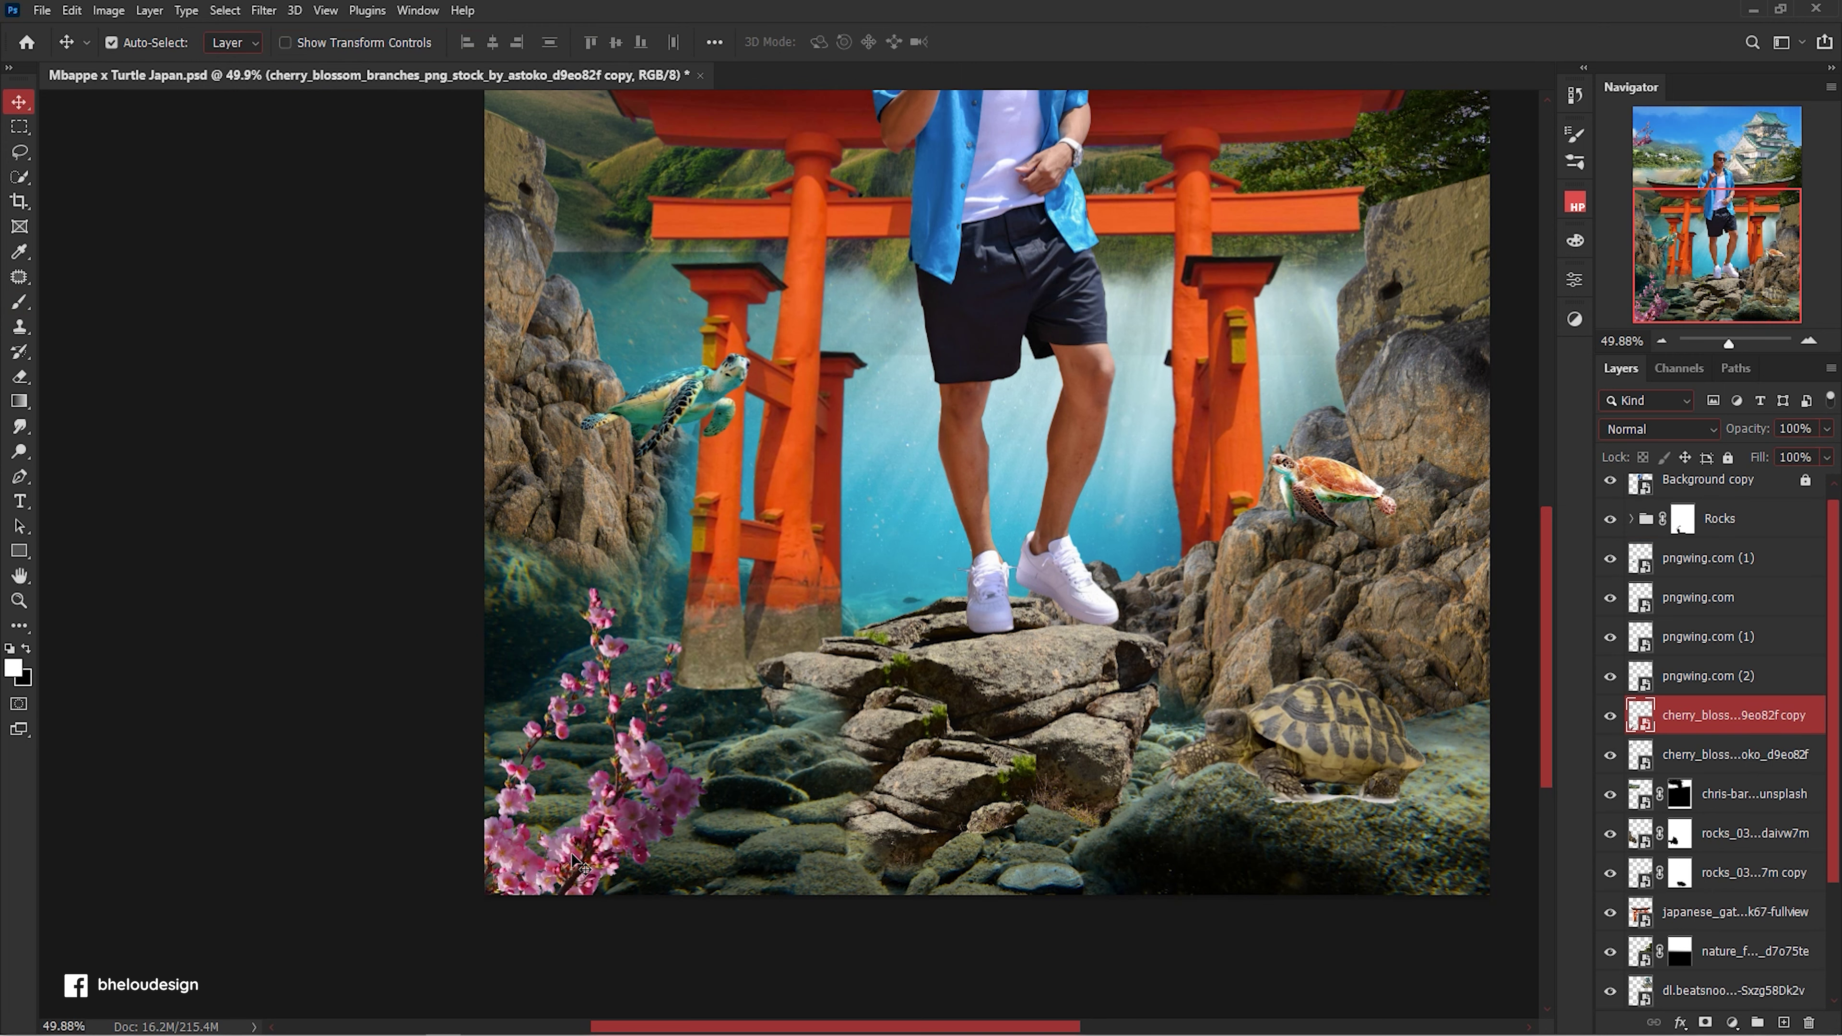
Move the left sea turtle lower in the foreground.
scroll(946, 779, up, 2)
scroll(945, 779, down, 3)
scroll(944, 779, up, 2)
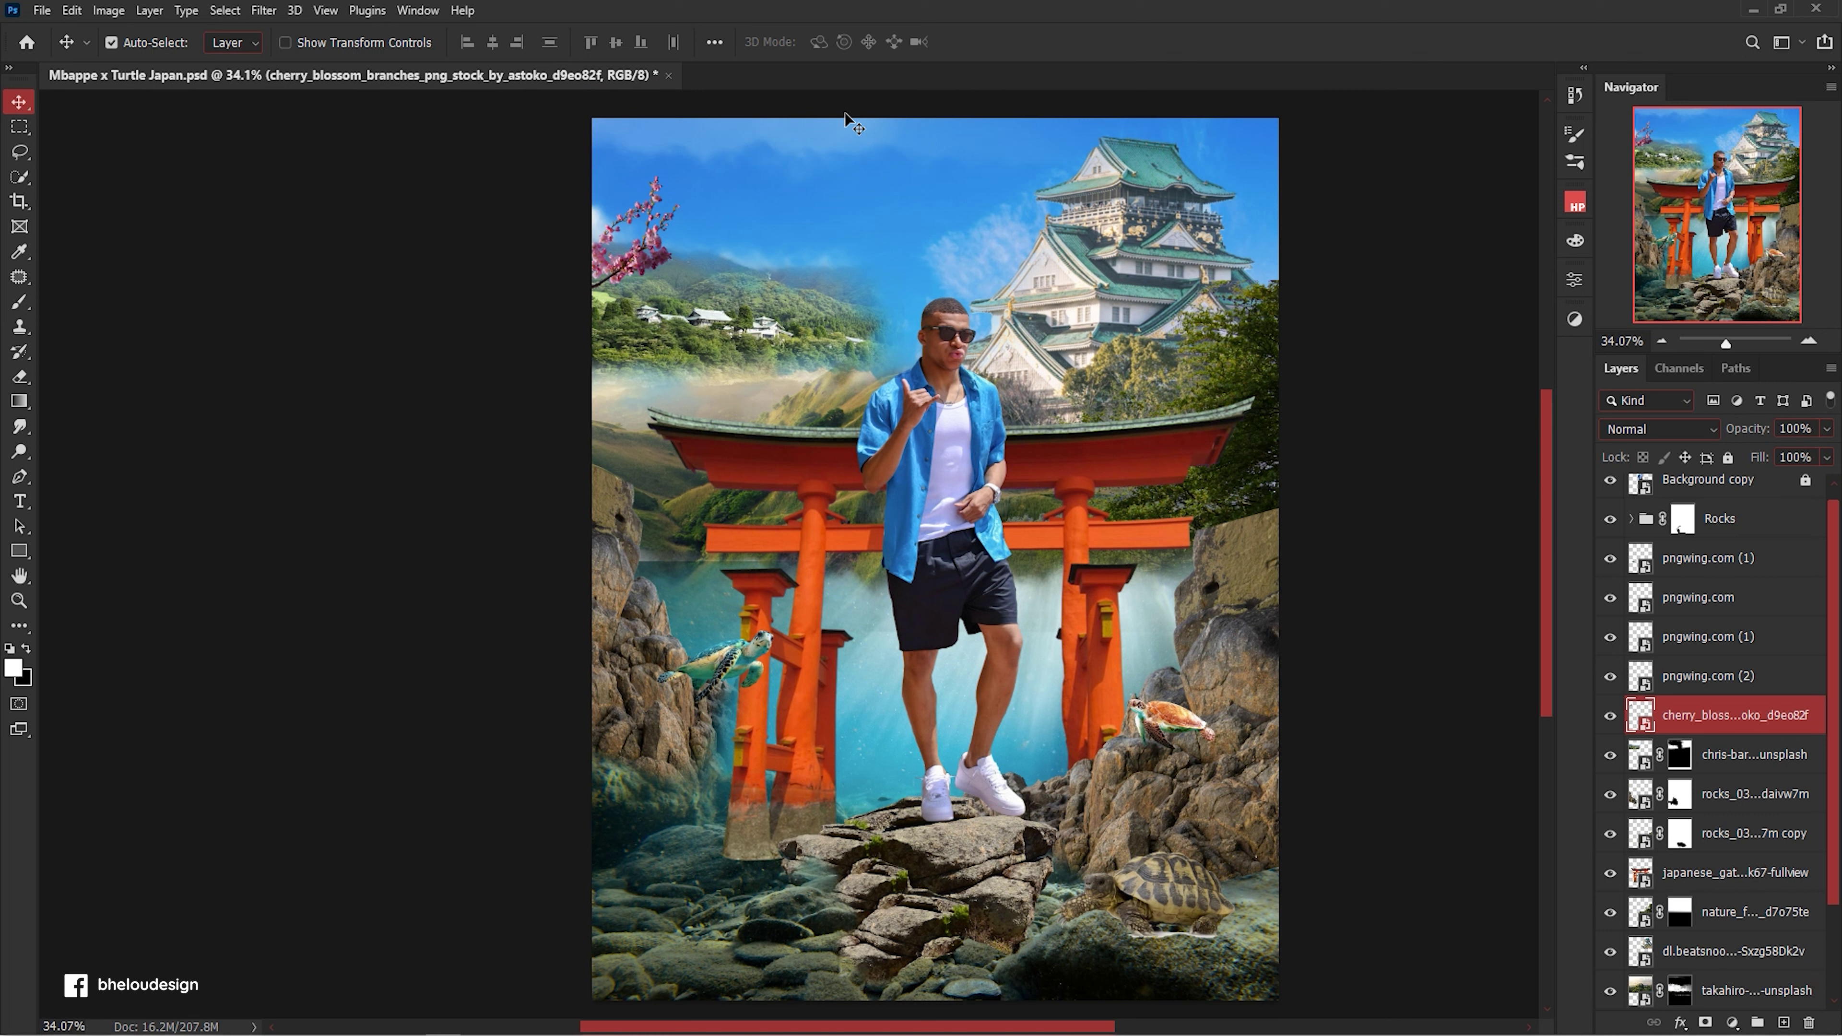
drag(707, 664, 703, 707)
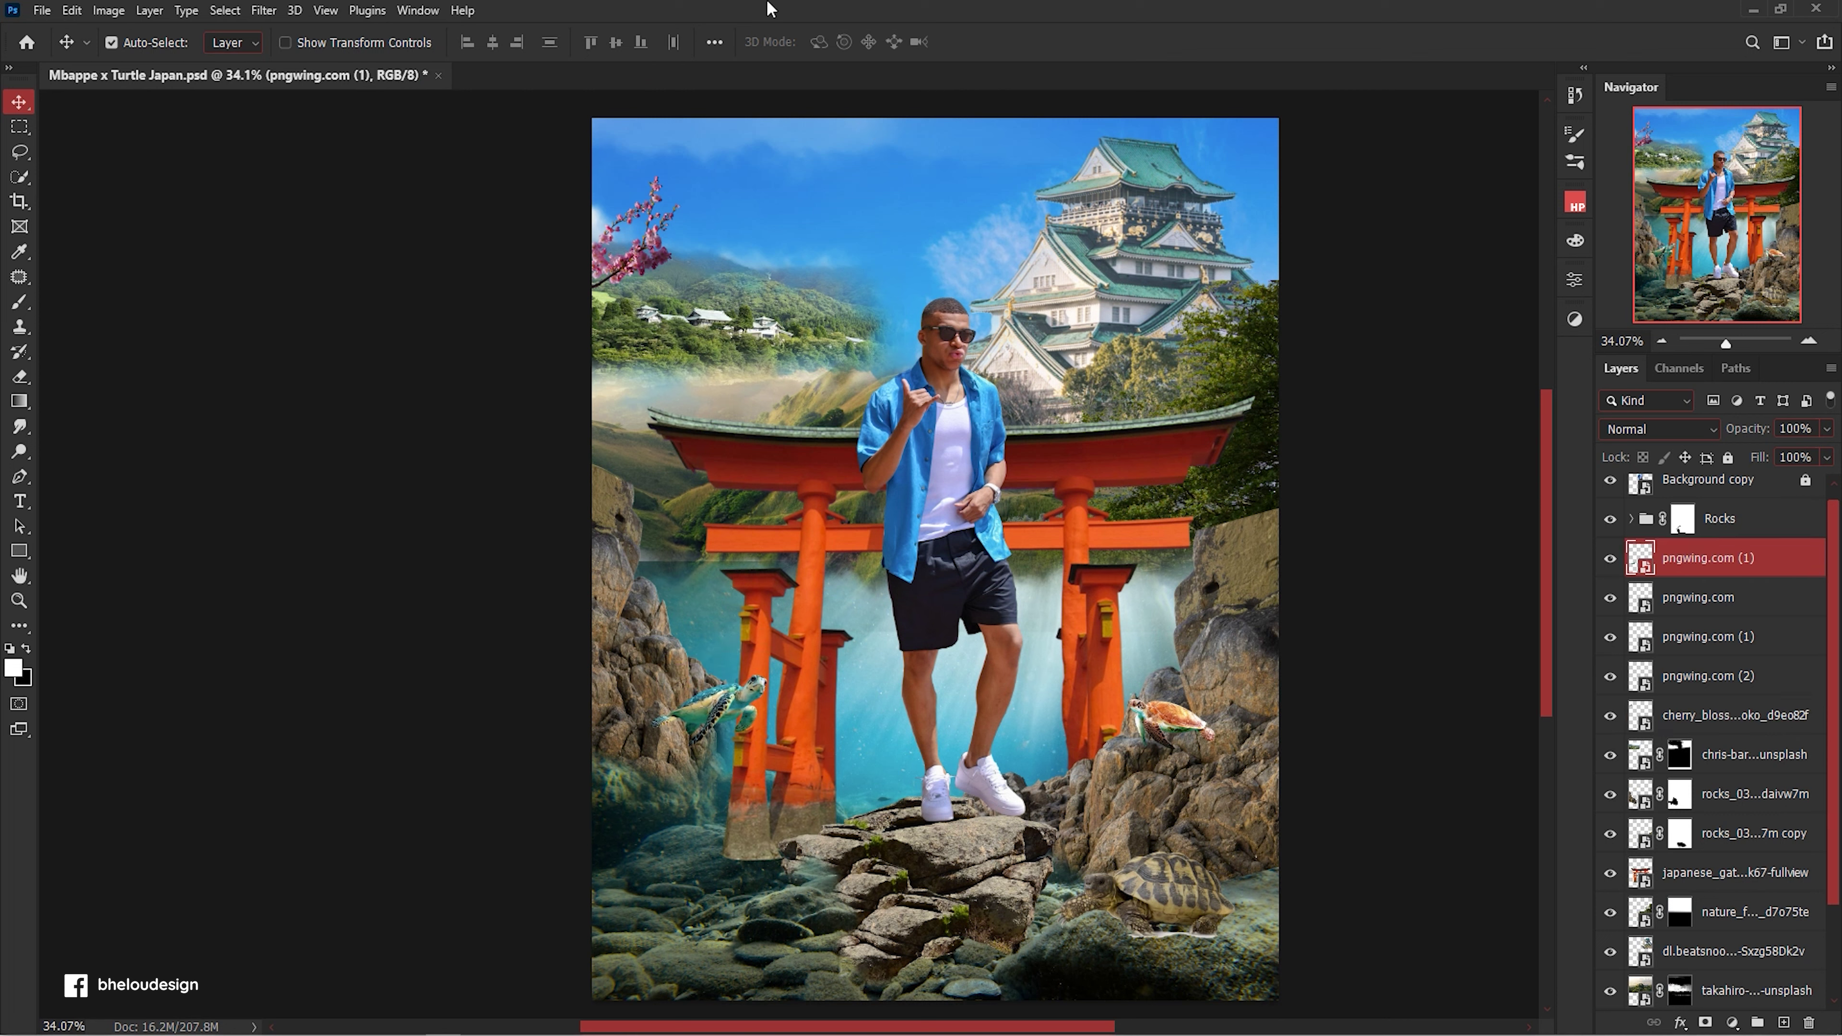
scroll(1713, 713, up, 2)
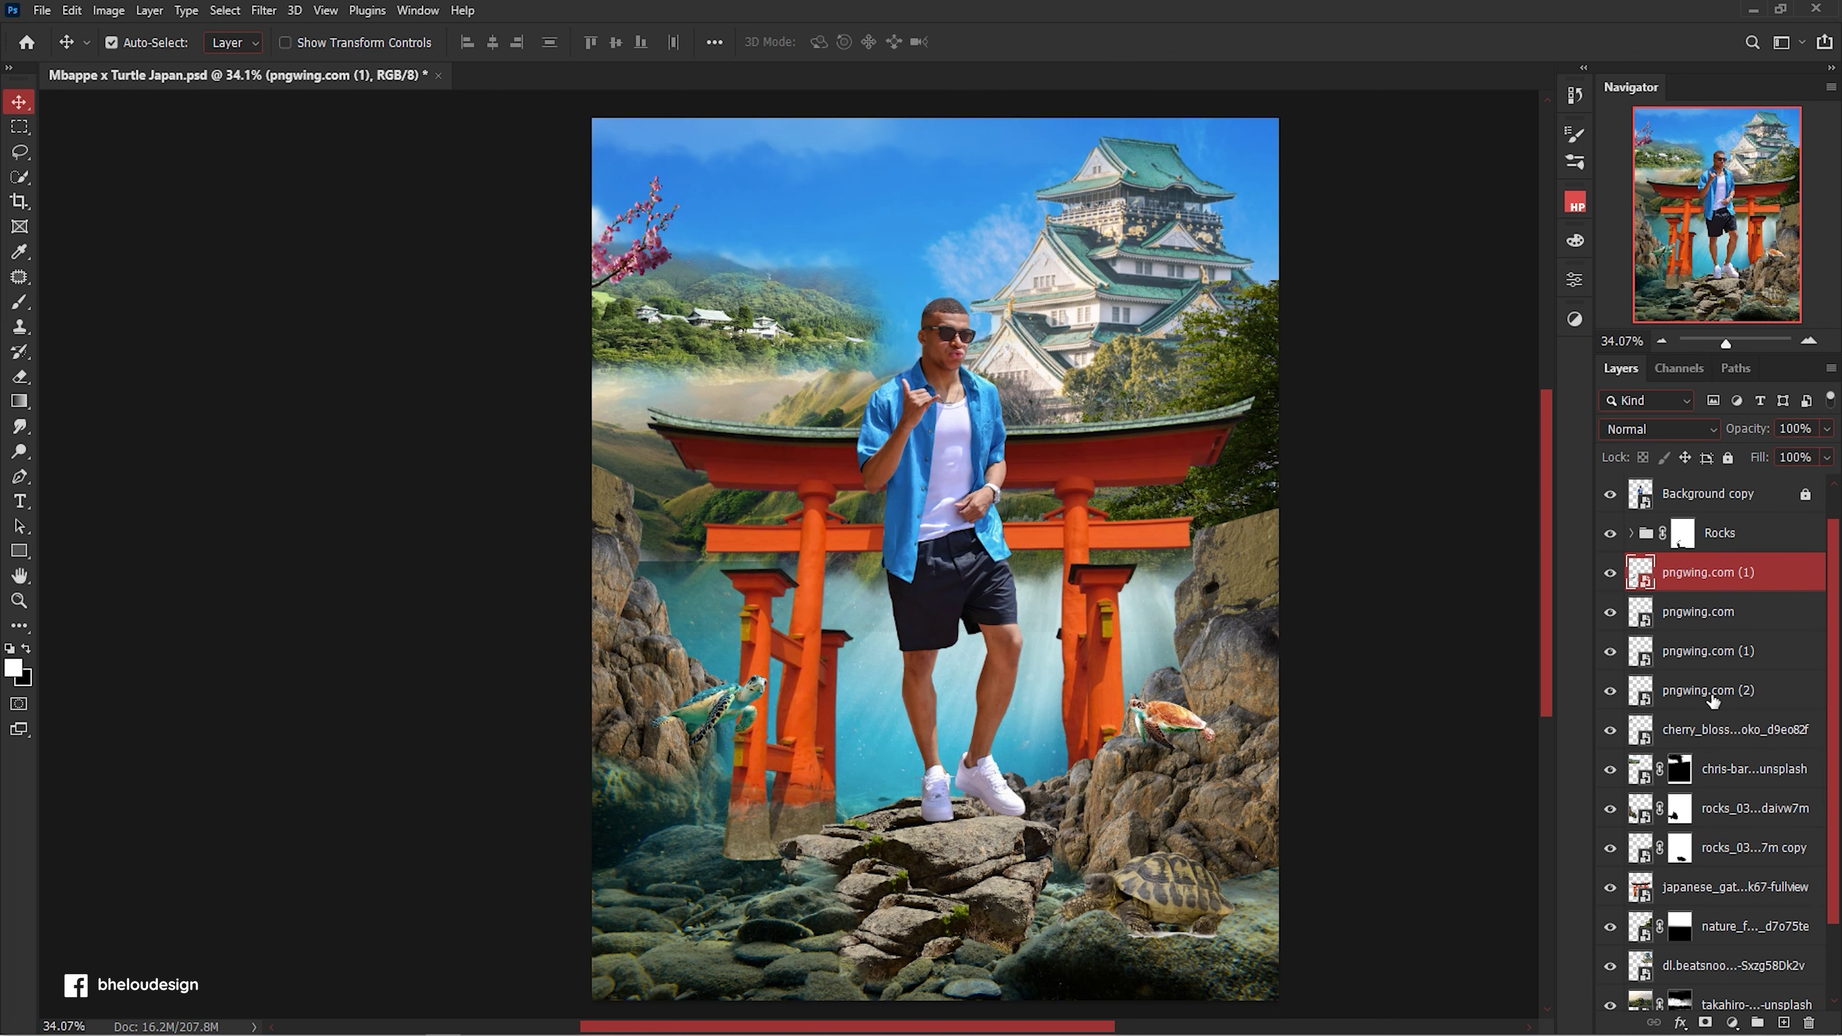
scroll(1714, 701, down, 3)
Group the three background layers and add the nature layer to the bg group.
click(1681, 957)
shift+click(1765, 881)
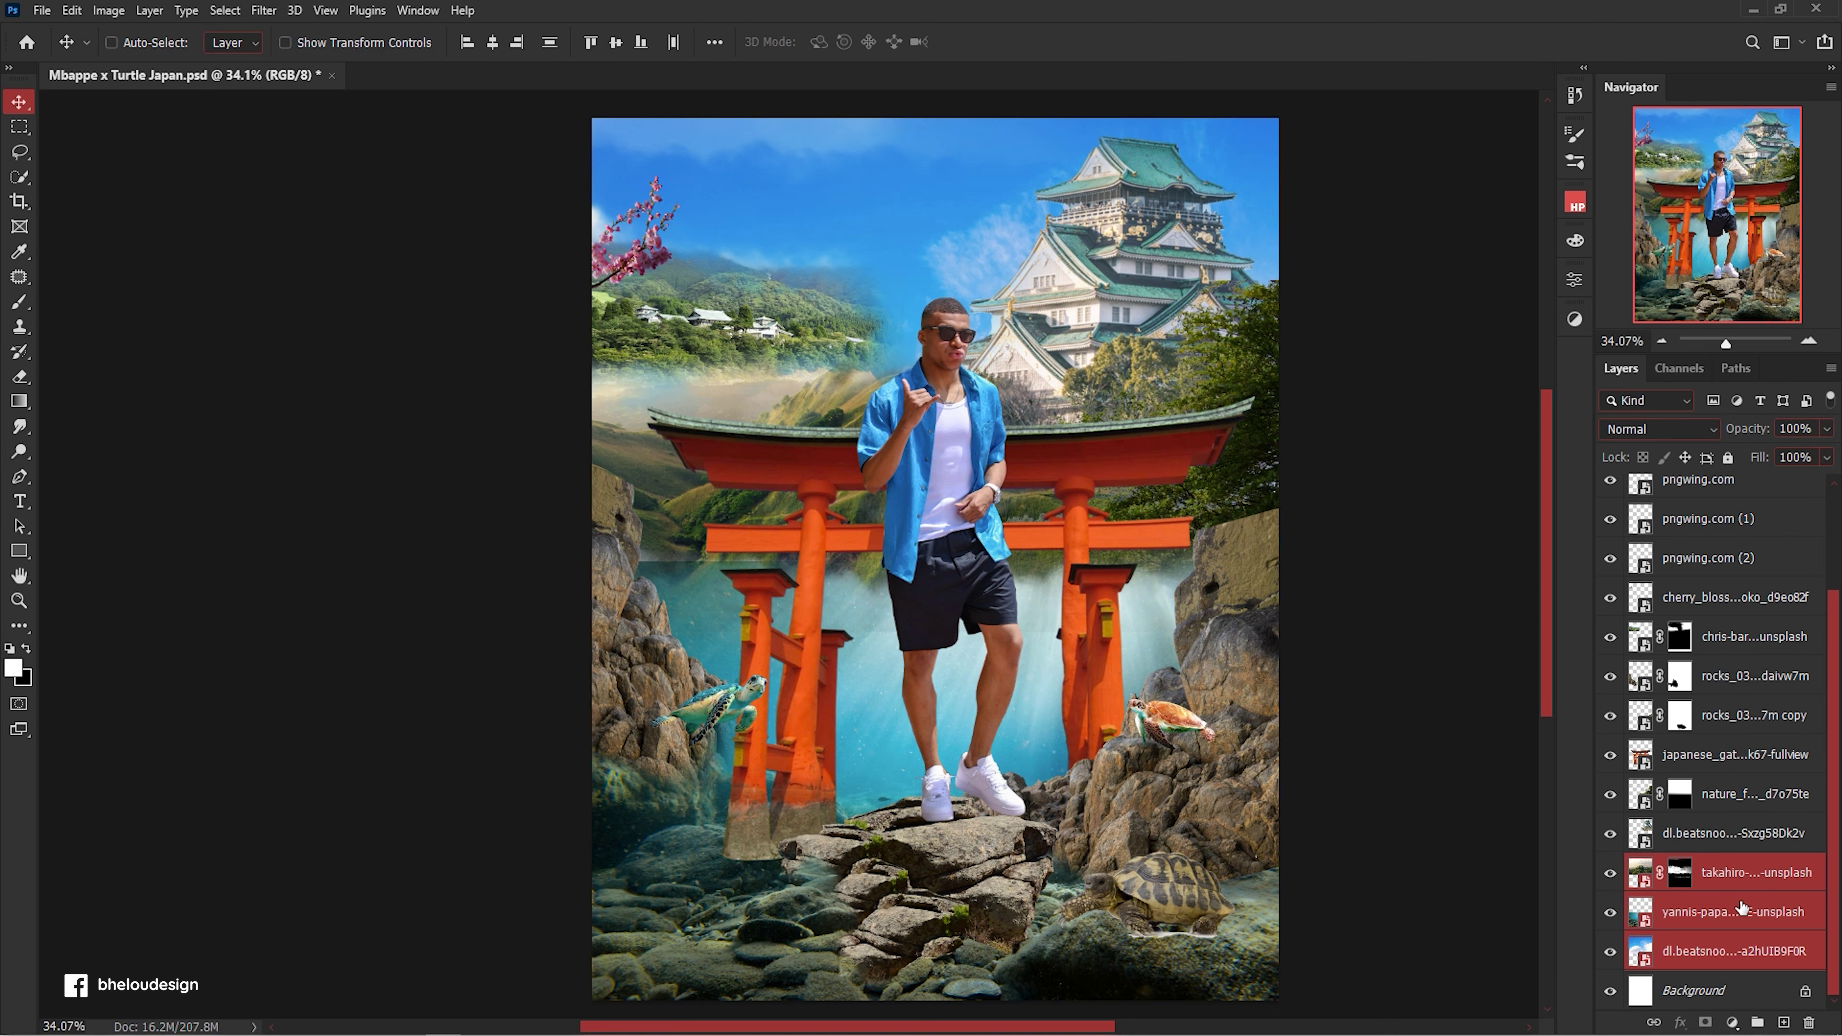
key(ctrl+g)
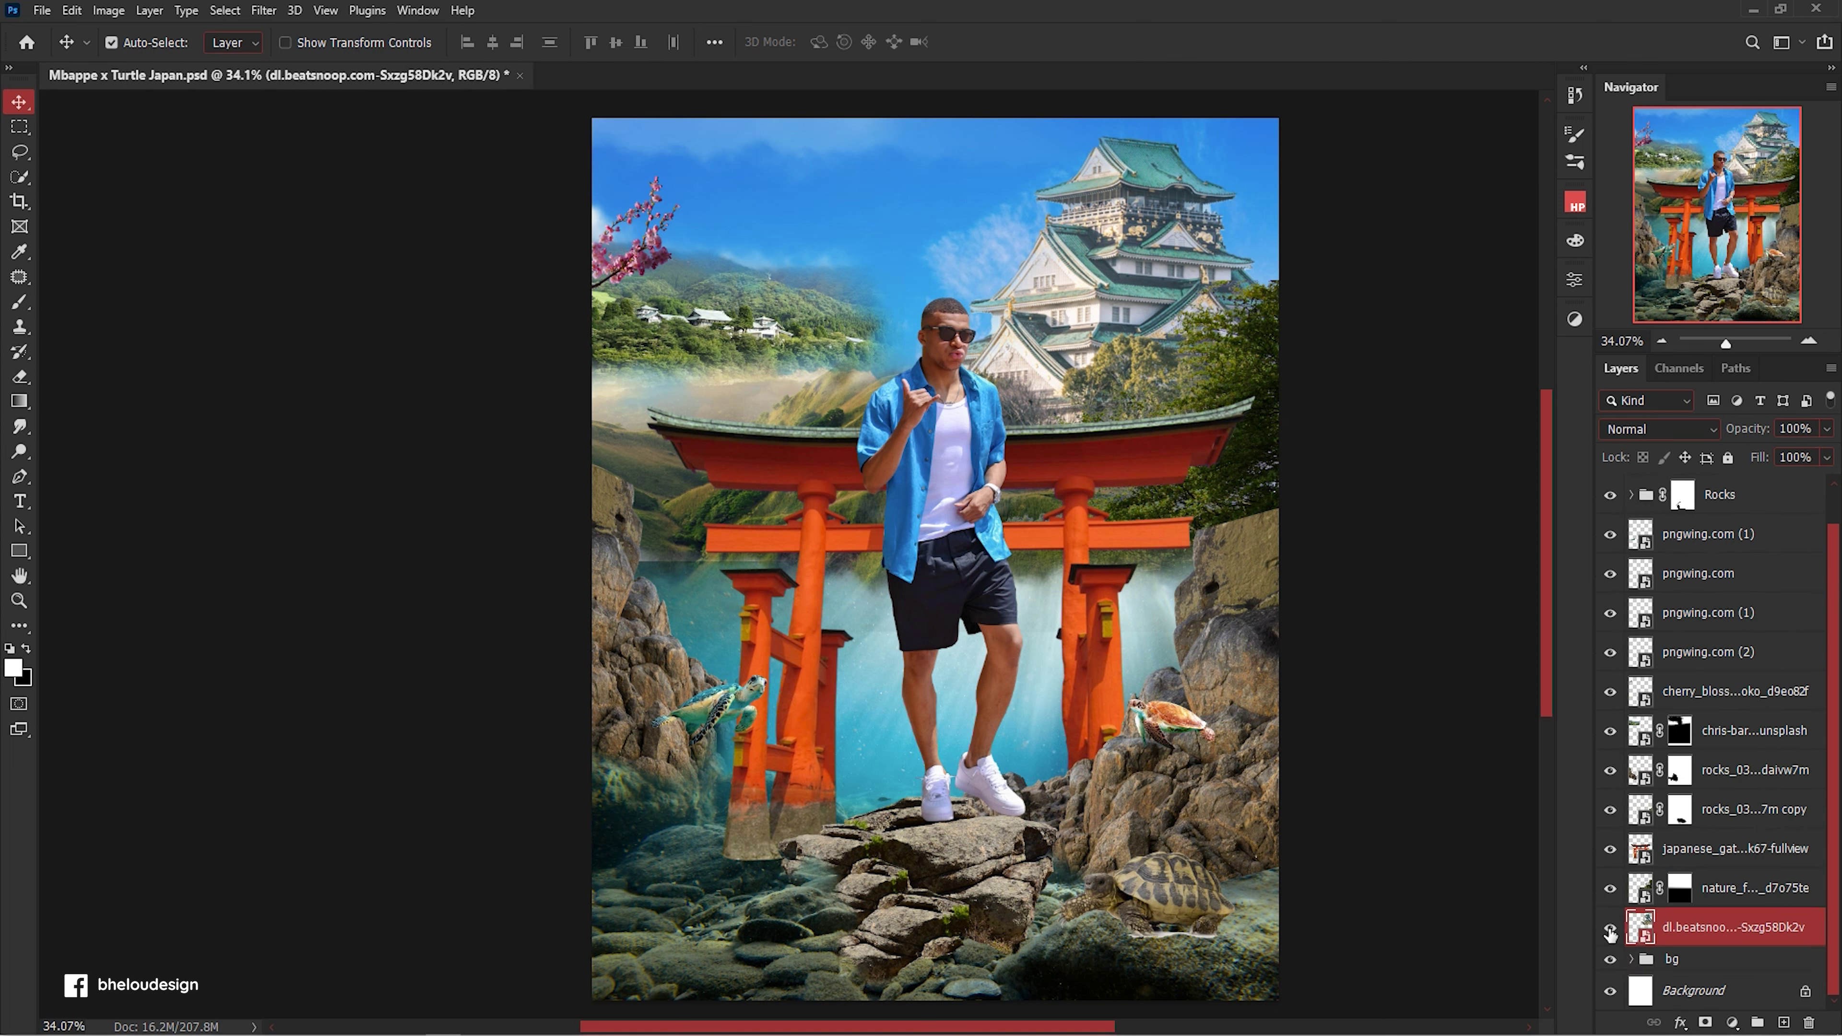
mouse_move(1690, 927)
mouse_down()
mouse_move(1669, 959)
mouse_move(1739, 957)
mouse_up()
click(1605, 933)
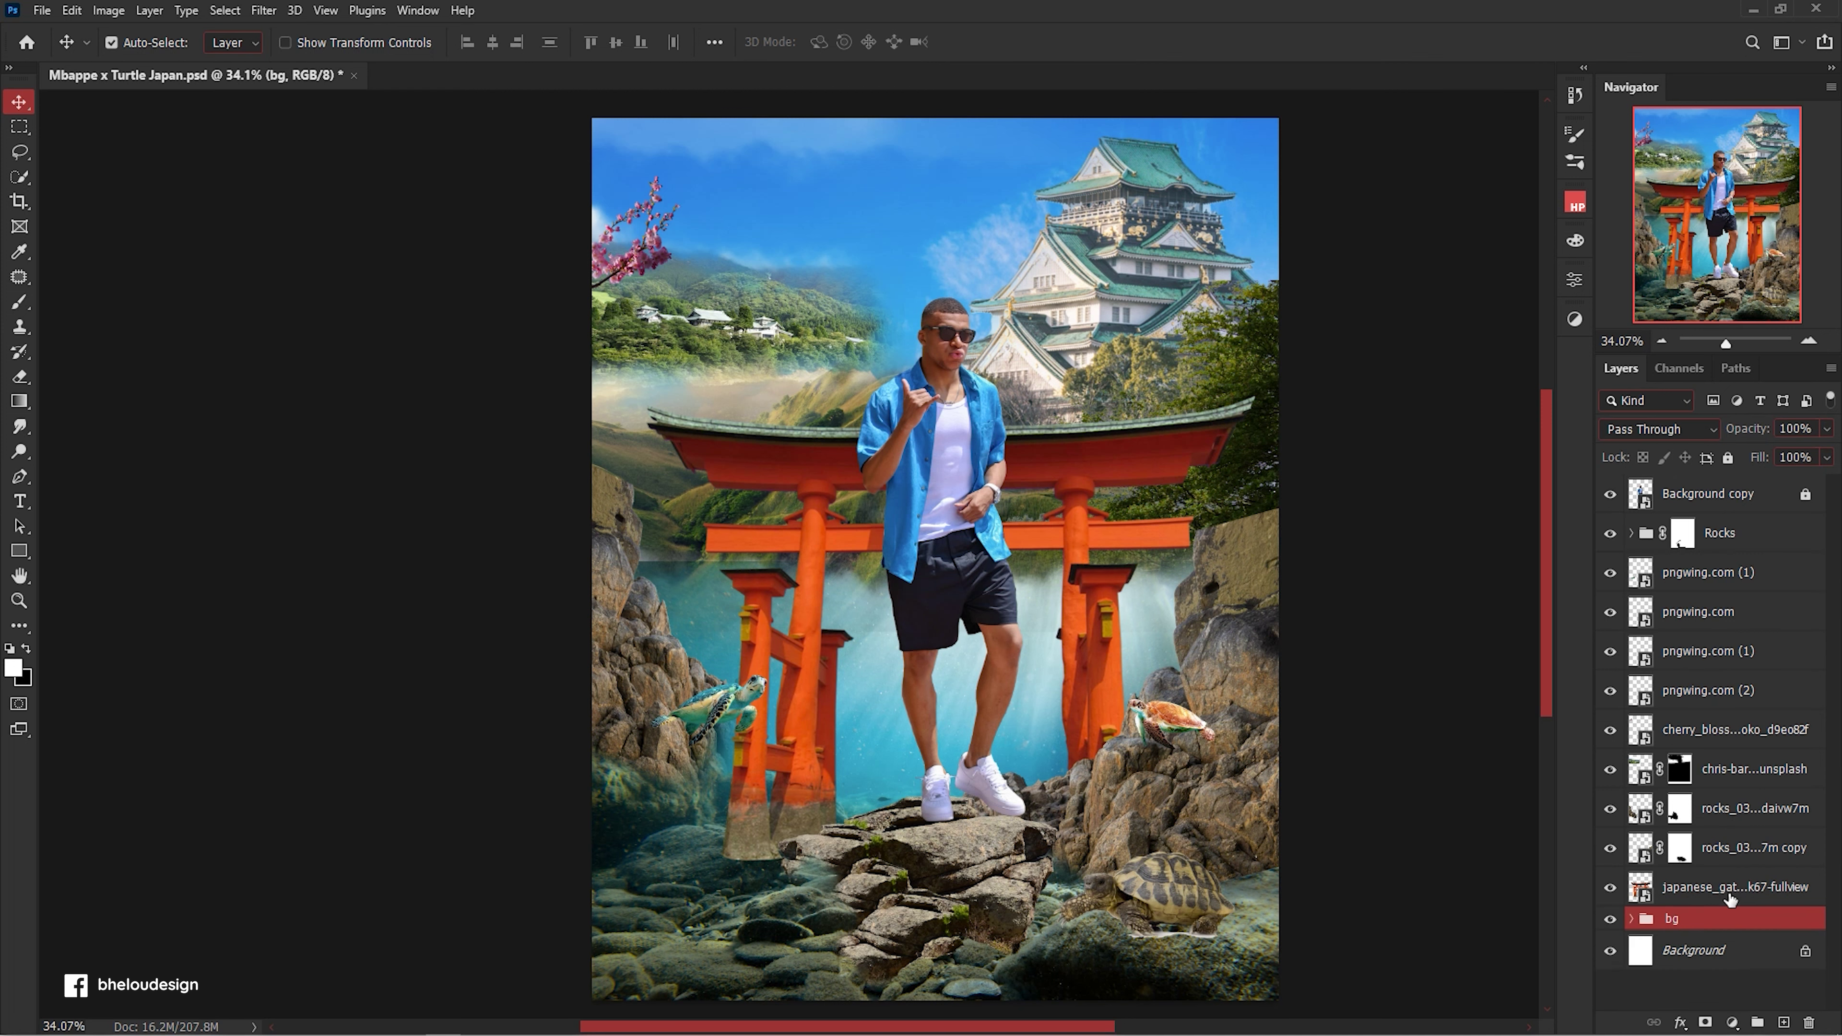
click(1730, 894)
Group the two rocks_03 layers as Rocks 2.
click(1730, 857)
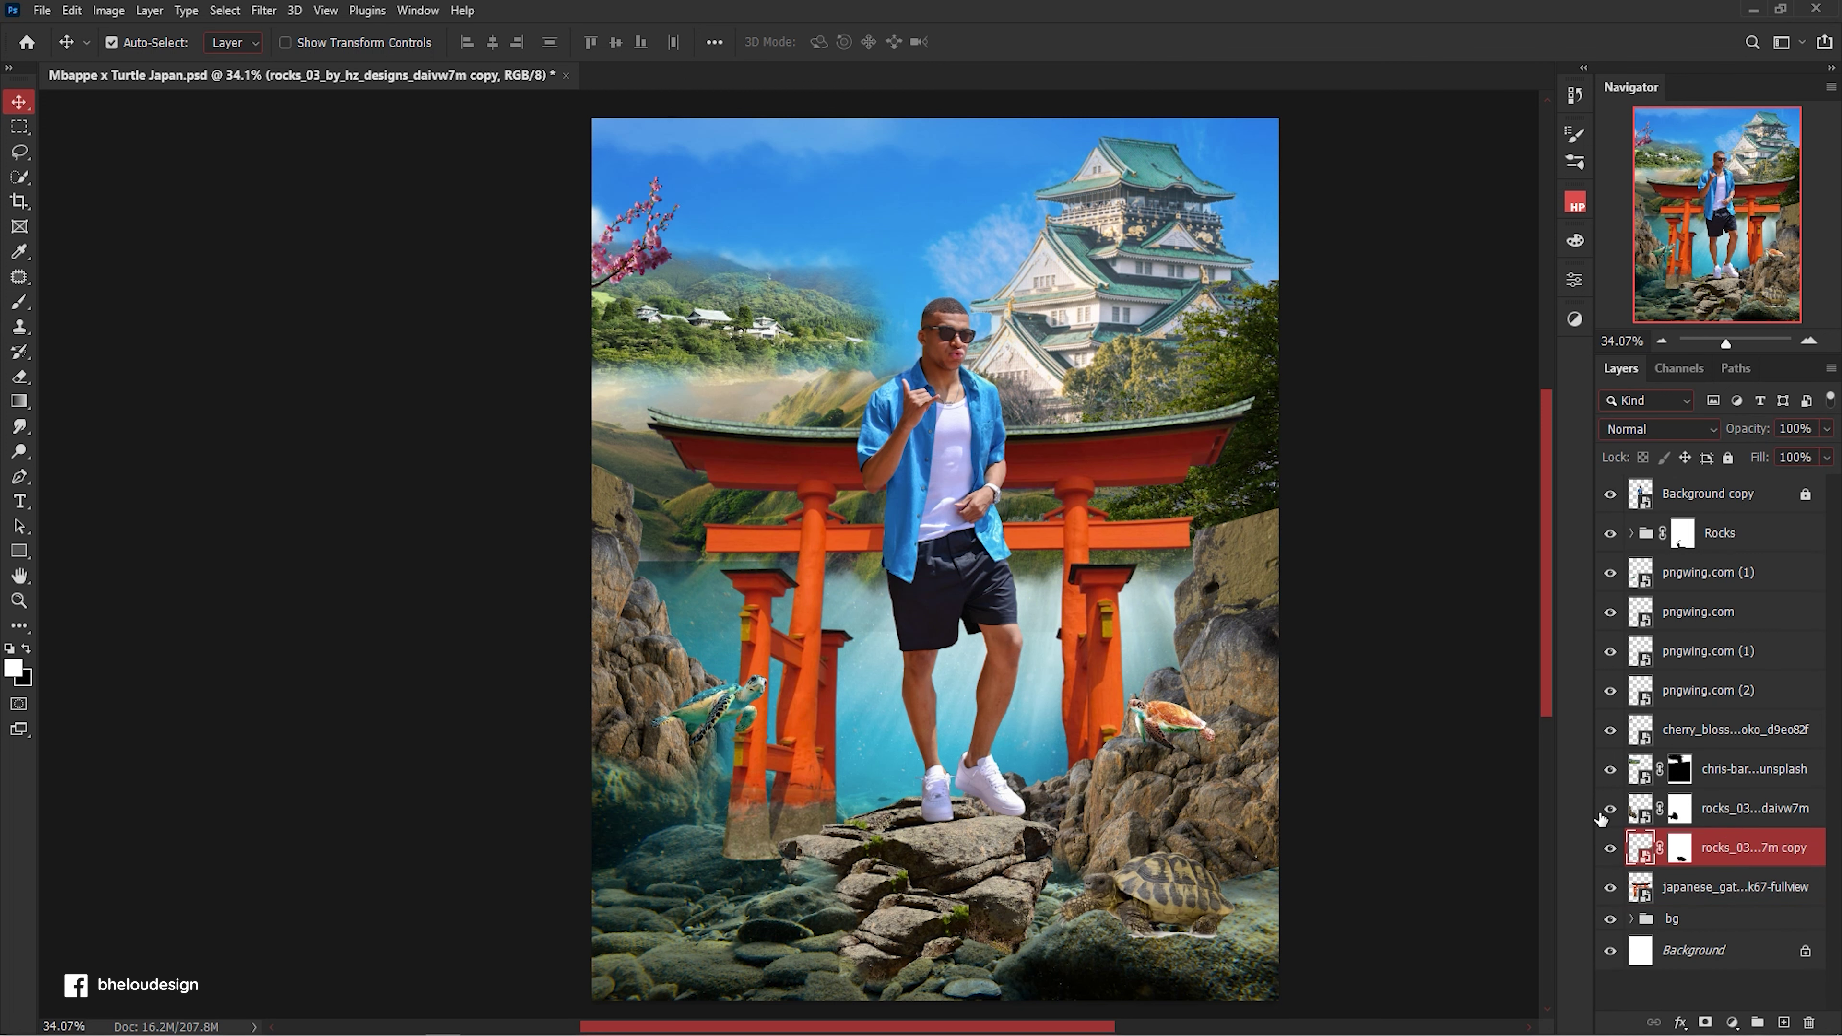
shift+click(1731, 815)
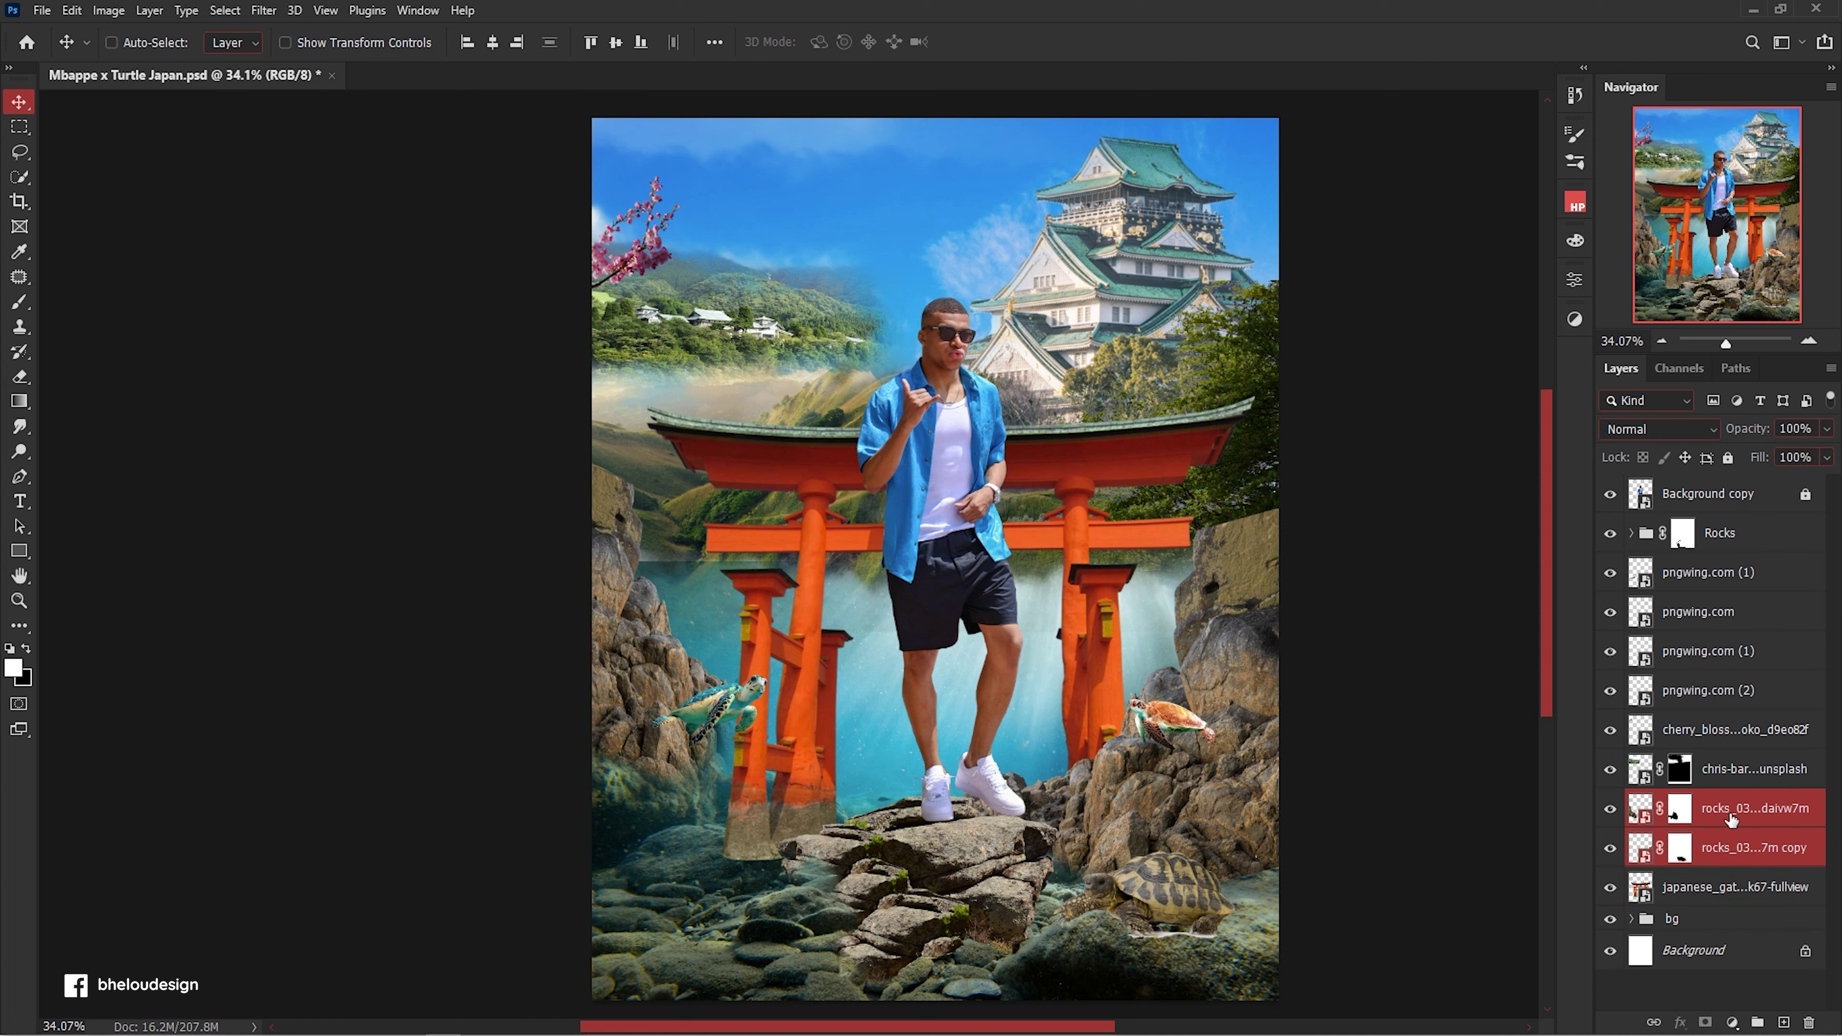
key(ctrl+g)
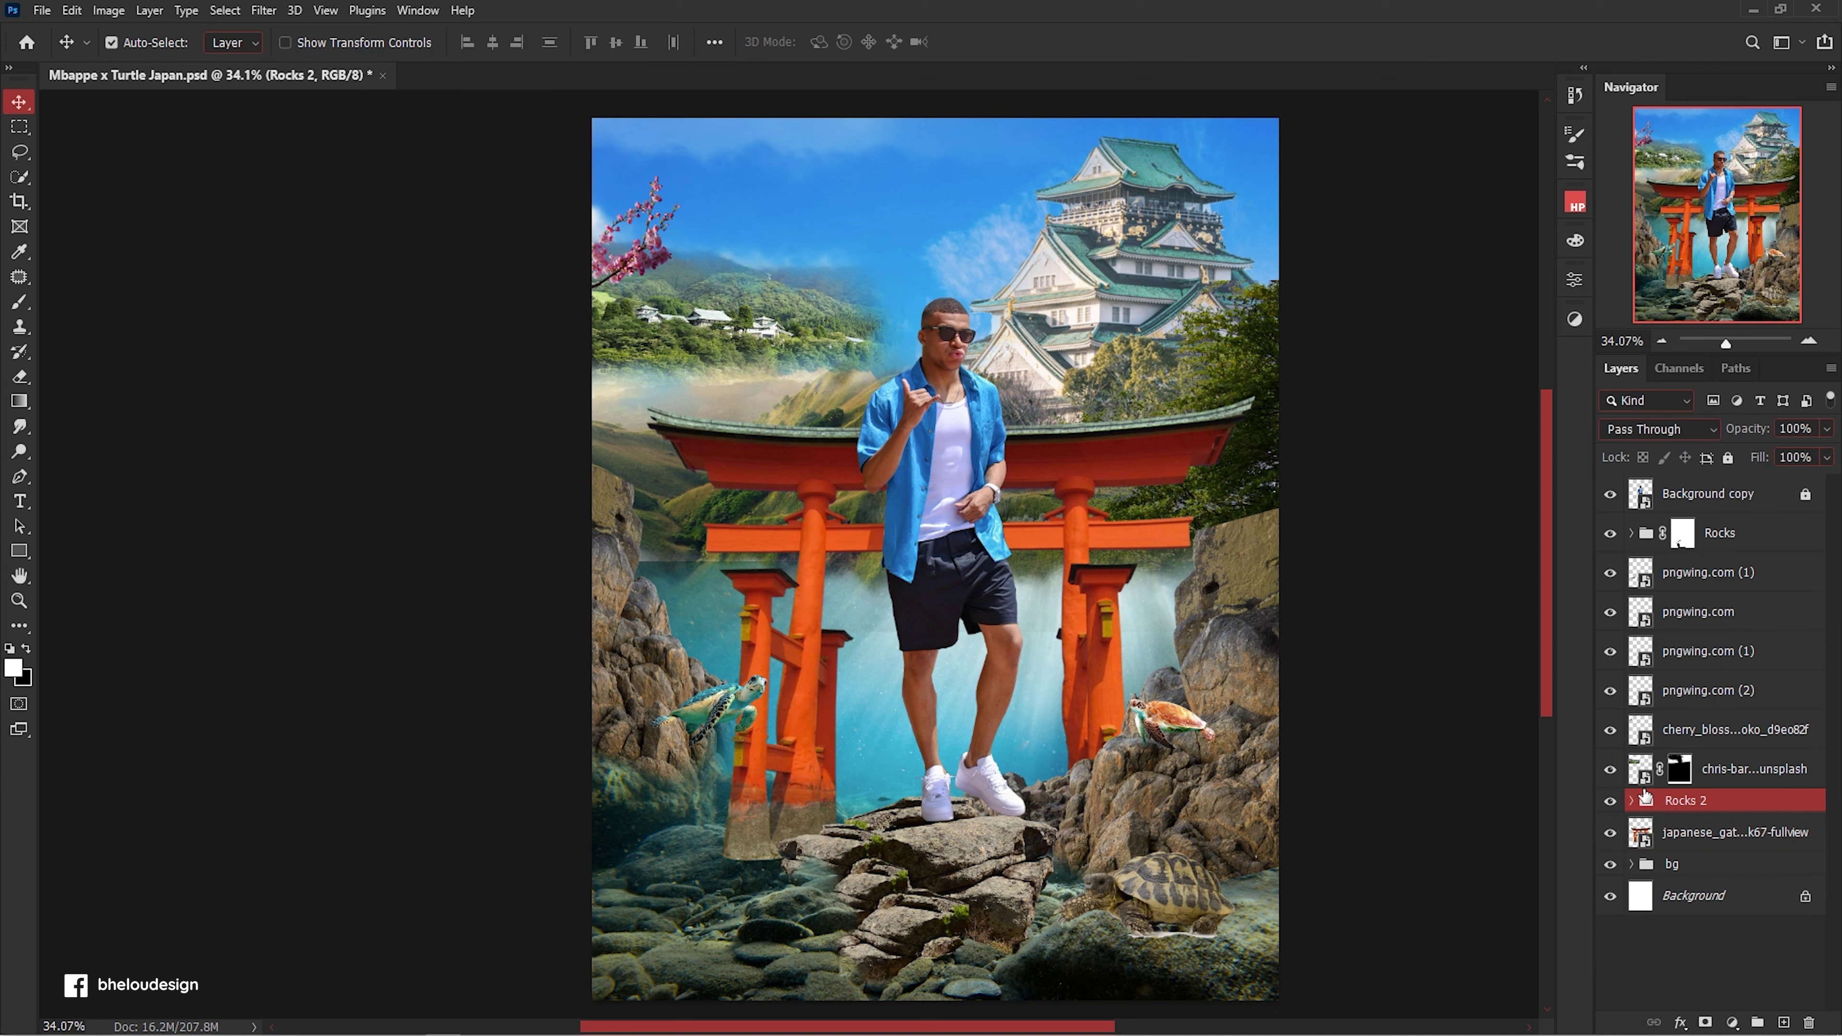
Shrink the small pngwing.com (1) turtle and place it beside the right pillar.
click(1733, 769)
click(1698, 729)
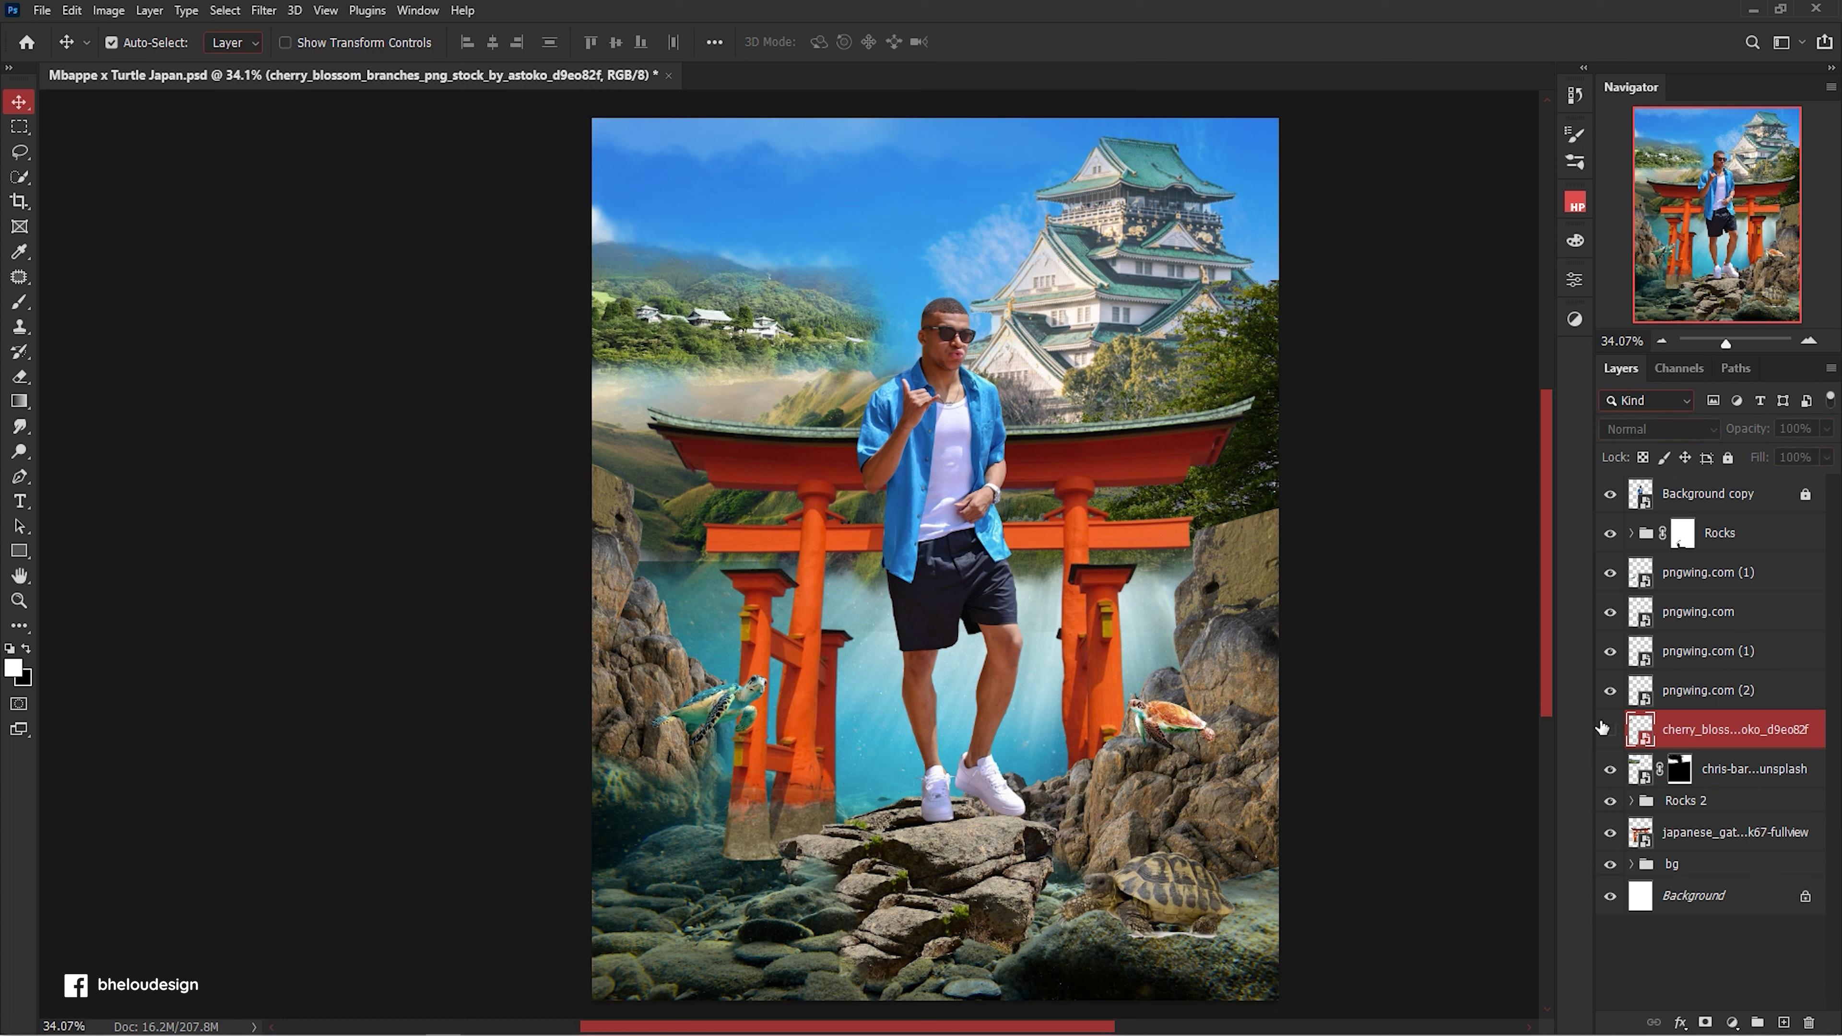
click(1678, 696)
shift+click(1708, 616)
click(1610, 651)
click(1705, 651)
key(ctrl+t)
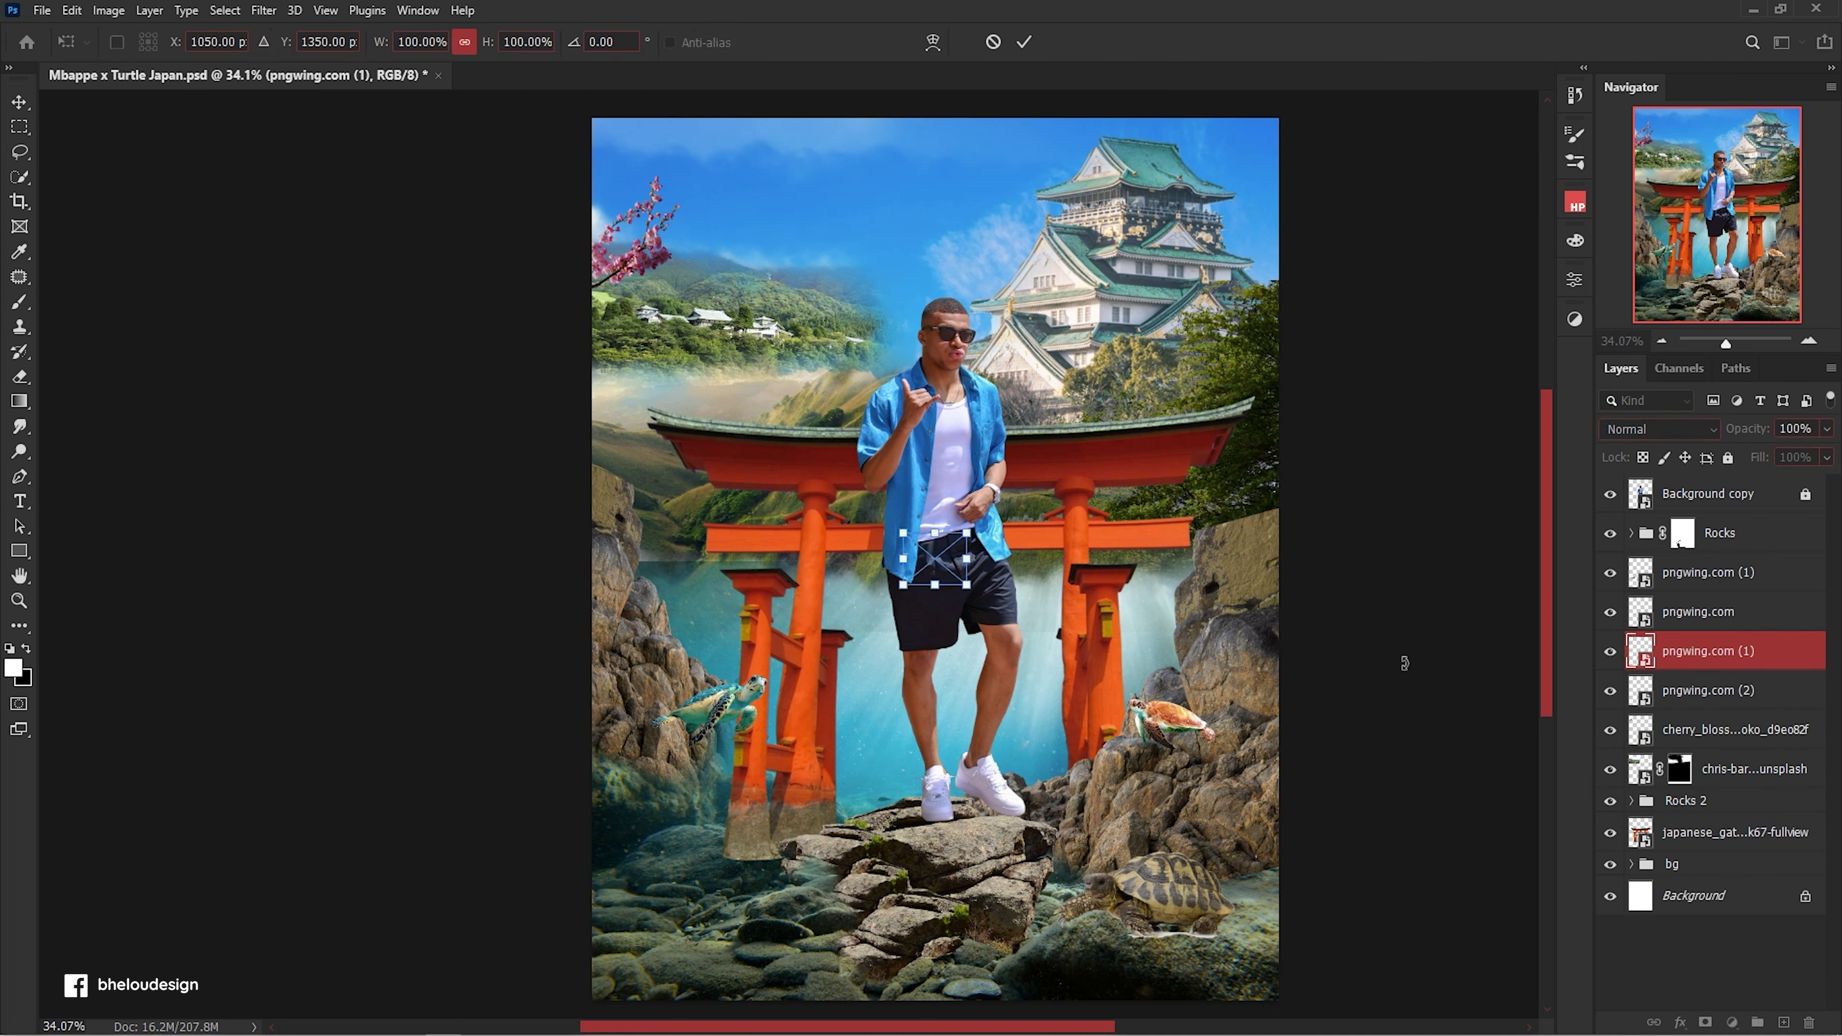
drag(944, 569, 1030, 685)
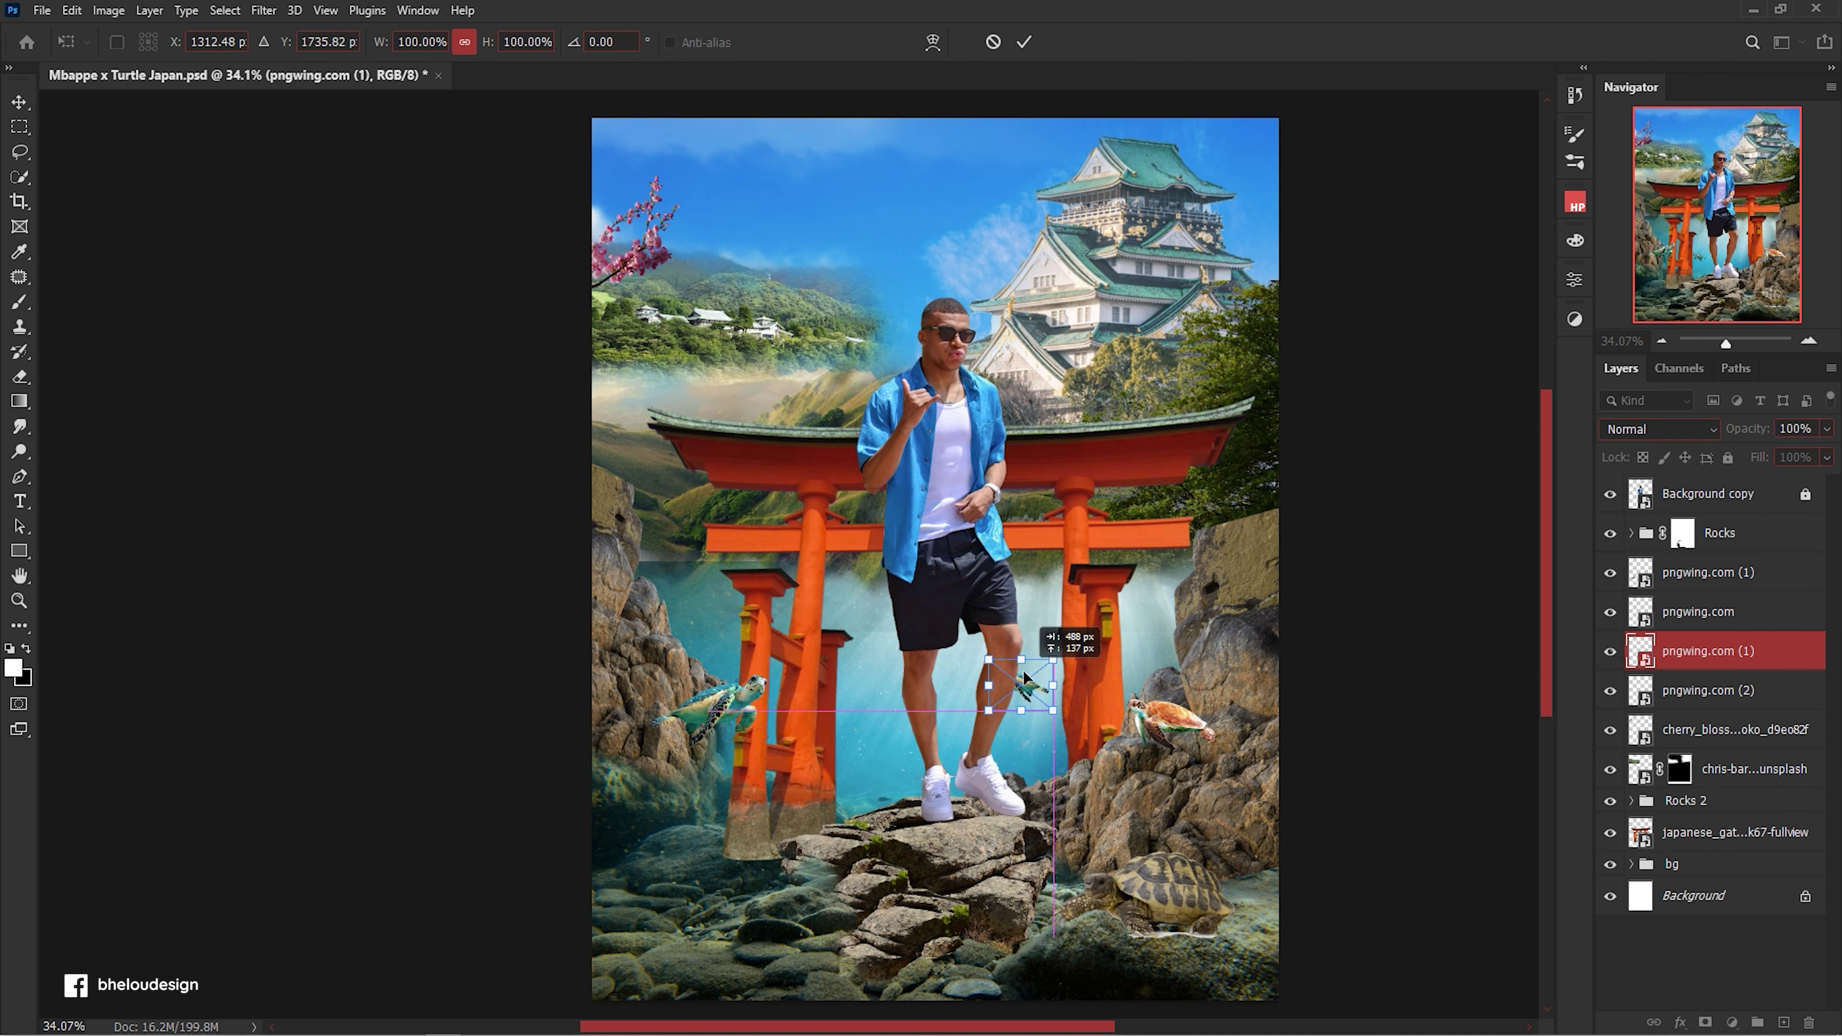
drag(1050, 648, 1200, 632)
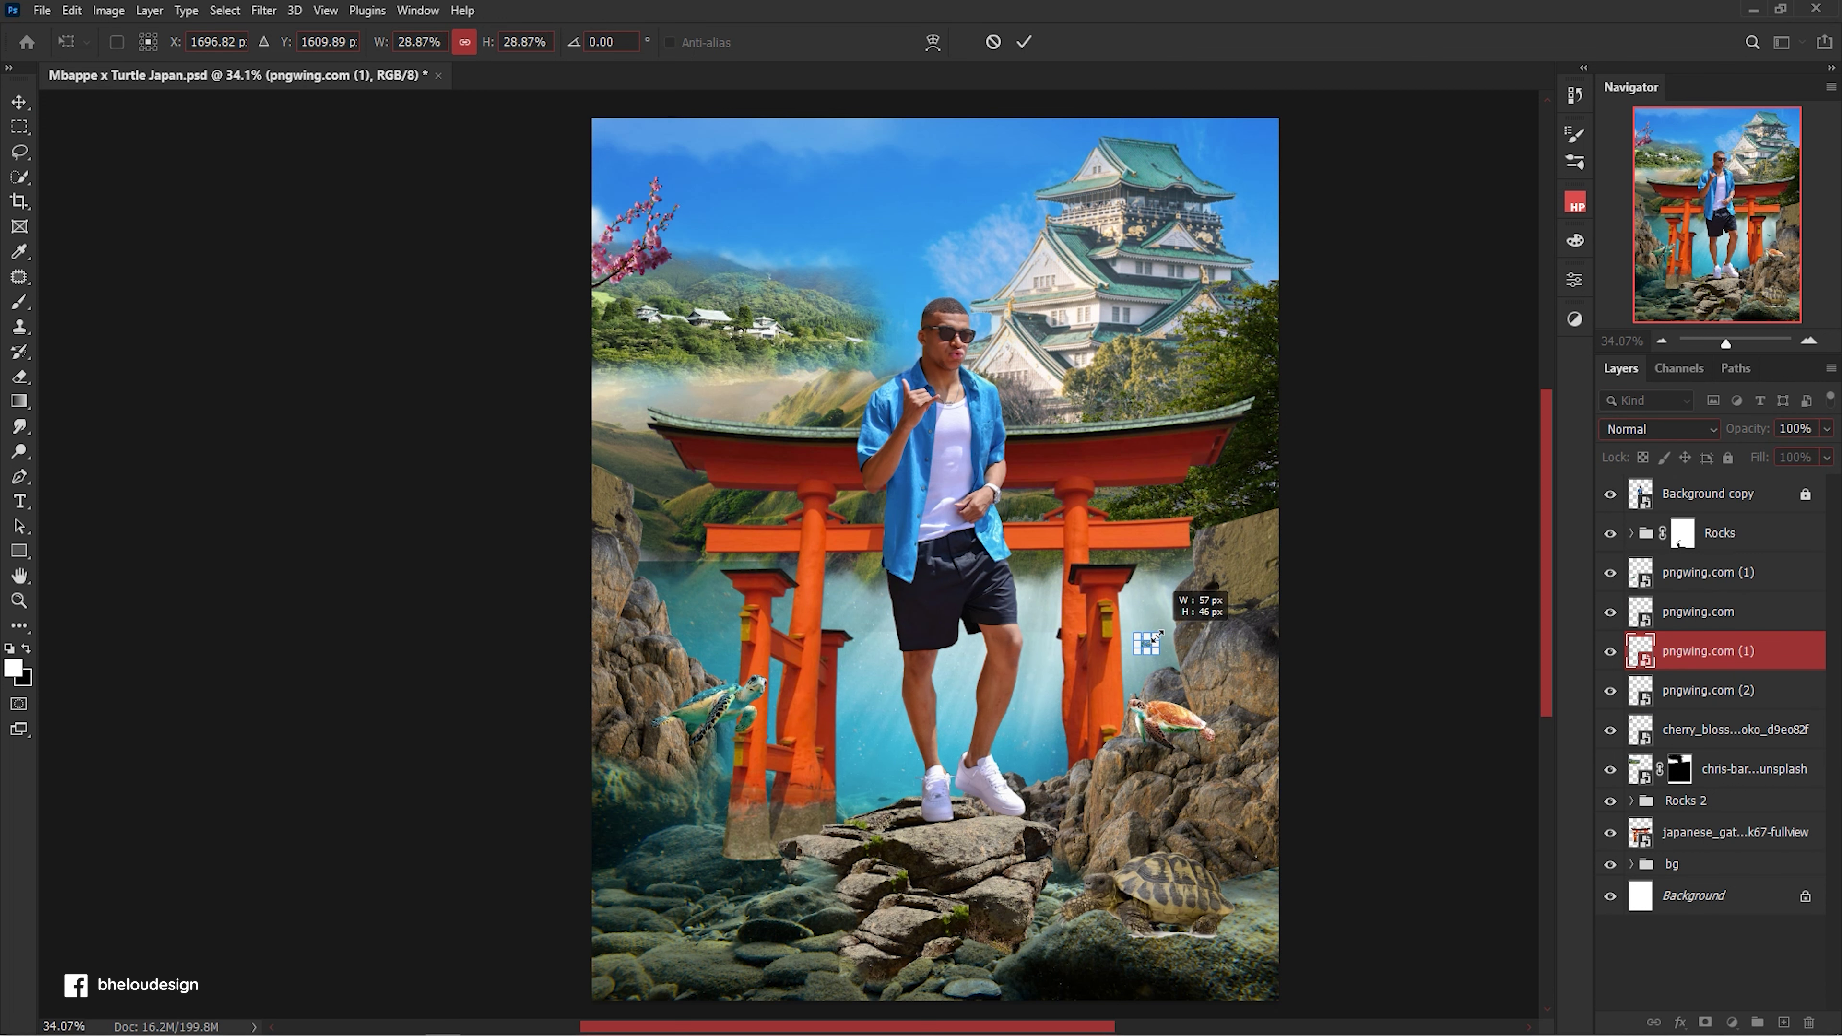
key(Return)
Group all four pngwing turtle layers as Turtle.
scroll(1200, 633, up, 2)
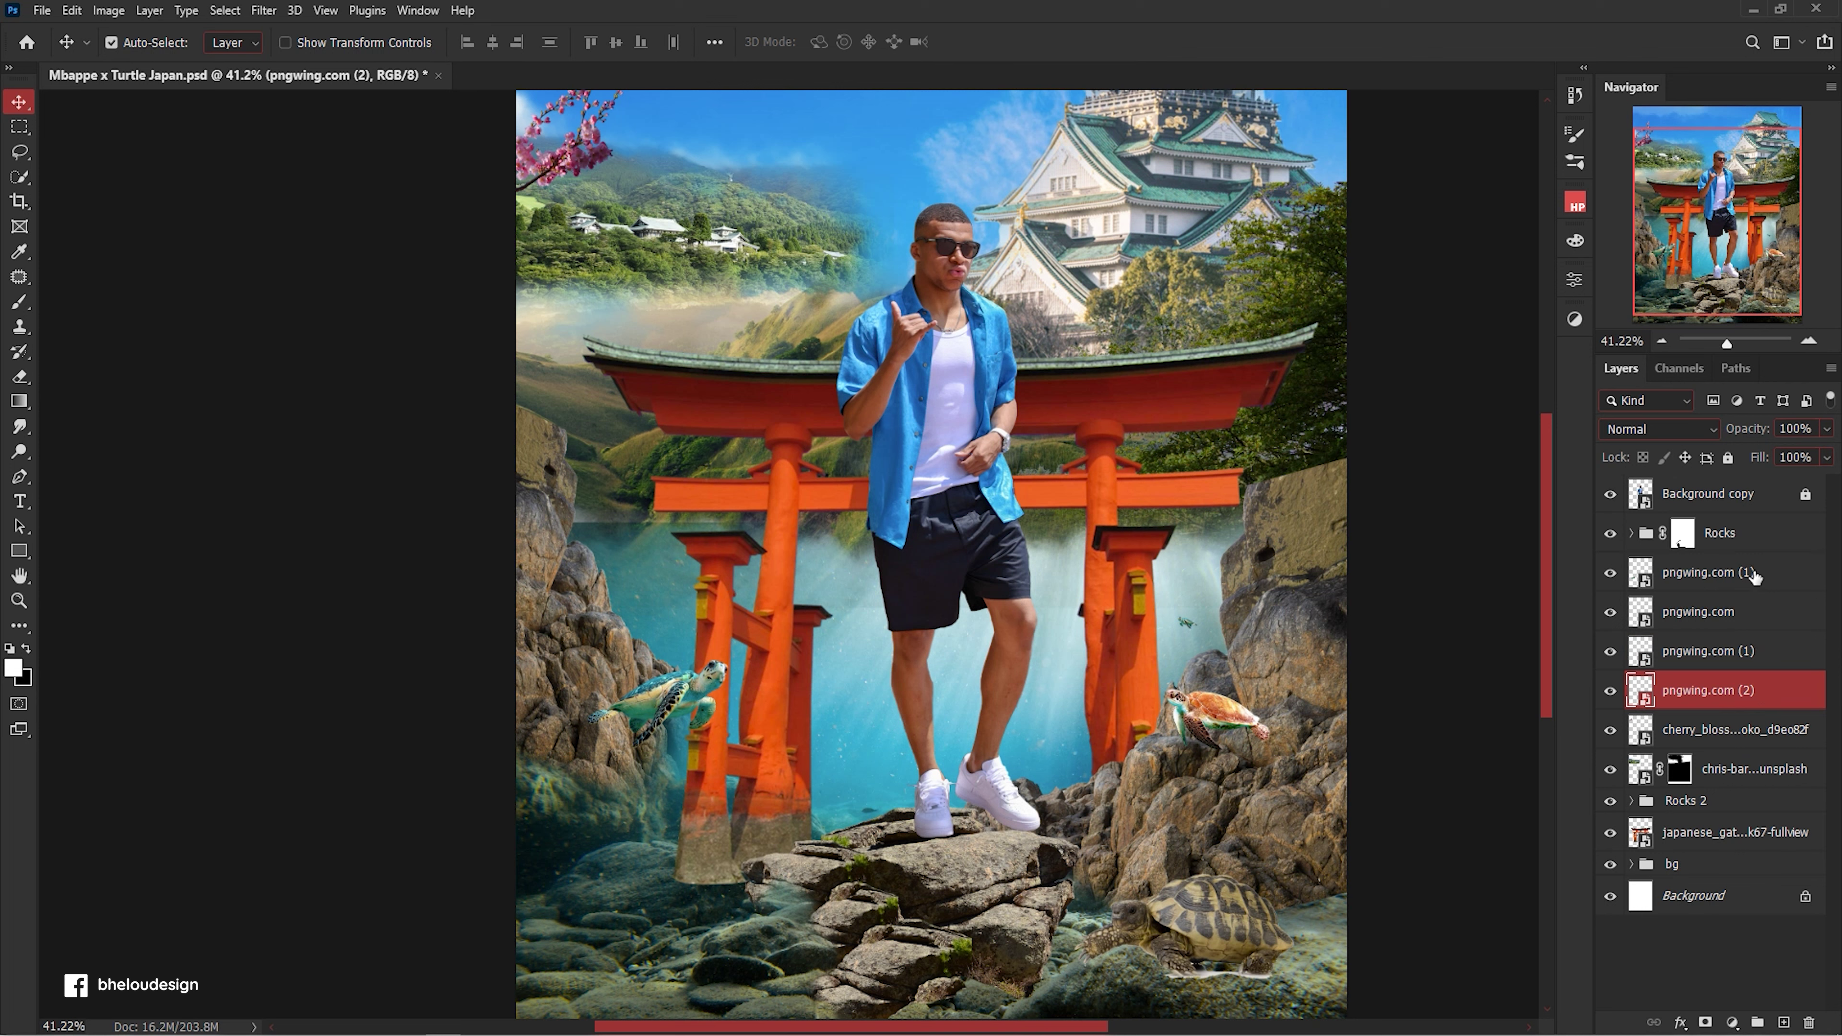
shift+click(1708, 572)
key(ctrl+g)
text(Turtle)
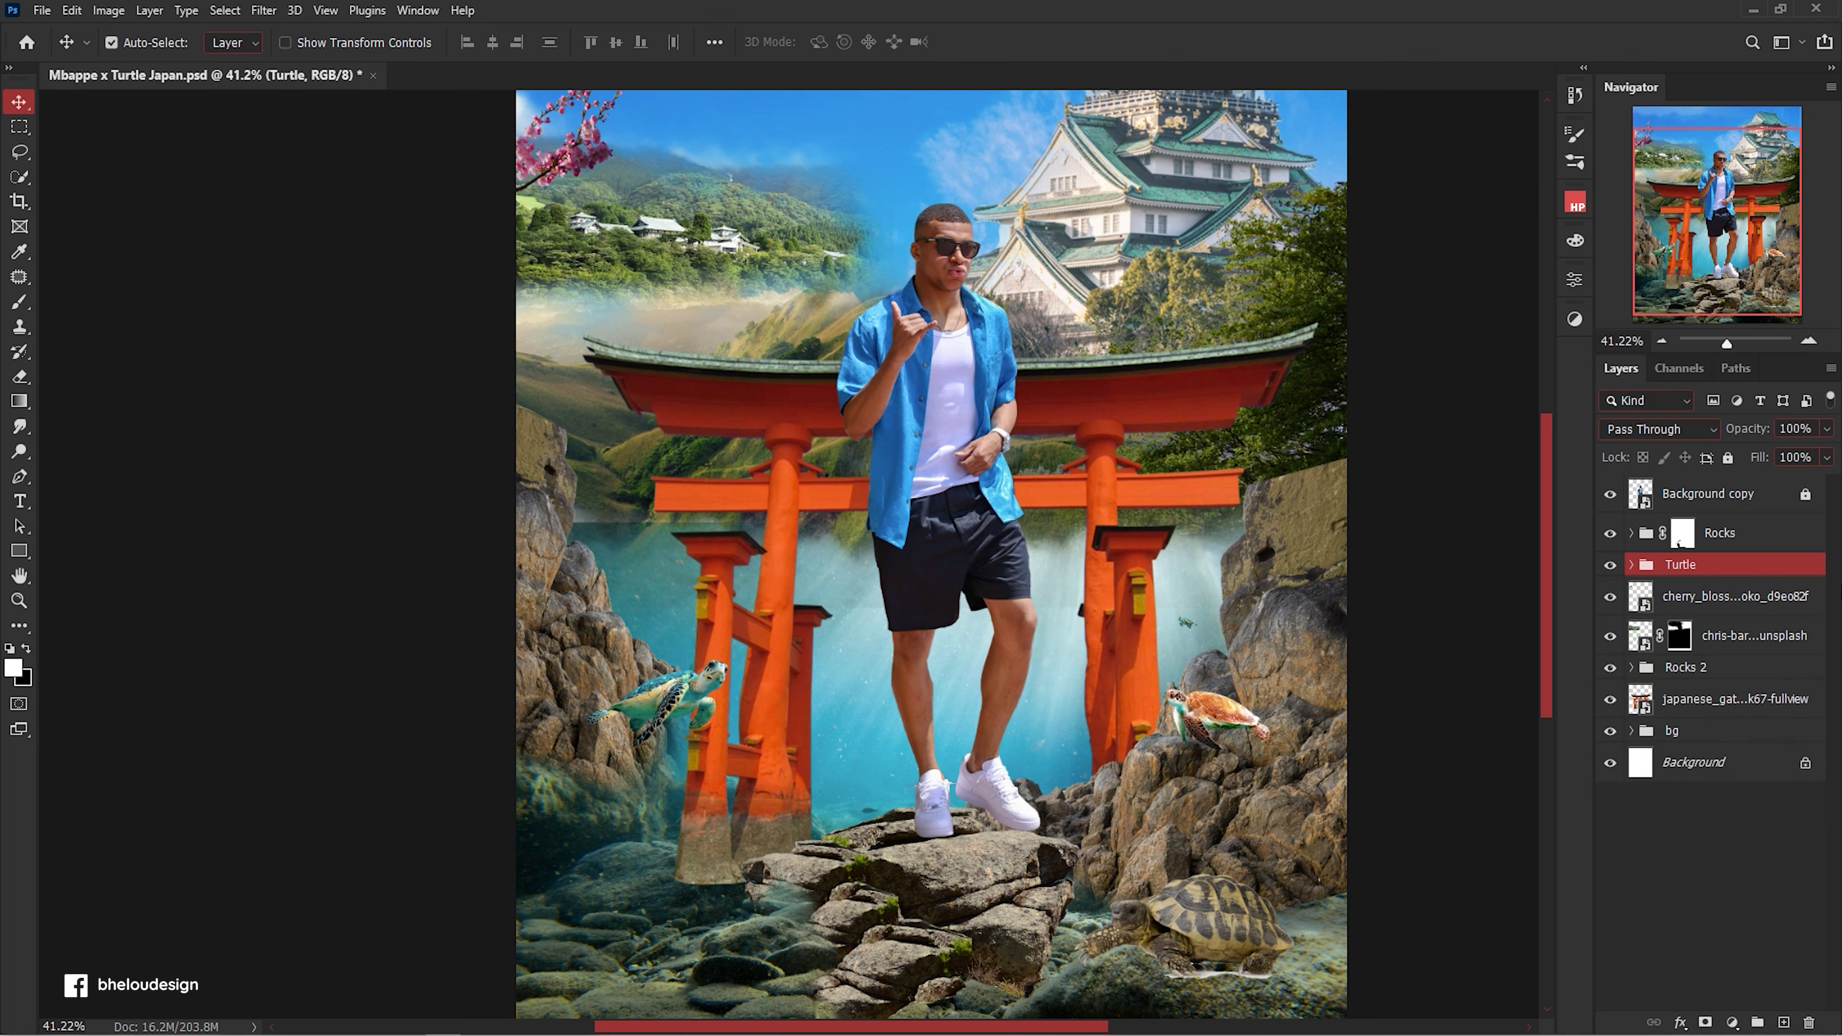
Rename Background copy to Mbappe, give it a yellow label, and lock it.
click(1724, 501)
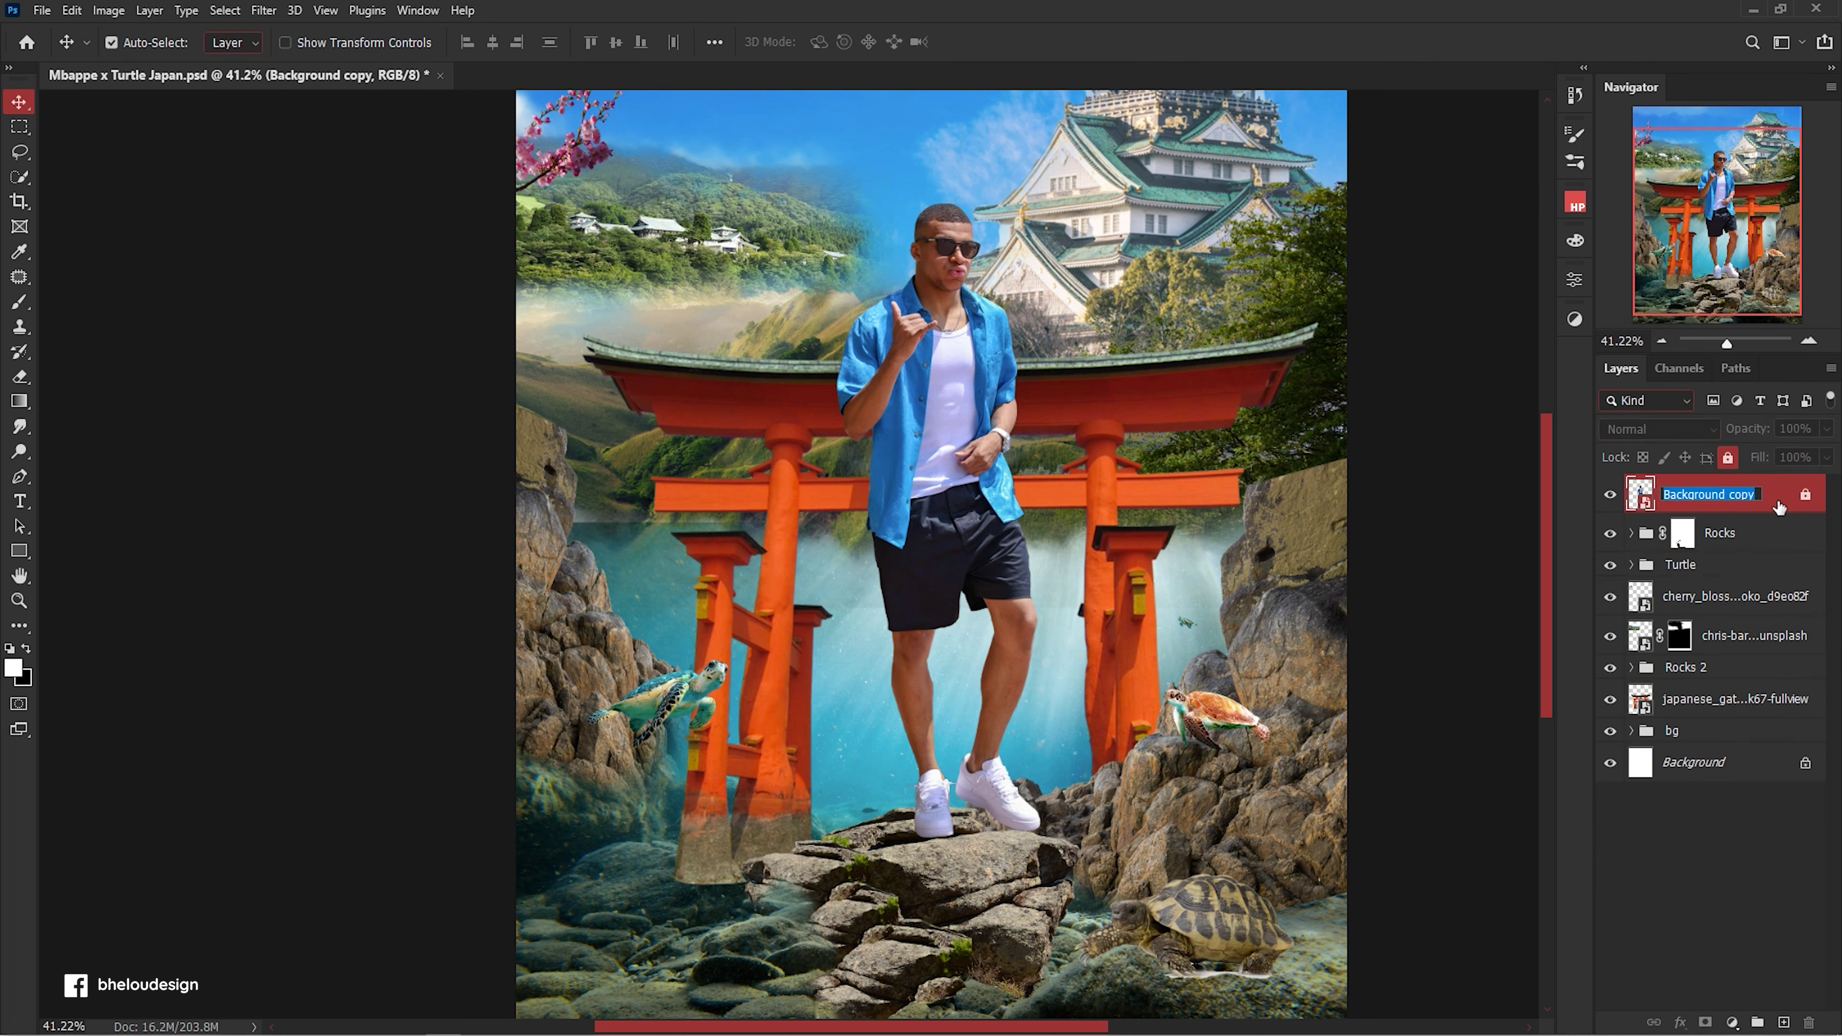
click(1806, 497)
right_click(1806, 508)
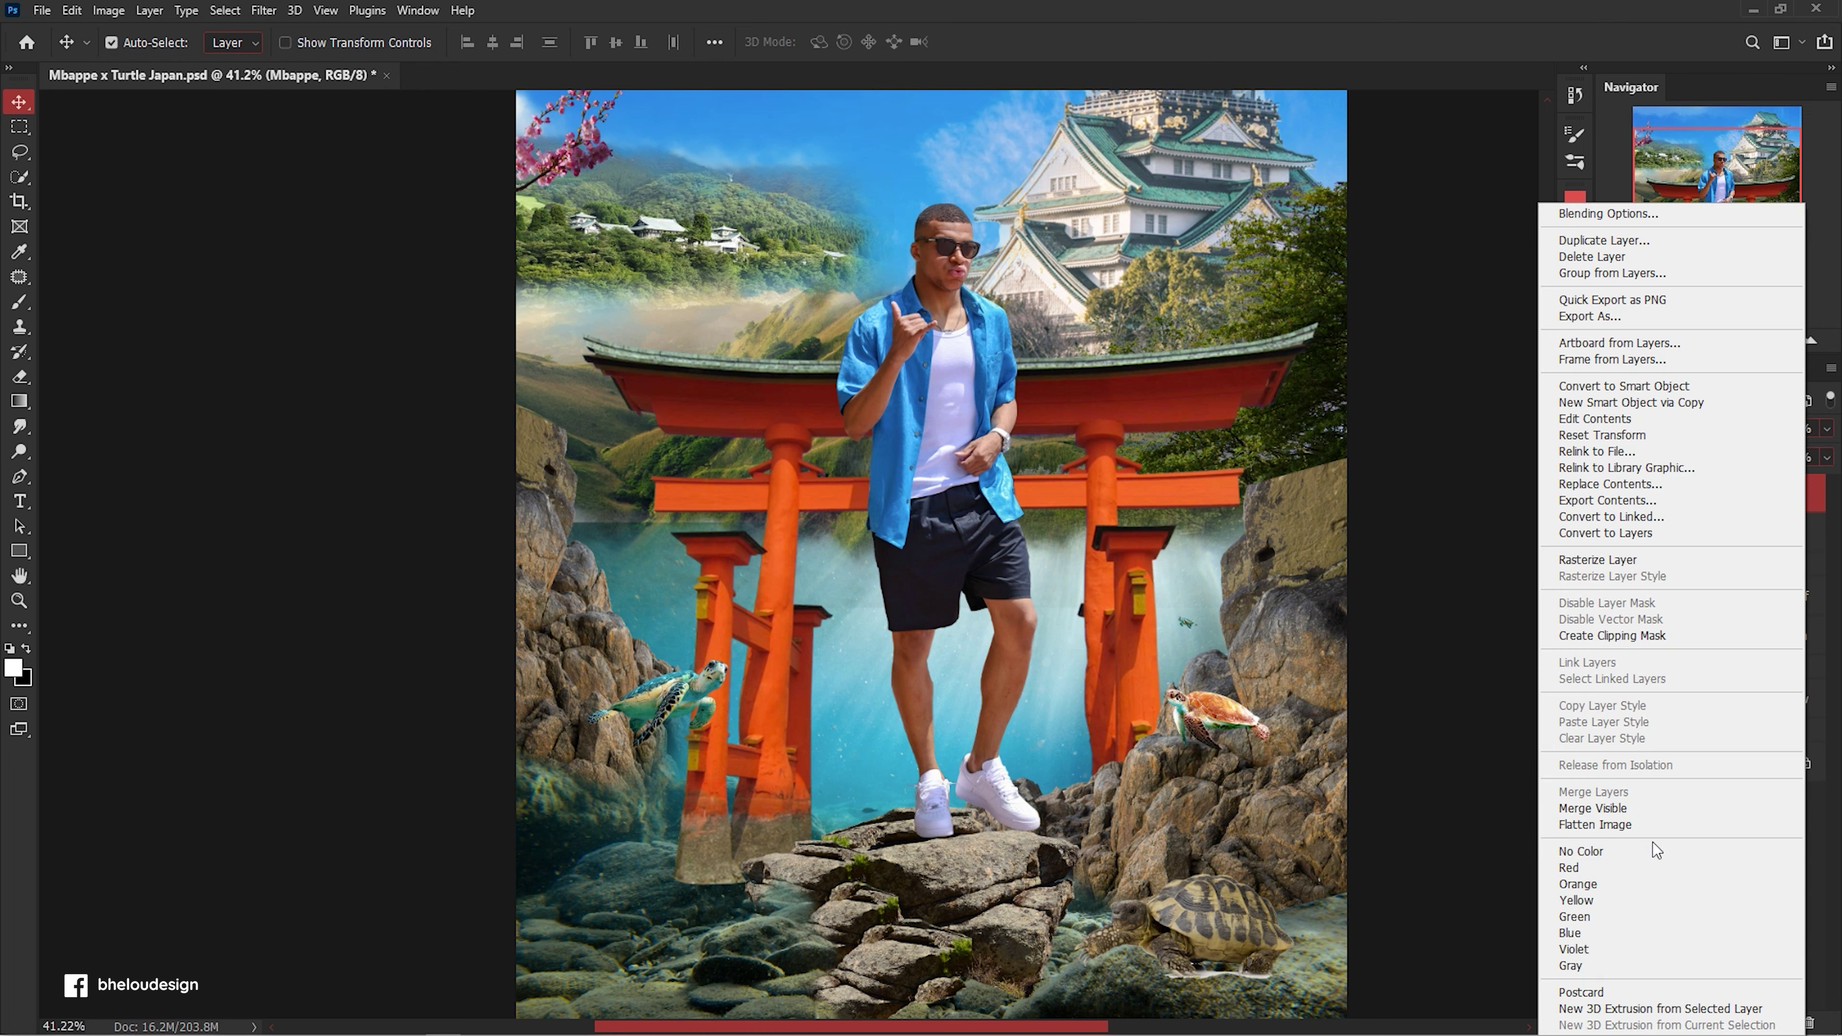
click(1661, 918)
click(1729, 457)
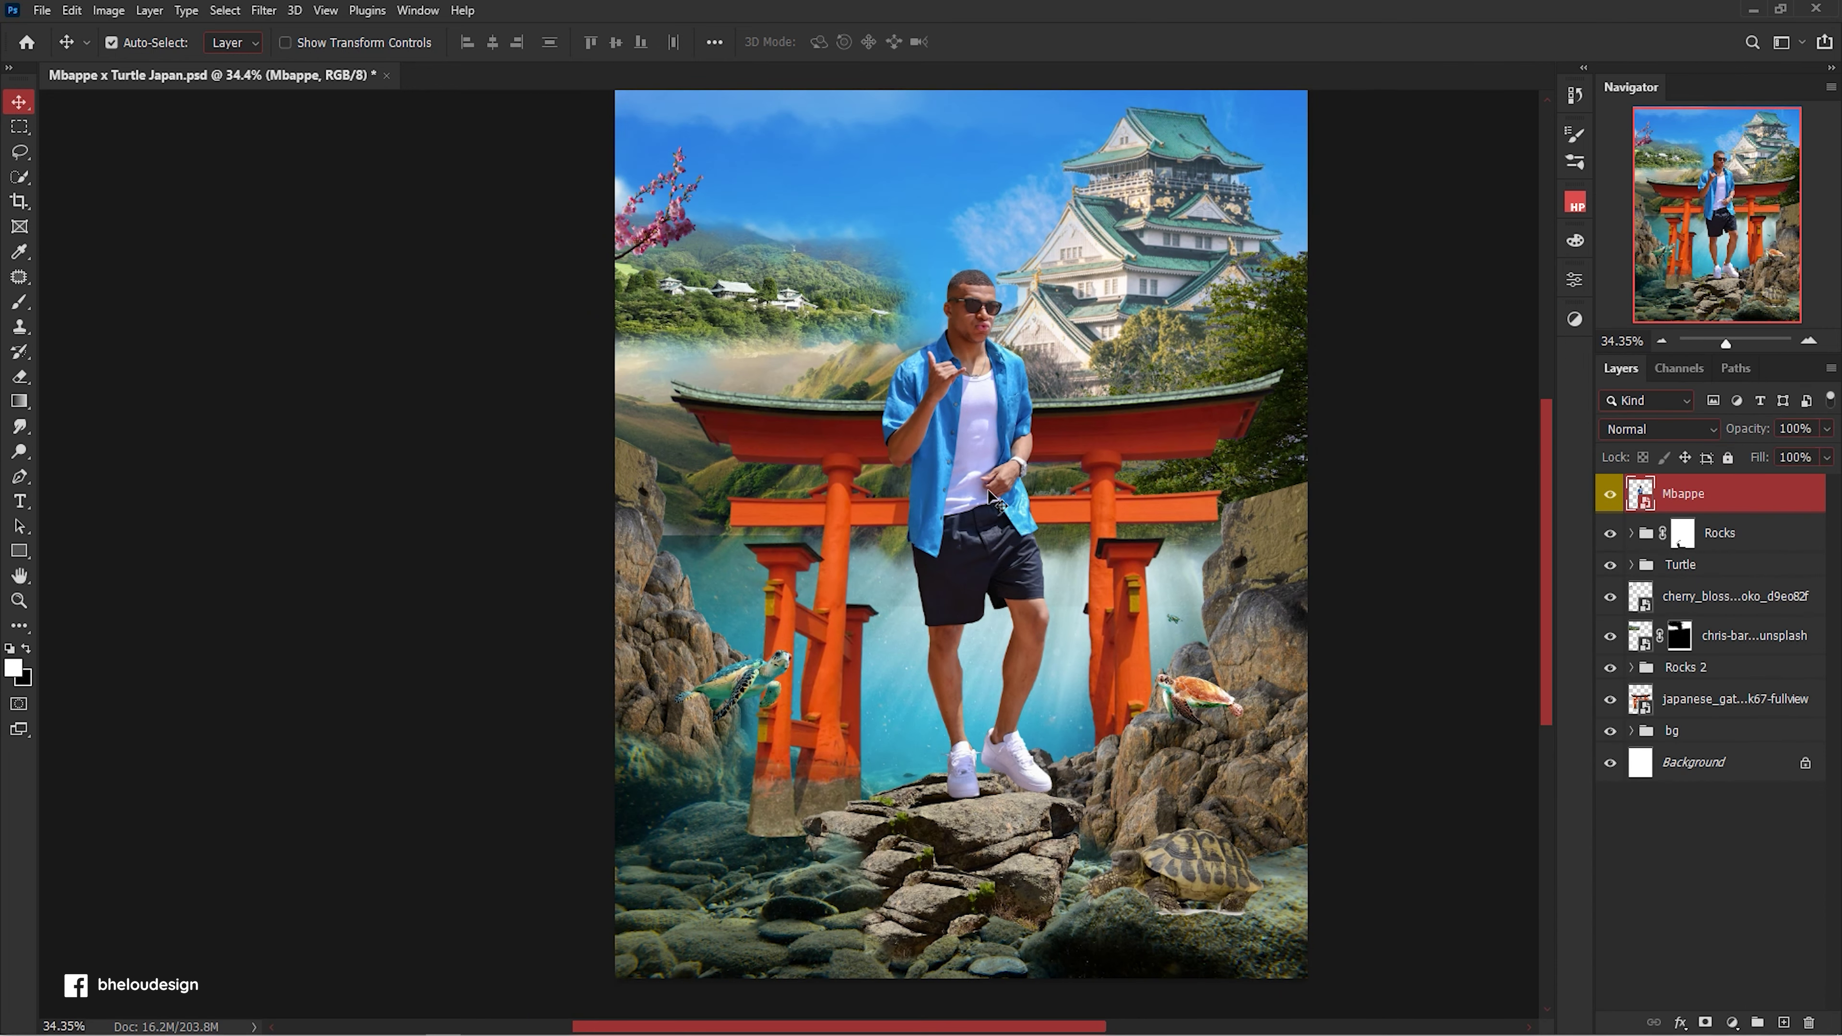
Nudge the man lower and scale him up slightly.
drag(989, 495, 986, 538)
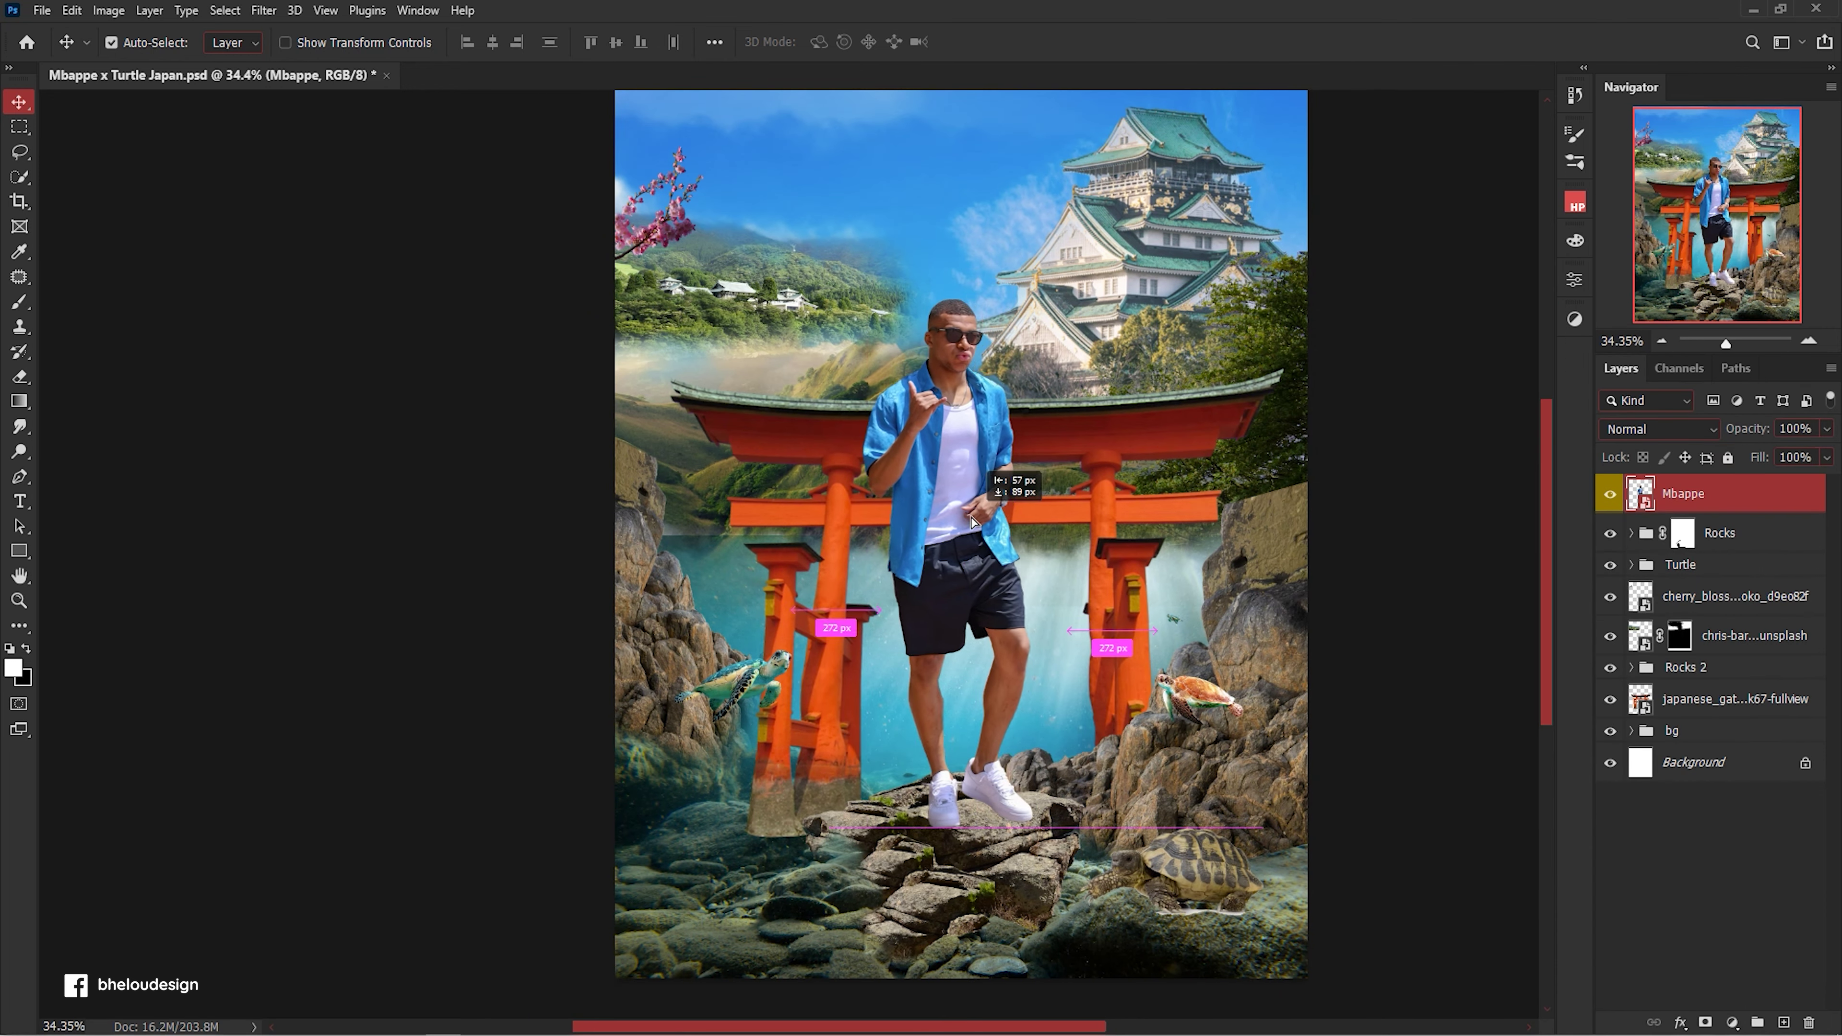
scroll(946, 422, down, 1)
key(ctrl+t)
drag(1051, 320, 1062, 311)
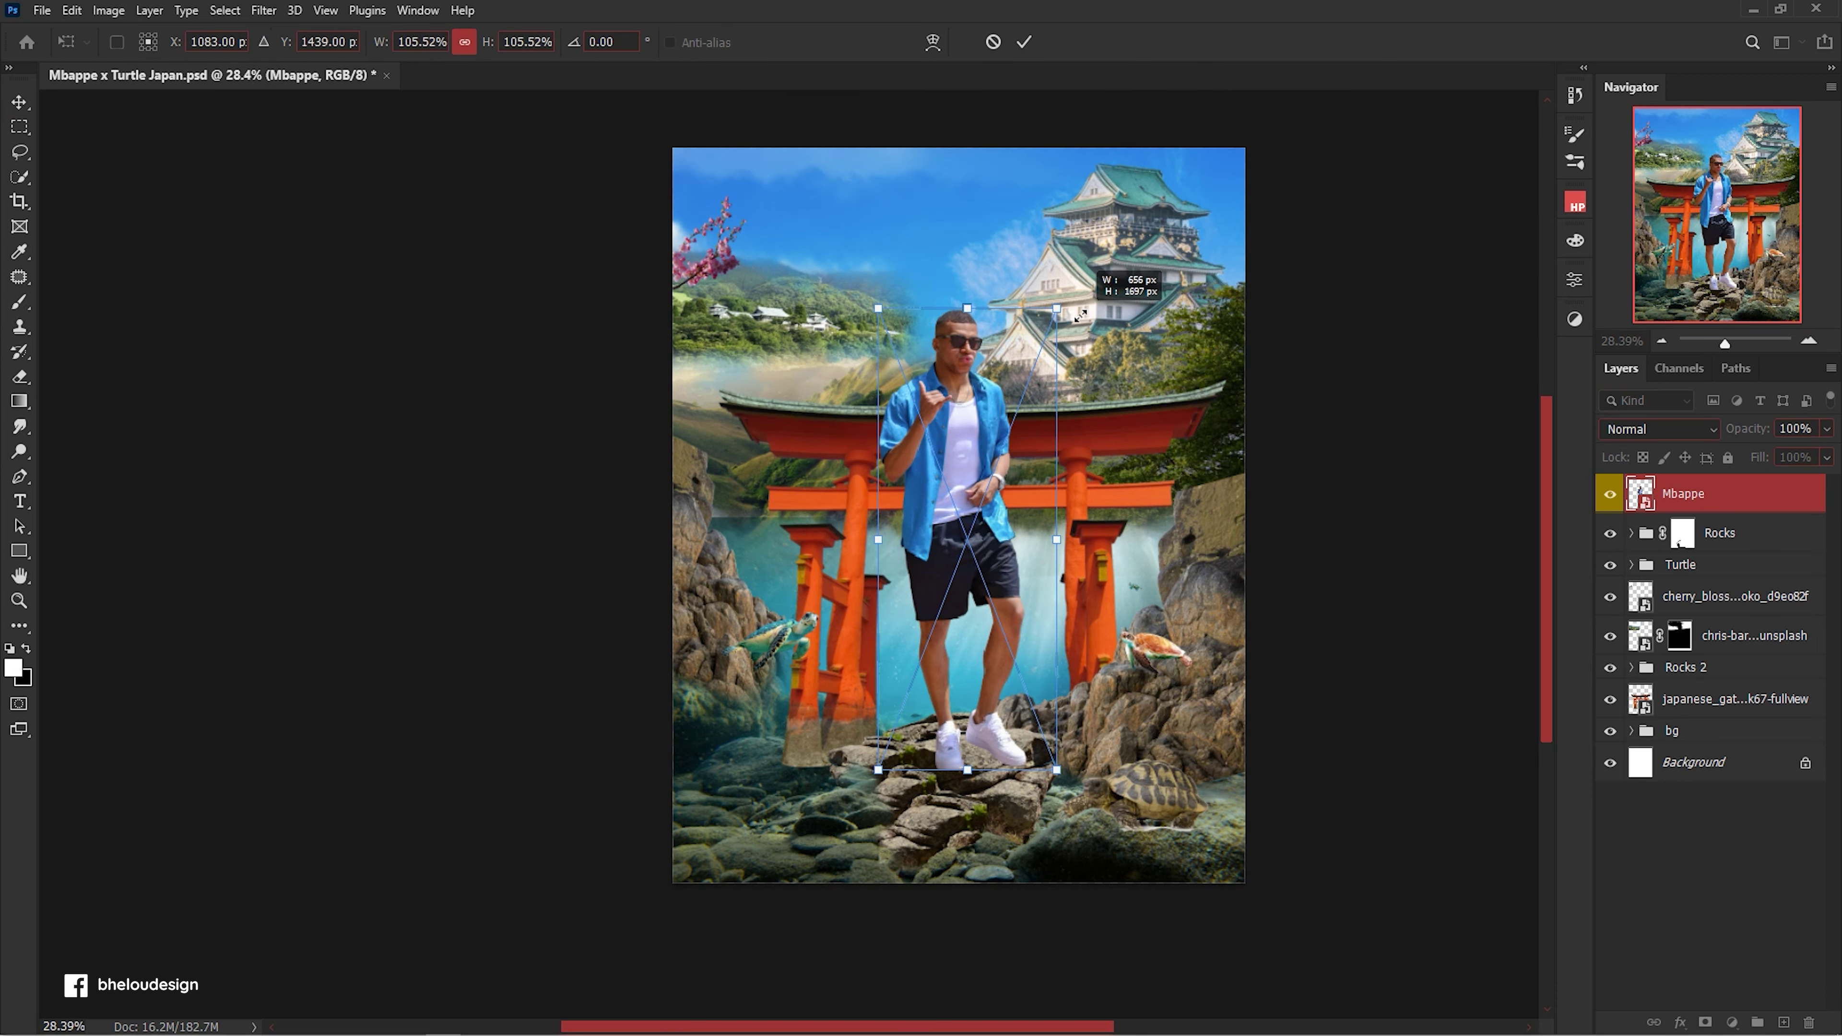
key(Return)
scroll(1017, 277, up, 1)
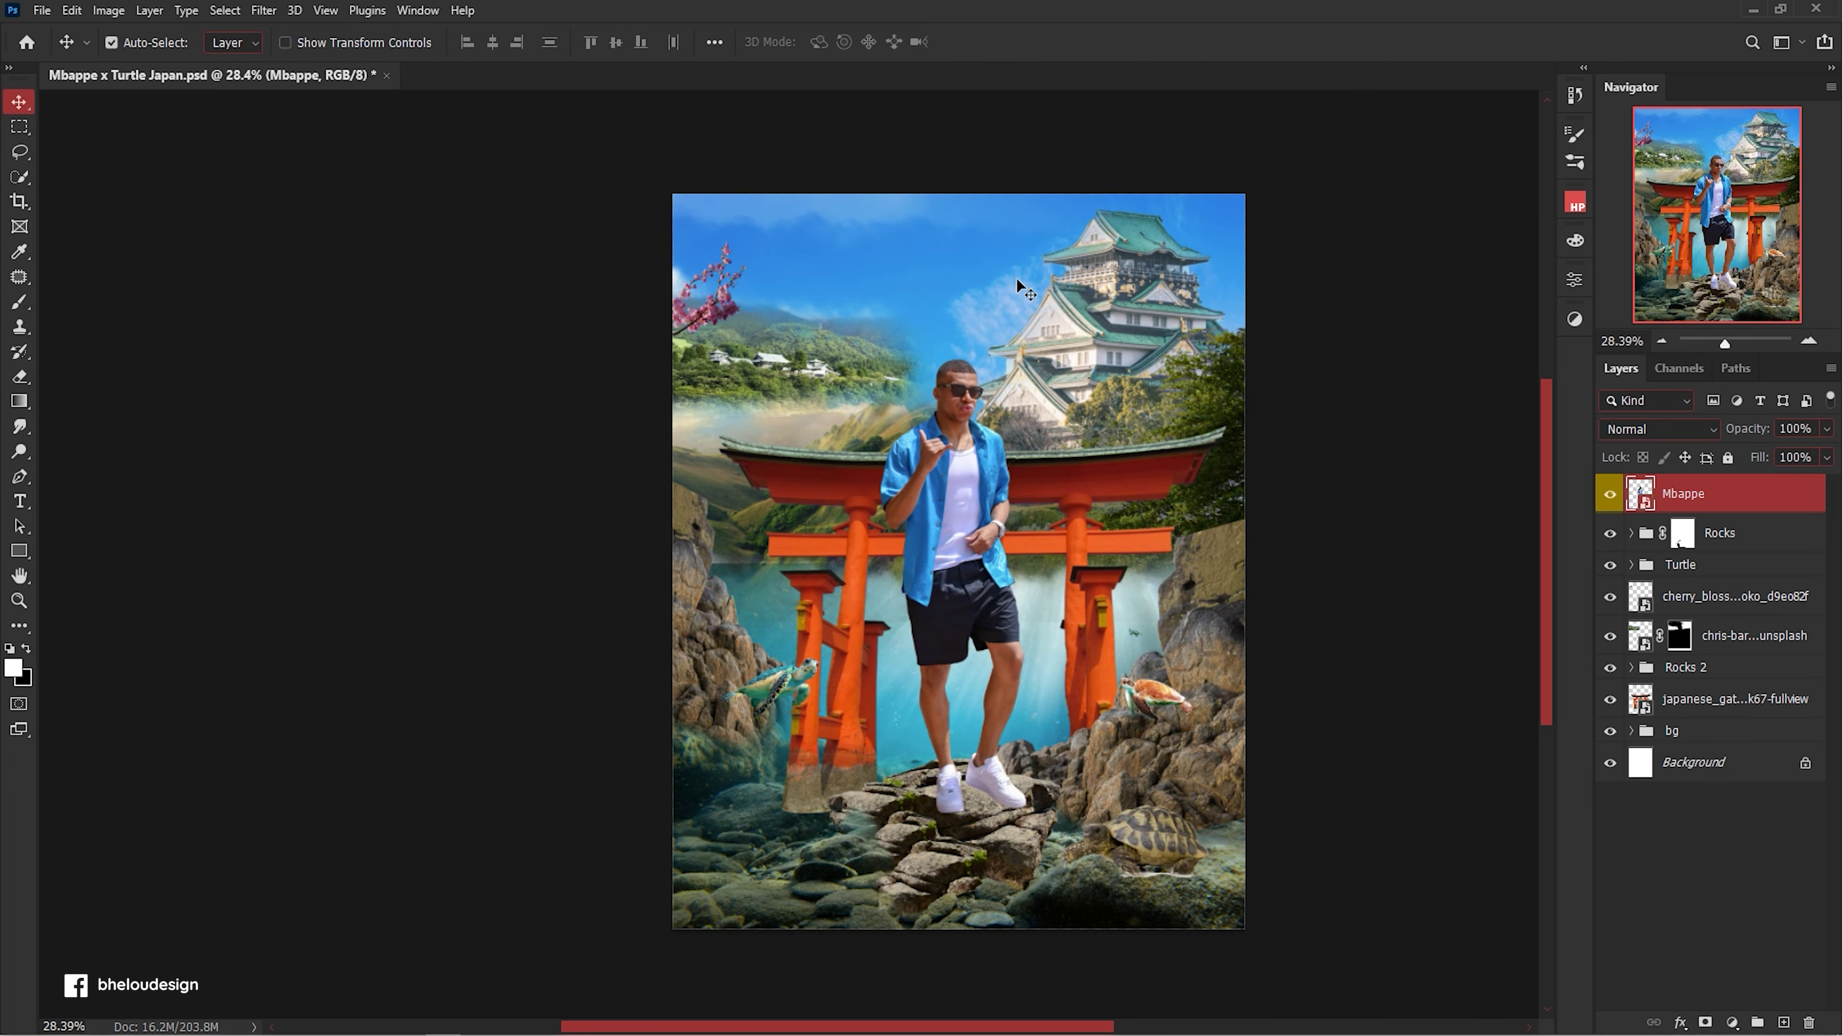
Enlarge the hills photo to about 152% and shift it right and down.
scroll(846, 291, up, 3)
click(846, 291)
key(ctrl+t)
scroll(842, 381, down, 2)
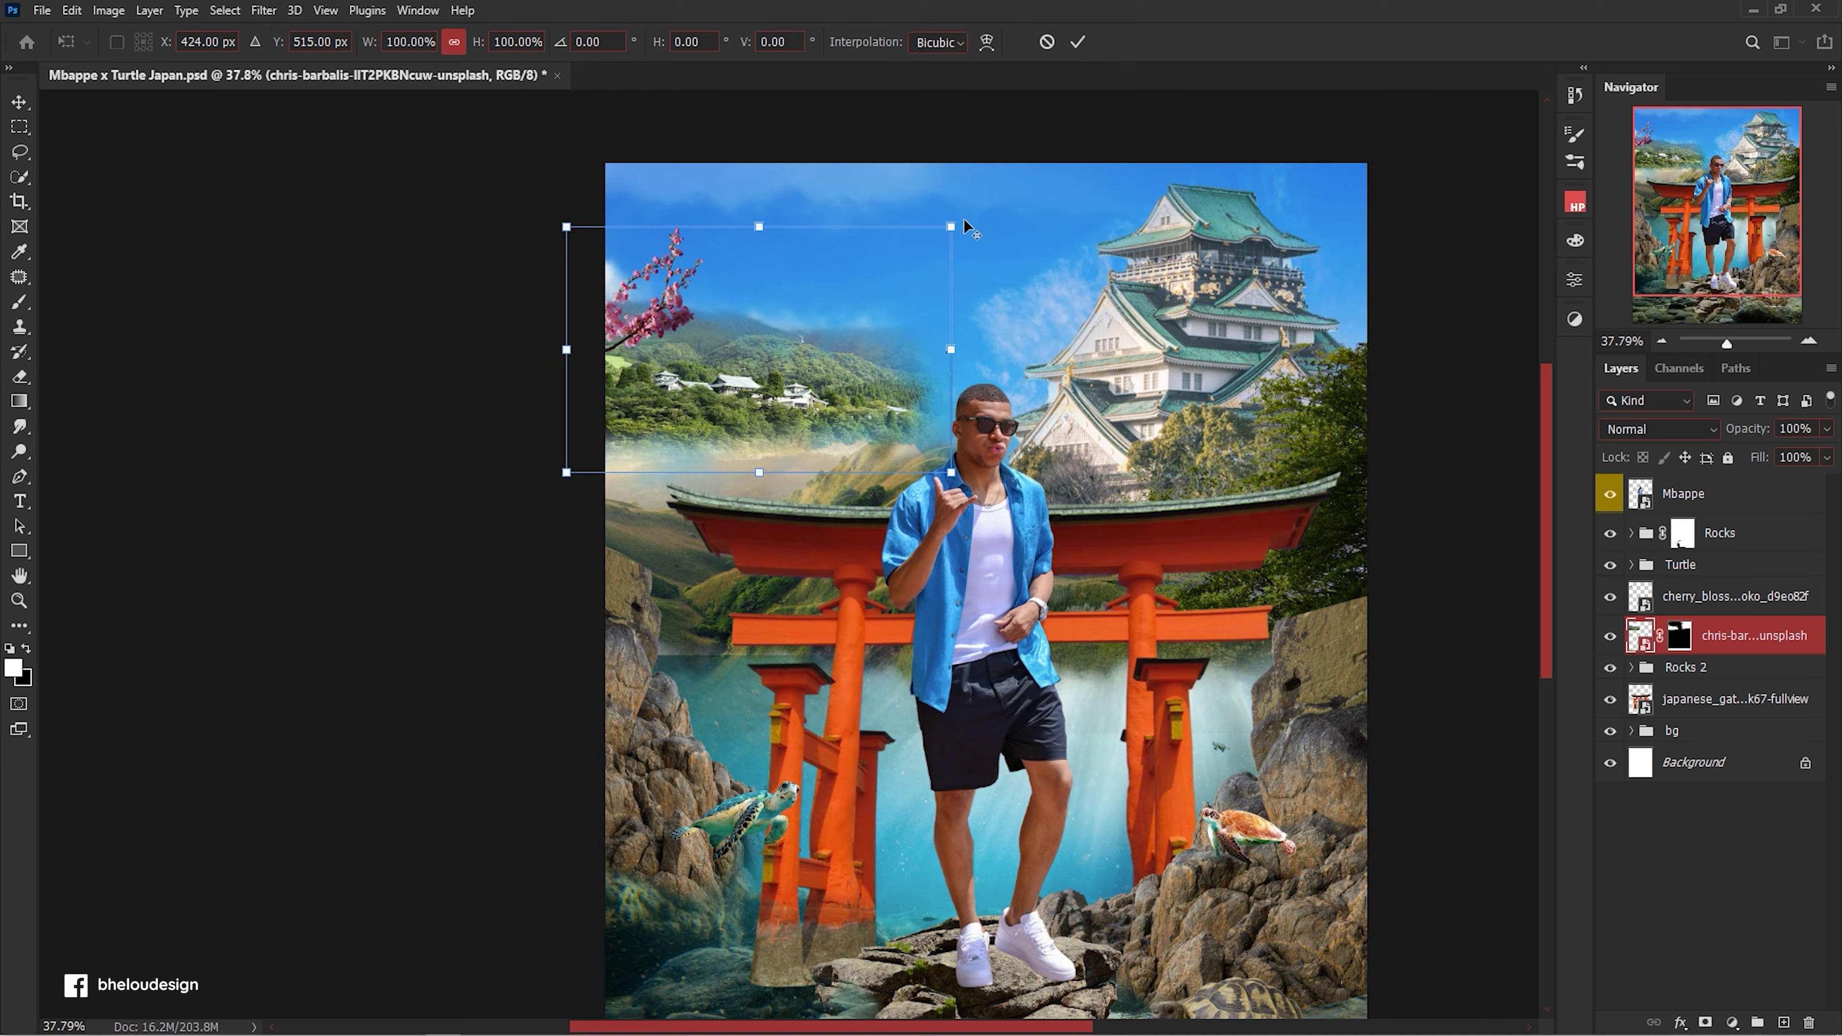
drag(951, 239, 1051, 163)
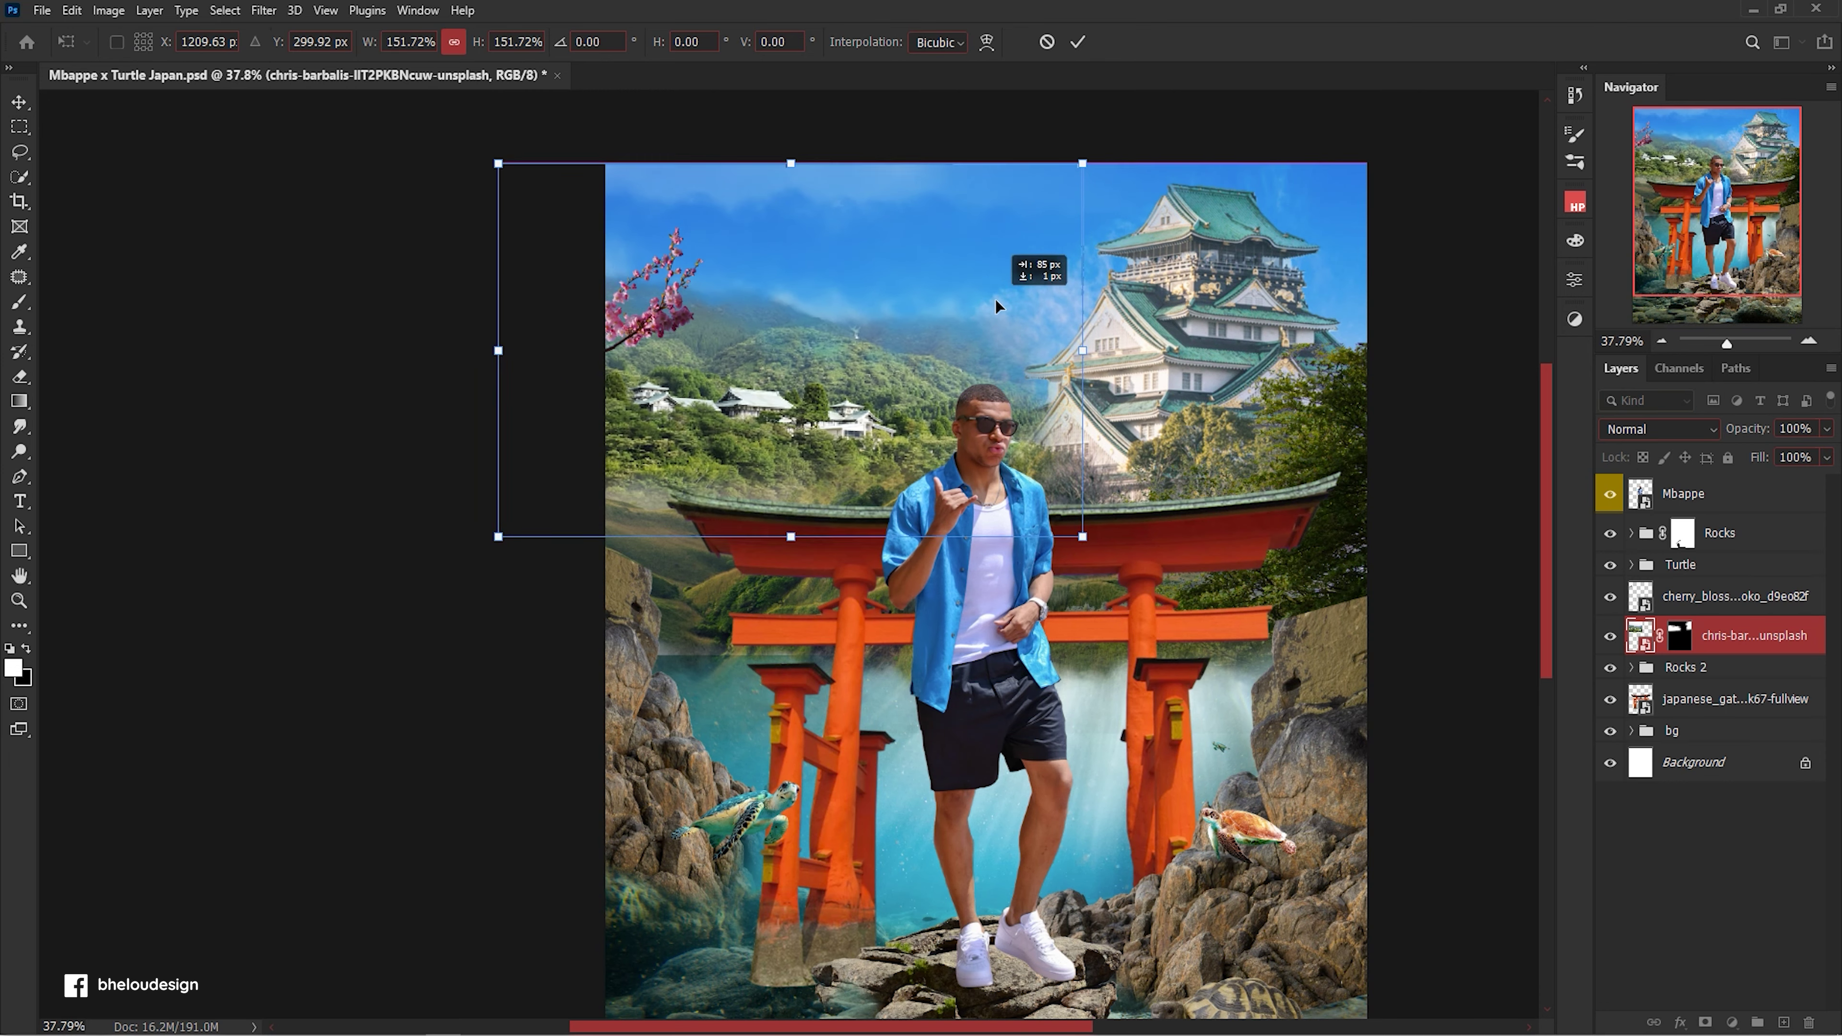
drag(1036, 279, 1068, 294)
key(Return)
Paint the hills photo's mask with a black 500 px brush to clear haze over mountains and castle.
key(b)
click(1680, 636)
key(x)
scroll(1056, 360, up, 3)
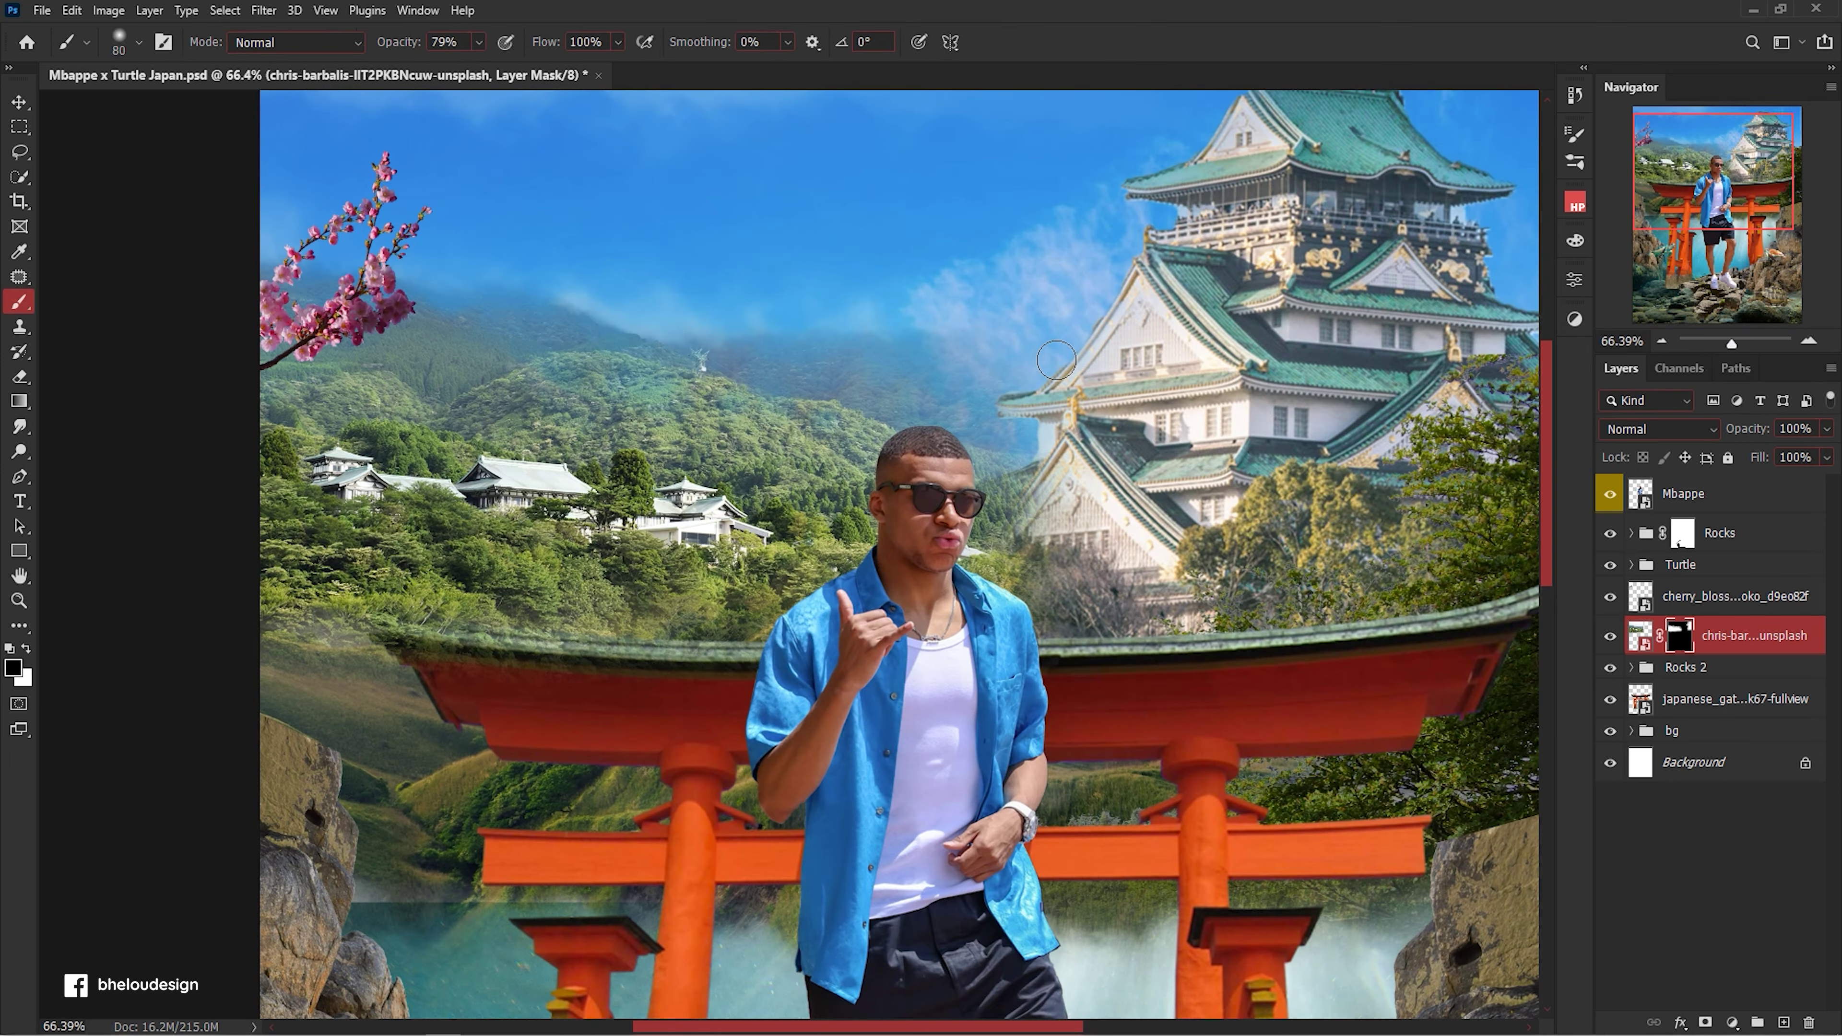
key(bracketright)
key(bracketright)
key(bracketright)
drag(870, 225, 633, 190)
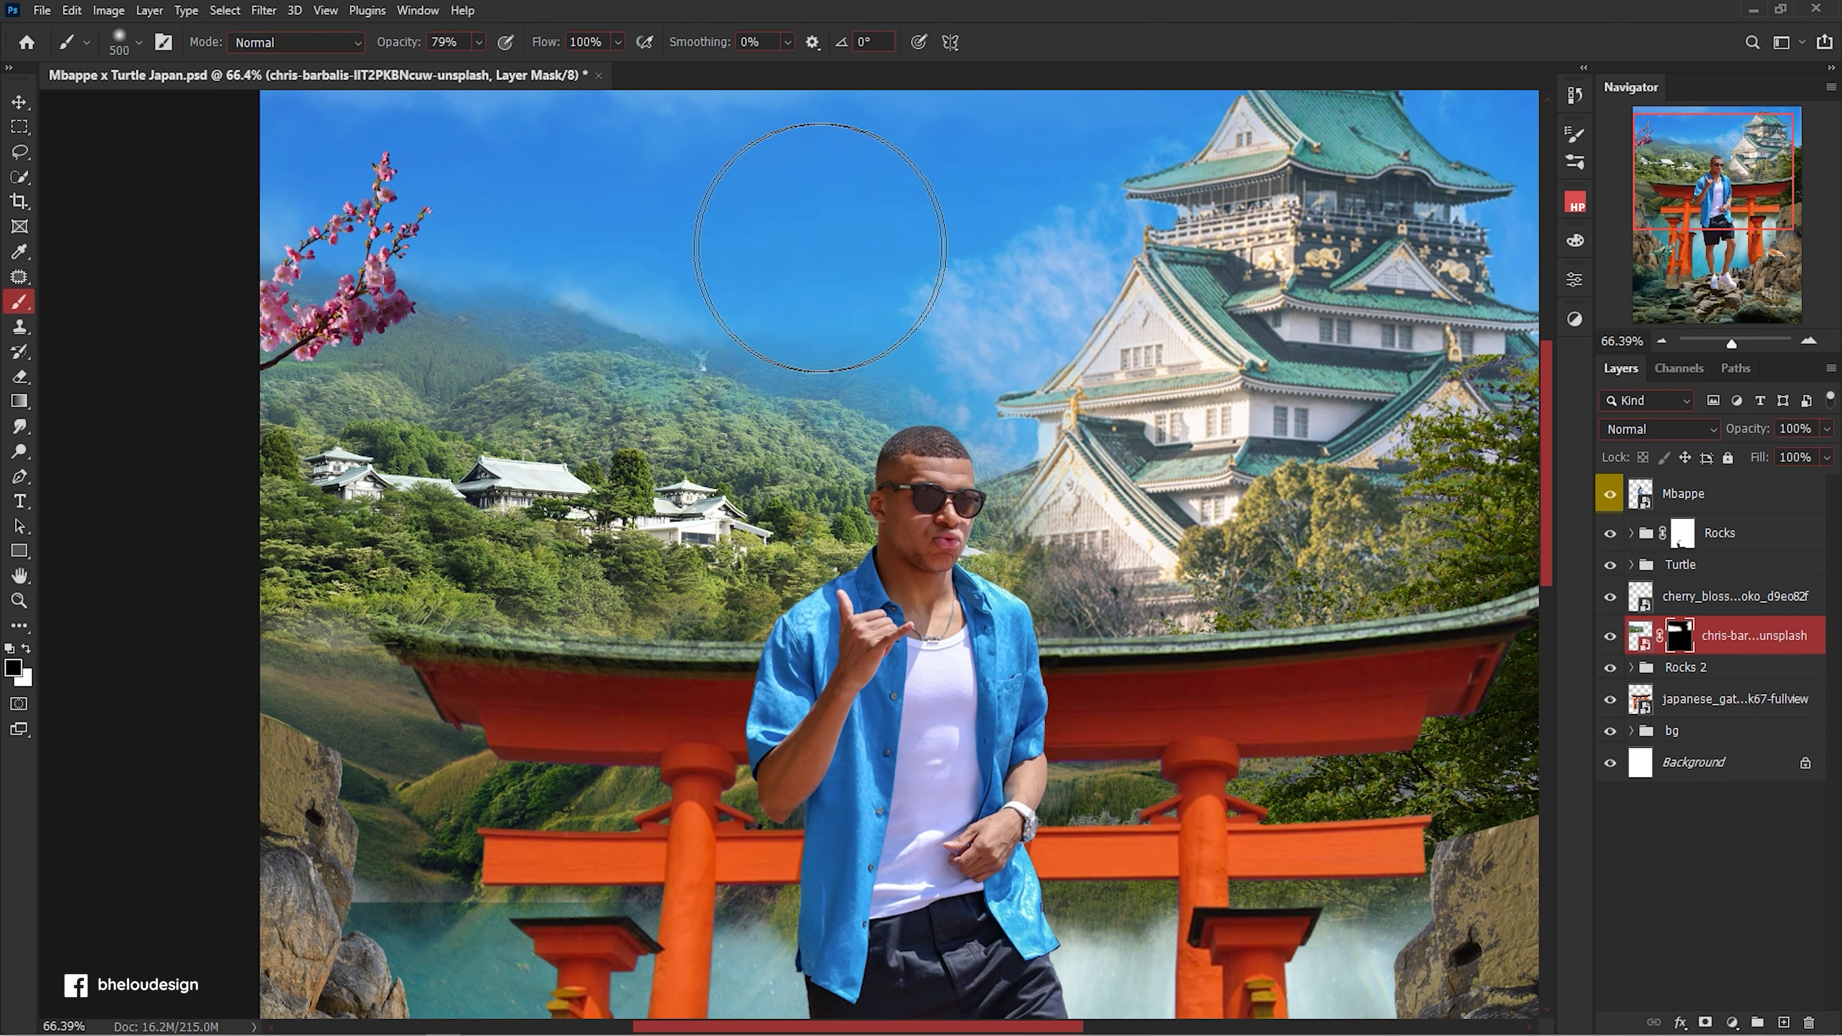
drag(1051, 508, 1124, 653)
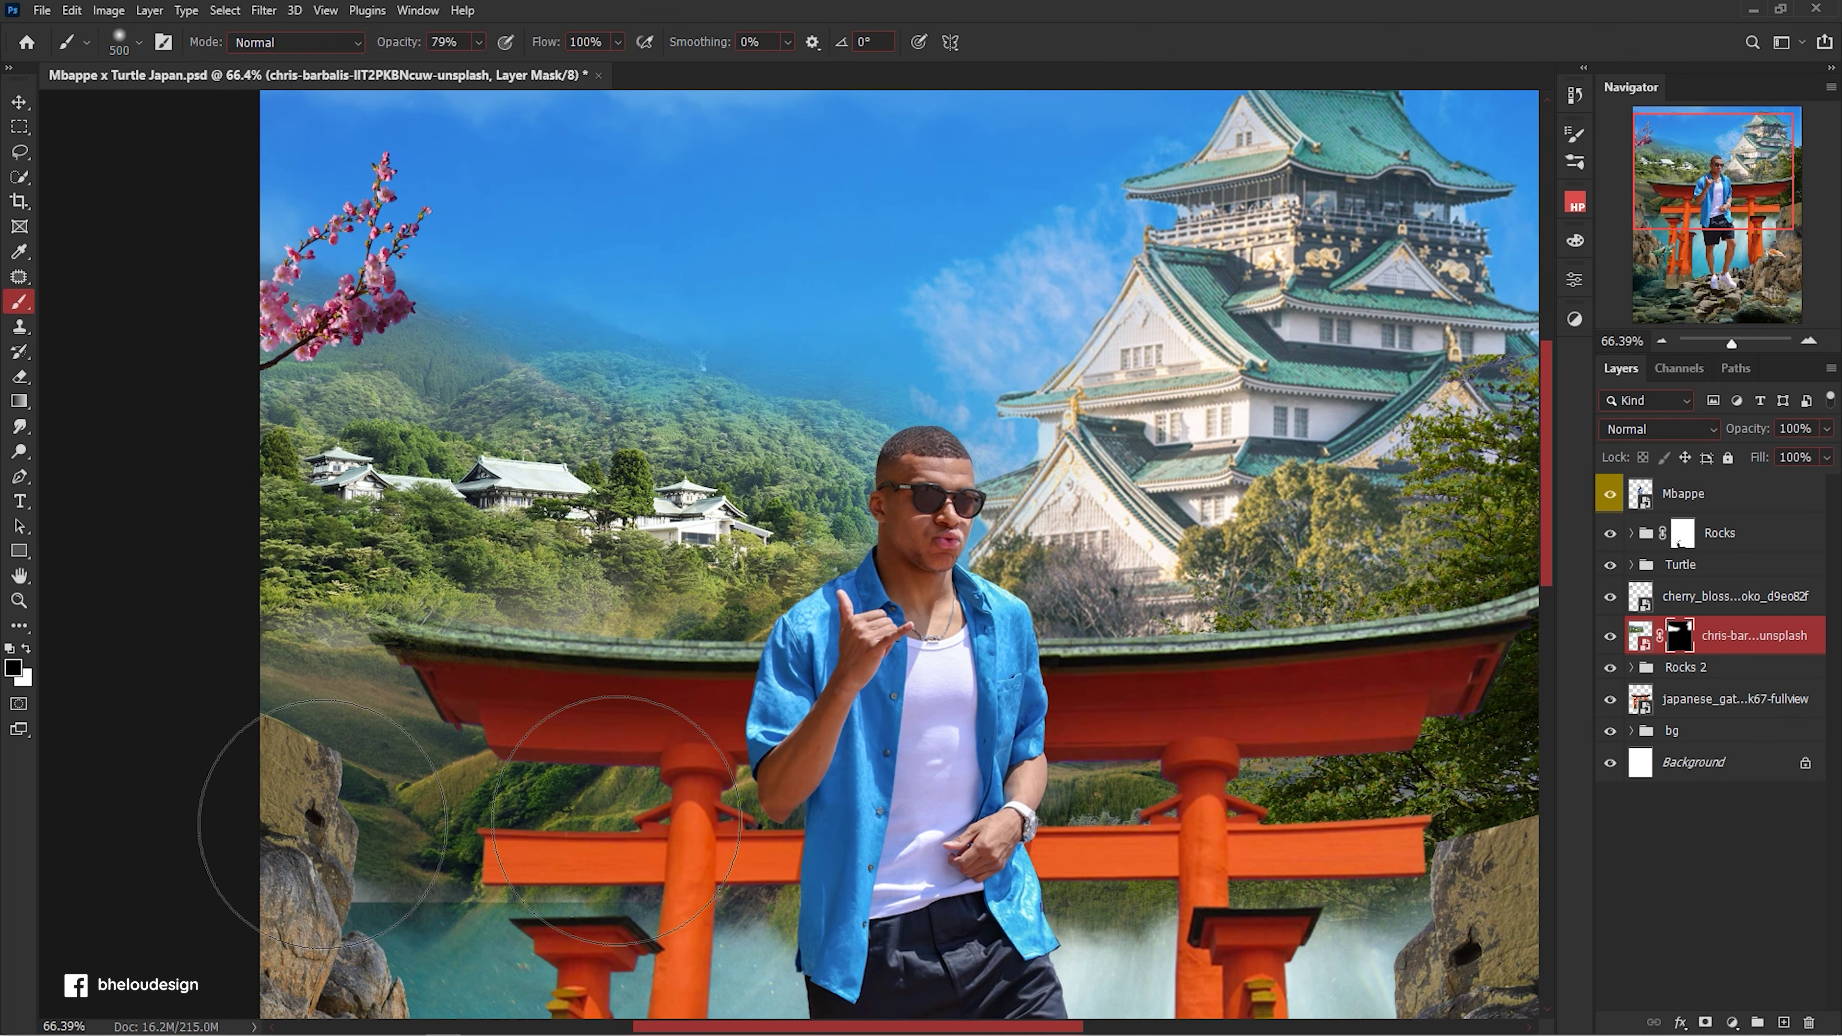
scroll(206, 782, down, 2)
scroll(703, 775, up, 2)
Move the yannis underwater backdrop lower in the scene.
key(v)
scroll(711, 780, down, 4)
scroll(696, 762, up, 3)
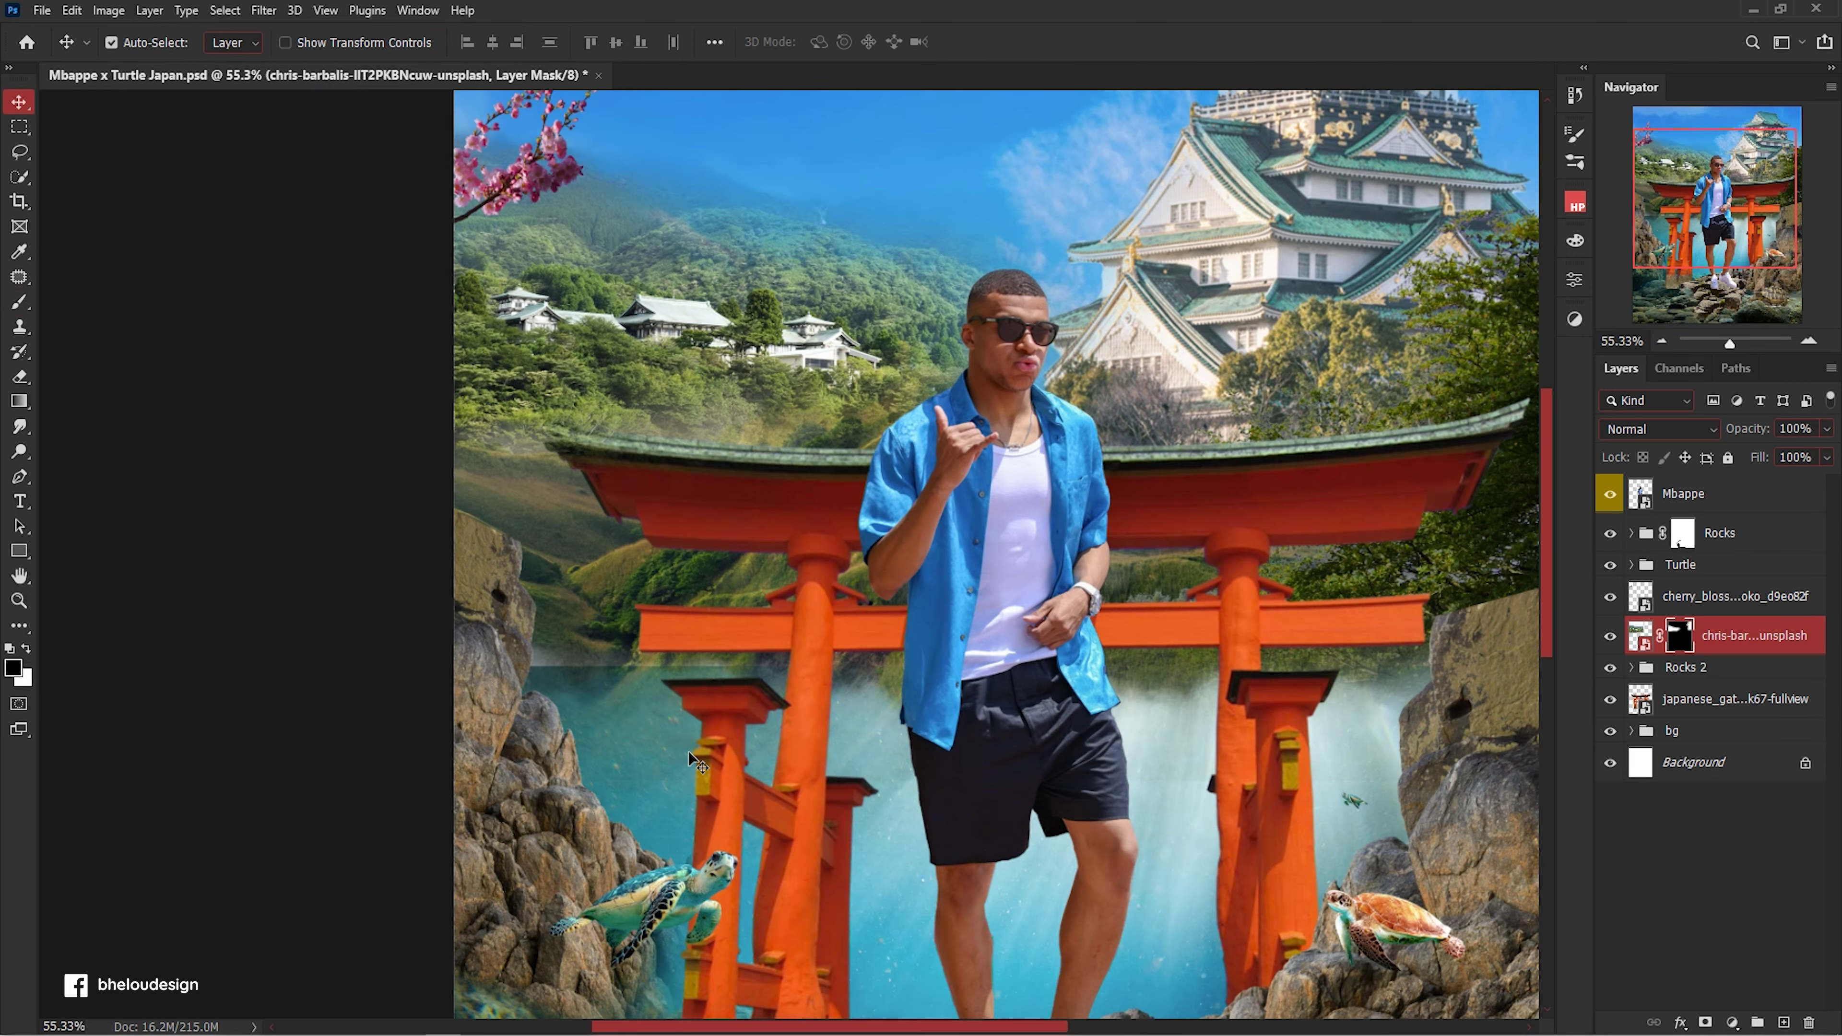
scroll(696, 592, down, 1)
drag(867, 778, 869, 916)
scroll(868, 915, down, 3)
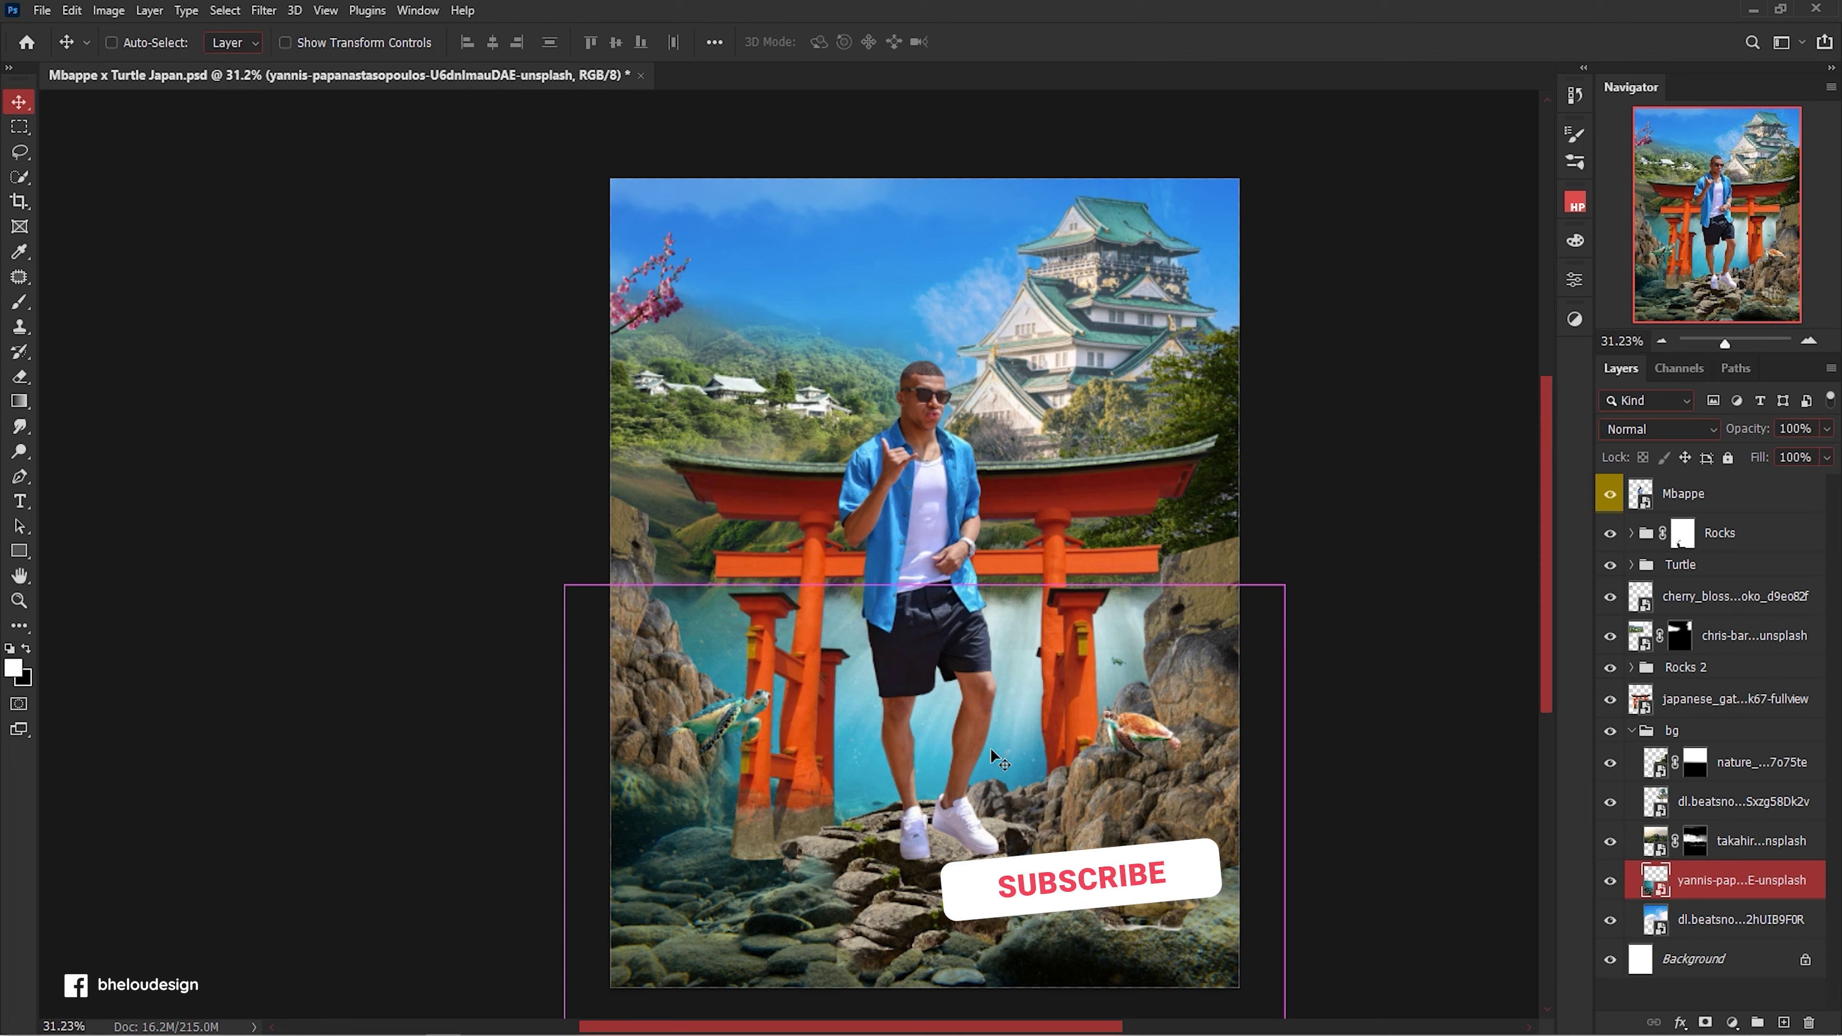
Add a layer mask to the underwater backdrop with black as the brush colour.
click(1705, 1023)
key(b)
key(x)
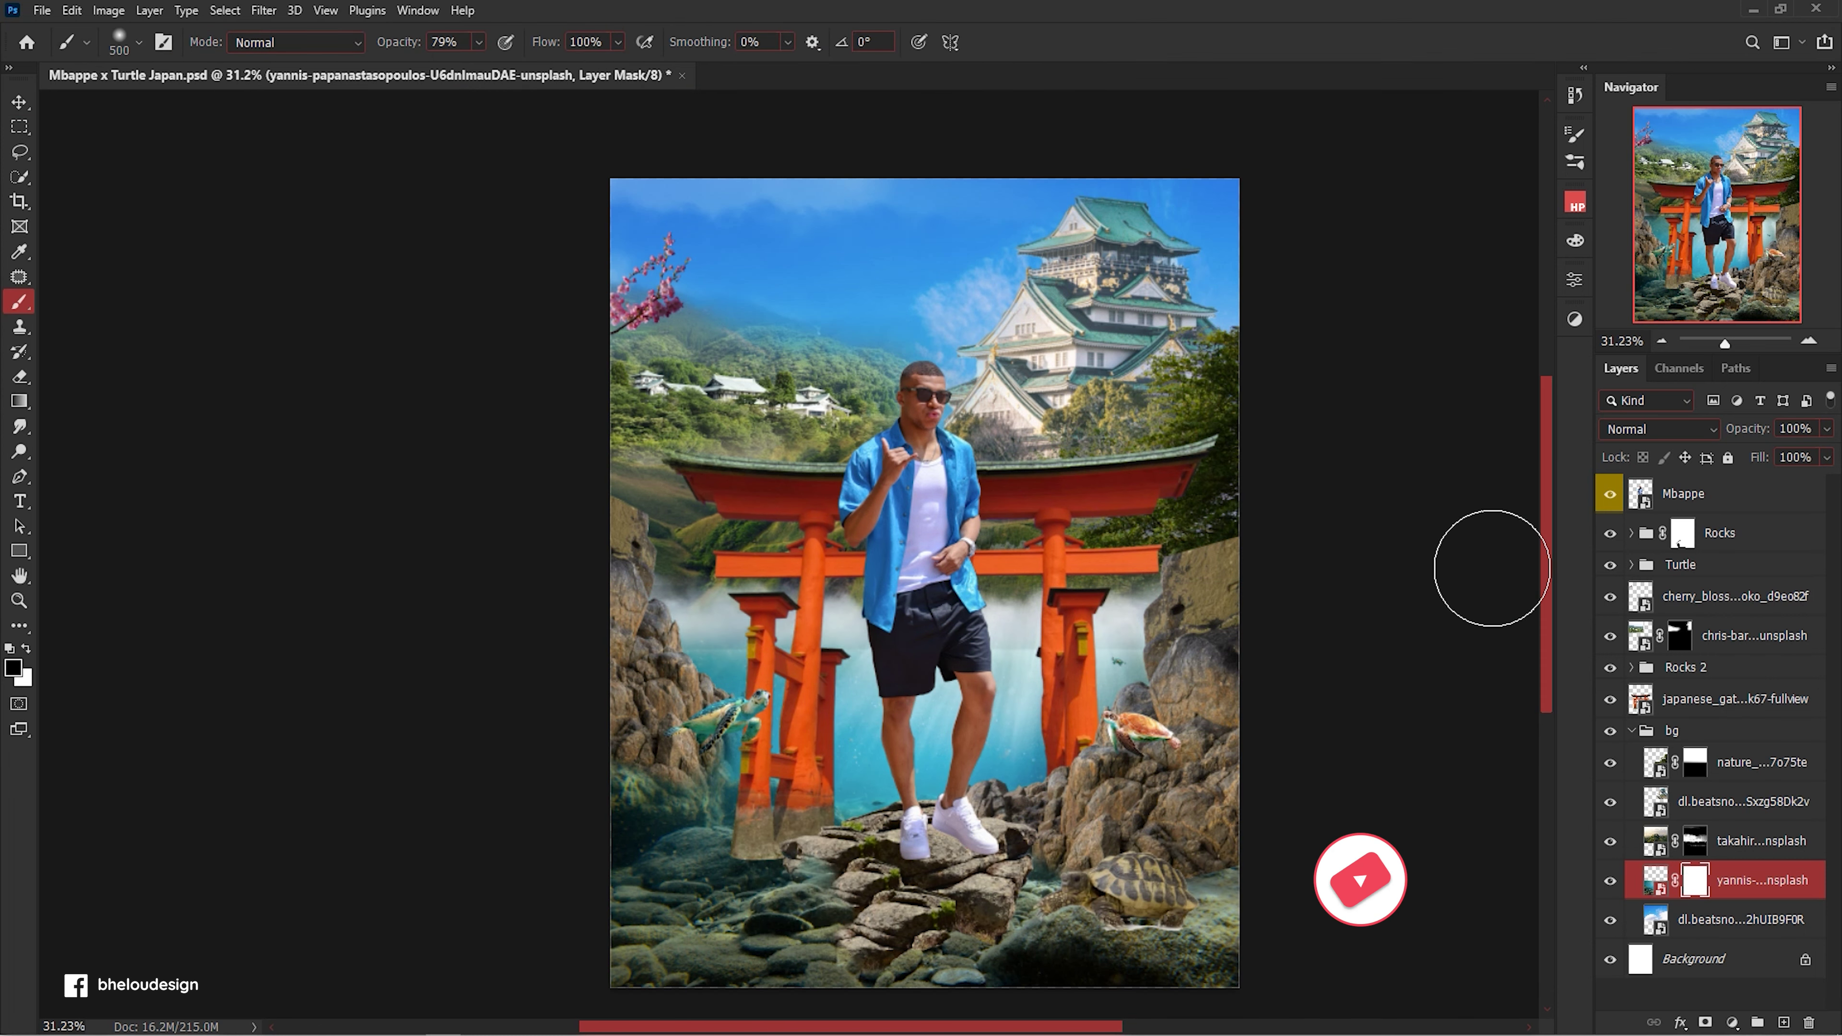
key(v)
scroll(969, 611, up, 3)
Work on the underwater backdrop and nature layer masks using a white brush.
click(1657, 841)
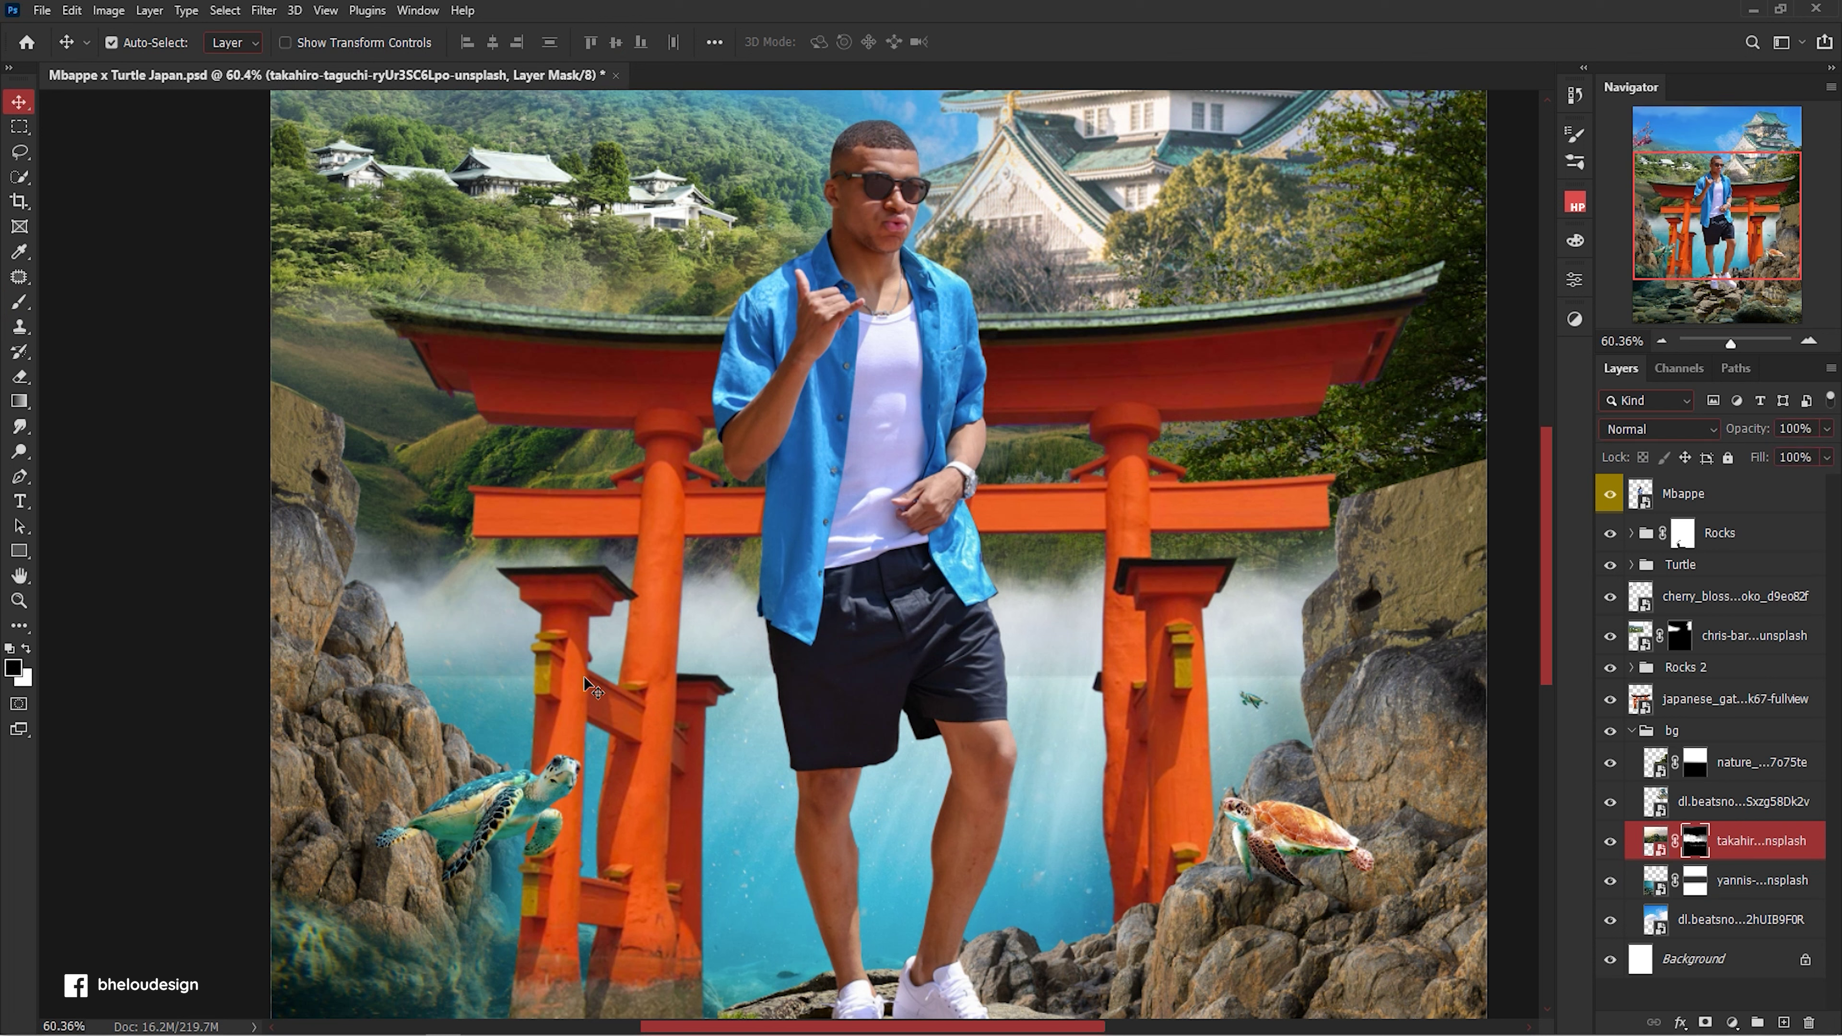
key(b)
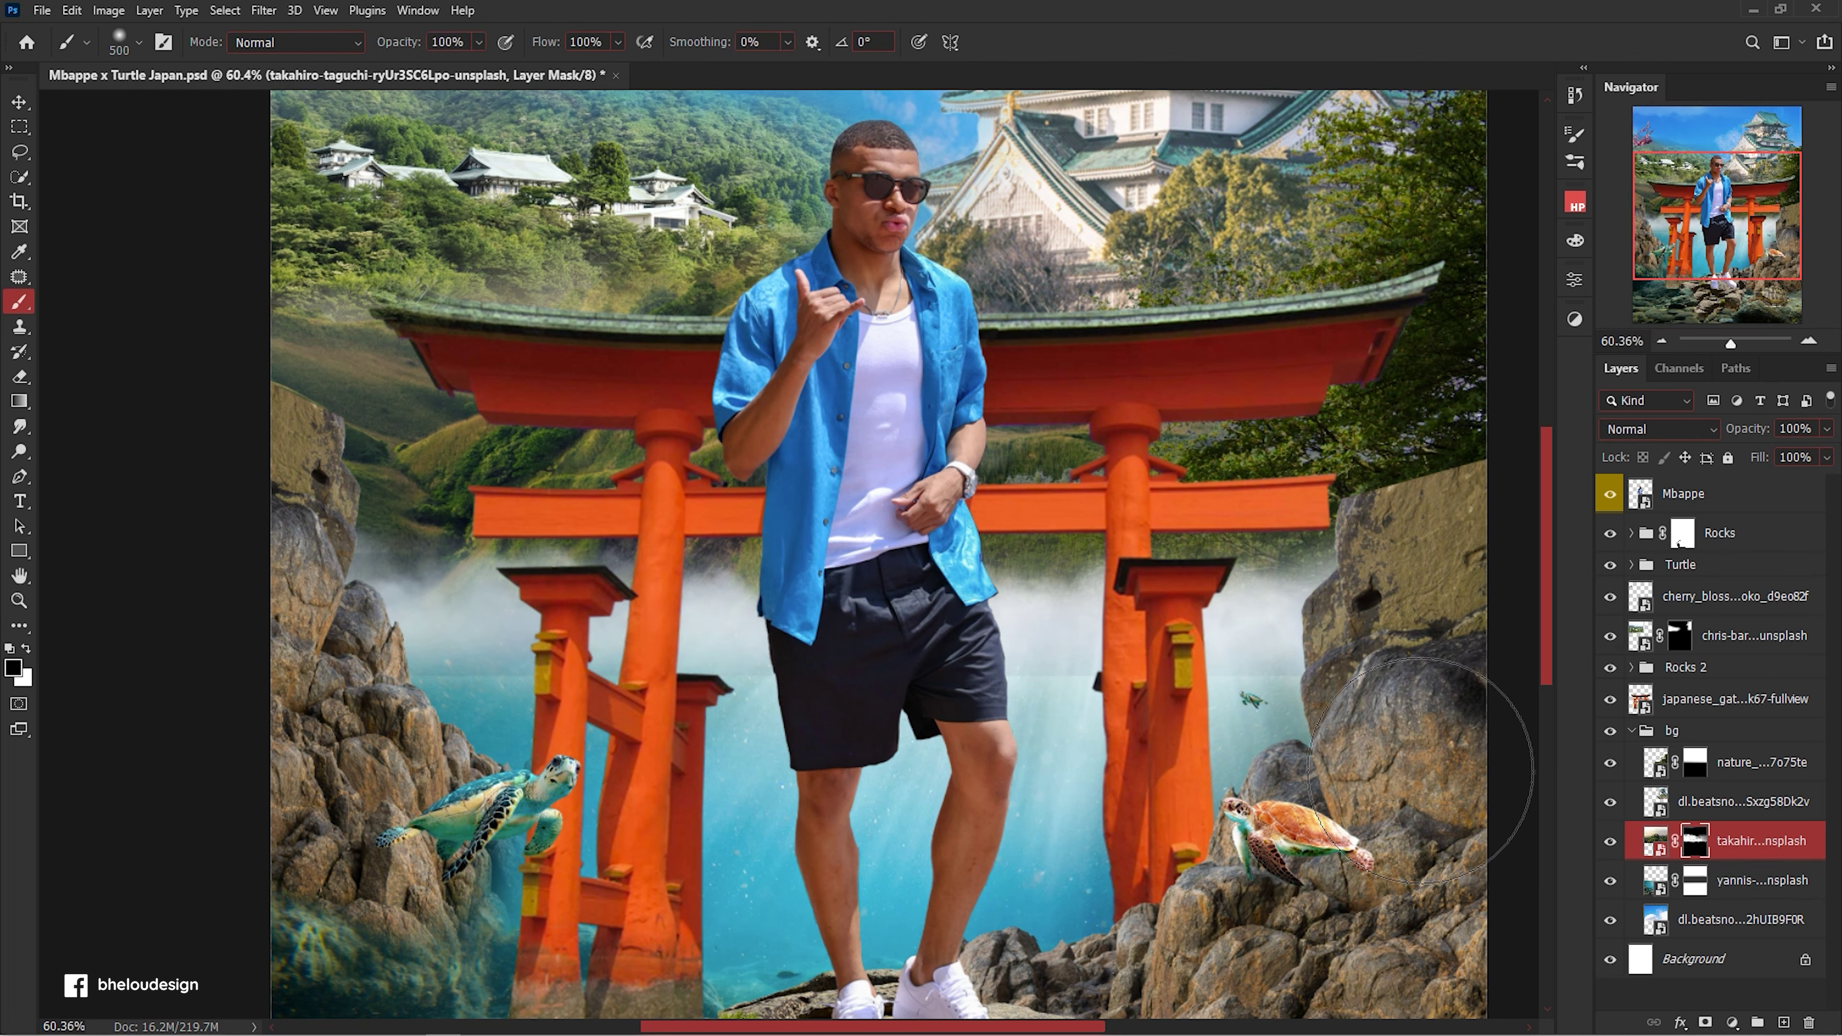
click(1695, 885)
key(x)
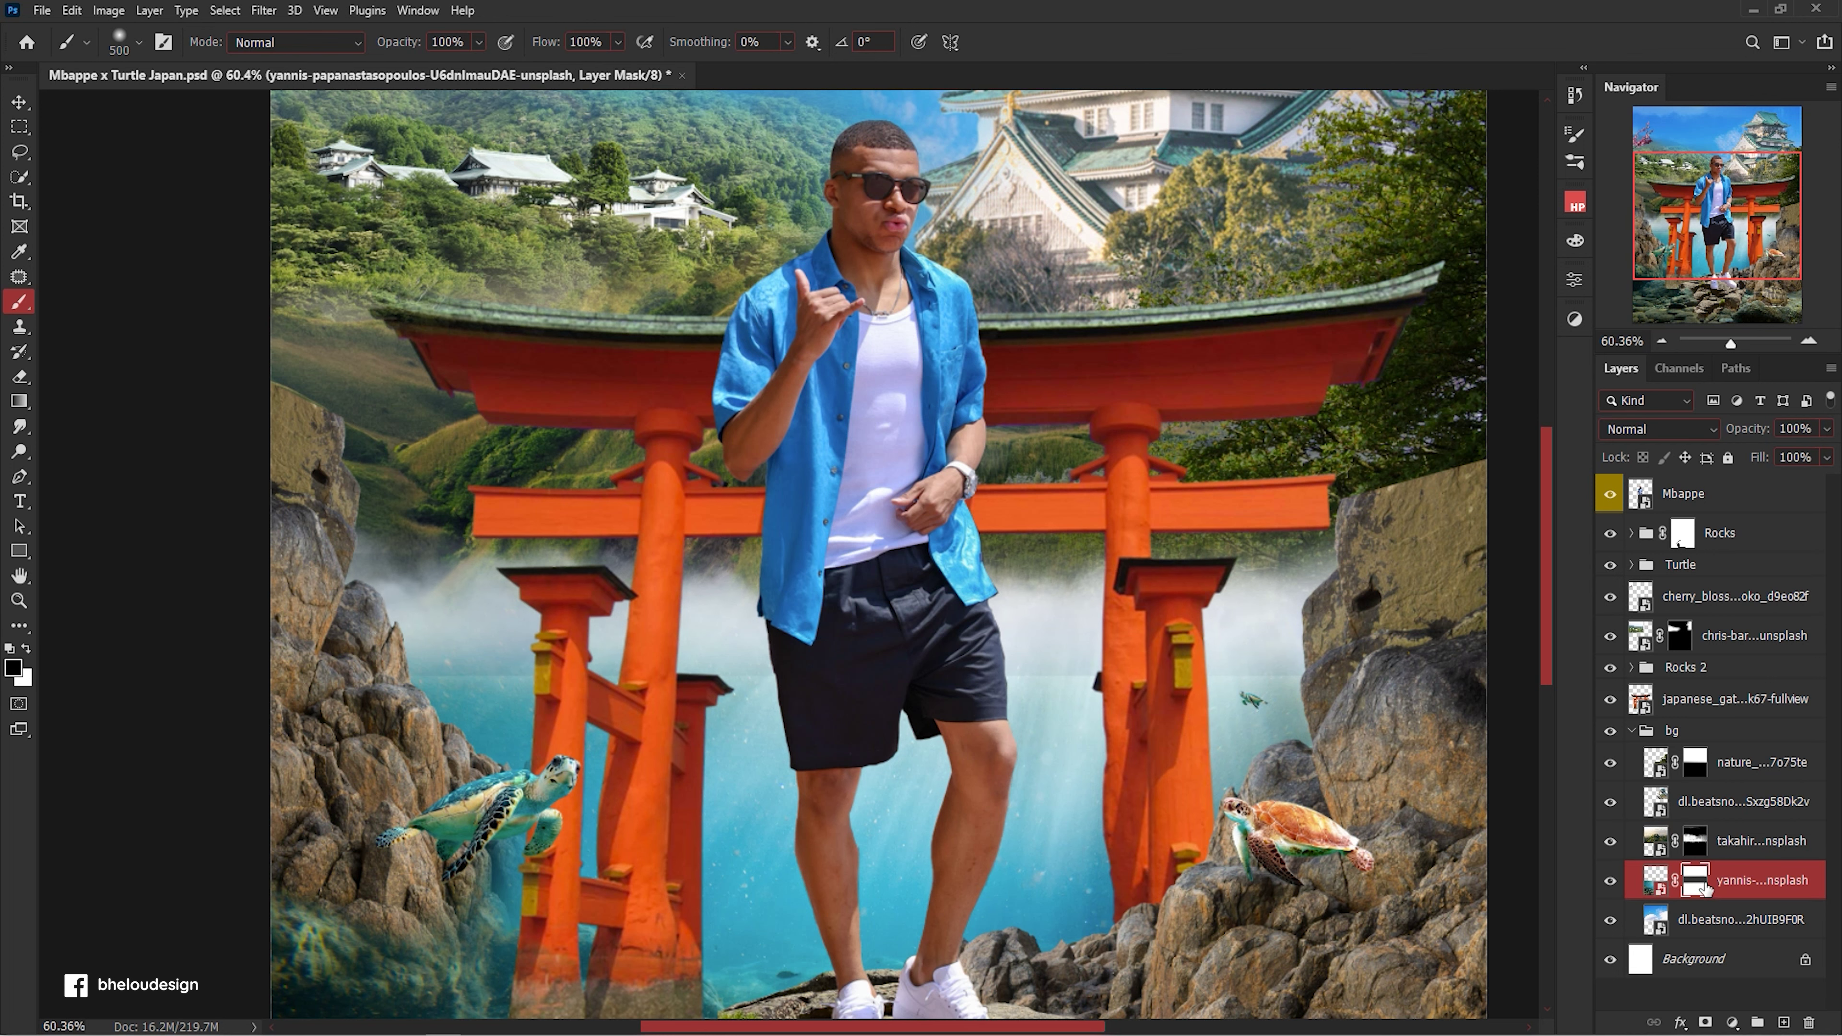
click(1695, 761)
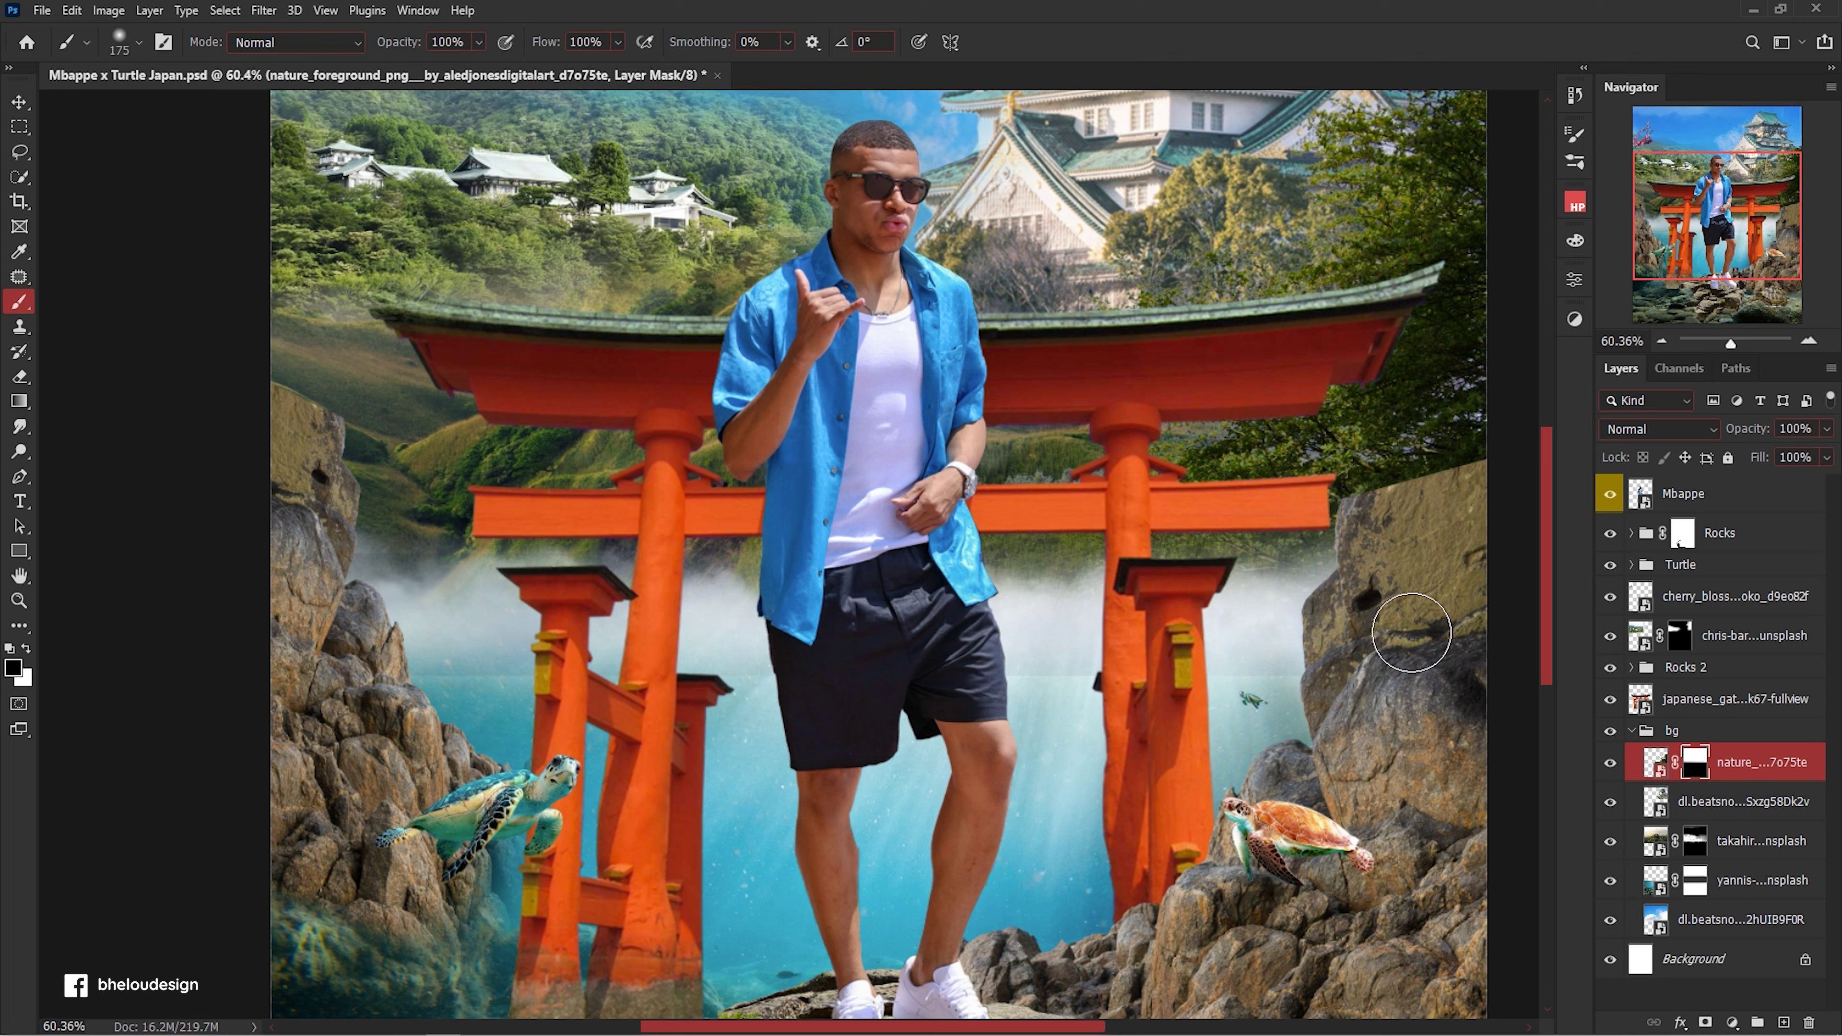
key(v)
Toggle the underwater backdrop's visibility to compare the water blend.
click(1610, 880)
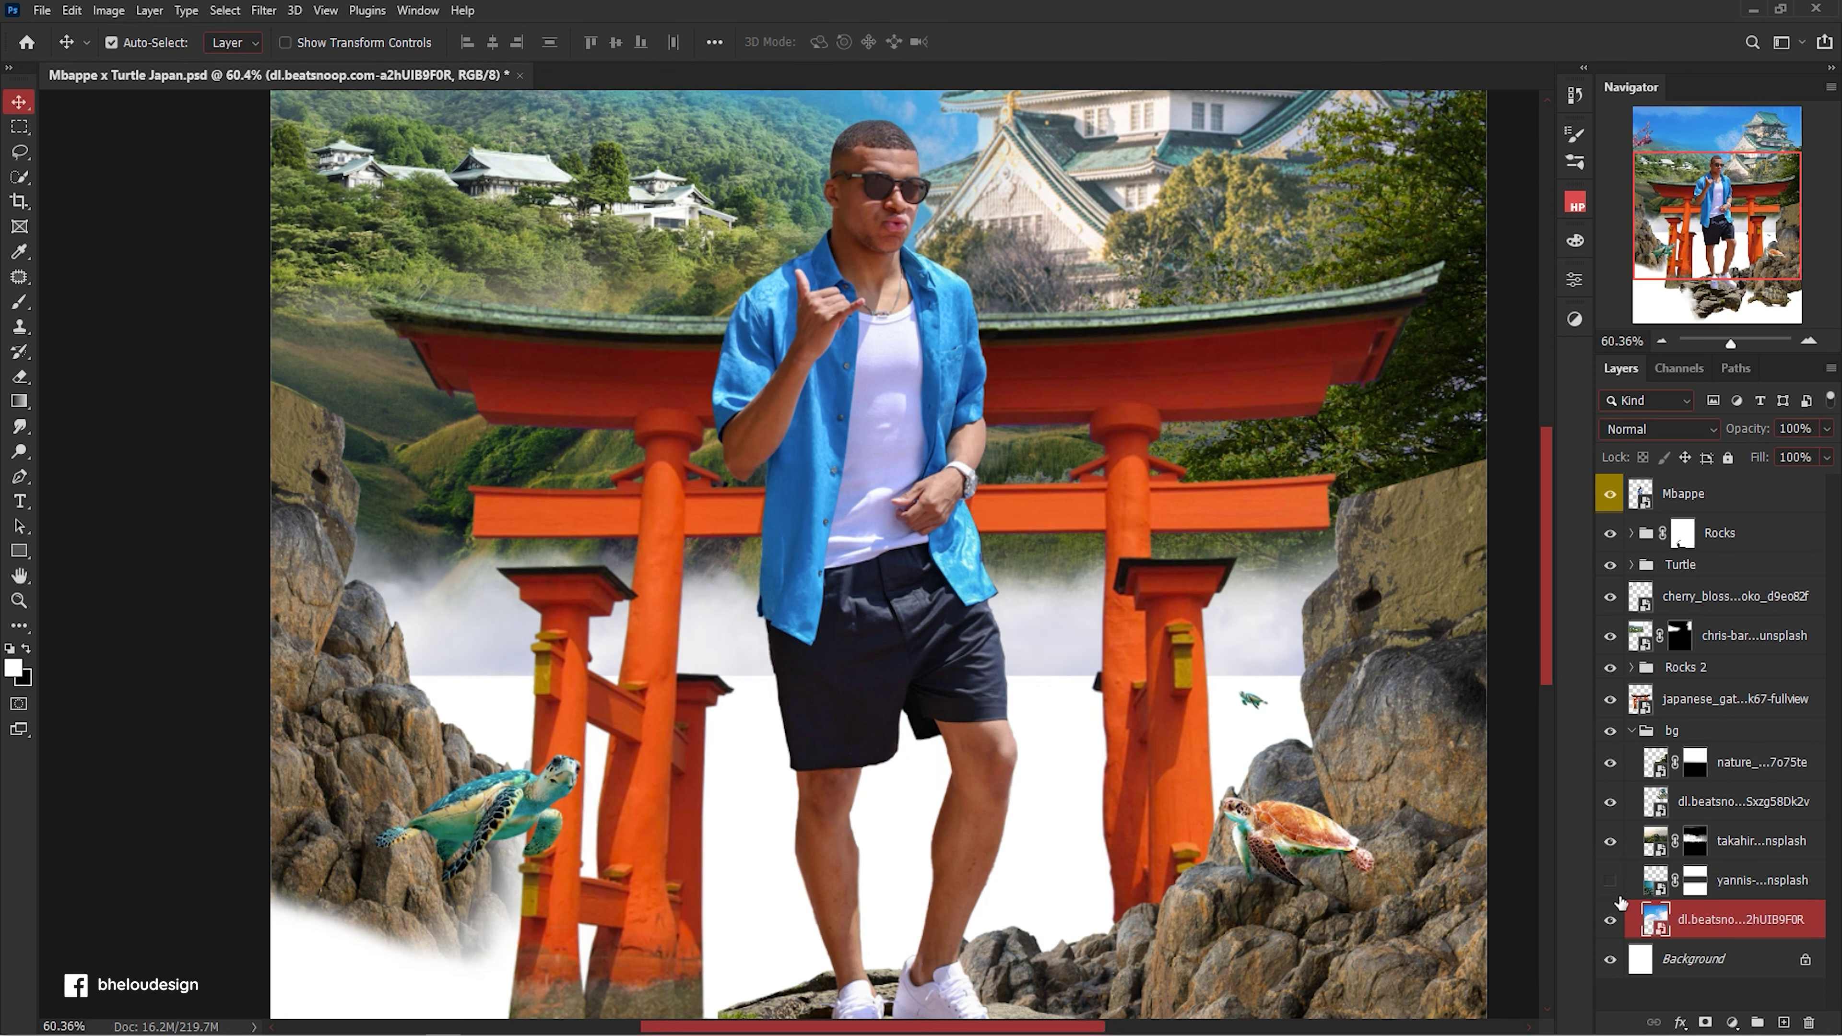
click(1610, 880)
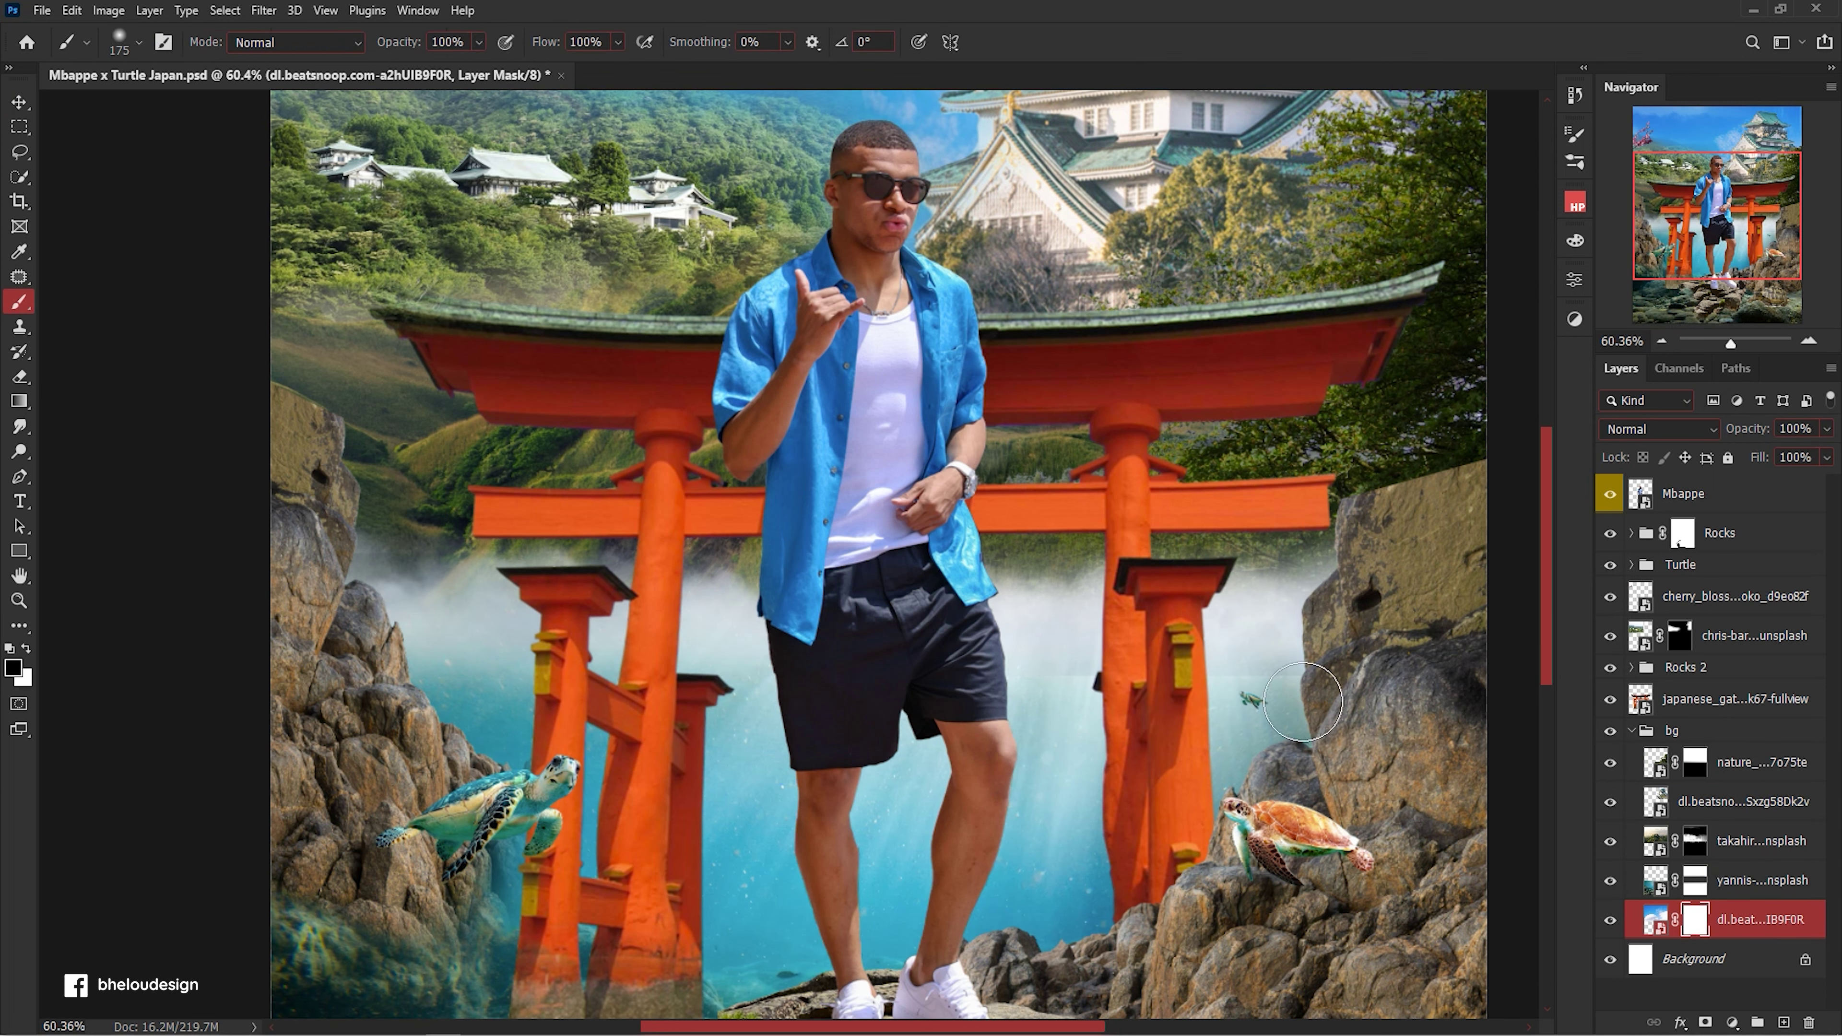
scroll(750, 556, down, 3)
scroll(943, 617, up, 2)
scroll(1088, 652, up, 1)
scroll(1191, 686, down, 1)
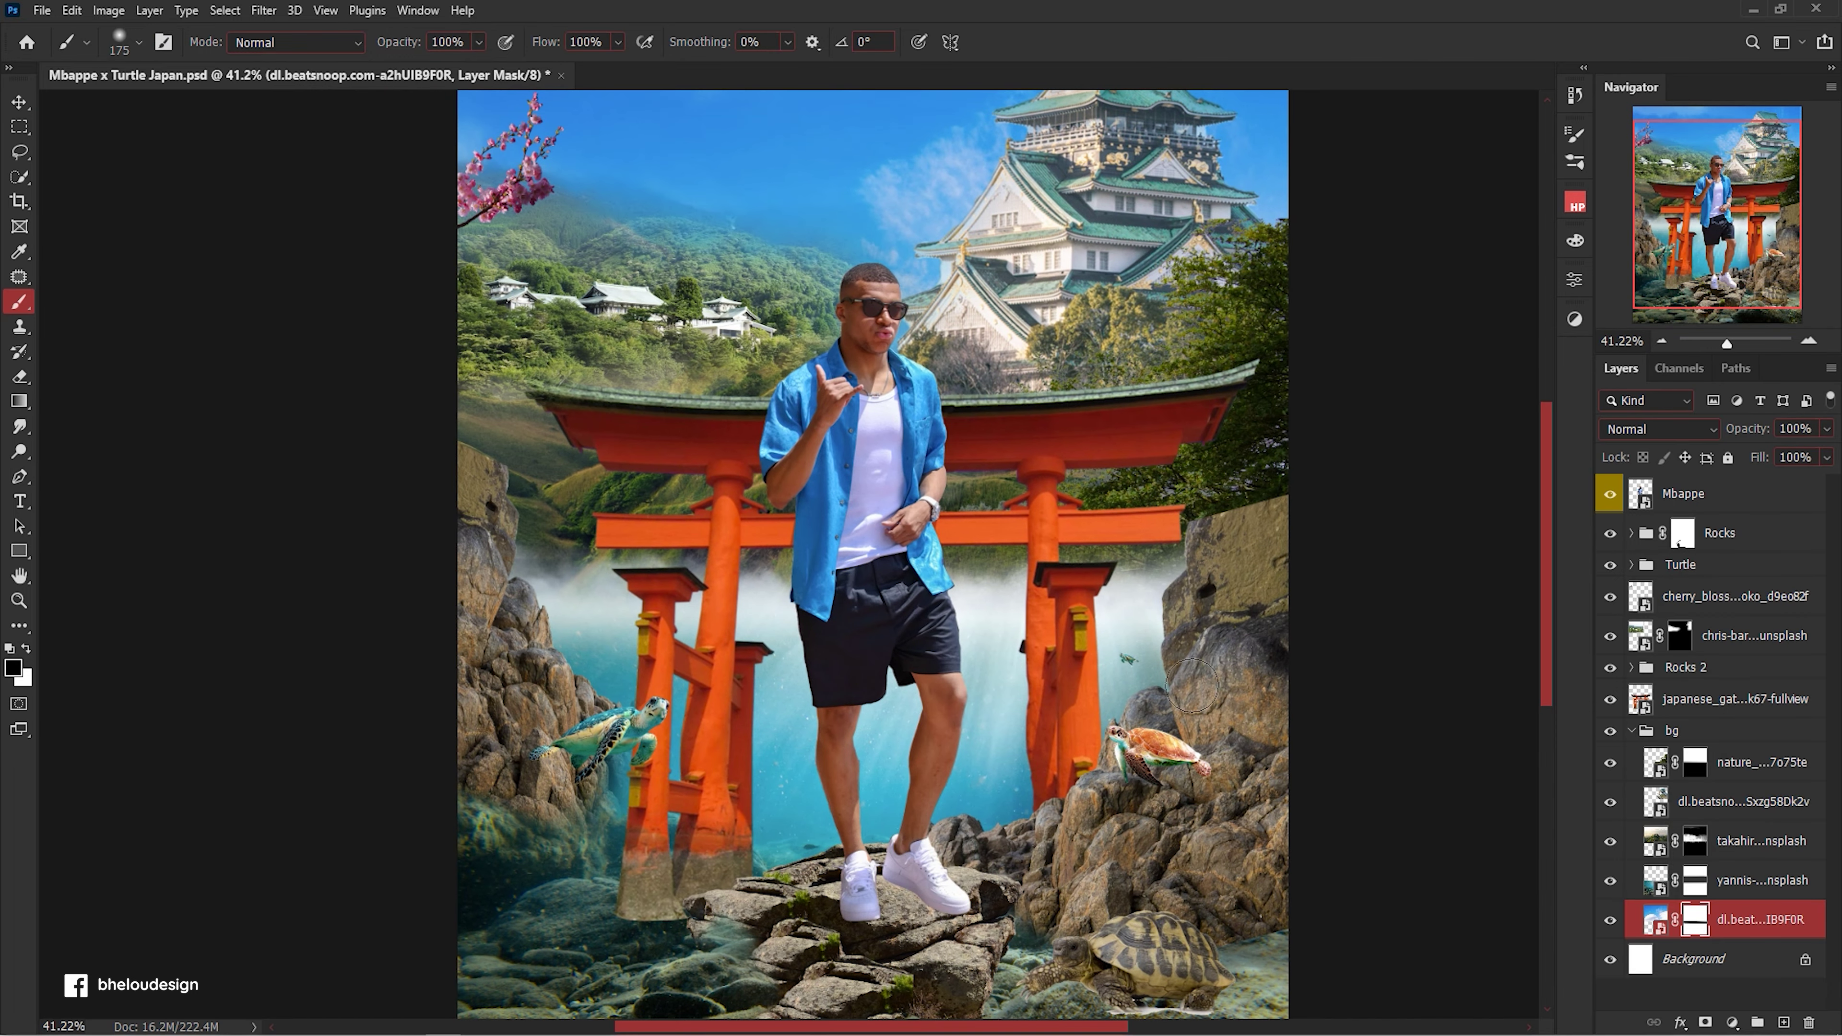
Create Layer 1 above yannis with a water splash brush found by searching 'water'.
click(1784, 1023)
click(139, 42)
click(113, 188)
text(water)
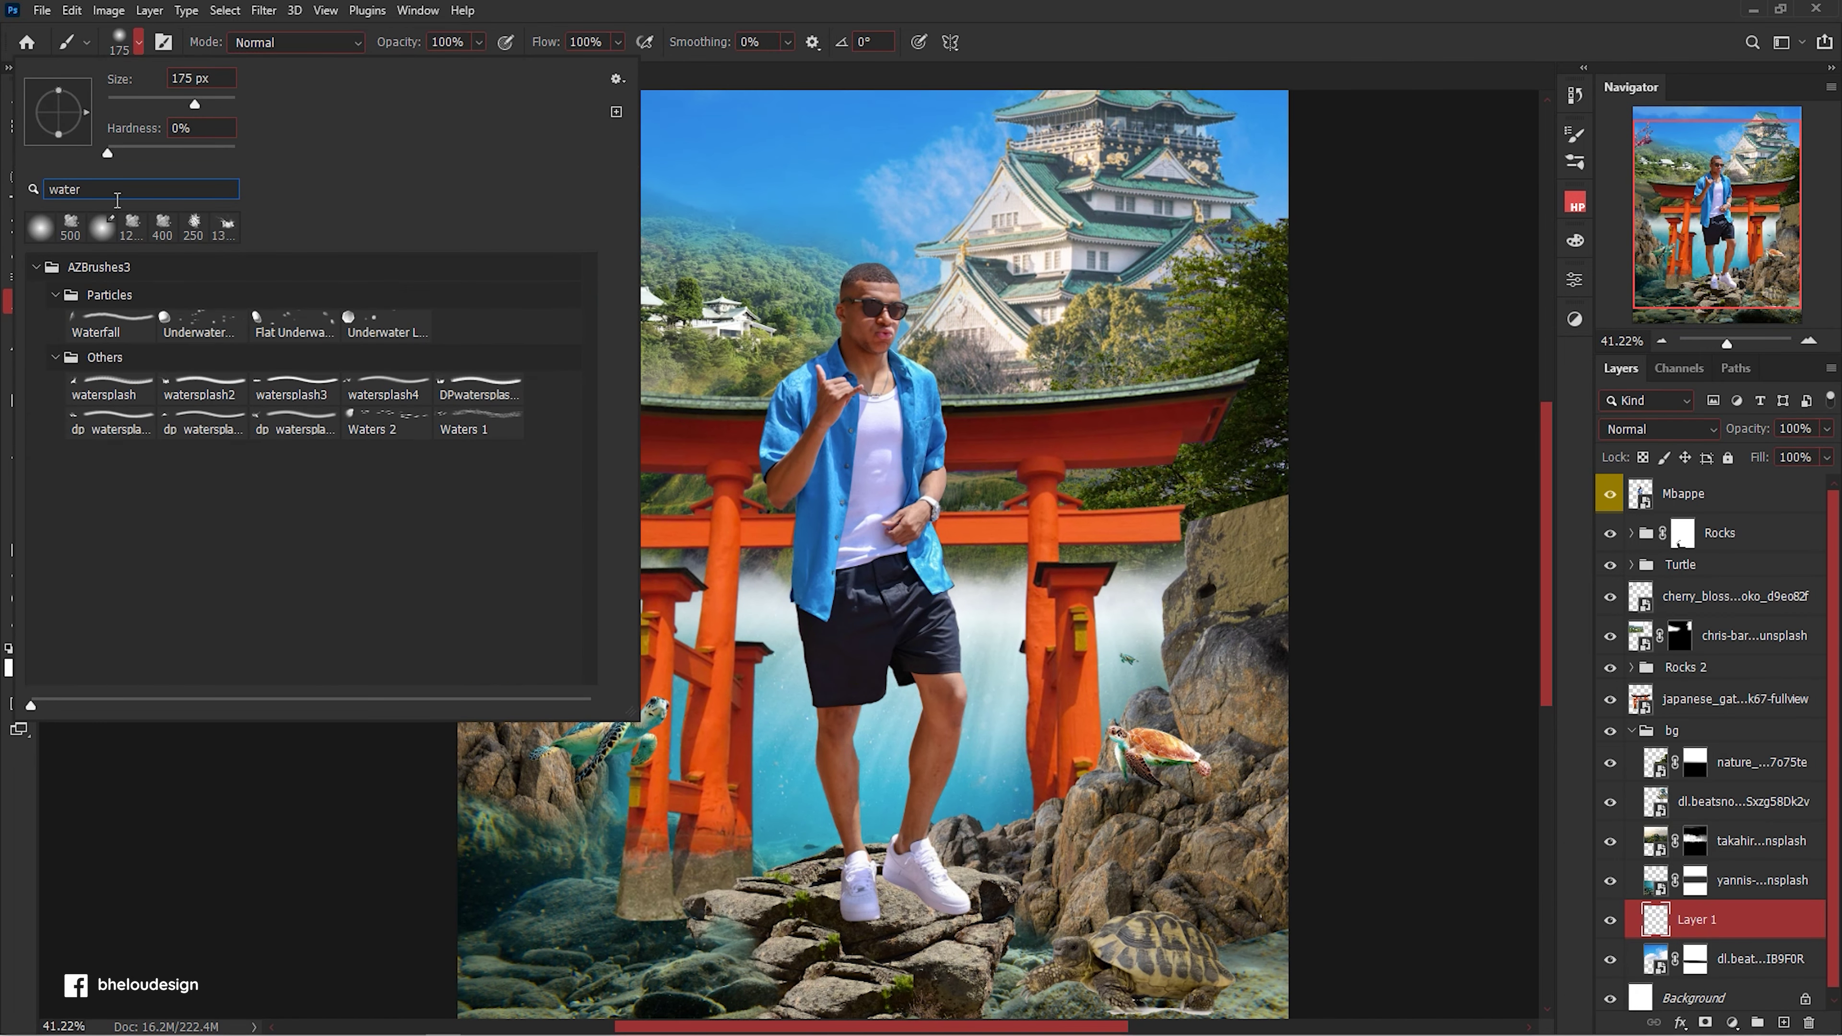
click(1155, 22)
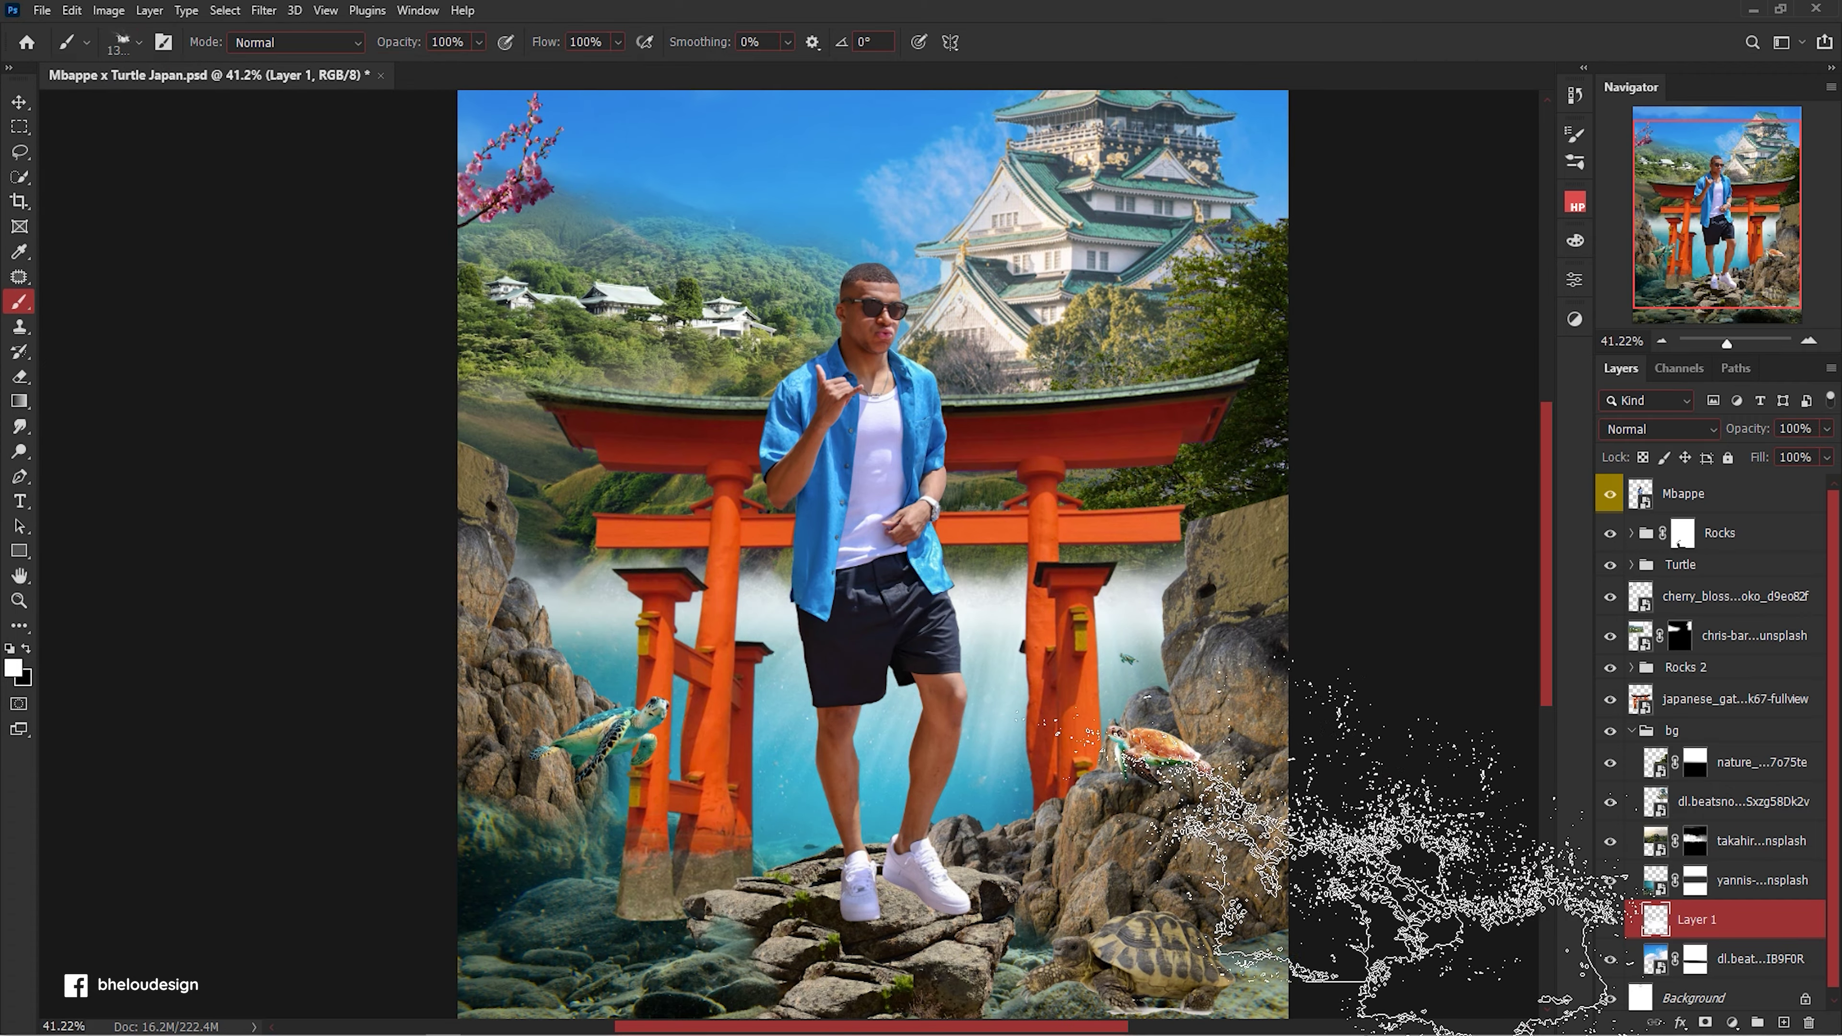
drag(1748, 929, 1747, 882)
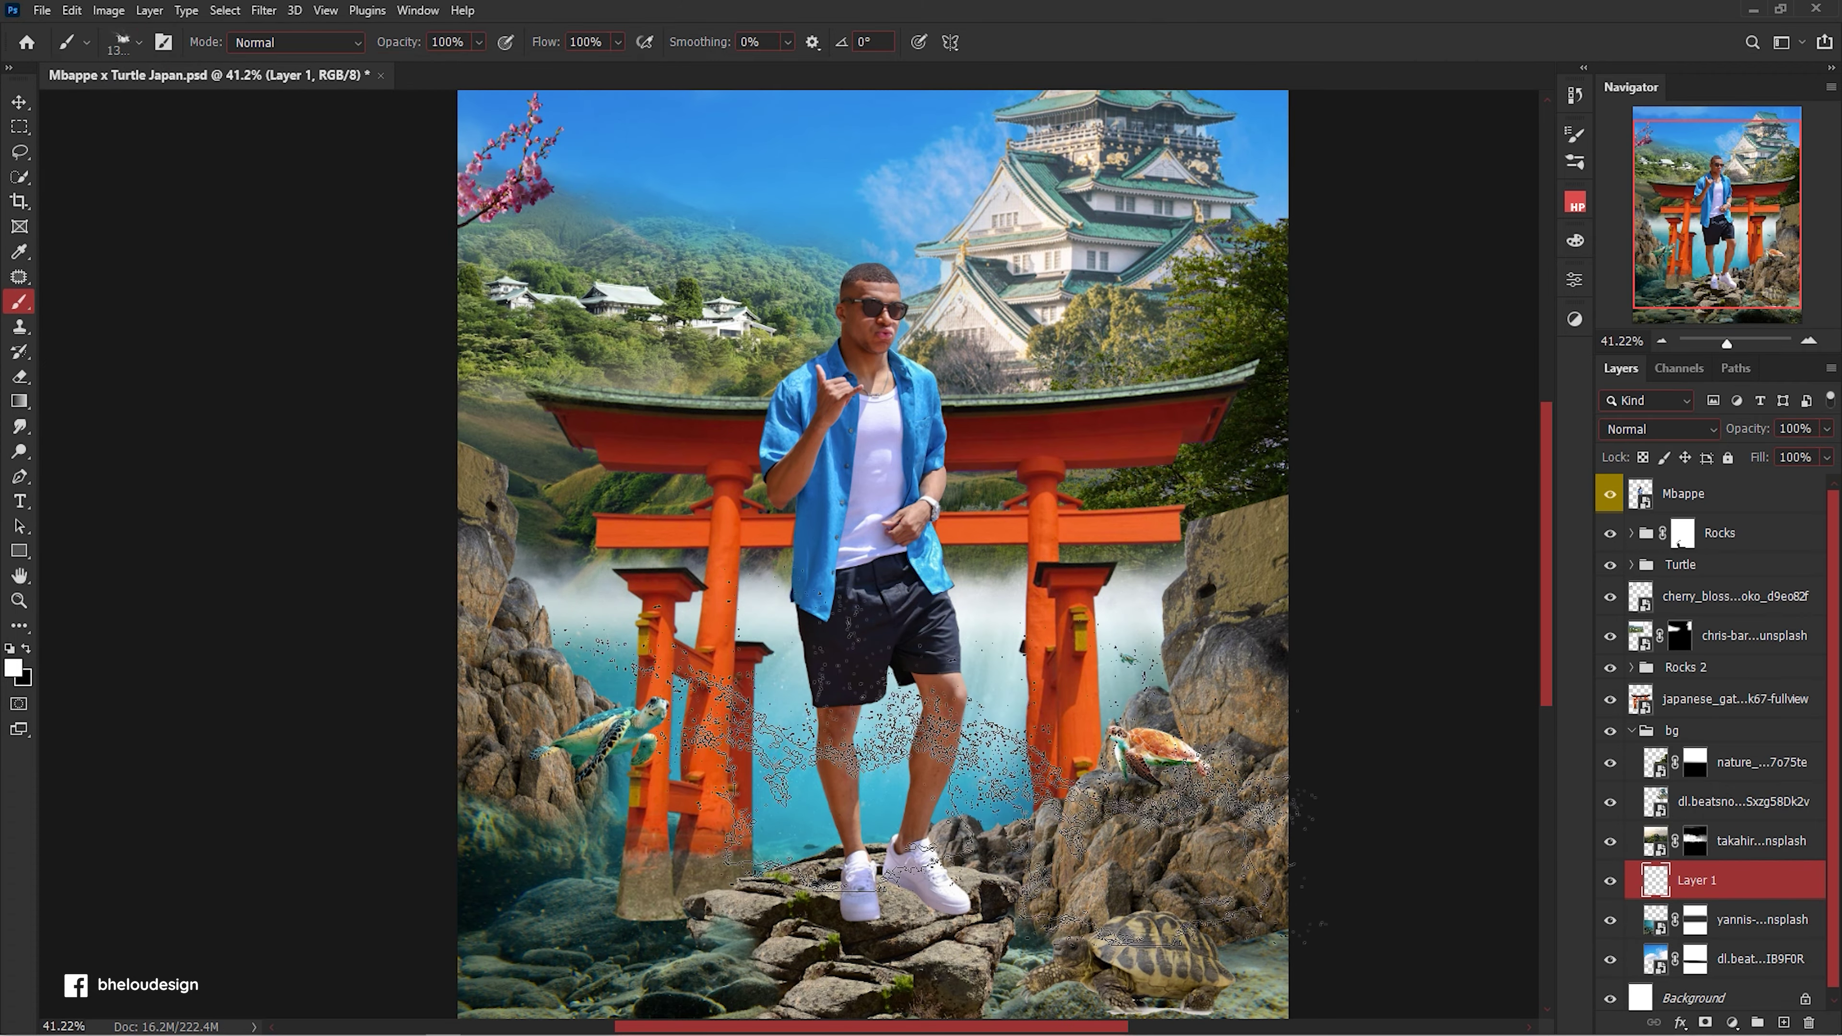
Stamp white water splashes near the man's feet and over the rocks.
click(428, 668)
click(769, 675)
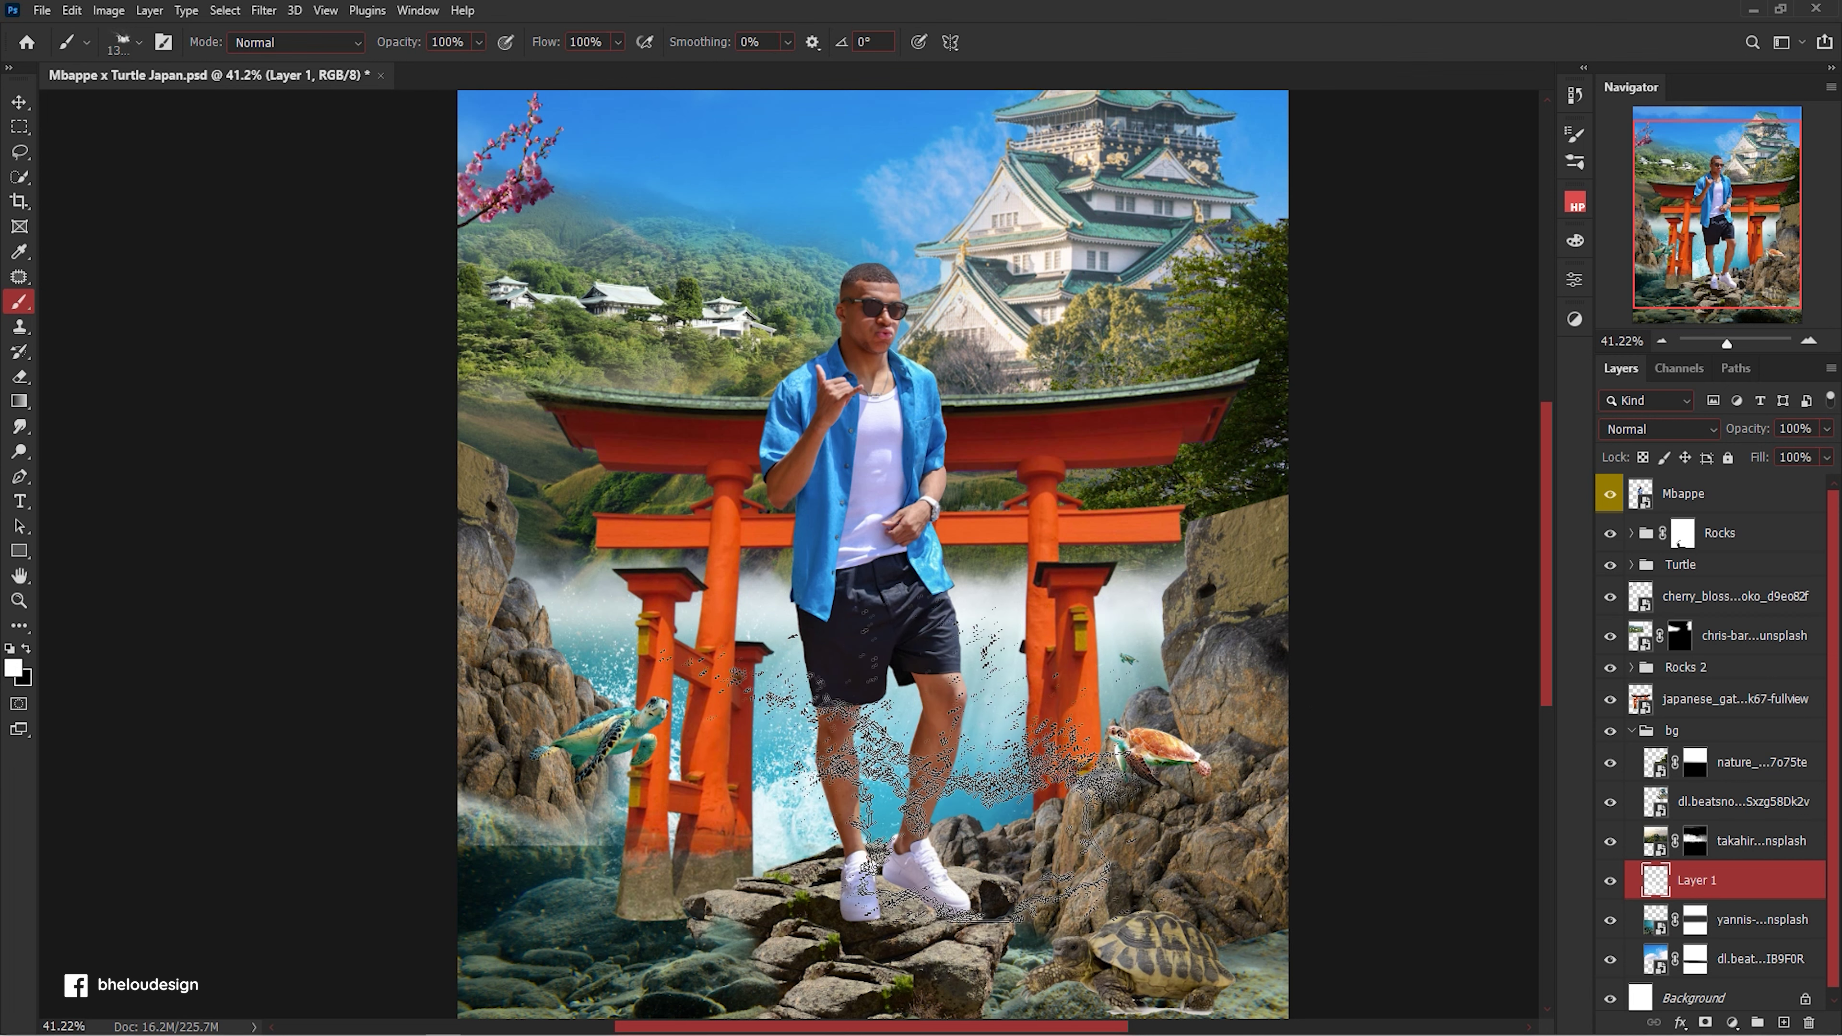
key(bracketleft)
scroll(1327, 697, down, 3)
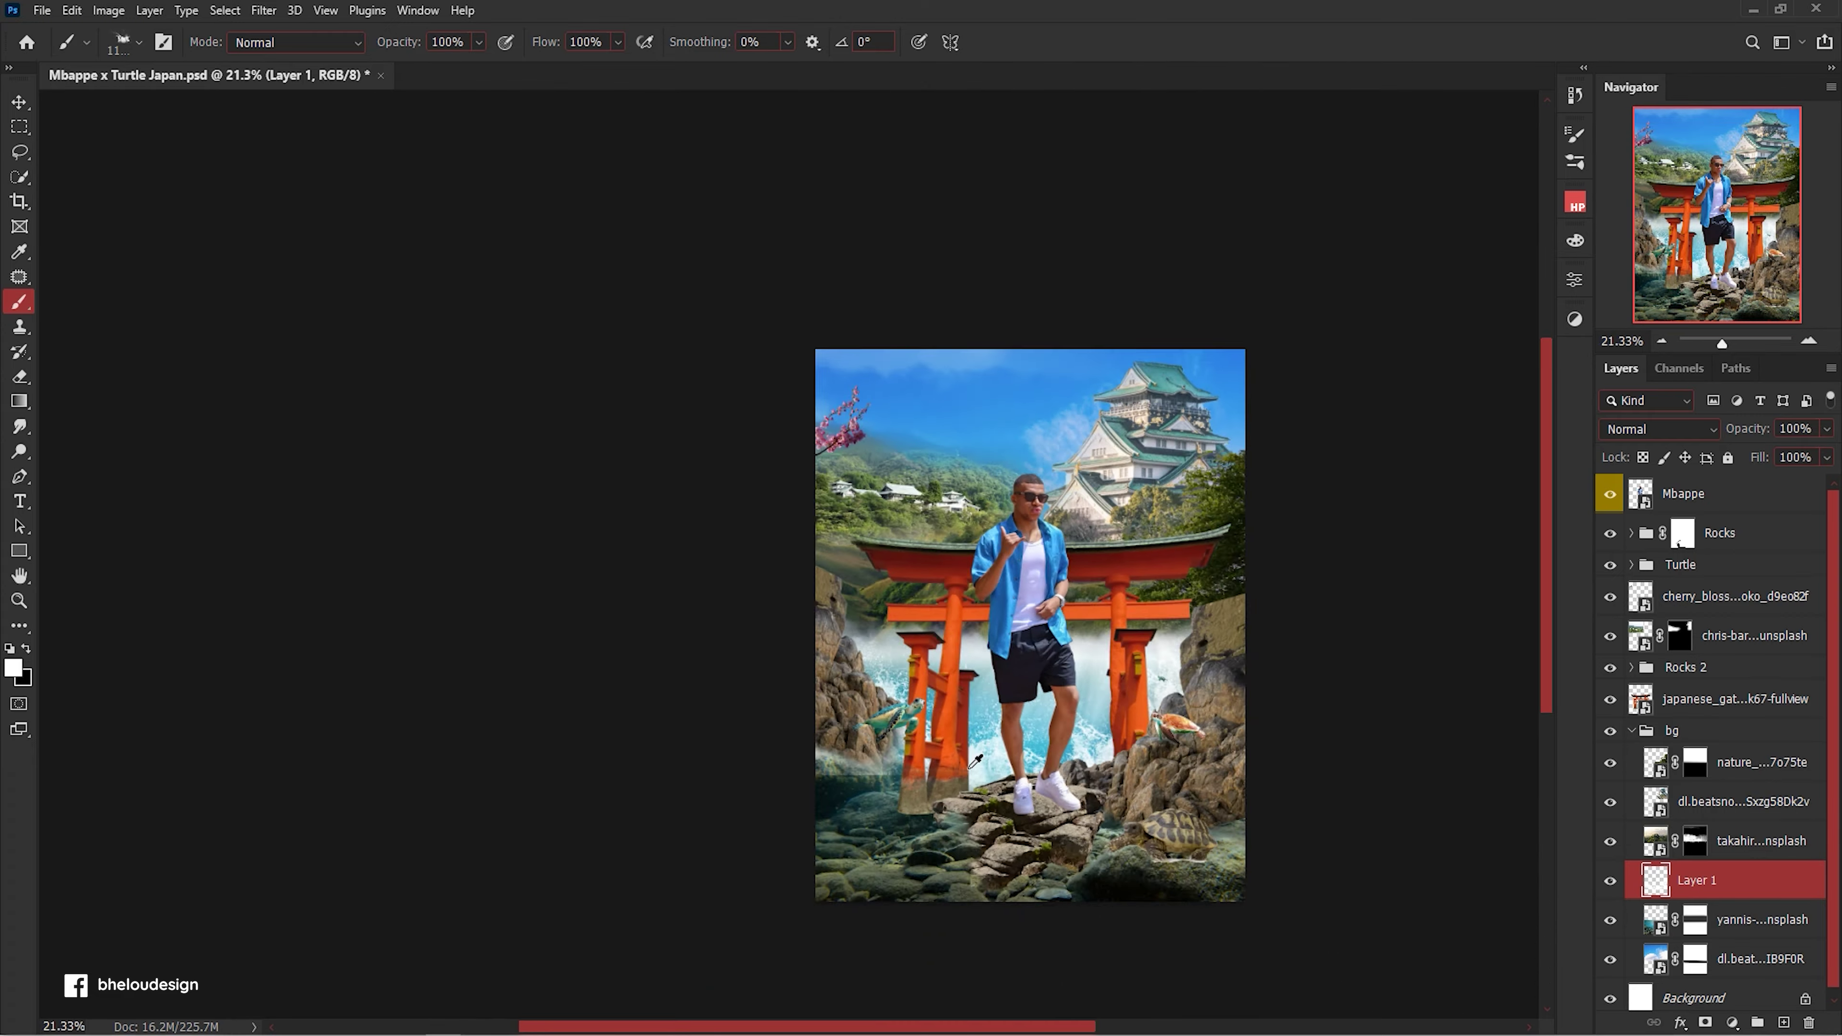
scroll(754, 835, up, 3)
key(v)
scroll(754, 805, up, 5)
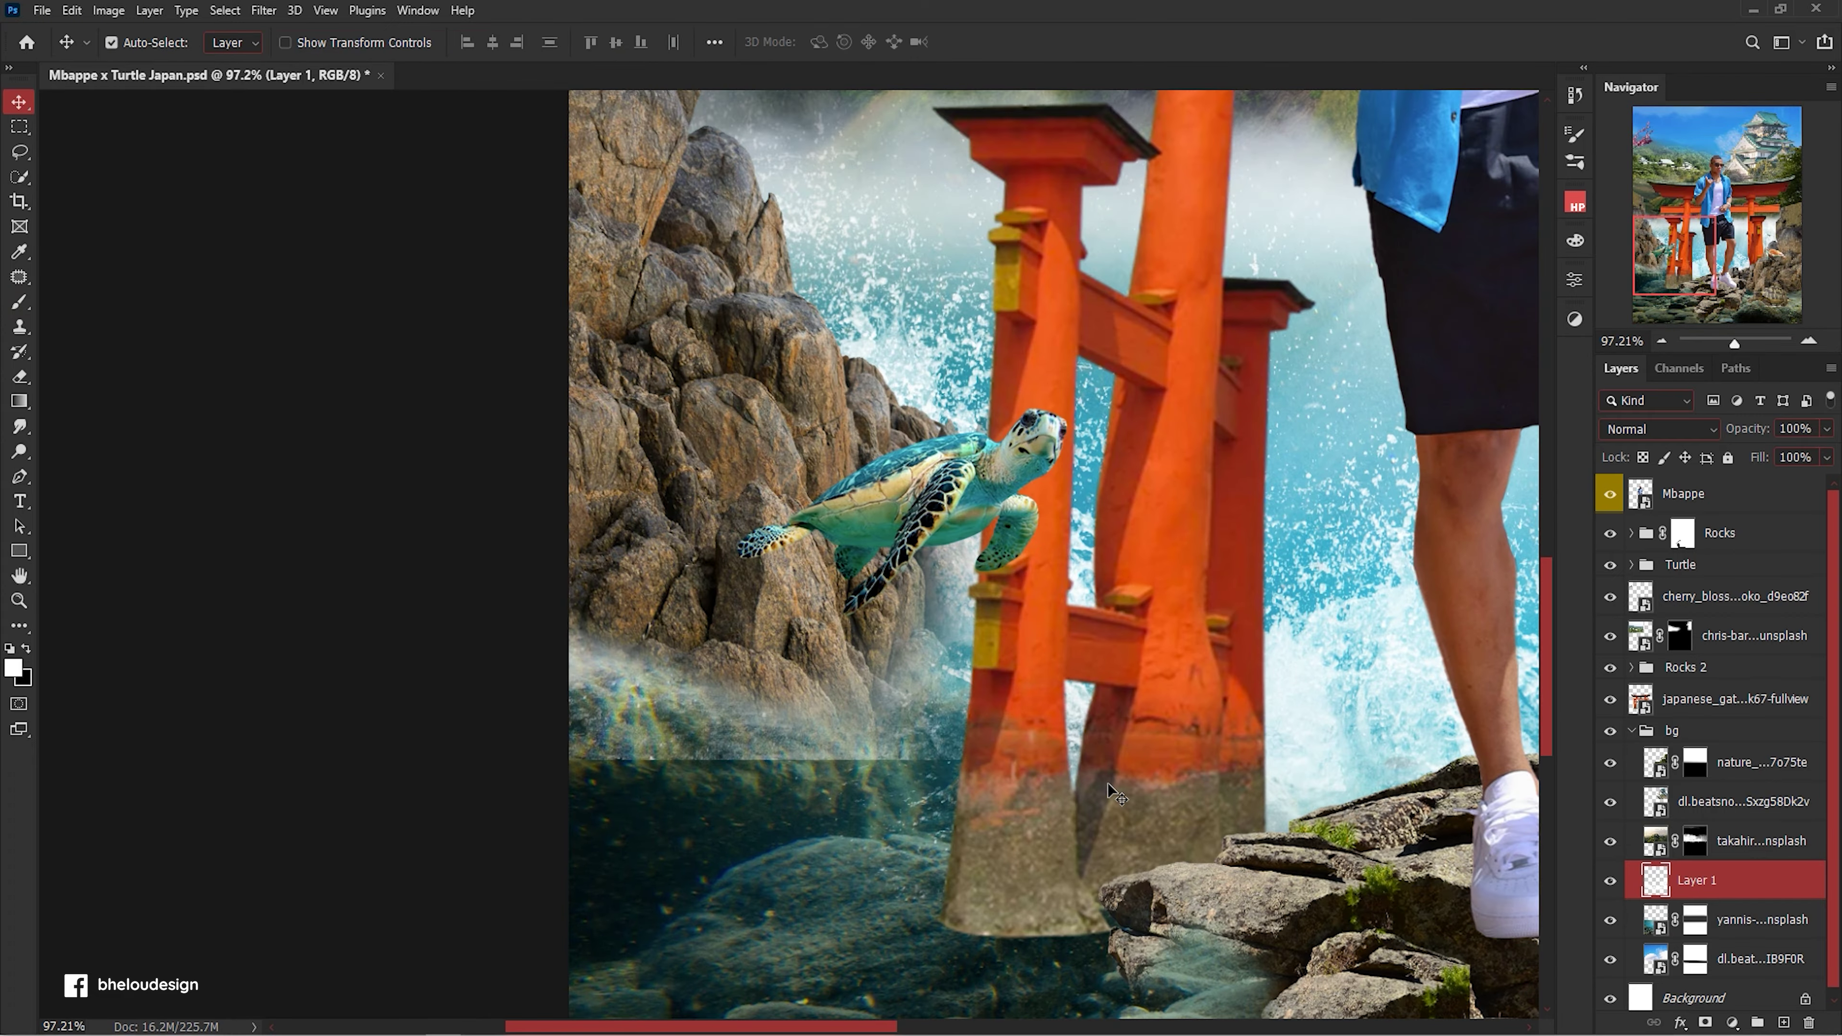
key(b)
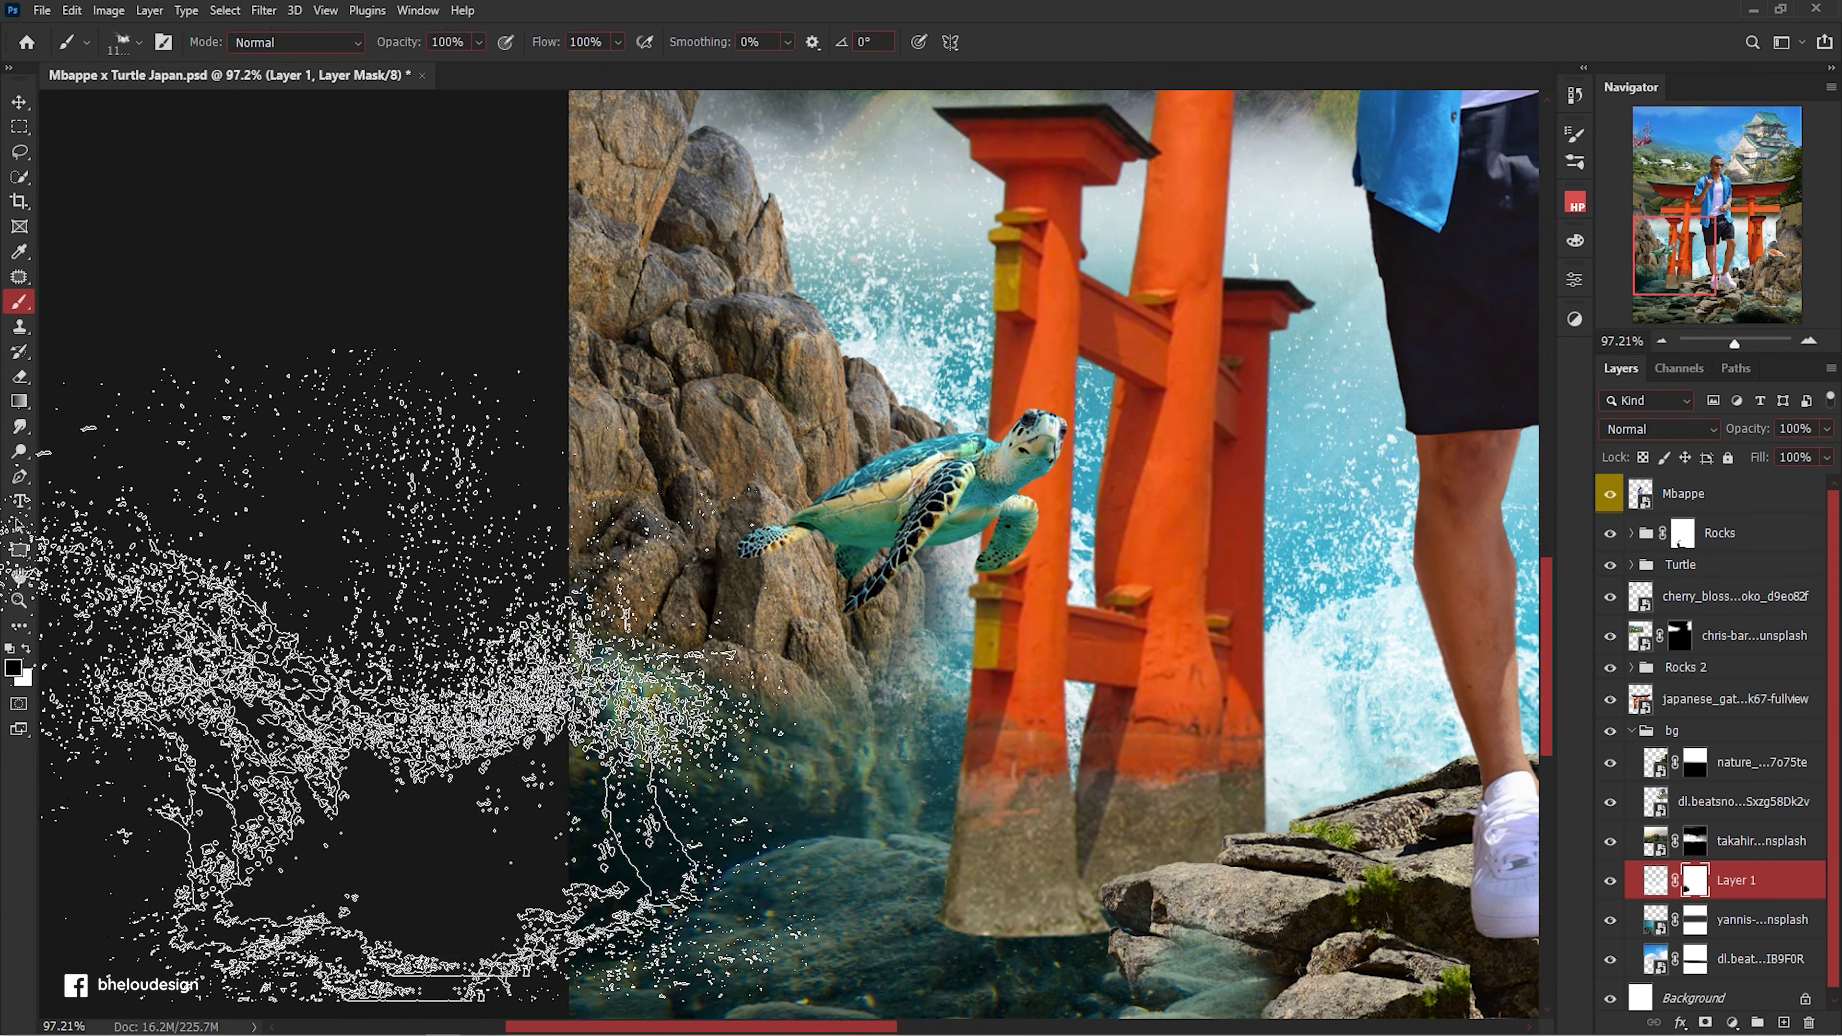
scroll(985, 545, down, 3)
scroll(985, 545, up, 1)
key(x)
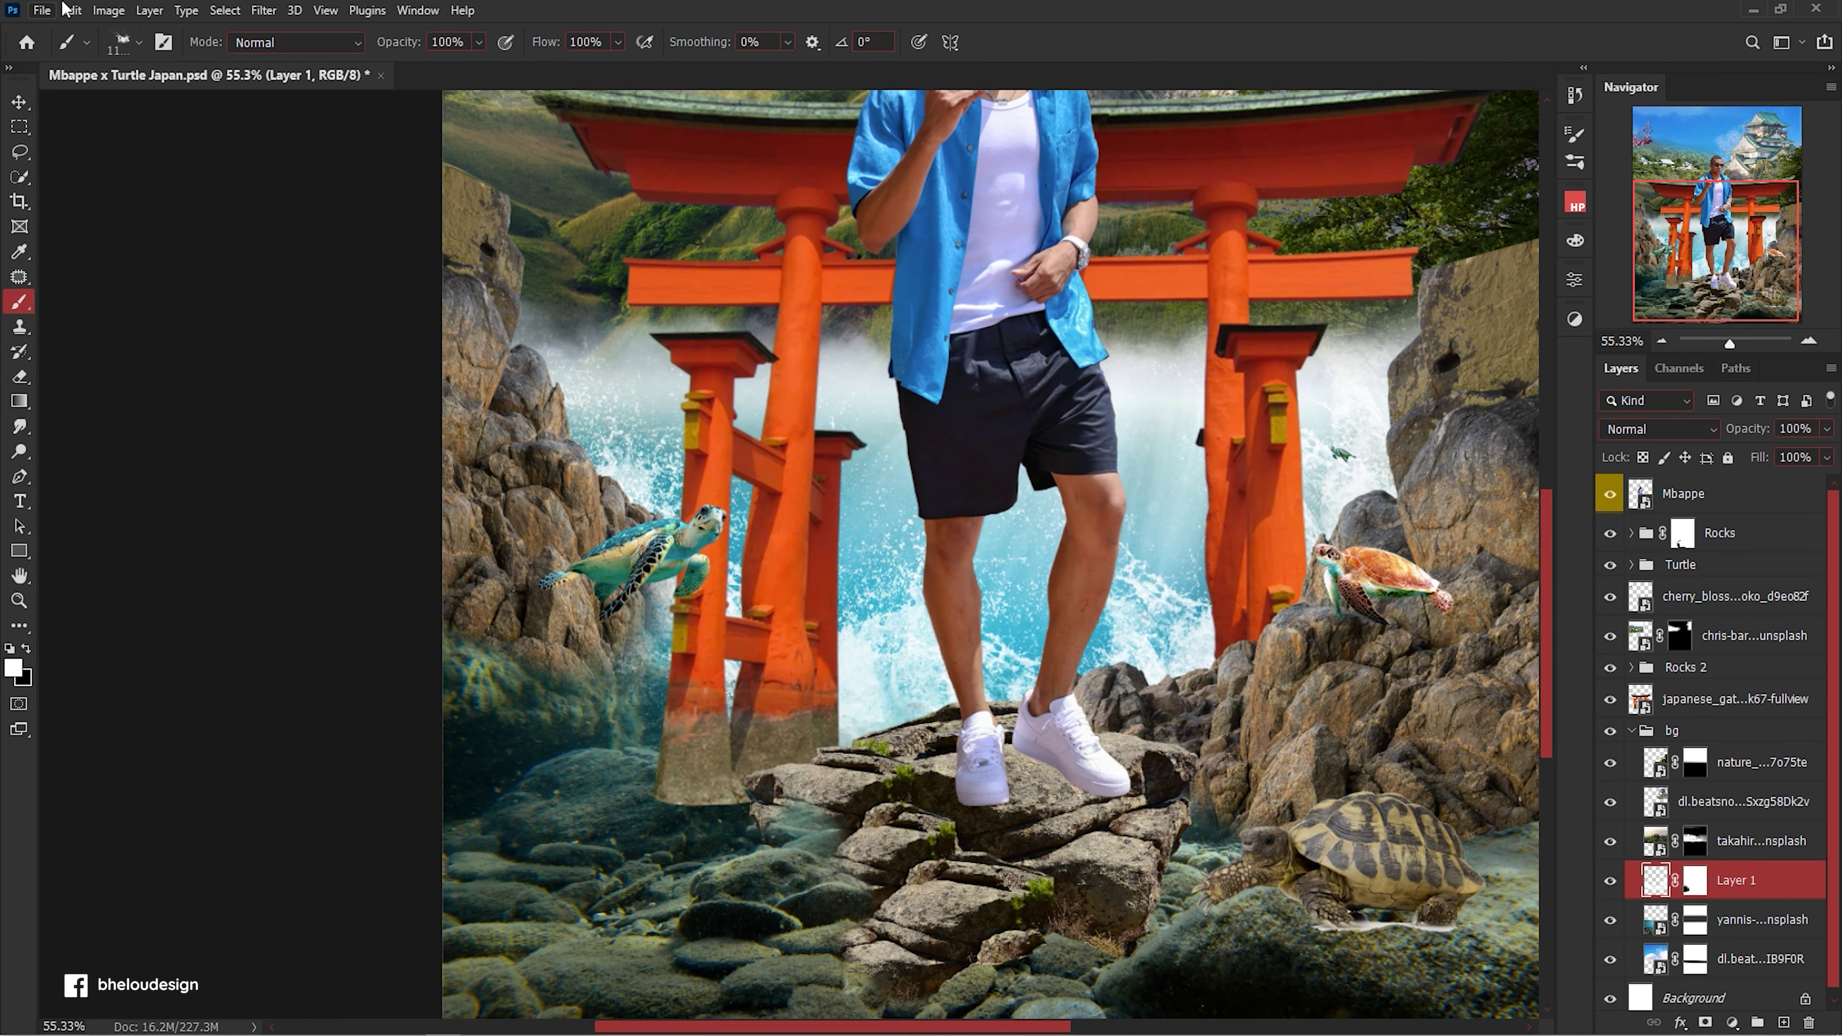
Switch to the Splash 2 brush and select the hills layer.
click(138, 42)
scroll(299, 627, down, 1)
double_click(309, 660)
scroll(1016, 508, down, 2)
click(1695, 840)
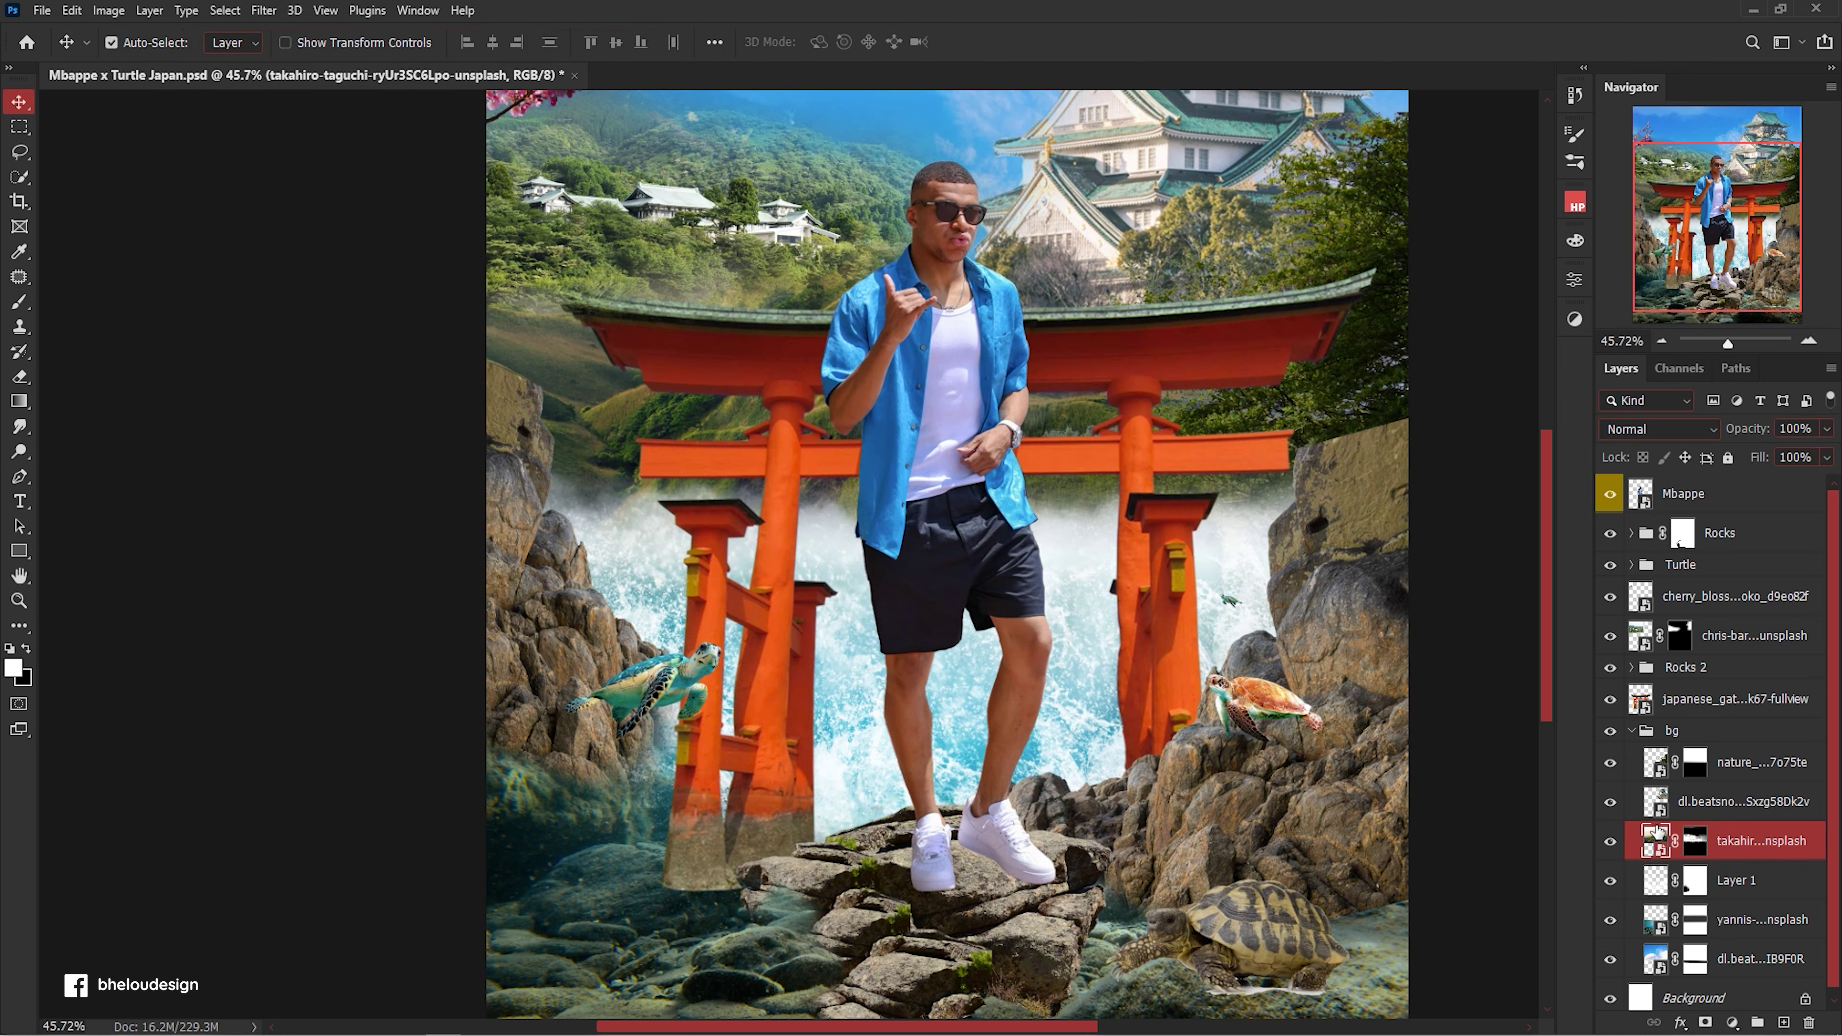
Choose a soft round brush from the brush presets.
click(138, 42)
scroll(109, 363, up, 5)
scroll(108, 363, up, 5)
scroll(109, 327, up, 3)
click(52, 294)
double_click(80, 301)
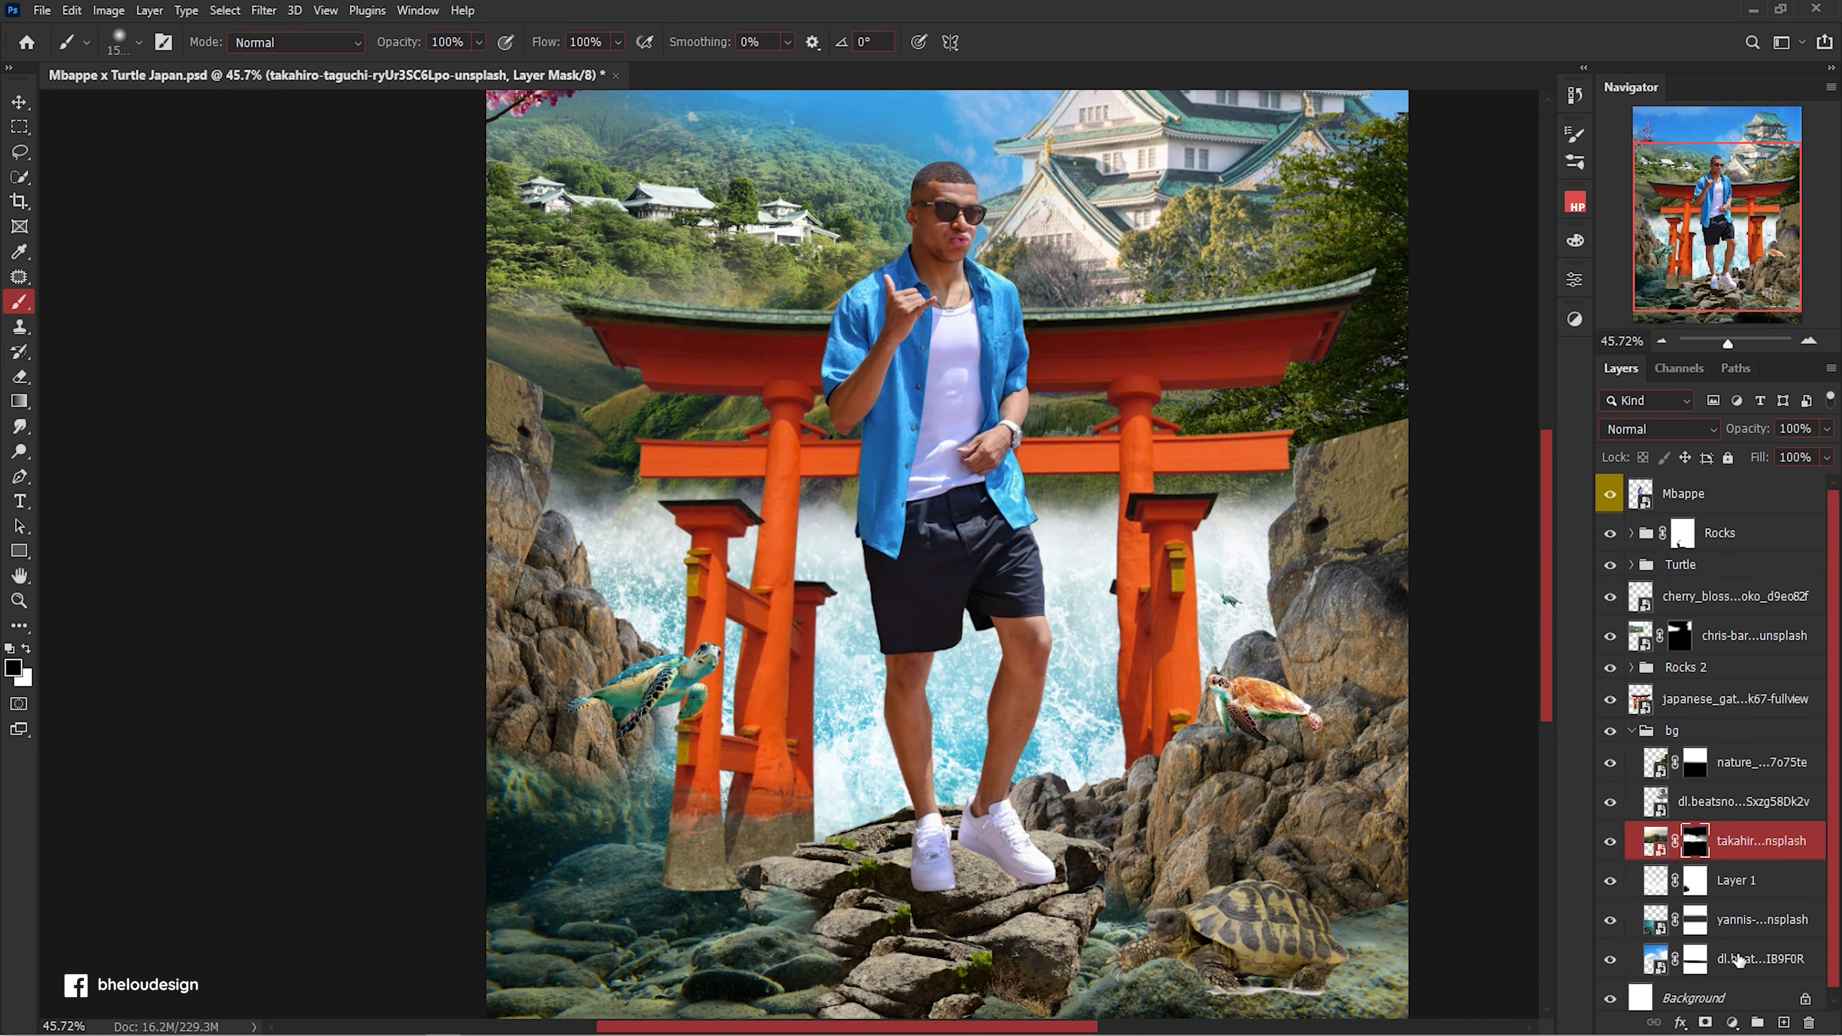
Brush white mist on a new Layer 2 over the trees right of the torii gate.
click(1784, 1023)
key(x)
key(ctrl+bracketleft)
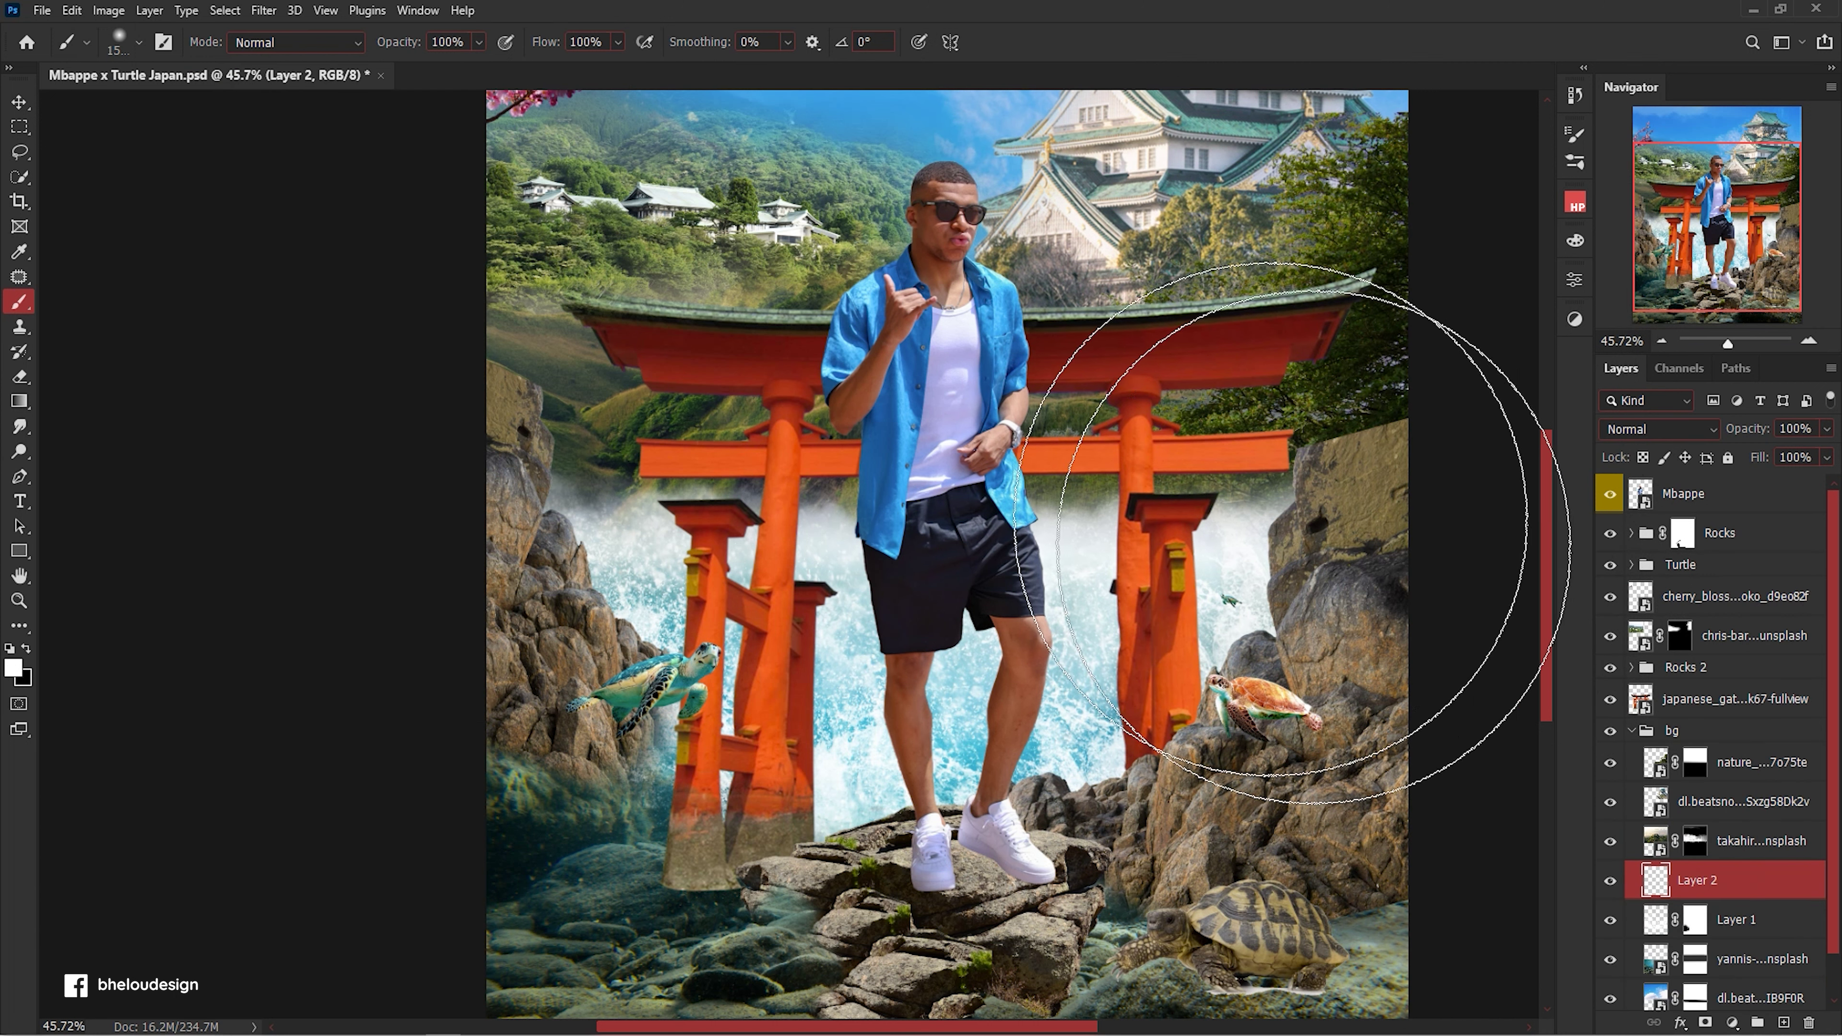
click(1683, 812)
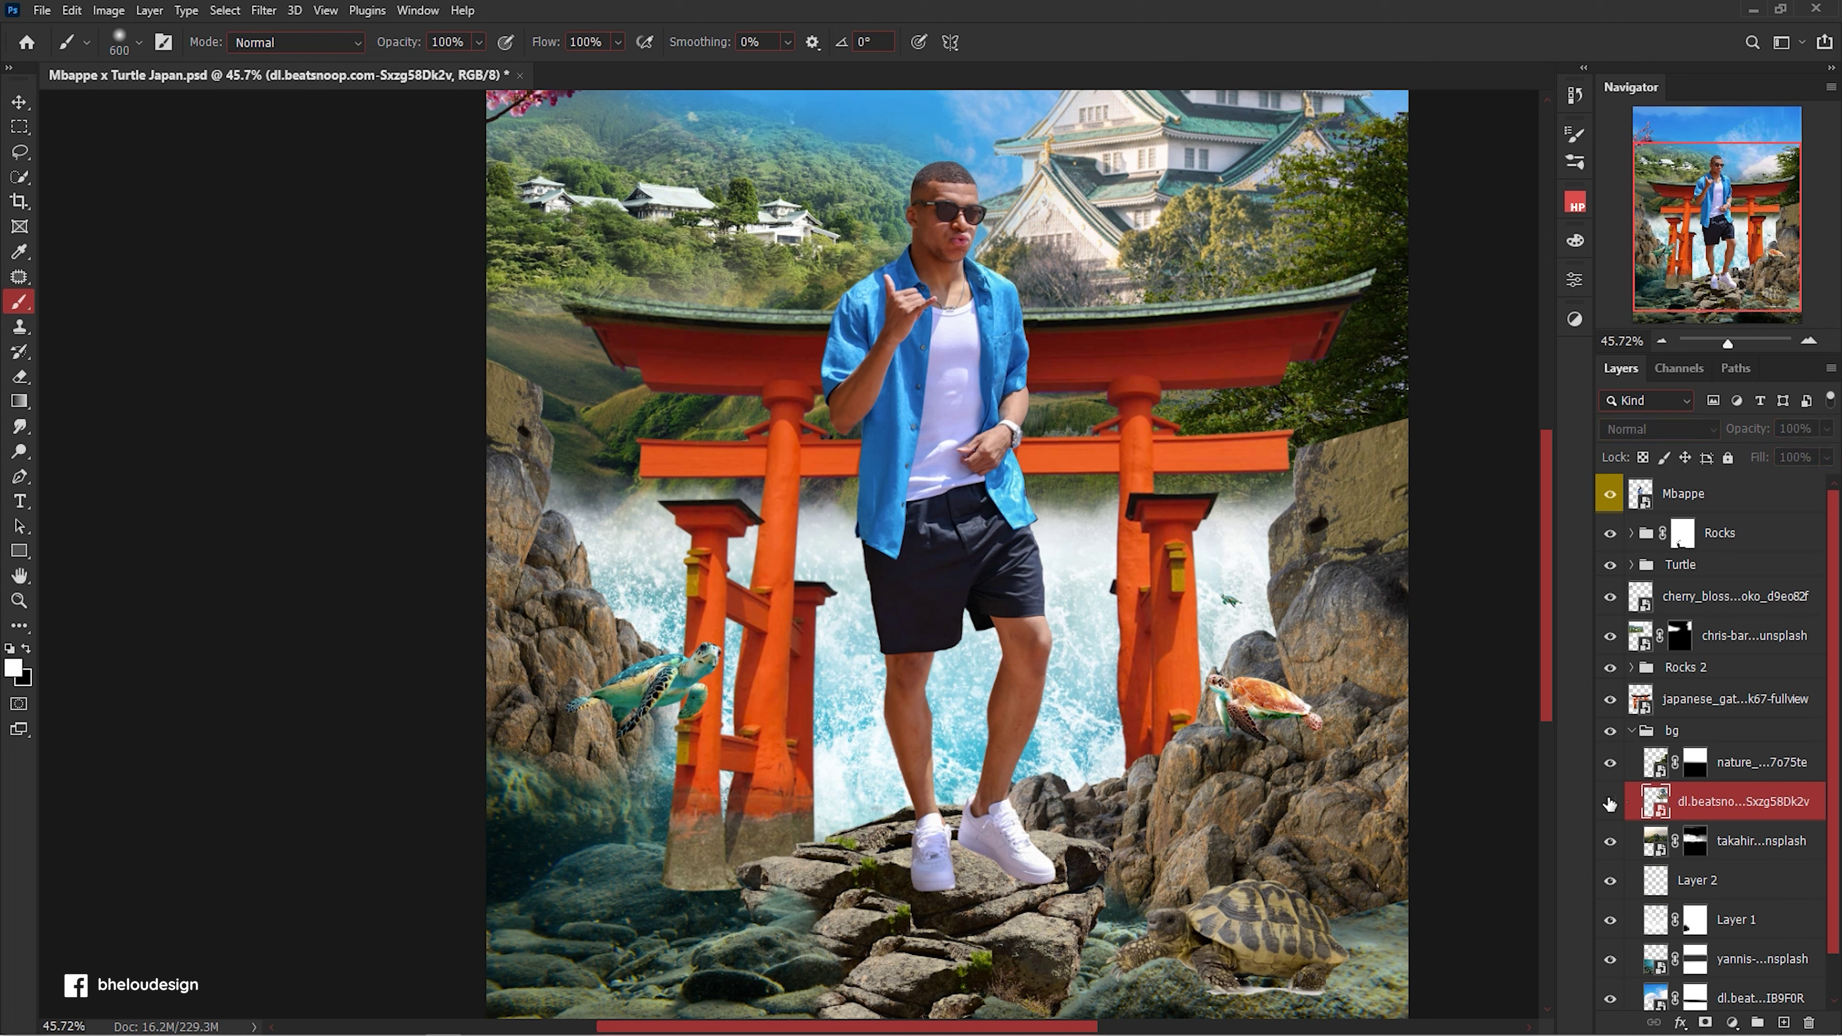
key(v)
click(1371, 402)
drag(1753, 882, 1741, 758)
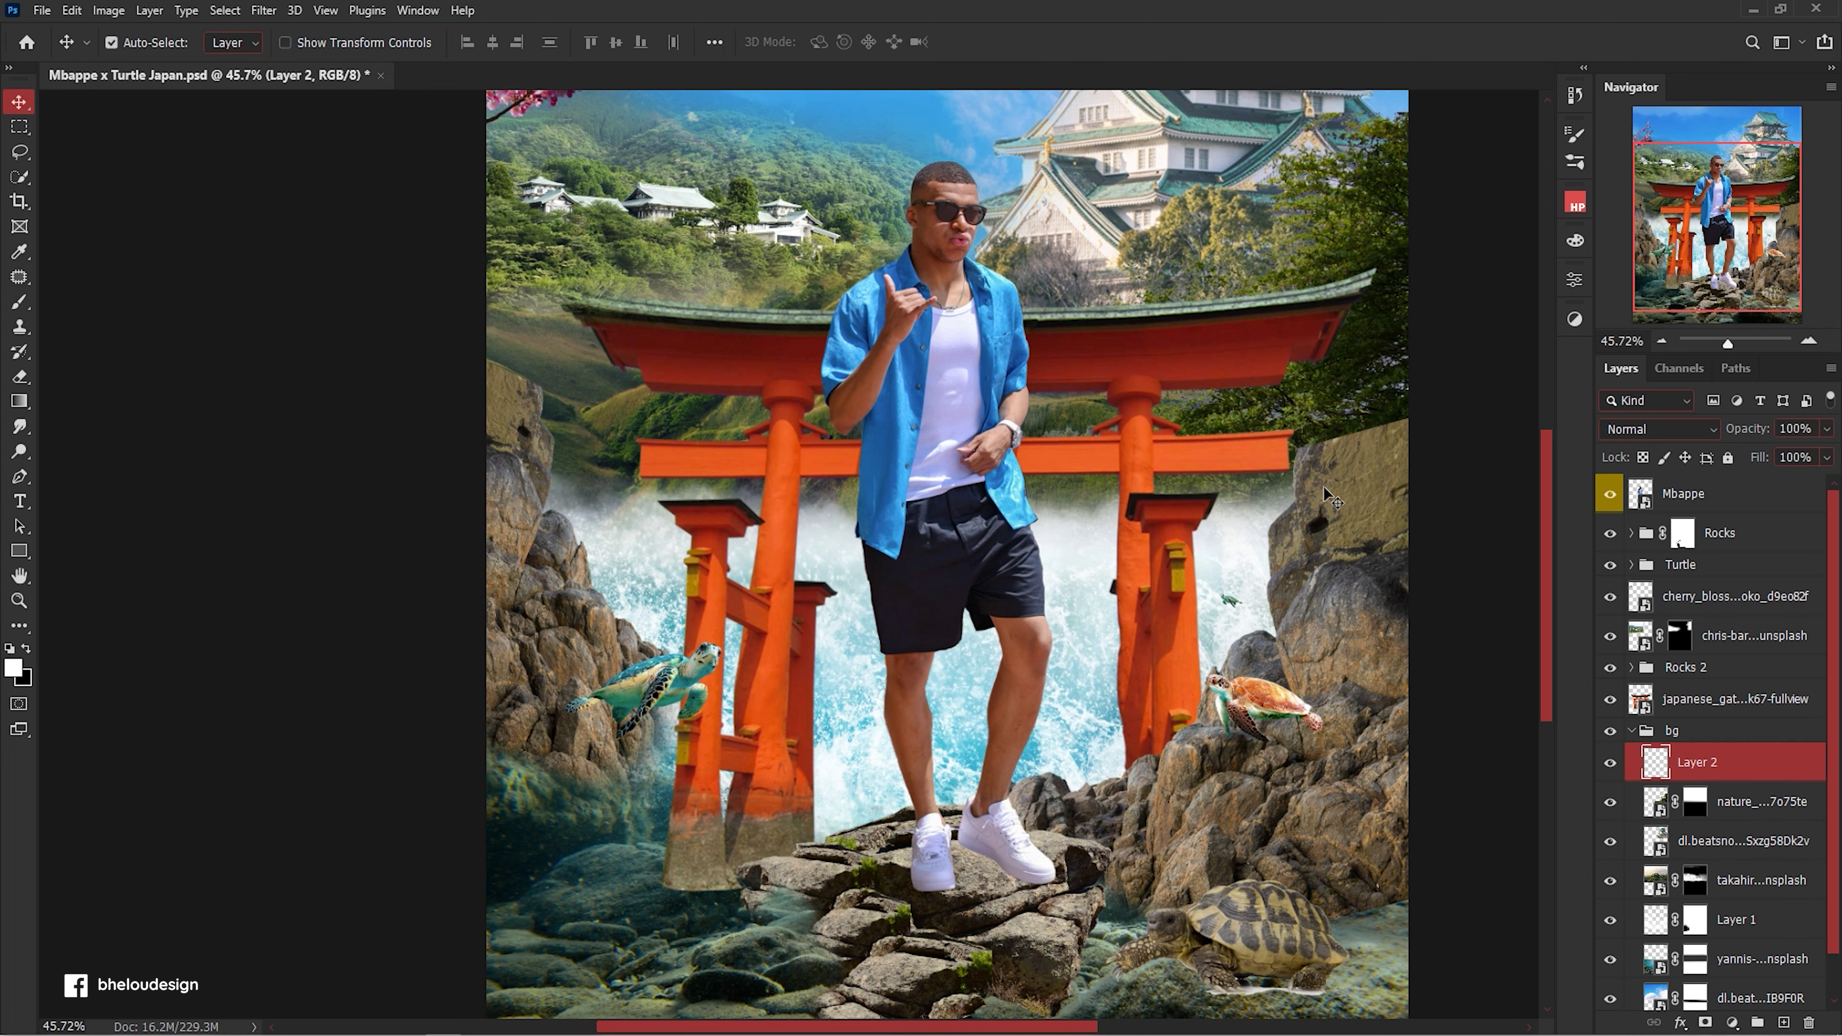
mouse_move(1213, 492)
mouse_down()
mouse_move(1277, 465)
mouse_move(1415, 523)
mouse_up()
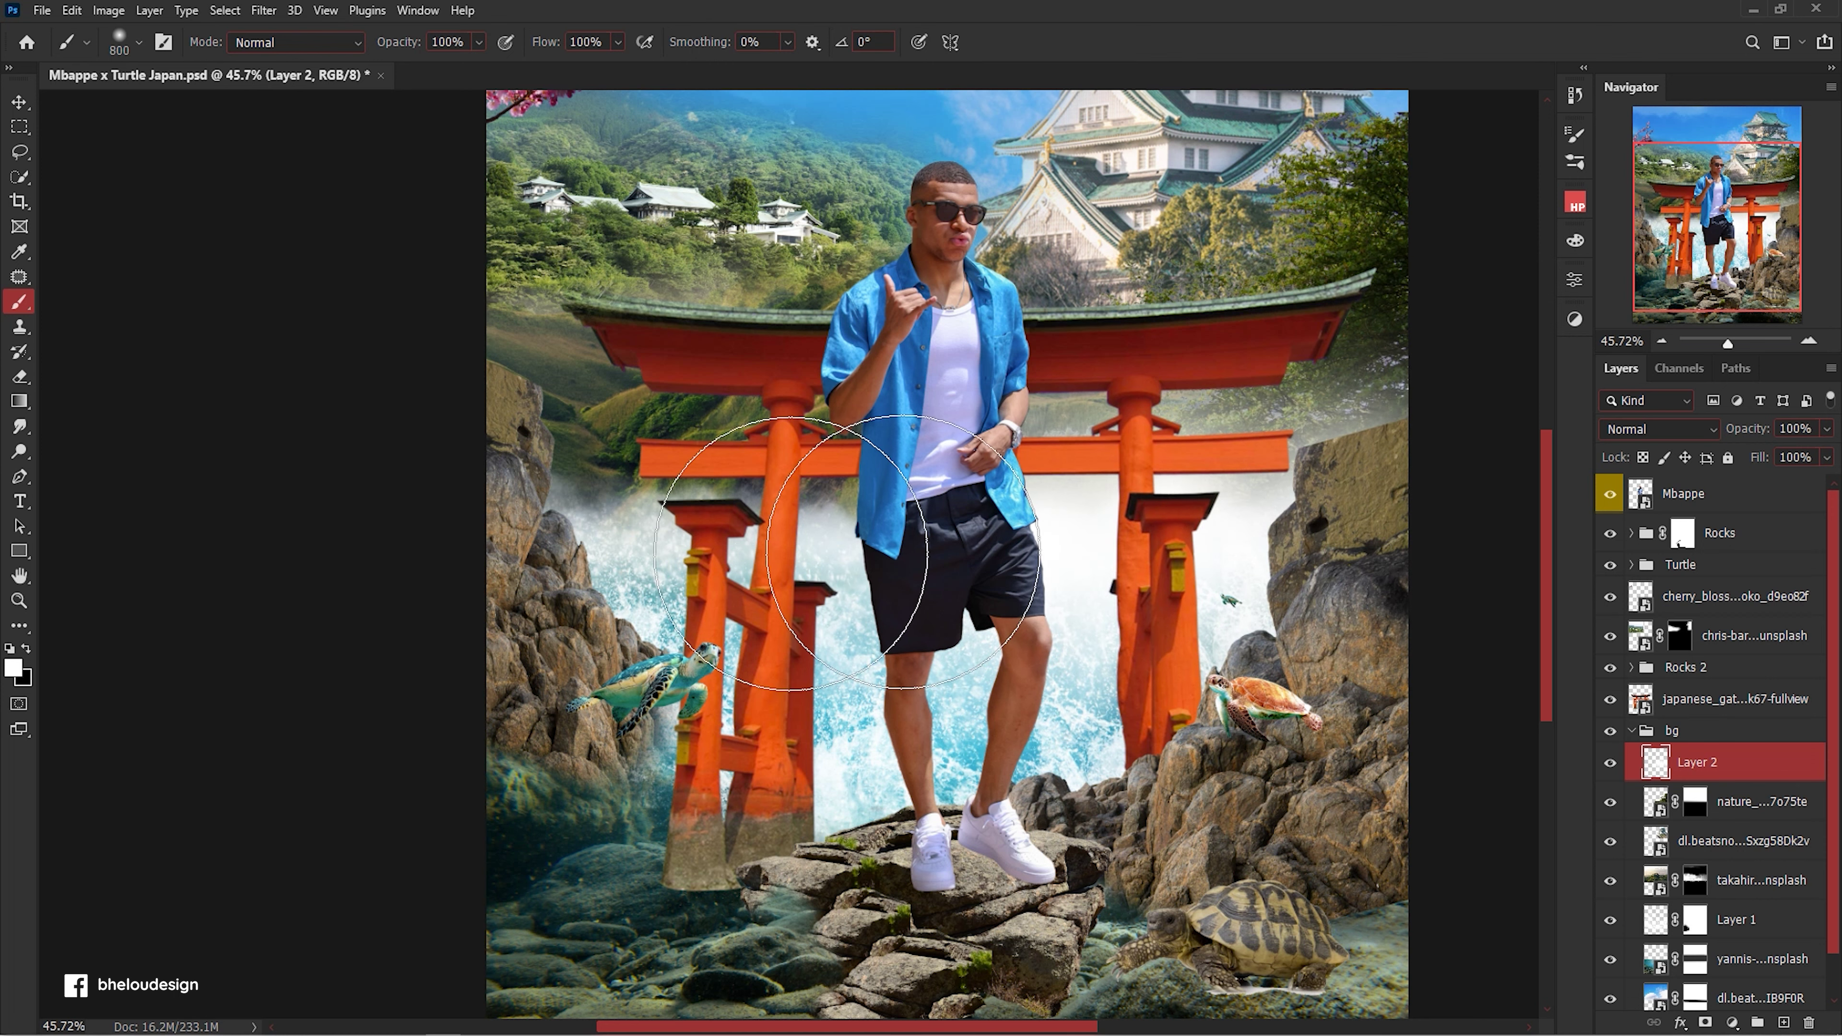
Shift the mist layer down.
key(ctrl+t)
mouse_move(1051, 530)
mouse_down()
mouse_move(1066, 581)
mouse_move(1035, 470)
mouse_up()
key(Return)
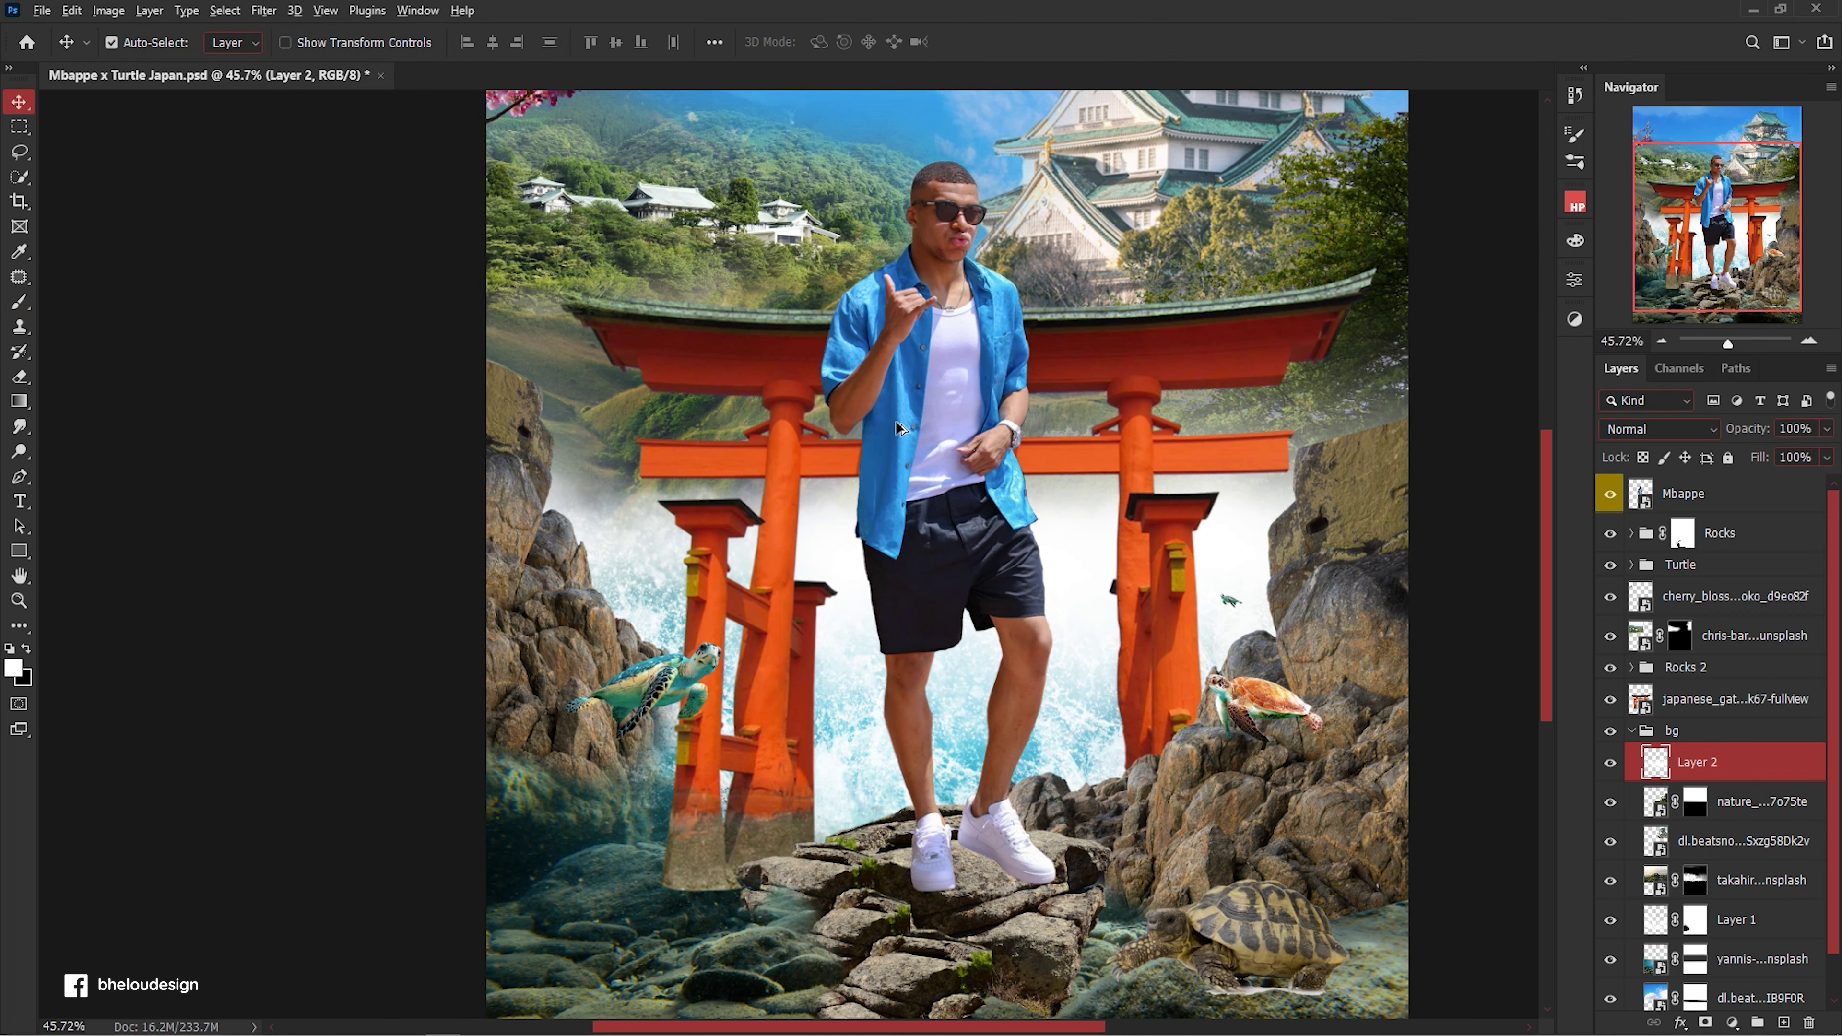
scroll(897, 428, down, 3)
Enlarge the torii gate to about 147% and raise it behind the man.
click(1734, 699)
key(ctrl+t)
mouse_move(1253, 305)
mouse_down()
mouse_move(1273, 333)
mouse_move(1248, 352)
mouse_up()
key(Return)
mouse_move(903, 470)
mouse_down()
mouse_move(586, 425)
mouse_move(900, 555)
mouse_up()
mouse_move(1066, 491)
mouse_down()
mouse_move(1160, 360)
mouse_move(1126, 457)
mouse_move(1171, 406)
mouse_up()
key(ctrl+t)
key(Return)
Select the man's layer and undo an accidental move.
scroll(725, 102, up, 3)
click(692, 381)
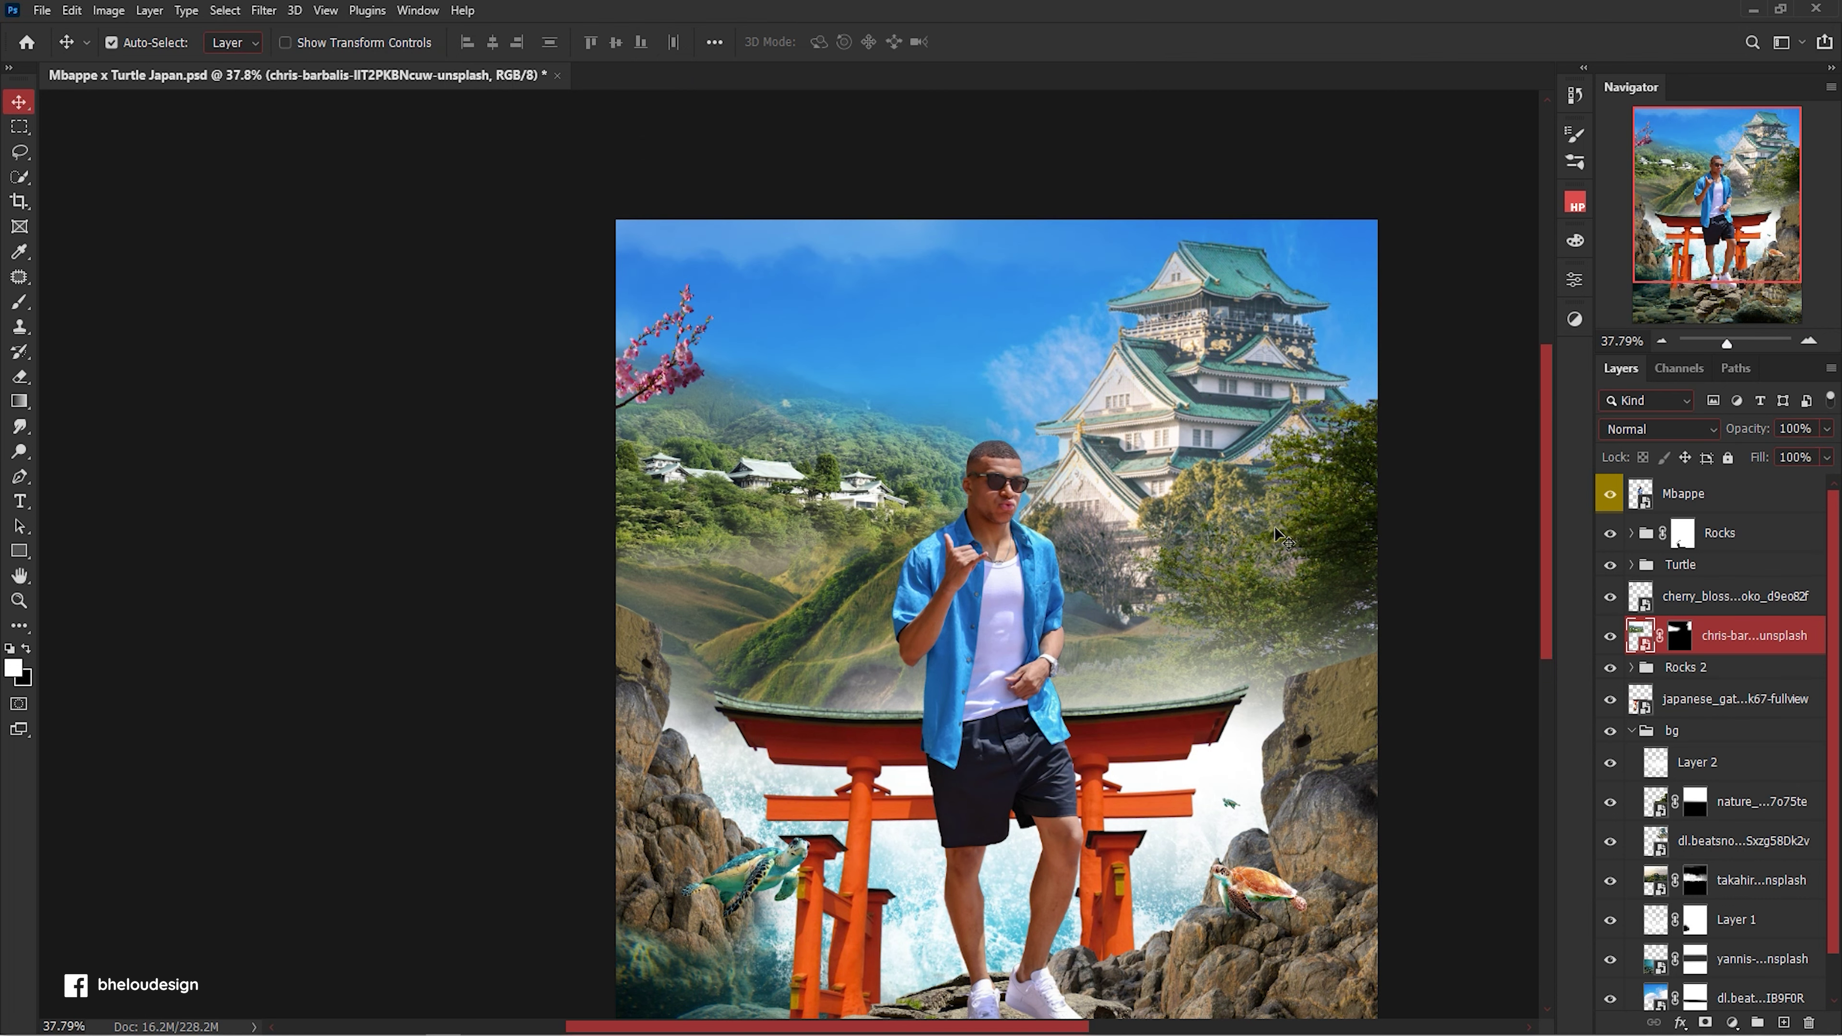
ctrl+click(1327, 632)
drag(1039, 642, 703, 739)
key(ctrl+z)
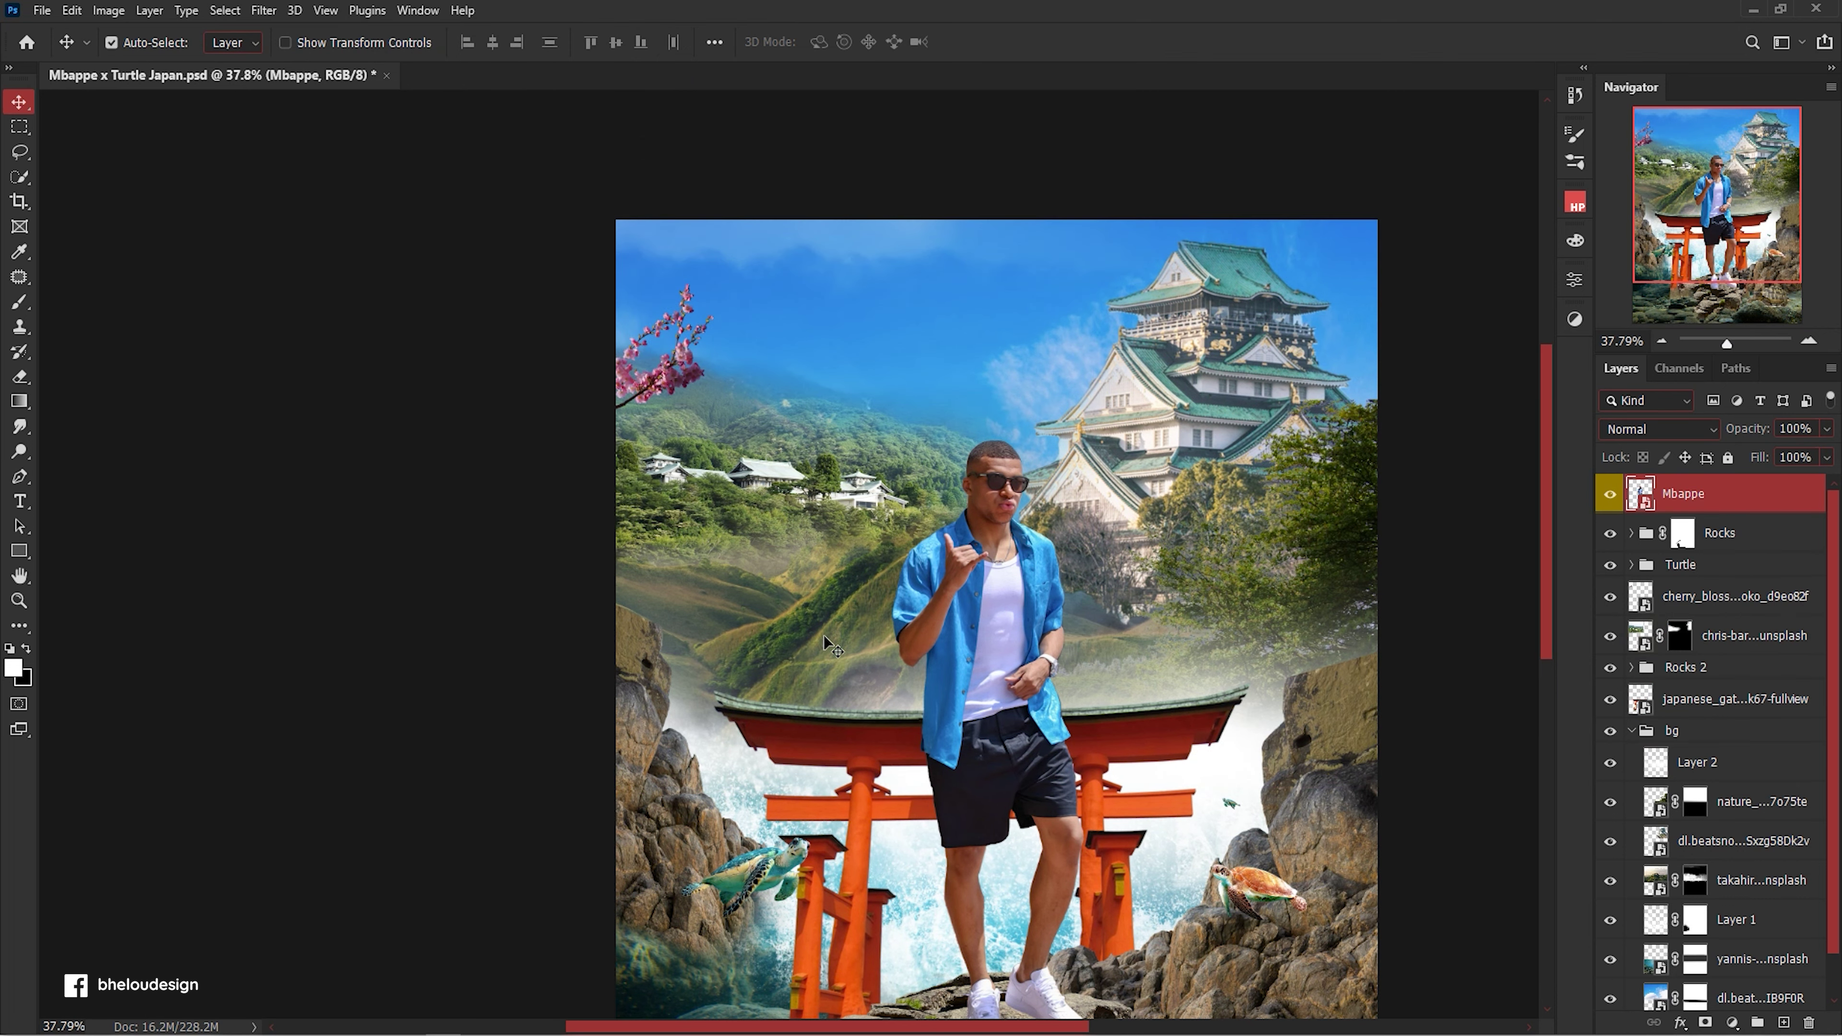
Scale the castle up to about 166% and shift it right.
click(1216, 360)
key(ctrl+t)
mouse_move(1472, 234)
mouse_down()
mouse_move(1445, 248)
mouse_move(1460, 244)
mouse_up()
mouse_move(1407, 302)
mouse_down()
mouse_move(1477, 303)
mouse_move(1445, 281)
mouse_move(1403, 341)
mouse_up()
scroll(1443, 330, down, 2)
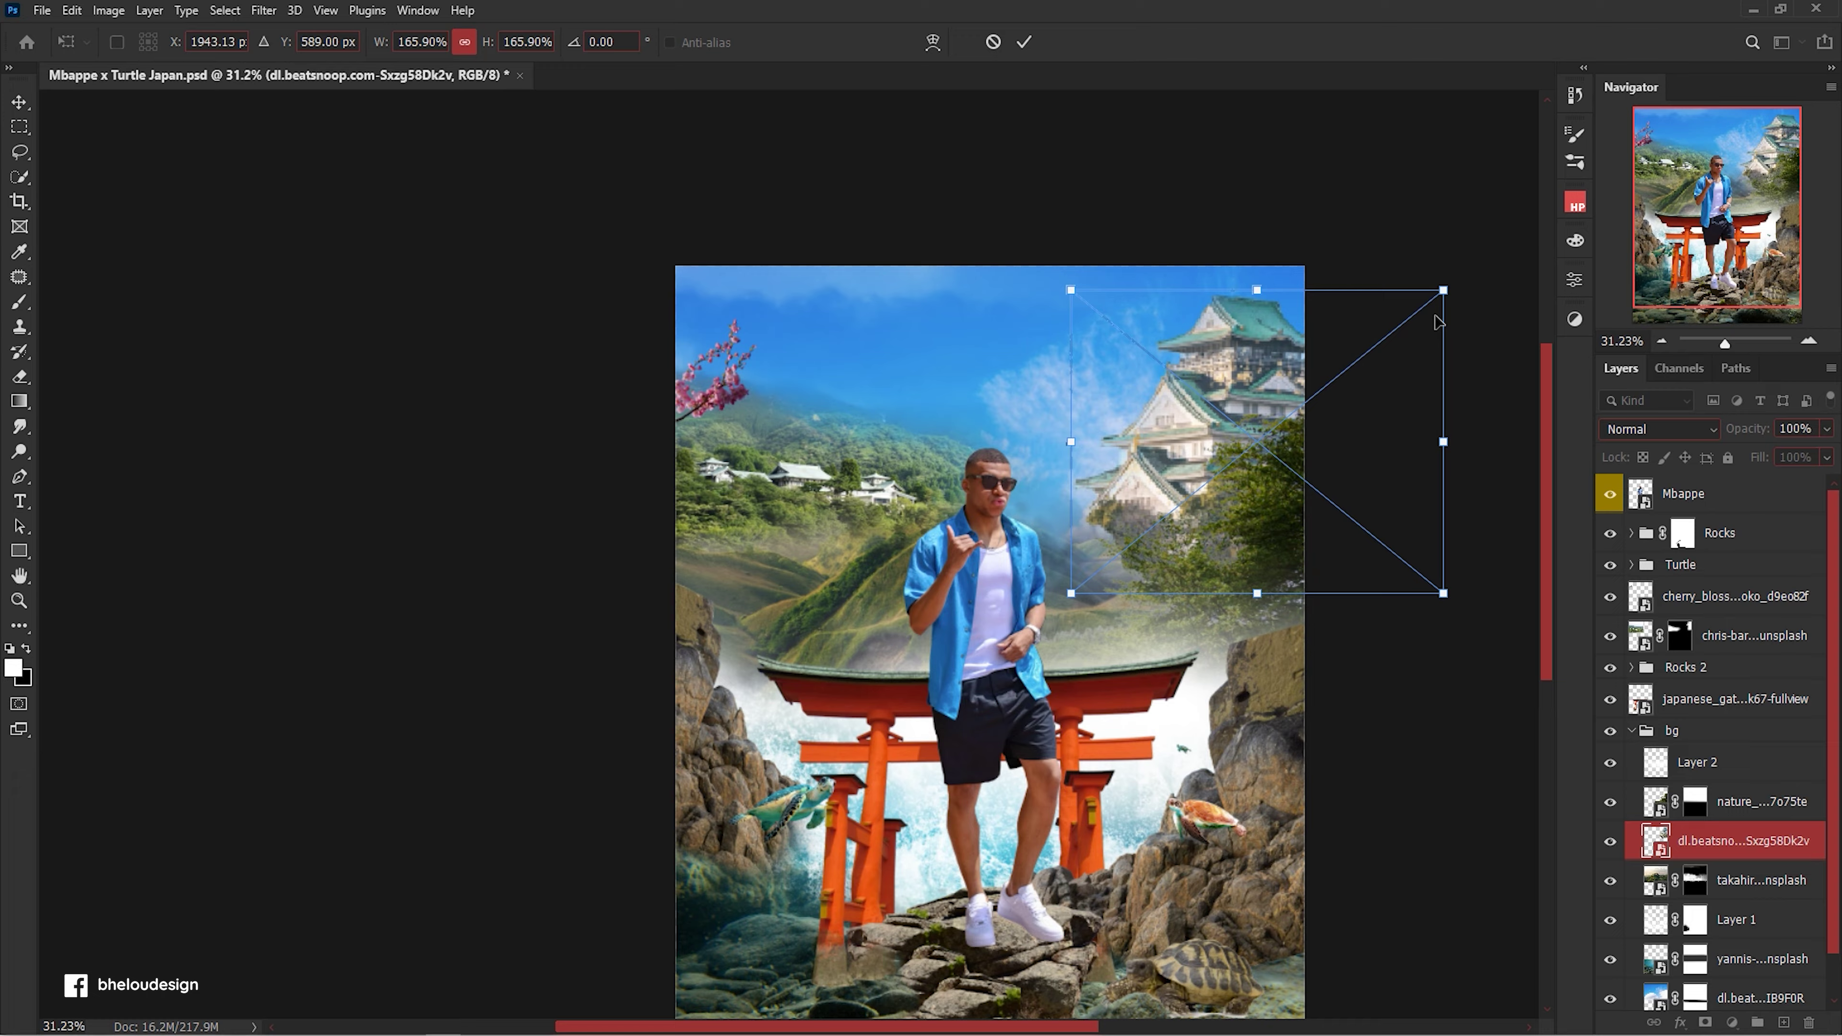
Commit the enlarged castle and paint white at brush size 500 on the hills mask to reveal the valley road.
key(Return)
scroll(1078, 583, up, 5)
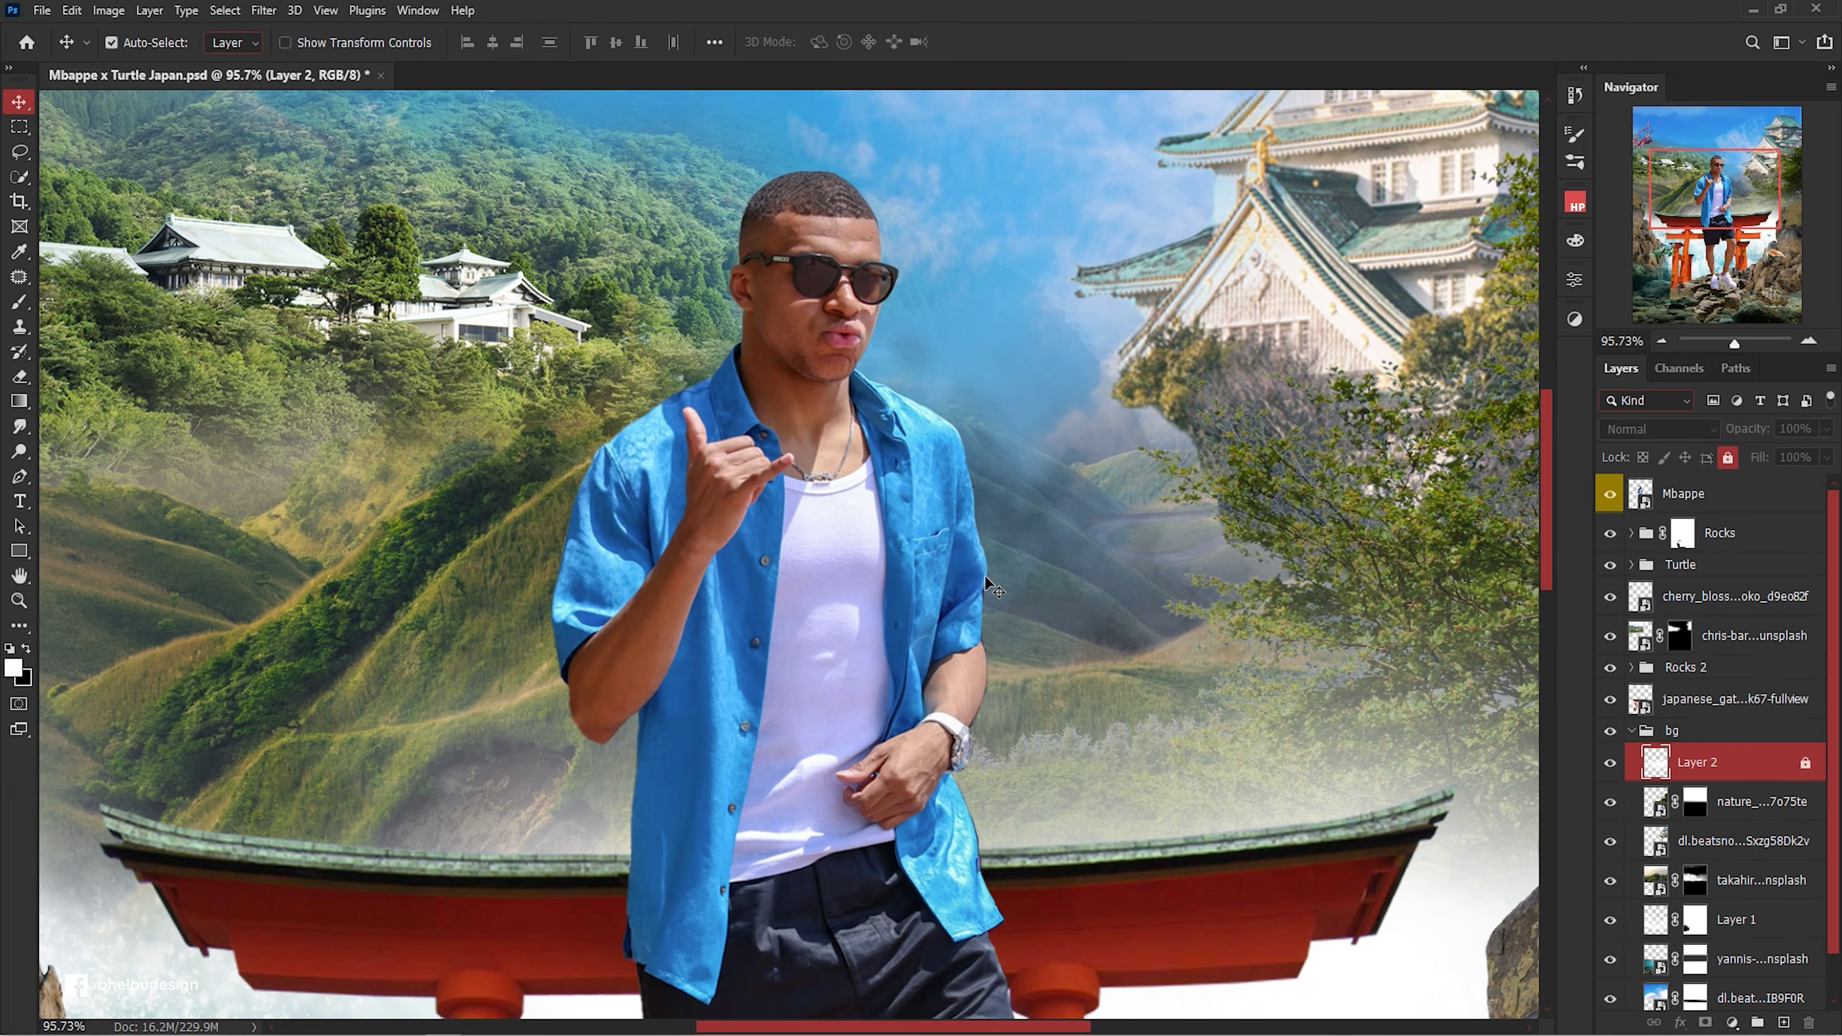
click(990, 588)
click(1695, 880)
key(x)
key(b)
key(x)
key(bracketleft)
key(bracketleft)
key(bracketleft)
mouse_move(1161, 566)
mouse_down()
mouse_move(1220, 606)
mouse_move(970, 536)
mouse_up()
Paint haze into the valley and the sky near the castle, then nudge the tortoise down-left.
scroll(970, 535, down, 3)
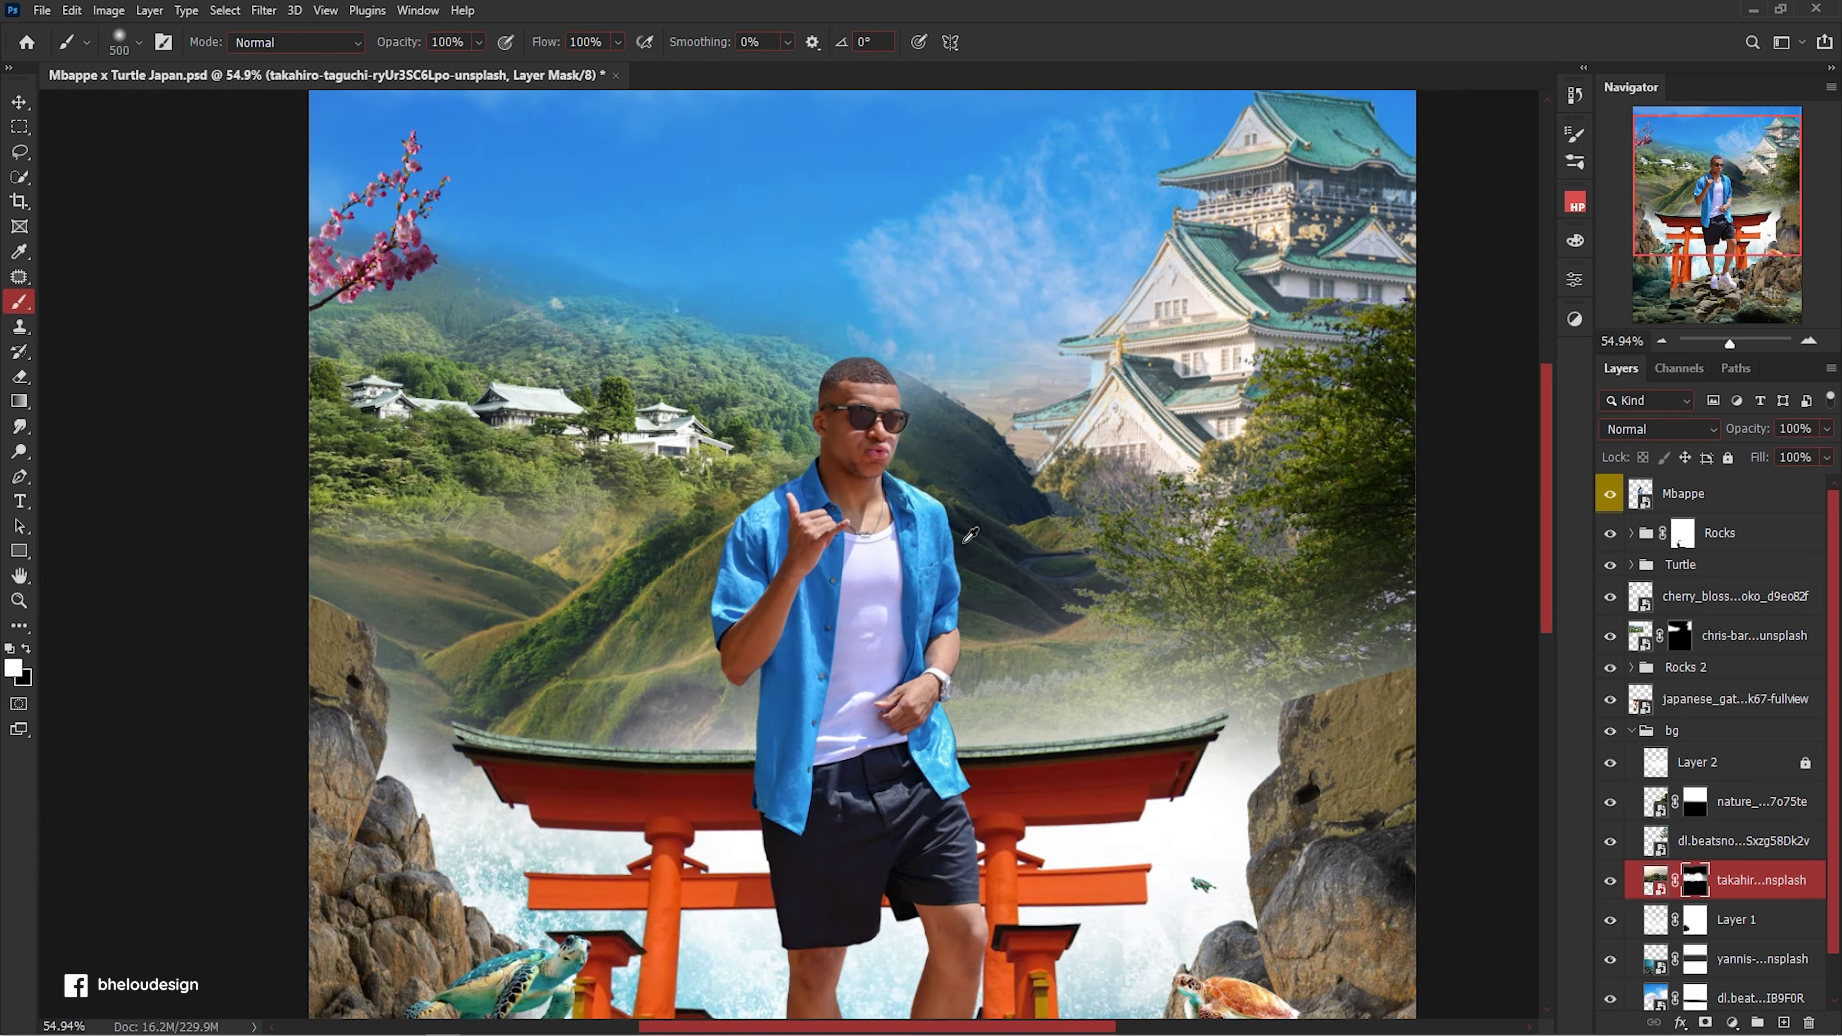
scroll(970, 536, up, 2)
drag(1090, 391, 1089, 308)
scroll(1090, 309, down, 3)
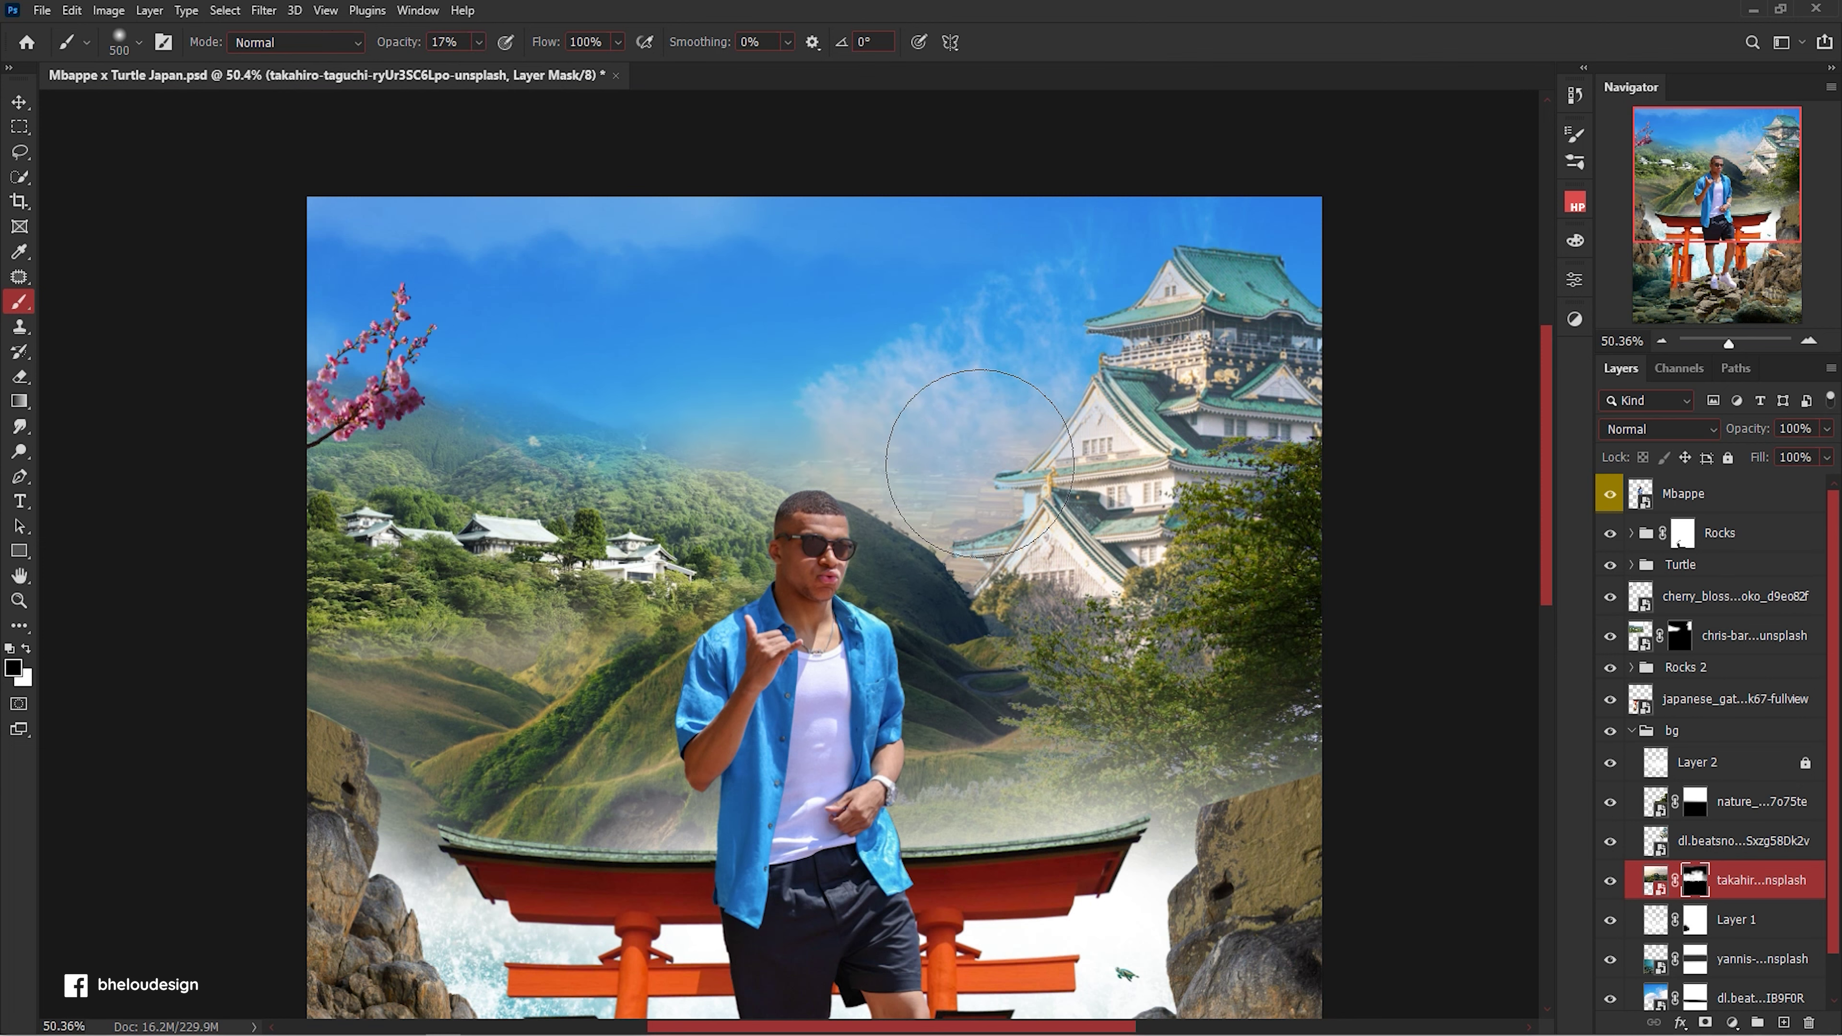
drag(733, 382, 652, 321)
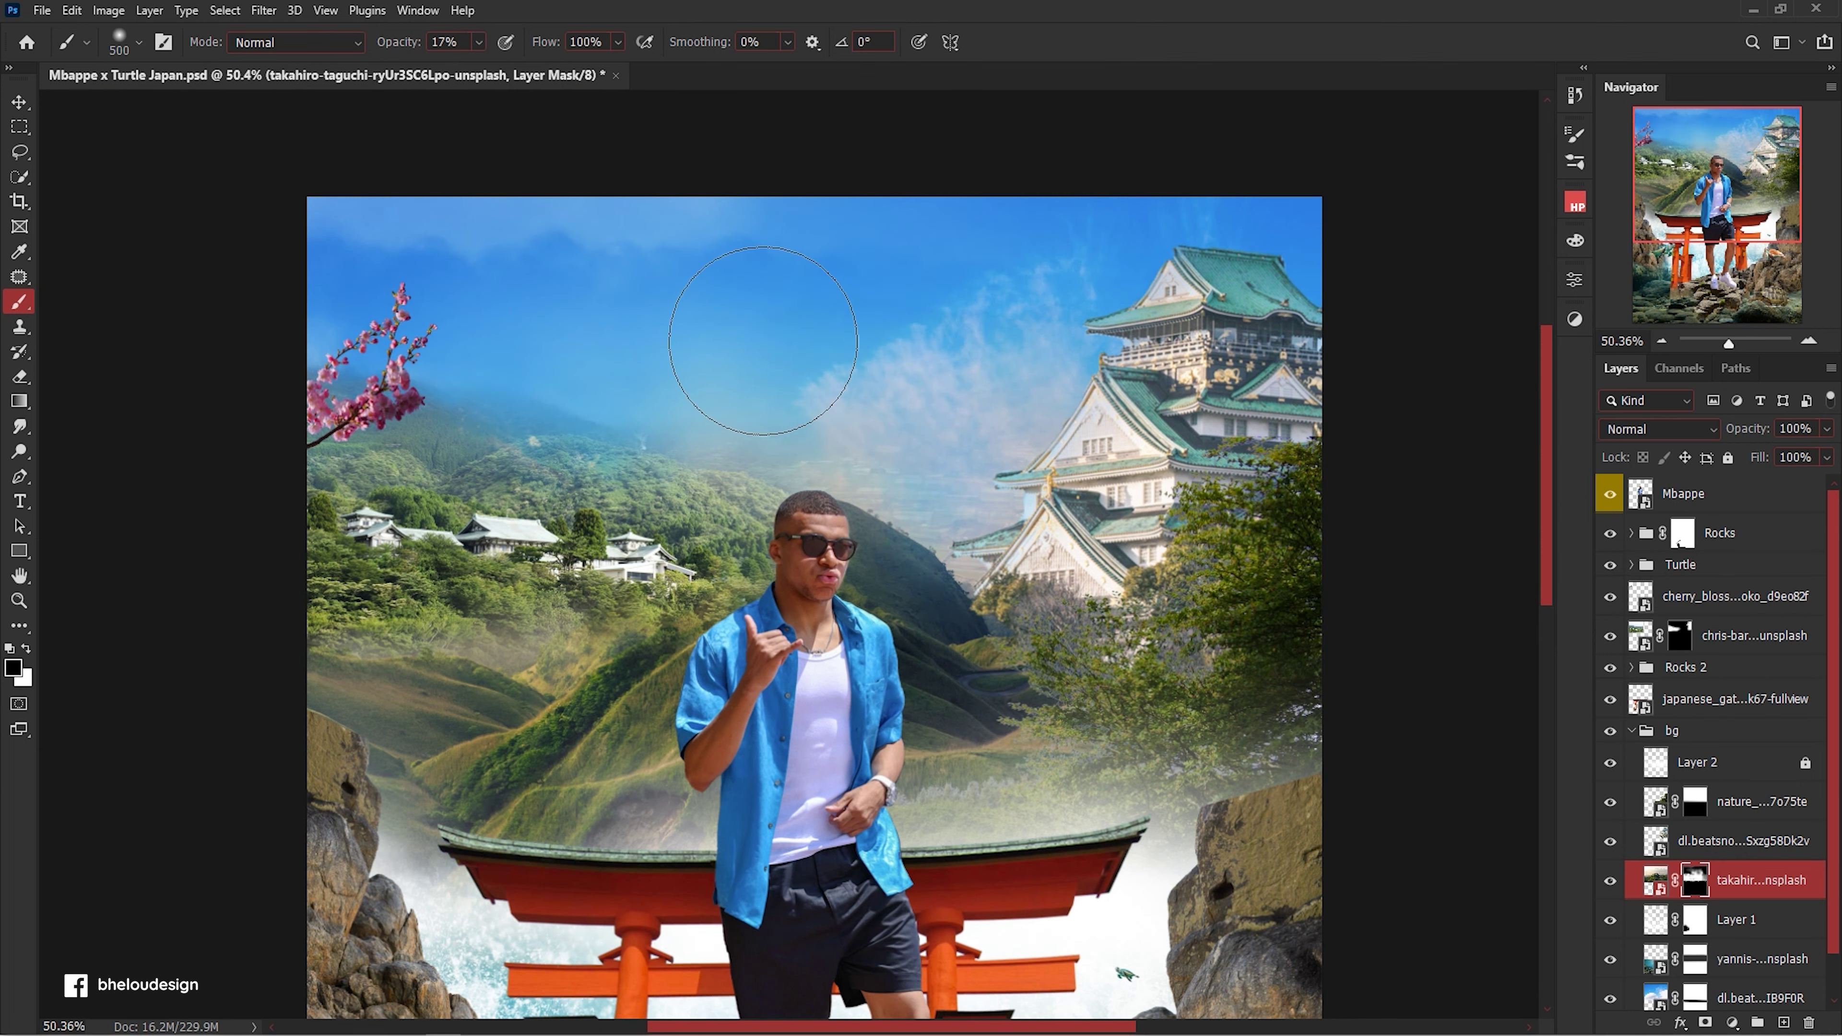
scroll(1160, 339, down, 3)
scroll(1146, 537, up, 2)
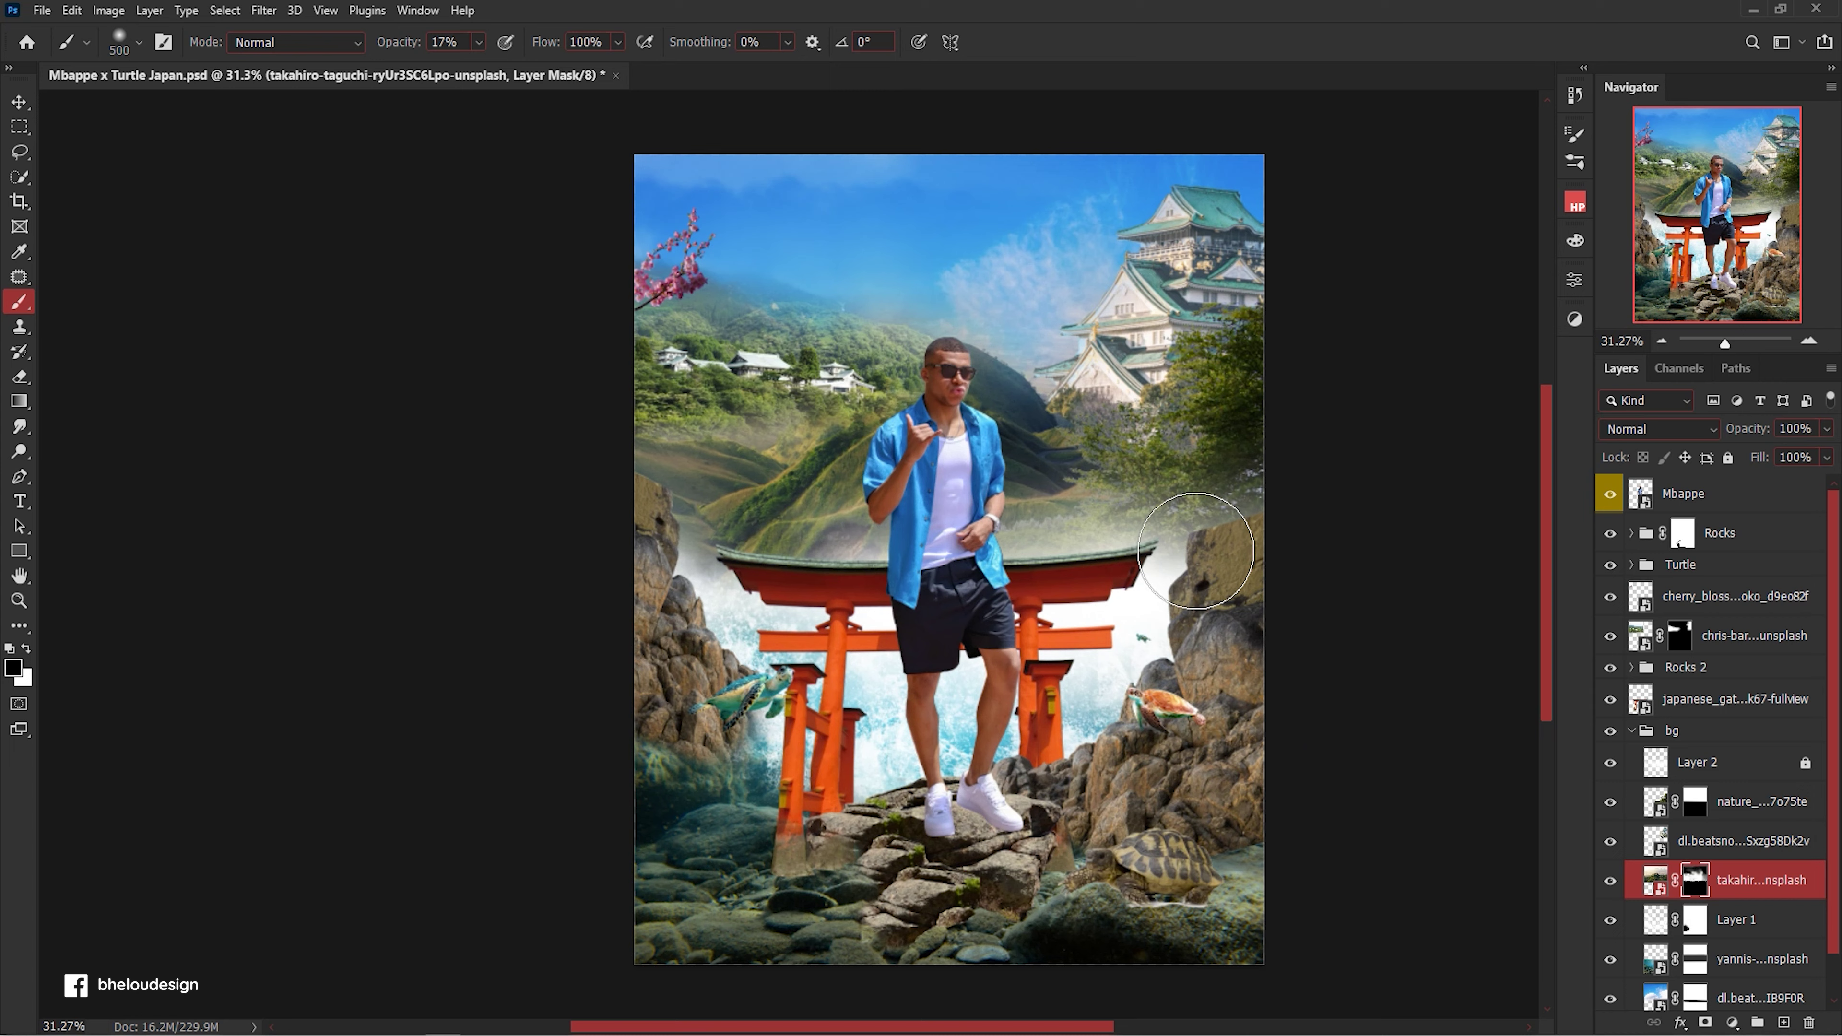
scroll(1309, 522, down, 1)
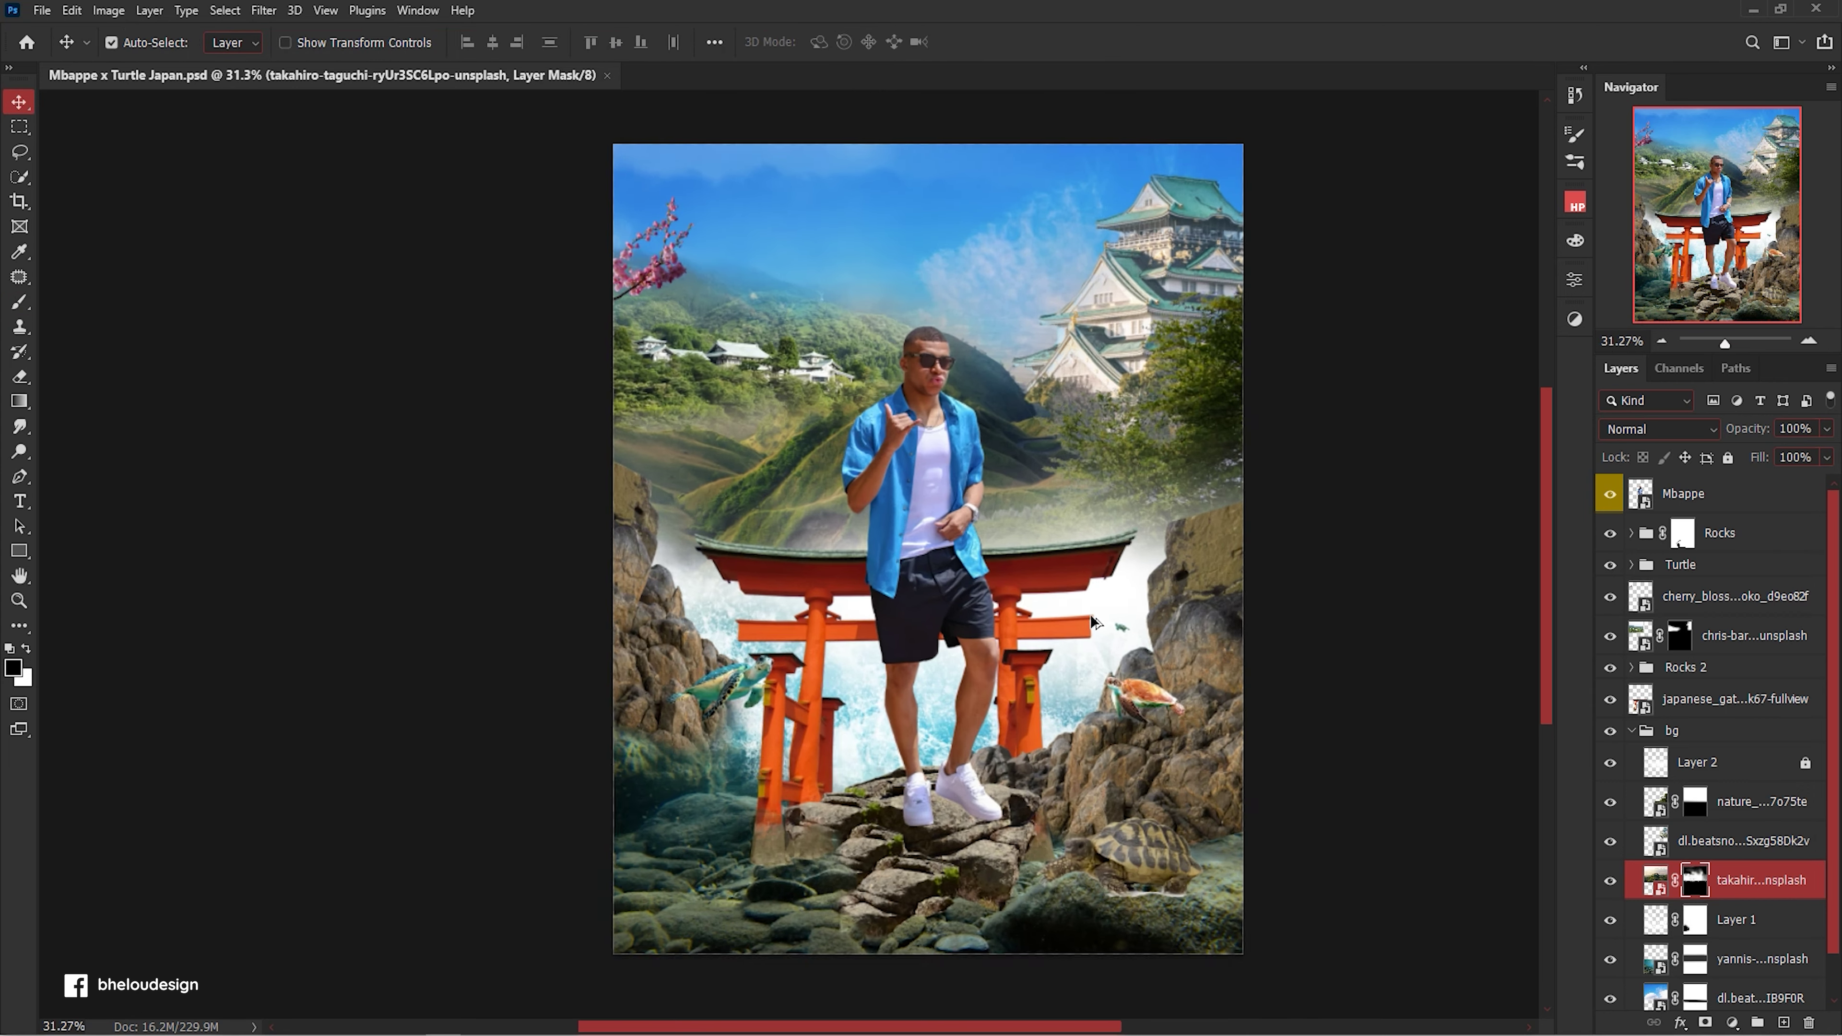
scroll(1149, 902, up, 3)
scroll(1150, 902, down, 1)
drag(1150, 902, 1128, 927)
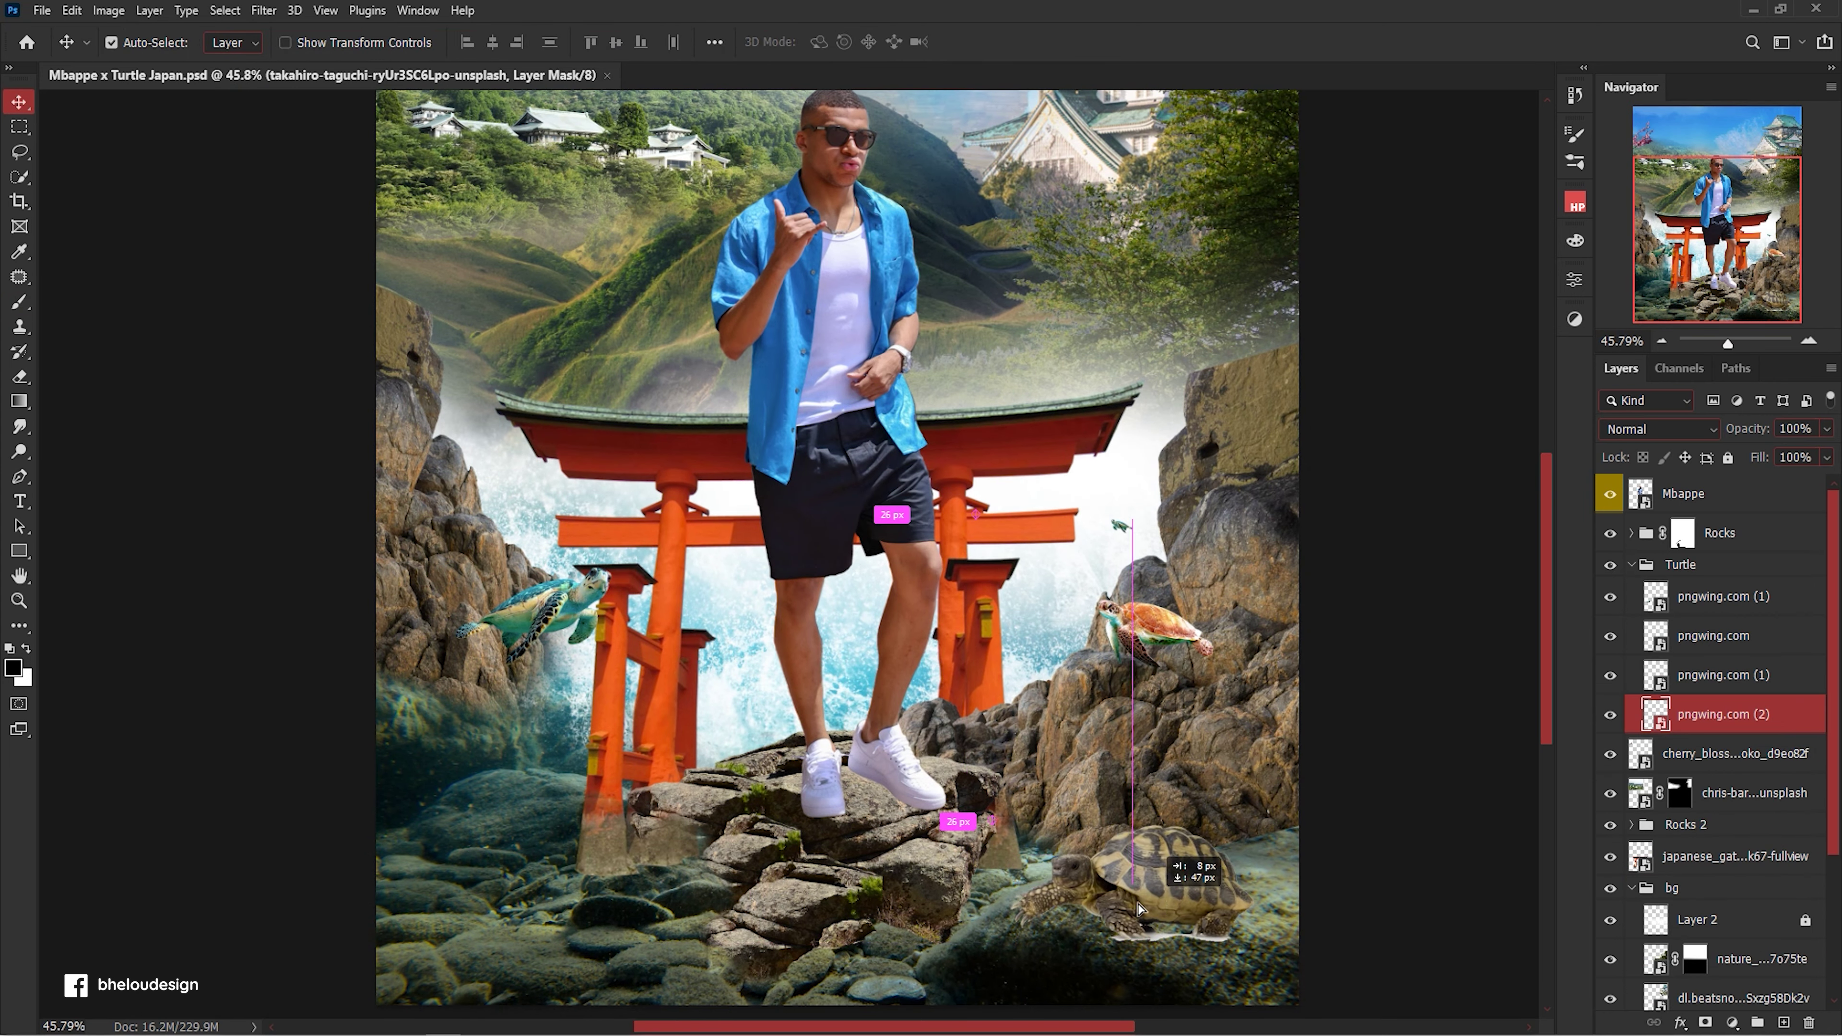
Shrink the tortoise with a free transform.
key(ctrl+t)
mouse_move(1244, 788)
mouse_down()
mouse_move(1201, 814)
mouse_move(1217, 817)
mouse_up()
key(Return)
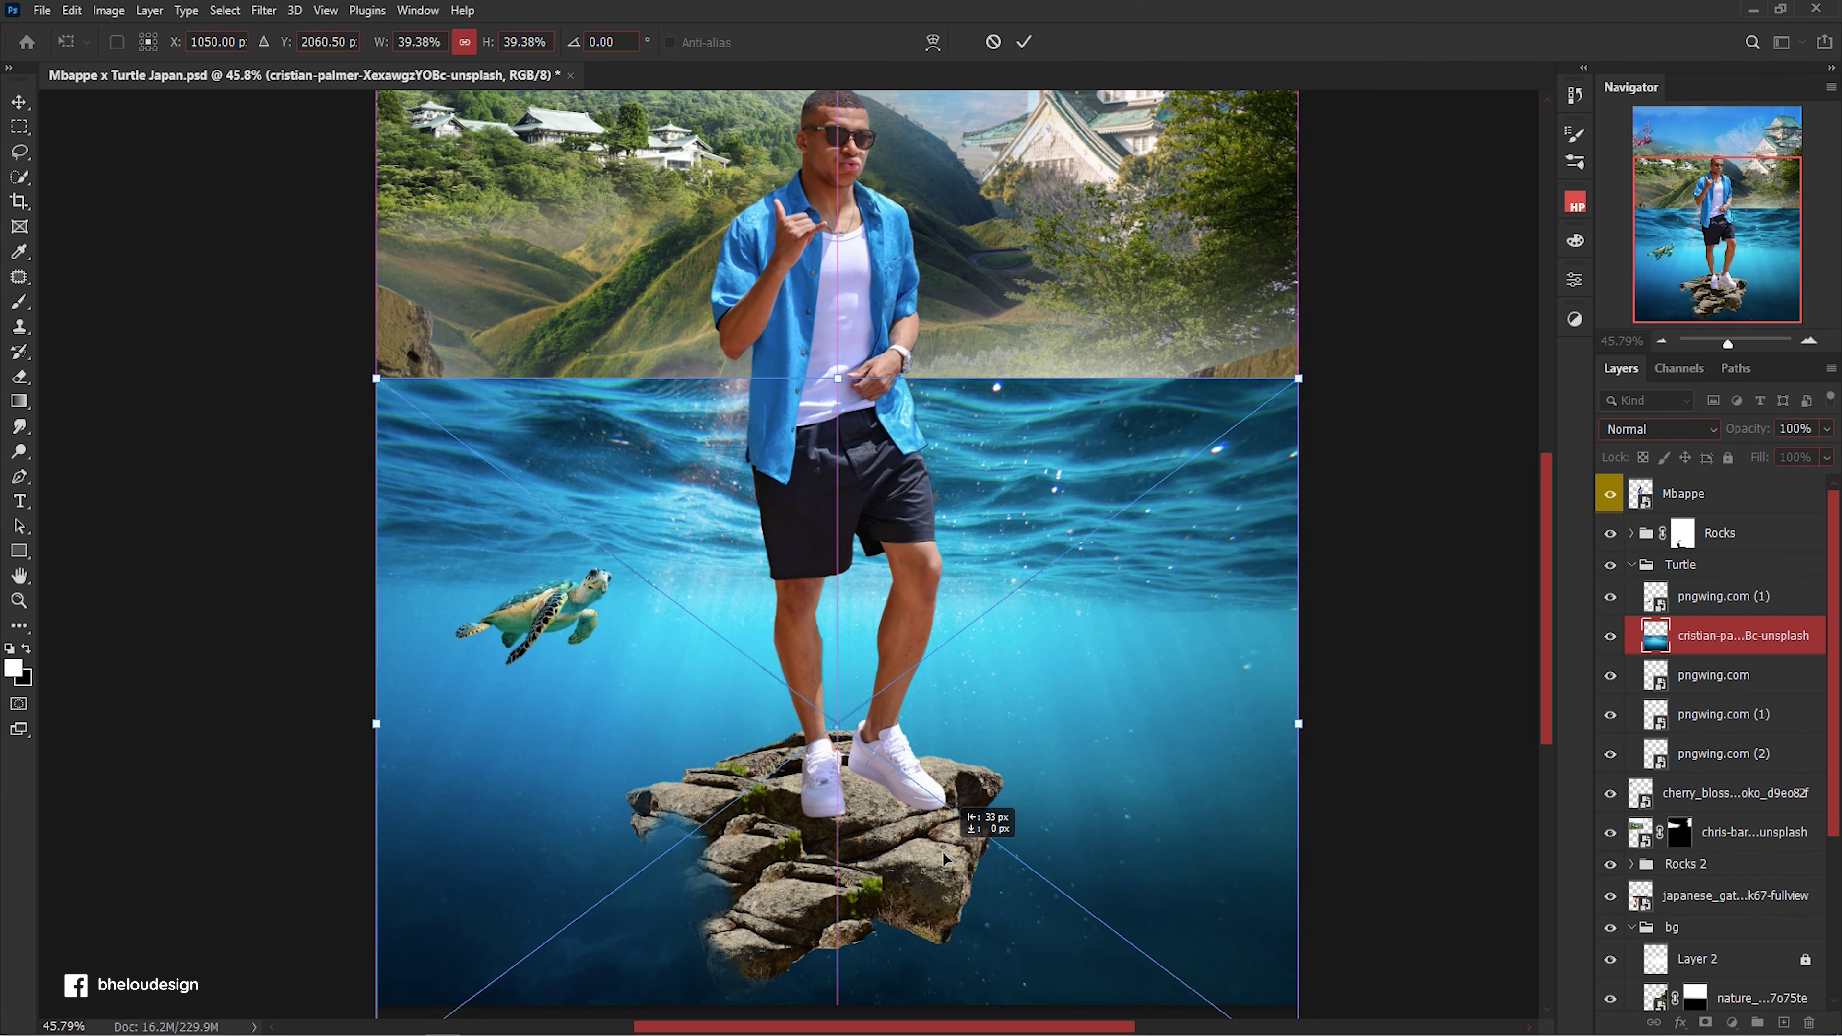
Place the underwater photo into the bg group and shift it to a new height.
key(Return)
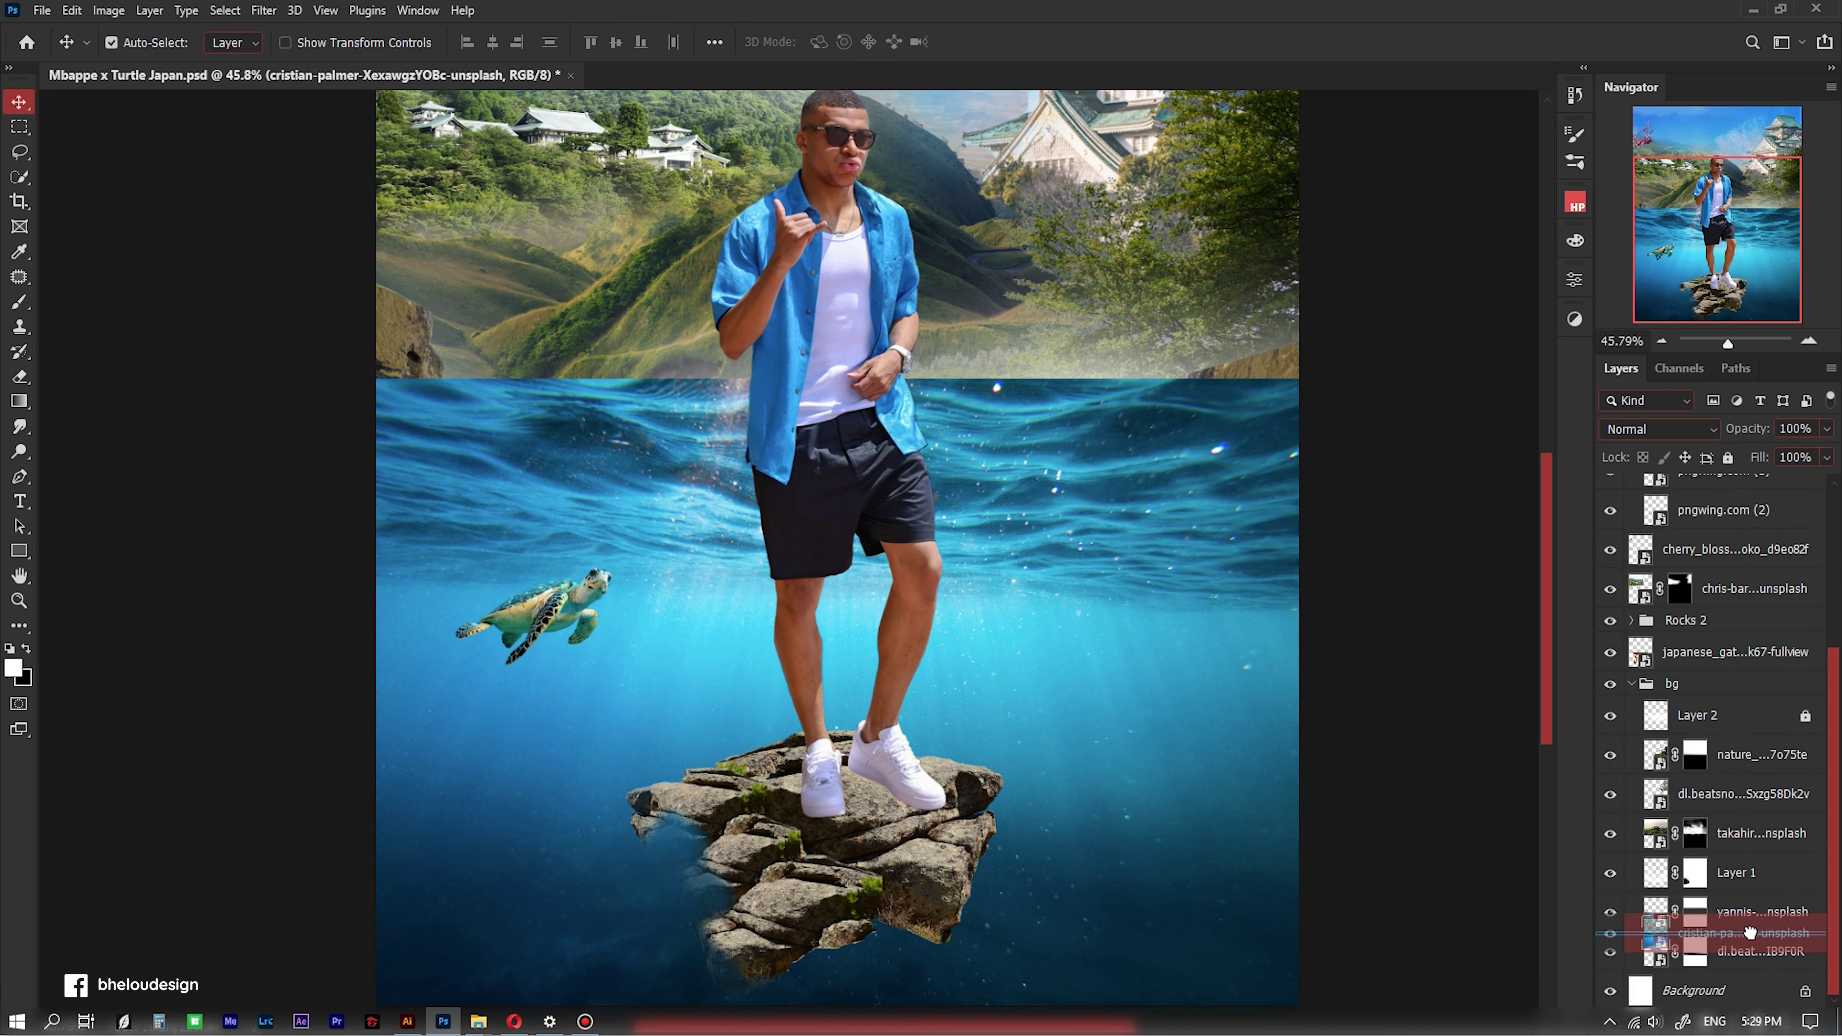
drag(1761, 1027, 1712, 907)
drag(1700, 720, 1701, 715)
key(ctrl+t)
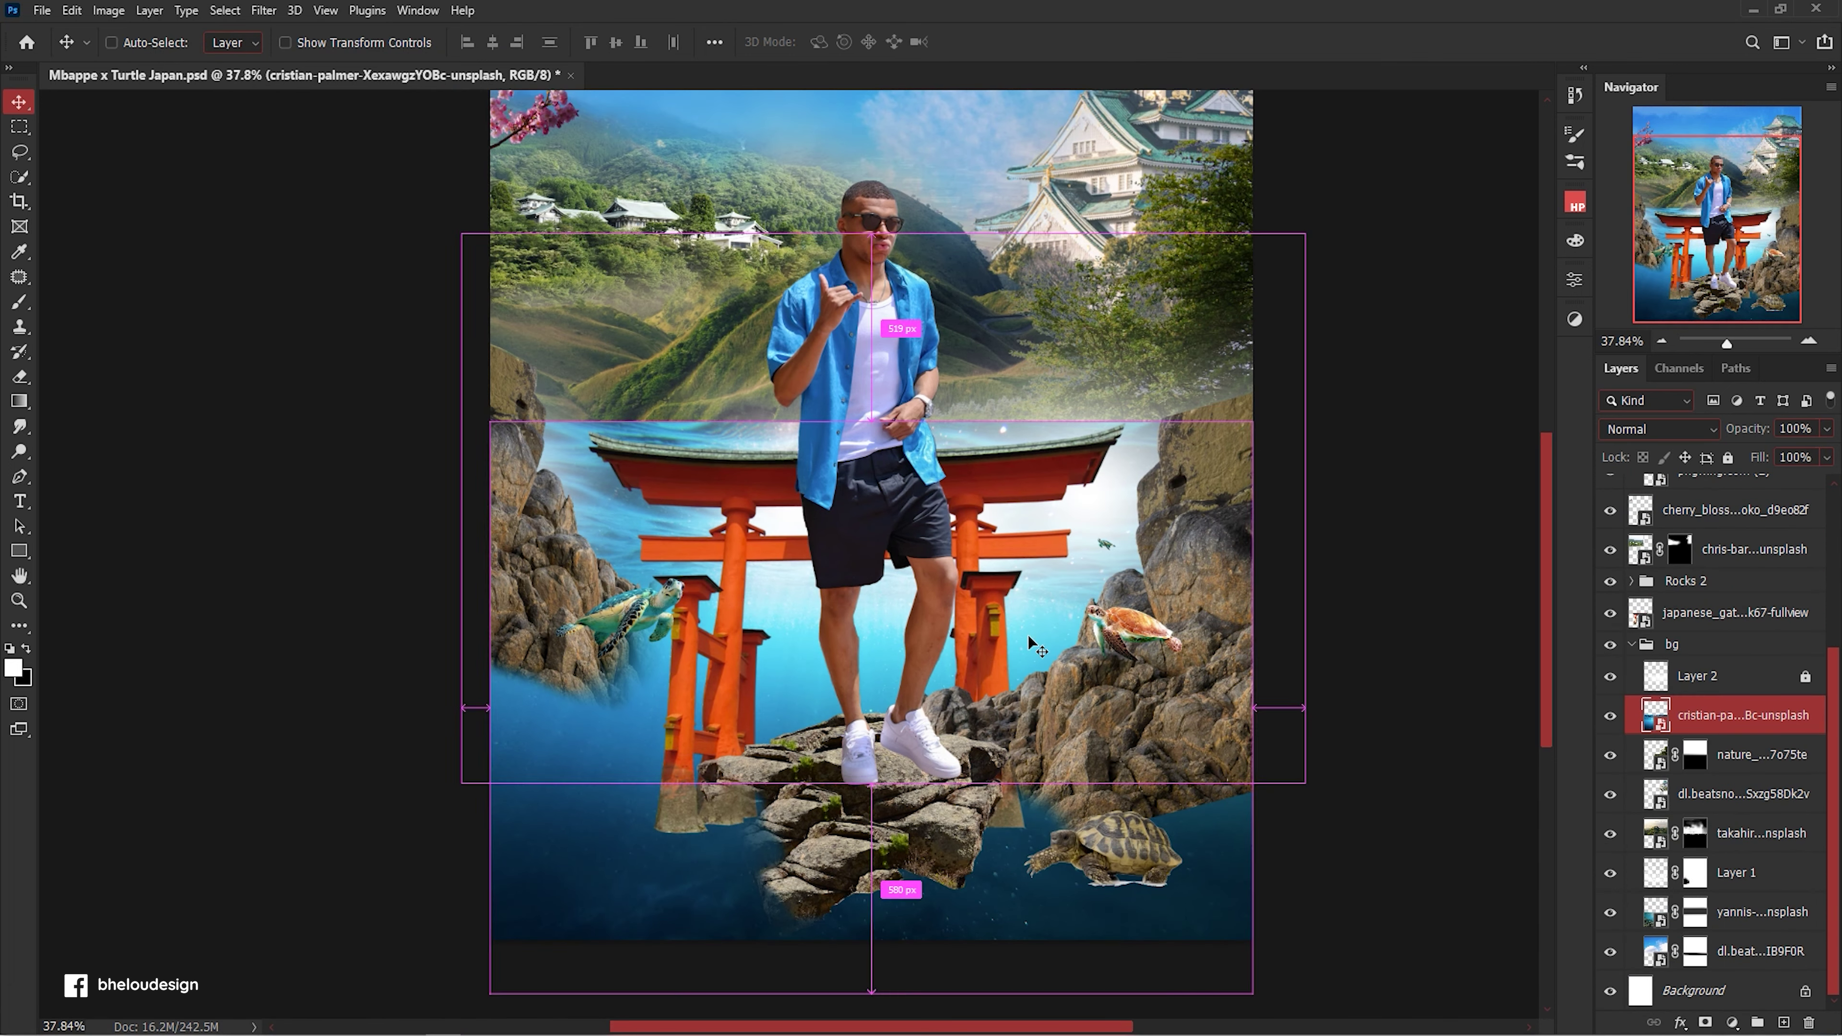
mouse_move(1026, 637)
mouse_down()
mouse_move(1026, 657)
mouse_move(1025, 588)
mouse_up()
key(Return)
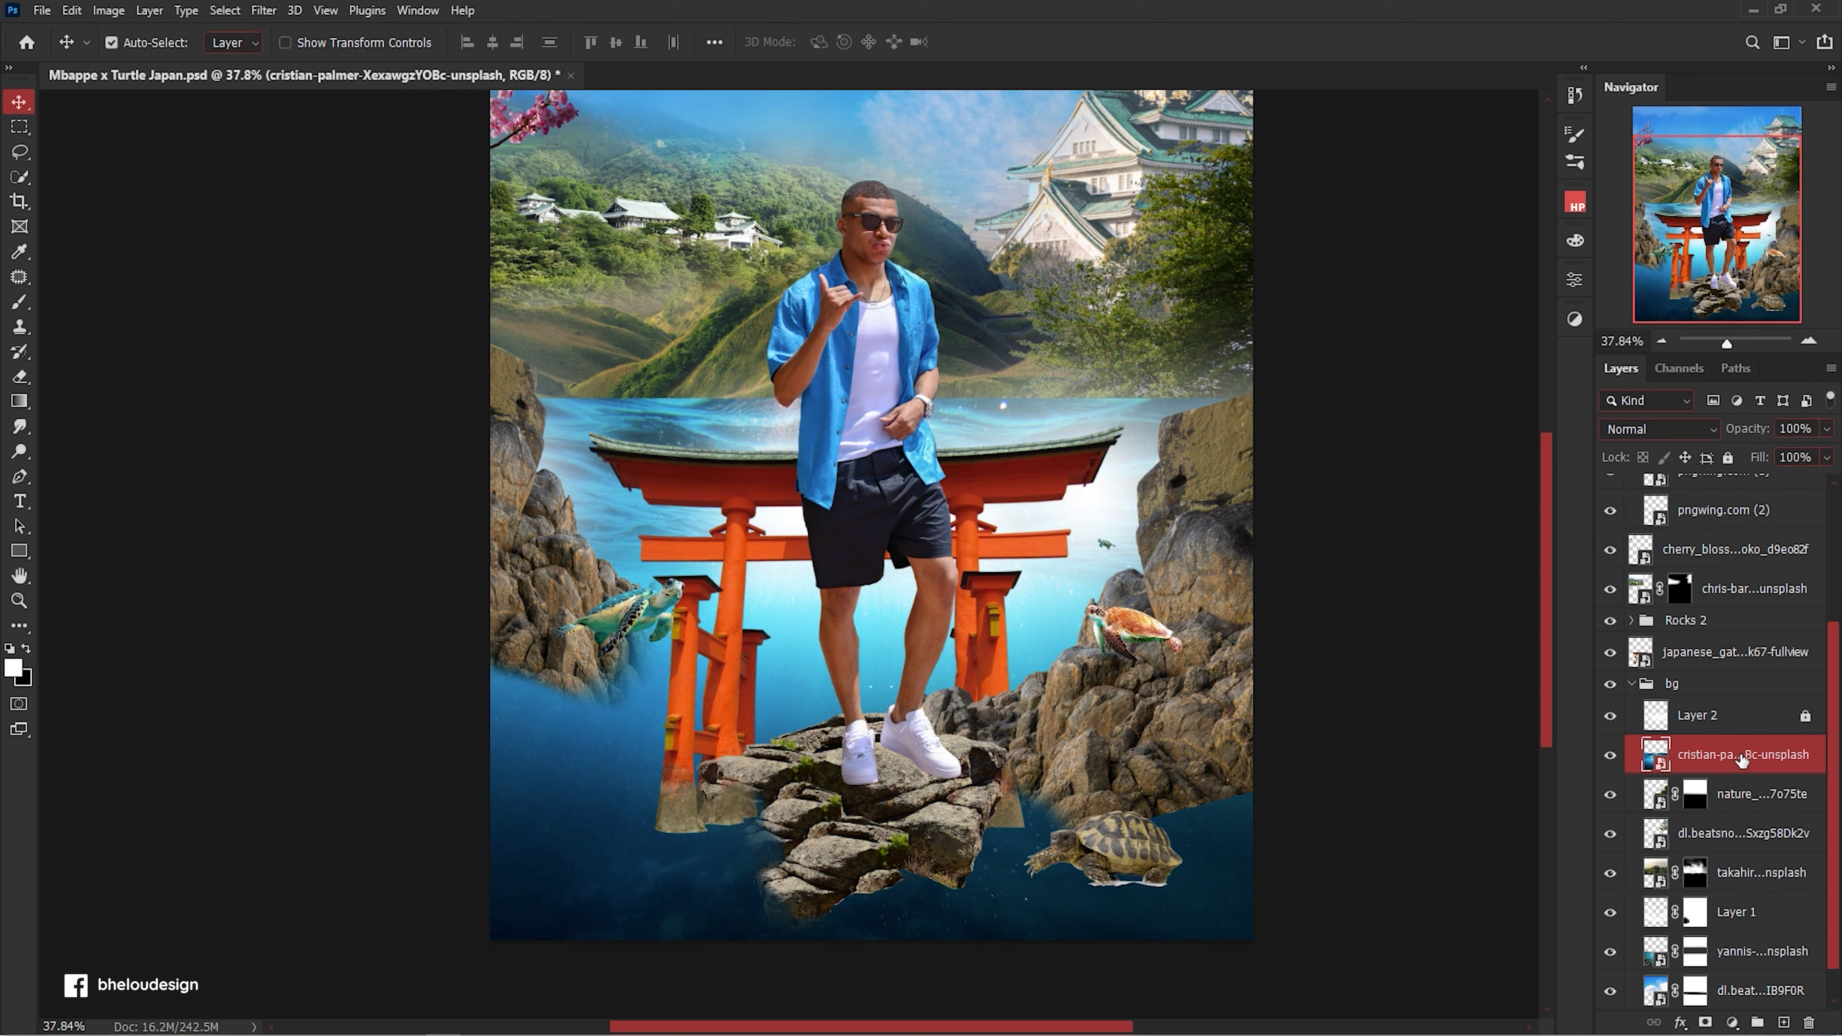
Move the water layer just below Mbappe and set its blend mode to Hard Light.
drag(1732, 605, 1732, 610)
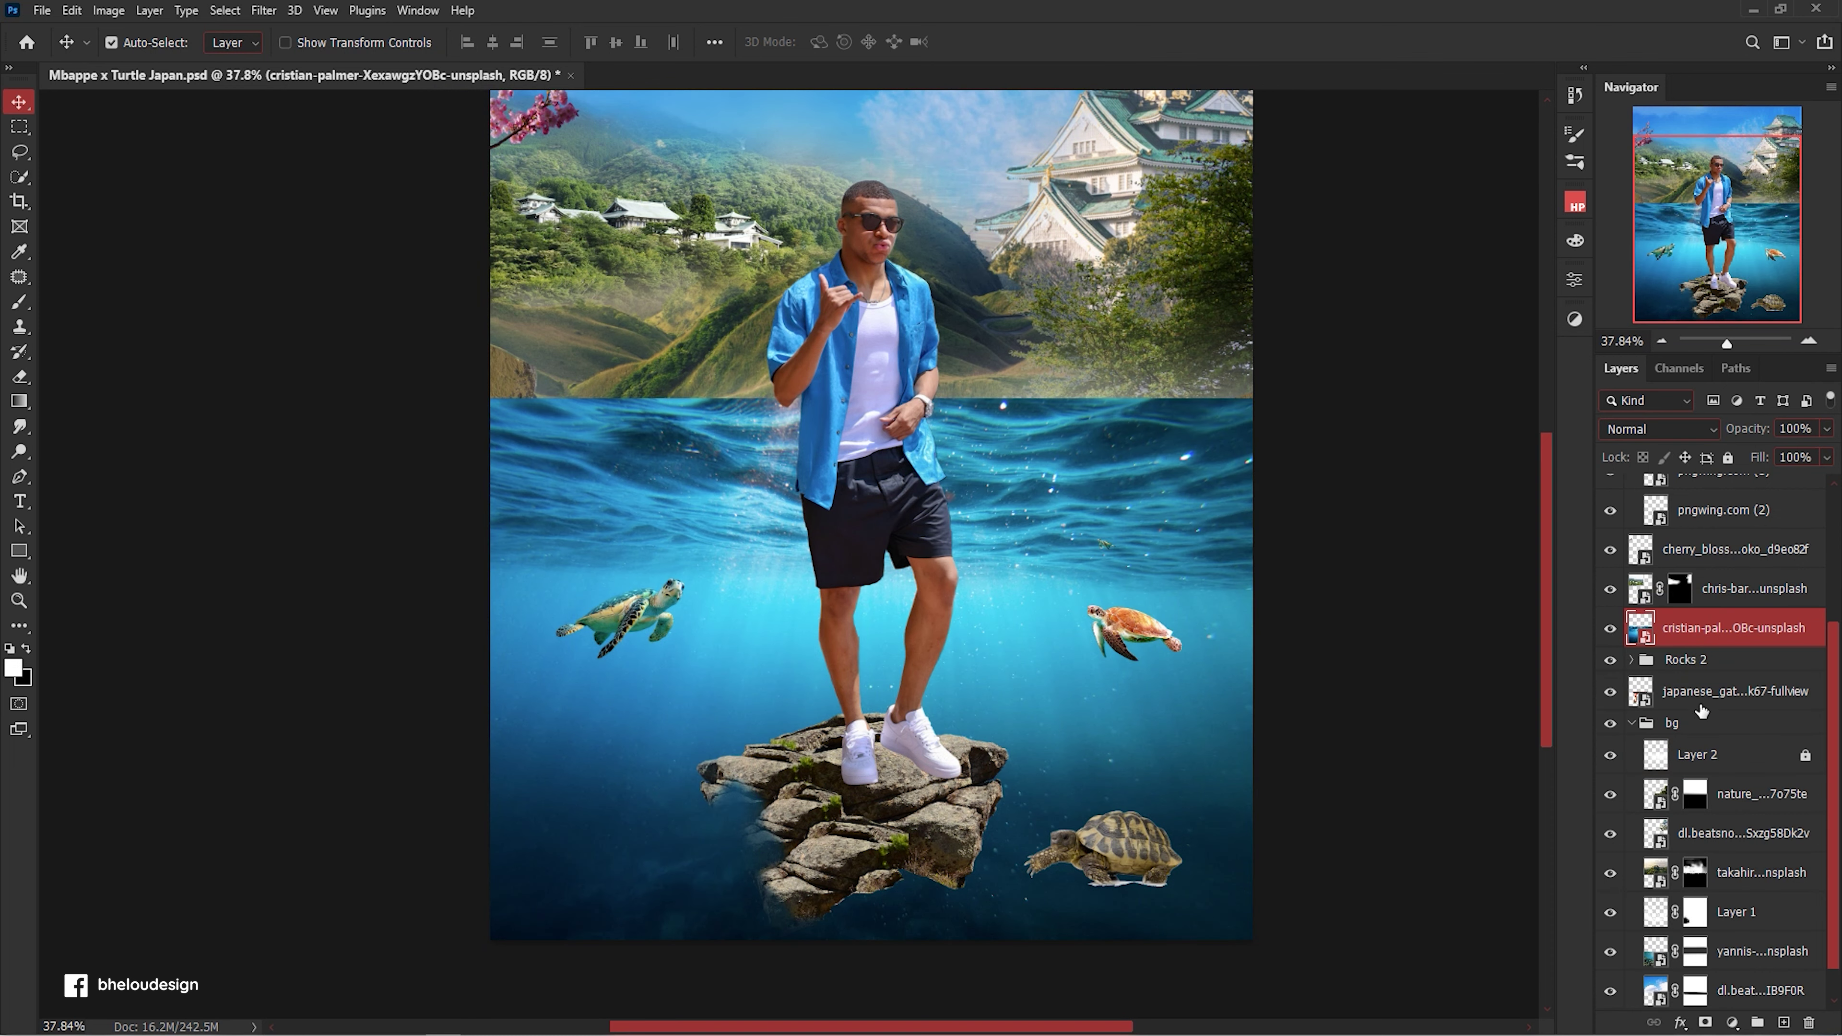
scroll(1704, 719, up, 3)
drag(1740, 824, 1756, 784)
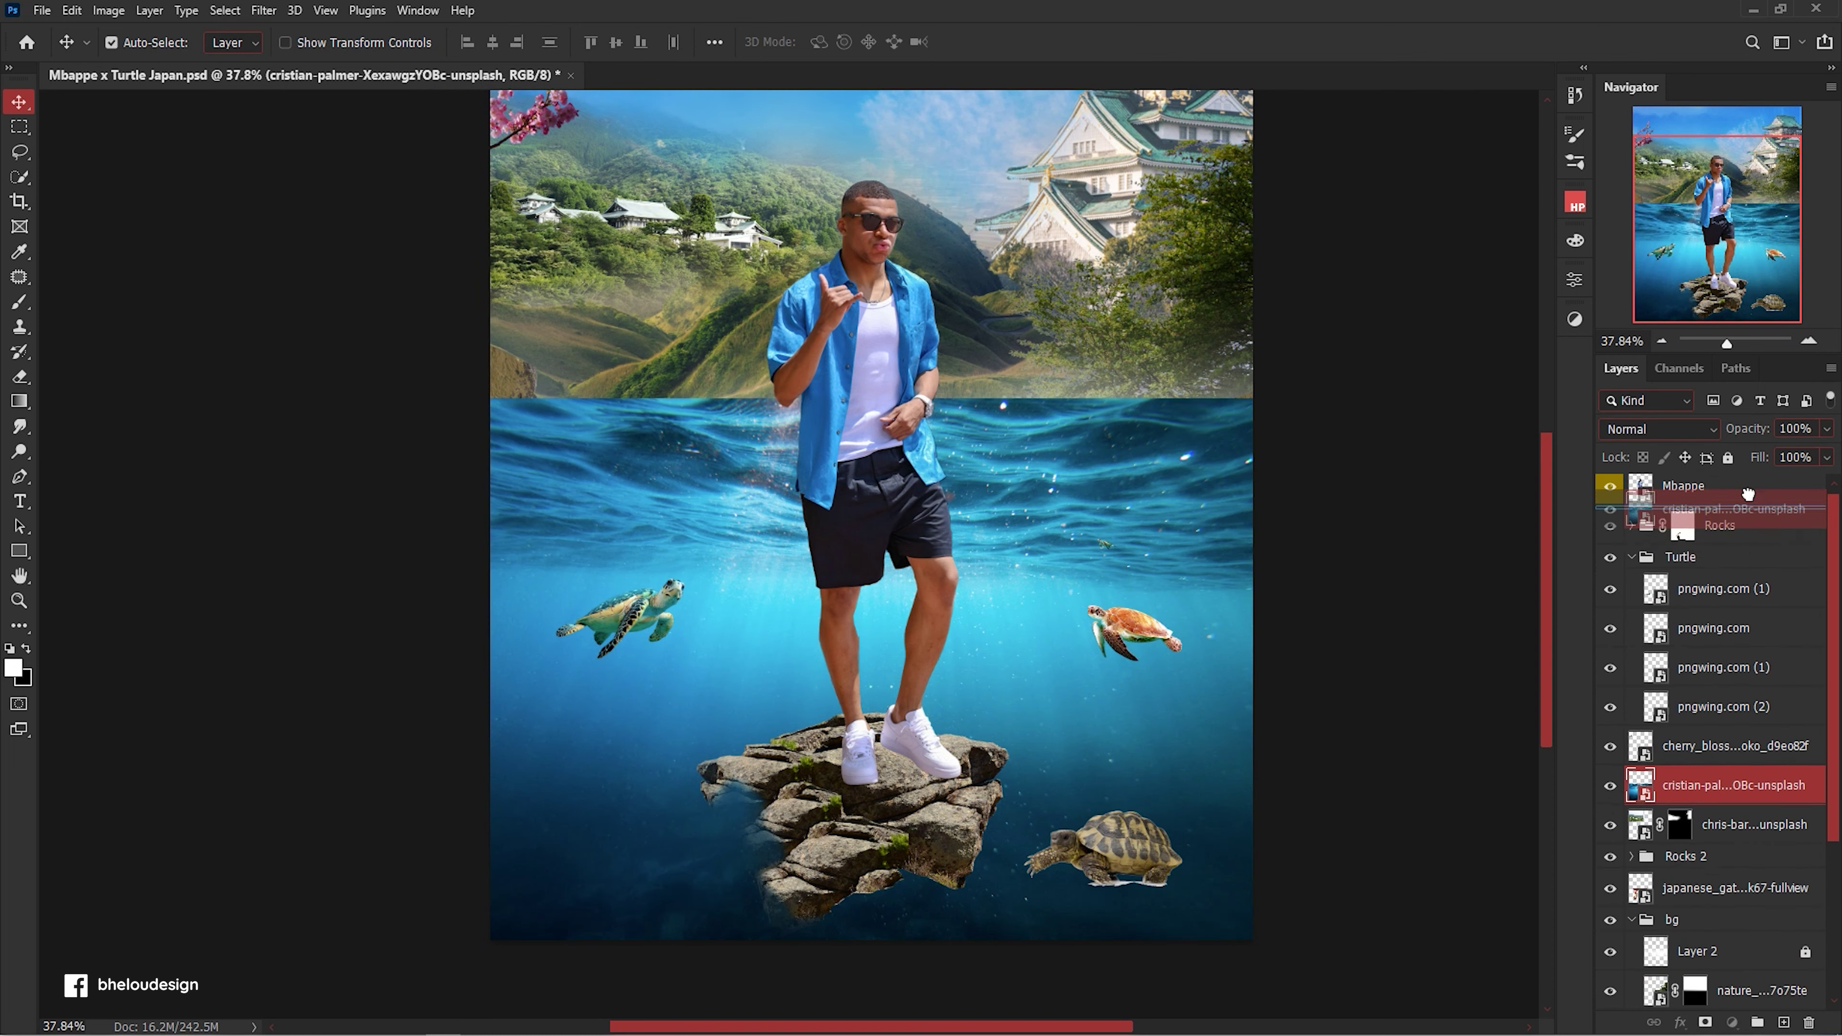
drag(1748, 494, 1748, 508)
click(1660, 429)
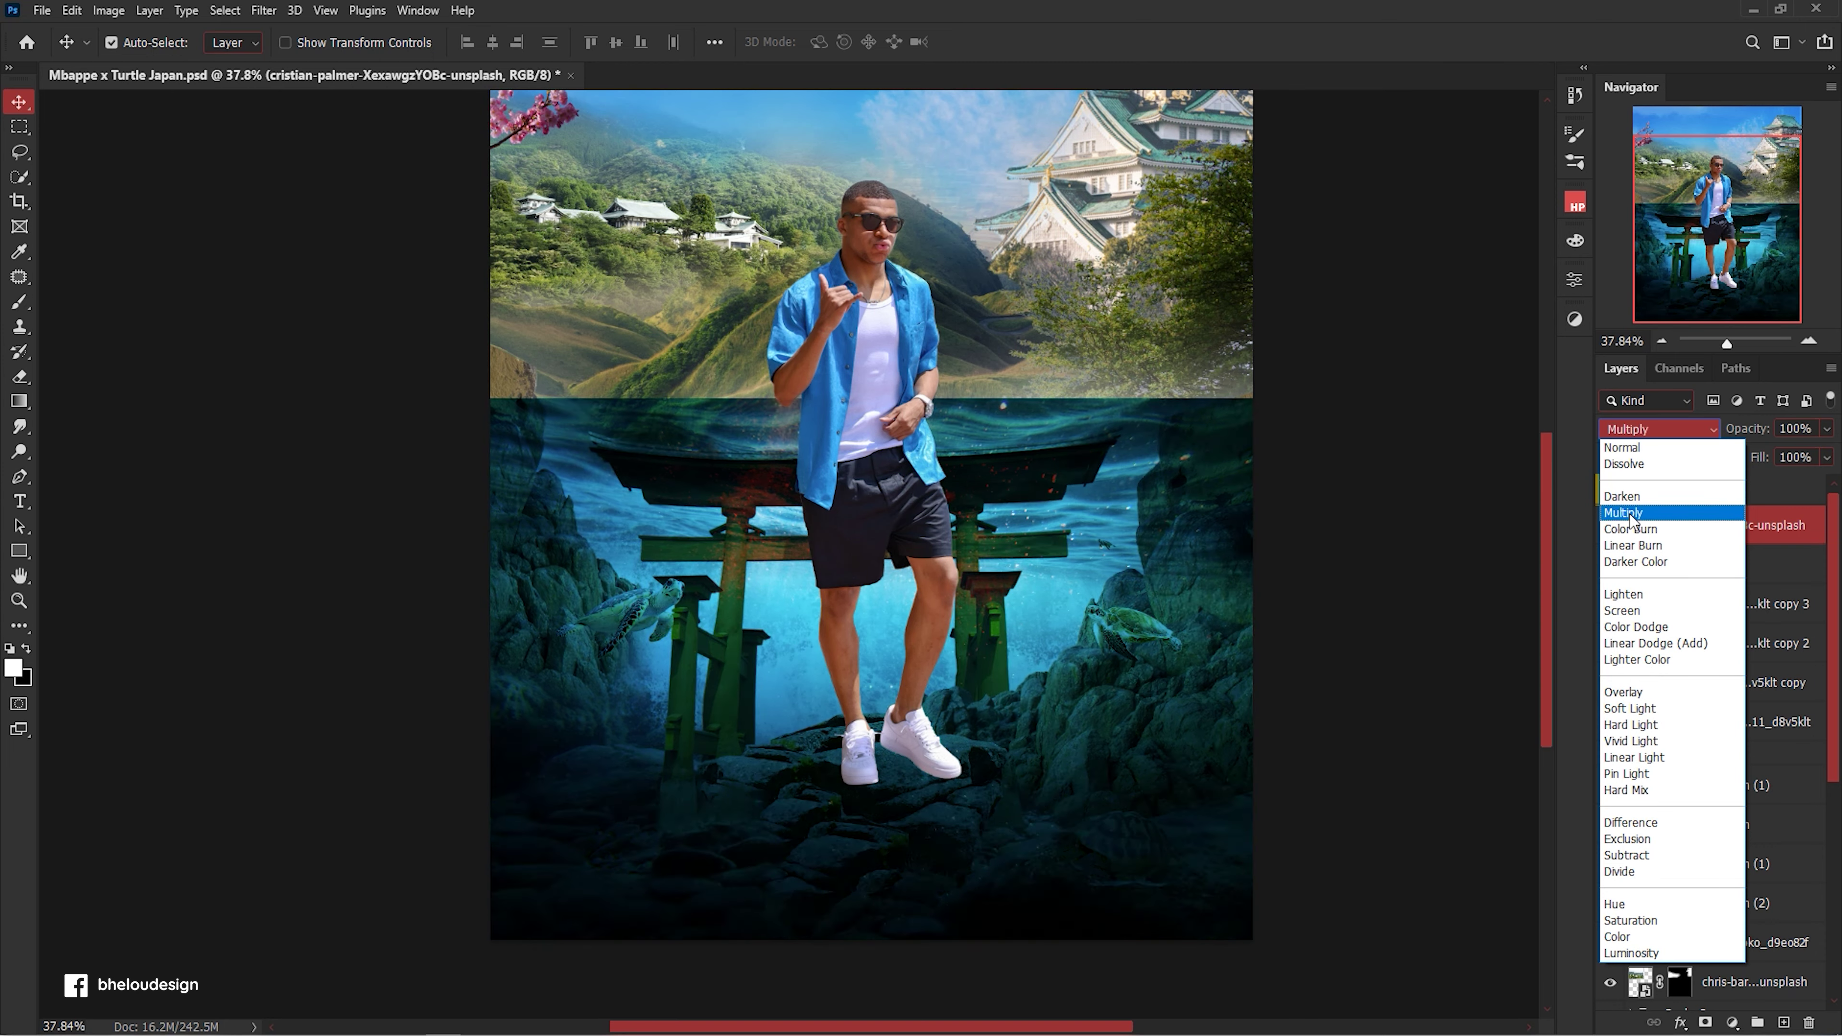
click(1647, 724)
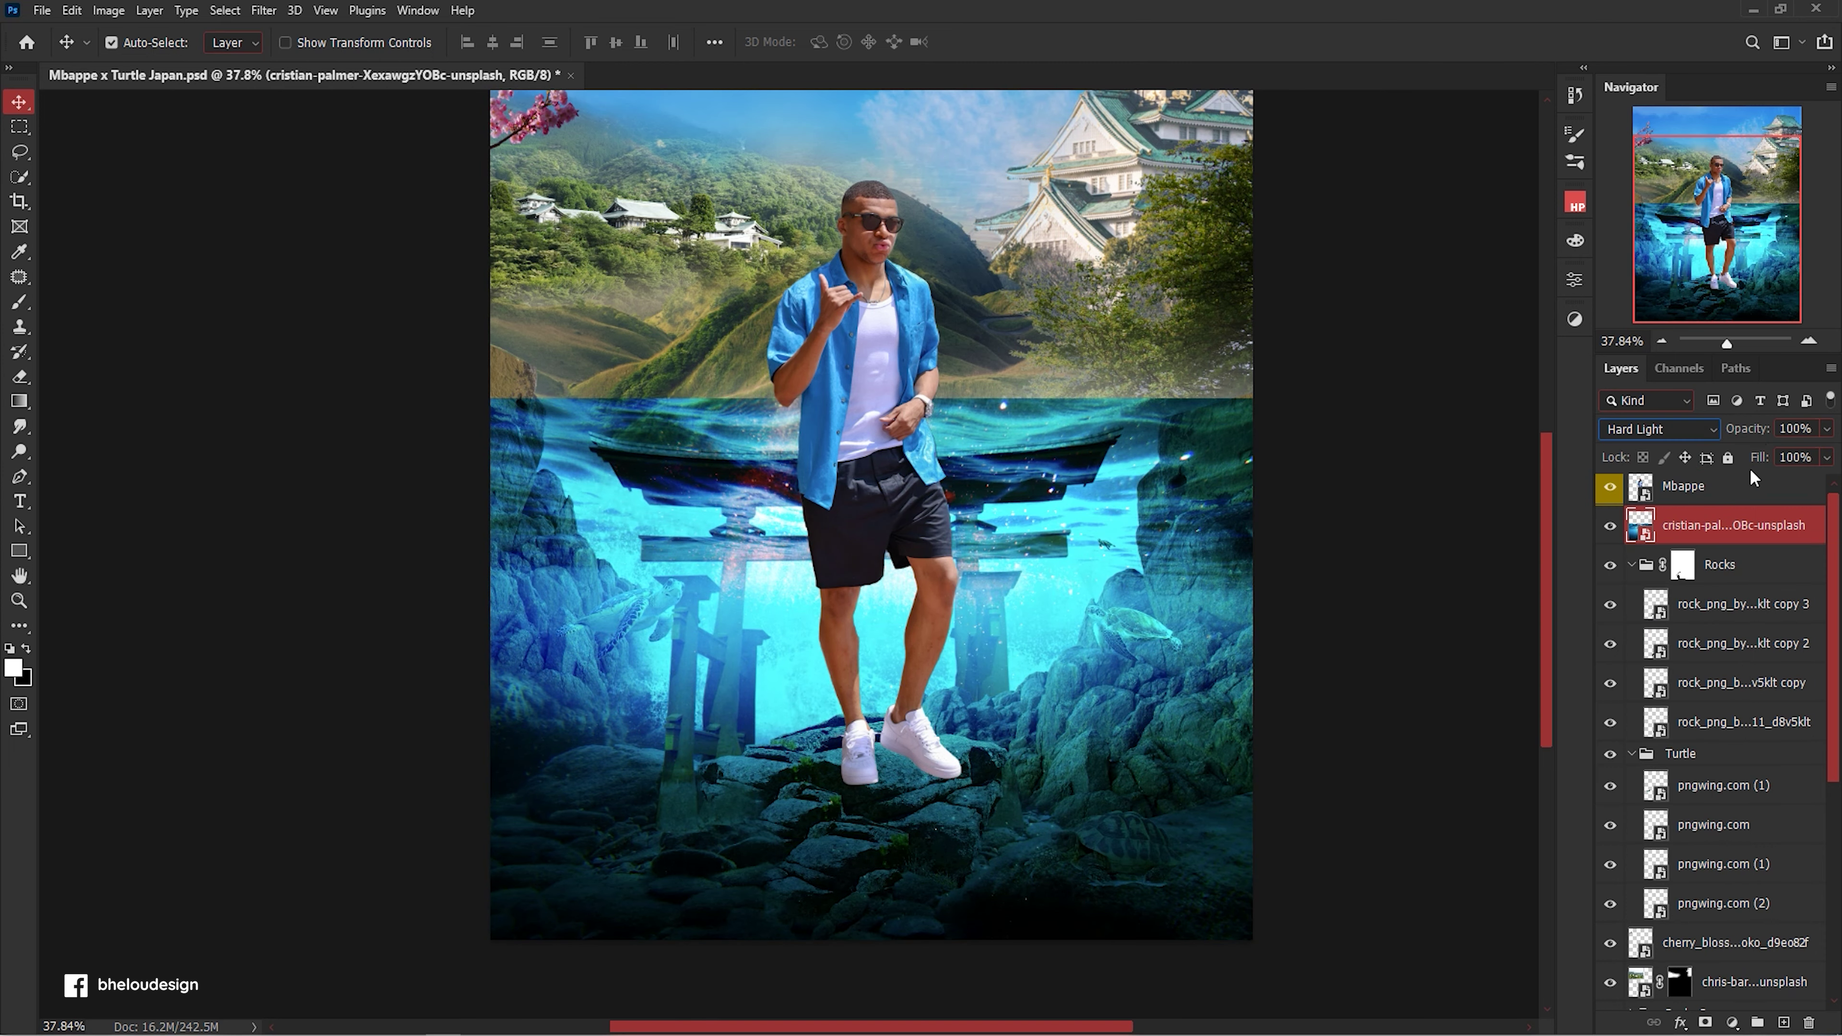
Drag a mask gradient on the water so the gate, rocks and turtles show through.
drag(915, 456, 892, 586)
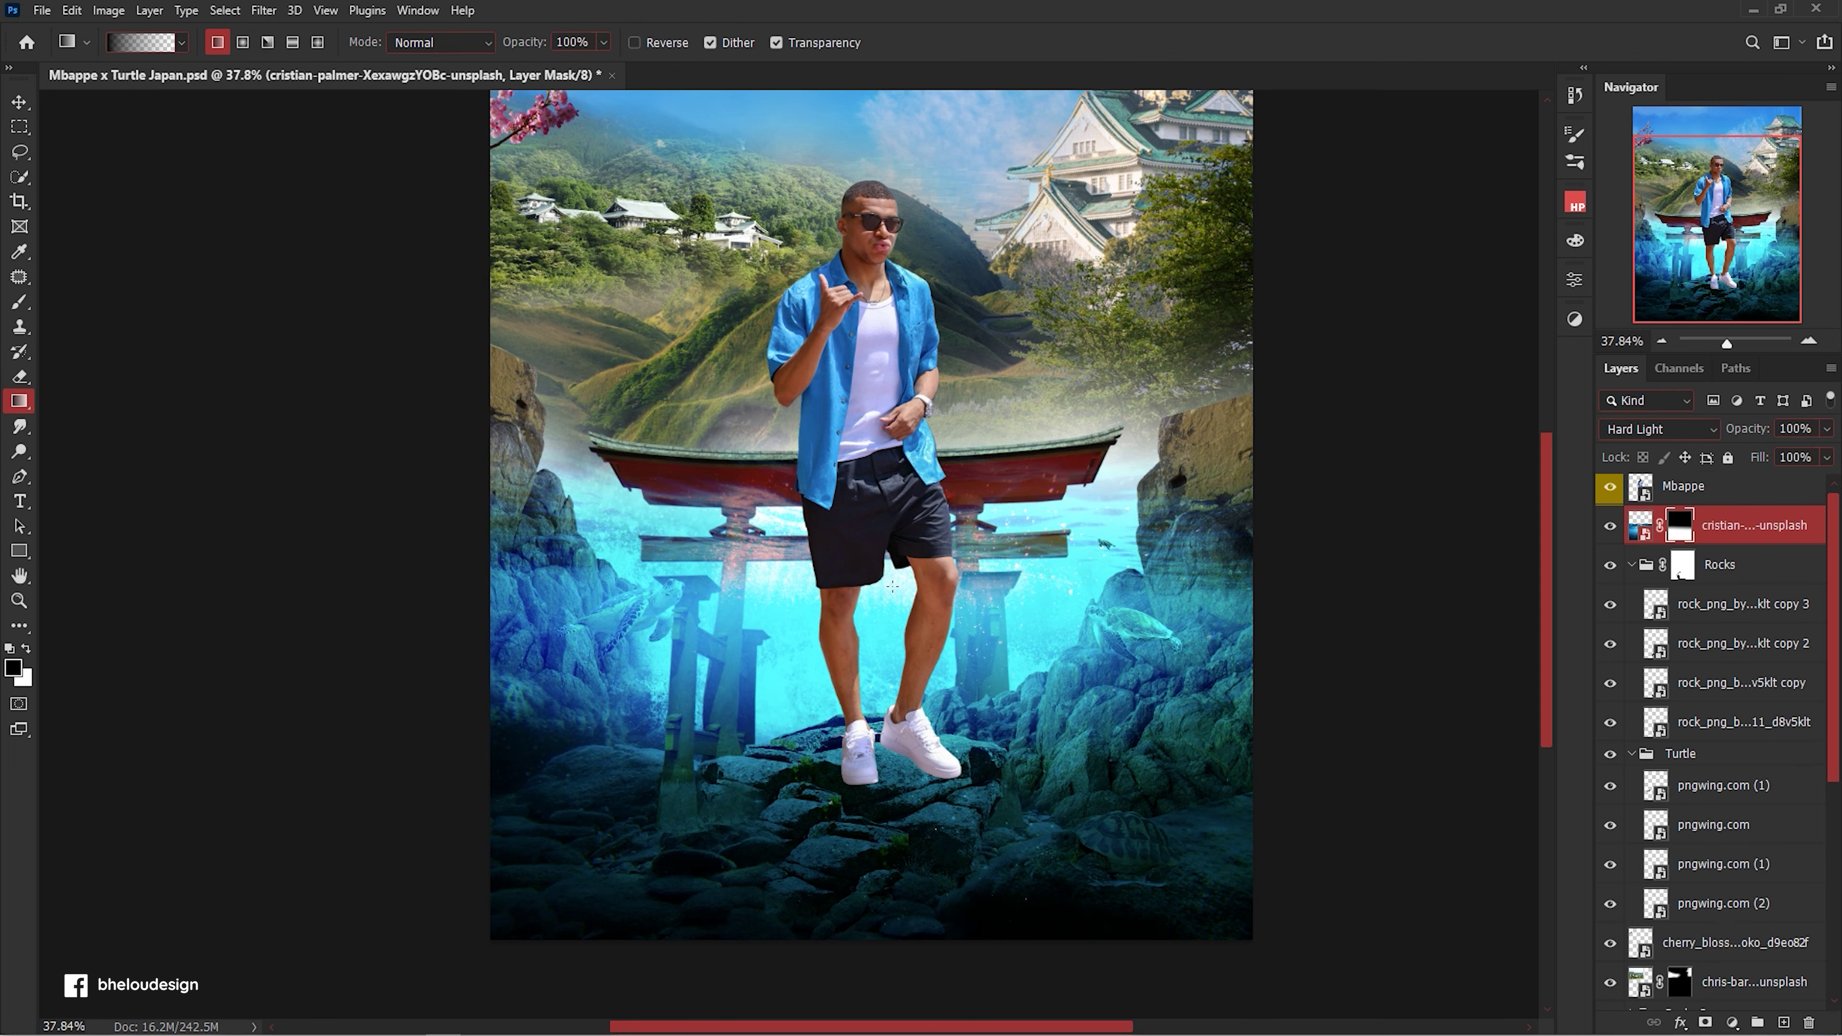
drag(882, 515, 889, 629)
key(ctrl+z)
scroll(928, 606, down, 3)
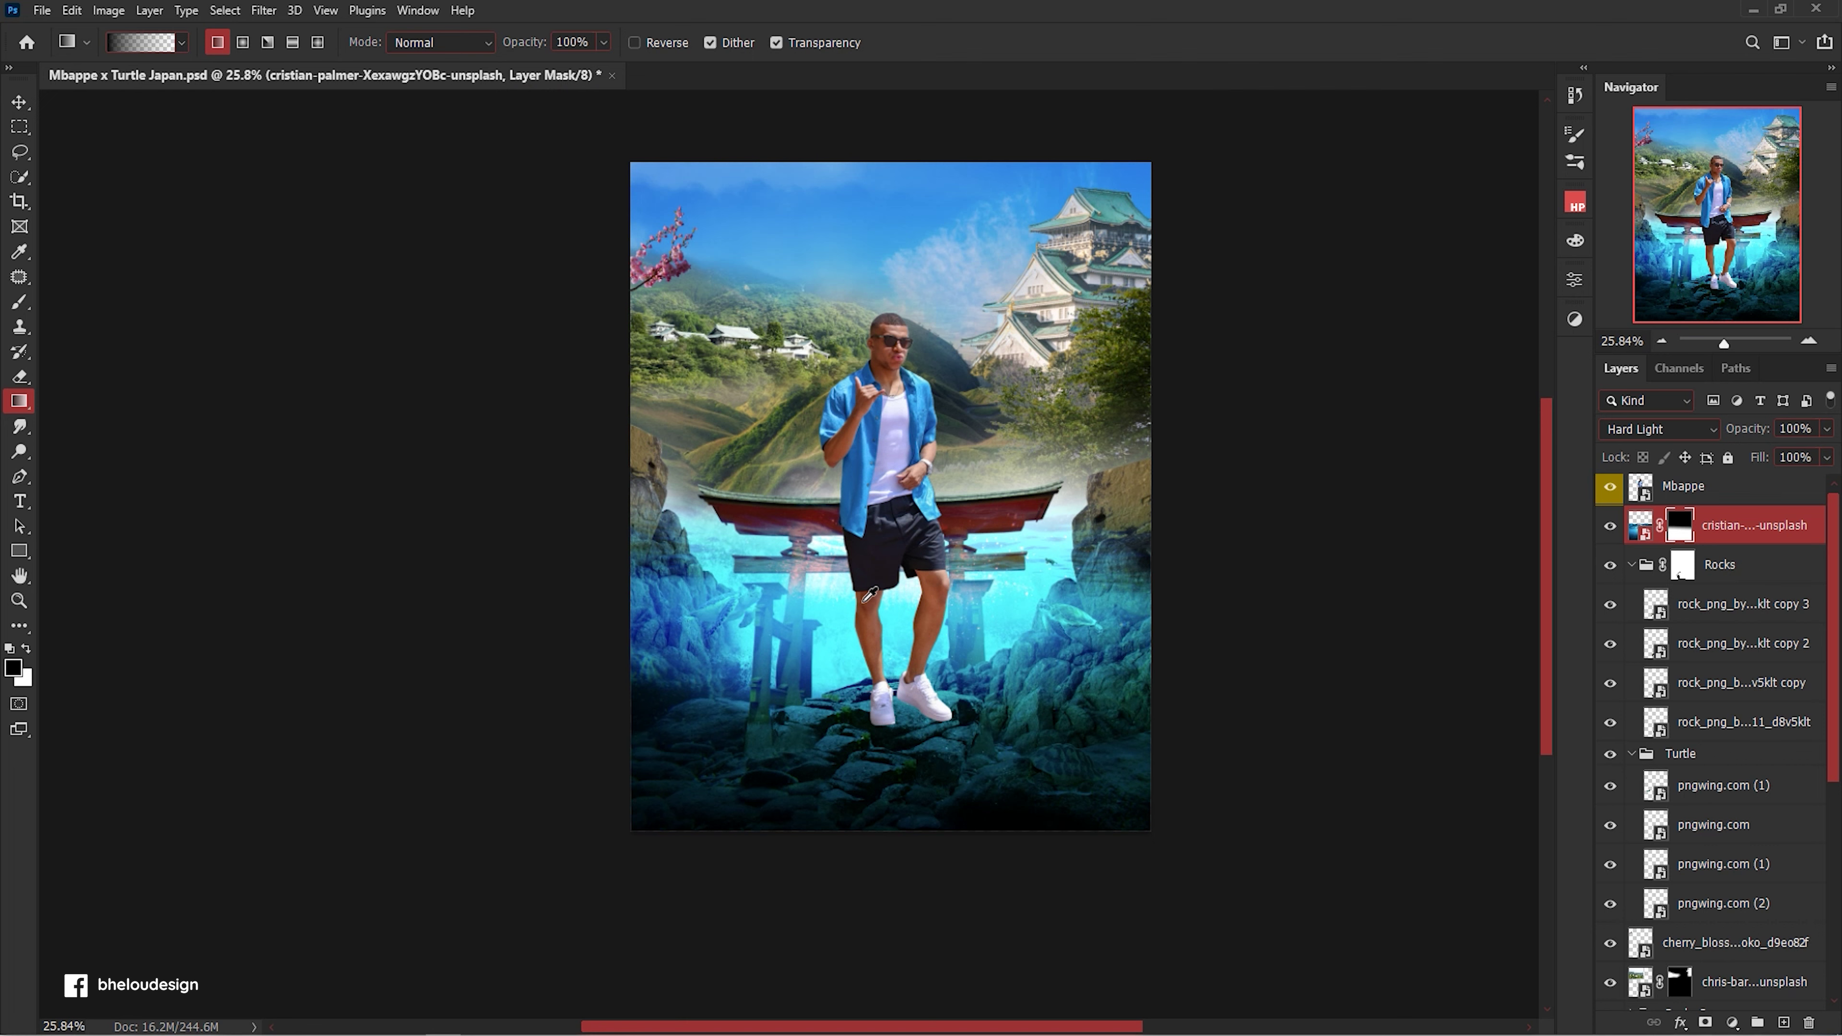
drag(847, 582, 882, 664)
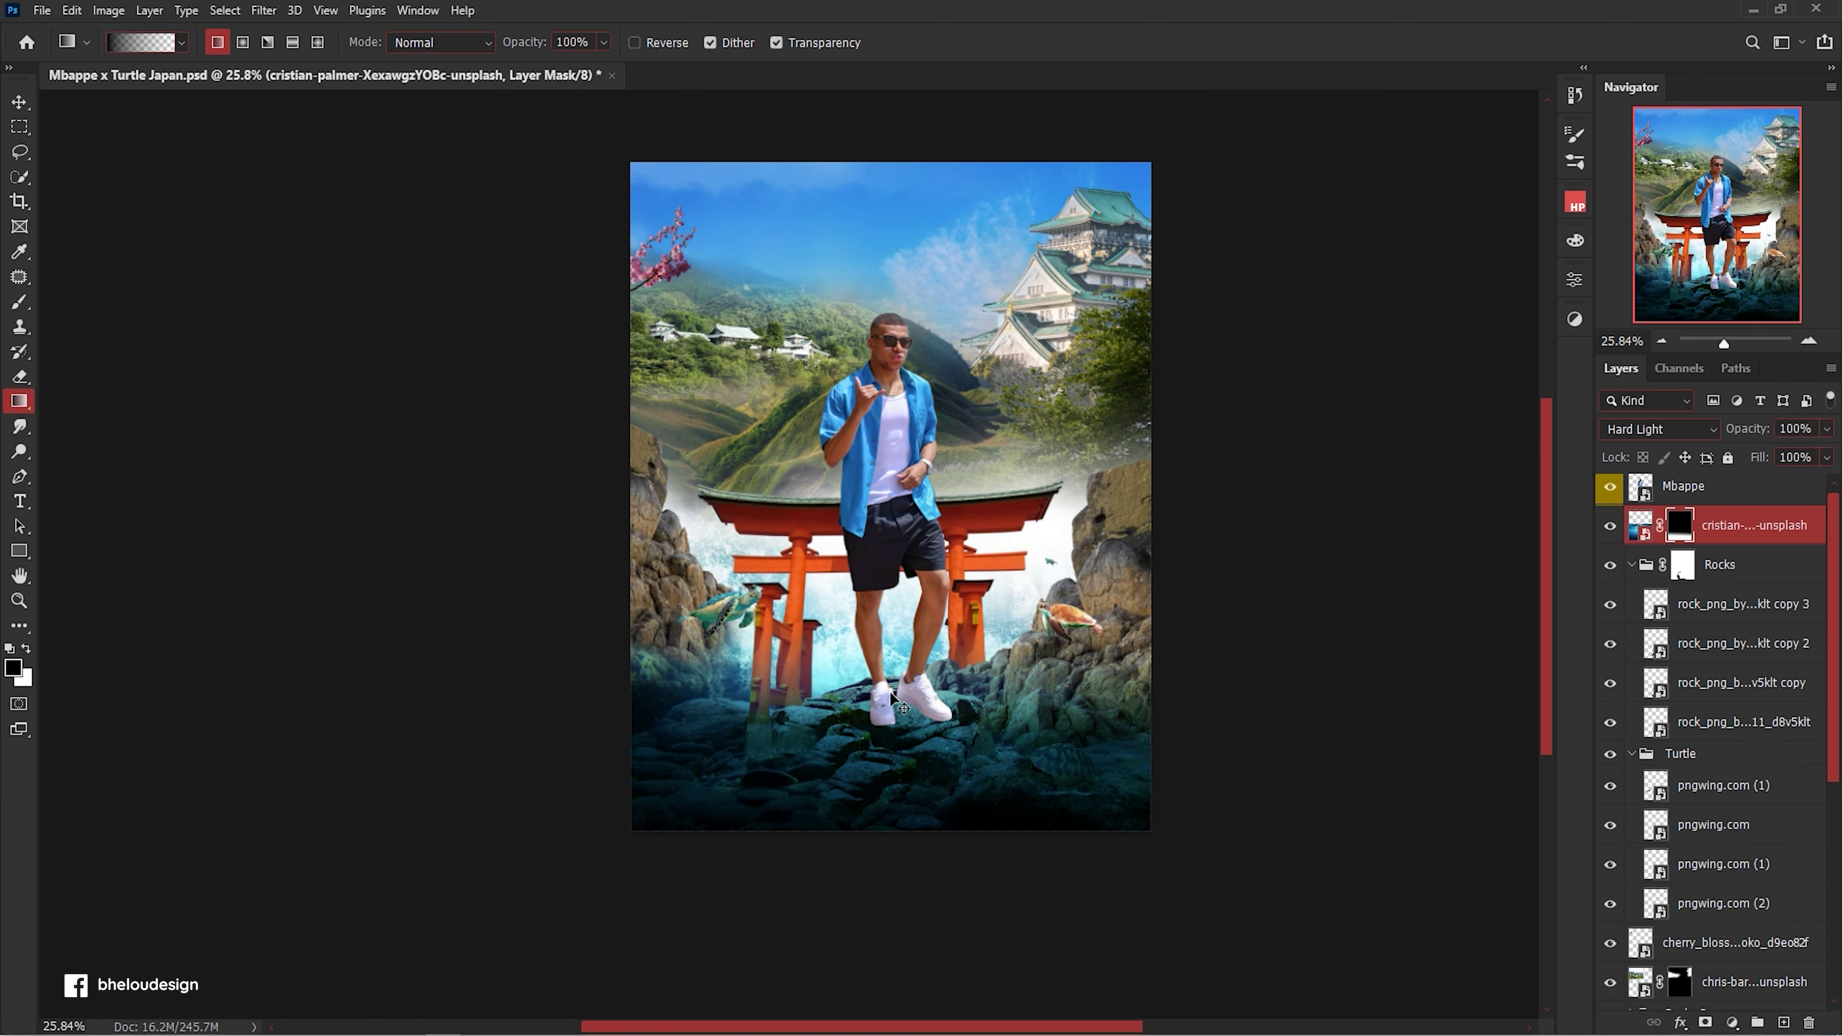
scroll(843, 685, up, 2)
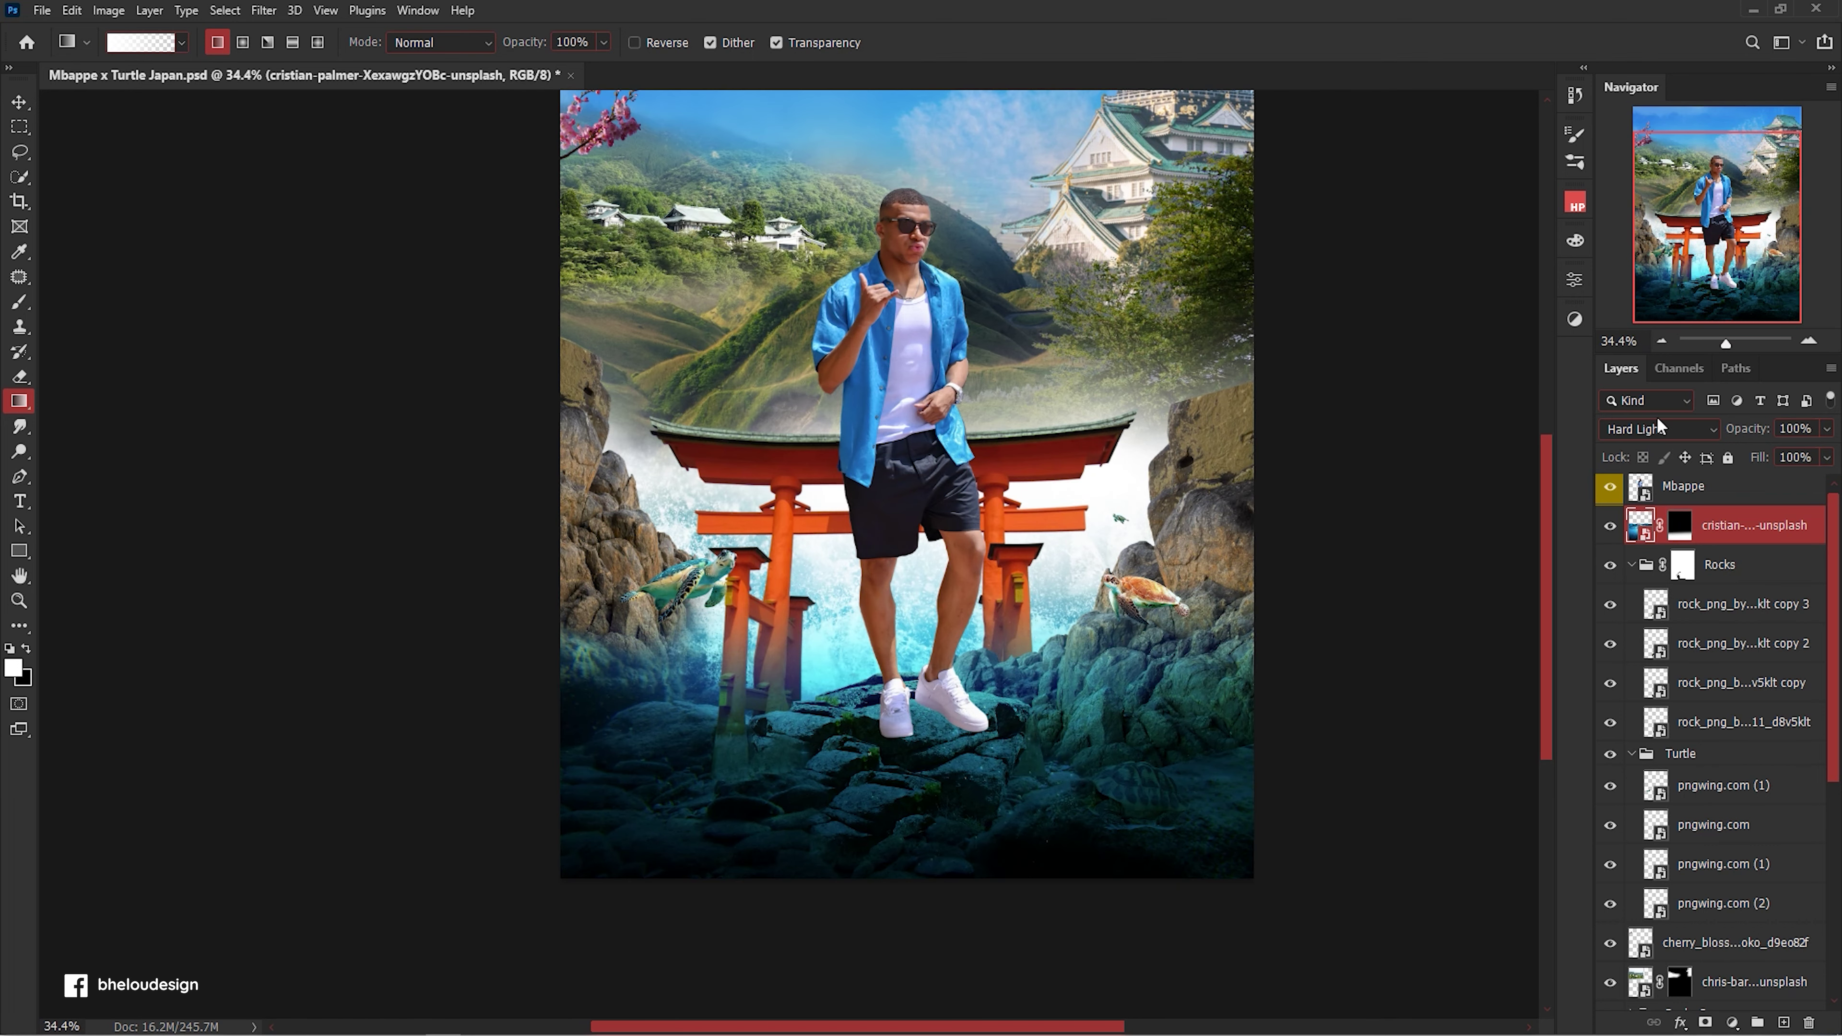
click(1661, 428)
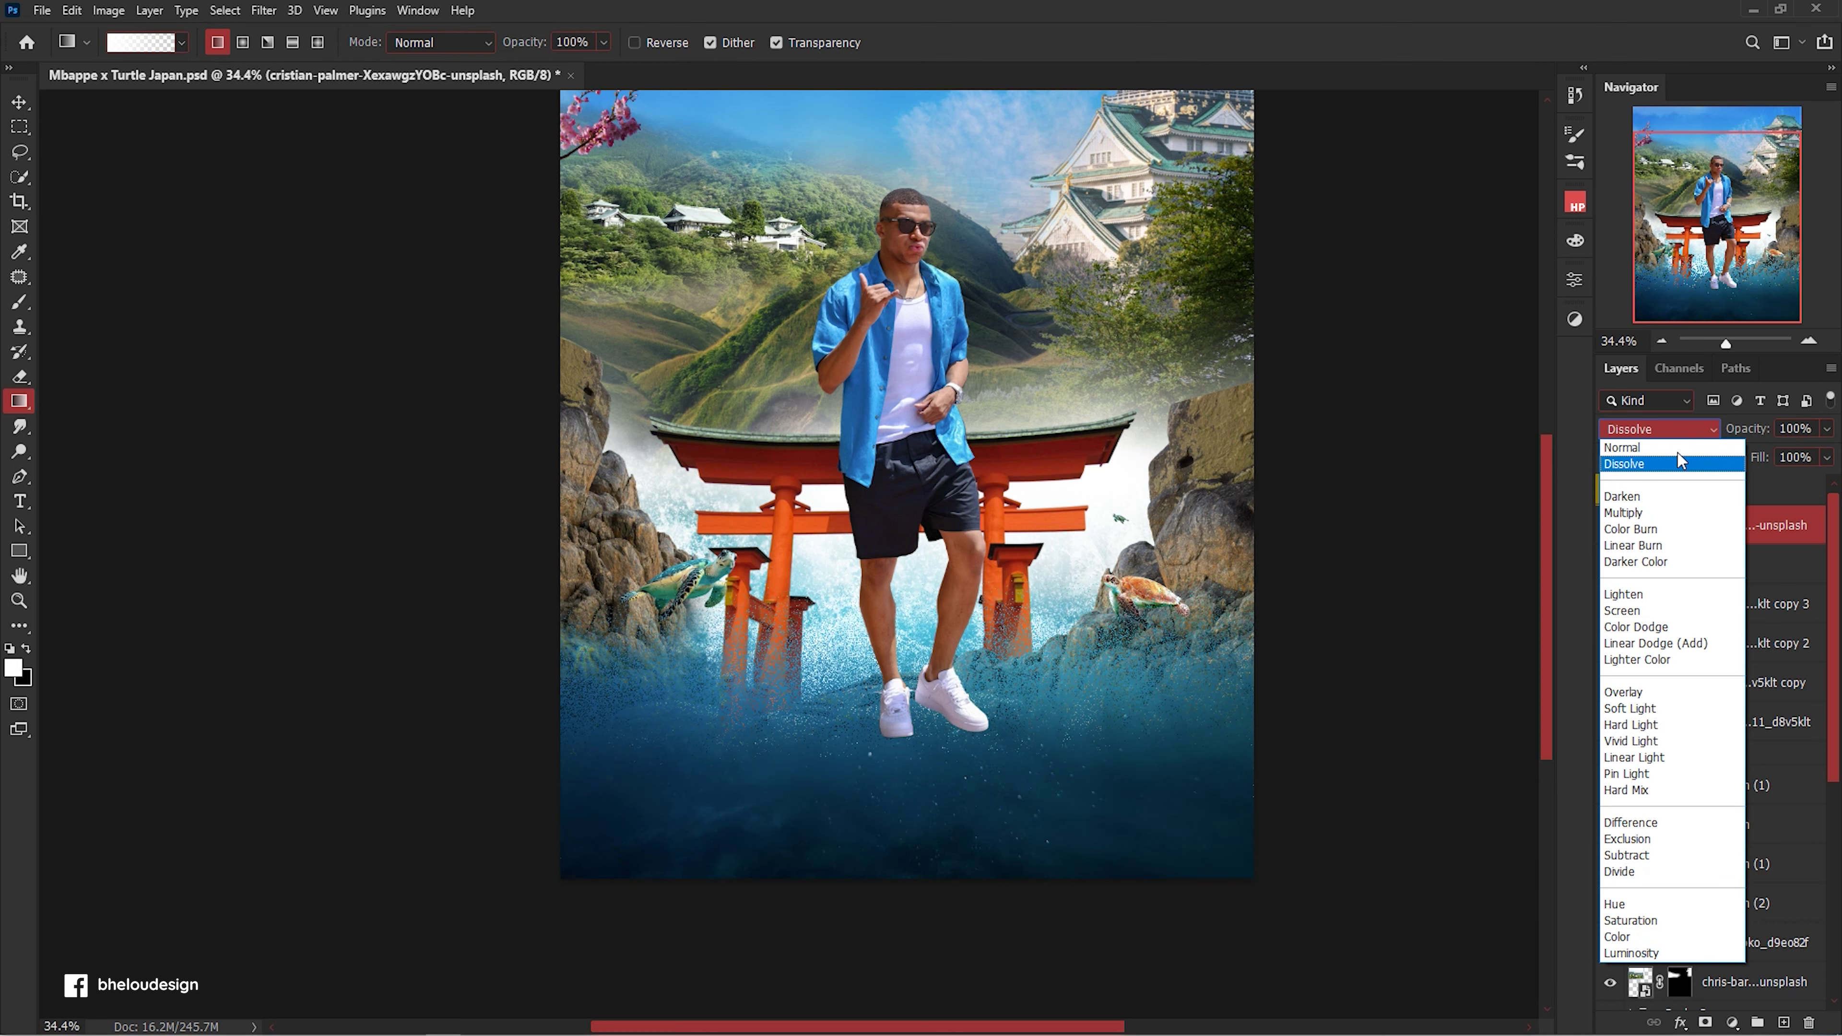
click(1619, 726)
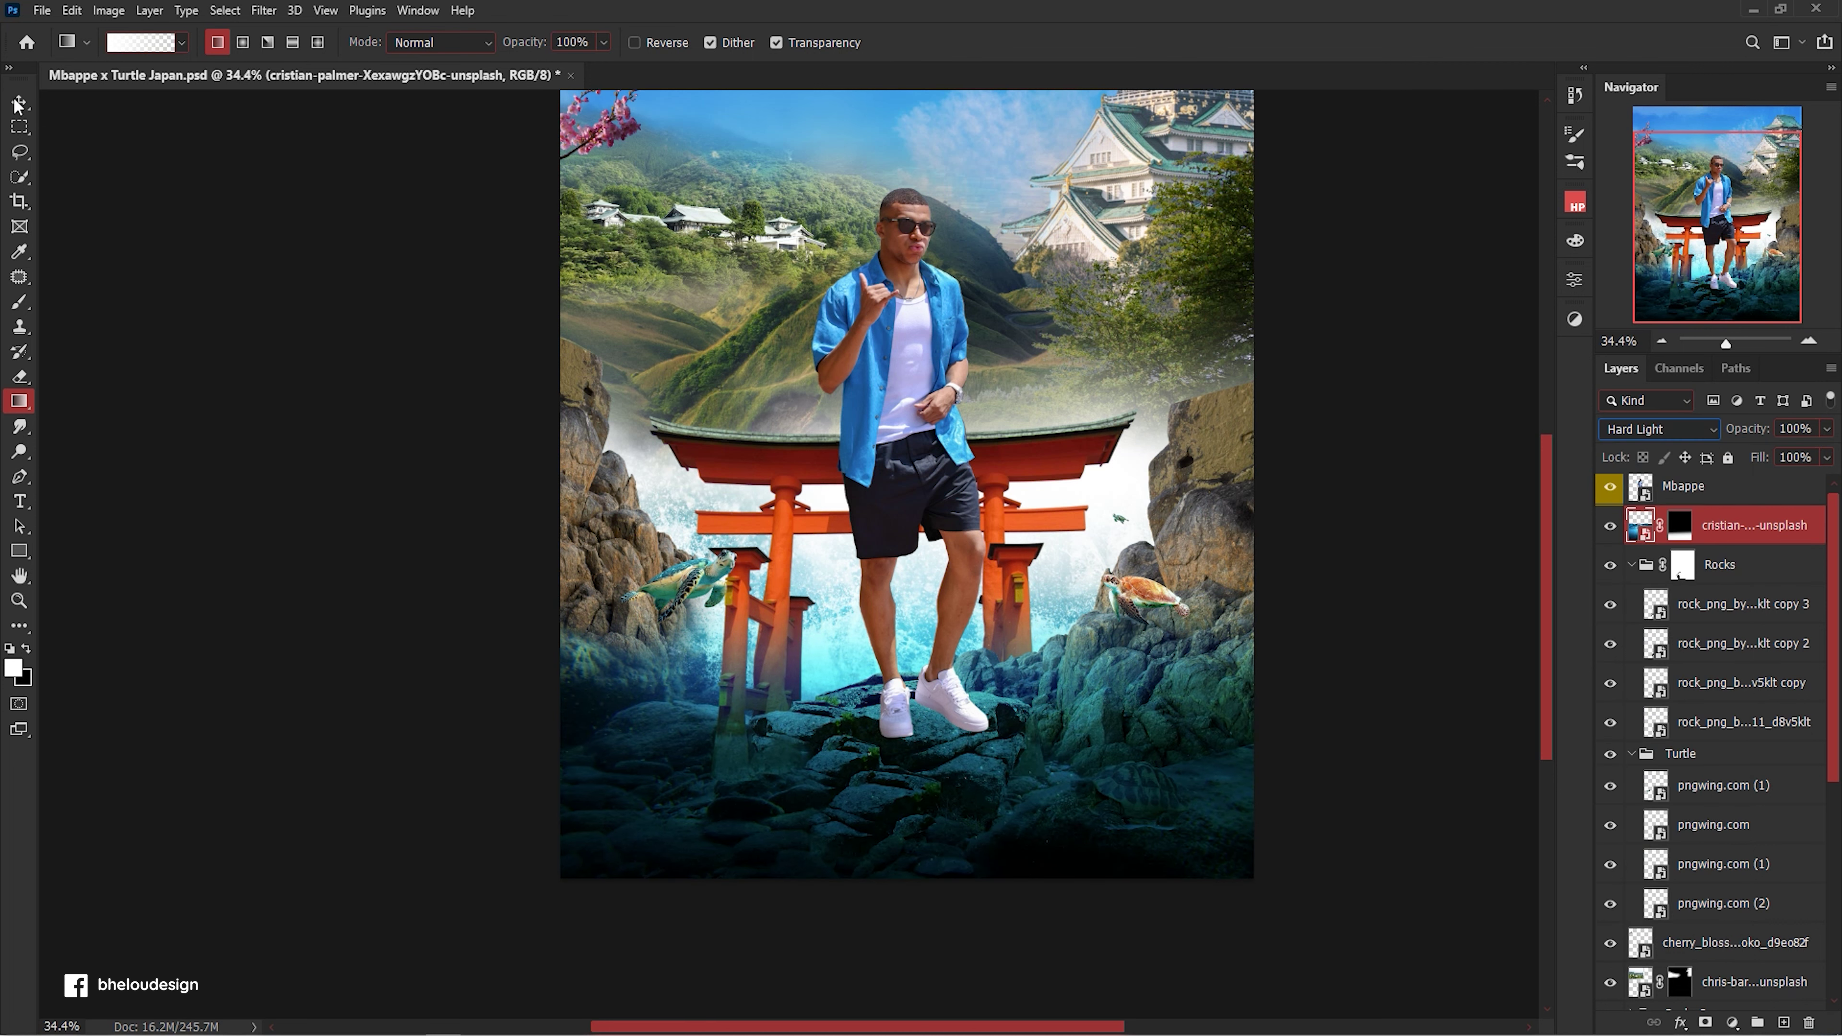
scroll(696, 356, down, 1)
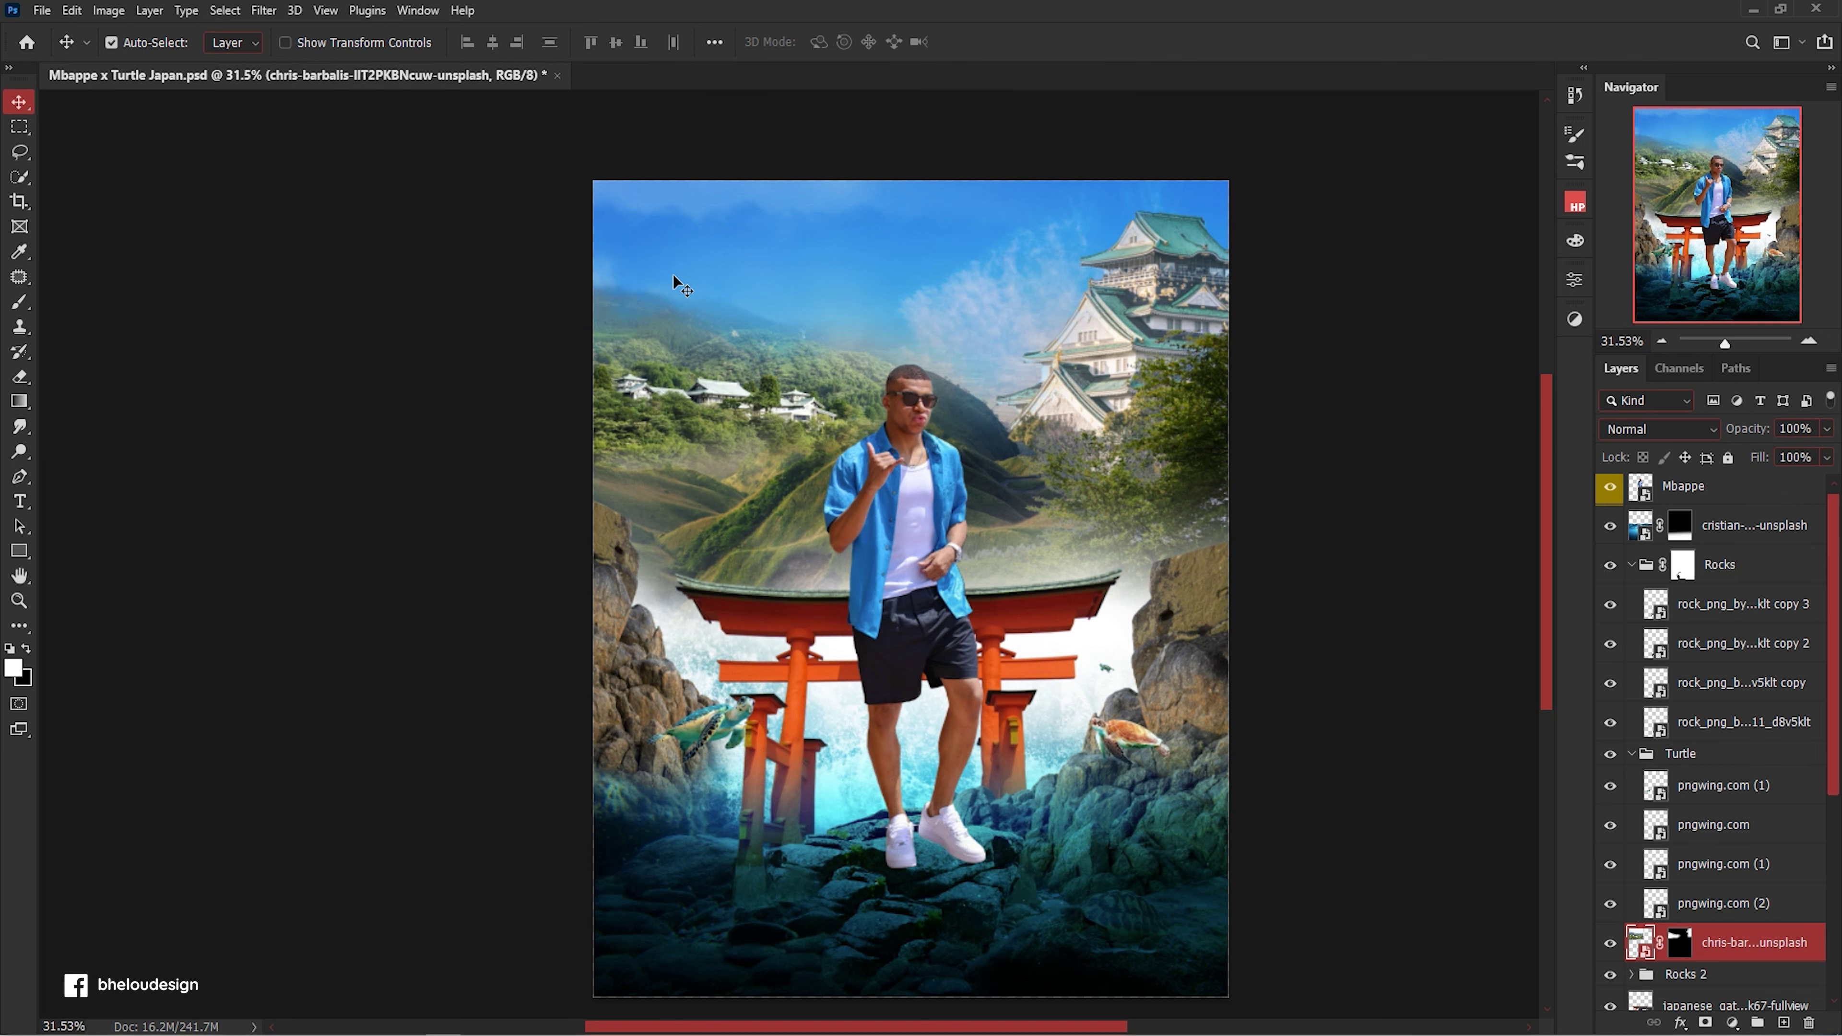
Search the Brush presets for 'sun' brushes.
scroll(1143, 357, down, 1)
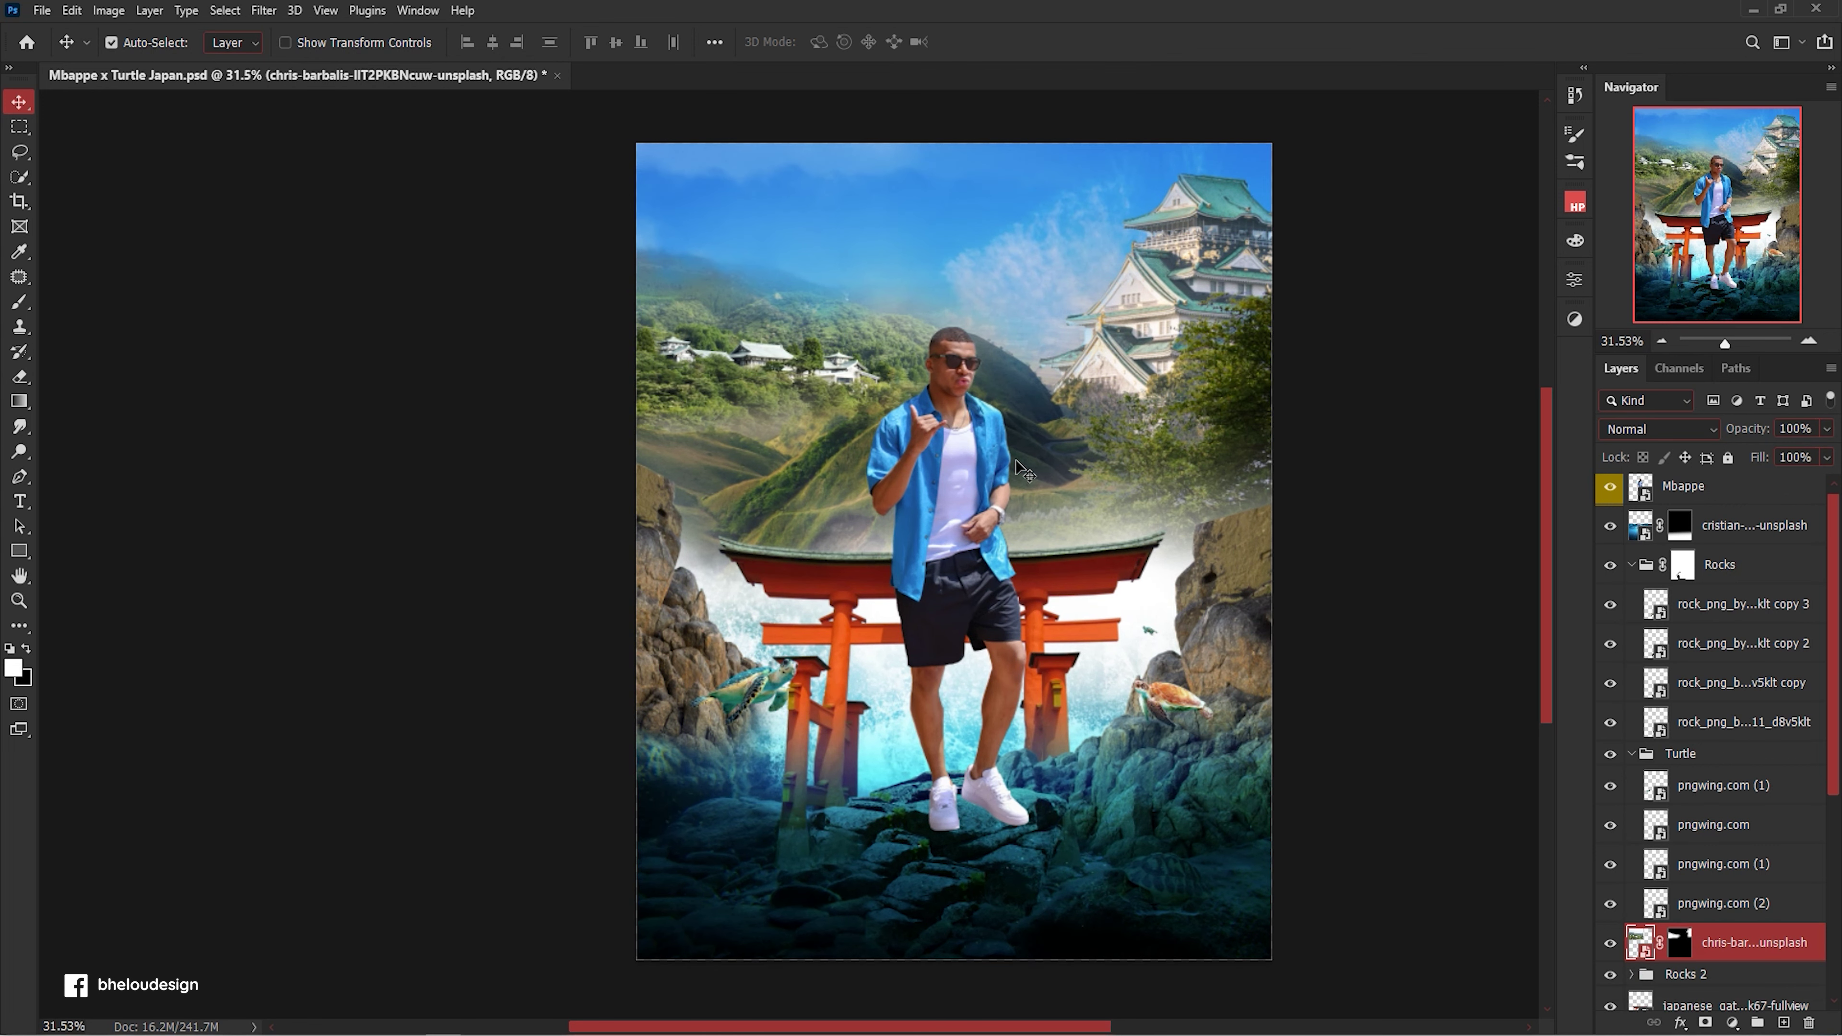
scroll(1023, 470, up, 1)
scroll(1712, 726, down, 5)
key(b)
right_click(131, 384)
click(95, 190)
text(sun)
key(Return)
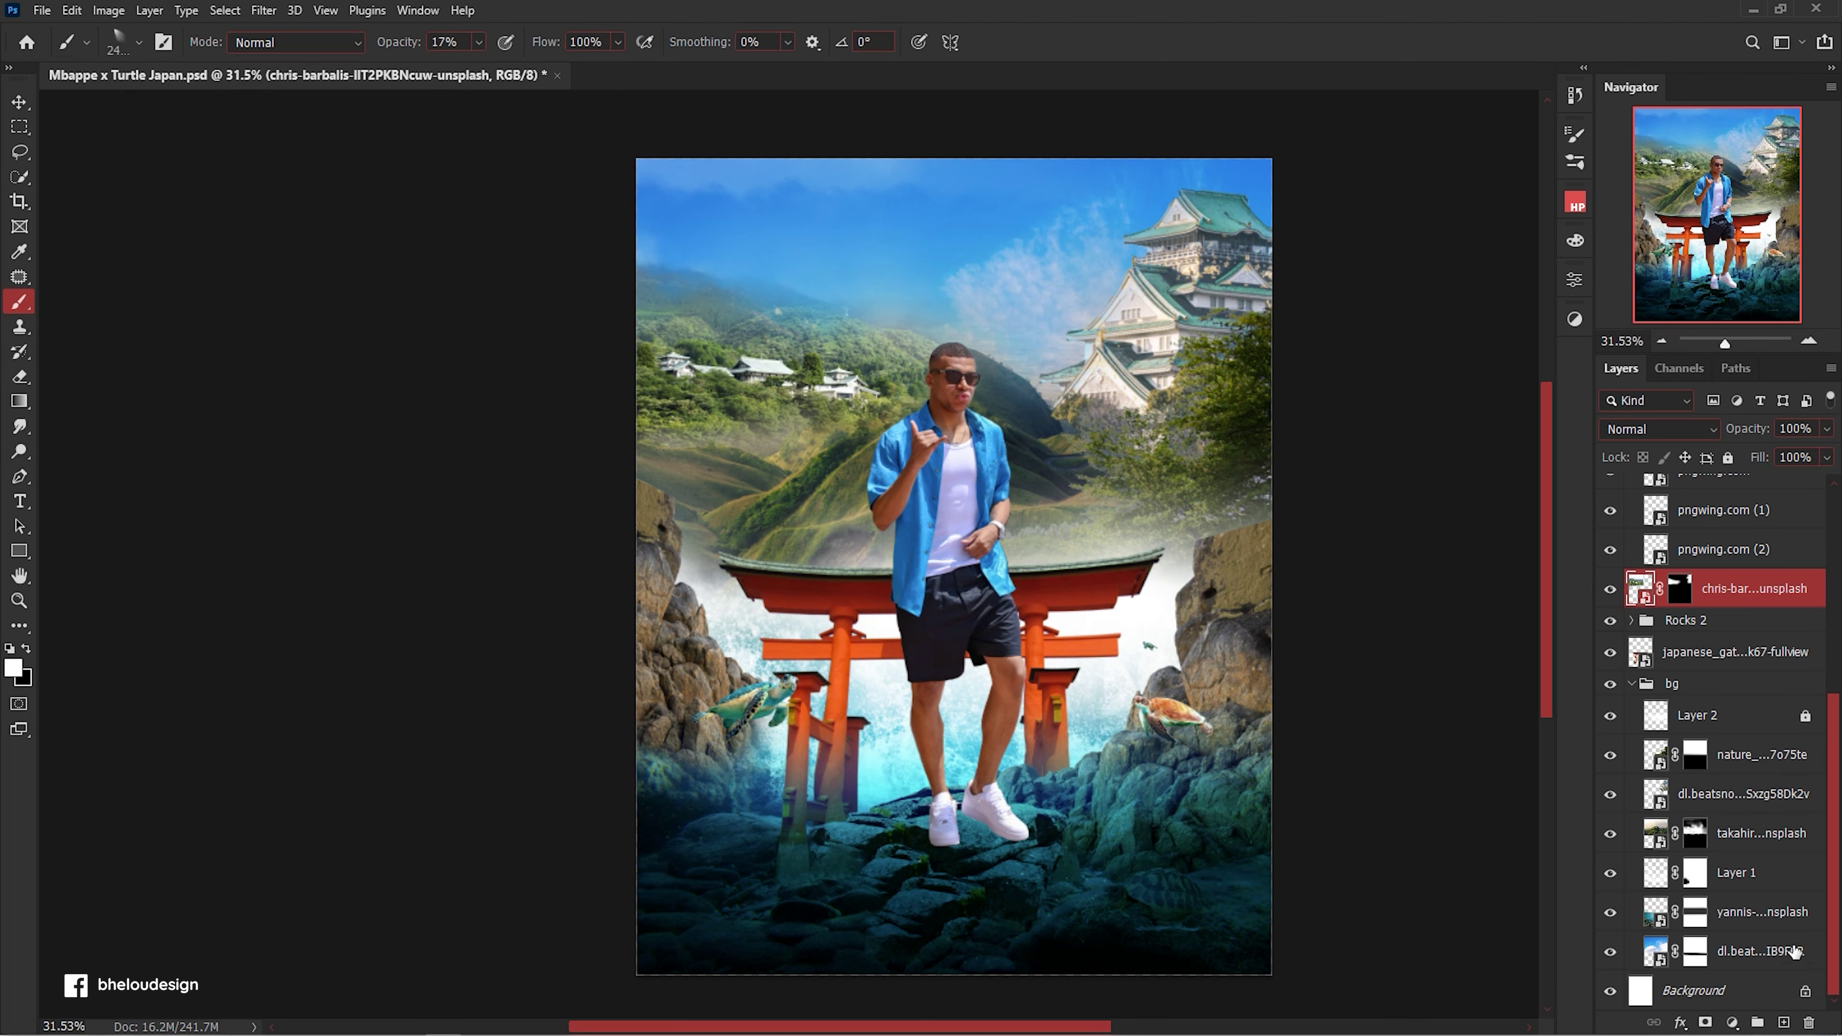
Add an empty layer, duplicate the left turtle lower among the rocks, and move the small turtle near the gate.
click(1784, 1023)
scroll(1059, 356, down, 3)
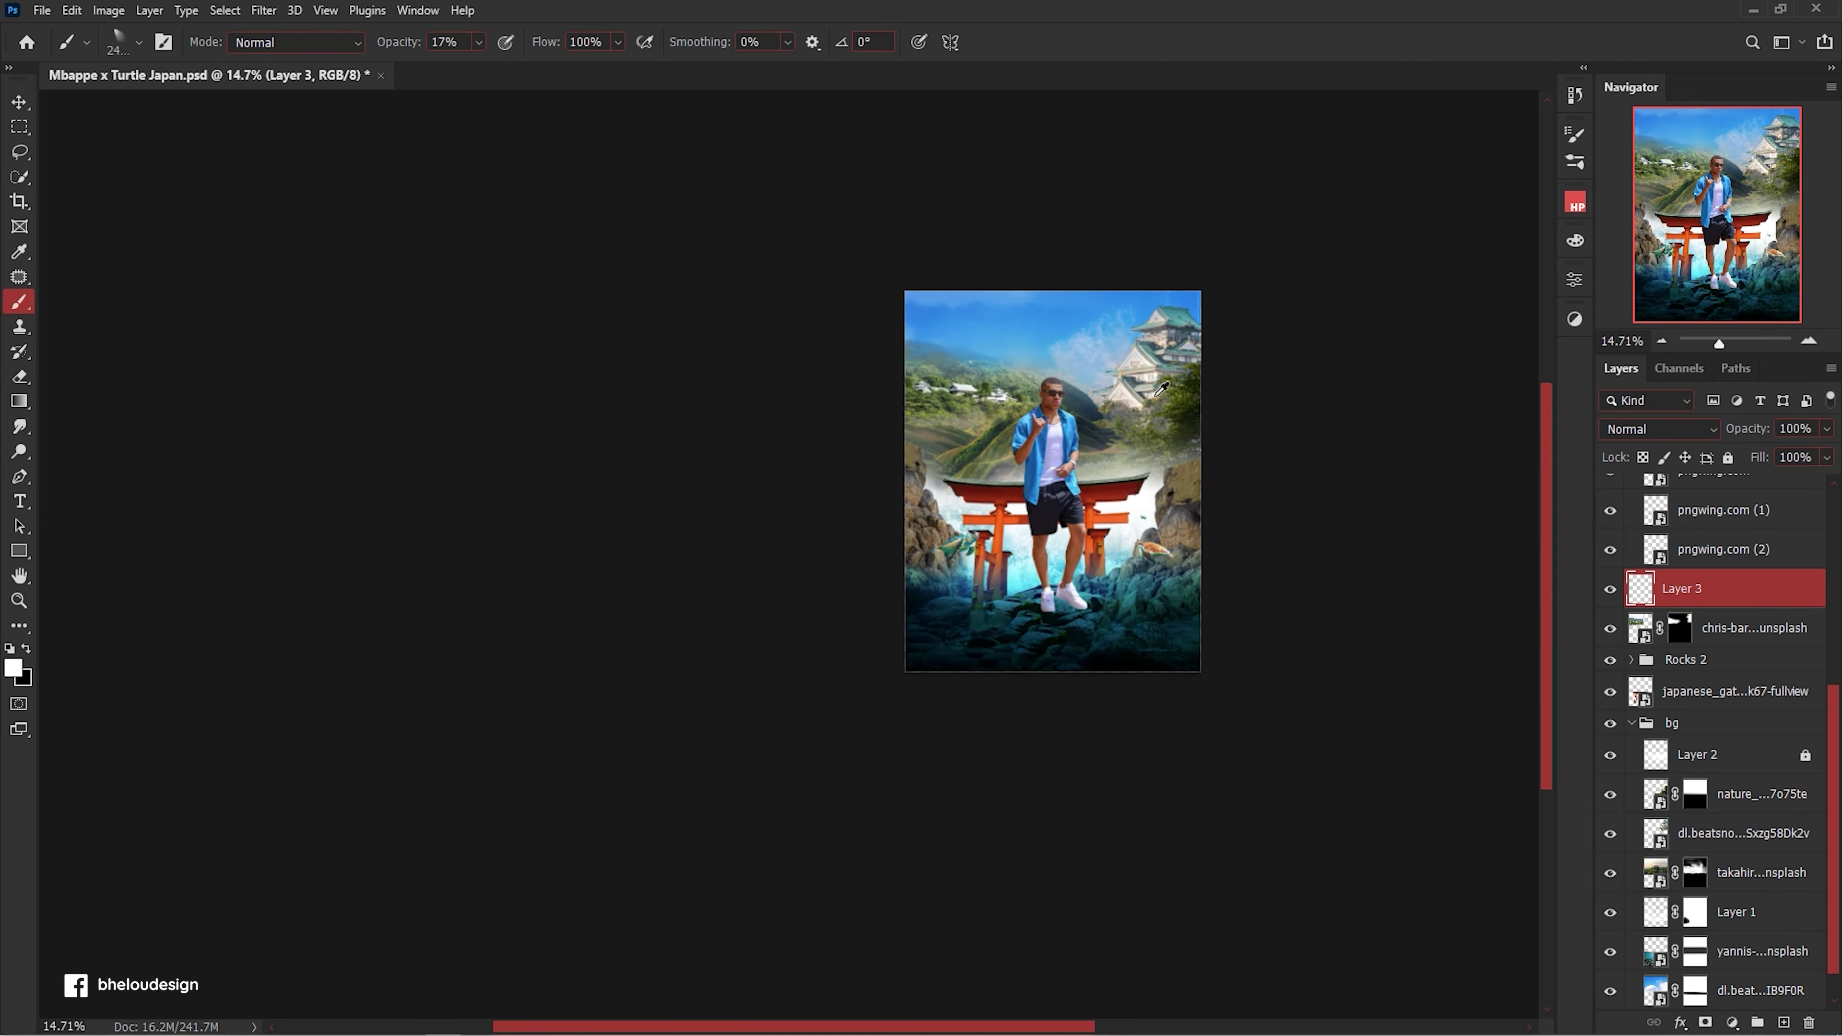
scroll(1062, 363, up, 3)
drag(841, 657, 703, 784)
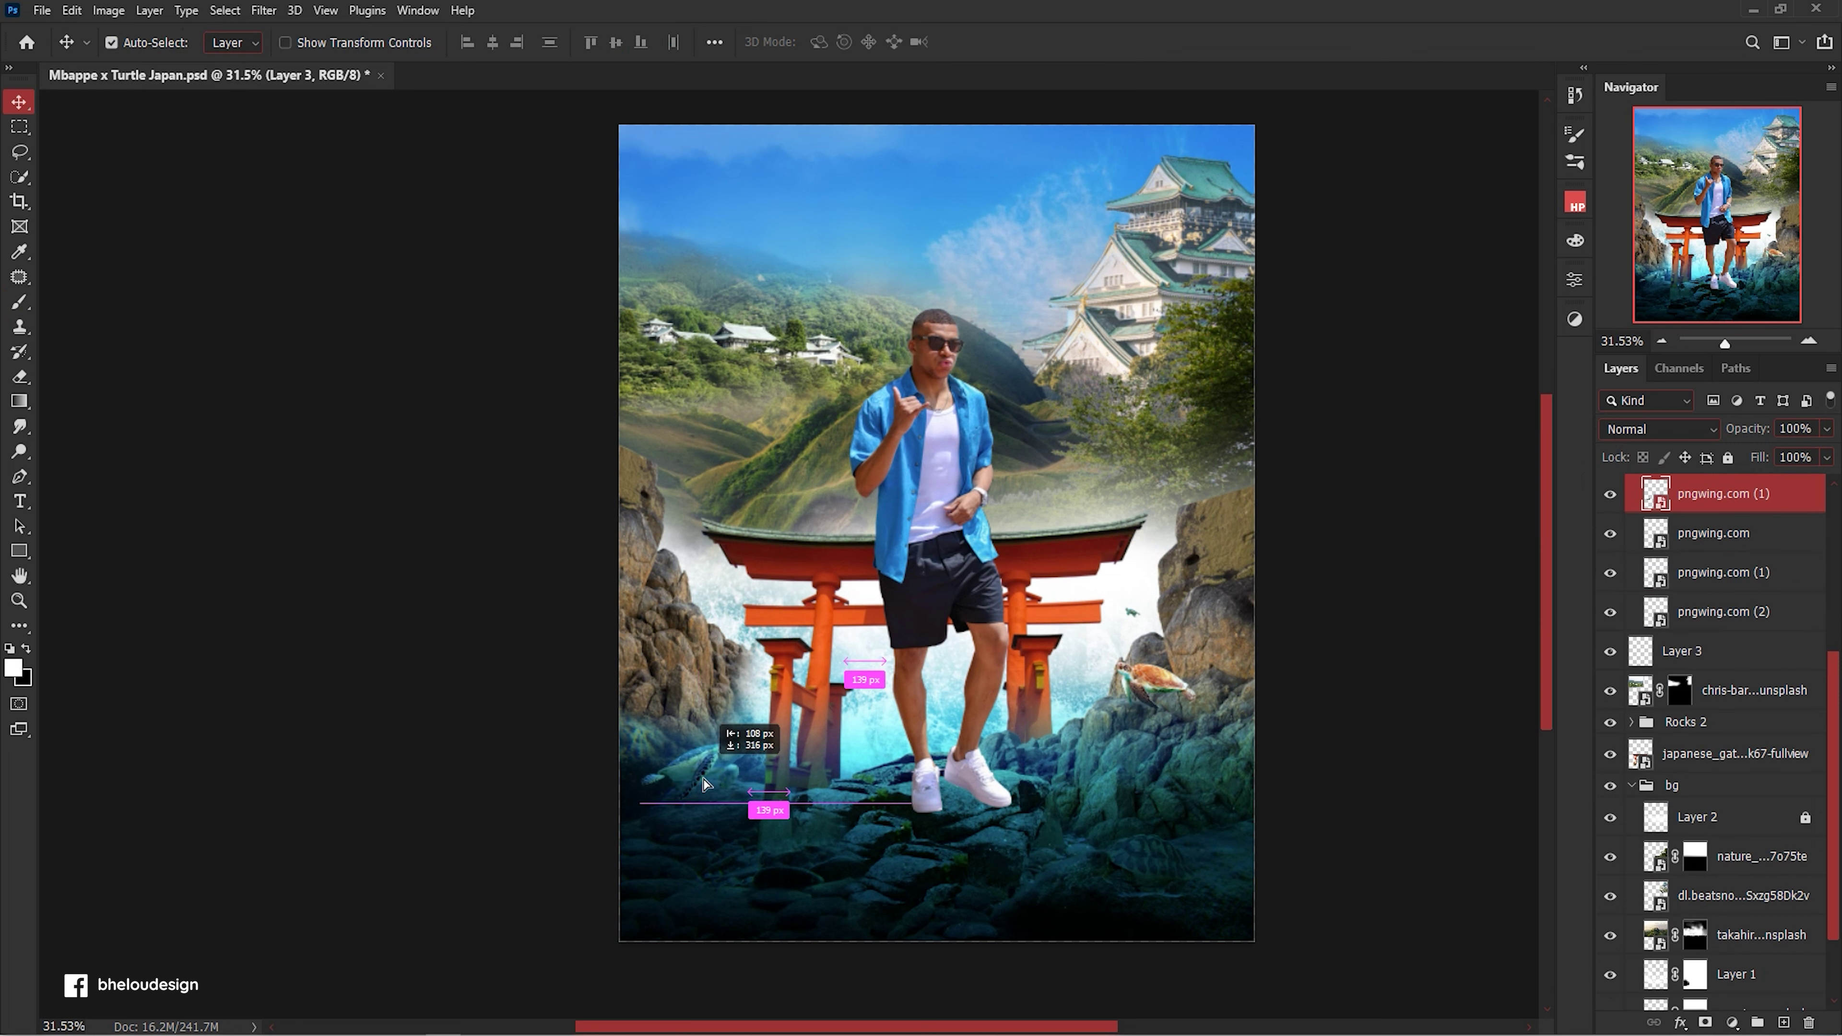
key(ctrl+t)
key(Return)
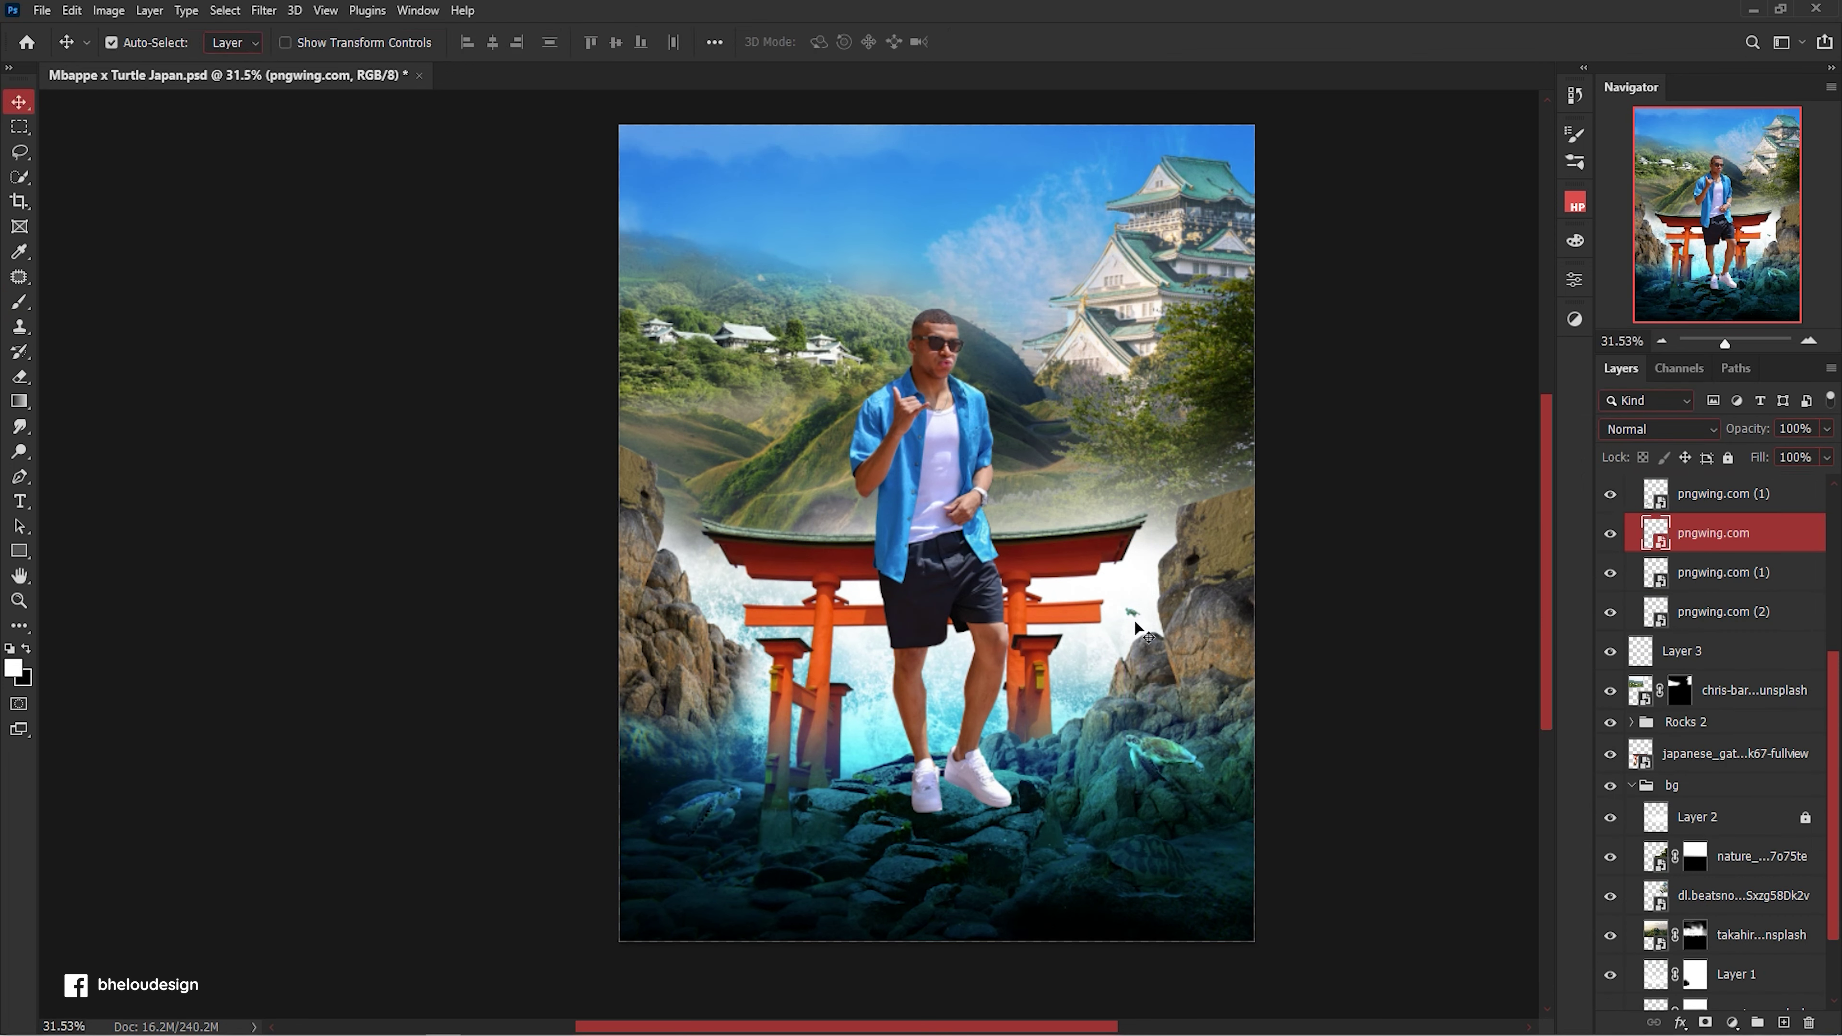
drag(1136, 627, 1125, 632)
Bring up the small turtle's transform options to flip it, then nudge a foreground rock layer.
key(ctrl+t)
right_click(870, 748)
scroll(900, 776, up, 5)
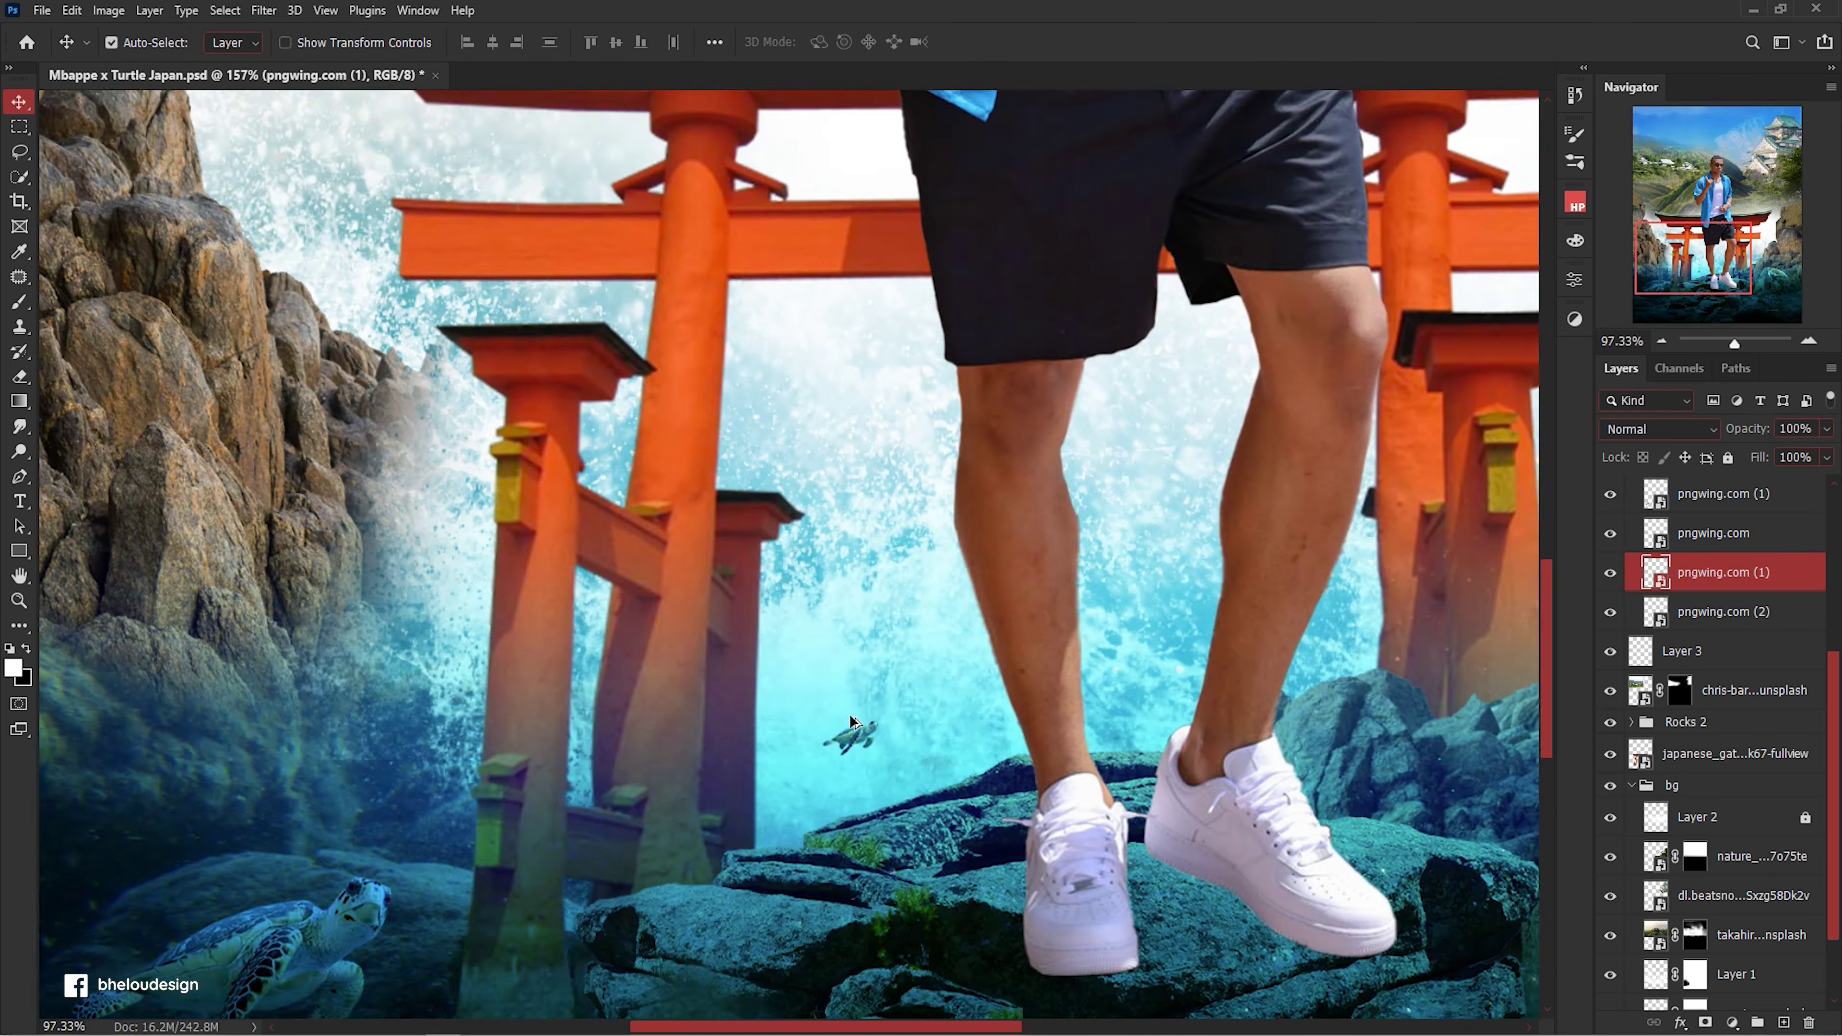
scroll(884, 741, down, 6)
scroll(873, 709, up, 1)
scroll(872, 710, up, 3)
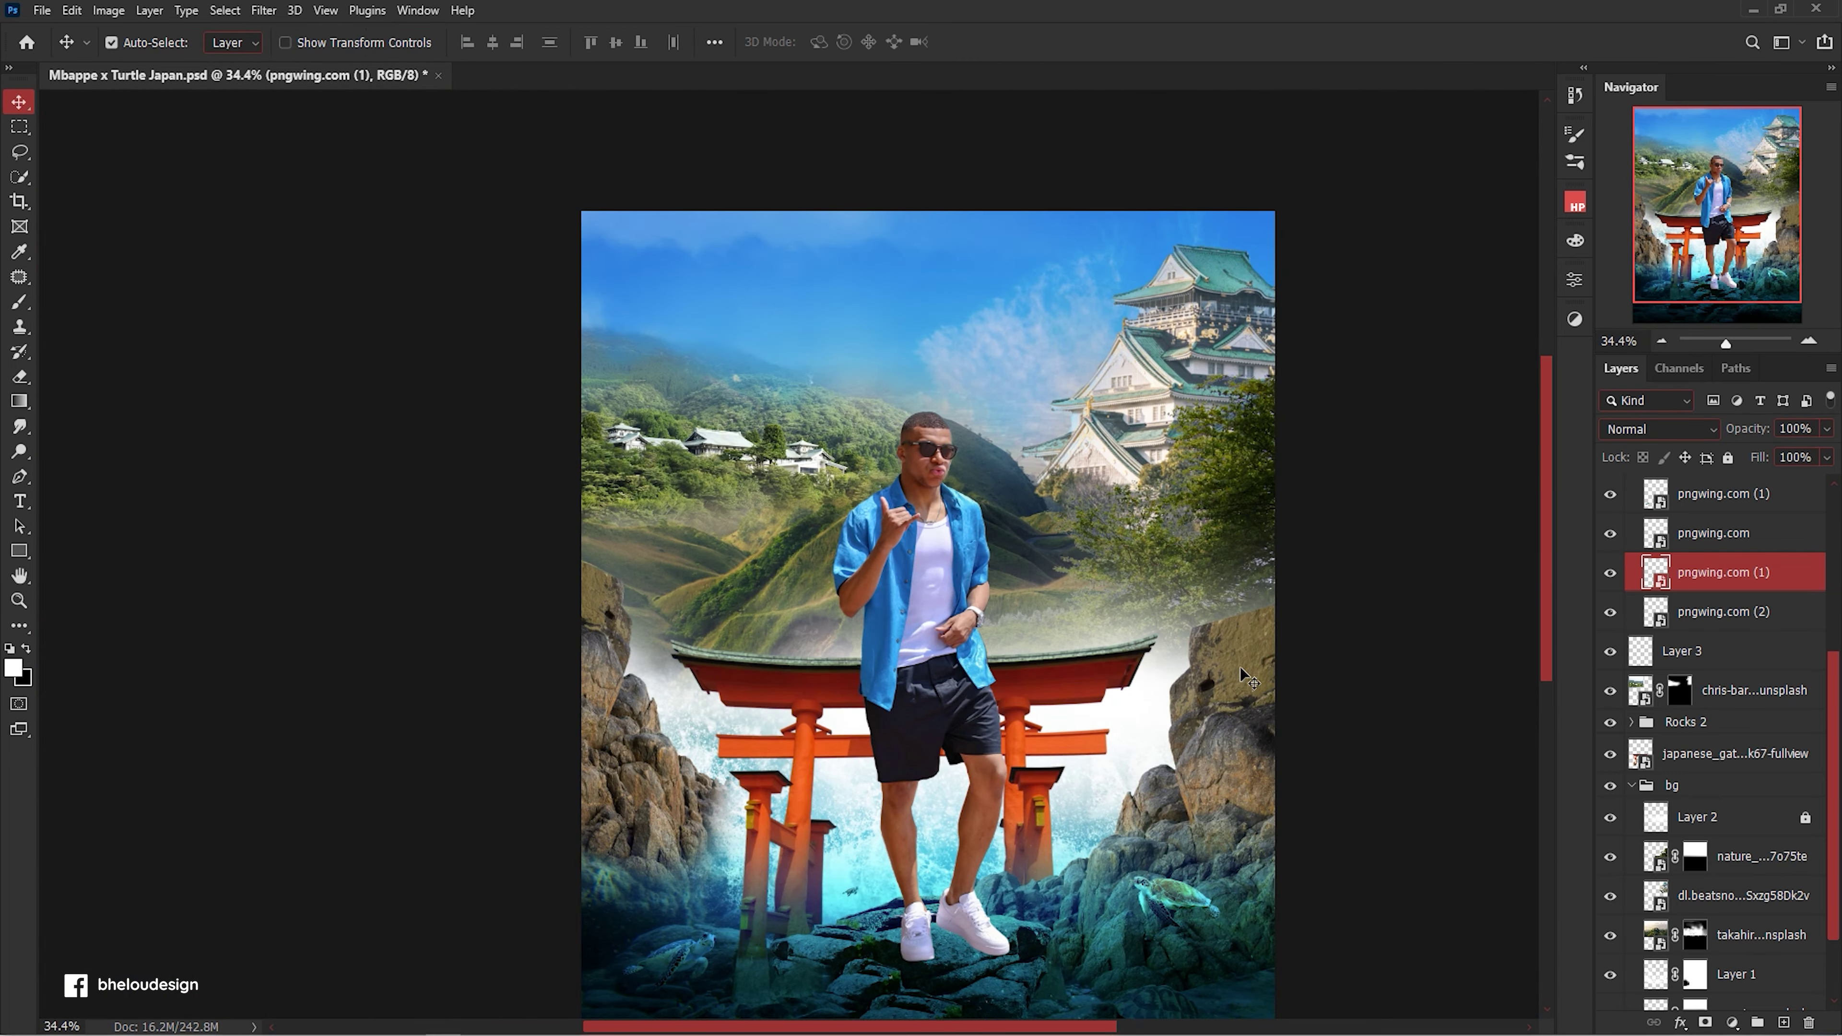
drag(1251, 676, 1246, 439)
scroll(1010, 486, down, 1)
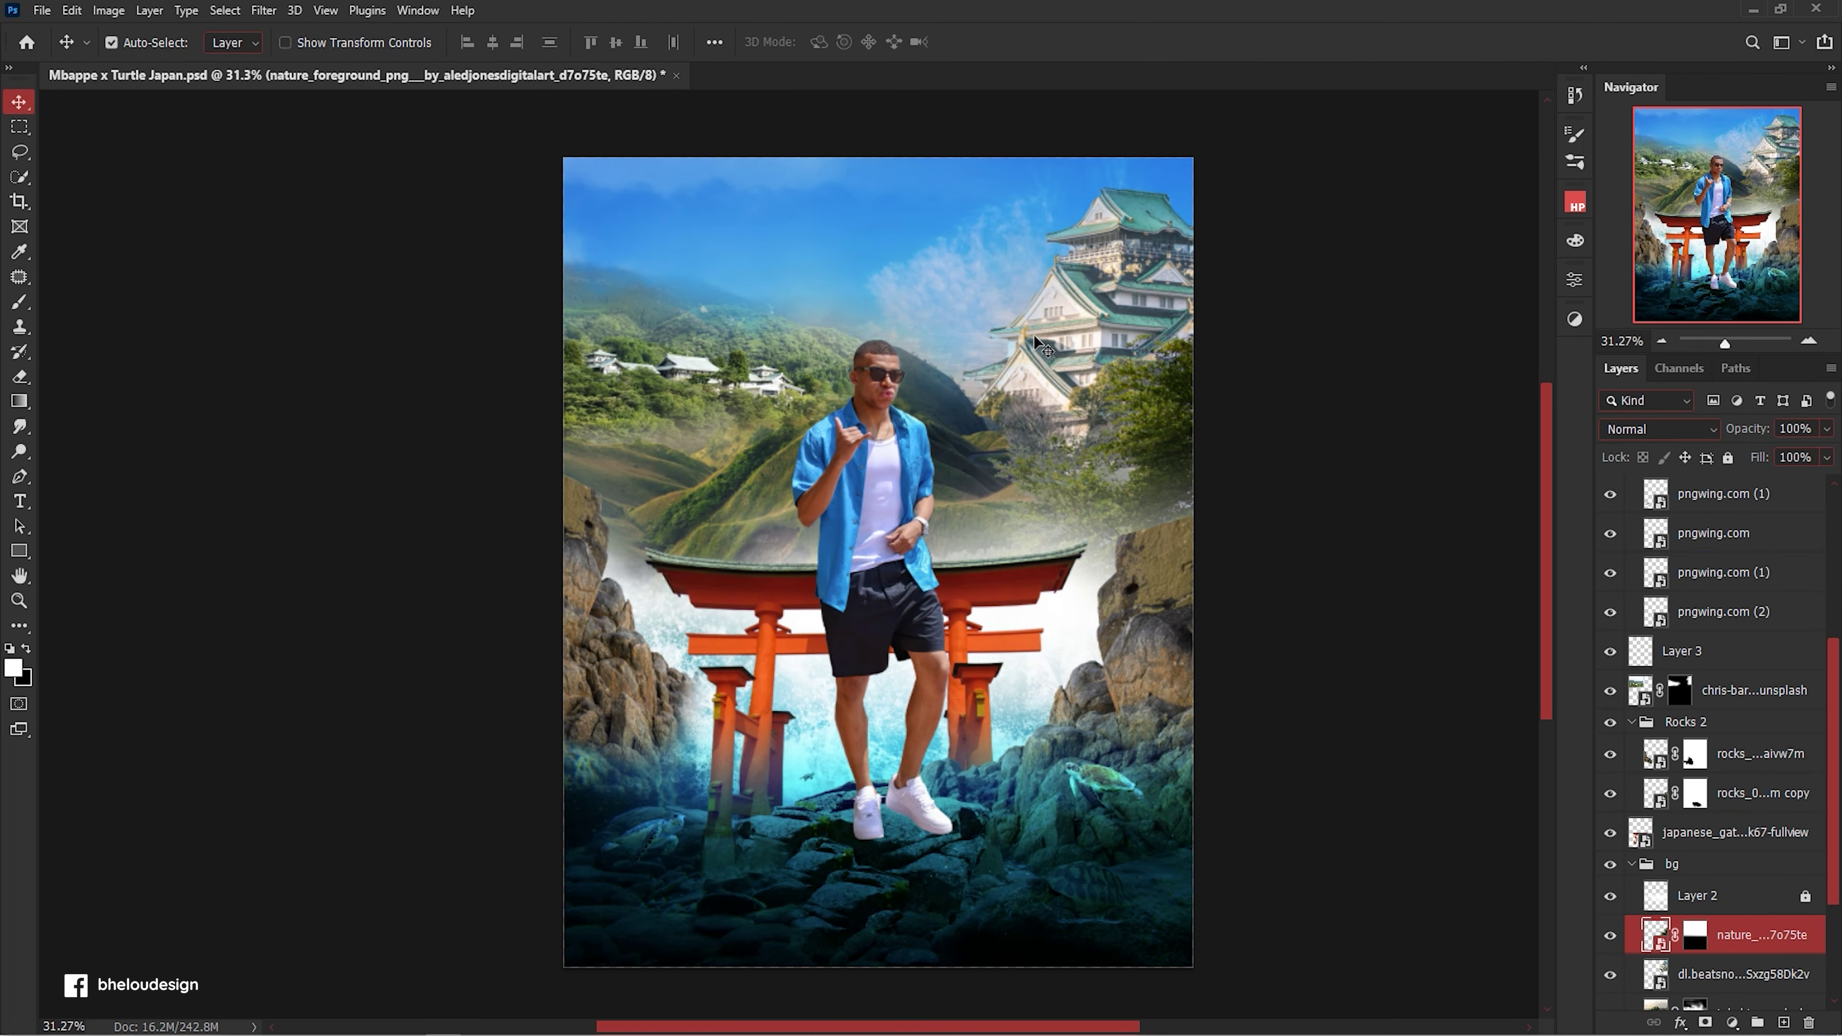
With a smaller soft brush, paint the mountain landscape mask to reveal cloud and fog over the sky.
drag(747, 337, 758, 347)
key(b)
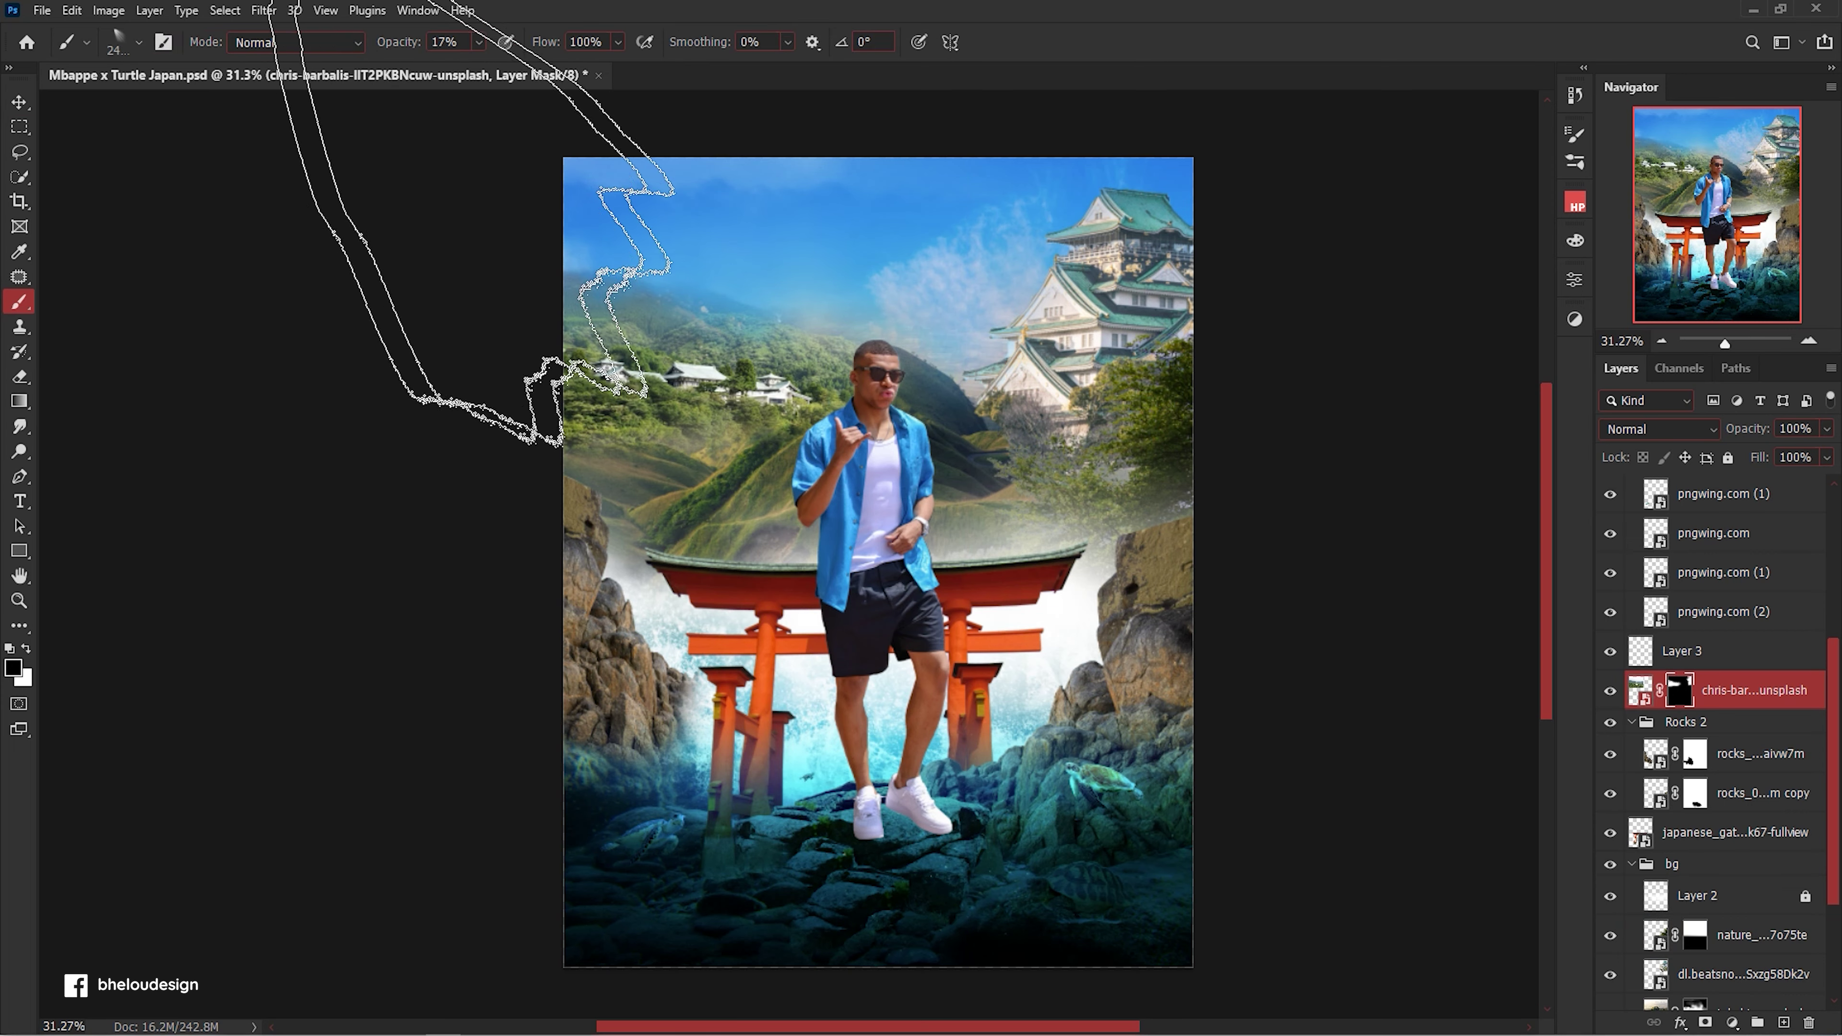
click(138, 42)
key(Escape)
key(bracketleft)
key(bracketleft)
key(bracketleft)
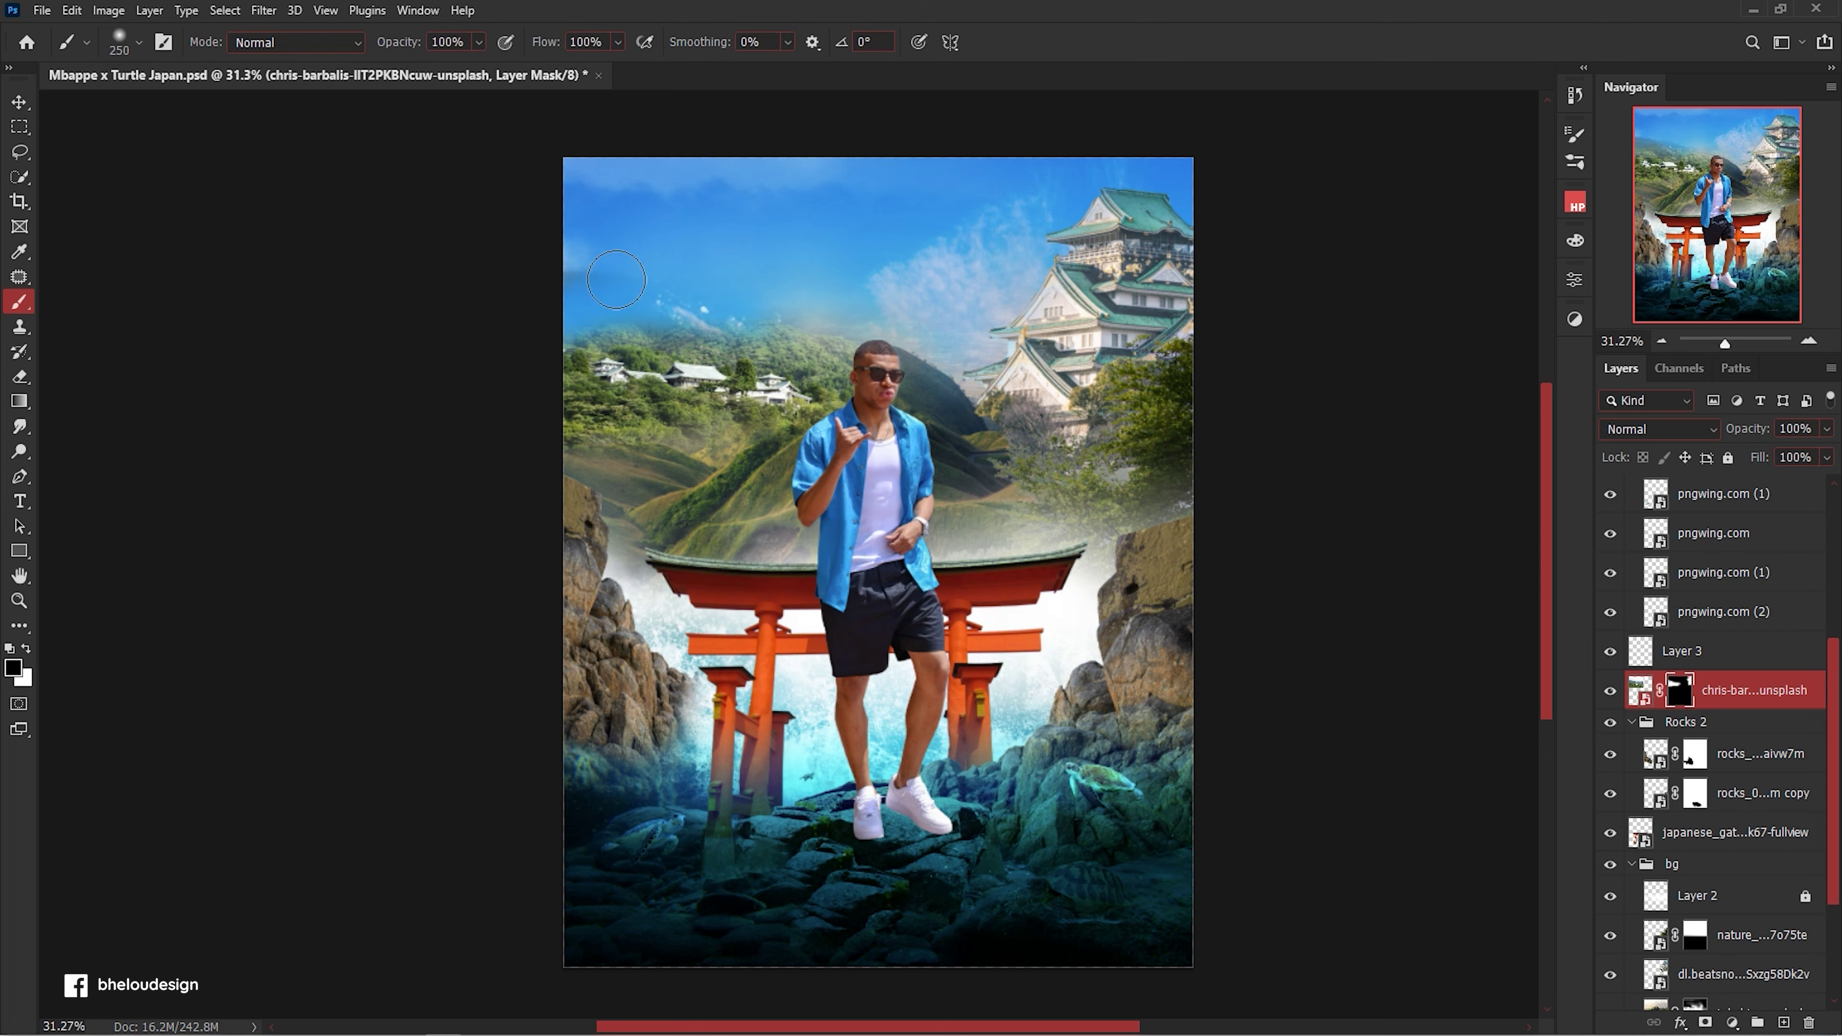
drag(673, 317, 641, 491)
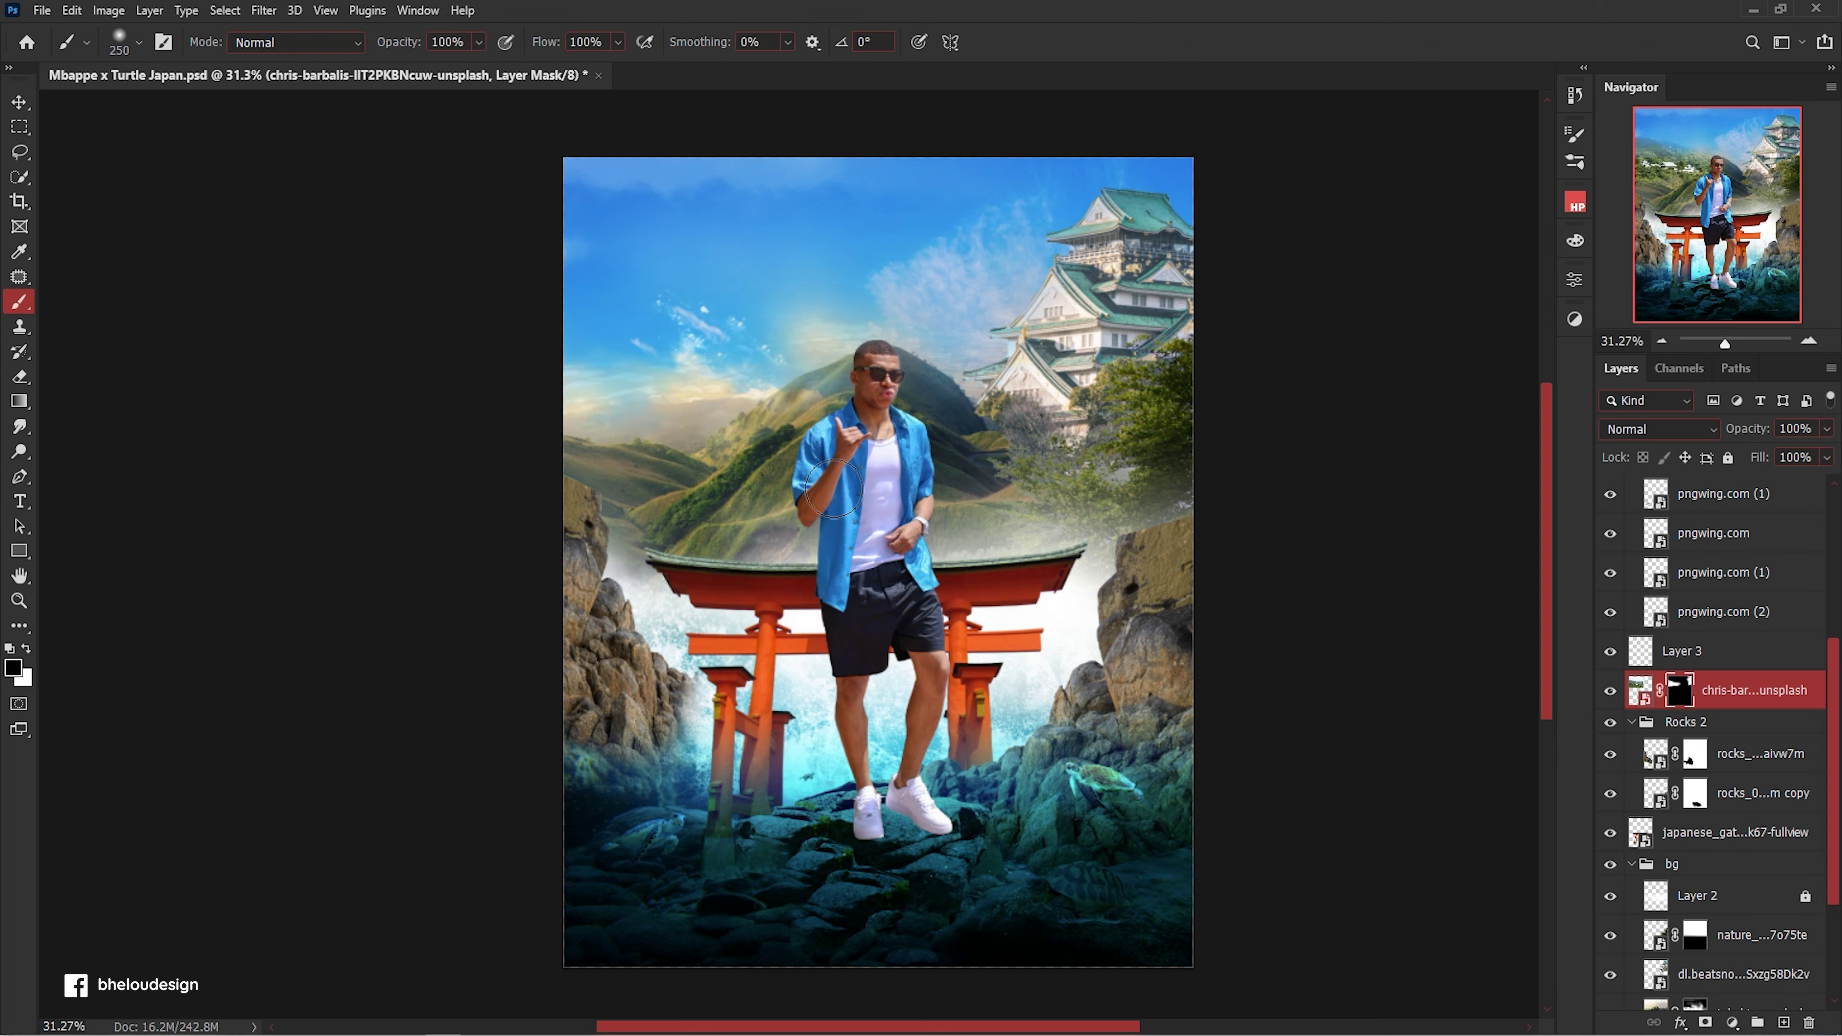
scroll(912, 552, down, 2)
scroll(564, 370, up, 3)
scroll(761, 362, up, 2)
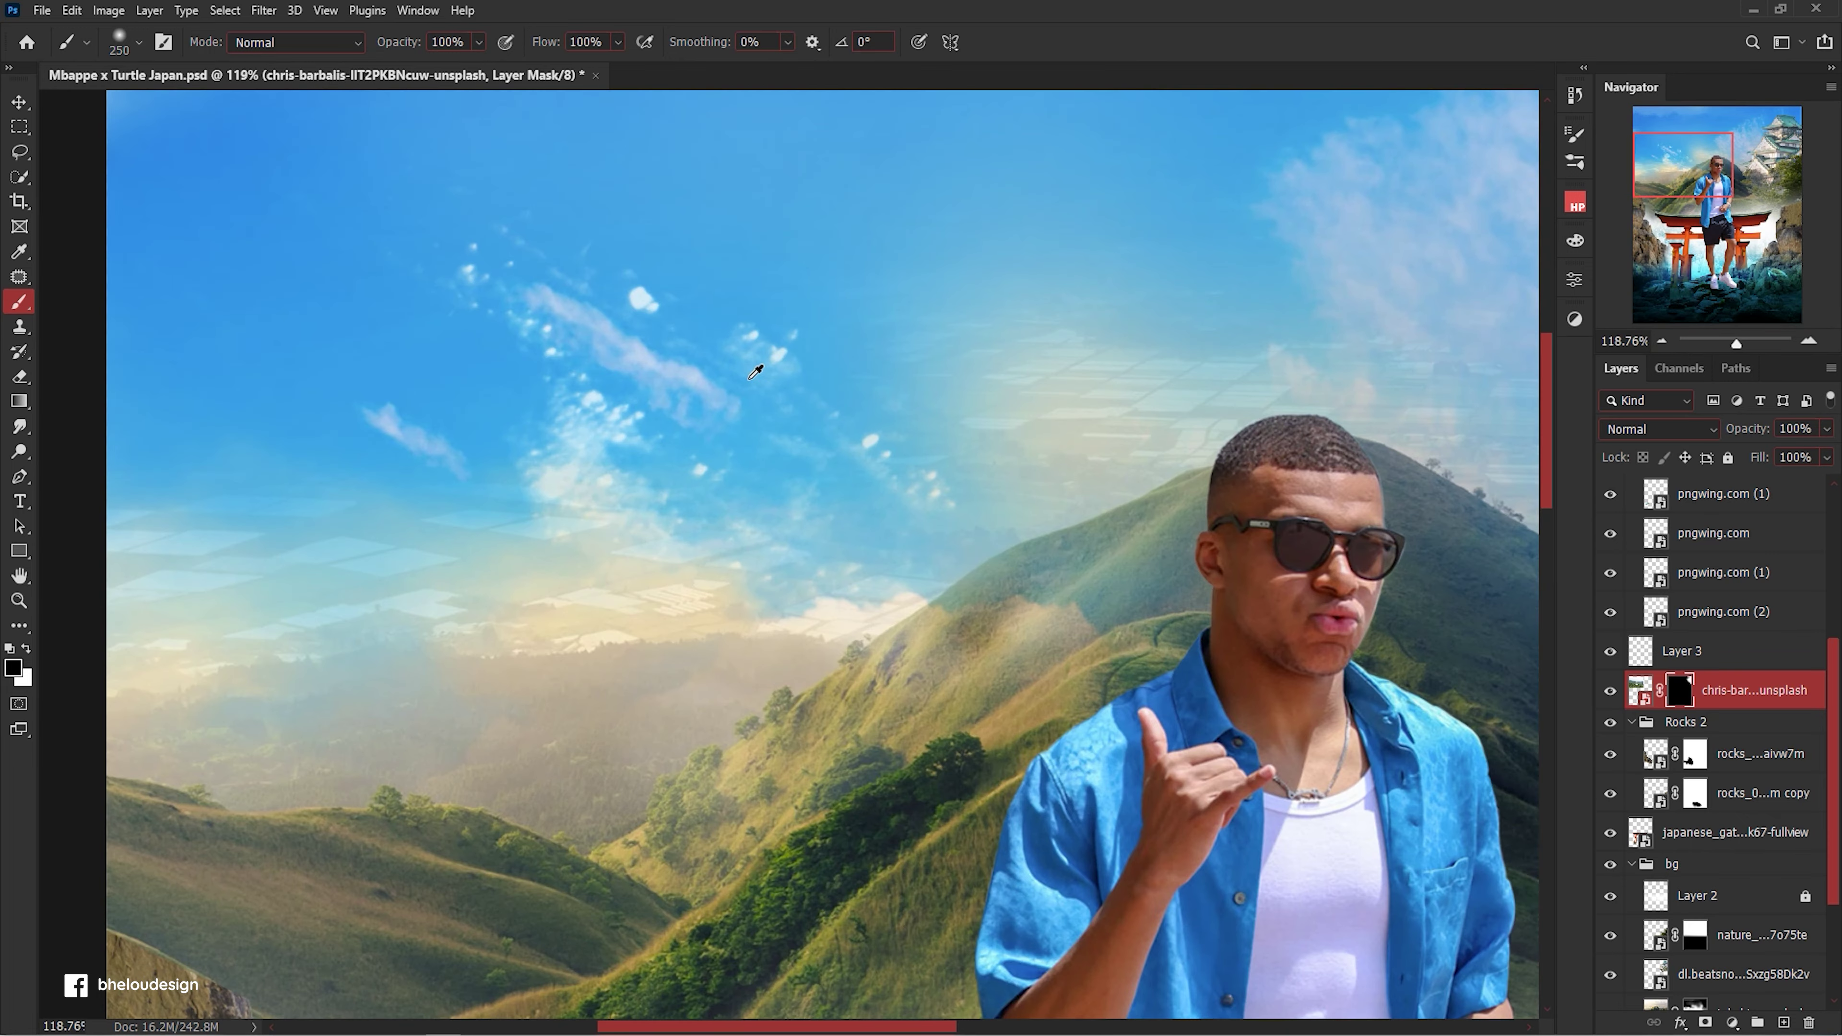
scroll(749, 379, down, 1)
scroll(748, 379, down, 1)
scroll(870, 378, down, 2)
scroll(982, 367, up, 2)
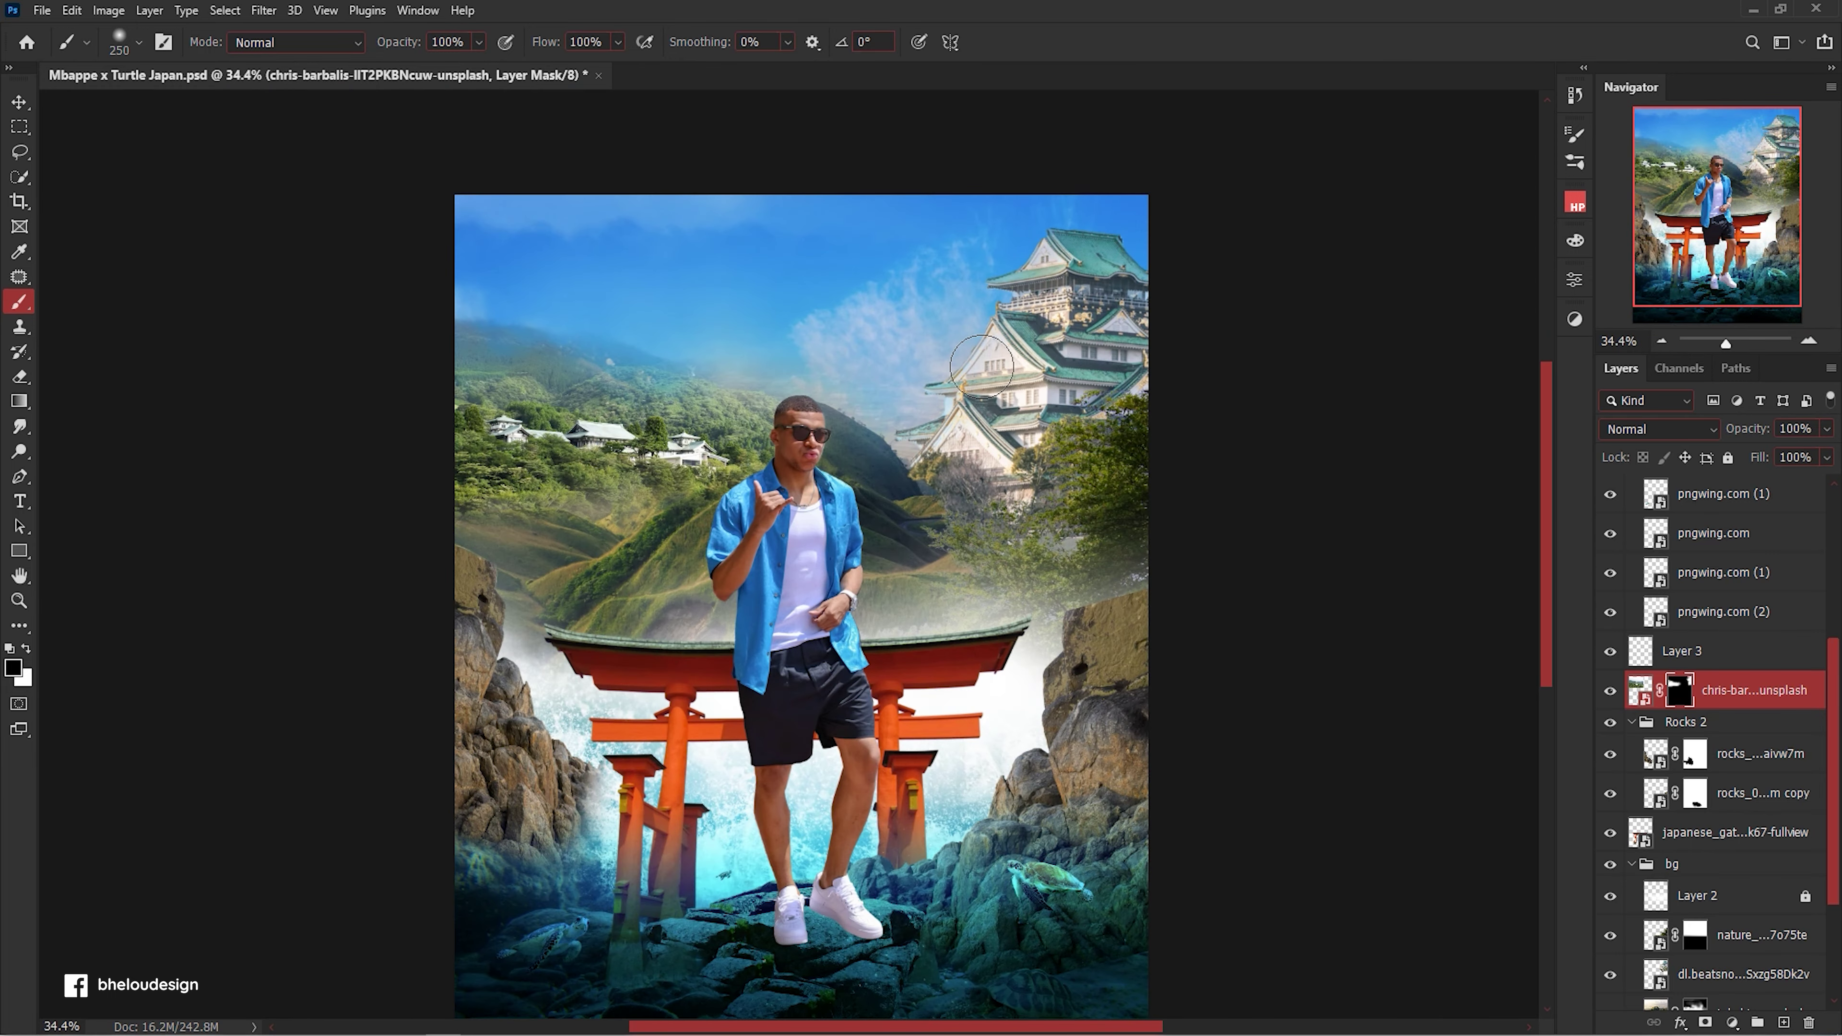
Keep the landscape at Normal blending, lower it about 50 px, and reveal mountains left of the head.
click(1628, 431)
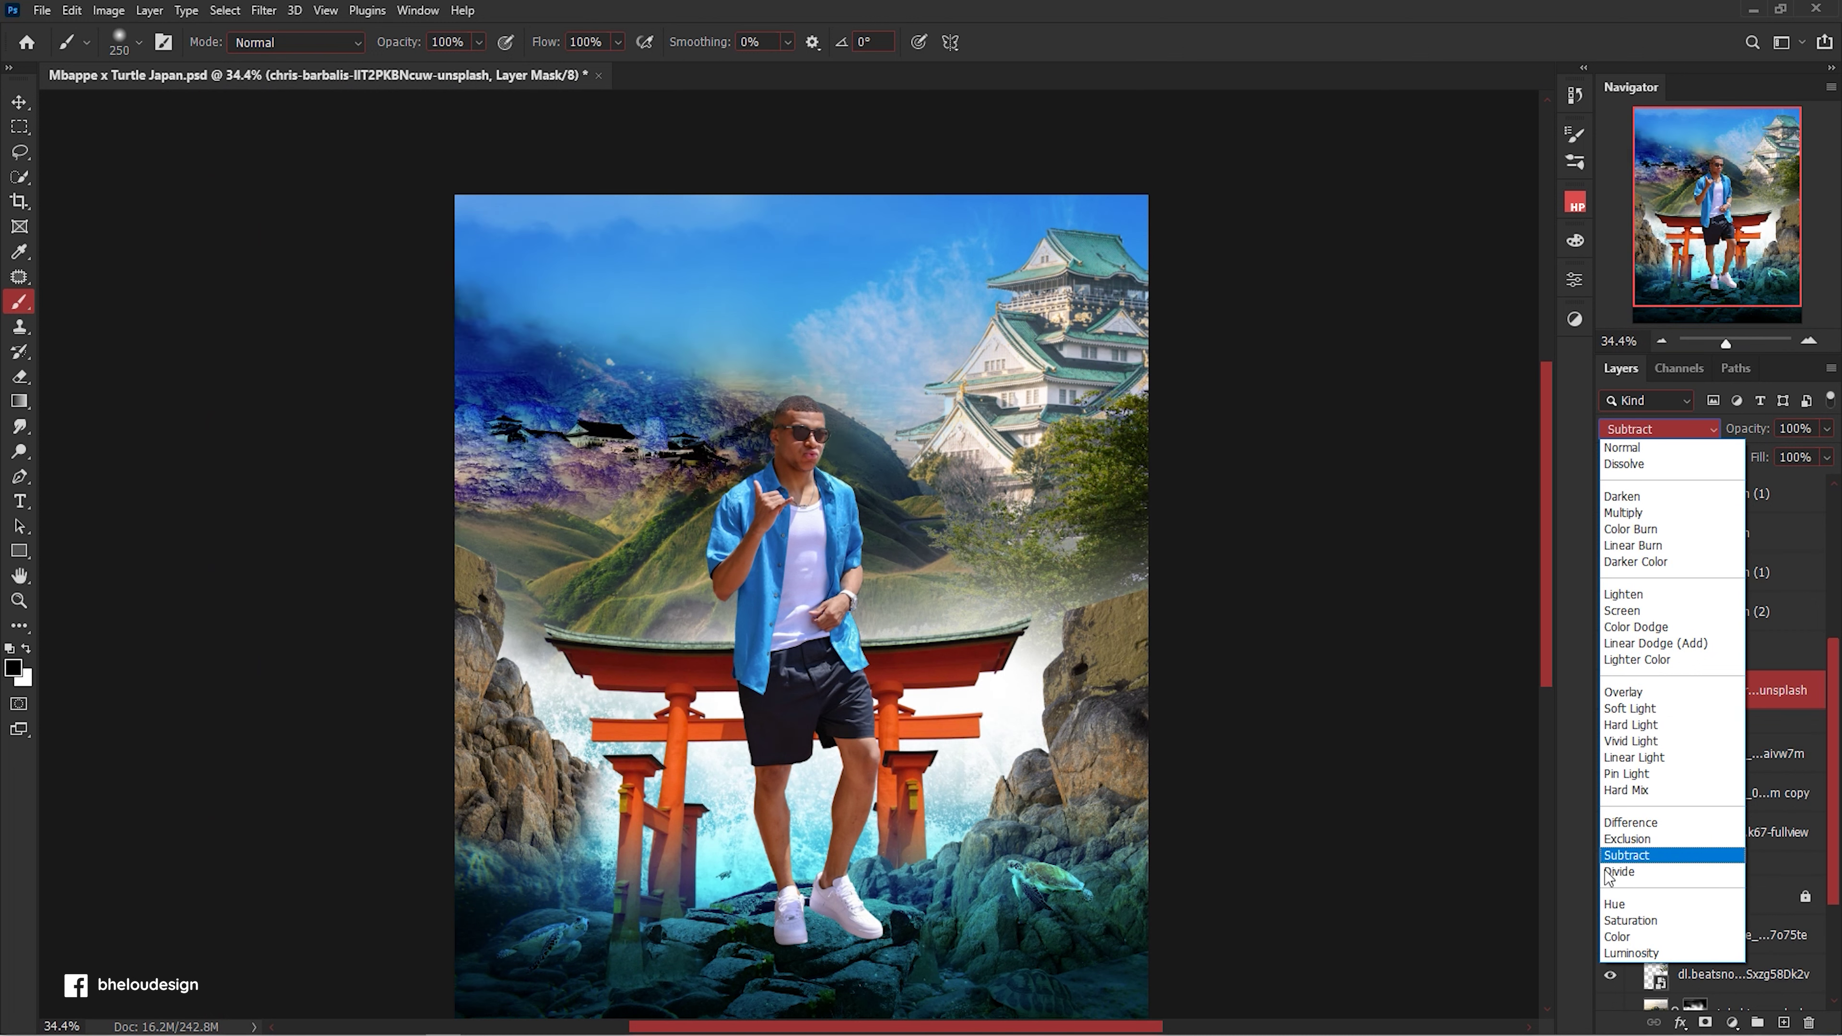
key(Escape)
mouse_move(609, 392)
mouse_down()
mouse_move(609, 431)
mouse_move(834, 377)
mouse_up()
key(x)
key(x)
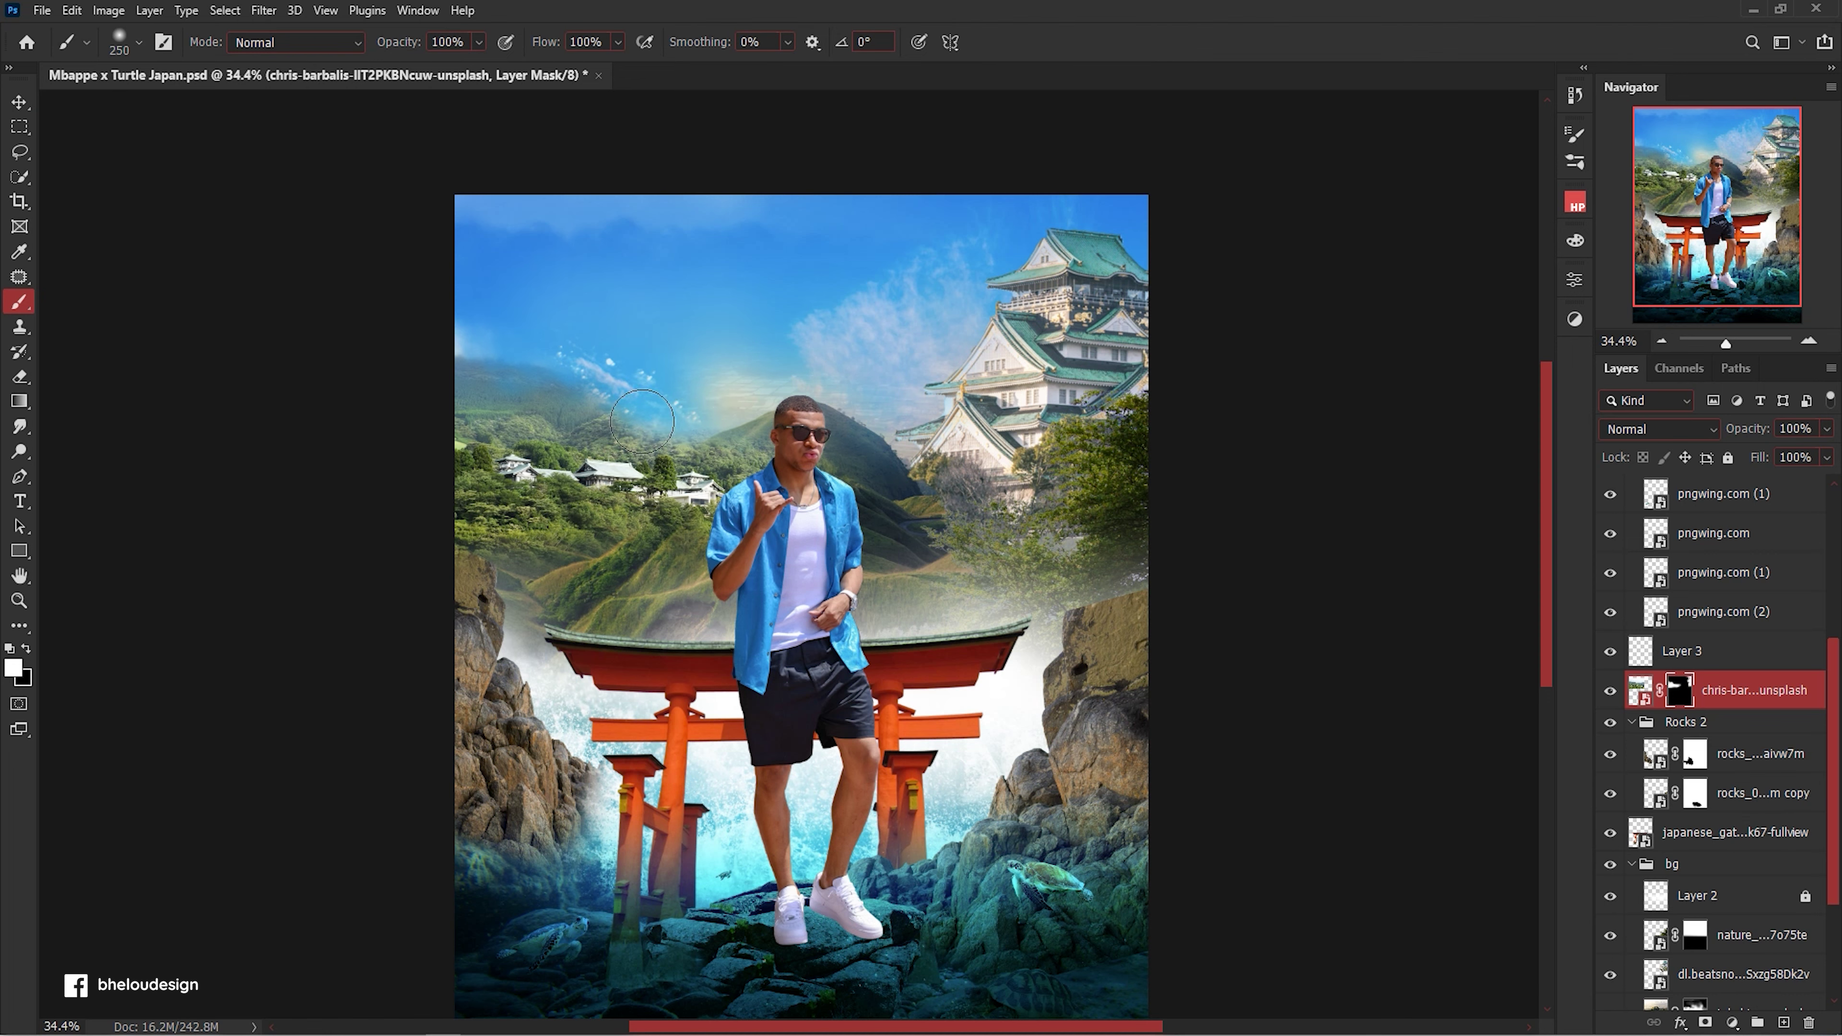
drag(616, 410, 826, 435)
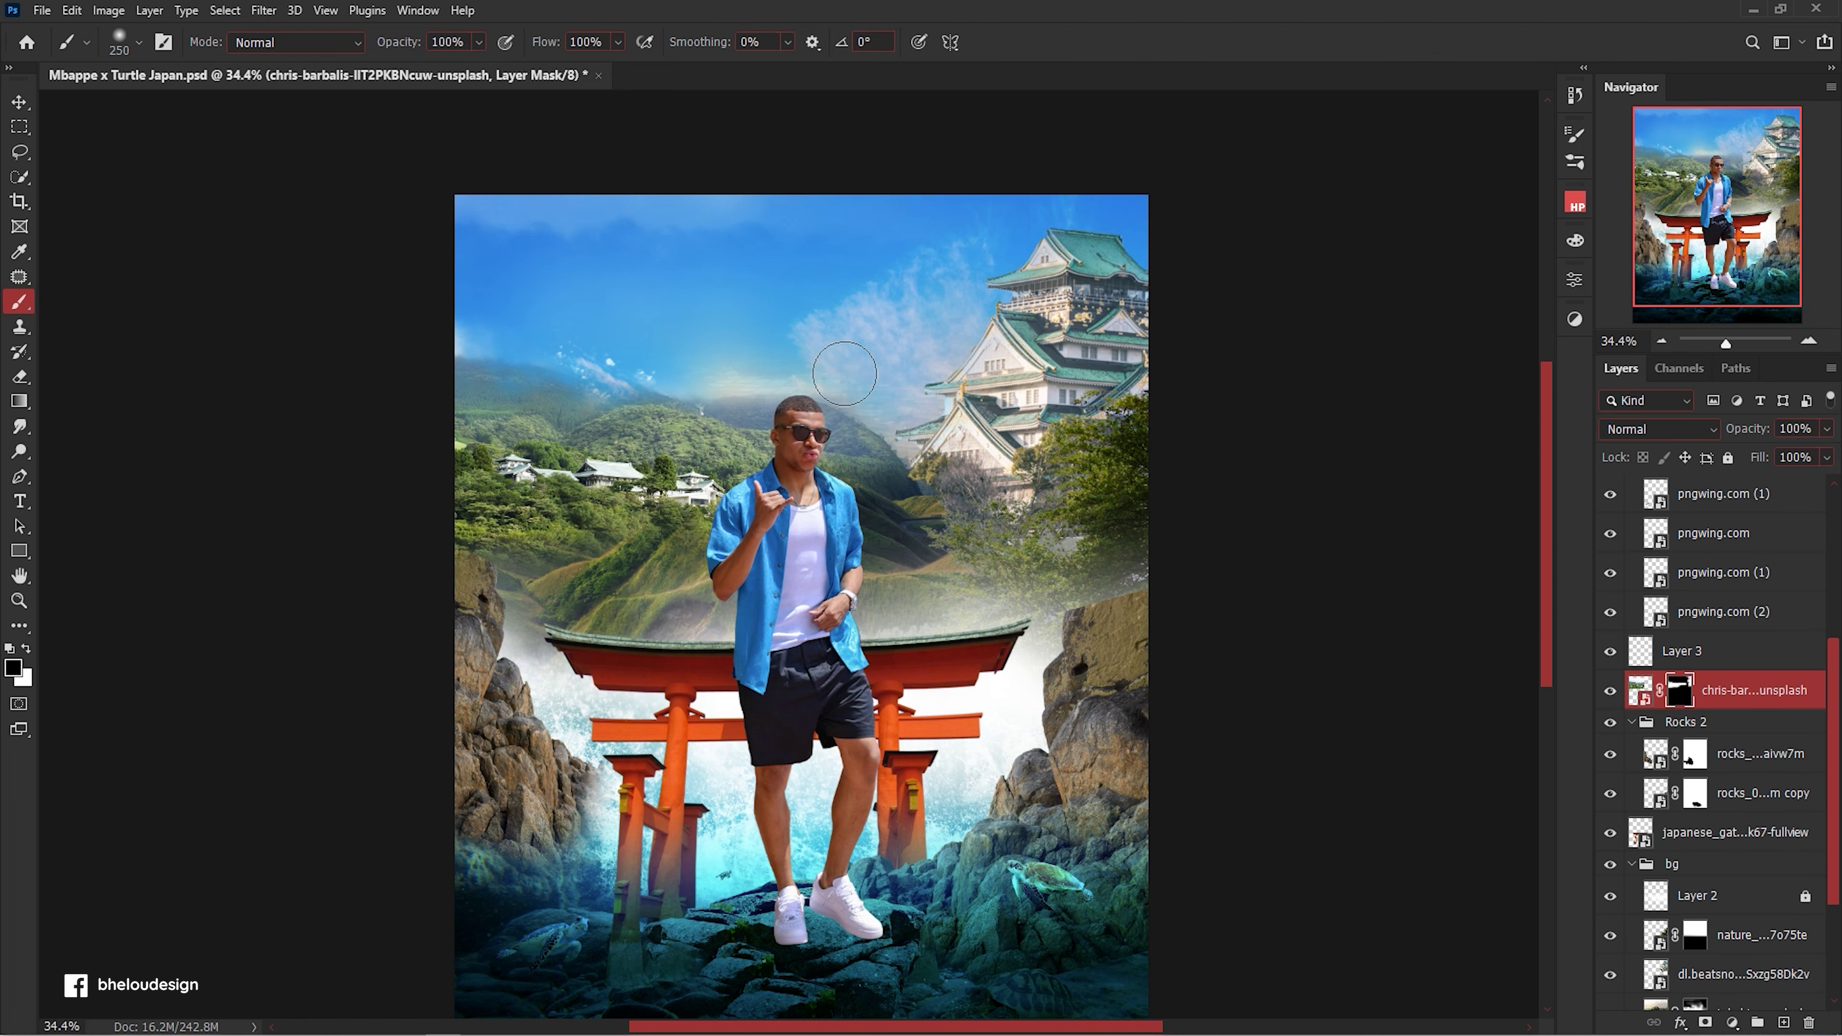
scroll(782, 420, up, 2)
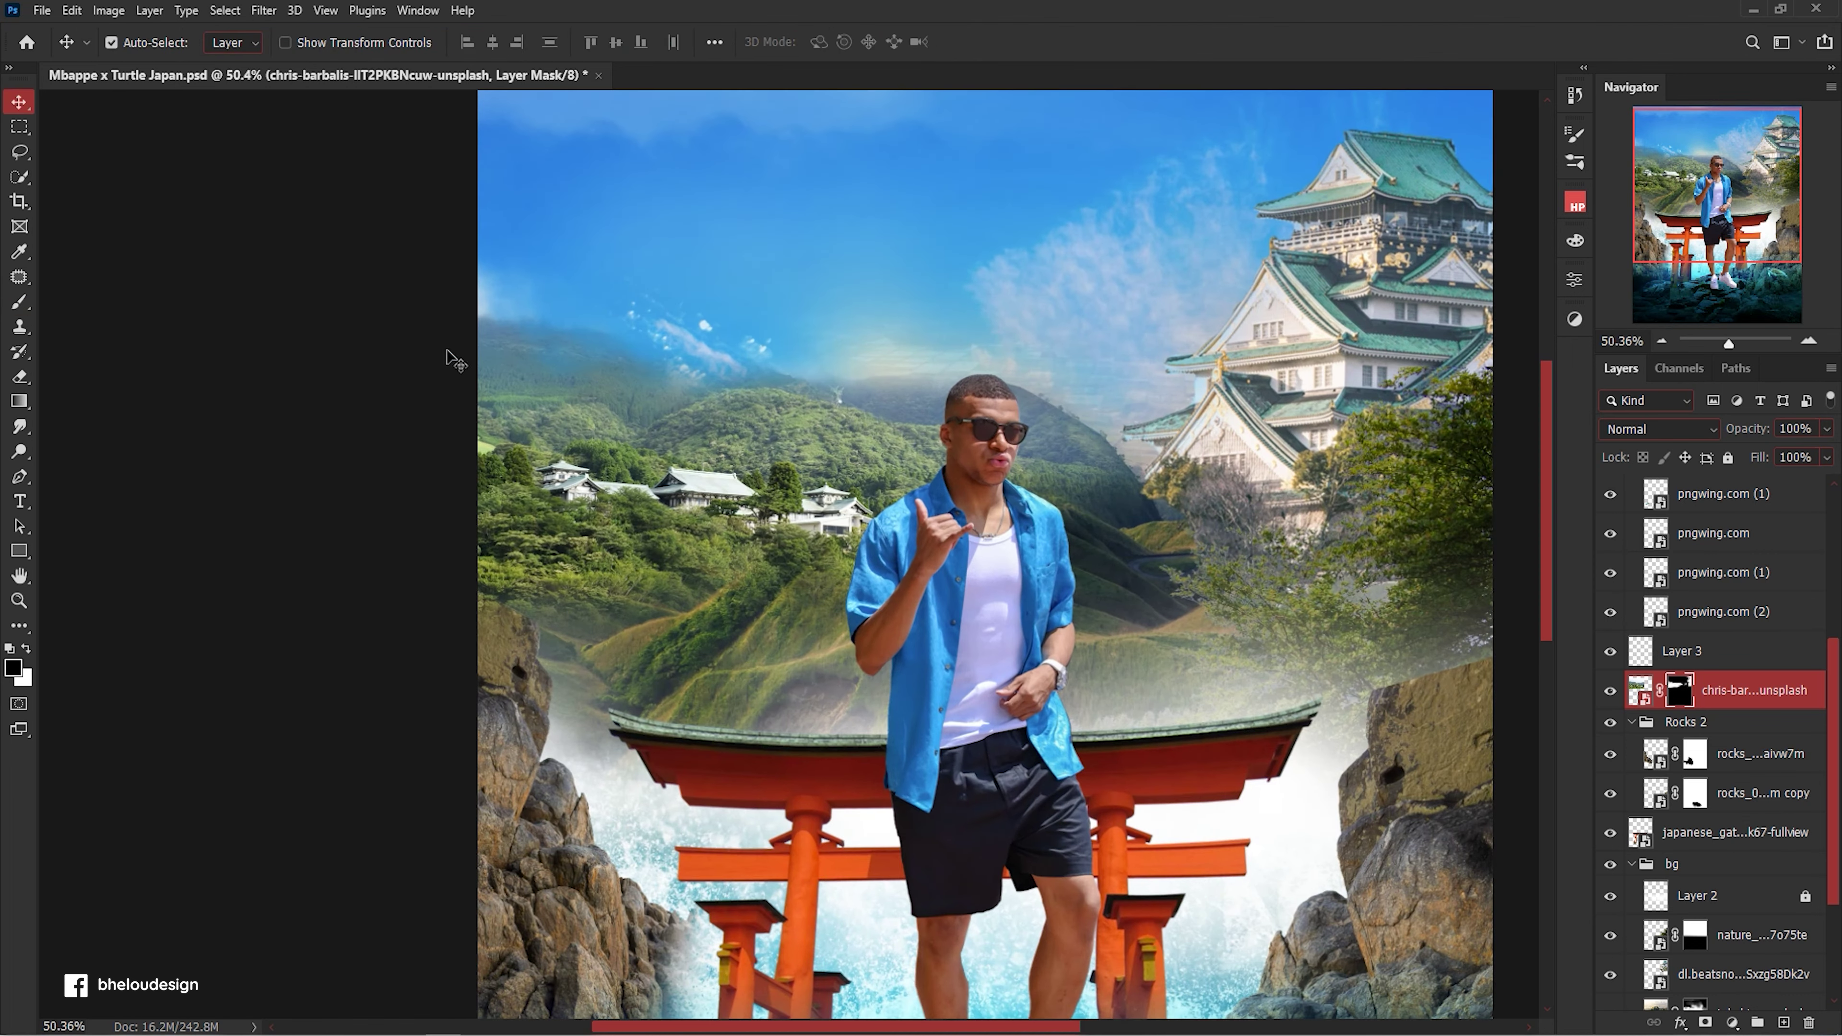
Mask out the hazy top of the left mountain and the vertical seam beside the castle.
key(x)
drag(507, 305, 693, 268)
scroll(870, 327, down, 2)
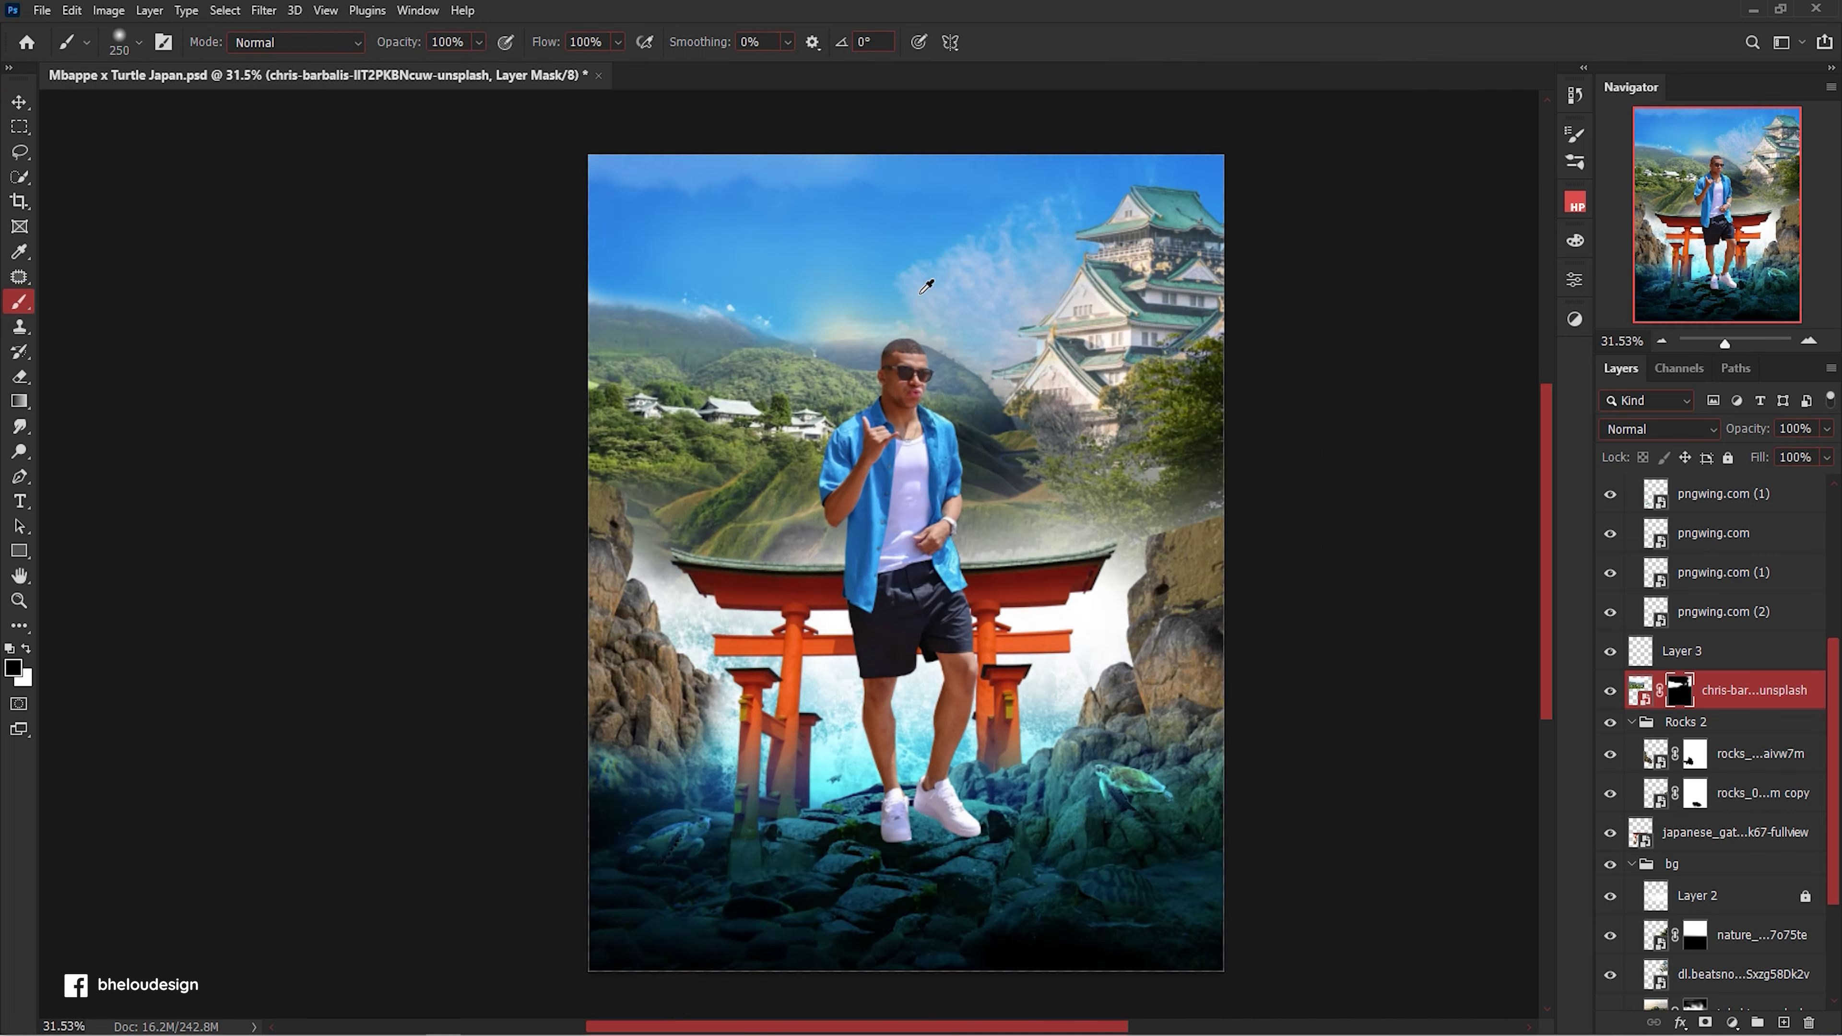
scroll(907, 326, up, 1)
key(x)
key(x)
mouse_move(1042, 409)
mouse_down()
mouse_move(932, 318)
mouse_move(1016, 443)
mouse_up()
key(x)
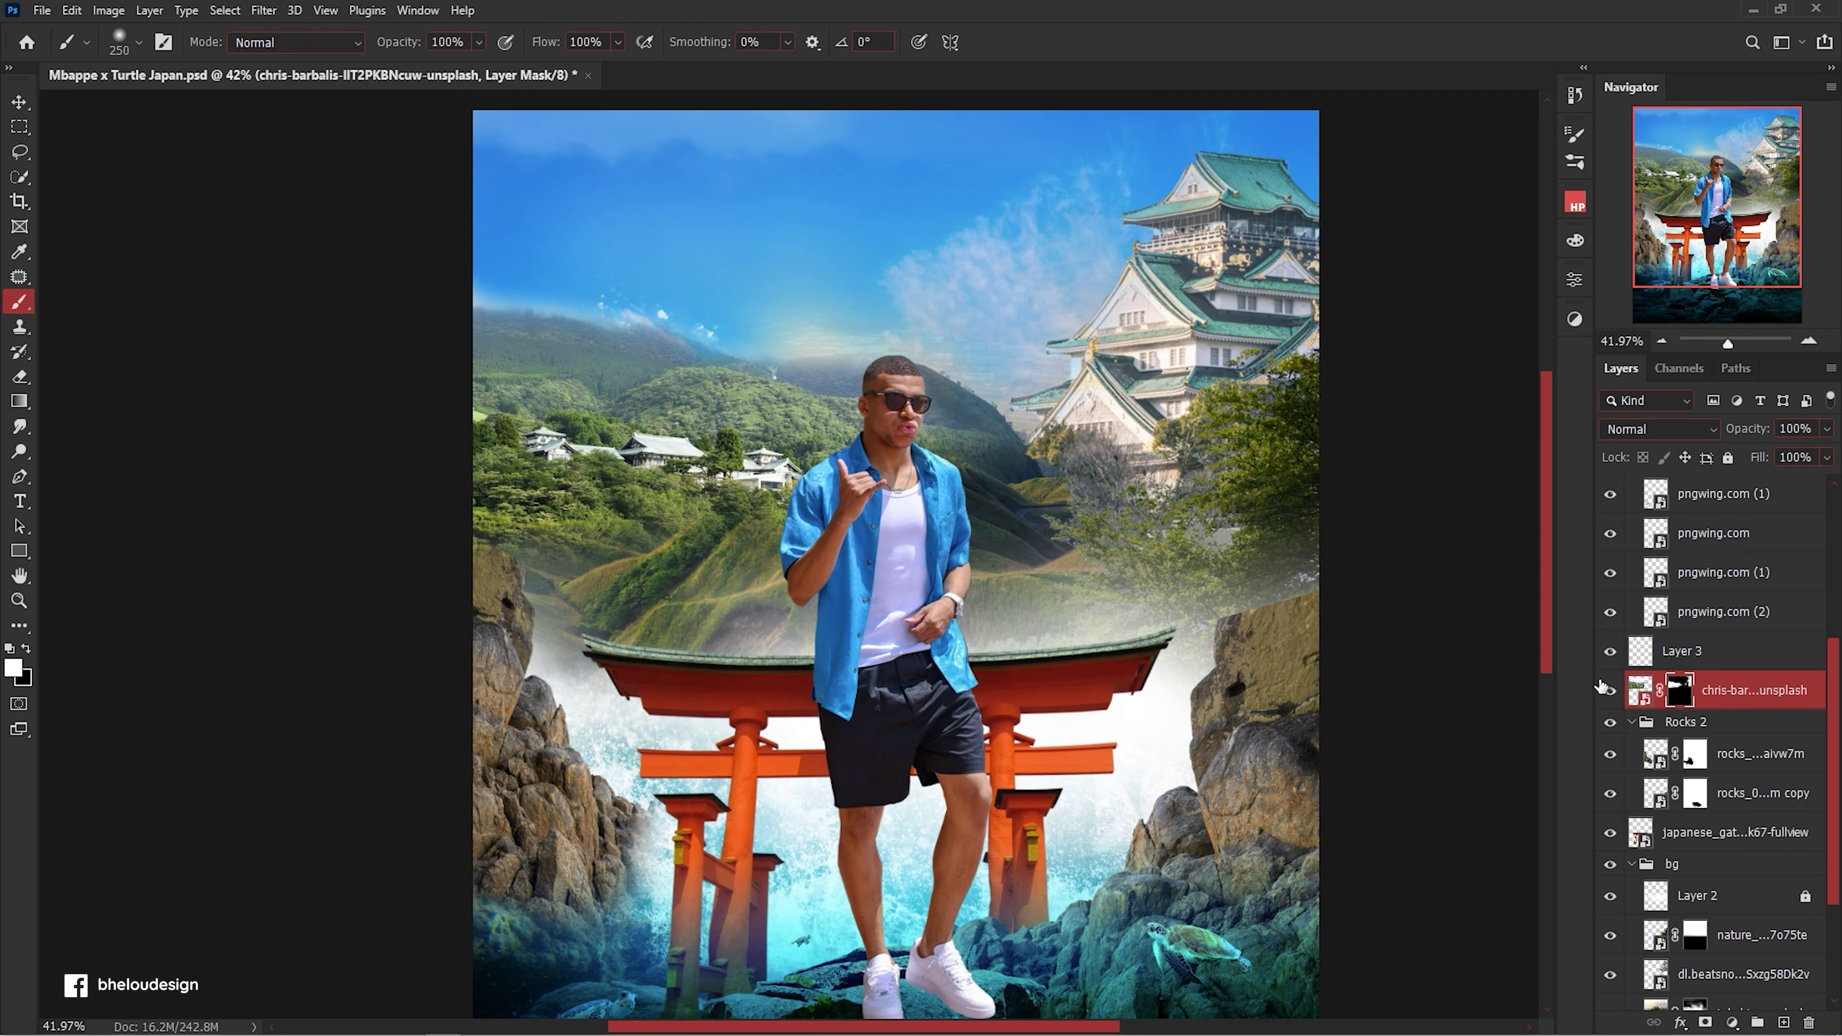
On the lower landscape mask, rework the hillside between head and castle and reveal more sky above the hills.
click(1755, 1004)
scroll(1740, 907, down, 3)
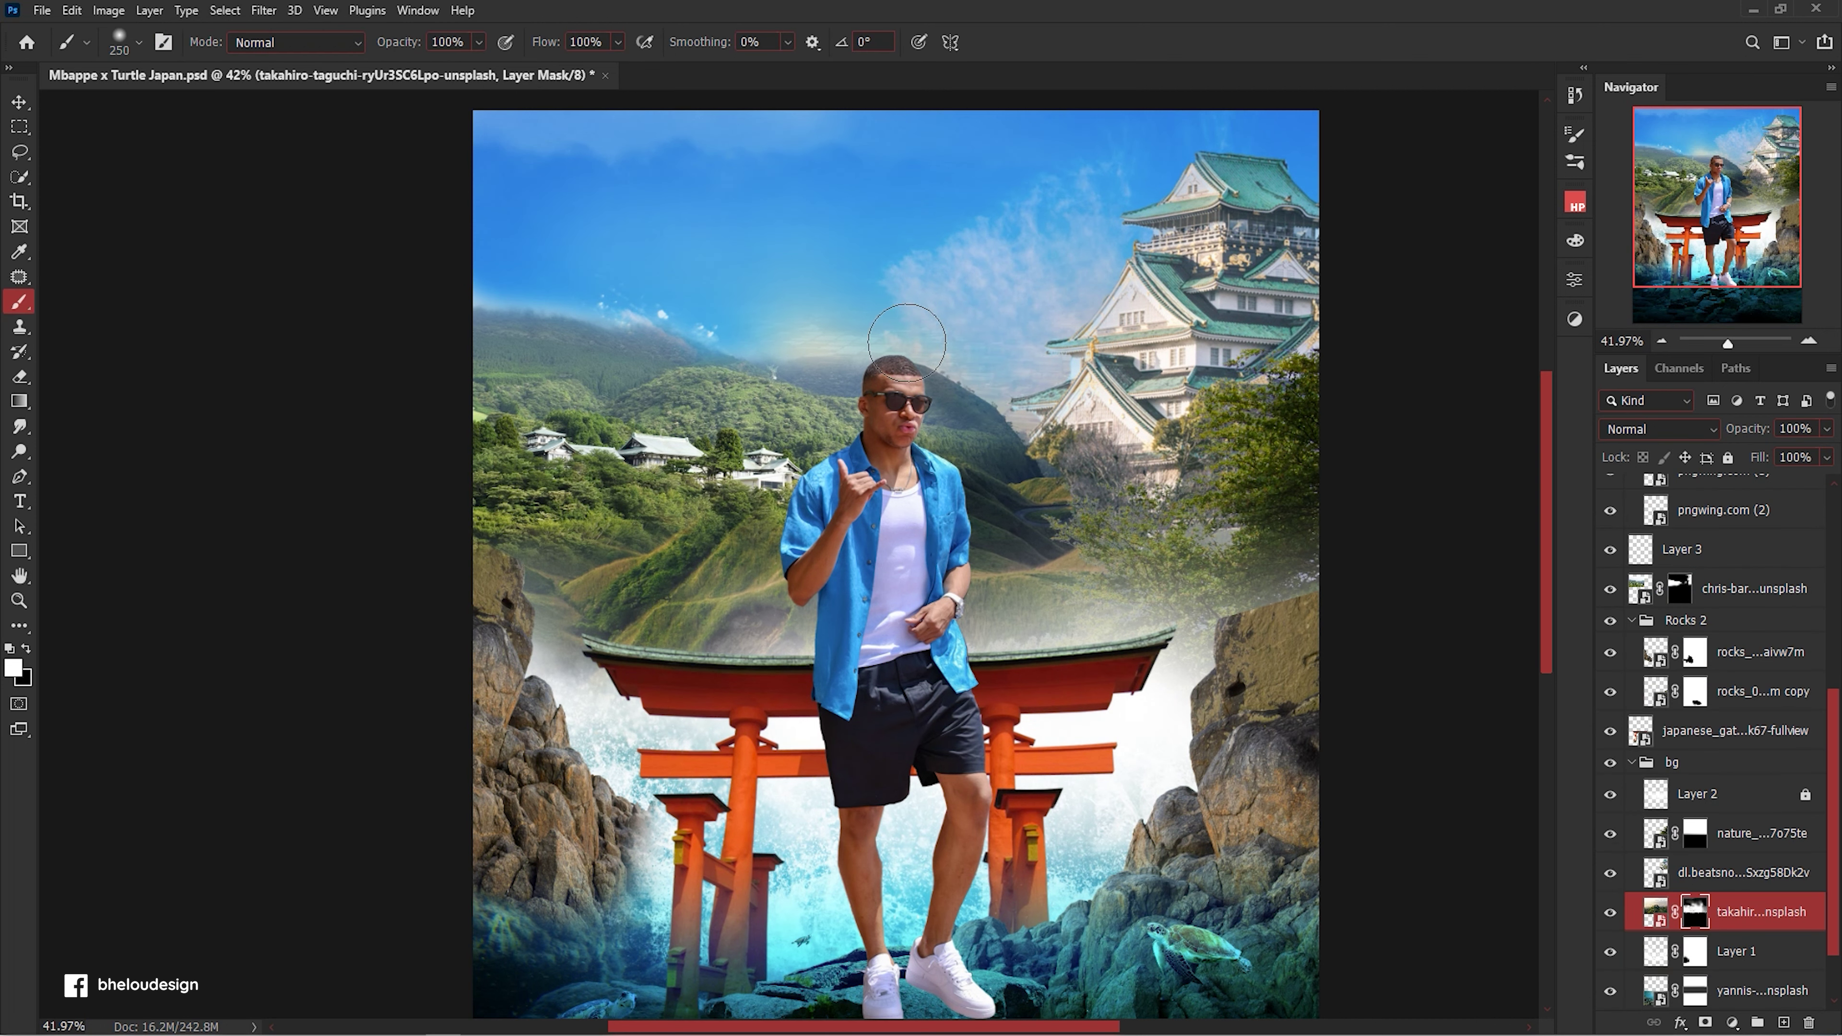
key(x)
drag(907, 341, 1146, 506)
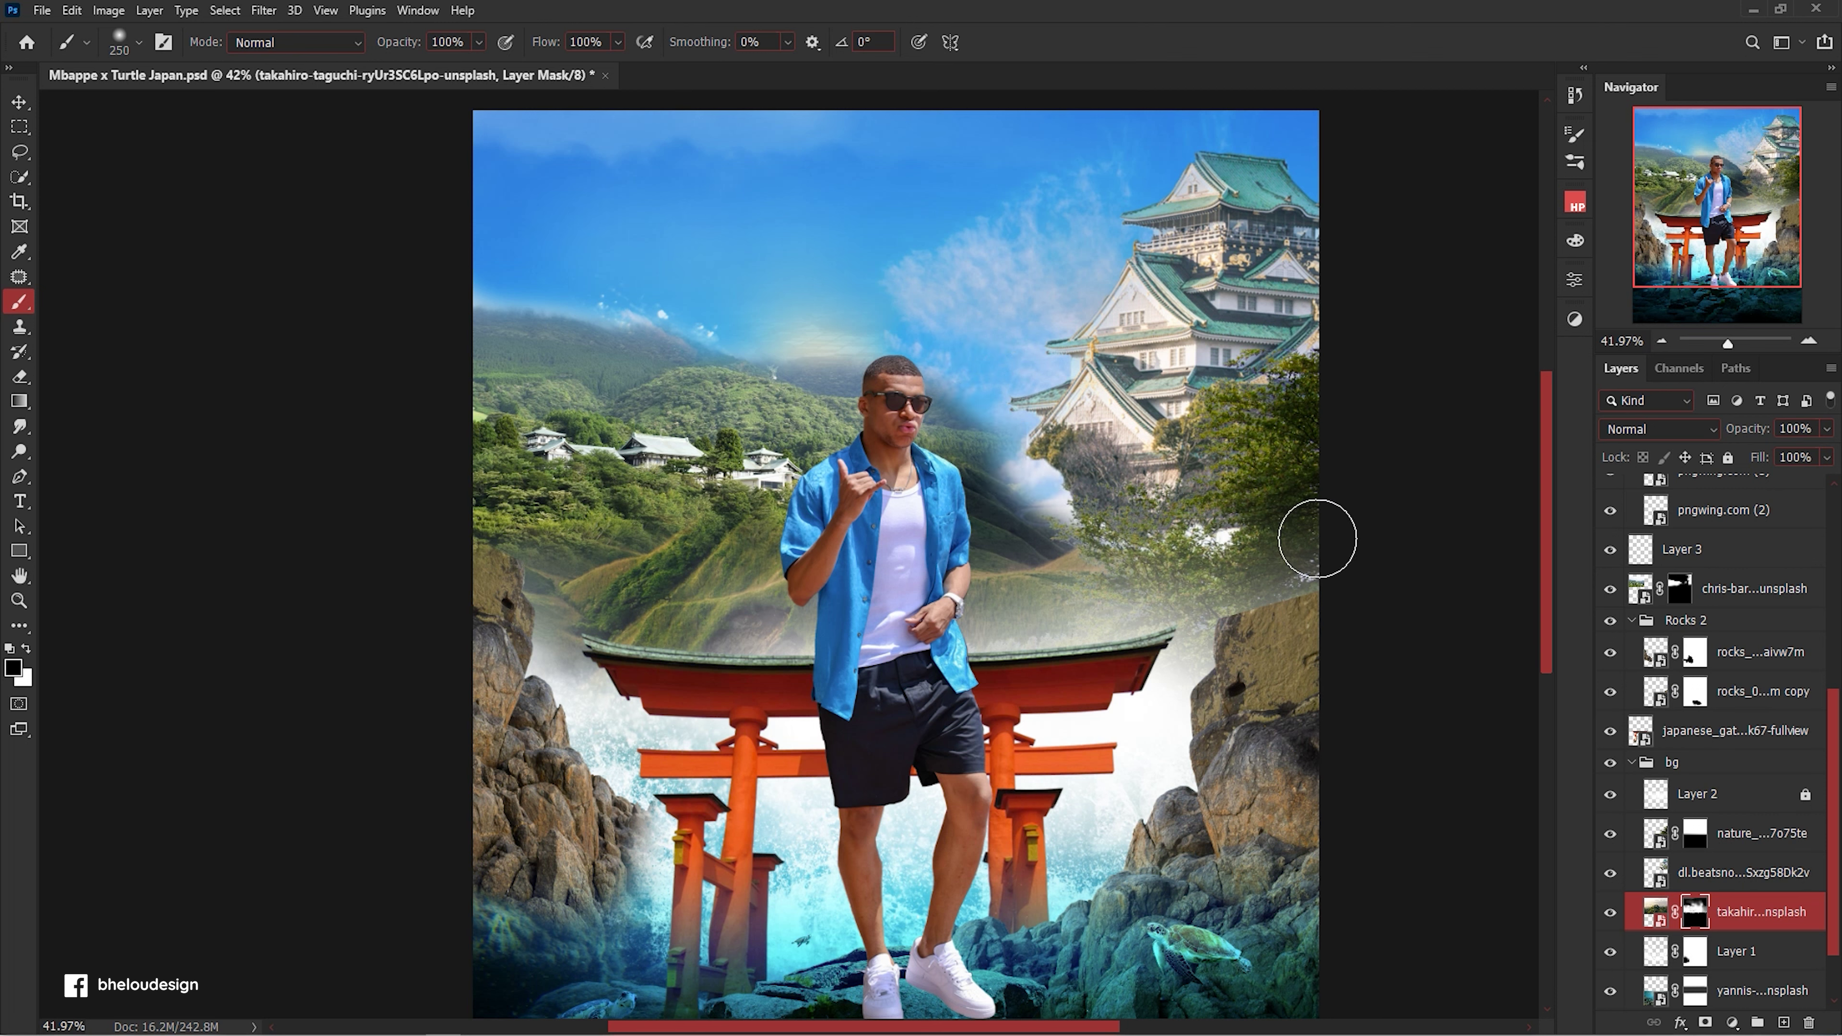
drag(1029, 511, 927, 327)
key(x)
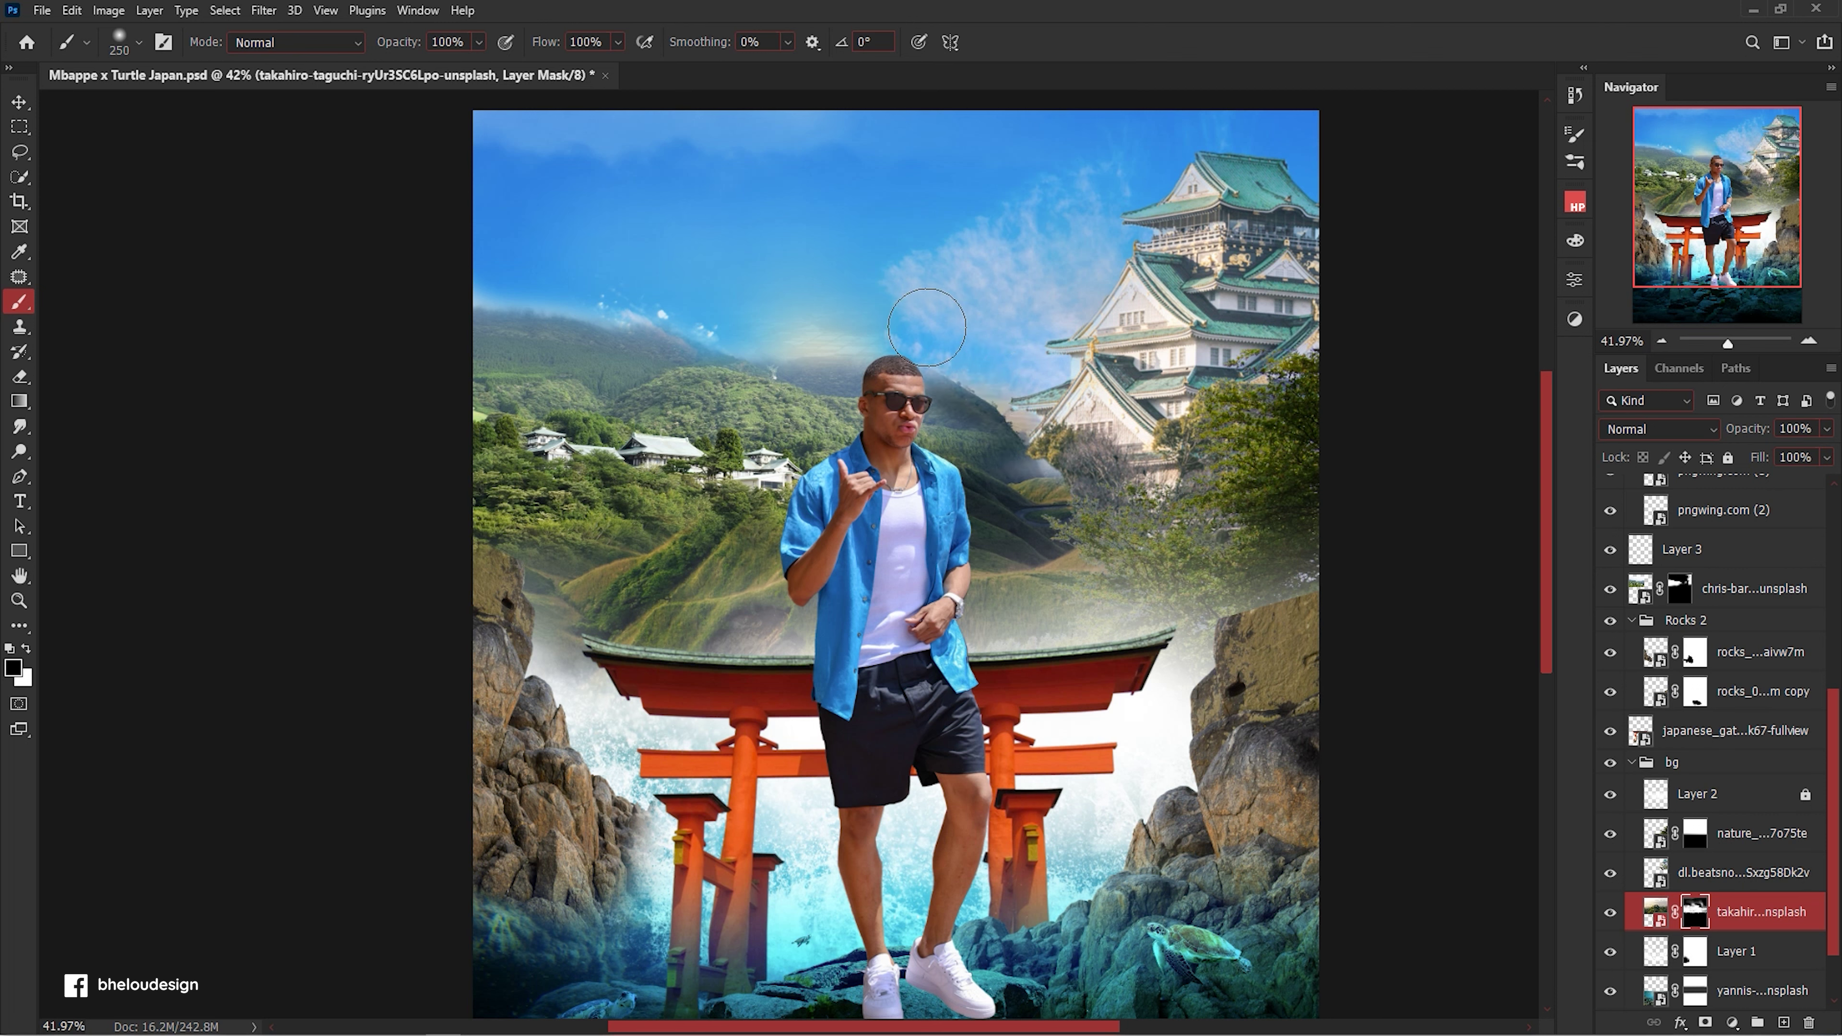
mouse_move(996, 397)
mouse_down()
mouse_move(1073, 537)
mouse_move(1007, 506)
mouse_up()
key(x)
Reveal the distant plain, restore the beige horizon haze left of the castle, and brighten it across the left sky.
scroll(1189, 494, down, 5)
scroll(1110, 505, up, 4)
mouse_move(1101, 445)
mouse_down()
mouse_move(925, 436)
mouse_move(887, 365)
mouse_up()
key(x)
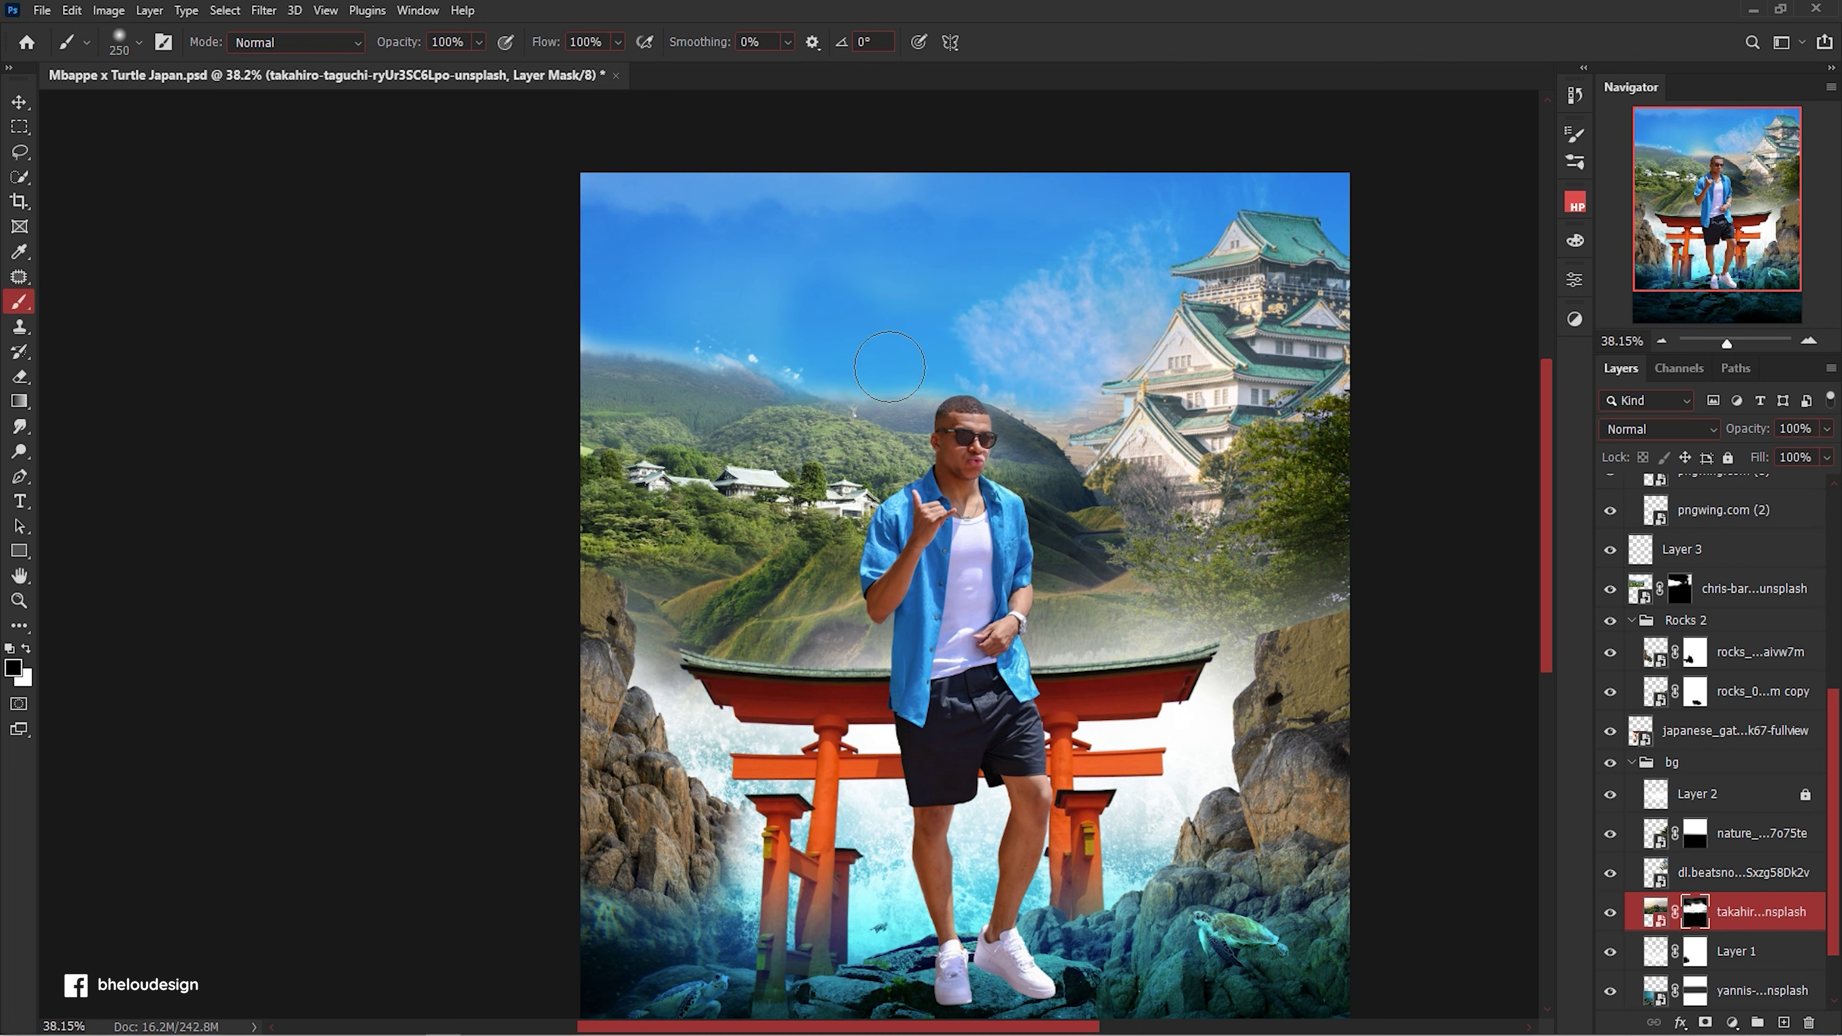
drag(1092, 392, 849, 378)
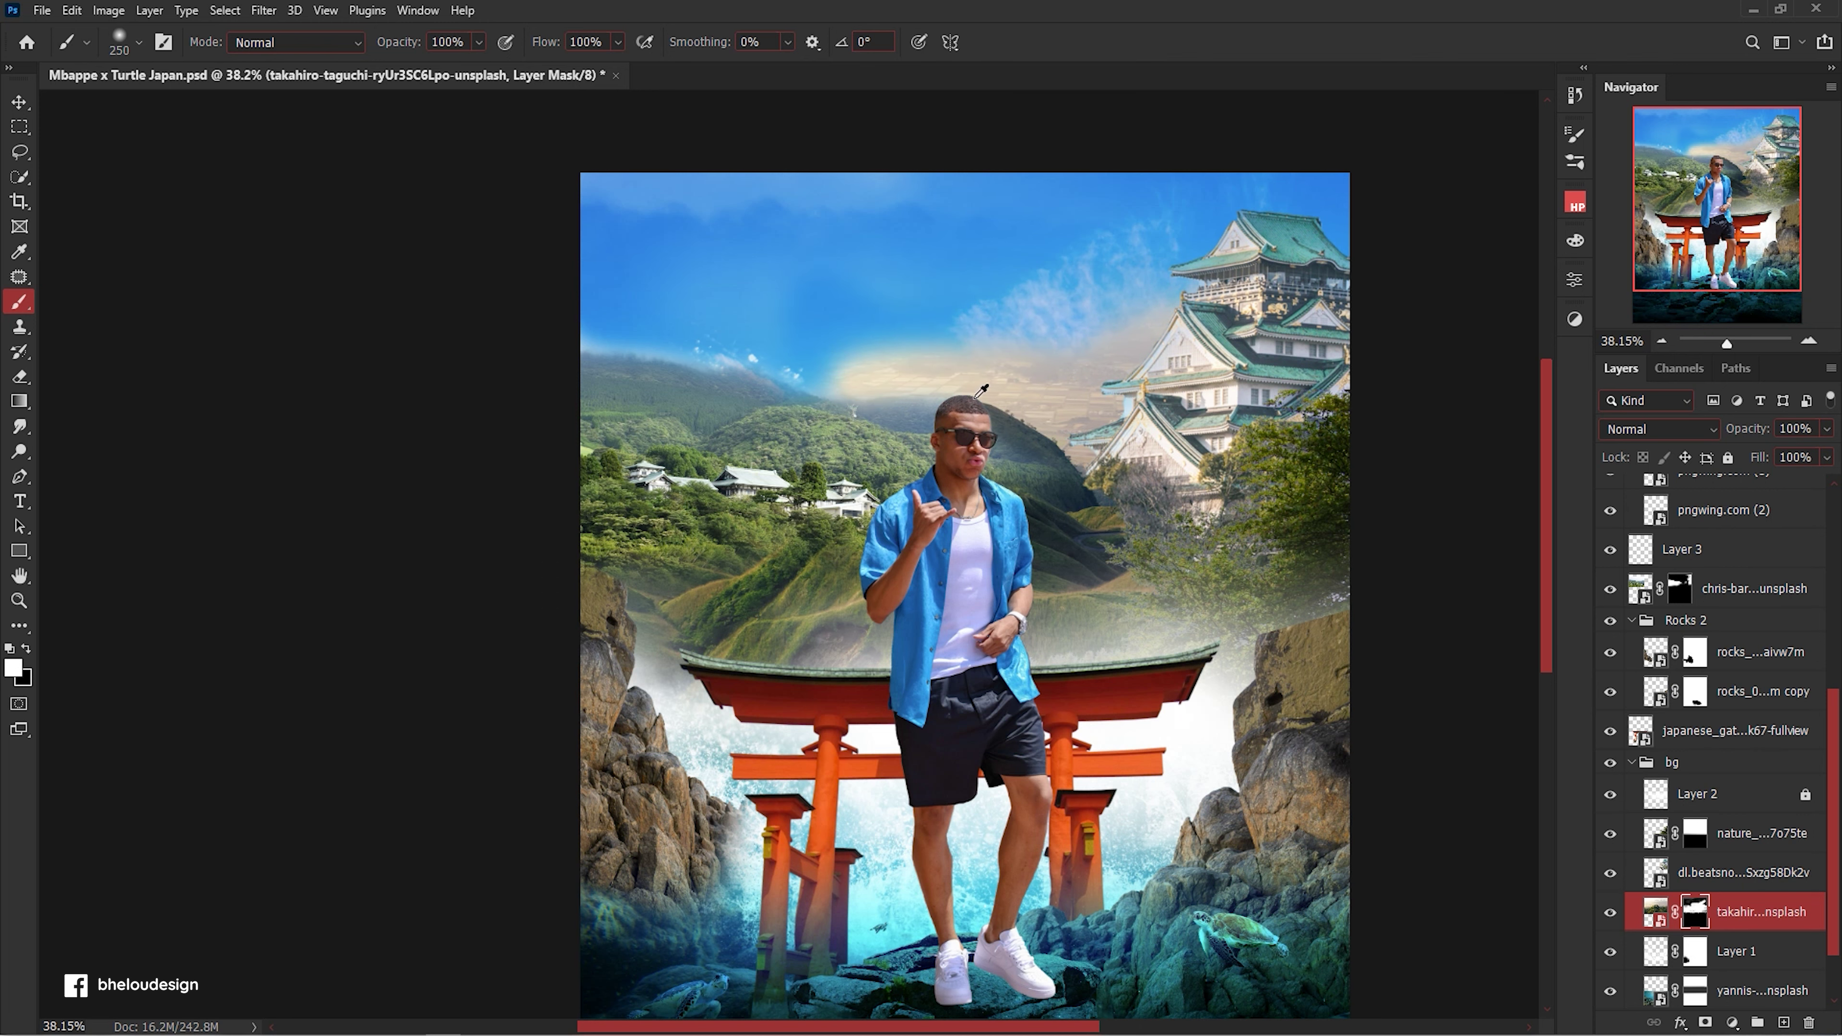
scroll(896, 372, up, 2)
drag(294, 370, 1192, 401)
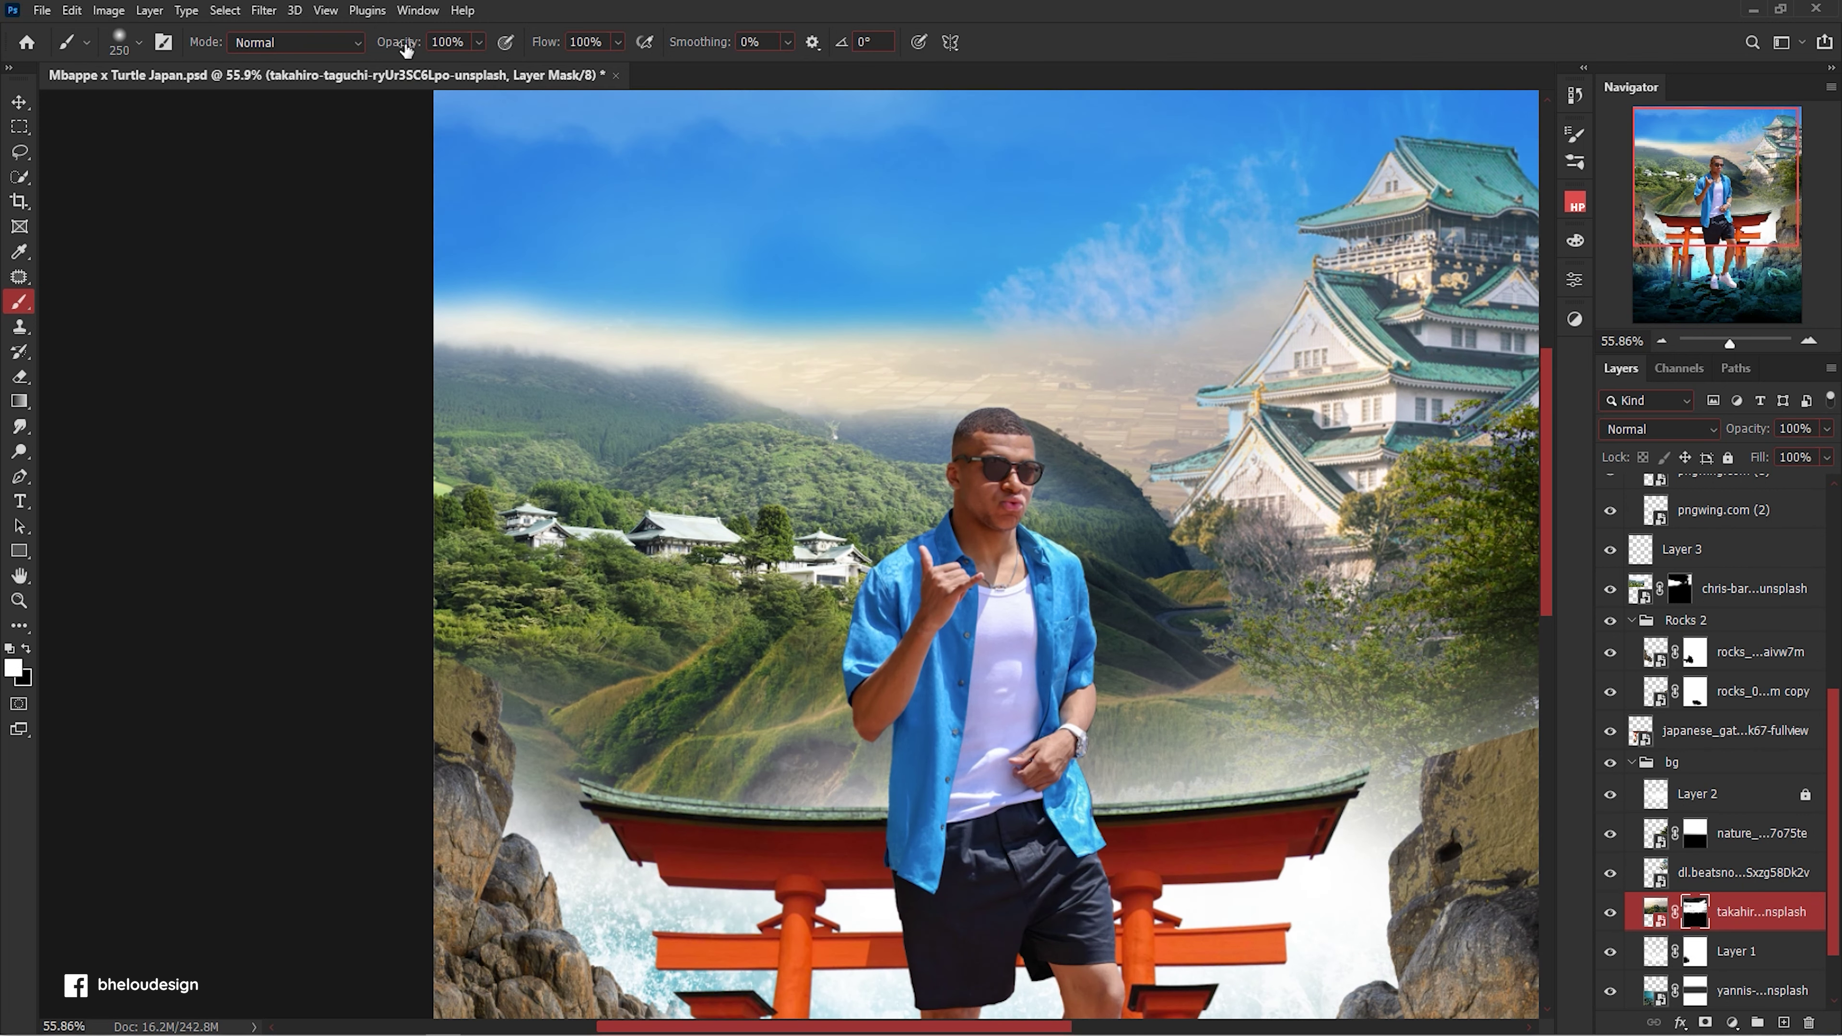
At 24% then 81% brush opacity, whiten the upper-left haze, restore upper blue sky, and darken the left horizon.
drag(424, 48, 435, 48)
scroll(943, 392, down, 2)
scroll(967, 367, up, 1)
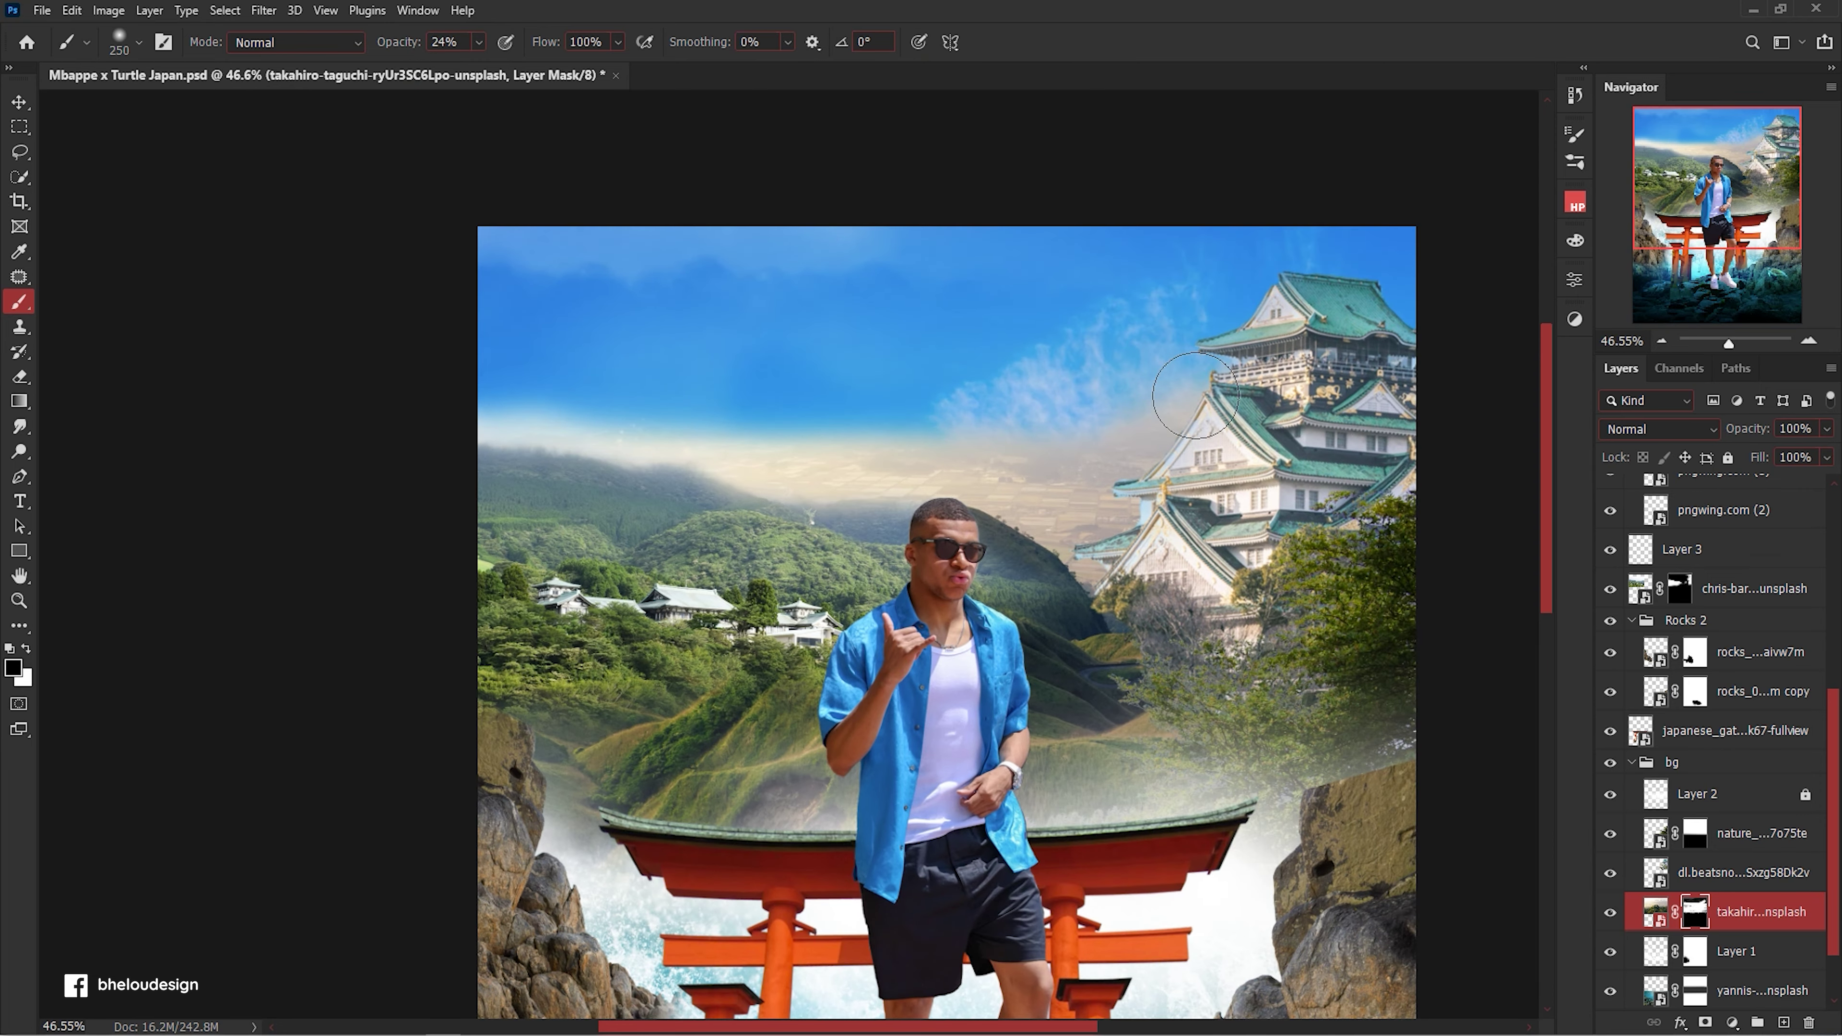
drag(400, 42, 442, 42)
mouse_move(1160, 410)
mouse_down()
mouse_move(880, 417)
mouse_move(913, 316)
mouse_move(1521, 246)
mouse_up()
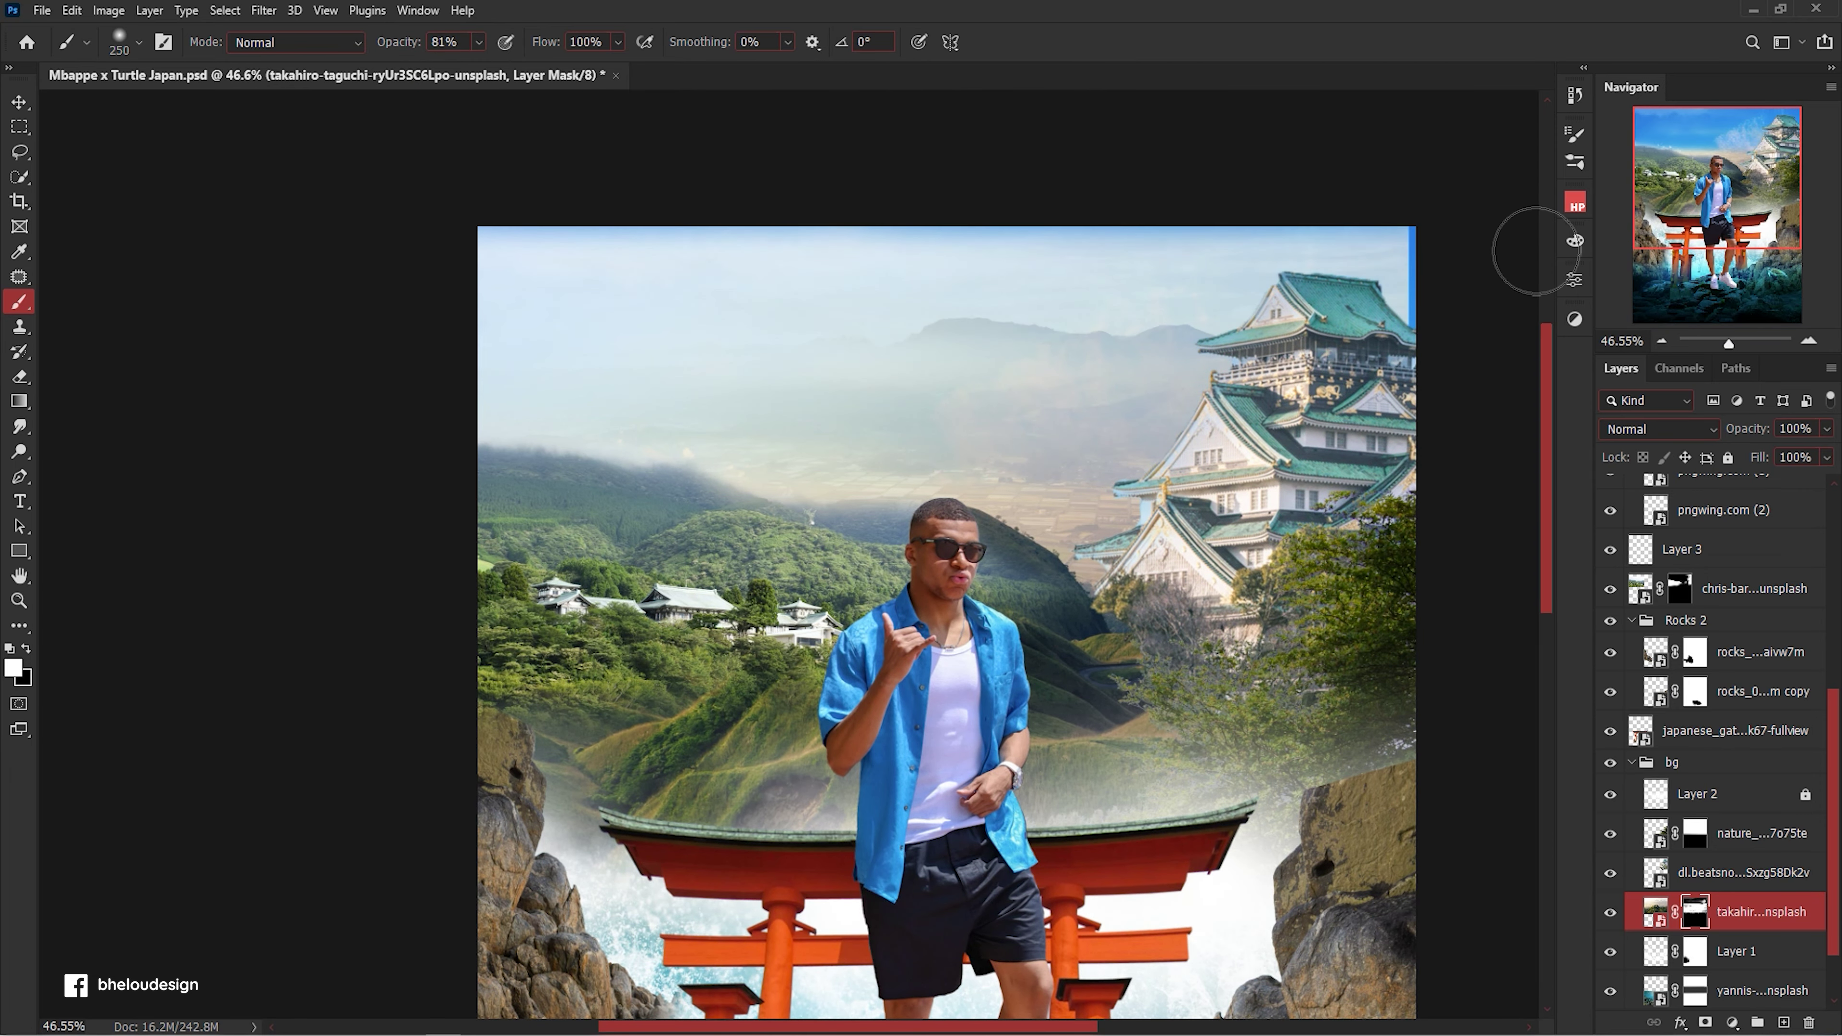
key(x)
mouse_move(596, 255)
mouse_down()
mouse_move(1423, 258)
mouse_move(781, 362)
mouse_move(653, 443)
mouse_up()
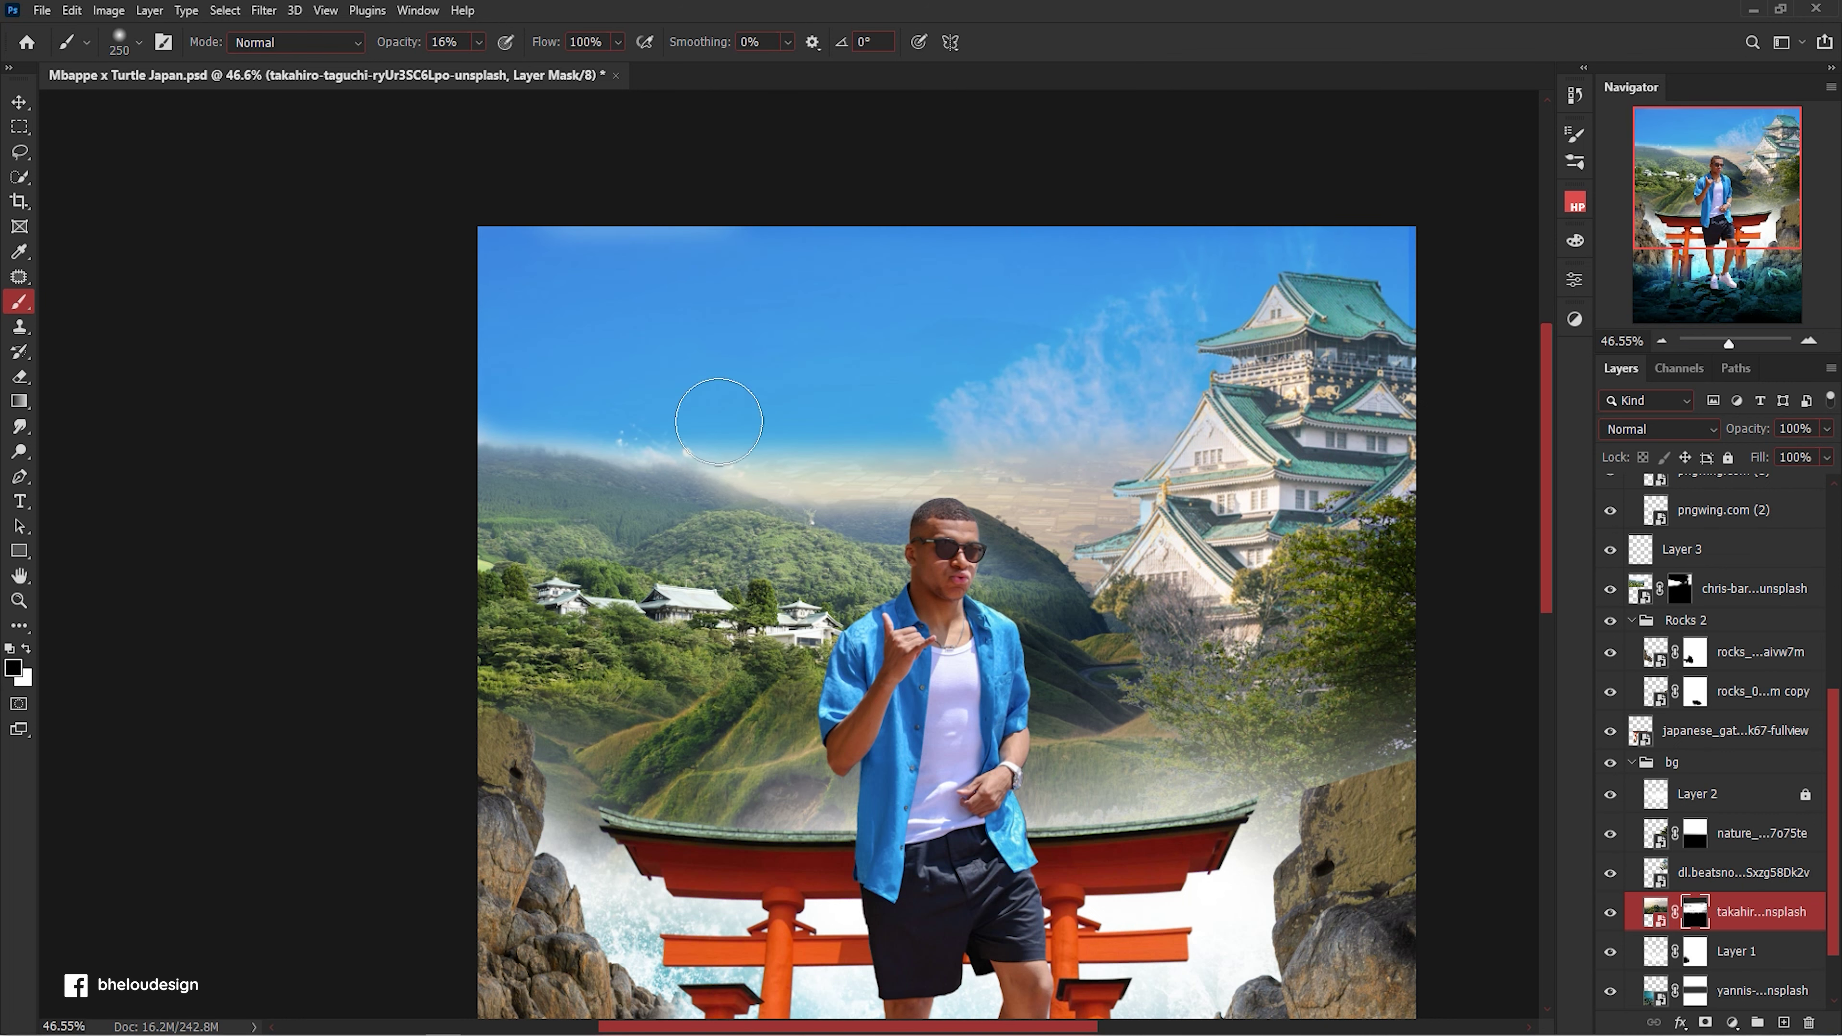
drag(903, 457, 811, 475)
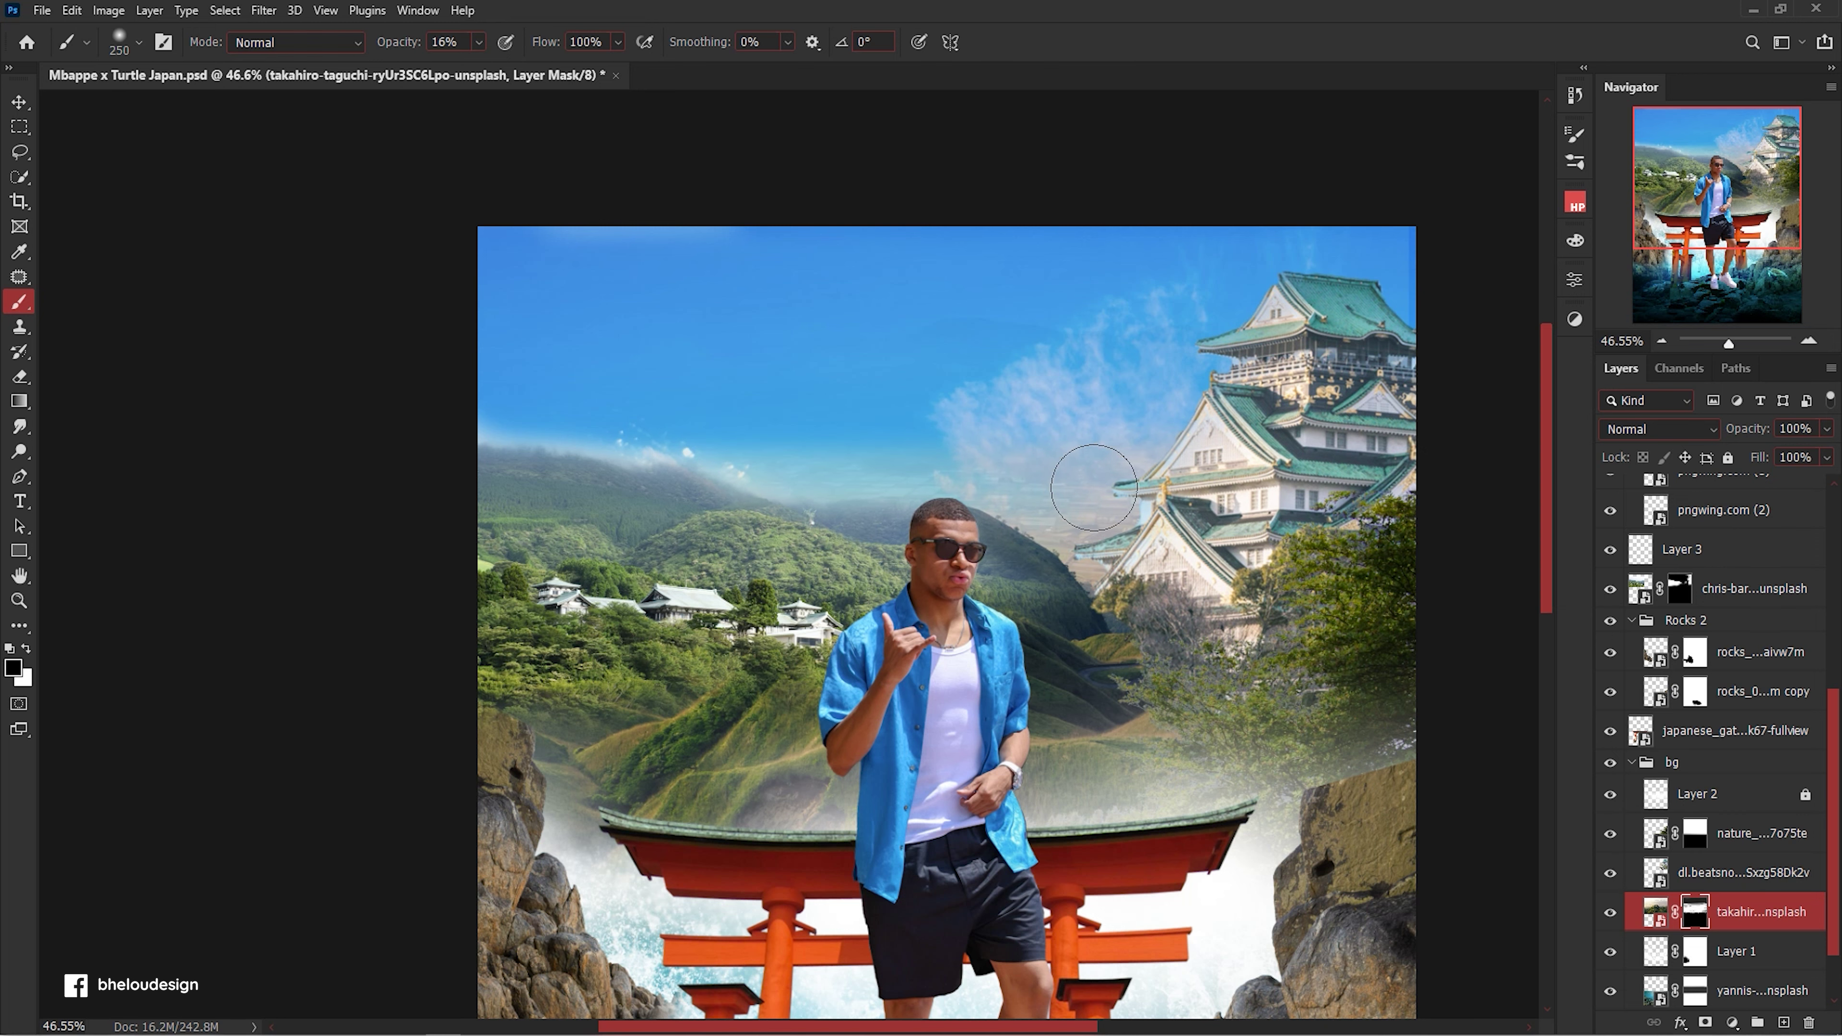
scroll(1094, 487, down, 2)
scroll(965, 637, up, 4)
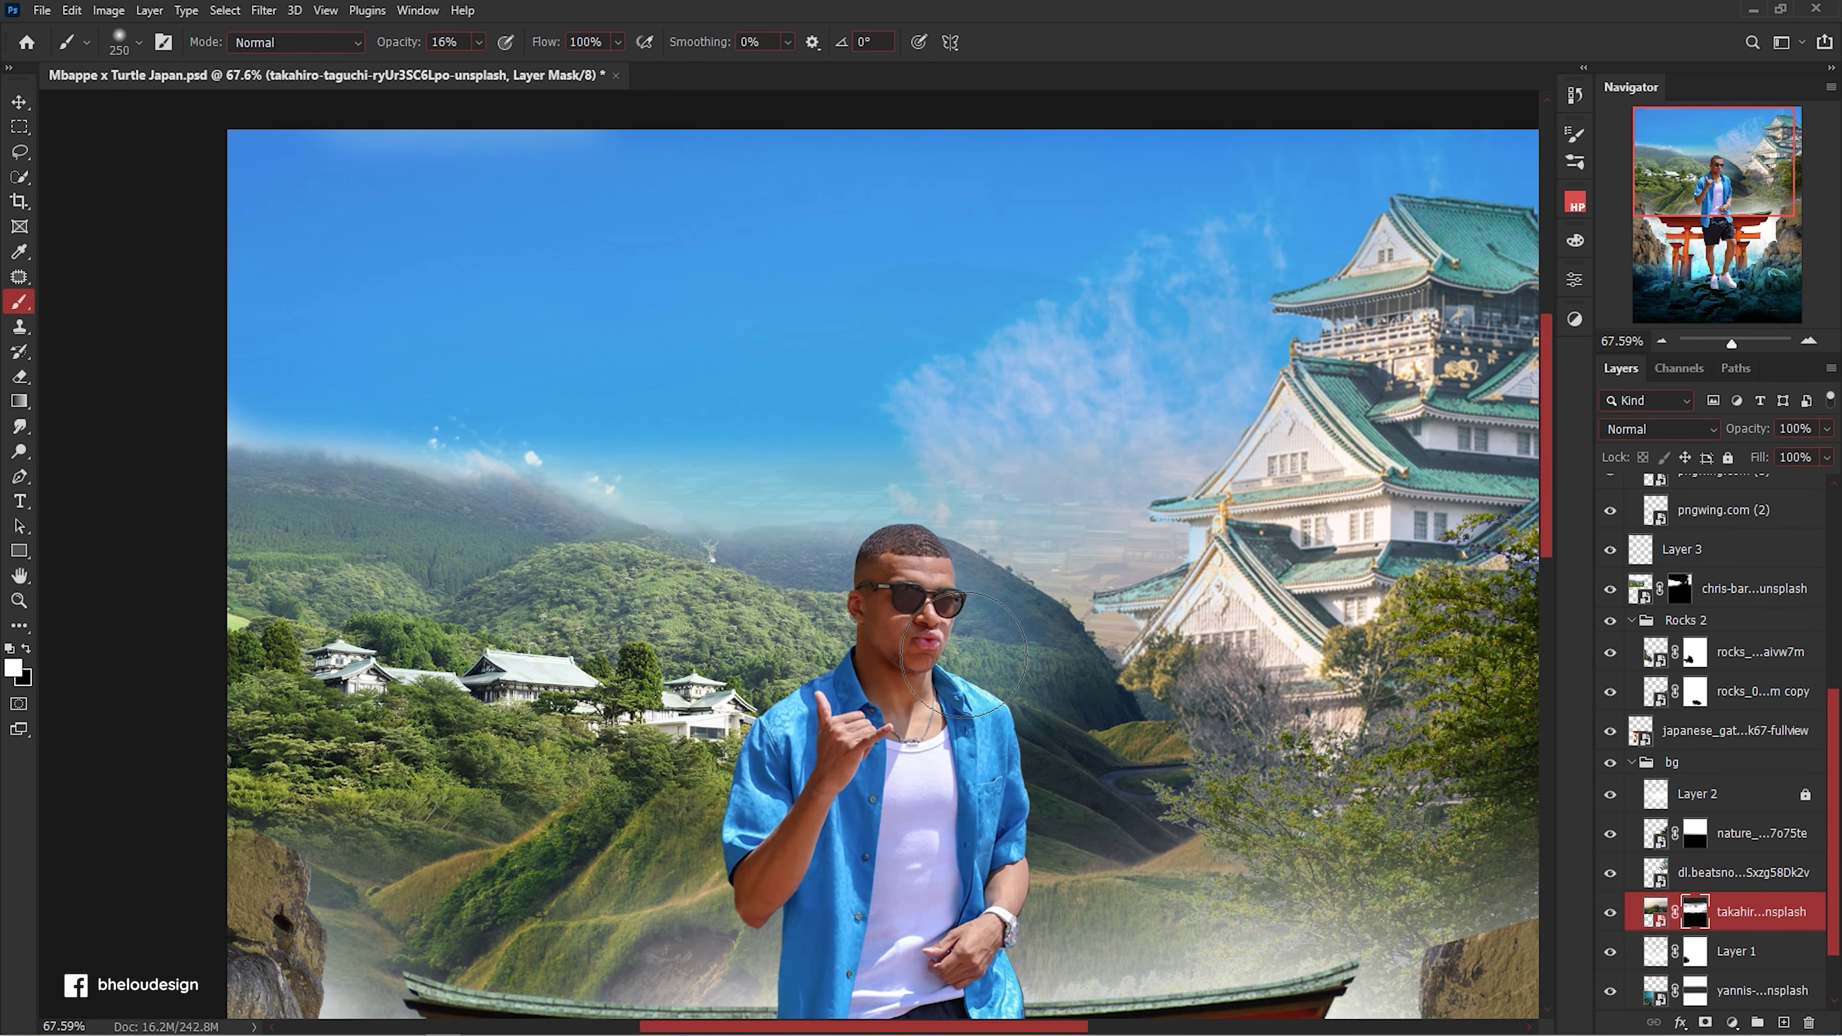
scroll(738, 610, down, 2)
scroll(962, 411, up, 2)
Add a Hue/Saturation adjustment clipped to the landscape with Hue +17 and Saturation -7.
click(1733, 1022)
click(1741, 831)
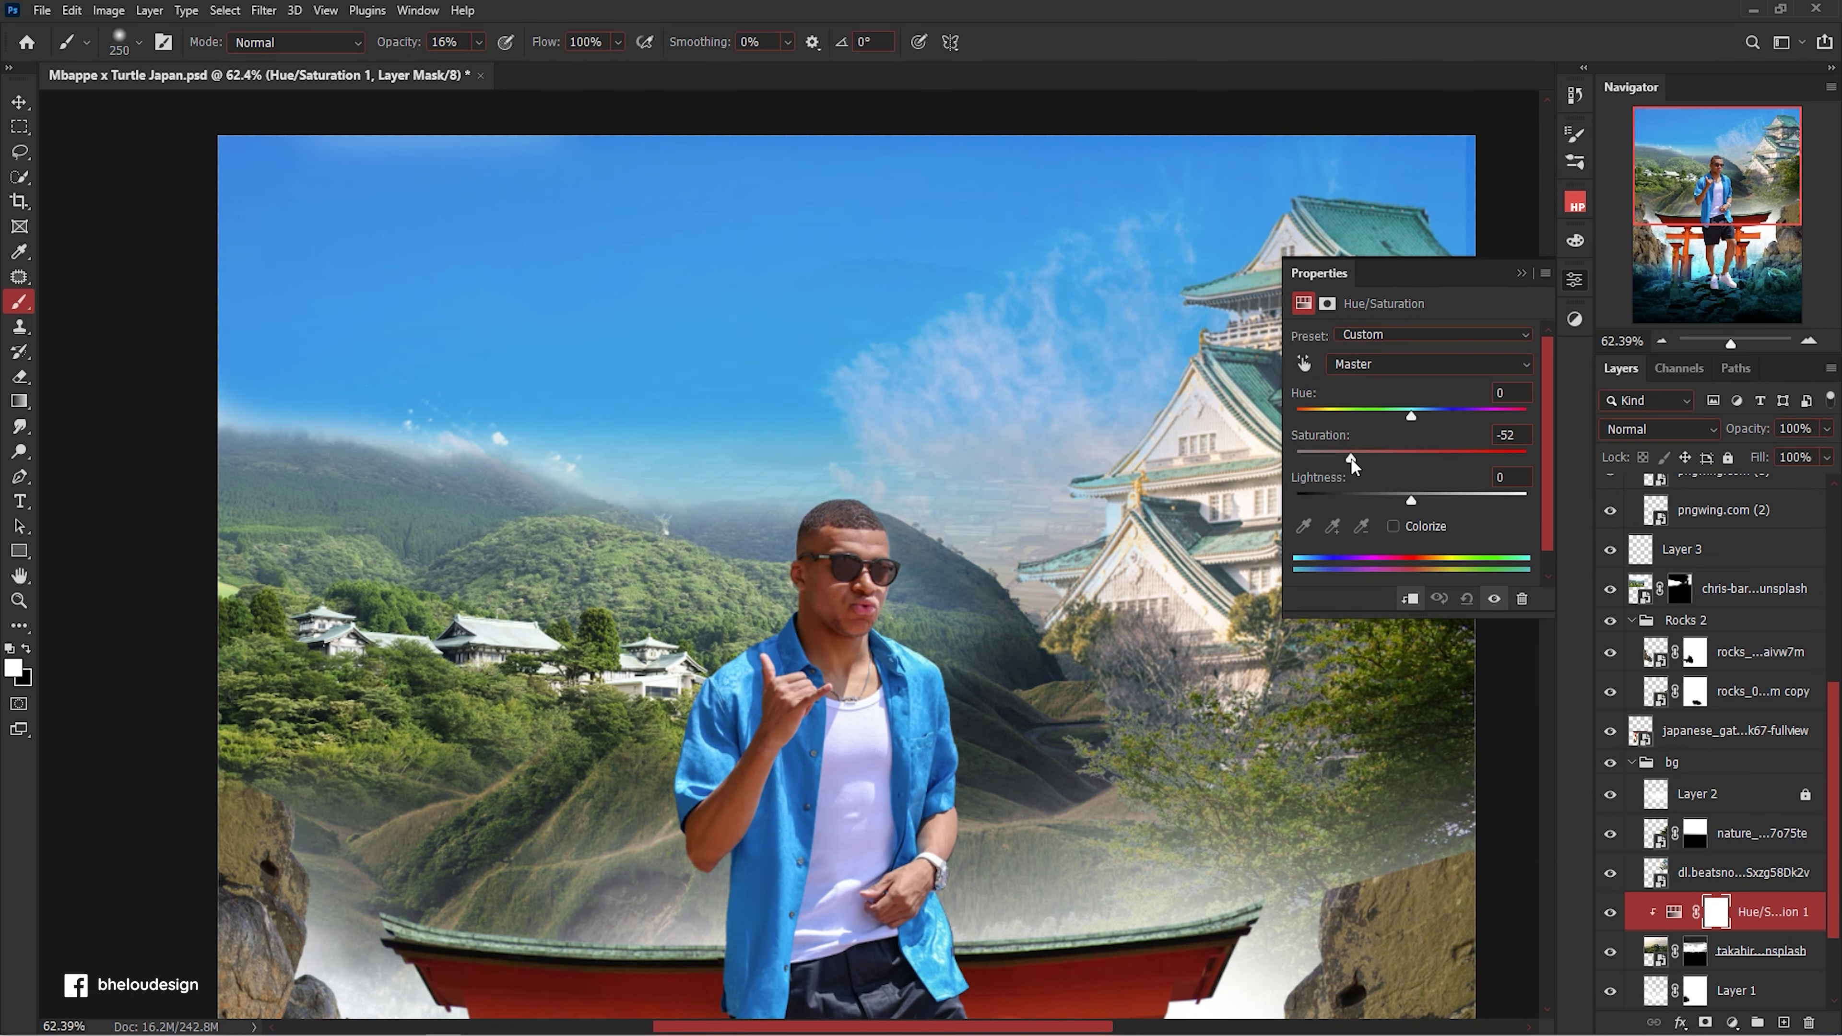
drag(1326, 458, 1432, 421)
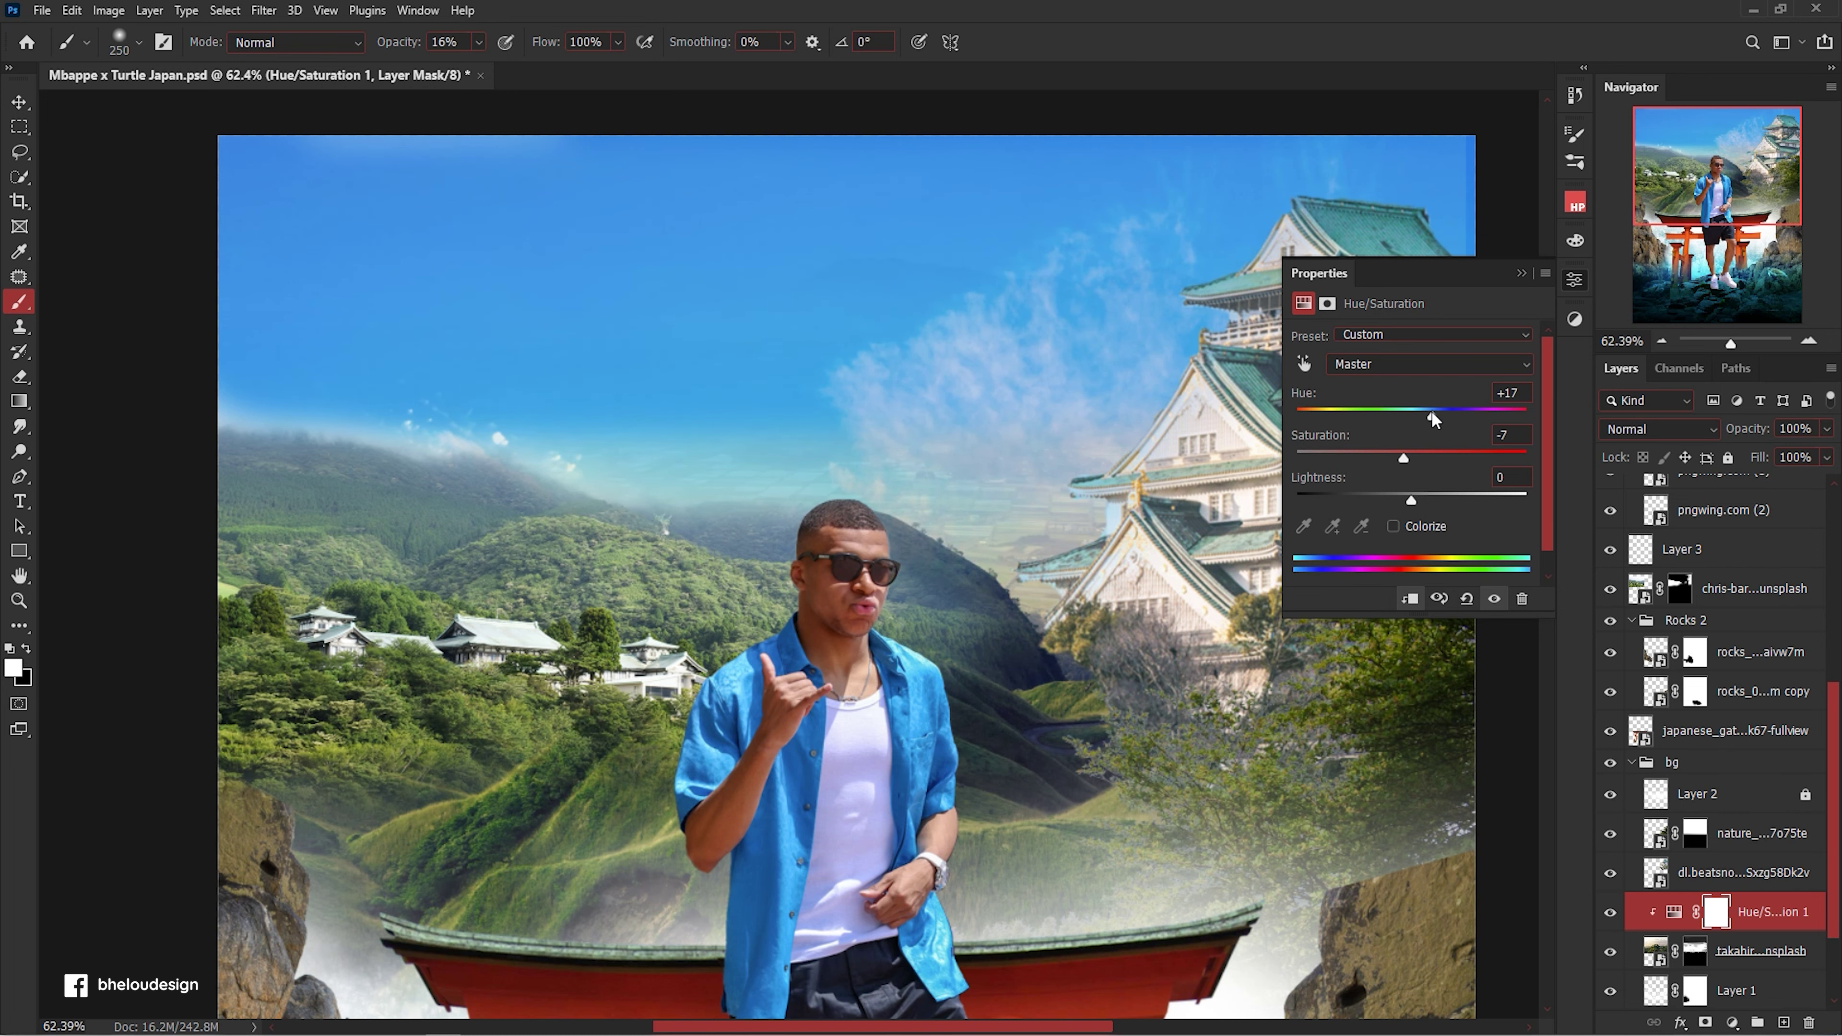
click(1521, 273)
scroll(856, 334, down, 3)
scroll(856, 334, up, 2)
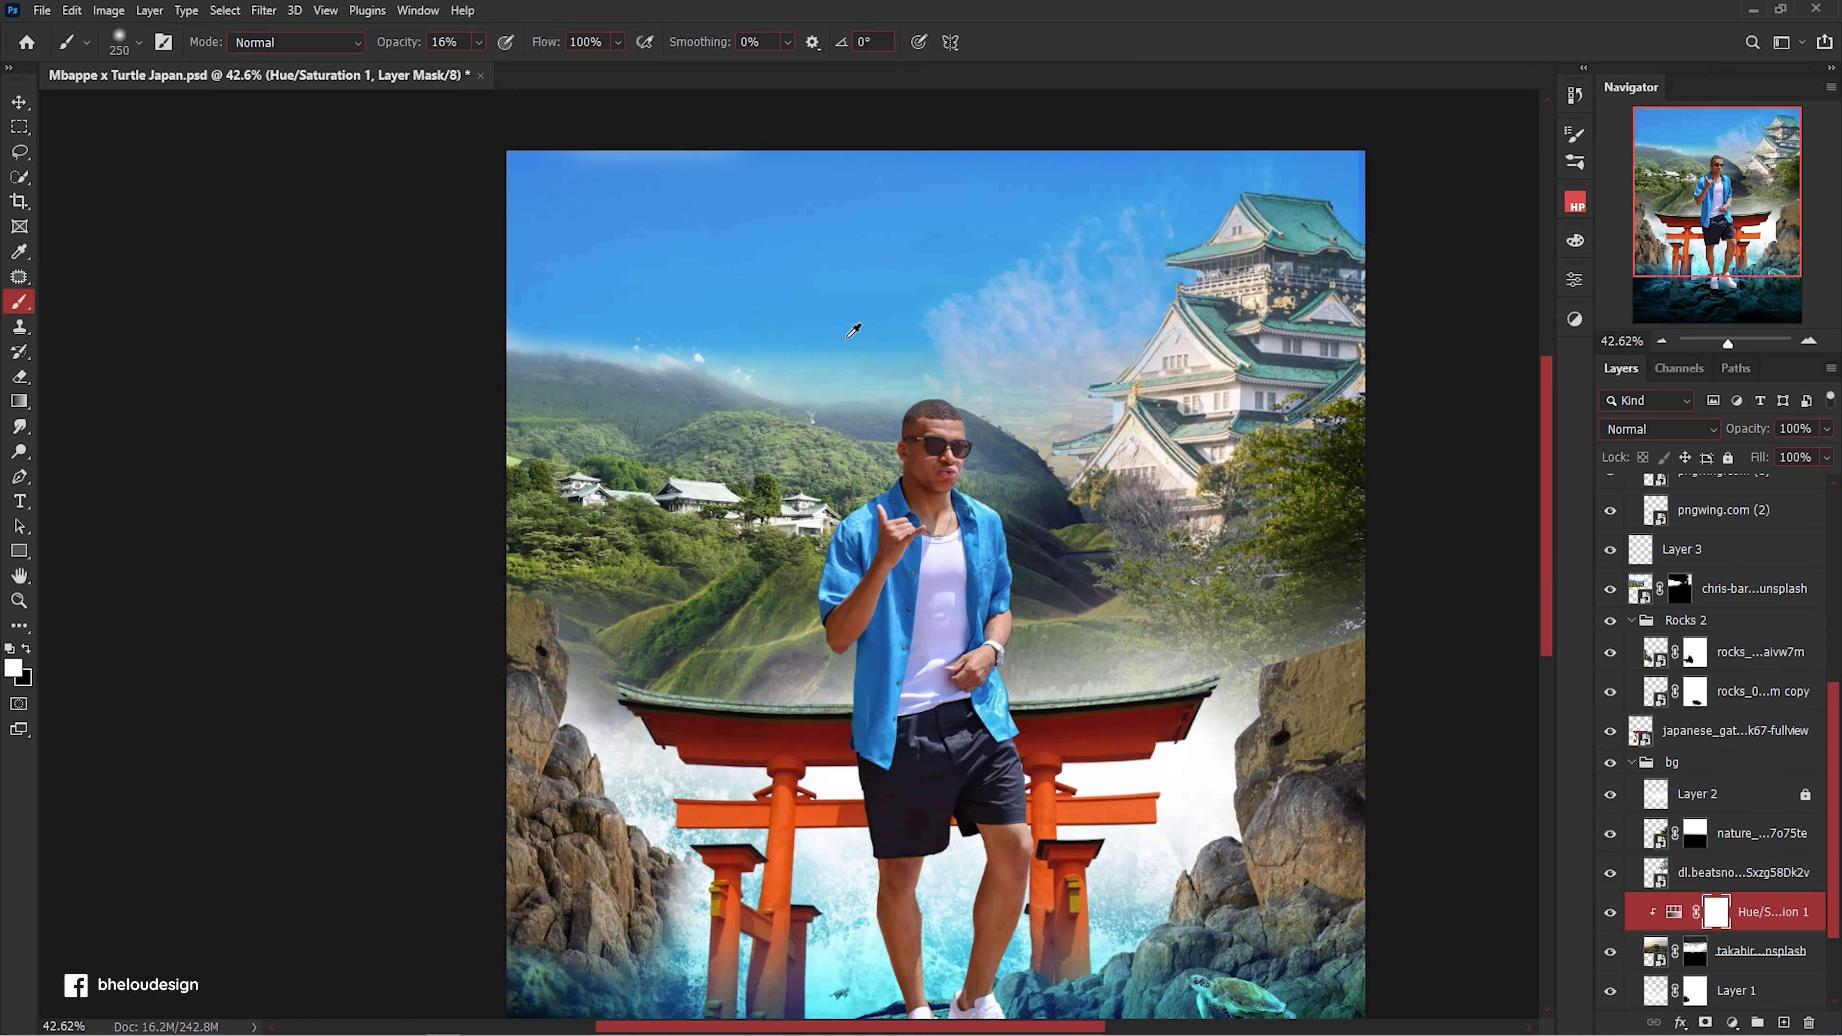
scroll(788, 363, up, 1)
Return to the landscape layer's mask with hiding paint selected.
click(1695, 951)
key(x)
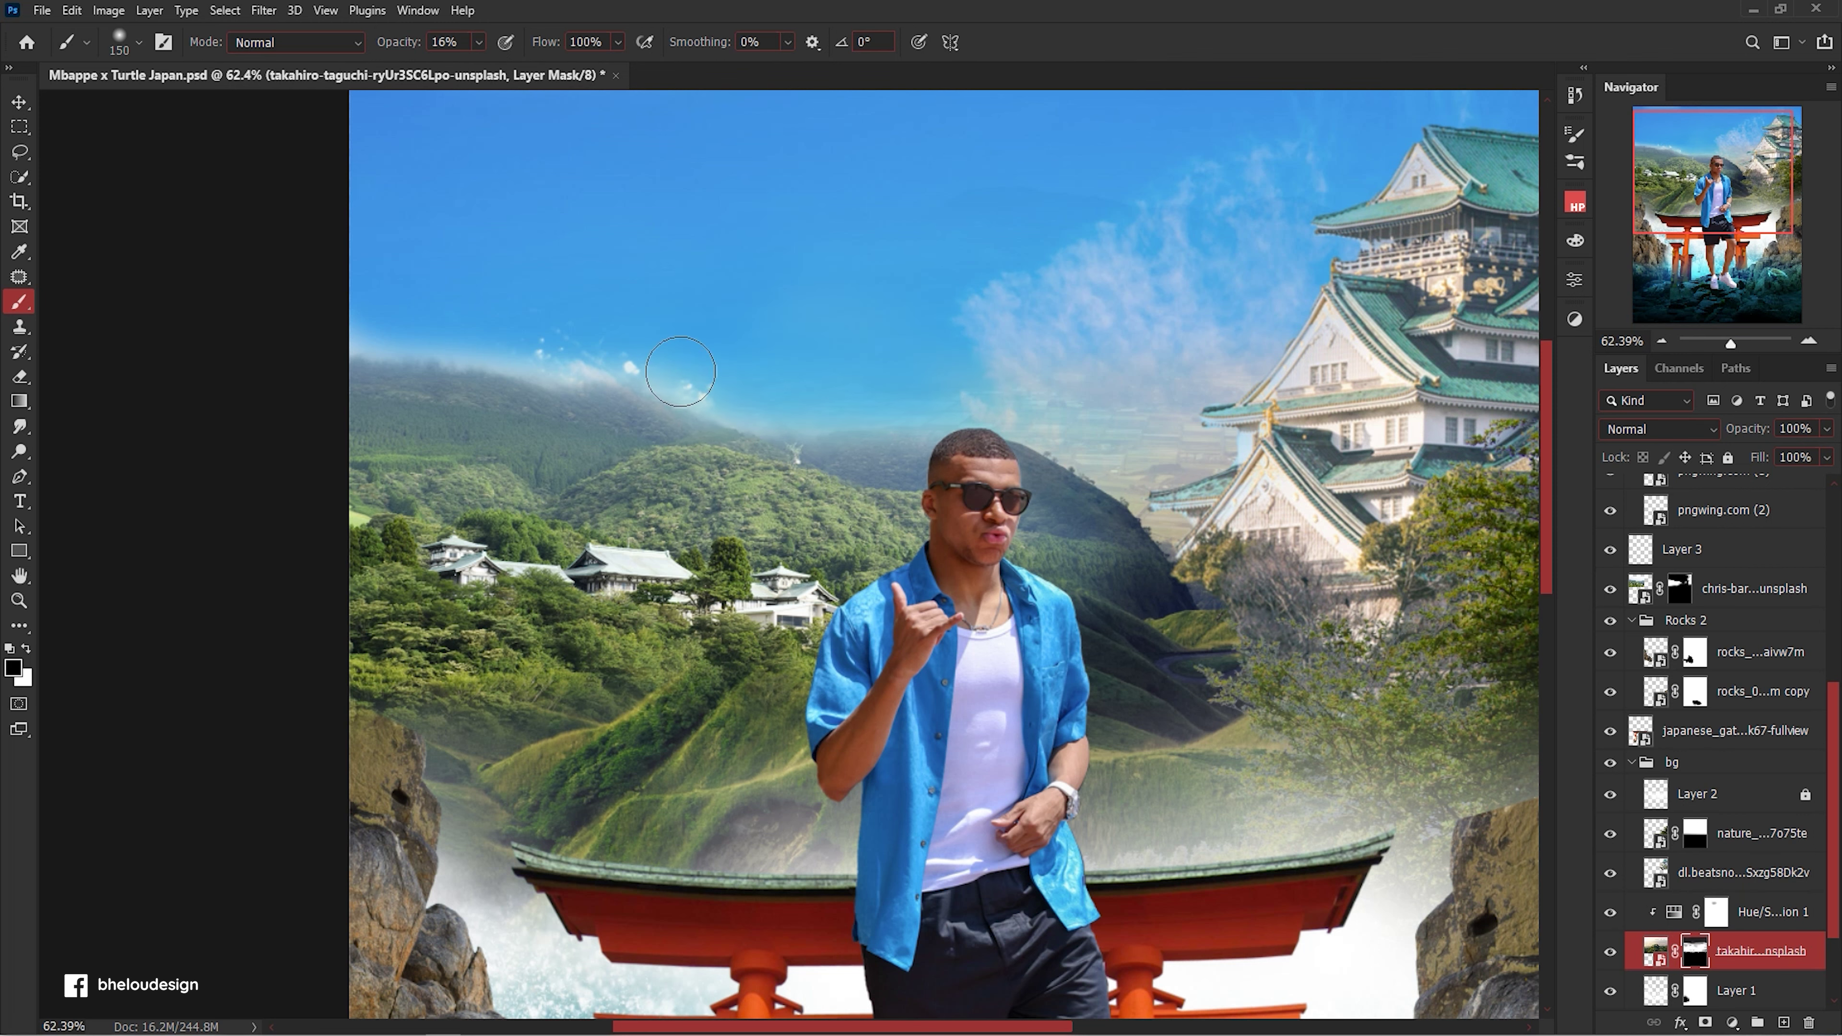
scroll(925, 341, down, 2)
scroll(1663, 553, up, 5)
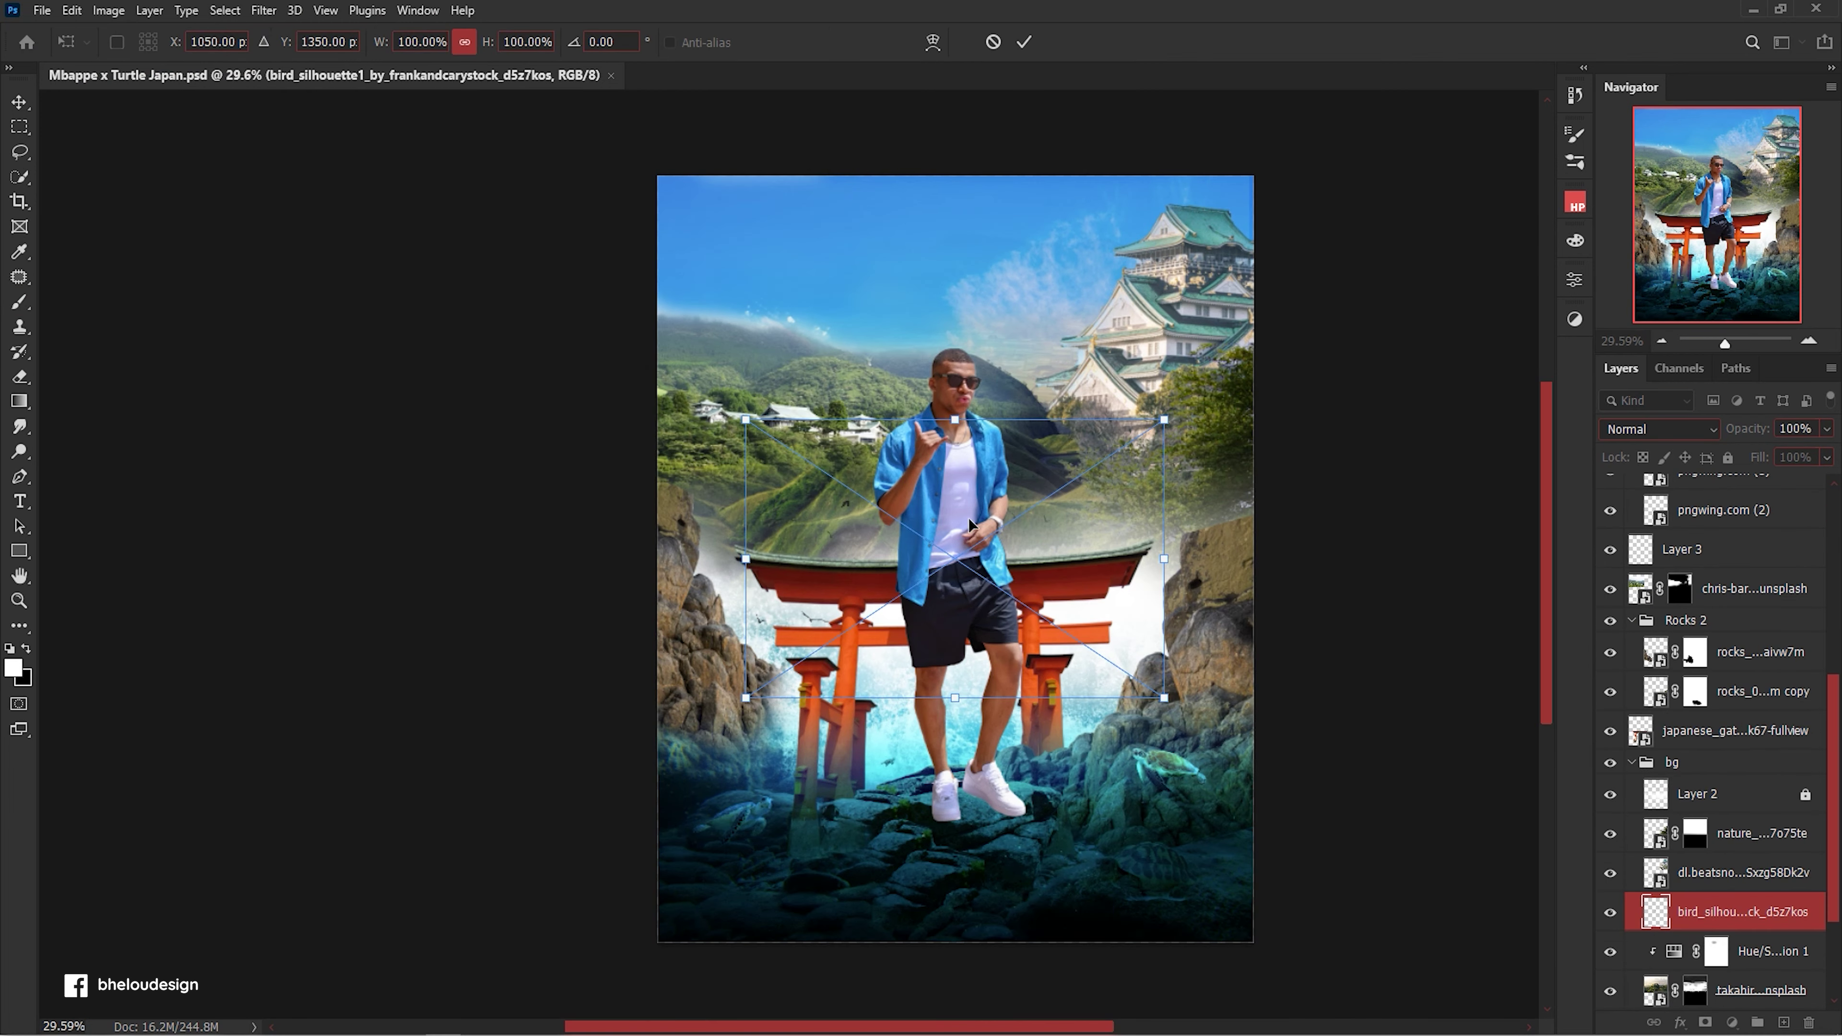
Shrink the bird silhouettes and move them into the sky above the hills.
drag(1020, 143, 884, 197)
drag(799, 255, 958, 272)
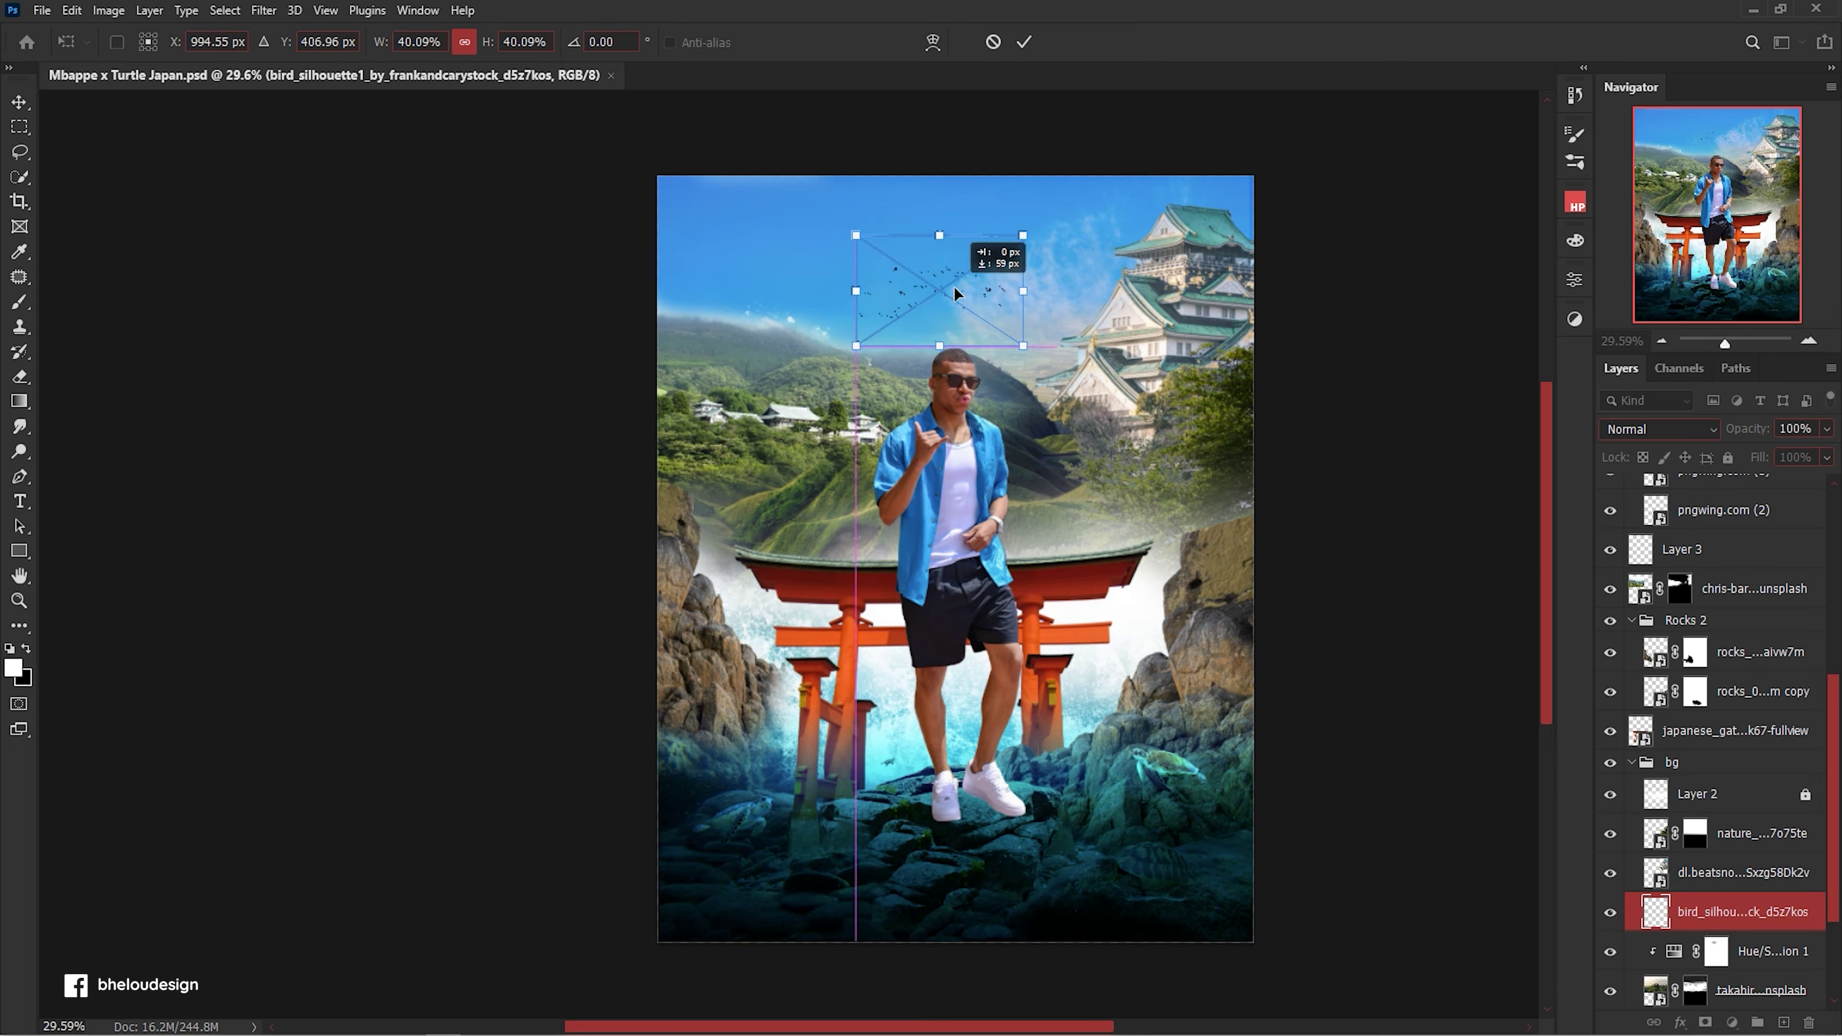
key(Return)
scroll(958, 290, up, 5)
scroll(939, 274, down, 3)
scroll(940, 275, down, 3)
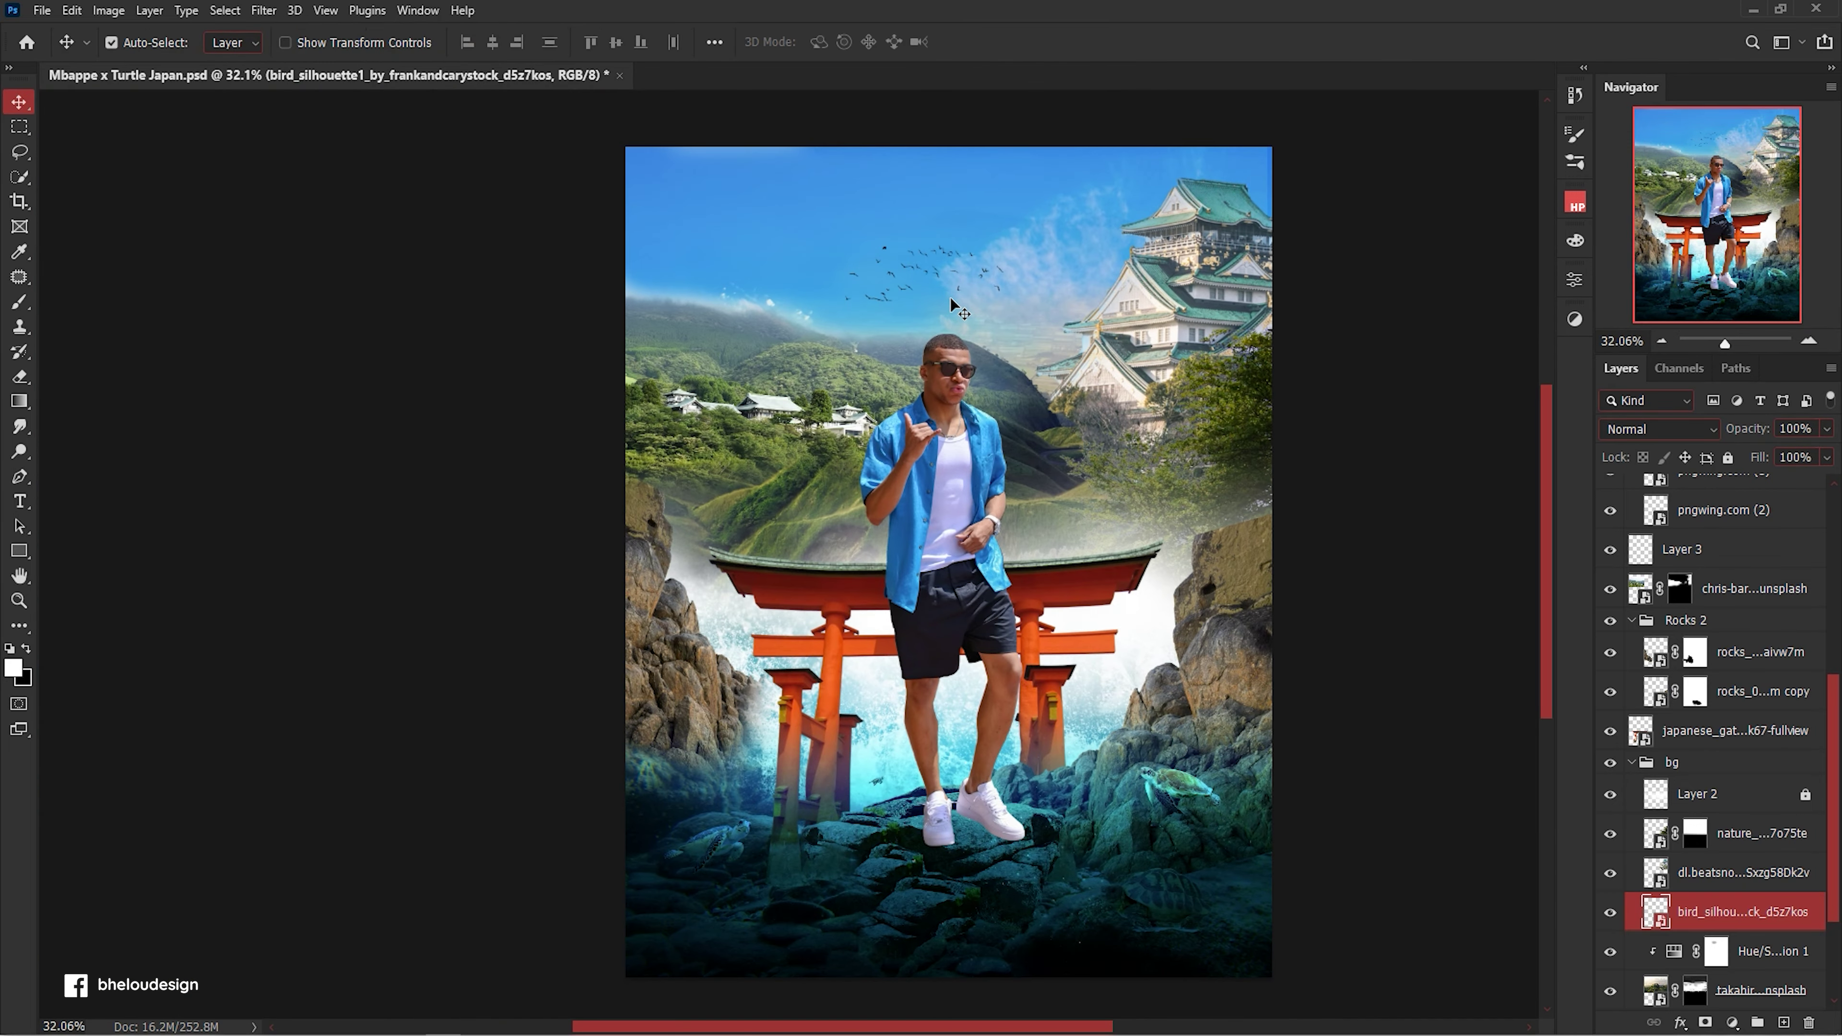
Place the hollow tree image, then rotate, shrink and position it at the top-left edge.
key(Return)
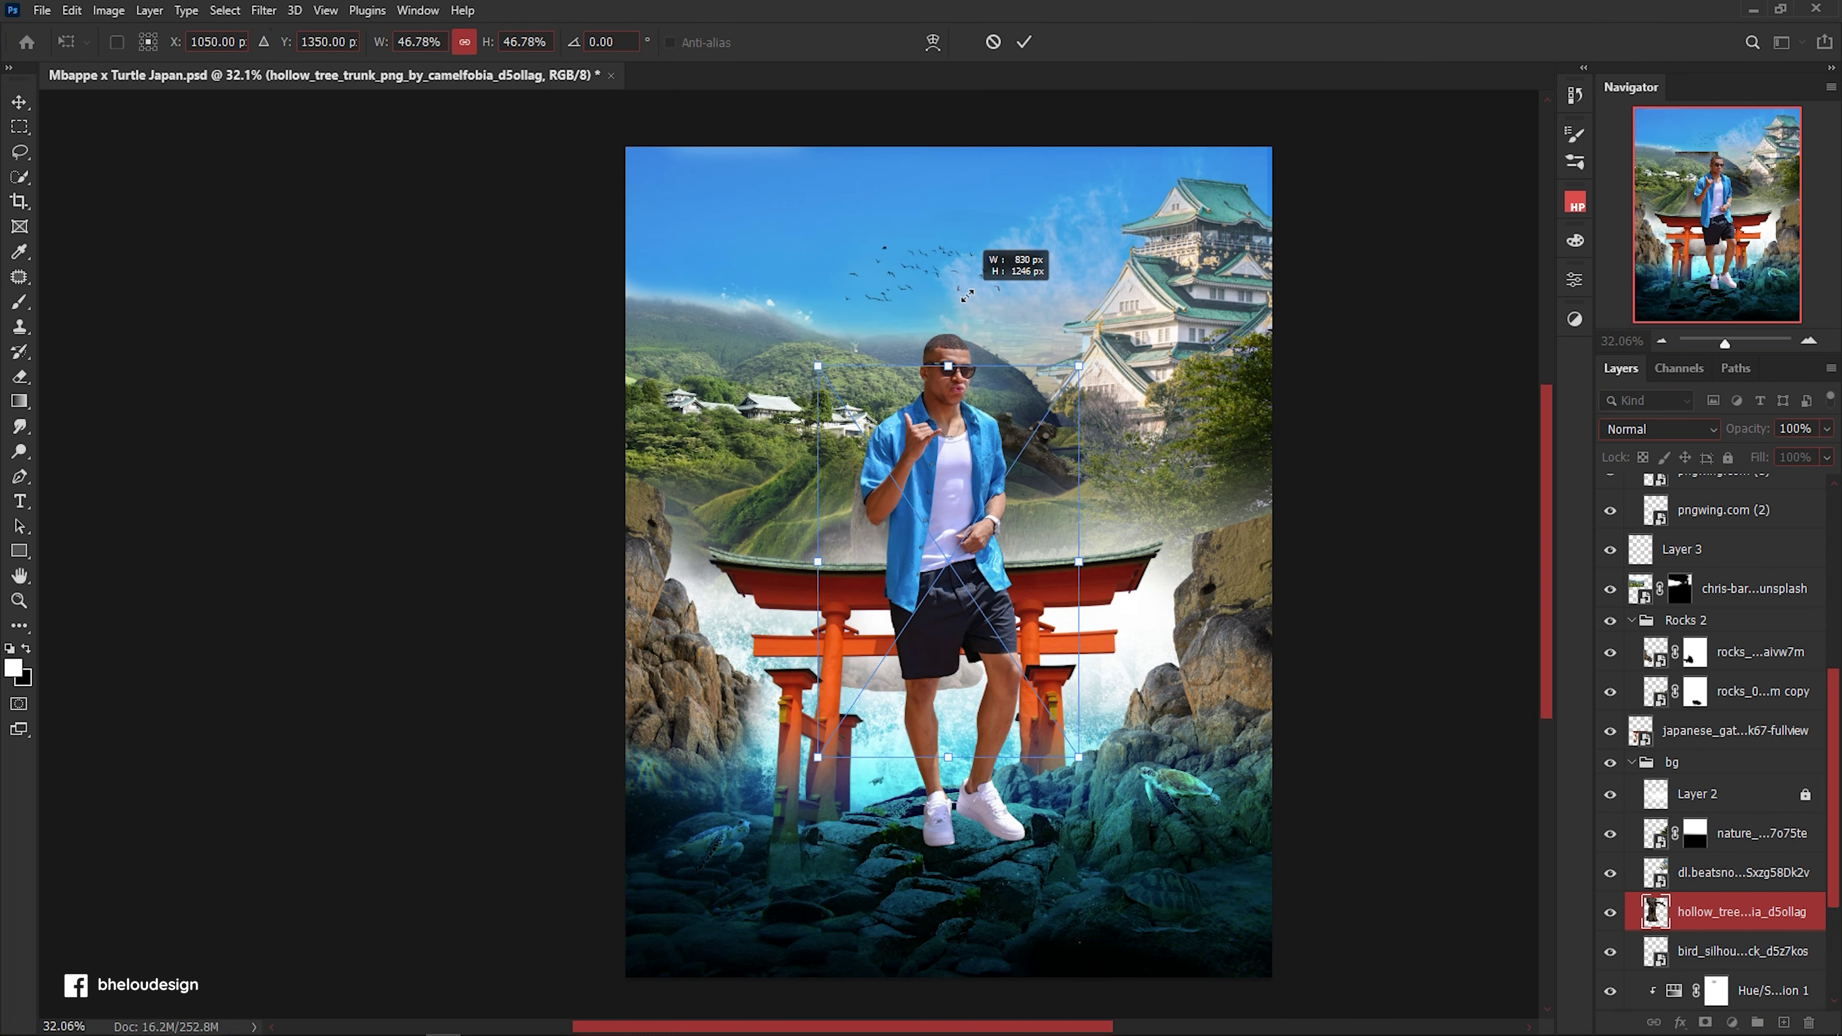
key(ctrl+t)
mouse_move(830, 116)
mouse_down()
mouse_move(852, 229)
mouse_move(822, 154)
mouse_up()
drag(697, 220, 707, 260)
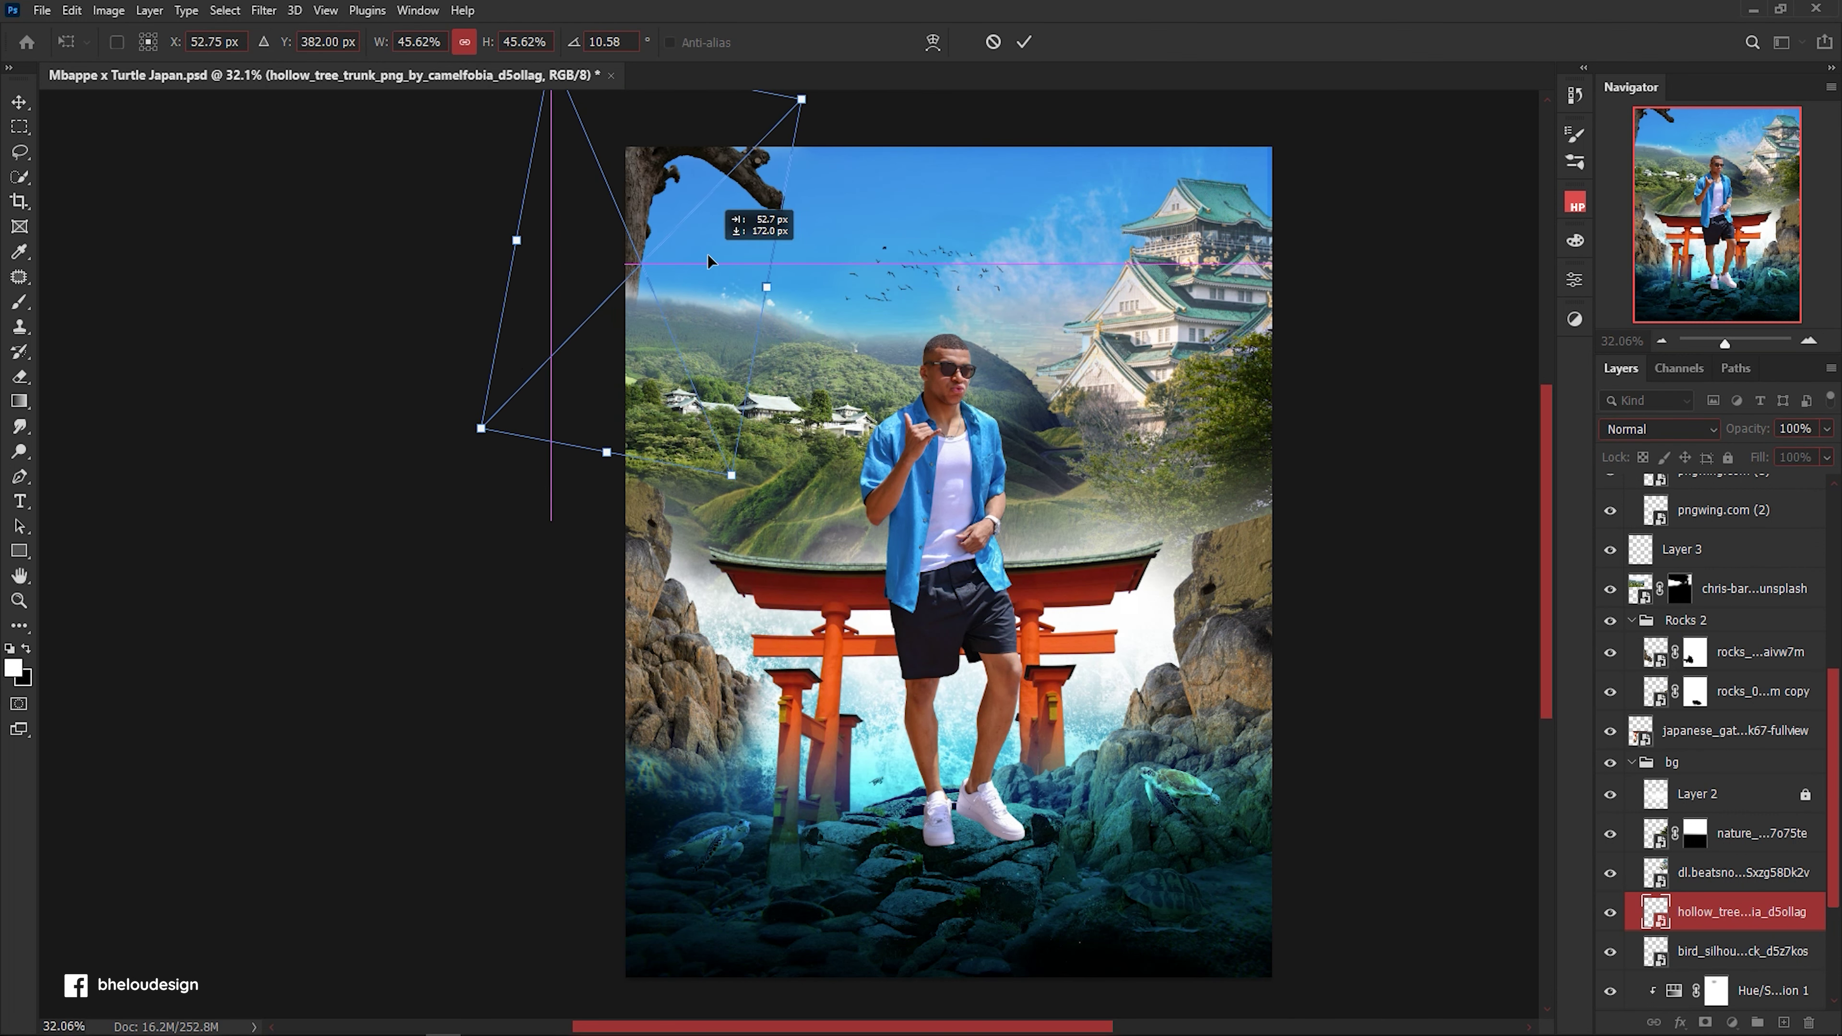
drag(799, 99, 753, 155)
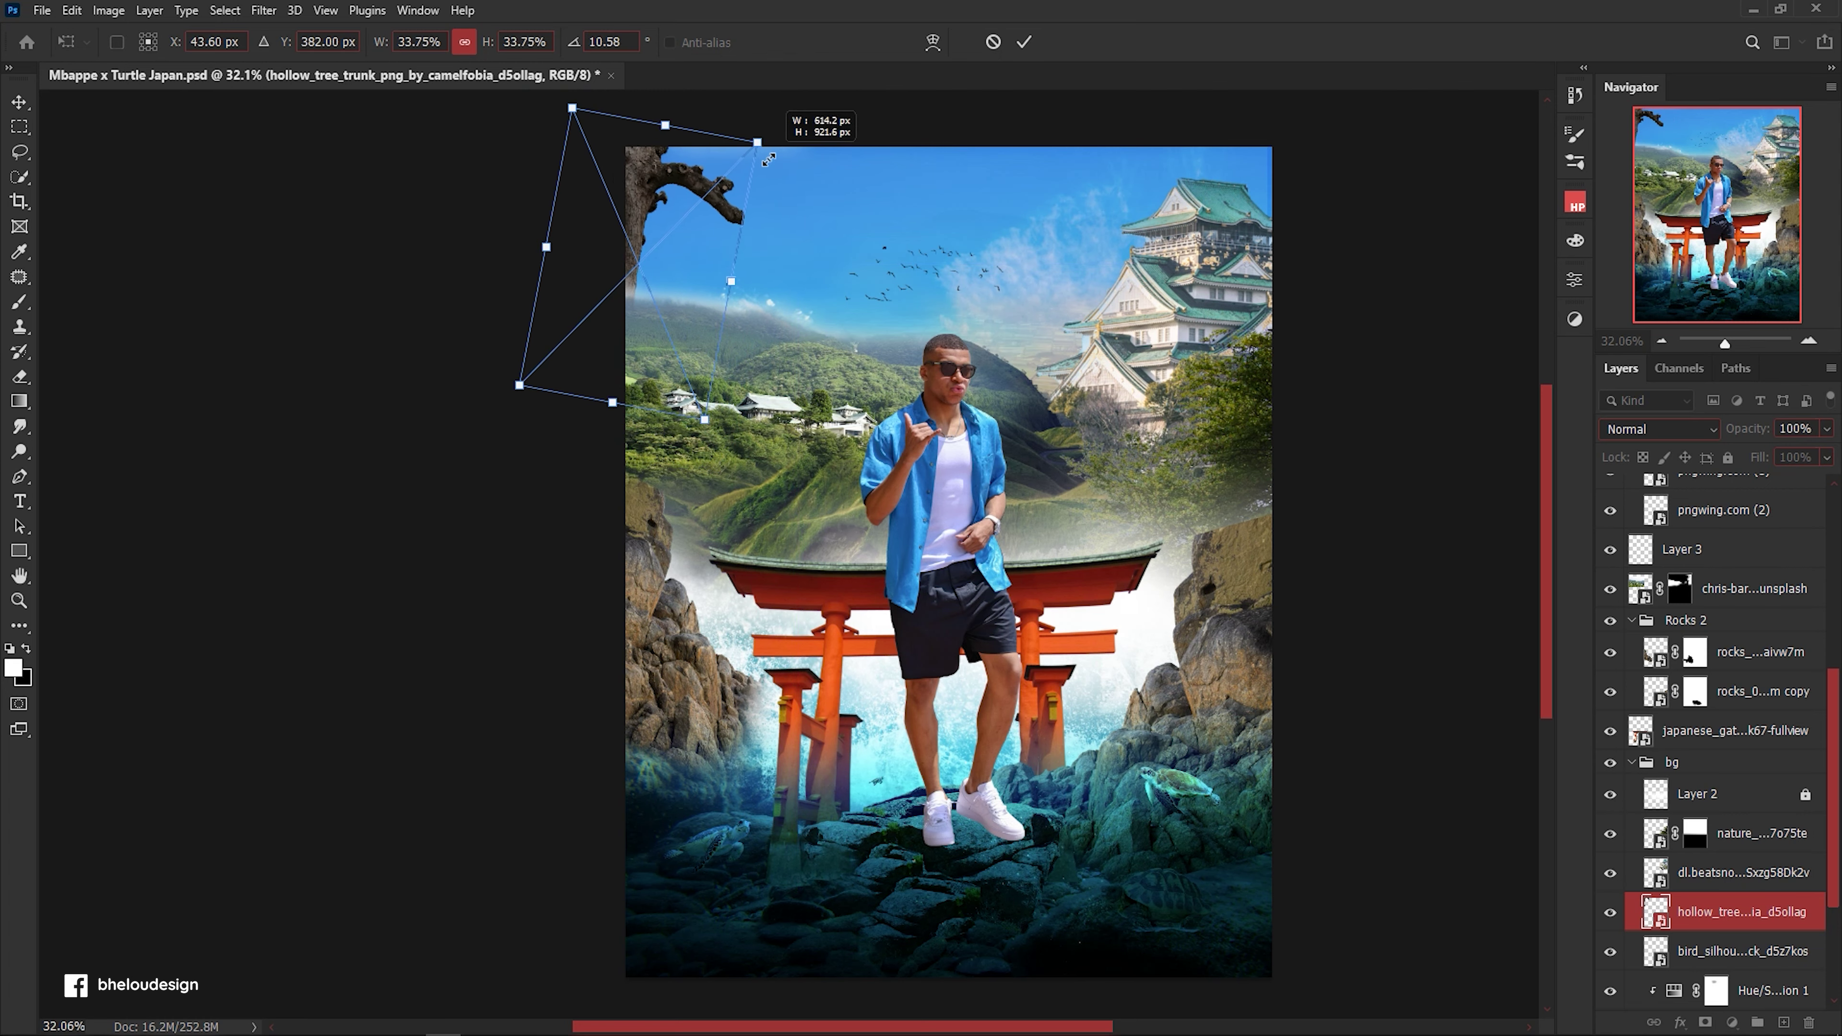
drag(648, 231, 649, 246)
key(Return)
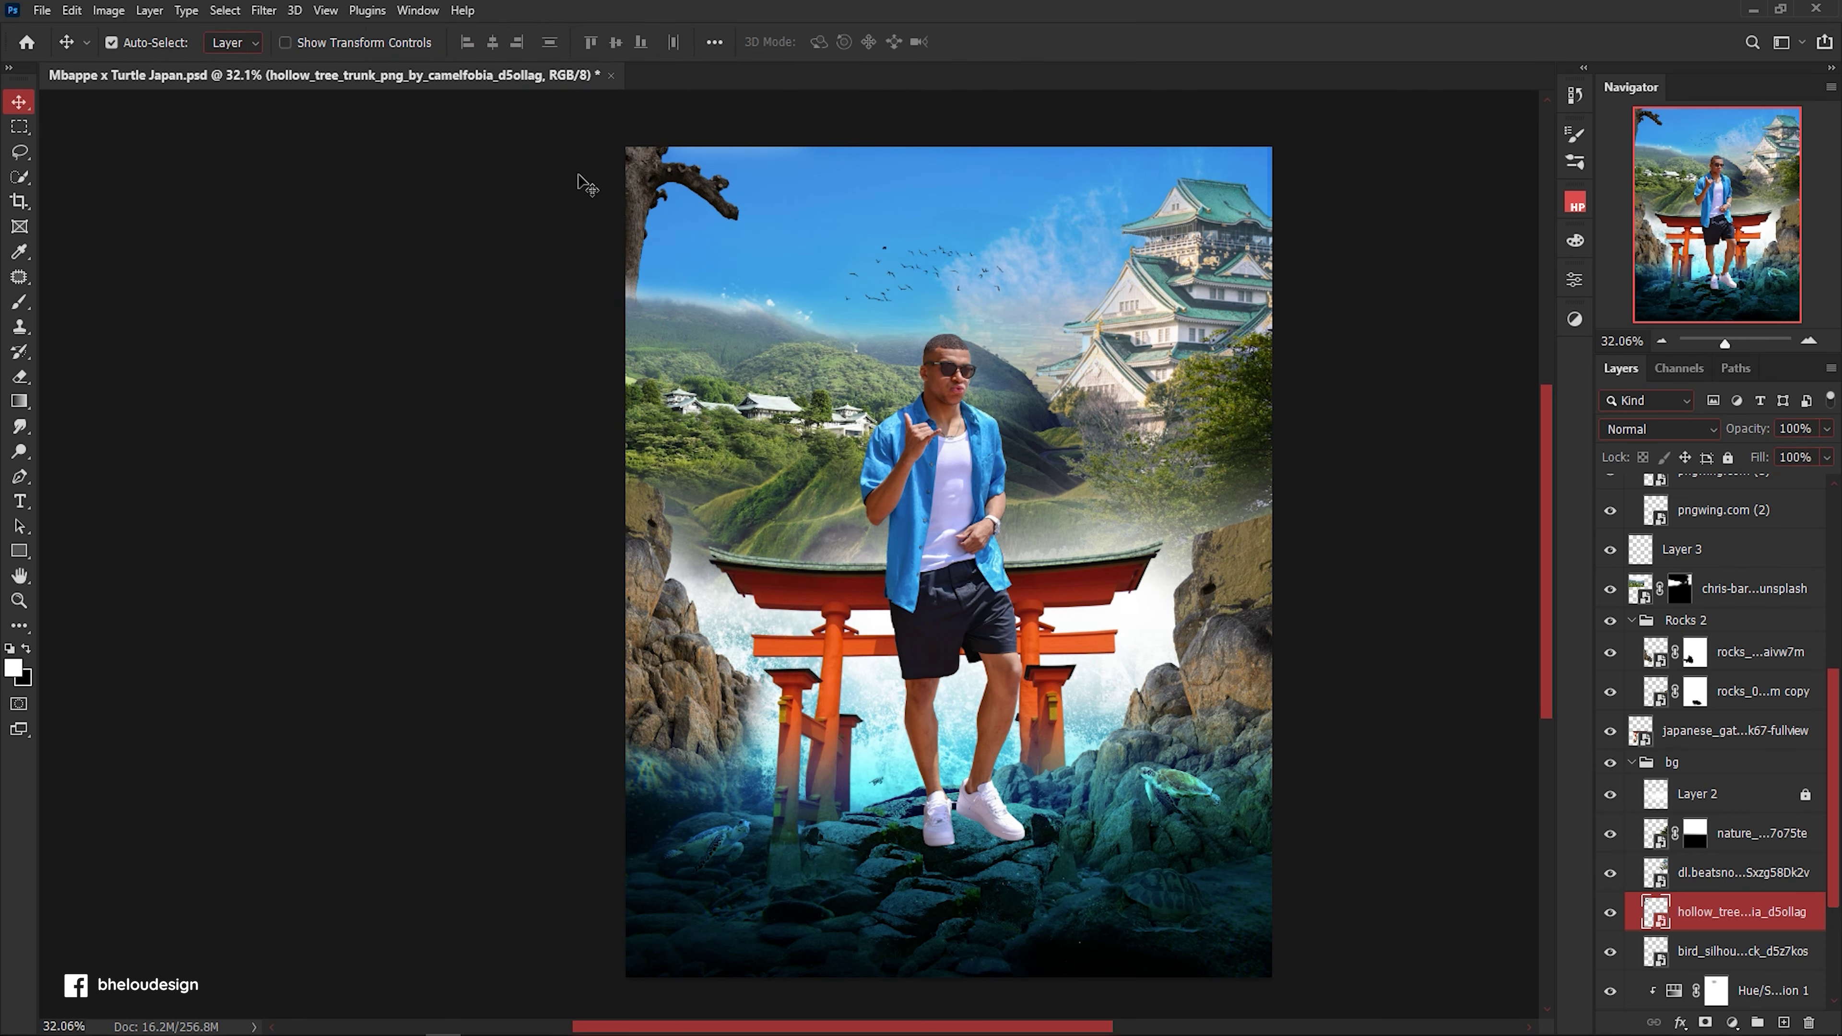
scroll(584, 177, up, 3)
scroll(584, 177, up, 3)
Outline the tree's side branch with a Pen path, delete it, and convert the tree layer to a smart object.
right_click(1741, 911)
key(Escape)
key(p)
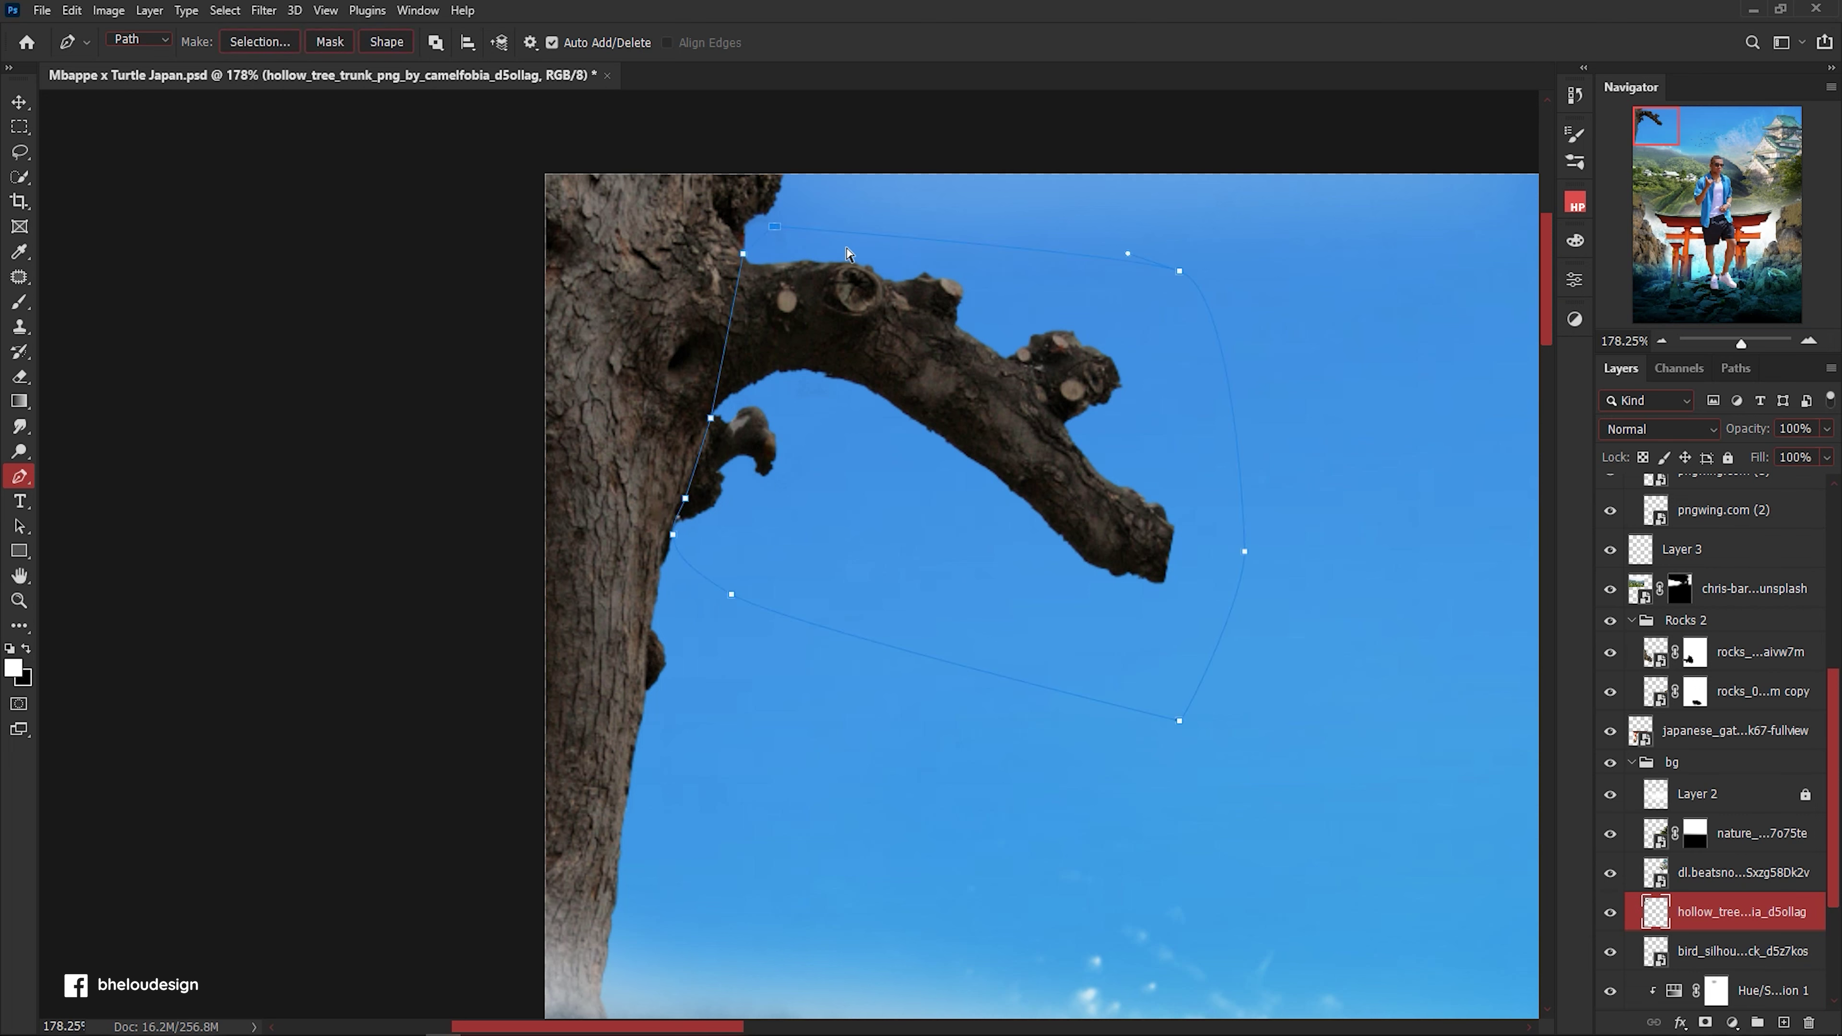
key(ctrl+Return)
key(Delete)
key(ctrl+0)
right_click(1748, 909)
click(1672, 395)
key(v)
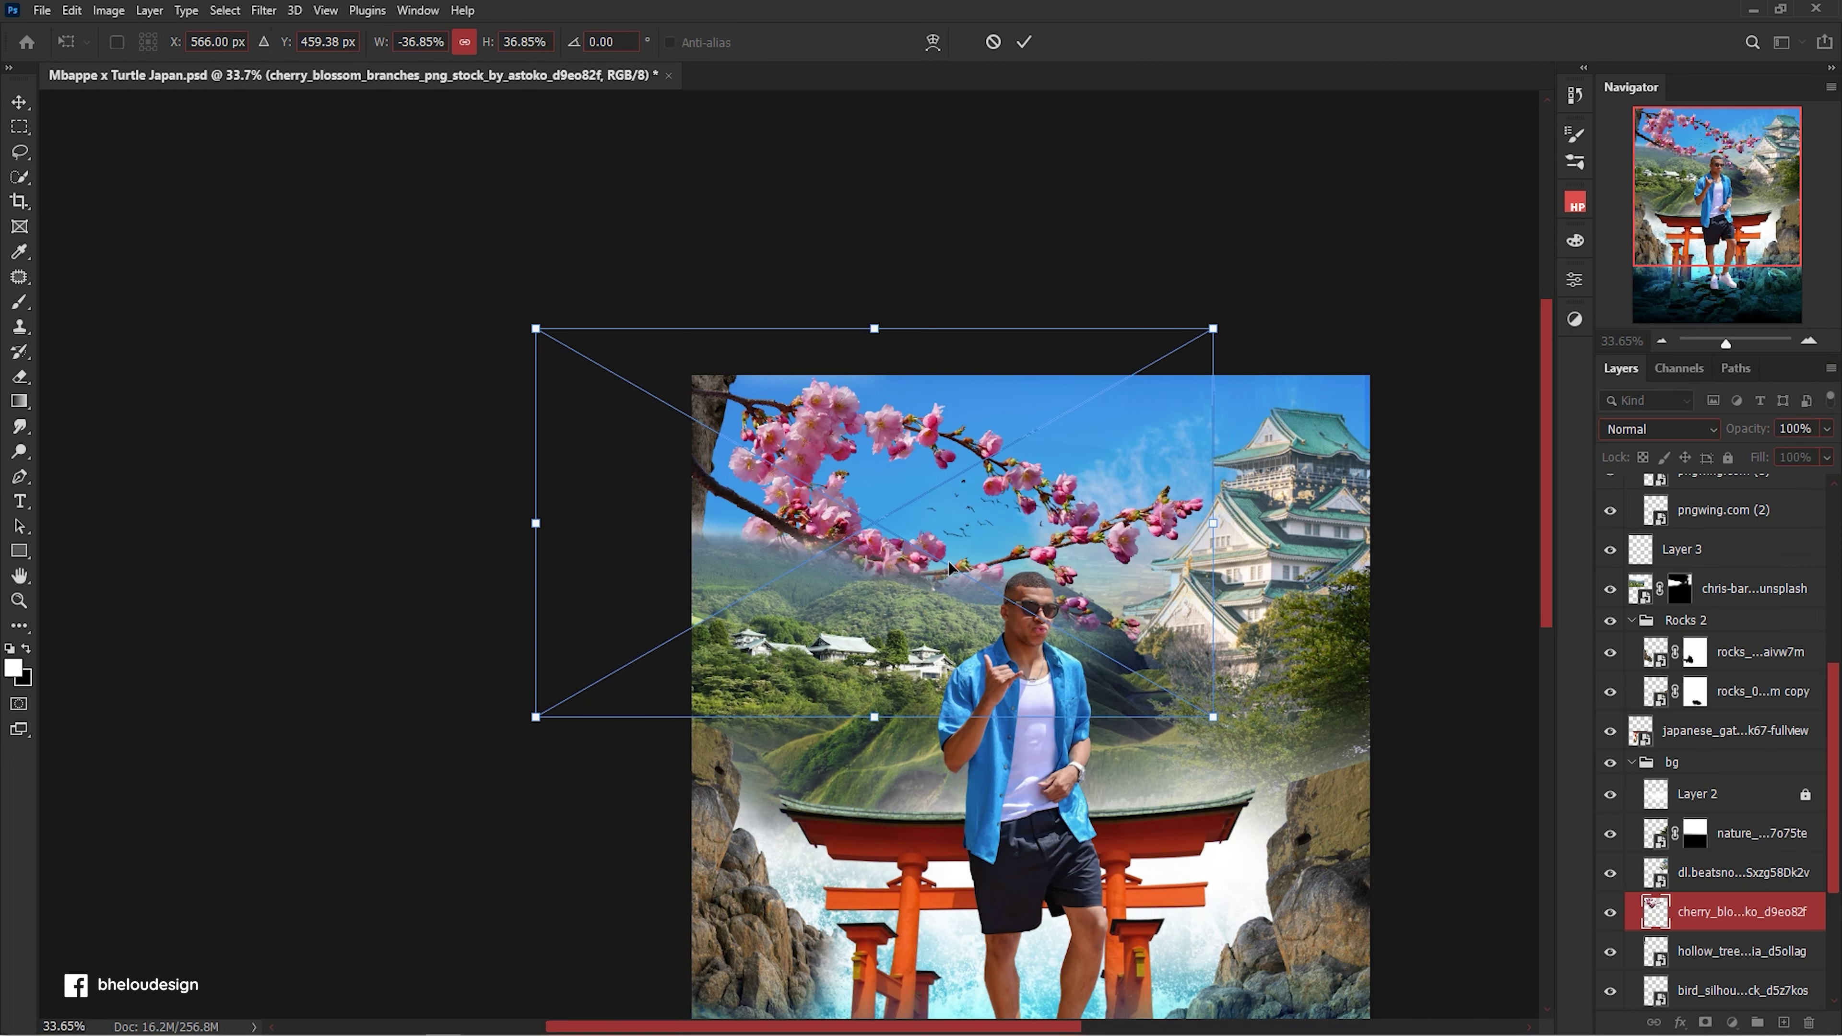
Shrink and flip the cherry blossom branch into place.
mouse_move(1030, 221)
mouse_down()
mouse_move(845, 343)
mouse_move(812, 409)
mouse_move(856, 348)
mouse_up()
key(Return)
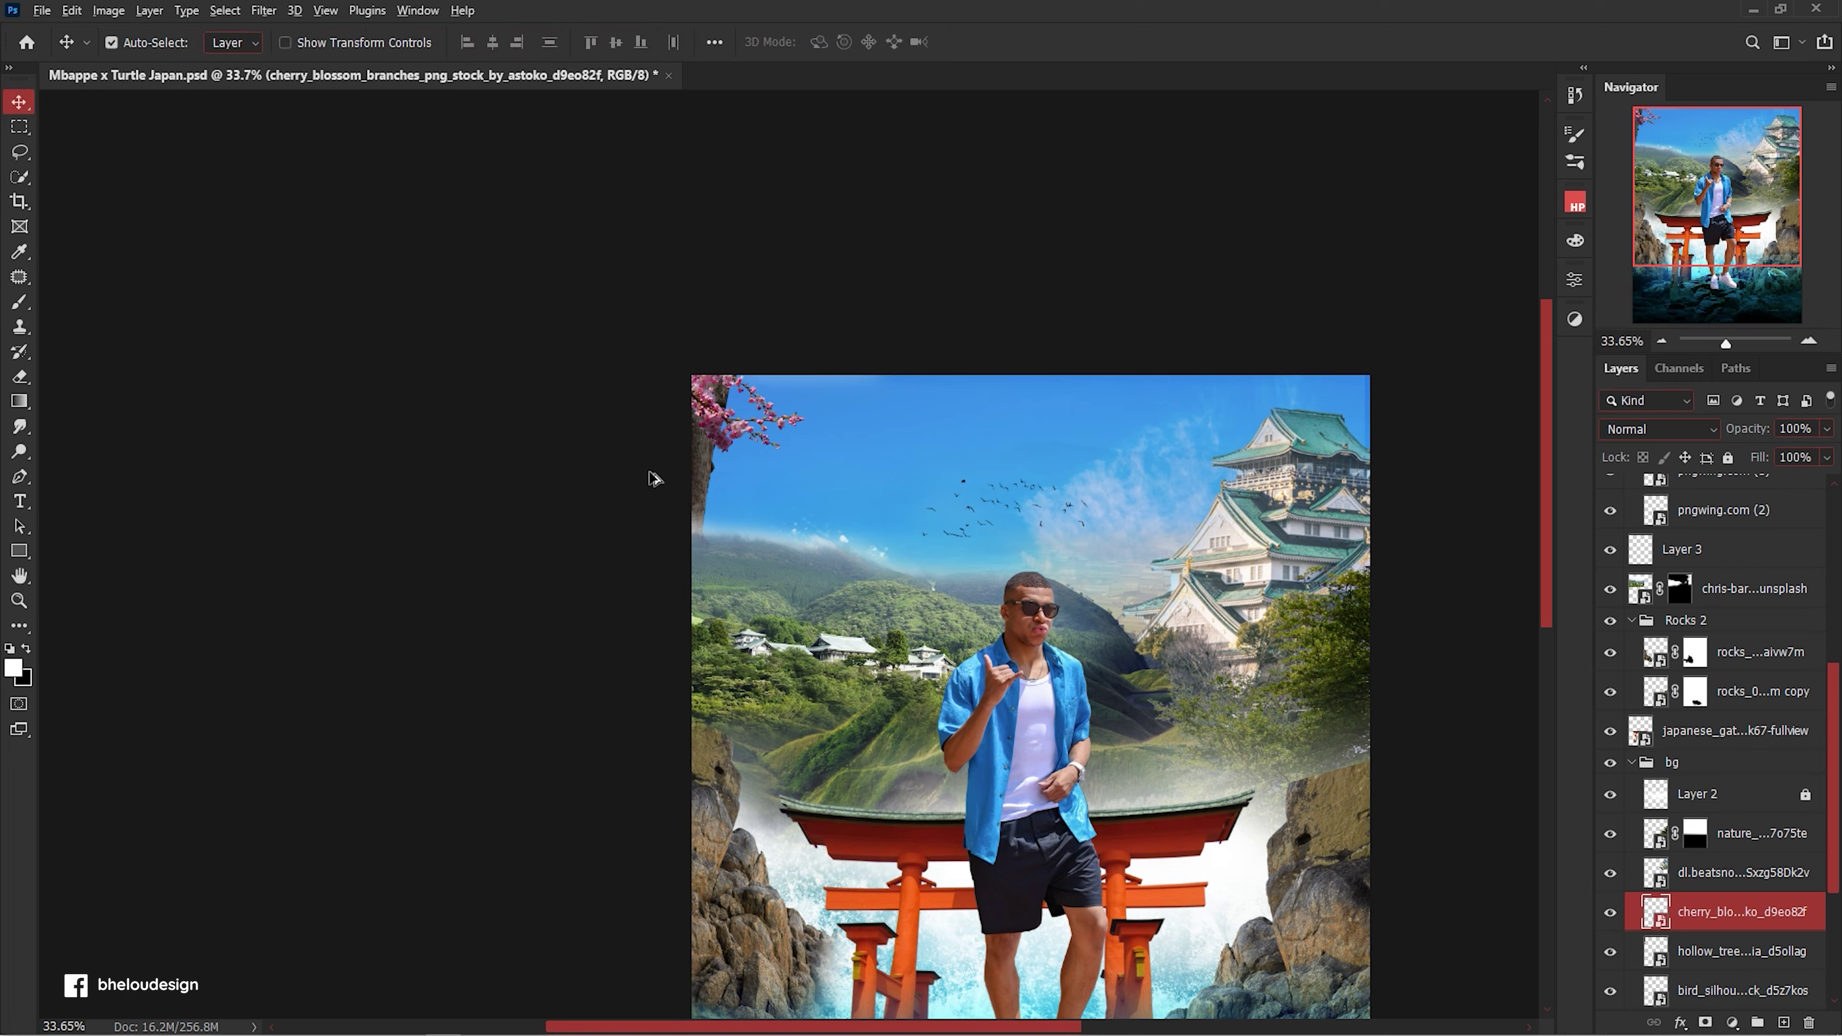
scroll(660, 458, up, 5)
Duplicate the blossom branch, then shrink, flip and rotate the copy near the branch ends.
key(ctrl+j)
key(ctrl+t)
drag(1049, 429, 871, 473)
right_click(850, 489)
key(Escape)
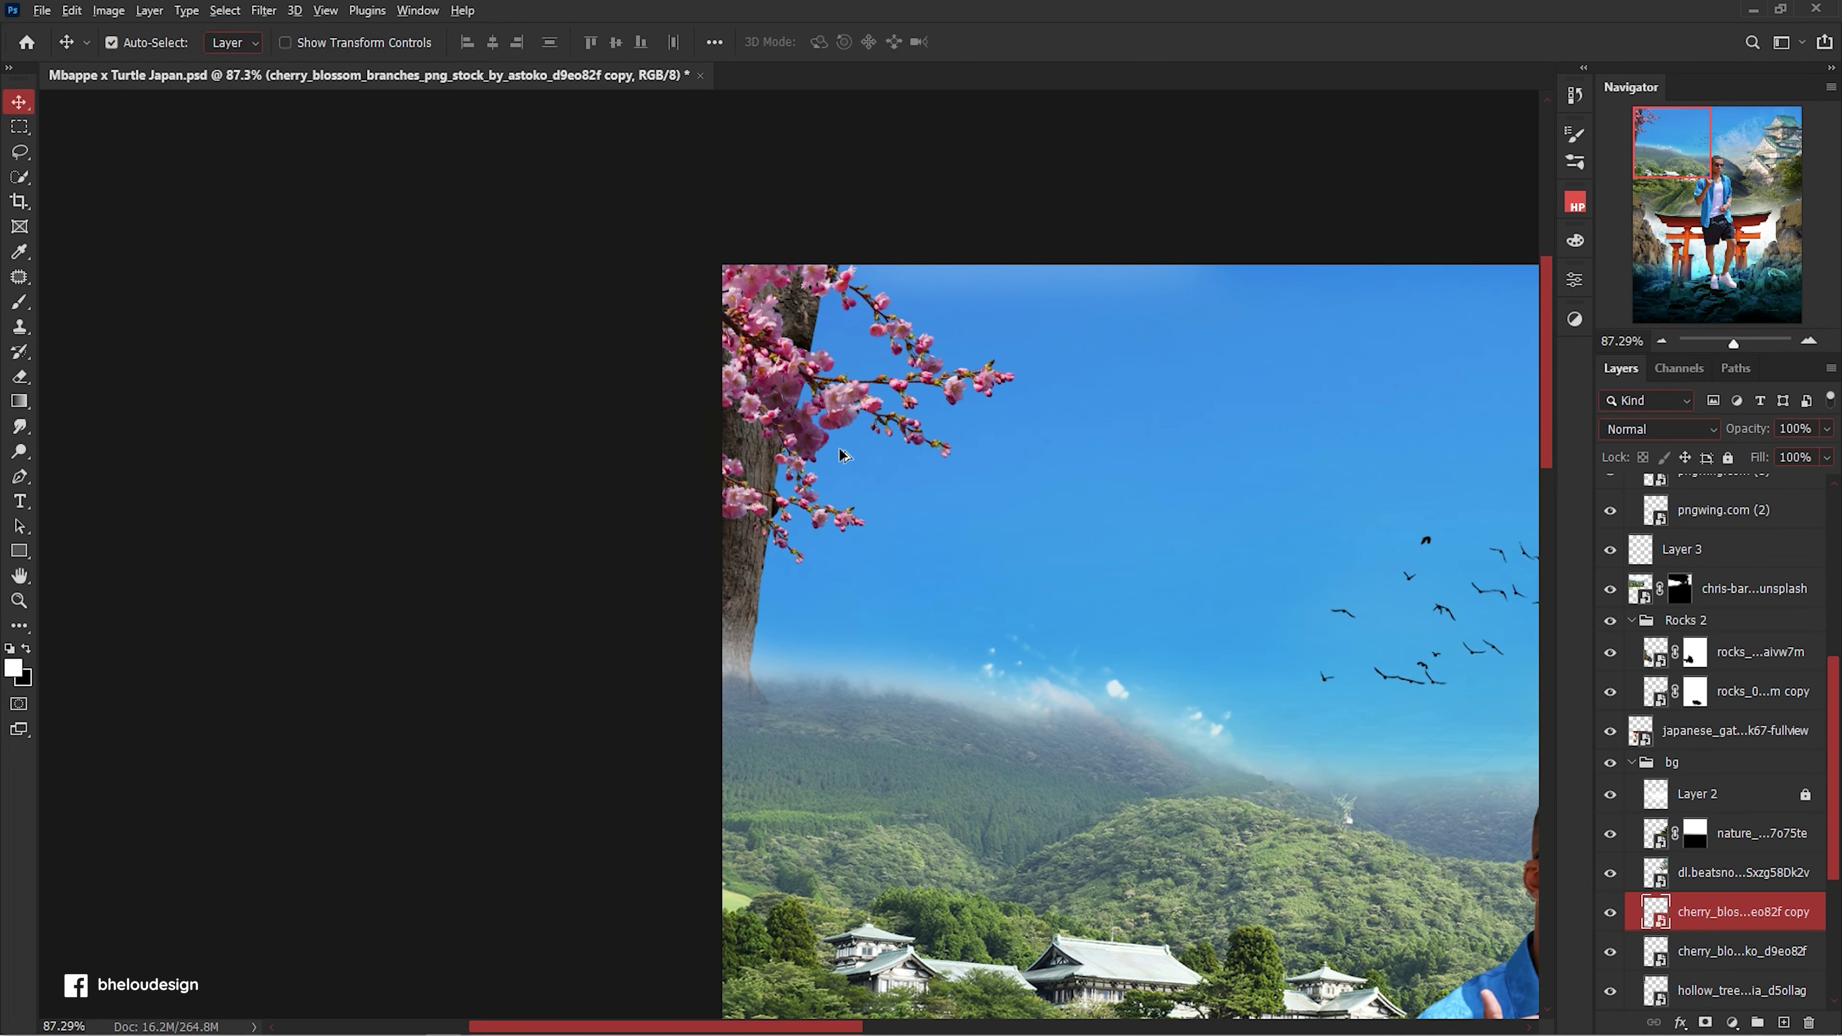
scroll(839, 448, up, 2)
drag(867, 614, 776, 516)
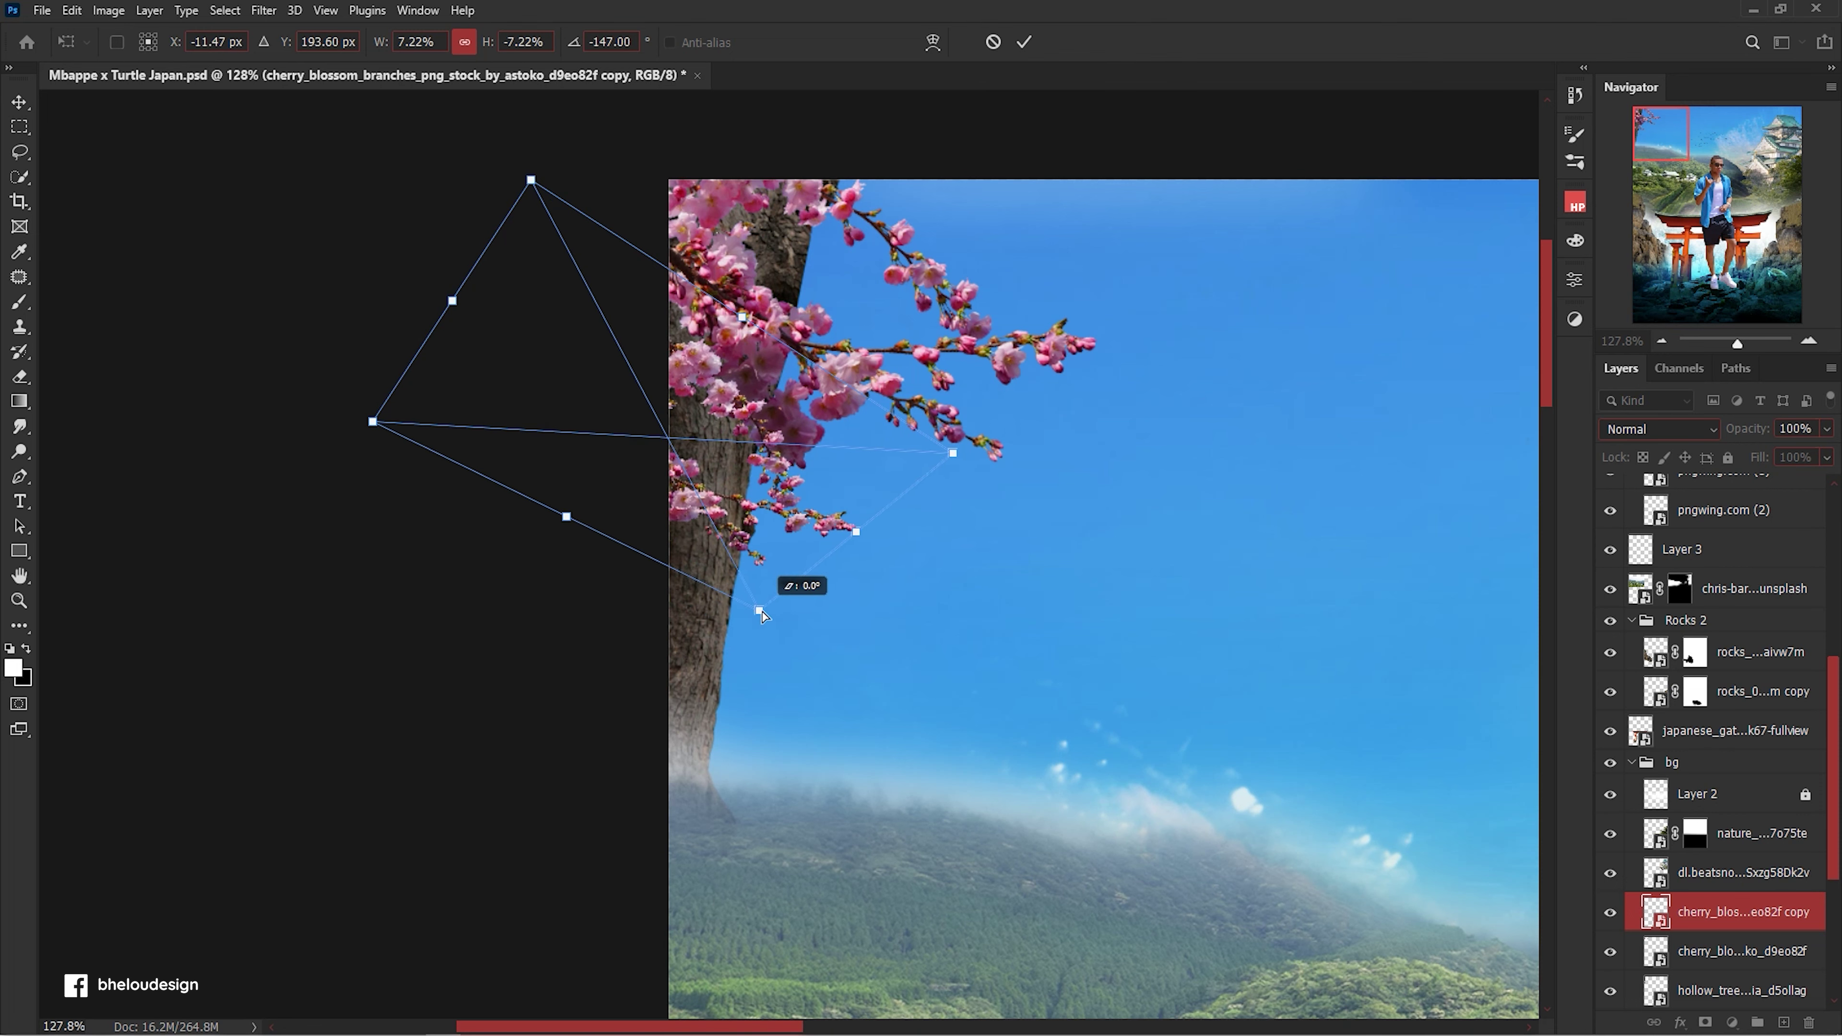
key(Return)
Alt-drag another small blossom copy, reshape it near the branch ends, and select the Rocks 2 group.
mouse_move(798, 517)
mouse_down()
mouse_move(822, 535)
mouse_move(815, 661)
mouse_up()
key(ctrl+t)
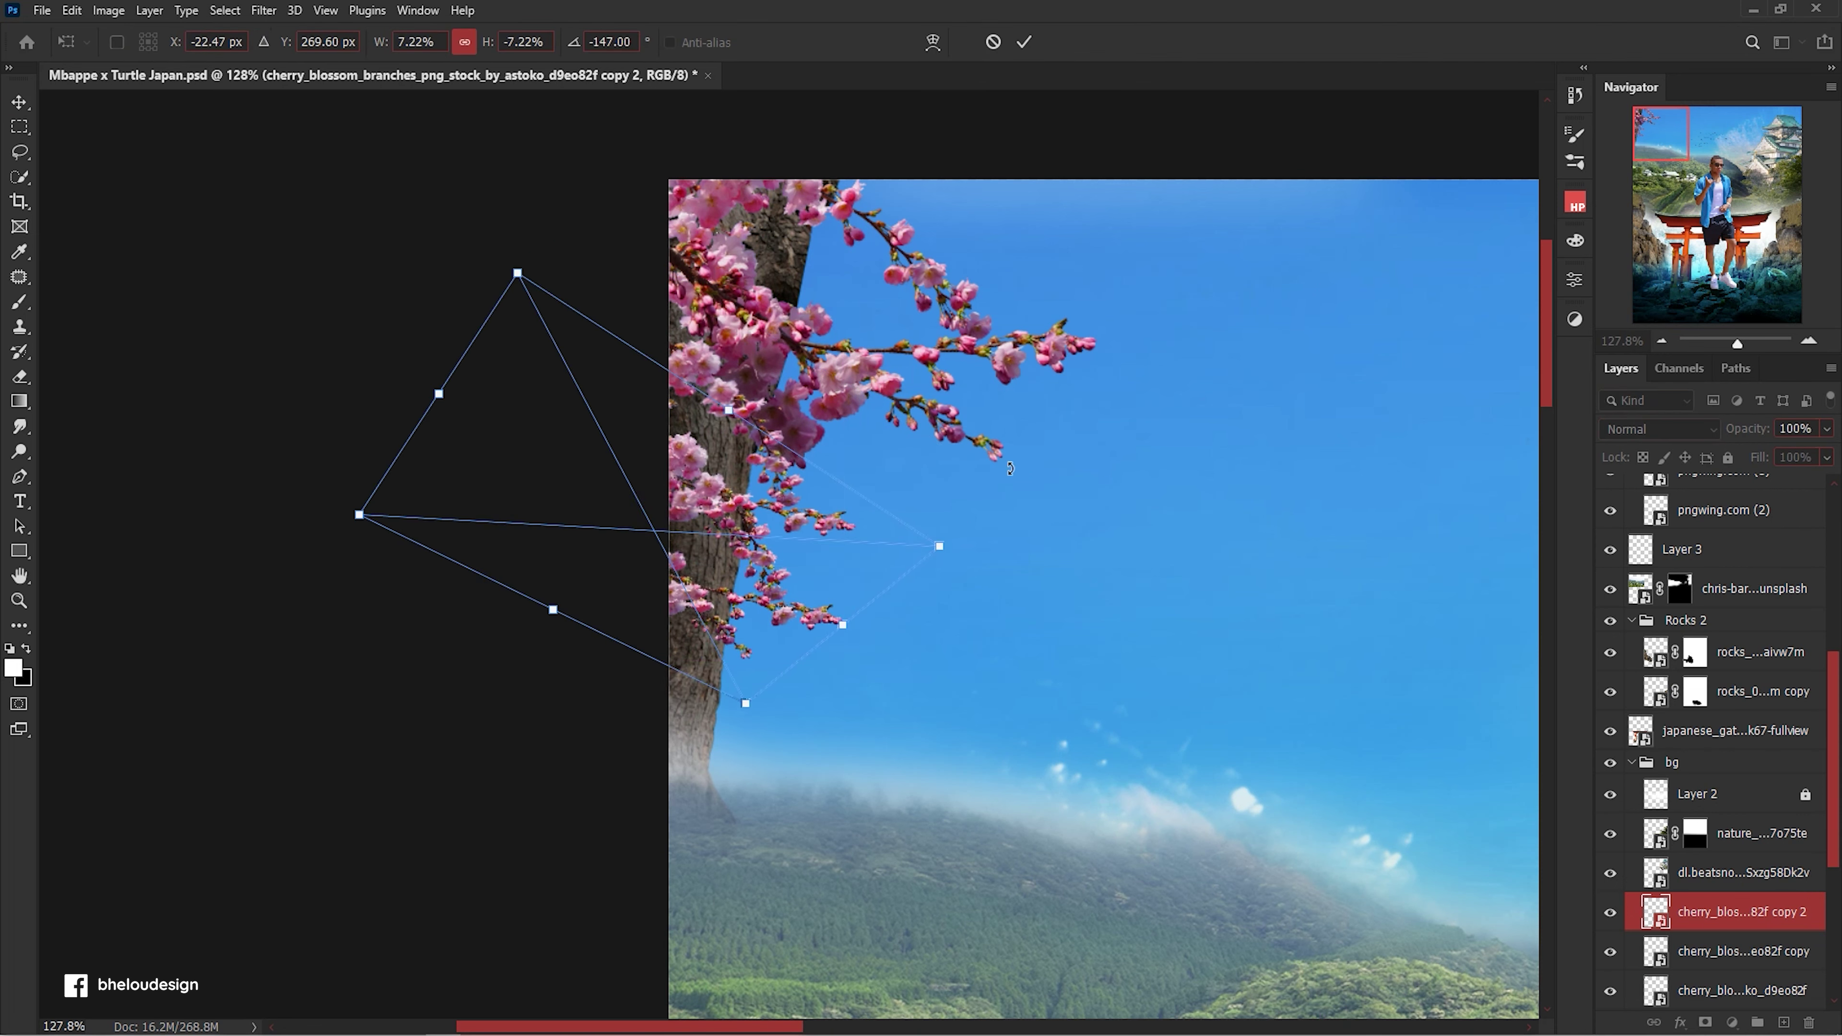
drag(815, 661, 810, 618)
key(Return)
scroll(656, 334, down, 5)
scroll(657, 334, down, 3)
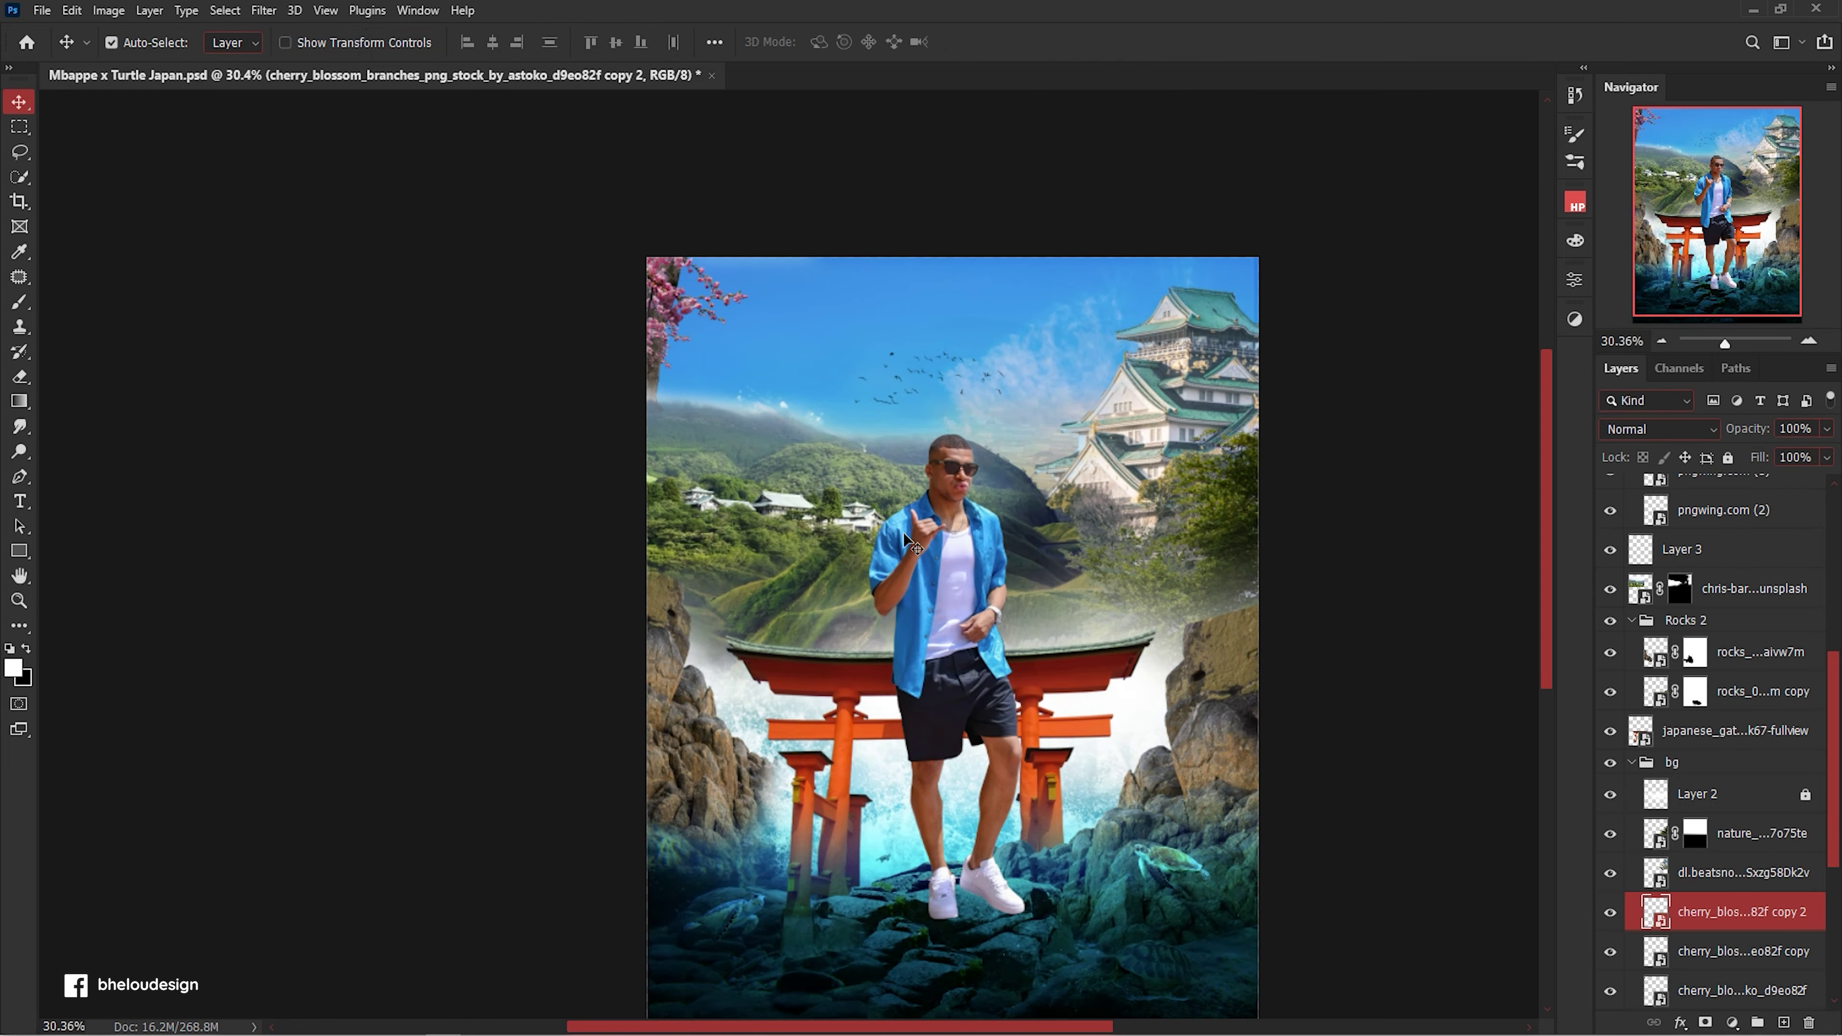
scroll(907, 540, up, 2)
scroll(1135, 540, up, 2)
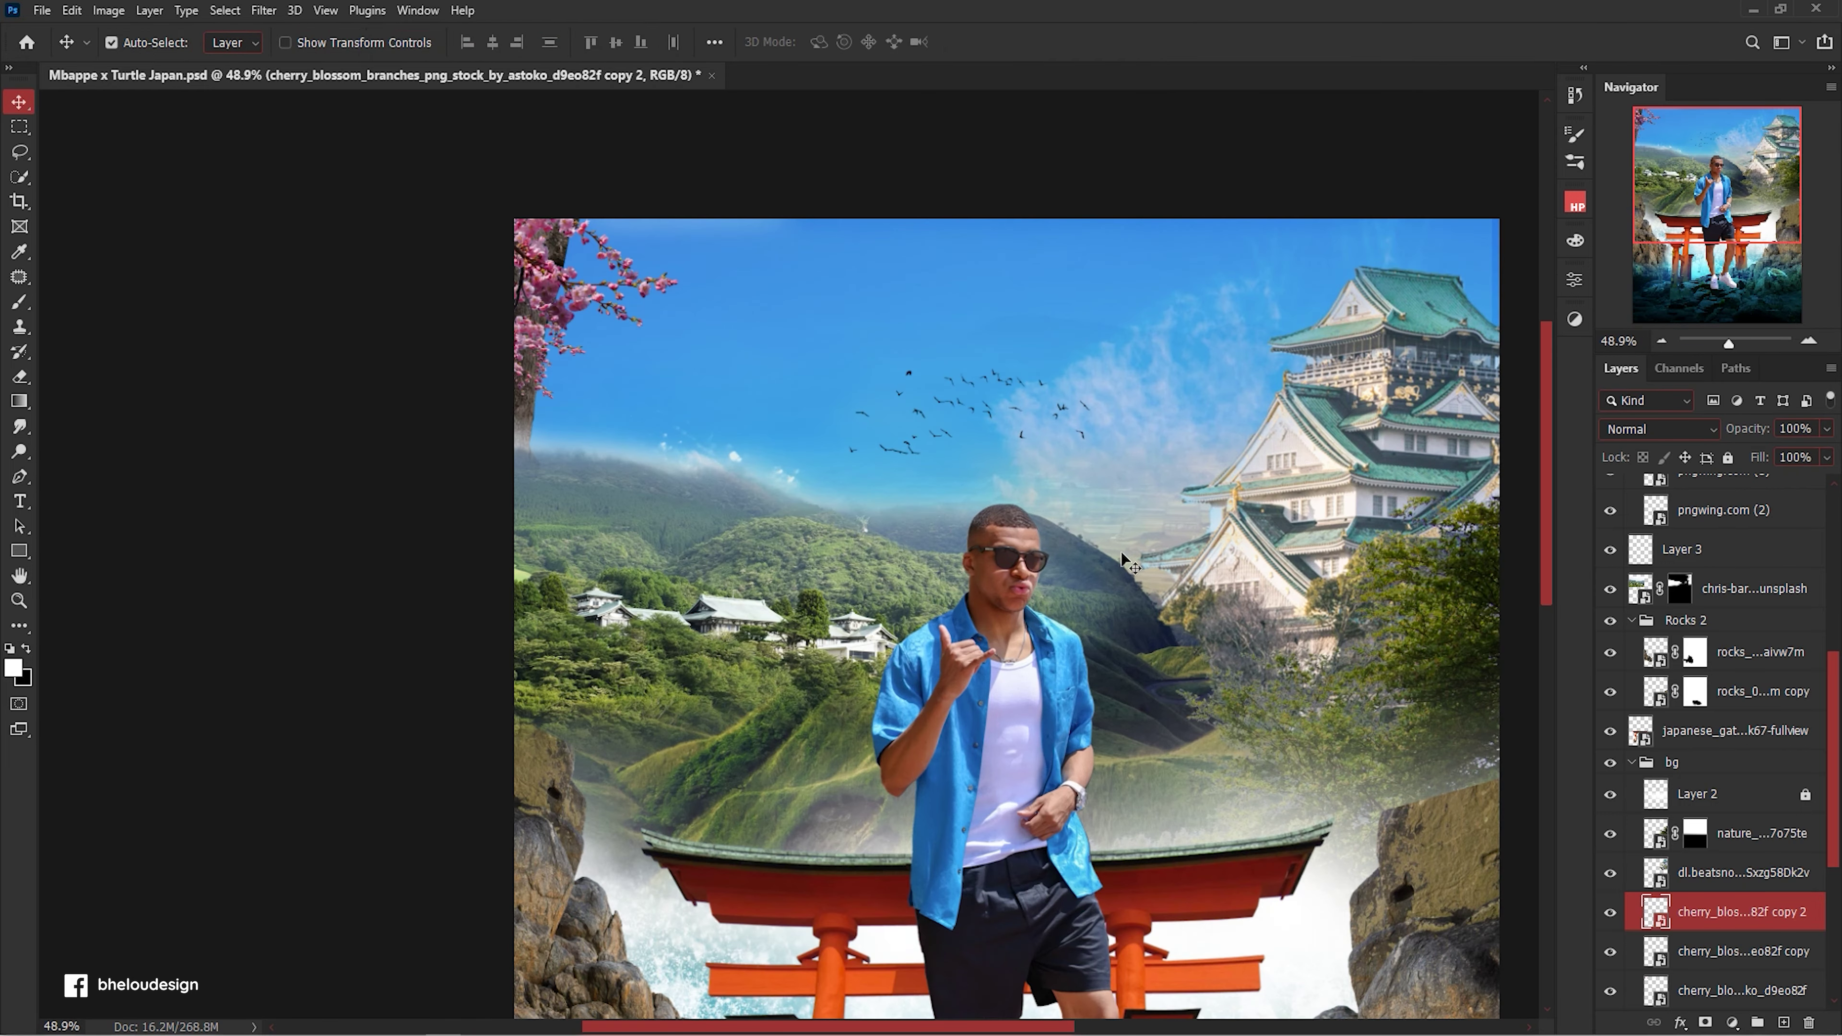
click(1770, 590)
click(1784, 626)
Add a new layer above the Rocks 2 group and pick pink as the brush colour.
key(ctrl+shift+alt+n)
key(b)
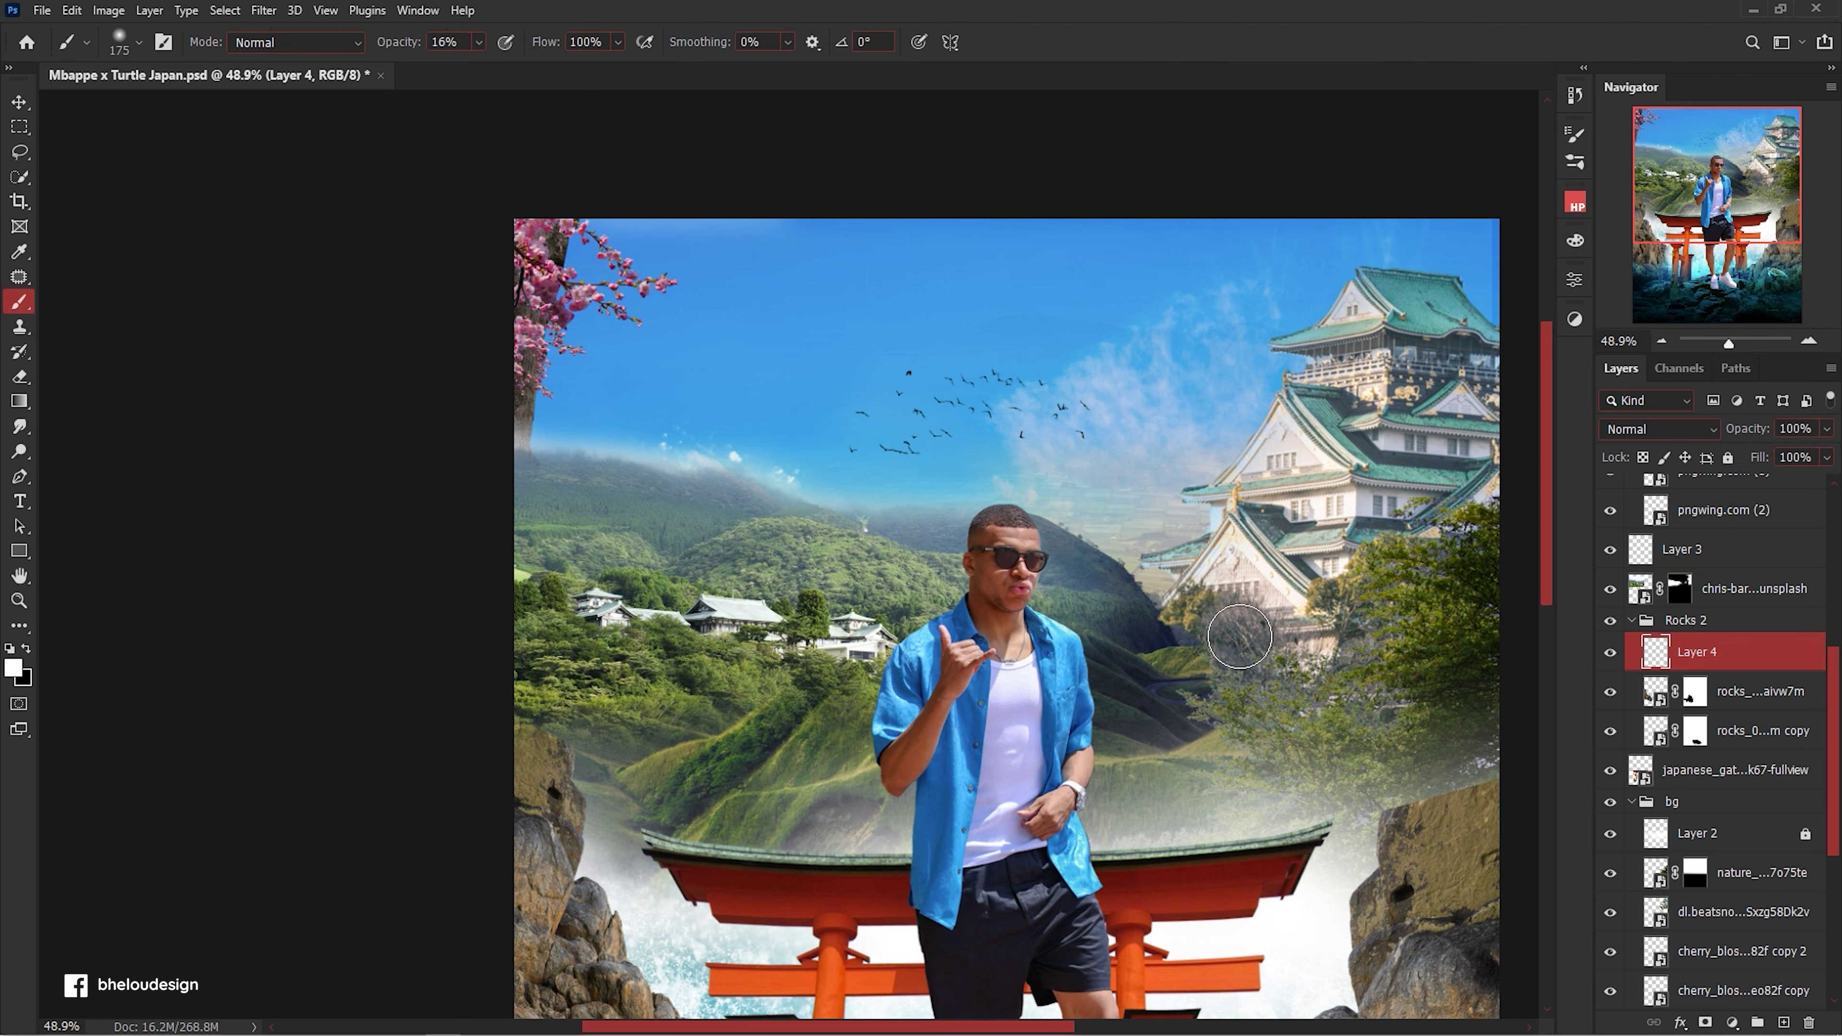
key(ctrl+bracketright)
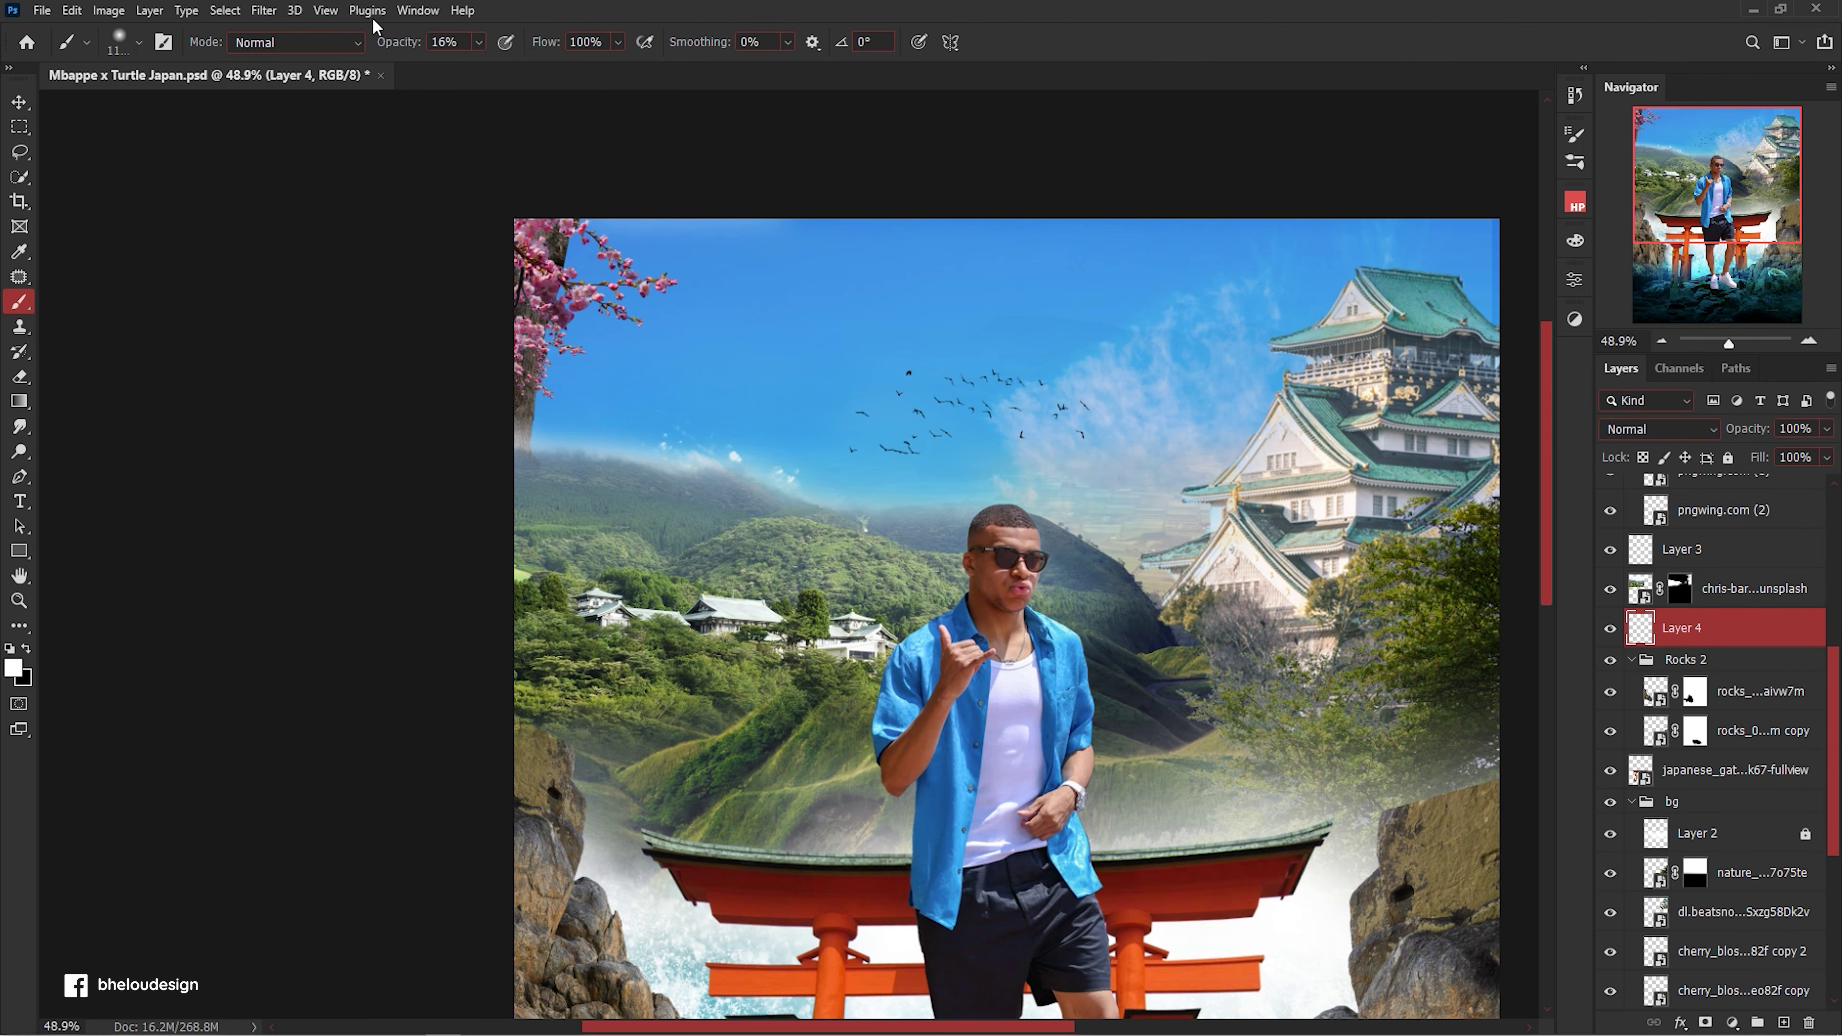
click(13, 668)
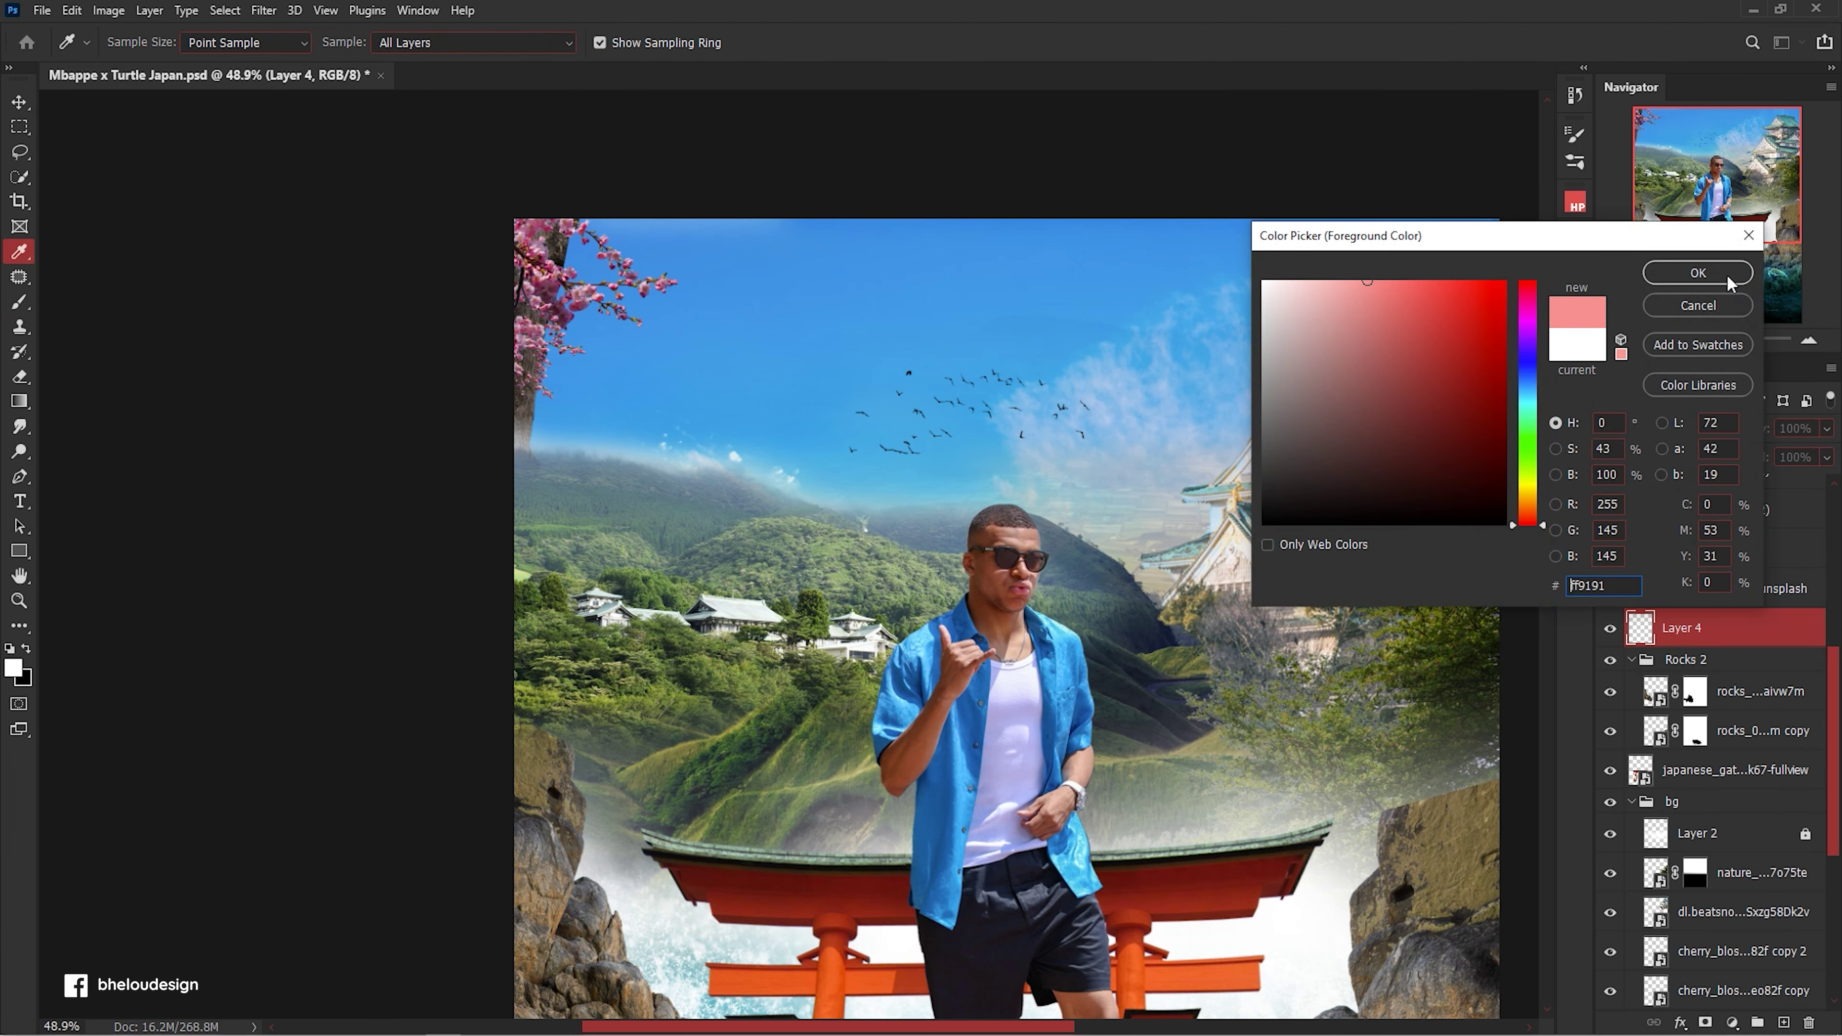
click(1729, 282)
drag(1320, 522, 1001, 464)
key(ctrl+z)
Move the pink layer behind the mountain photo and paint a pink glow across the sky.
mouse_move(1690, 627)
mouse_down()
mouse_move(1756, 700)
mouse_move(1726, 987)
mouse_up()
drag(1270, 697, 1088, 508)
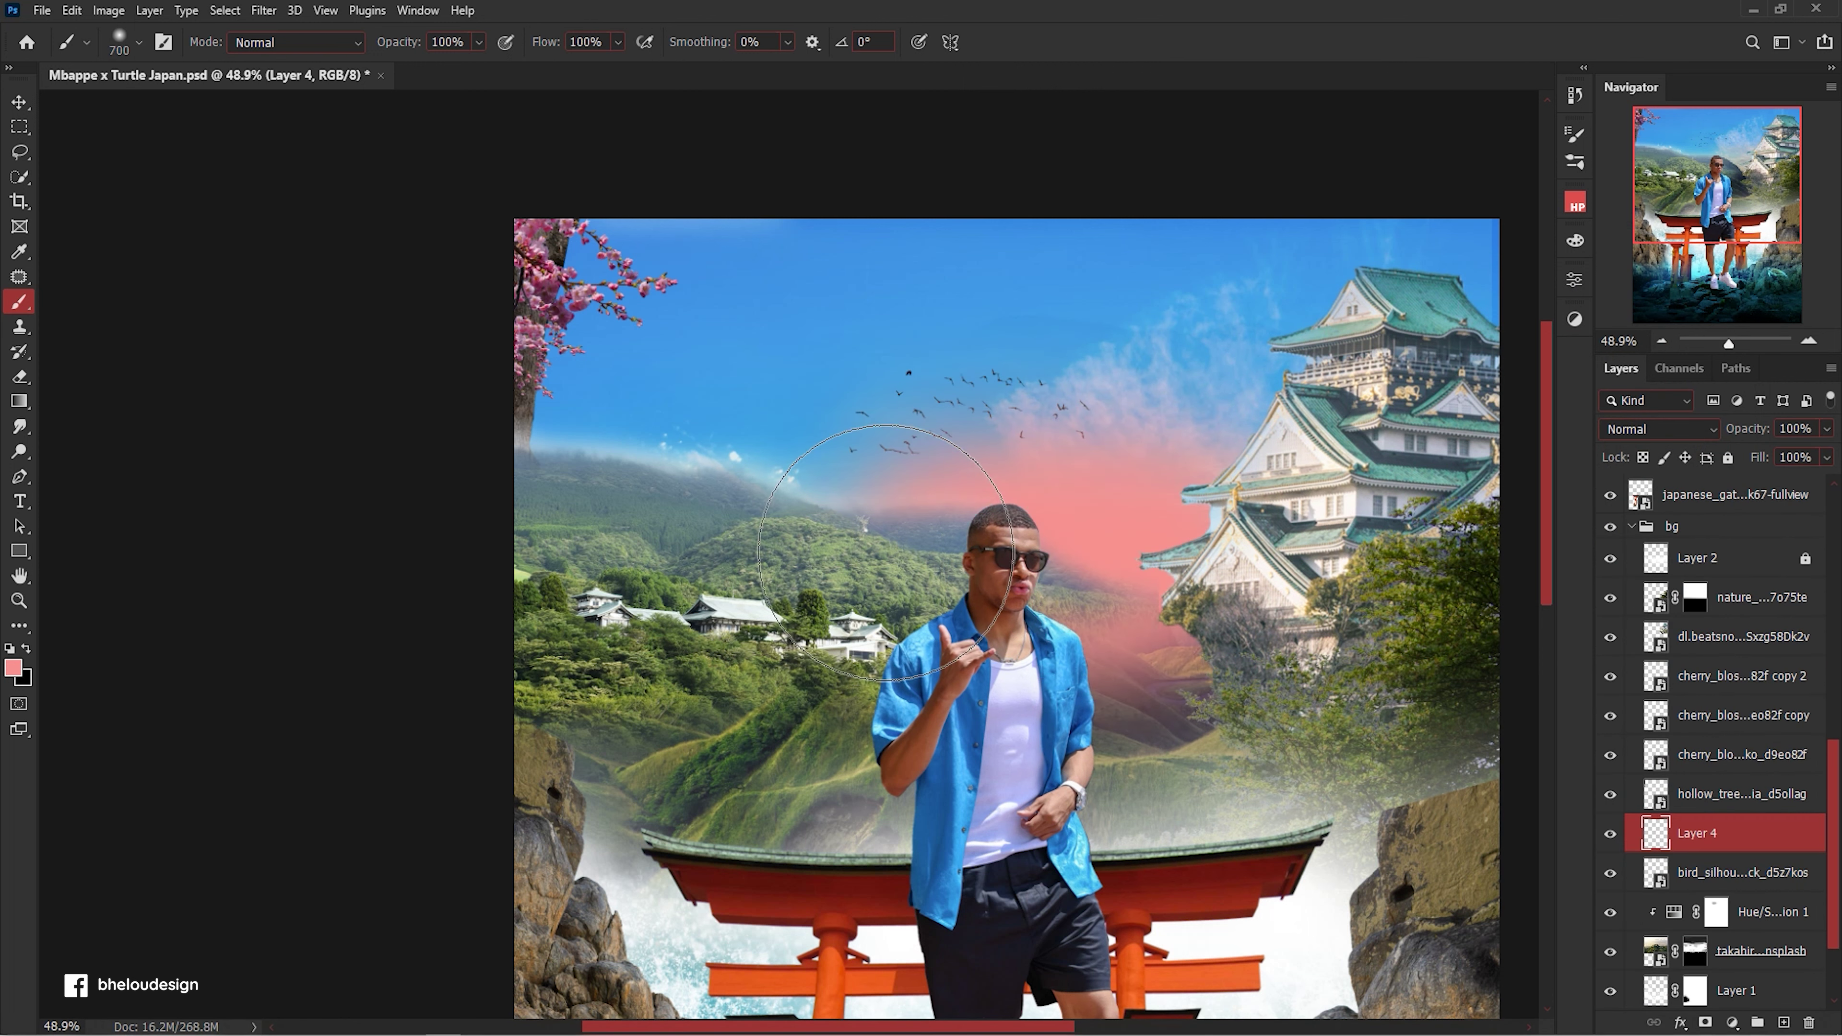
drag(1698, 833, 1726, 973)
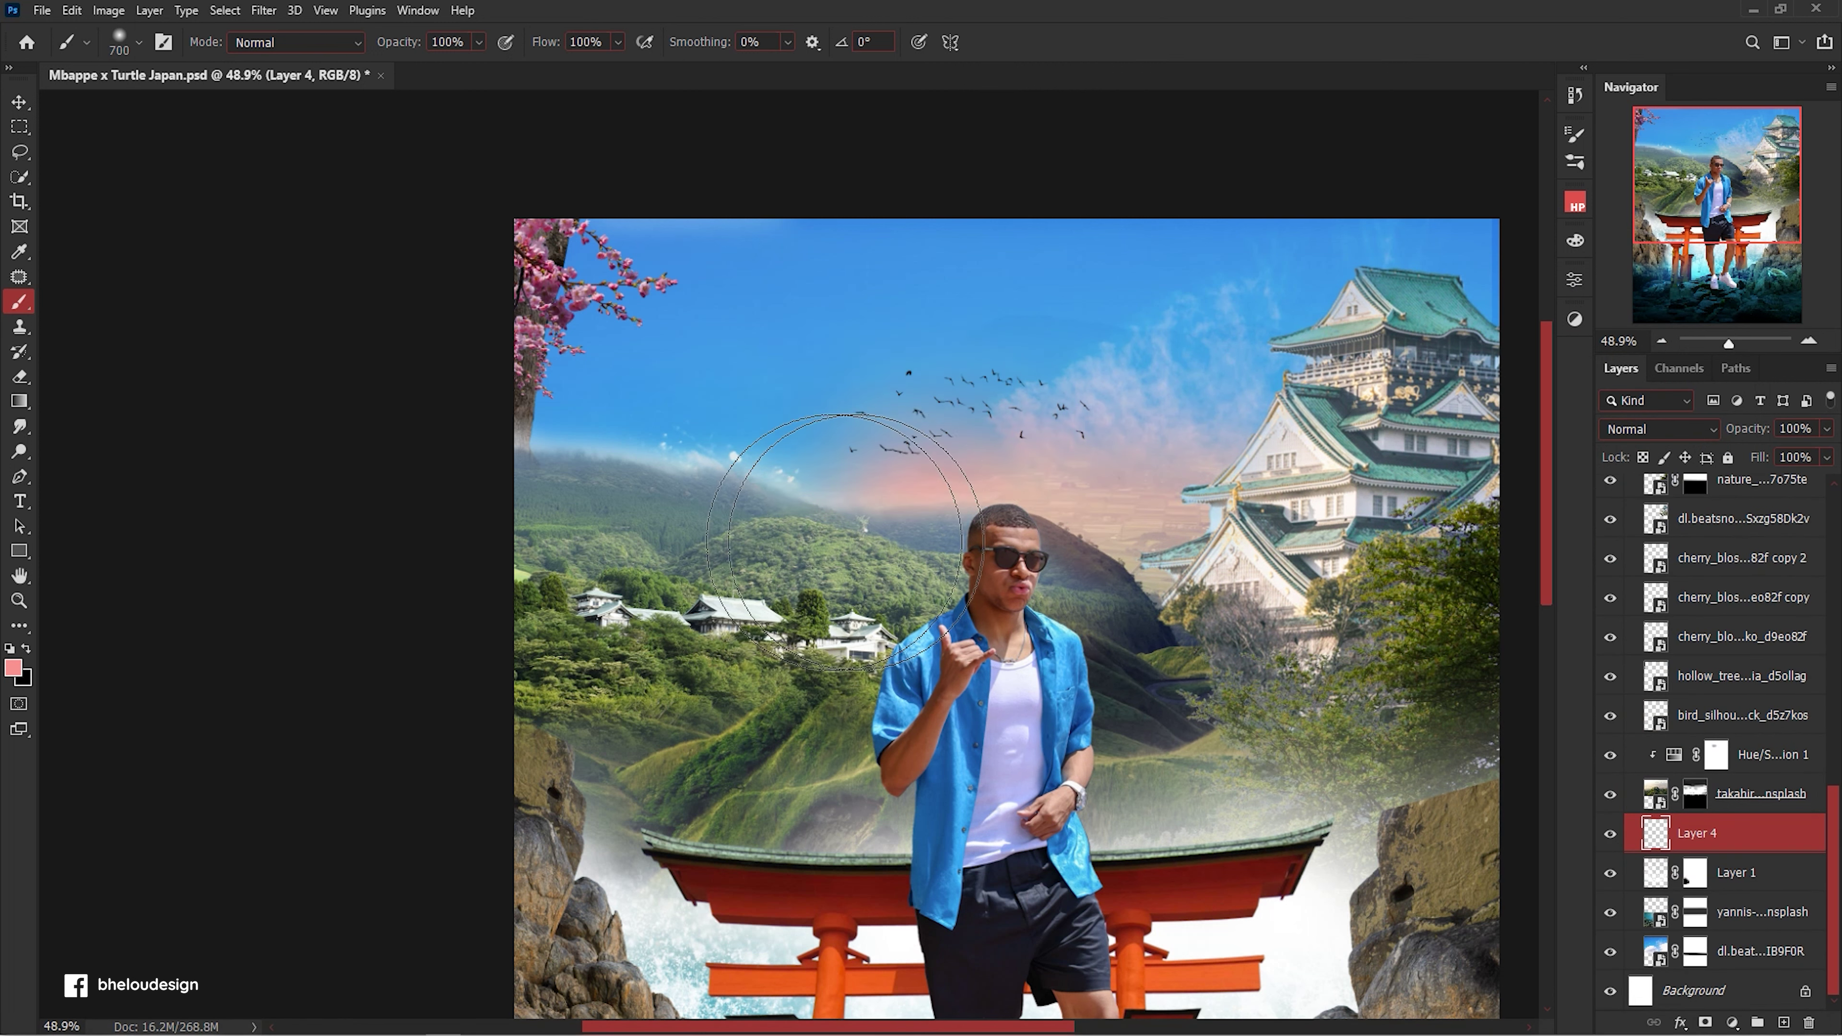
drag(844, 540, 1052, 464)
key(ctrl+z)
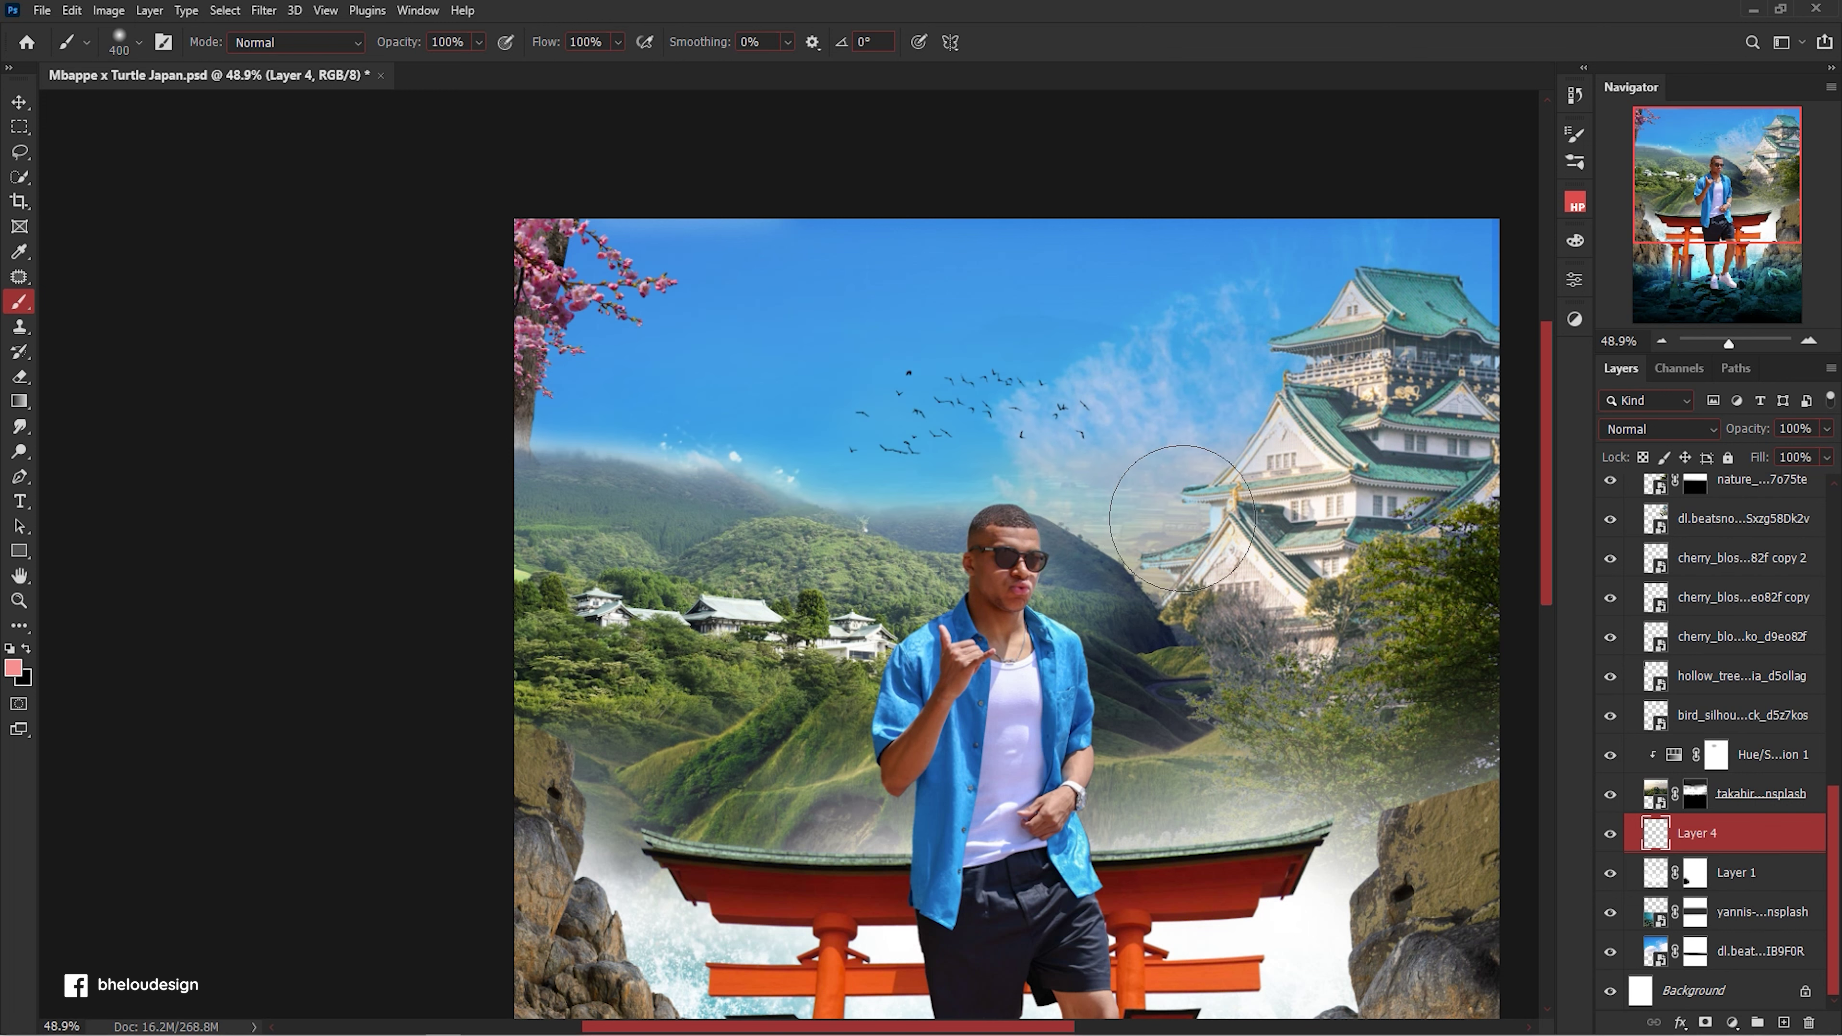
drag(1233, 465, 798, 406)
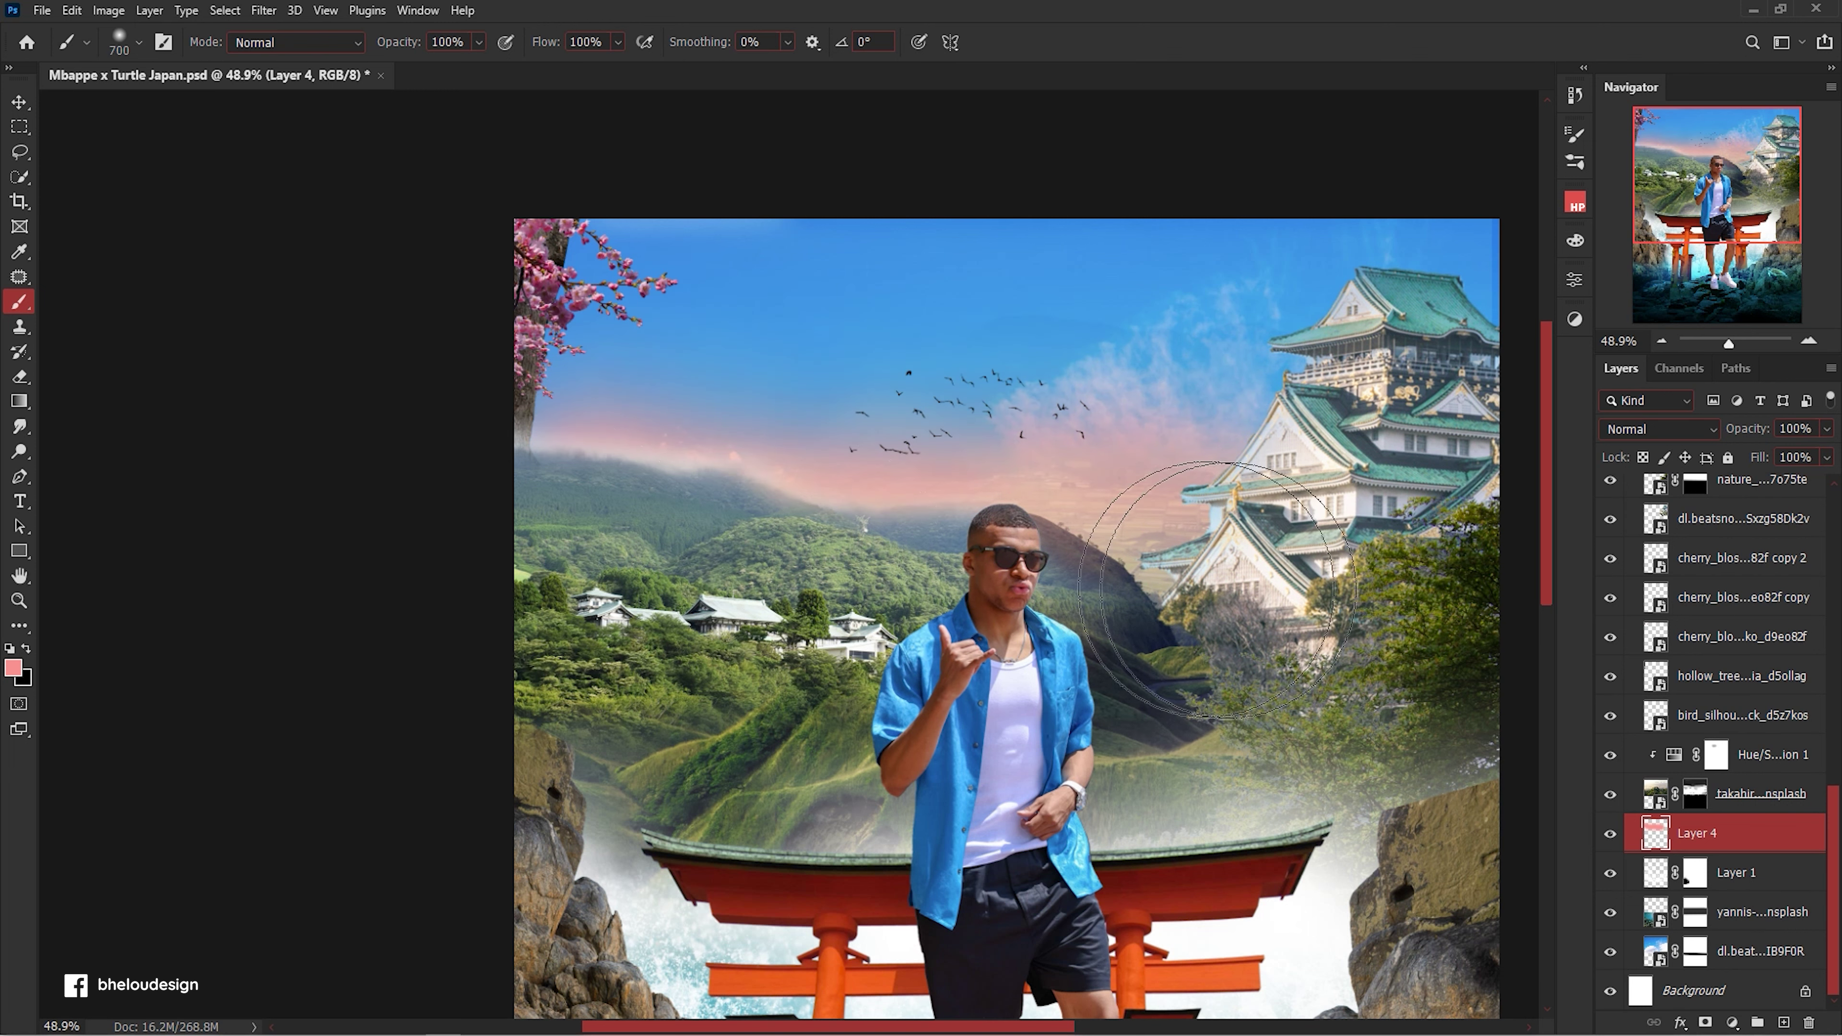
scroll(959, 496, down, 3)
scroll(959, 496, up, 3)
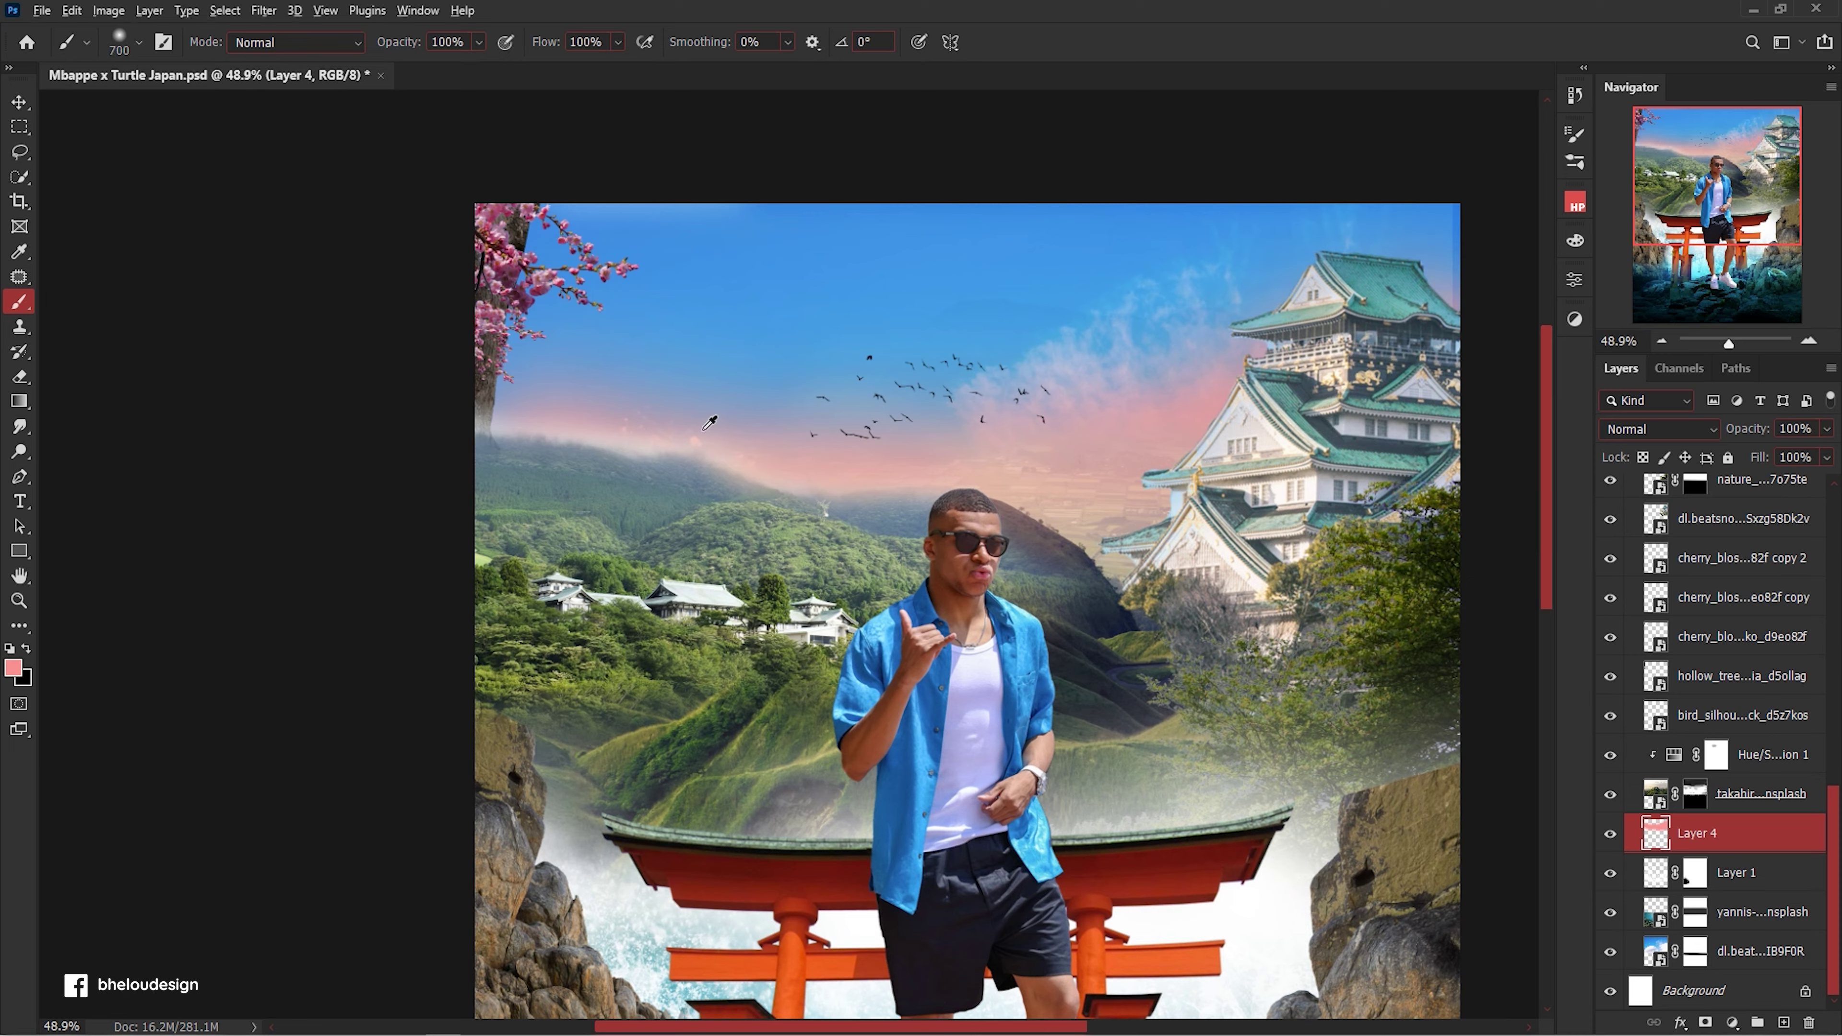
scroll(696, 414, up, 1)
Pick orange, add Layer 5 for the orange glow, set it to Screen and lower its opacity.
click(13, 668)
drag(1530, 478, 1531, 510)
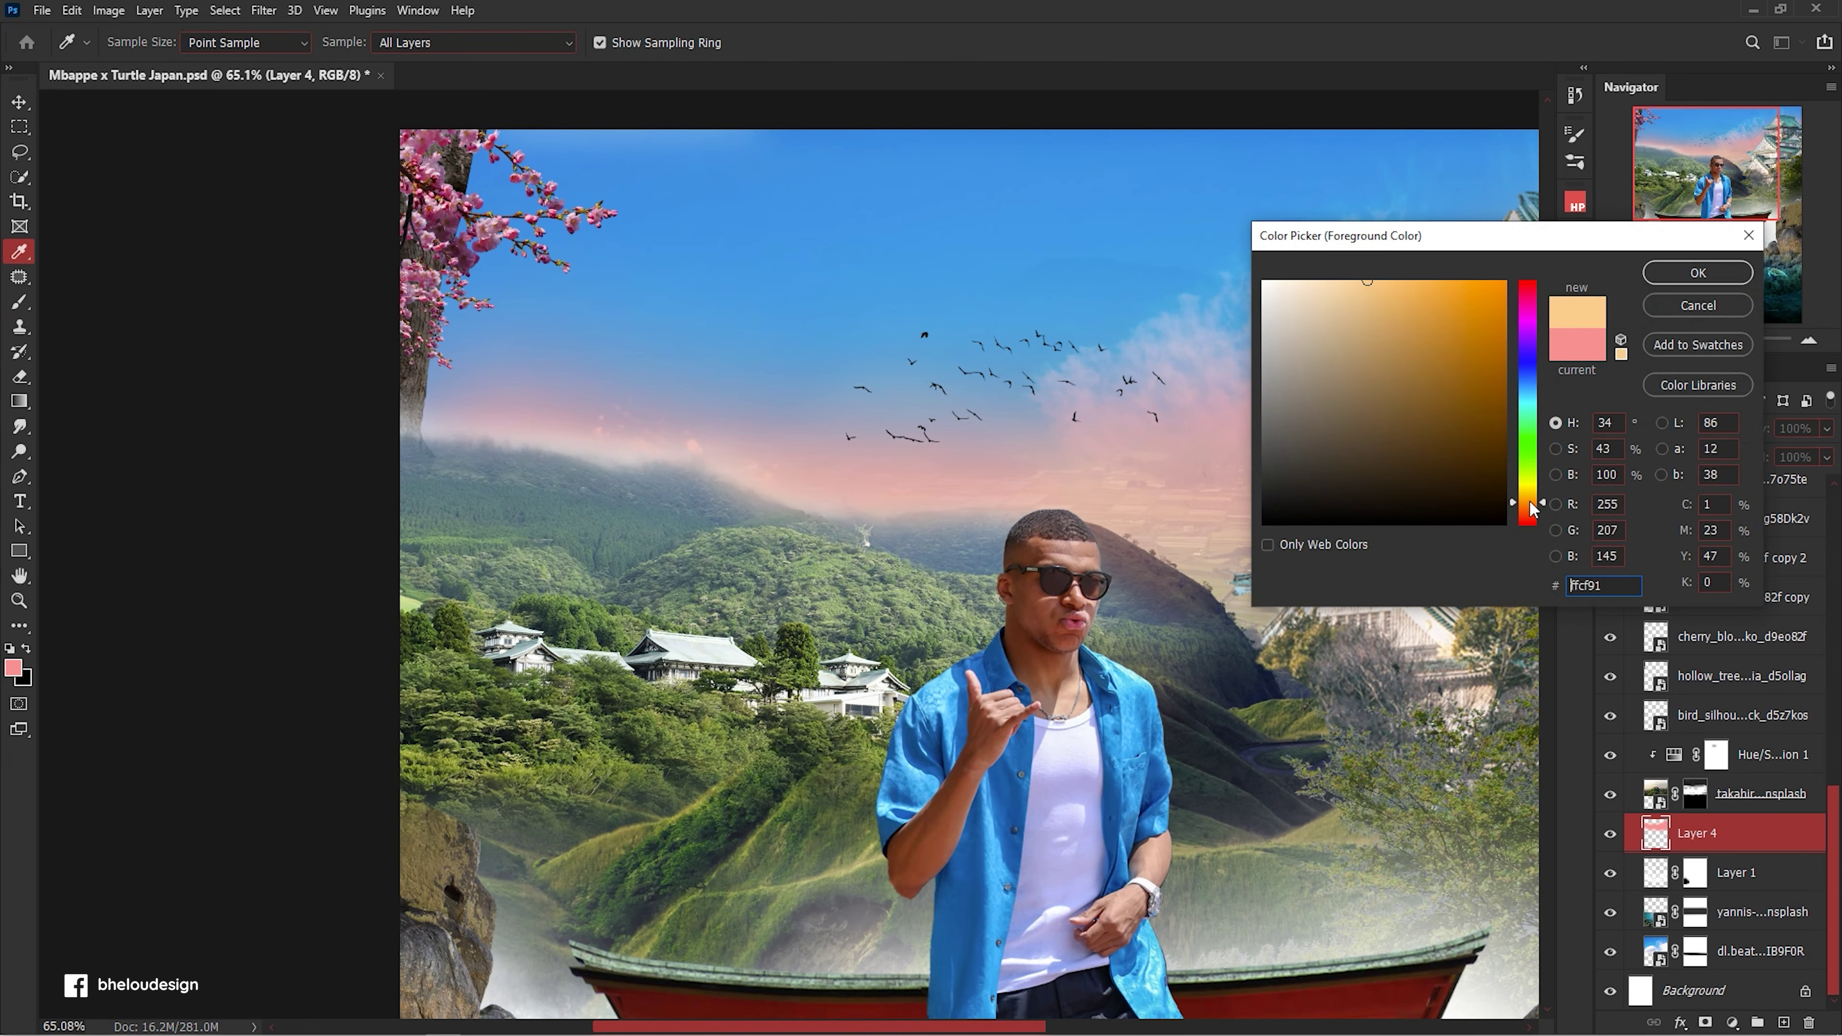
click(1698, 272)
click(1784, 1022)
key(b)
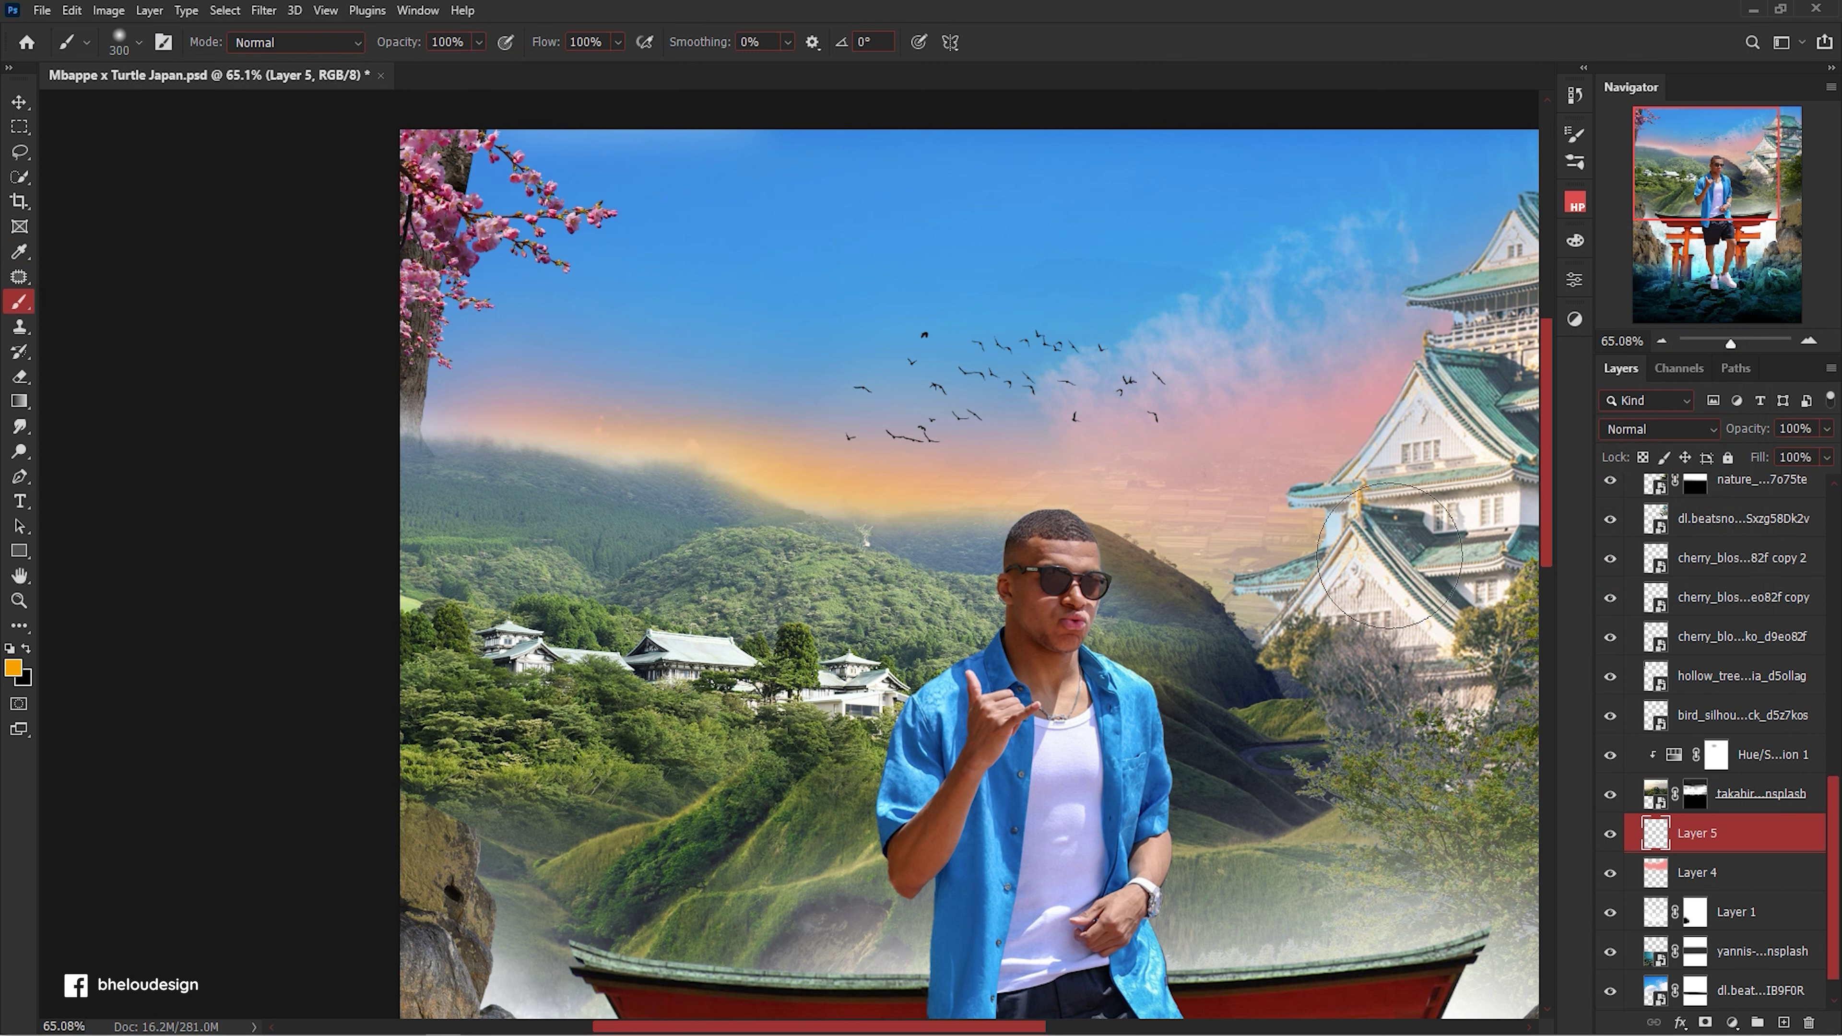
click(1659, 429)
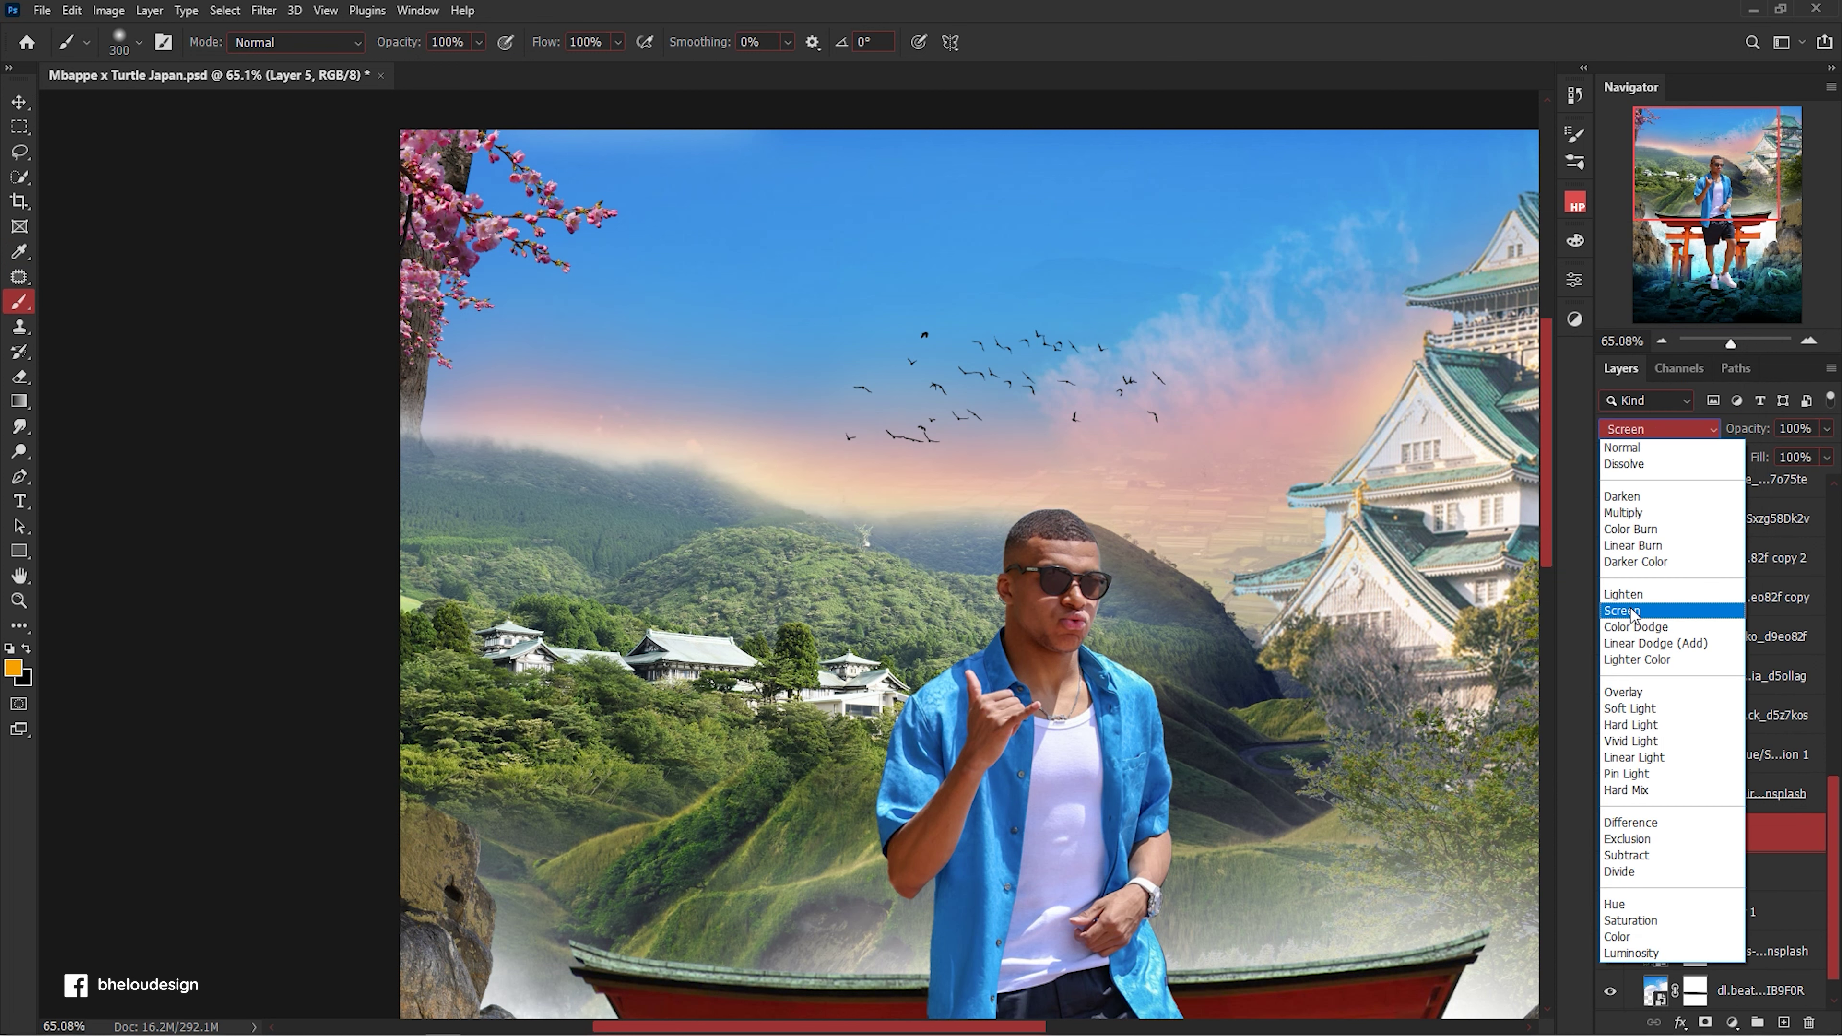
click(1625, 610)
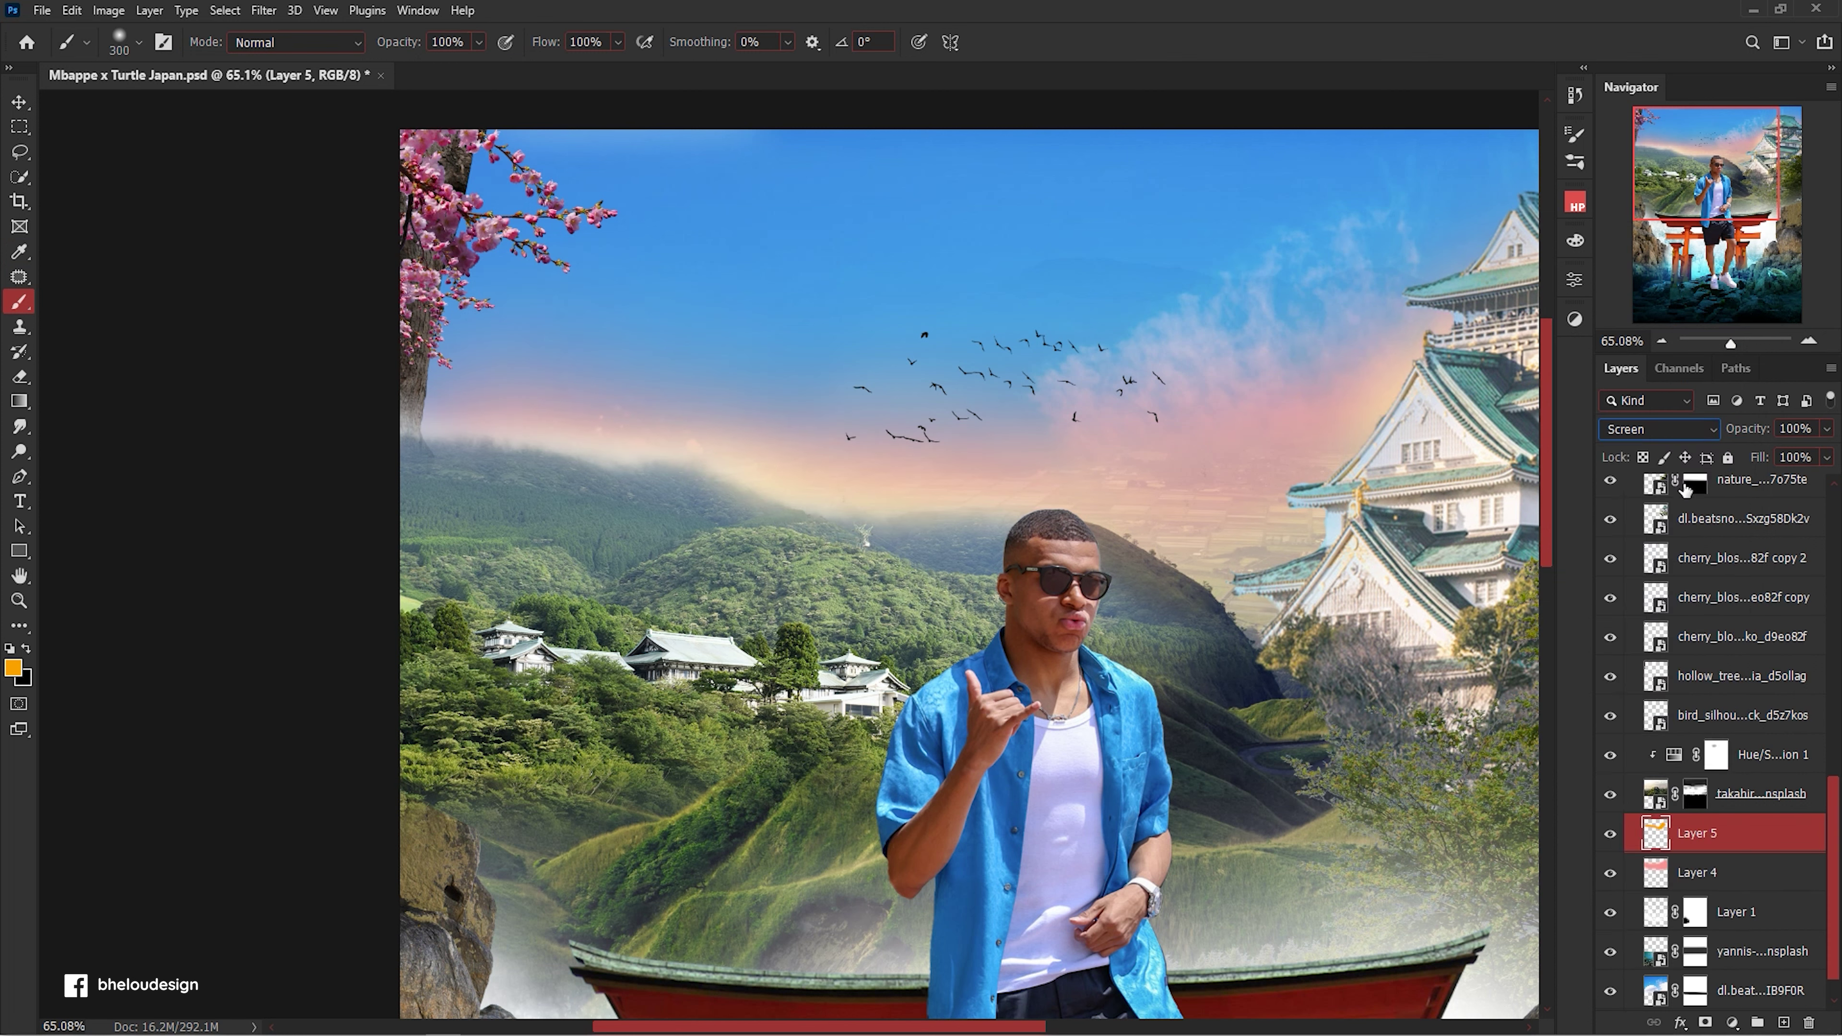
click(1657, 431)
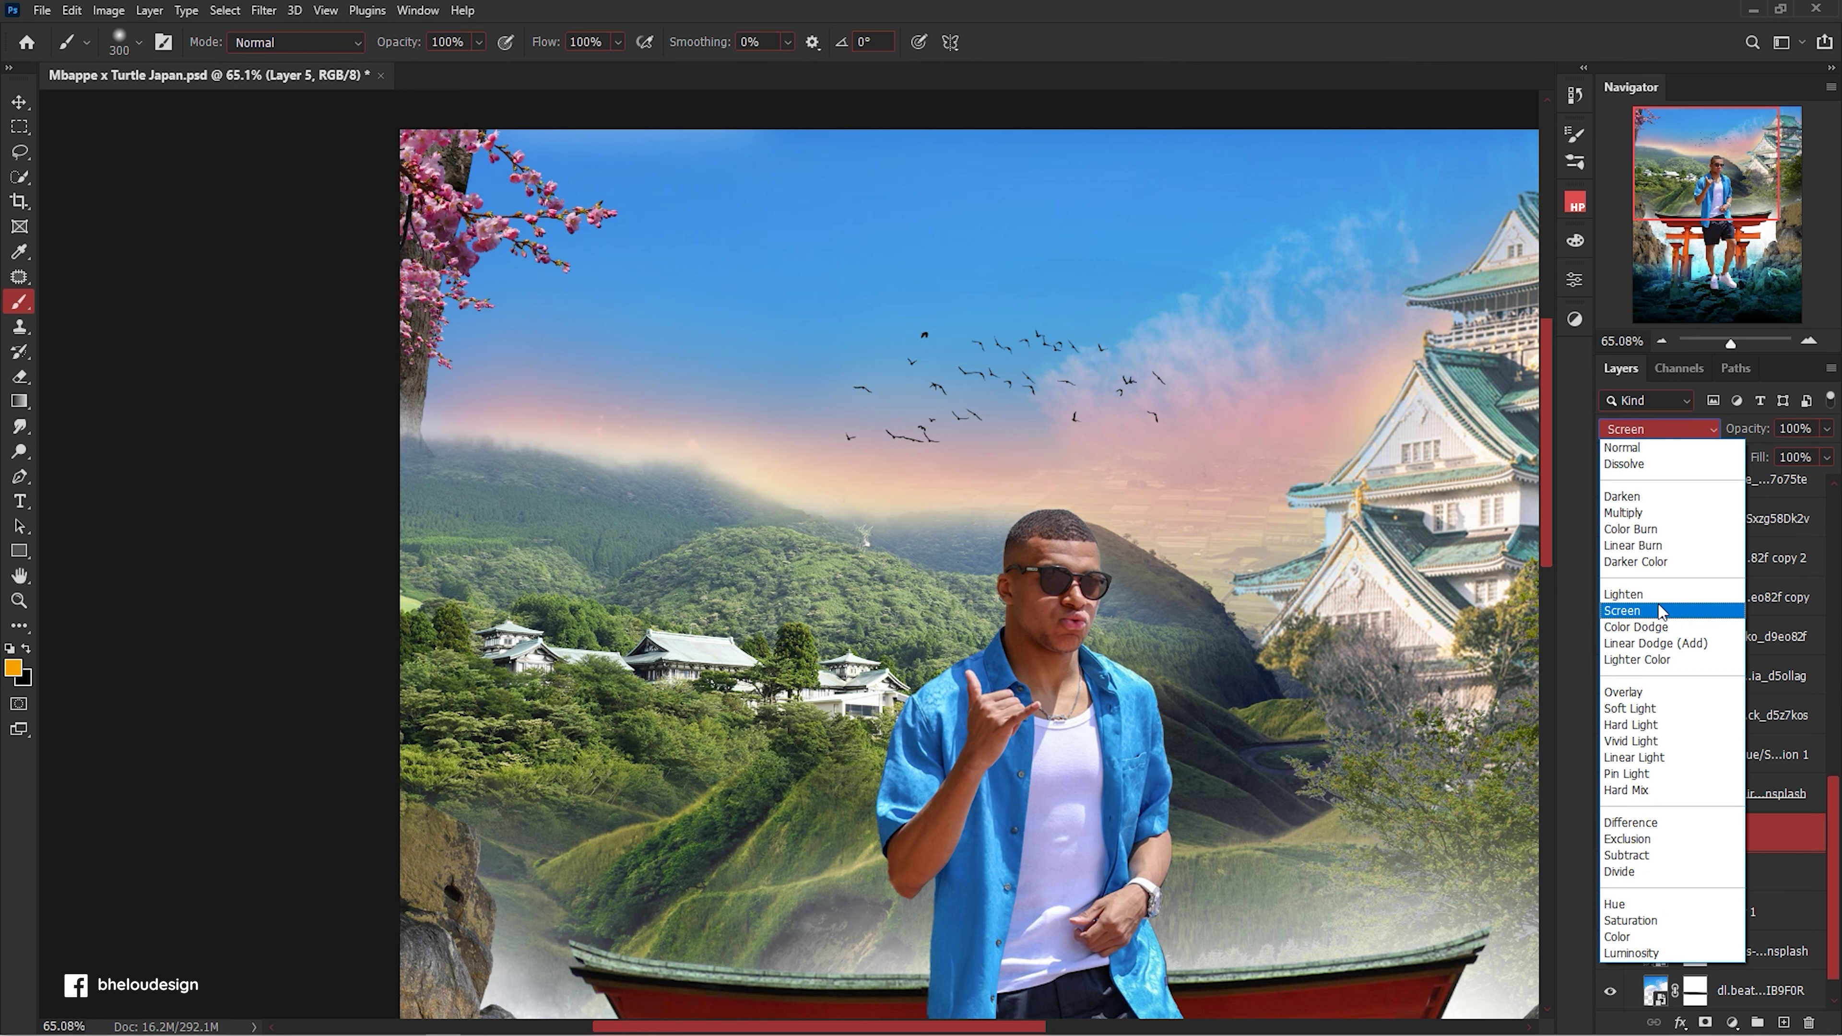
click(1750, 430)
drag(1750, 430, 1708, 430)
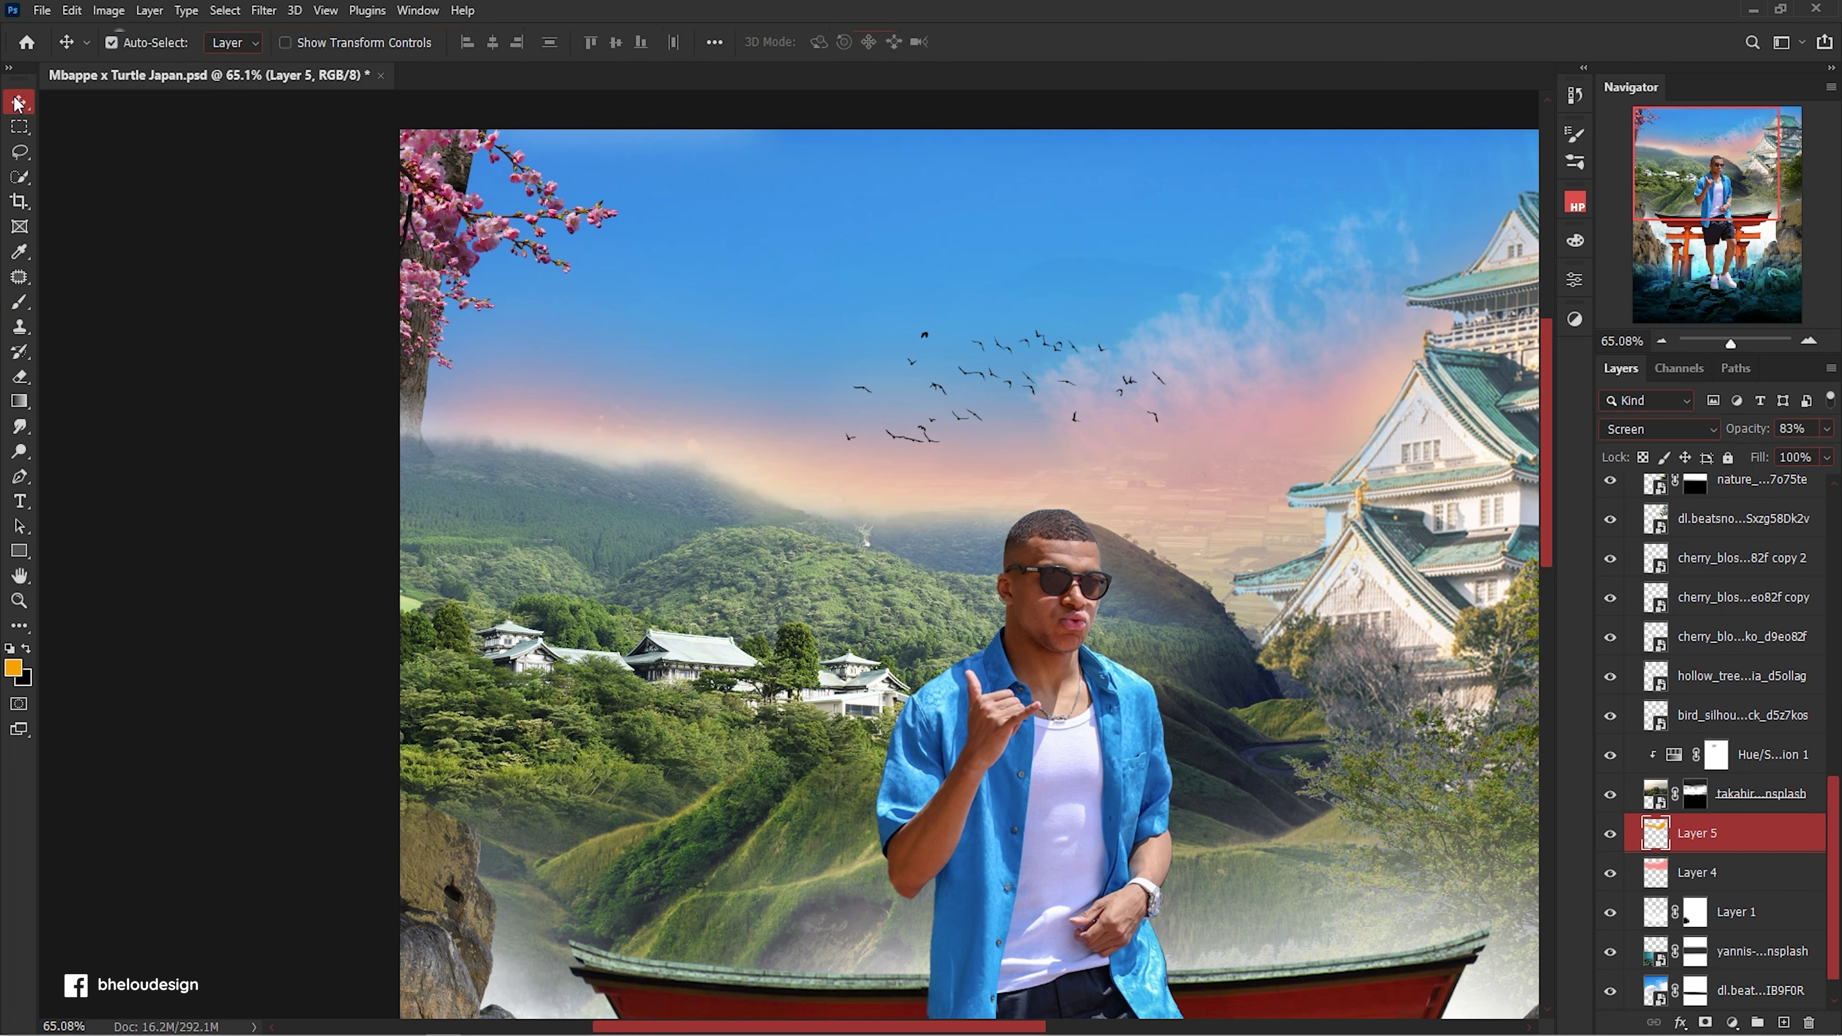
On a new layer above Layer 5, dab a soft orange sun behind the birds.
click(18, 103)
scroll(980, 450, down, 3)
scroll(979, 450, up, 3)
key(ctrl+s)
scroll(972, 461, down, 1)
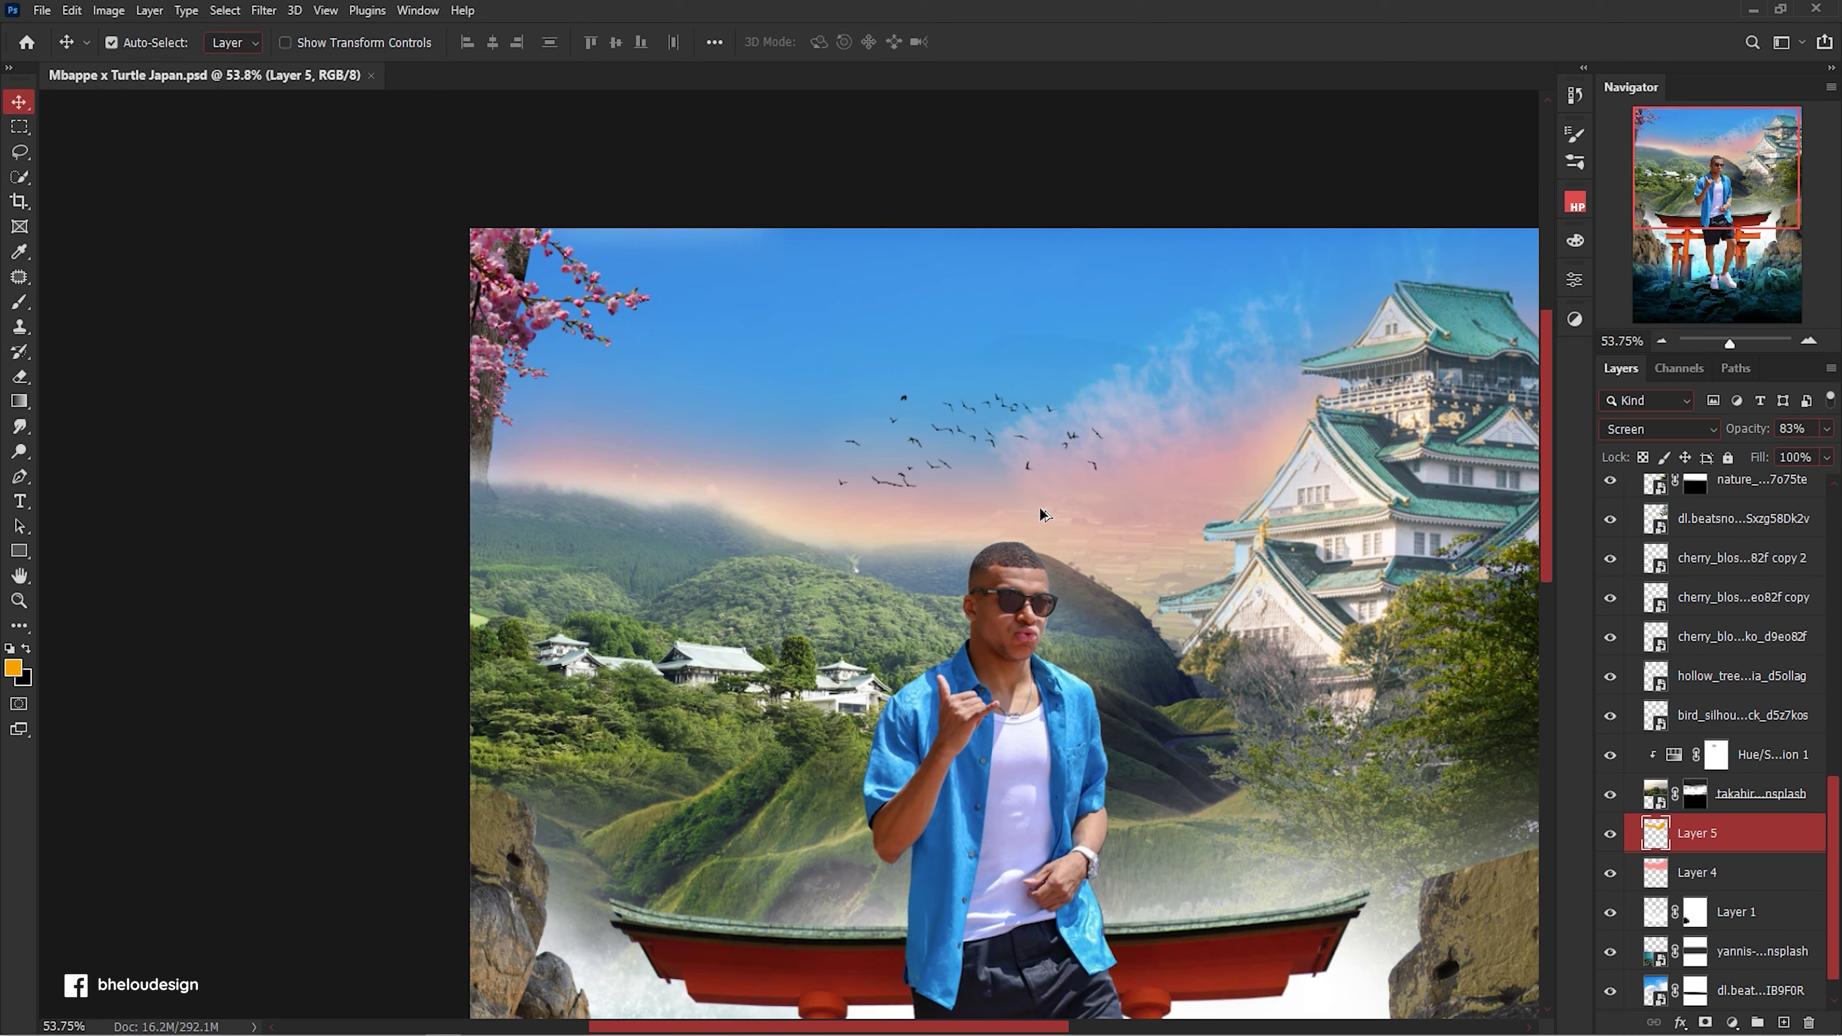
click(1784, 1022)
key(b)
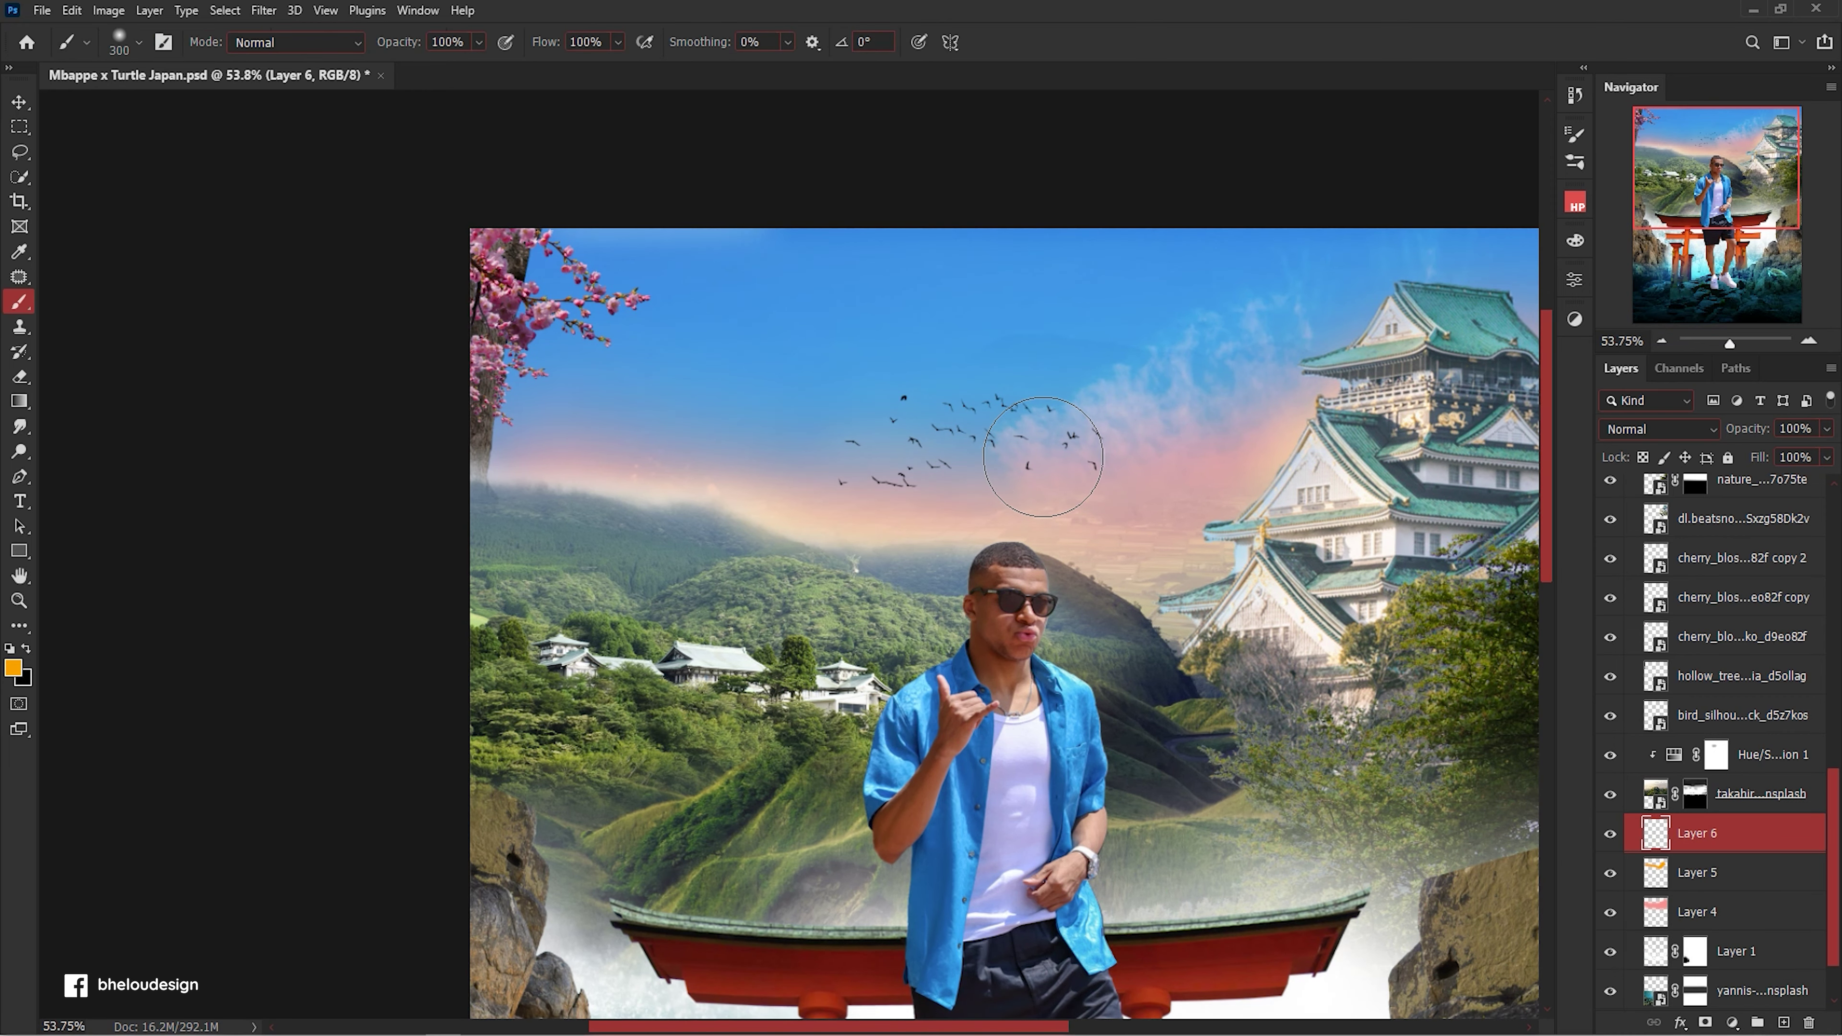
click(957, 417)
Move the sun layer below Layer 4 and enlarge the sun to about 178 percent.
key(ctrl+t)
key(Escape)
drag(1668, 758, 1641, 811)
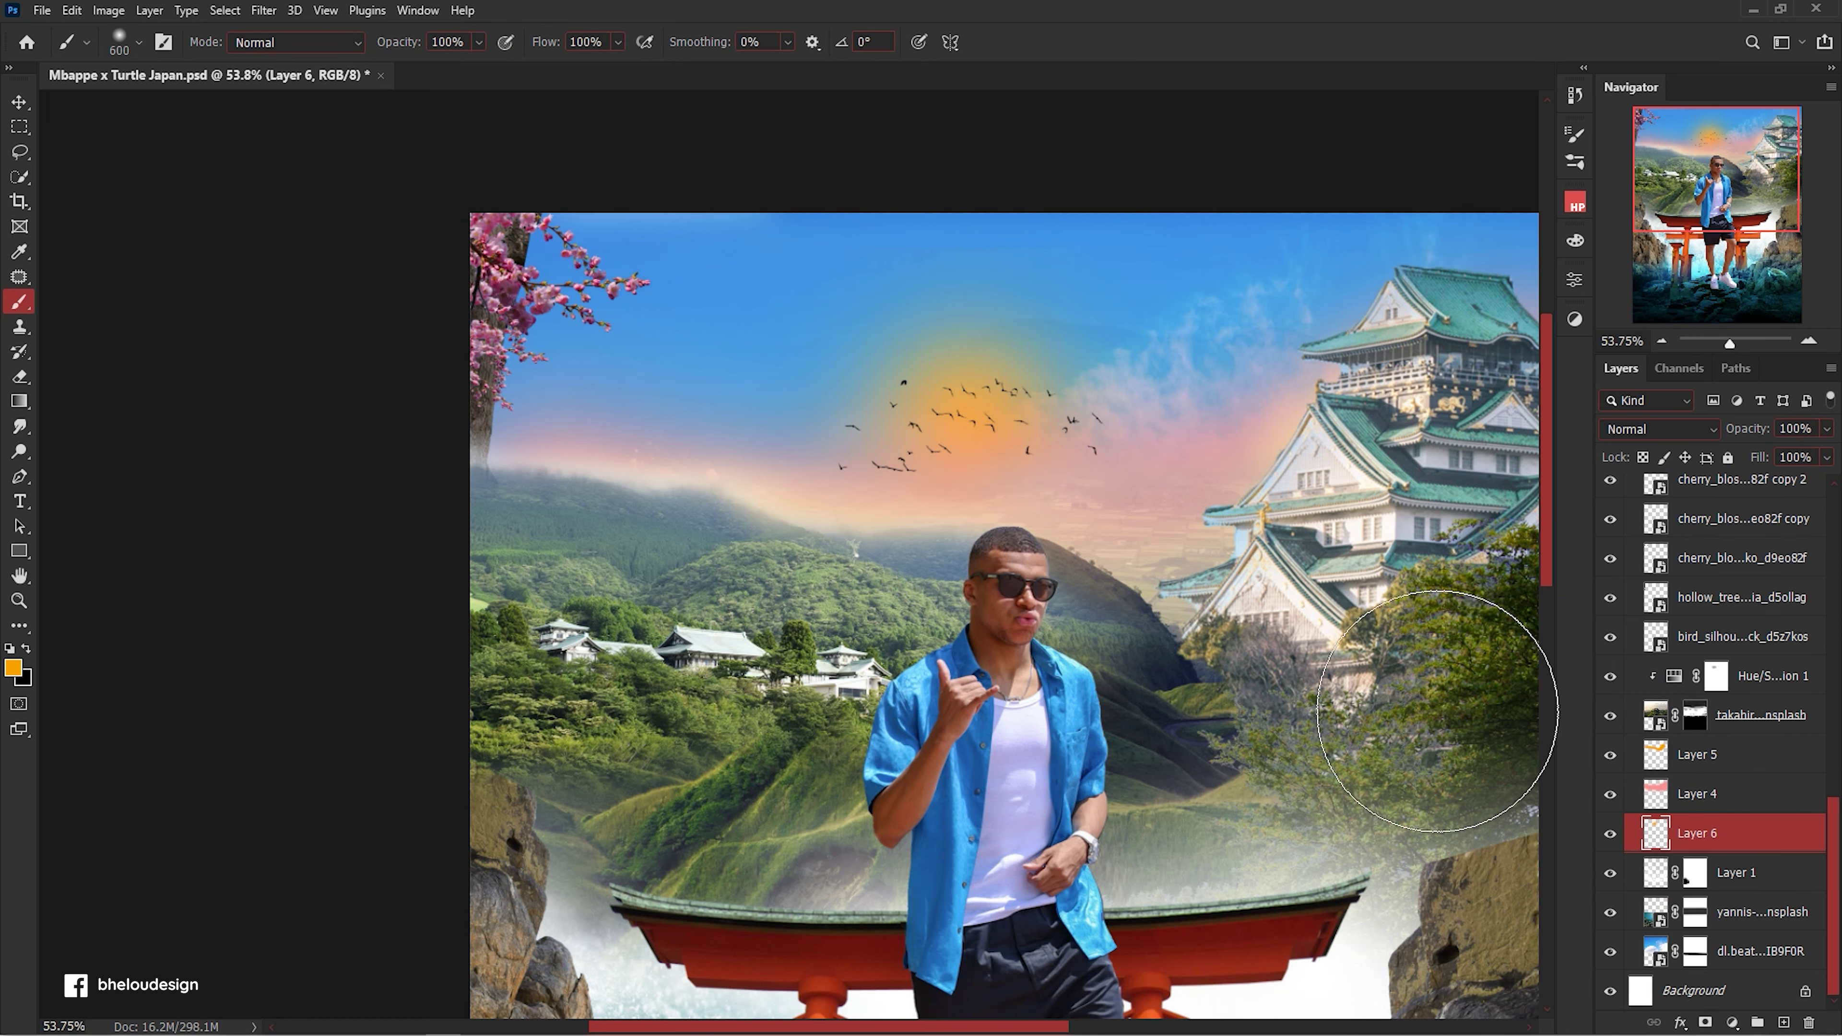
key(ctrl+t)
drag(1218, 264, 1415, 95)
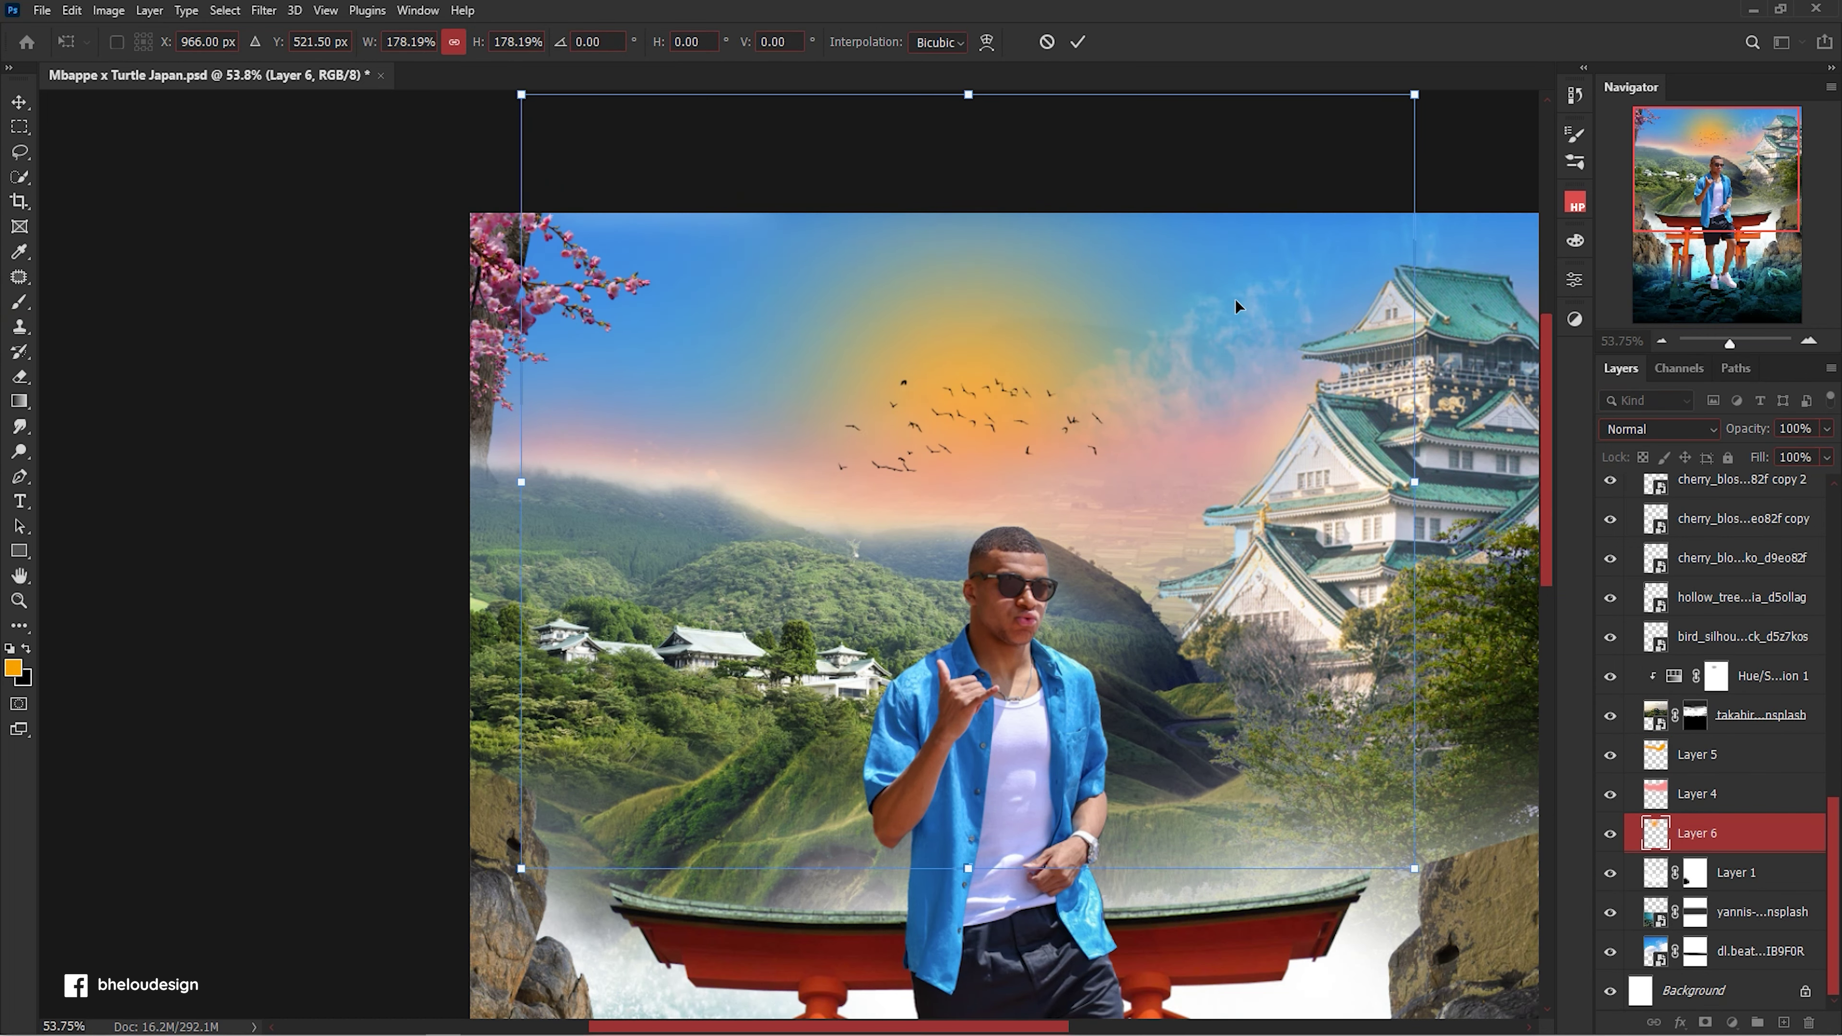
key(Return)
key(b)
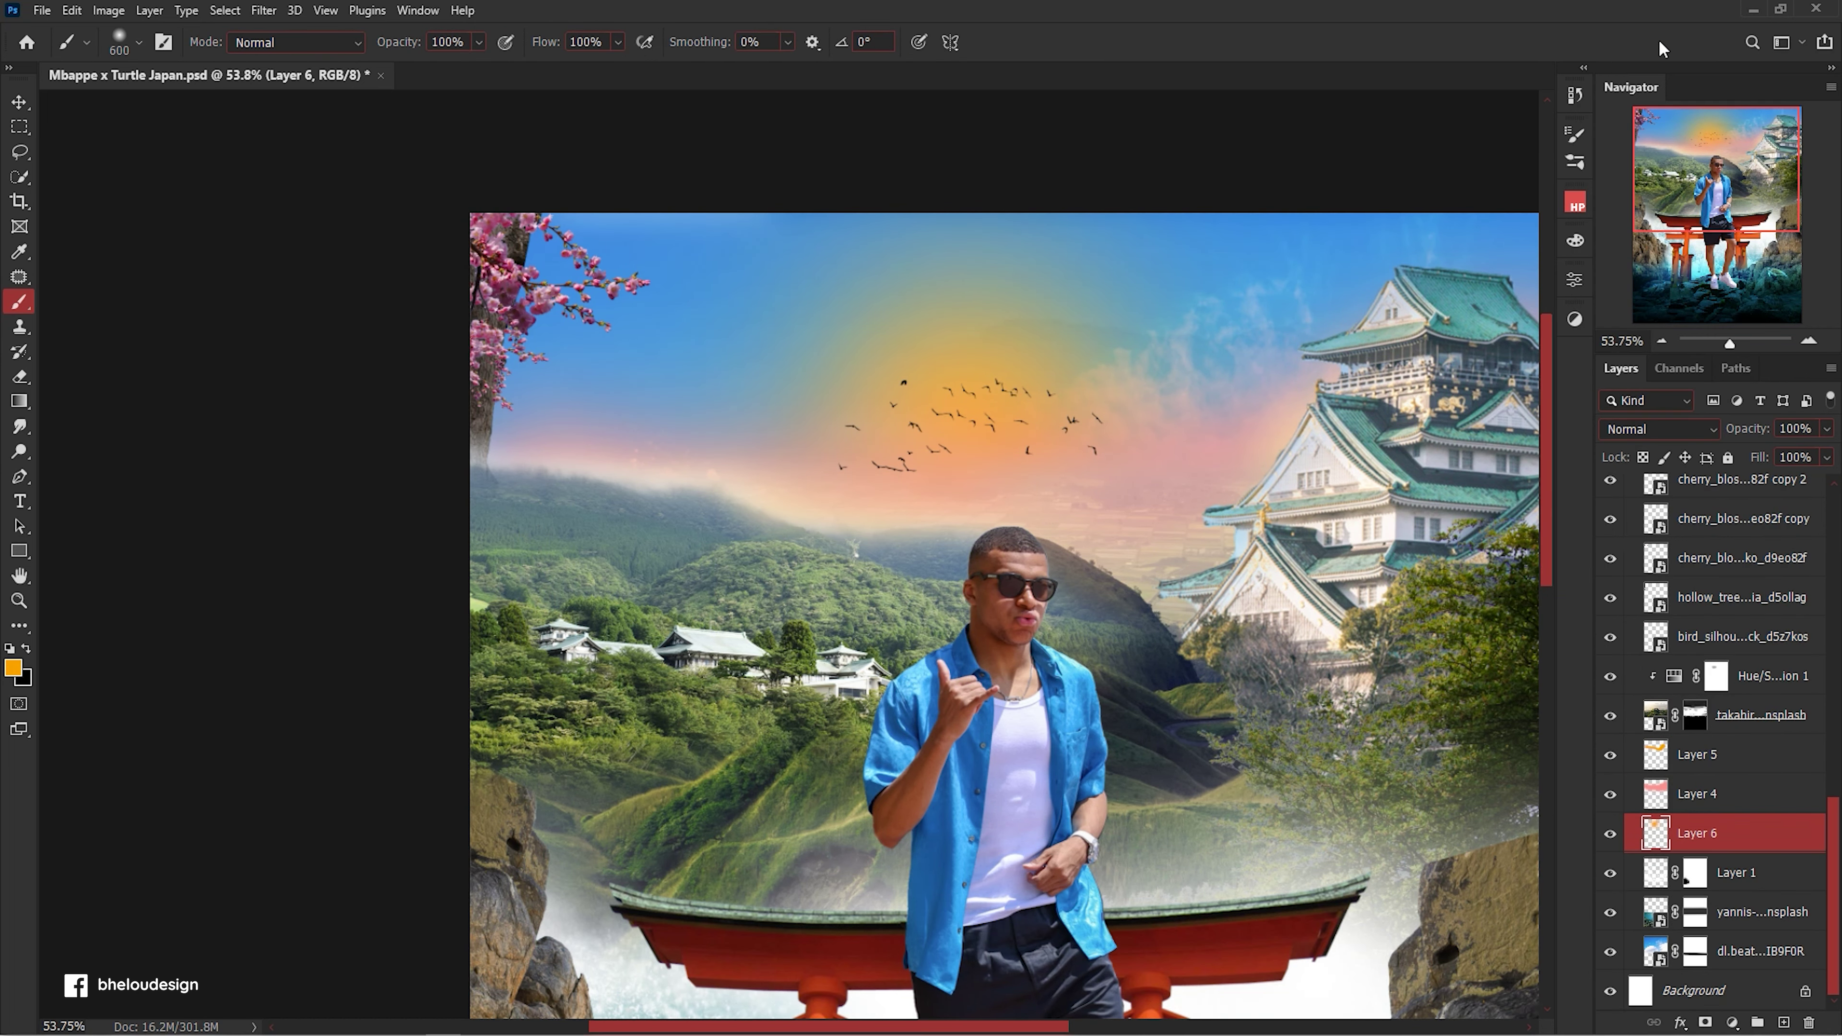
Add a gradient overlay layer style to the sun and edit its left colour stop.
right_click(1687, 831)
click(1632, 47)
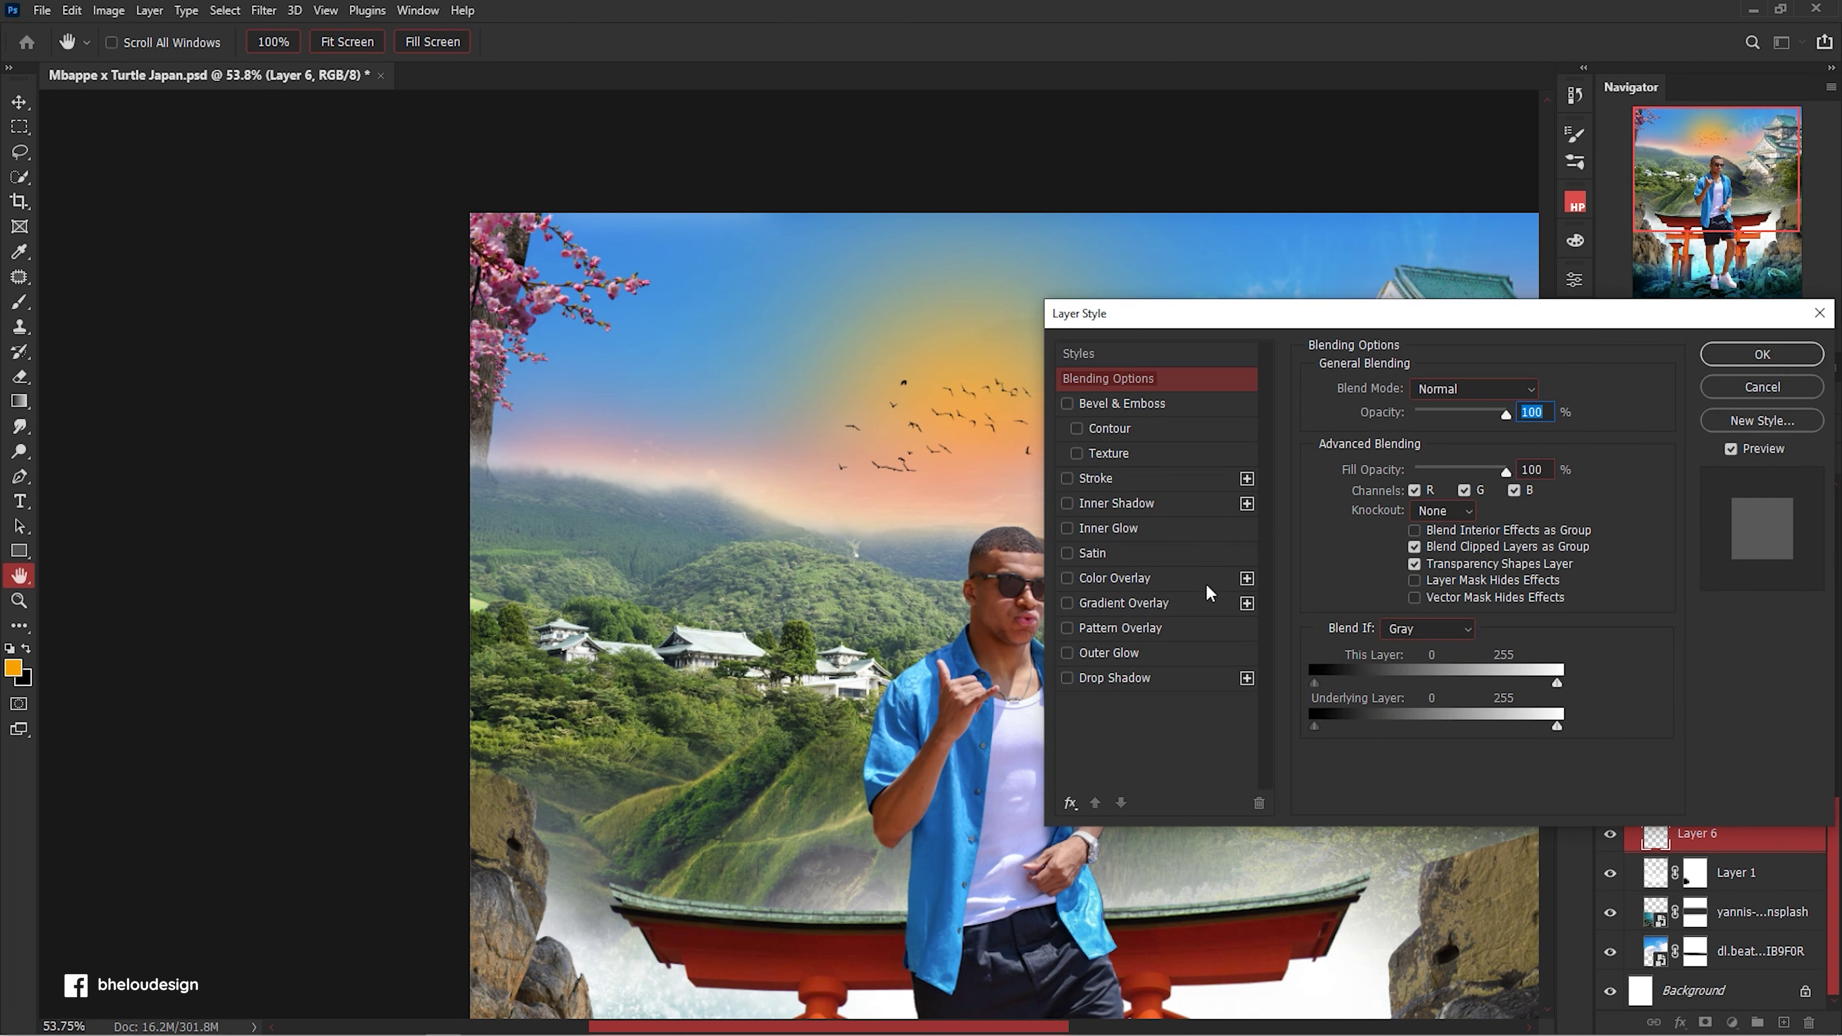
click(1124, 603)
drag(1492, 313, 1642, 278)
click(1591, 404)
scroll(1447, 275, down, 3)
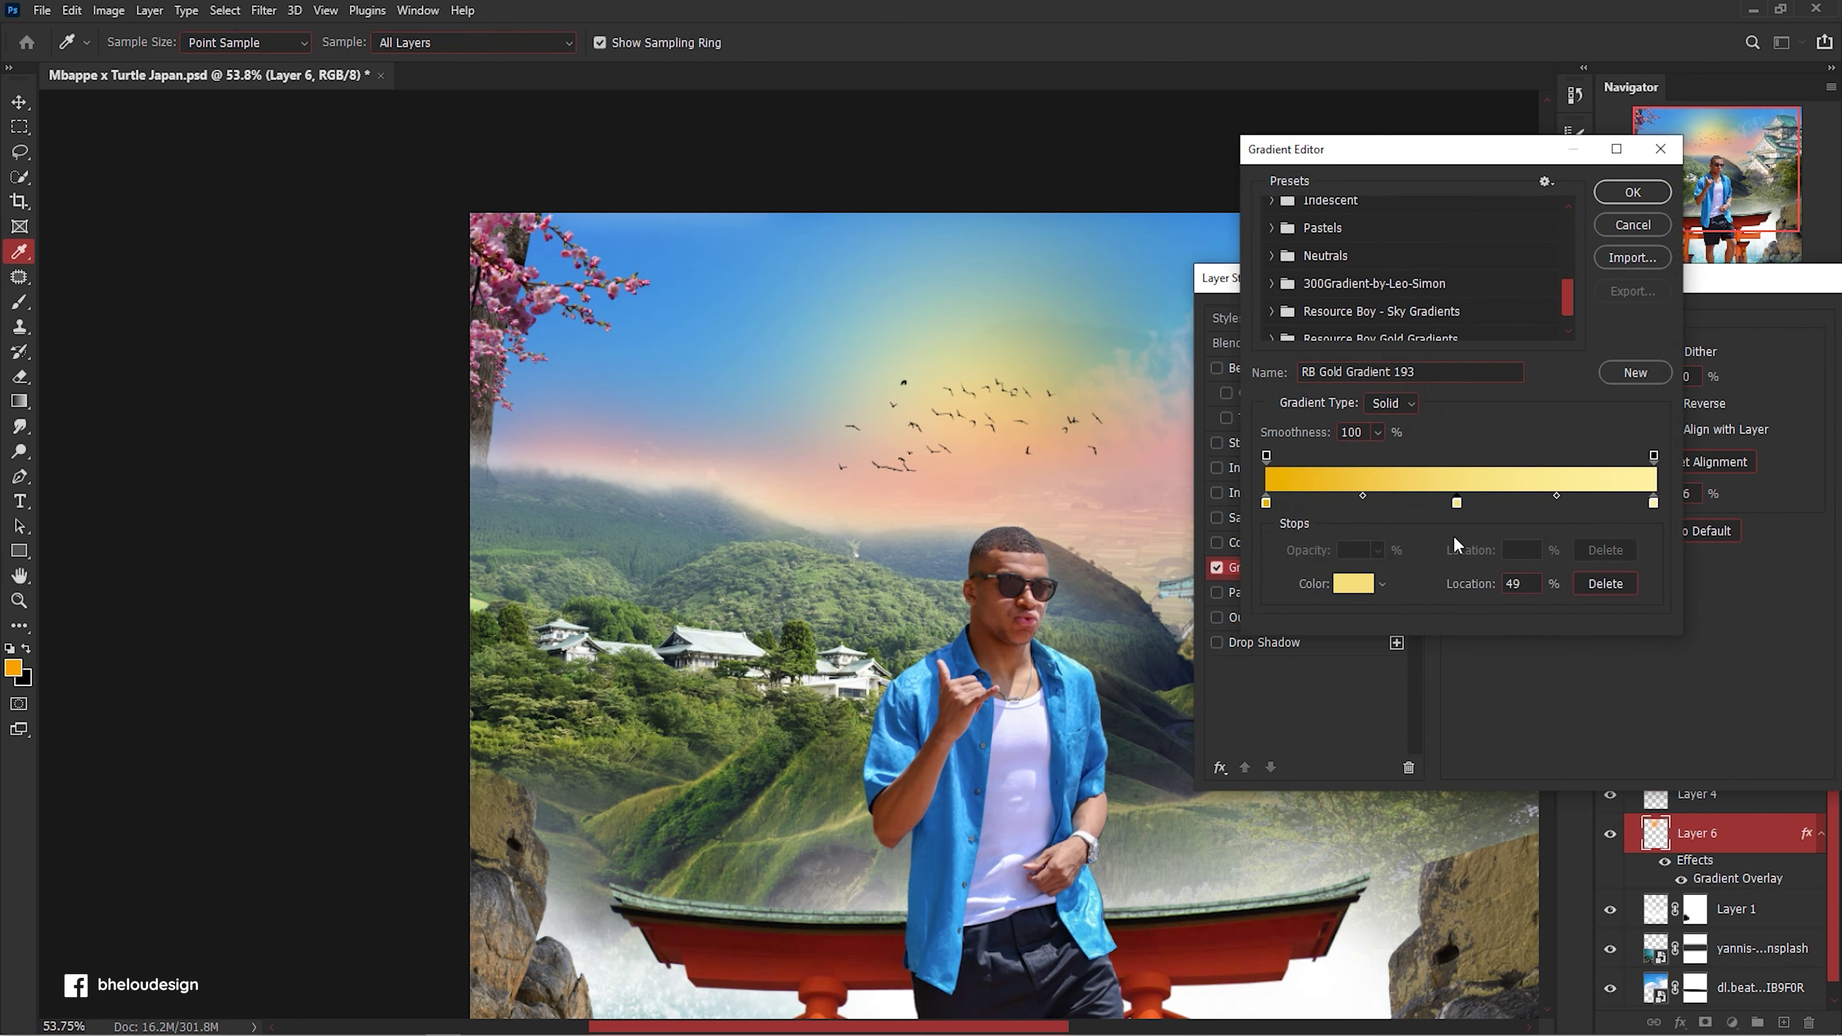
double_click(1267, 503)
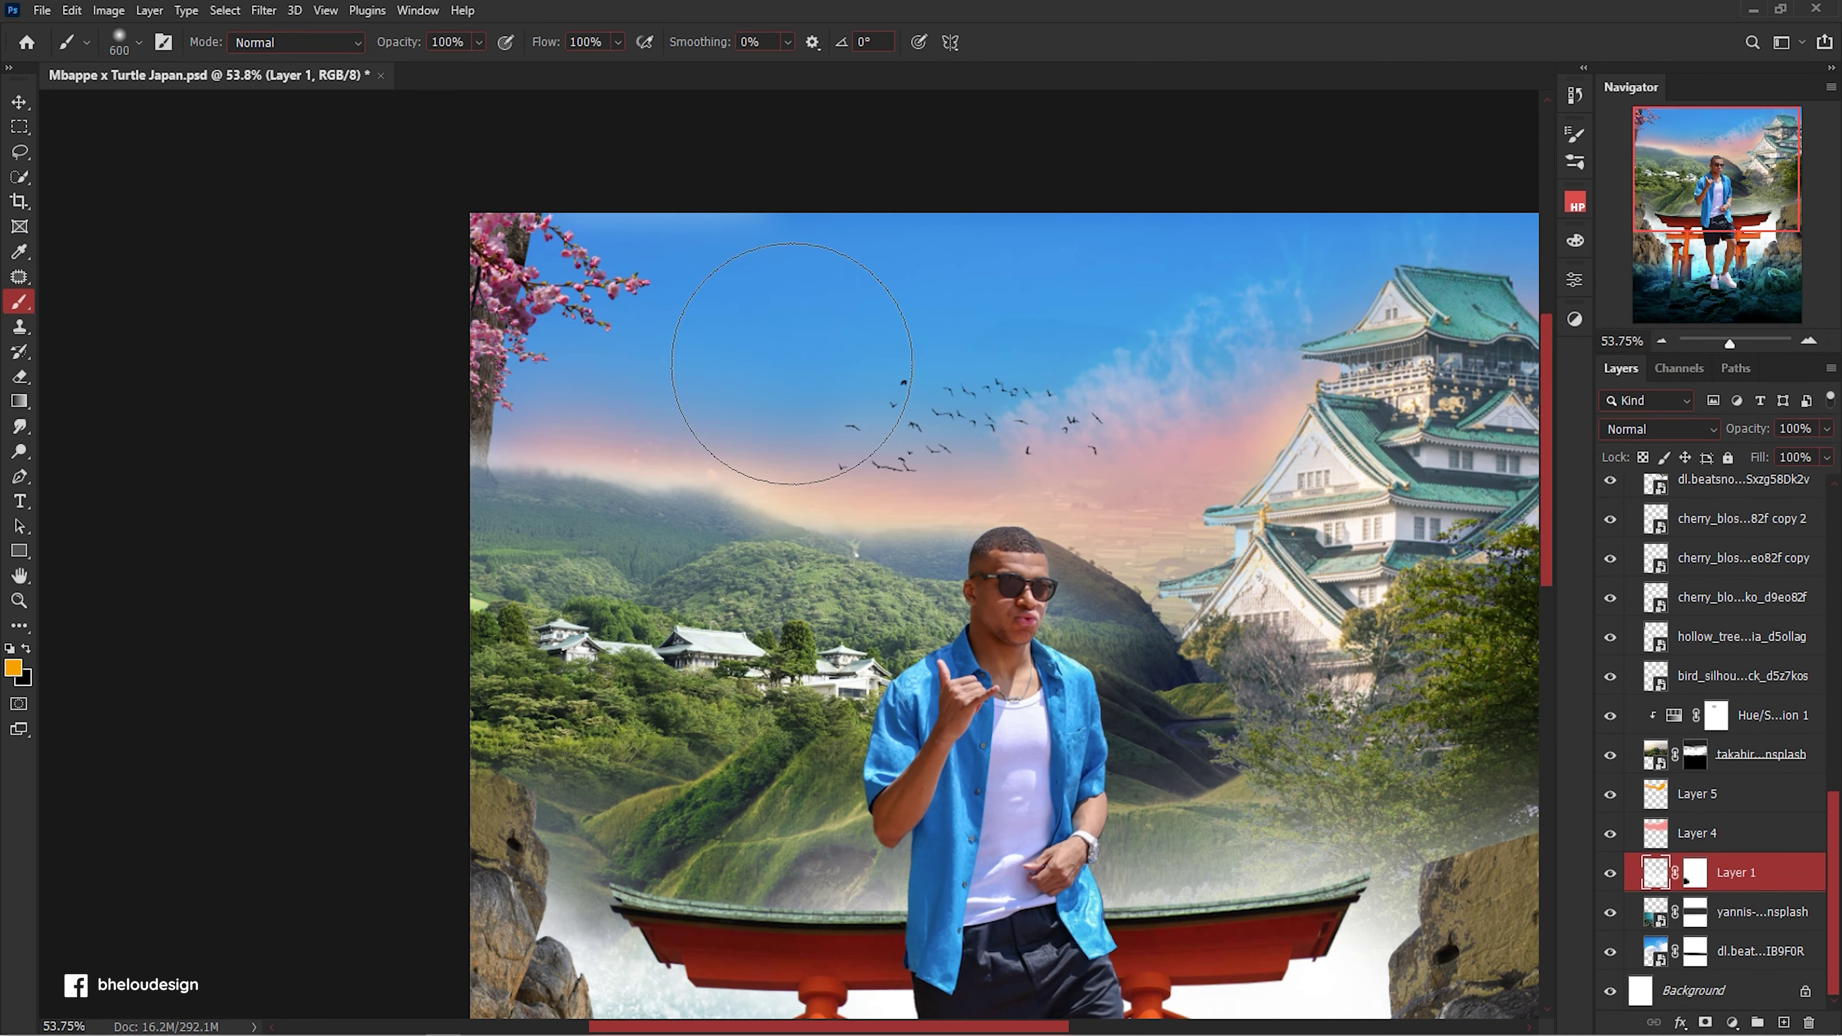
click(20, 553)
drag(1206, 517, 1125, 519)
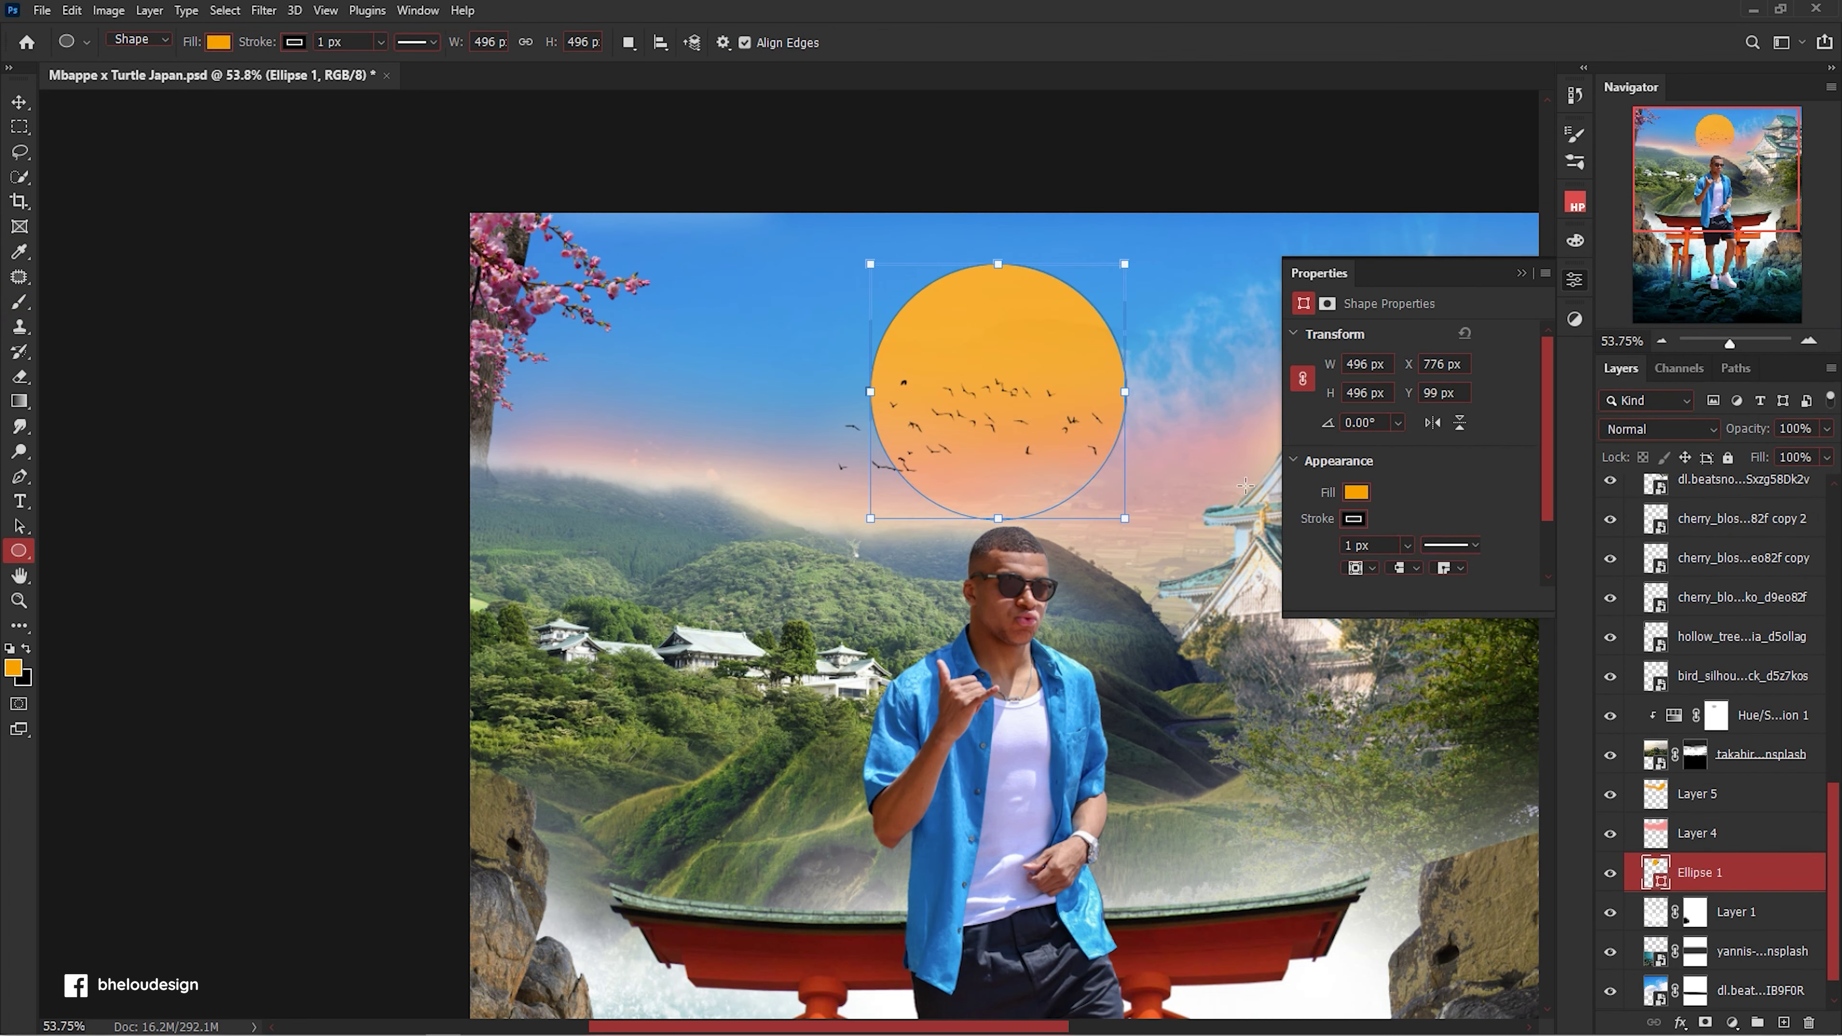
key(v)
click(1354, 518)
click(1313, 559)
scroll(1637, 742, down, 1)
key(ctrl+t)
drag(1037, 406, 1050, 452)
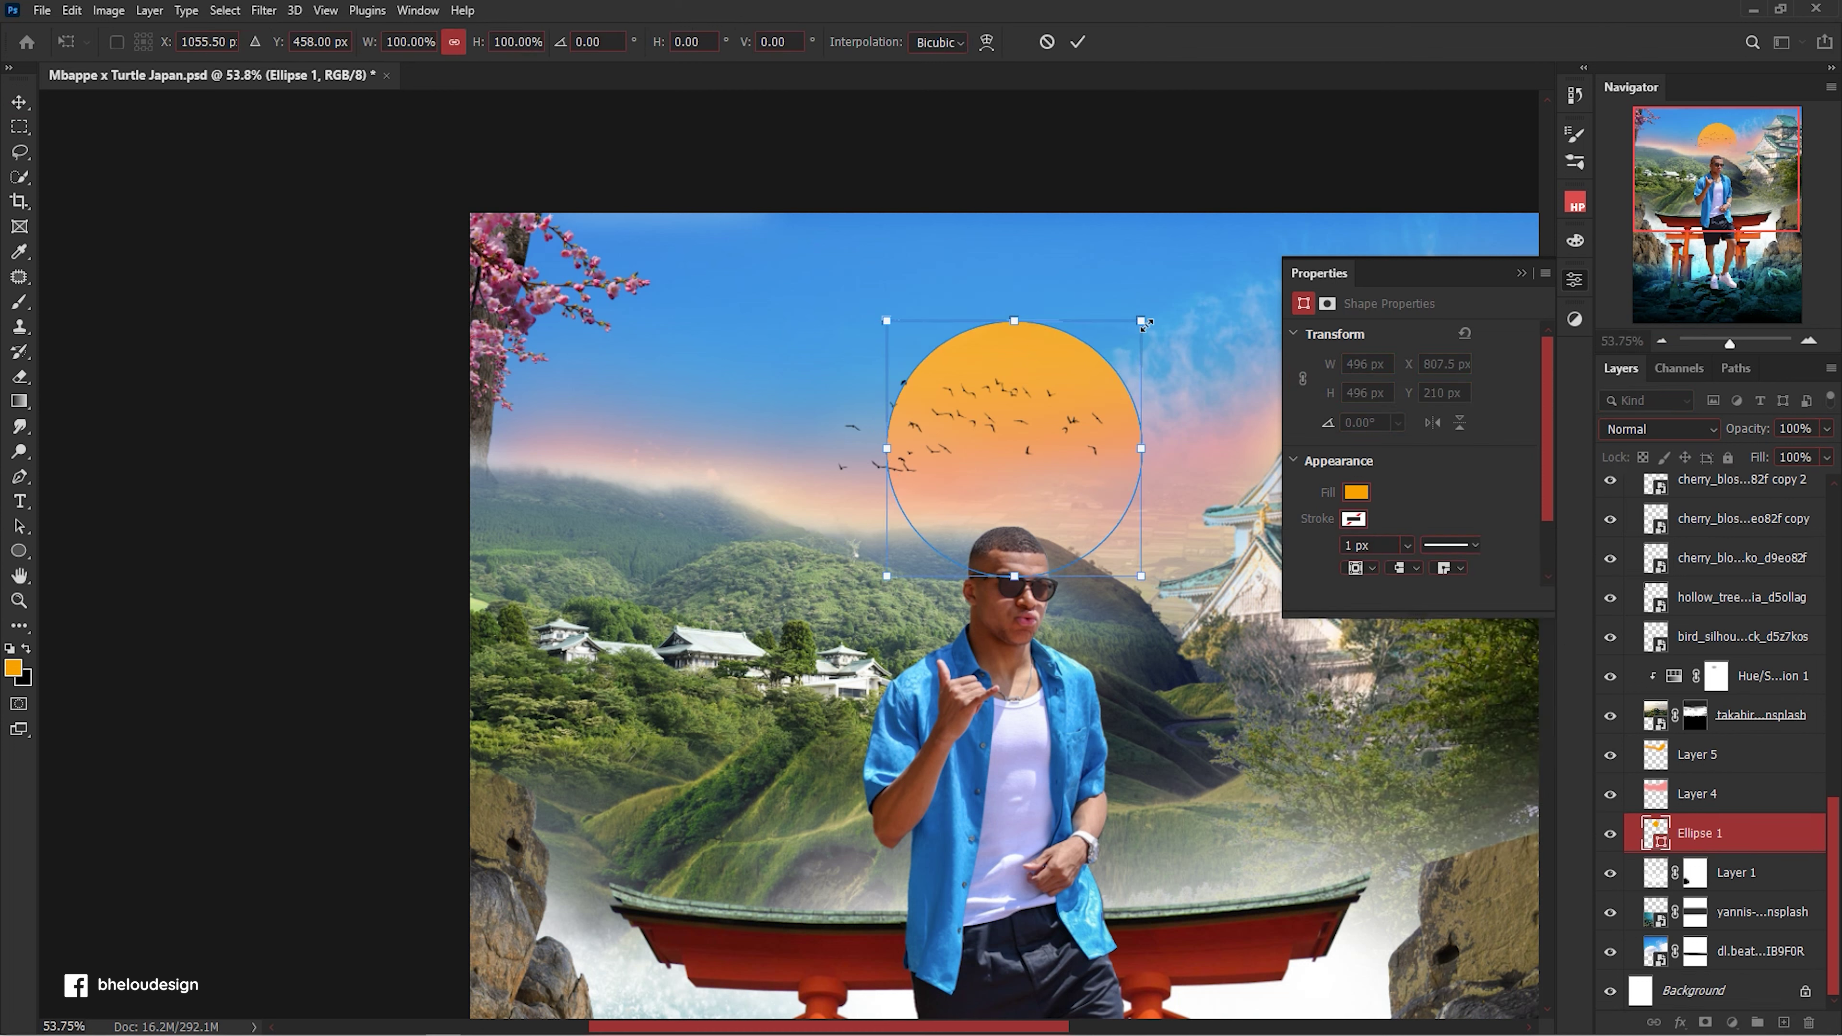
drag(1141, 320, 1150, 312)
drag(1096, 379, 1097, 424)
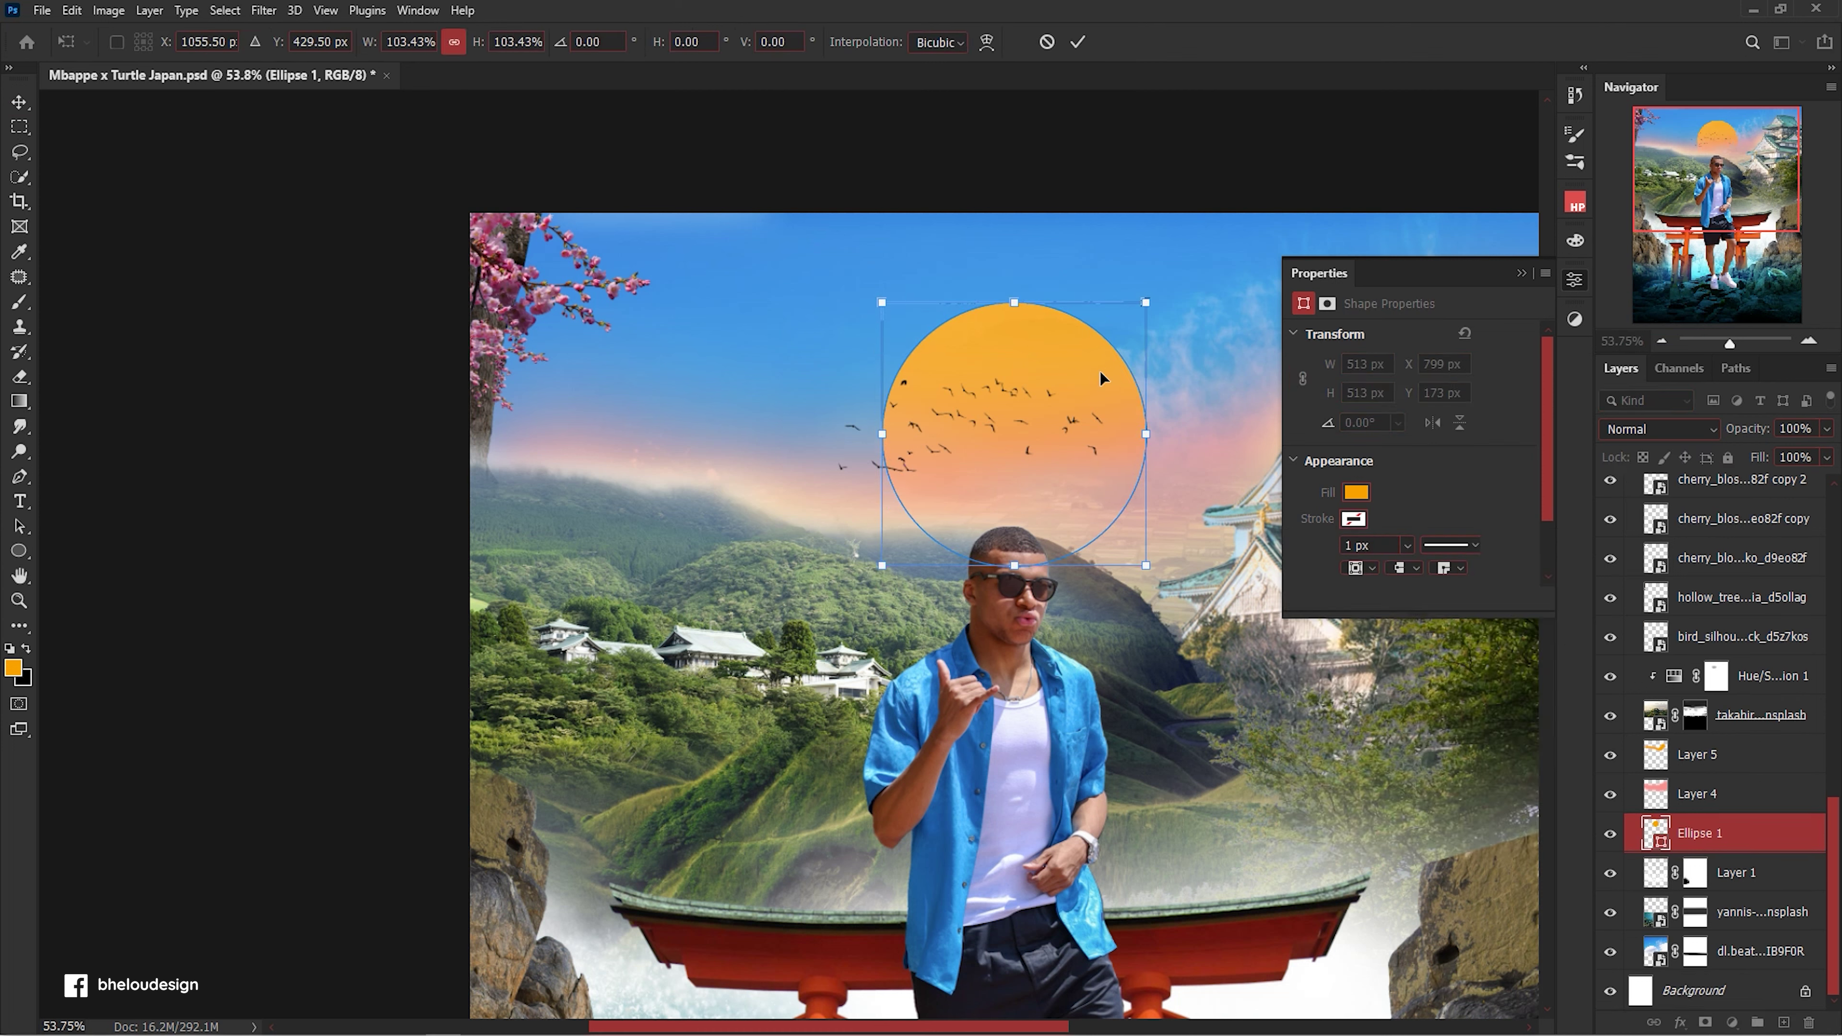
key(Return)
click(1575, 280)
key(ctrl+0)
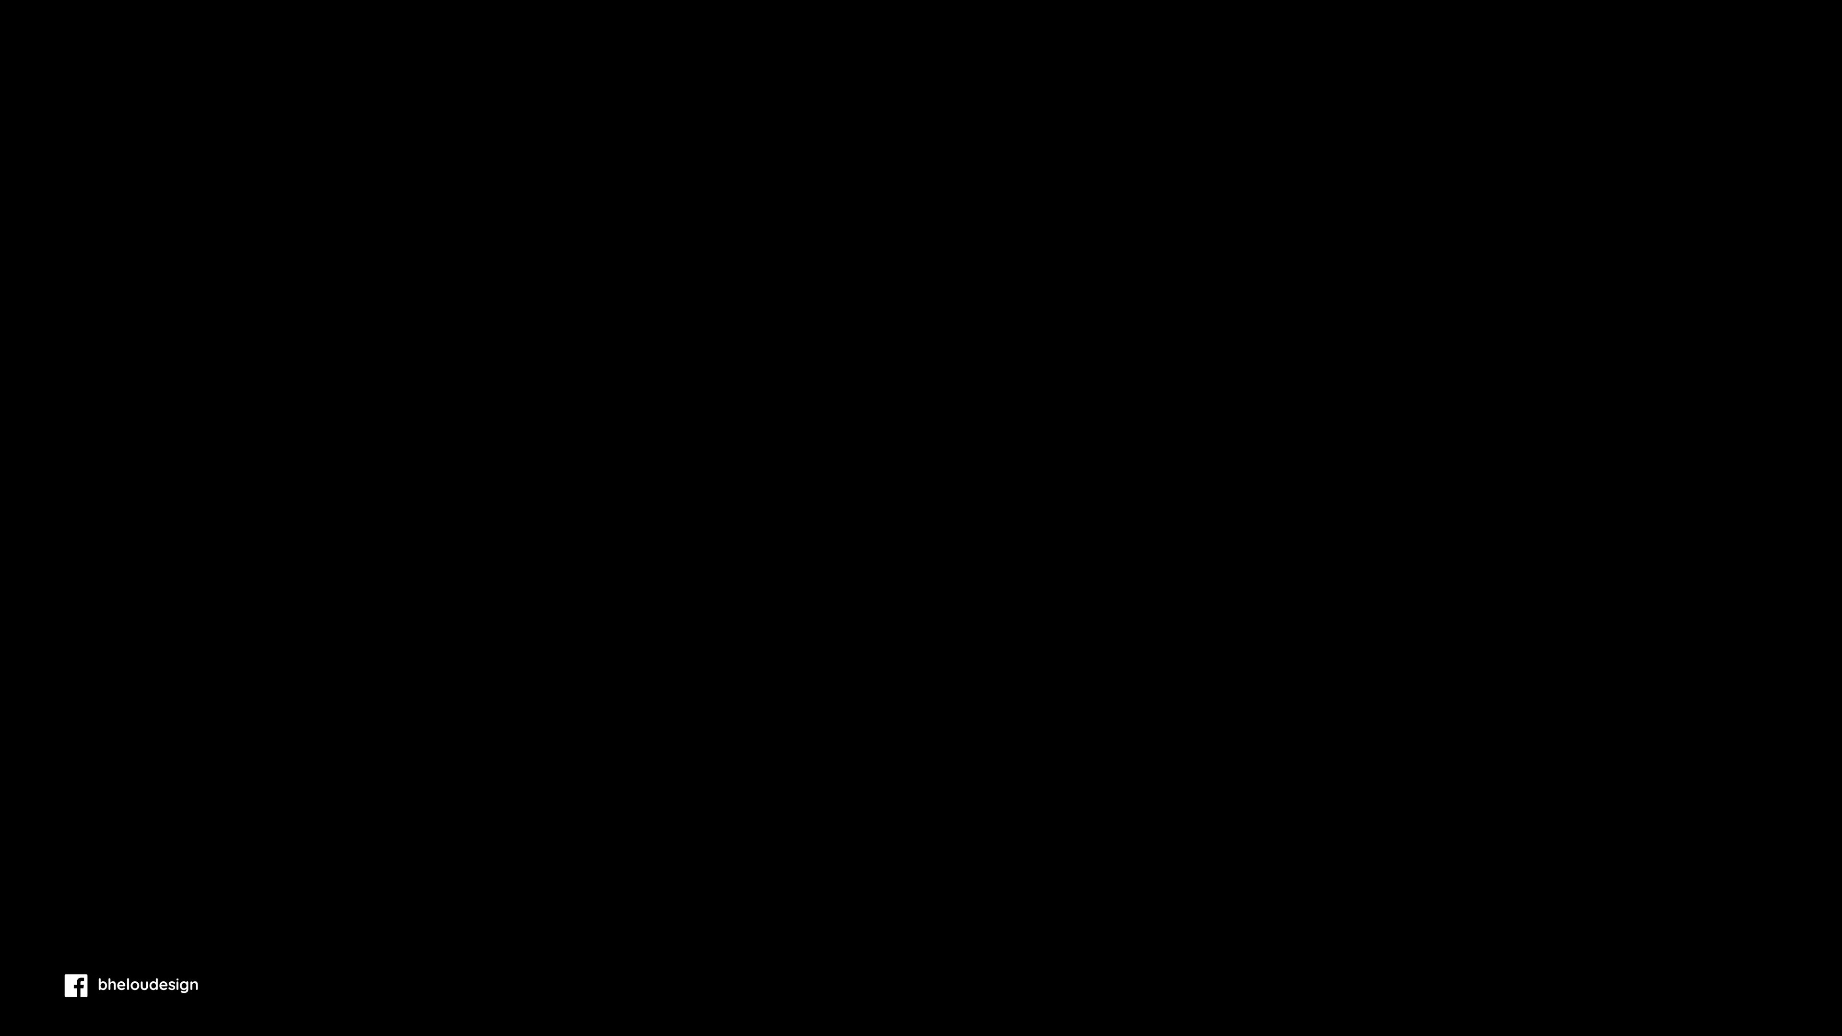
key(Delete)
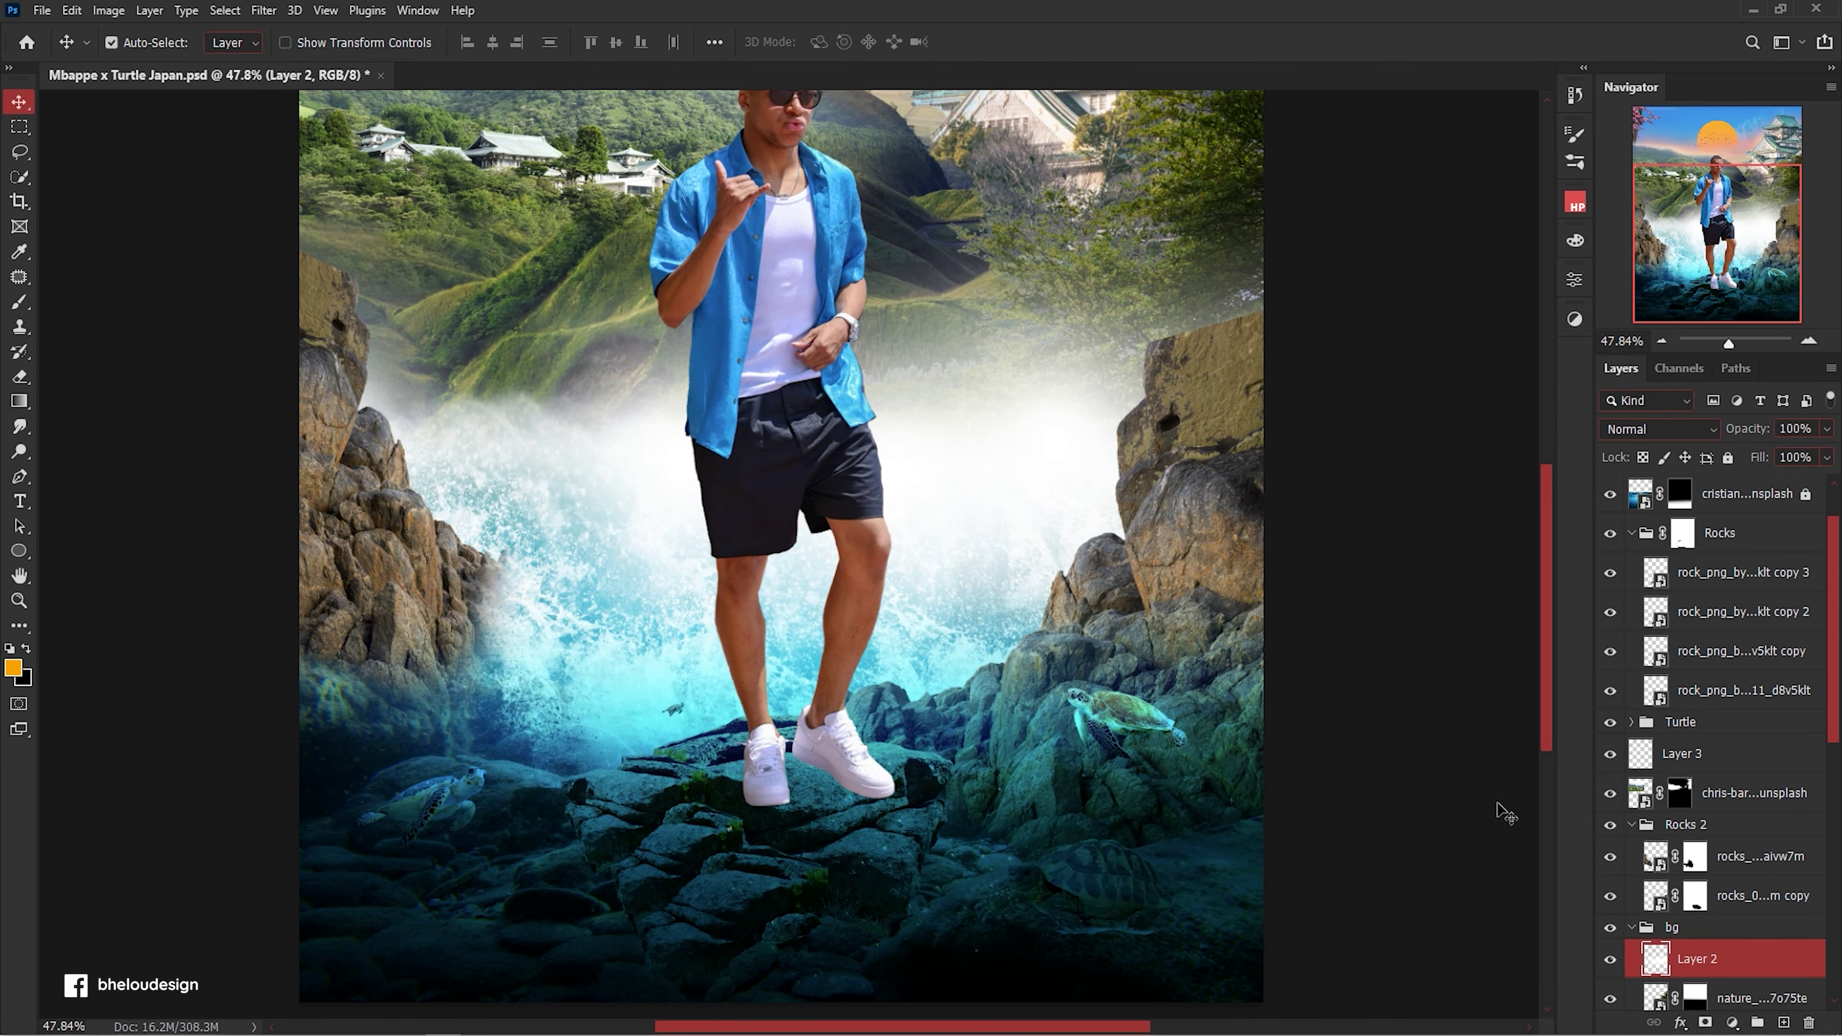
Resize the mist layer by pulling its top edge downward.
key(ctrl+t)
mouse_move(813, 104)
mouse_down()
mouse_move(806, 234)
mouse_move(1059, 383)
mouse_up()
key(Return)
Shrink the splashing water layer toward the centre of the scene.
key(alt+comma)
scroll(955, 490, down, 1)
key(ctrl+t)
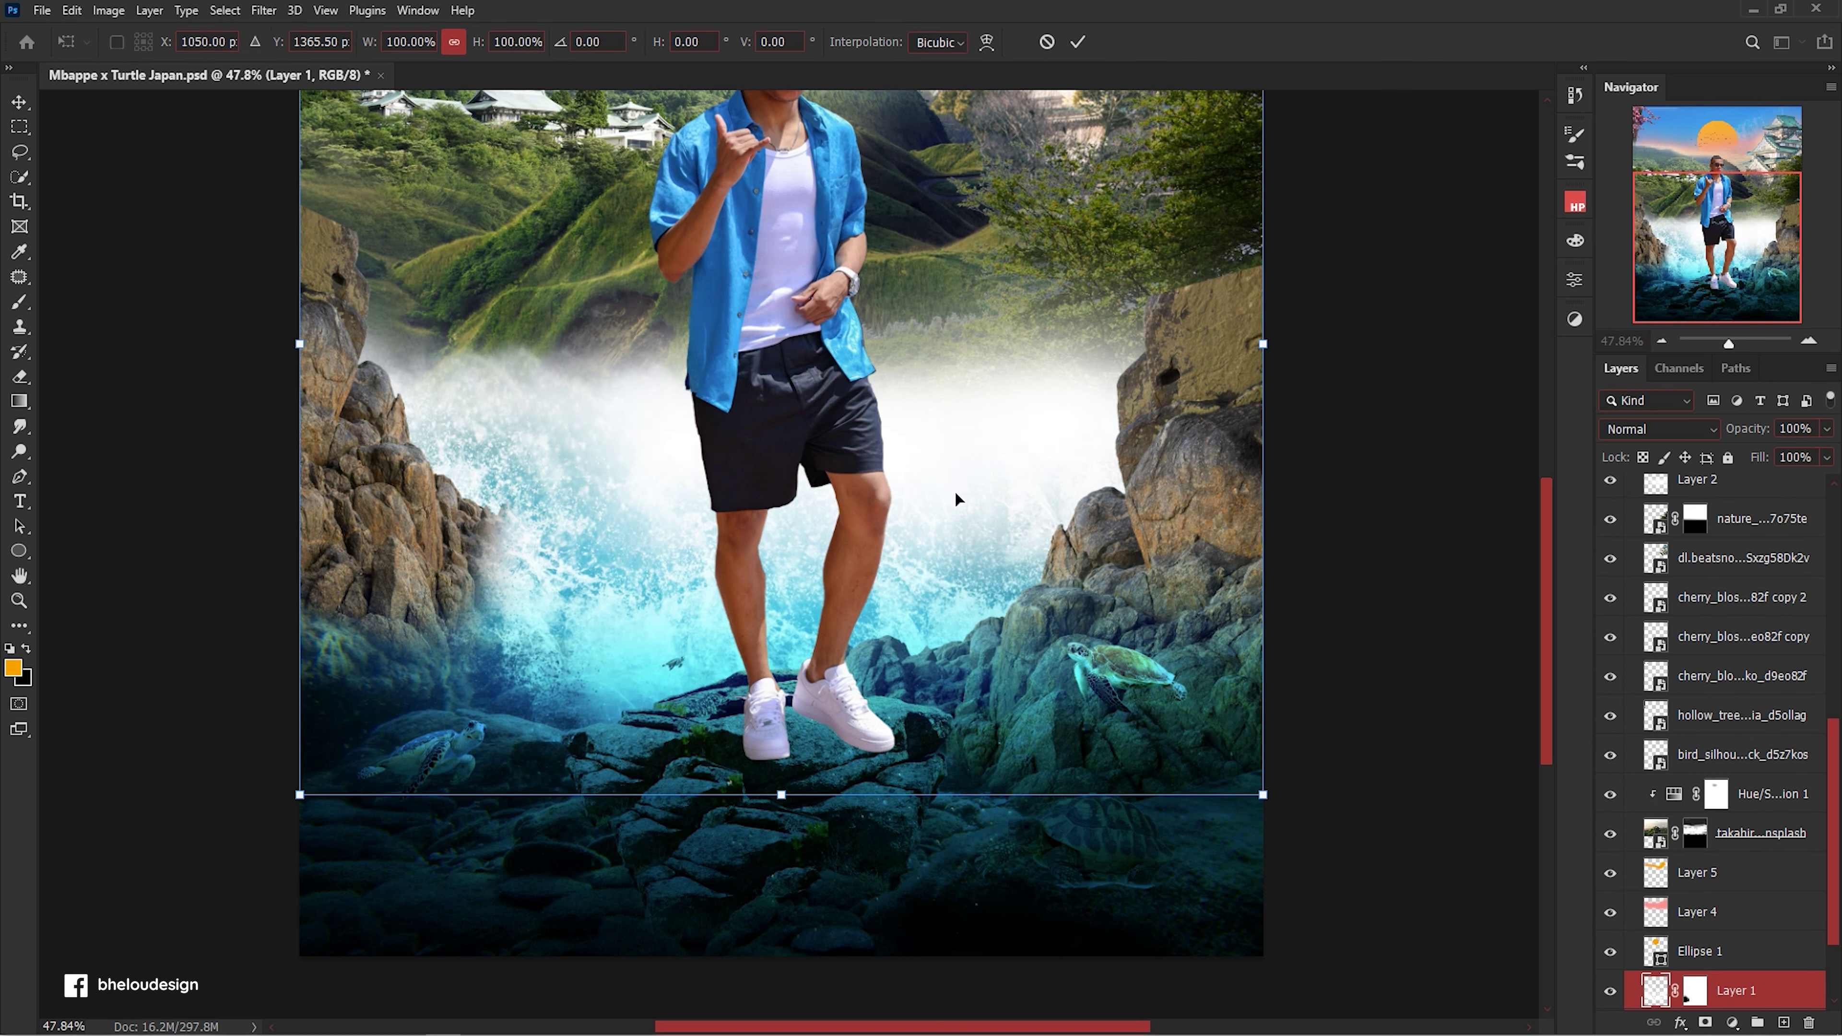
drag(955, 489, 959, 577)
drag(1303, 877, 1199, 774)
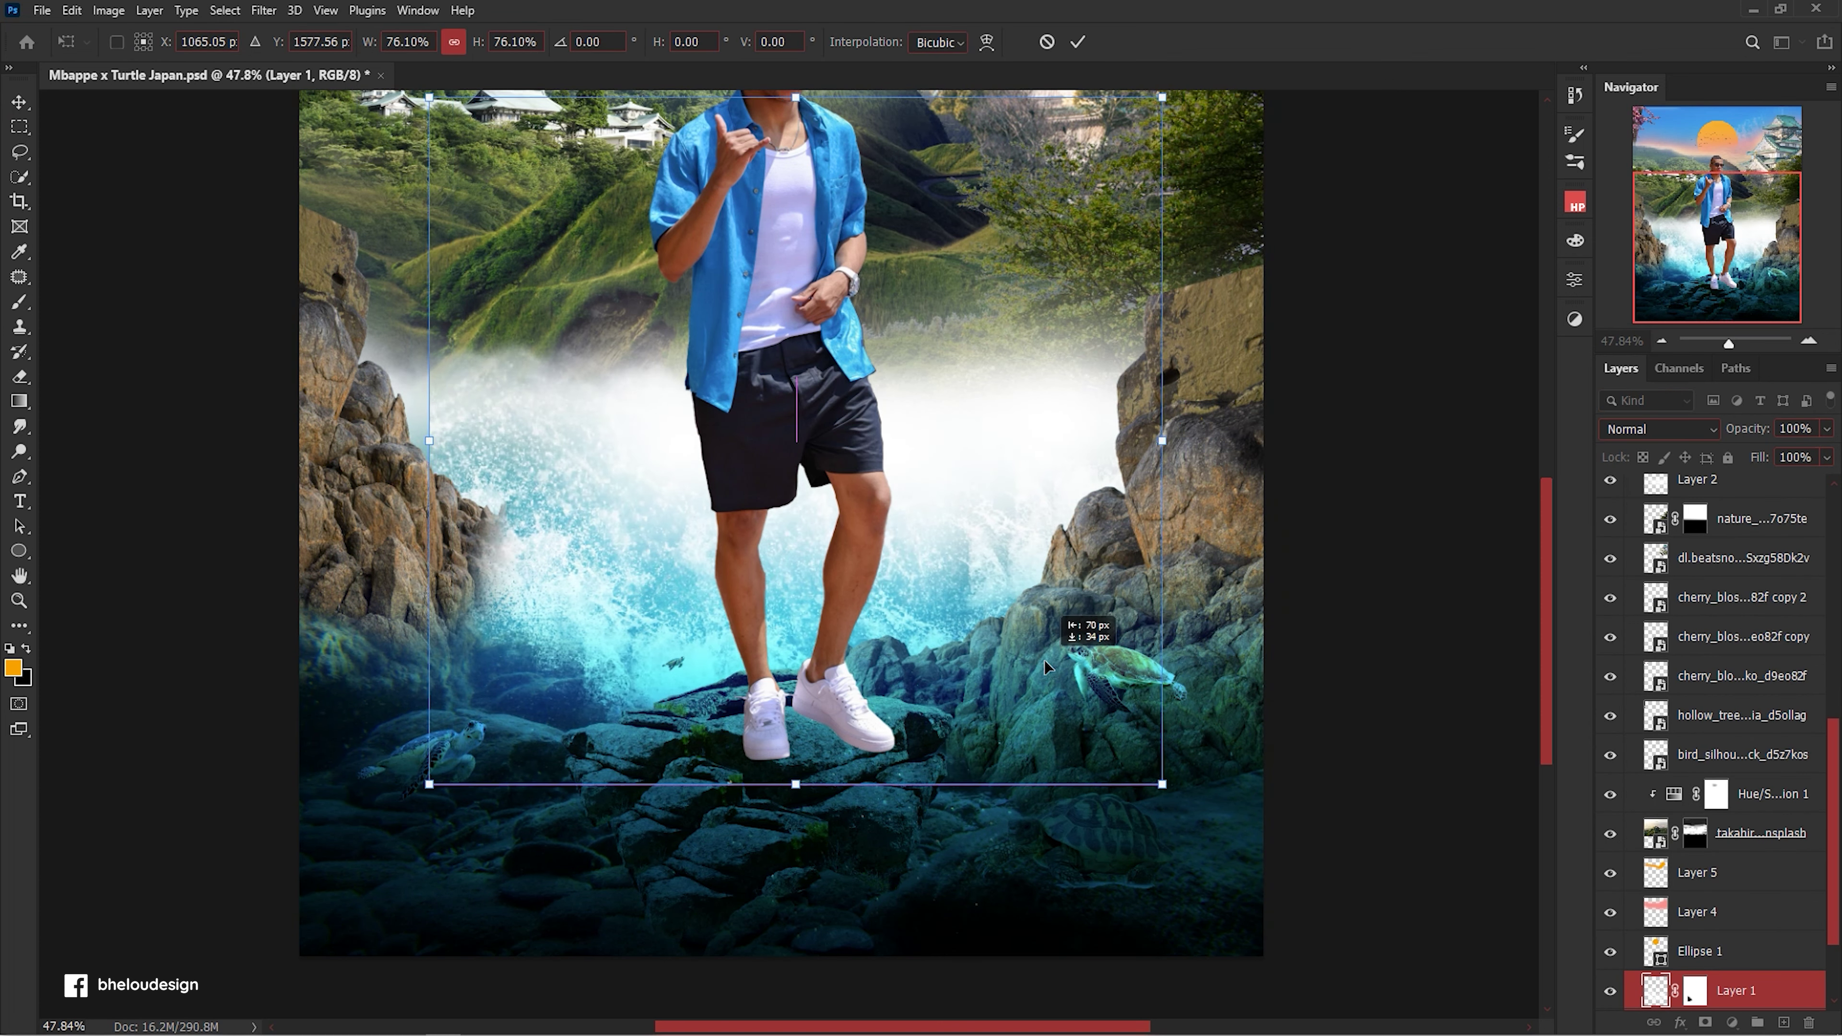
key(Return)
scroll(894, 468, down, 2)
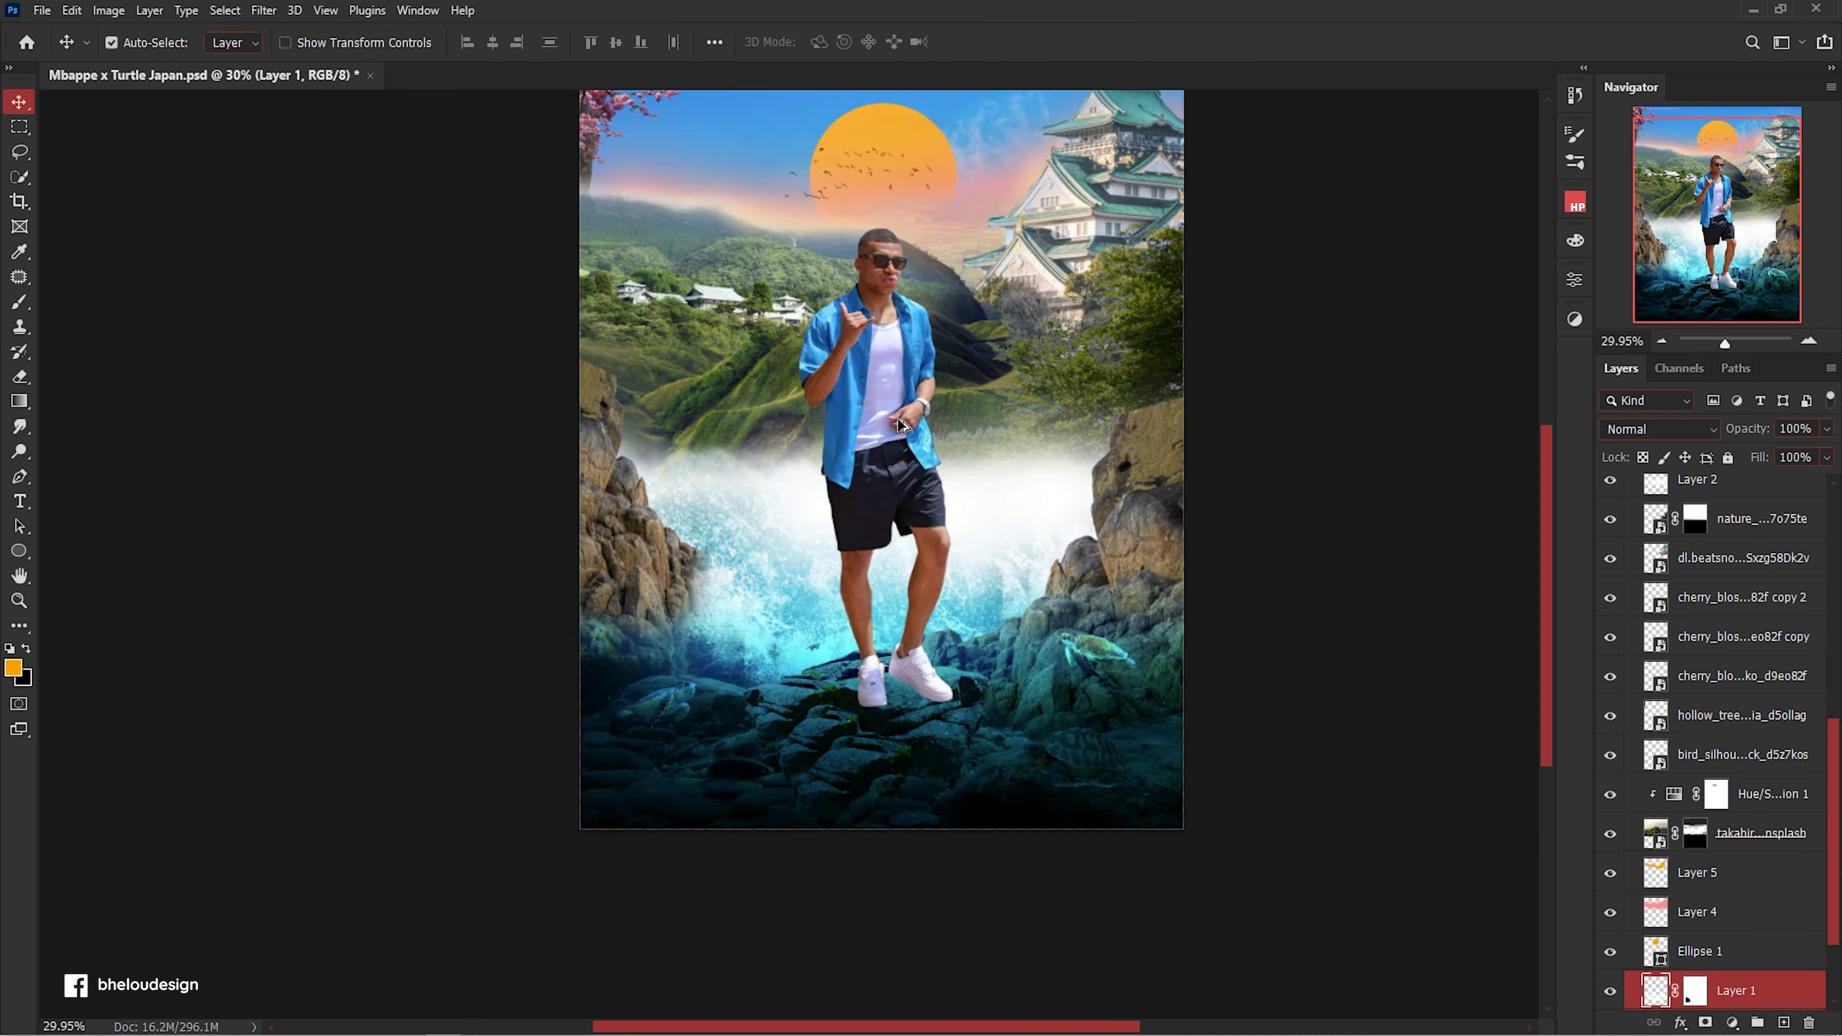
scroll(893, 468, up, 3)
scroll(894, 468, down, 1)
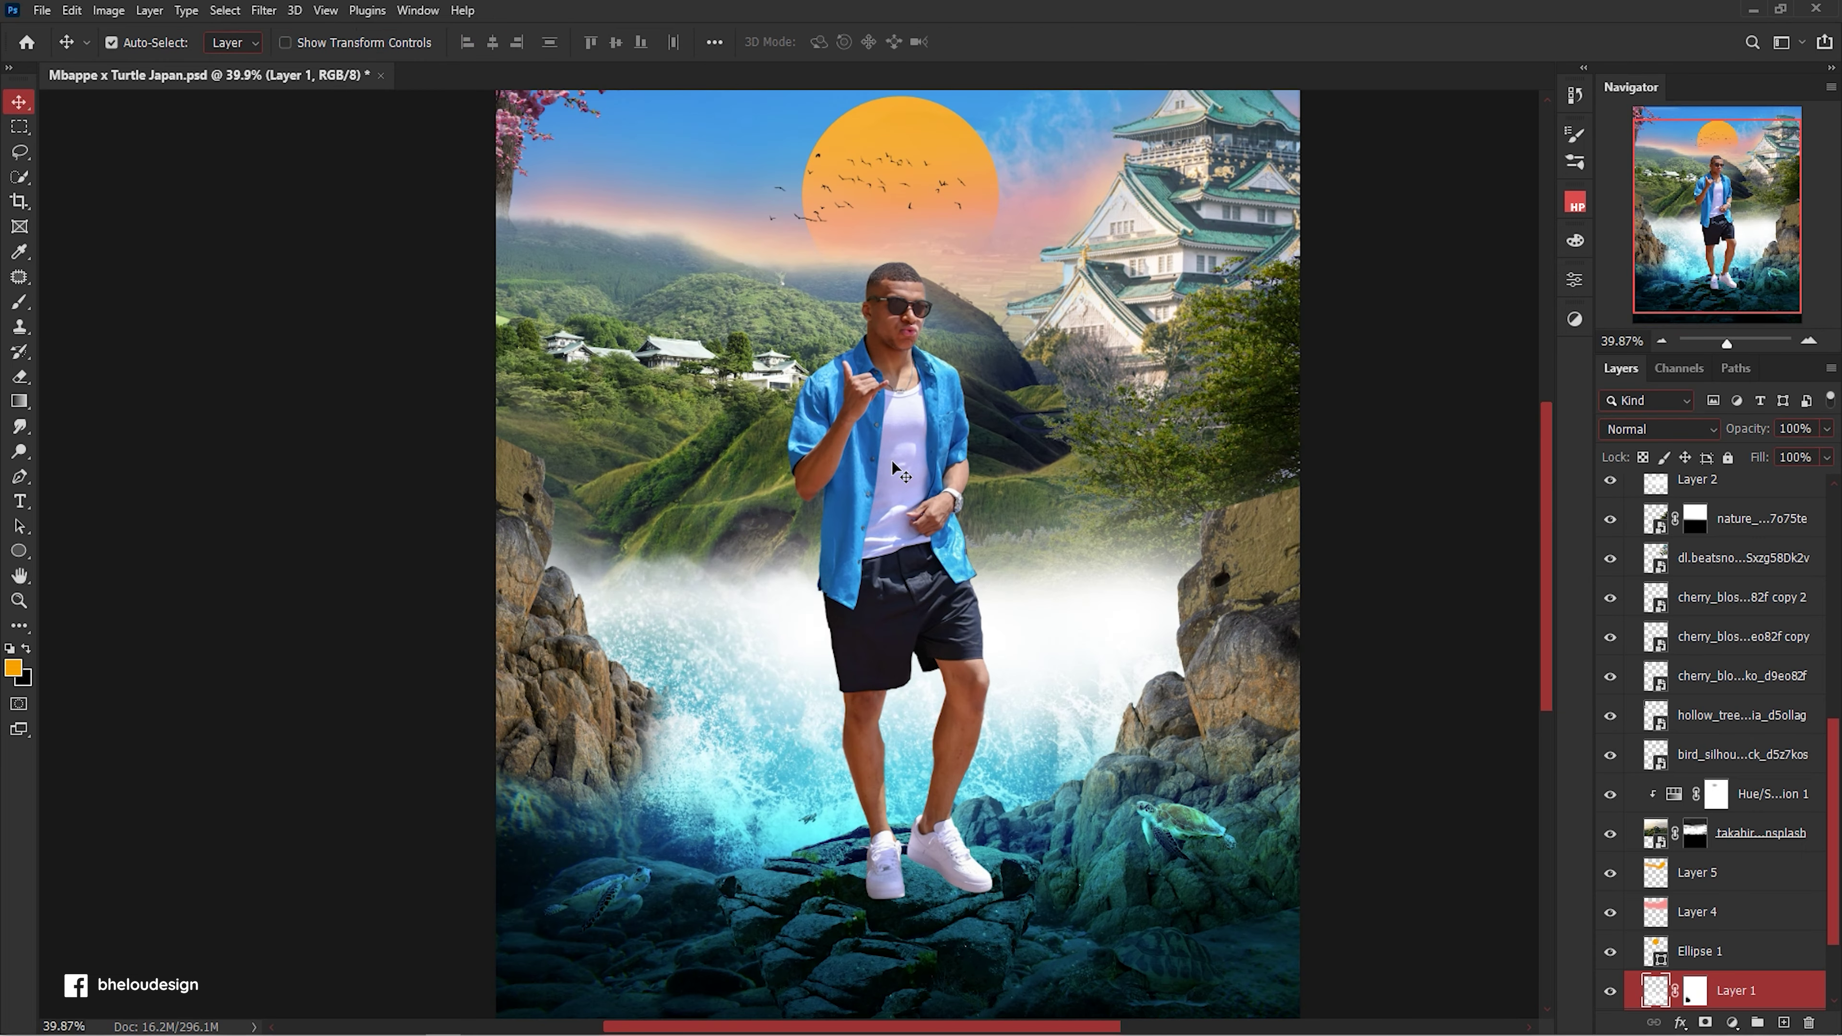
Resize the newly placed sand image, keeping its blend mode at Normal.
drag(1409, 444, 1245, 566)
key(Return)
click(1659, 429)
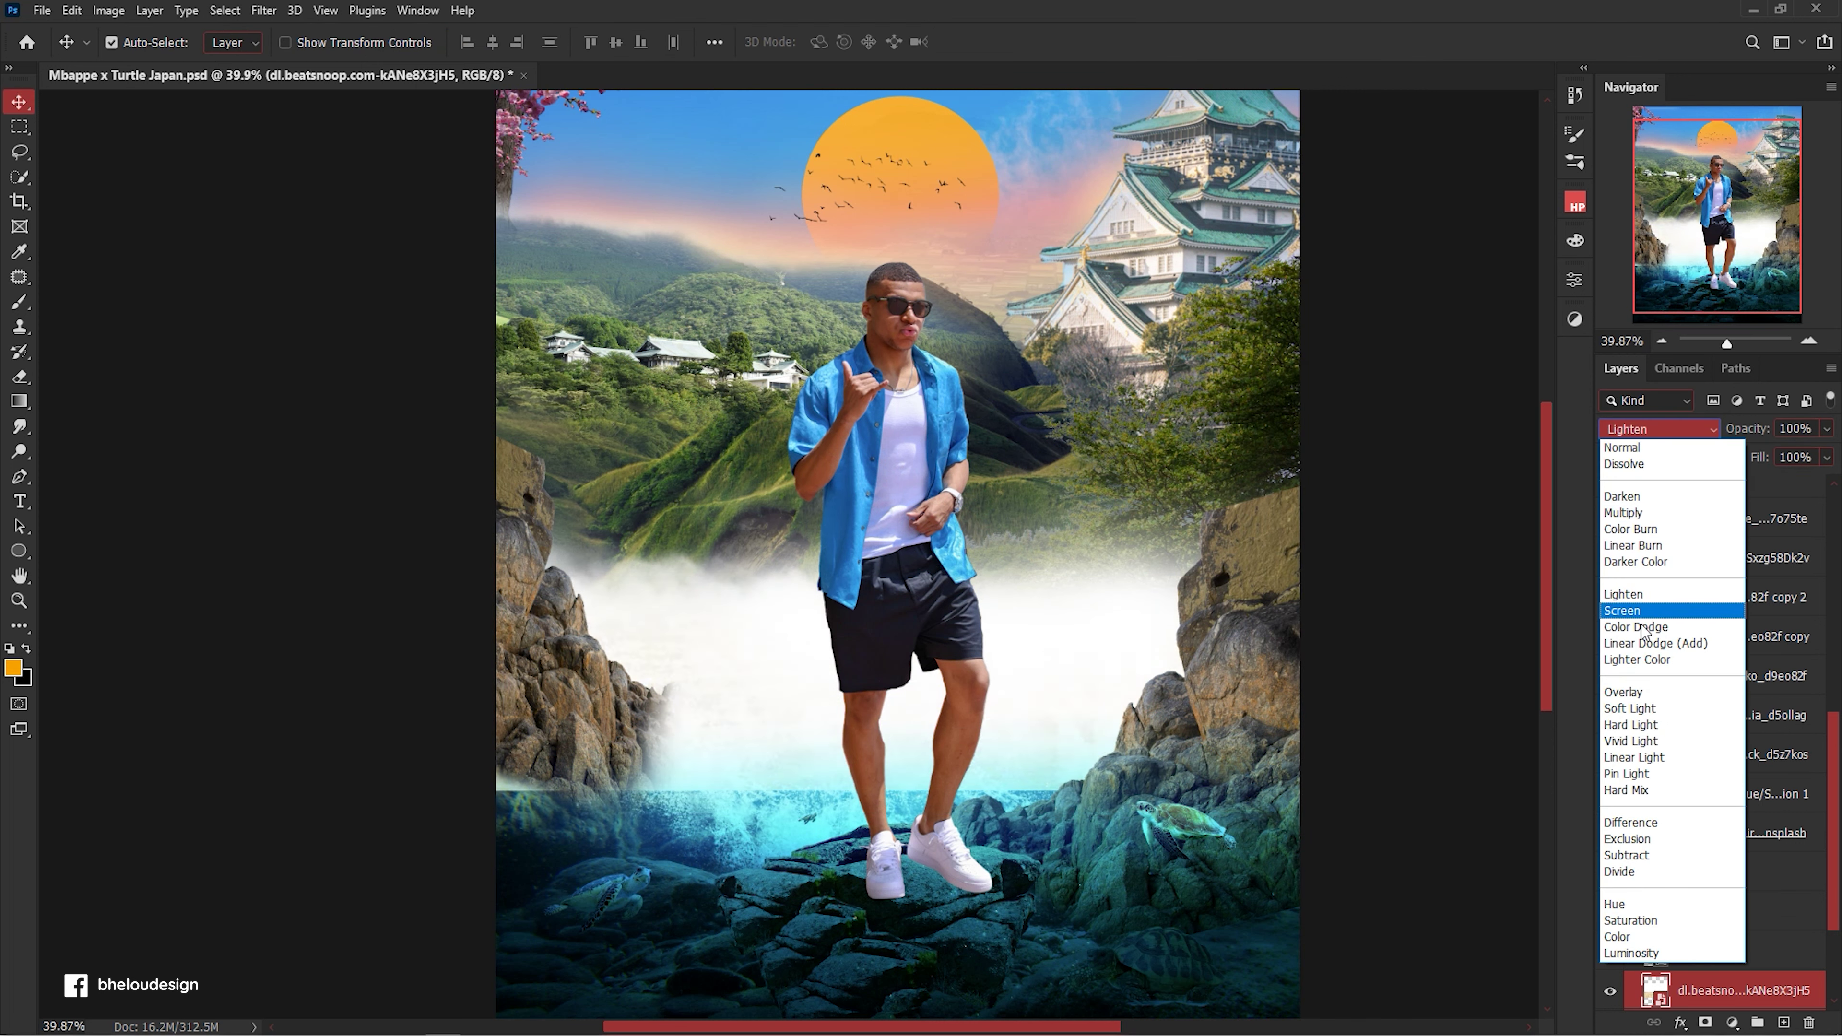
key(Escape)
scroll(1758, 858, down, 3)
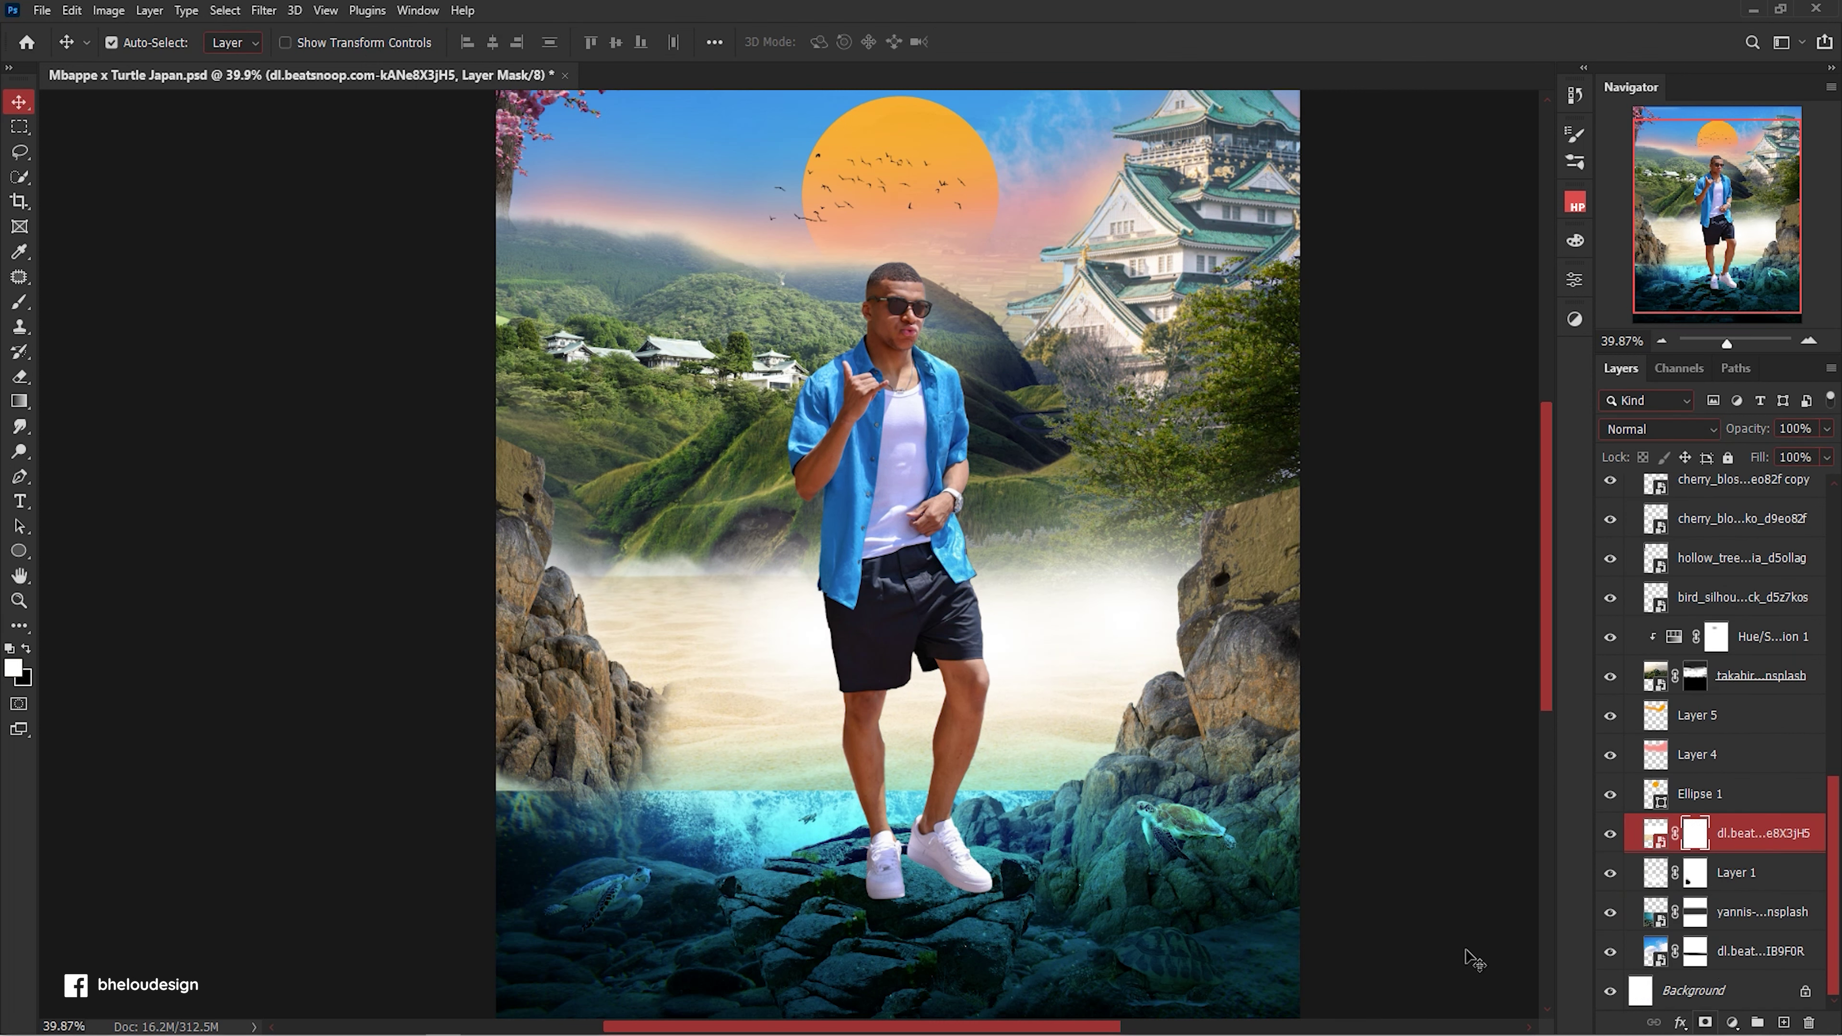
Gradient-fade the sand's lower edge on its layer mask and shift the mask down slightly.
key(g)
drag(861, 803, 862, 696)
drag(885, 632, 885, 627)
key(ctrl+t)
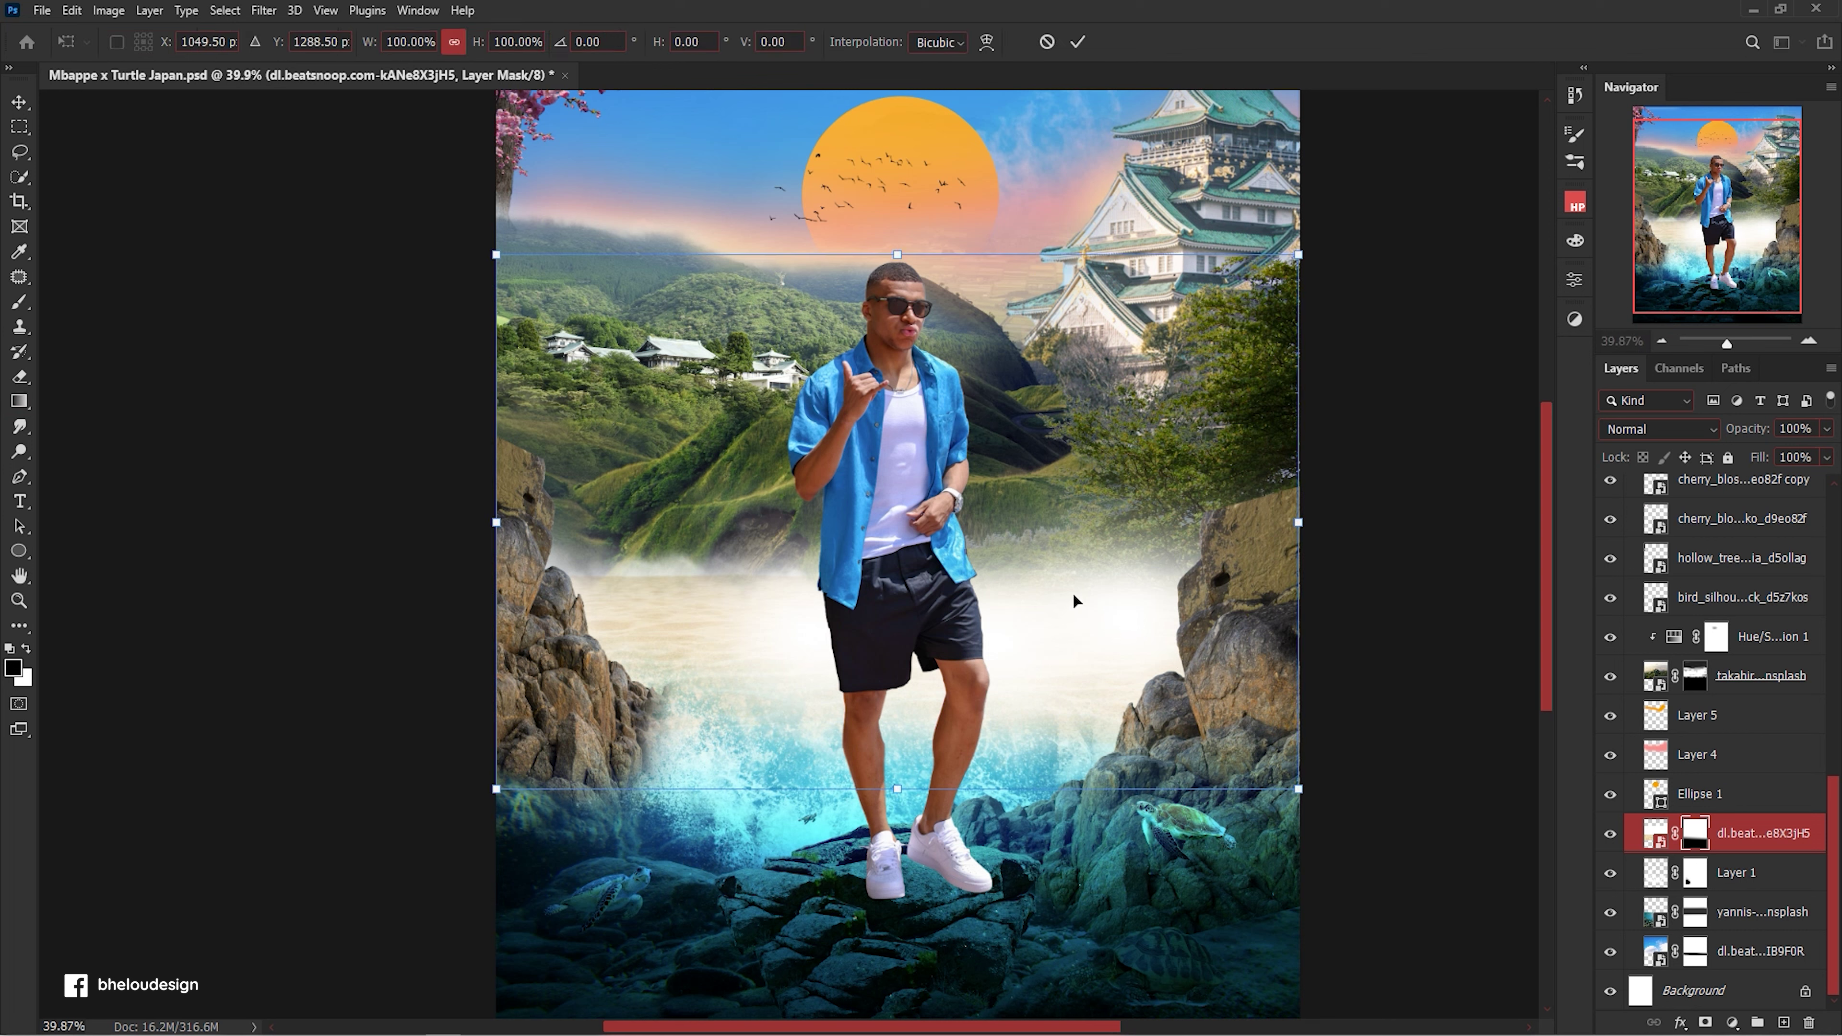
drag(1072, 606, 1091, 662)
key(Return)
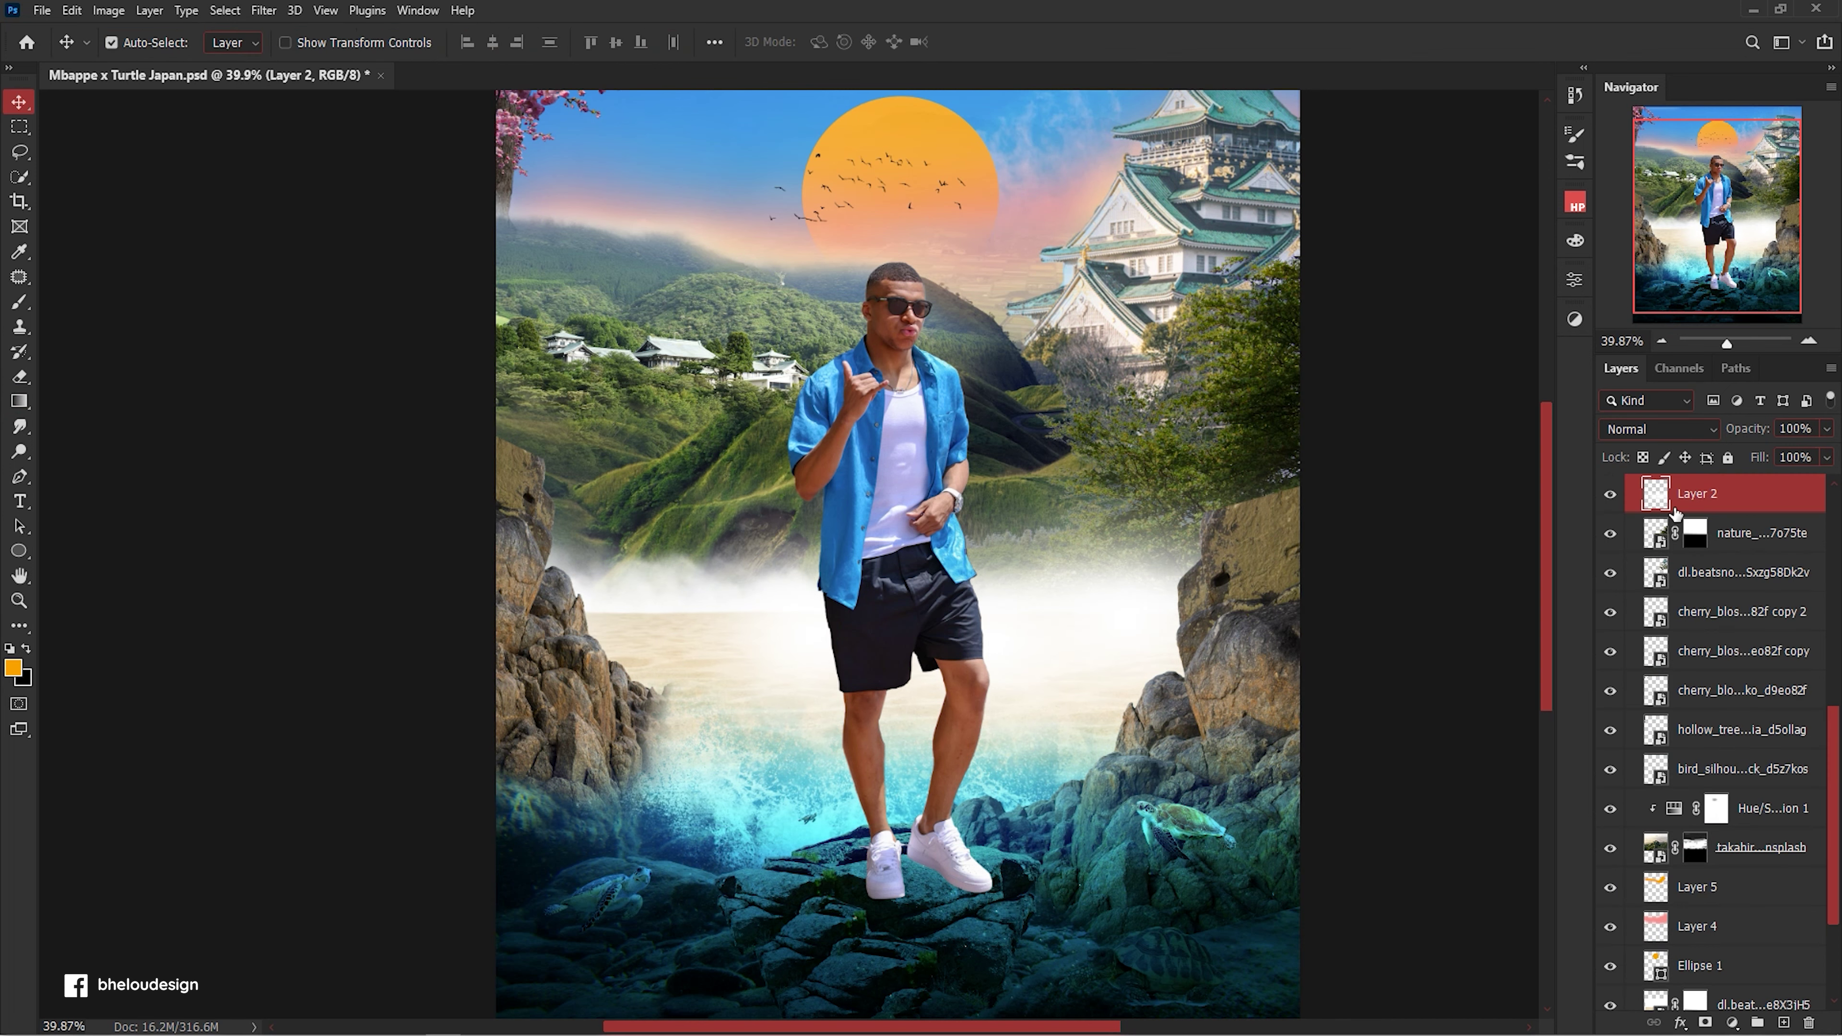
Squash the mist into a low, wide band above the sand, stretching it to the left.
key(ctrl+t)
drag(1008, 445, 979, 501)
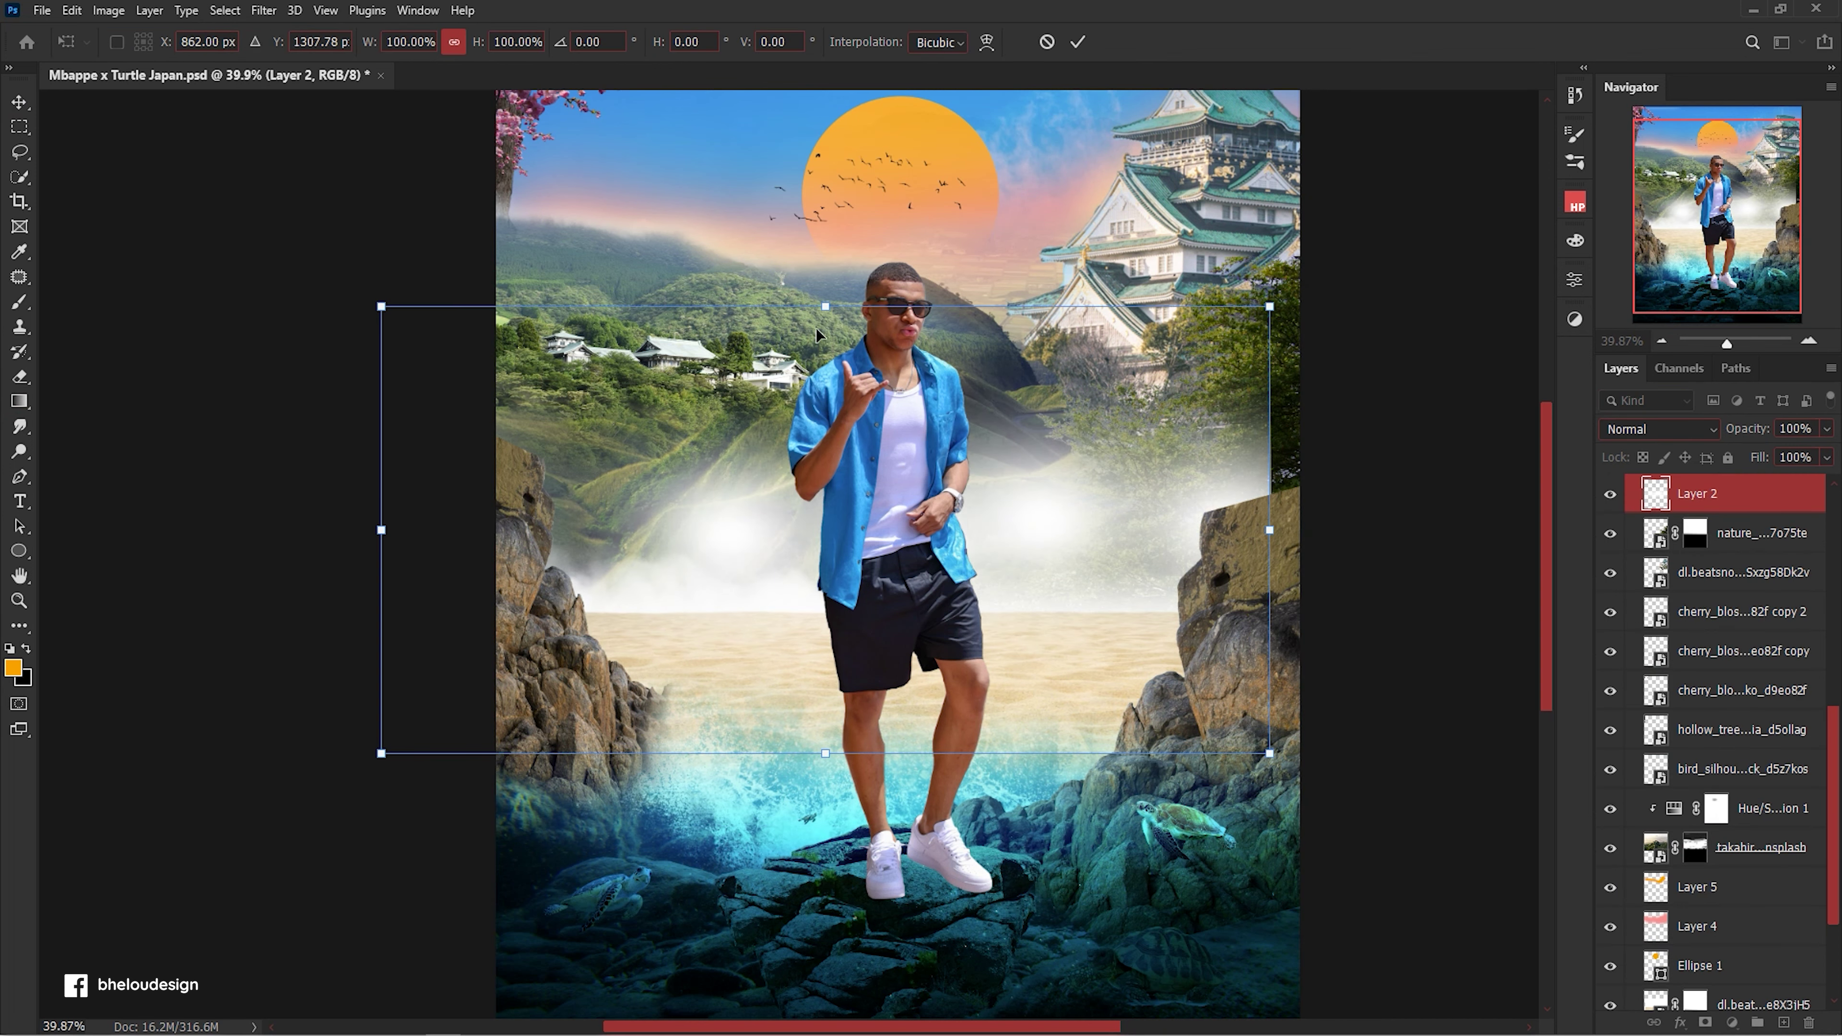
drag(828, 310, 827, 425)
drag(1123, 572, 1171, 592)
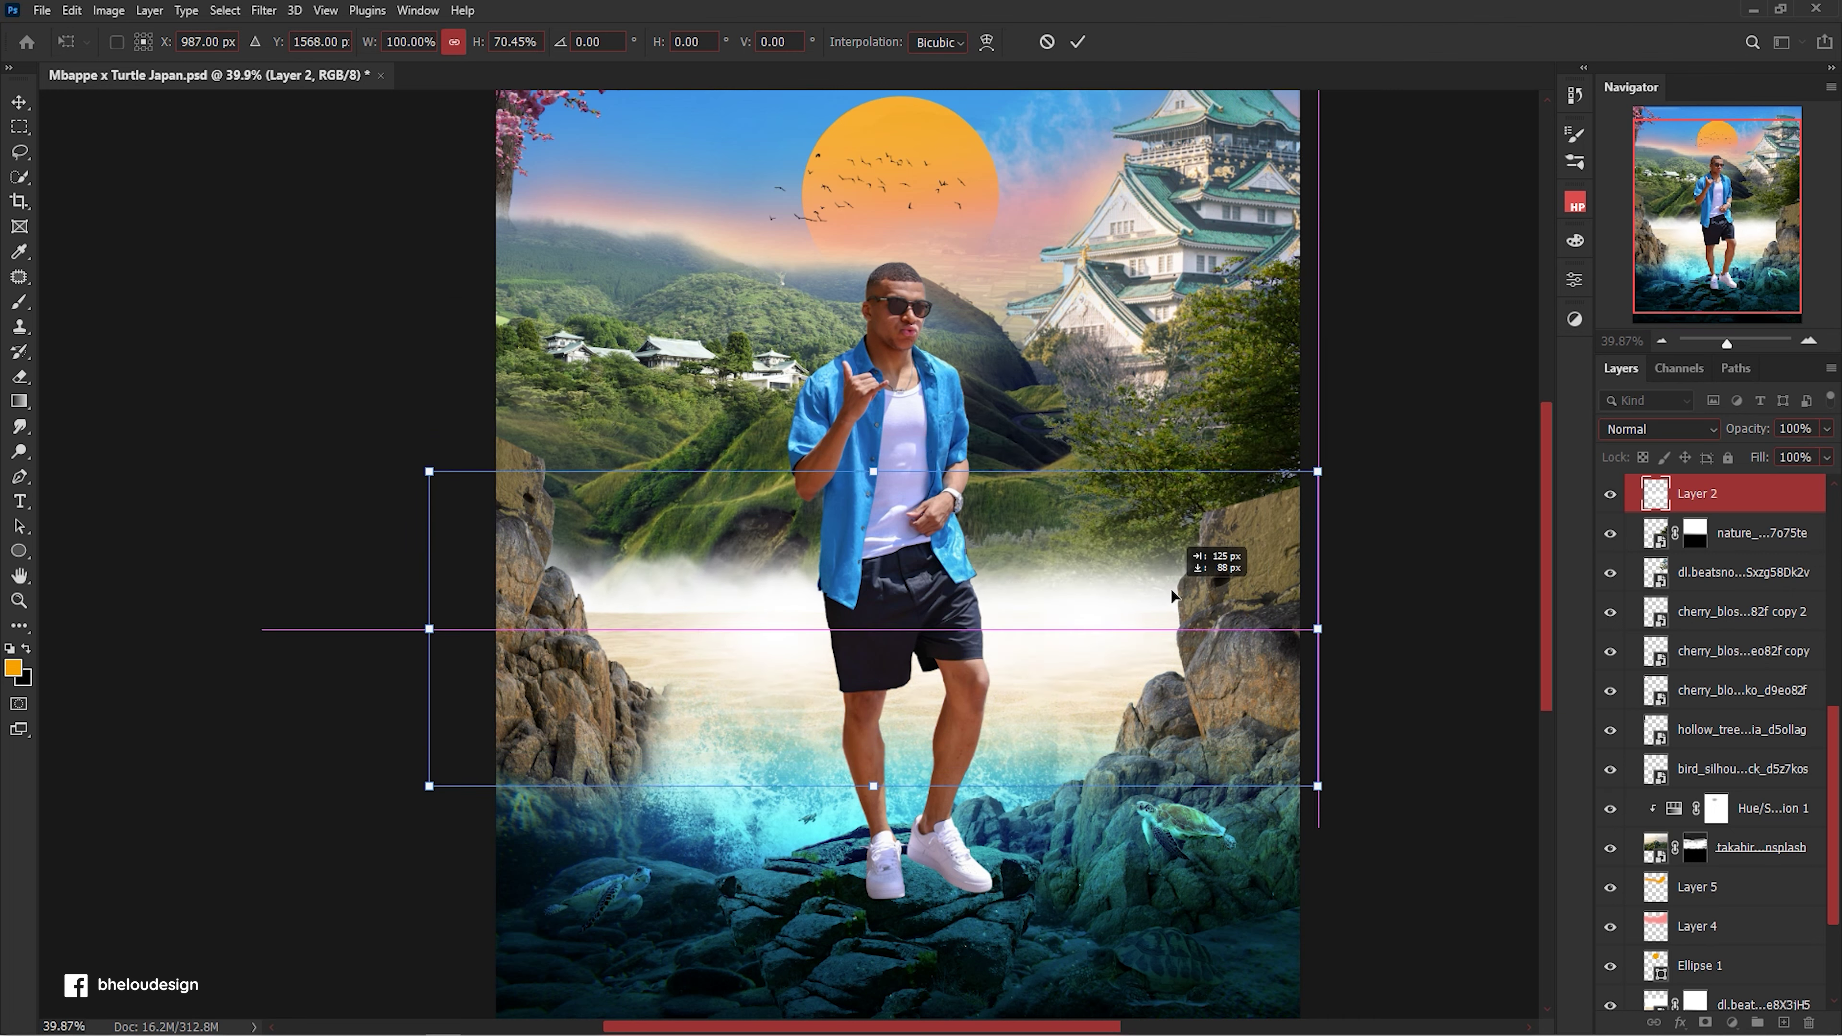
drag(1317, 608, 1357, 609)
drag(894, 445, 894, 505)
drag(940, 630, 946, 608)
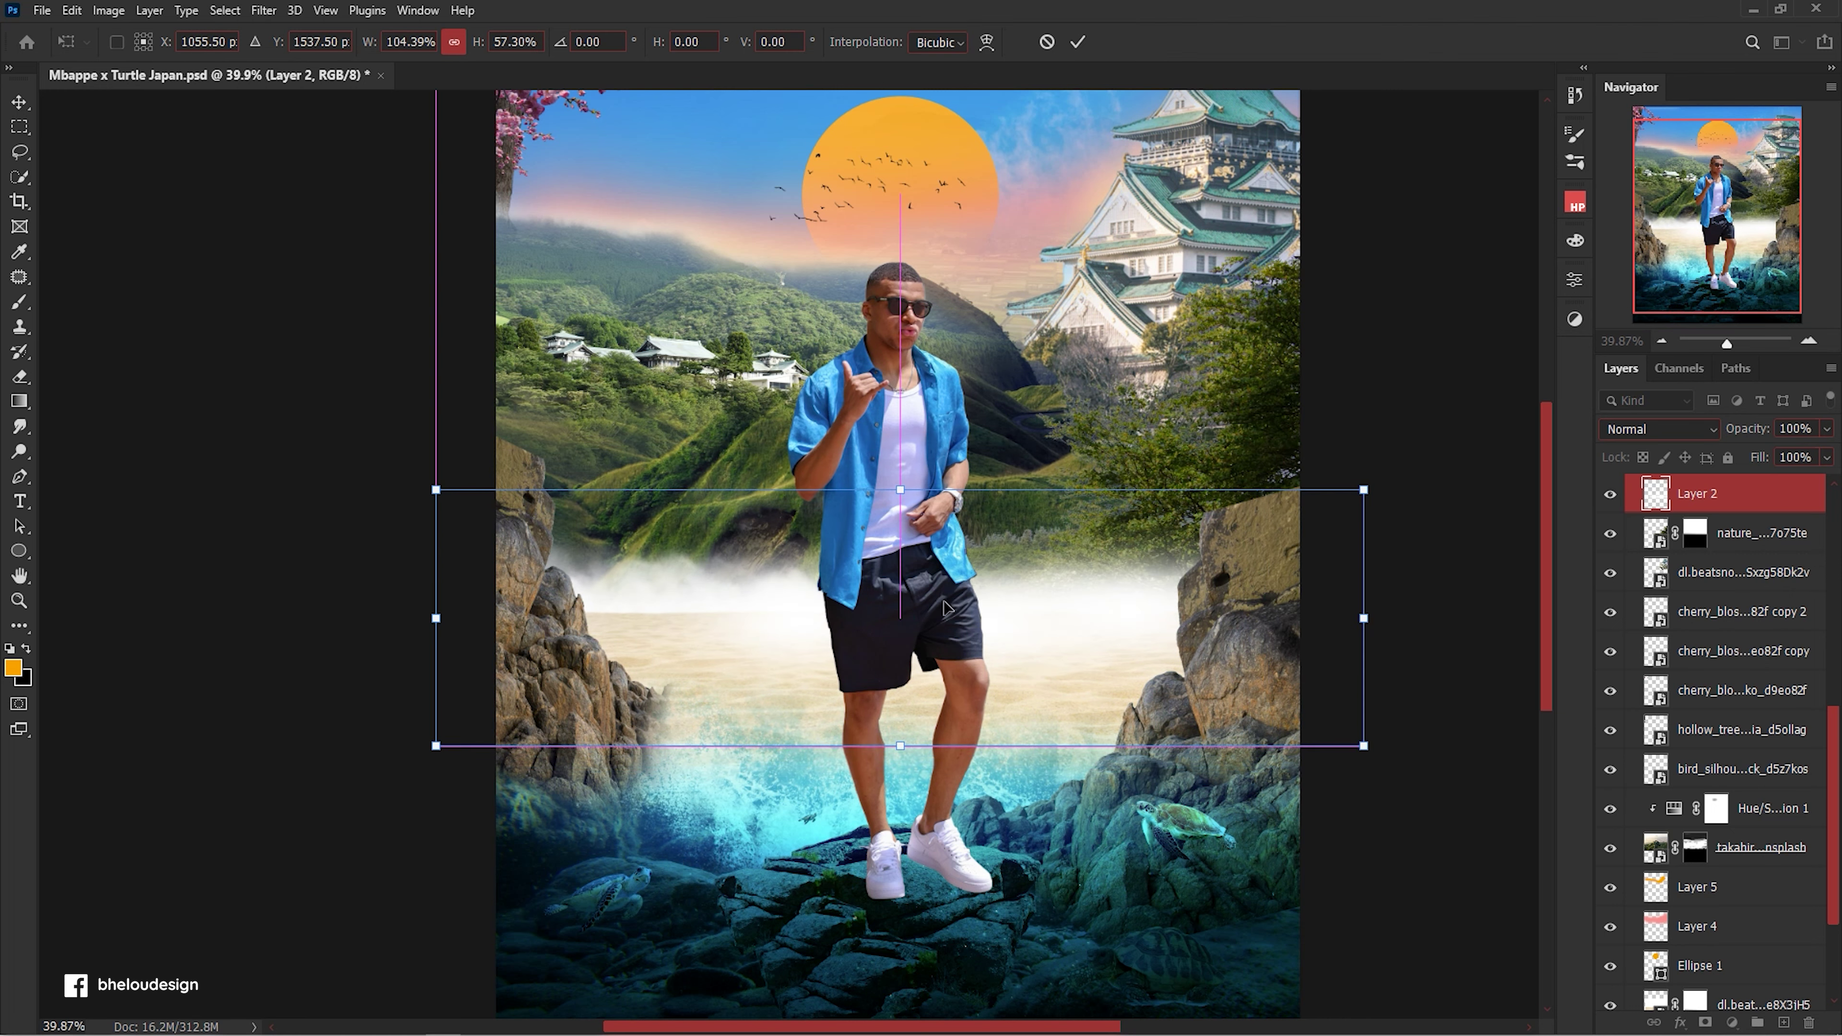
drag(394, 613, 130, 607)
key(Return)
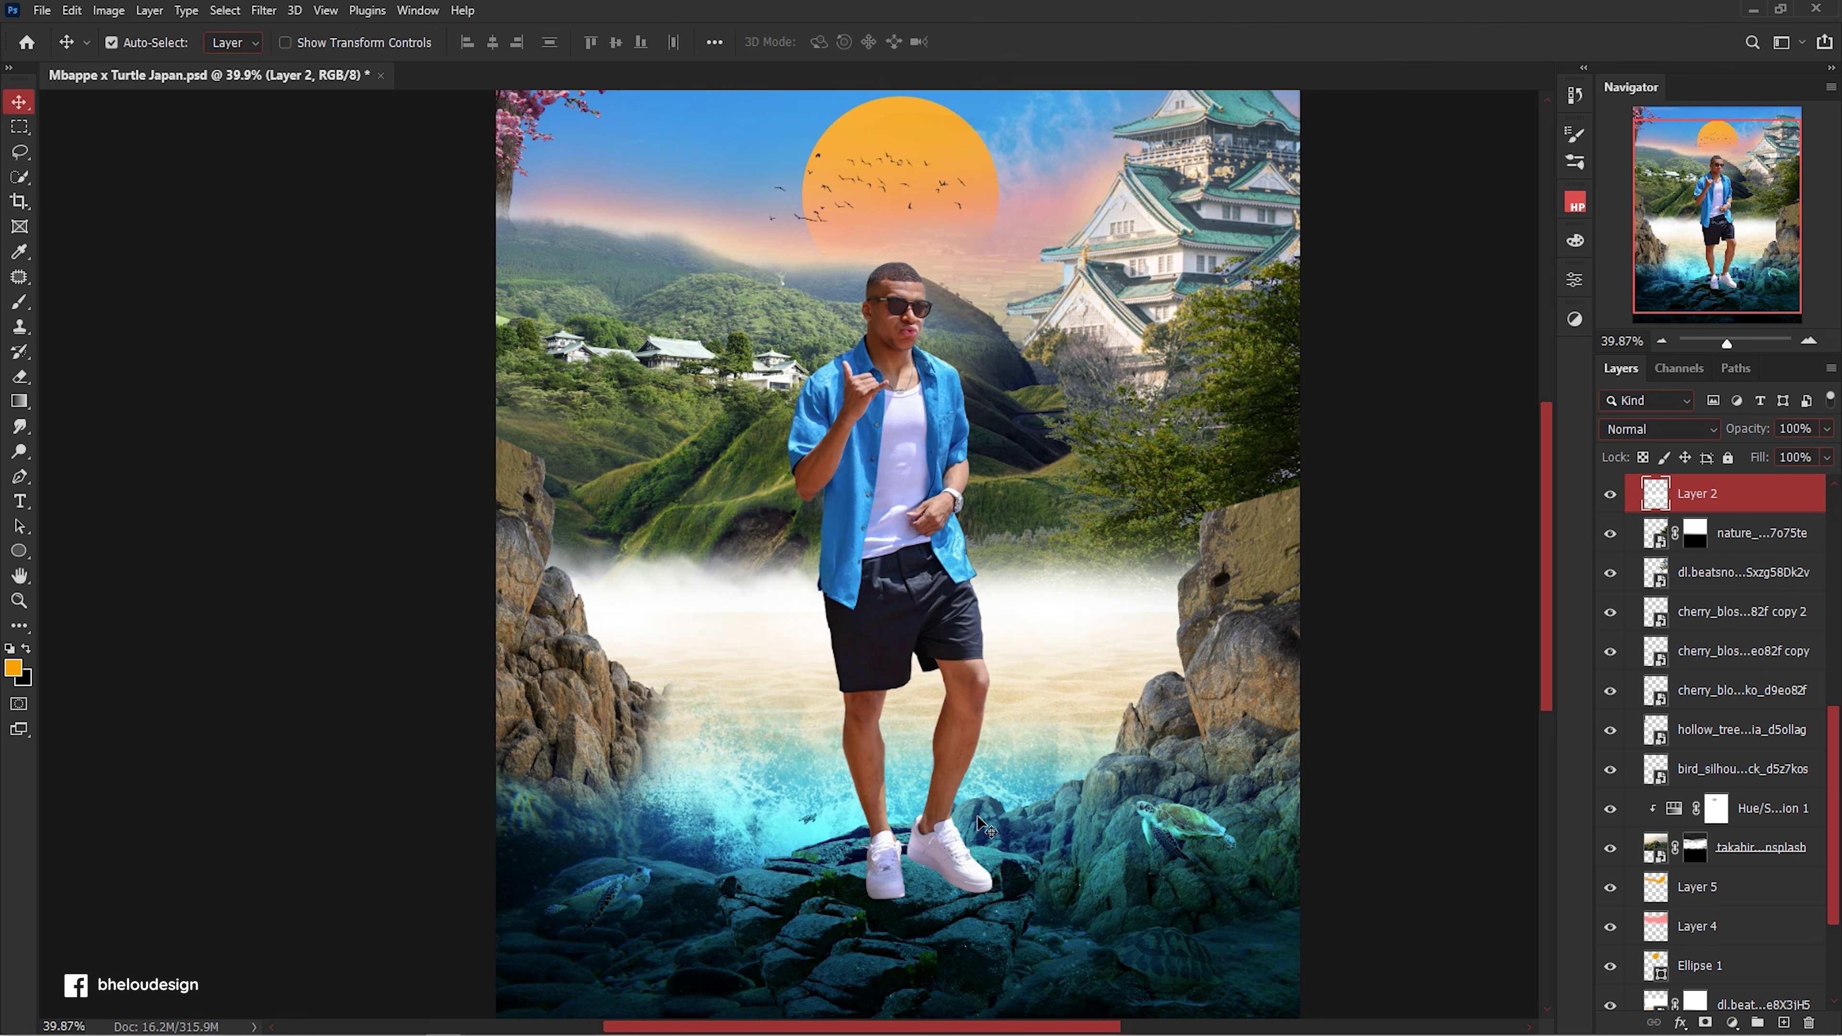
scroll(987, 675, up, 5)
scroll(987, 677, down, 3)
click(1424, 769)
scroll(1611, 862, down, 2)
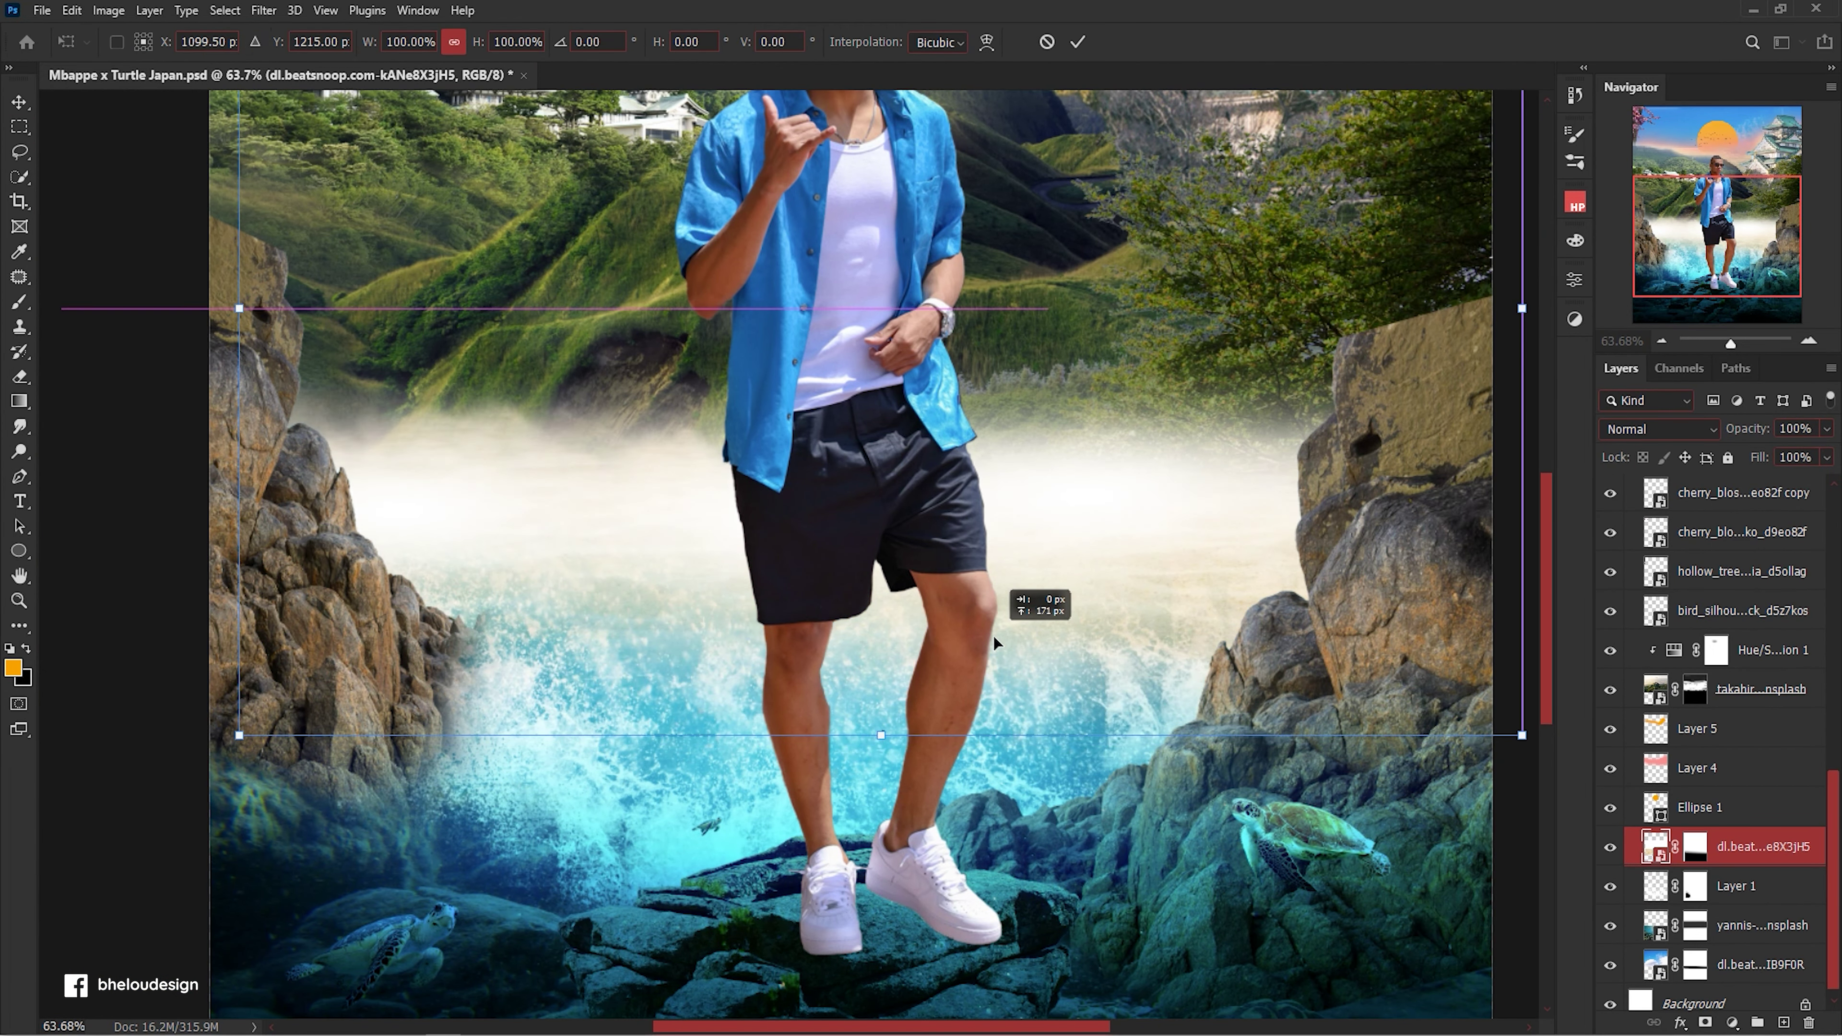
Scale the splashing water layer down and shift it down and left.
click(1657, 899)
key(ctrl+t)
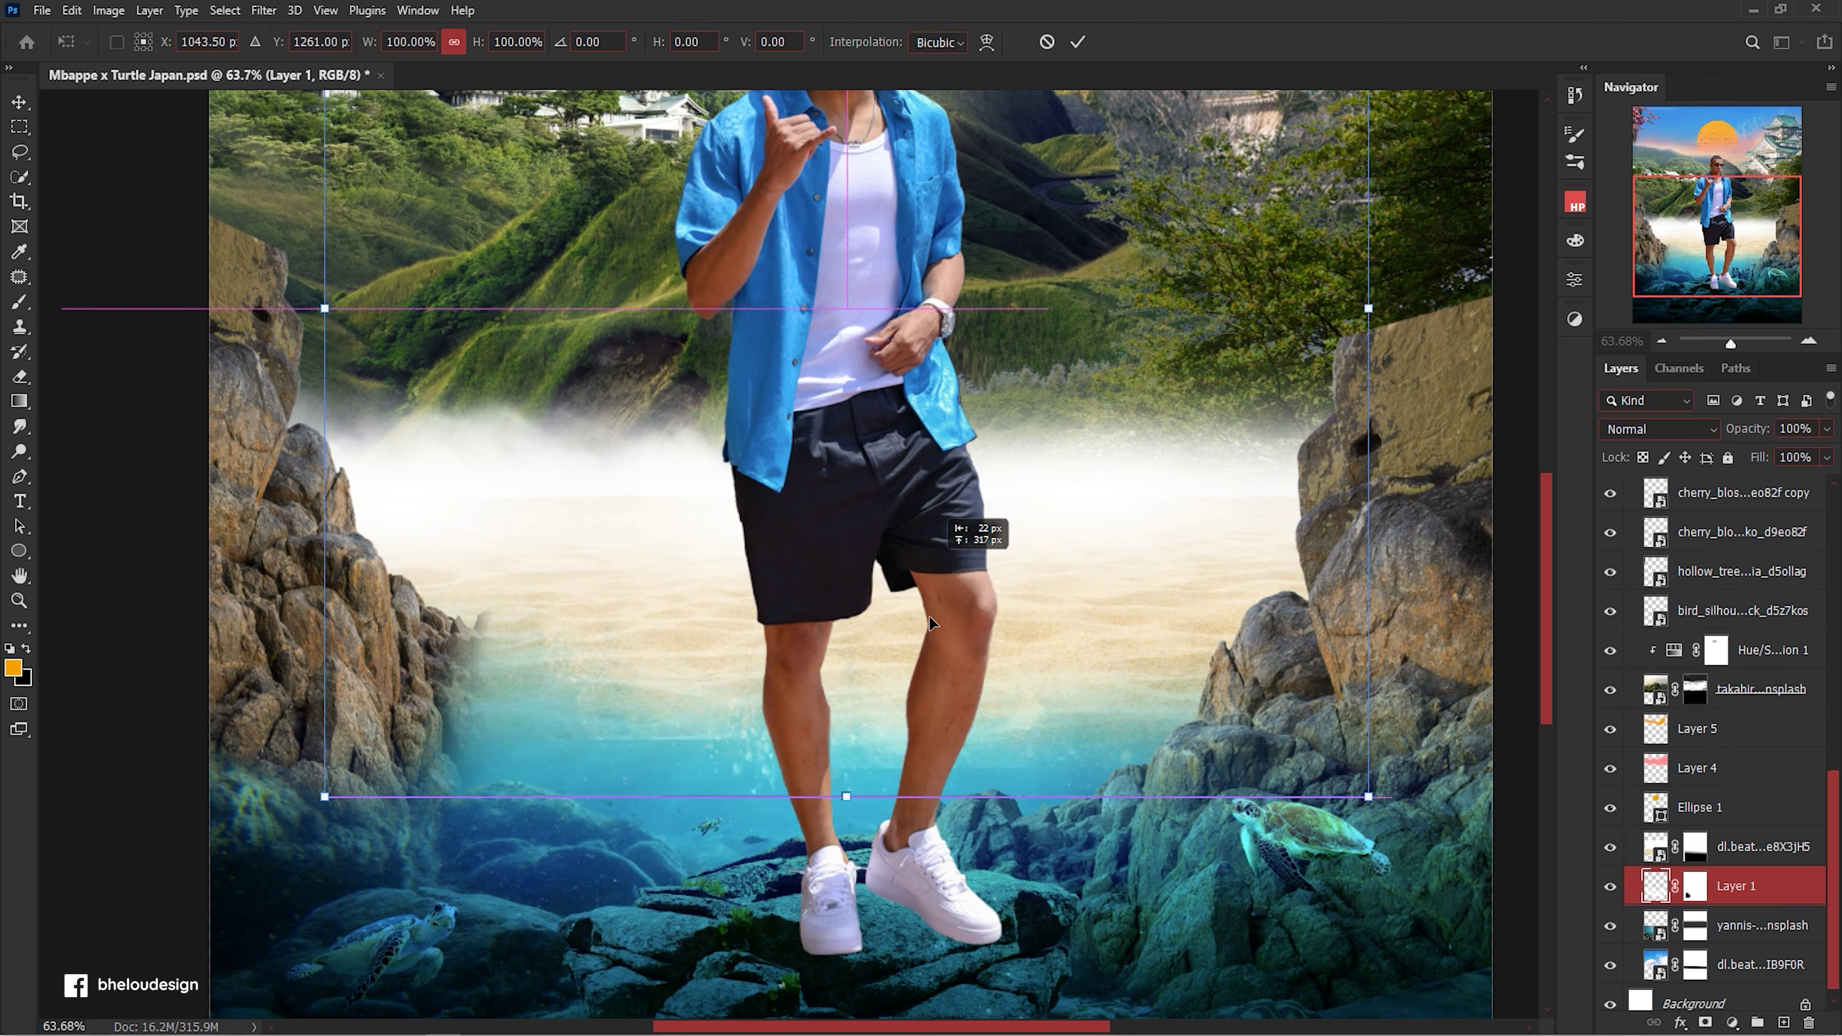
drag(1404, 148, 1069, 421)
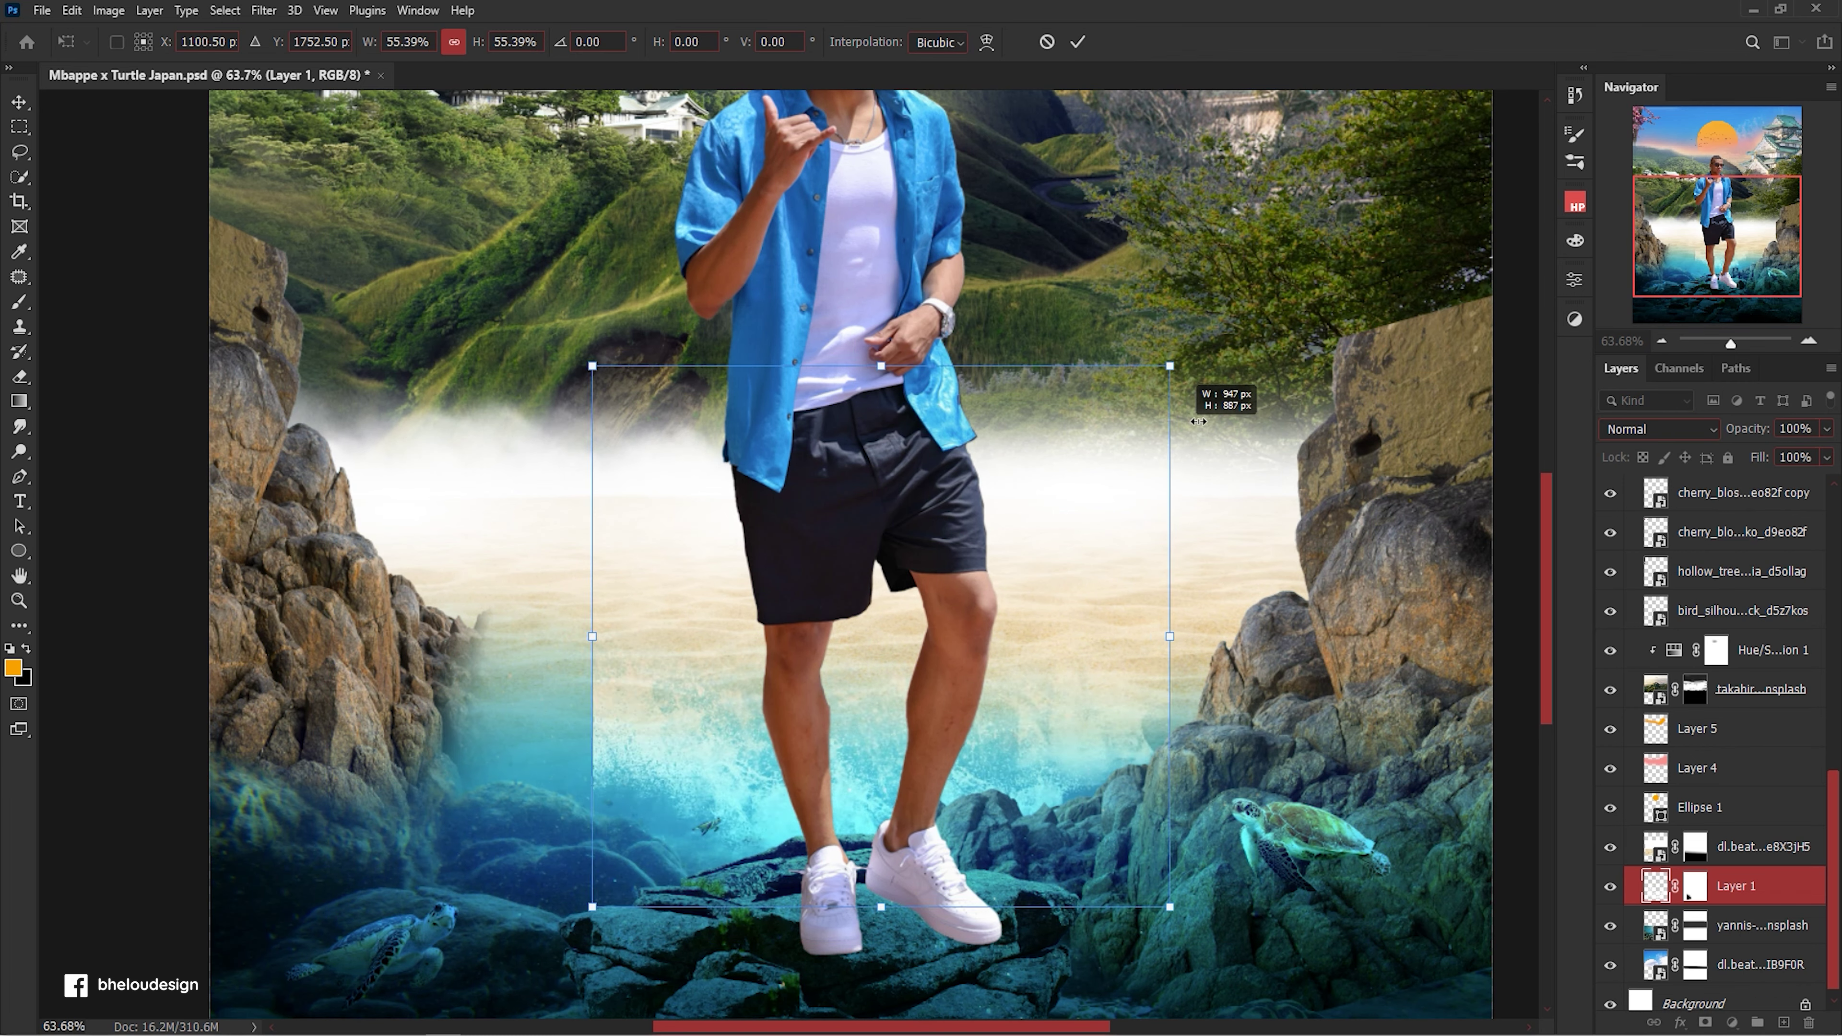
drag(943, 653, 827, 724)
key(Return)
Duplicate the splash, flip it horizontally, and place it rotated and shrunk on the right.
key(ctrl+j)
key(ctrl+t)
scroll(801, 697, down, 3)
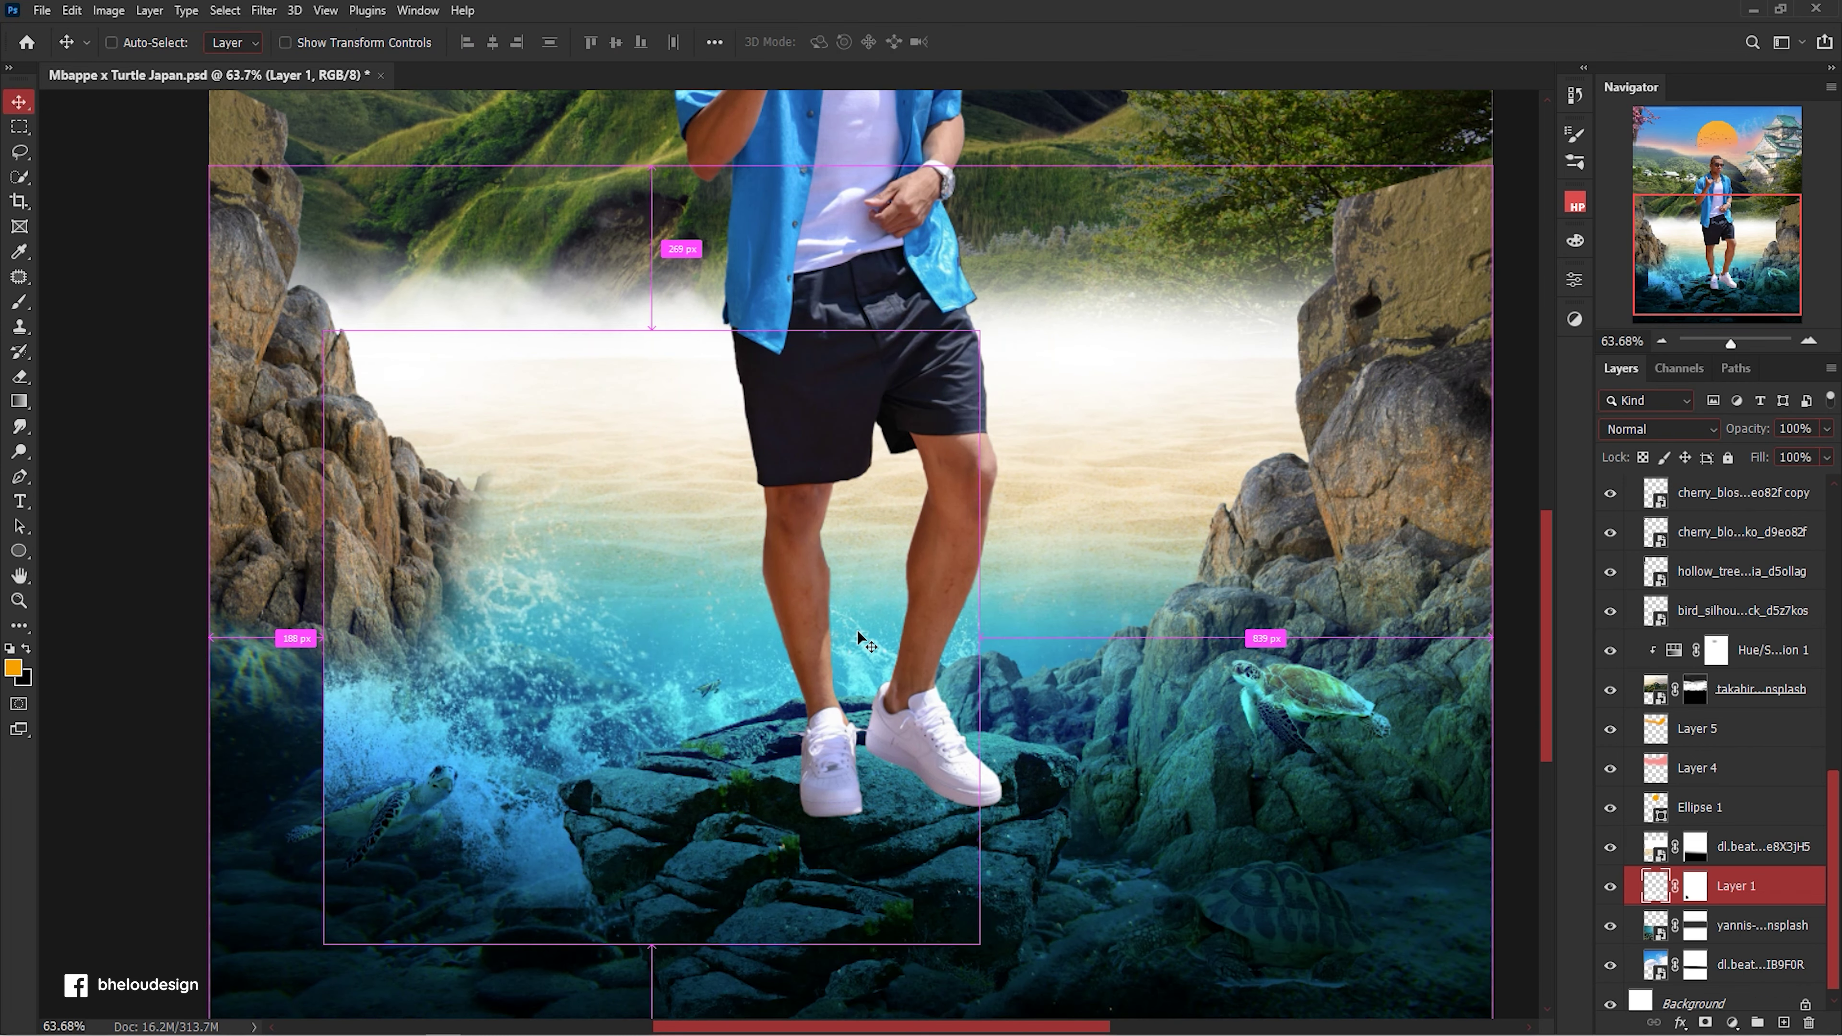
right_click(640, 673)
click(718, 626)
drag(729, 669, 1213, 648)
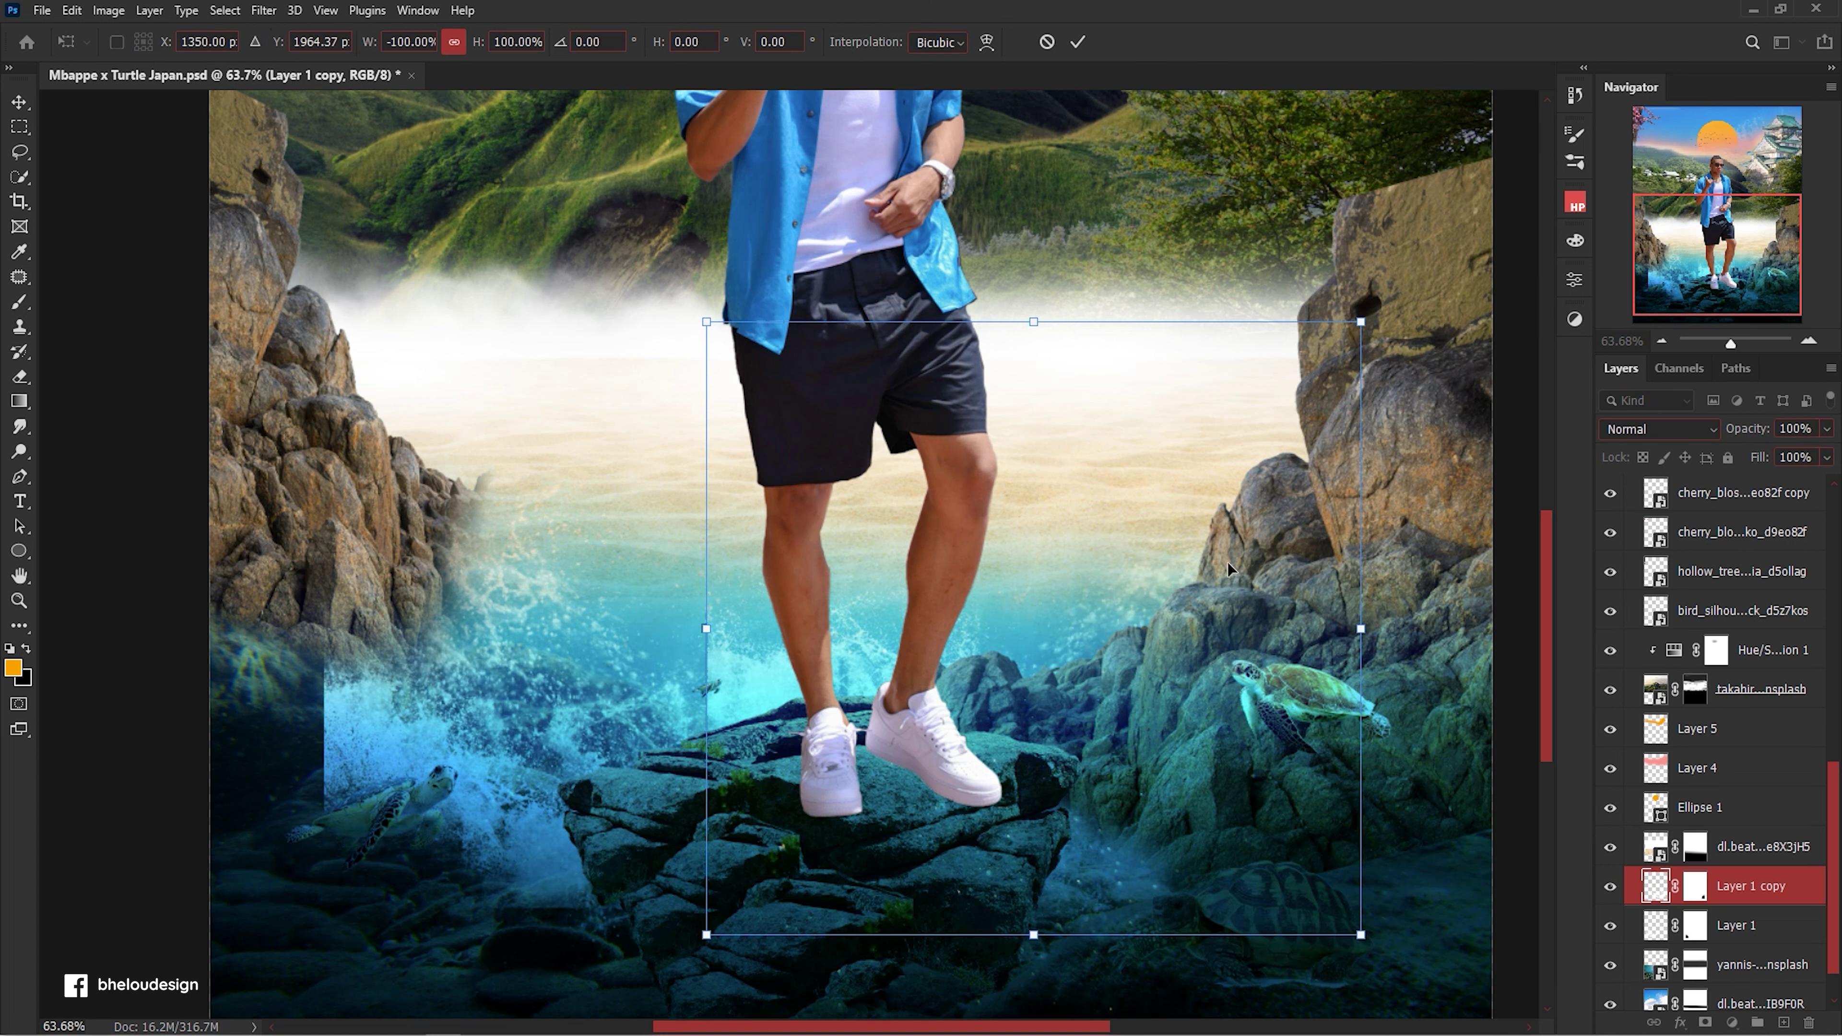
mouse_move(1462, 310)
mouse_down()
mouse_move(1364, 385)
mouse_move(1243, 523)
mouse_up()
drag(1239, 346, 1182, 427)
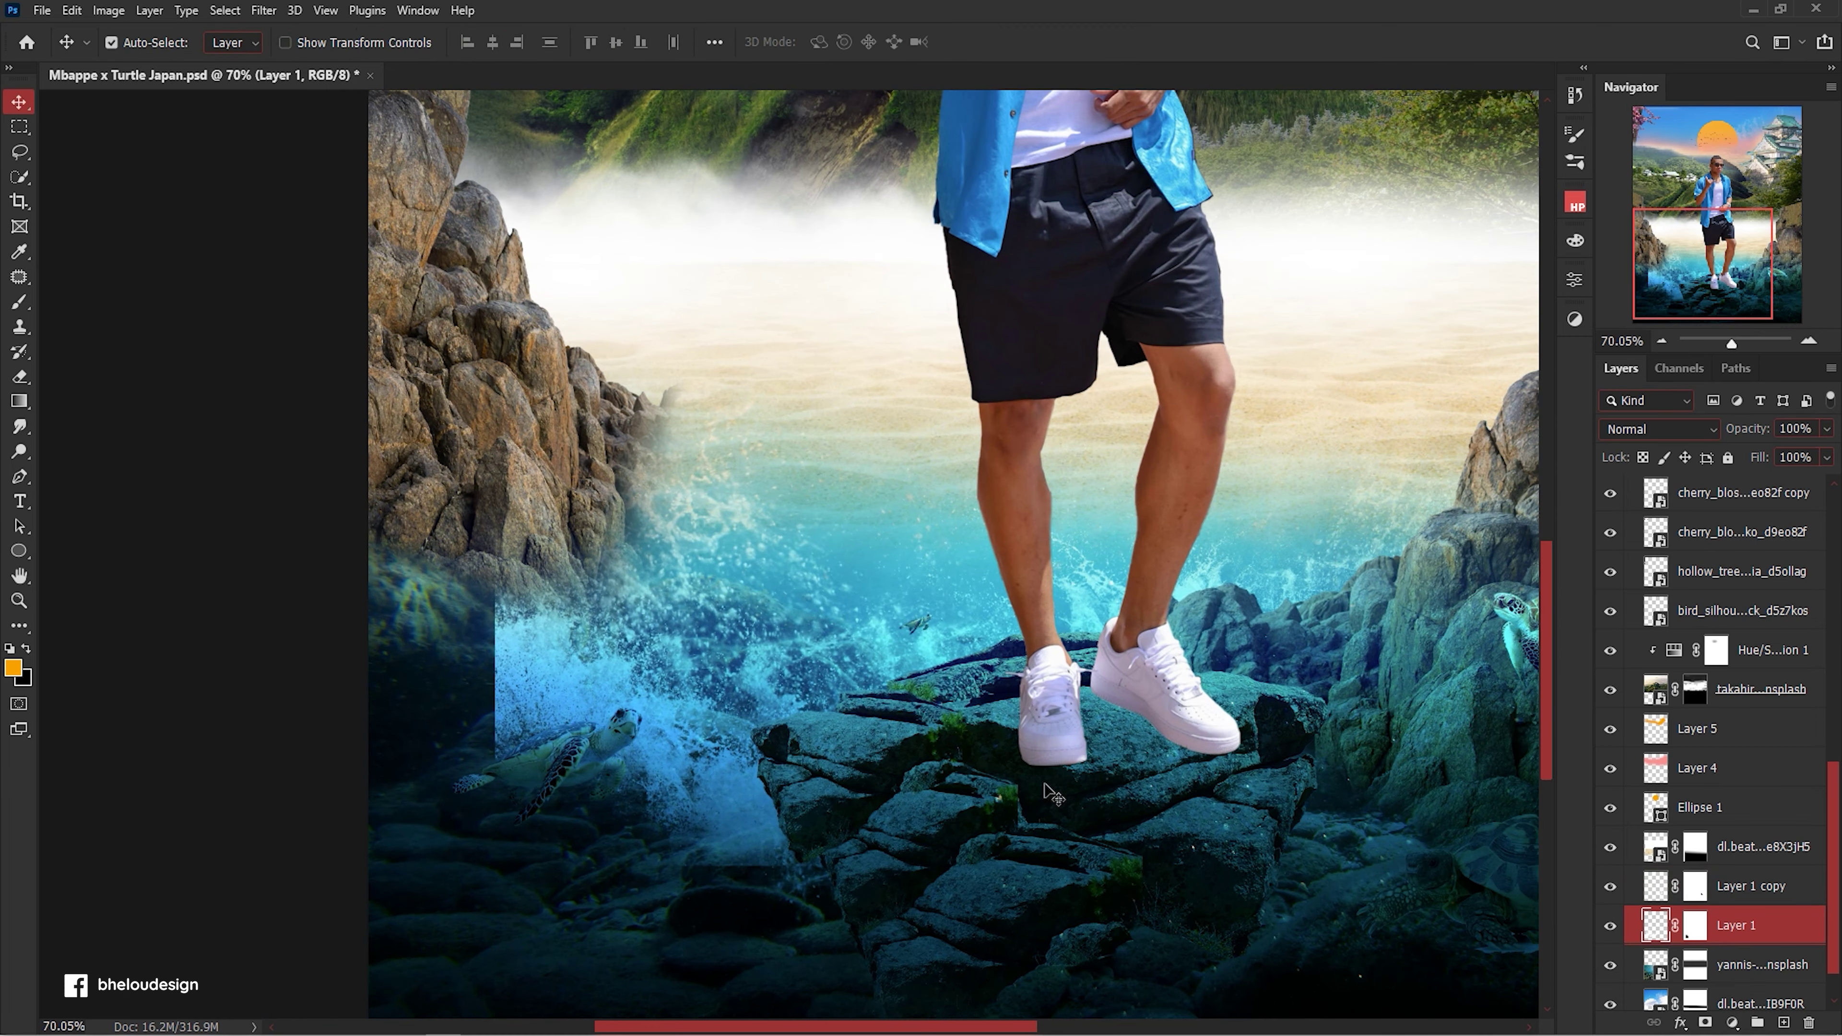
Brush black on the mask to hide the splash edge near the left turtle, then reposition the mist layer.
key(b)
mouse_move(493, 581)
mouse_down()
mouse_move(527, 762)
mouse_move(646, 810)
mouse_move(675, 788)
mouse_up()
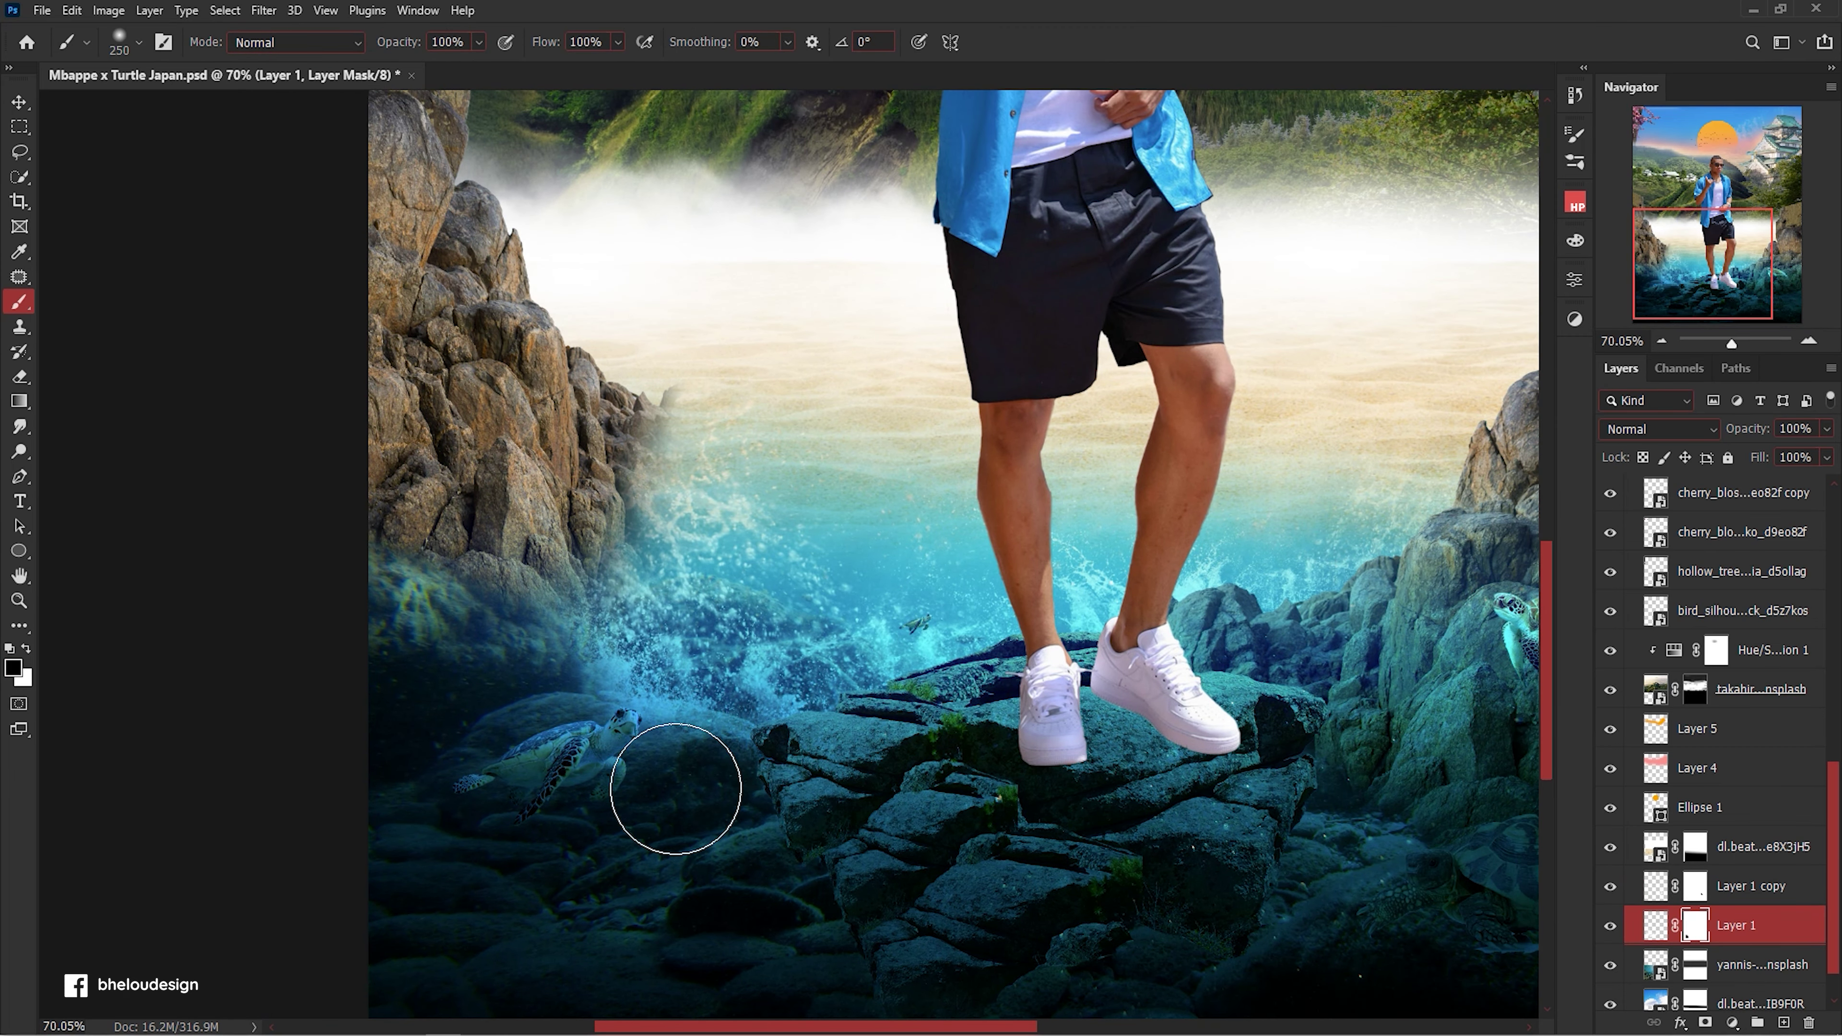
mouse_move(534, 676)
mouse_down()
mouse_move(551, 653)
mouse_move(552, 682)
mouse_move(538, 640)
mouse_up()
key(x)
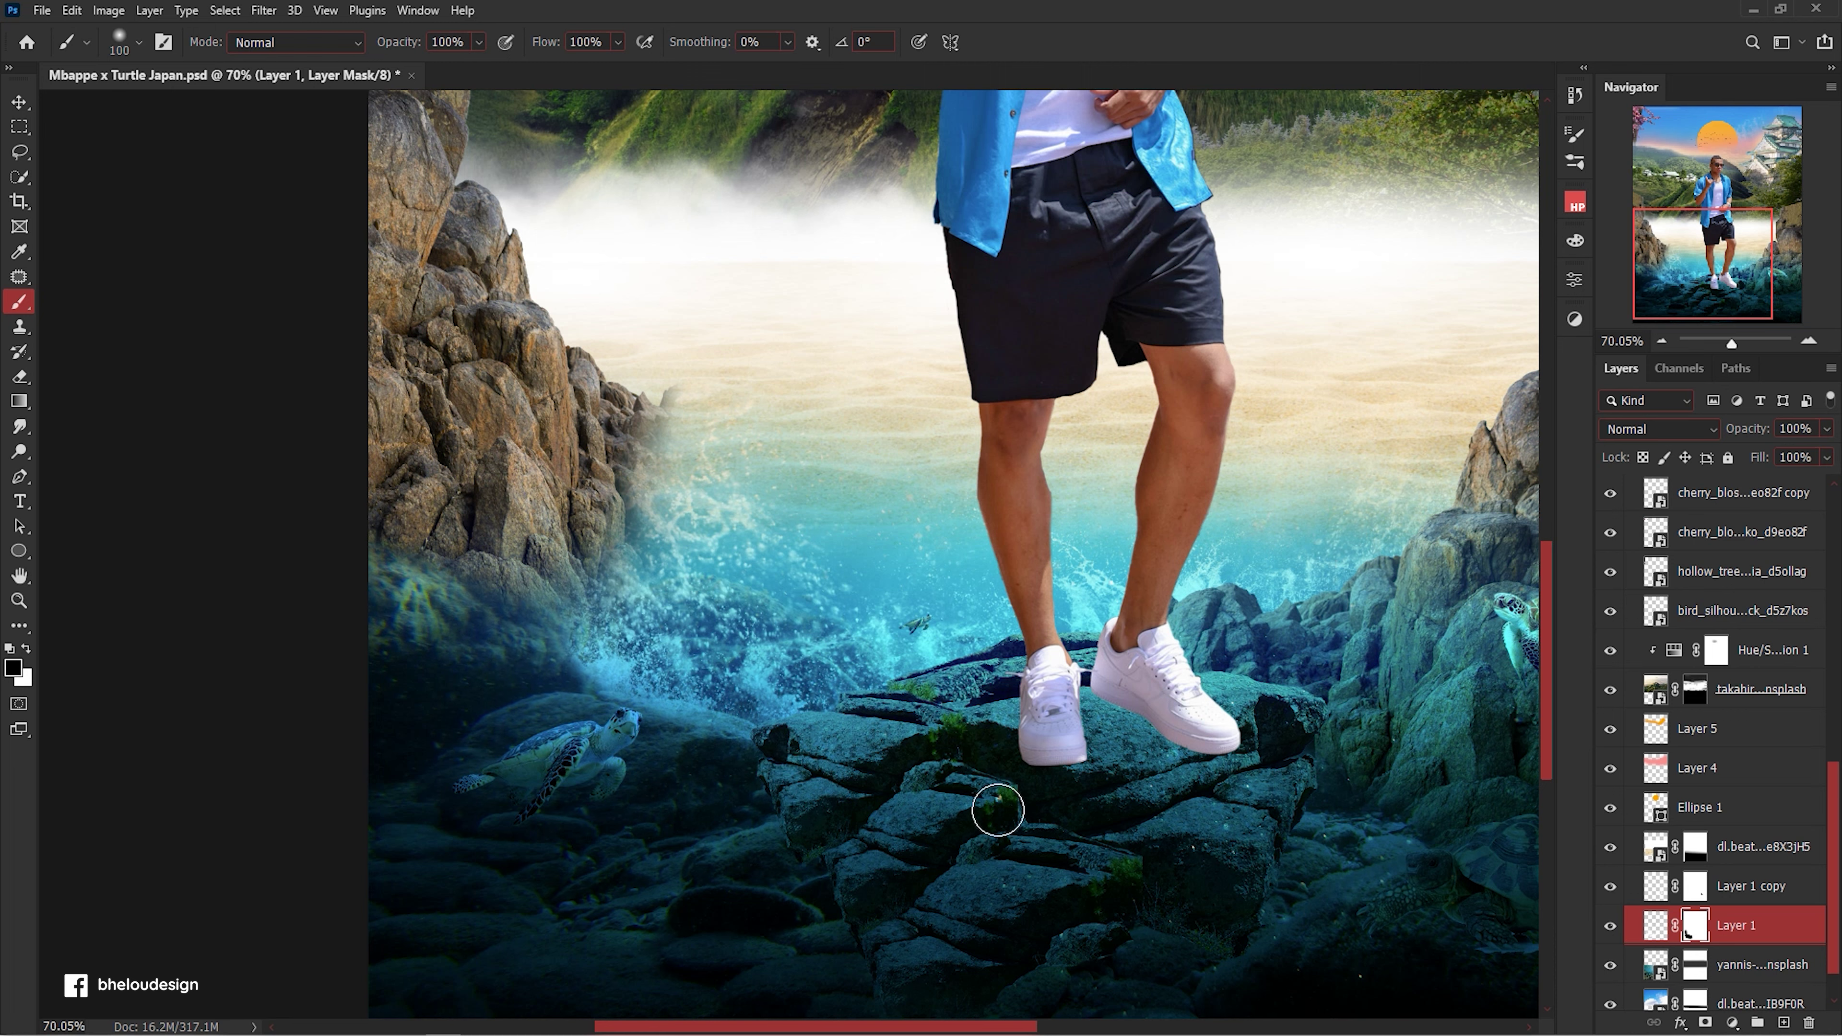
scroll(675, 711, down, 3)
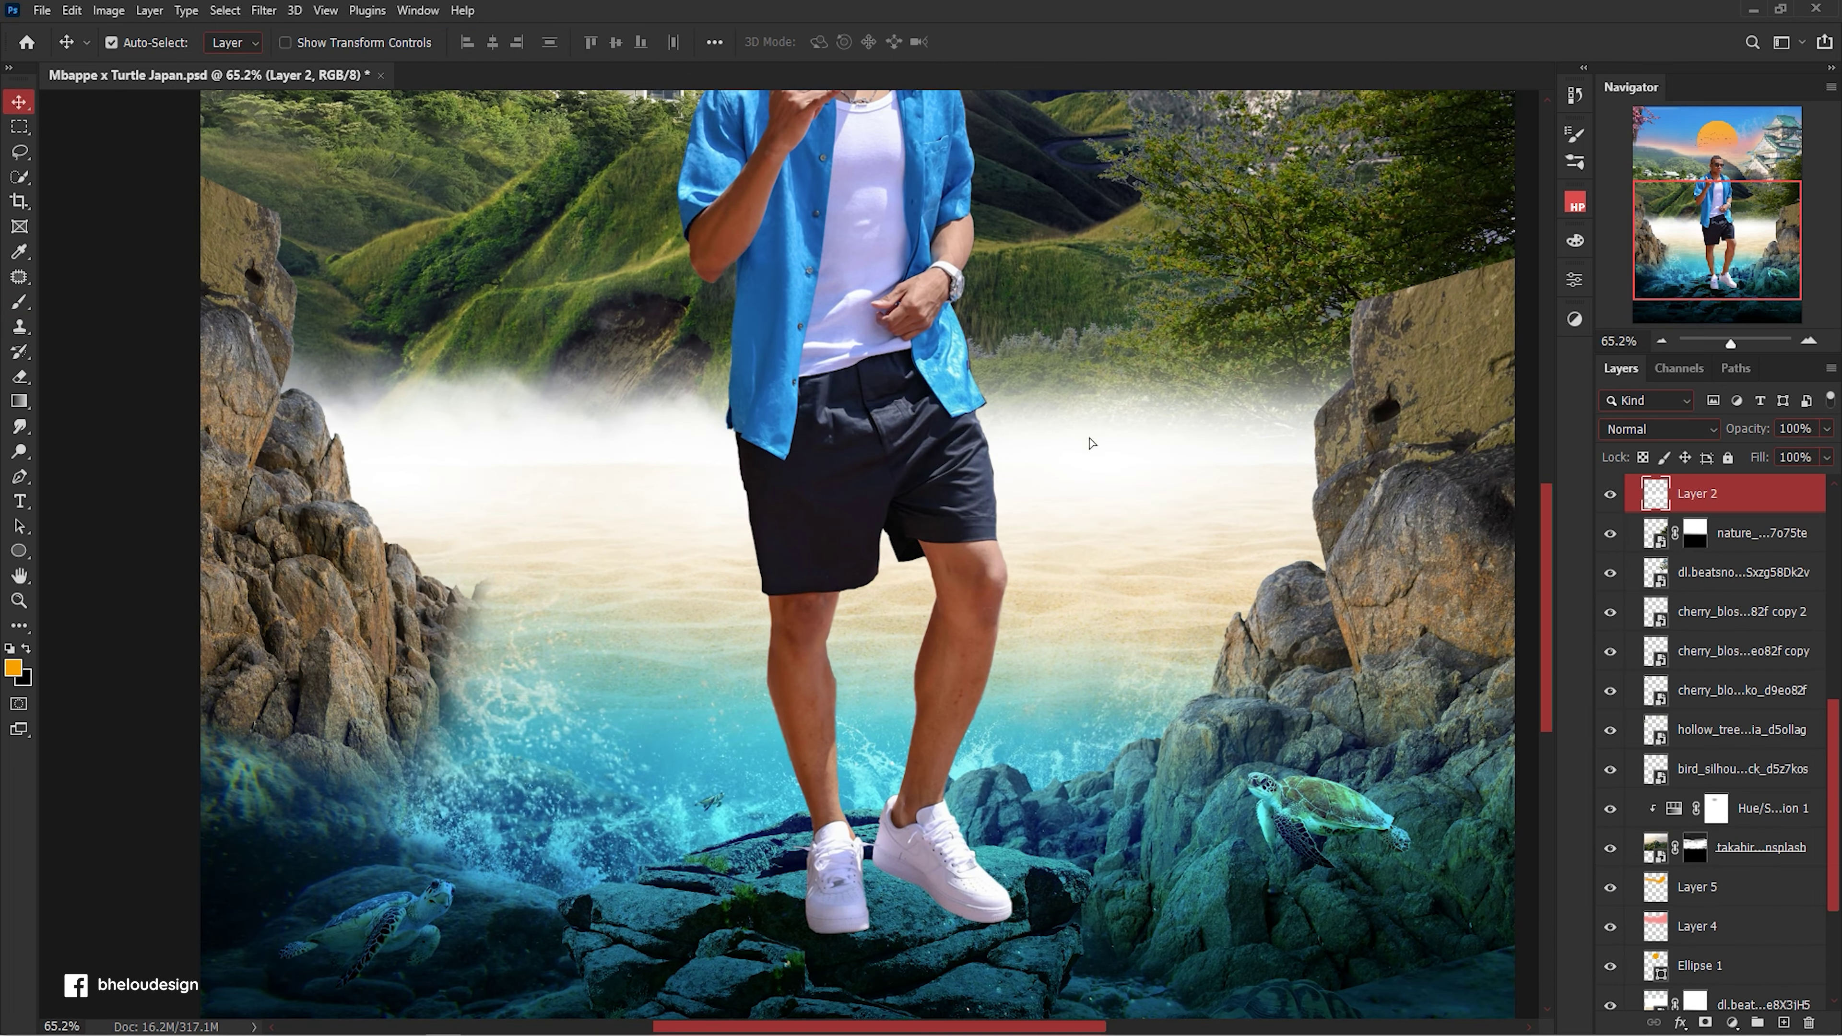
drag(1092, 443, 1118, 362)
key(ctrl+t)
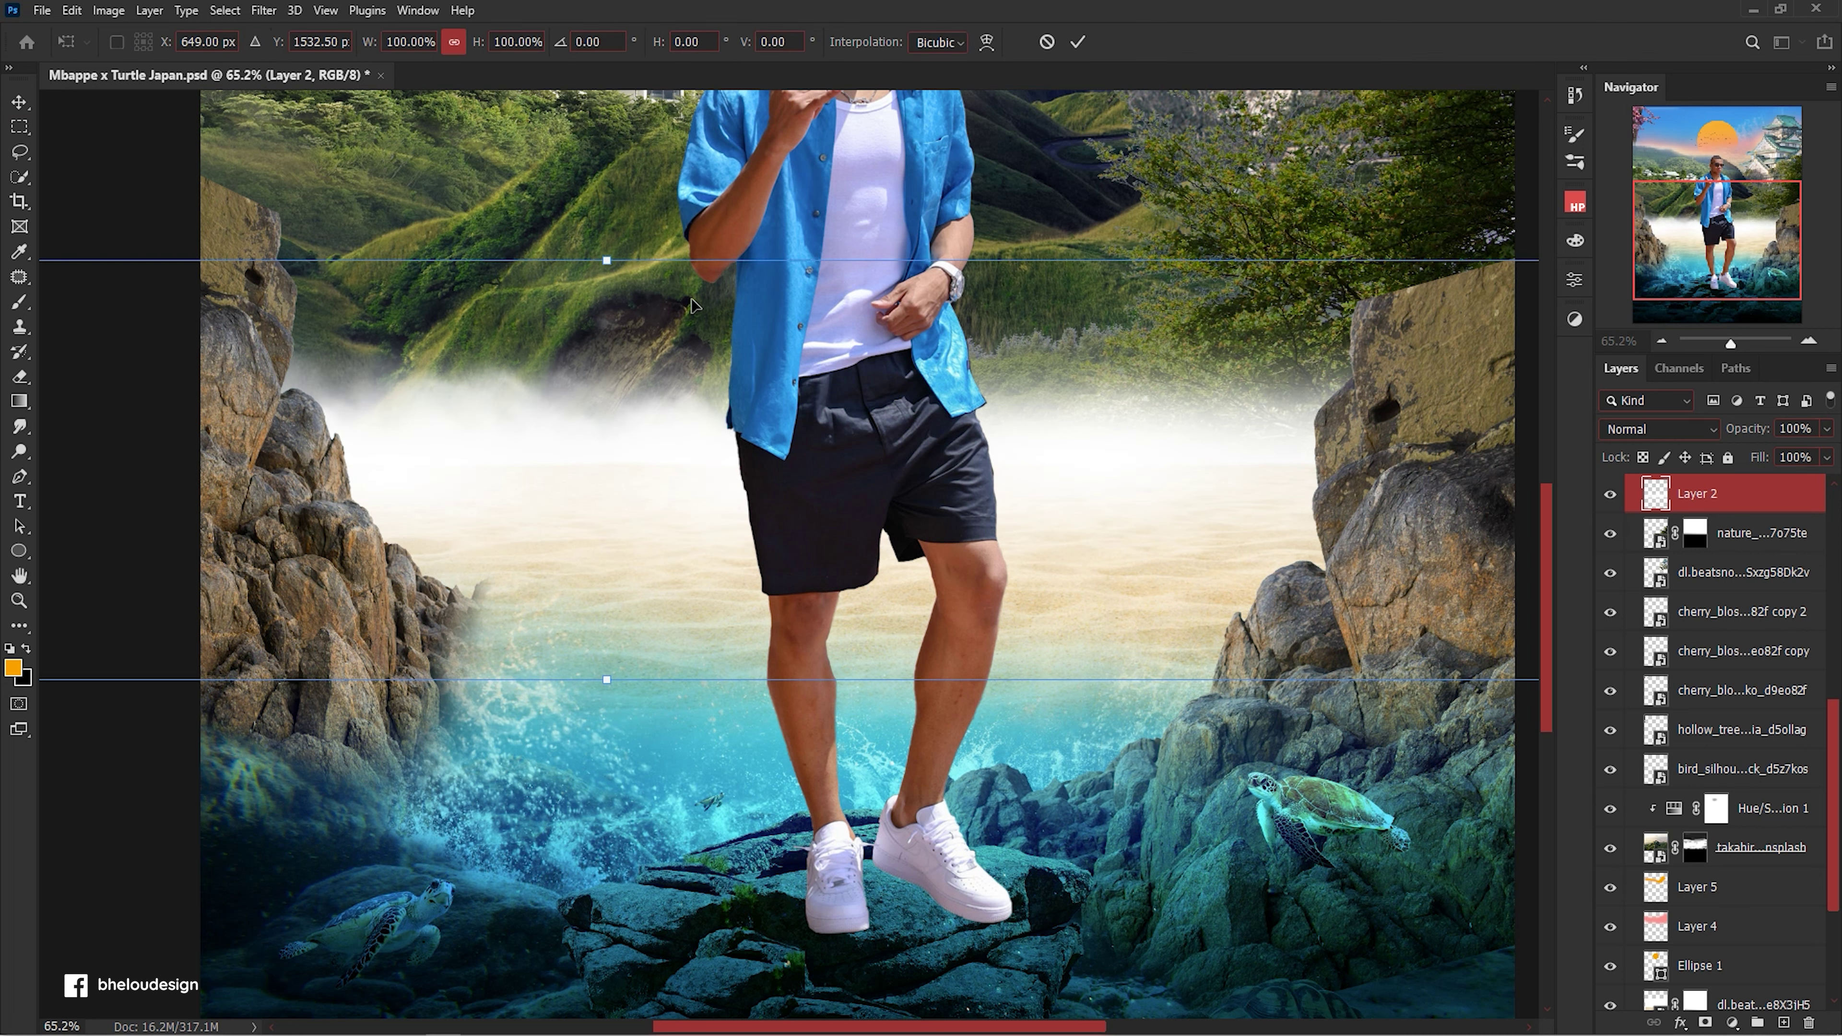
Lower the mist band's top edge, then ready the Brush with default black and white colours.
drag(606, 261, 638, 308)
key(Return)
key(b)
key(d)
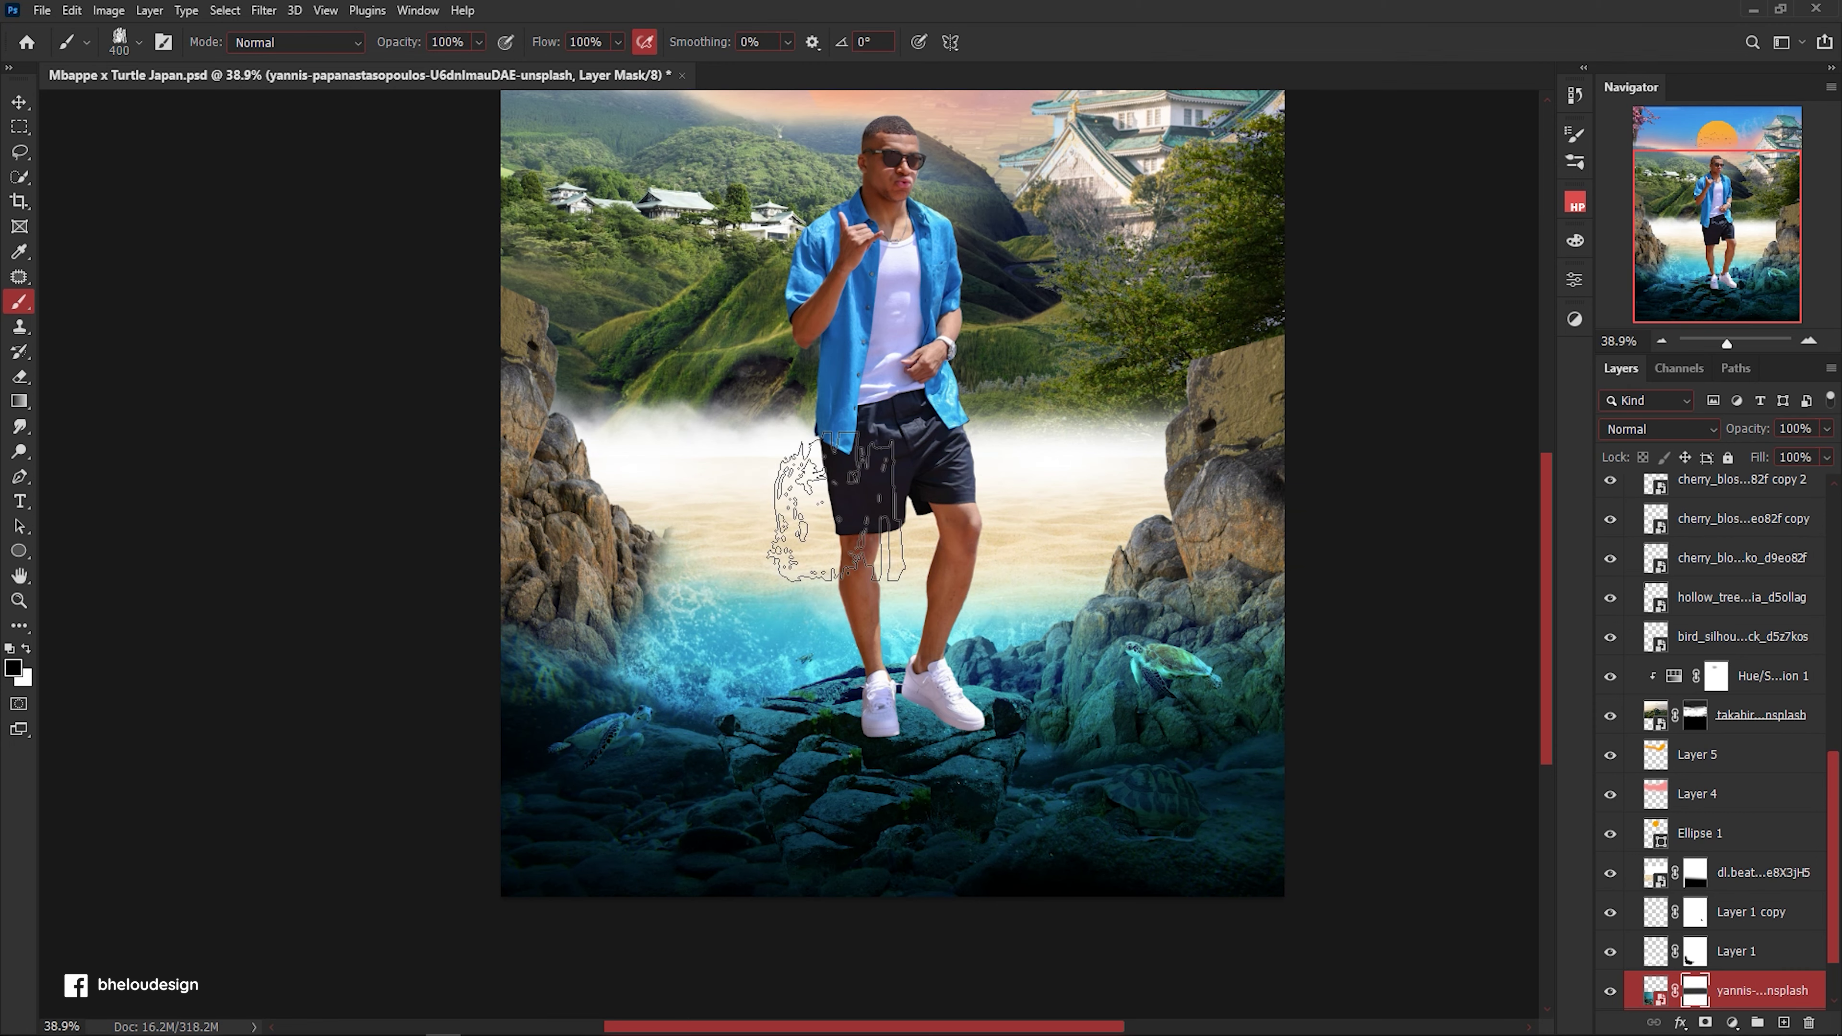
scroll(808, 552, down, 3)
scroll(1003, 391, up, 5)
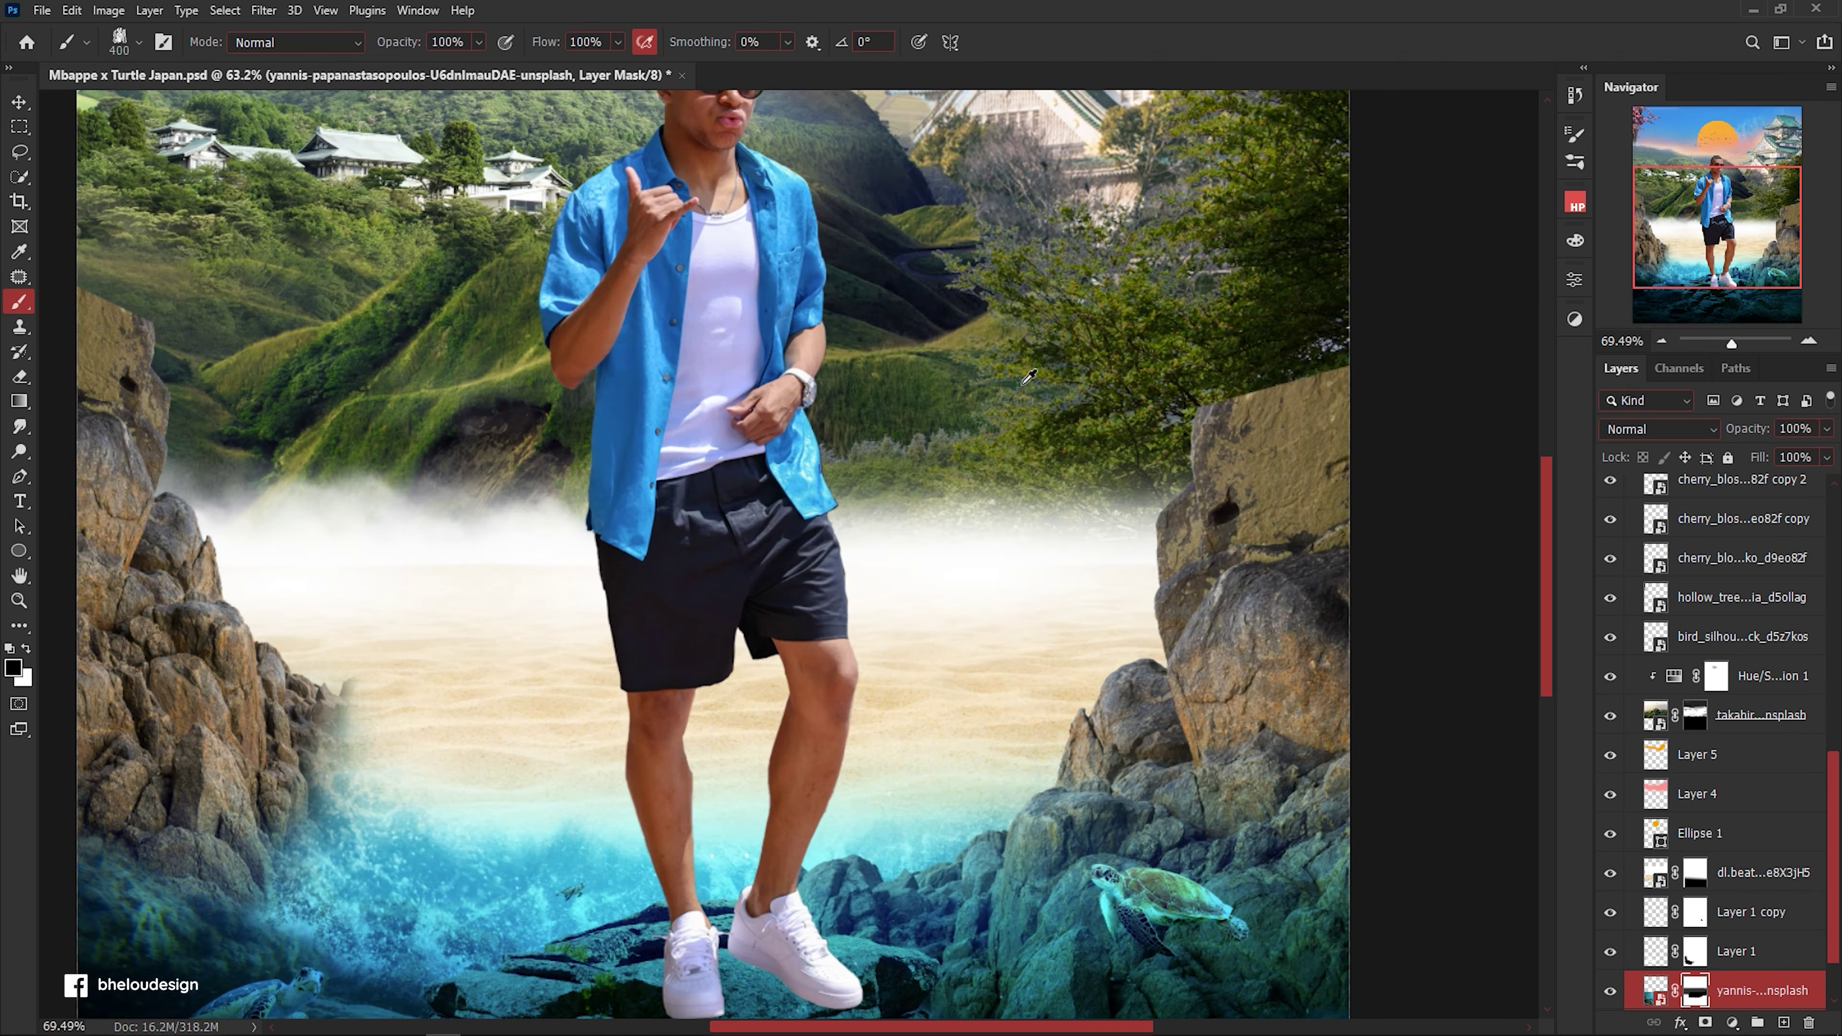
scroll(1003, 390, down, 4)
scroll(690, 457, up, 3)
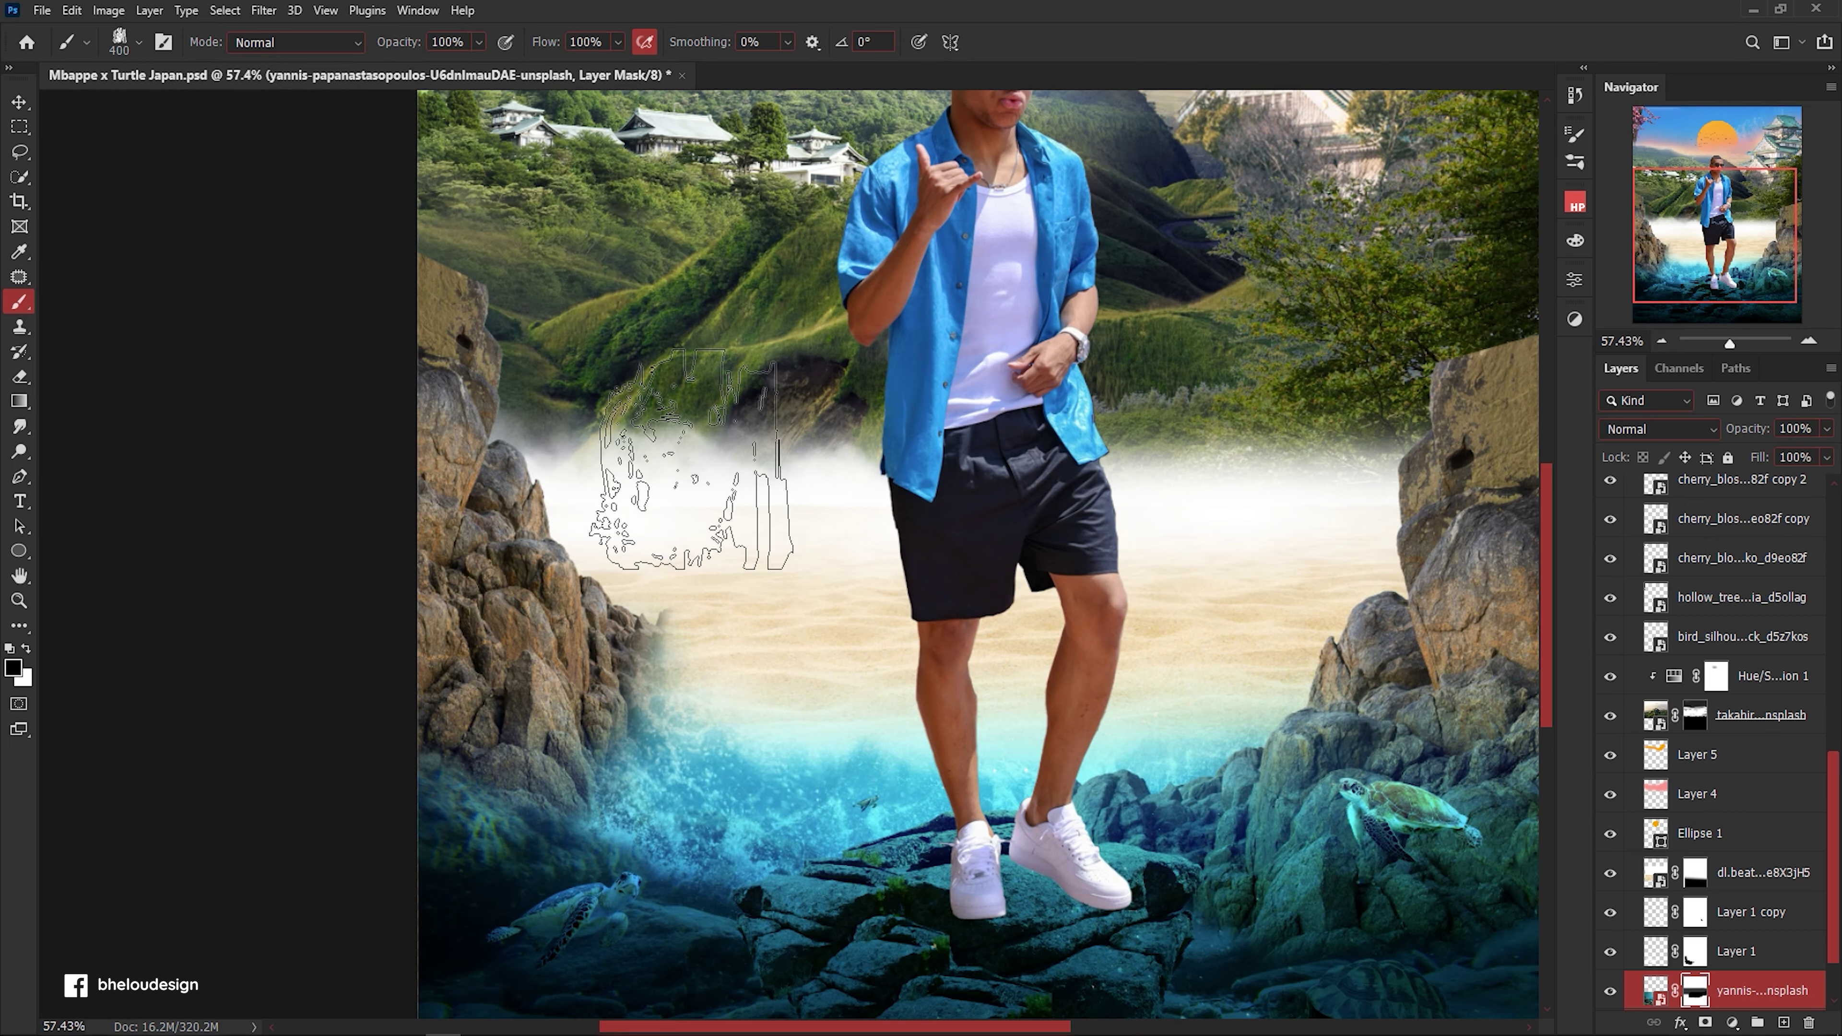
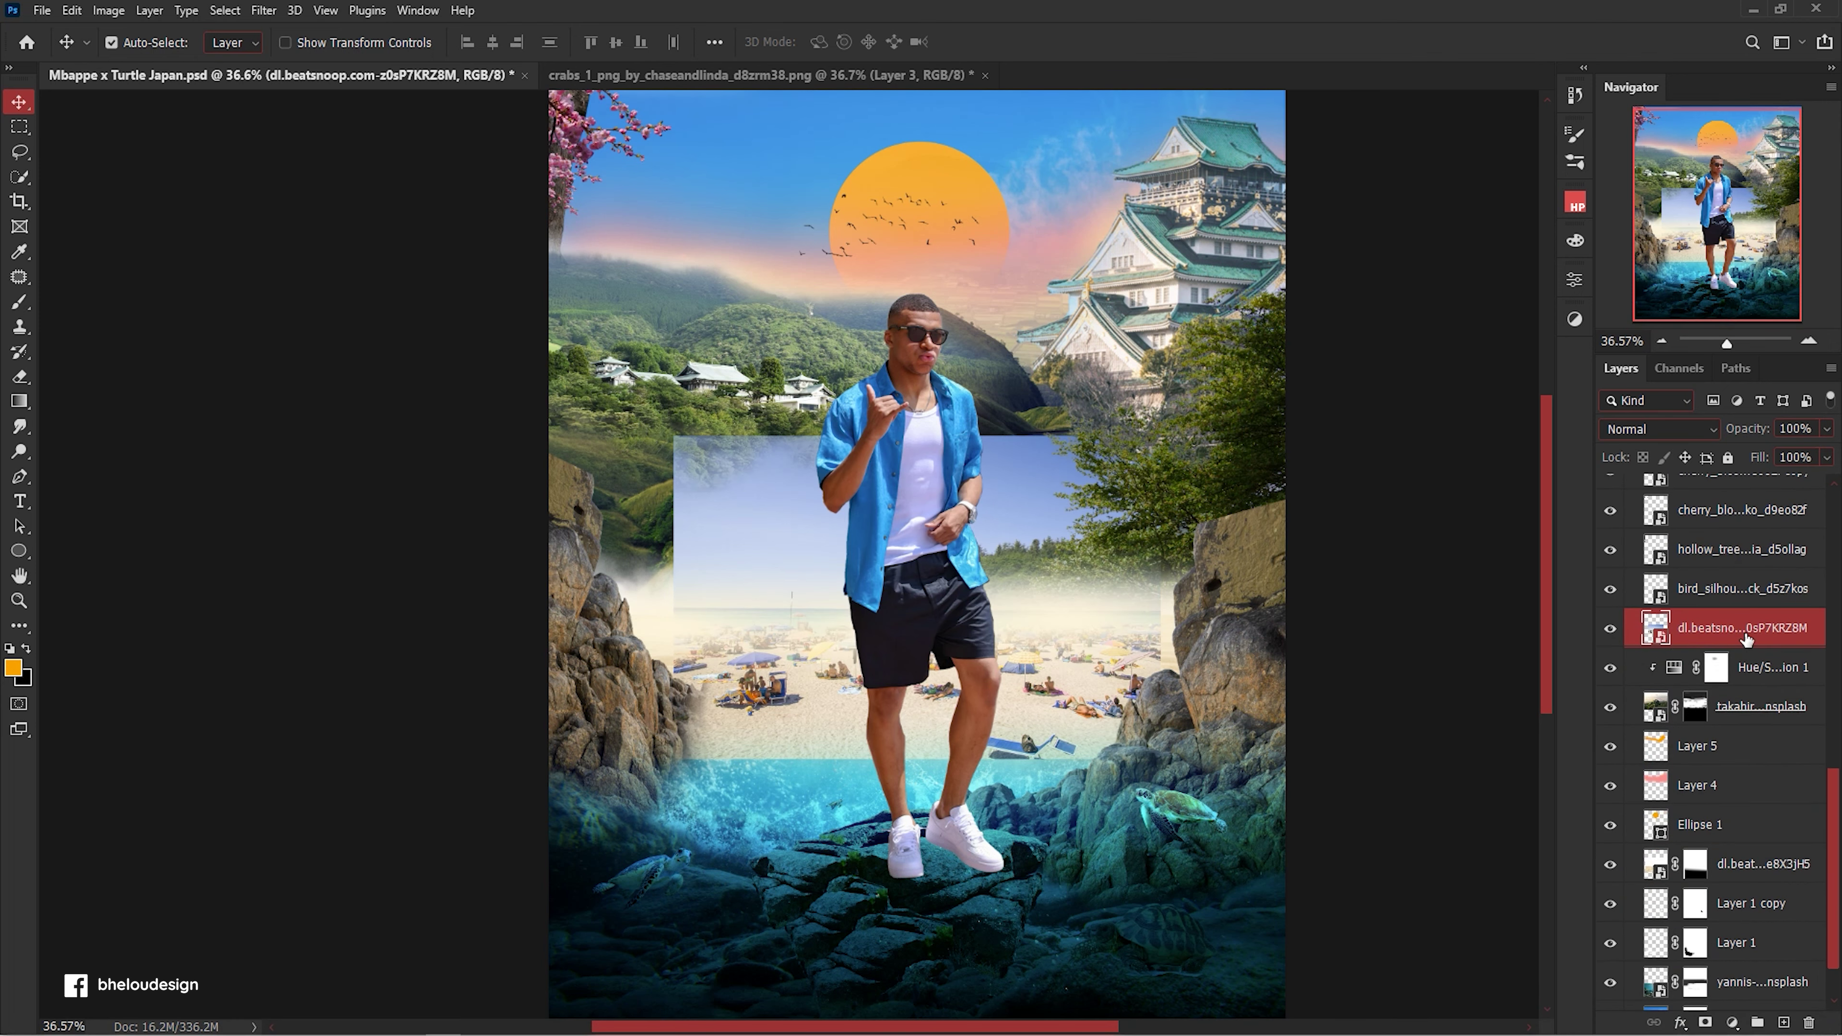
Move the beach photo below the hillside layer and scale it up.
drag(1746, 638, 1746, 708)
key(ctrl+t)
mouse_move(1161, 450)
mouse_down()
mouse_move(1078, 487)
mouse_move(952, 506)
mouse_up()
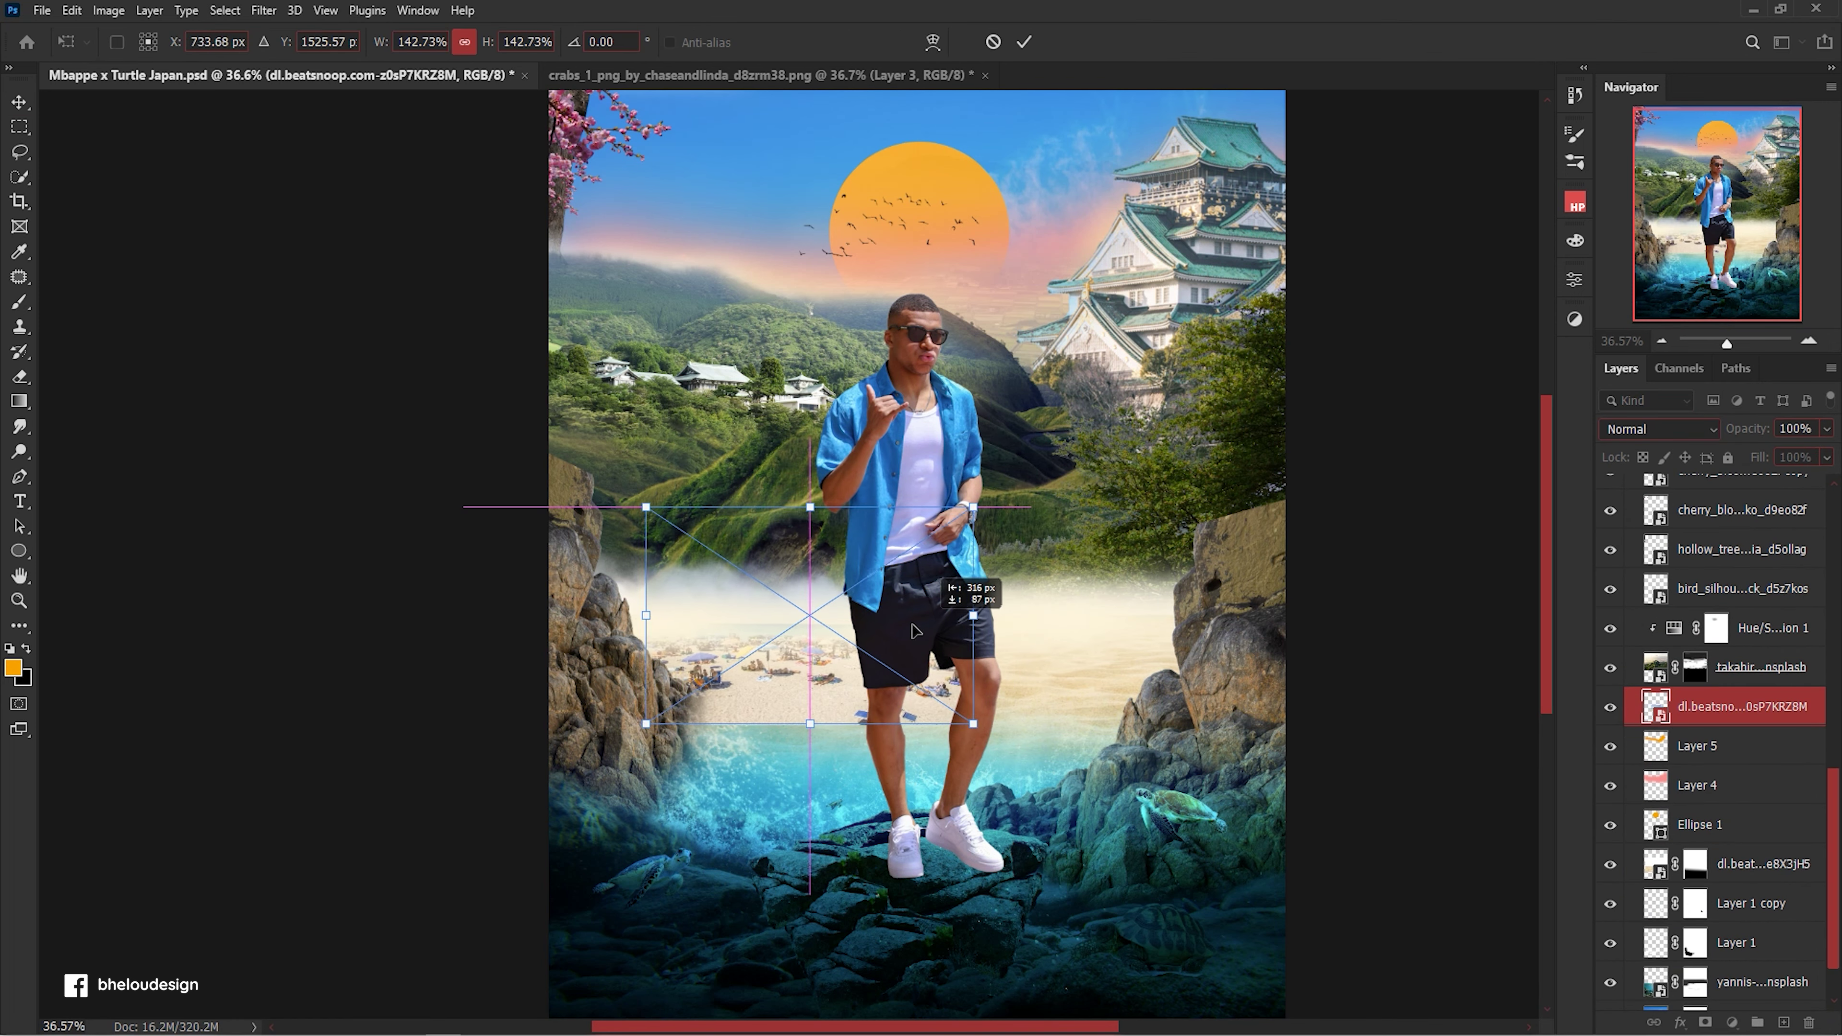
drag(953, 506, 1137, 659)
key(Return)
scroll(1146, 622, up, 5)
scroll(1146, 623, down, 1)
key(ctrl+t)
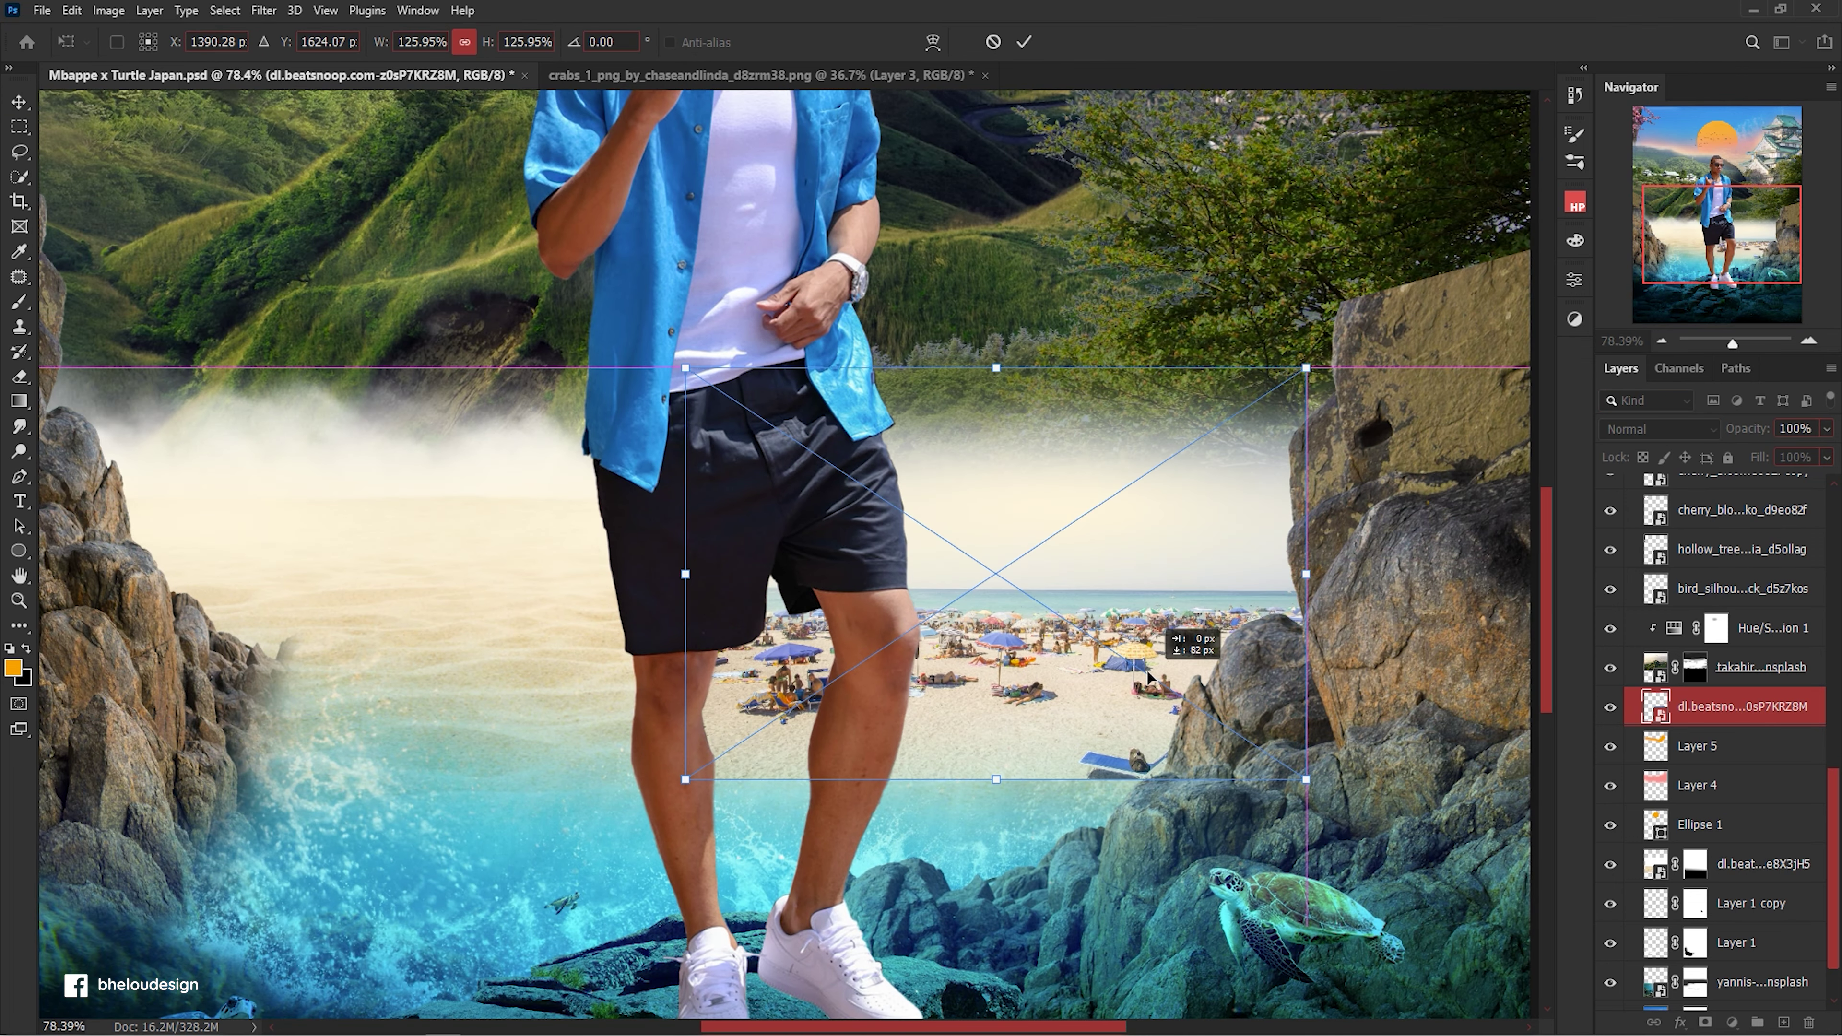
key(Return)
Duplicate the beach photo, flip the copy horizontally, shift it left, and group both layers.
key(ctrl+j)
key(ctrl+t)
mouse_move(1137, 659)
mouse_down()
mouse_move(555, 639)
mouse_move(652, 671)
mouse_up()
right_click(523, 622)
click(578, 973)
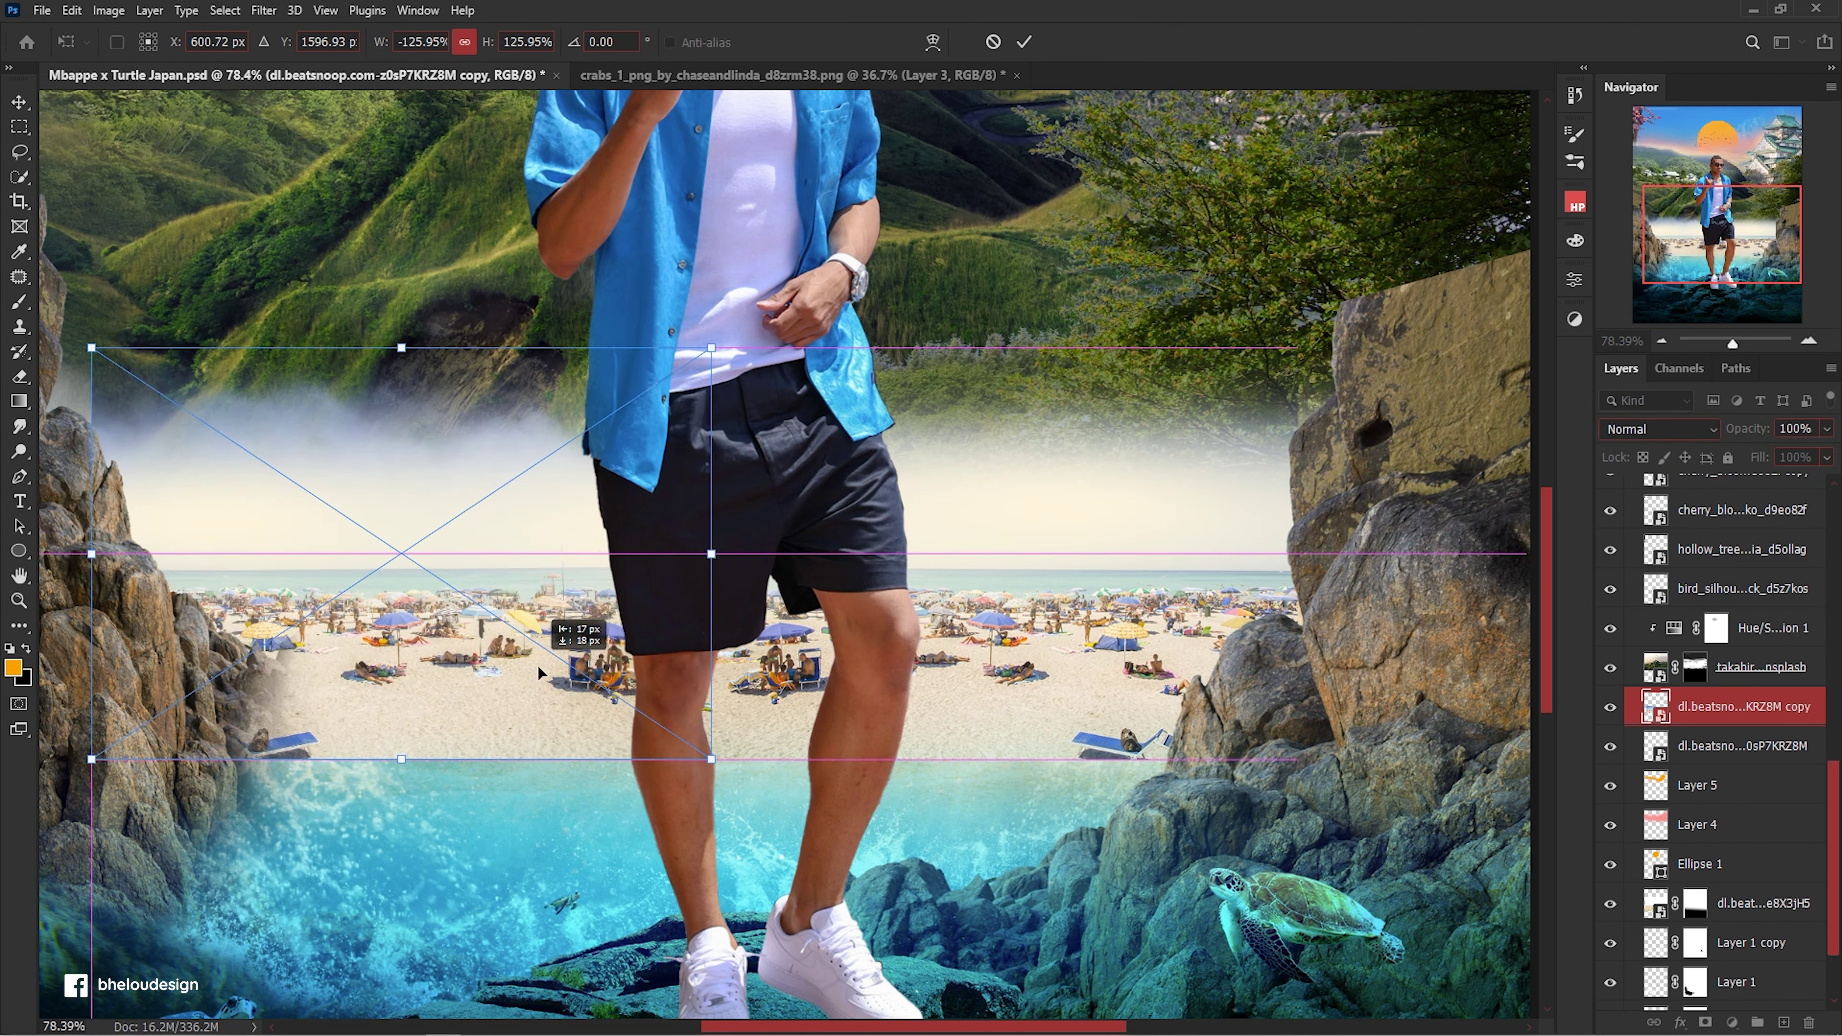
key(Return)
shift+click(1676, 739)
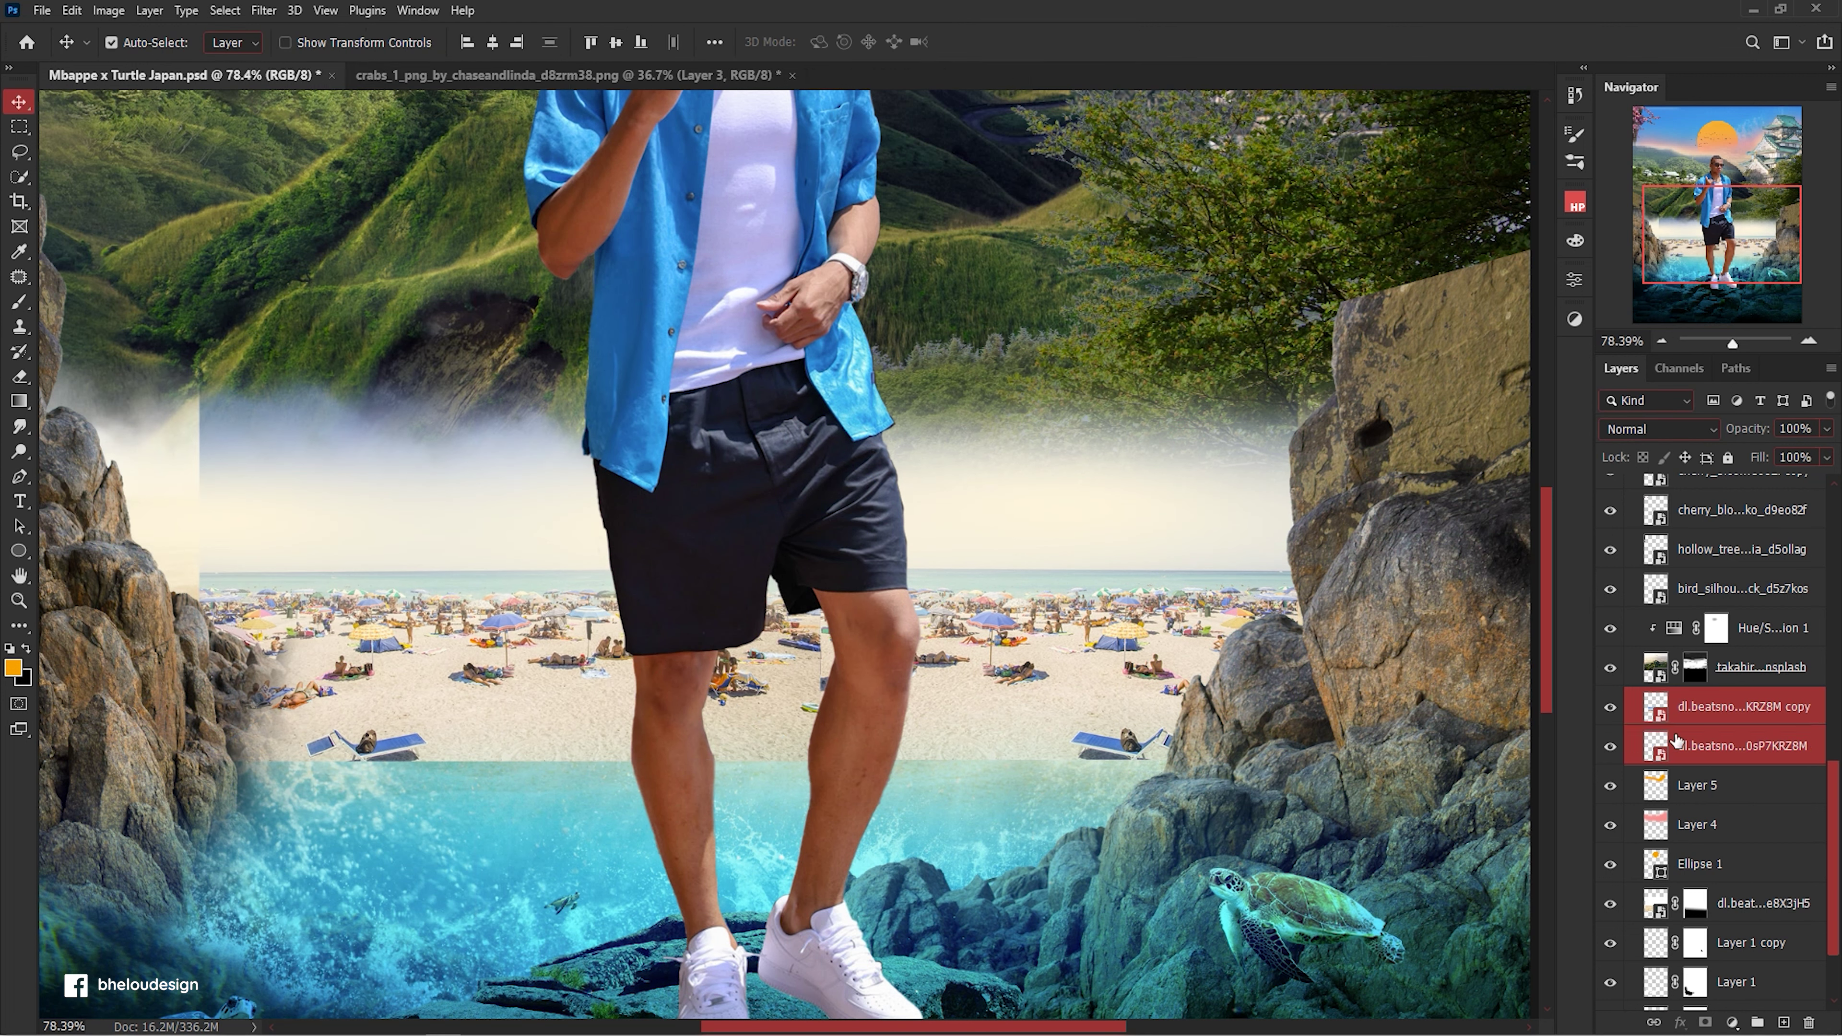
key(ctrl+g)
Add a mask to the beach group and gradient-fade its bottom edge into the water.
click(1705, 1023)
key(g)
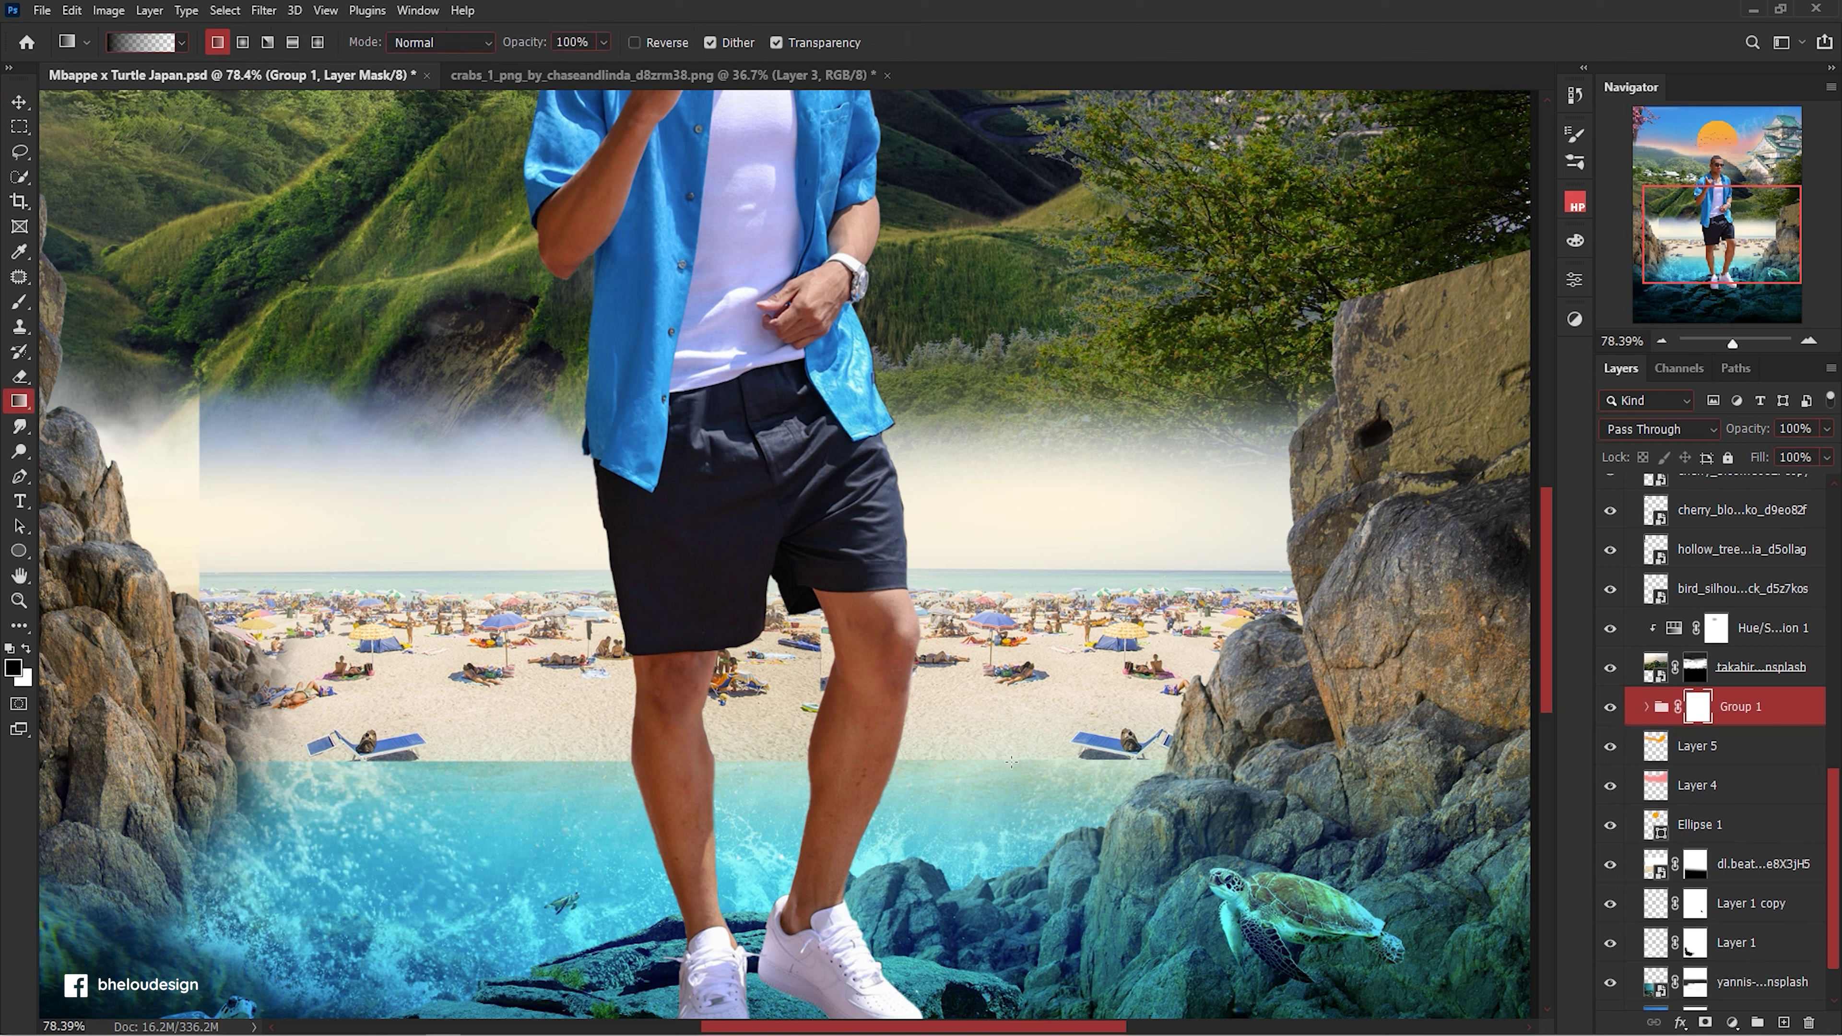
drag(375, 694, 375, 770)
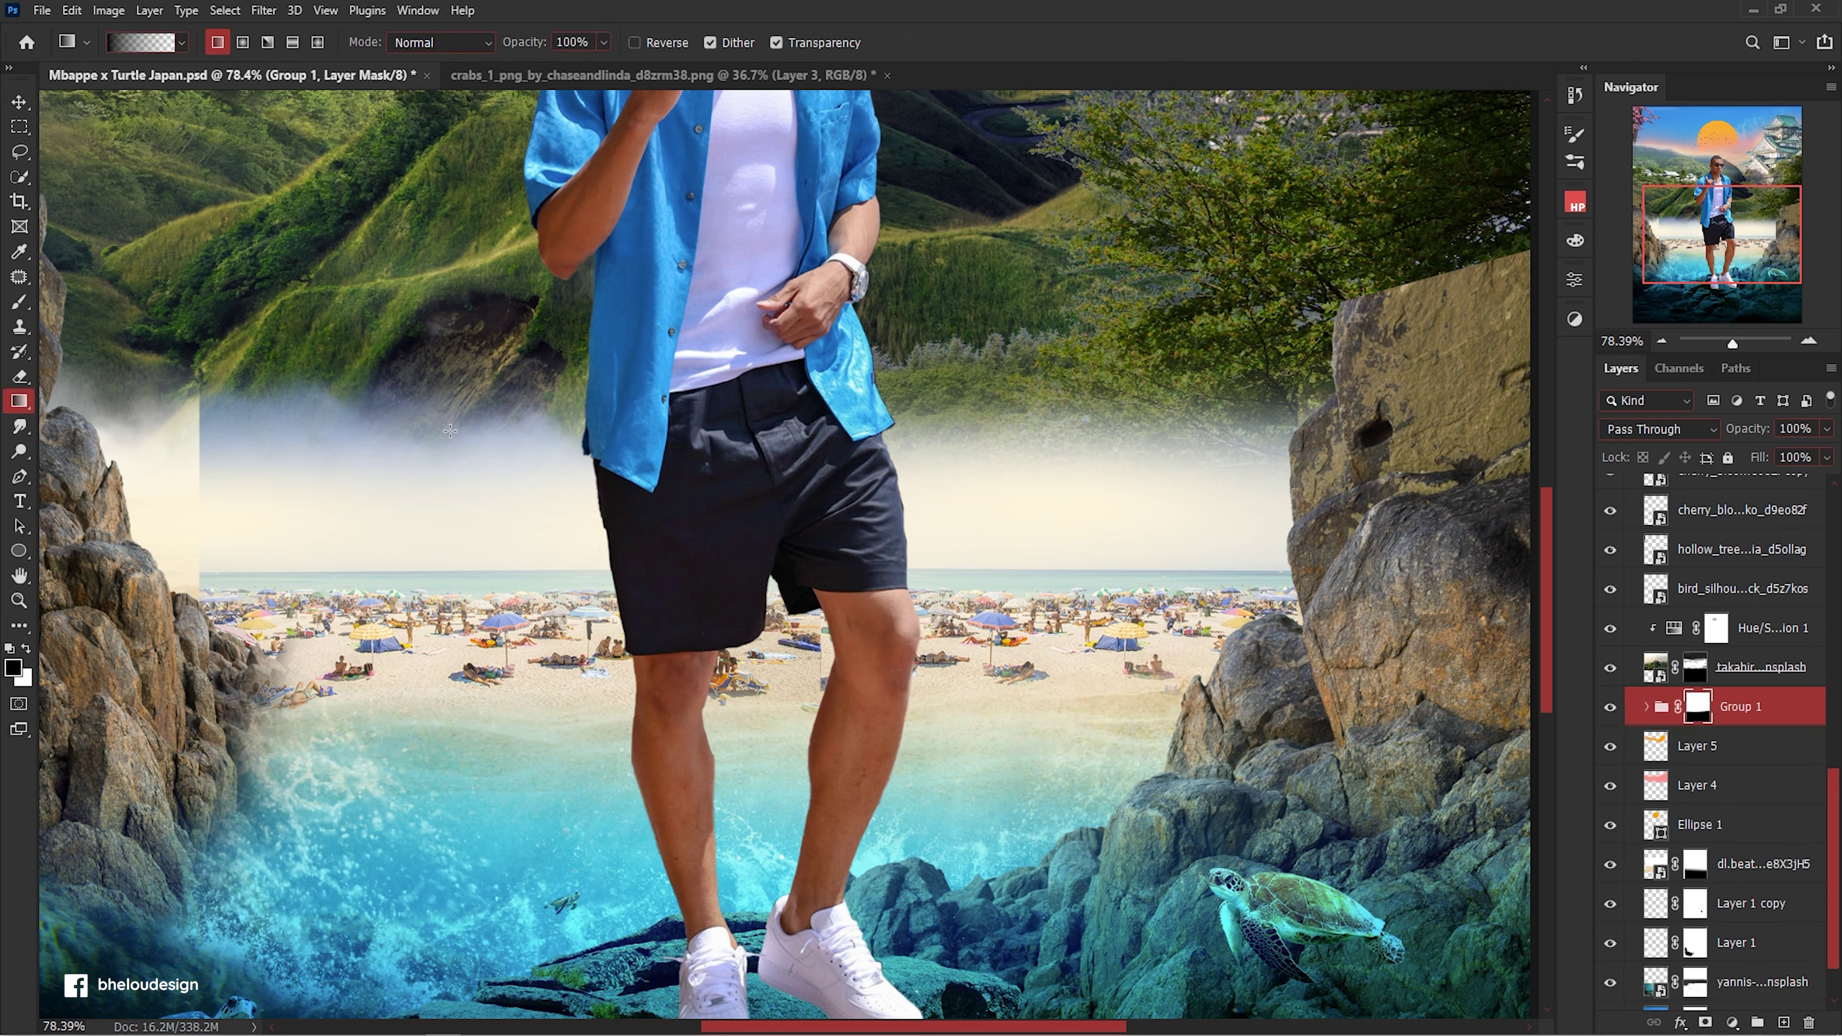
drag(462, 337, 462, 509)
Paint the group mask with a soft brush to lighten the fog band across the horizon.
key(b)
click(118, 42)
click(1175, 9)
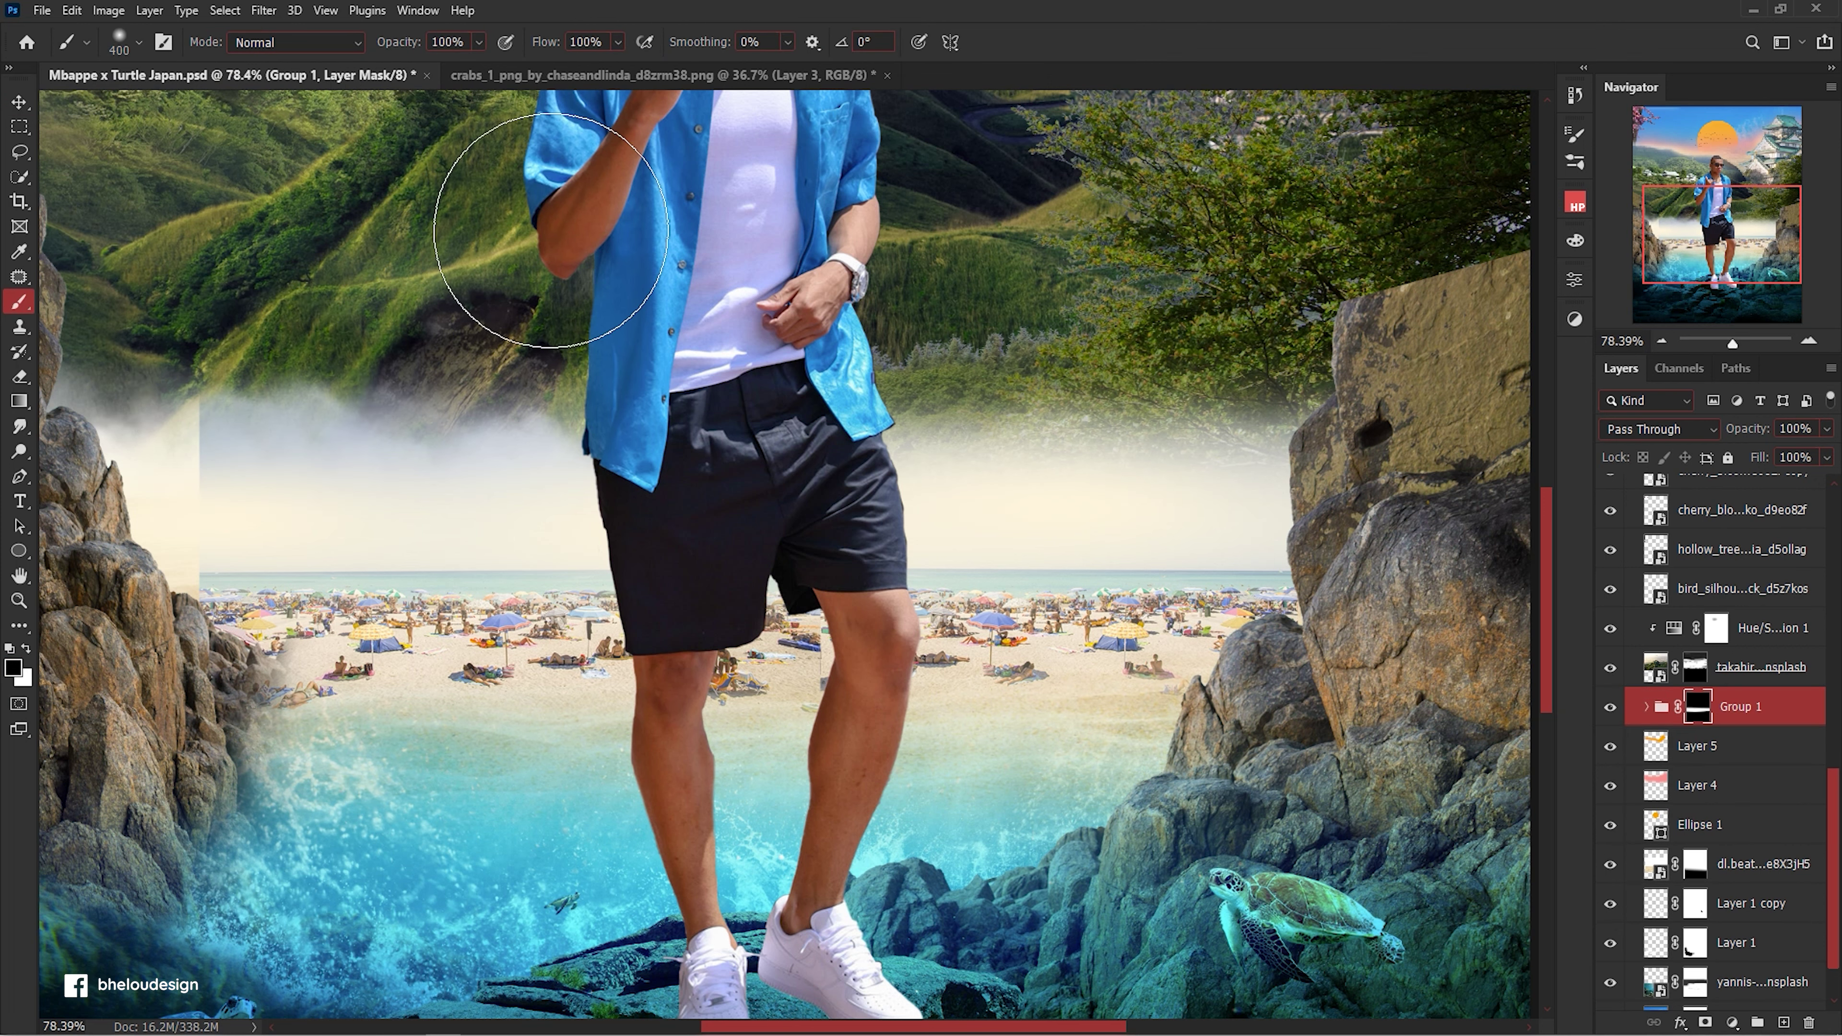
drag(329, 431, 1454, 443)
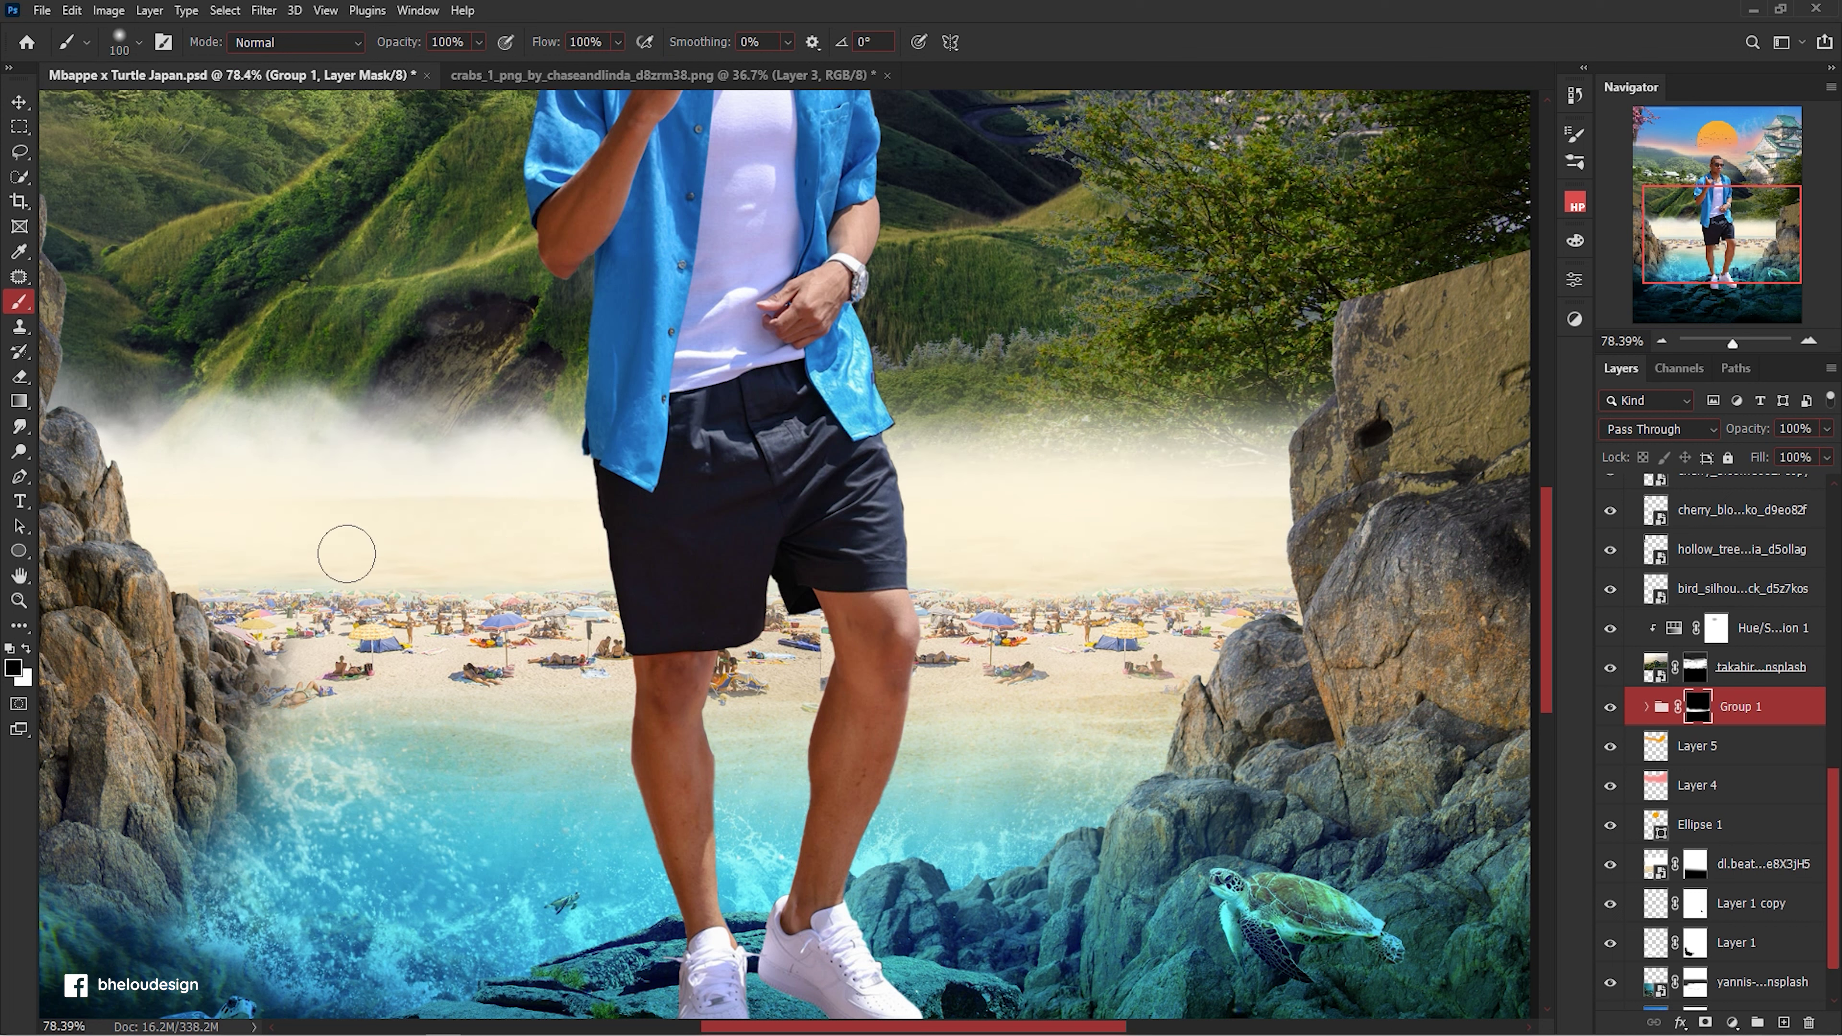
Nudge the beach copy within the group and fit the whole composition in the window.
drag(567, 625, 560, 620)
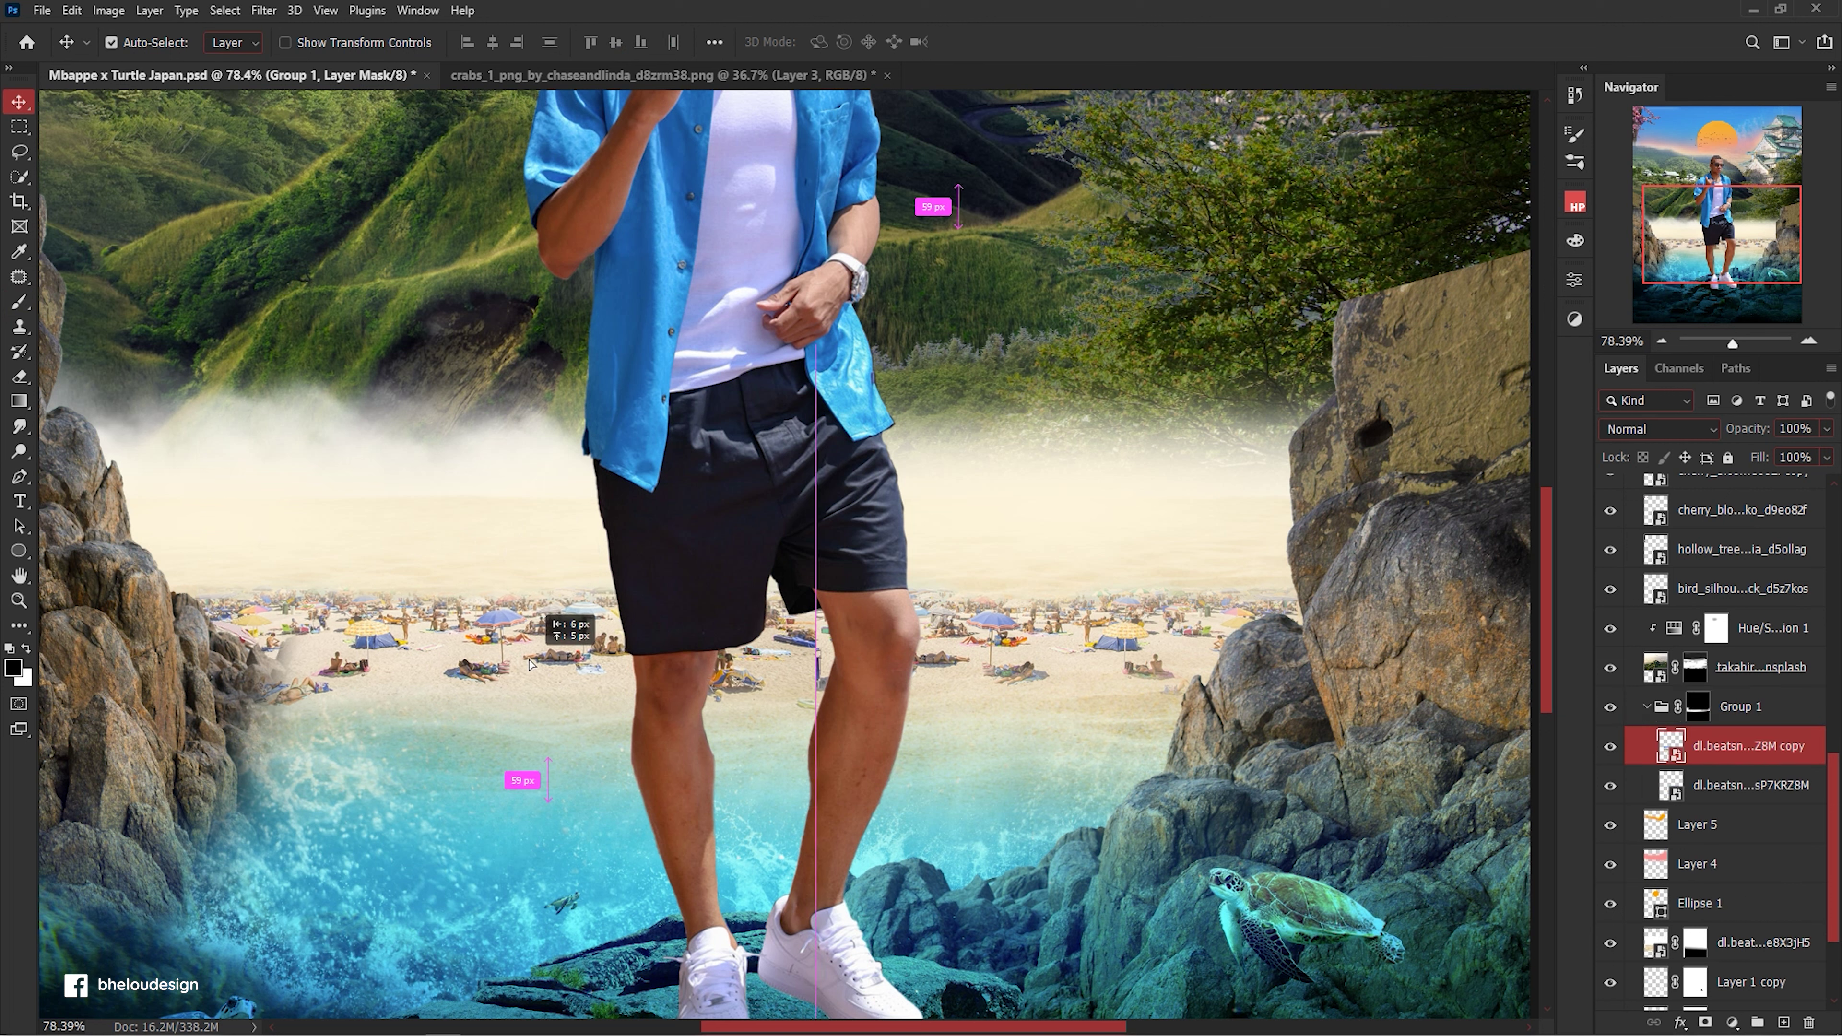
click(1712, 707)
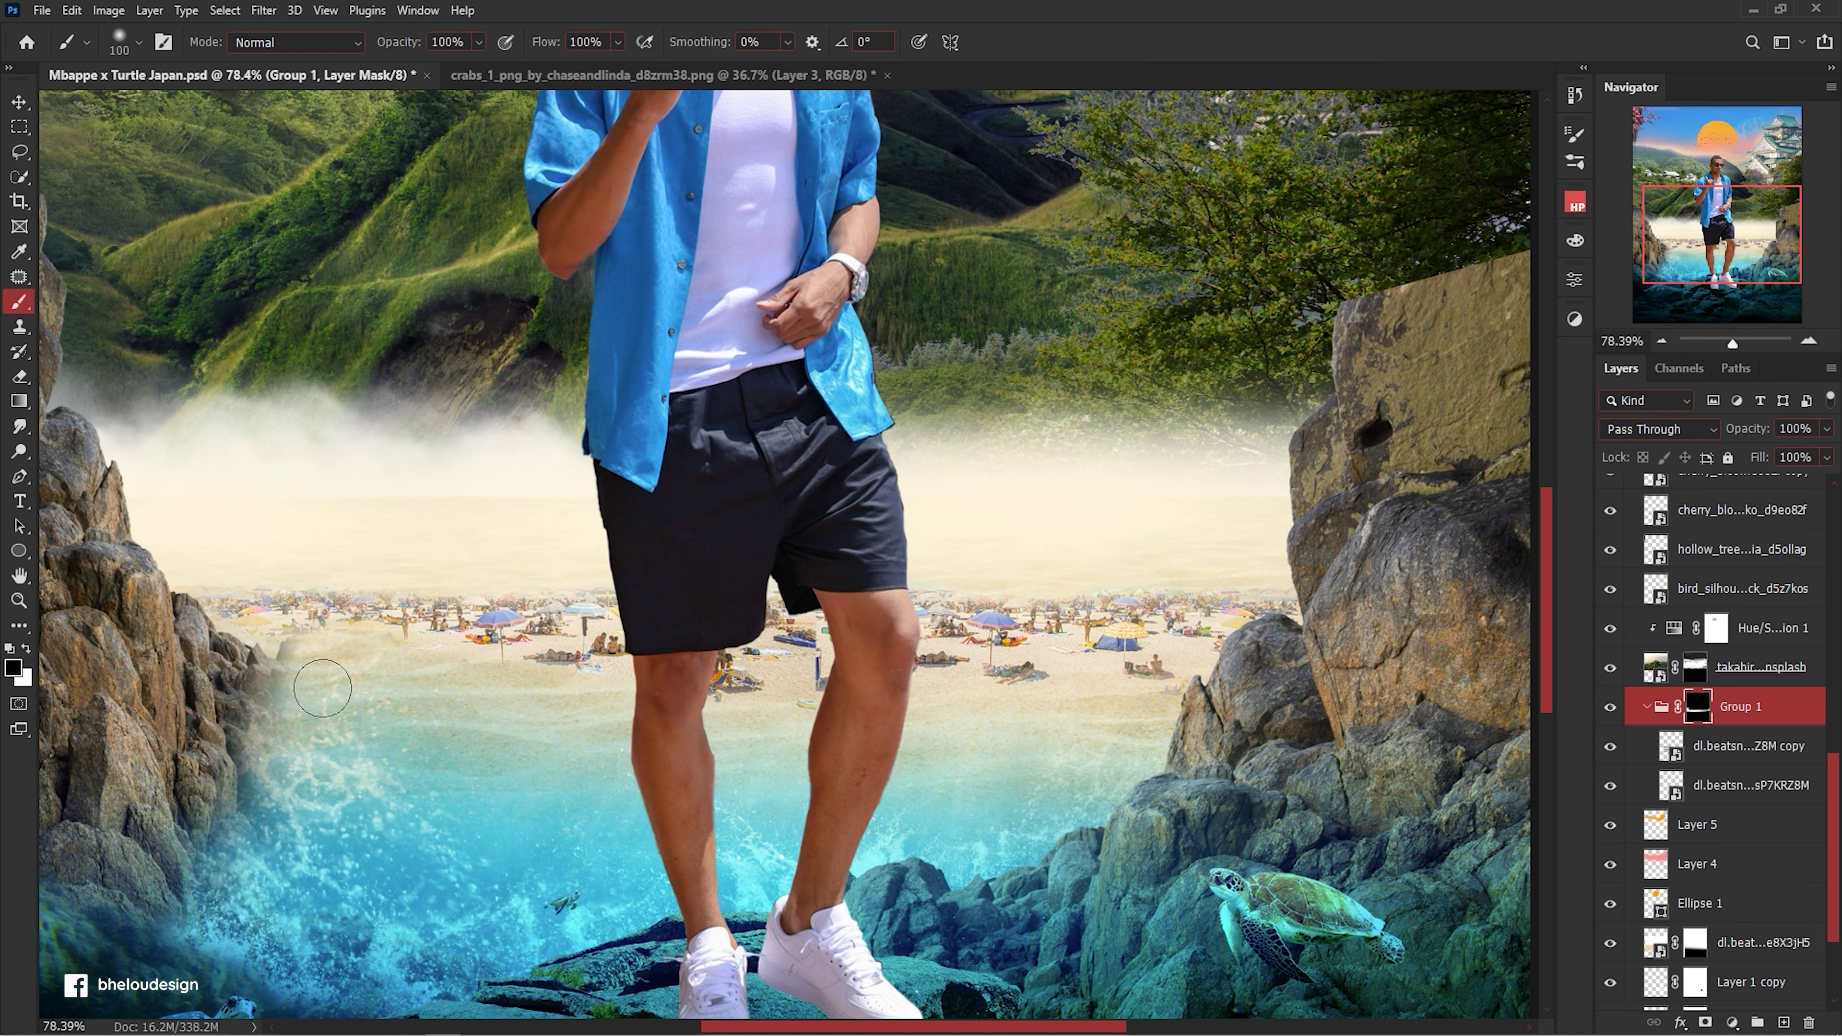
key(ctrl+0)
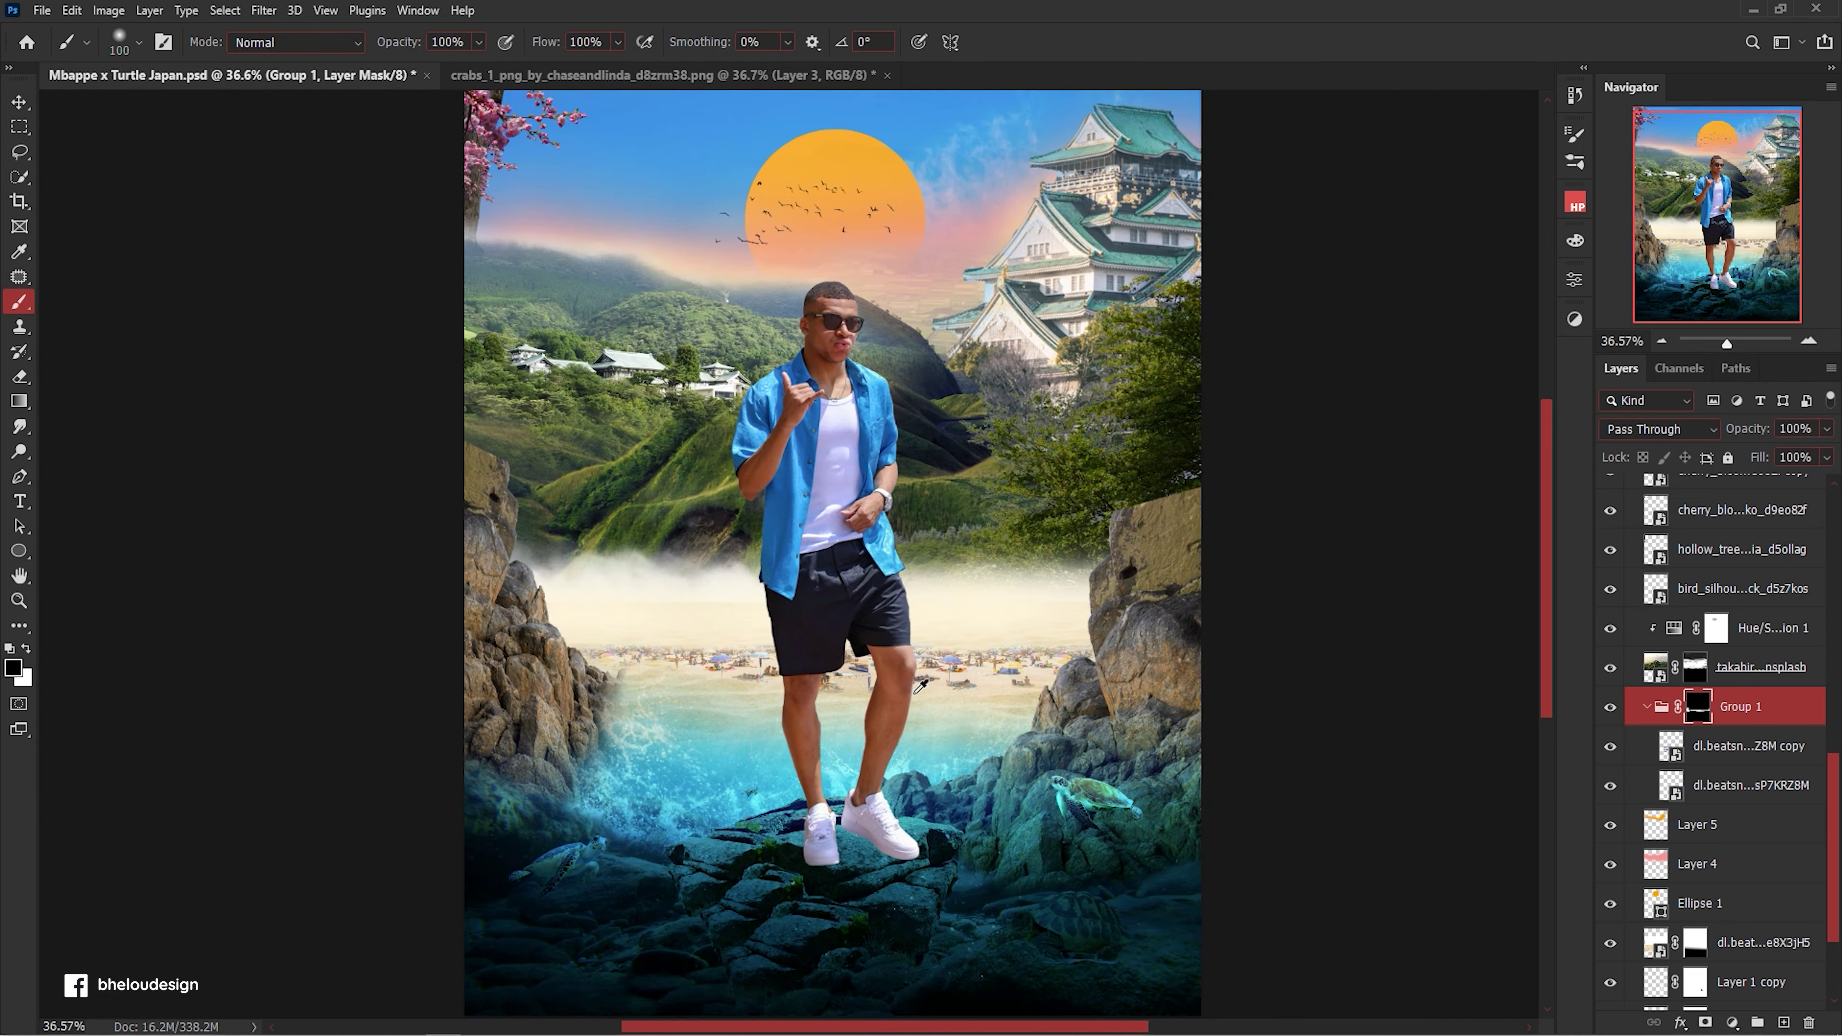
scroll(889, 685, up, 3)
key(ctrl+t)
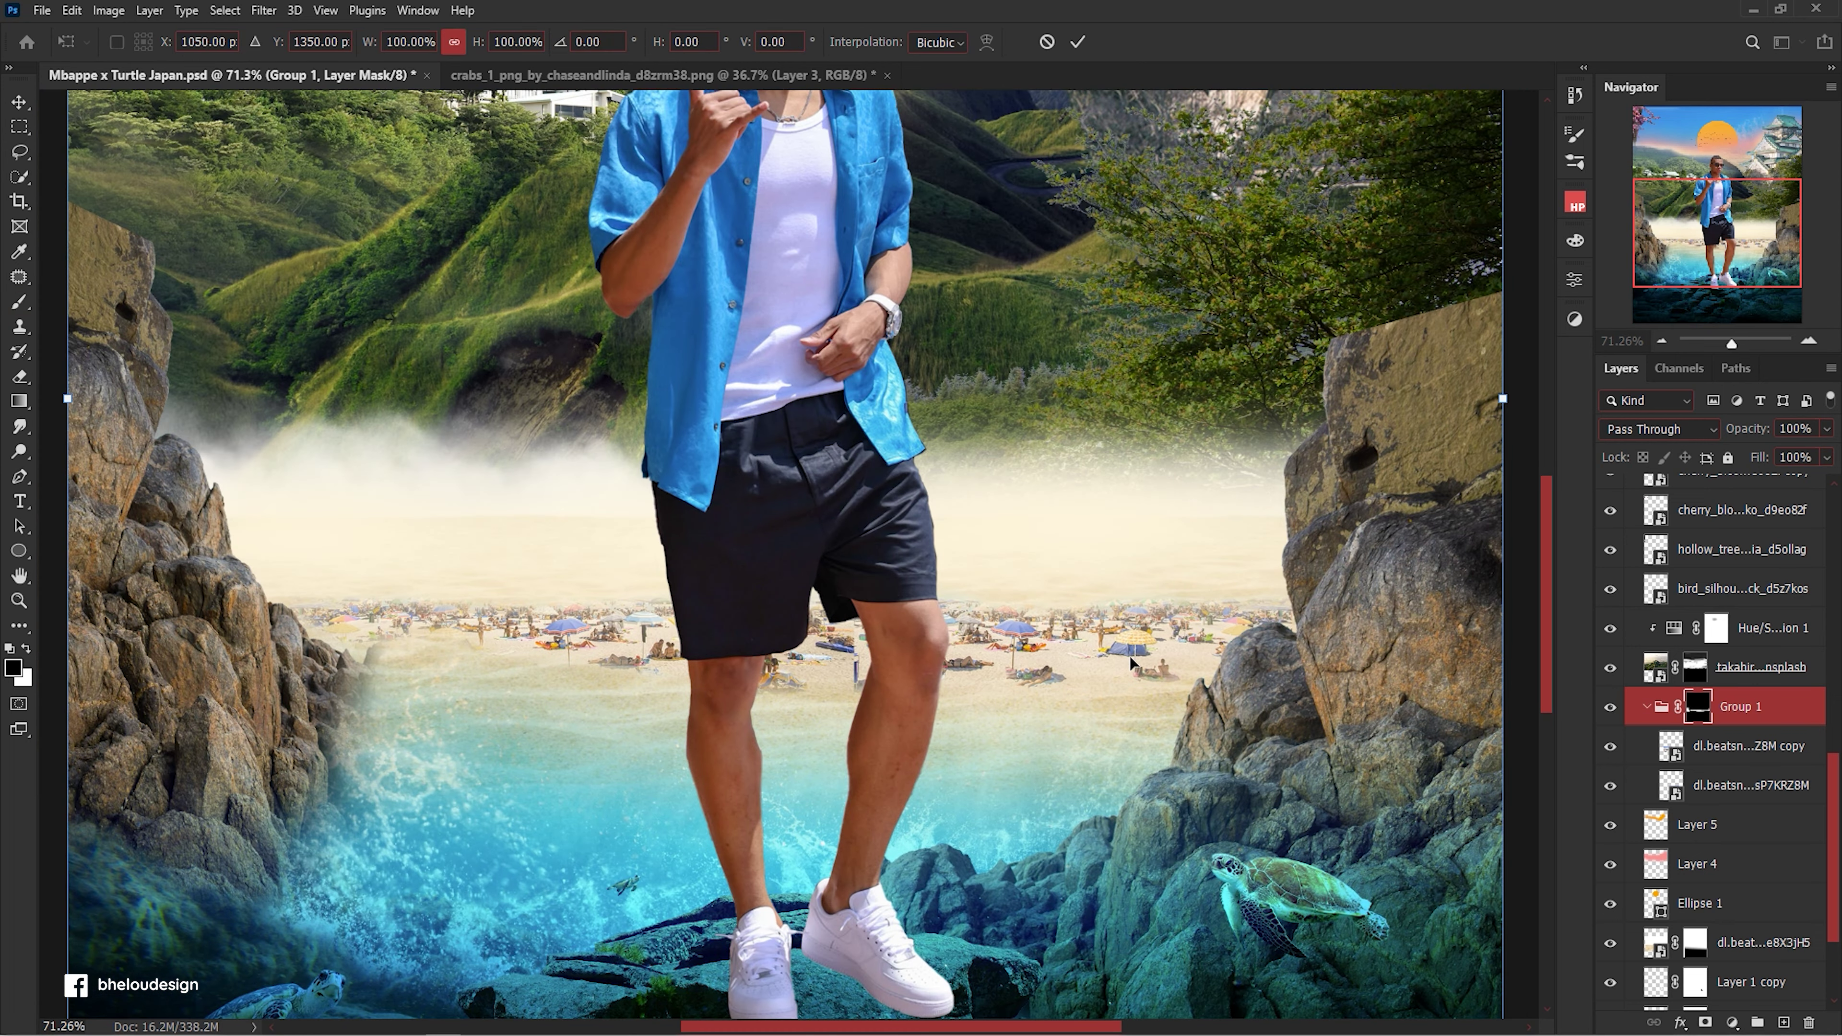
Squash the fog layer shorter and move it down over the beach.
drag(1008, 659, 1023, 649)
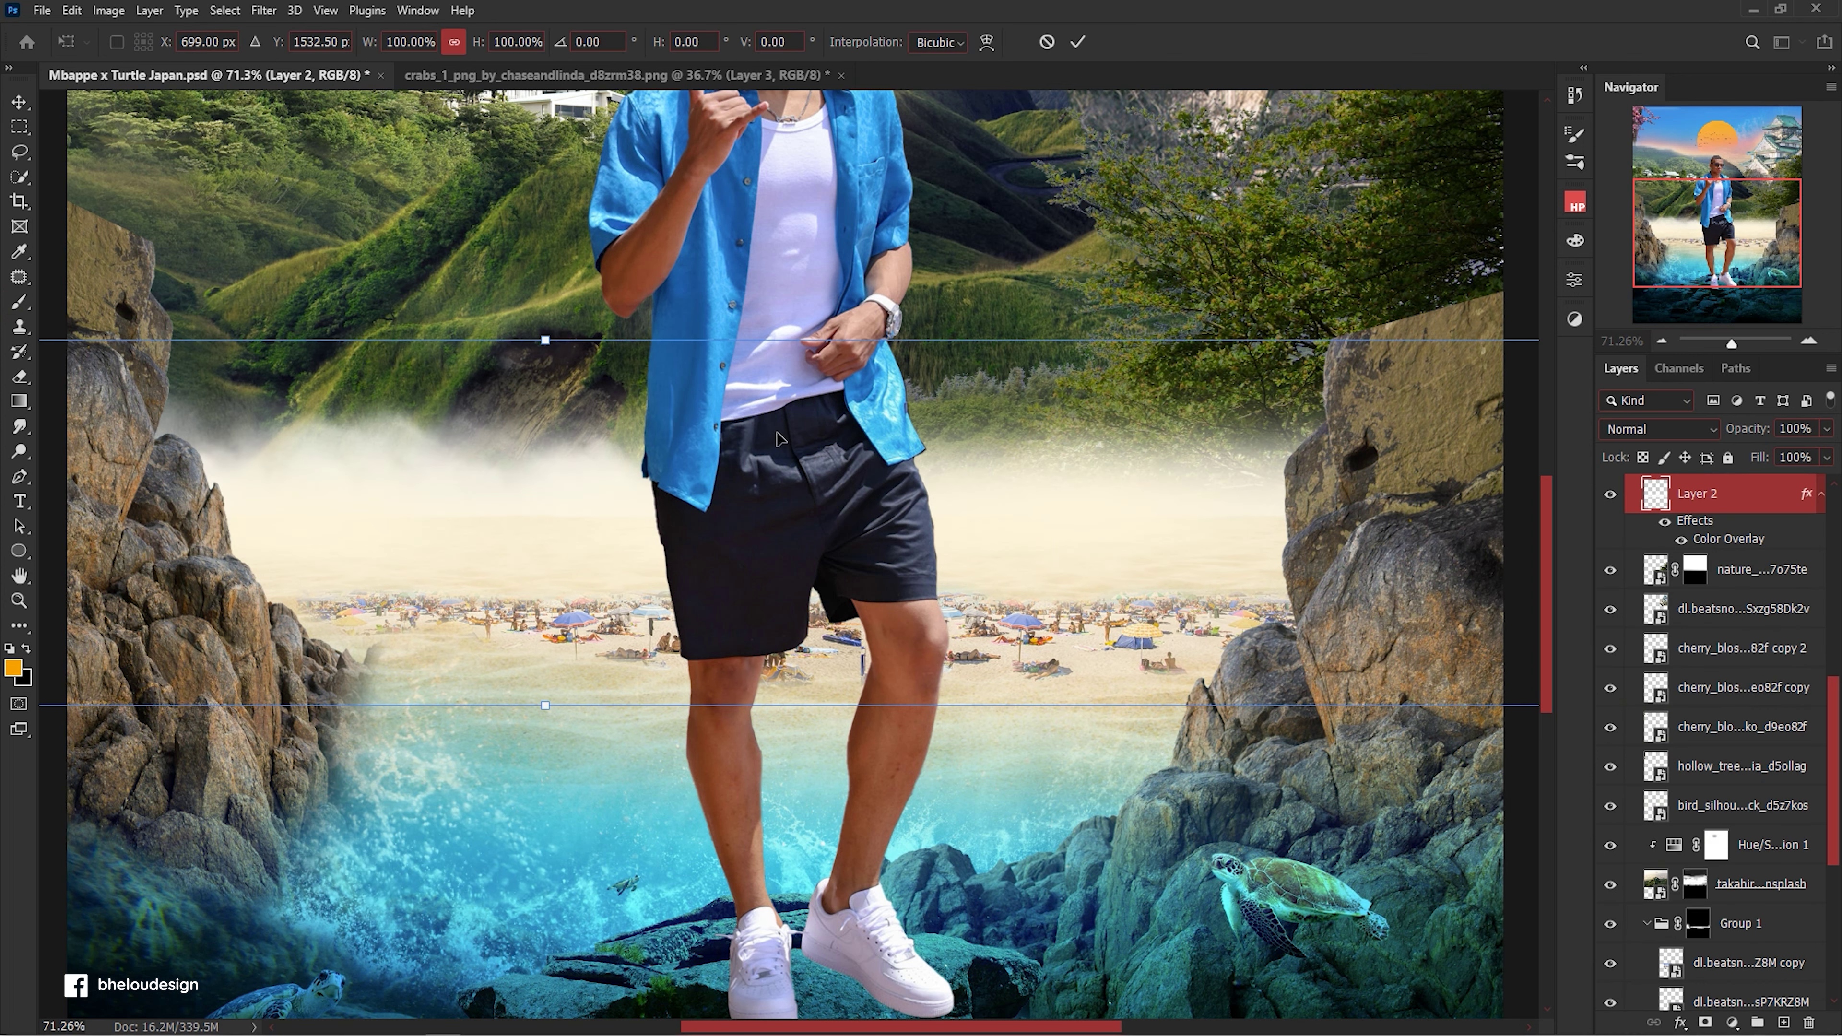
drag(549, 409, 550, 494)
drag(899, 508, 917, 484)
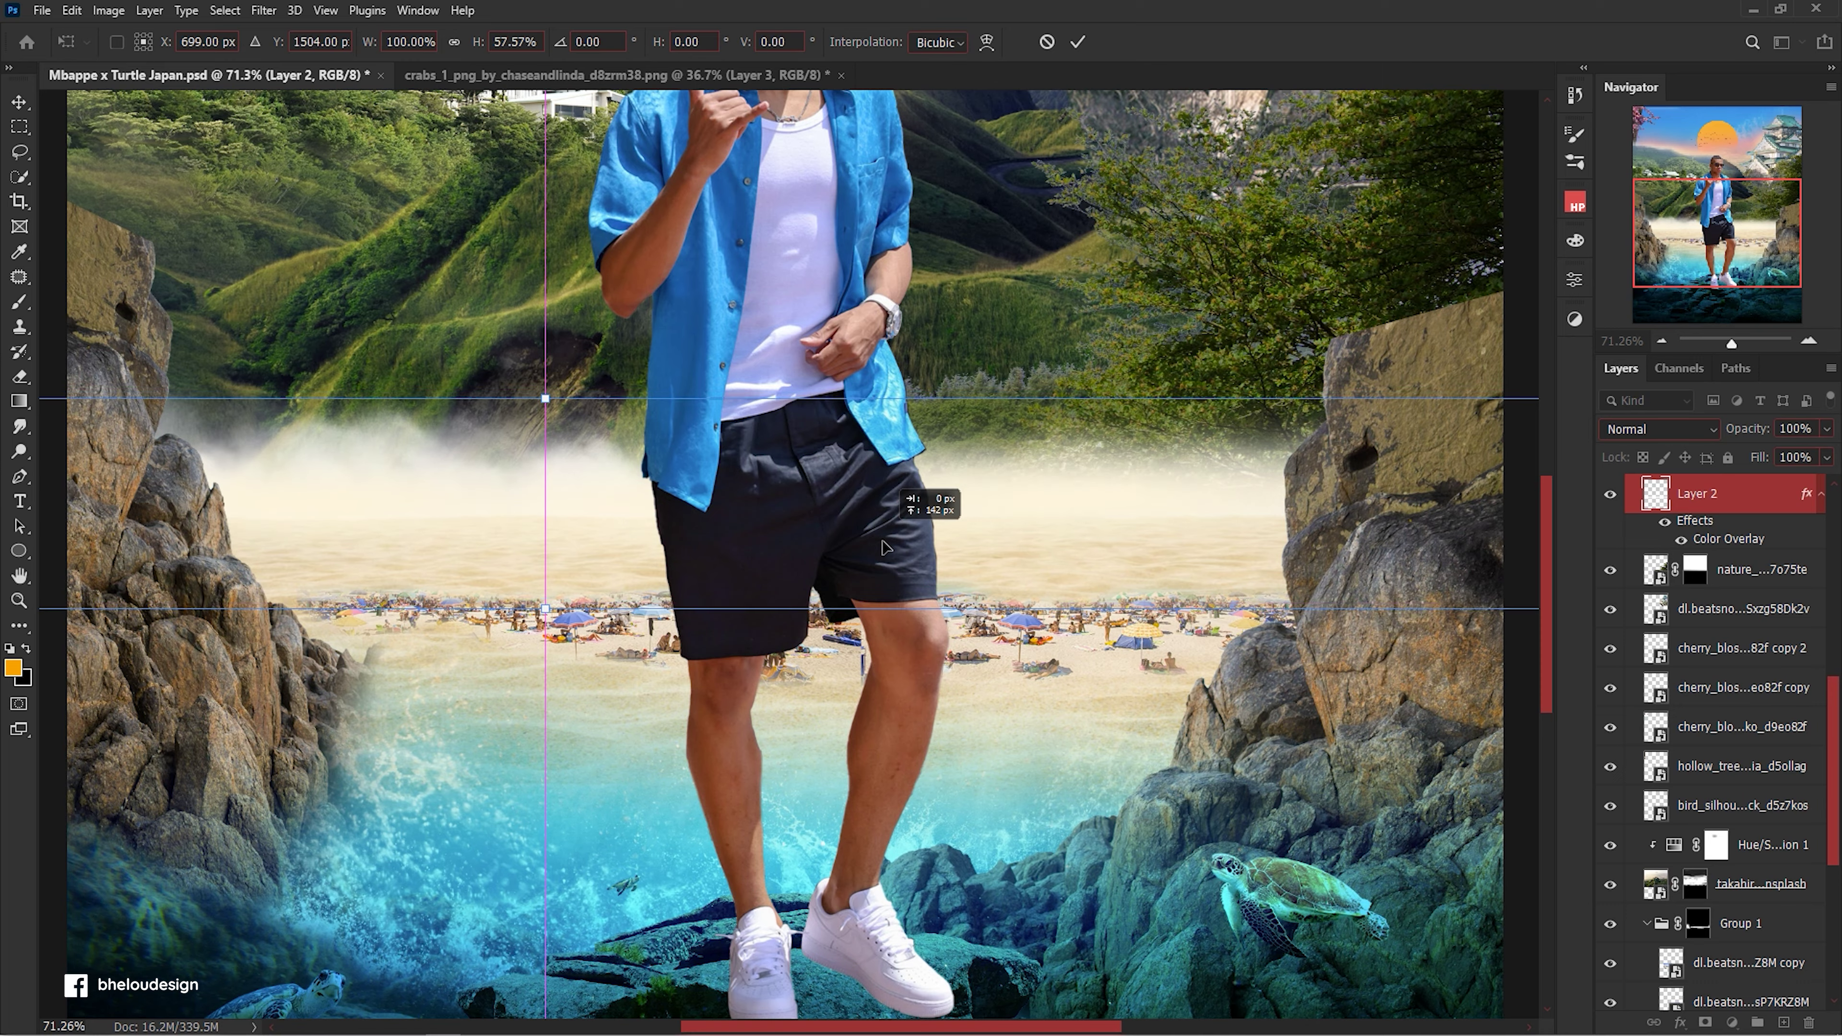
key(Return)
scroll(893, 553, down, 3)
scroll(1057, 576, up, 3)
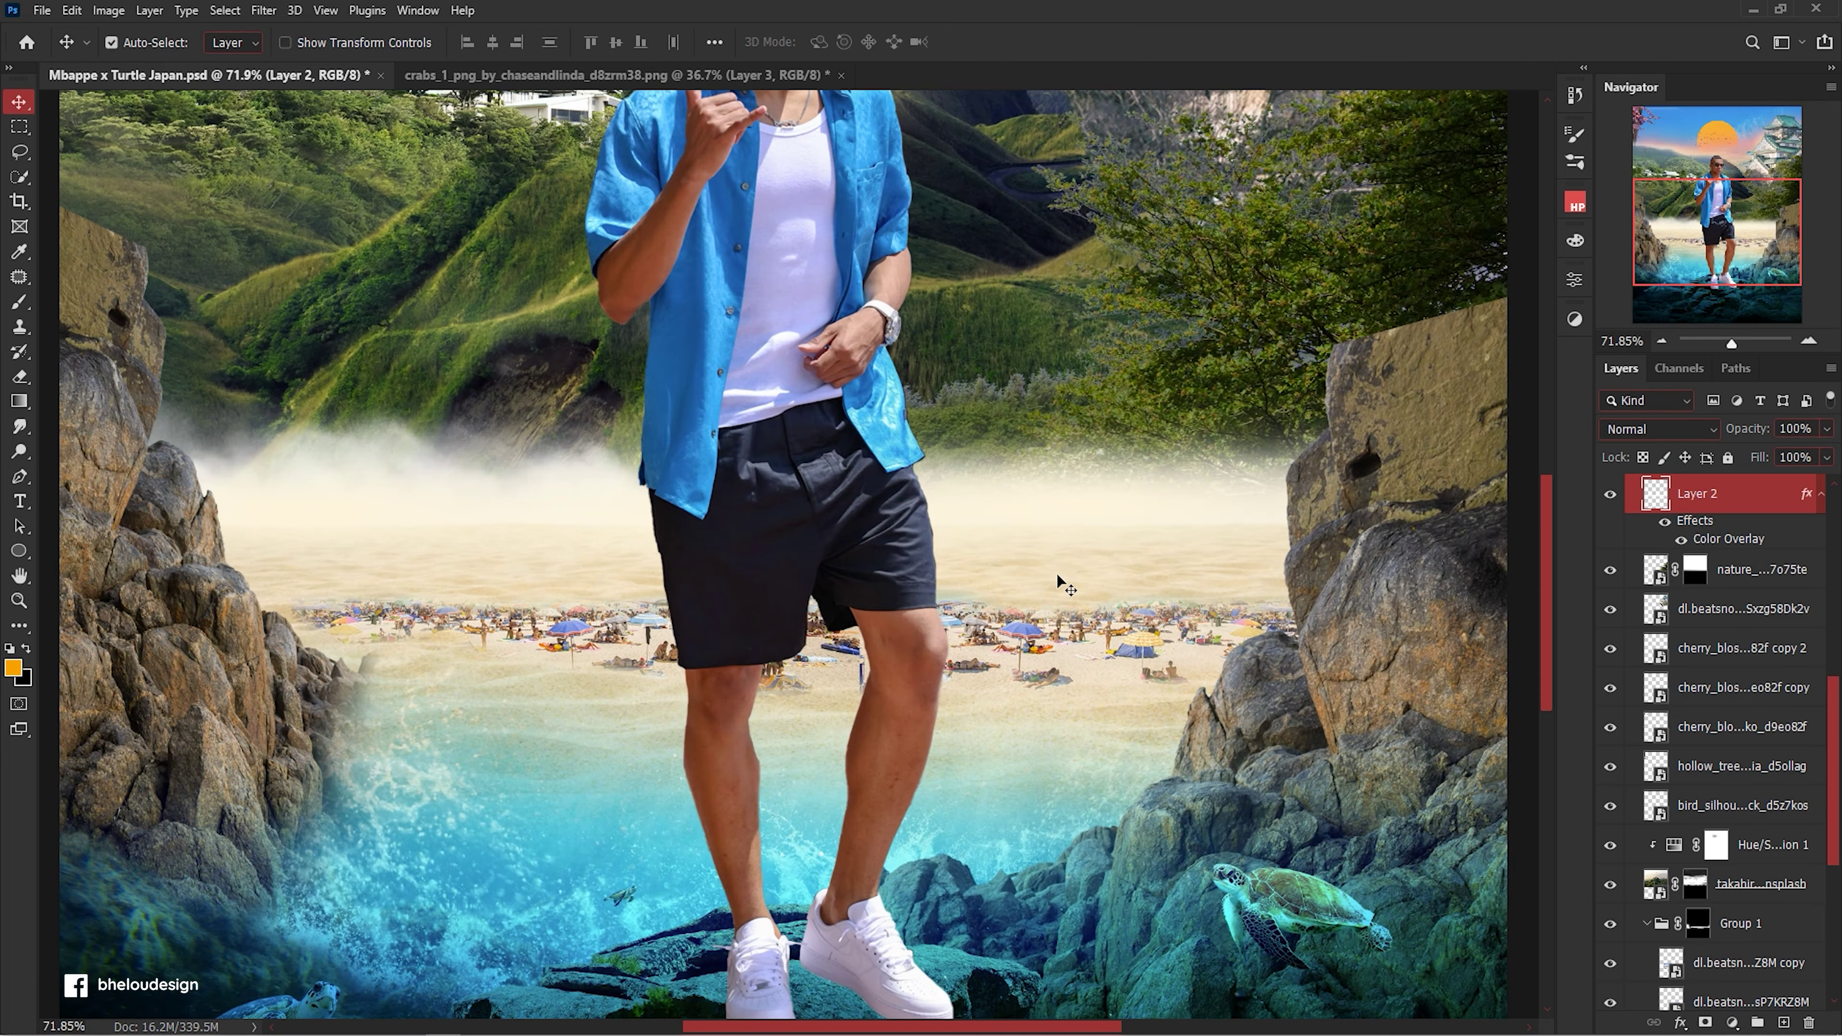
scroll(1733, 853, down, 2)
scroll(1733, 853, up, 3)
Brush the sea layer's mask across the horizon band and lower the fog band.
click(1686, 984)
scroll(1686, 932, down, 2)
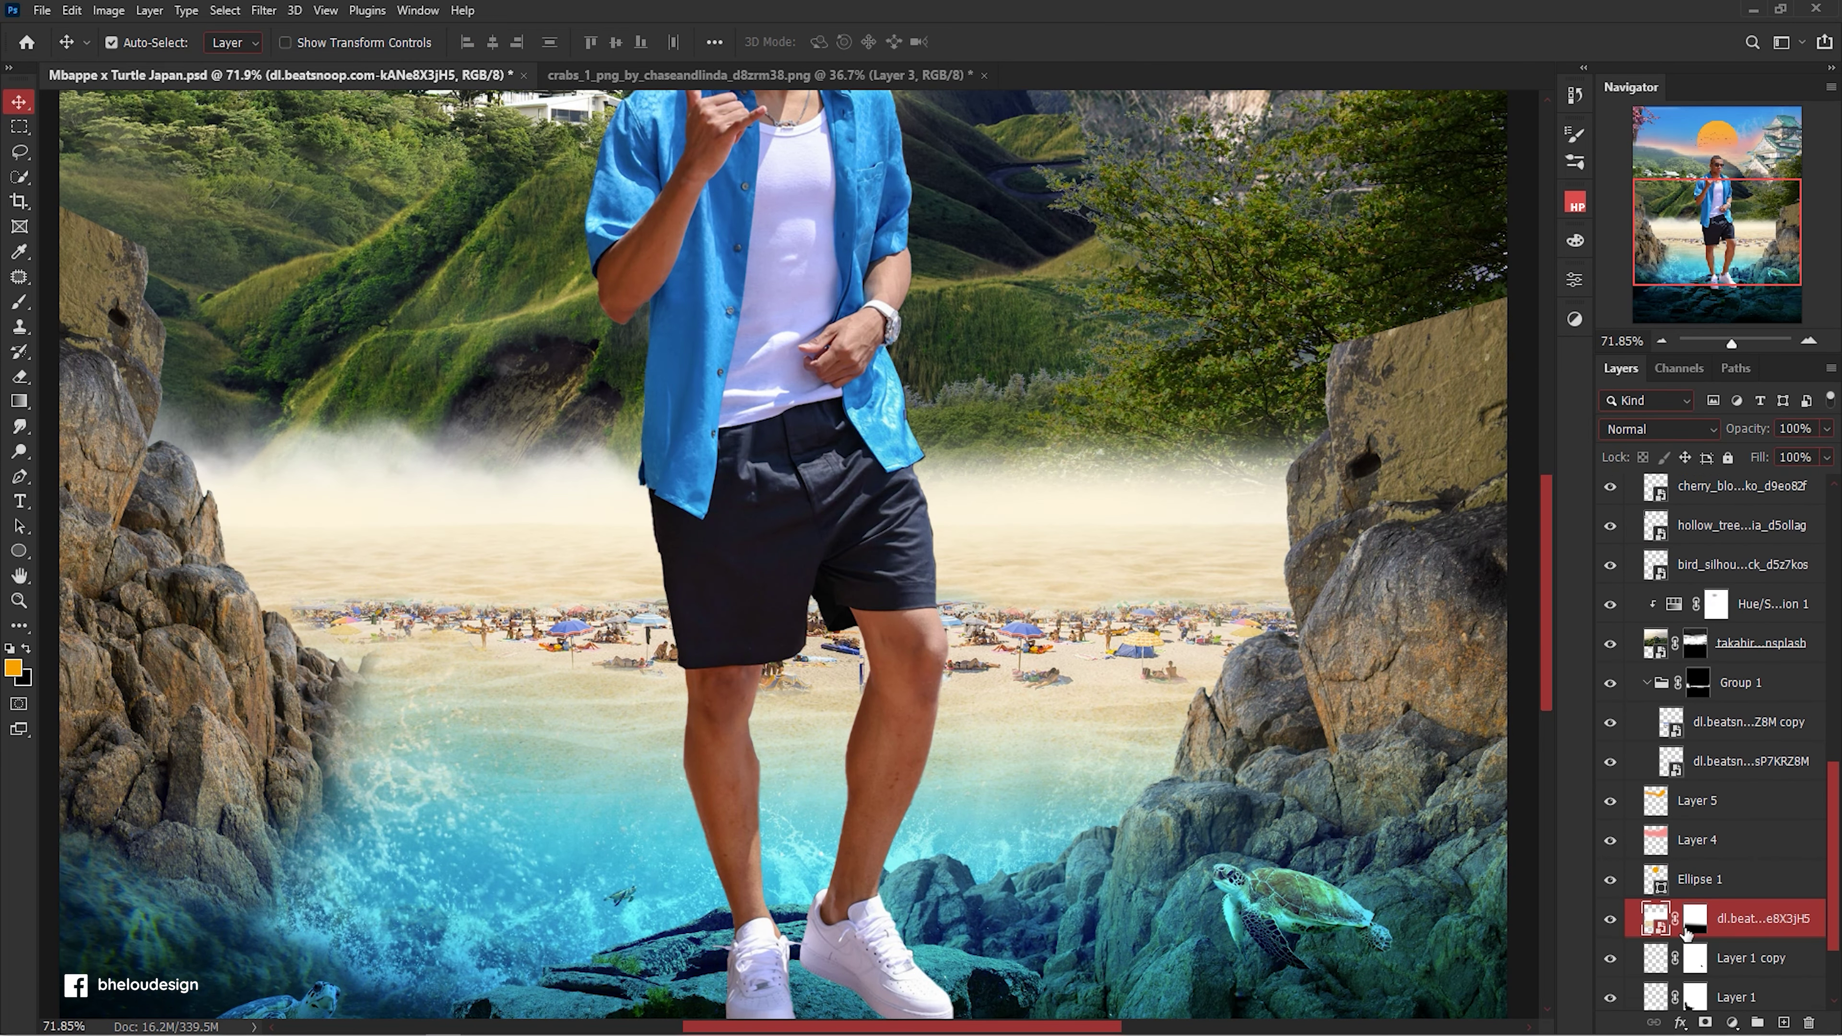
key(b)
drag(196, 530, 1269, 523)
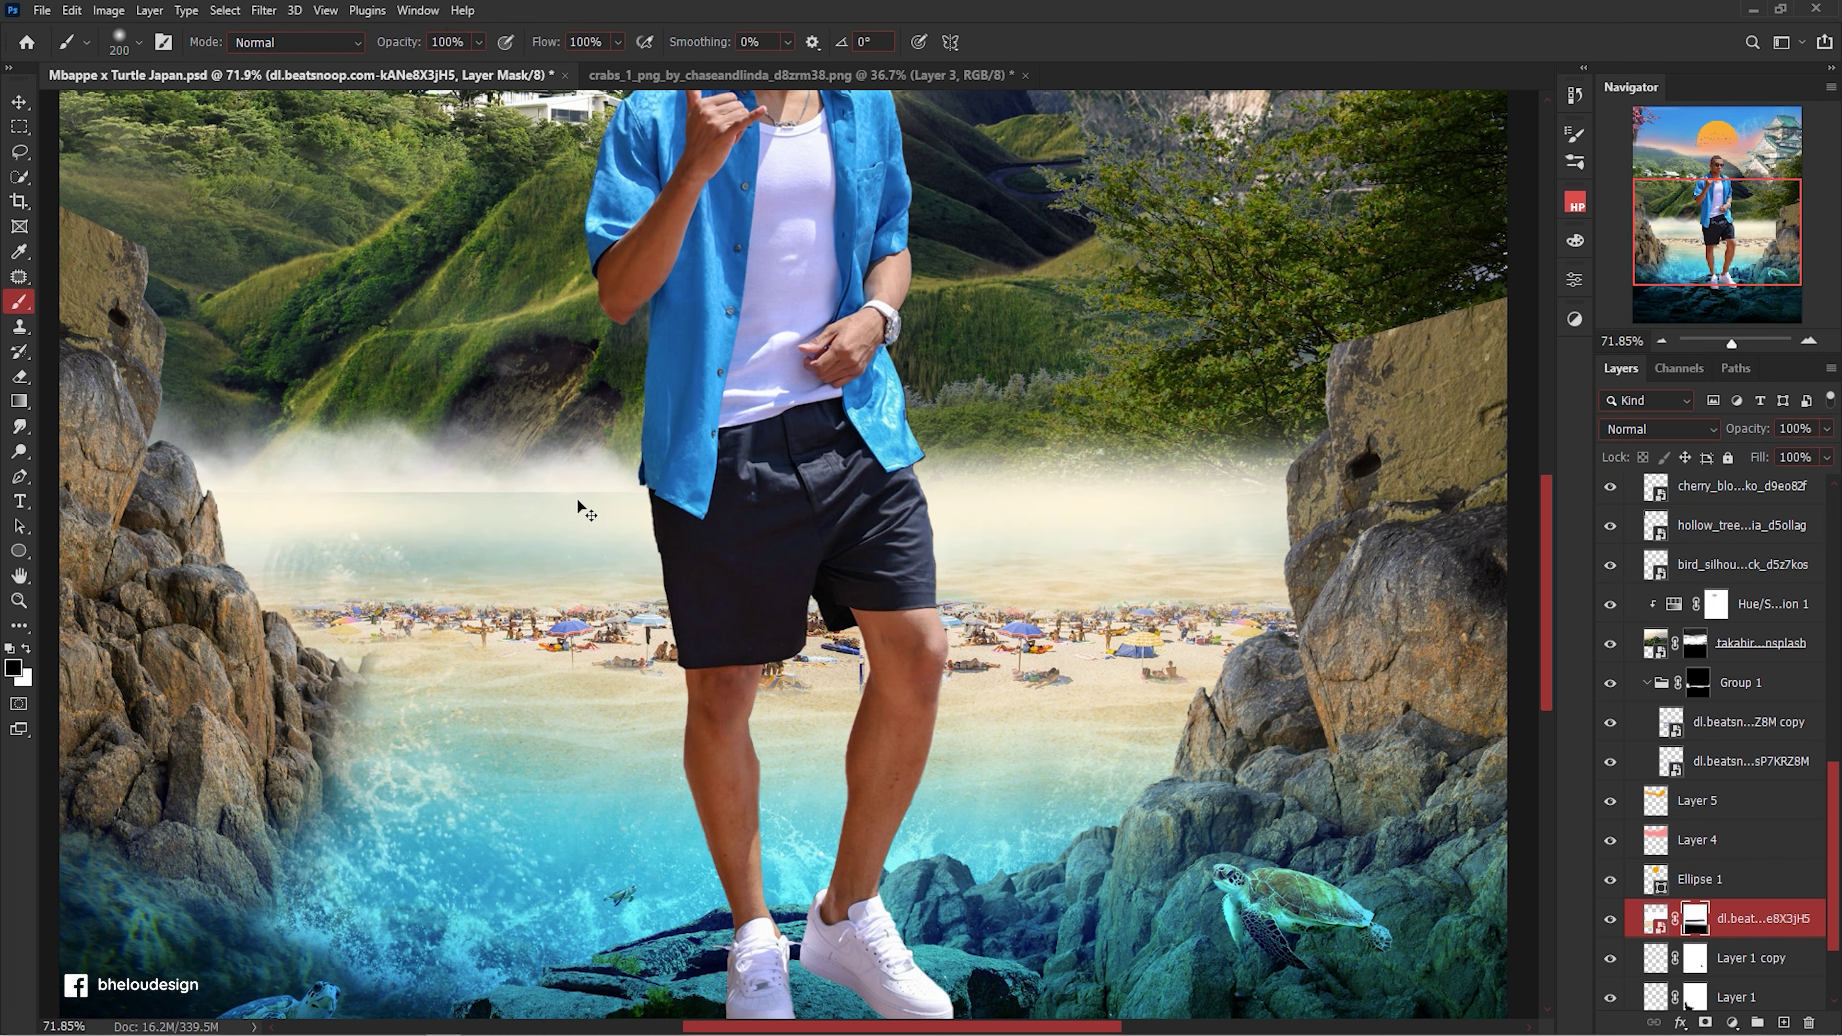
key(v)
drag(998, 508, 1061, 508)
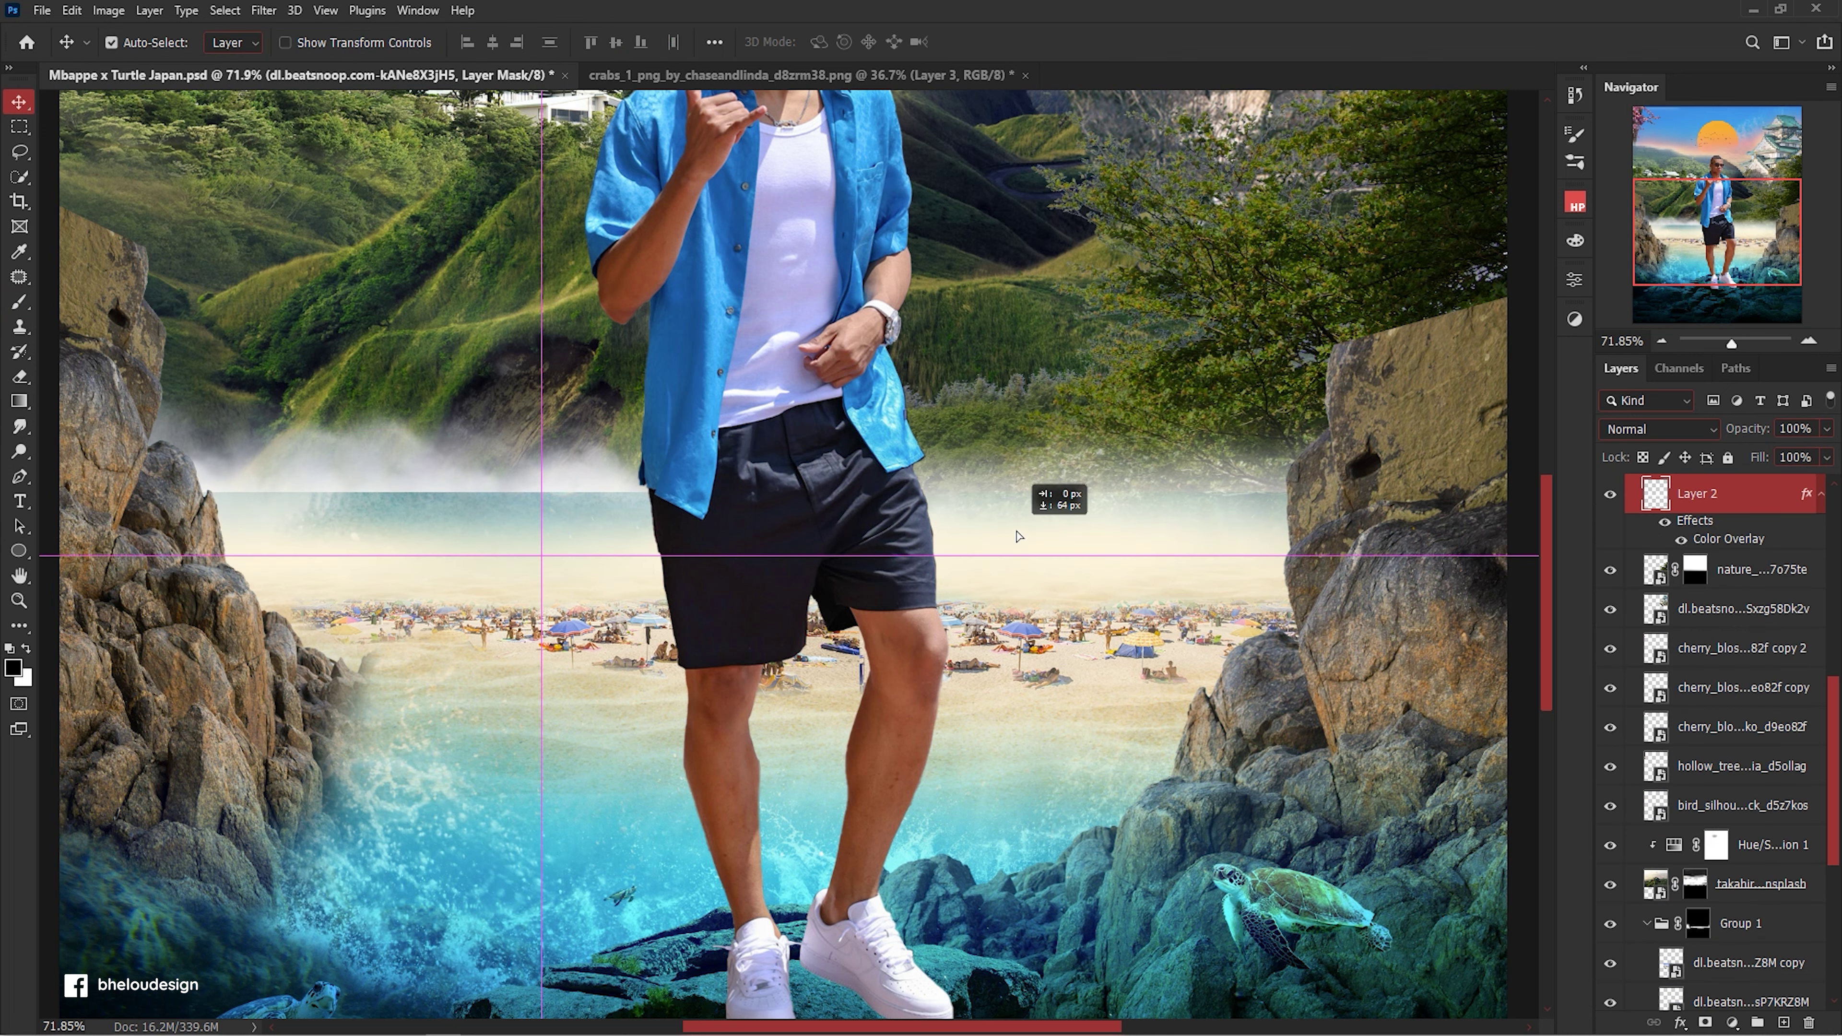
click(605, 453)
click(577, 521)
scroll(1650, 708, down, 5)
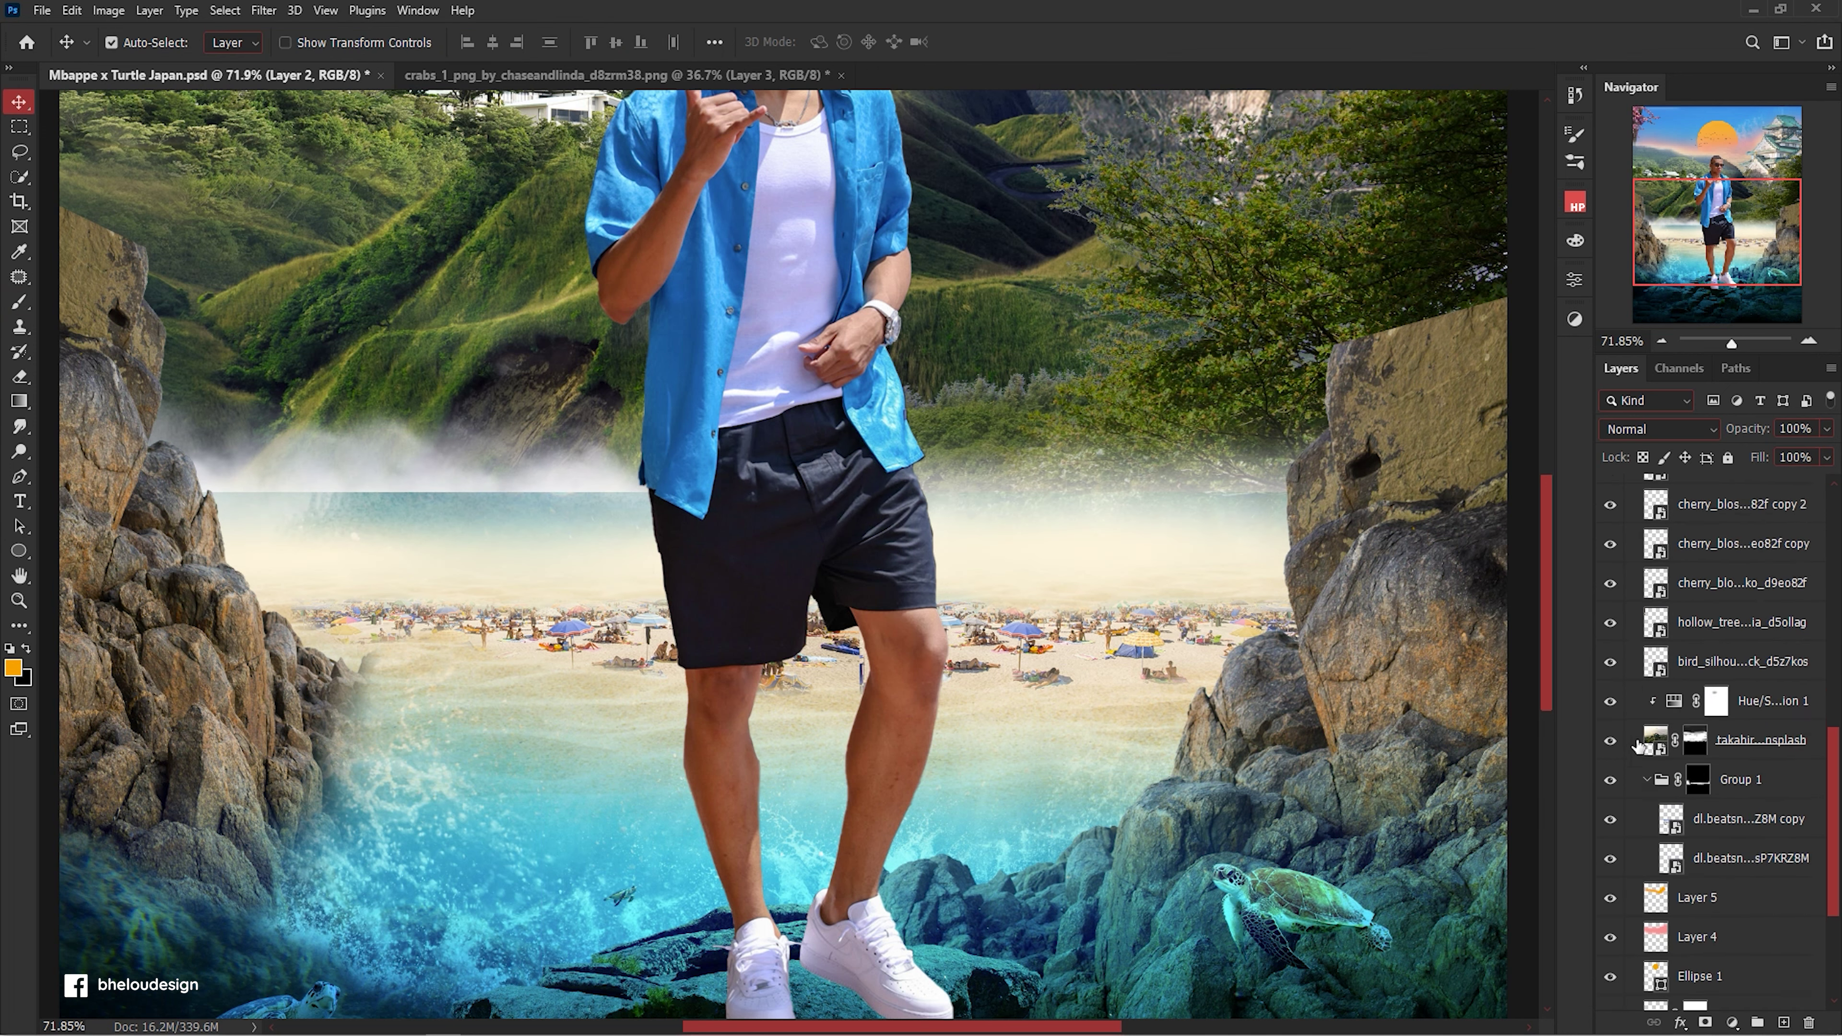
Gradient the bottom photo layer's mask to blend the hard horizon edge into the fog.
click(1641, 913)
key(d)
key(g)
drag(908, 555, 900, 508)
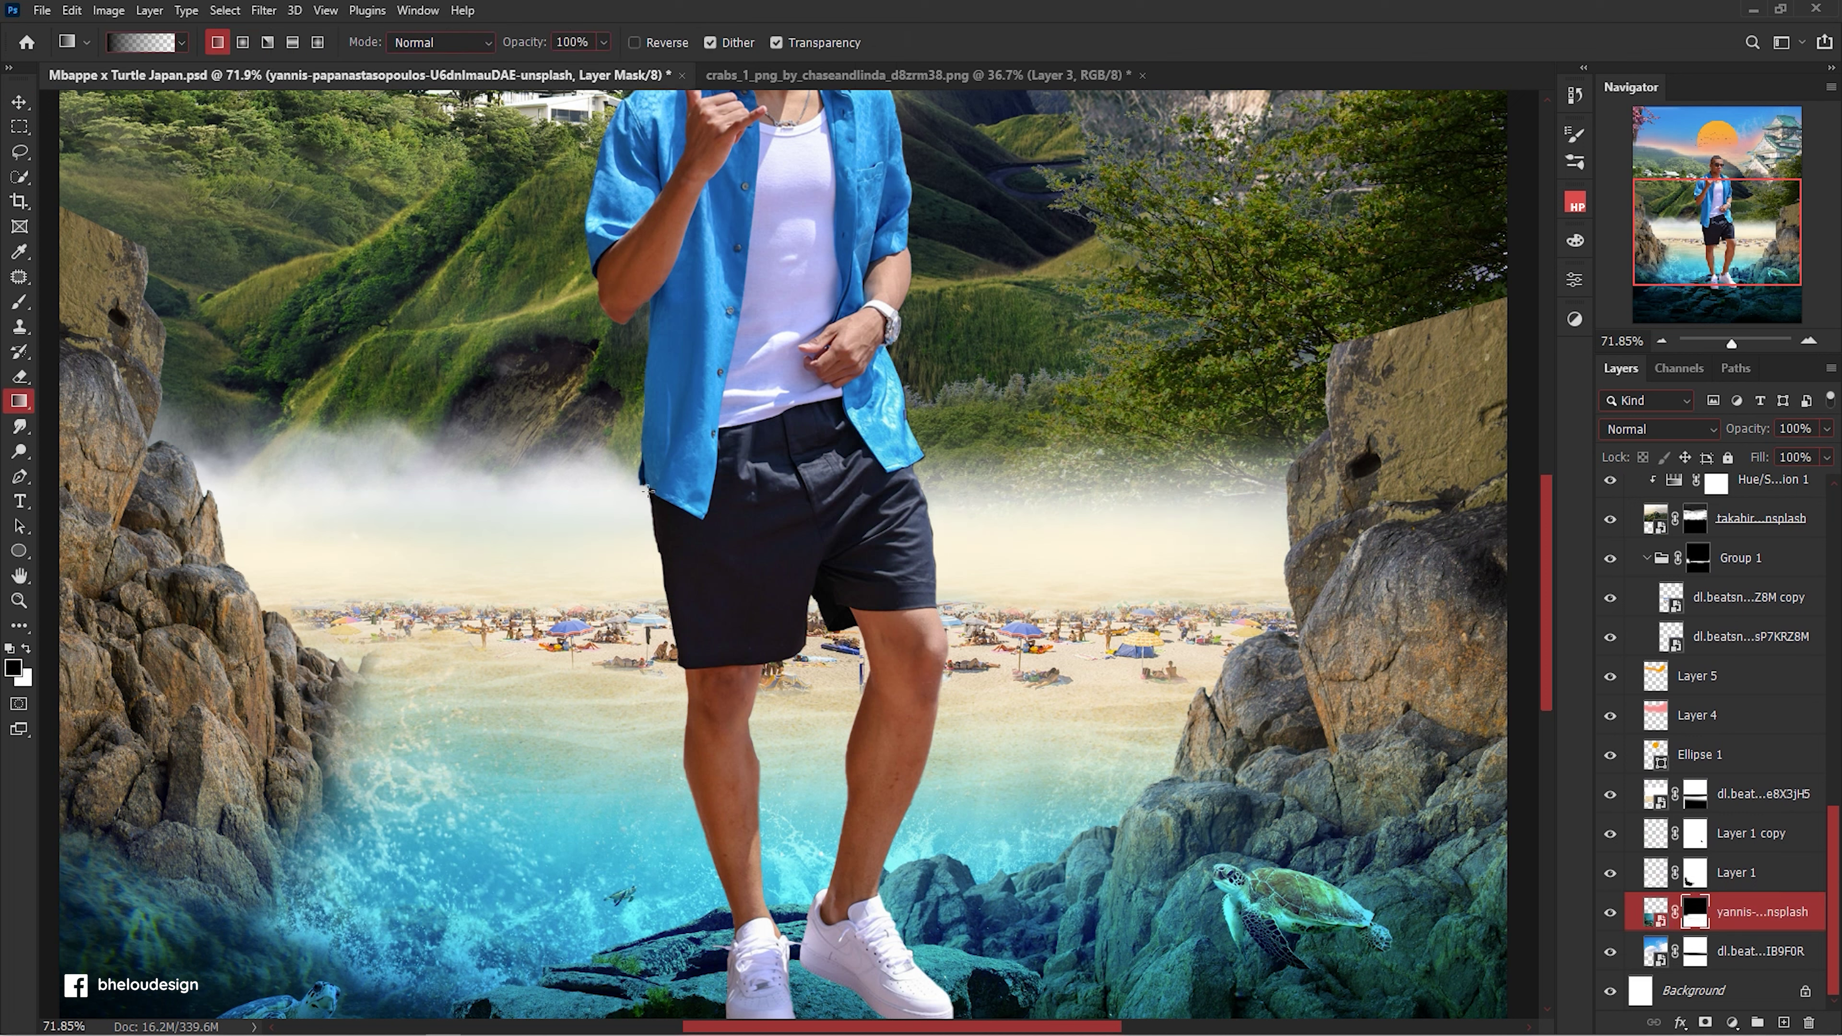
key(v)
ctrl+click(678, 543)
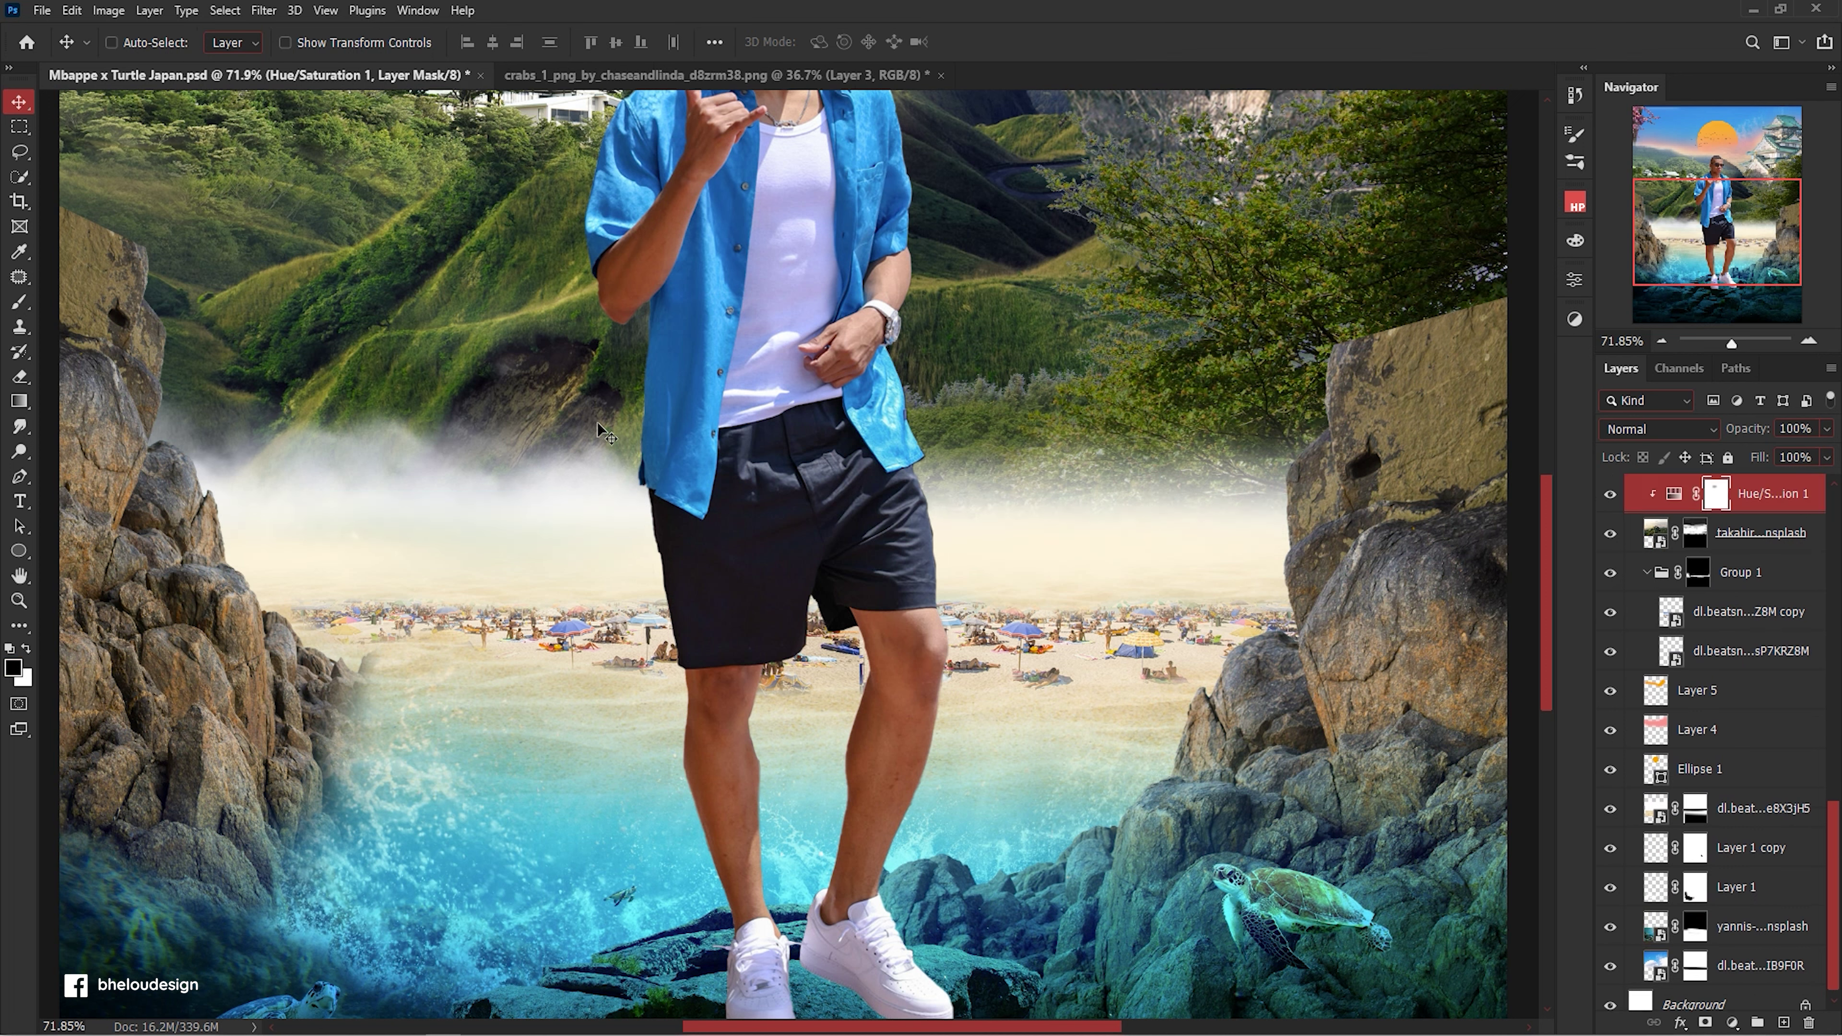
scroll(1680, 678, up, 2)
Paint the hillside layer's mask at low opacity to thin the fog and reveal more hillside.
click(1695, 604)
key(b)
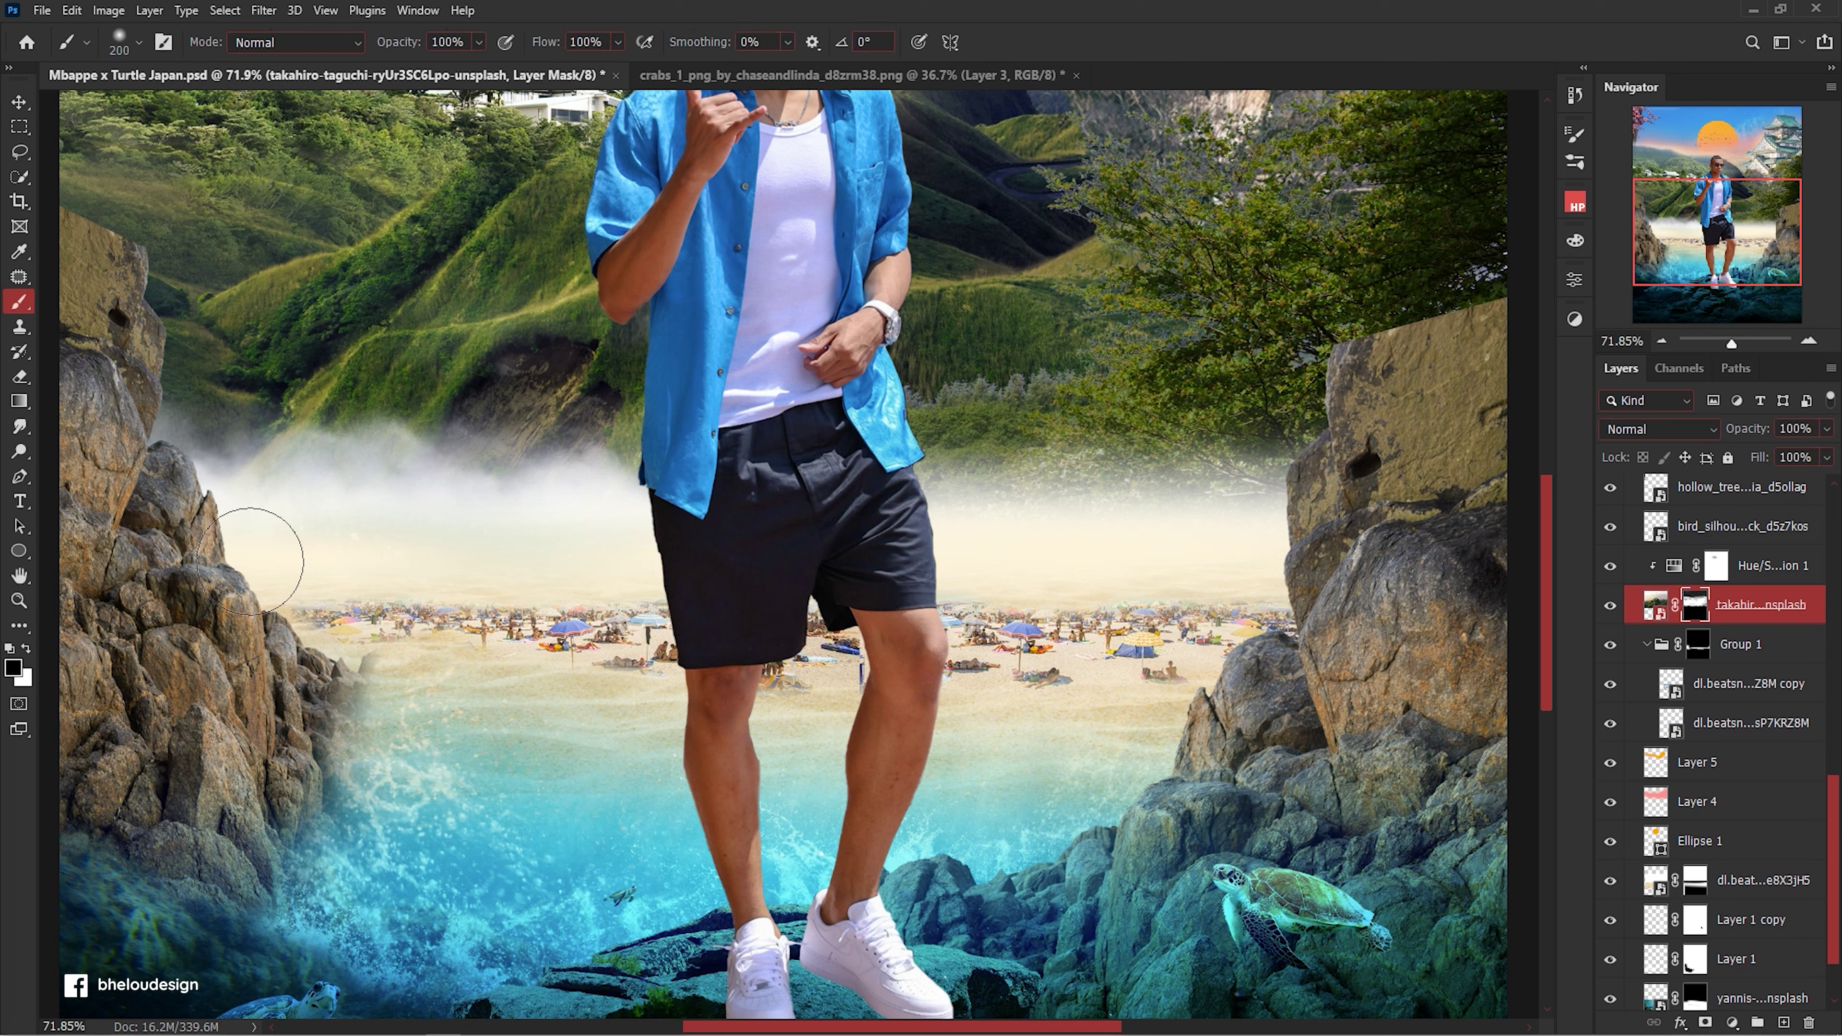
key(x)
drag(1262, 544, 190, 508)
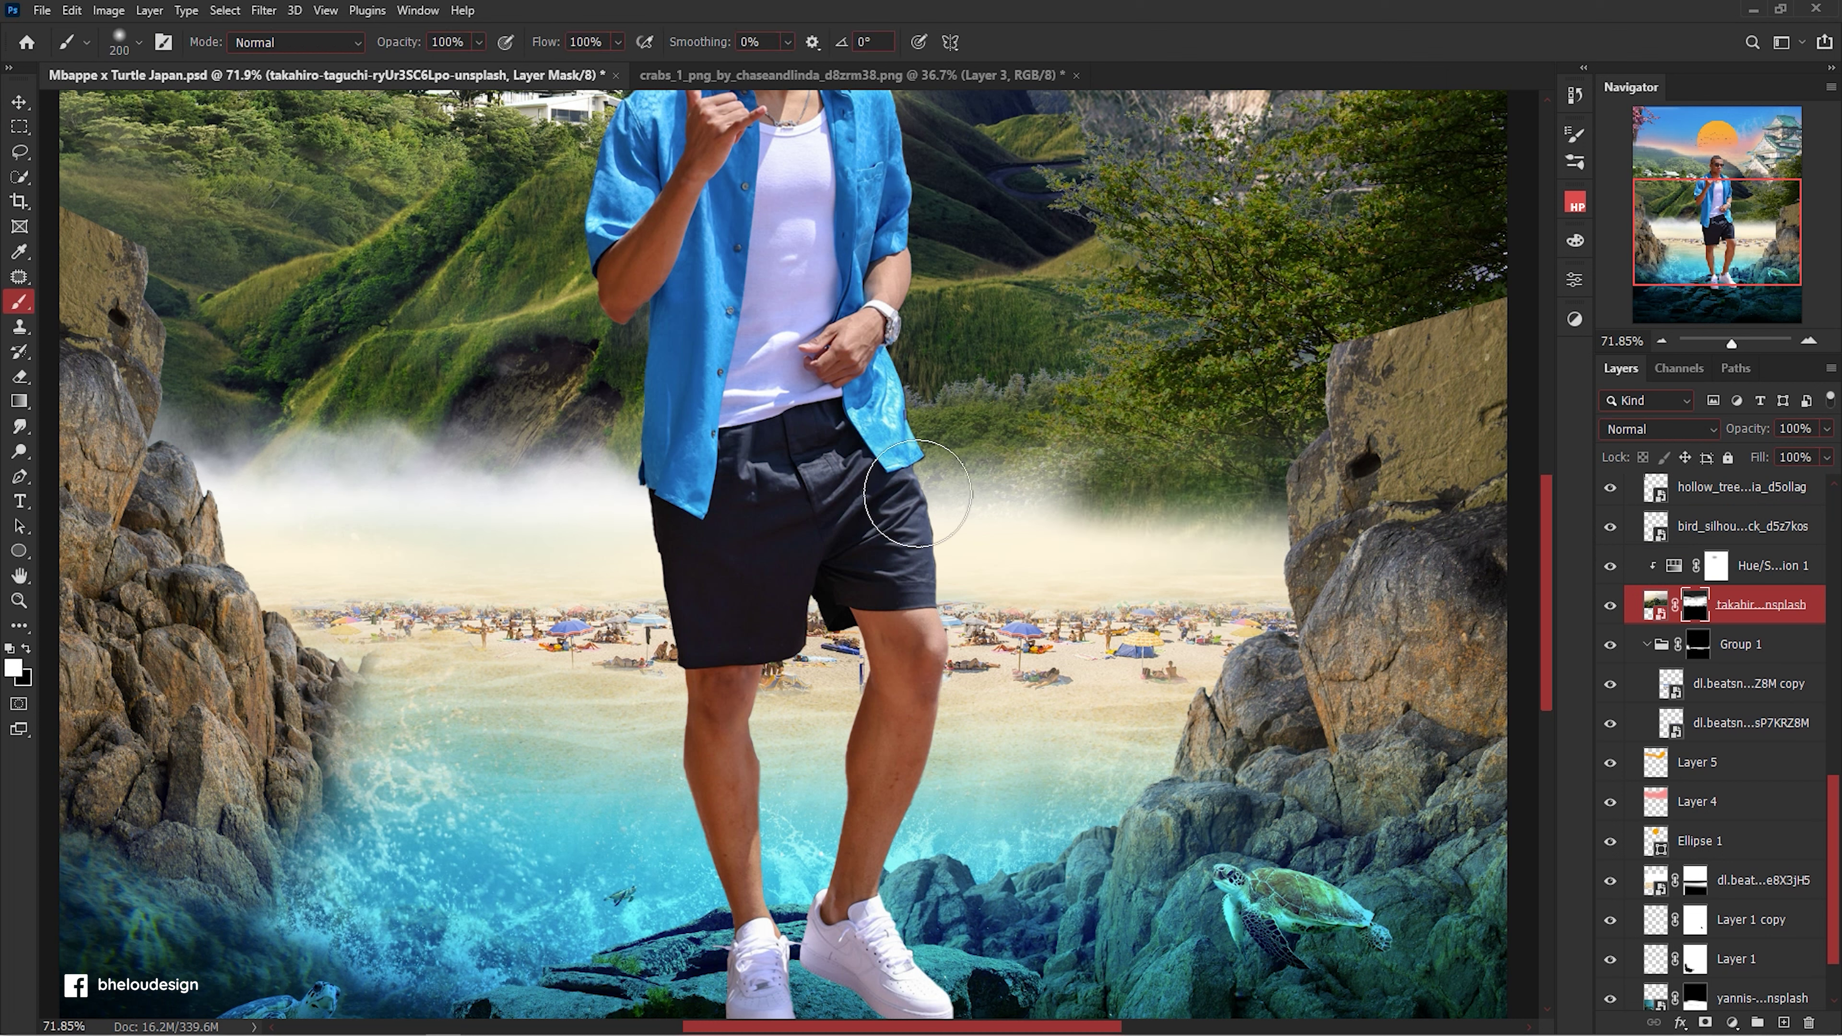
drag(398, 42, 321, 46)
key(x)
drag(207, 435, 1316, 512)
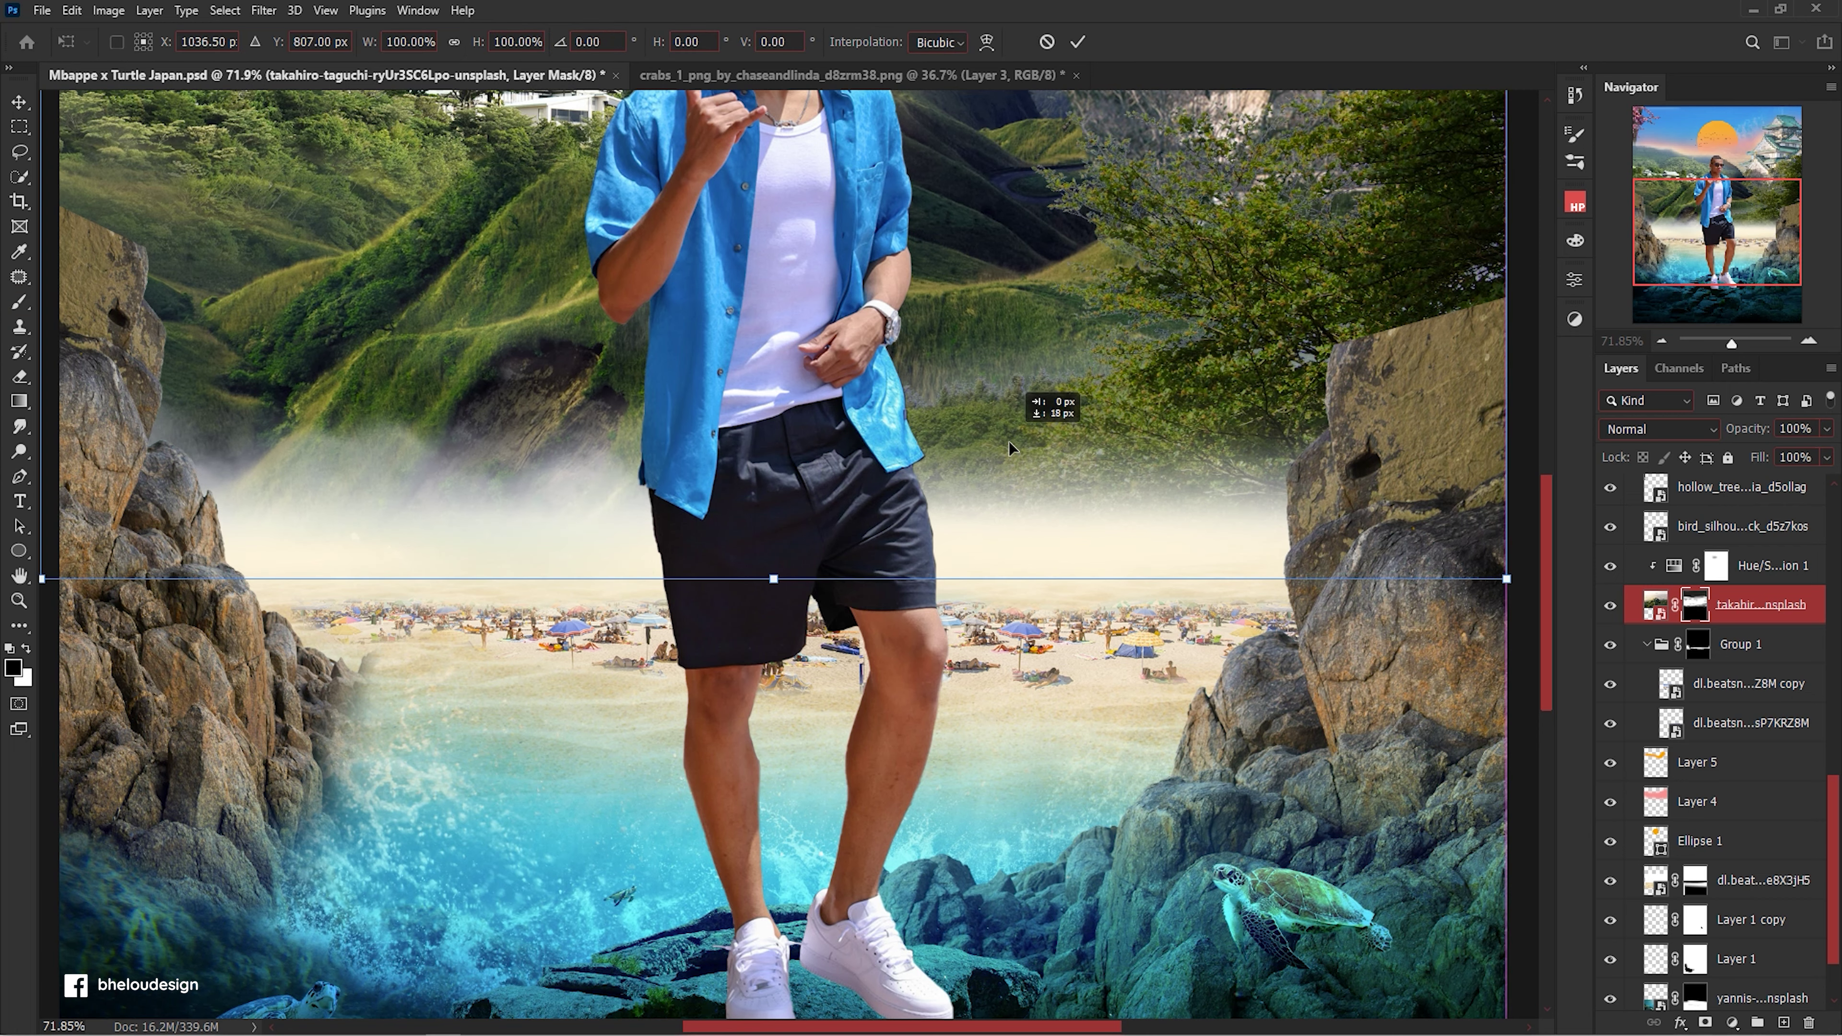
scroll(1010, 451, down, 5)
scroll(969, 561, up, 2)
Soften the fog edge along the hills and move the castle layer down.
click(1610, 605)
click(1610, 604)
scroll(520, 584, up, 2)
scroll(521, 583, up, 1)
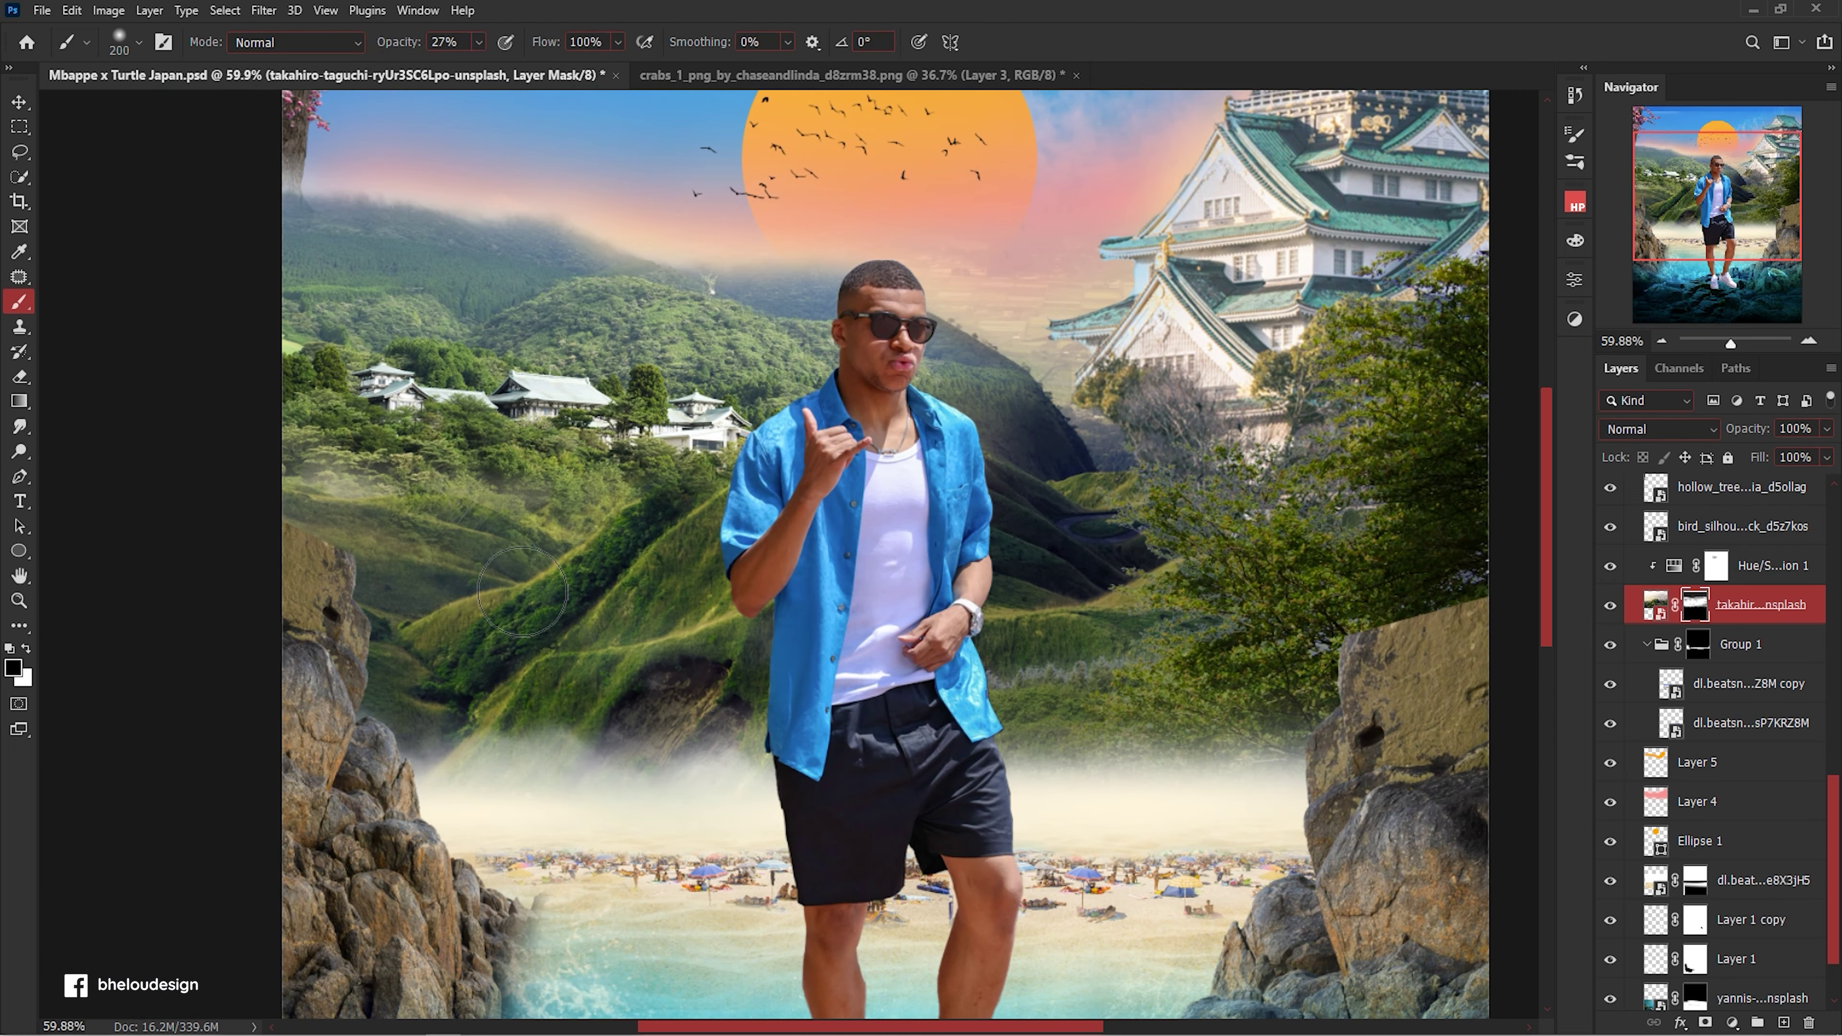
drag(389, 724, 617, 733)
drag(464, 733, 732, 737)
scroll(988, 453, up, 1)
scroll(987, 453, right, 3)
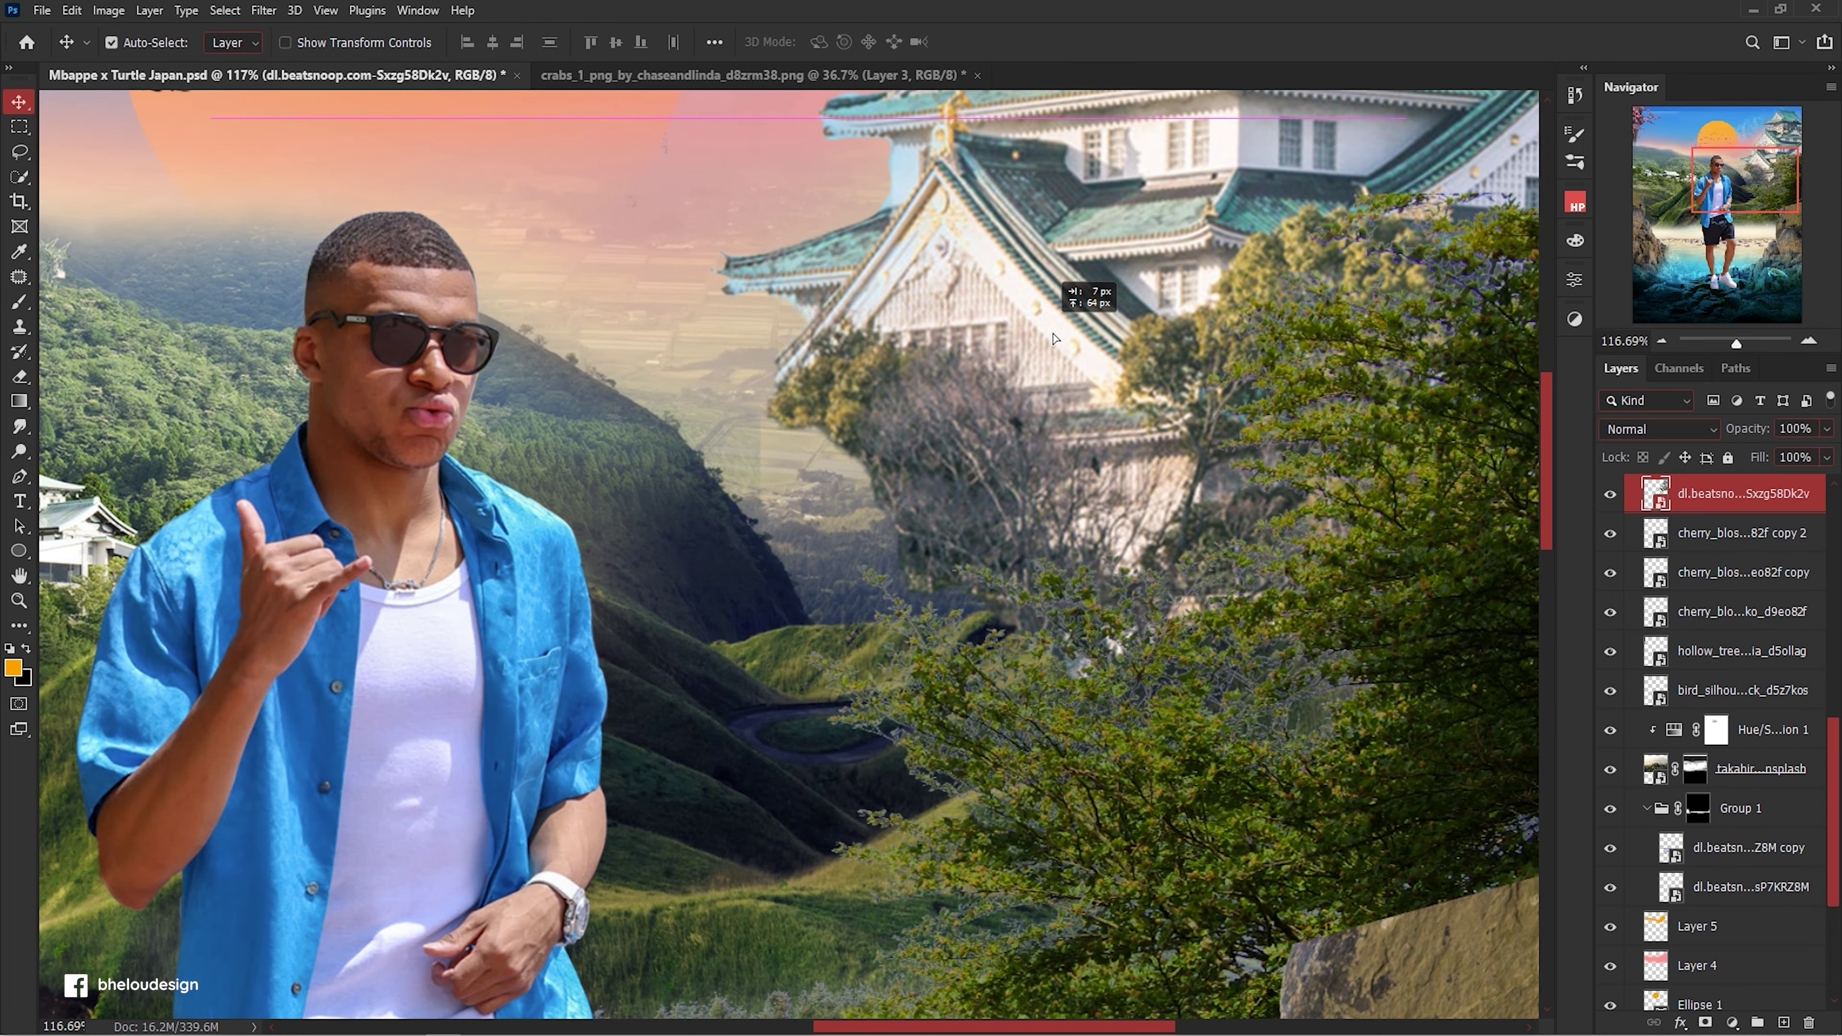
drag(1054, 339, 1044, 406)
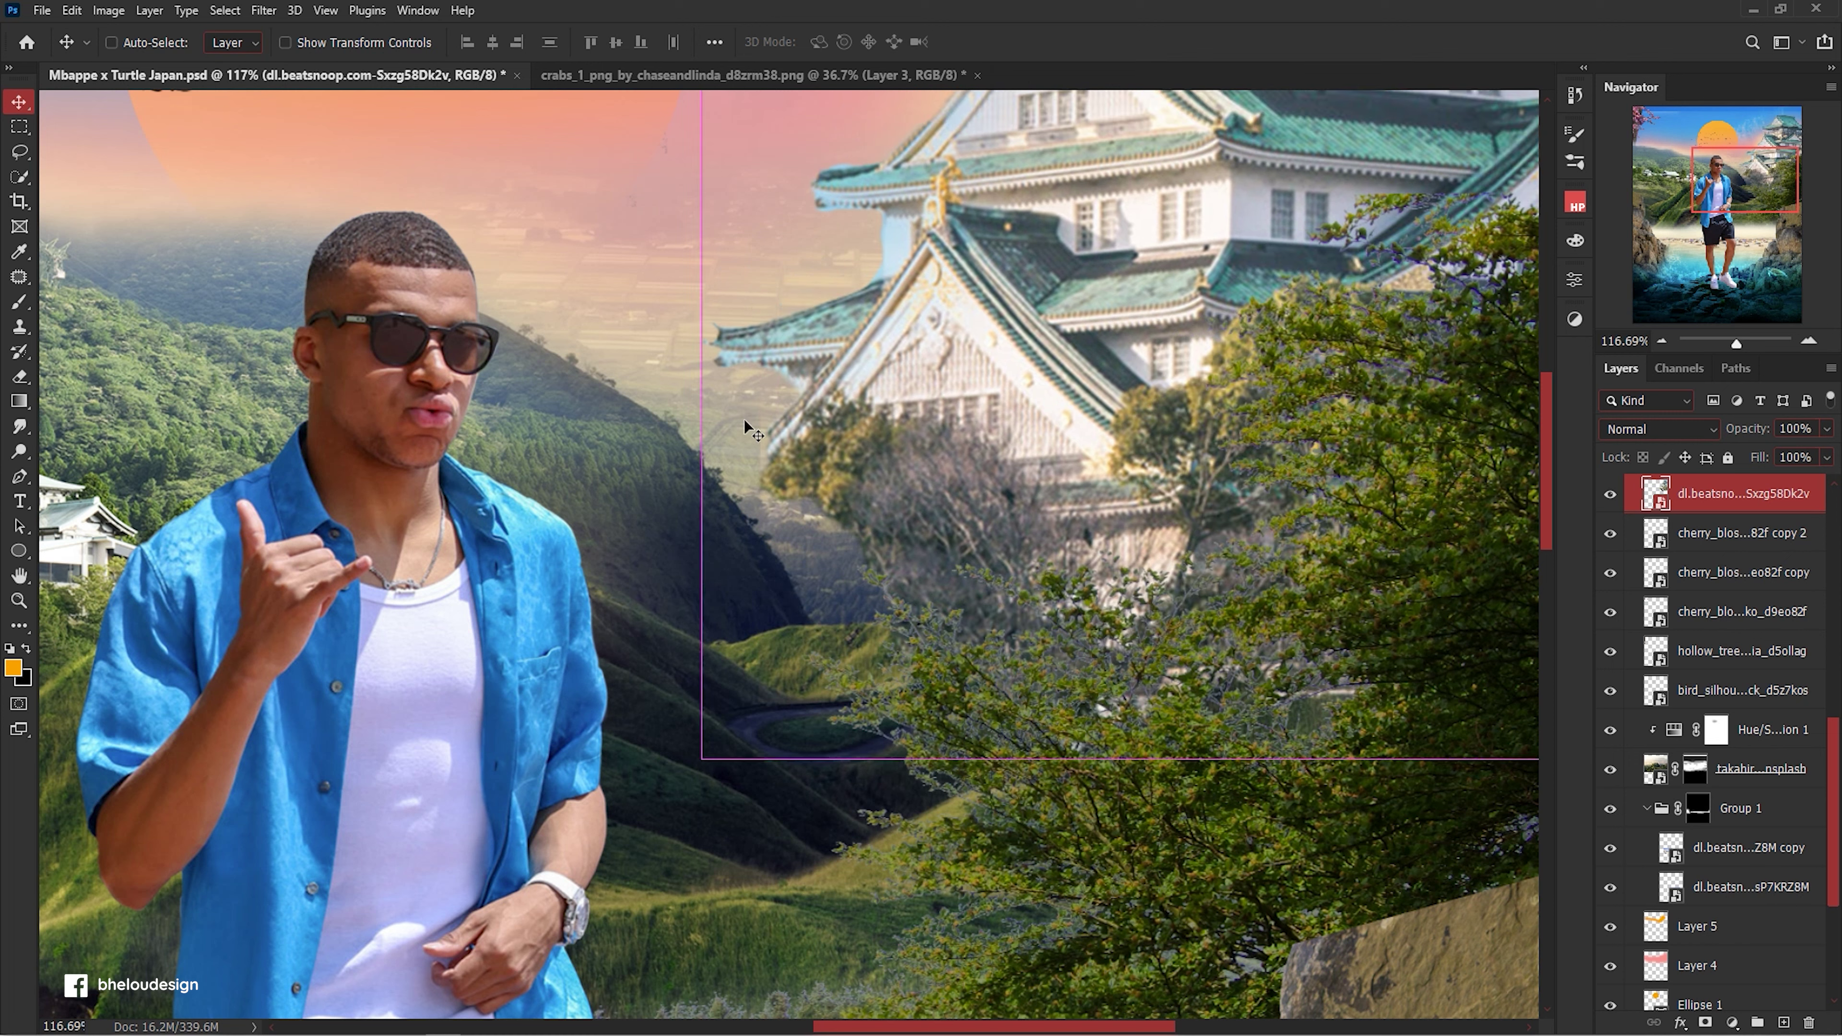
Target the top tree layer's mask with a white brush and pan across the sky and castle.
click(729, 435)
click(1610, 494)
click(1679, 494)
key(b)
key(d)
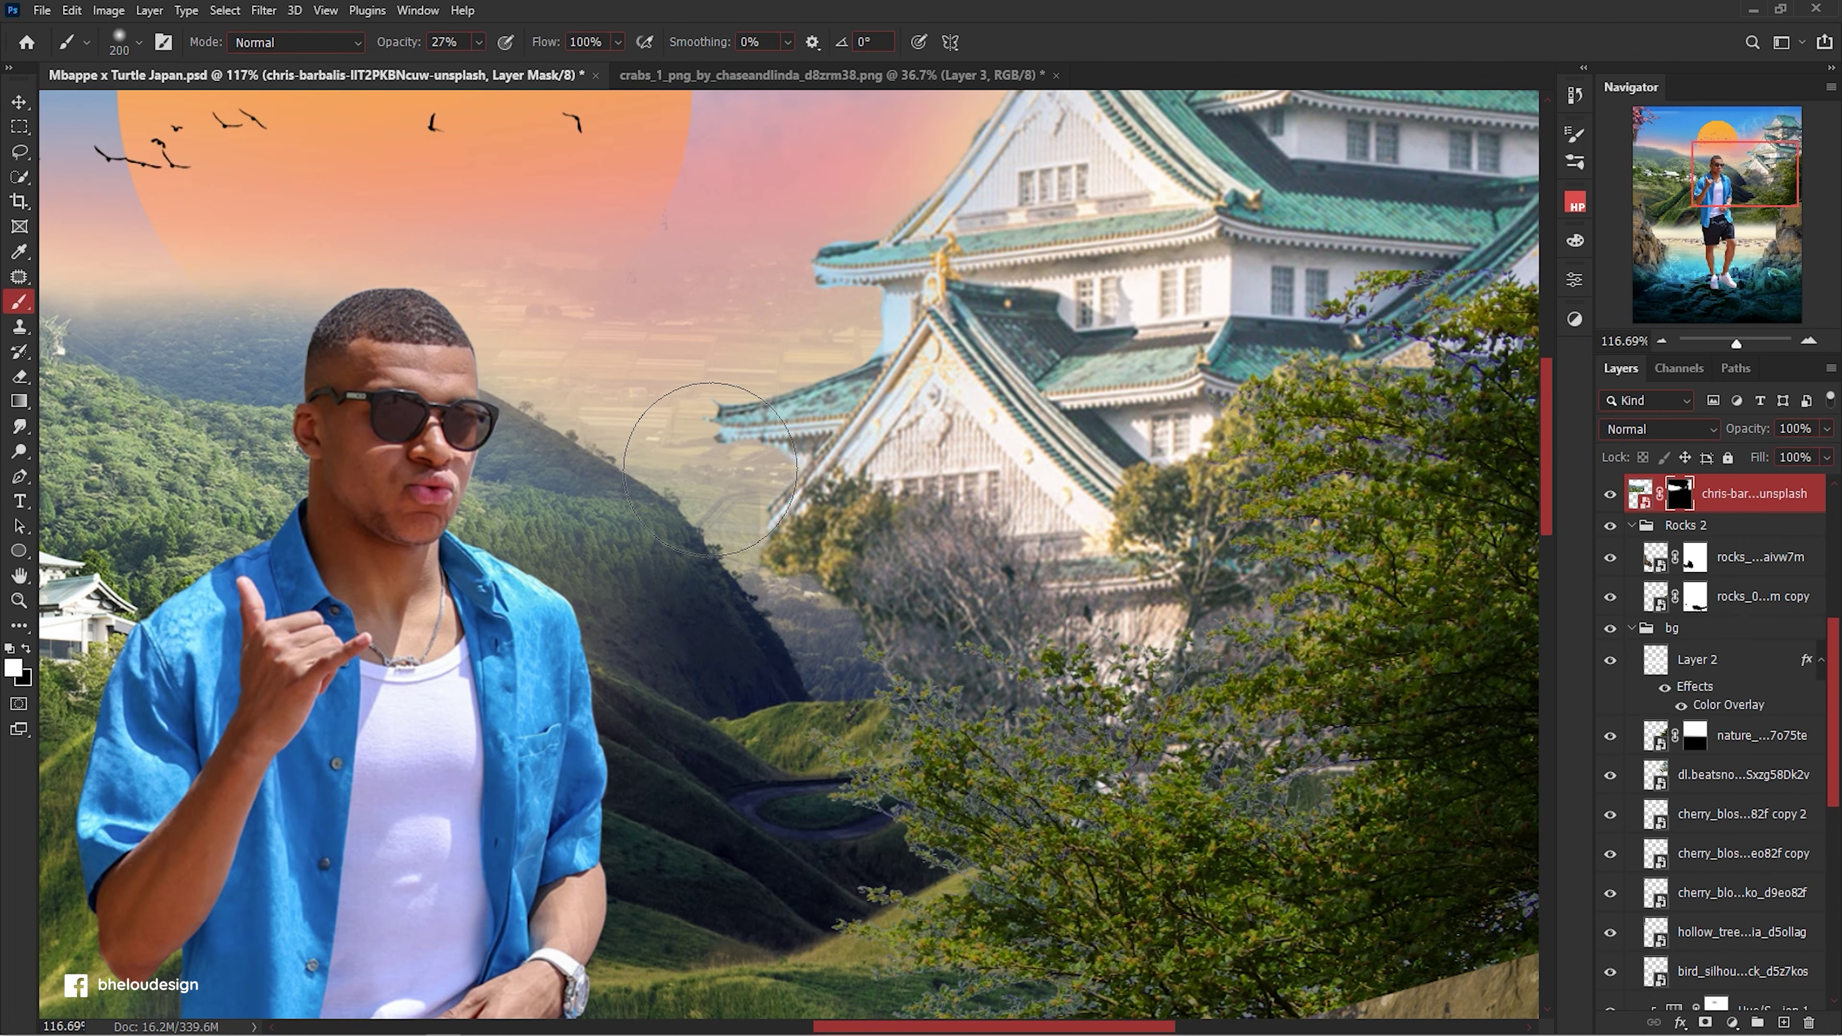
scroll(609, 508, up, 3)
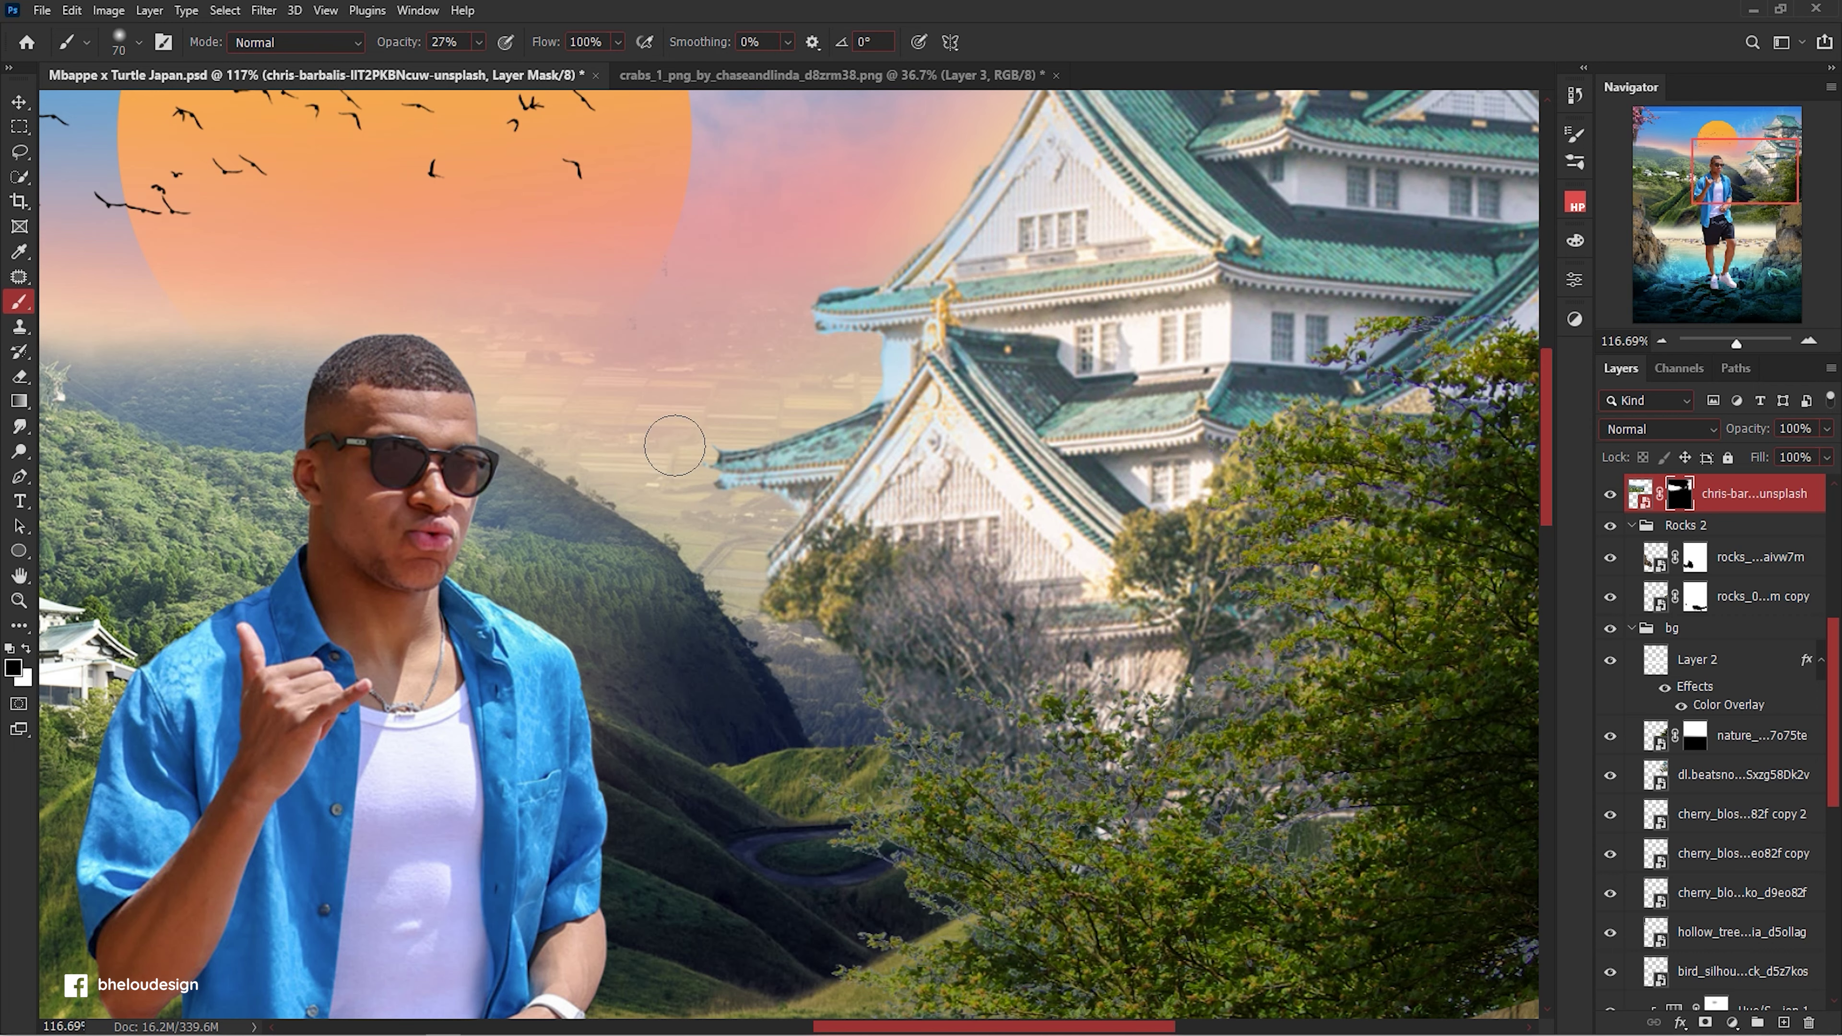
key(x)
scroll(743, 575, down, 5)
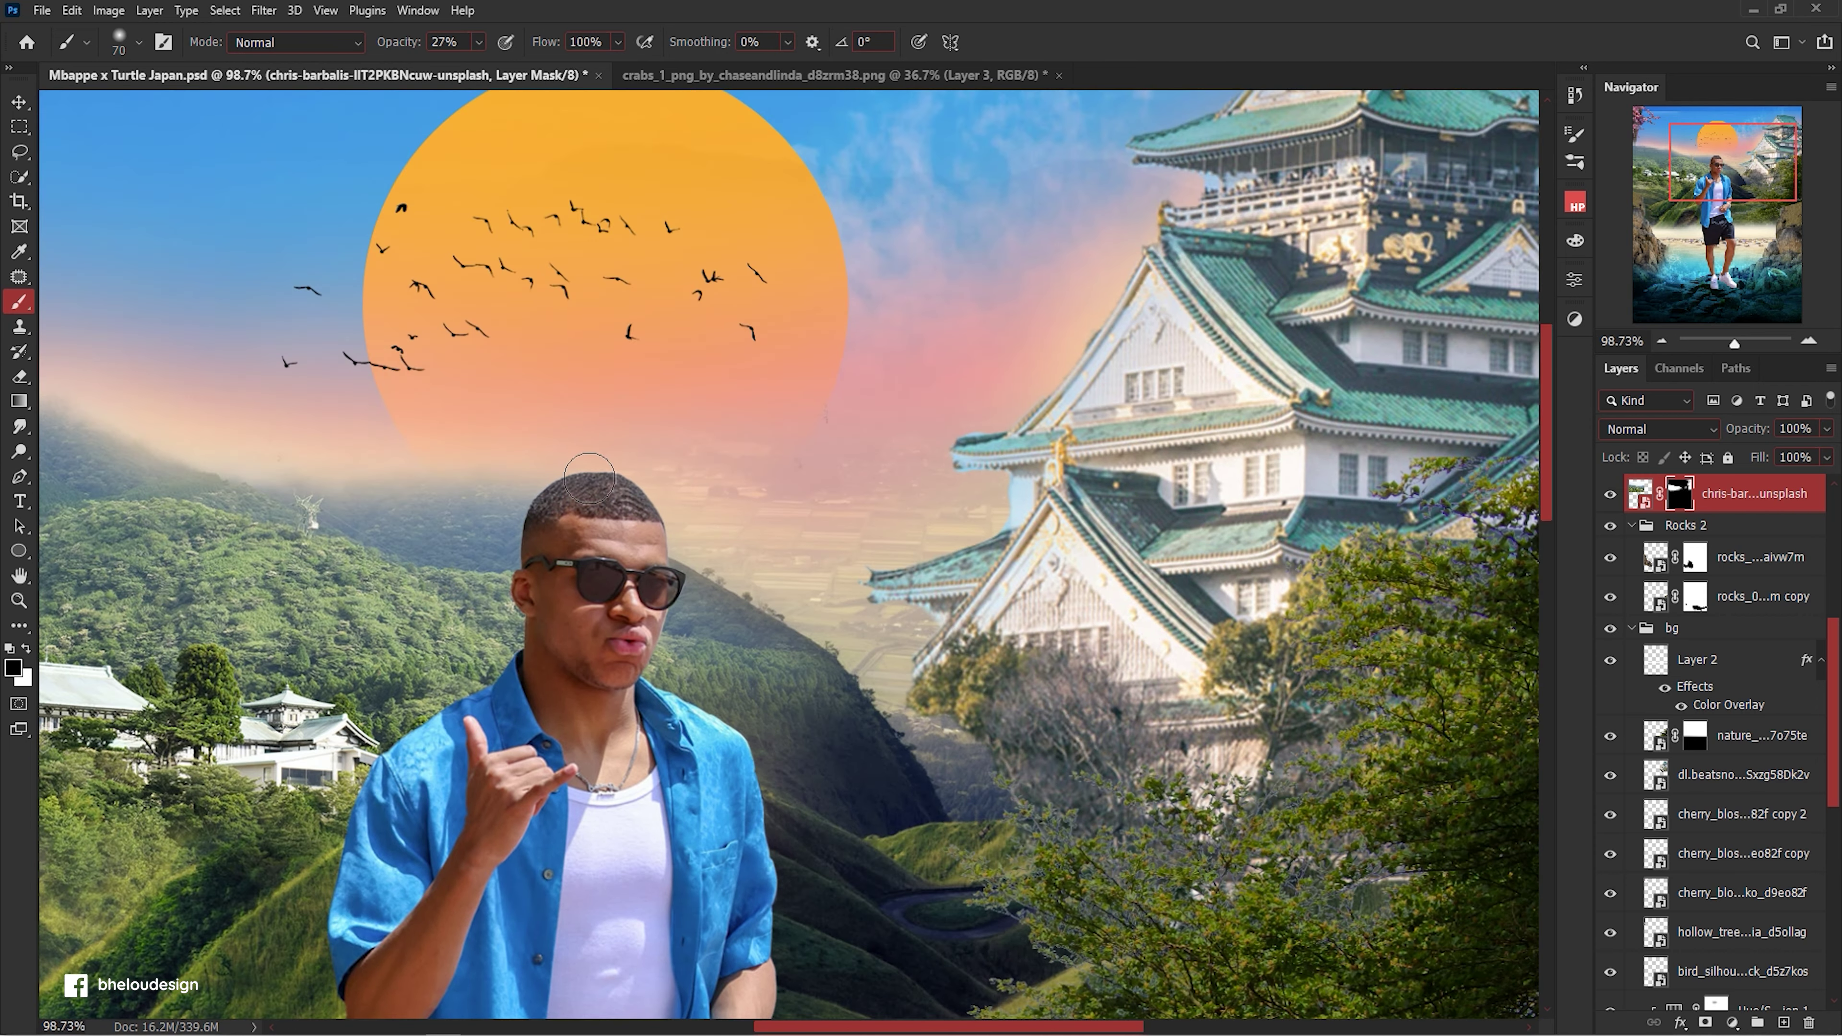
scroll(589, 479, up, 3)
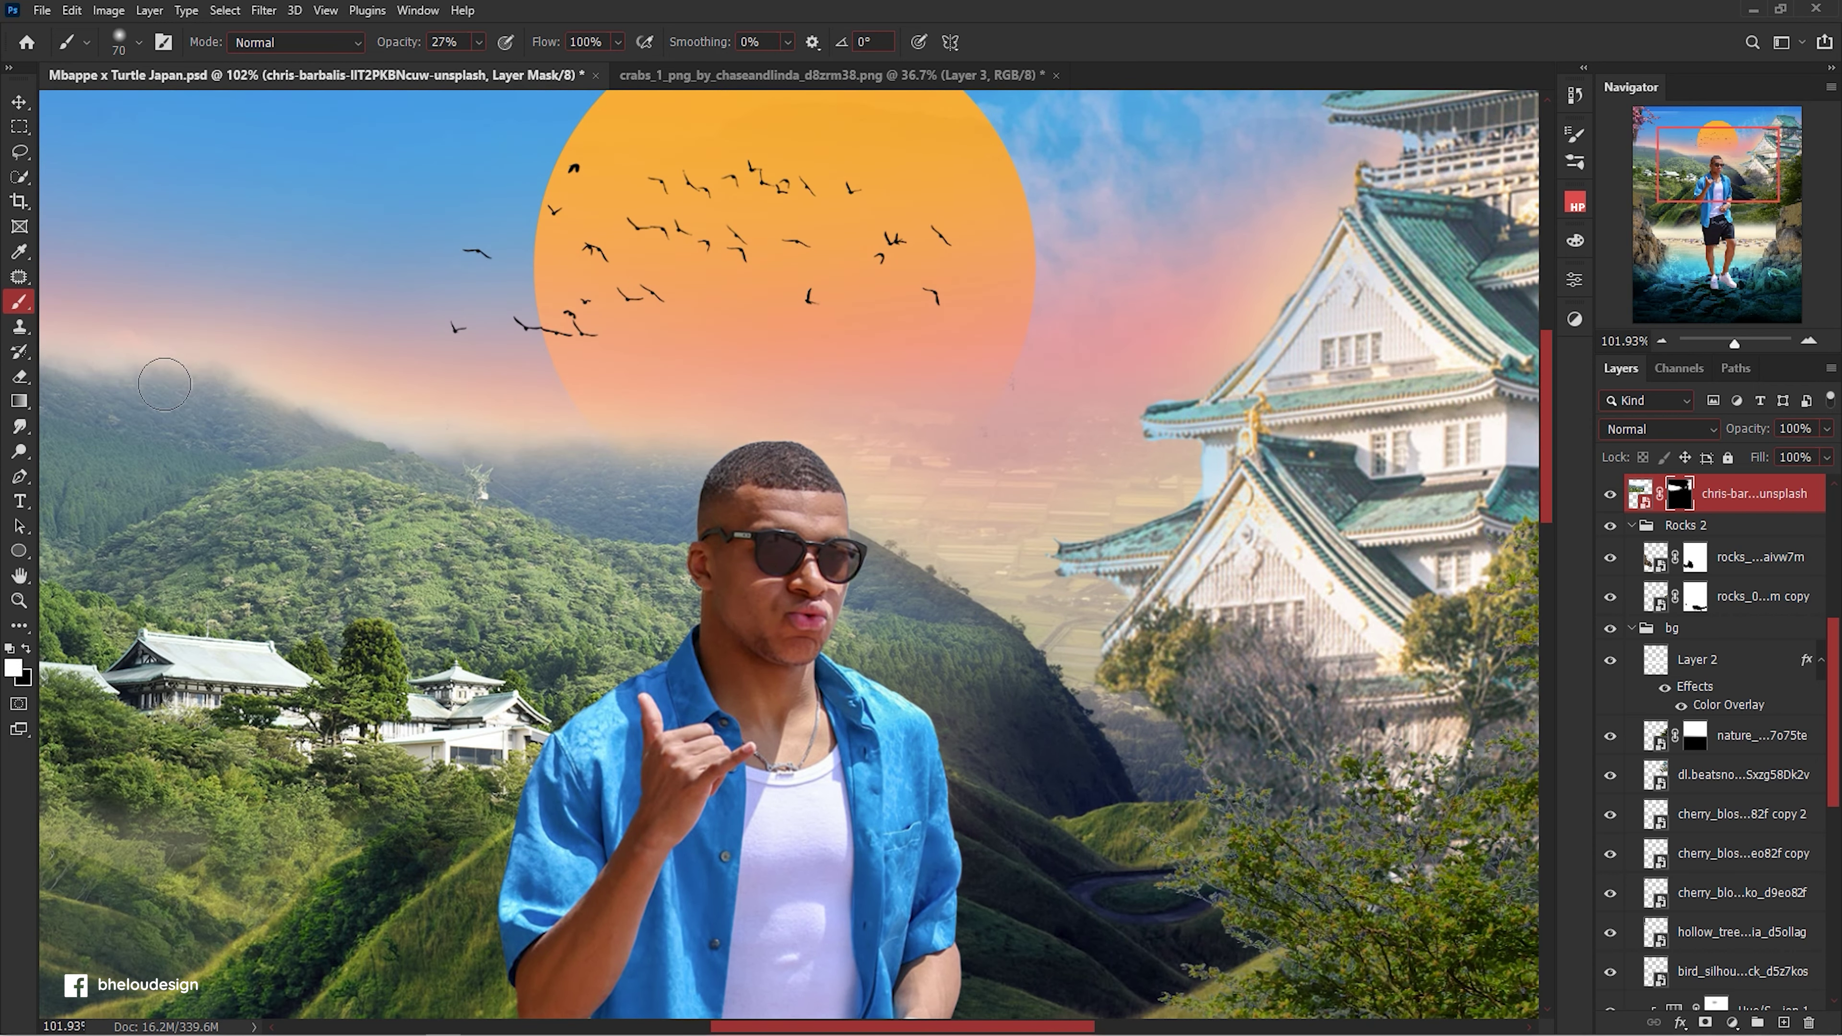
drag(164, 384, 568, 498)
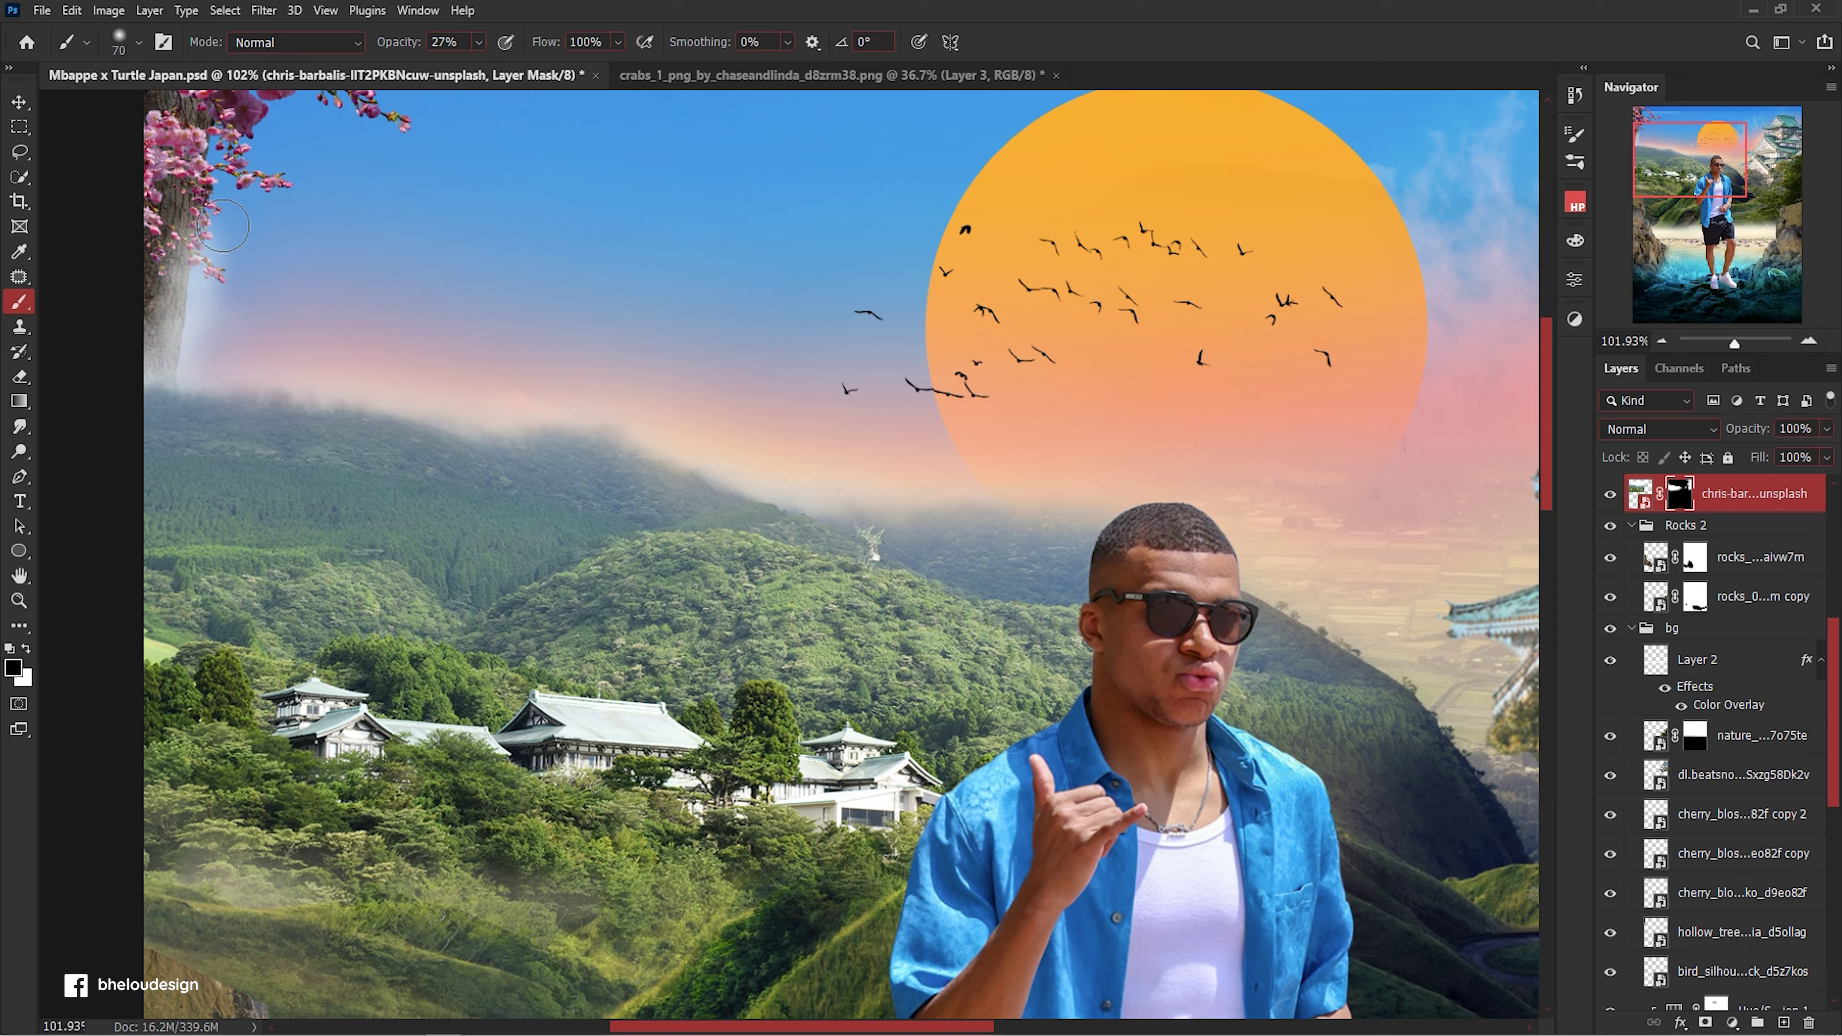
scroll(340, 307, down, 3)
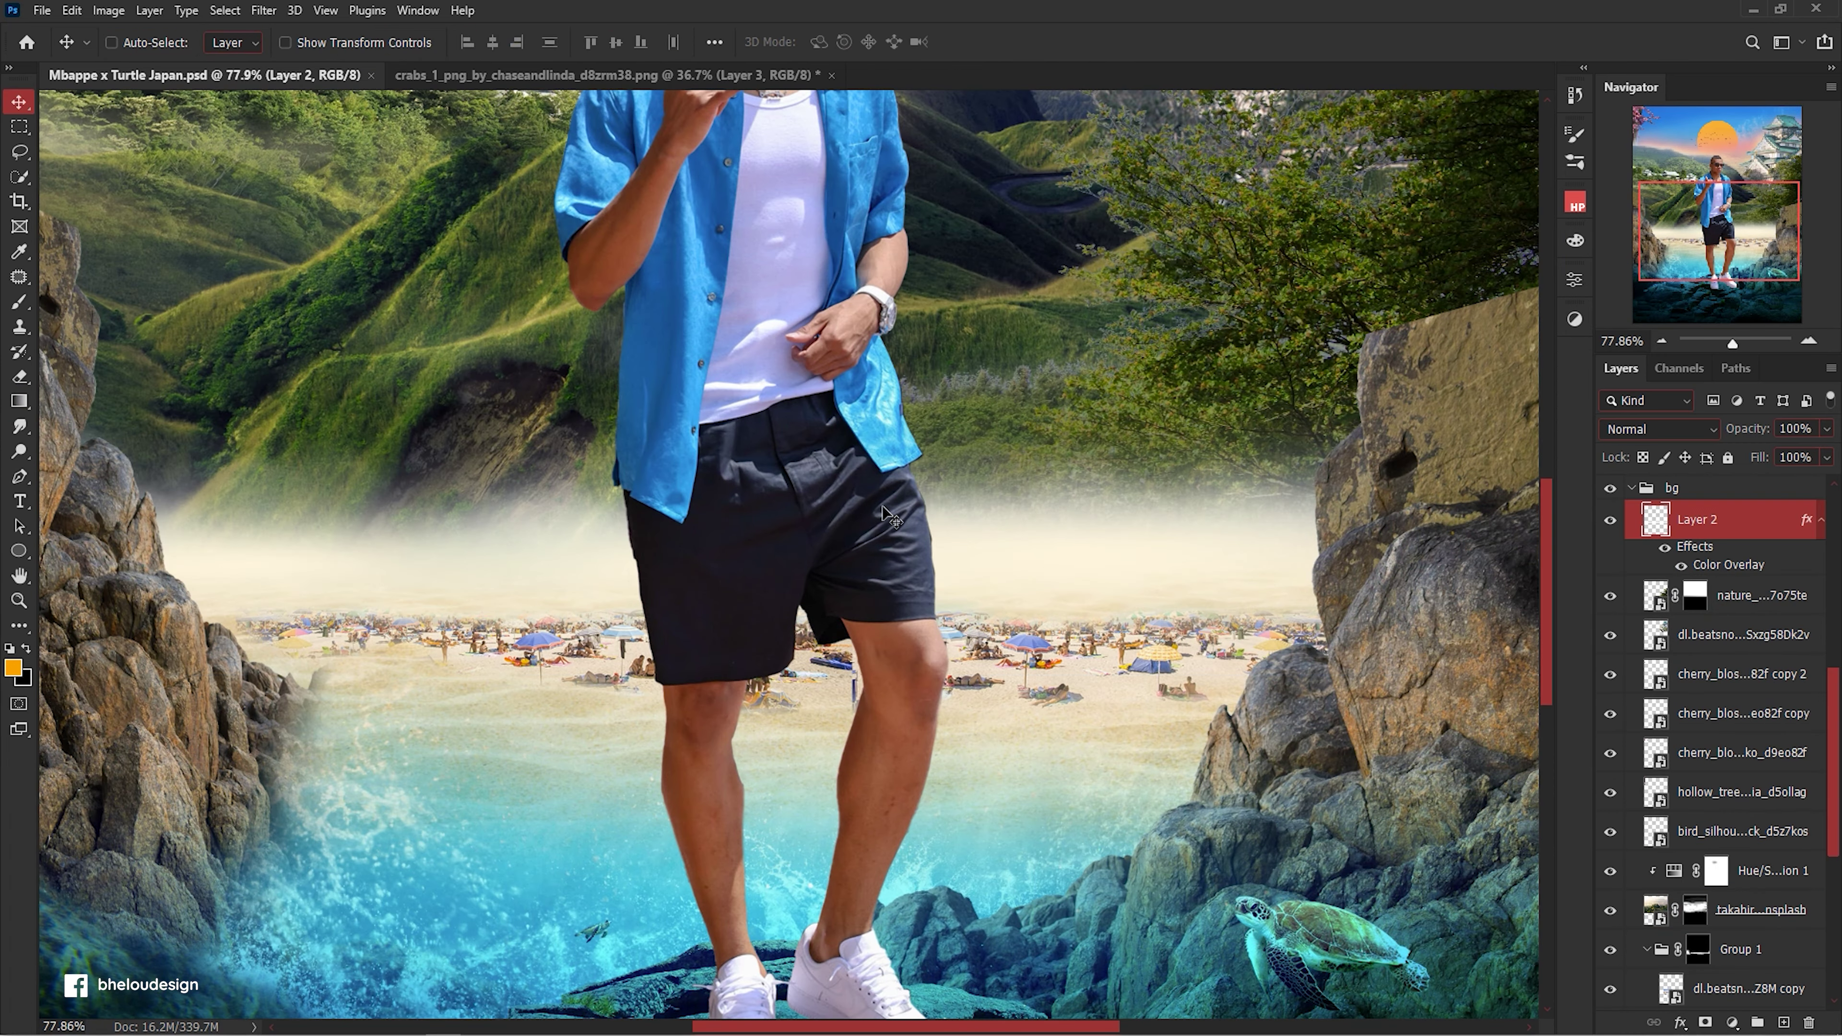
key(ctrl+t)
Resize the mist band thinner and reposition it lower over the beach.
drag(506, 450, 507, 481)
drag(883, 519, 883, 553)
drag(556, 516, 555, 354)
mouse_move(554, 466)
mouse_down()
mouse_move(559, 522)
mouse_move(559, 504)
mouse_up()
key(Return)
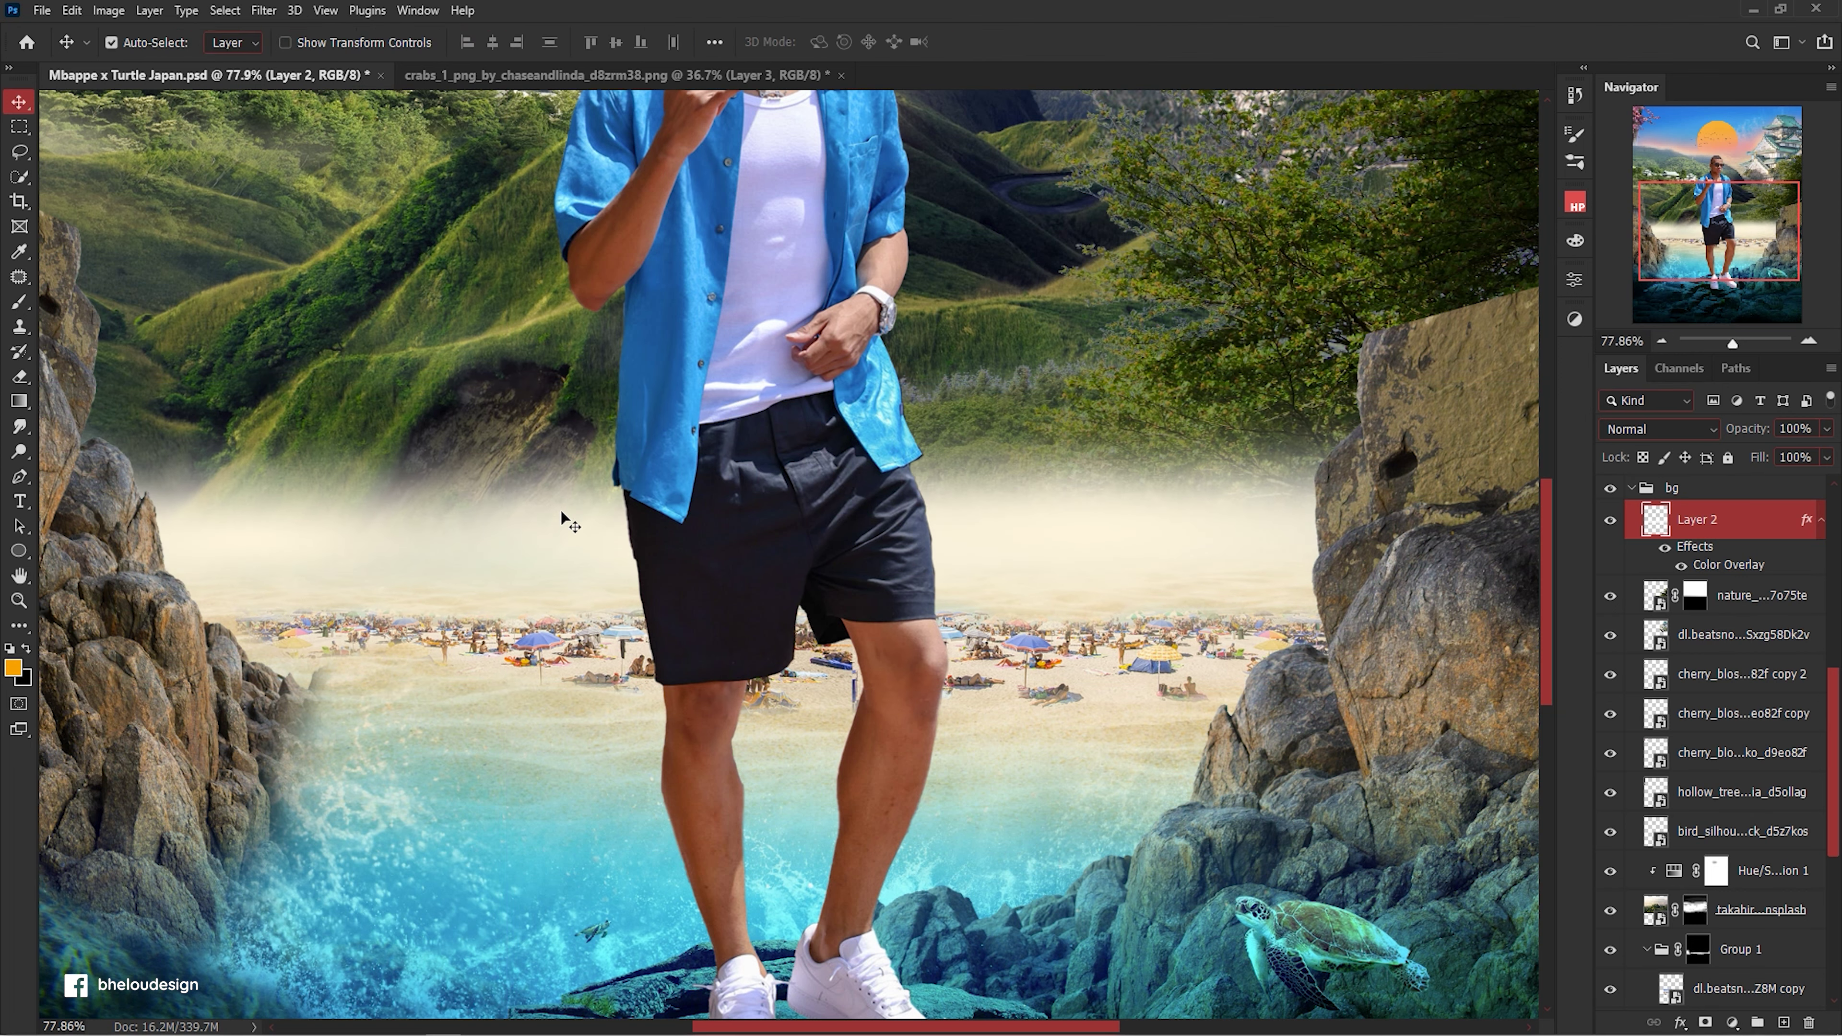
scroll(870, 457, down, 5)
scroll(870, 457, up, 3)
scroll(870, 457, up, 3)
scroll(472, 503, down, 3)
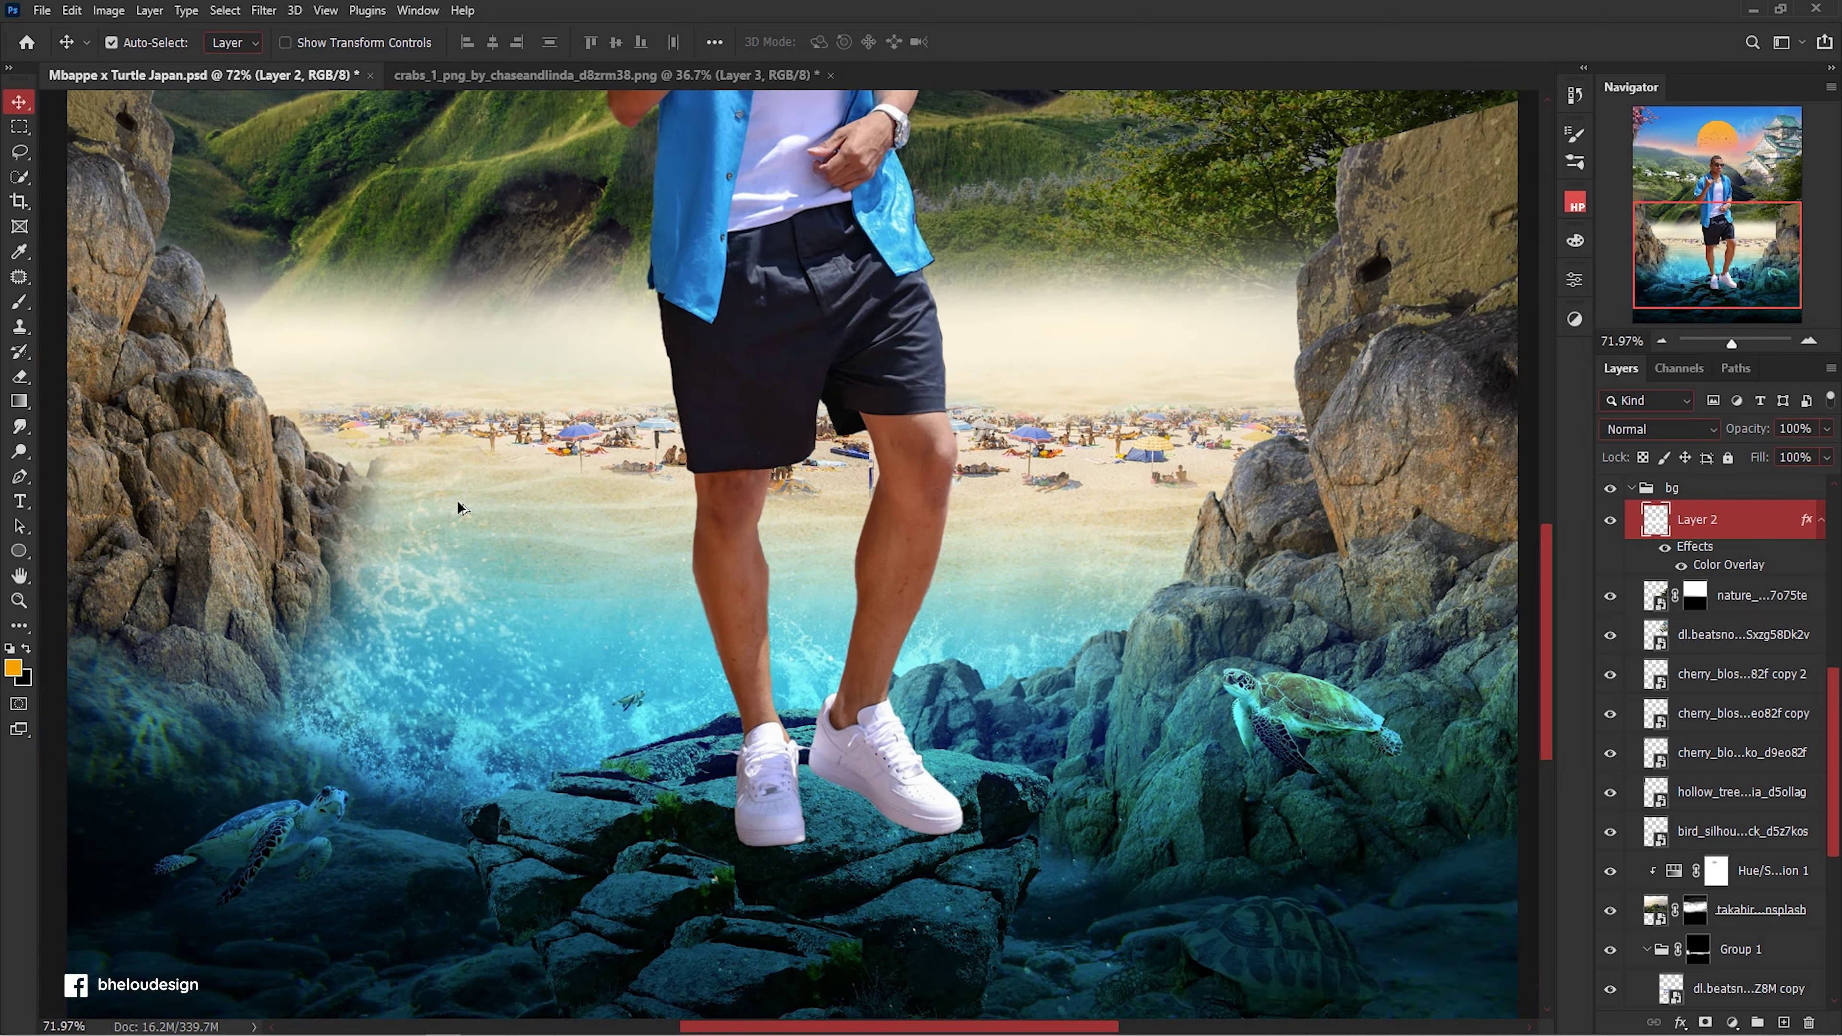
scroll(472, 503, up, 5)
Paint white on the Group 1 mask to reveal sunbathers beside the left rocks, then add an Exposure layer.
key(b)
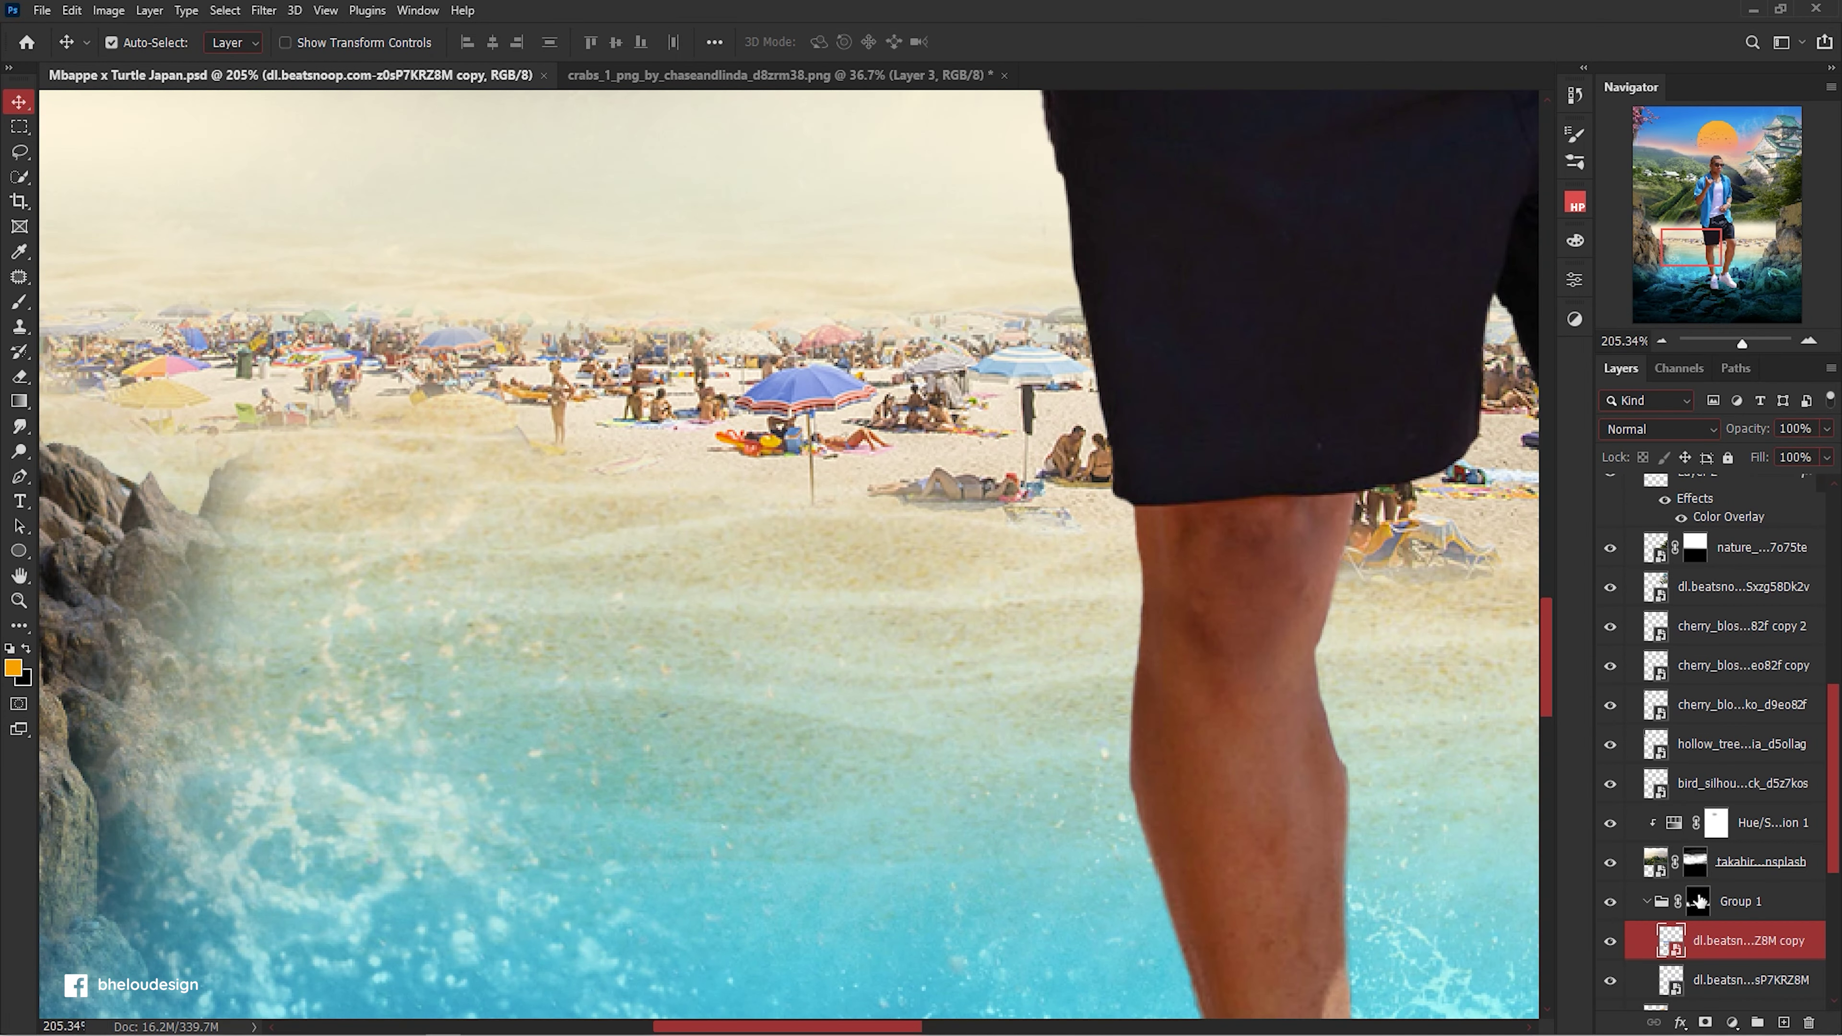
key(x)
drag(268, 435, 192, 436)
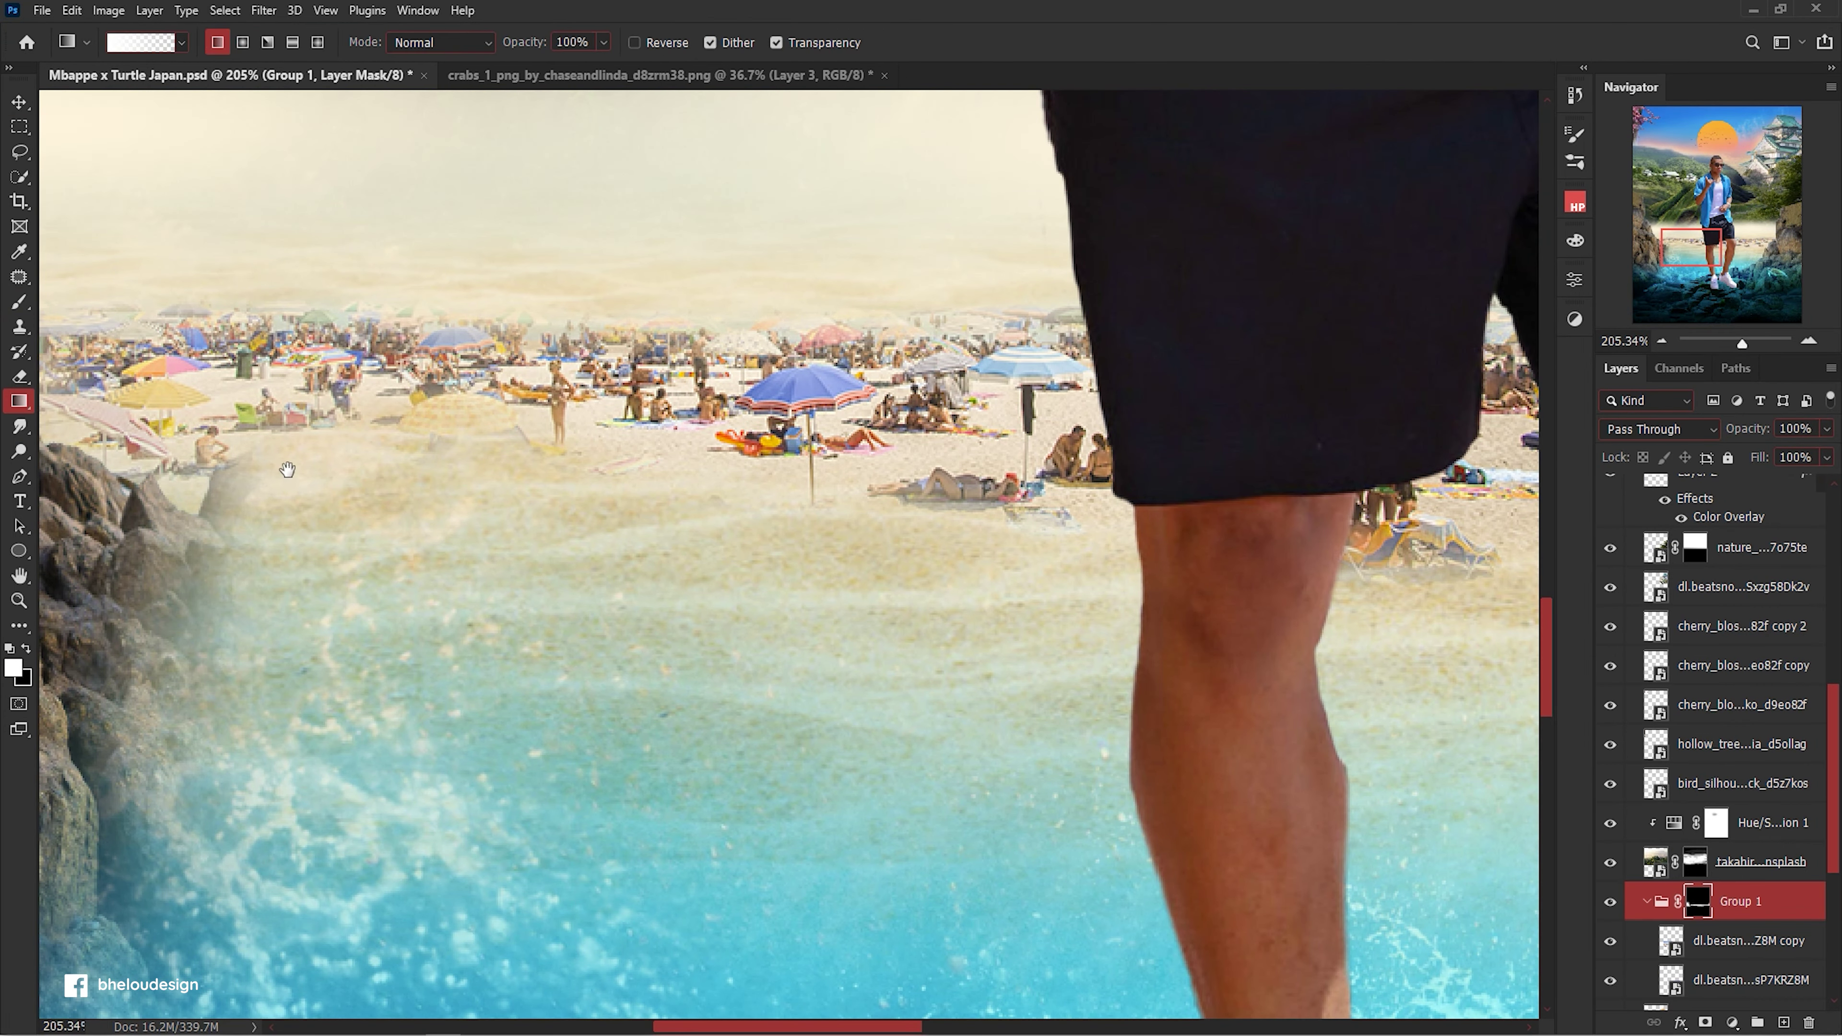
drag(43, 312, 362, 341)
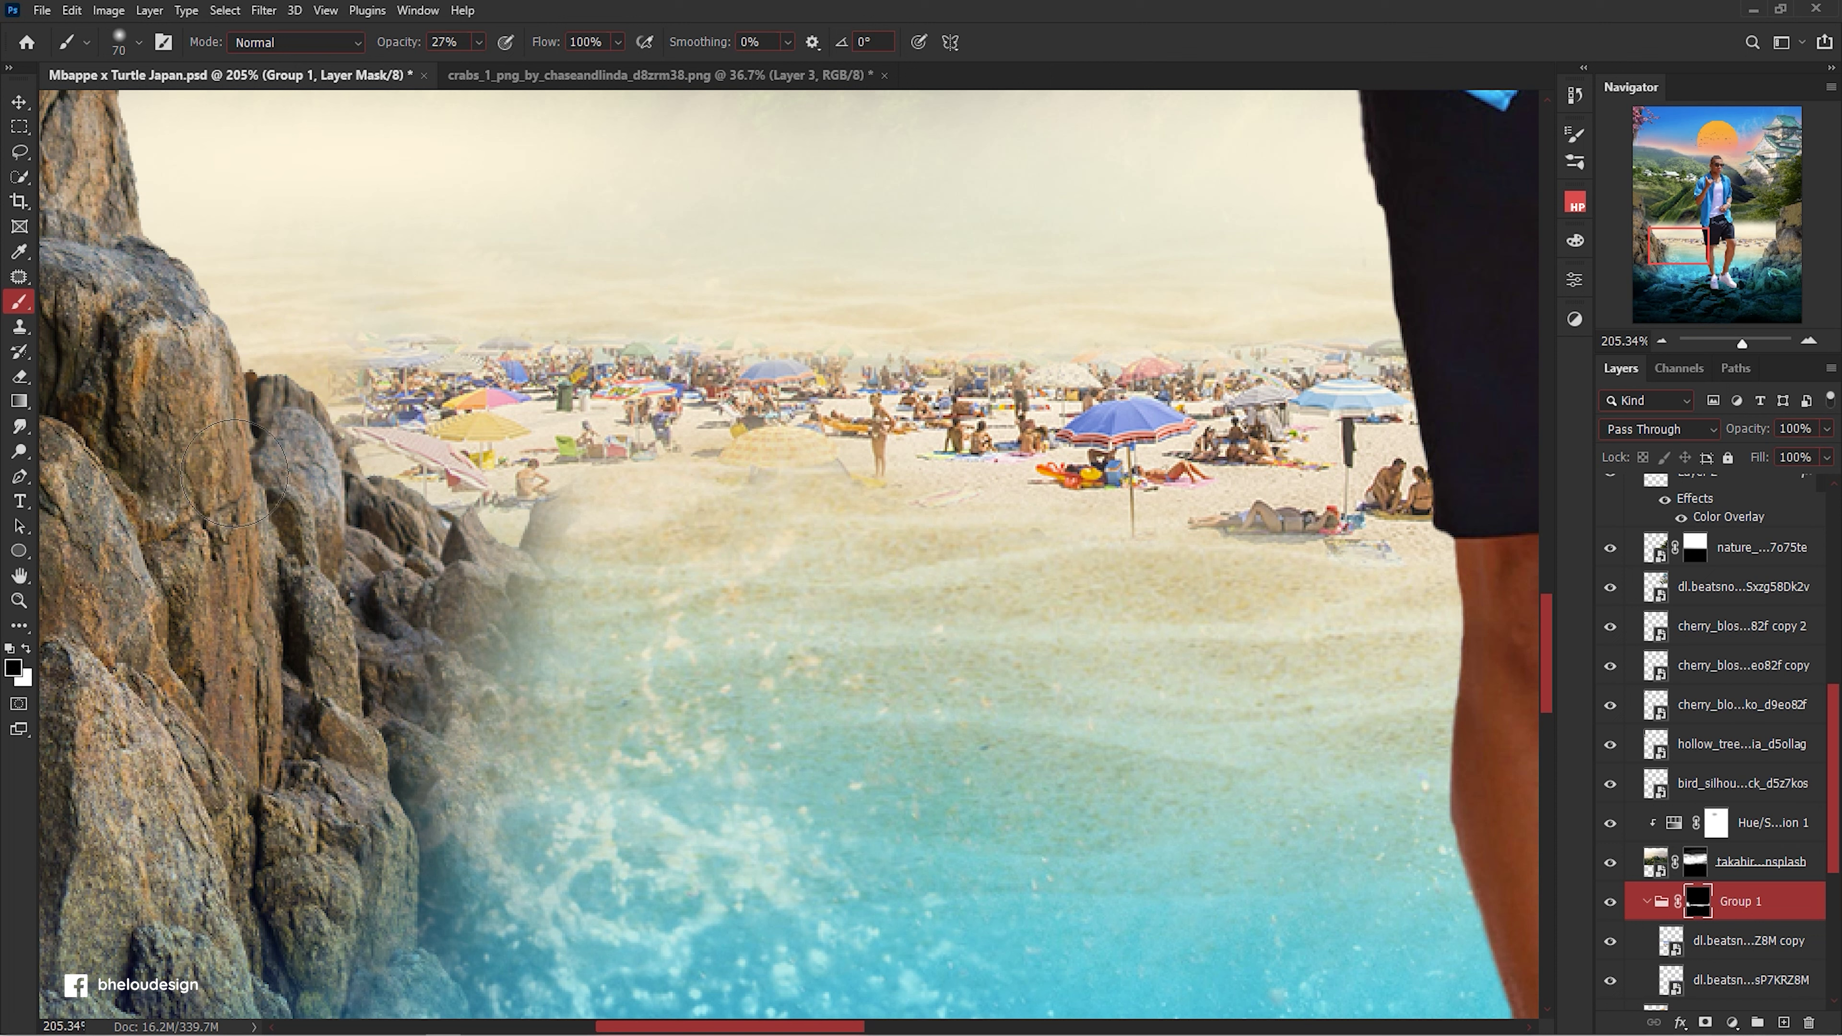
drag(690, 538, 773, 551)
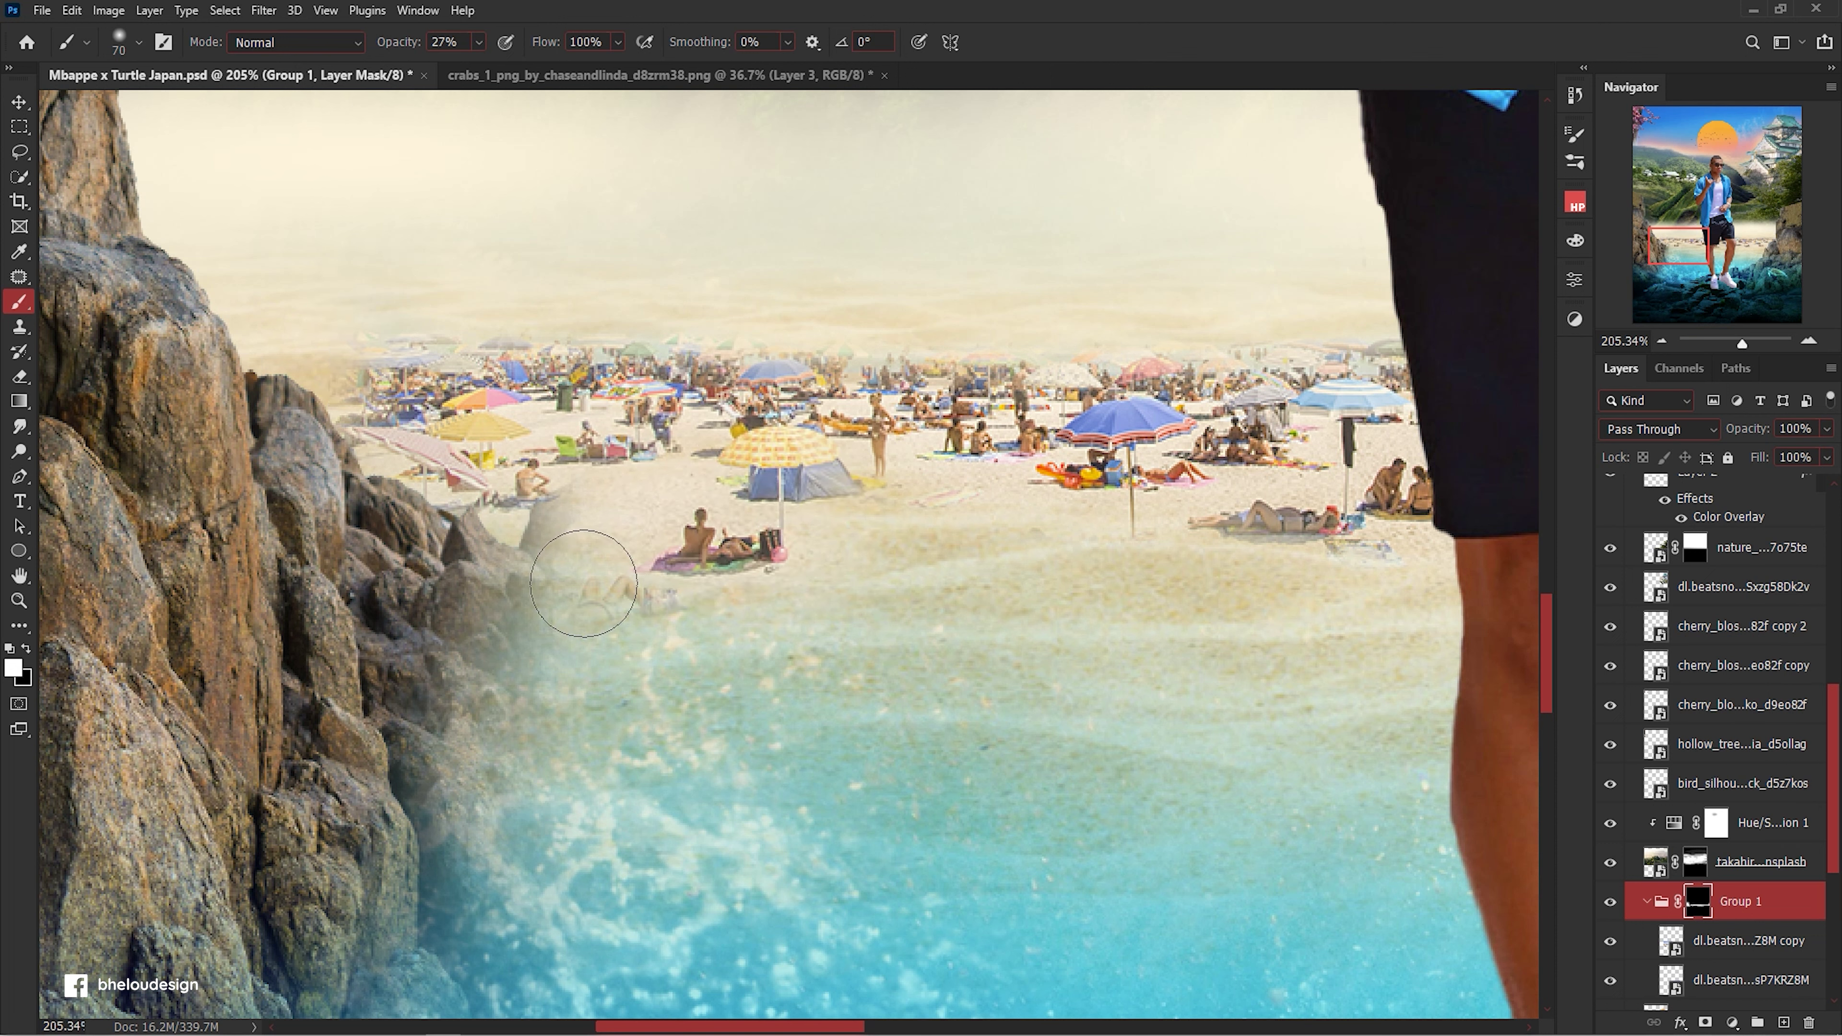
drag(612, 572, 546, 602)
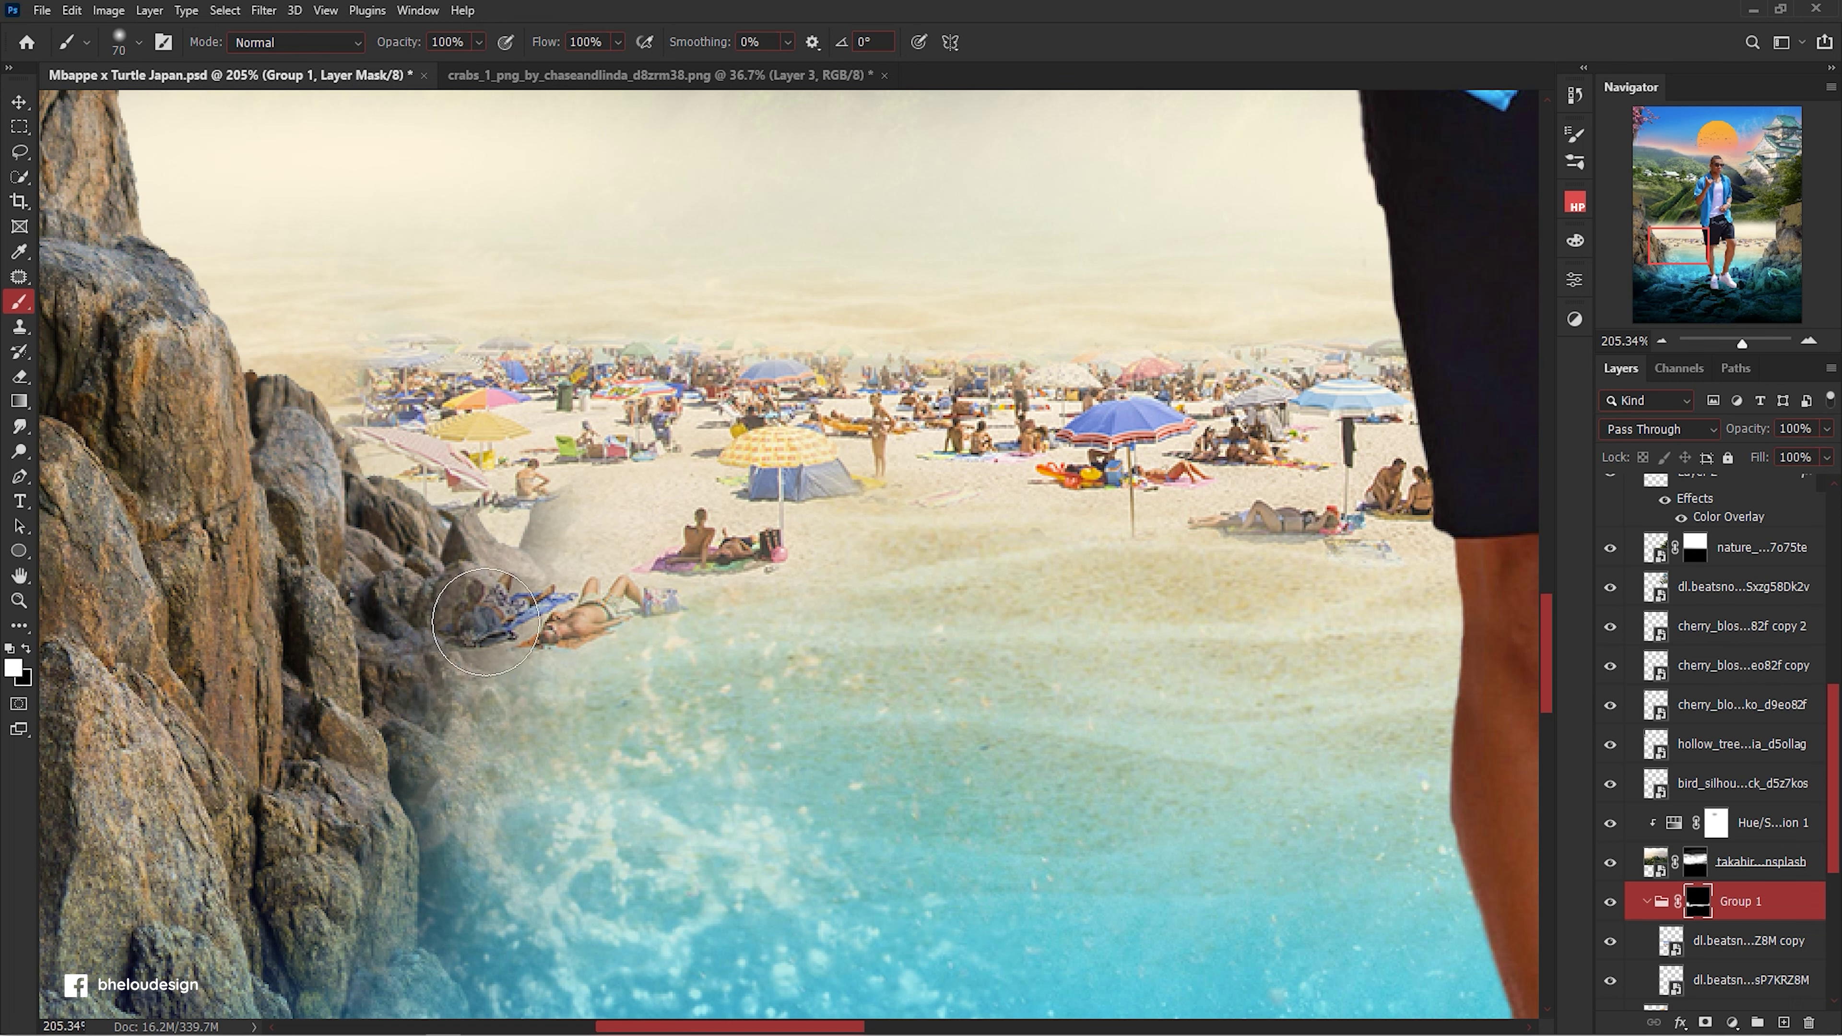
scroll(485, 622, down, 2)
scroll(482, 577, up, 3)
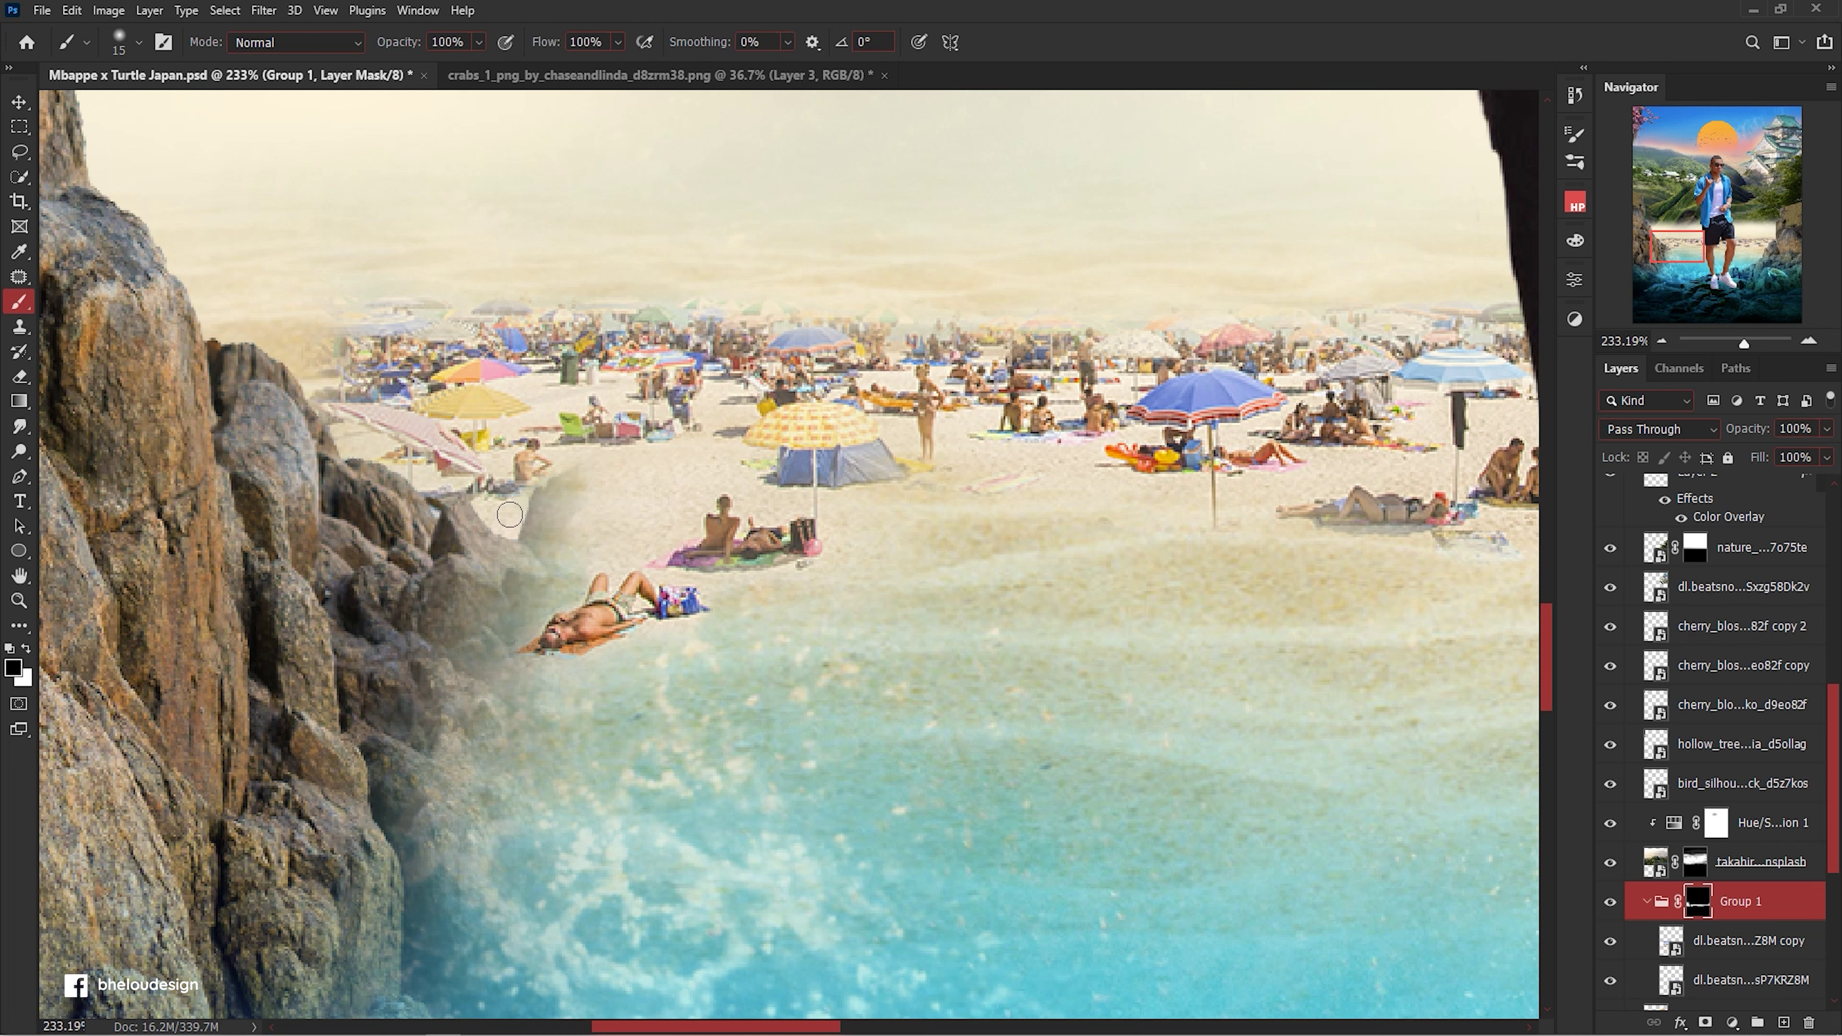
scroll(634, 465, down, 1)
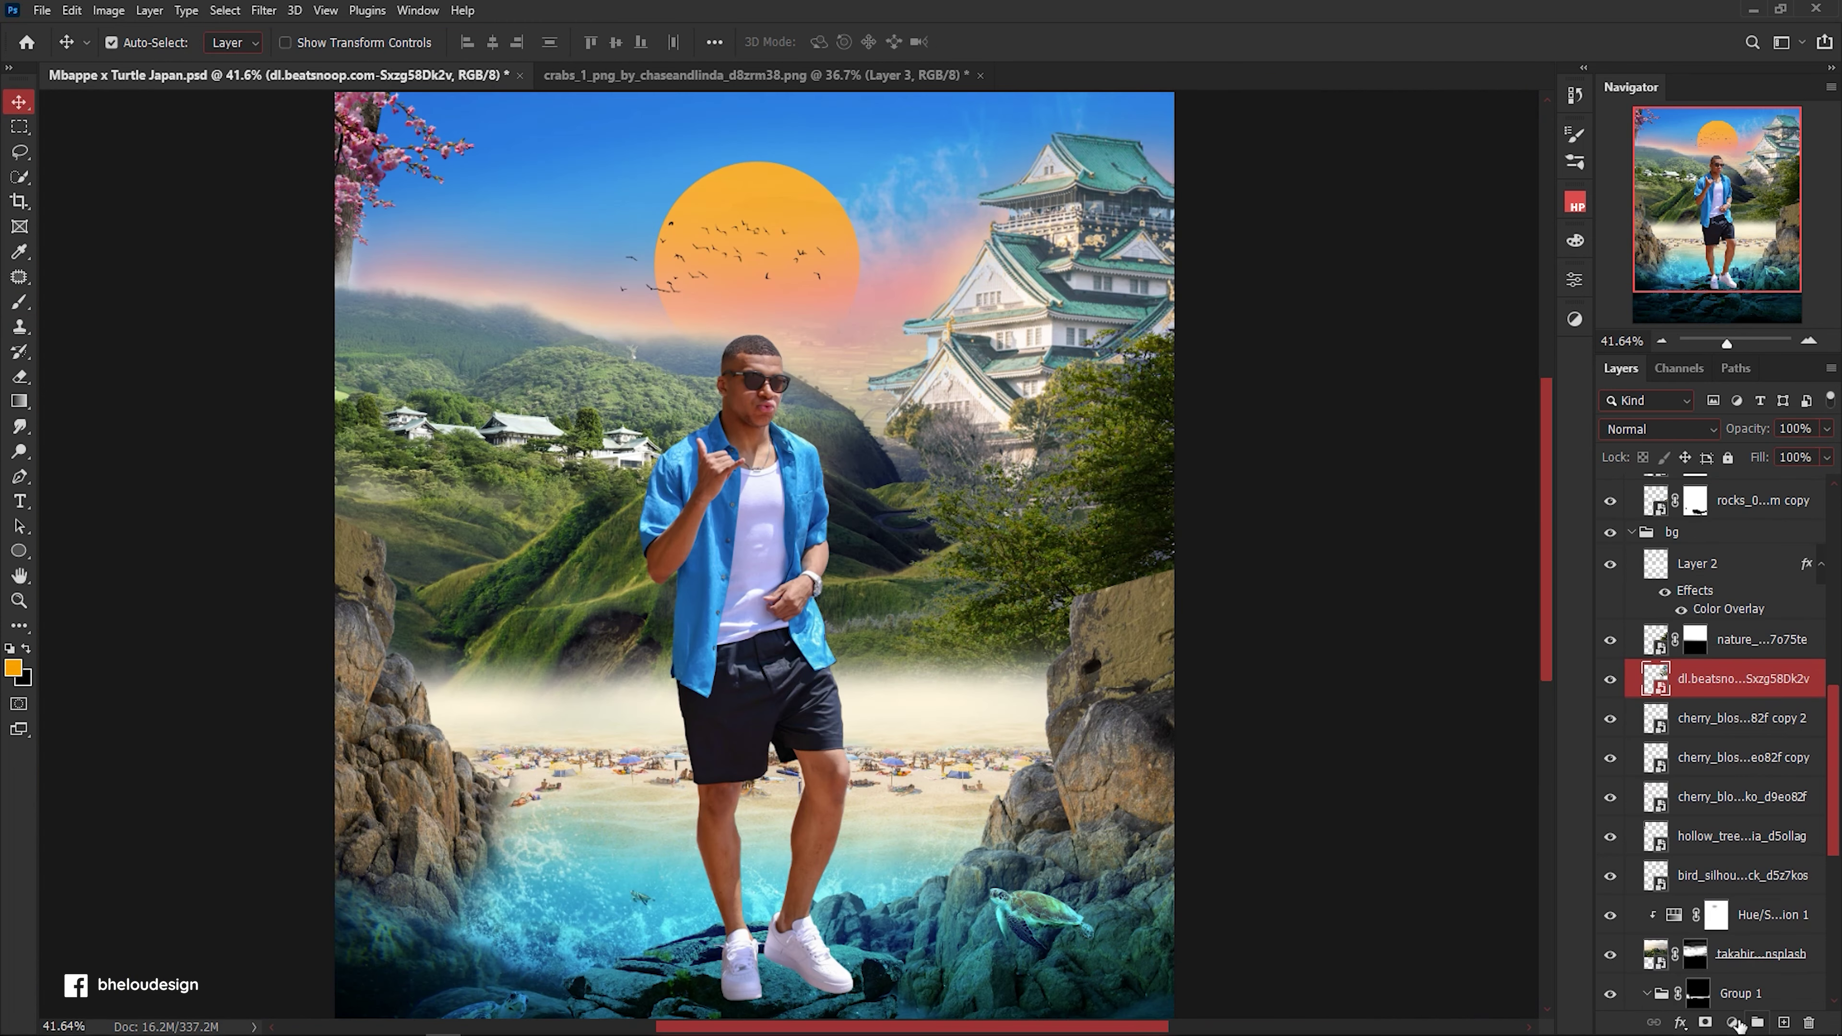
click(1735, 1022)
click(1758, 791)
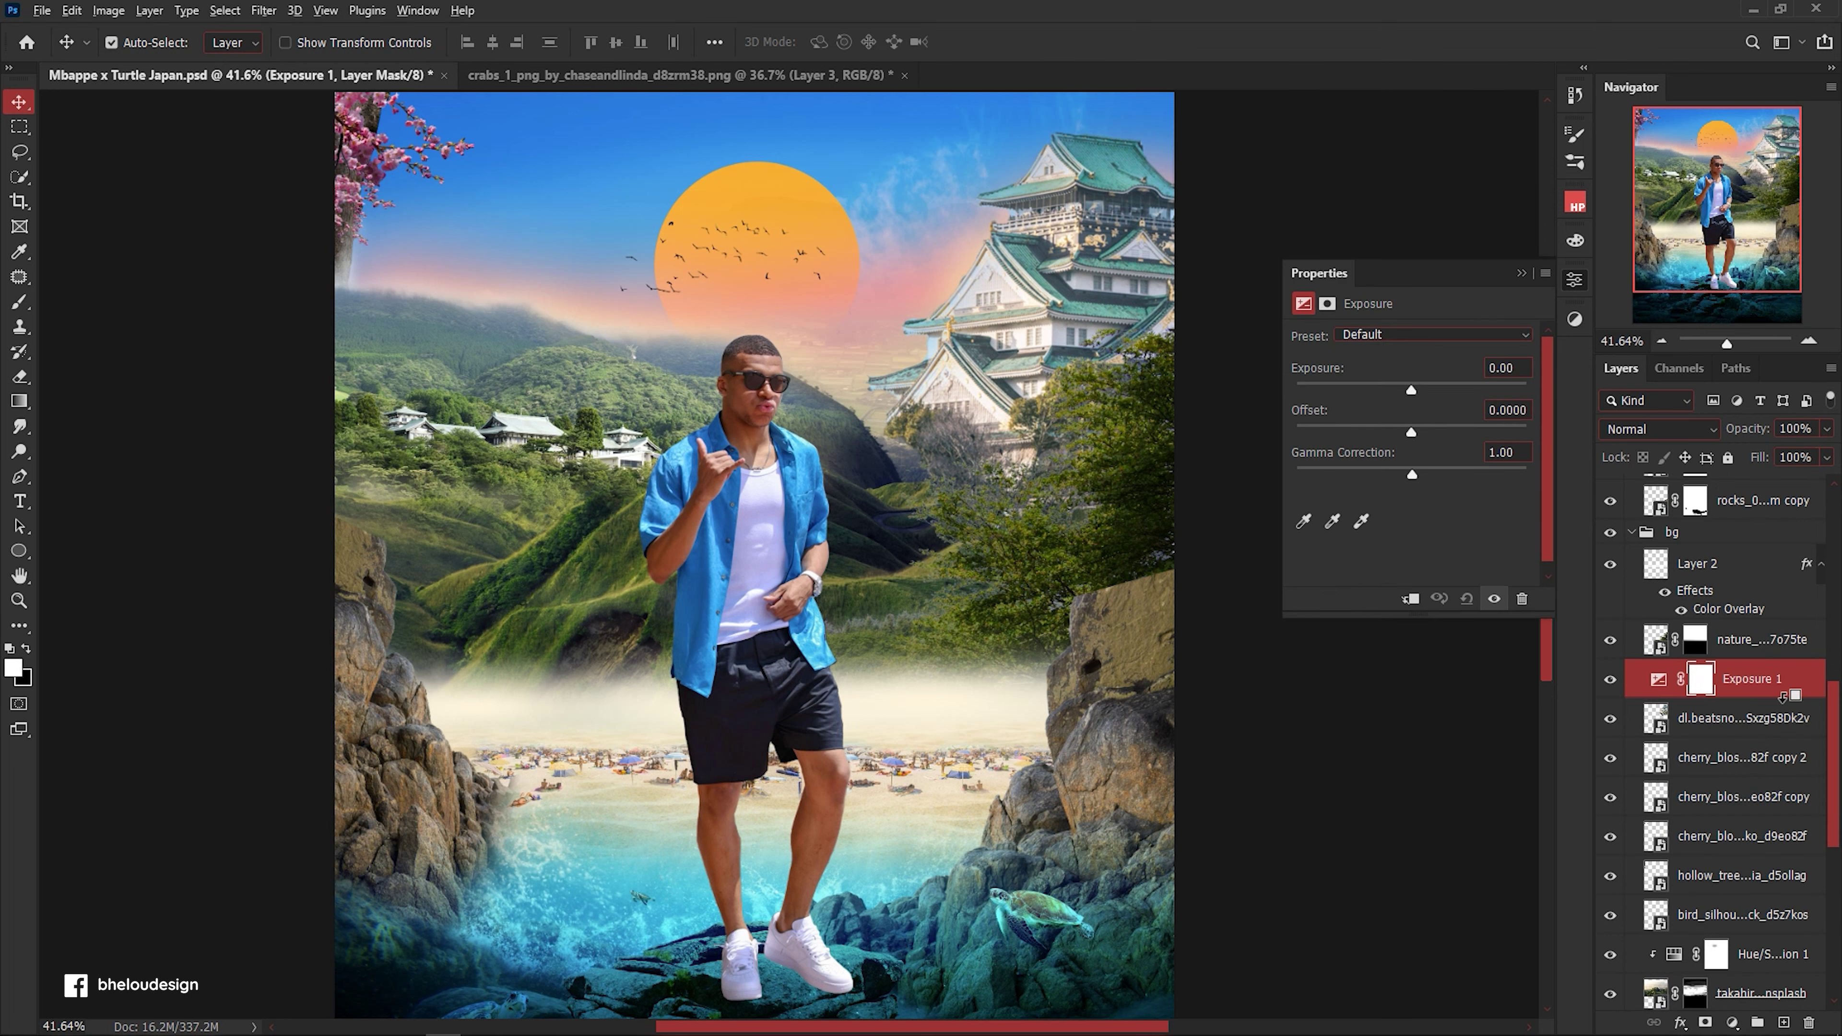
Set Exposure to +0.39, invert its mask, and paint white over the castle roof and walls.
drag(1411, 393, 1420, 394)
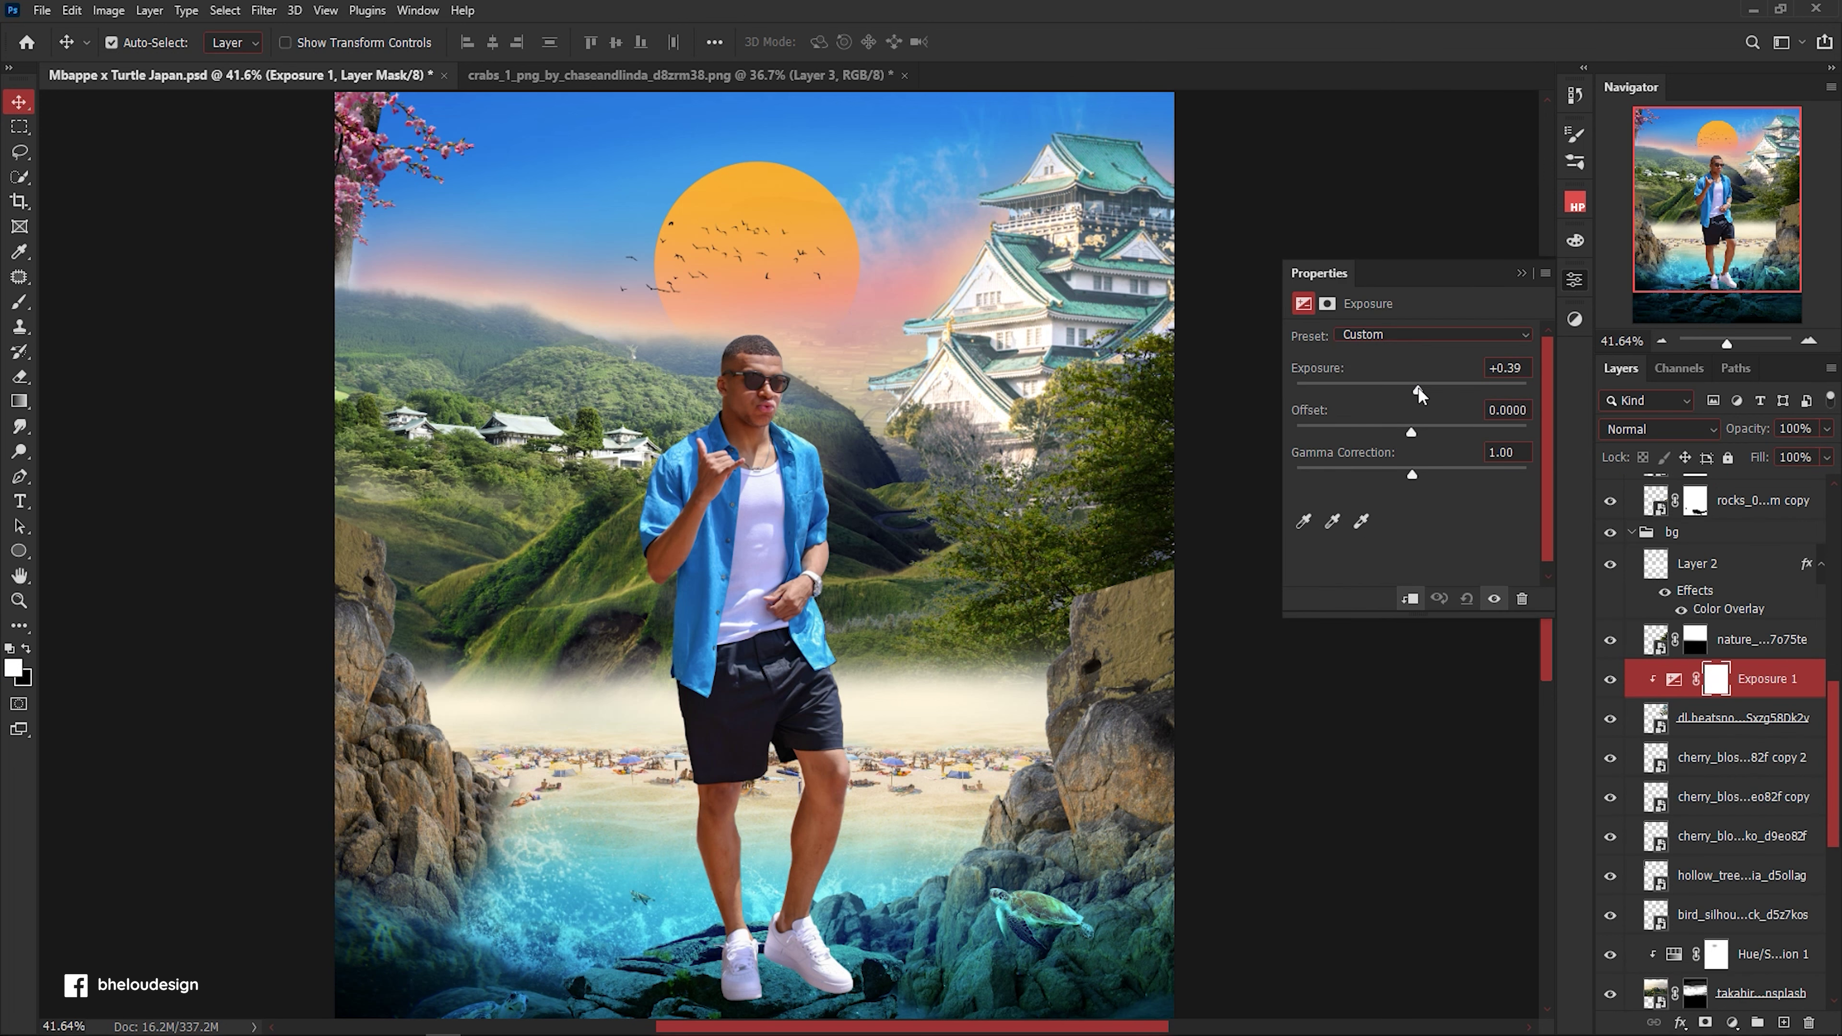
click(1521, 276)
key(ctrl+i)
alt+scroll(1048, 351, up, 5)
key(b)
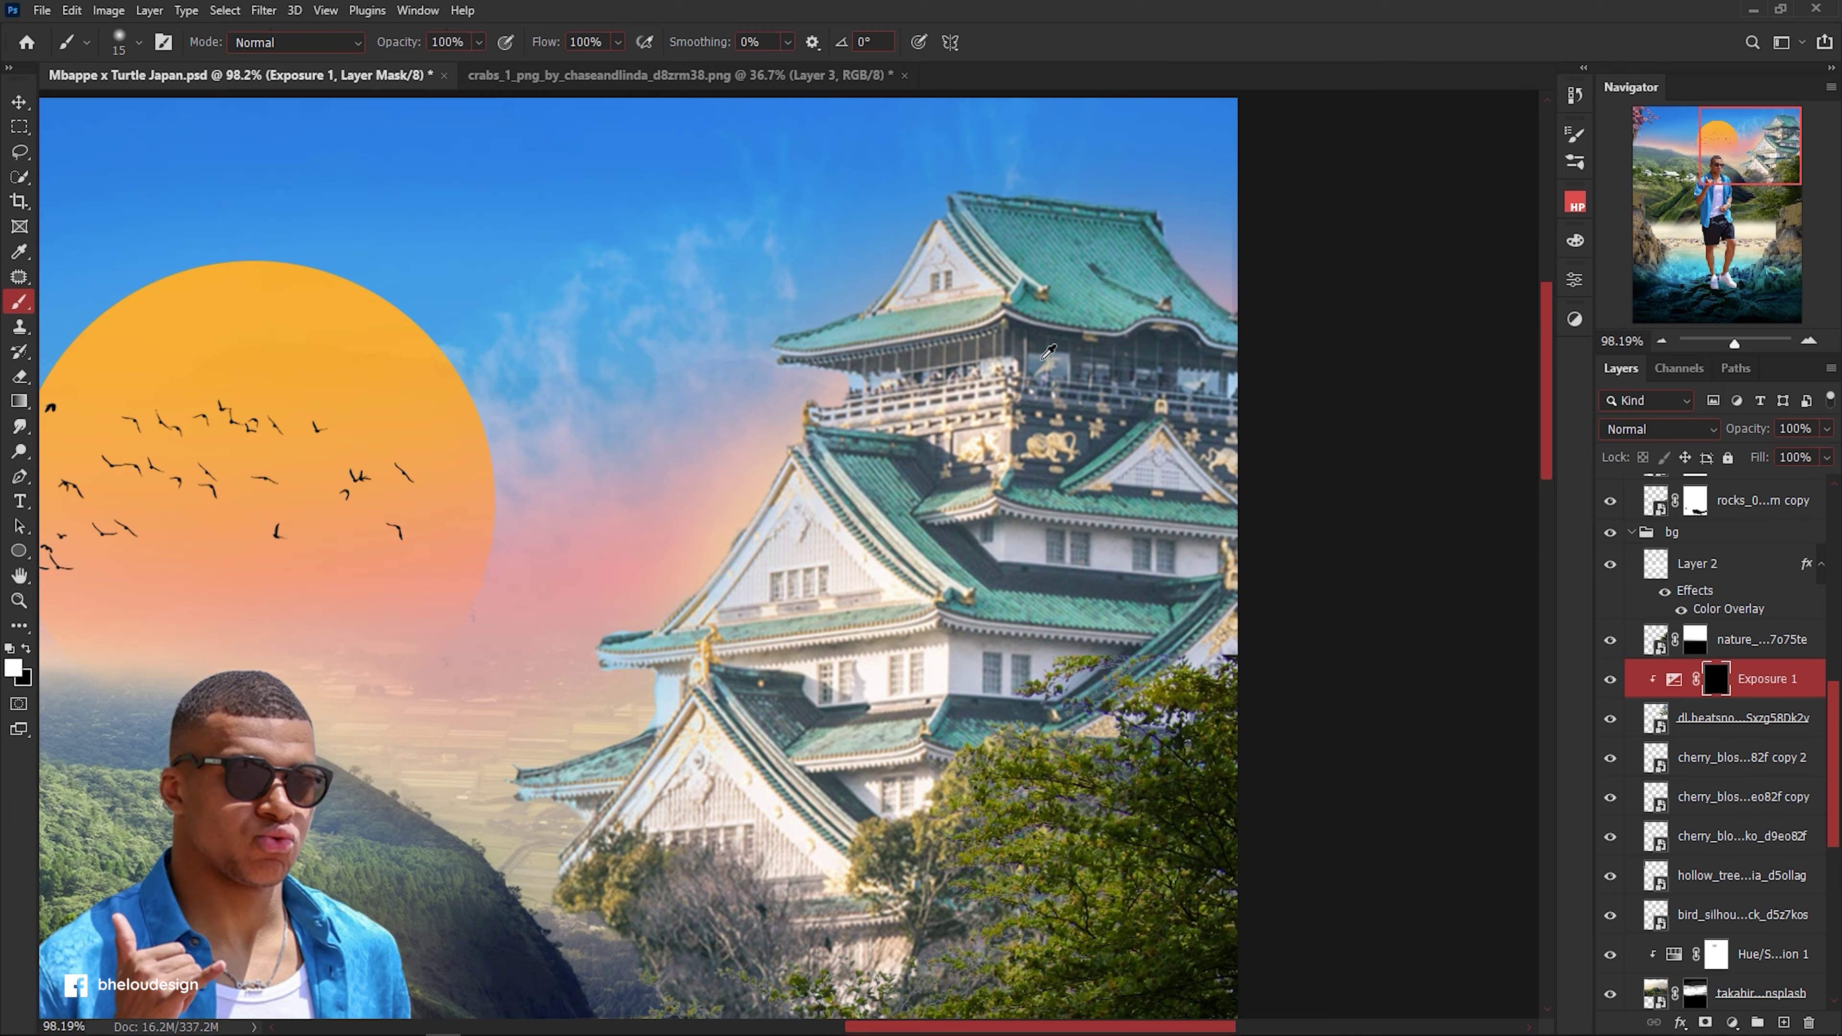
key(x)
key(x)
drag(922, 240, 679, 535)
scroll(547, 721, down, 2)
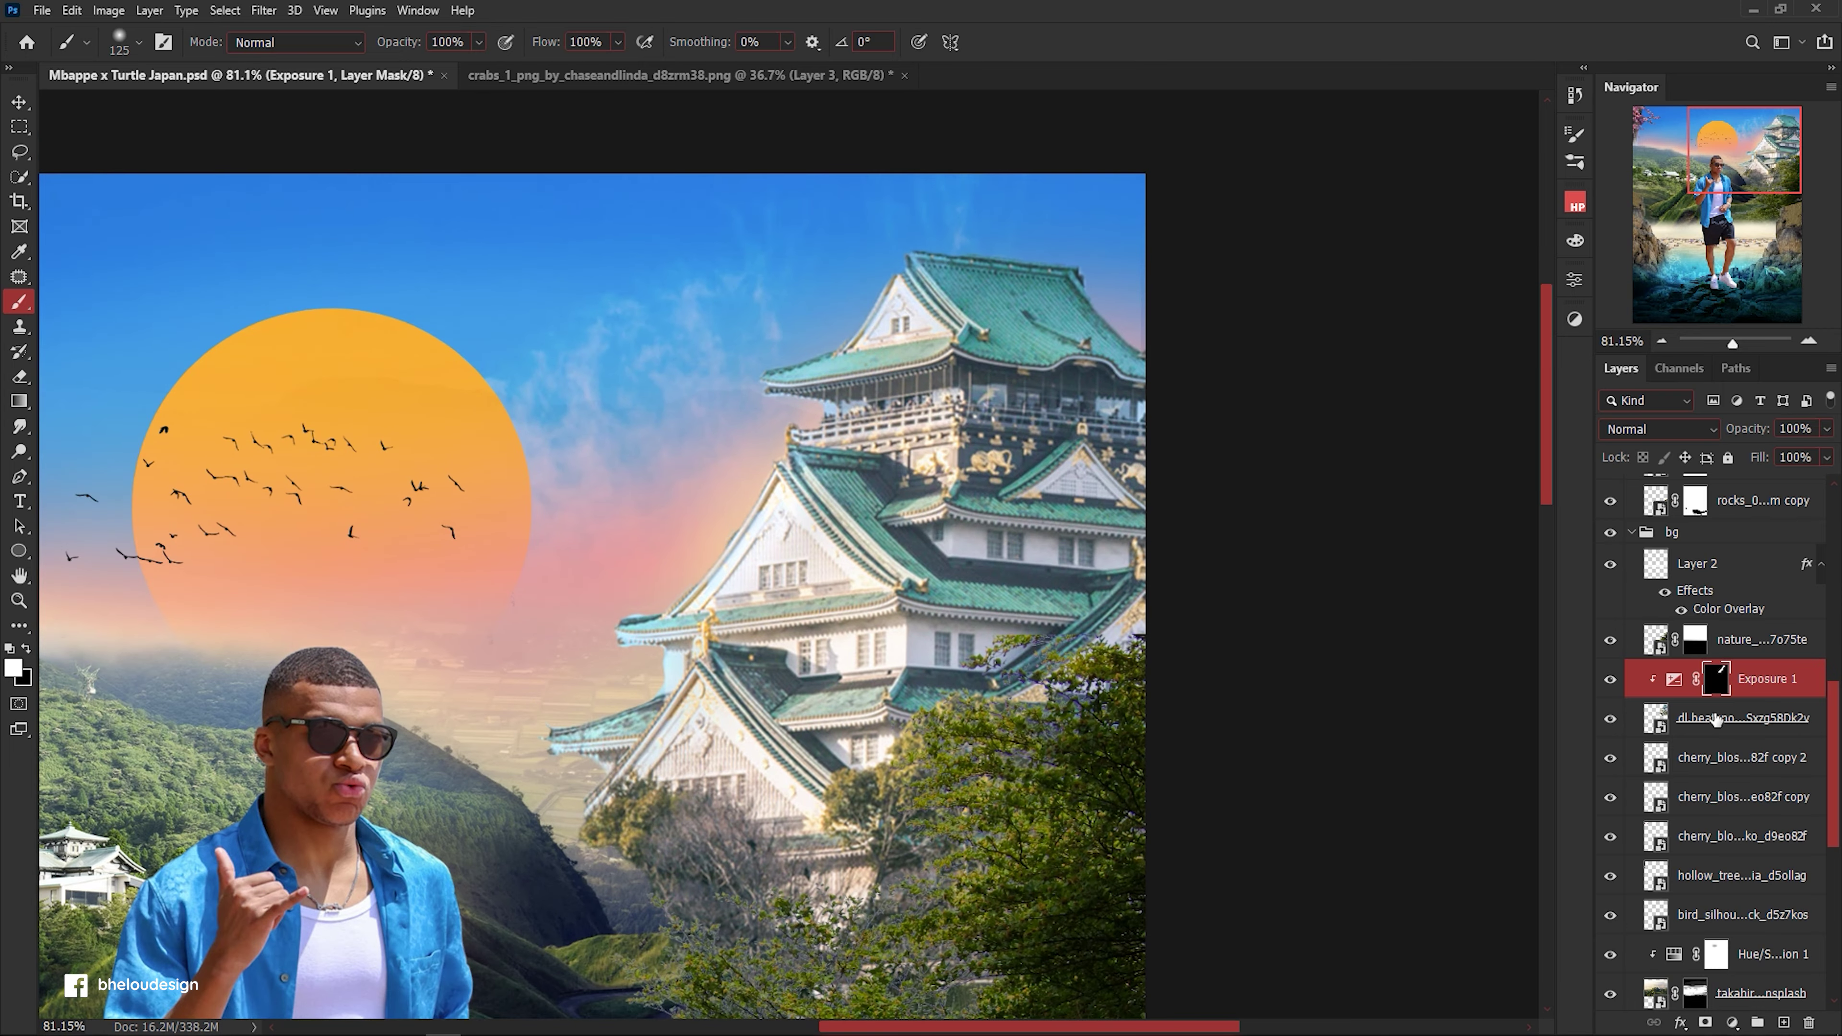
click(1706, 718)
click(1734, 1022)
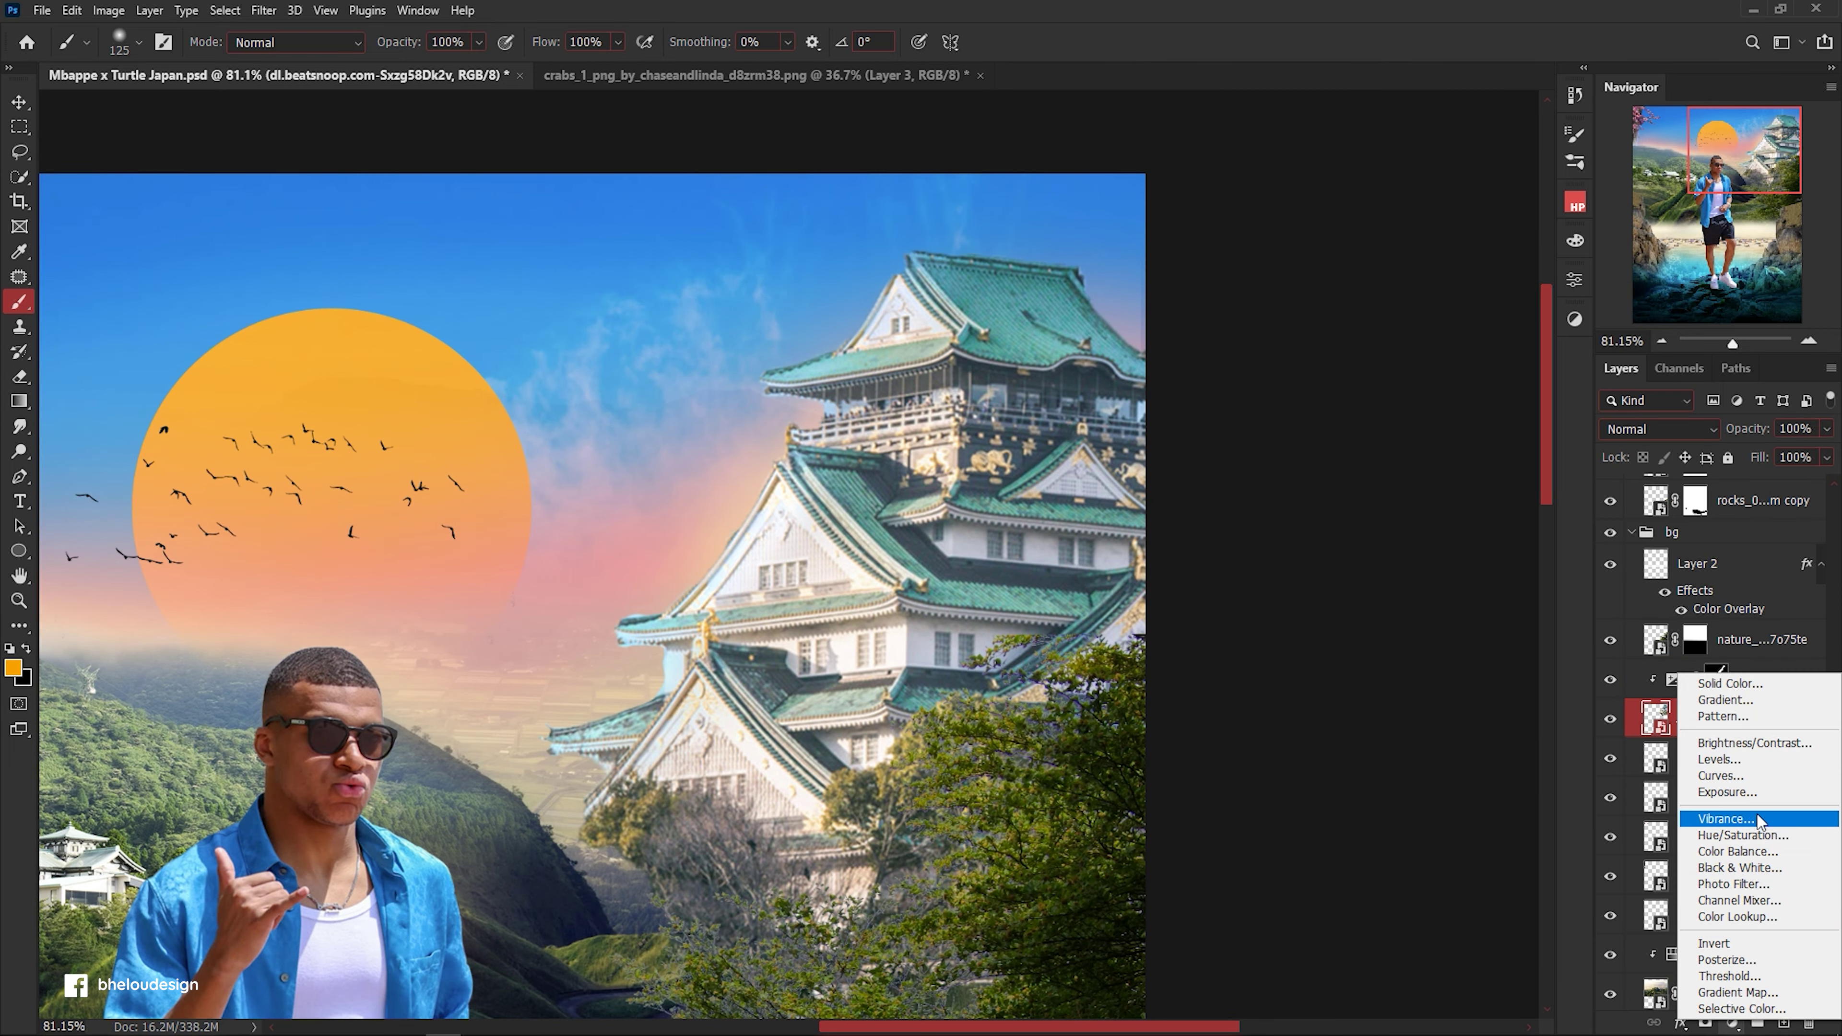
Add a second Exposure layer at -1.78 and paint its mask with a 200 px brush to spare the castle roof and left side.
click(1740, 777)
drag(1412, 392, 1379, 394)
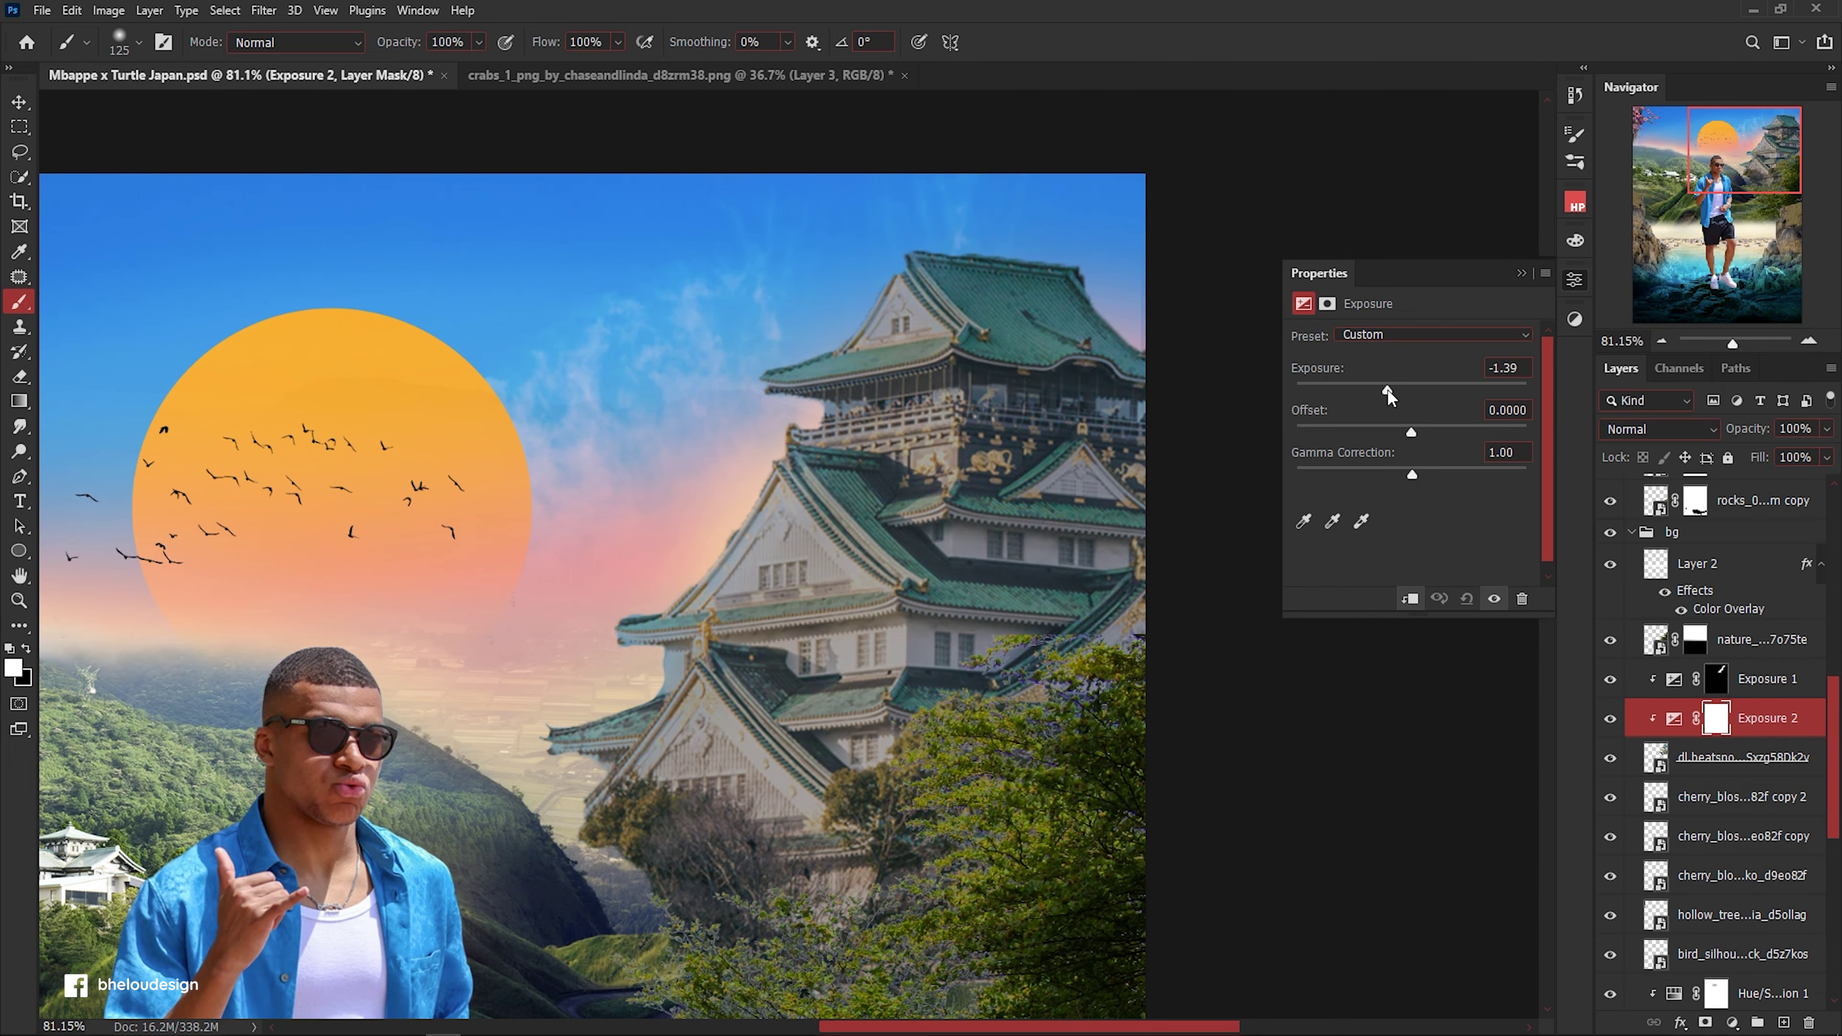
scroll(835, 450, down, 2)
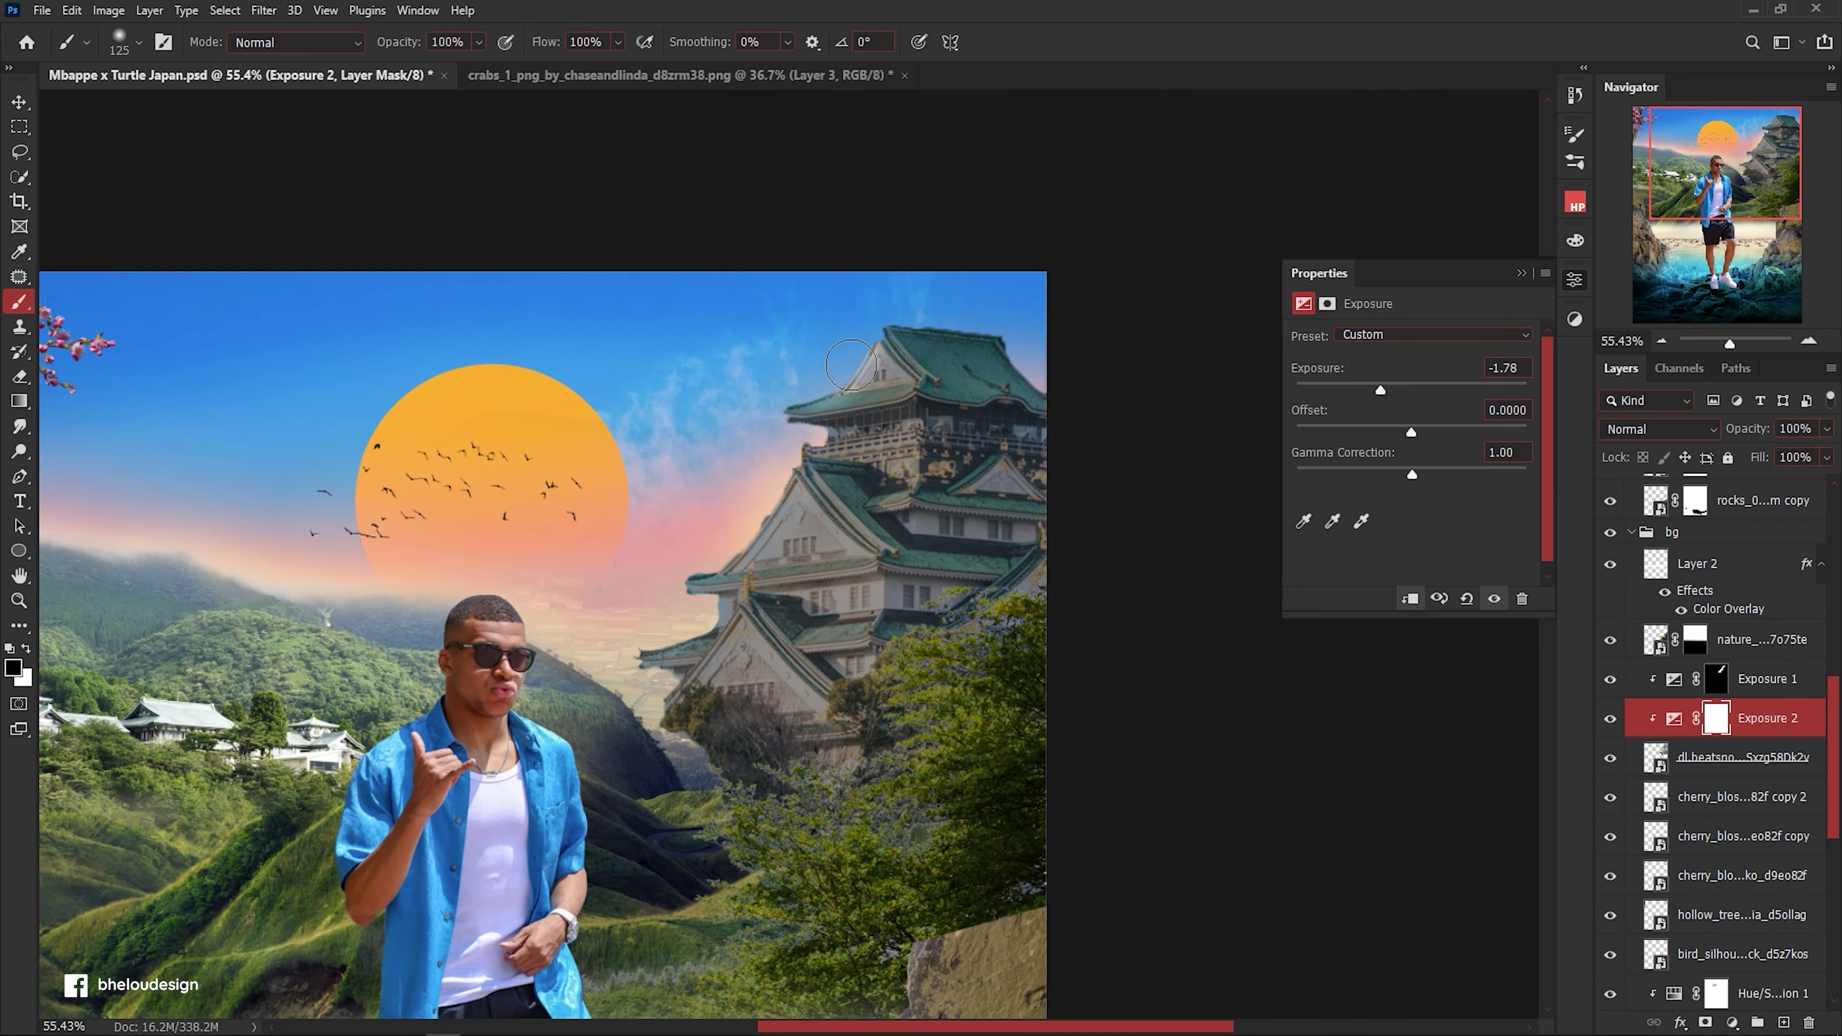
key(bracketright)
key(bracketright)
key(bracketright)
mouse_move(972, 370)
mouse_down()
mouse_move(768, 427)
mouse_move(686, 803)
mouse_up()
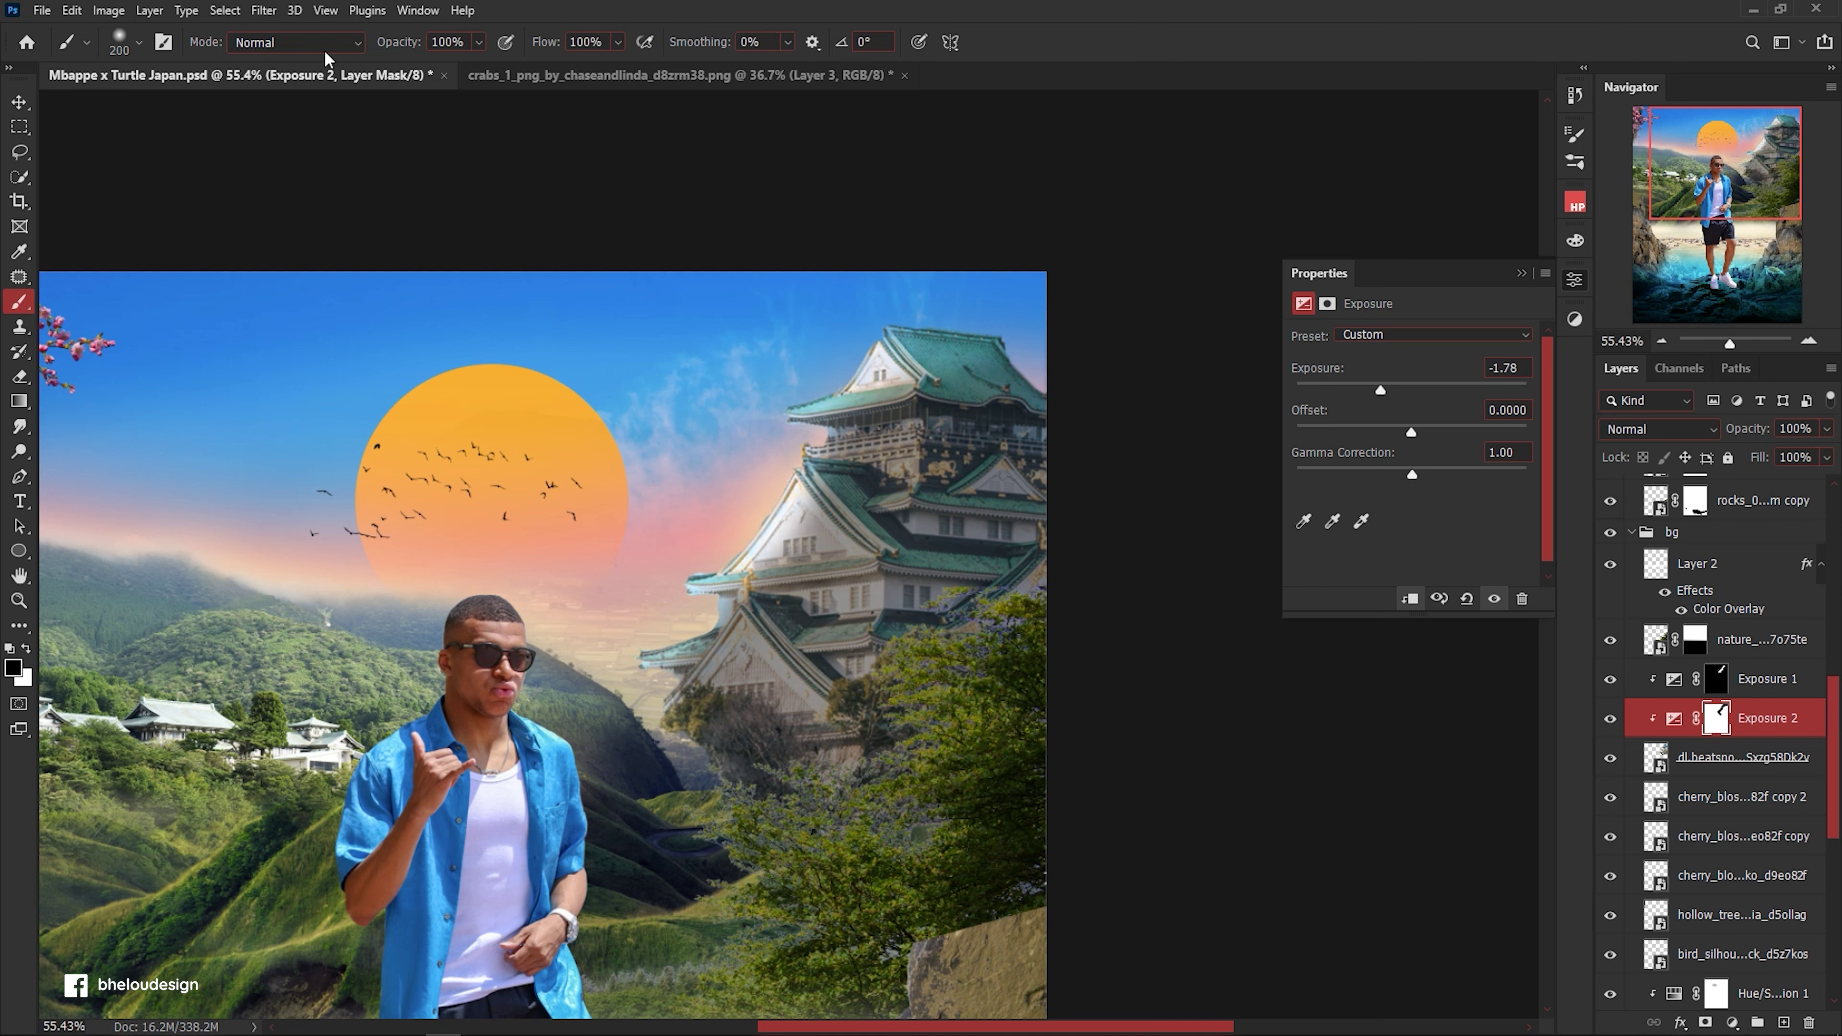
drag(360, 51, 348, 51)
drag(718, 722, 863, 383)
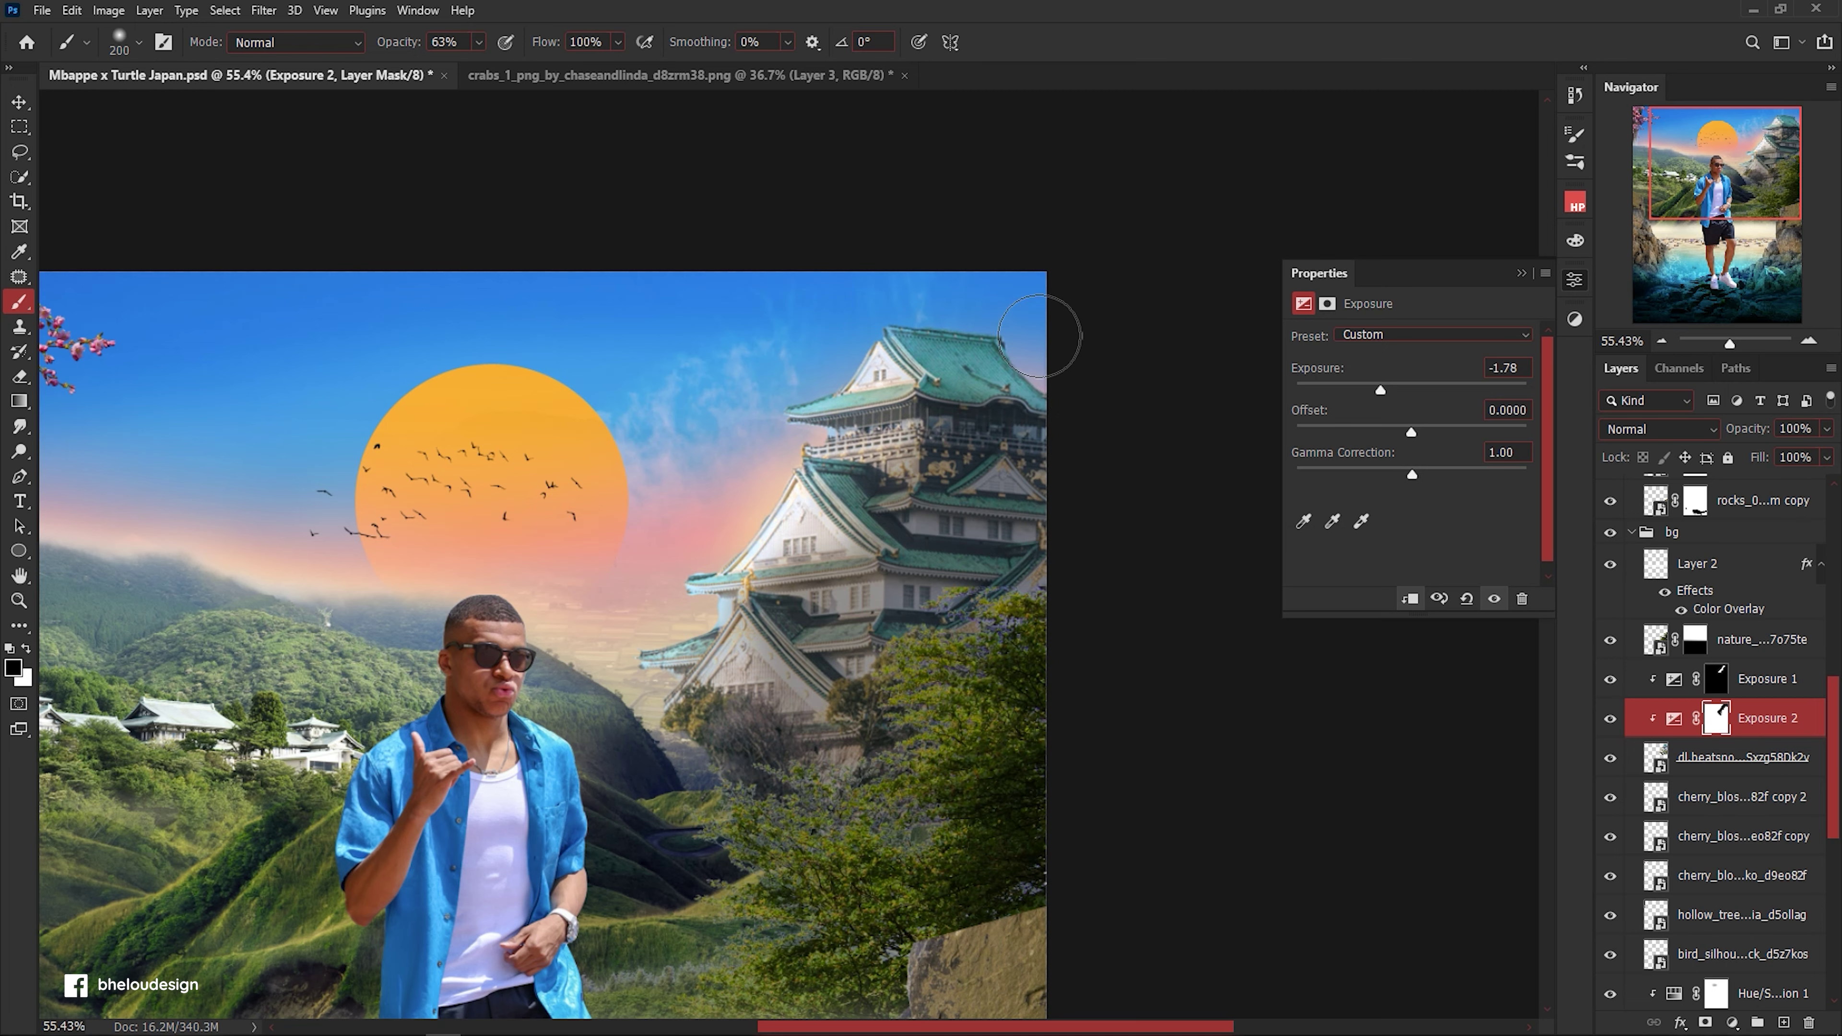
scroll(742, 449, down, 3)
scroll(743, 449, up, 1)
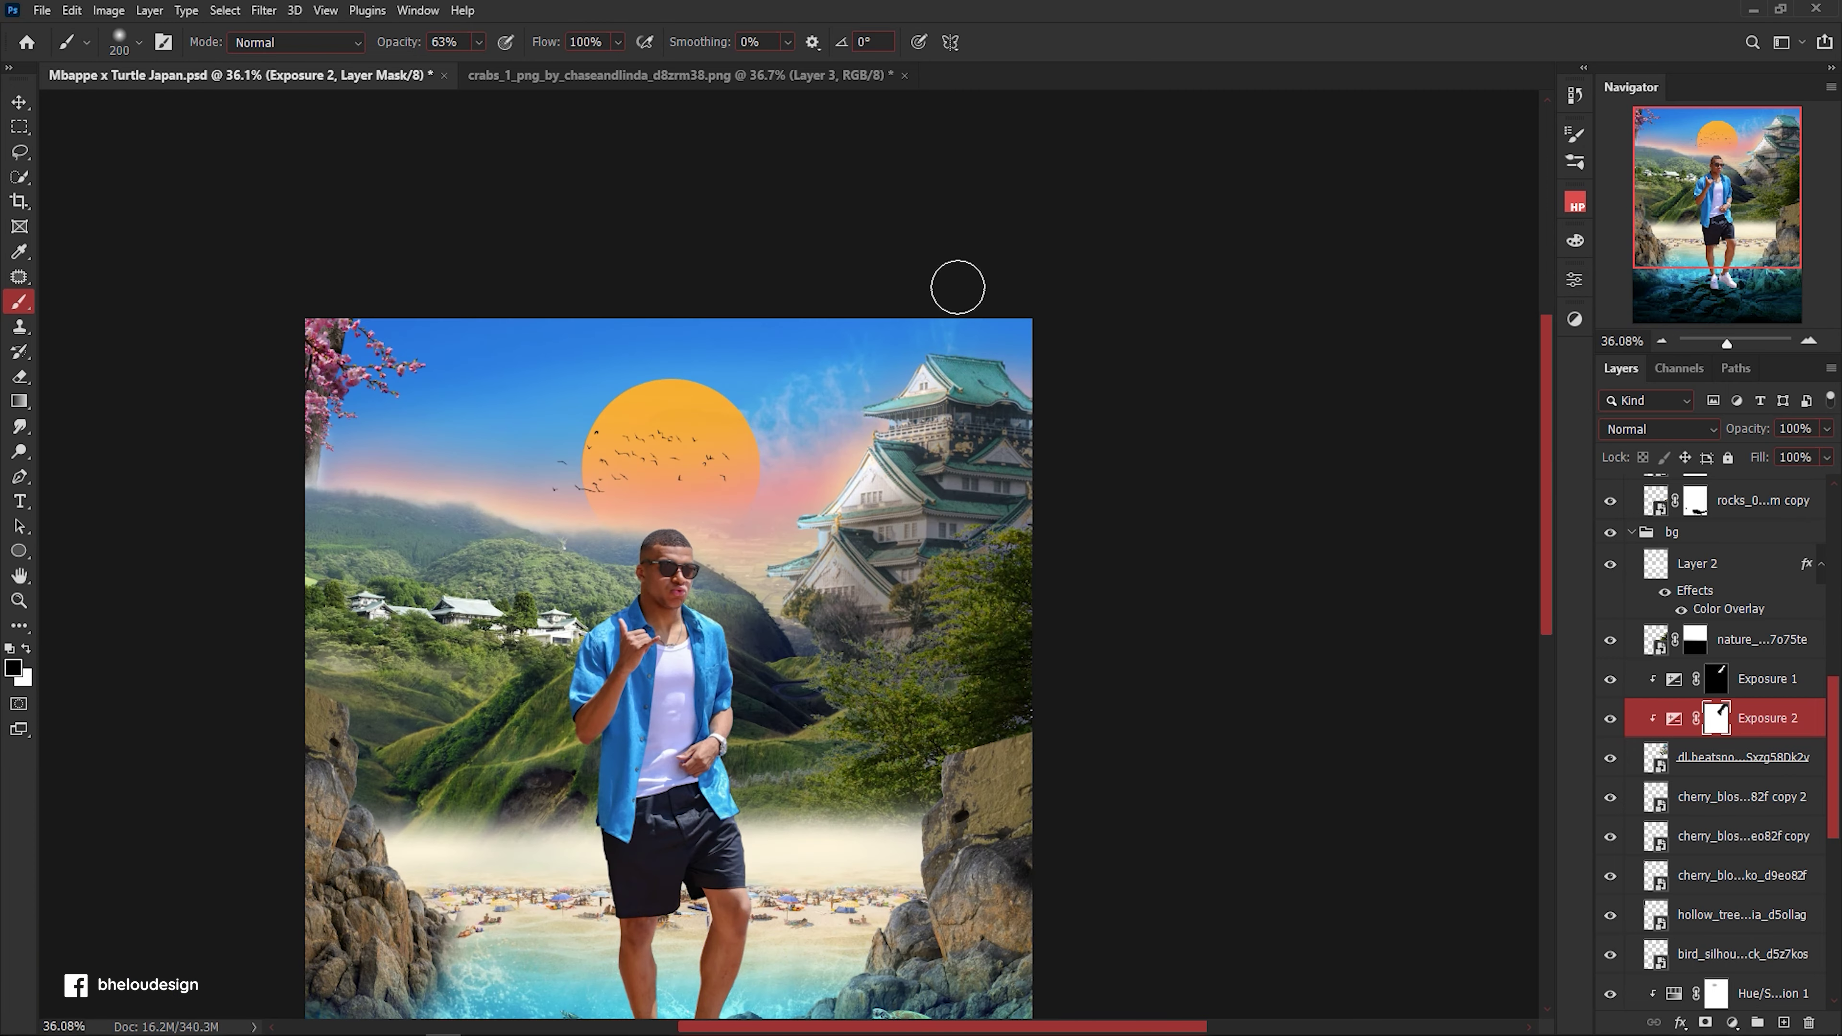
scroll(954, 283, up, 2)
scroll(965, 470, up, 1)
Compare Exposure 1 on and off, then lower its opacity to 82%.
click(1681, 682)
click(1610, 679)
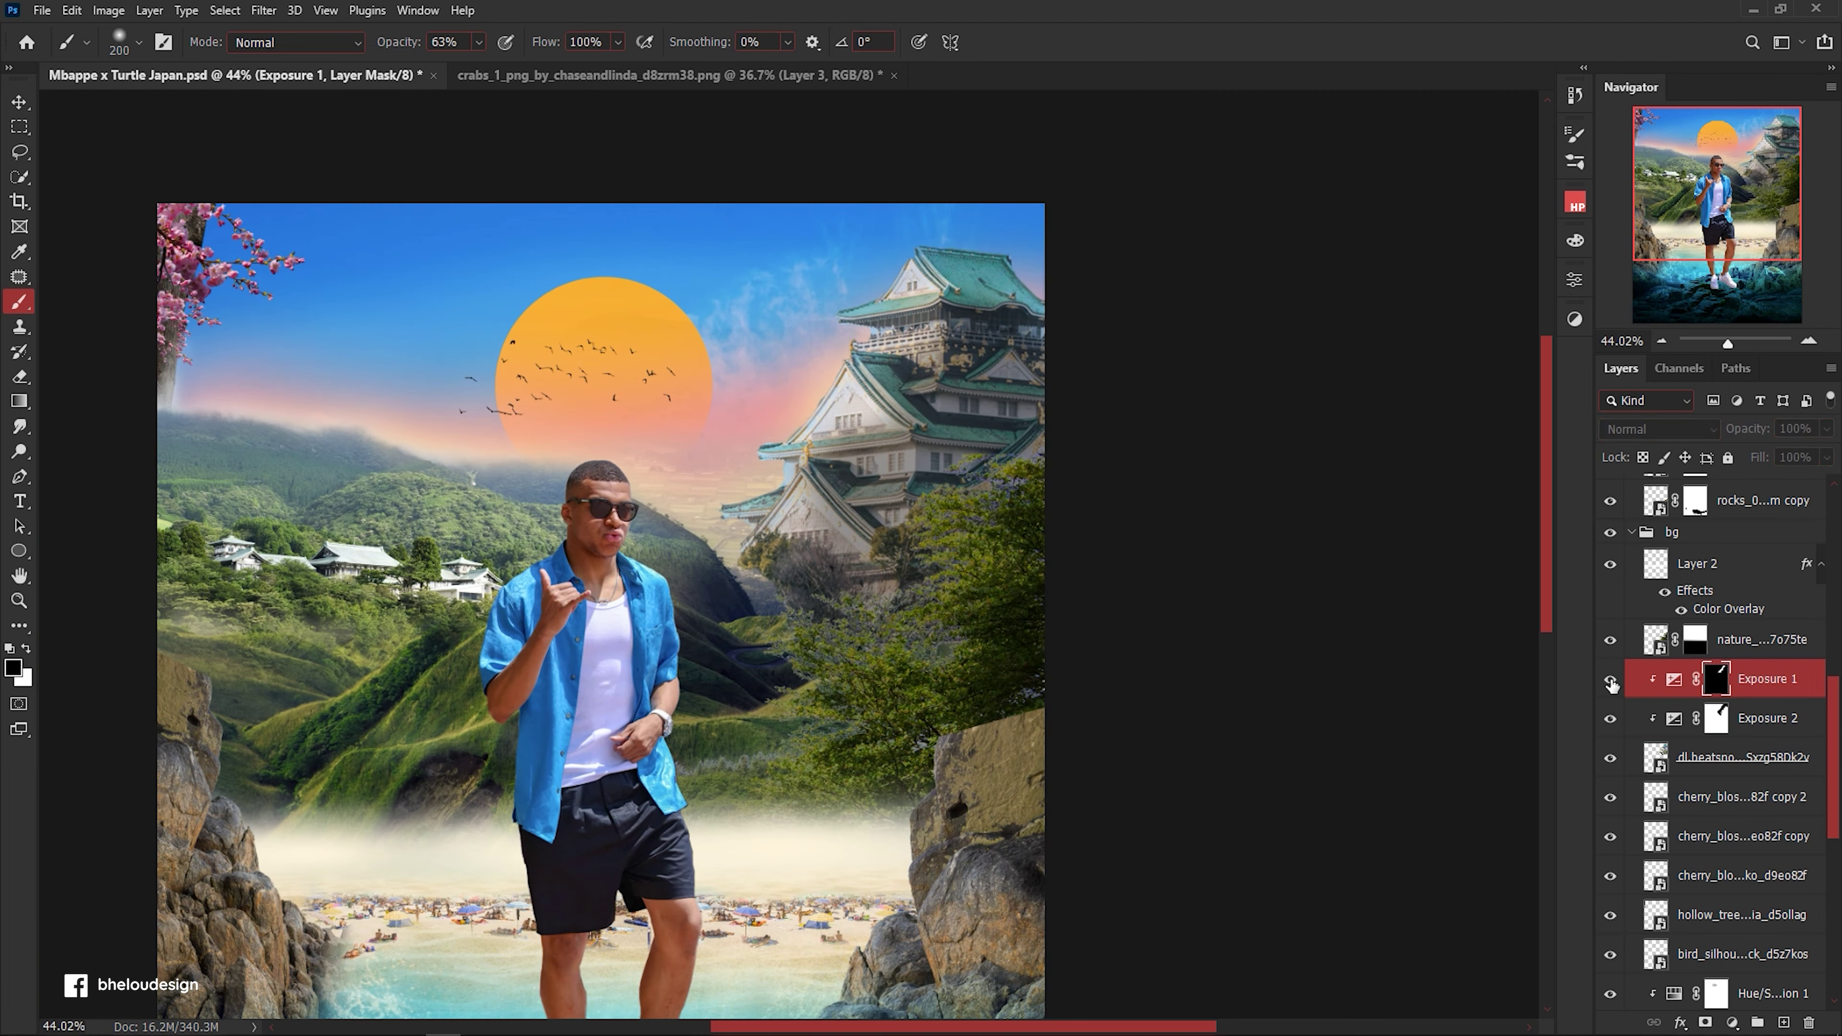
drag(1724, 439, 1697, 439)
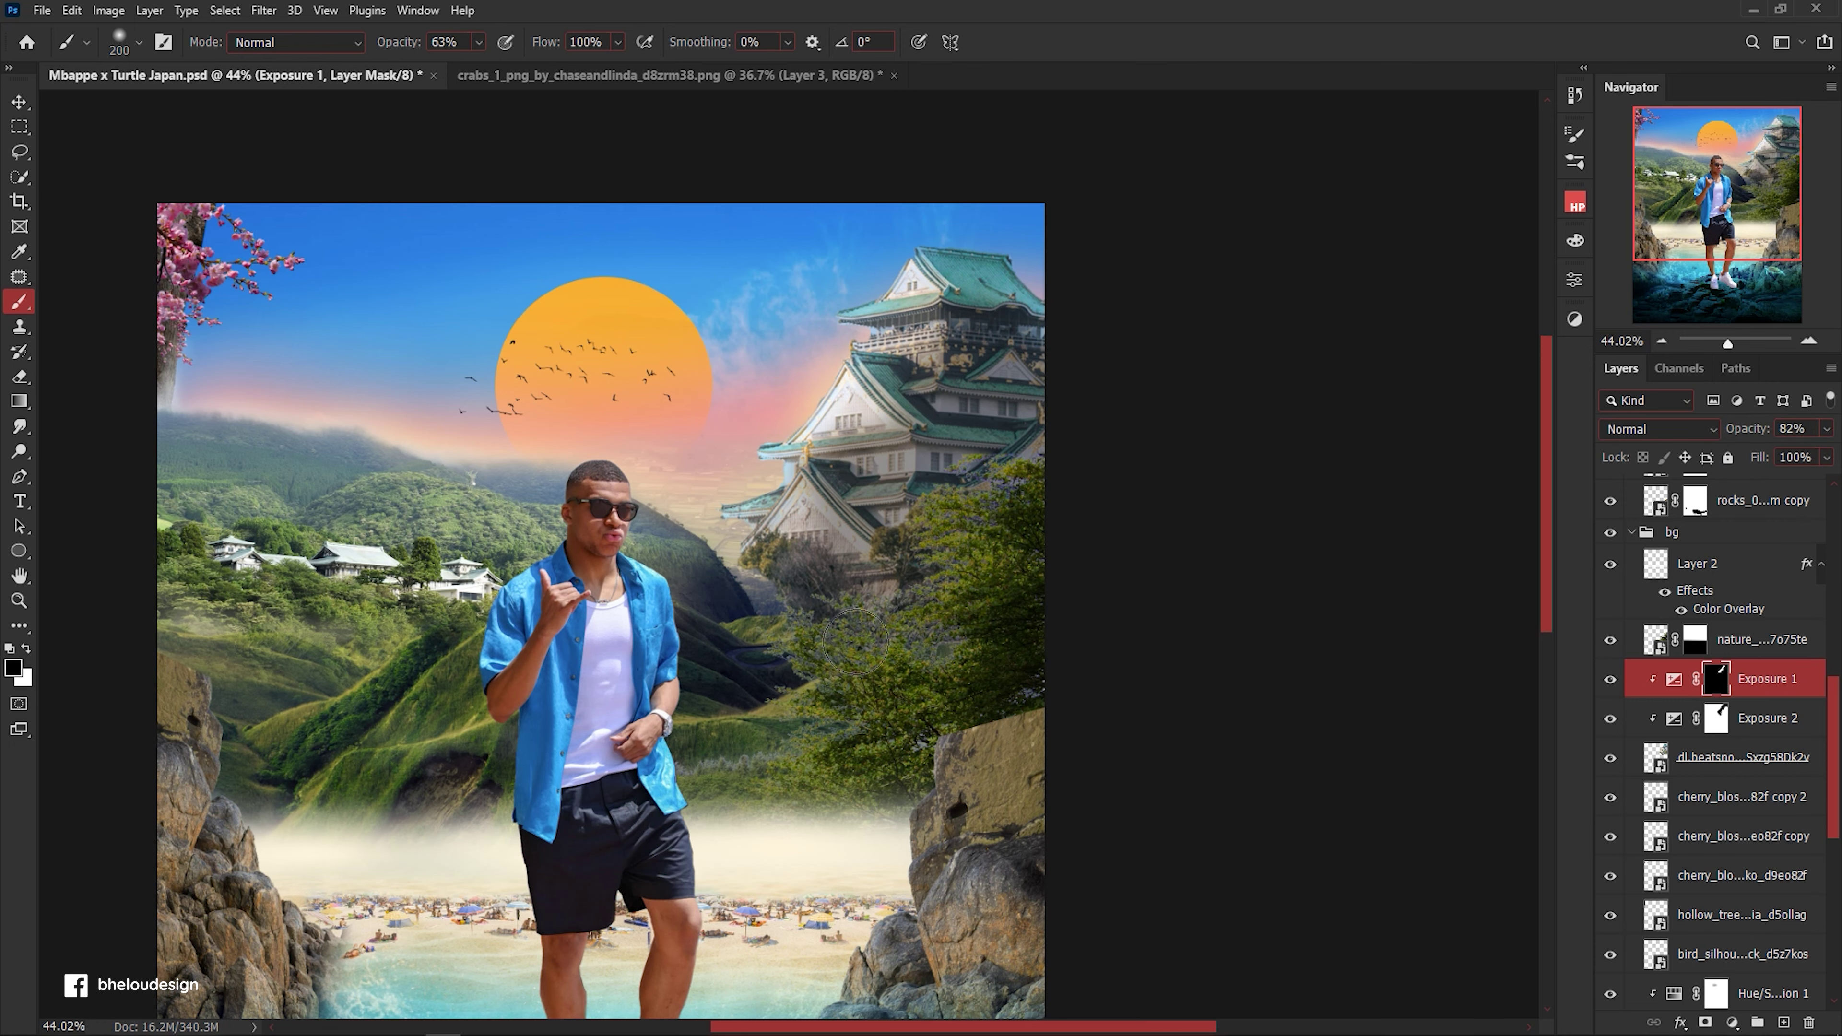
scroll(856, 641, down, 2)
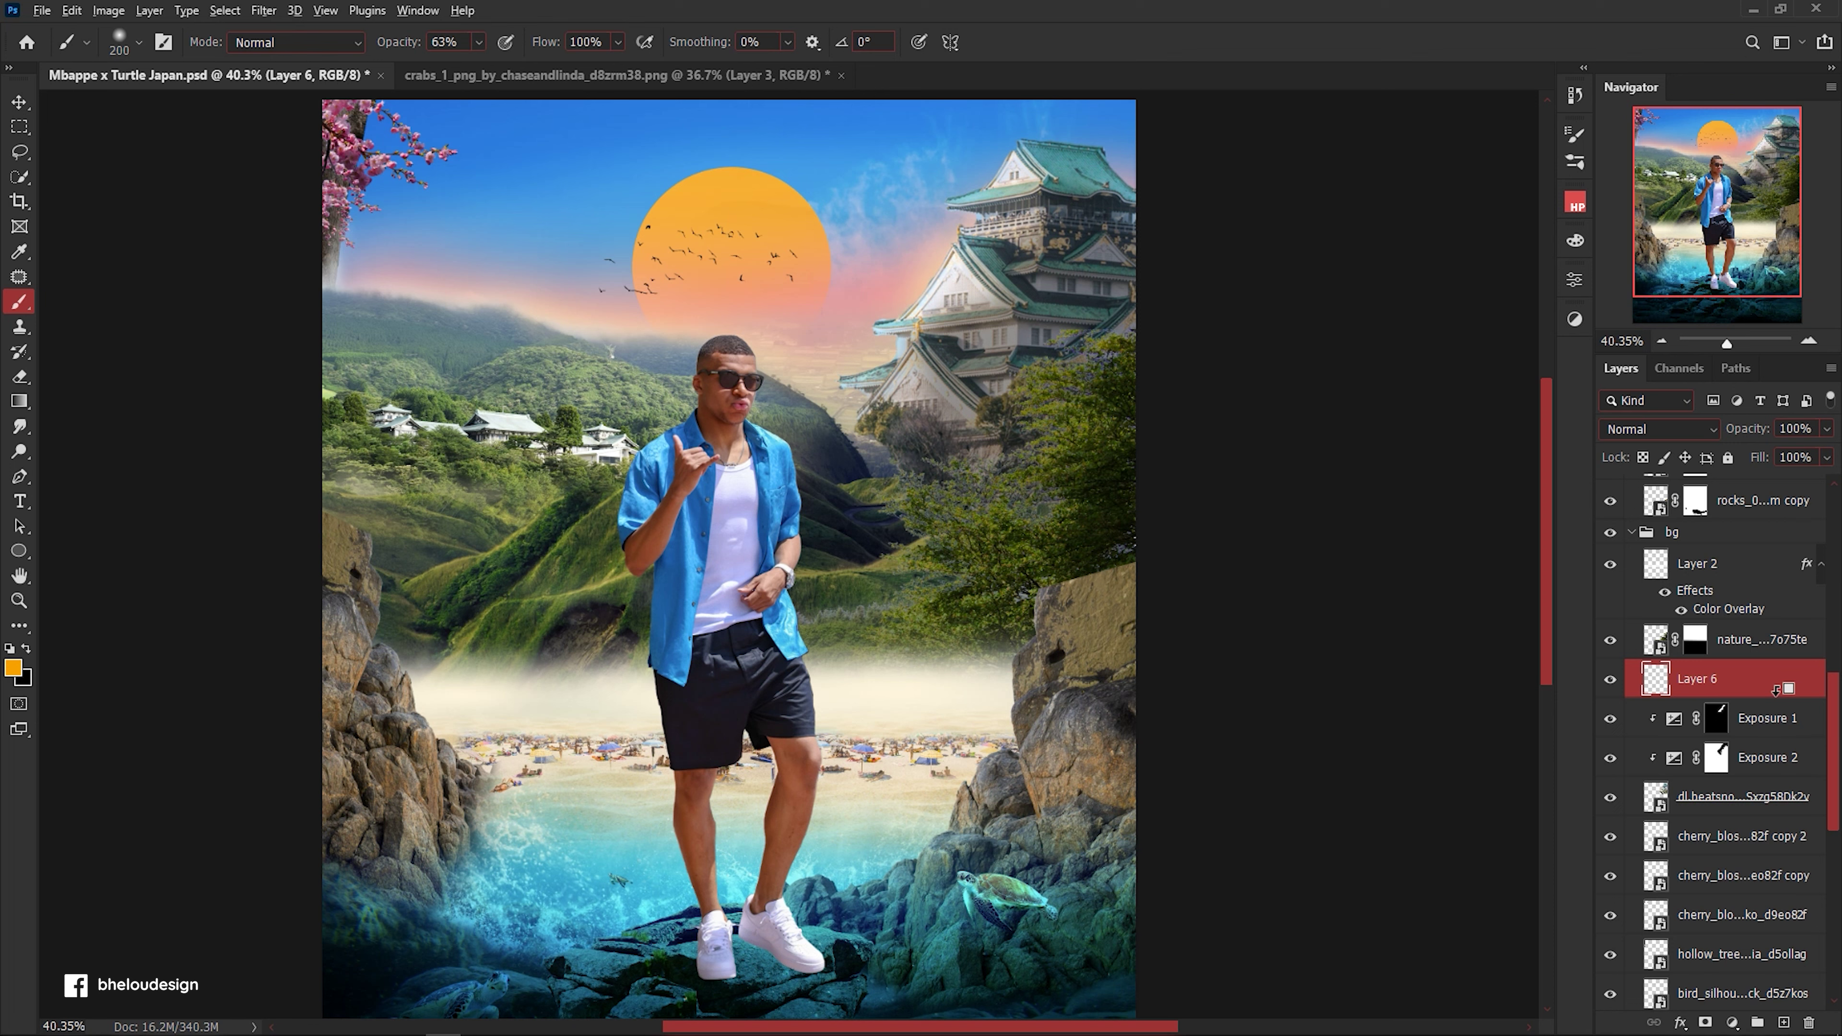
Clip Layer 6 to the castle image and darken the valley beside the castle with a 300 px black brush.
alt+click(1776, 689)
key(x)
key(bracketright)
key(bracketright)
drag(855, 475, 884, 473)
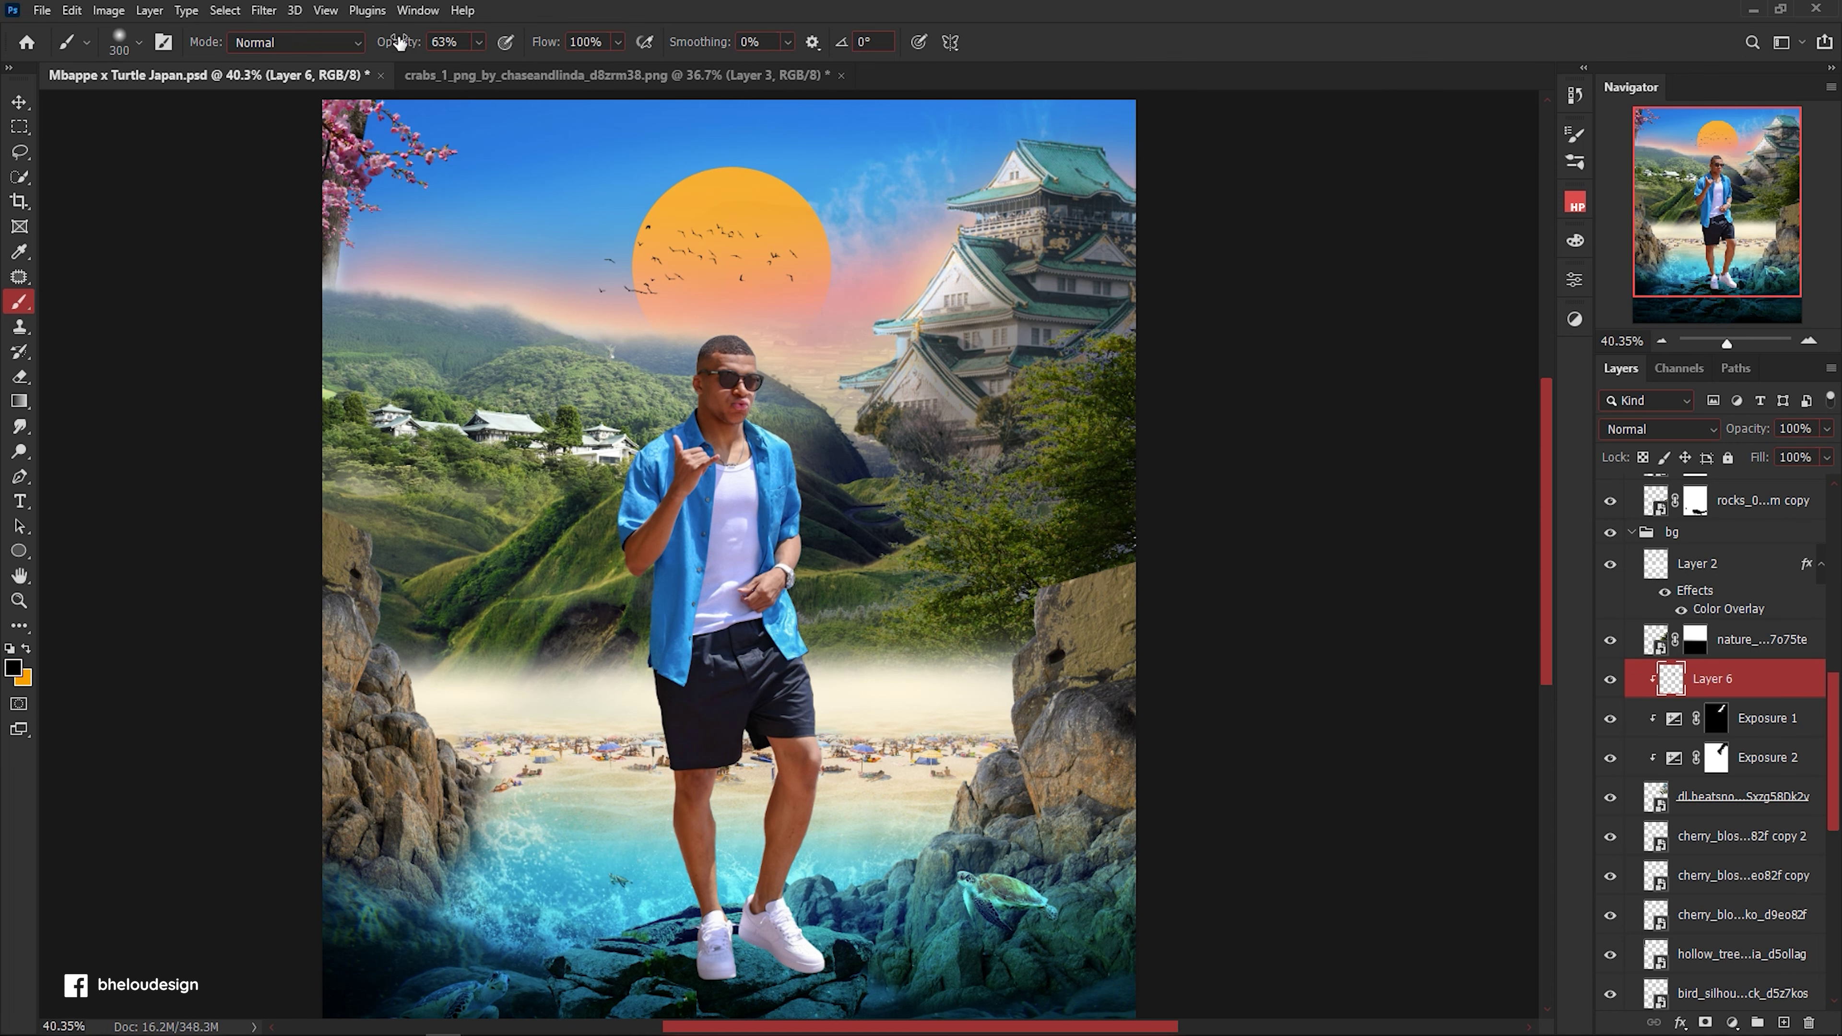
alt+scroll(891, 407, up, 5)
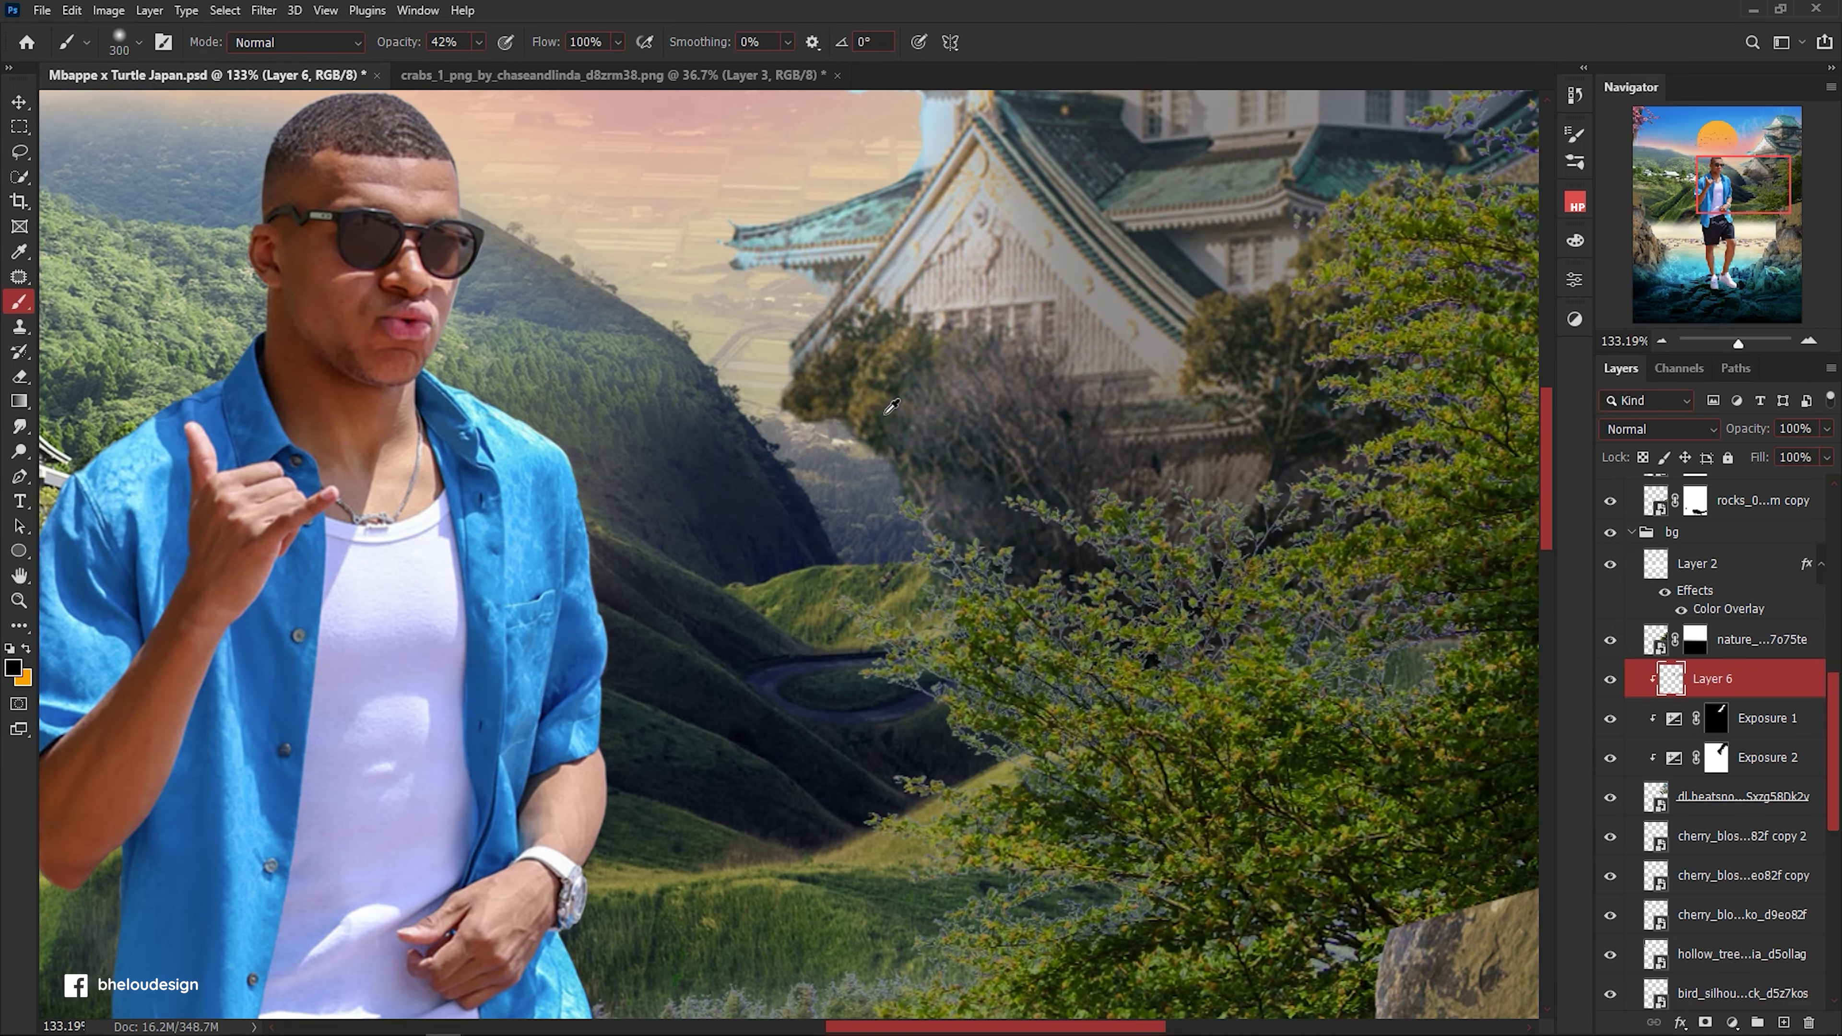
Add a mask to the castle layer and paint out part of the castle base.
key(ctrl+0)
key(v)
click(1768, 757)
click(1756, 796)
click(1705, 1021)
key(b)
drag(843, 432, 942, 498)
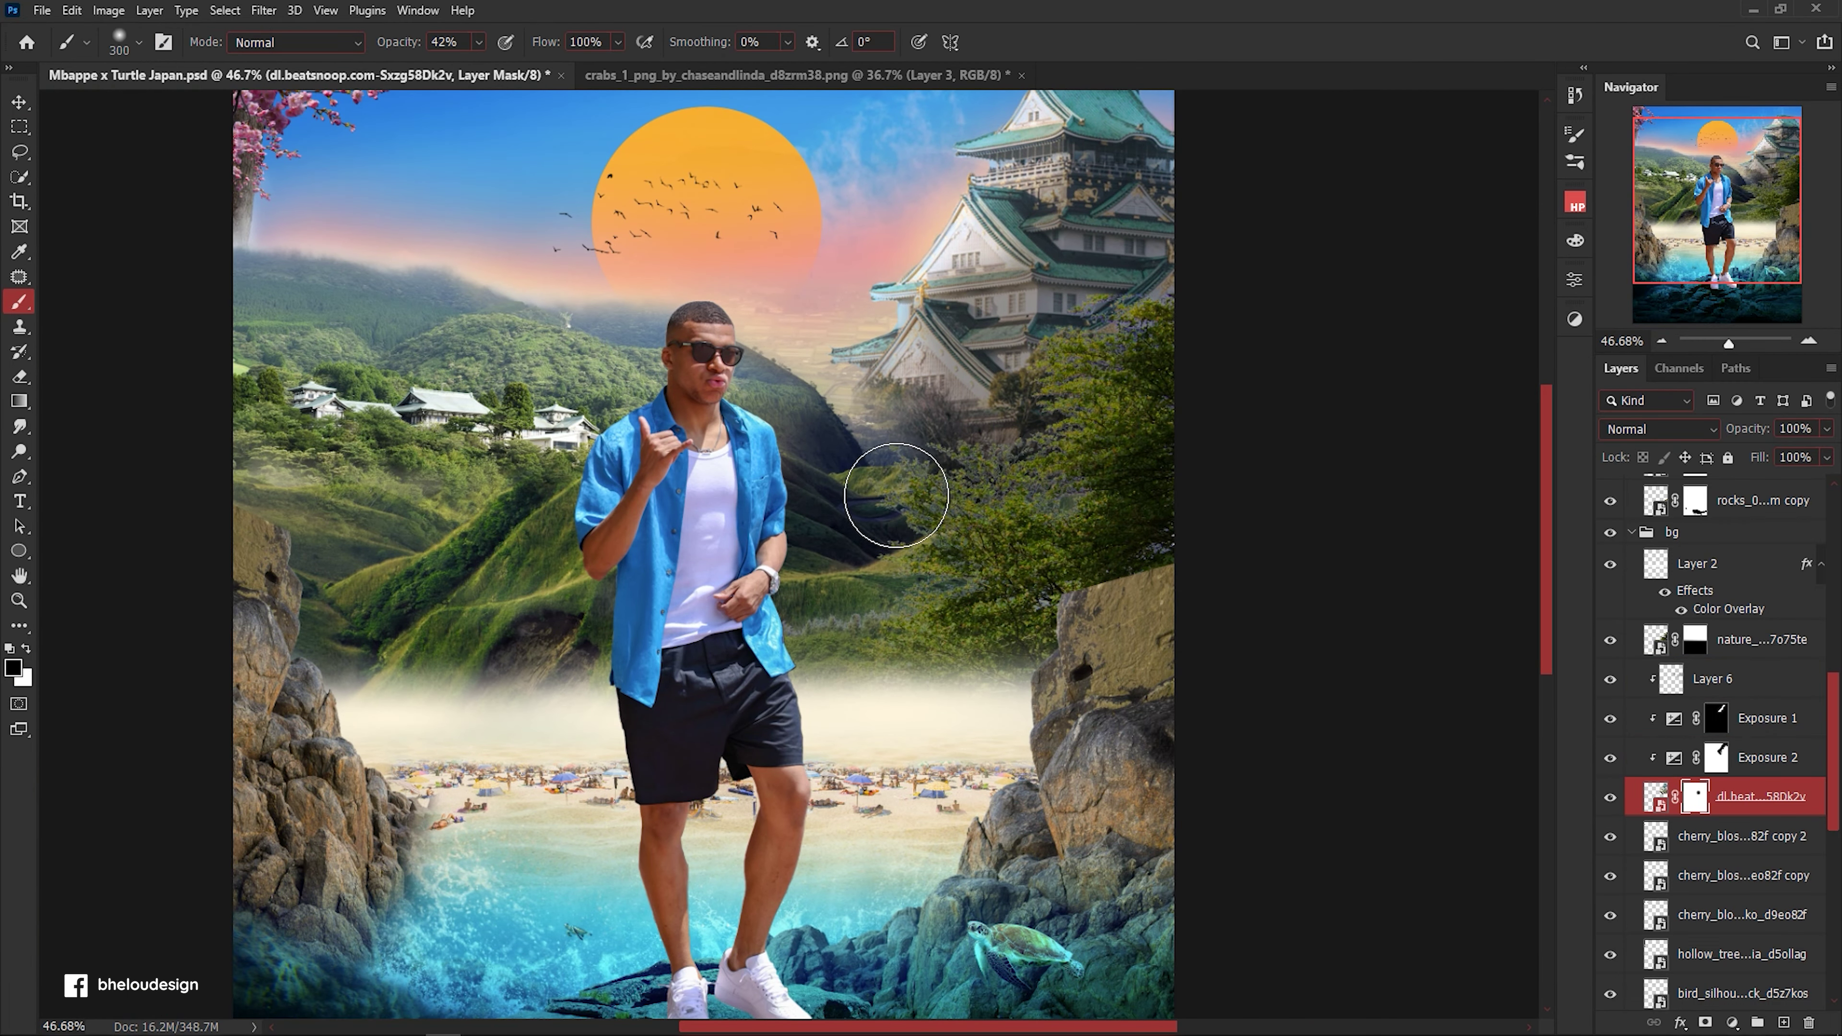
Refine the castle mask with a 200 px brush, restoring detail under the roof and fading the base into haze.
alt+scroll(943, 498, up, 2)
alt+scroll(843, 321, up, 2)
key(bracketleft)
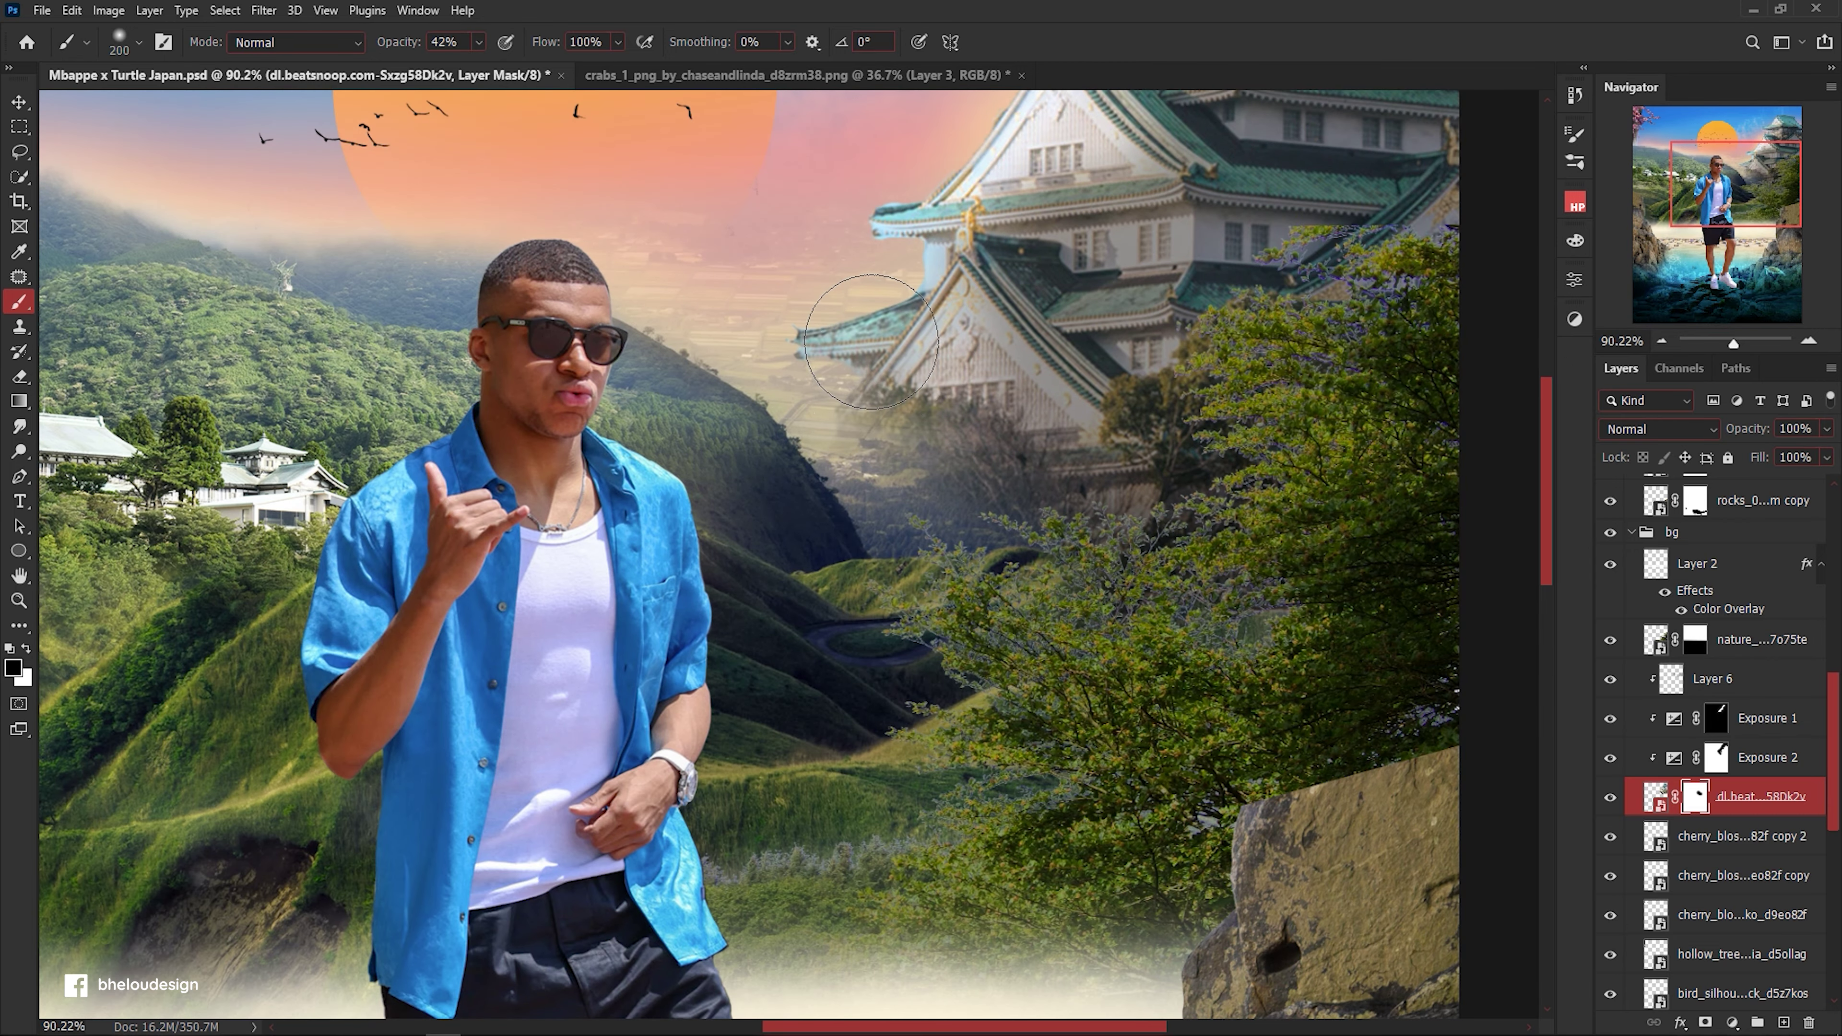
key(x)
drag(886, 357, 914, 353)
key(x)
drag(852, 443, 846, 485)
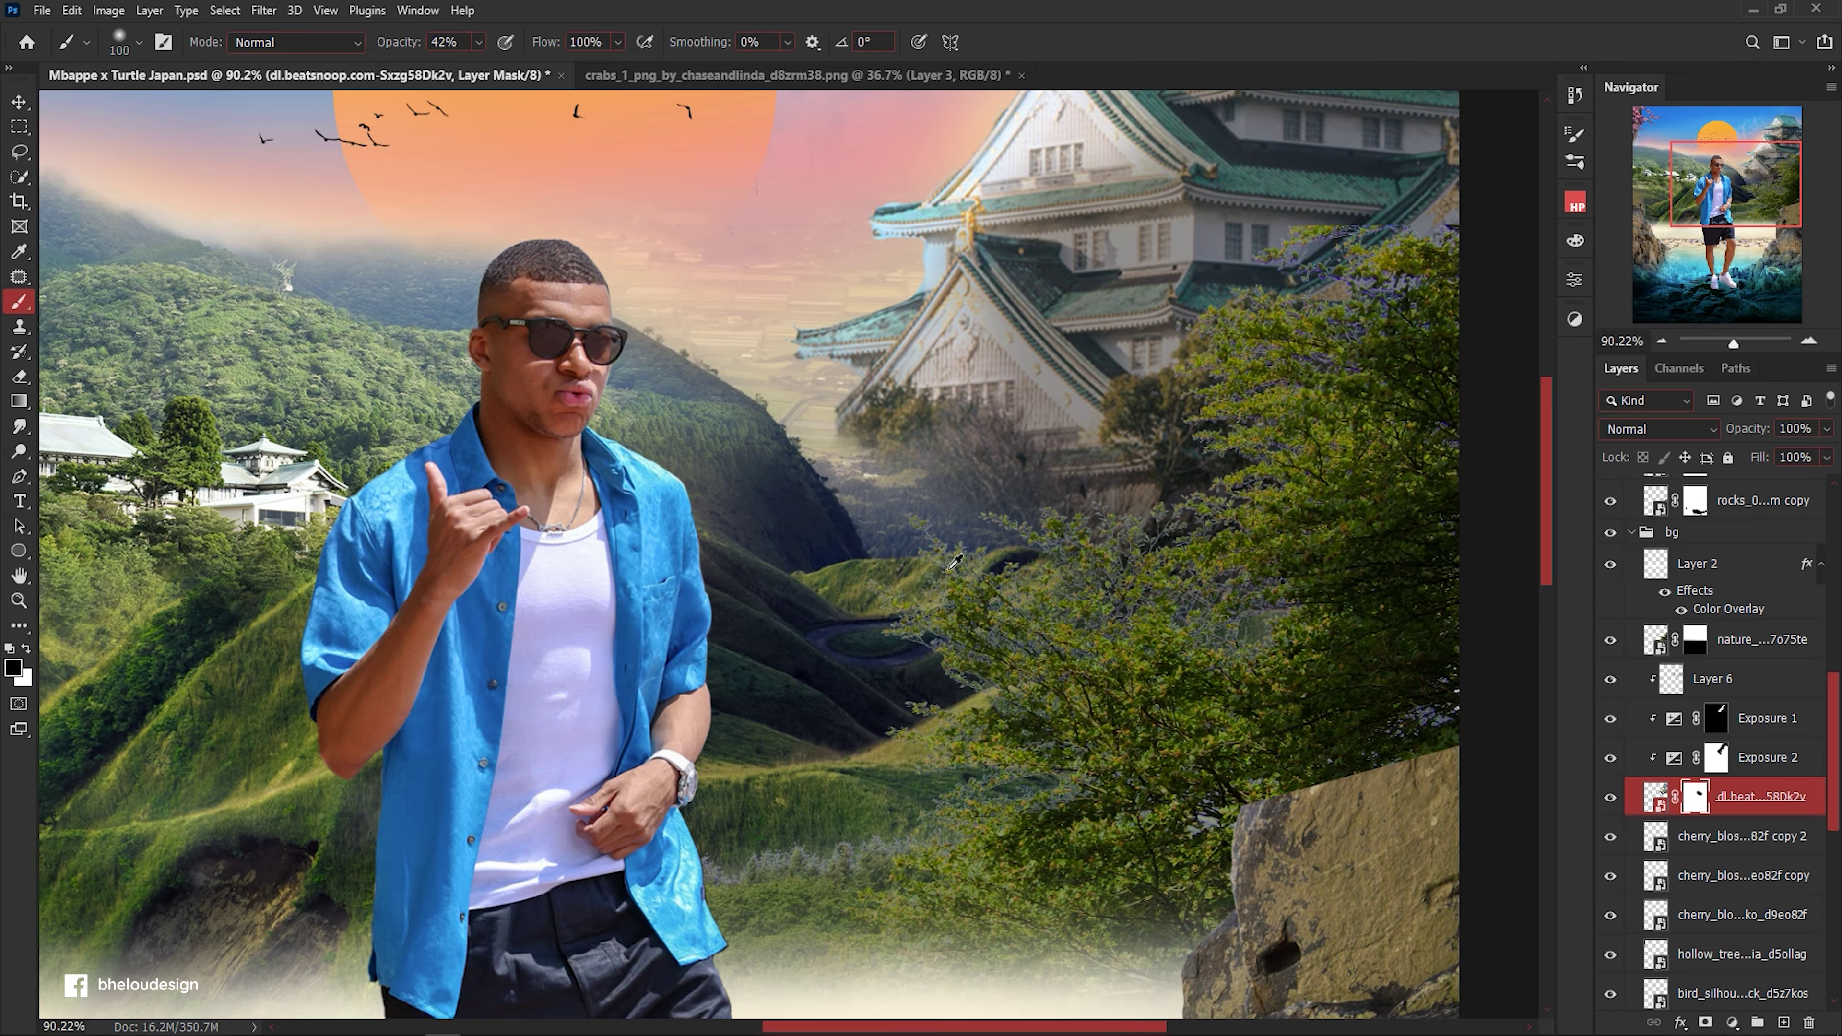
alt+scroll(857, 509, down, 4)
scroll(867, 496, up, 4)
Load a white cloud-shaped brush and add a new empty layer above Layer 6.
click(117, 44)
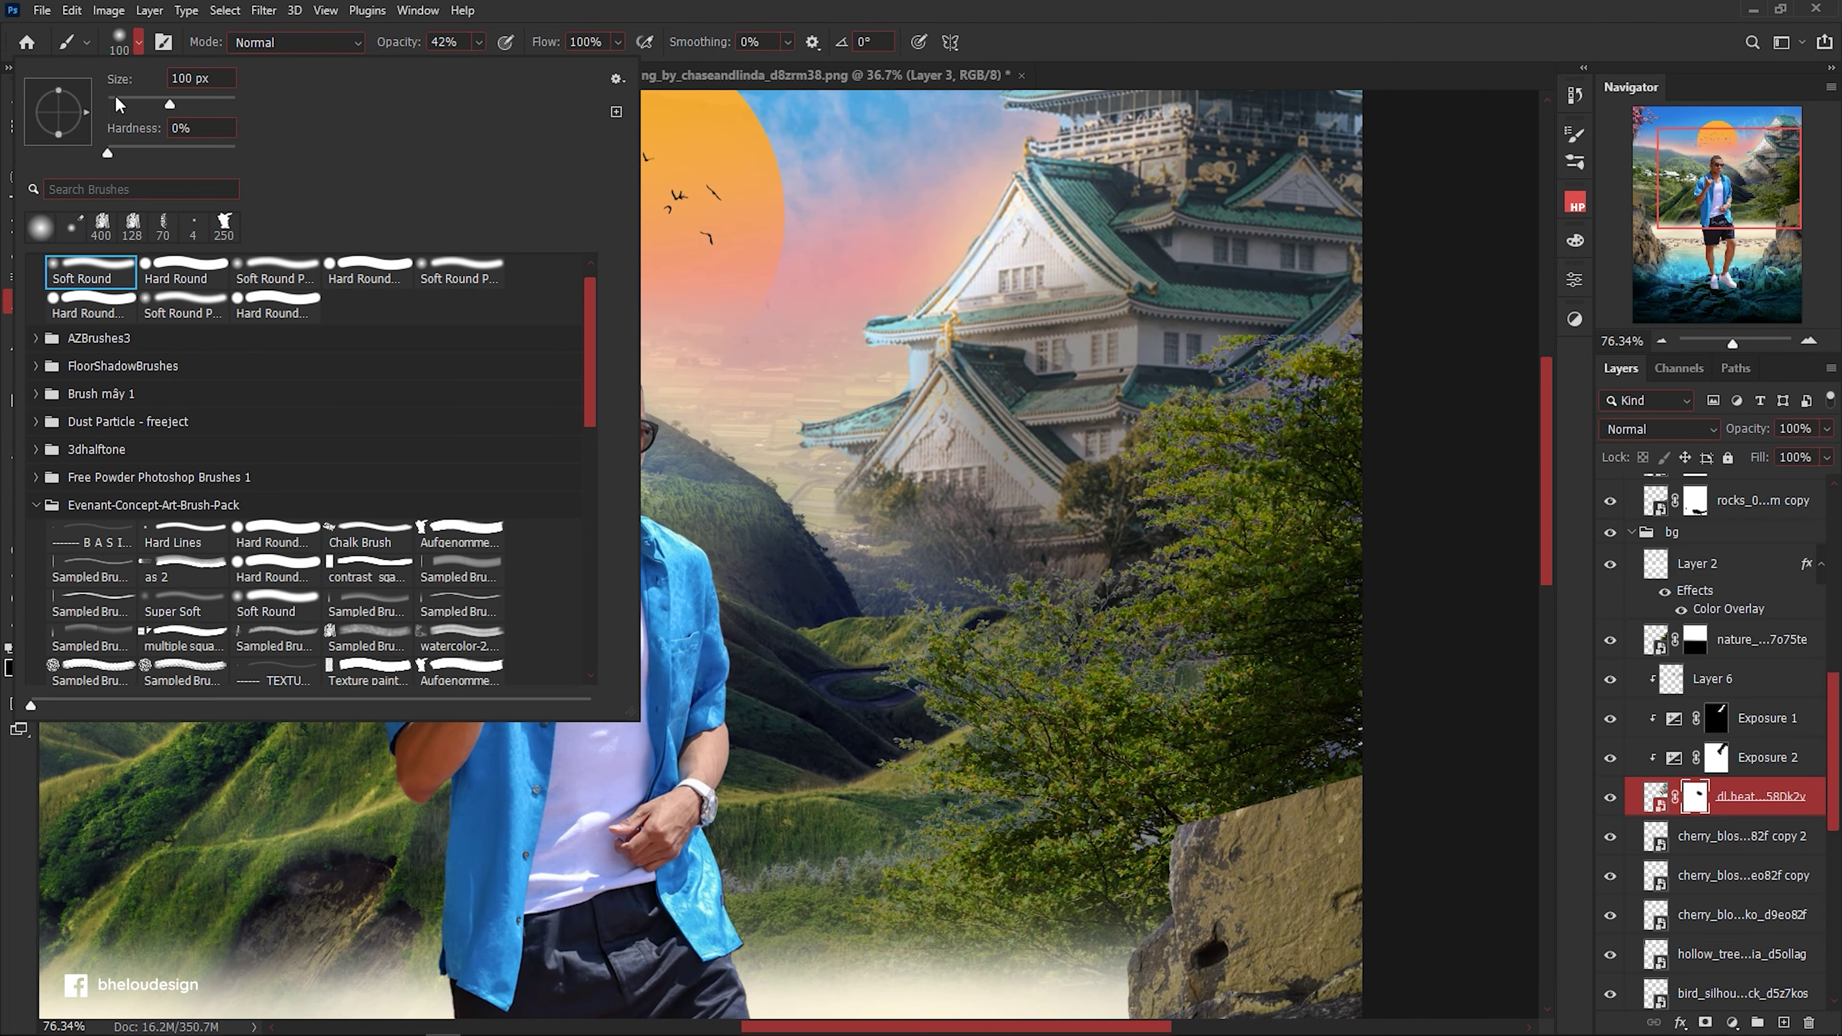
text(cloud)
double_click(182, 323)
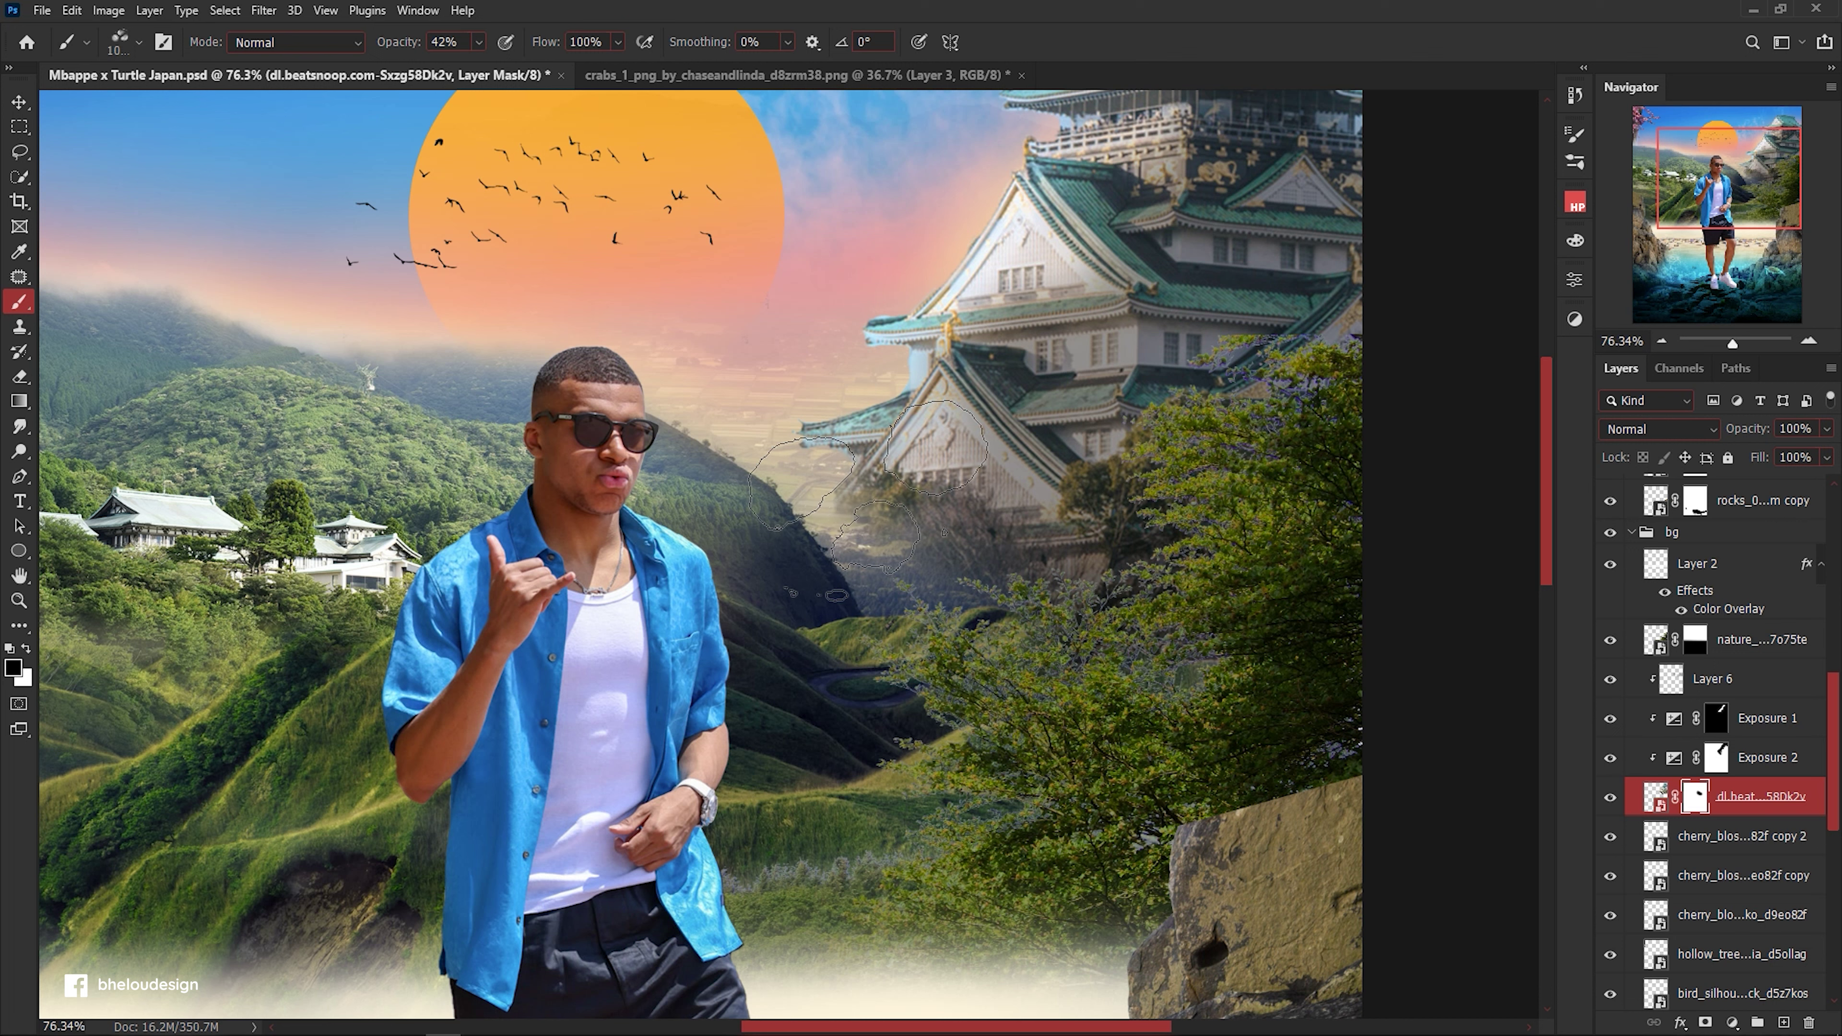
key(x)
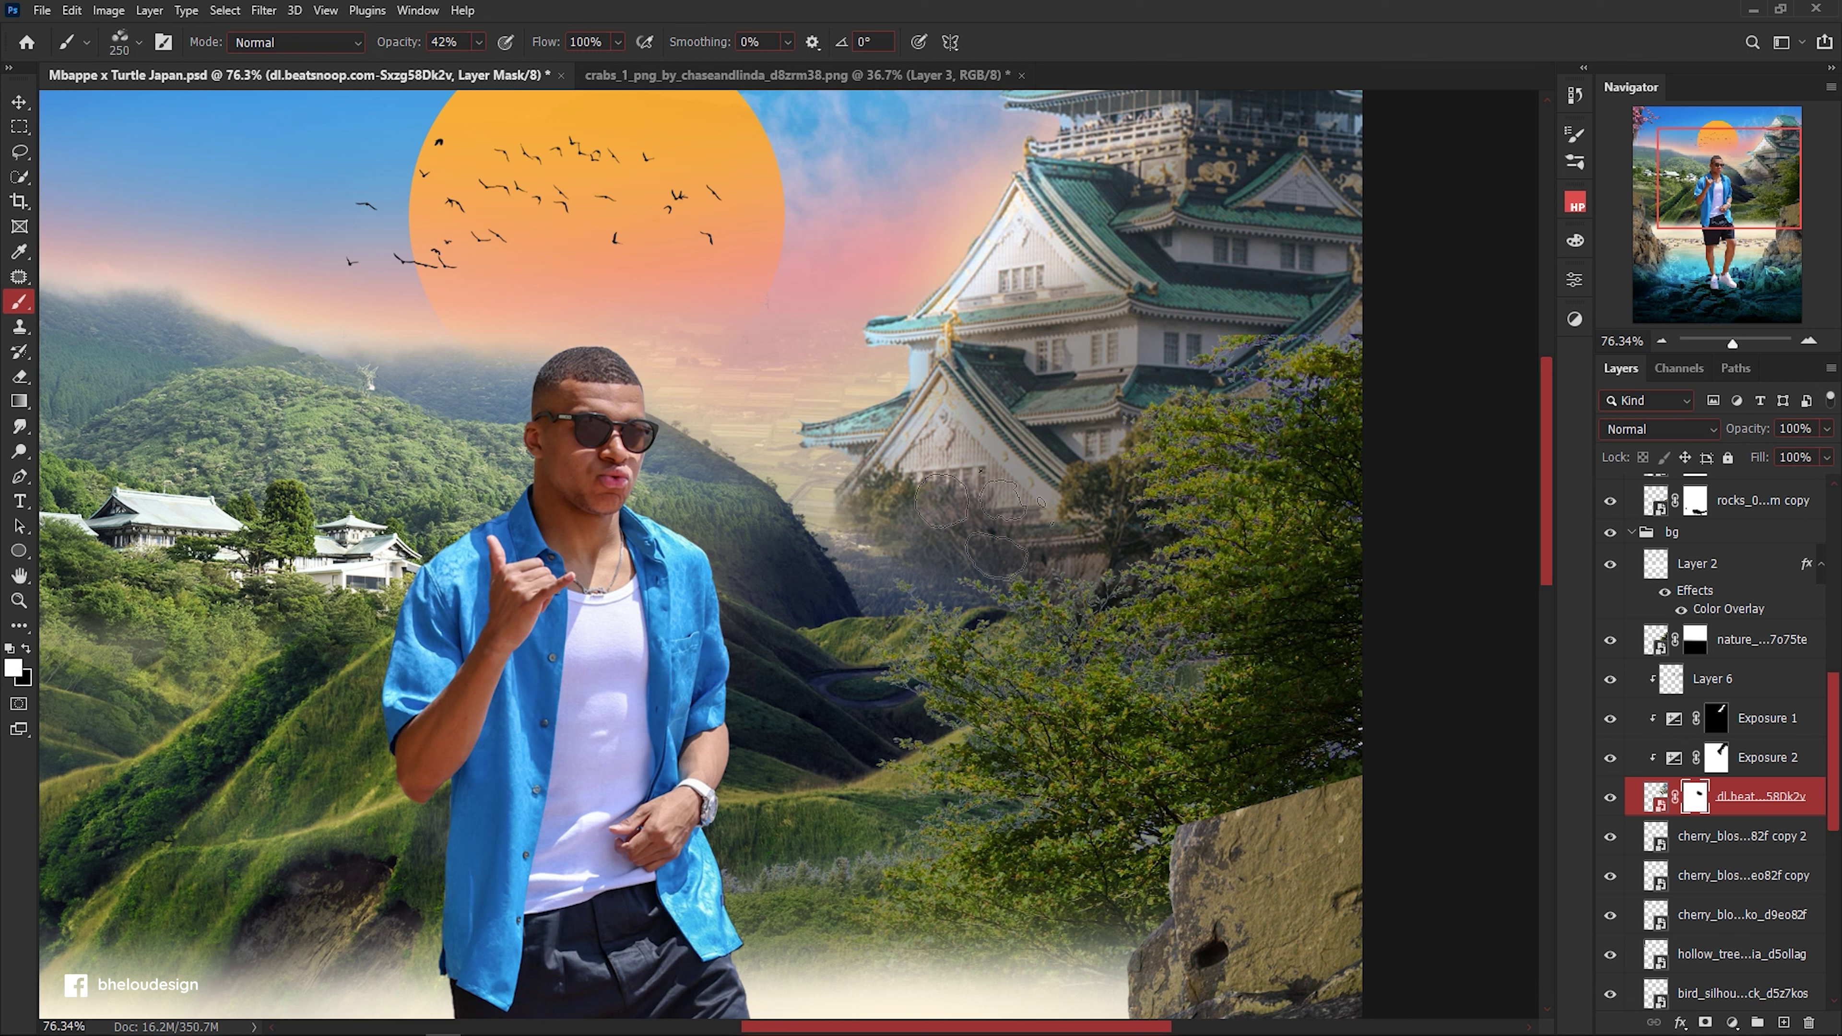
scroll(1117, 536, down, 2)
scroll(1117, 536, down, 2)
scroll(1117, 435, up, 4)
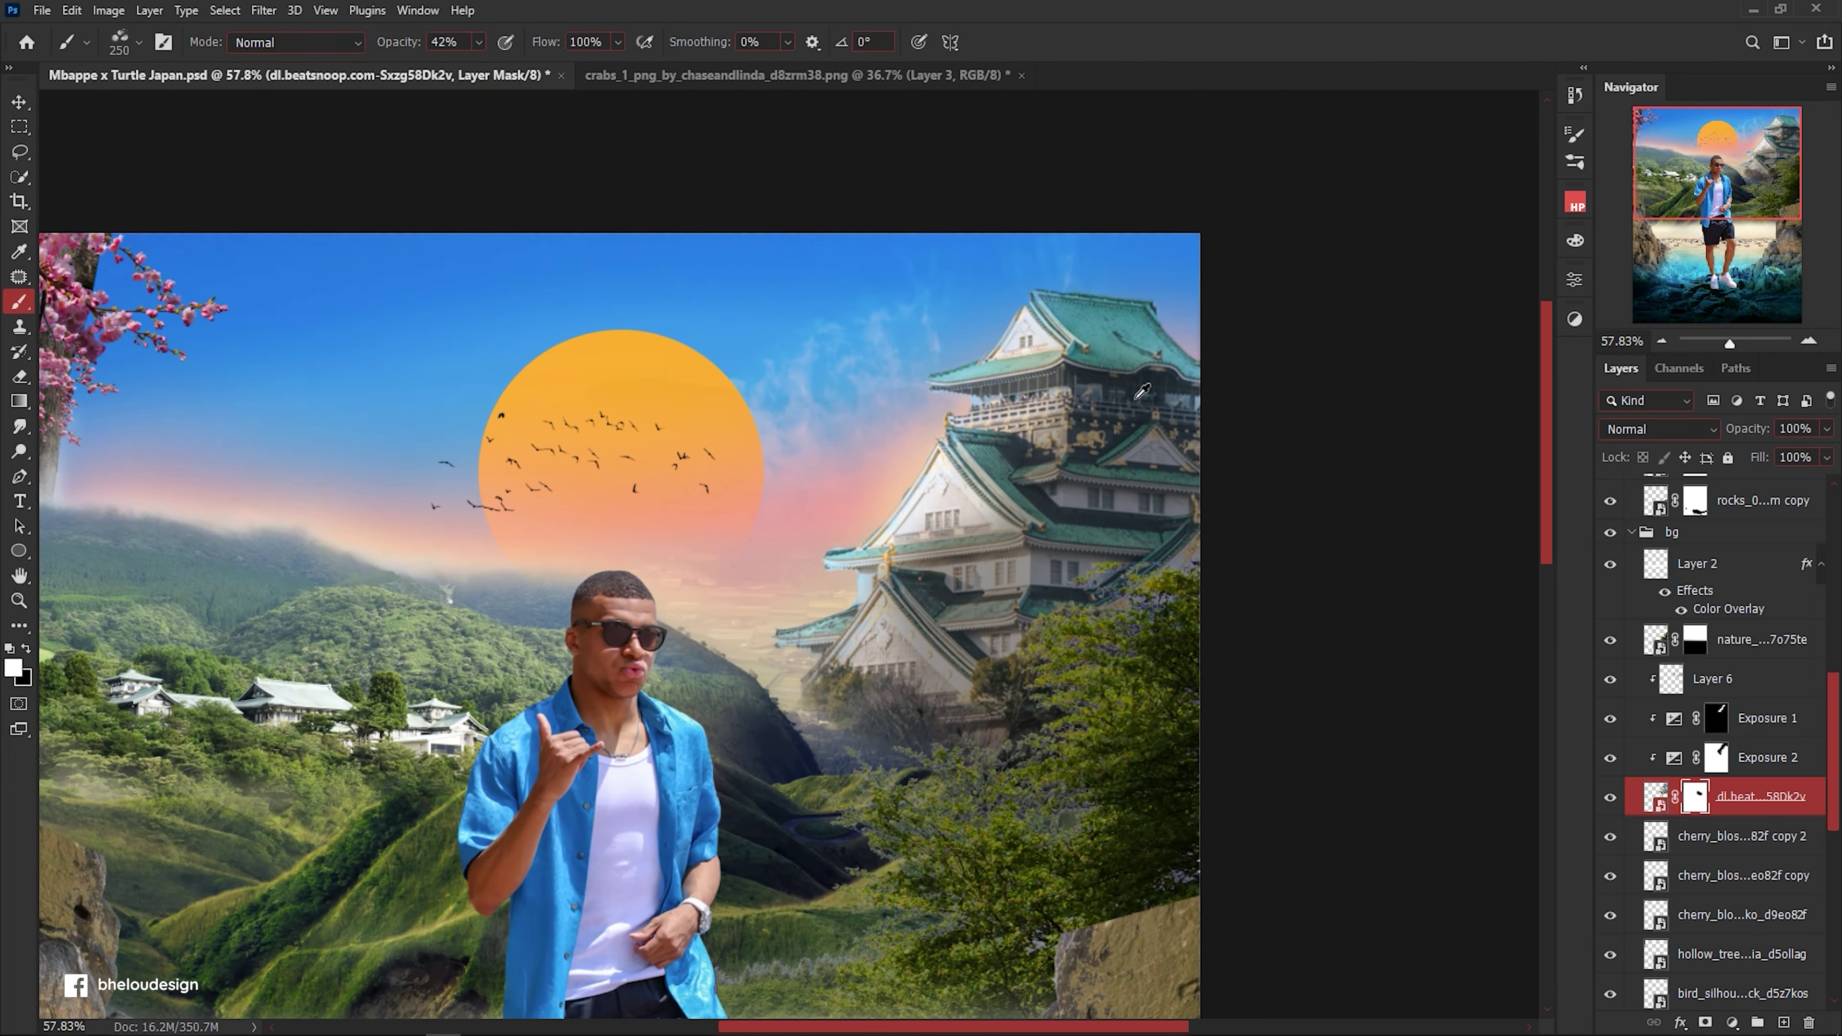
scroll(1117, 323, up, 2)
scroll(1117, 322, up, 2)
click(1762, 718)
click(1785, 1022)
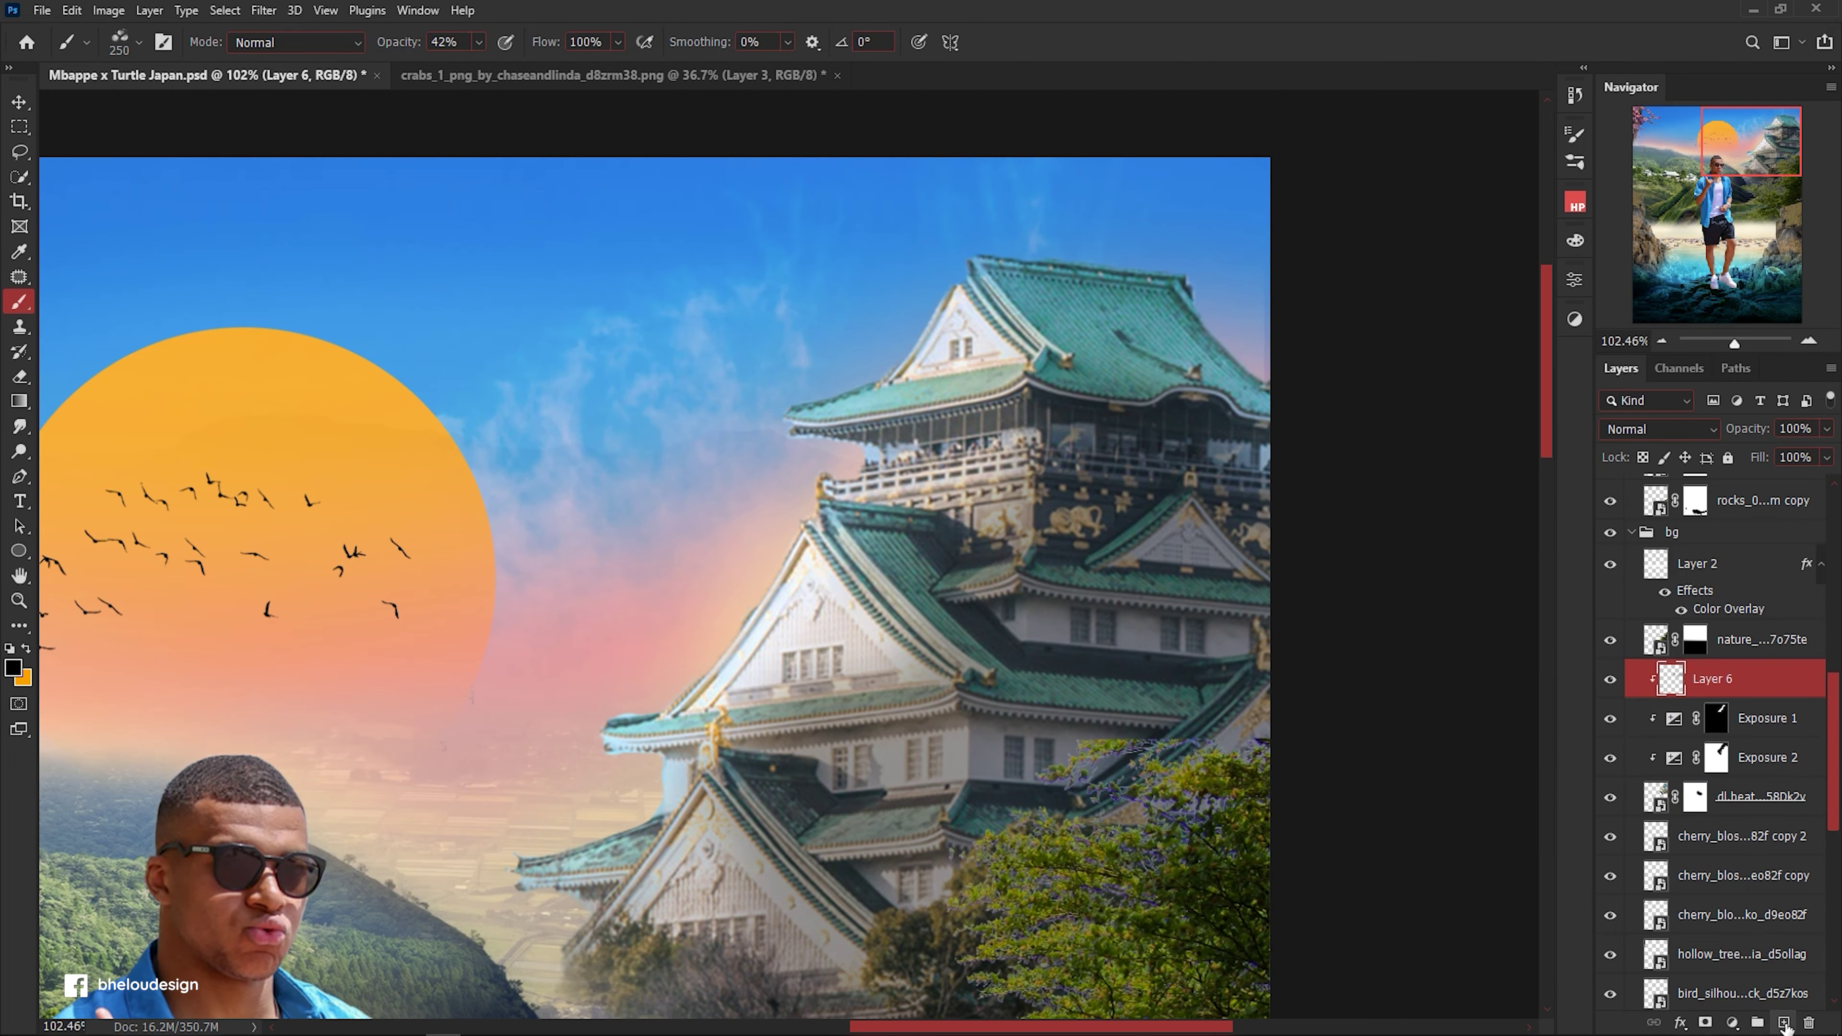
Clip the new Layer 7 to the castle and set up a soft round orange brush.
drag(1762, 718, 1771, 695)
alt+click(1772, 697)
scroll(977, 279, up, 1)
click(134, 52)
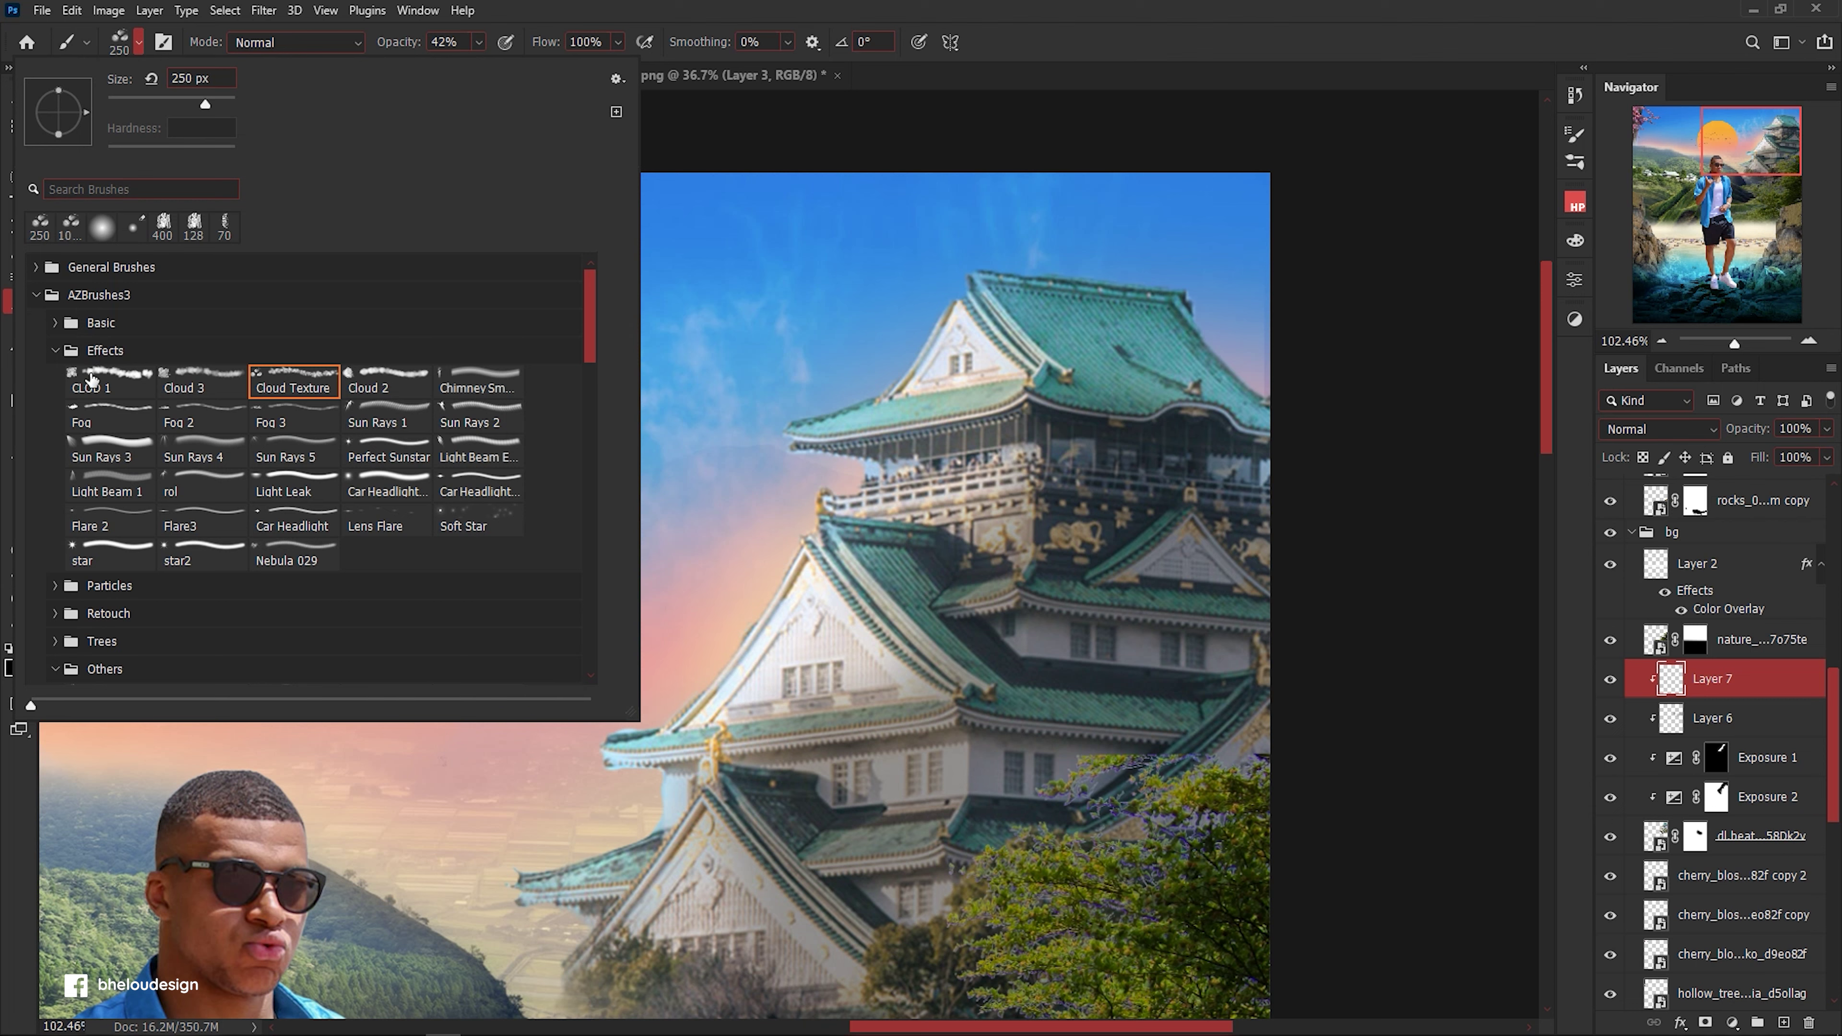
double_click(290, 277)
key(x)
key(bracketleft)
key(bracketleft)
key(bracketleft)
click(13, 668)
click(1740, 272)
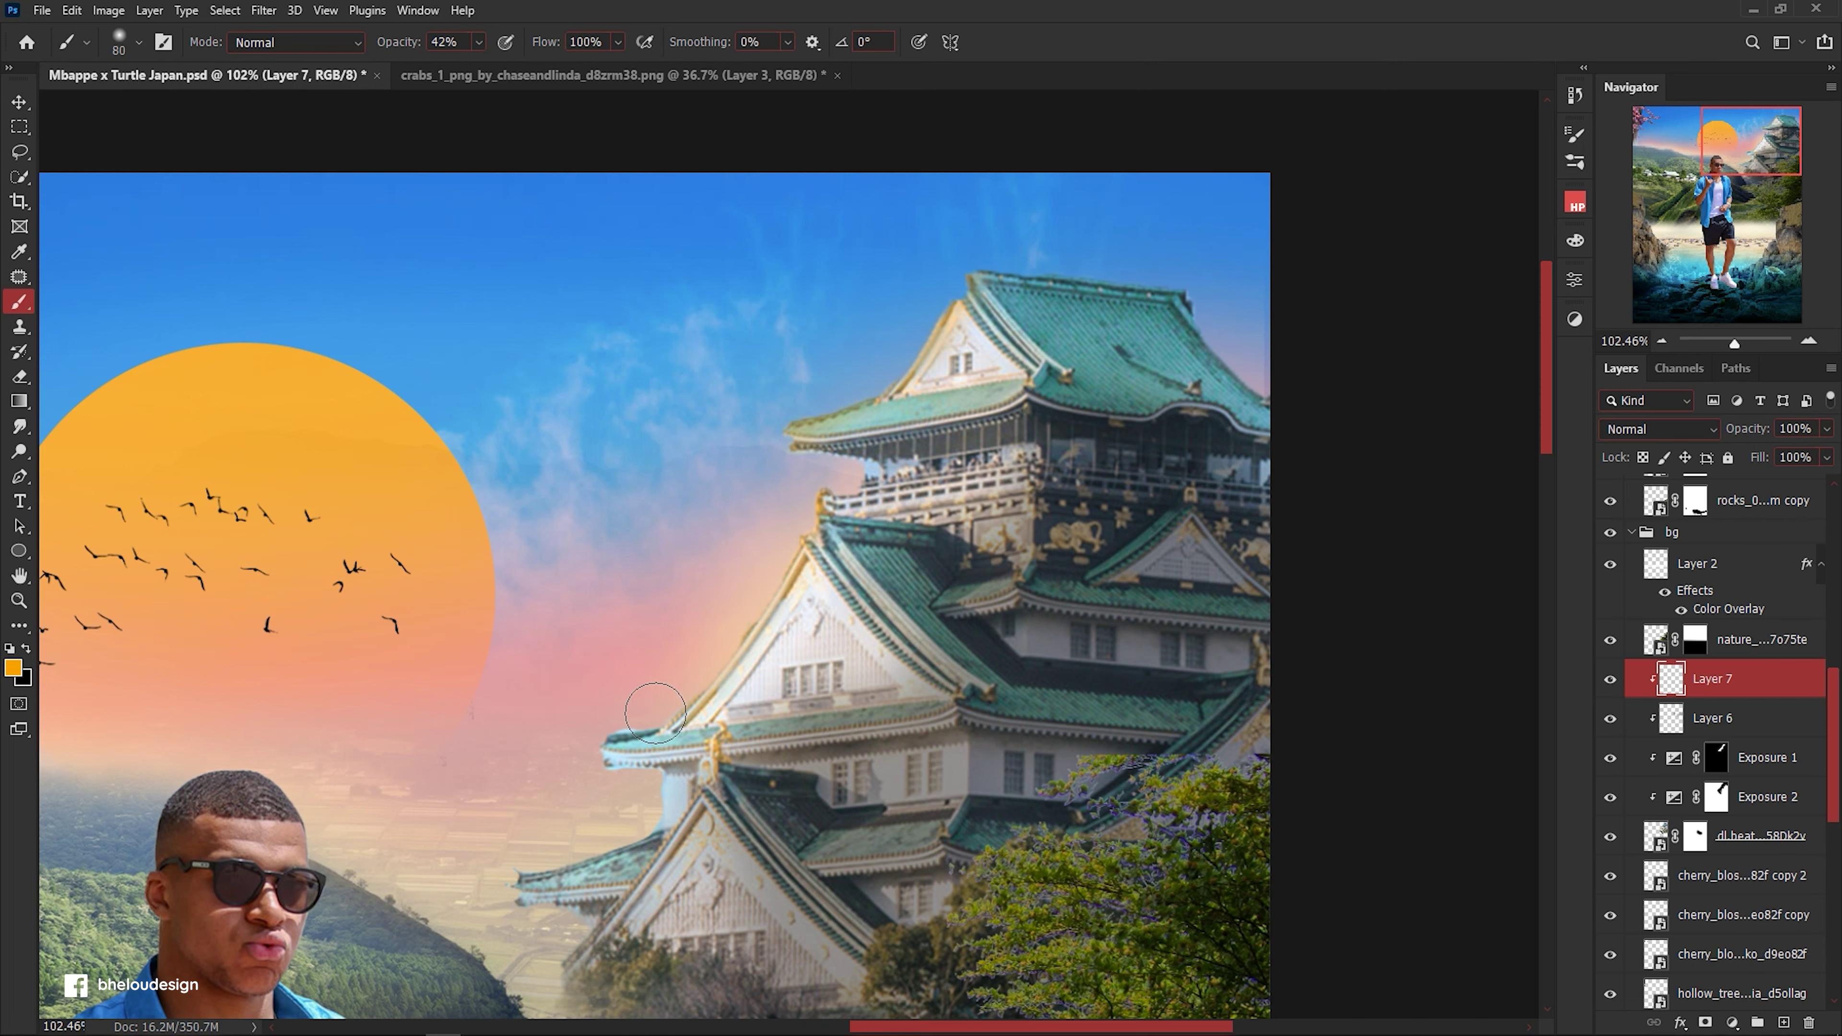
Paint orange light along the castle's roof eave at 26% brush opacity.
scroll(580, 780, down, 2)
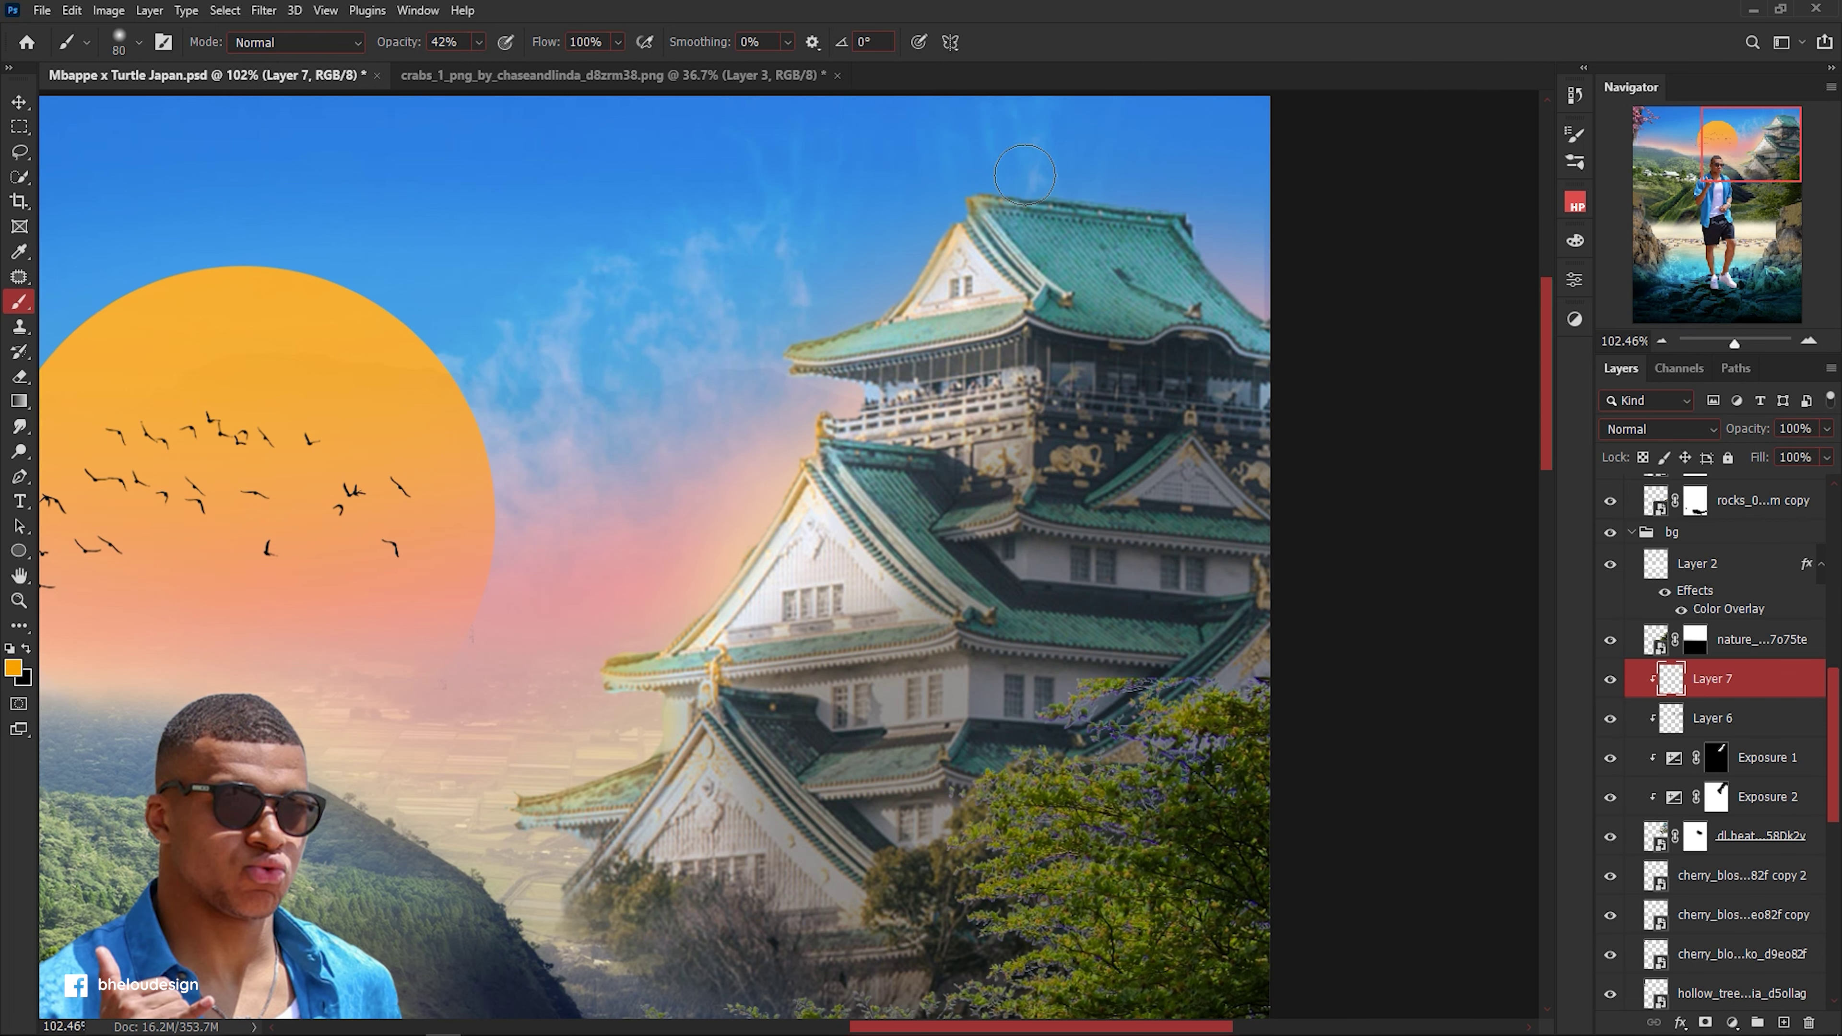
scroll(687, 618, down, 2)
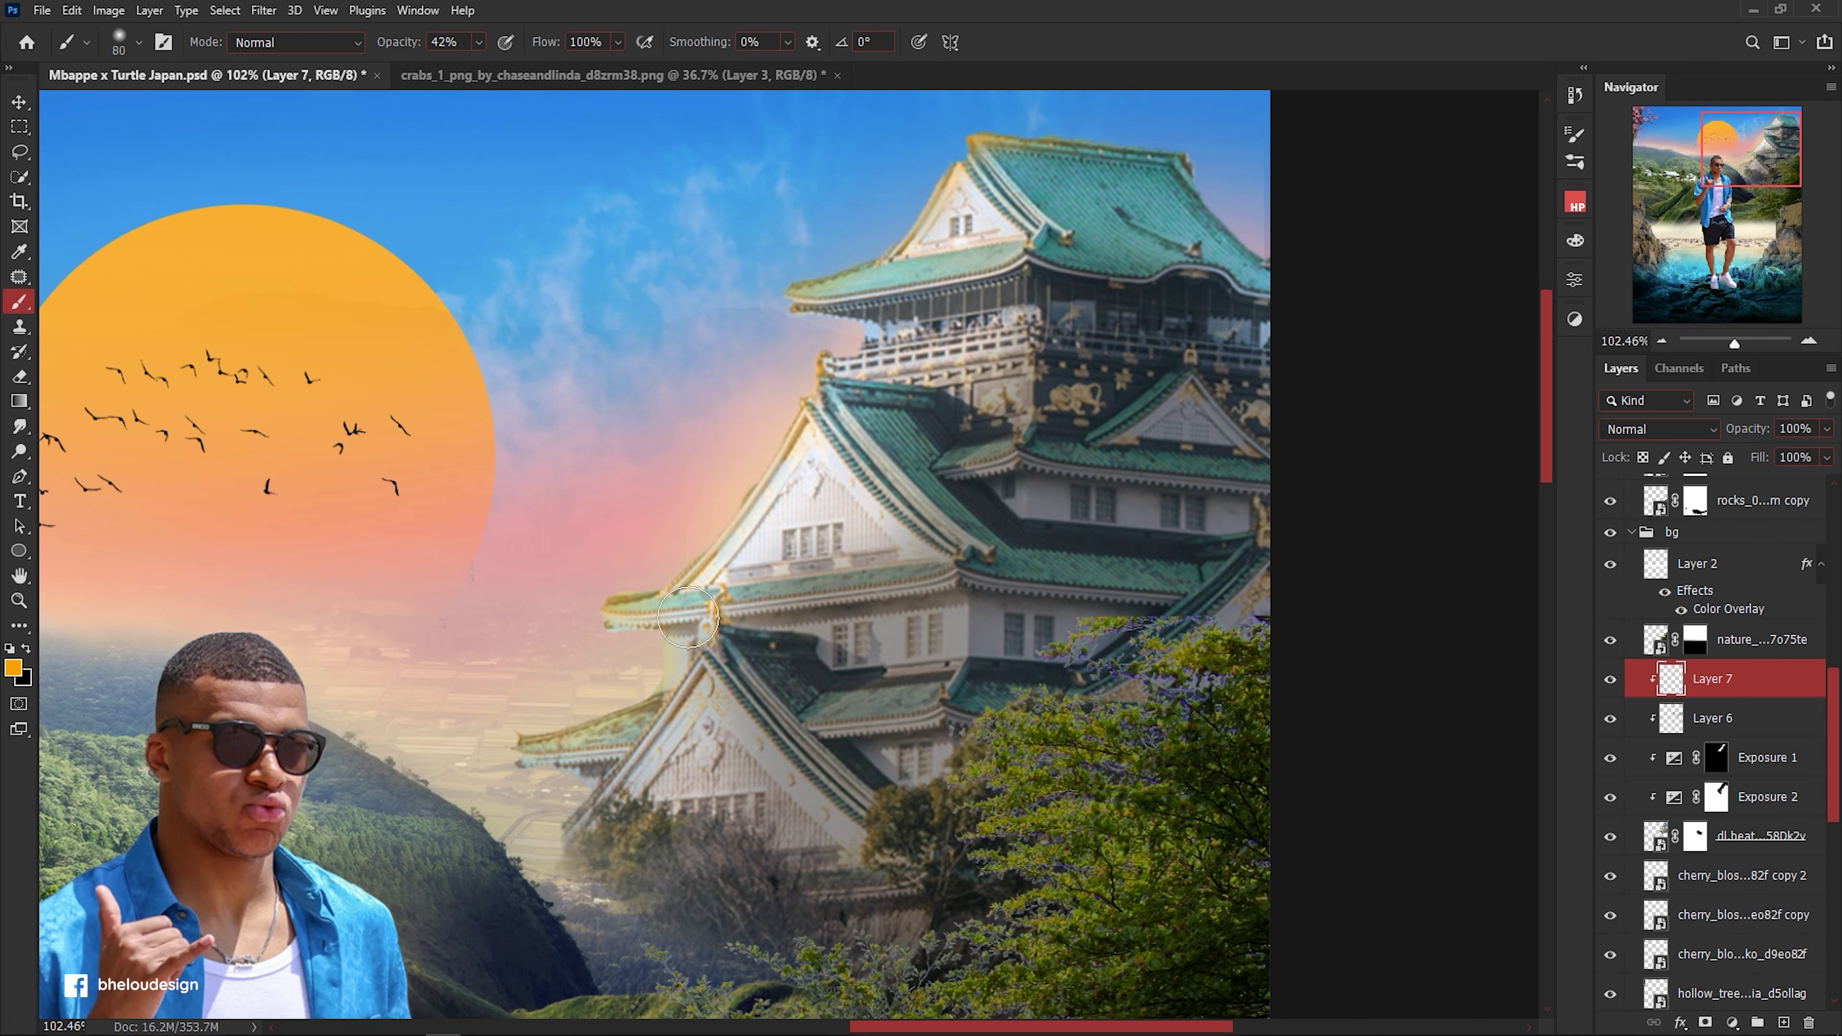
key(bracketleft)
key(2)
key(6)
drag(656, 607, 1005, 594)
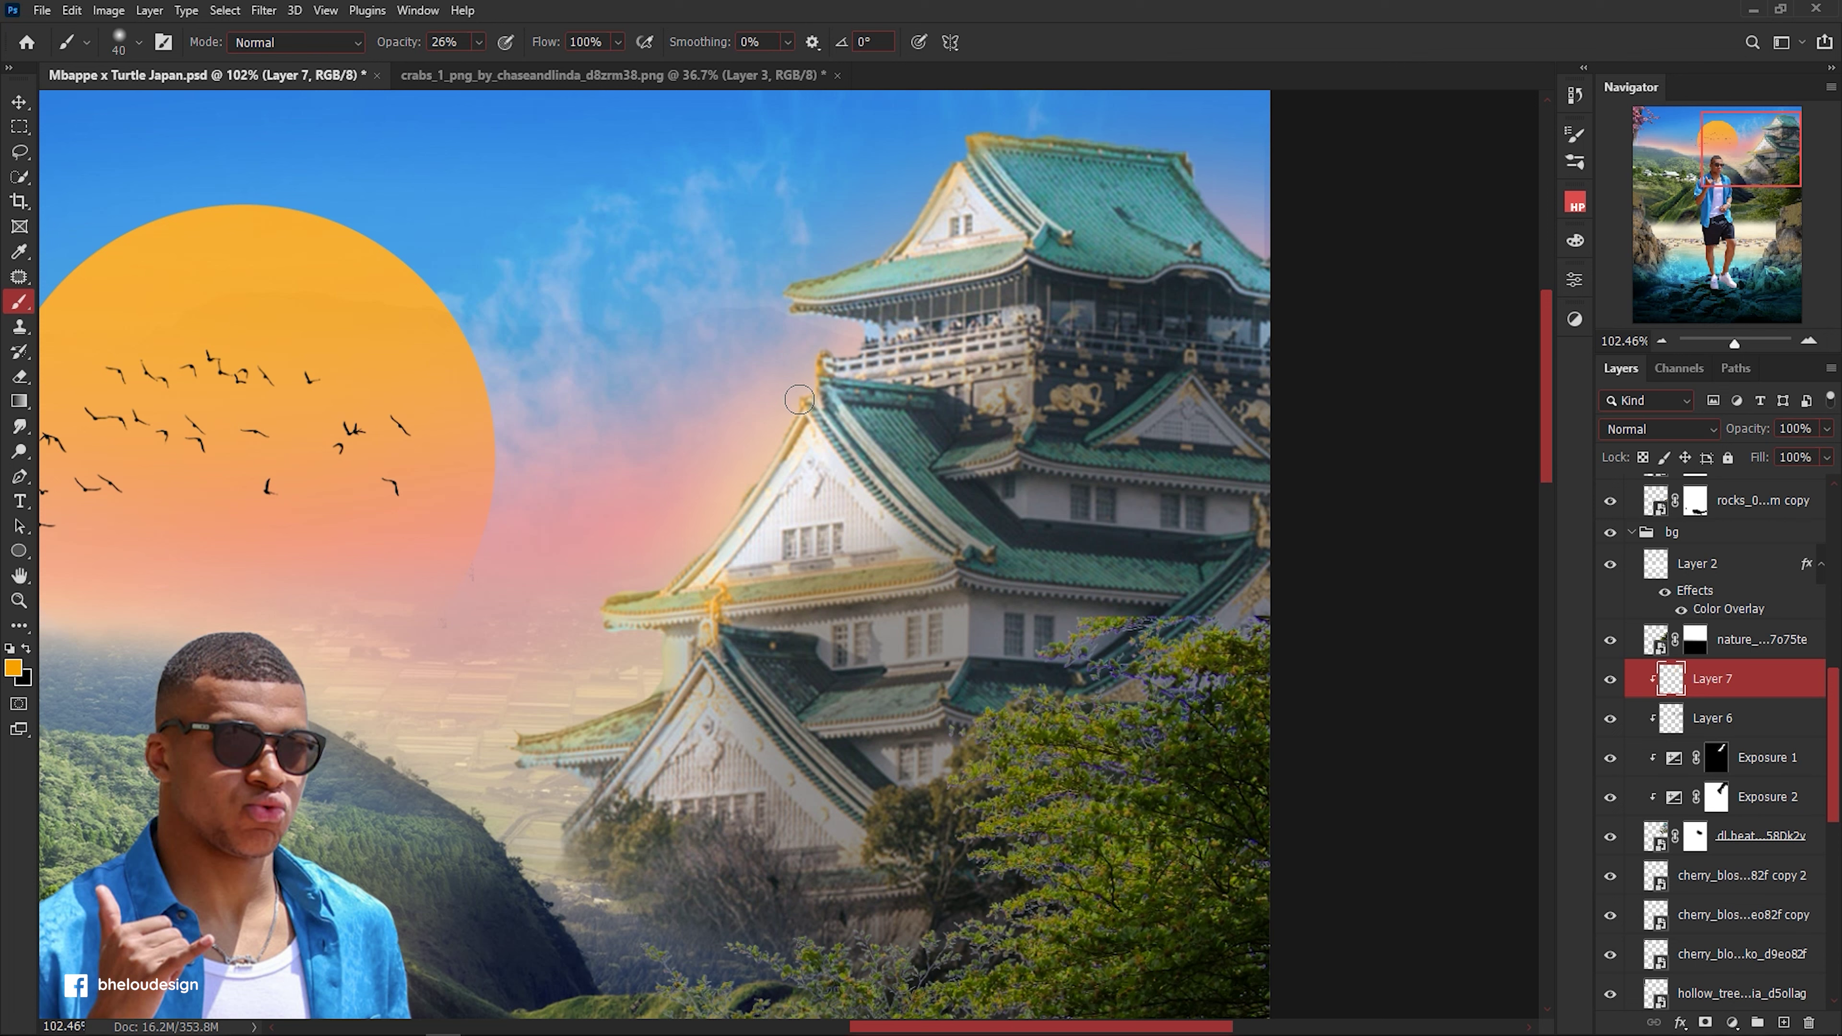
Set Layer 7 to Color Dodge at 66% and brighten the balcony rail and left roof edge.
click(1659, 428)
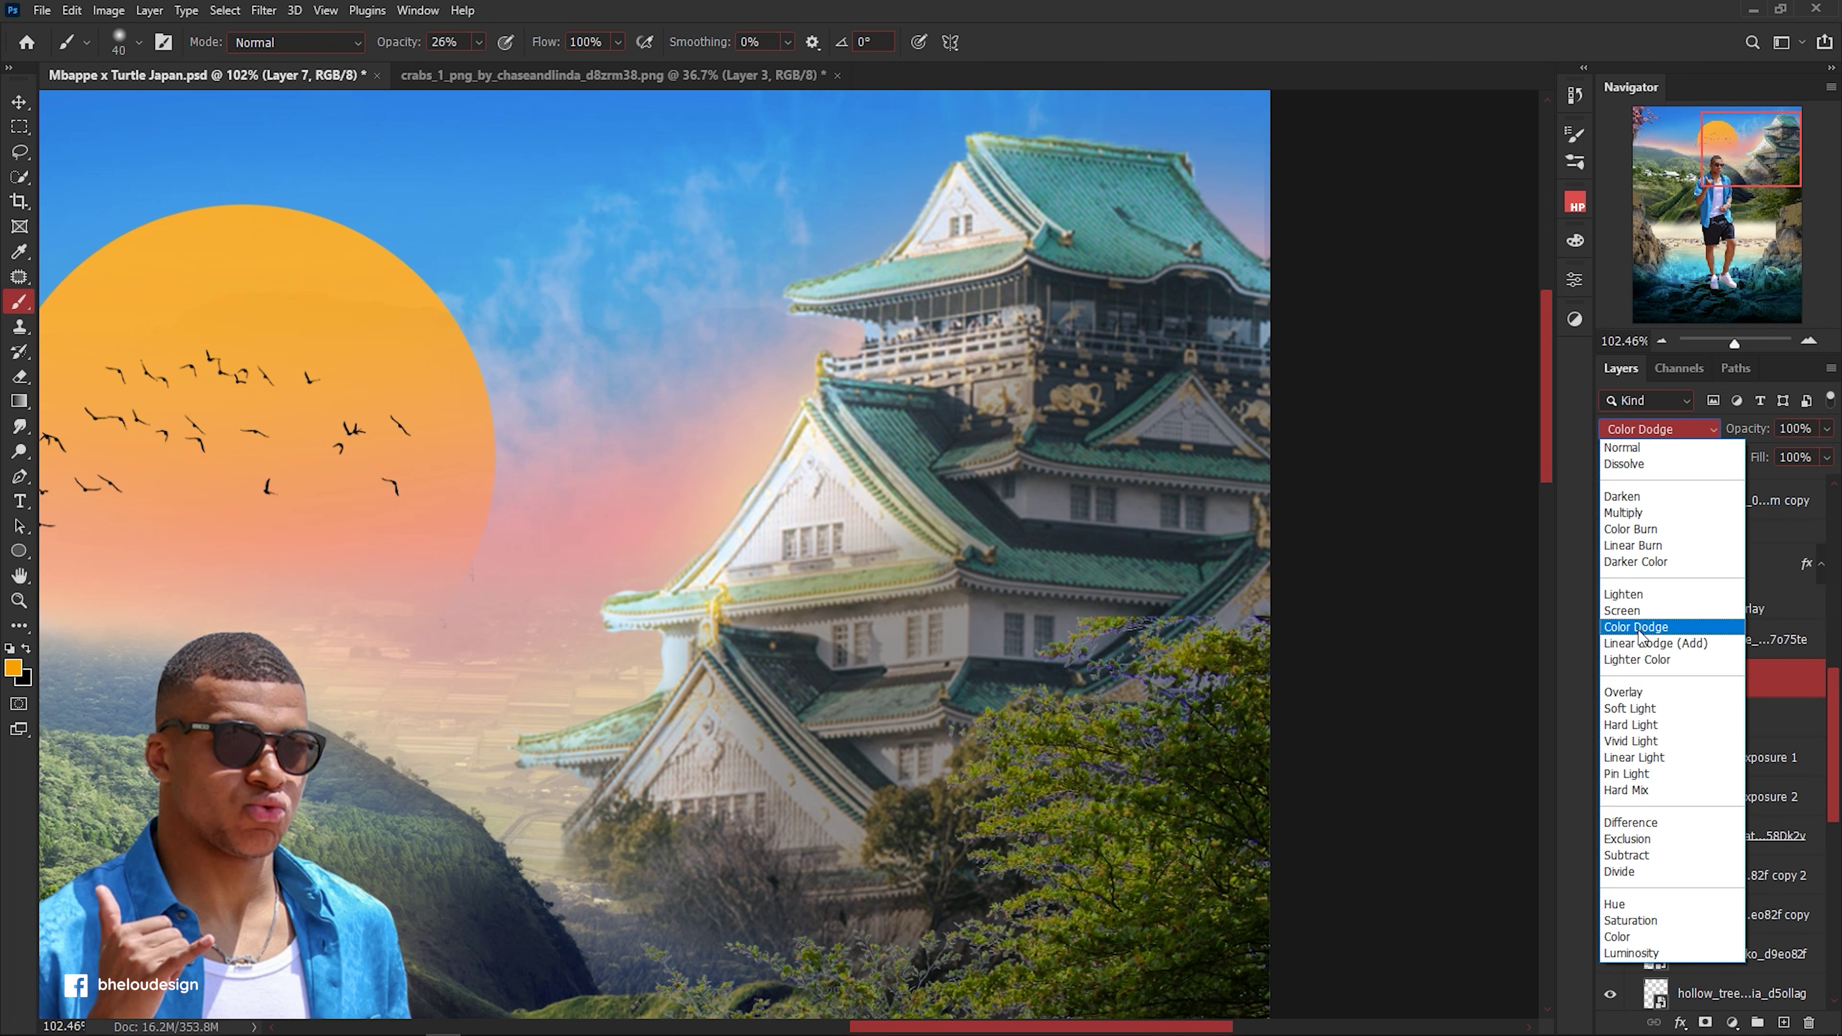
click(1639, 627)
drag(1755, 434, 1710, 435)
drag(831, 363, 1064, 364)
drag(1026, 274, 820, 294)
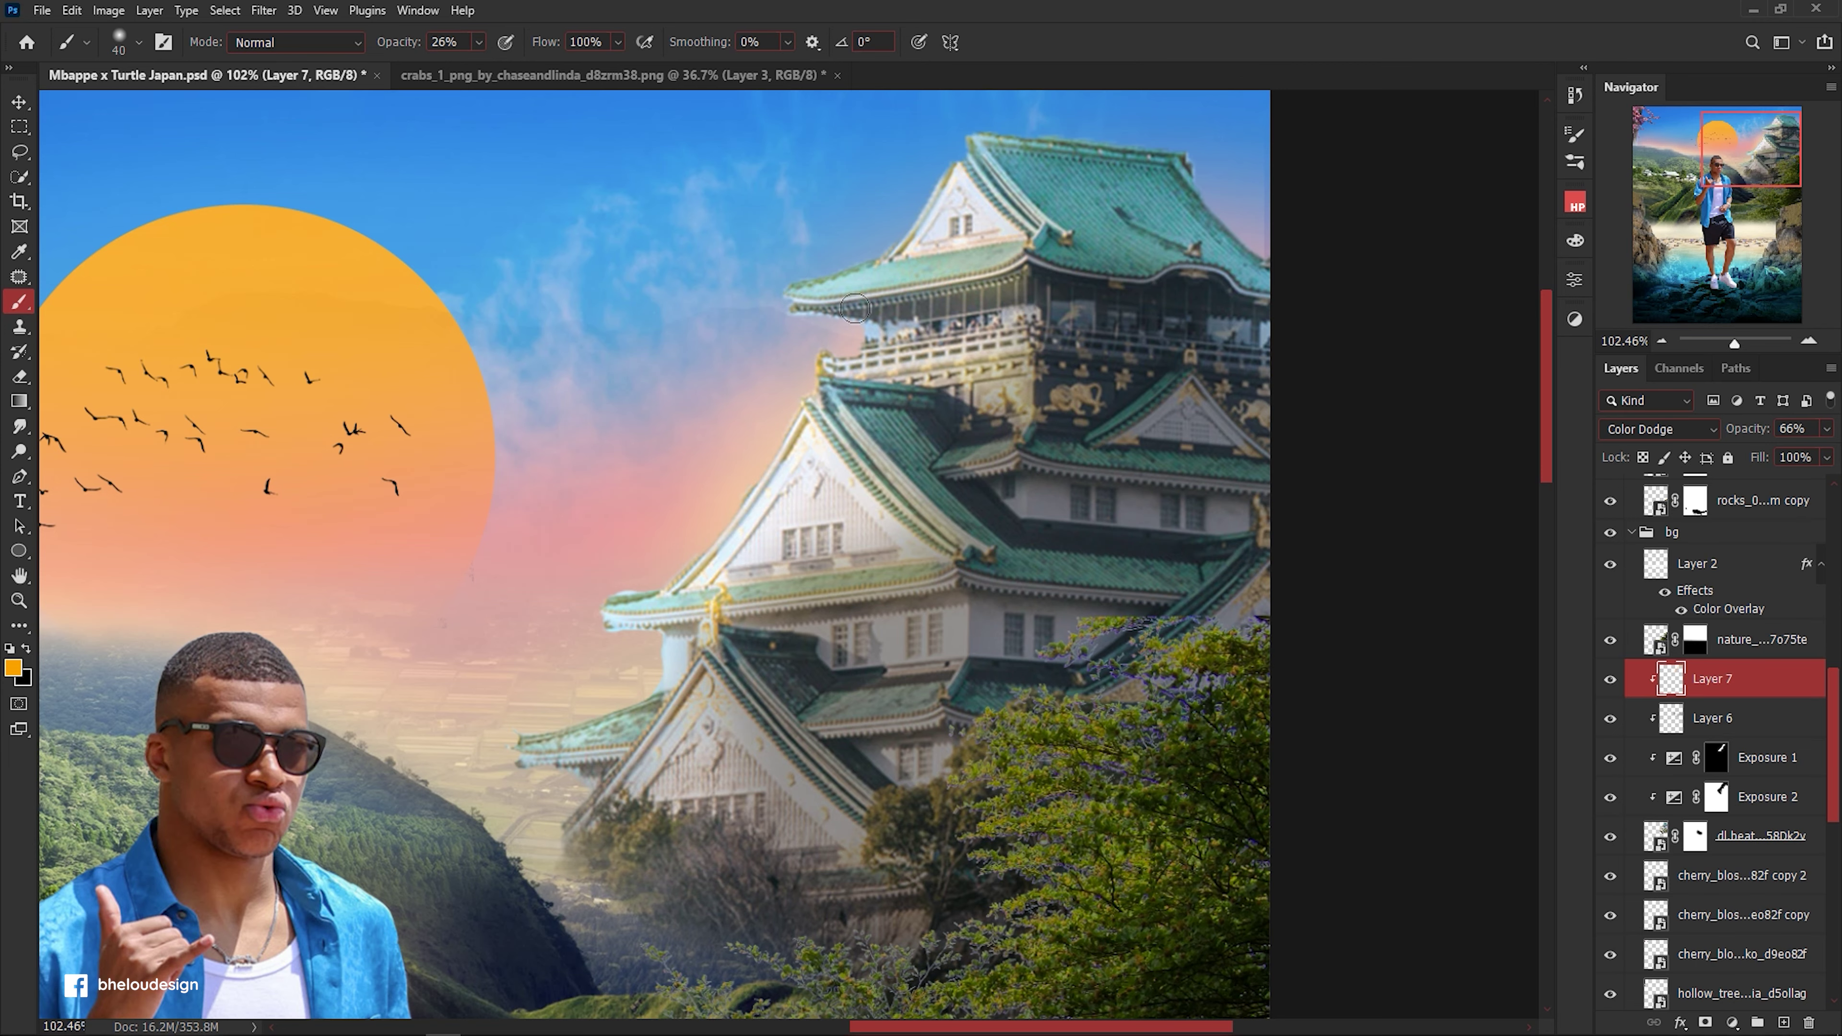
Save the document with the castle rim light in place.
scroll(898, 306, down, 2)
scroll(898, 306, down, 2)
scroll(898, 306, down, 2)
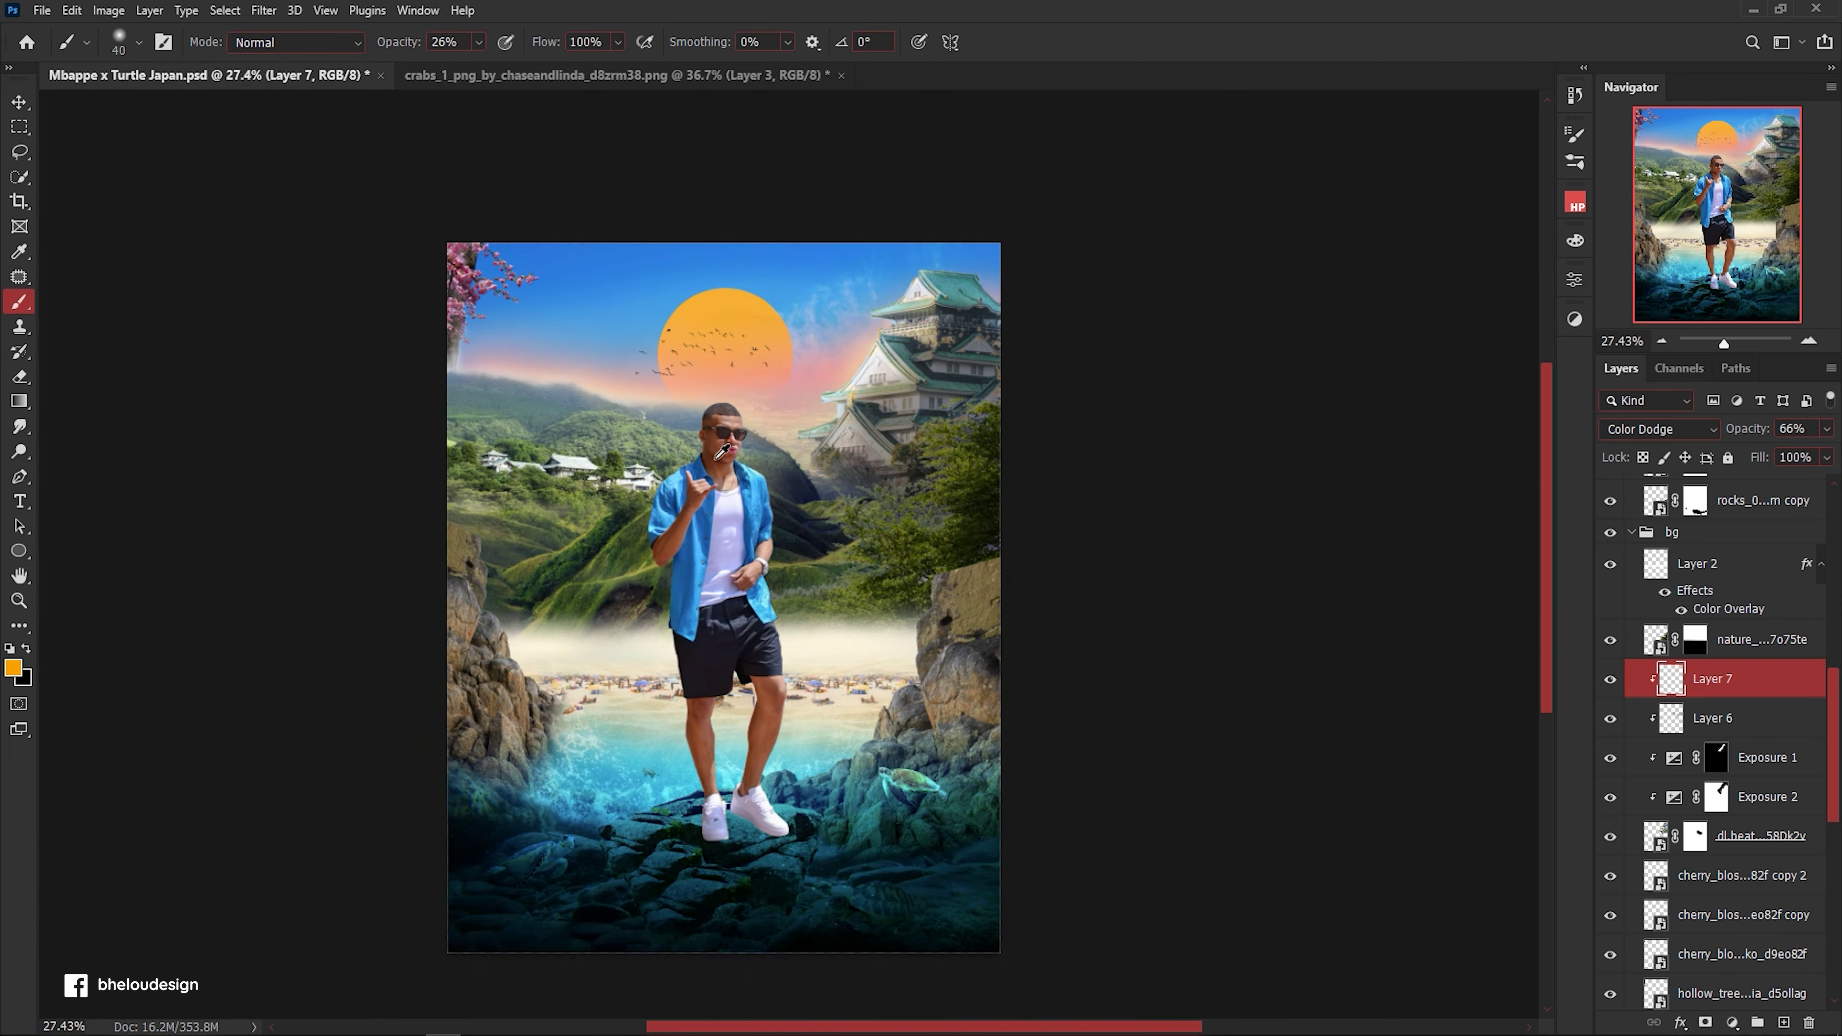
scroll(896, 726, up, 1)
key(ctrl+s)
scroll(896, 726, up, 2)
key(v)
scroll(895, 725, up, 1)
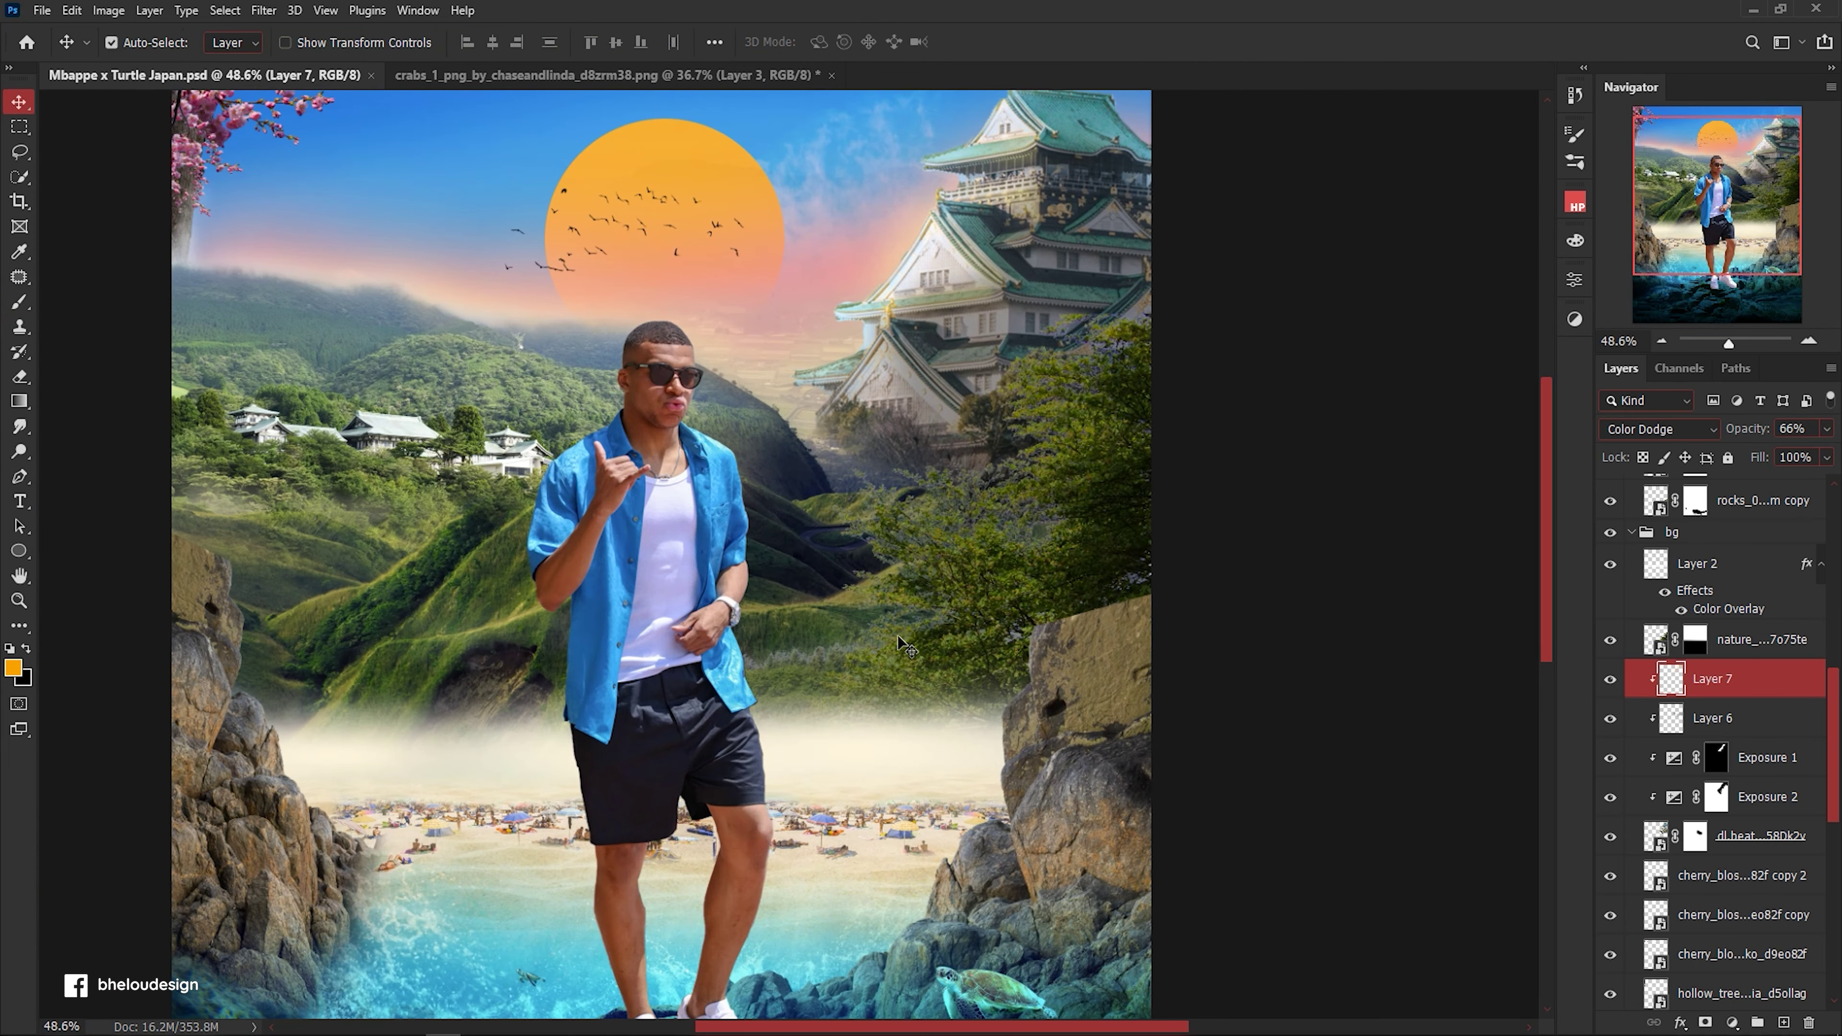
Ease the Hue/Saturation 1 desaturation so it sits at +15/−29.
click(475, 632)
scroll(1697, 725, down, 3)
click(1673, 727)
double_click(1673, 727)
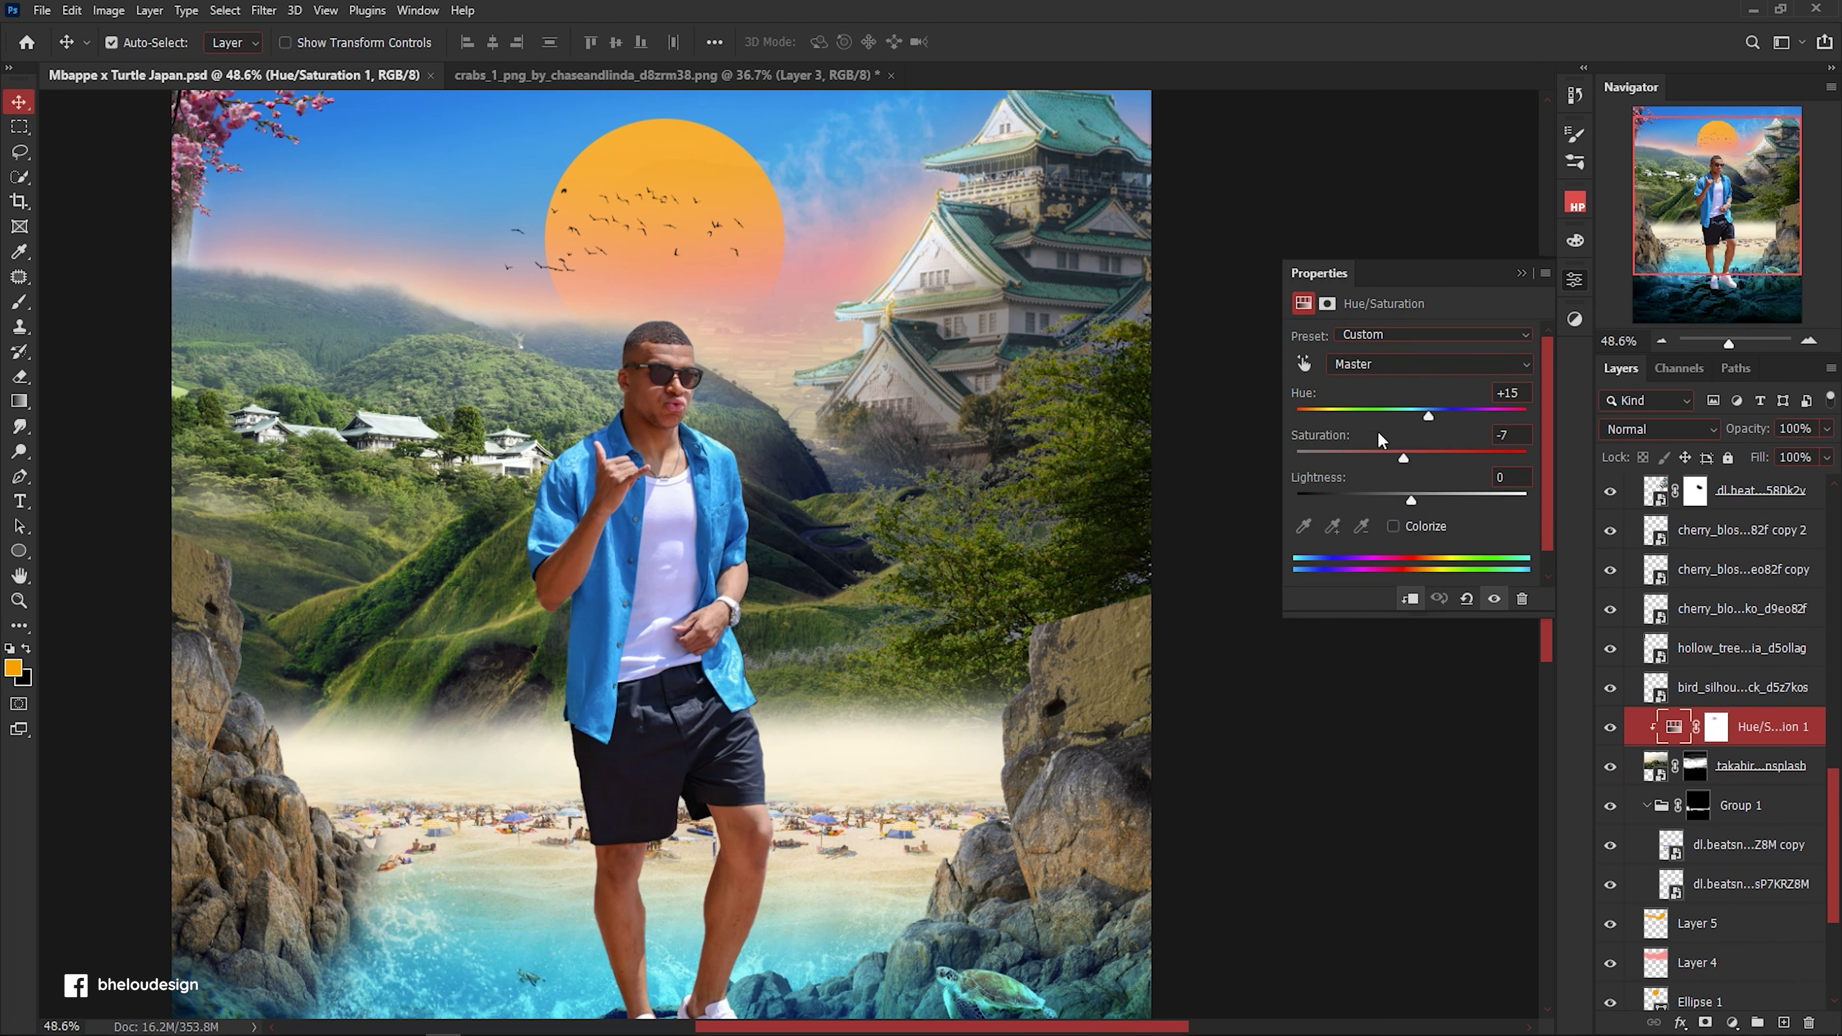
drag(1329, 462, 1378, 460)
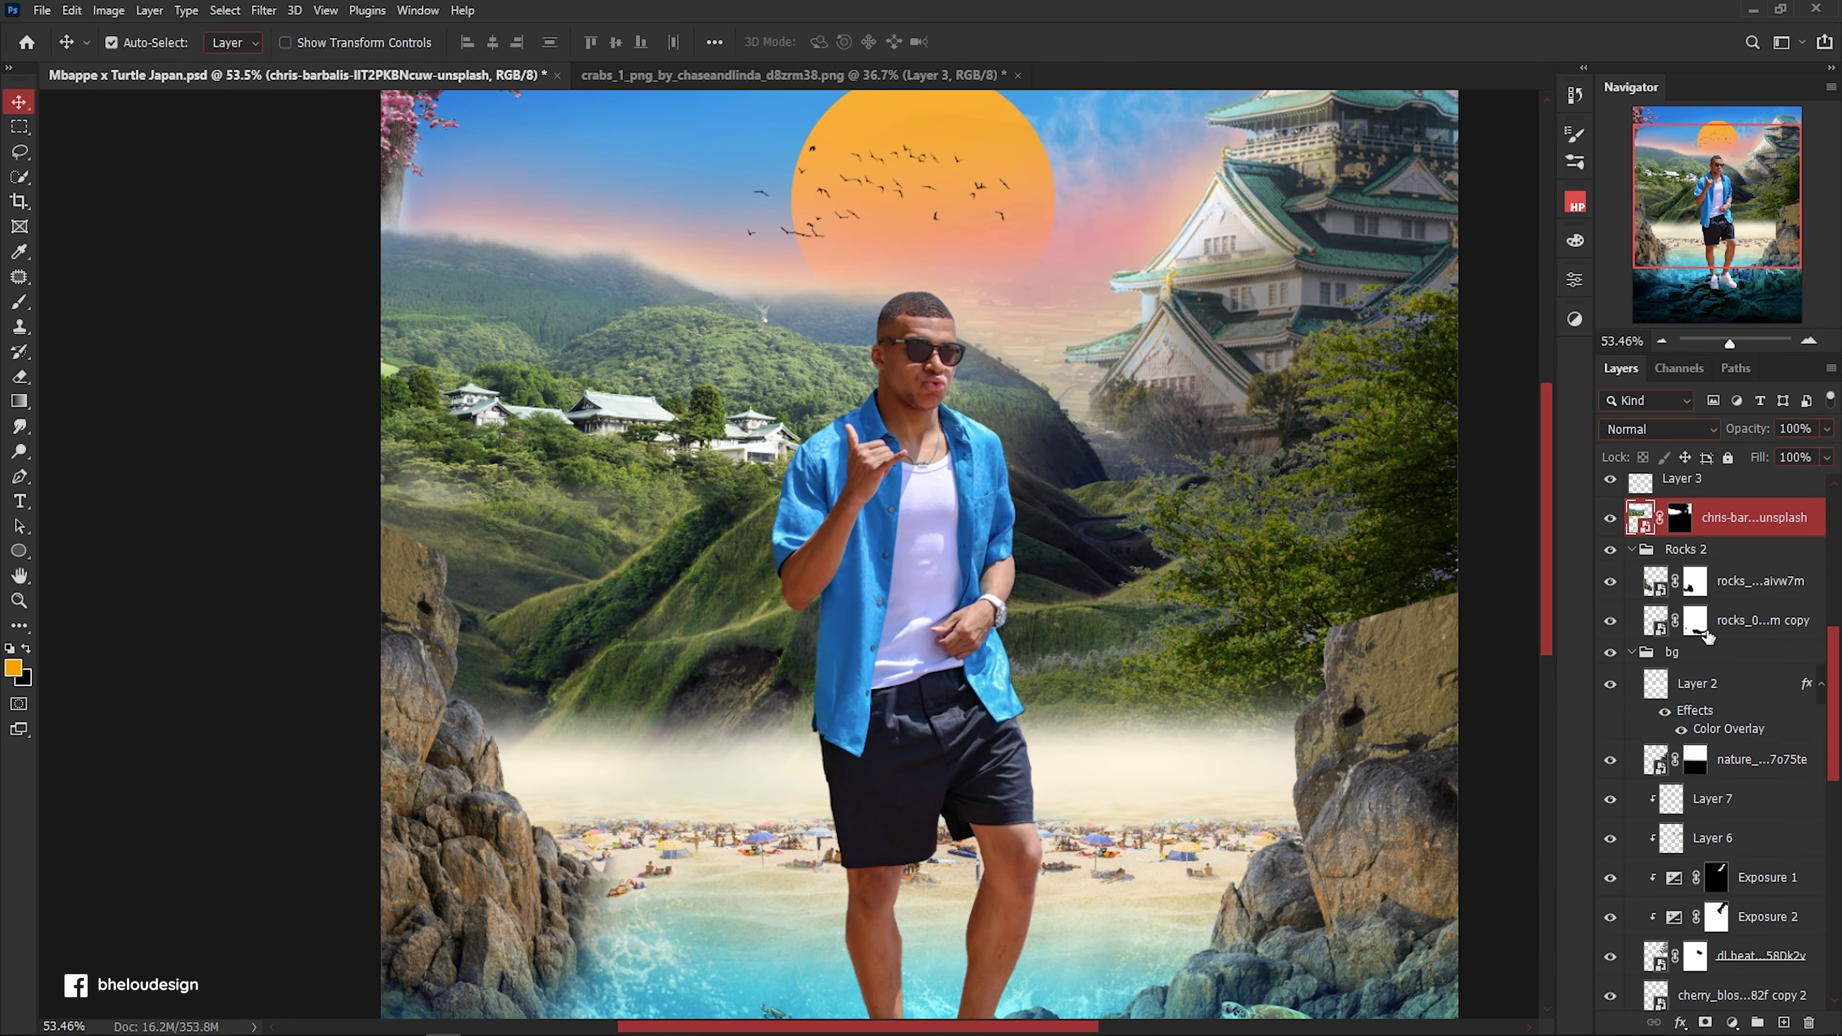
scroll(1726, 726, up, 5)
Add a clipped Brightness/Contrast adjustment at brightness 19, contrast −31, plus an empty Layer 8.
click(1731, 1024)
click(1754, 738)
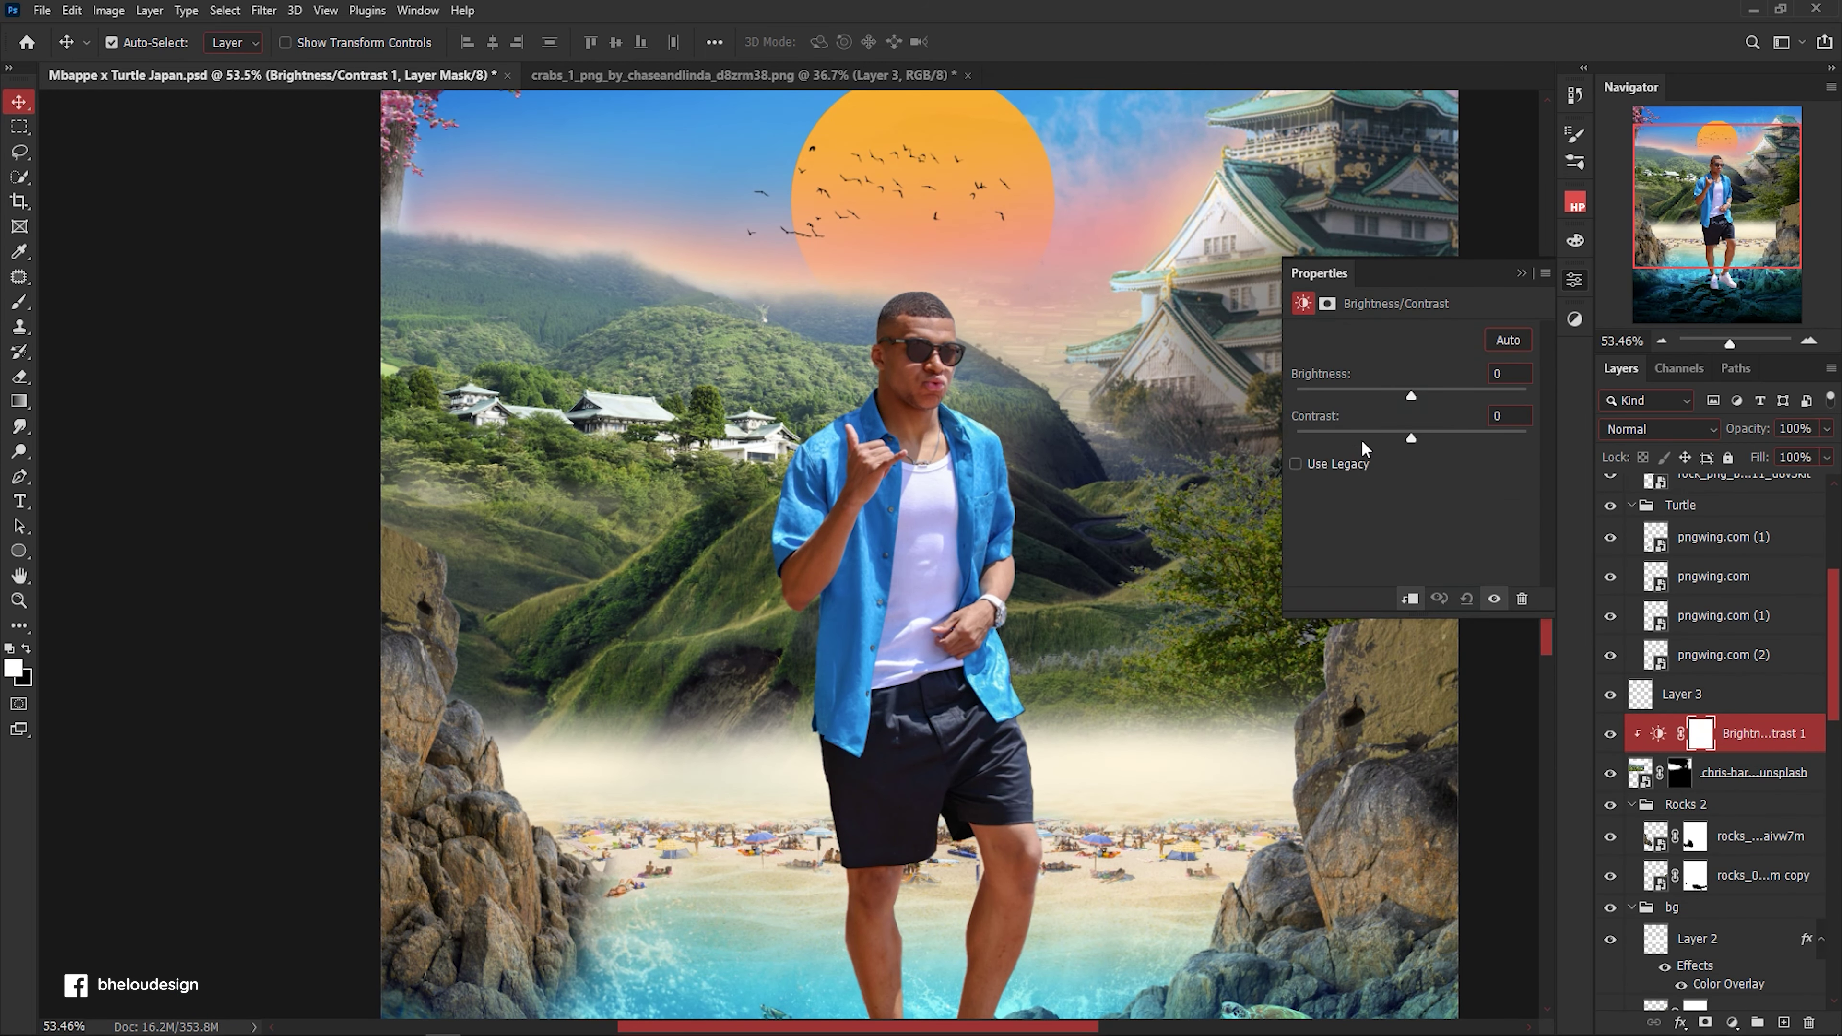
drag(1415, 391, 1425, 399)
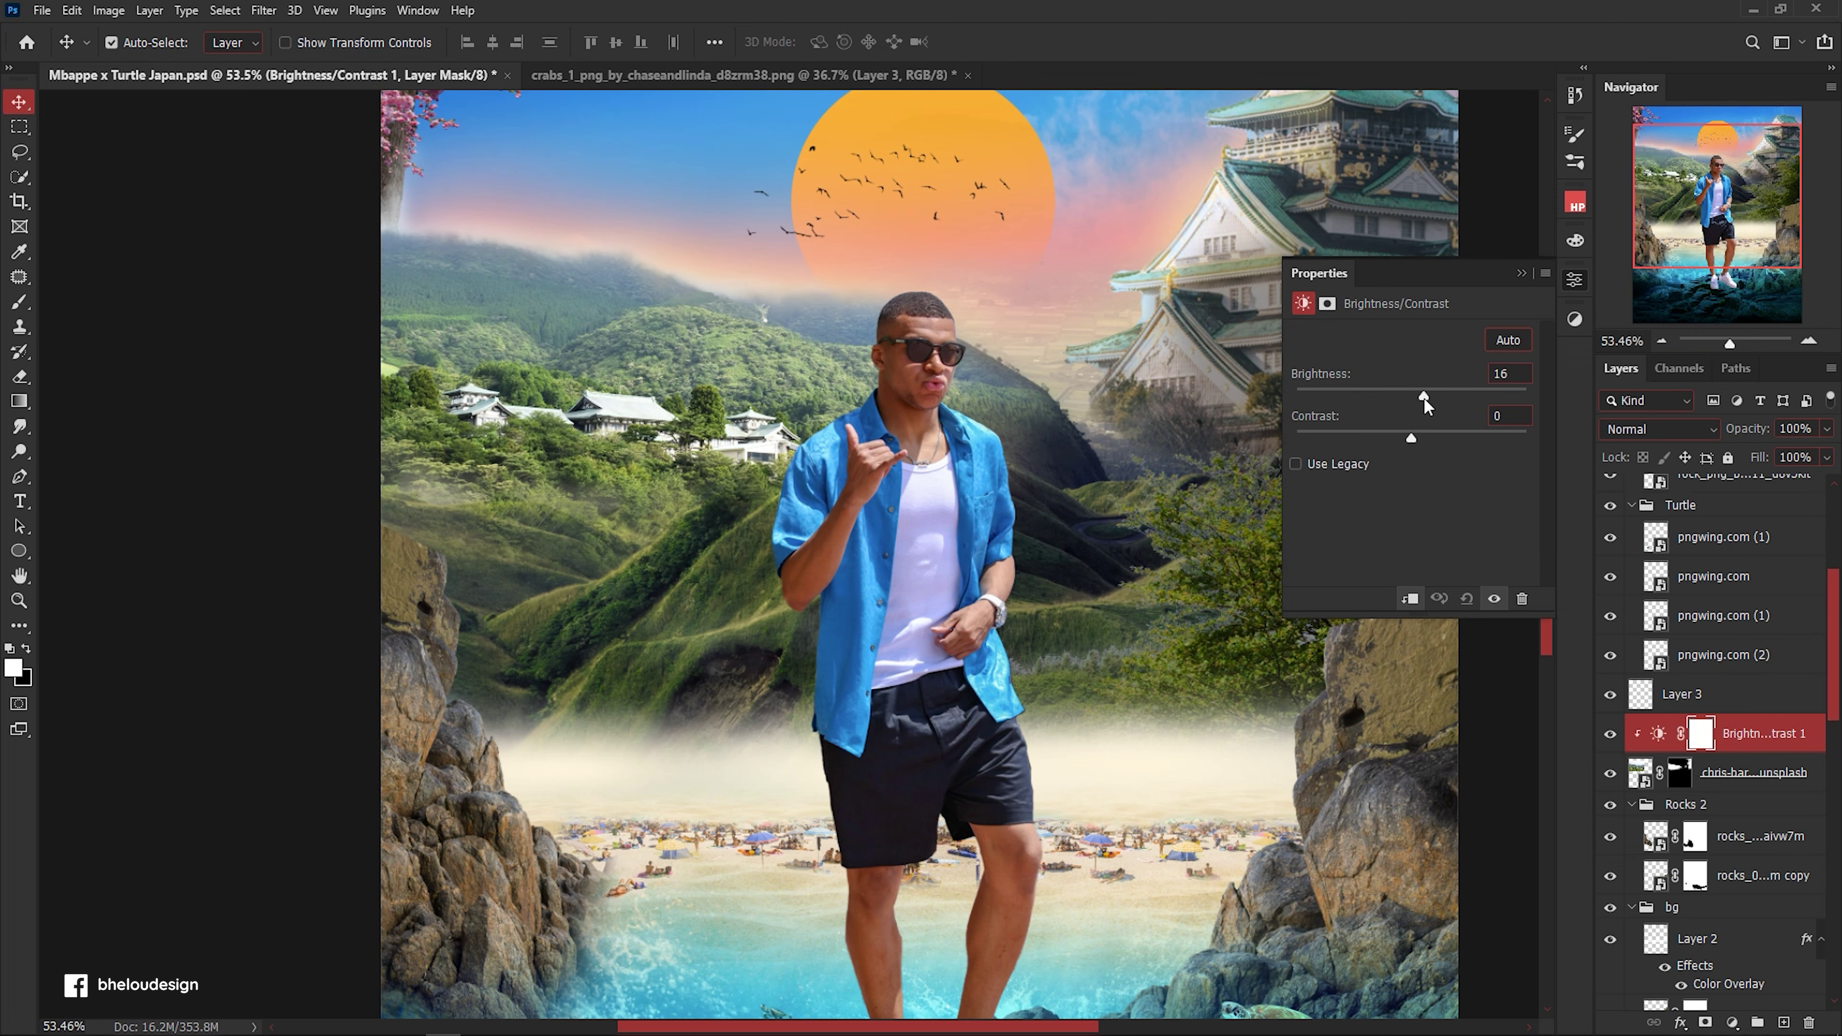
drag(1410, 437, 1336, 438)
click(1521, 283)
scroll(798, 477, down, 2)
scroll(798, 477, up, 3)
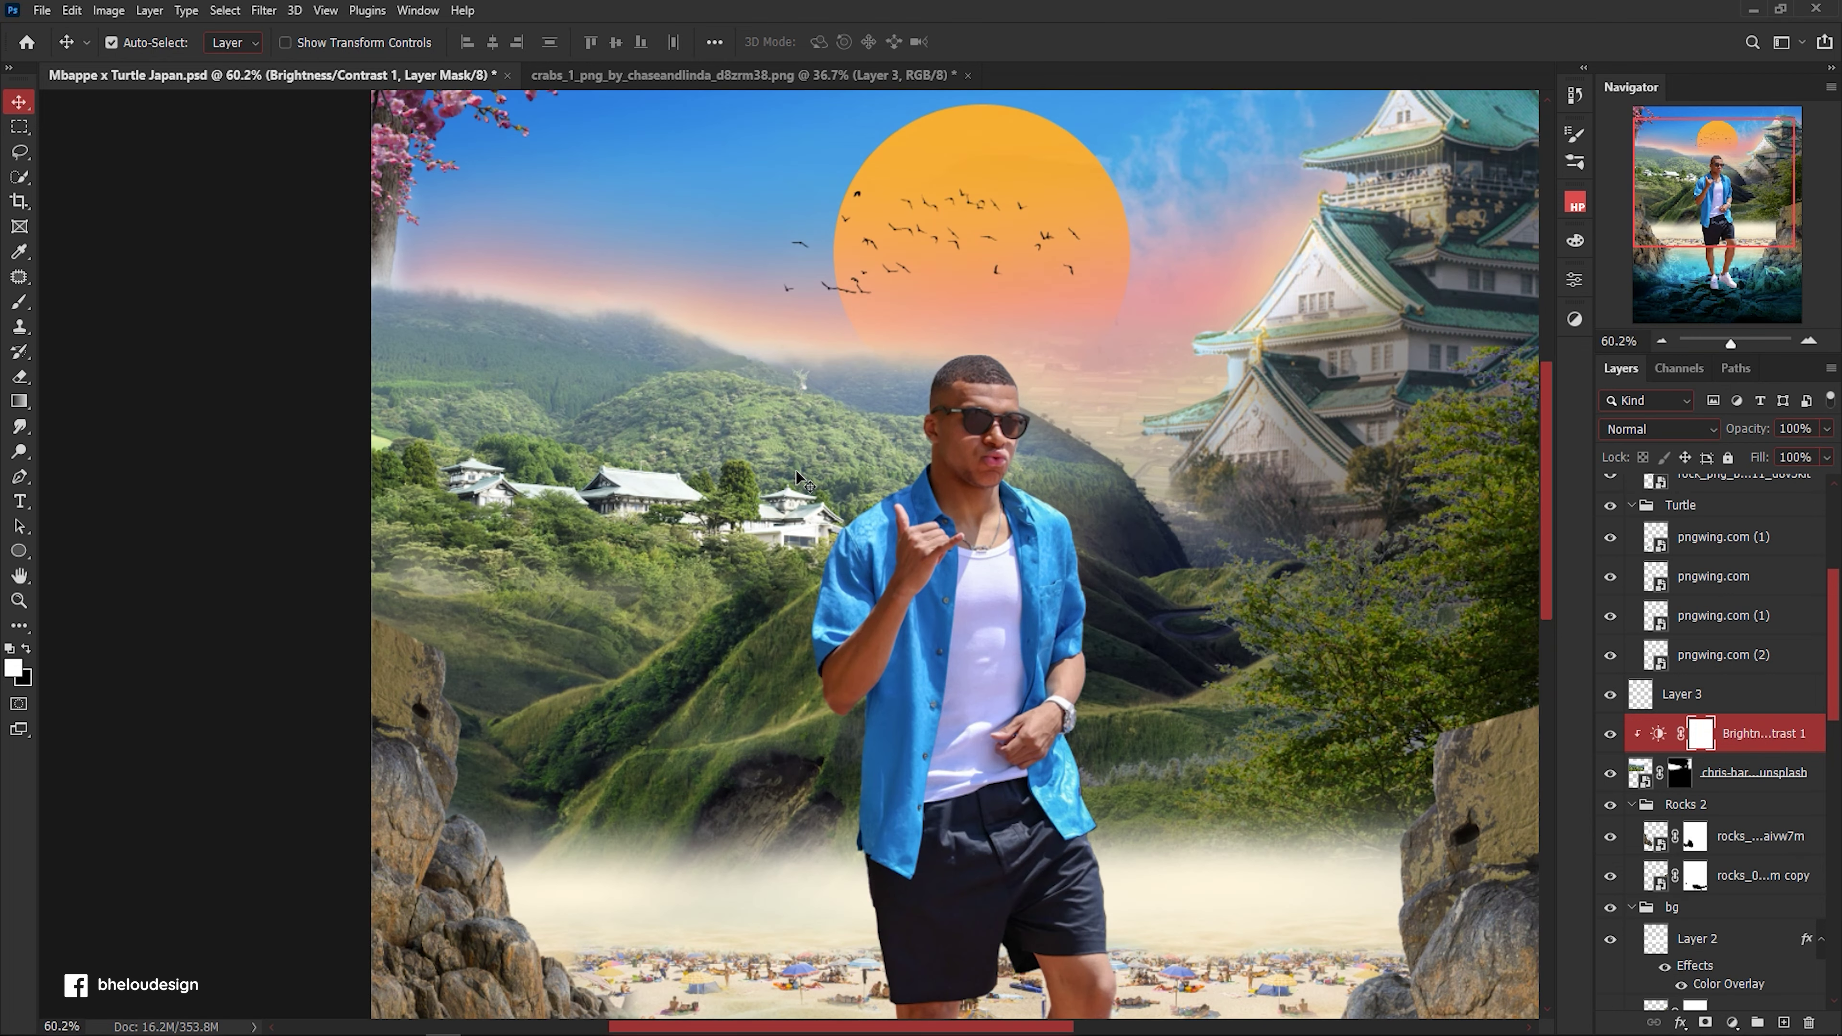
click(1783, 1022)
Ready a 400 px brush and set Layer 8 to Color Dodge at 74%.
key(b)
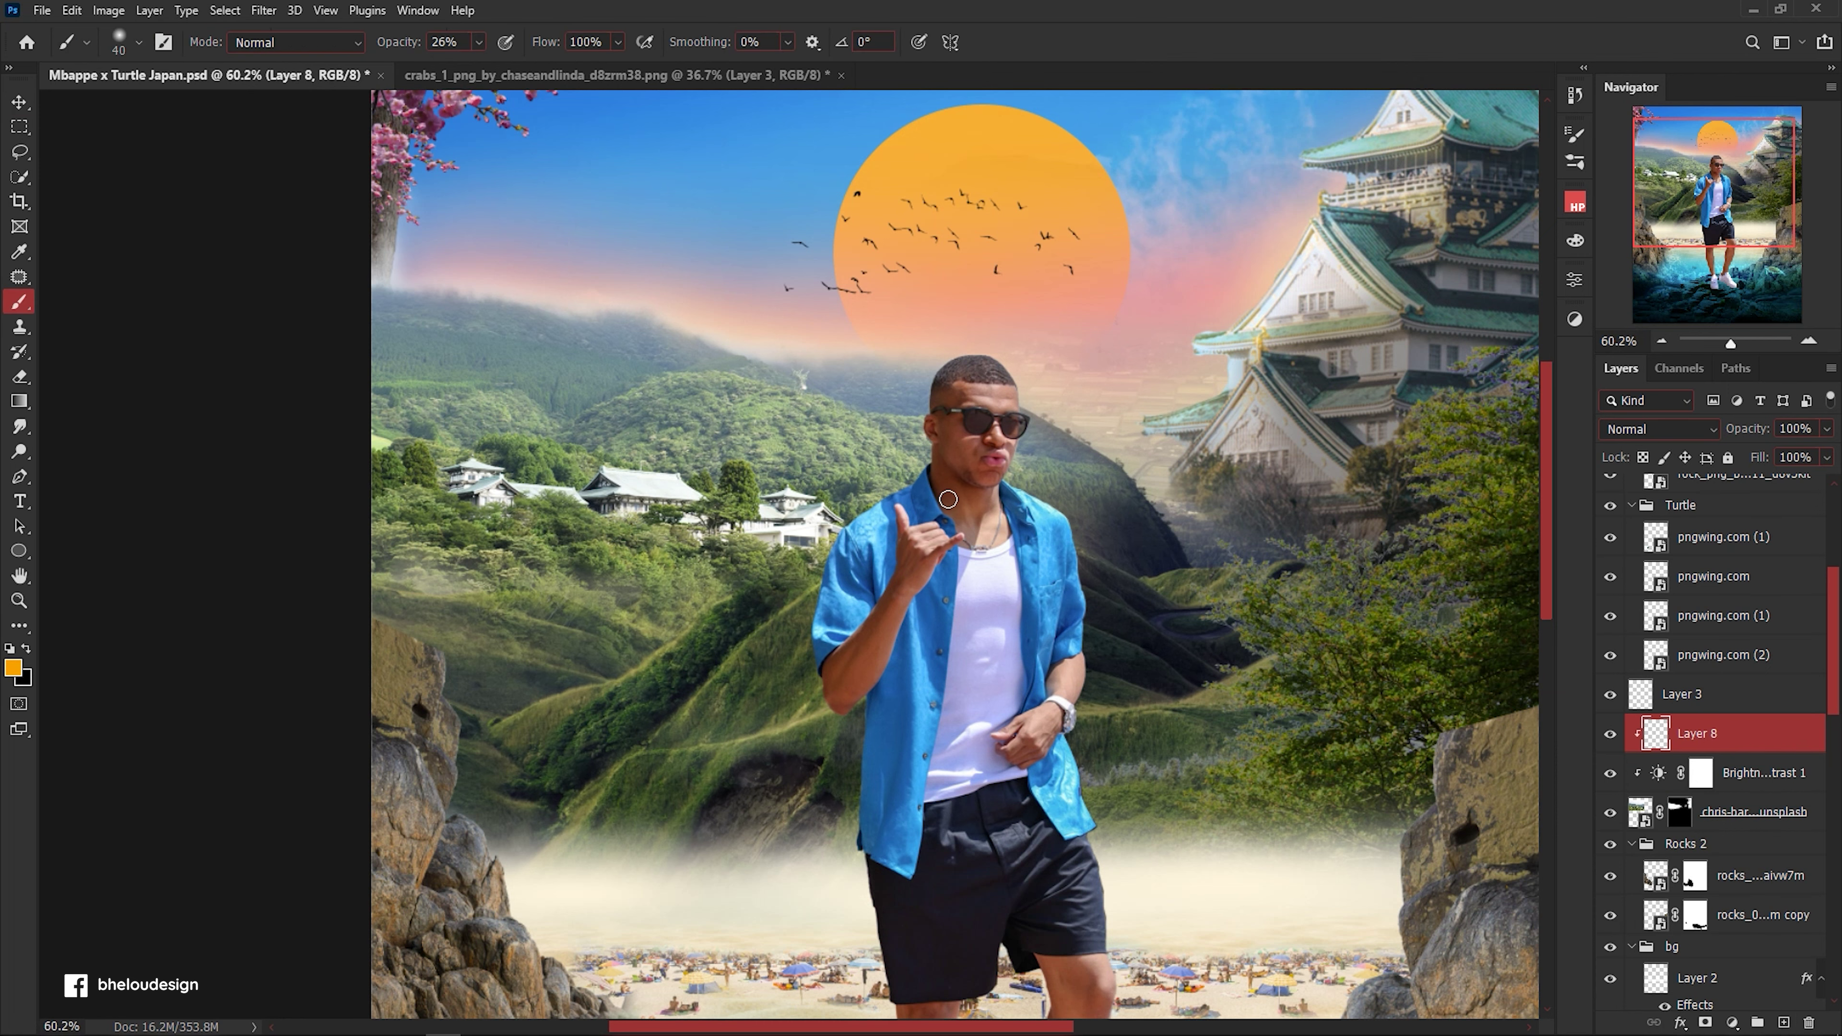
key(bracketright)
key(bracketright)
key(bracketright)
scroll(942, 472, down, 2)
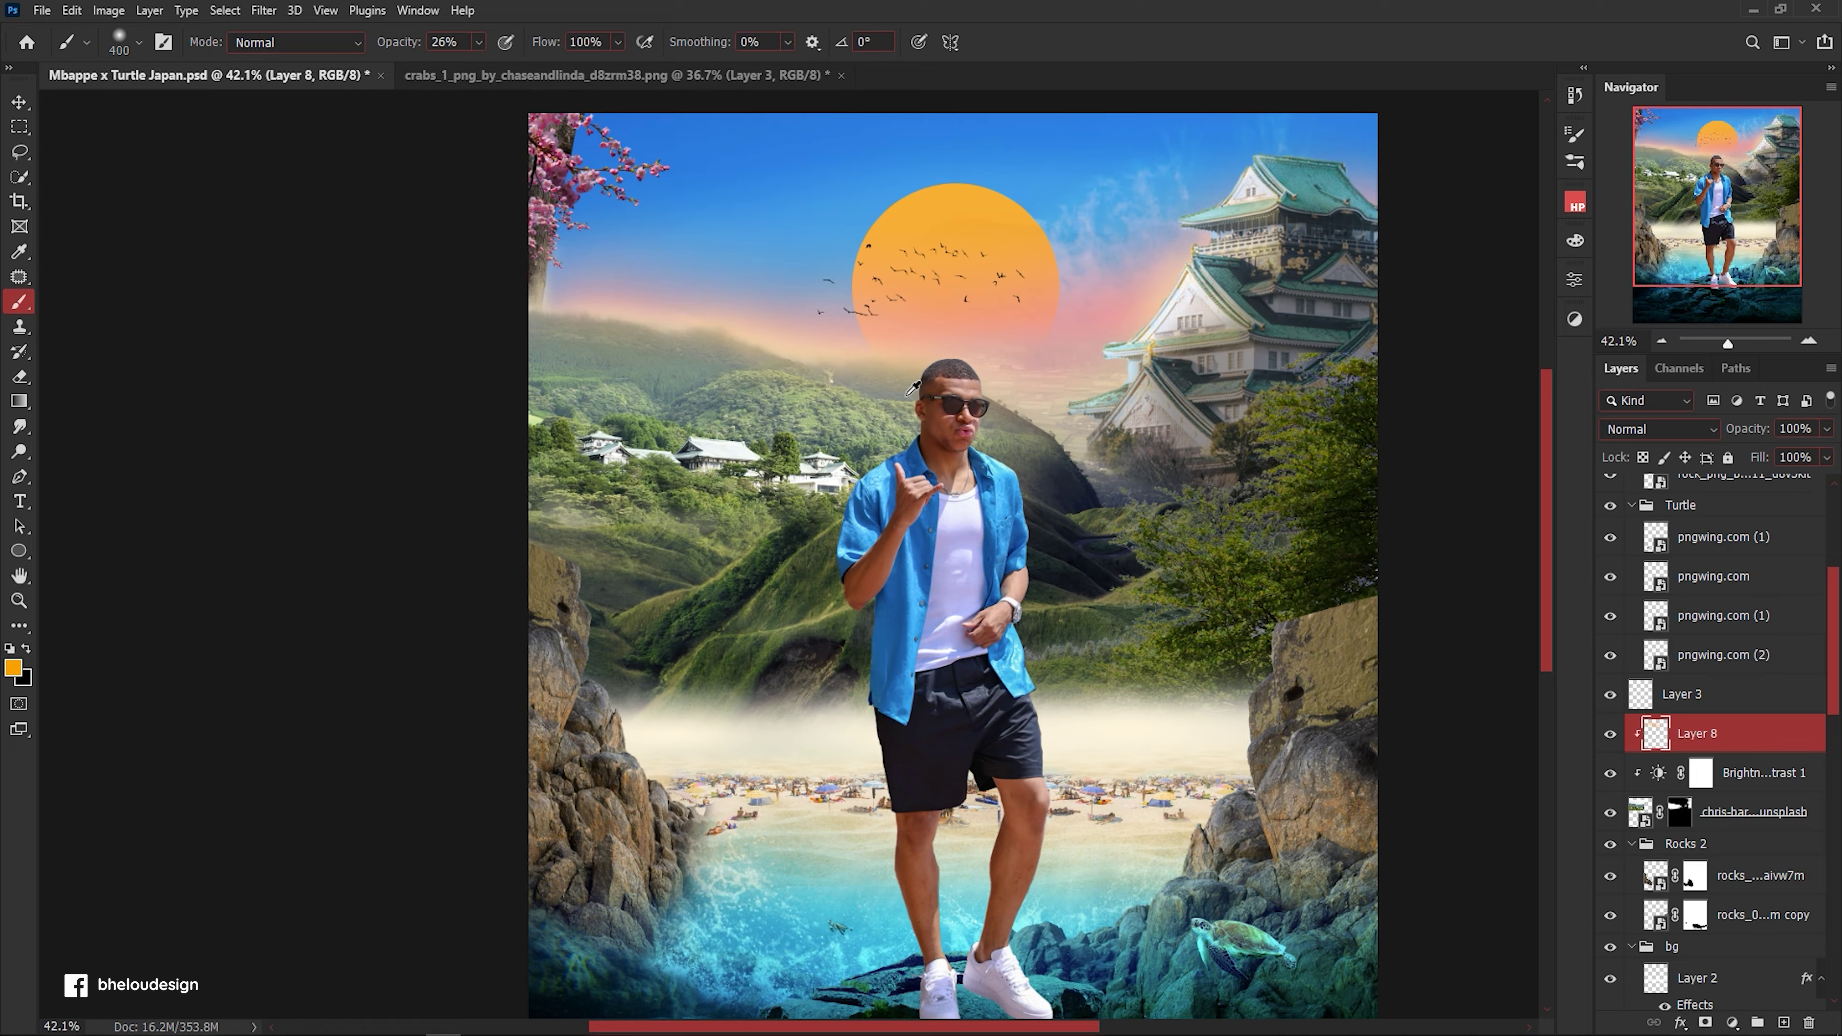
scroll(942, 471, up, 3)
click(1628, 429)
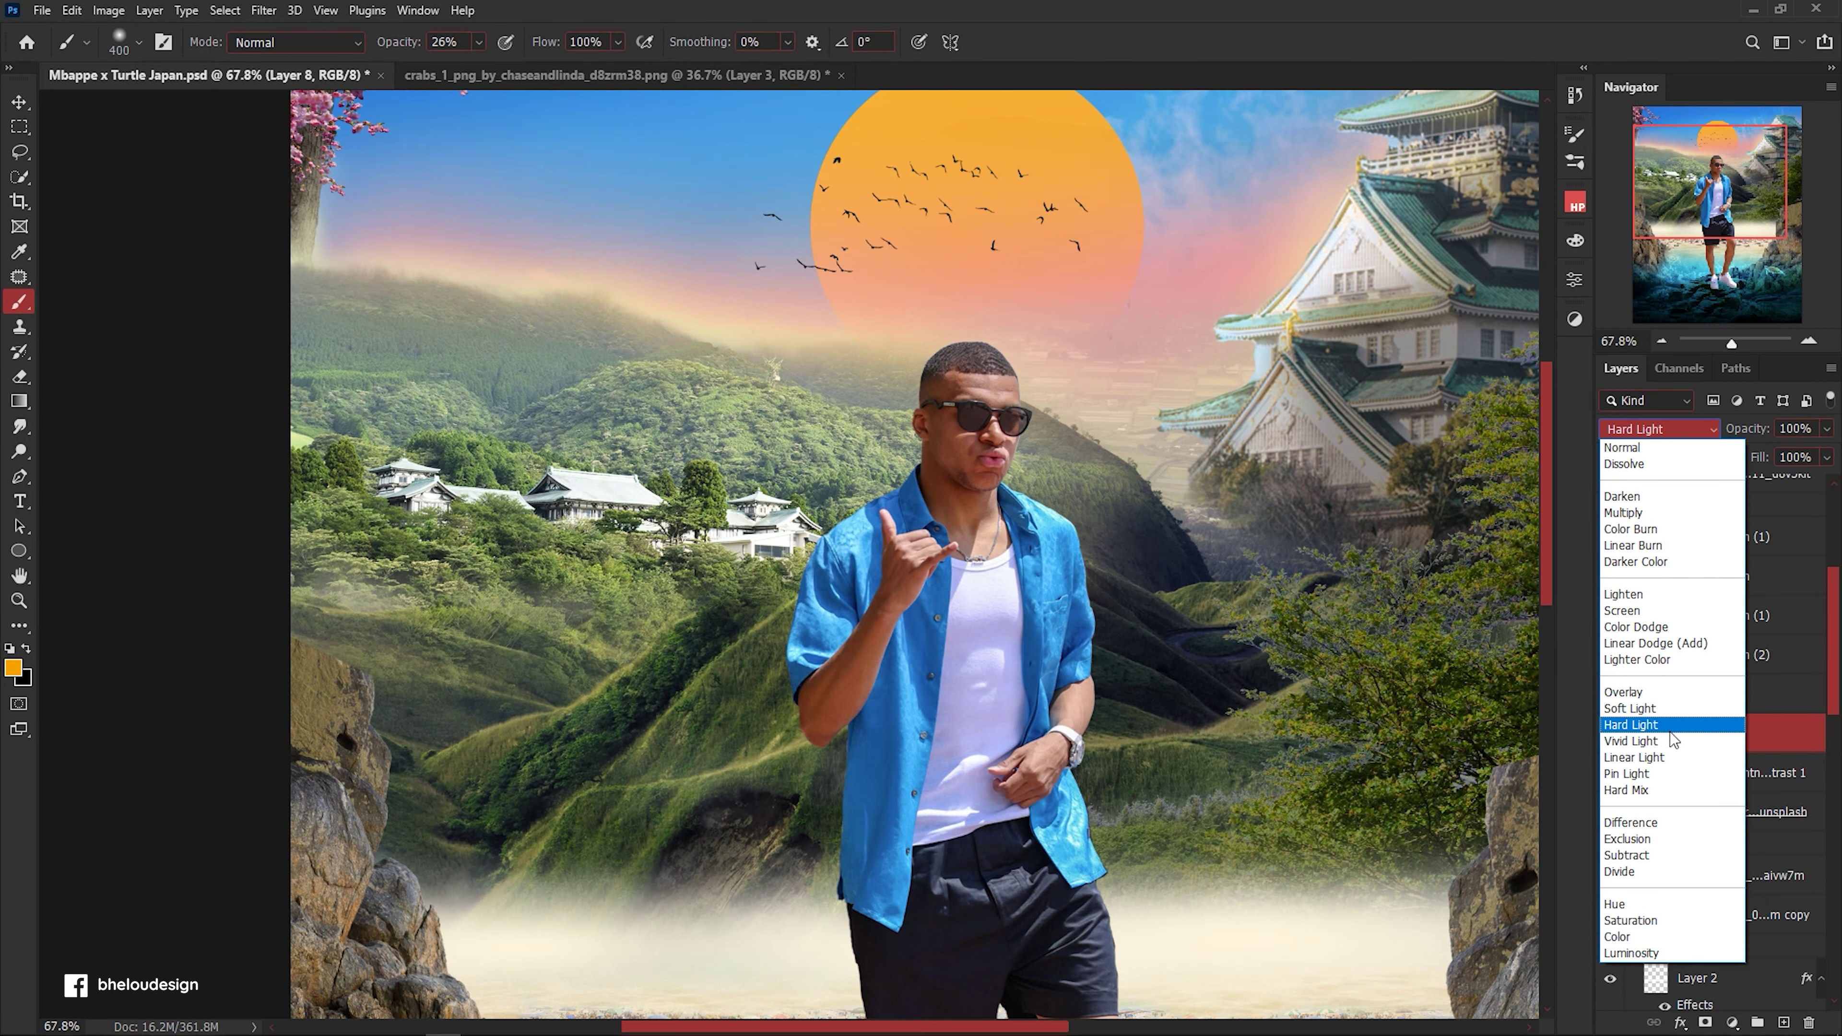
click(1684, 624)
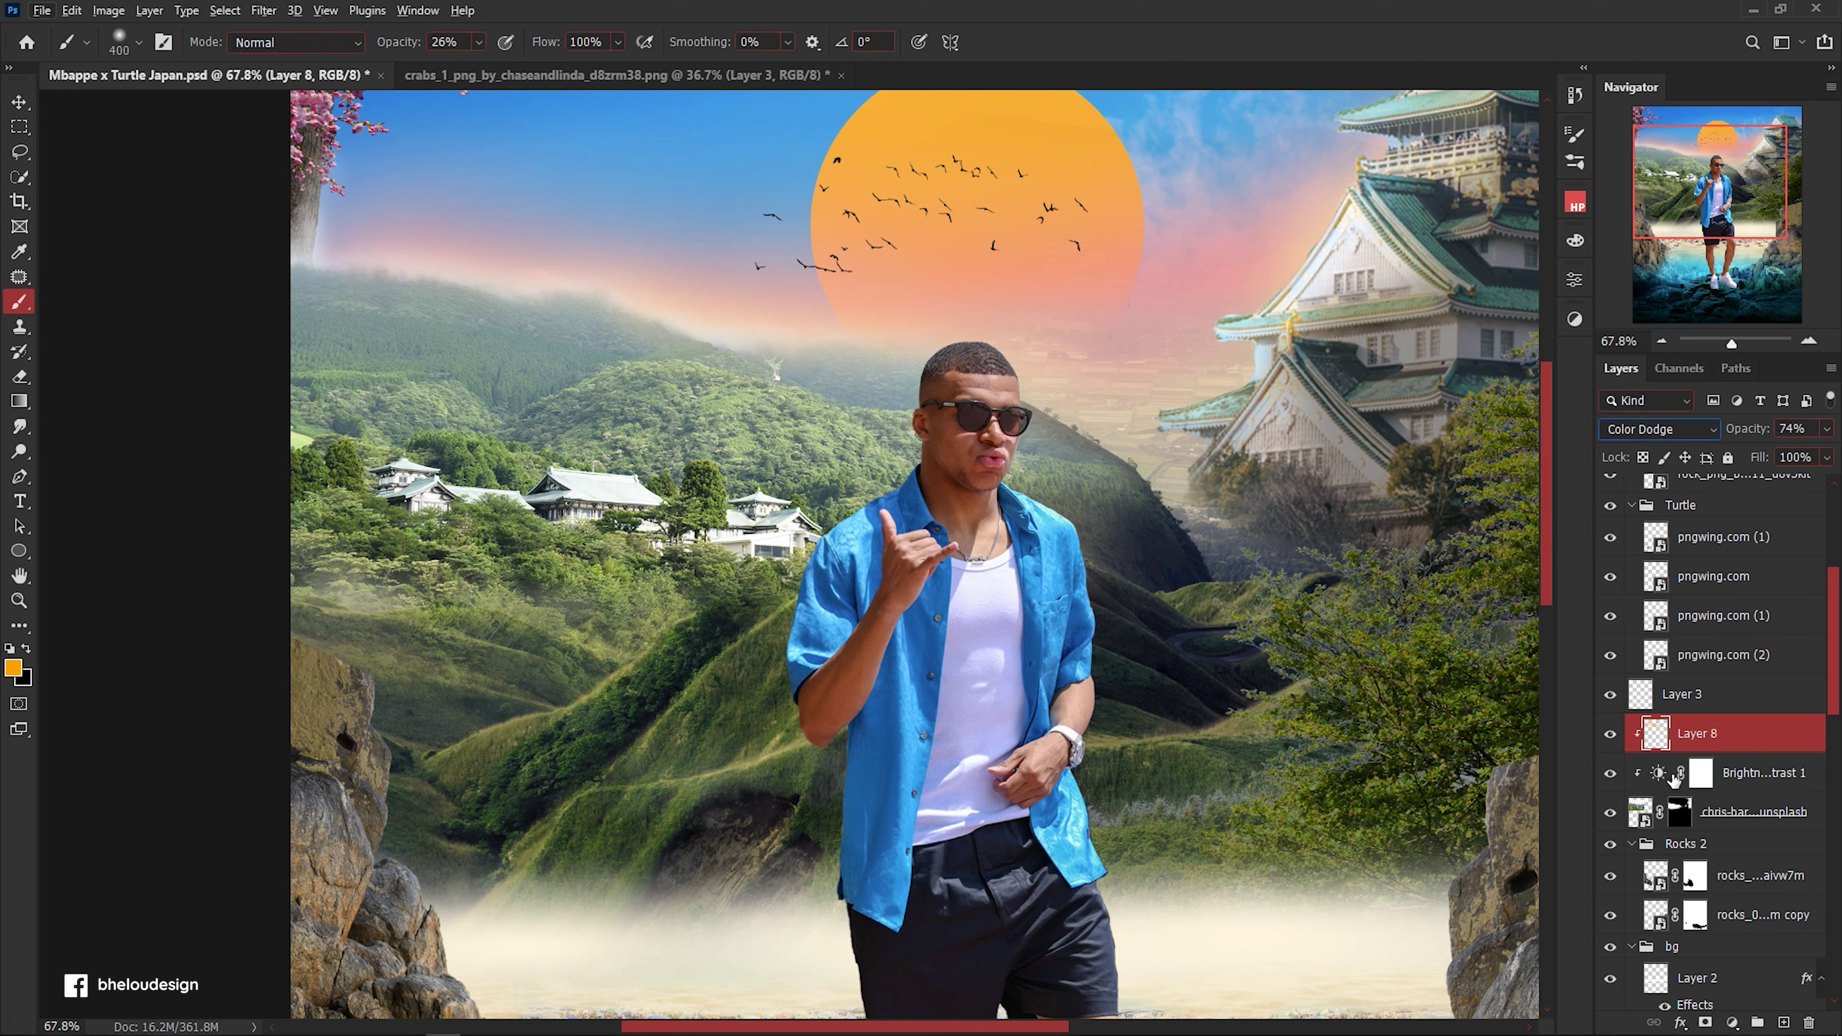
Try an Exposure adjustment above Brightness/Contrast 1, undo it, and add Selective Color instead.
click(1701, 773)
click(1733, 1022)
click(1792, 790)
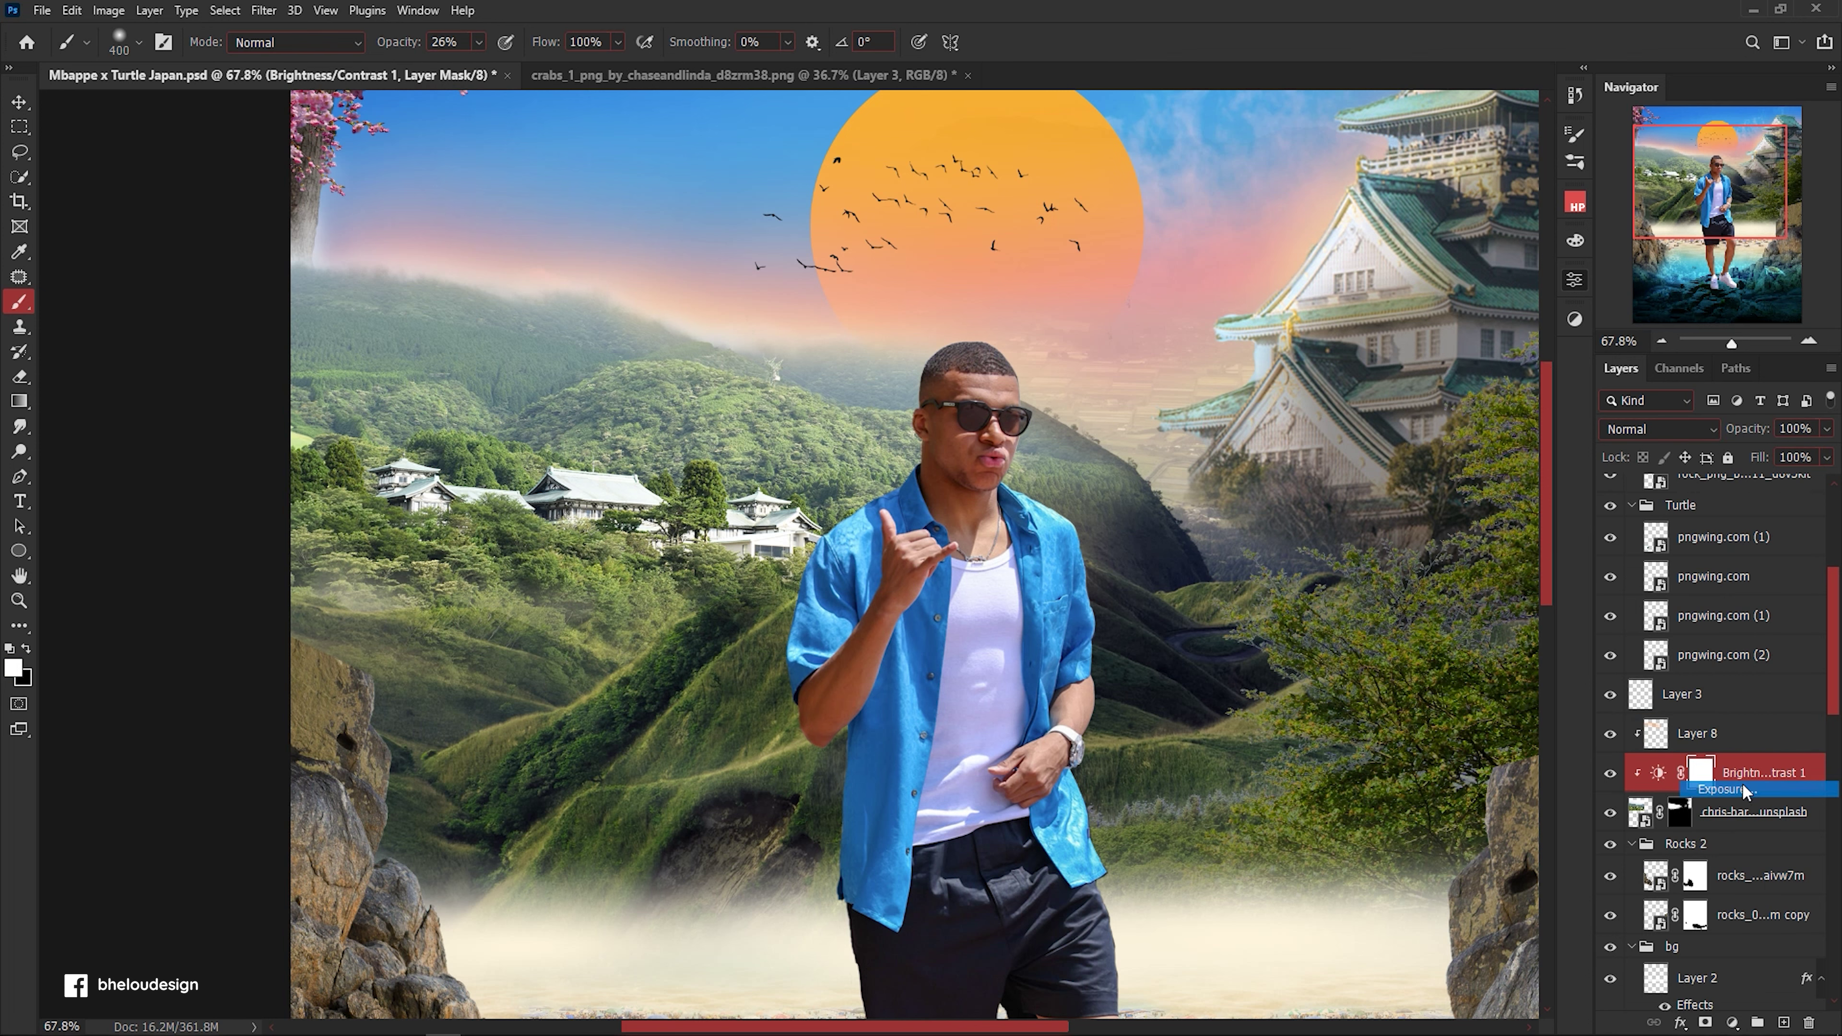
key(ctrl+z)
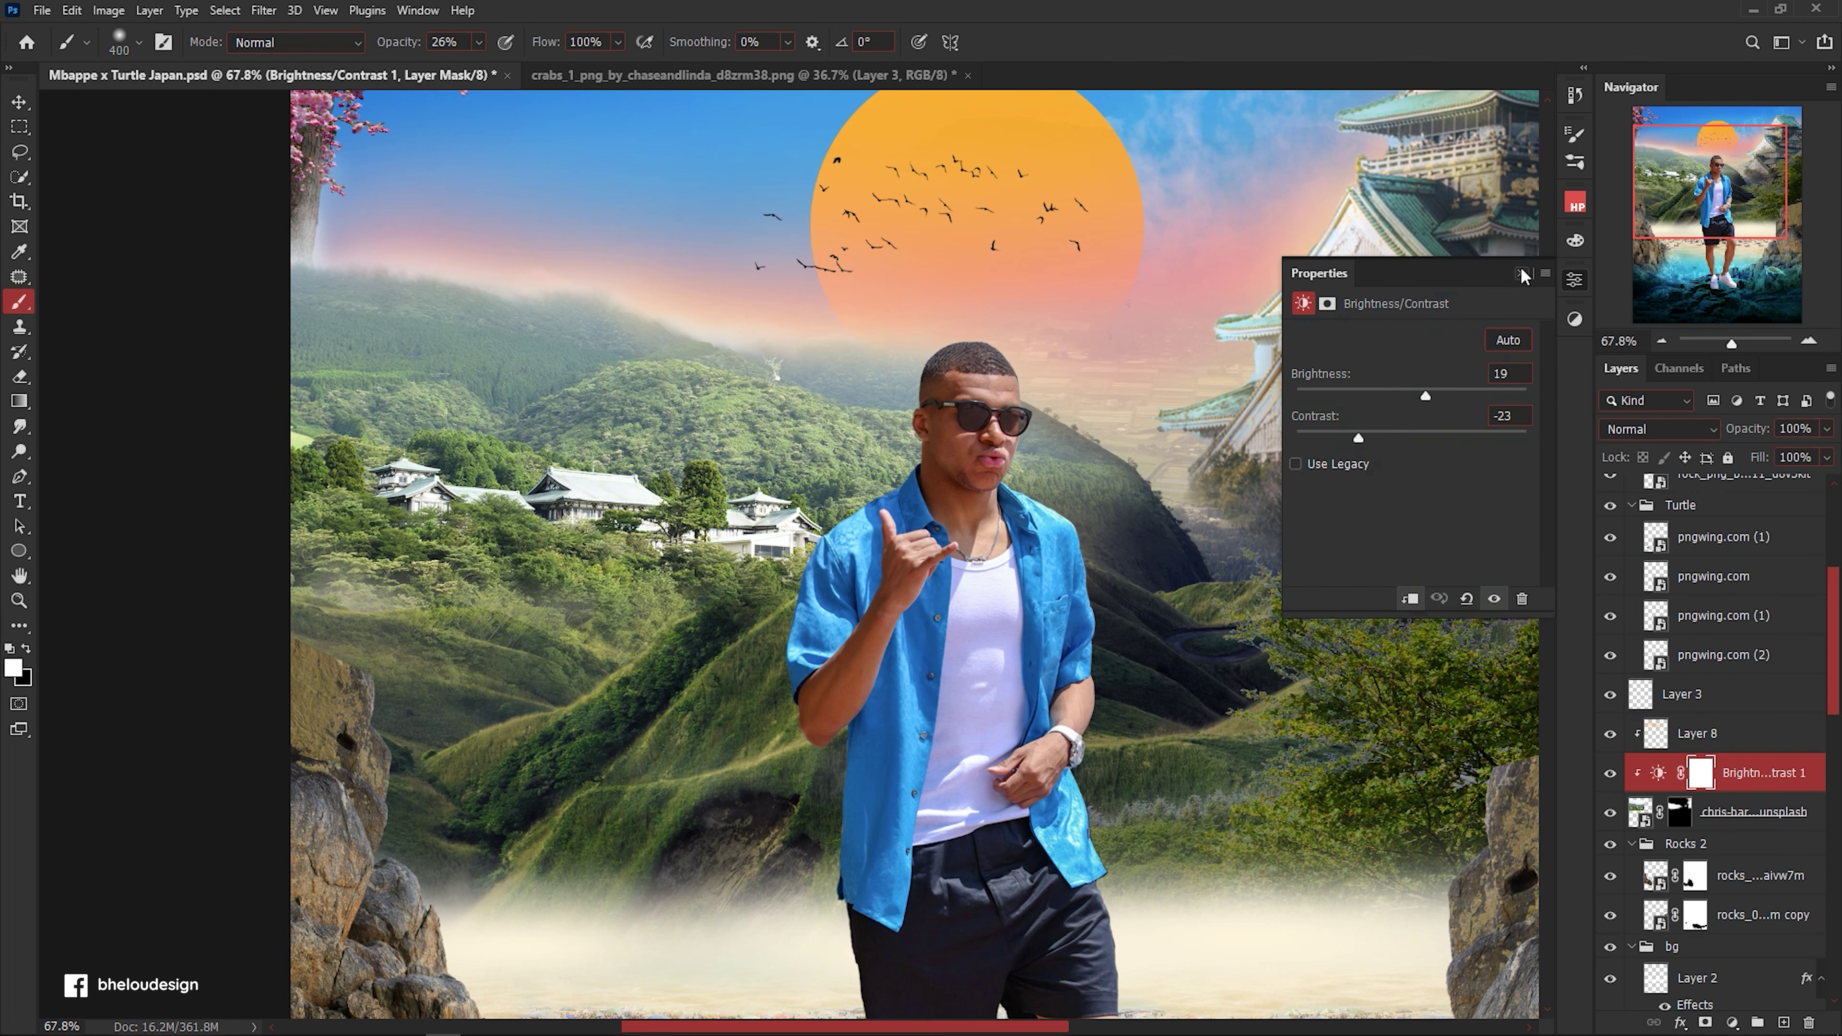
click(1522, 276)
click(1733, 1022)
click(1740, 1016)
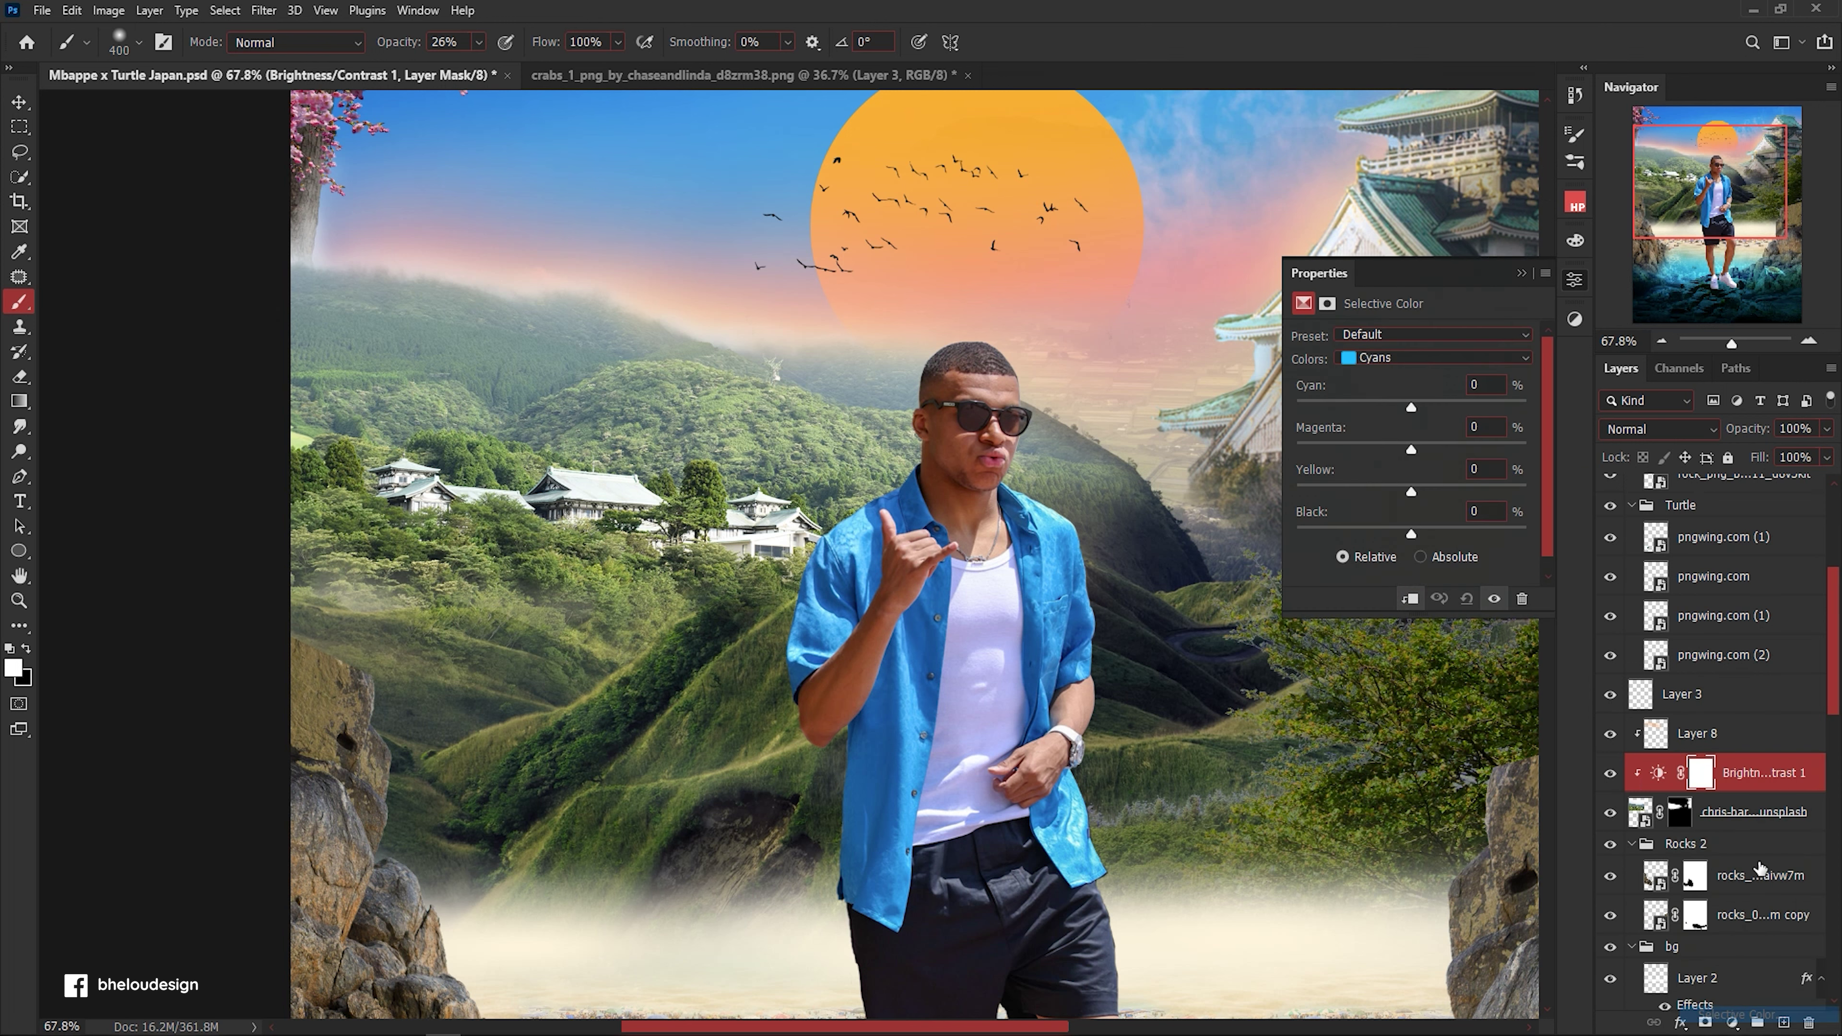
Set the Selective Color Yellows to Magenta +5, Yellow −11 and Black +11.
click(1410, 359)
click(1378, 419)
mouse_move(1412, 449)
mouse_down()
mouse_move(1335, 446)
mouse_move(1427, 447)
mouse_up()
drag(1411, 535, 1433, 535)
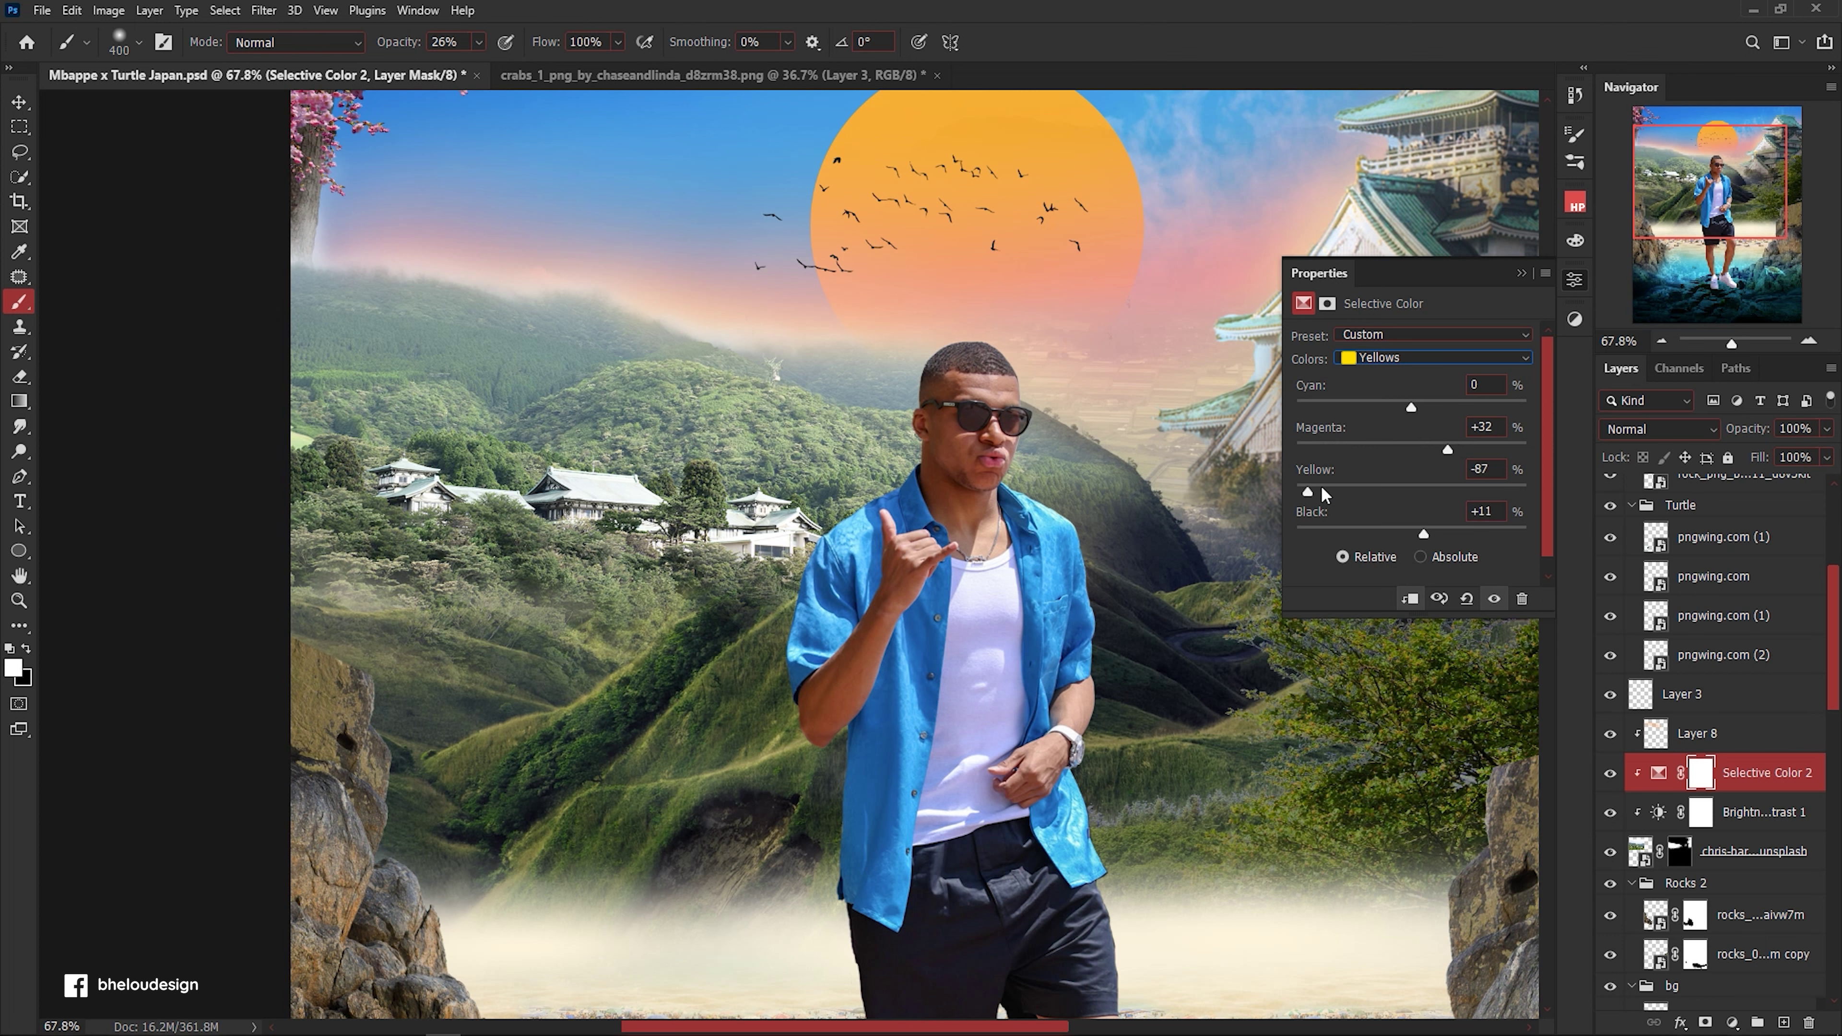
Collapse the adjustment properties, fit the image in view, and select the Hue/Saturation 1 layer.
click(1521, 273)
key(ctrl+0)
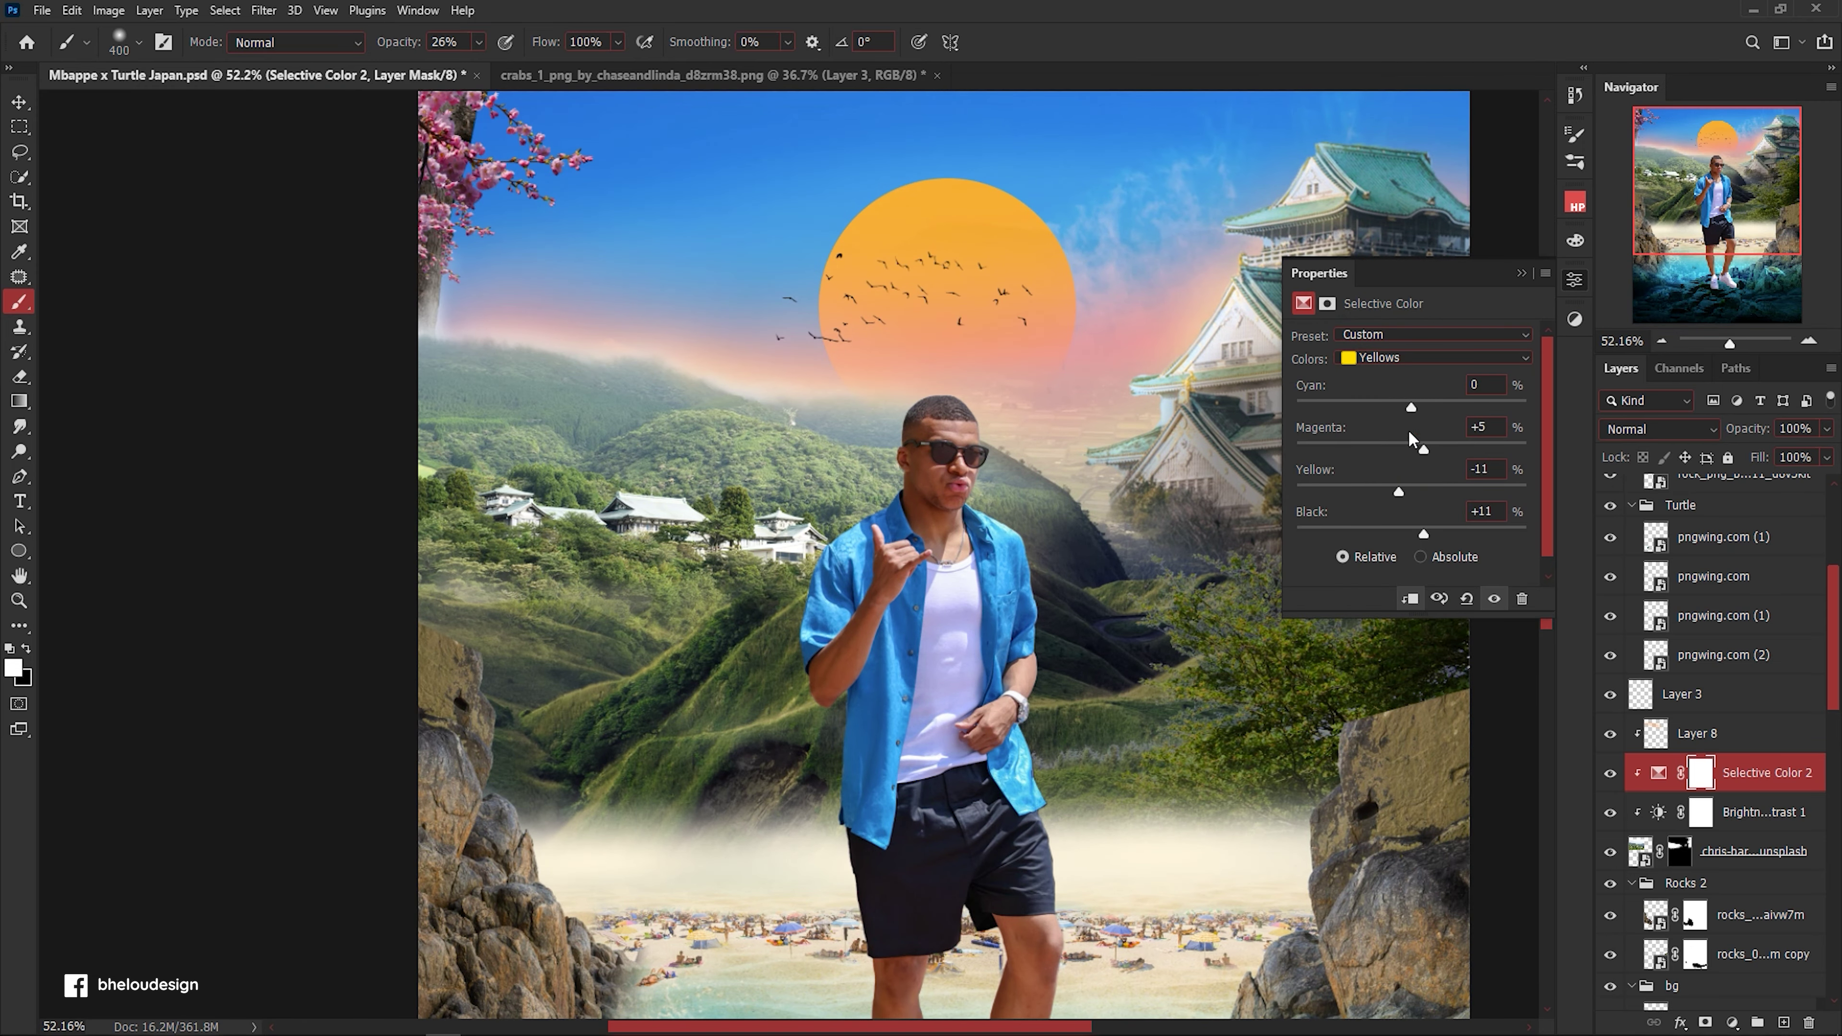
click(1520, 273)
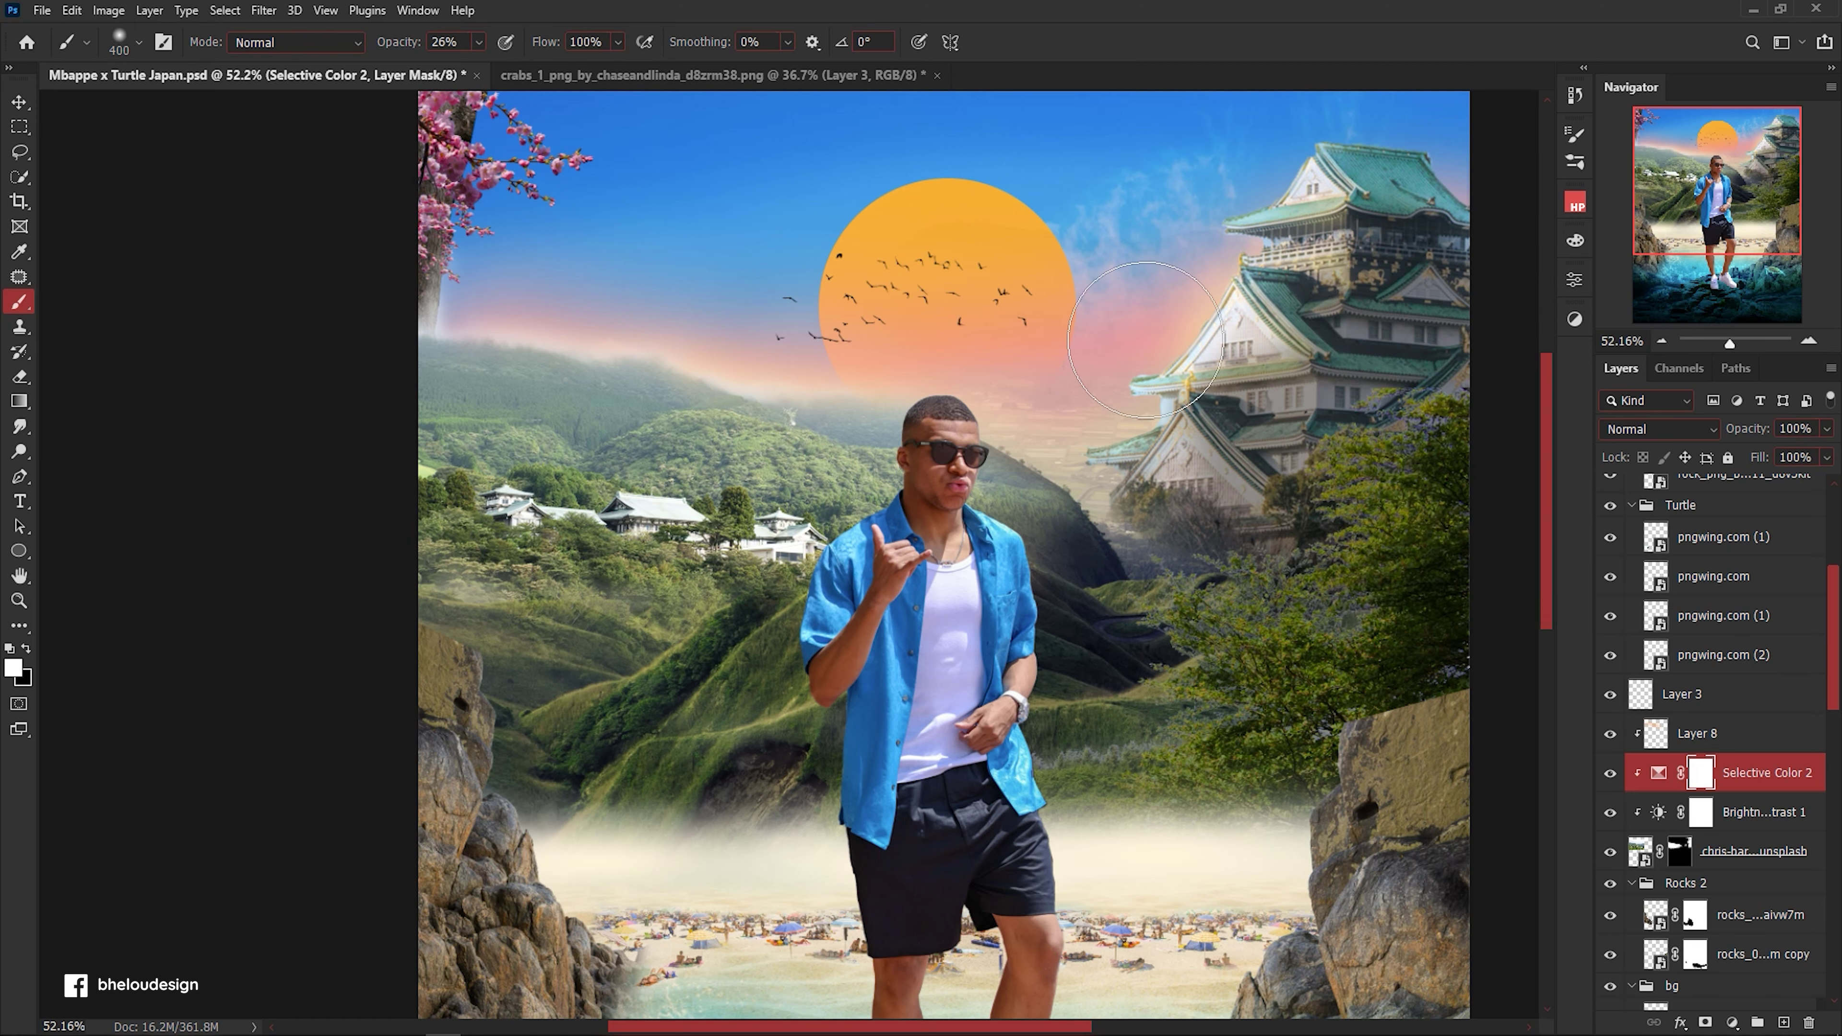
key(ctrl+0)
key(v)
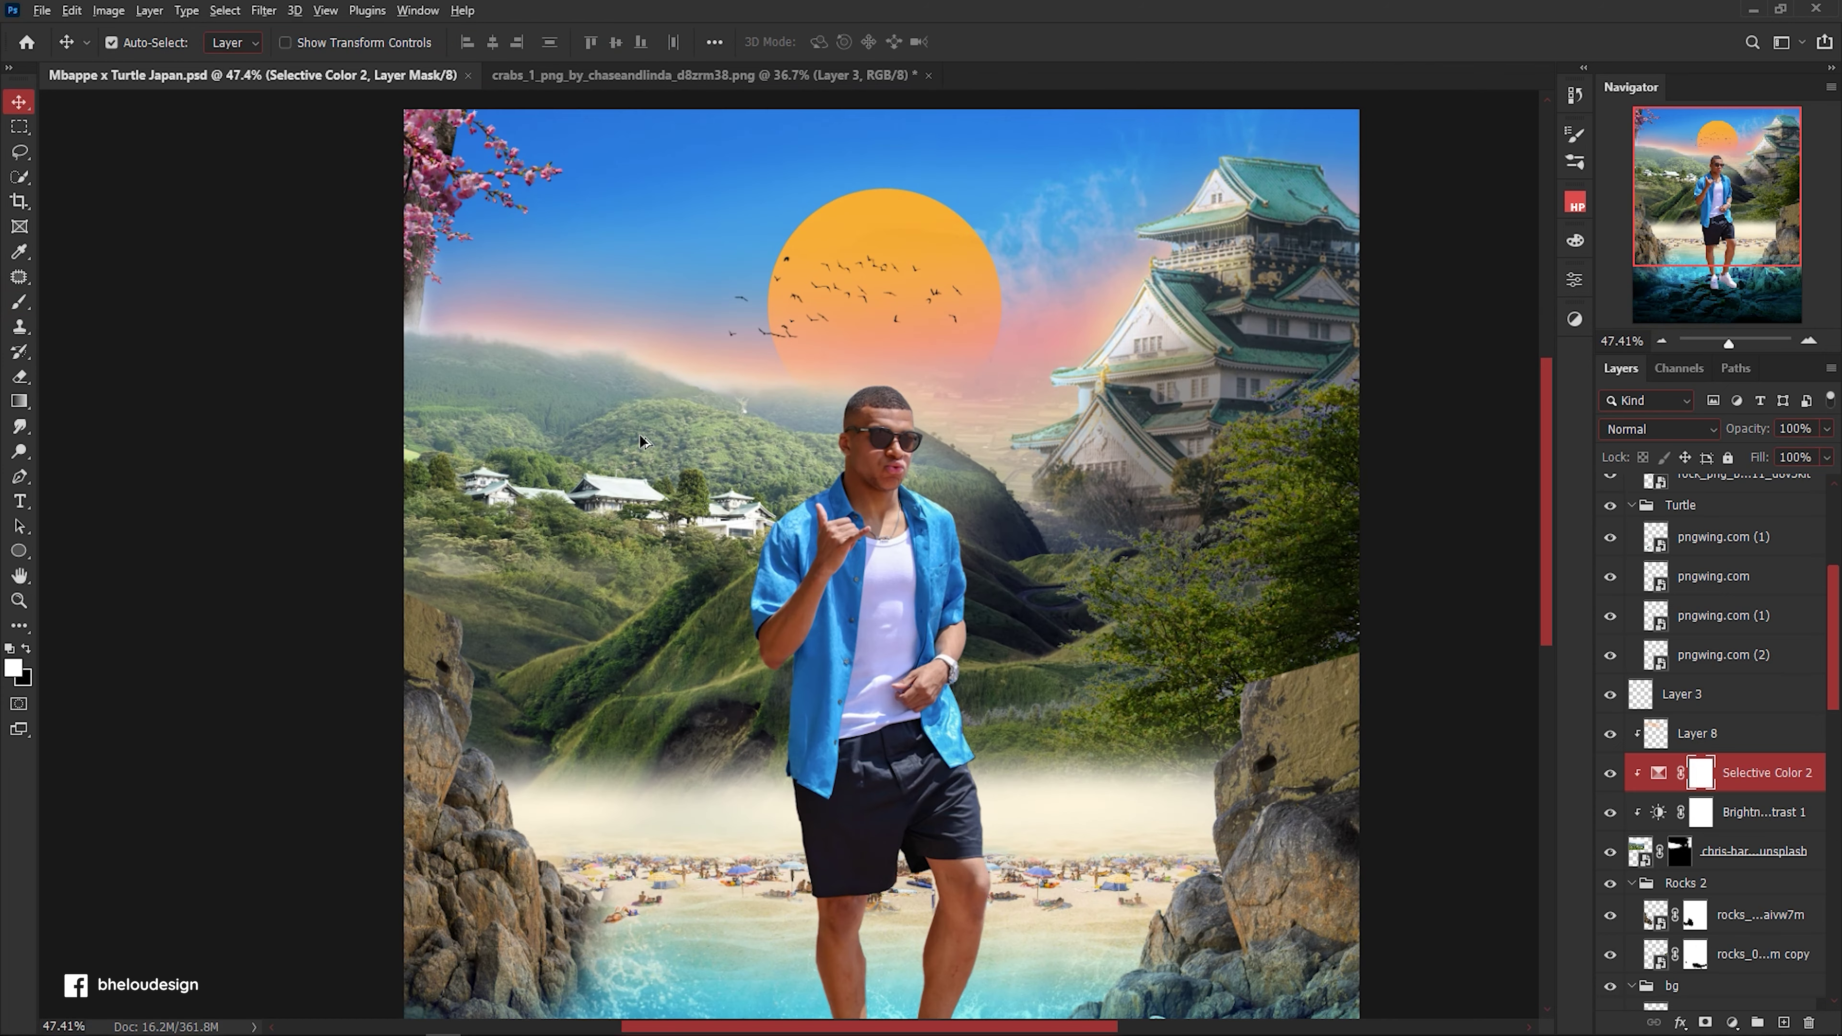
scroll(1087, 414, up, 3)
scroll(1086, 414, up, 2)
click(1658, 782)
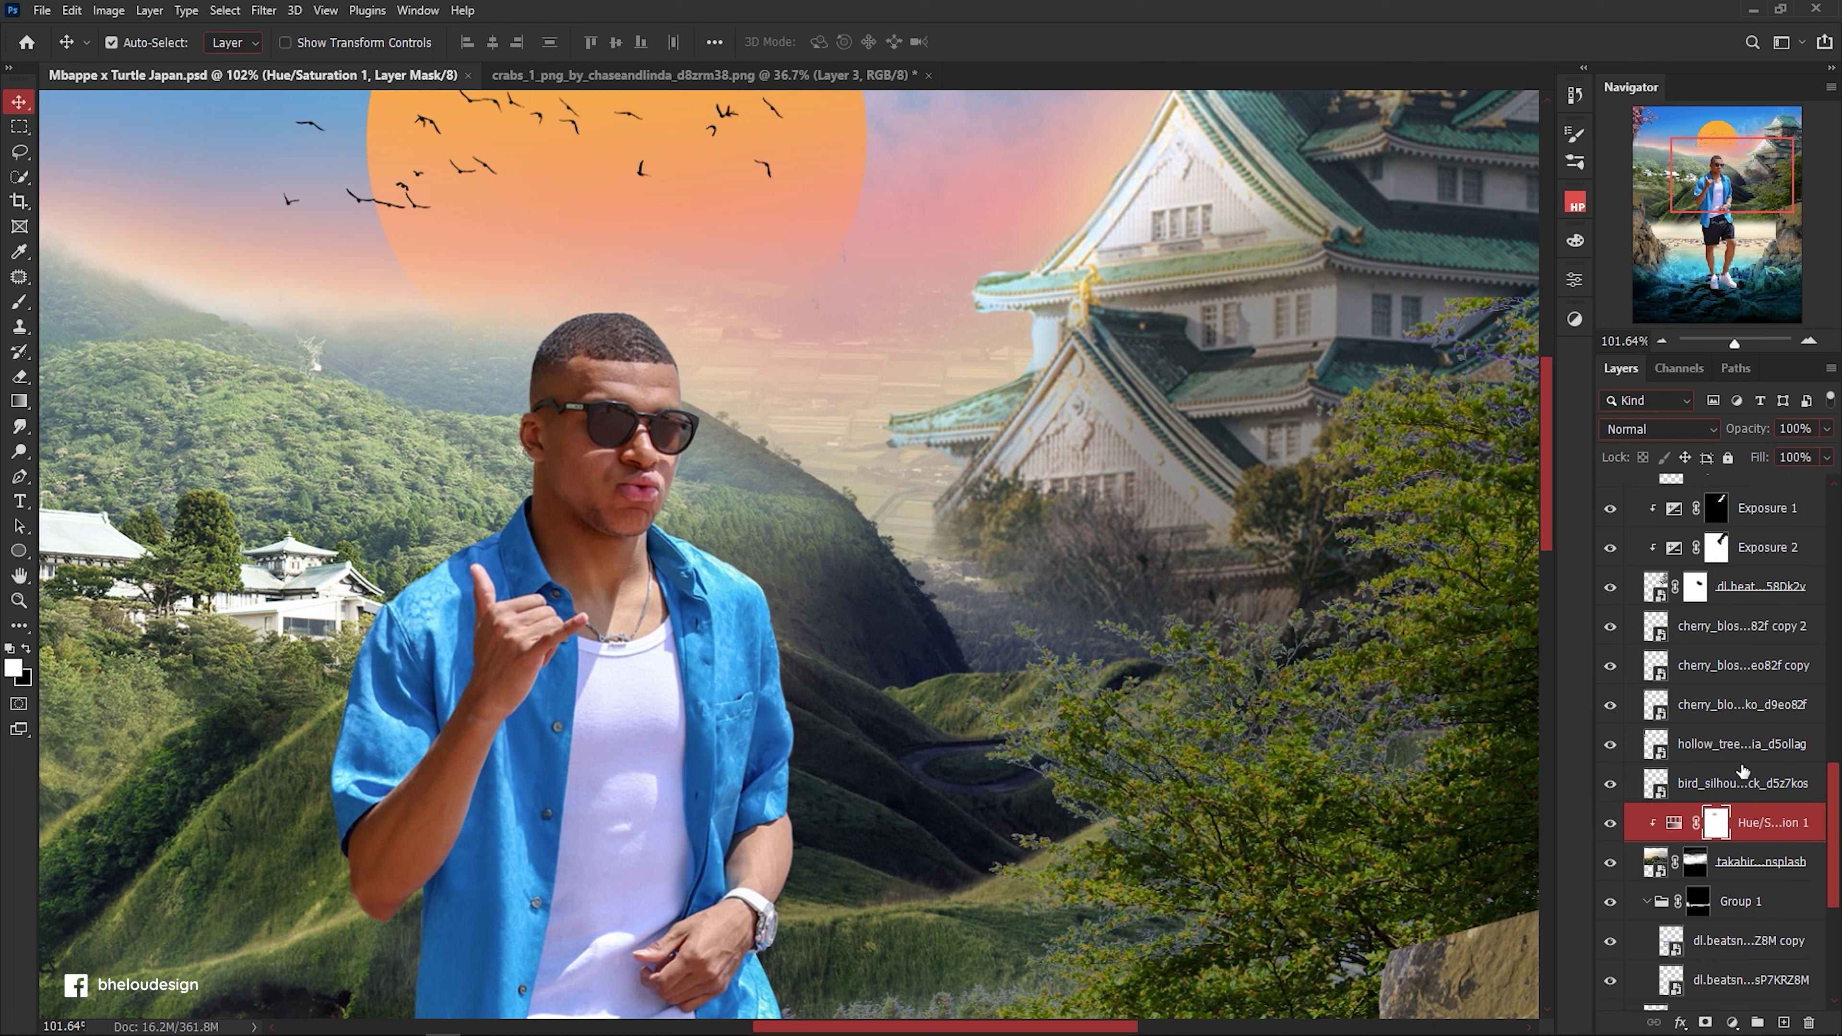
Add an orange Color Fill layer above Hue/Saturation 1, blended as Soft Light at 29% opacity.
click(1674, 775)
click(1731, 1022)
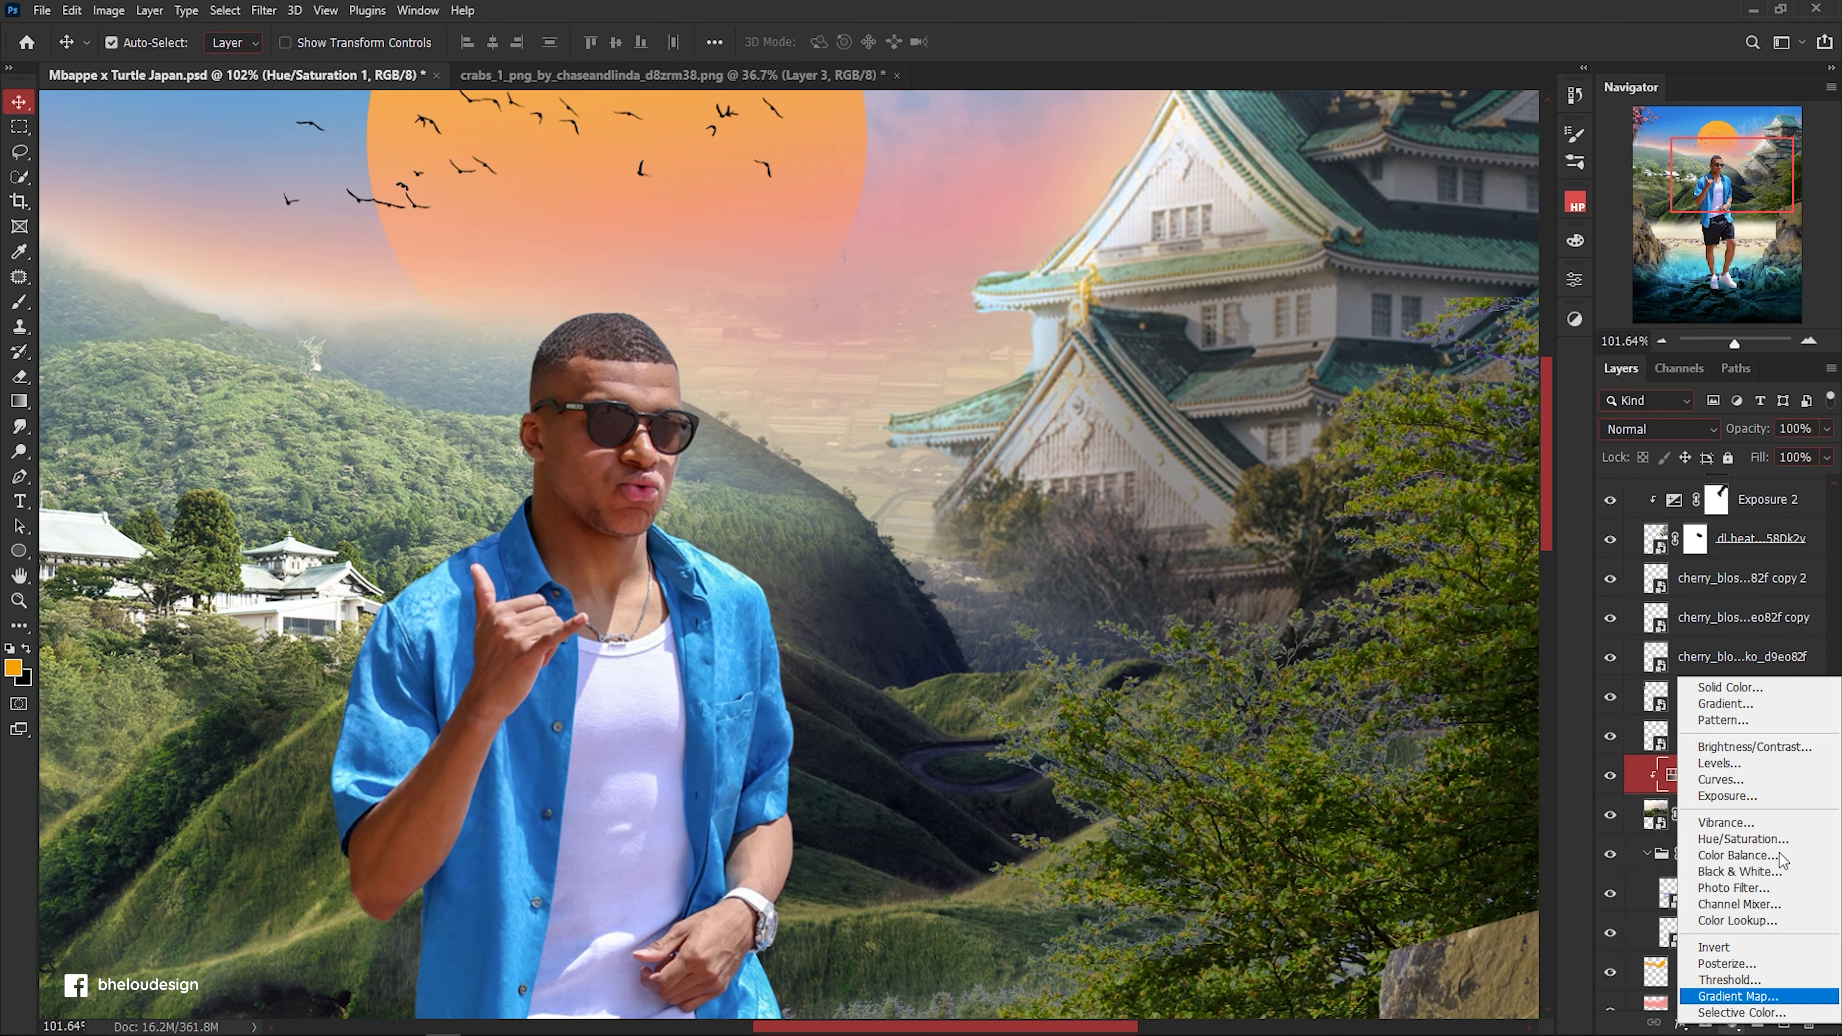
click(1713, 686)
click(1690, 280)
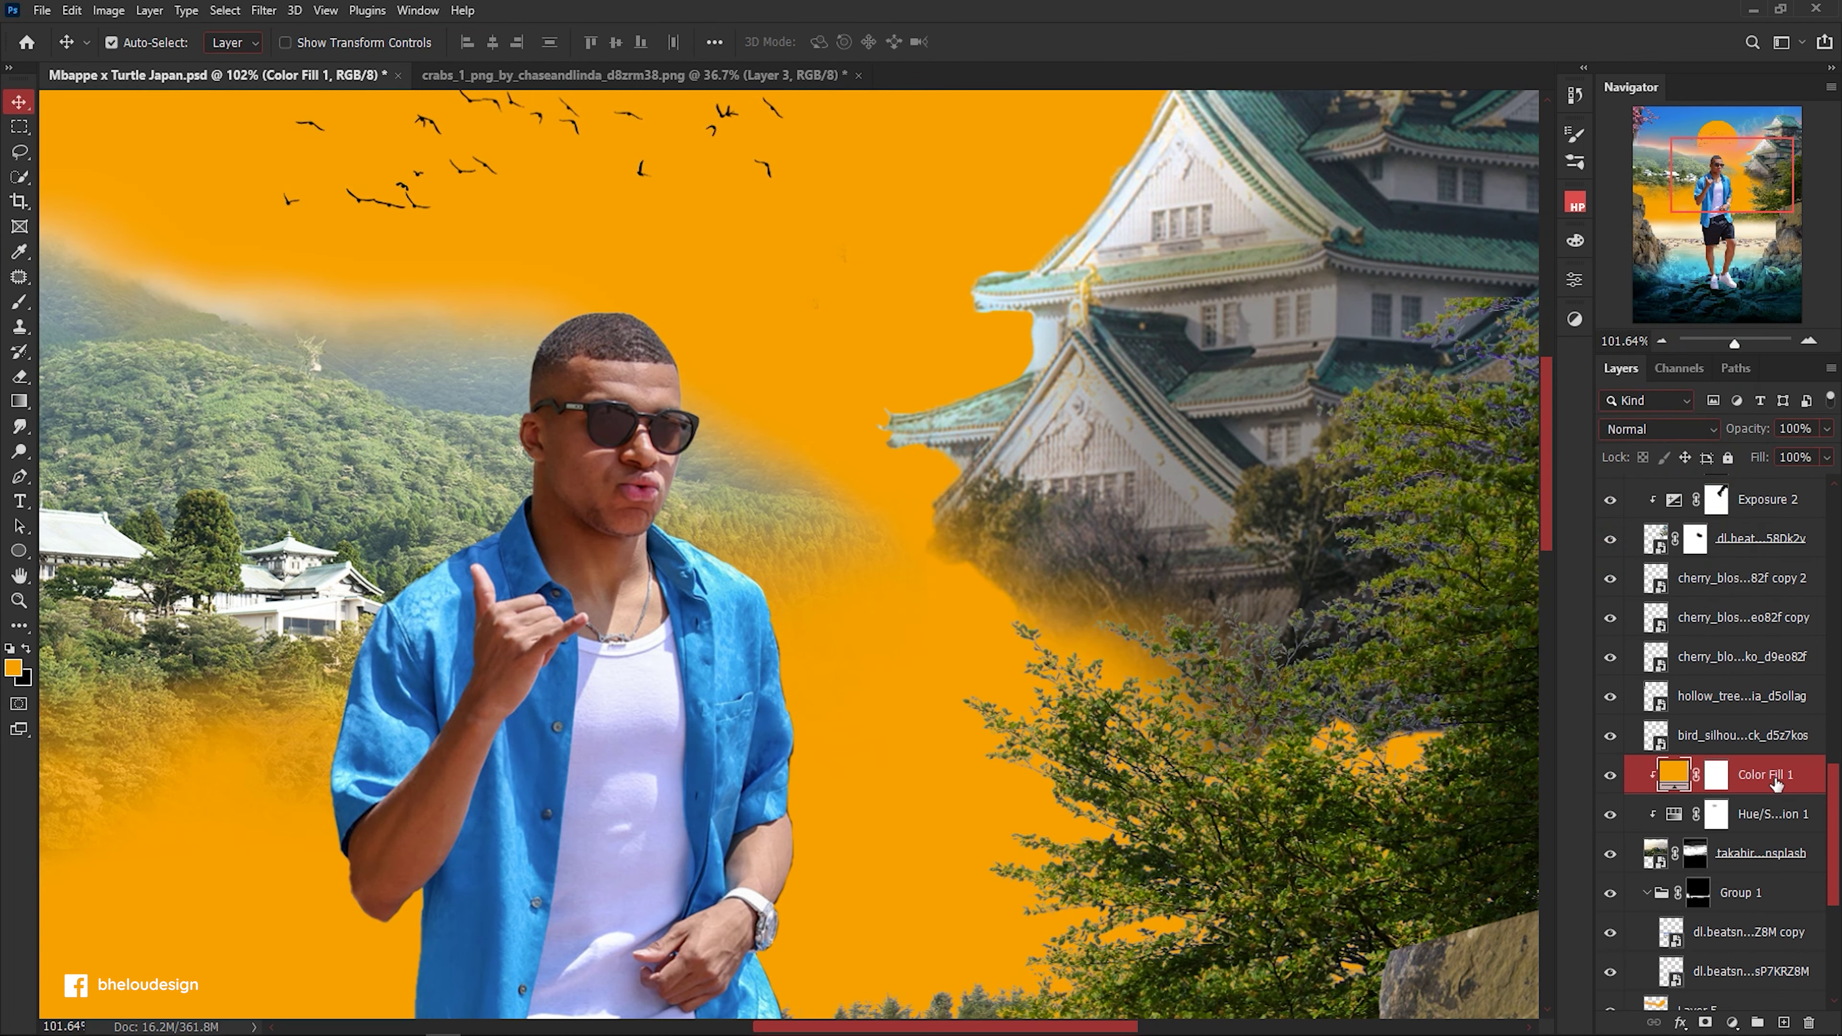
click(1656, 431)
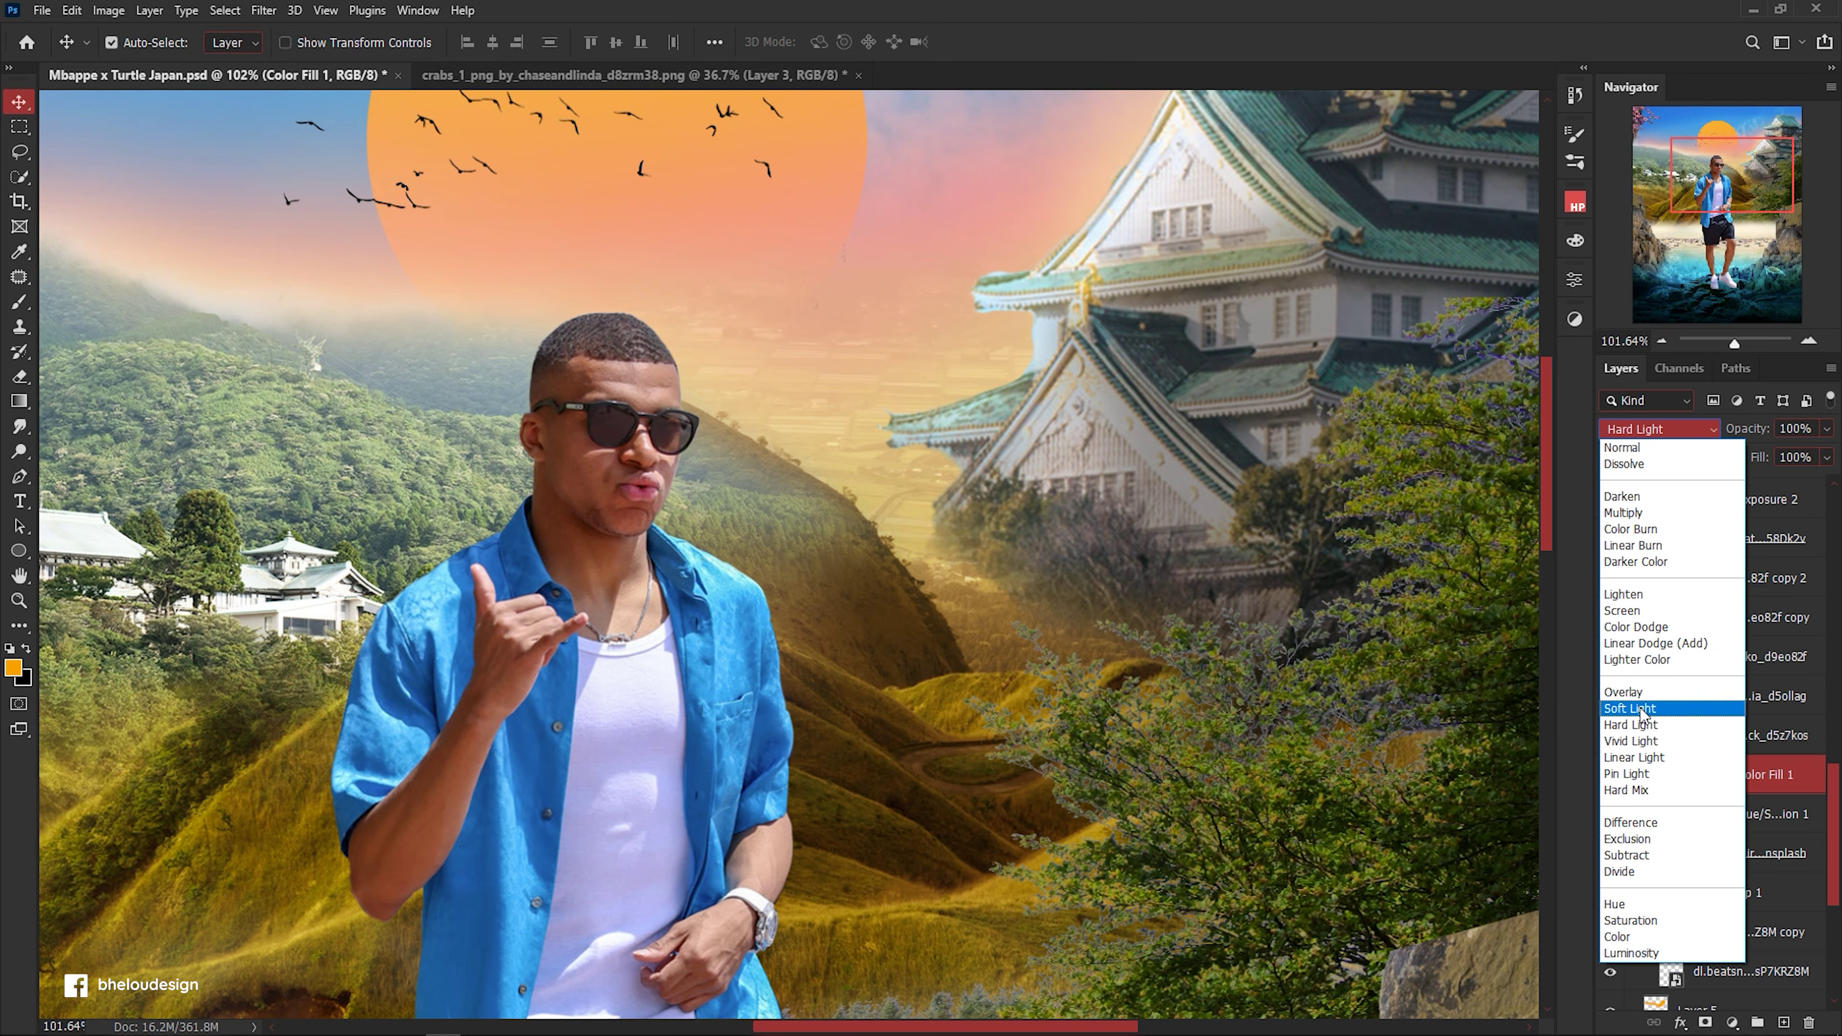
click(1625, 704)
key(ctrl+0)
drag(1760, 429, 1680, 430)
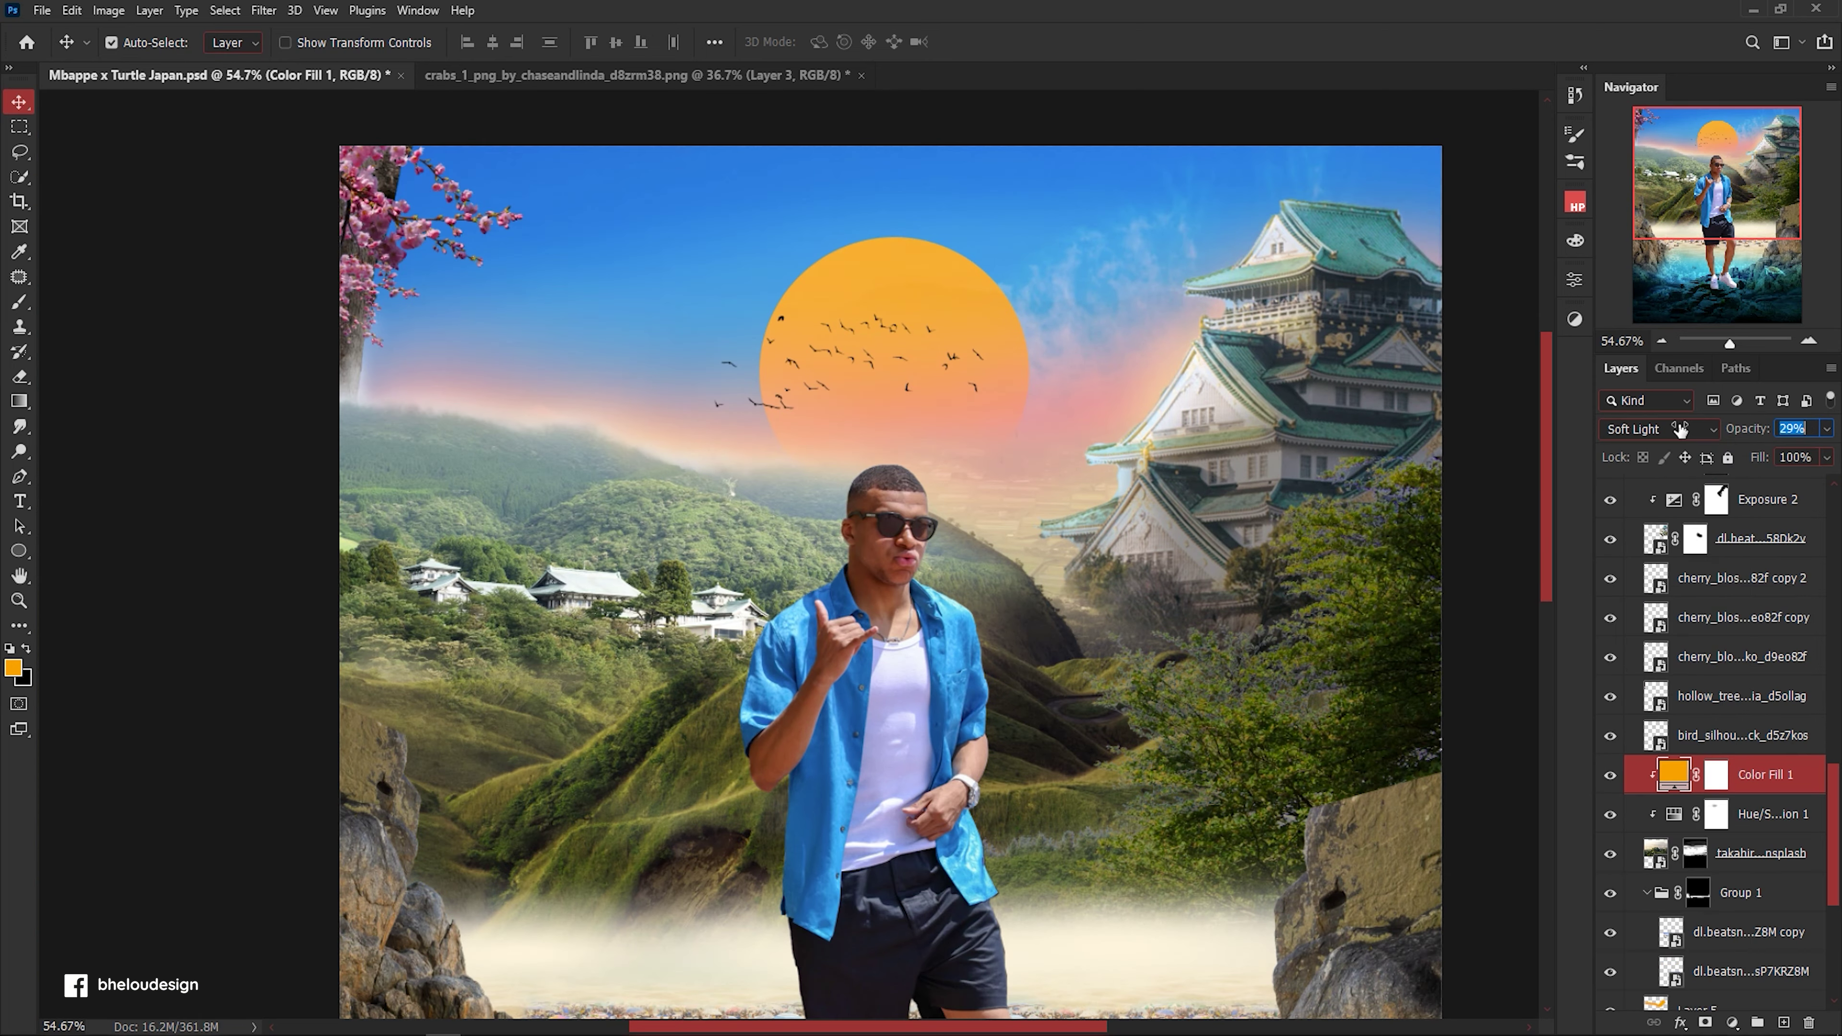
scroll(282, 433, down, 3)
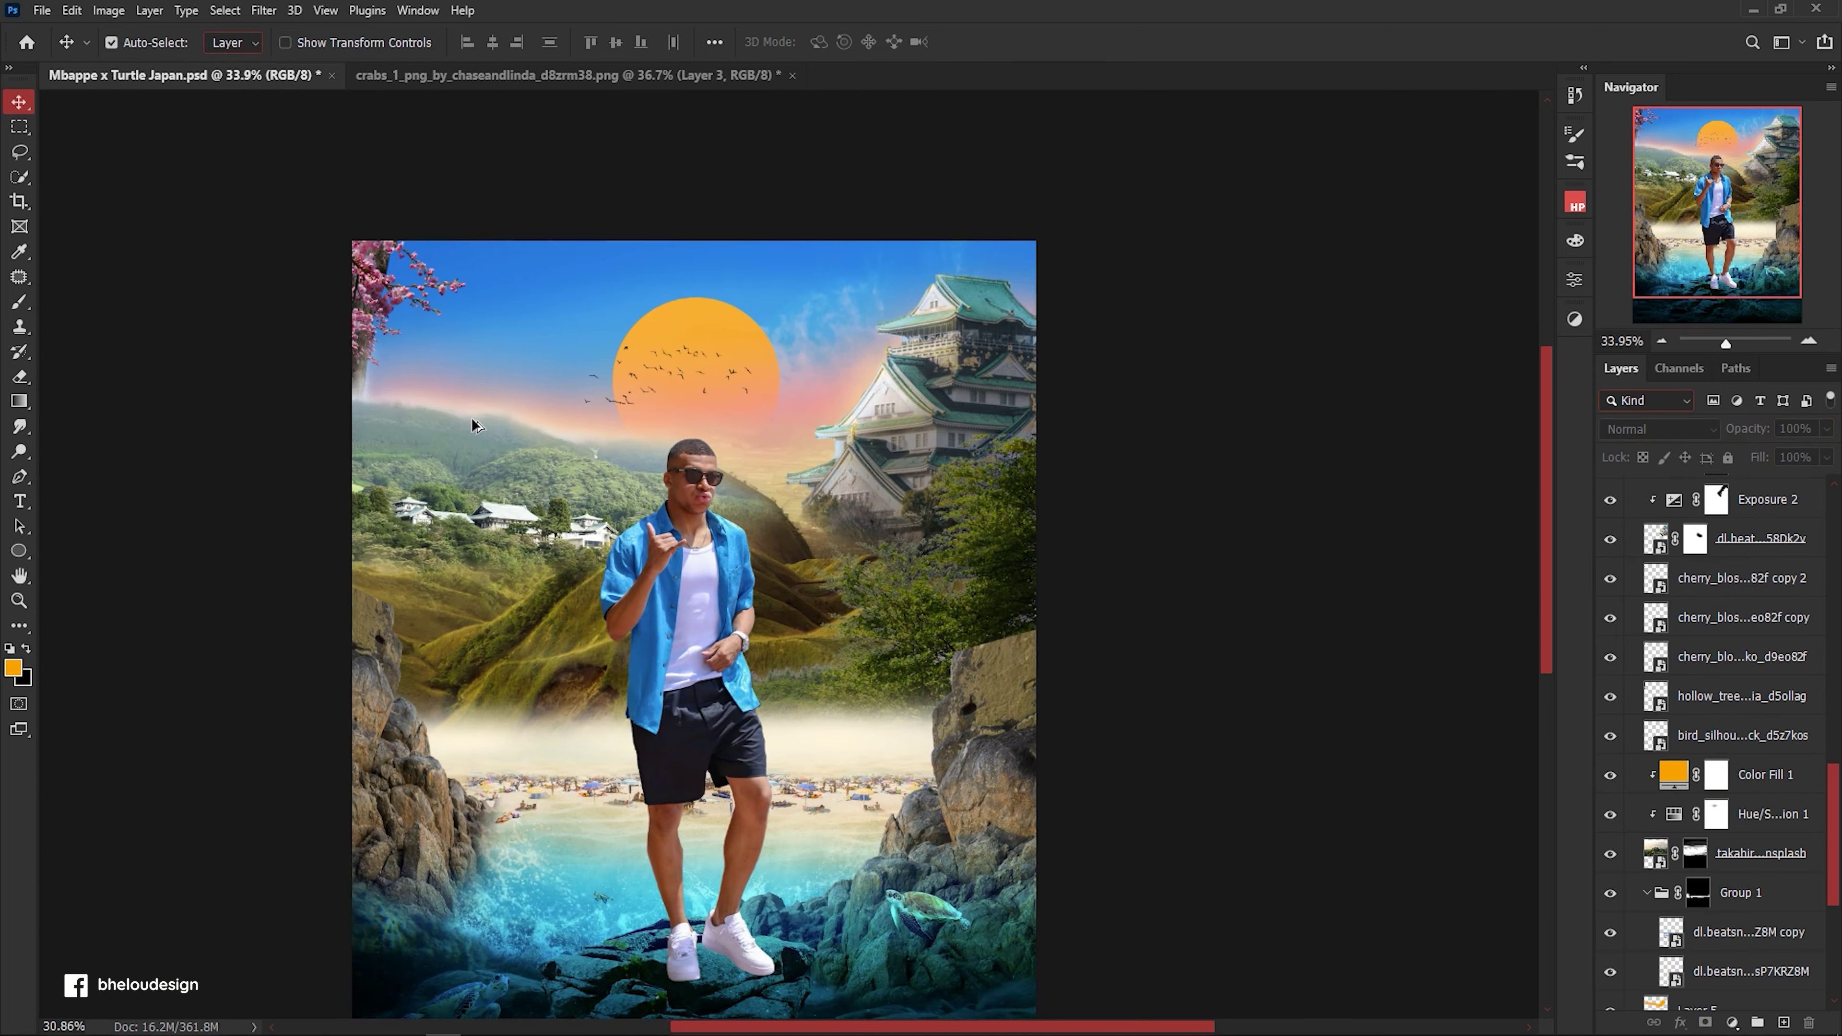
Trial green, sky-sampled pink, yellow and orange hues for the Color Fill colour.
double_click(1673, 773)
click(1534, 472)
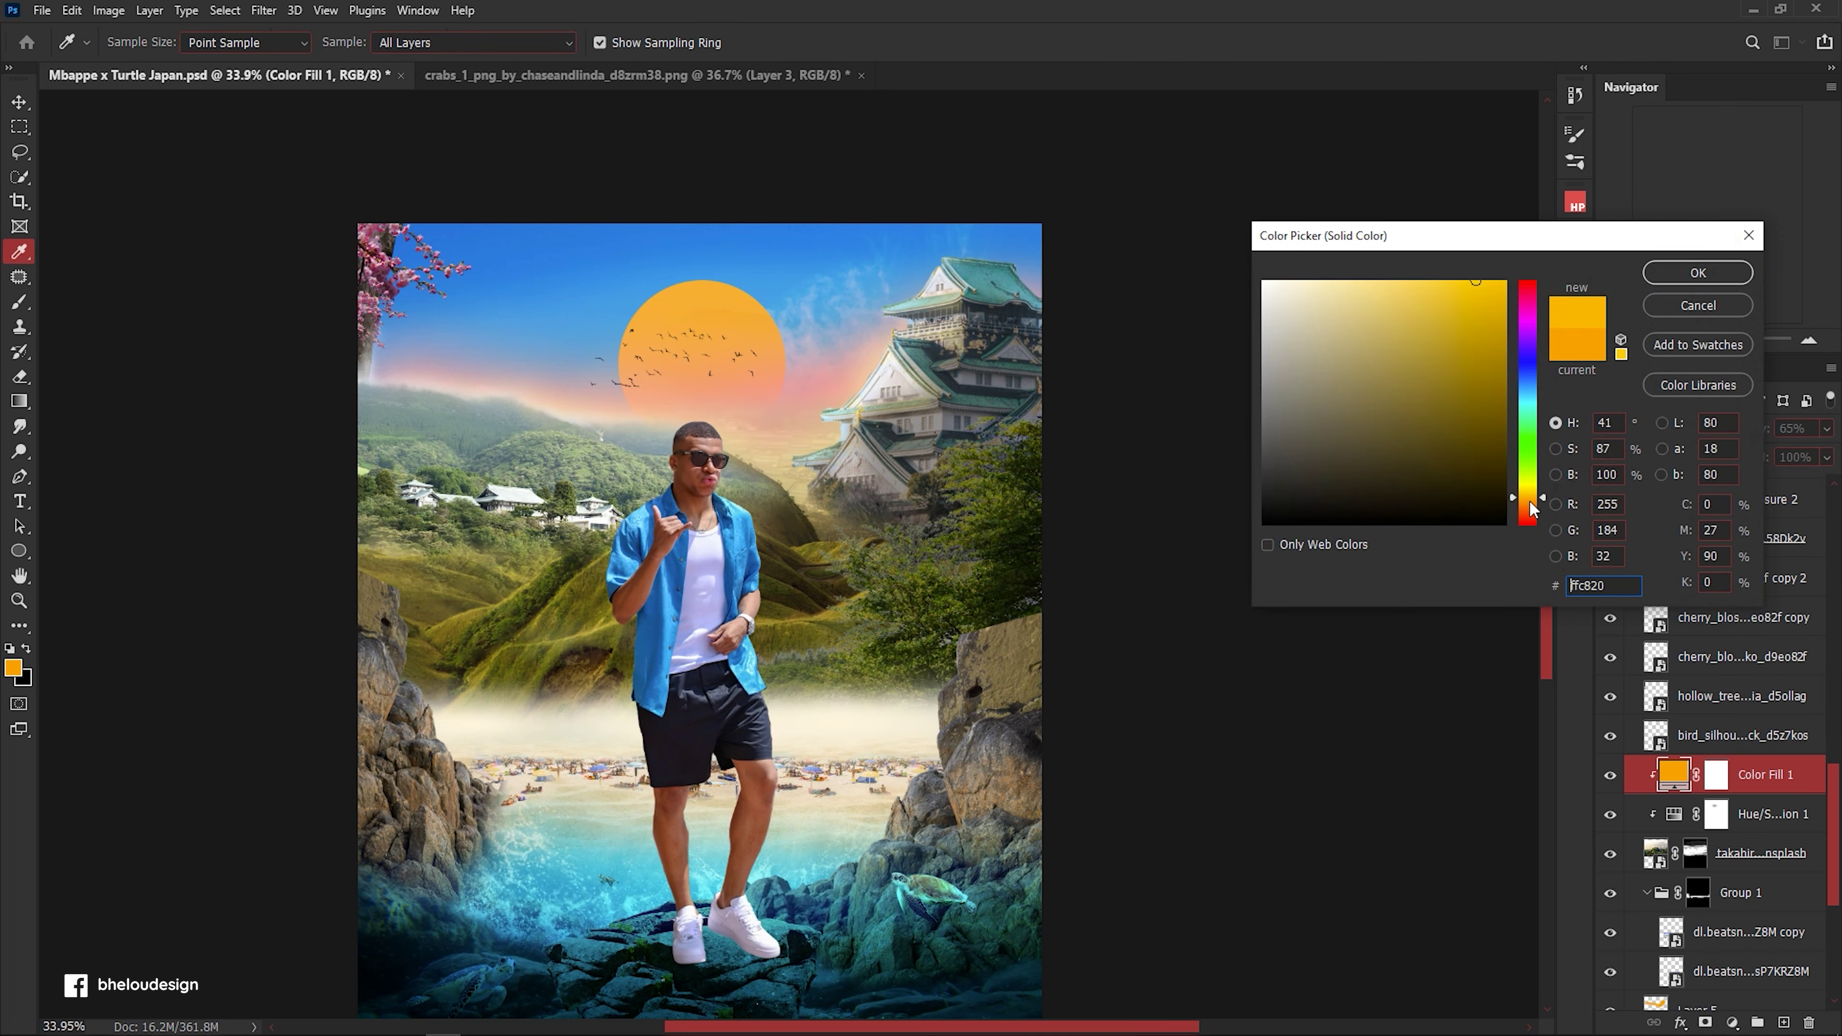
drag(1536, 479, 1529, 284)
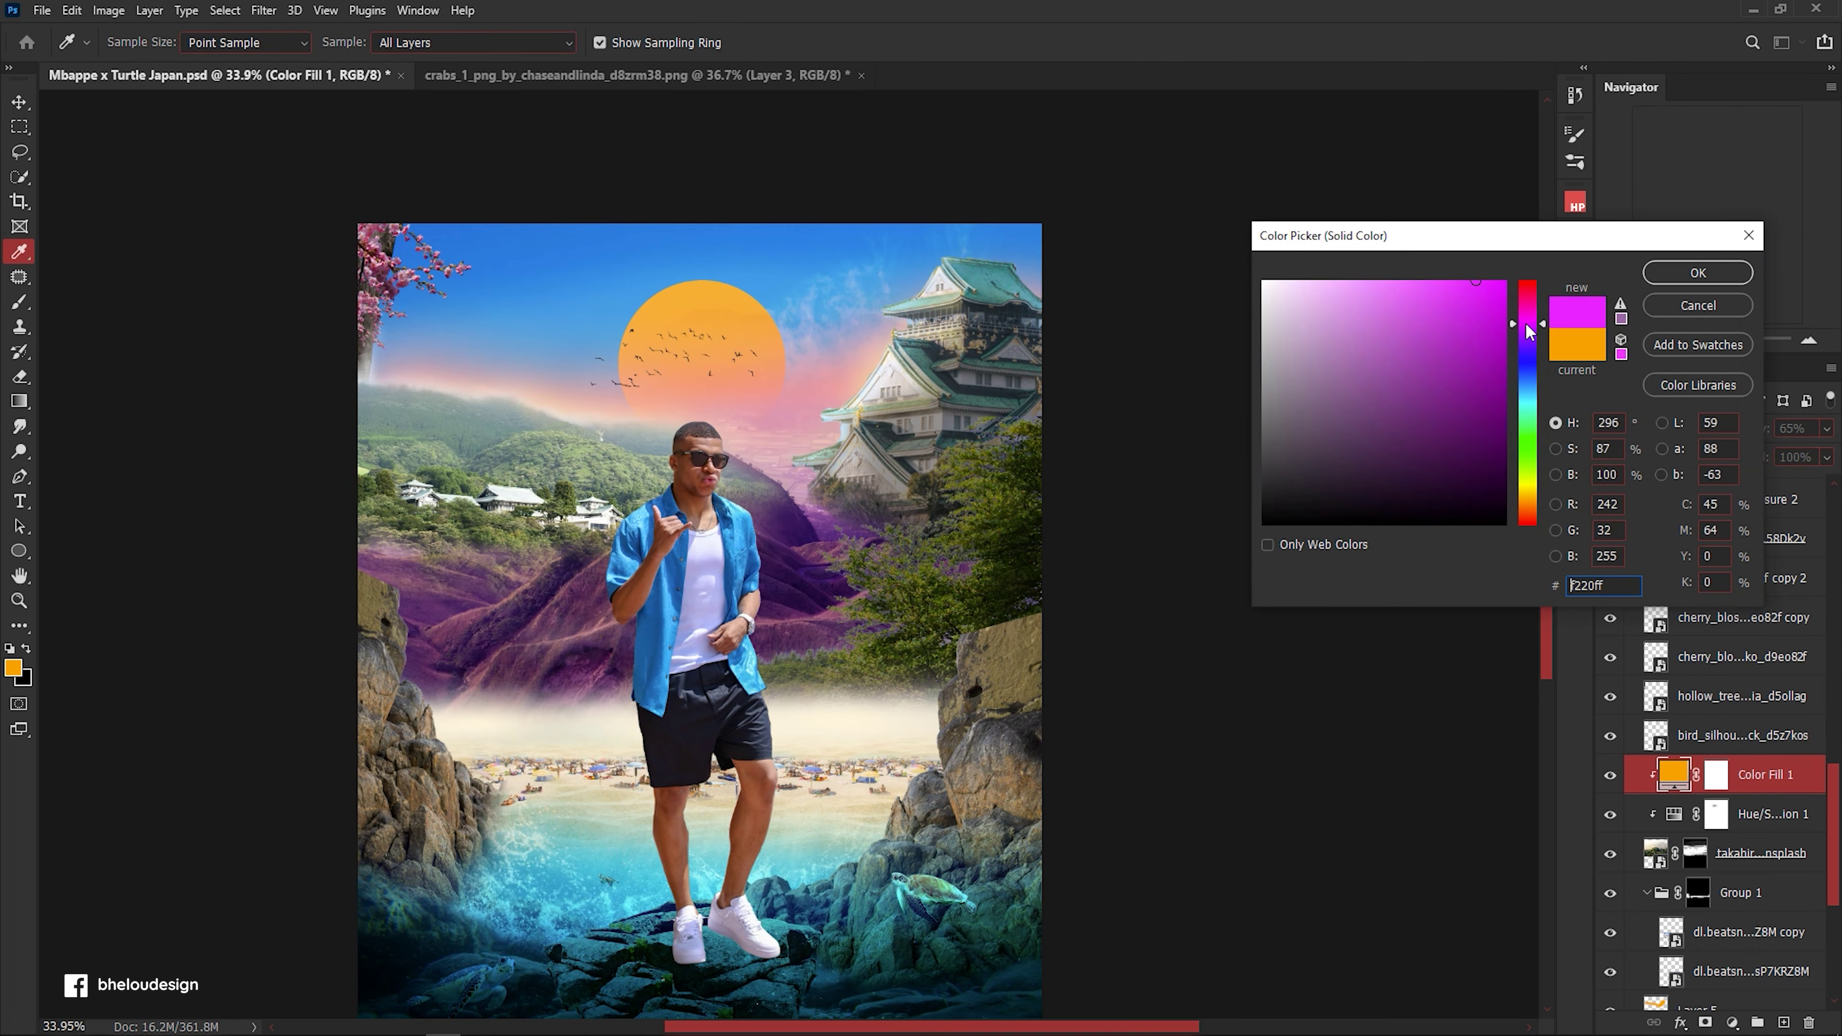
click(884, 398)
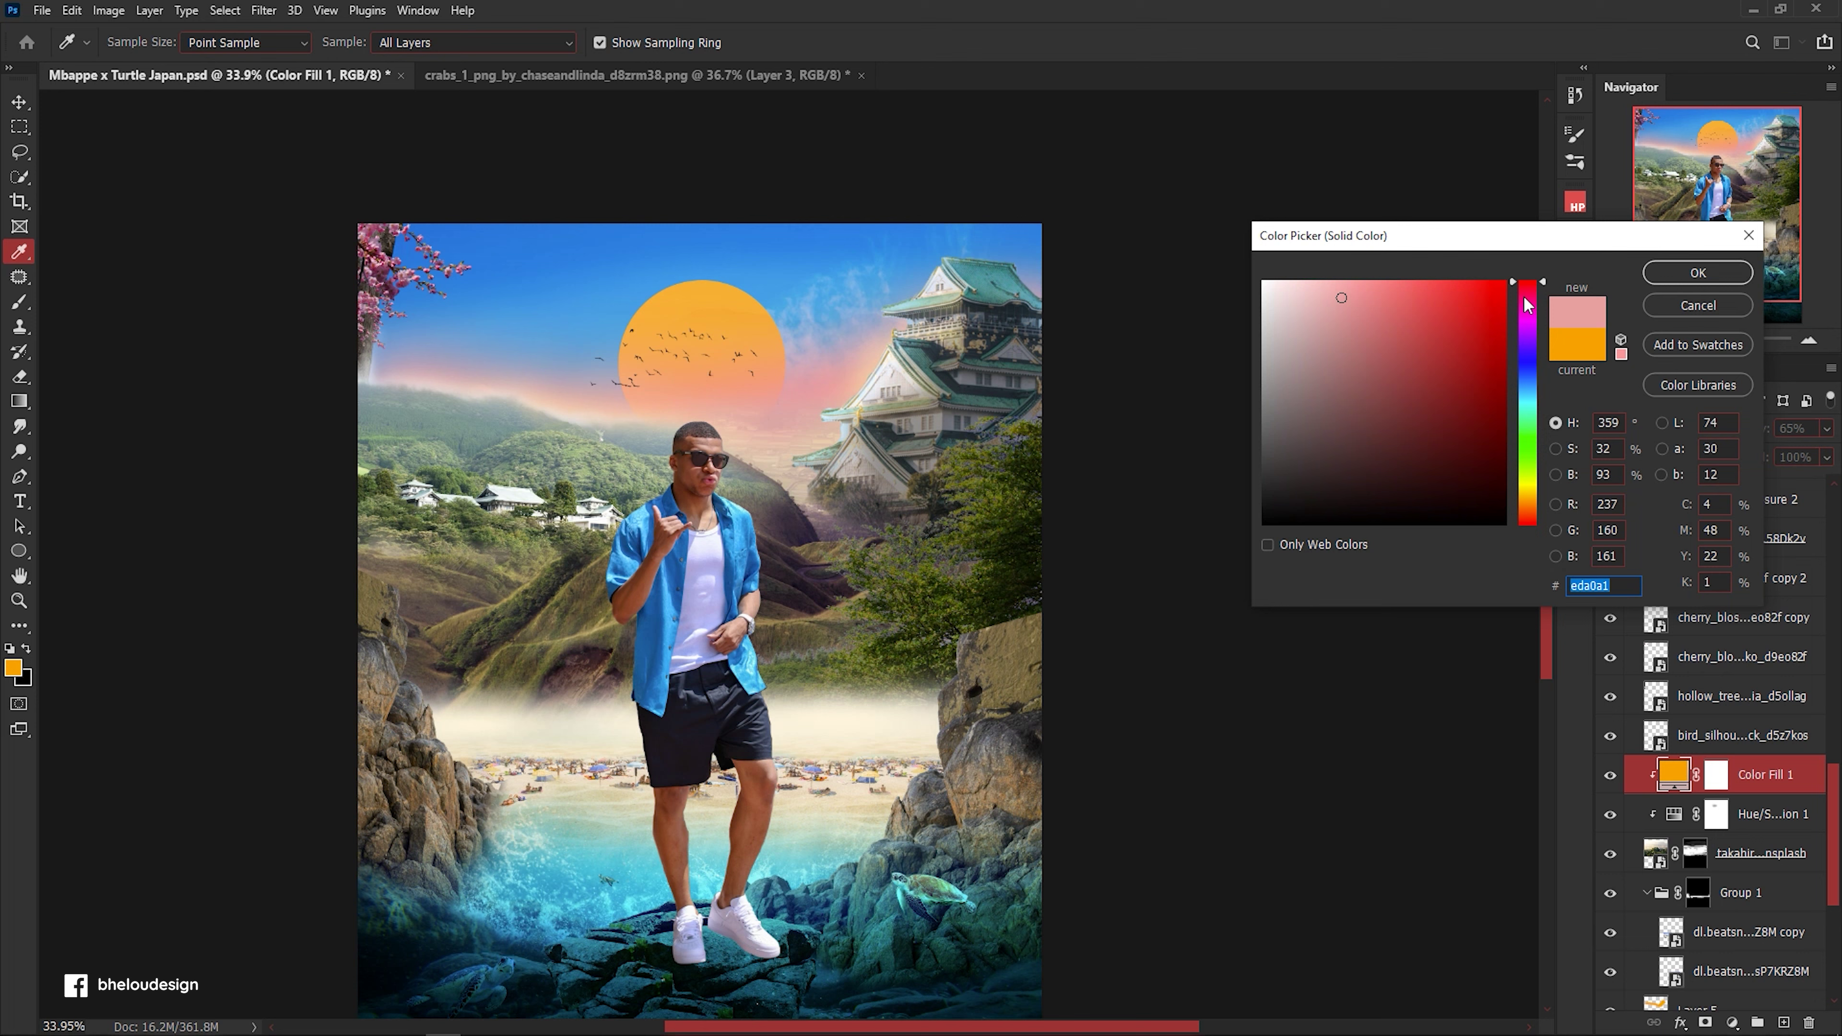
drag(1528, 304, 1529, 505)
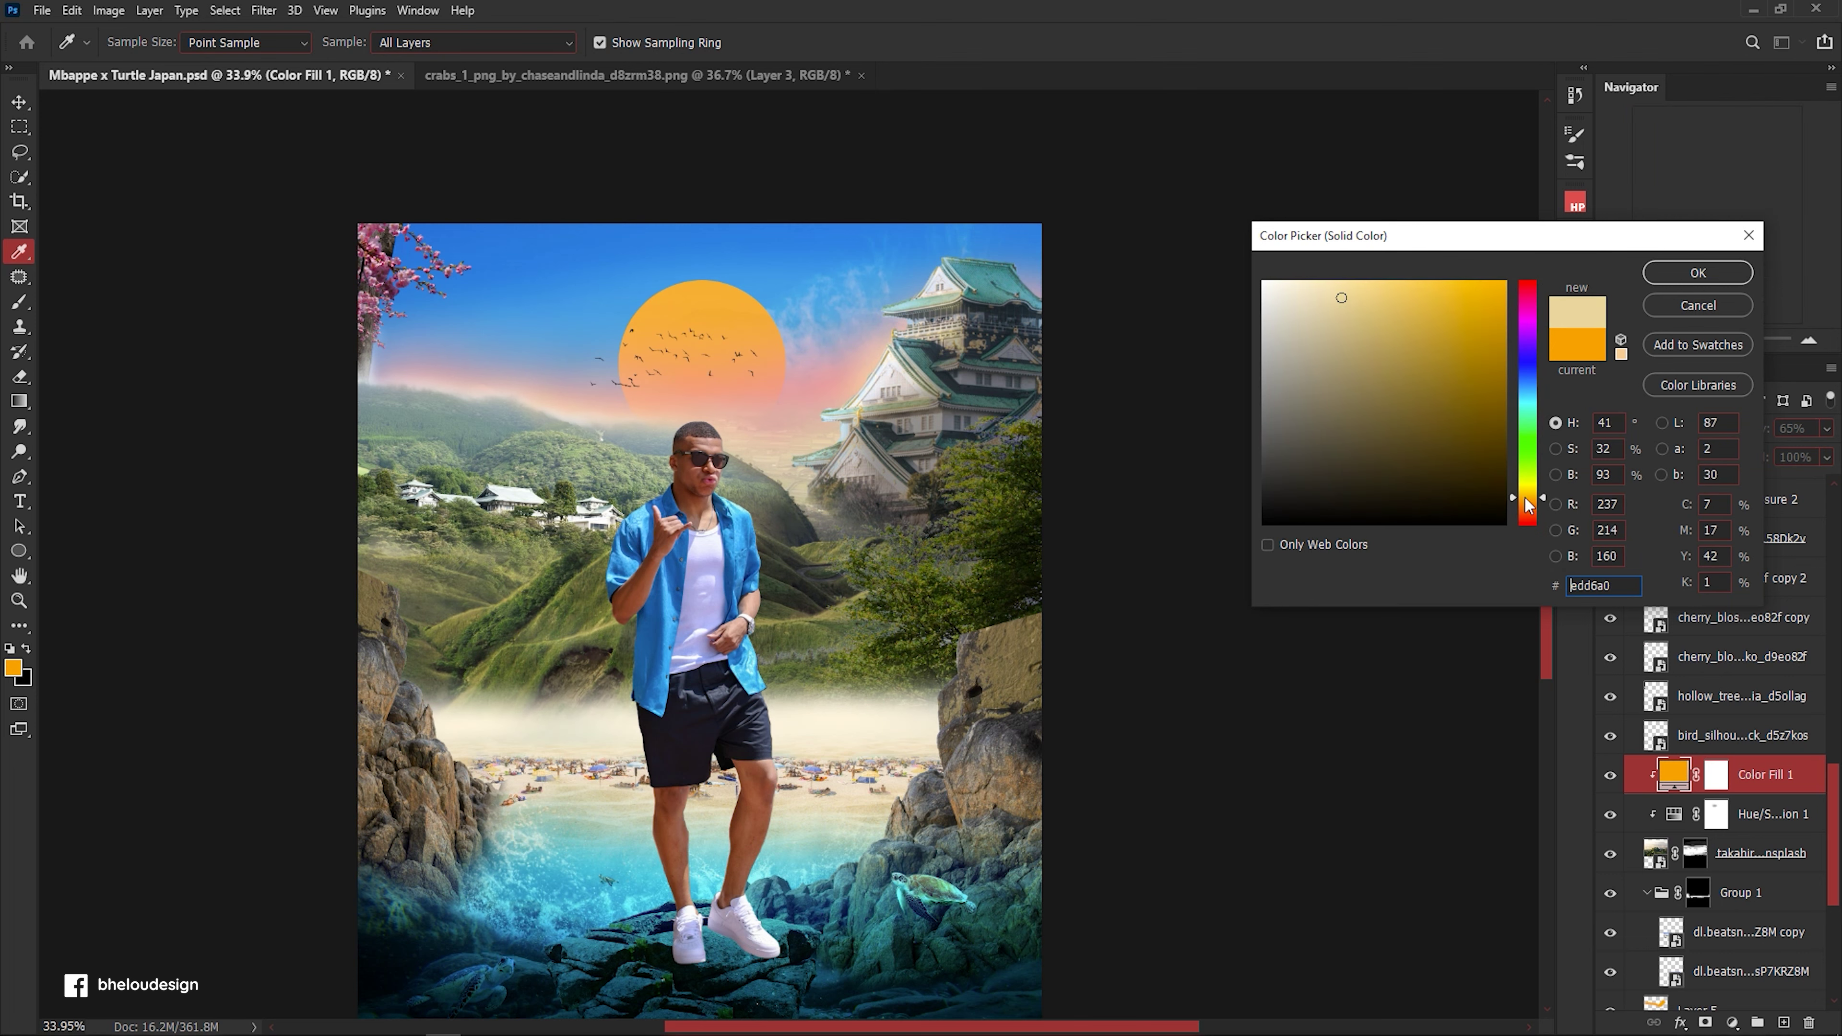
click(1430, 285)
drag(1529, 501, 1535, 510)
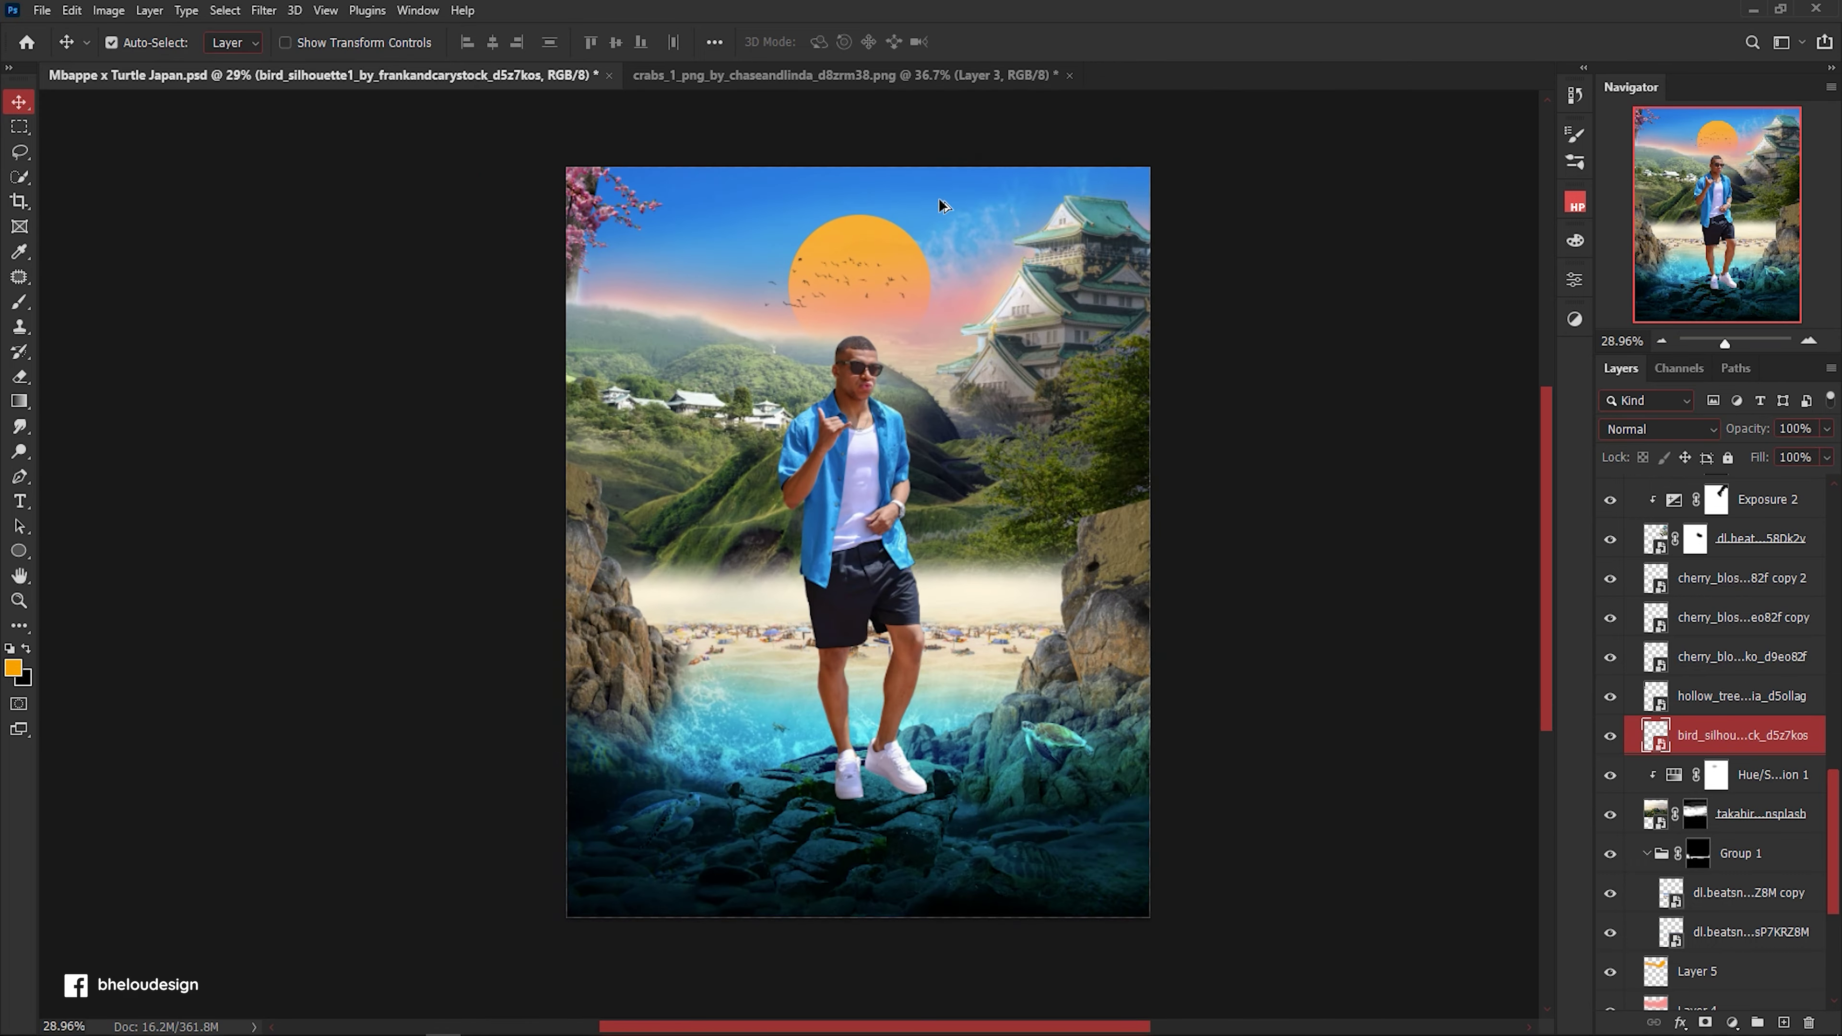
scroll(899, 356, up, 2)
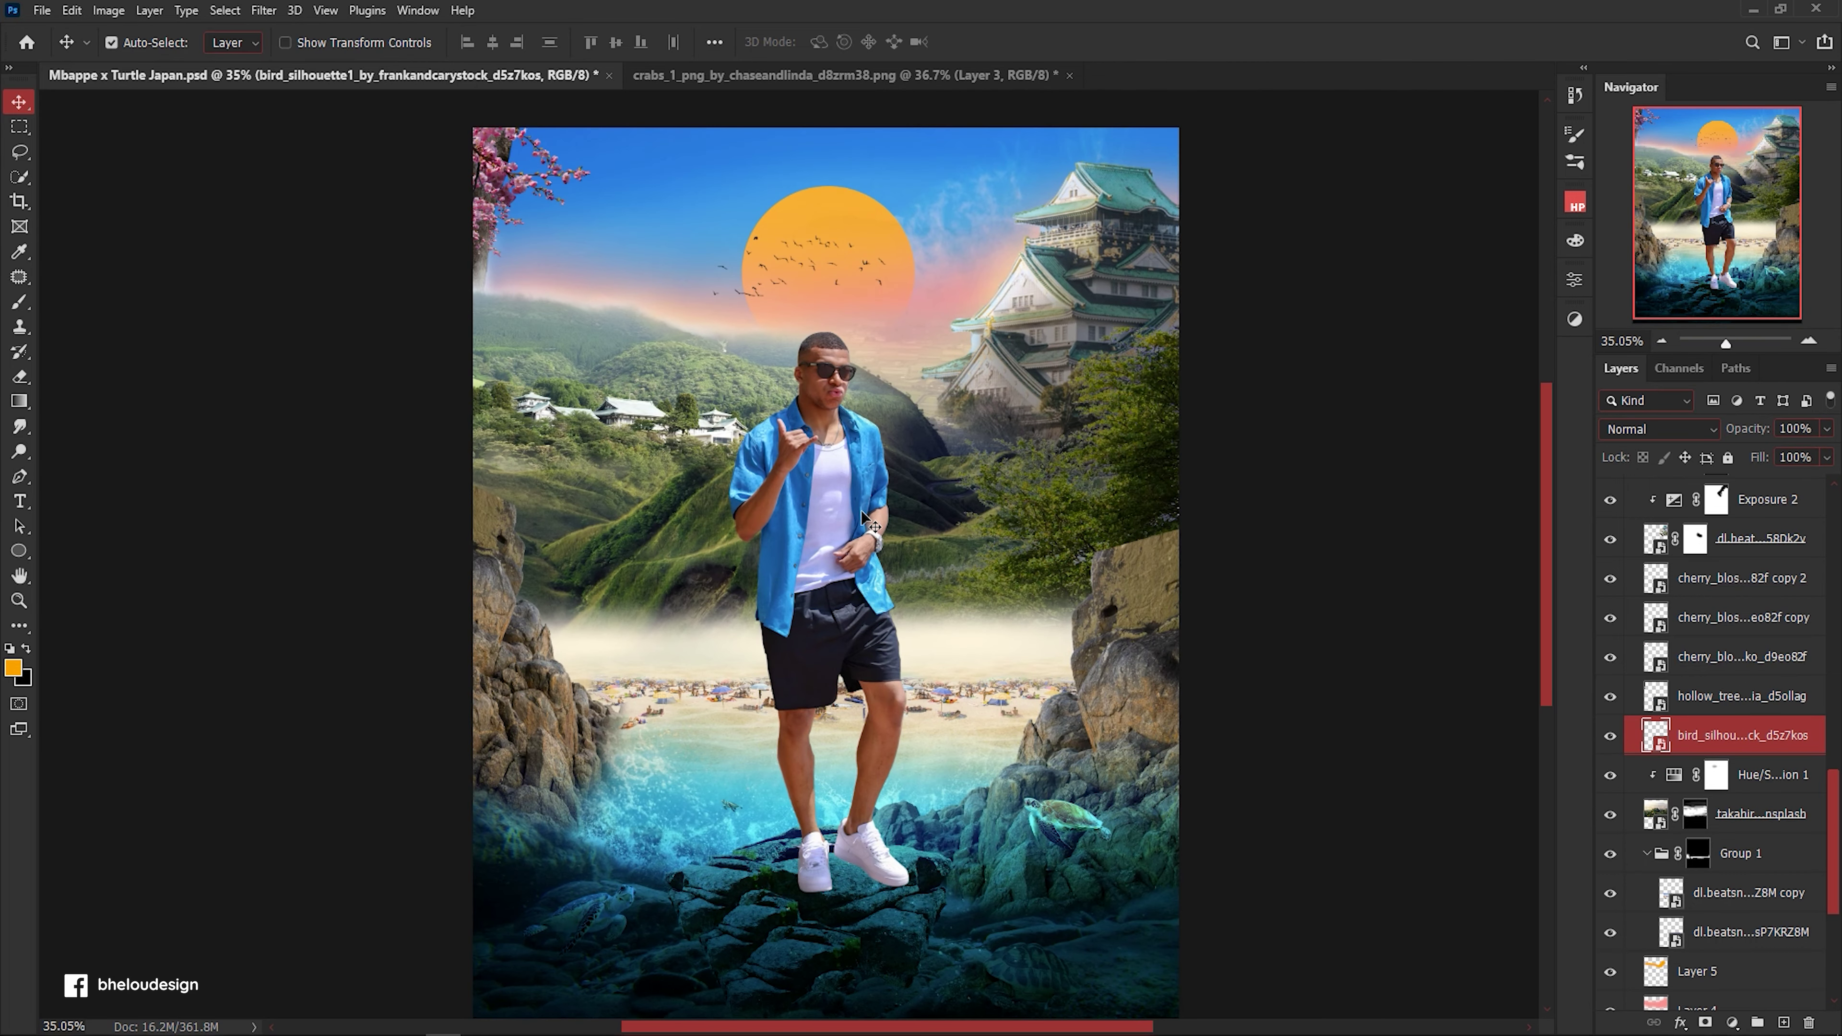
scroll(861, 510, up, 2)
scroll(849, 489, up, 1)
click(1716, 774)
Add a Curves adjustment above Hue/Saturation 1 and pull the RGB curve down to darken the landscape.
click(1733, 1022)
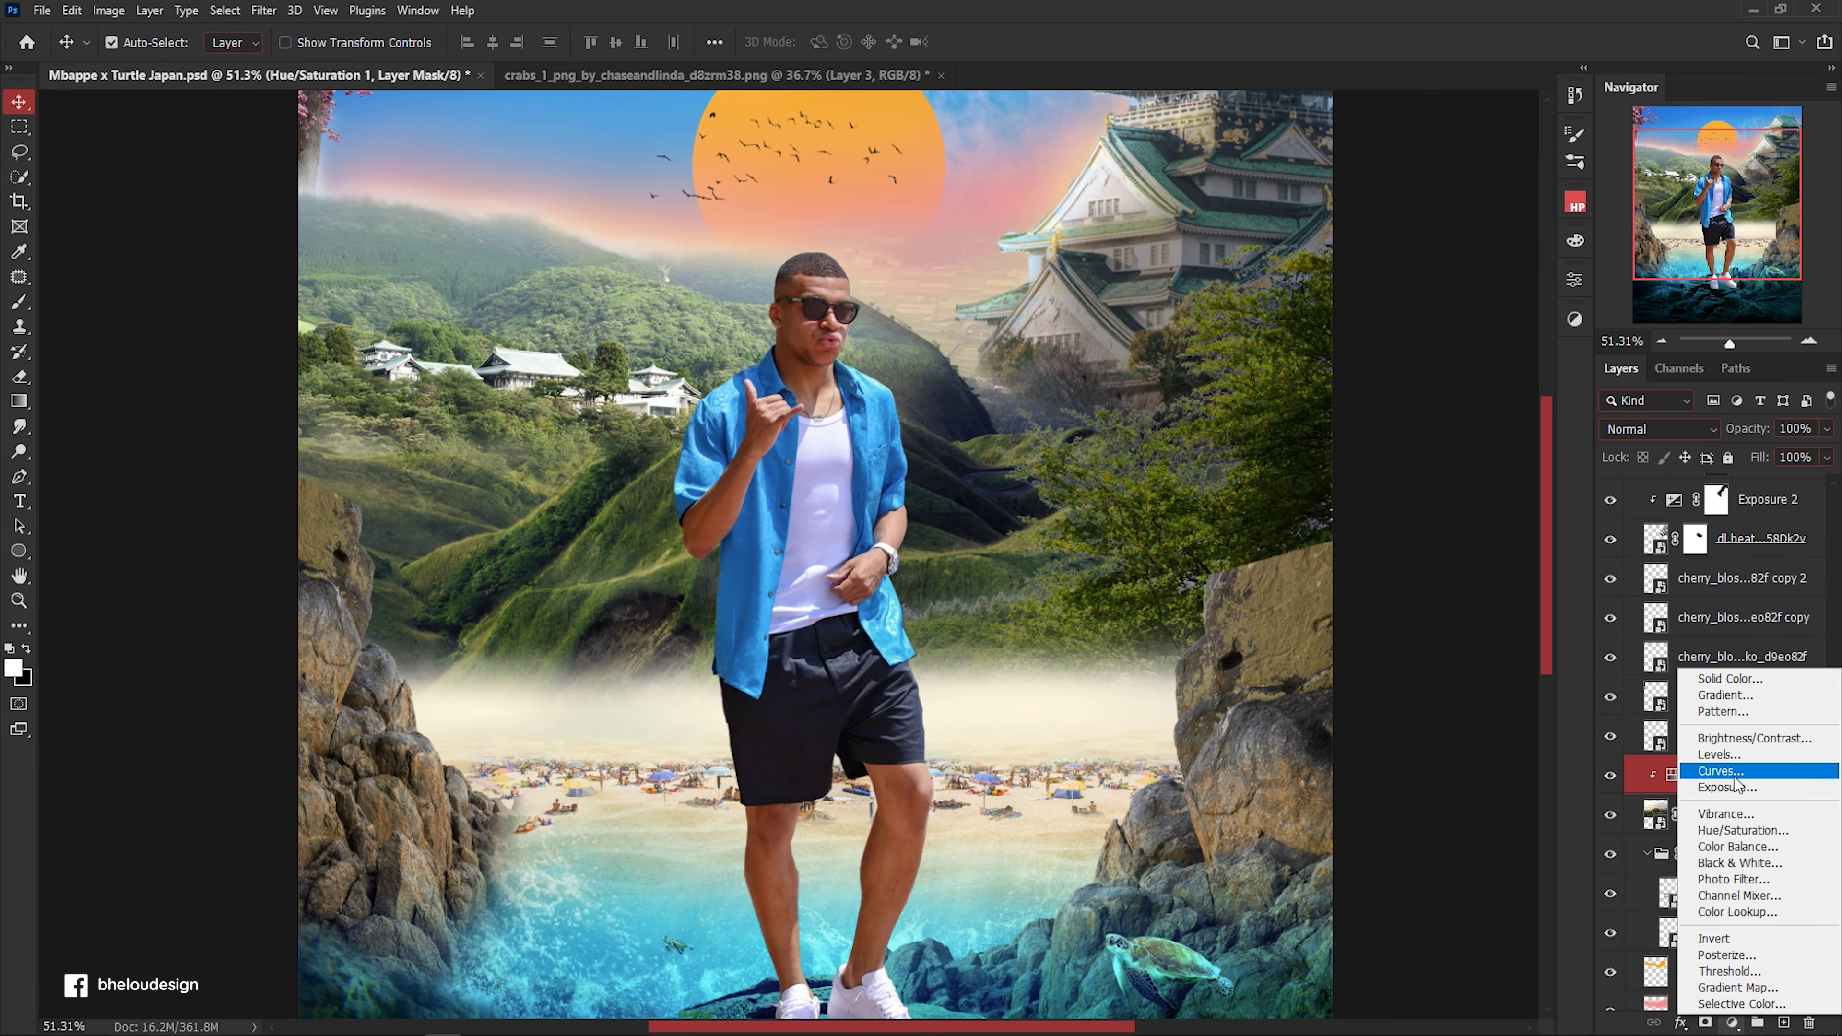
click(1673, 779)
click(1733, 1023)
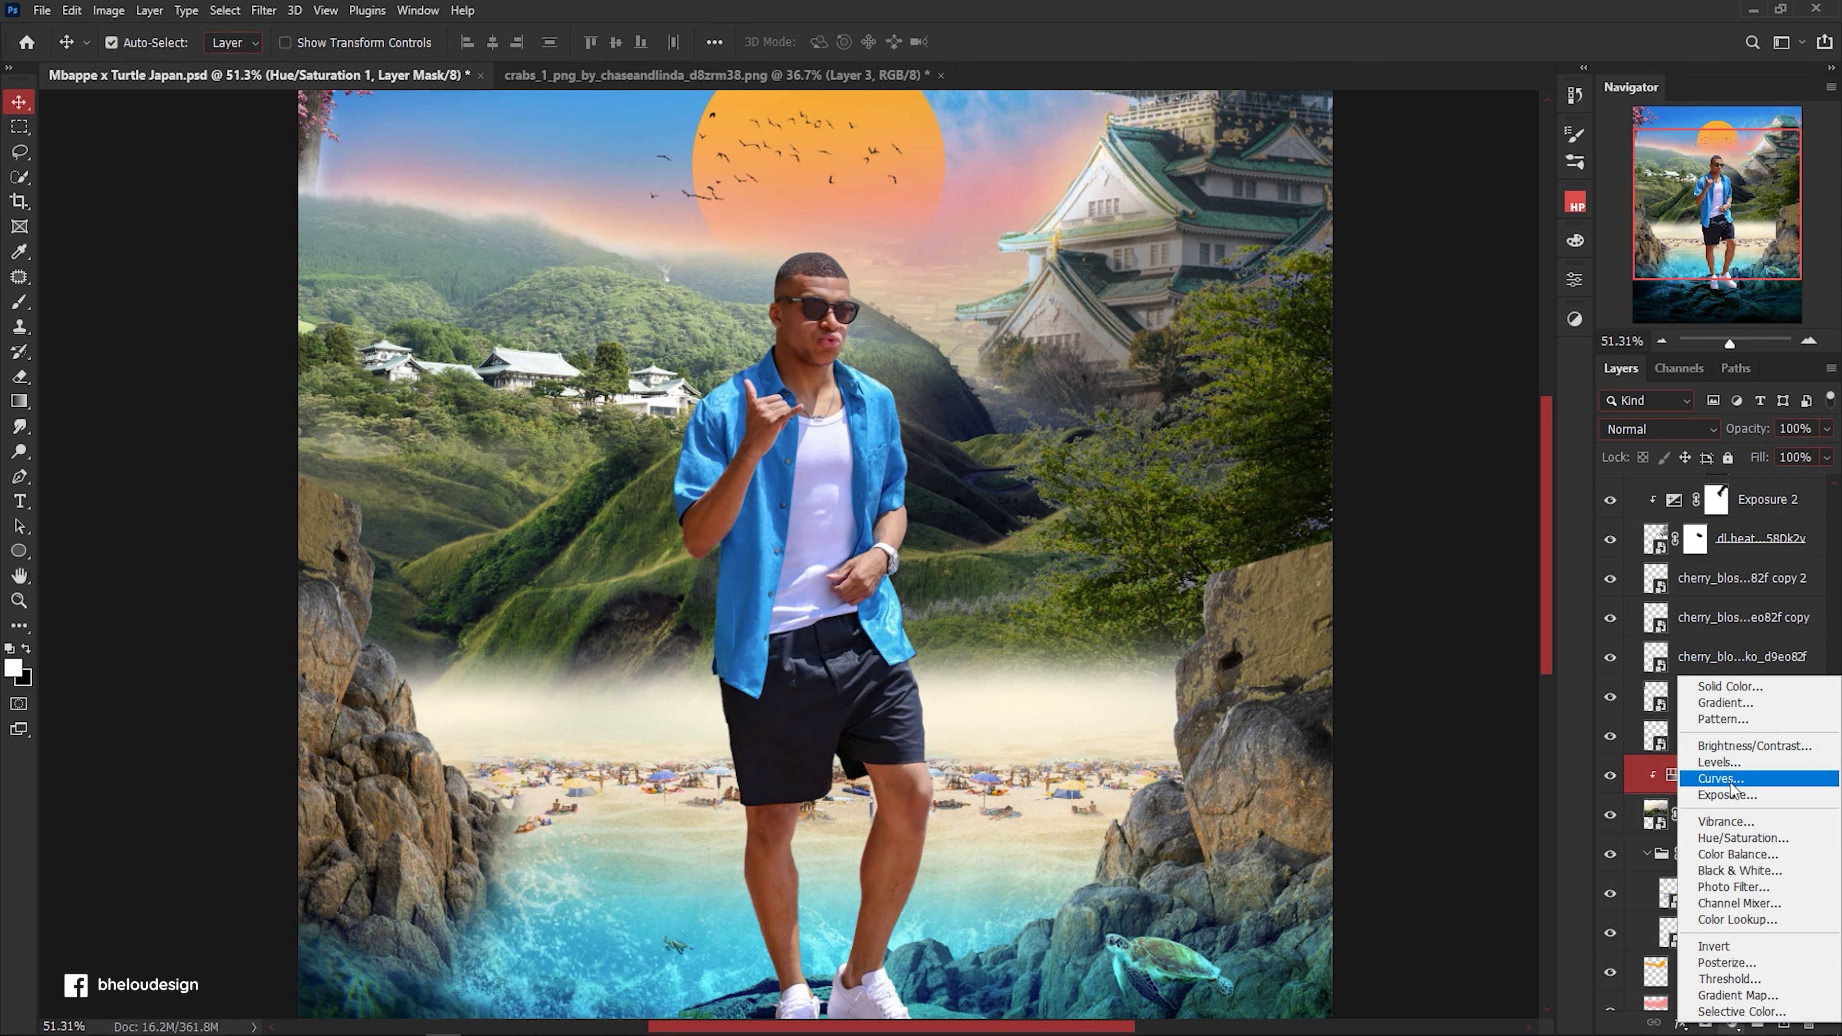
click(1691, 773)
mouse_move(1461, 448)
mouse_down()
mouse_move(1469, 475)
mouse_move(1488, 442)
mouse_up()
key(ctrl+0)
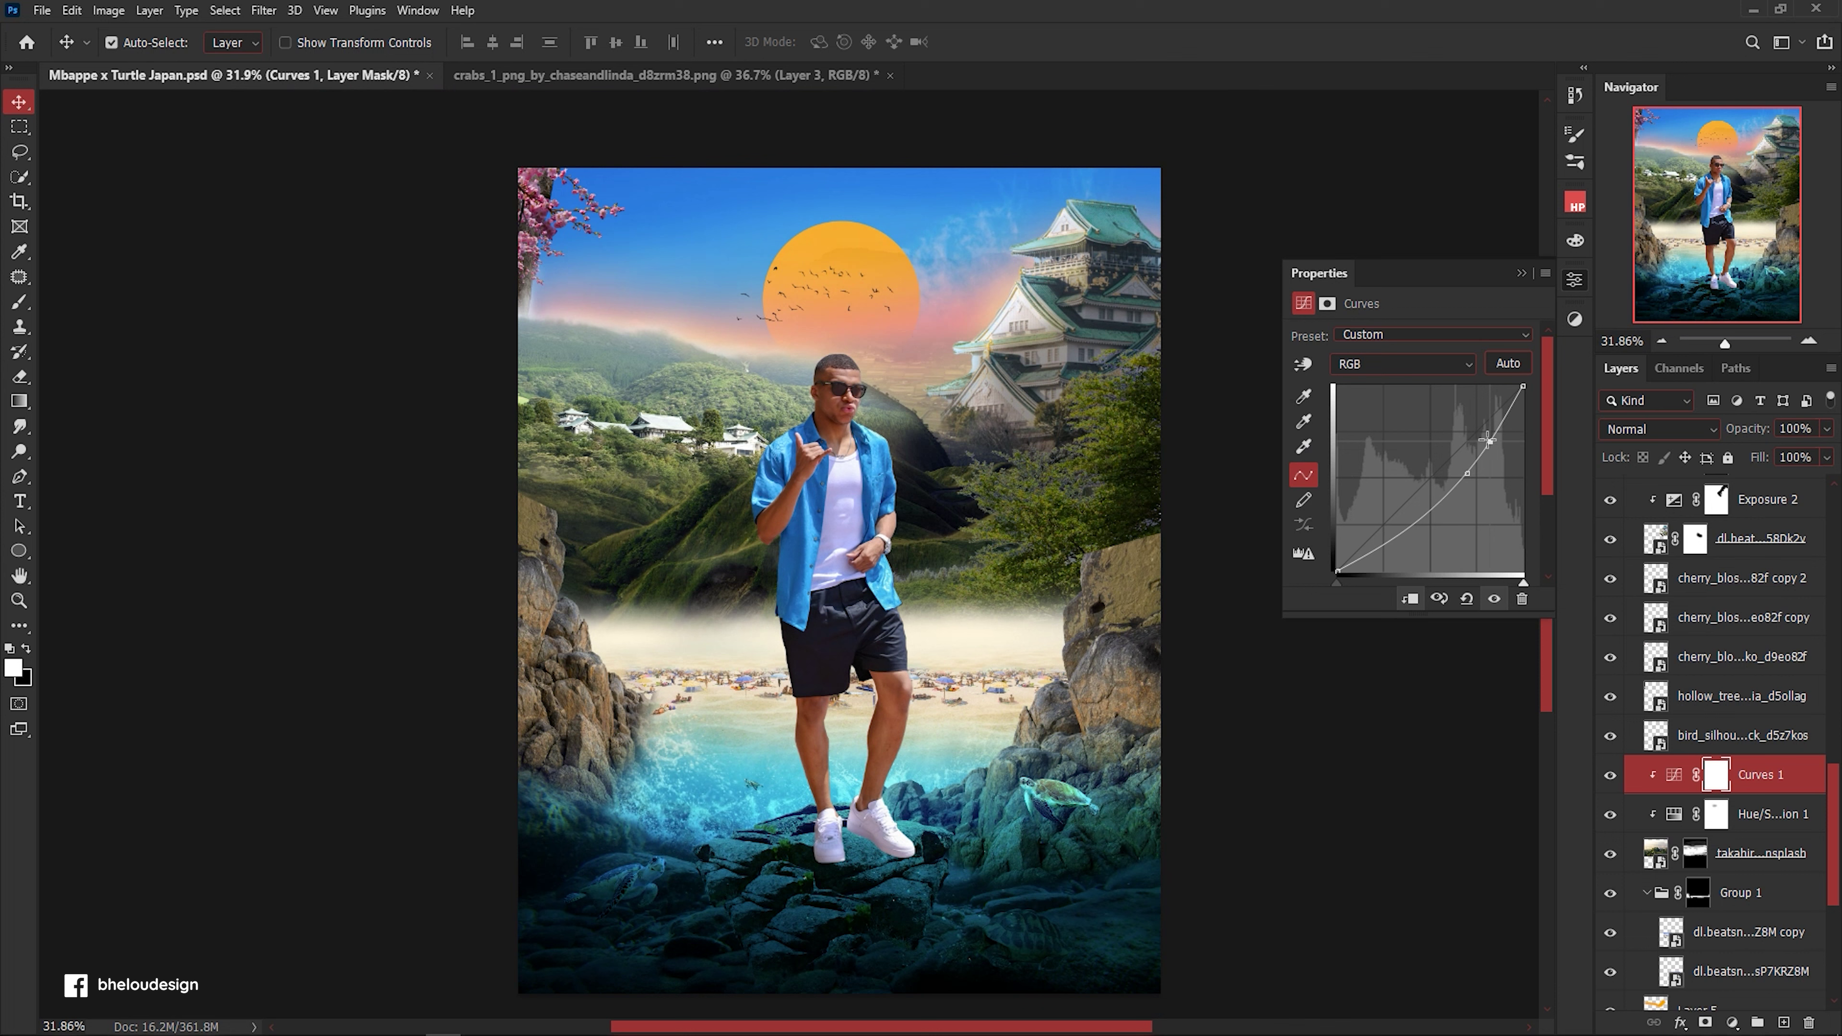
drag(1379, 543, 1386, 545)
Lower the Blue curve to warm the hillside.
click(1403, 363)
click(1378, 435)
drag(1481, 428, 1483, 436)
drag(1397, 510, 1402, 555)
Lift the Red curve for warmth, easing its midtones slightly back down.
click(1403, 363)
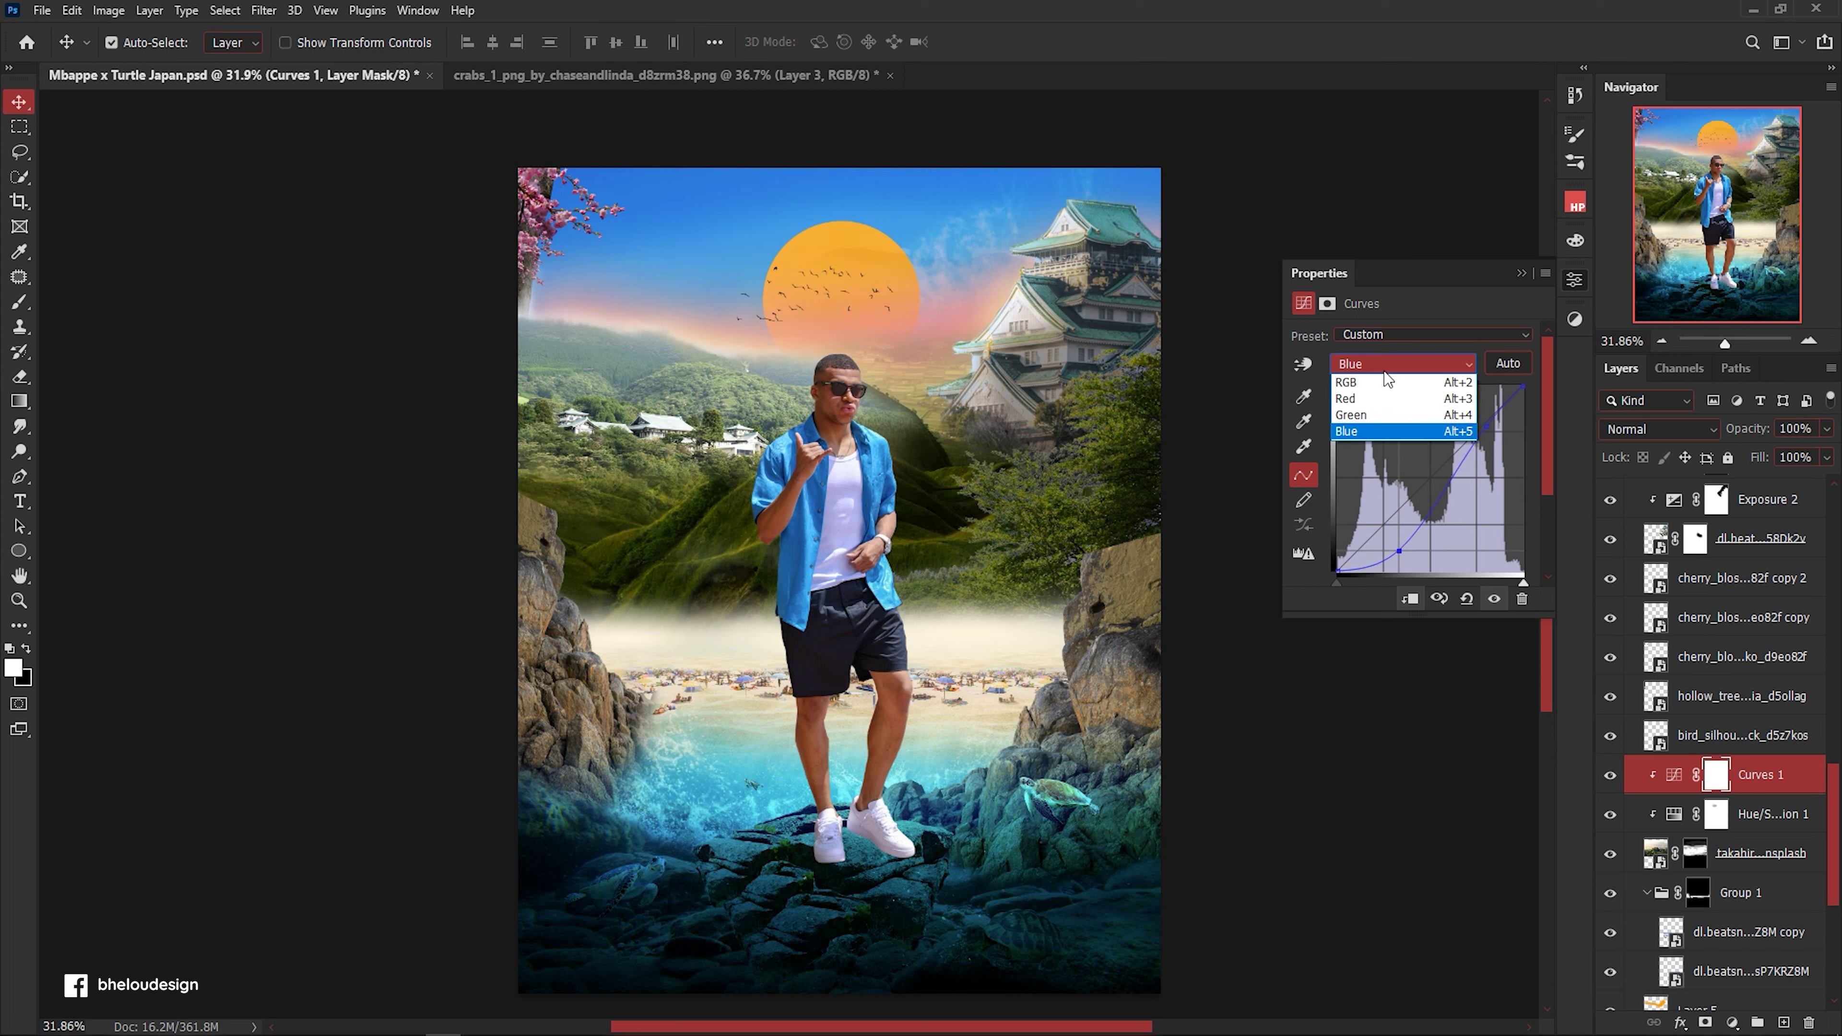
click(1378, 396)
drag(1468, 440, 1467, 425)
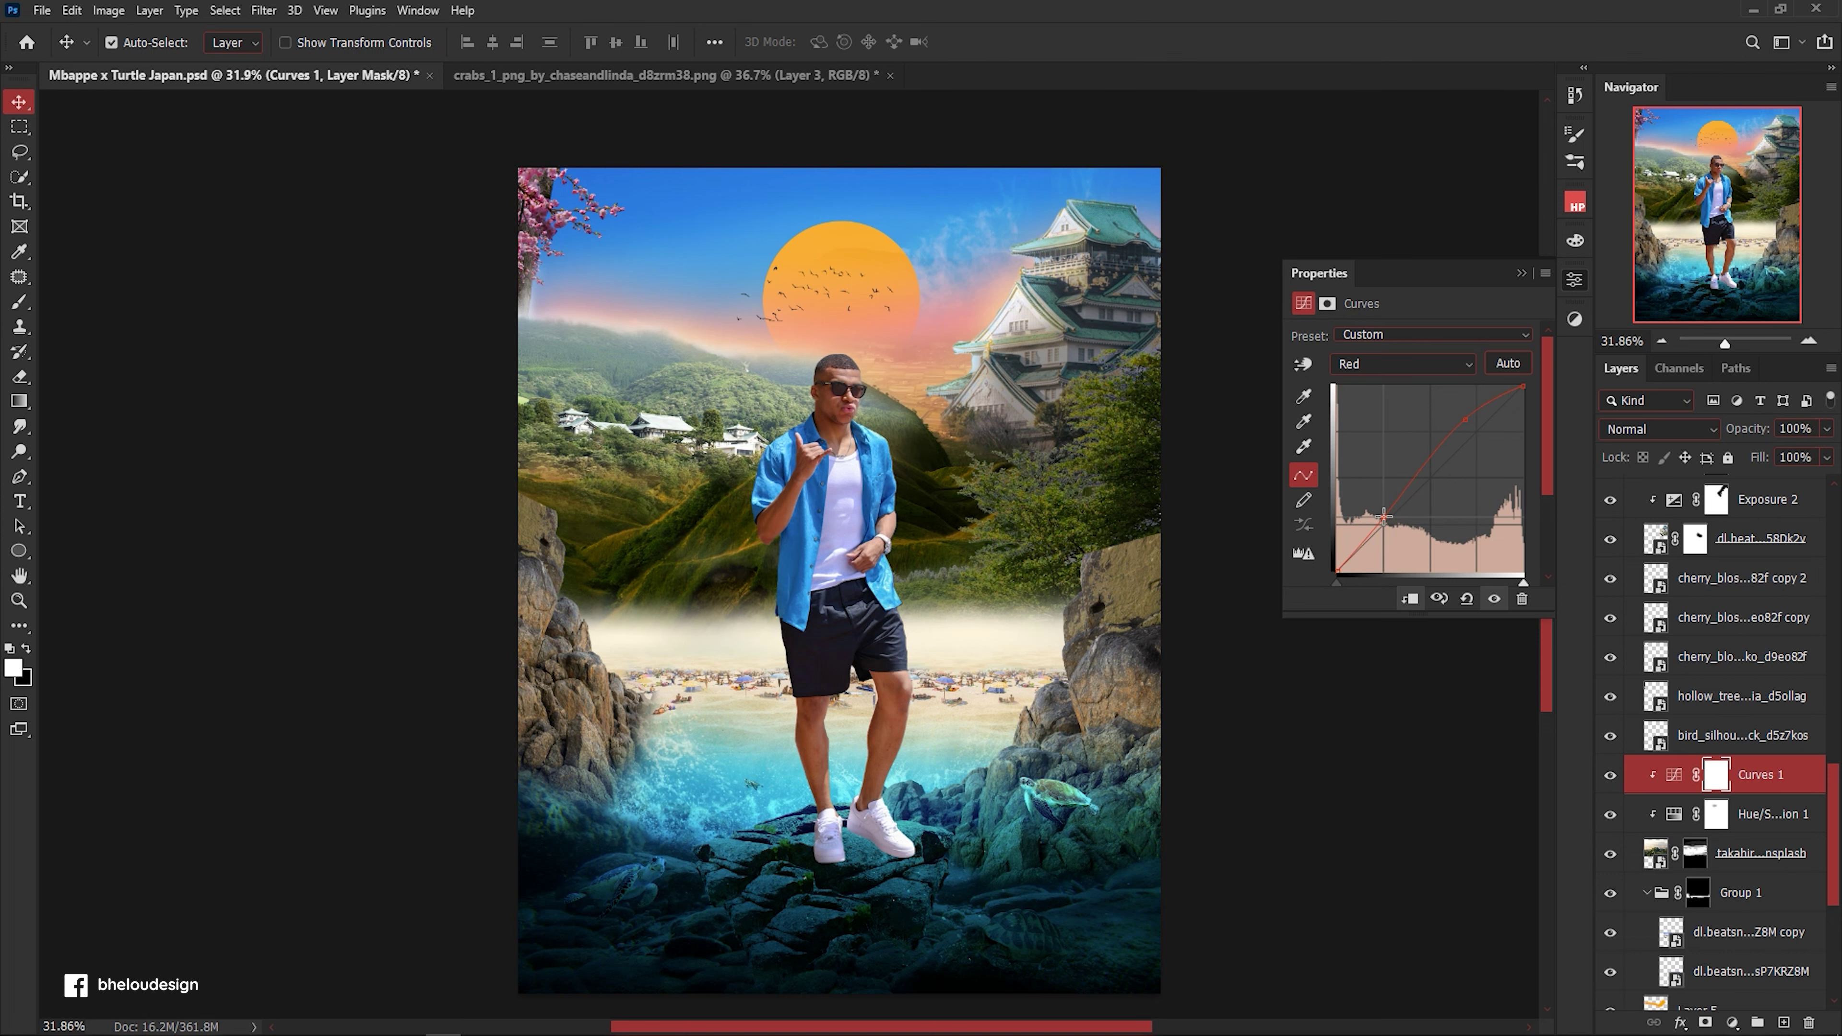
scroll(894, 512, down, 1)
drag(1468, 422, 1482, 430)
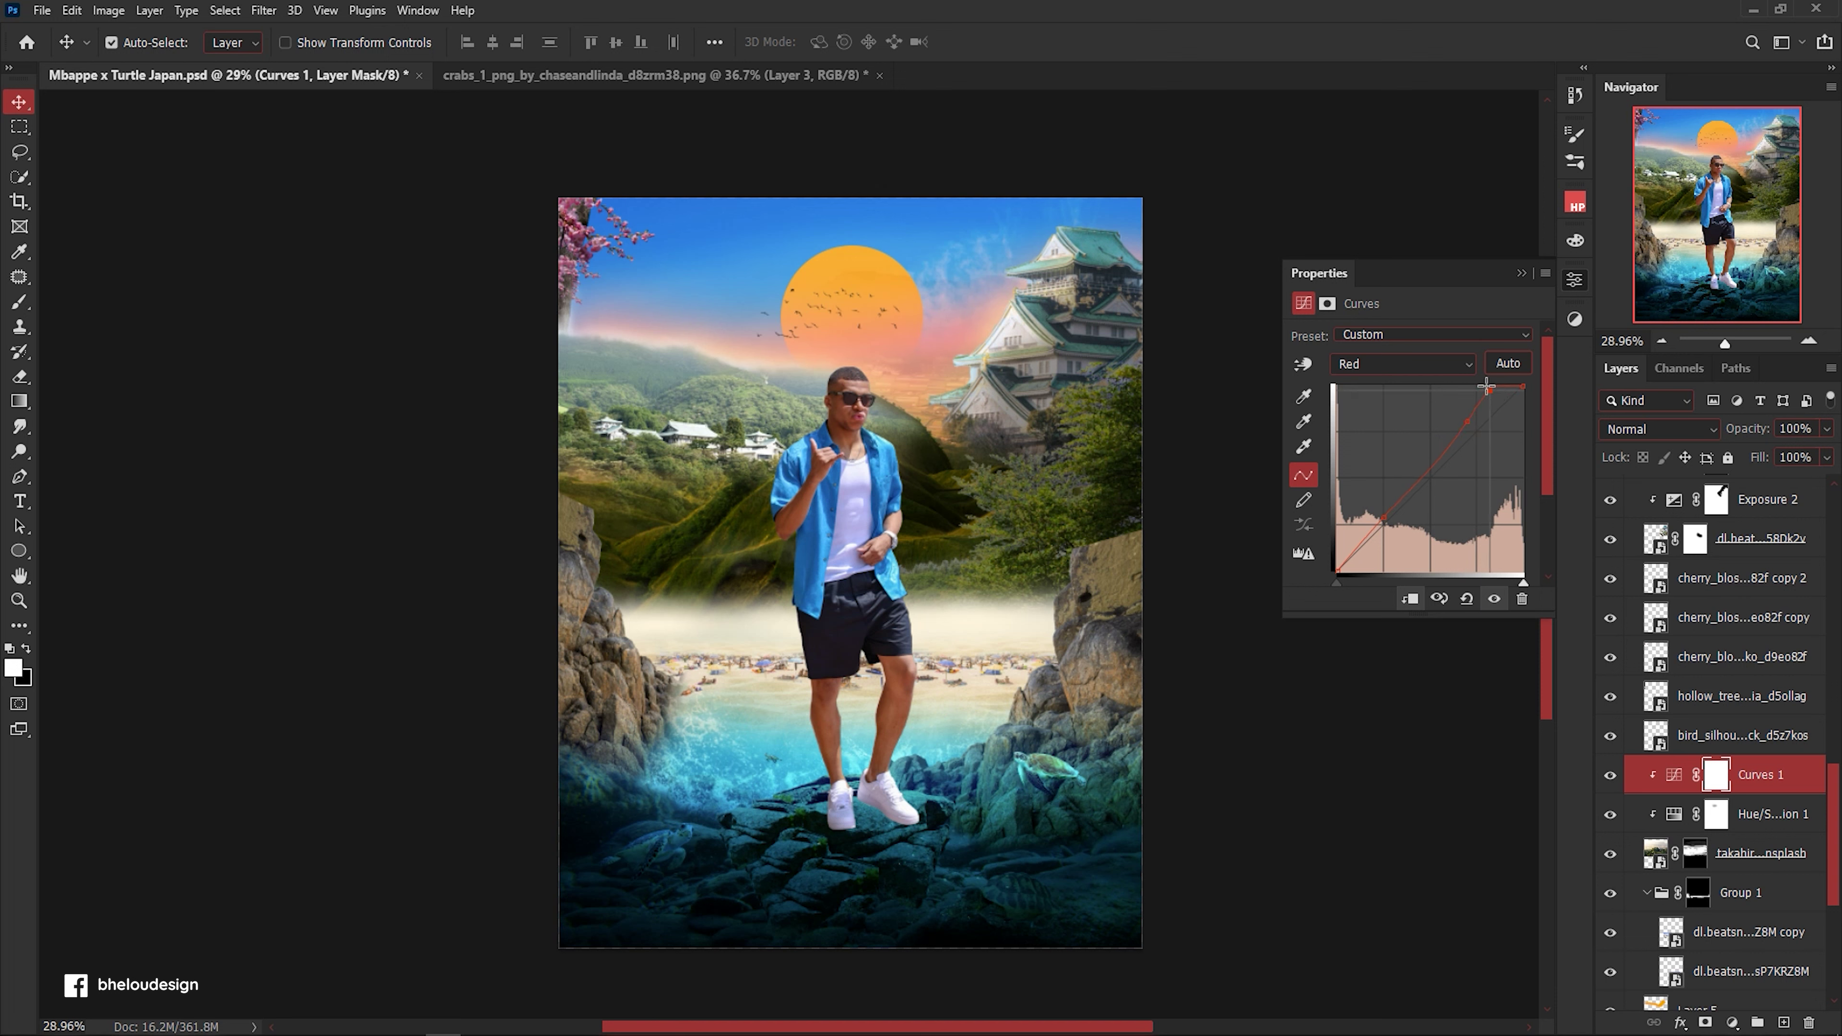
drag(1434, 468, 1434, 472)
click(1521, 275)
scroll(761, 592, up, 5)
Add a clipped empty layer and paint warm yellow-orange light over the left hills.
key(alt+bracketleft)
key(alt+bracketright)
click(1783, 1022)
key(ctrl+alt+g)
key(b)
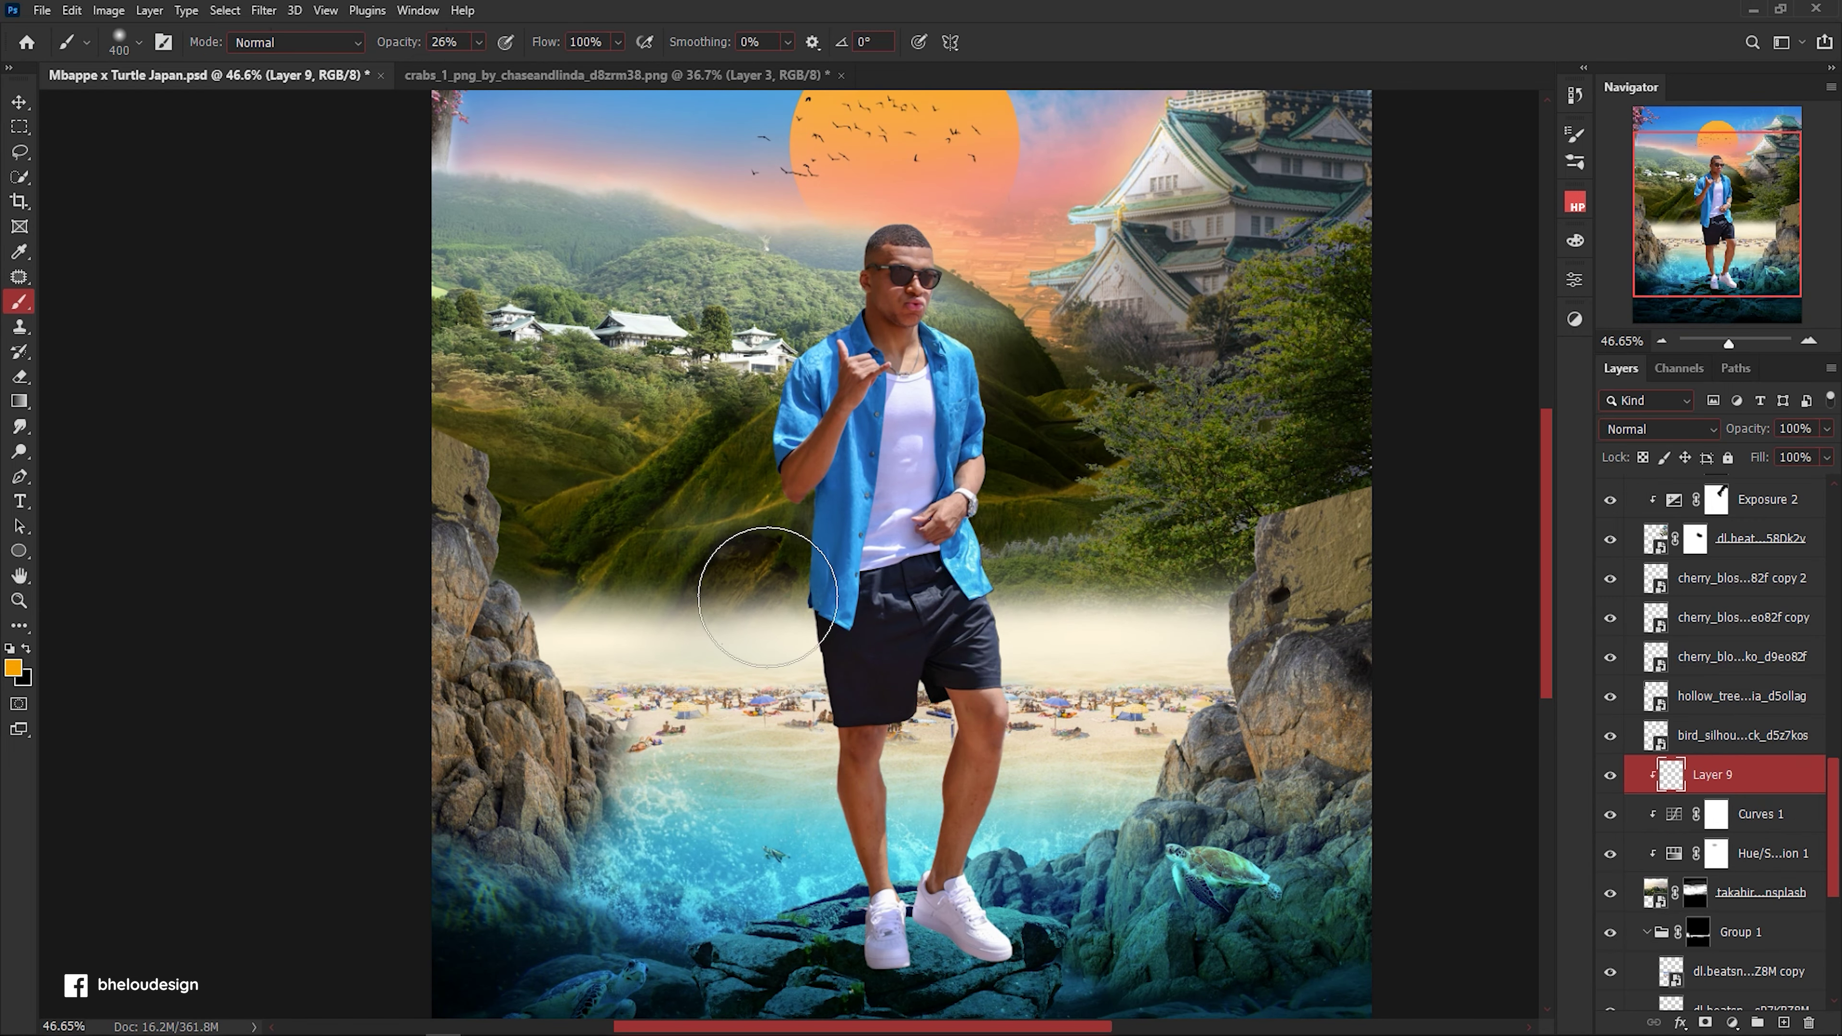
drag(726, 551, 526, 534)
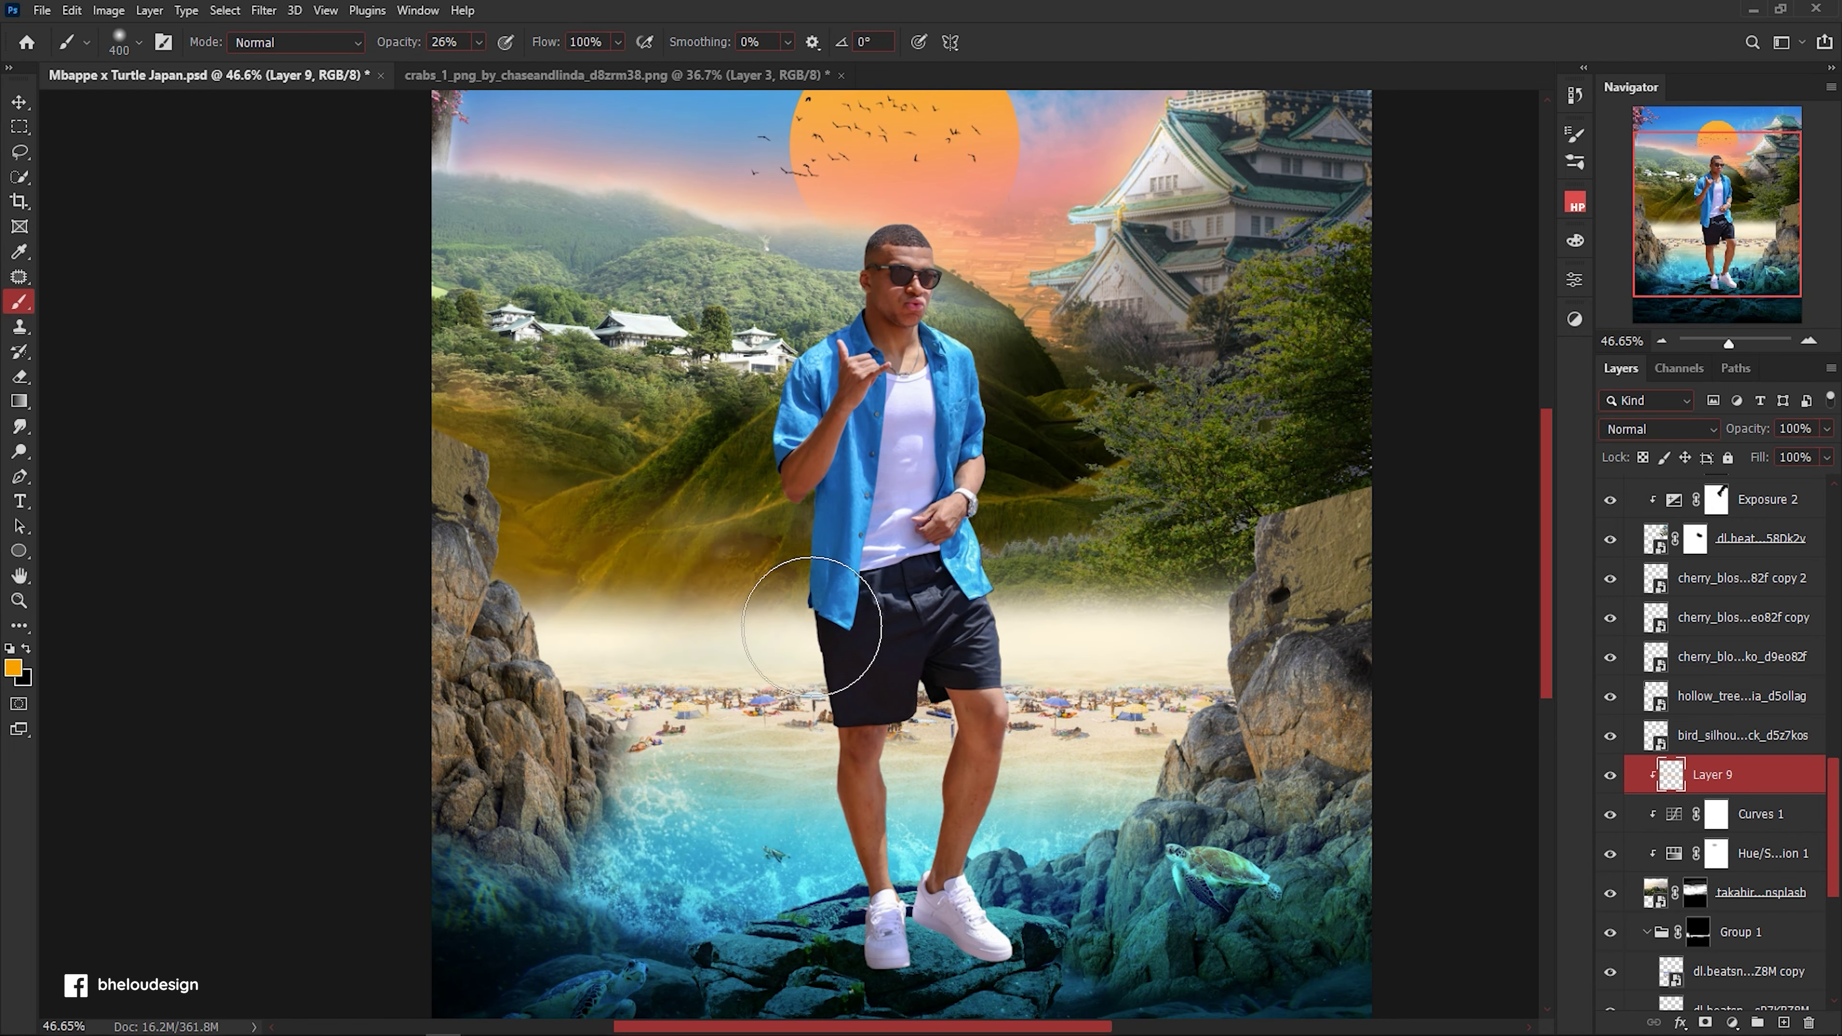
Change the painting colour to a dark brown in the colour picker.
click(13, 669)
click(1529, 495)
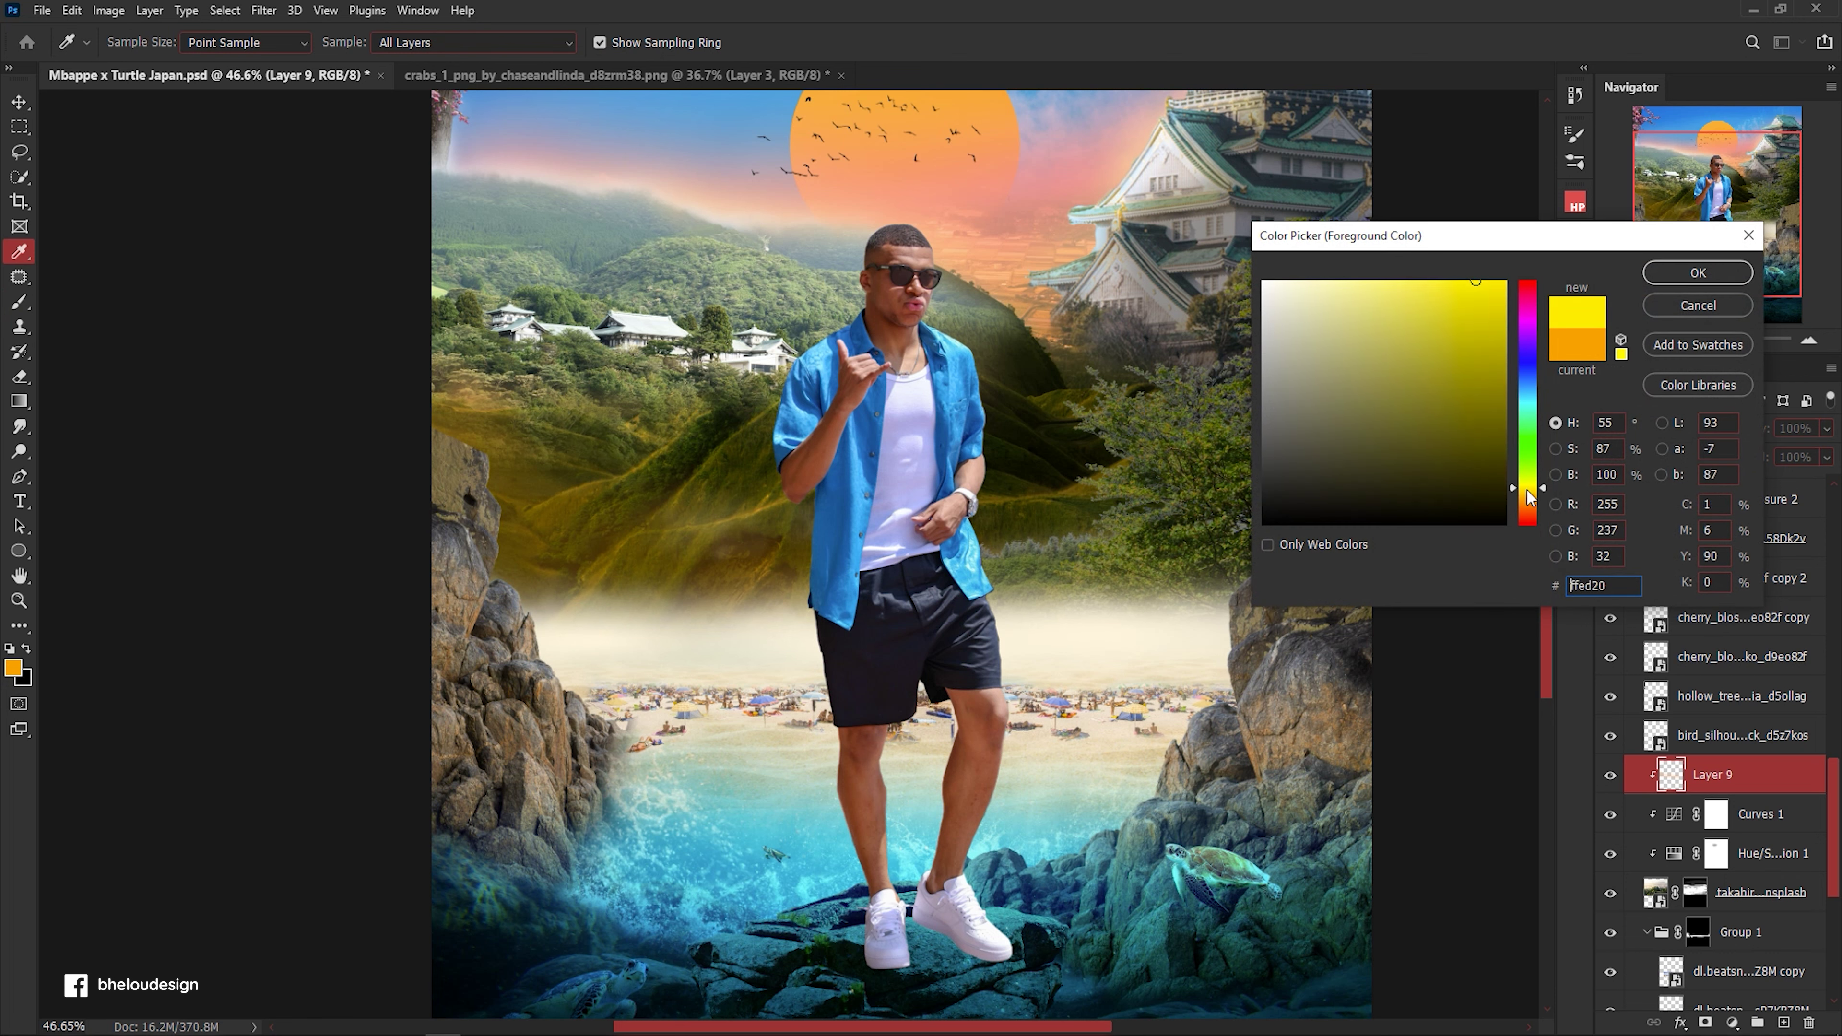
drag(1529, 500, 1529, 522)
drag(1305, 319, 1345, 464)
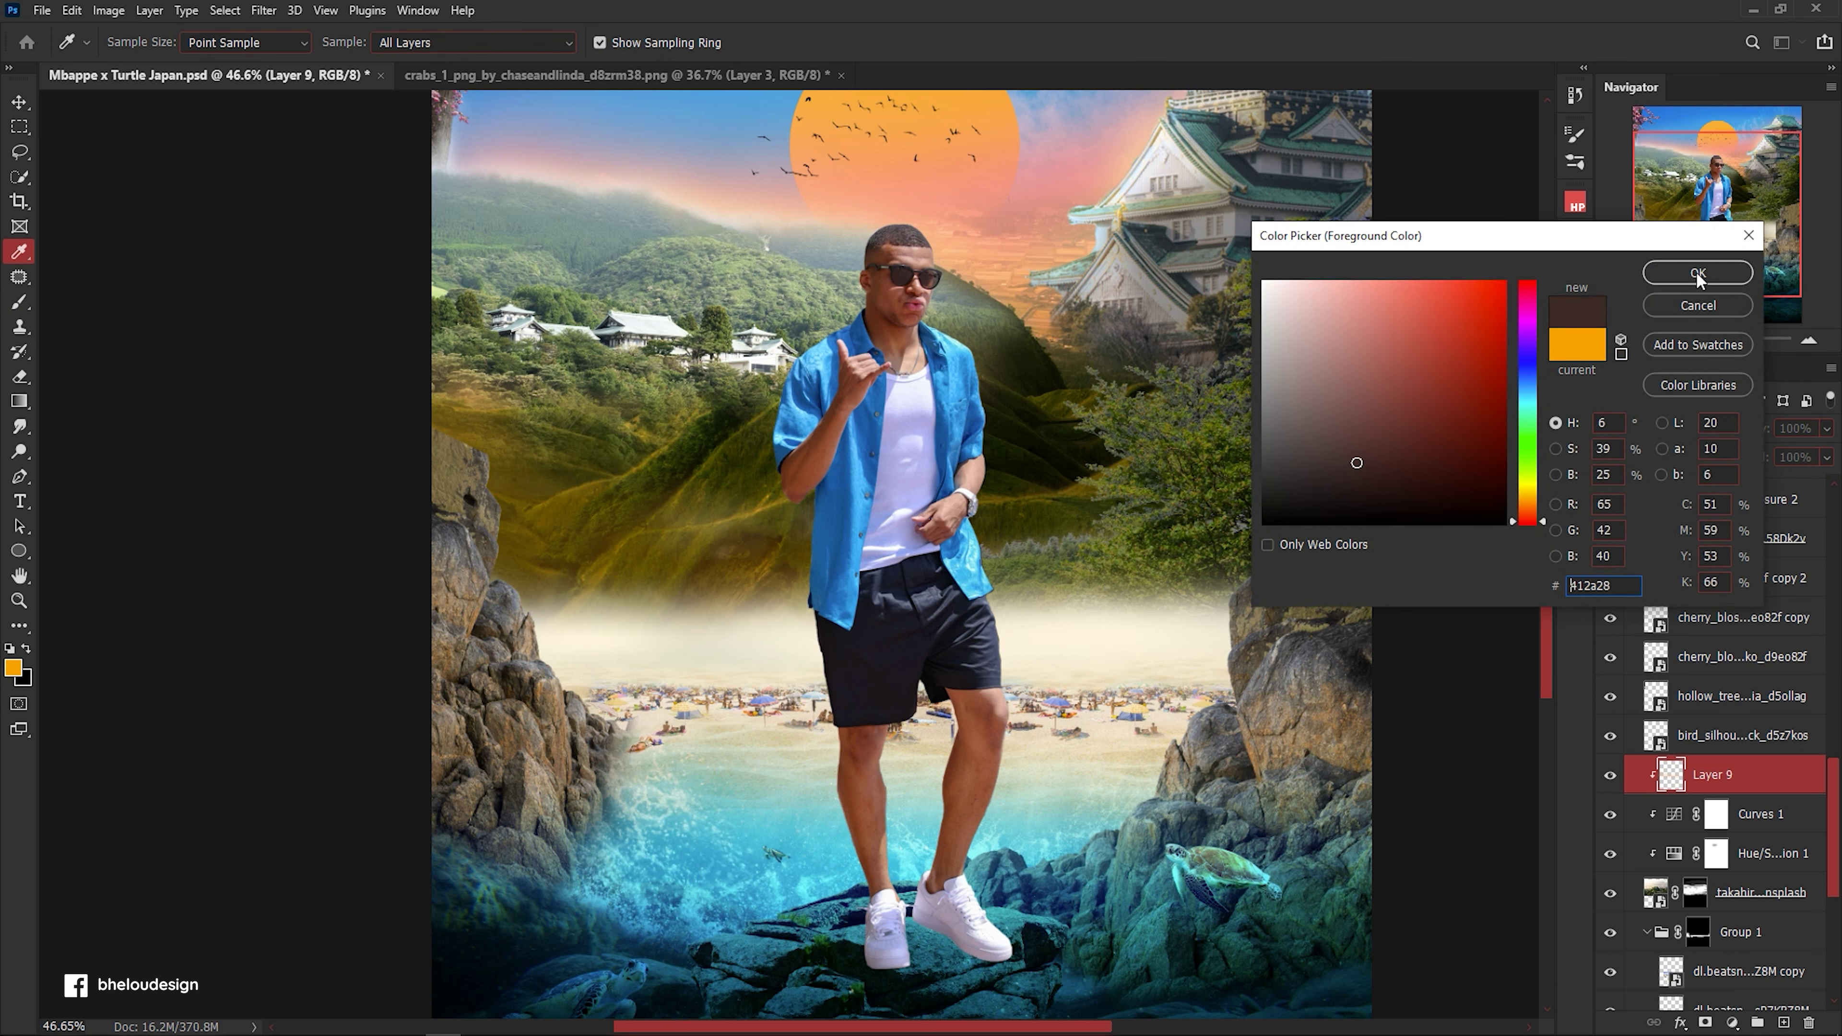
click(1697, 272)
key(b)
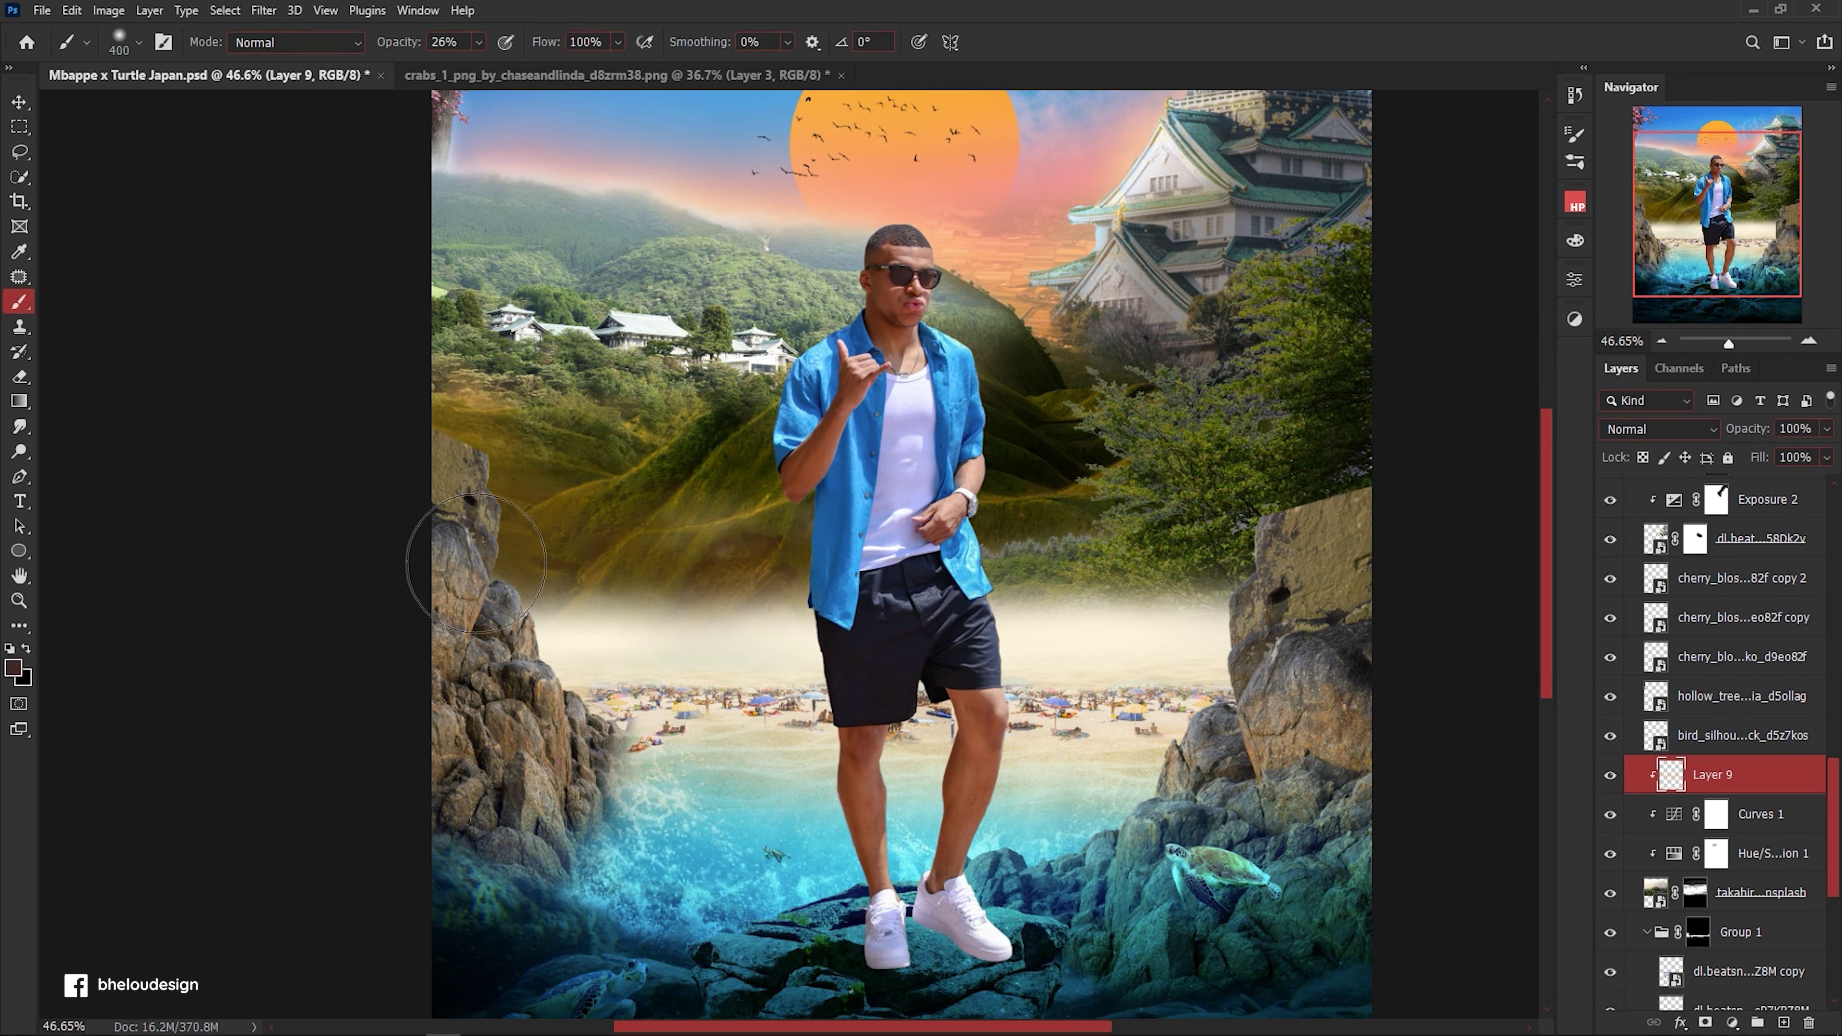
Set the glow layer to Screen blend mode at 76% opacity.
click(1610, 430)
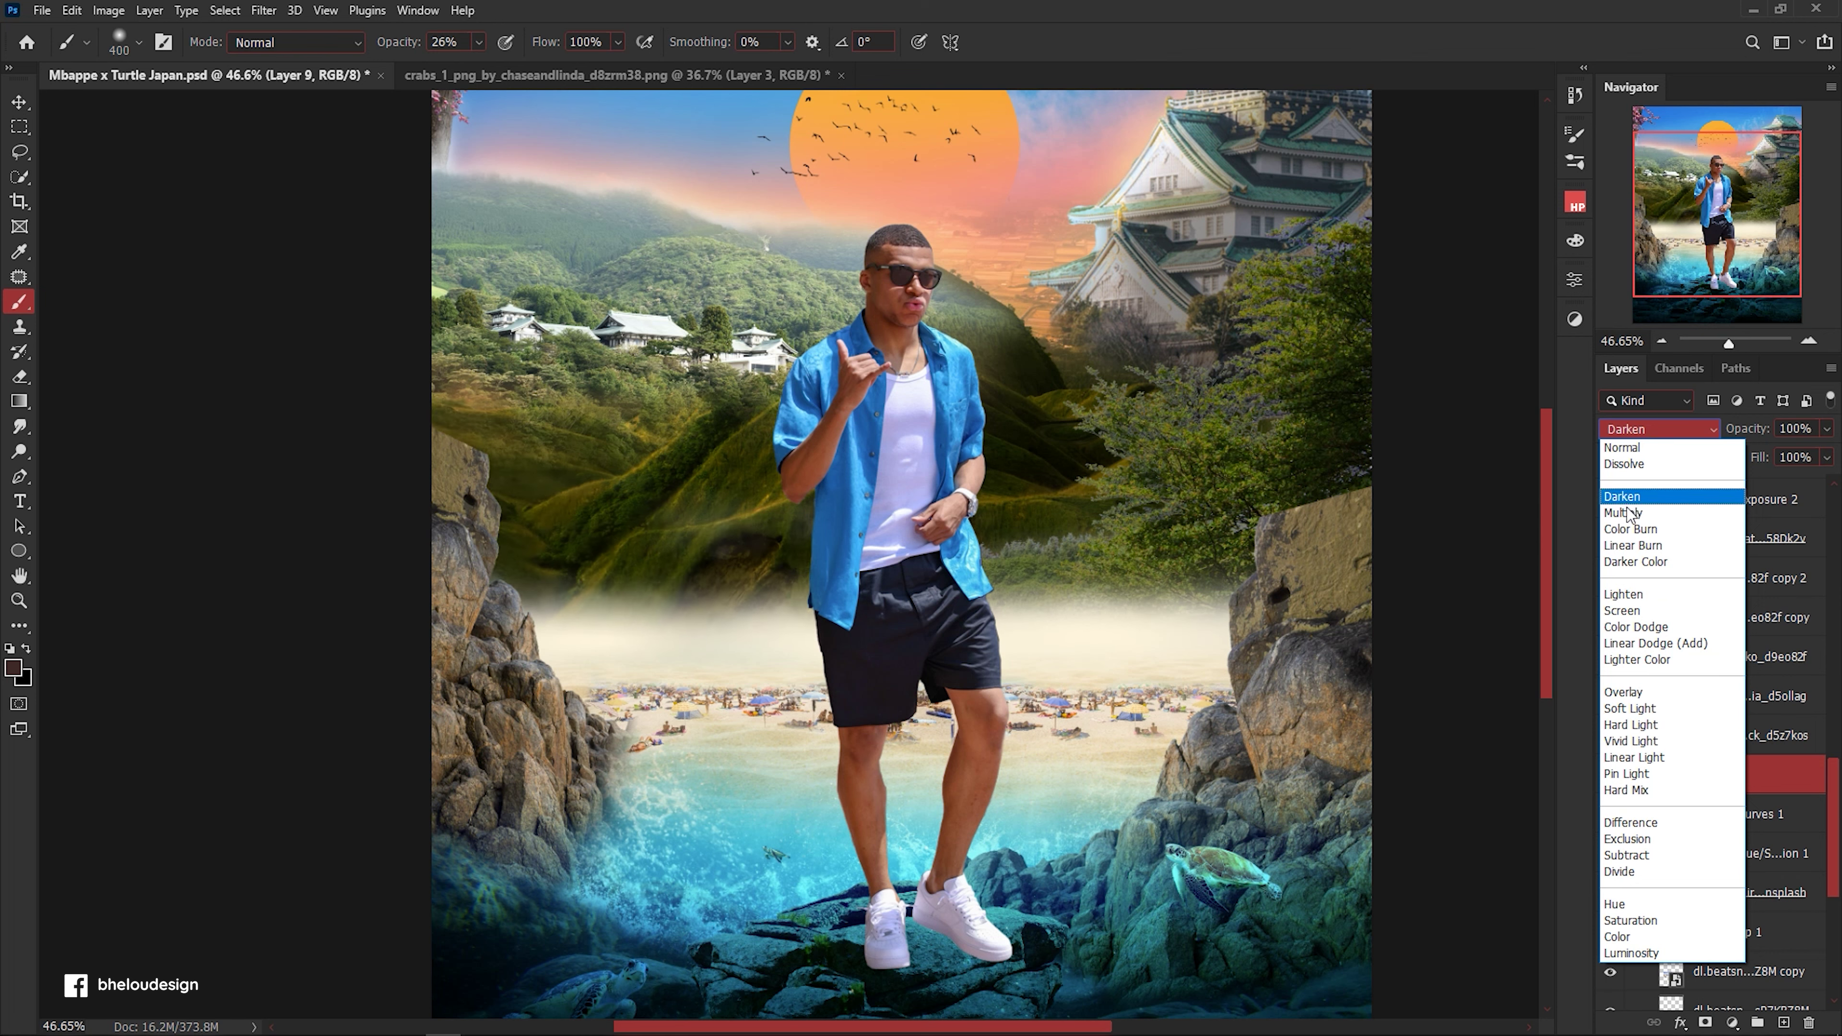
click(1623, 610)
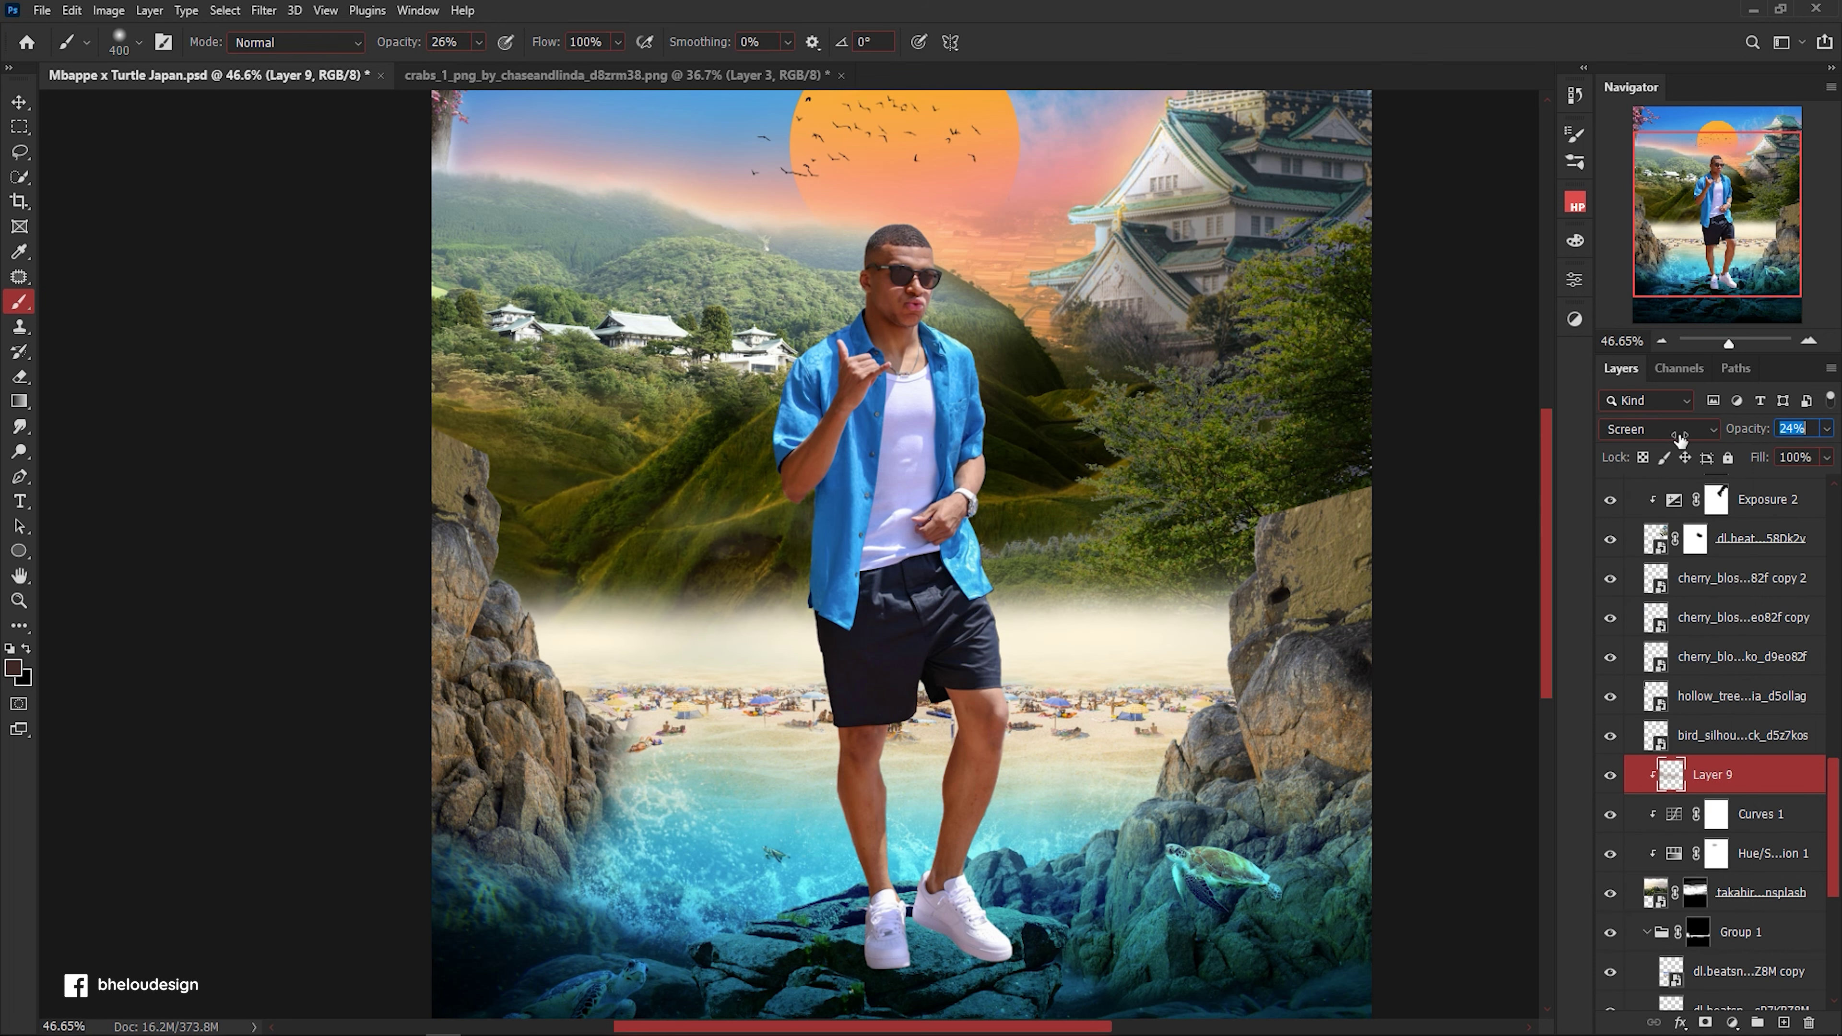
drag(1740, 429, 1719, 434)
key(v)
scroll(860, 512, down, 2)
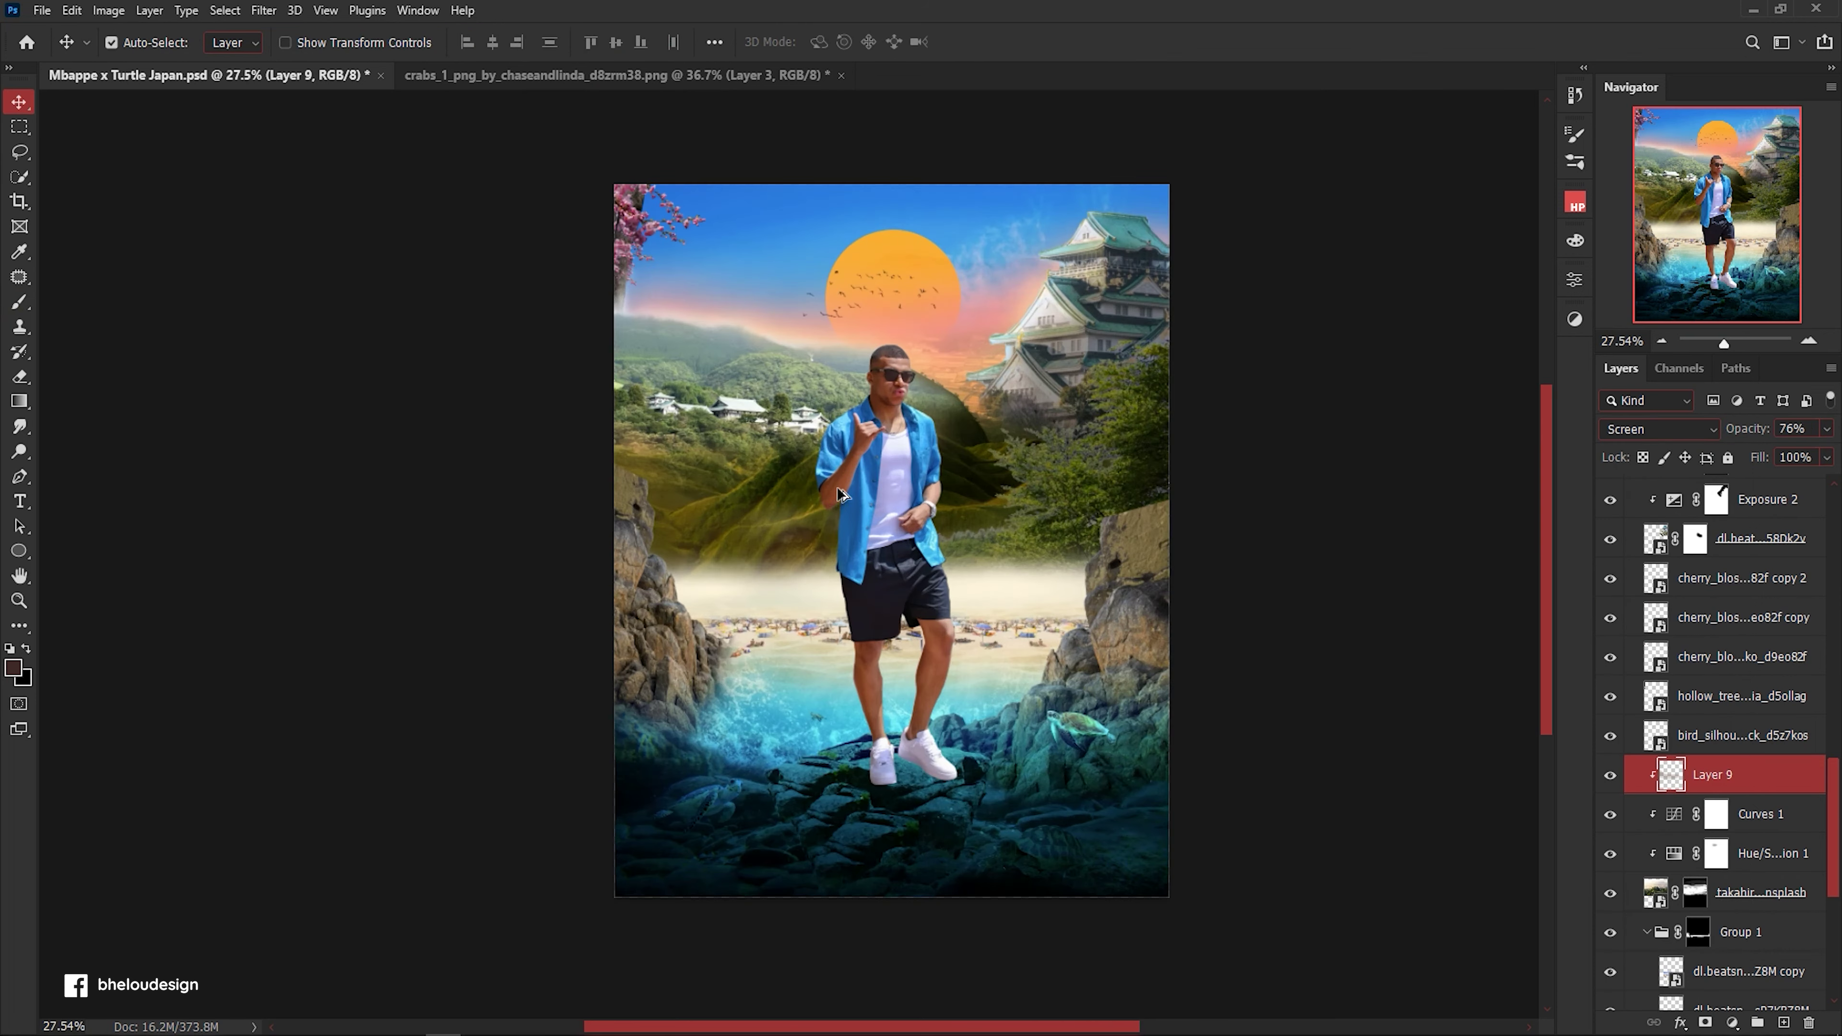
scroll(859, 513, up, 2)
scroll(1696, 844, up, 2)
Add a clipped Brightness/Contrast adjustment darkening the nature foreground to brightness −67.
click(1732, 1024)
click(1727, 791)
key(ctrl+alt+g)
drag(1410, 395, 1334, 396)
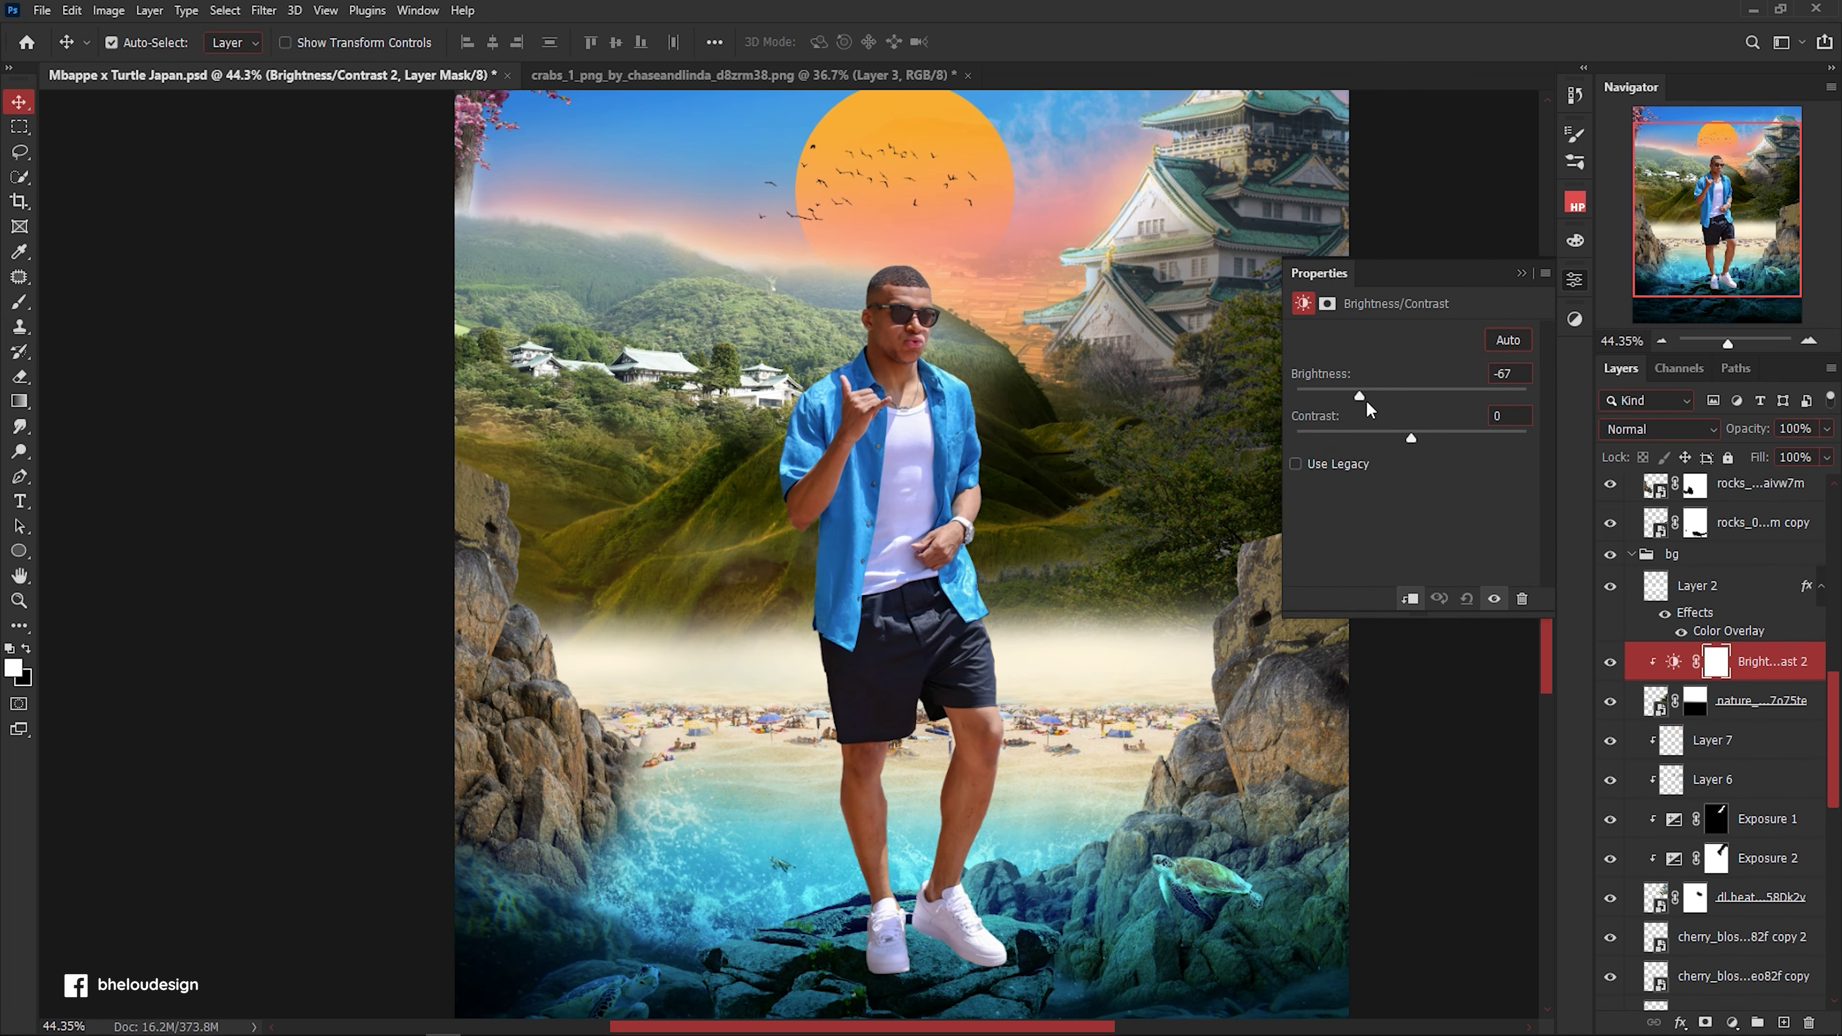
Add two clipped Hue/Saturation adjustments reducing the foreground's saturation by about −30.
click(1733, 1024)
click(1726, 868)
drag(1411, 457, 1388, 468)
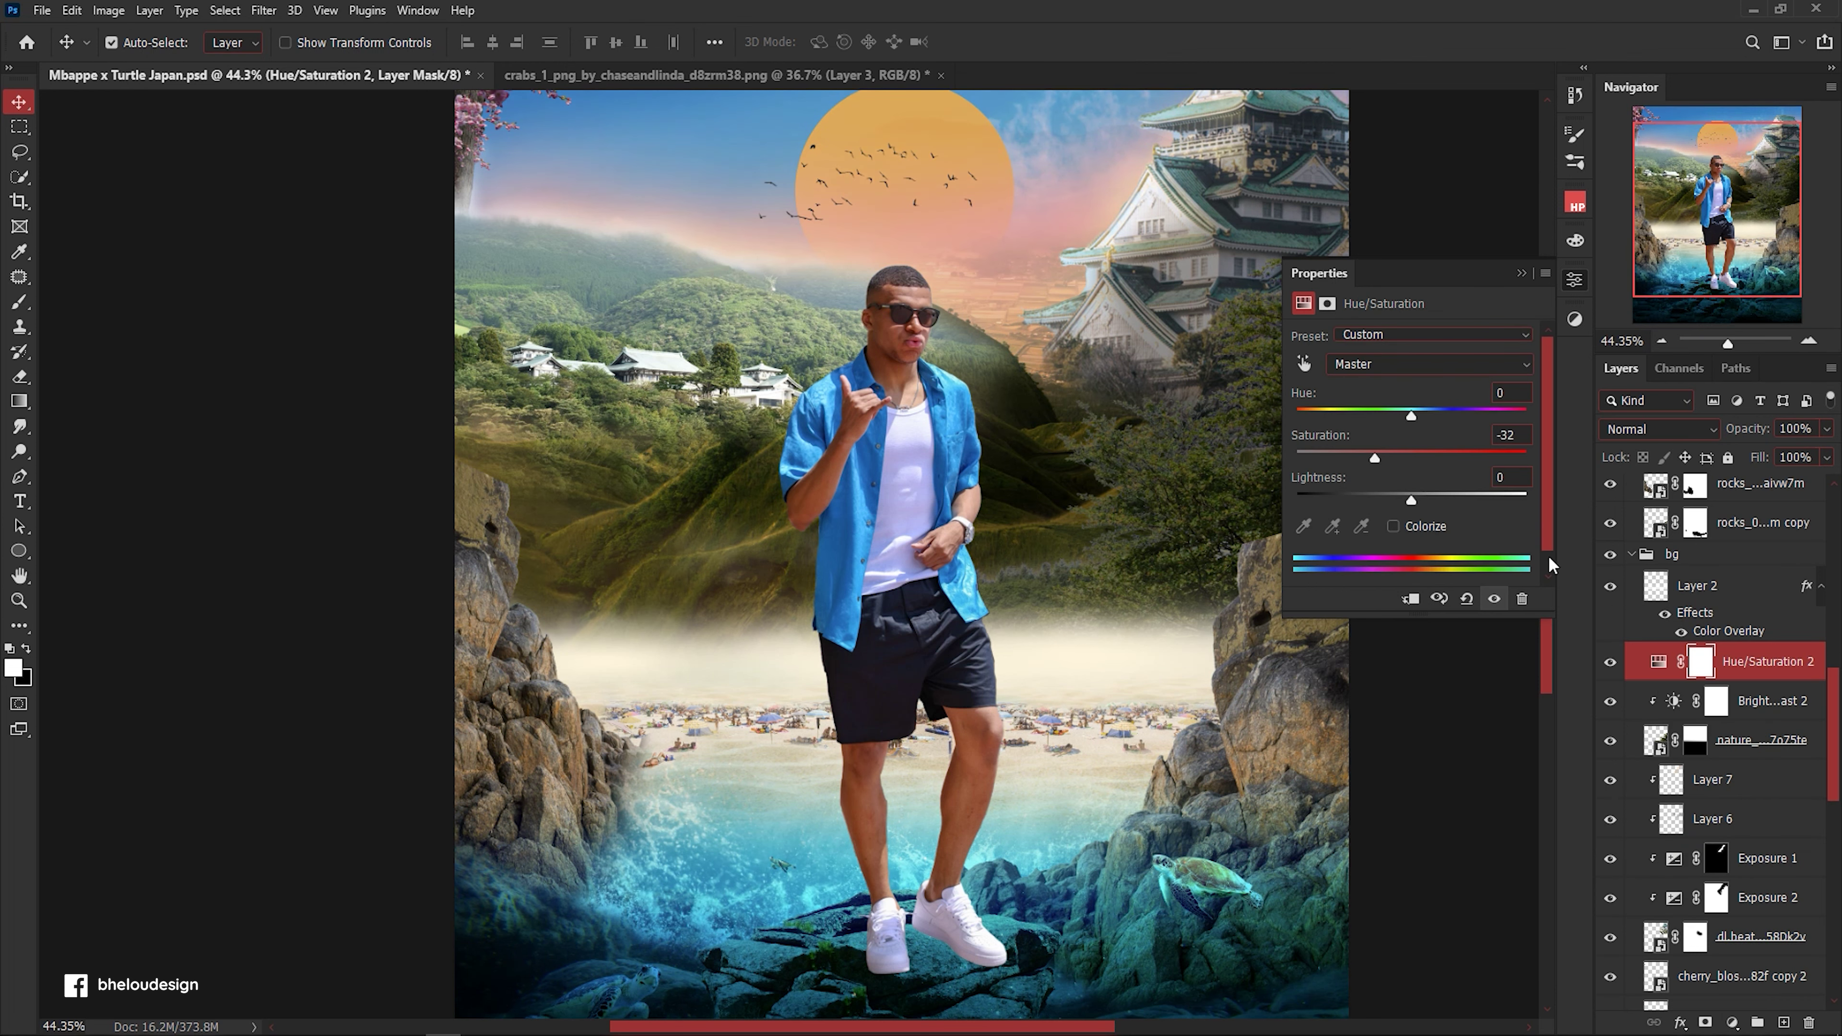
drag(1798, 661, 1799, 698)
mouse_move(1375, 458)
mouse_down()
mouse_move(1402, 458)
mouse_move(1388, 461)
mouse_up()
key(ctrl+alt+g)
click(1770, 661)
key(ctrl+alt+g)
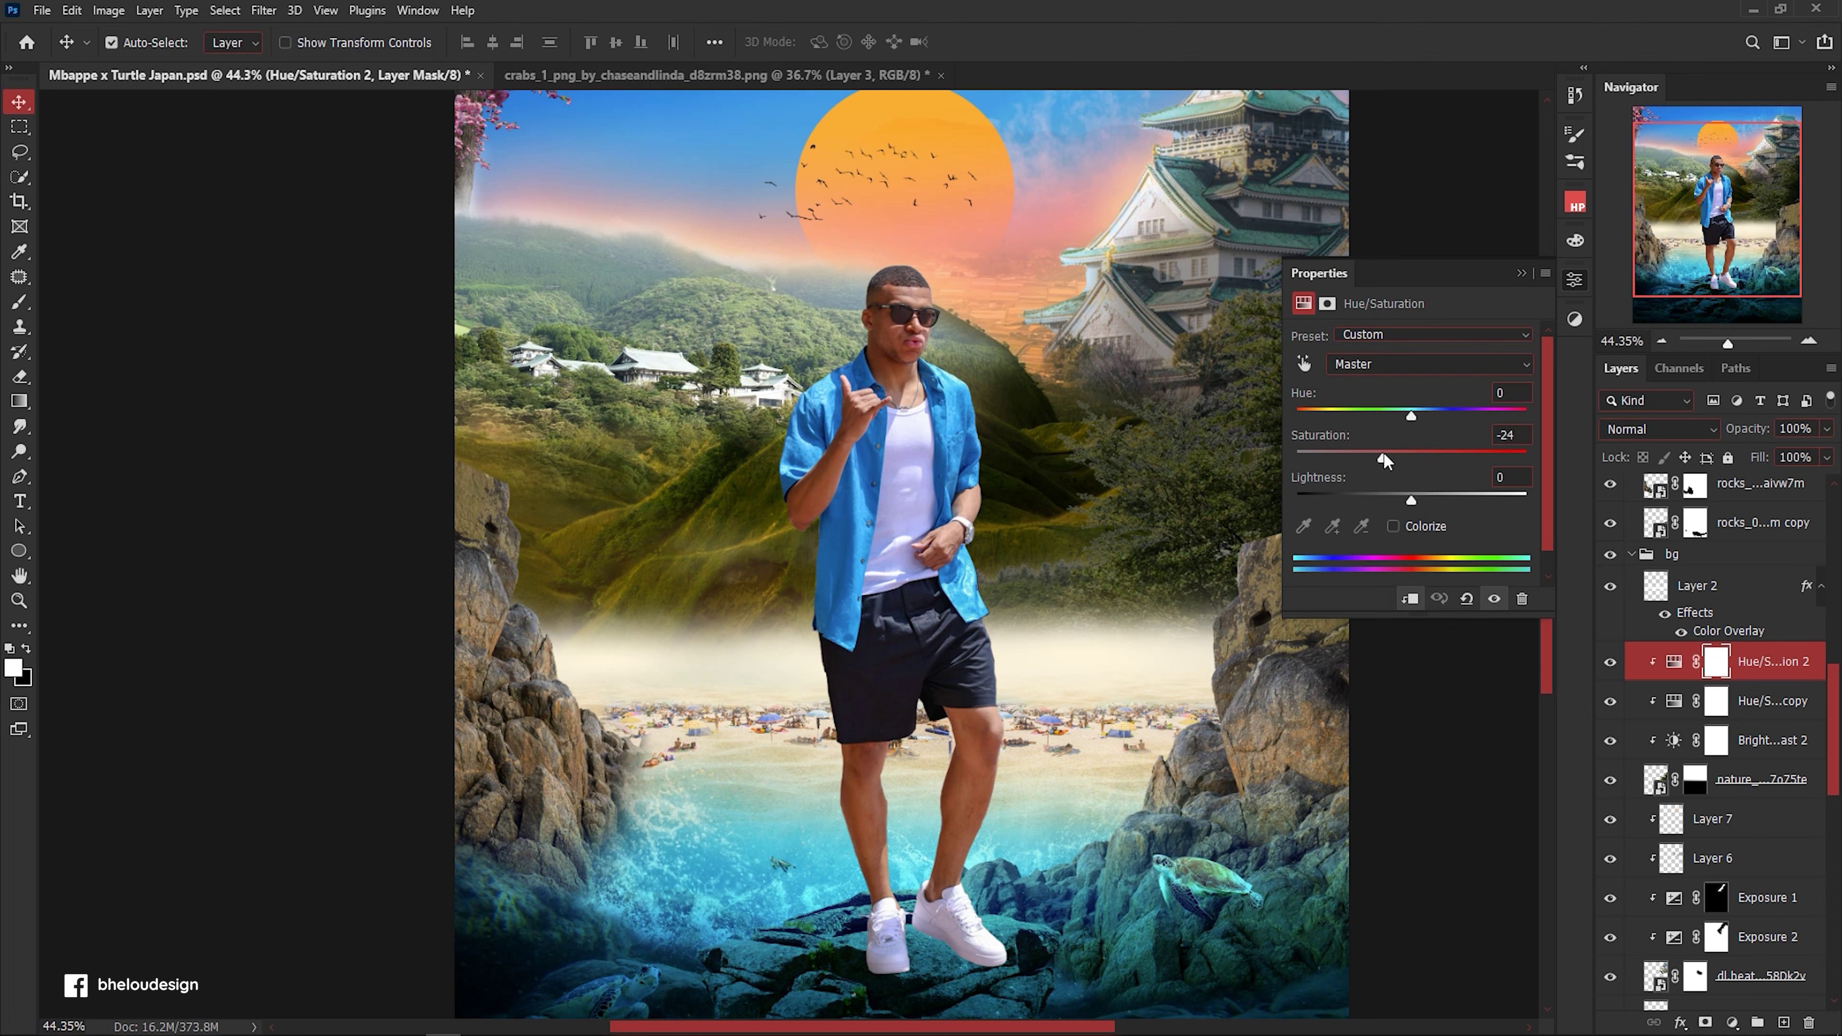
click(1521, 273)
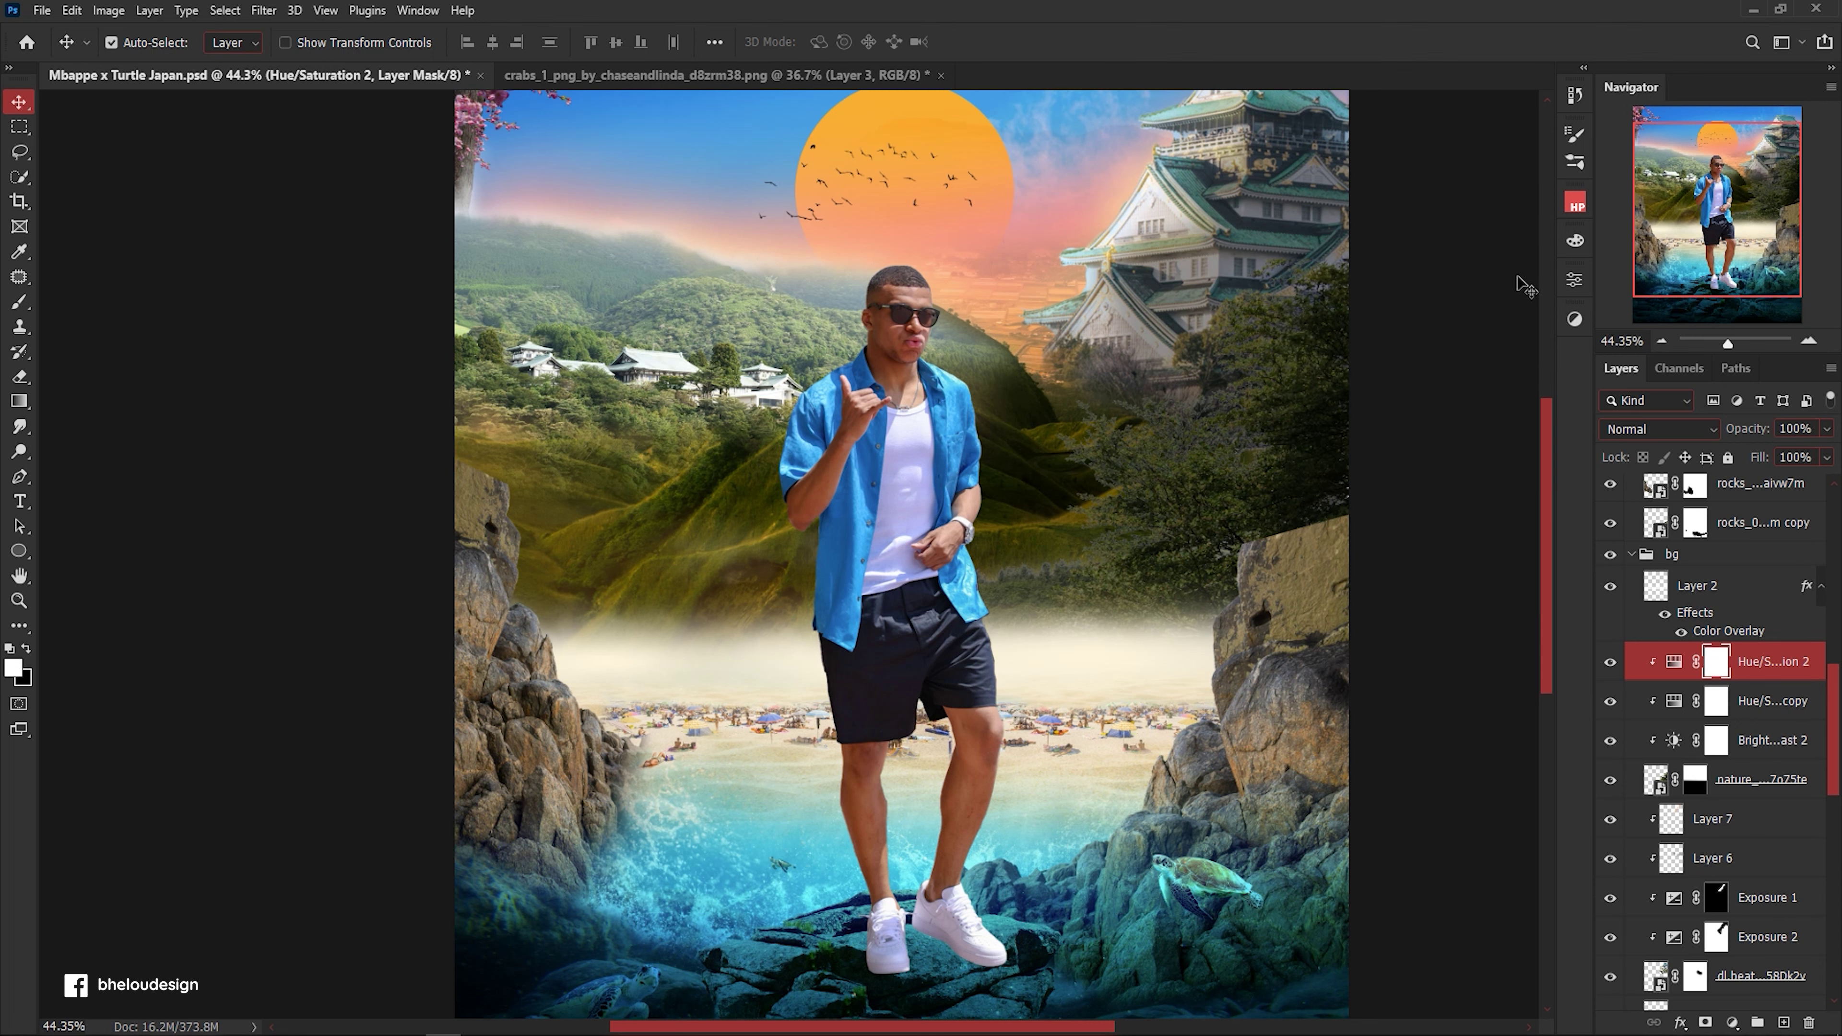
key(ctrl+0)
Add a clipped Color Balance with midtones at +17, −2, −26.
click(1731, 1022)
click(1712, 850)
key(ctrl+alt+g)
mouse_move(1386, 418)
mouse_down()
mouse_move(1369, 452)
mouse_move(1414, 410)
mouse_move(1379, 412)
mouse_move(1377, 382)
mouse_move(1404, 380)
mouse_up()
Target the castle layer's mask with a 100 px brush.
scroll(1042, 460, up, 3)
scroll(1042, 460, up, 4)
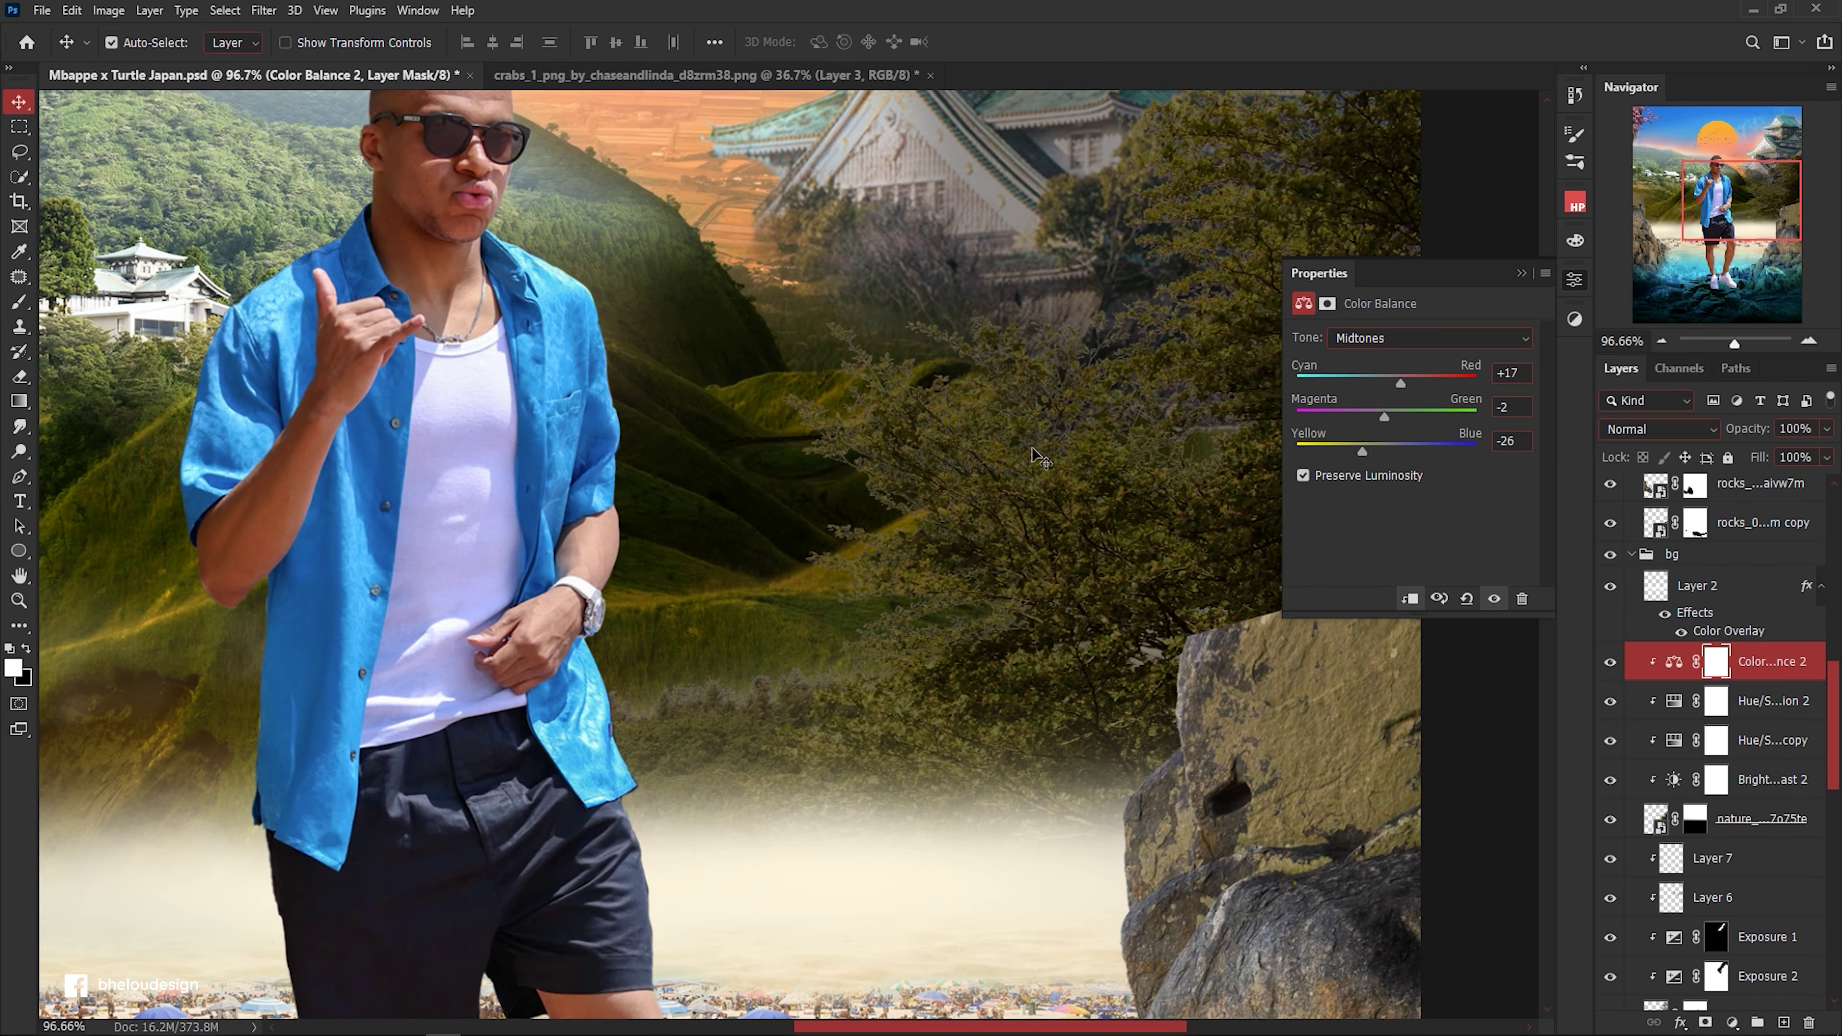
click(1610, 818)
click(1770, 976)
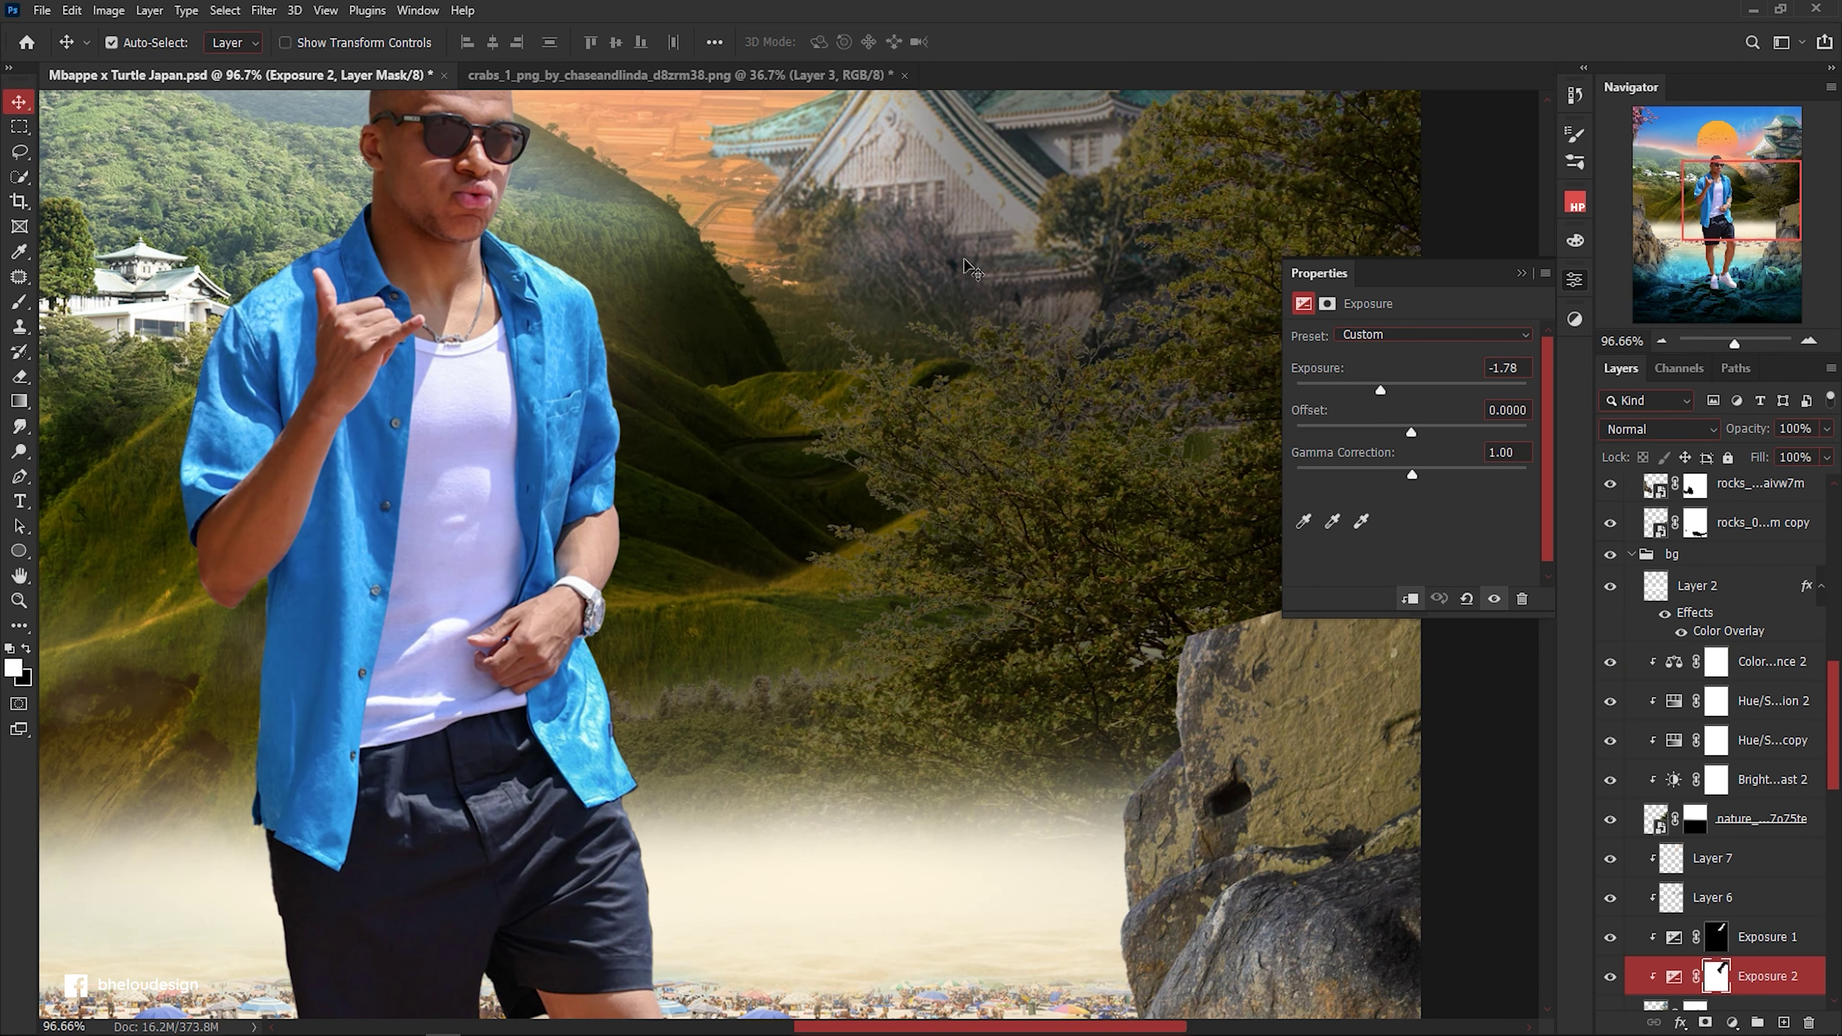
click(1762, 1015)
scroll(896, 347, up, 2)
scroll(895, 346, up, 1)
key(b)
key(bracketleft)
key(bracketleft)
key(bracketleft)
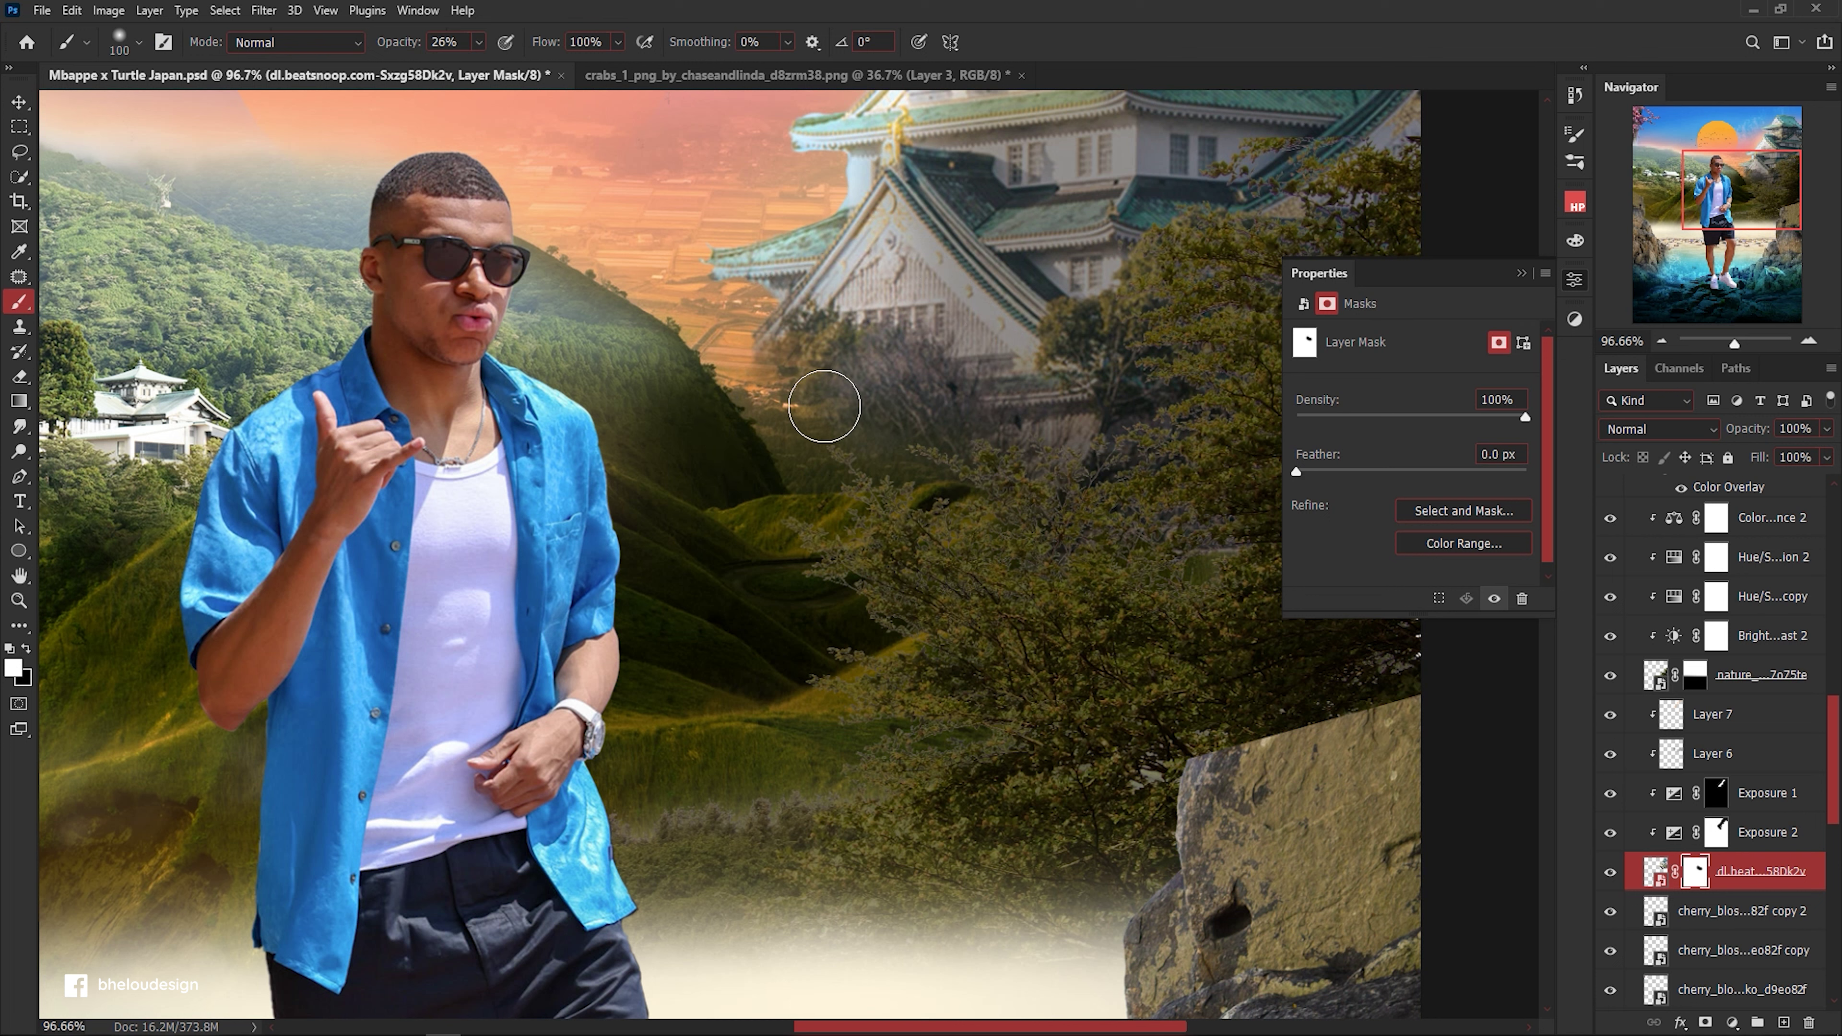
Paint the castle mask black to fade its base, restoring some trees with white.
key(x)
mouse_move(966, 429)
mouse_down()
mouse_move(1102, 412)
mouse_move(1111, 378)
mouse_up()
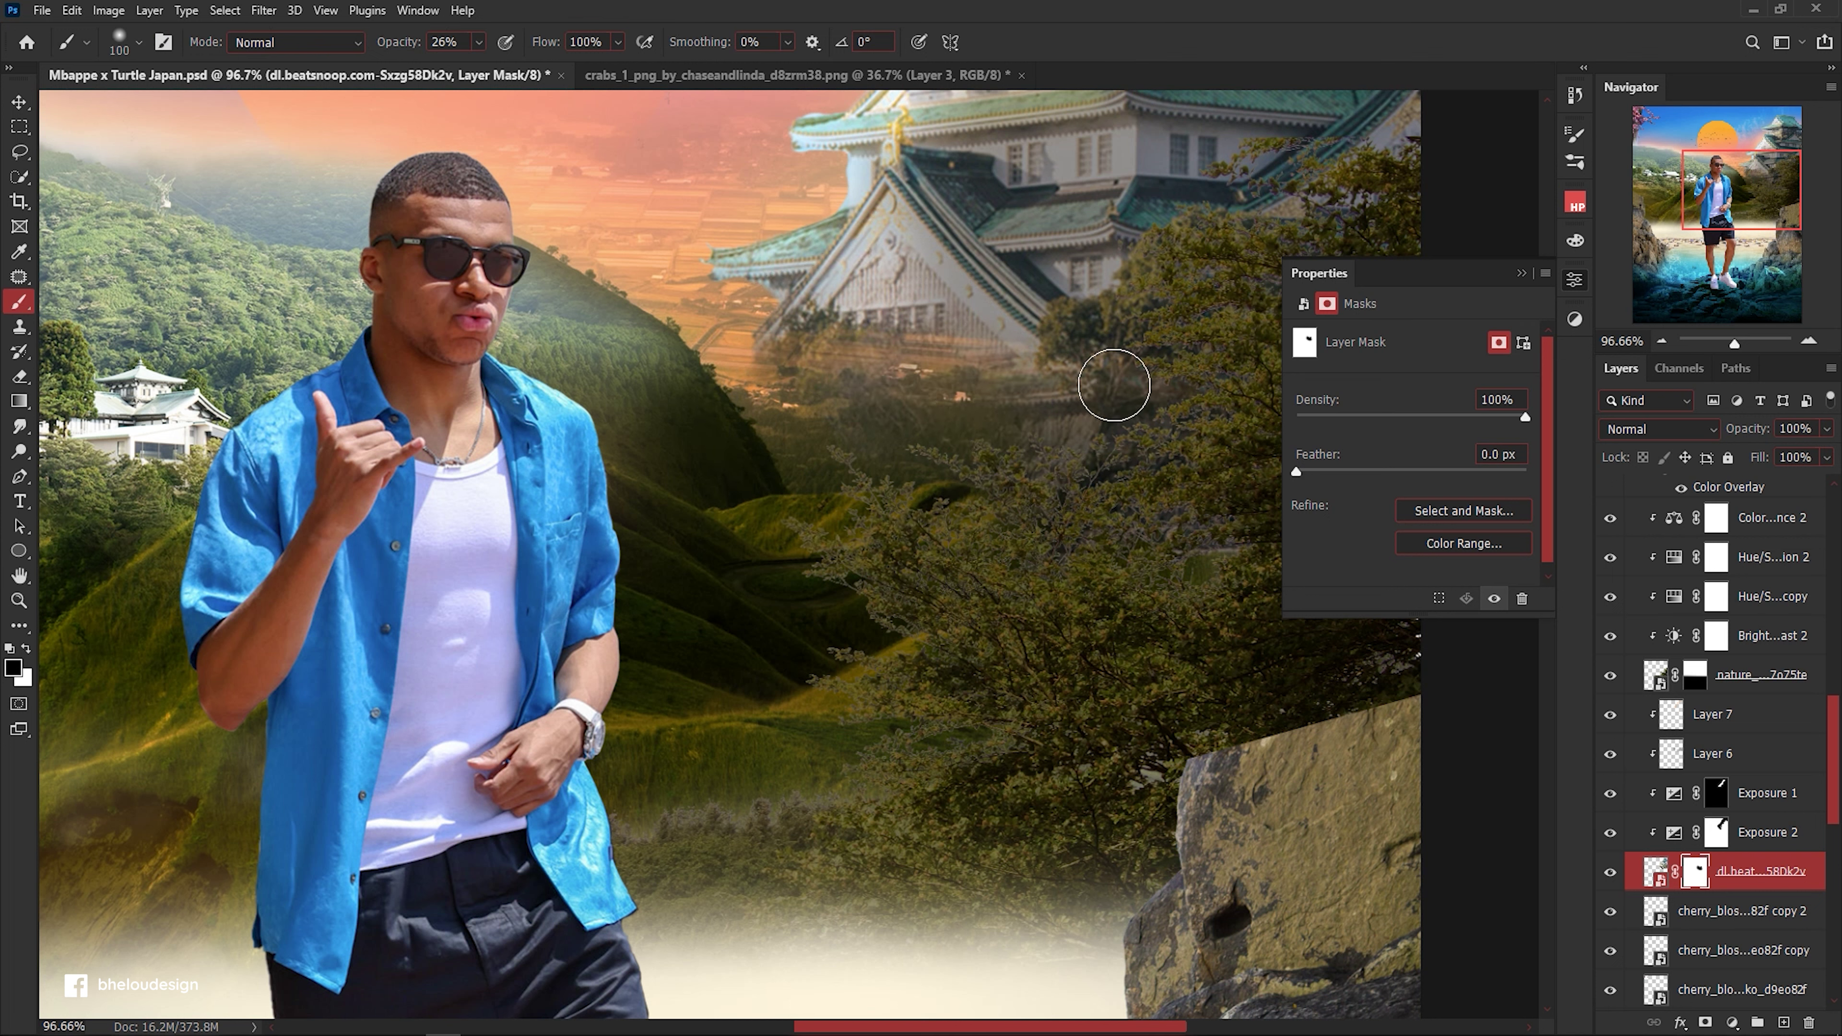
key(0)
drag(798, 341, 1218, 392)
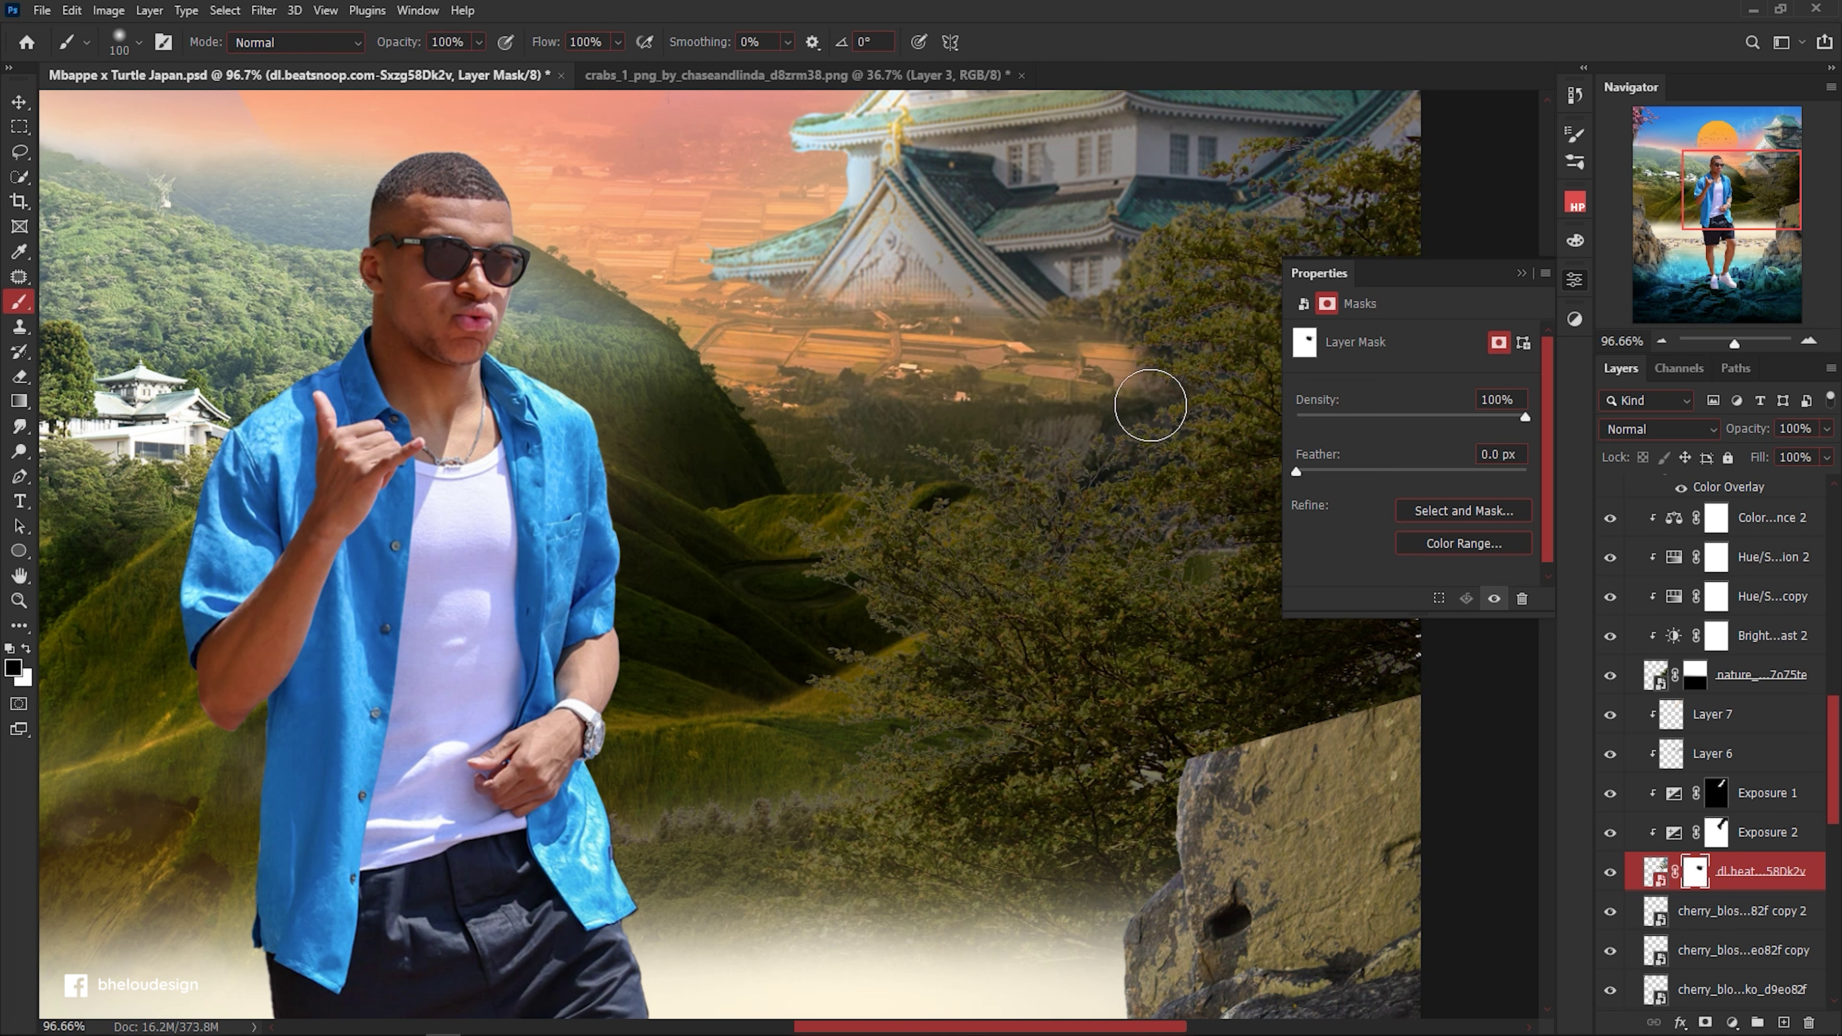
scroll(729, 519, down, 2)
scroll(711, 648, up, 2)
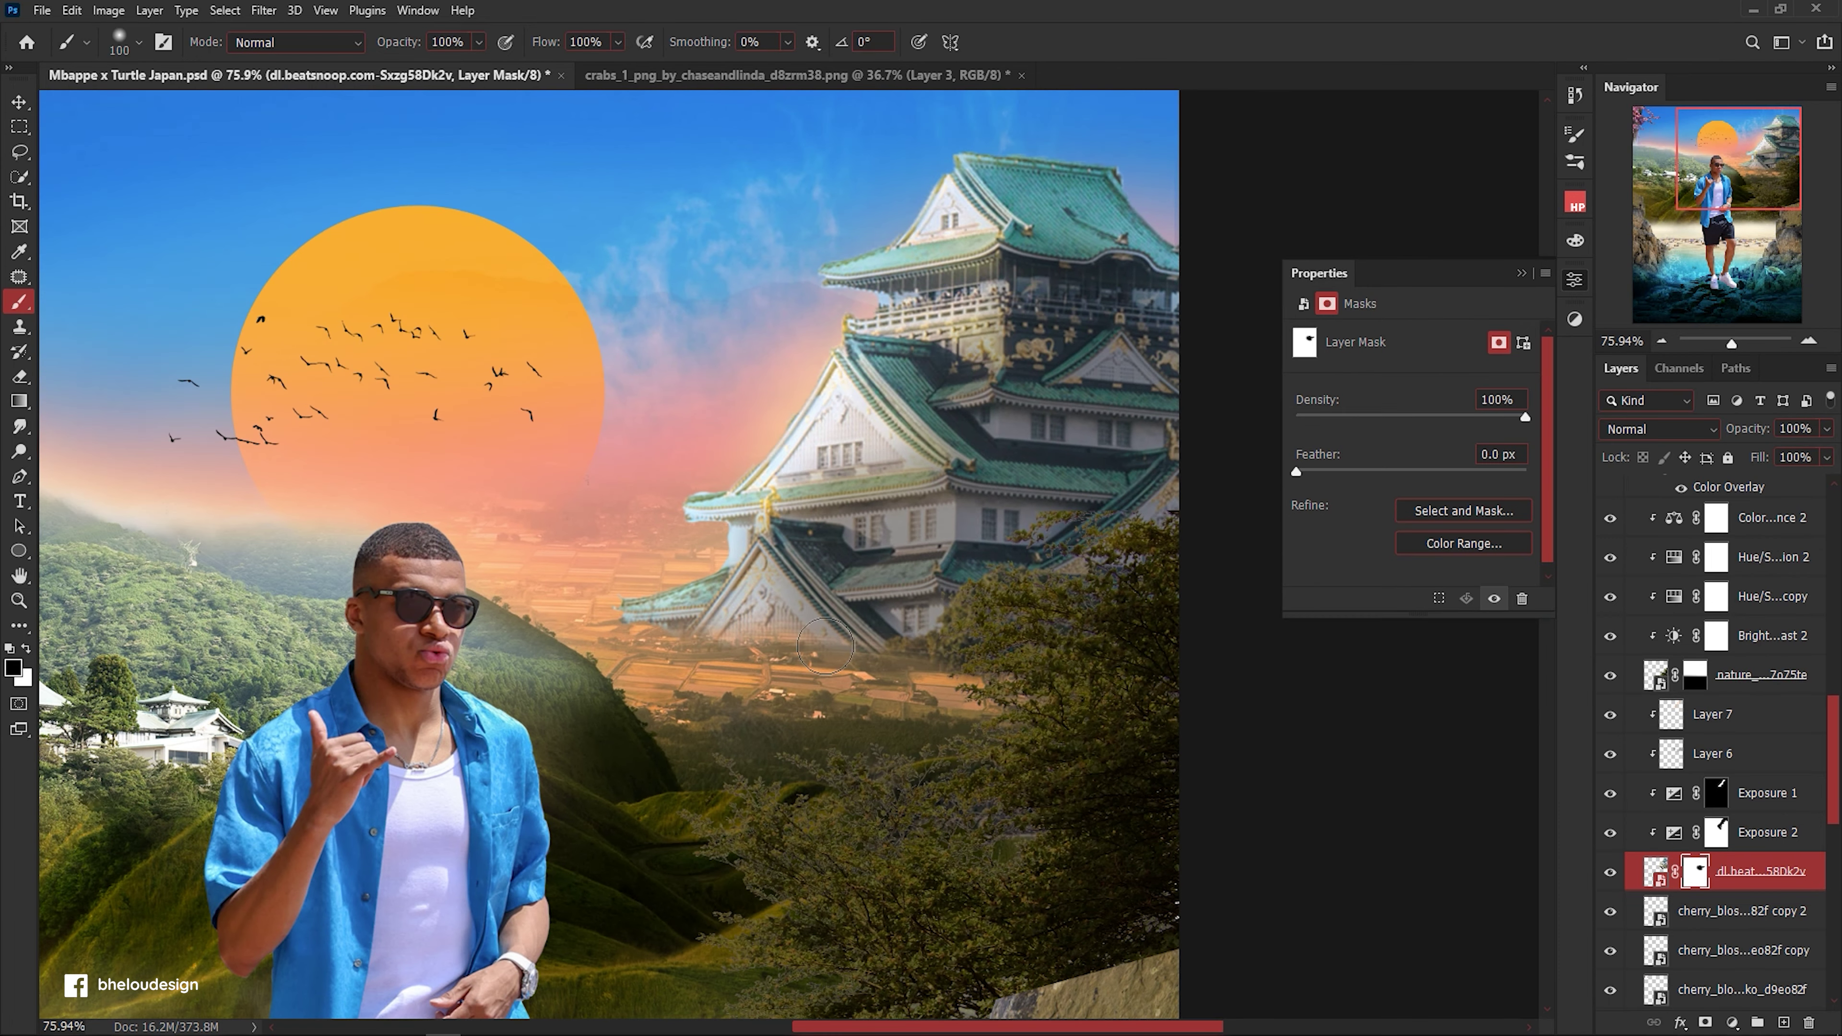
key(x)
mouse_move(712, 648)
mouse_down()
mouse_move(1088, 689)
mouse_move(798, 690)
mouse_move(662, 656)
mouse_move(769, 726)
mouse_move(957, 733)
mouse_move(834, 730)
mouse_move(845, 740)
mouse_move(733, 773)
mouse_move(682, 697)
mouse_move(784, 678)
mouse_move(644, 673)
mouse_up()
key(x)
With a 70 px brush, hide more castle base to reveal the fields.
scroll(880, 778, down, 2)
scroll(897, 623, up, 5)
scroll(897, 622, up, 2)
key(bracketleft)
key(bracketleft)
key(bracketleft)
mouse_move(938, 720)
mouse_down()
mouse_move(690, 620)
mouse_move(942, 653)
mouse_up()
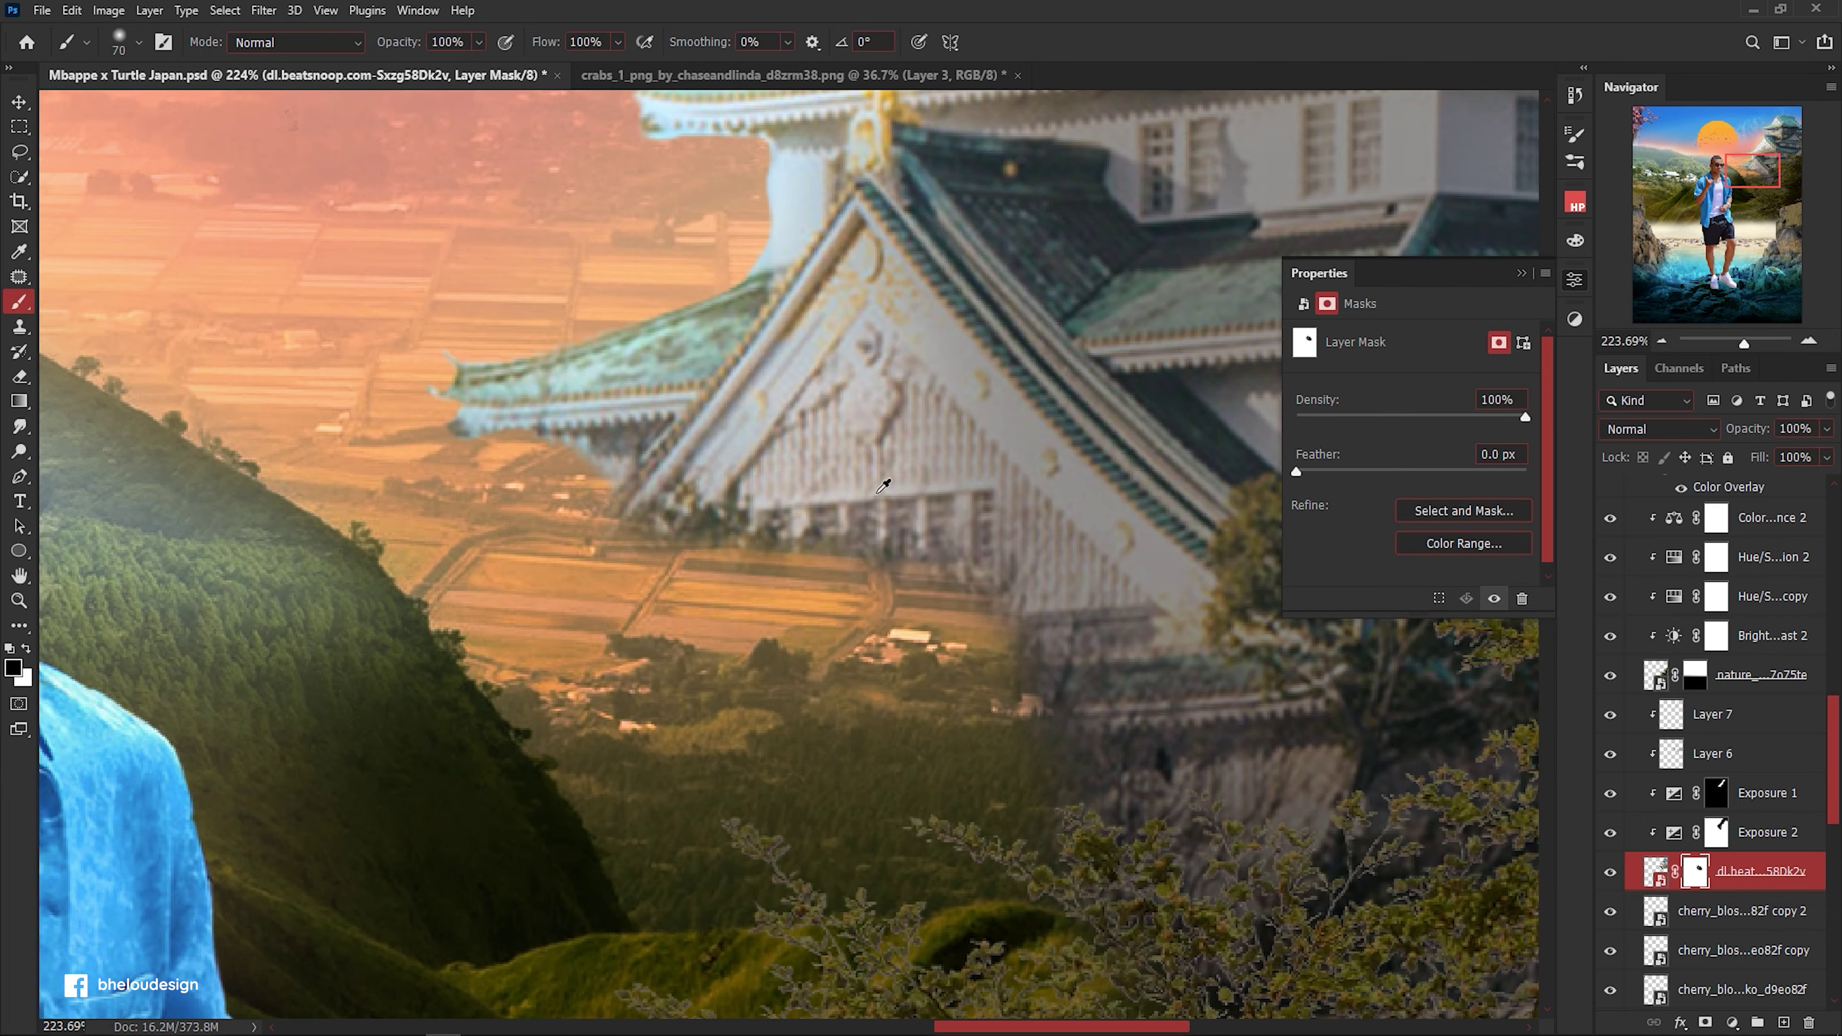
scroll(876, 459, down, 5)
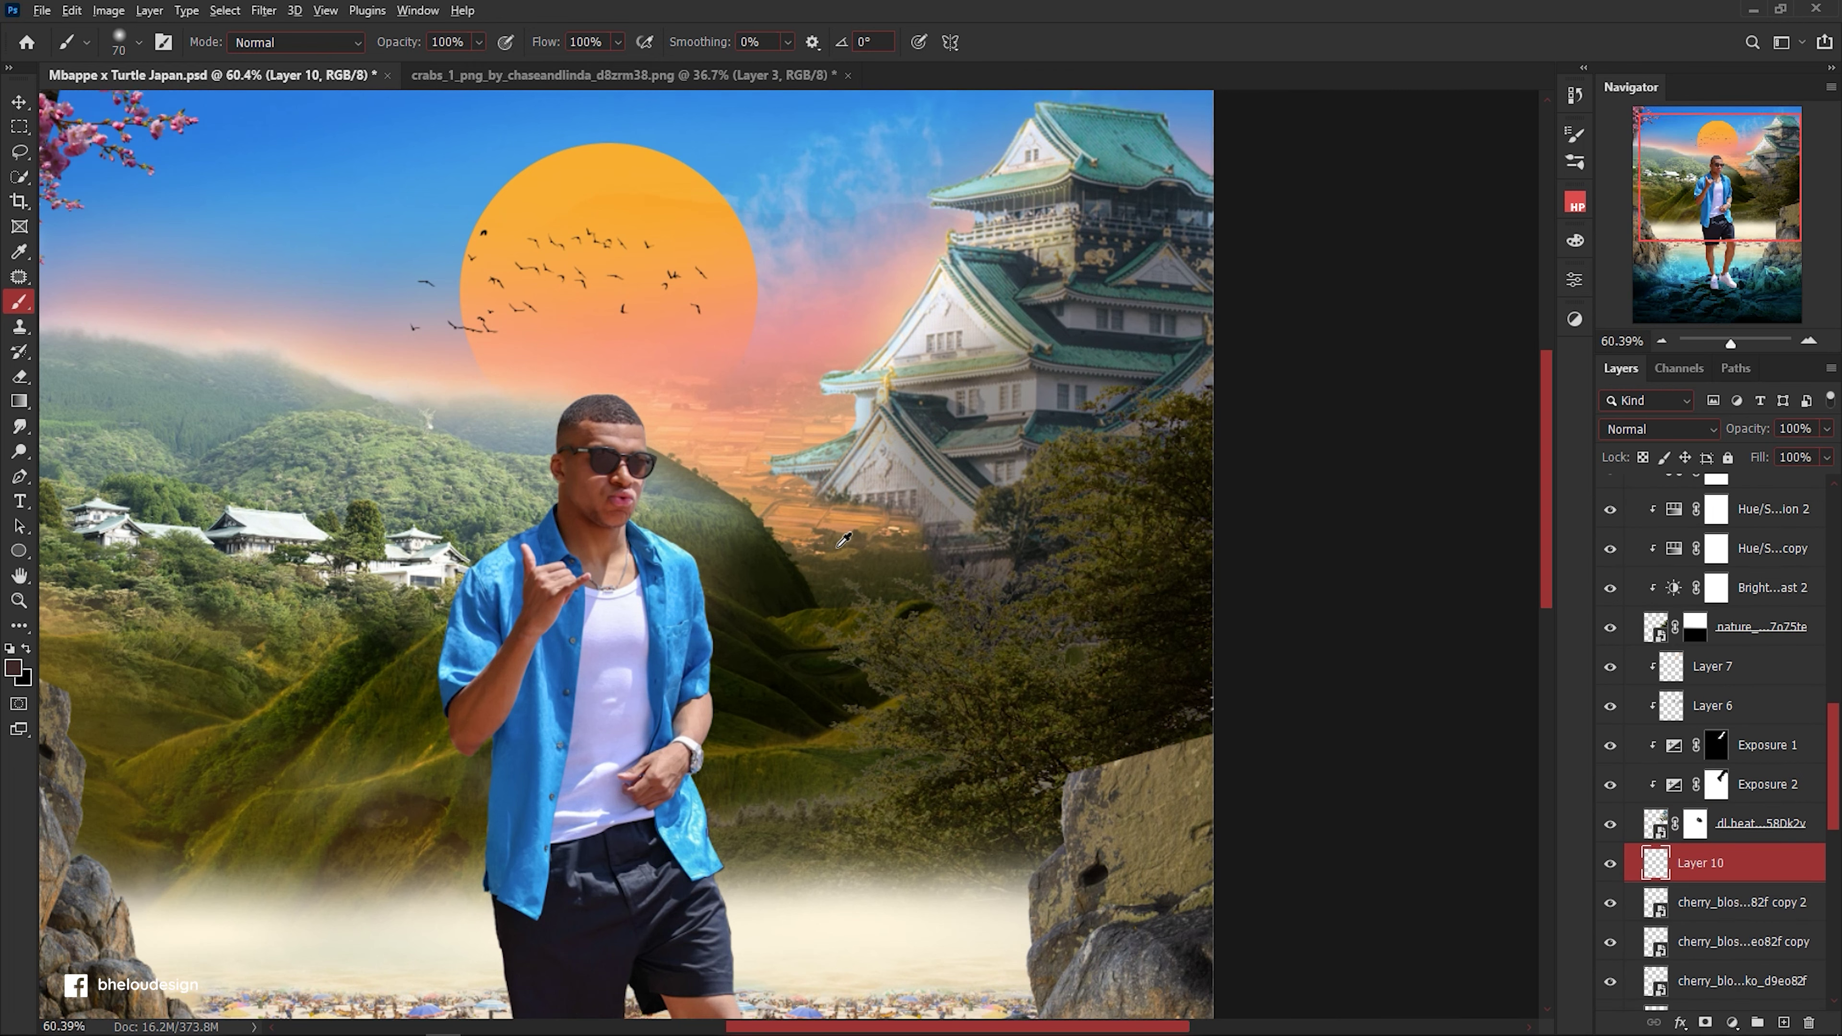
scroll(843, 540, up, 5)
Add a new empty layer below the castle and sample an orange colour from the image.
key(bracketright)
key(bracketright)
drag(1073, 494, 720, 412)
key(ctrl+z)
alt+click(753, 425)
click(139, 42)
scroll(145, 450, down, 3)
Choose the large sampled brush and test an orange stroke near the castle, then undo it.
scroll(144, 450, down, 3)
scroll(144, 450, down, 3)
scroll(144, 450, down, 2)
scroll(145, 450, down, 1)
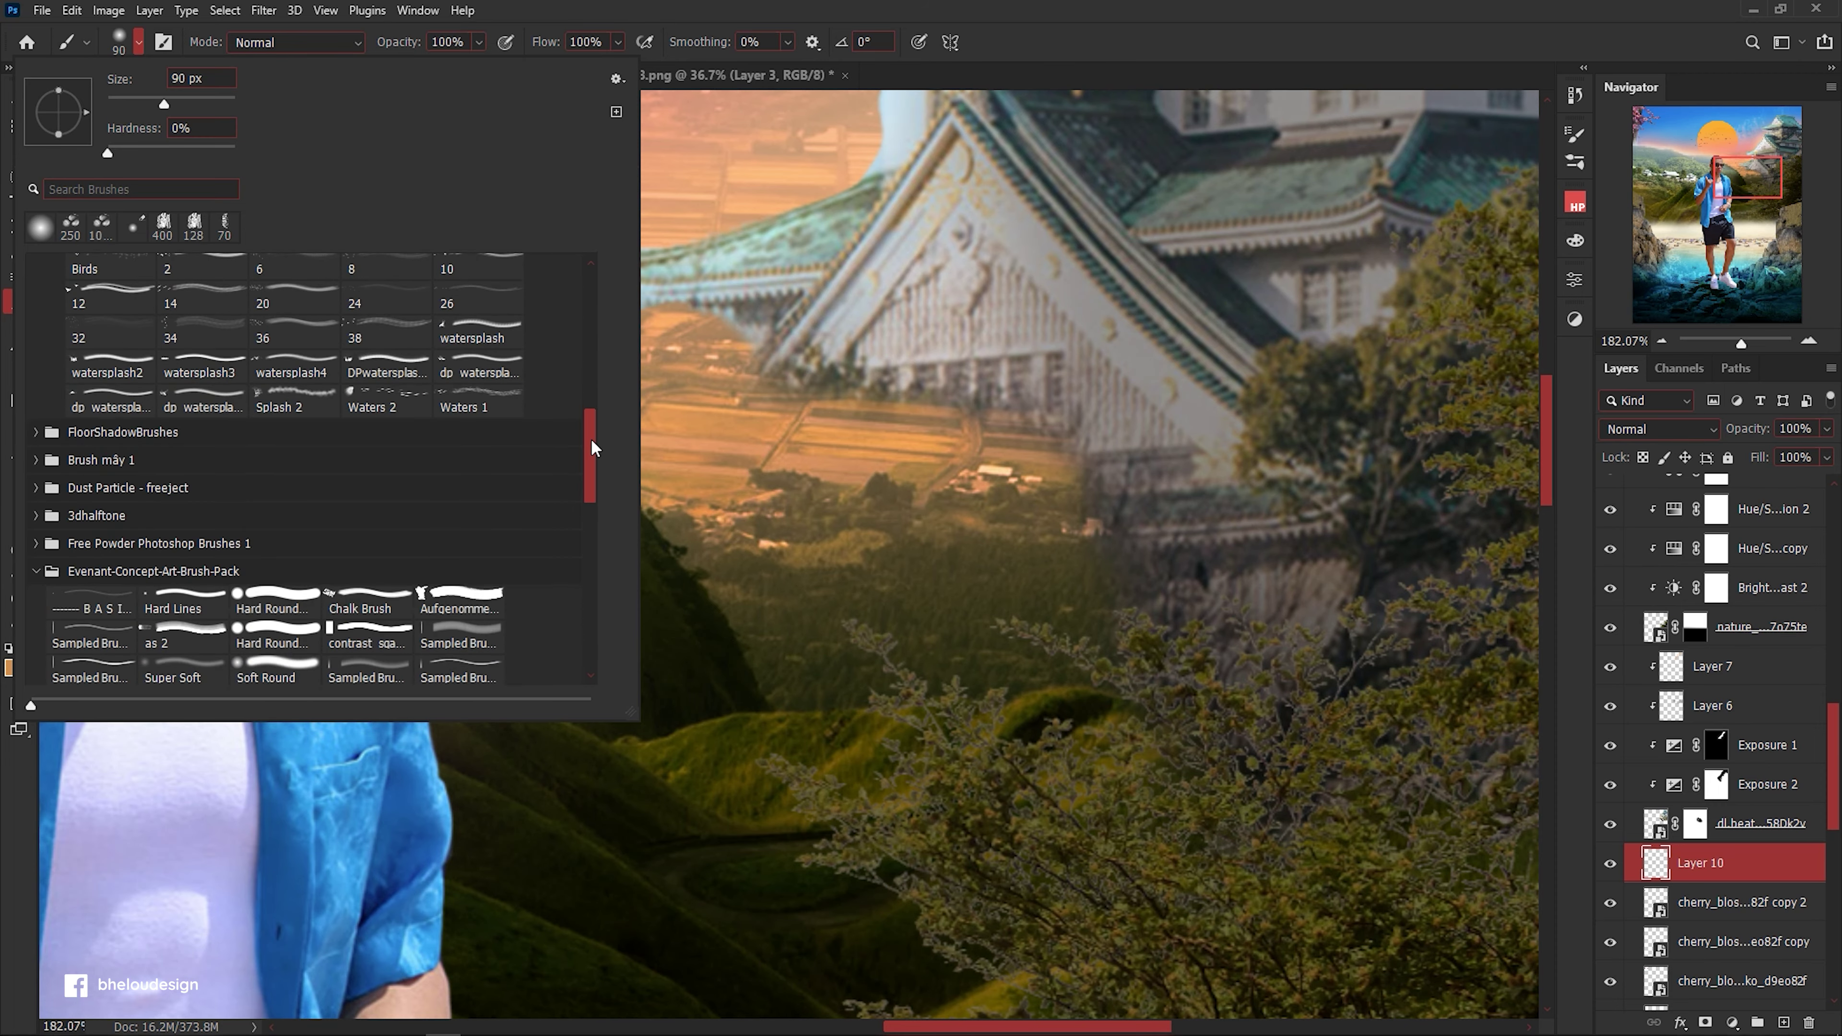
drag(592, 447, 593, 624)
double_click(371, 421)
drag(1012, 471, 696, 580)
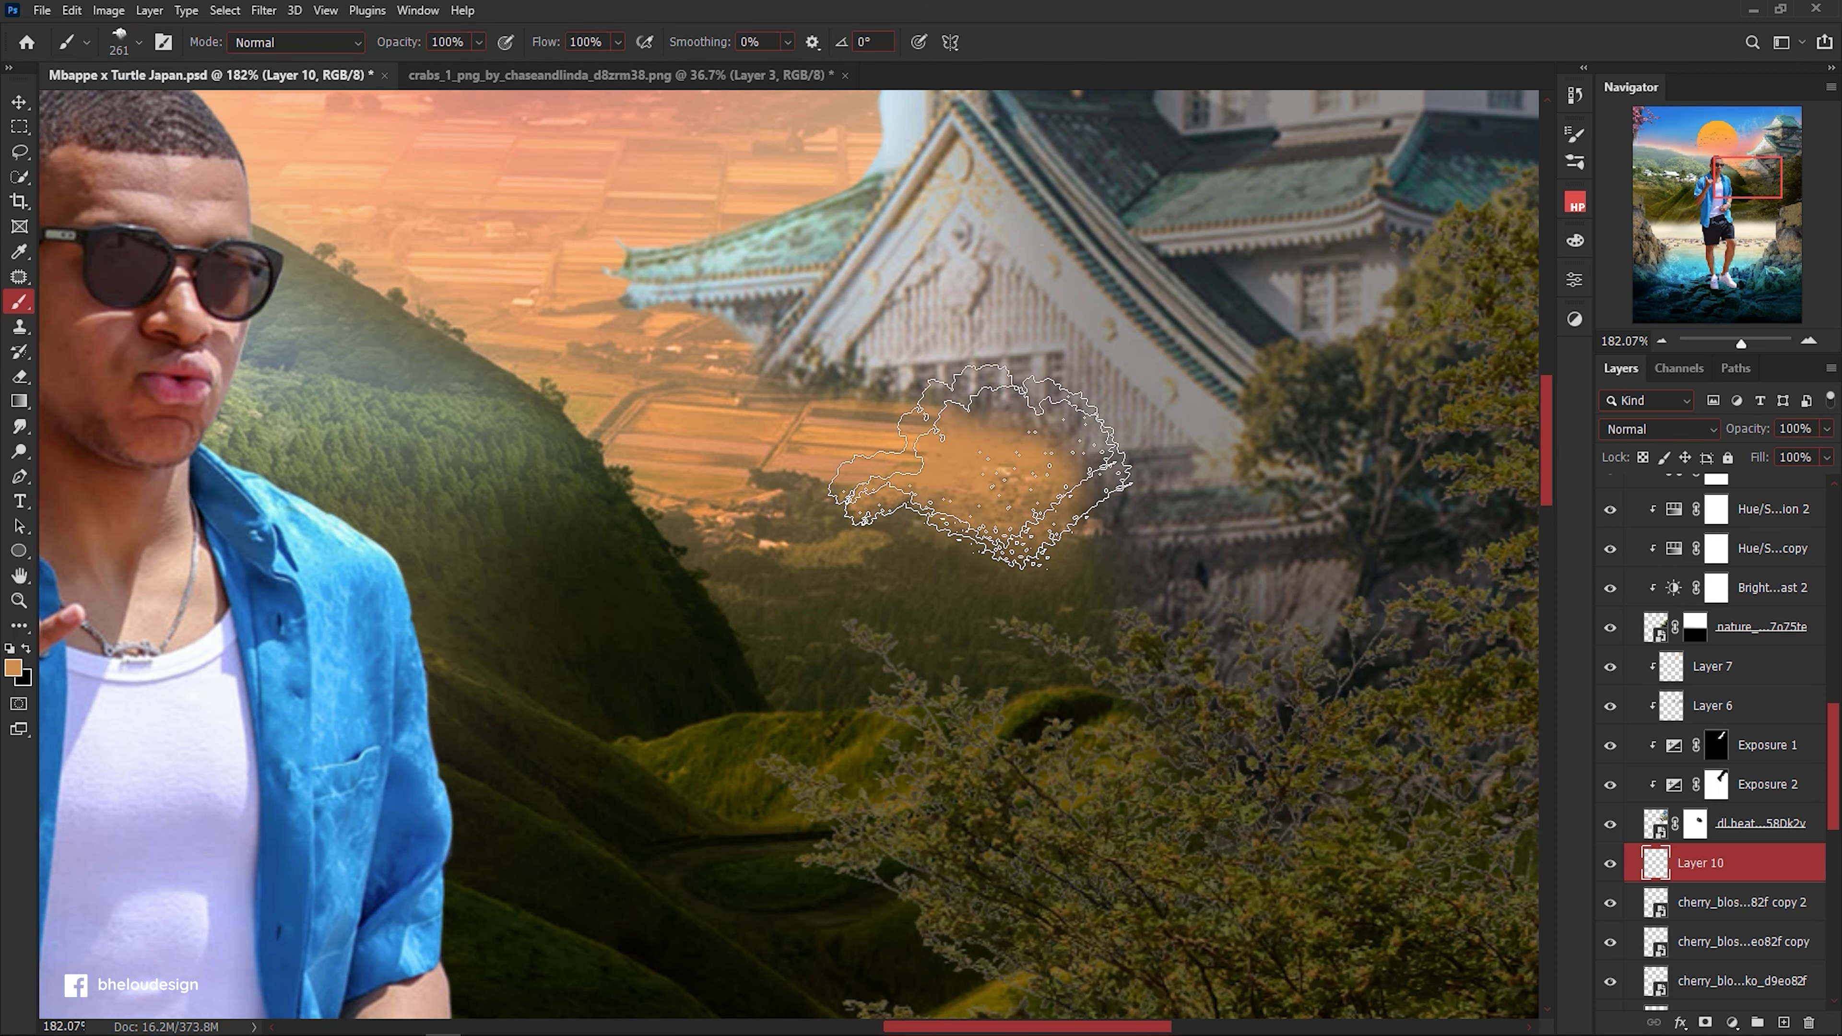
key(ctrl+z)
Rasterize the castle smart object into a pixel layer.
click(1689, 558)
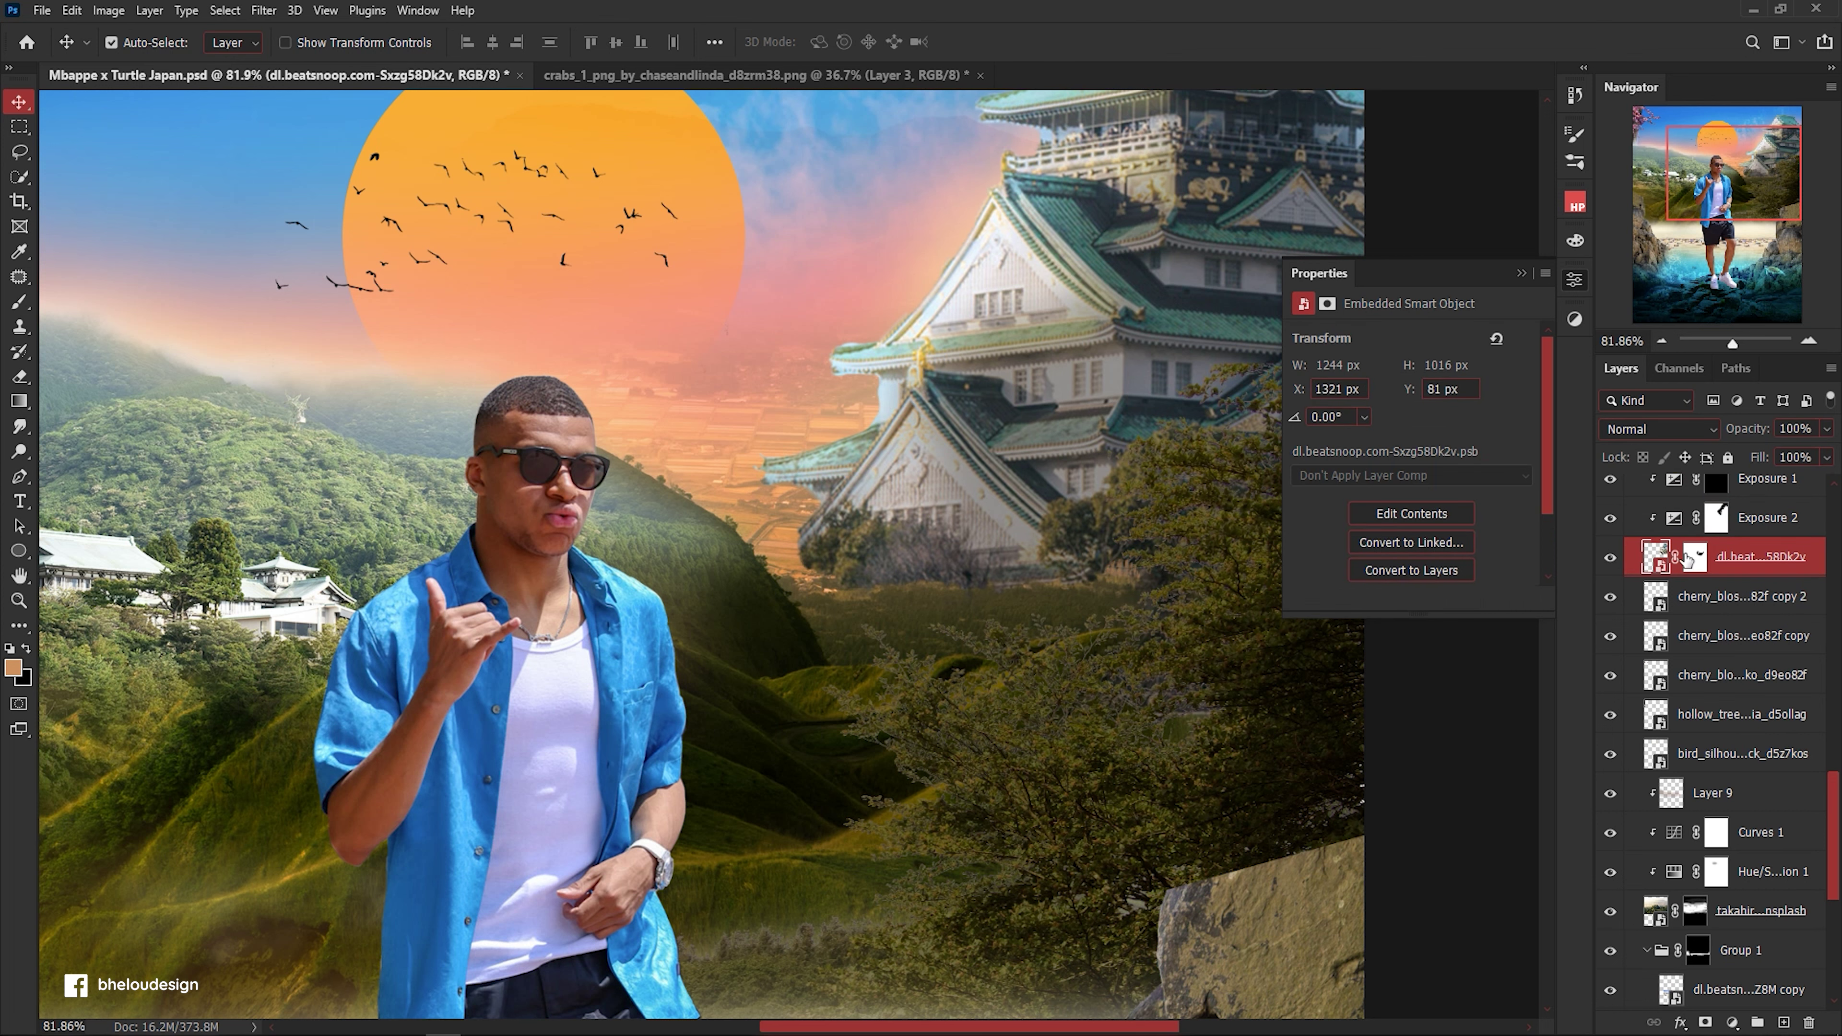
right_click(1764, 570)
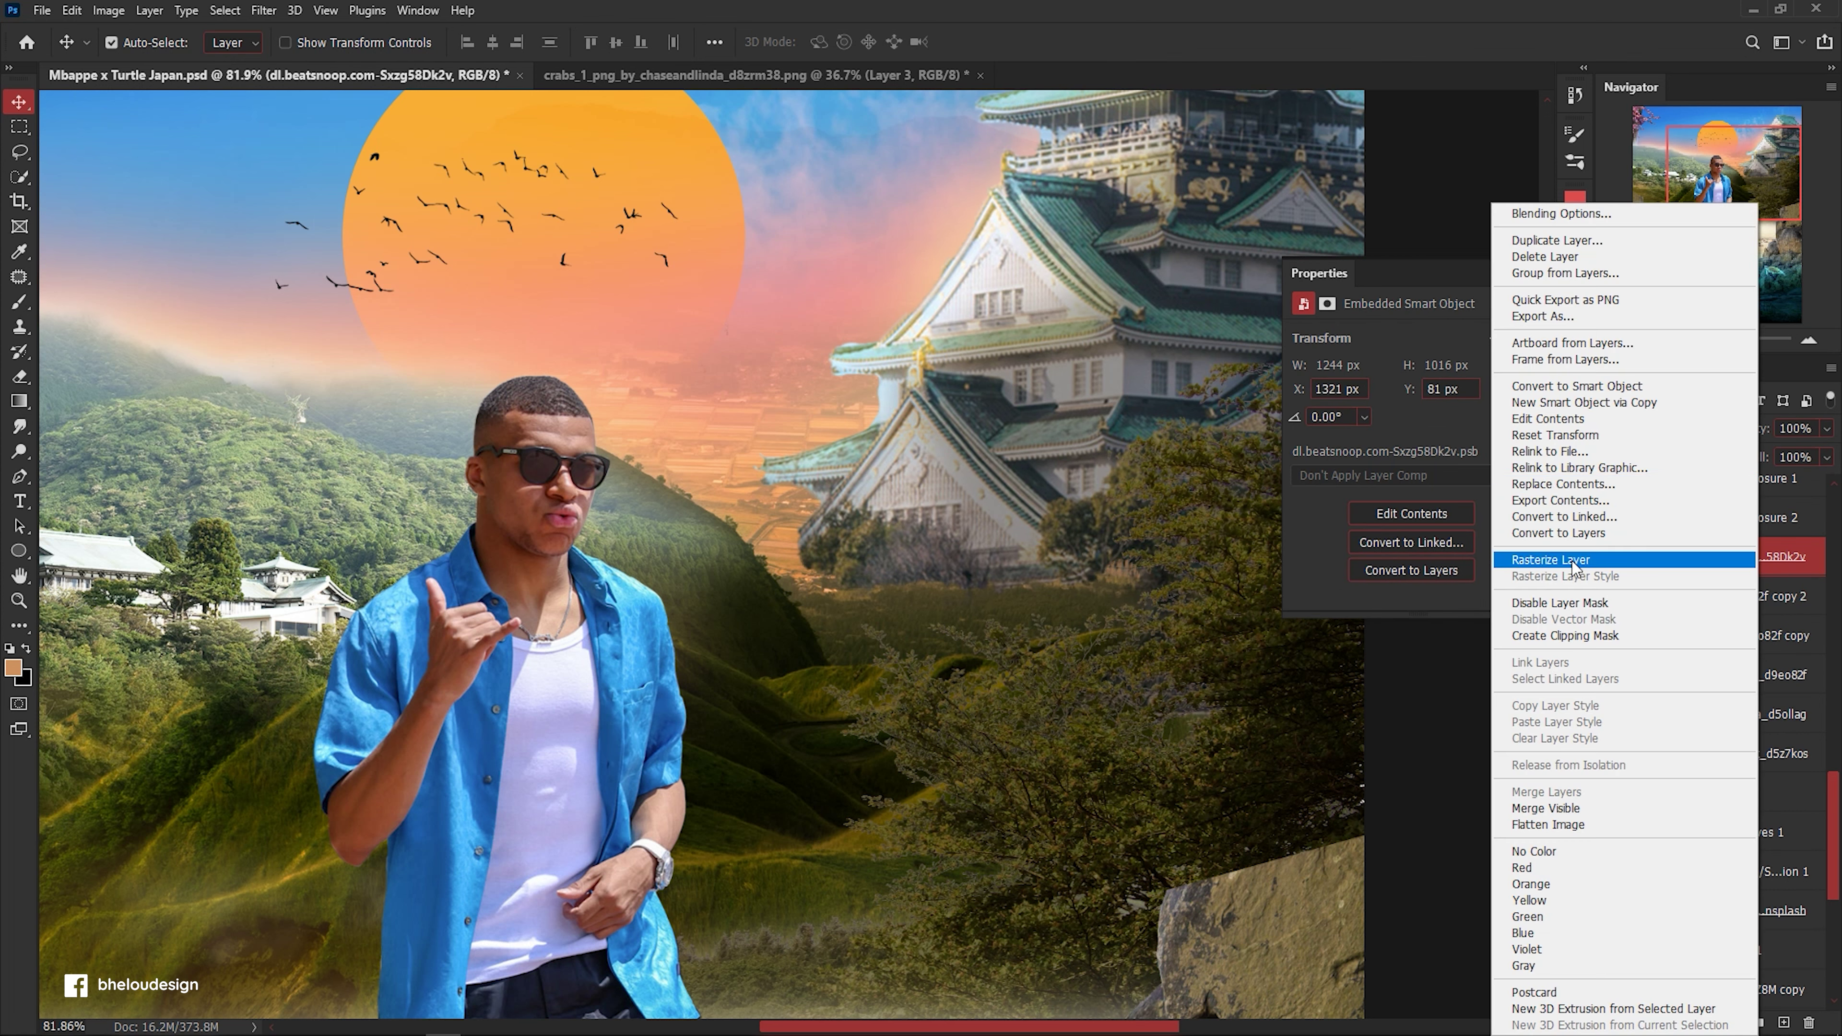
click(1755, 561)
click(19, 276)
mouse_move(804, 504)
mouse_down()
mouse_move(842, 521)
mouse_move(803, 508)
mouse_up()
scroll(798, 508, down, 5)
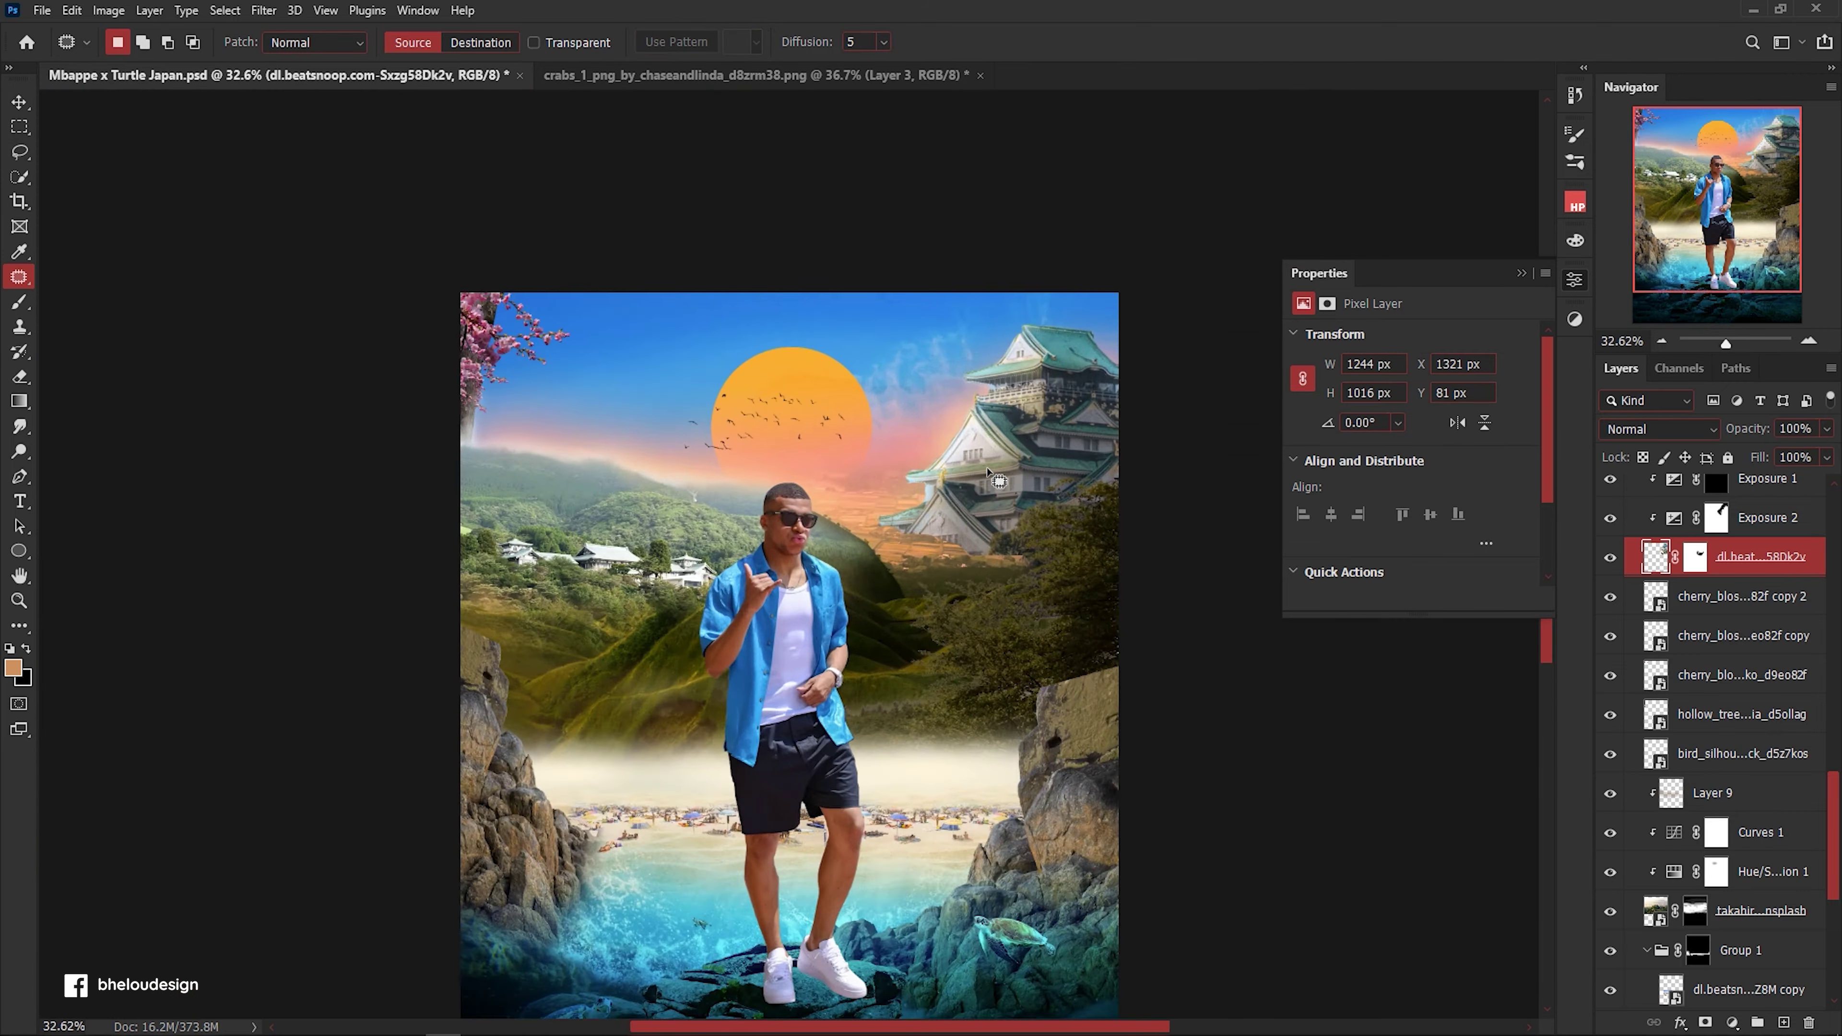
scroll(798, 508, up, 2)
Select the empty Layer 10 and create a new layer above Layer 7.
click(1519, 274)
scroll(1037, 610, up, 2)
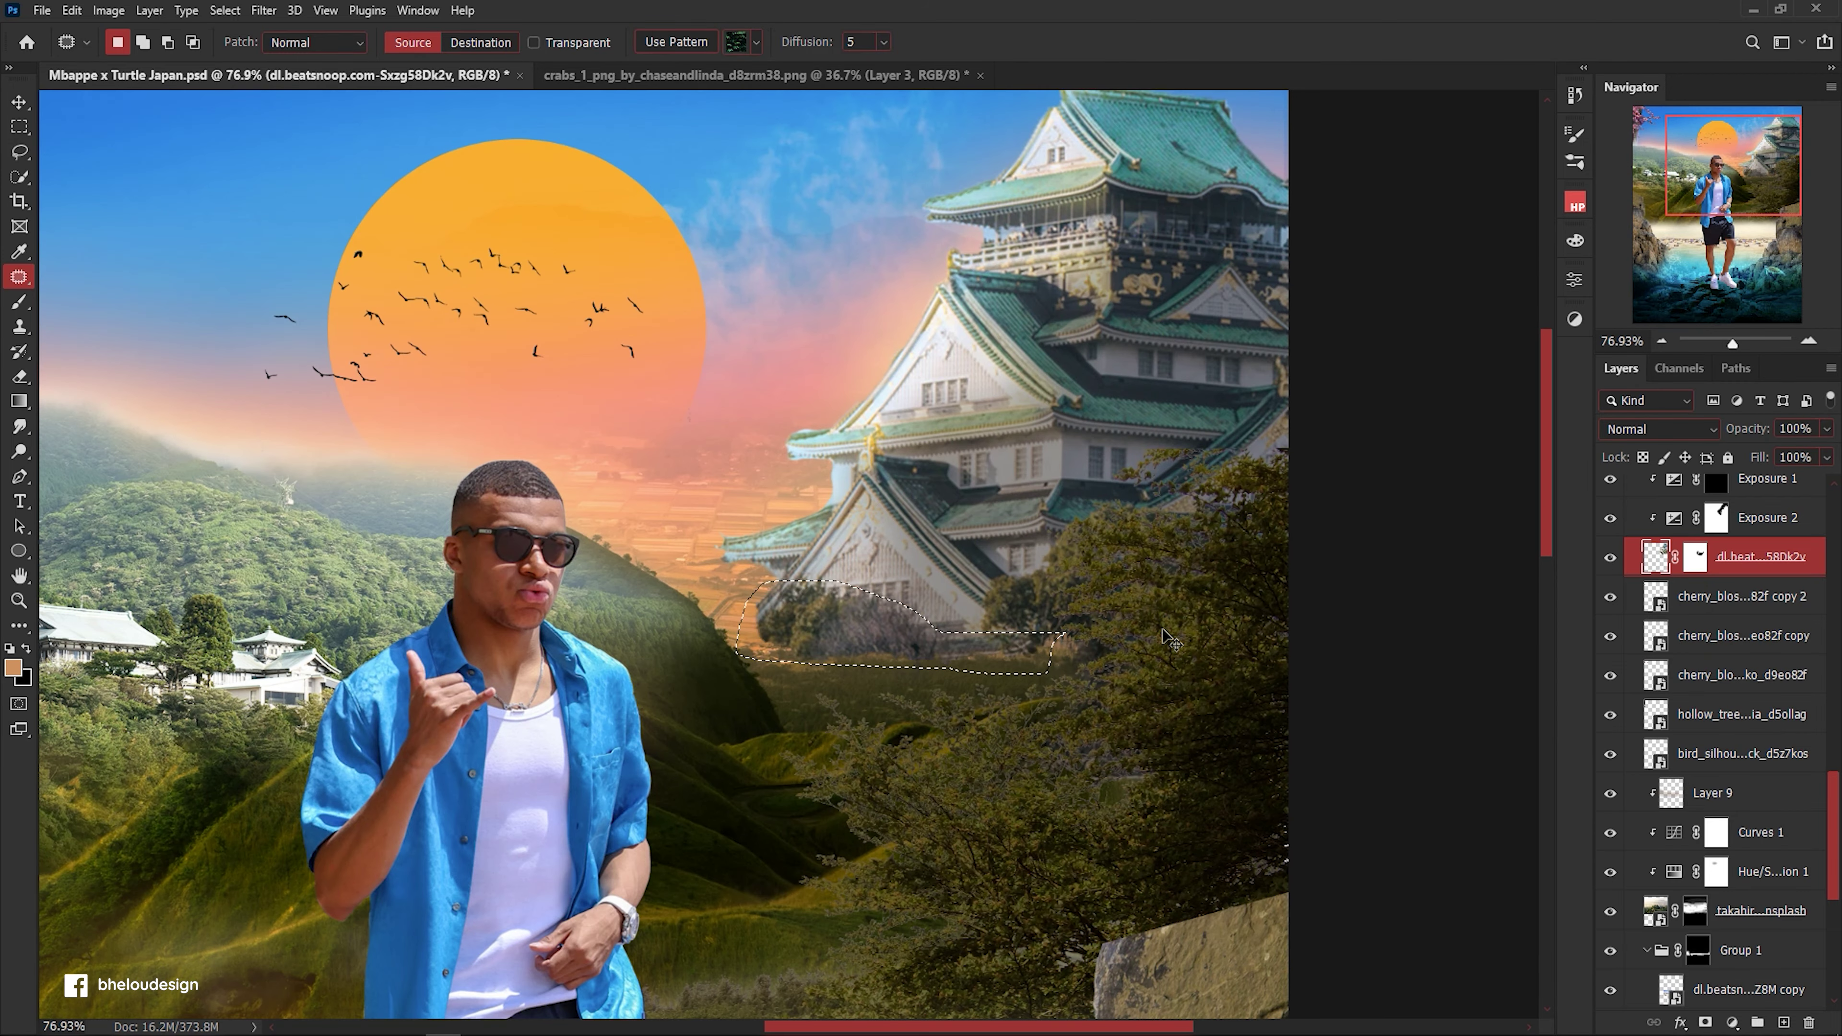
click(1754, 597)
scroll(1768, 581, up, 3)
click(1767, 573)
key(ctrl+shift+alt+n)
Try a 250 px cloud brush in orange across the castle base, then undo it.
key(b)
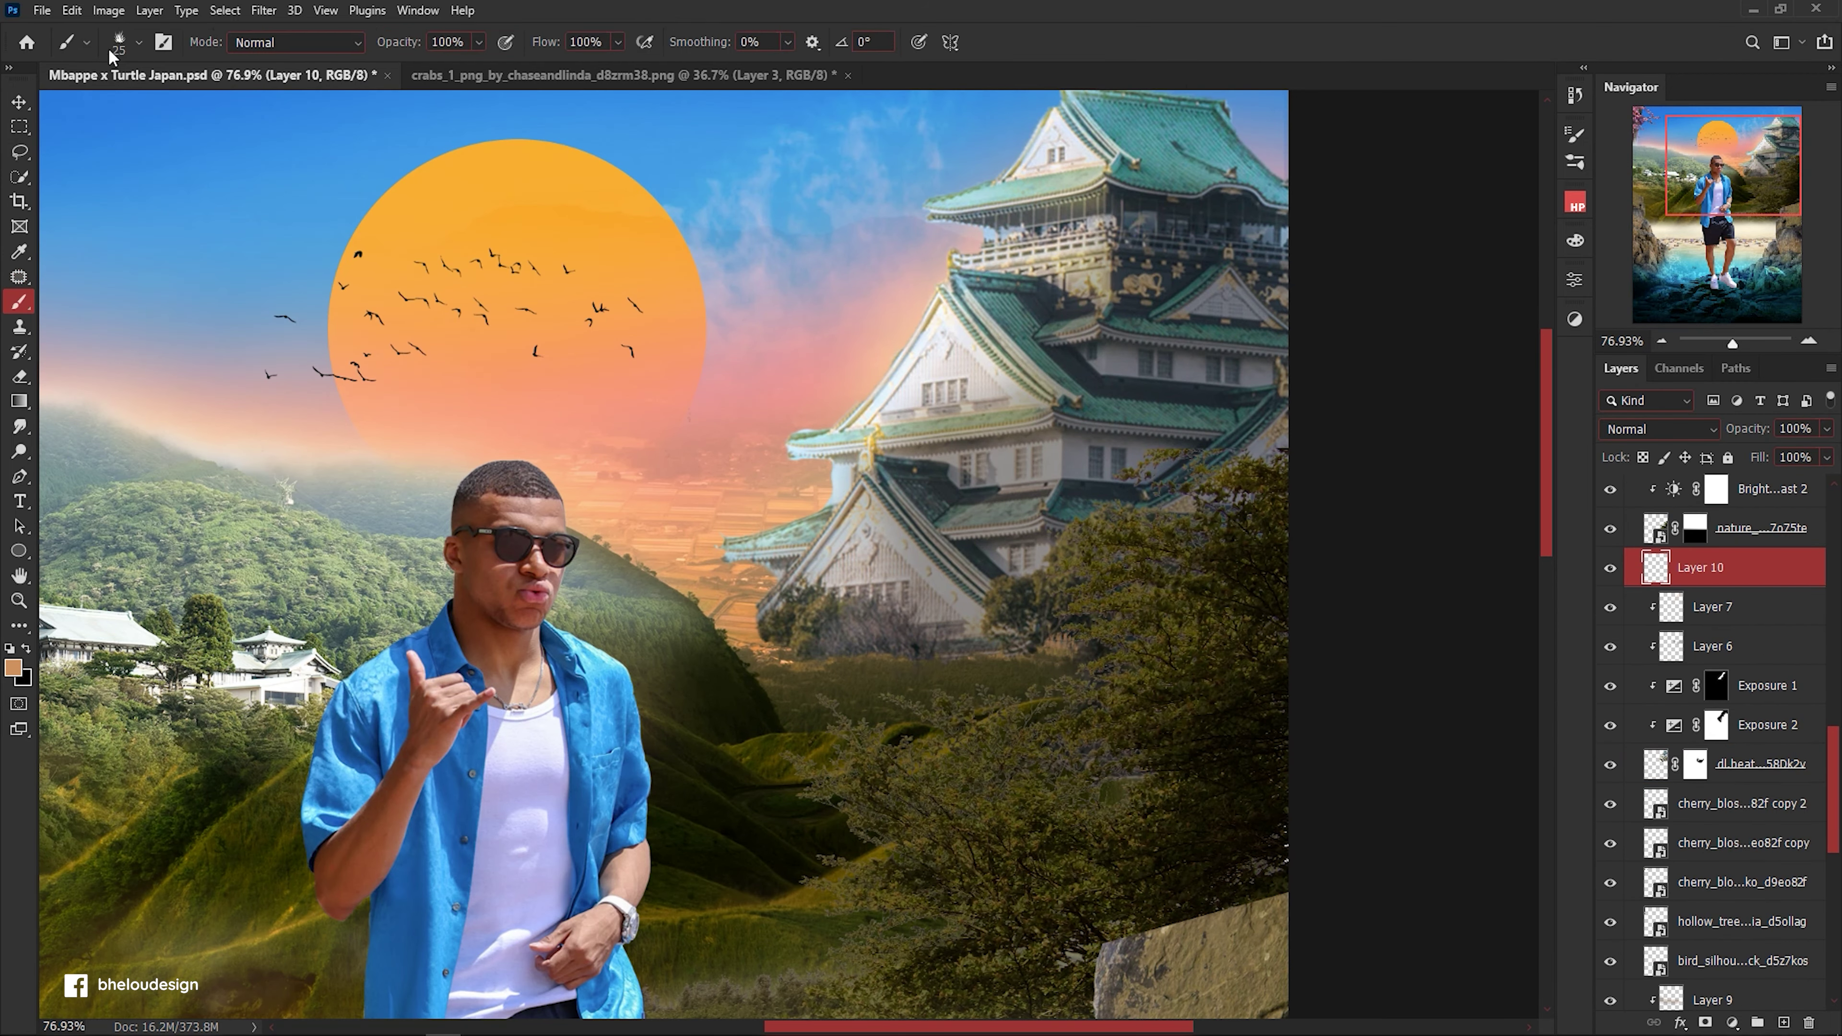
click(120, 41)
scroll(203, 348, up, 10)
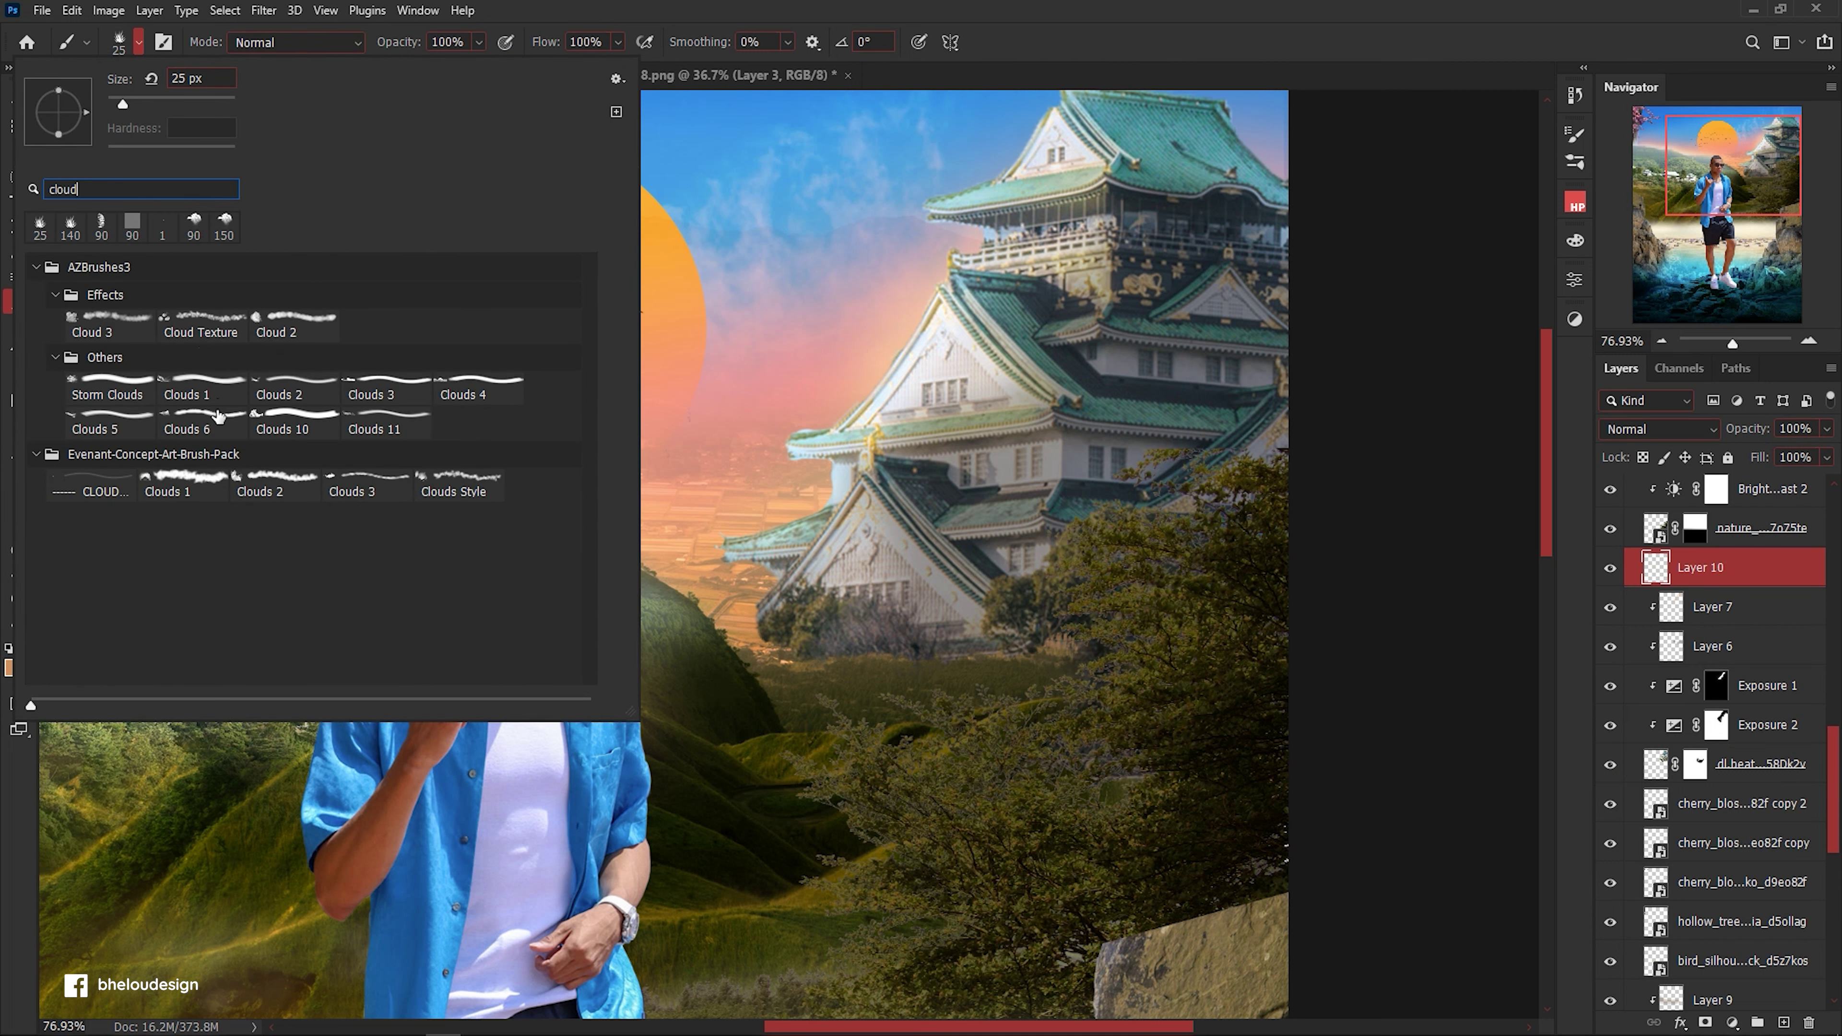
double_click(203, 423)
key(bracketright)
key(bracketright)
key(bracketright)
click(1015, 651)
drag(1016, 651, 770, 638)
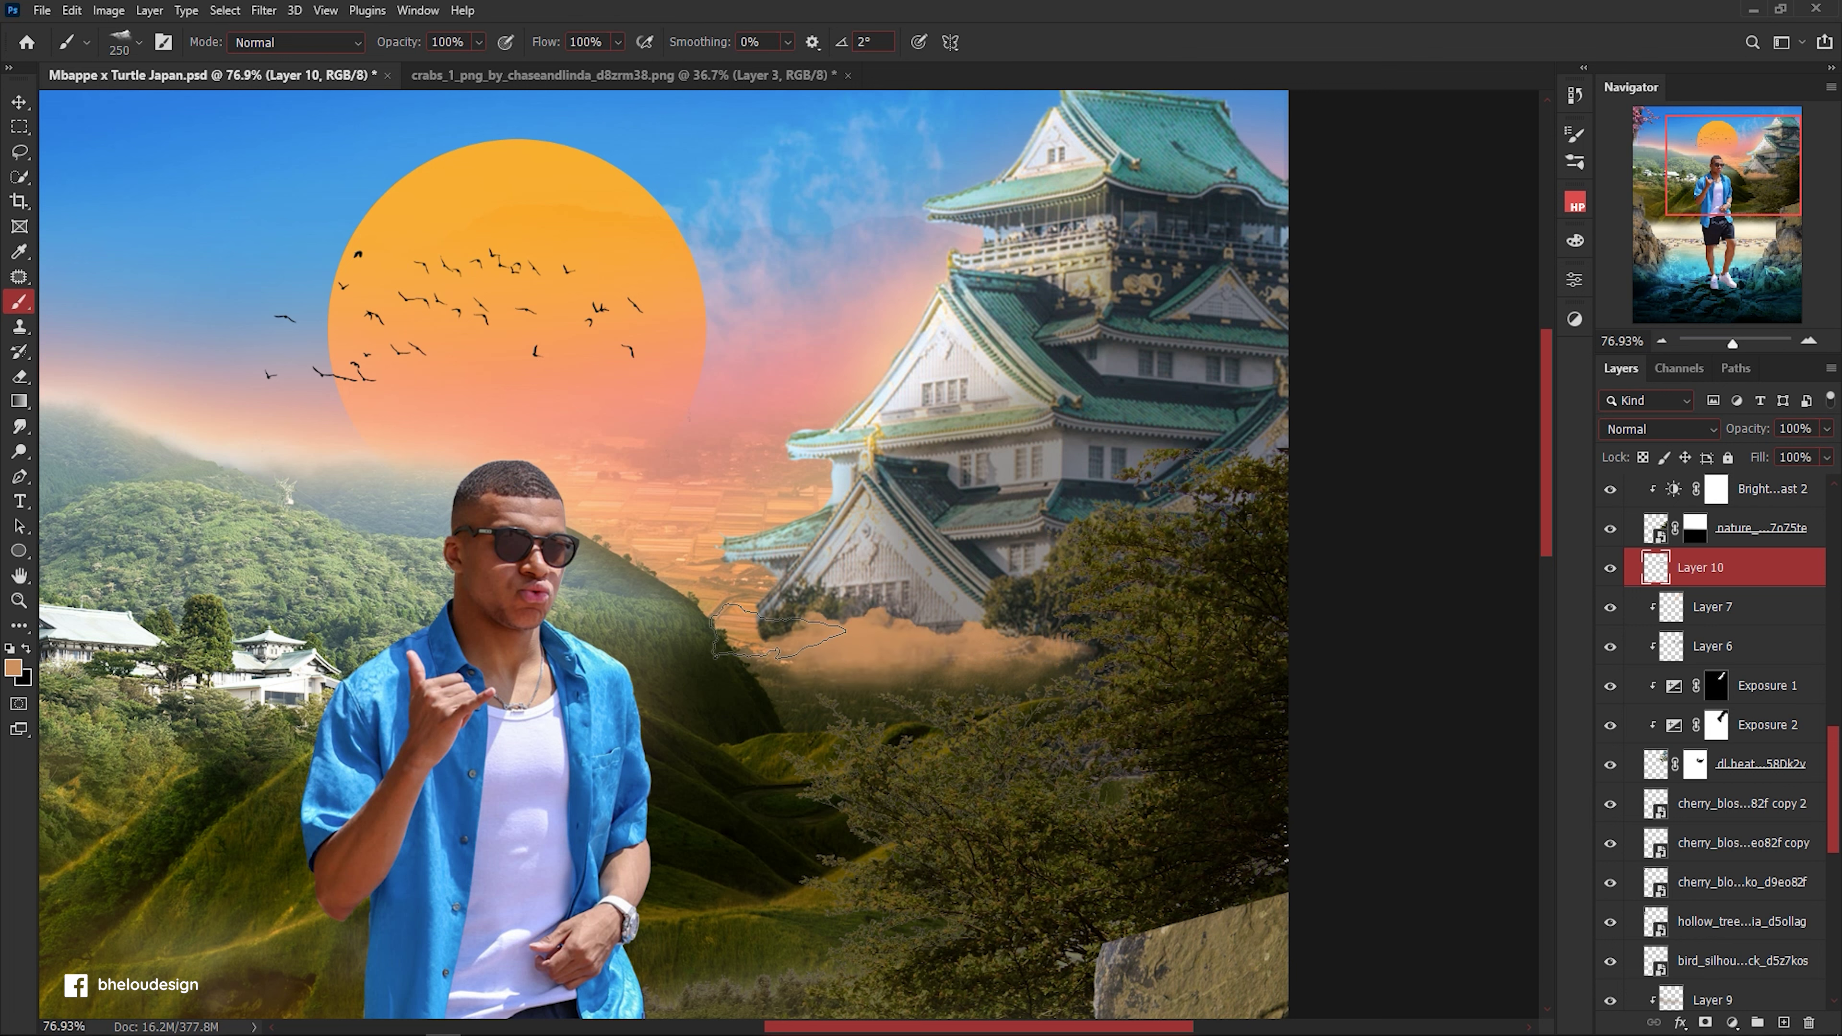
key(ctrl+z)
key(ctrl+z)
key(ctrl+z)
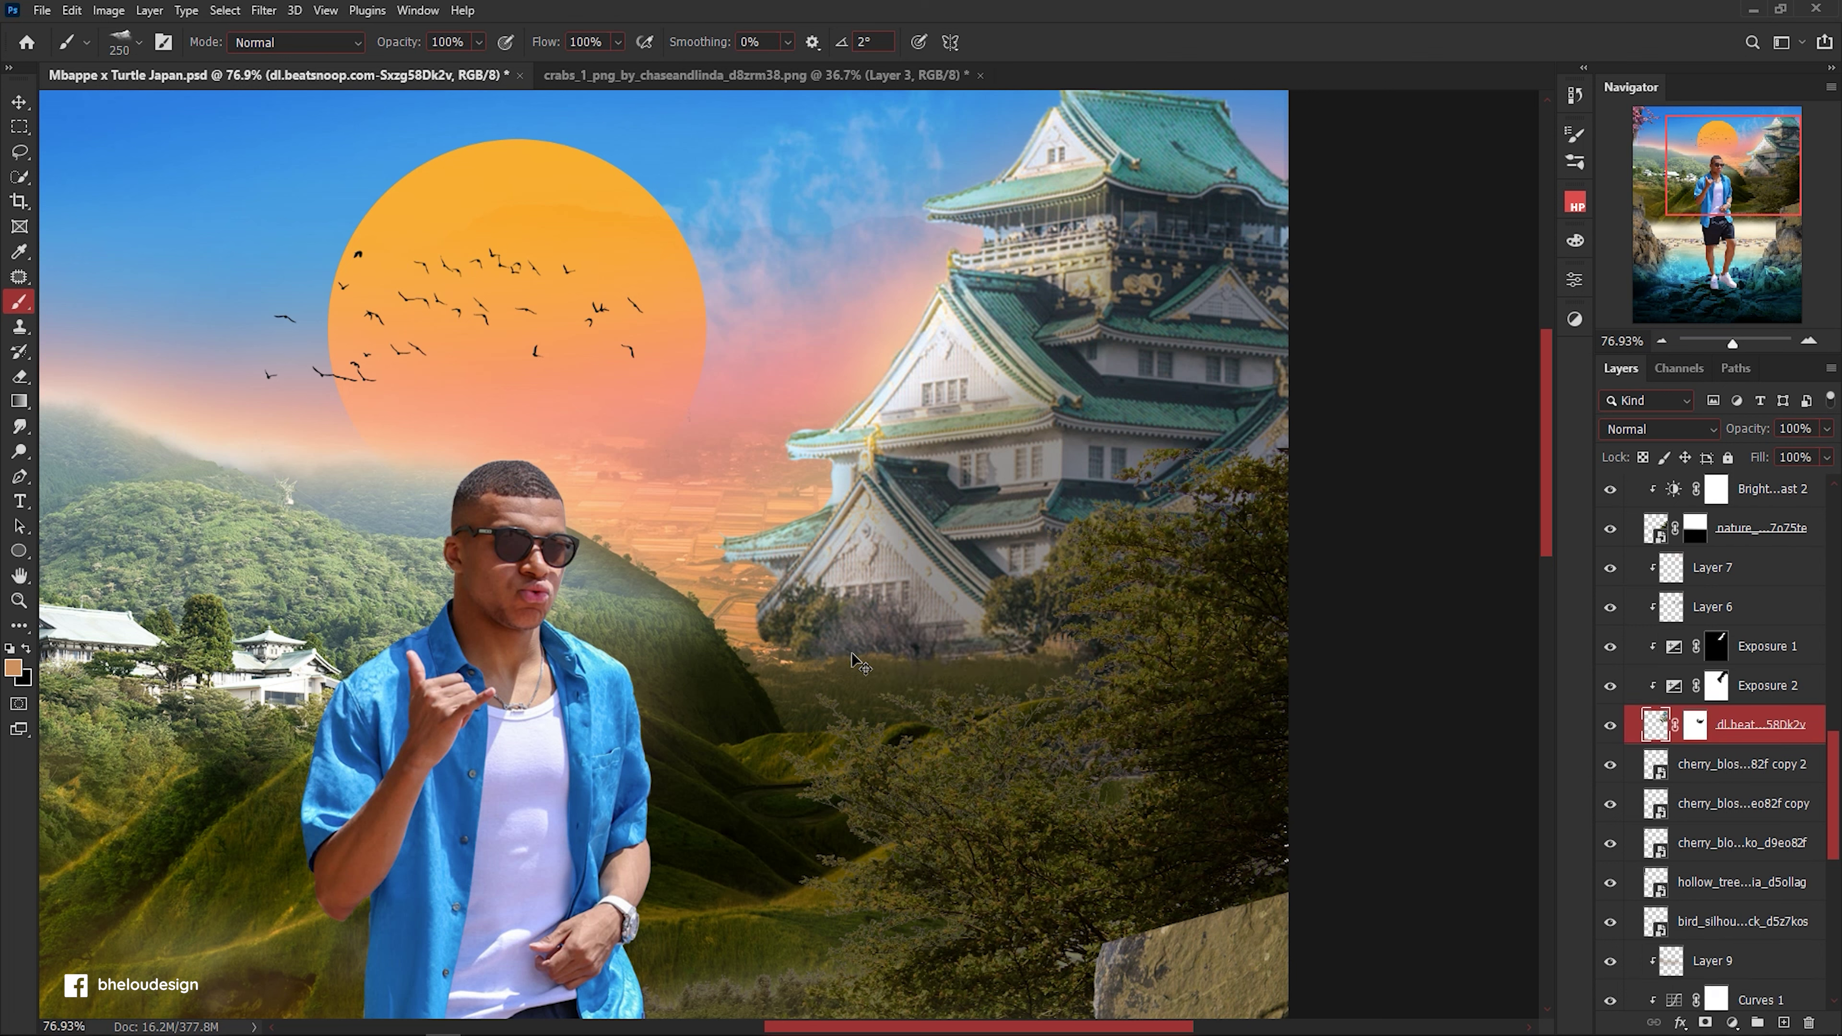
Sample a salmon colour and set up a new haze layer with a 100 px brush at 53% opacity.
alt+click(720, 518)
key(bracketleft)
key(bracketleft)
key(bracketleft)
drag(893, 644, 961, 658)
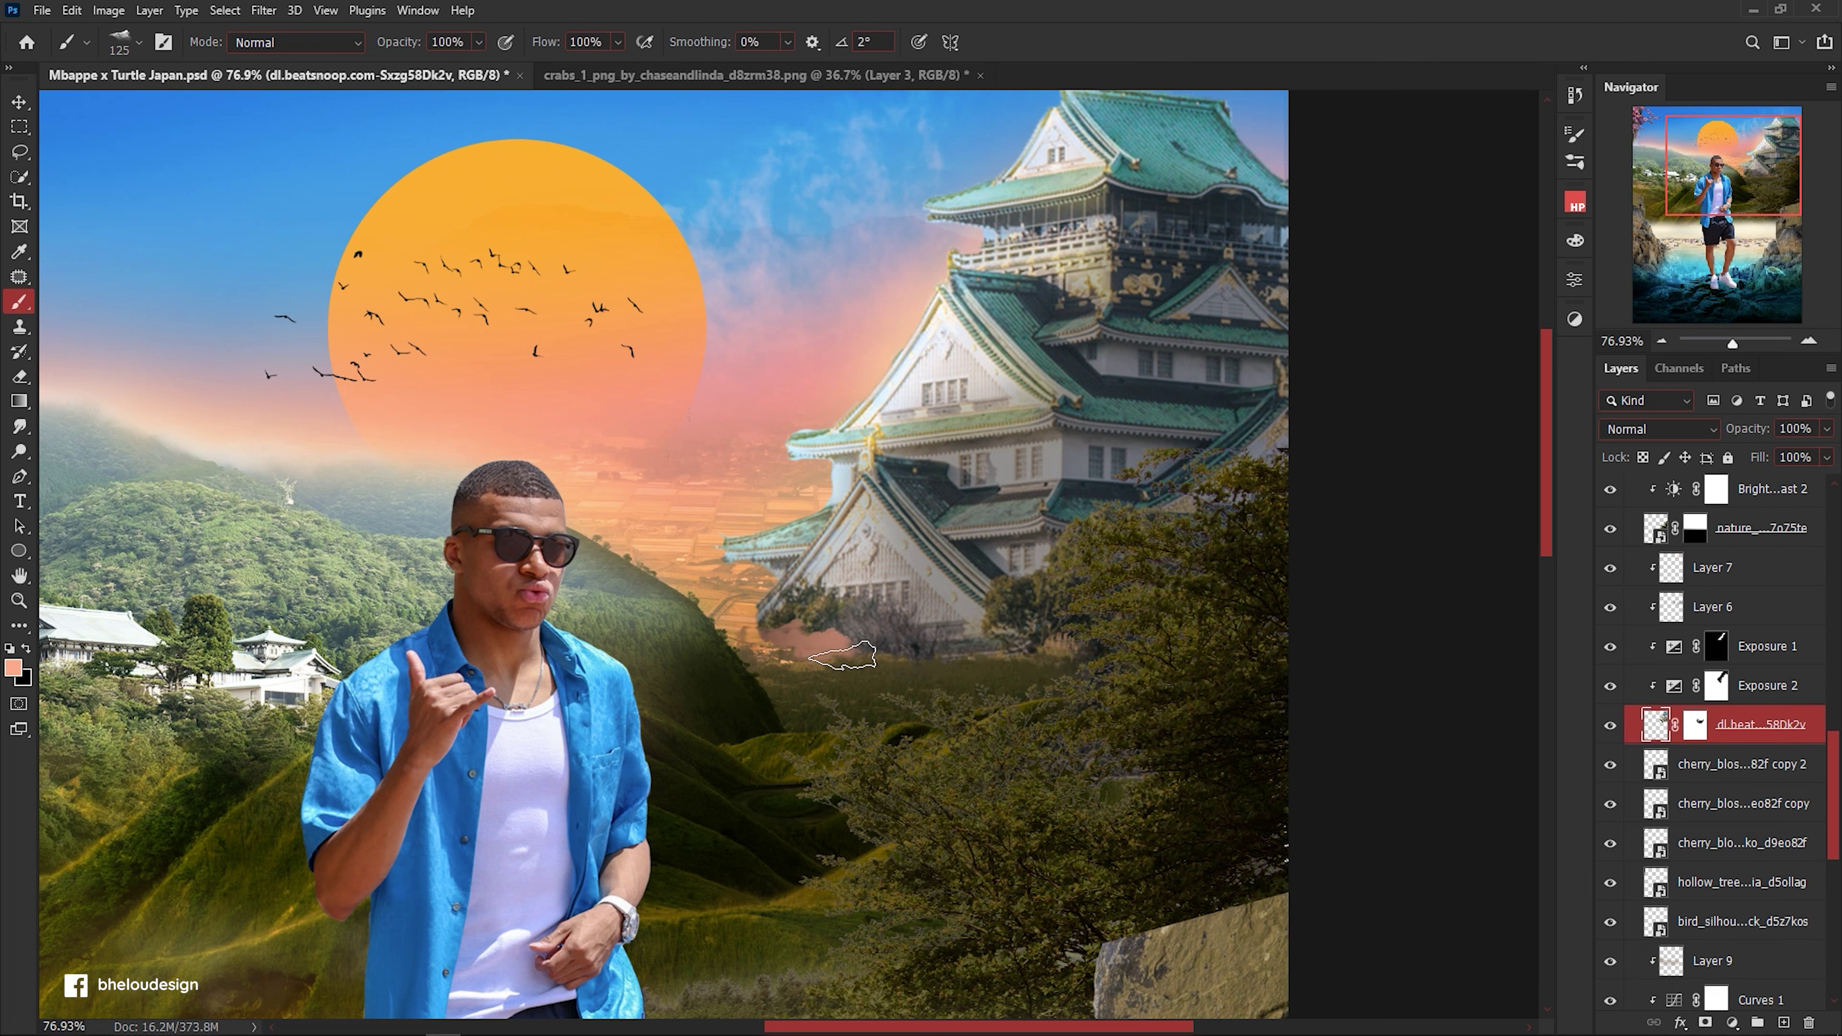
scroll(961, 658, up, 3)
key(ctrl+shift+alt+n)
key(5)
key(3)
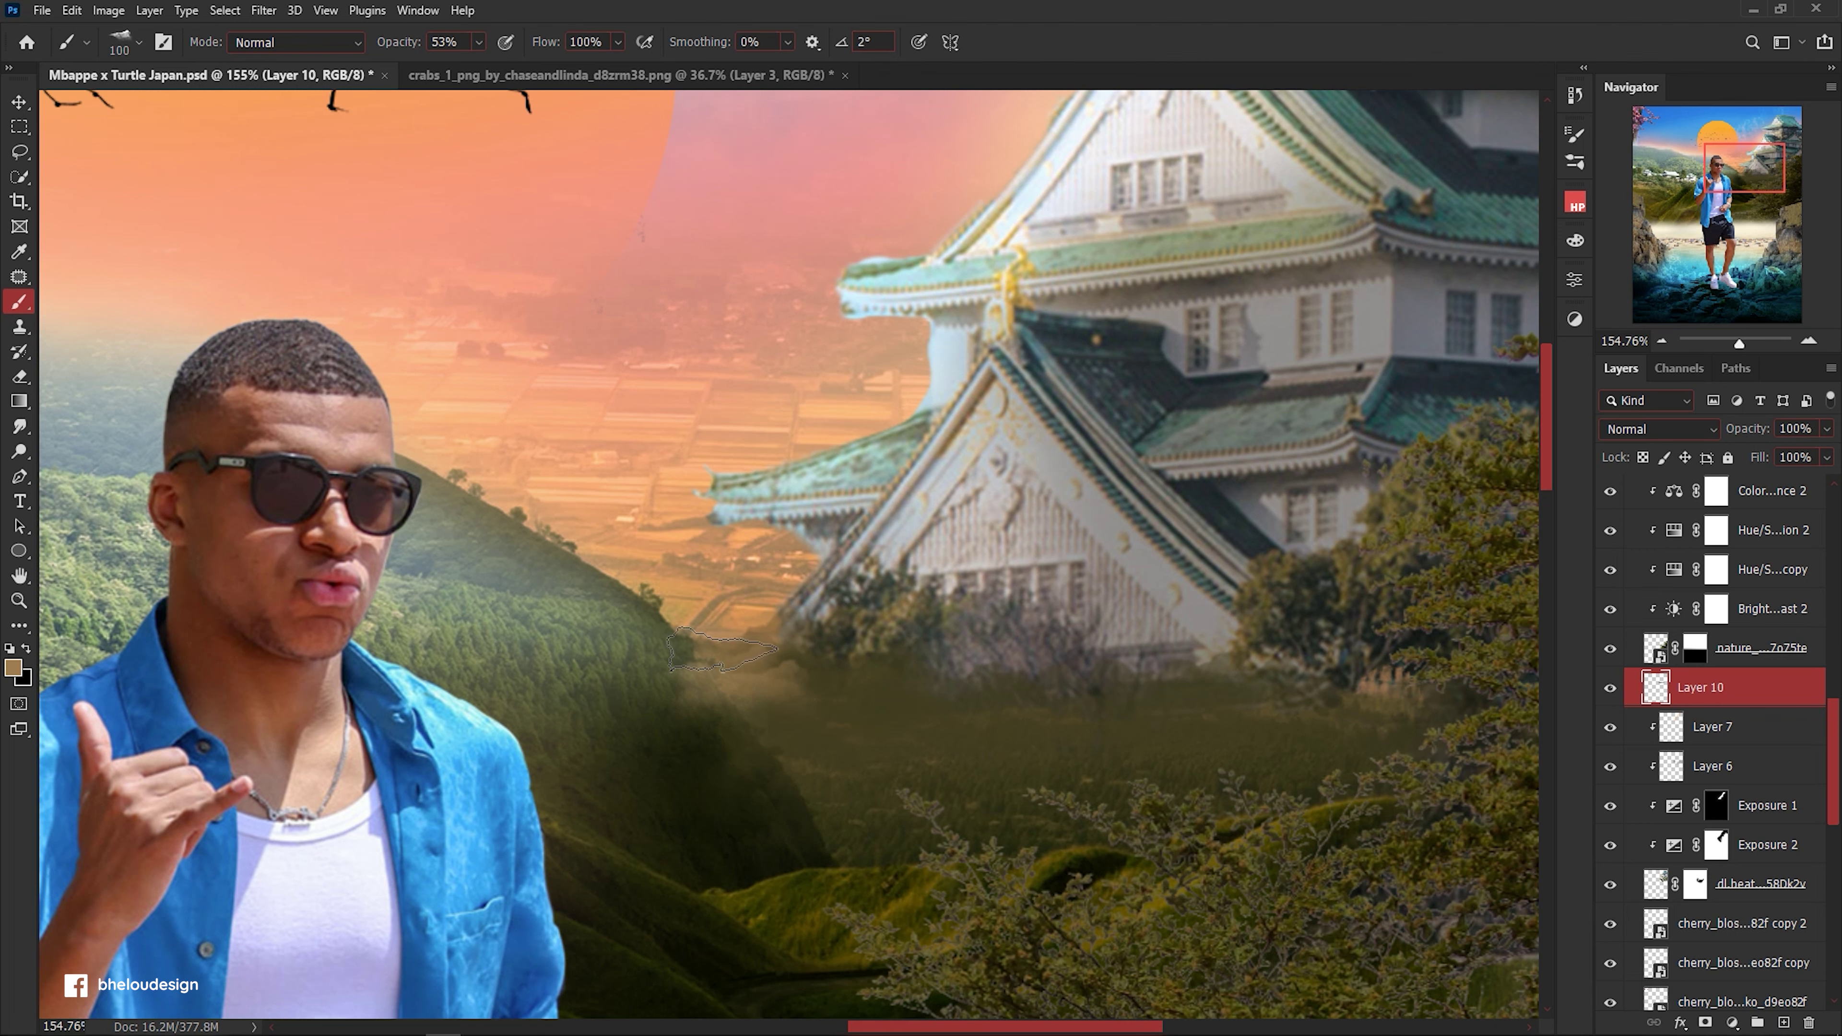
Brush light haze over the grass below the castle and reopen Color Balance 2.
drag(936, 653, 1342, 701)
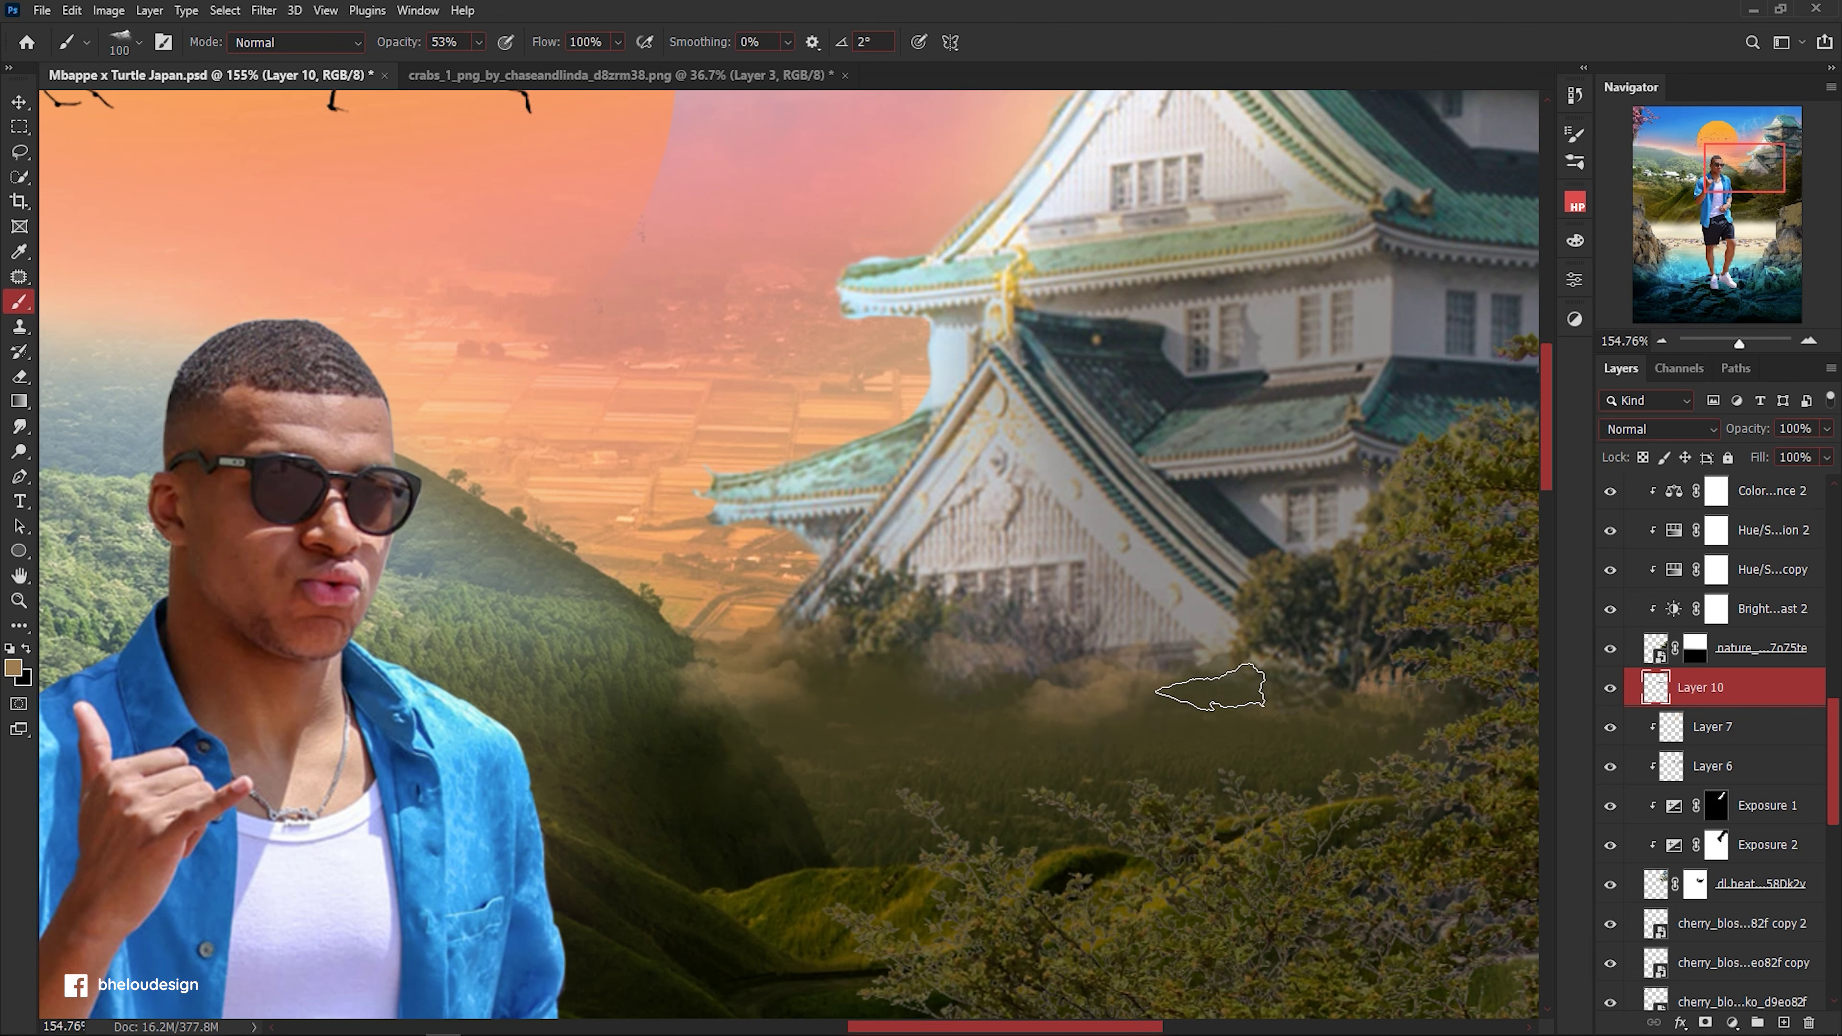
alt+click(1189, 685)
scroll(1137, 557, down, 5)
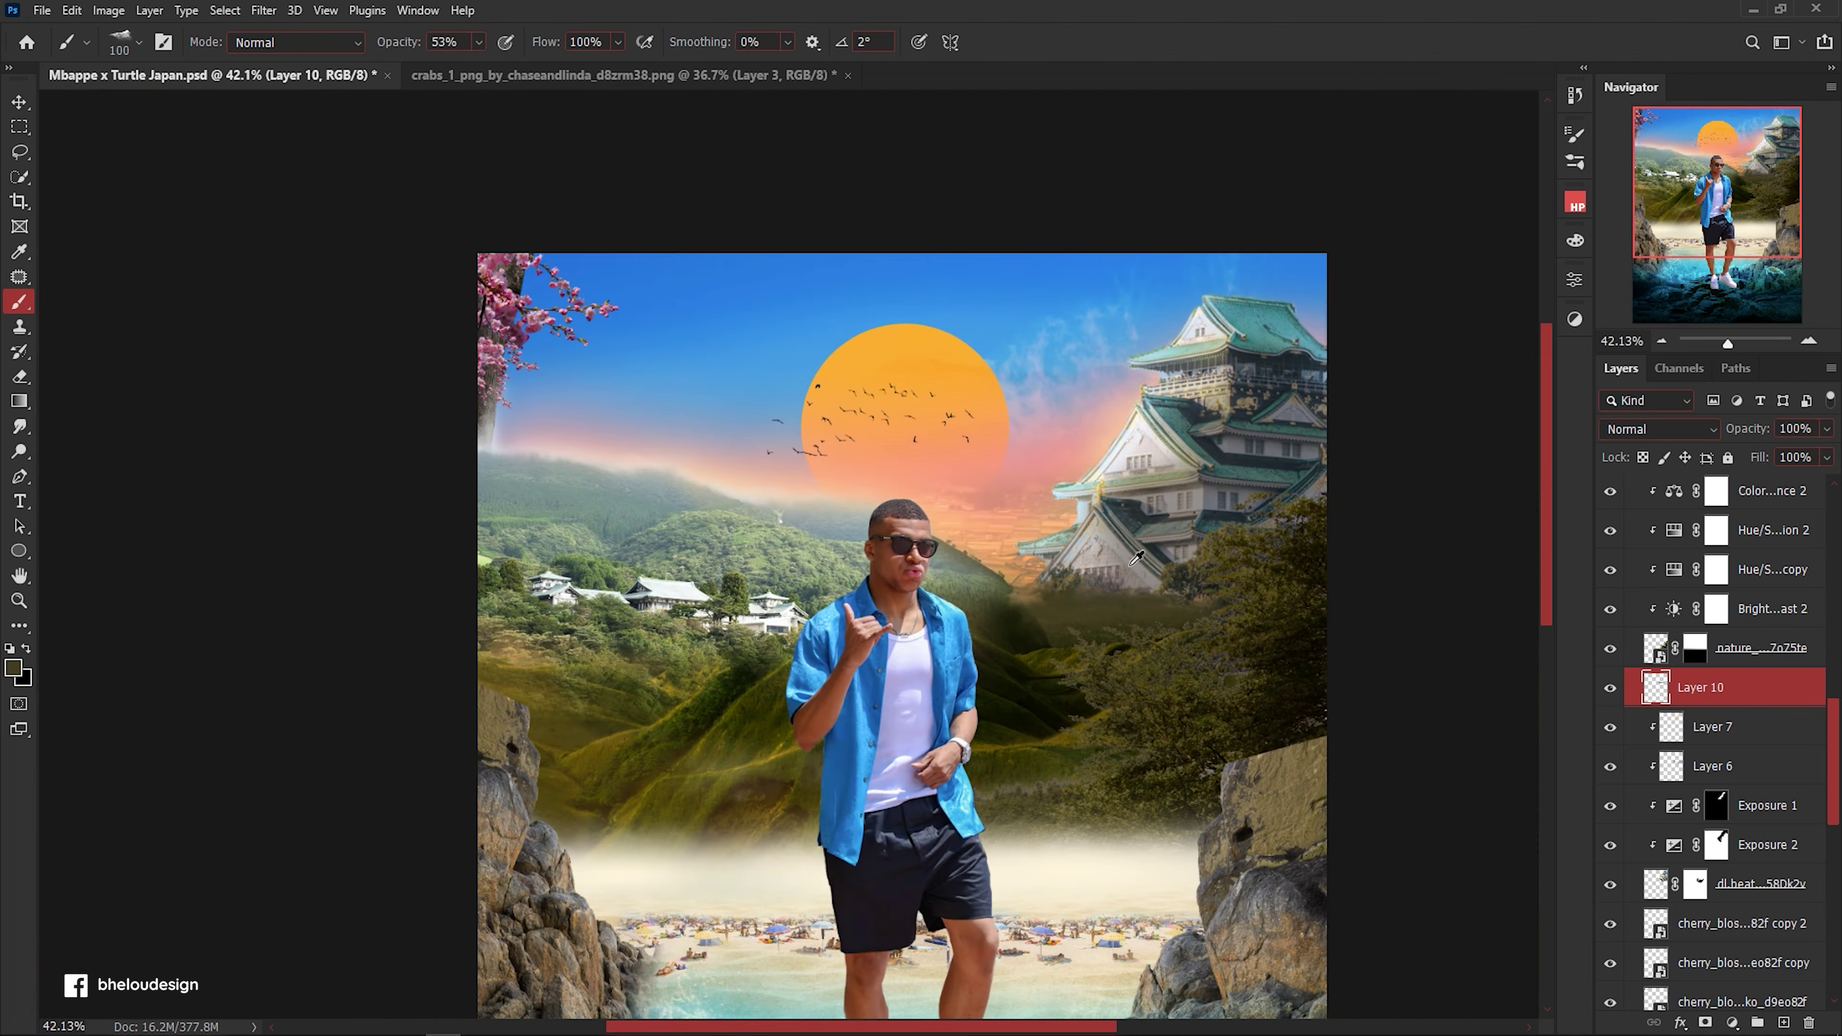
key(v)
double_click(1674, 491)
Delete the duplicate 'Hue/Saturation 2 copy' adjustment.
click(1523, 271)
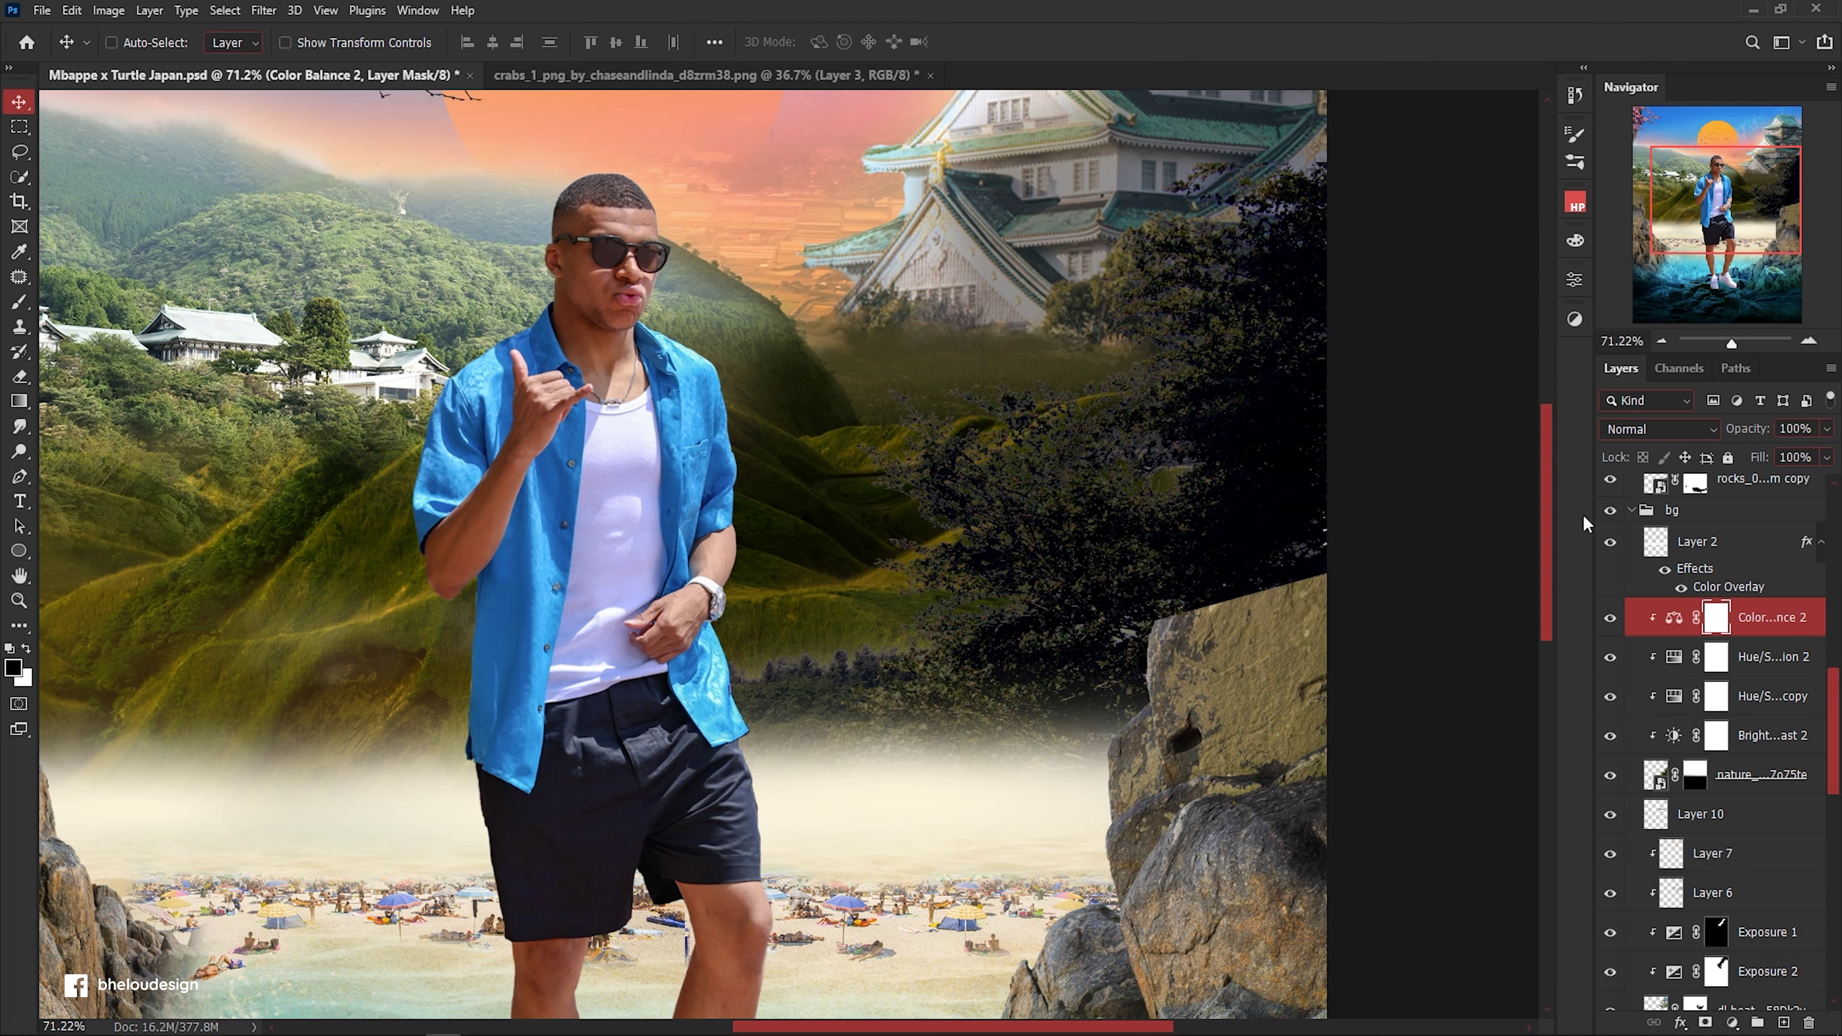
click(1668, 737)
click(1625, 657)
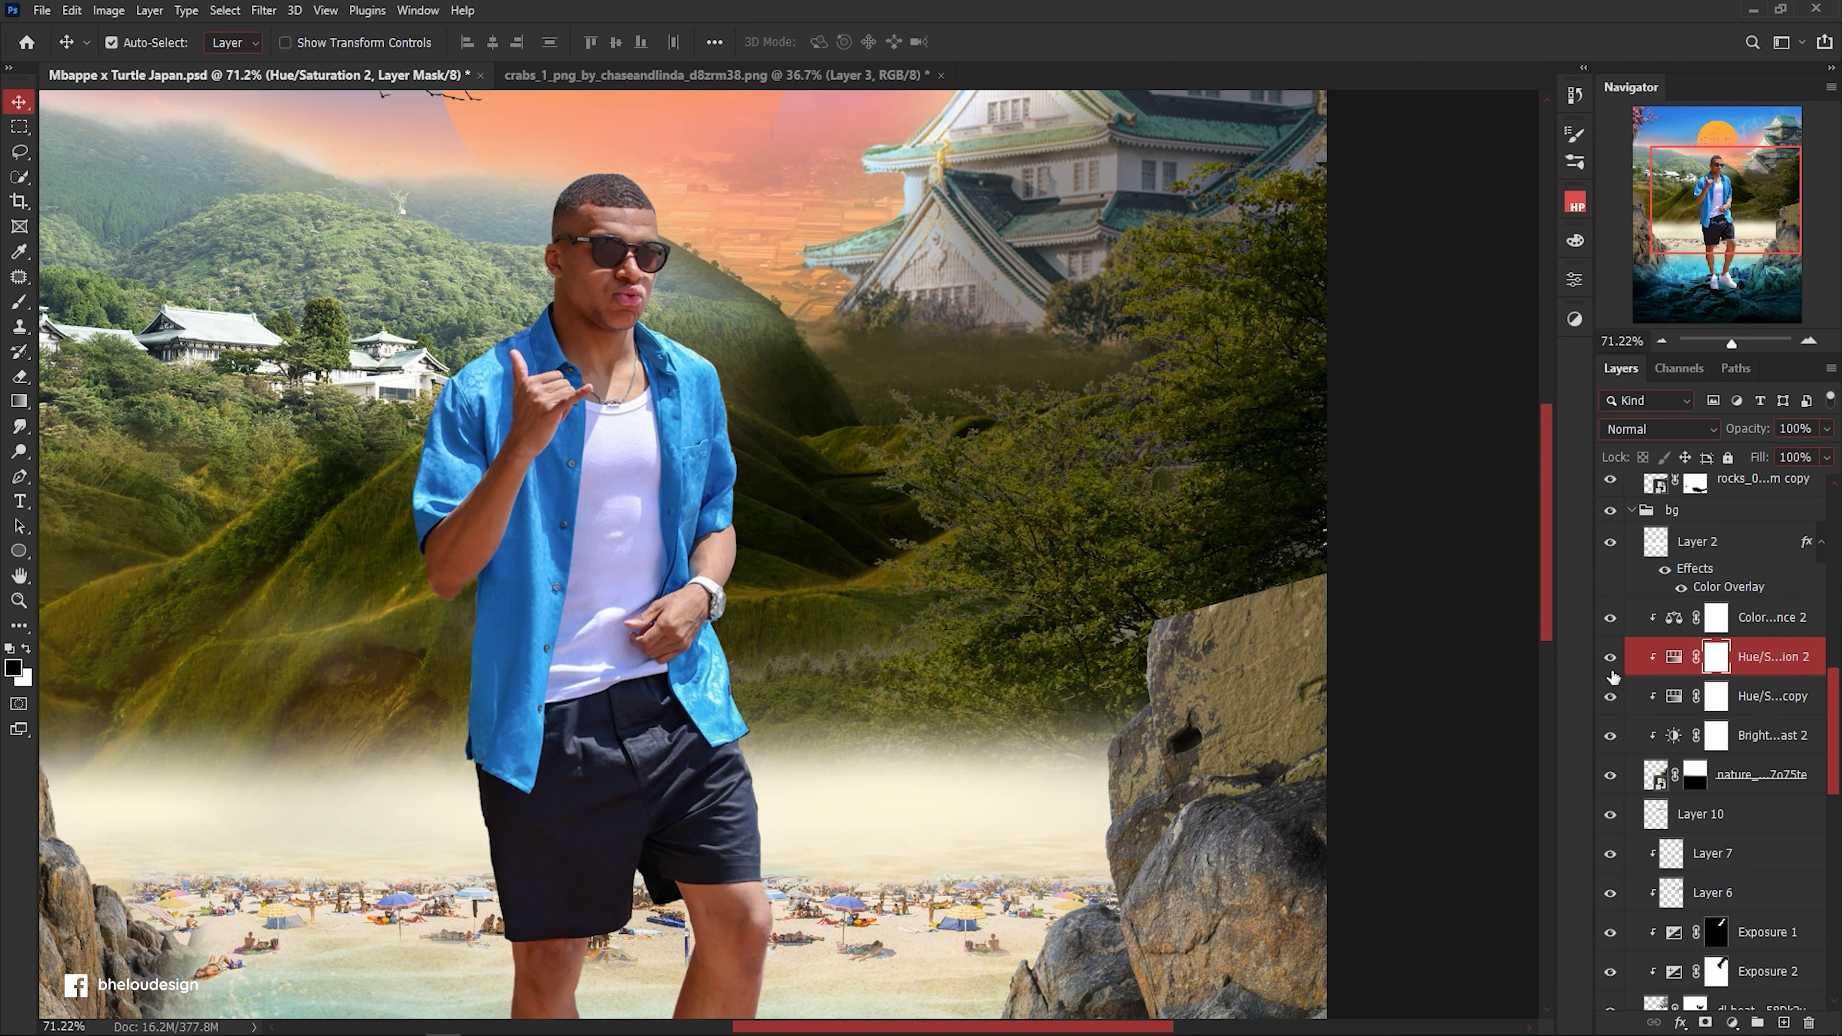
click(1633, 696)
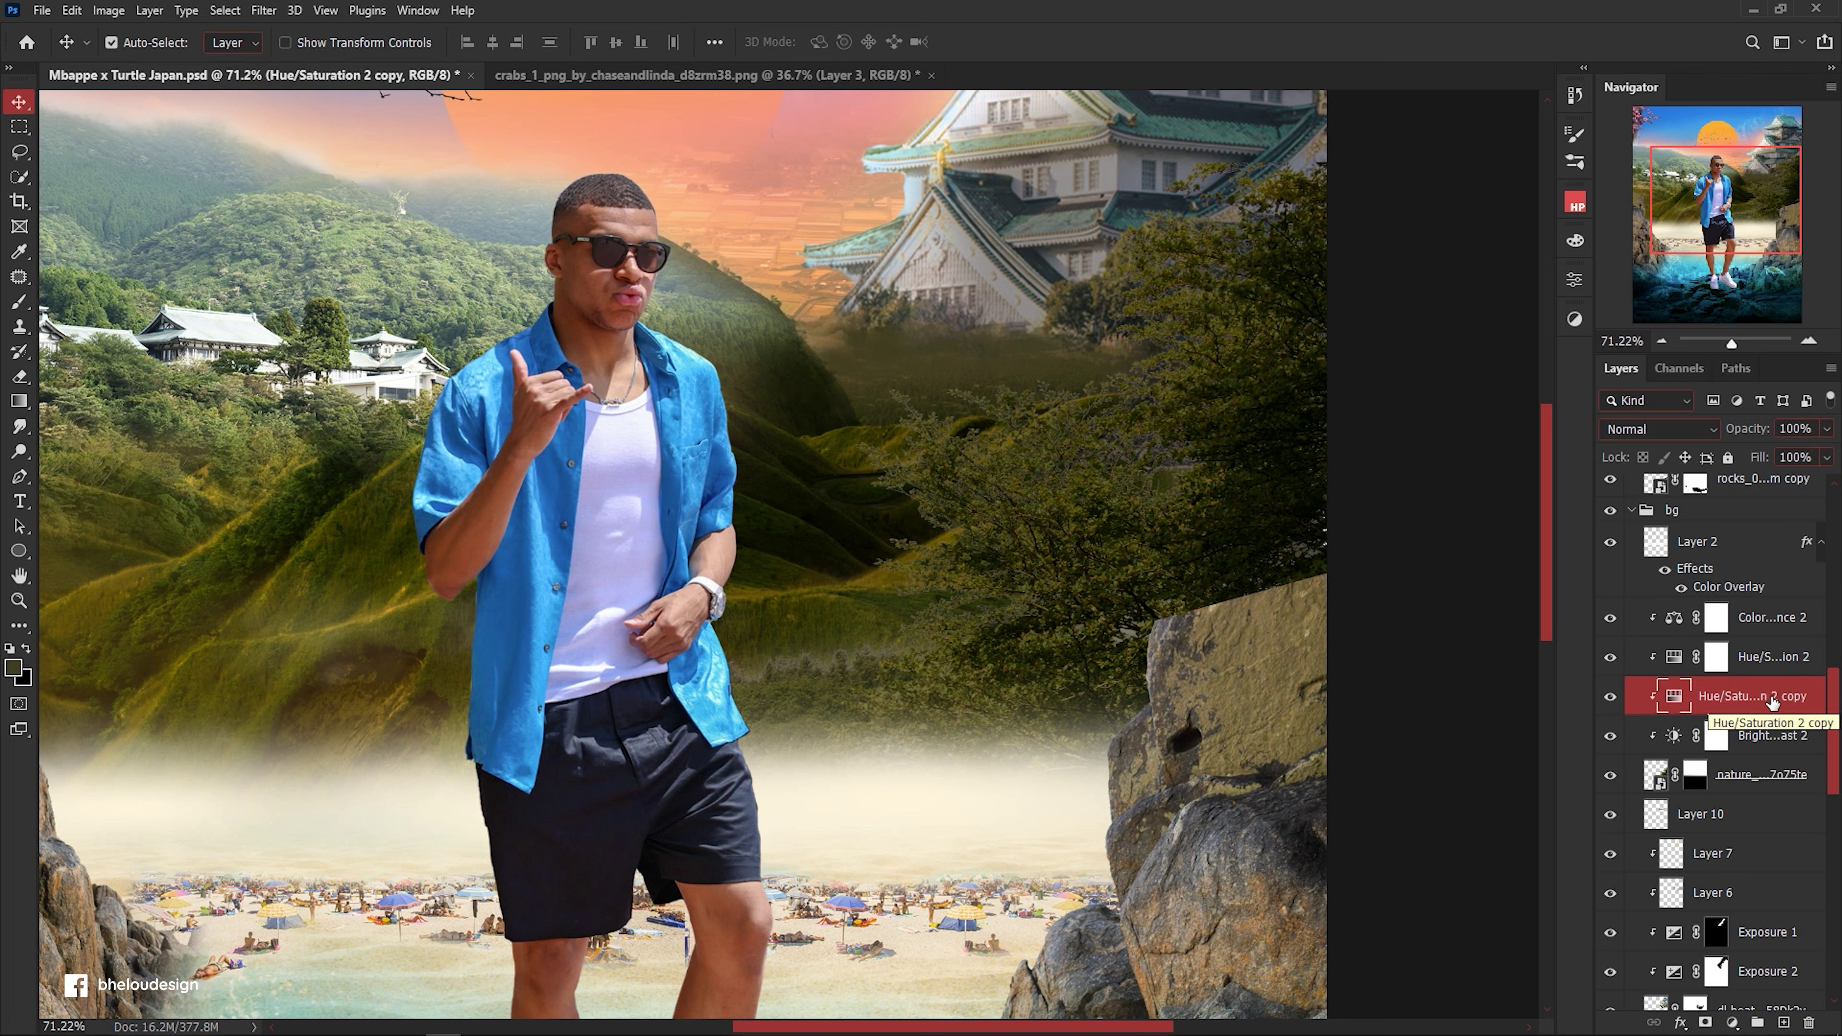
key(Delete)
Target the Brightness/Contrast 2 mask with the brush for painting.
double_click(1674, 696)
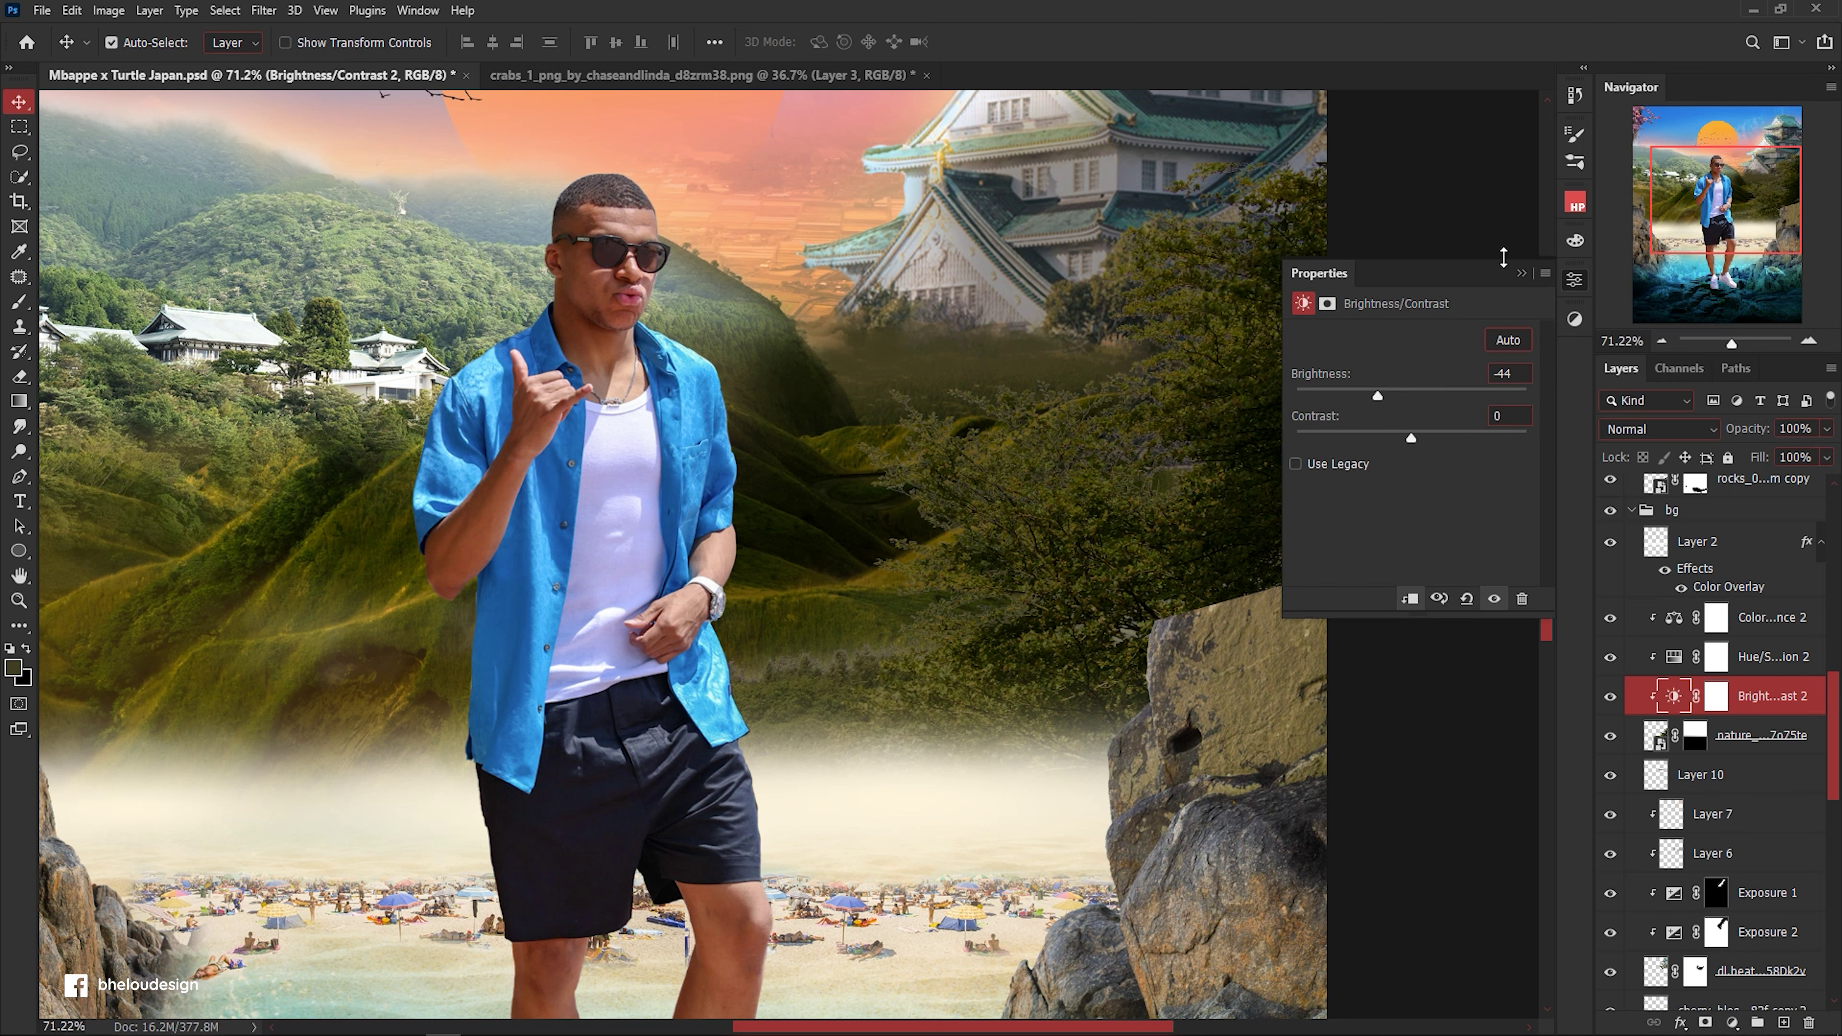
click(1521, 273)
scroll(798, 528, down, 1)
scroll(1161, 581, up, 2)
key(b)
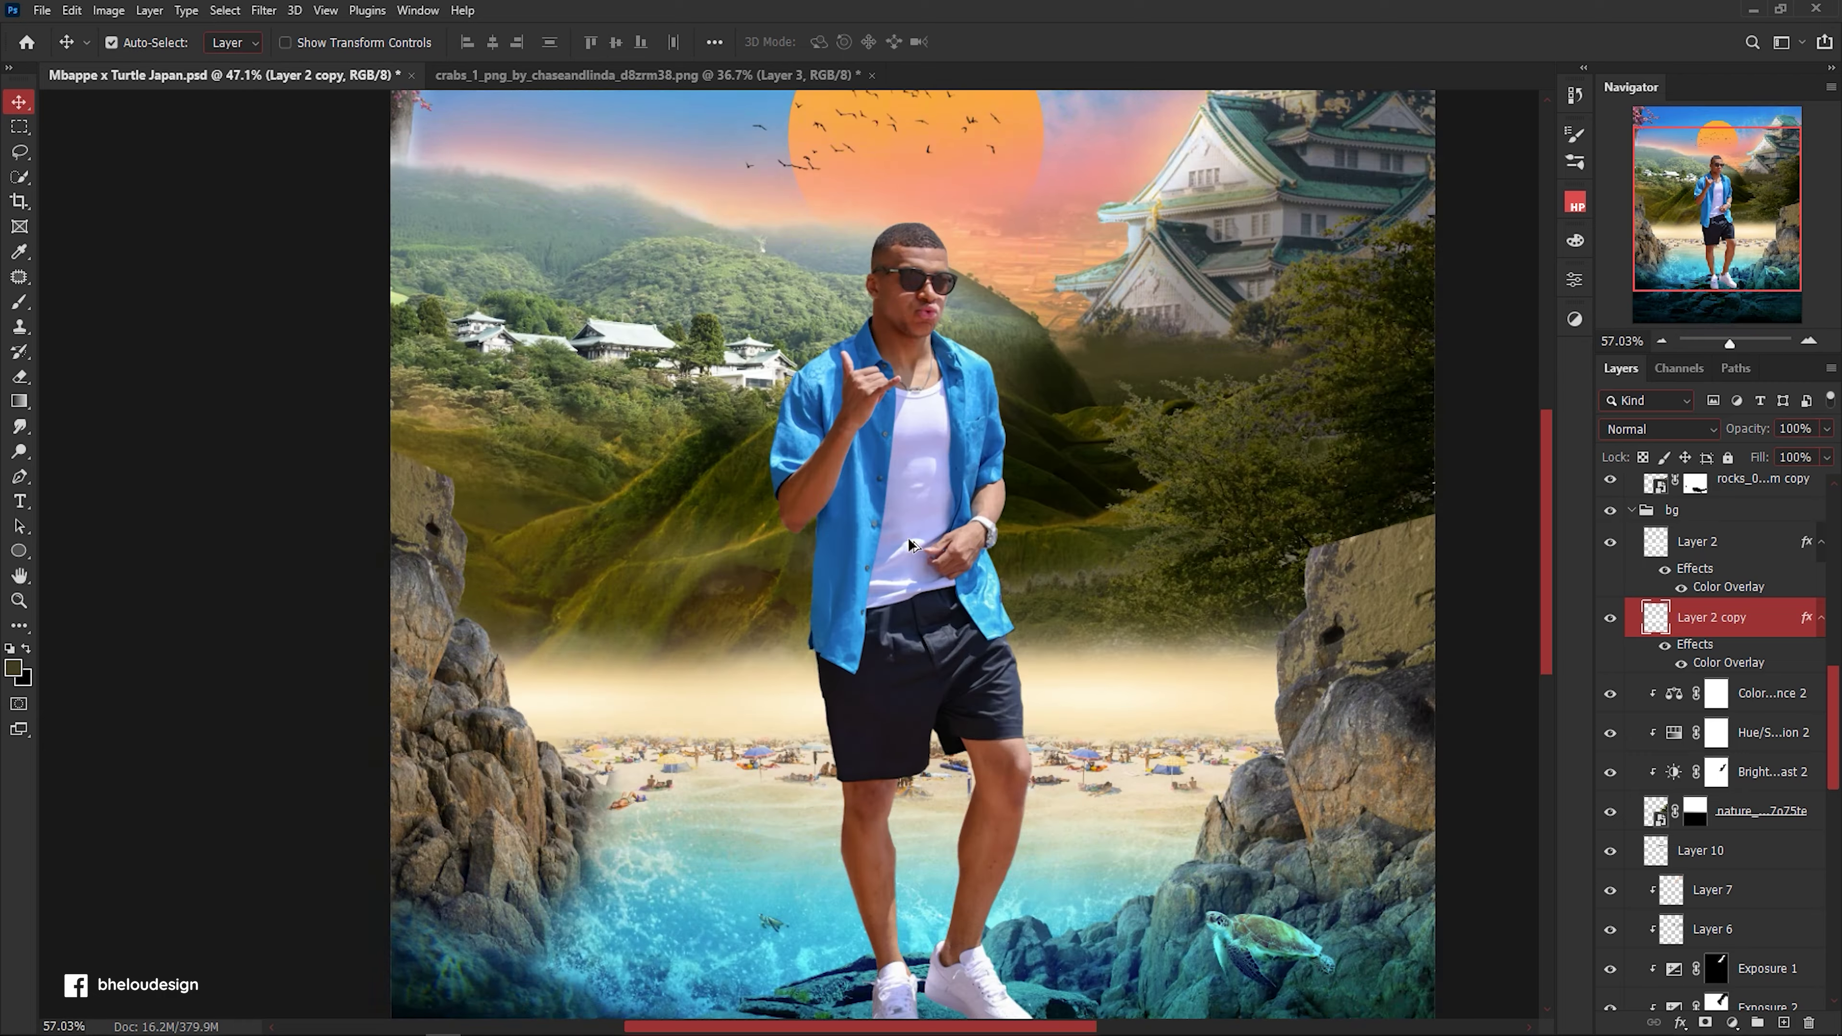
Set Layer 2 copy opacity to 13% and Layer 2 opacity to 44%.
key(0)
key(0)
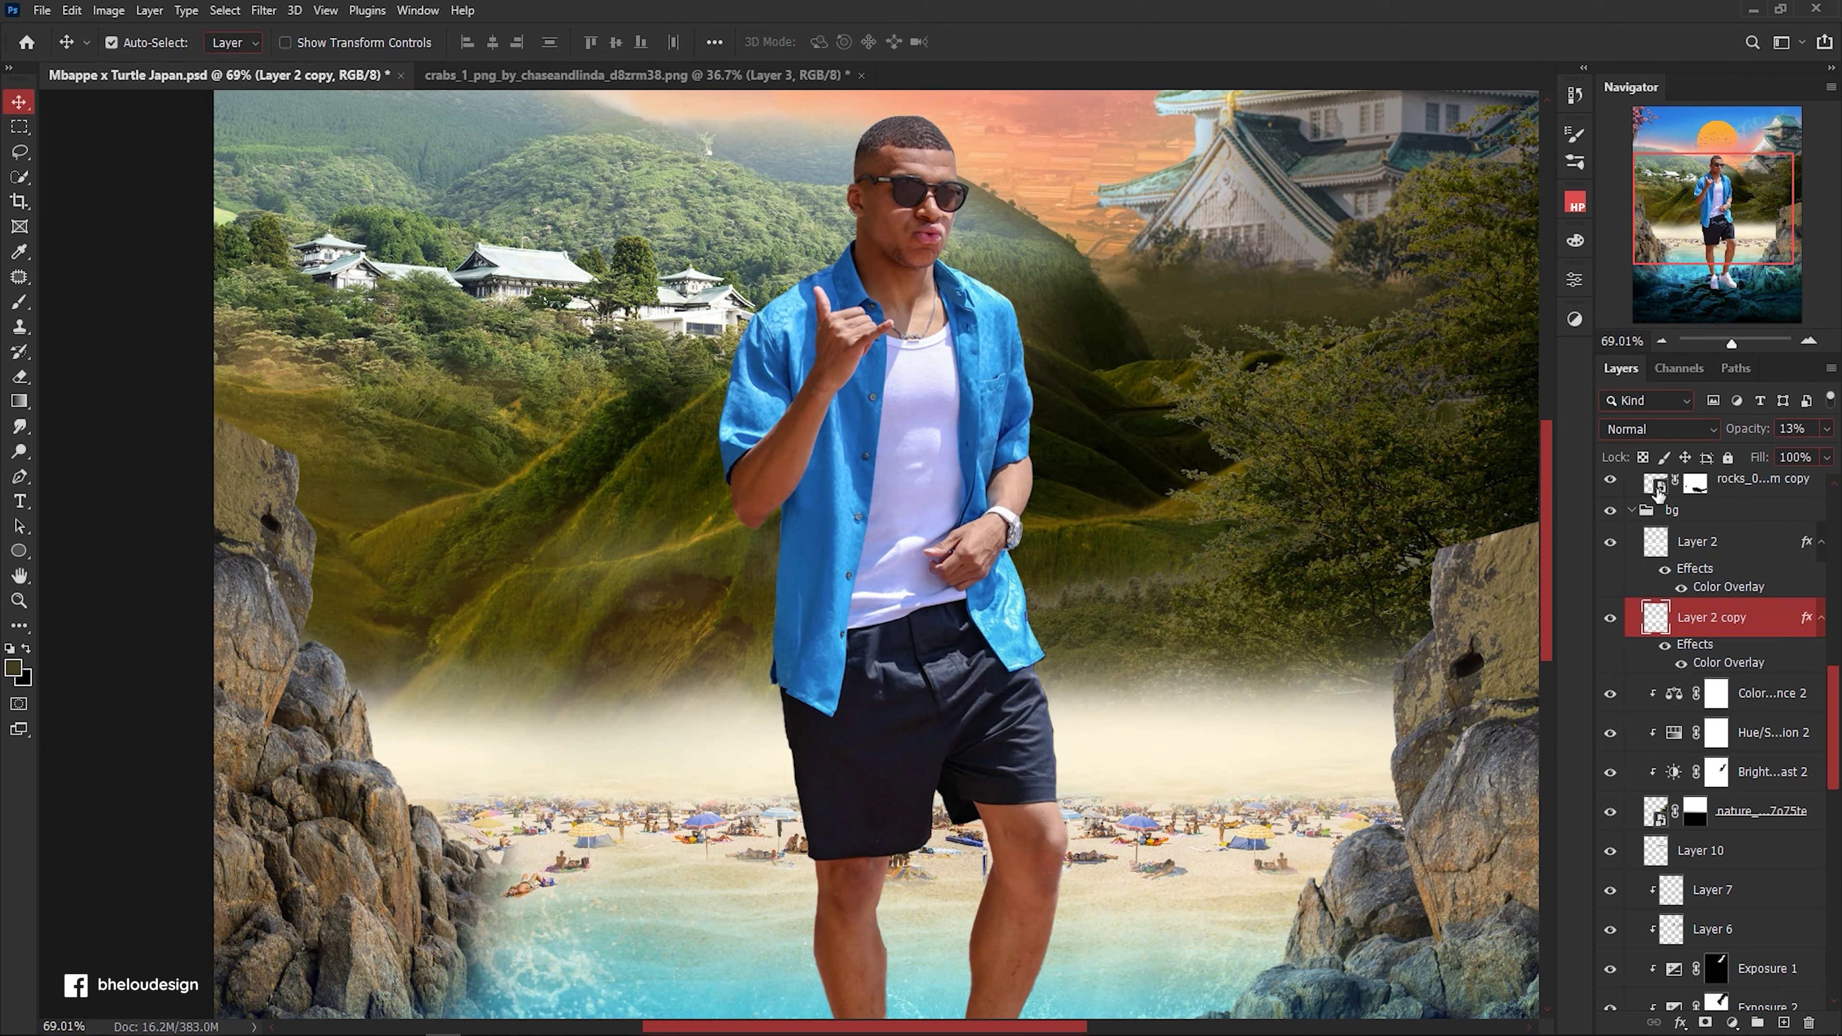
click(1701, 543)
text(3844)
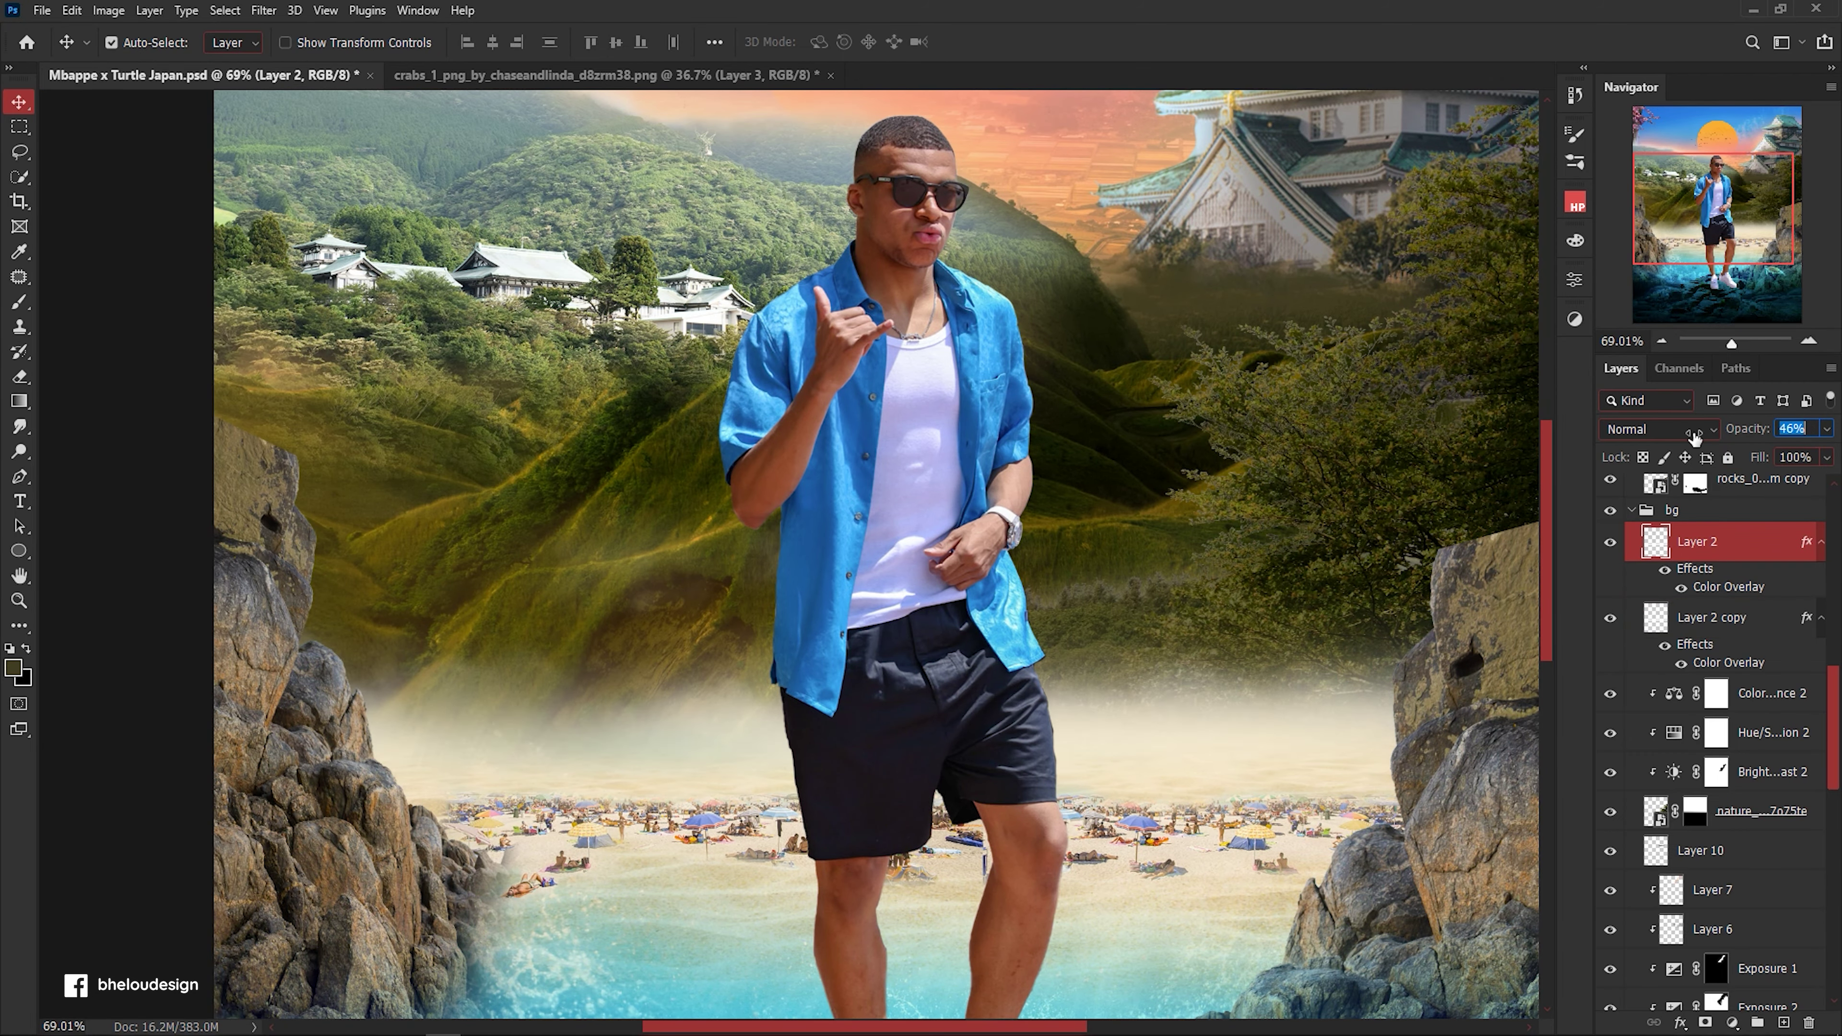
key(Return)
scroll(834, 486, down, 5)
scroll(834, 486, up, 6)
Save the document and select Layer 9.
key(ctrl+s)
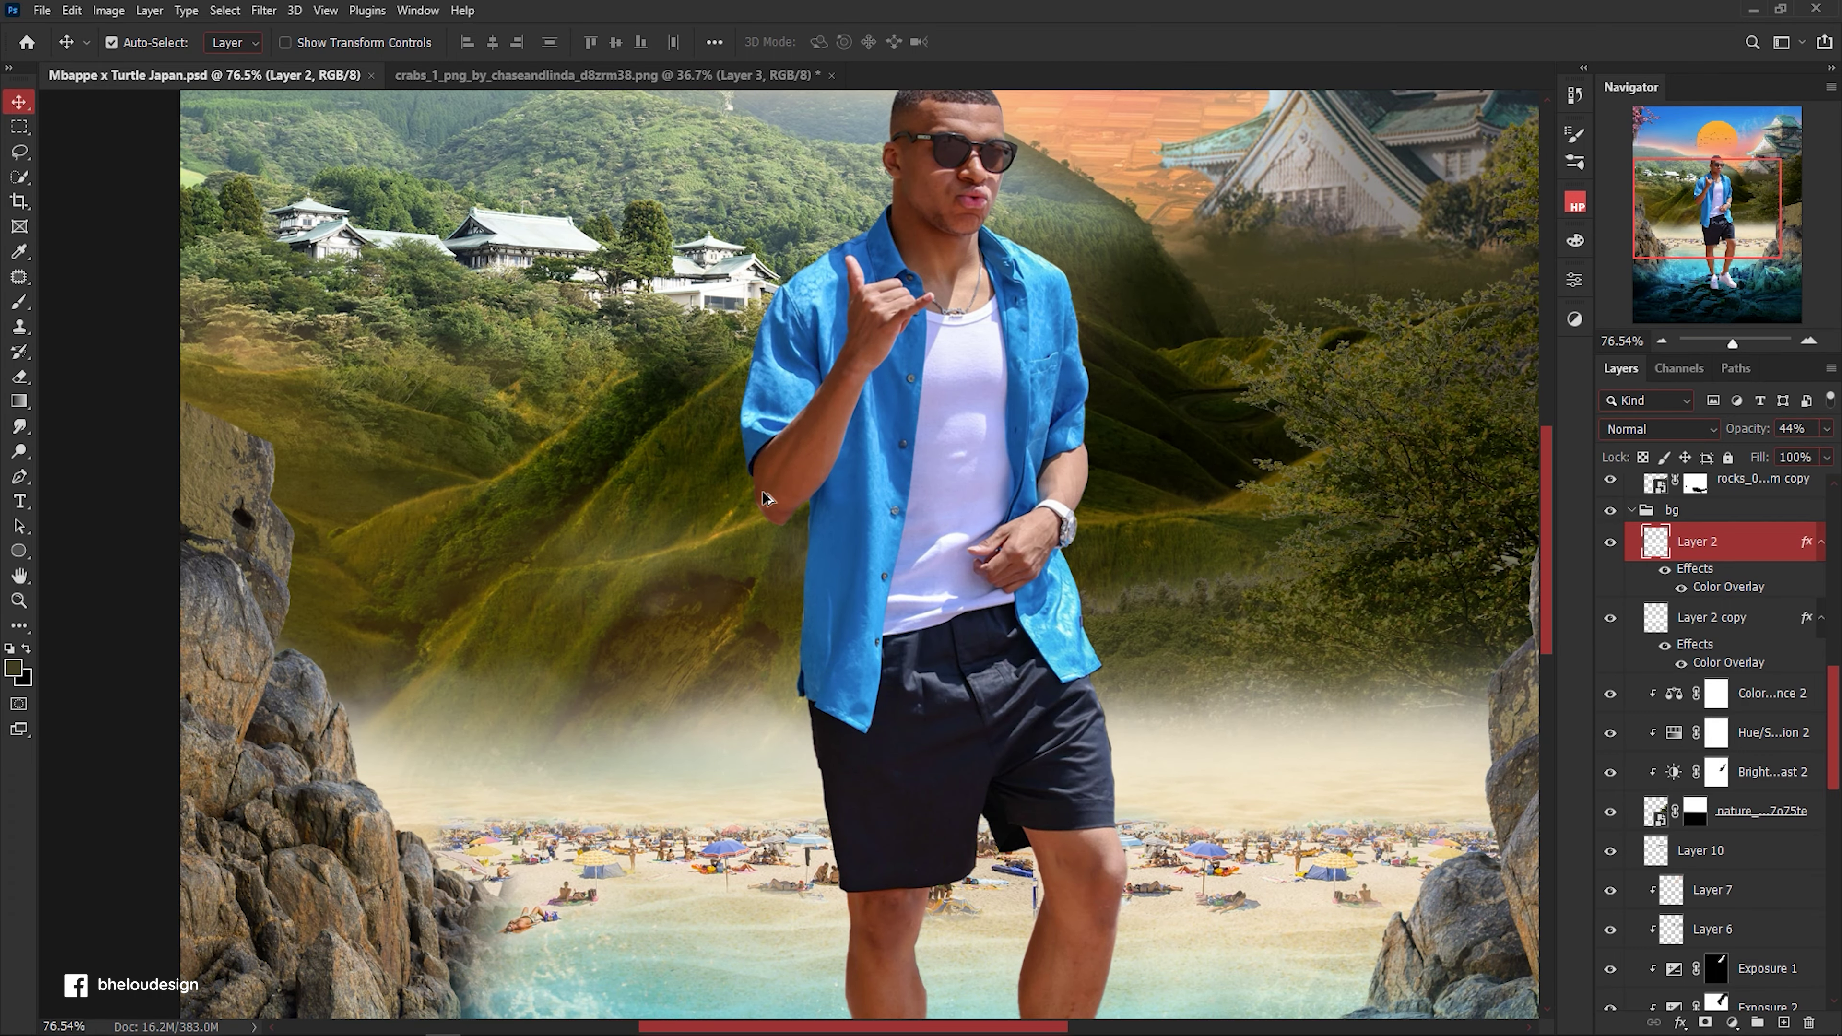
scroll(834, 486, down, 5)
scroll(696, 645, up, 3)
scroll(693, 653, up, 3)
click(692, 653)
scroll(1737, 693, down, 2)
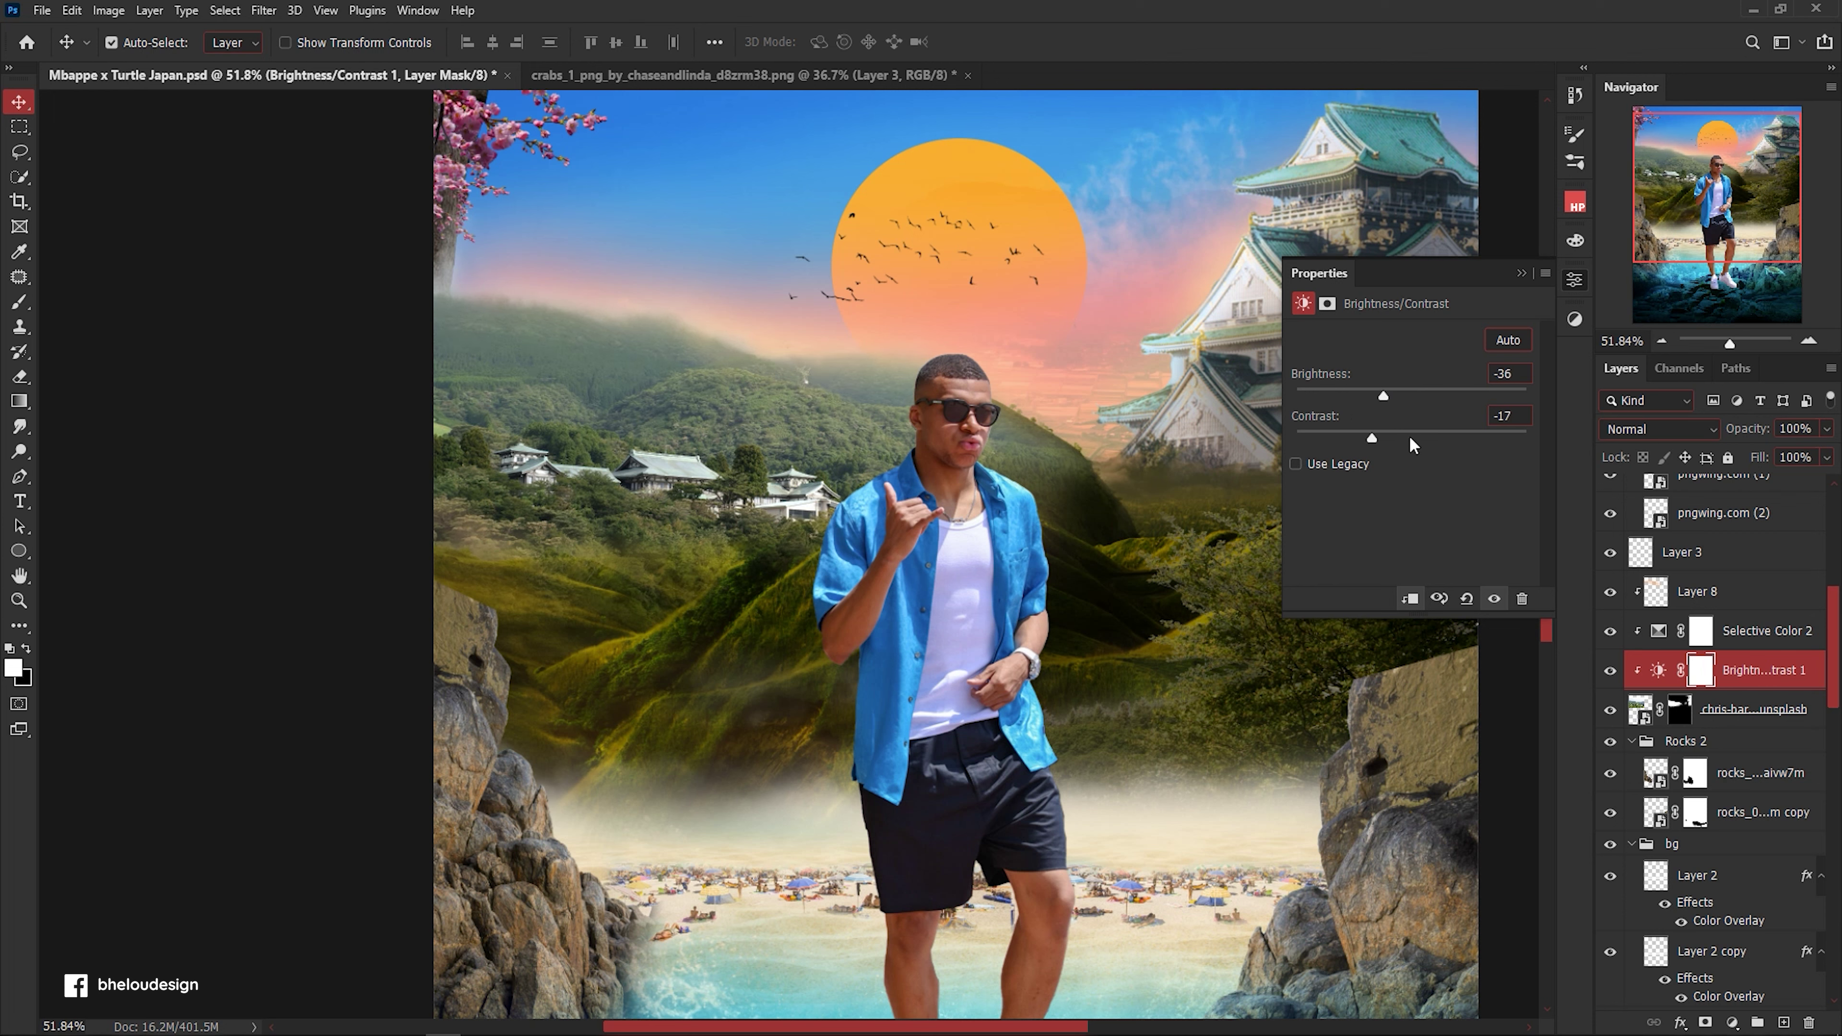
Refine Selective Color 2 by reducing cyan in Yellows, adjusting Blues and adding magenta to Reds.
click(1523, 275)
double_click(1659, 630)
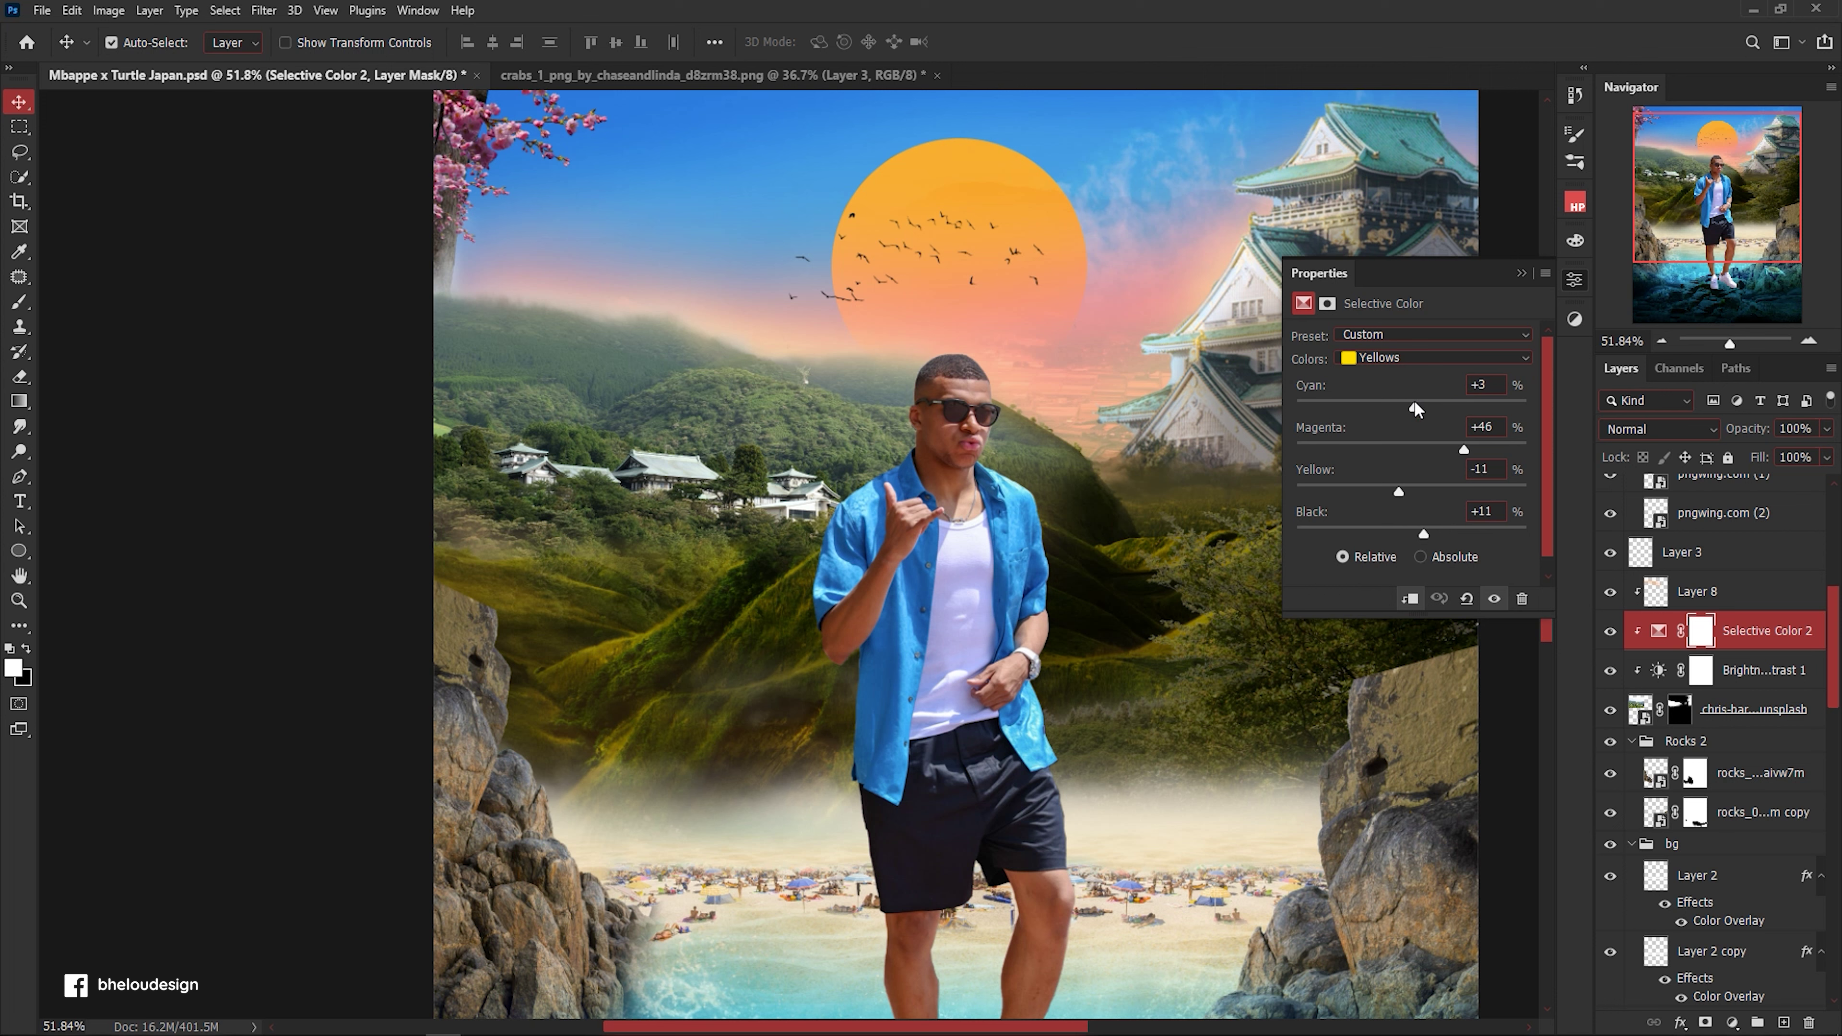
drag(1480, 408, 1420, 408)
click(1415, 357)
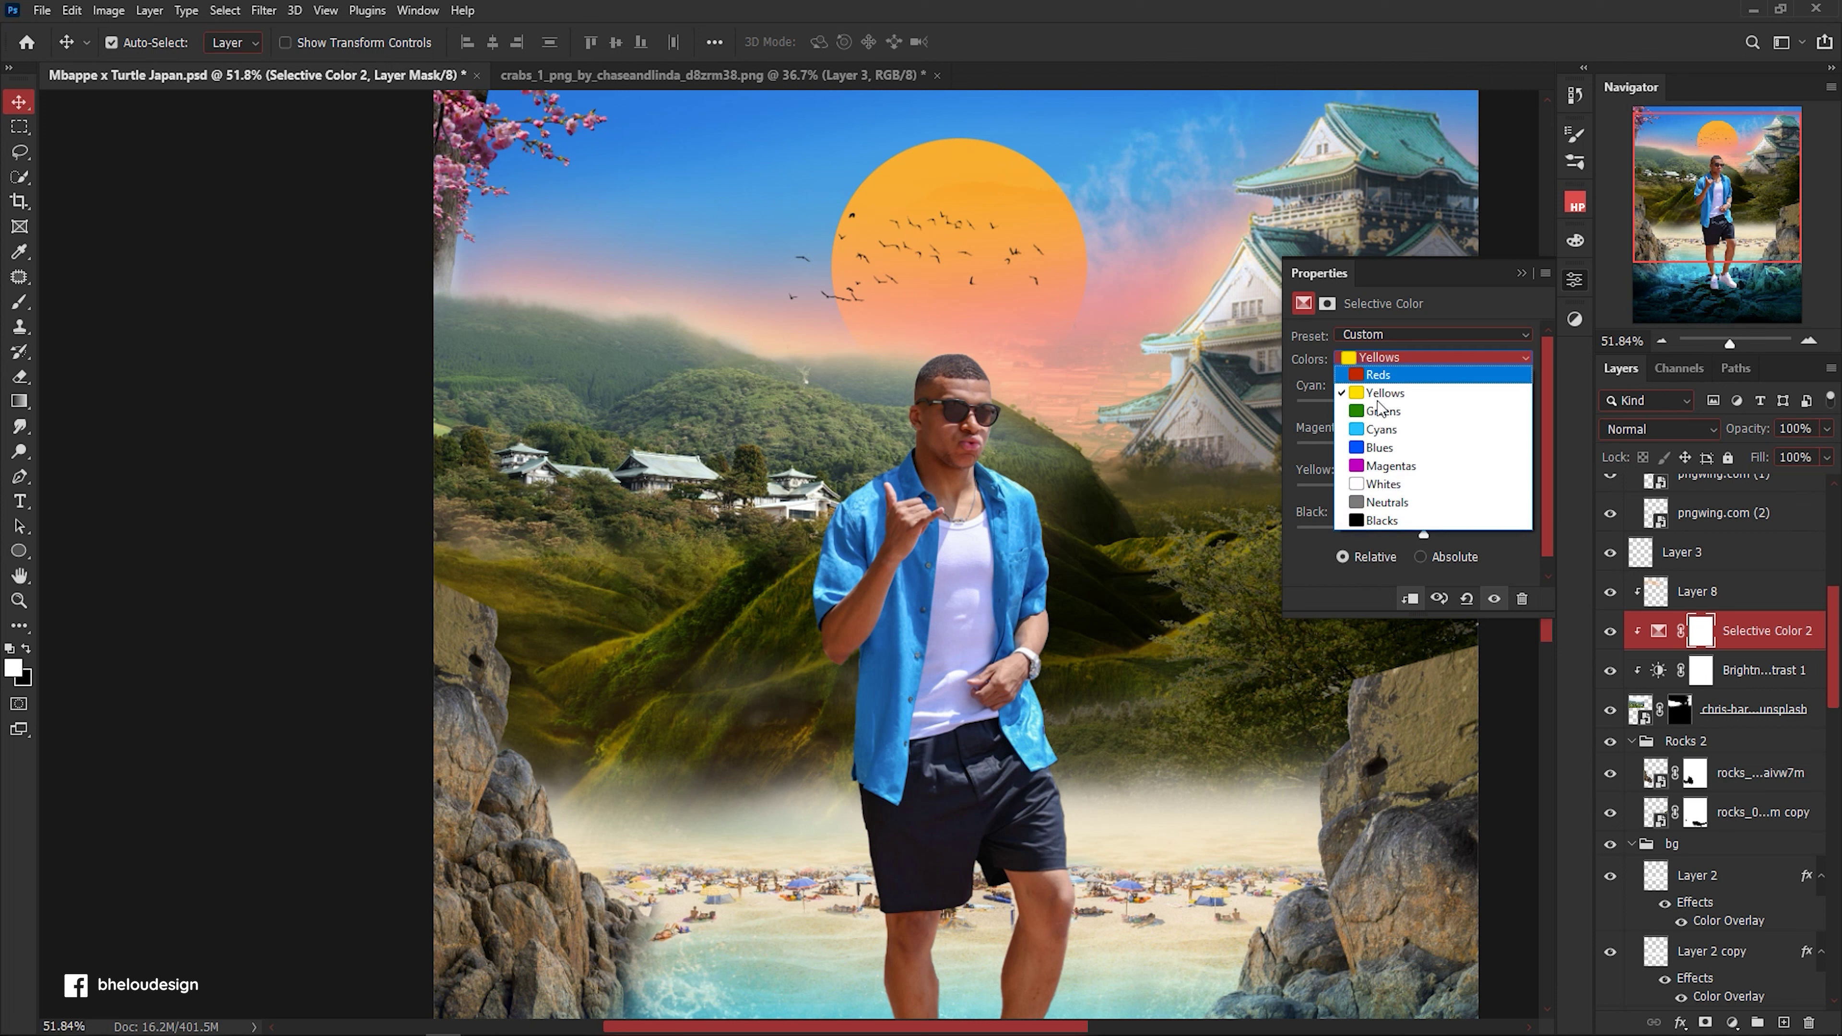
click(1407, 450)
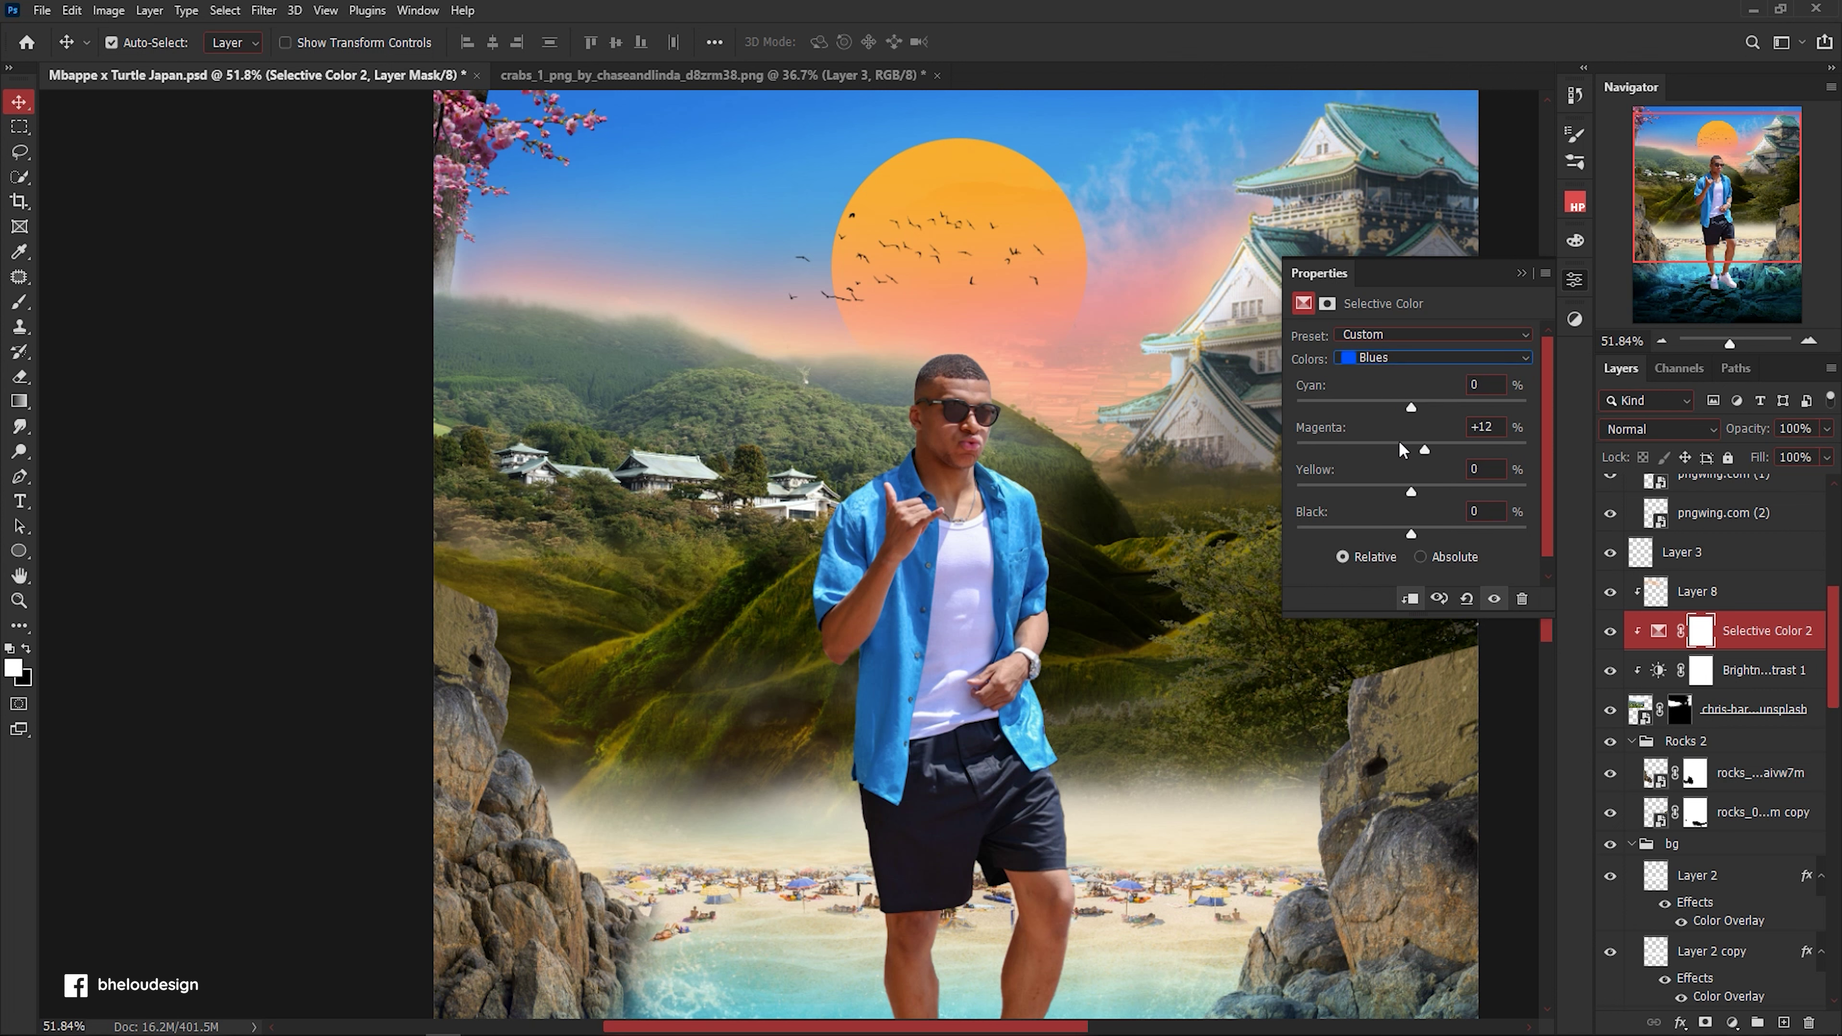
click(1391, 358)
mouse_move(1417, 446)
mouse_down()
mouse_move(1455, 449)
mouse_move(1417, 449)
mouse_move(1469, 407)
mouse_up()
Add Color Balance 3 with midtones shifted +11 toward red, and save the document.
click(1733, 1022)
click(1734, 868)
drag(1385, 383, 1396, 380)
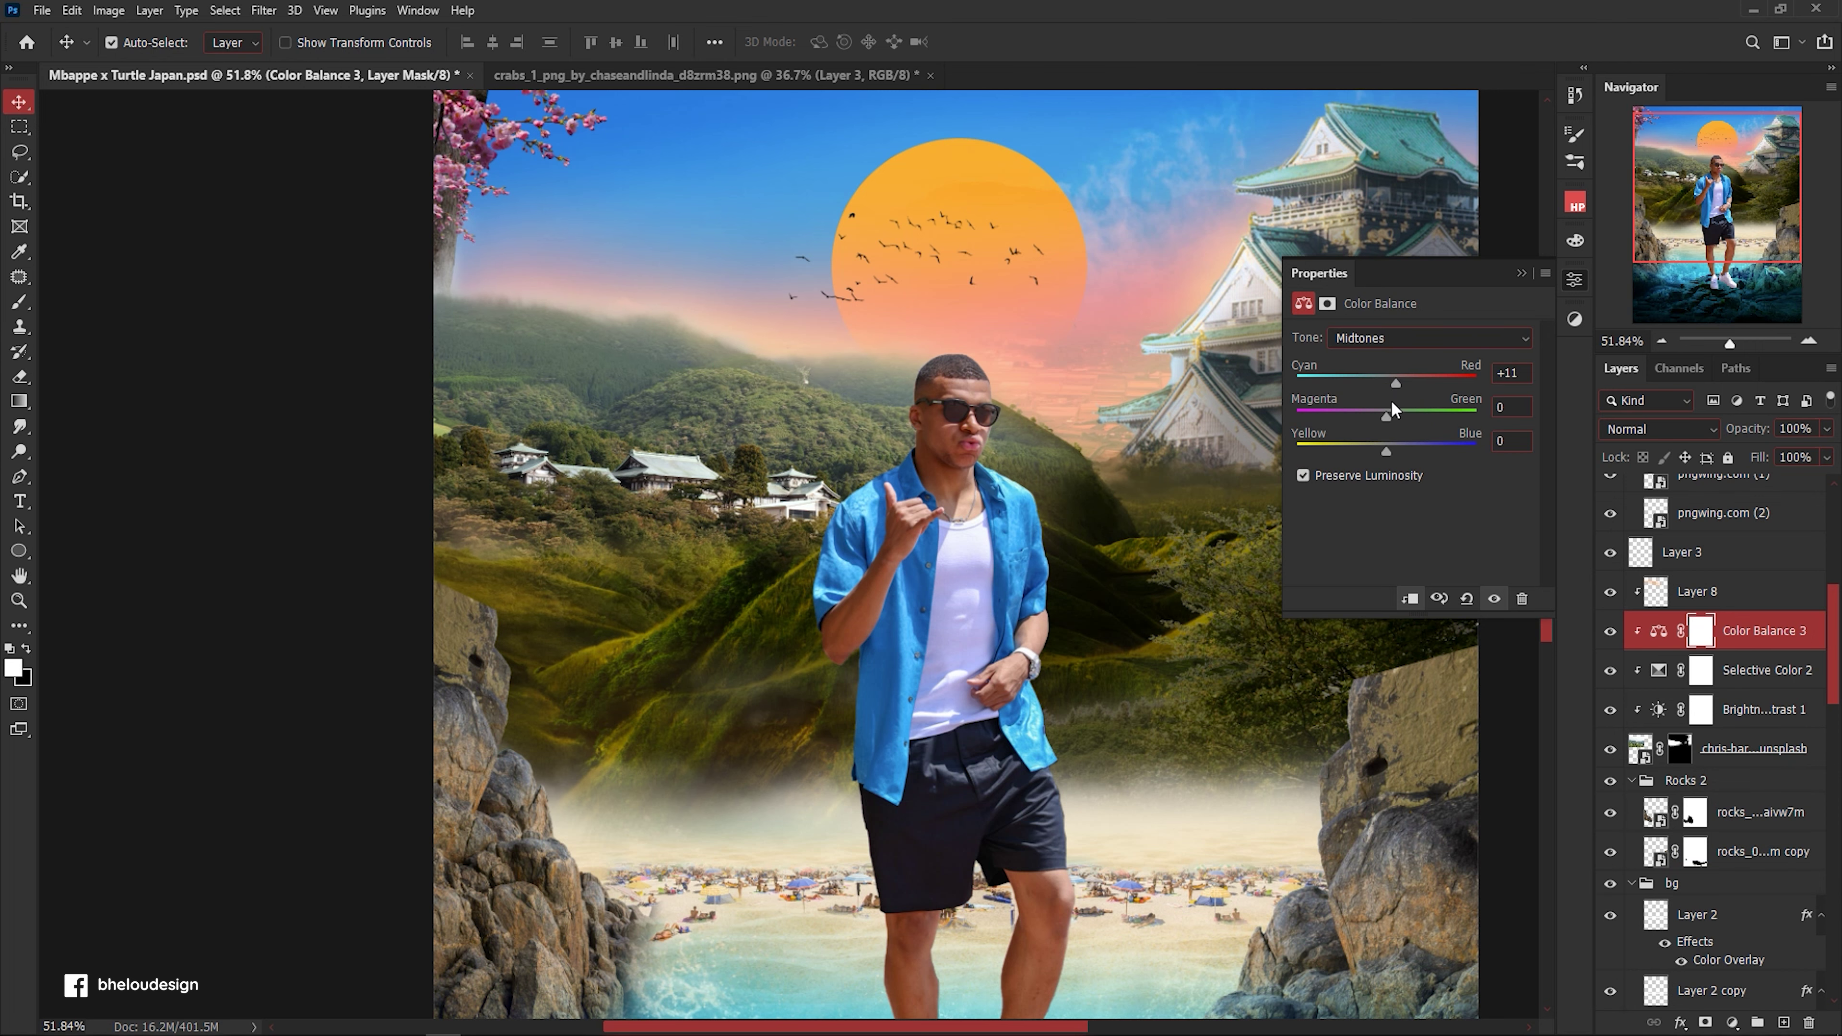
click(1521, 273)
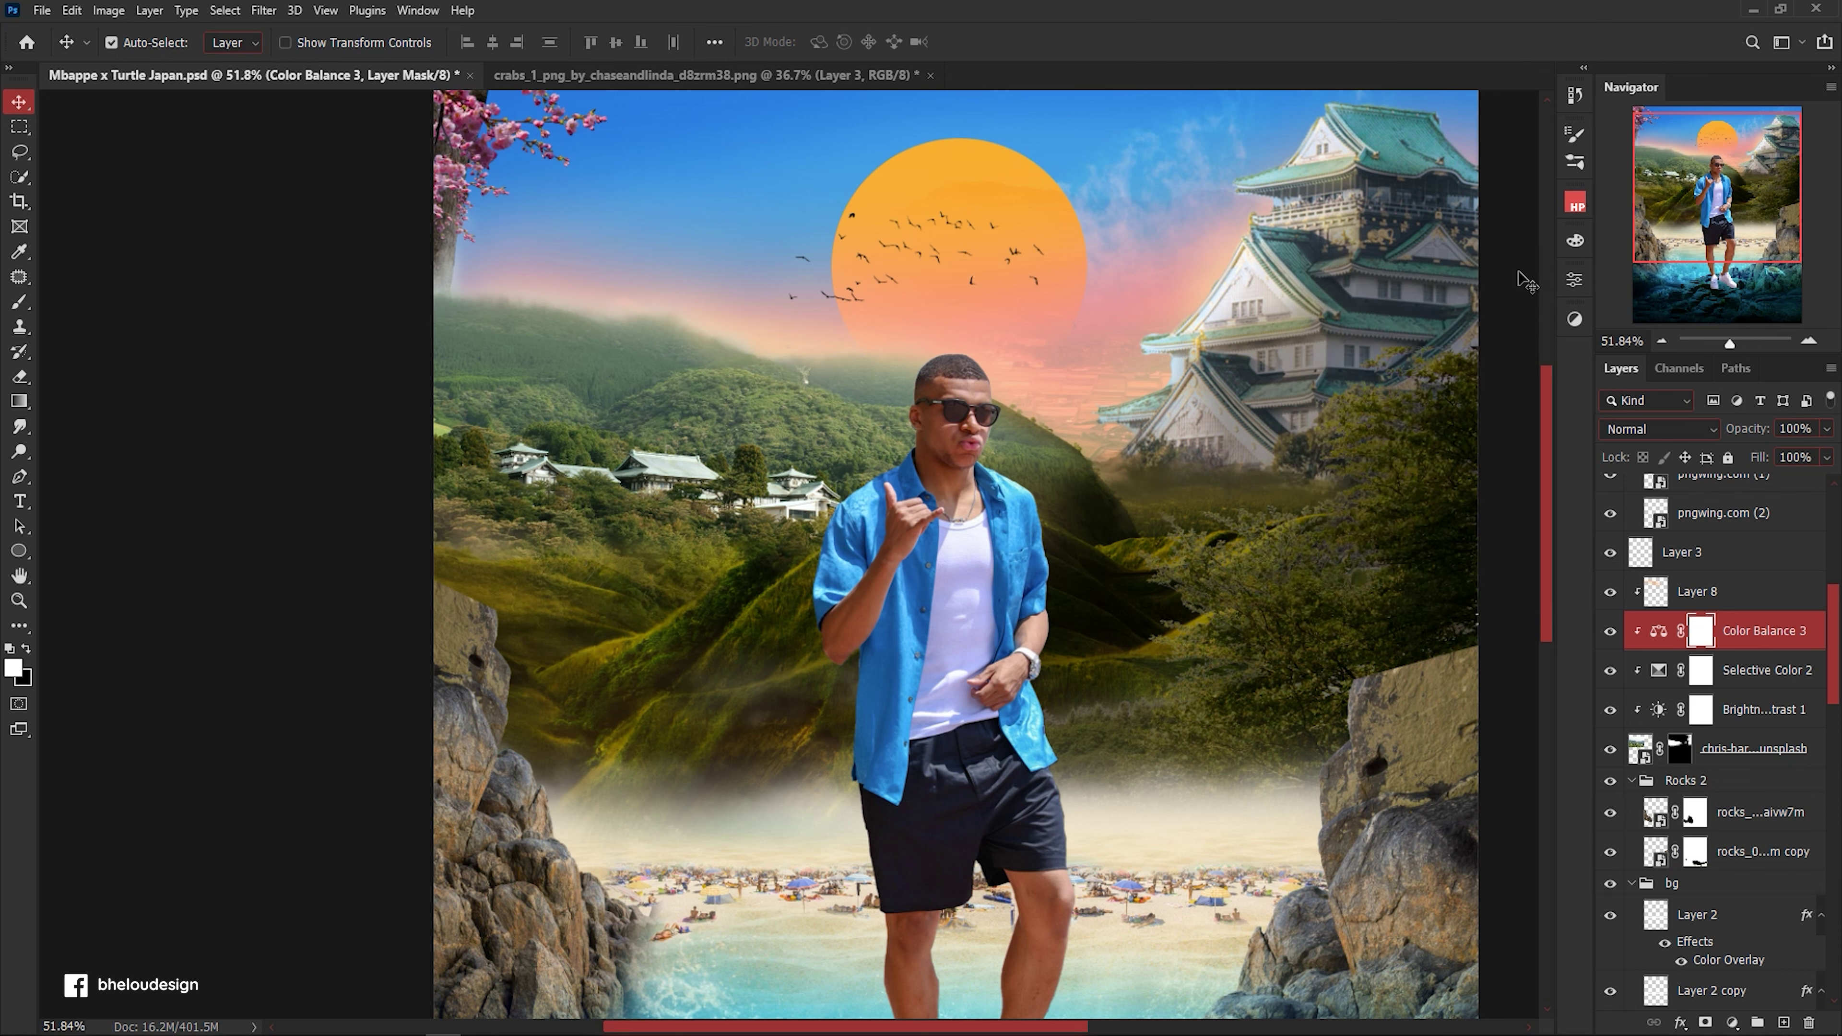
scroll(1450, 305, down, 3)
scroll(1306, 326, up, 3)
key(ctrl+s)
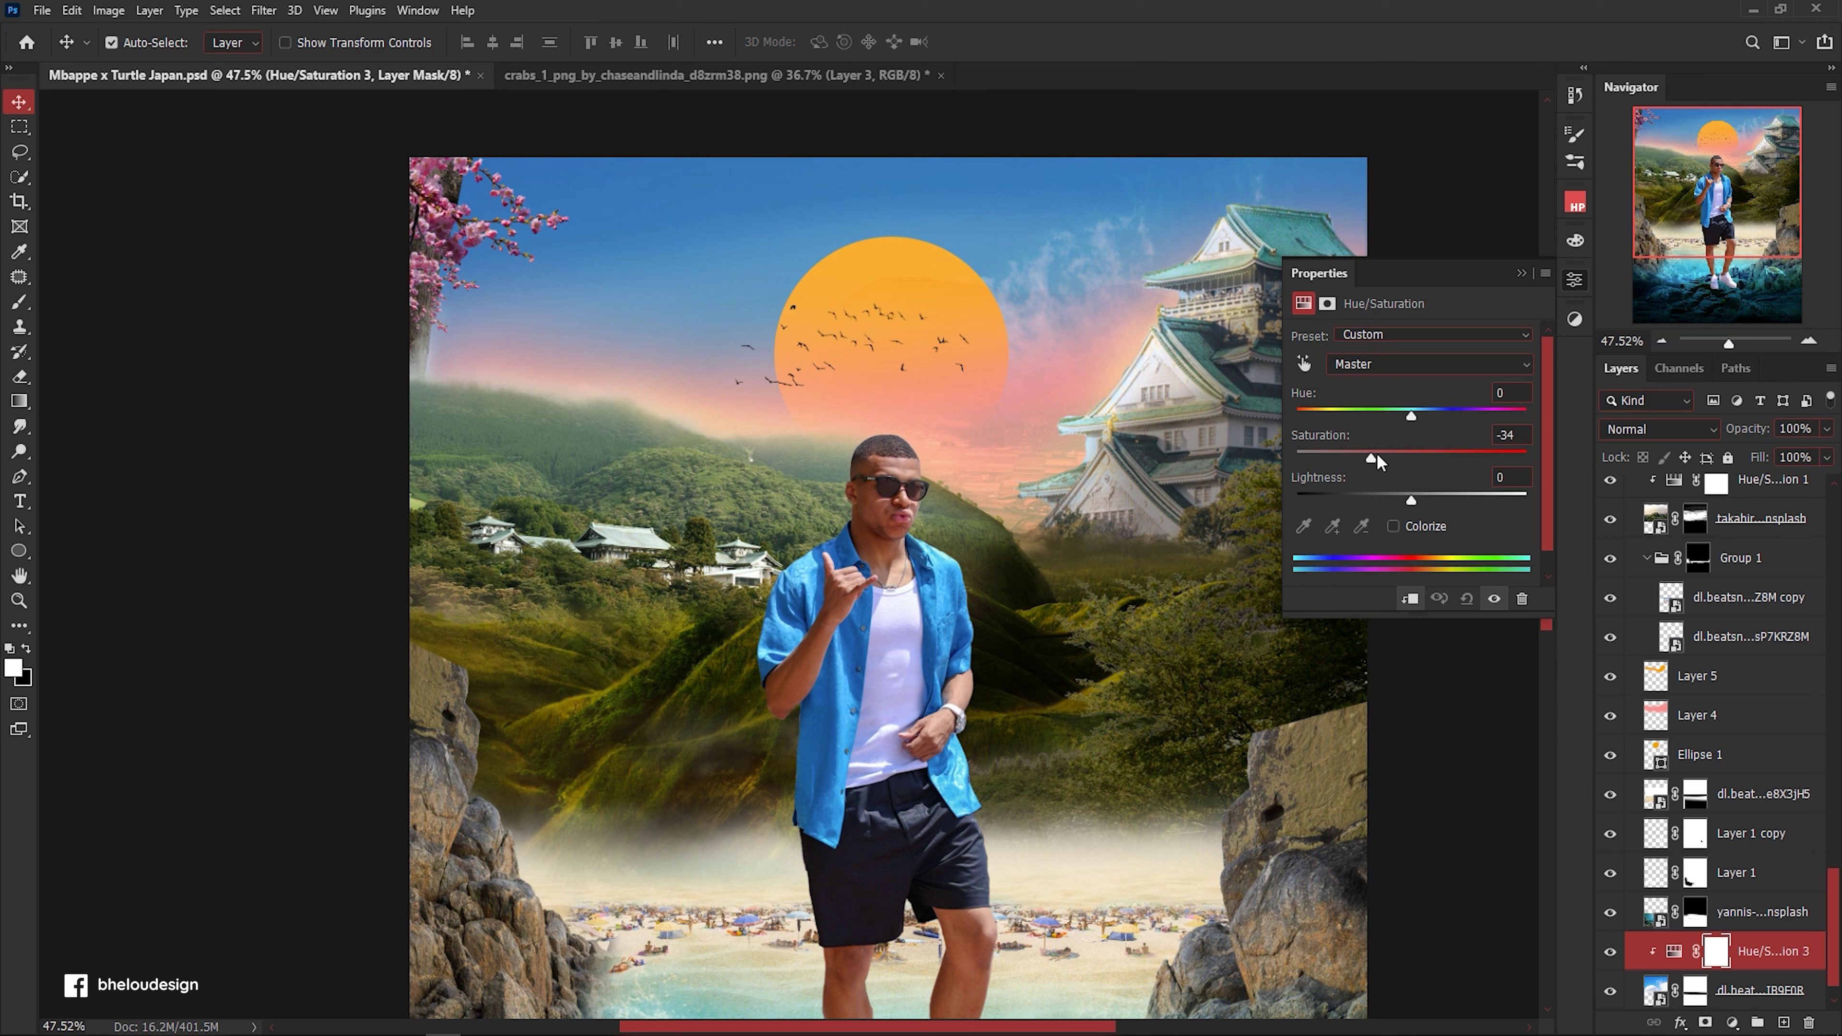
Desaturate the image with Hue/Saturation 3 to about -48 saturation.
mouse_move(1421, 461)
mouse_down()
mouse_move(1375, 461)
mouse_move(1405, 465)
mouse_move(1411, 415)
mouse_up()
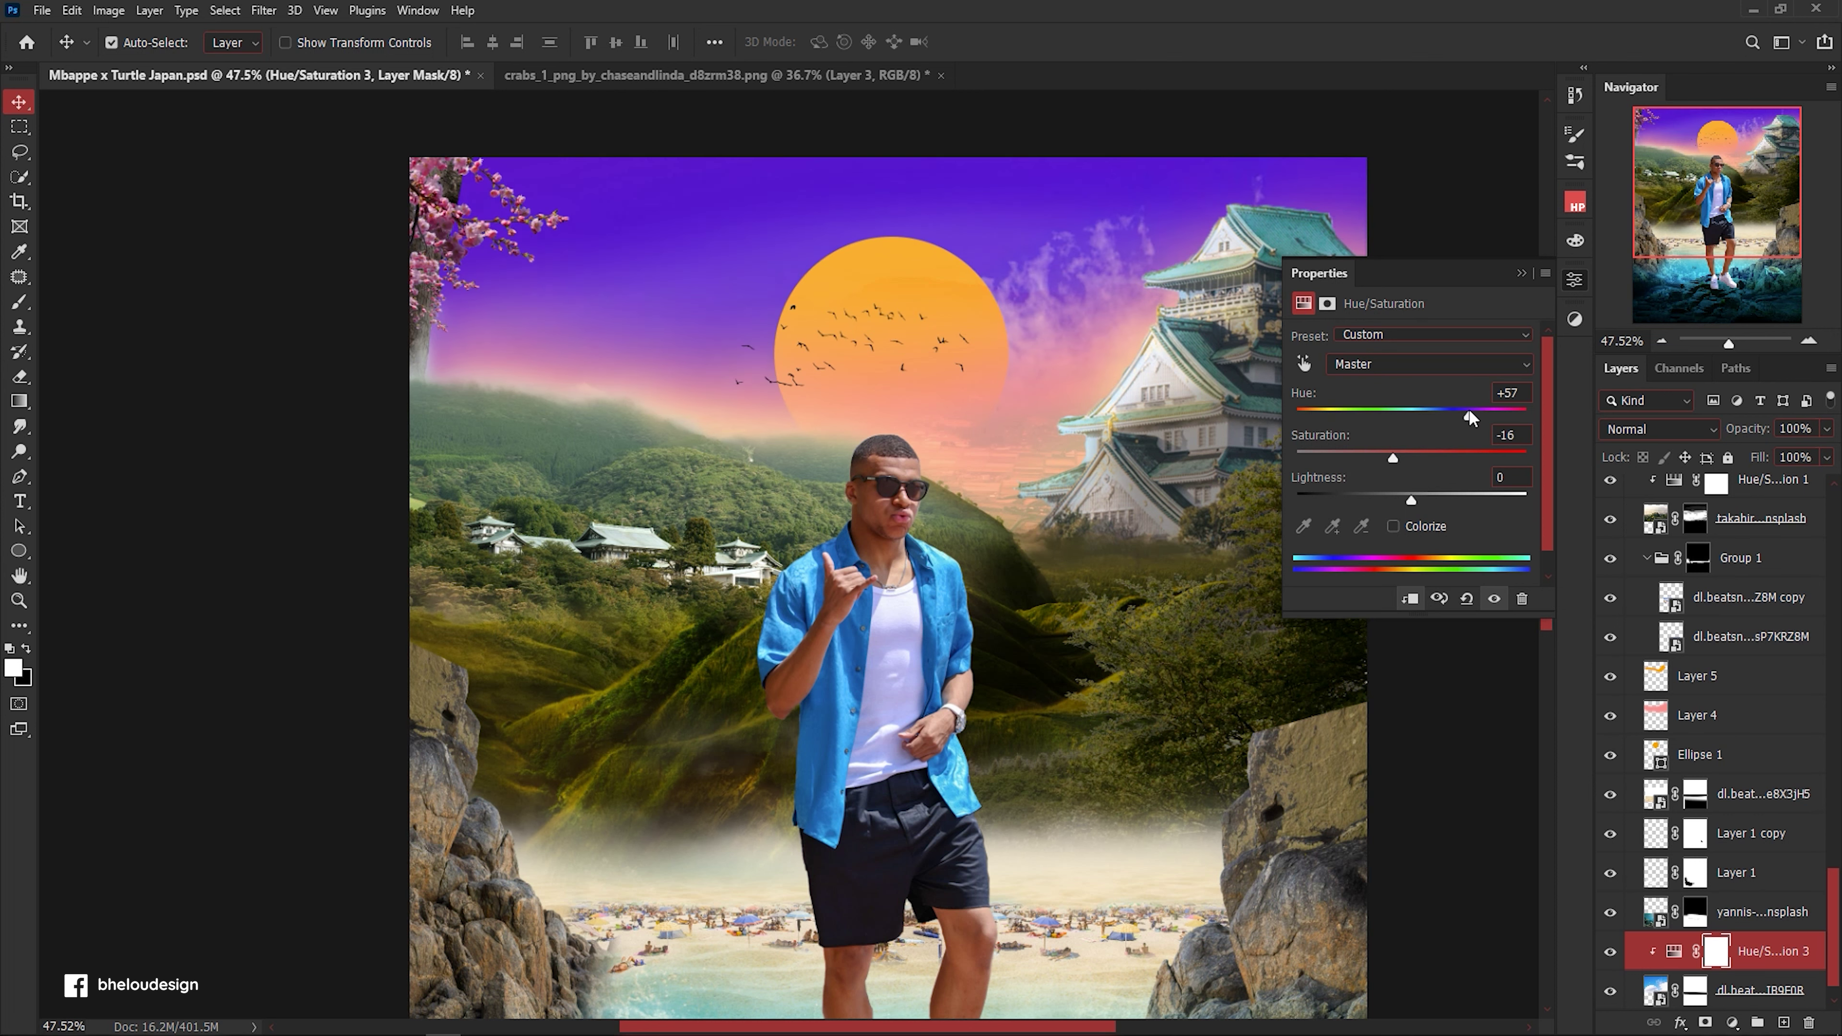
click(1519, 274)
key(ctrl+0)
click(1574, 281)
drag(1392, 459, 1358, 453)
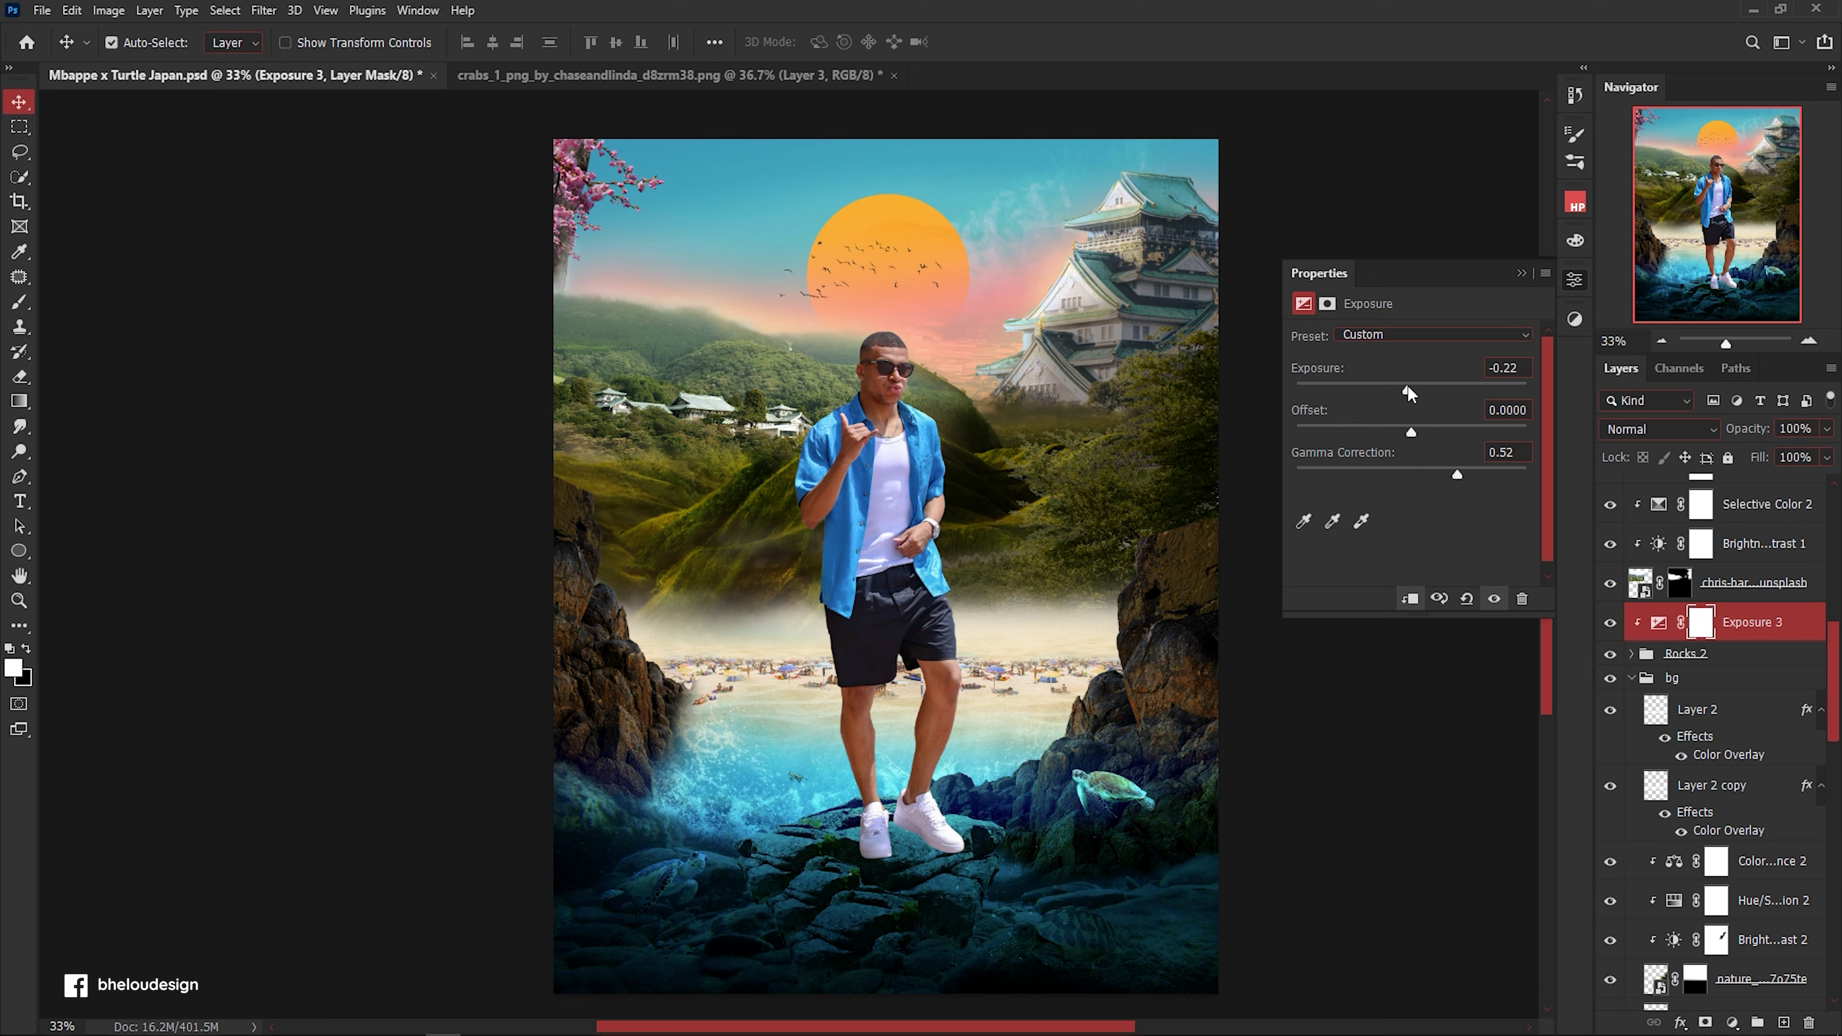
Set up a soft round brush at 175 px and 91% opacity.
key(b)
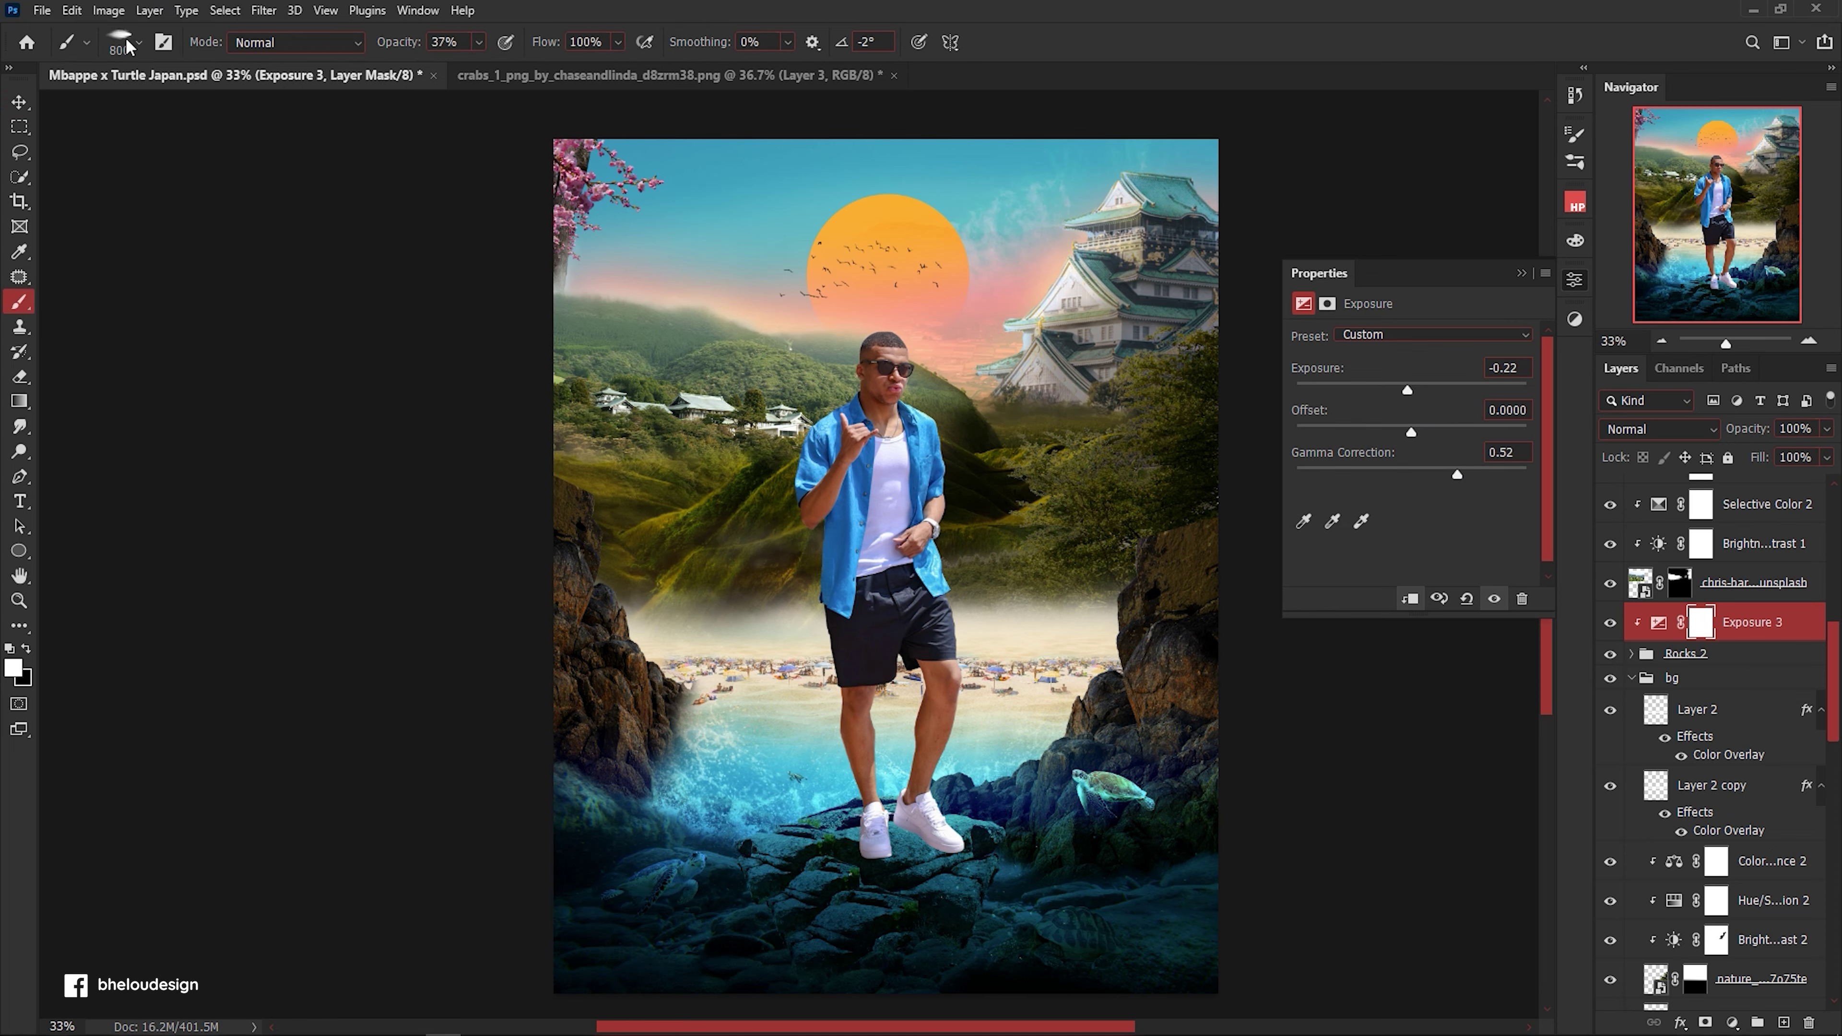
right_click(625, 566)
scroll(598, 569, up, 15)
click(35, 294)
click(90, 297)
key(Escape)
key(bracketleft)
key(bracketleft)
key(bracketleft)
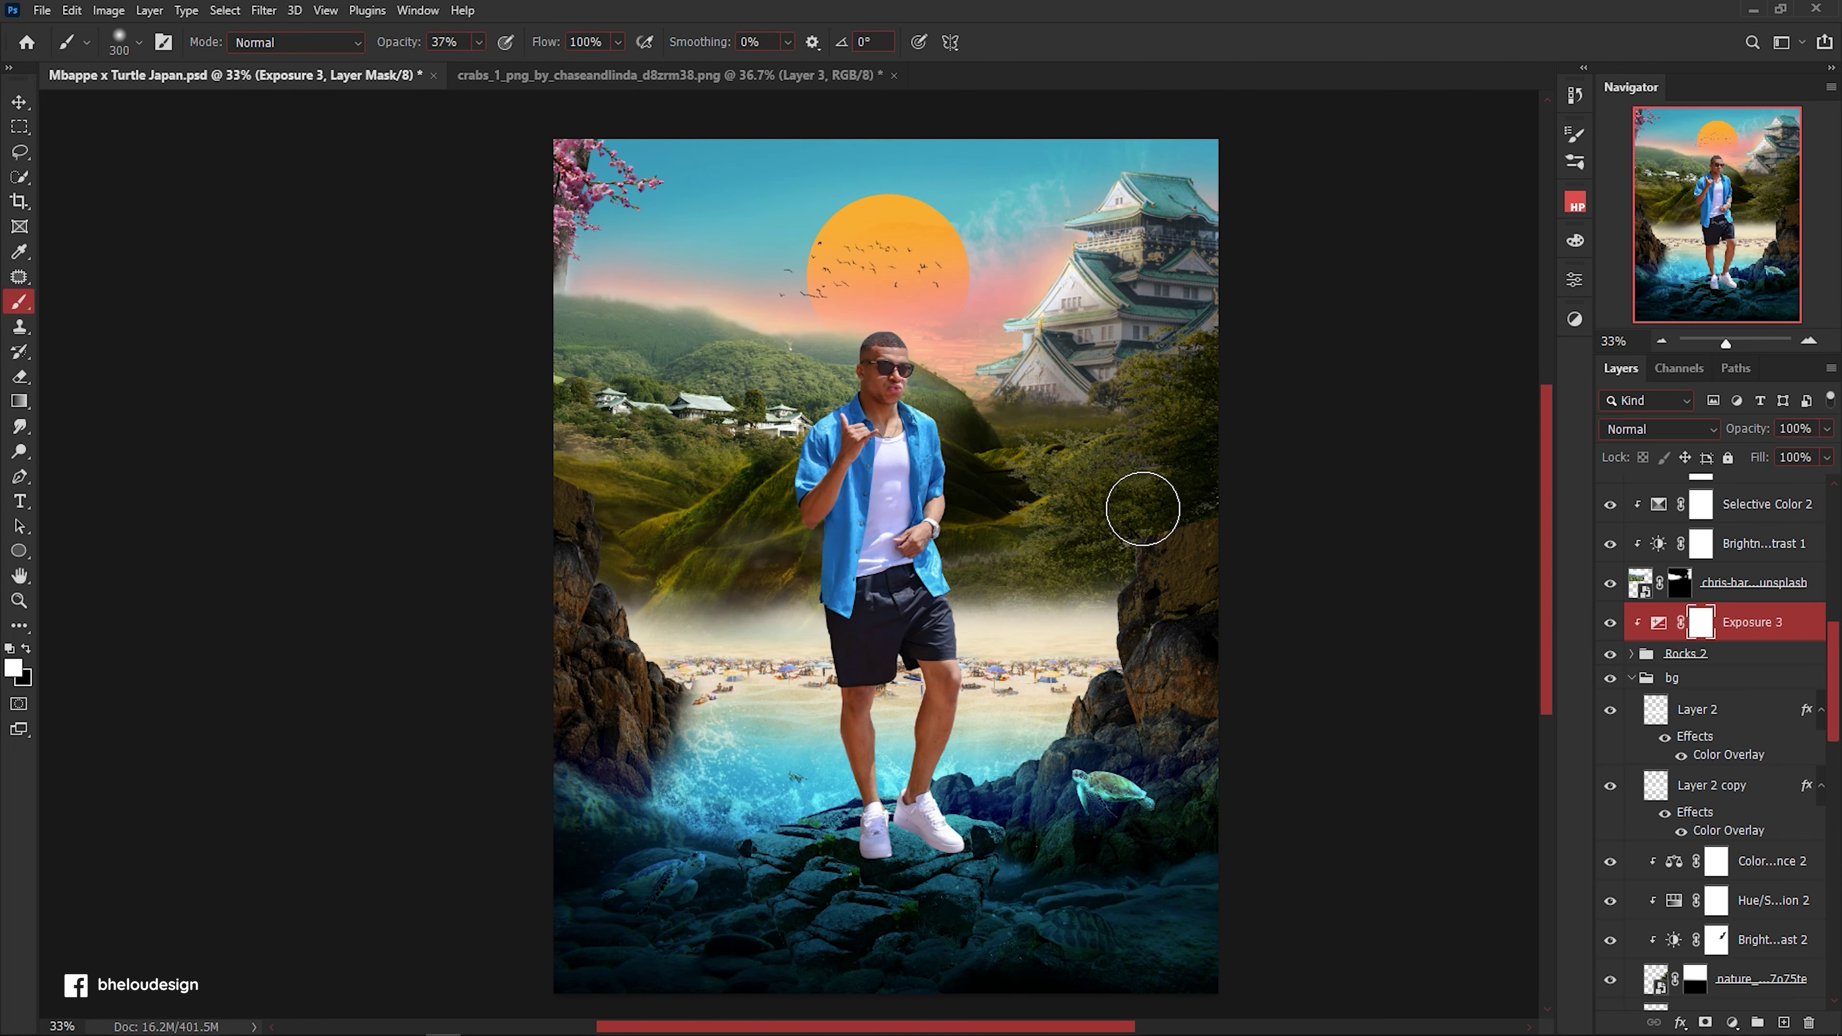
scroll(1114, 564, up, 2)
key(9)
key(1)
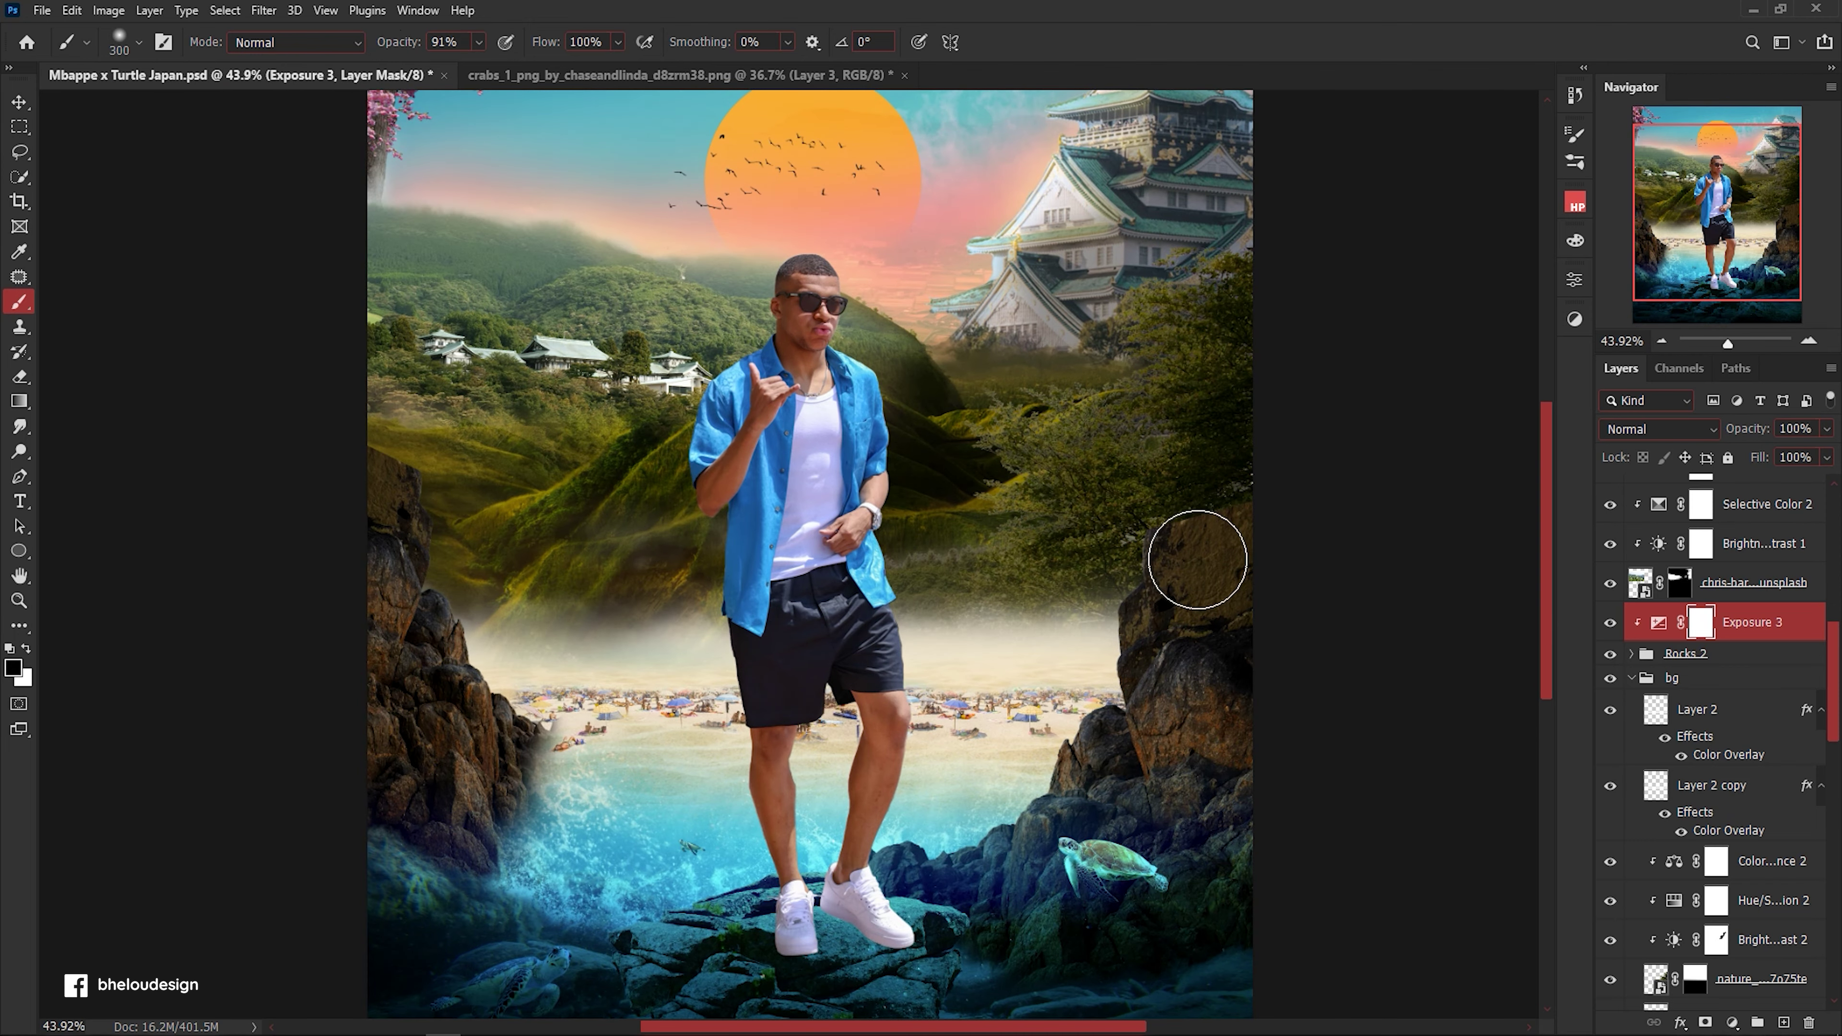
key(bracketleft)
key(bracketleft)
key(bracketleft)
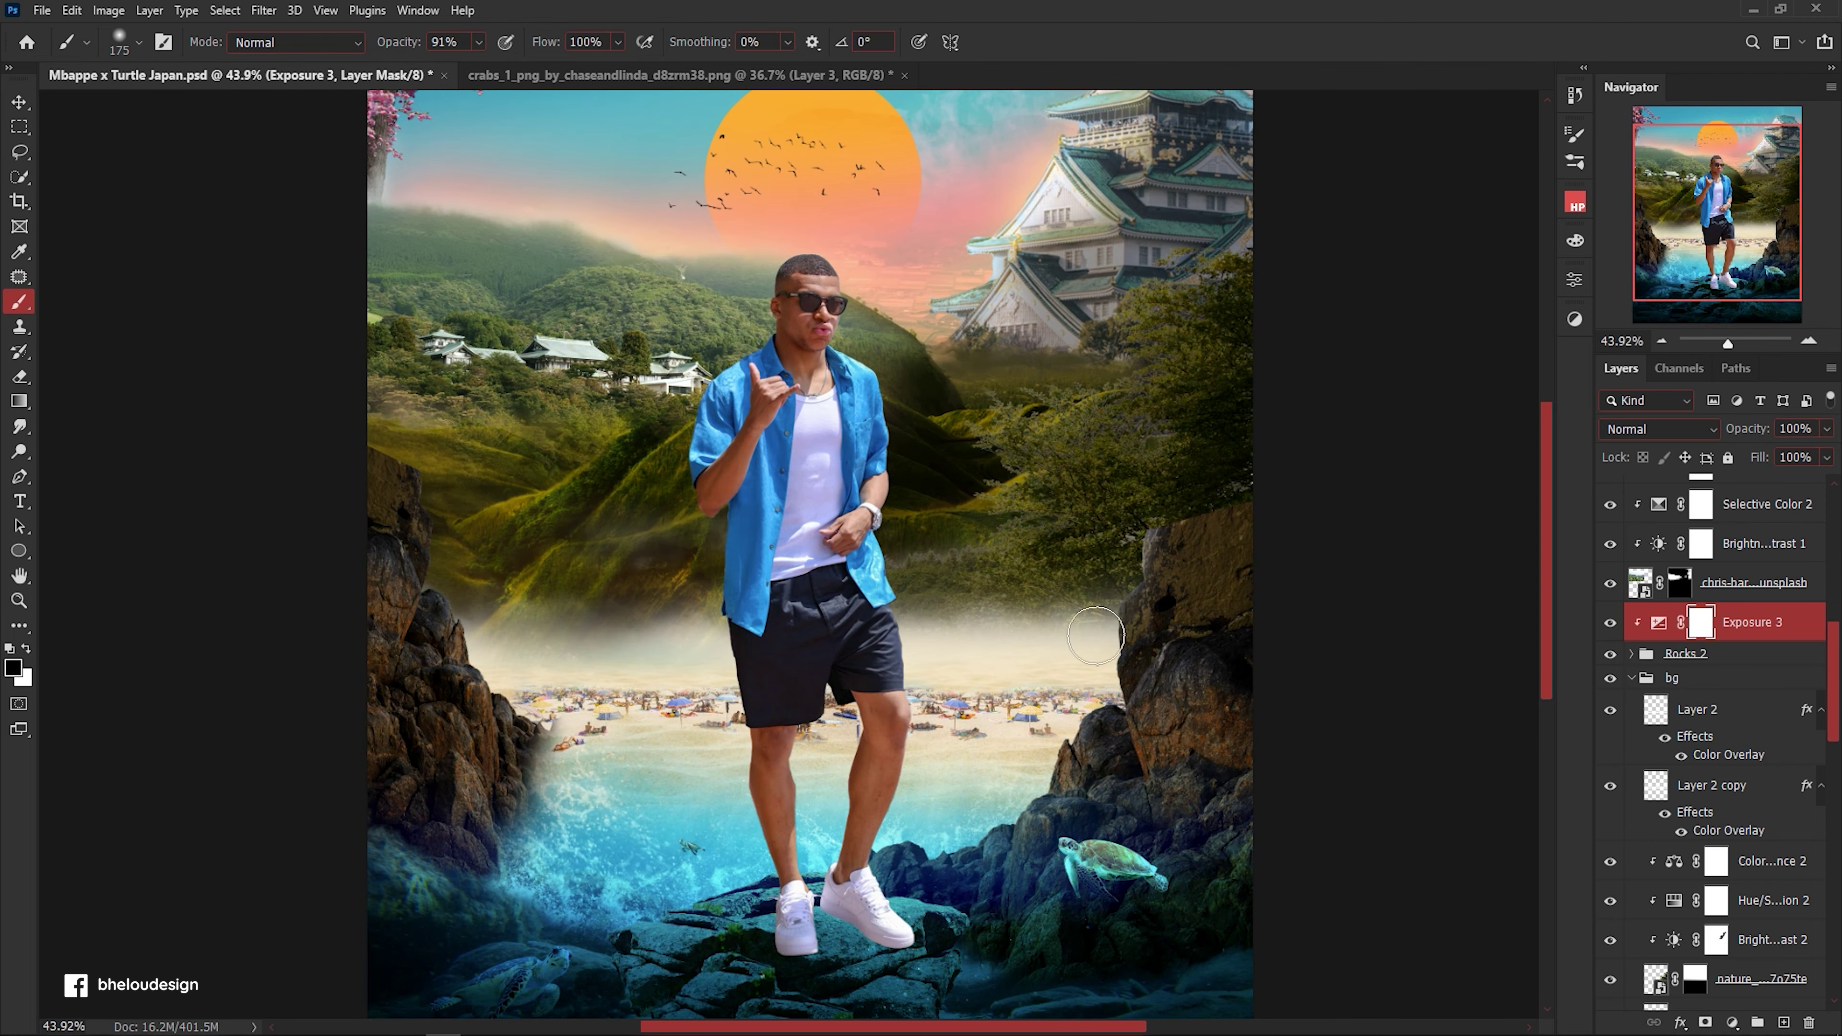
Paint black on Exposure 3's mask along the beach's rocky edge to remove the darkening.
mouse_move(1094, 691)
mouse_down()
mouse_move(1017, 786)
mouse_move(1001, 769)
mouse_up()
scroll(993, 769, down, 2)
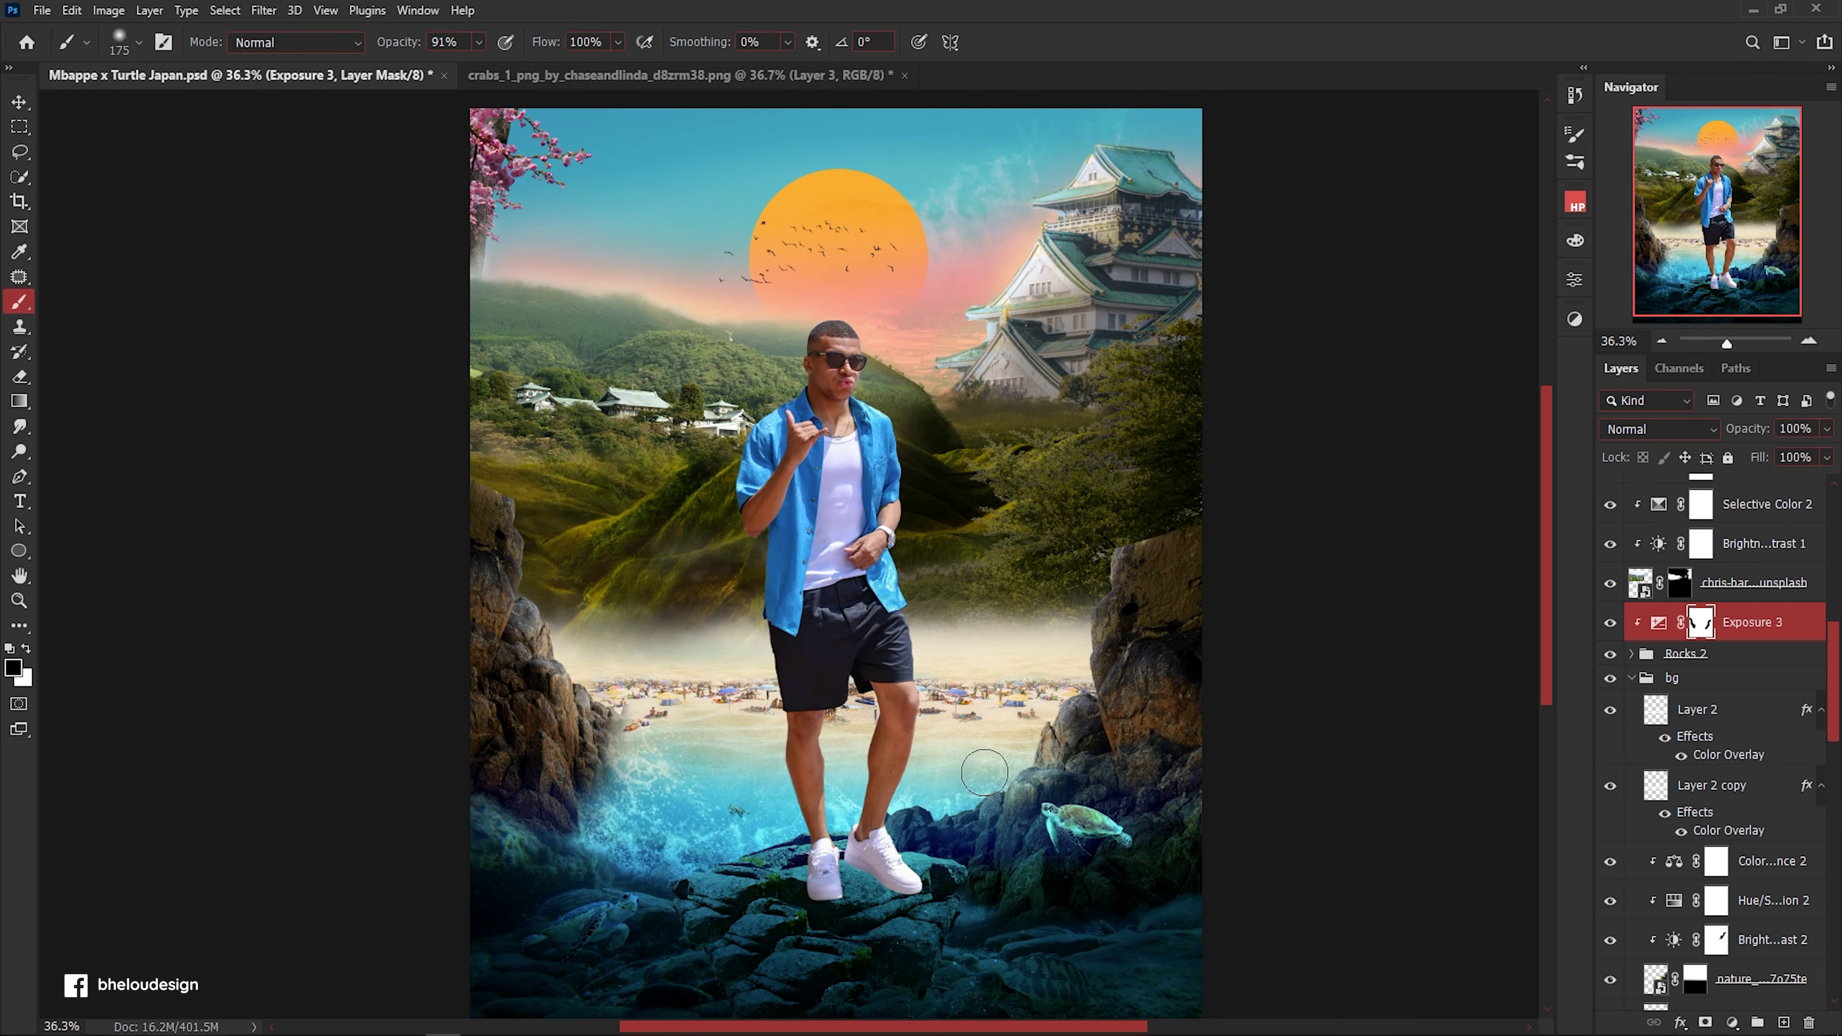
scroll(985, 771, down, 1)
scroll(985, 770, up, 2)
Target Layer 1's mask with the brush tool and white as the painting colour.
key(v)
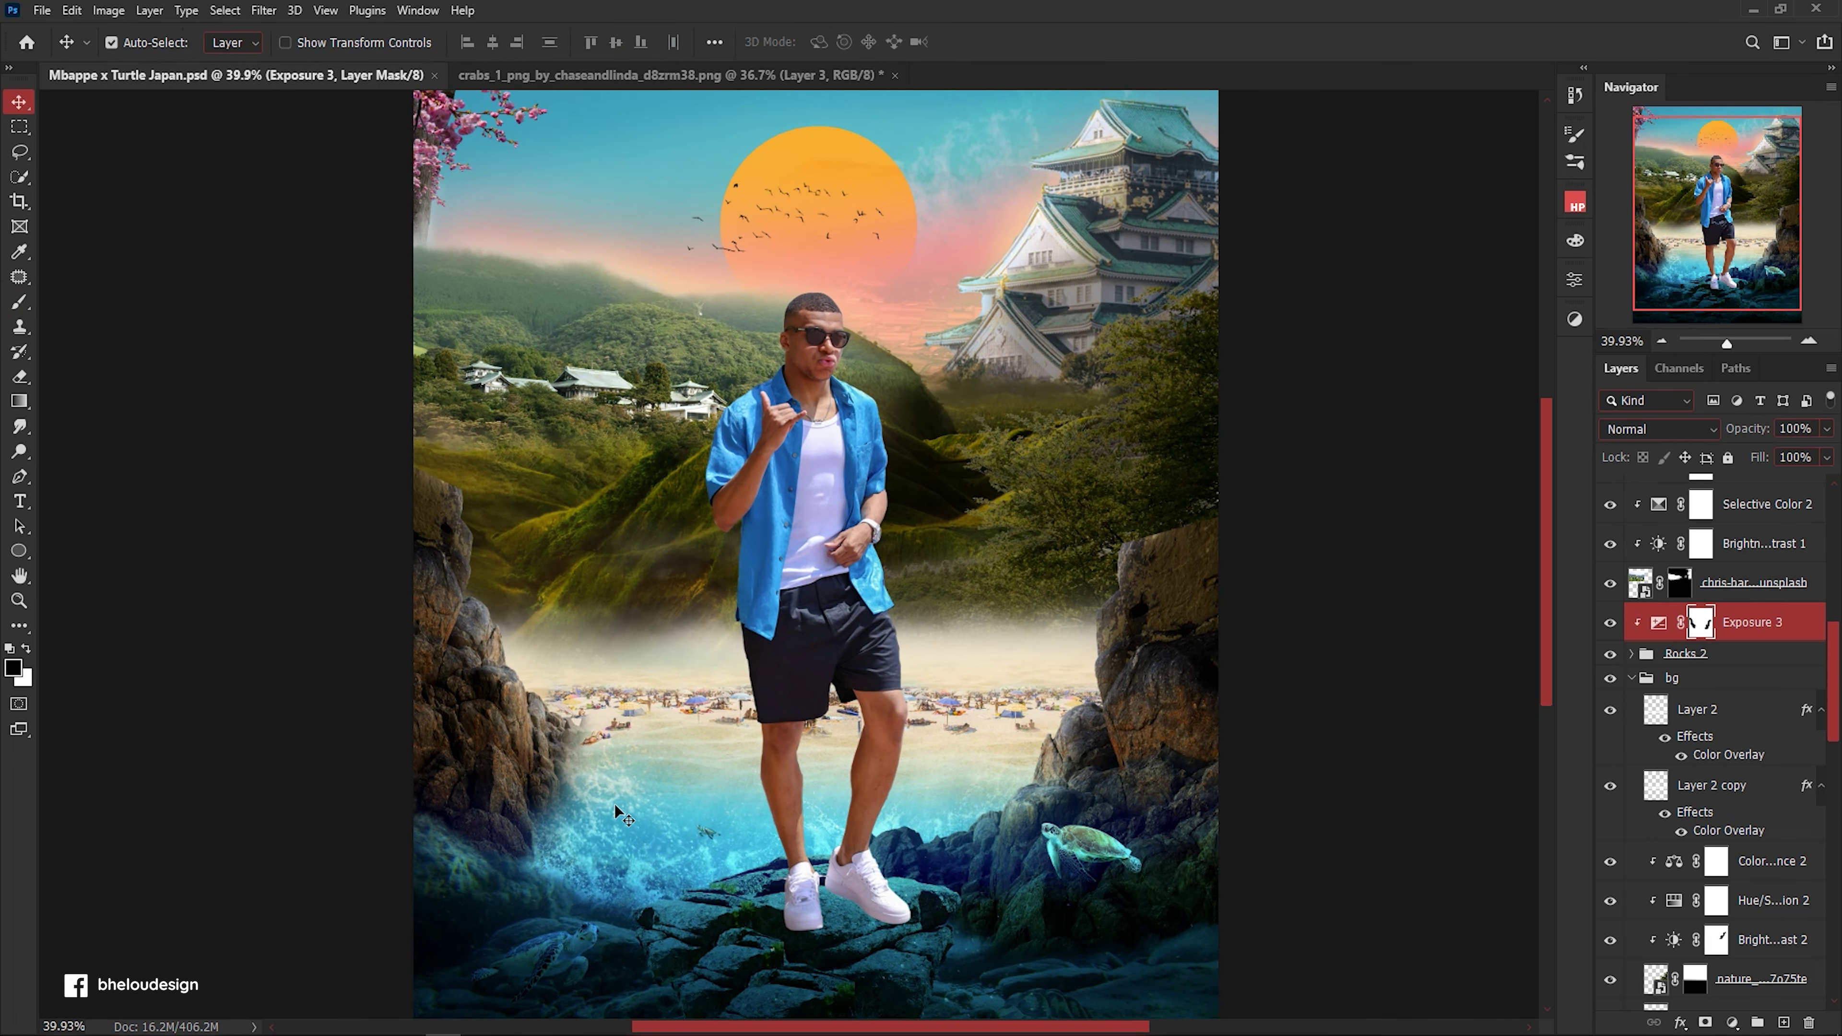
scroll(609, 813, down, 1)
click(609, 813)
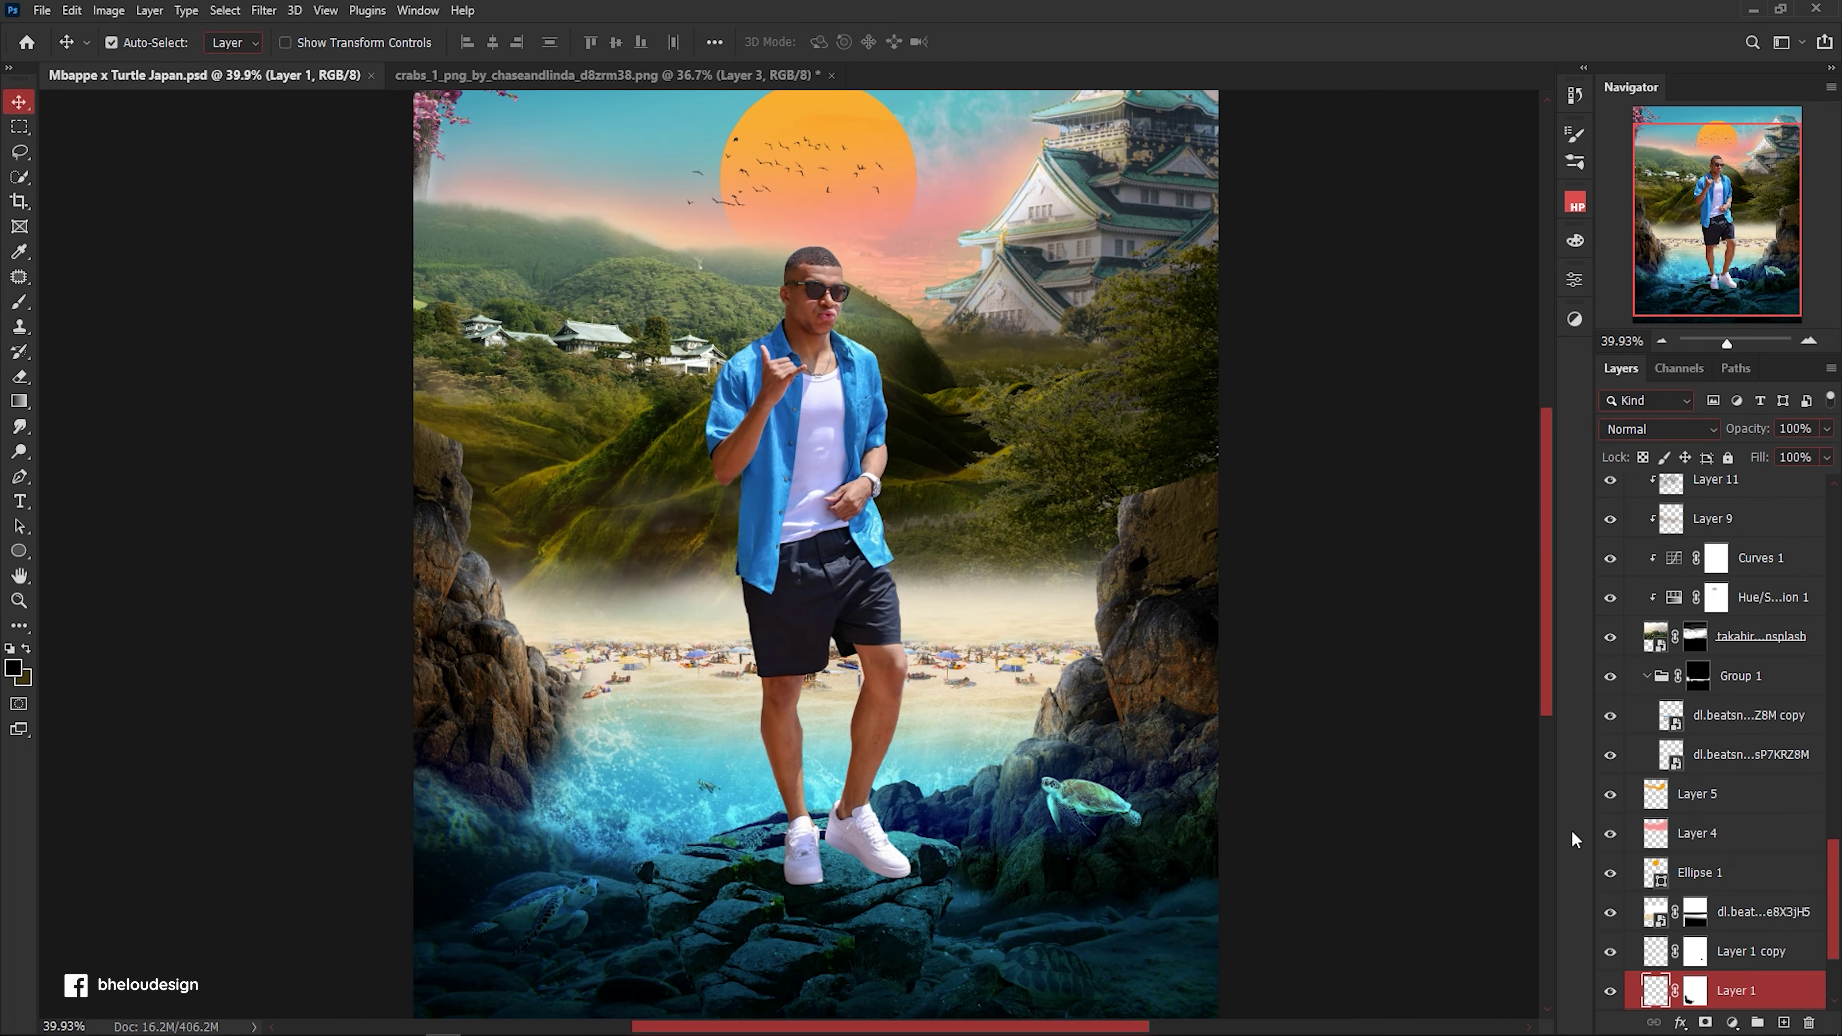
click(465, 813)
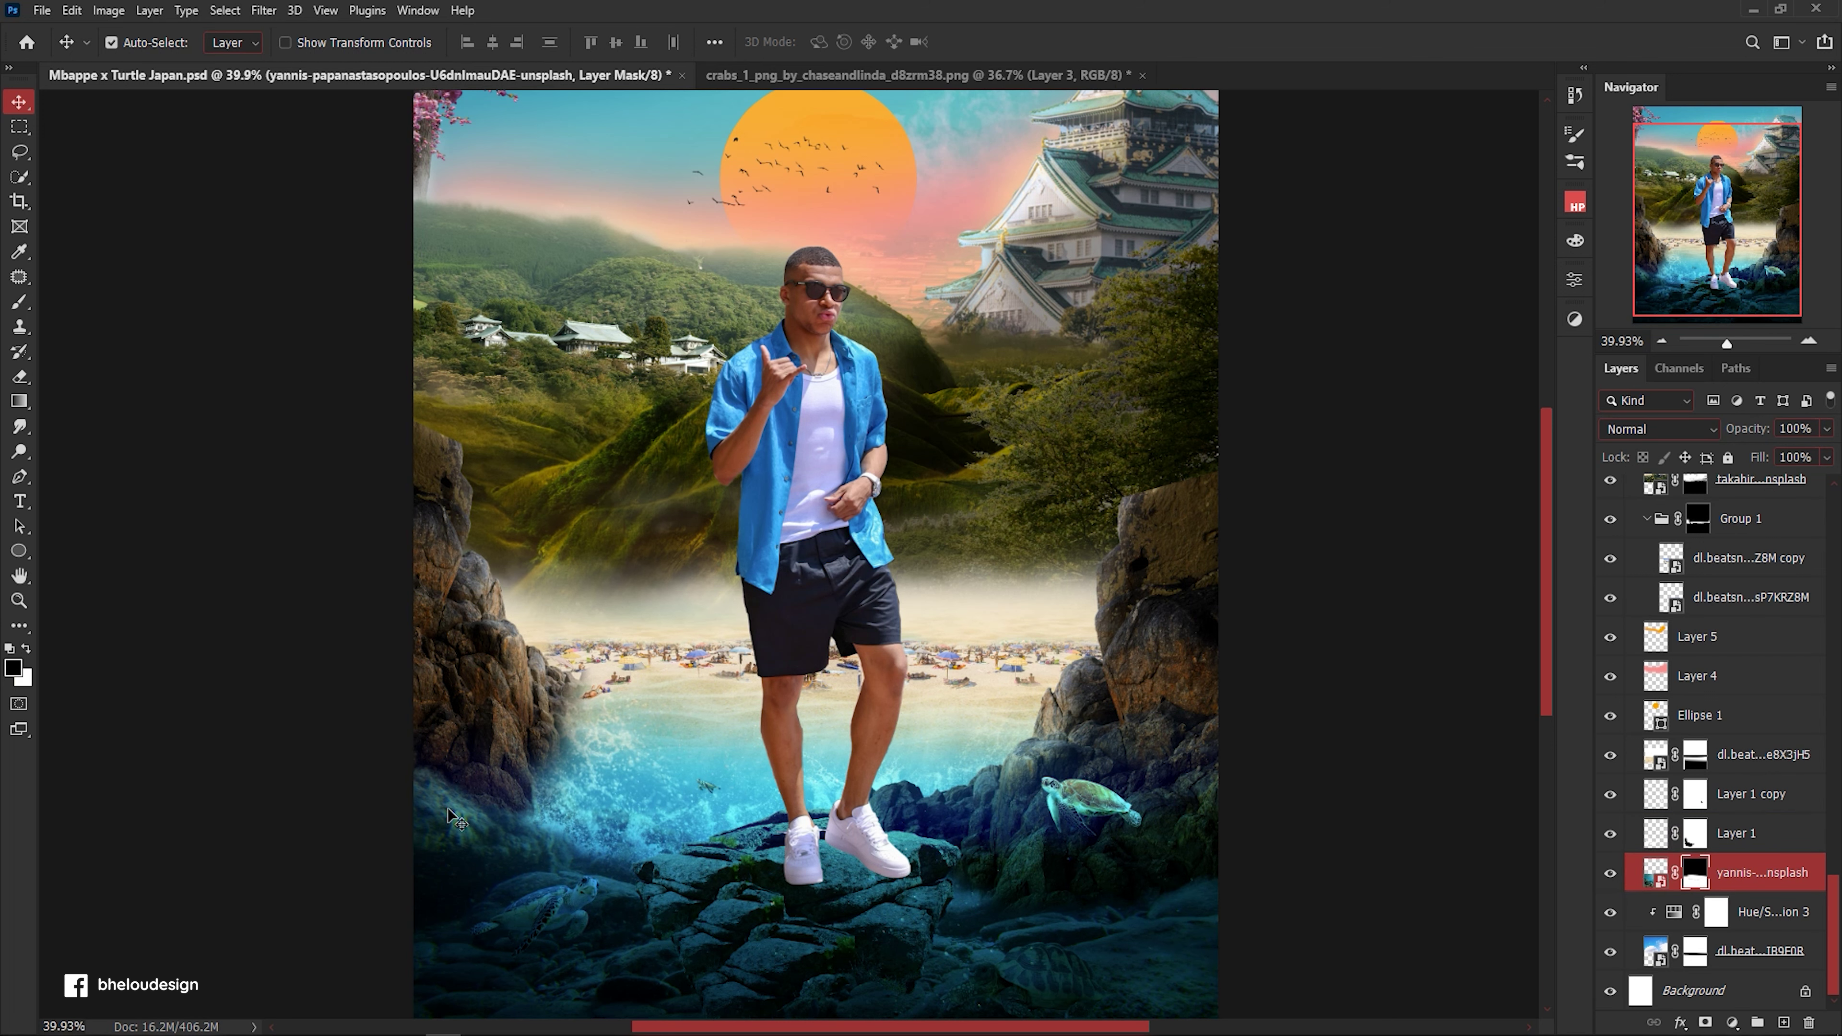
key(b)
key(x)
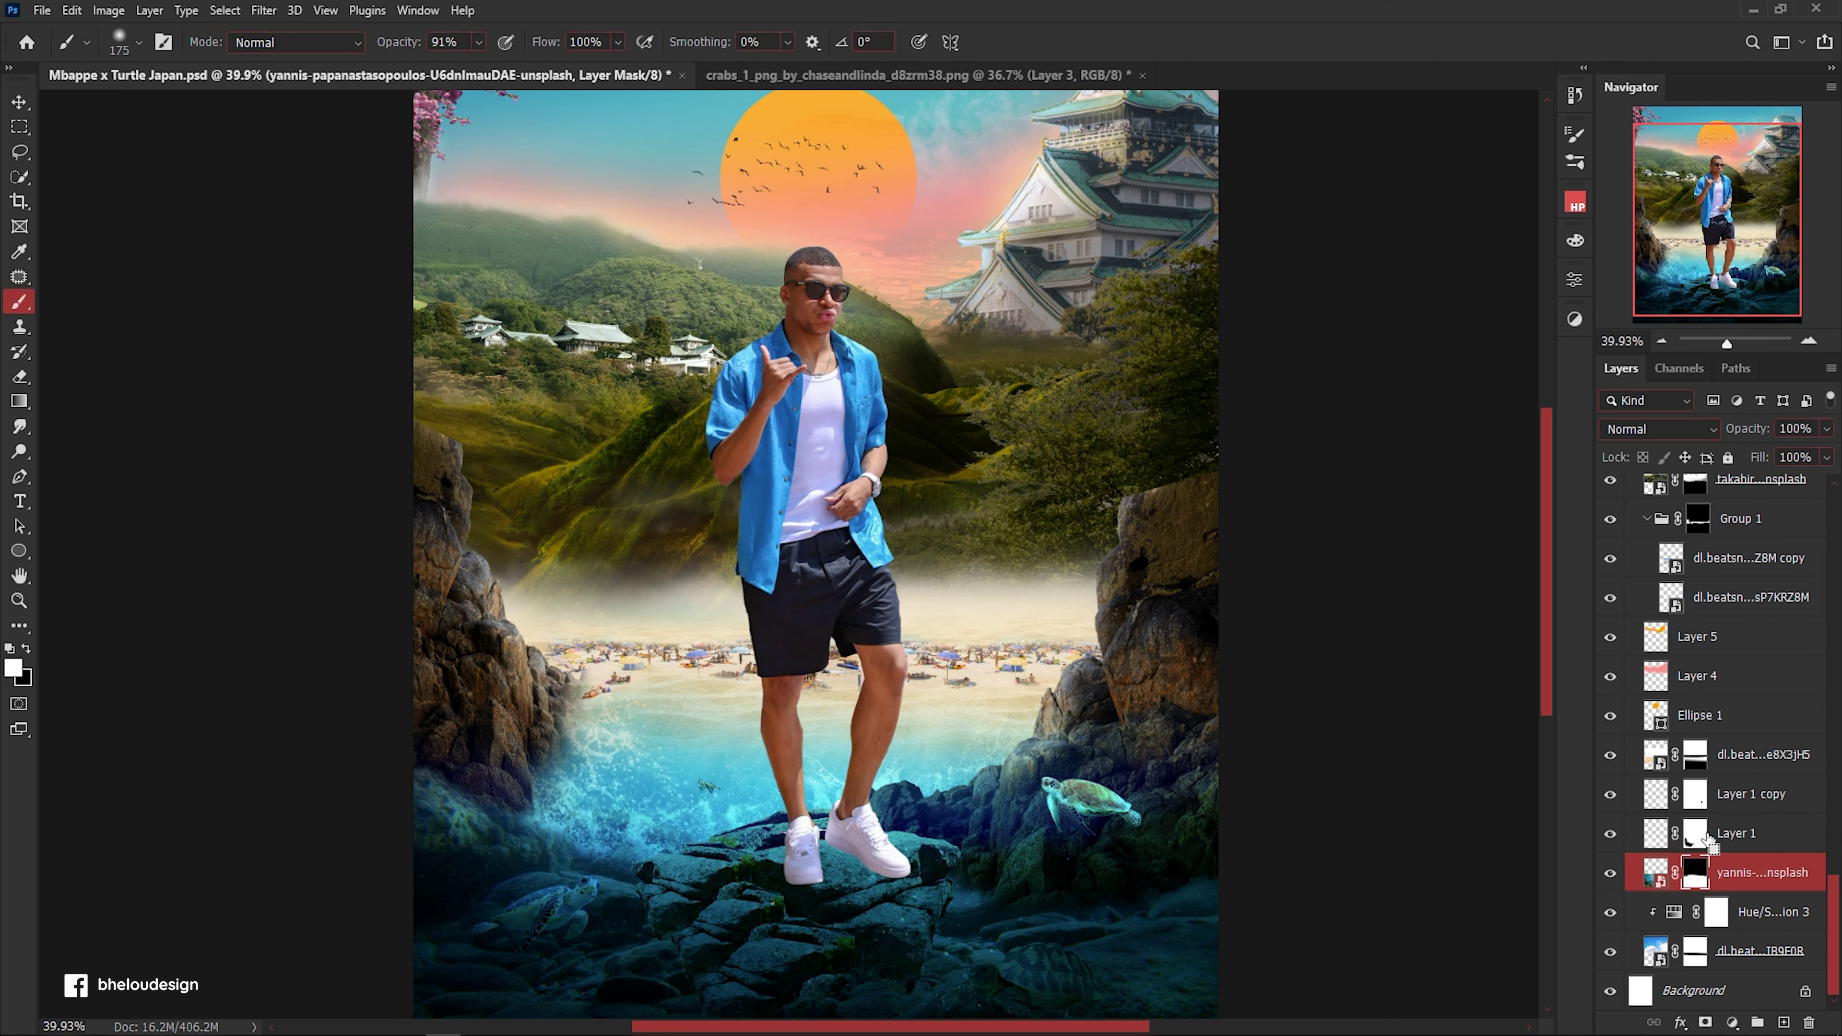
click(1695, 794)
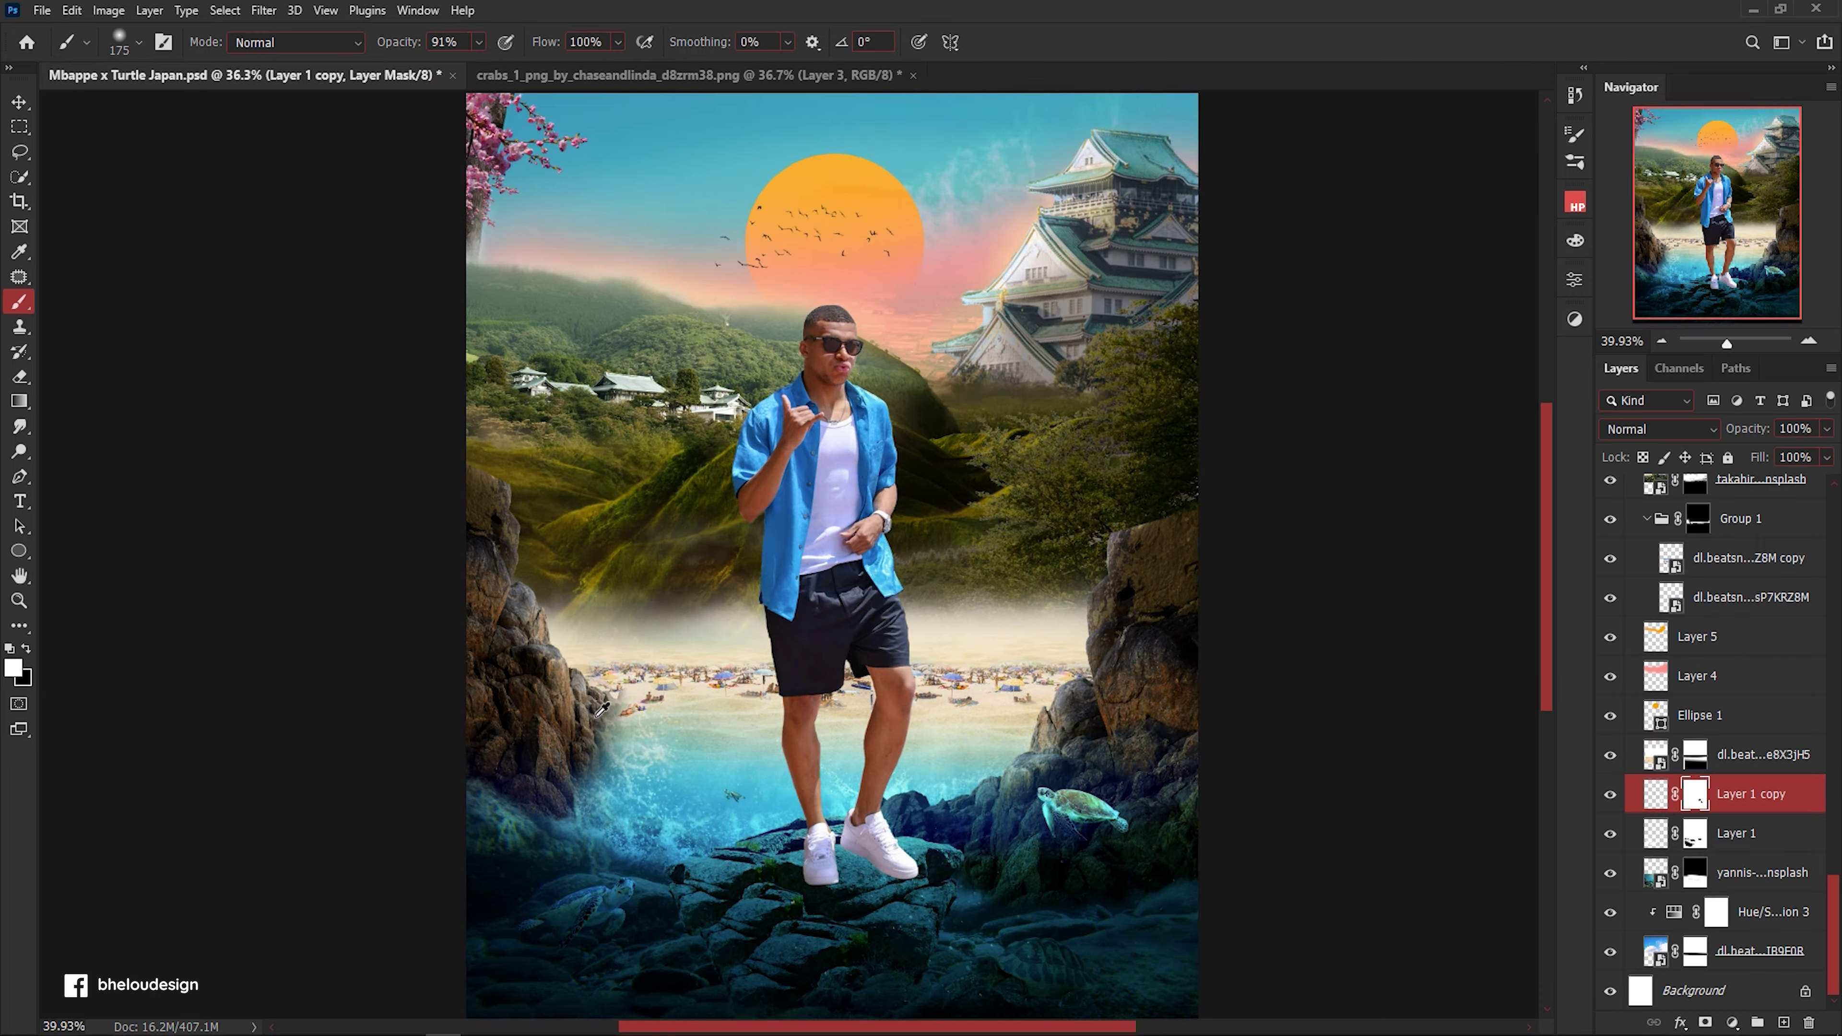
Hide the rock edge beside the sunbathers on the rock layer mask with a 35 px black brush.
scroll(508, 675, up, 3)
click(1695, 833)
key(x)
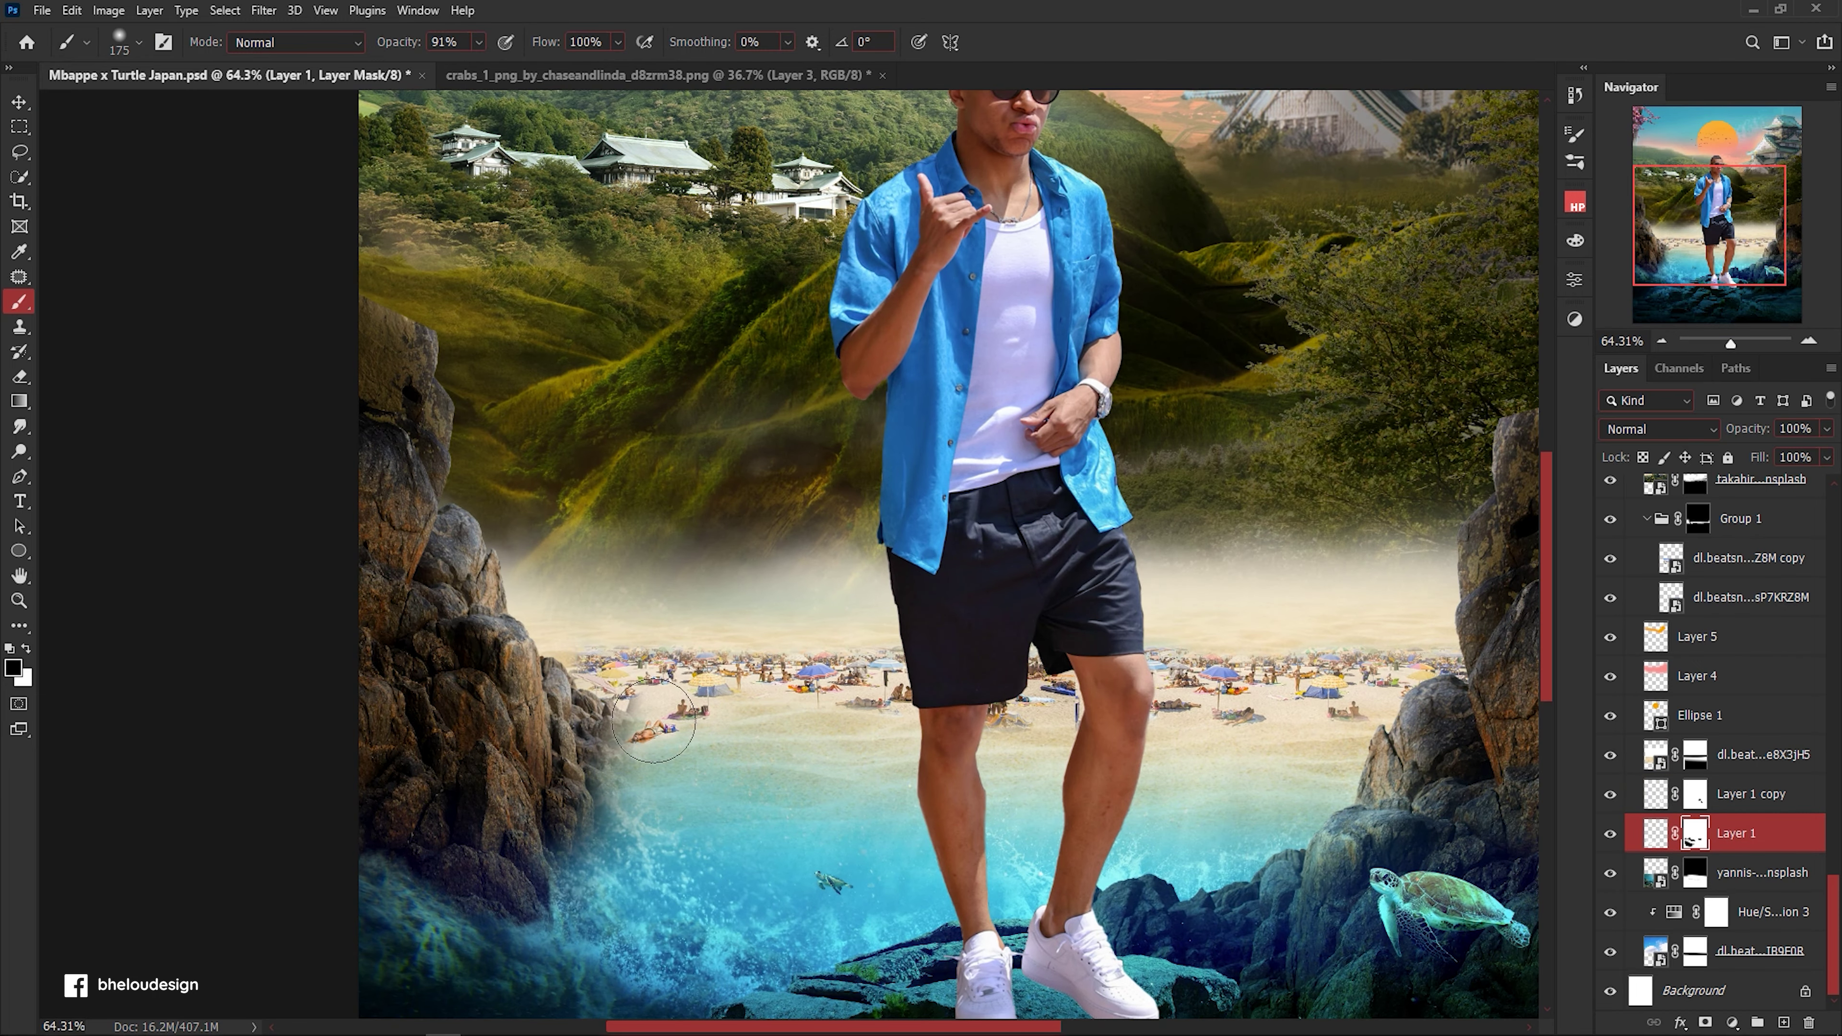
scroll(708, 726, up, 5)
ctrl+click(707, 682)
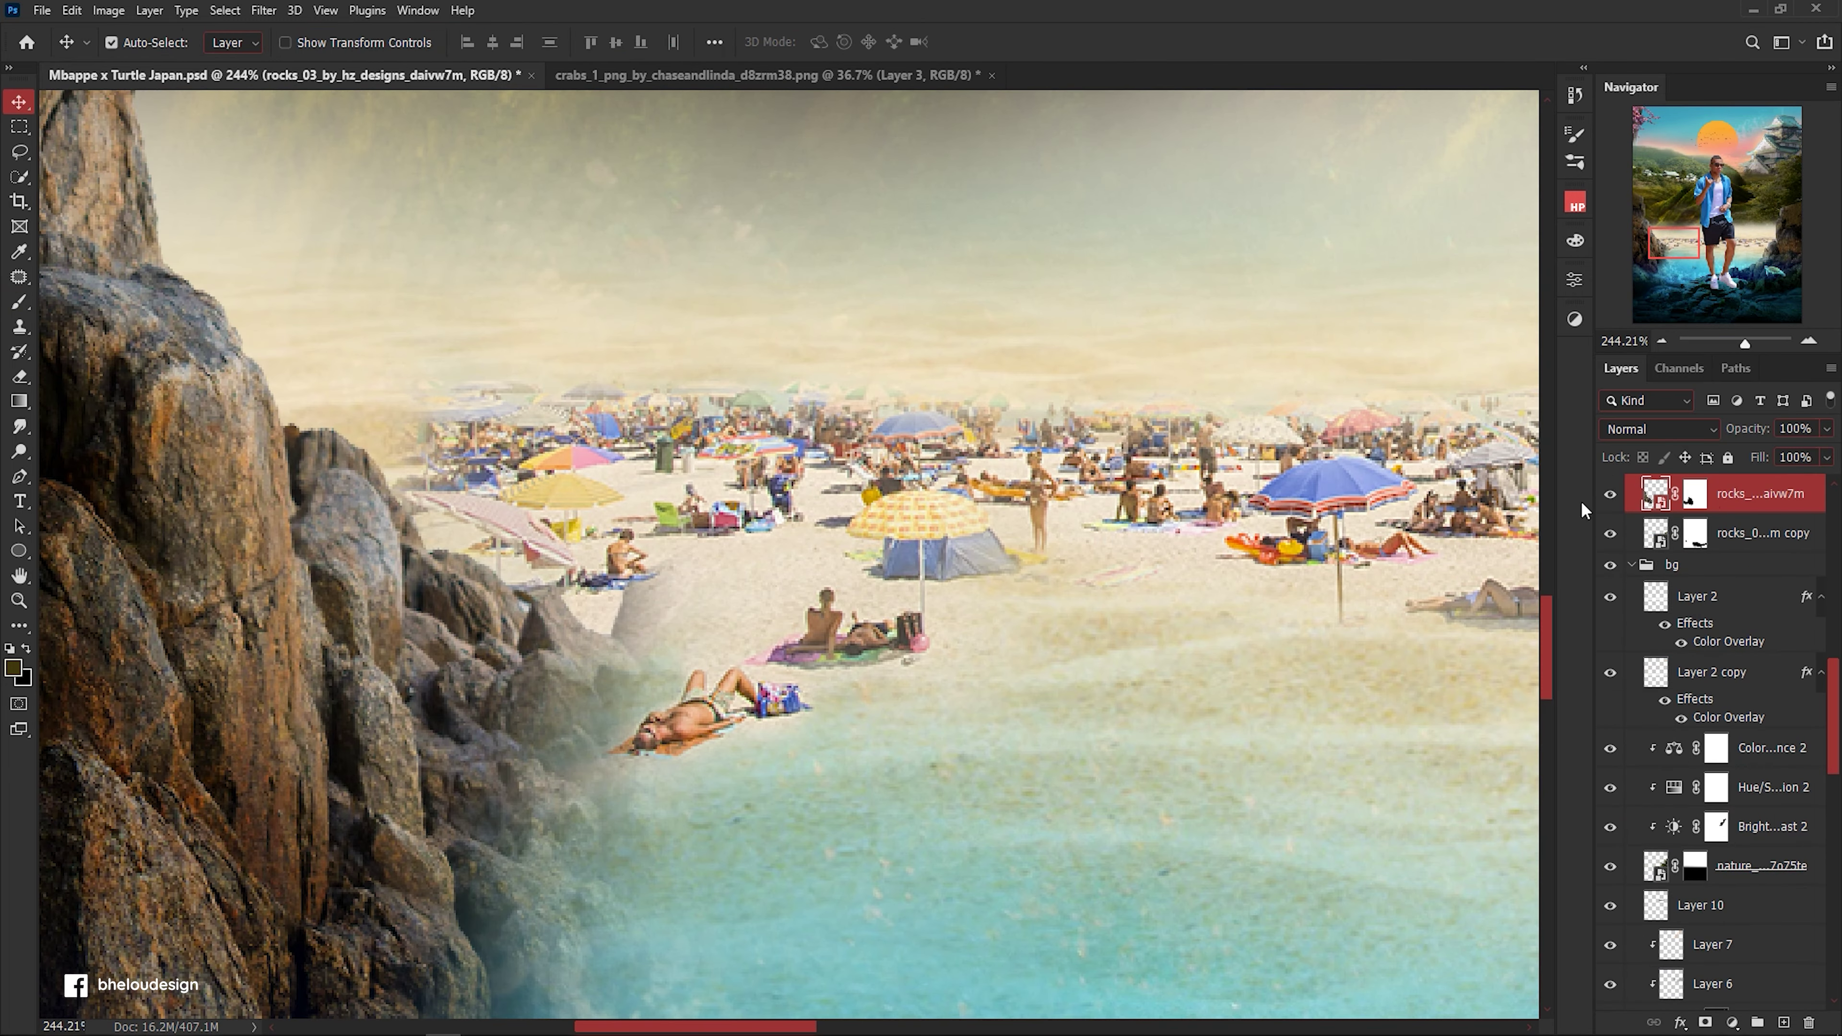
key(bracketleft)
key(bracketleft)
key(bracketleft)
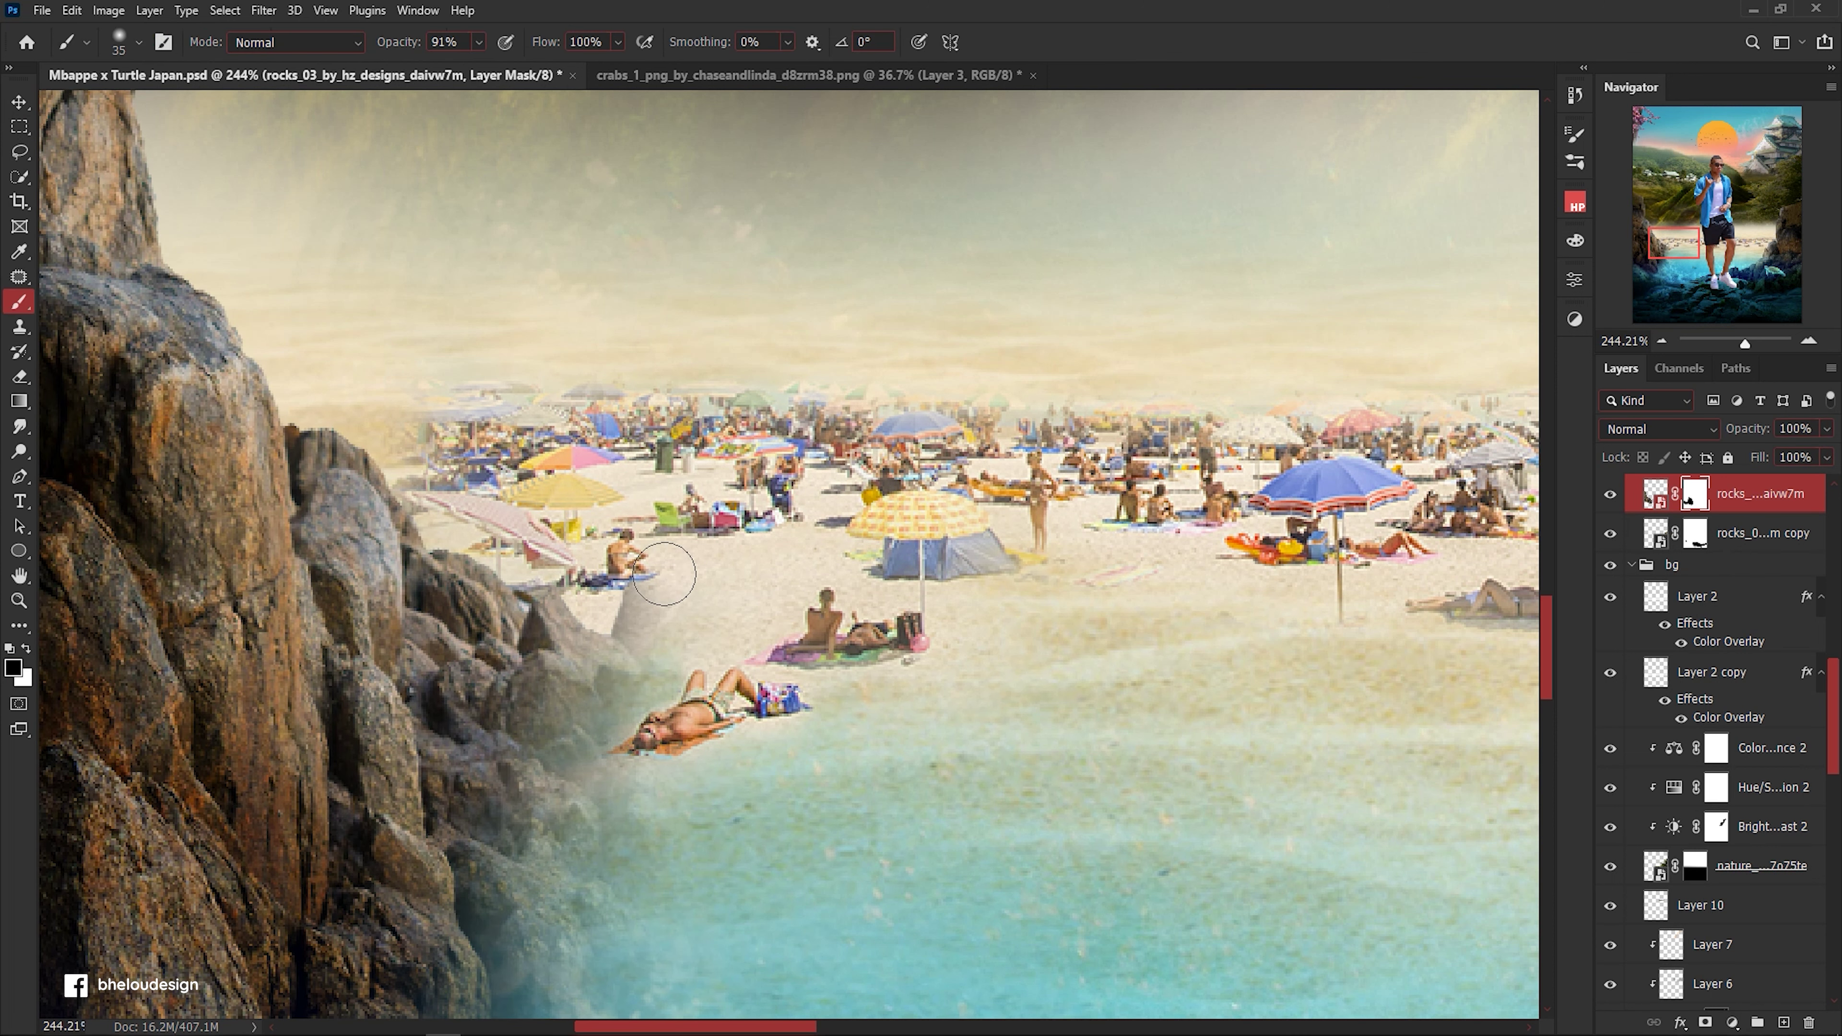
drag(649, 637, 637, 790)
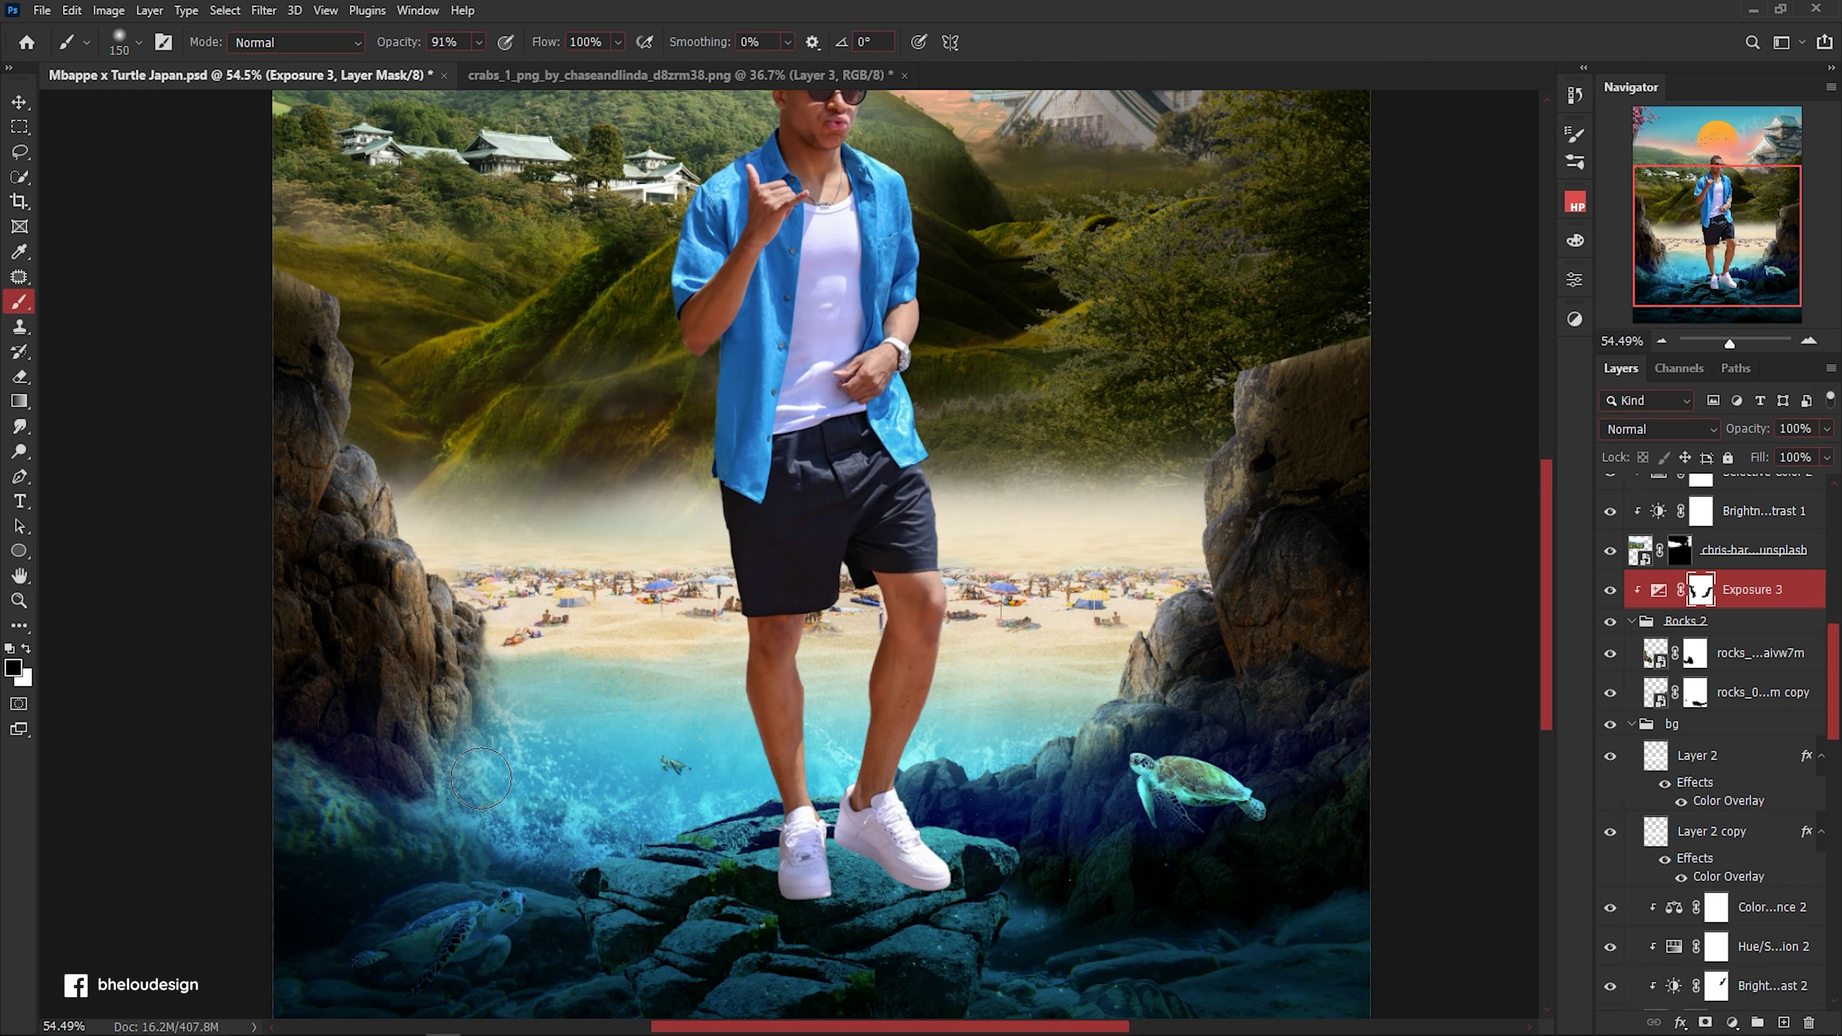
Save the composite.
scroll(696, 602, down, 2)
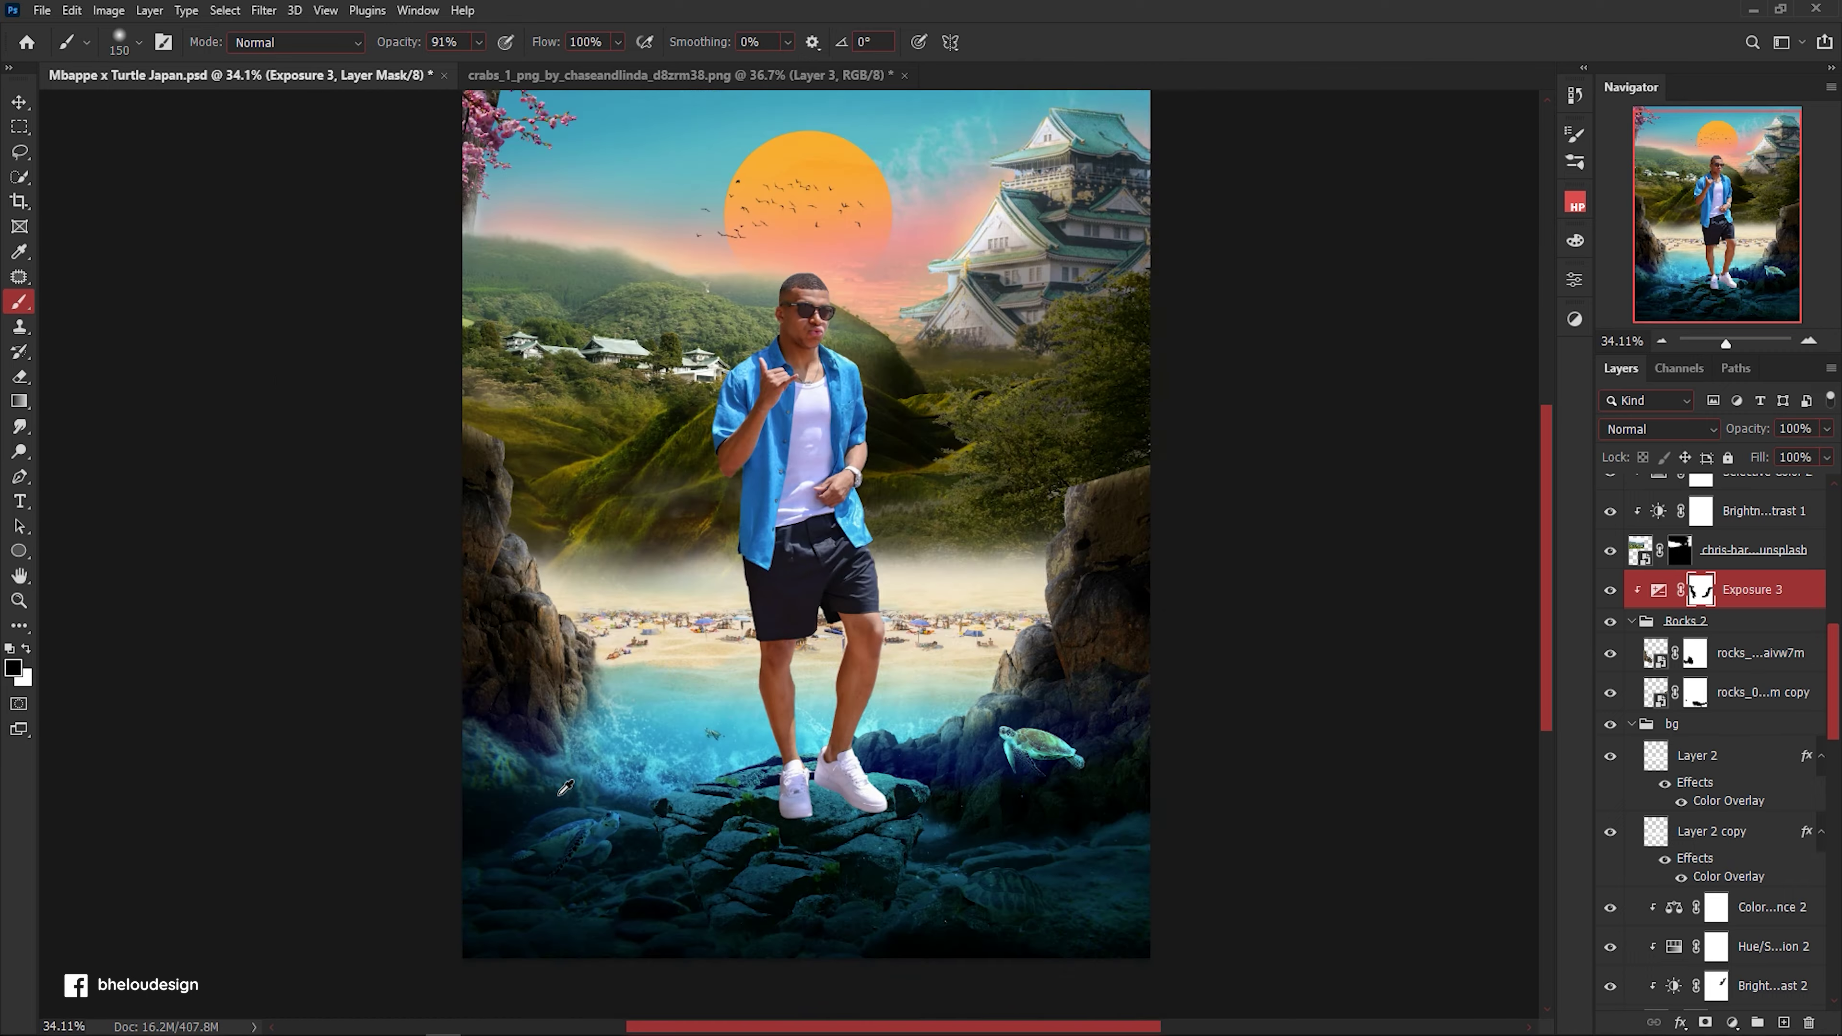
scroll(696, 602, up, 3)
scroll(696, 602, down, 1)
key(ctrl+s)
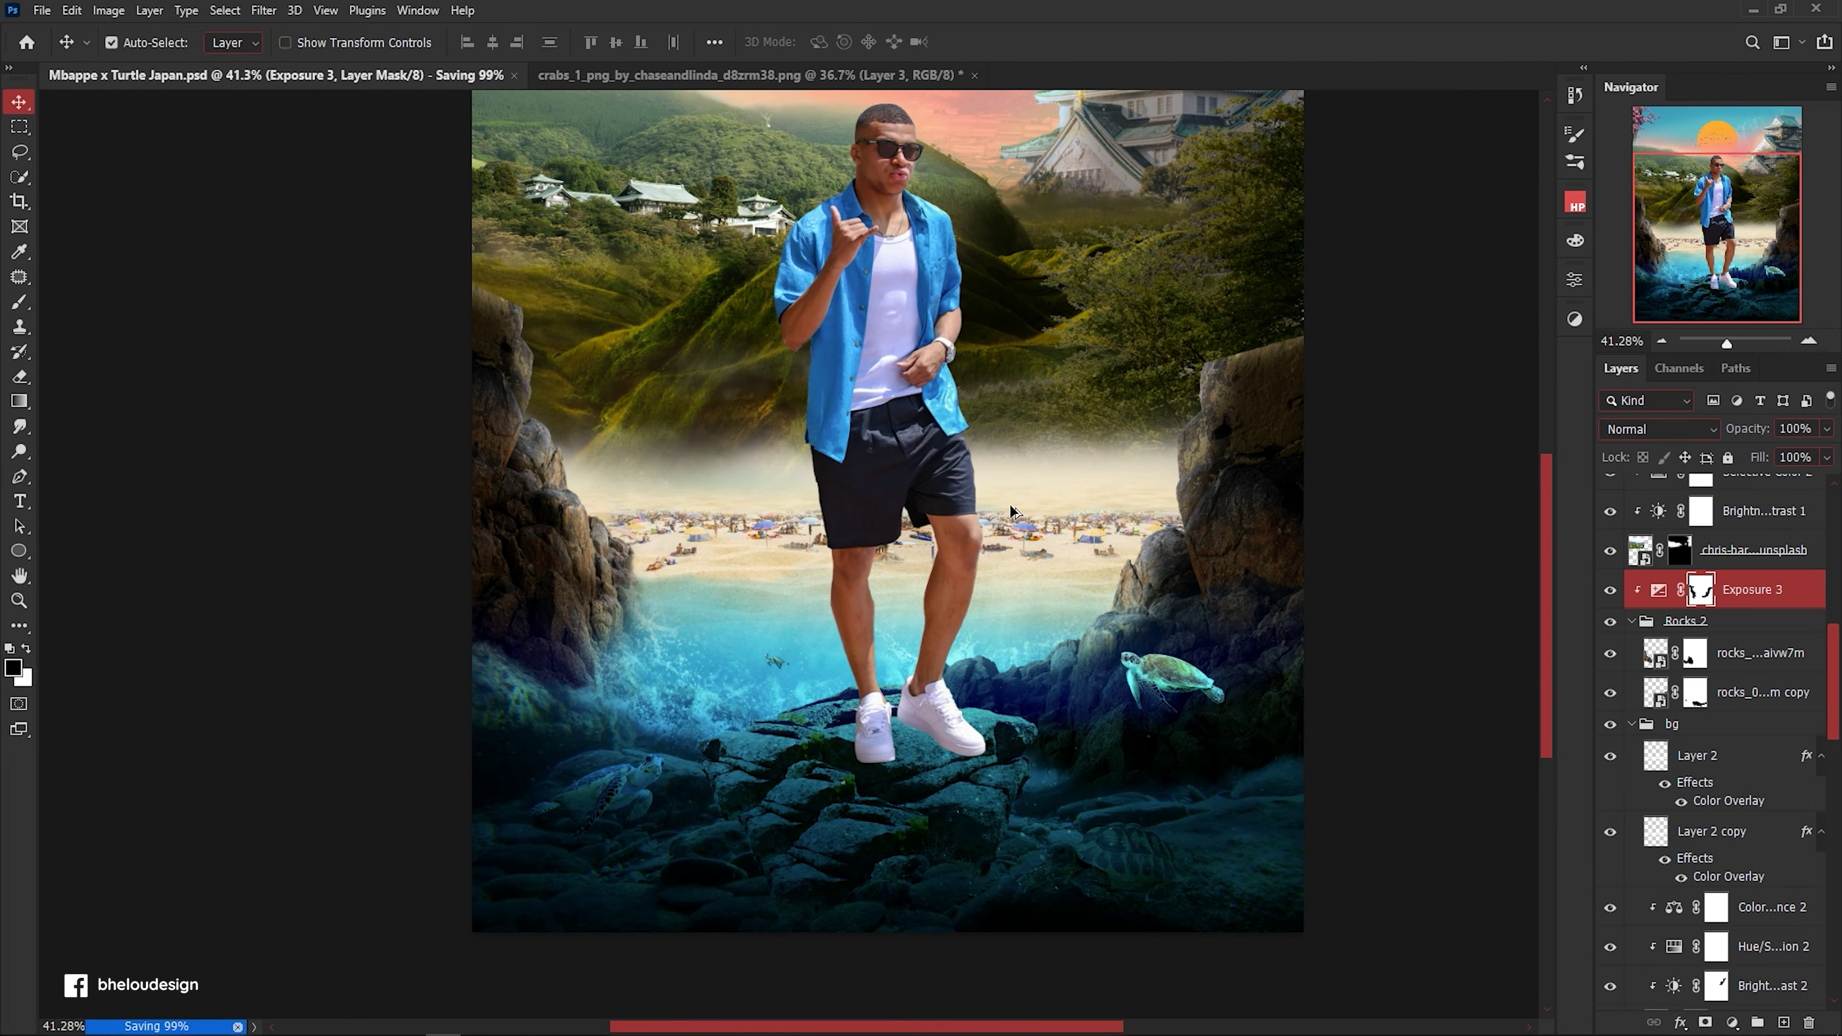
scroll(1055, 420, up, 3)
scroll(1056, 436, down, 1)
scroll(1055, 516, up, 1)
Add an empty Layer 12 clipped above Exposure 3 and sample a light beige from the mist.
click(1641, 759)
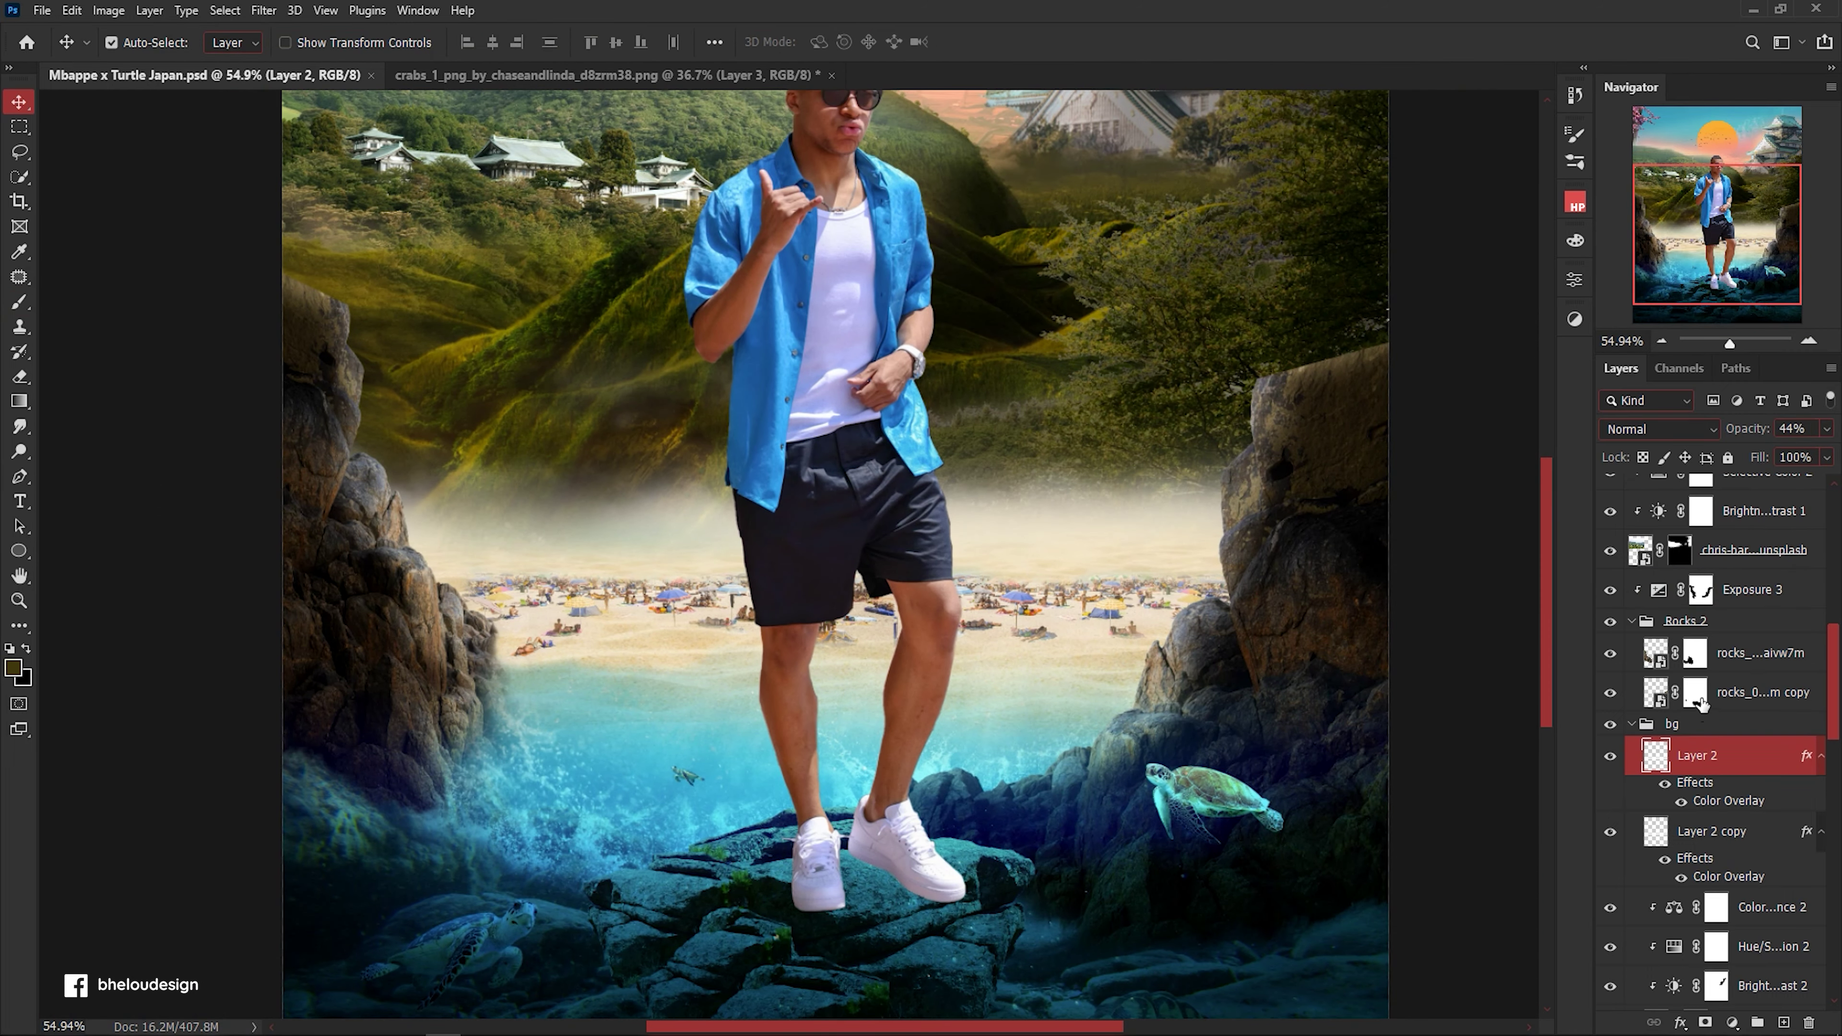
click(1735, 596)
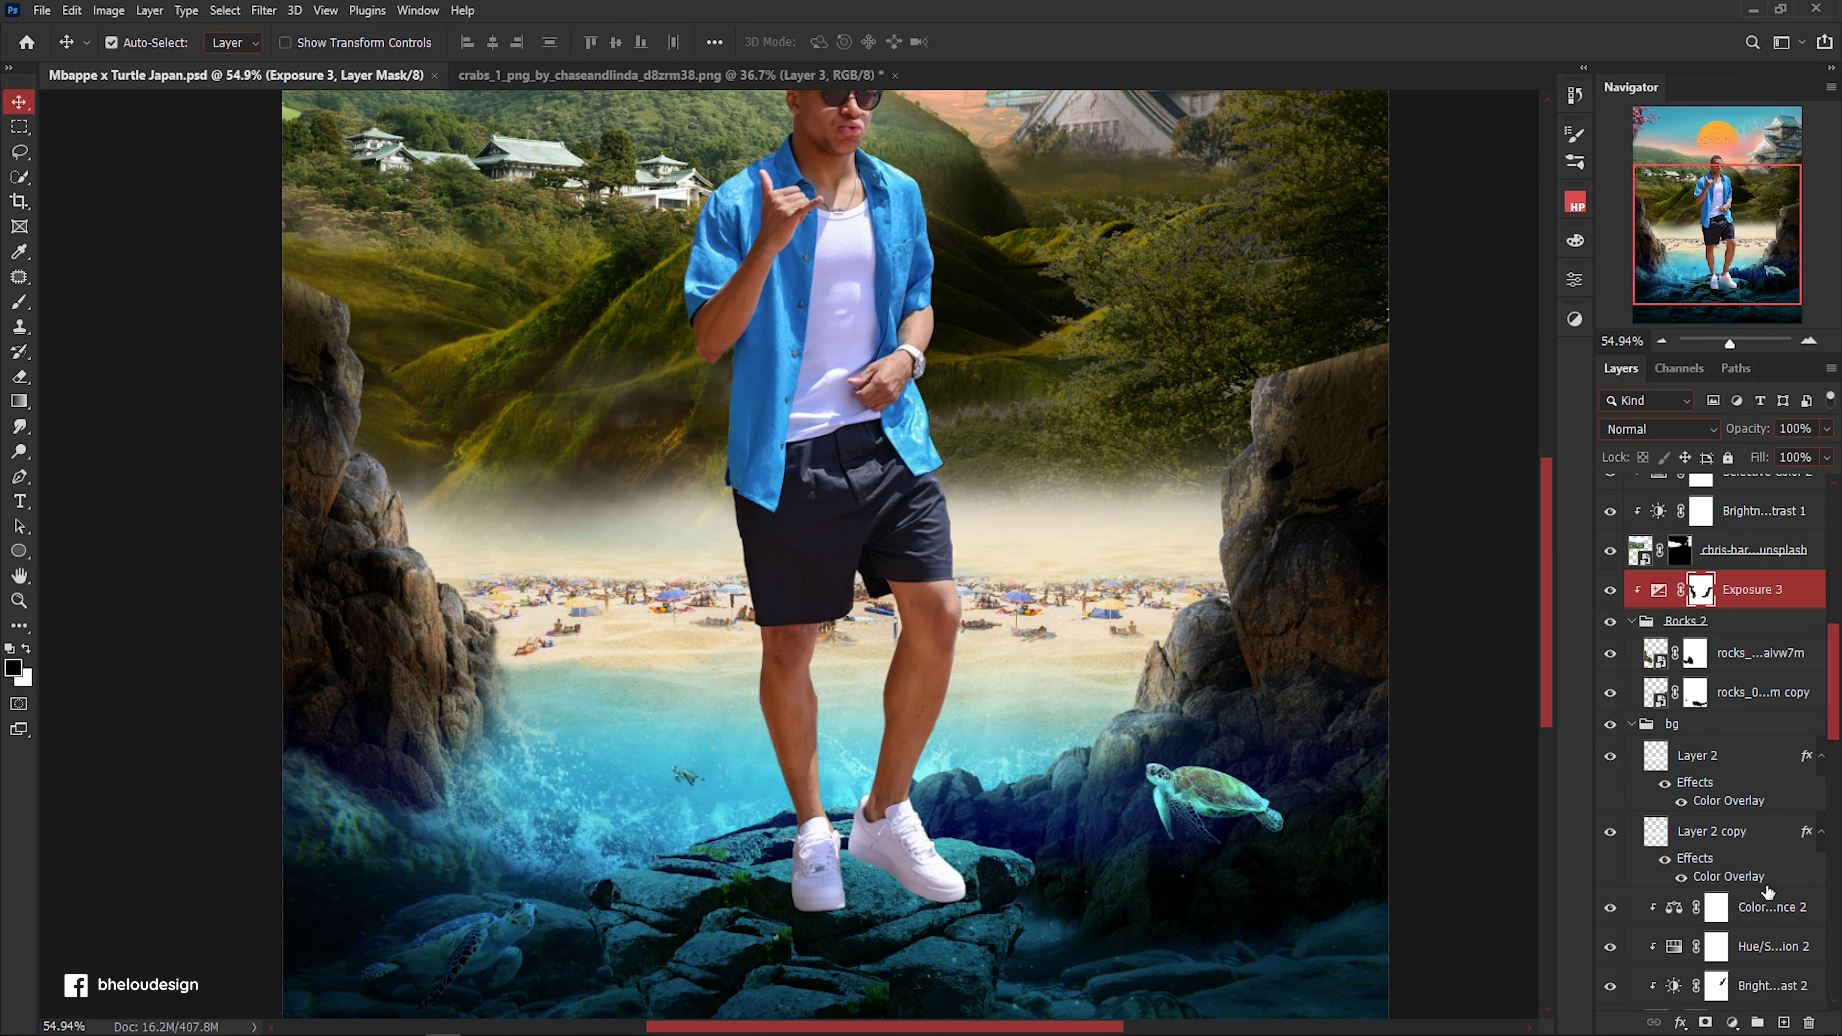
click(1785, 1023)
alt+click(1788, 604)
scroll(1200, 609, up, 2)
key(i)
click(1149, 631)
key(b)
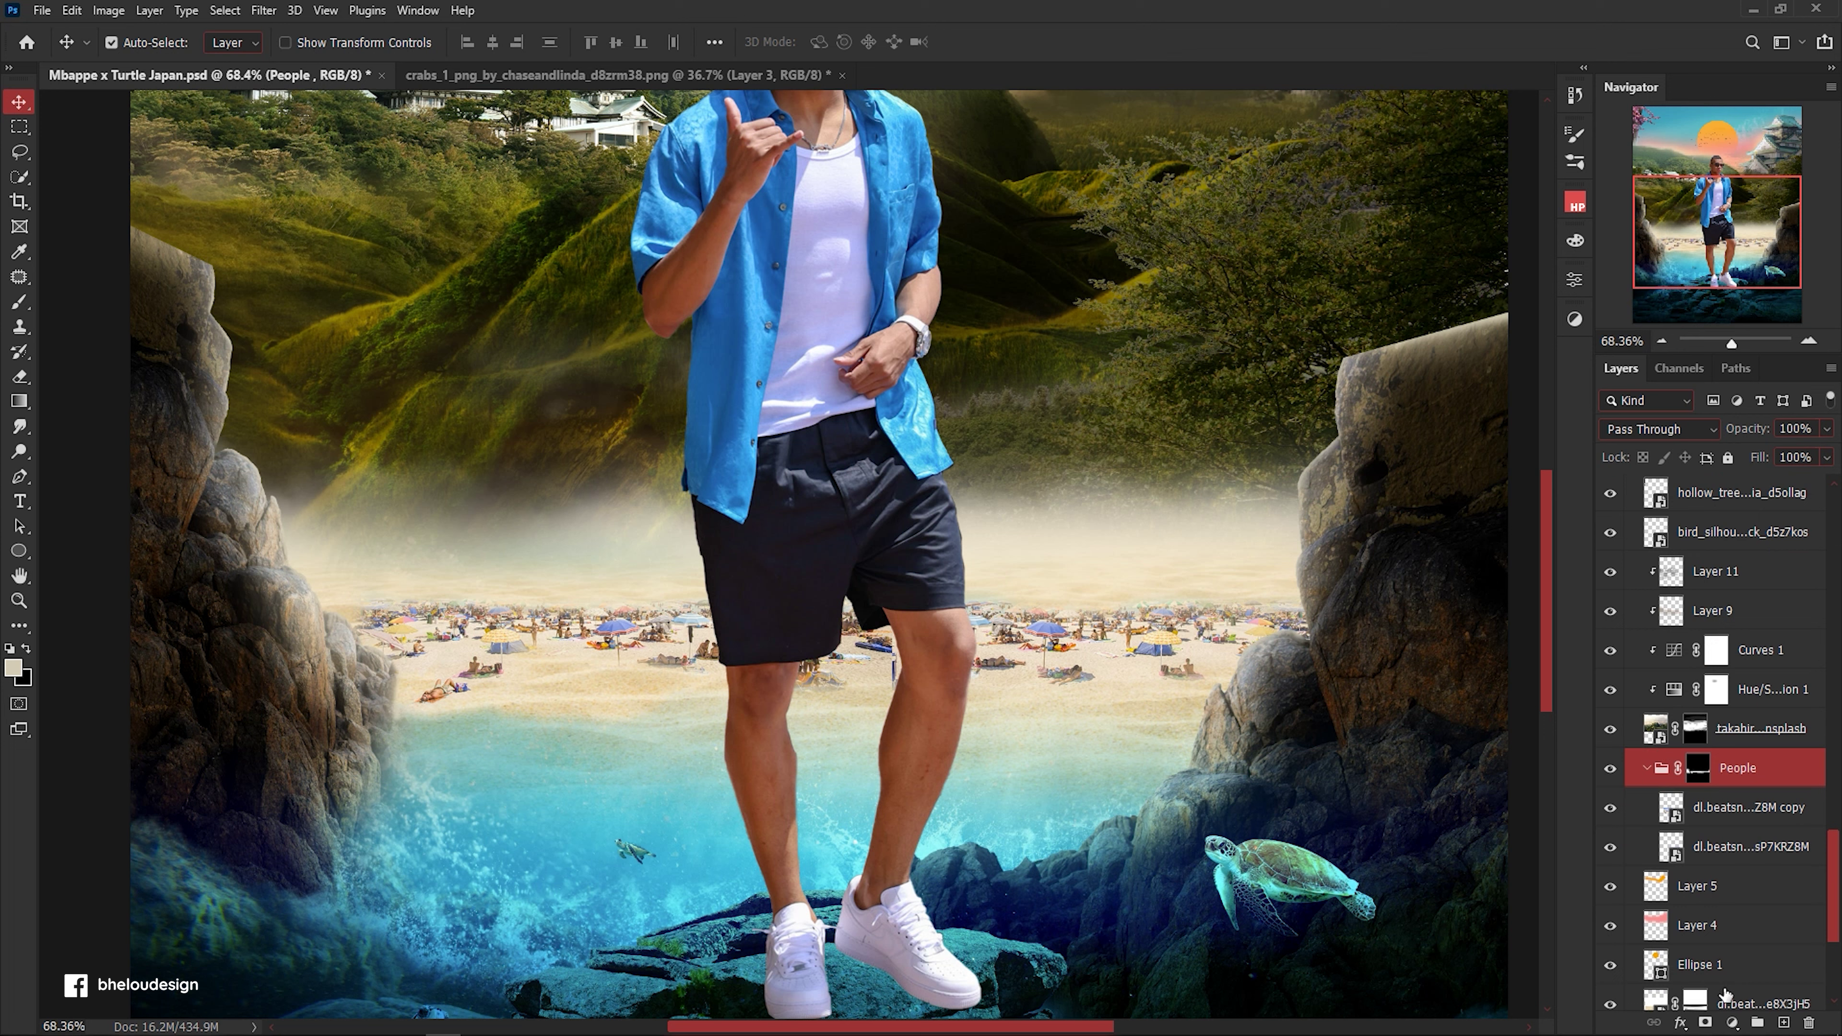
Move a new Exposure 4 above the People group, clip it, and set +0.17 exposure, 0.94 gamma.
click(1733, 1022)
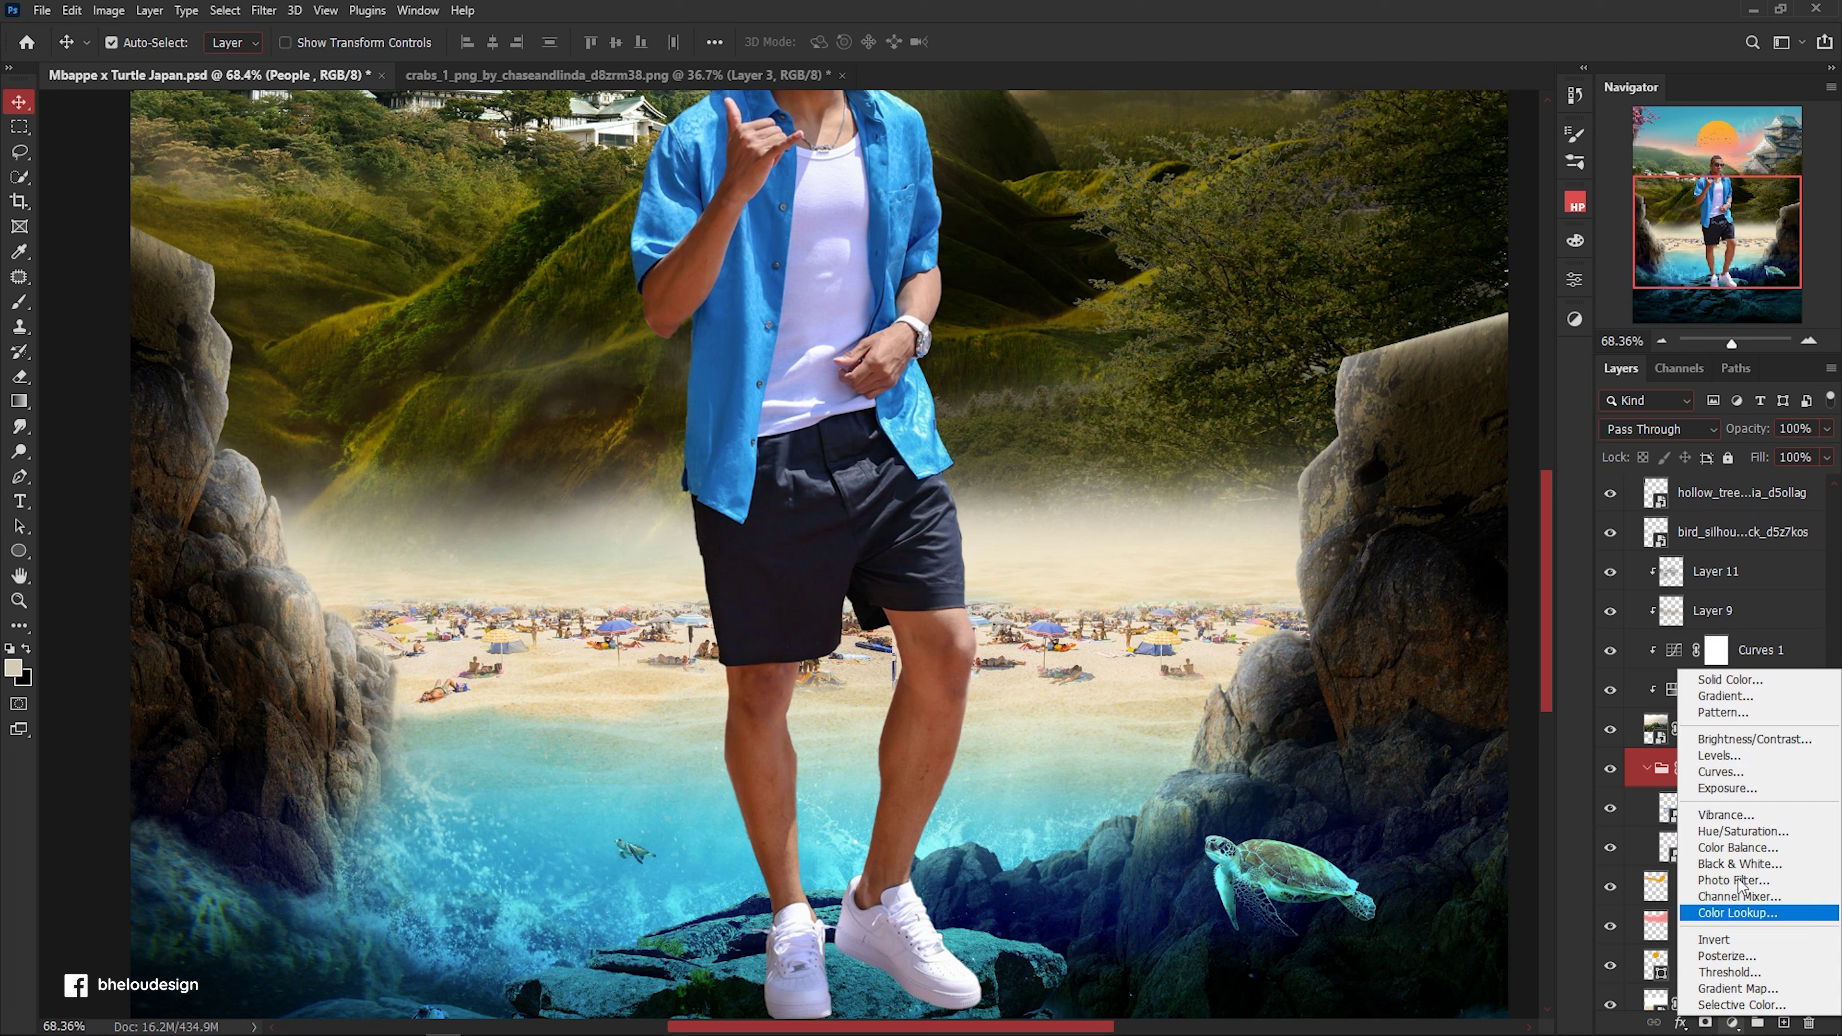
click(1784, 787)
drag(1784, 798, 1770, 752)
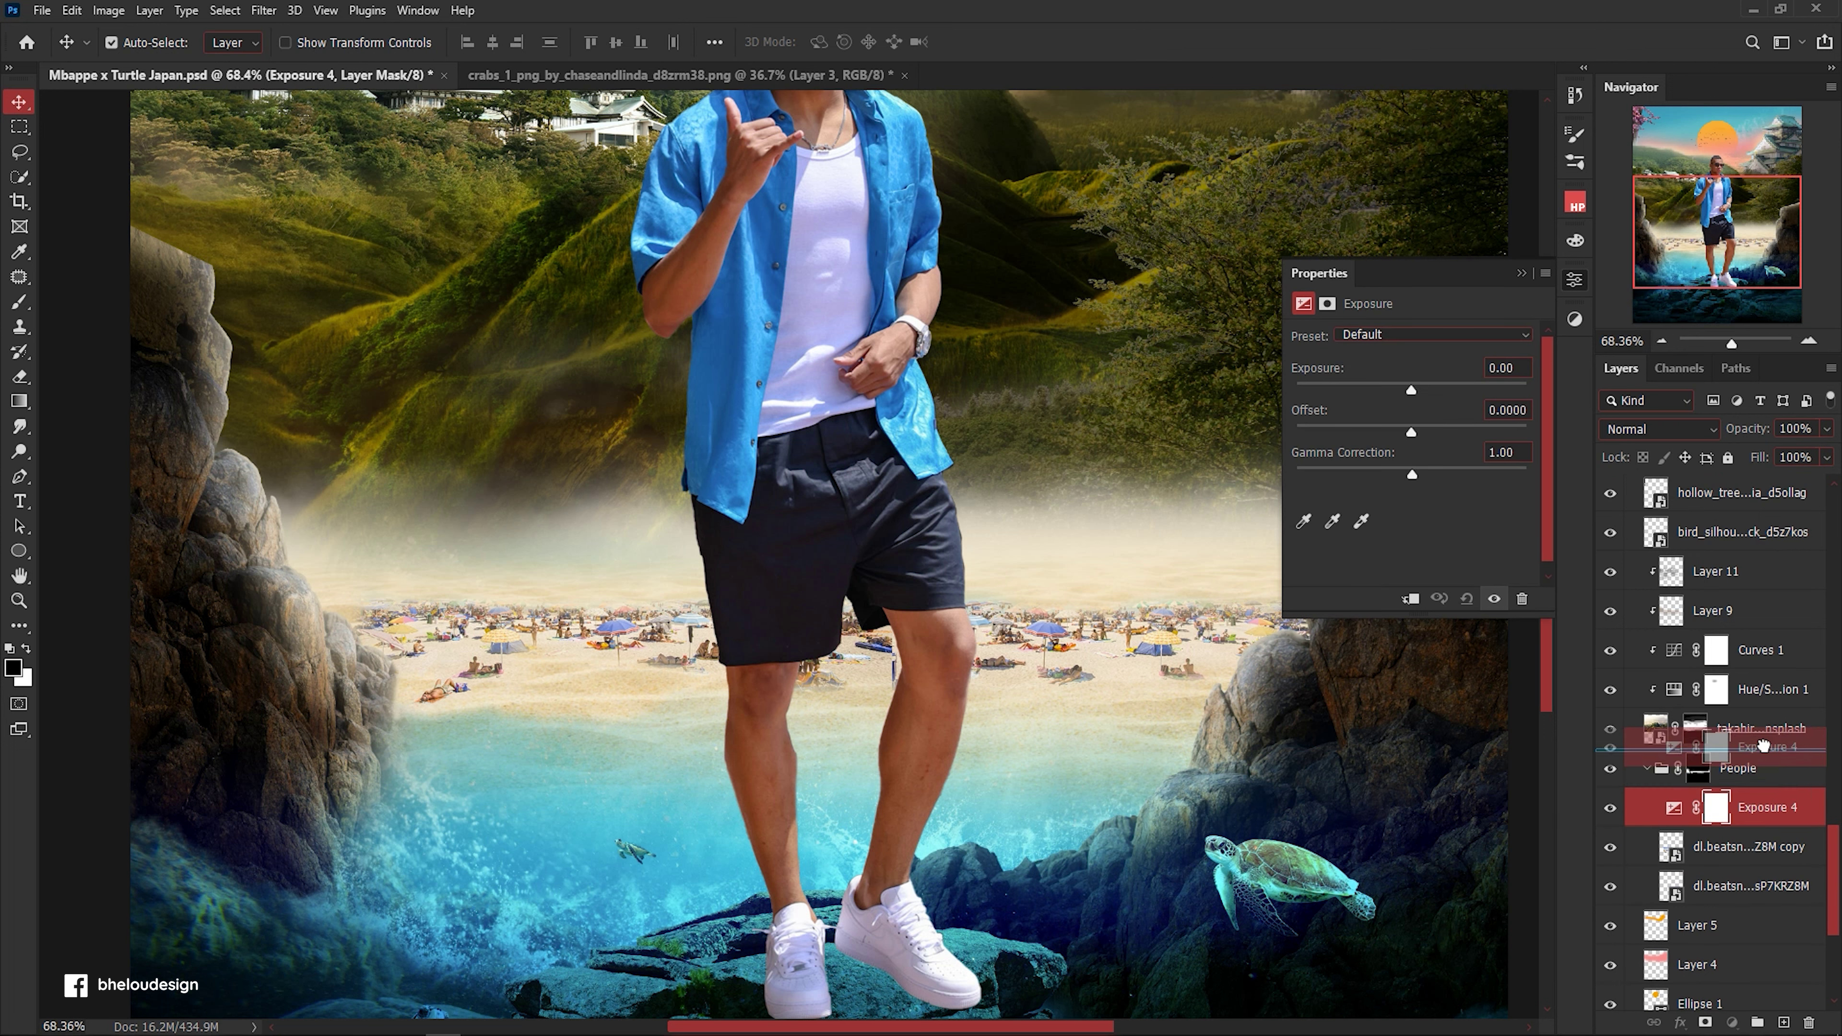
key(ctrl+alt+g)
drag(1411, 390, 1414, 391)
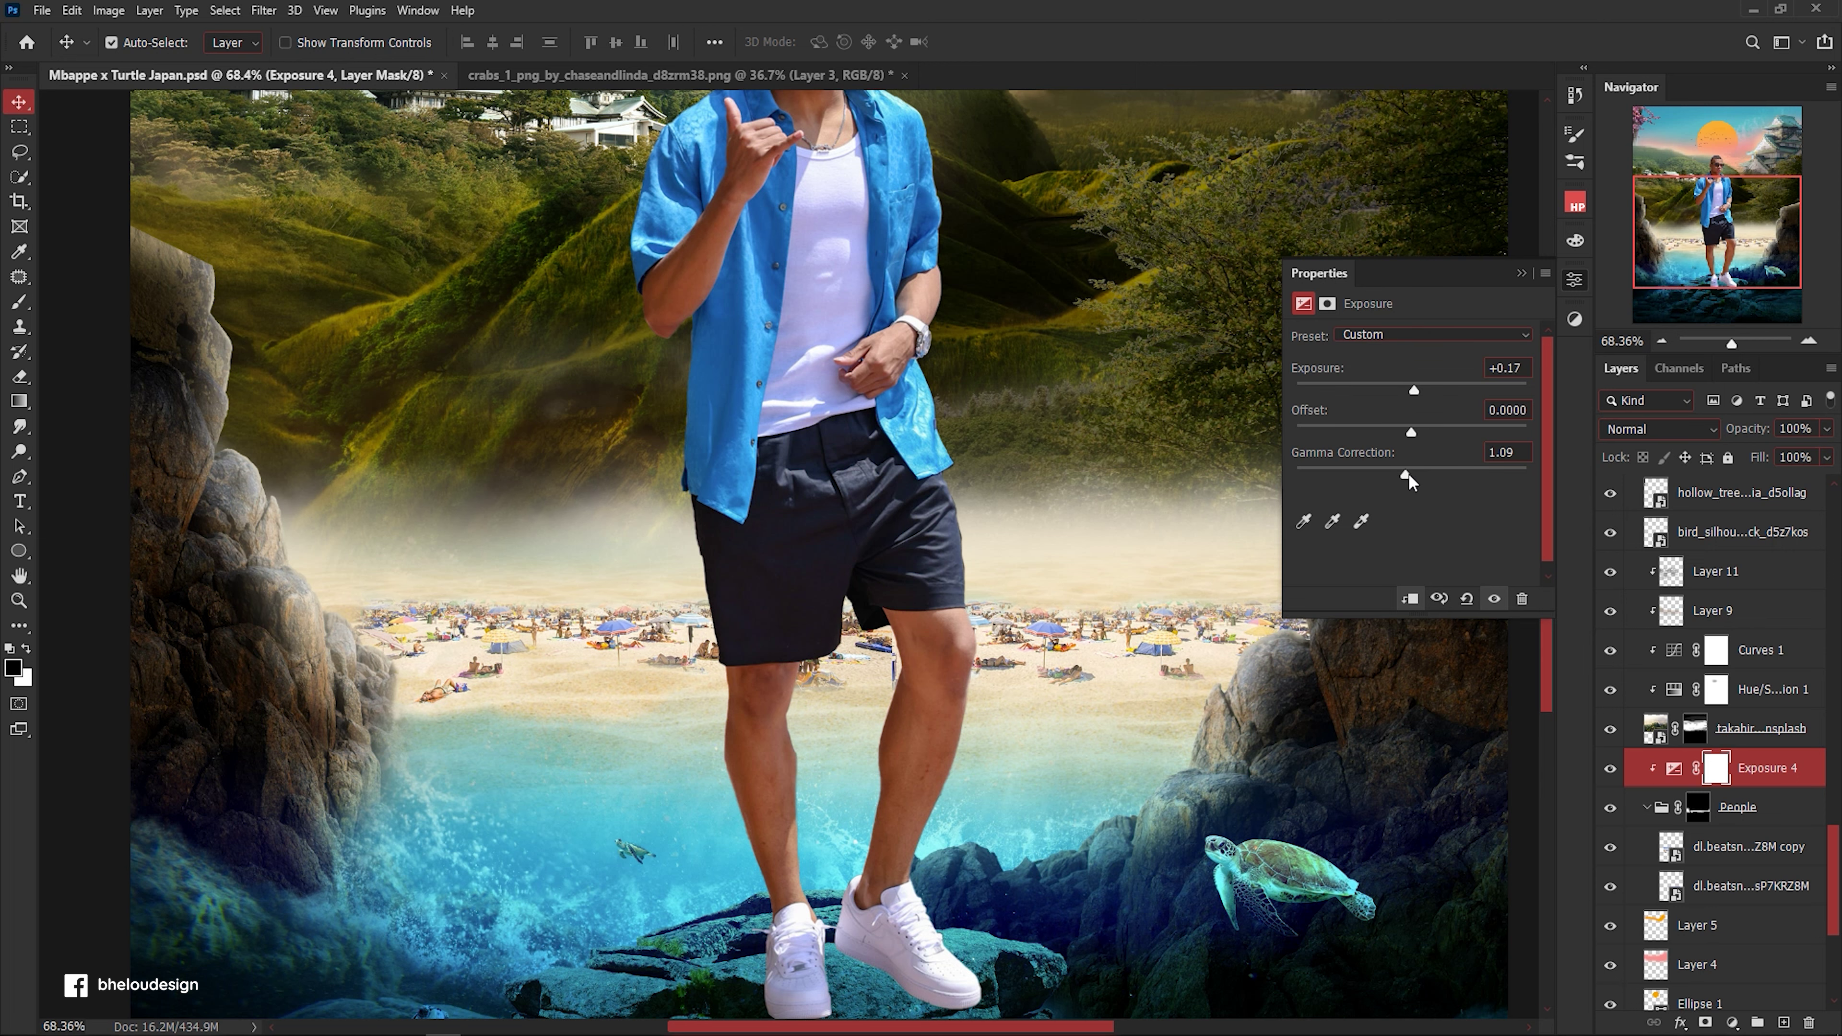
drag(1412, 473, 1434, 473)
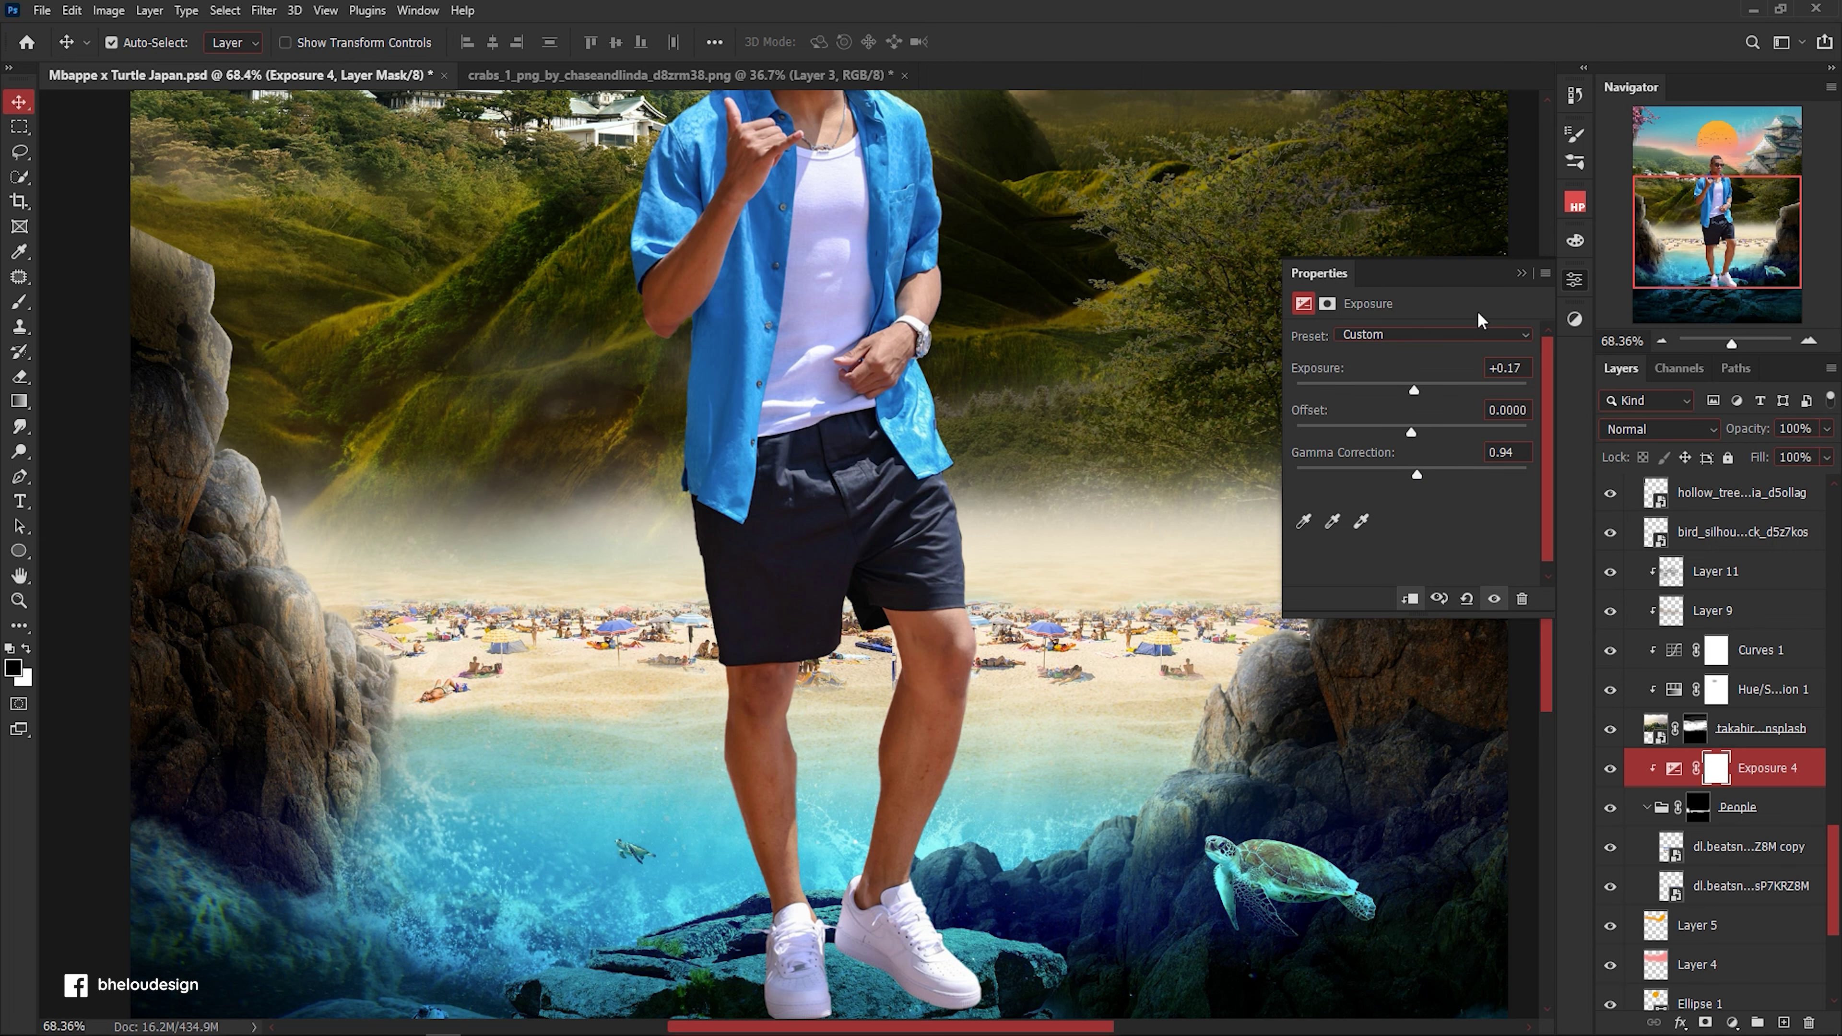
click(1521, 273)
key(ctrl+0)
scroll(1013, 582, up, 3)
scroll(1726, 726, down, 1)
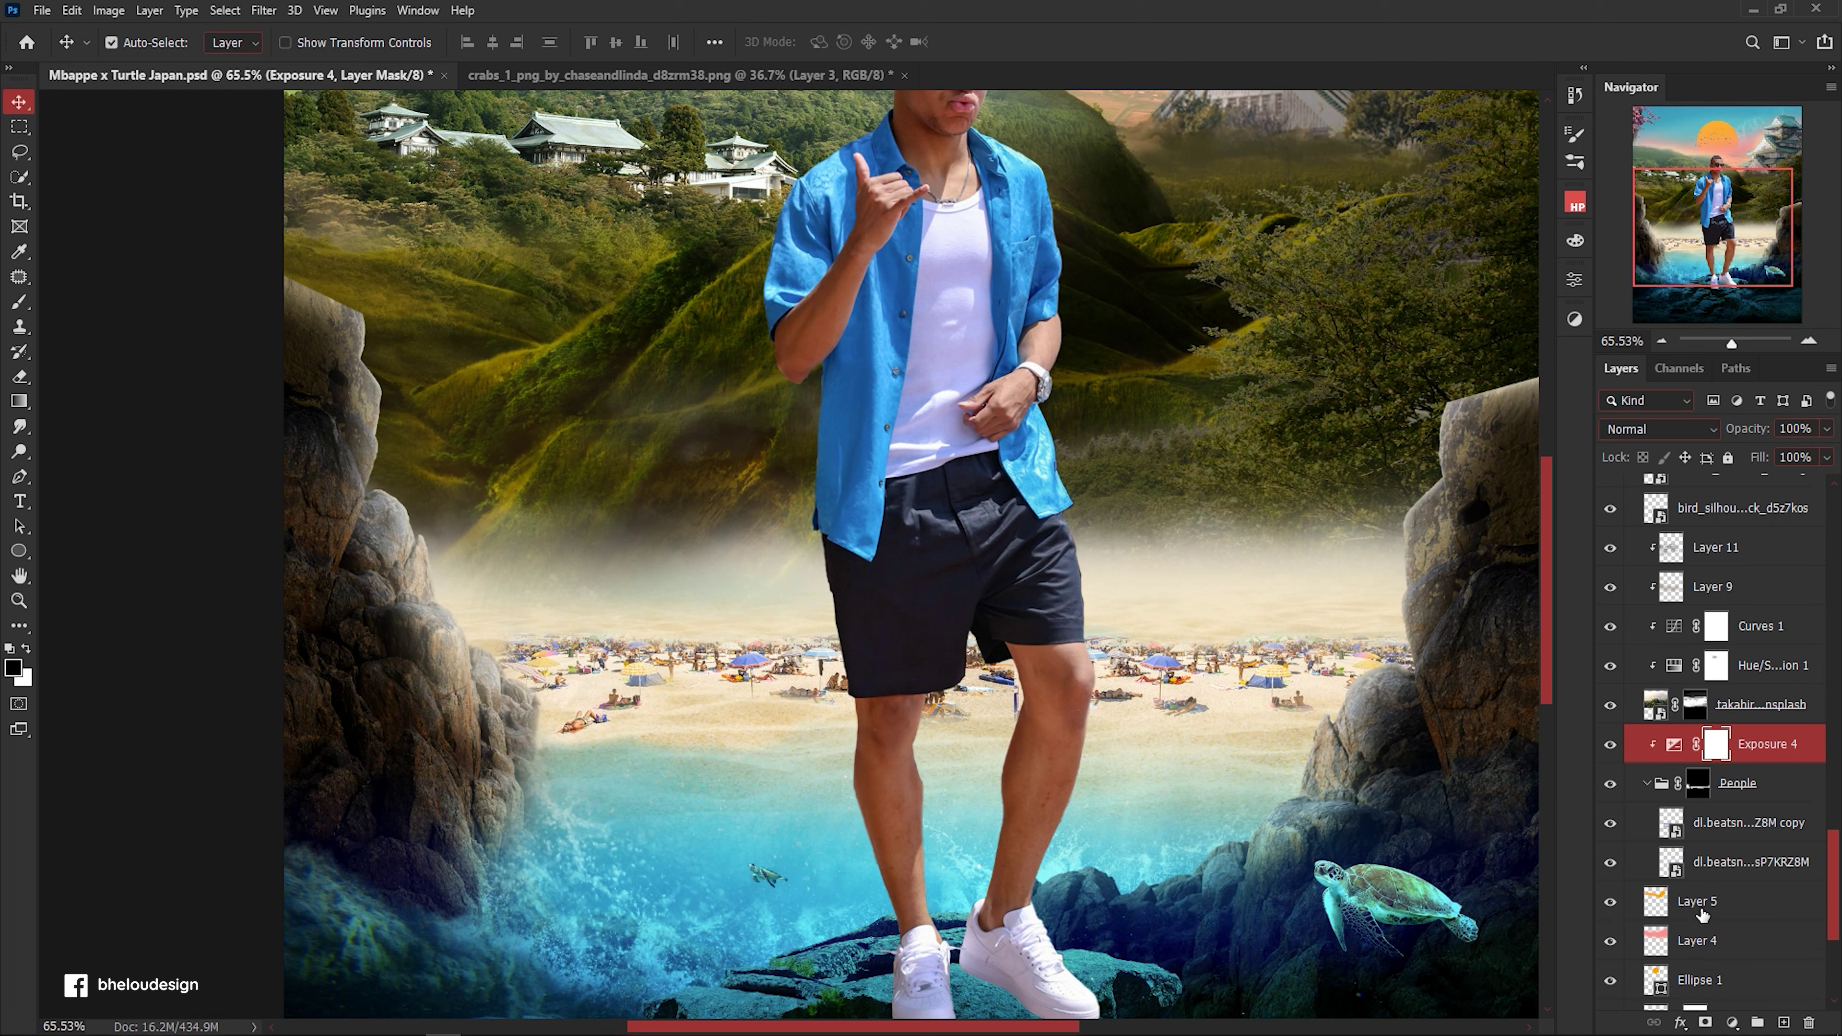
Add a Warming Filter (85) Photo Filter adjustment with density lowered to 18%.
click(1733, 1024)
click(1733, 881)
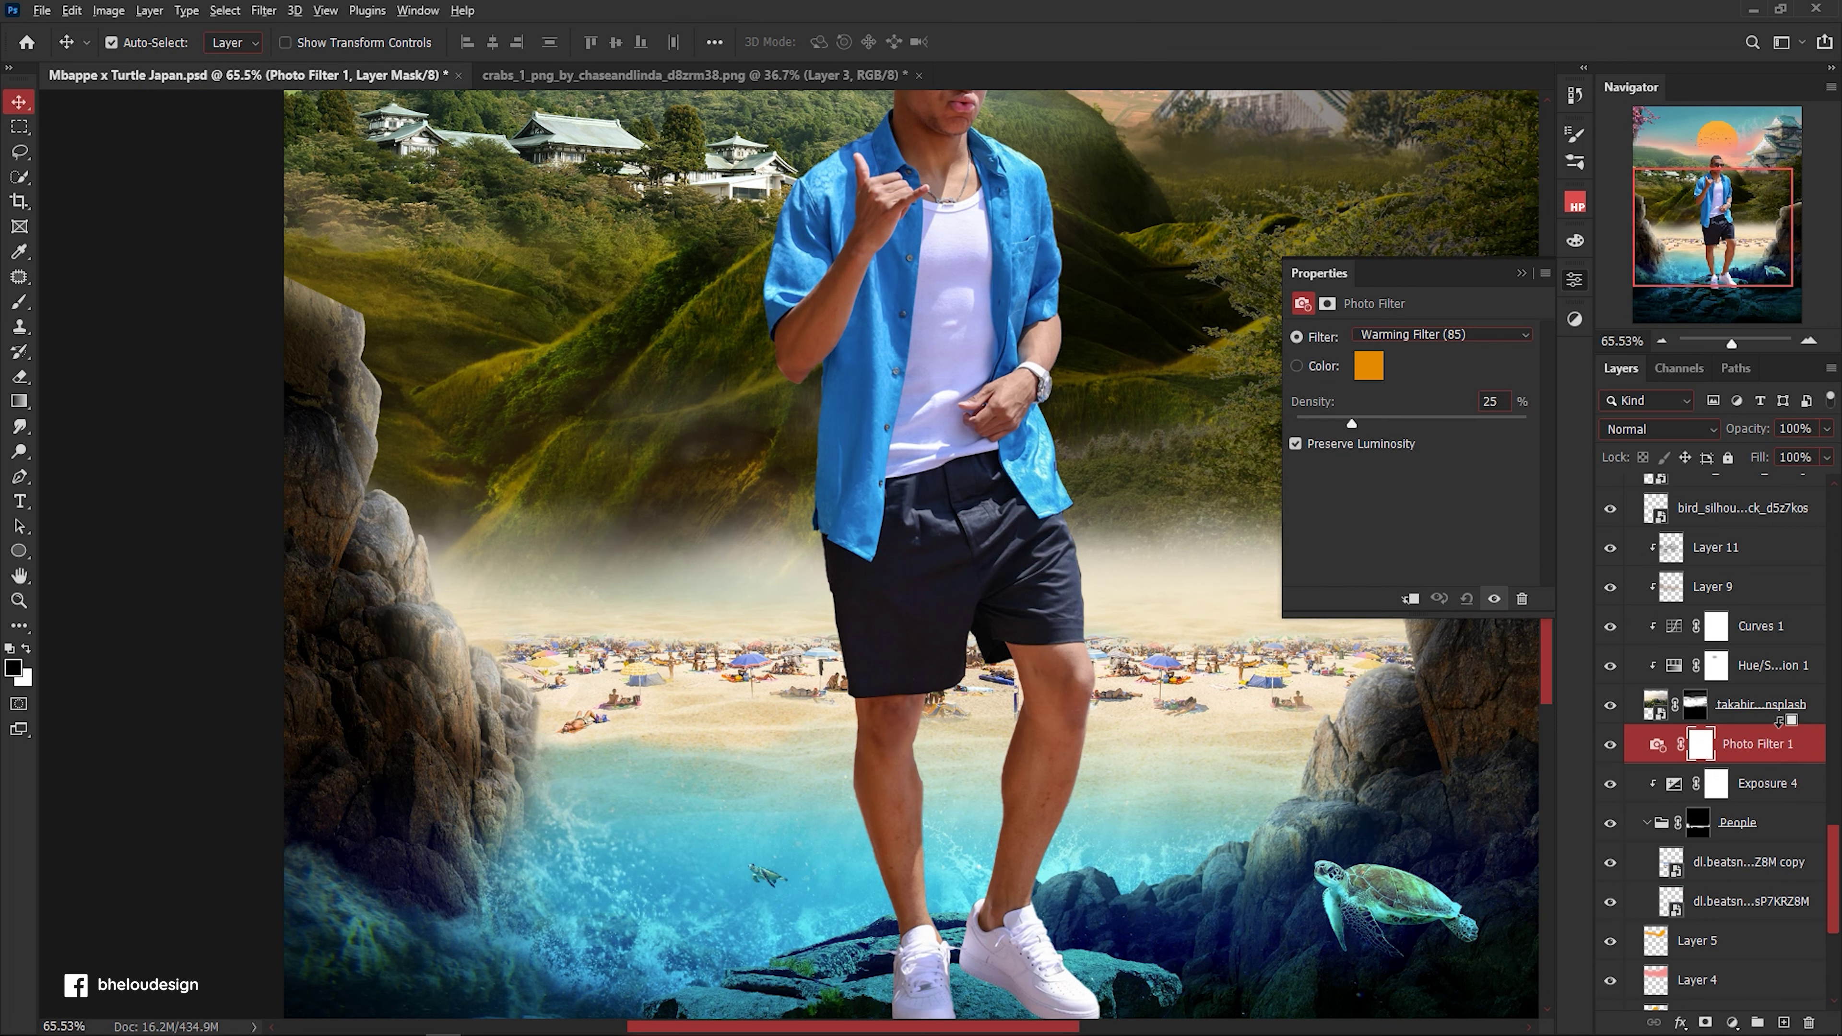
drag(1351, 423, 1335, 421)
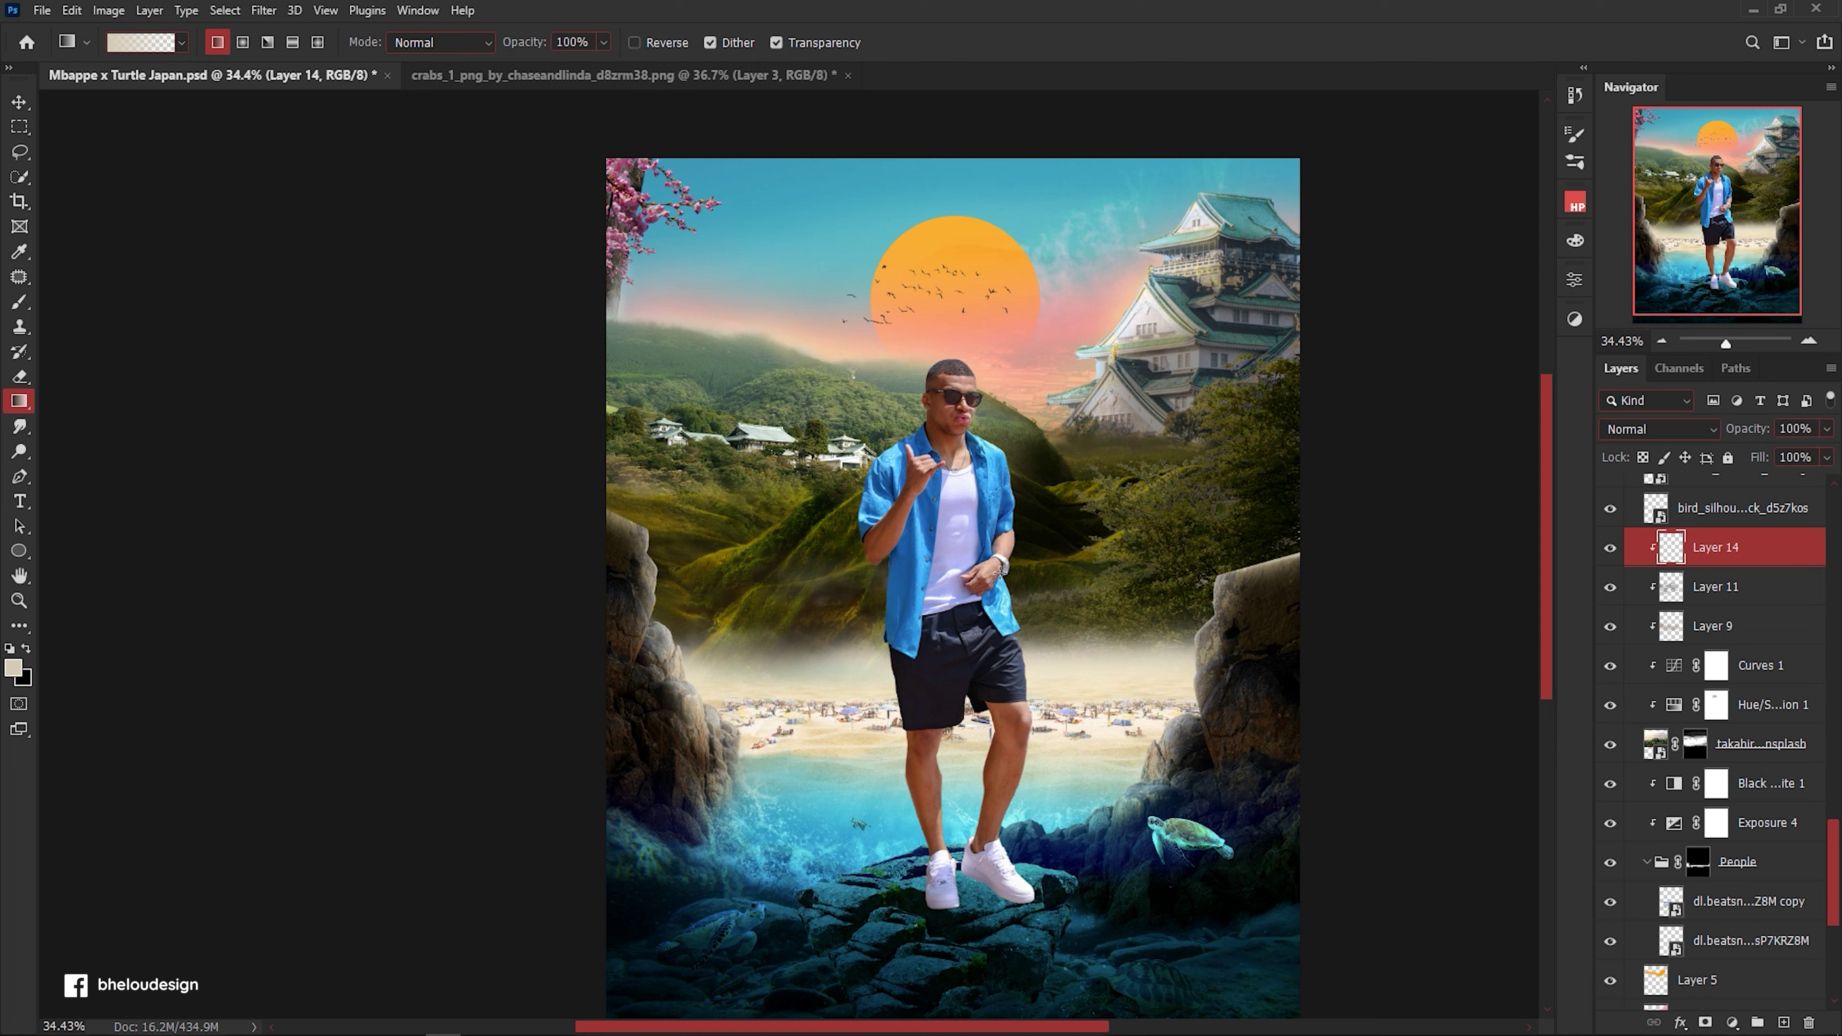
Move Layer 14 down about 185 px.
key(ctrl+t)
drag(1131, 484, 1131, 618)
key(Return)
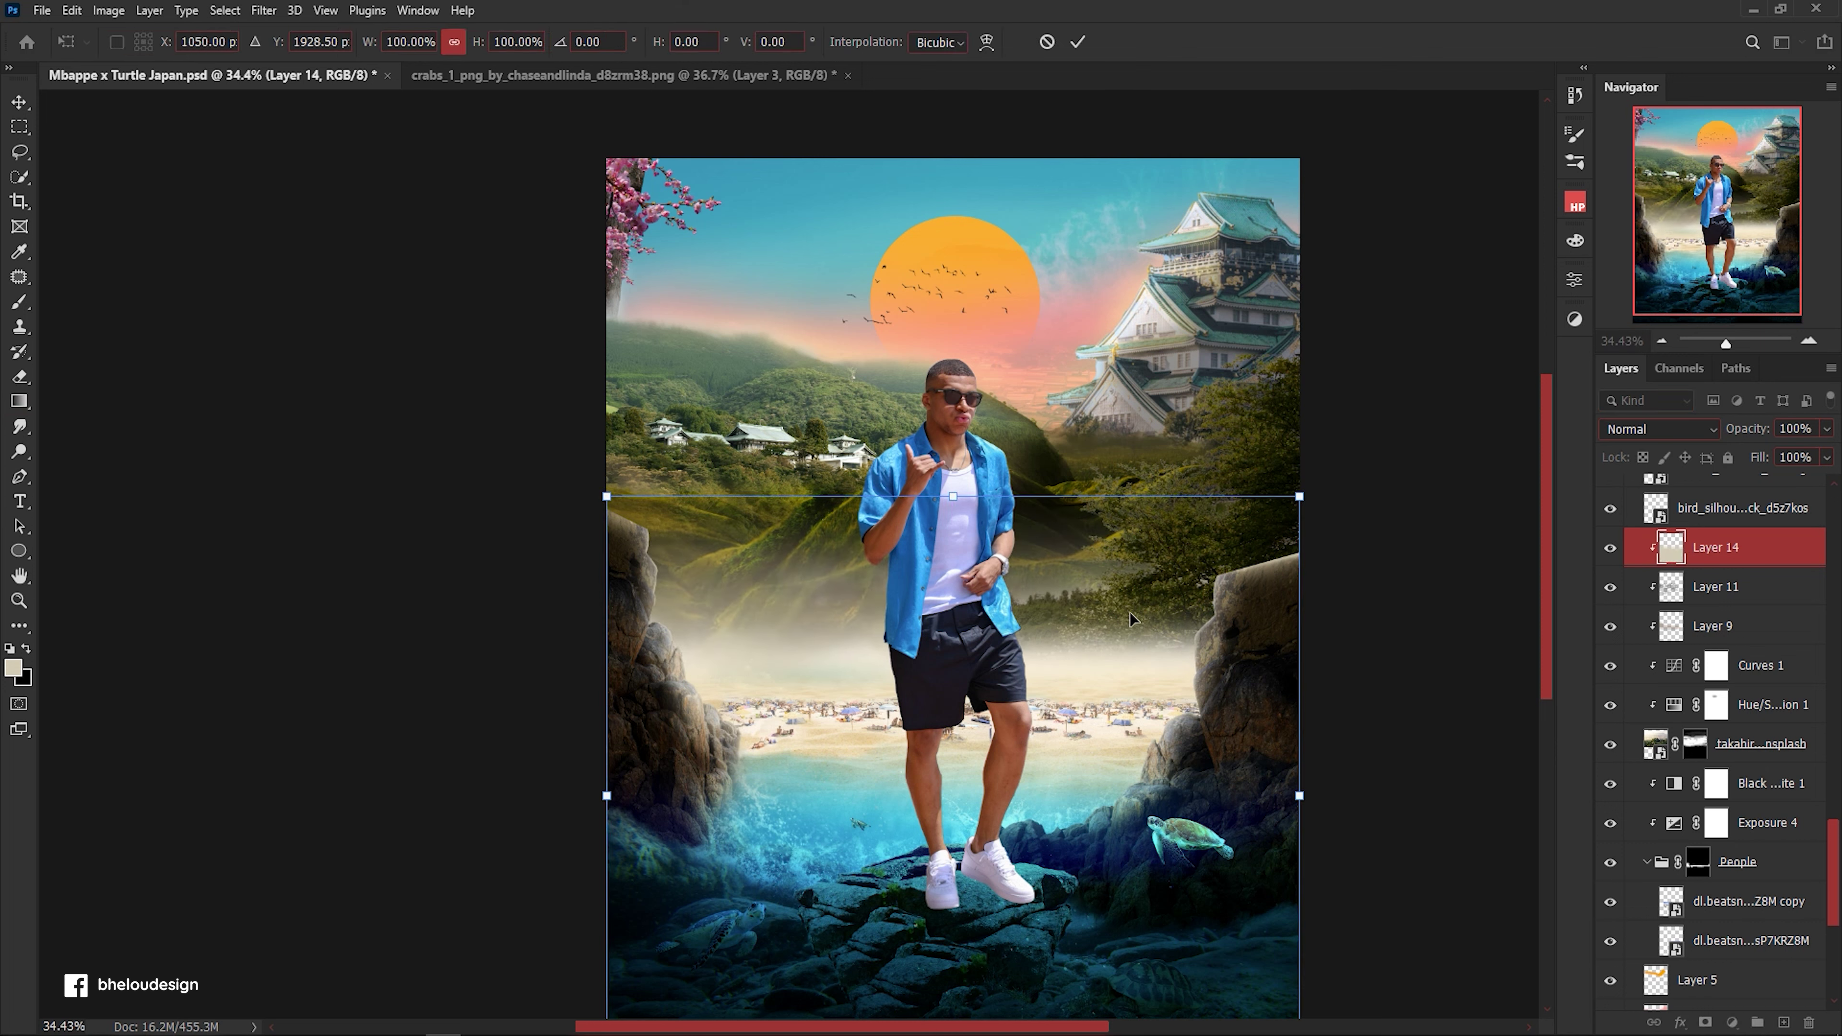
Set Layer 14 to Linear Dodge (Add) blending at 30% opacity.
key(g)
click(1659, 429)
click(1648, 643)
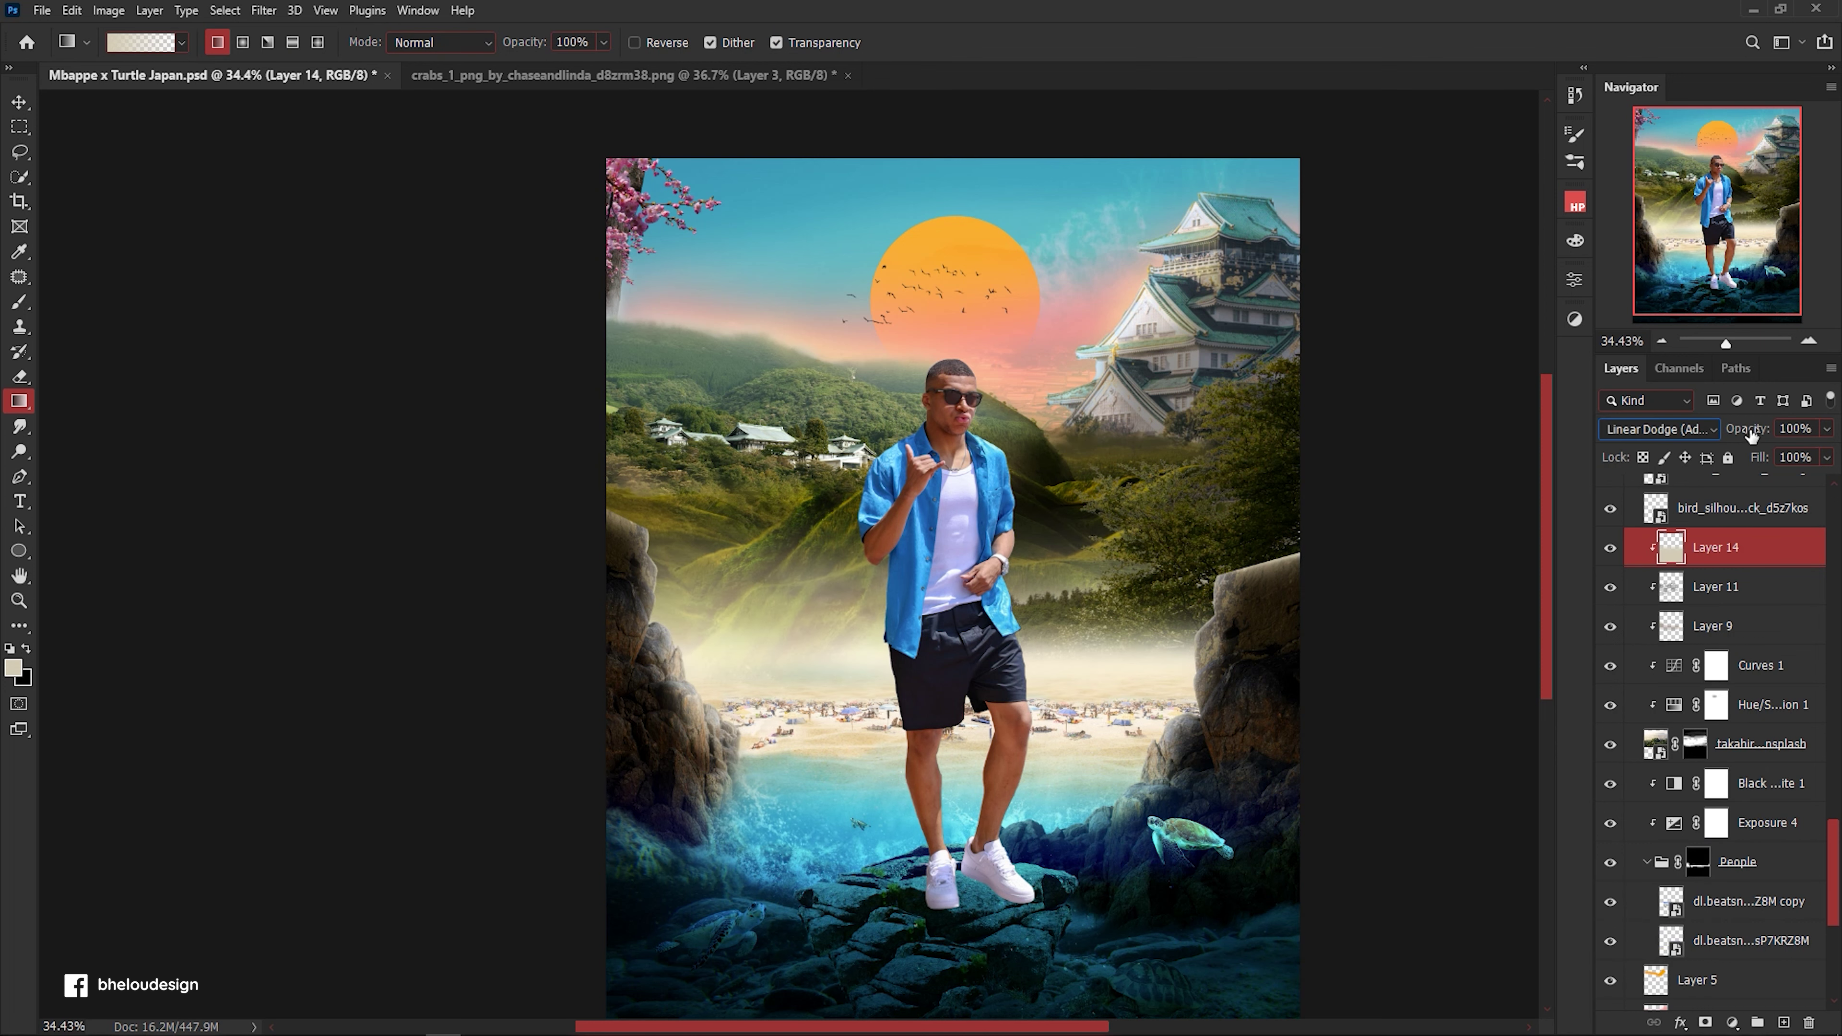
text(30)
key(Return)
click(1732, 1022)
Darken the hollow tree trunk with a clipped Levels adjustment at midtone 0.76.
click(1740, 834)
drag(1425, 479, 1444, 479)
key(ctrl+alt+g)
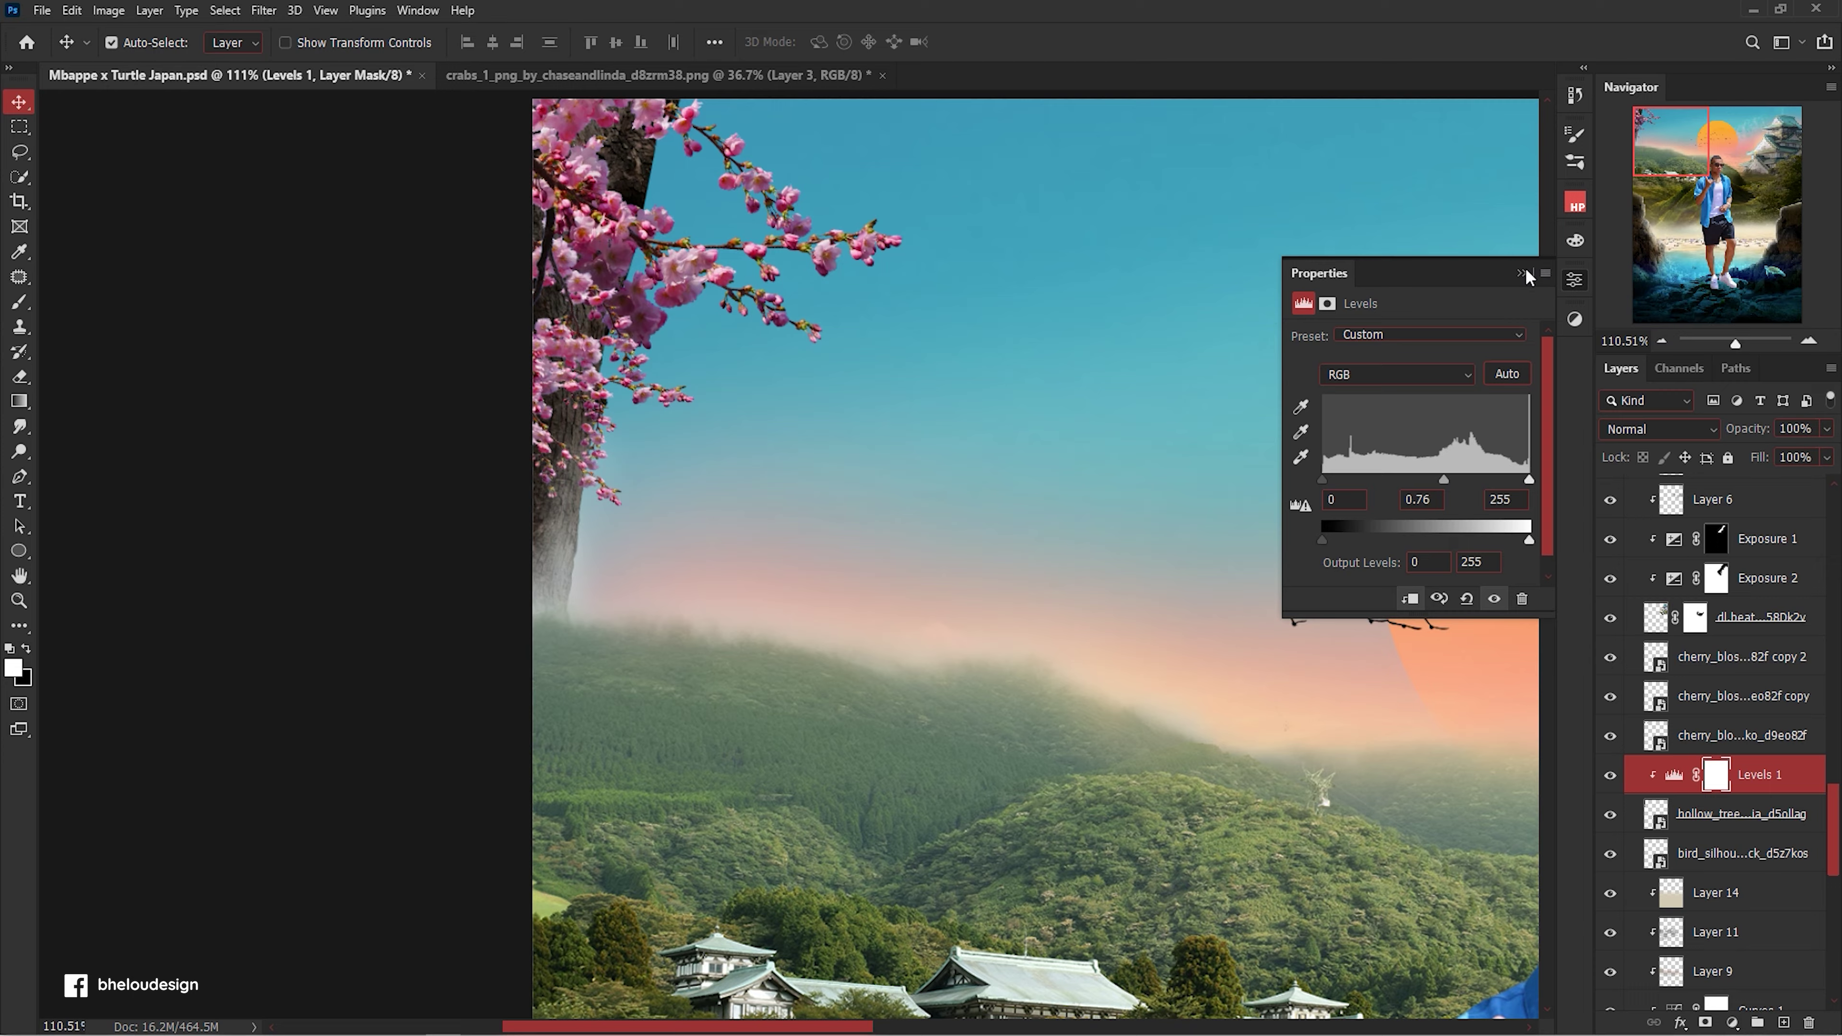
scroll(586, 366, down, 3)
scroll(586, 367, up, 3)
key(b)
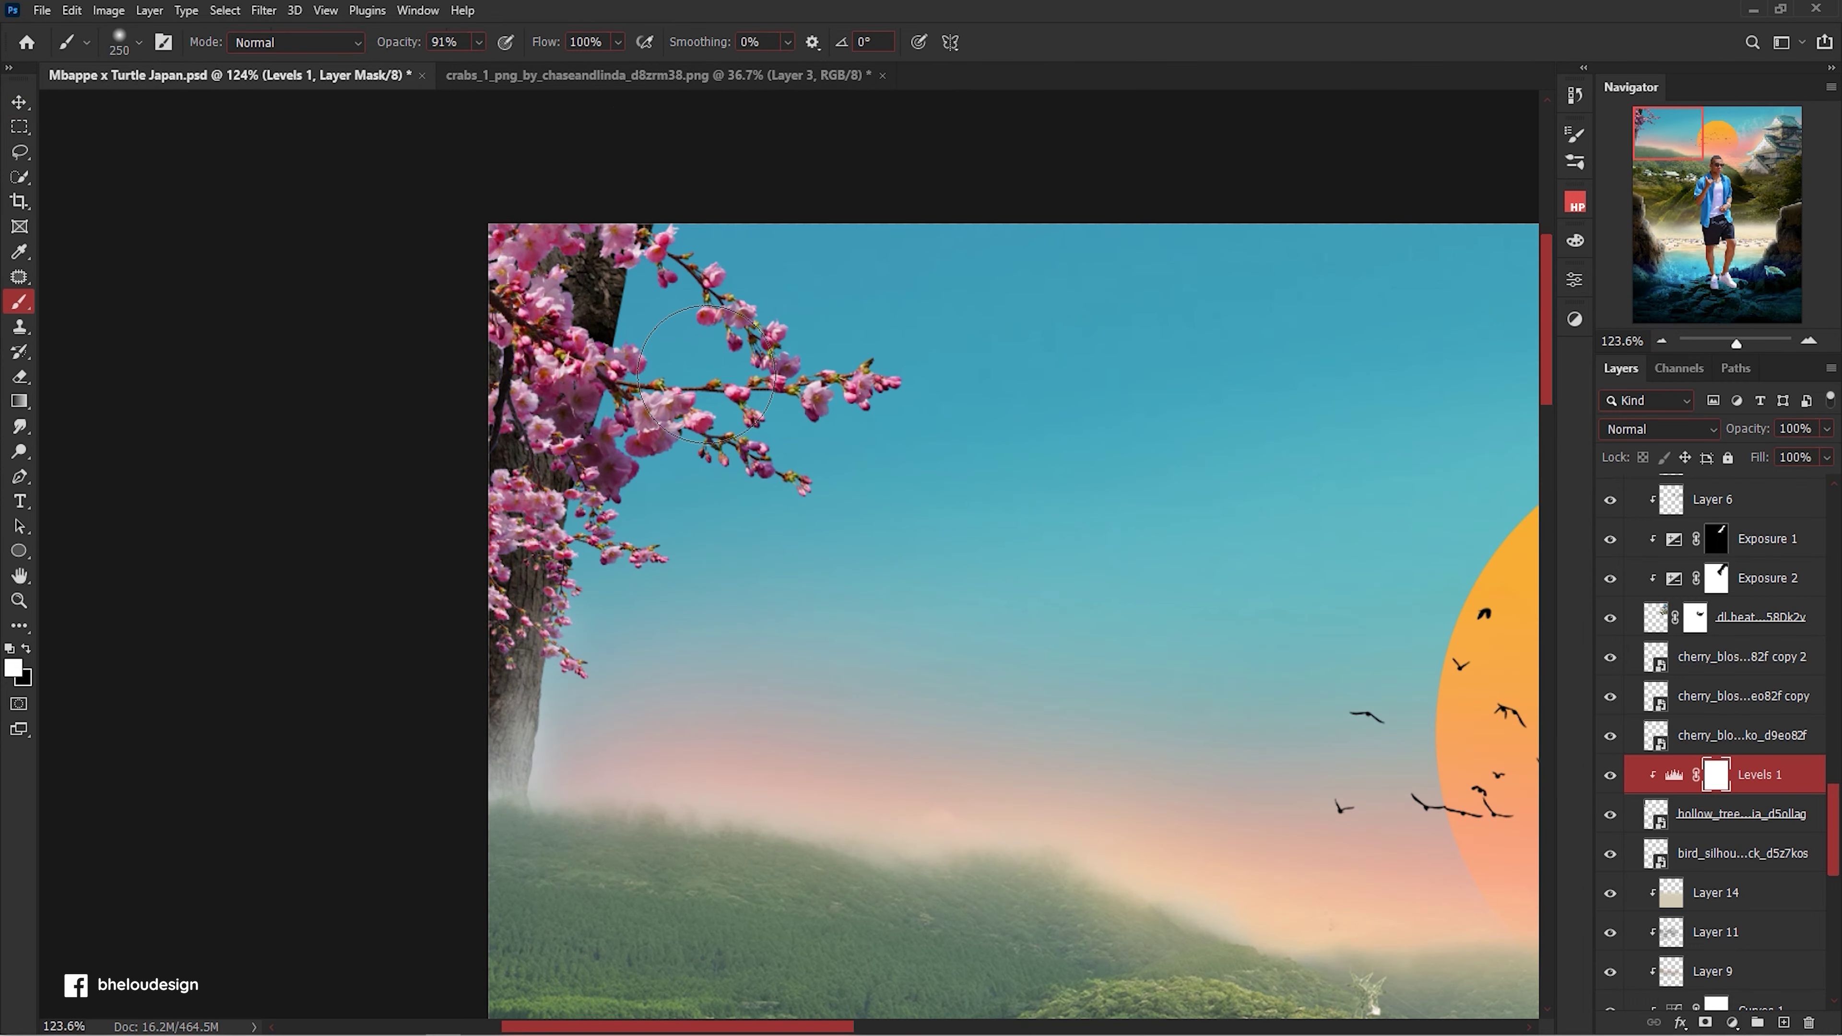
Group the three cherry blossom layers.
key(v)
key(alt+bracketright)
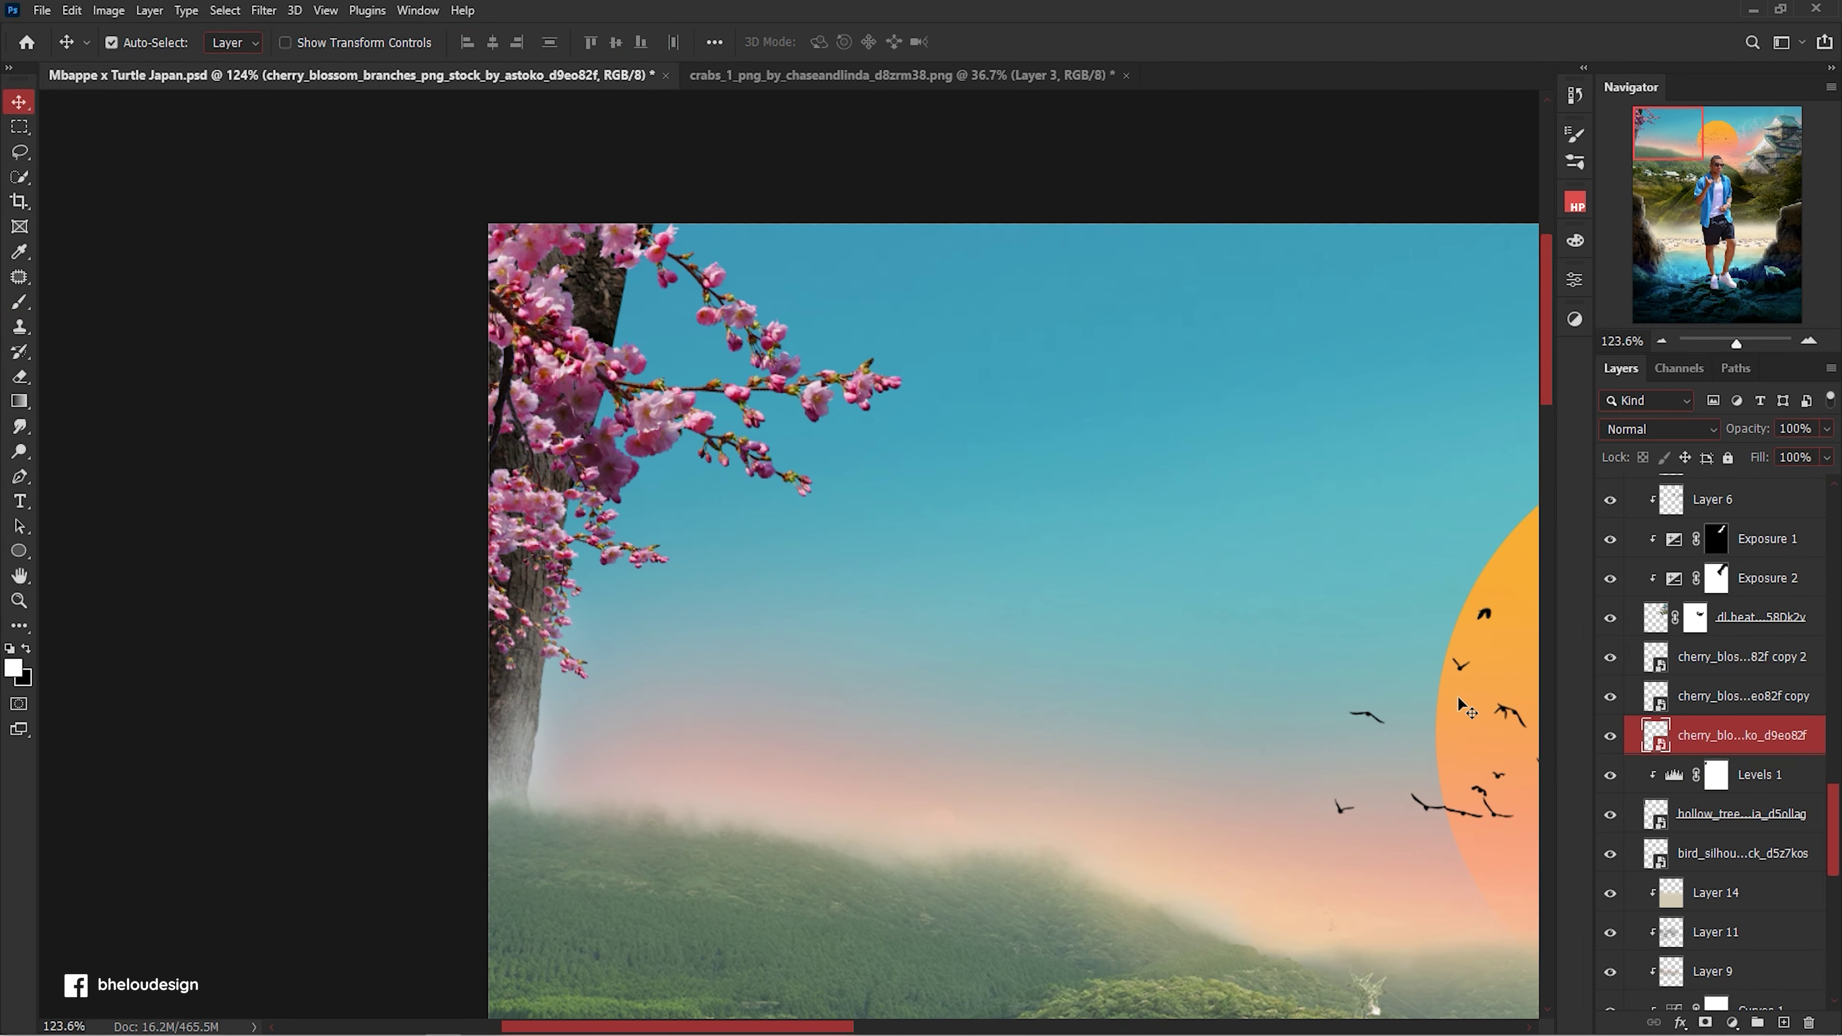
scroll(1764, 718, up, 2)
shift+click(1764, 718)
key(ctrl+g)
Dim the blossom group with Brightness/Contrast at -76 brightness and 22 contrast.
click(1733, 1024)
drag(1427, 440, 1471, 443)
mouse_move(1378, 400)
mouse_down()
mouse_move(1331, 394)
mouse_move(1353, 394)
mouse_up()
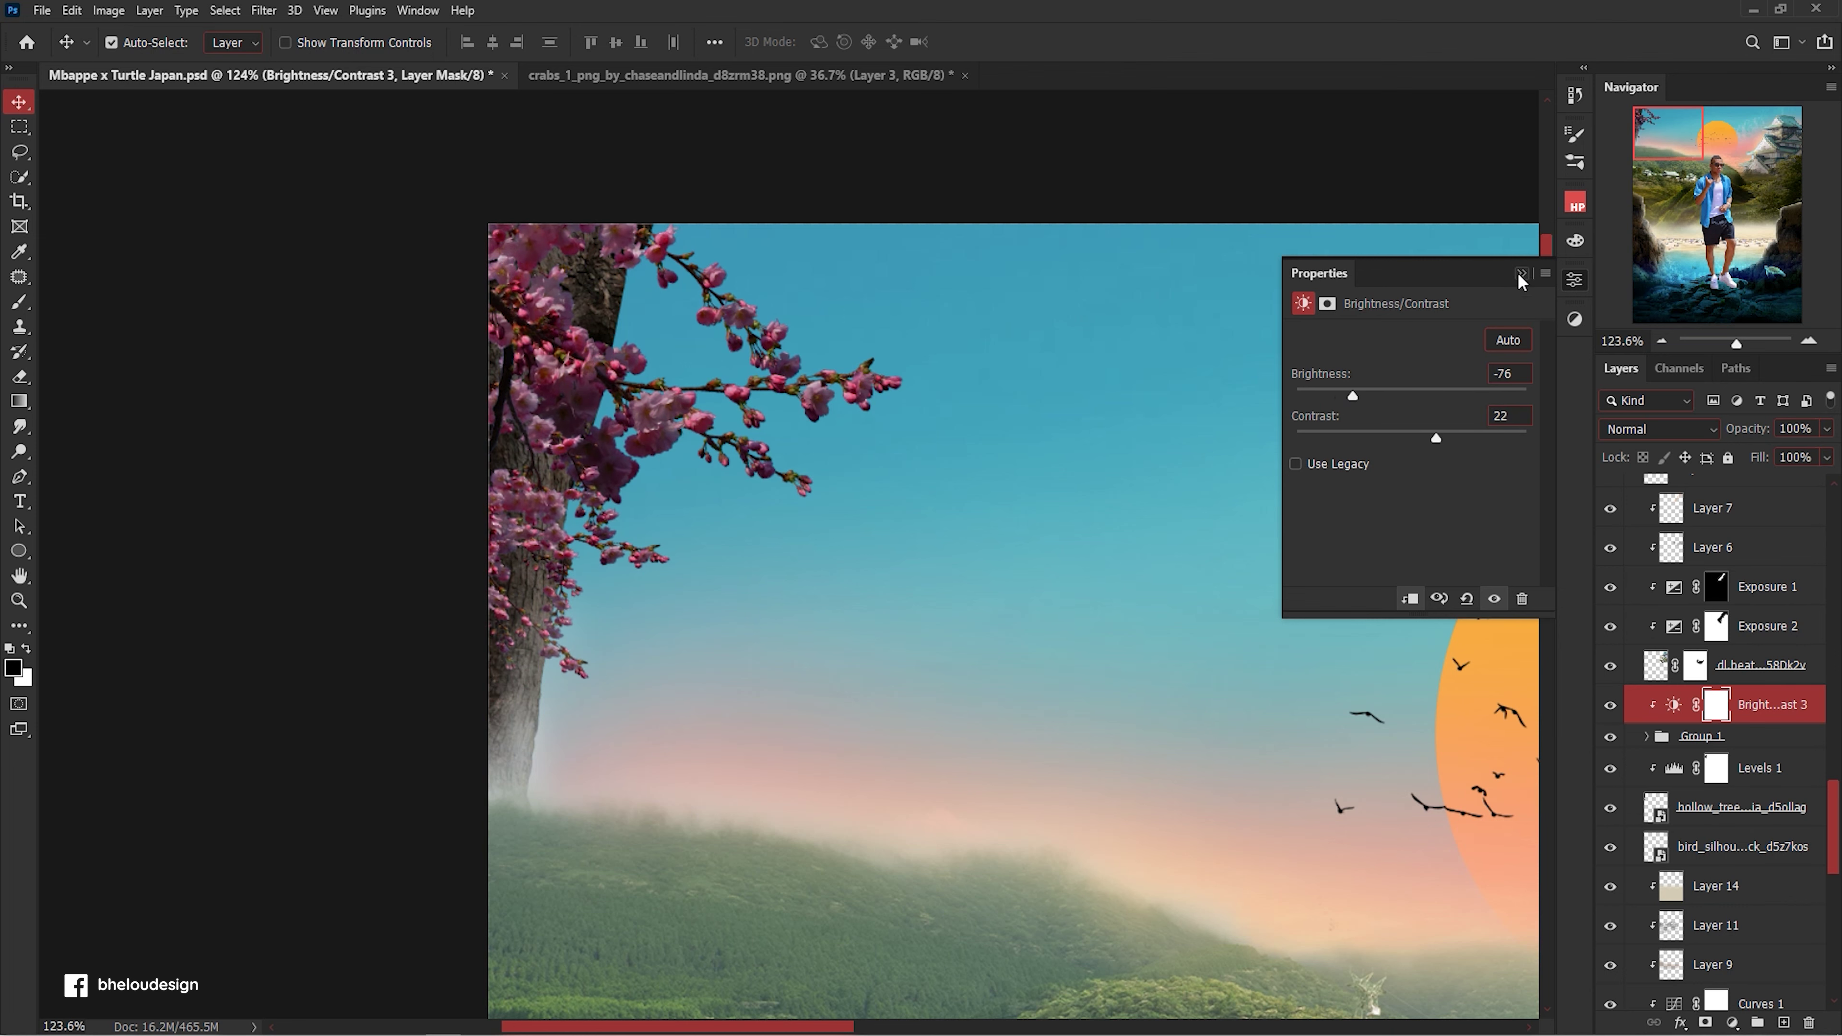
scroll(711, 450, down, 3)
scroll(711, 450, up, 2)
key(b)
click(1701, 736)
scroll(921, 679, up, 1)
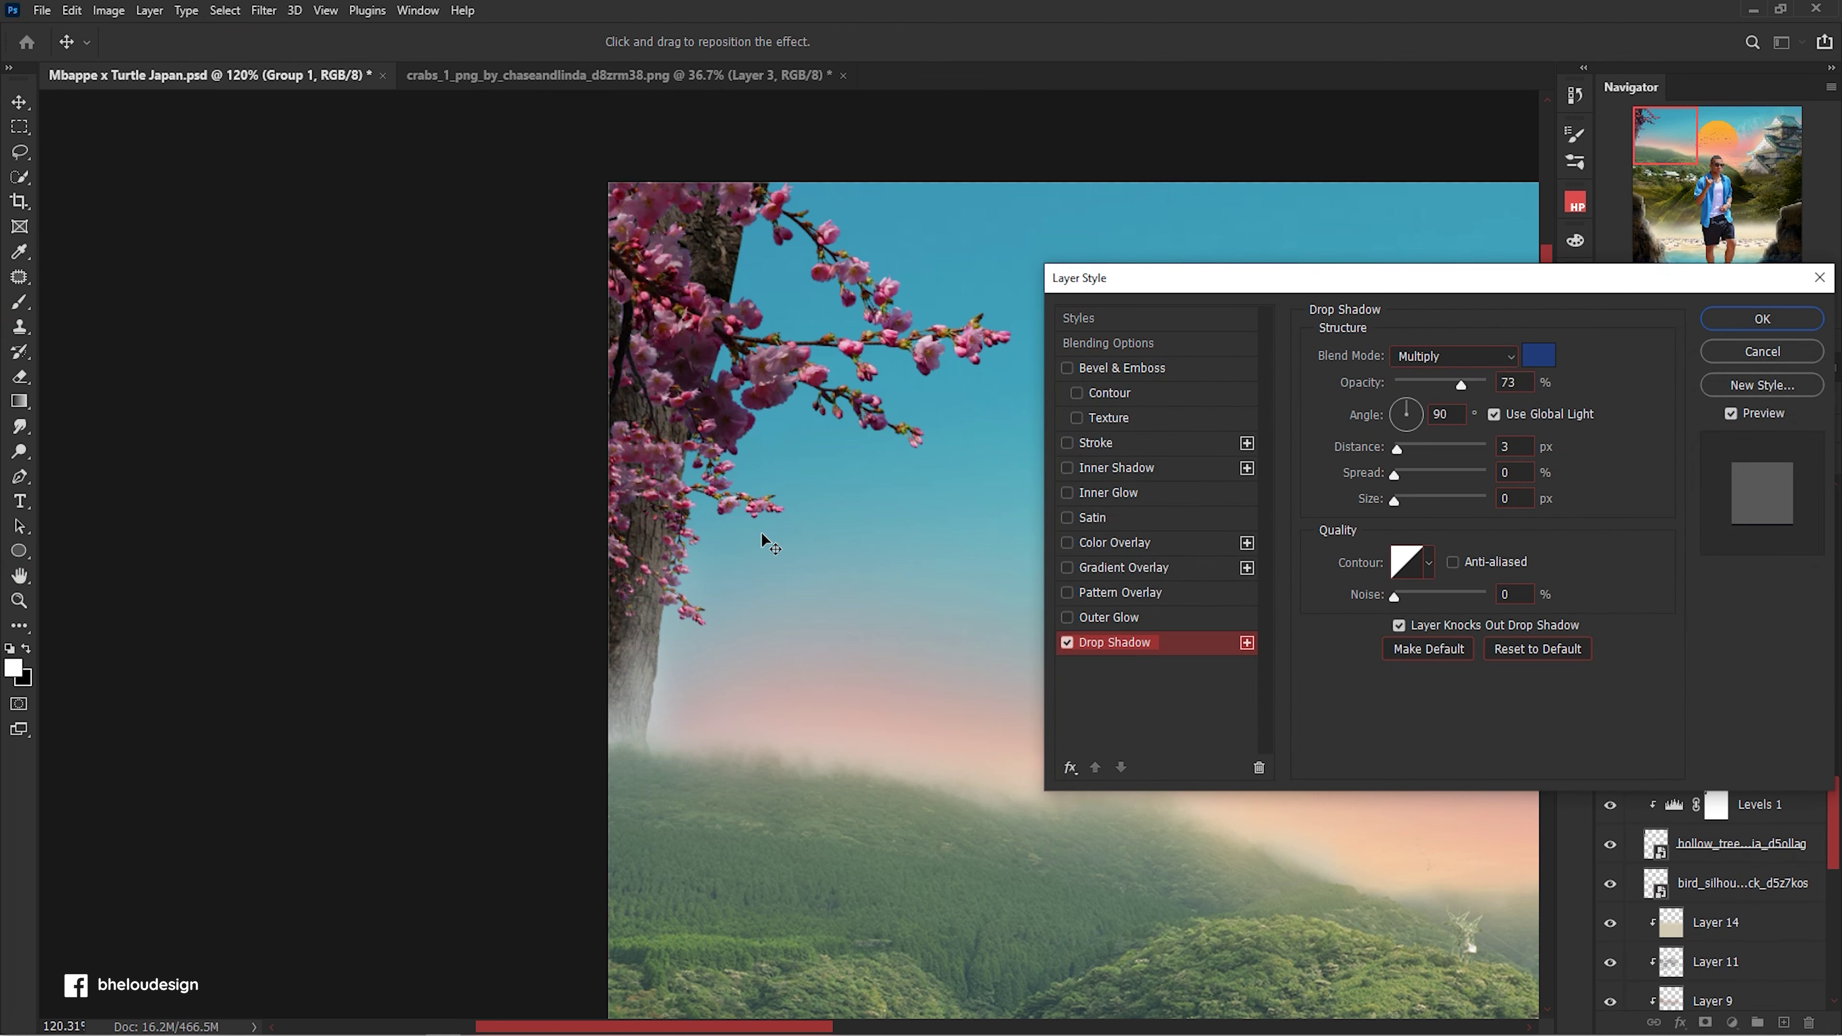
Give Group 1 a black drop shadow at 104°, 4 px distance, larger size, 29% opacity.
drag(668, 511, 672, 510)
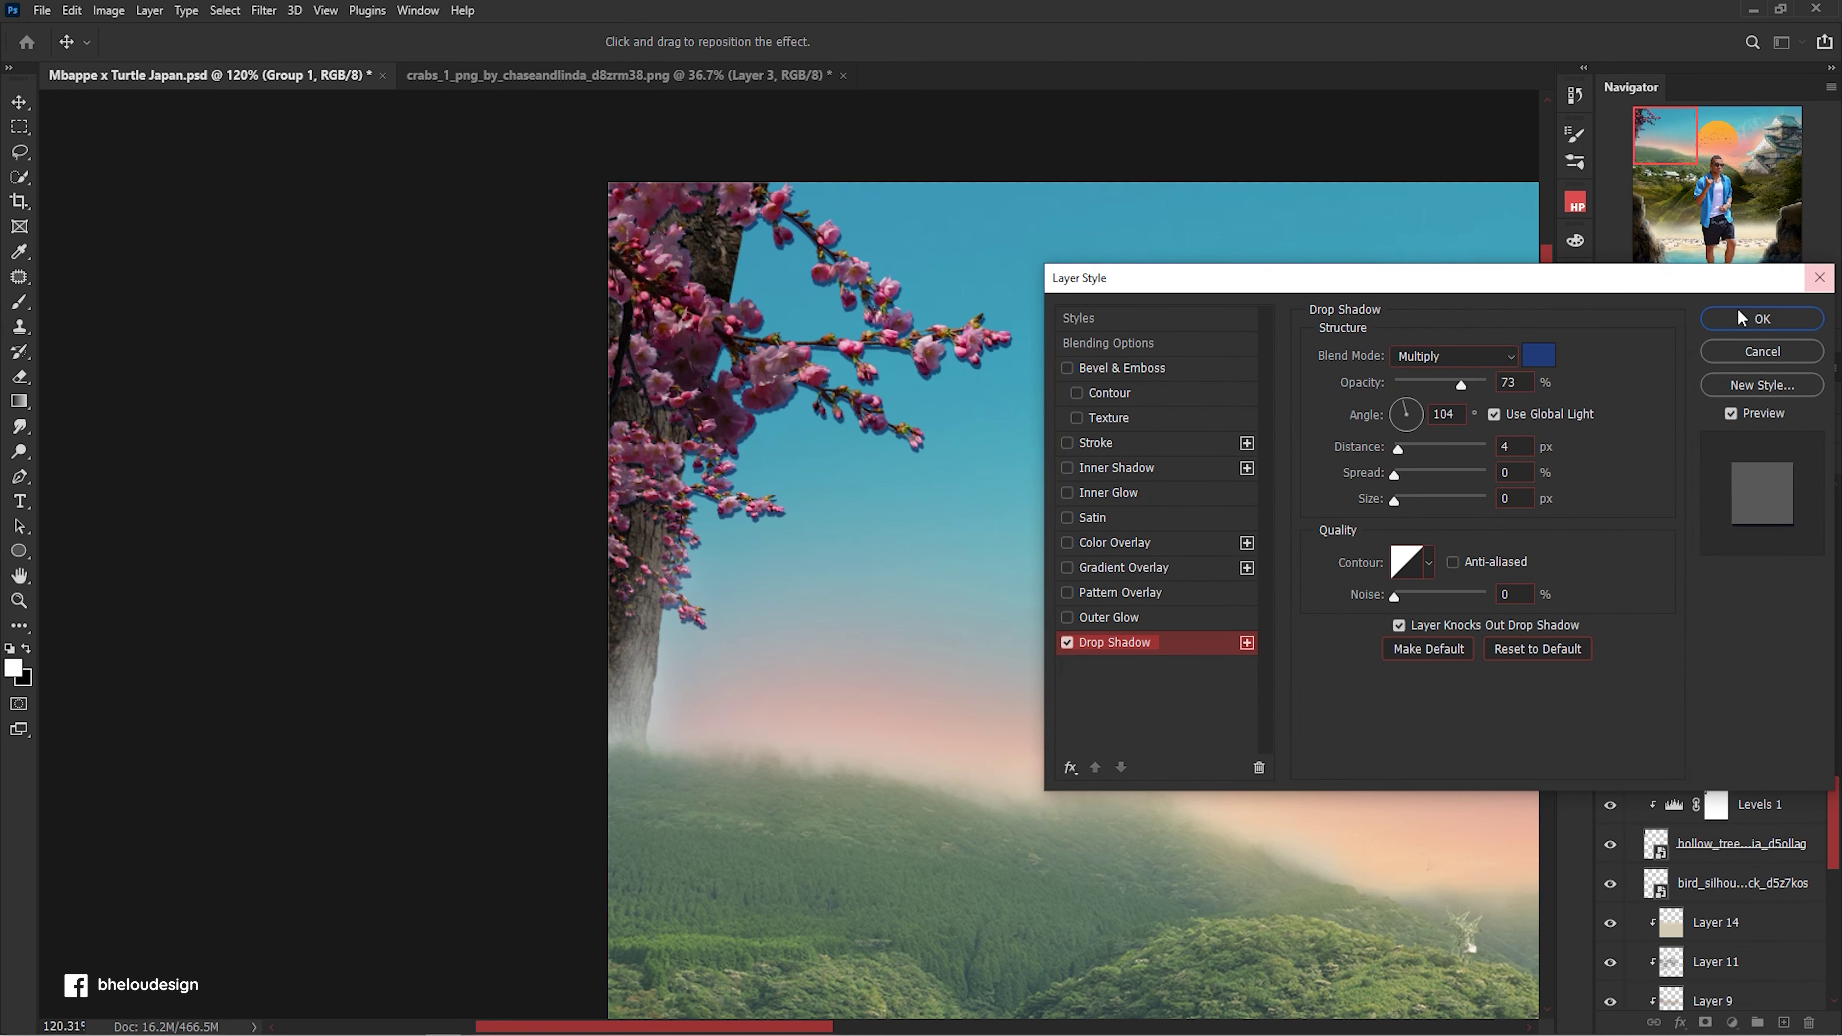
click(1538, 355)
drag(1395, 500, 1400, 497)
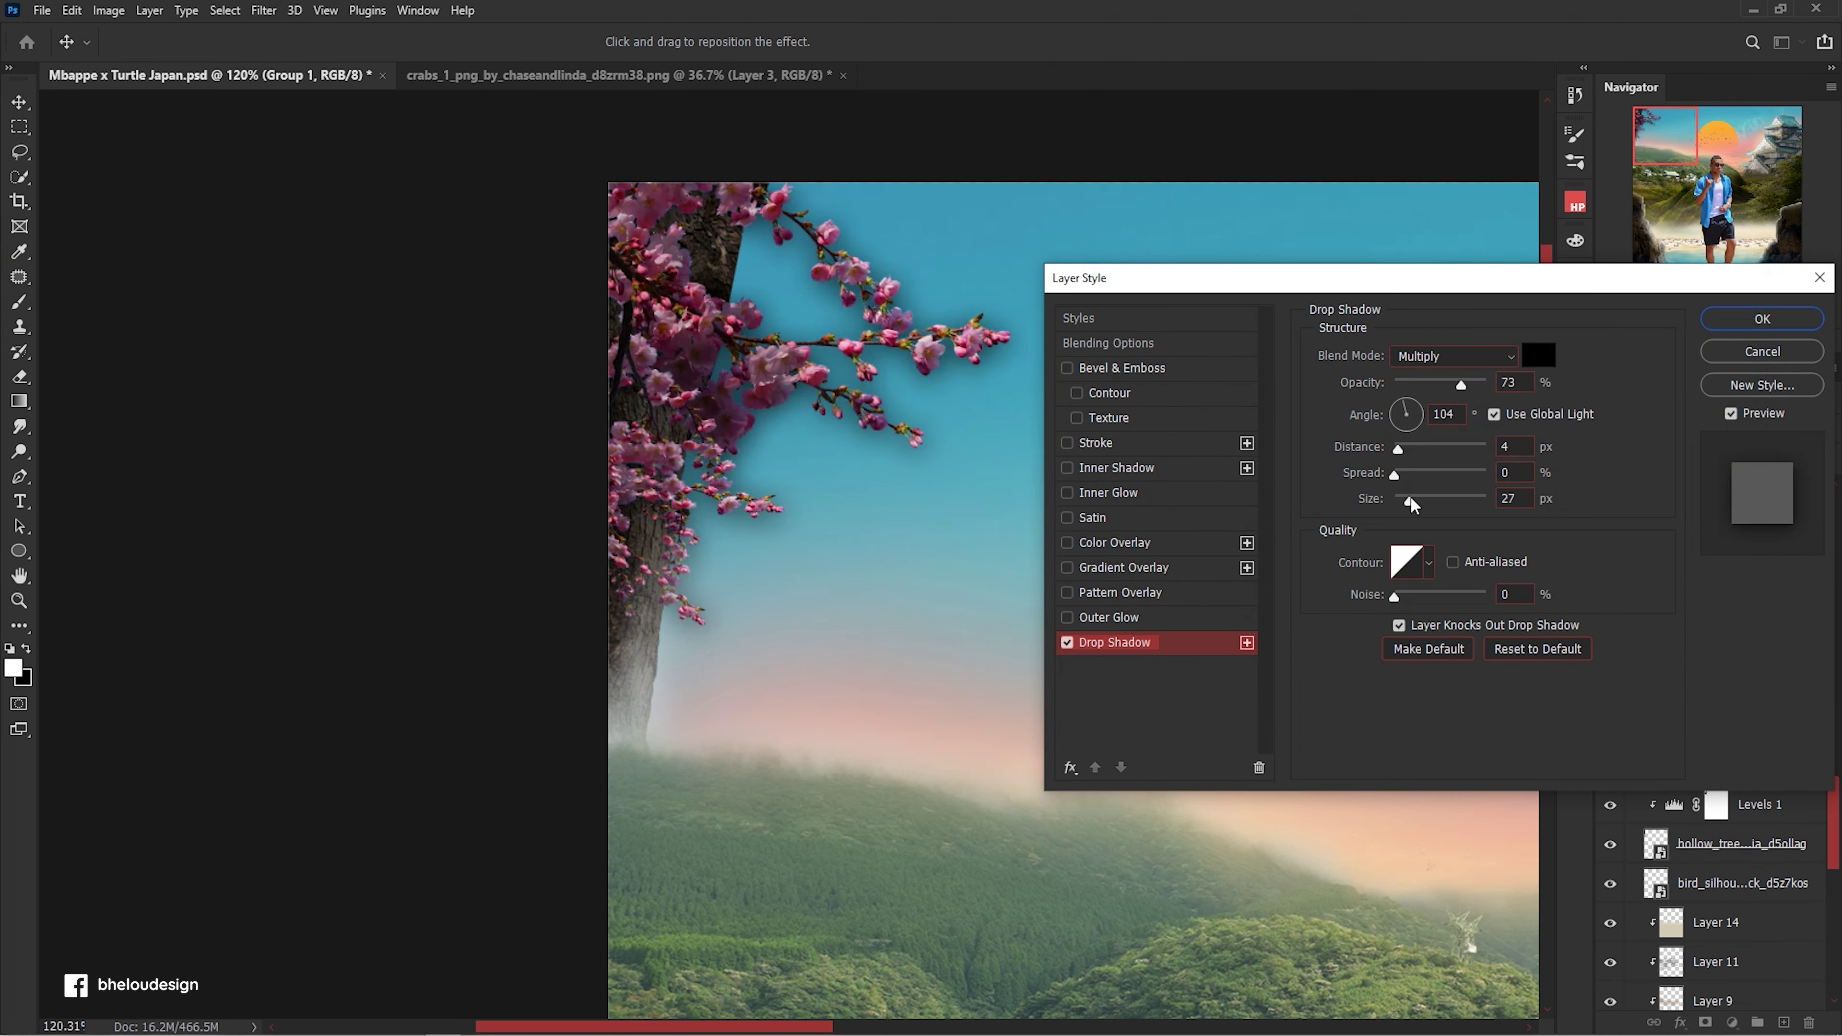
drag(1460, 383, 1422, 383)
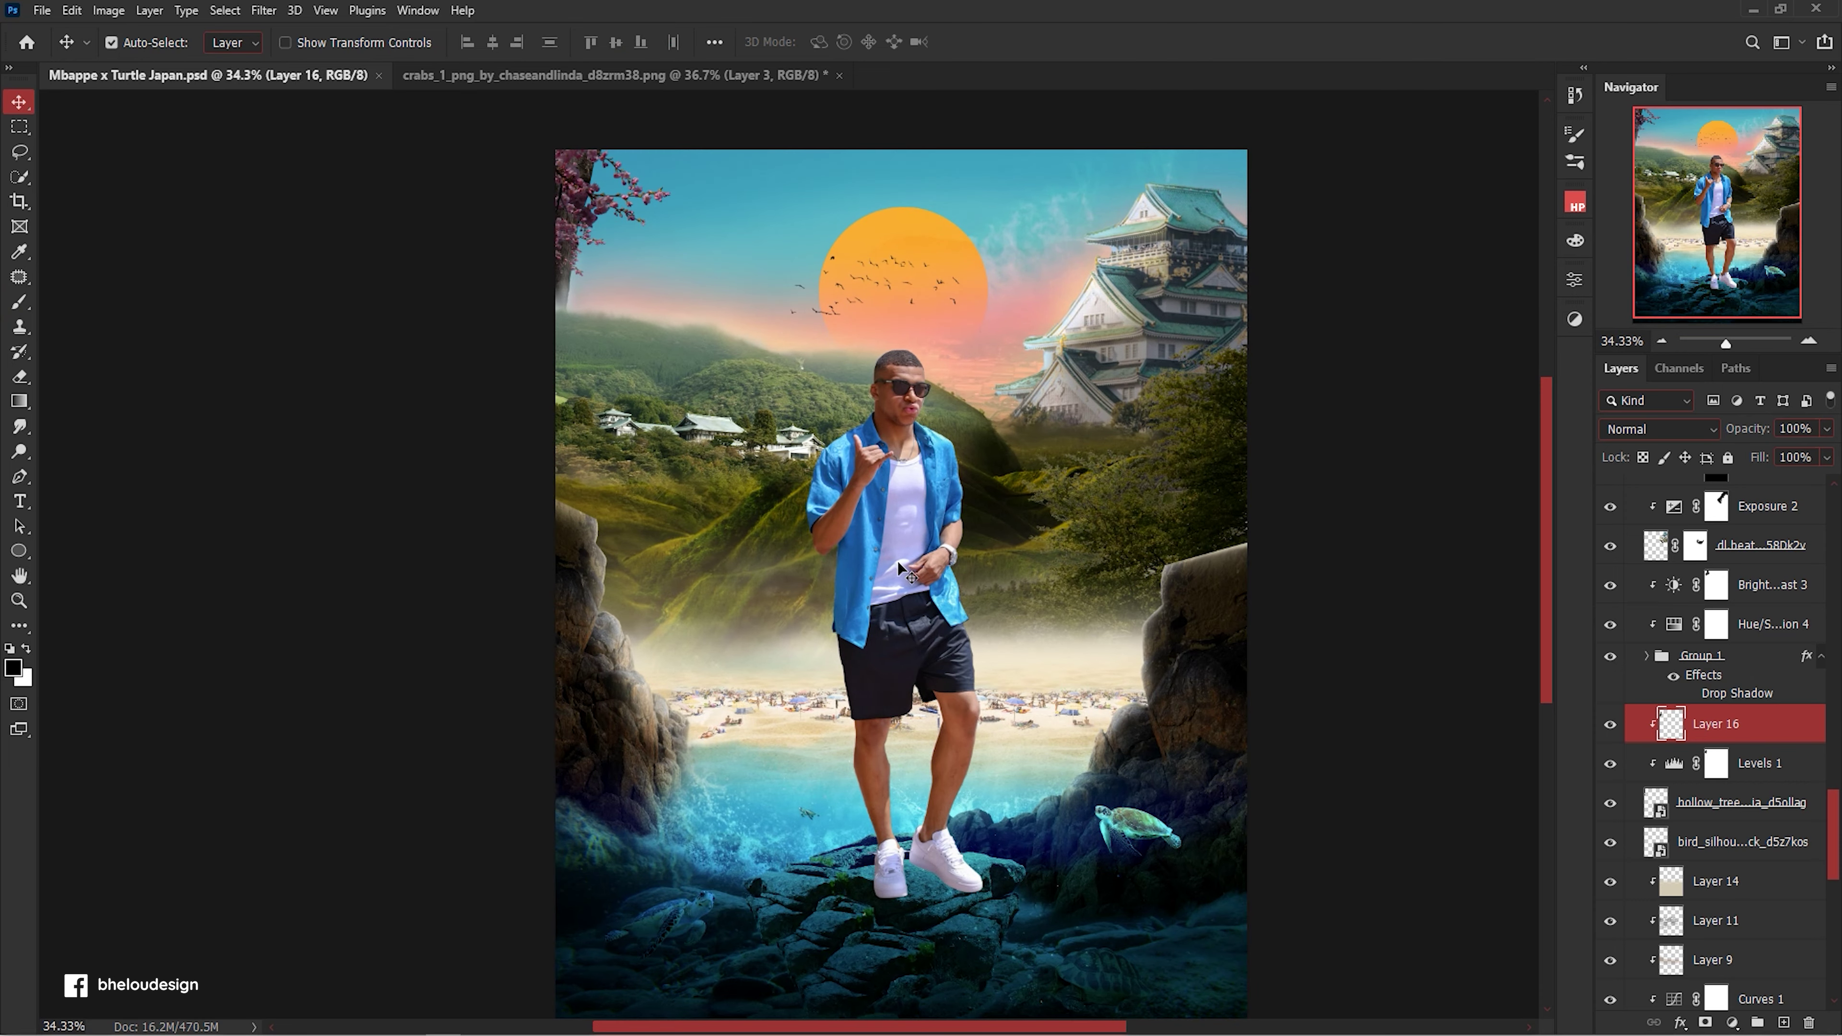
Apply a Camera Raw filter to the man's layer with Clarity raised to +20.
click(1718, 591)
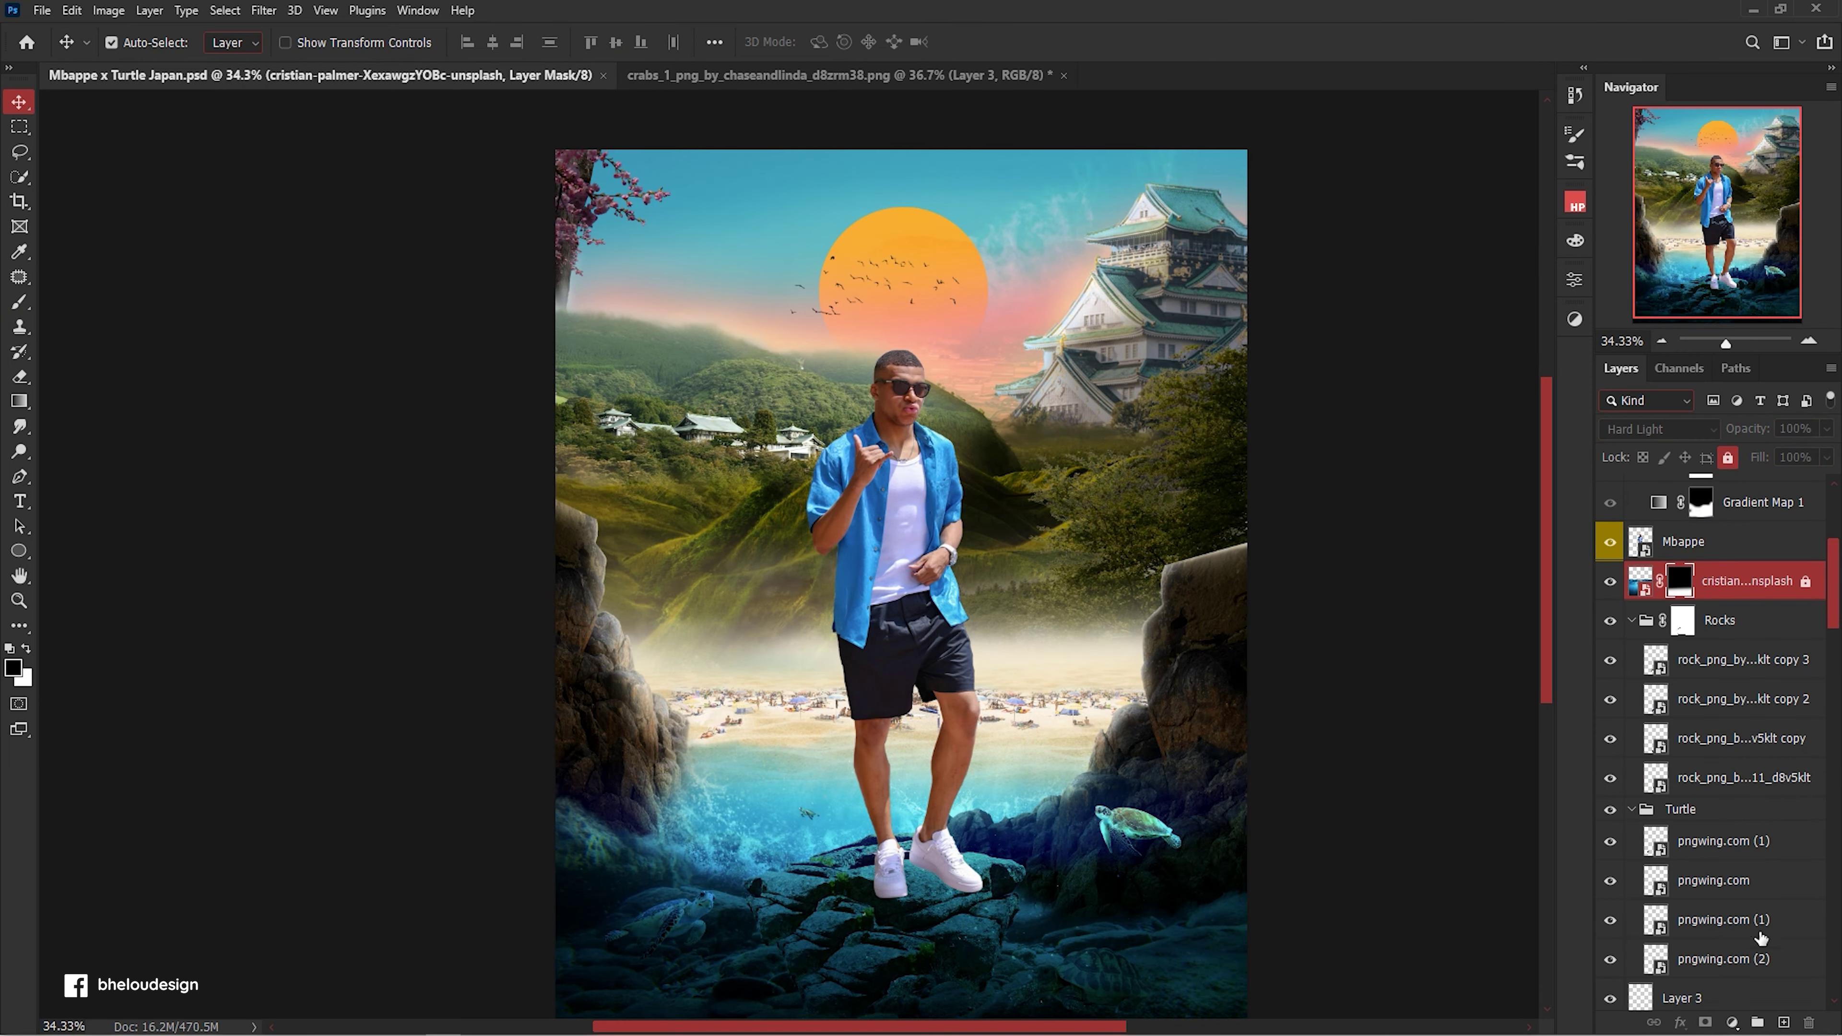
click(1701, 557)
key(ctrl+shift+a)
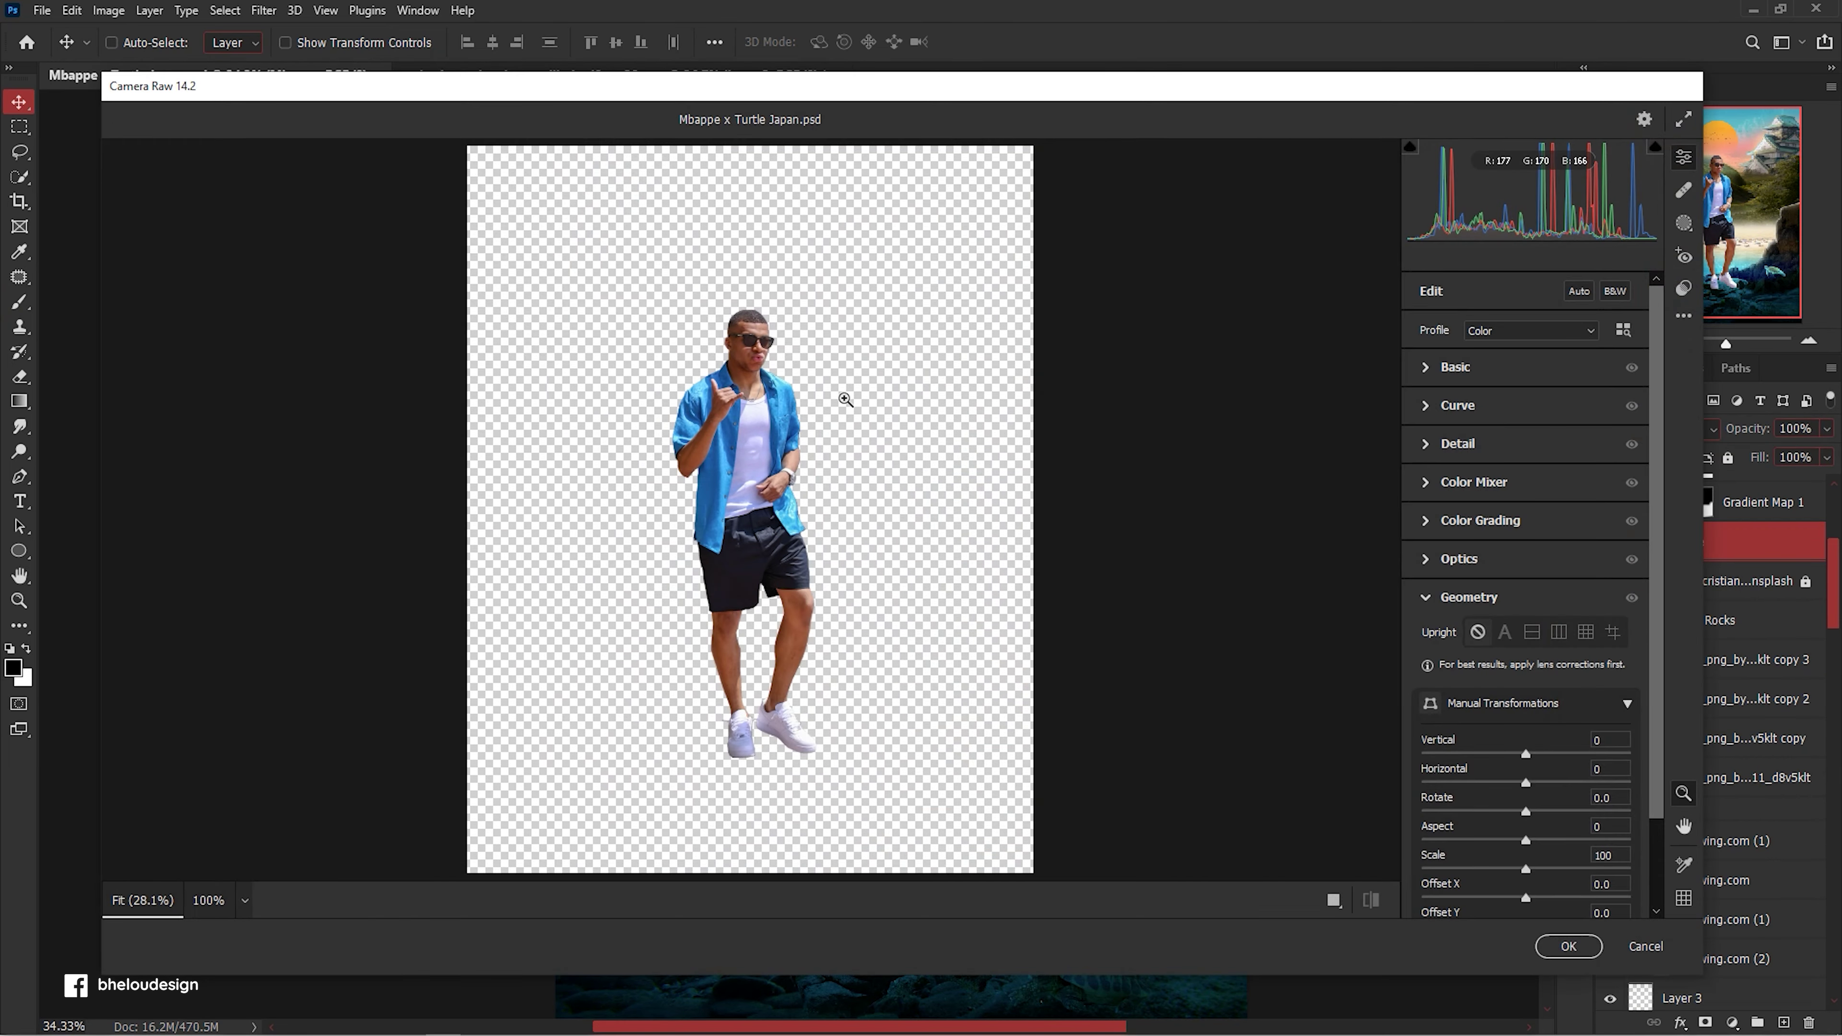
click(842, 399)
click(1426, 368)
mouse_move(1526, 738)
mouse_down()
mouse_move(1547, 739)
mouse_move(1533, 711)
mouse_move(1559, 739)
mouse_move(1535, 768)
mouse_up()
click(1568, 946)
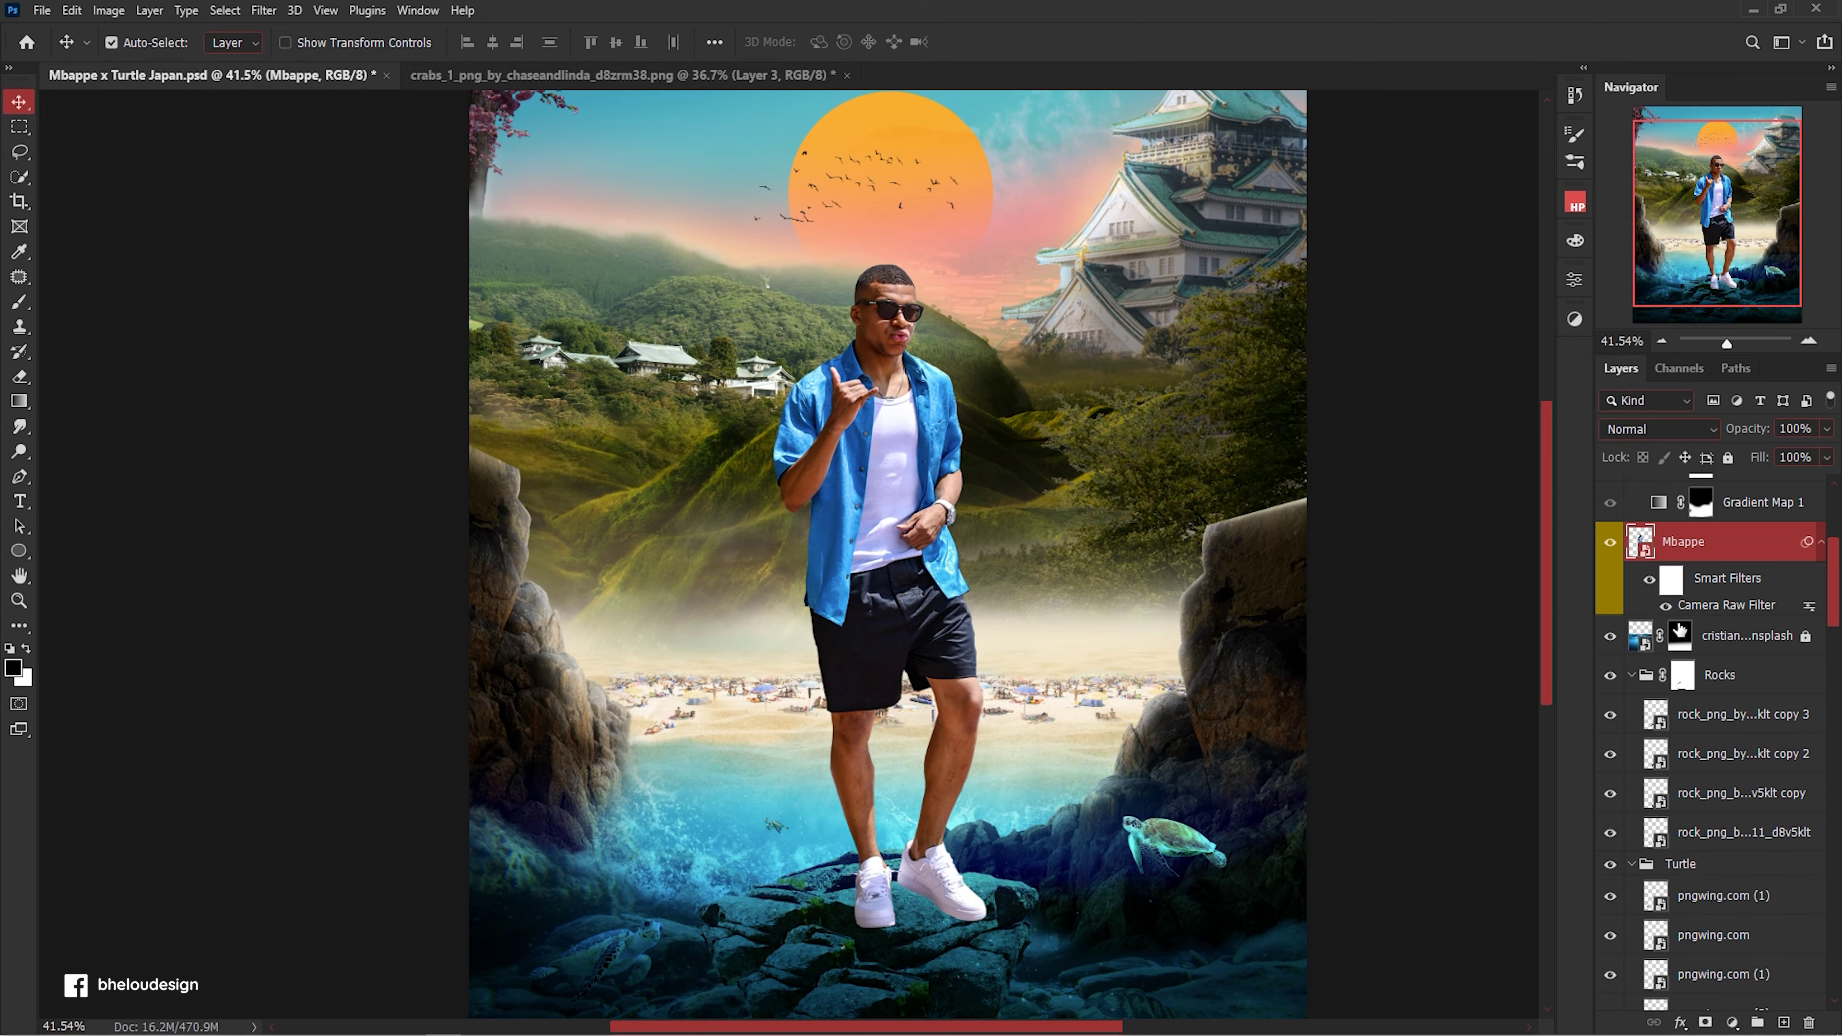
Add an Exposure 5 adjustment clipped to the man at -1.17 exposure and 0.96 gamma.
click(1730, 1022)
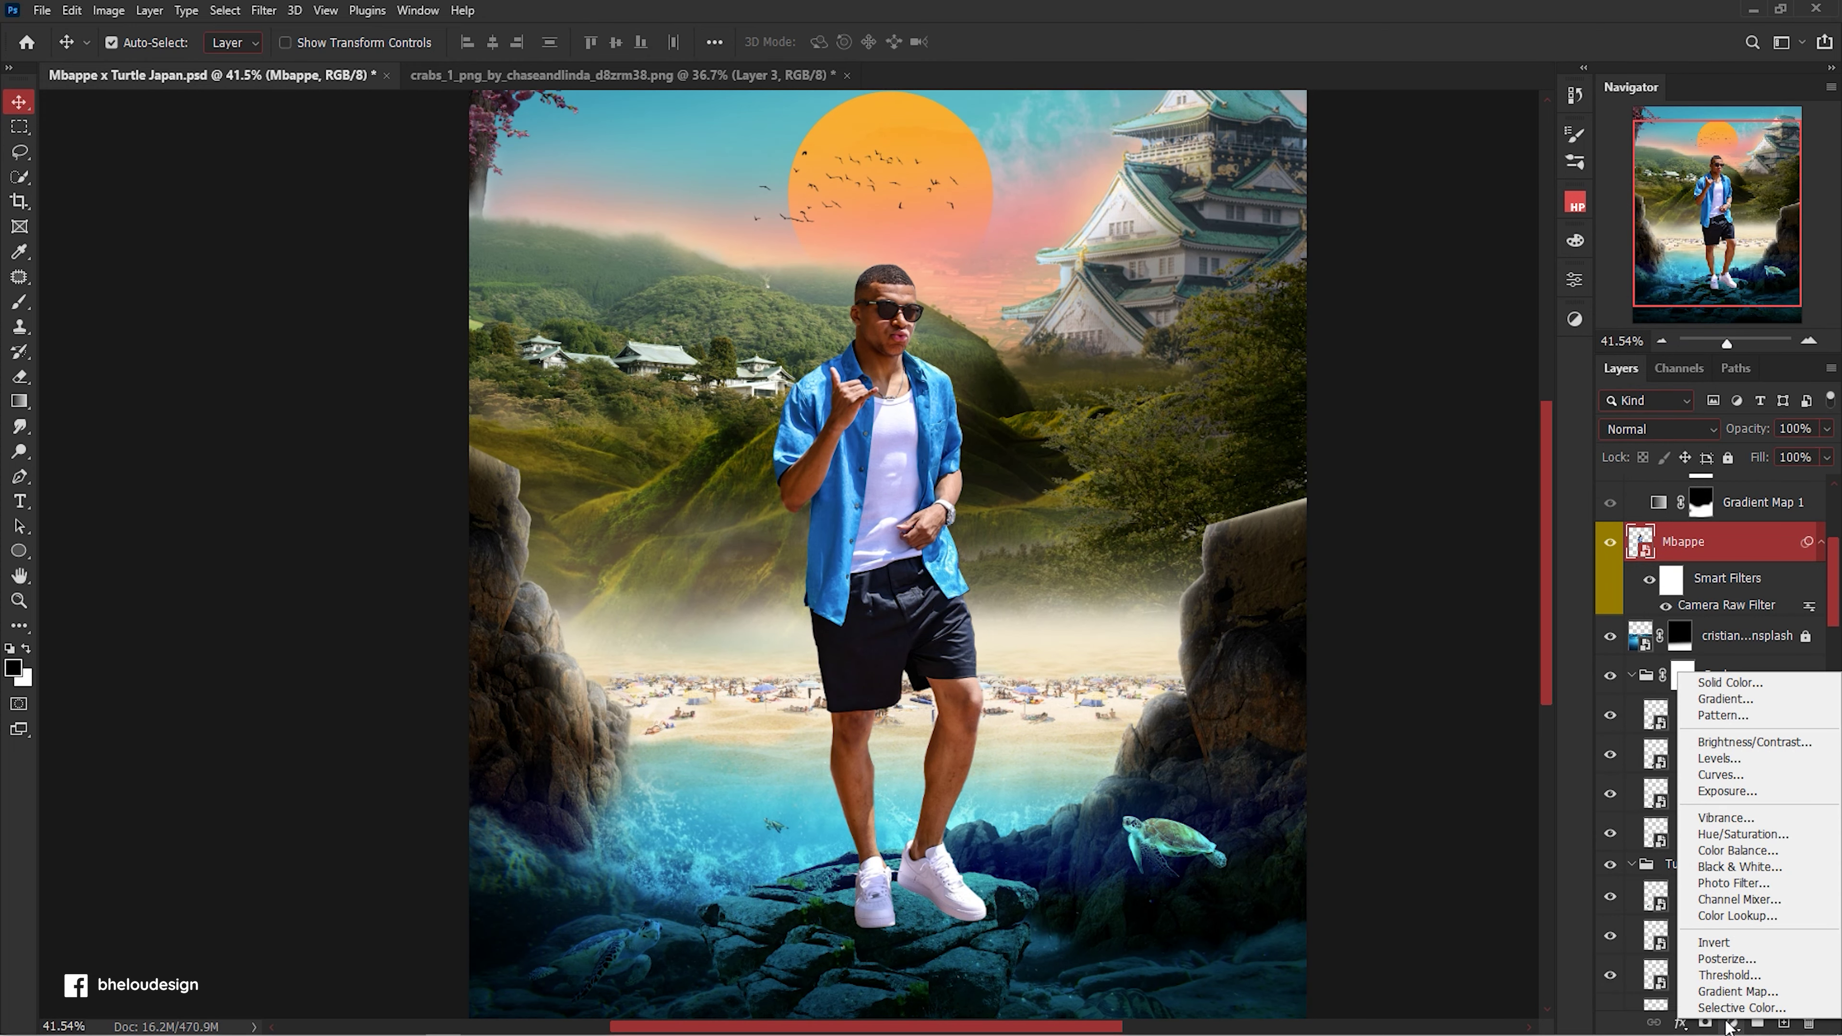
click(1727, 791)
key(ctrl+alt+g)
drag(1411, 391, 1390, 390)
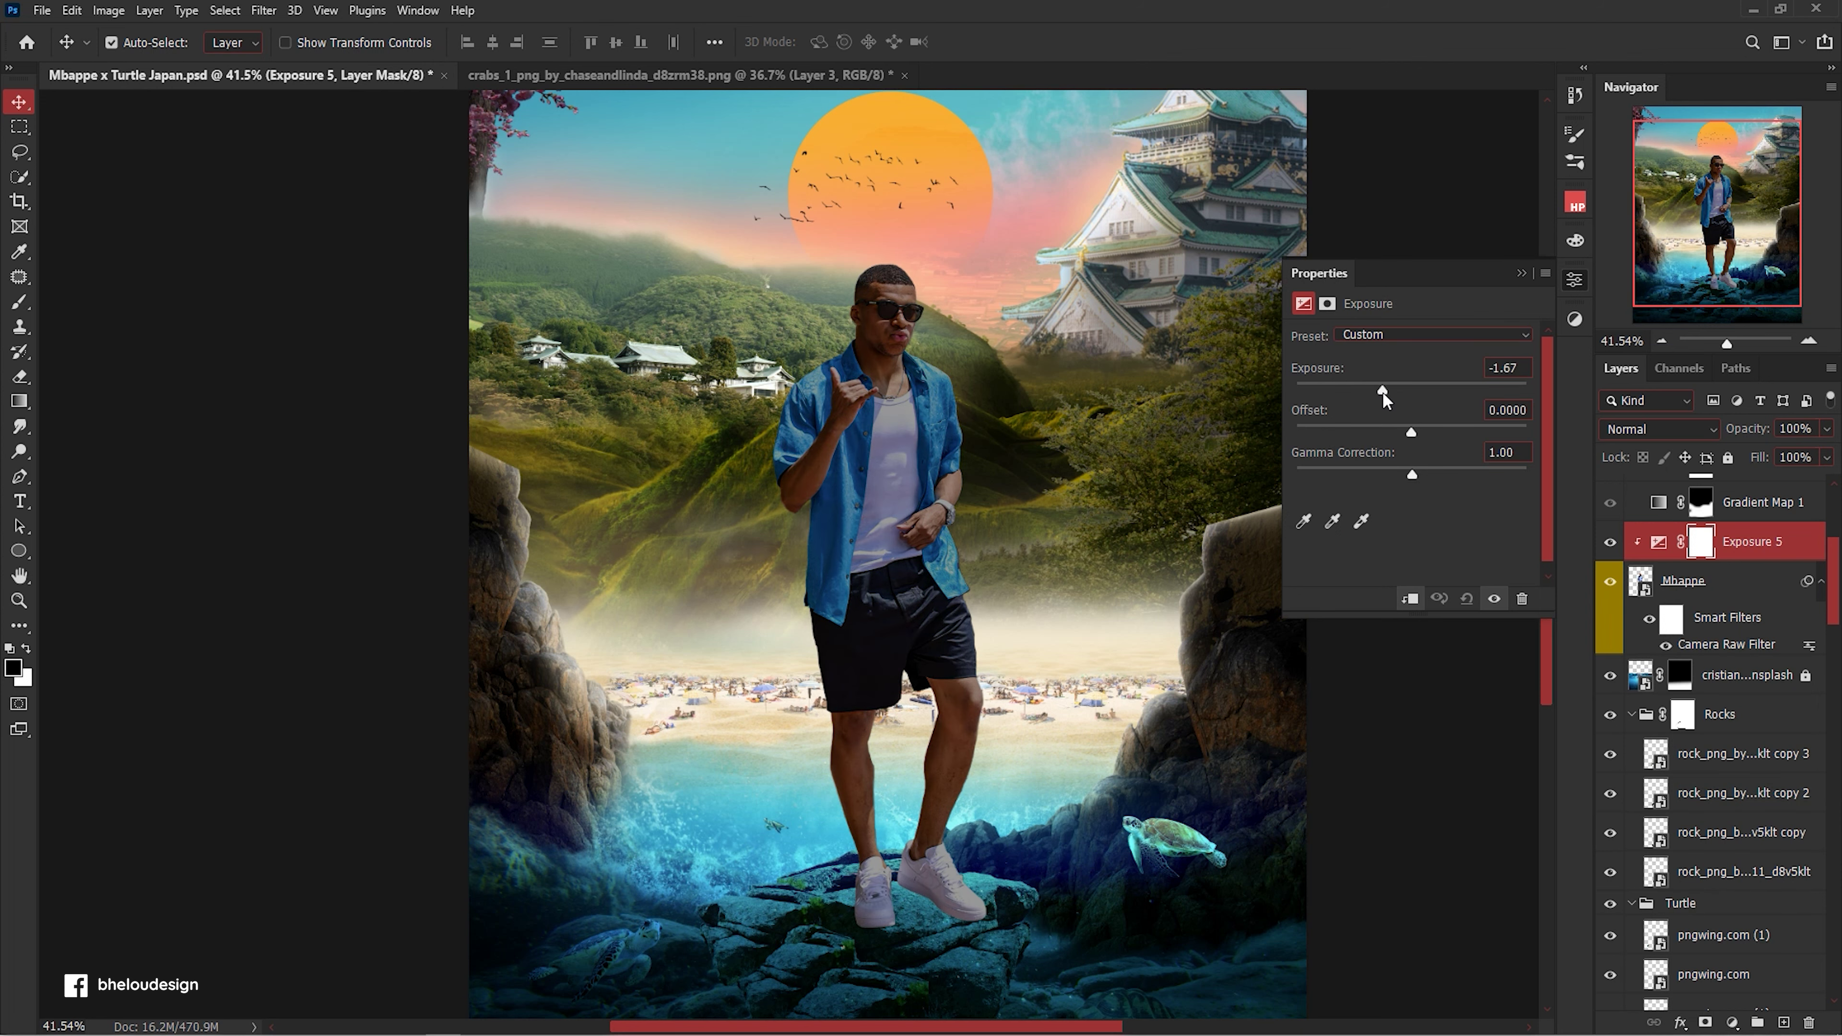
drag(1412, 475, 1411, 476)
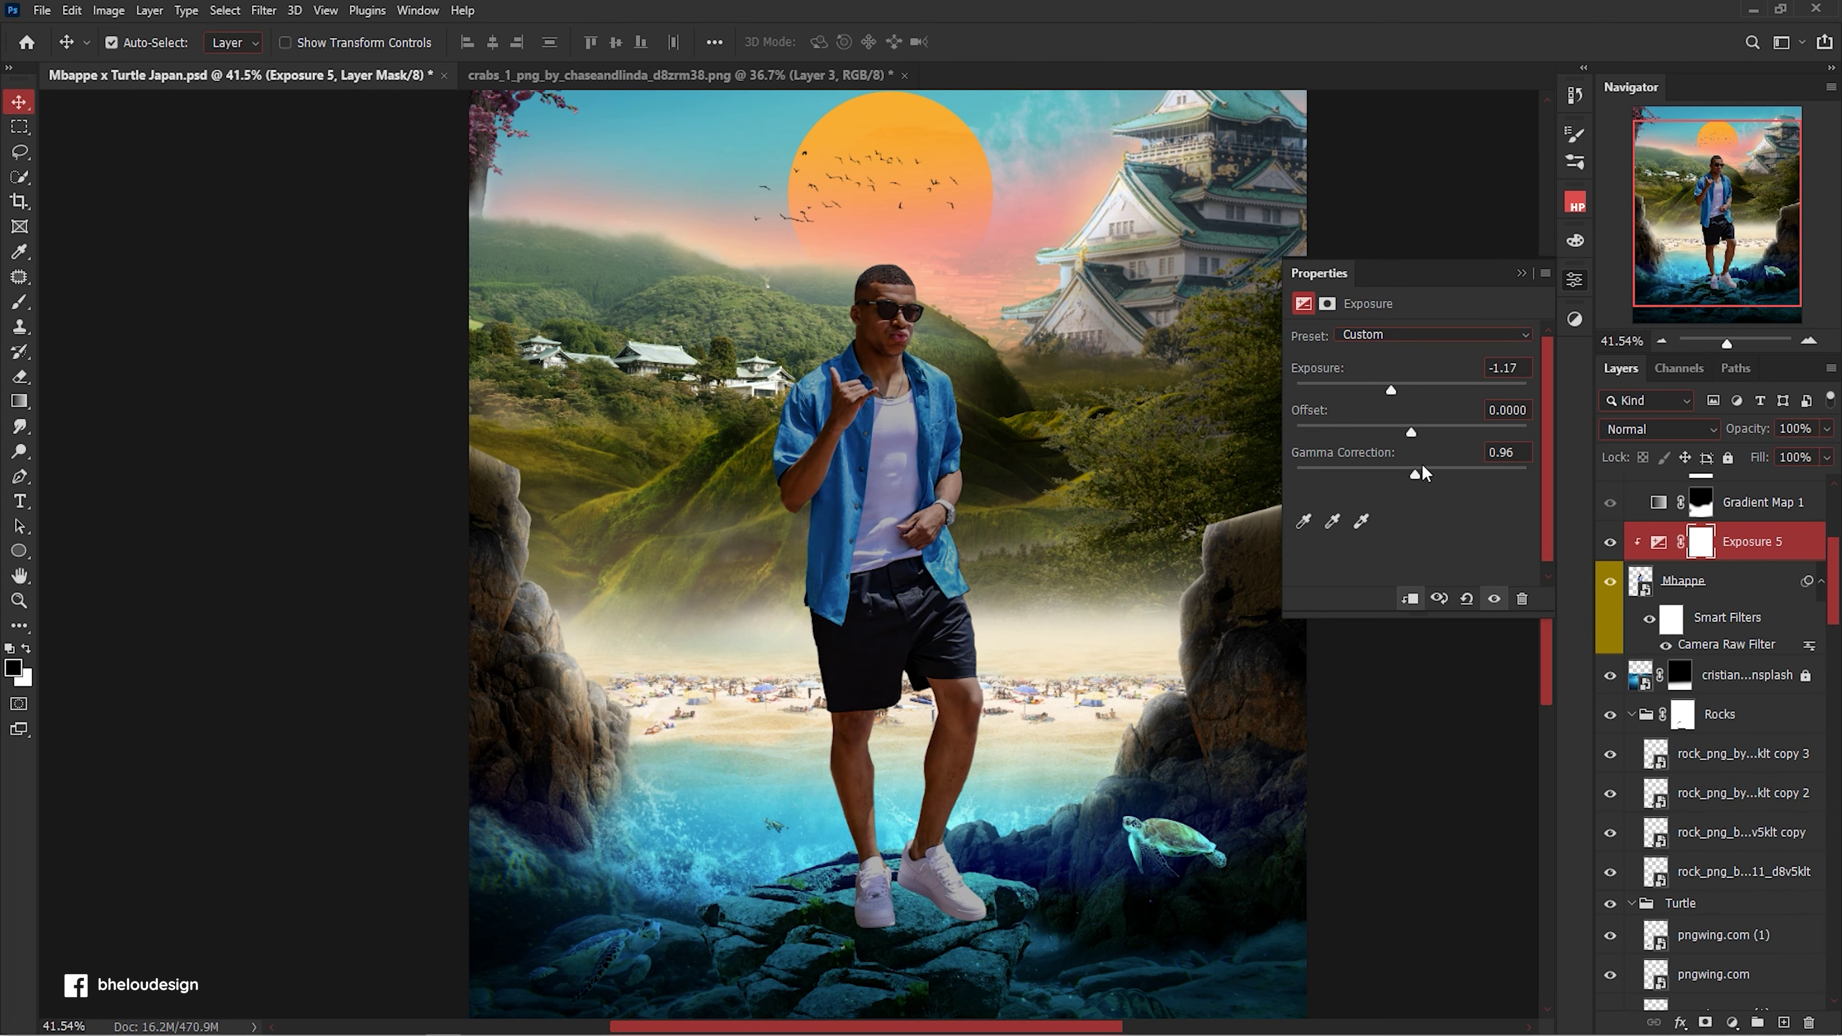
click(1575, 279)
Hide Exposure 5's darkening behind its mask so it can be painted in with the brush.
right_click(1764, 551)
click(1562, 255)
key(Escape)
key(b)
scroll(765, 216, up, 5)
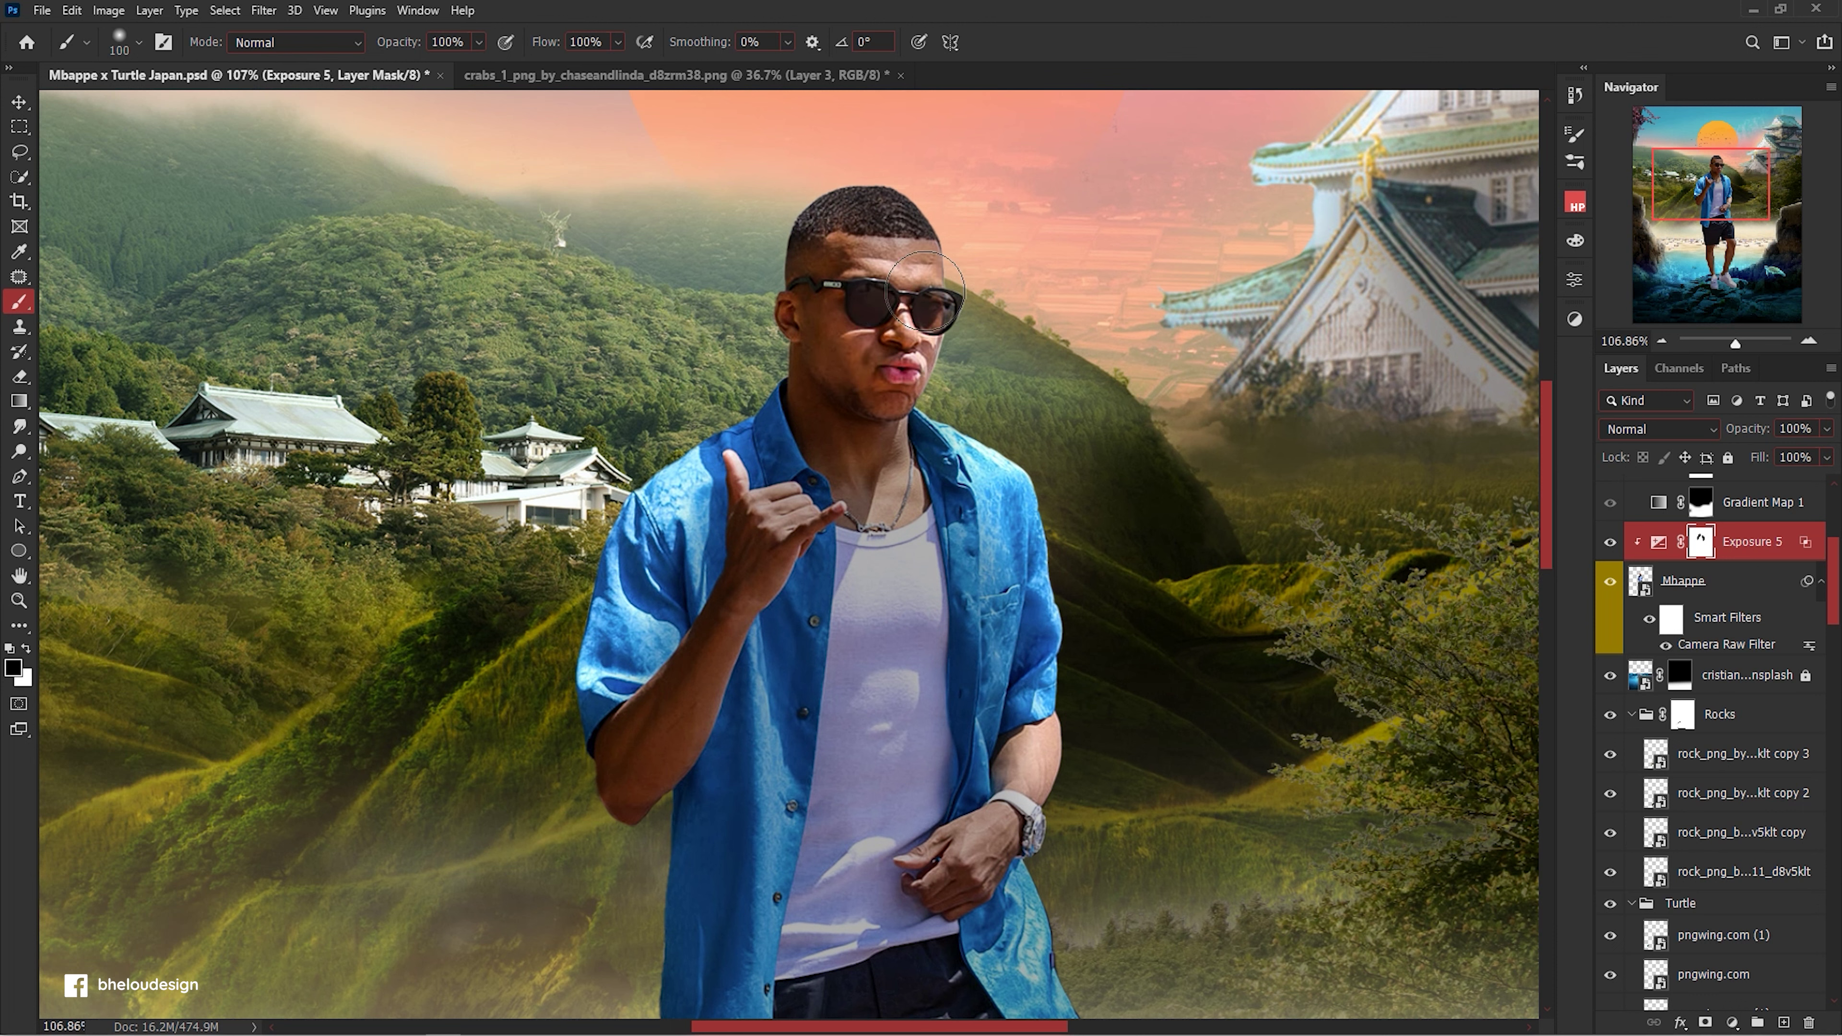
Paint the Exposure 5 brightening onto the man's shirt and left shoe.
mouse_move(914, 465)
mouse_down()
mouse_move(1040, 579)
mouse_move(869, 909)
mouse_up()
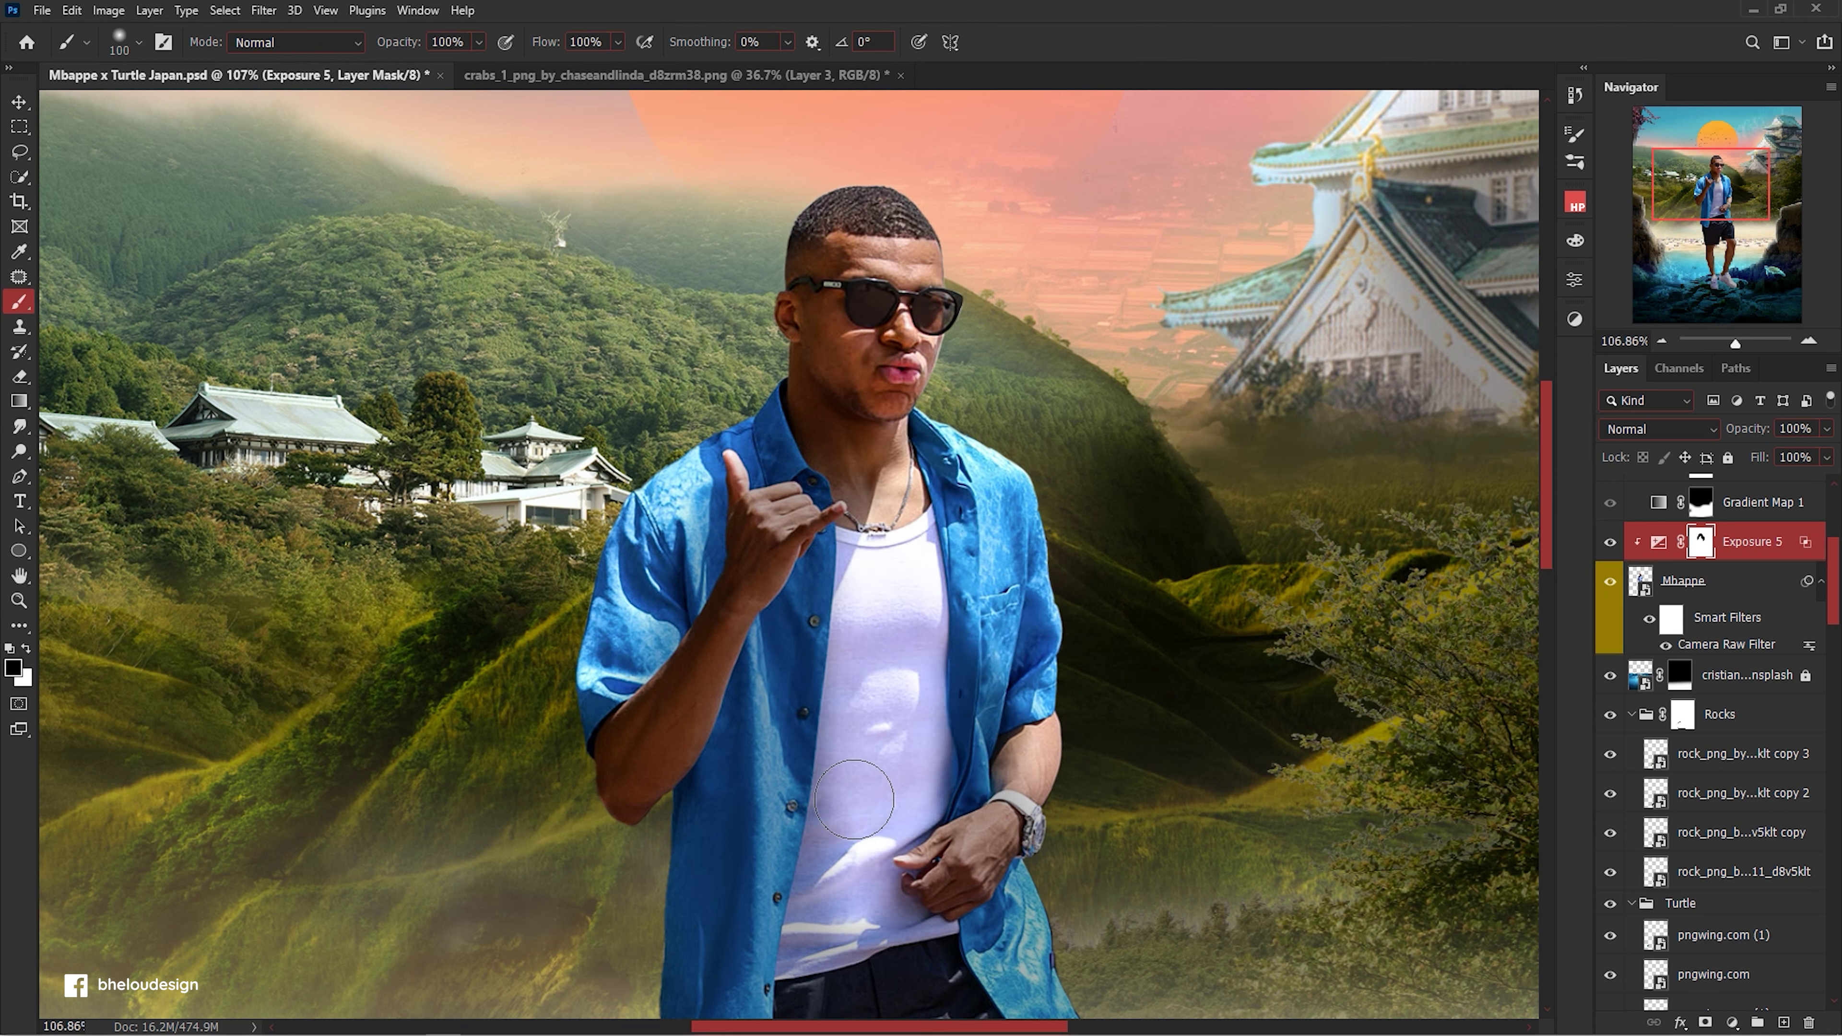
scroll(869, 909, down, 10)
drag(1057, 753, 950, 789)
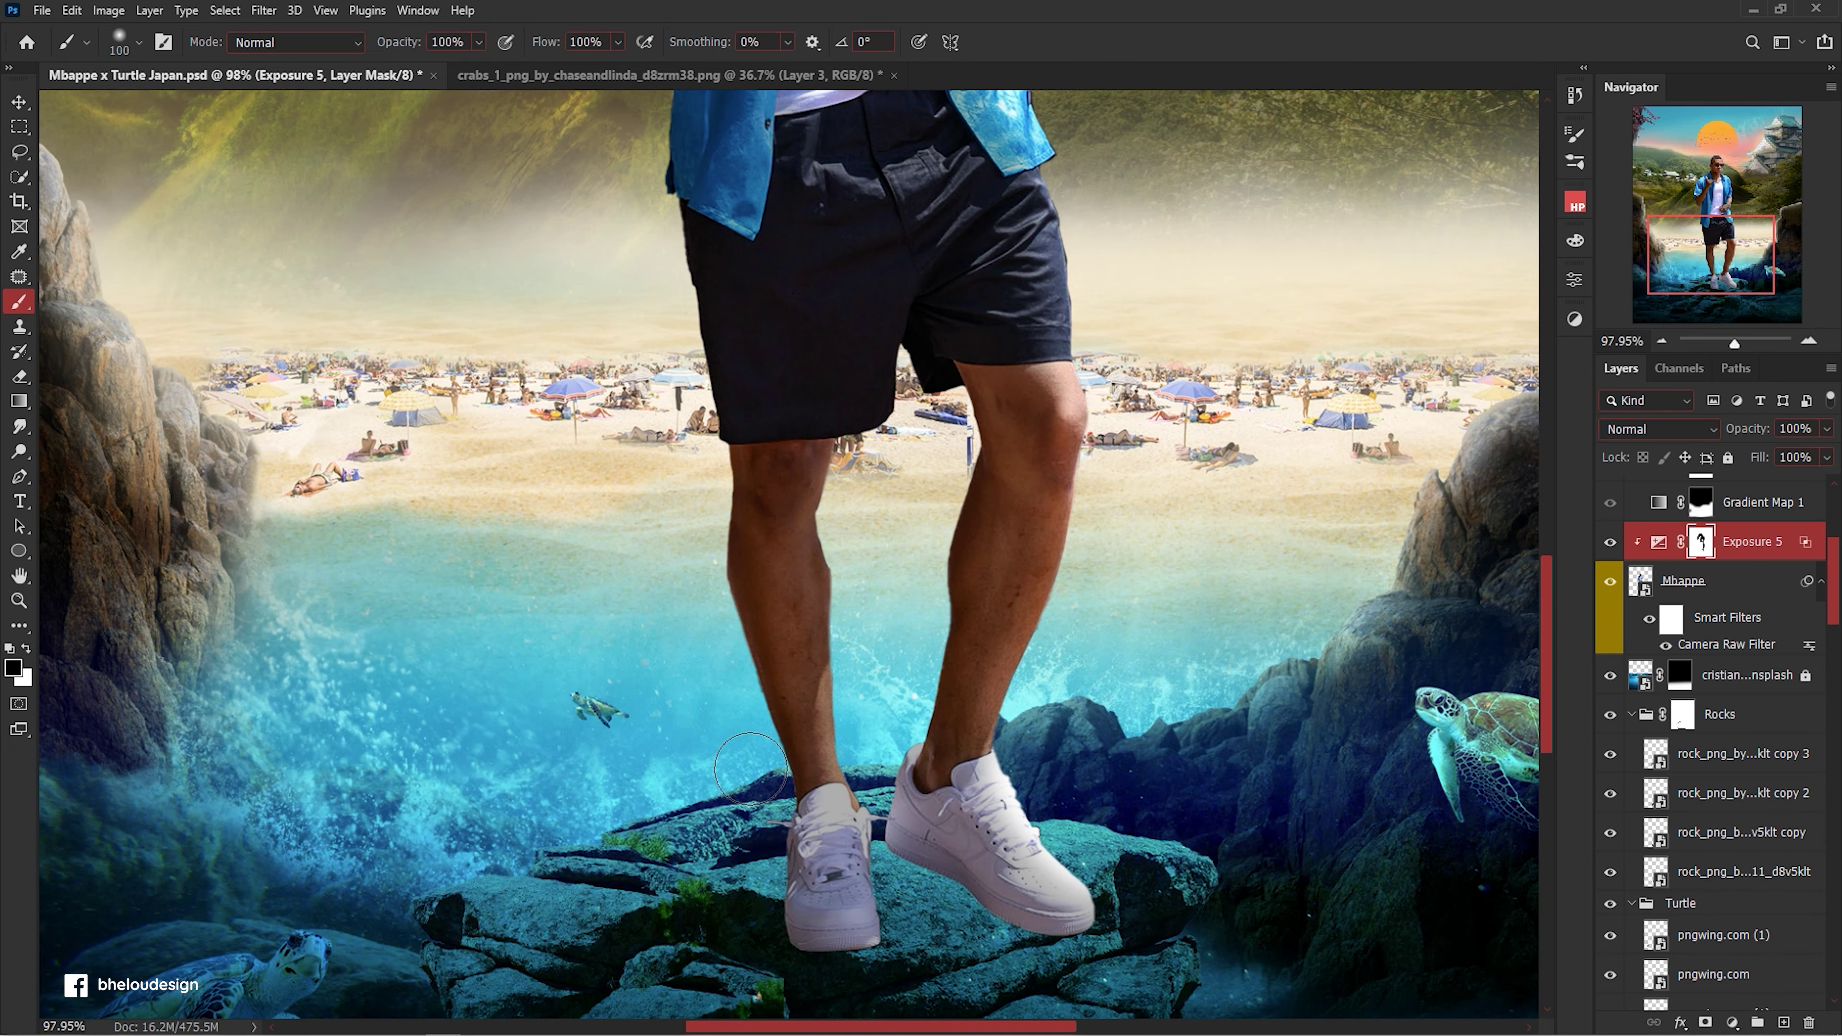
drag(747, 776, 769, 900)
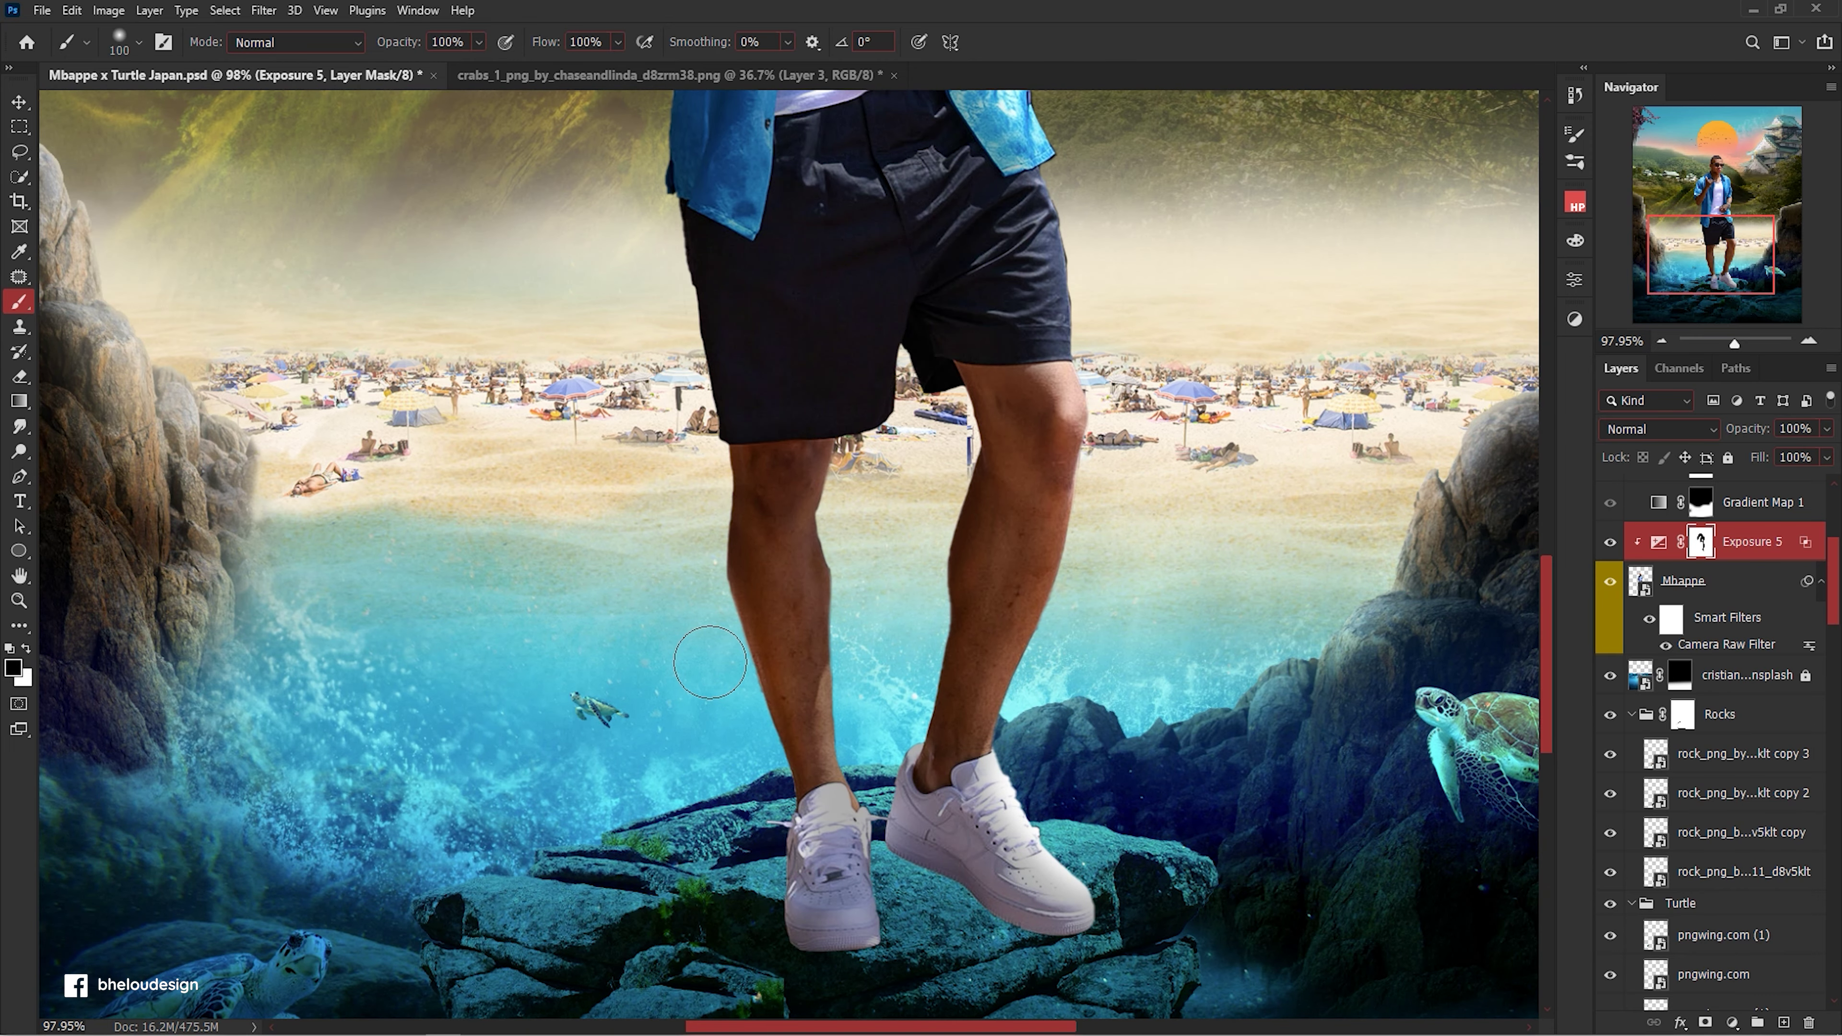
scroll(696, 650, up, 2)
Add a new empty Layer 17 clipped above, with white as the painting colour.
key(ctrl+shift+alt+n)
key(x)
scroll(743, 243, down, 3)
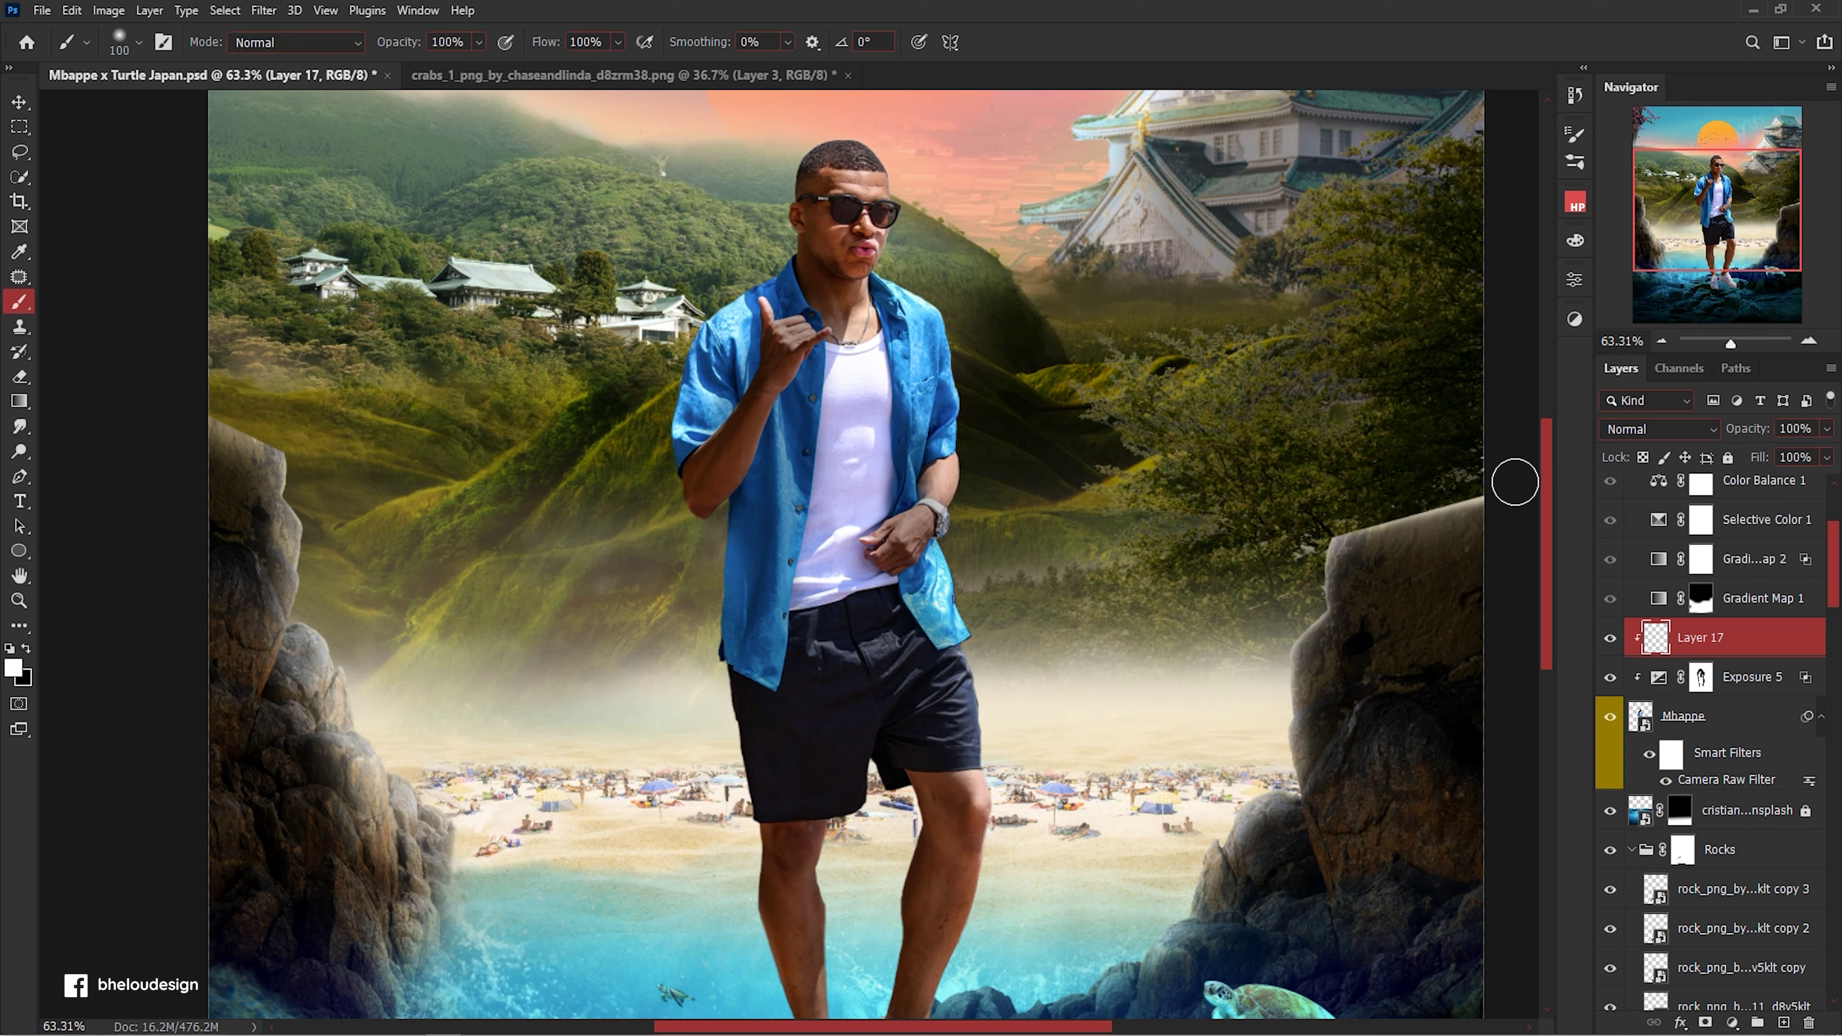
Delete the empty Layer 17 and enable Inner Glow on the man's layer.
key(Delete)
right_click(1712, 677)
key(Escape)
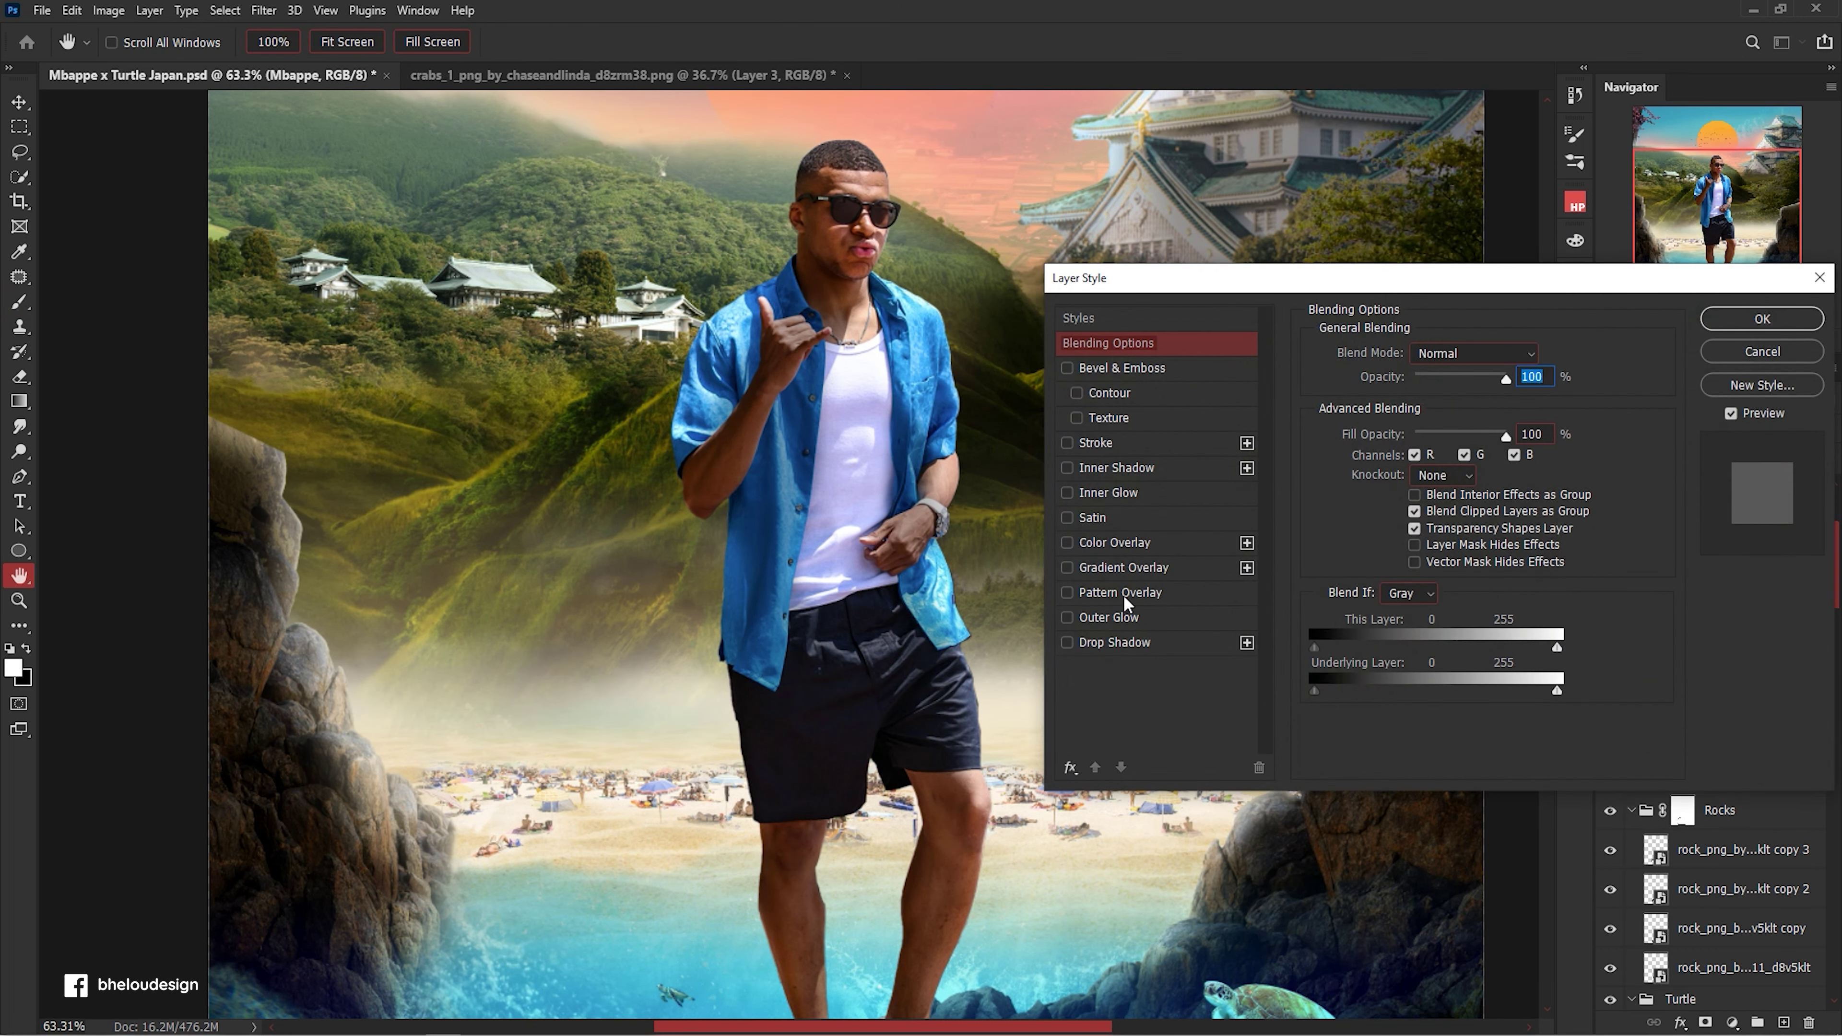
click(1110, 494)
click(1342, 454)
click(1264, 283)
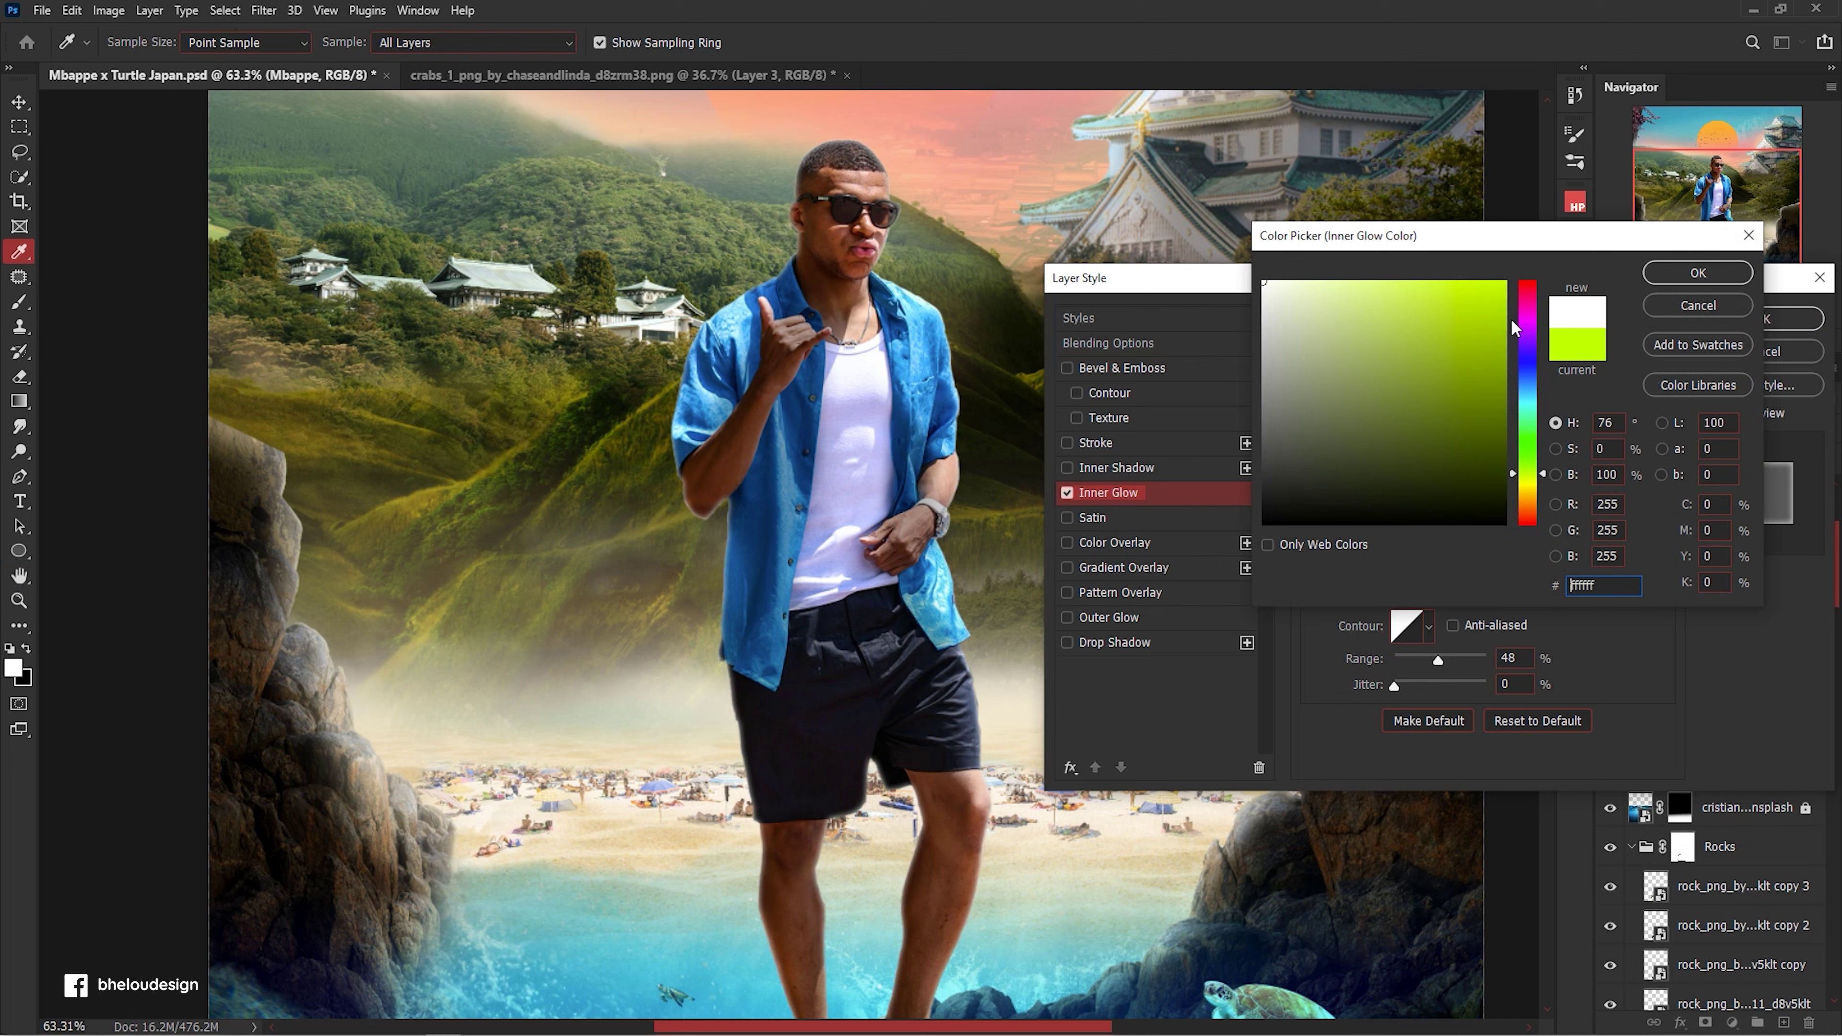
click(1698, 273)
Set the Inner Glow to 9 px size, 35% range and pale peach colour.
click(1403, 565)
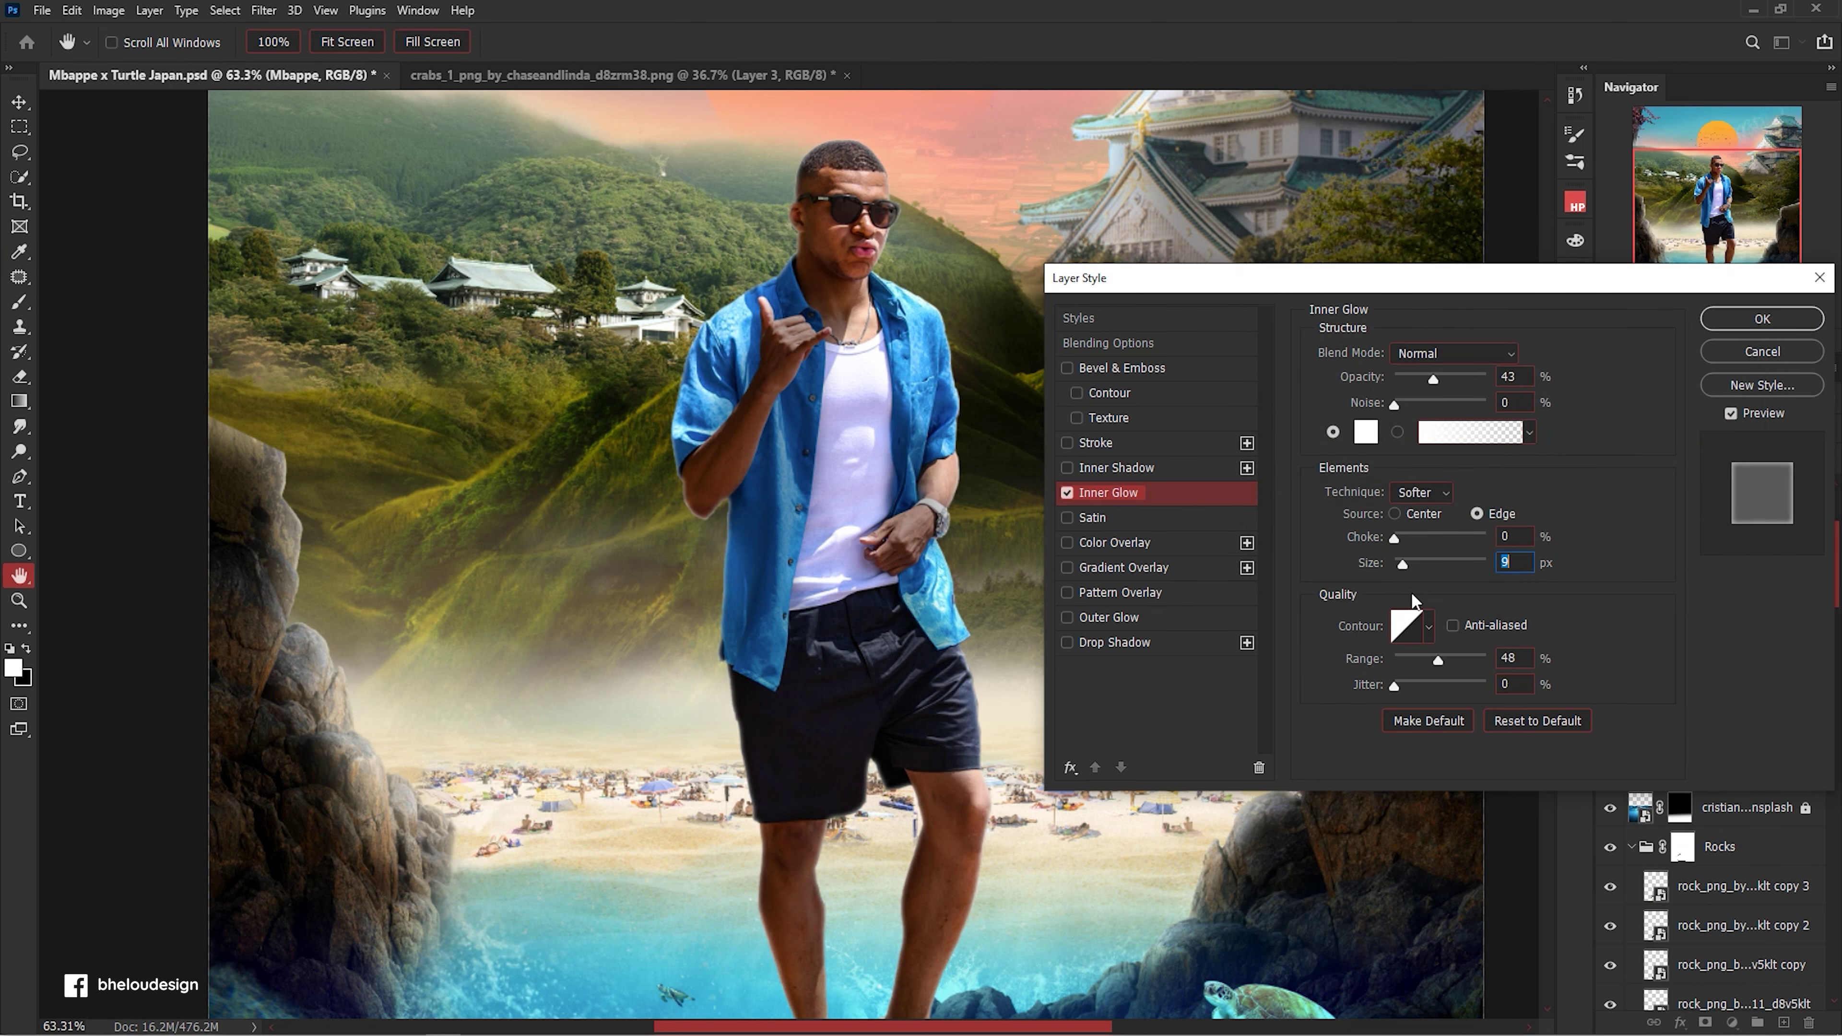
drag(1437, 660, 1427, 658)
click(1366, 432)
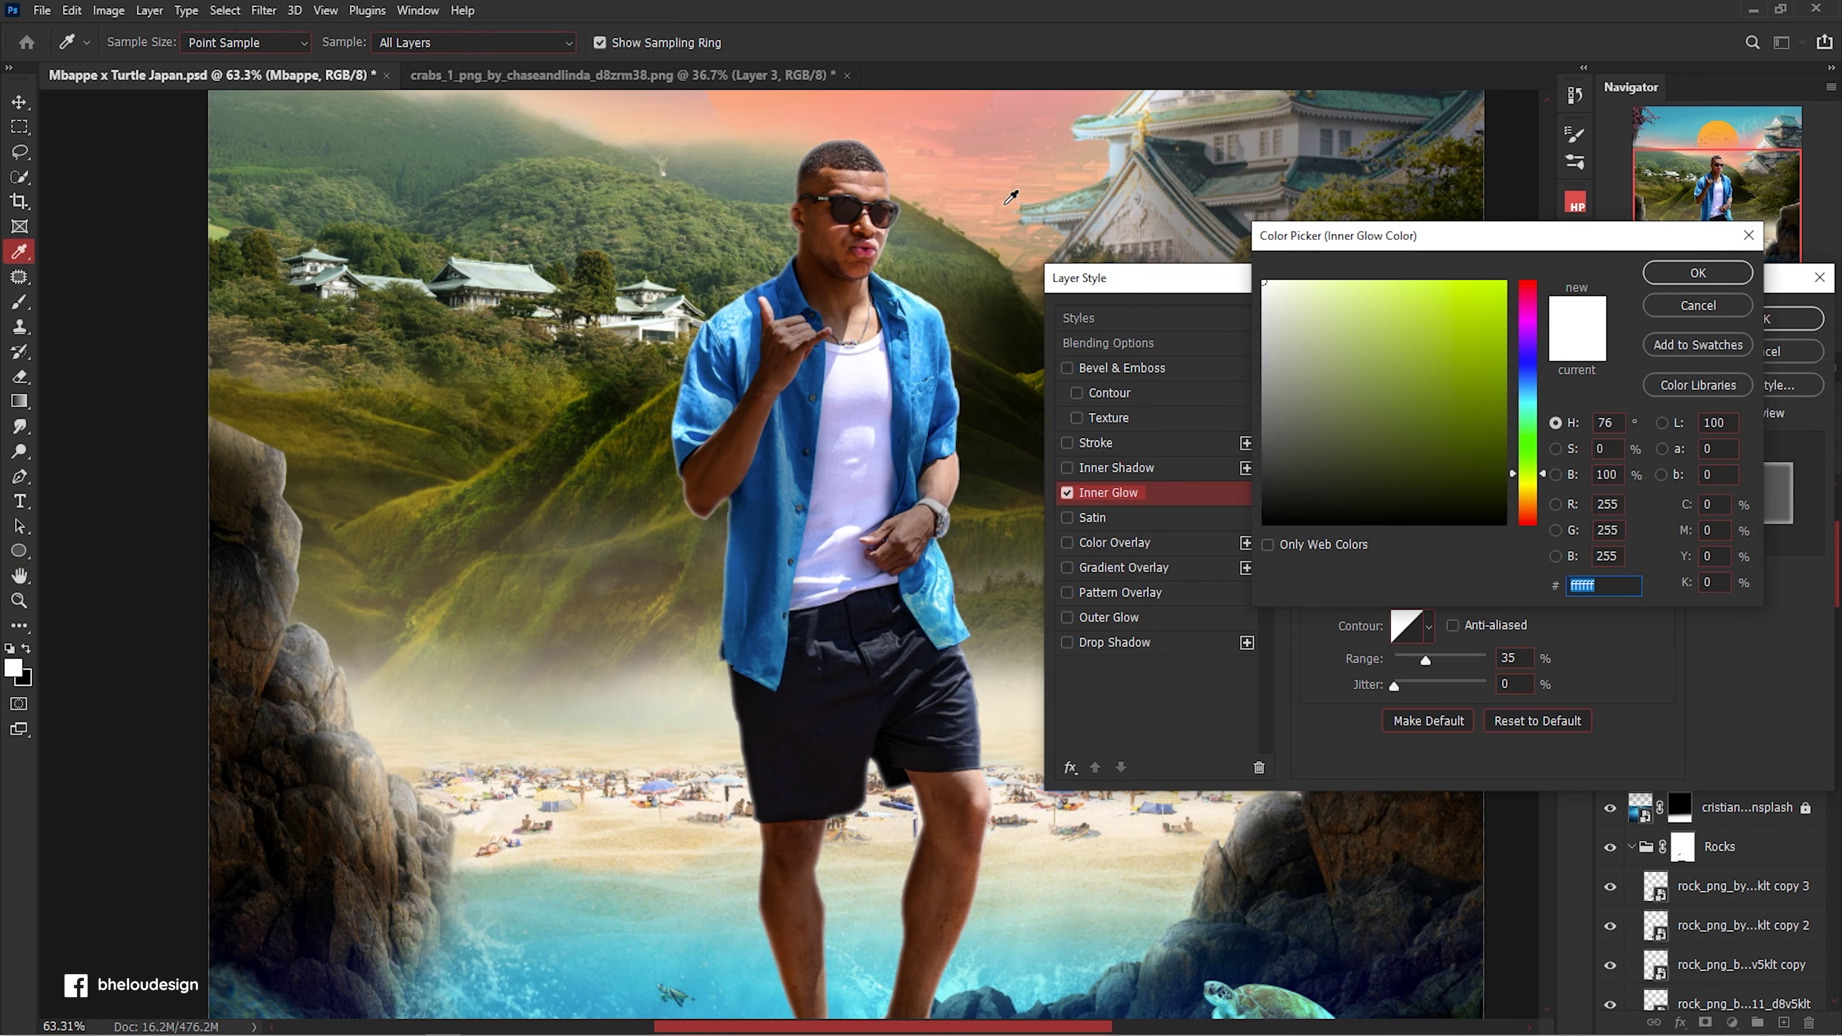
drag(1537, 468, 1538, 503)
drag(1440, 297, 1339, 279)
click(1698, 272)
click(1792, 318)
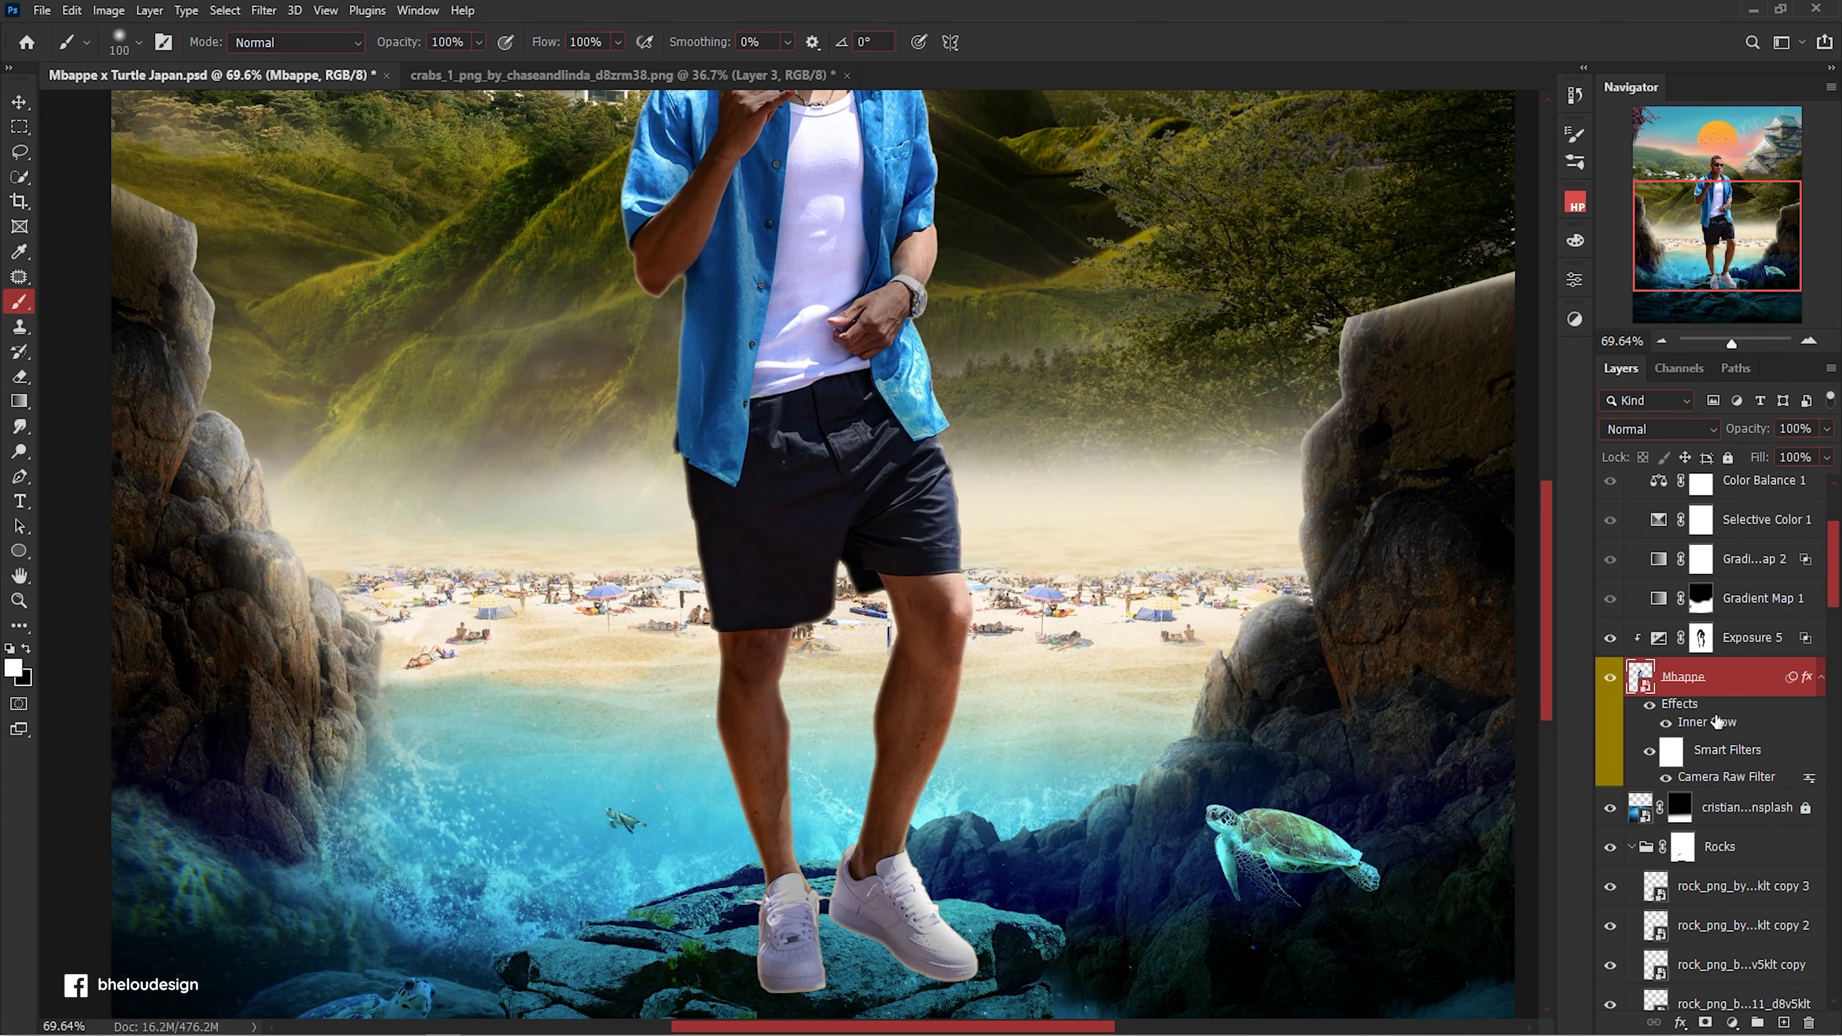
Paint black on the Camera Raw filter mask to reduce clarity on the legs and shoes.
click(1671, 752)
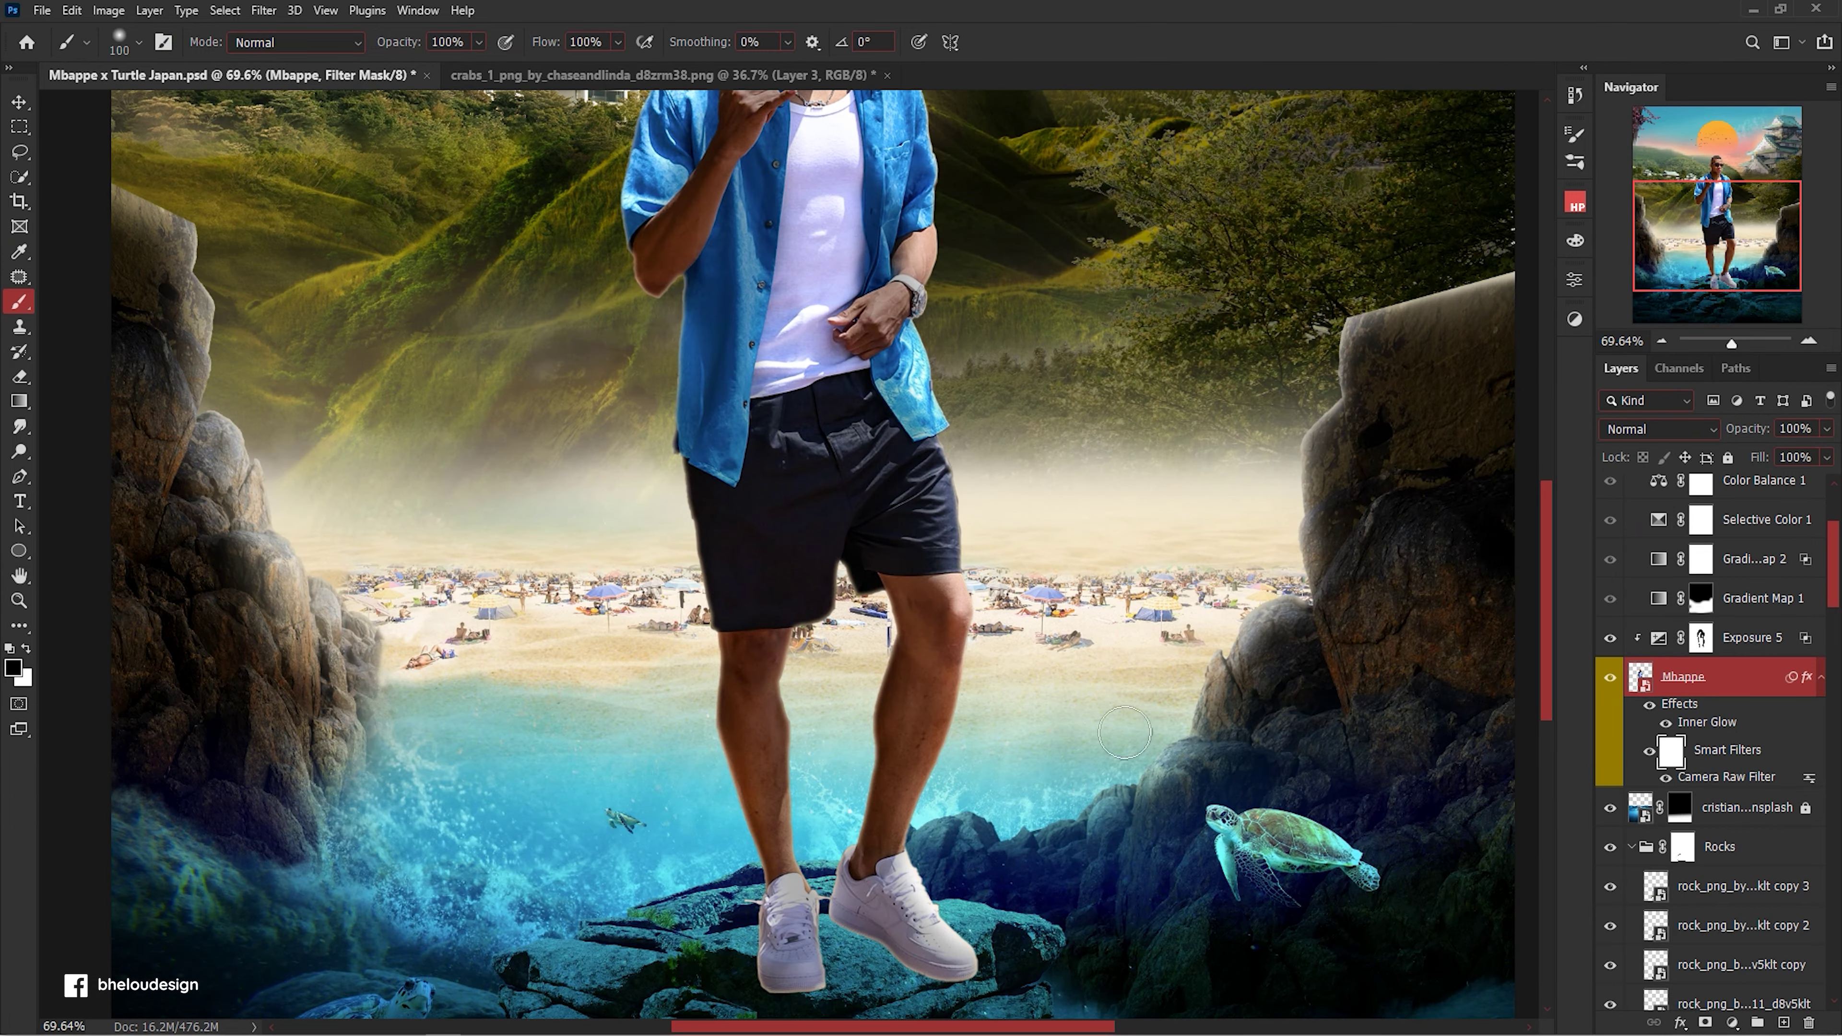
scroll(752, 717, up, 3)
scroll(753, 799, down, 2)
key(x)
key(x)
key(x)
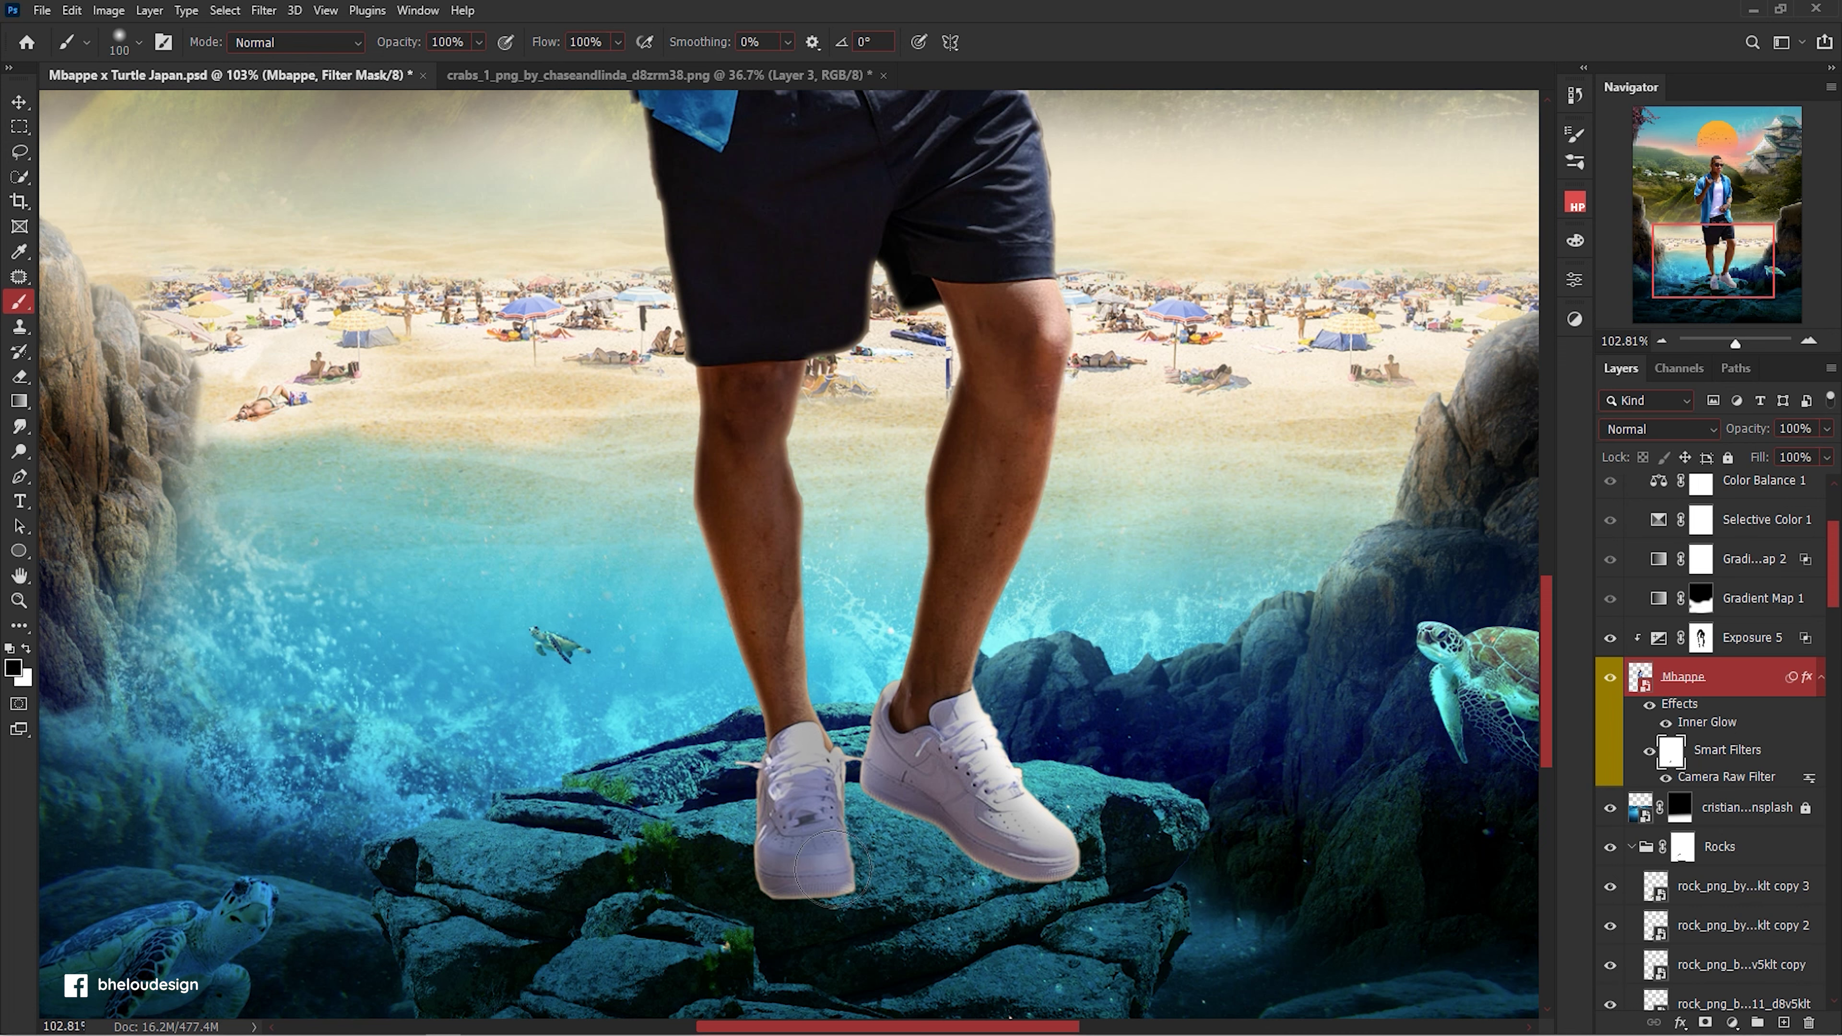
scroll(712, 692, up, 5)
scroll(711, 692, up, 2)
key(x)
Hide the Inner Glow, fit the view, and add a new clipped Layer 17.
click(1668, 723)
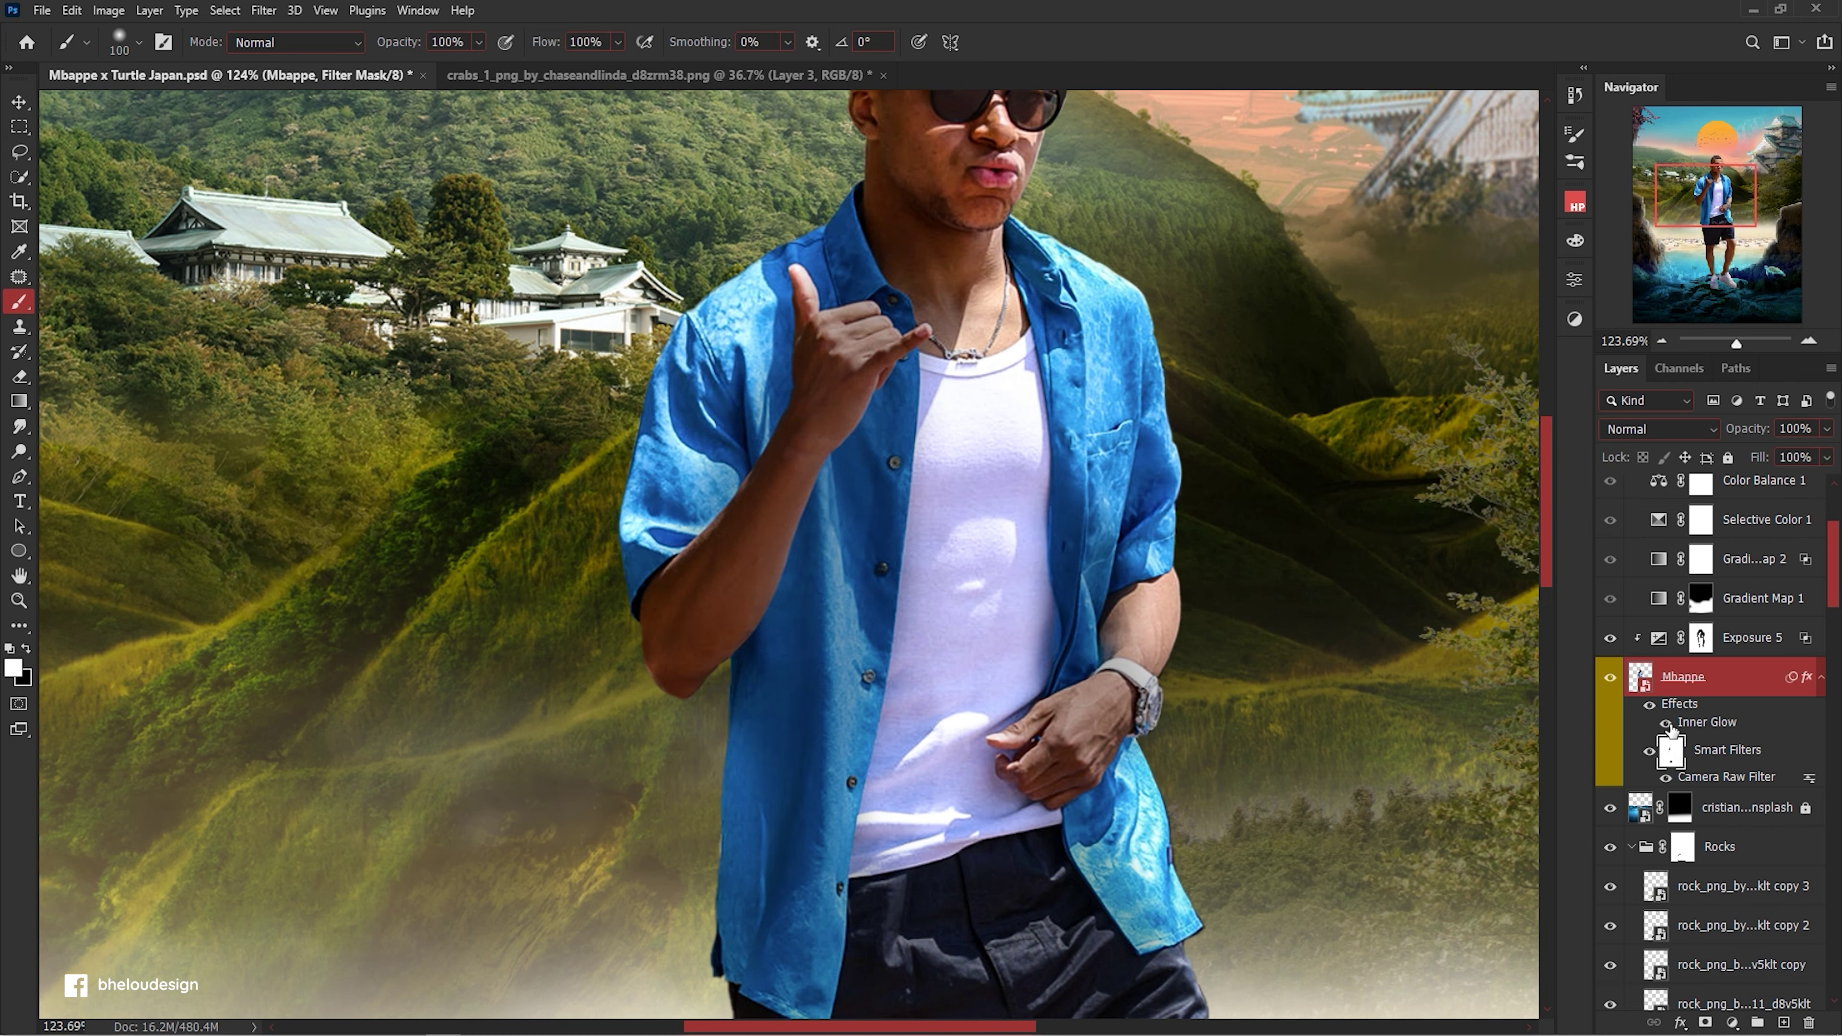
click(1666, 724)
key(ctrl+0)
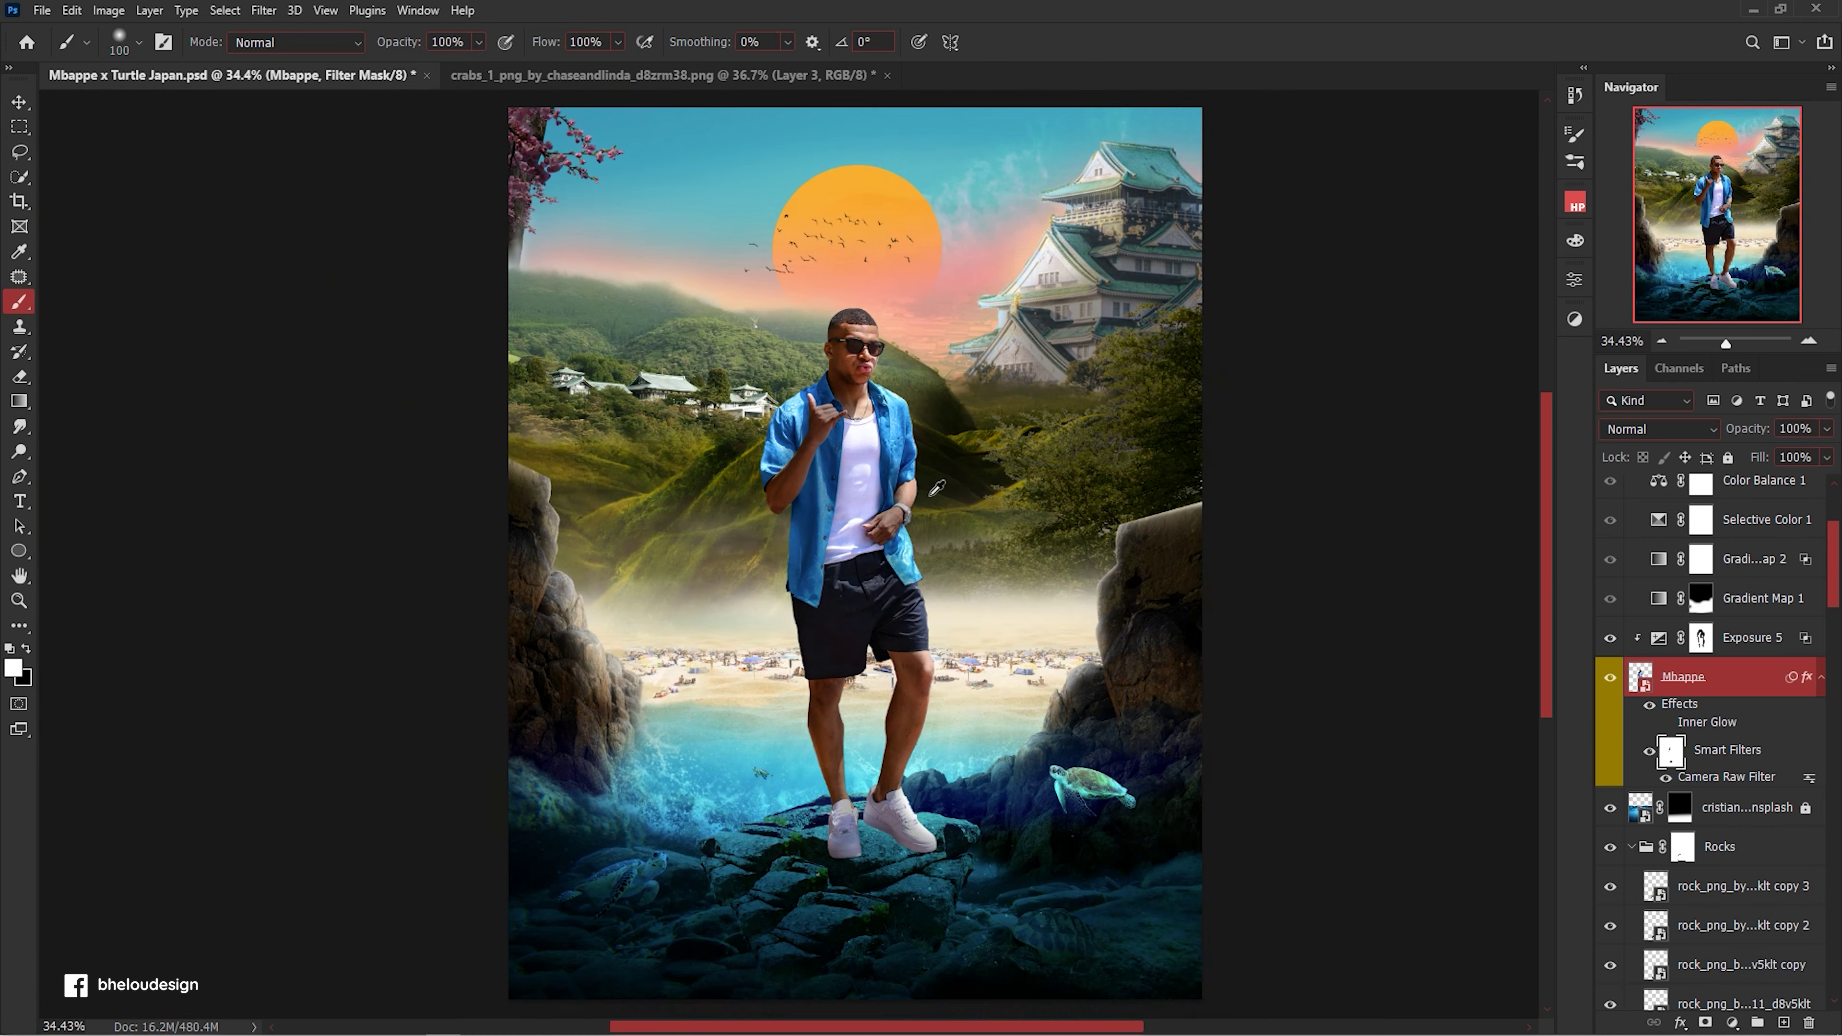
scroll(936, 487, up, 1)
key(ctrl+shift+alt+n)
scroll(876, 313, up, 6)
scroll(1116, 183, up, 2)
Sample a peach foreground colour from the sky and set the background colour to white.
key(i)
click(1117, 183)
click(13, 668)
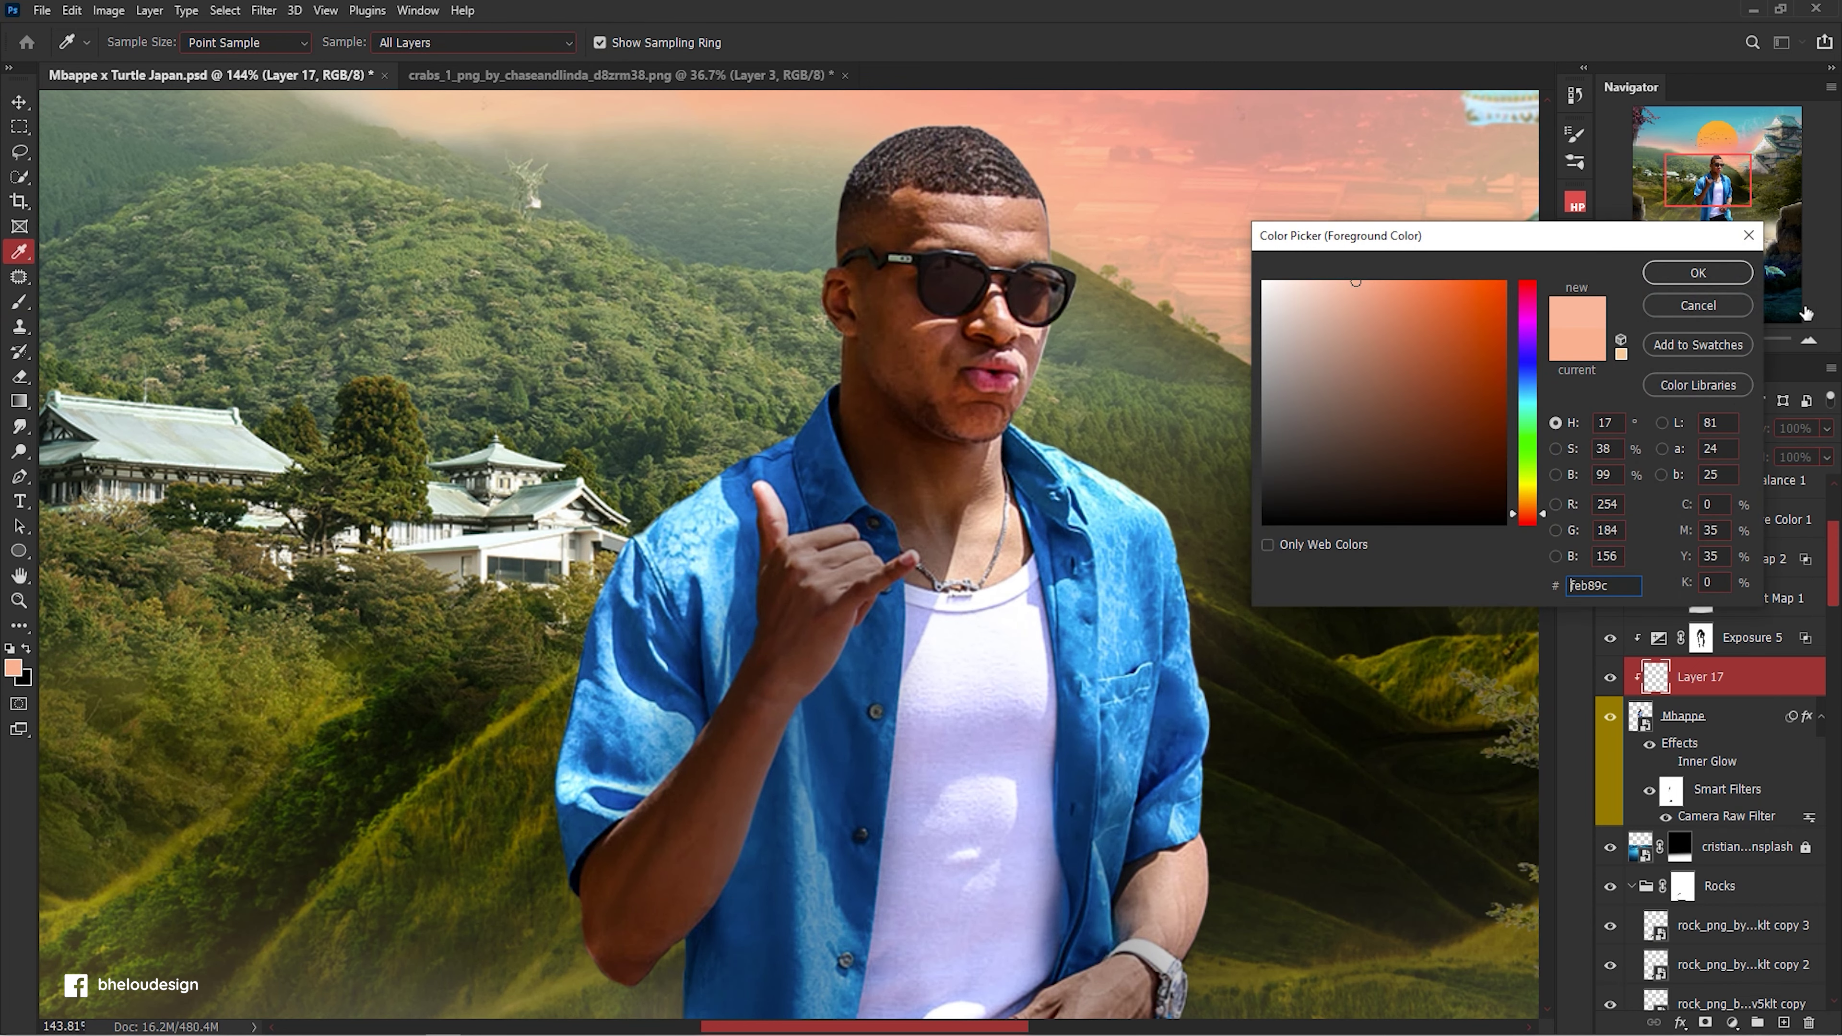
click(1698, 272)
key(b)
scroll(870, 276, down, 2)
scroll(872, 254, up, 4)
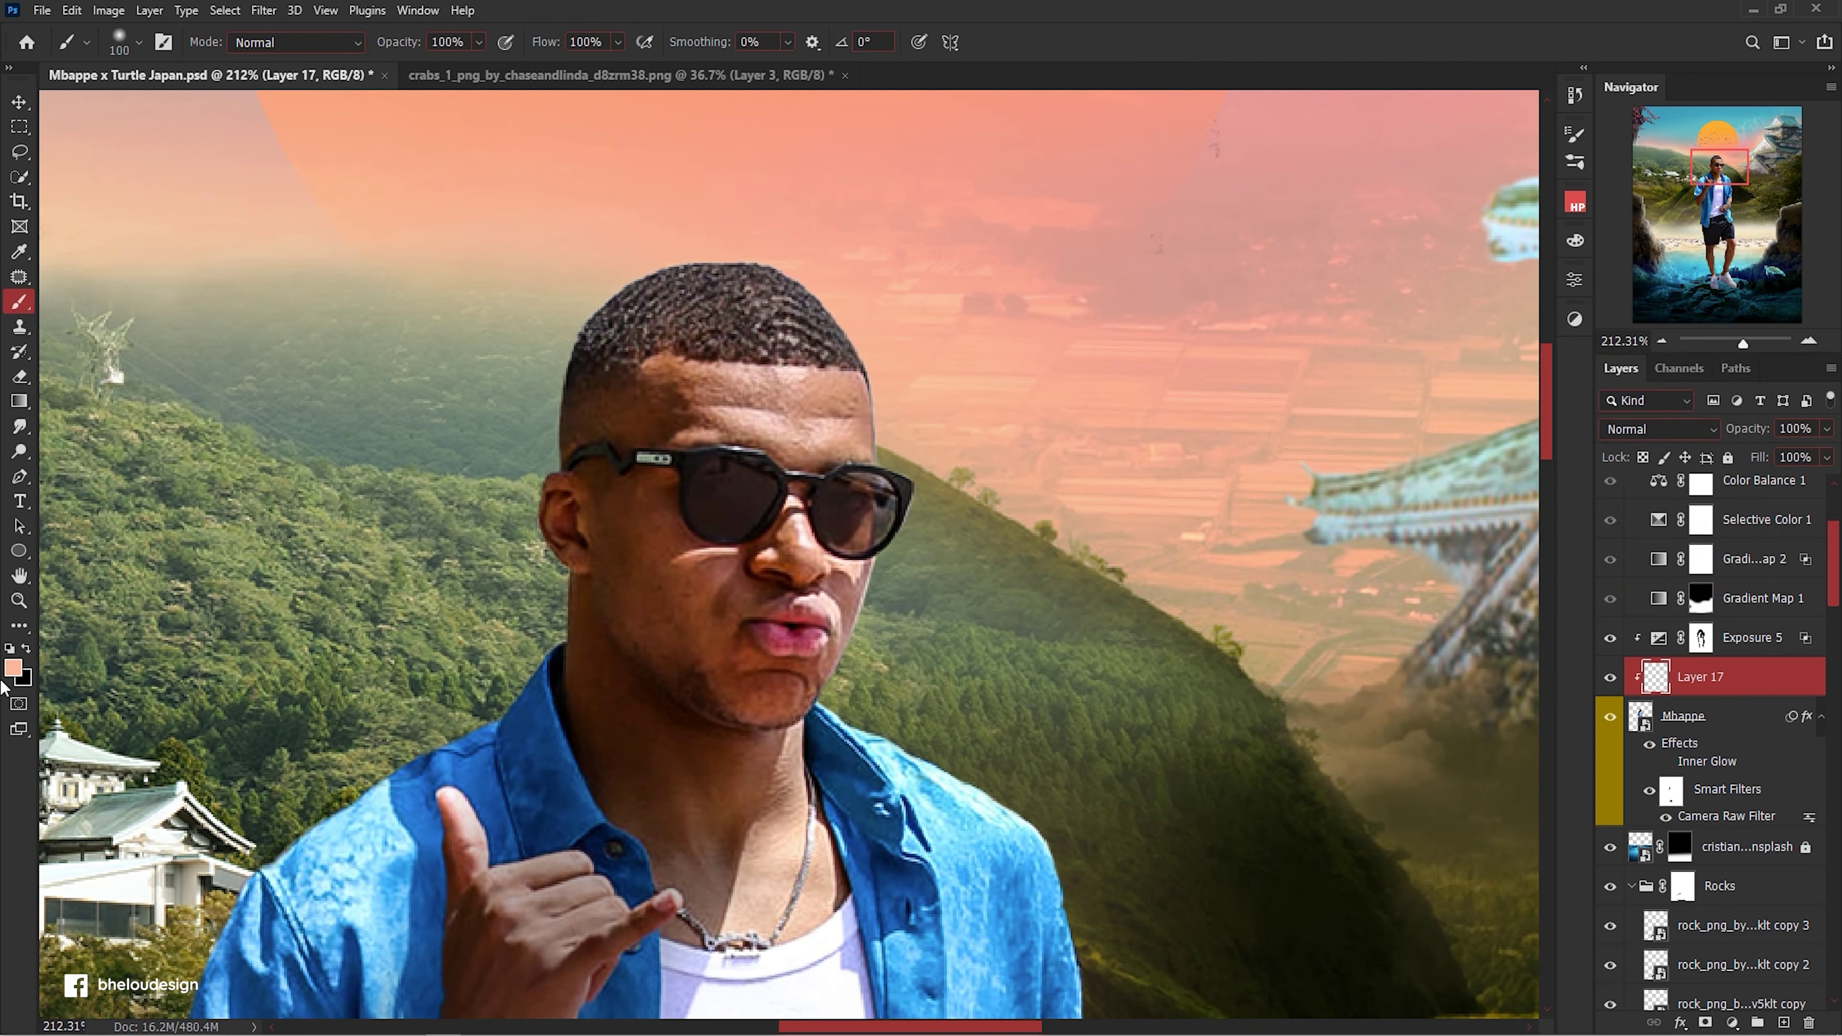
click(23, 678)
click(1266, 283)
click(1698, 272)
Set the brush to 44% opacity and Layer 17's blend mode to Screen.
key(Return)
key(bracketleft)
key(bracketleft)
key(bracketleft)
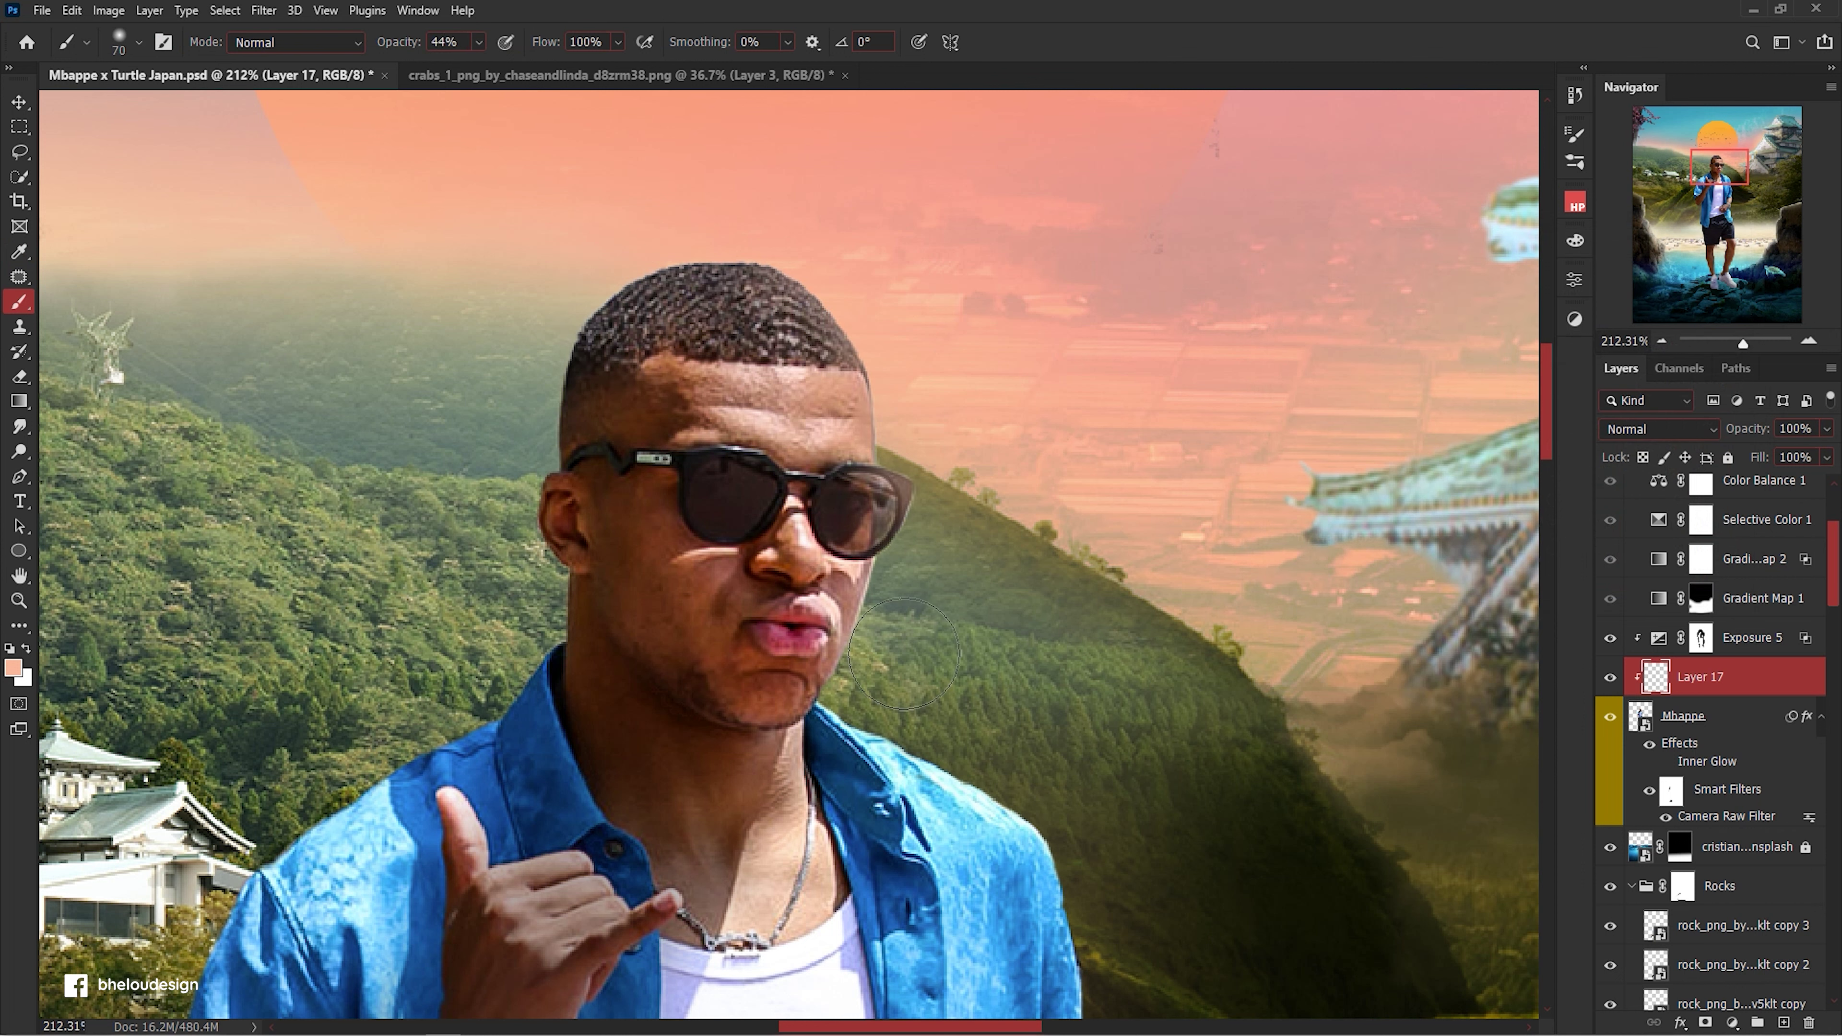
mouse_move(1109, 843)
mouse_down()
mouse_move(856, 450)
mouse_move(896, 872)
mouse_up()
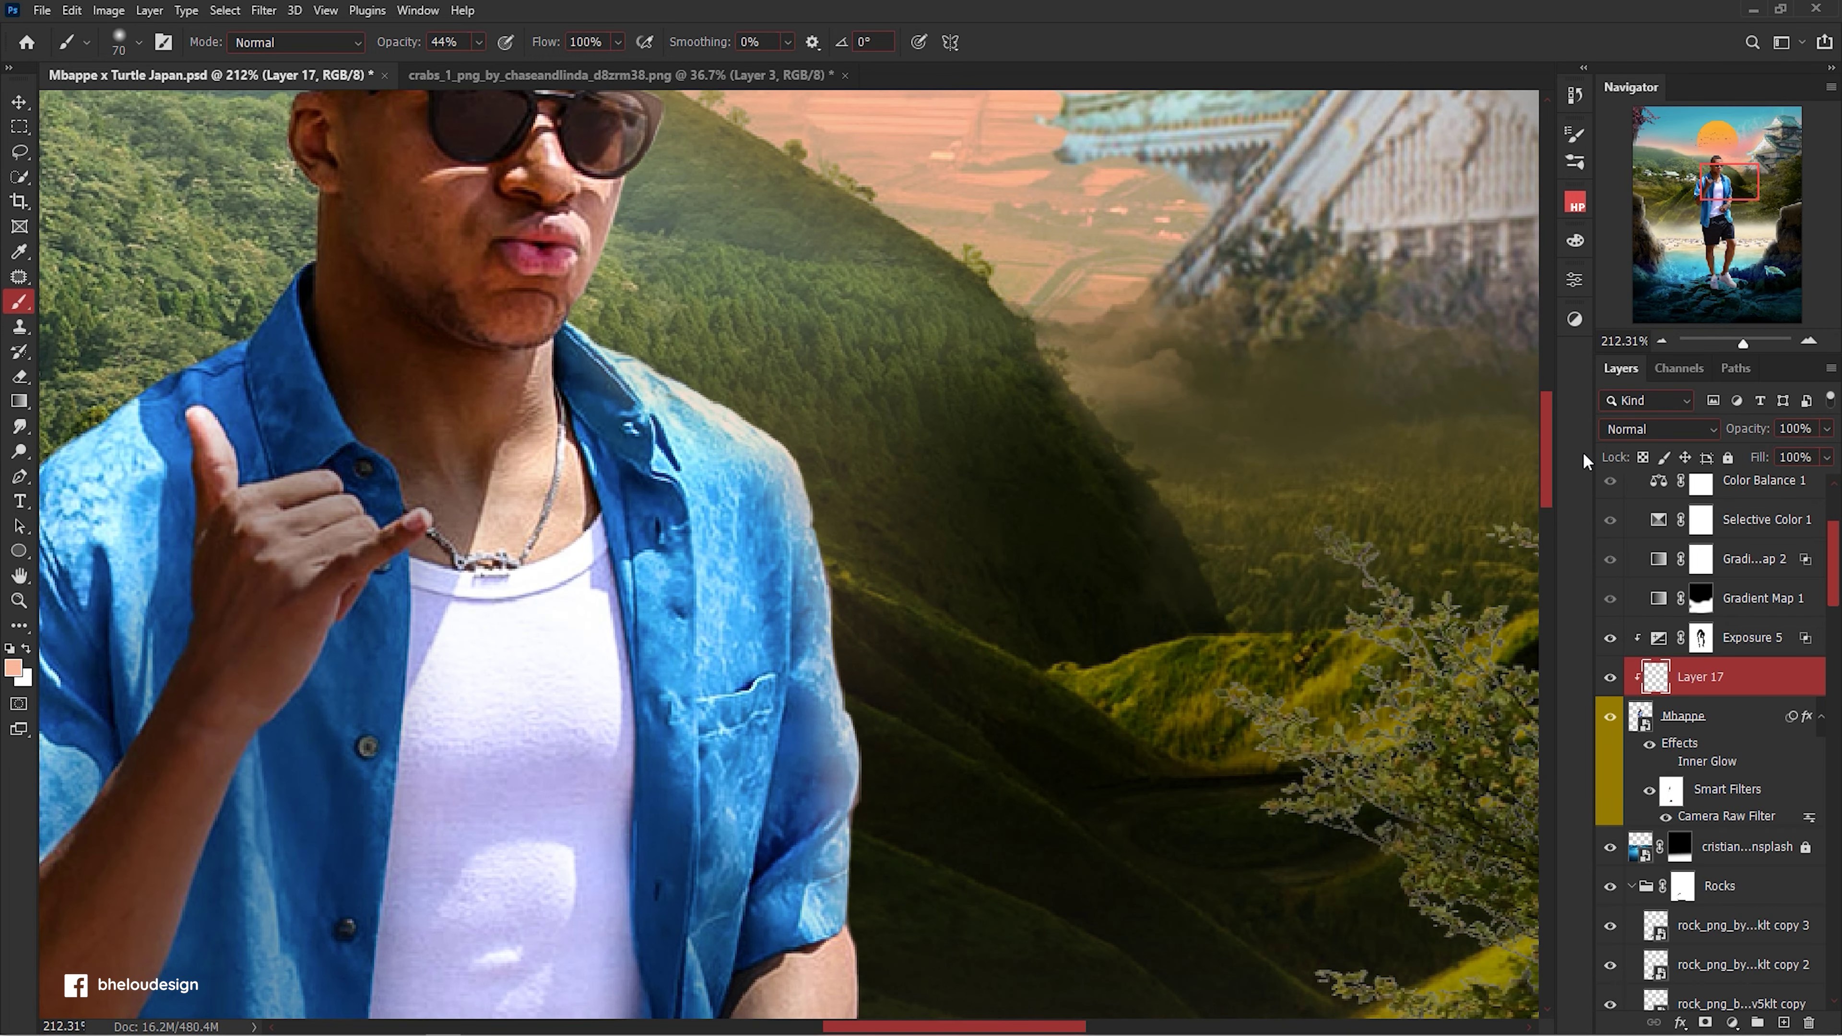
click(1659, 429)
click(1630, 591)
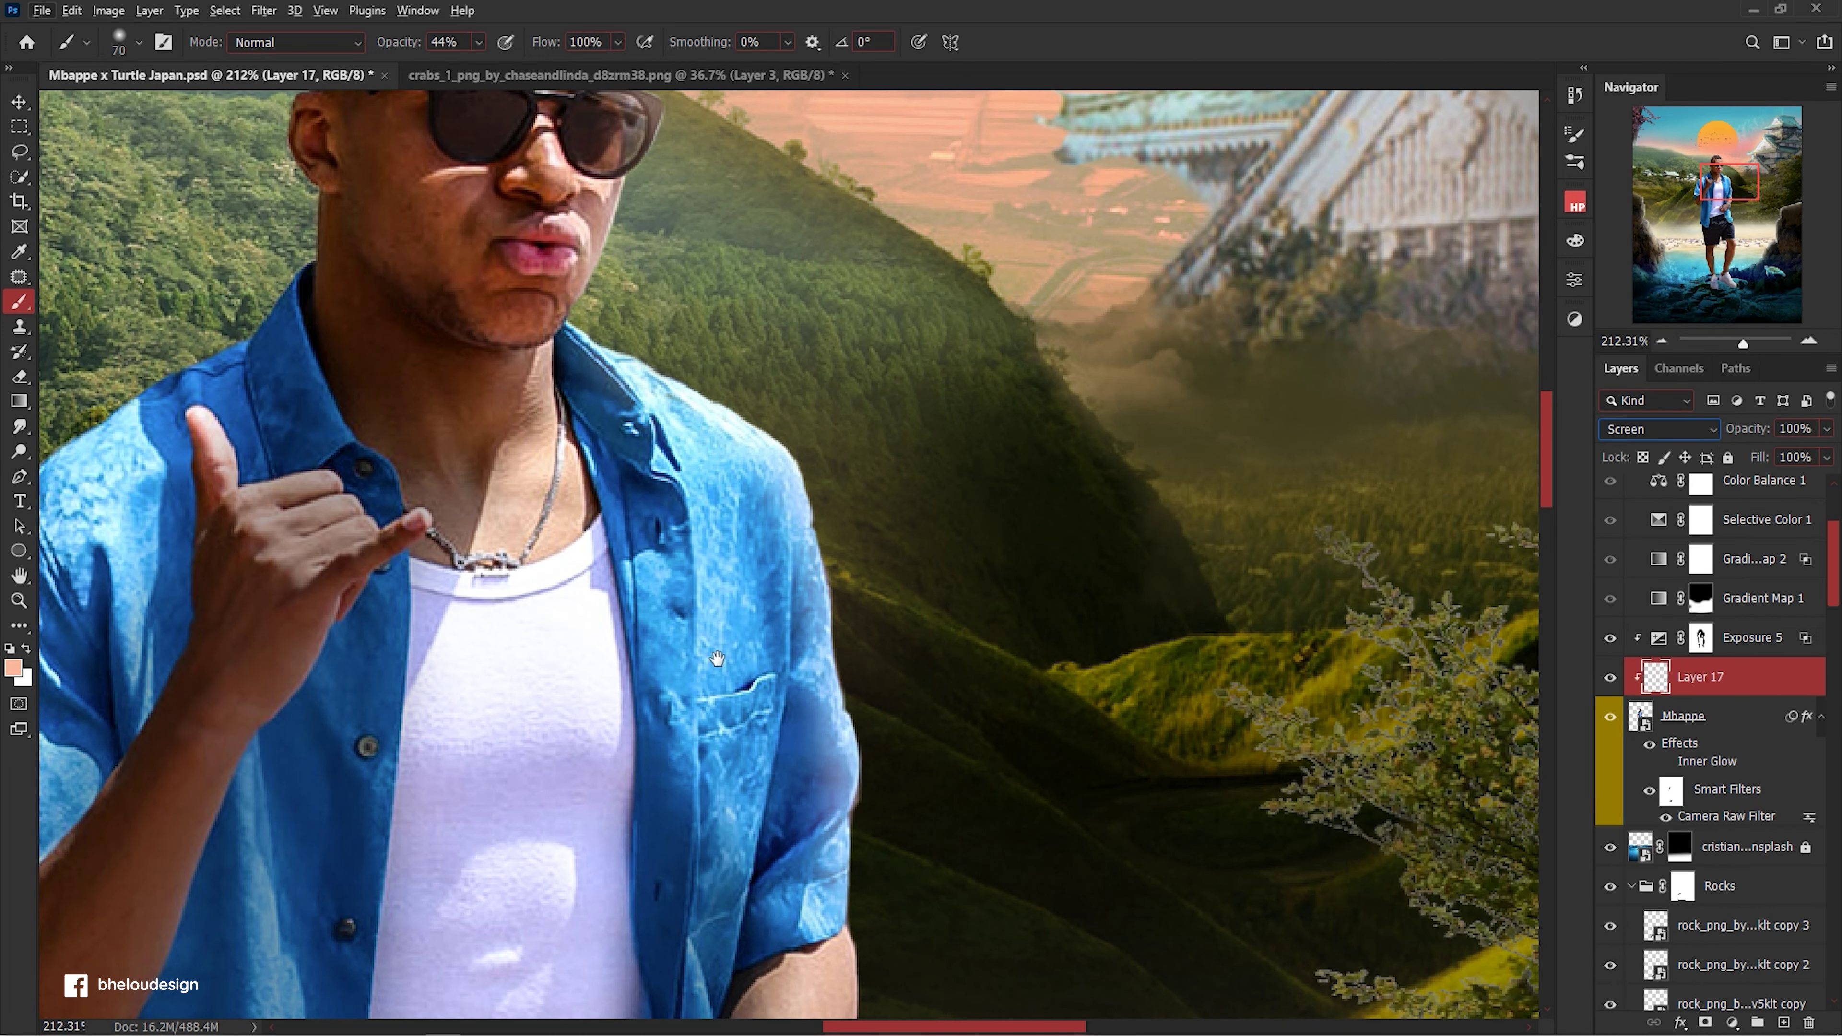
Paint warm peach rim light along the arm and down the legs.
drag(939, 898, 988, 428)
key(bracketleft)
key(bracketleft)
key(bracketleft)
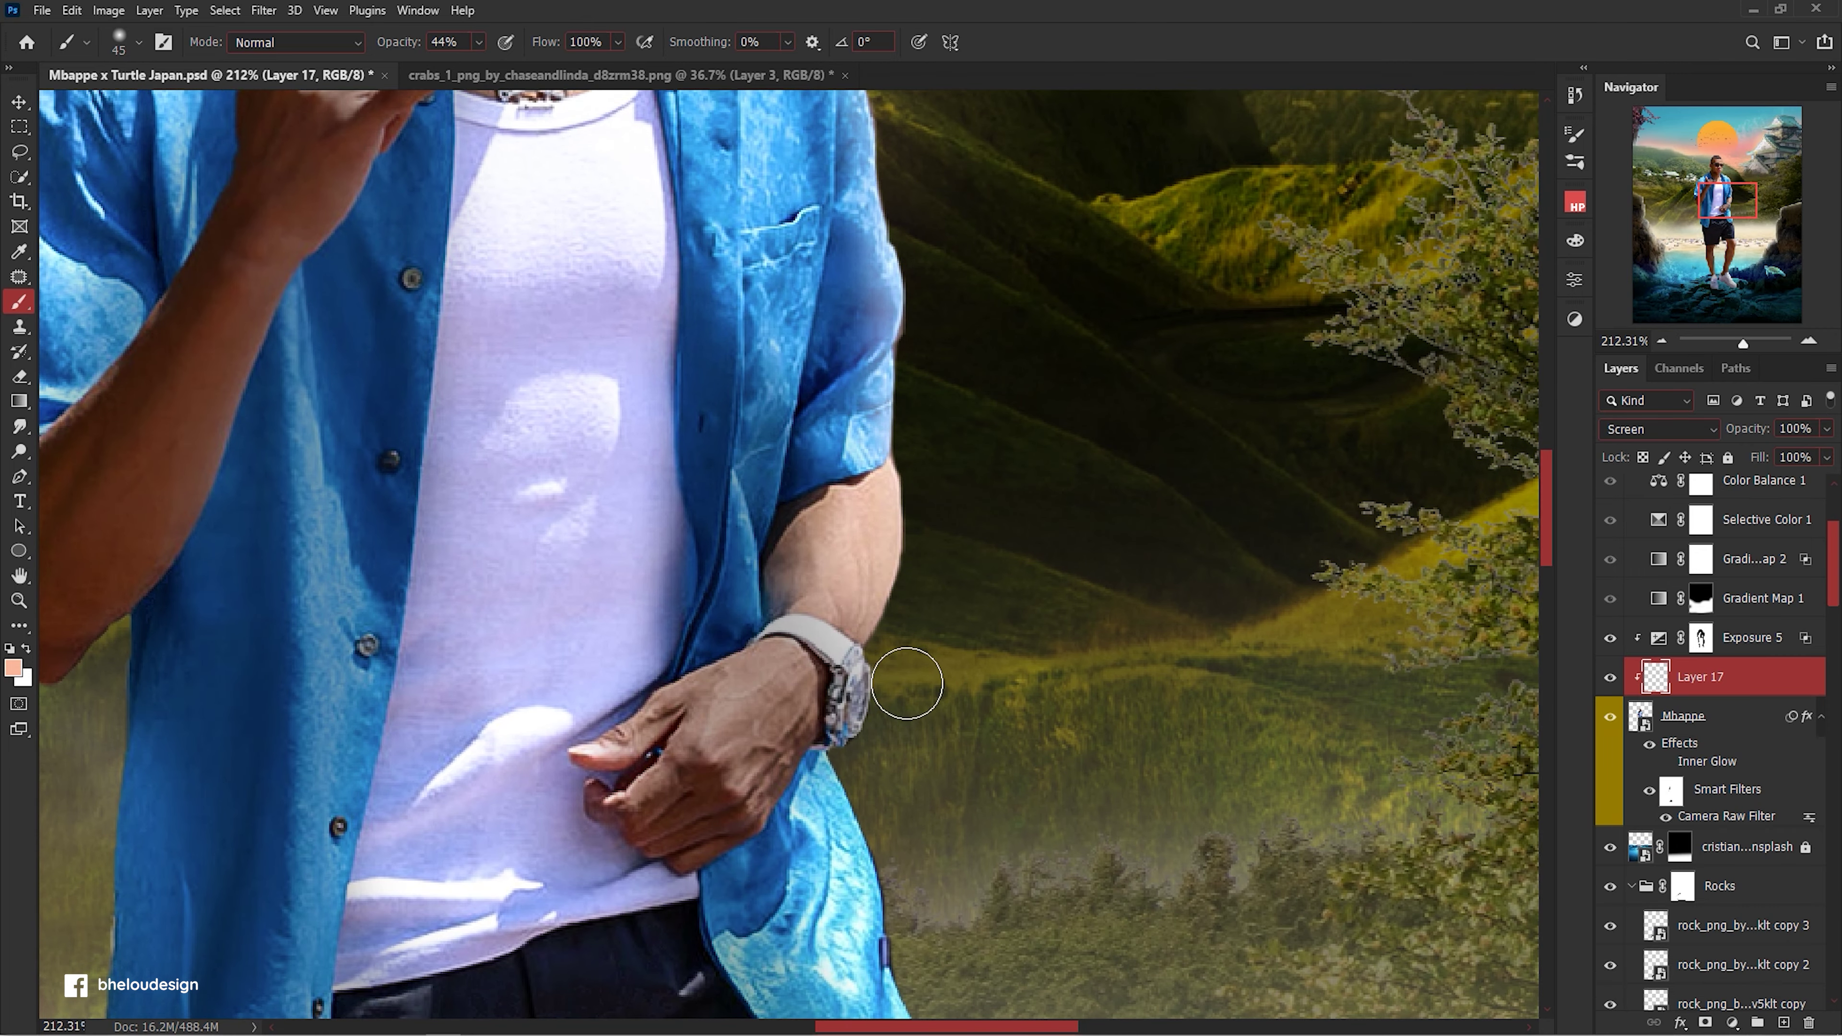
drag(925, 864, 843, 567)
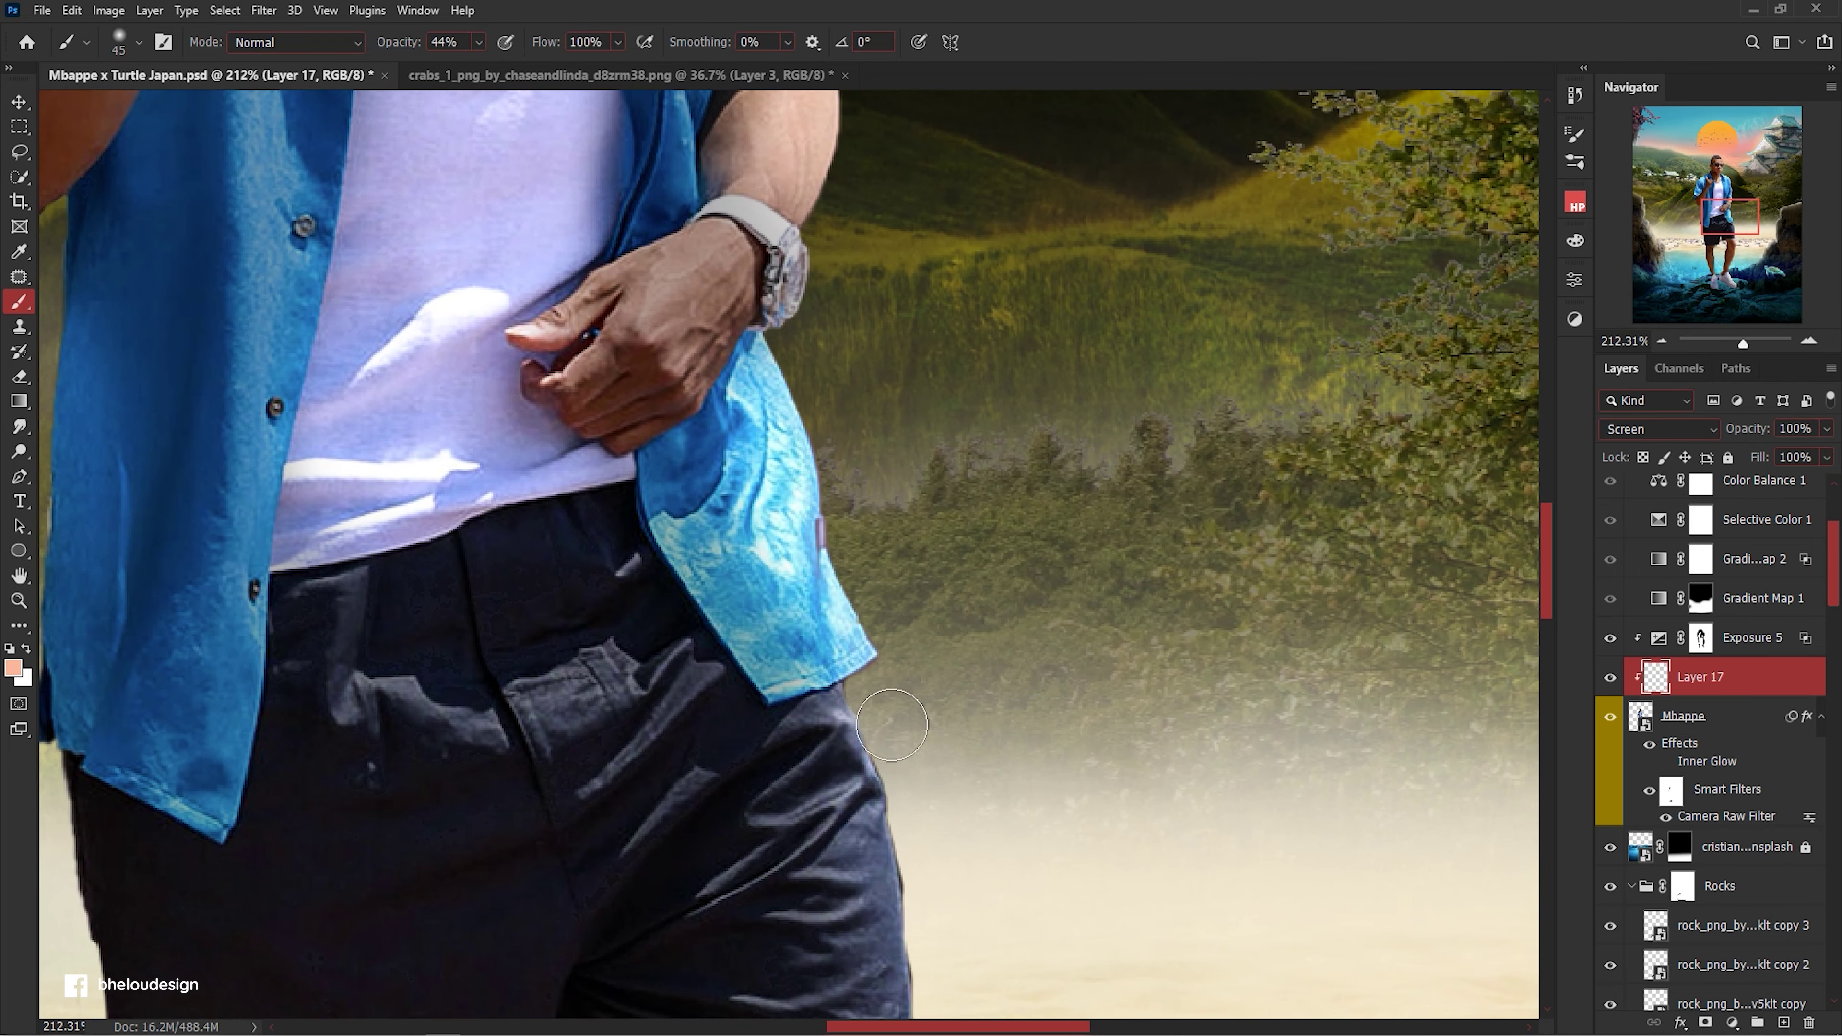
drag(938, 885, 855, 540)
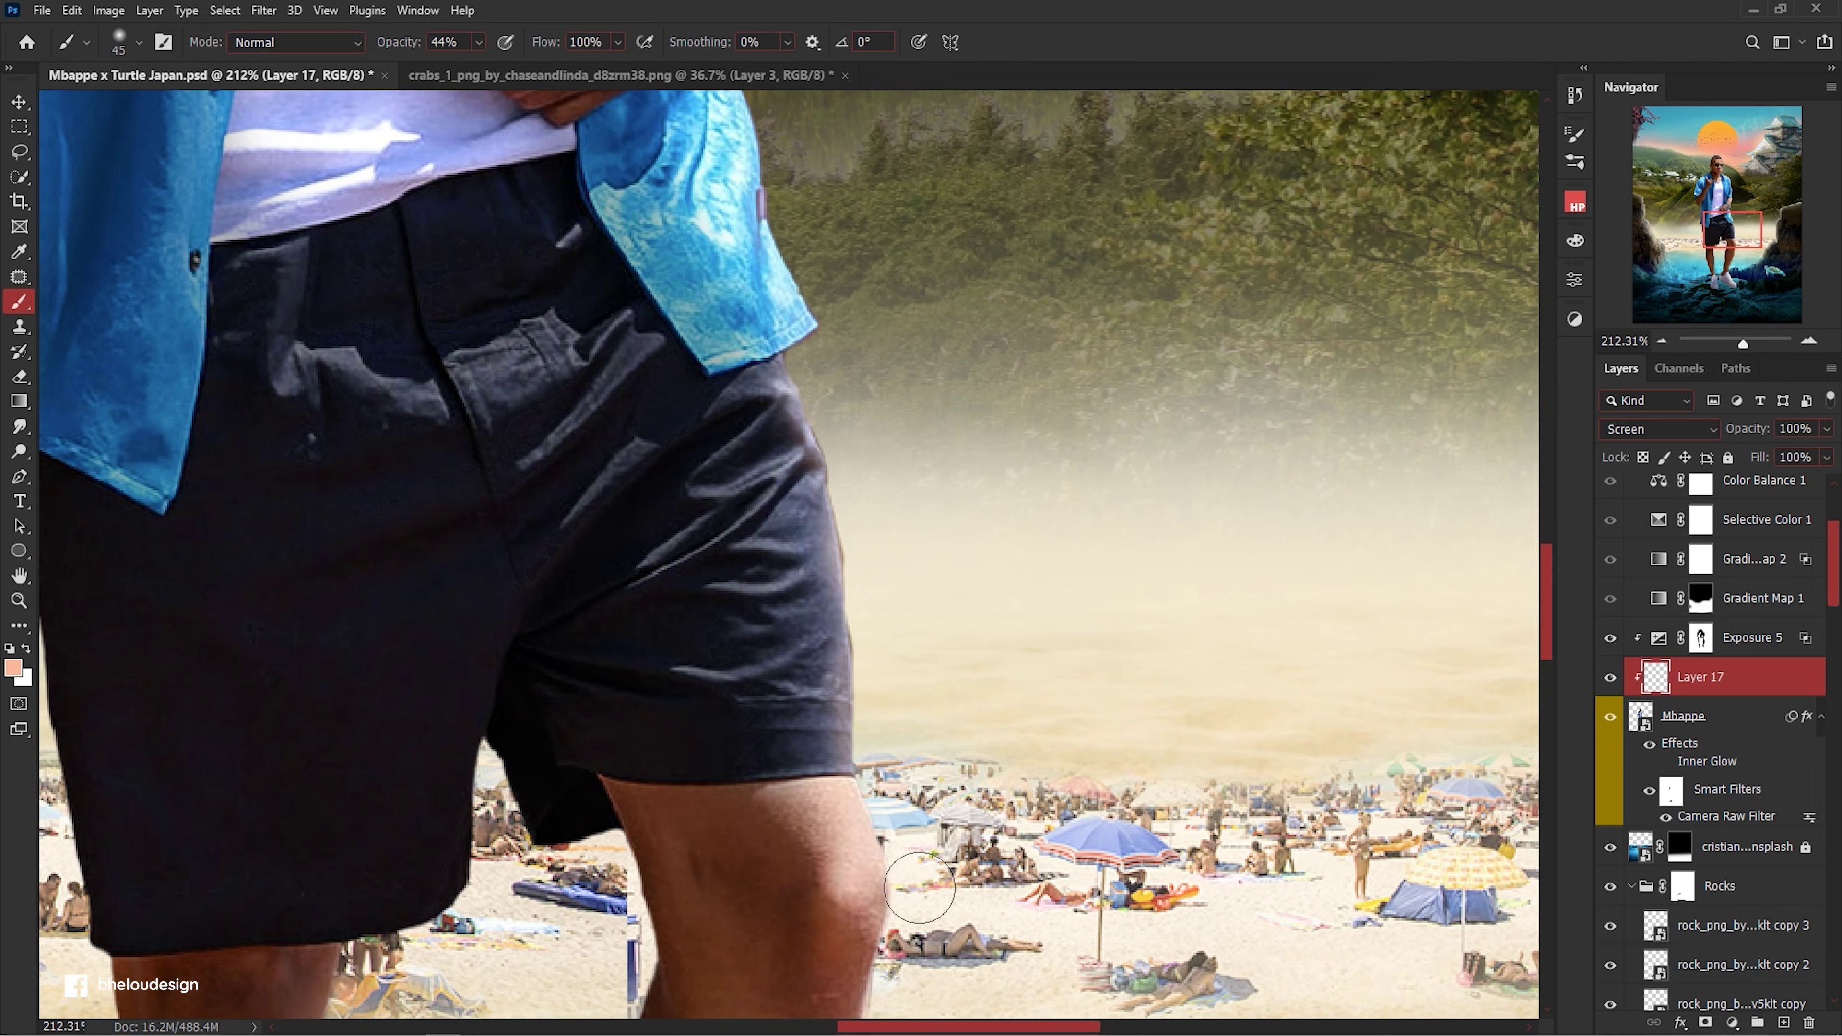
drag(910, 871, 852, 522)
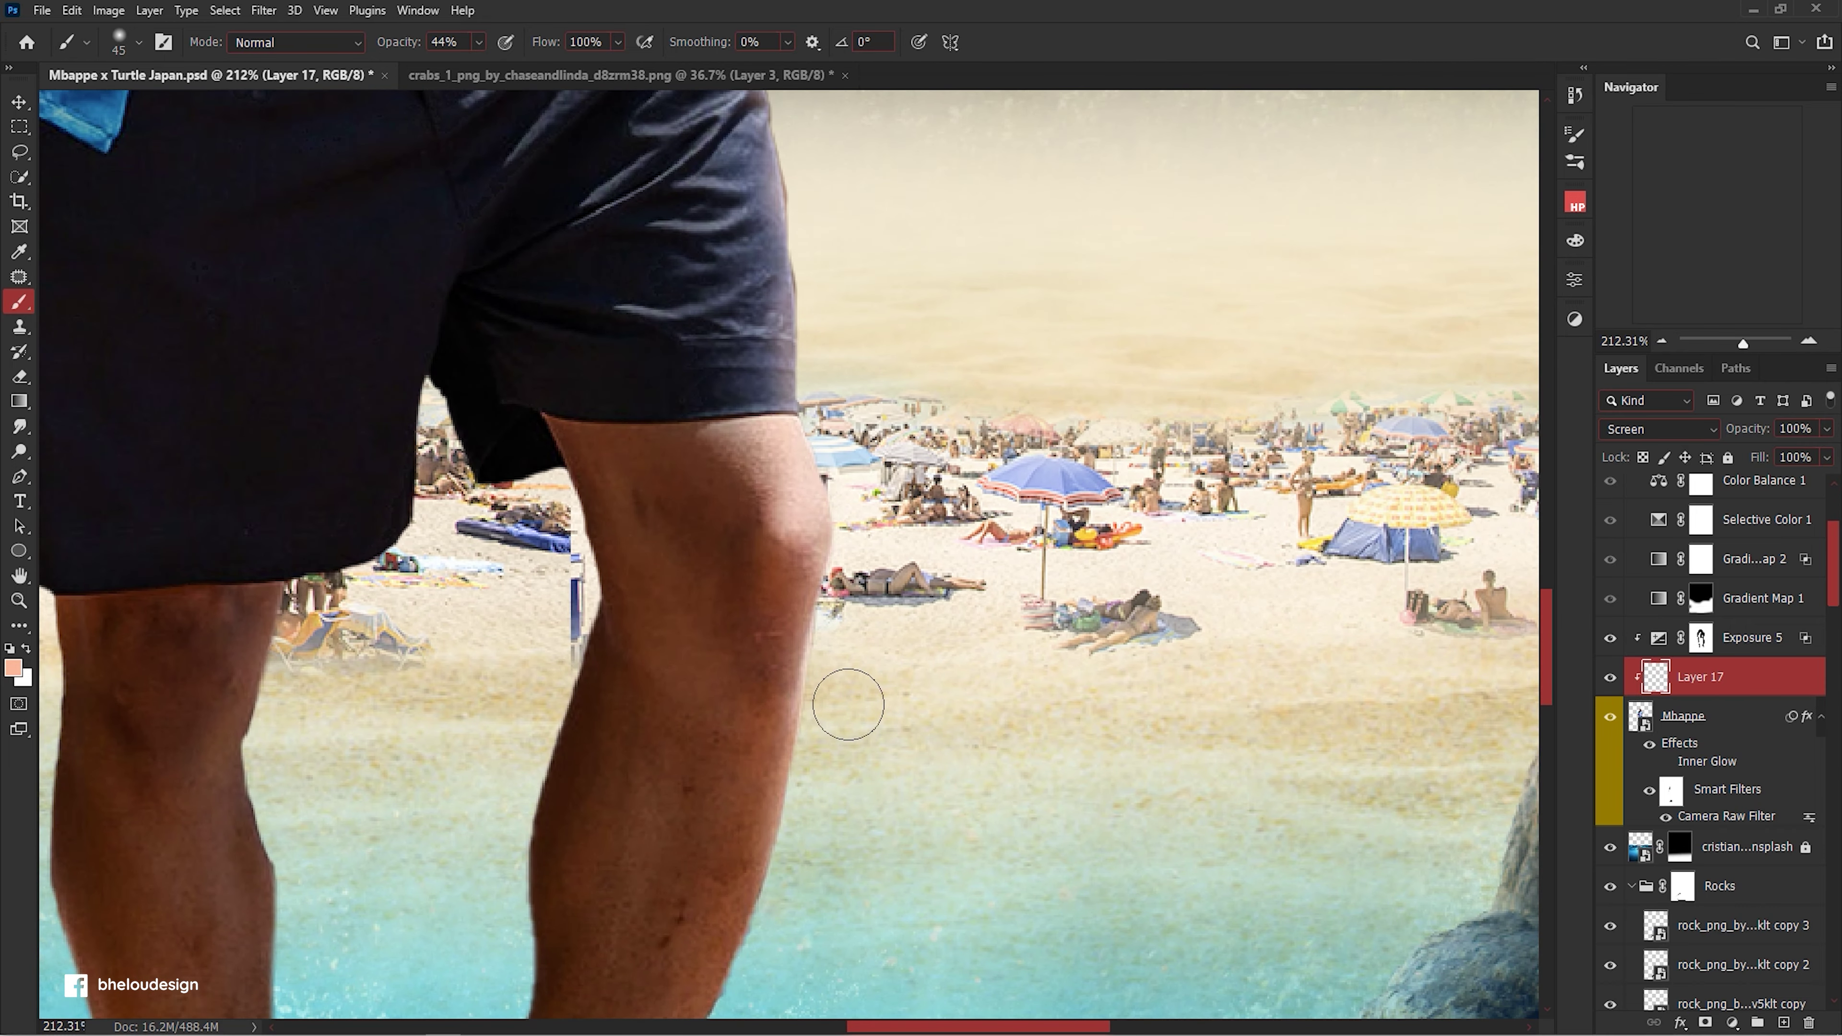
drag(810, 791, 820, 332)
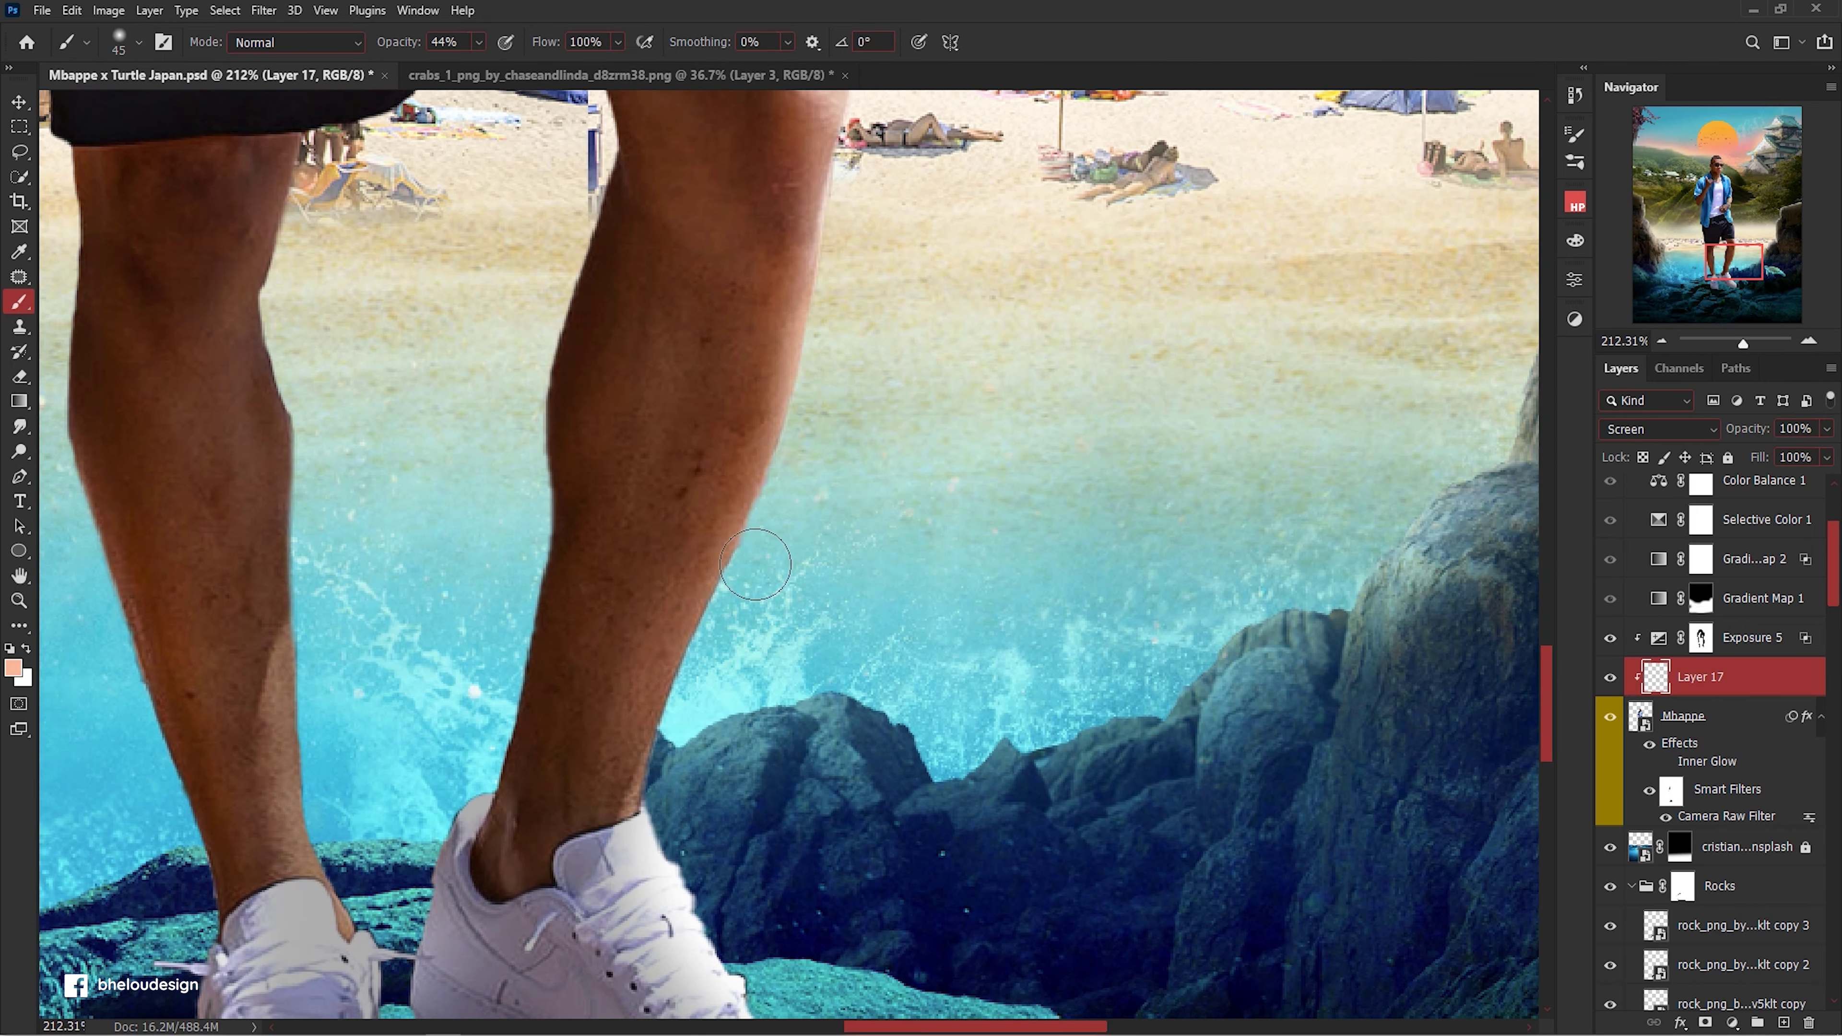
drag(707, 765, 689, 651)
scroll(688, 651, down, 5)
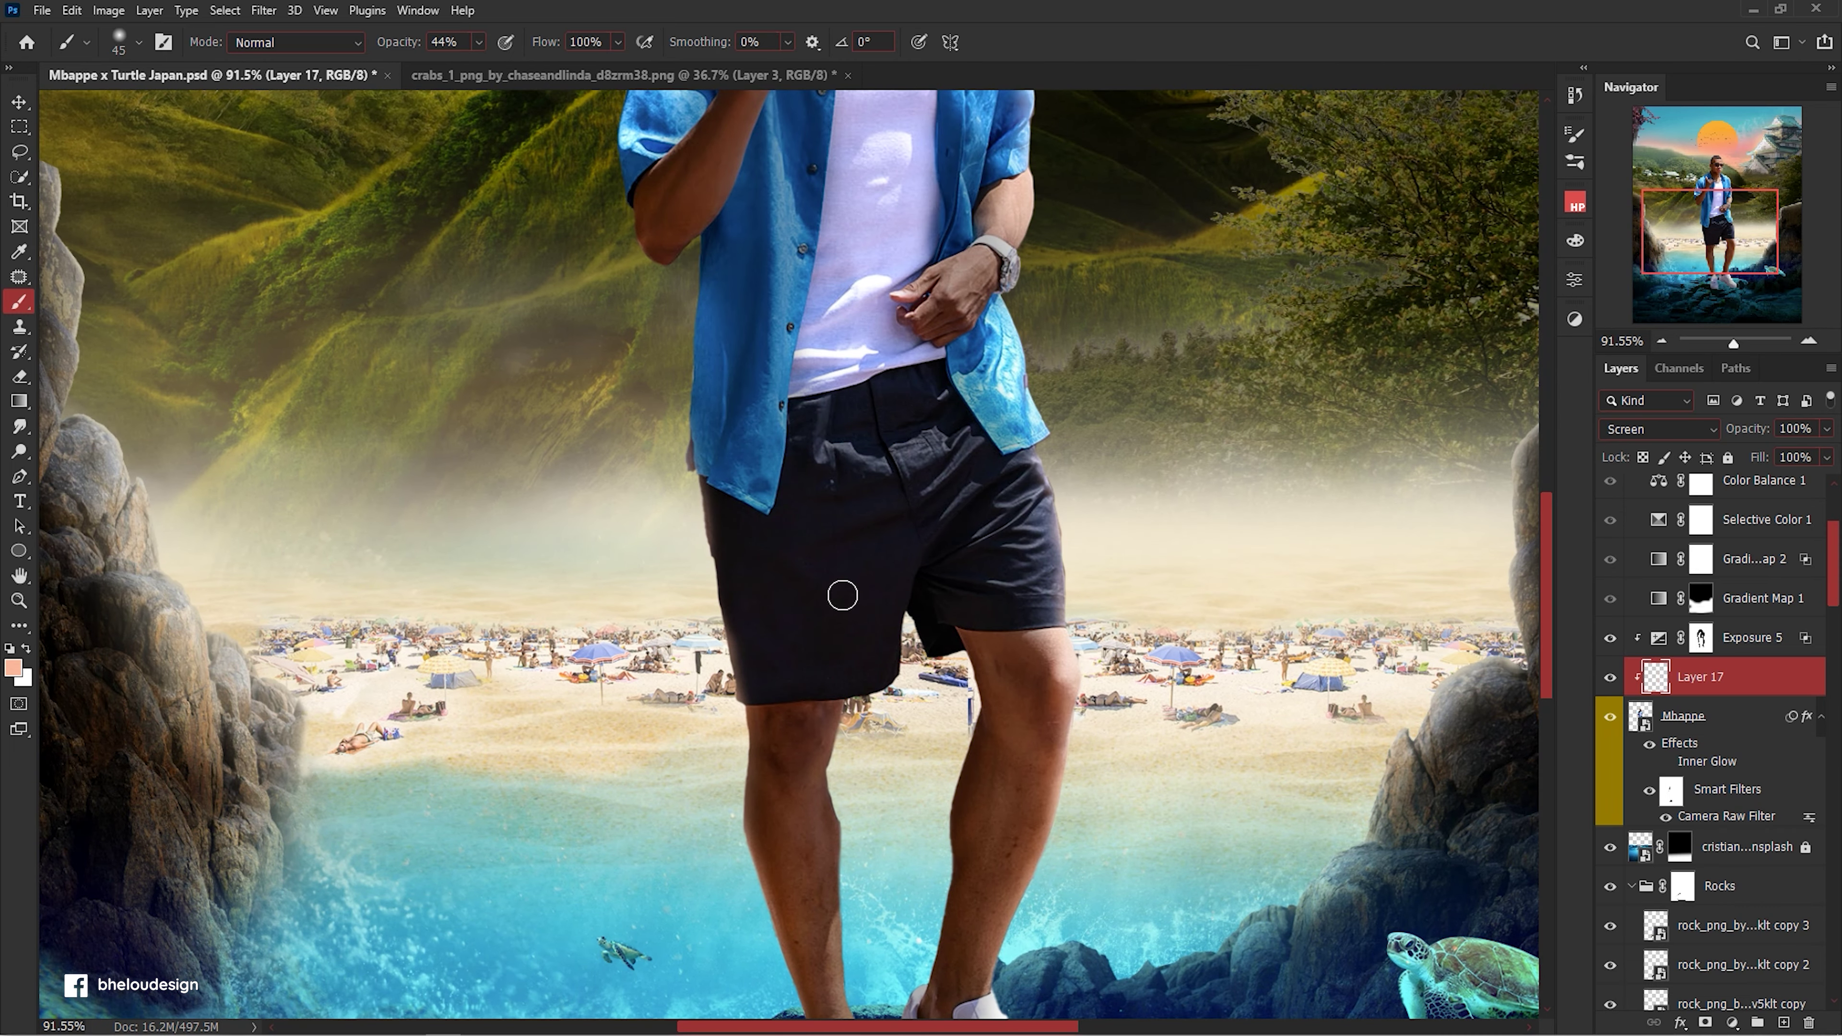
Paint fine peach light around the shorts with a smaller brush.
scroll(920, 690, up, 5)
key(bracketleft)
key(bracketleft)
key(bracketleft)
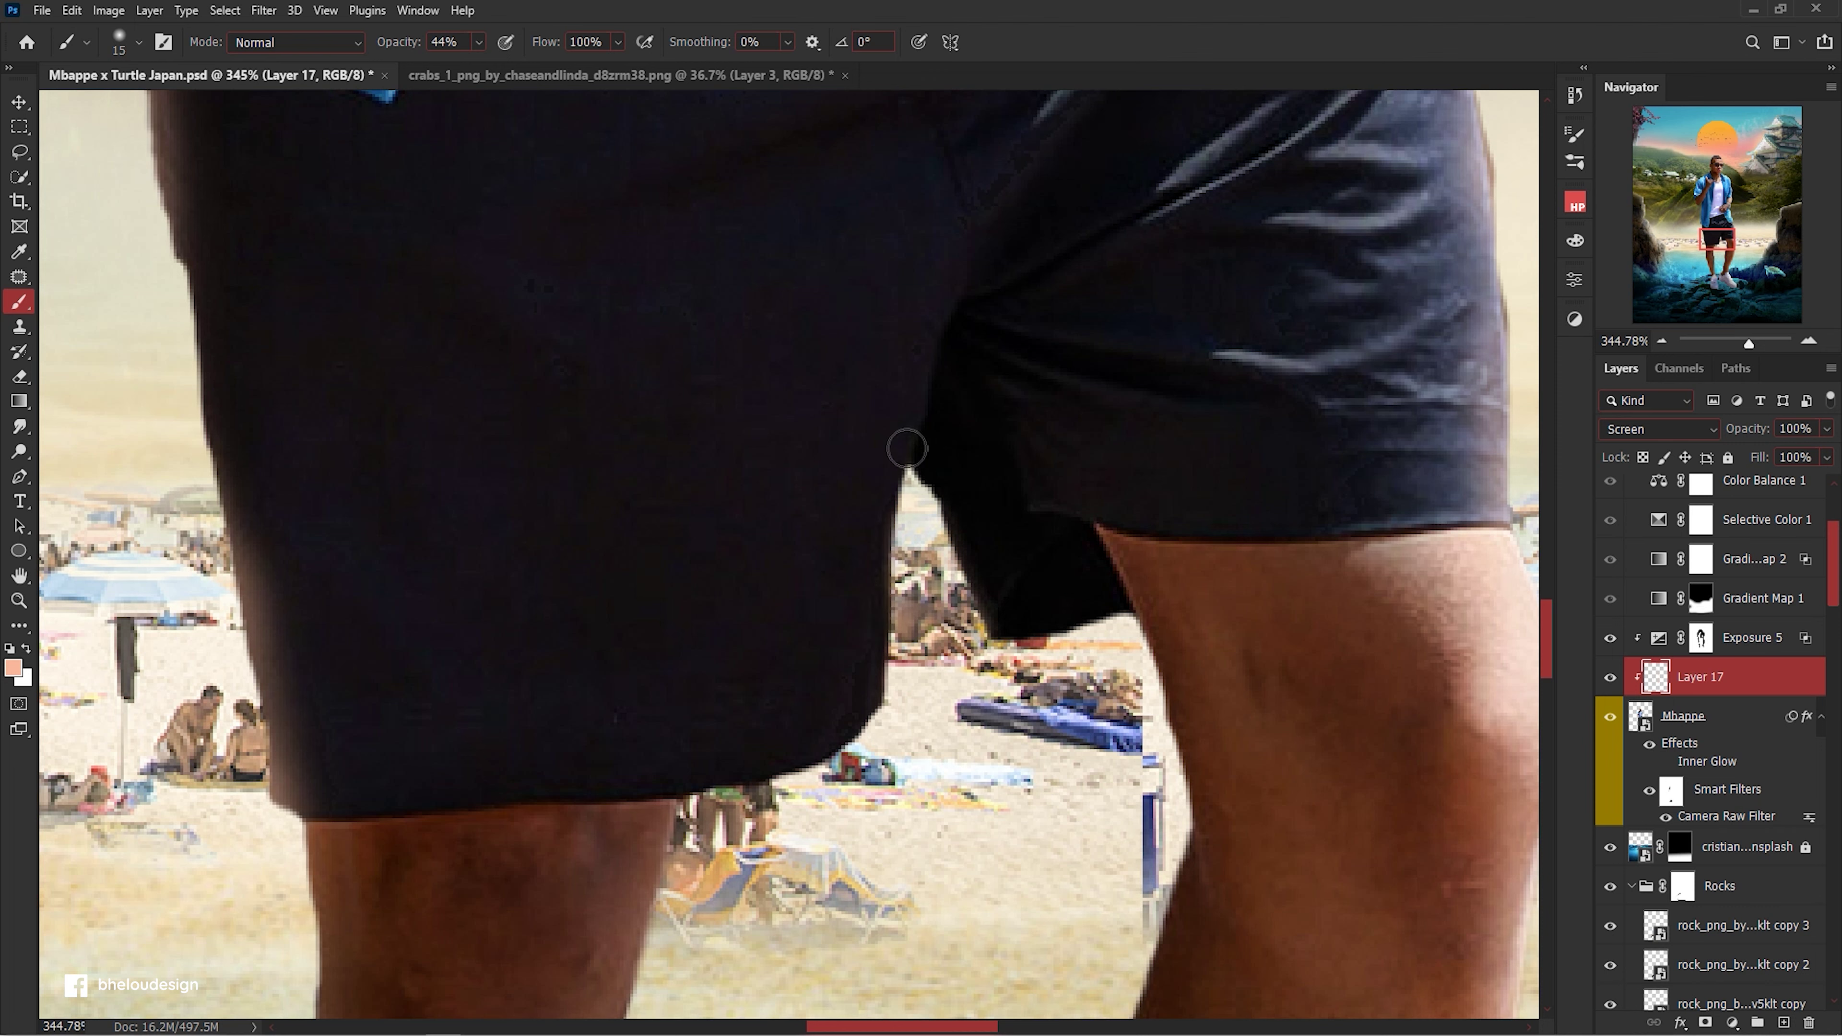
scroll(884, 797, down, 4)
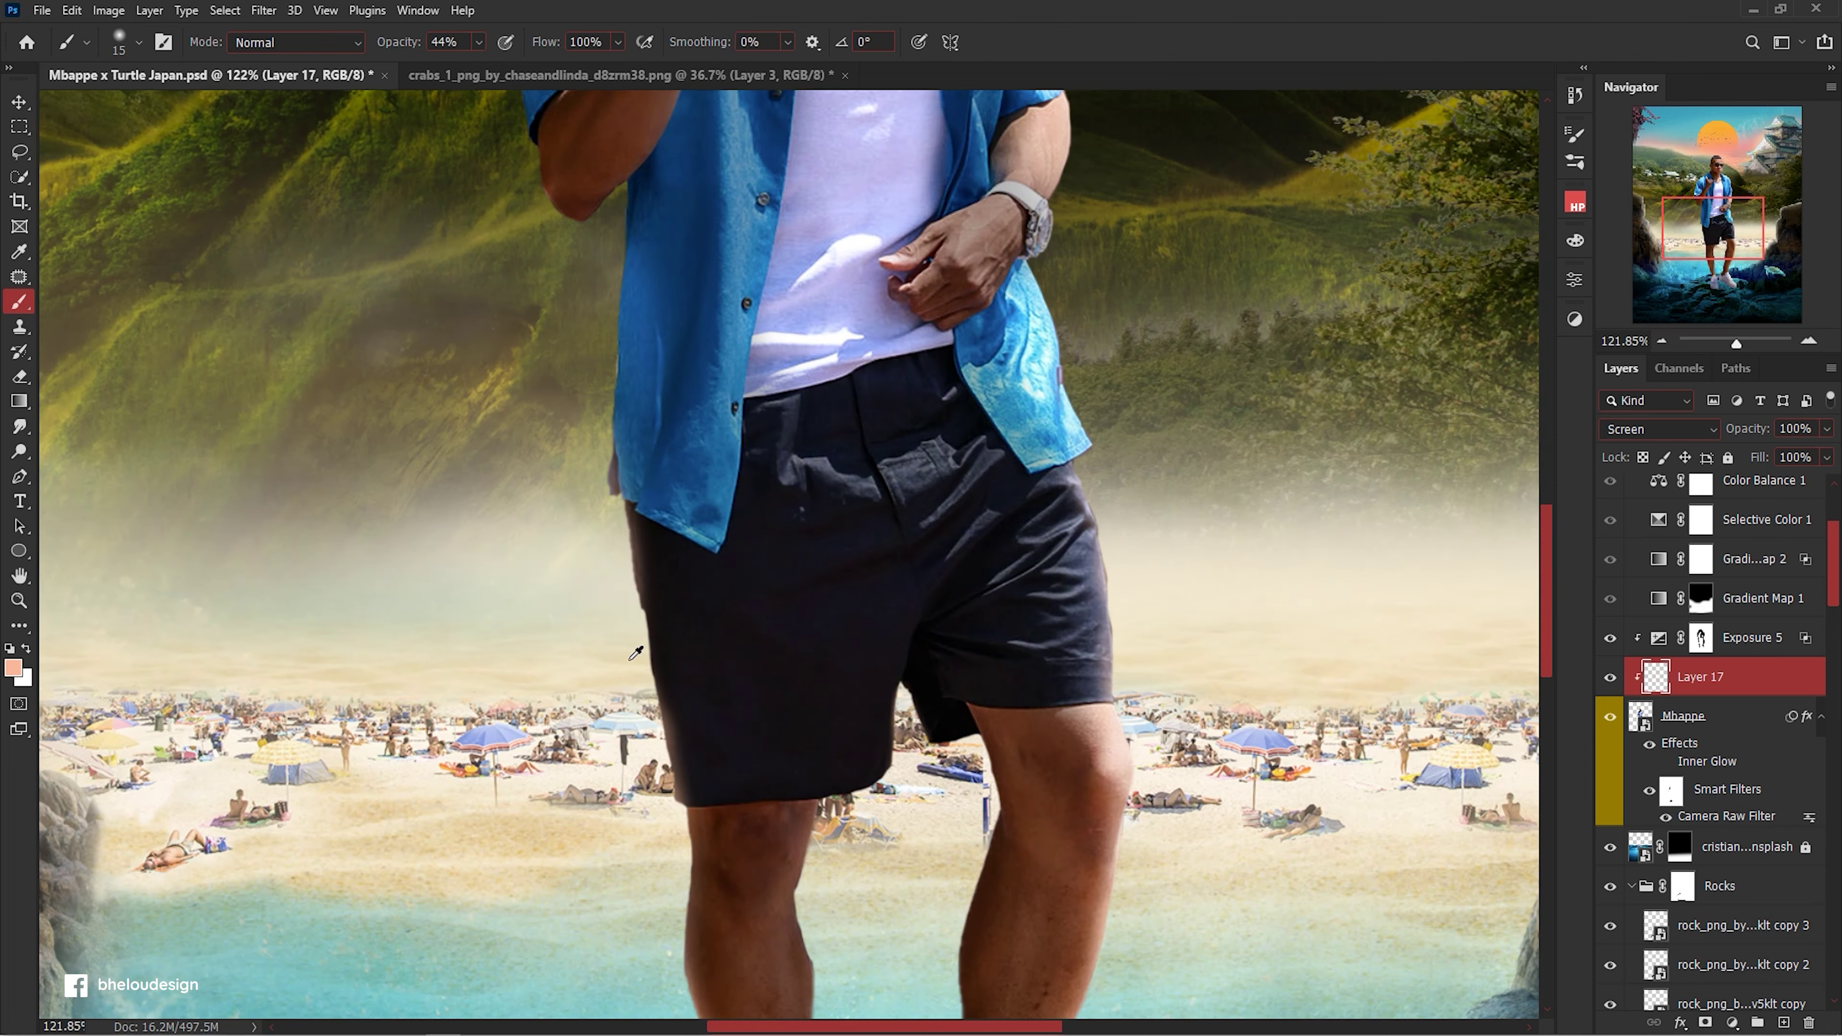
scroll(631, 646, up, 2)
key(bracketright)
scroll(643, 653, down, 3)
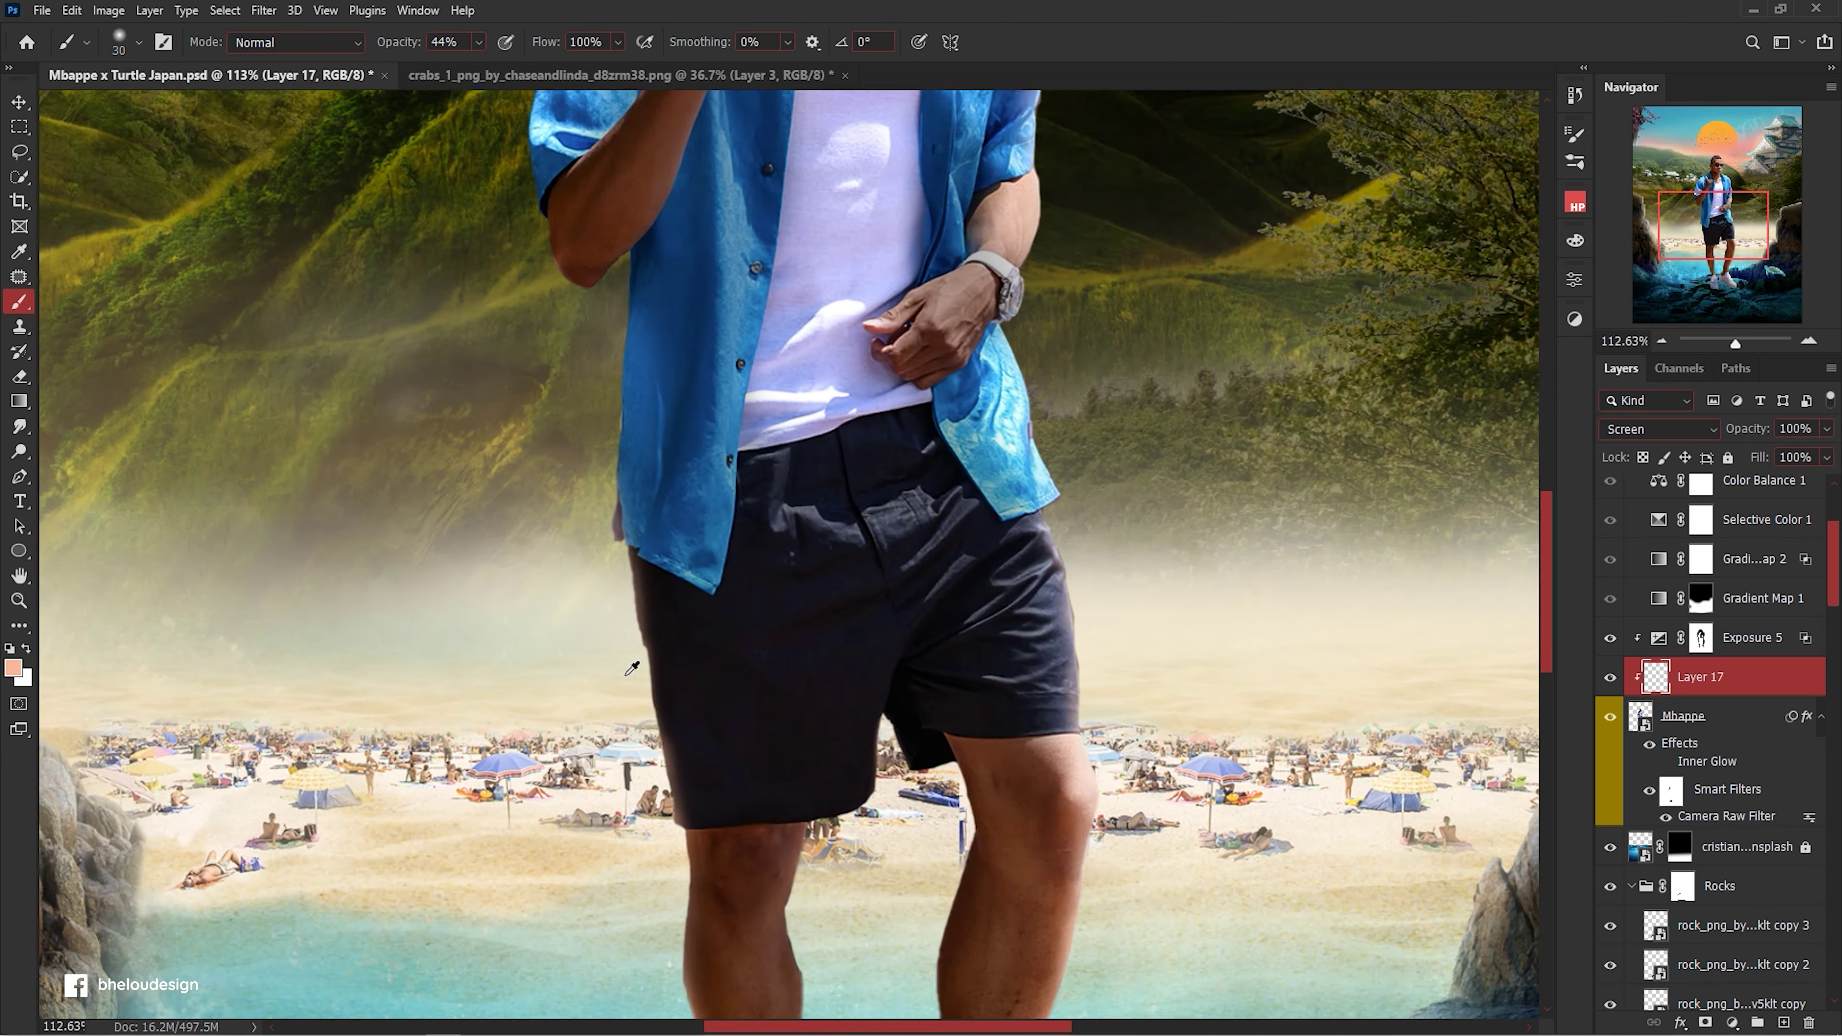
key(x)
key(bracketright)
key(x)
Paint broader peach light strokes around the arm with an enlarged brush.
scroll(633, 388, down, 3)
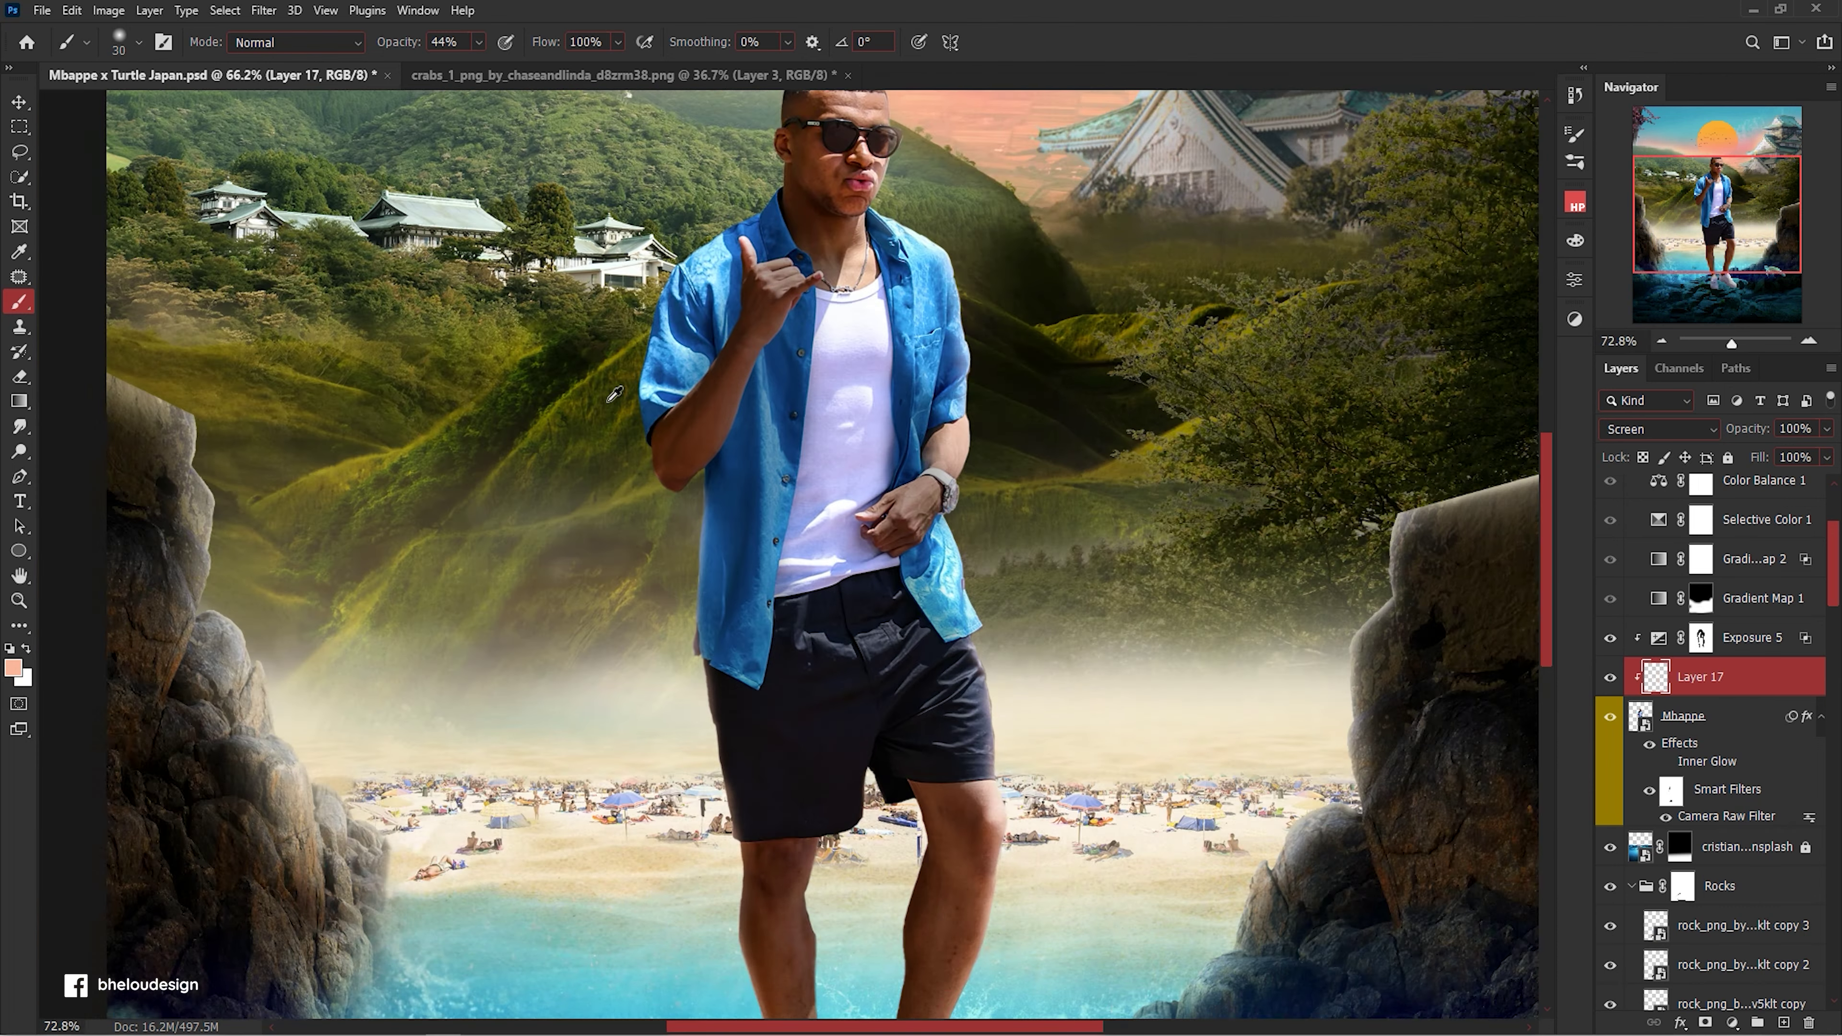
scroll(645, 436, up, 4)
key(bracketright)
key(bracketright)
key(bracketright)
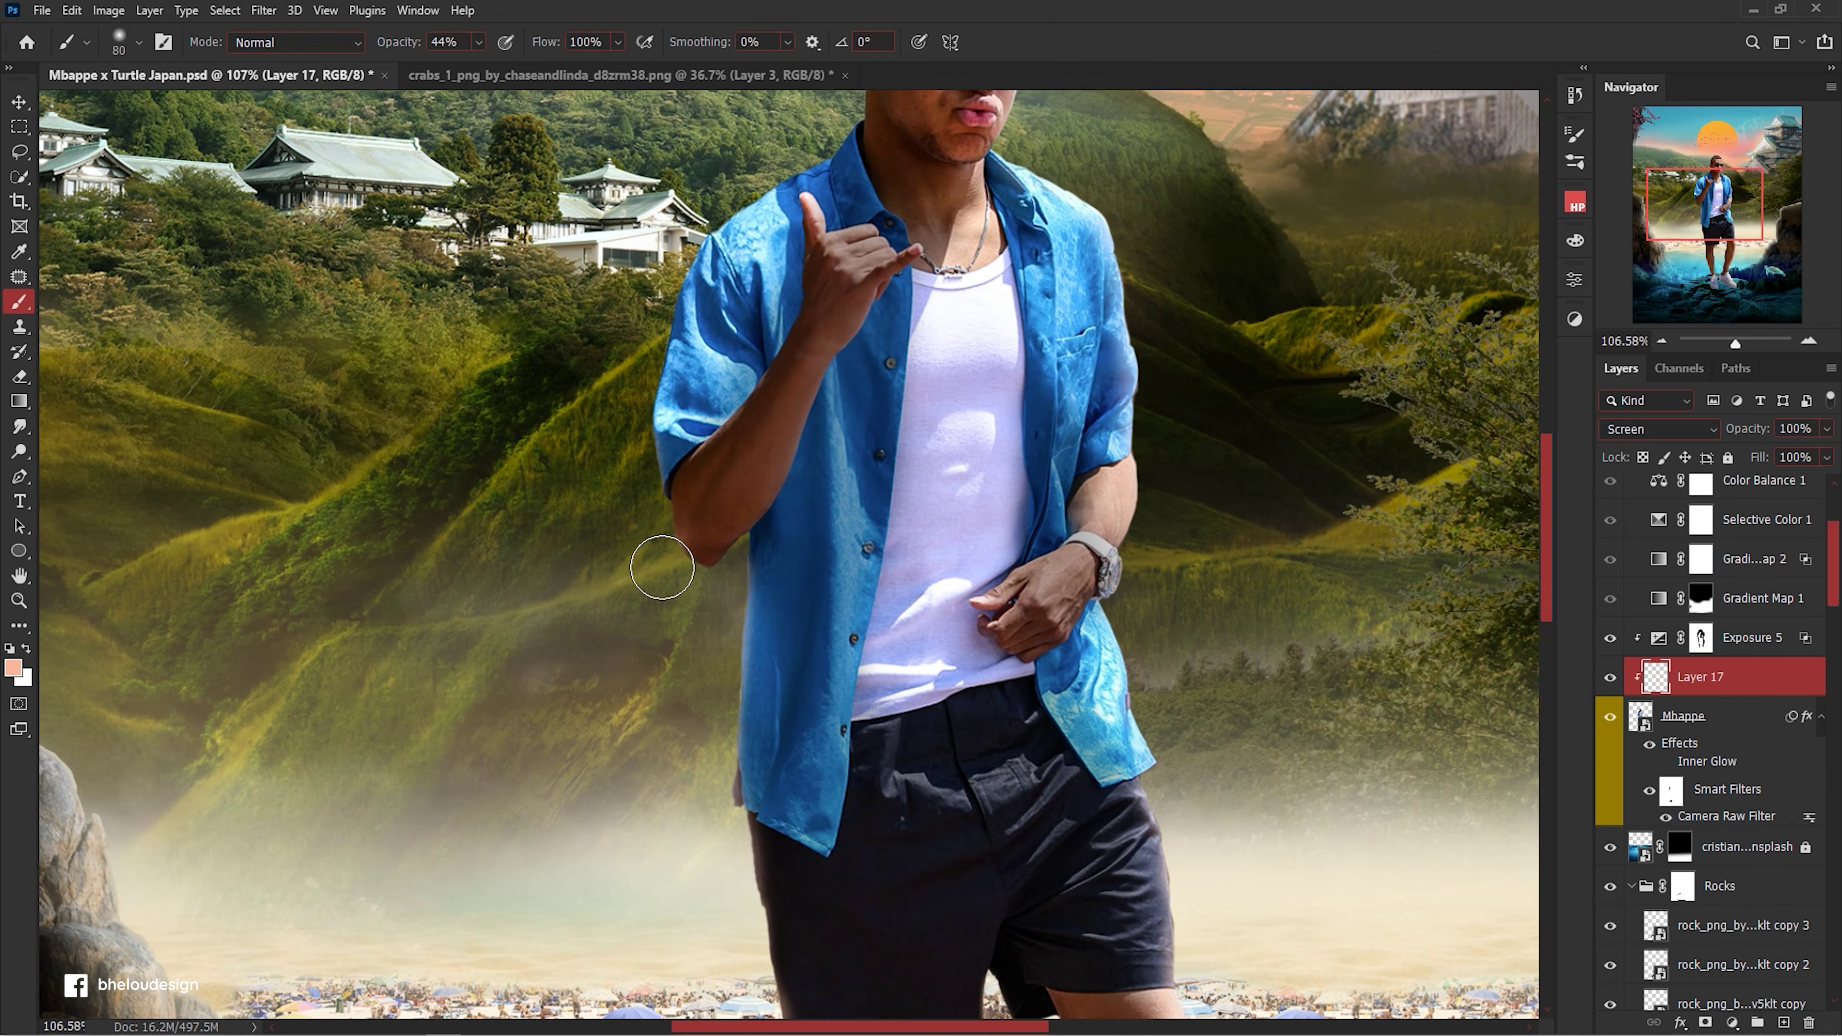
key(bracketright)
key(bracketright)
scroll(638, 566, up, 2)
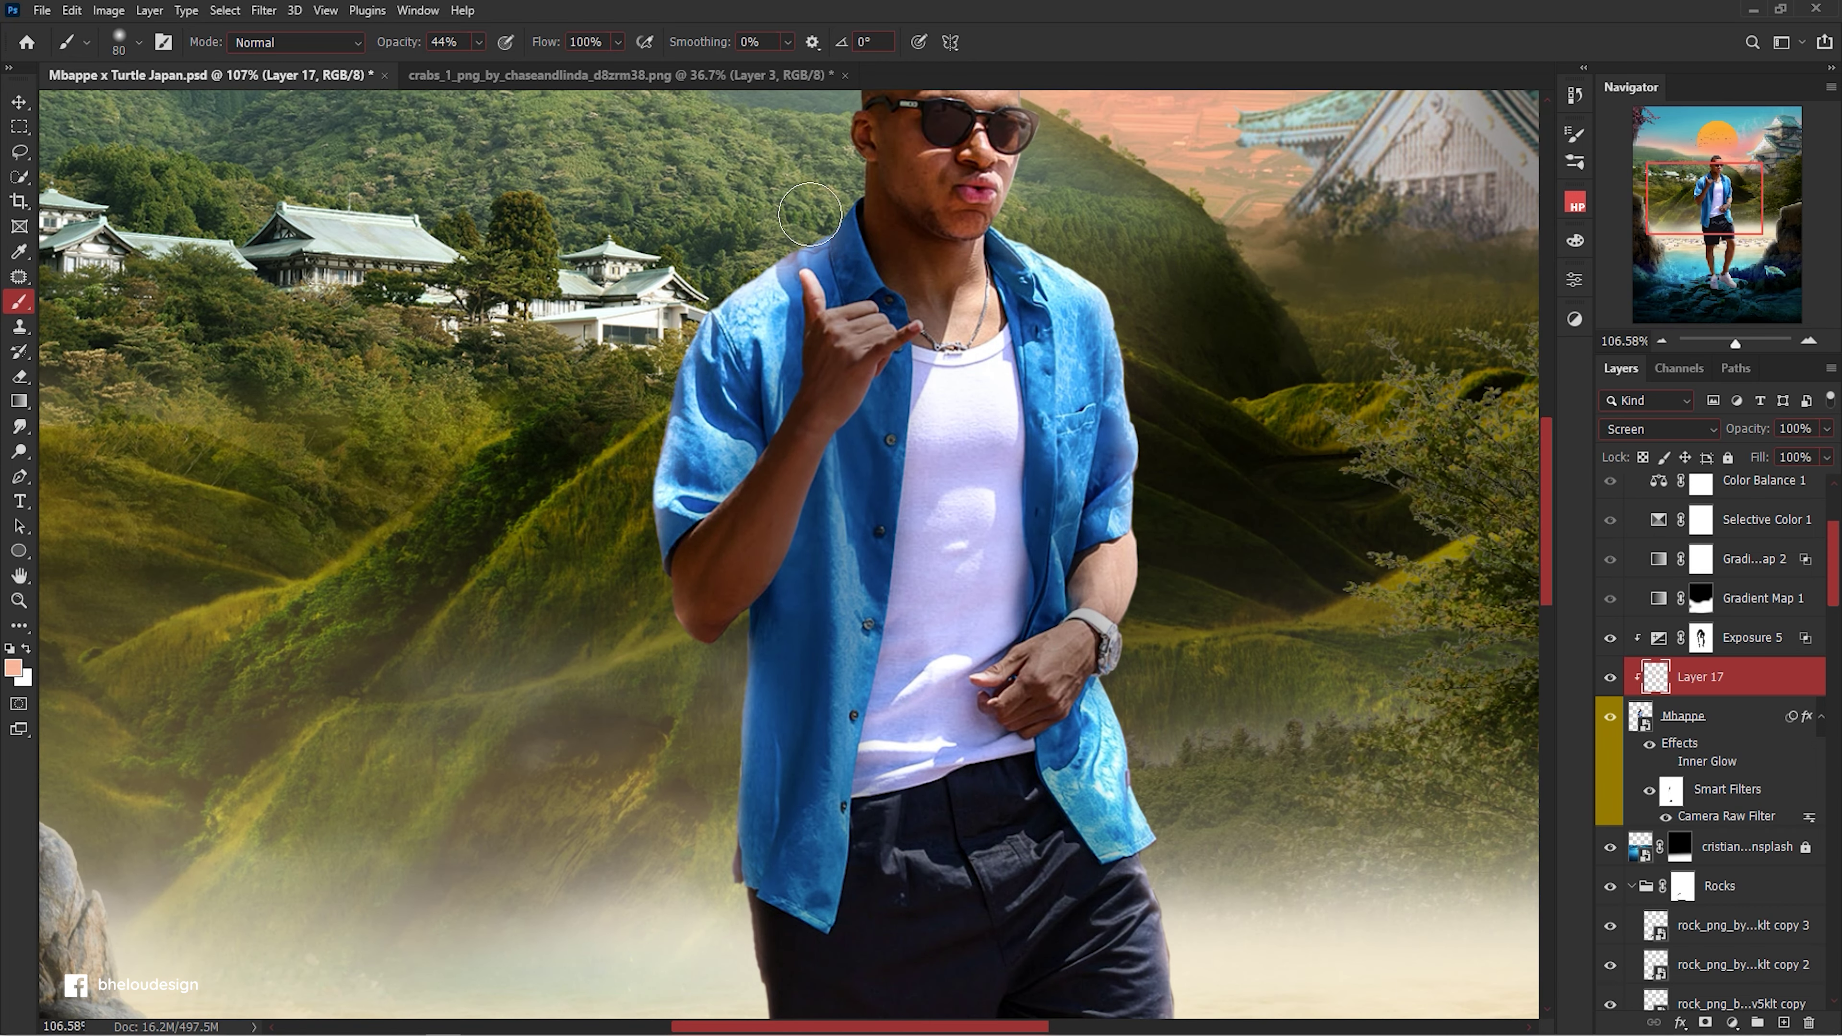
scroll(805, 226, down, 3)
scroll(542, 508, up, 1)
Pick a bright yellow and paint a glow along the shirt and arm edge.
alt+click(542, 508)
scroll(543, 508, up, 3)
click(13, 666)
click(1451, 308)
click(1705, 278)
drag(736, 245, 543, 709)
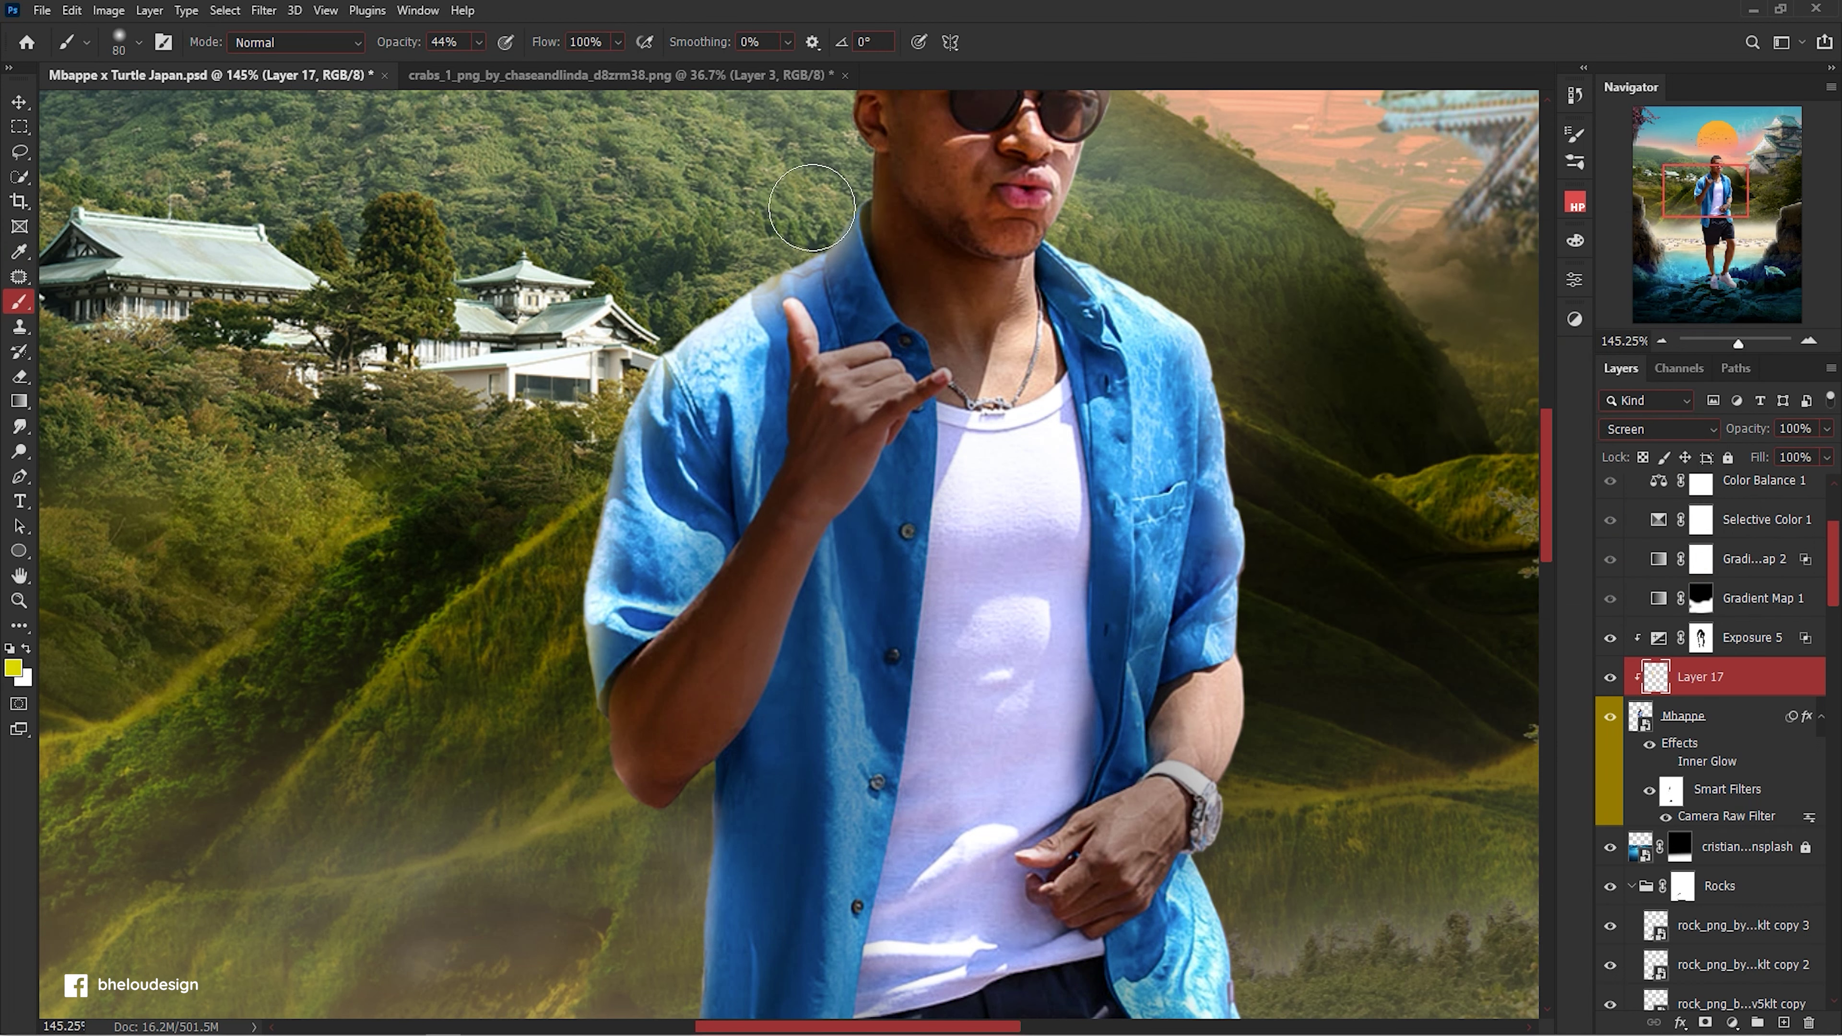
scroll(820, 218, up, 3)
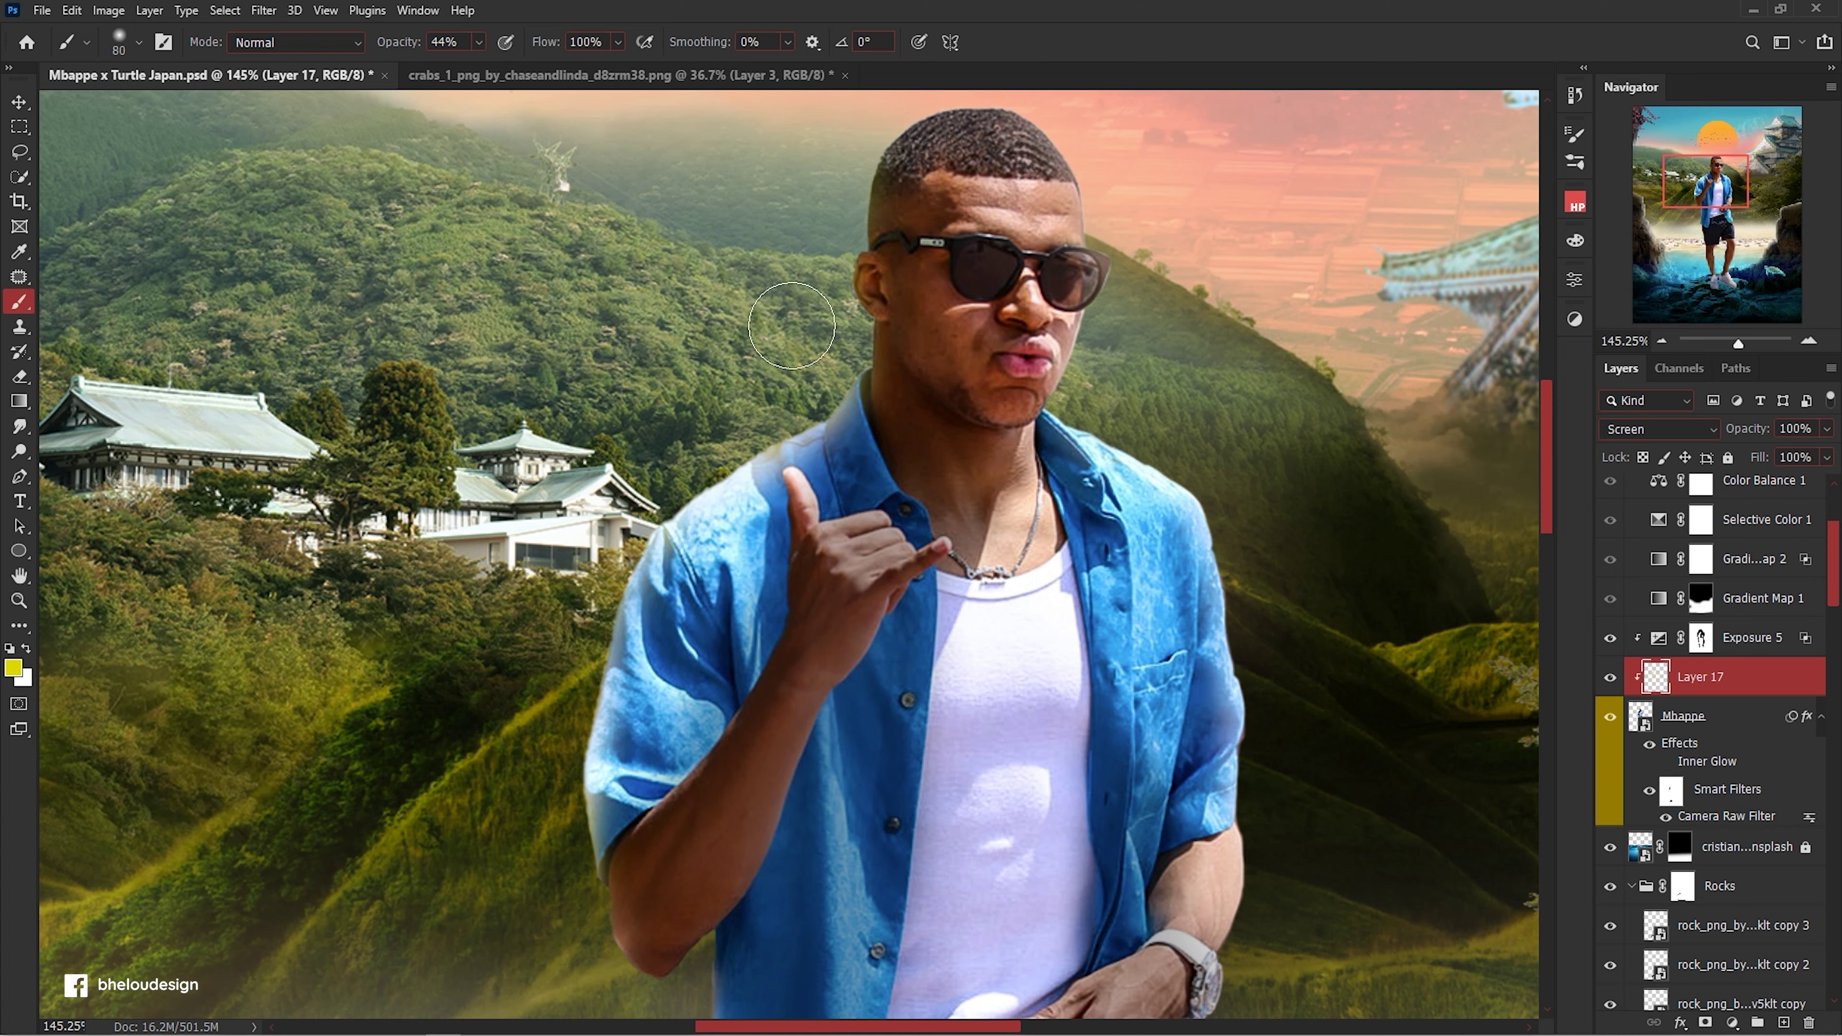
scroll(815, 256, down, 2)
scroll(819, 361, down, 4)
scroll(819, 361, up, 1)
scroll(834, 360, up, 1)
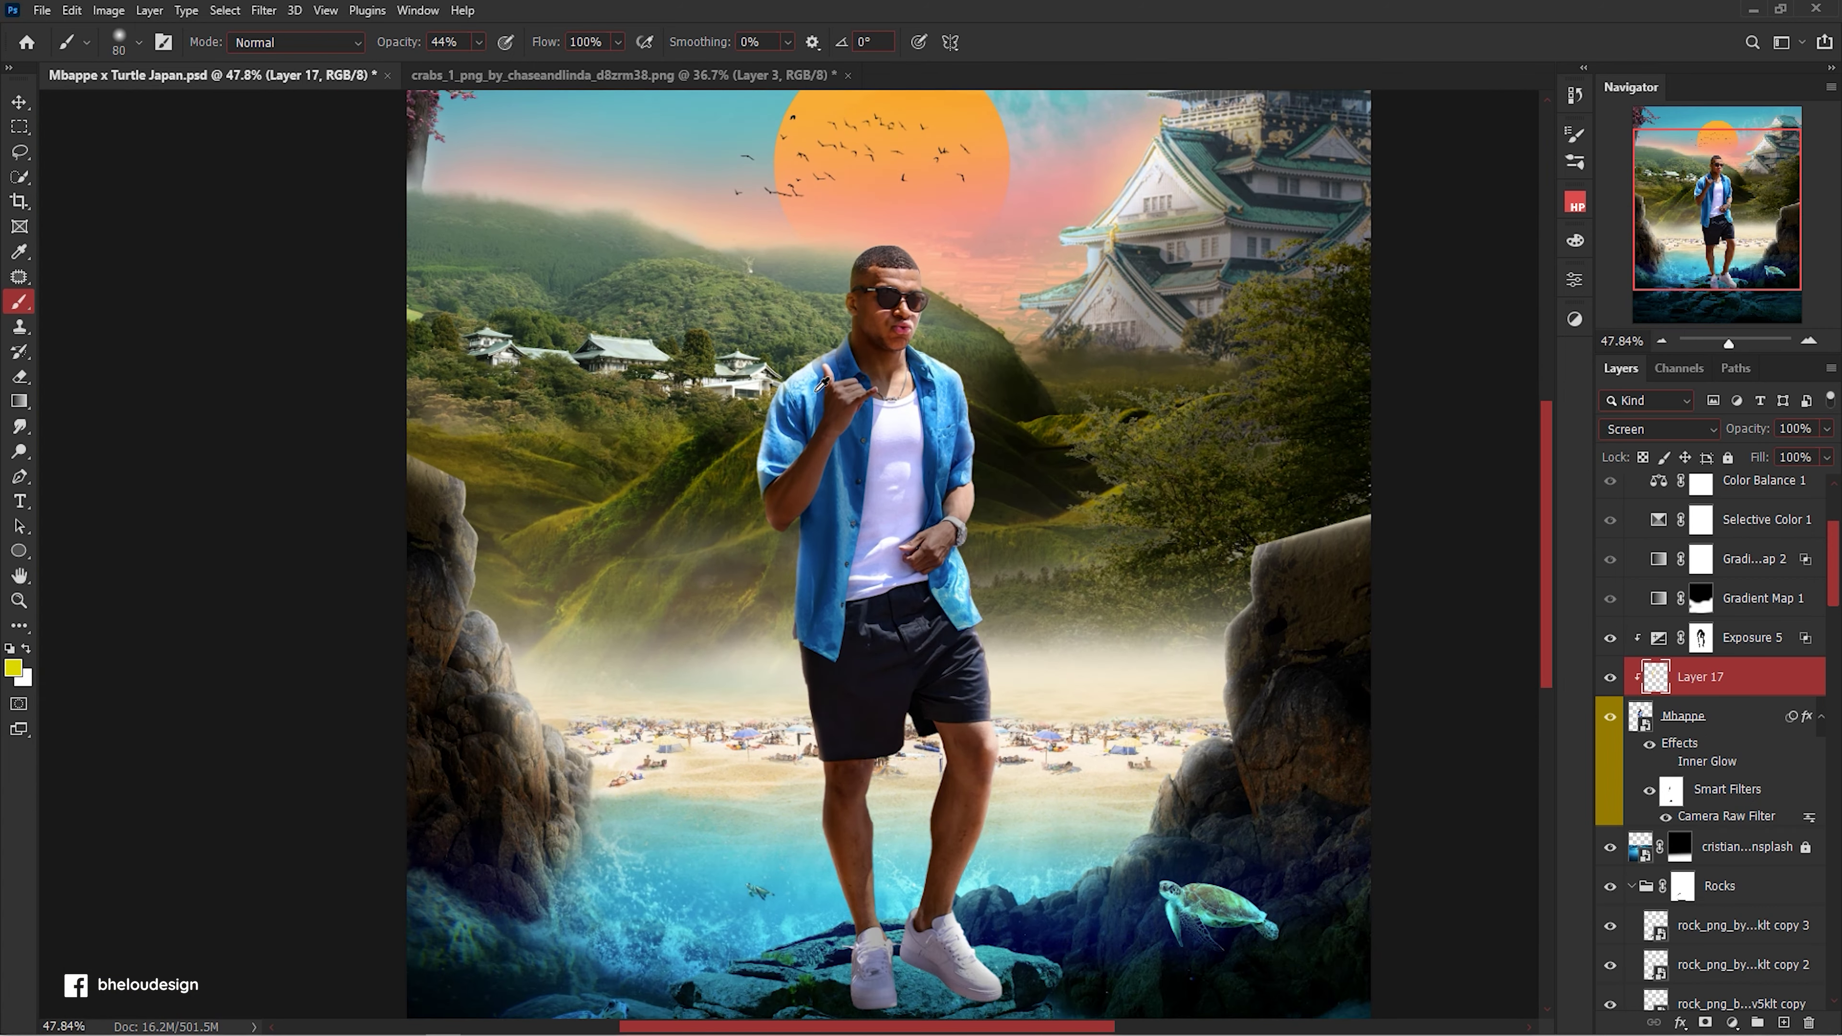
scroll(907, 356, up, 3)
scroll(992, 347, up, 2)
scroll(992, 346, up, 1)
key(bracketleft)
key(bracketleft)
key(bracketleft)
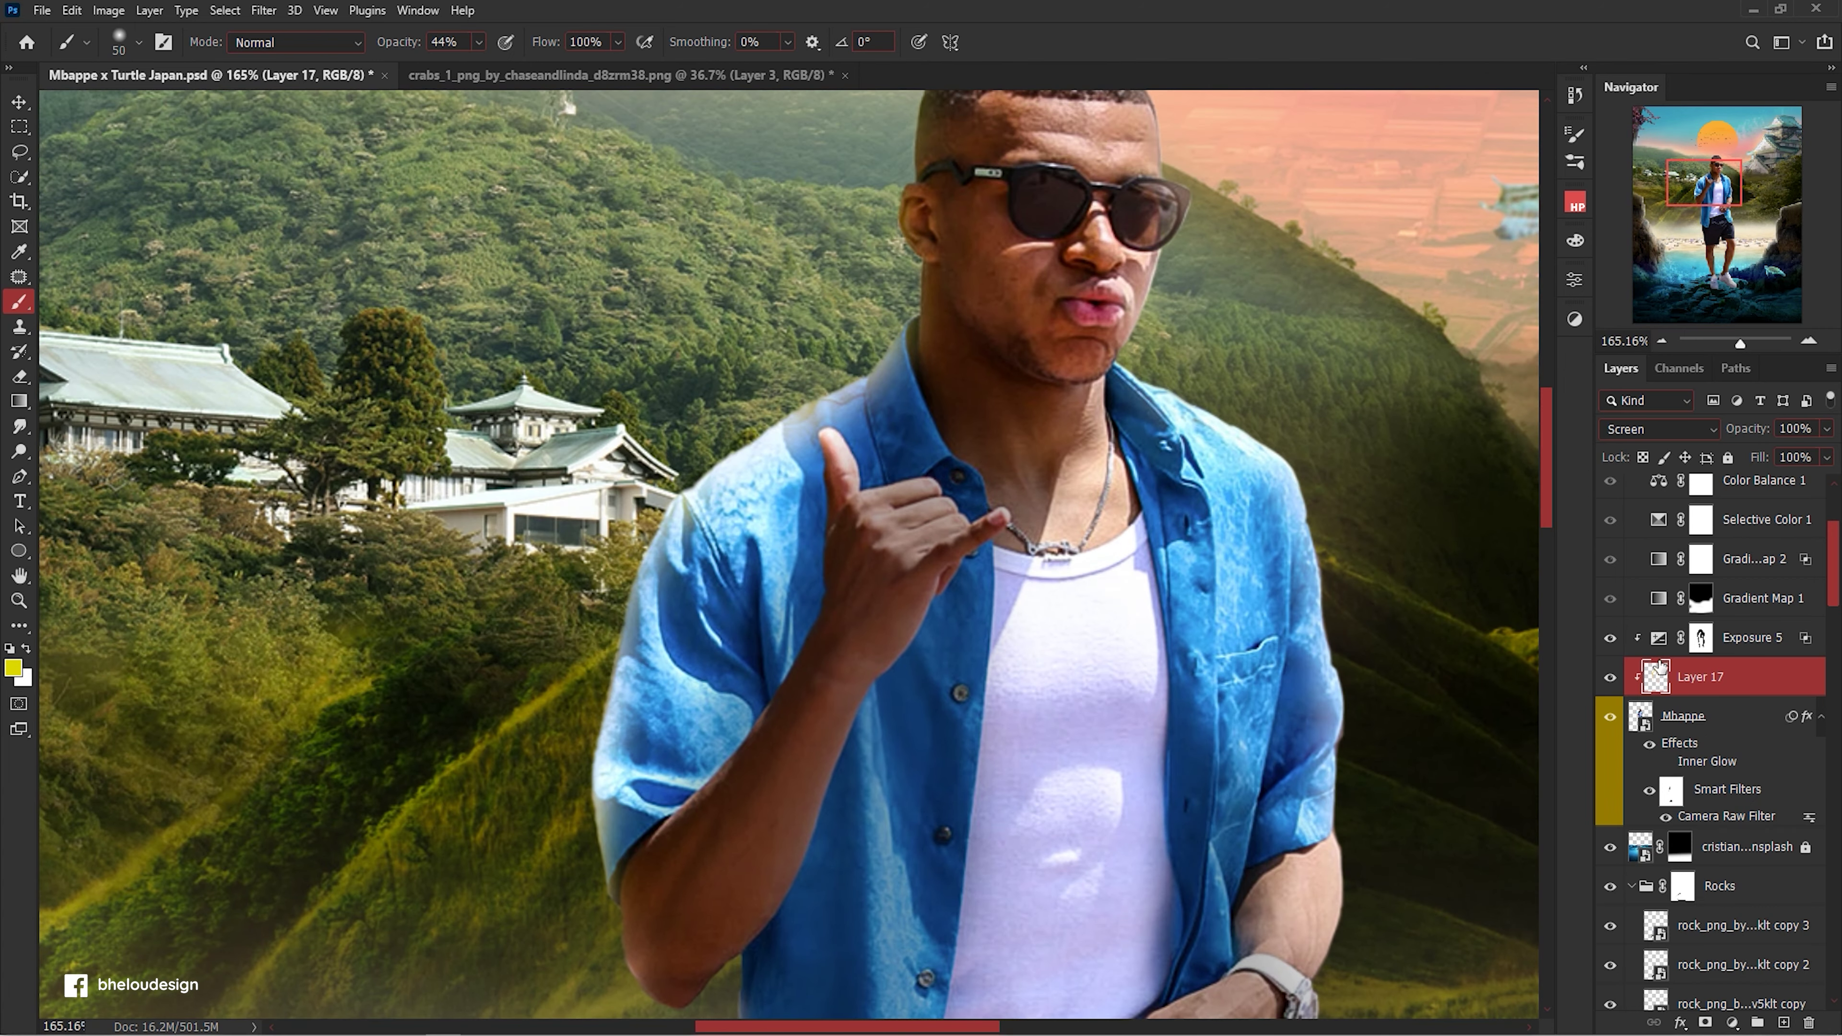
Refine the Exposure 5 mask along the fingers with a small brush.
click(1701, 638)
key(d)
key(x)
key(bracketleft)
key(bracketleft)
key(bracketleft)
drag(850, 501, 986, 520)
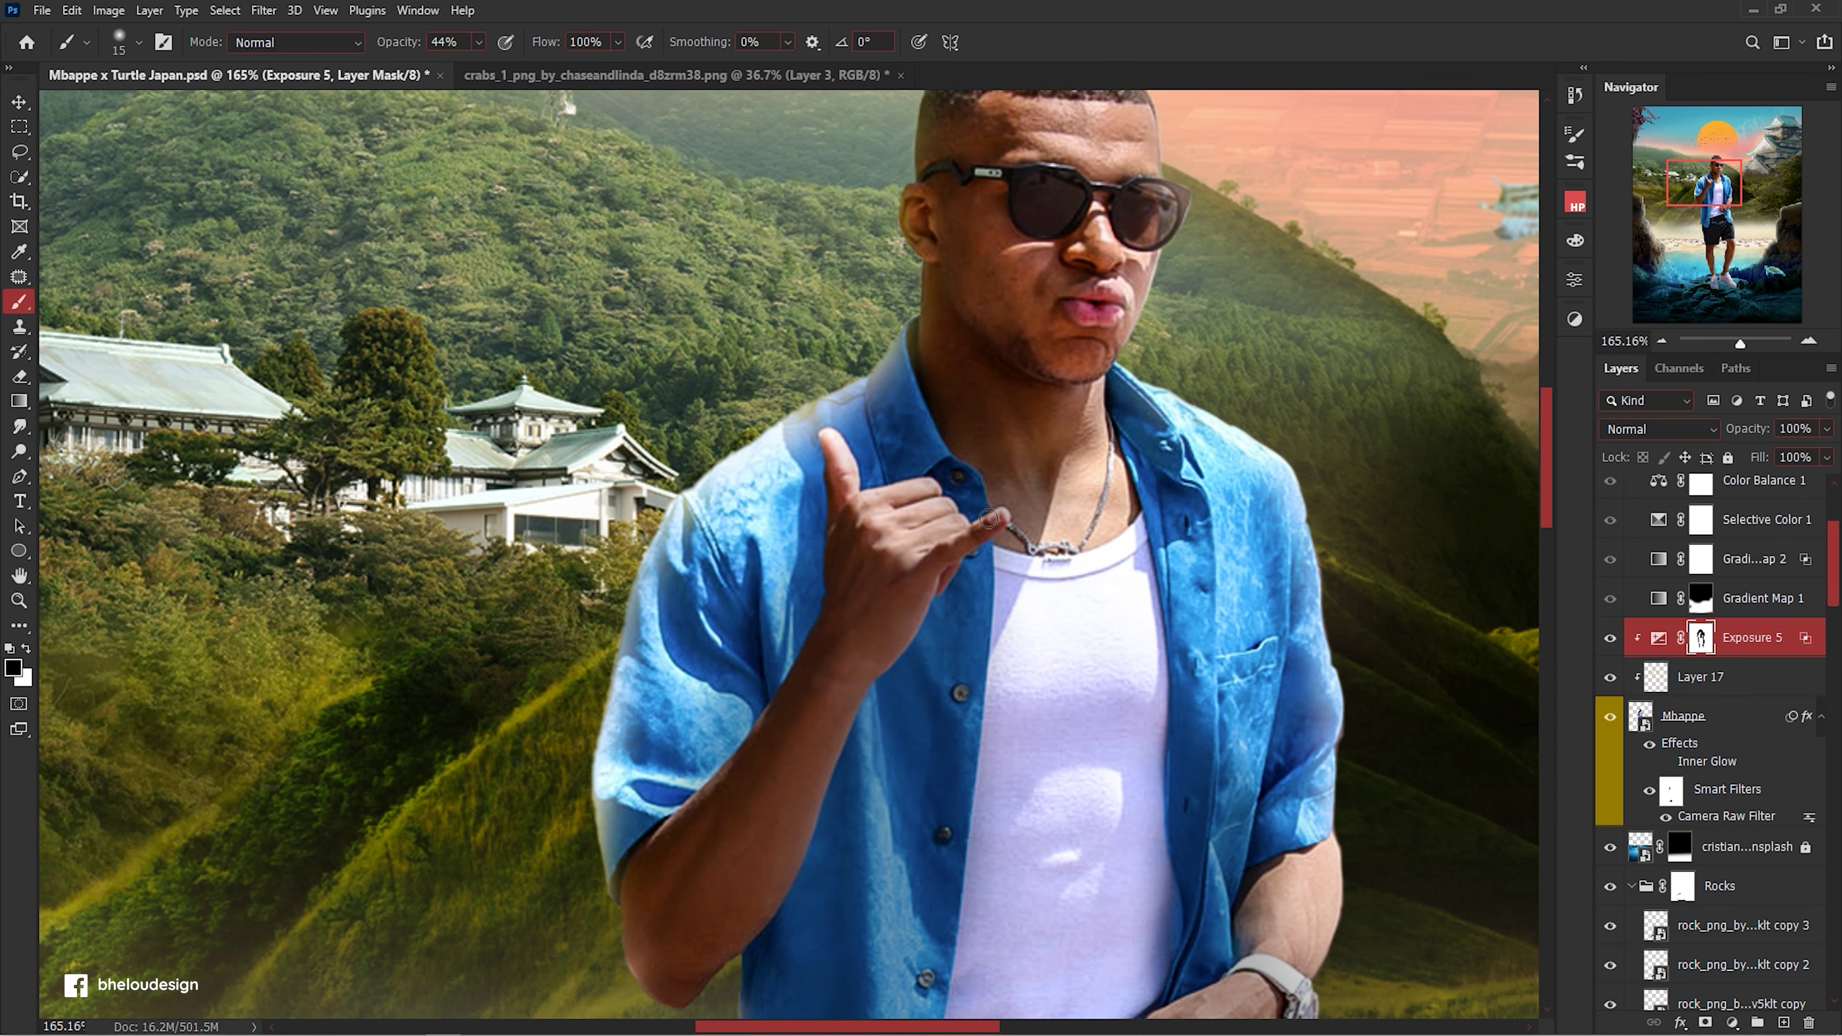
scroll(814, 593, down, 3)
scroll(761, 659, up, 3)
Paint the Exposure 5 brightening at 100% over the forearm and back of the hand.
key(bracketright)
key(bracketright)
key(bracketright)
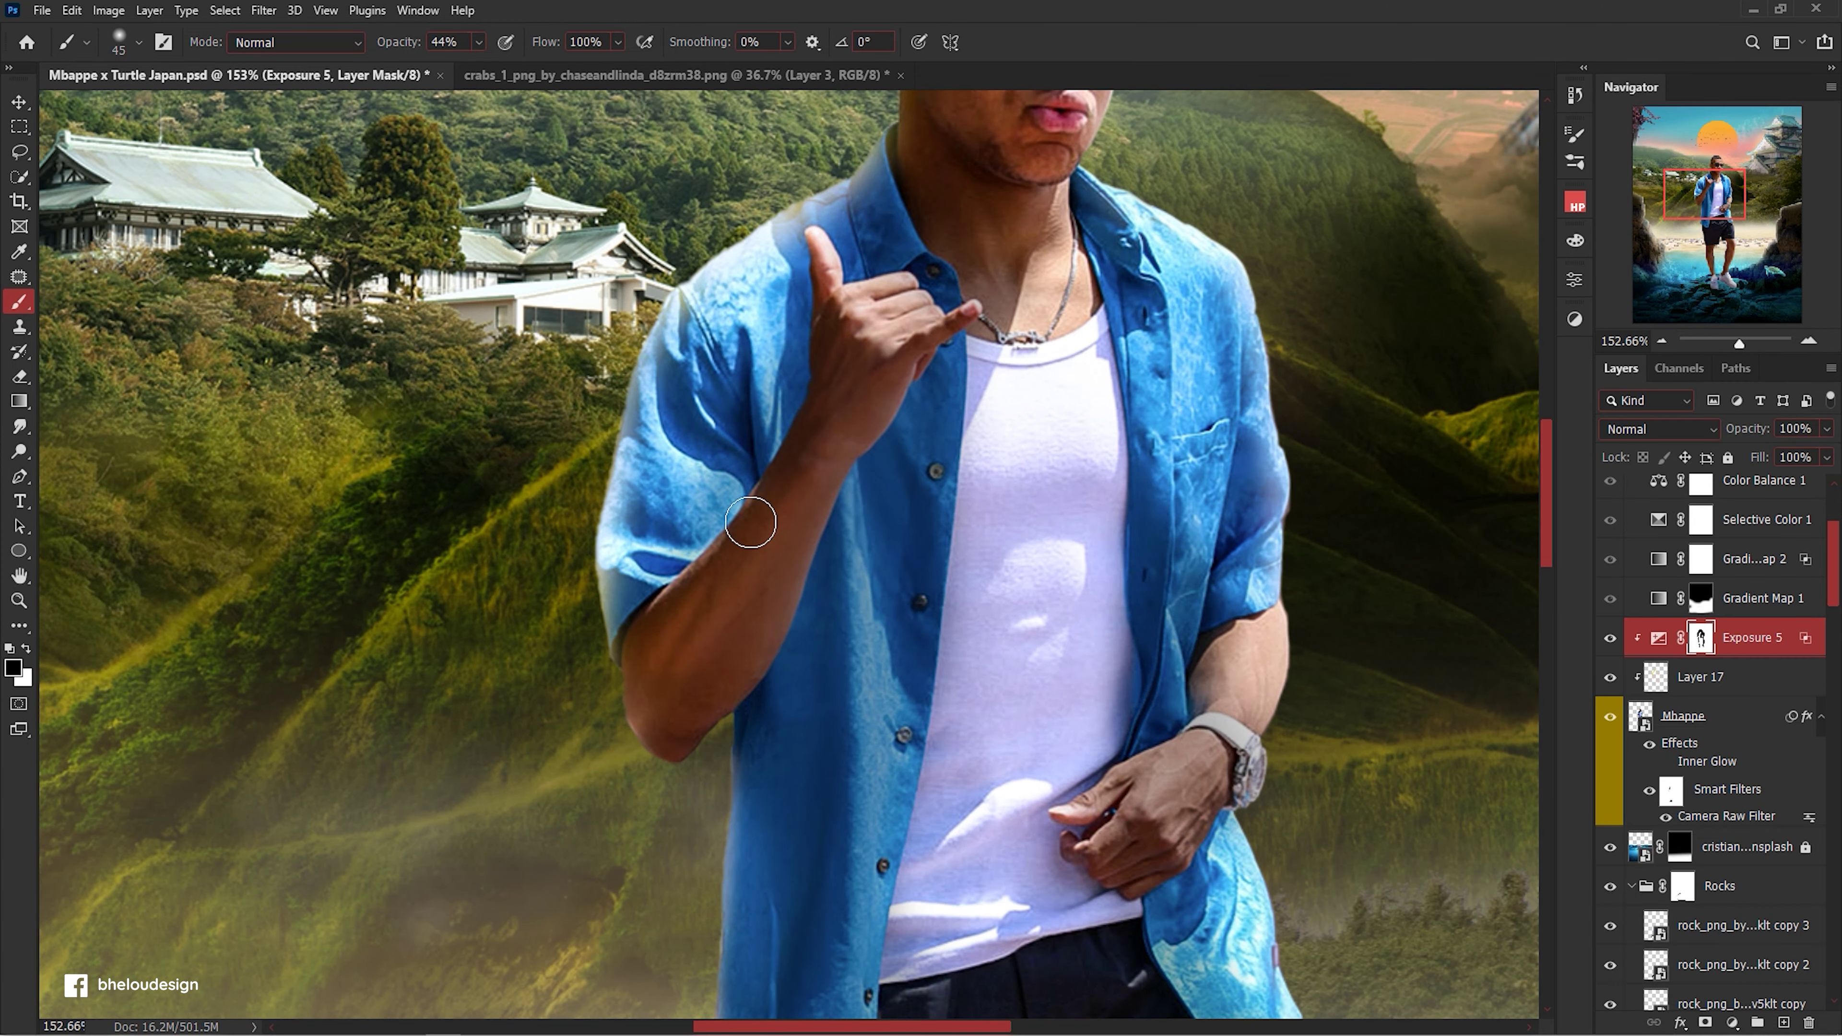
key(0)
mouse_move(766, 391)
mouse_down()
mouse_move(645, 679)
mouse_move(752, 548)
mouse_move(732, 621)
mouse_move(808, 586)
mouse_move(781, 482)
mouse_move(834, 330)
mouse_move(822, 279)
mouse_move(718, 566)
mouse_up()
scroll(718, 566, down, 3)
scroll(718, 566, down, 1)
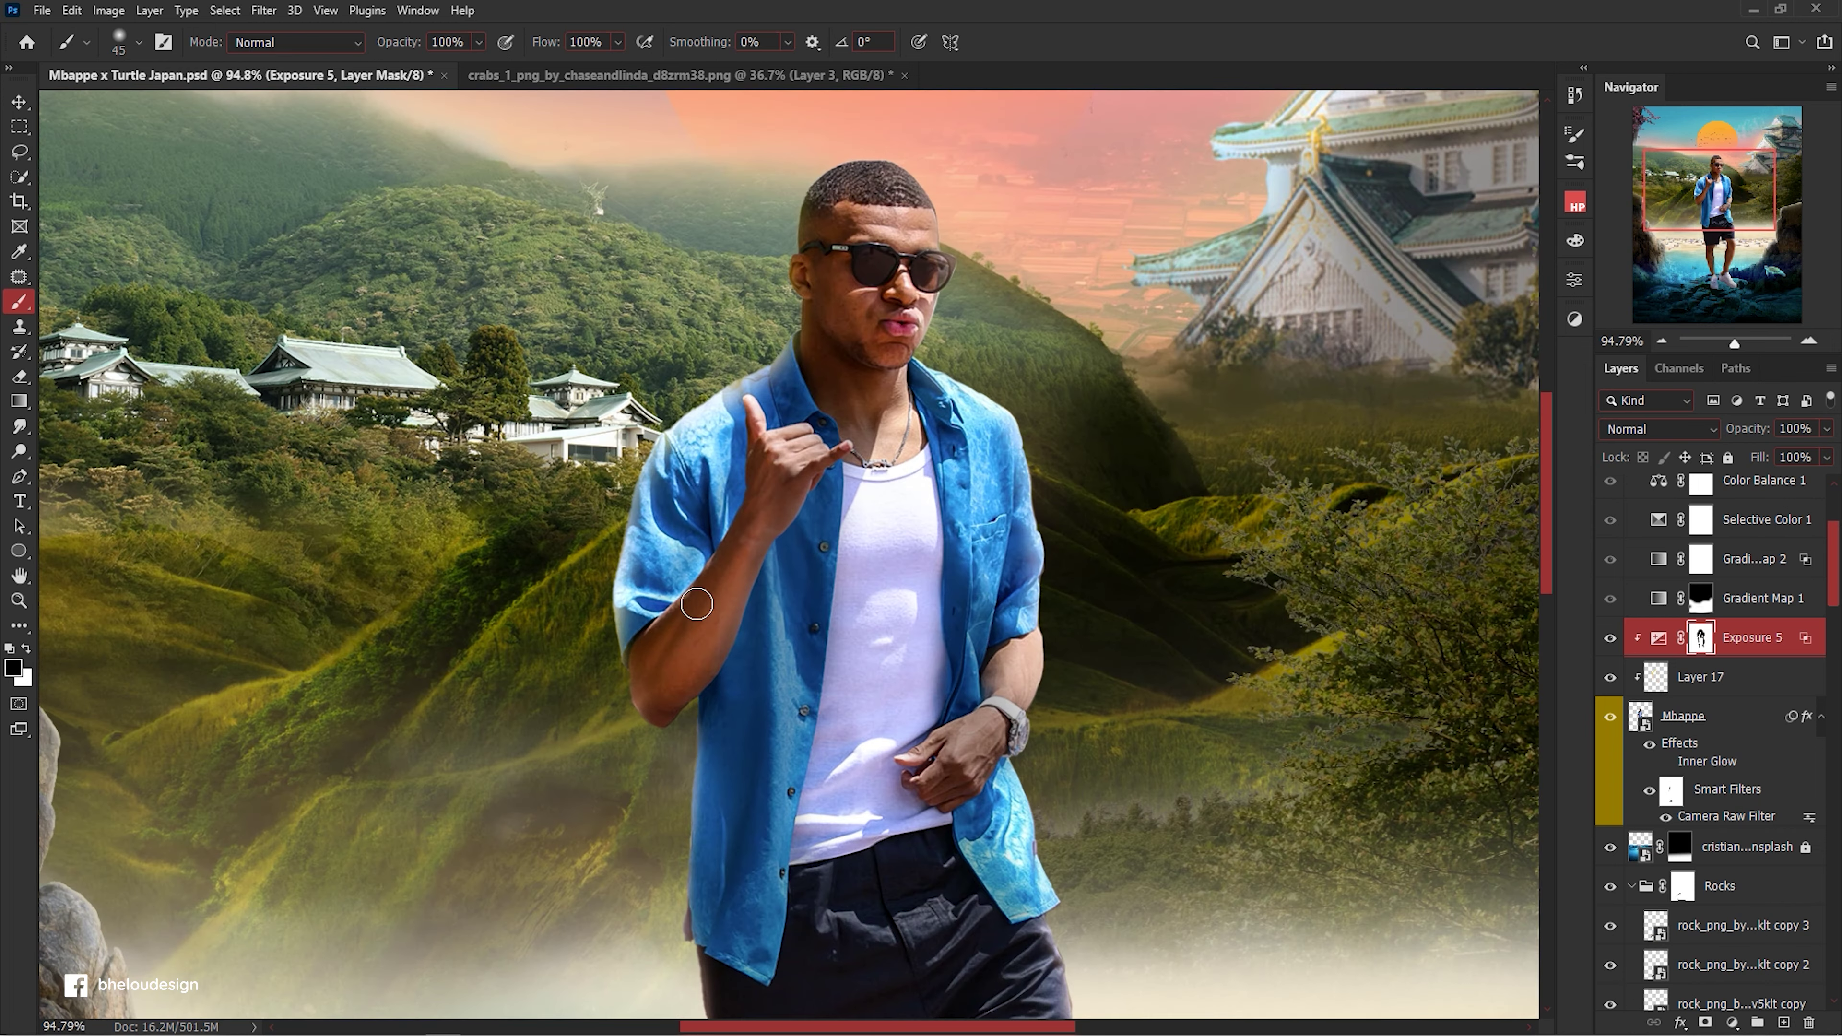
scroll(704, 593, down, 2)
scroll(972, 698, up, 3)
mouse_move(972, 698)
mouse_down()
mouse_move(914, 827)
mouse_move(925, 800)
mouse_up()
scroll(971, 729, down, 2)
scroll(845, 434, up, 2)
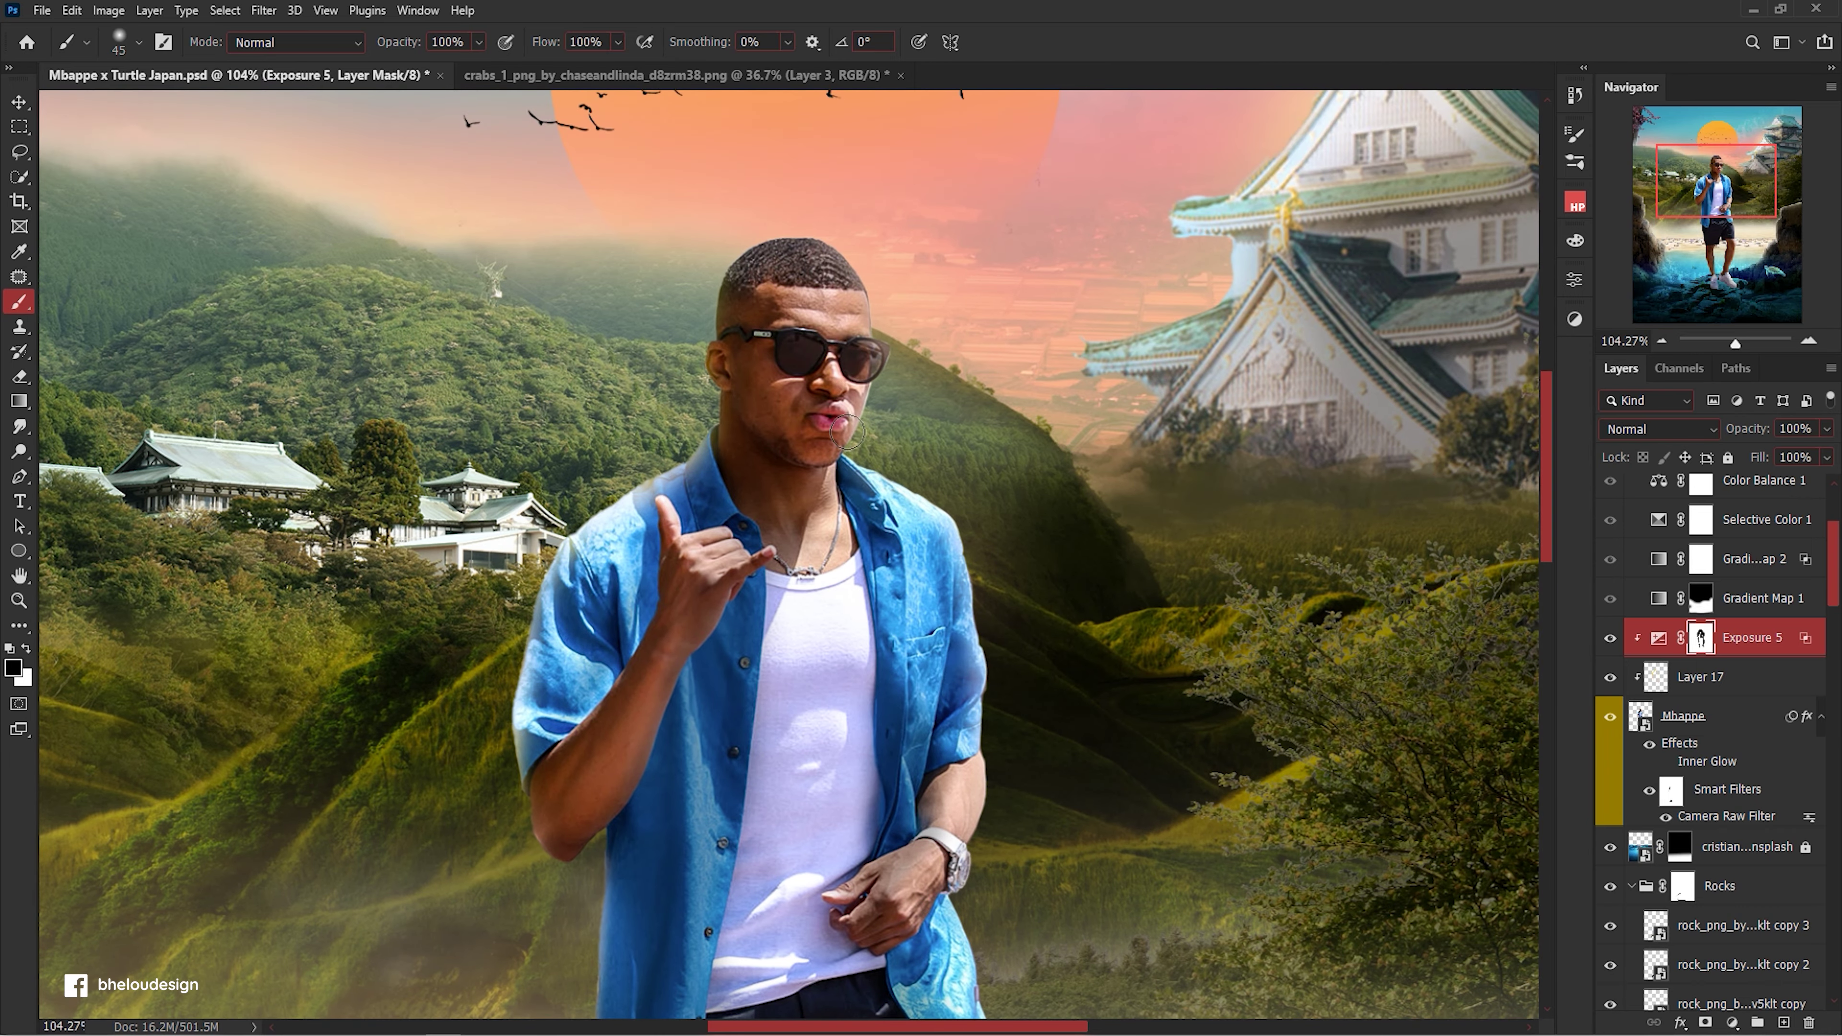
scroll(812, 428, down, 2)
scroll(794, 409, up, 1)
Save the document and add a new empty Layer 18 above Exposure 5.
key(ctrl+s)
scroll(794, 522, up, 1)
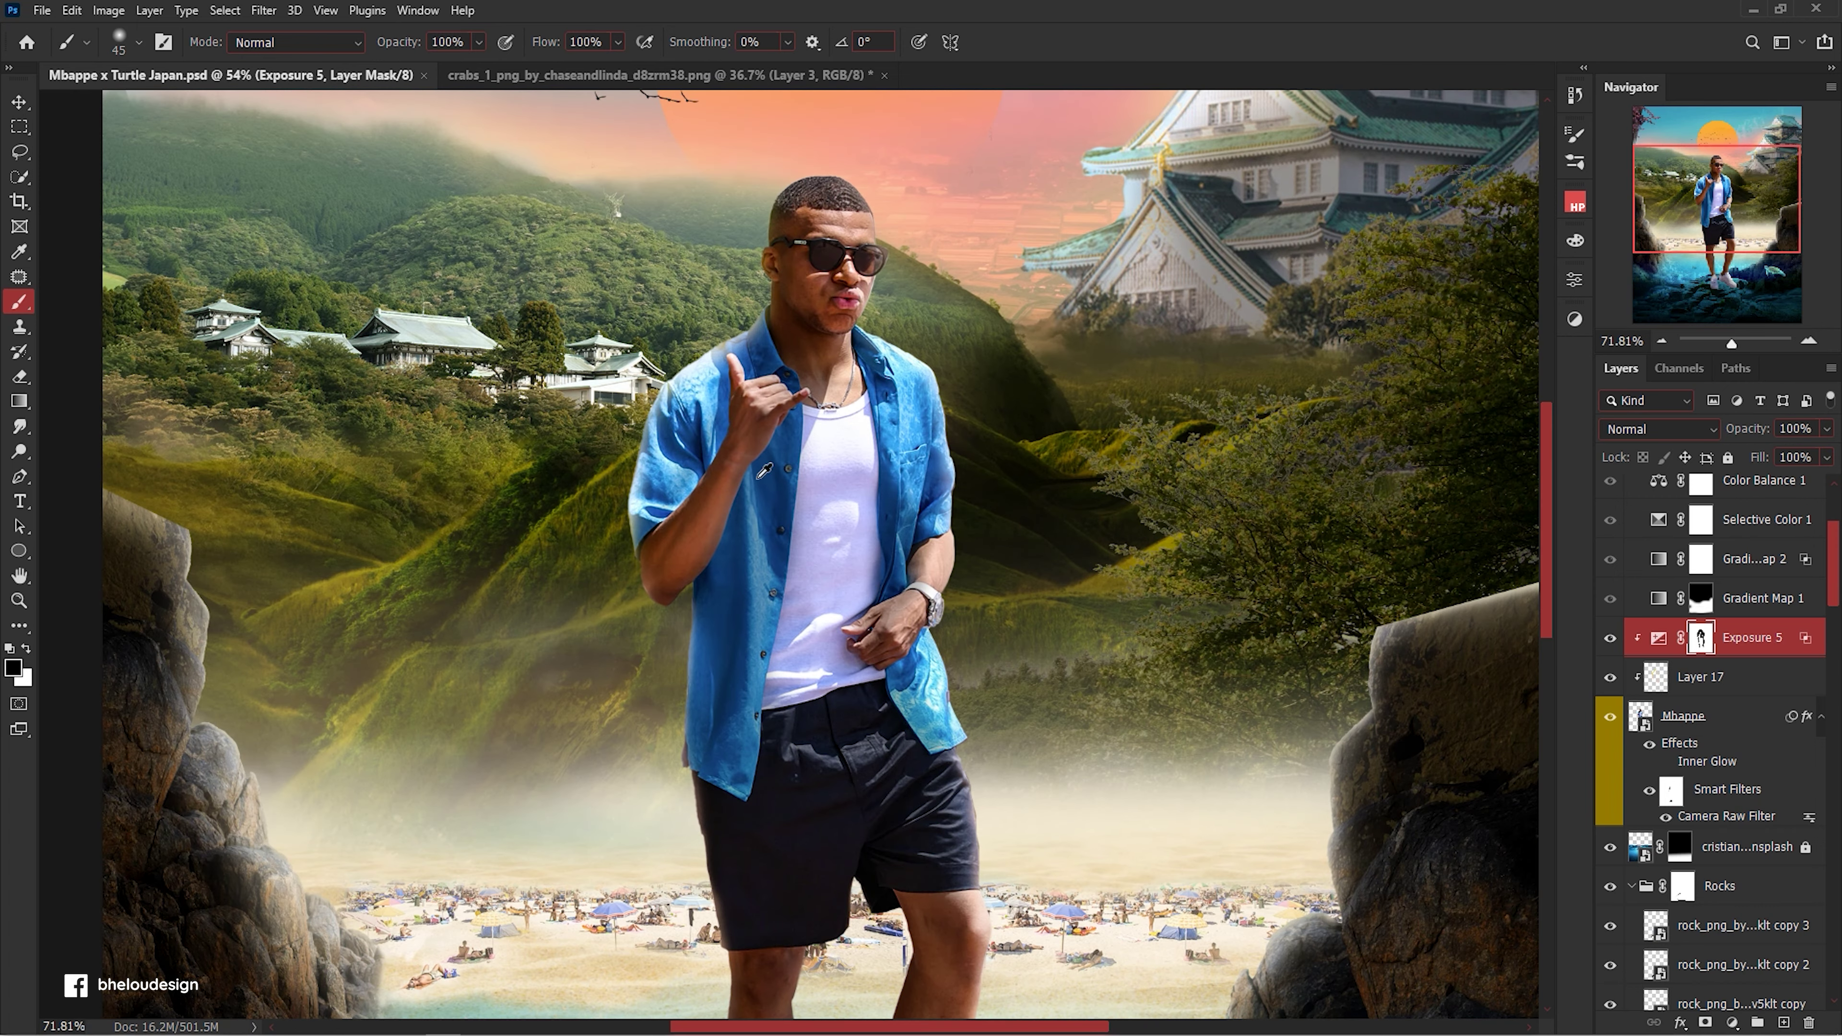
click(1784, 1023)
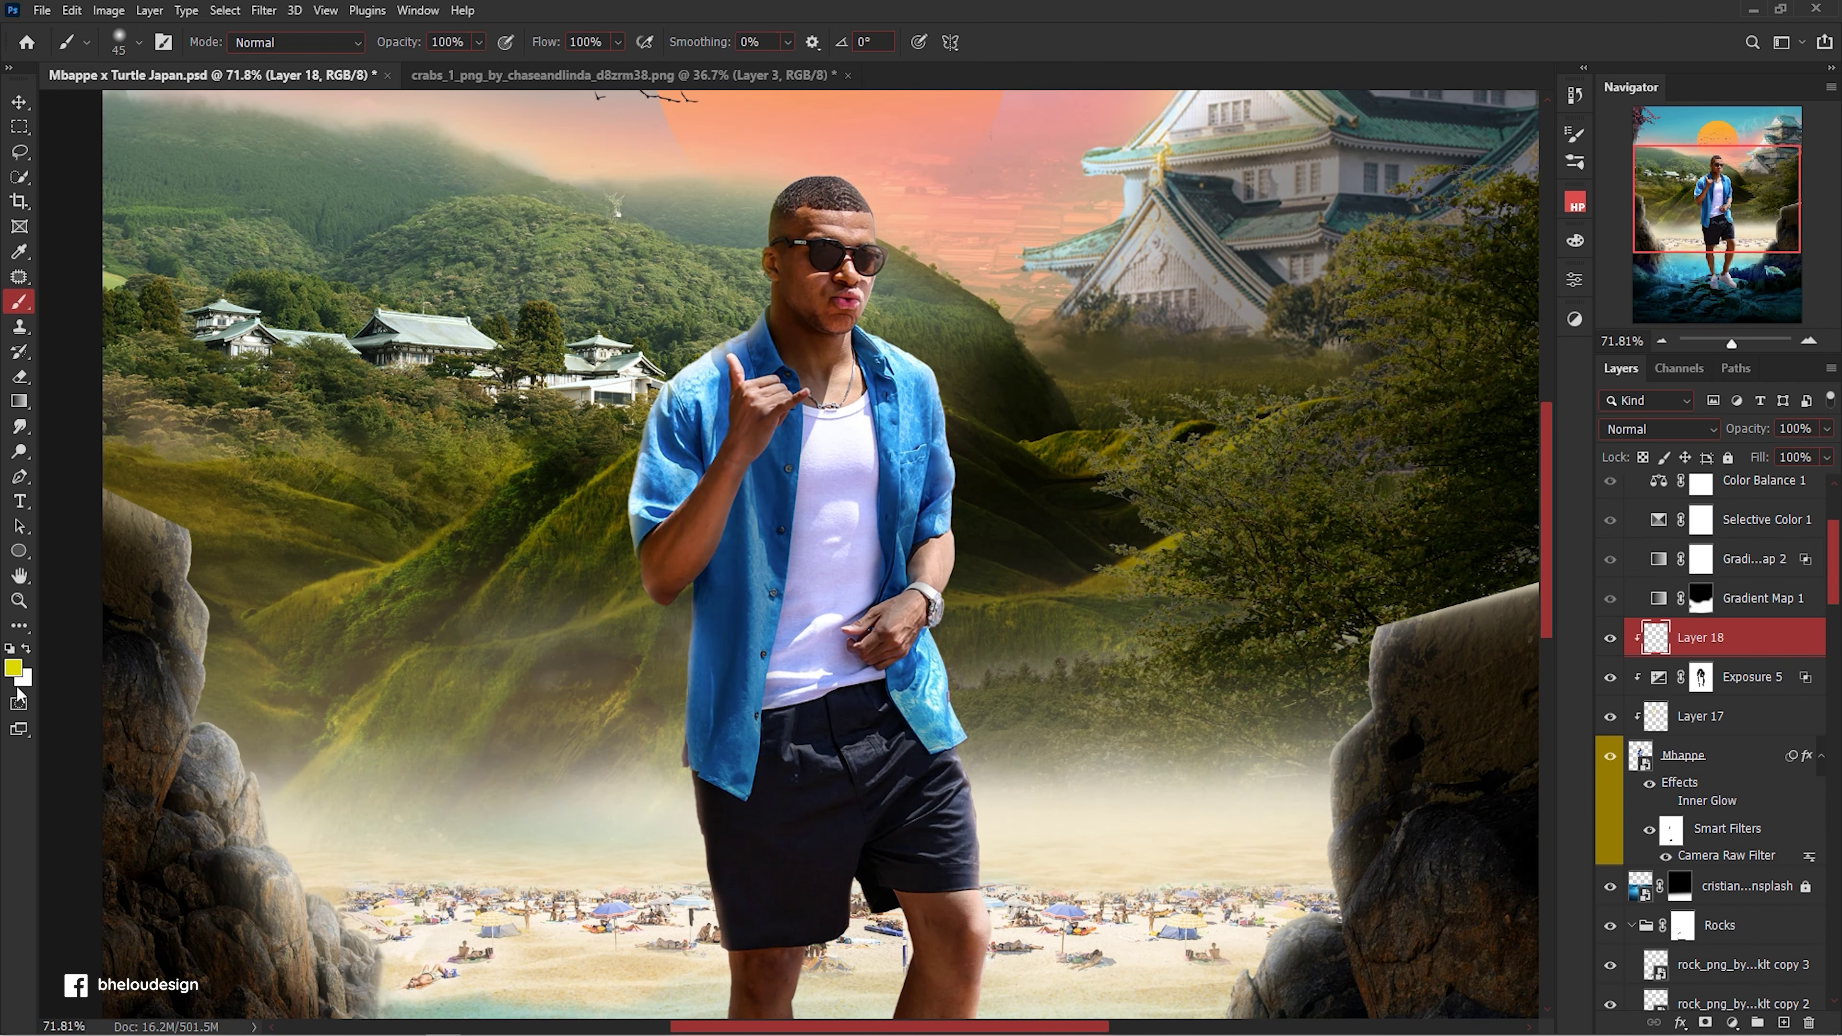
Set Layer 18 to Multiply and the brush to 7% opacity with black.
click(1684, 282)
click(1659, 429)
click(1642, 516)
text(7)
scroll(728, 469, up, 3)
key(bracketleft)
key(bracketleft)
key(bracketleft)
key(x)
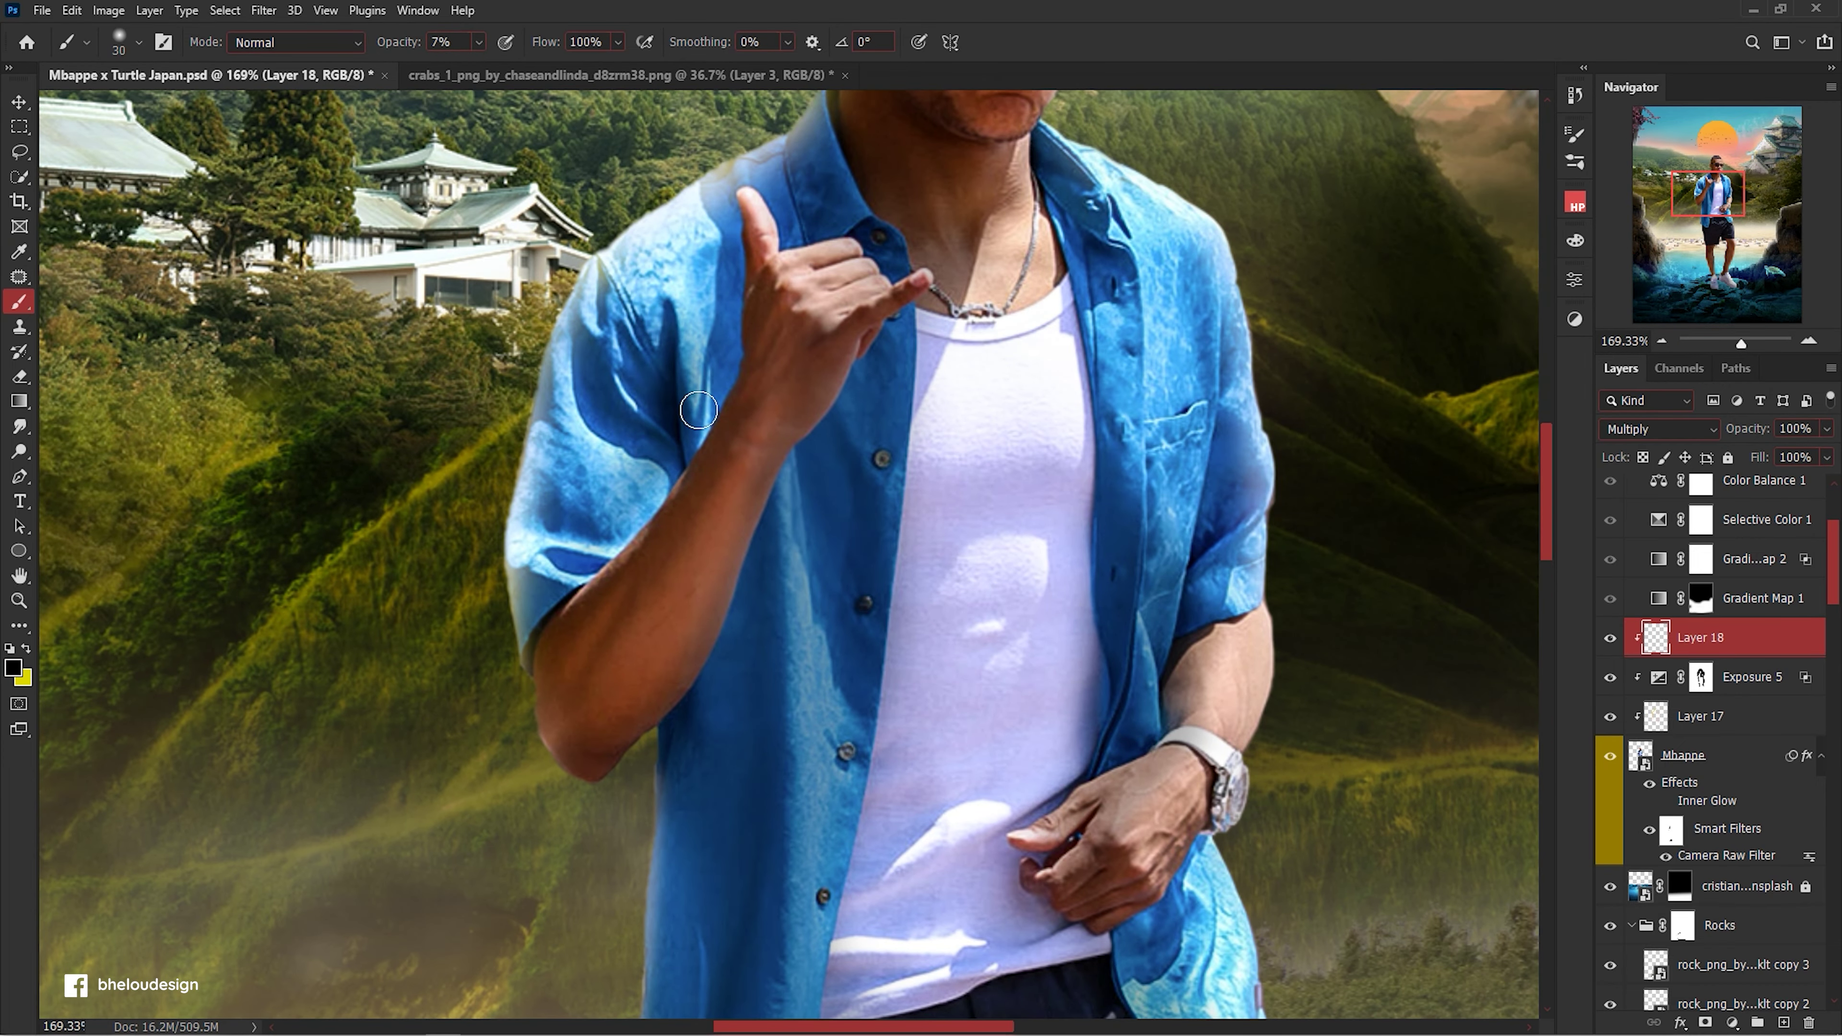
Paint faint shadows over the sneaker toes, then target Layer 17 again.
scroll(675, 501, down, 3)
scroll(1170, 517, down, 3)
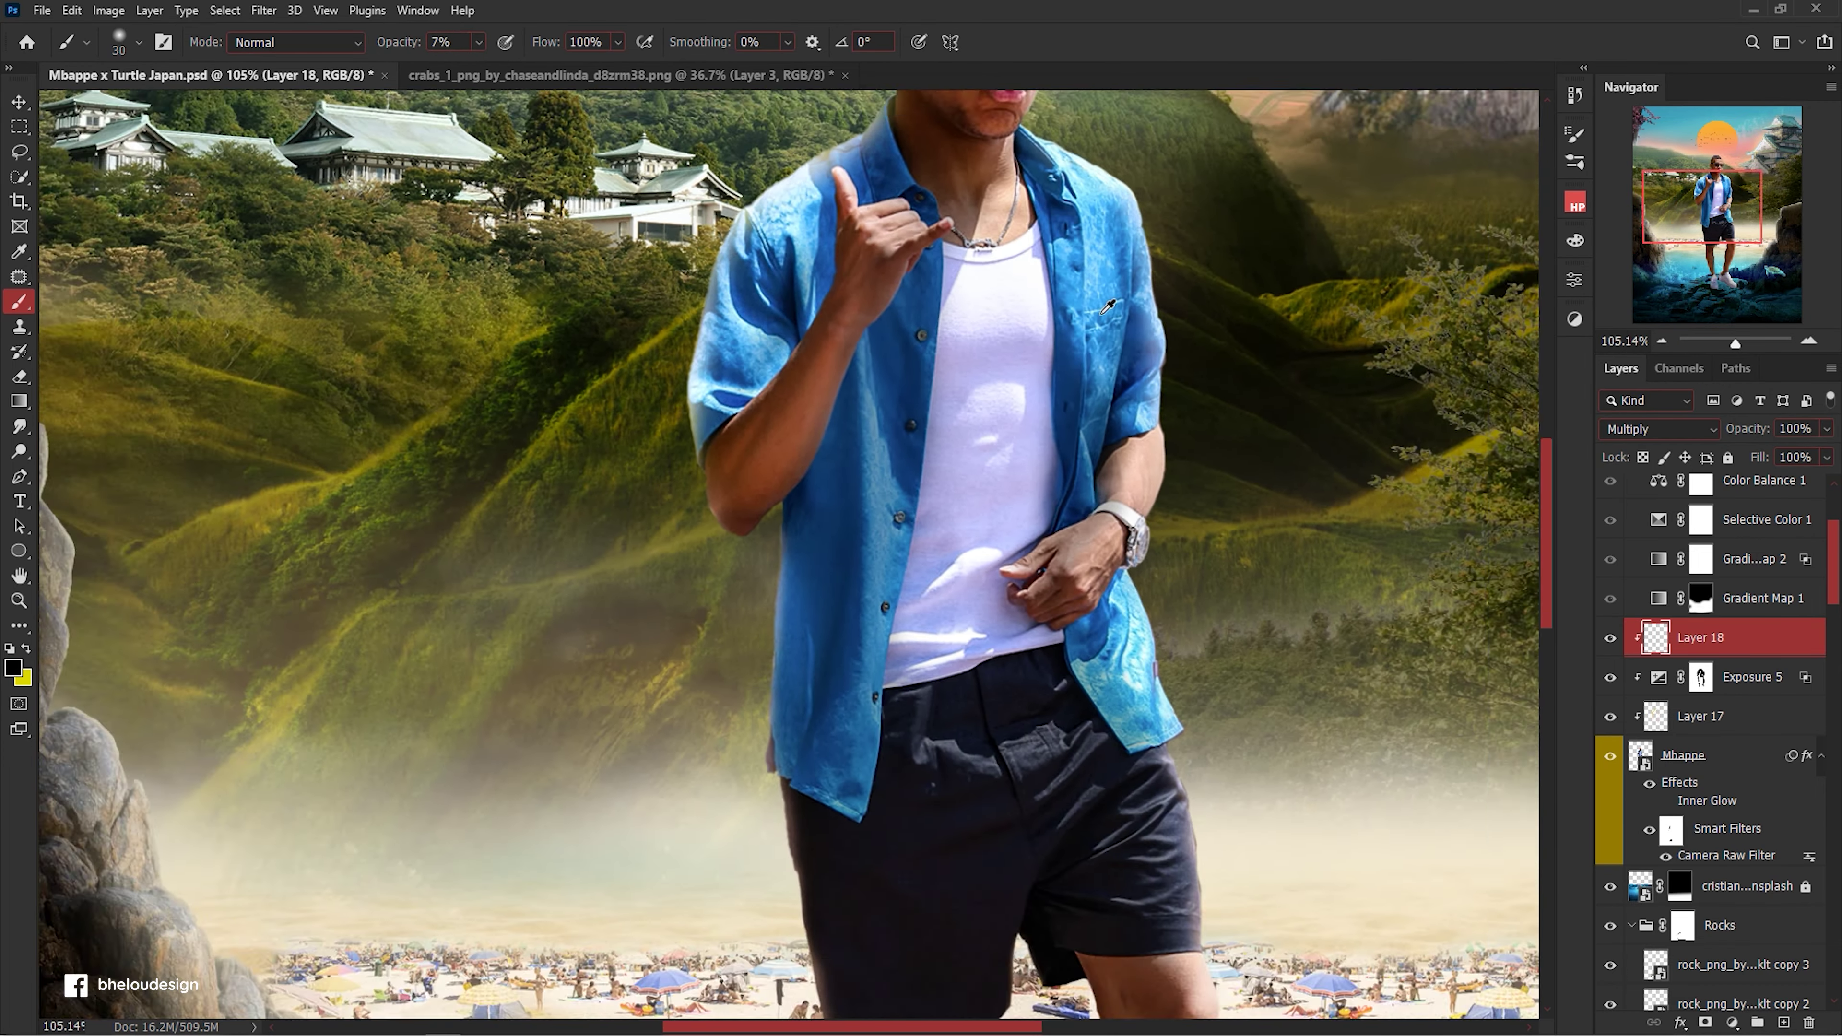
scroll(1108, 306, up, 2)
scroll(1108, 306, down, 10)
key(bracketright)
key(bracketright)
key(bracketright)
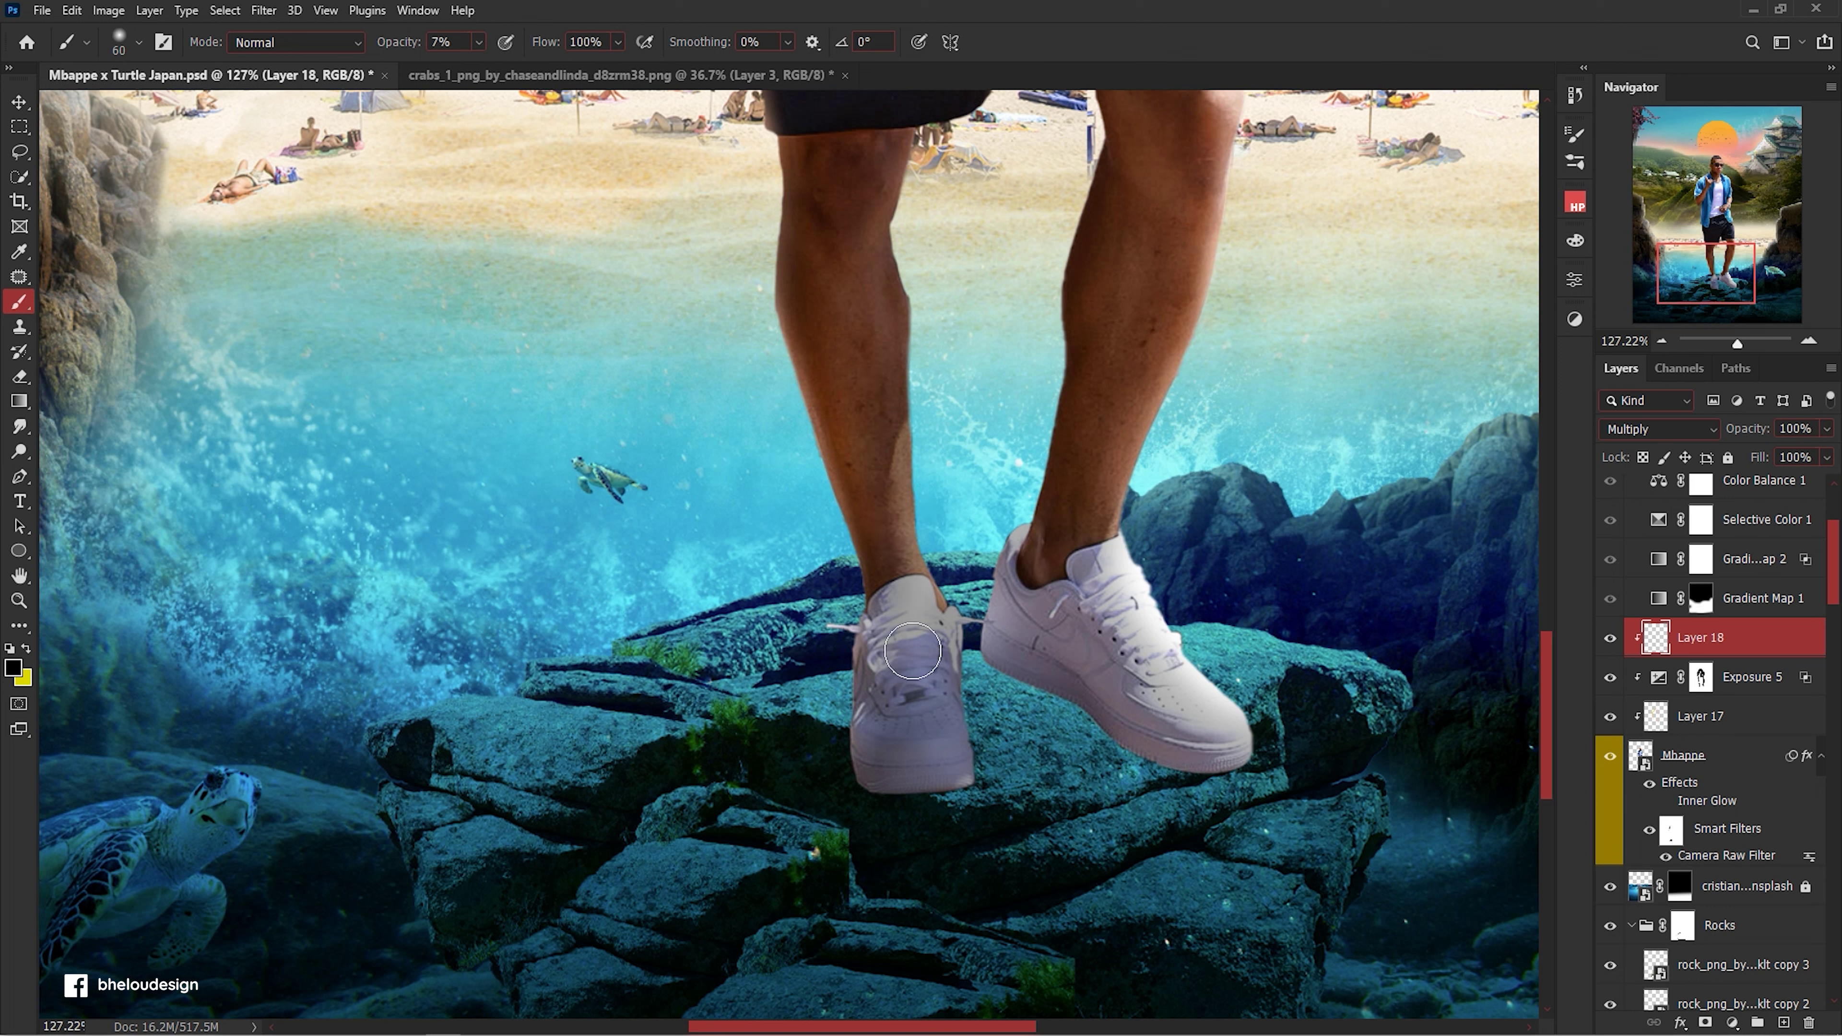
drag(1197, 723, 1226, 737)
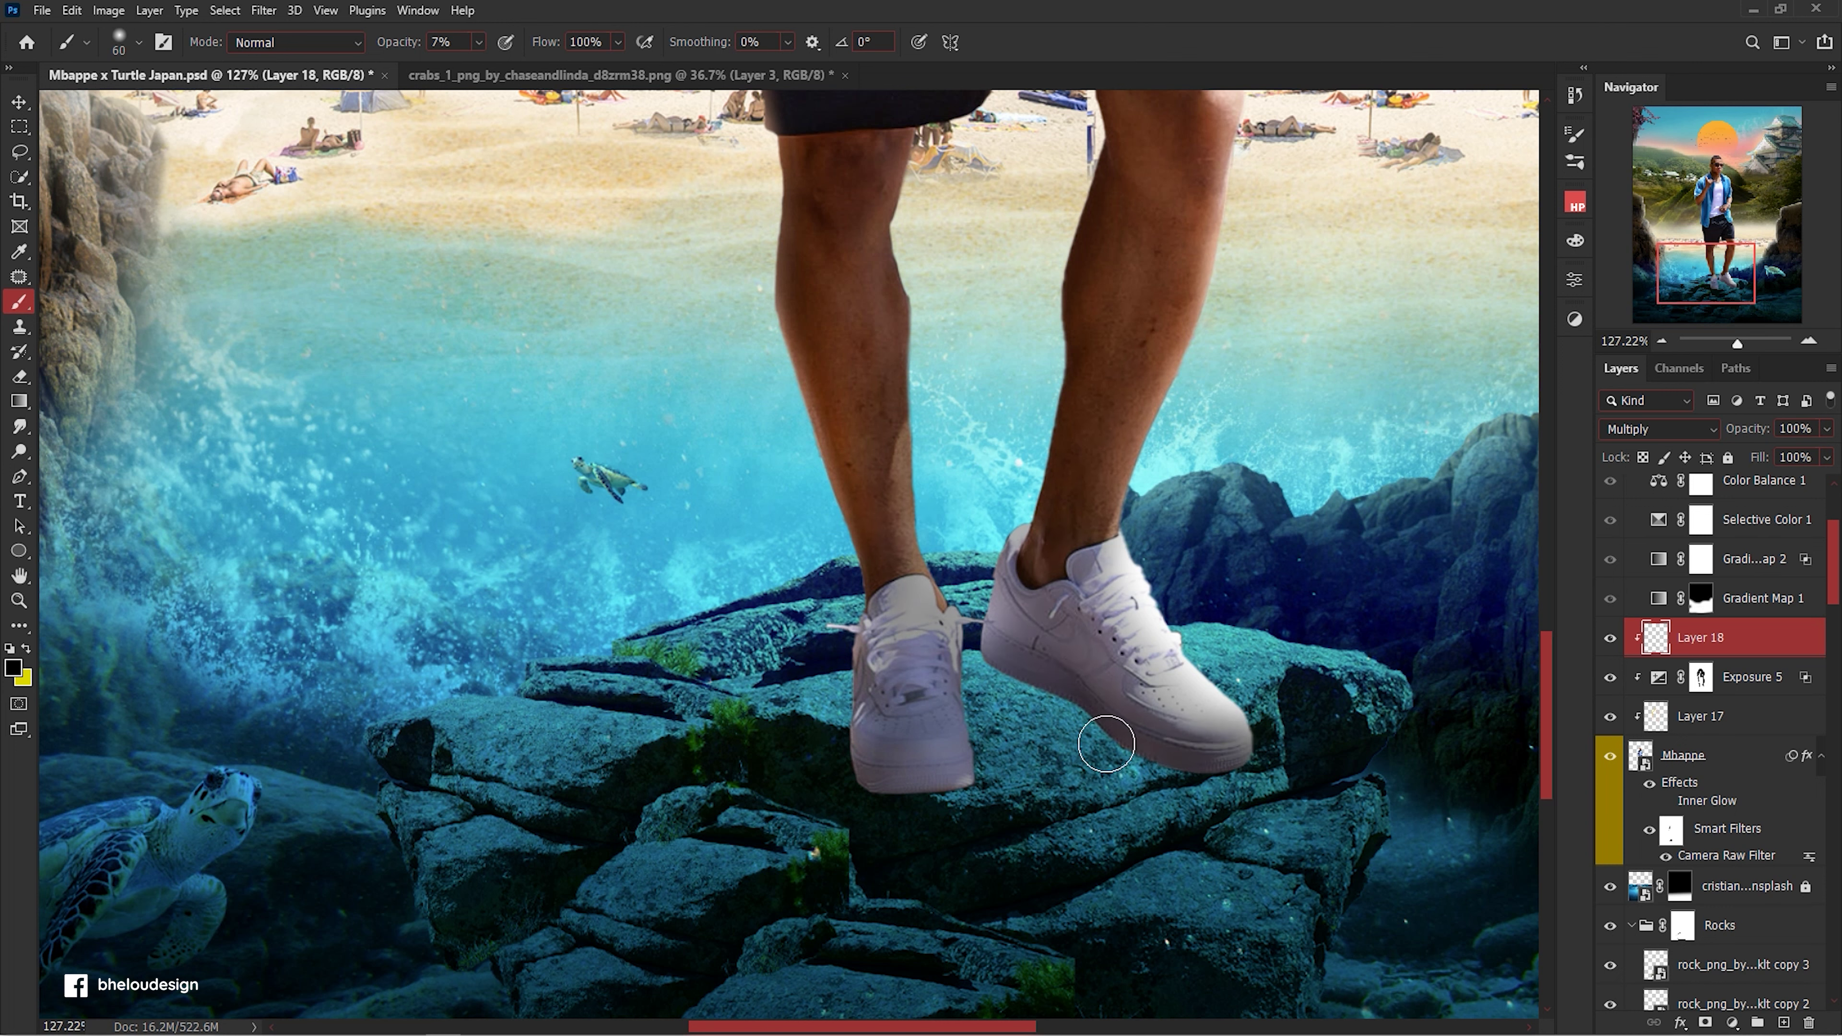
drag(1212, 718, 1179, 676)
scroll(1005, 614, down, 5)
key(alt+bracketleft)
key(alt+bracketleft)
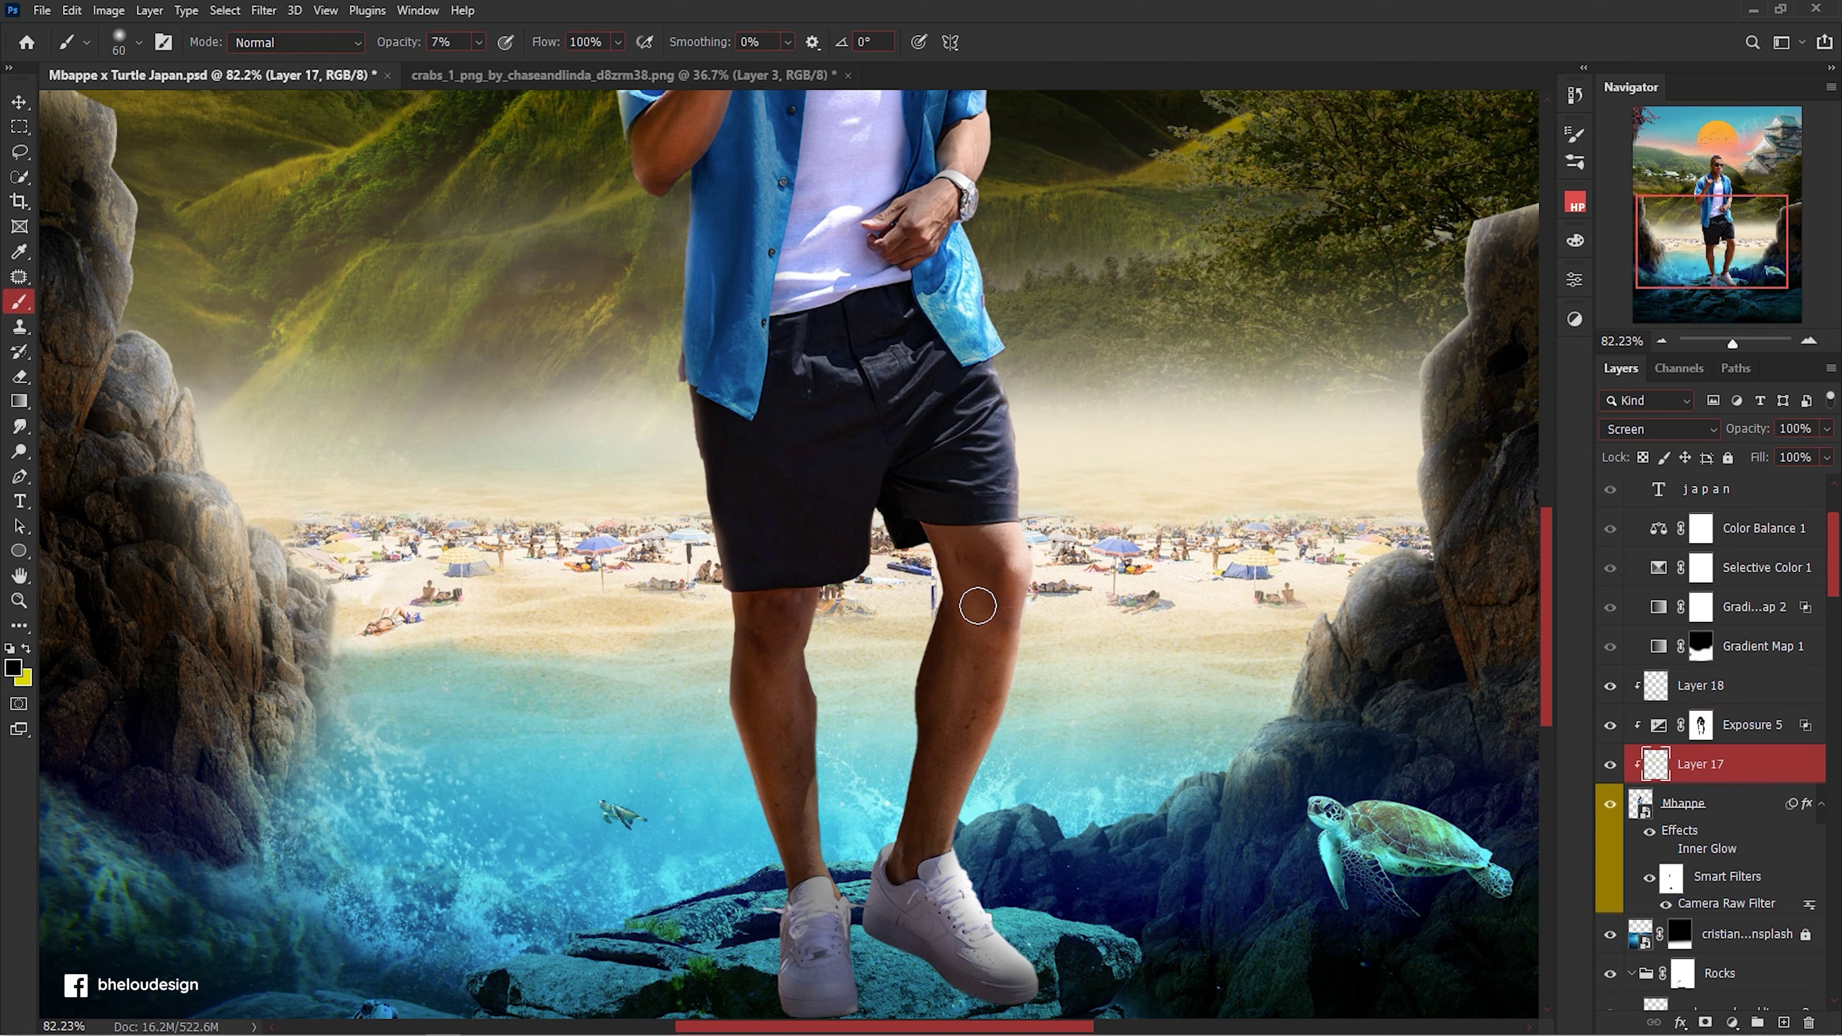
click(15, 668)
click(1146, 419)
click(1705, 280)
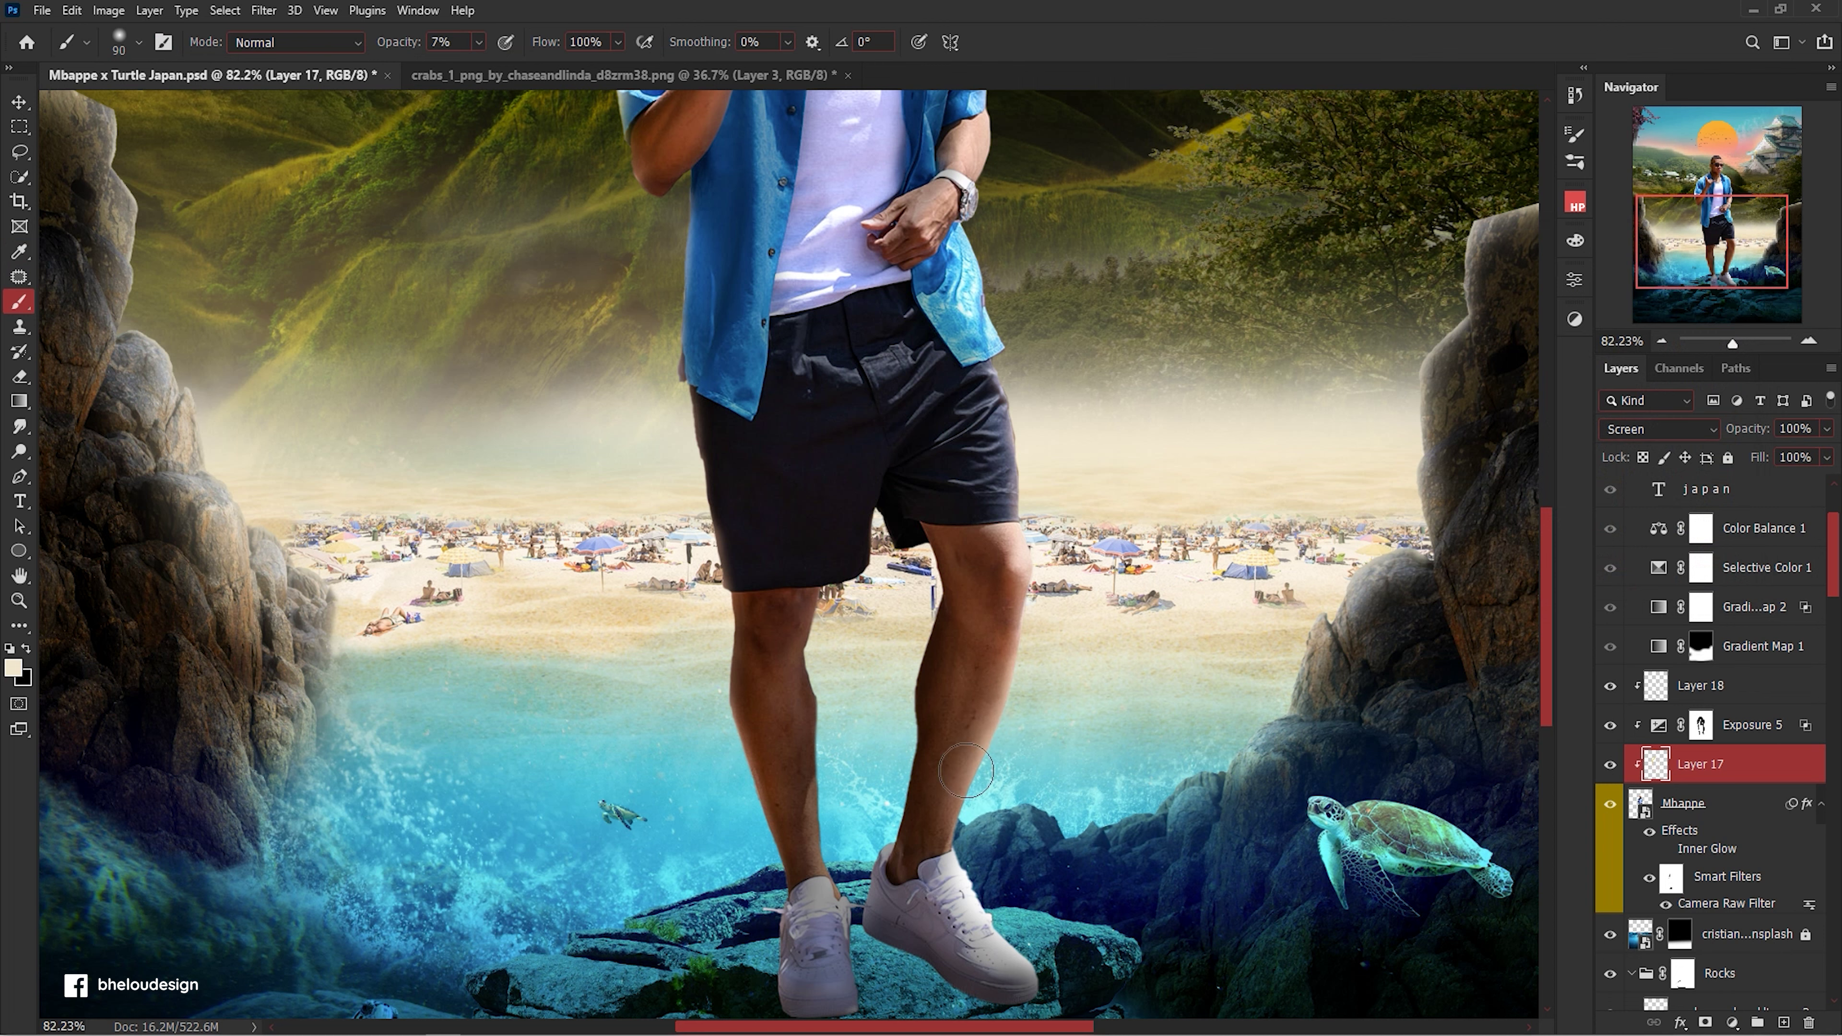
click(1610, 764)
click(1610, 765)
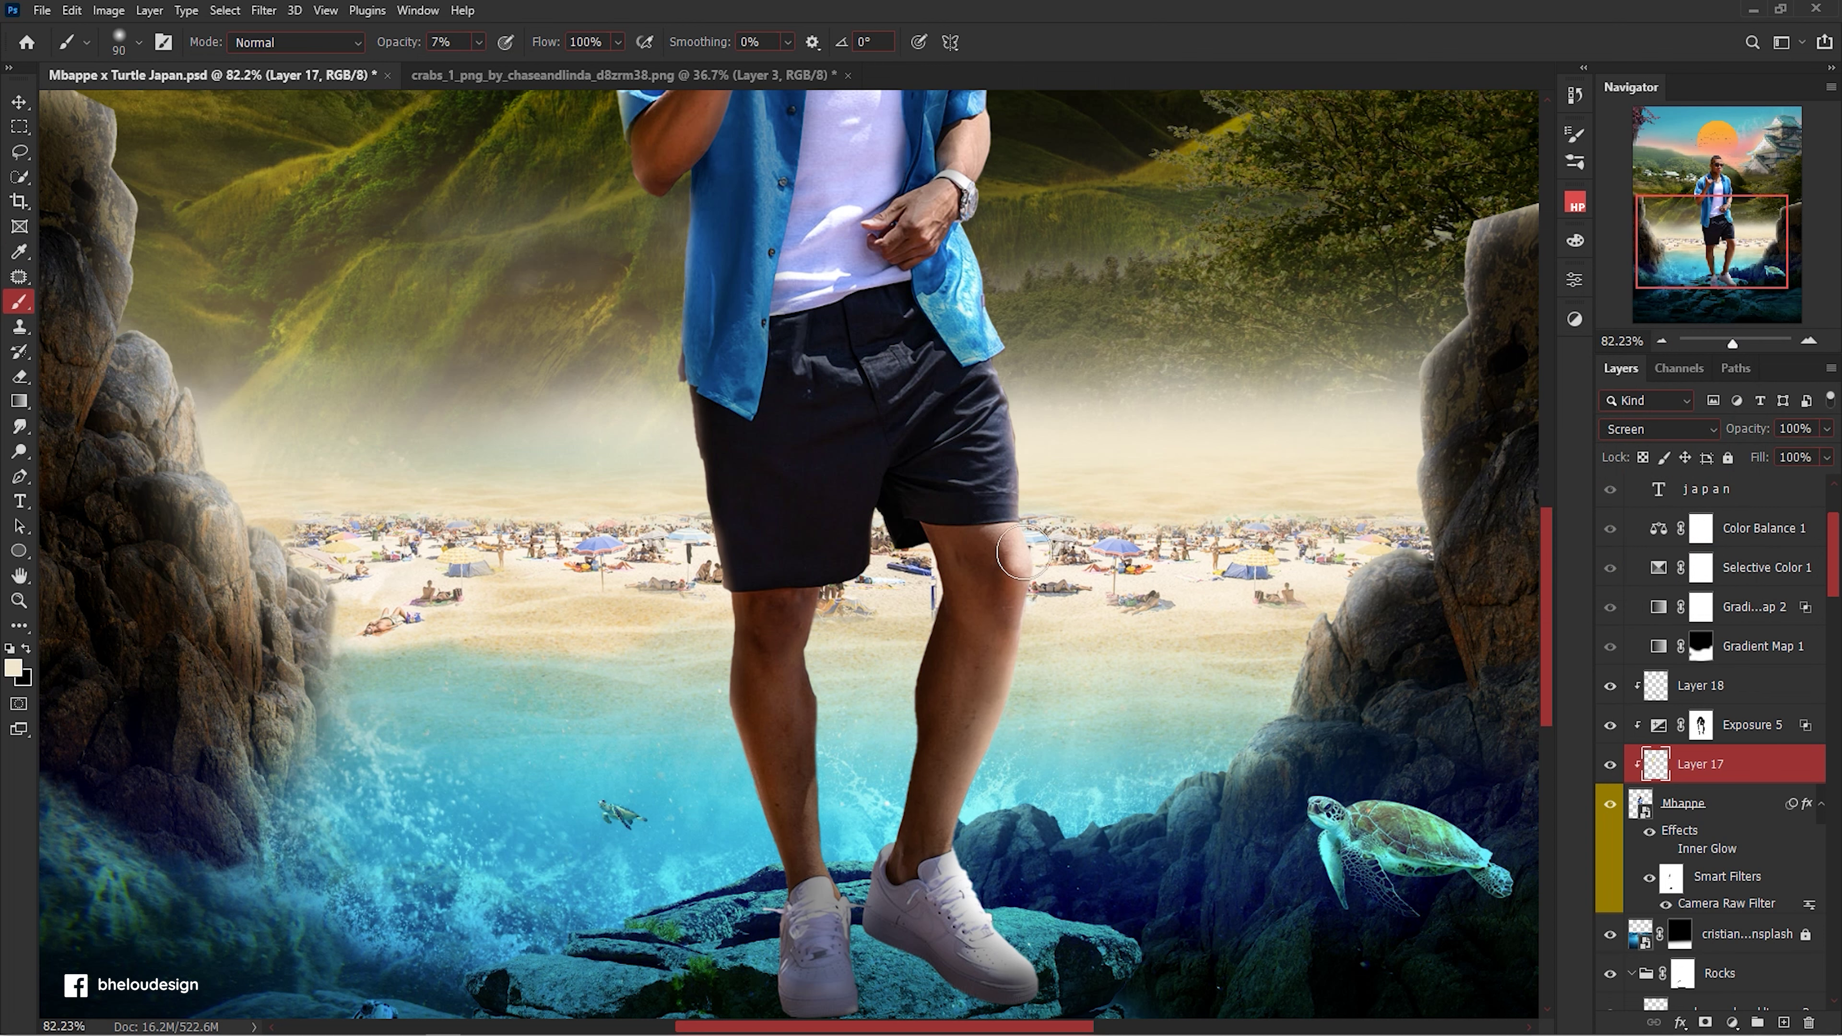
scroll(1000, 639, up, 1)
scroll(1017, 414, up, 1)
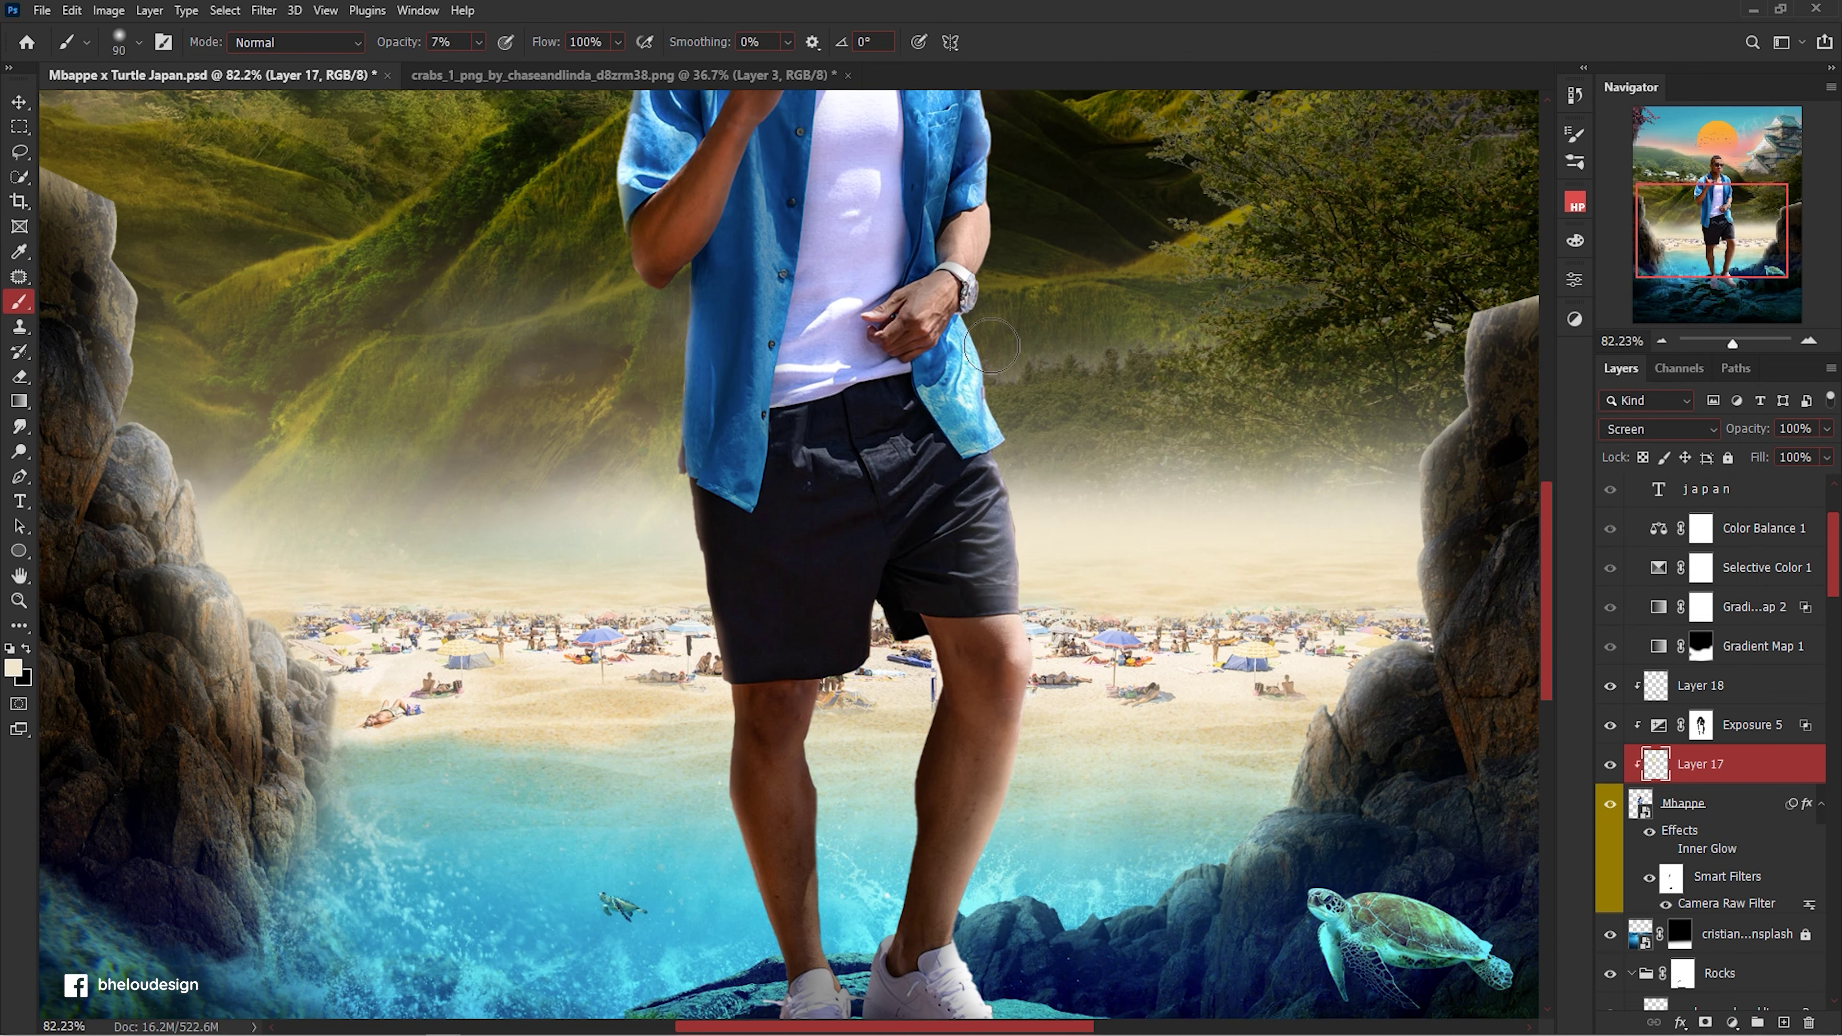
scroll(972, 350, up, 1)
click(1700, 686)
key(x)
key(bracketleft)
key(bracketleft)
key(bracketleft)
scroll(870, 291, up, 5)
scroll(870, 501, up, 2)
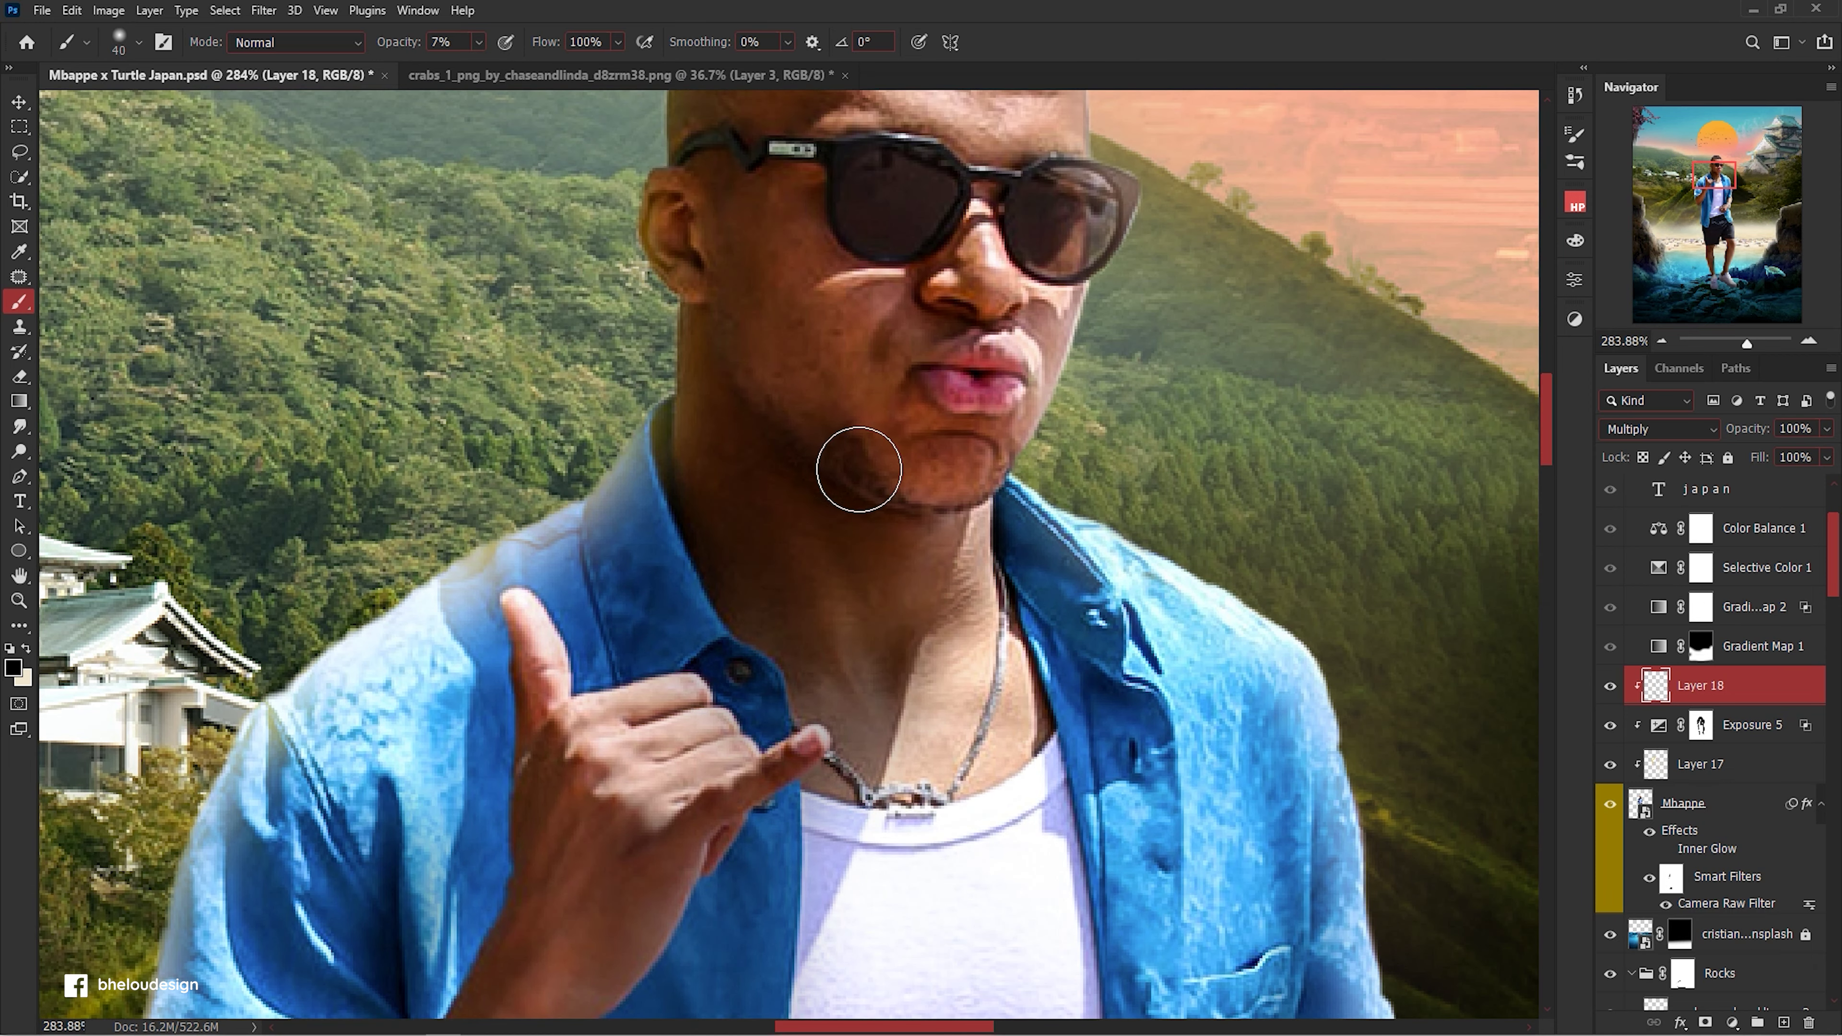
scroll(856, 471, up, 1)
key(bracketleft)
scroll(784, 508, down, 3)
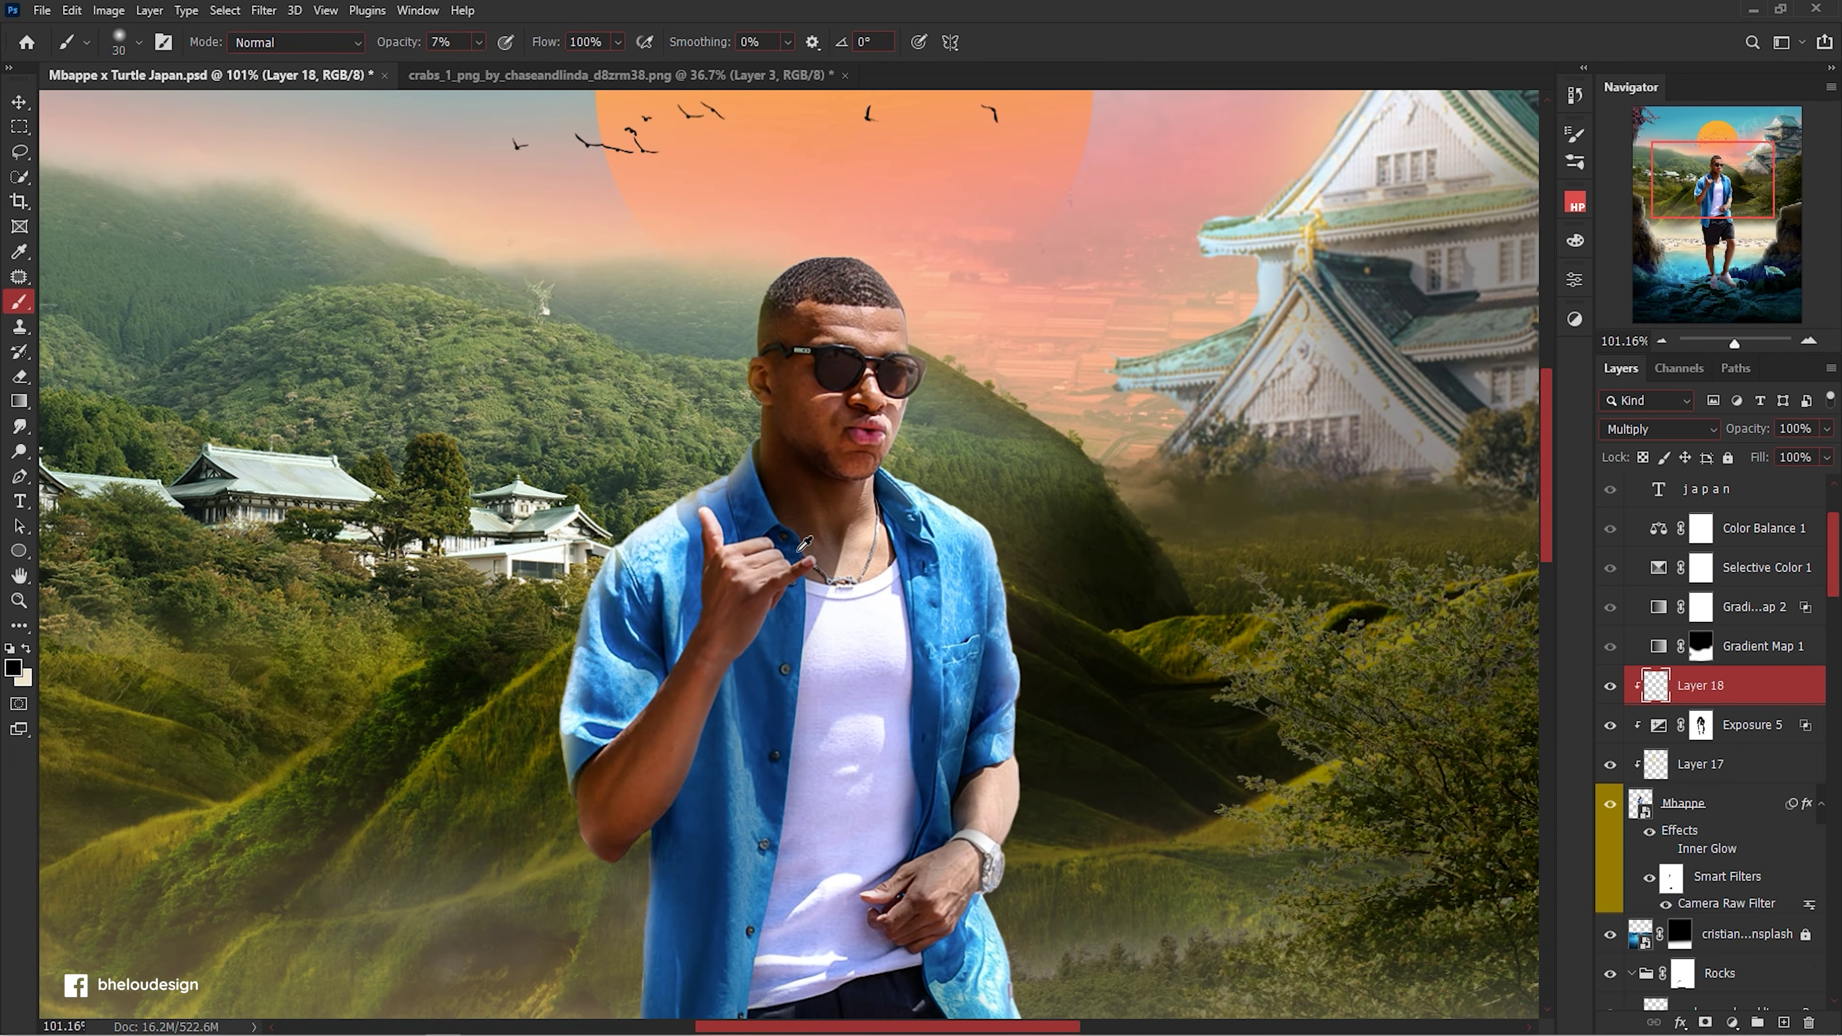
scroll(806, 537, up, 2)
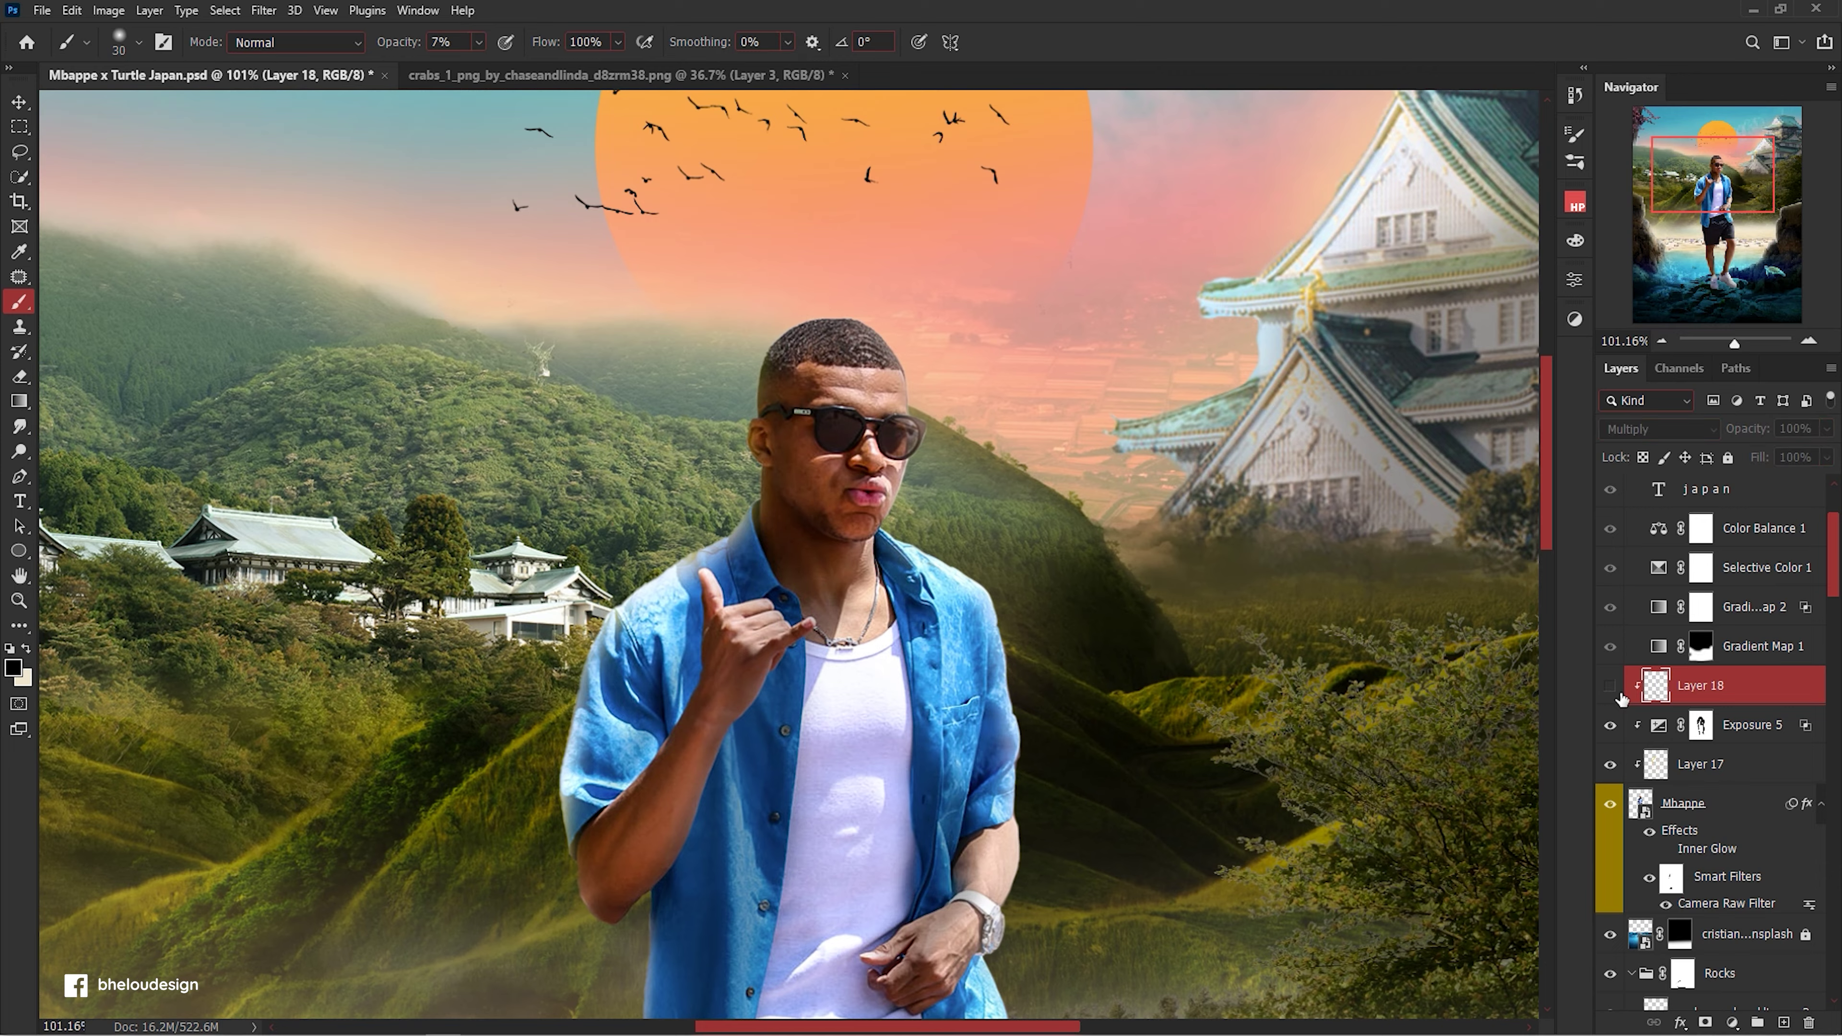
scroll(798, 392, up, 3)
scroll(793, 383, up, 3)
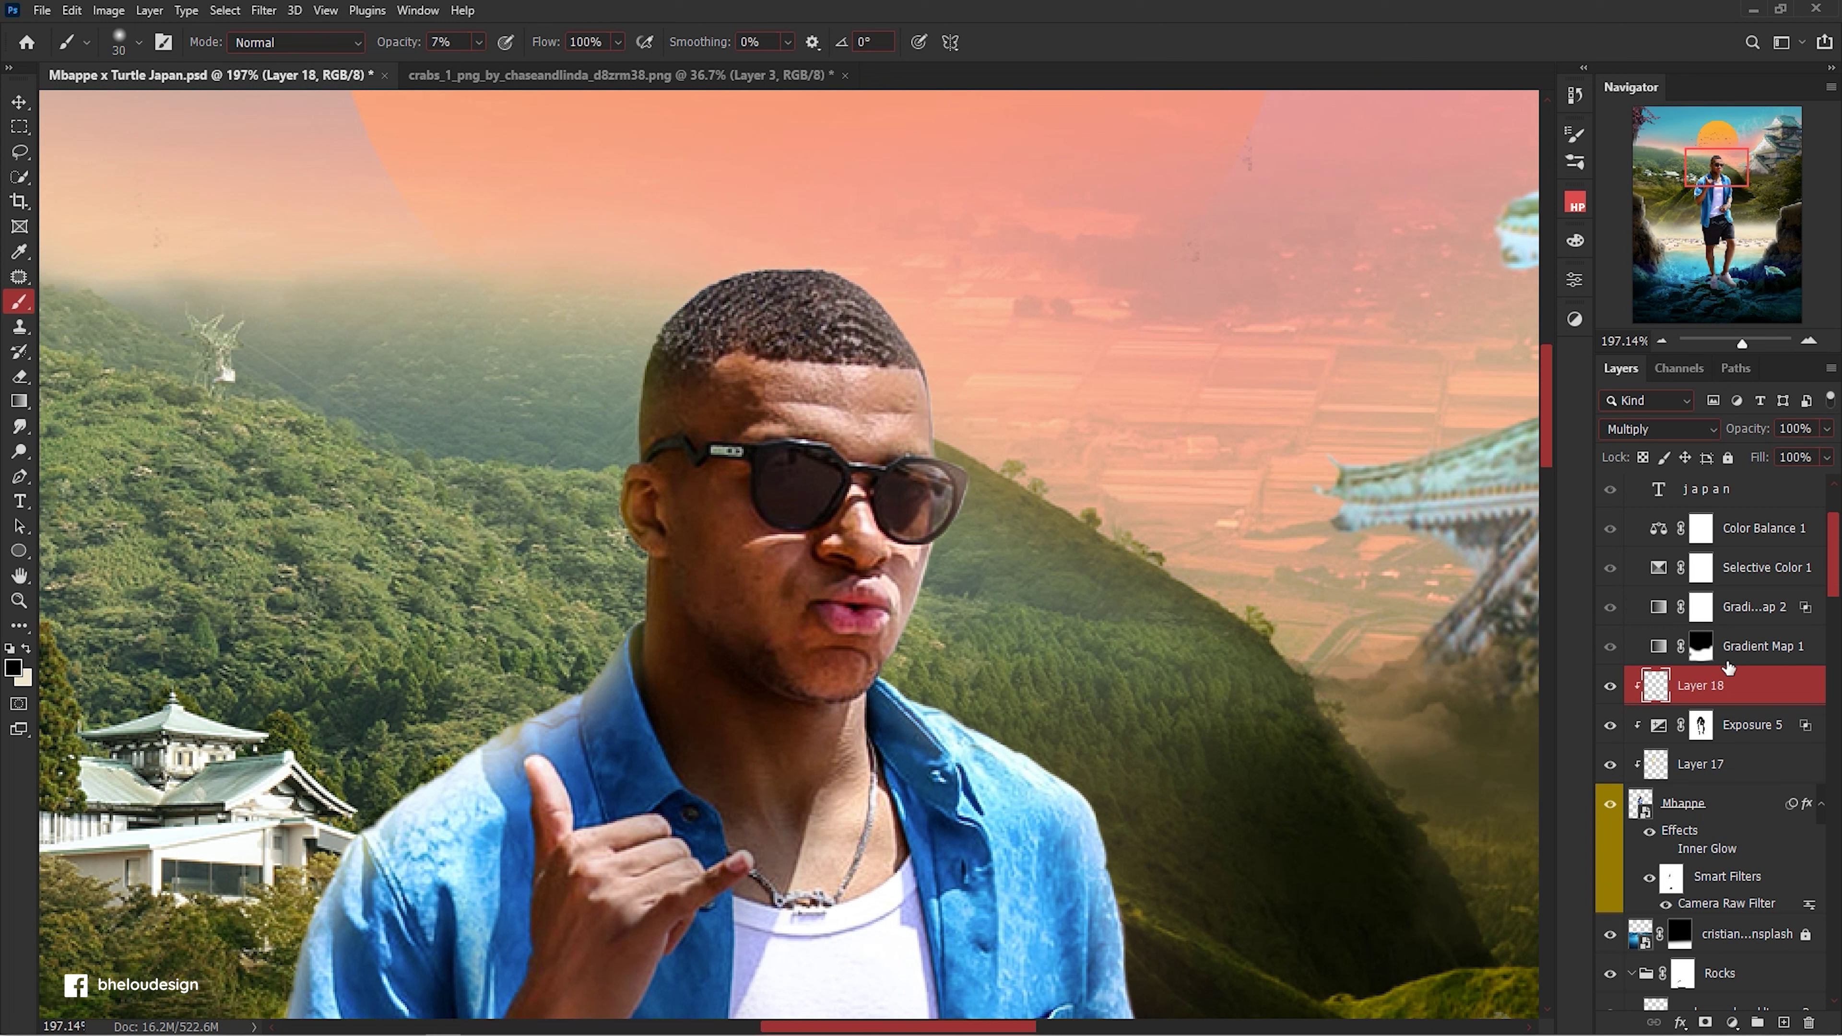
Add Layer 19 clipped to the Mbappe figure, fill it with #808080 grey, and set it to Overlay.
click(1784, 1022)
key(ctrl+alt+g)
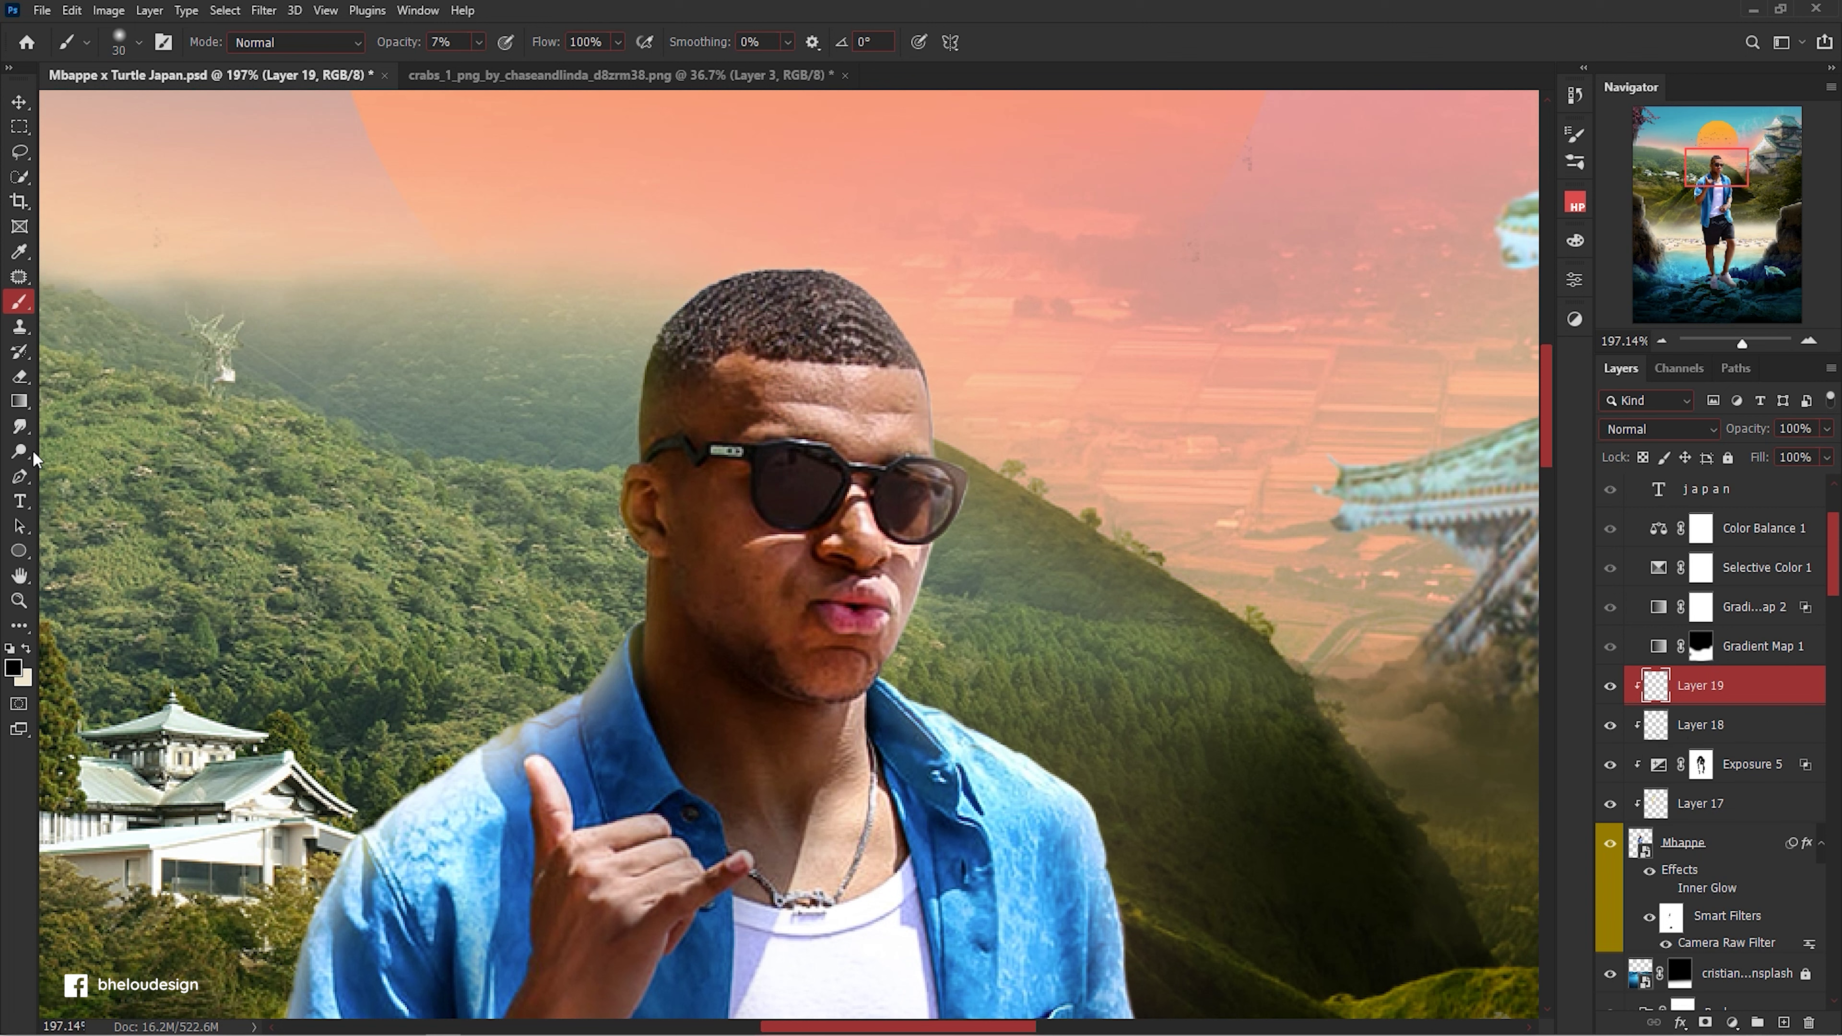
right_click(19, 400)
click(87, 419)
click(15, 669)
text(808080)
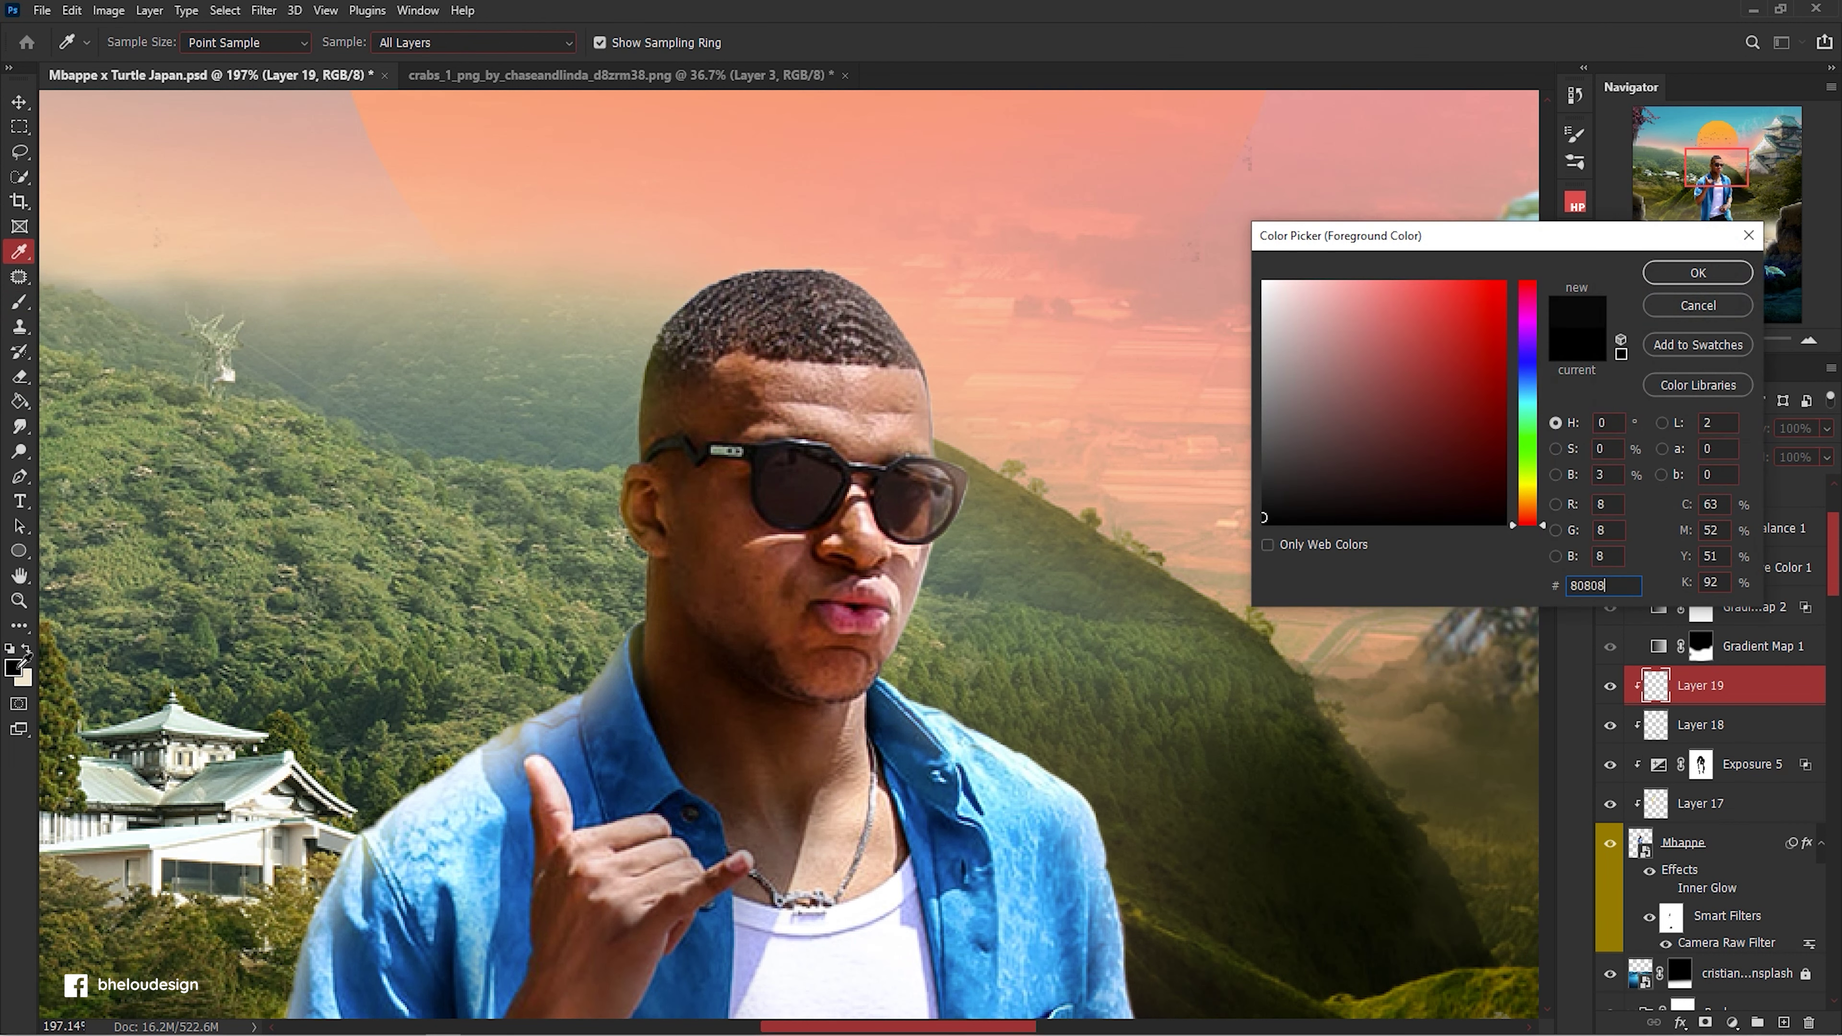
key(Return)
click(672, 668)
click(1657, 429)
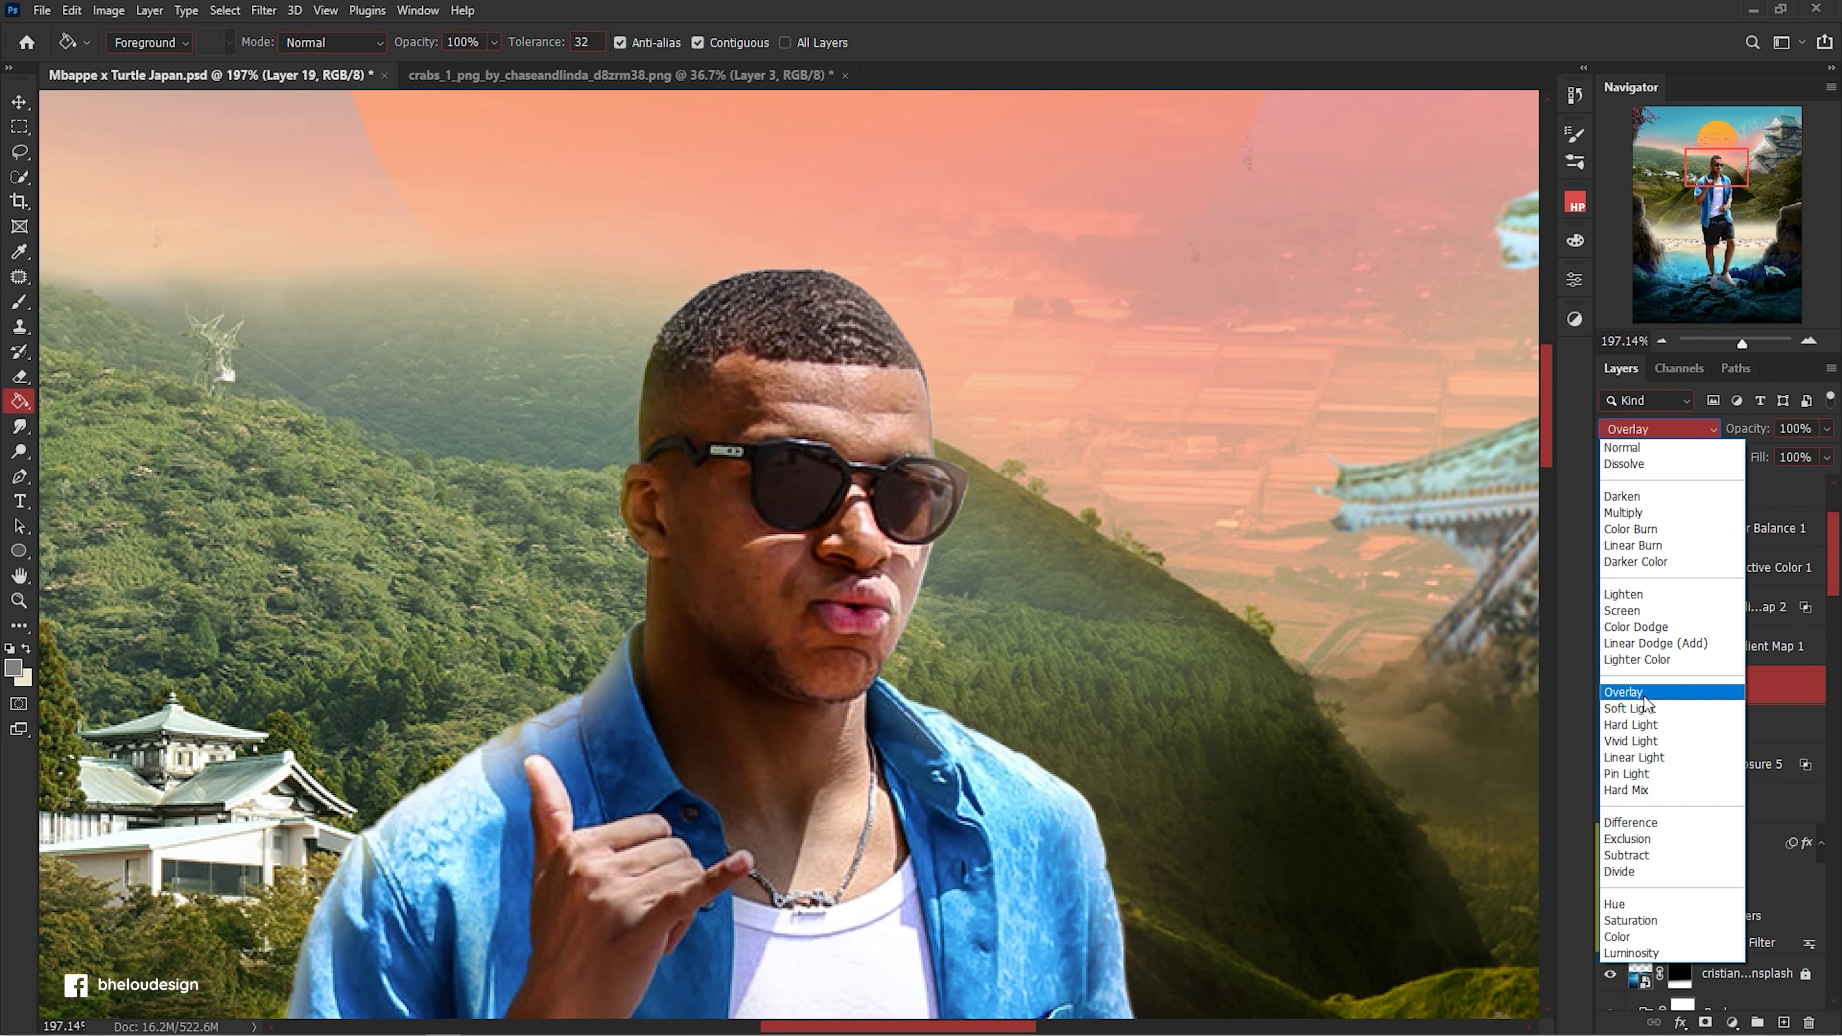
click(1629, 615)
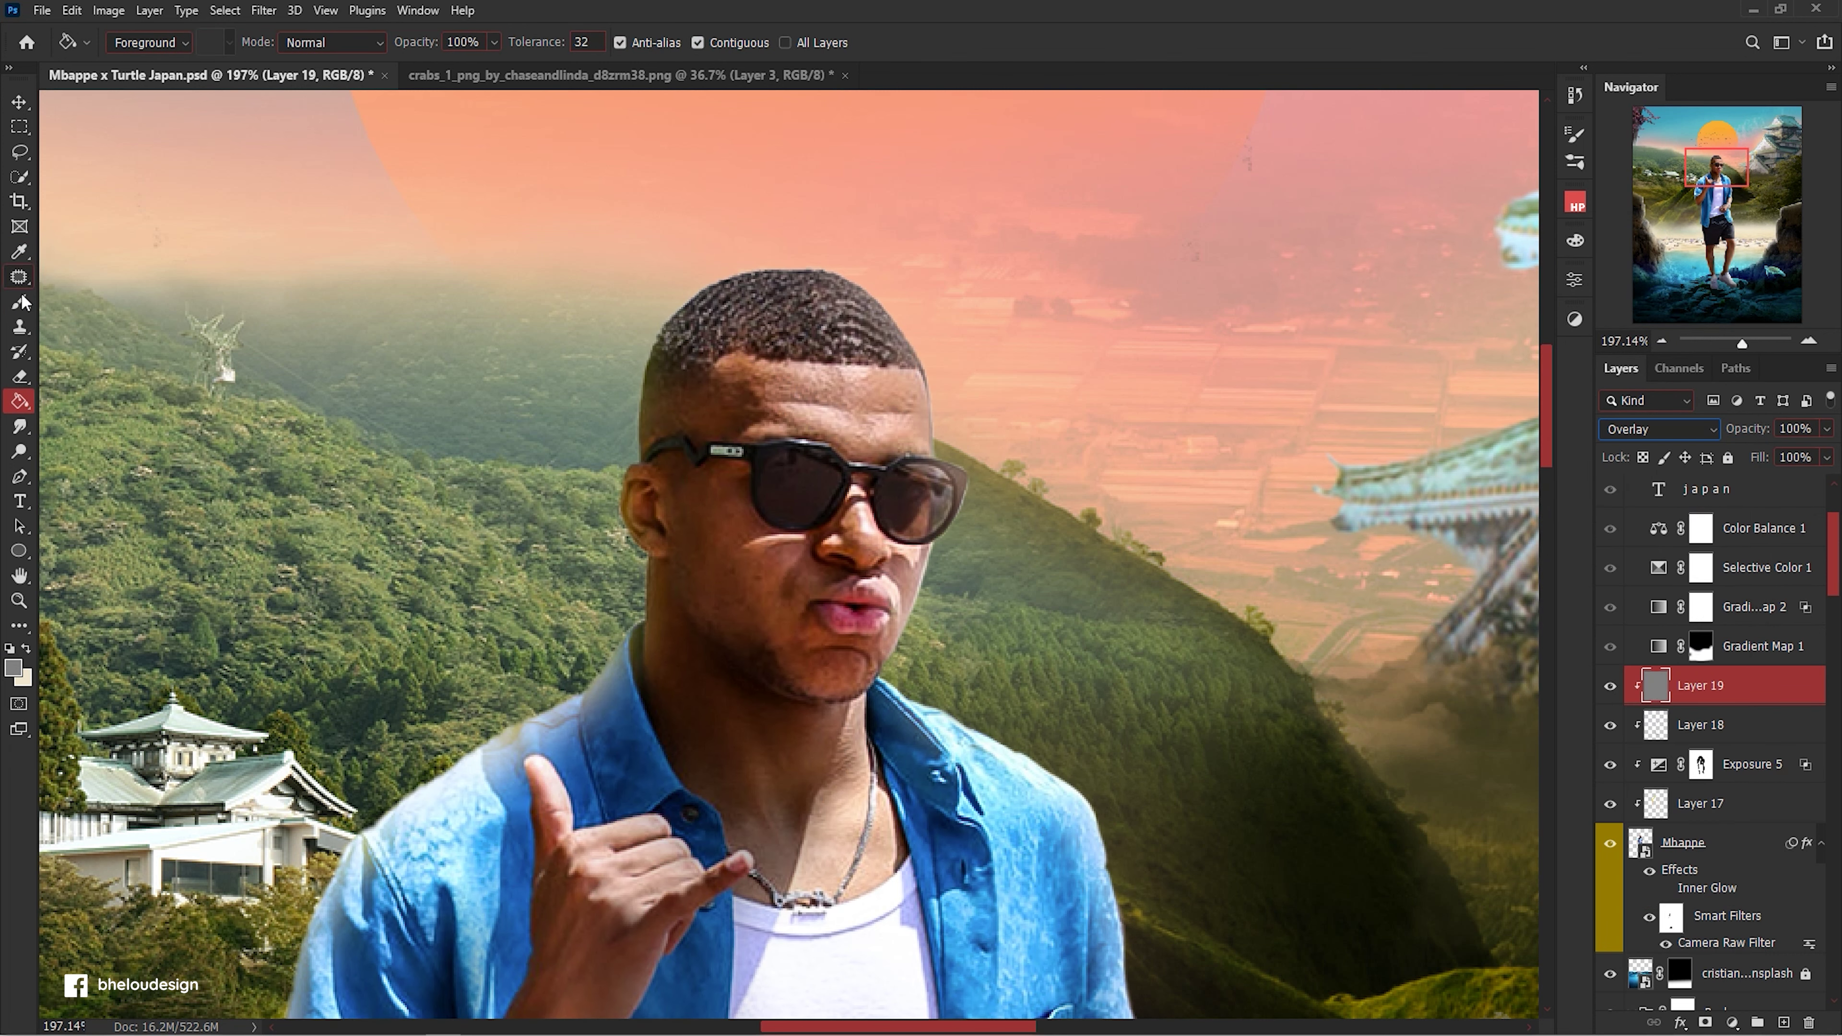
key(b)
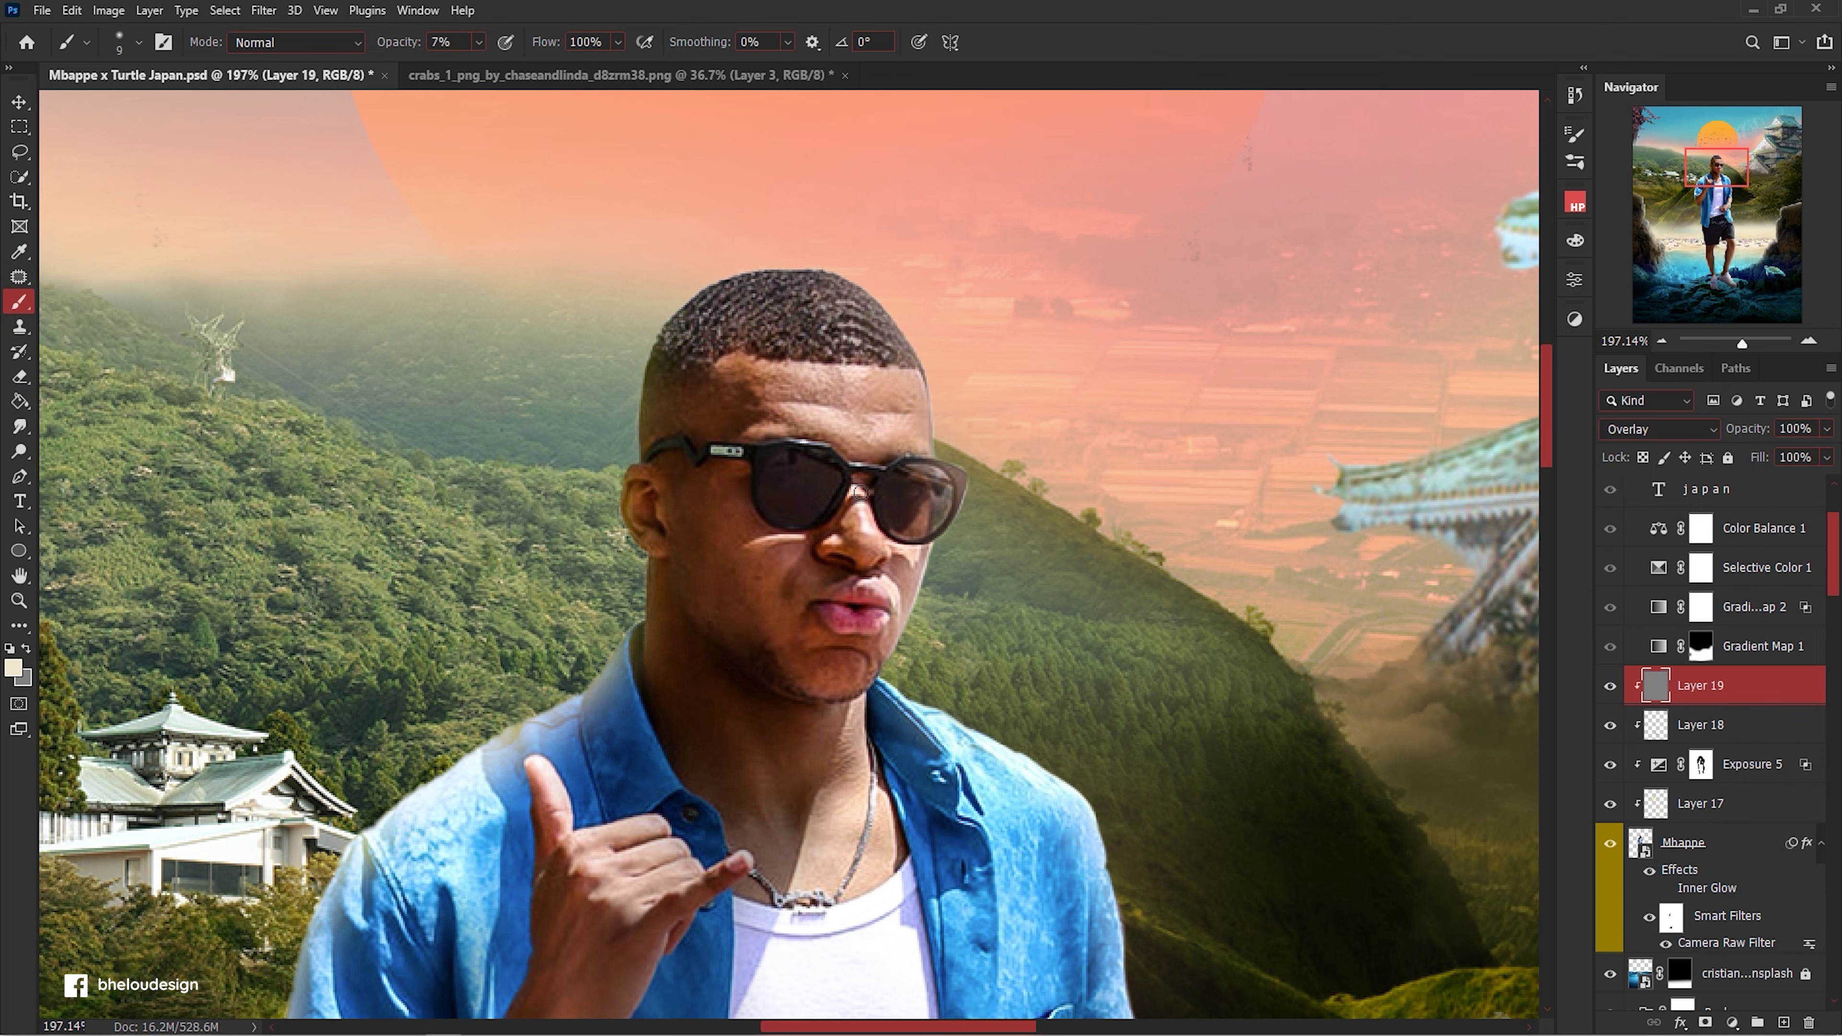
alt+scroll(861, 527, up, 3)
On the Mbappe layer, patch the cheek highlights below the sunglasses with nearby skin.
click(1682, 842)
key(j)
alt+scroll(727, 573, up, 2)
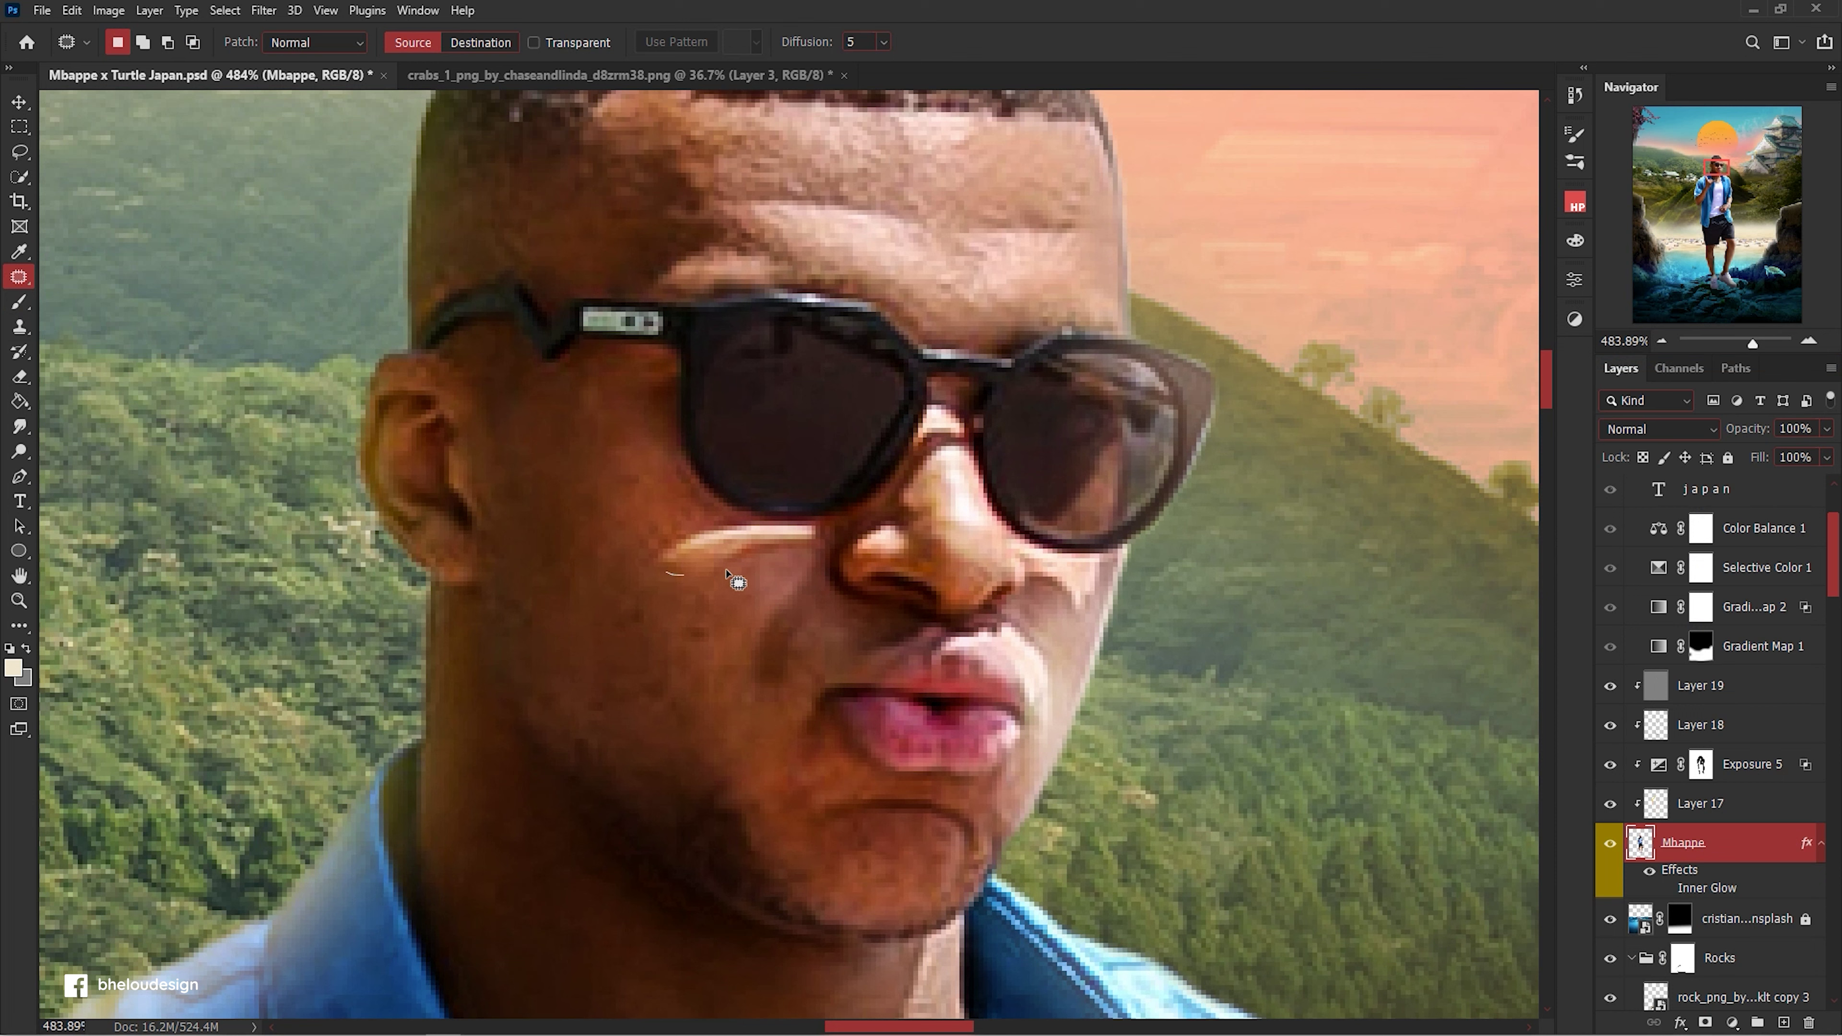
mouse_move(666, 577)
mouse_down()
mouse_move(649, 554)
mouse_move(624, 649)
mouse_up()
drag(731, 535, 755, 570)
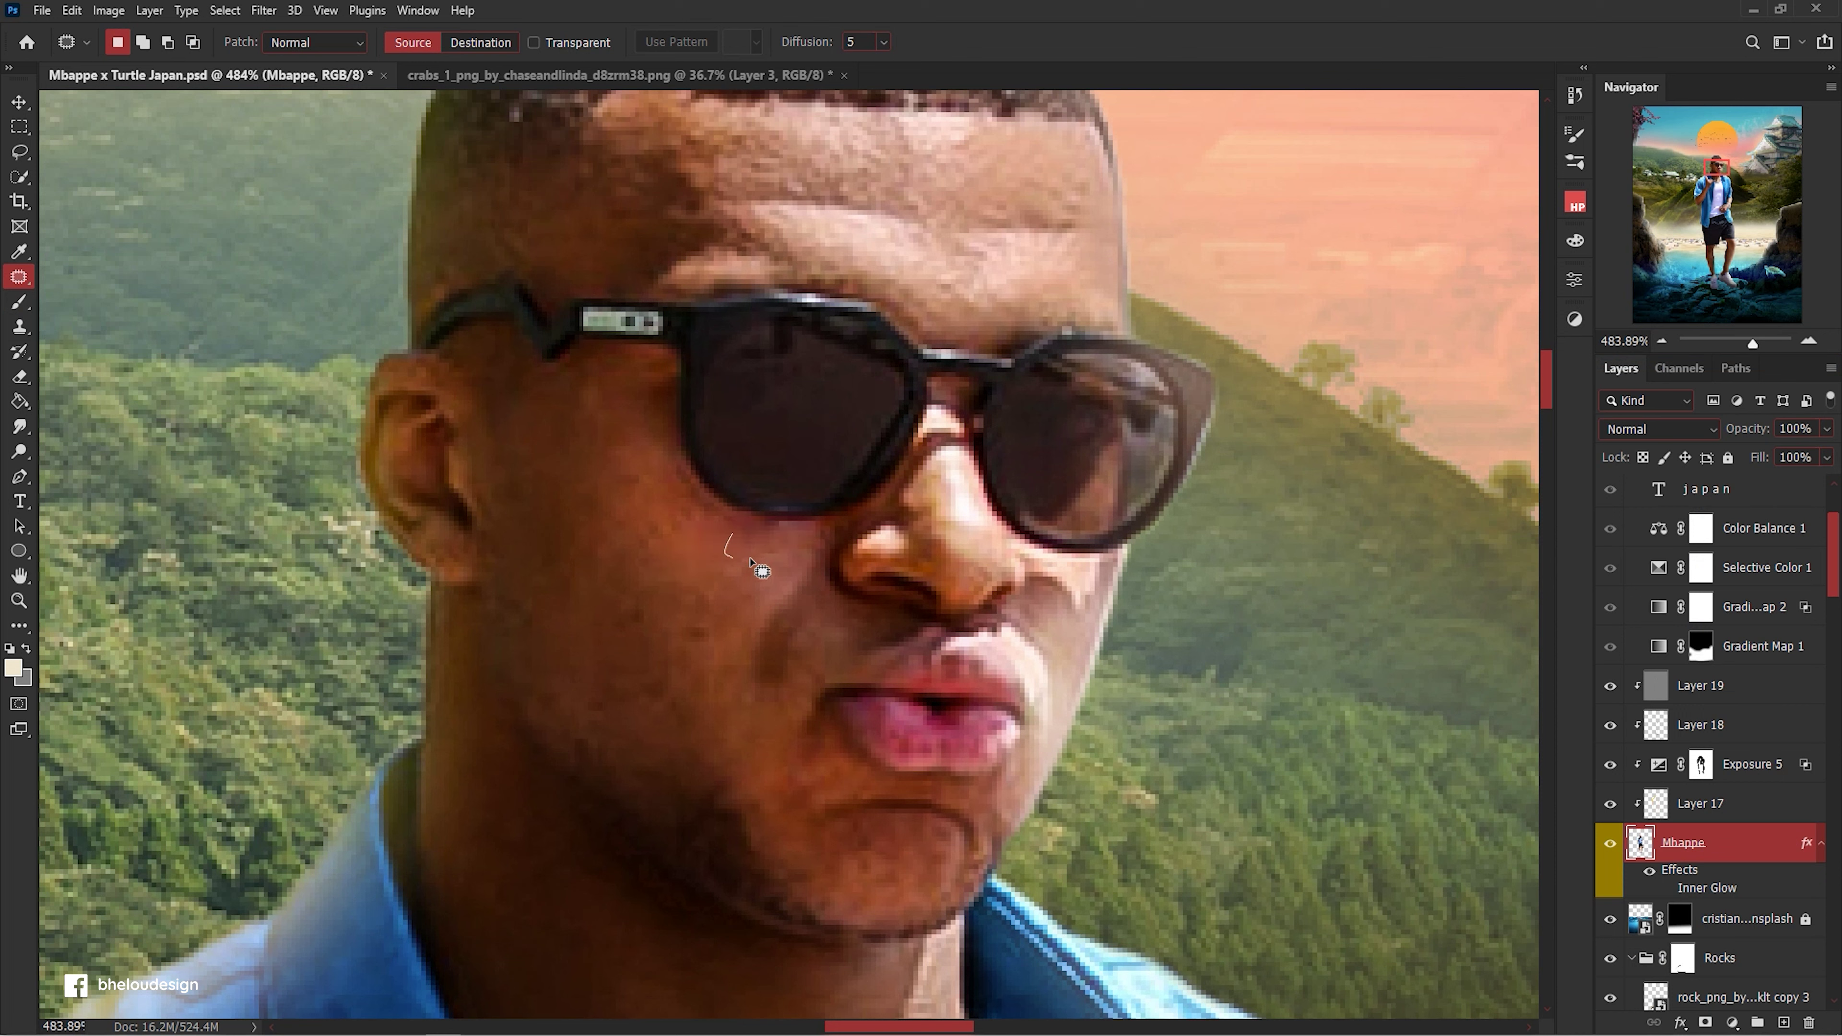
key(shift+BackSpace)
key(Return)
Patch one more cheek mark, then return to the grey Overlay layer with the Brush.
drag(676, 539, 635, 569)
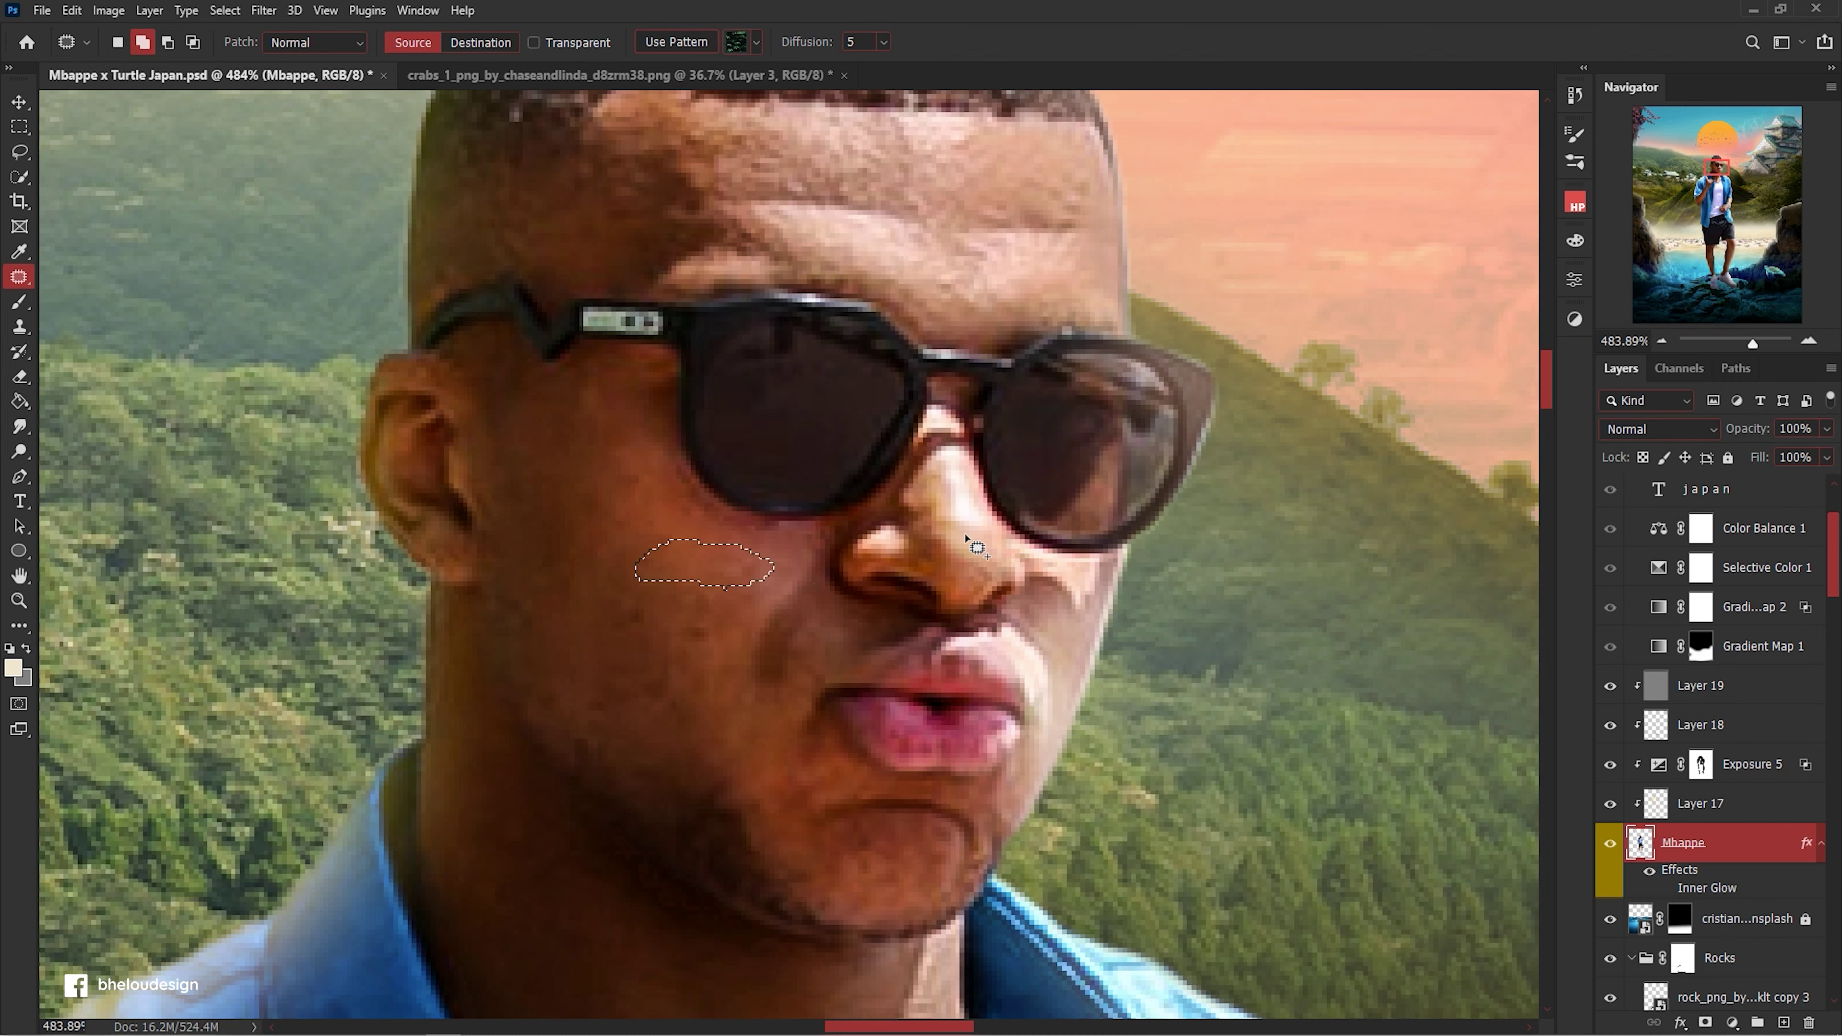
scroll(786, 606, down, 5)
scroll(786, 605, up, 2)
scroll(786, 606, down, 1)
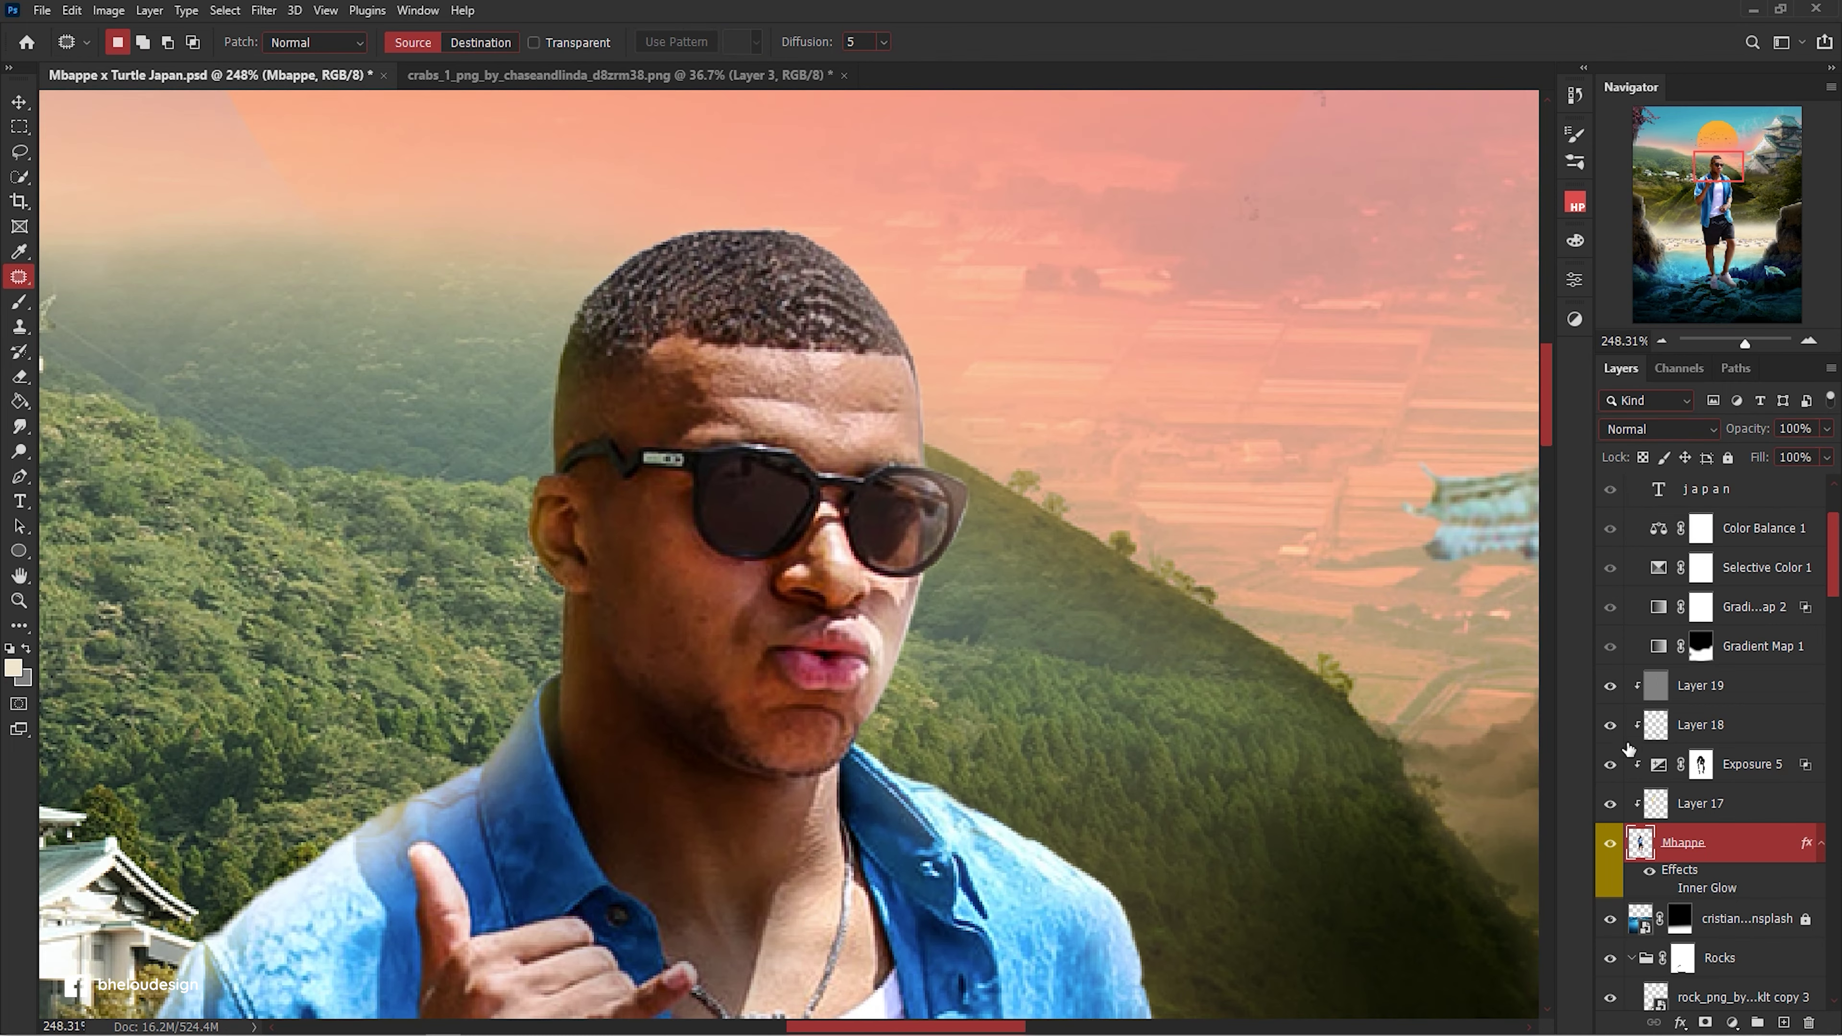
click(1701, 685)
key(b)
scroll(823, 405, up, 1)
Lighten the hairline, forehead and skin beside the lips on the Overlay layer.
mouse_move(823, 405)
mouse_down()
mouse_move(623, 312)
mouse_move(553, 401)
mouse_up()
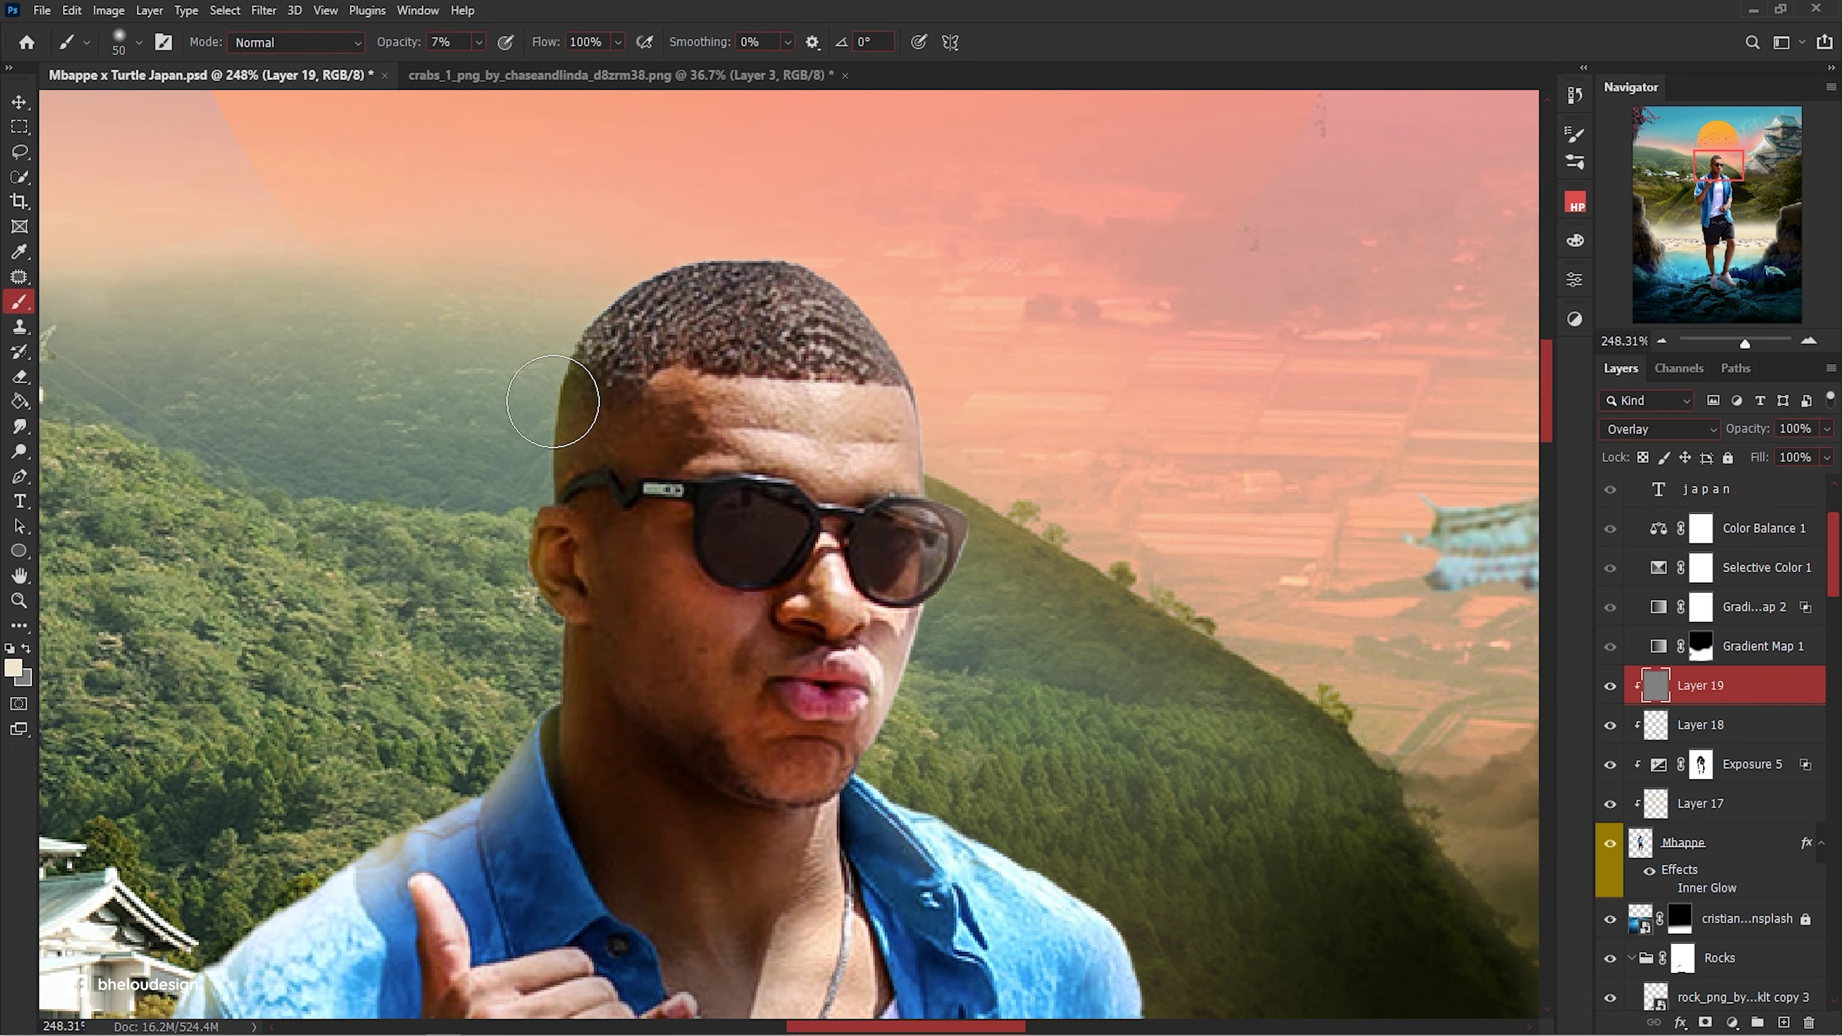
mouse_move(689, 421)
mouse_down()
mouse_move(870, 342)
mouse_move(827, 383)
mouse_up()
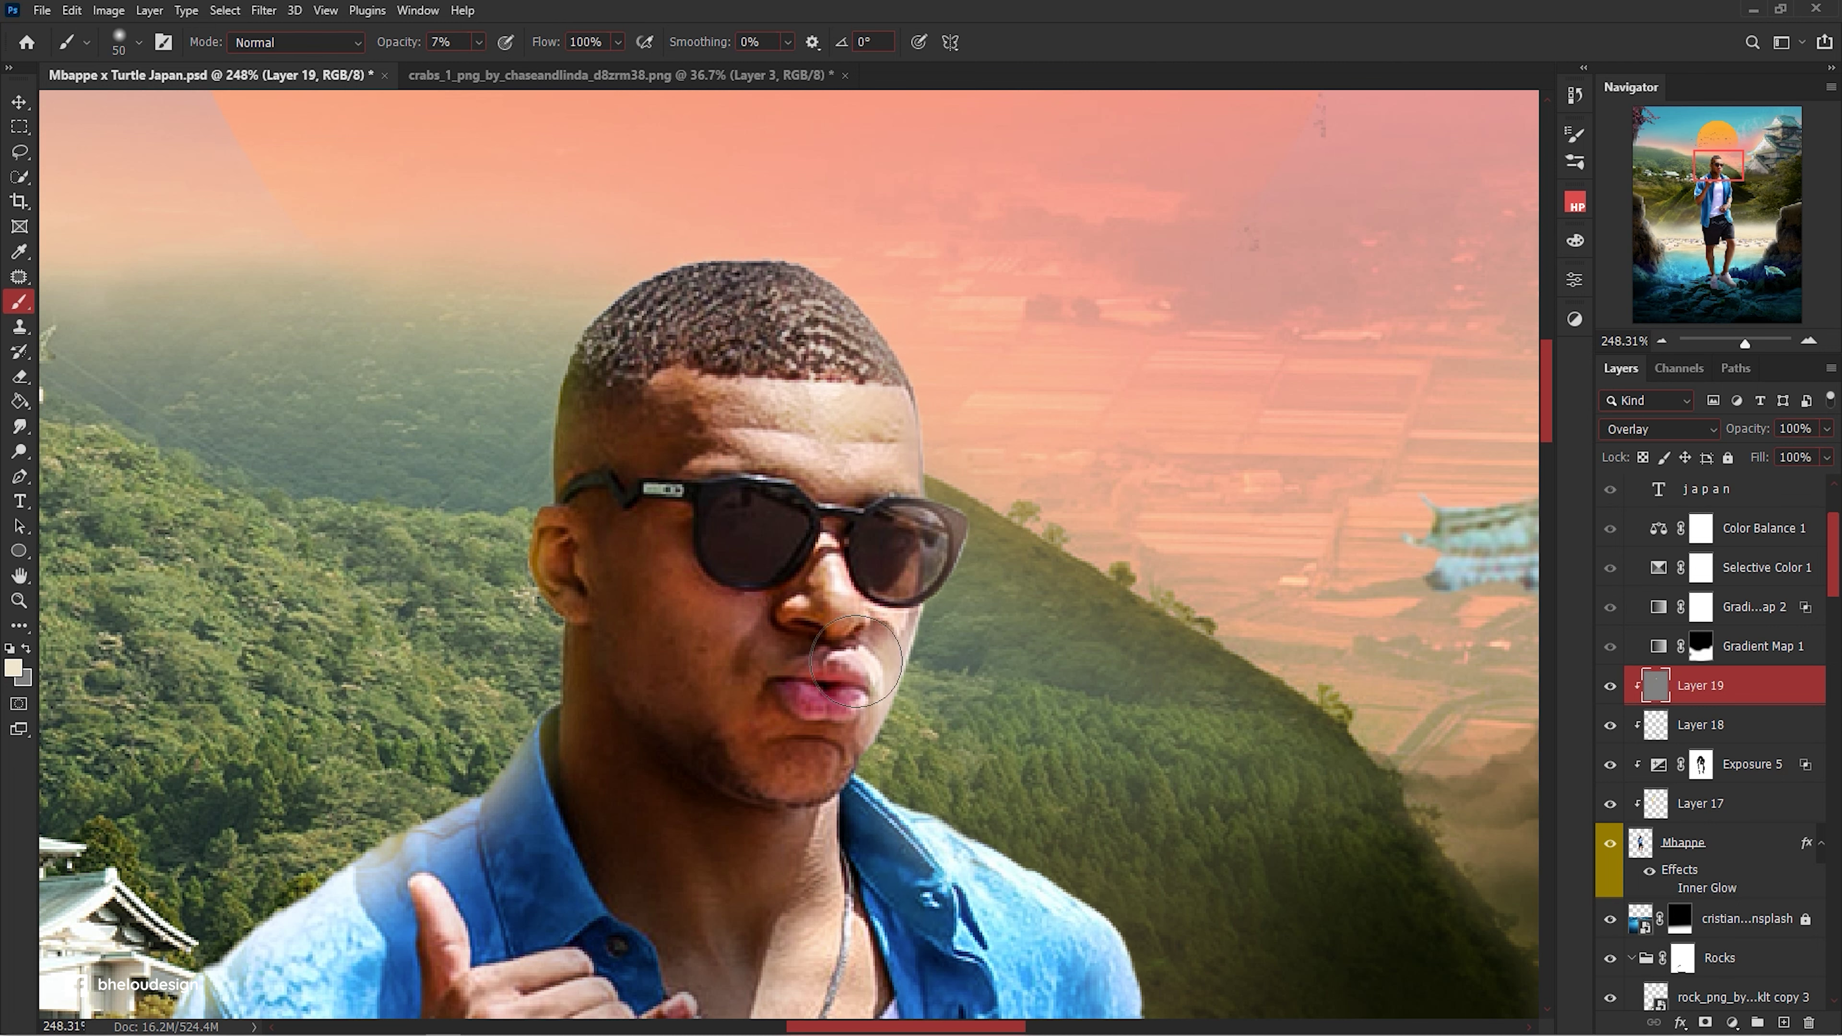
drag(841, 660, 879, 698)
scroll(950, 567, down, 5)
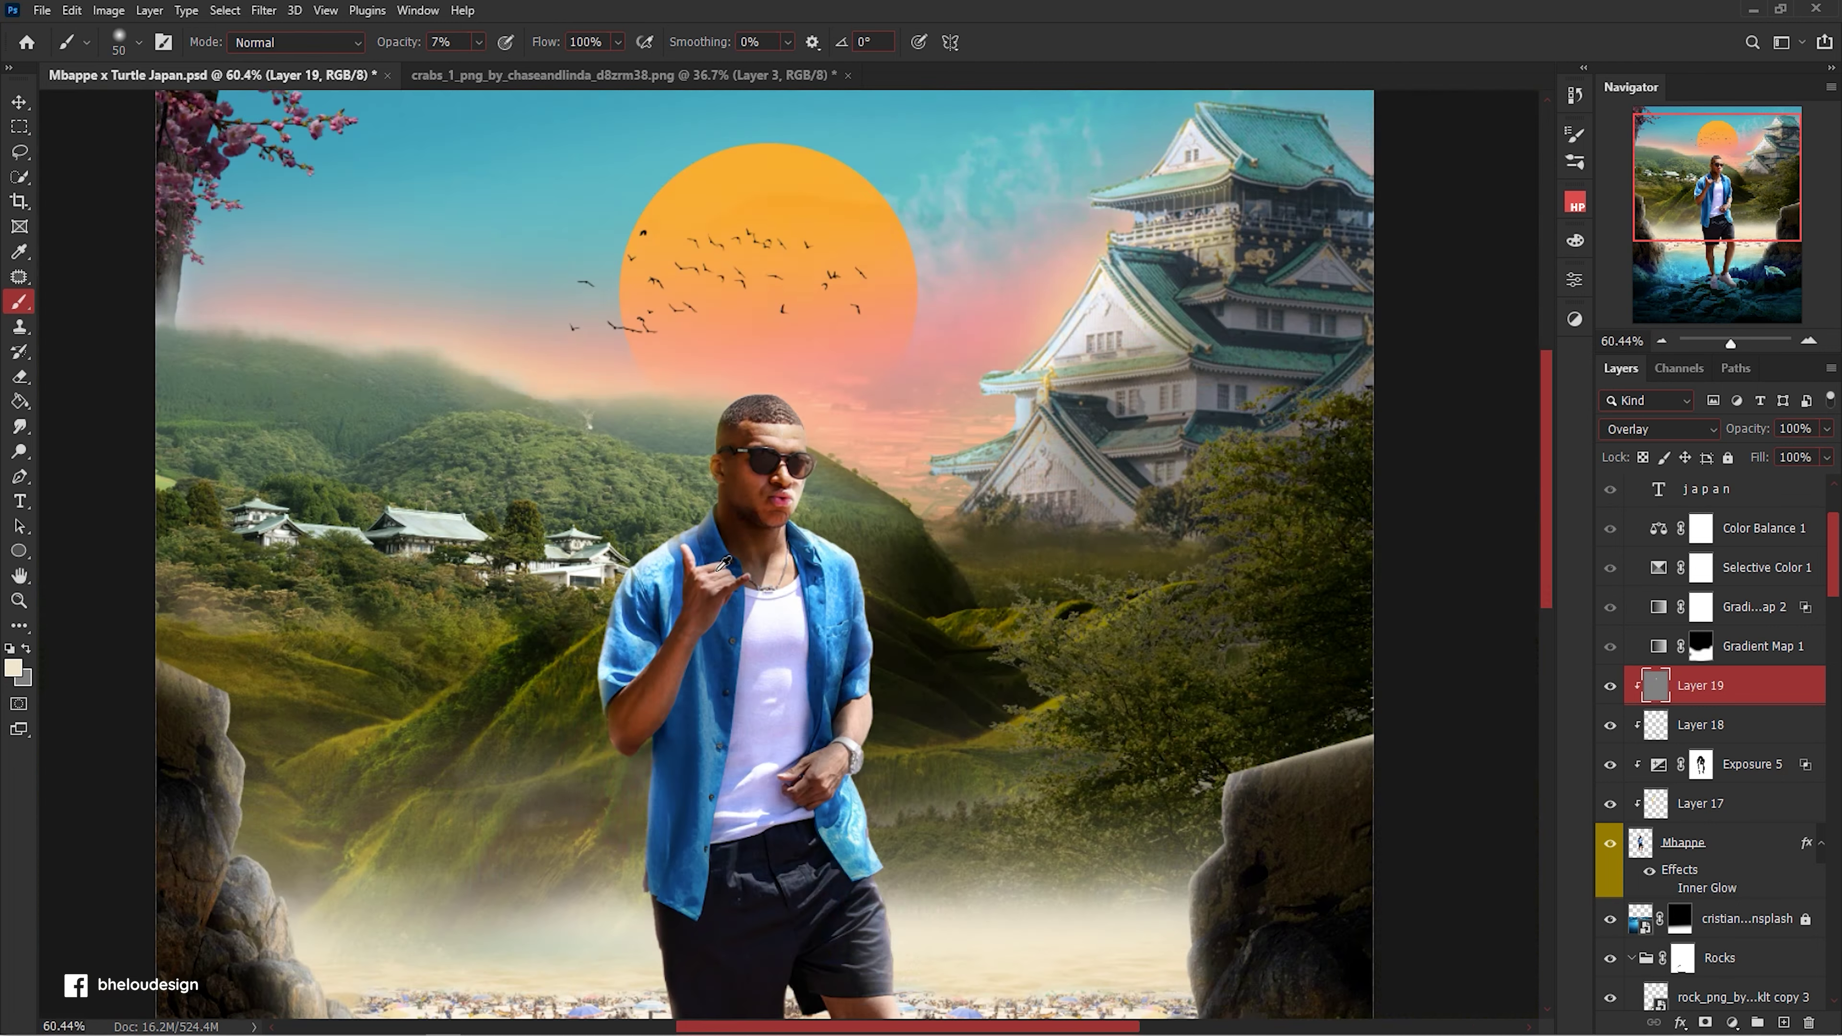
scroll(703, 601, up, 4)
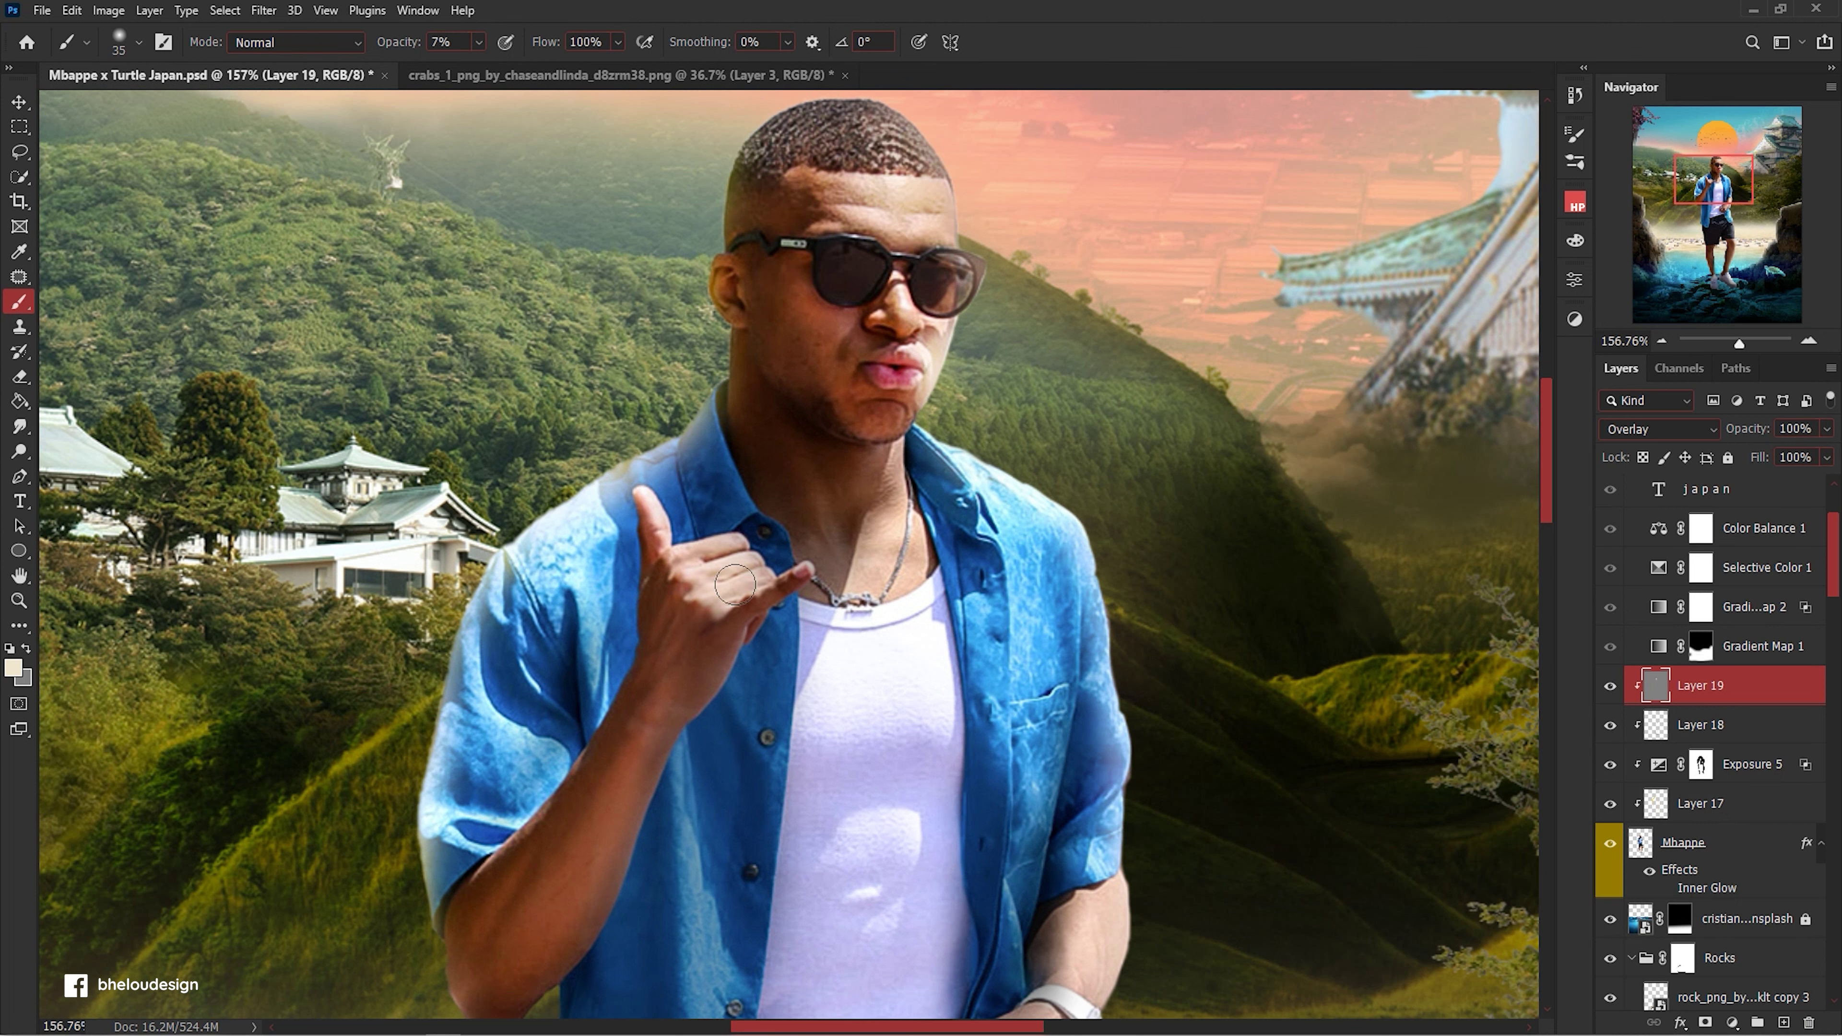
scroll(672, 580, down, 2)
Lighten the forearm and the calf's right edge, then select the background photo layer.
drag(607, 759, 574, 797)
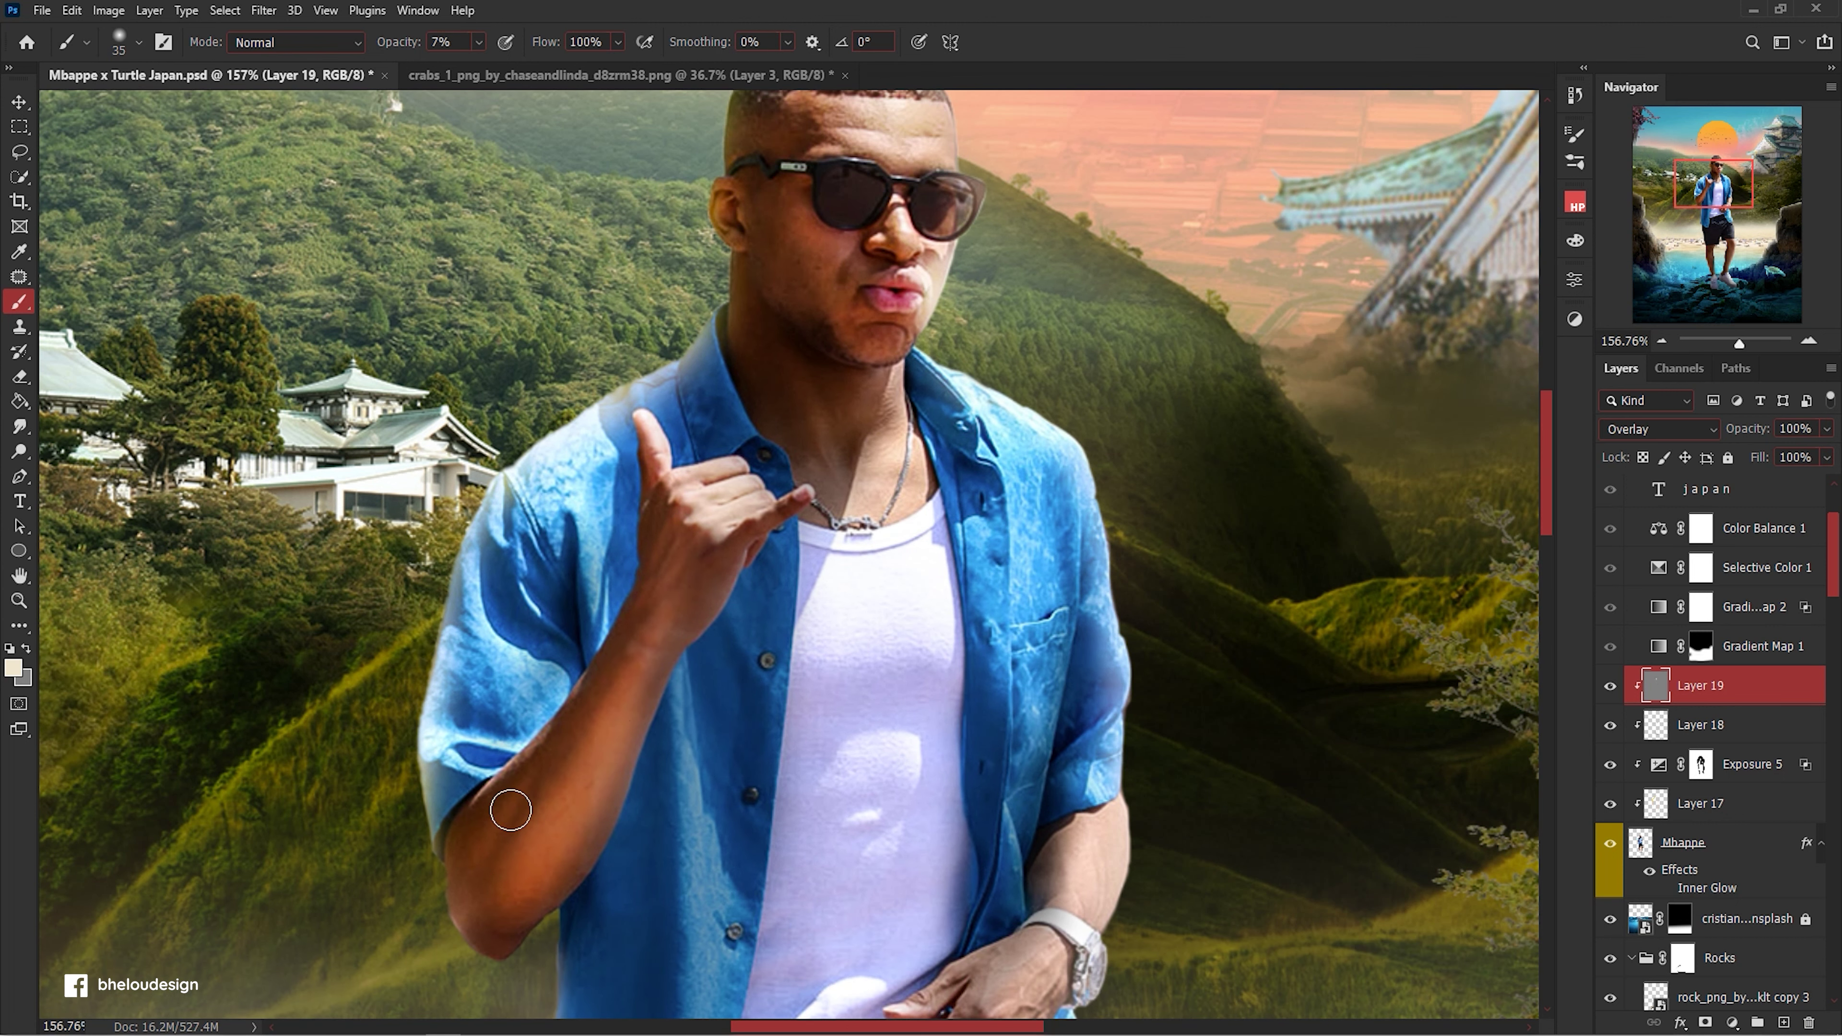
scroll(933, 622, down, 3)
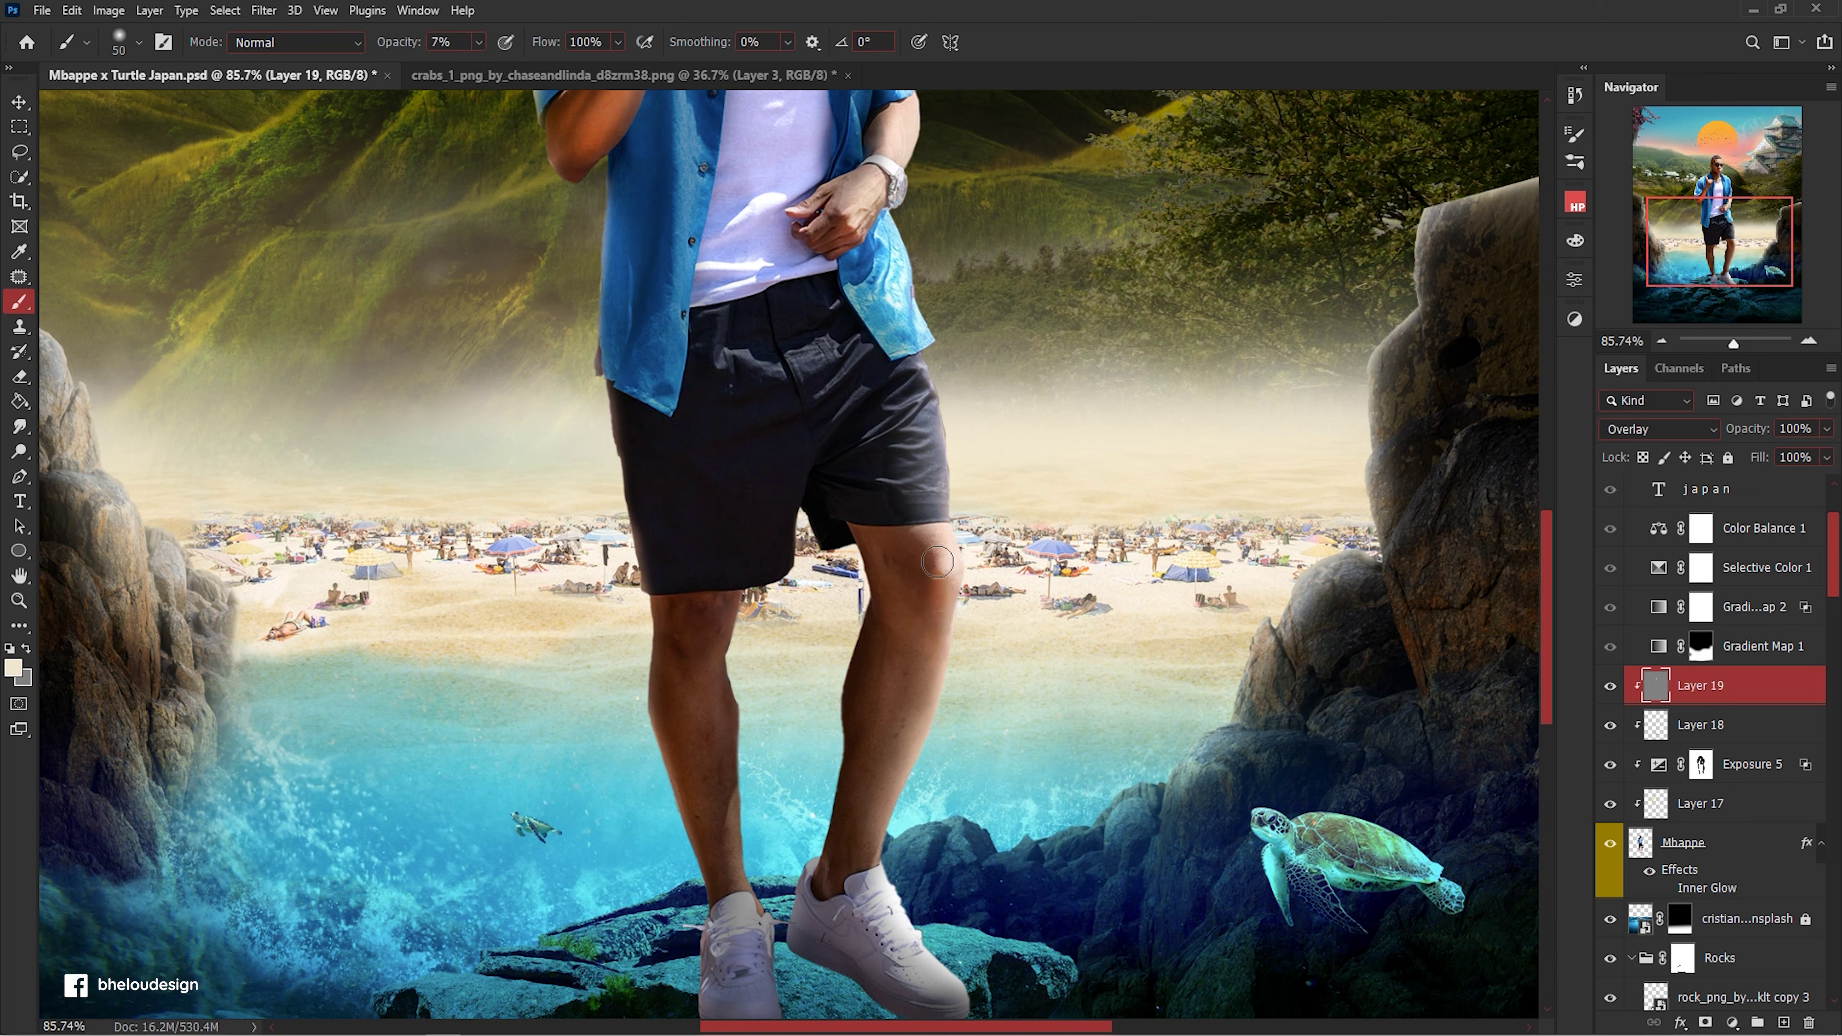
drag(910, 683, 926, 760)
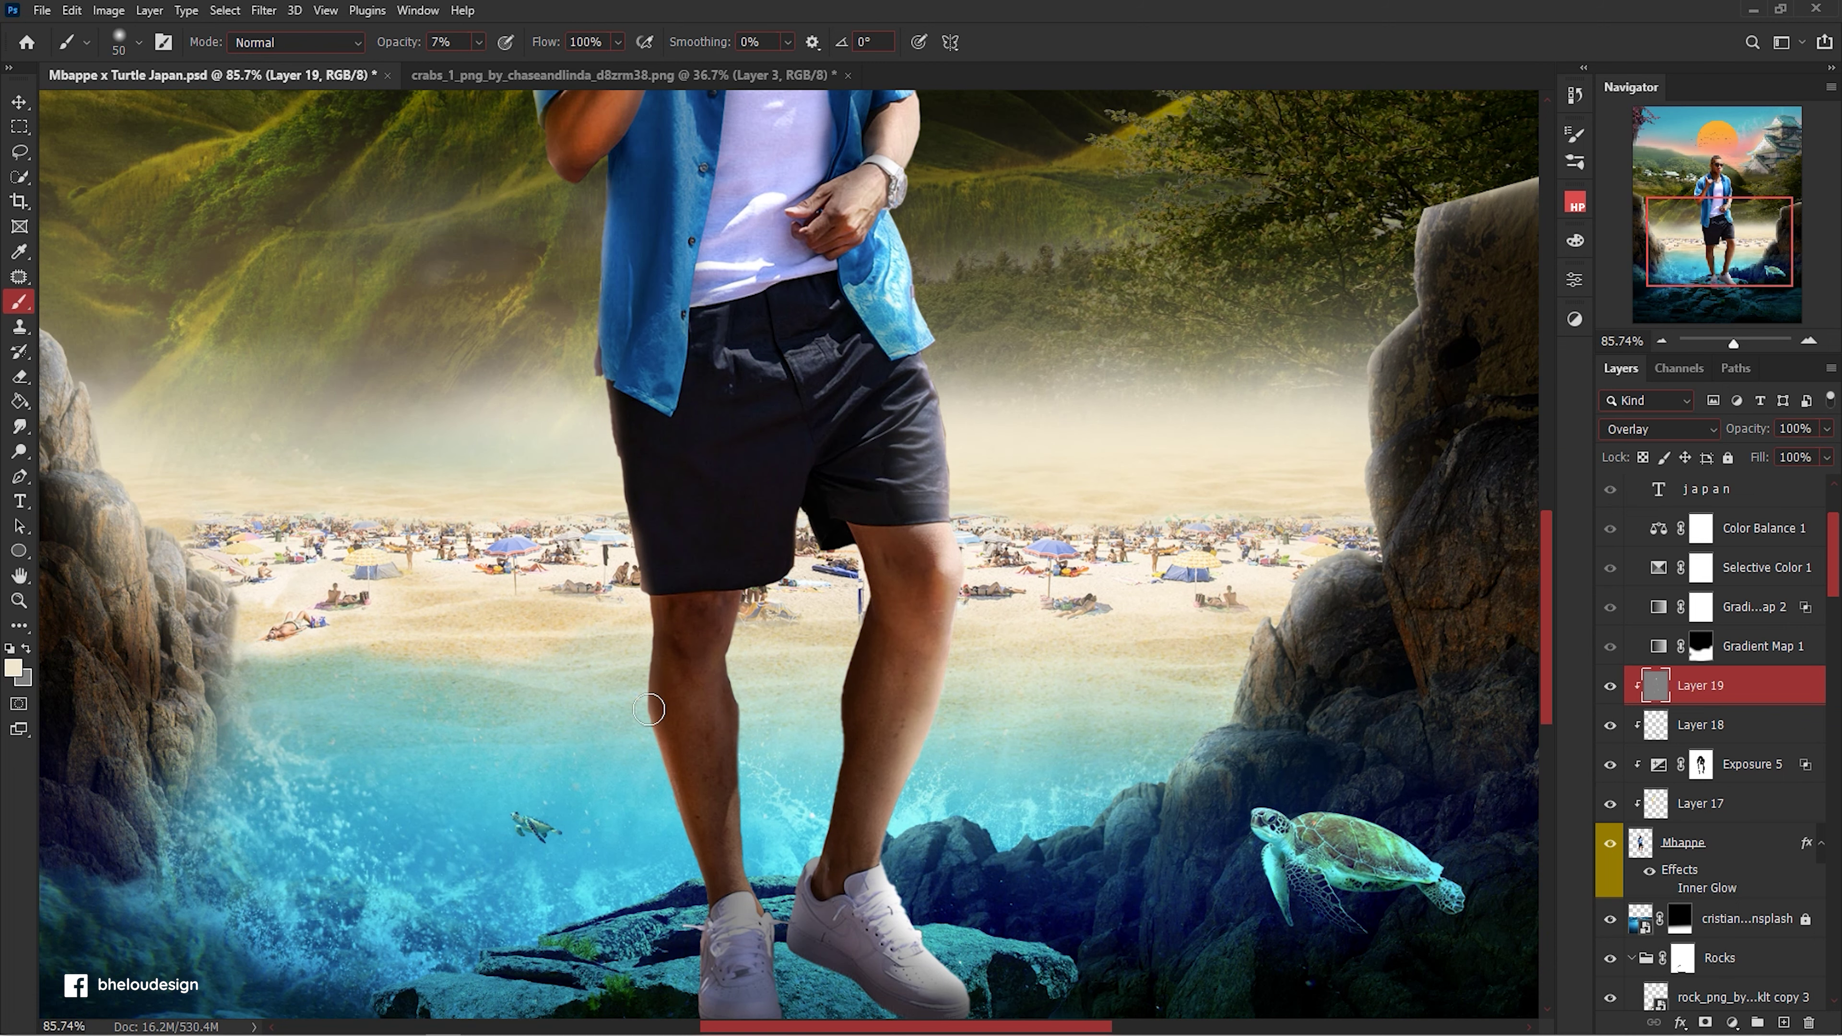
scroll(649, 683, down, 5)
scroll(838, 593, up, 2)
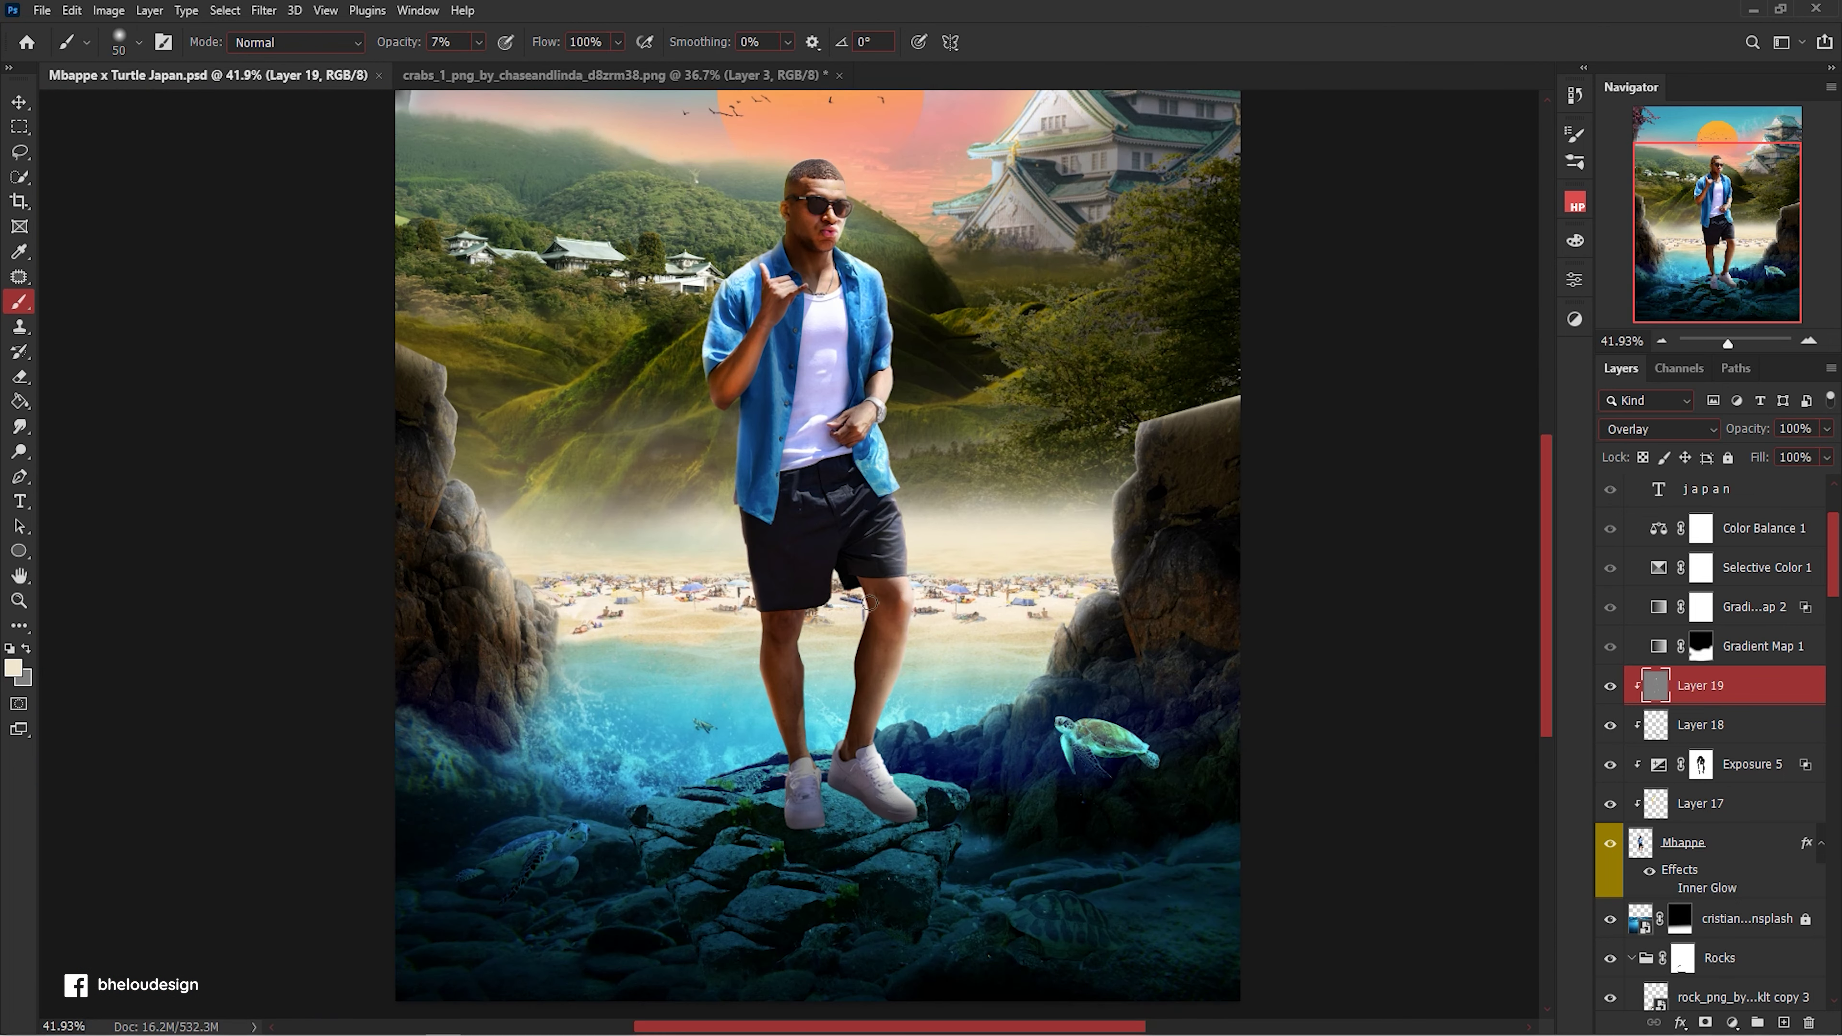
key(v)
click(1719, 842)
Add a new layer above the background photo named Shadow Foots.
click(1737, 923)
click(1784, 1022)
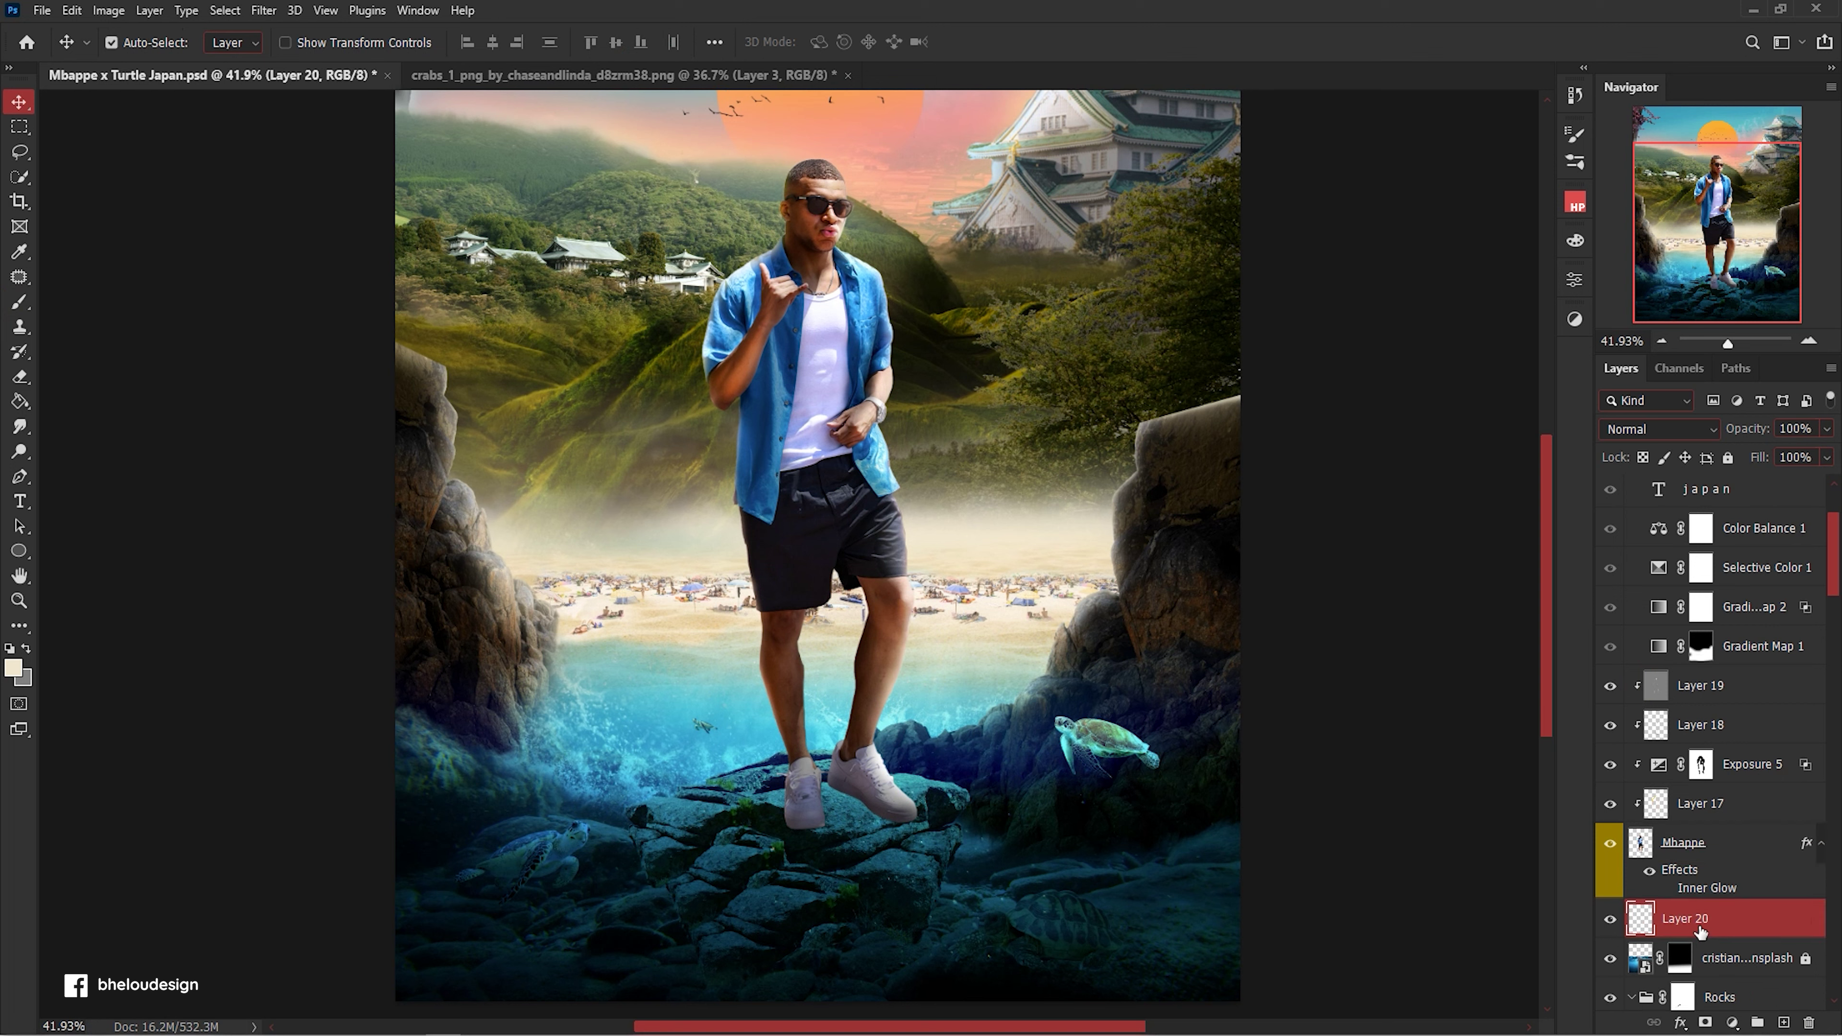
text(s)
key(Return)
Load the Foot Shadow 2 brush with default black/white colours at full opacity.
key(b)
click(132, 51)
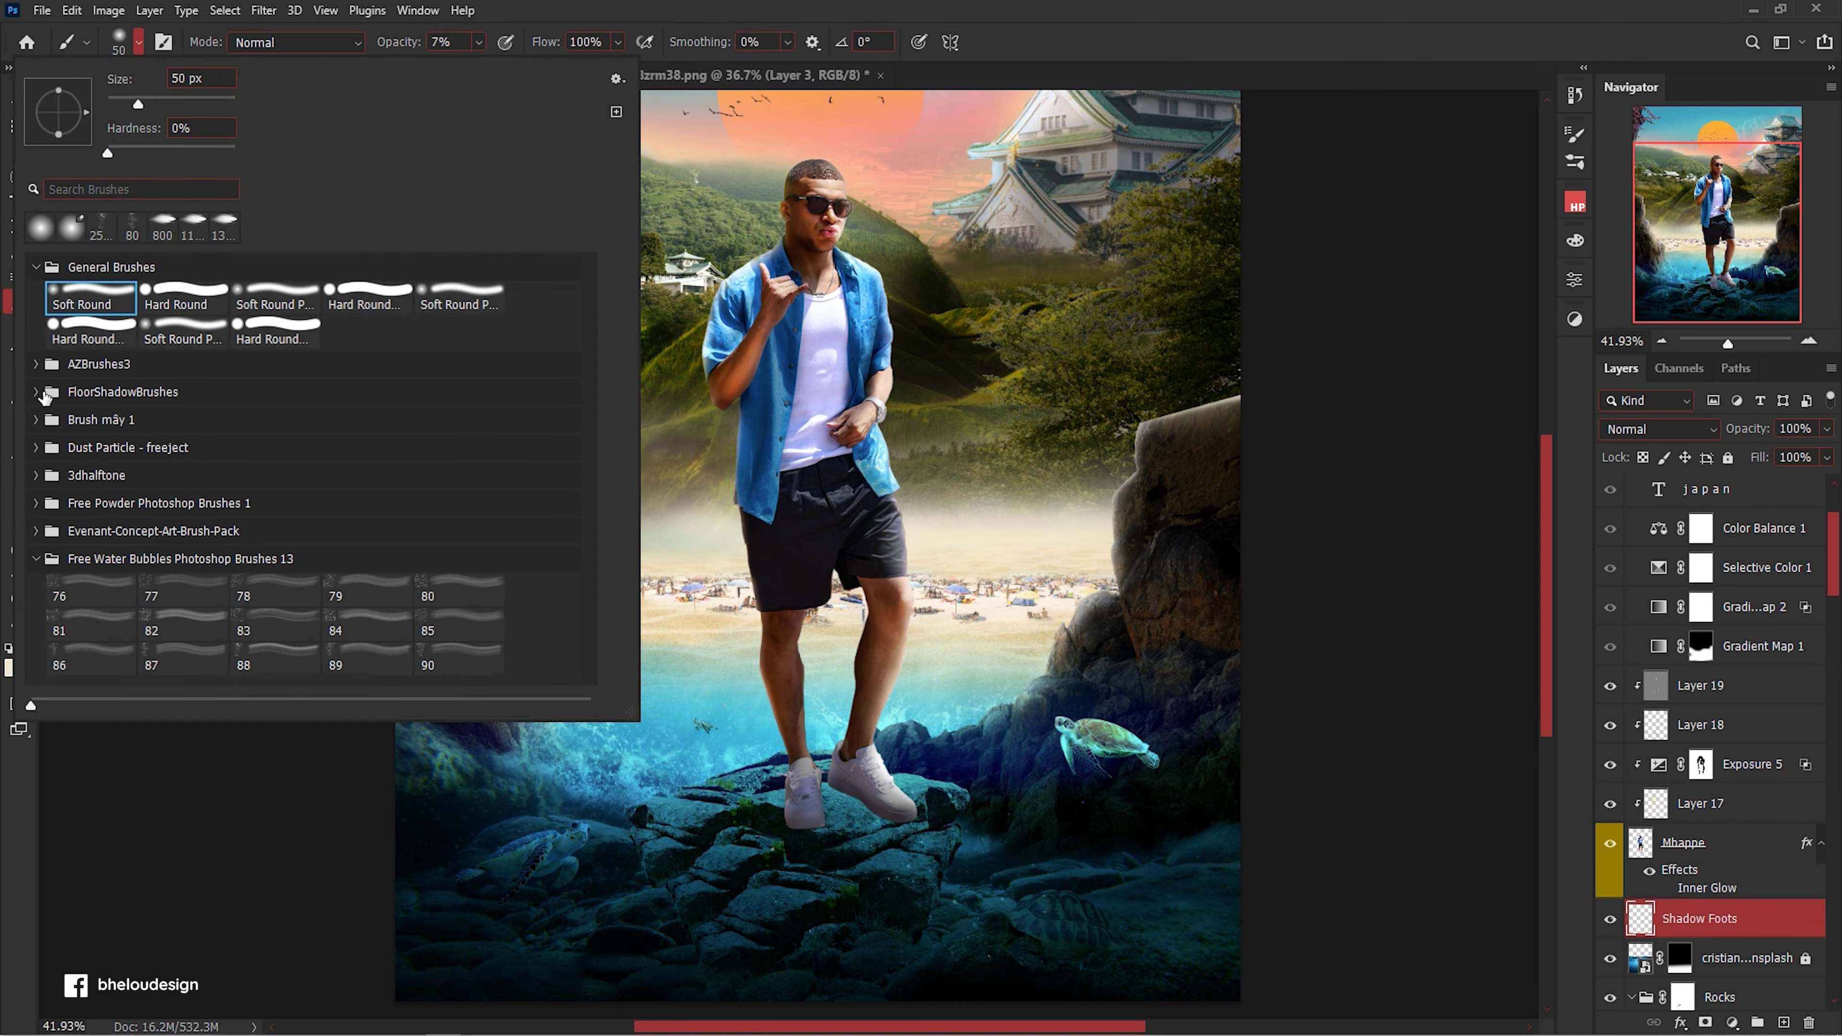
click(45, 395)
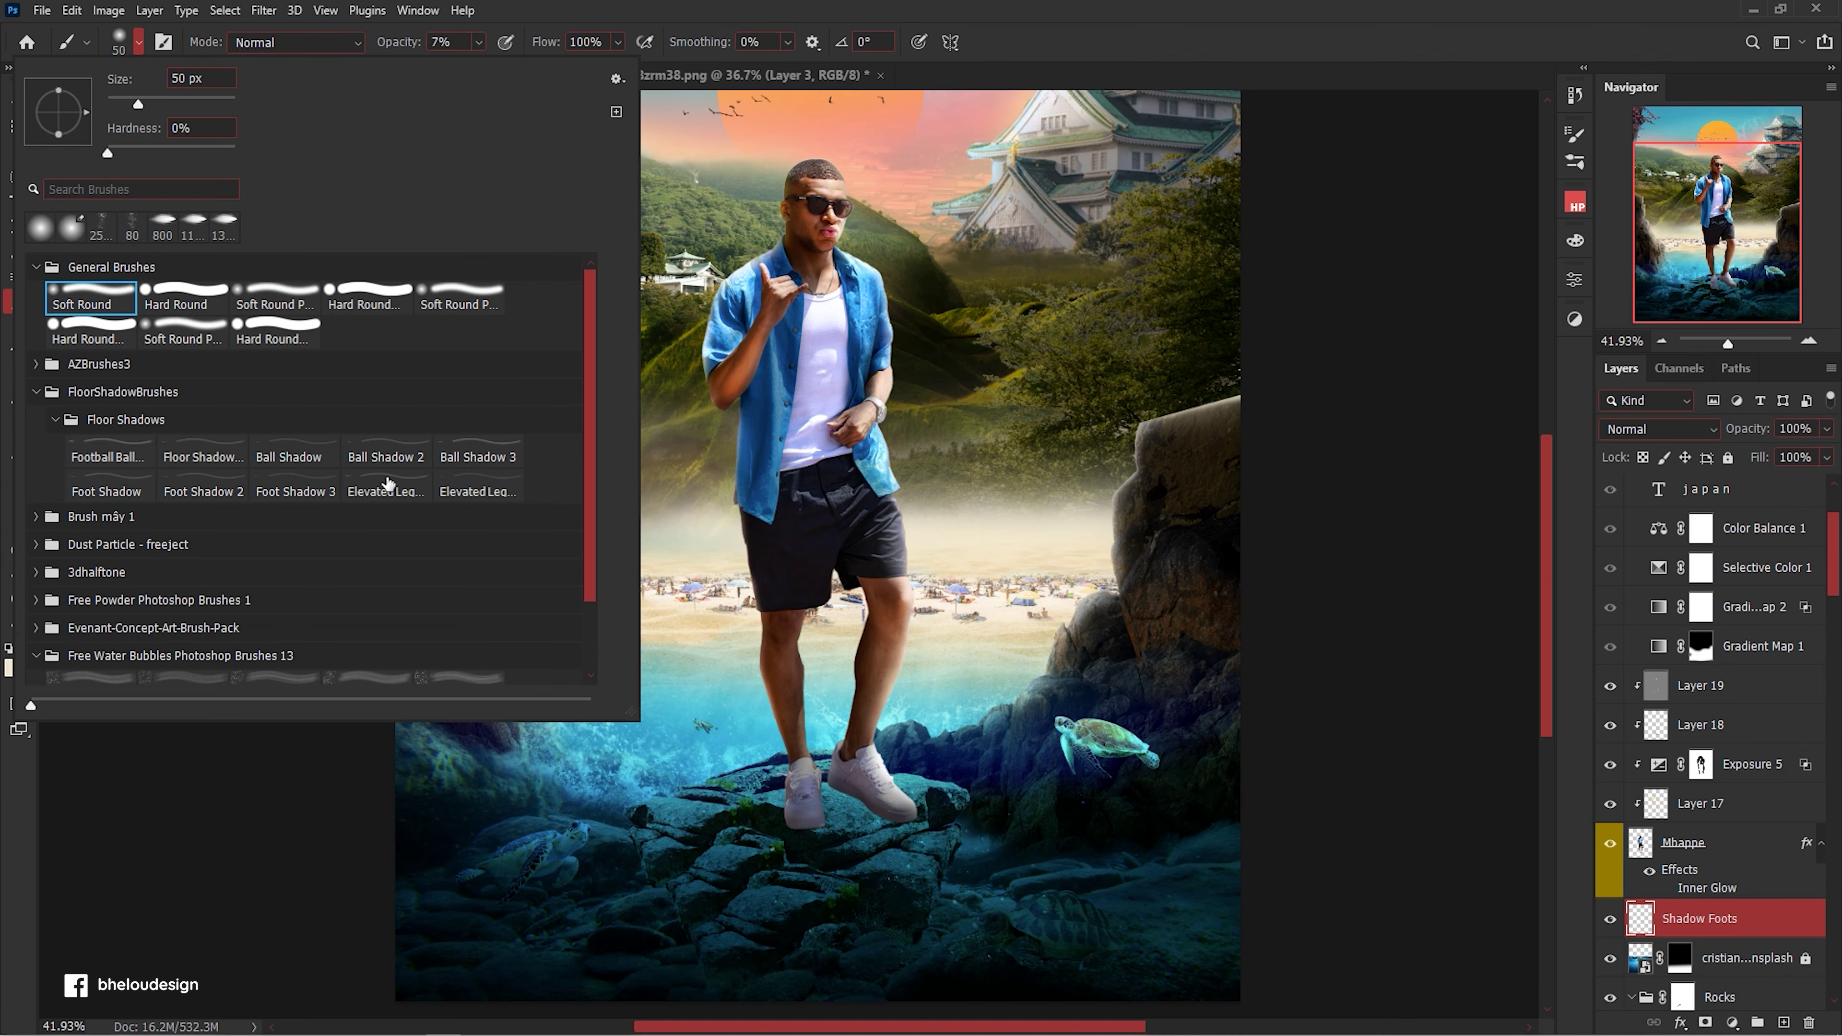
double_click(210, 484)
scroll(929, 821, up, 3)
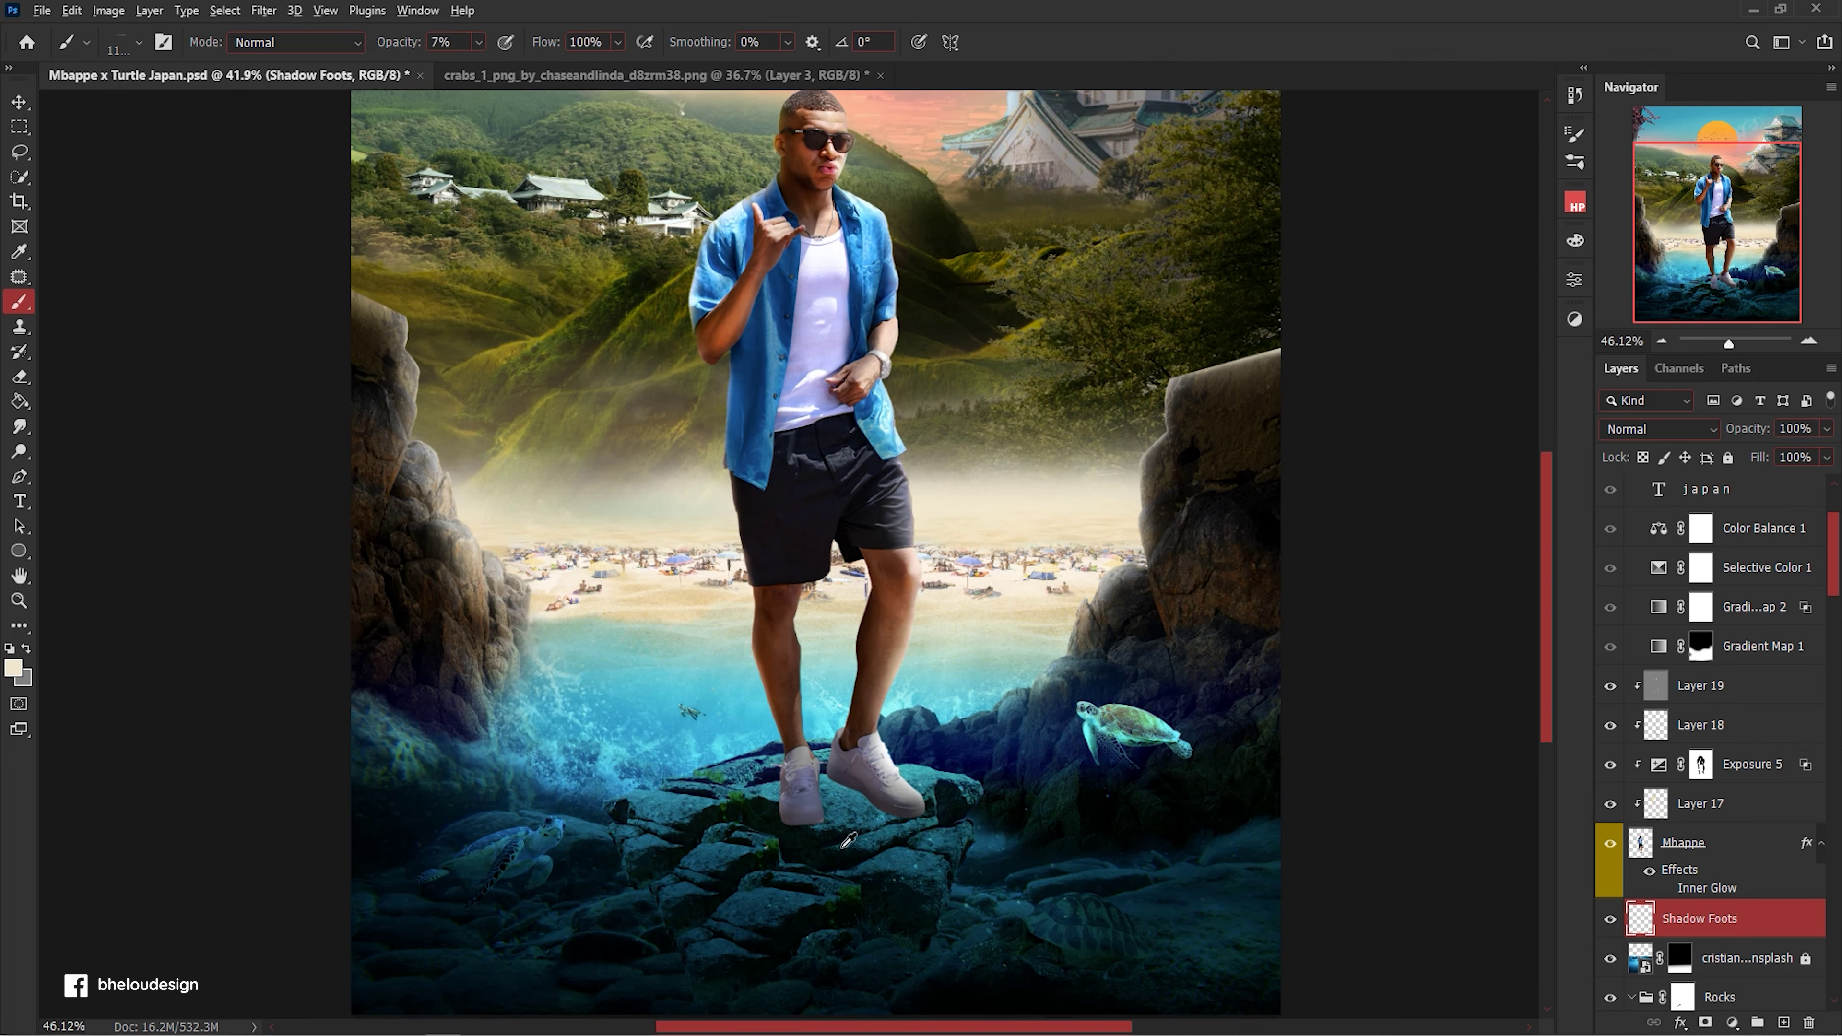
key(d)
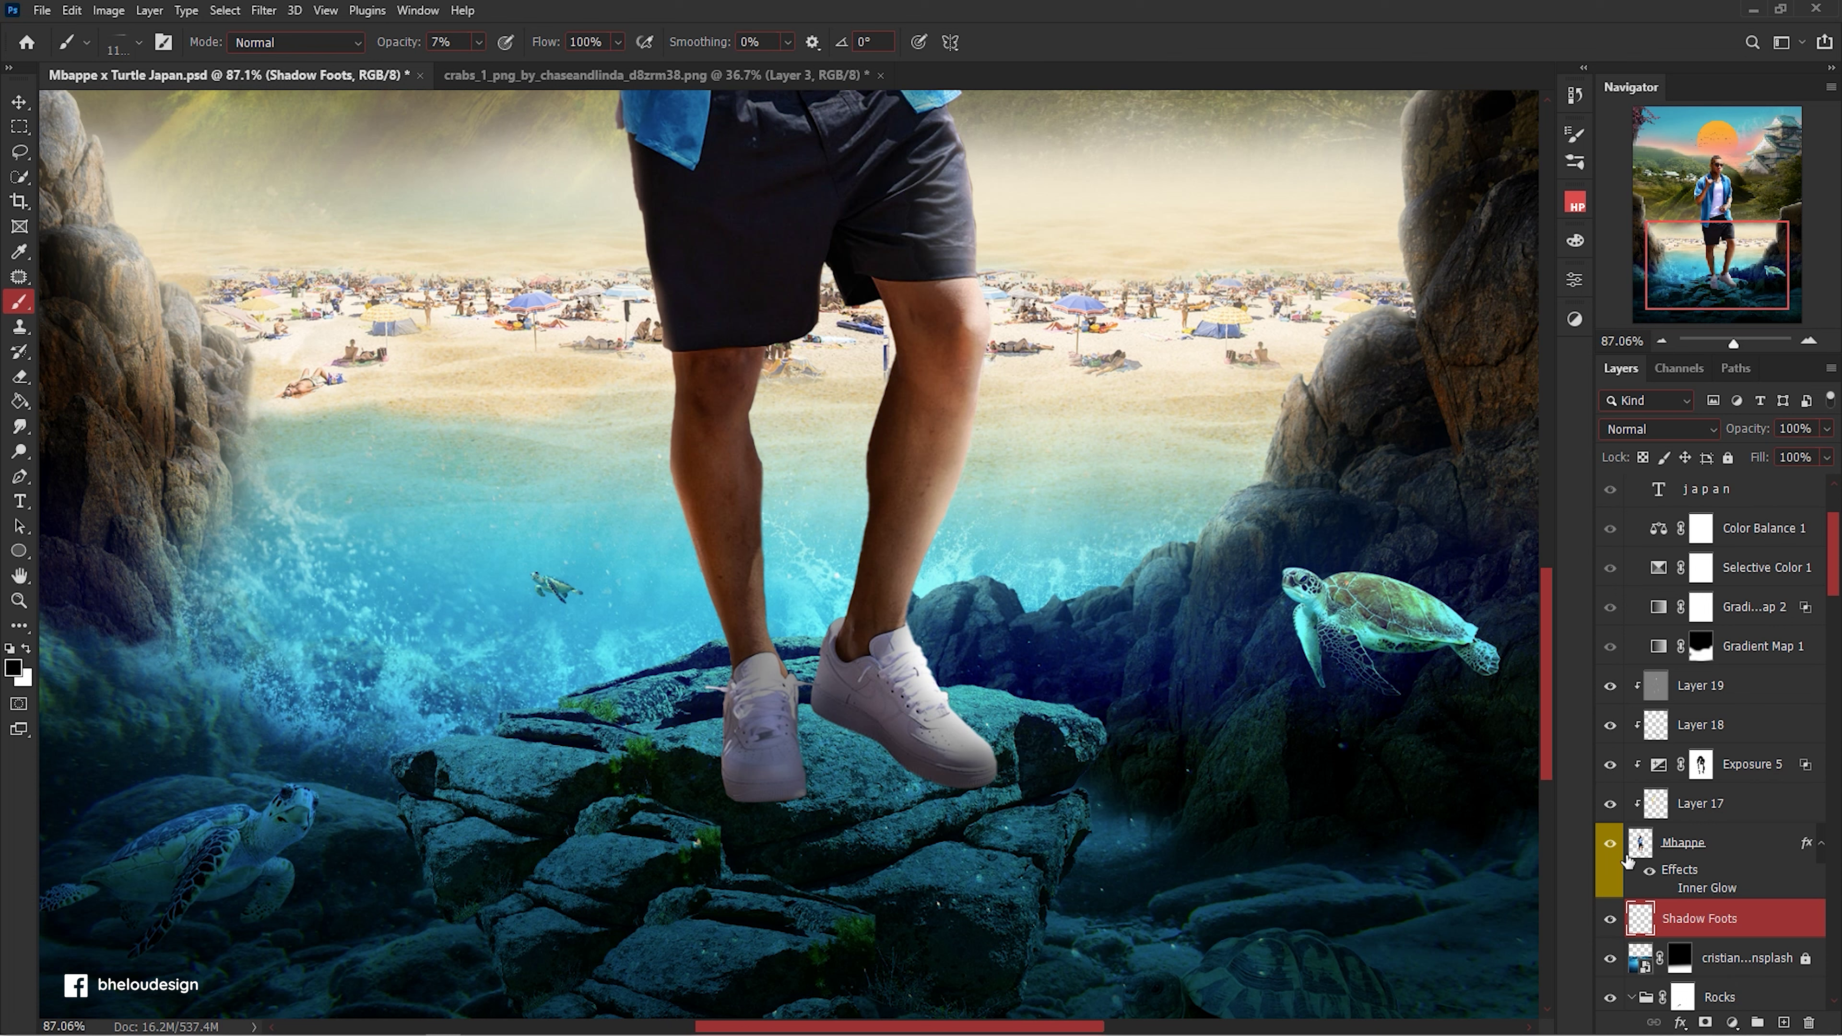
scroll(1725, 790, down, 3)
key(0)
Replace Shadow Foots with a new empty shadow layer and enlarge the brush size.
key(Delete)
click(1780, 1021)
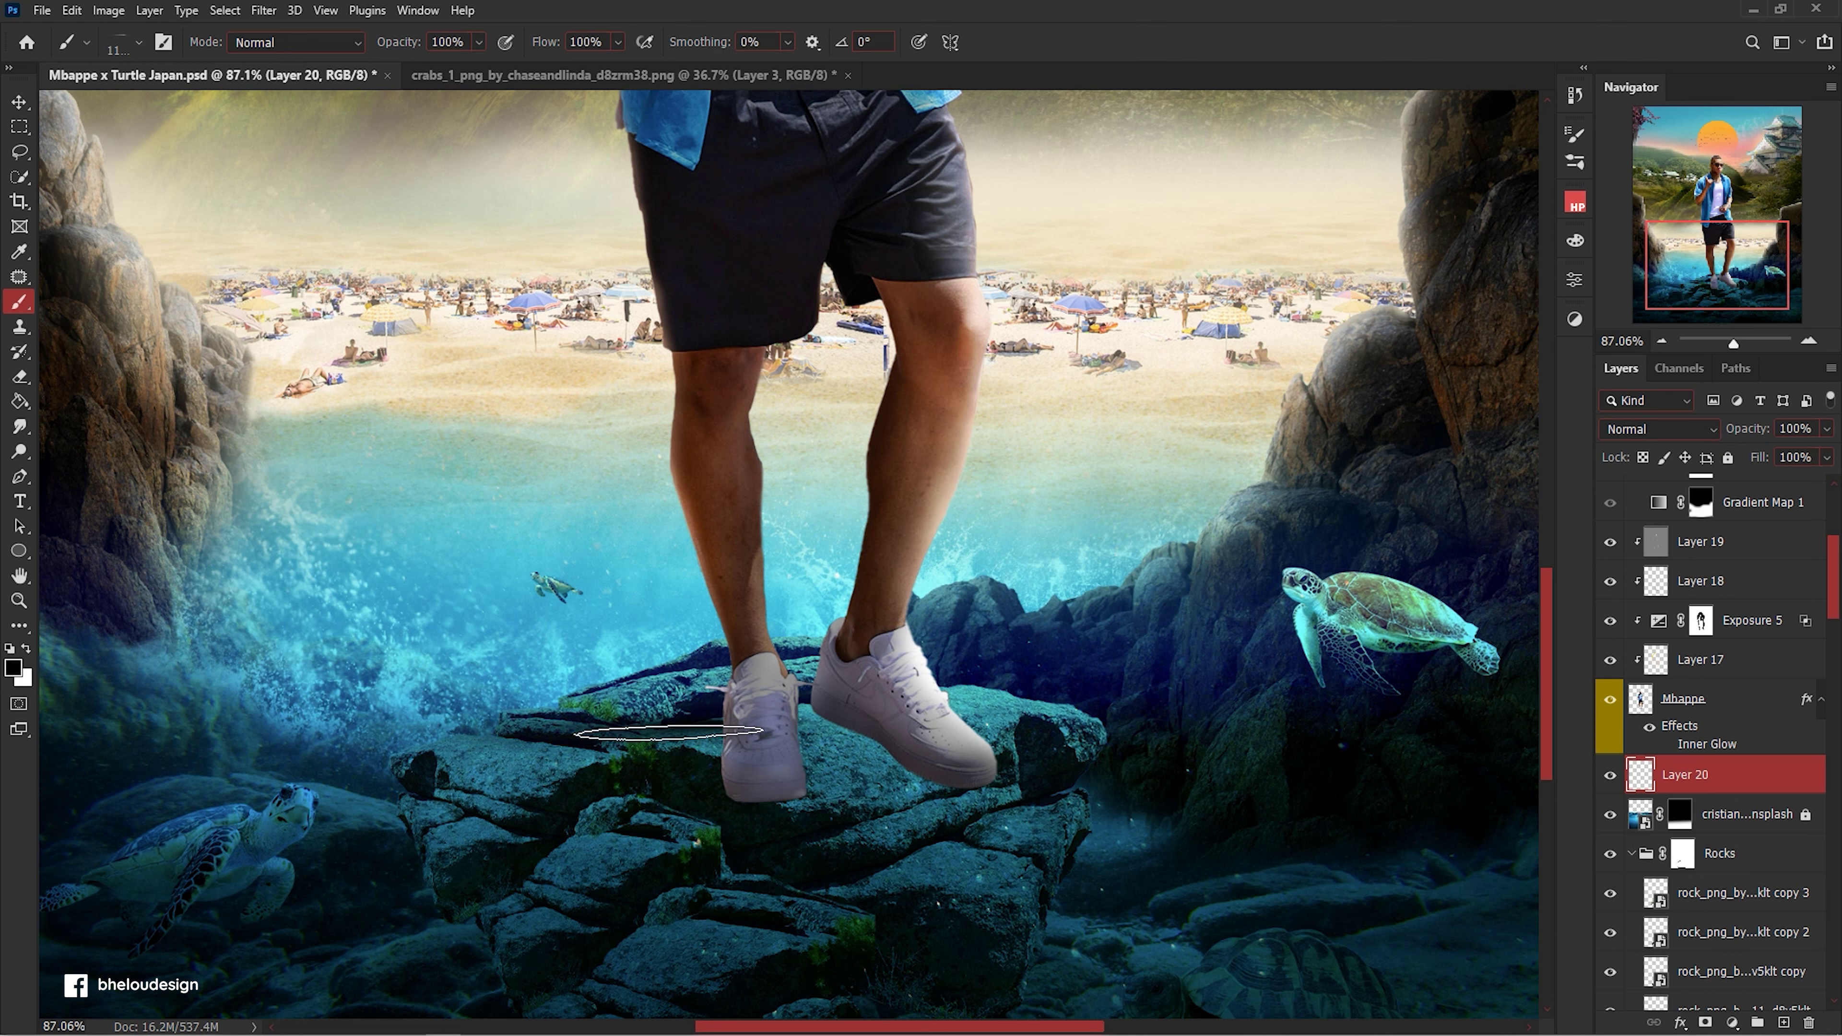
key(ctrl+t)
mouse_move(905, 730)
mouse_down()
mouse_move(872, 743)
mouse_move(987, 741)
mouse_up()
key(Escape)
key(Delete)
key(b)
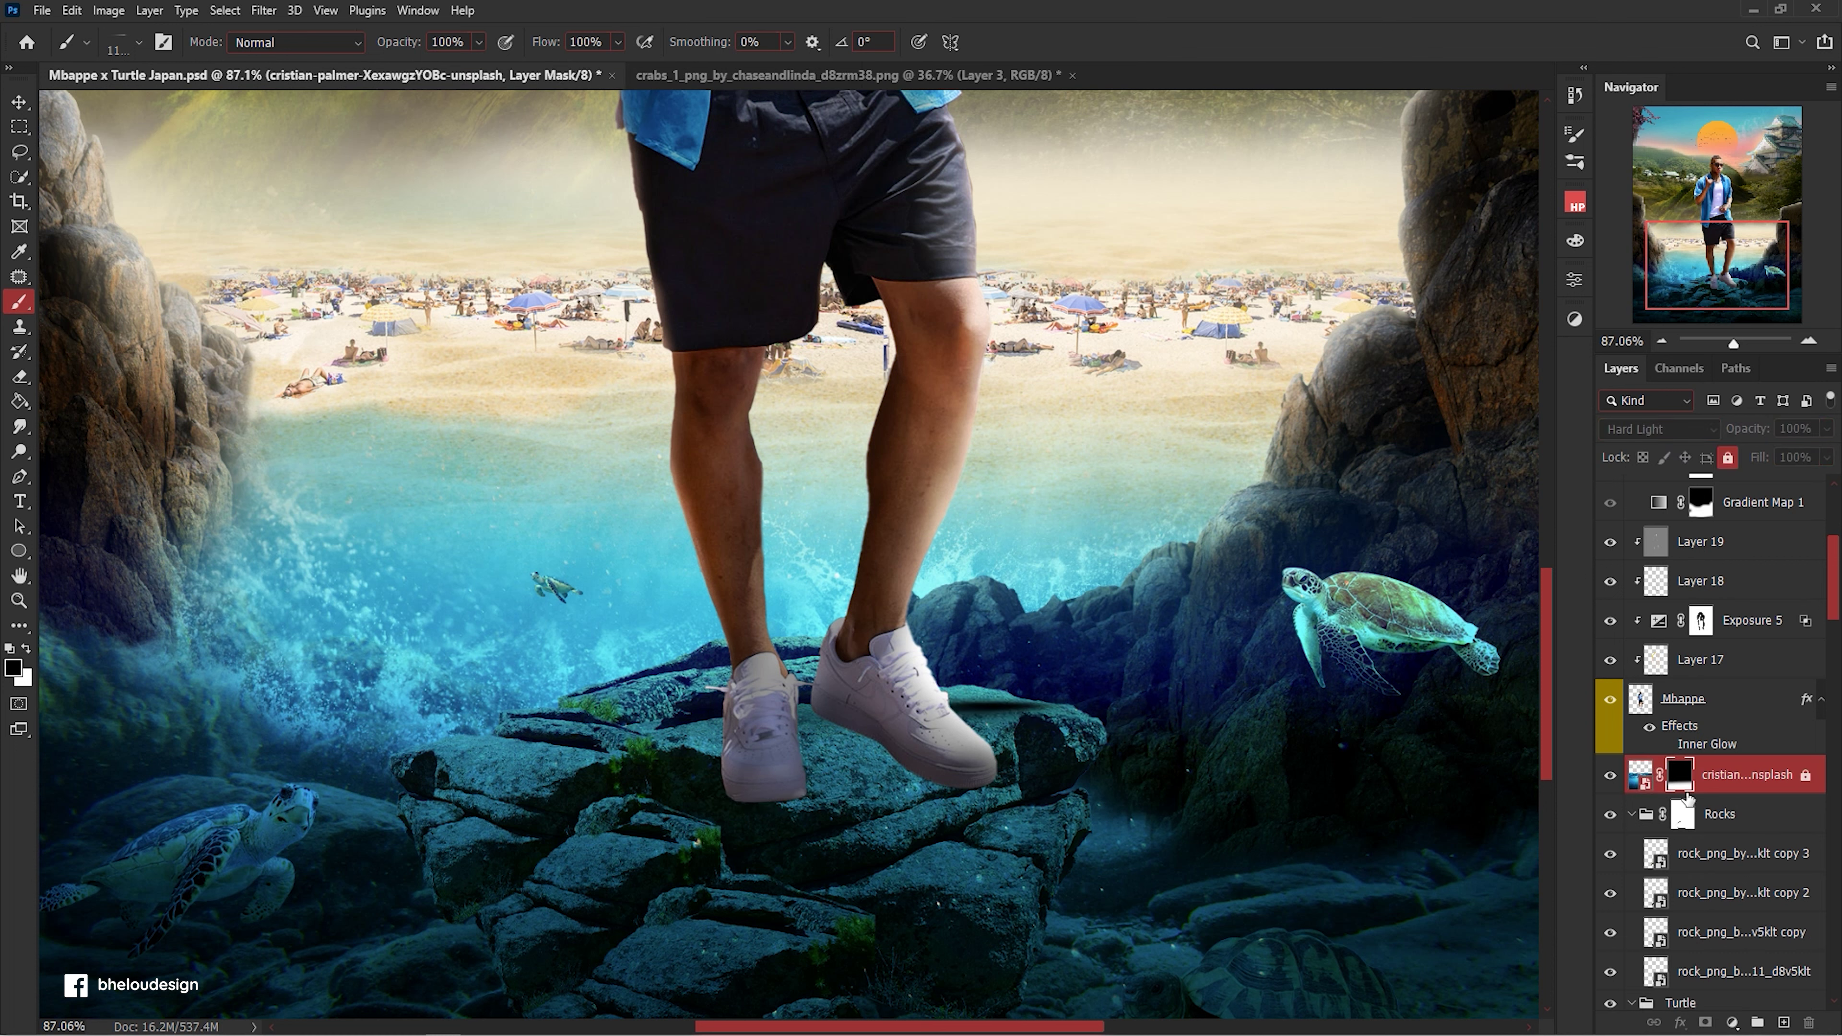
key(ctrl+z)
click(138, 42)
click(678, 296)
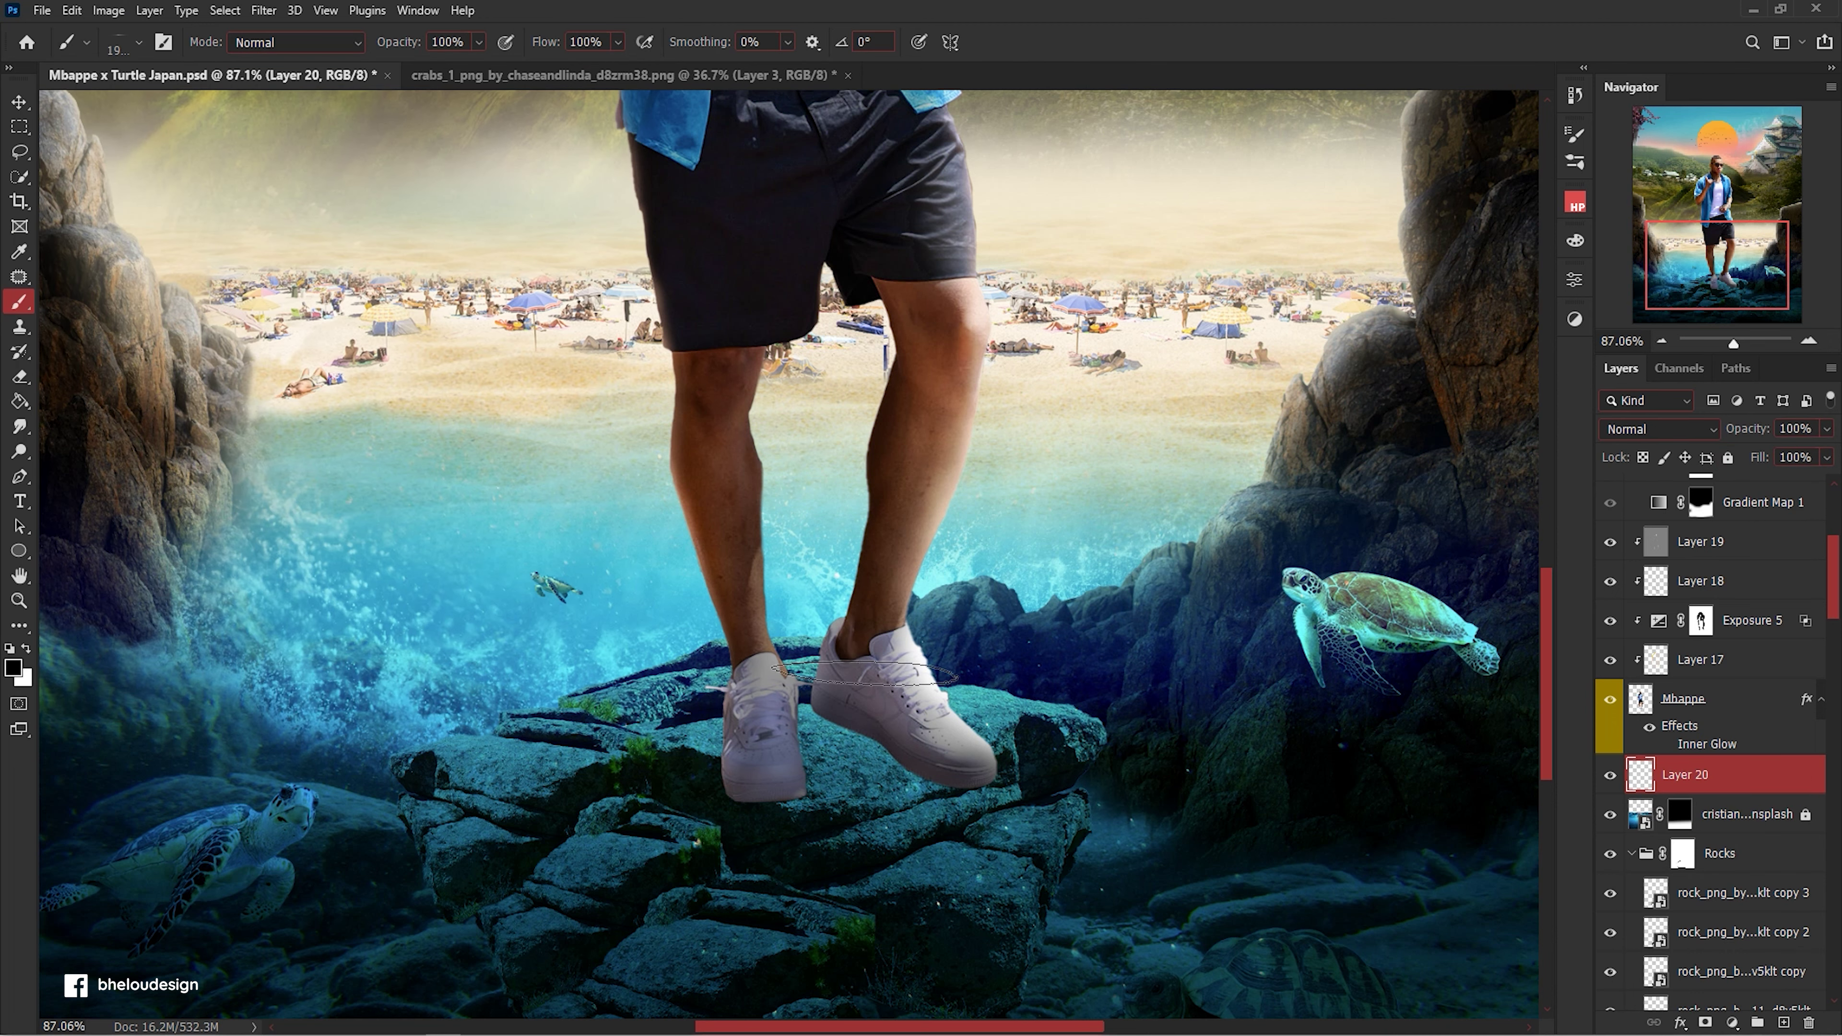
Stamp a foot shadow under the right shoe, then rotate and flatten it to match the rock.
drag(1001, 723, 905, 722)
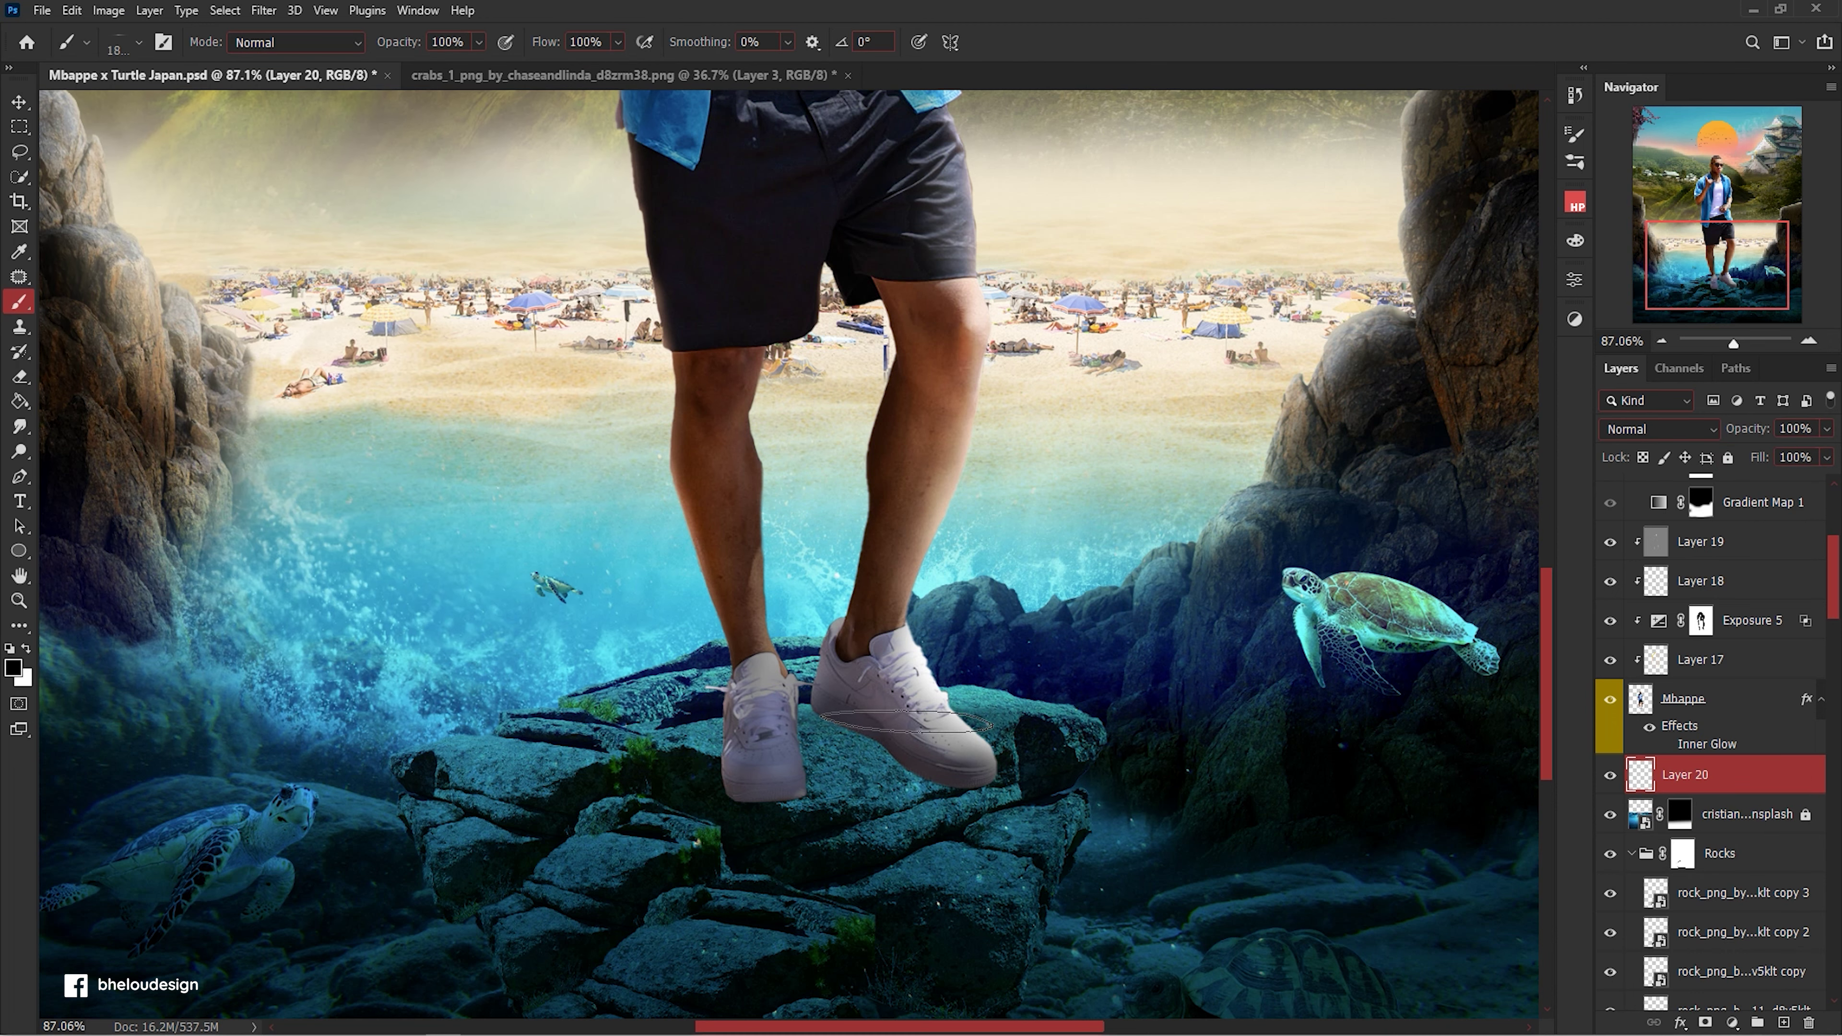
key(ctrl+t)
drag(1090, 740, 1069, 827)
drag(980, 715, 959, 759)
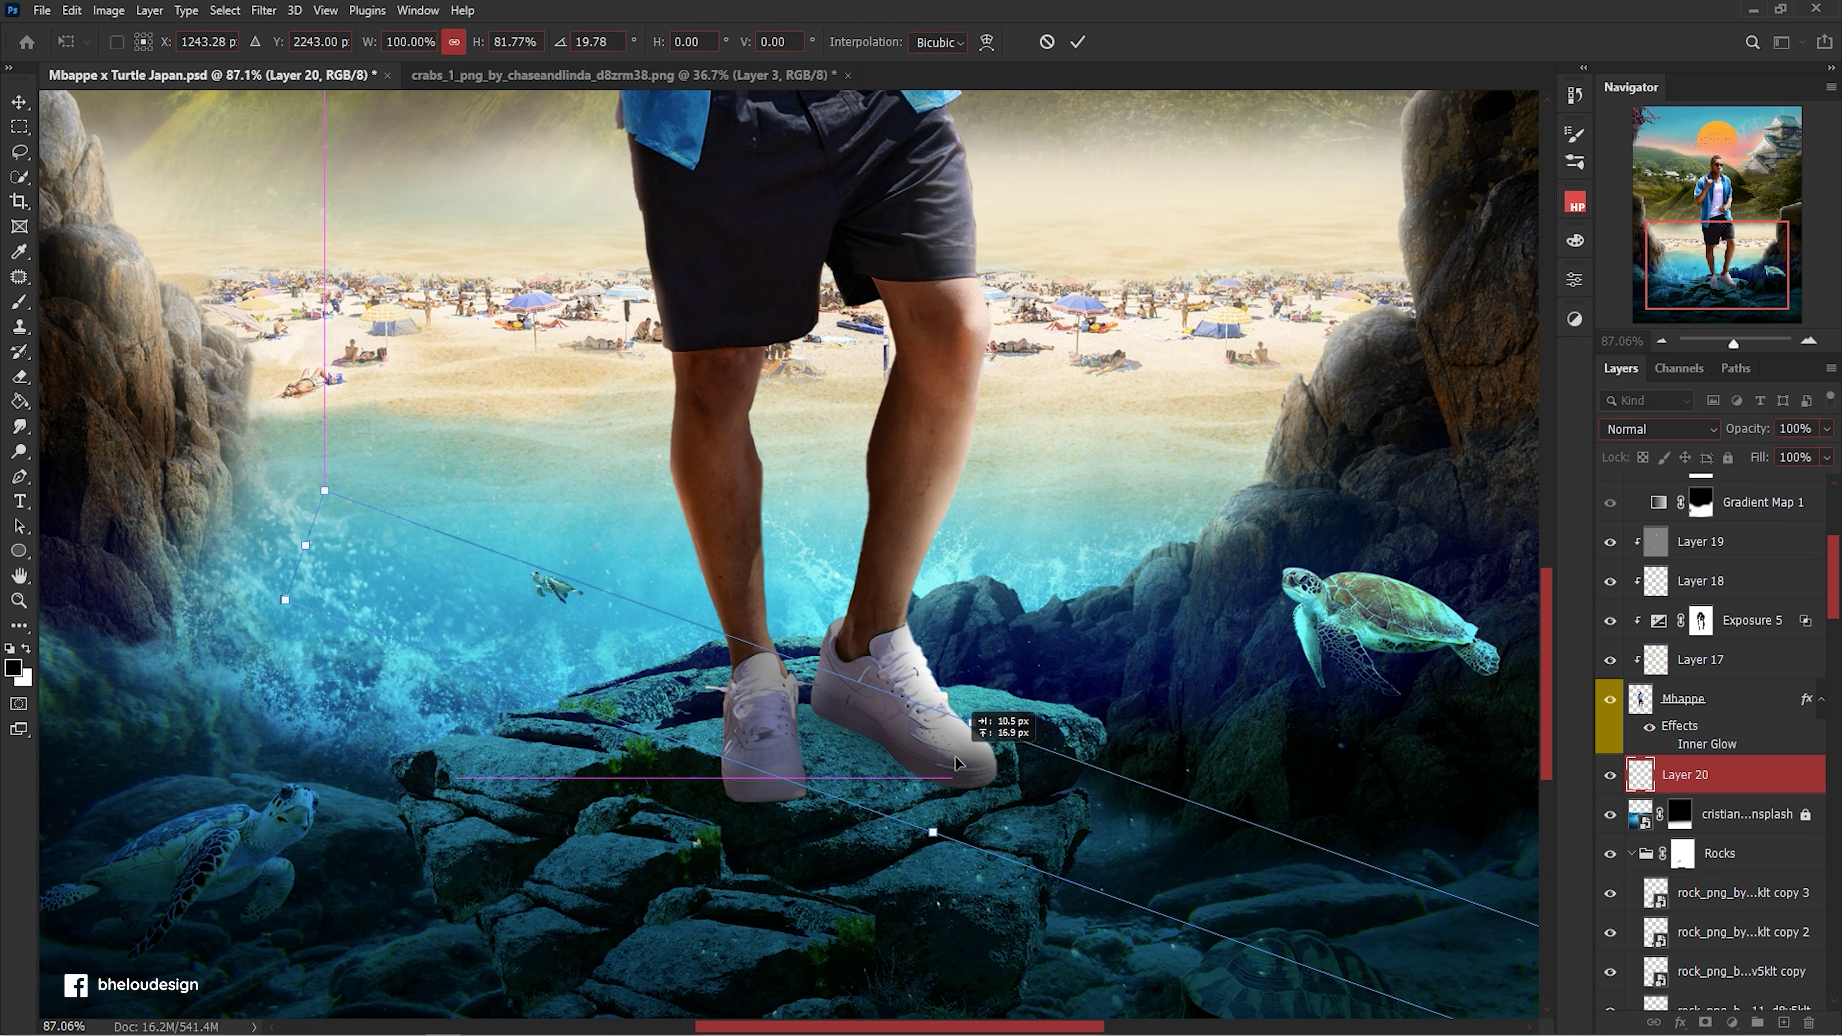
key(Return)
key(b)
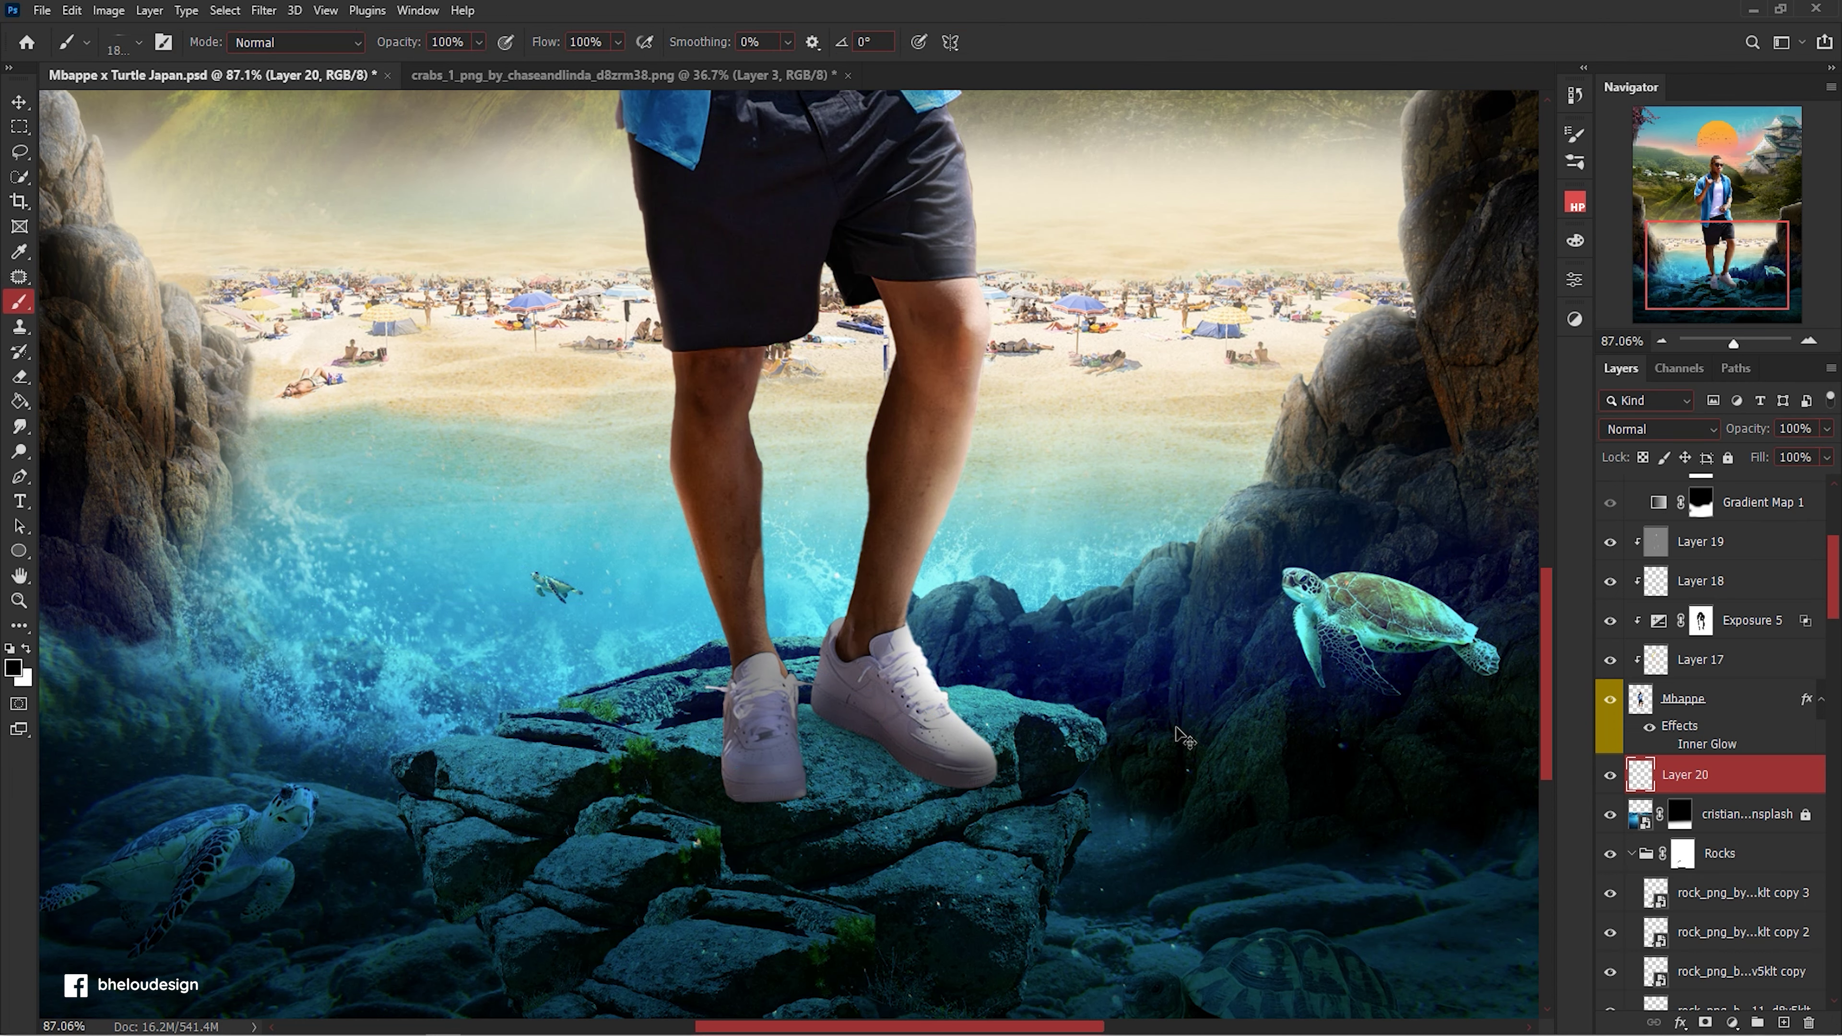
Duplicate the shoe shadow twice to darken it, discarding the Layer 20 copy 3 attempt.
key(ctrl+j)
drag(1101, 678, 1141, 650)
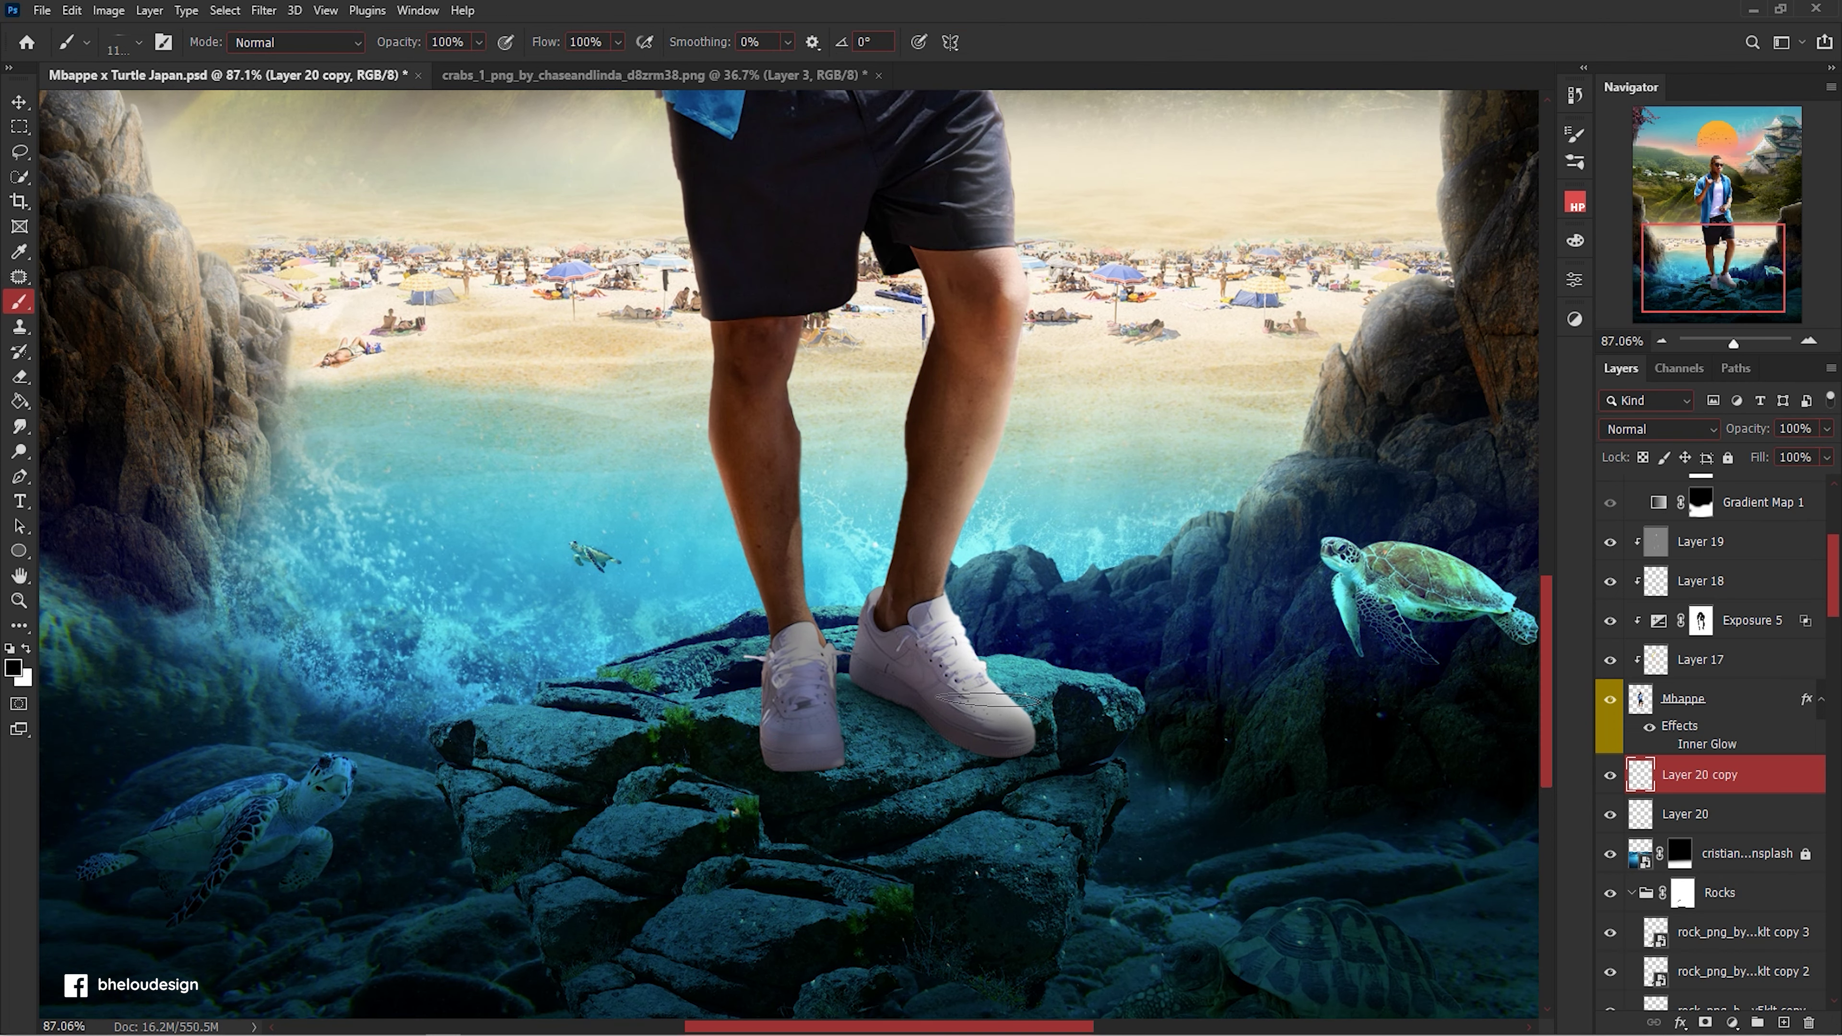
key(ctrl+j)
key(ctrl+j)
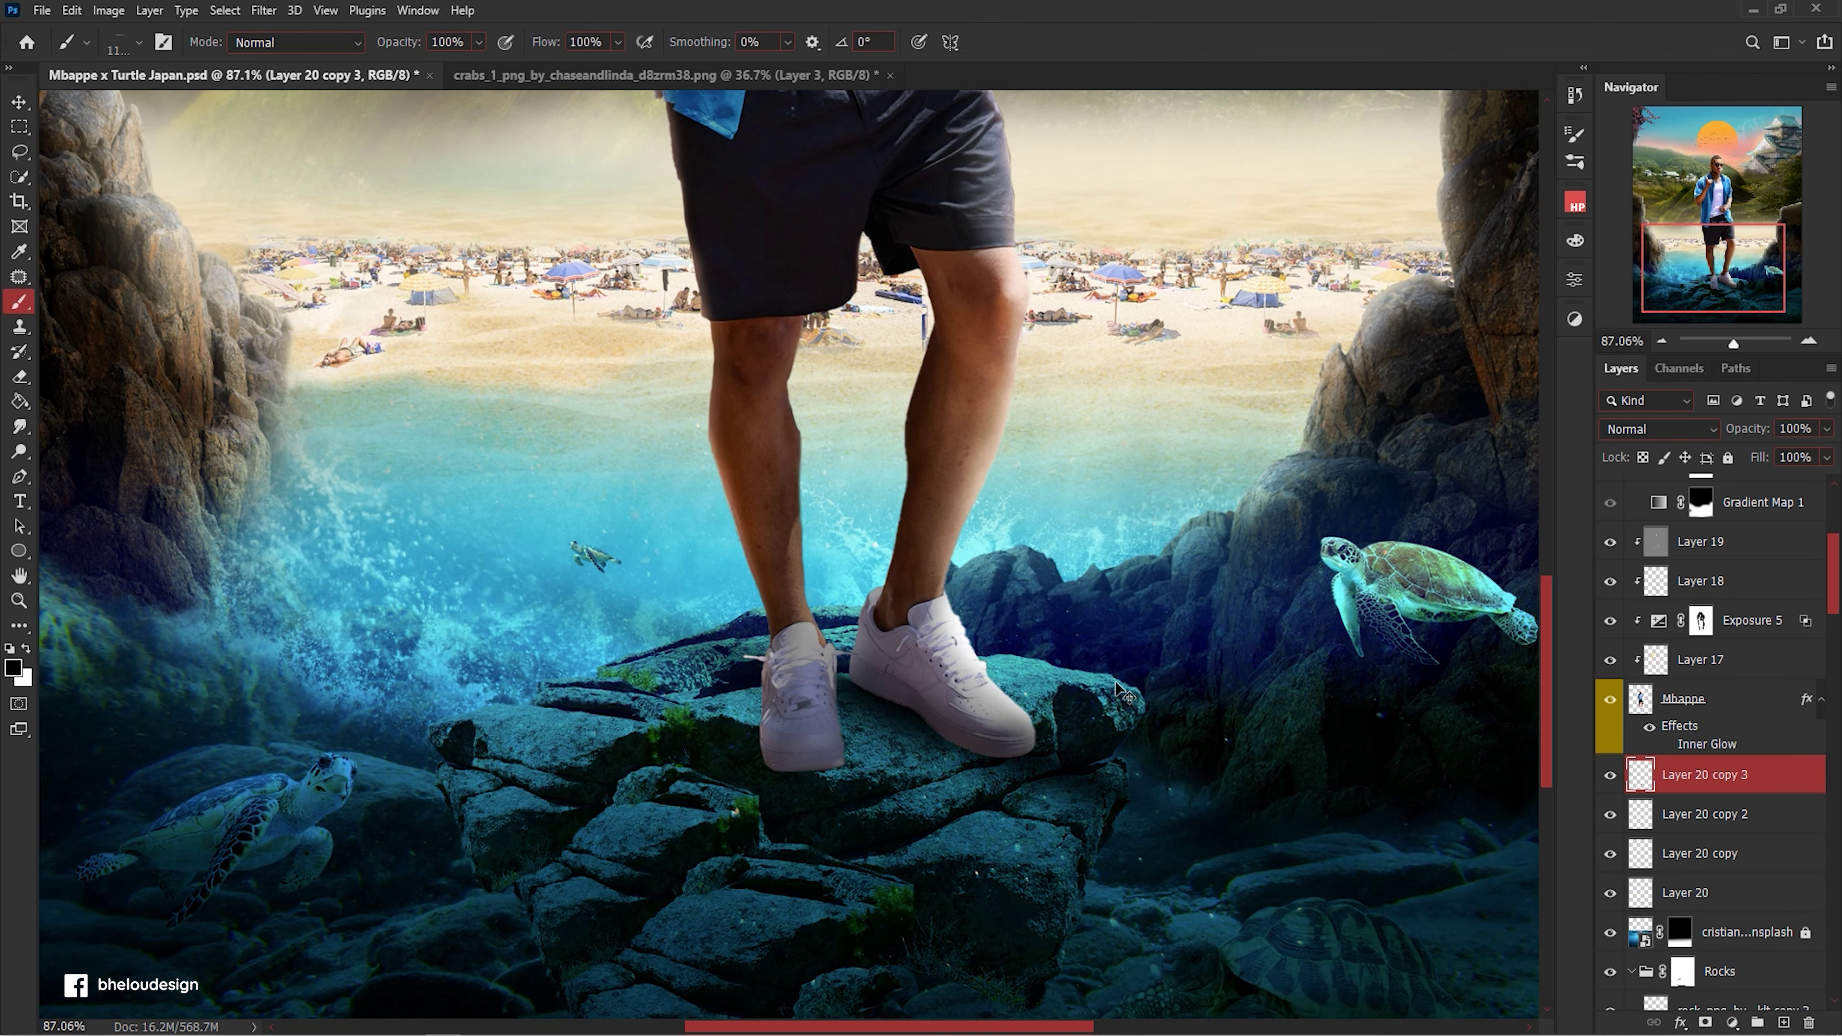
key(ctrl+t)
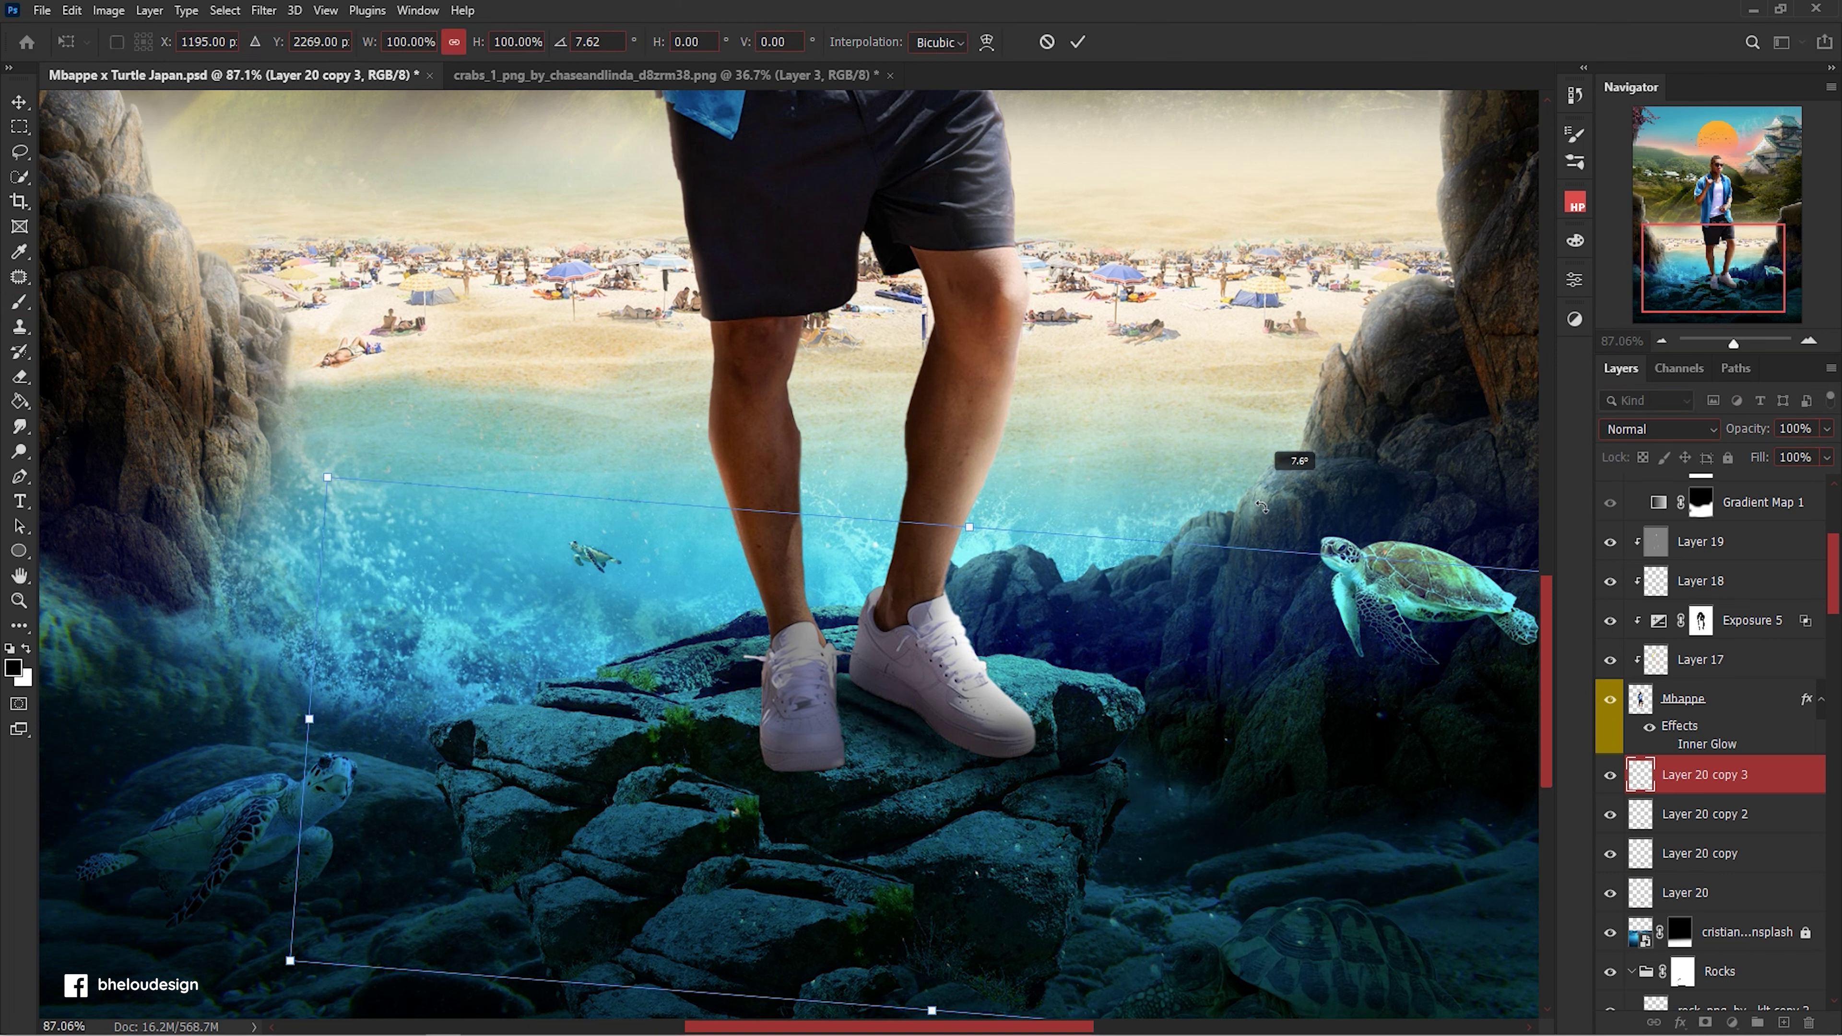
drag(1001, 834, 1041, 873)
mouse_move(1088, 943)
mouse_down()
mouse_move(943, 907)
mouse_move(1030, 834)
mouse_up()
mouse_move(566, 290)
mouse_down()
mouse_move(602, 402)
mouse_move(662, 851)
mouse_move(613, 907)
mouse_up()
key(Escape)
key(Delete)
key(b)
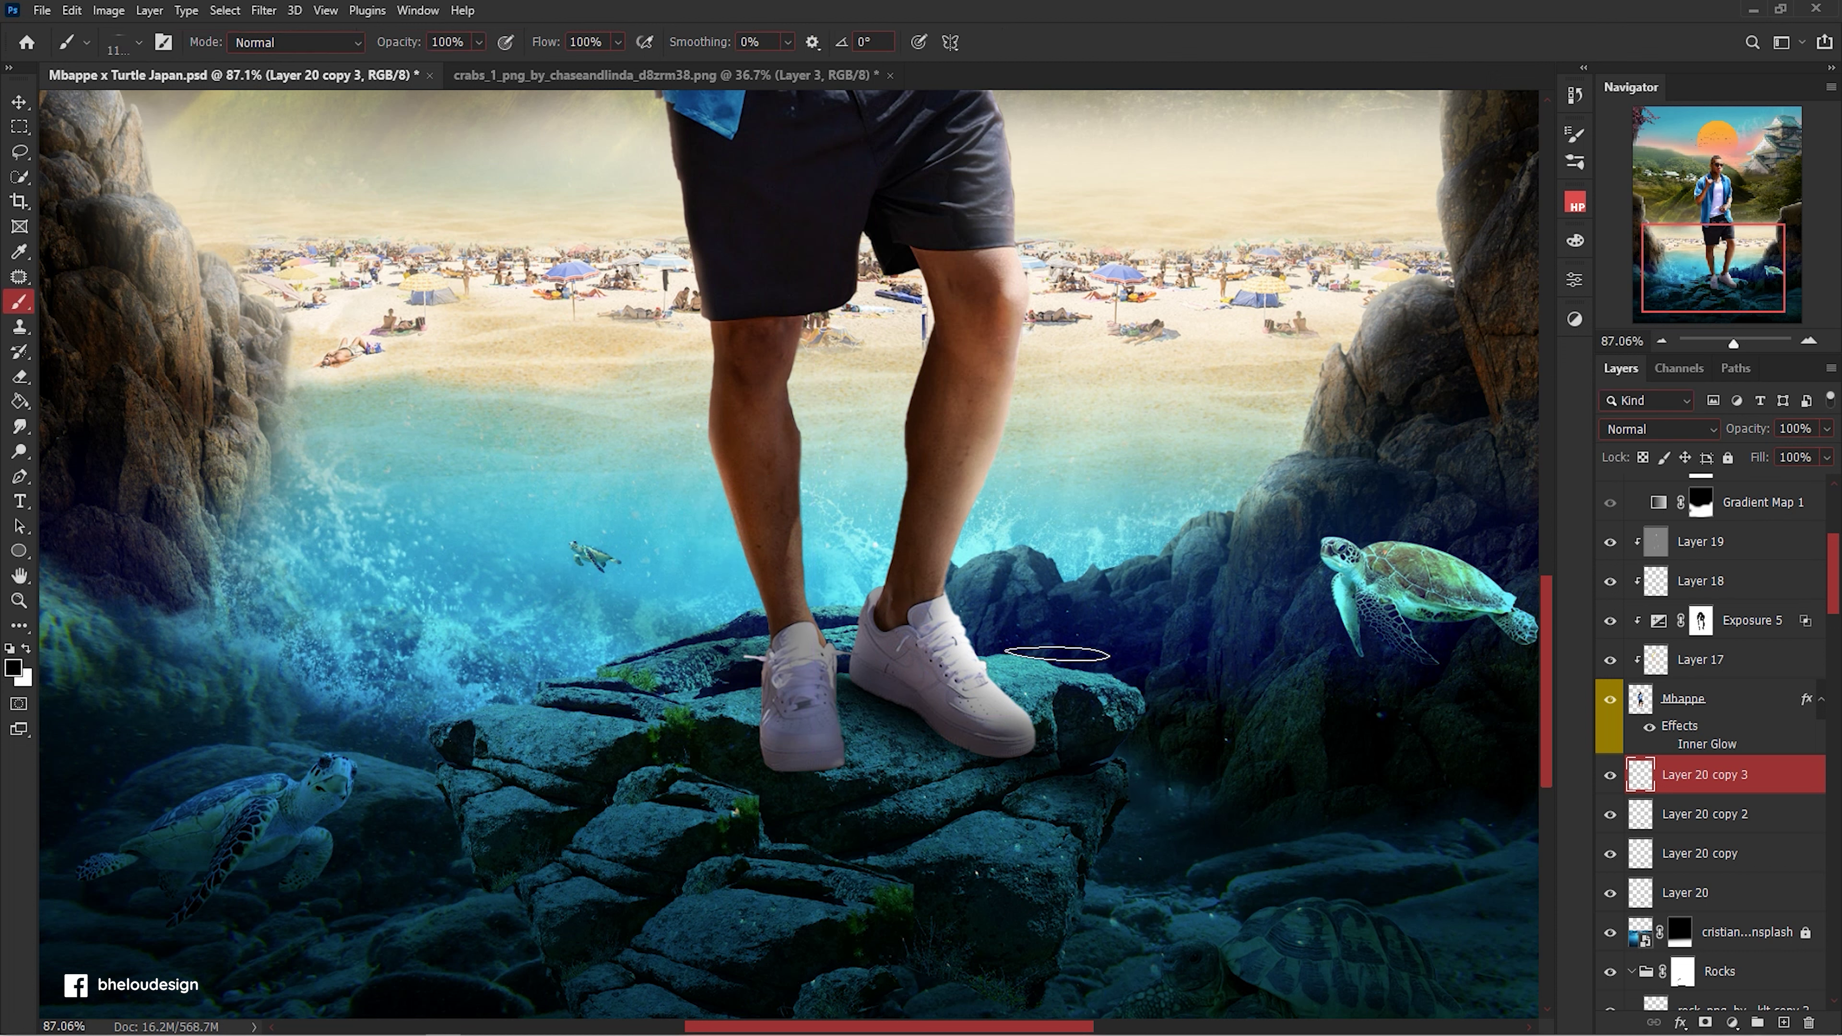
Add empty Layer 21 above the masked background photo and reselect Overlay Layer 19.
click(1679, 893)
scroll(1759, 1001, down, 3)
click(1784, 1022)
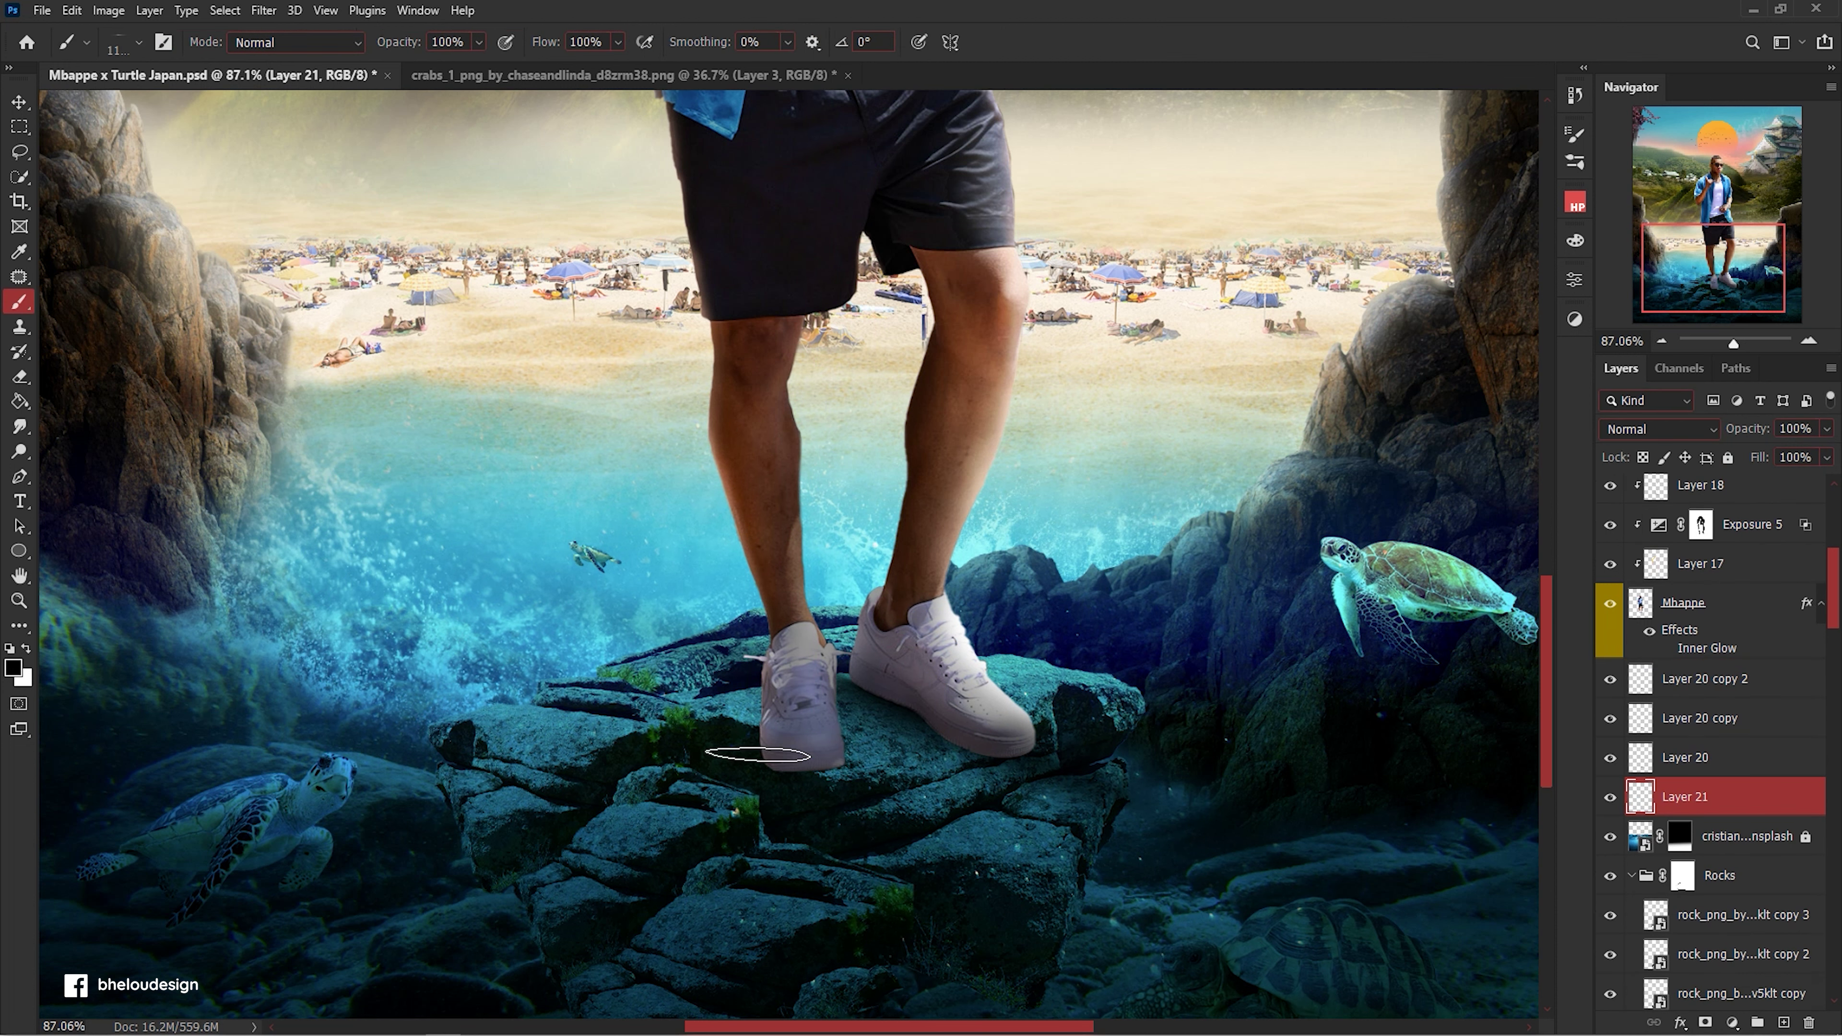
drag(443, 671, 1254, 753)
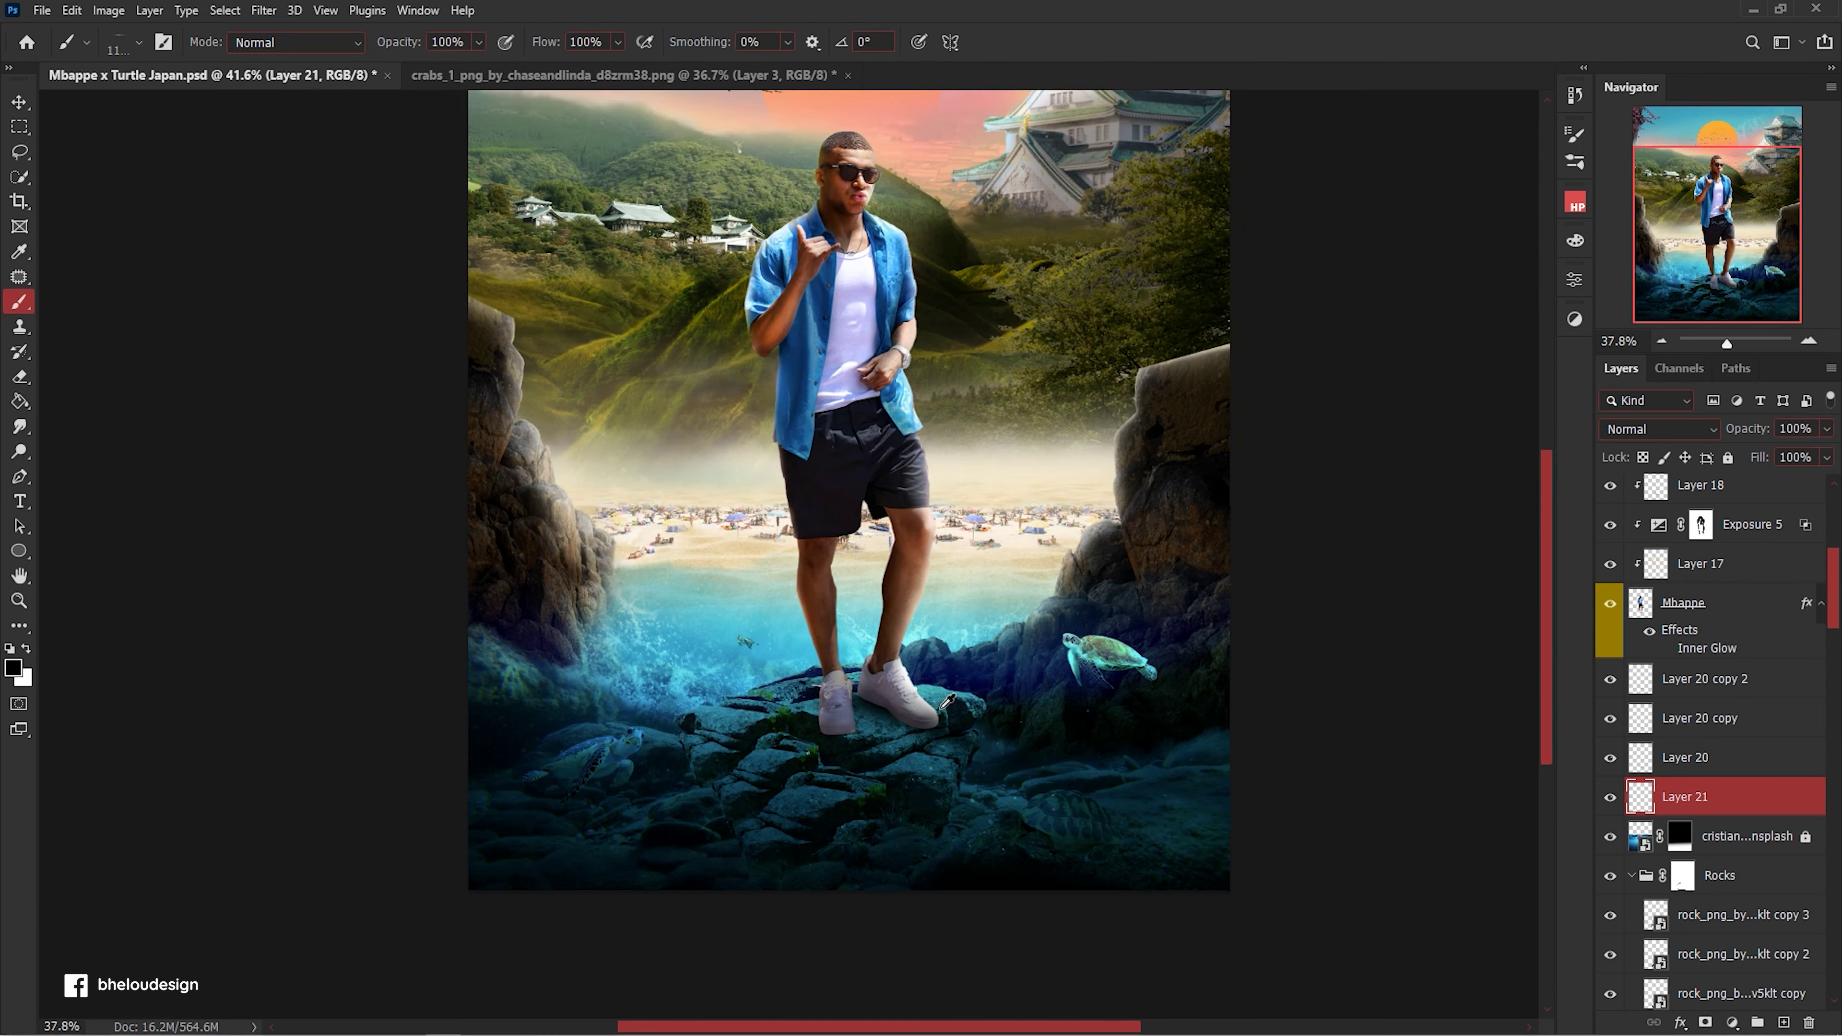
scroll(852, 696, up, 5)
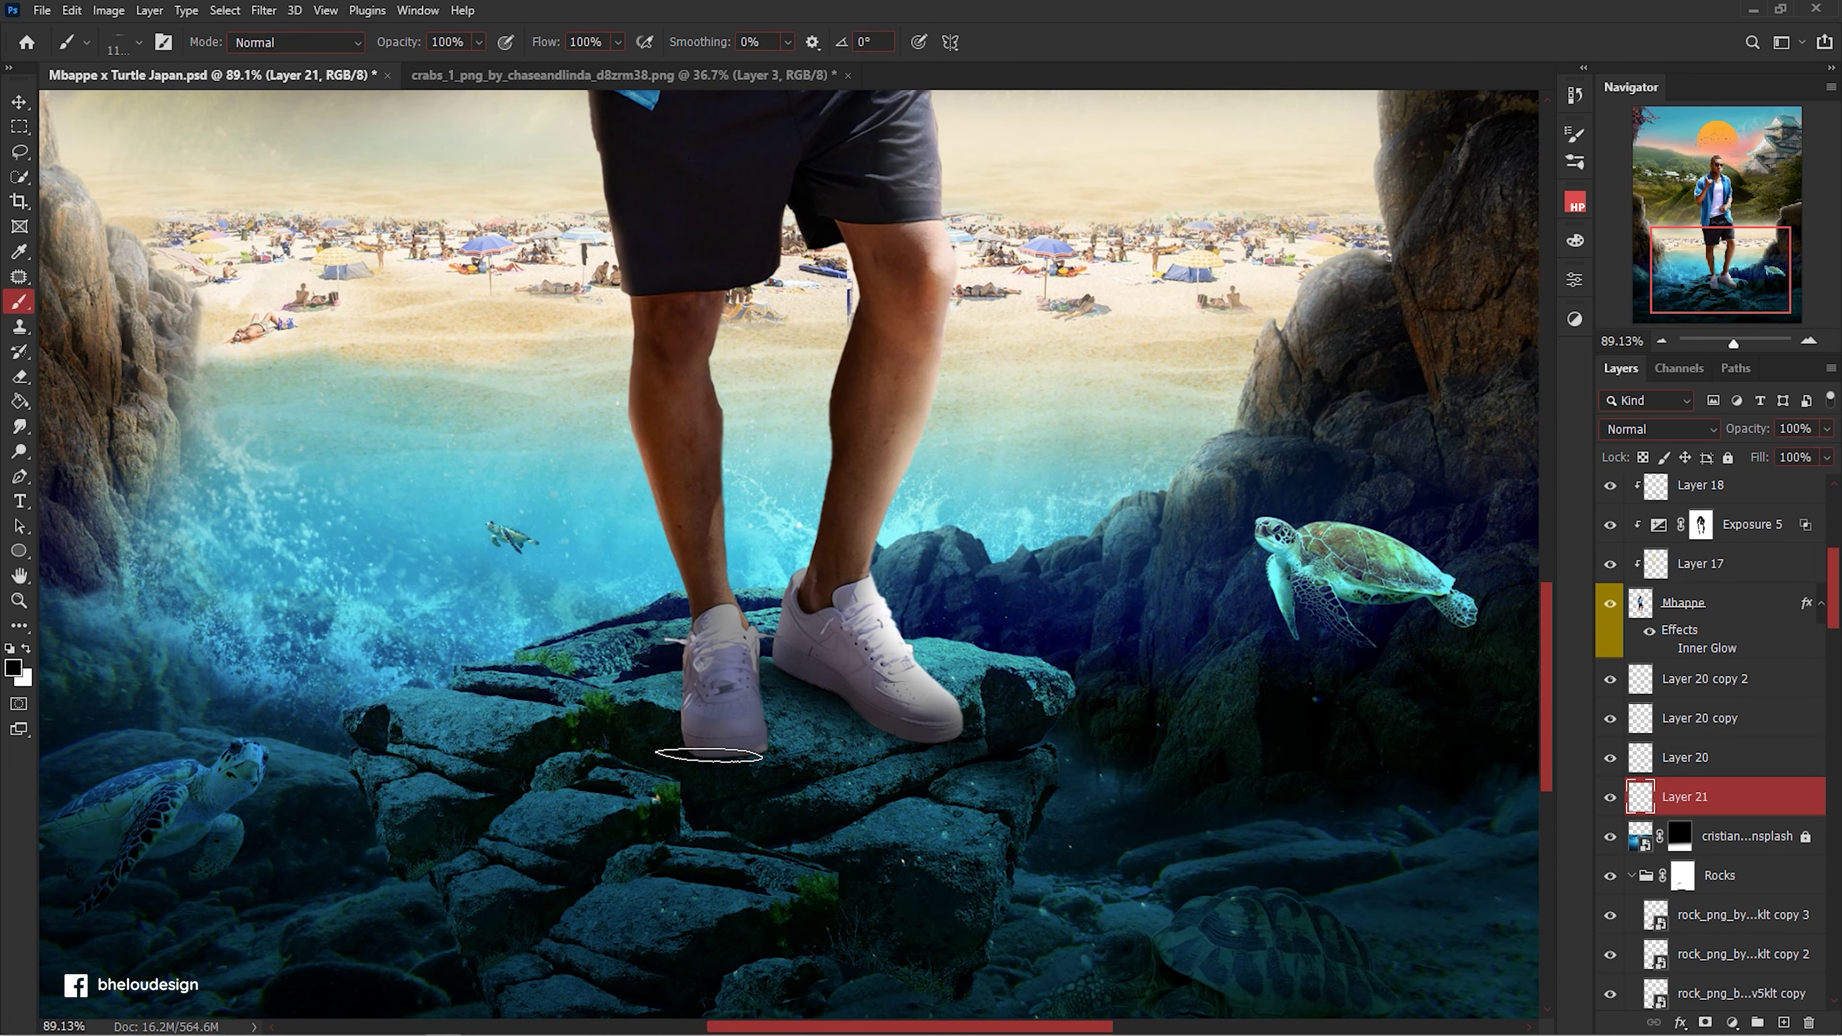
scroll(734, 780, down, 5)
scroll(732, 758, up, 5)
scroll(731, 755, up, 2)
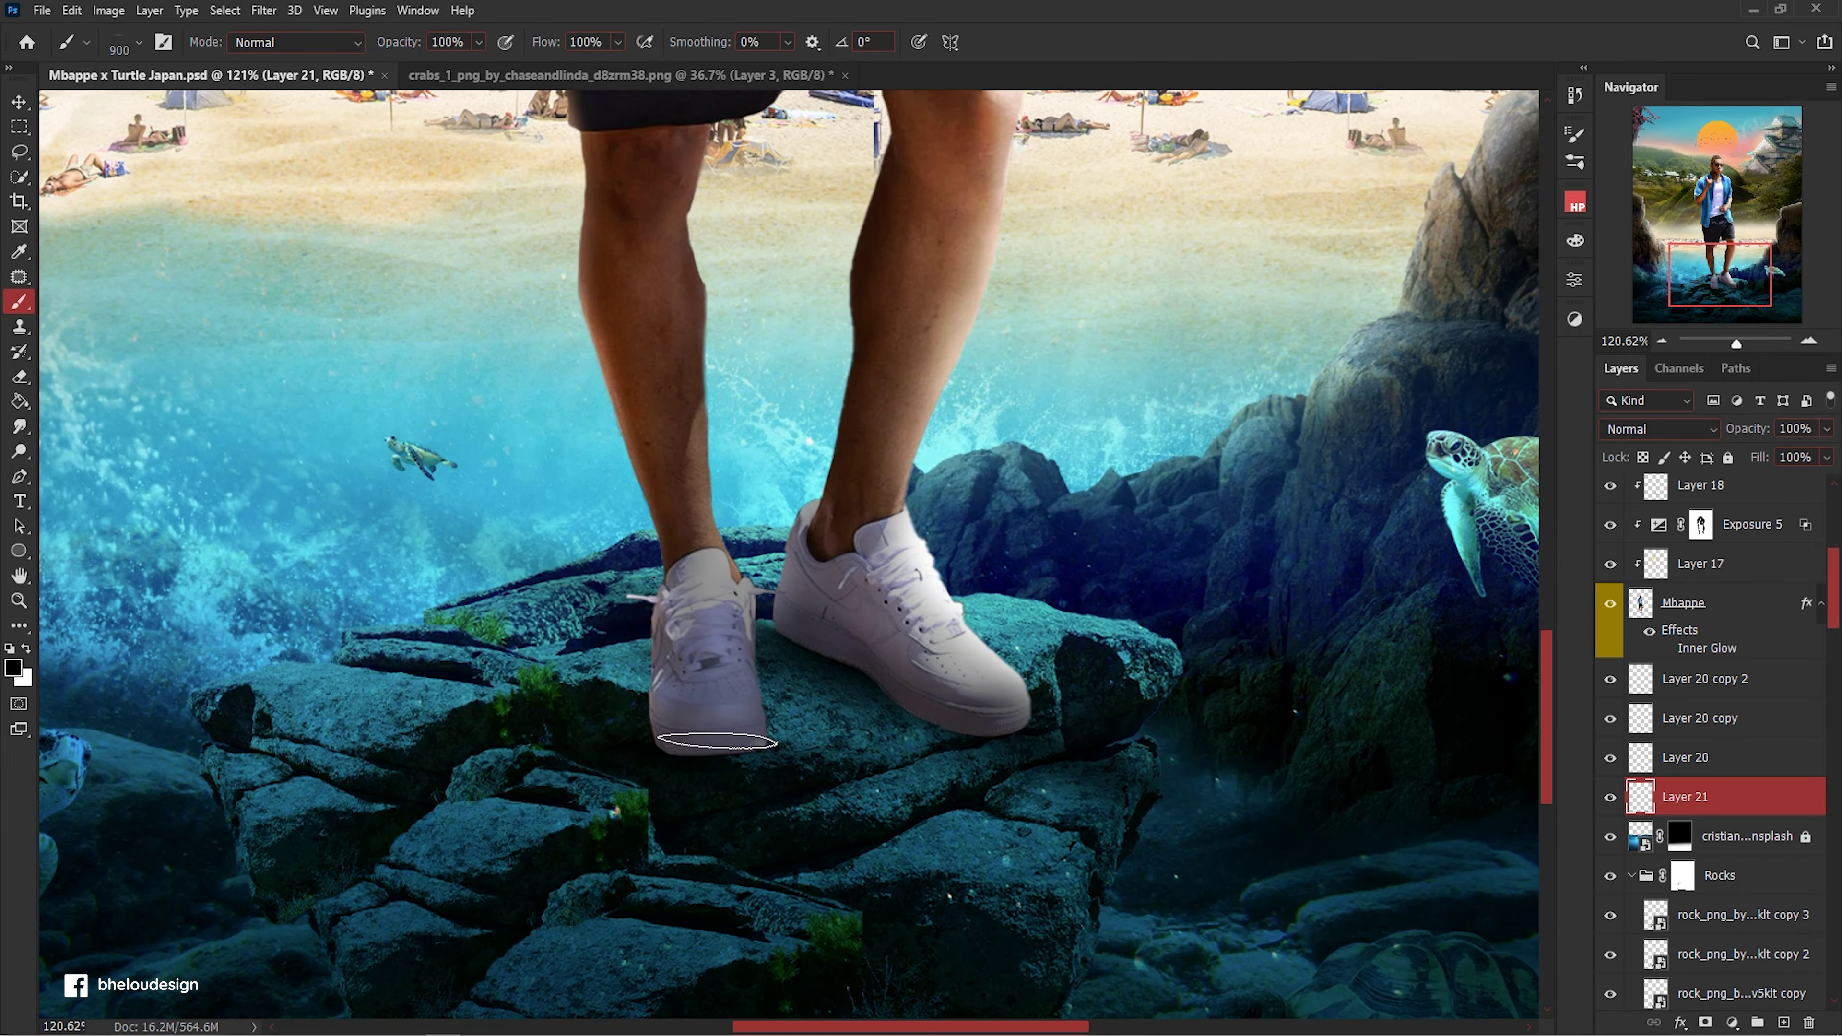
scroll(739, 842, down, 2)
scroll(928, 638, up, 2)
key(v)
click(932, 638)
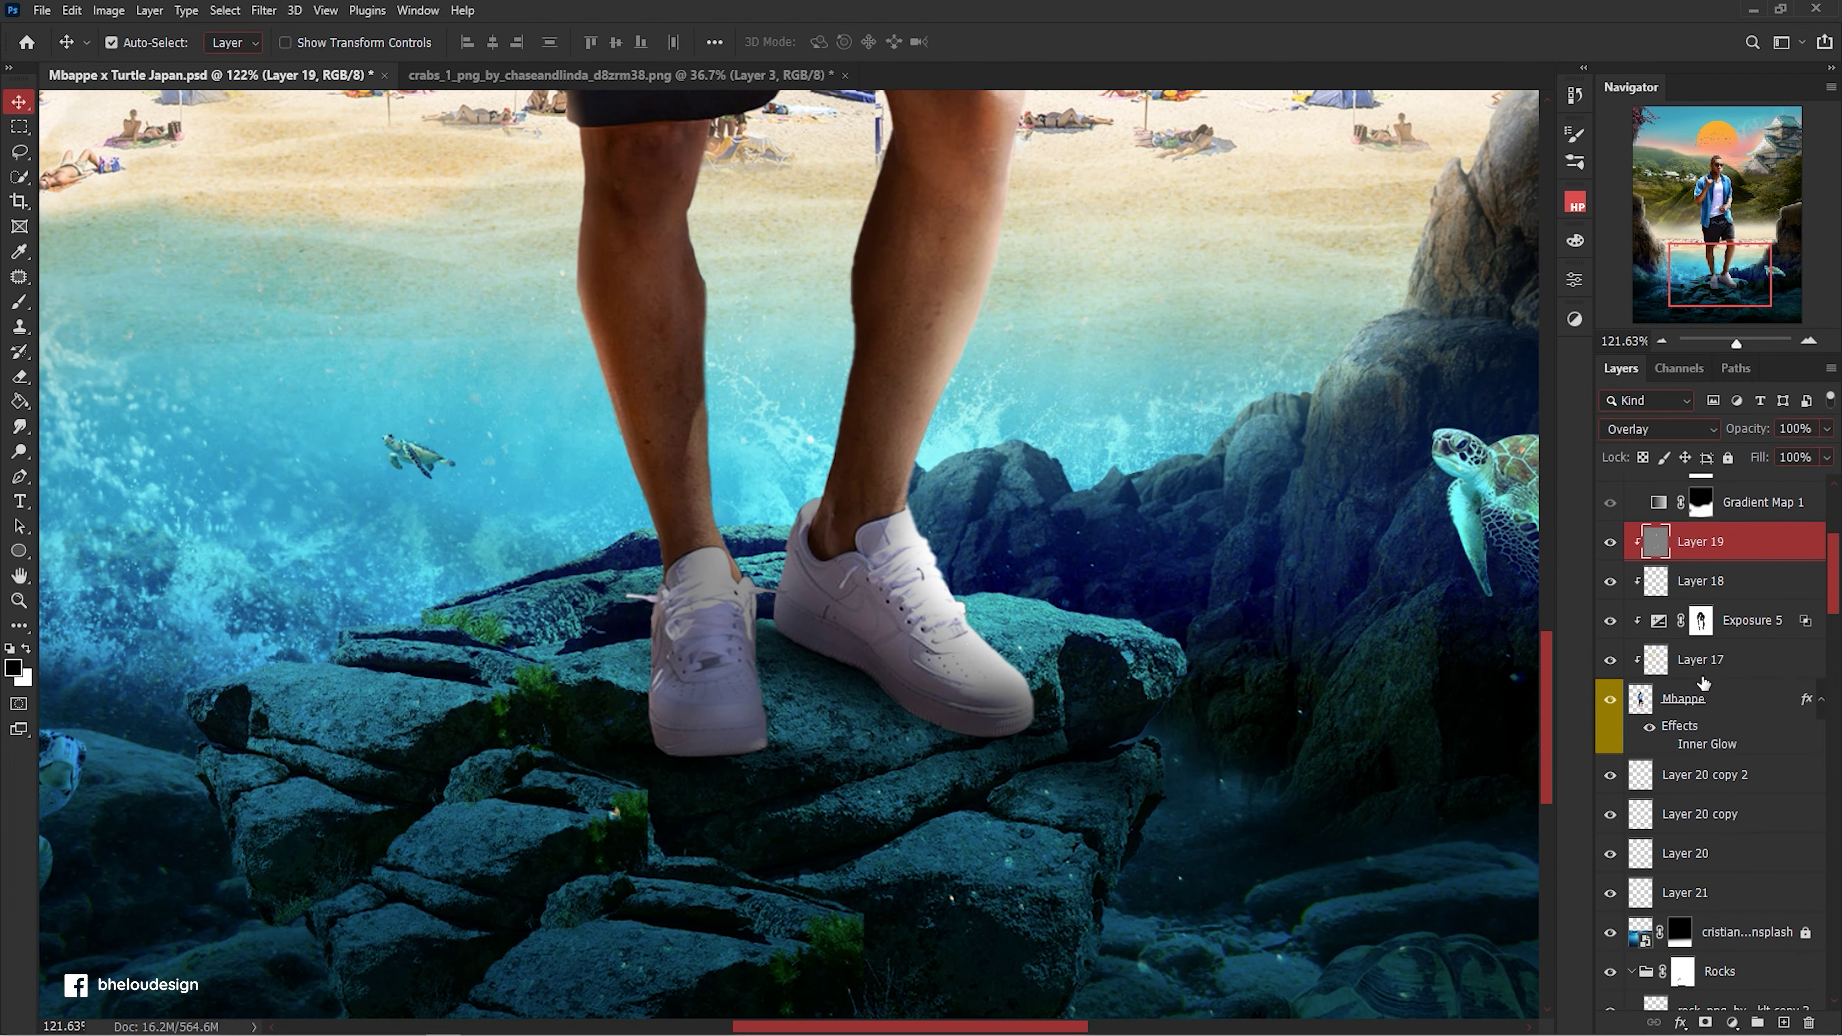
Add Layer 22 clipped above Layer 19 and set a black brush to 21% opacity.
scroll(1759, 802, up, 2)
click(1784, 1023)
key(b)
click(138, 42)
key(Return)
key(bracketleft)
key(bracketleft)
key(bracketleft)
key(bracketleft)
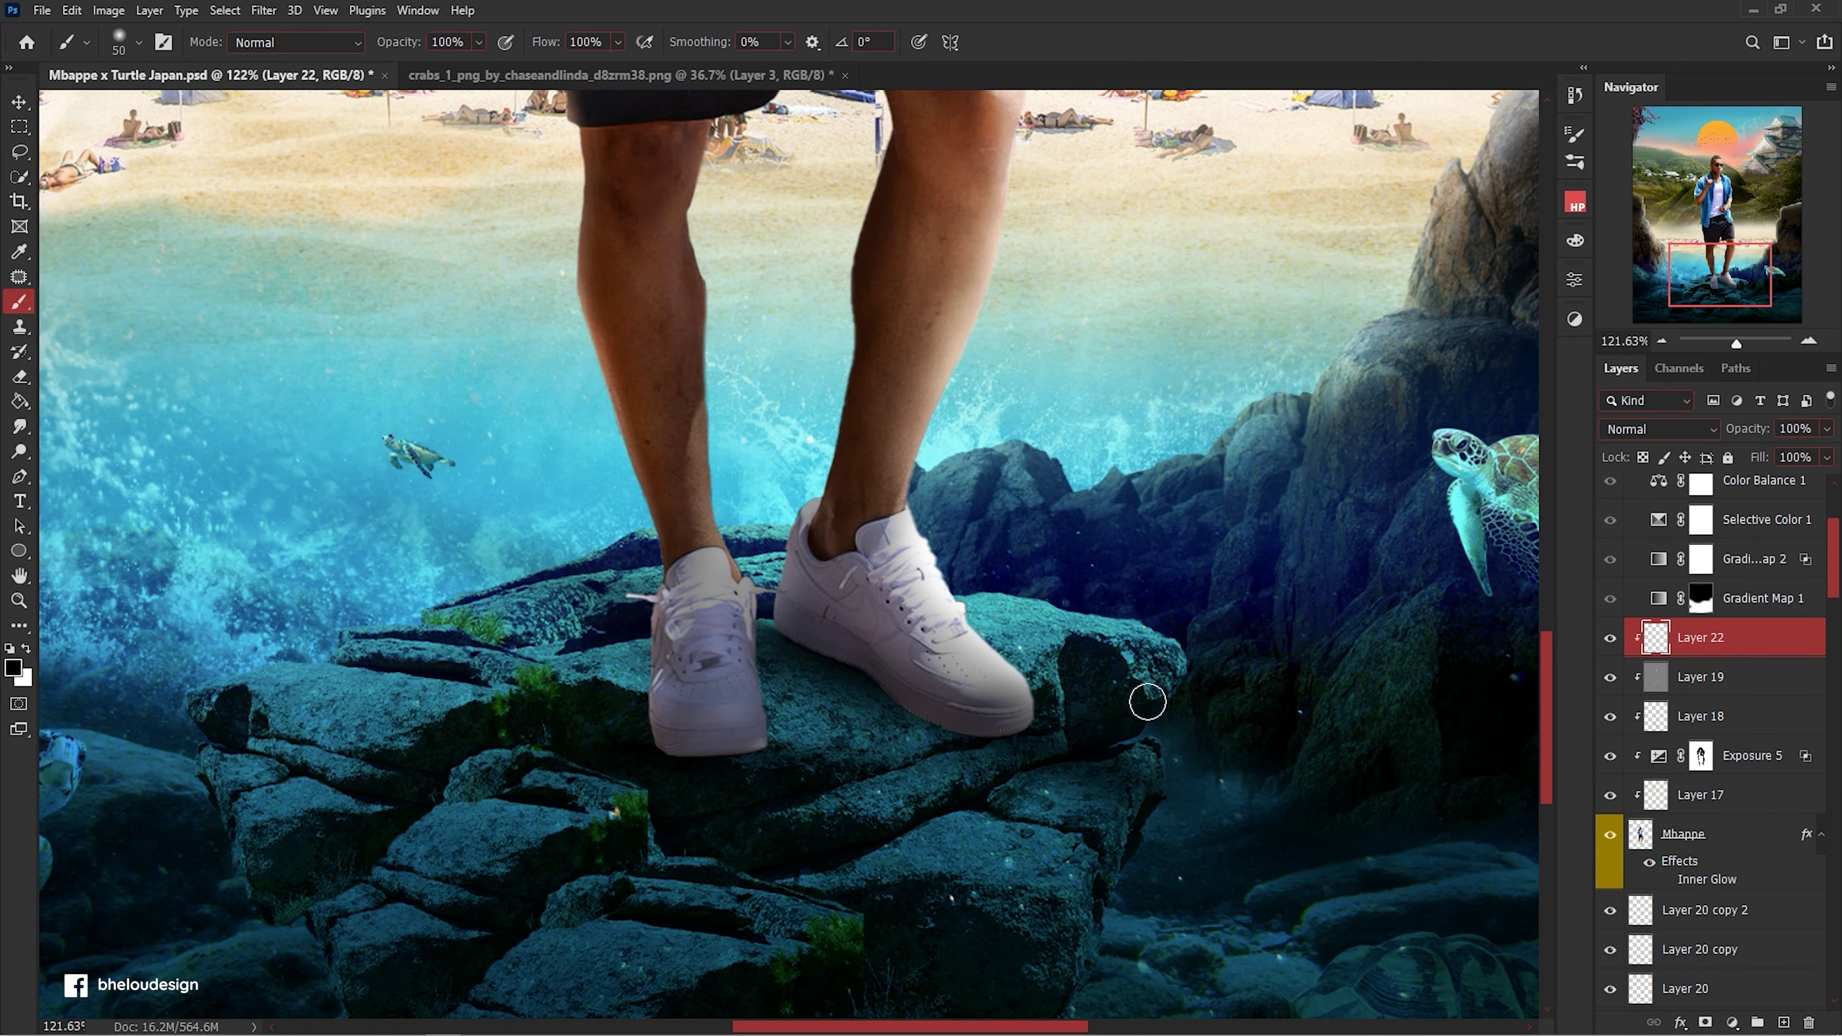
text(21)
key(Return)
key(bracketright)
key(bracketright)
key(bracketright)
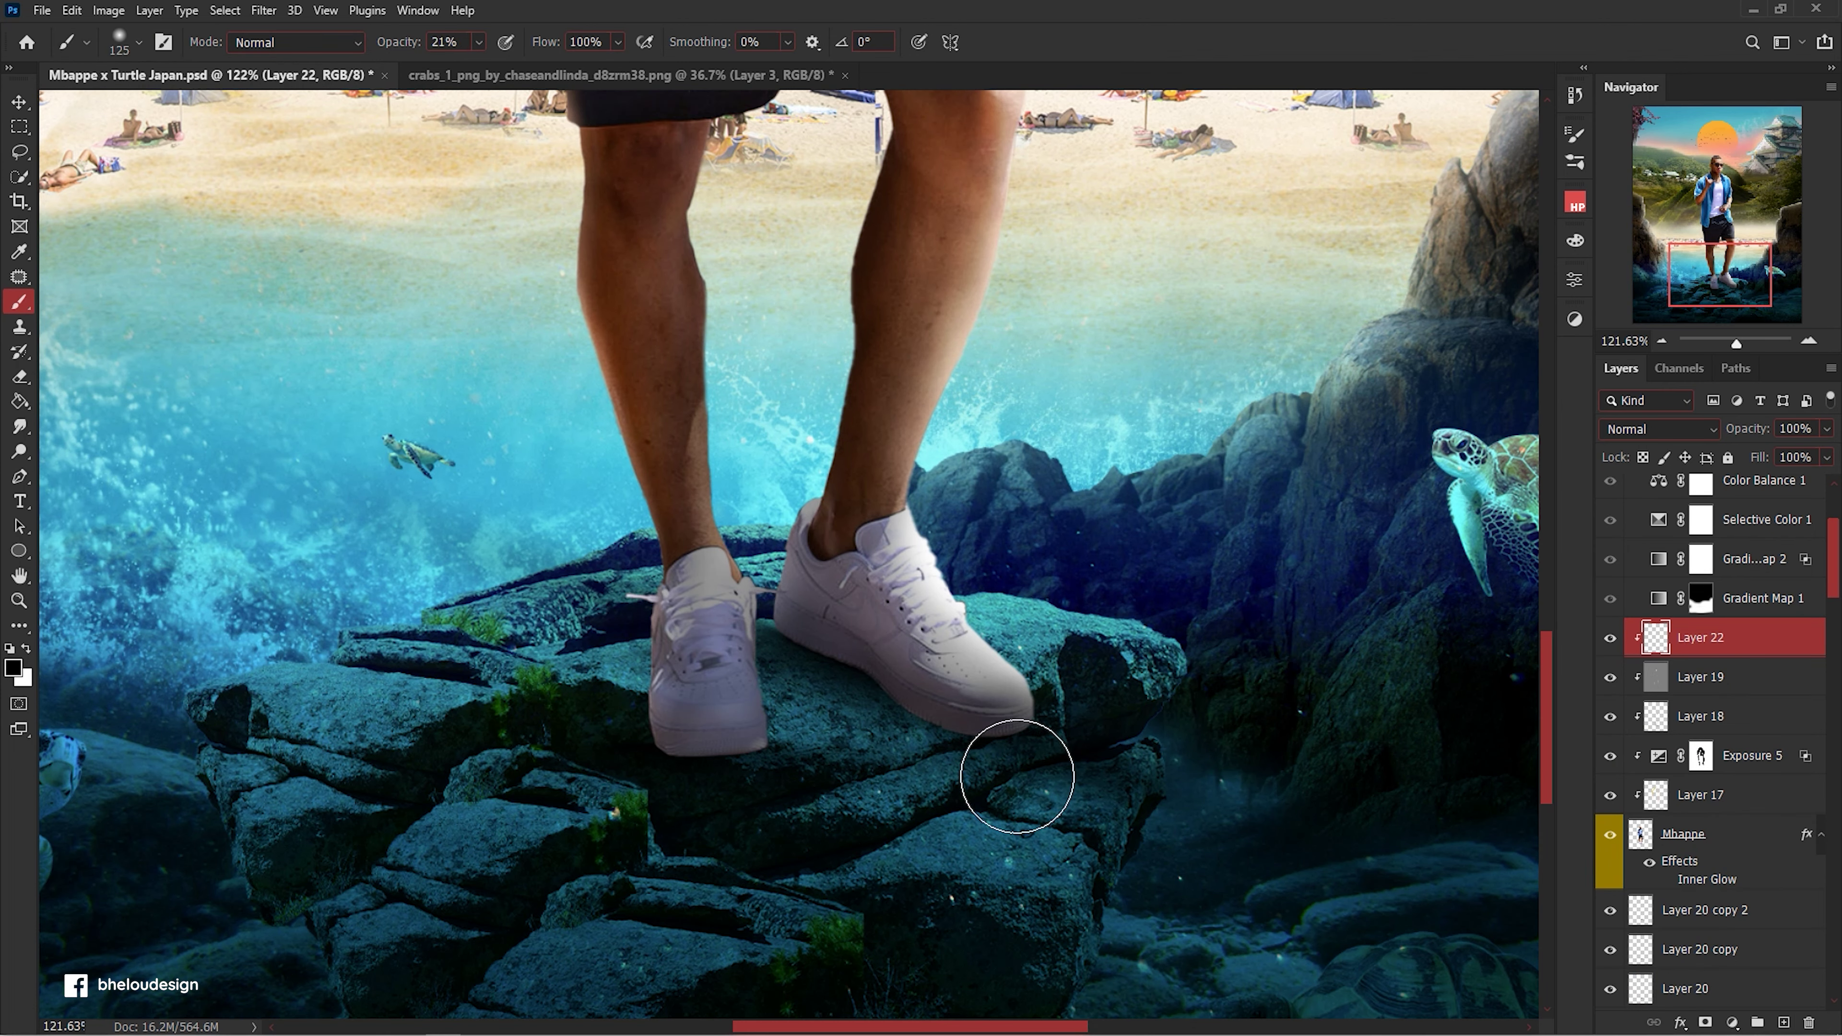
Darken the shadow under the left shoe and save the document.
mouse_move(851, 775)
mouse_down()
mouse_move(683, 802)
mouse_move(971, 777)
mouse_move(904, 779)
mouse_up()
key(ctrl+0)
key(ctrl+s)
key(v)
scroll(994, 827, up, 2)
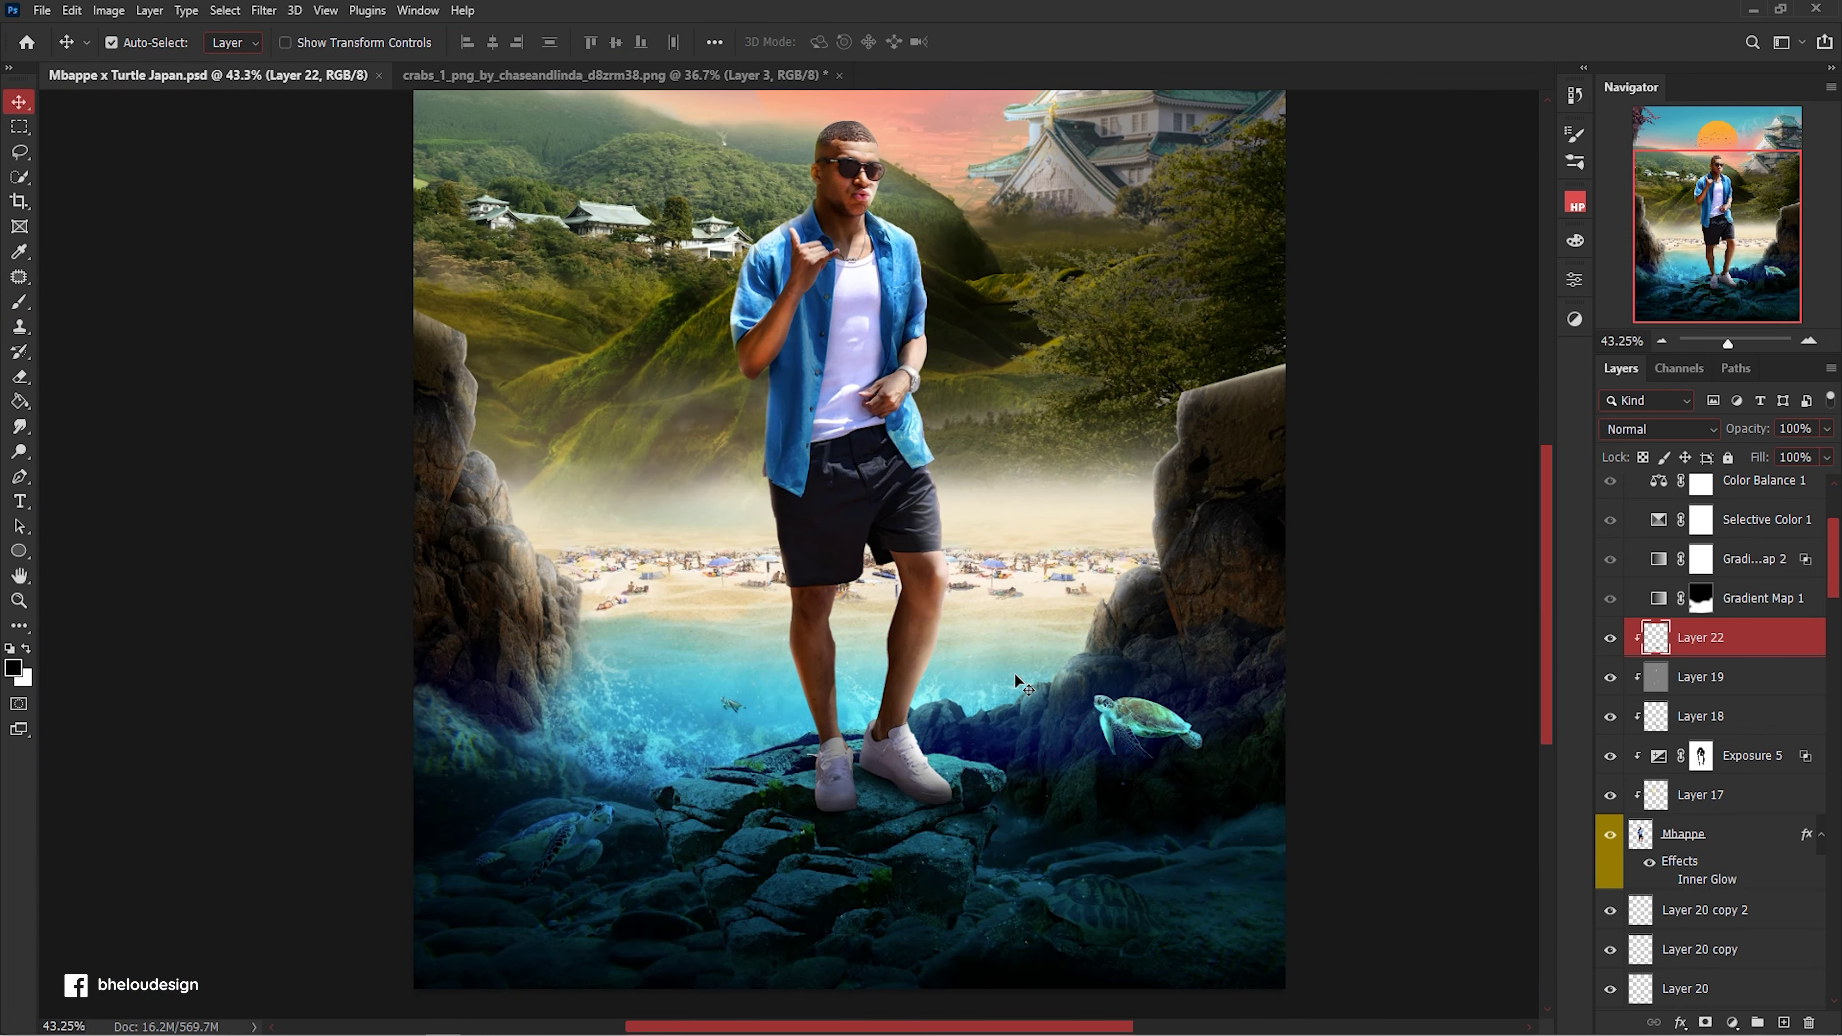
scroll(996, 831, up, 3)
Add Layer 23 above the Rocks group, paint dark shading beneath the feet, and flatten it.
click(996, 831)
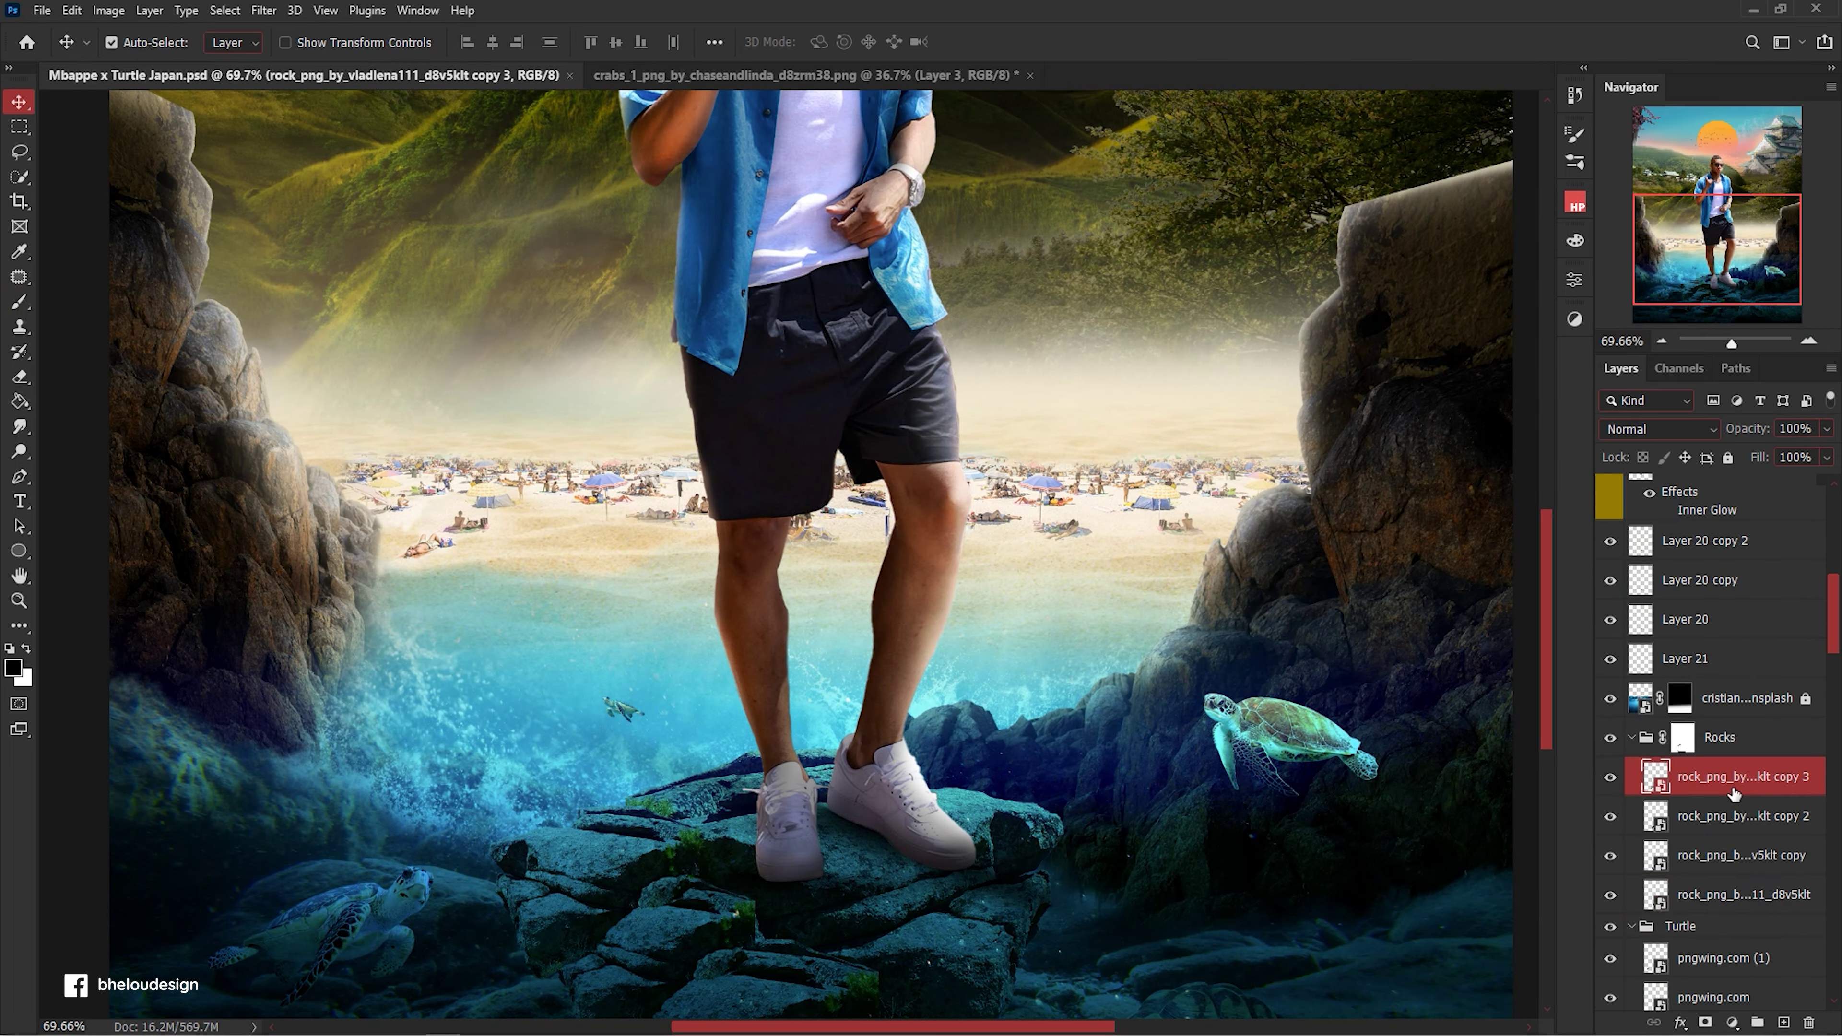
click(1632, 737)
click(1784, 1021)
key(b)
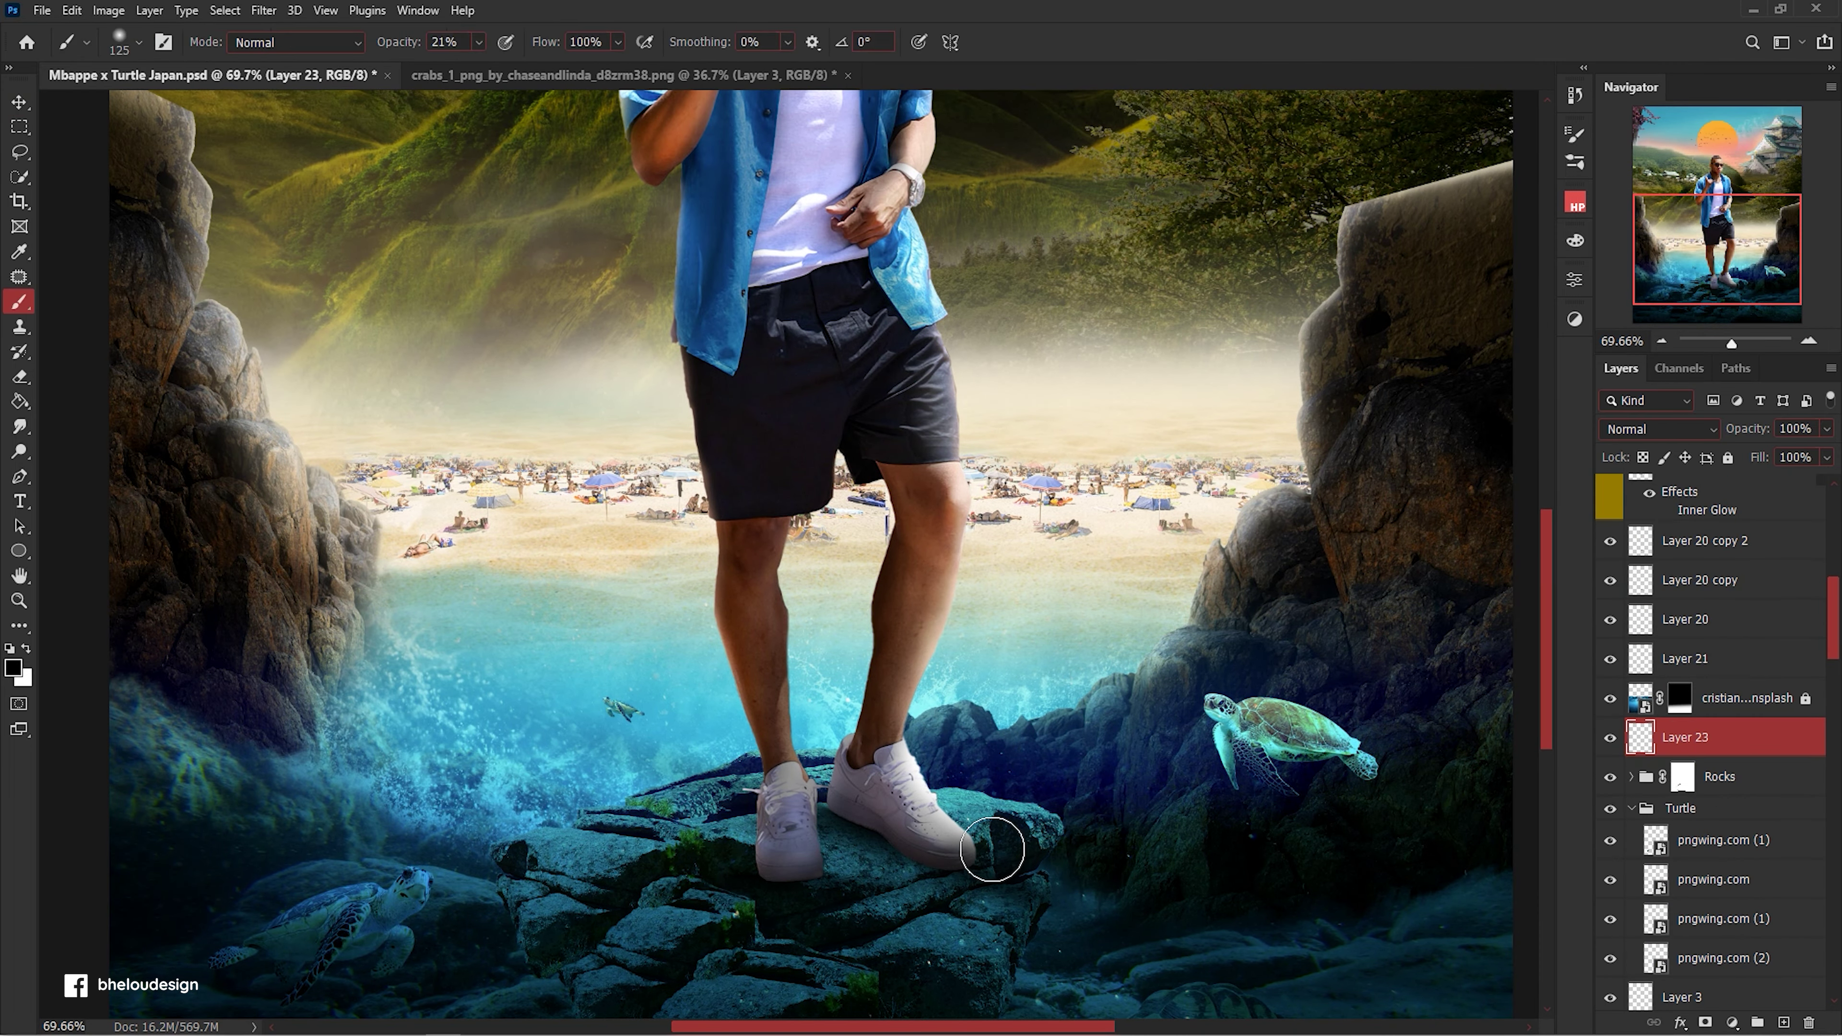
mouse_move(1144, 793)
mouse_down()
mouse_move(1073, 755)
mouse_move(1030, 857)
mouse_up()
key(ctrl+t)
drag(1028, 568, 1028, 751)
drag(1153, 834, 973, 834)
drag(847, 760, 847, 864)
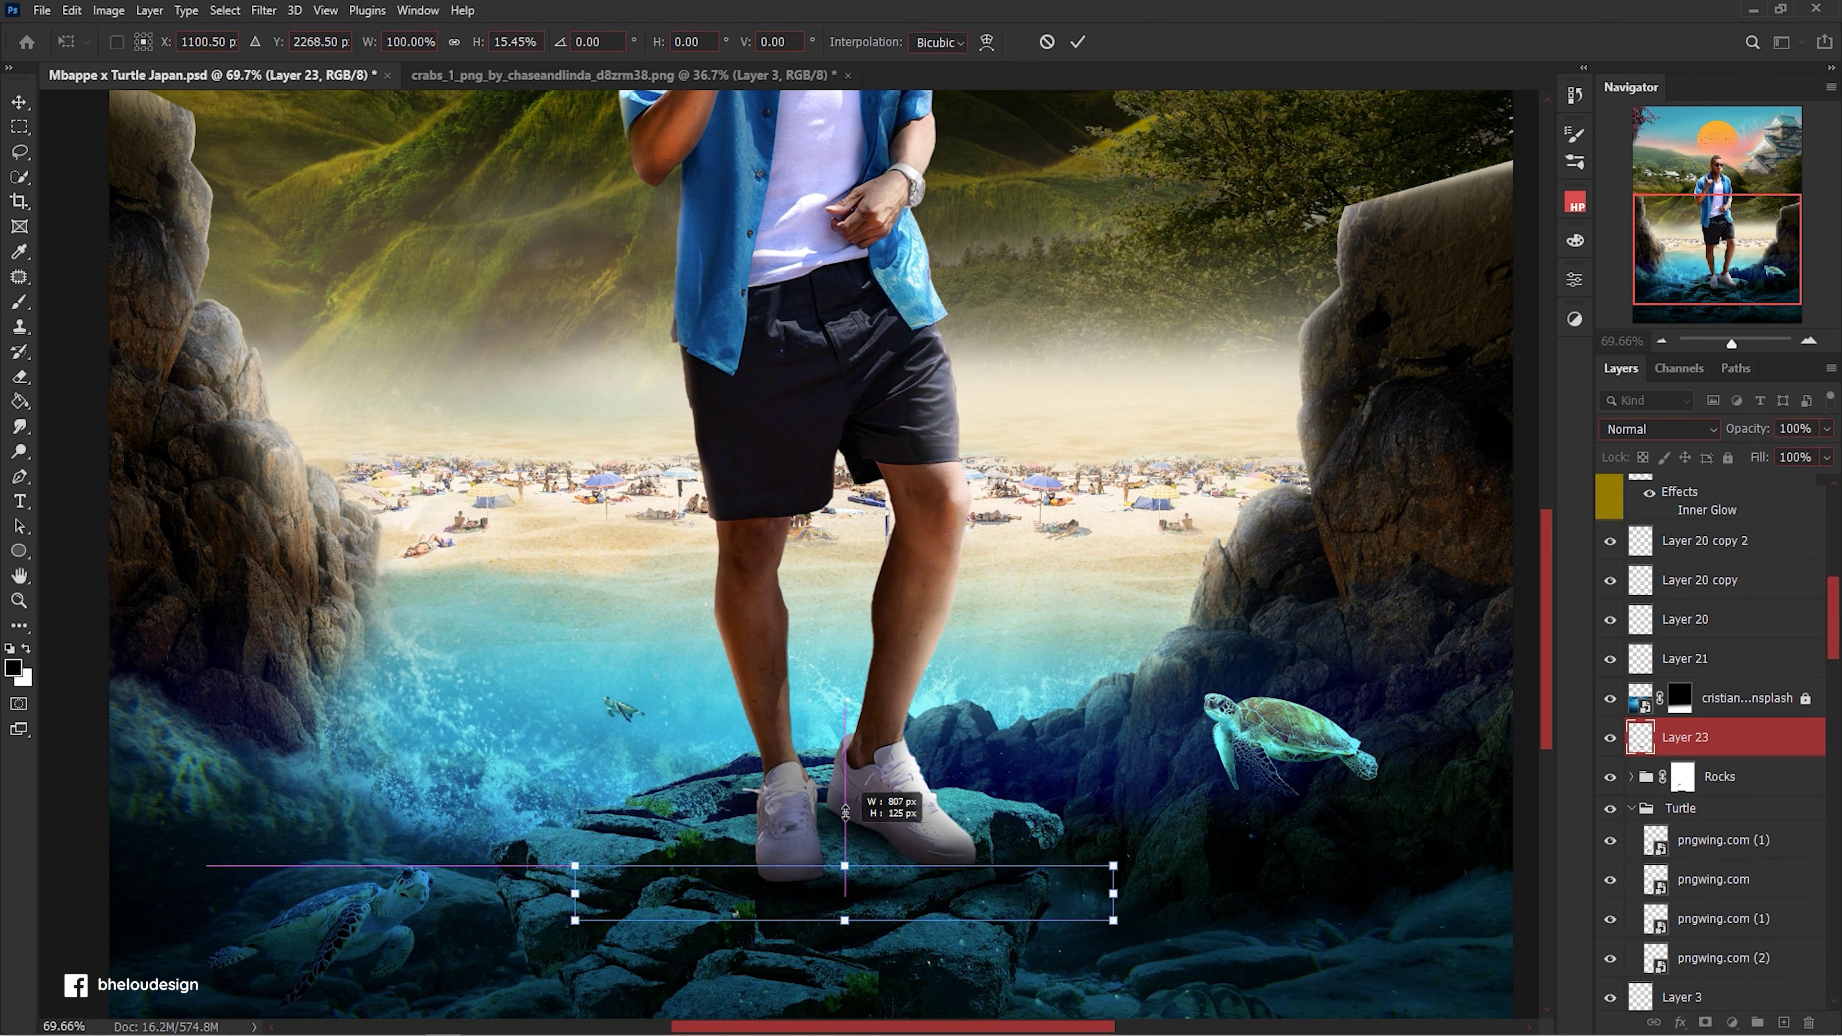
key(Return)
click(1682, 776)
Add a Brightness/Contrast clipped to Rocks (-66, -23), masking it out near the feet.
click(1733, 1022)
click(1759, 743)
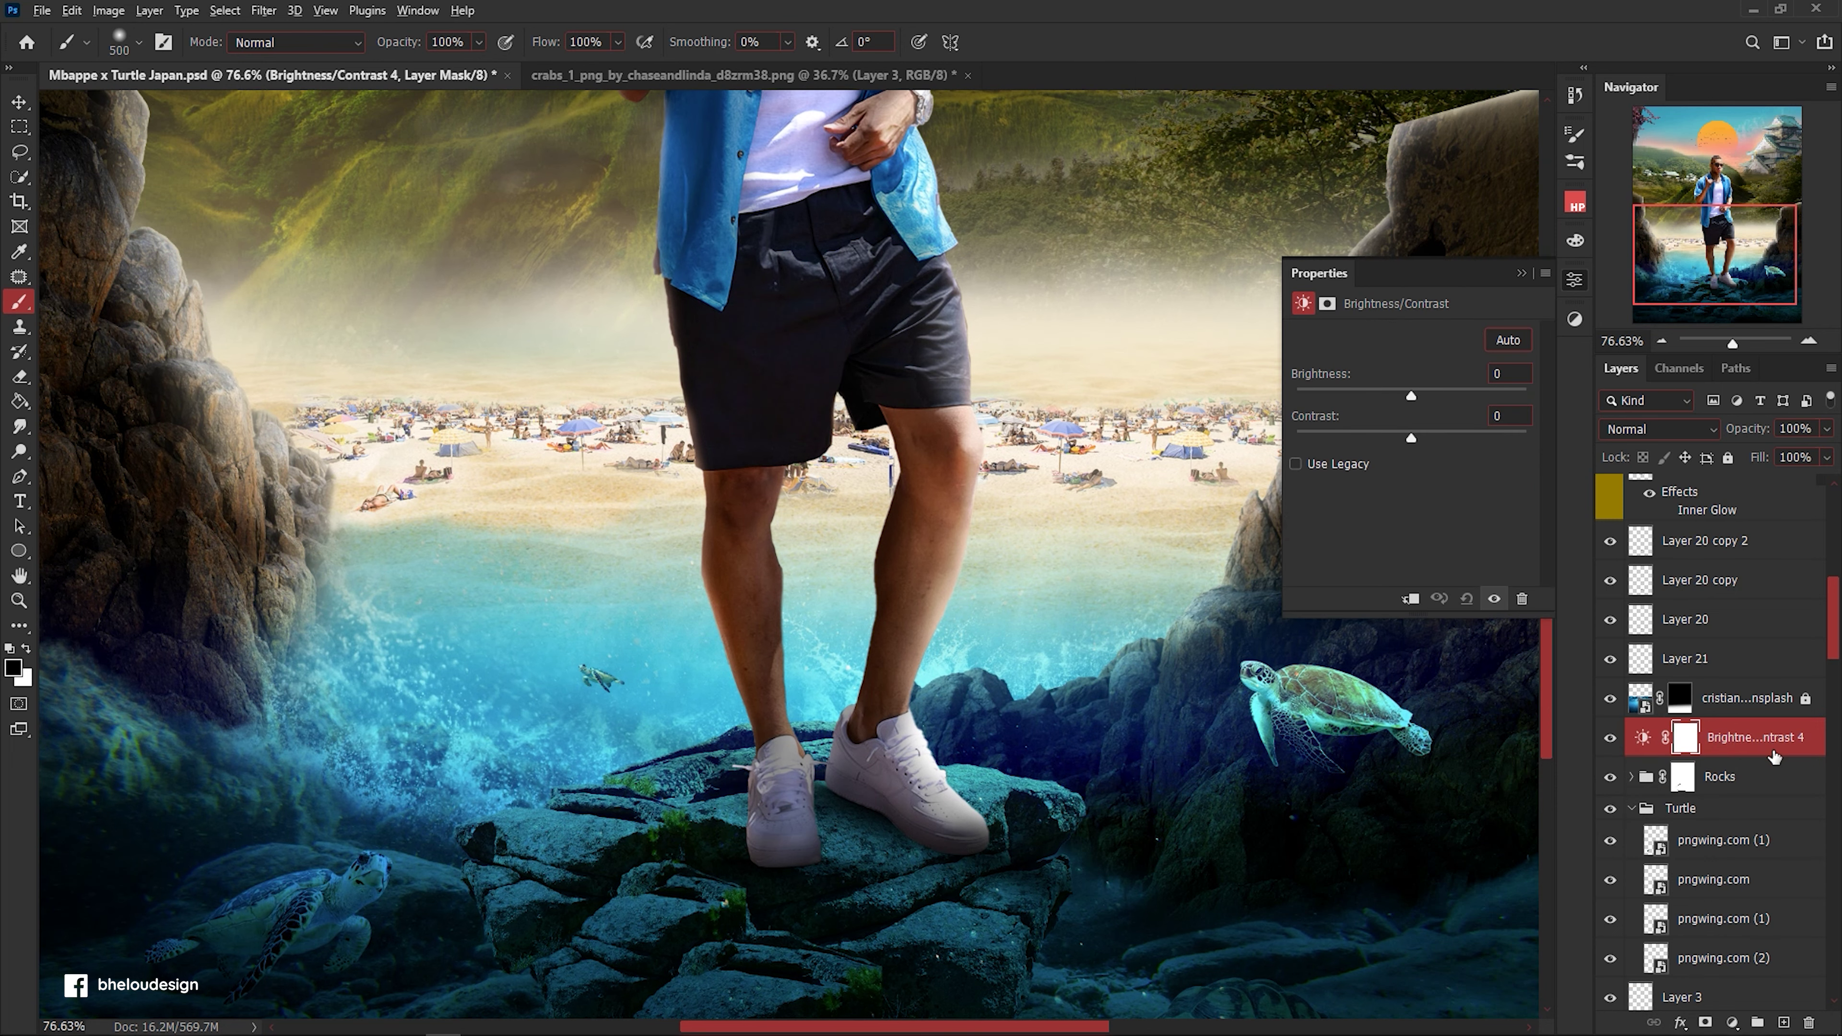
alt+click(1772, 755)
drag(1411, 395, 1360, 396)
key(ctrl+minus)
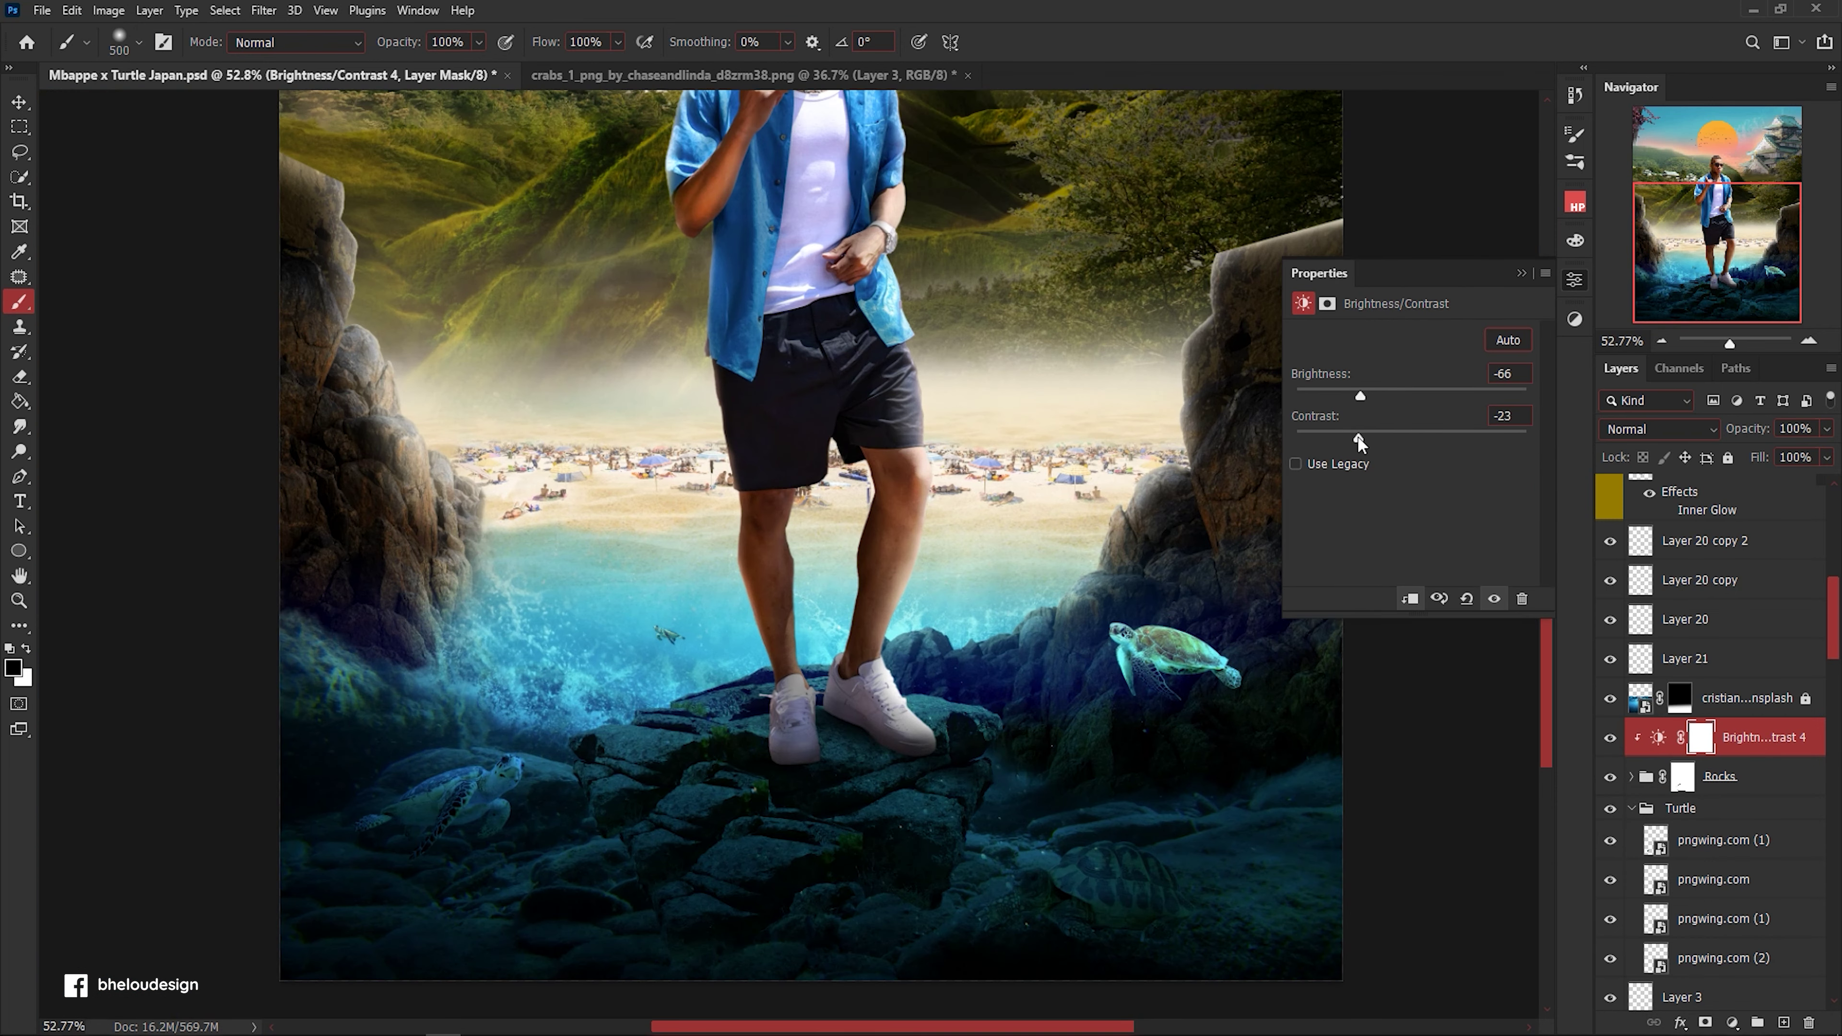
click(1523, 273)
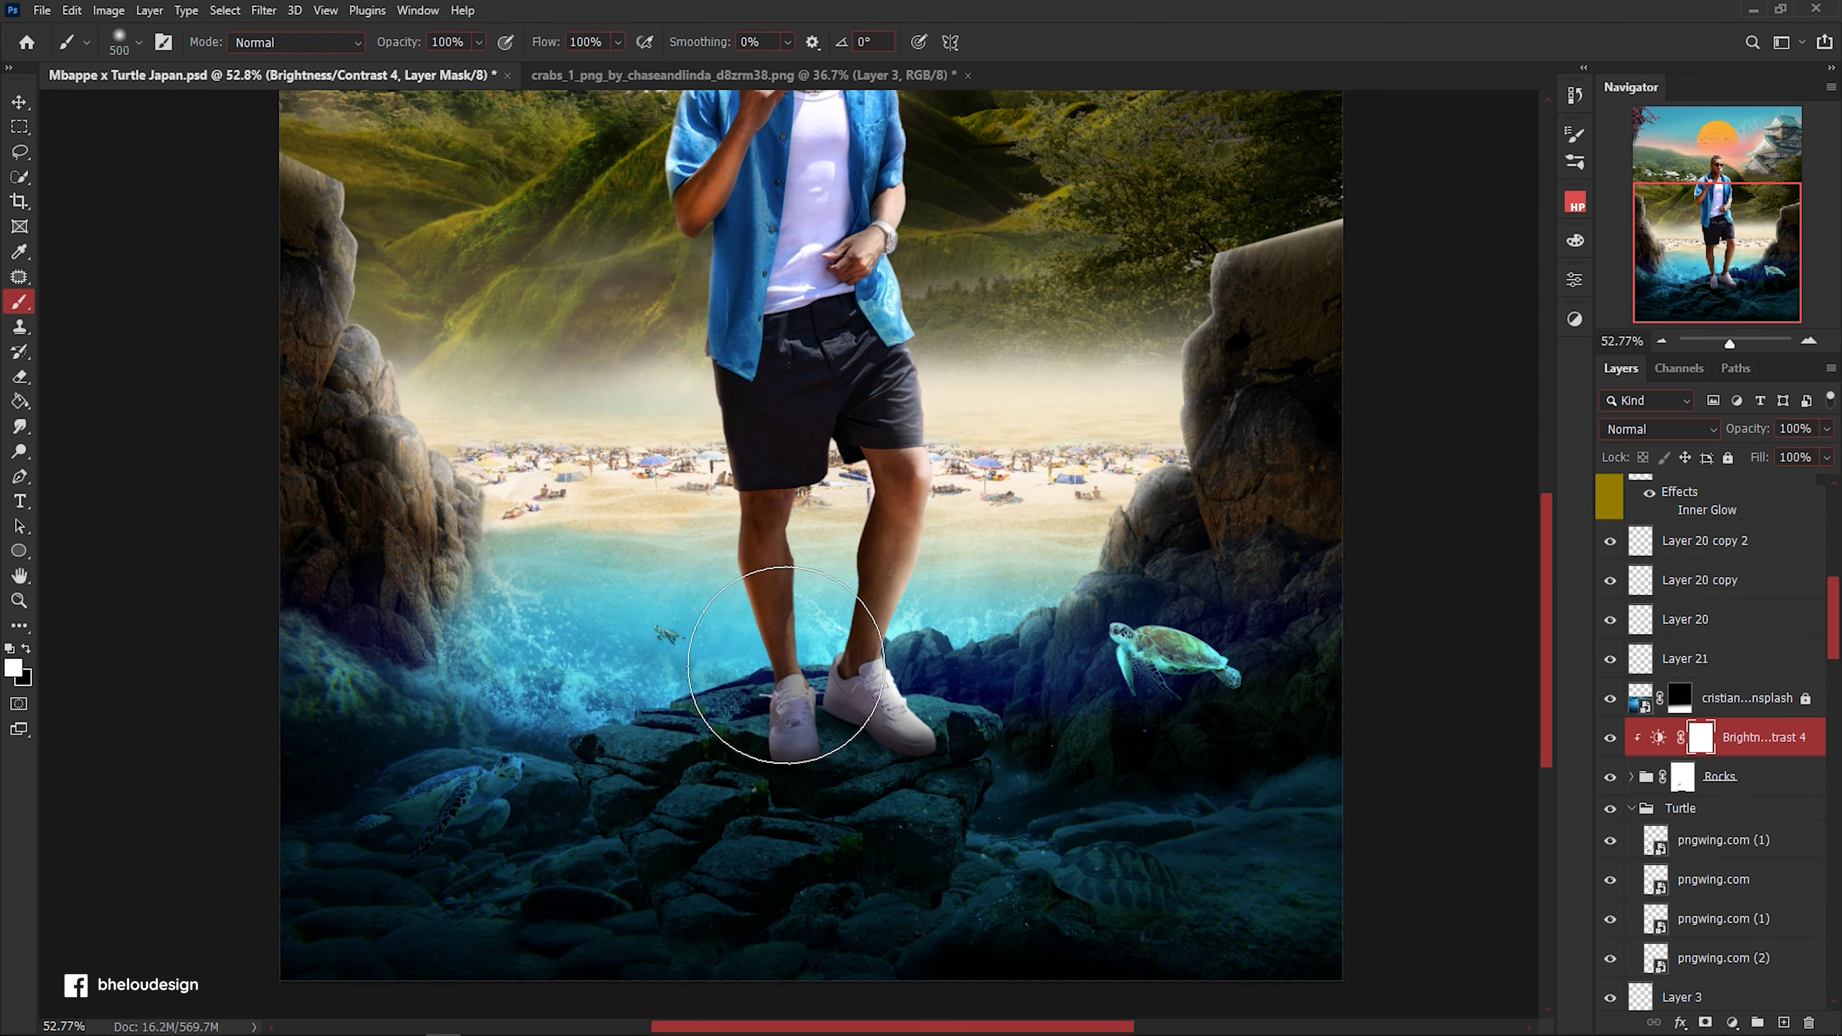
drag(781, 721, 719, 740)
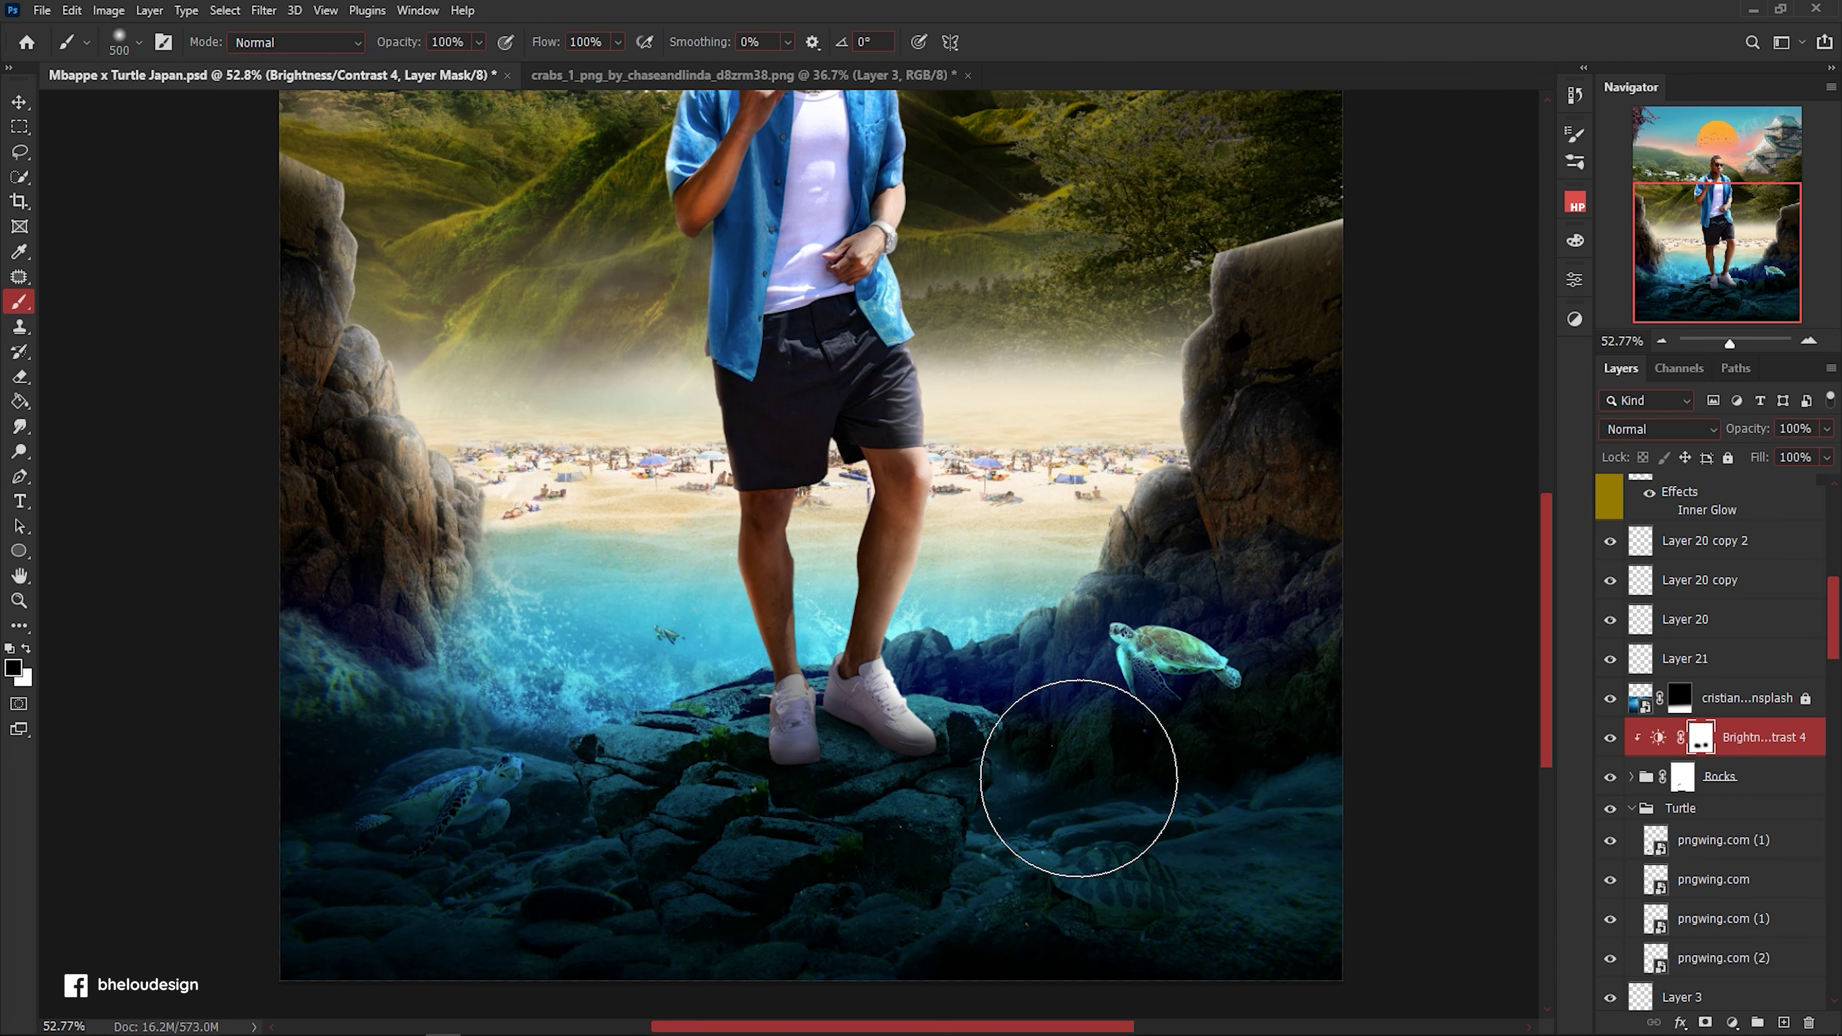
Select the turtle's layer and collapse the Turtle group.
scroll(1081, 628, down, 3)
scroll(1081, 627, up, 3)
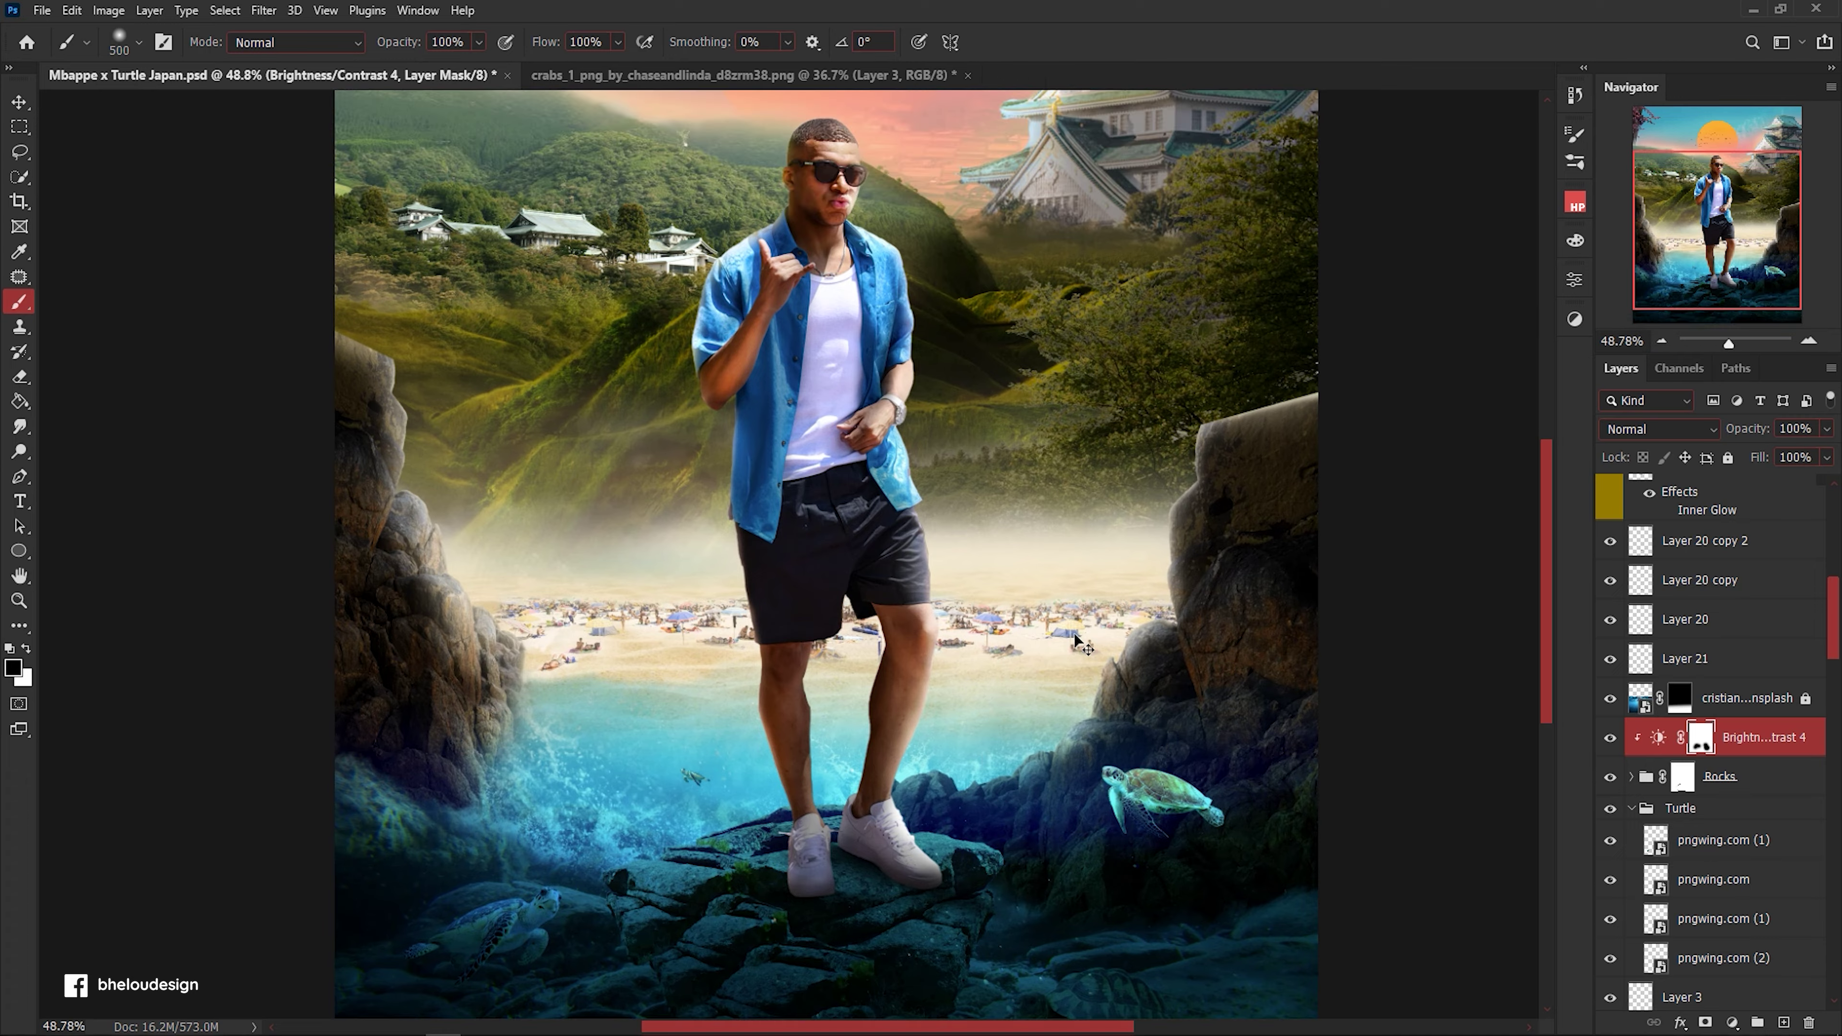
key(v)
scroll(1277, 721, down, 1)
click(1276, 722)
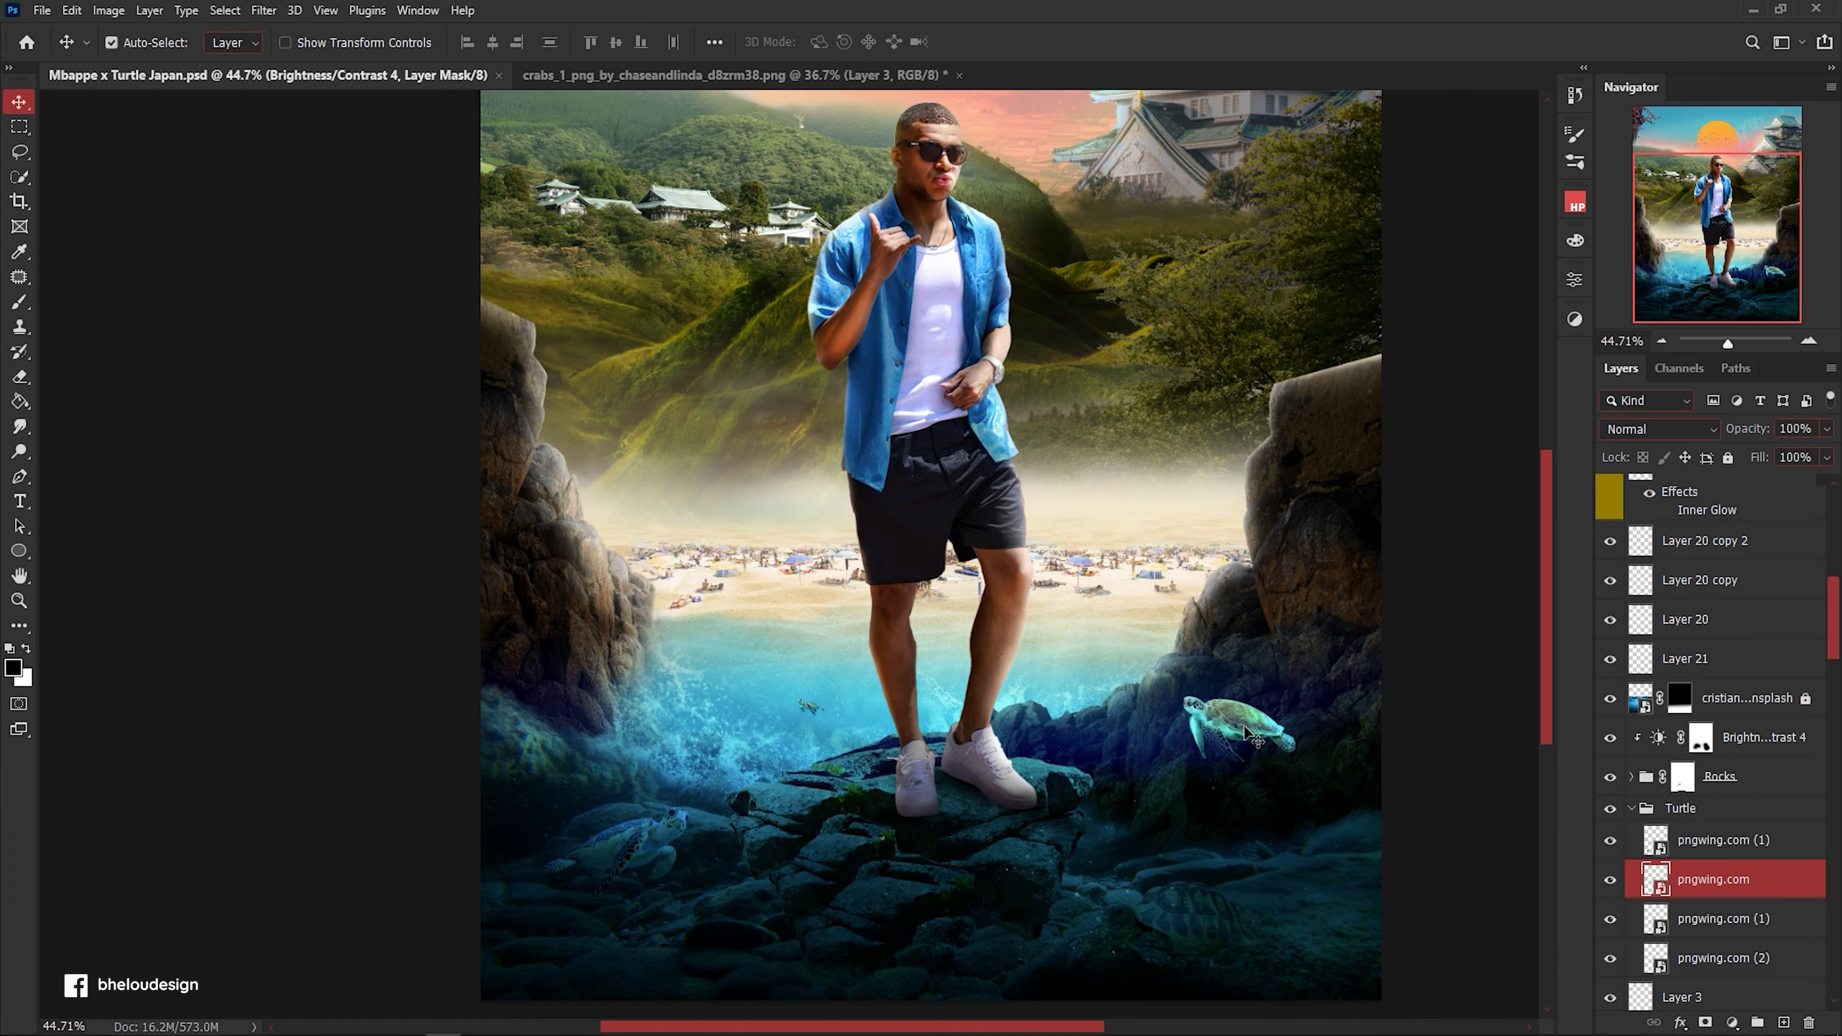
scroll(1092, 715, down, 2)
scroll(932, 766, up, 2)
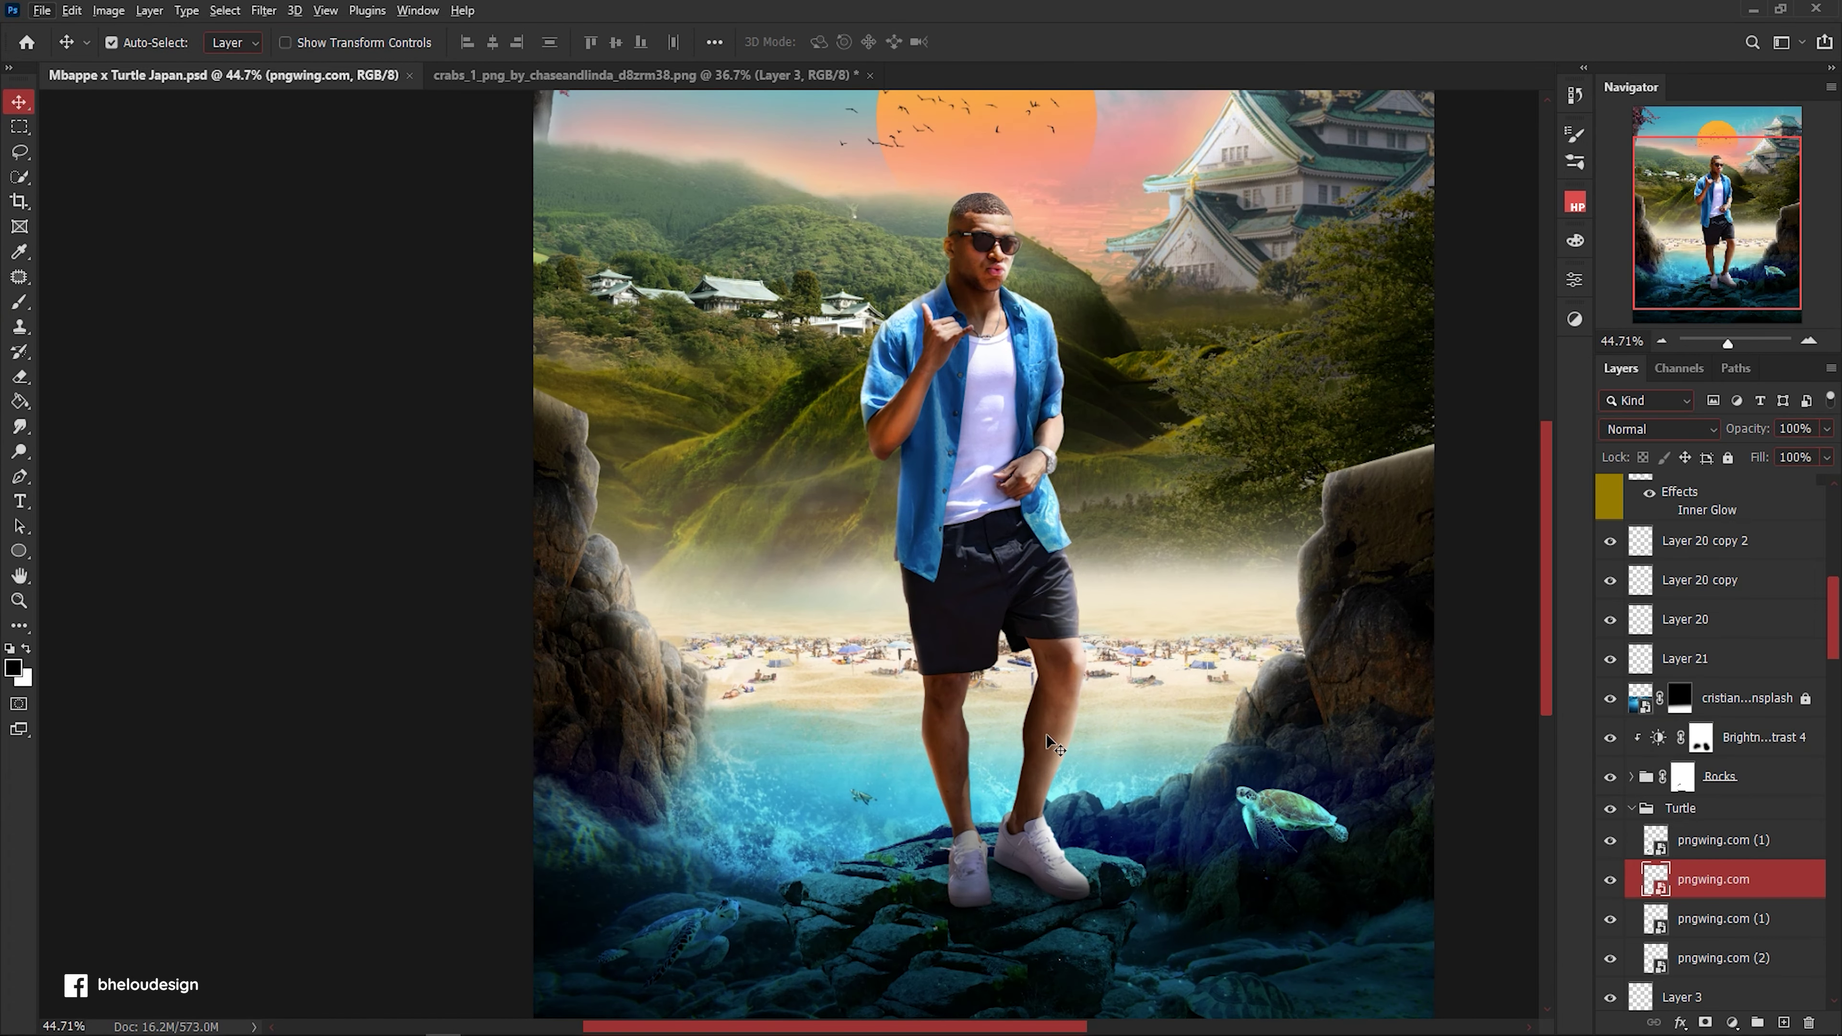
scroll(1312, 834, up, 6)
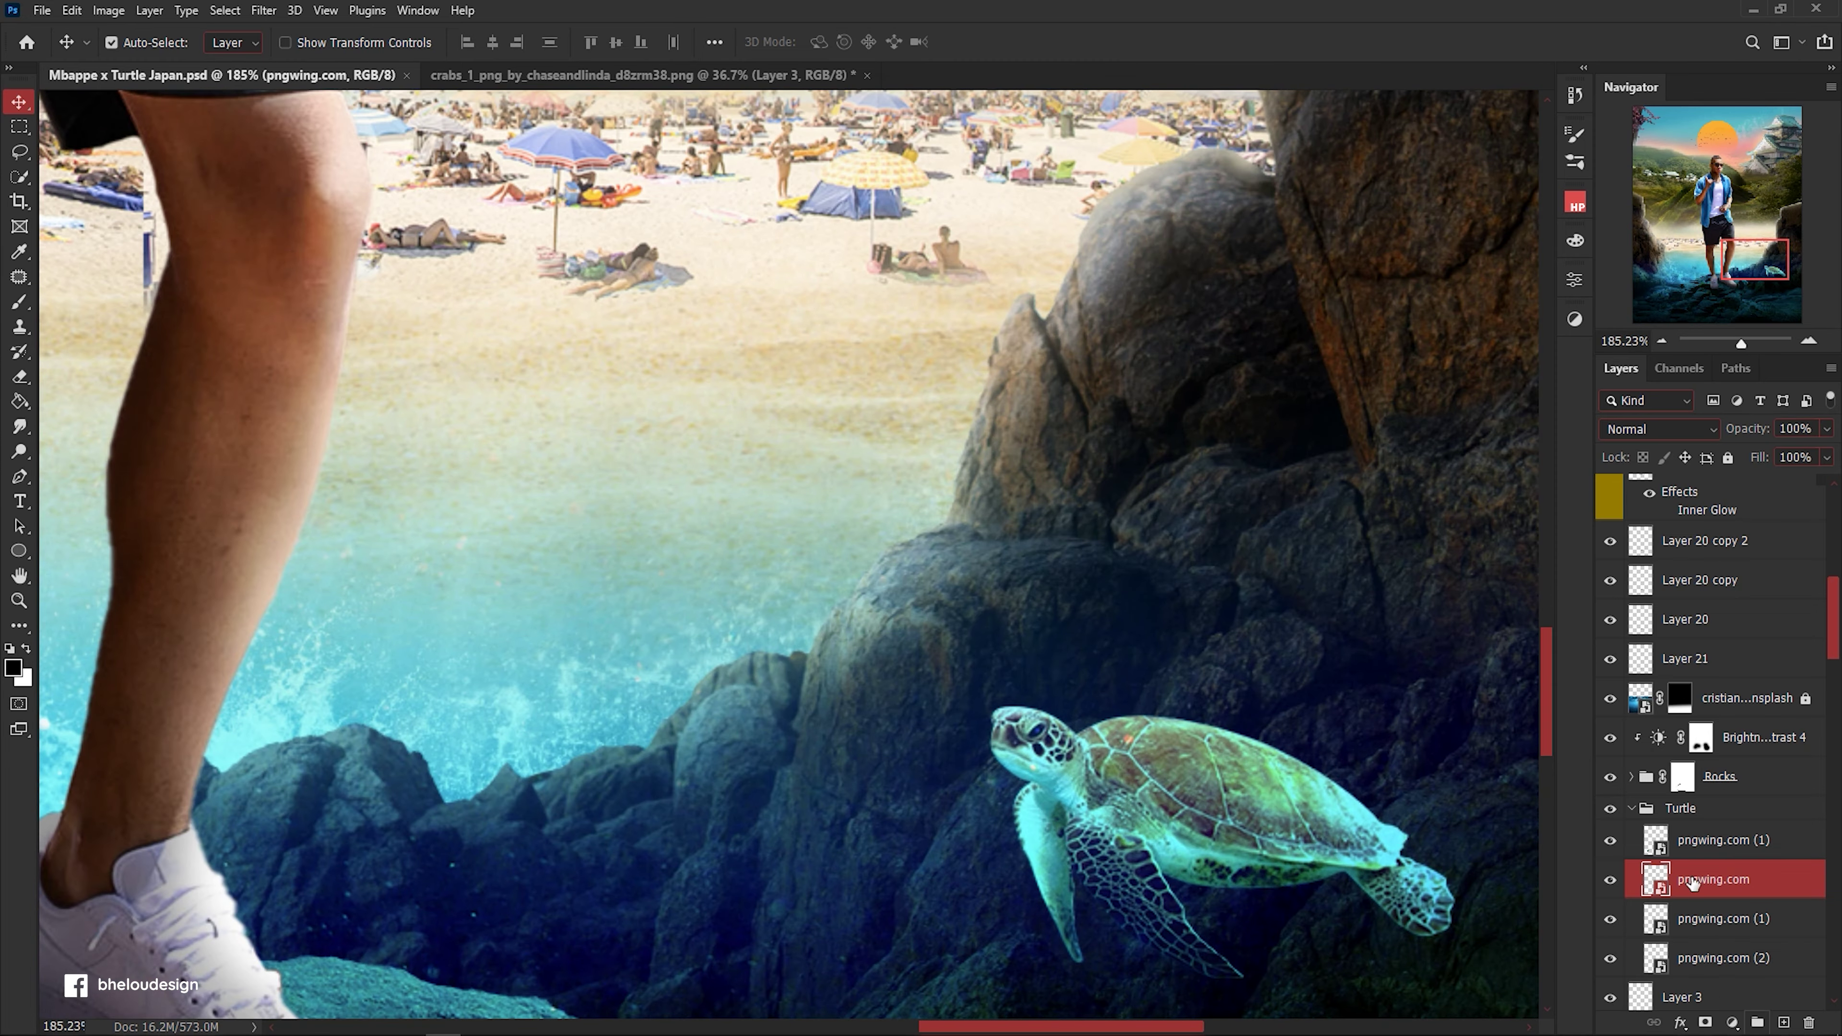
click(1632, 811)
Add a Brightness/Contrast (-80) clipped to Turtle, brushing the mask back over the turtles' heads and shells.
click(1733, 1022)
click(1763, 749)
alt+click(1774, 829)
drag(1411, 395, 1342, 397)
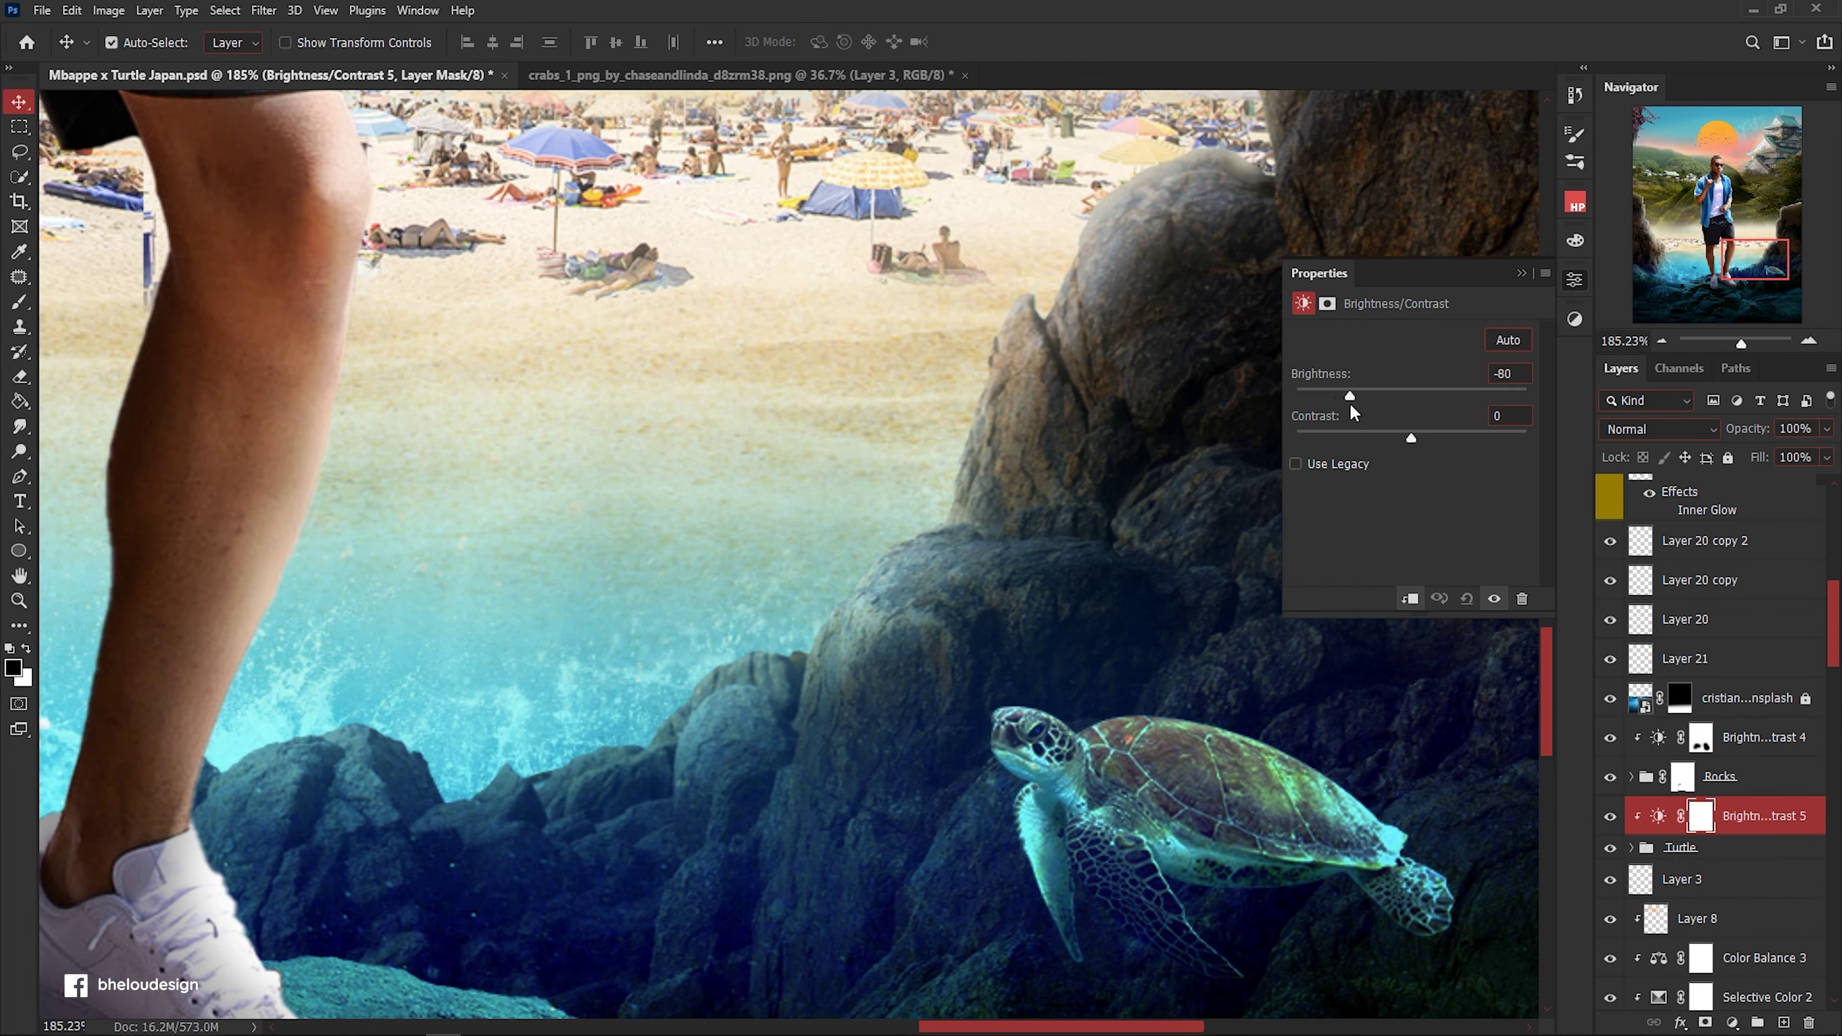
click(1575, 279)
key(b)
mouse_move(1025, 681)
mouse_down()
mouse_move(1103, 691)
mouse_move(987, 707)
mouse_move(1241, 720)
mouse_move(1039, 773)
mouse_up()
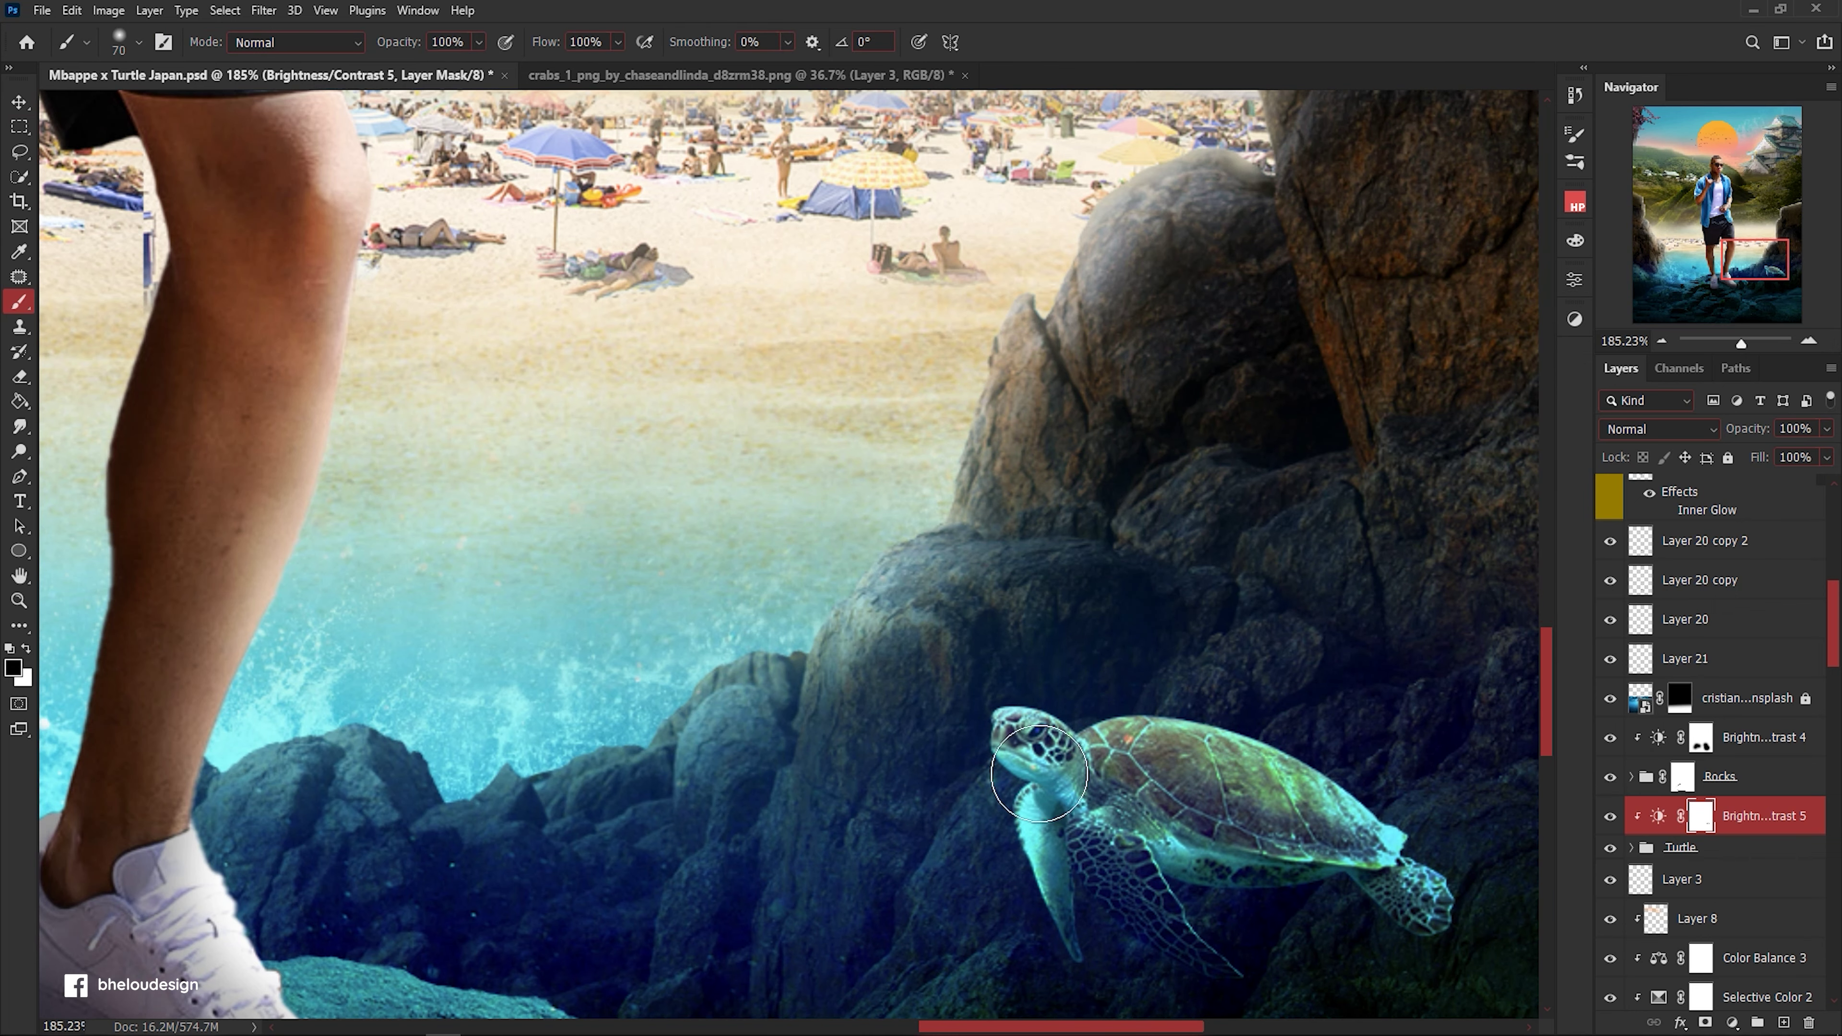
scroll(1039, 773, down, 5)
scroll(678, 844, up, 5)
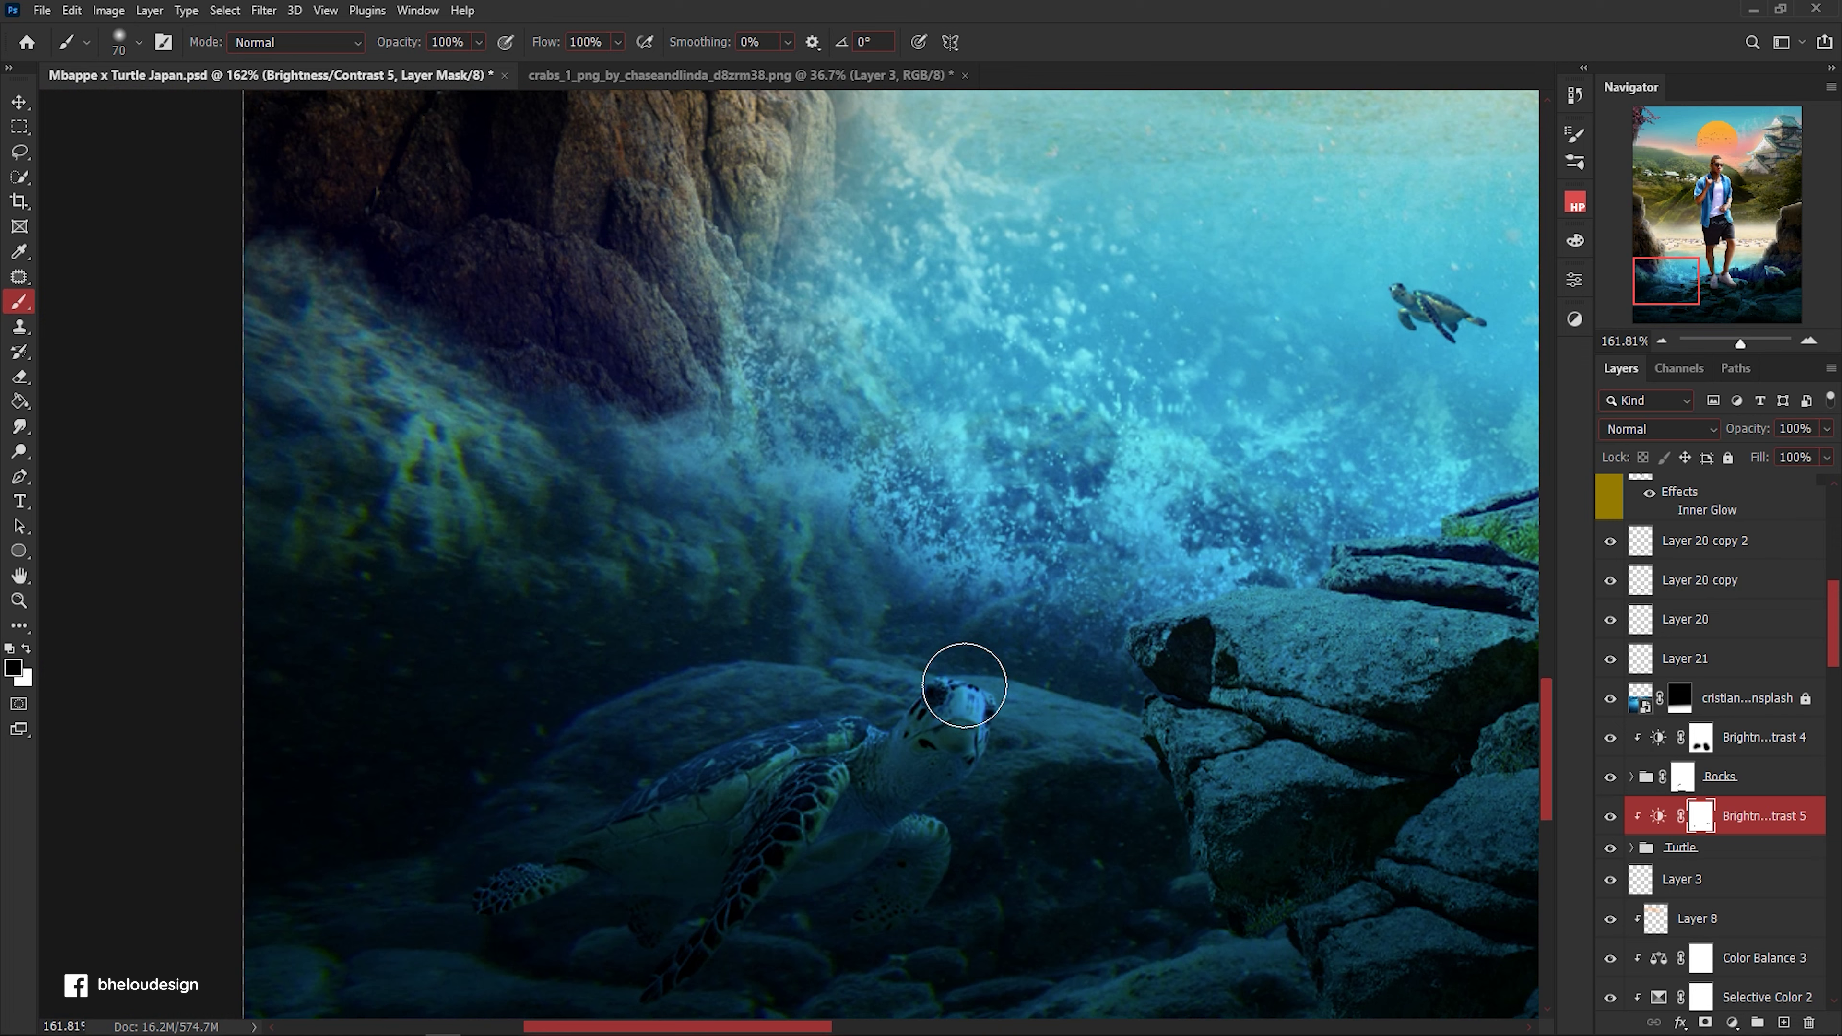
drag(964, 685, 745, 696)
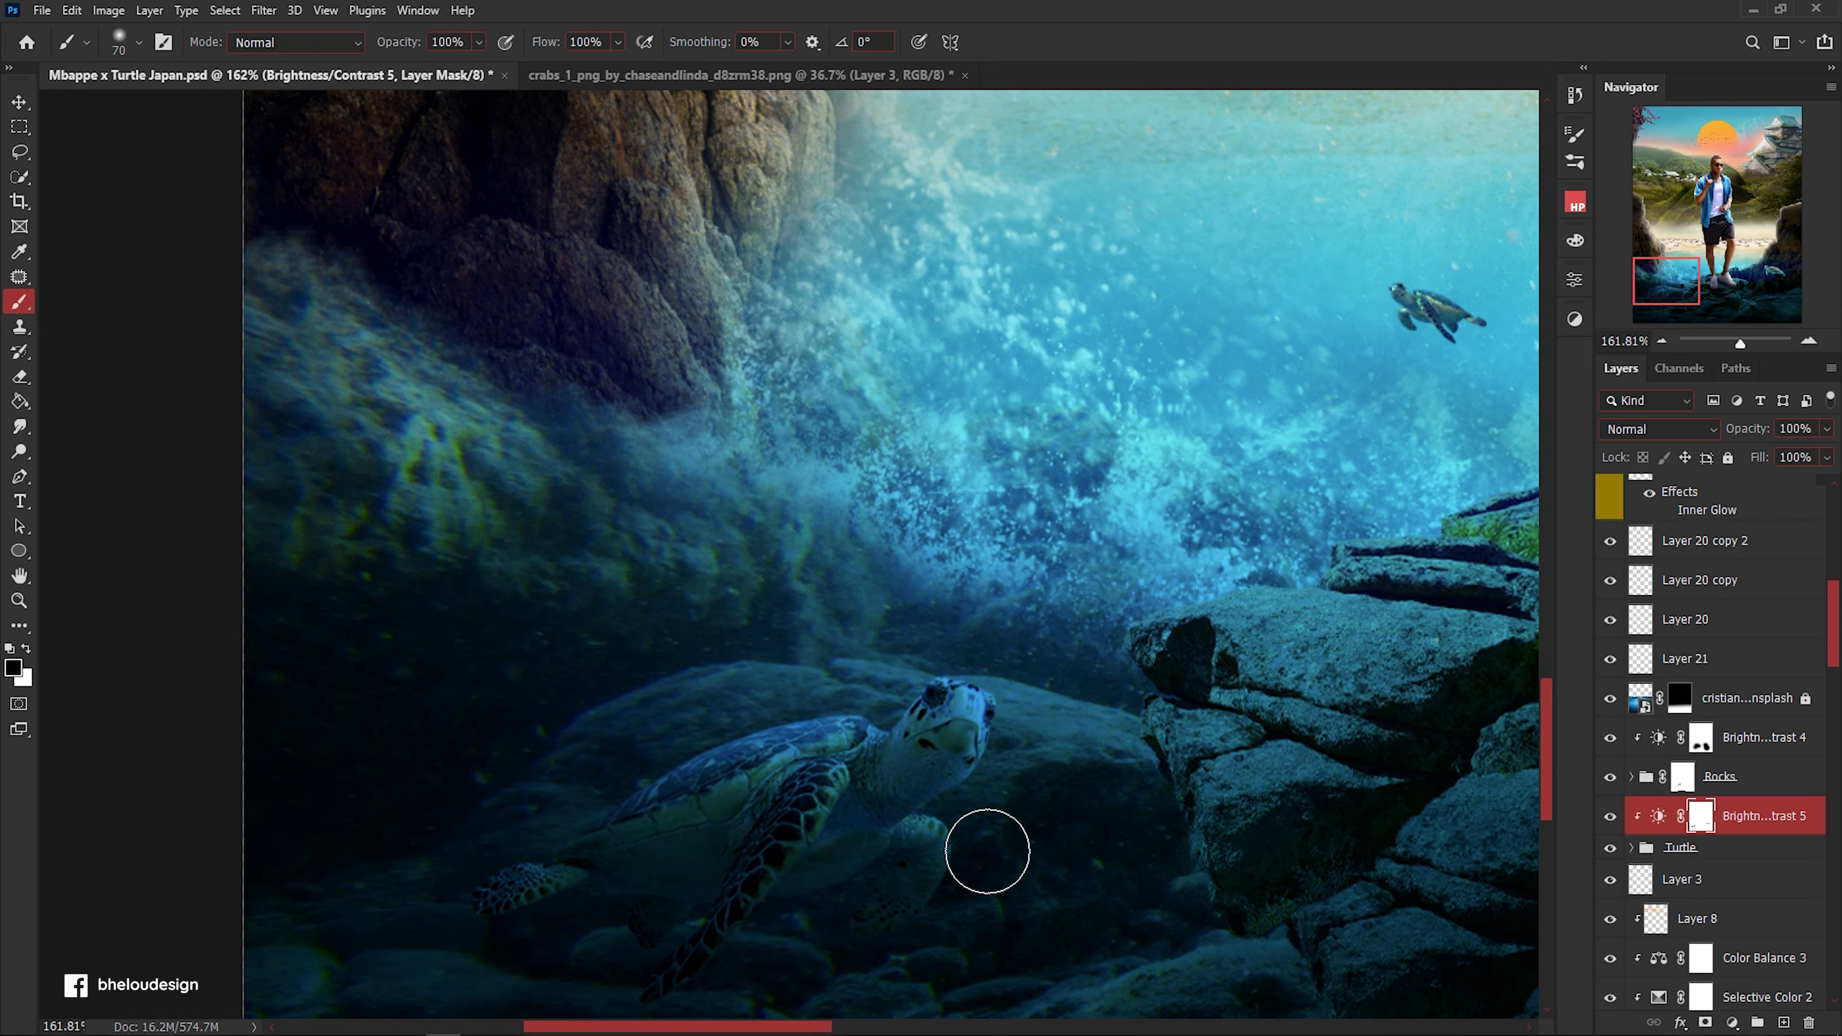
Select Layer 3 below the turtles in the Layers panel.
scroll(639, 717, down, 3)
scroll(534, 782, down, 3)
scroll(943, 740, up, 4)
scroll(948, 740, up, 1)
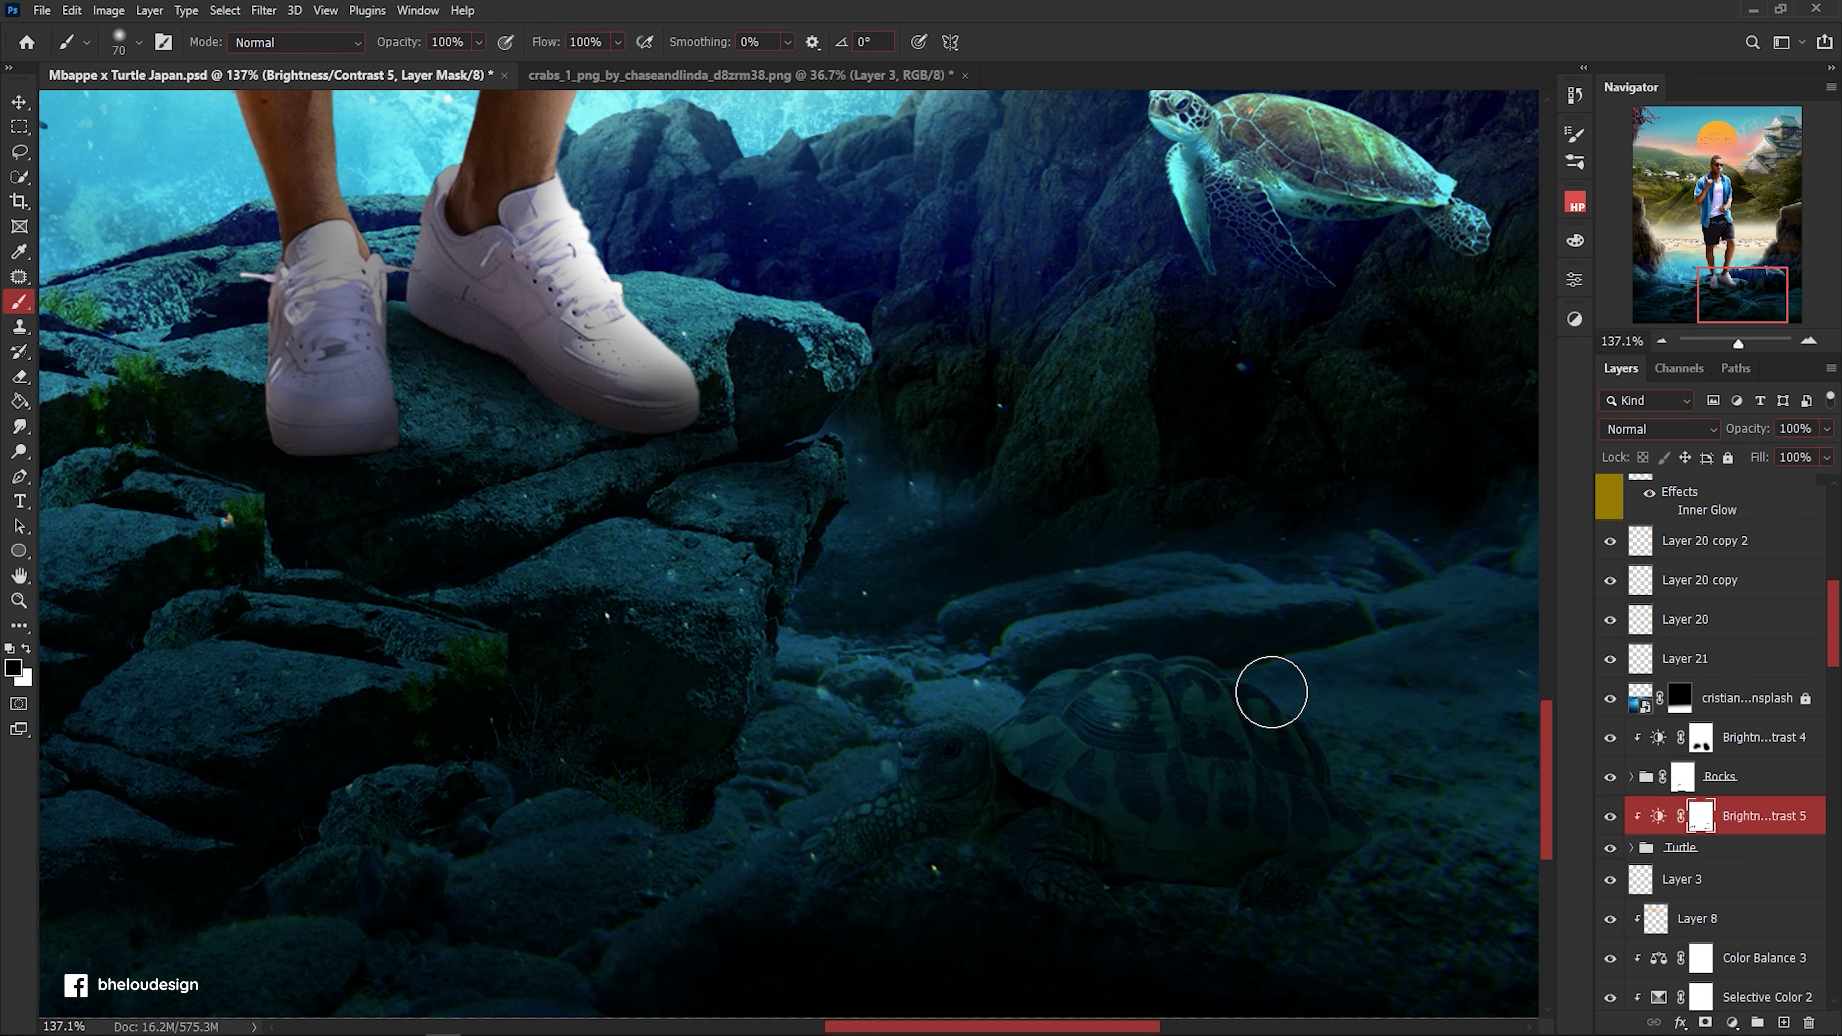
scroll(1345, 774, down, 3)
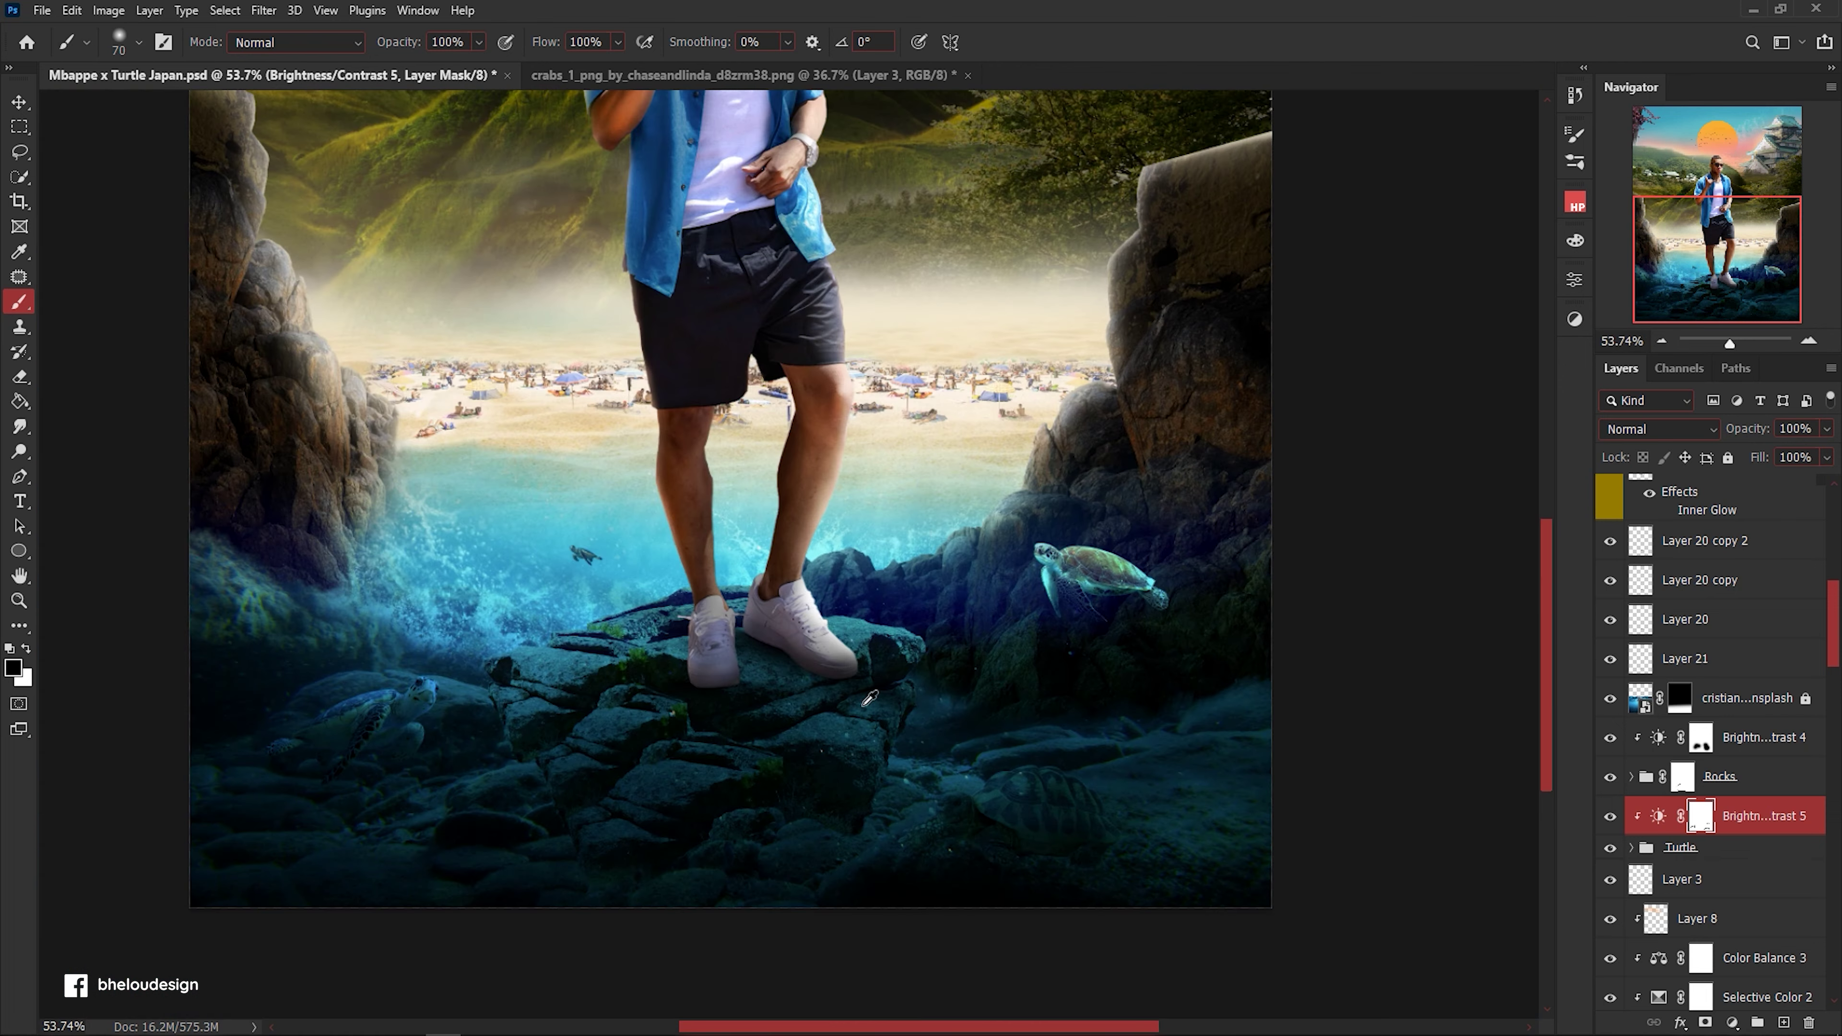
scroll(1057, 712, up, 3)
scroll(943, 726, up, 1)
click(1784, 886)
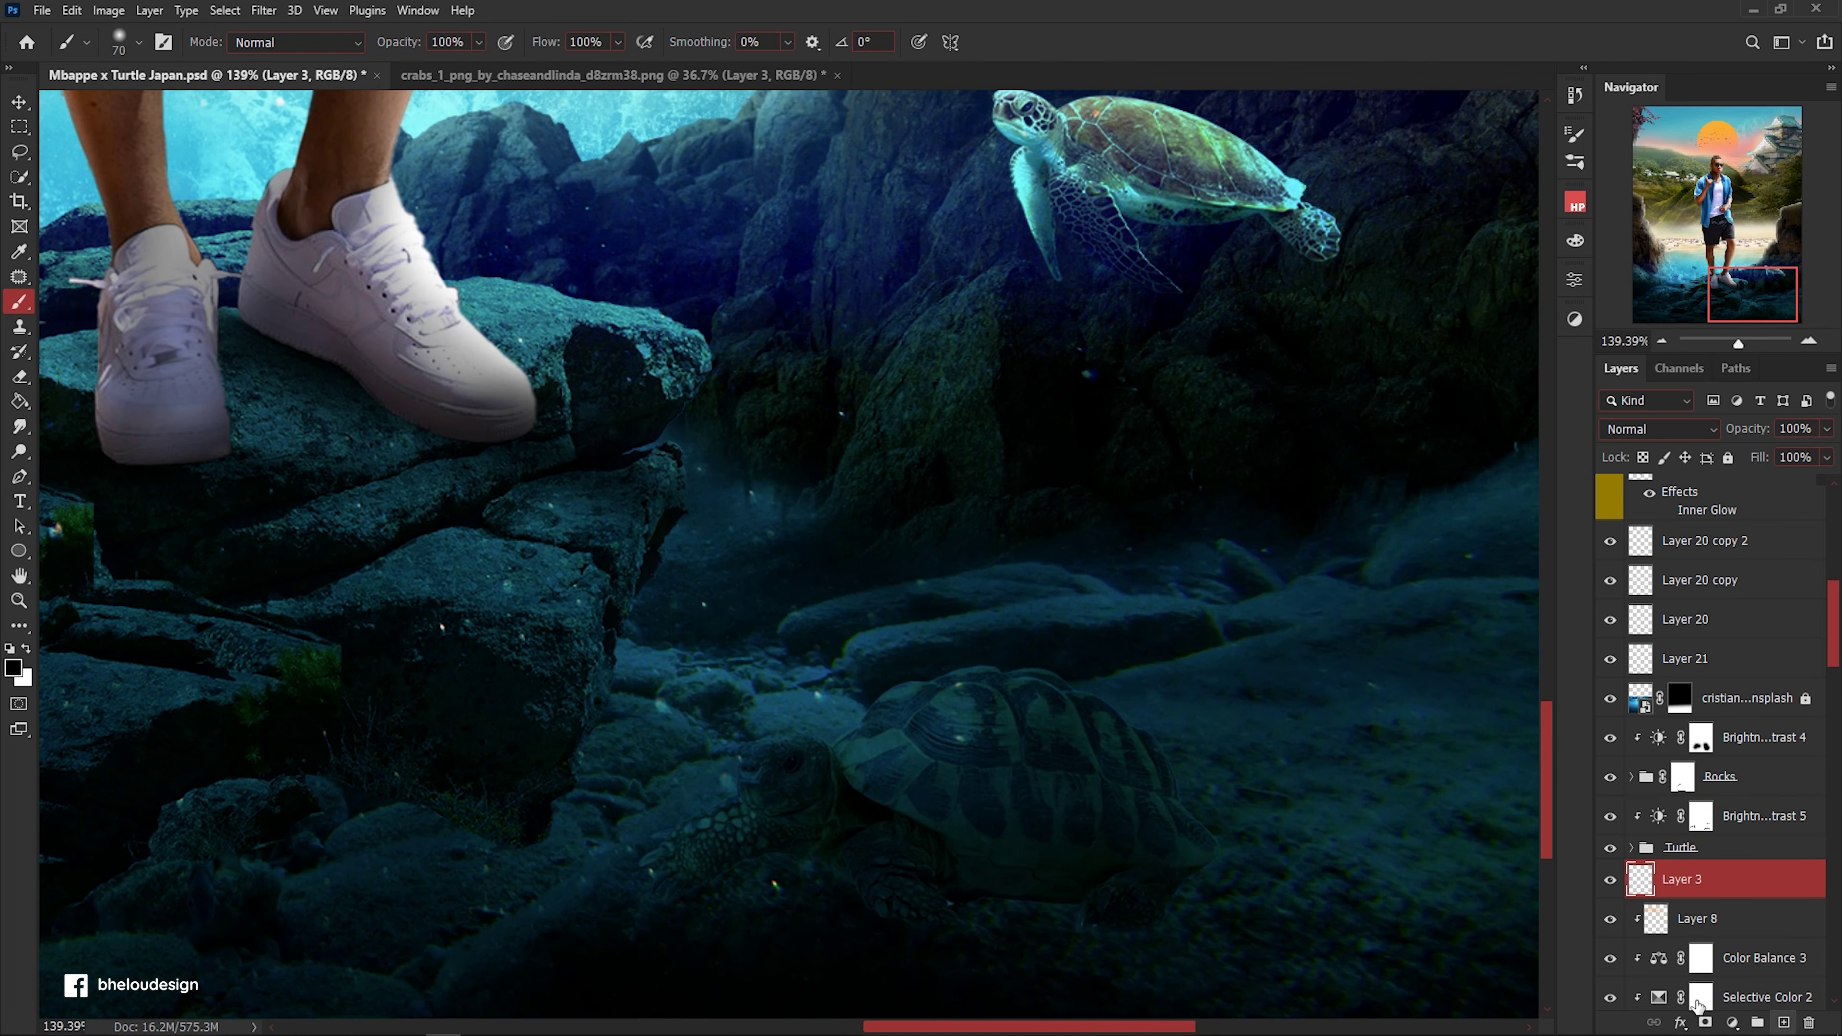
On a new layer above Layer 3, paint a soft dark spot beside the tortoise.
click(1784, 1023)
scroll(1037, 871, down, 2)
key(bracketright)
key(bracketright)
key(bracketright)
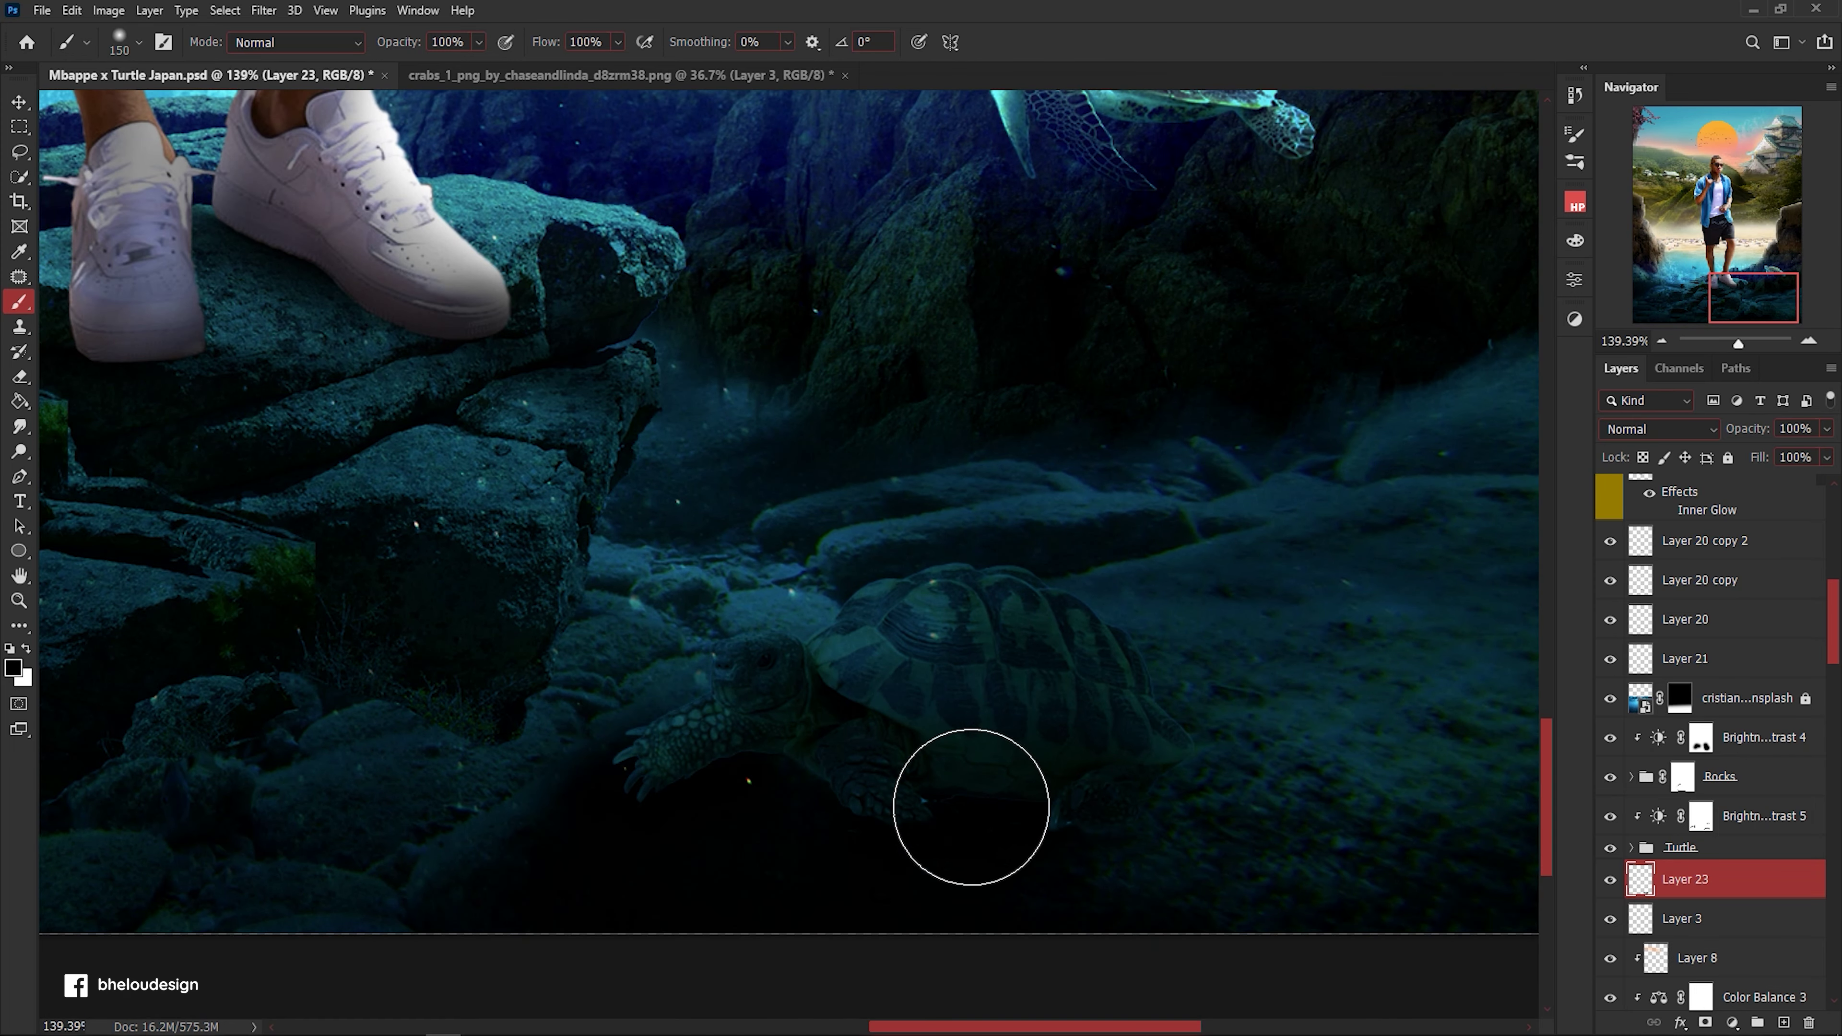
scroll(1051, 781, down, 2)
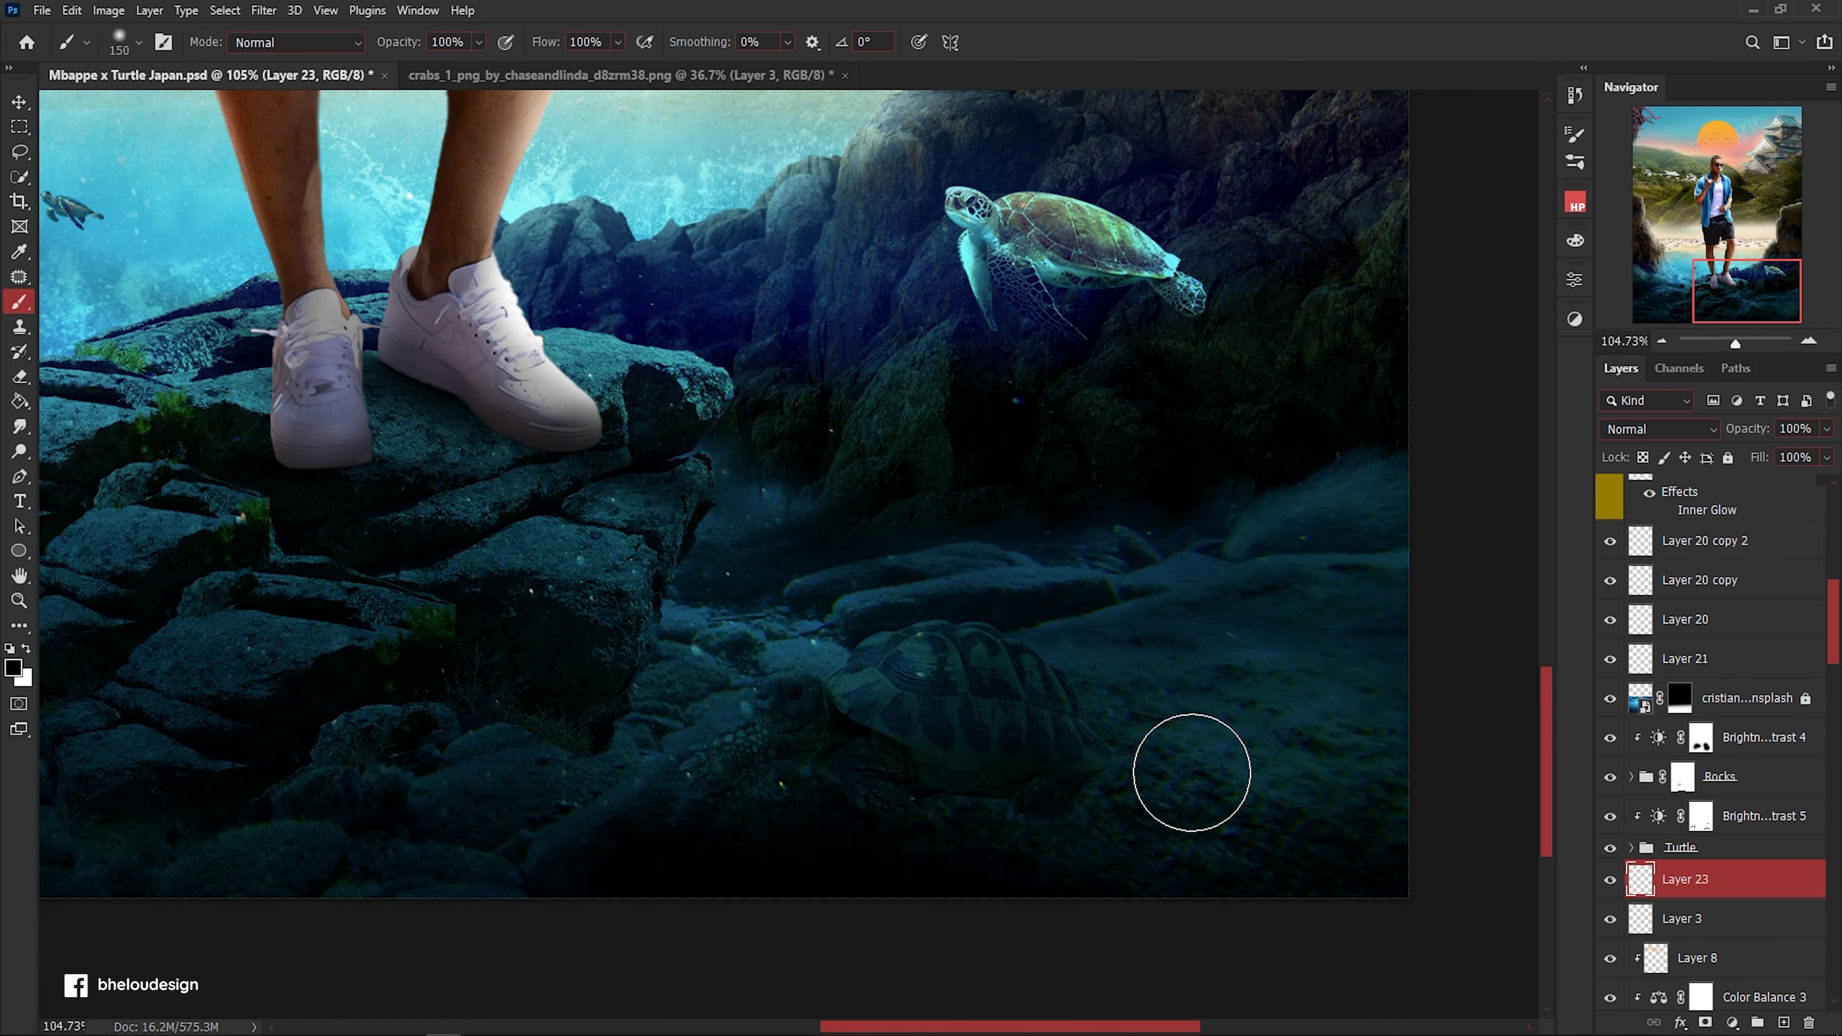
click(1239, 733)
Transform the Layer 23 dark spot into a wide shadow beneath the tortoise and apply it.
key(ctrl+t)
mouse_move(1208, 479)
mouse_down()
mouse_move(1208, 697)
mouse_move(987, 762)
mouse_up()
drag(711, 777, 567, 777)
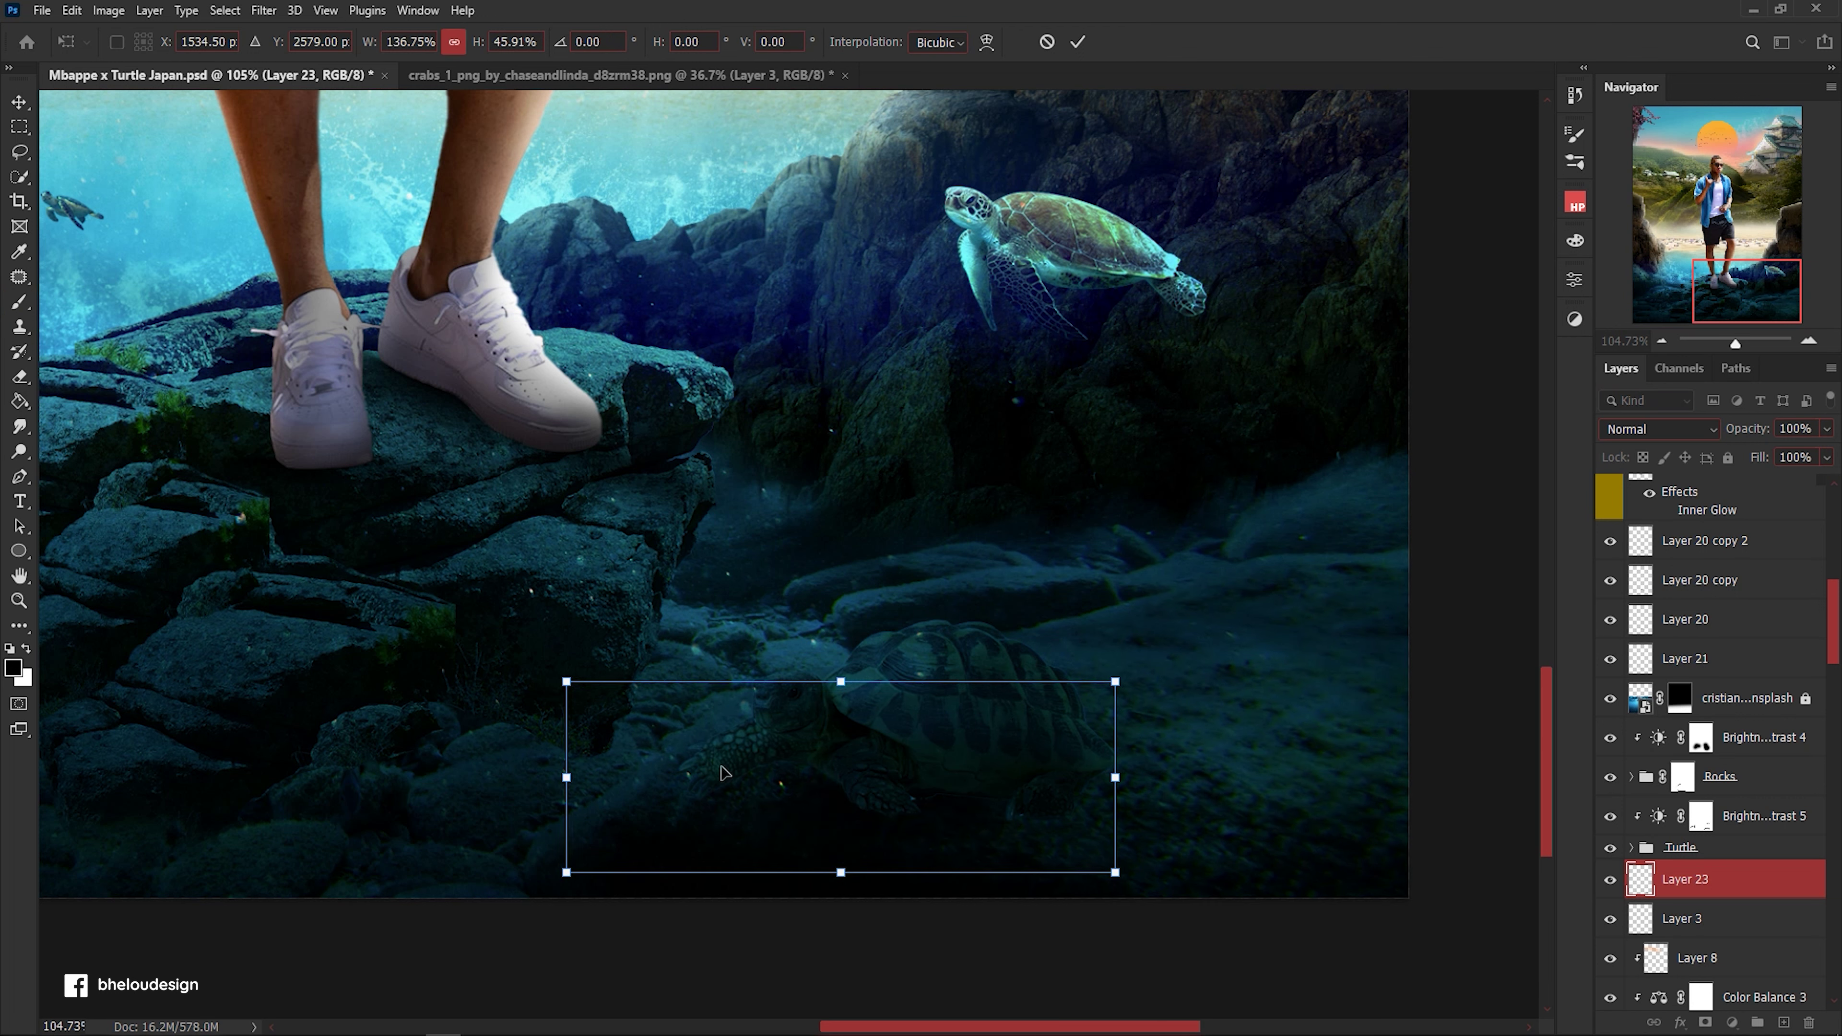
drag(842, 682, 842, 773)
drag(955, 835, 930, 781)
drag(1094, 755, 1150, 768)
drag(816, 825, 817, 868)
drag(1036, 819, 1008, 802)
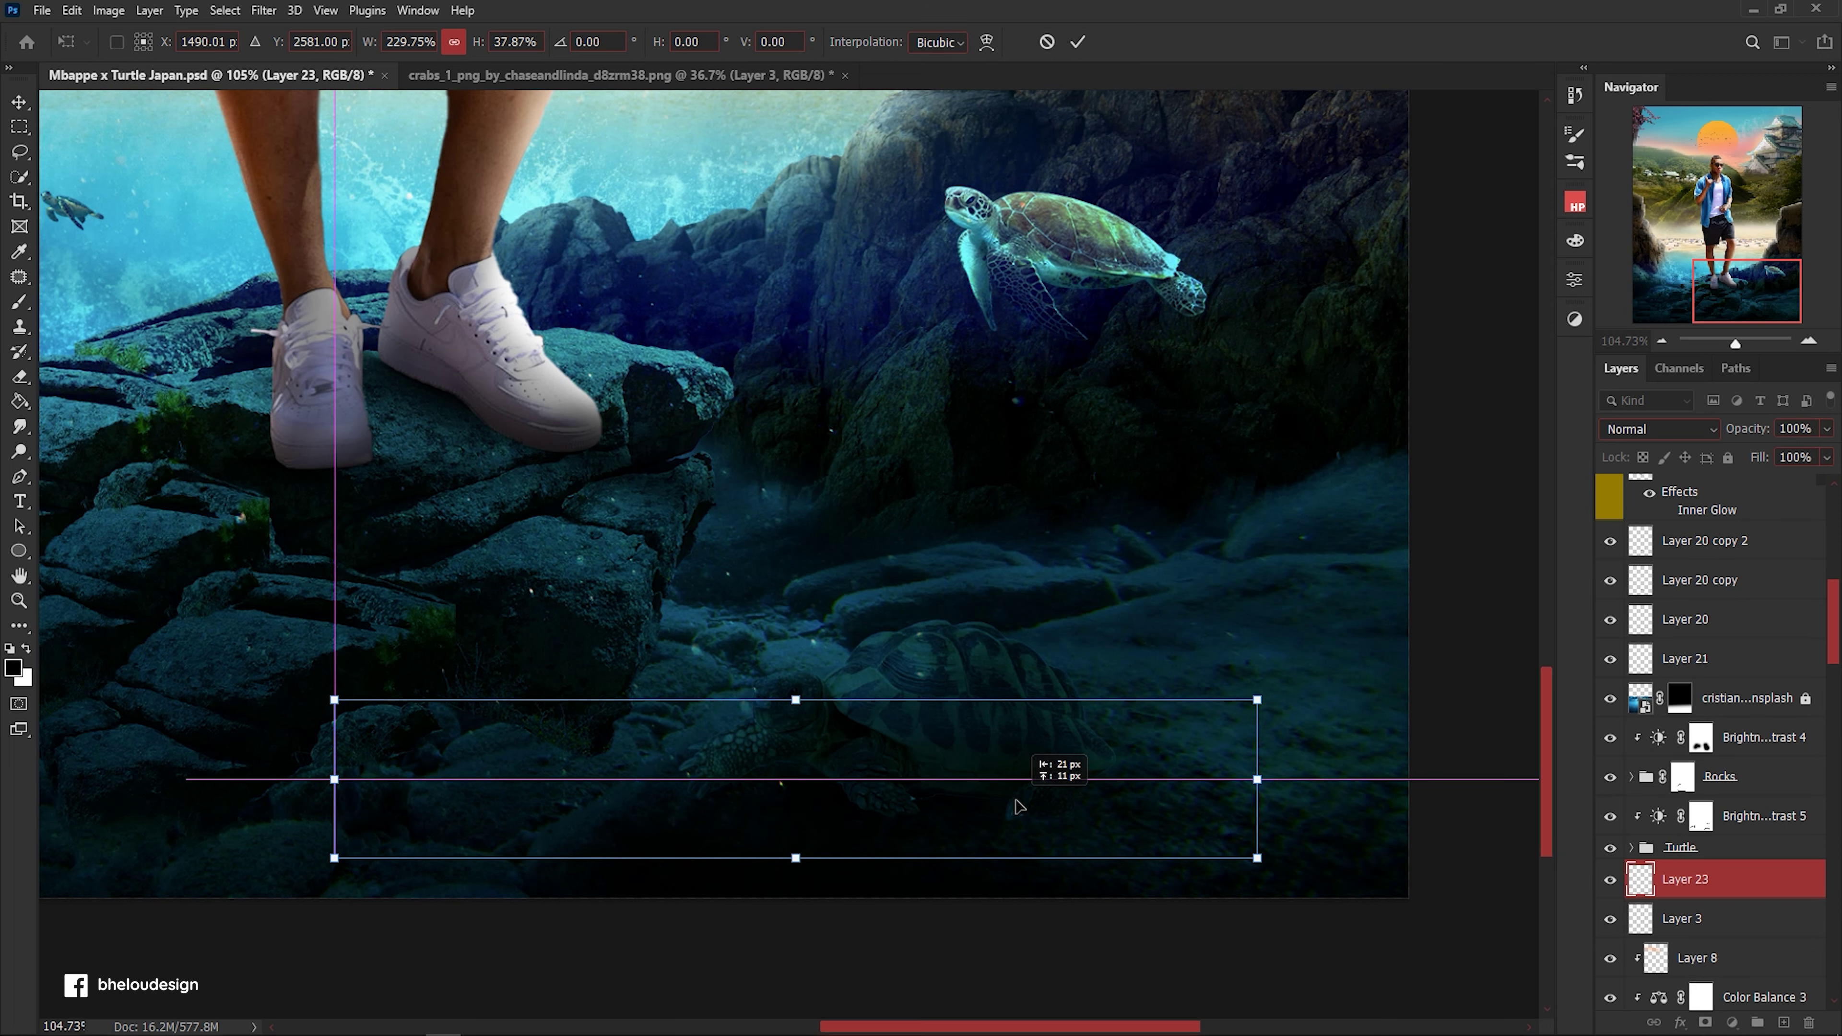
key(Return)
Fit the whole image in view and select the person's photo layer.
key(b)
key(ctrl+0)
scroll(1222, 691, up, 3)
key(v)
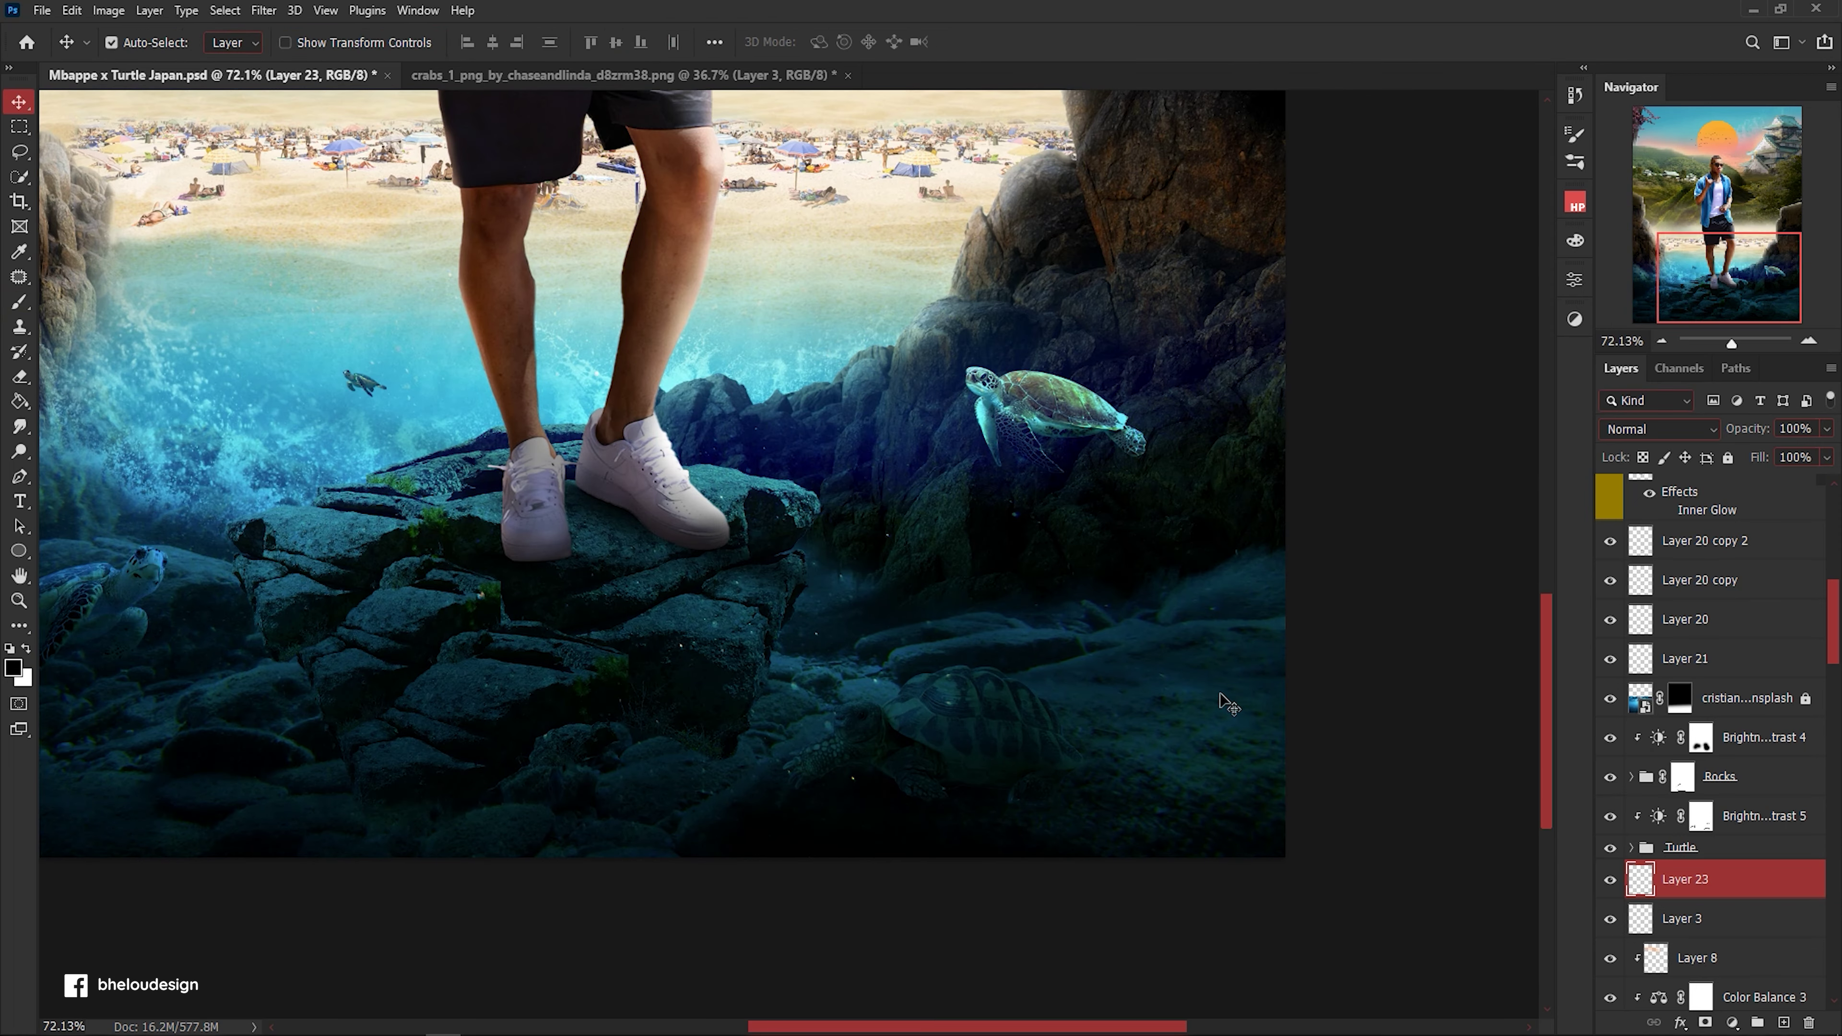
scroll(319, 433, up, 2)
scroll(319, 433, down, 3)
scroll(319, 433, down, 2)
click(319, 434)
scroll(1727, 944, down, 2)
click(1734, 1022)
Add an Exposure adjustment to the person with Exposure -0.22 and Gamma 0.85.
click(1690, 780)
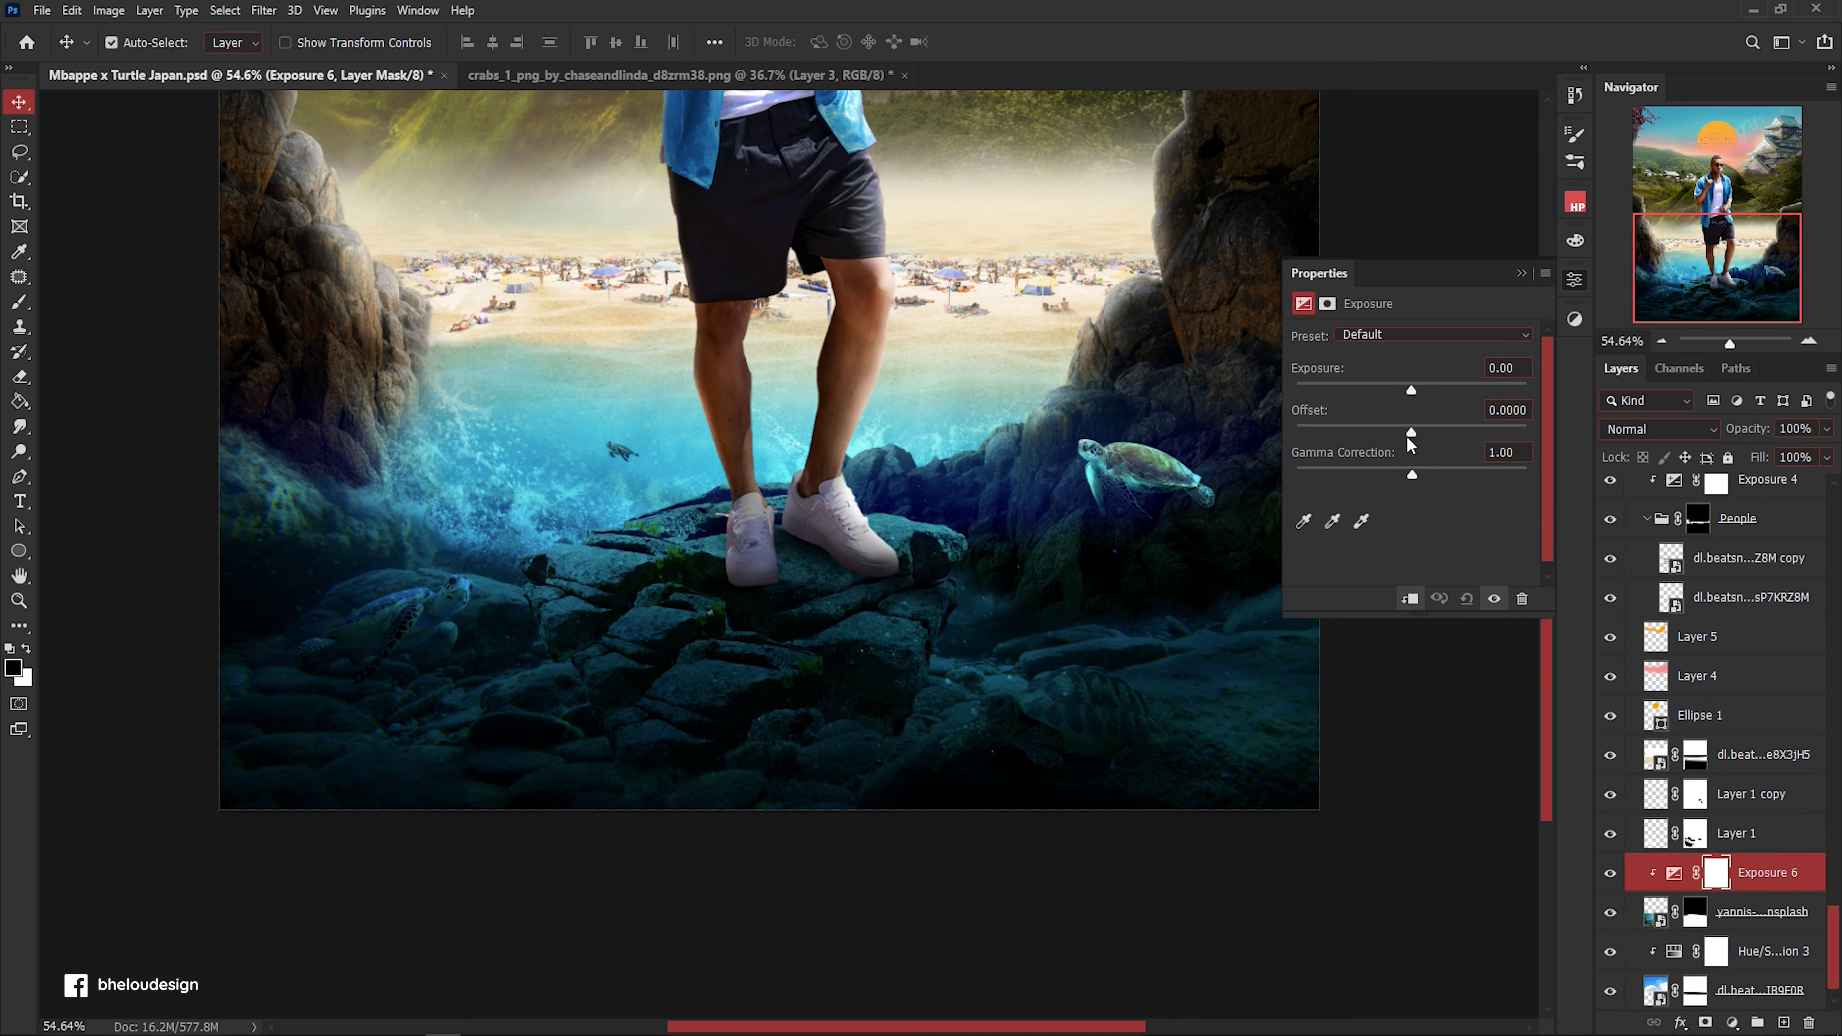
drag(1410, 474, 1425, 472)
drag(1410, 389, 1407, 389)
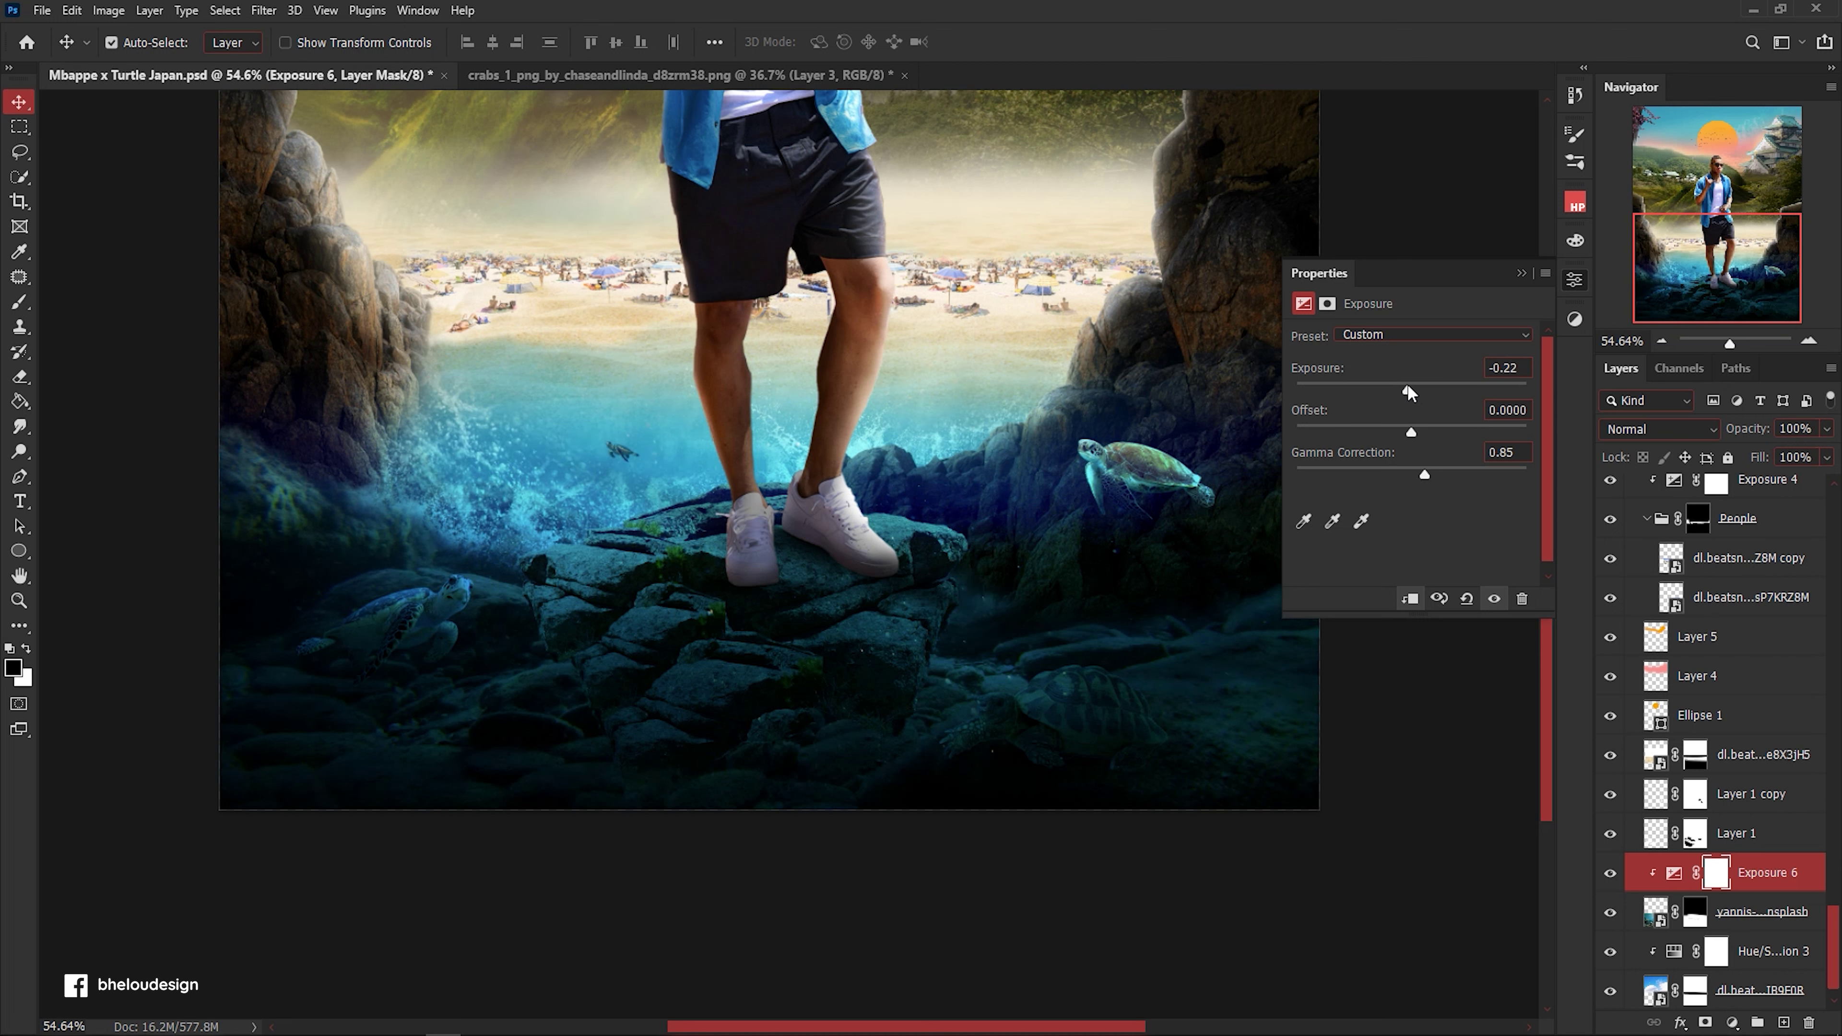
Add a Hue/Saturation adjustment with Saturation -2 and Lightness +3.
click(1734, 1023)
click(1697, 814)
drag(1412, 459, 1403, 461)
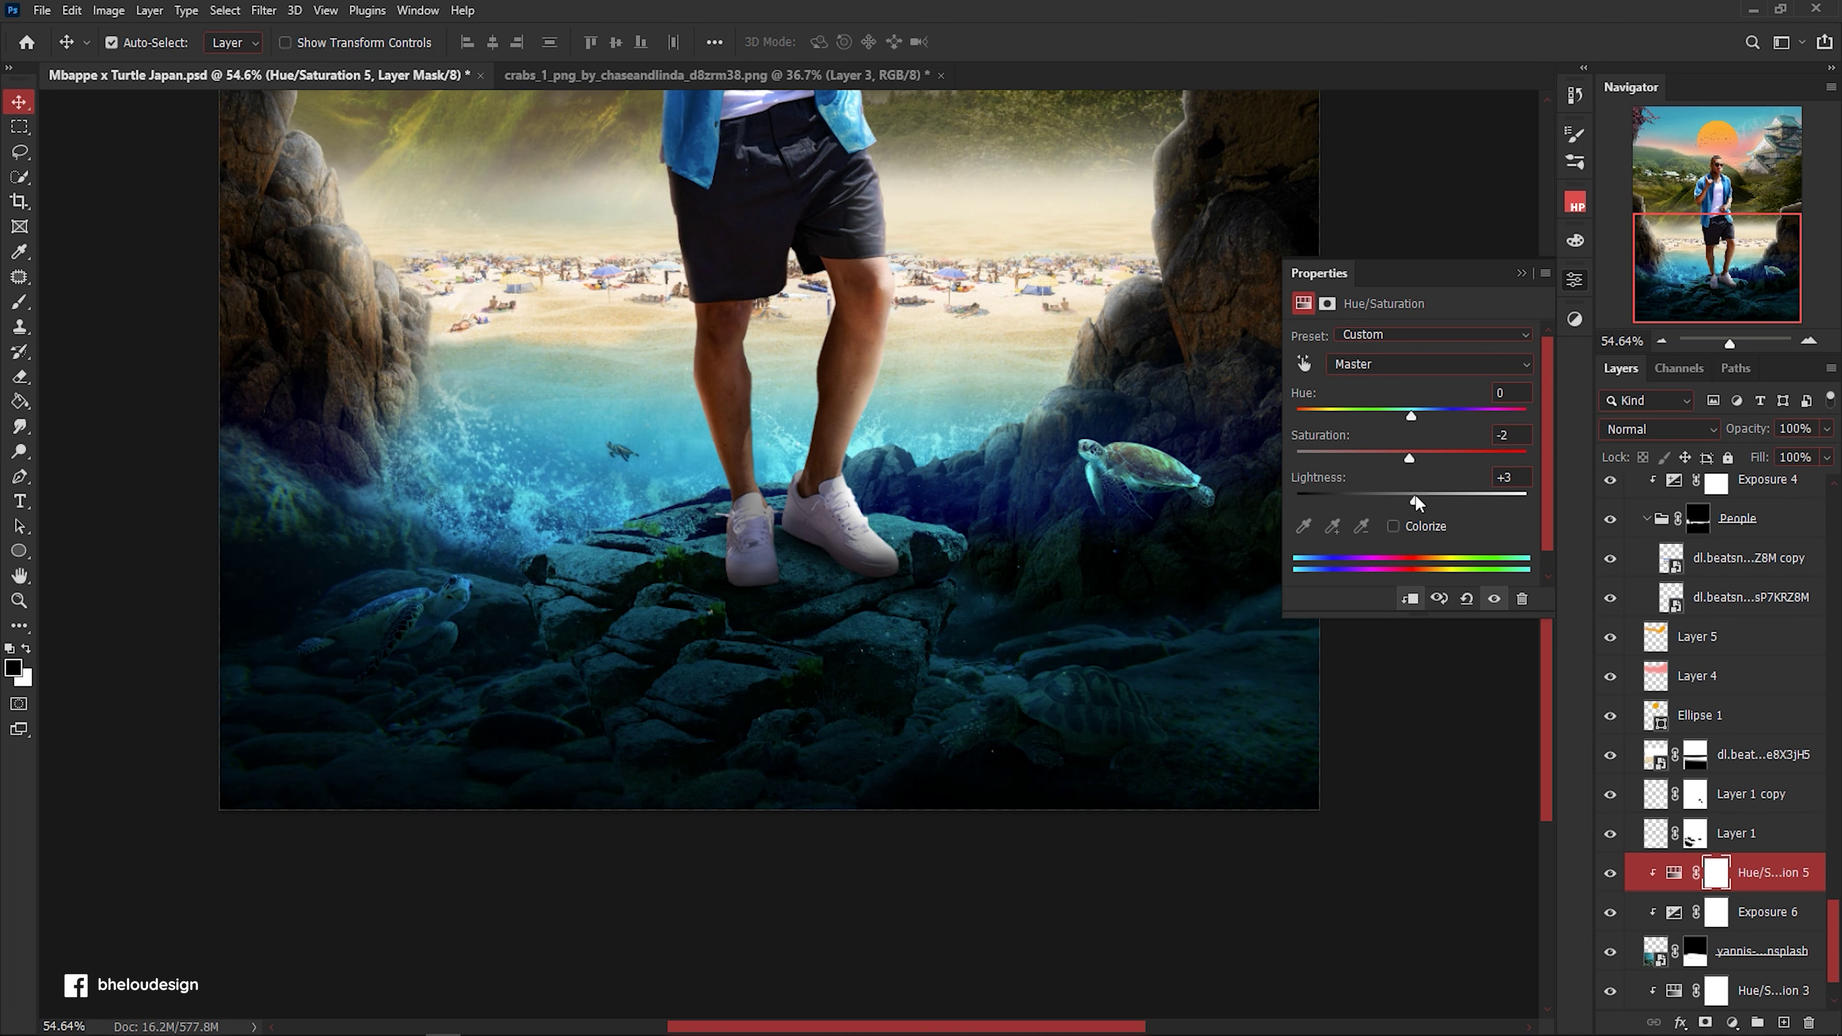
click(1521, 273)
Lower Layer 23 to 62% opacity, then select the Brightness/Contrast 5 mask.
click(968, 776)
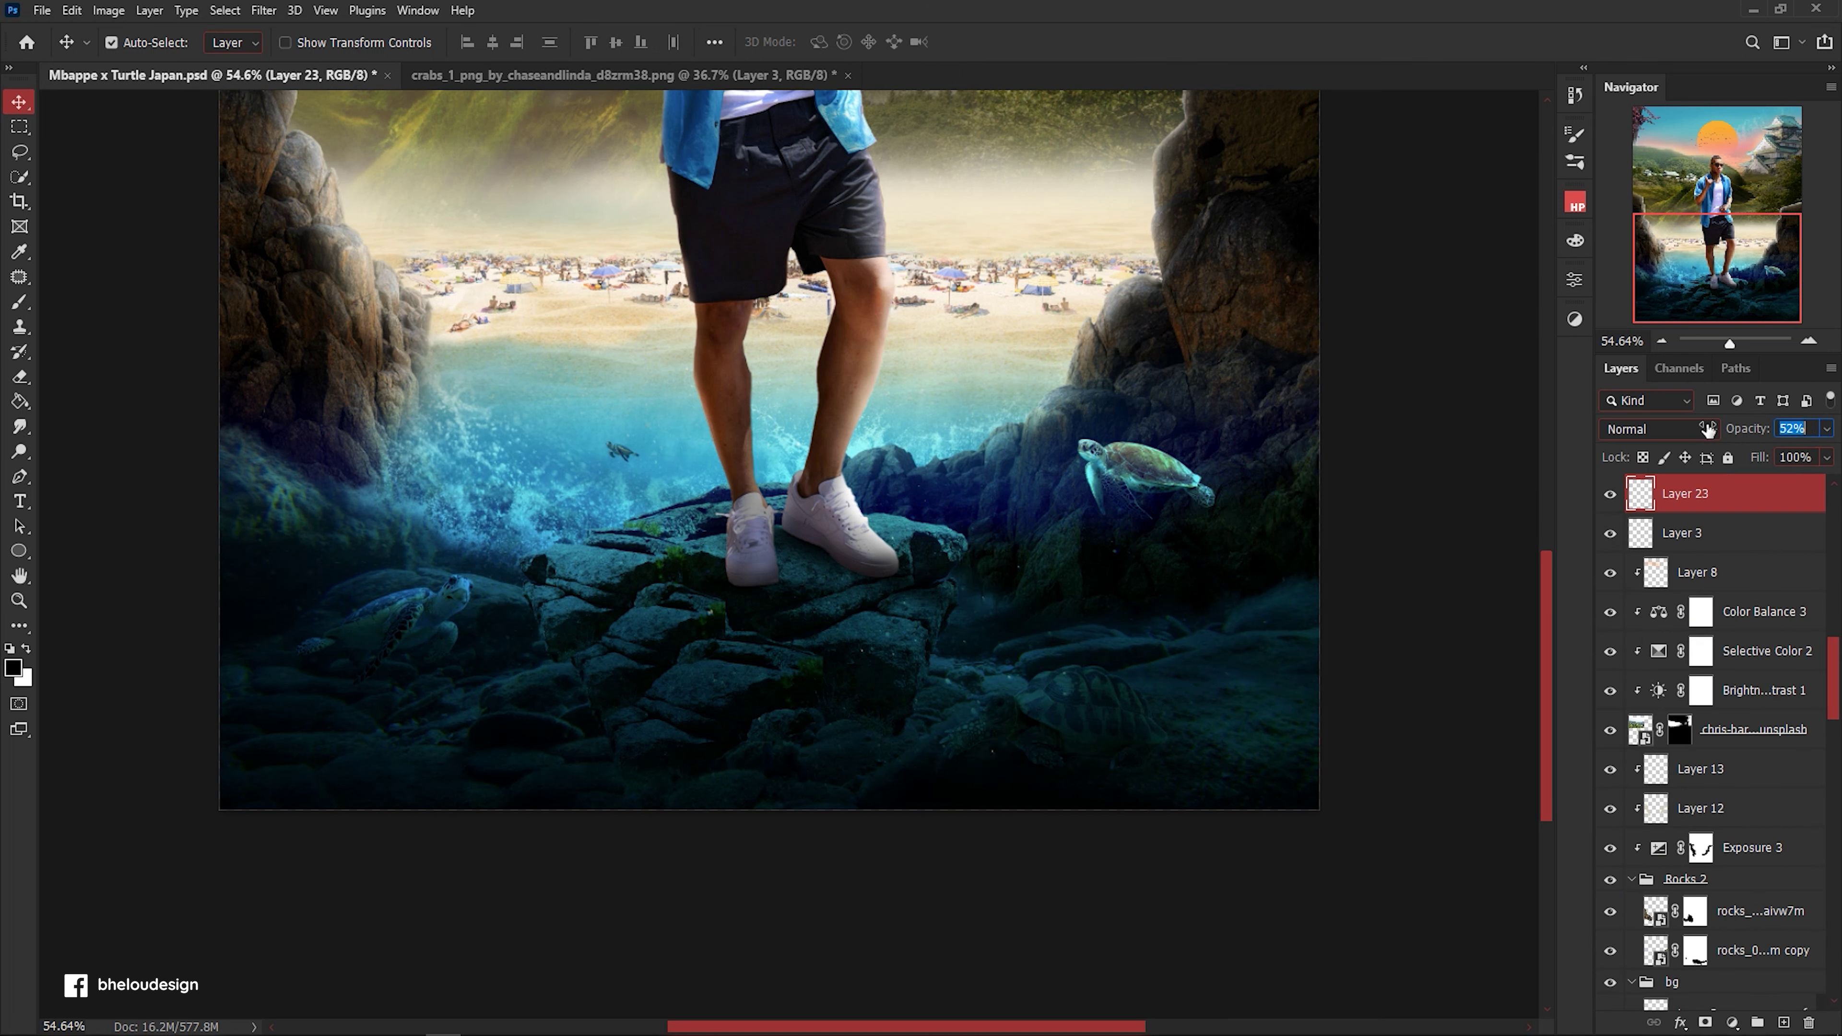
scroll(972, 734, down, 2)
scroll(1016, 726, up, 1)
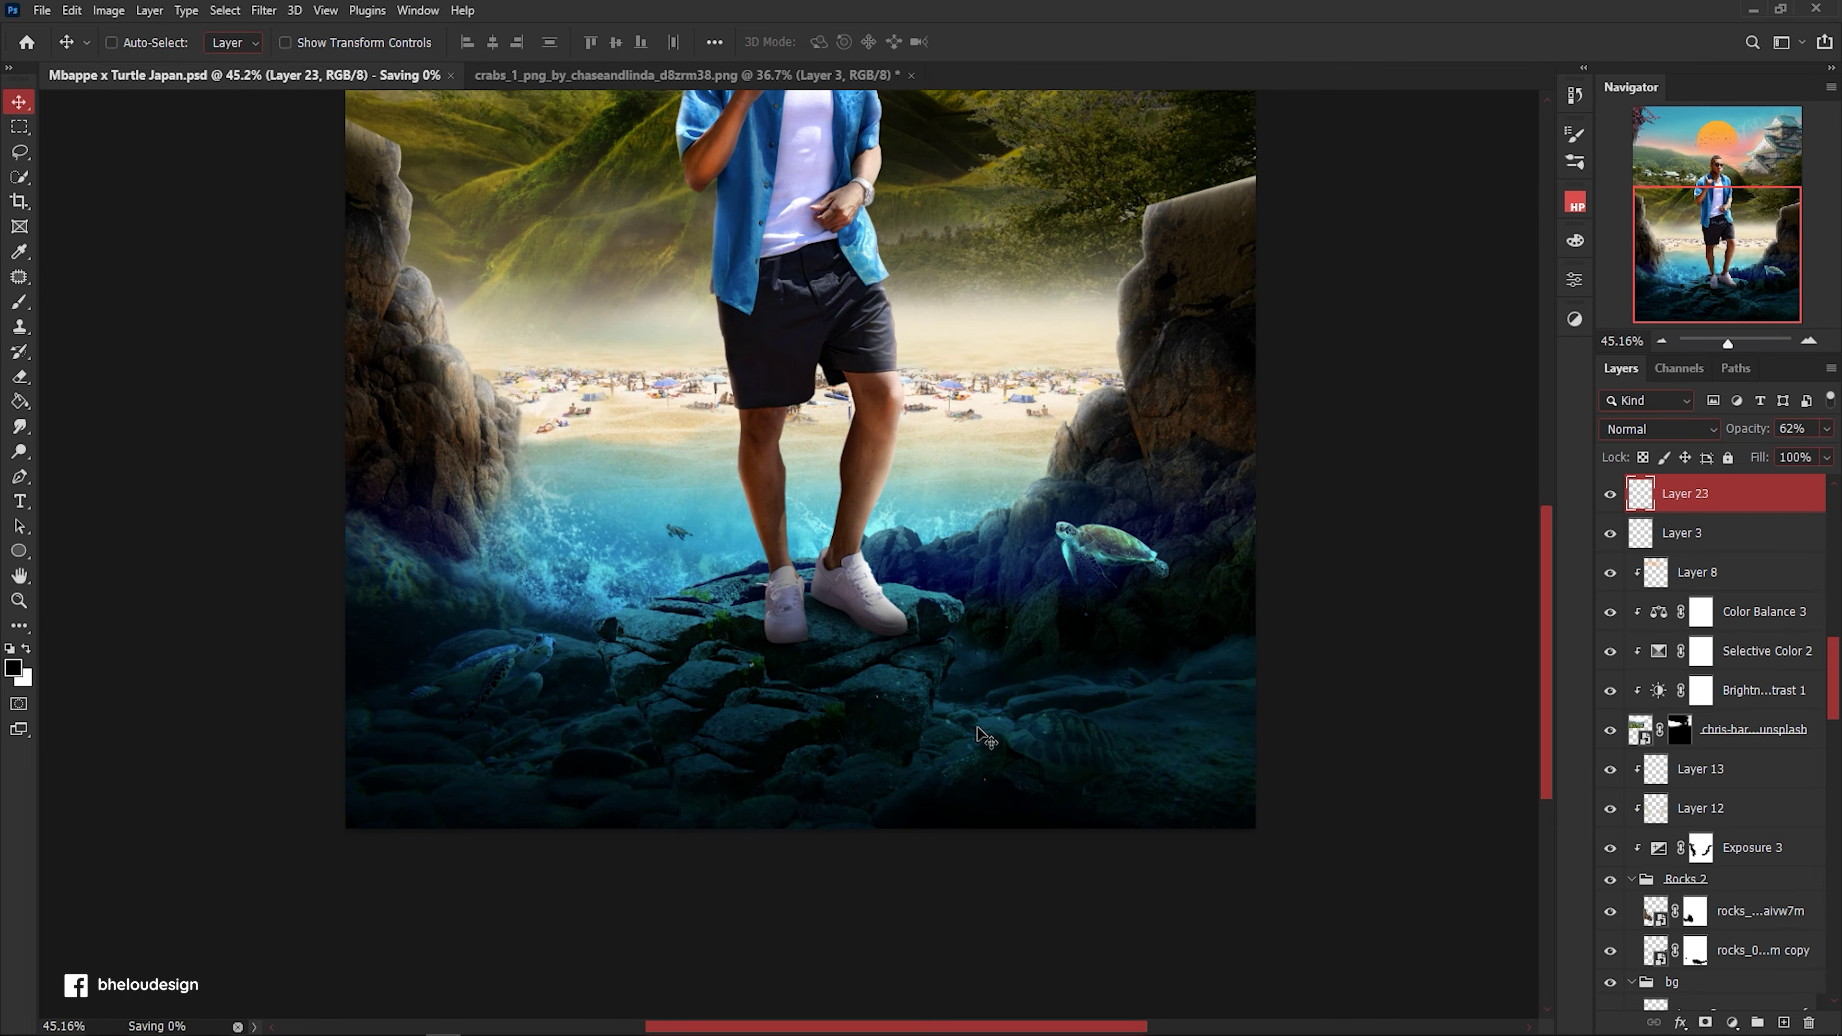
scroll(1161, 726, up, 1)
scroll(1124, 762, up, 1)
click(1044, 755)
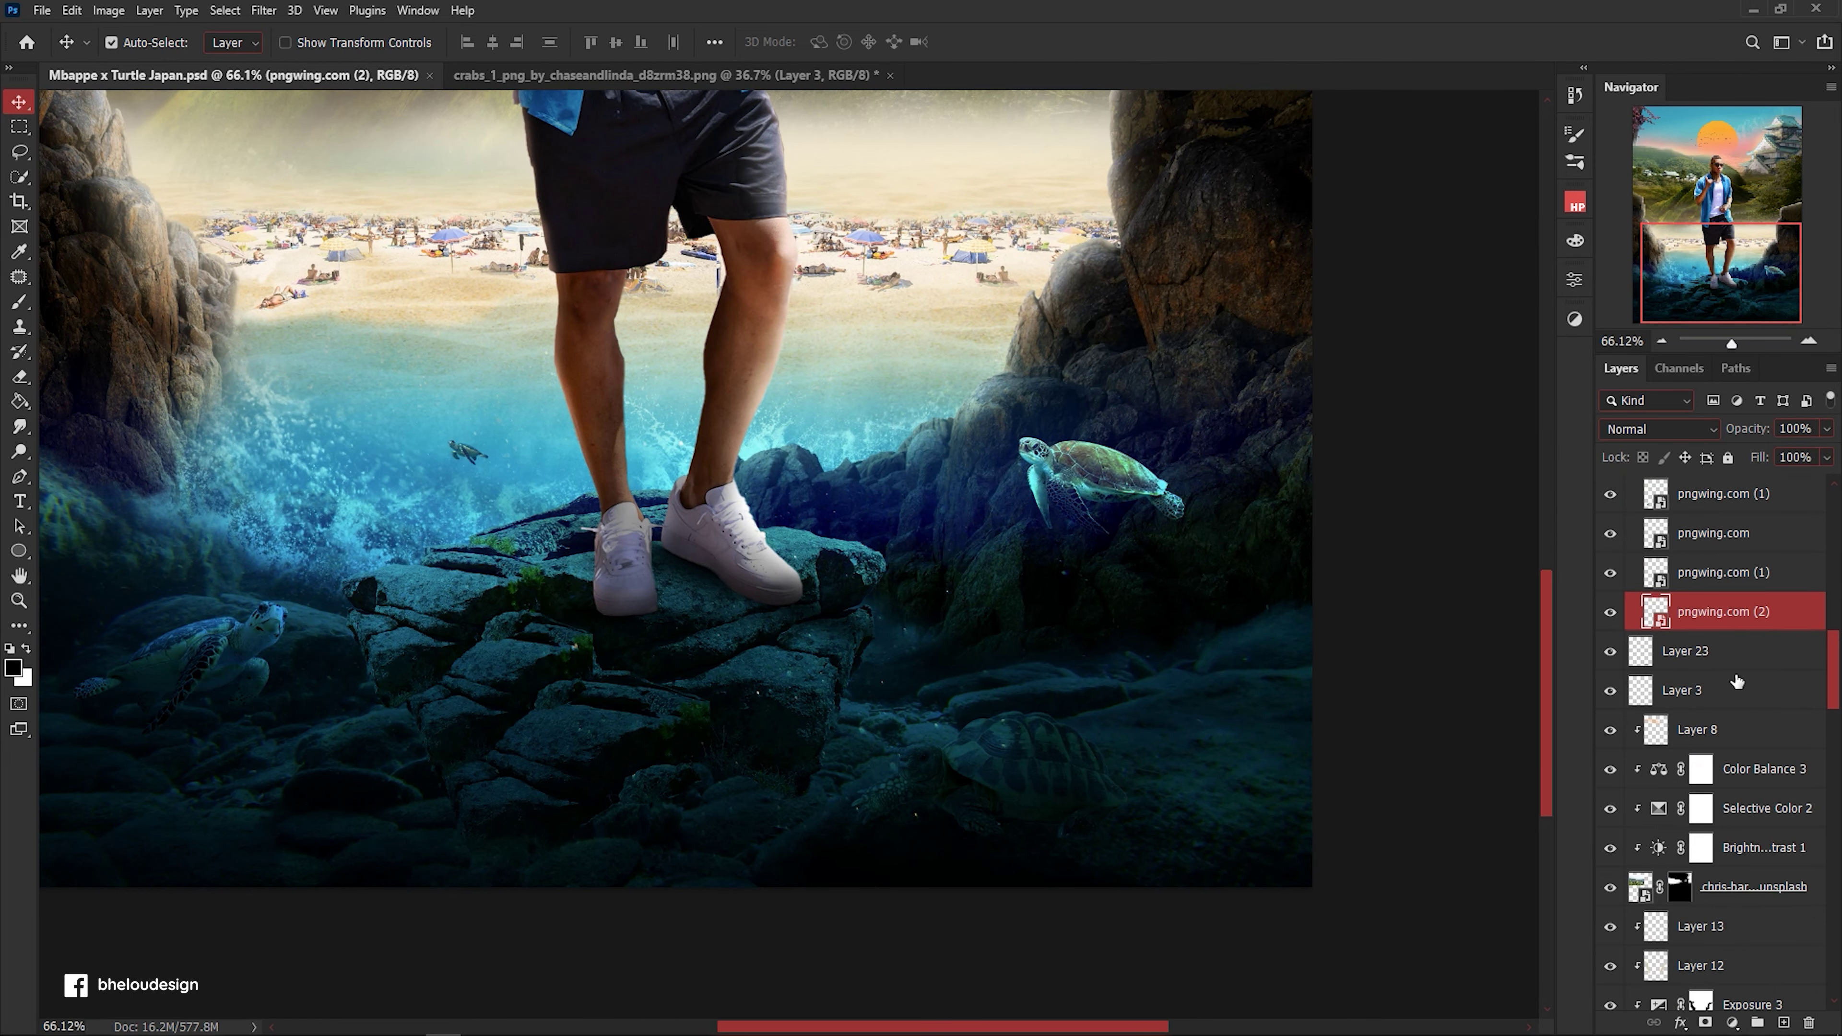
scroll(1712, 653, up, 3)
click(1699, 575)
Paint white on the Brightness/Contrast 5 mask to brighten the tortoise shell.
key(b)
scroll(997, 717, up, 3)
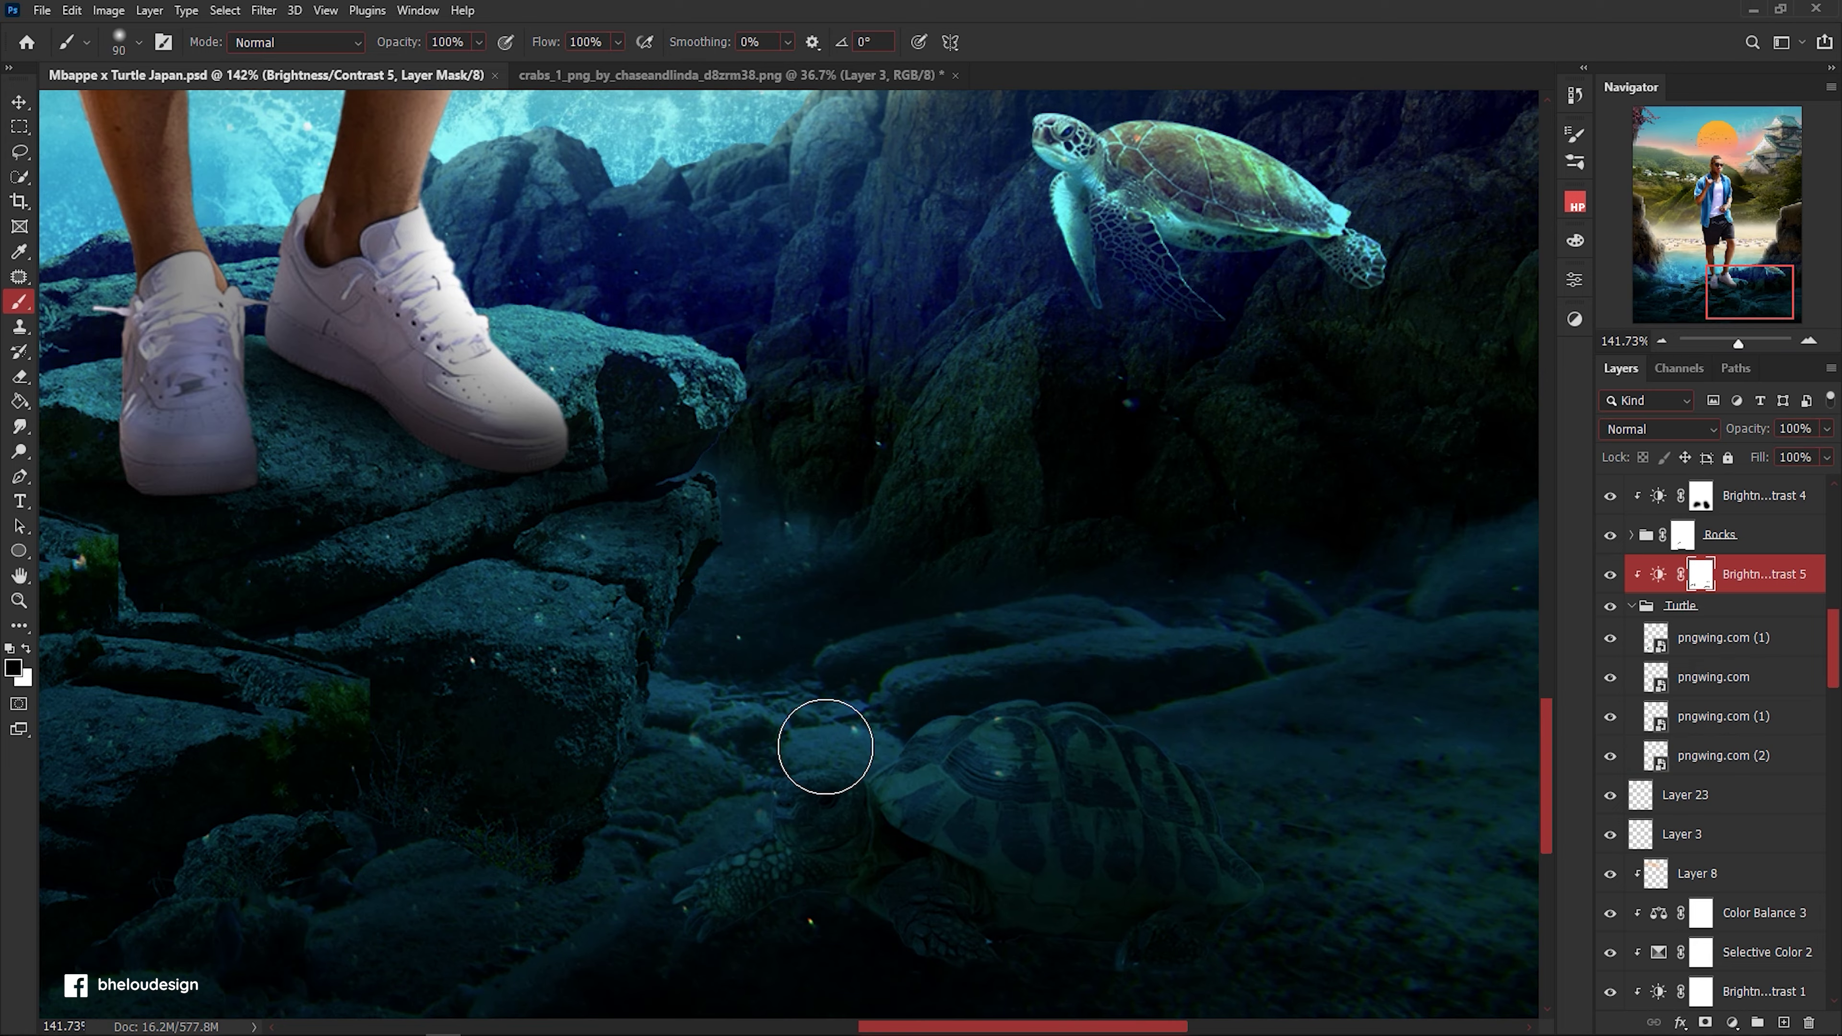
scroll(780, 780, up, 1)
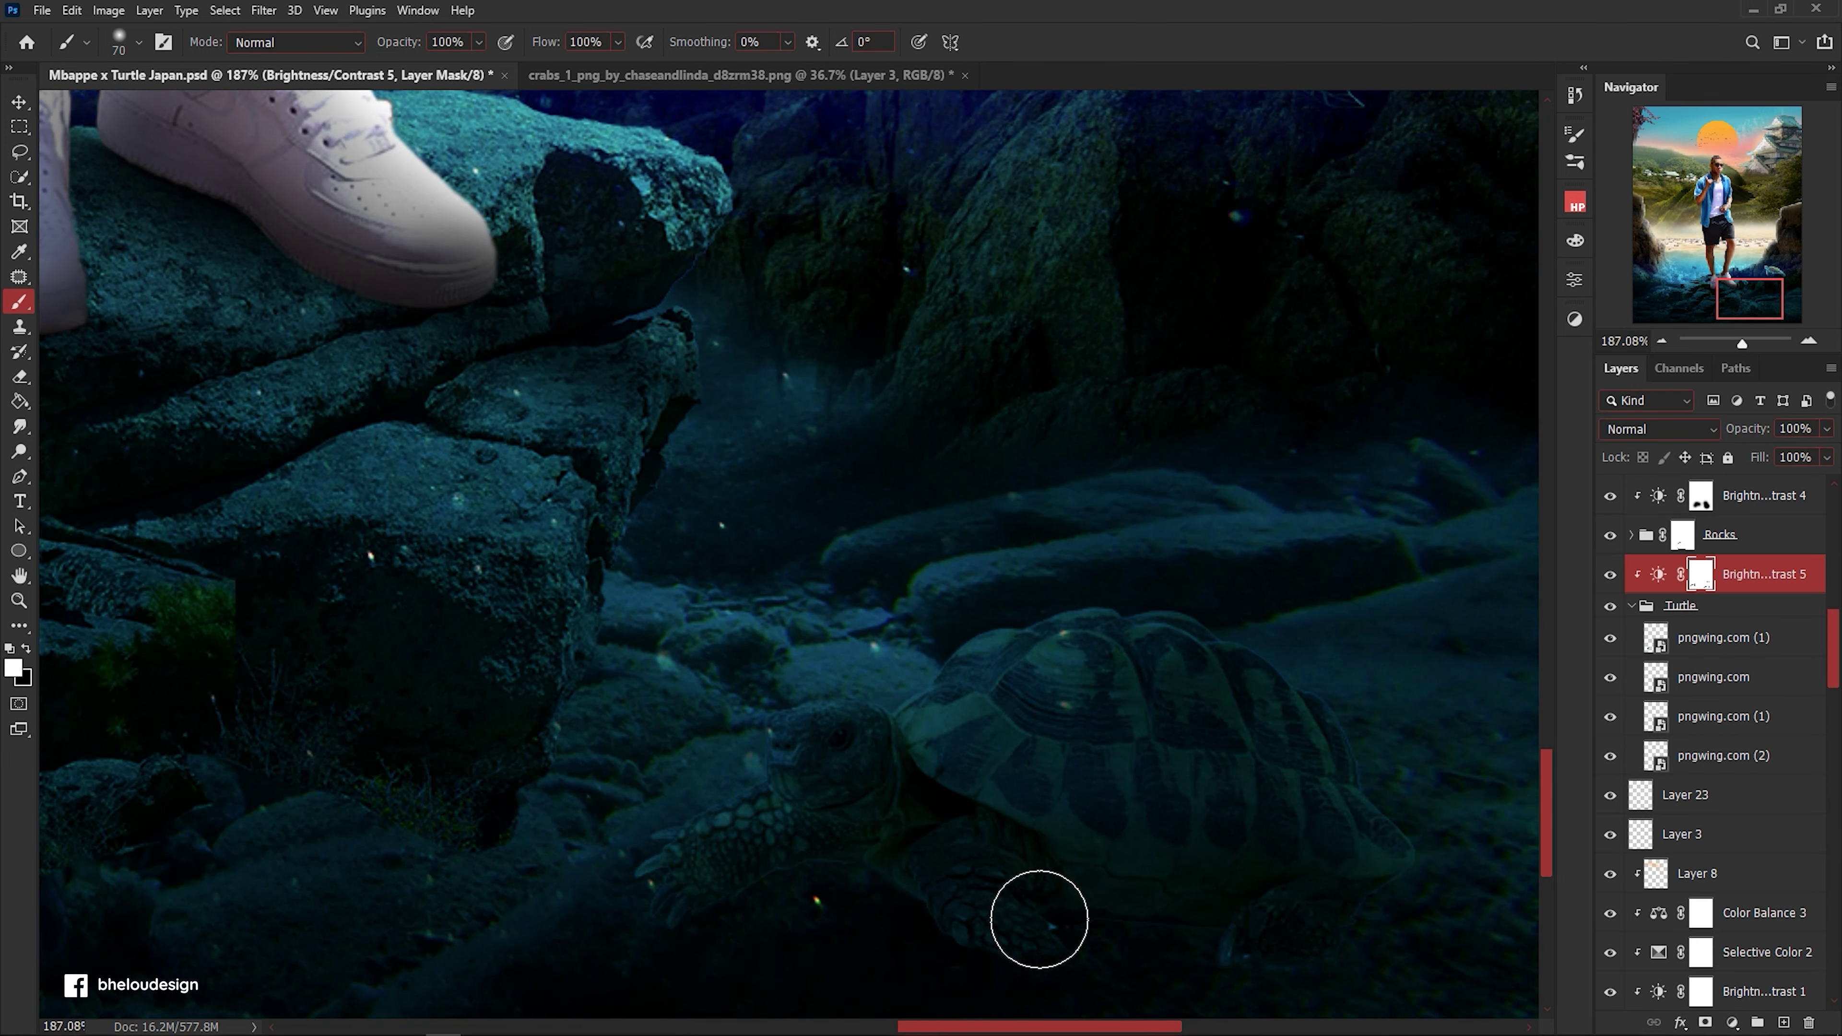
key(x)
key(x)
drag(1078, 736, 1238, 862)
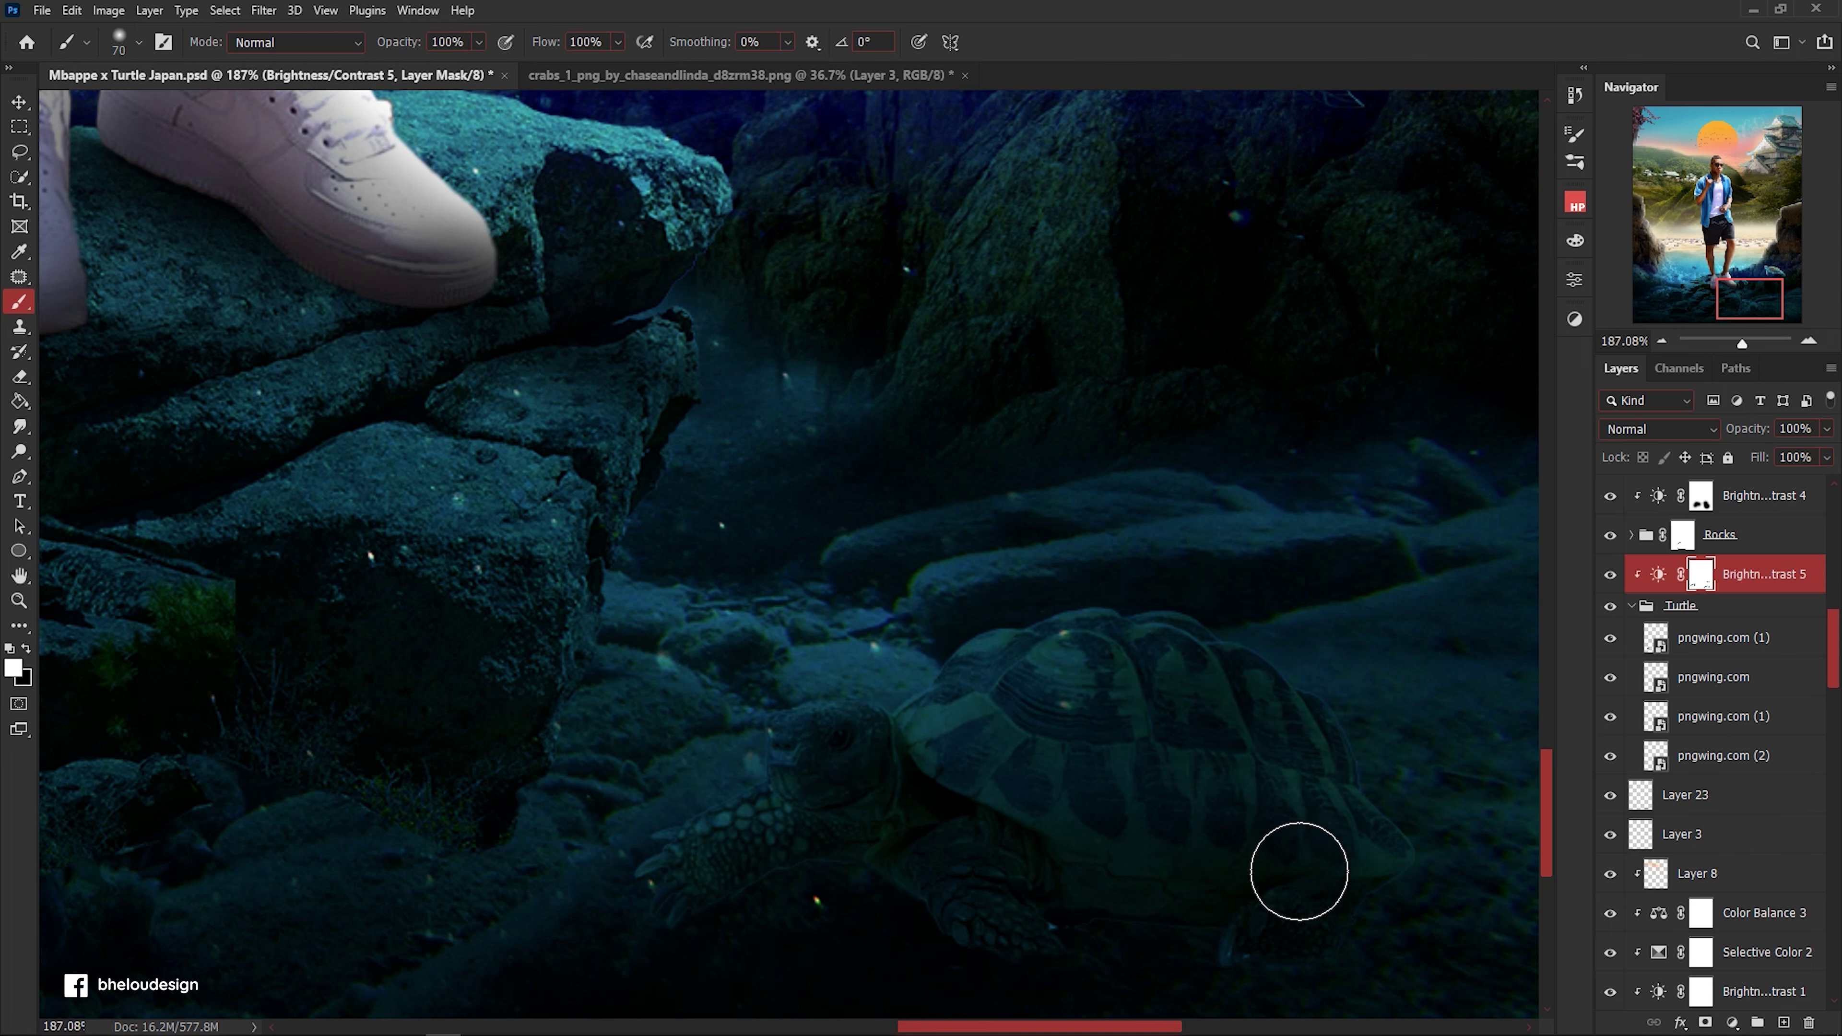
scroll(1160, 842, down, 5)
Add a Brightness/Contrast clipped to pngwing.com (2) with brightness -25.
key(v)
click(1139, 787)
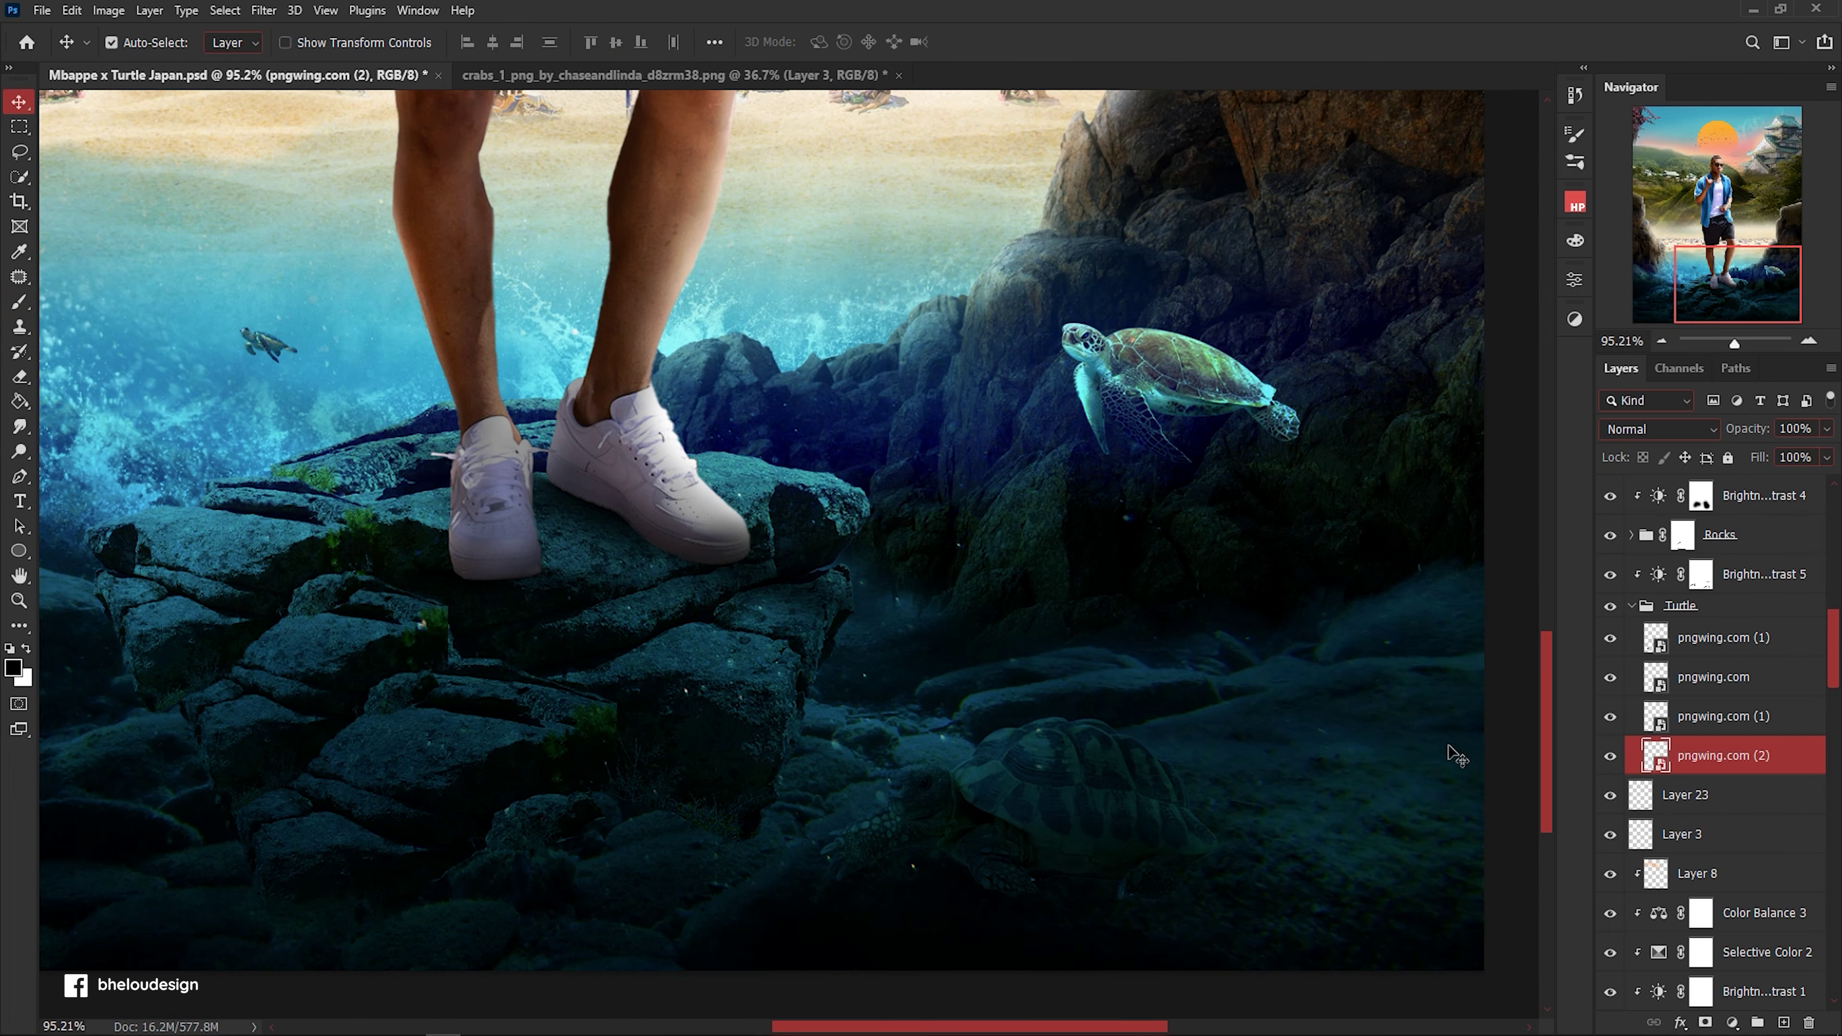
click(1731, 1022)
click(1703, 761)
key(ctrl+alt+g)
drag(1411, 395, 1391, 396)
click(1521, 273)
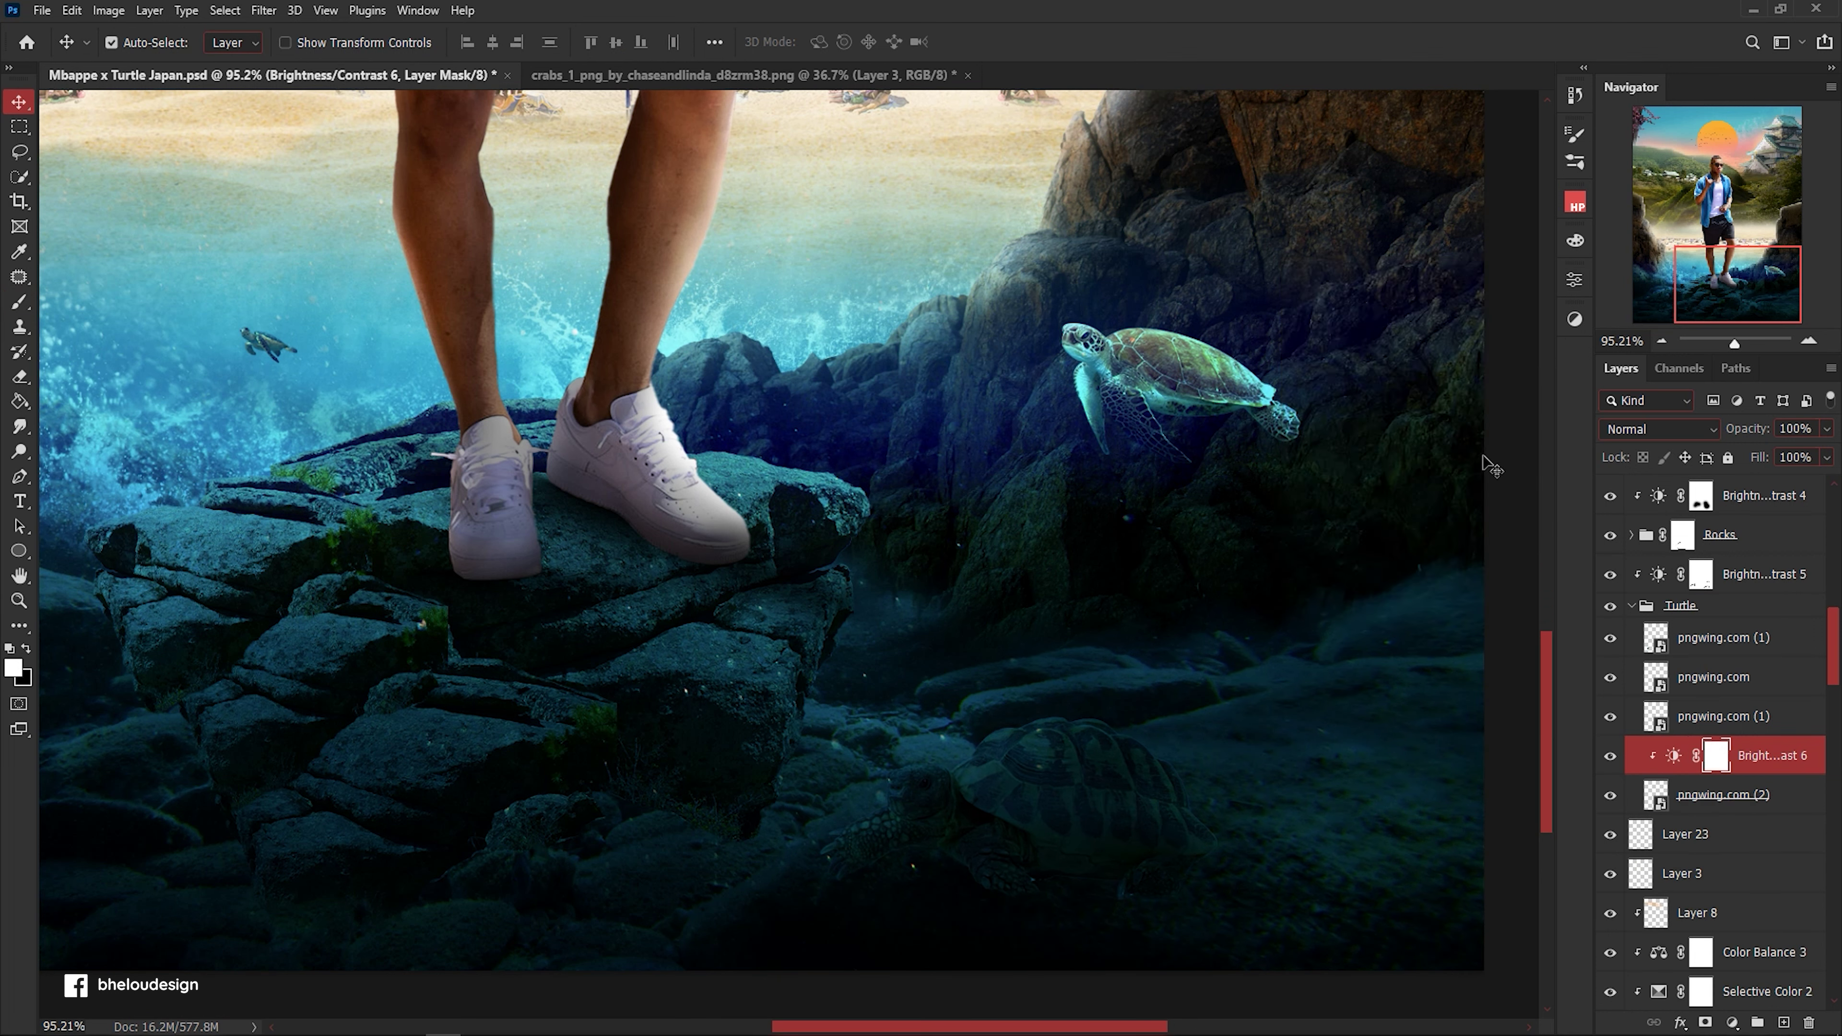
Add a tortoise Color Balance: midtones yellow-blue +11, slightly toward cyan and green, then highlights.
key(b)
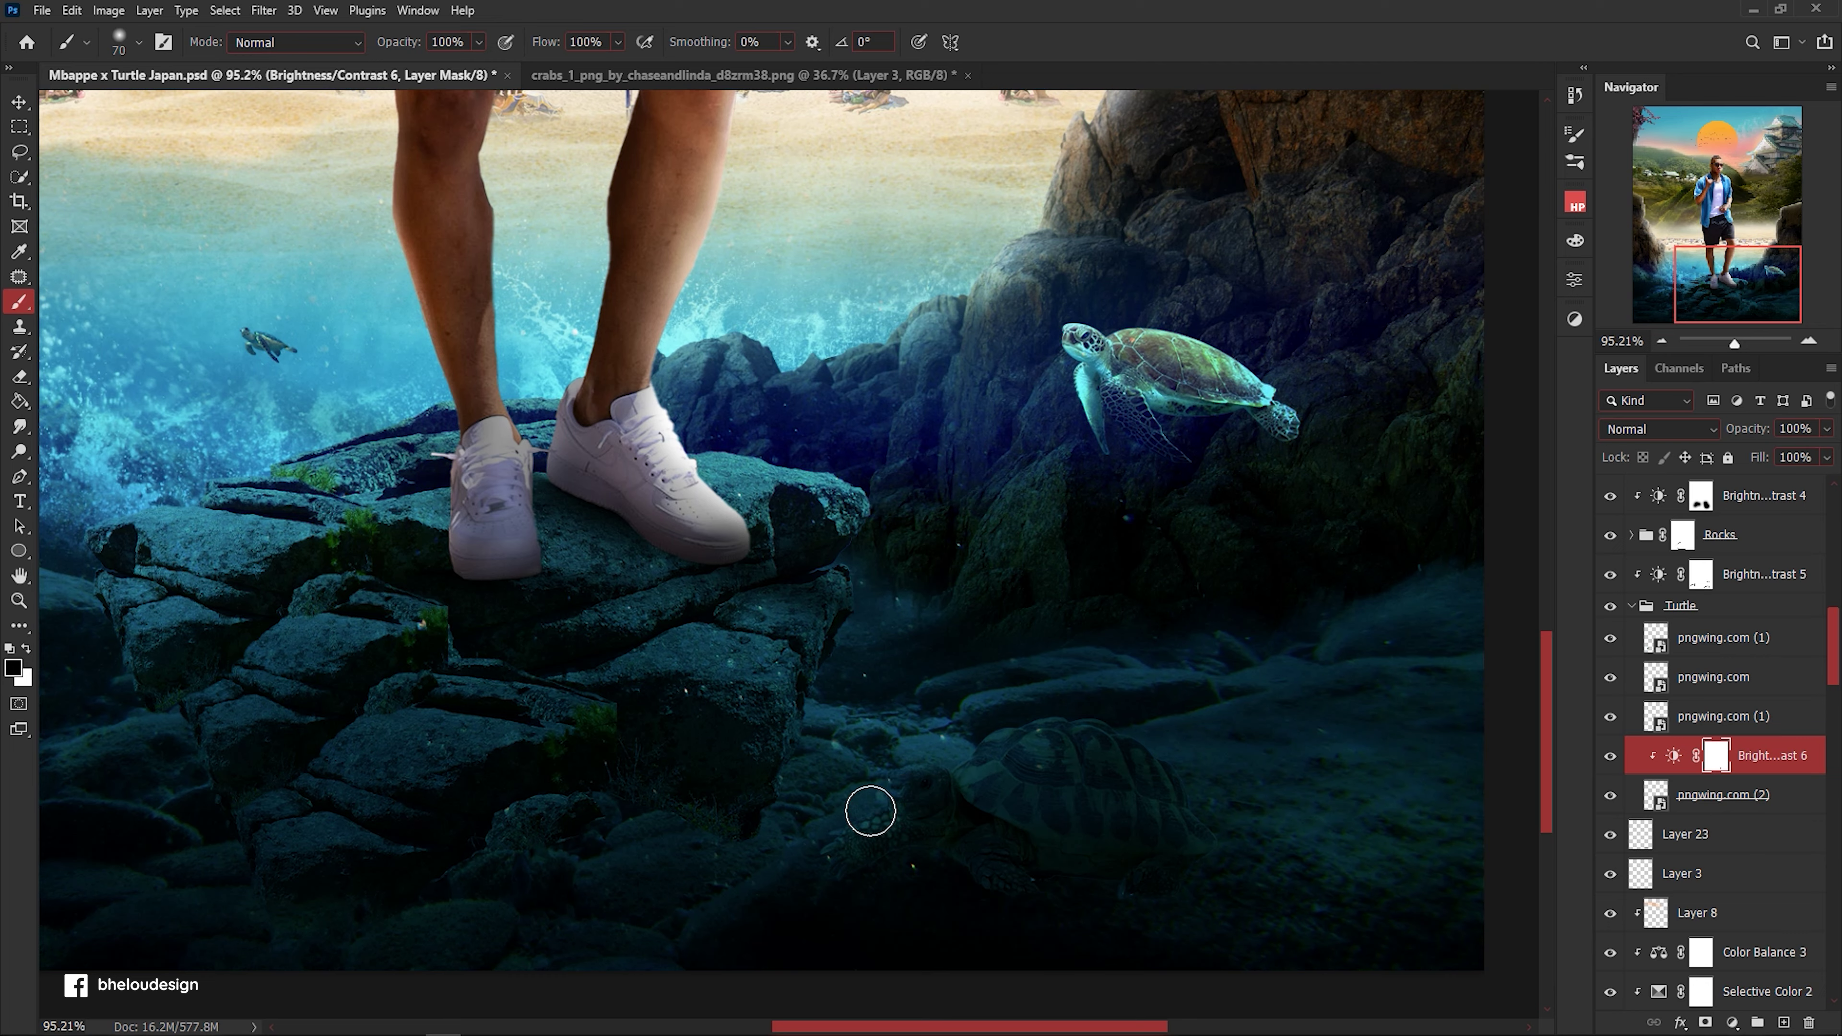
scroll(810, 688, up, 1)
click(1733, 1022)
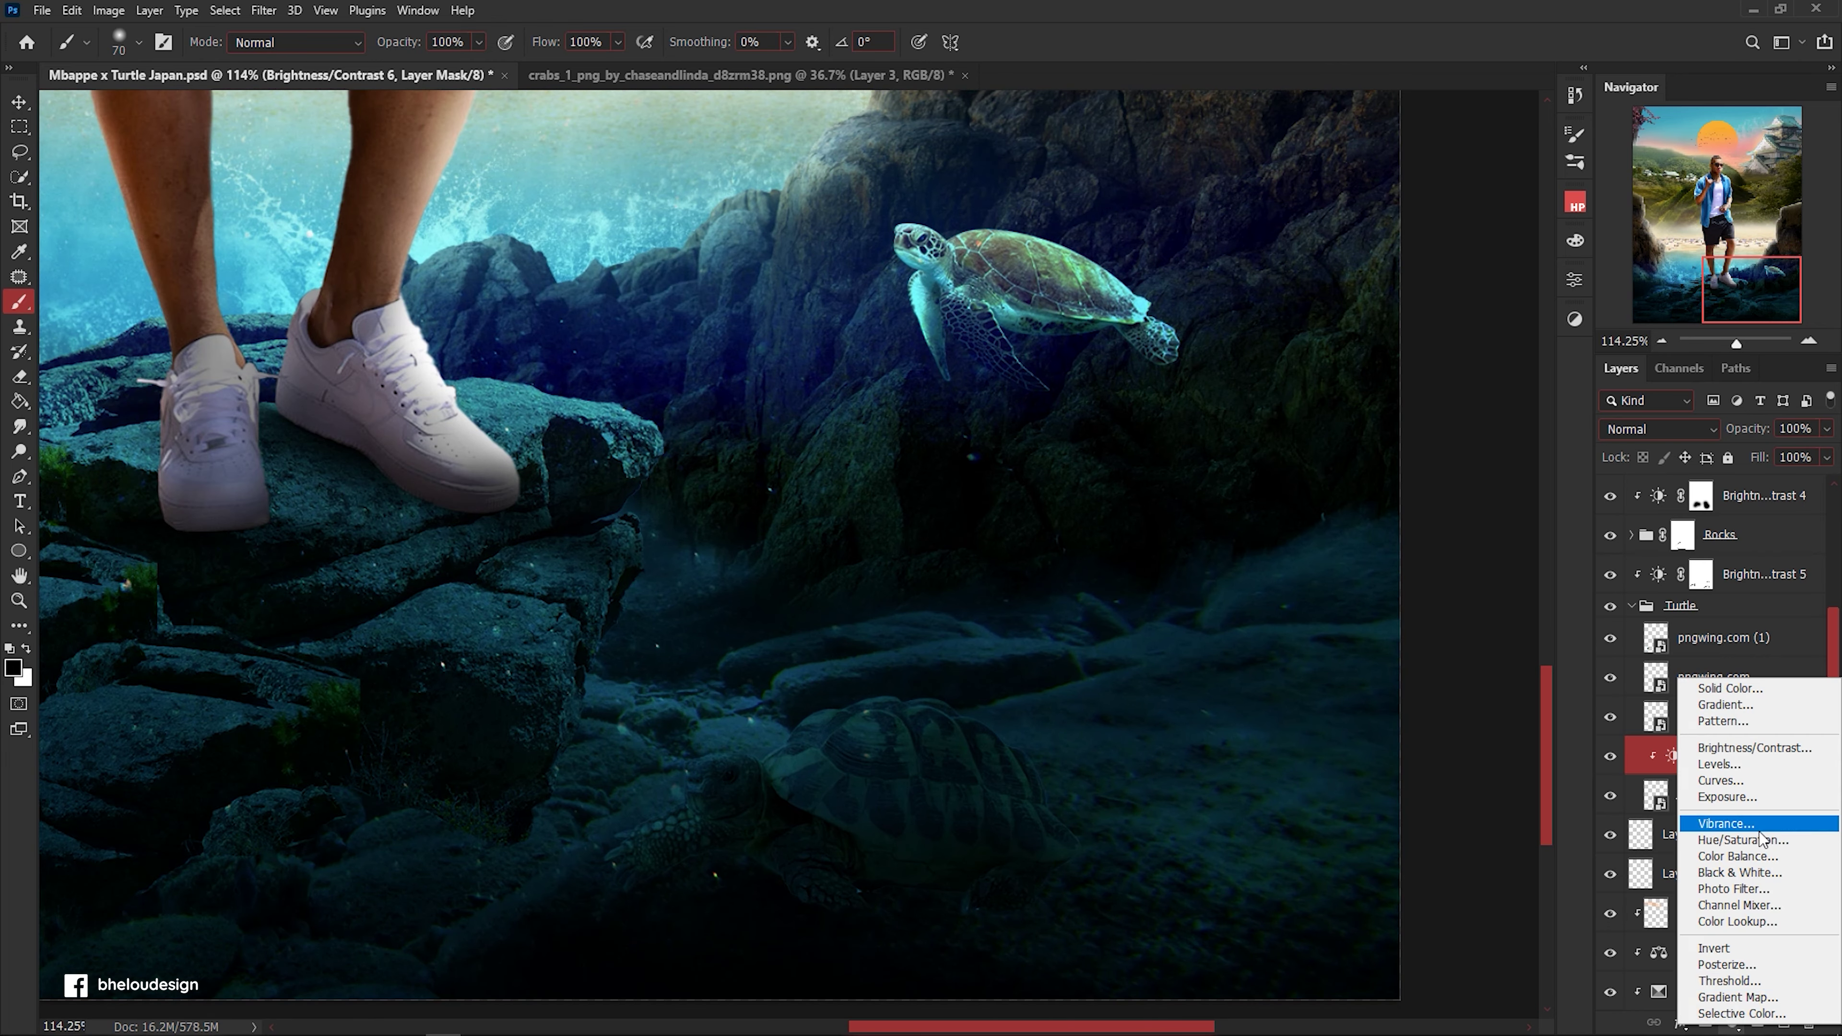
click(1741, 855)
drag(1406, 451, 1396, 451)
drag(1386, 382, 1382, 382)
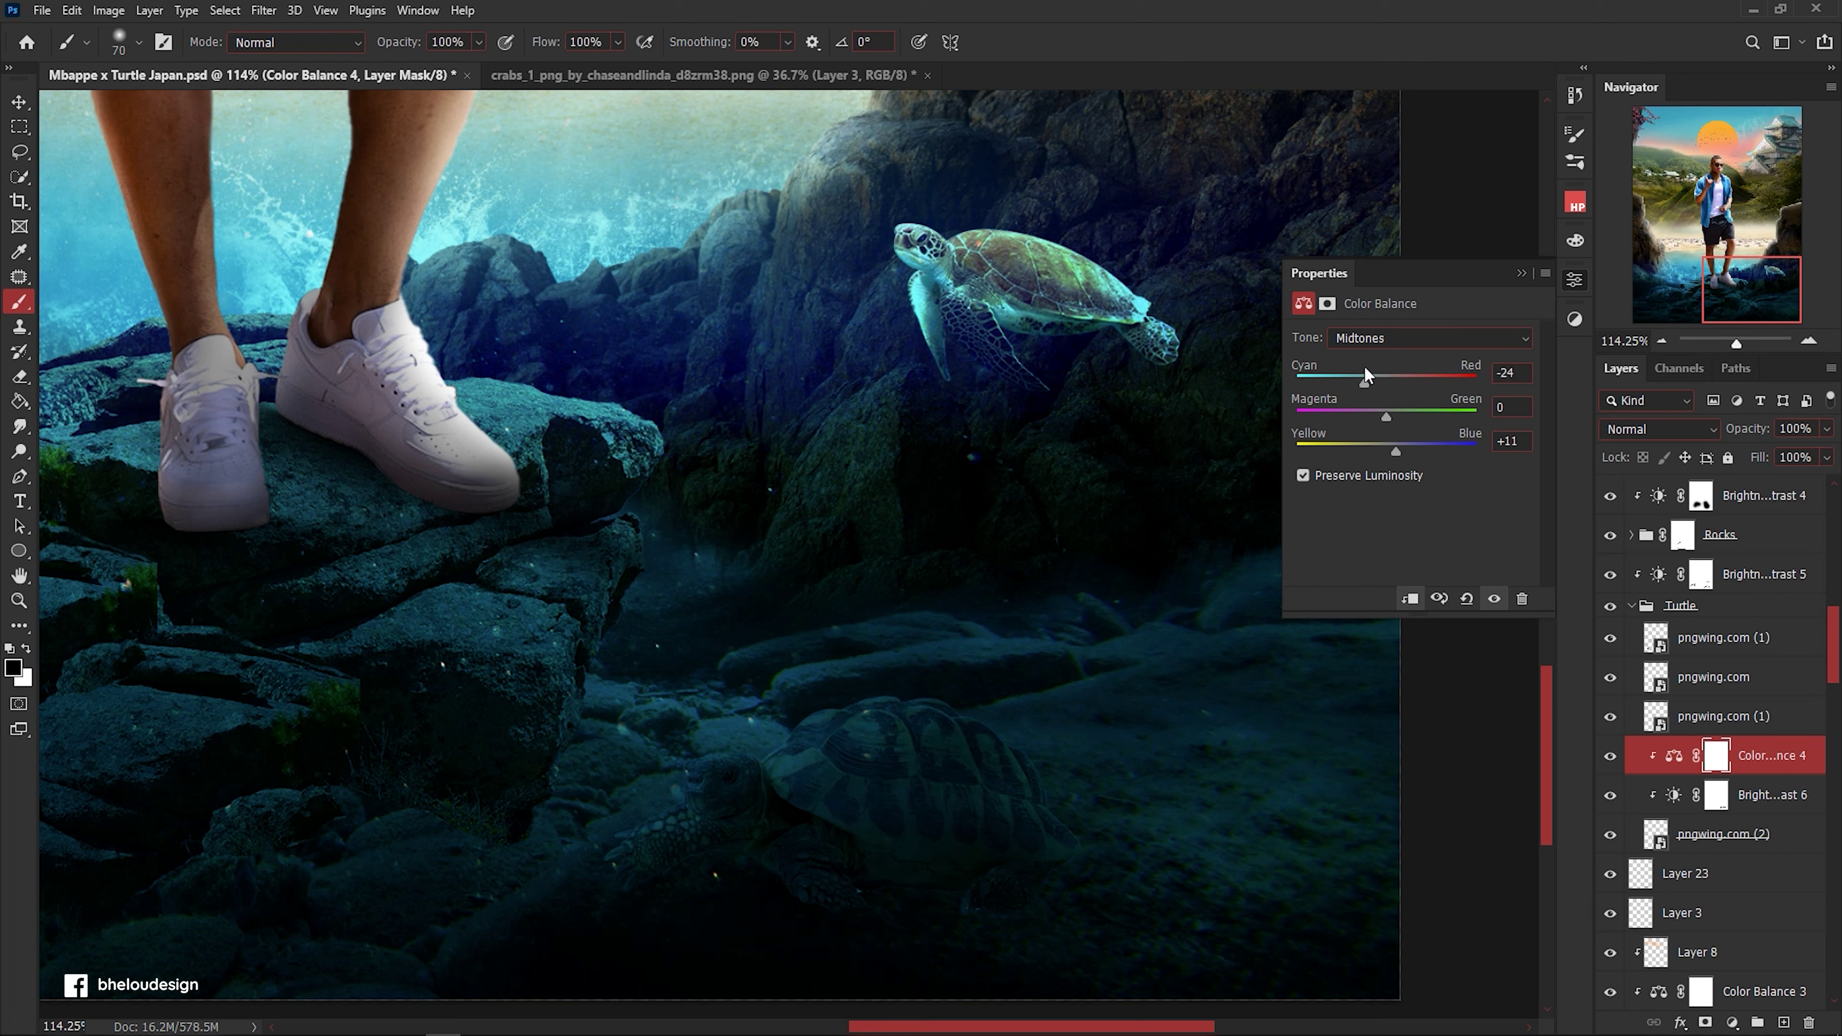
drag(1388, 413, 1395, 415)
click(1391, 343)
click(1393, 396)
Darken the tortoise Brightness/Contrast to -67 and select the tortoise with its adjustments.
key(alt+bracketleft)
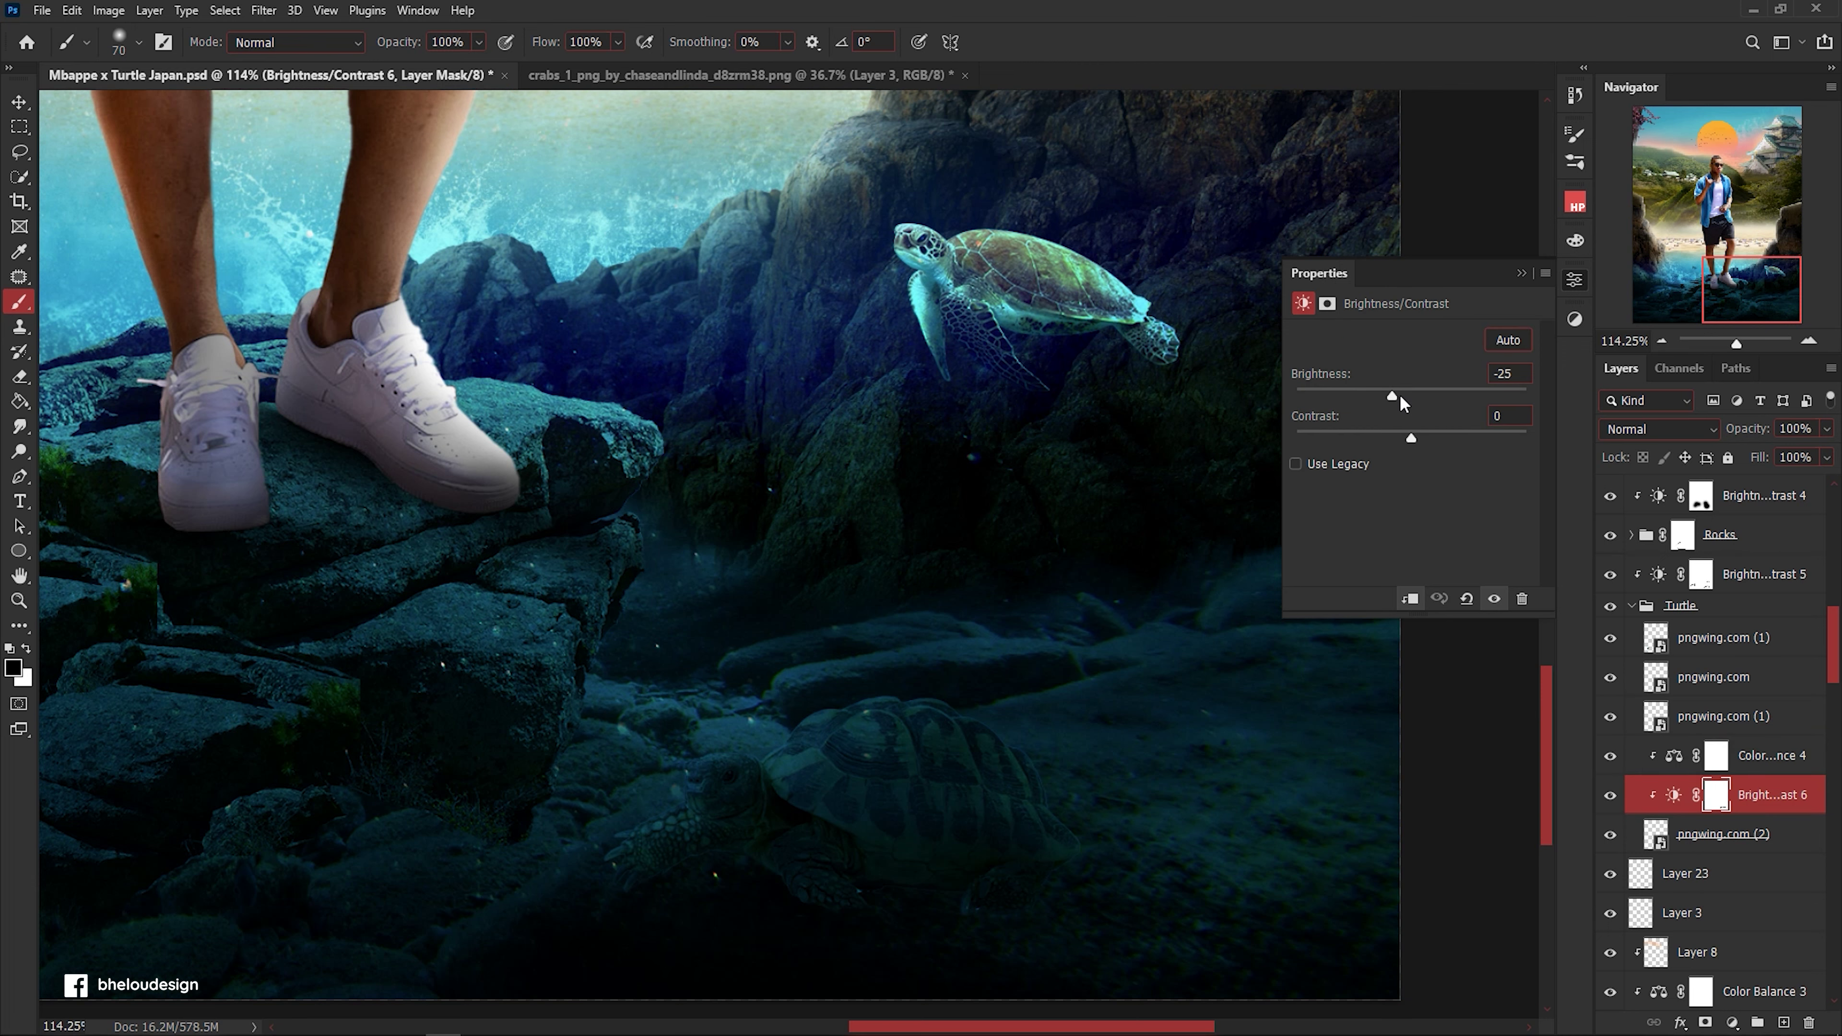
drag(1362, 392, 1359, 392)
scroll(1135, 560, down, 5)
key(alt+bracketleft)
key(shift+alt+bracketright)
key(shift+alt+bracketright)
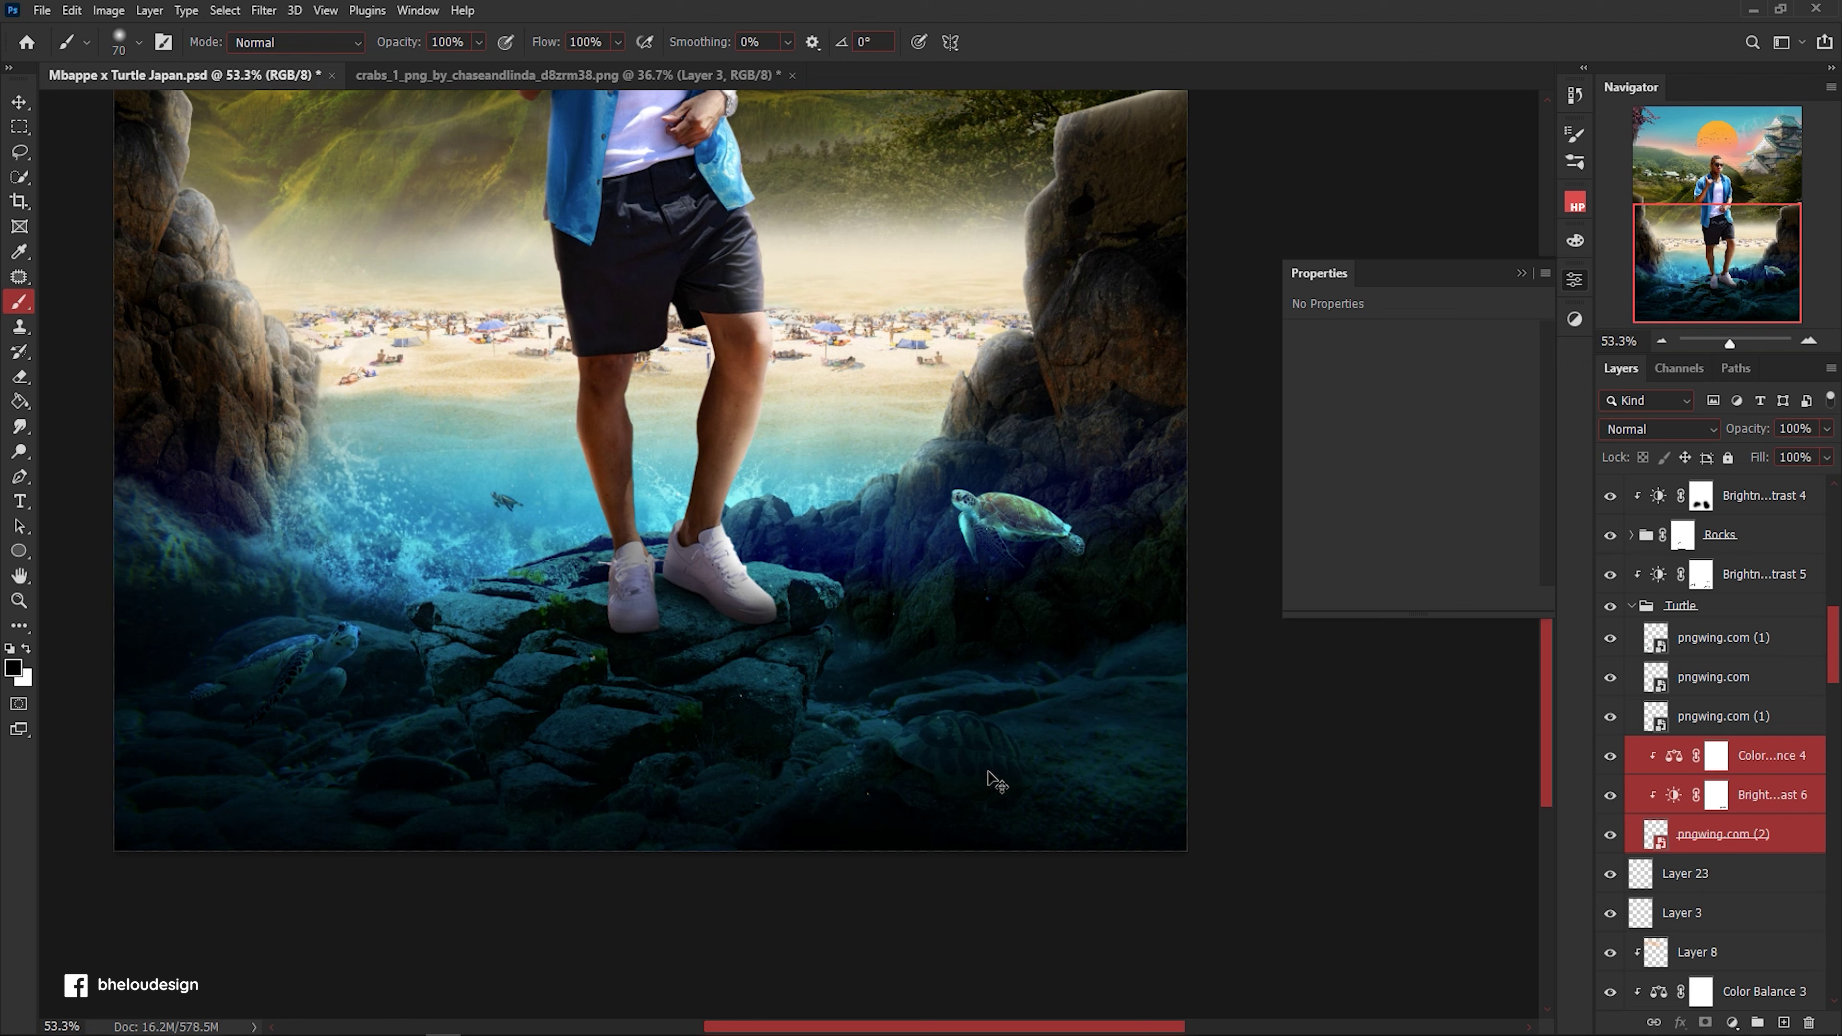
key(ctrl+t)
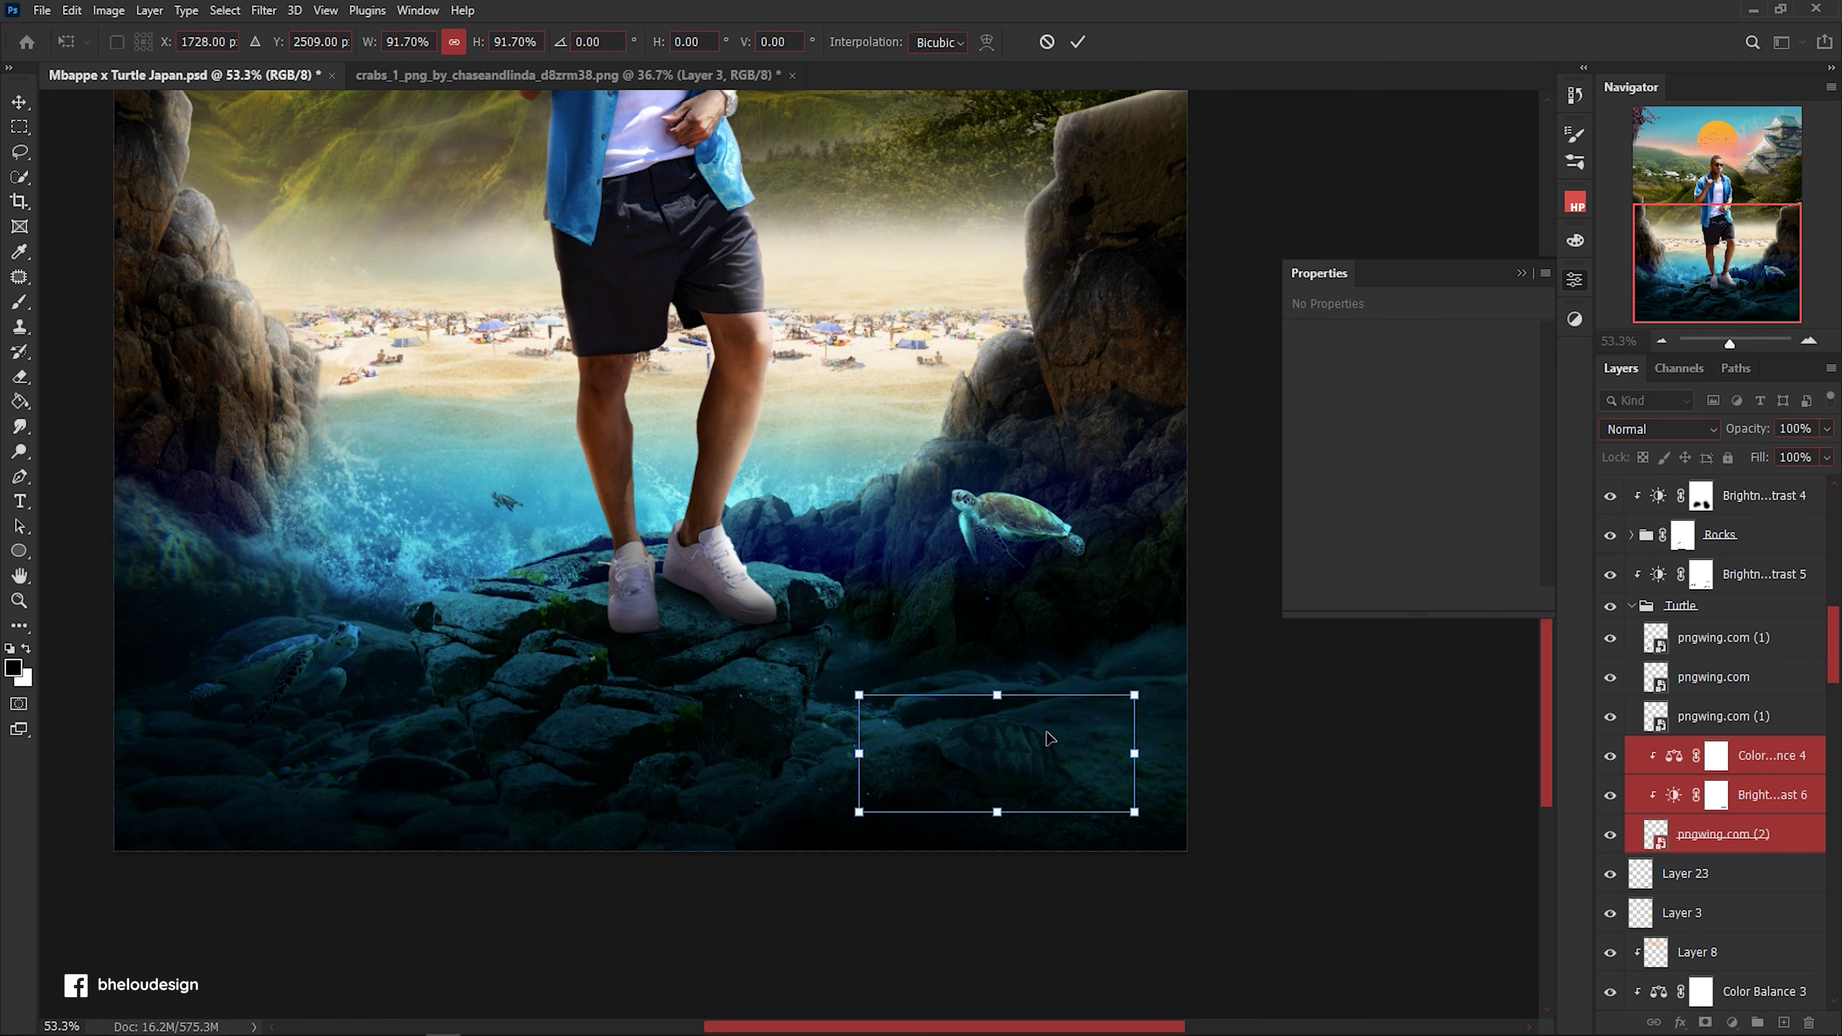
key(Return)
Add a new empty Layer 24 above Layer 23.
key(b)
scroll(999, 752, up, 5)
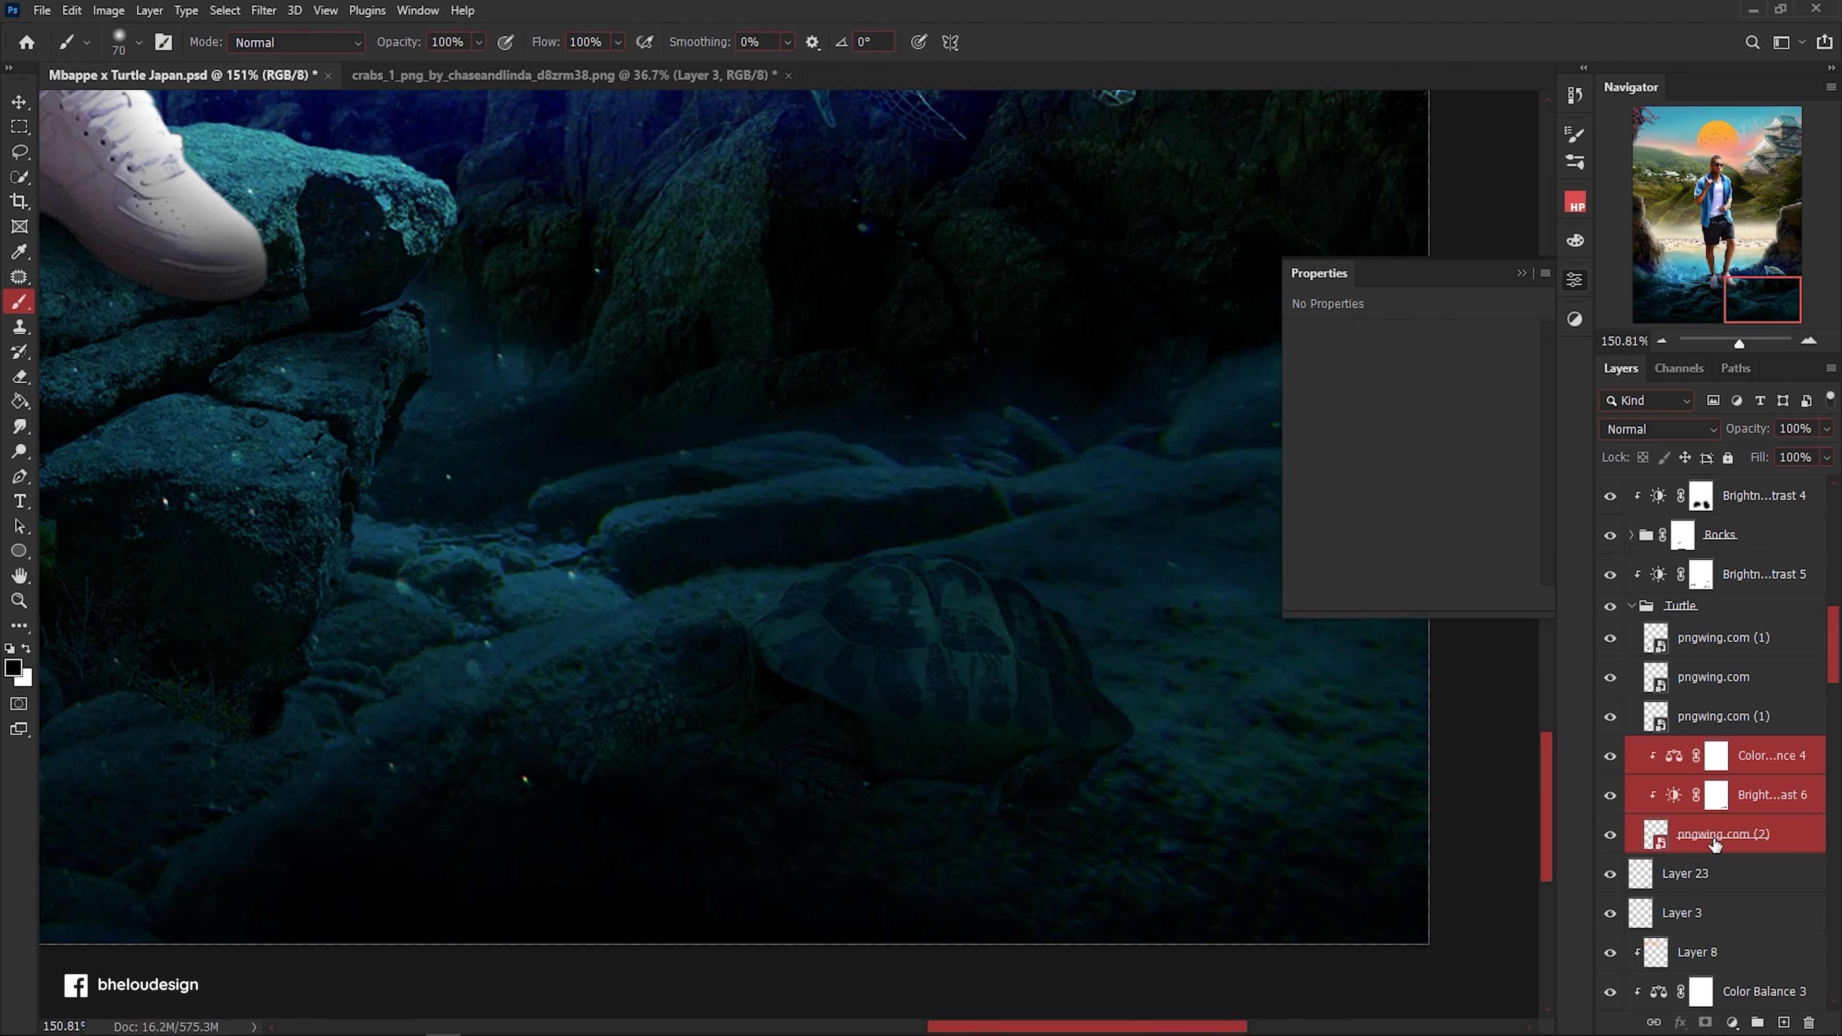
key(alt+bracketleft)
key(alt+bracketleft)
click(1781, 1023)
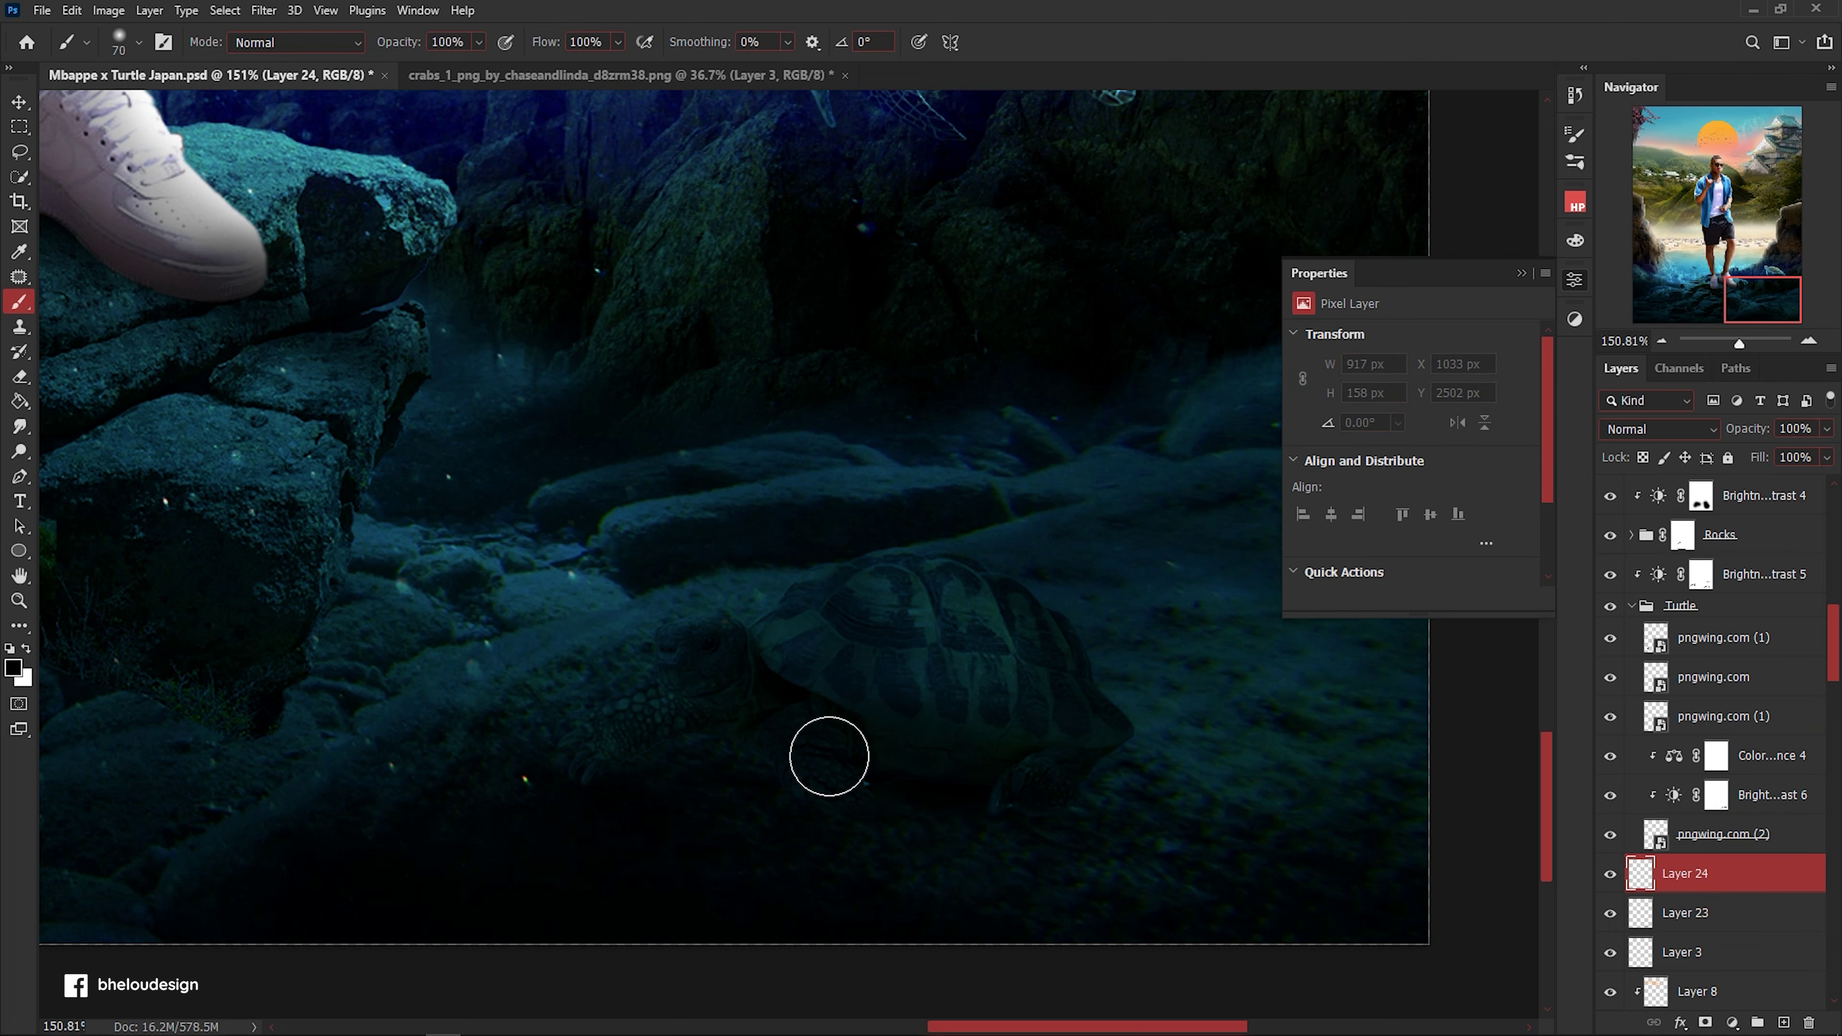
Browse the brush presets and choose the Leaves 2, then Strands brush.
scroll(617, 772, up, 1)
click(137, 41)
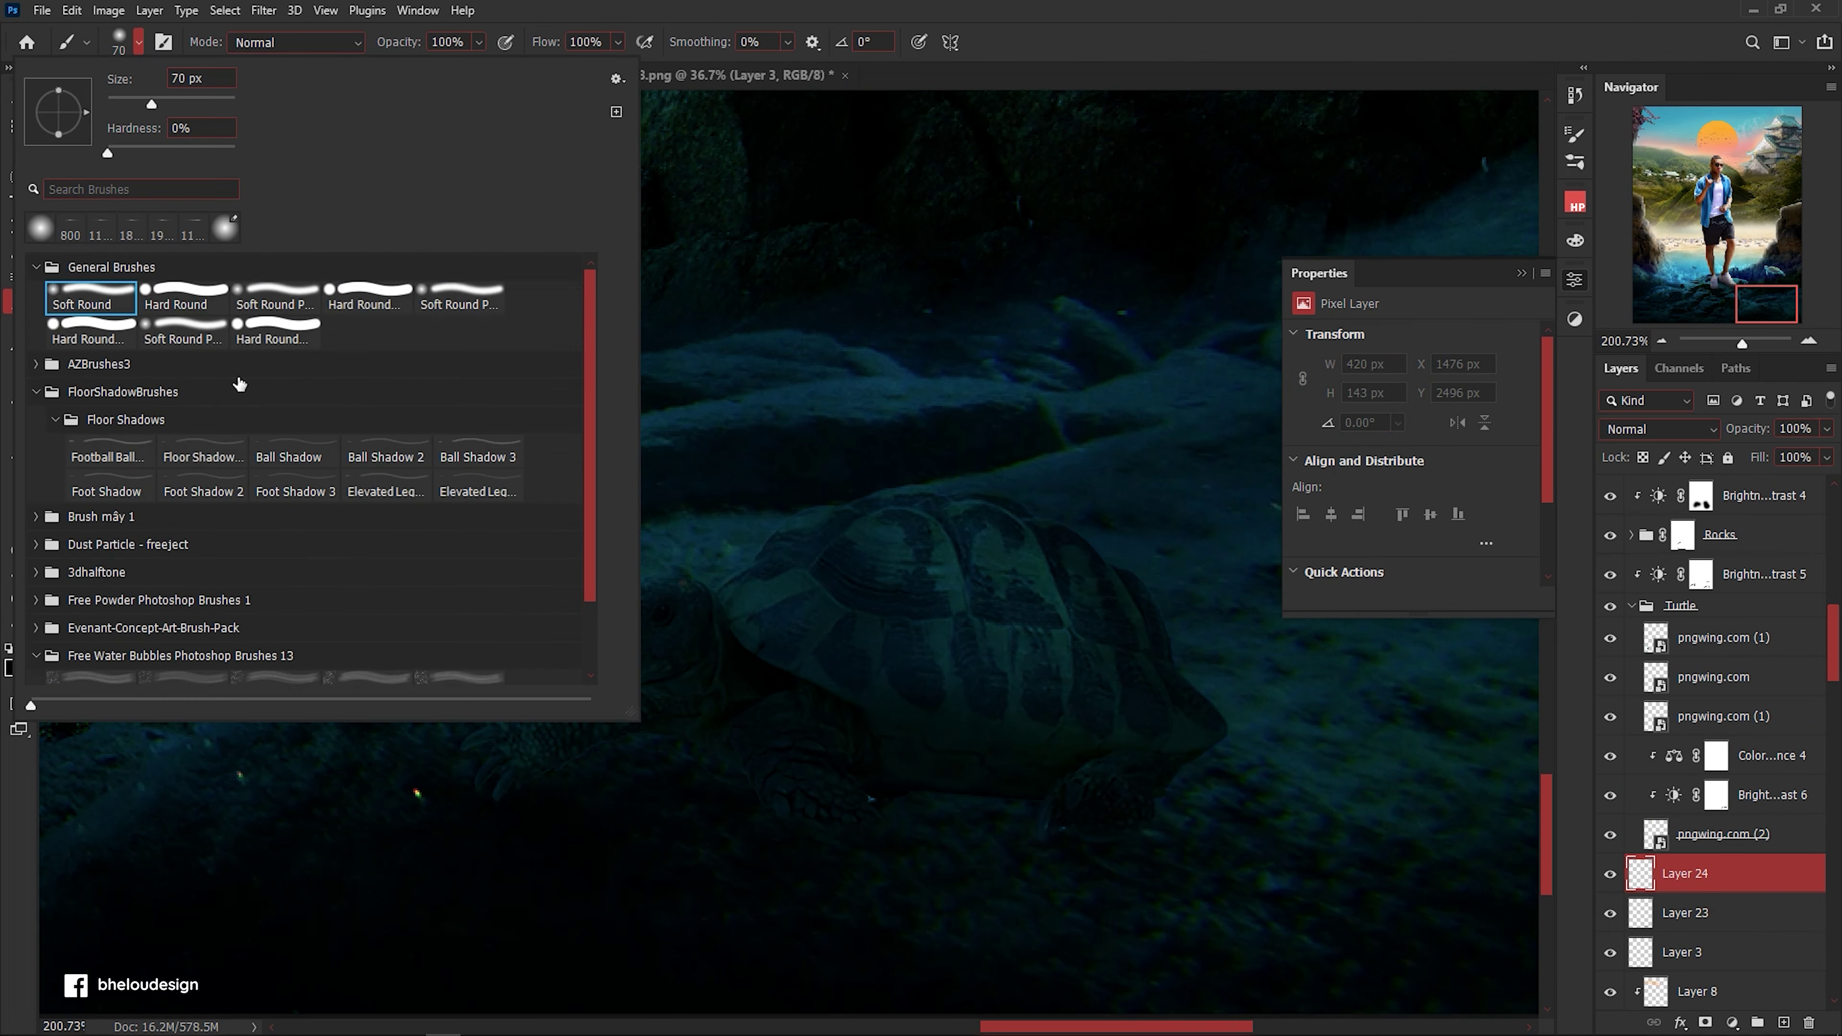
scroll(299, 515, down, 2)
click(37, 572)
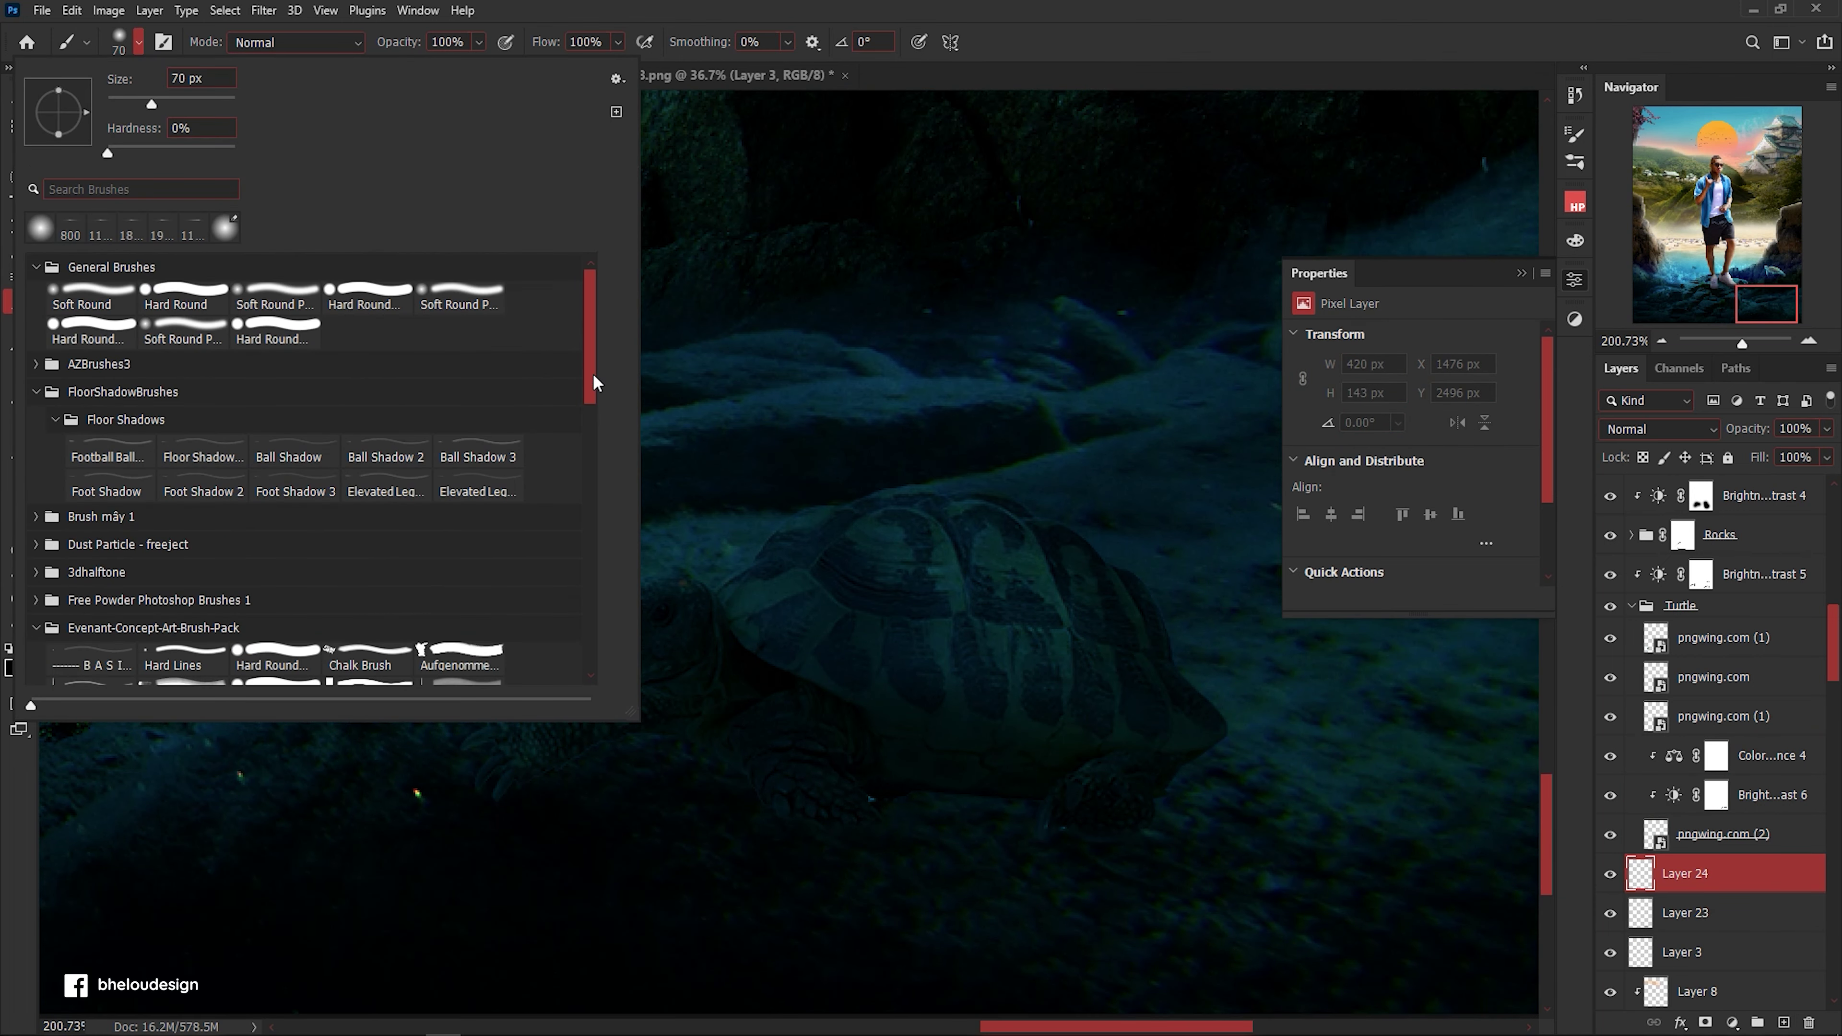
drag(594, 382, 607, 642)
scroll(239, 581, up, 1)
scroll(239, 580, up, 1)
click(122, 476)
double_click(280, 420)
Stamp a 100 px grass-like mark on Layer 24 beside the tortoise.
scroll(1115, 708, down, 1)
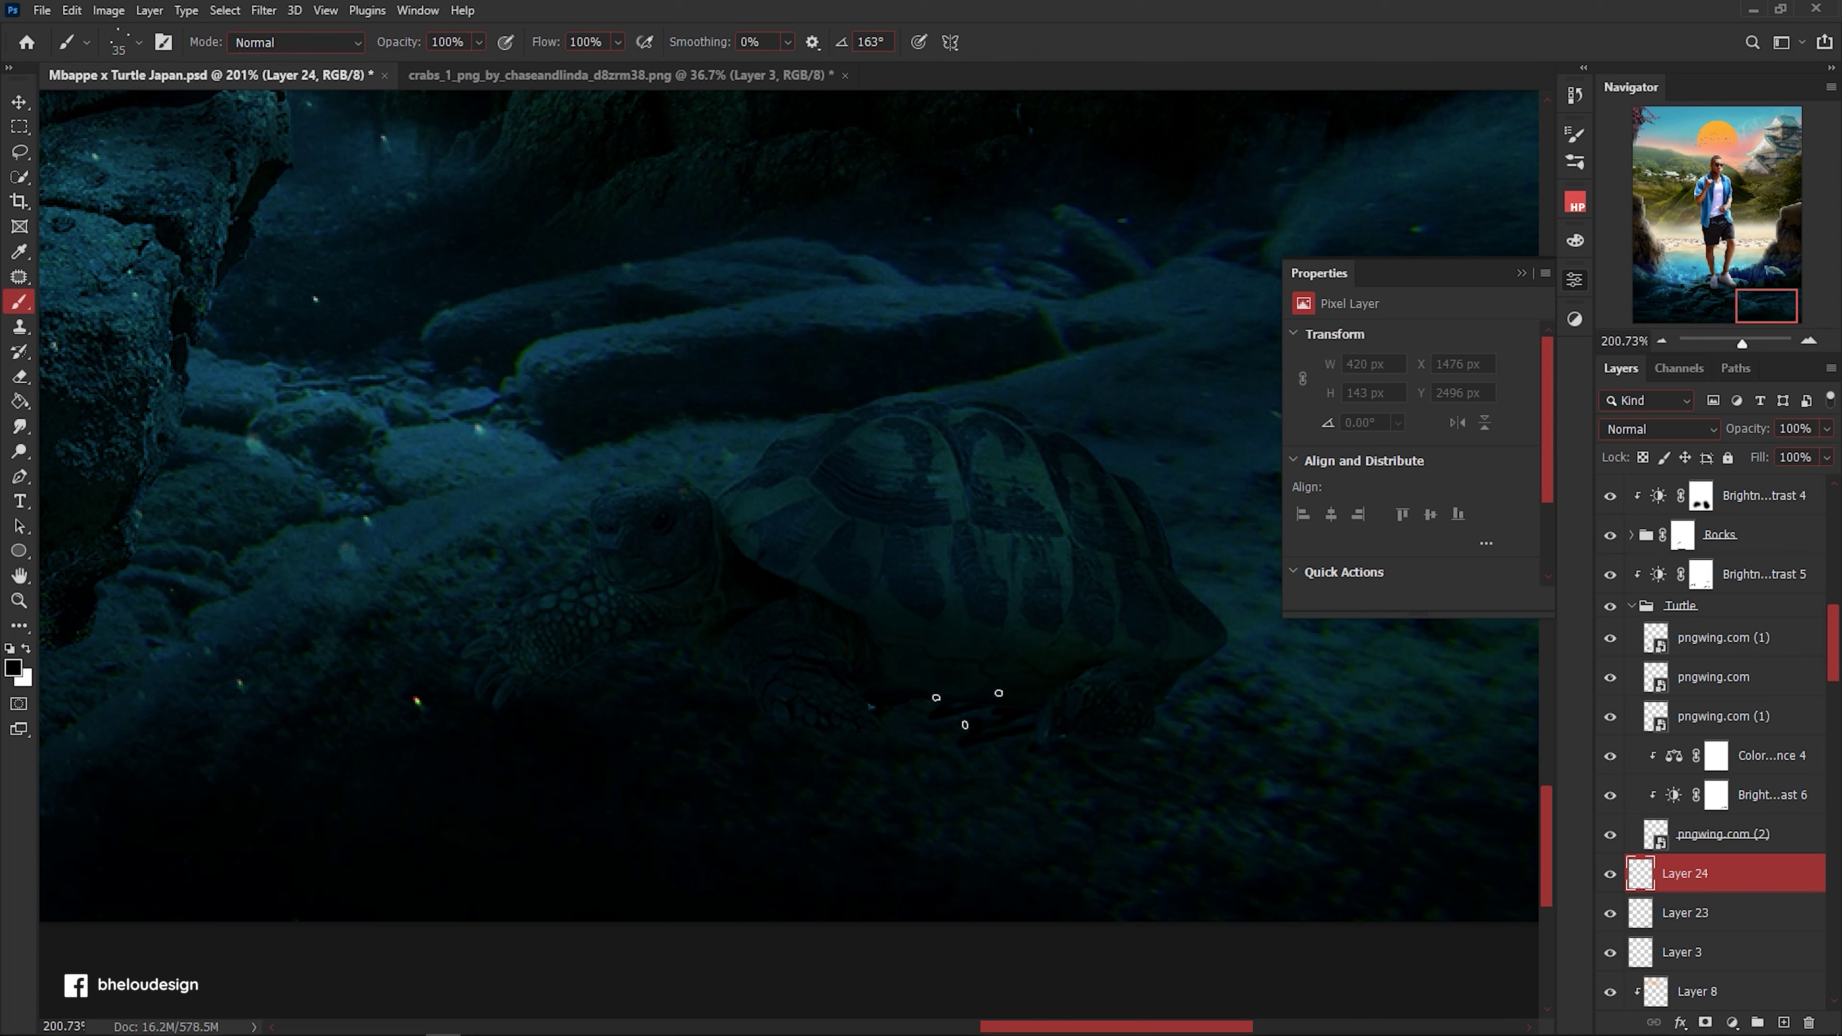
click(145, 46)
double_click(111, 505)
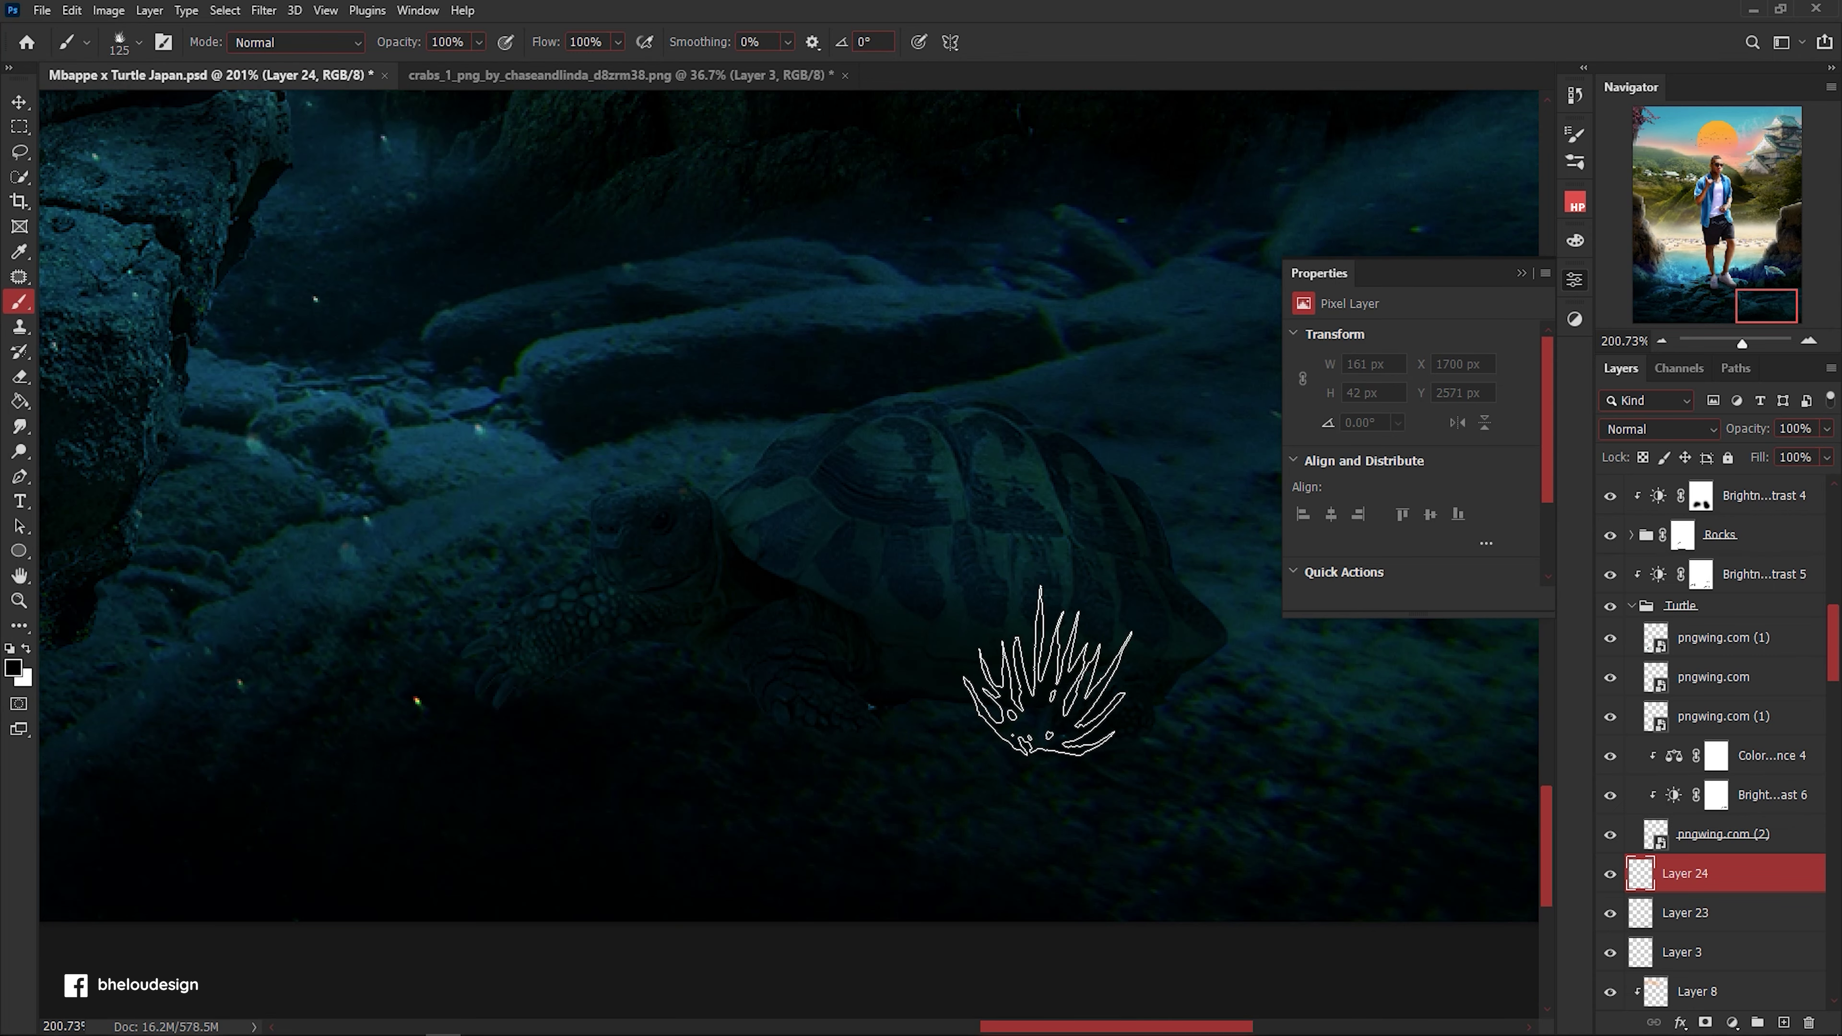
click(724, 629)
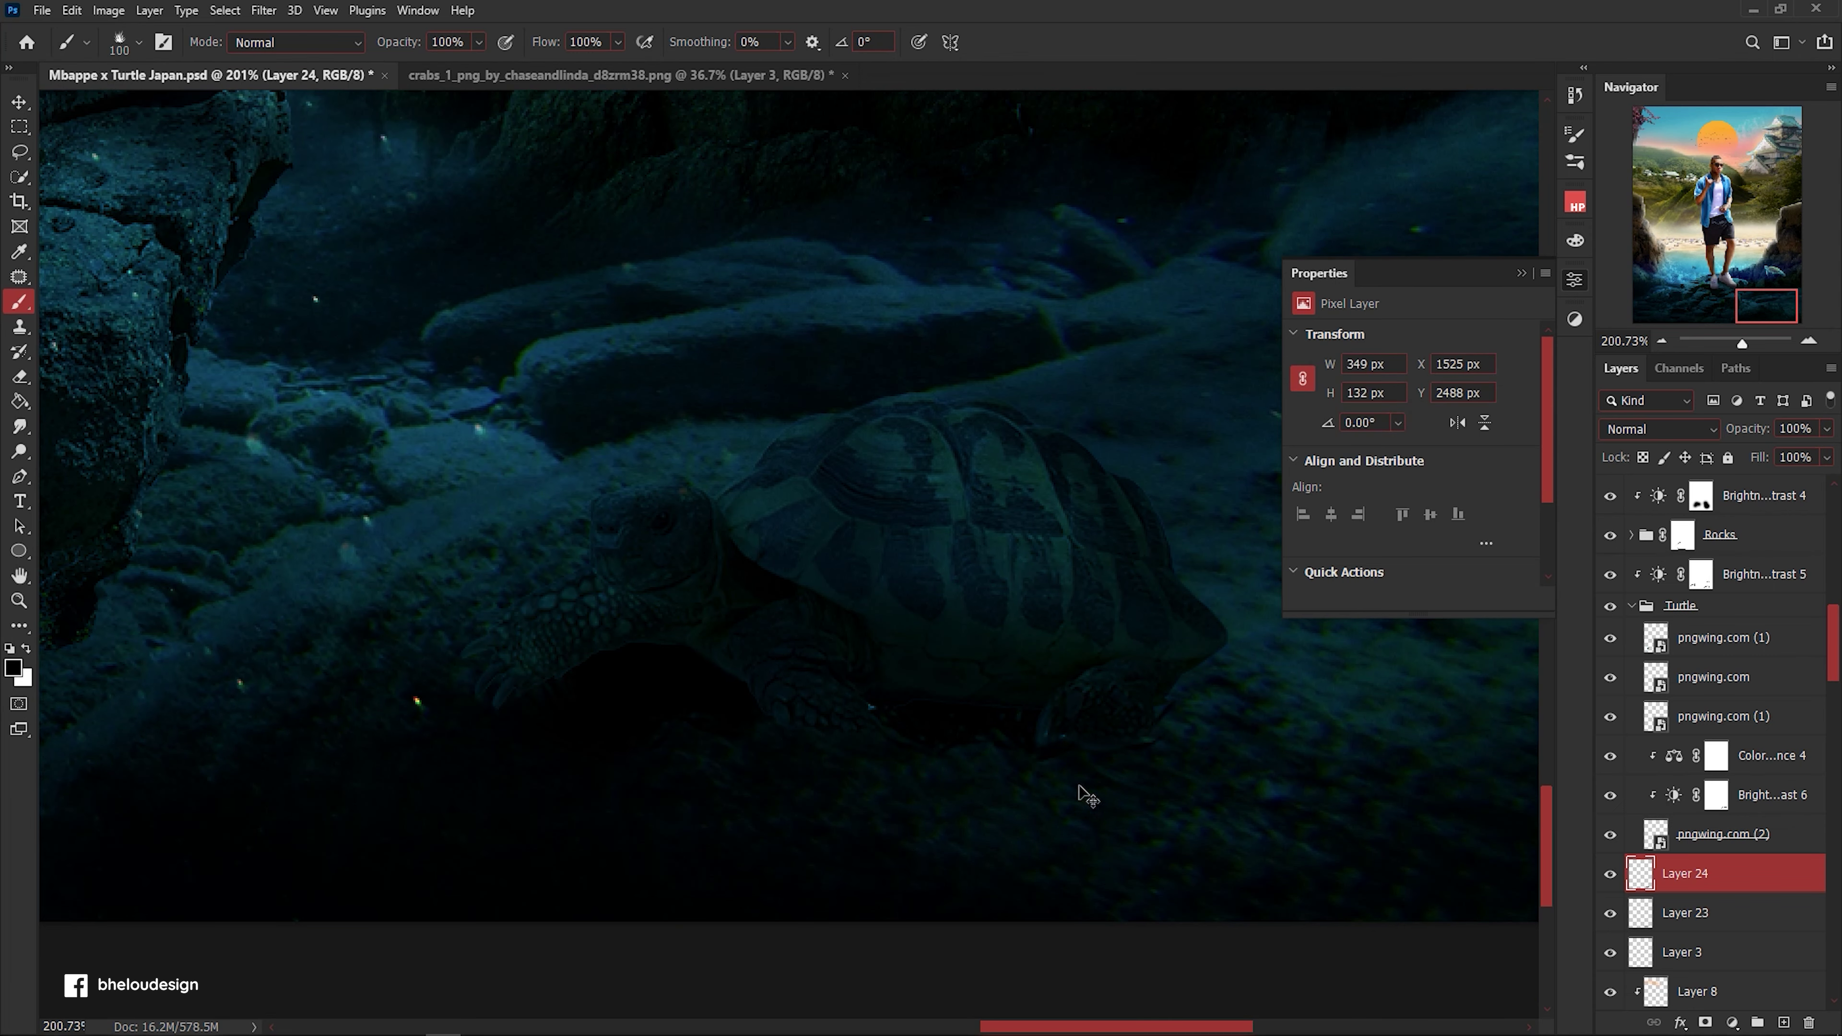
Bring the figure on the rocks into view and select the pngwing.com turtle layer.
click(1522, 273)
scroll(1015, 508, down, 5)
drag(1020, 534, 1020, 609)
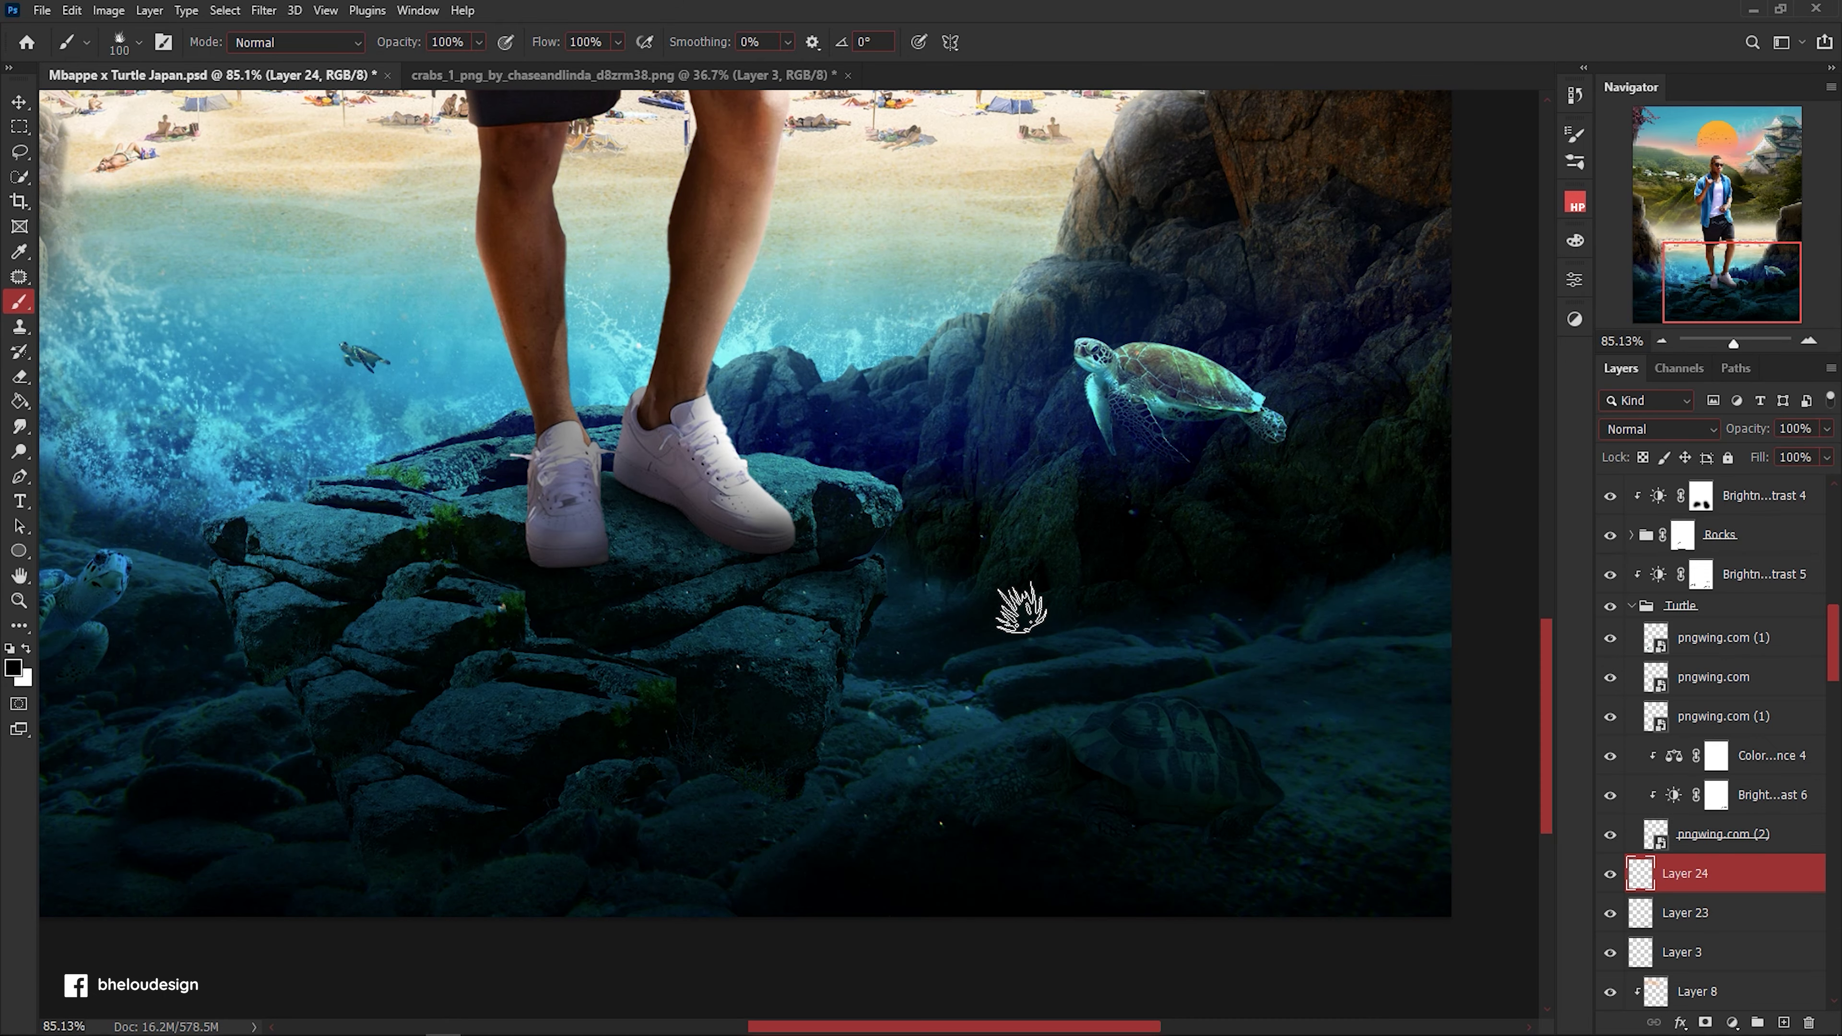
scroll(923, 549, up, 3)
scroll(922, 549, up, 3)
key(v)
click(1616, 685)
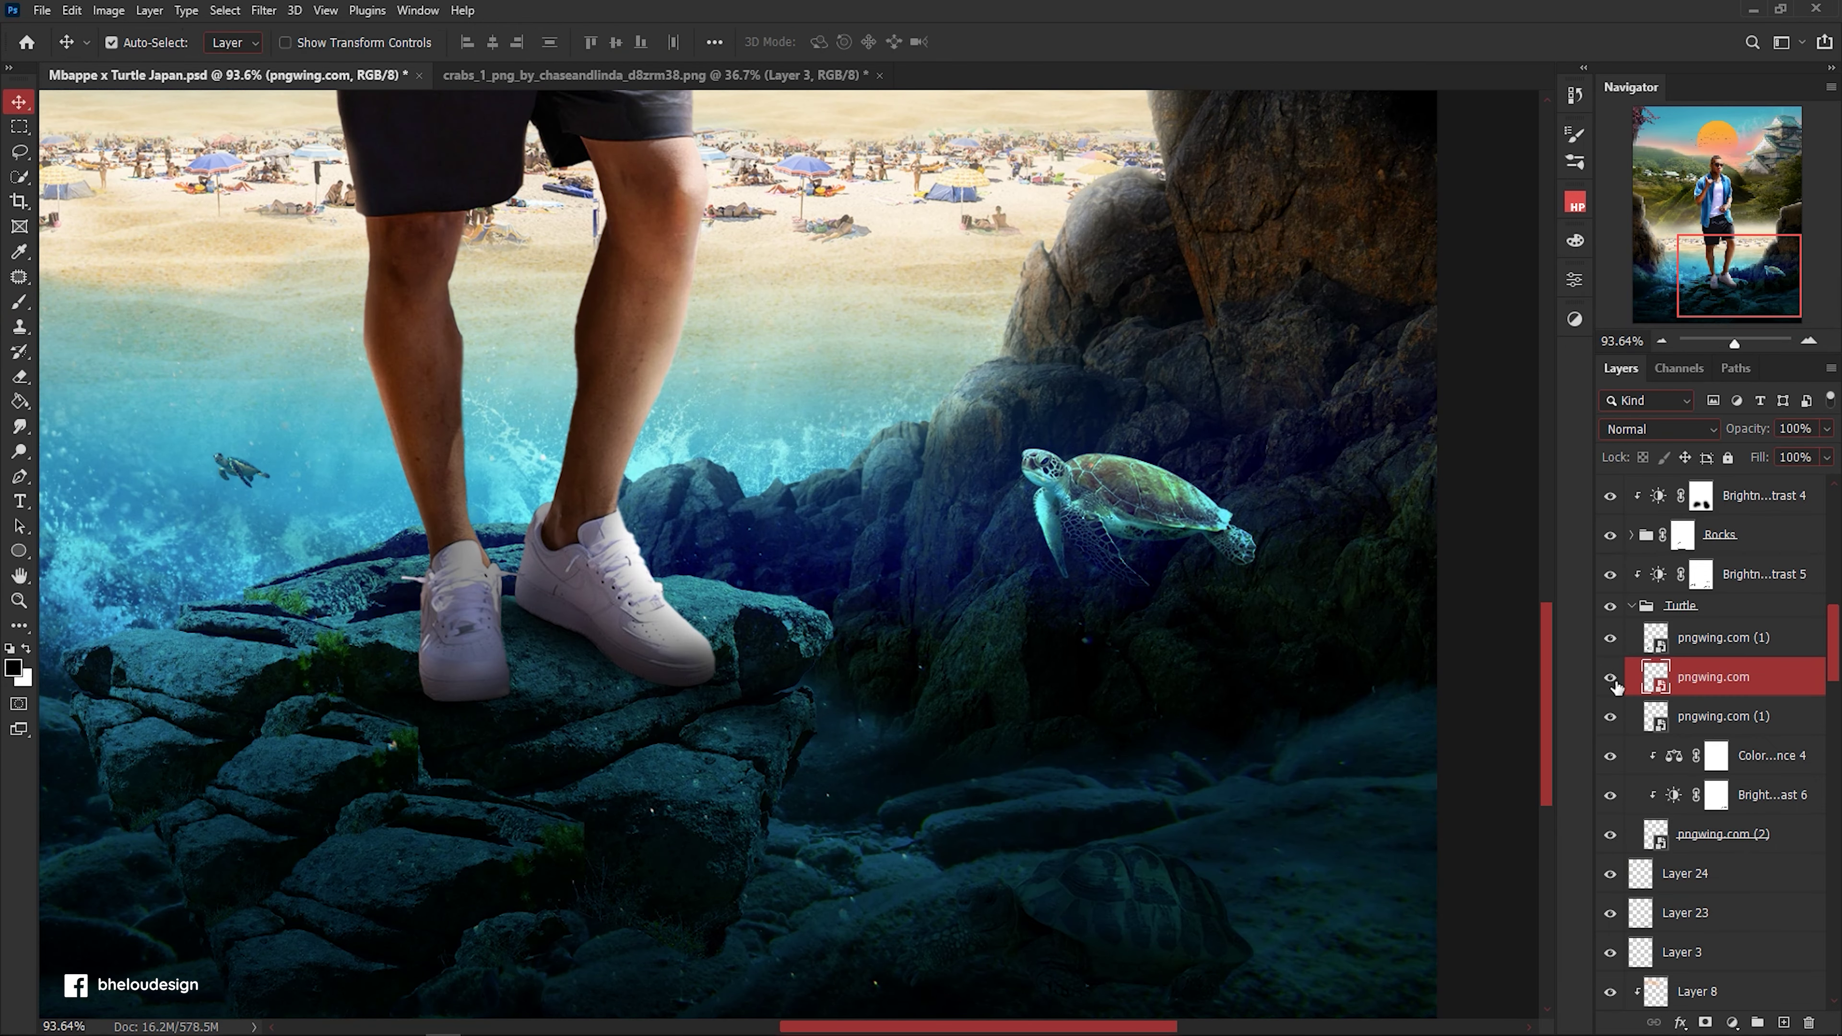
Add an Exposure 7 adjustment above pngwing.com, lowered to -1.89 to darken the turtle.
double_click(1659, 575)
click(1712, 639)
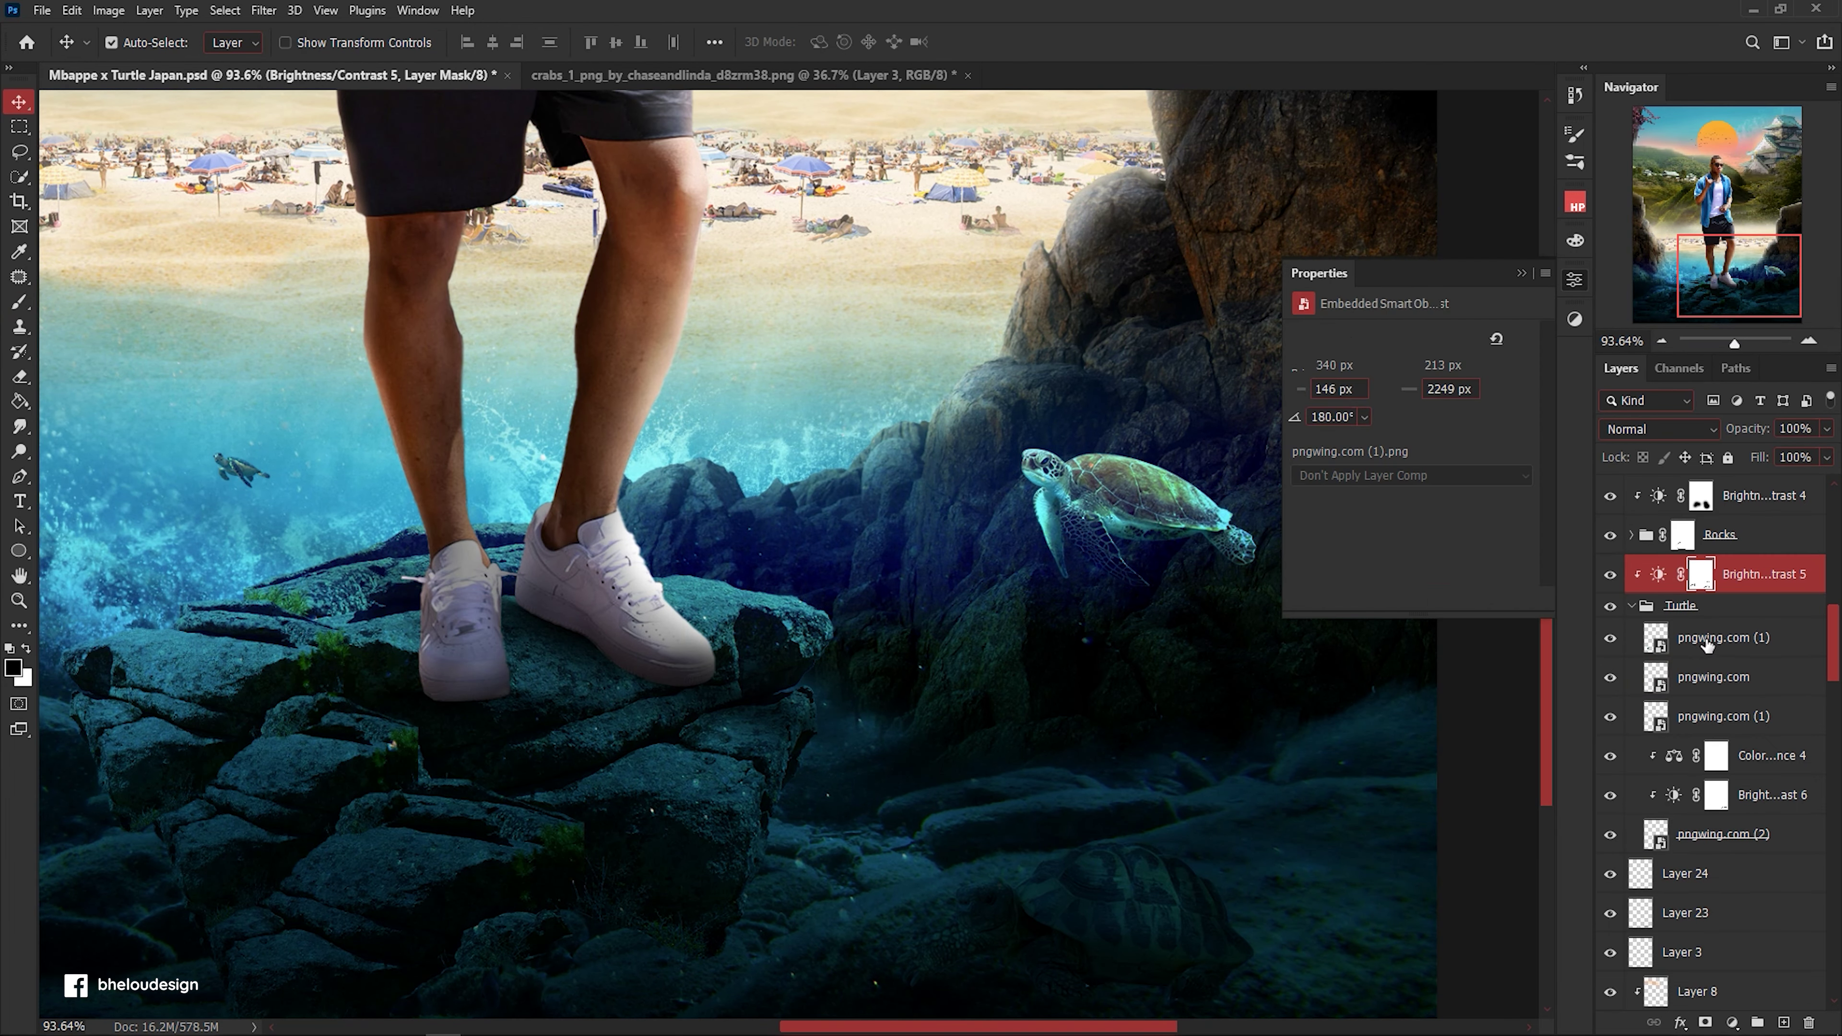
click(1712, 677)
click(1732, 1022)
click(1732, 796)
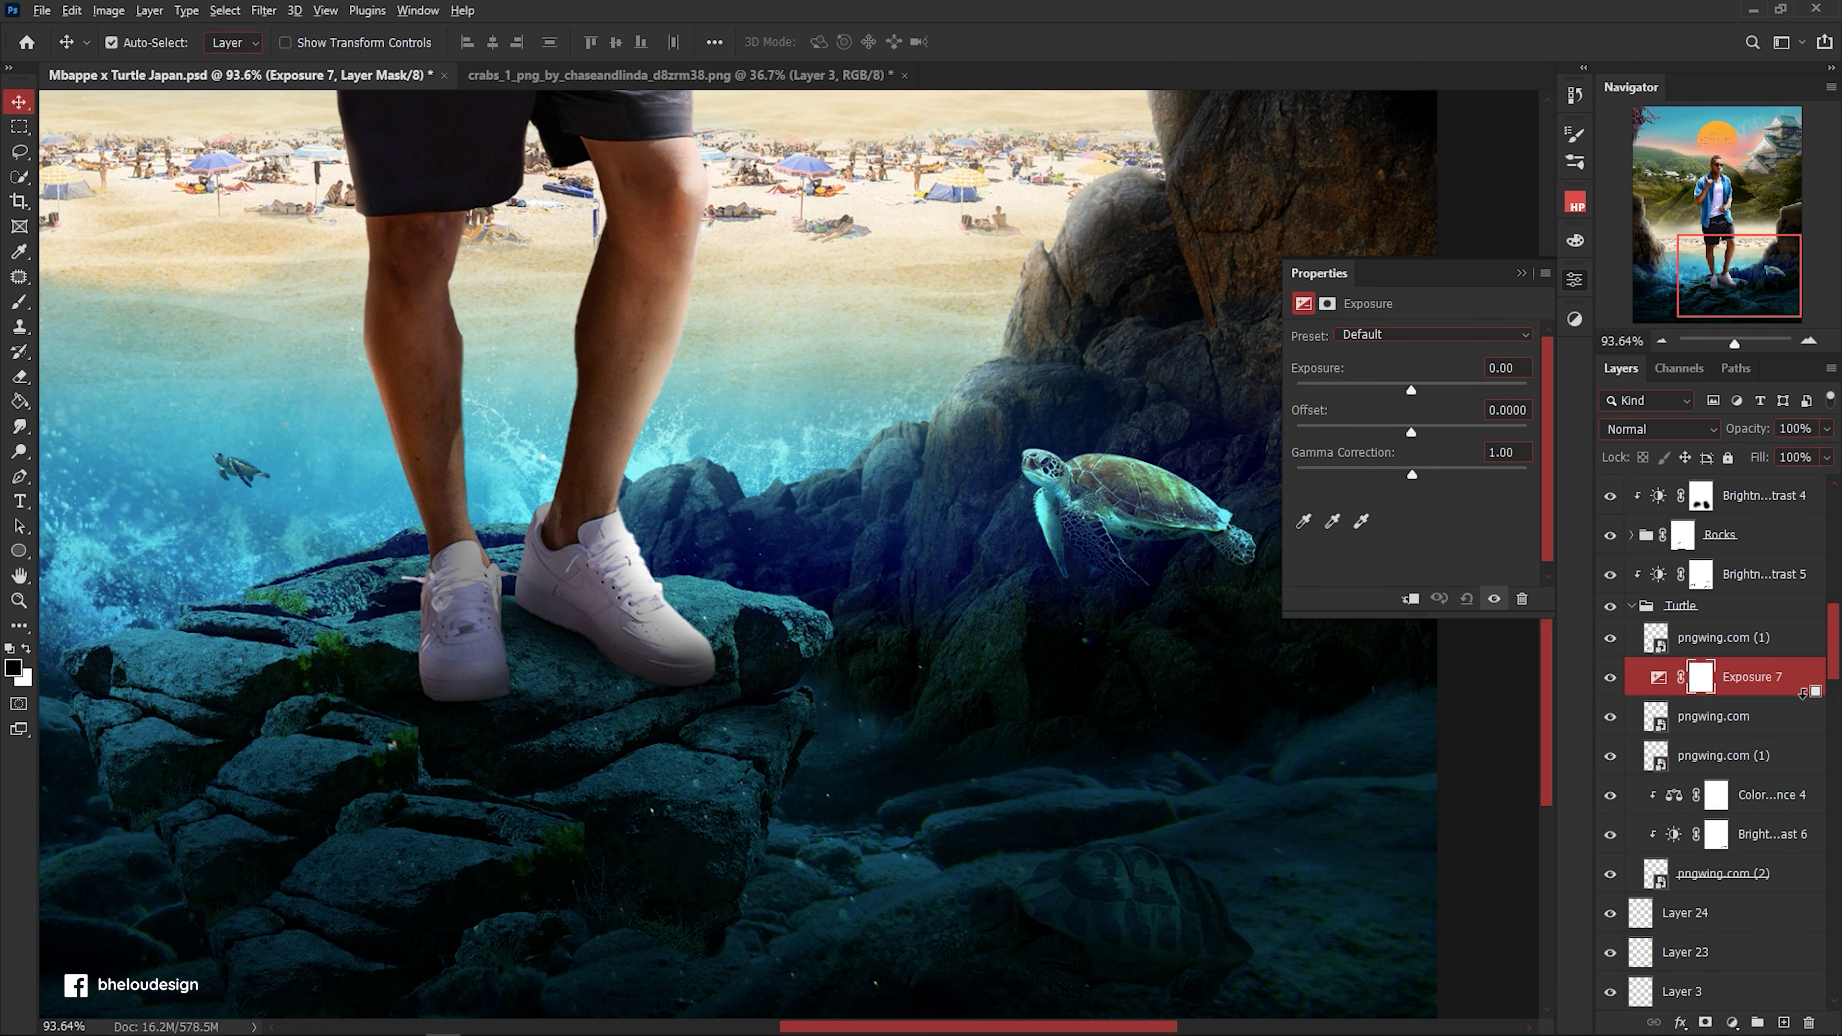
drag(1417, 390, 1378, 394)
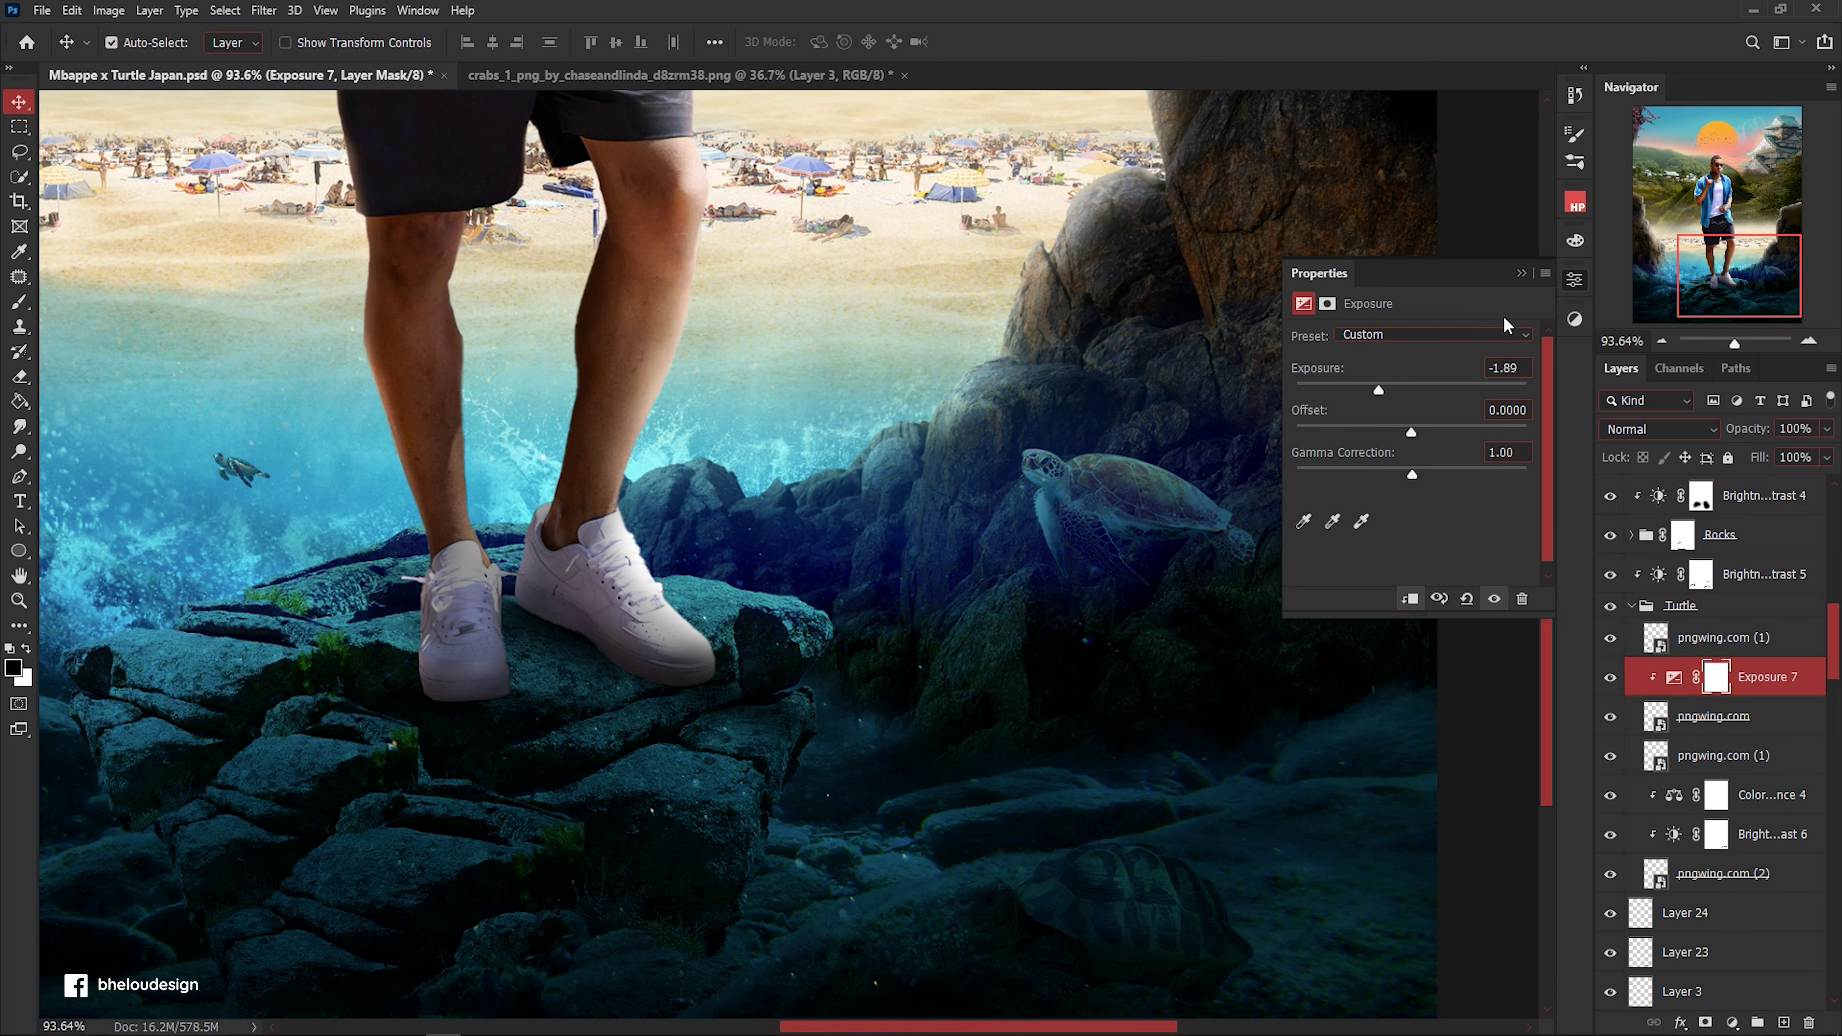
Brush on the Exposure 7 mask to refine where the turtle darkening applies.
key(b)
click(119, 42)
click(1257, 413)
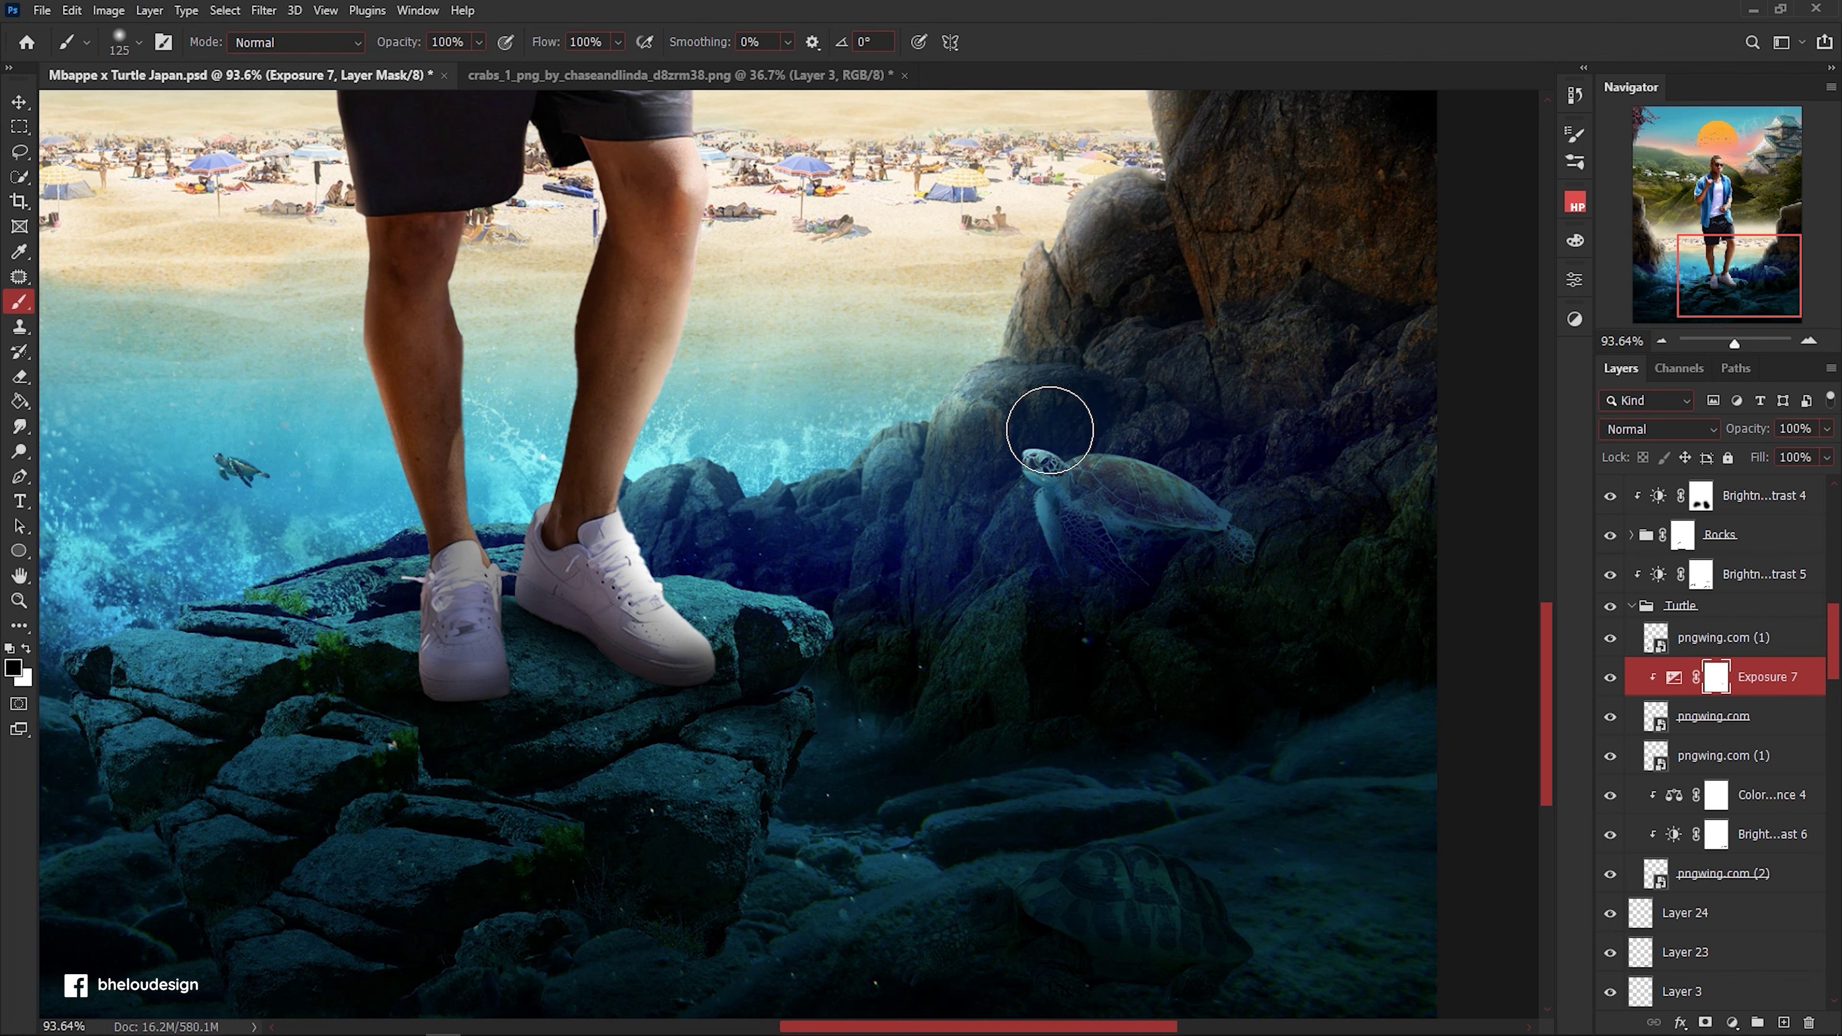
scroll(663, 648, down, 5)
Set Brightness/Contrast 5 to Brightness -124 and Contrast 49.
key(v)
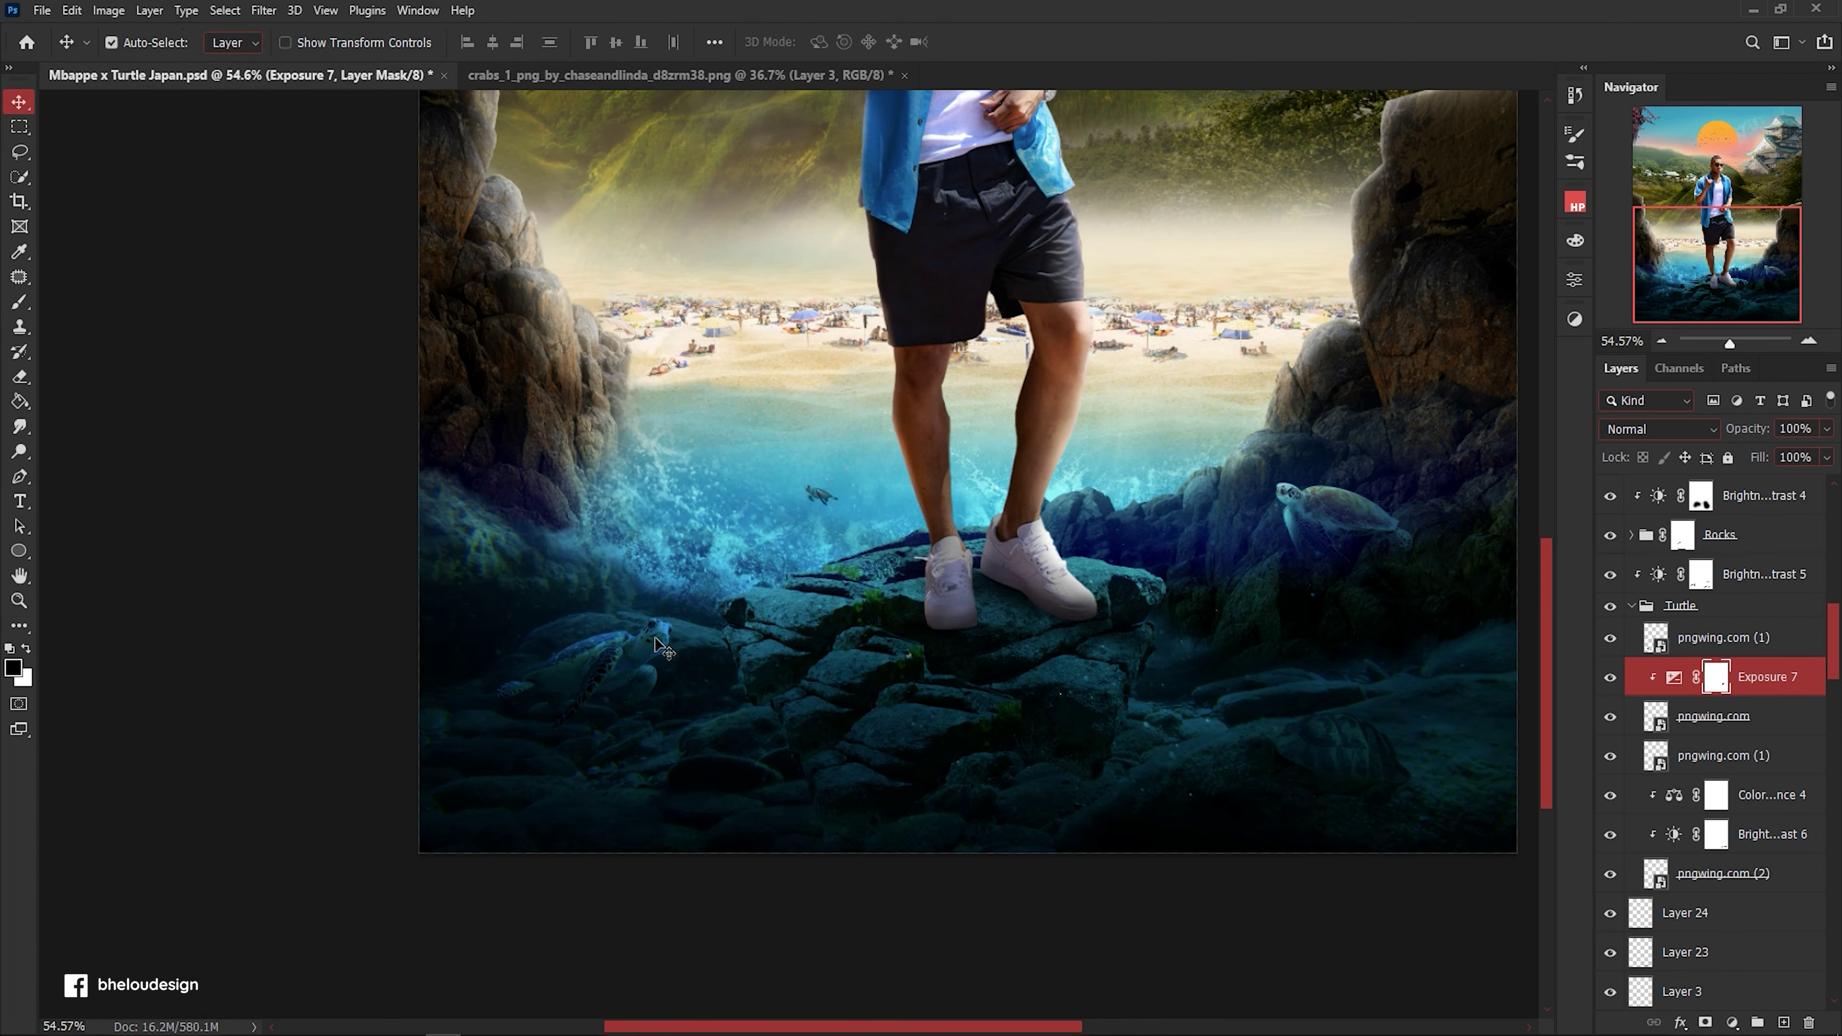
click(662, 648)
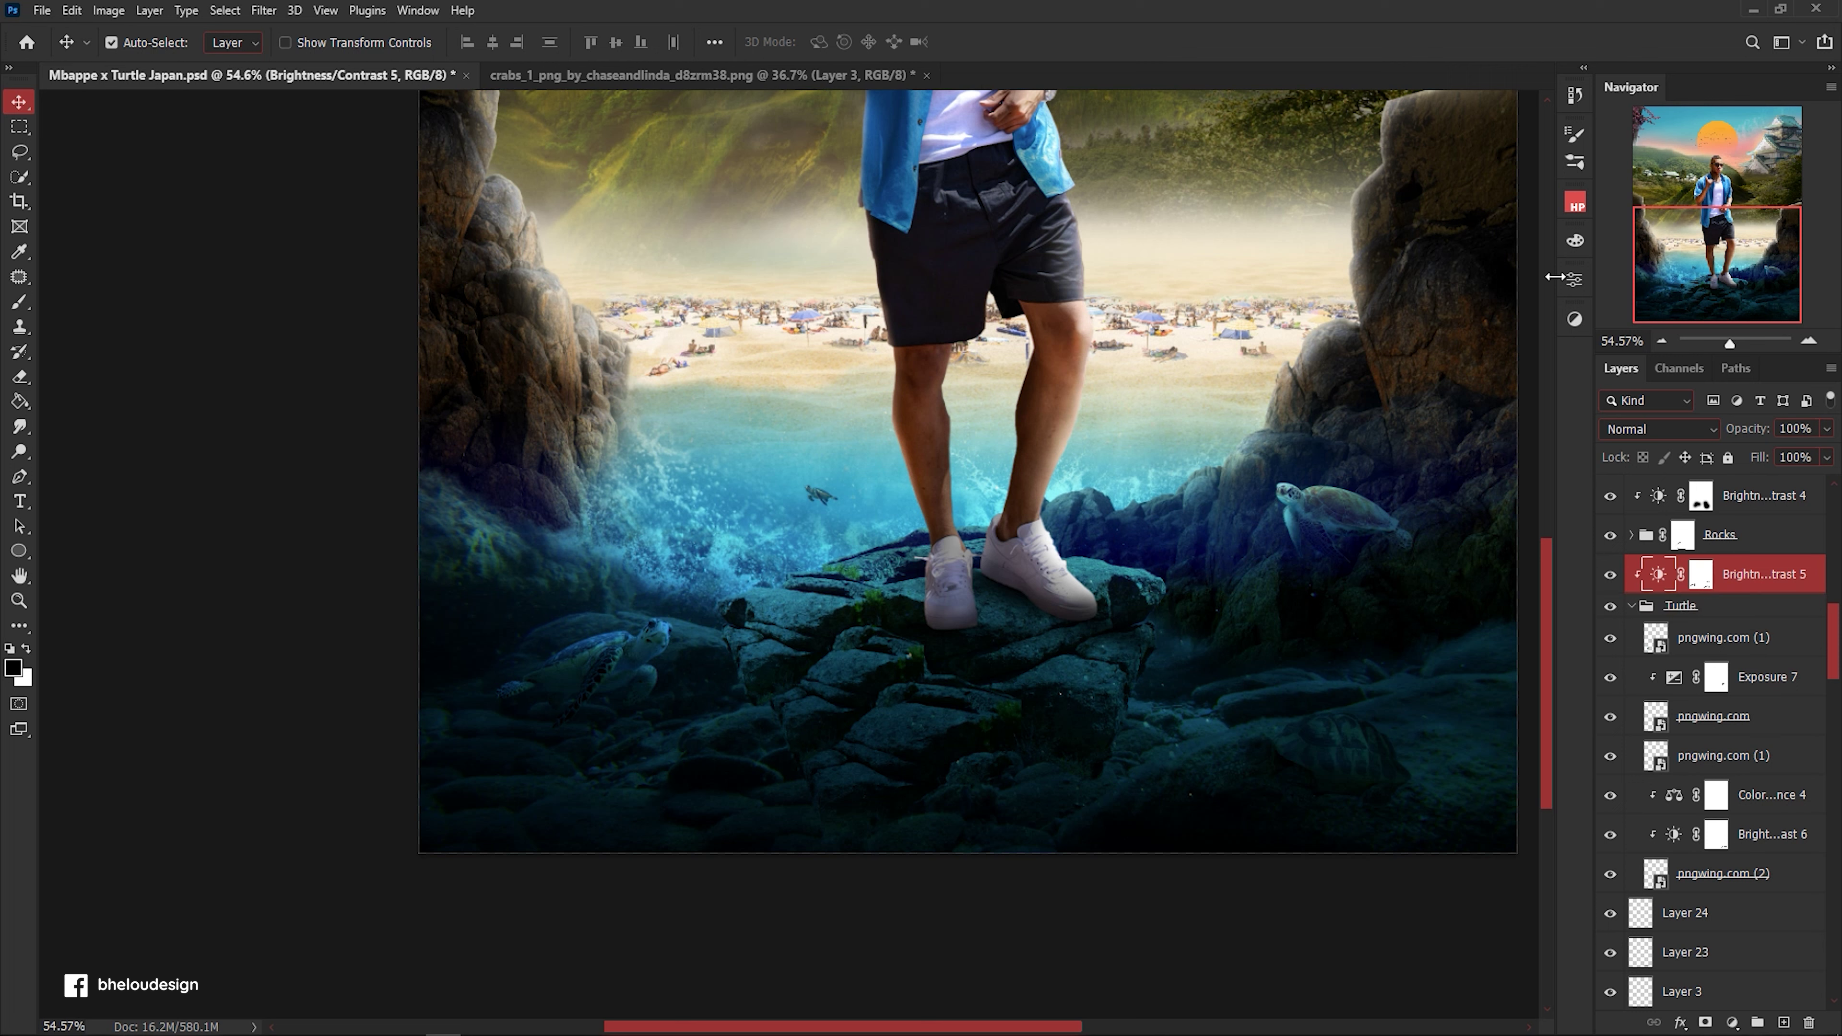
click(1574, 279)
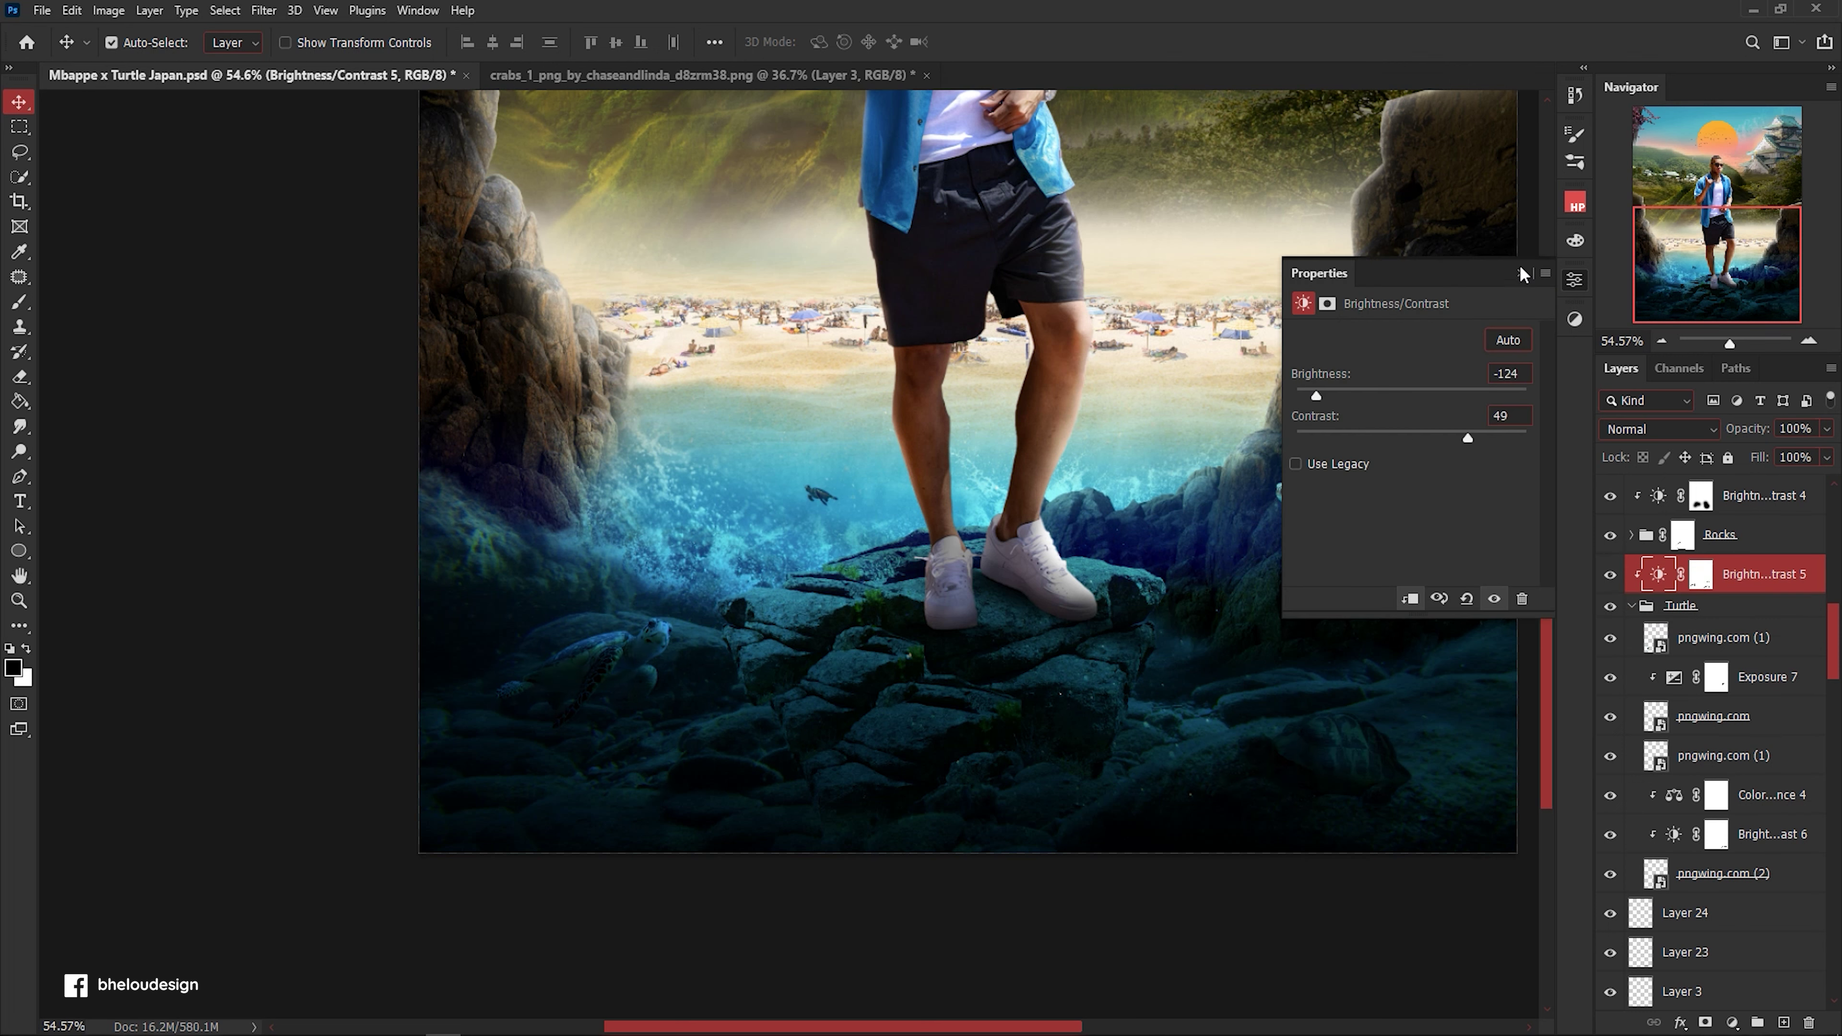
click(1574, 279)
scroll(1088, 708, up, 4)
click(1669, 868)
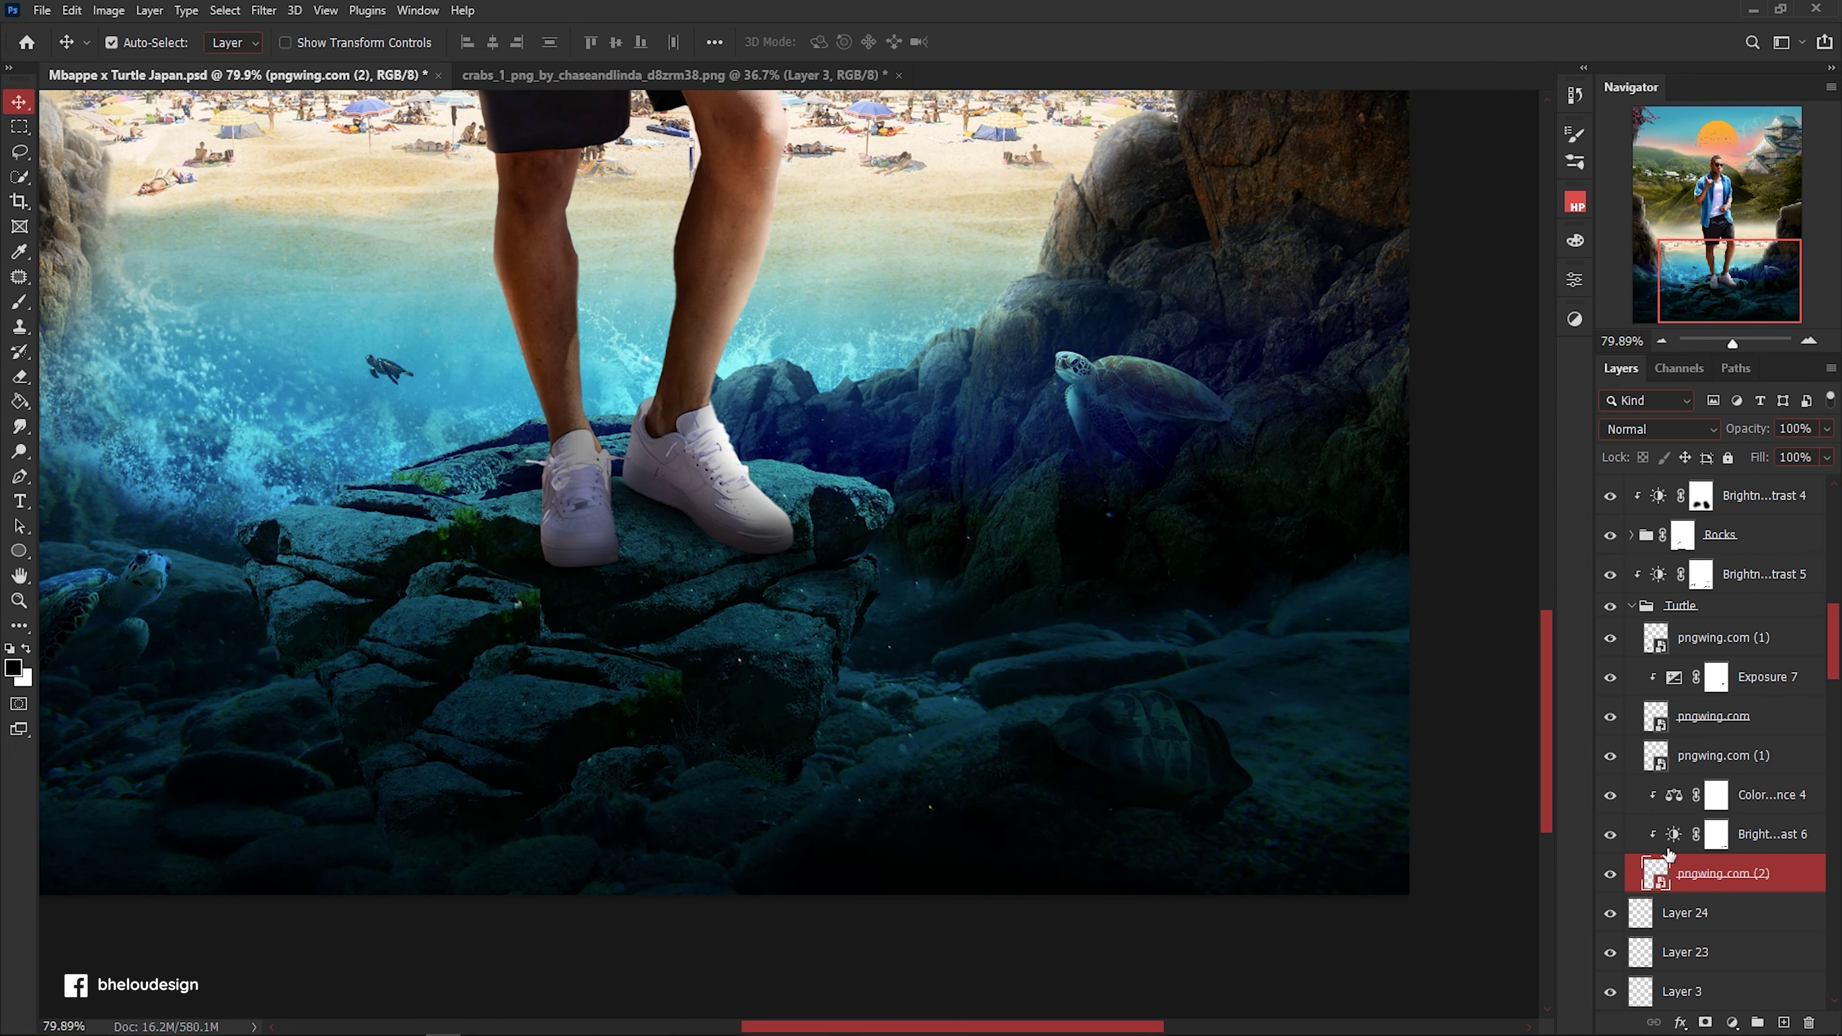
Move Color Balance 4, Brightness/Contrast 6 and pngwing.com (2) above Brightness/Contrast 5, out of the Turtle group.
click(1672, 828)
click(1673, 834)
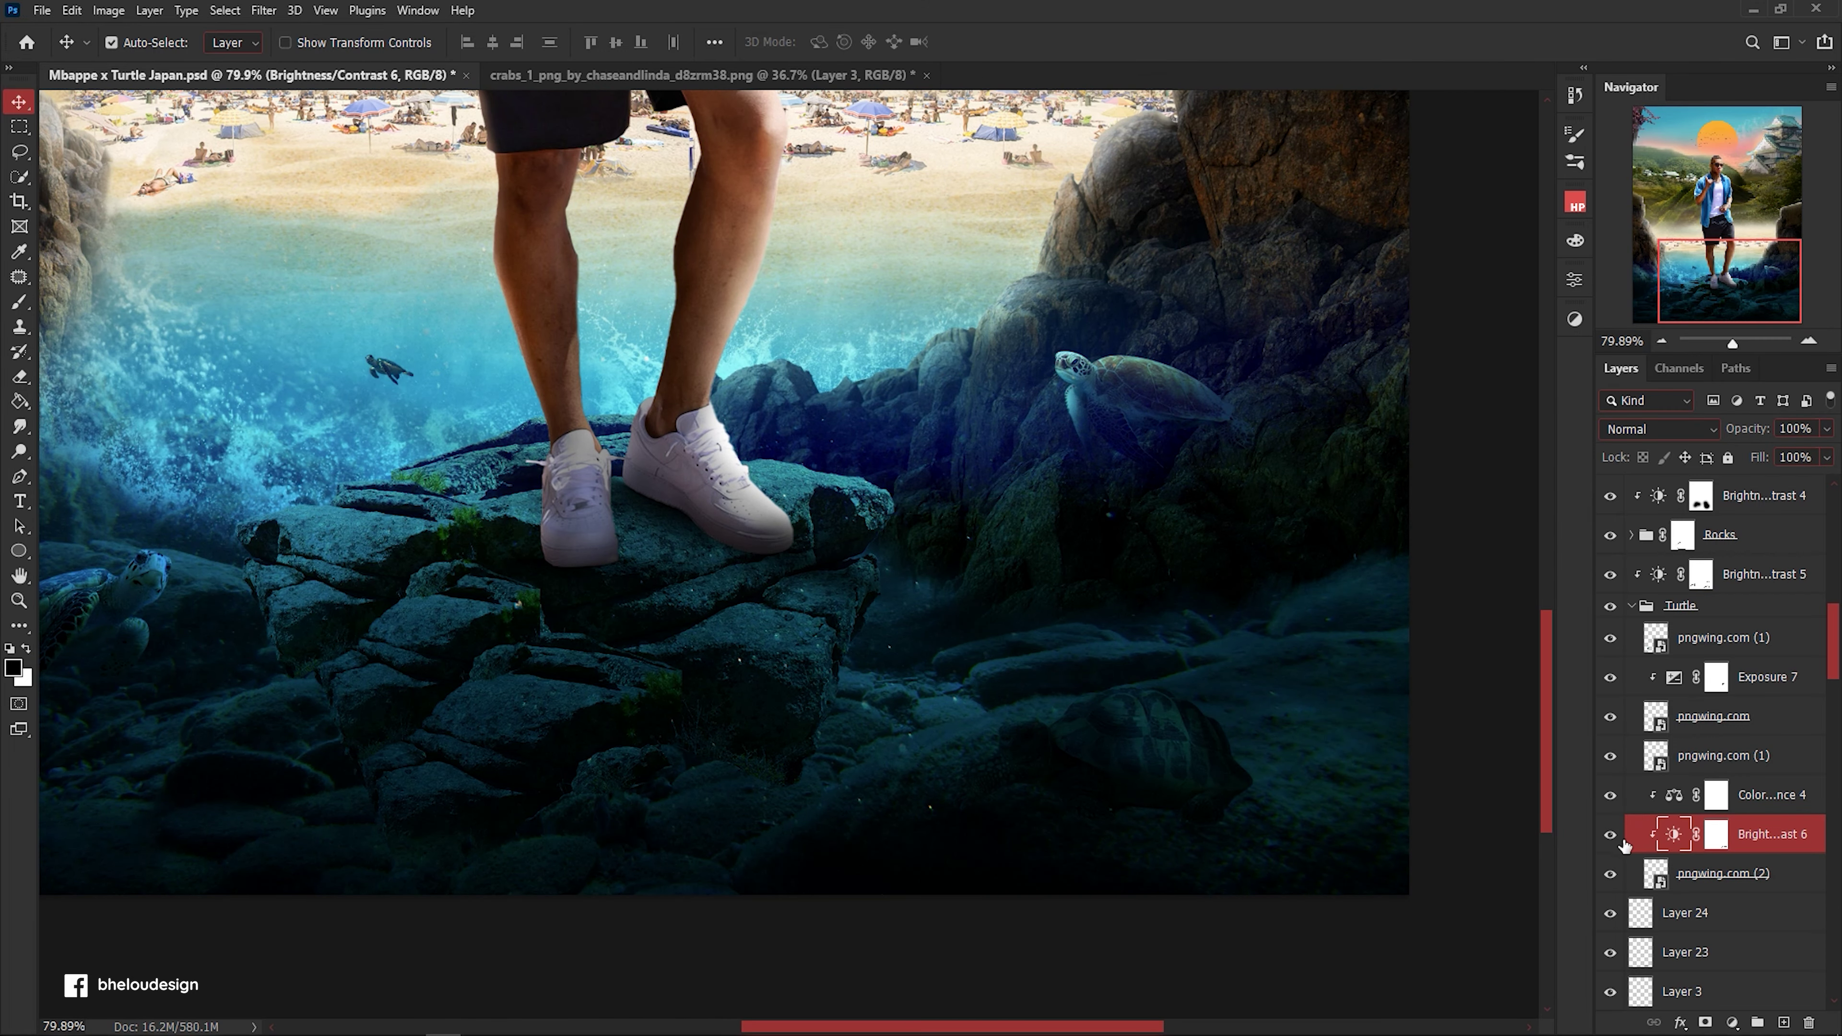
click(1752, 874)
shift+click(1770, 795)
drag(1769, 795, 1810, 592)
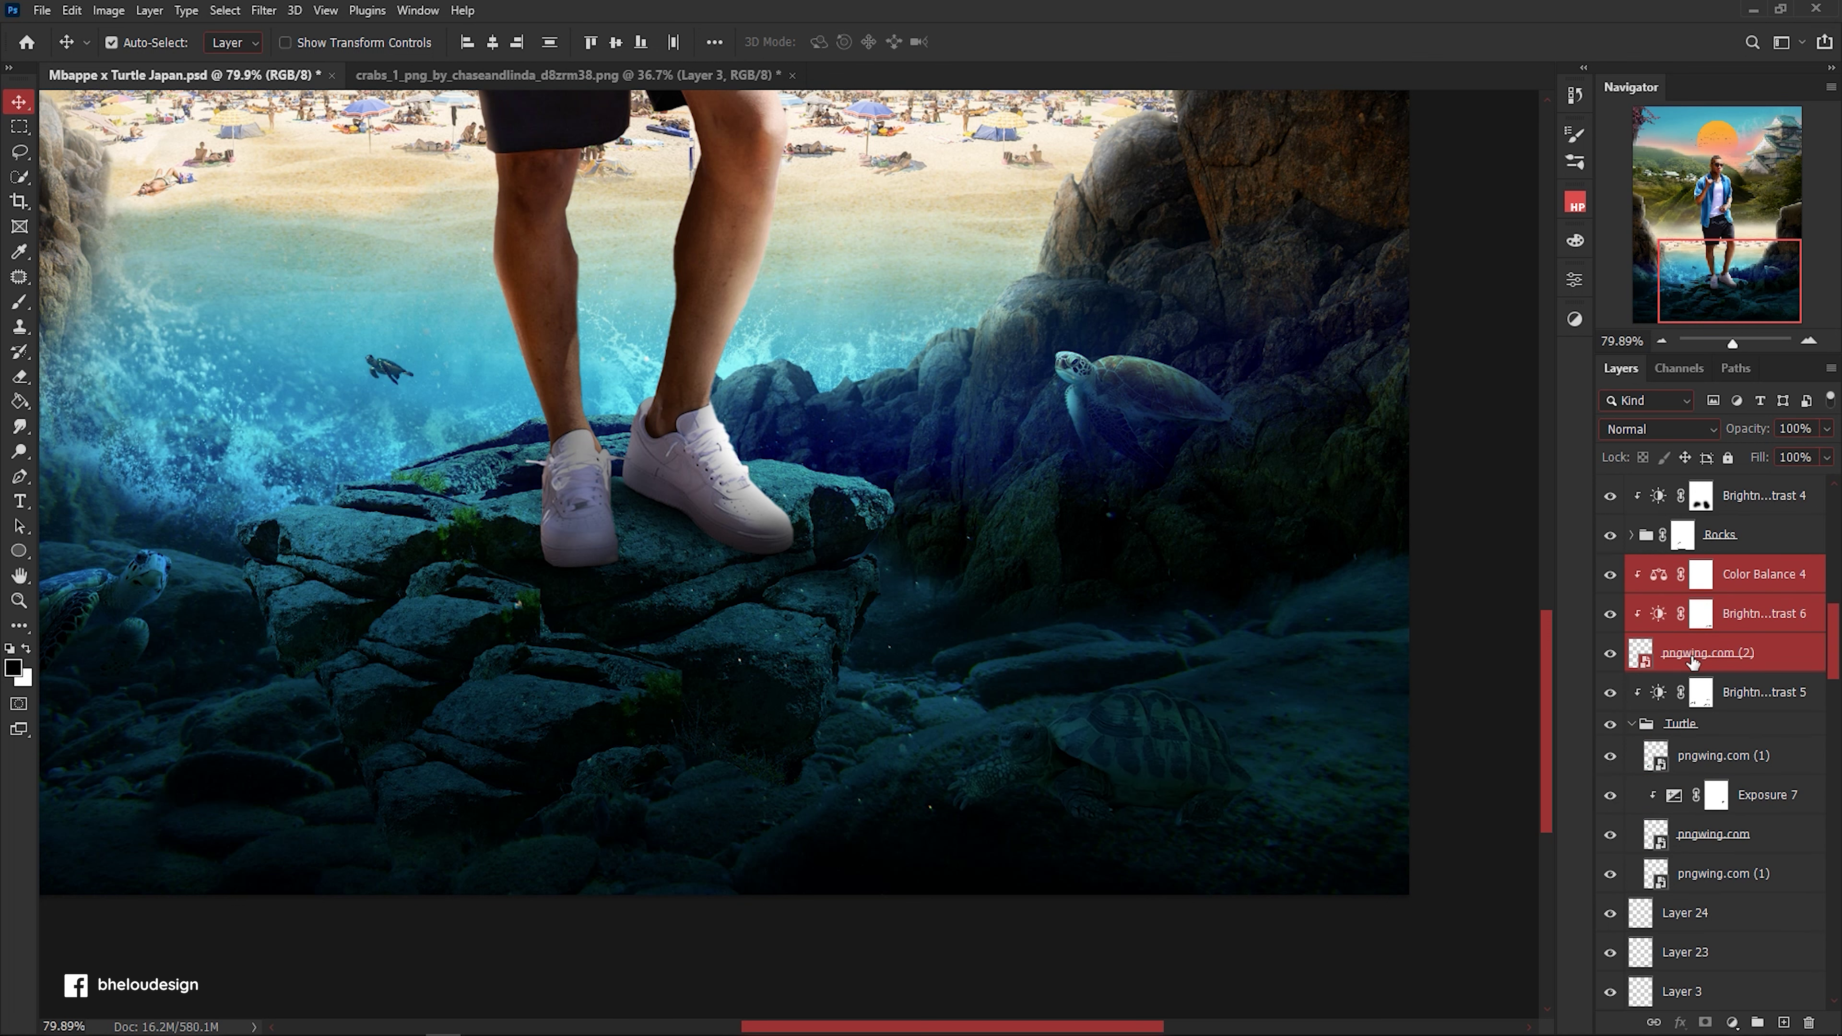
Set Brightness/Contrast 6 brightness to -137 to darken the rock turtle.
click(1706, 648)
click(1700, 613)
click(1574, 279)
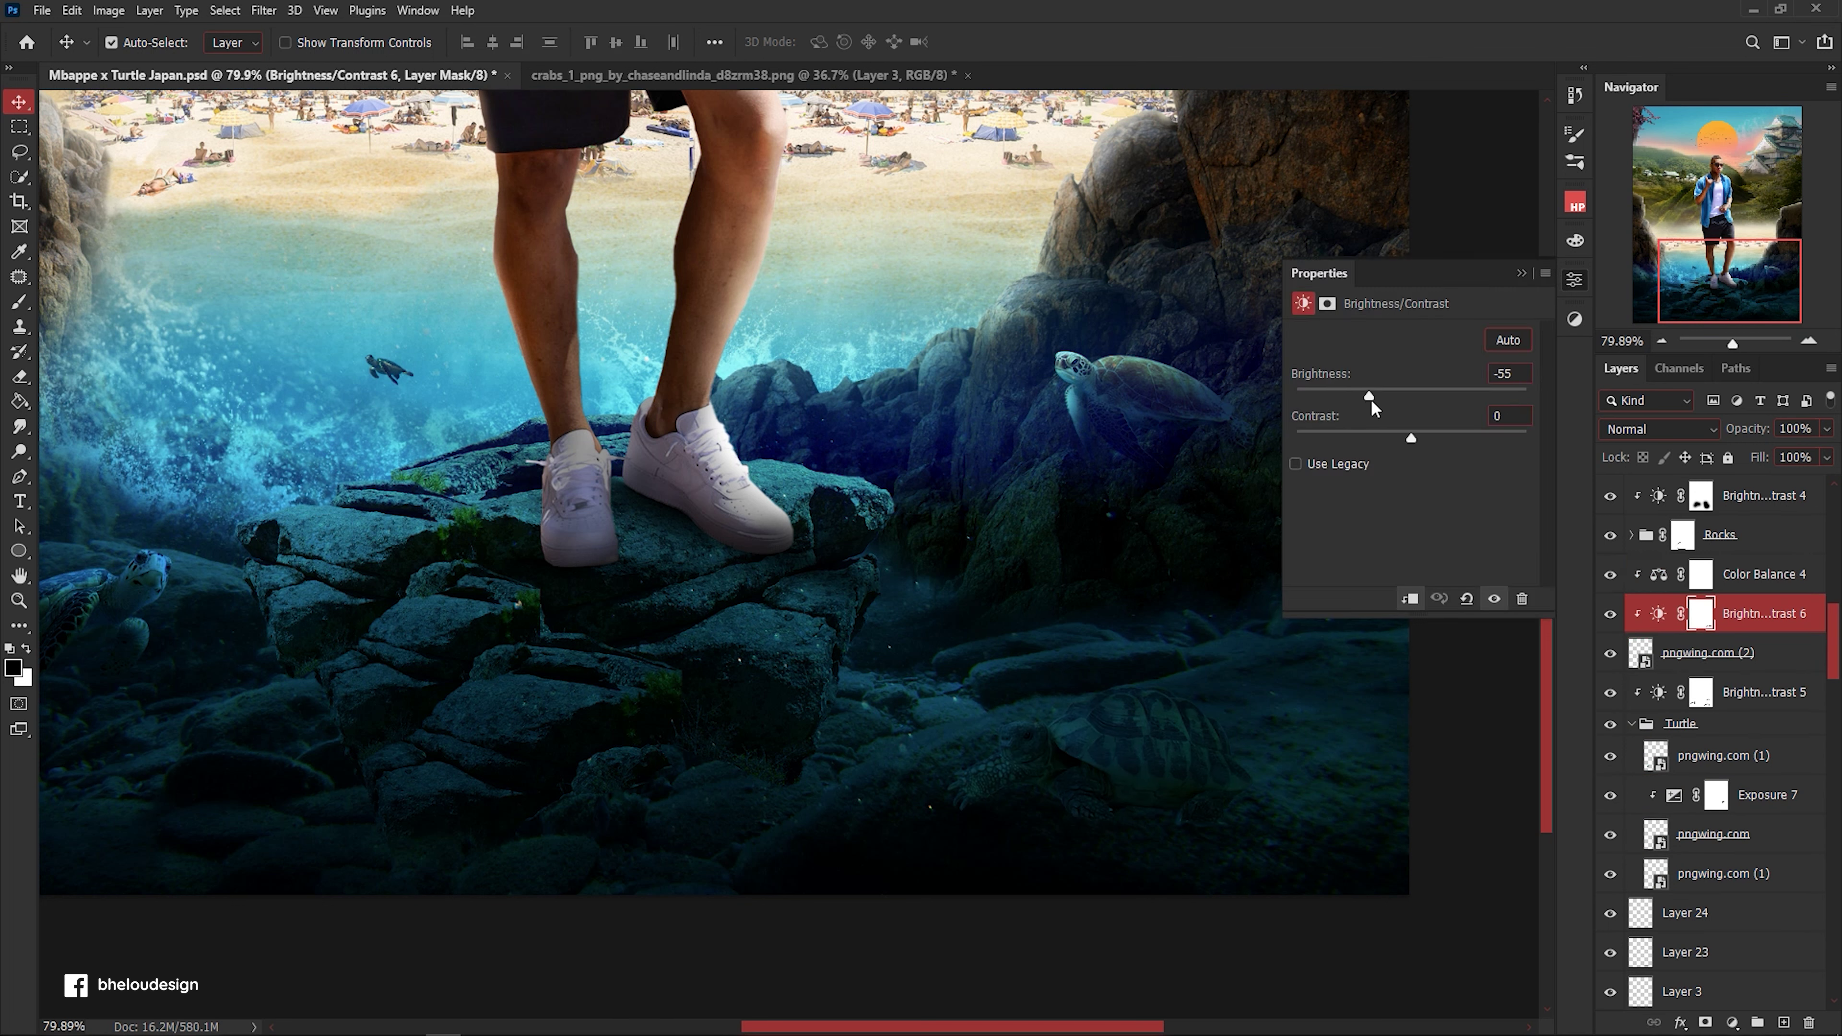
drag(1298, 402, 1302, 404)
Paint white on the Brightness/Contrast 6 mask to darken the turtle shell in the rocks.
key(b)
key(x)
drag(1168, 751, 990, 762)
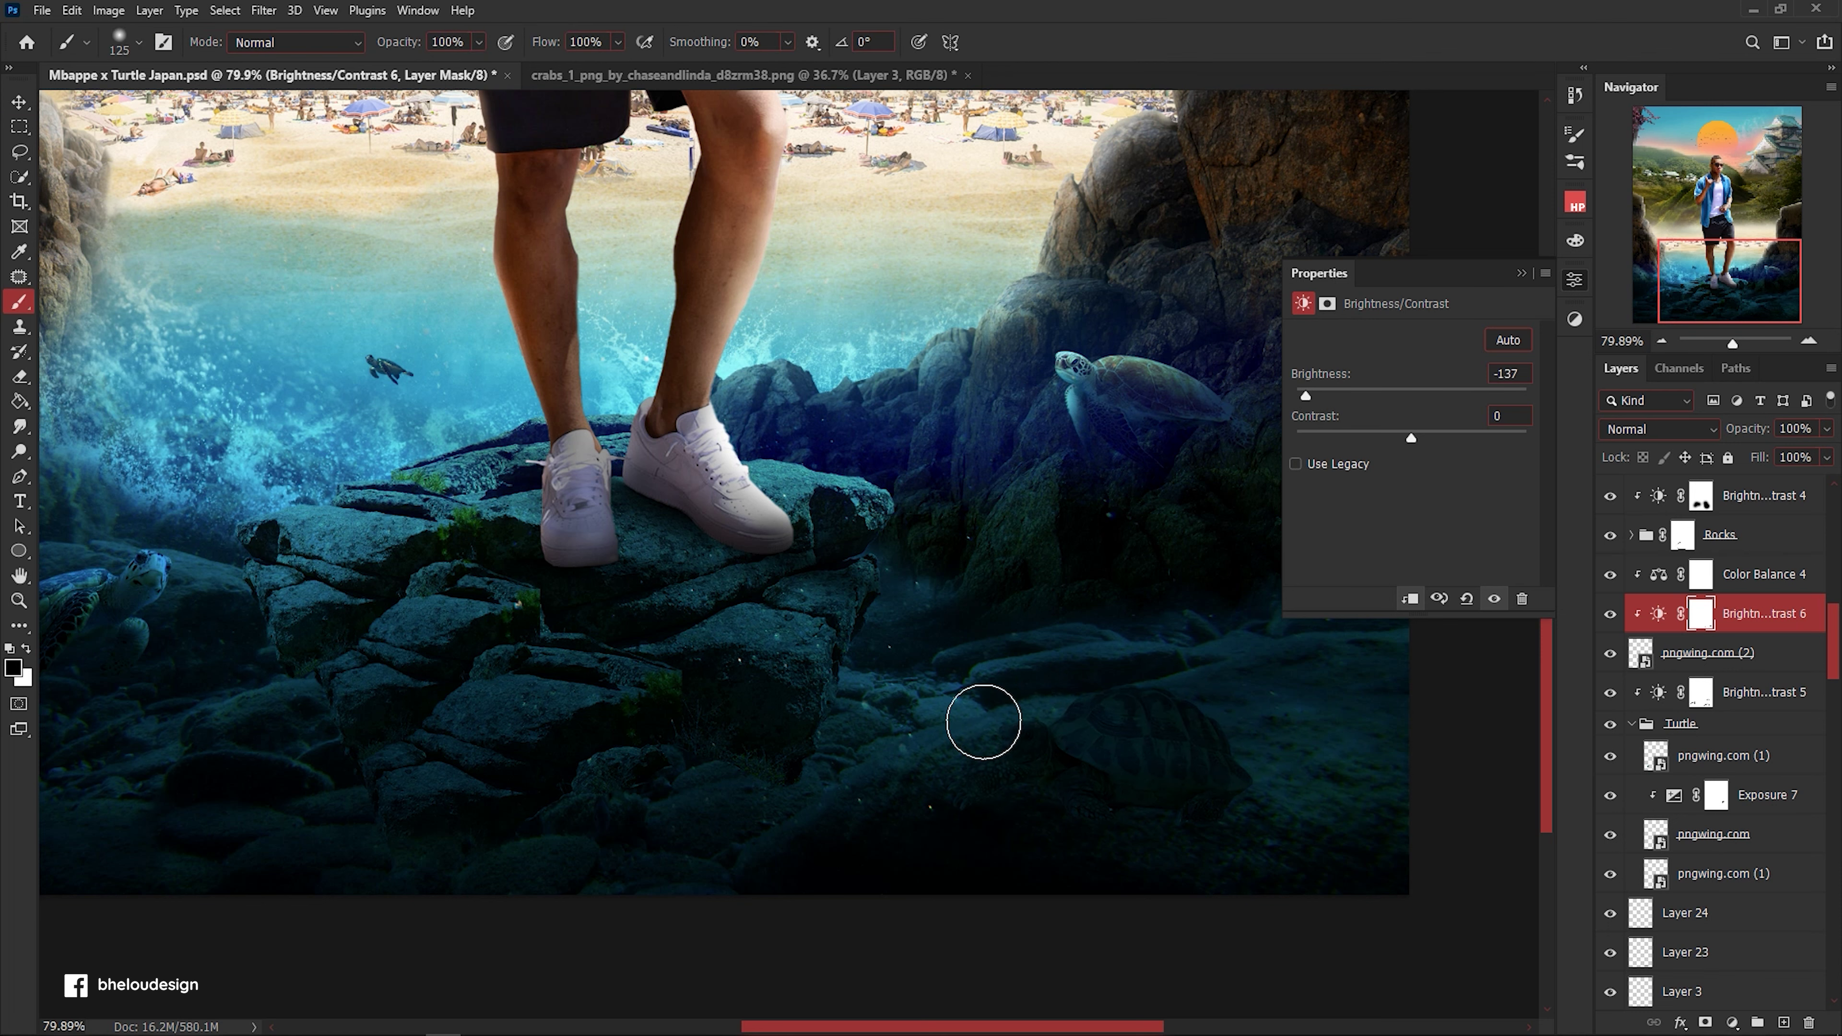
scroll(1089, 769, down, 2)
scroll(1090, 769, down, 2)
scroll(1090, 769, down, 1)
Reposition the rock turtle together with its two adjustments using Free Transform.
shift+click(1750, 674)
key(ctrl+t)
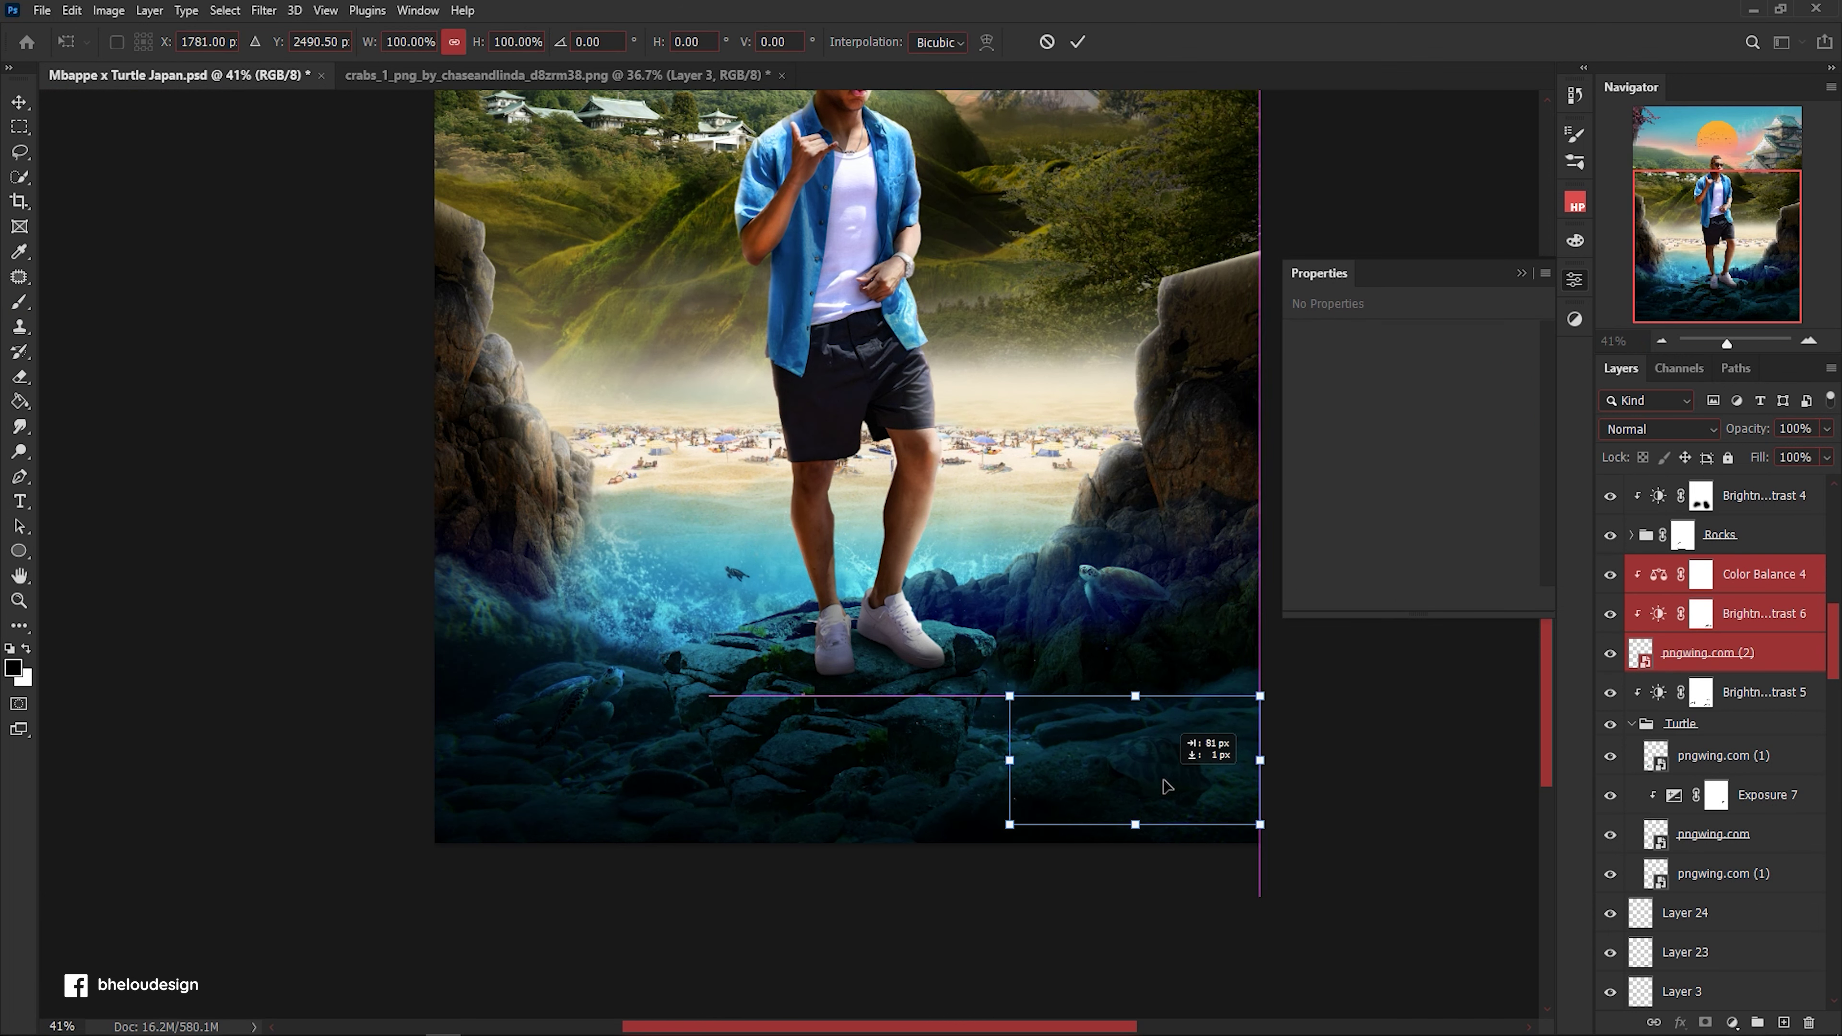
key(Return)
key(b)
scroll(1241, 712, up, 2)
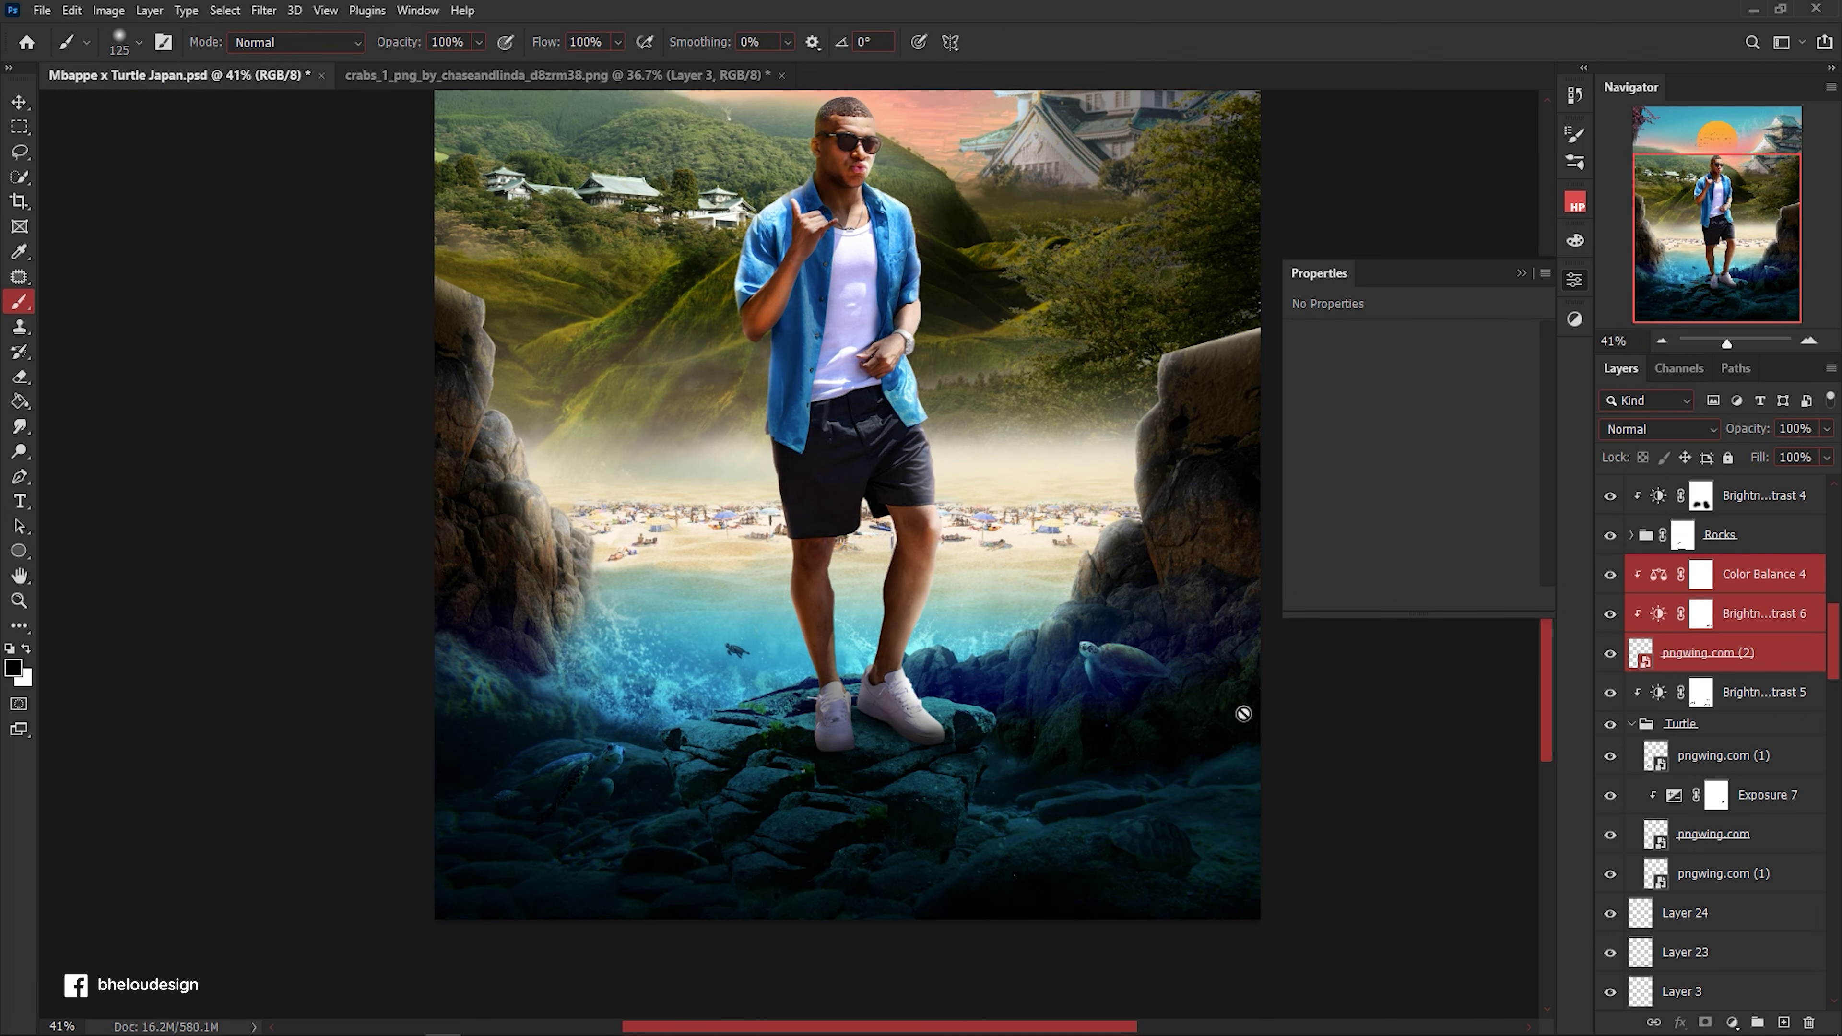
scroll(1242, 712, up, 1)
click(1524, 273)
Decline rasterizing the smart object and select the yannis-papanastasopoulos background photo layer.
scroll(1300, 729, down, 3)
click(1299, 729)
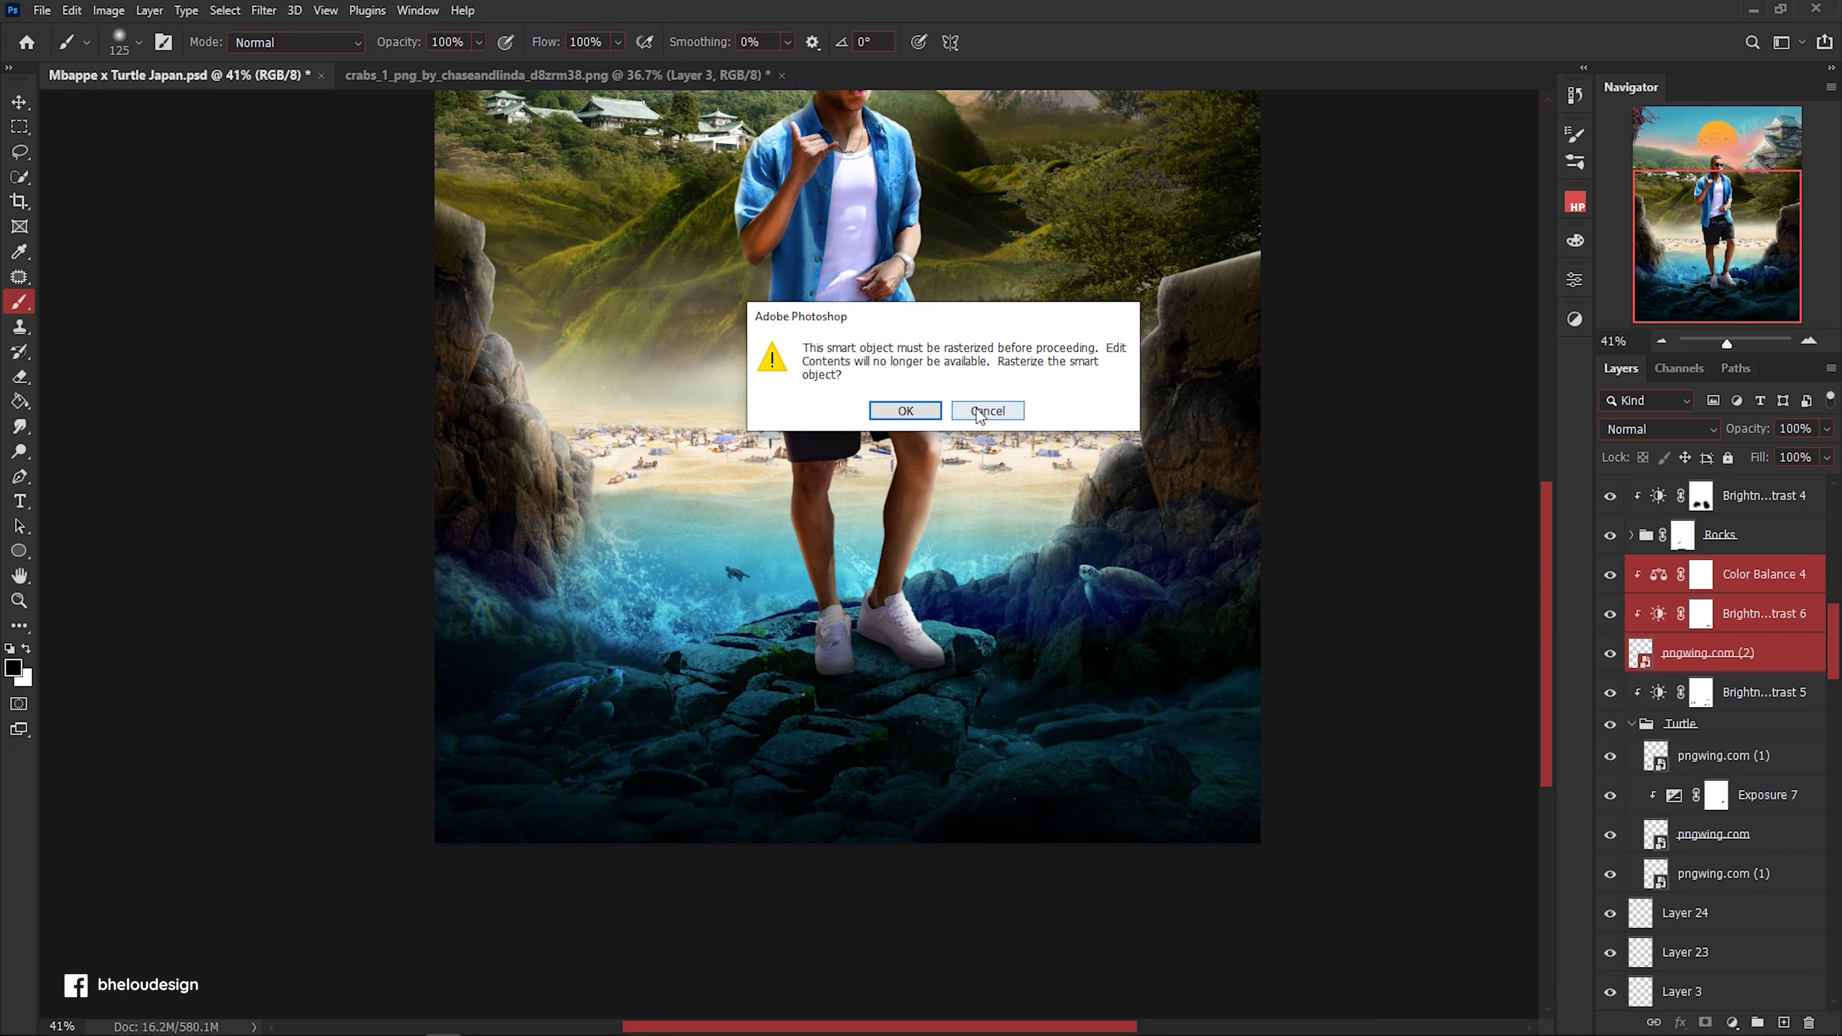
key(Escape)
key(v)
scroll(1161, 740, up, 3)
click(1170, 739)
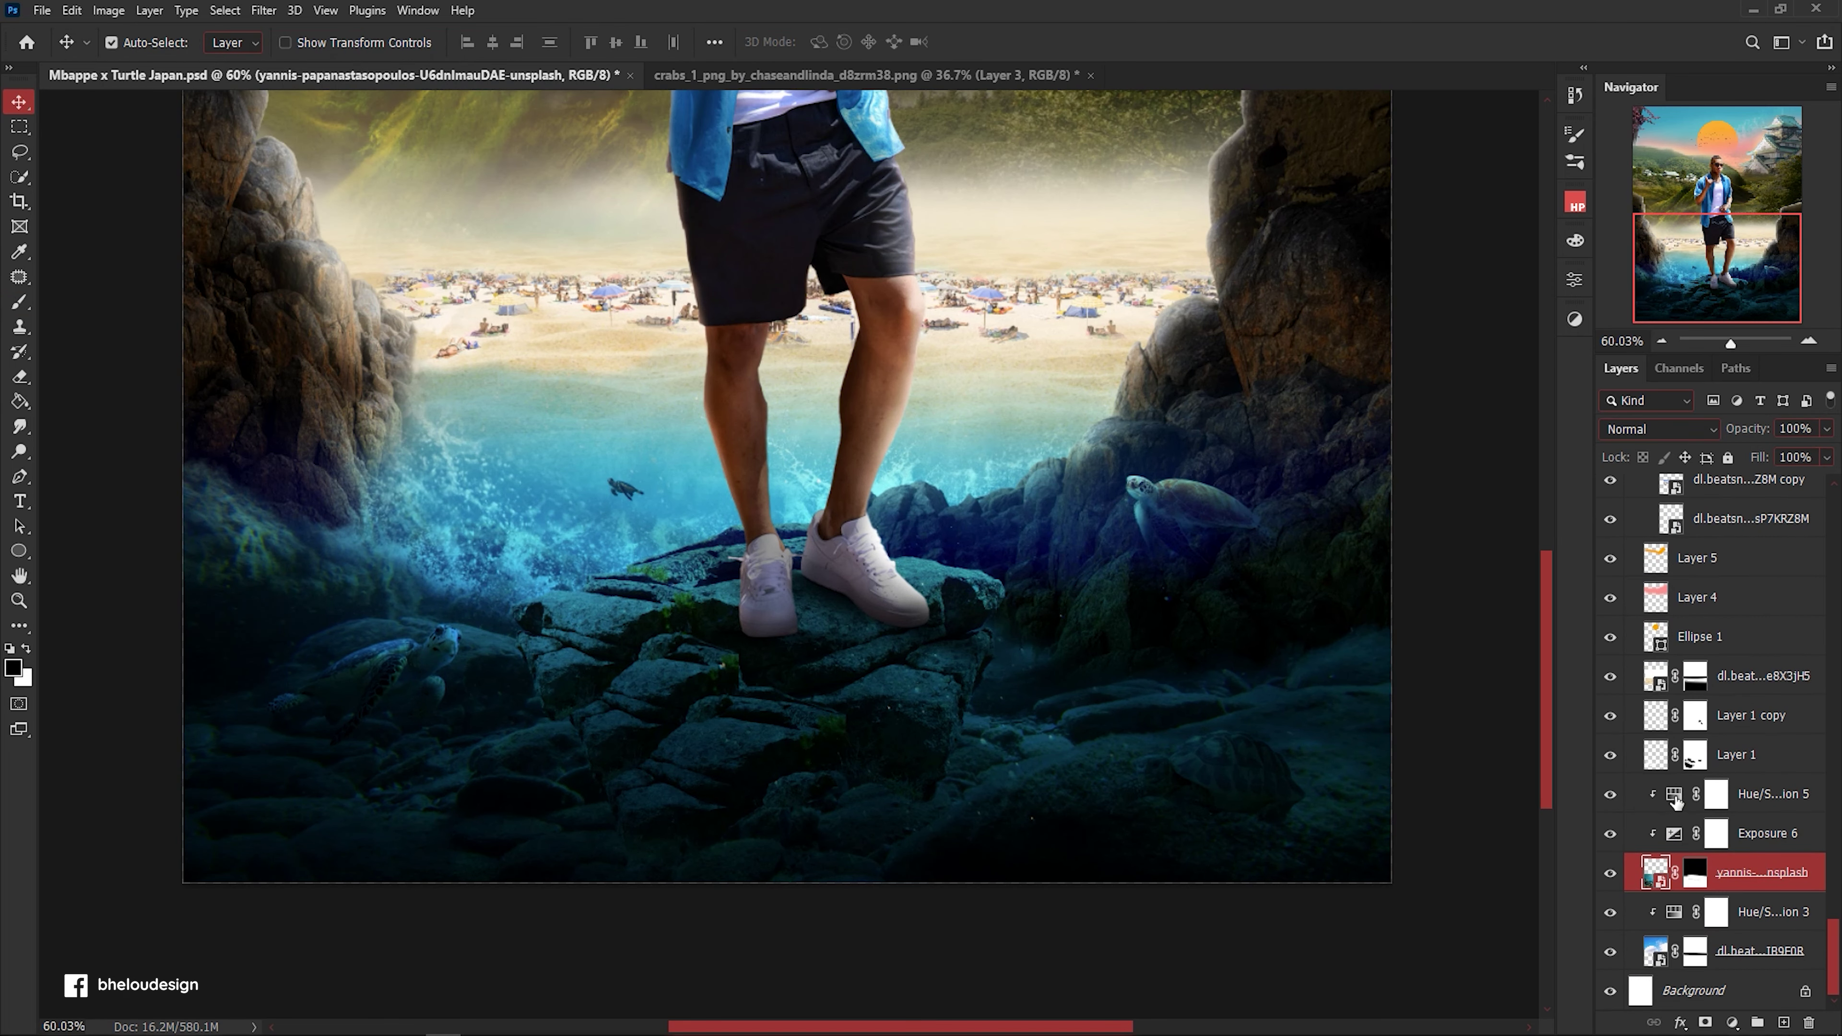
Set Exposure 6 to -0.11 and save the document.
double_click(1673, 833)
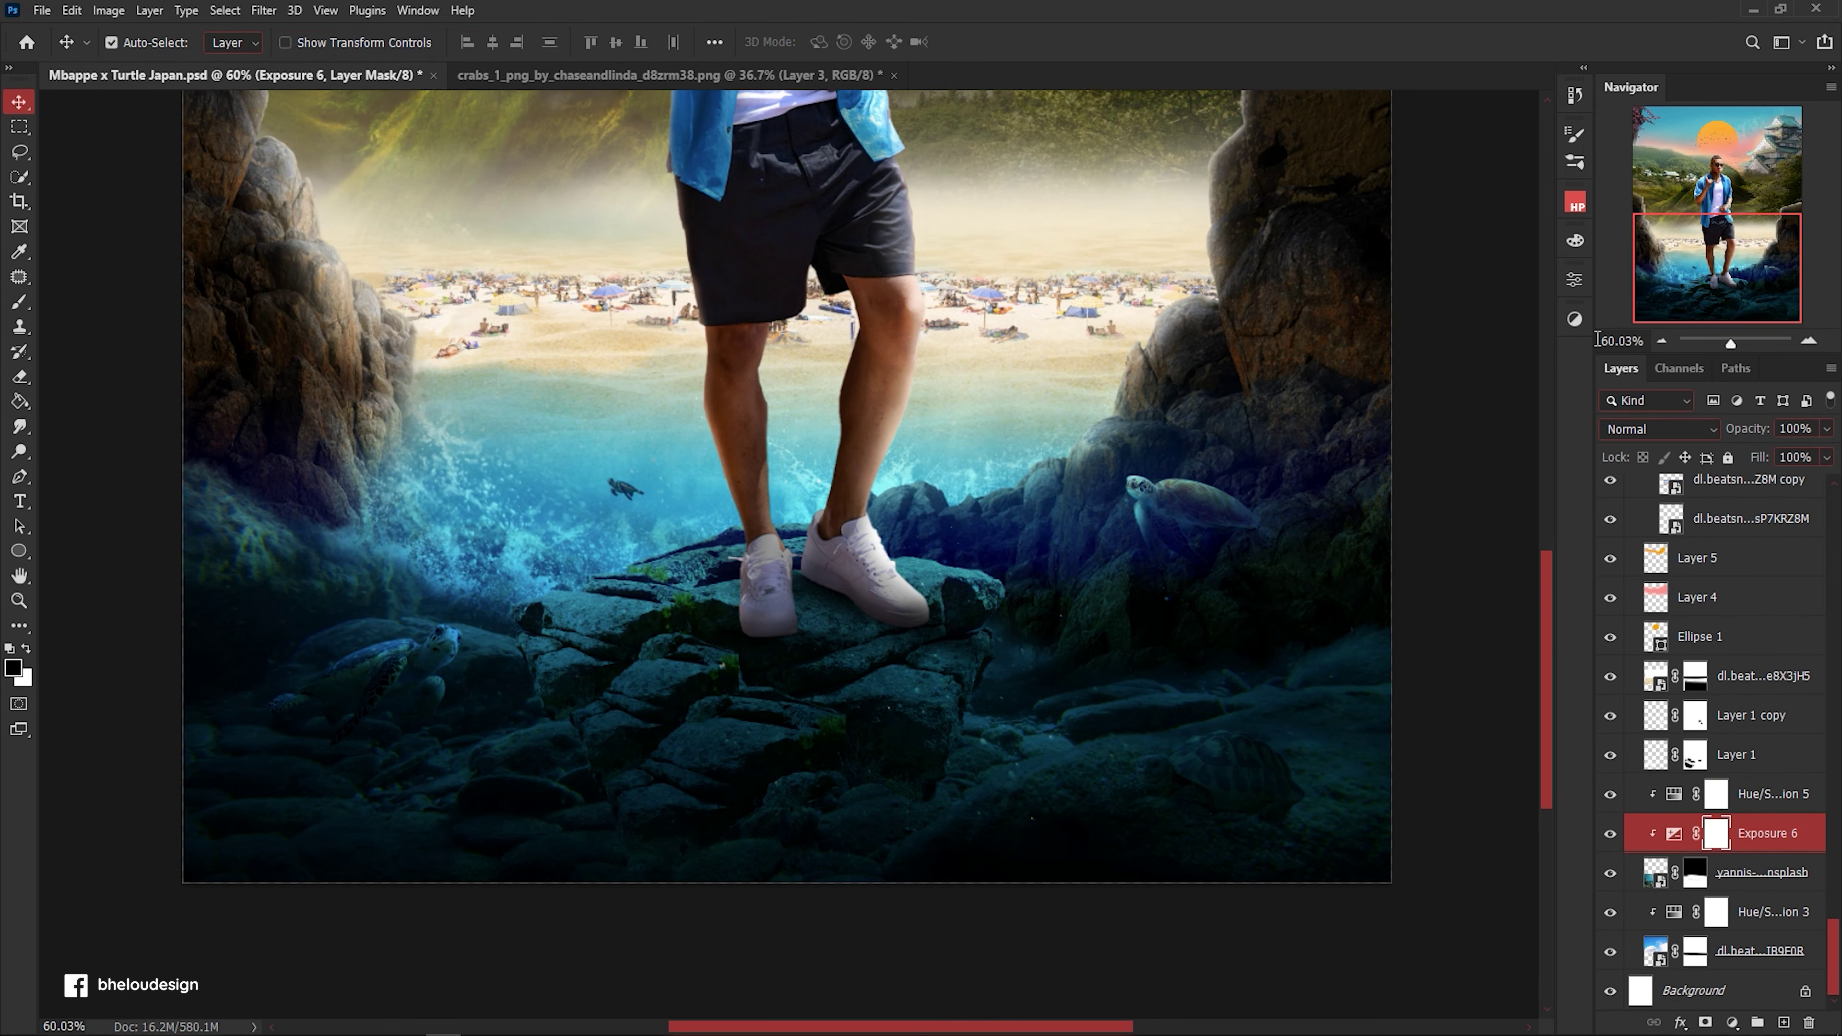
drag(1402, 389, 1410, 388)
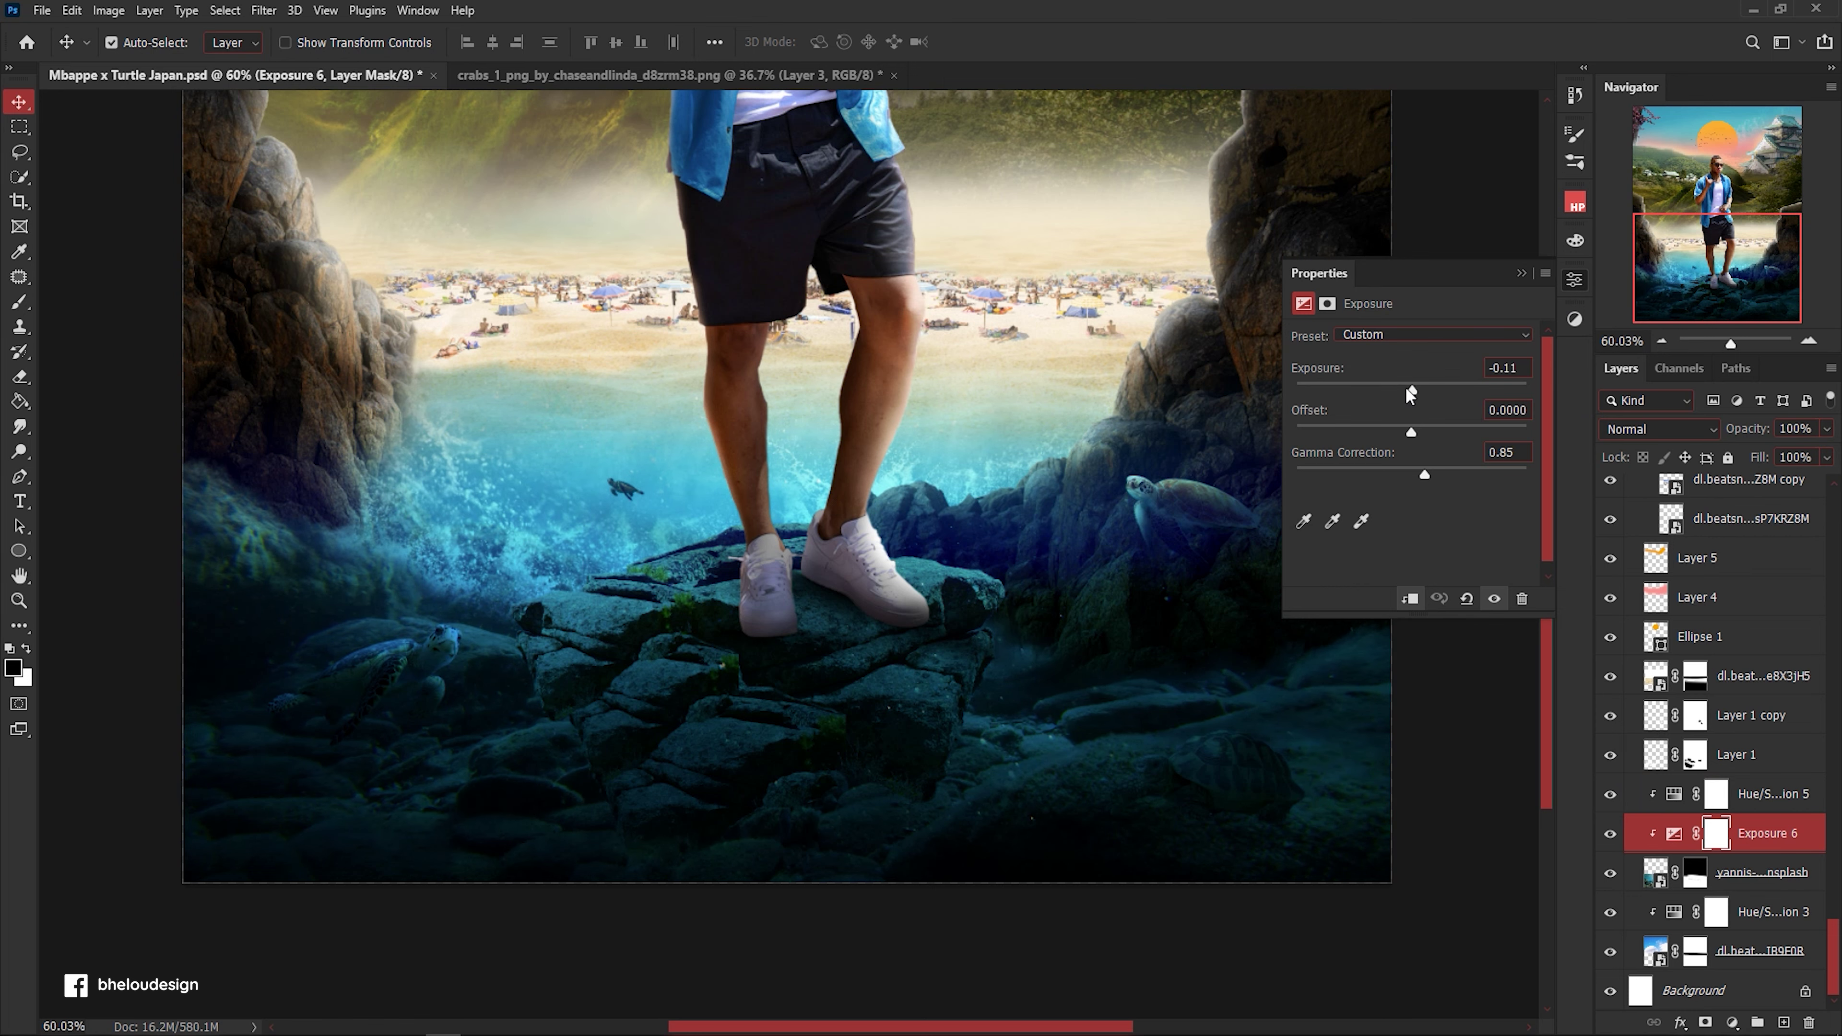
click(1521, 273)
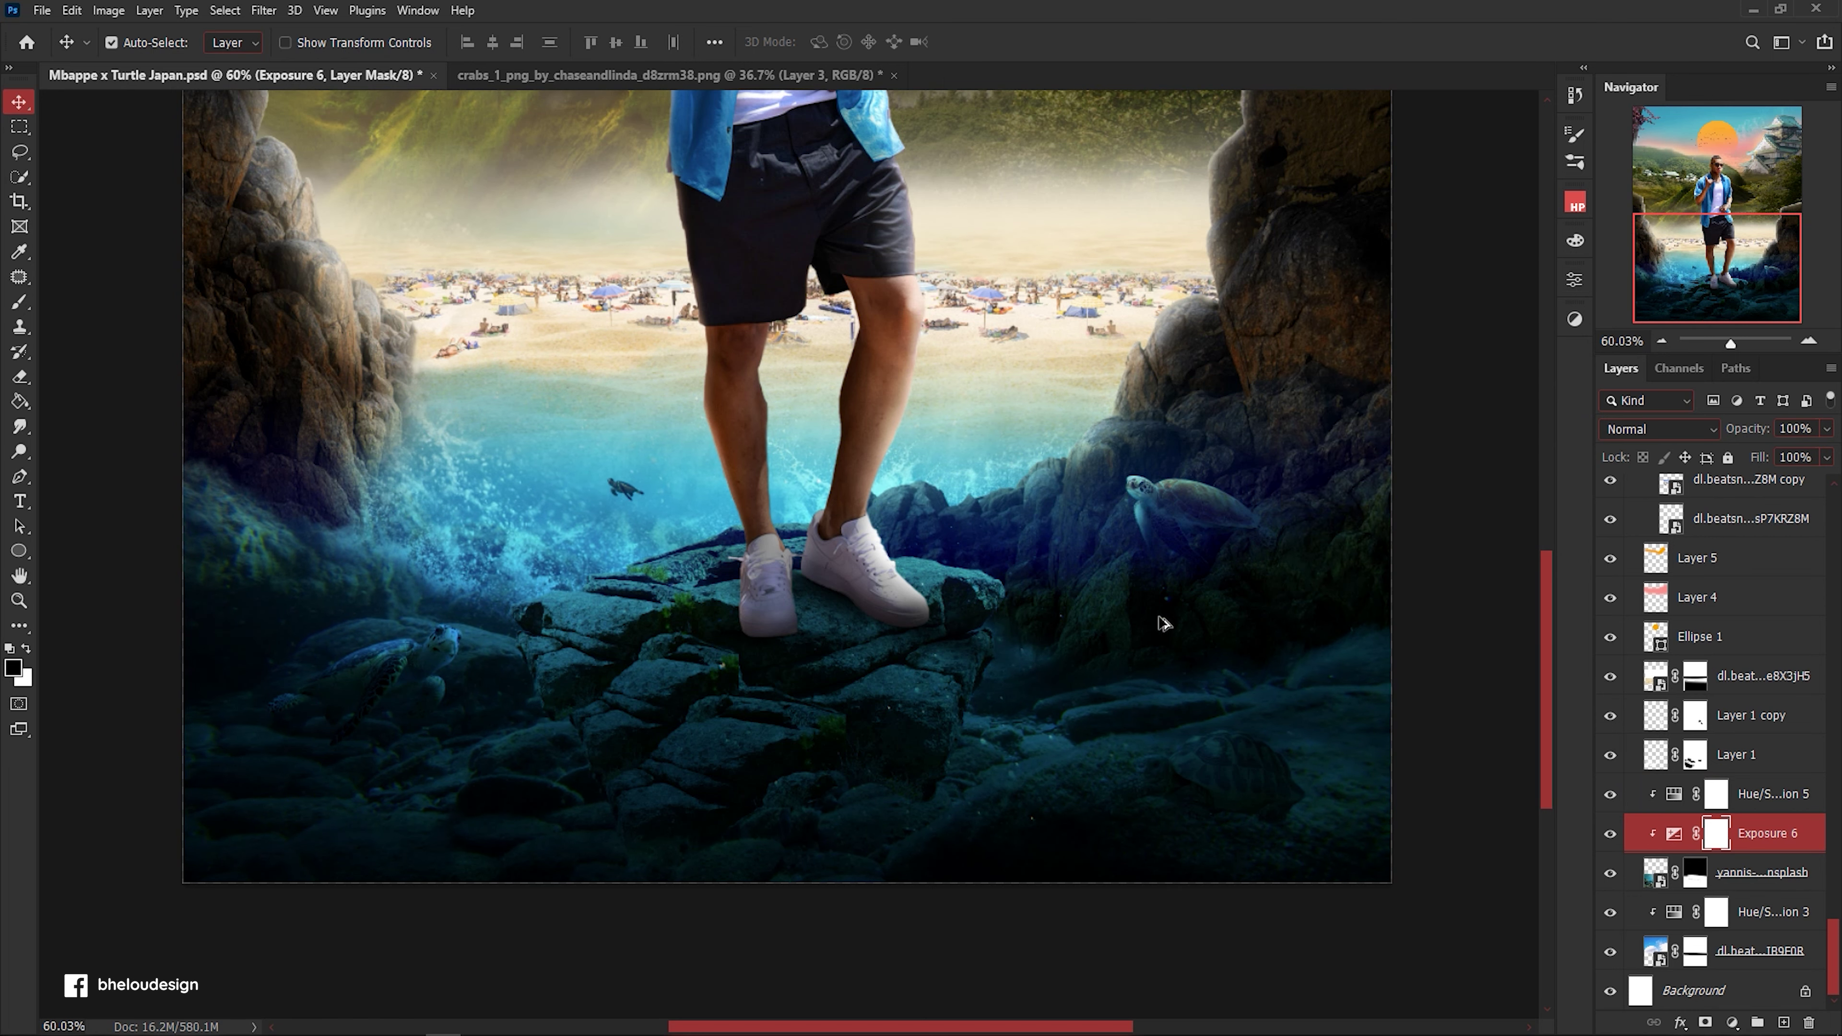
click(769, 585)
scroll(769, 584, down, 3)
key(ctrl+s)
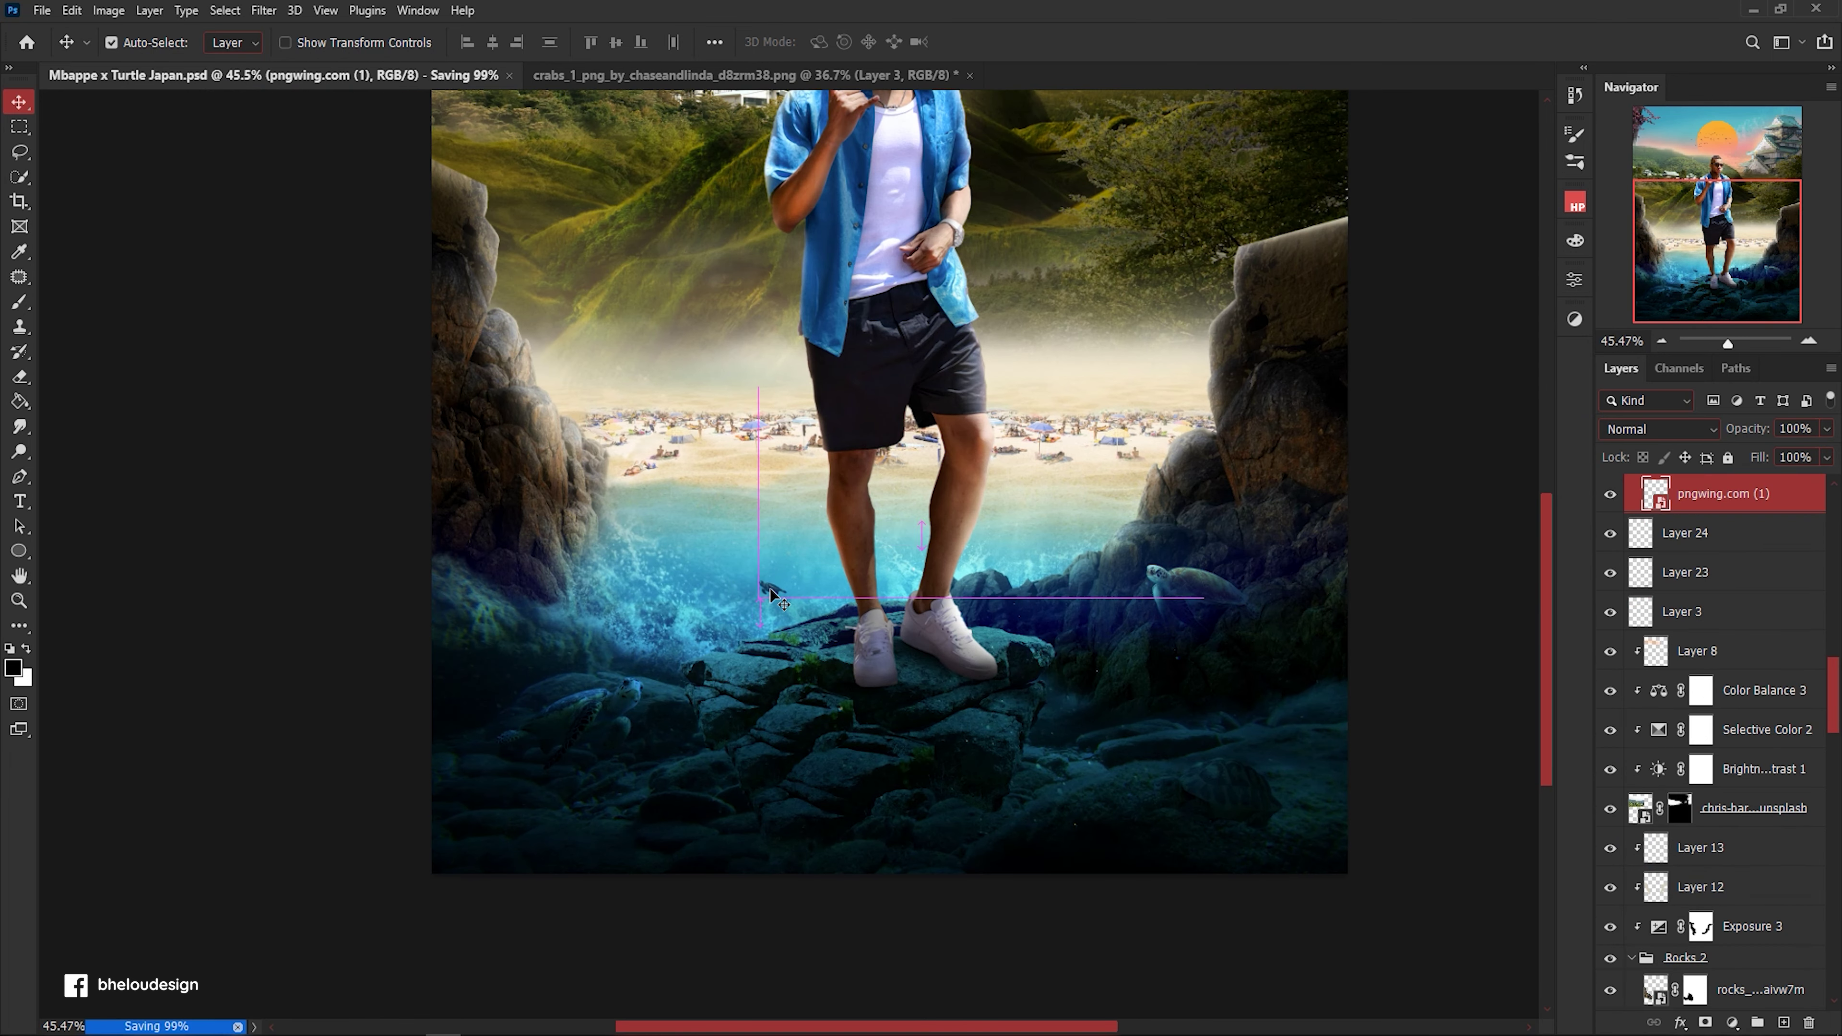
Add Exposure 8 for the small swimming turtle, brightening exposure and raising gamma.
click(1732, 1022)
click(1726, 794)
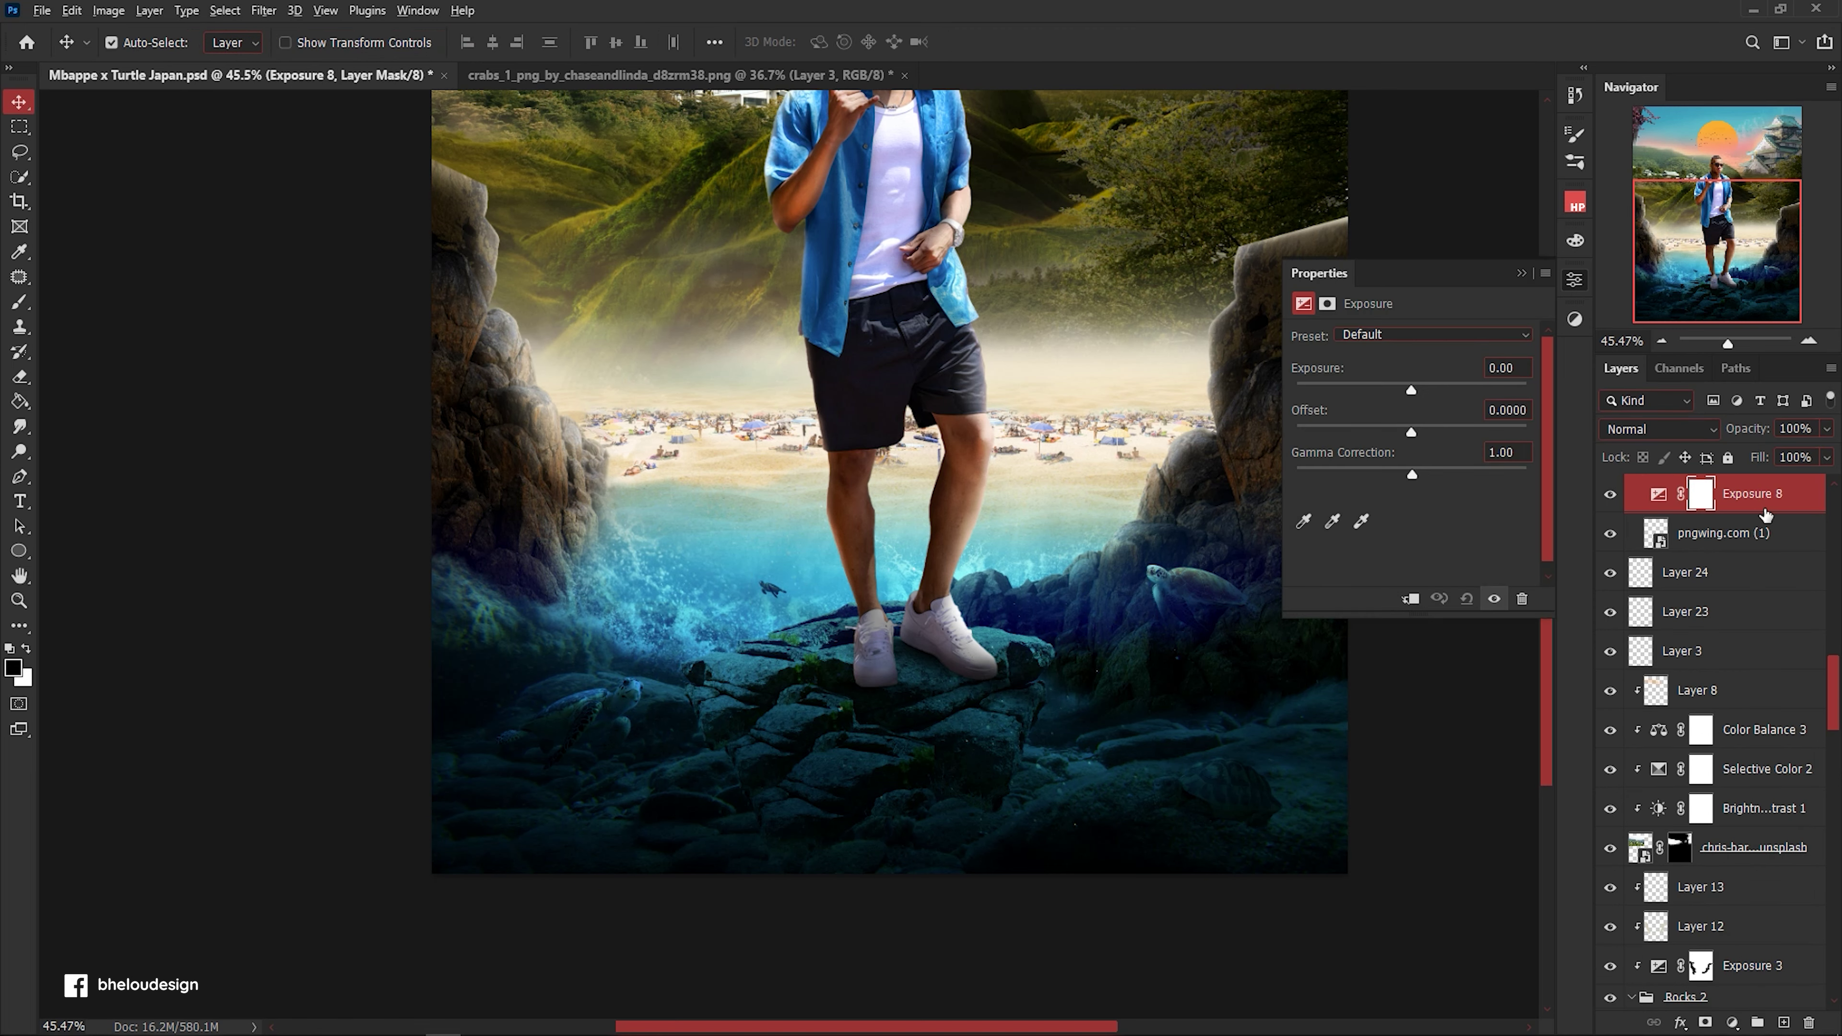
drag(1421, 387, 1405, 386)
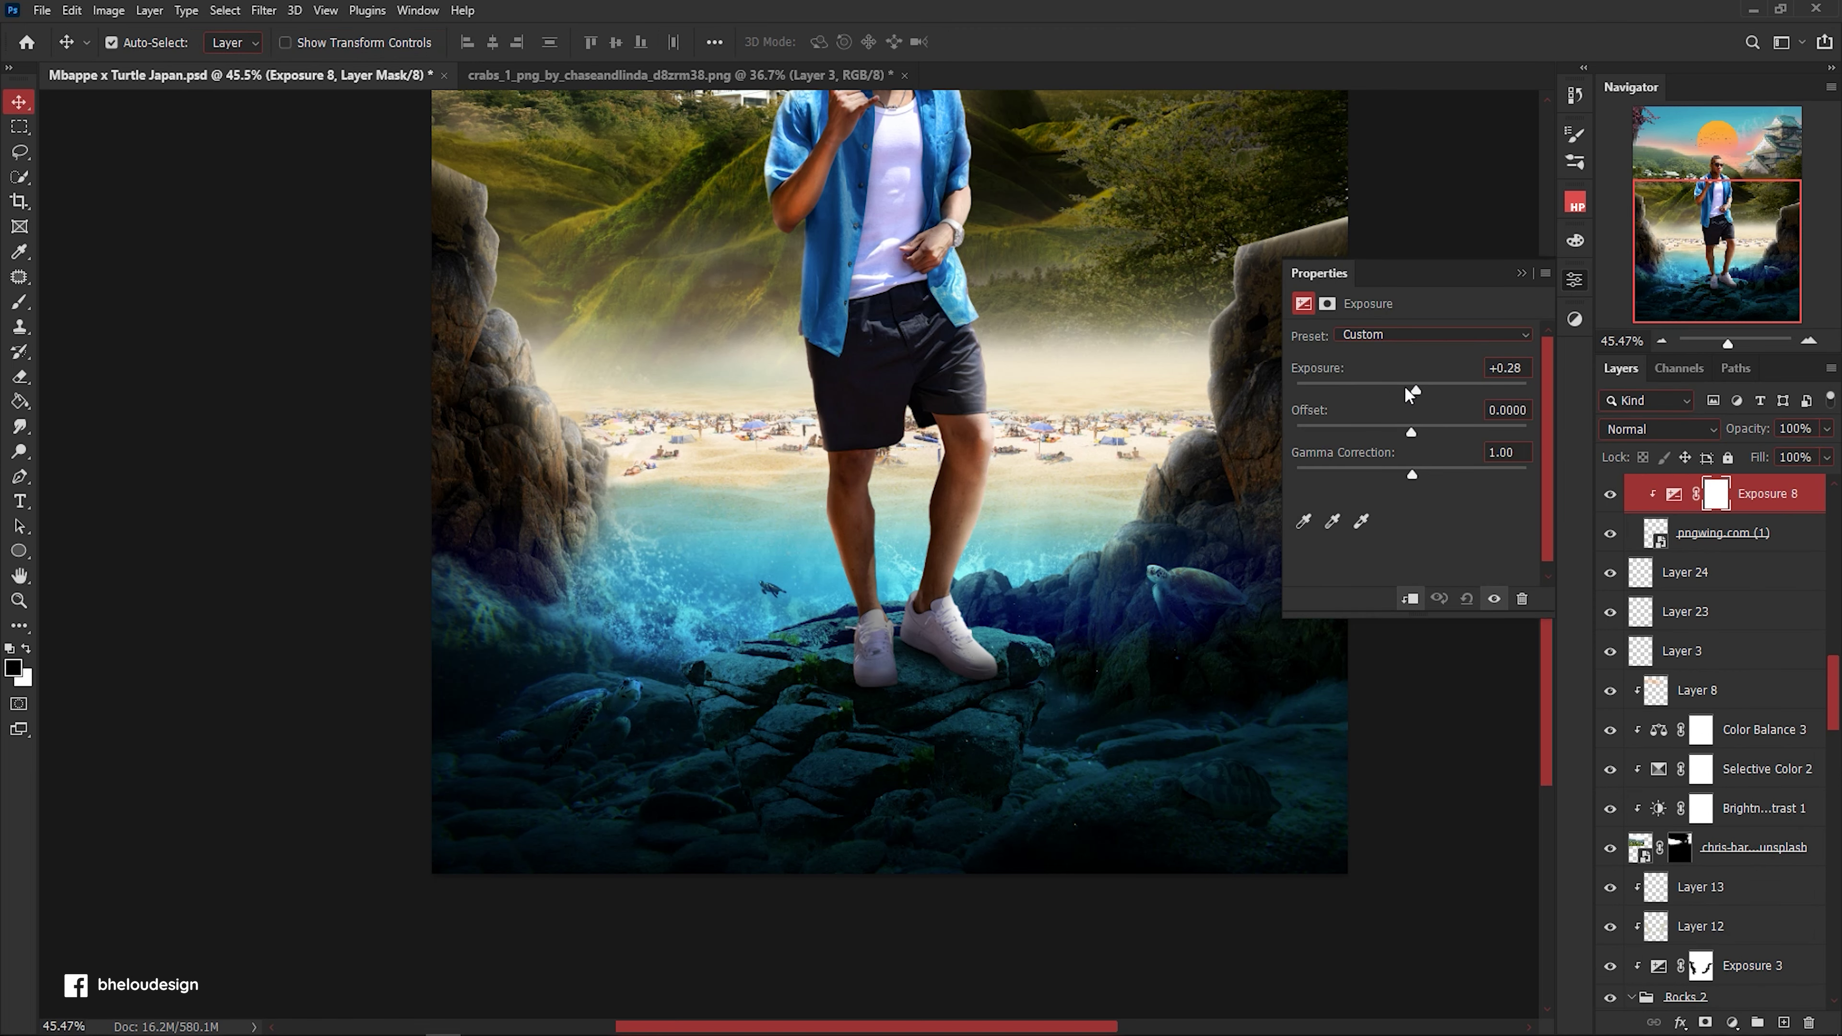
scroll(739, 597, up, 5)
drag(1371, 464, 1354, 467)
click(1521, 274)
scroll(871, 573, down, 5)
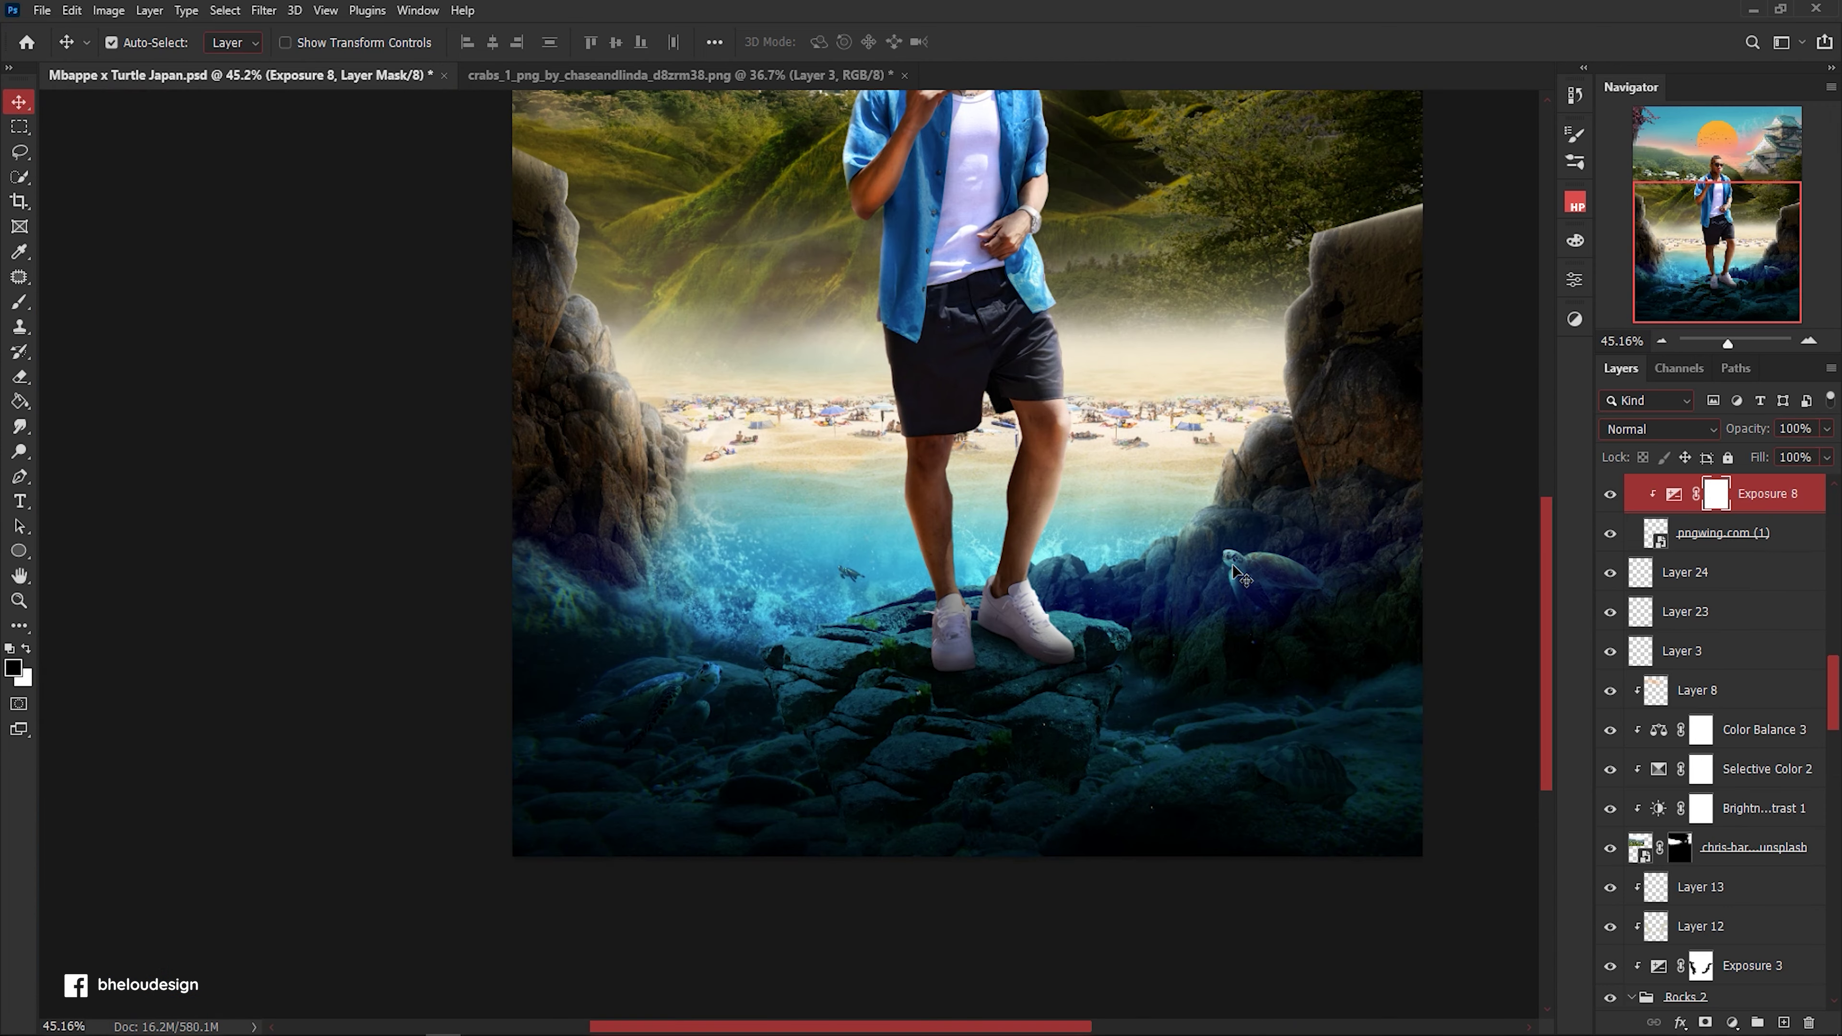
Move the small swimming turtle down and to the left.
shift+click(849, 574)
key(ctrl+t)
scroll(849, 574, up, 5)
drag(849, 574, 794, 646)
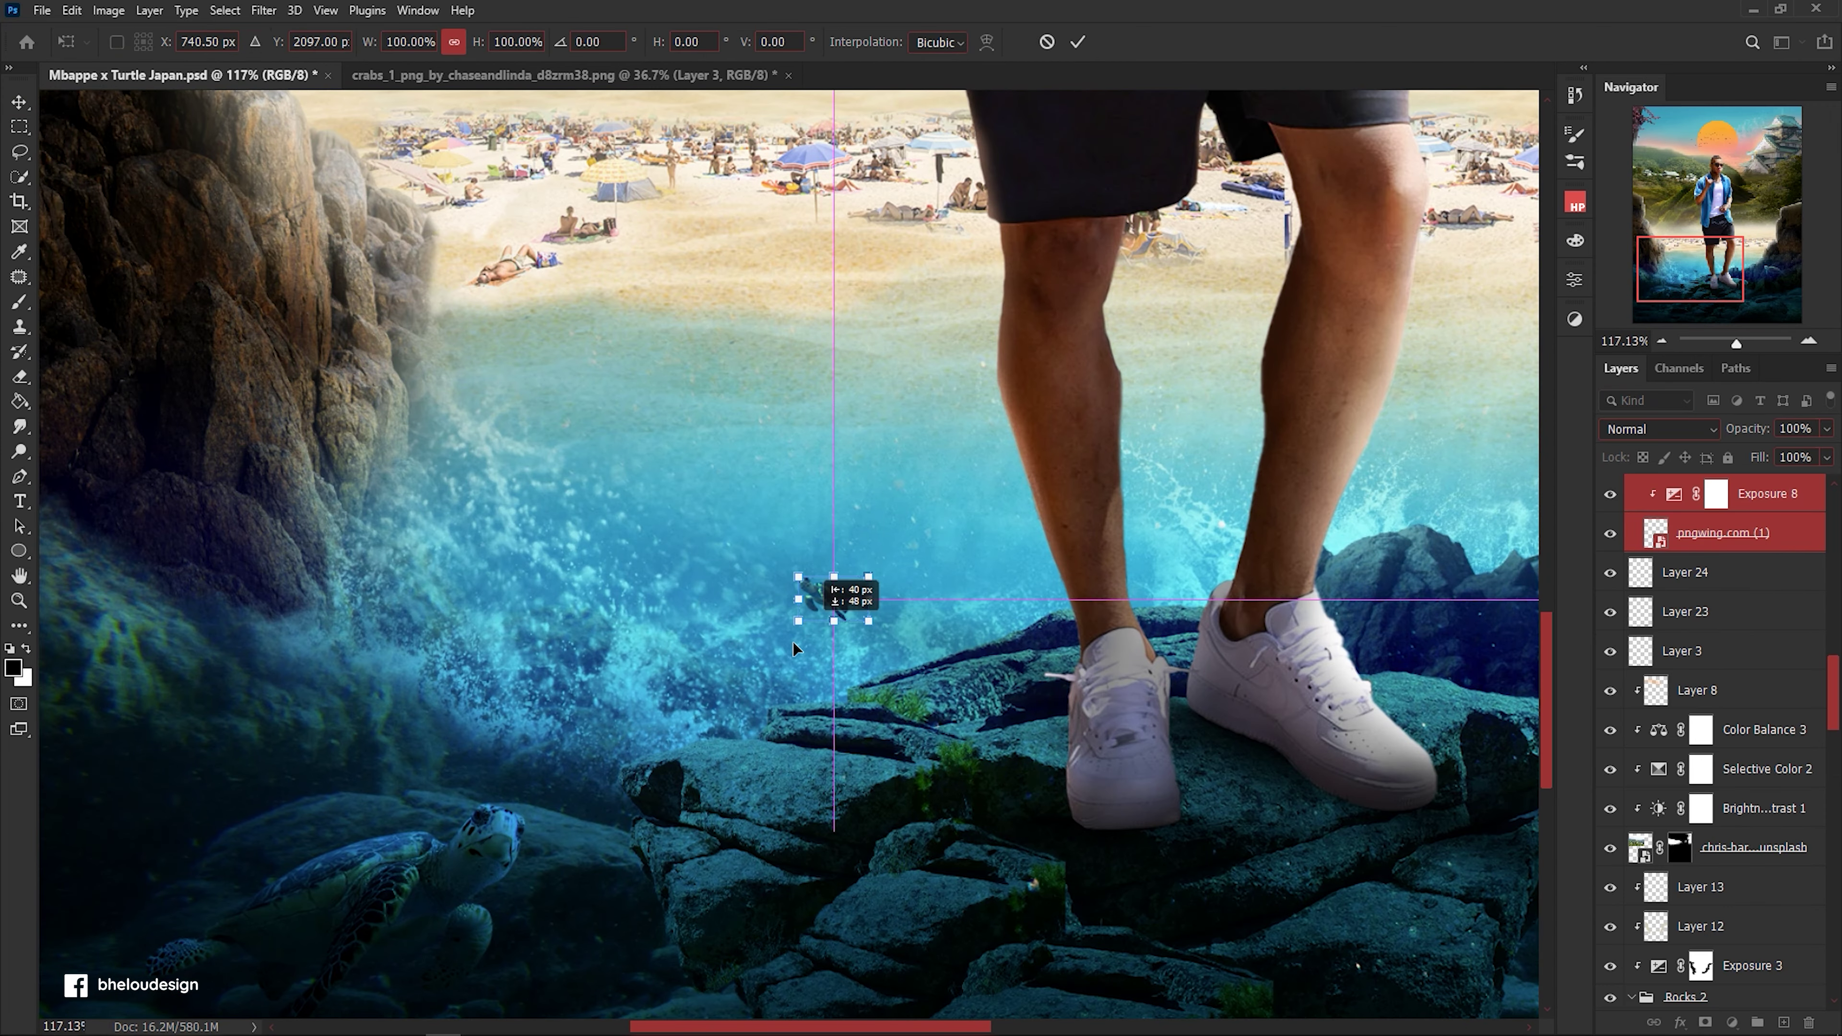
key(Return)
scroll(794, 646, down, 5)
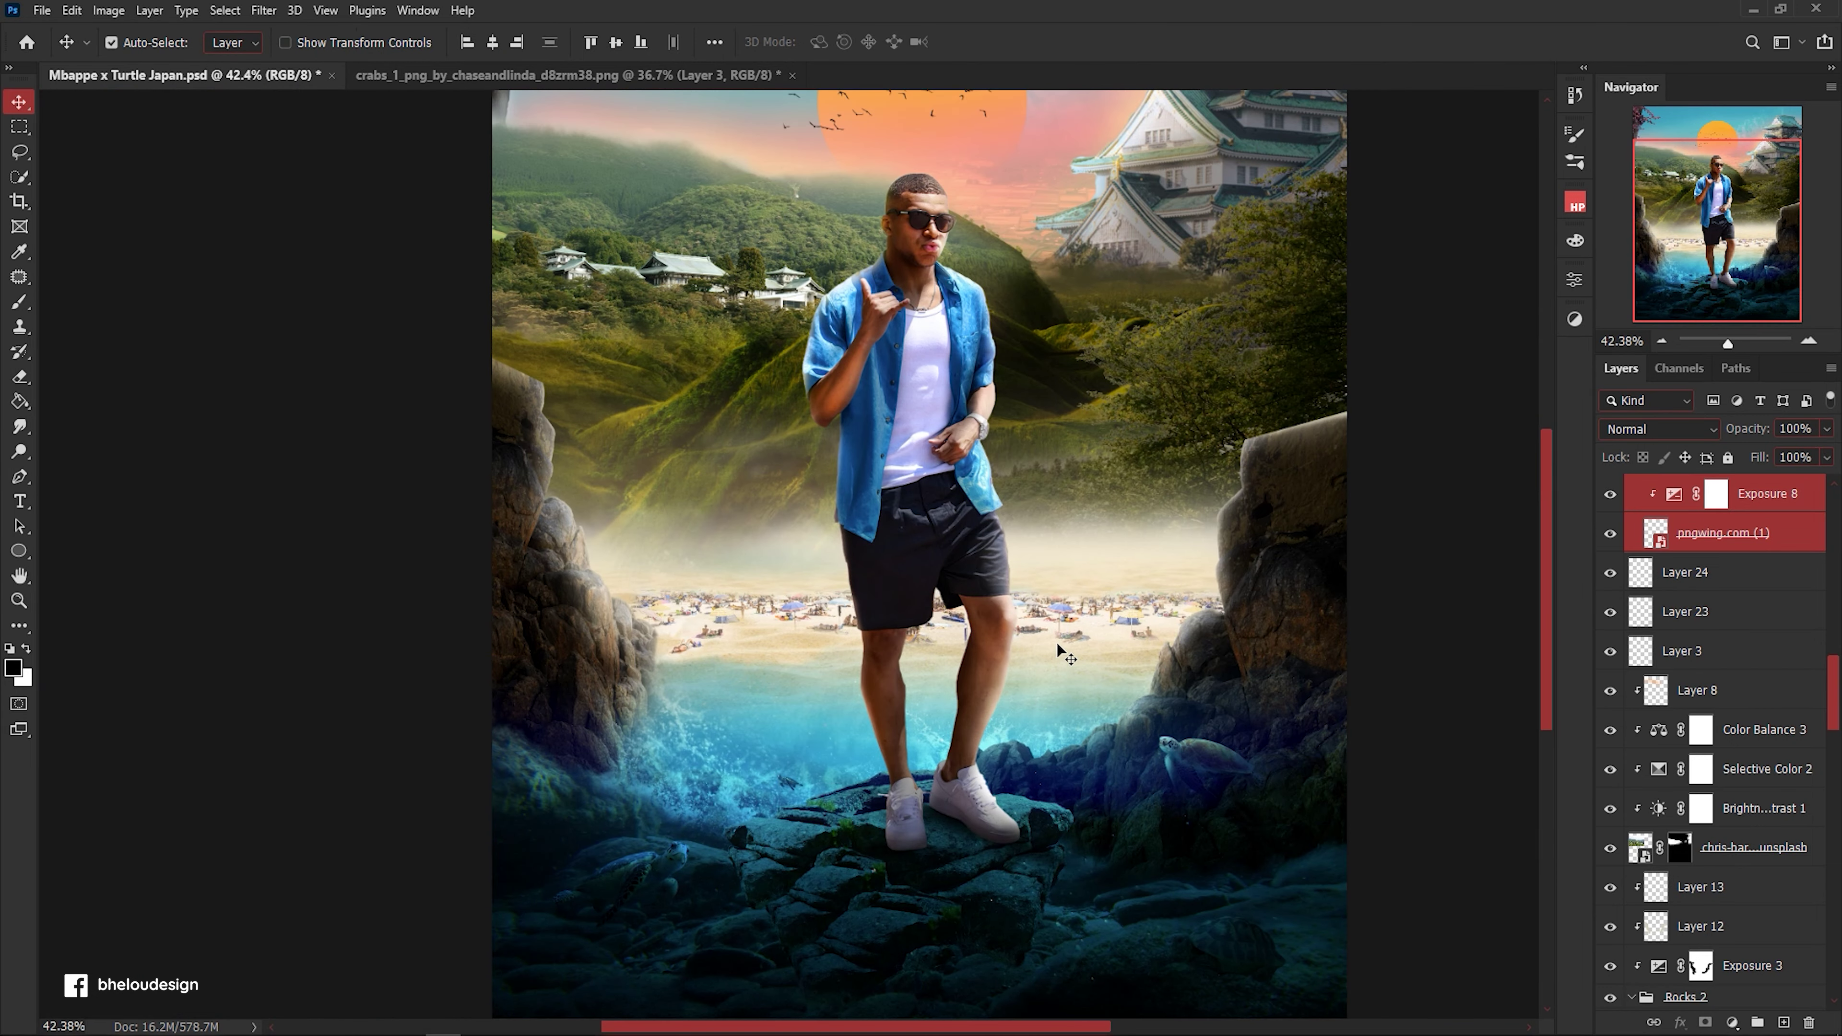
scroll(992, 639, down, 1)
scroll(992, 639, up, 1)
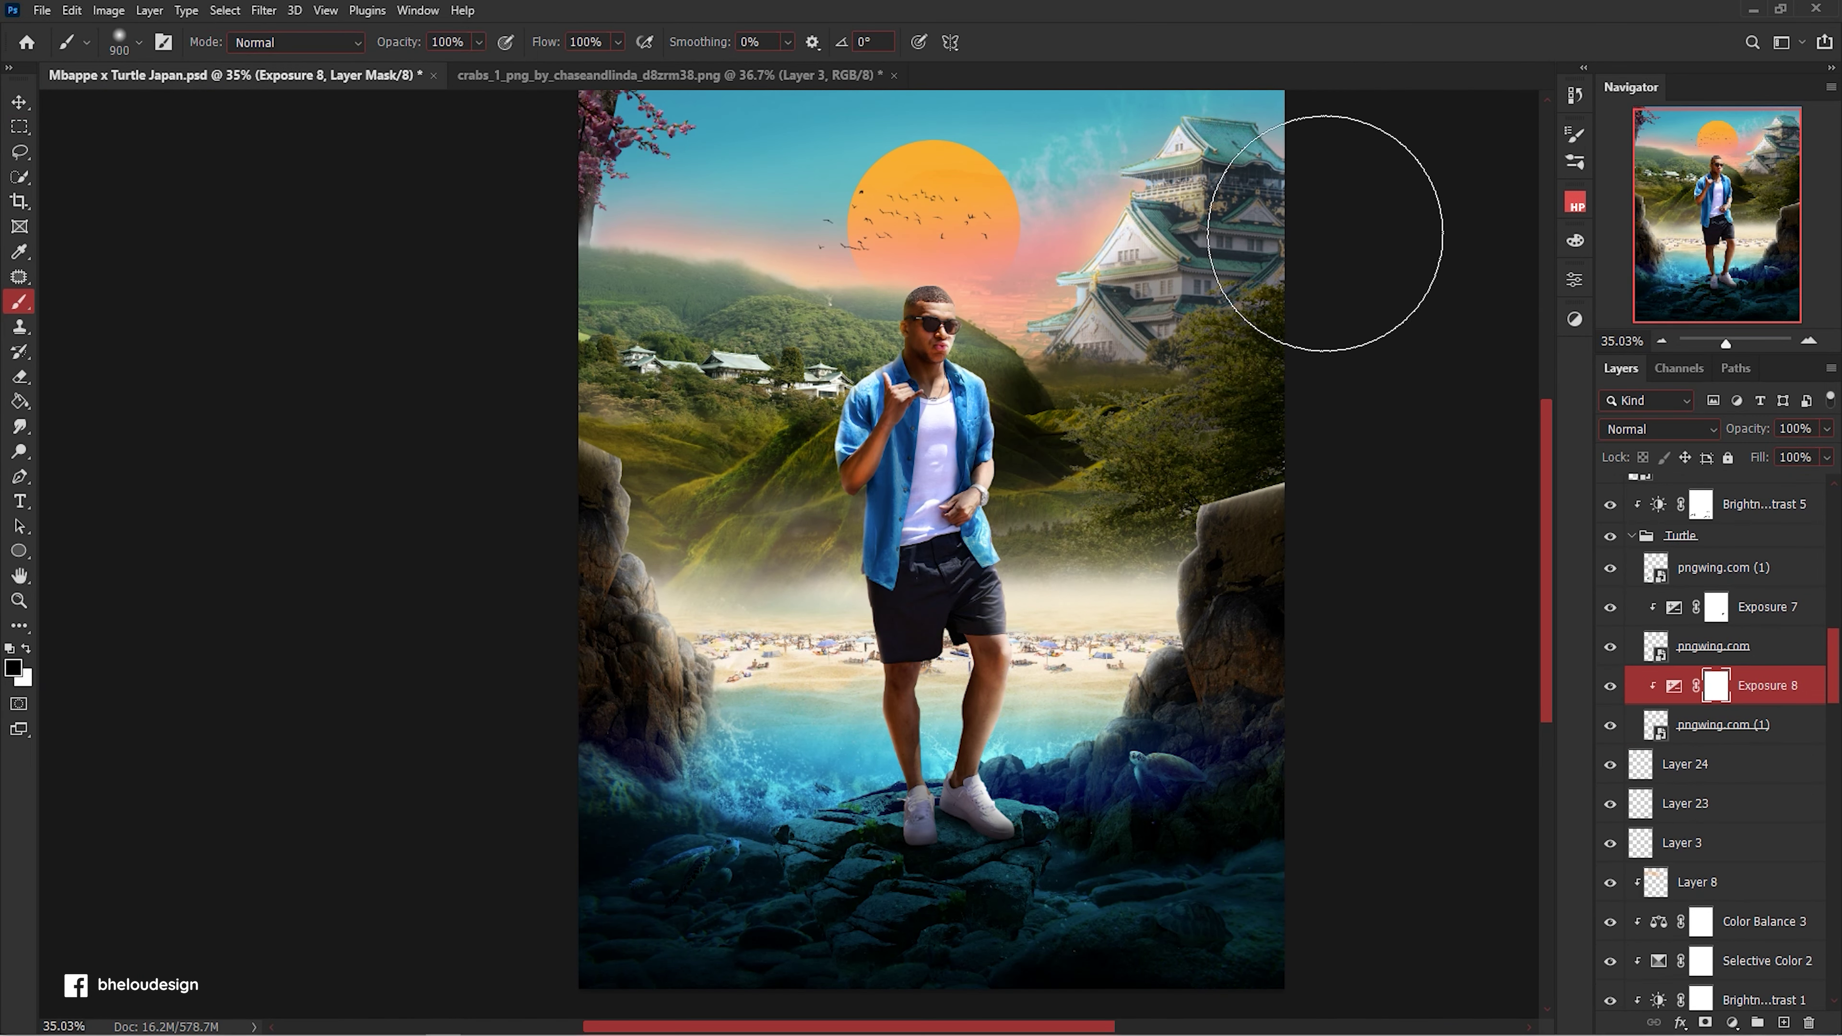
scroll(1722, 626, up, 5)
Add Layer 25 above Layer 22 and paint sampled cyan light over the leg and shoe.
click(1704, 798)
scroll(1710, 784, down, 3)
scroll(1713, 763, up, 3)
scroll(1727, 869, up, 4)
click(1746, 670)
key(ctrl+shift+alt+n)
scroll(1233, 726, down, 2)
key(b)
alt+click(900, 696)
drag(943, 690, 966, 773)
Set Layer 25's blend mode to Hard Light.
key(bracketleft)
key(bracketleft)
click(1669, 430)
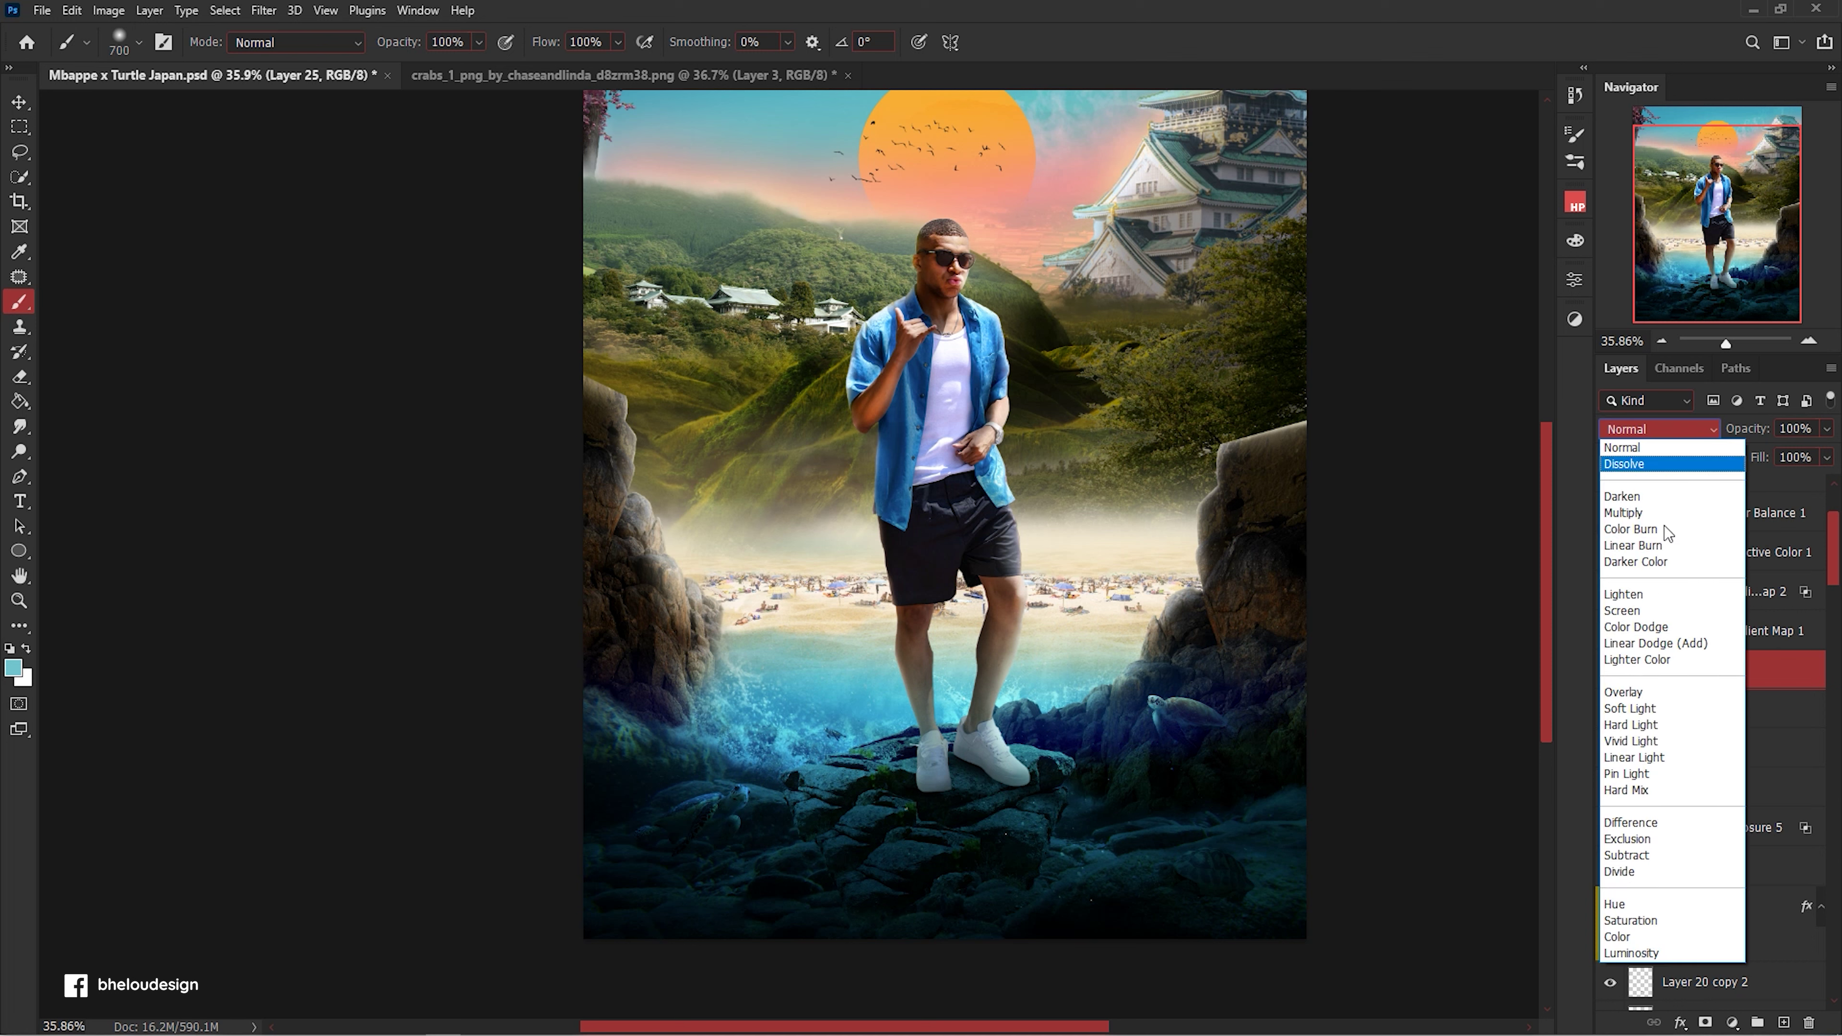
click(1646, 724)
text(33)
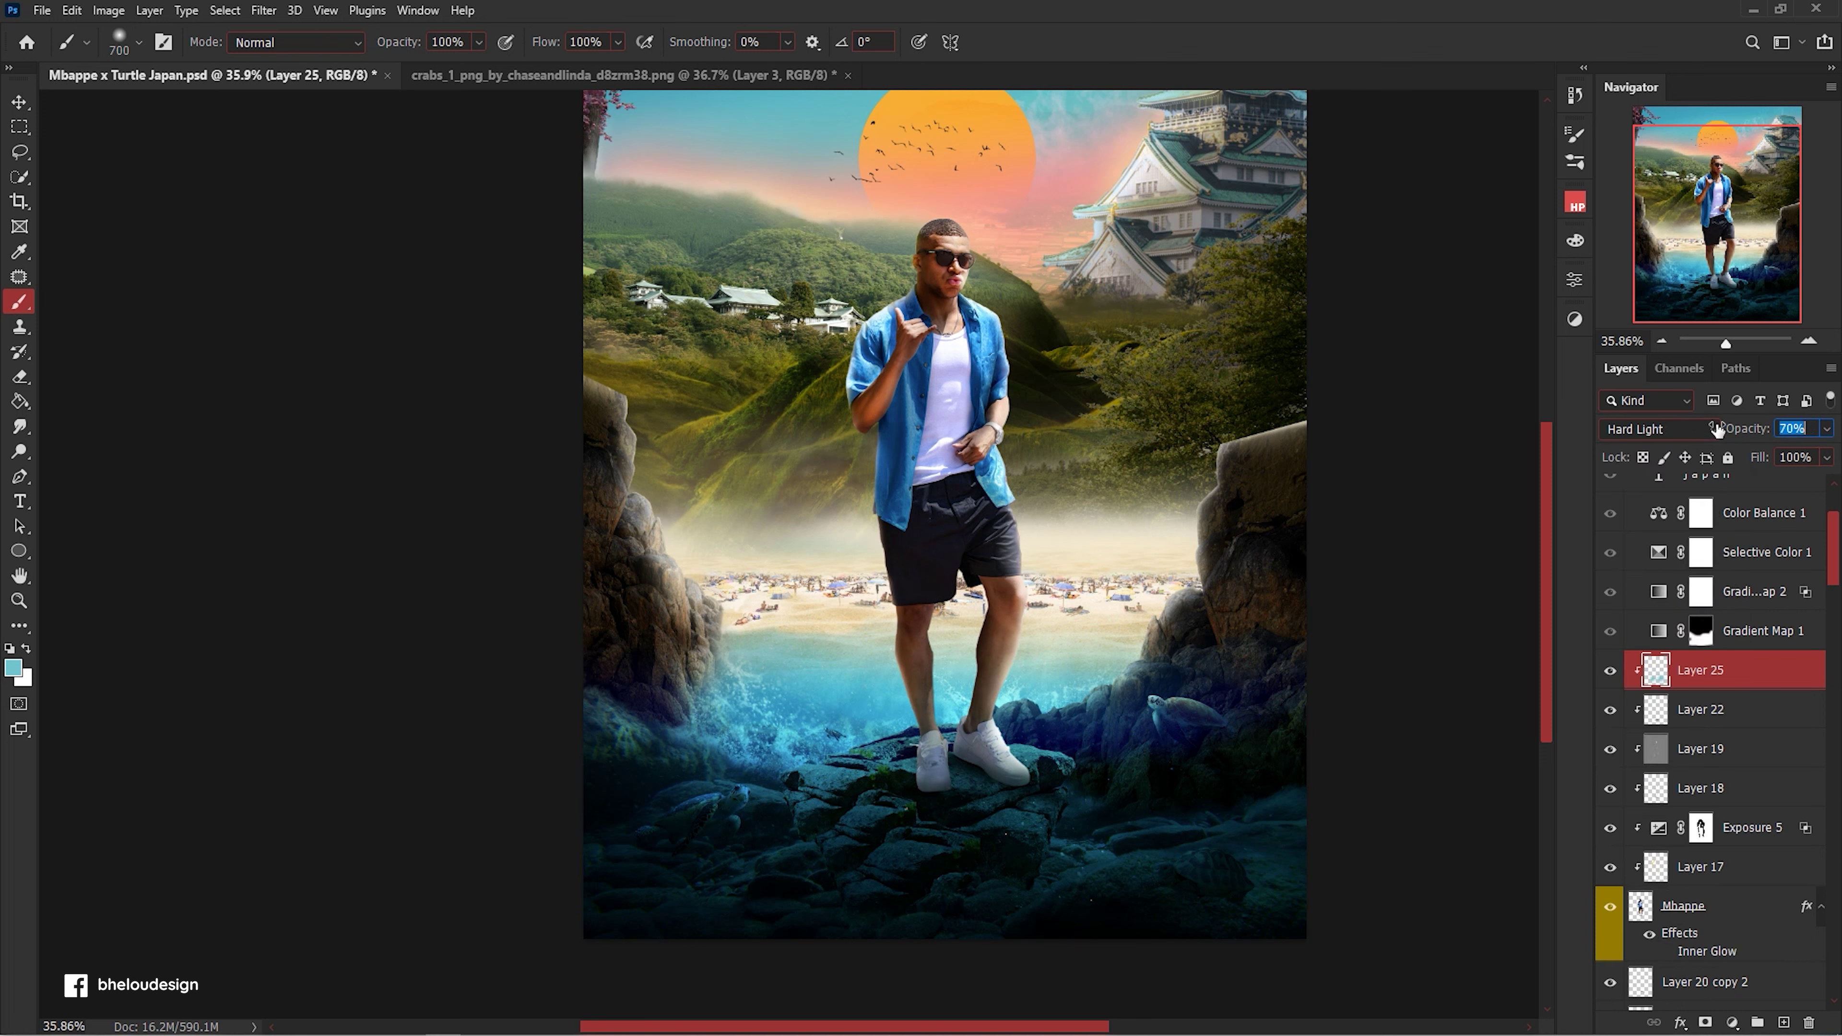
key(Return)
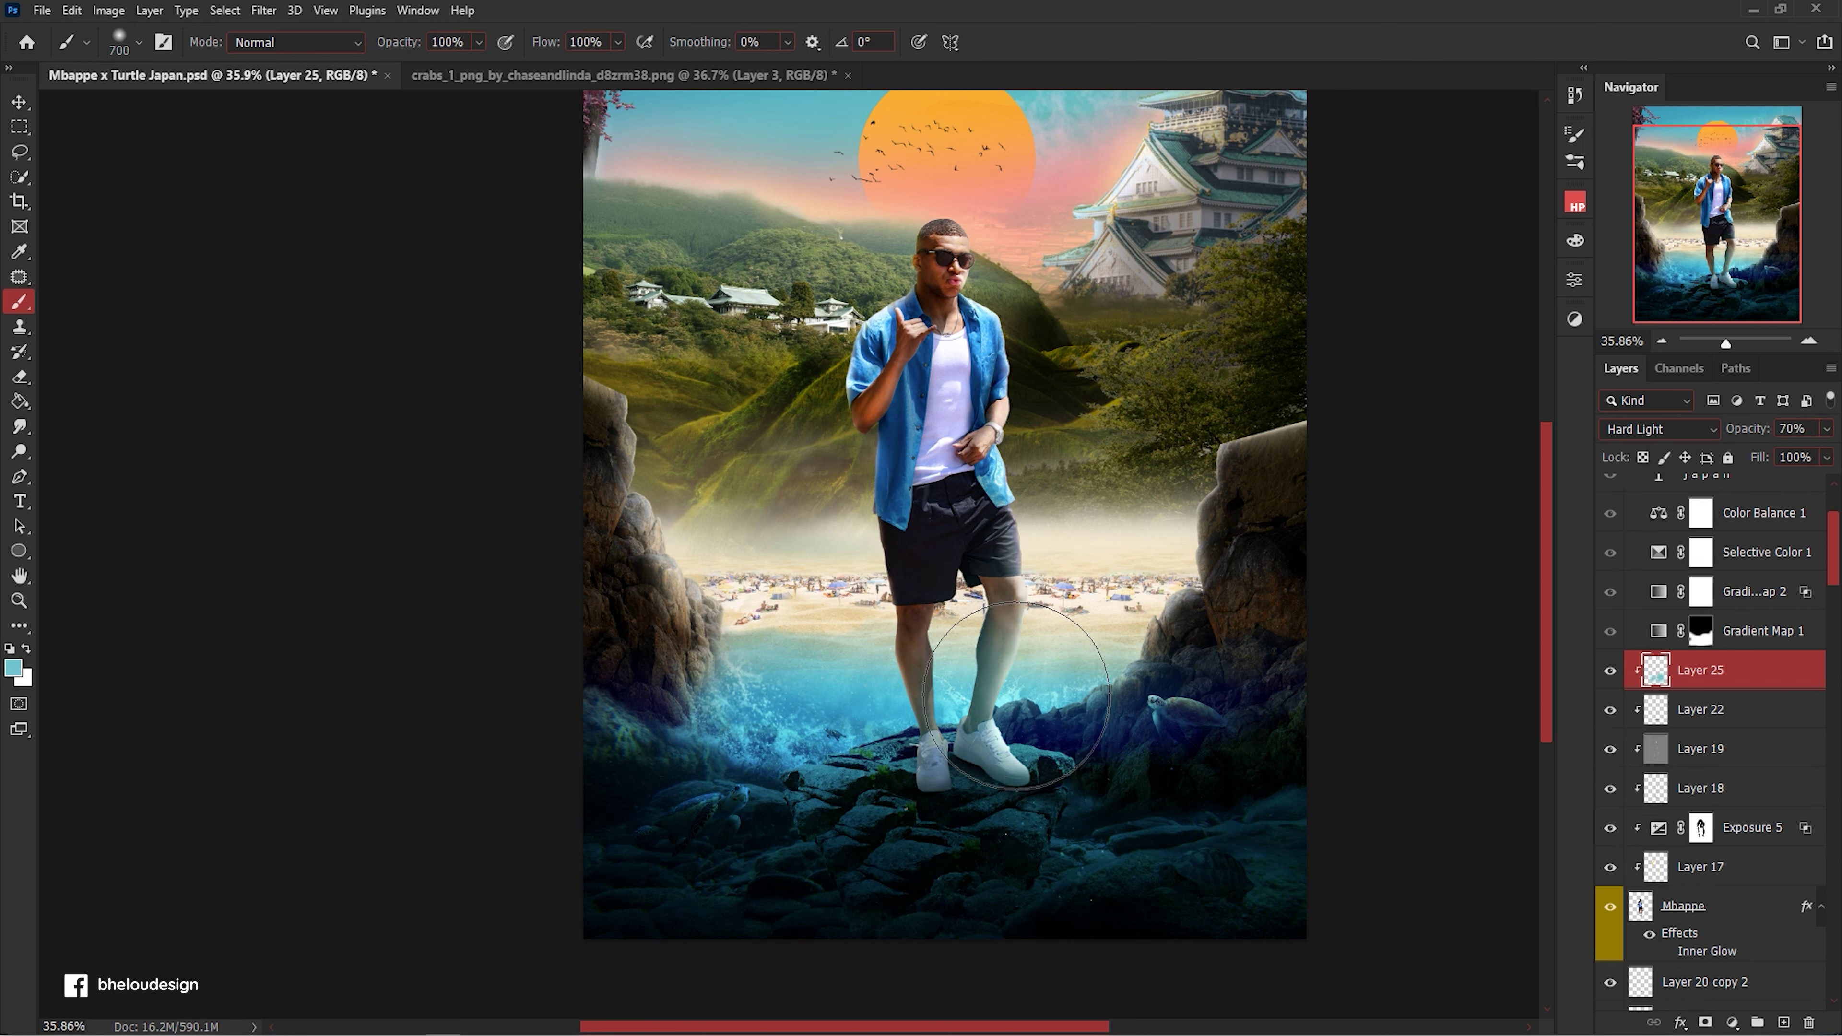
key(bracketleft)
key(bracketleft)
key(bracketleft)
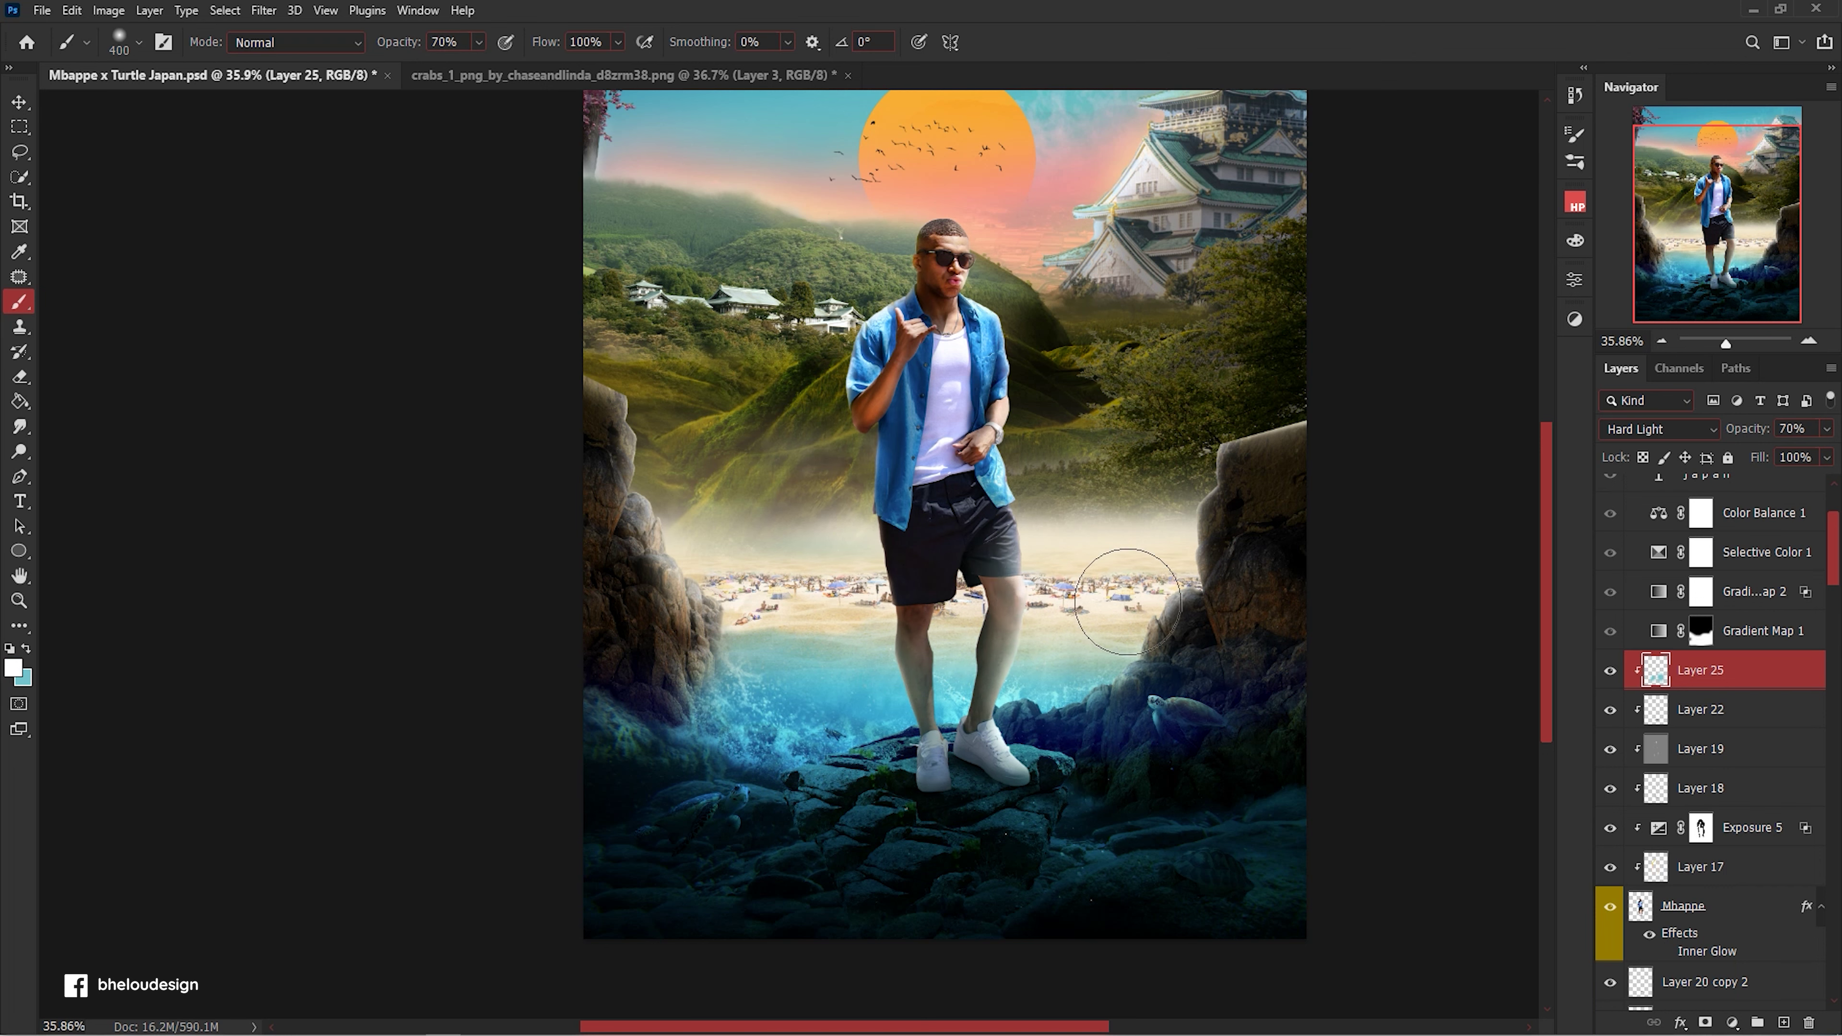
Lower Layer 25 opacity to 51% and select Layer 20 copy 2.
scroll(1041, 684, up, 3)
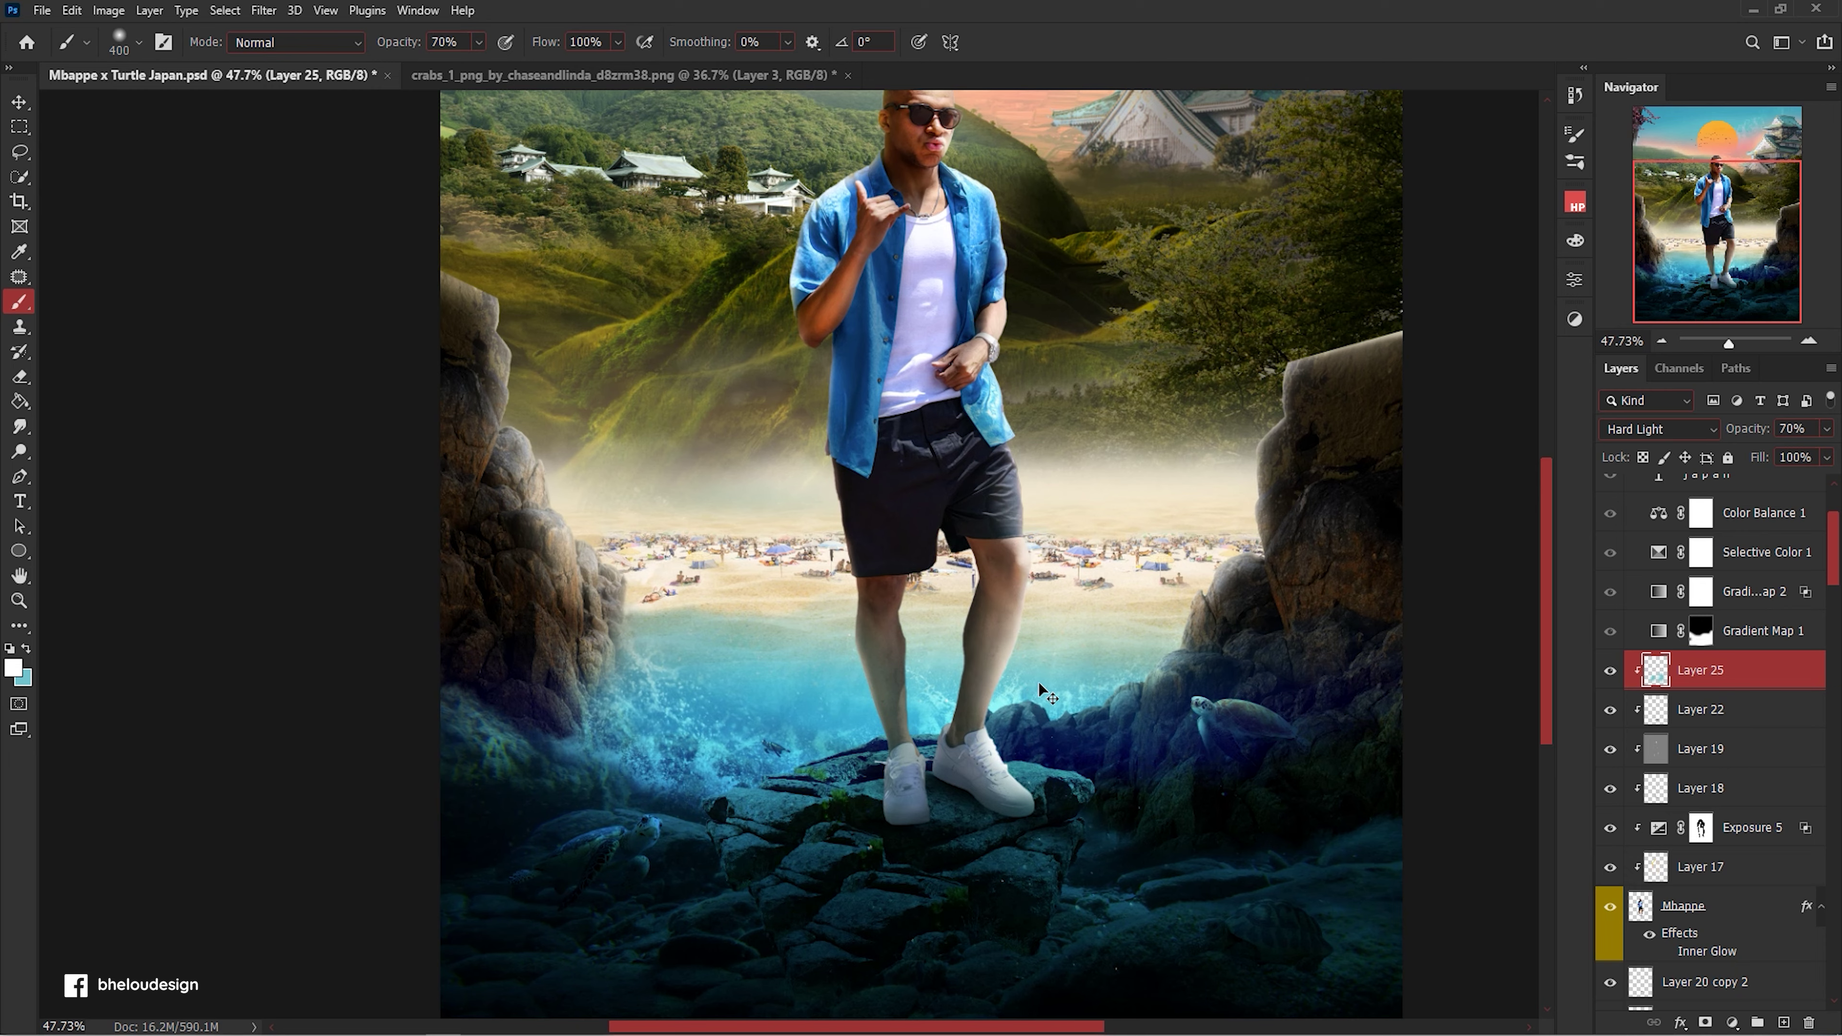
scroll(1169, 677, up, 3)
drag(1744, 429, 1710, 444)
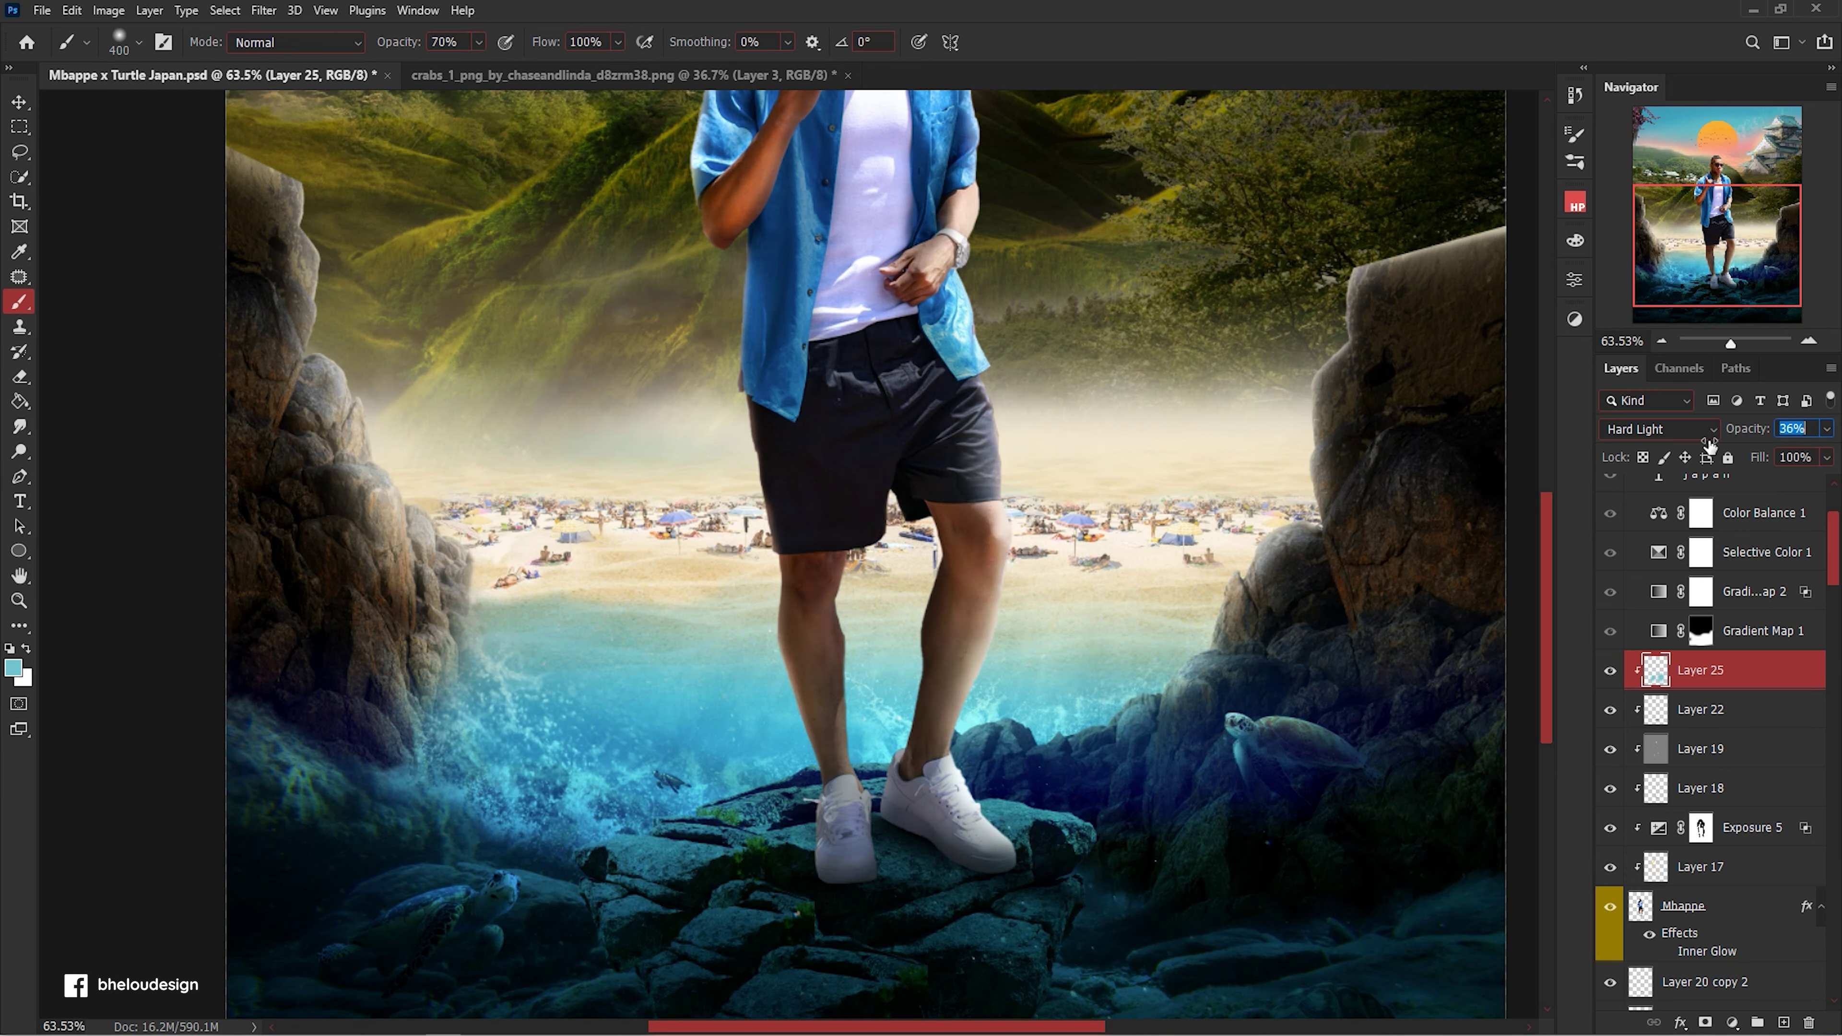
key(v)
scroll(1273, 481, down, 3)
scroll(921, 502, up, 3)
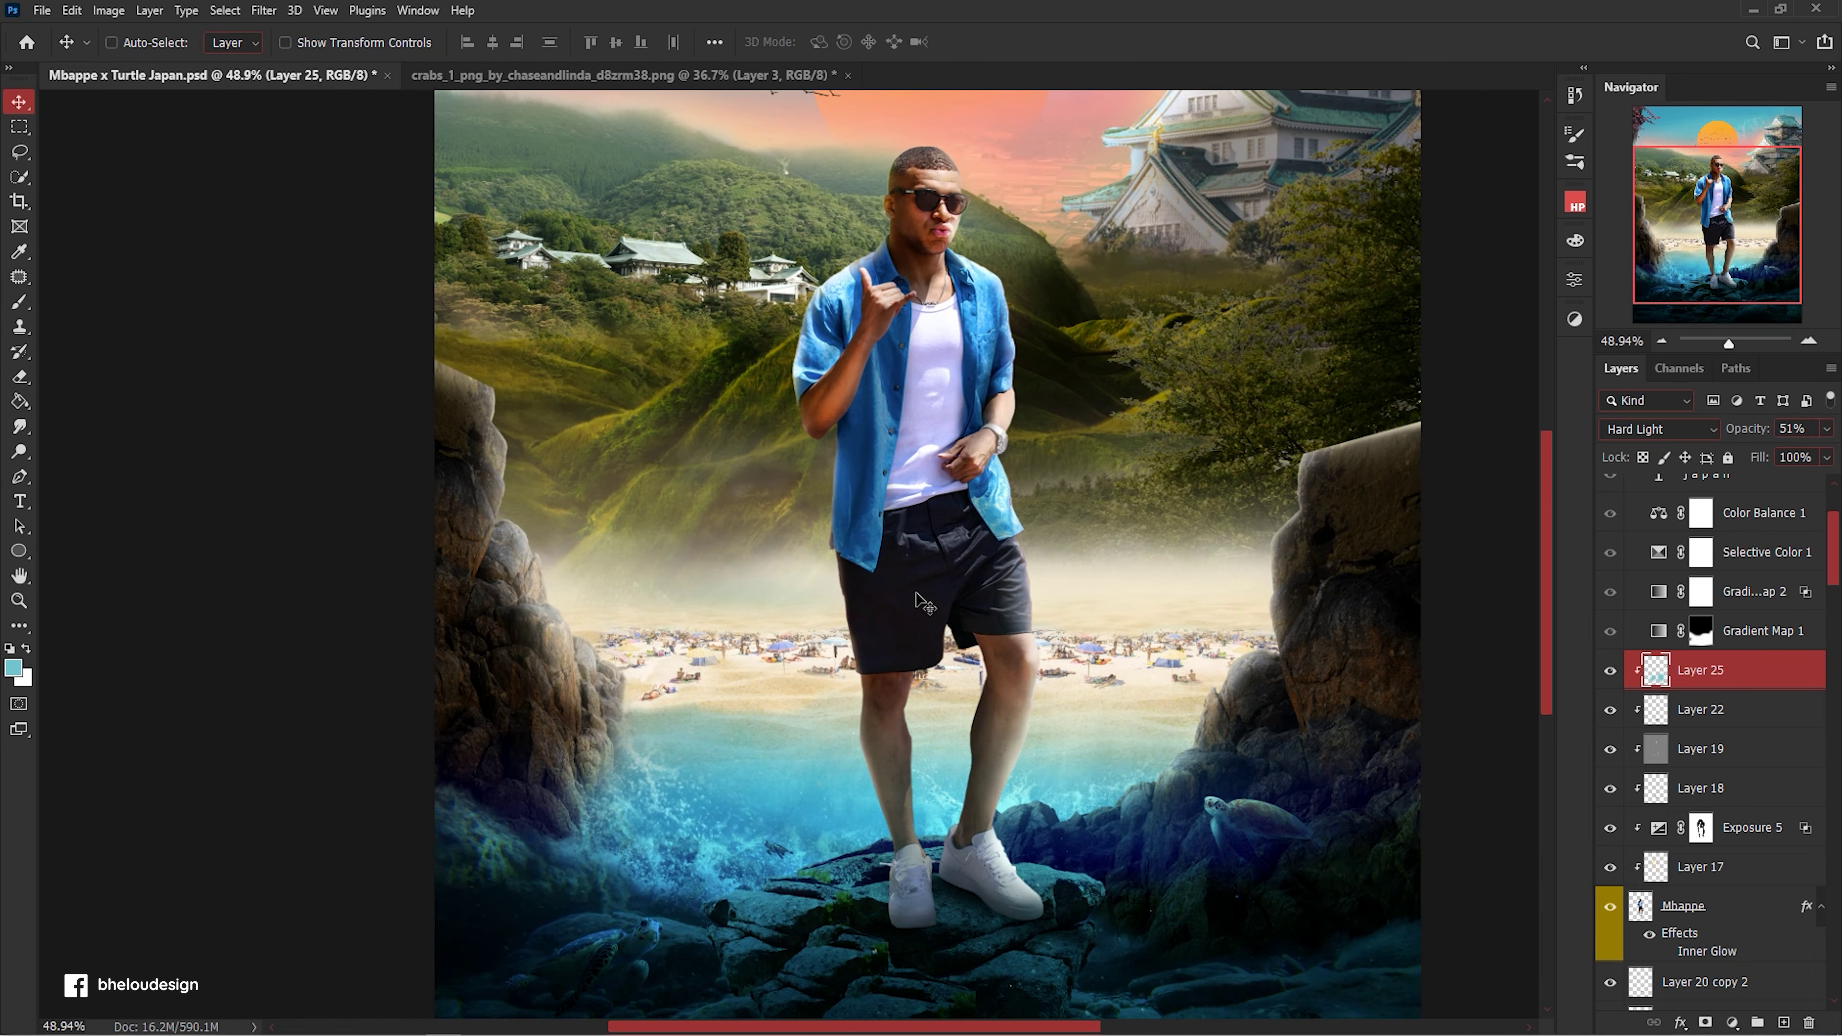
scroll(921, 502, up, 3)
scroll(1742, 770, down, 3)
click(1741, 770)
scroll(1733, 787, down, 1)
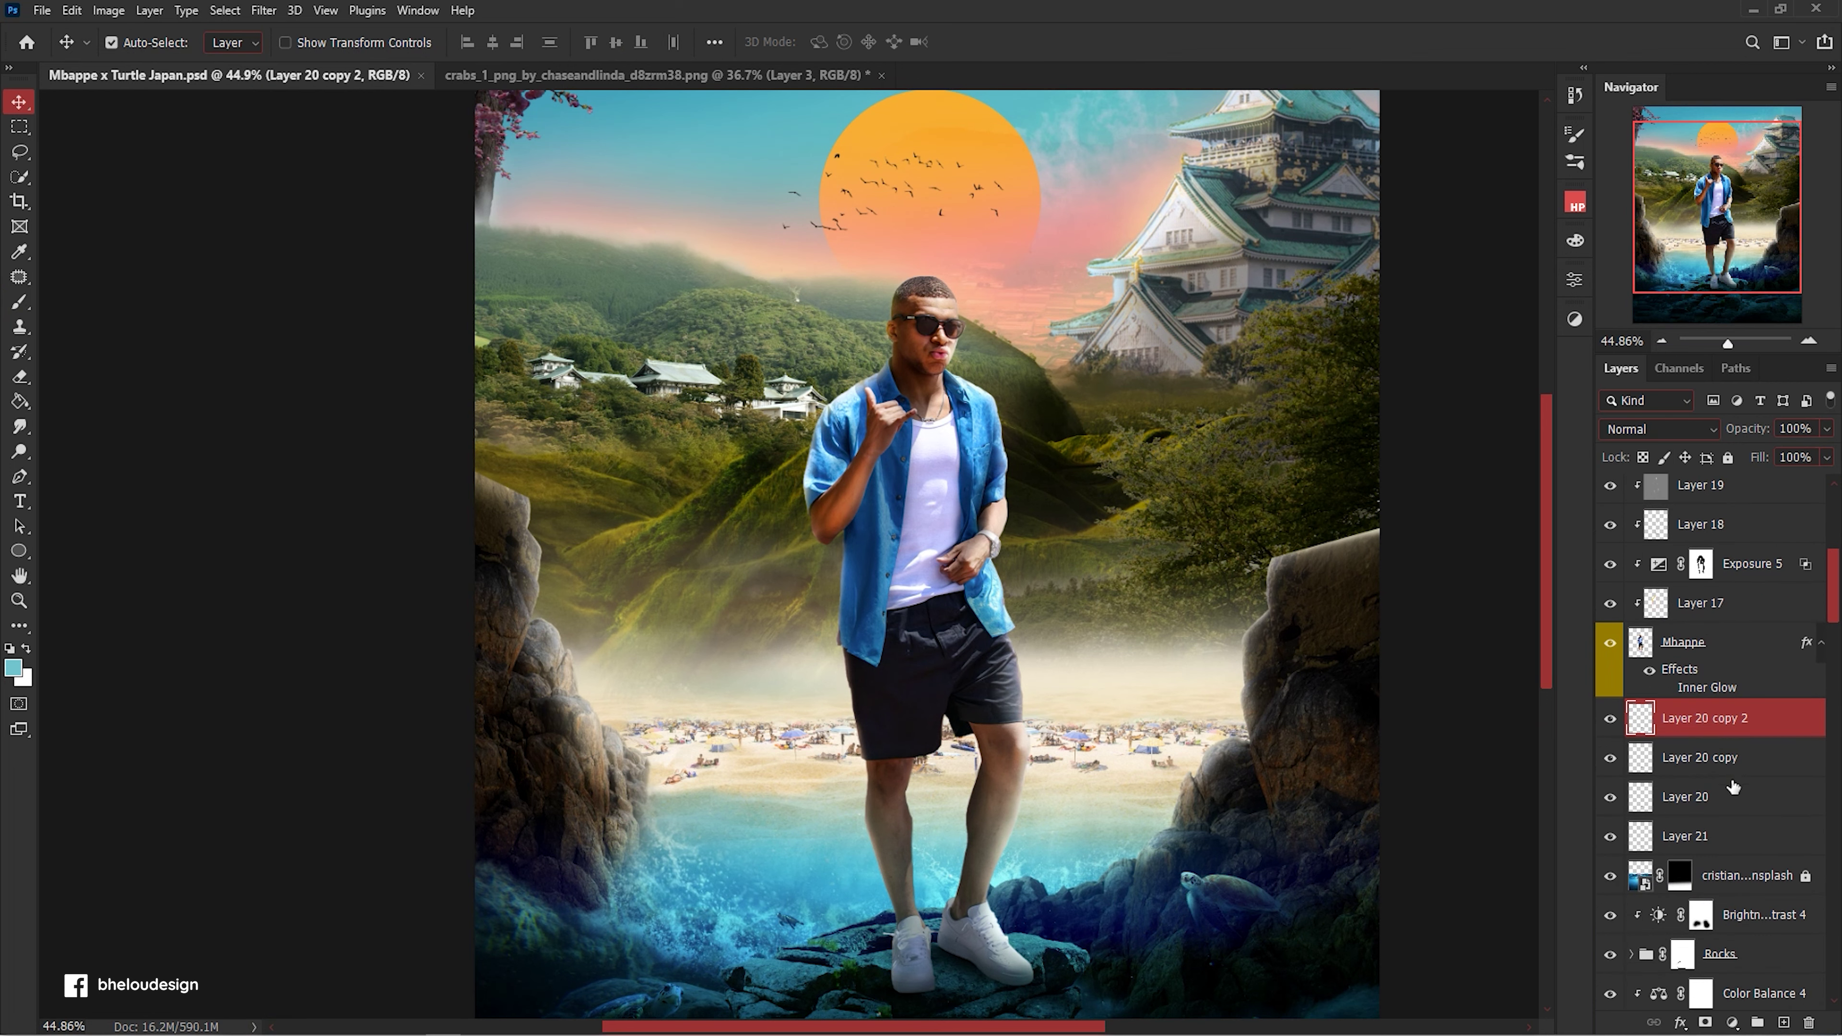
Create Layer 26 and pick a golden yellow, then orange, foreground colour.
click(1786, 1023)
key(b)
click(20, 677)
drag(1527, 397, 1528, 493)
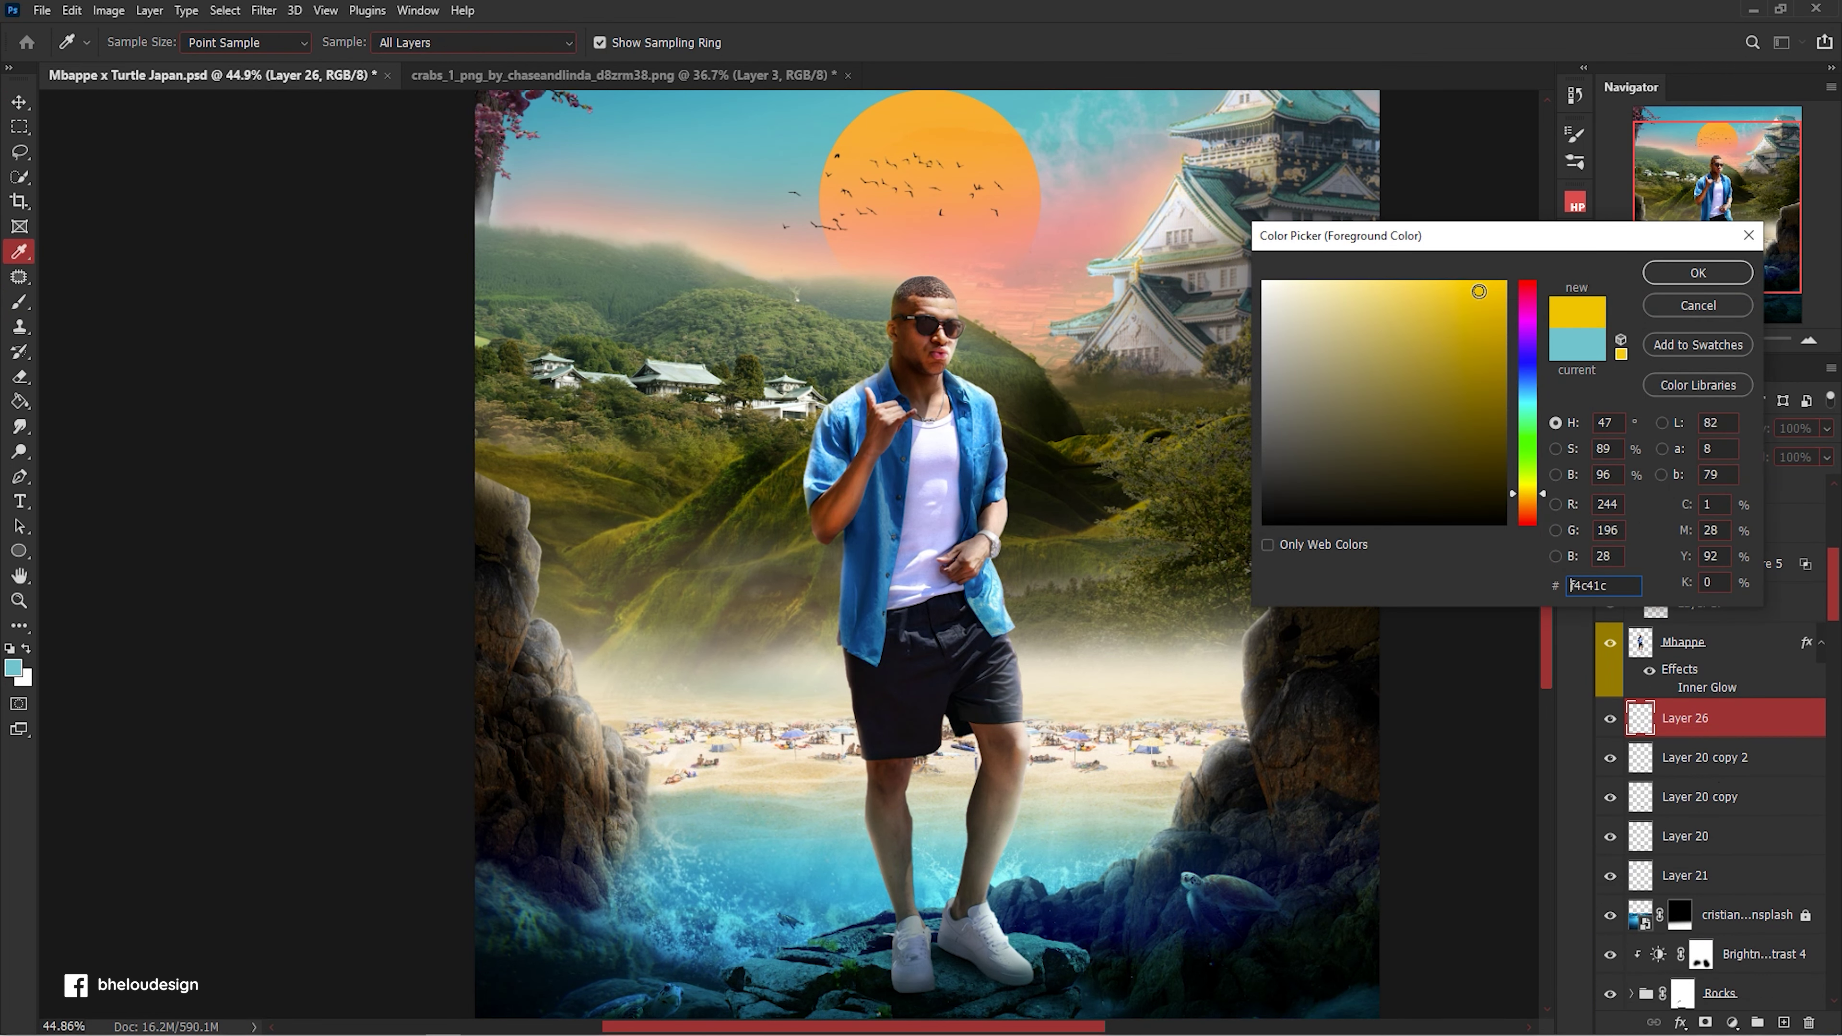
click(1695, 274)
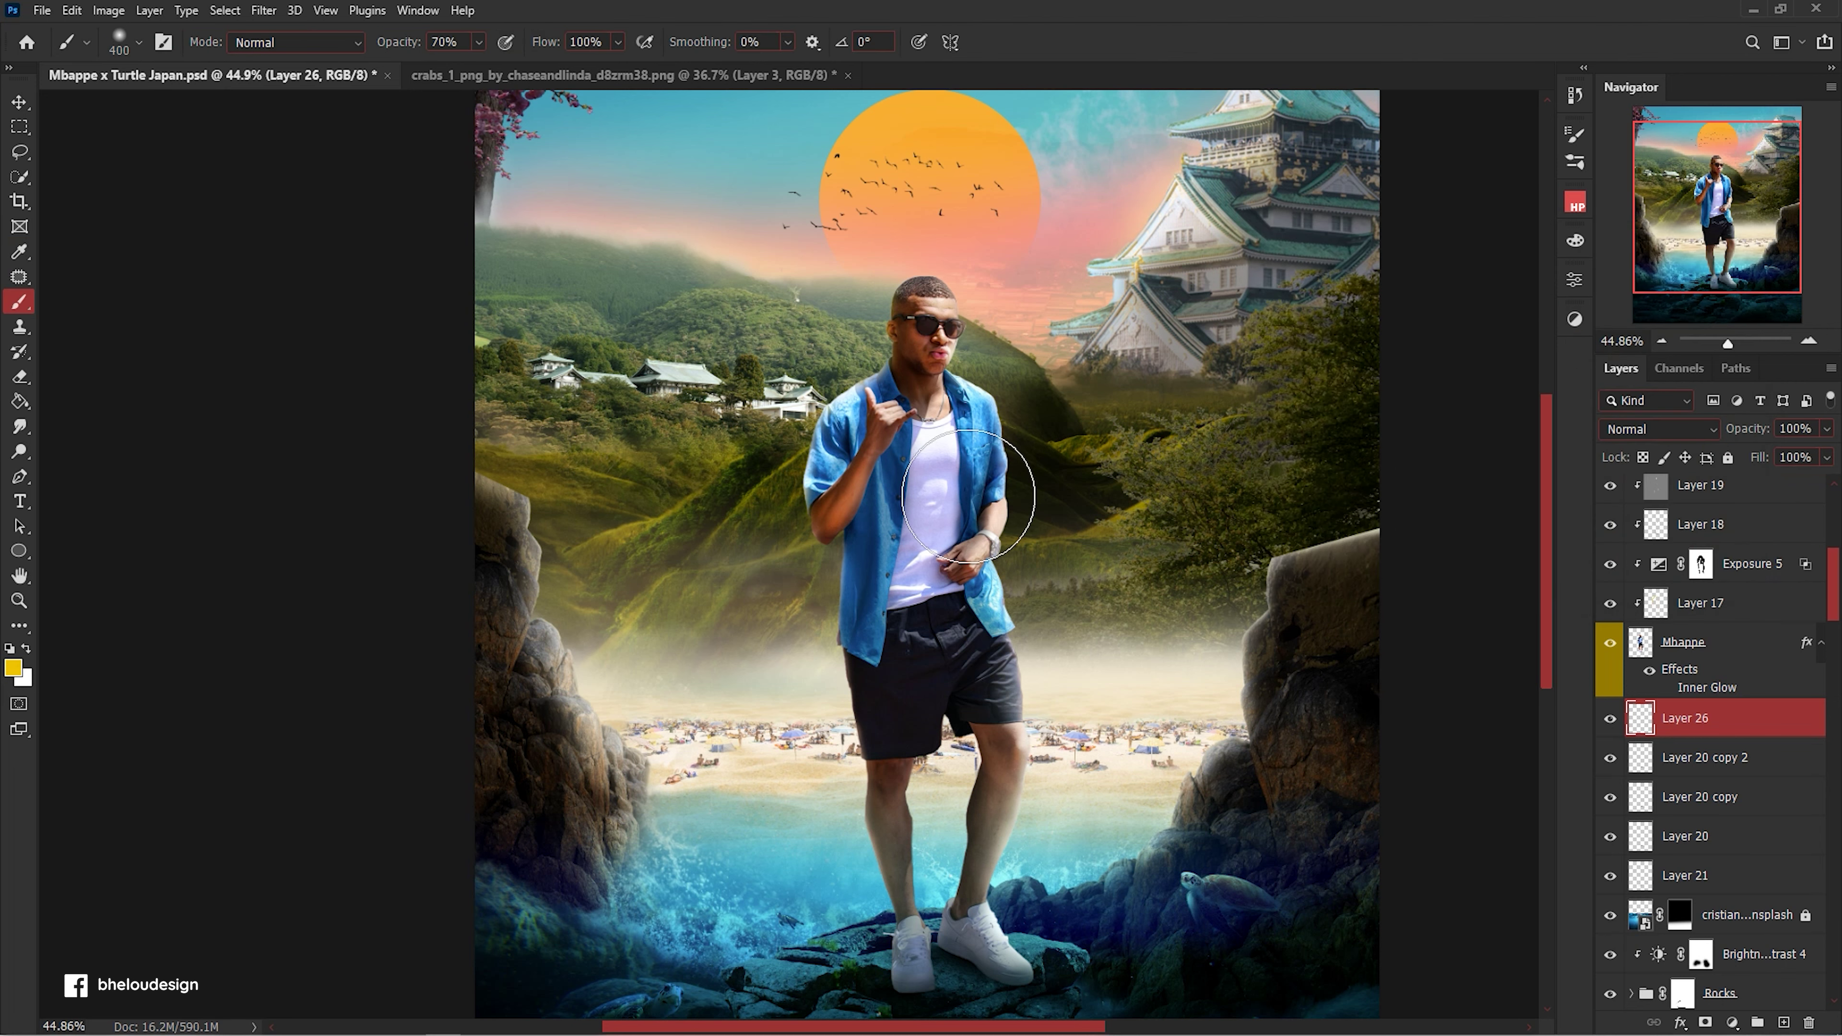
scroll(1311, 522, down, 2)
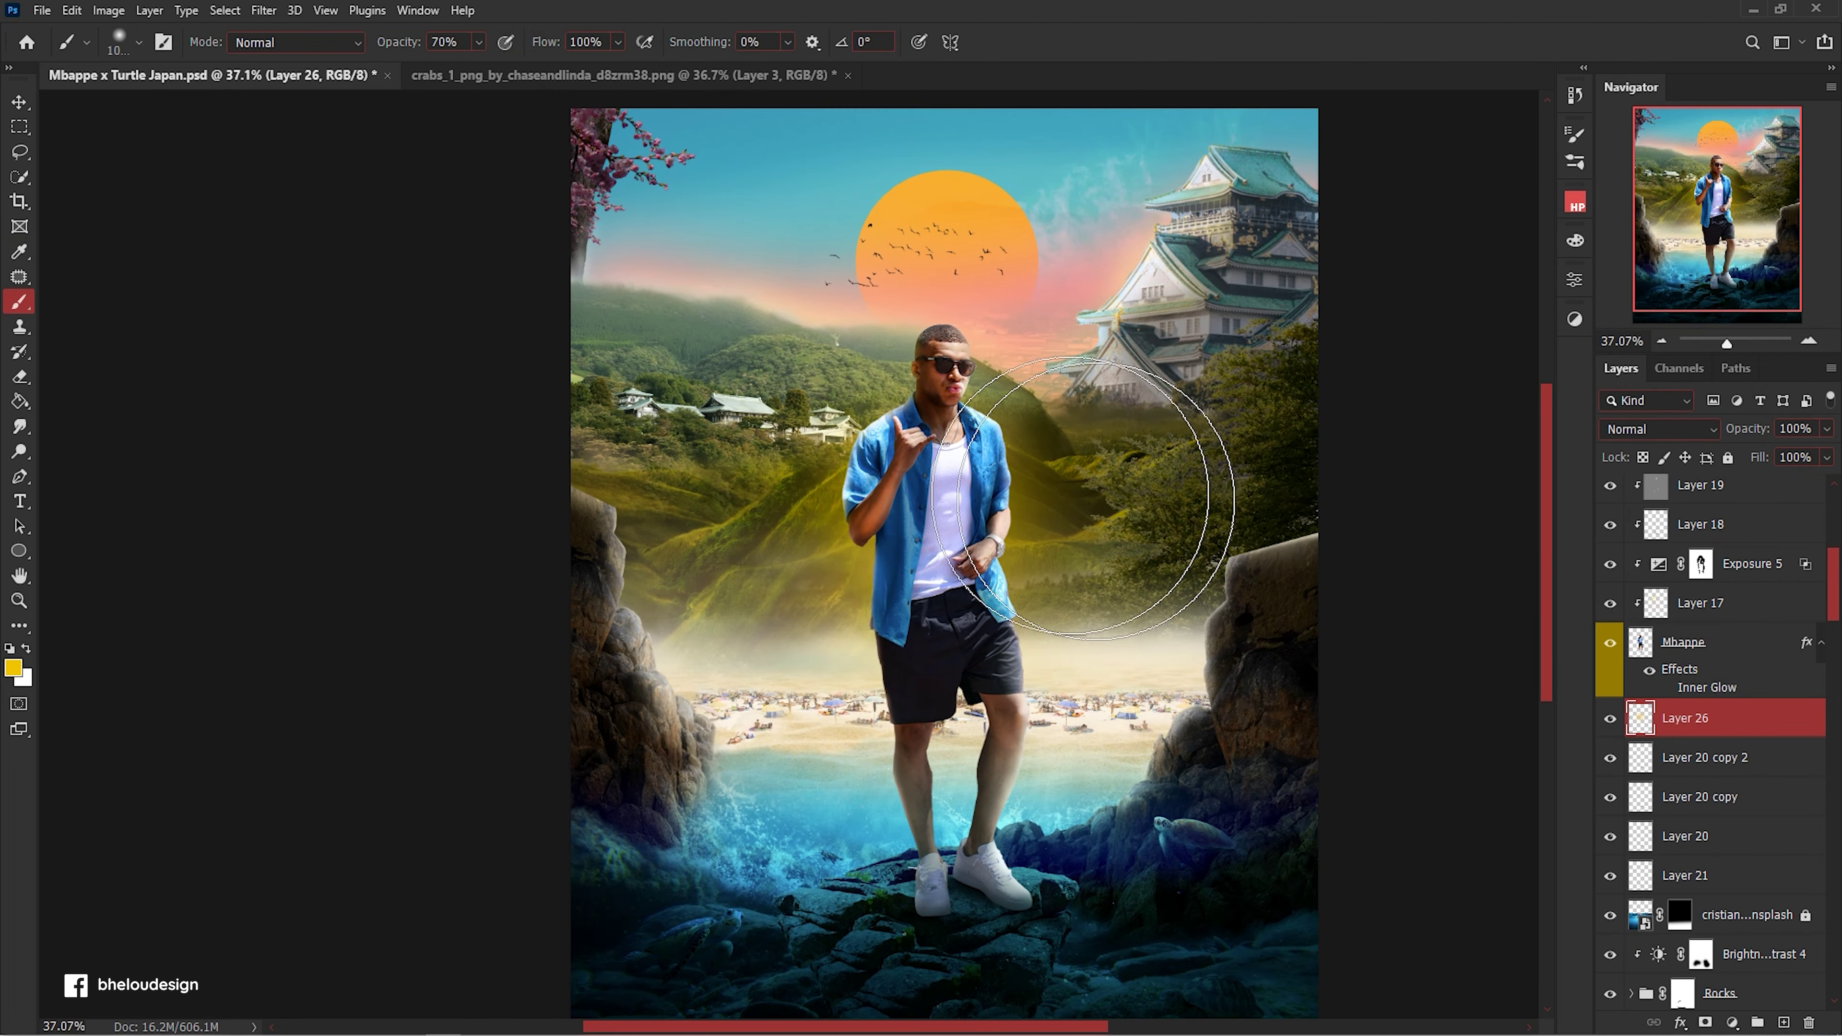
click(14, 666)
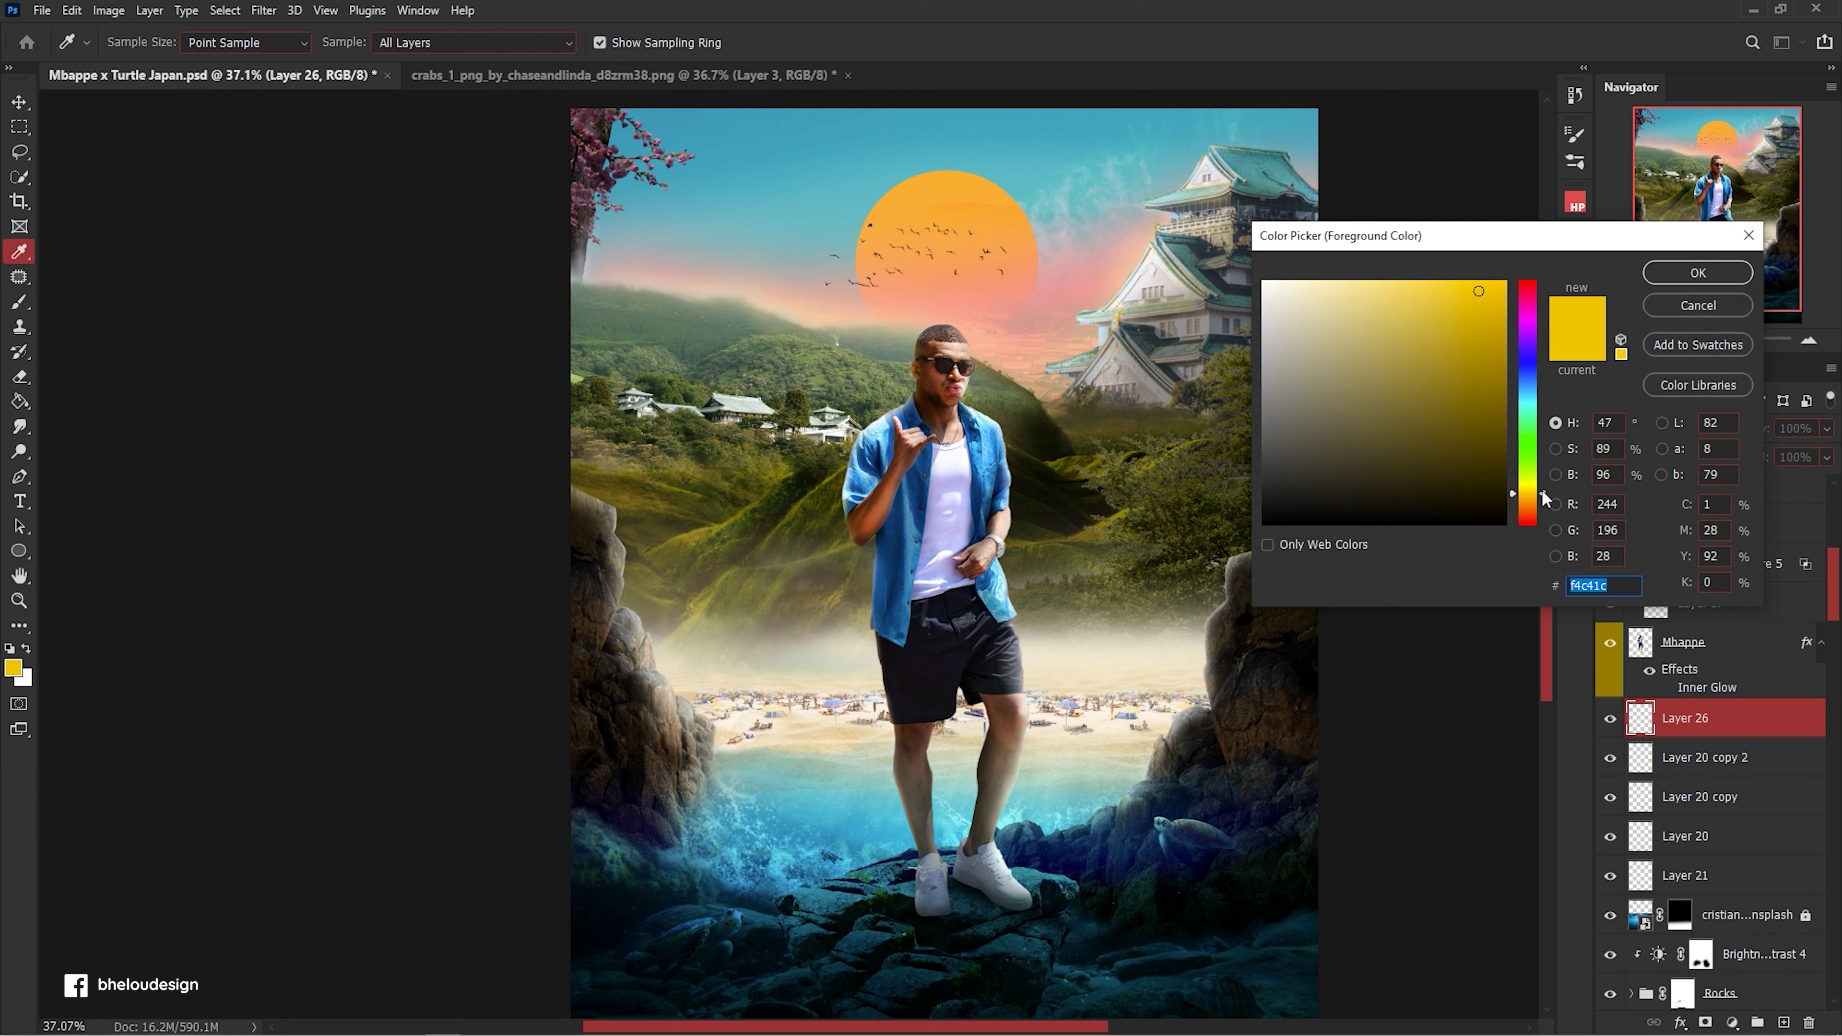
drag(1540, 491, 1541, 505)
click(1711, 280)
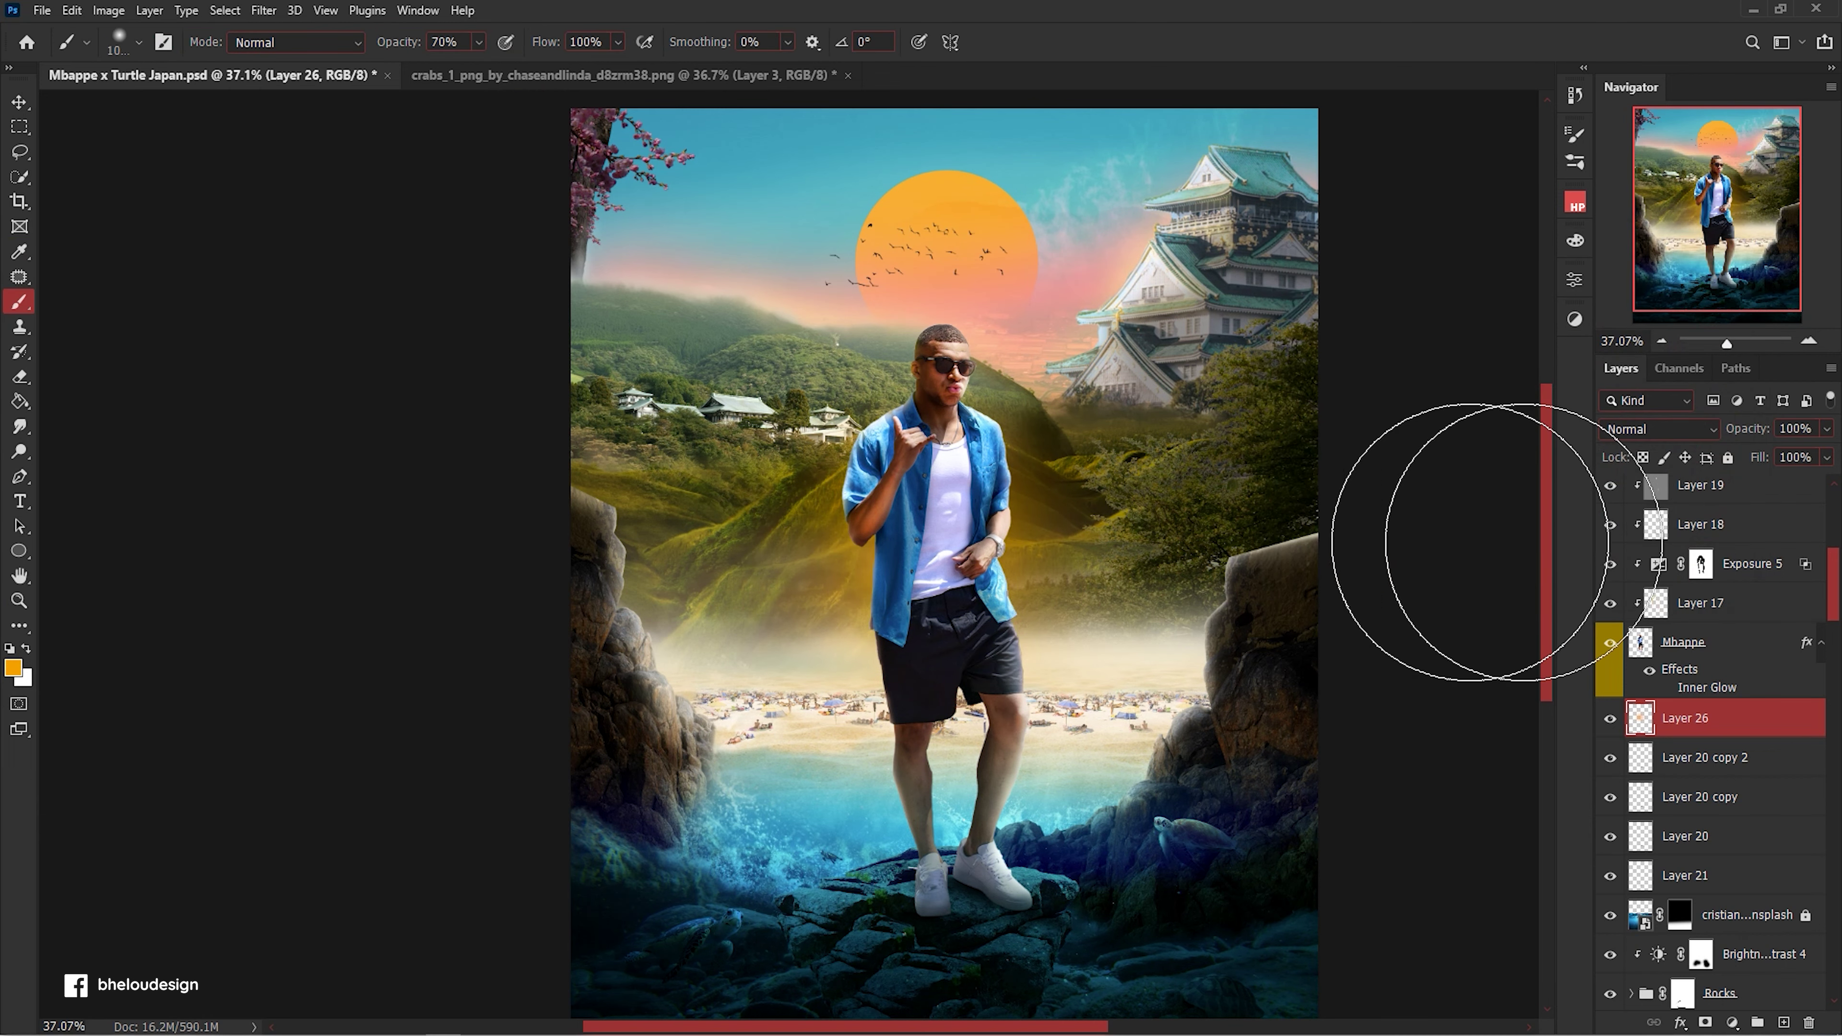
Set Layer 26 to Linear Dodge (Add) and enlarge it slightly.
click(1660, 429)
click(1661, 644)
key(ctrl+t)
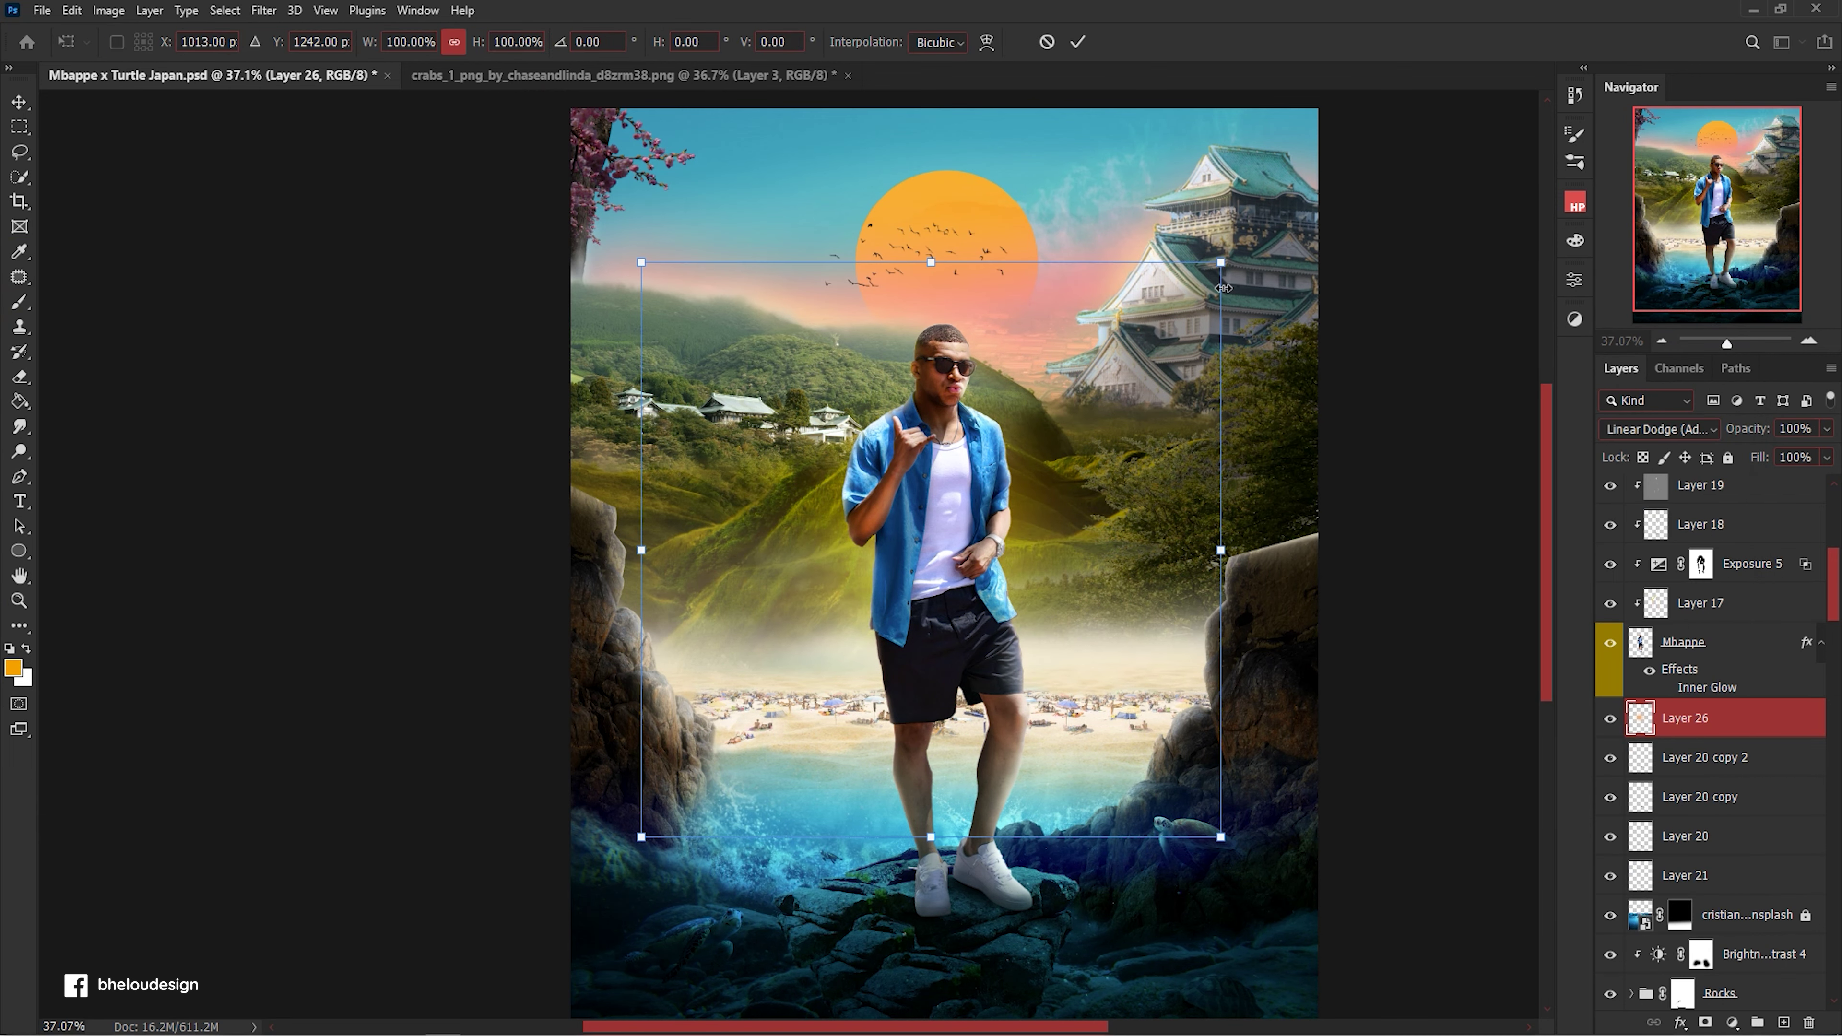
drag(1224, 257, 1204, 274)
key(Return)
Paint orange glow across the hills beside the figure and yellow on the right trees.
scroll(943, 566, up, 2)
drag(900, 436, 1221, 486)
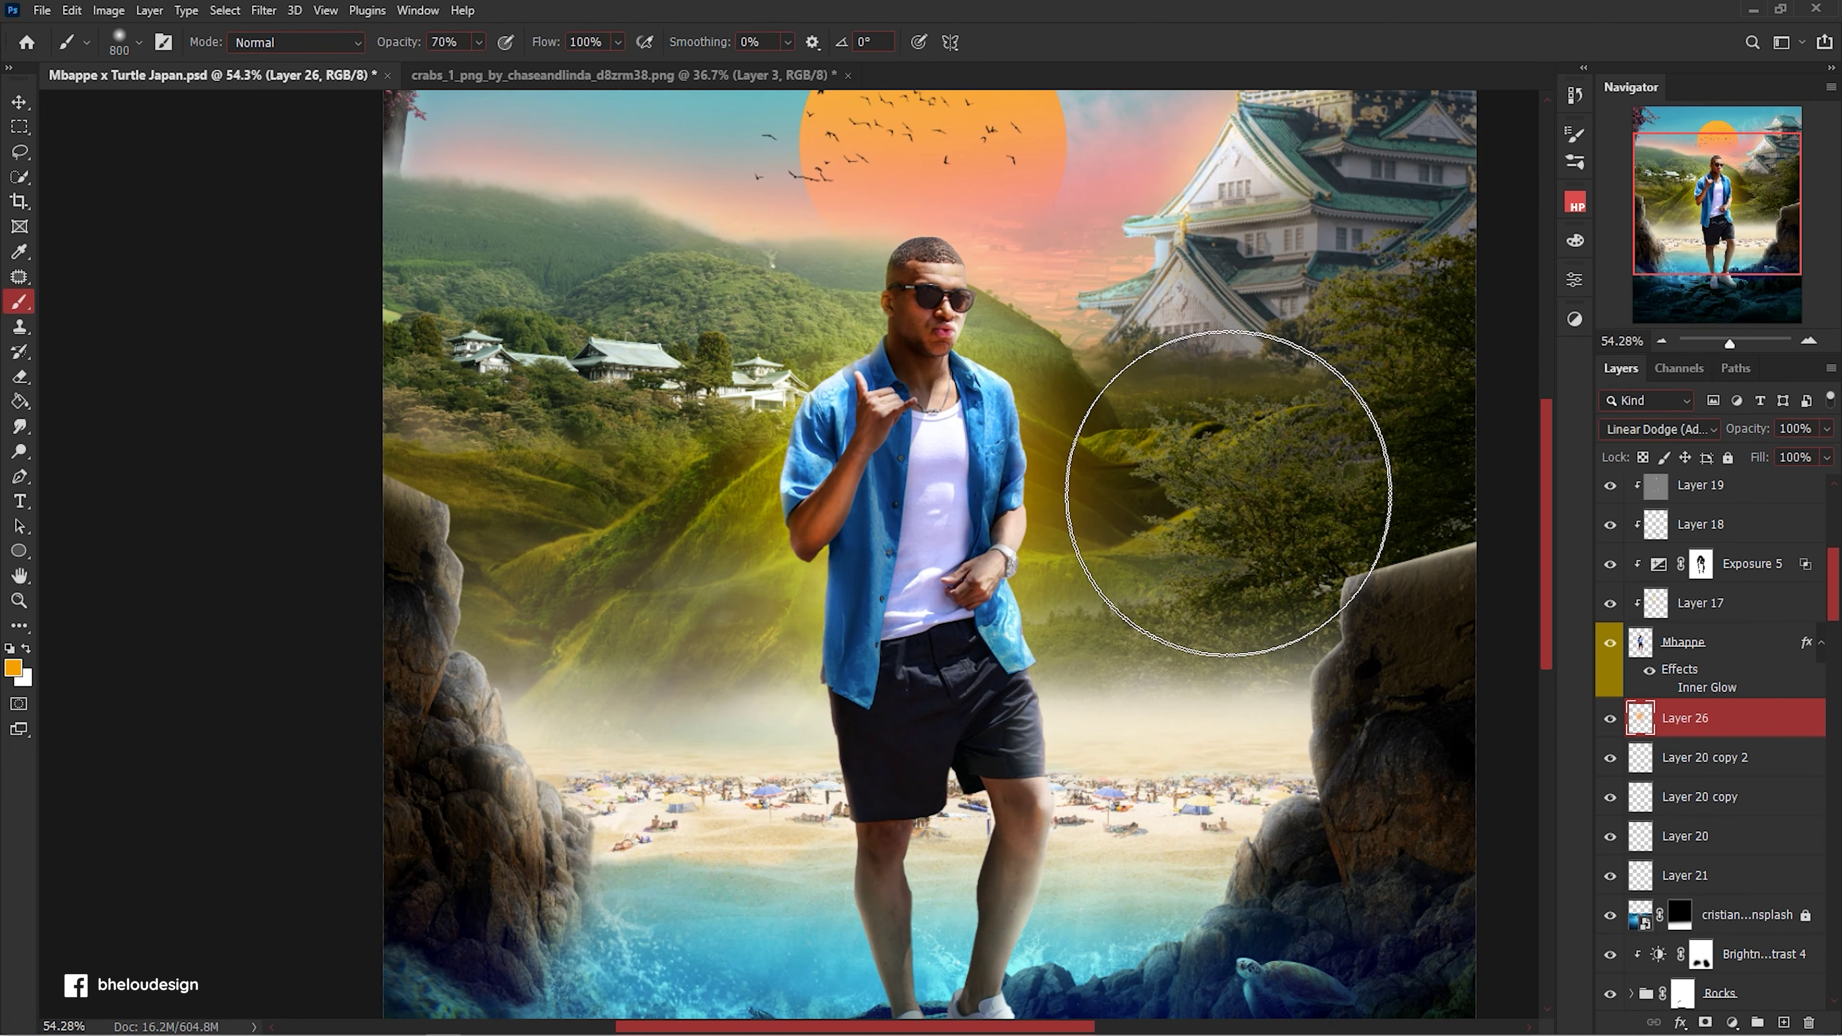
click(13, 668)
drag(1530, 501, 1530, 488)
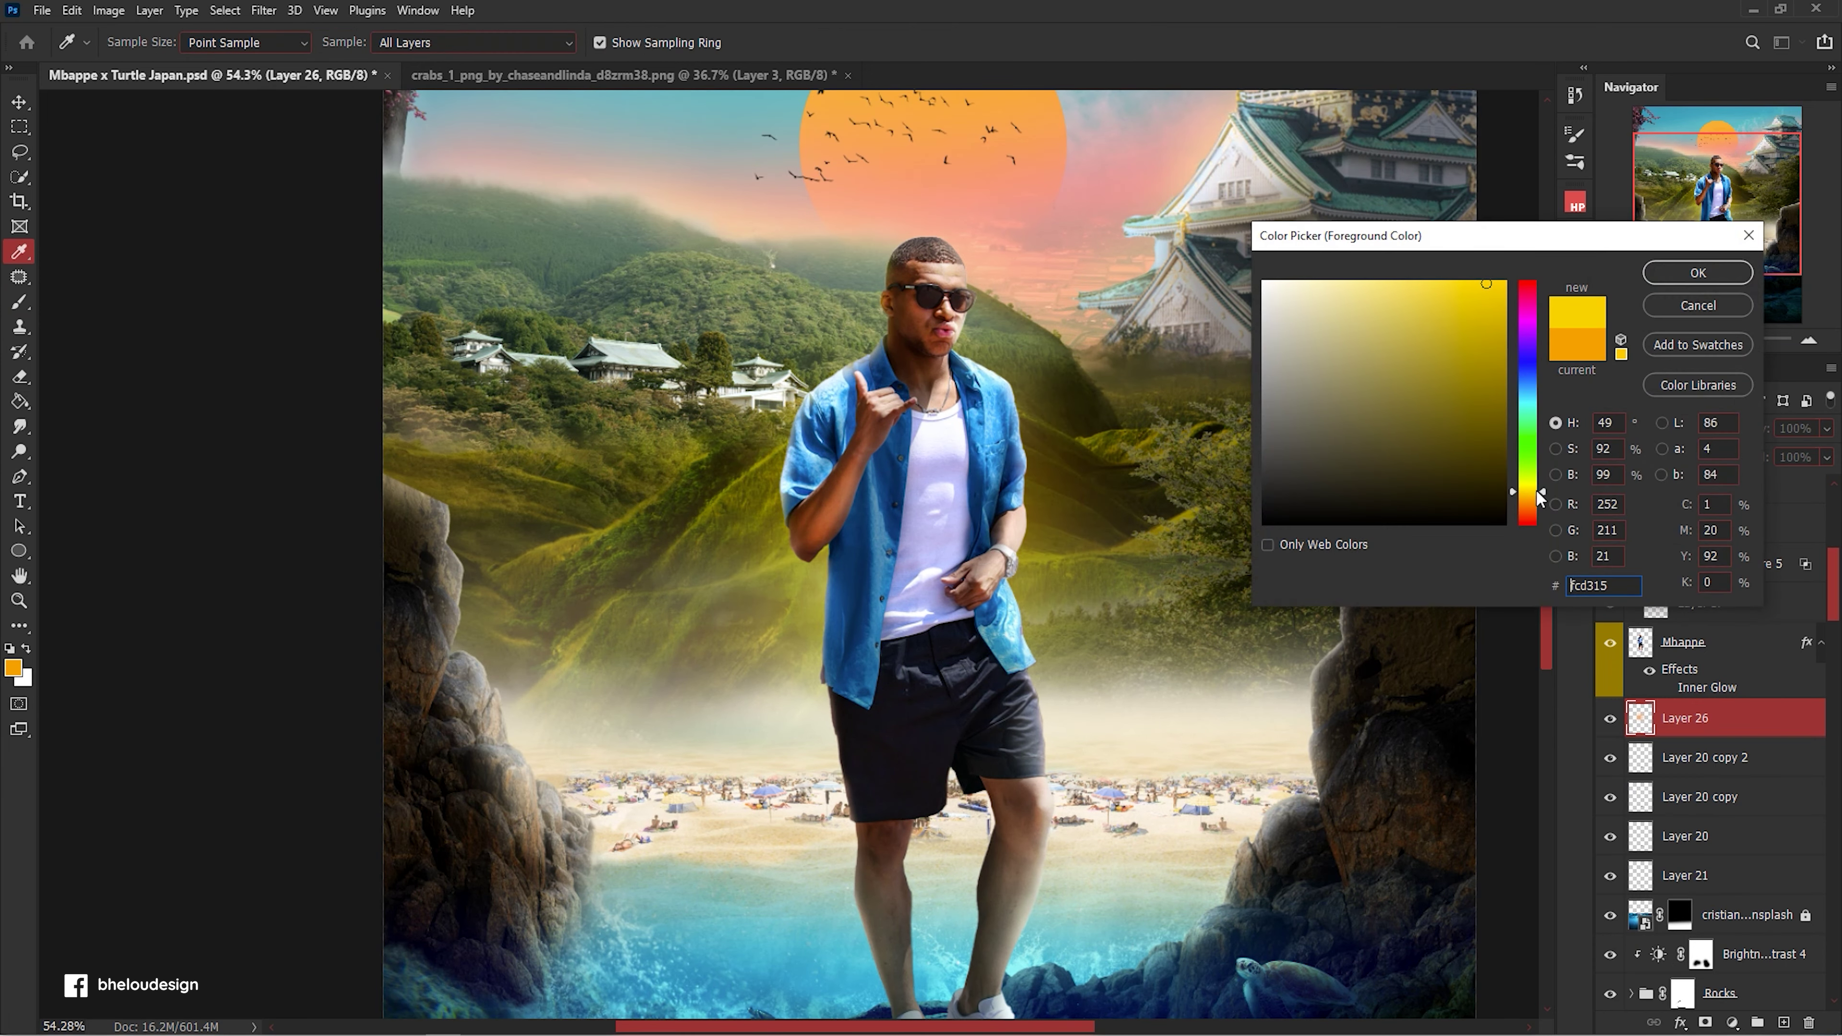
click(1697, 279)
click(1383, 490)
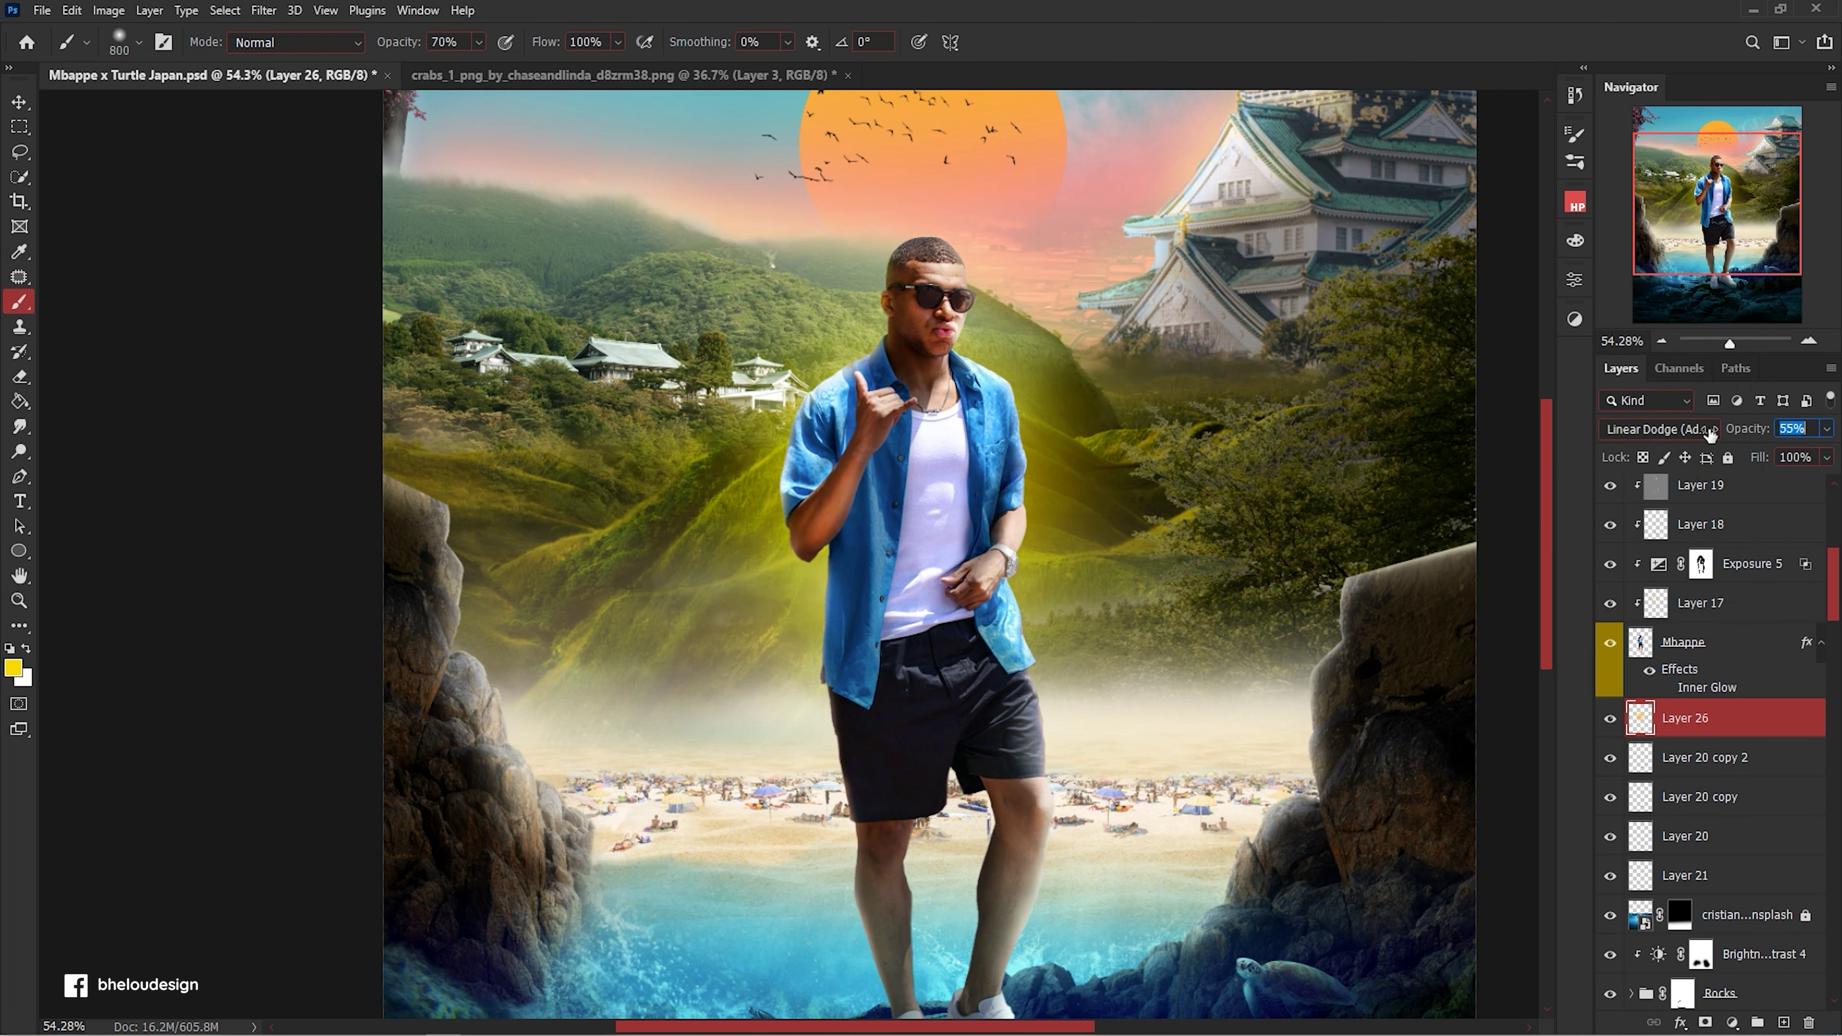
Set Layer 26 opacity to 70%.
text(70)
key(Return)
scroll(954, 531, down, 4)
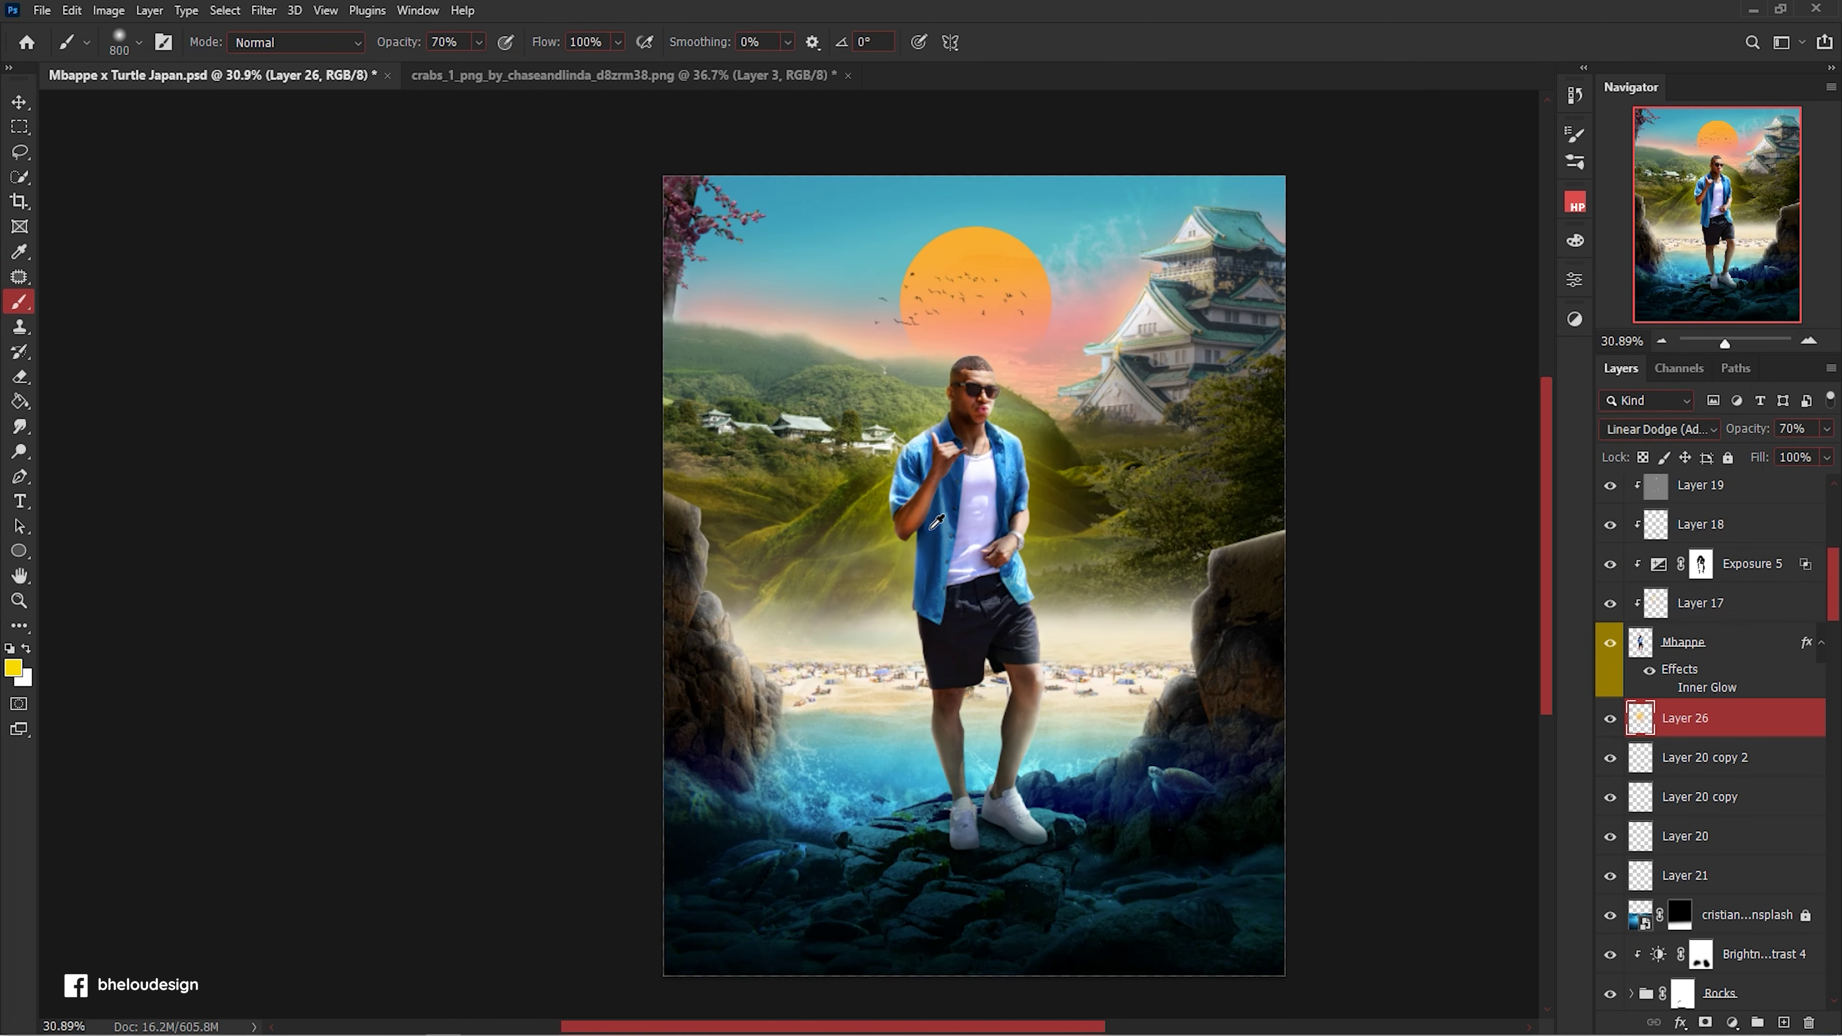
scroll(954, 530, up, 2)
Shrink the glow in toward the figure and save the document.
key(ctrl+t)
mouse_move(1254, 165)
mouse_down()
mouse_move(1163, 251)
mouse_move(1225, 247)
mouse_up()
key(Return)
key(b)
scroll(965, 471, down, 1)
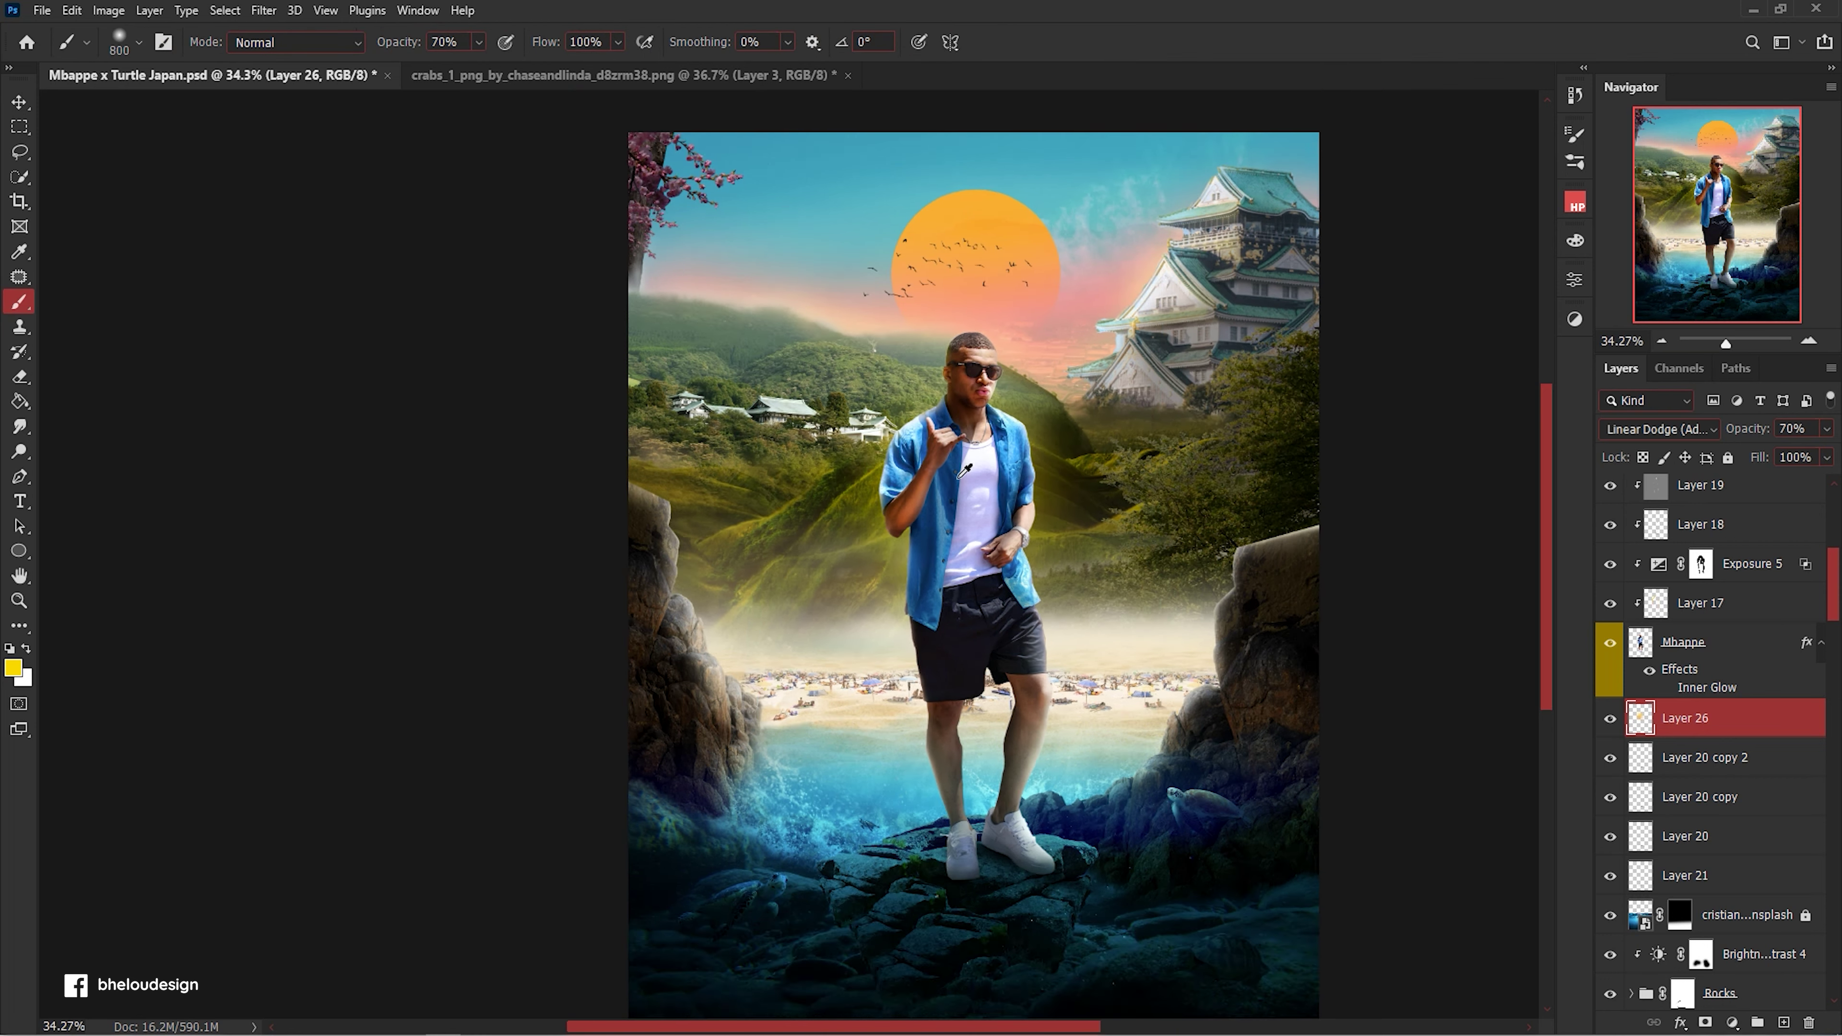
scroll(965, 472, up, 2)
key(ctrl+s)
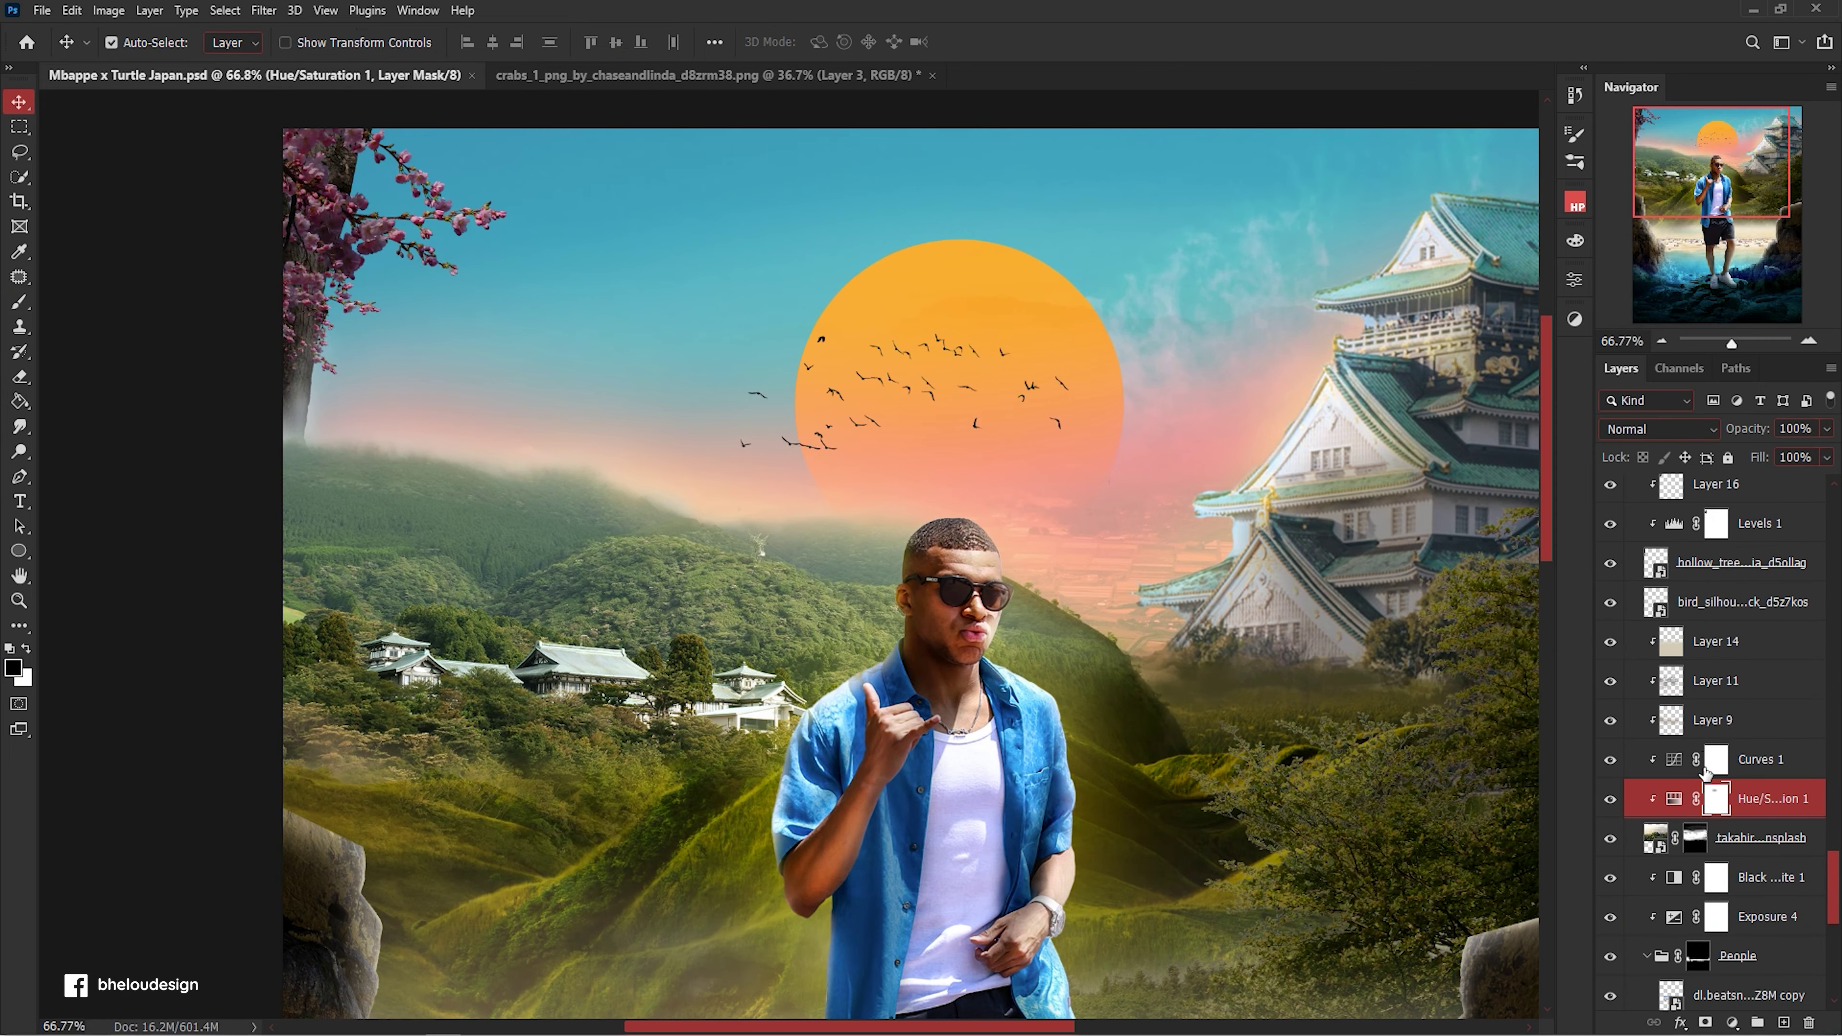
Duplicate the Ellipse 1 sun circle and enlarge the copy to about 144%.
scroll(754, 523, down, 2)
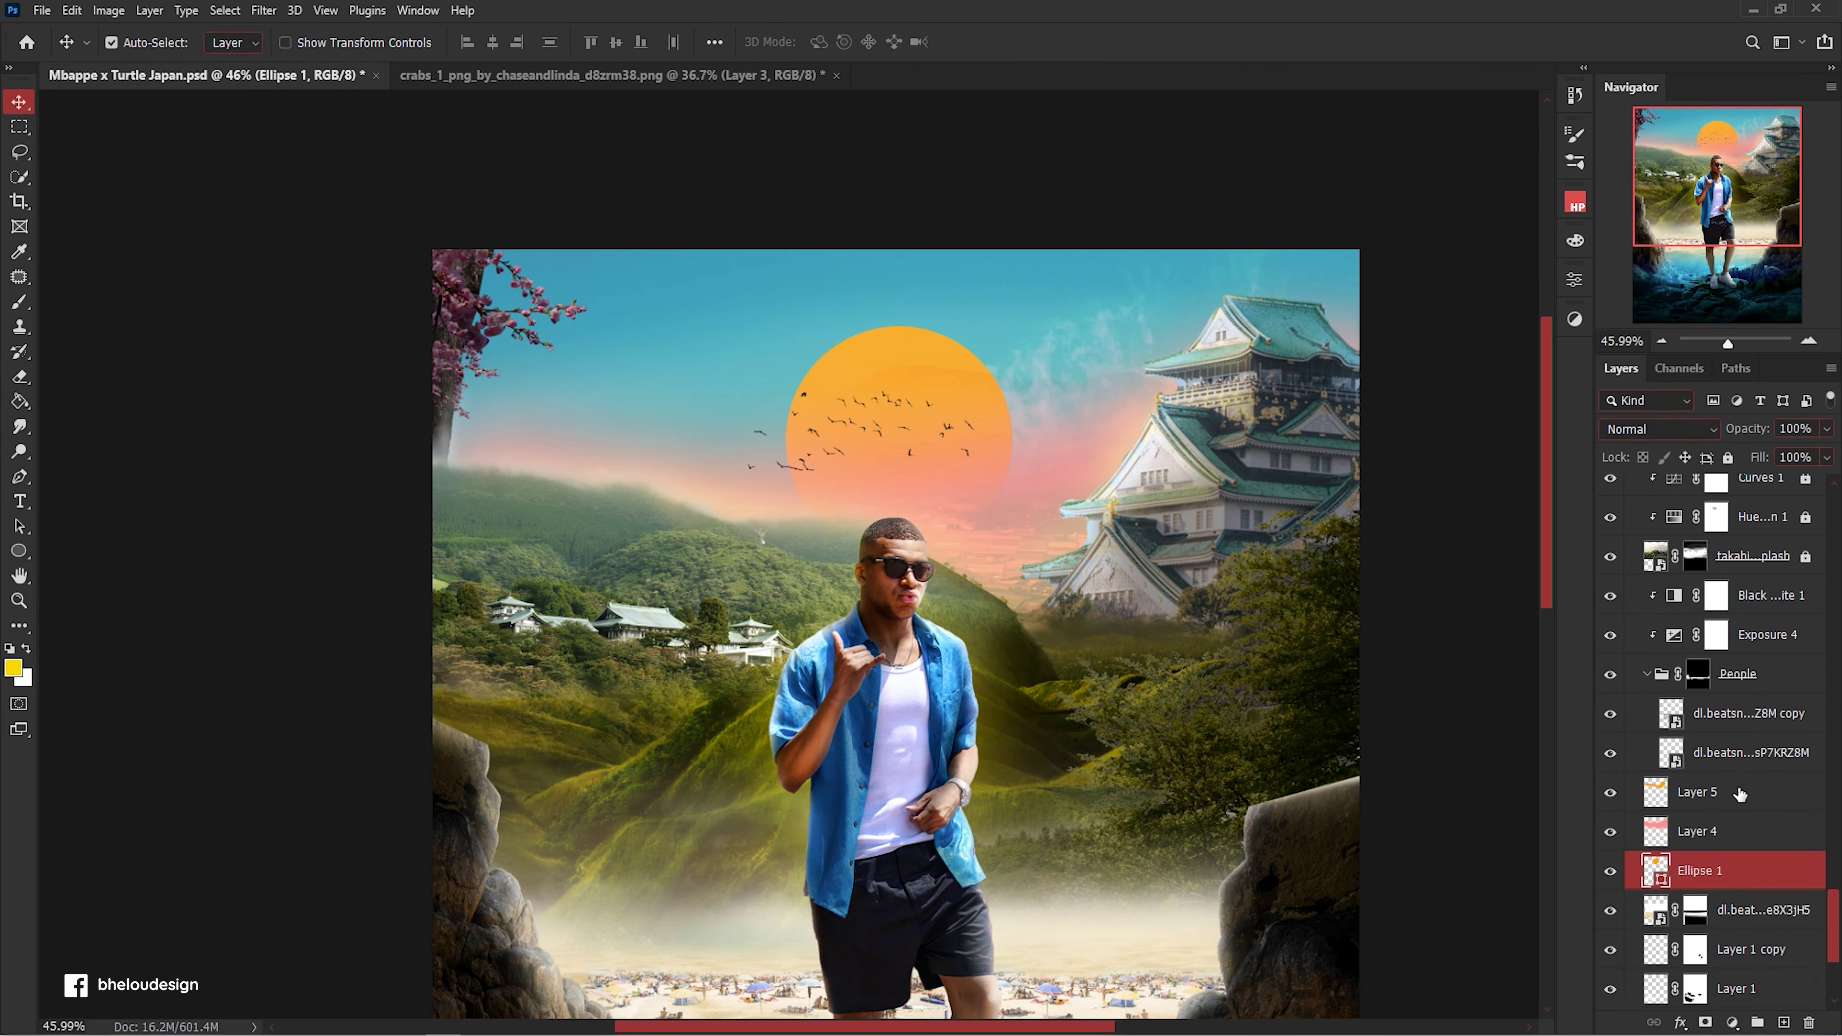
key(ctrl+j)
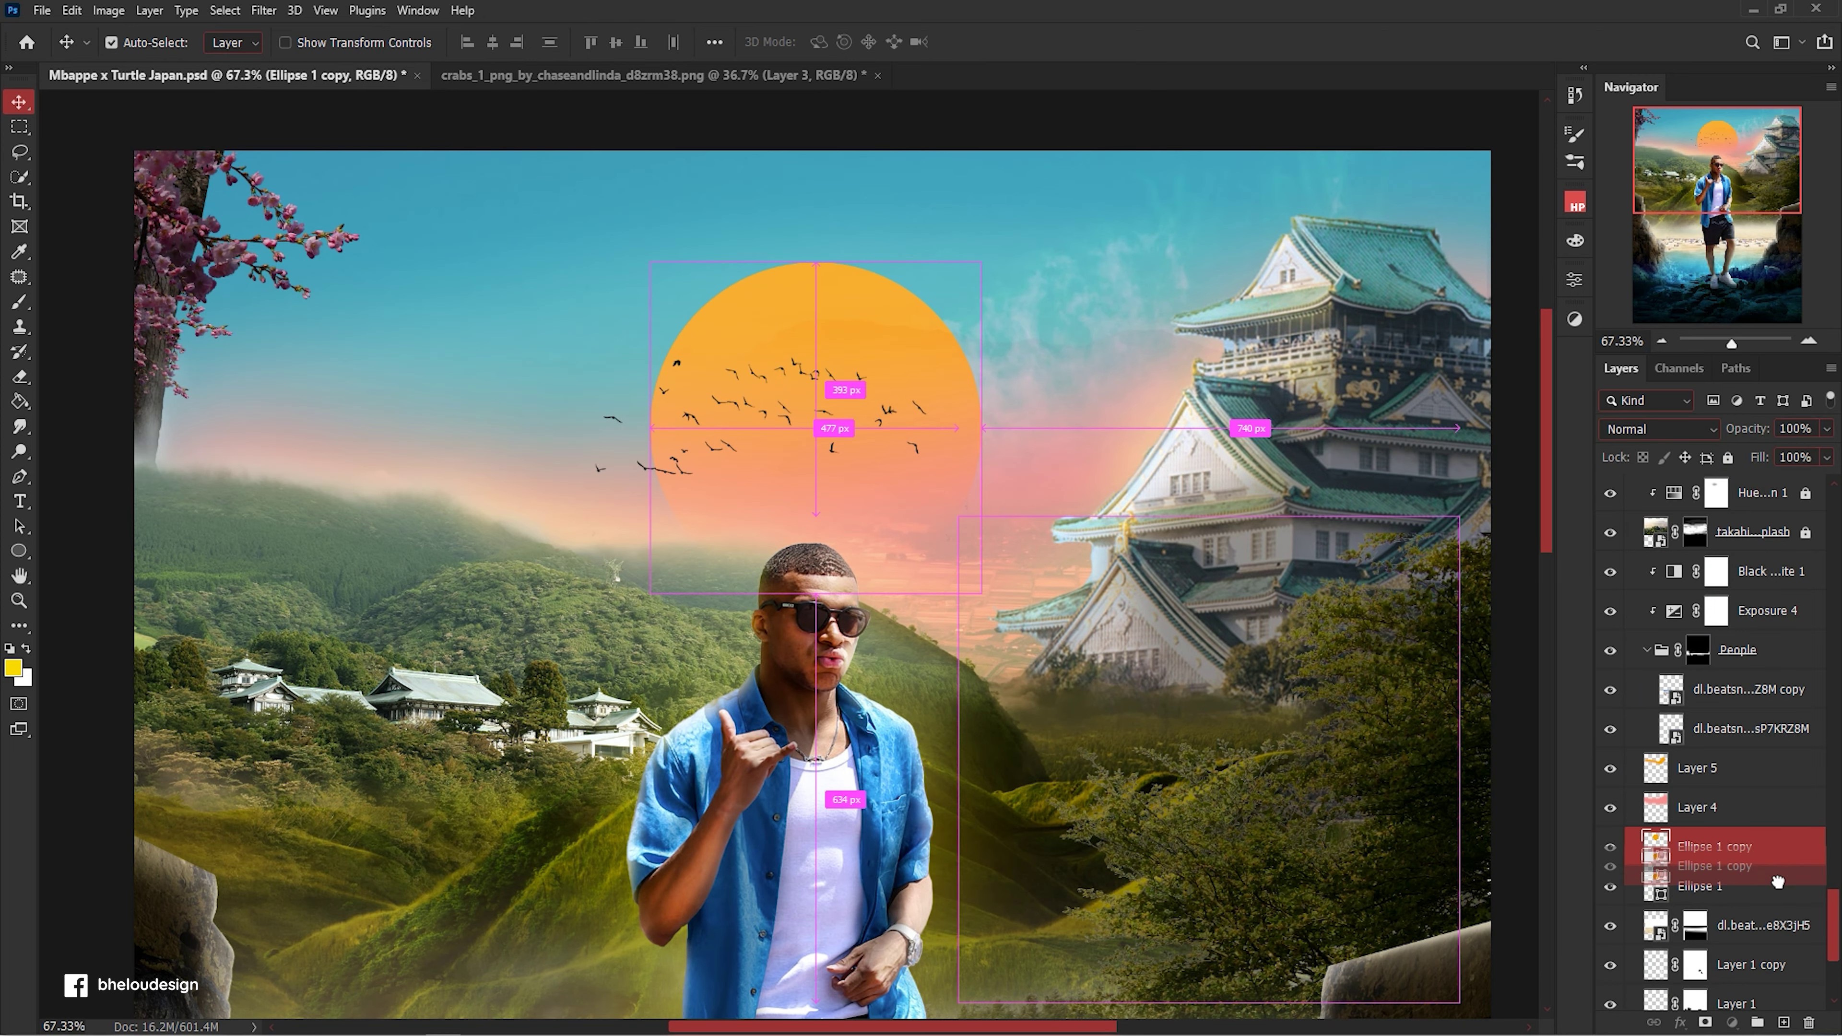
key(ctrl+t)
drag(984, 263, 1072, 199)
key(Return)
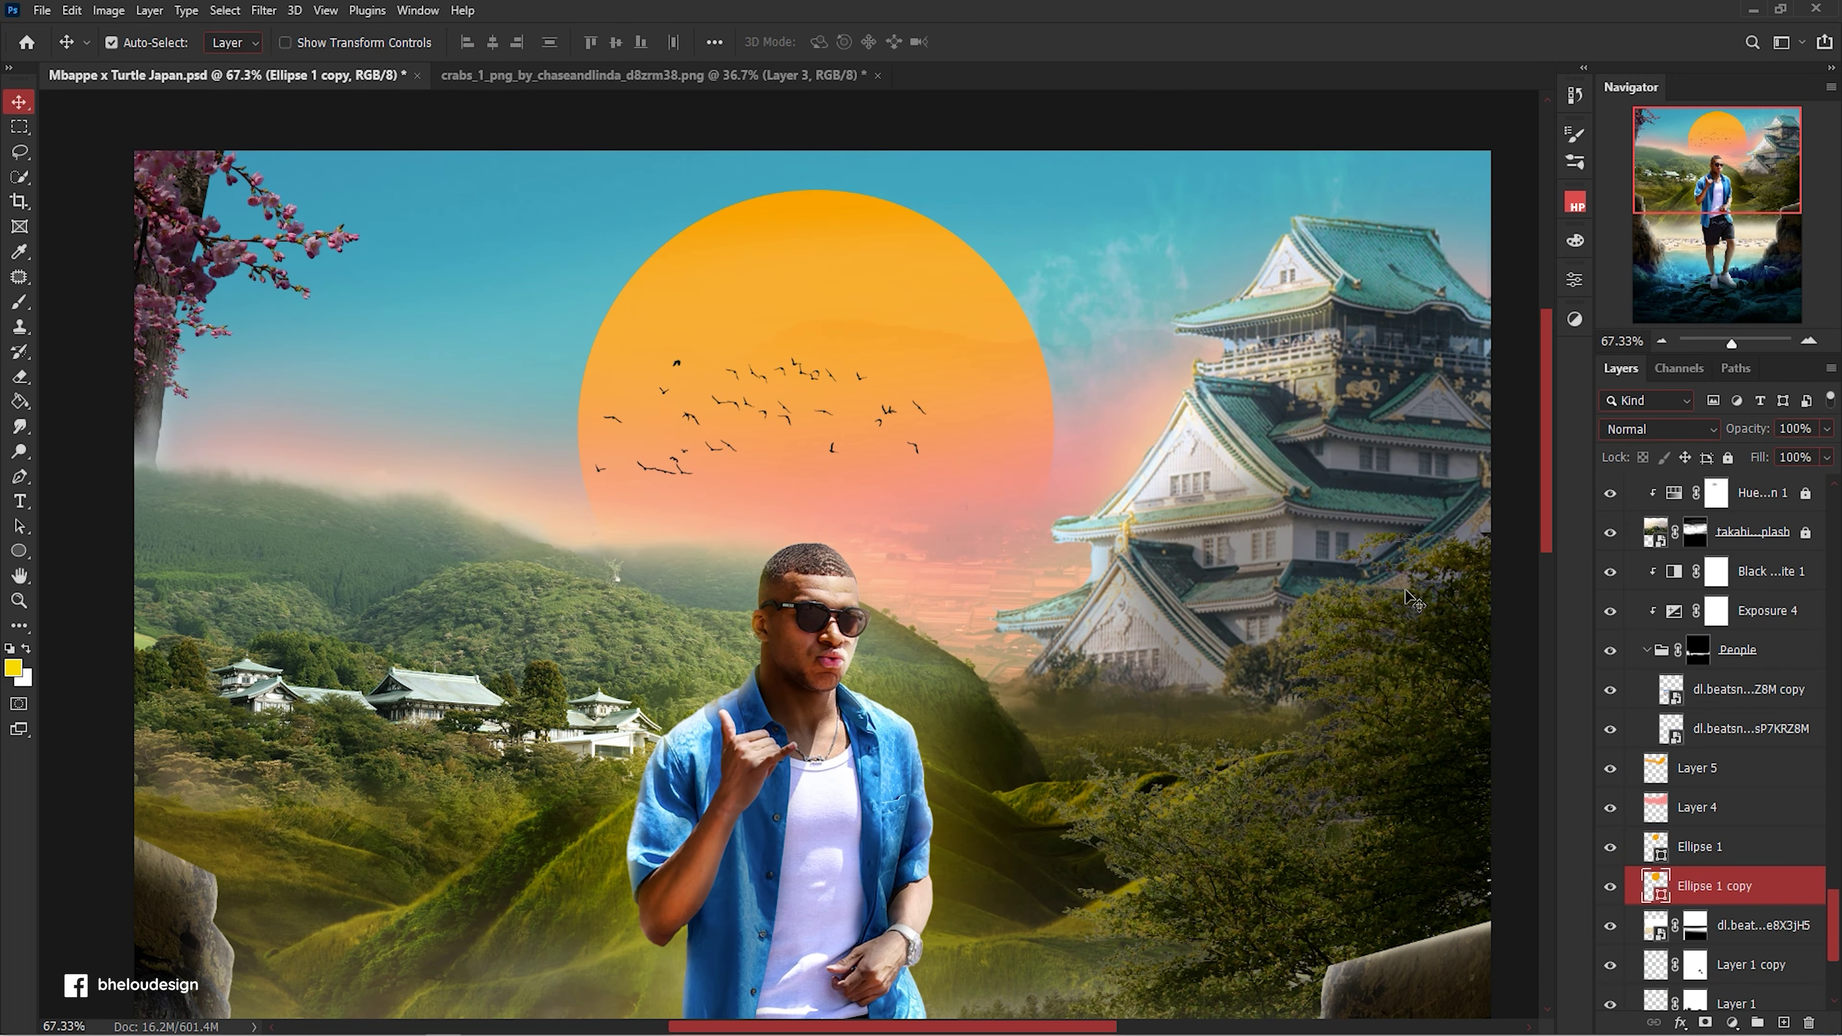
Convert the enlarged sun copy to a smart object and apply a heavy Gaussian Blur.
click(263, 10)
click(544, 330)
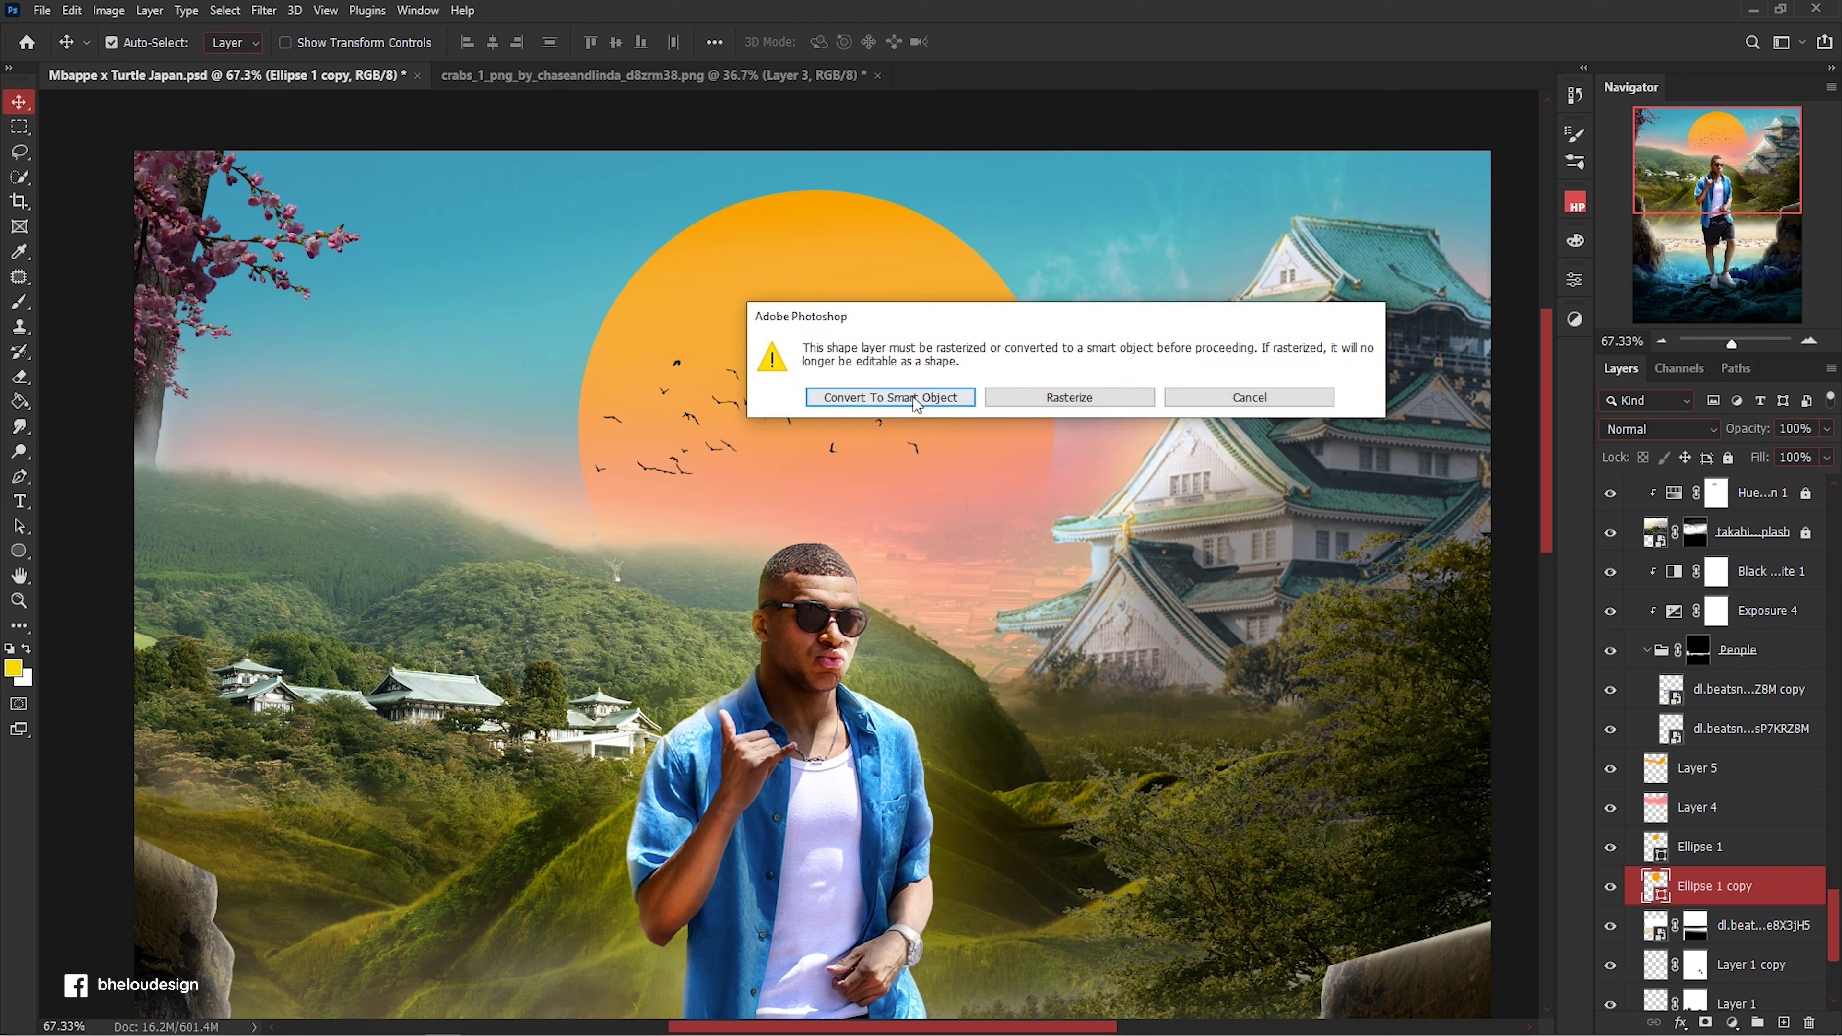
click(1071, 401)
drag(972, 207, 1226, 207)
mouse_move(1074, 504)
mouse_down()
mouse_move(1162, 506)
mouse_move(1132, 506)
mouse_up()
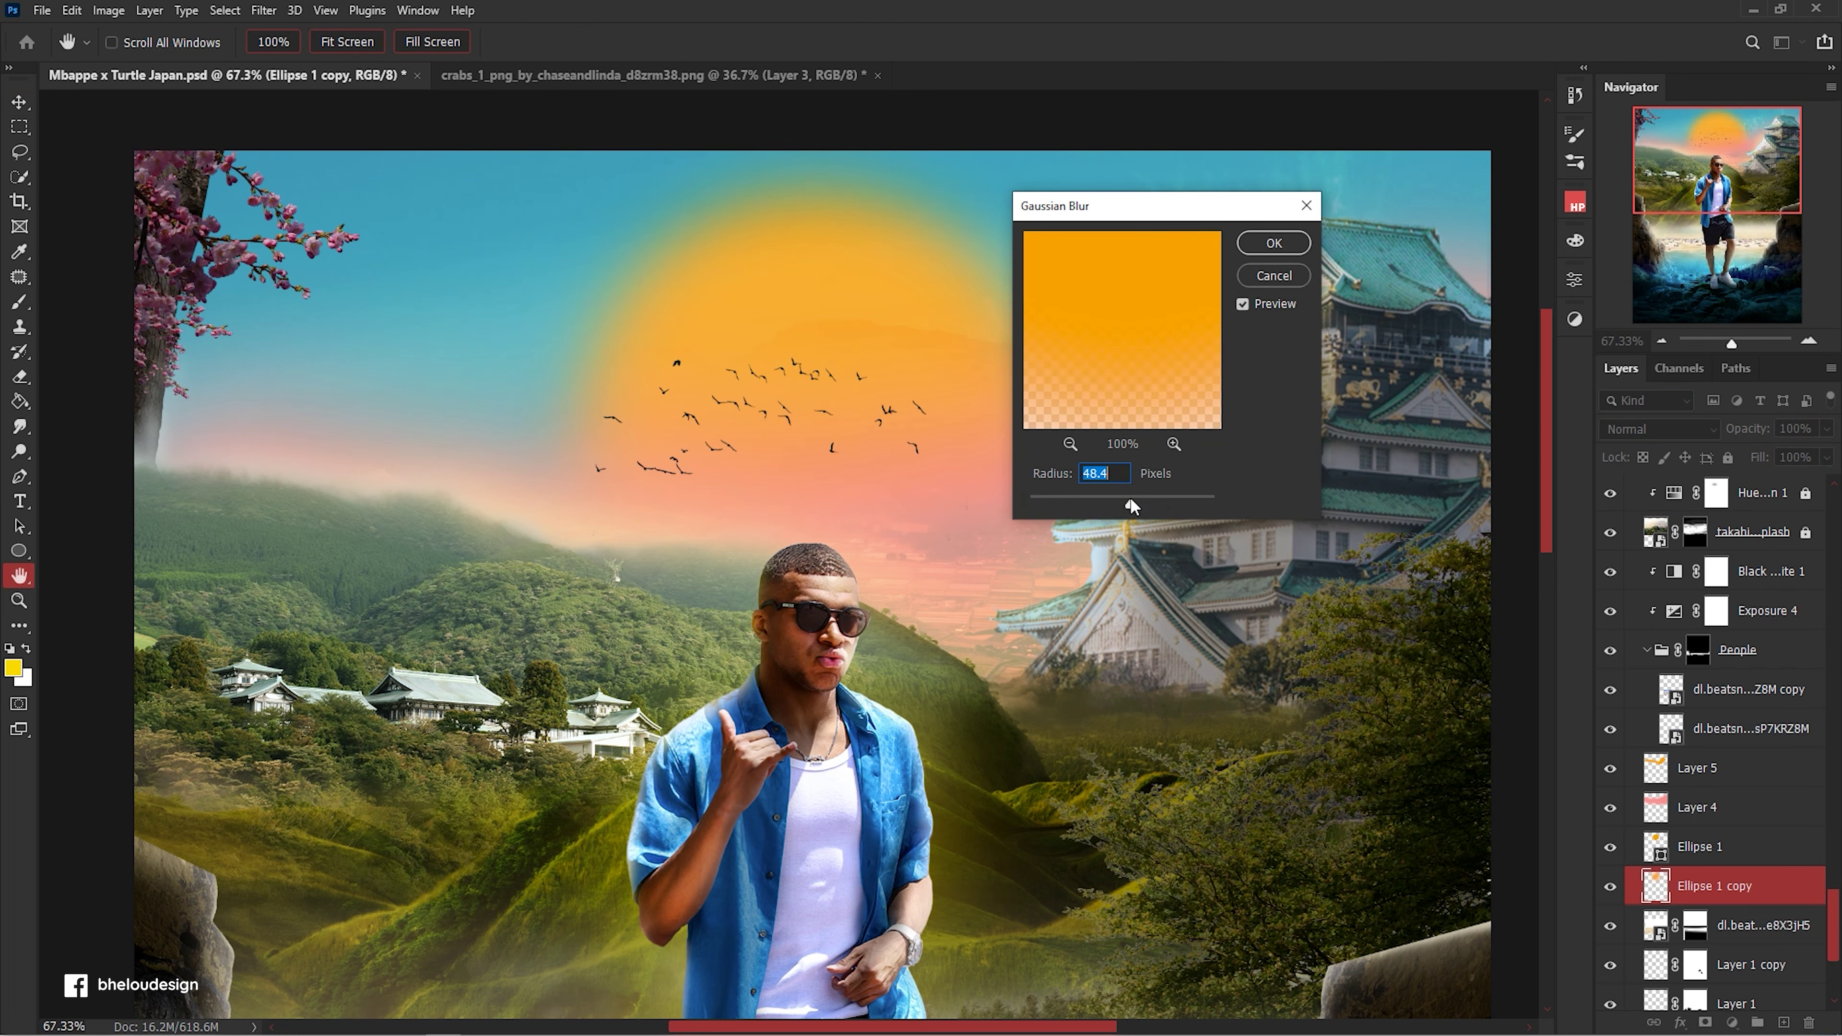
click(1273, 244)
Set the blurred sun copy to Color Dodge and lower its opacity.
key(v)
click(1659, 429)
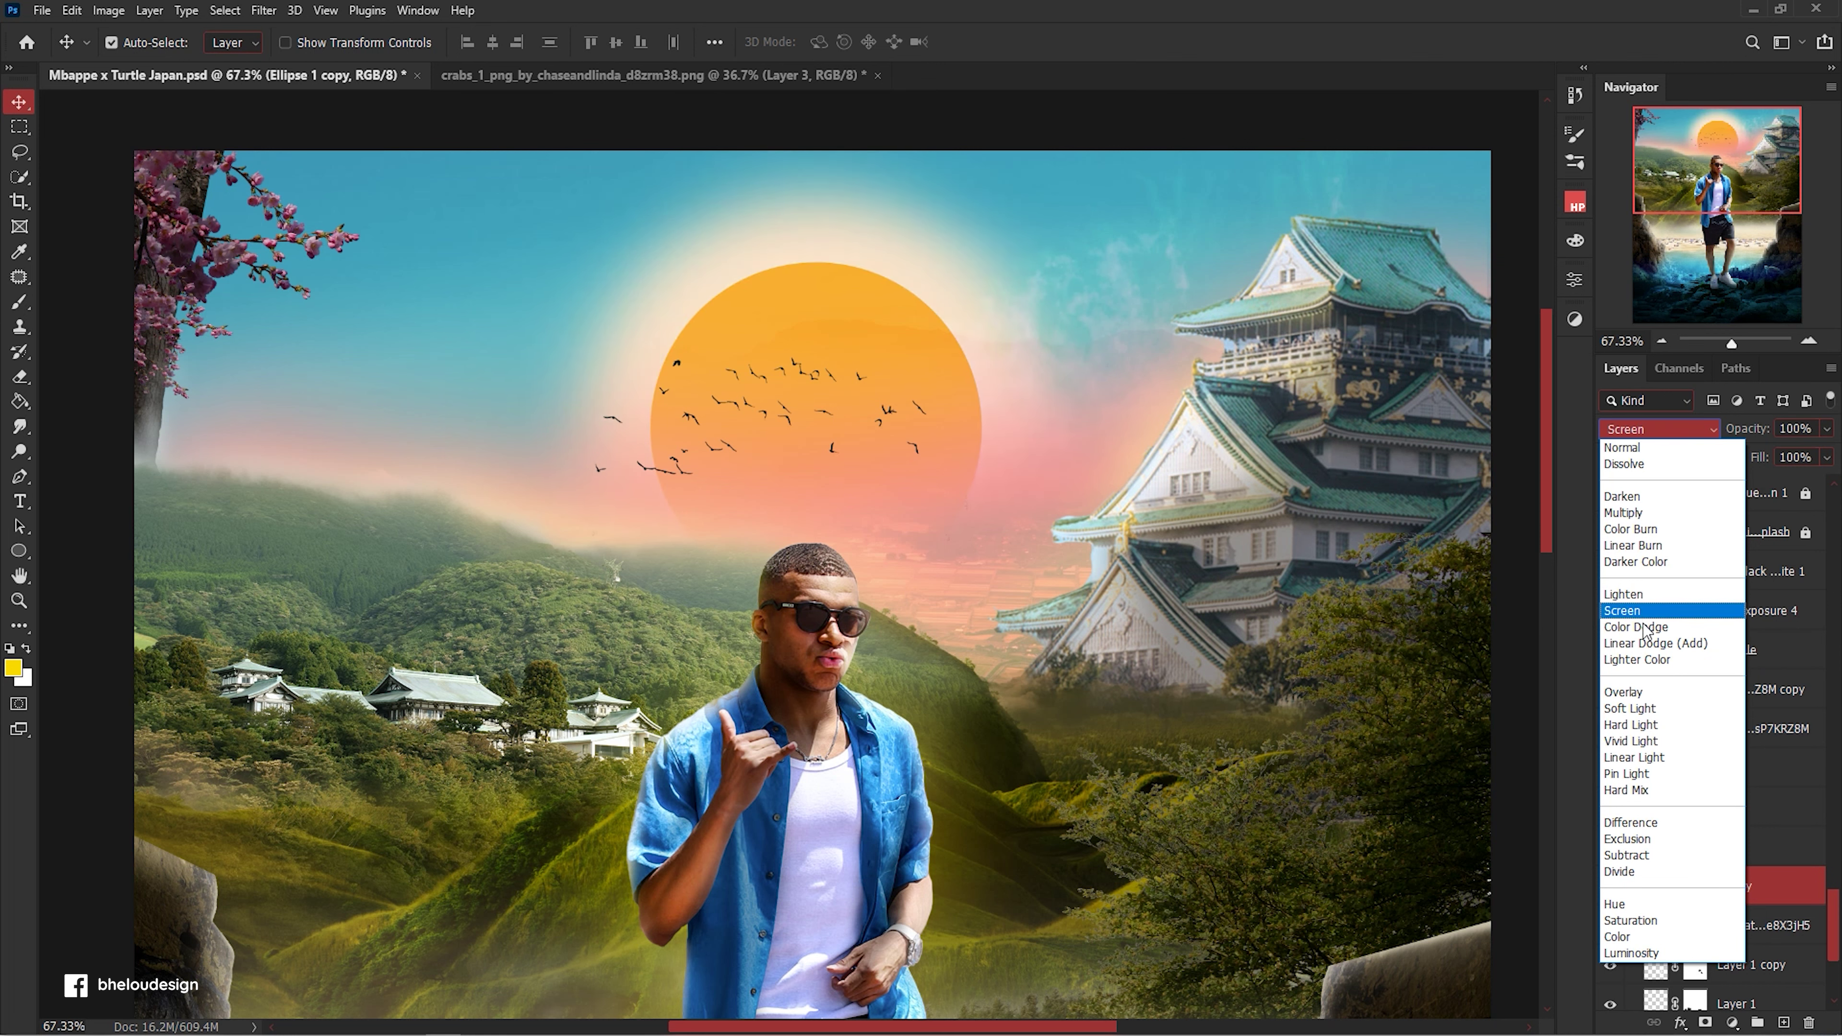
click(1653, 627)
drag(1732, 432, 1721, 433)
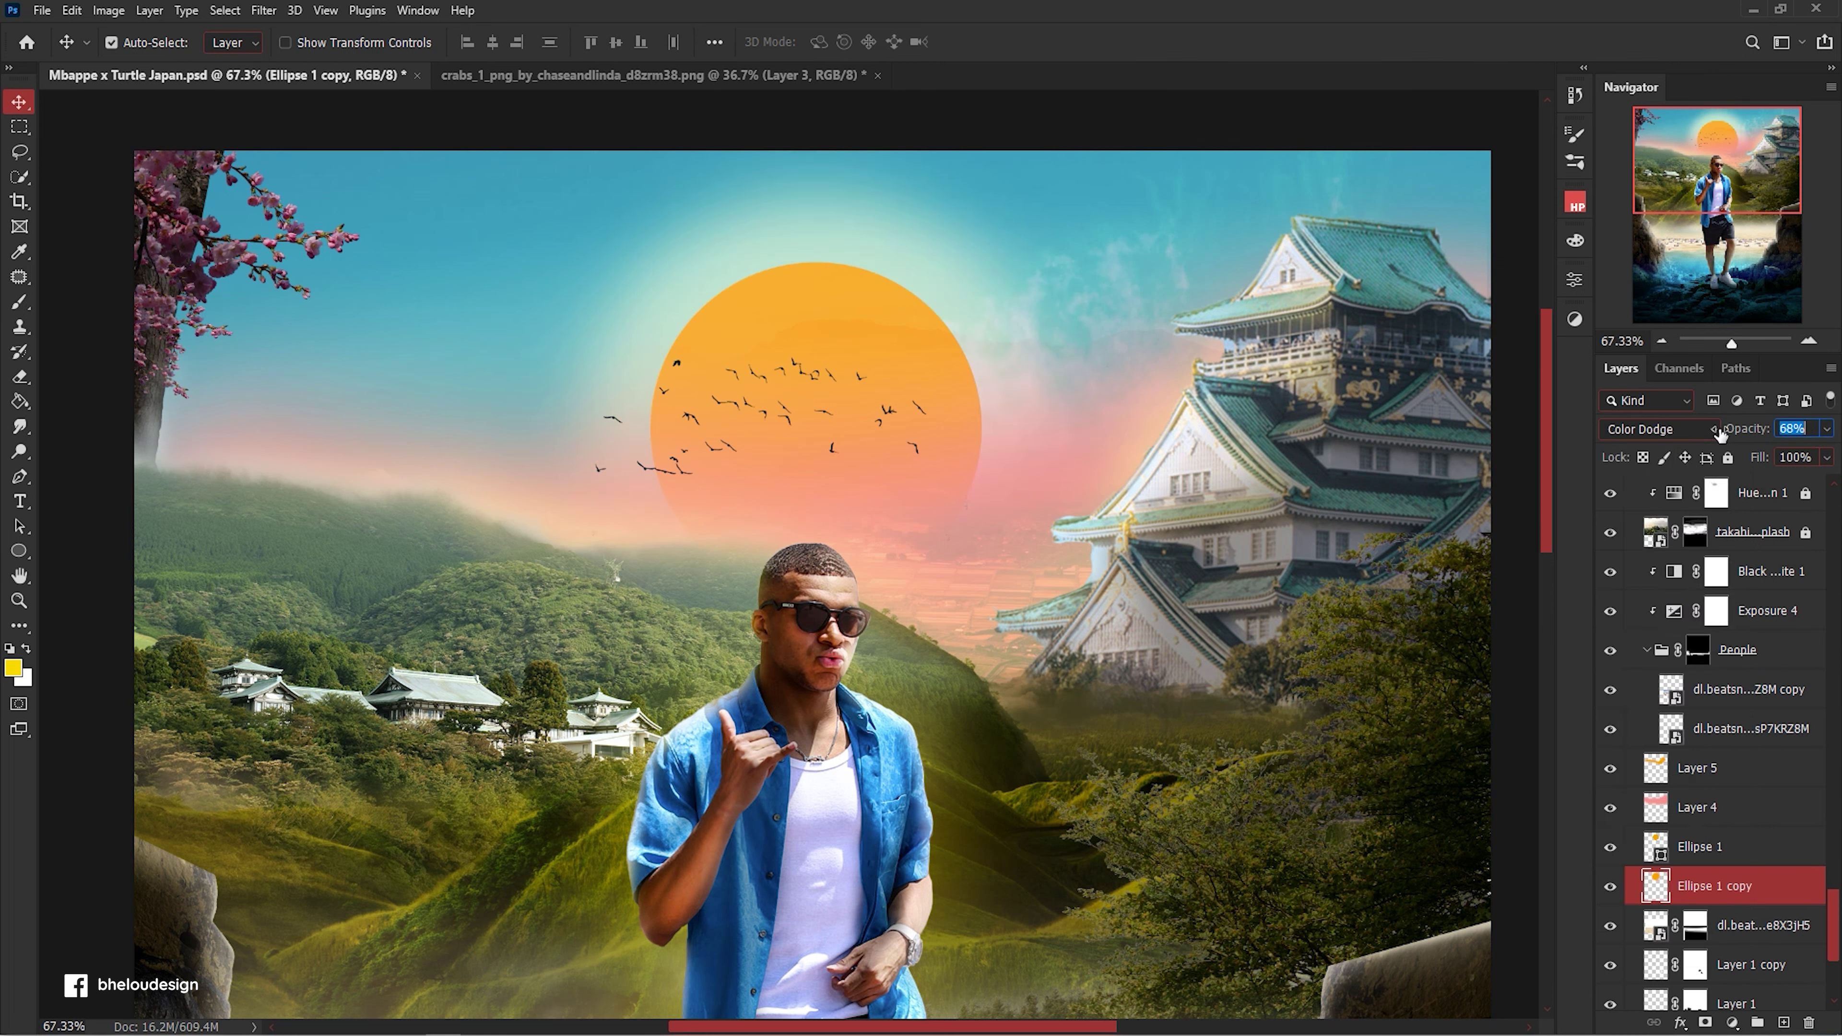
Soften the original Ellipse 1 sun with a light Gaussian Blur as a smart object.
click(1754, 855)
click(263, 10)
click(548, 326)
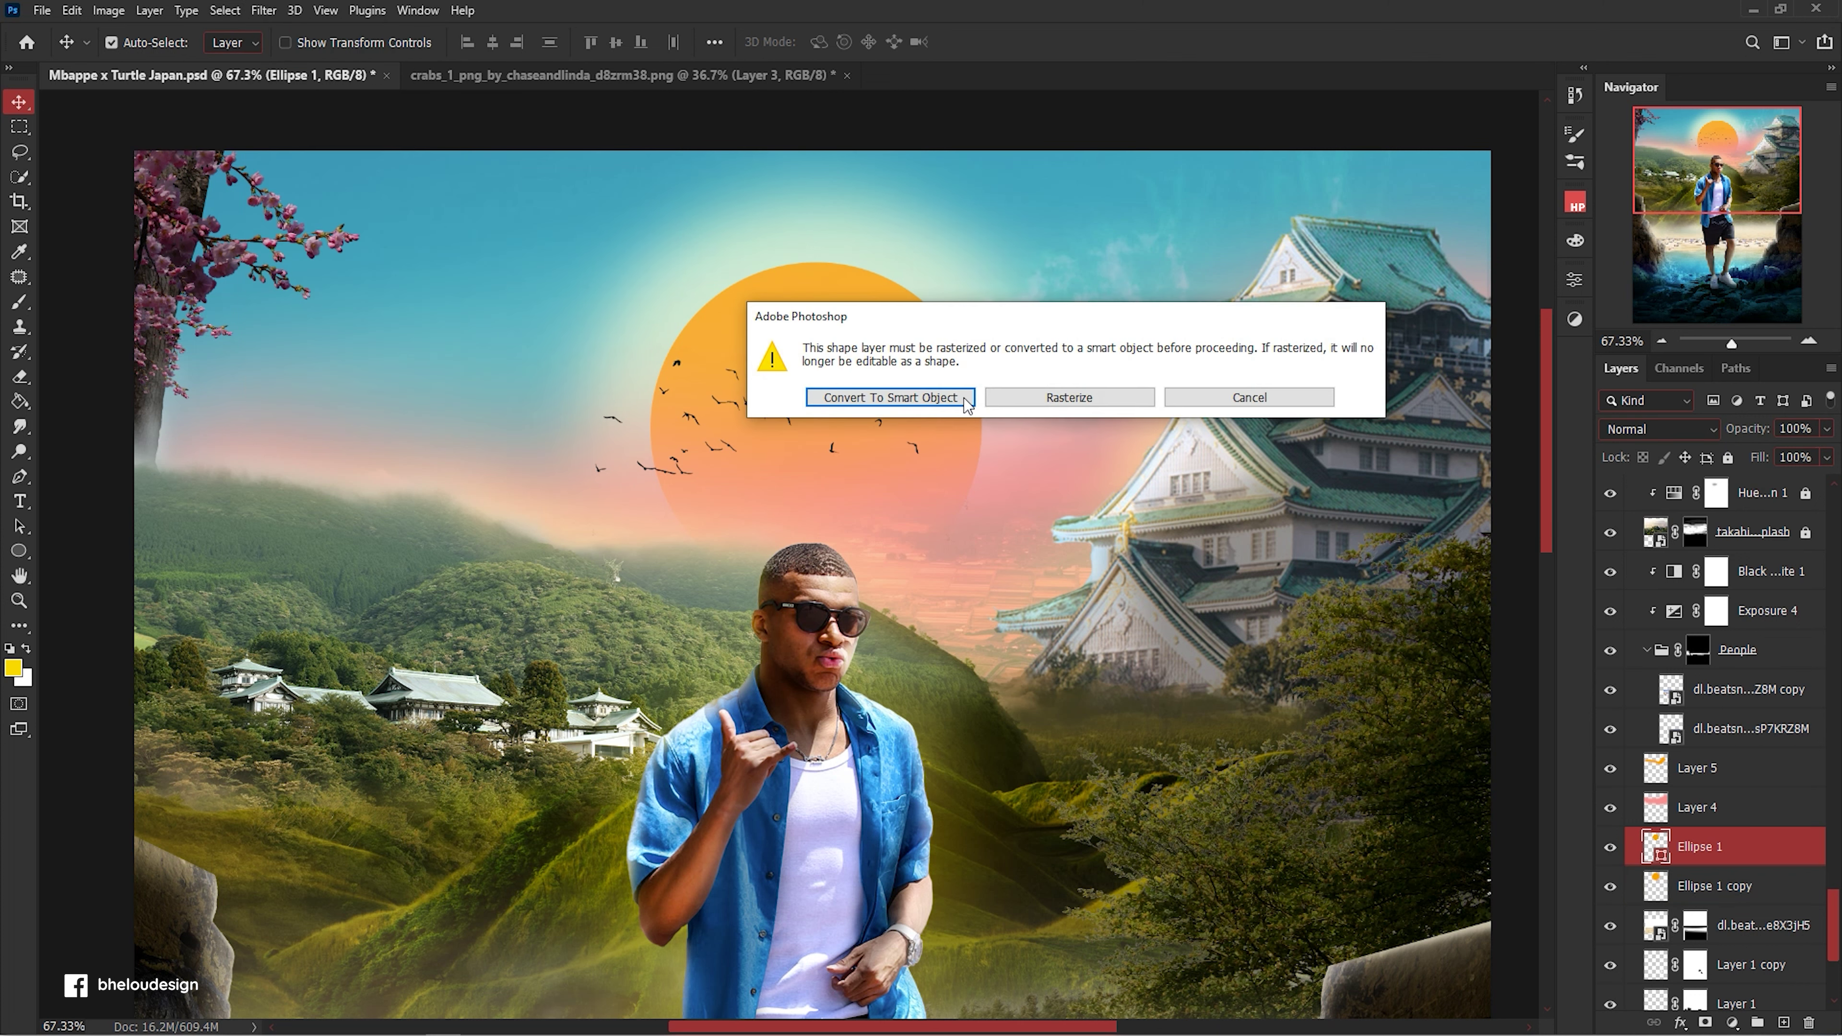
click(891, 398)
mouse_move(1081, 498)
mouse_down()
mouse_move(1063, 500)
mouse_move(1088, 504)
mouse_up()
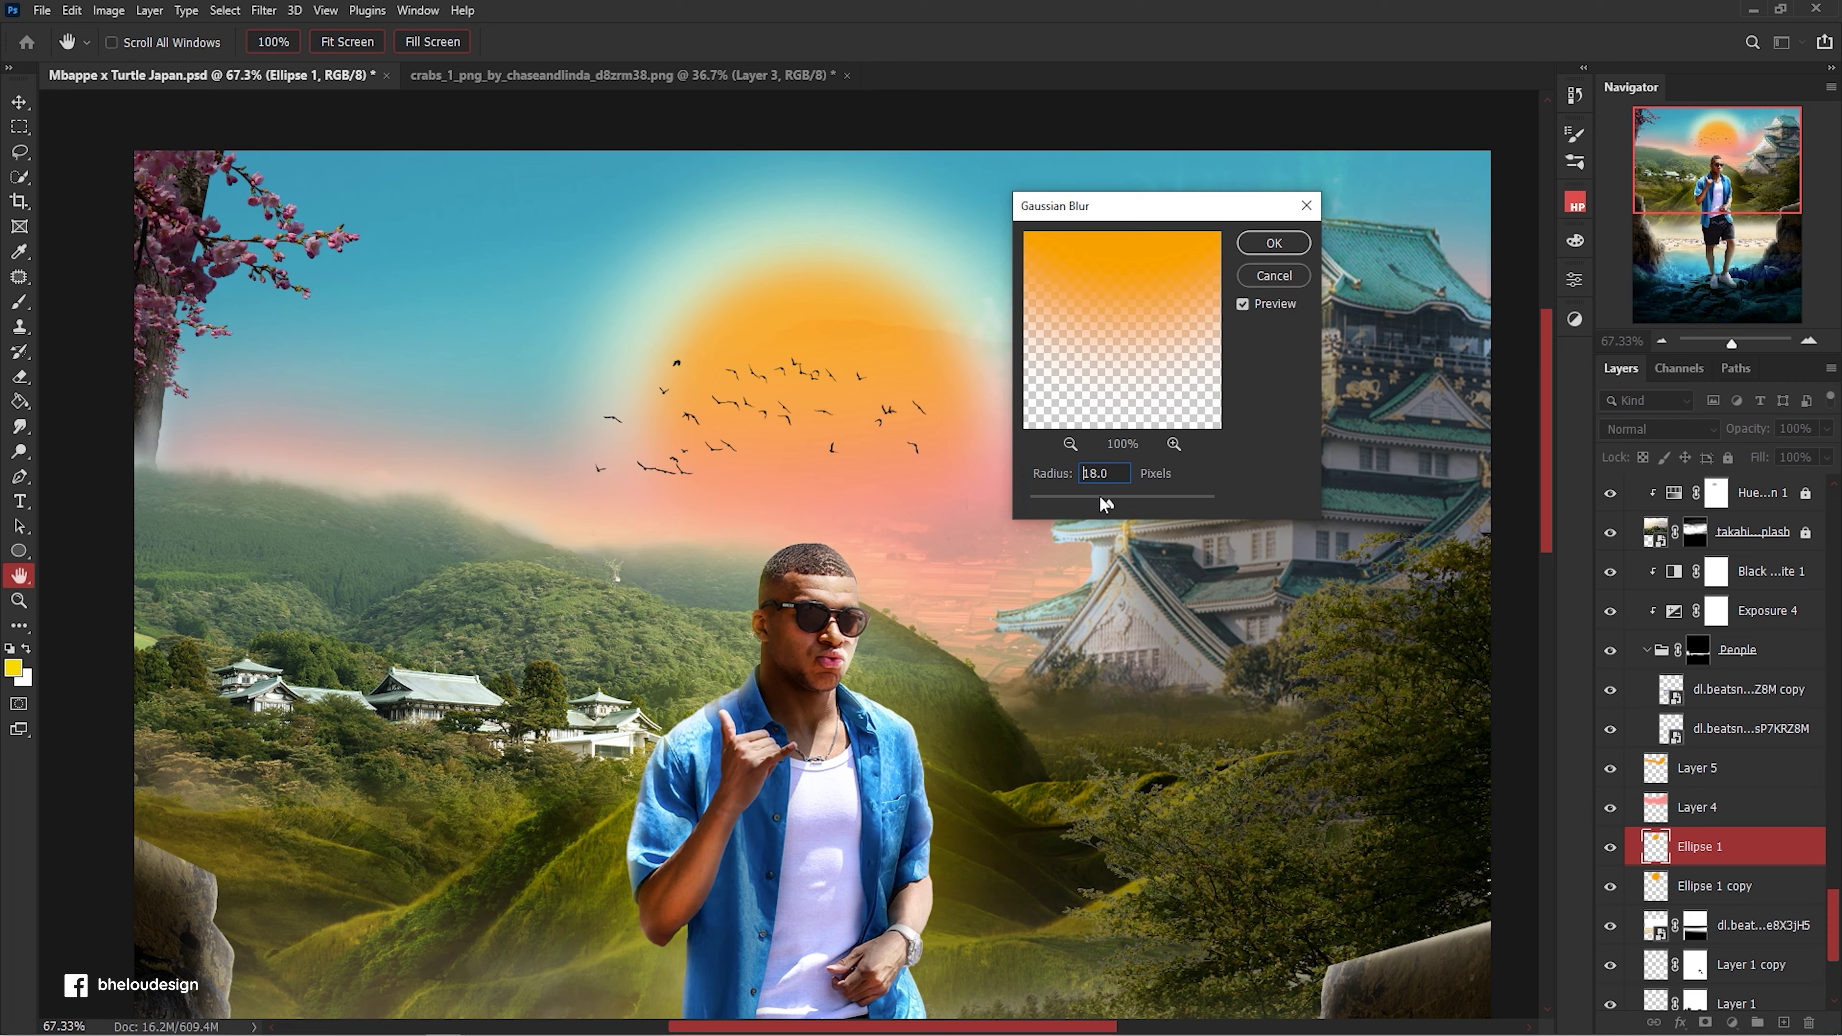
click(1274, 243)
Set the original sun to a dodge blend mode, fit the image in view and save.
key(ctrl+0)
key(v)
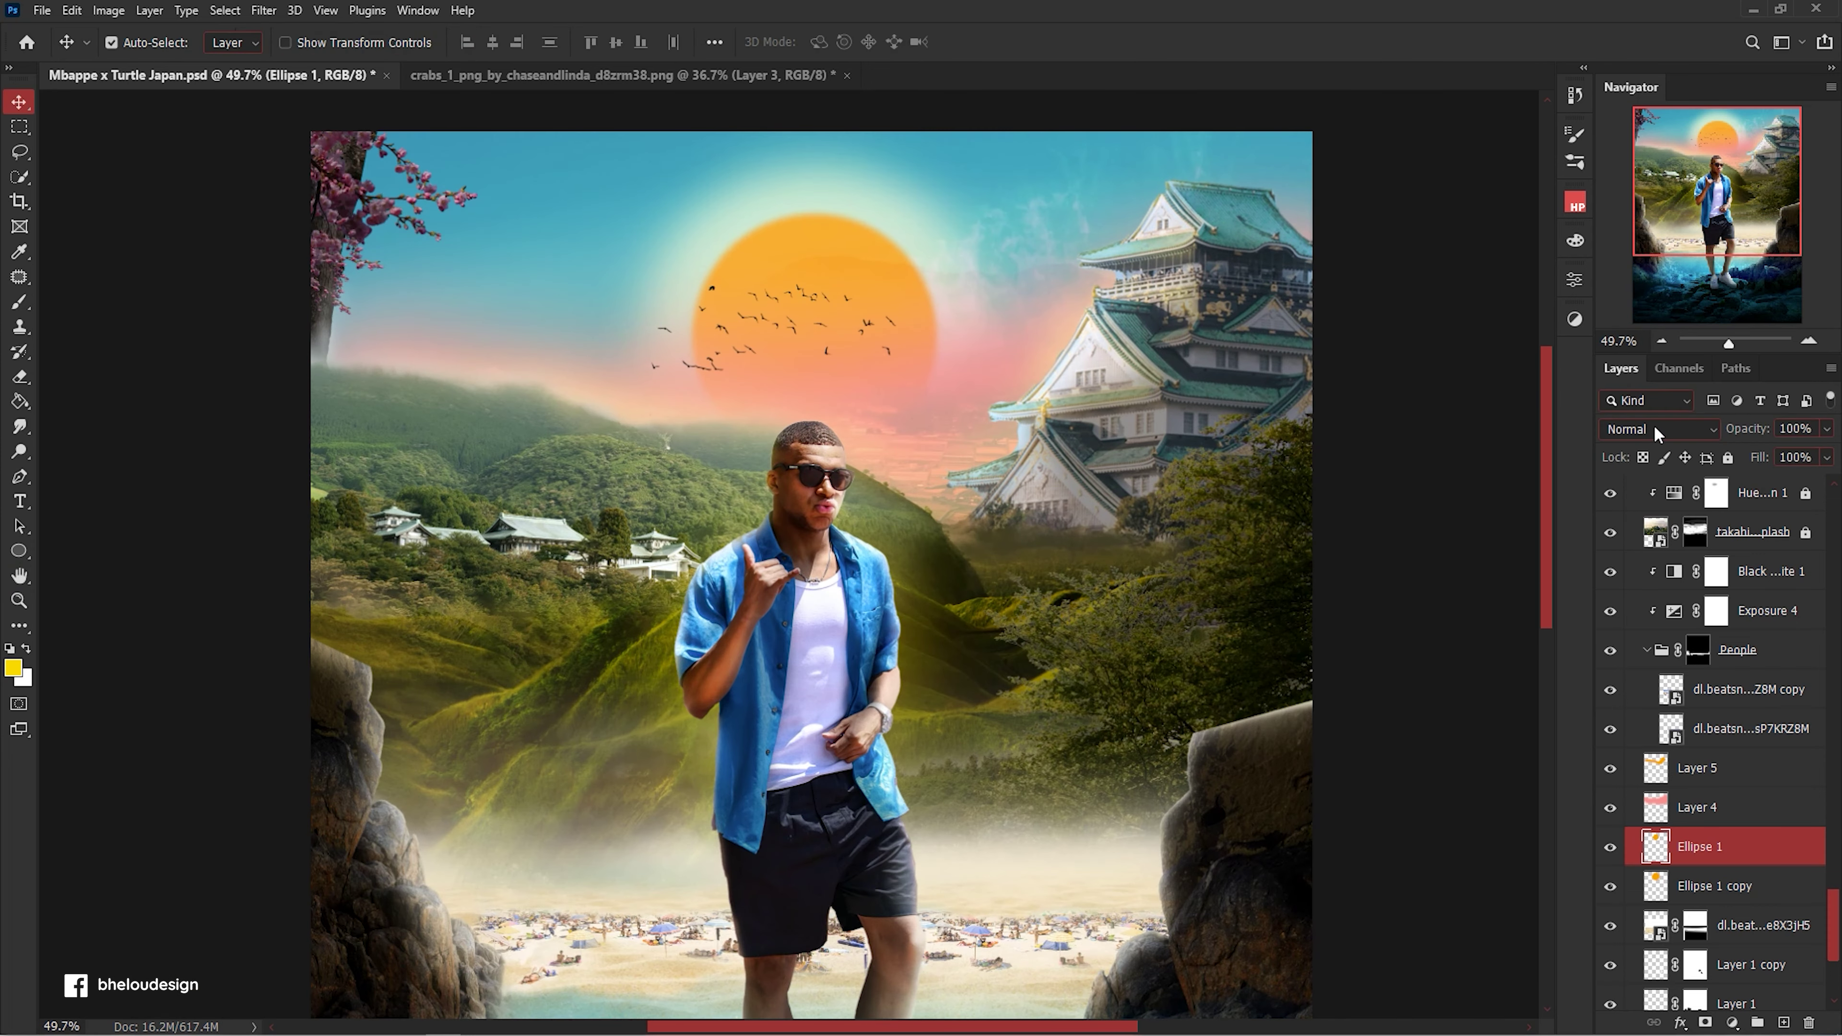
click(1650, 428)
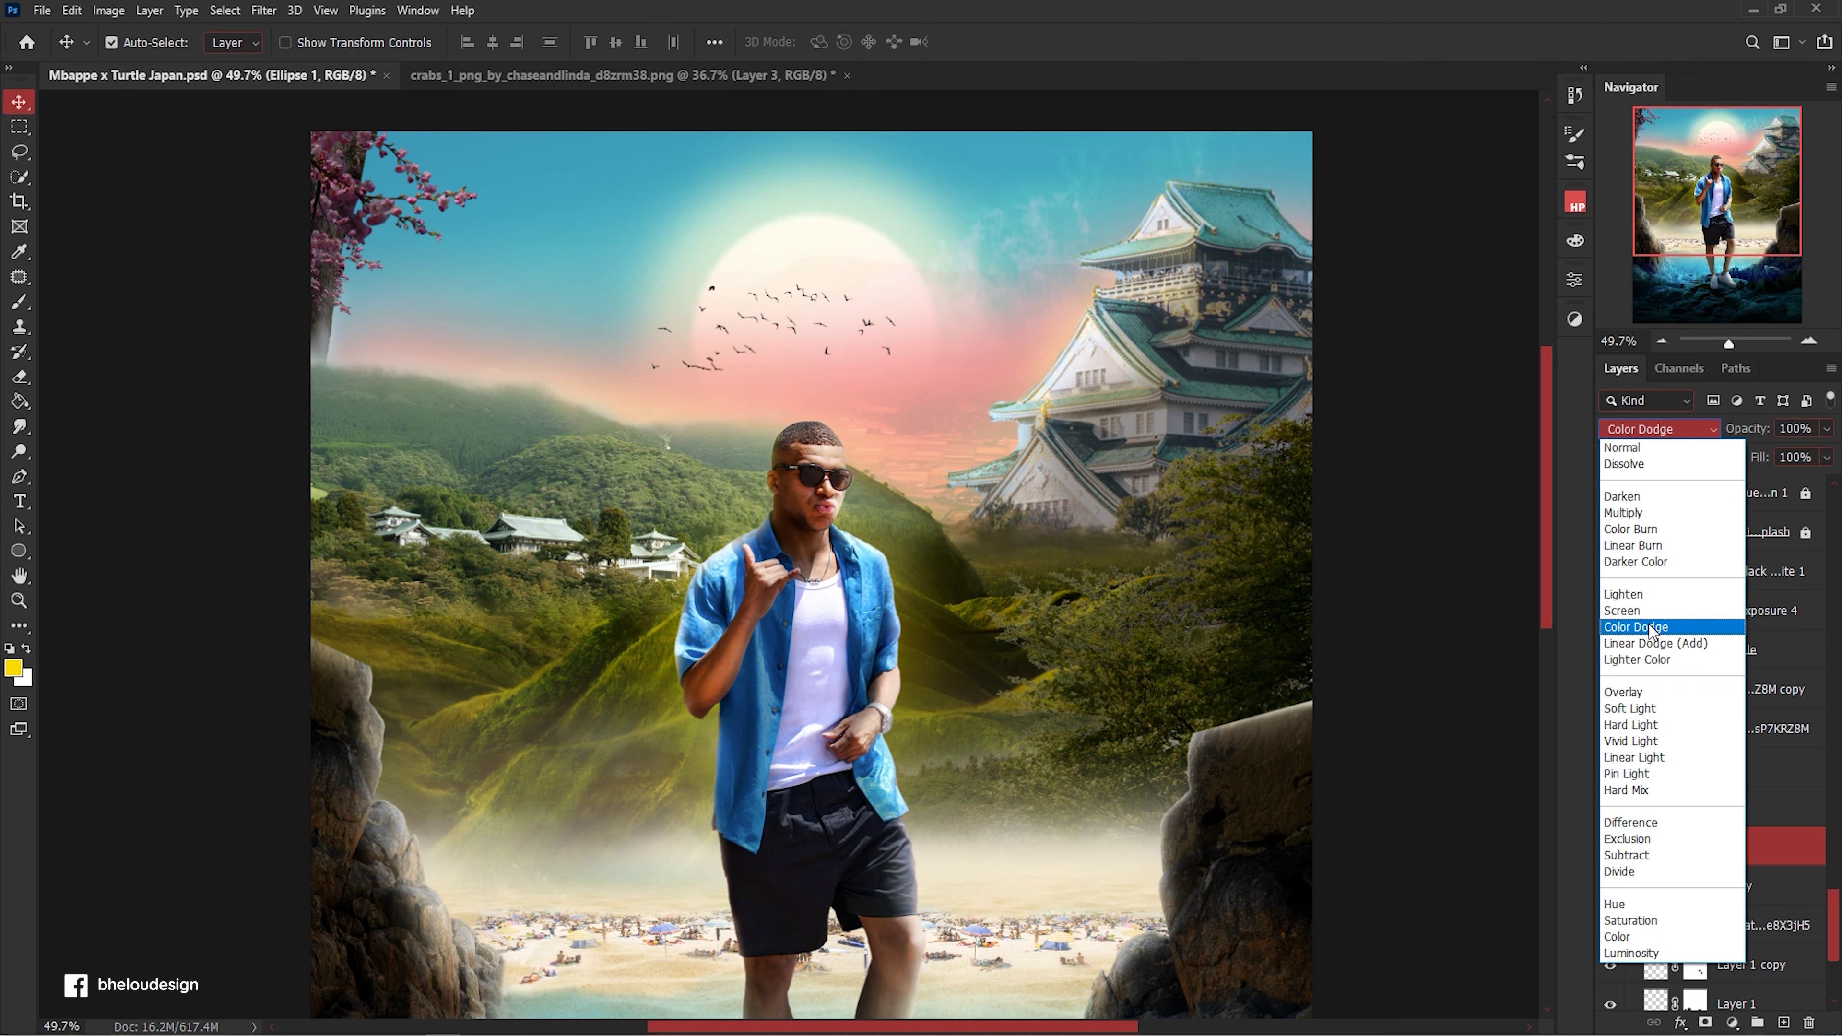
click(1645, 644)
click(144, 255)
key(ctrl+0)
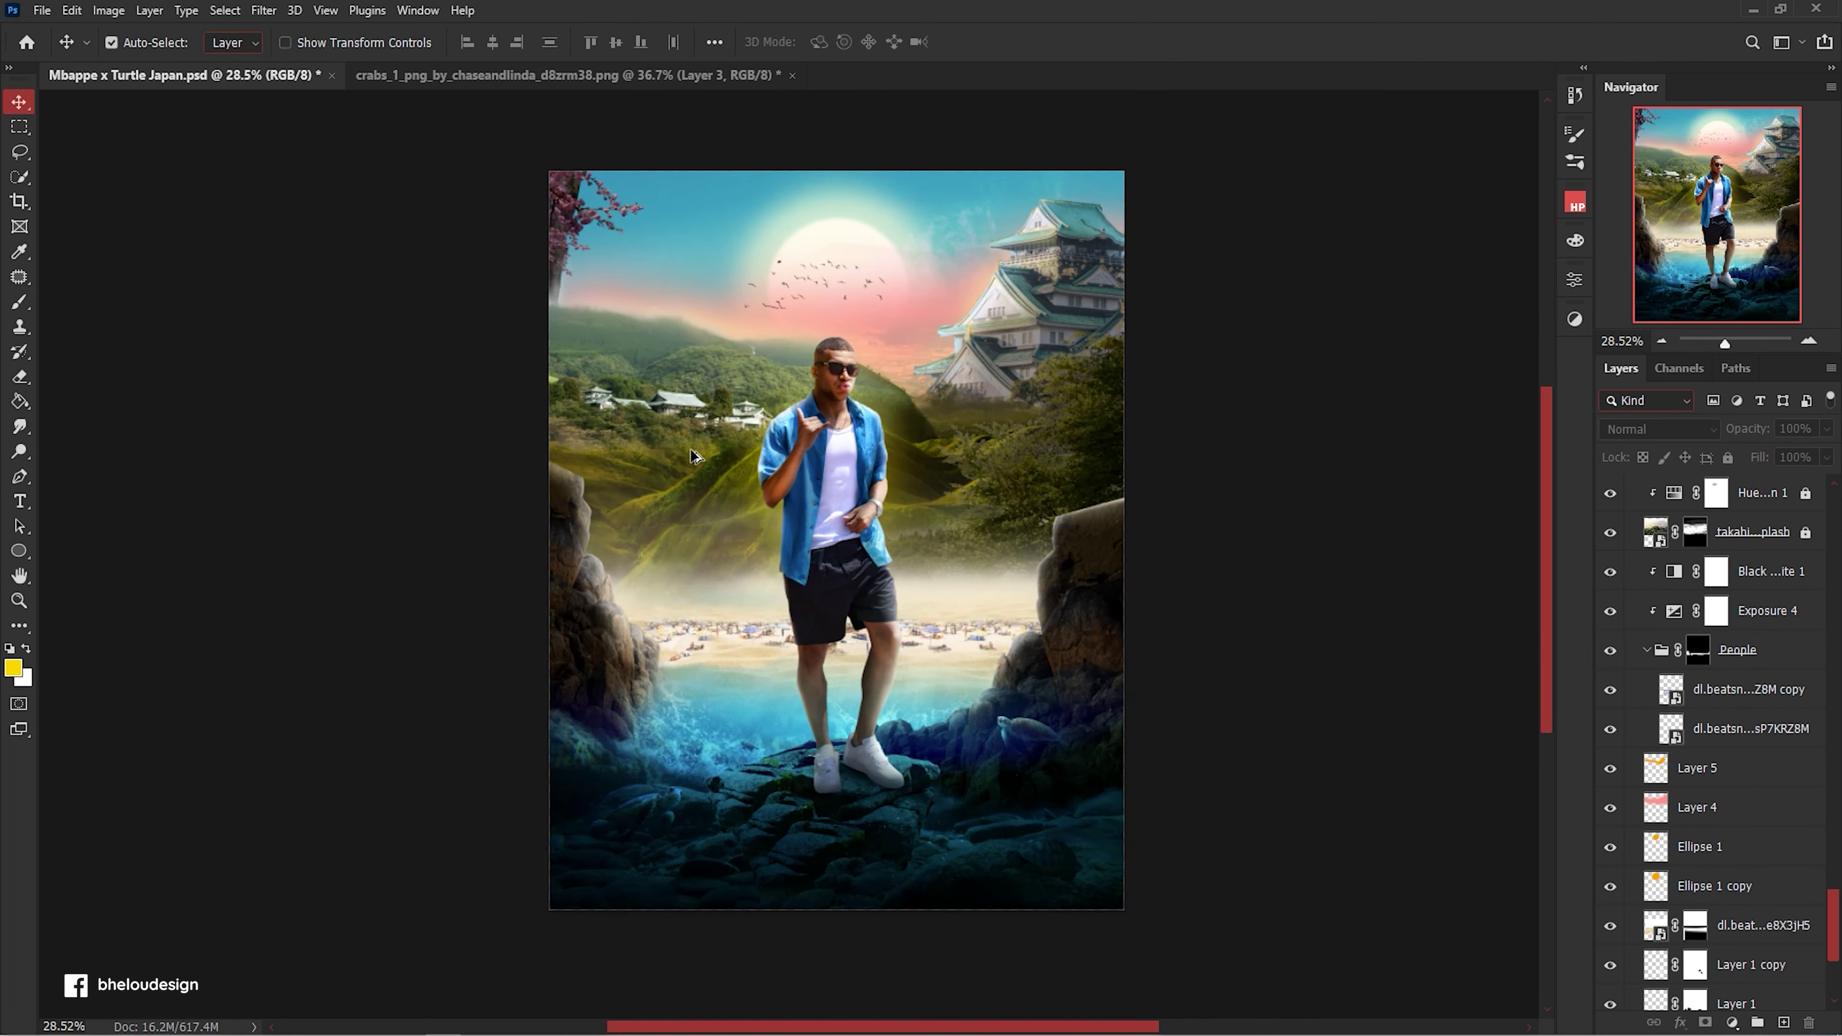
key(ctrl+s)
Set Gradient Map 1's gradient stops to purple on the left and teal on the right.
scroll(1823, 580, up, 5)
scroll(1823, 580, up, 5)
scroll(1817, 573, up, 5)
scroll(1806, 564, up, 5)
scroll(1797, 560, up, 5)
scroll(1789, 555, up, 5)
scroll(1787, 565, up, 2)
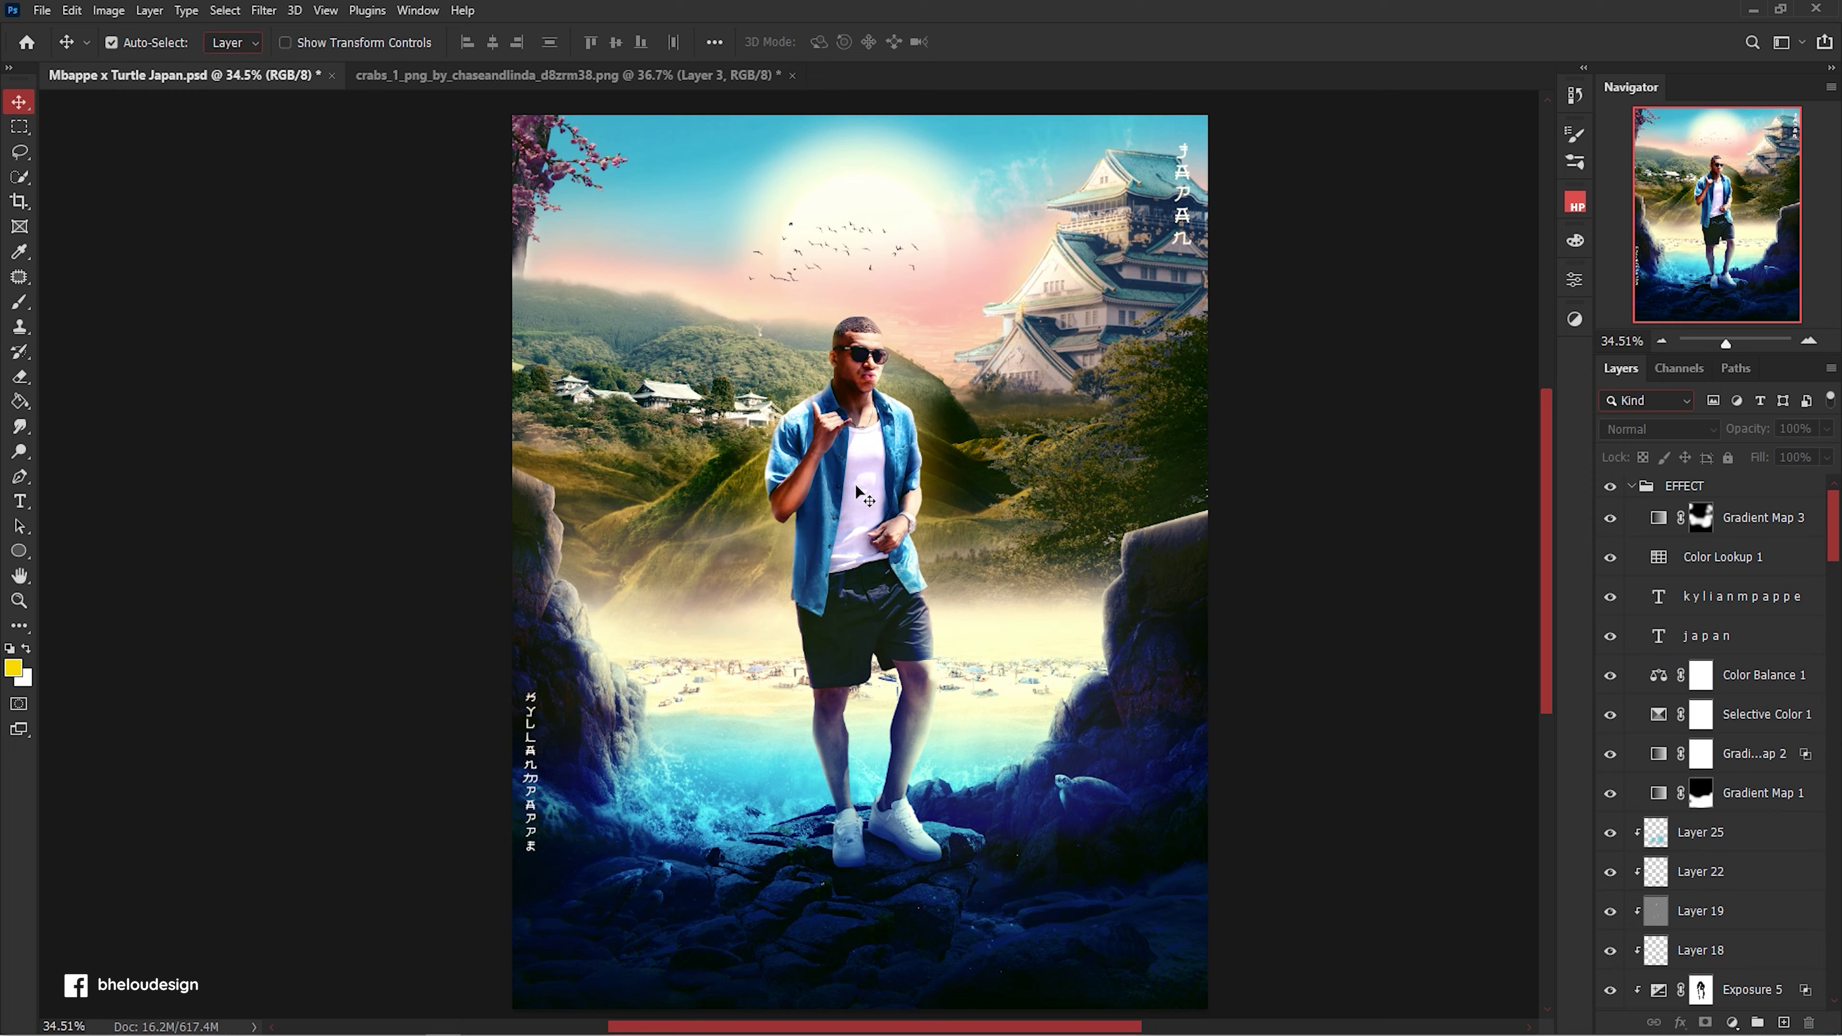
click(1656, 799)
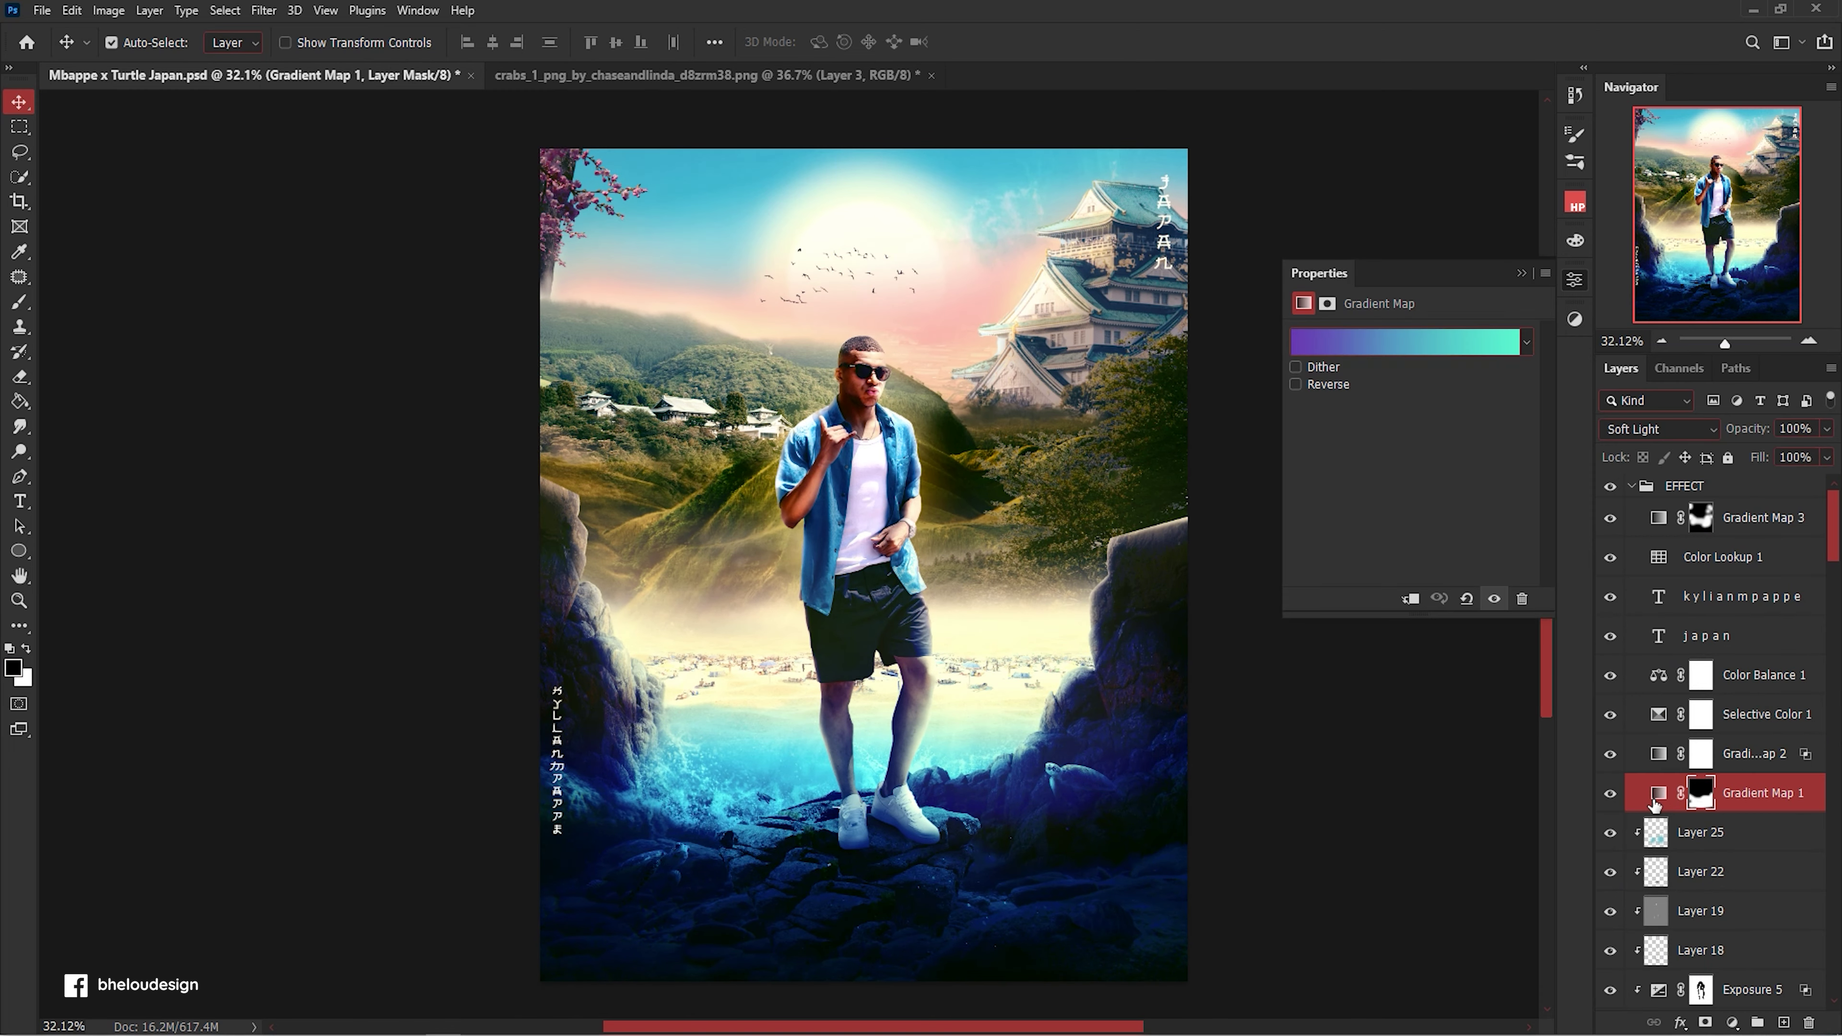
click(1442, 343)
double_click(1265, 506)
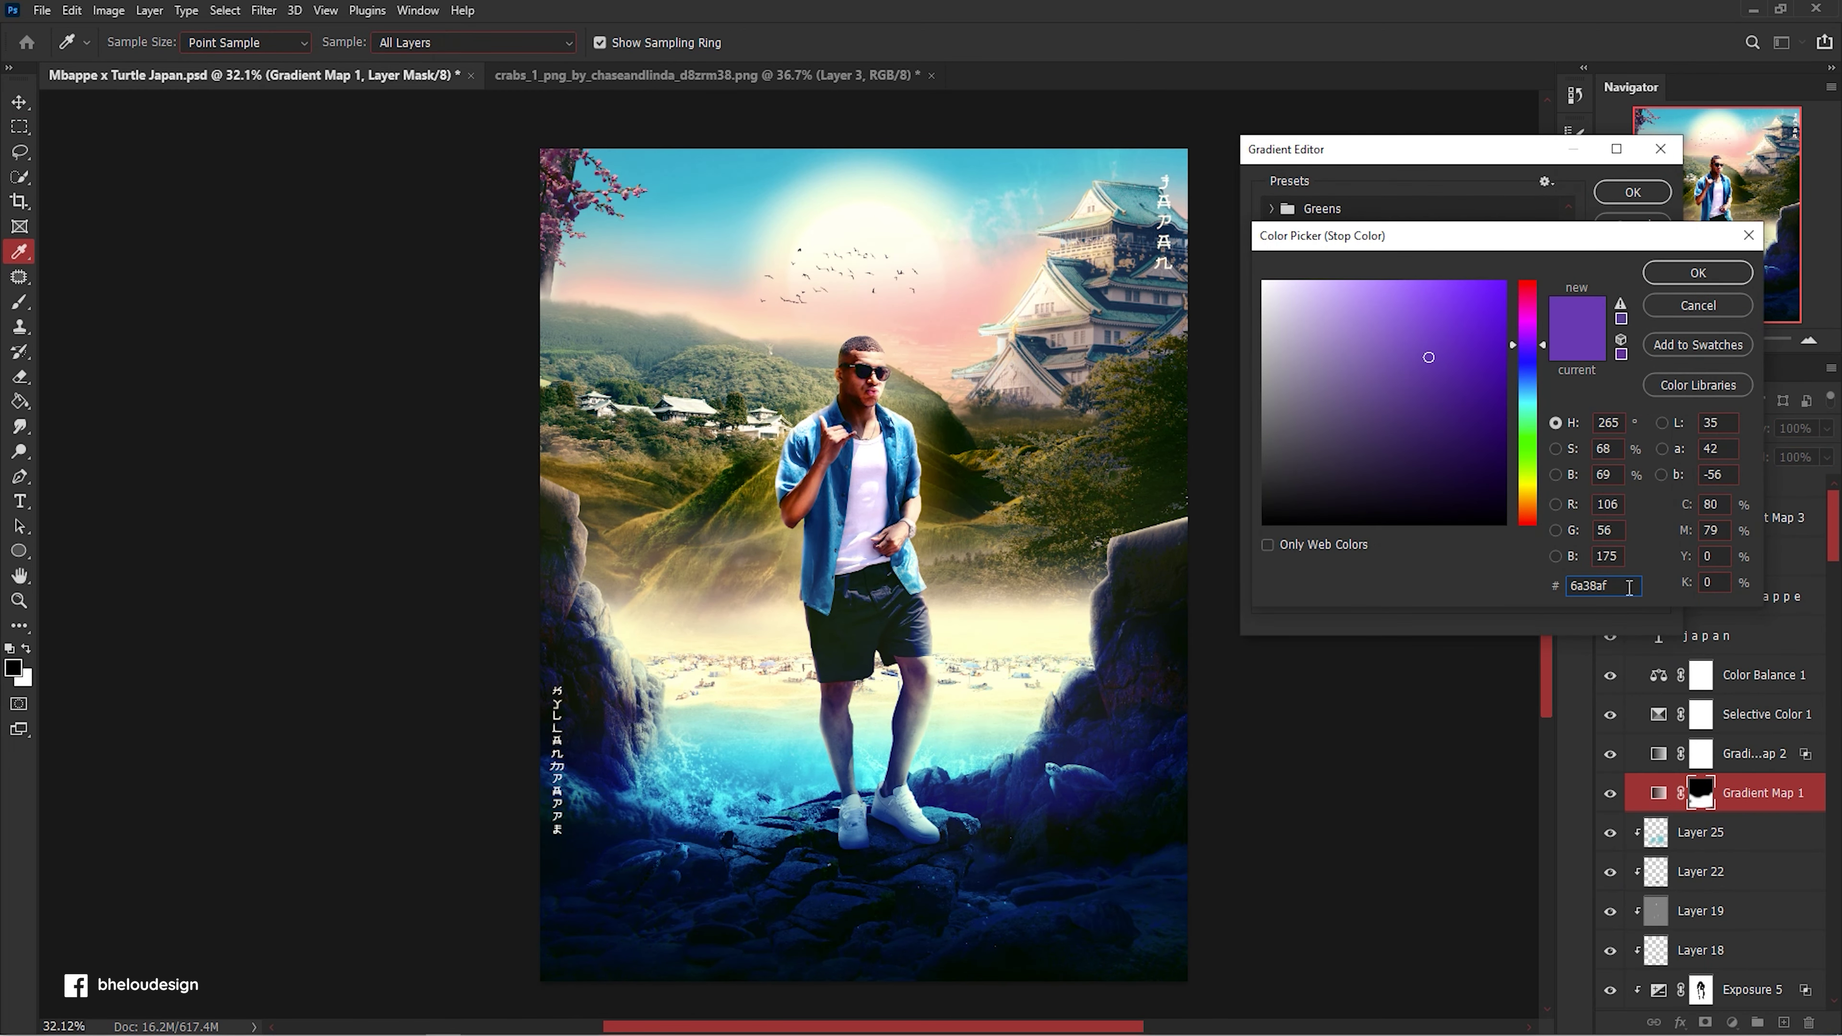
key(Return)
double_click(1654, 504)
click(1626, 585)
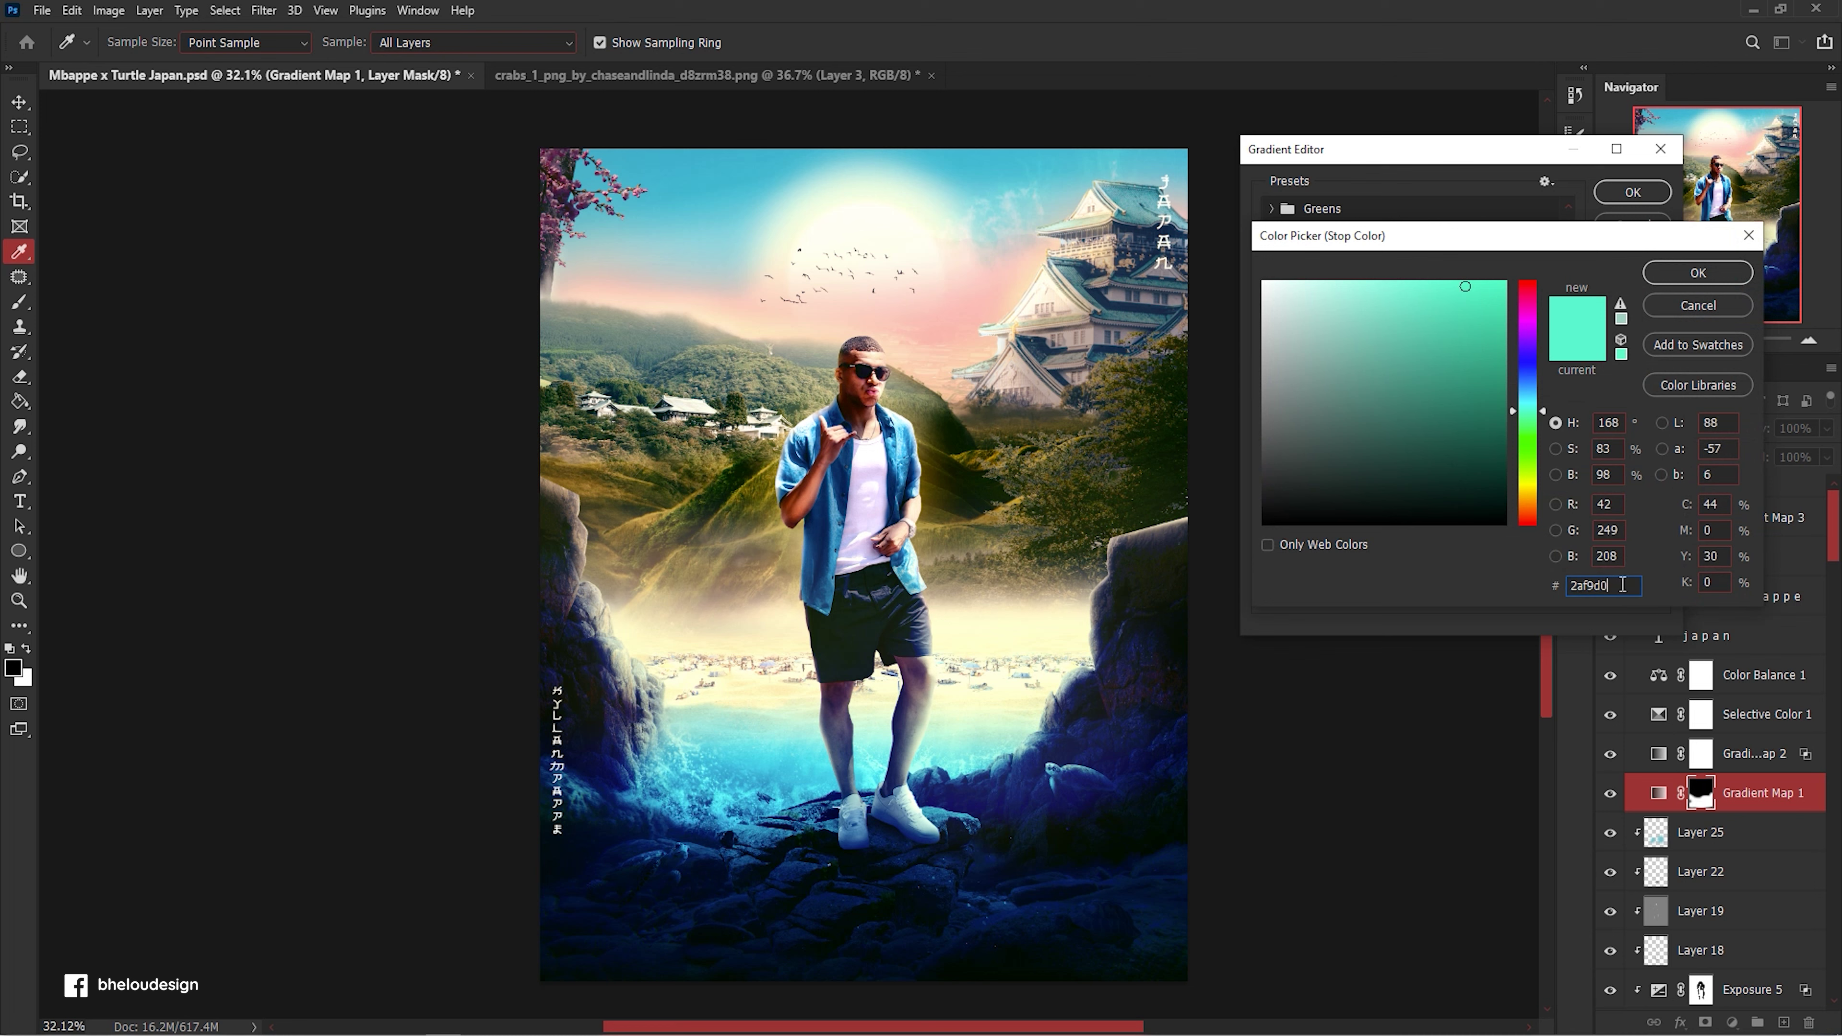
click(1703, 274)
click(1645, 191)
Recolour Gradient Map 2's stops from purple through medium purple to light lavender at 66%.
click(1654, 755)
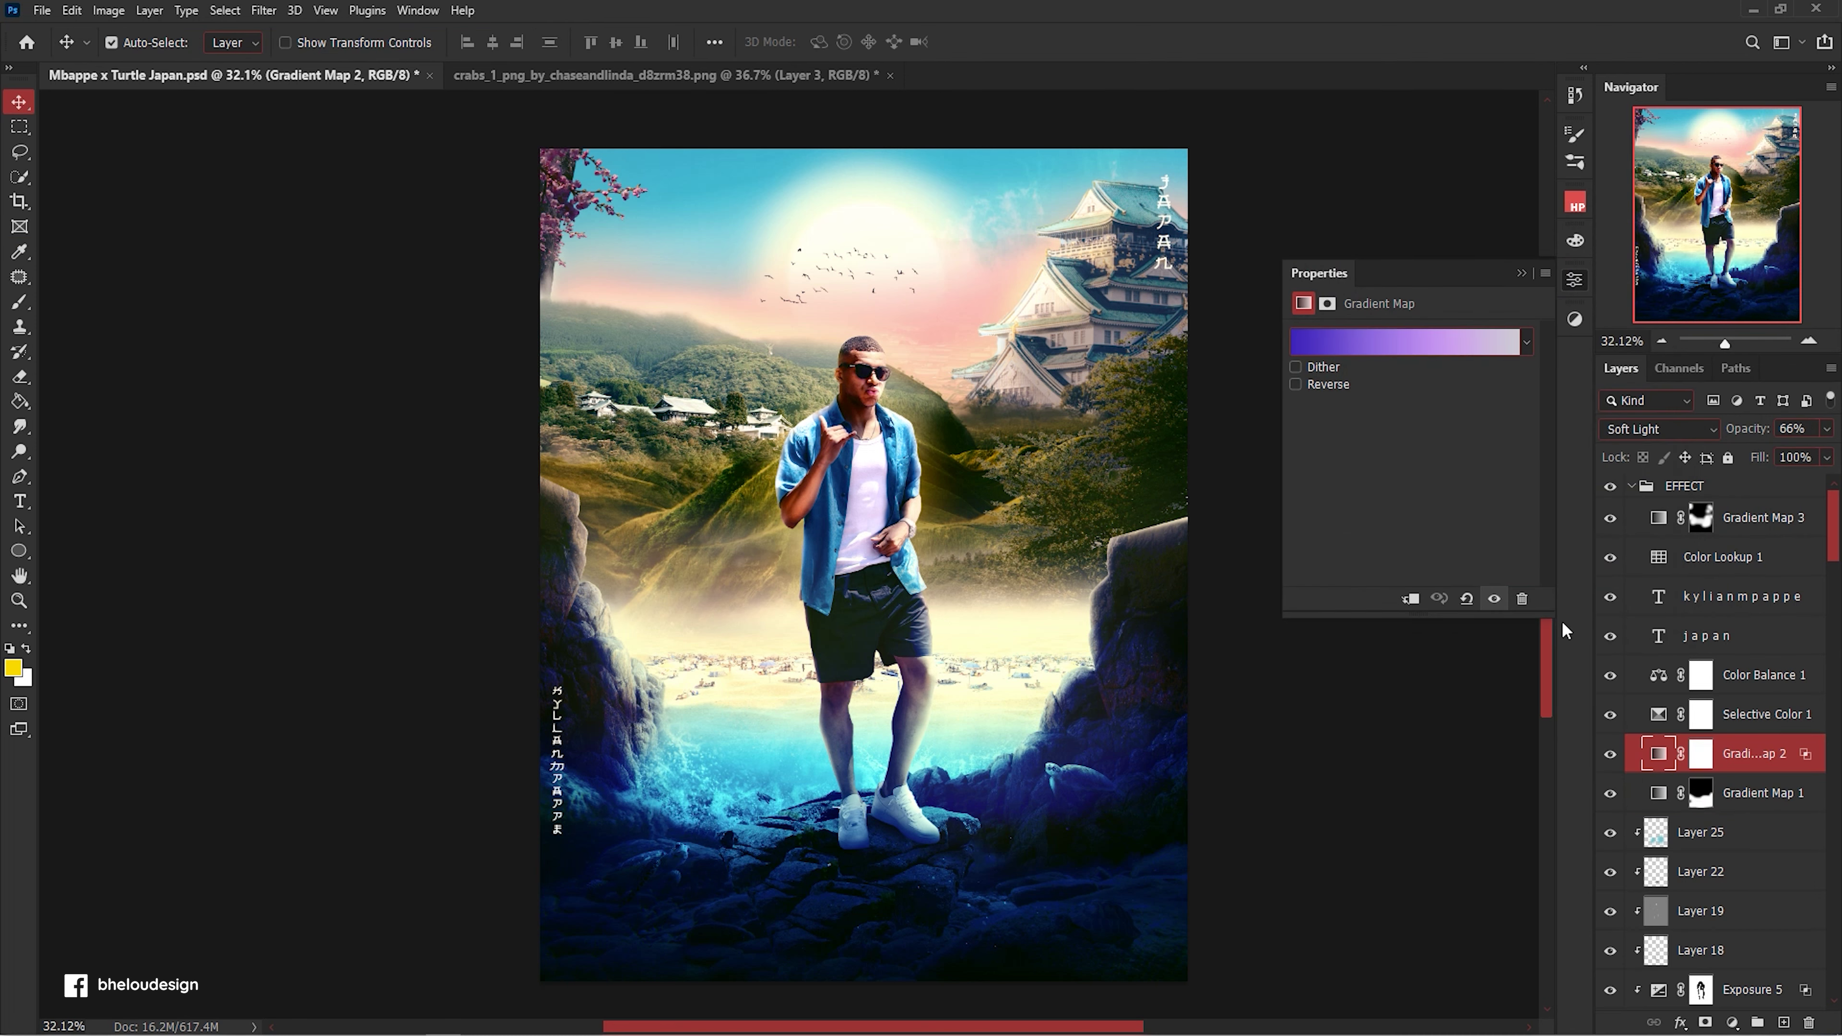
click(1414, 341)
scroll(1346, 320, down, 5)
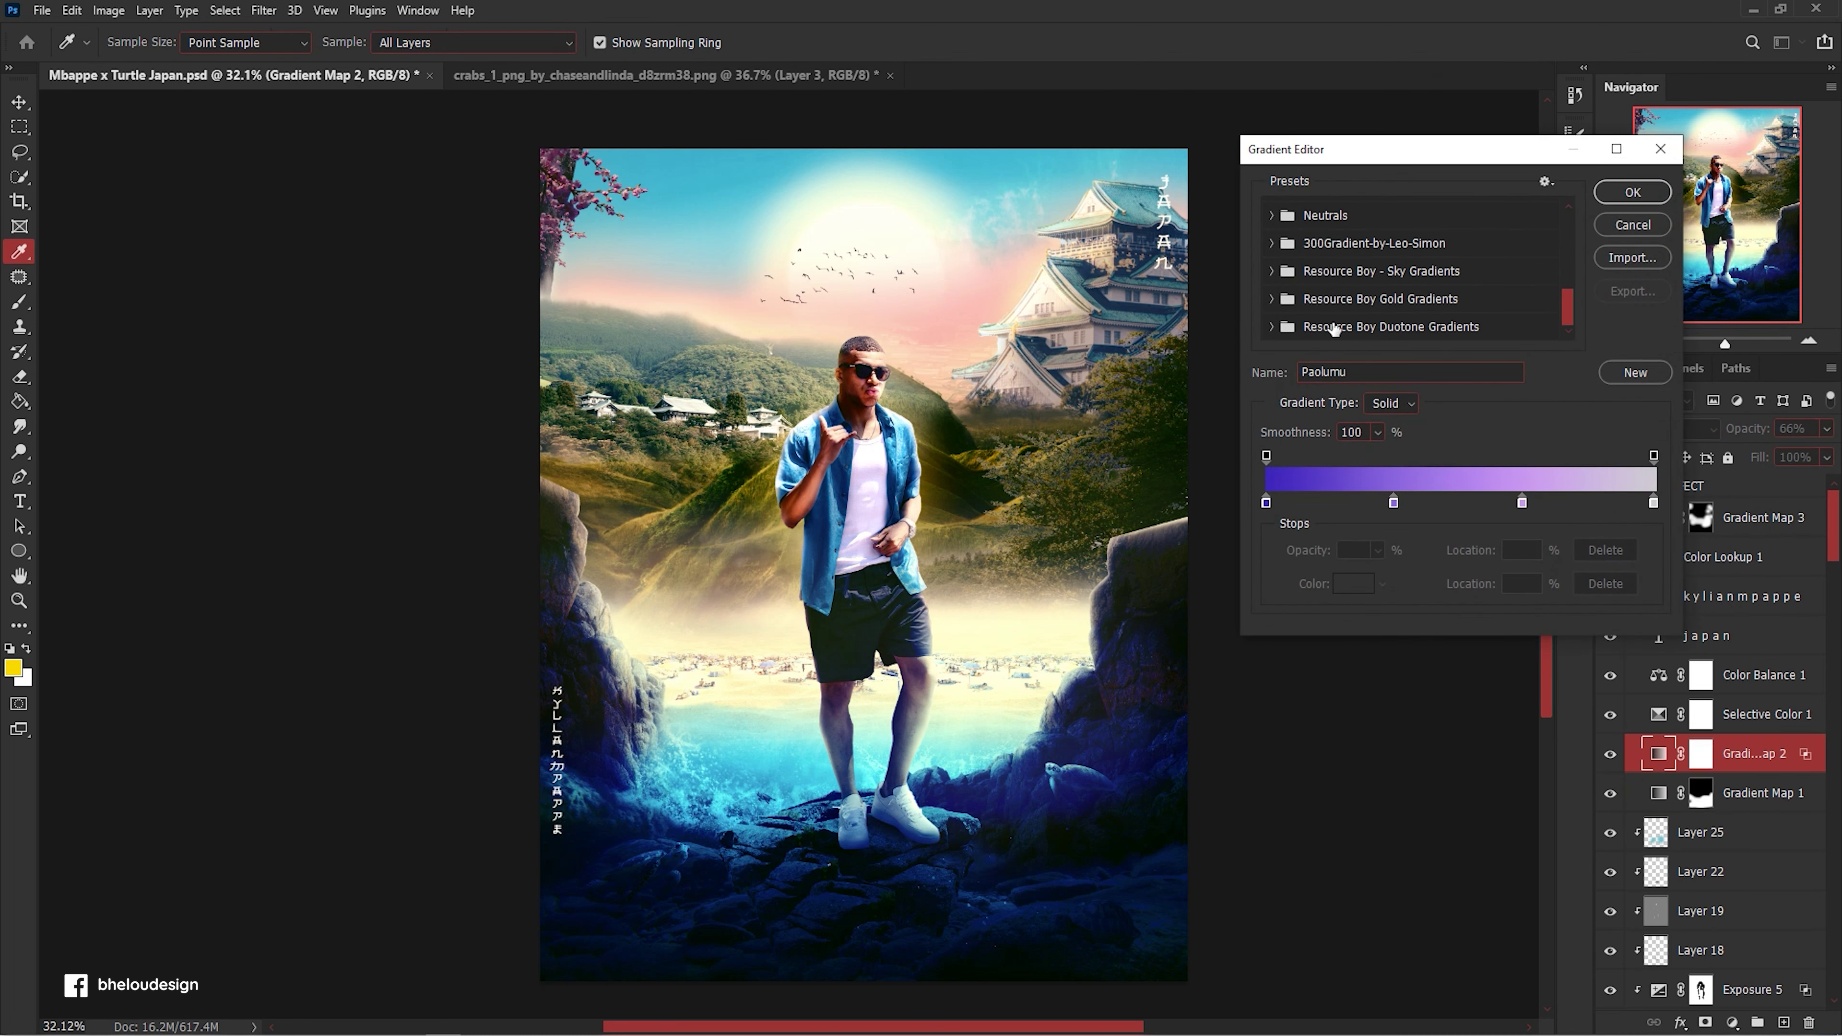
double_click(1266, 504)
click(1716, 280)
double_click(1643, 505)
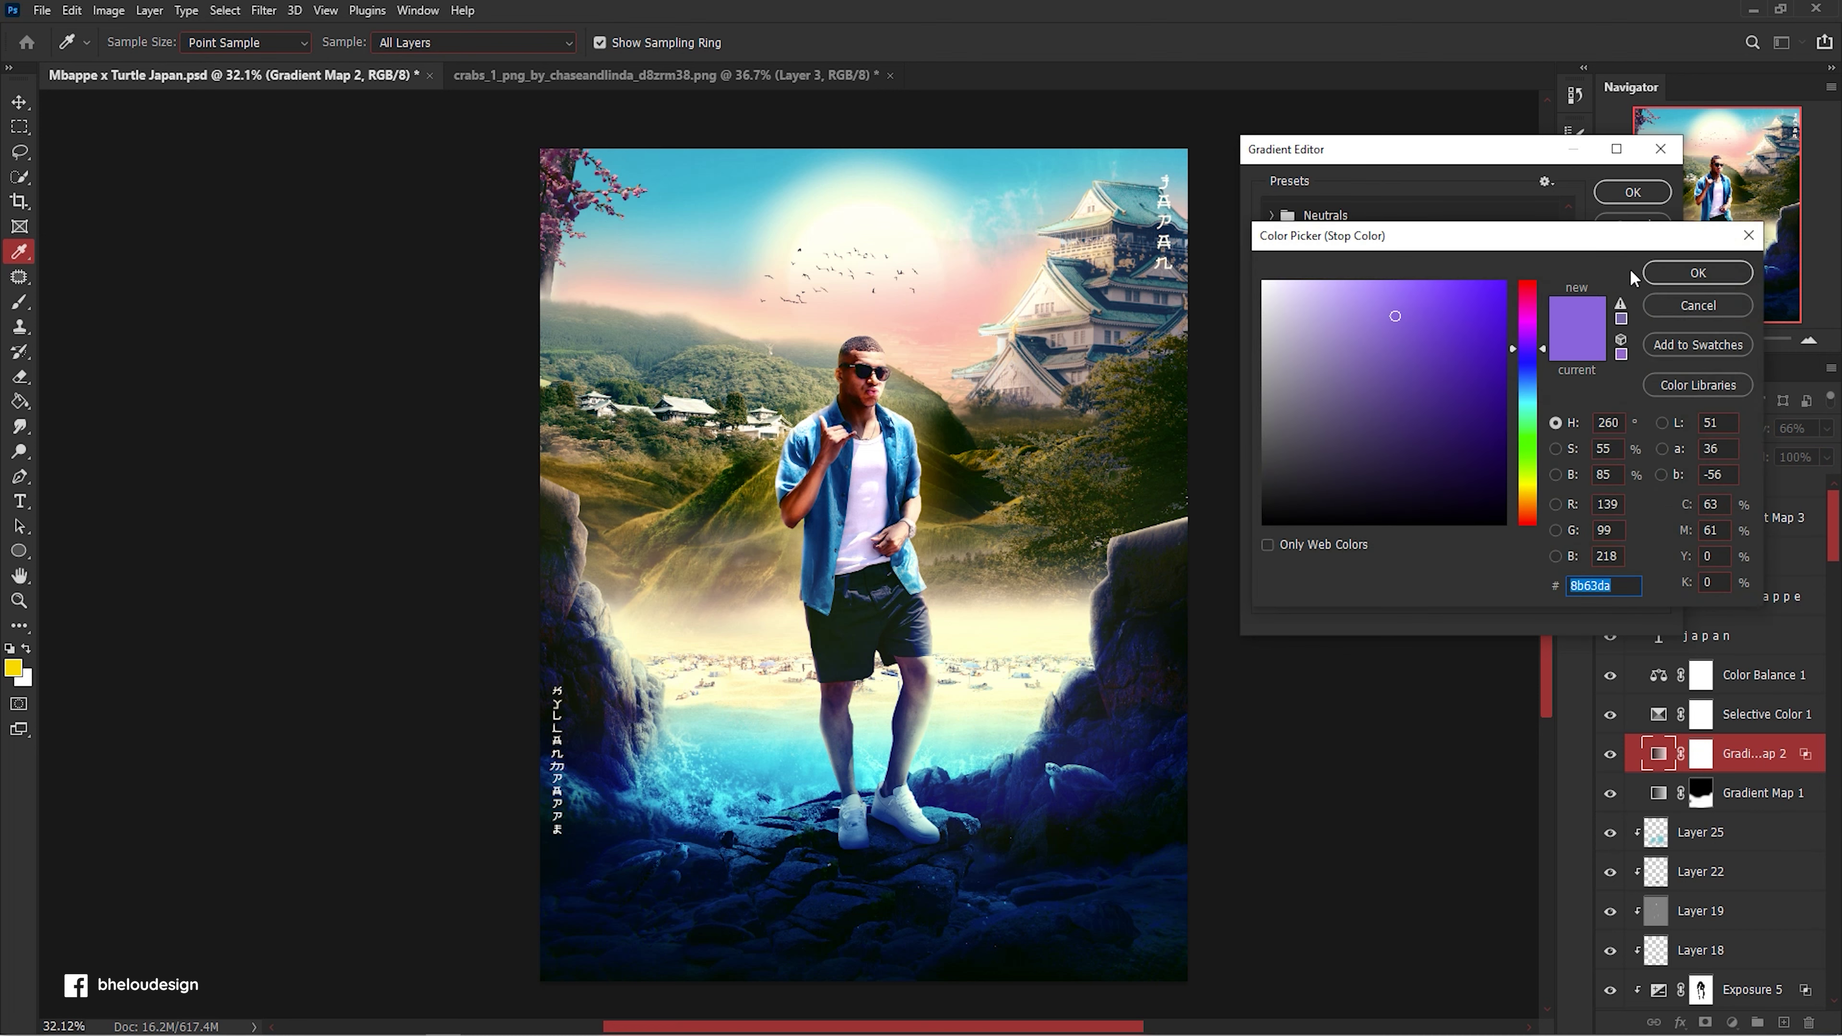
click(1699, 272)
double_click(1521, 503)
click(1699, 272)
double_click(1654, 503)
click(1685, 275)
click(1632, 191)
key(v)
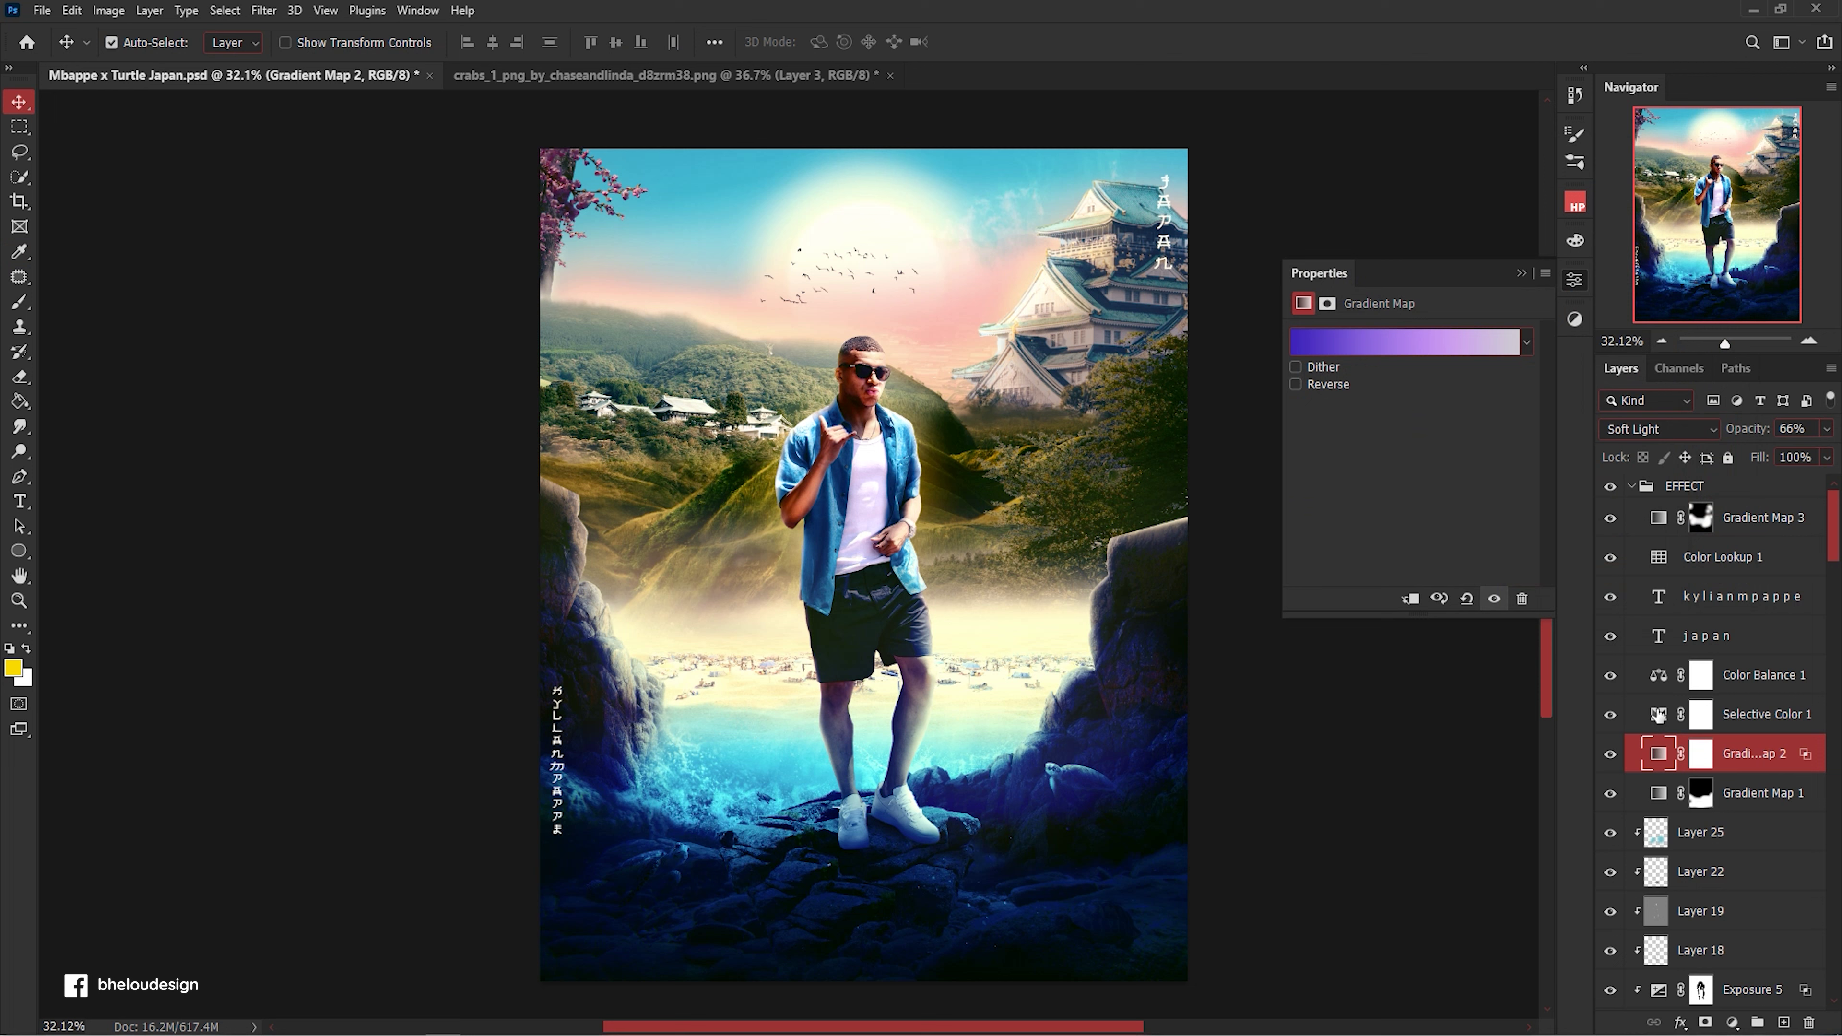
click(1767, 714)
Review the Selective Color 1 settings for the Greens, Blues and Cyans ranges.
scroll(1532, 439, down, 1)
click(1448, 344)
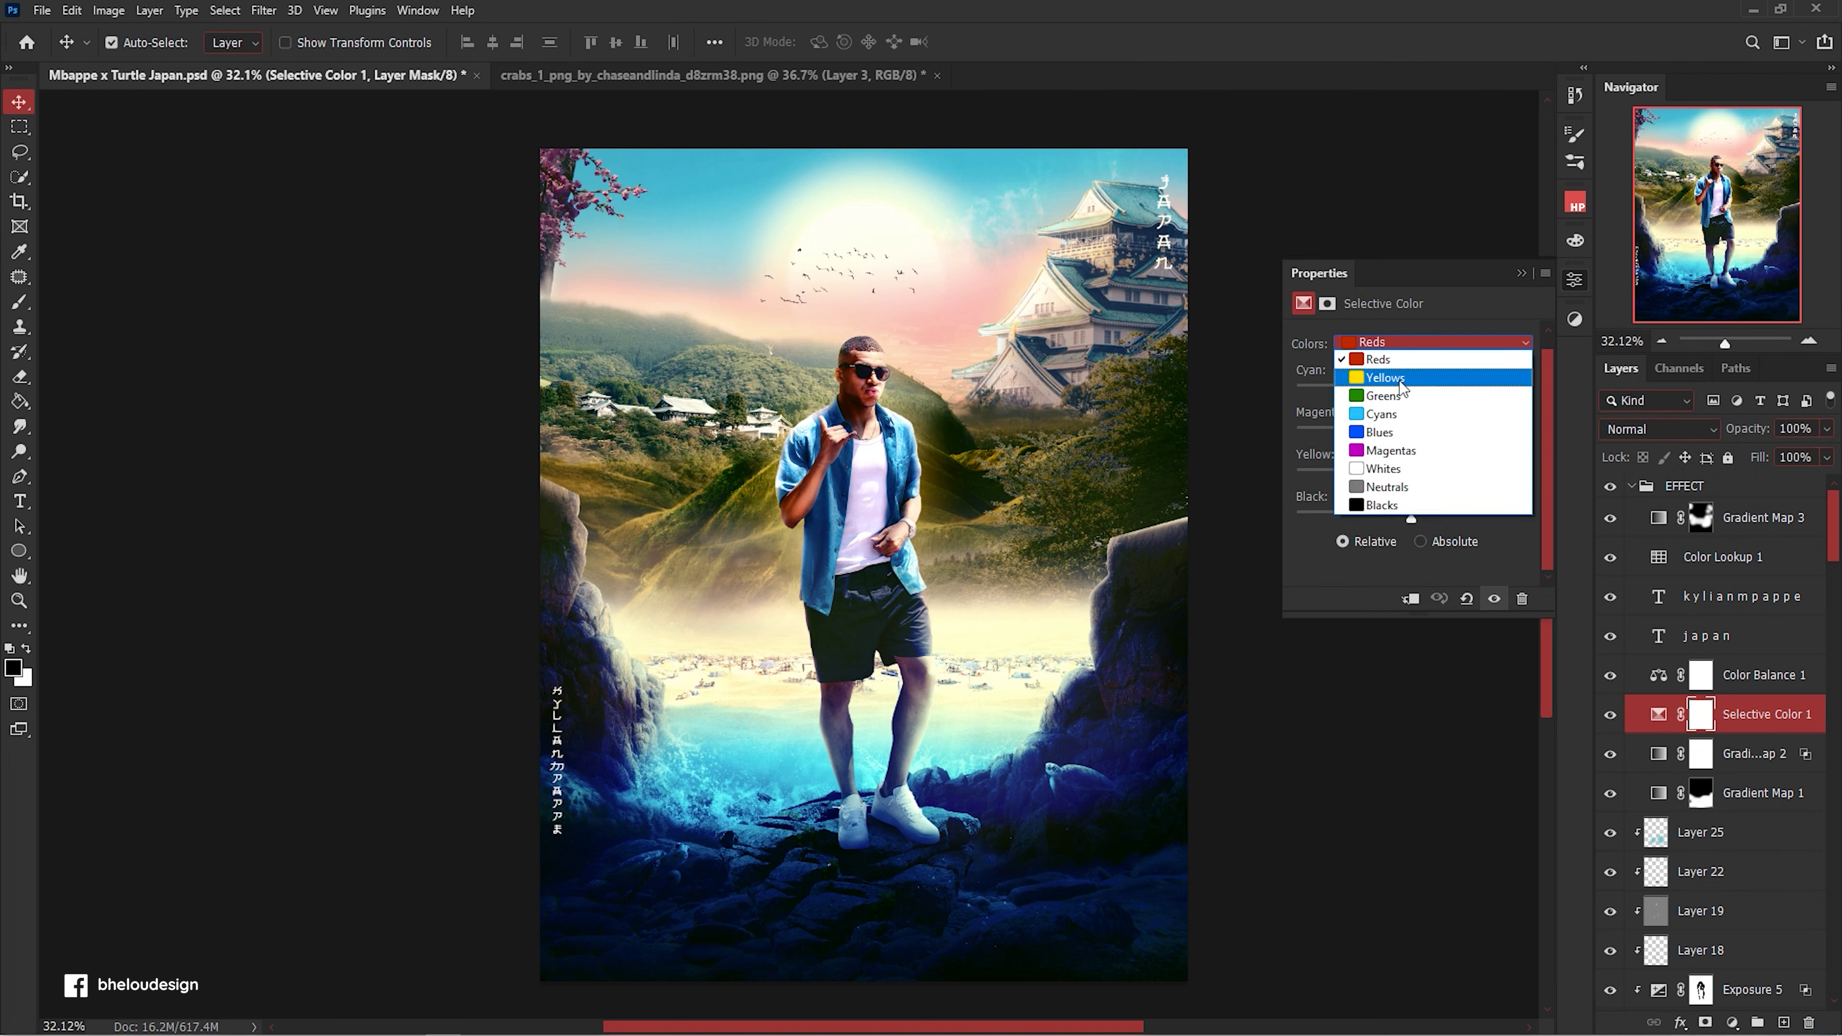
click(1440, 351)
click(1436, 388)
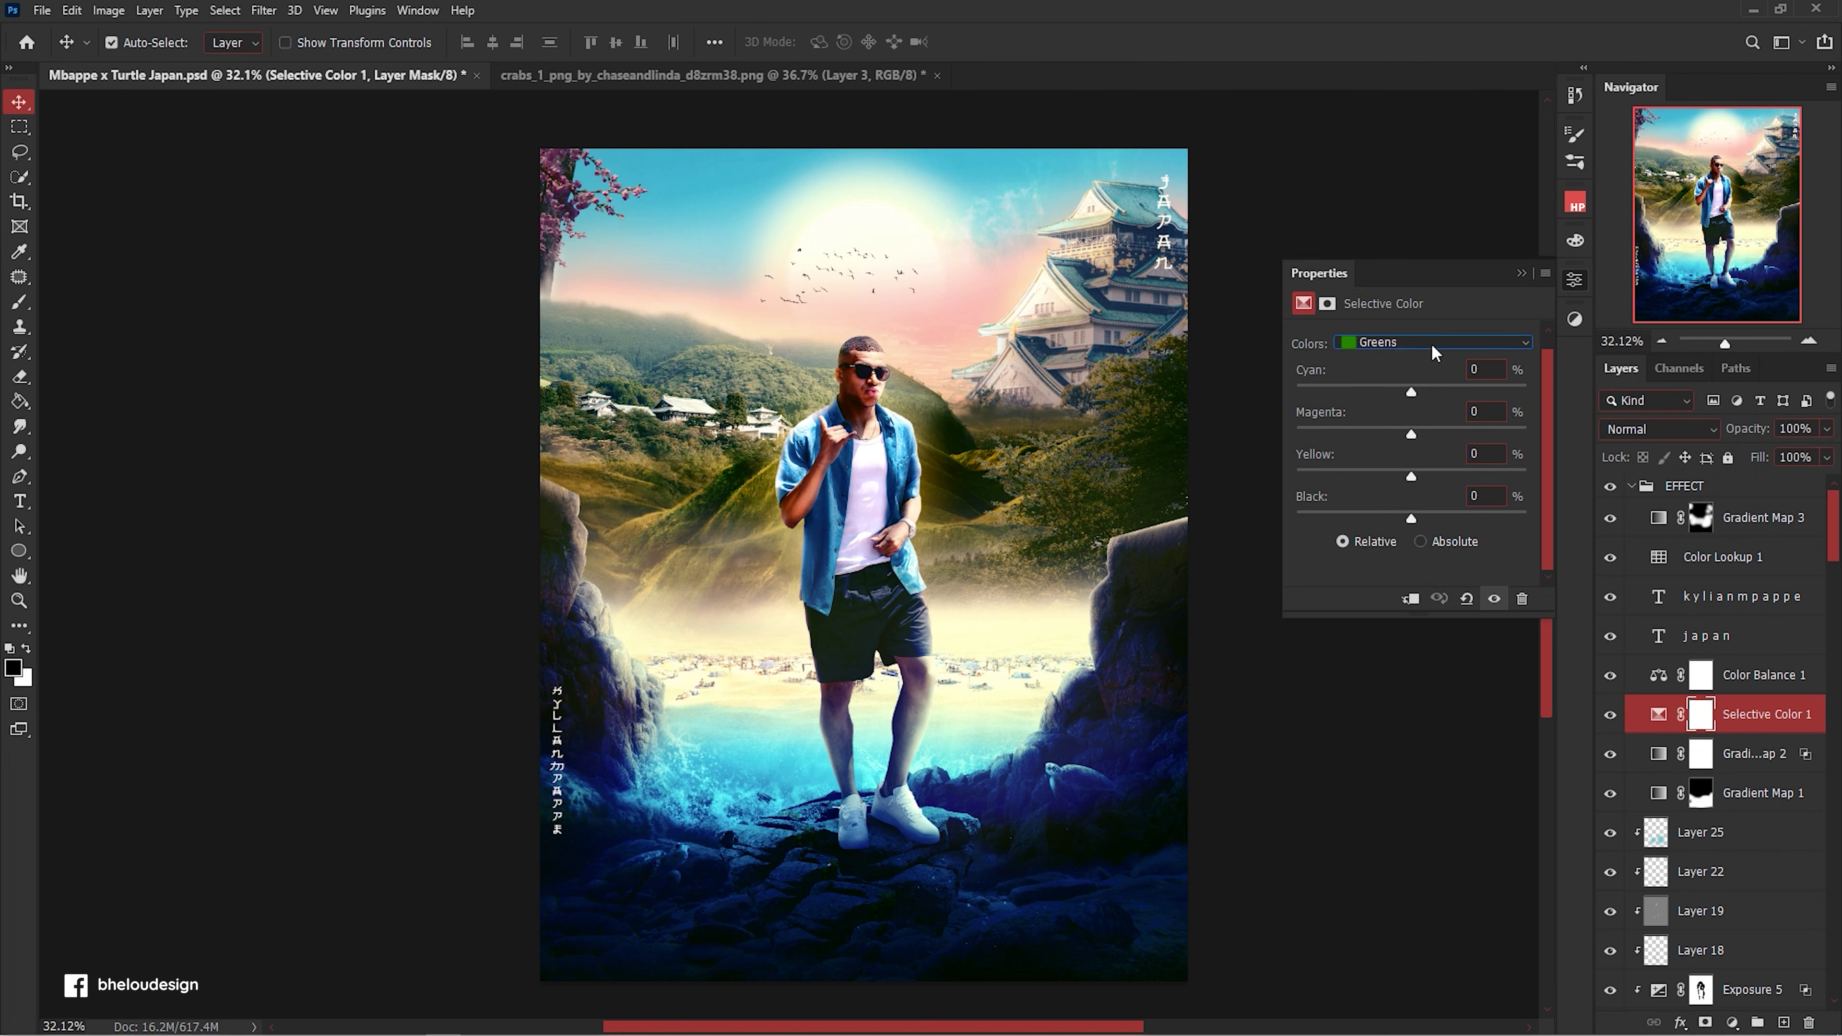
click(1436, 344)
click(1436, 432)
click(1436, 344)
click(1436, 420)
scroll(1532, 348, up, 1)
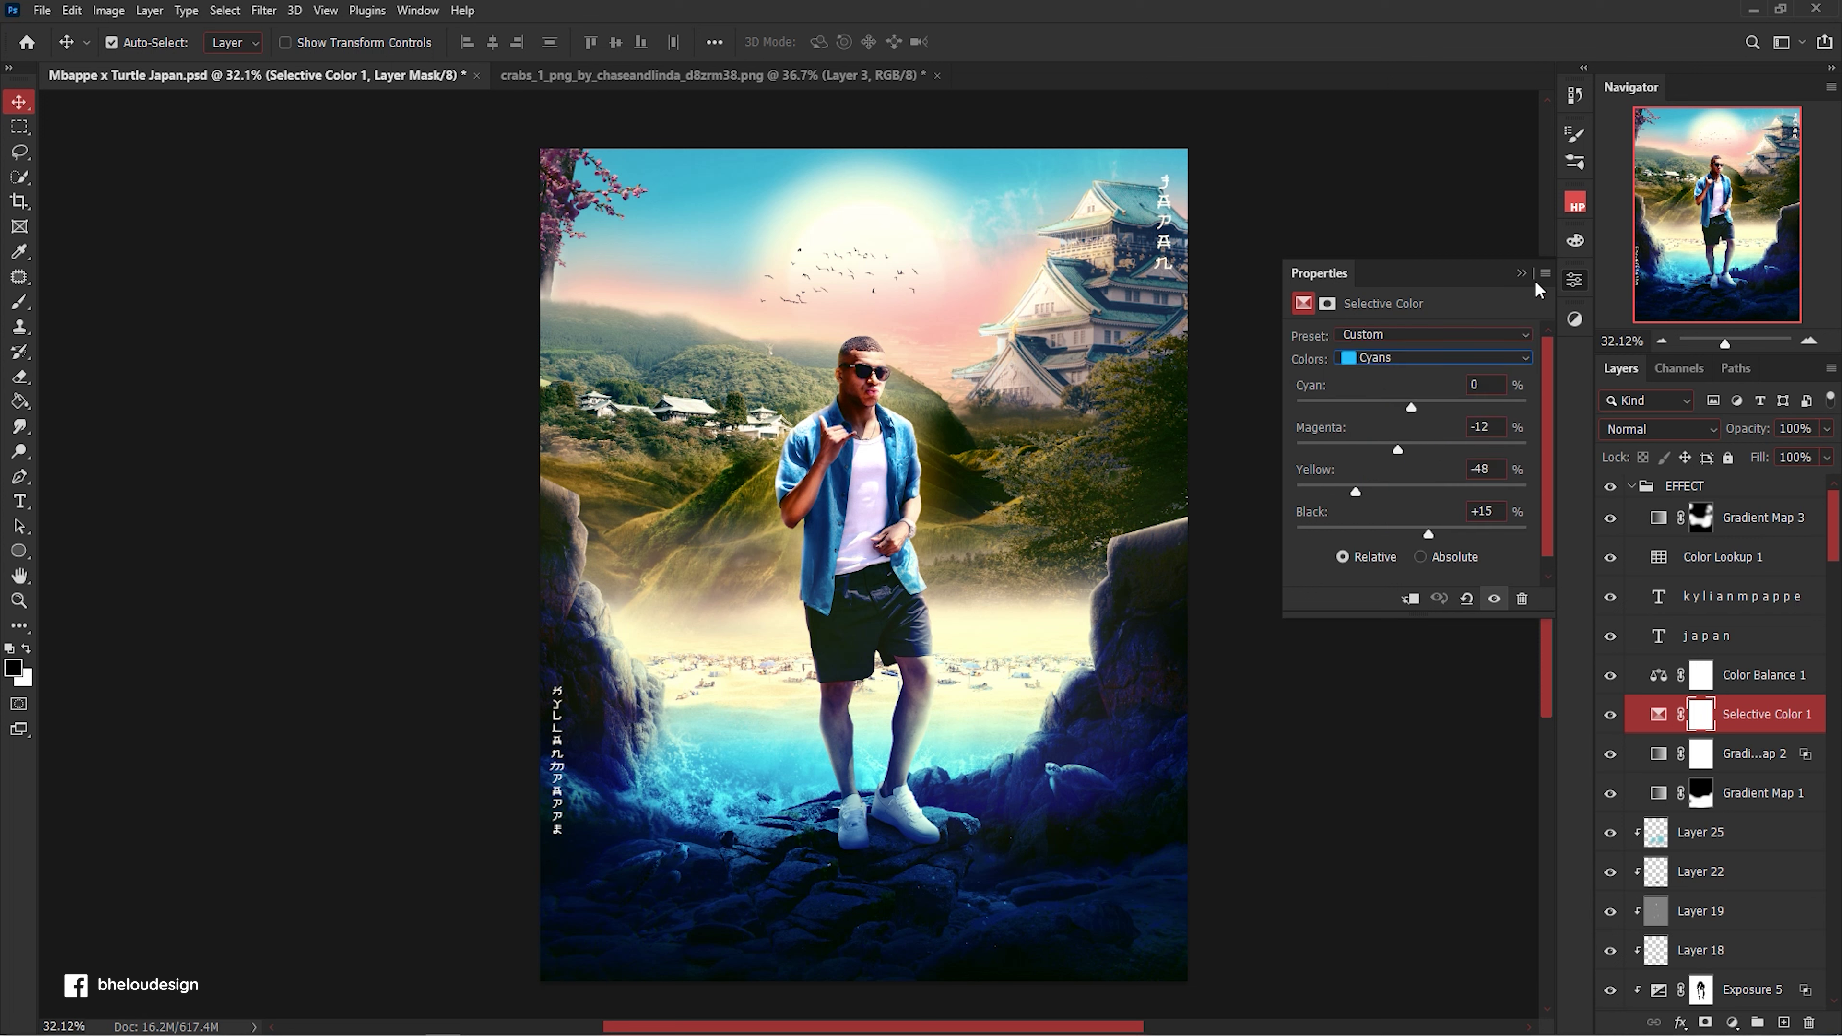
click(1521, 274)
Review the Color Balance 1 Shadows and Highlights settings.
click(1661, 675)
click(1575, 281)
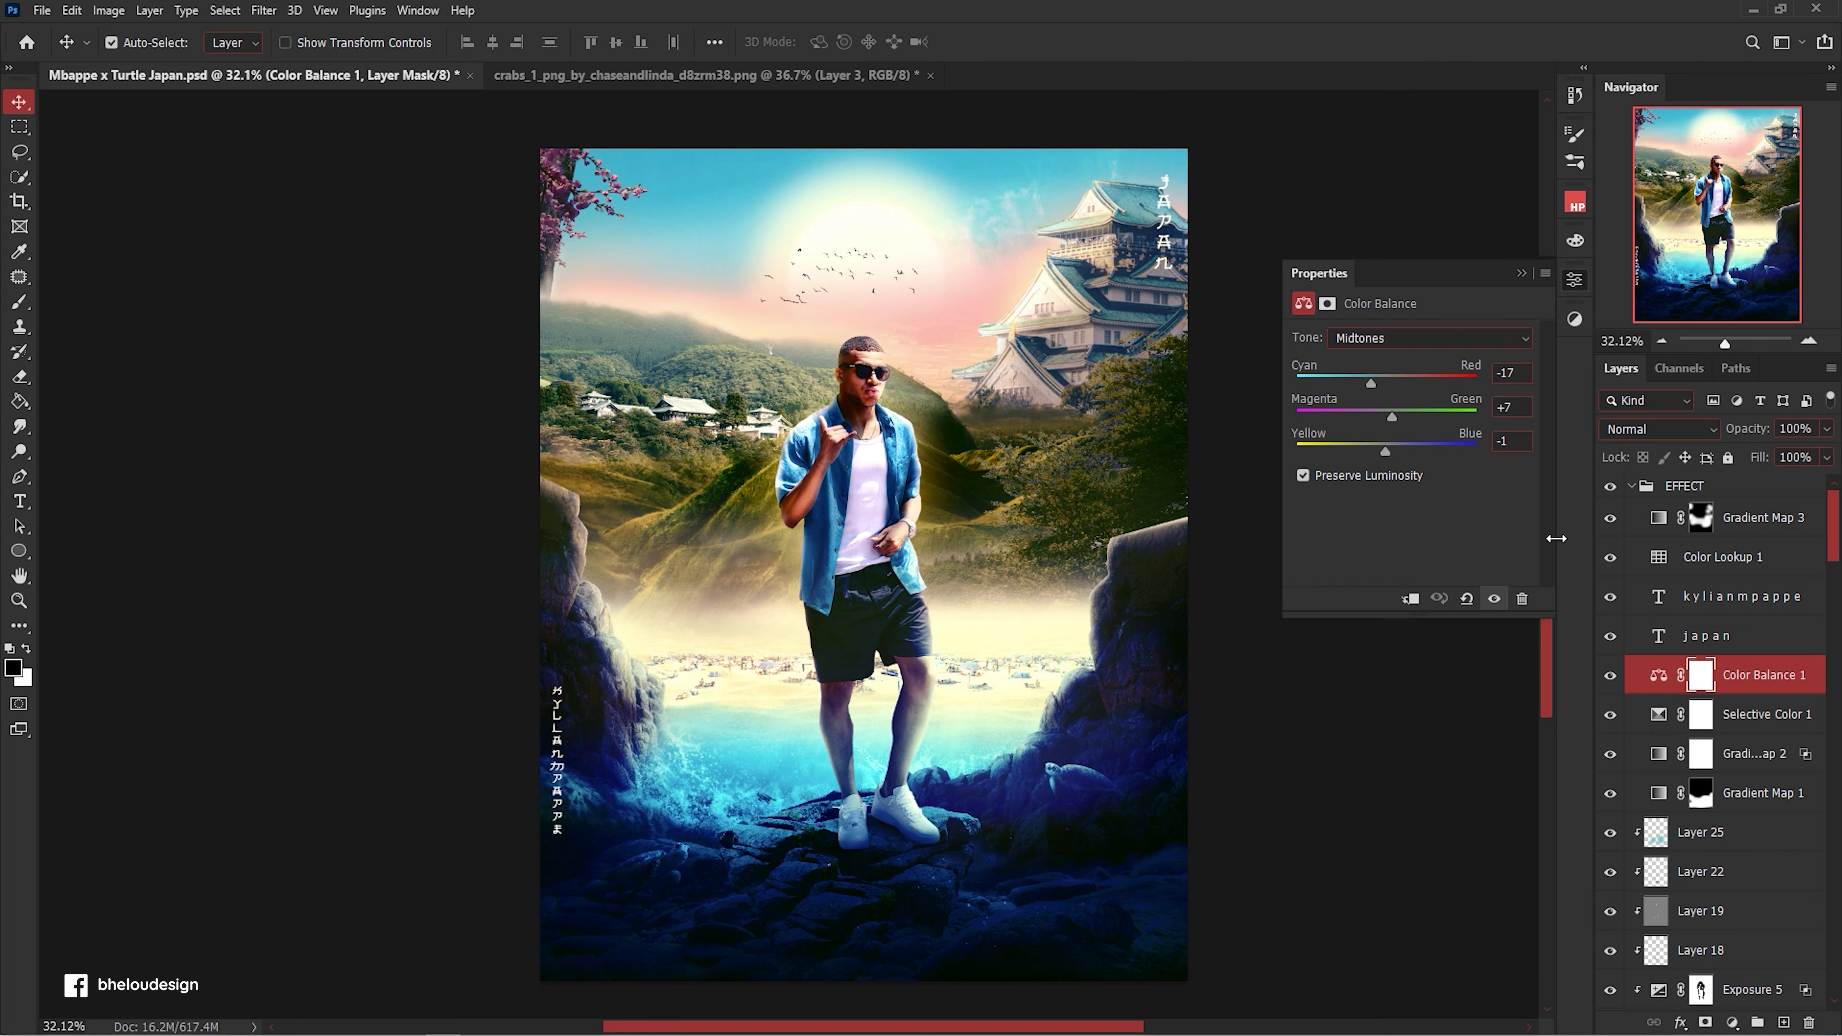
click(1429, 337)
click(1422, 382)
click(1429, 337)
click(1445, 382)
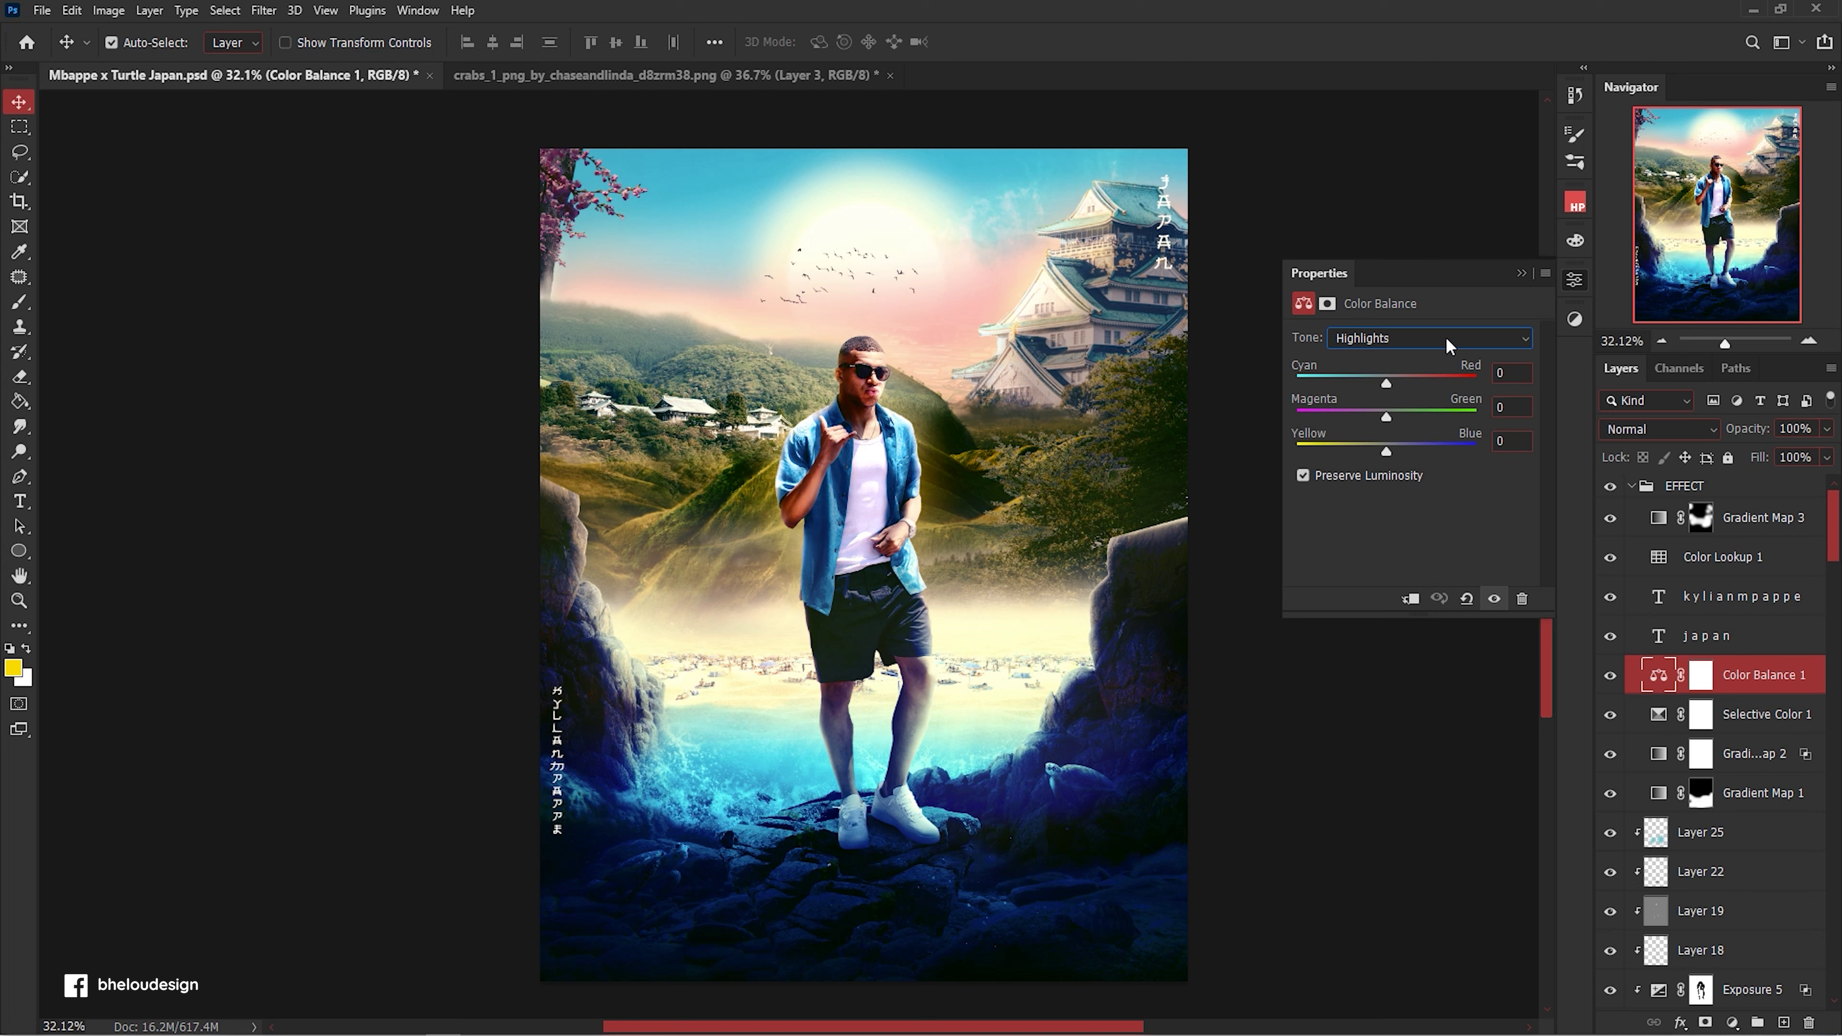
click(1519, 274)
Select the japan text layer and check its type settings.
click(1712, 638)
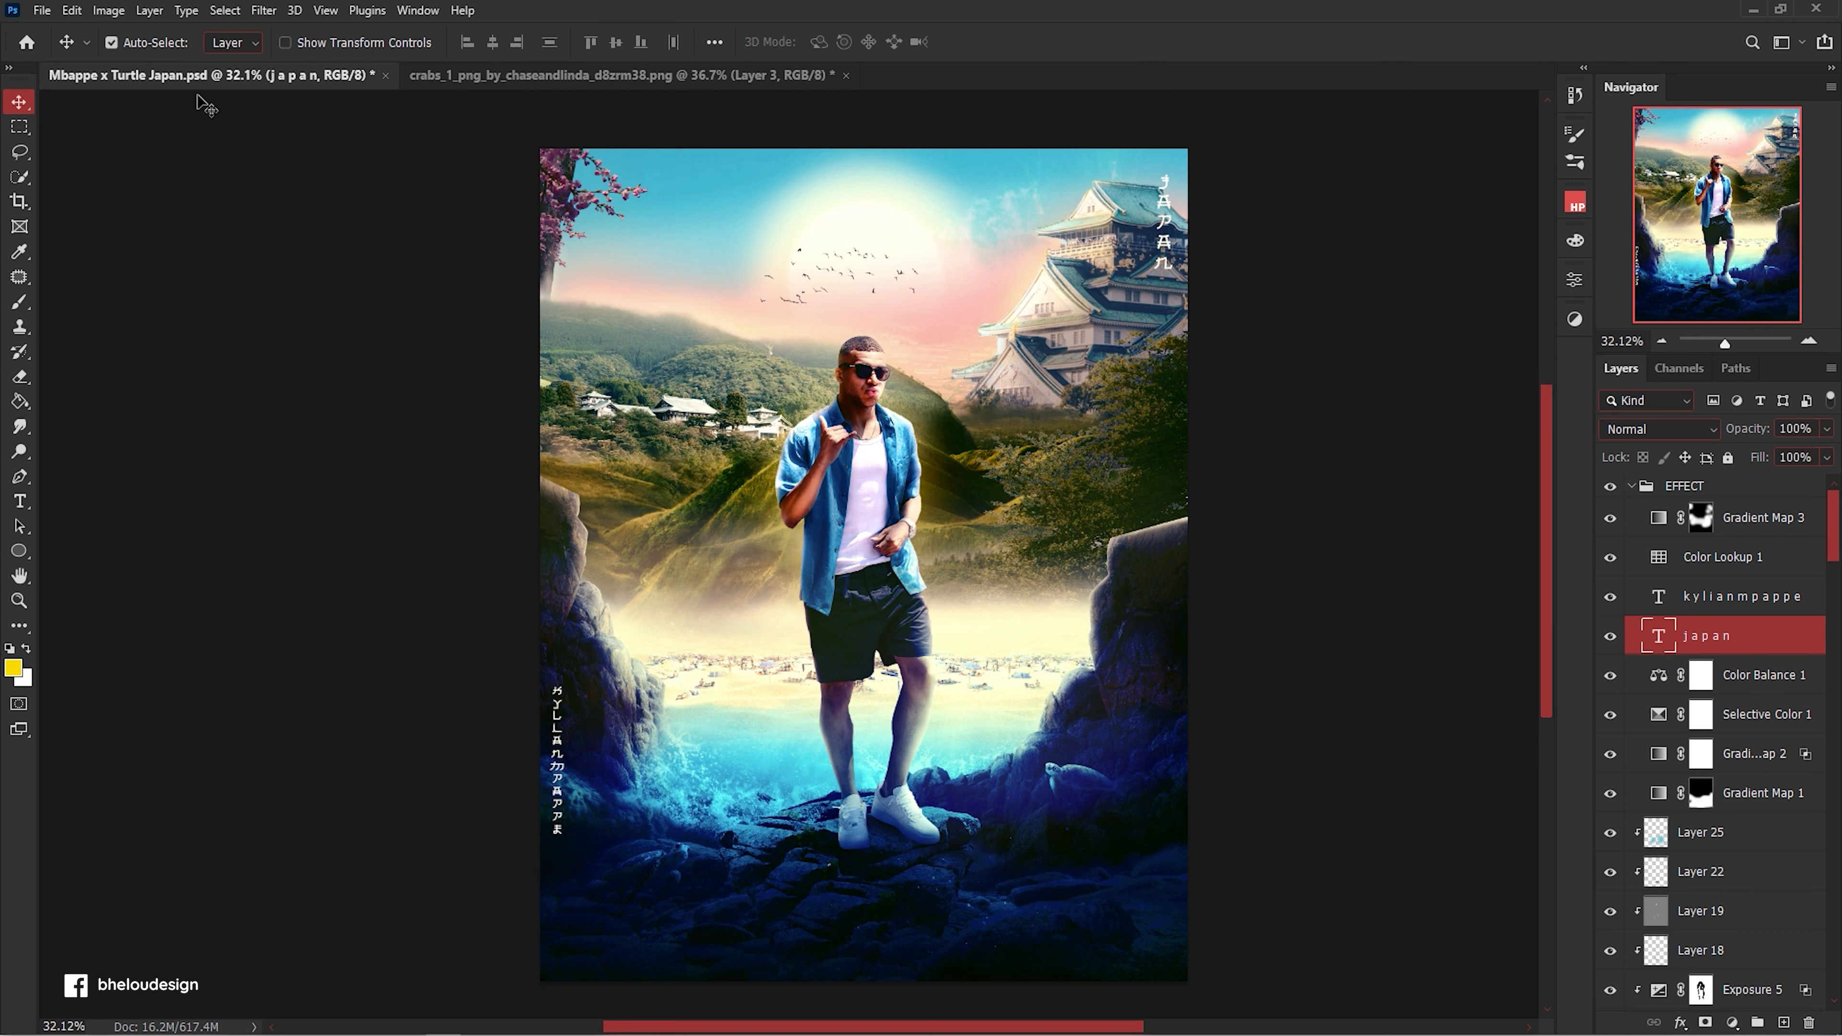
key(t)
click(1573, 280)
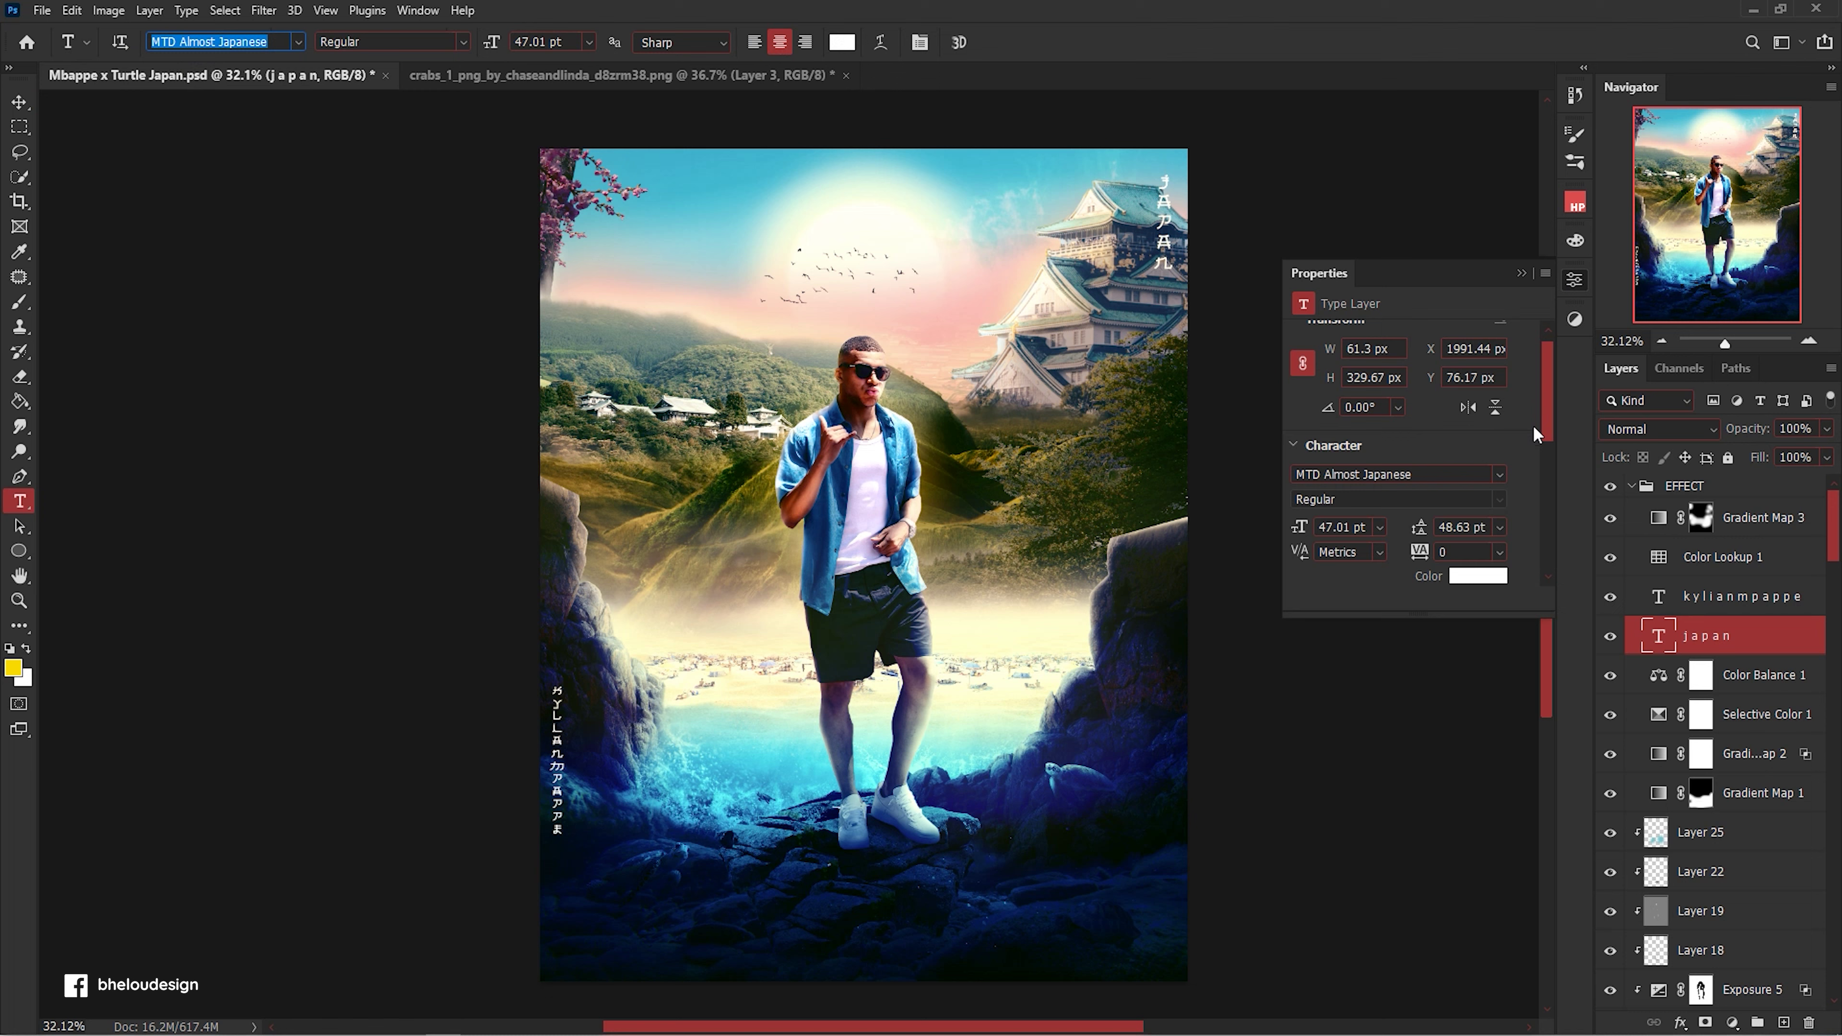
click(1521, 273)
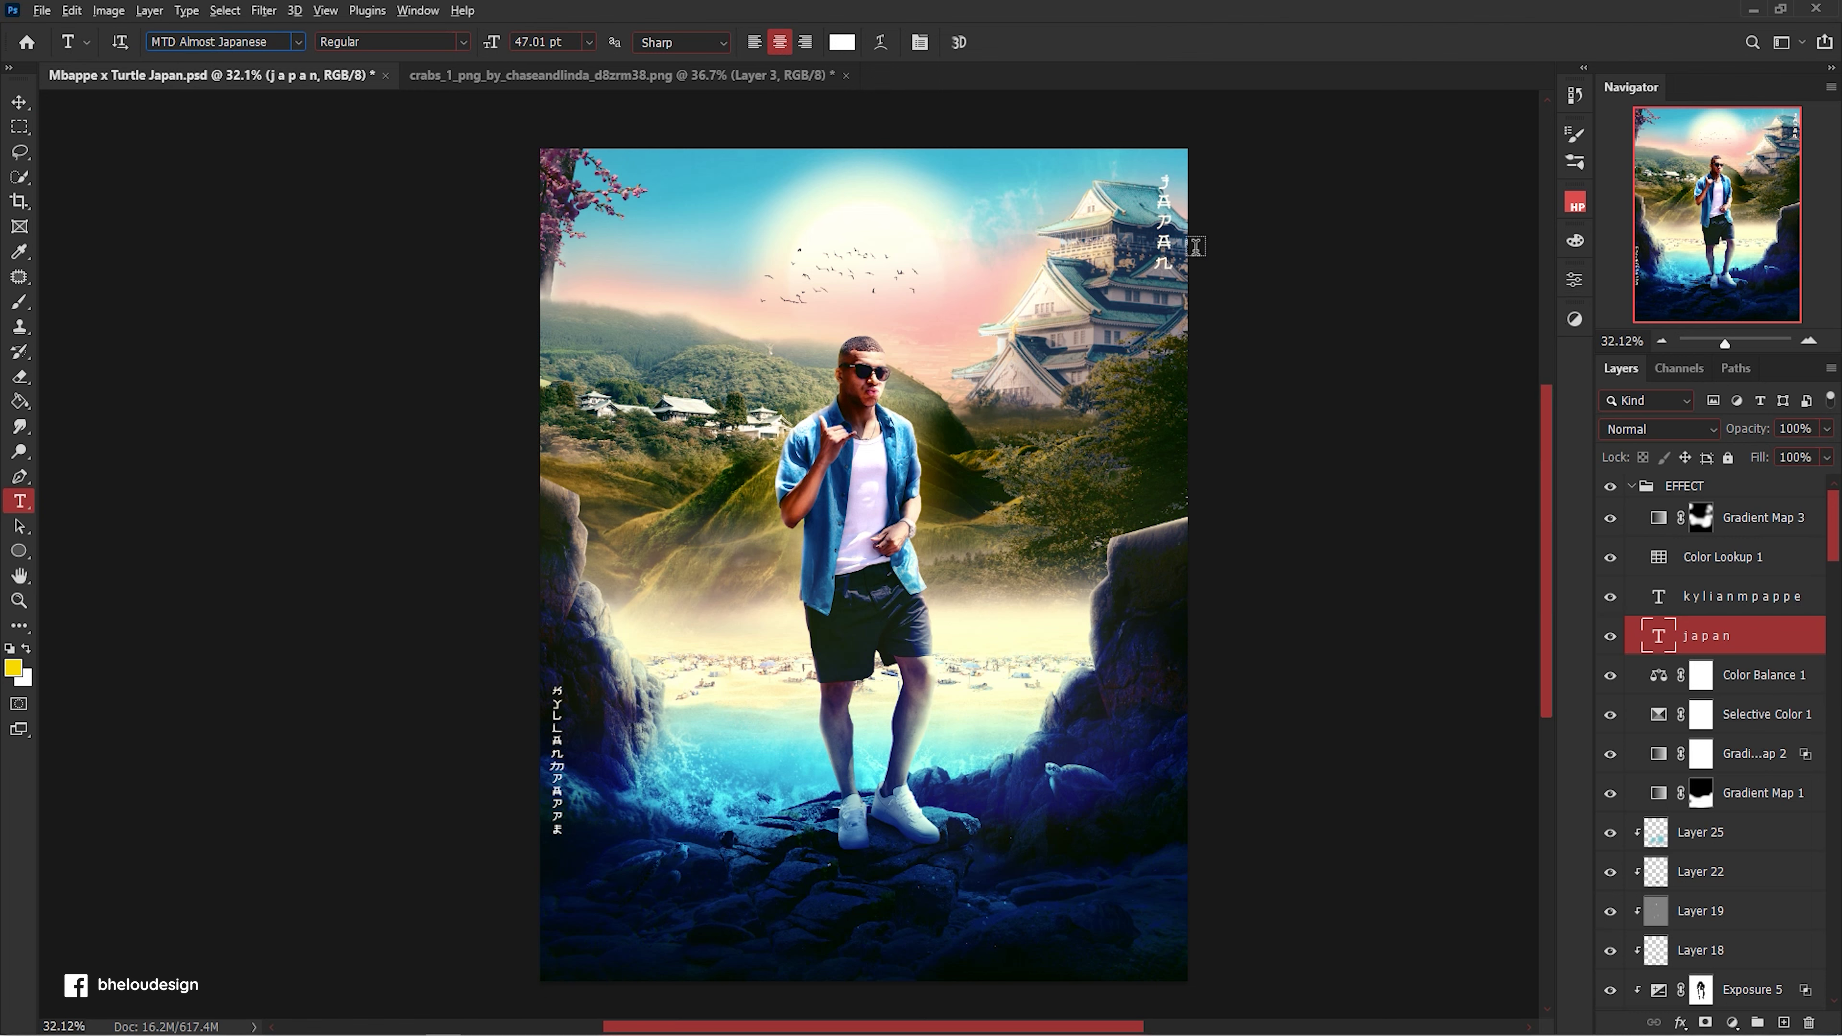
scroll(1233, 236, up, 3)
scroll(1233, 236, up, 3)
scroll(1233, 236, down, 3)
scroll(521, 784, up, 3)
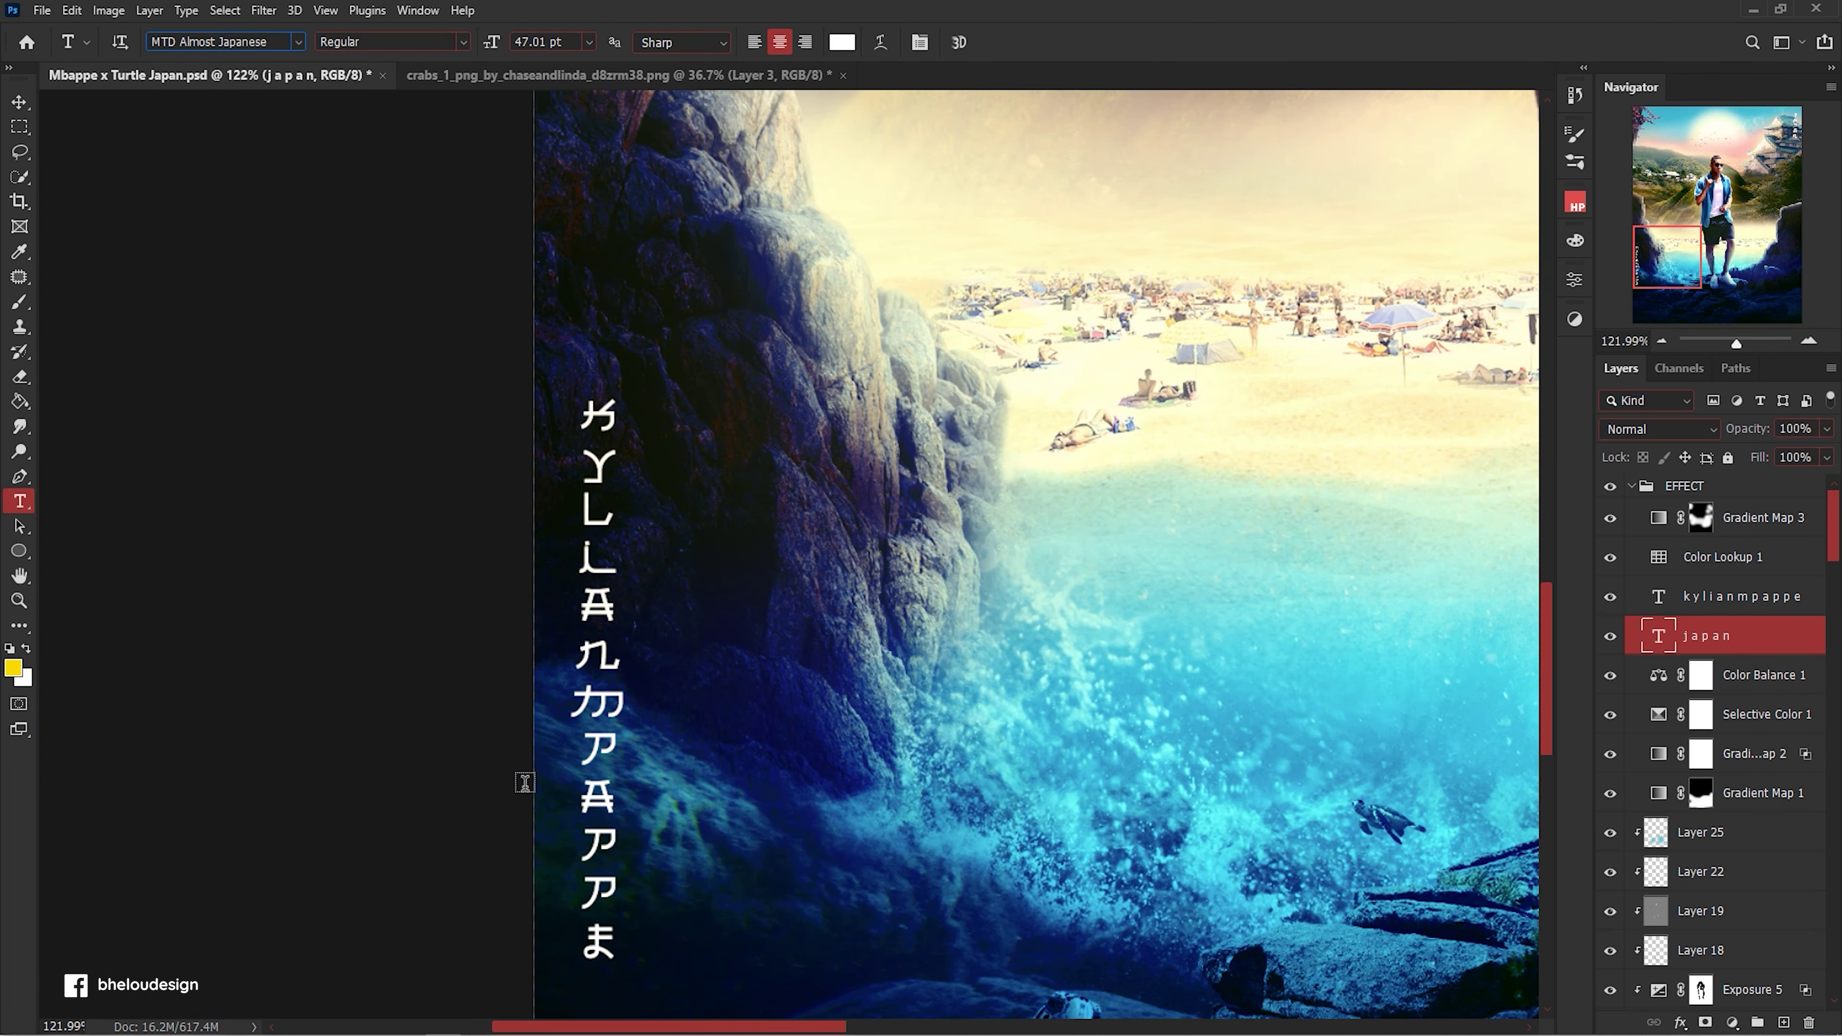
scroll(593, 829, down, 5)
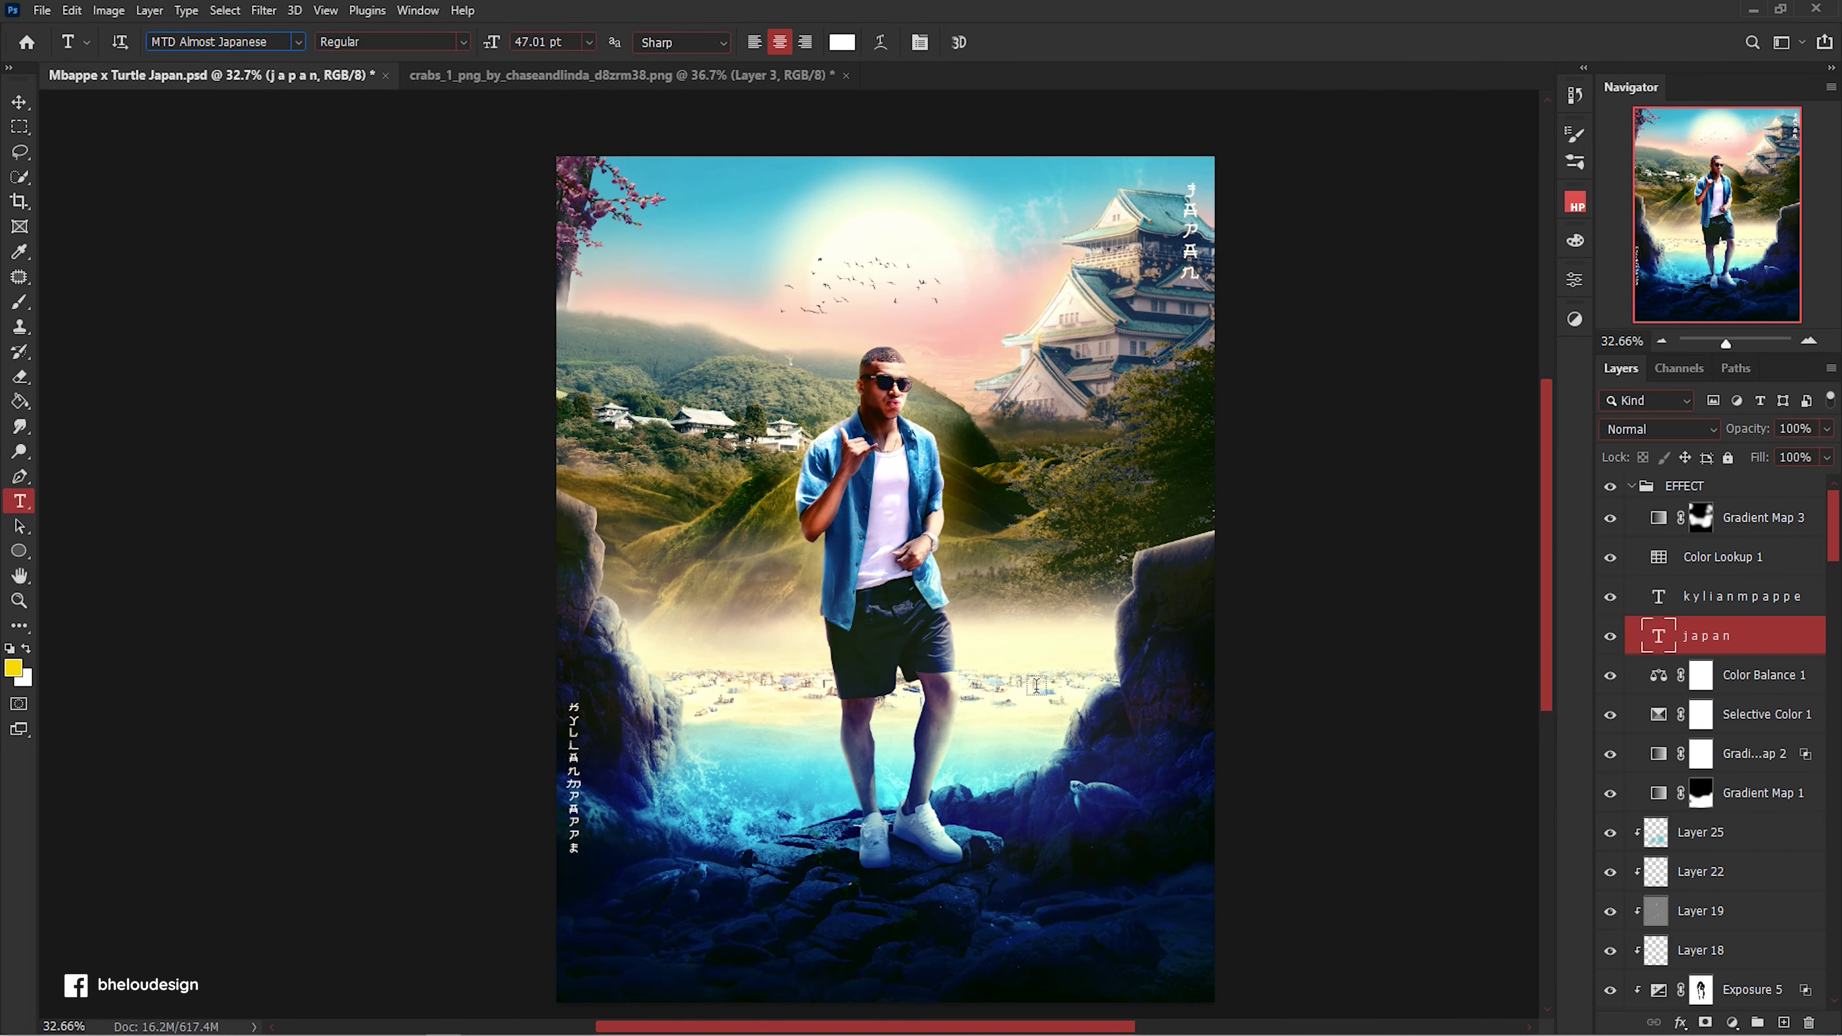
Scale the kylianmpappe text down to about 71% and nudge it left.
ctrl+click(573, 796)
key(ctrl+t)
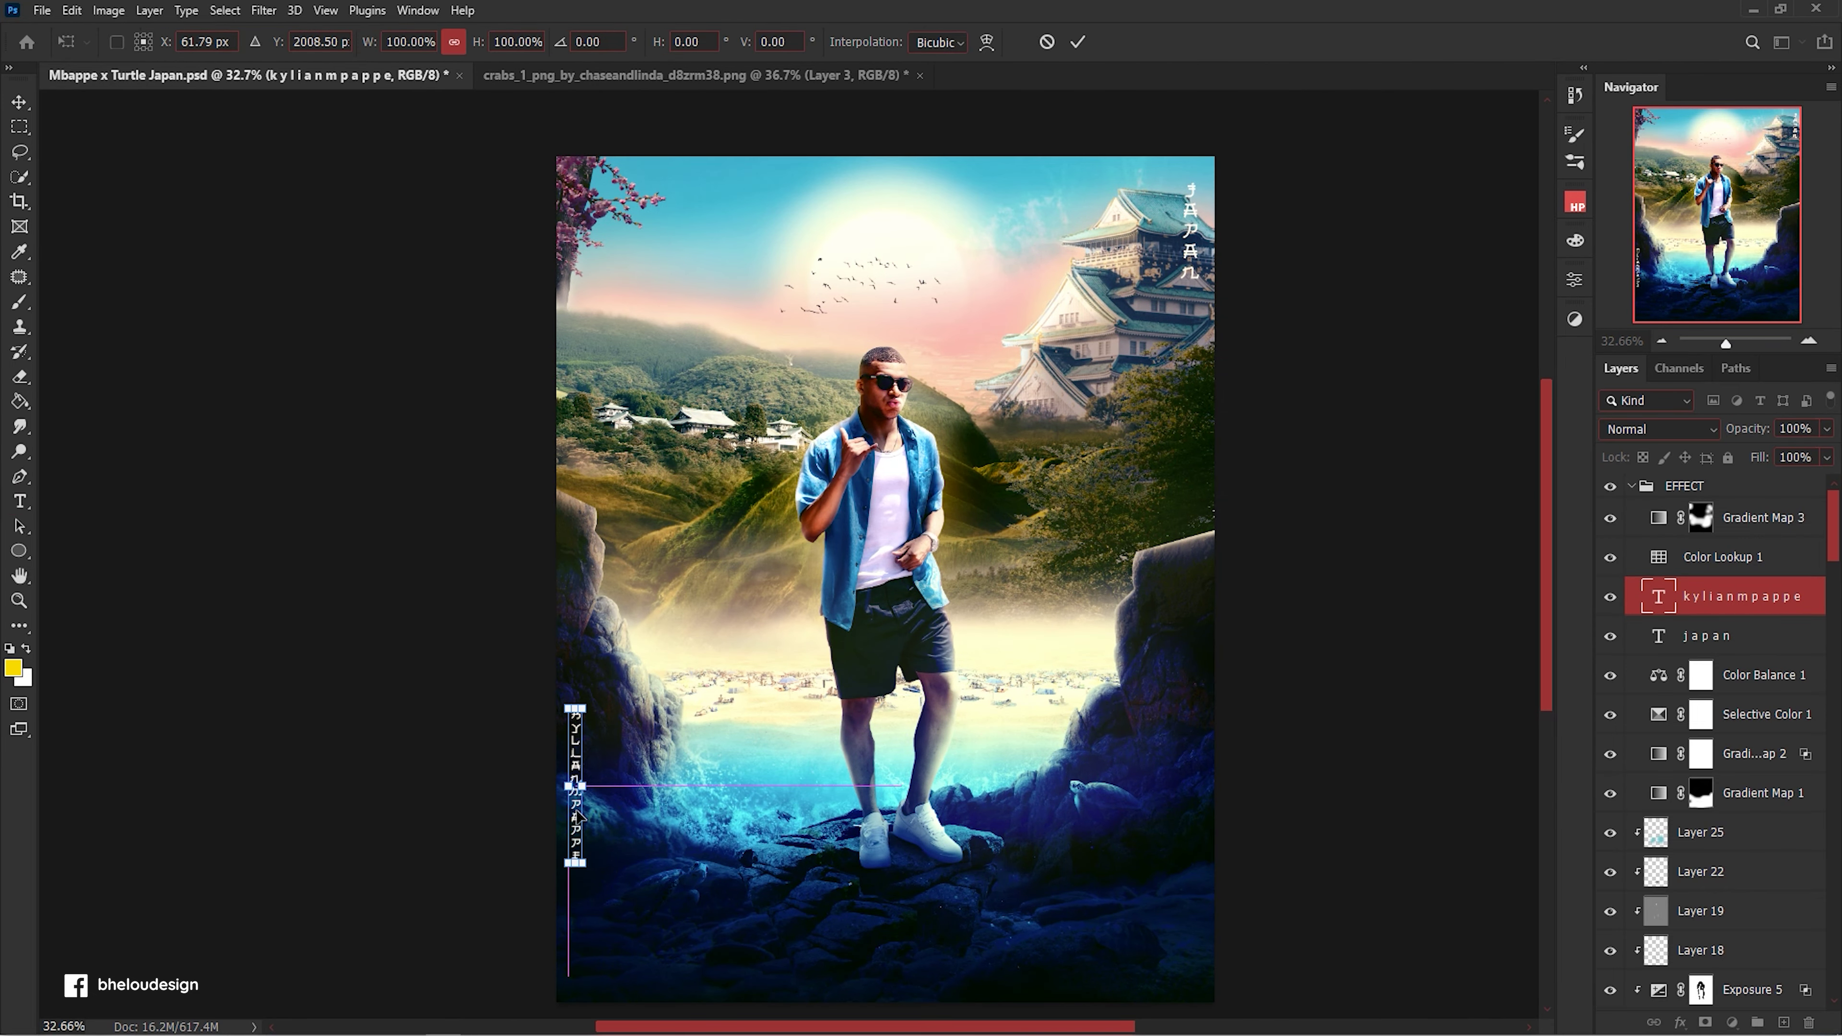
key(Return)
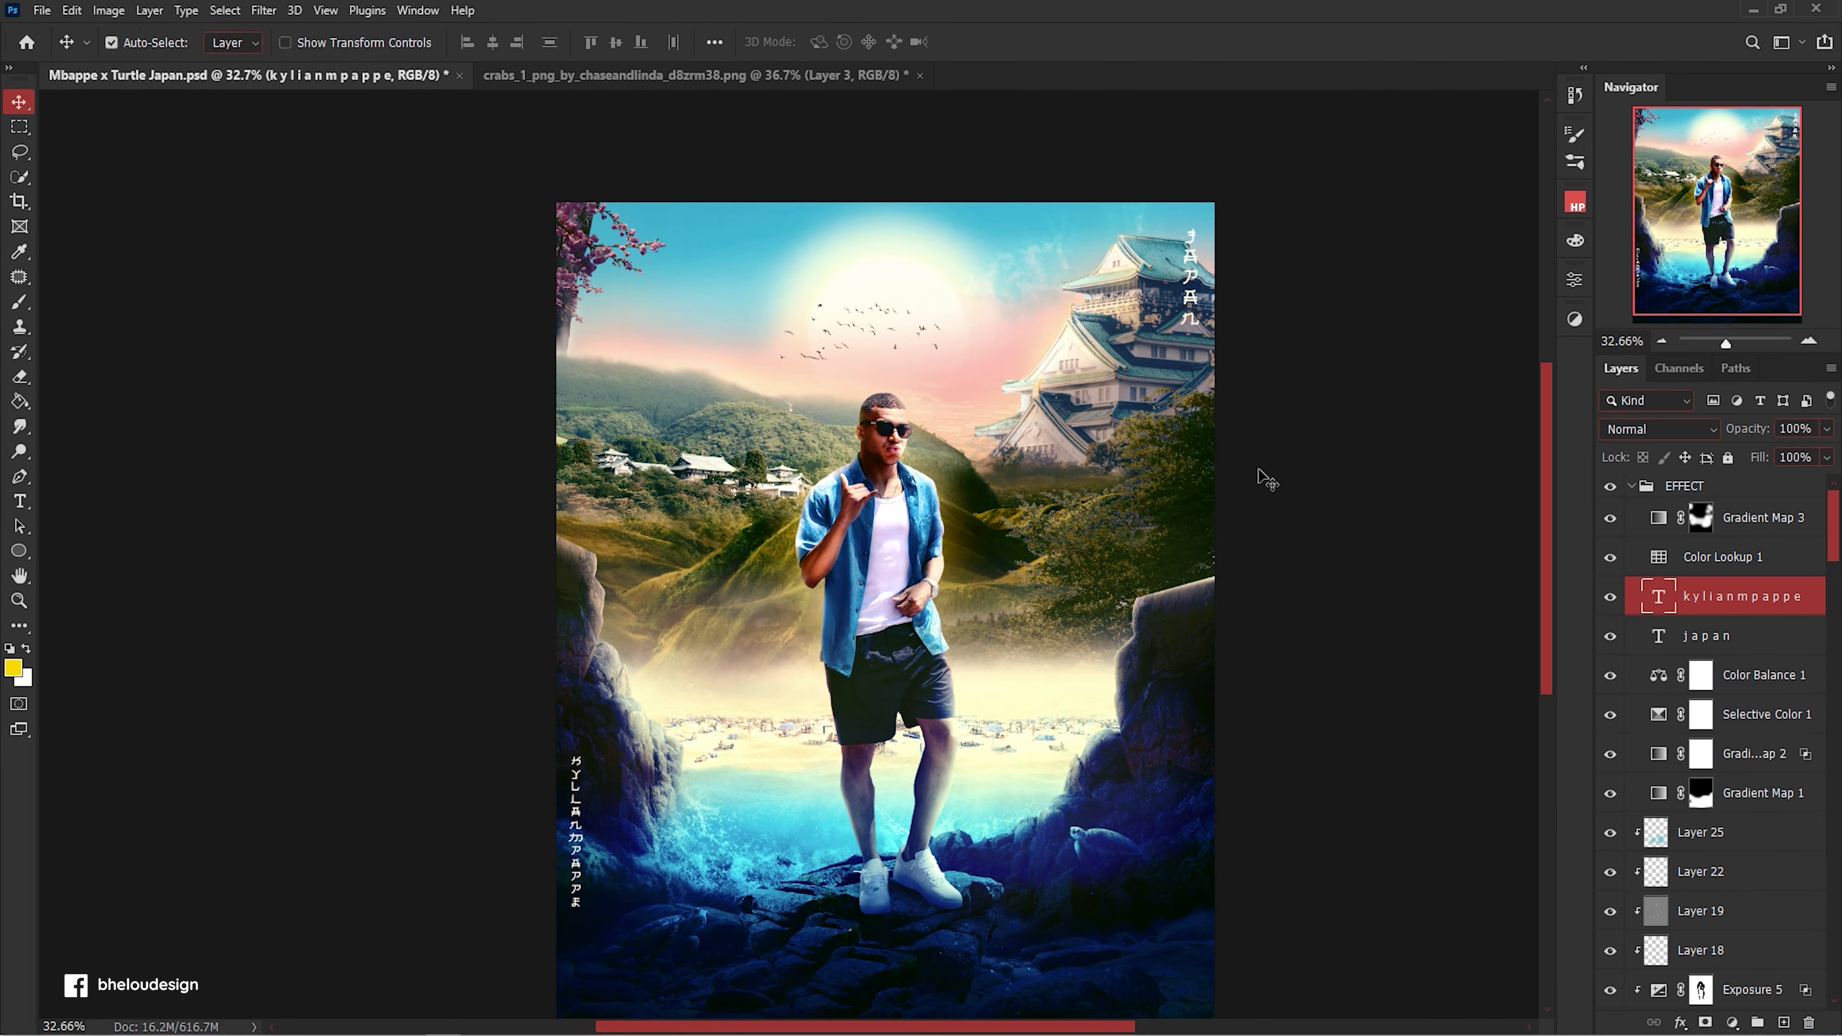
scroll(526, 876, up, 2)
scroll(526, 876, up, 1)
key(ctrl+t)
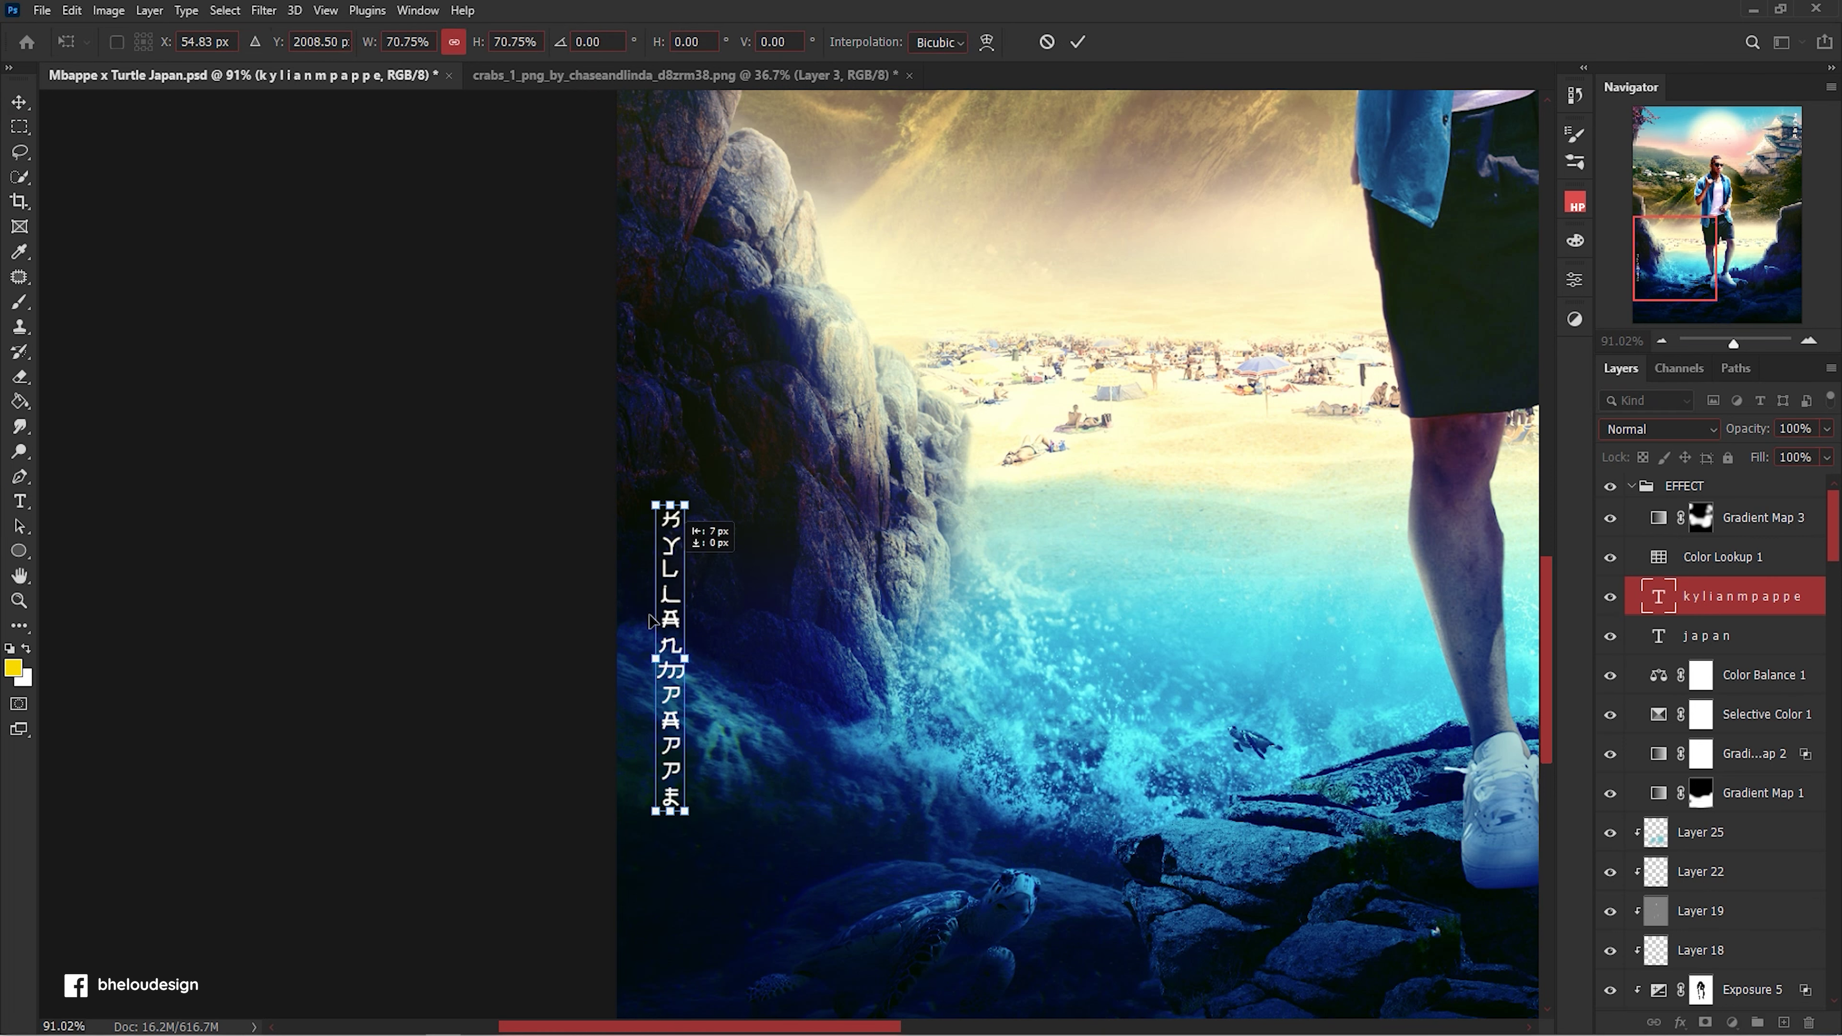
drag(651, 620, 638, 620)
key(Return)
scroll(635, 751, down, 4)
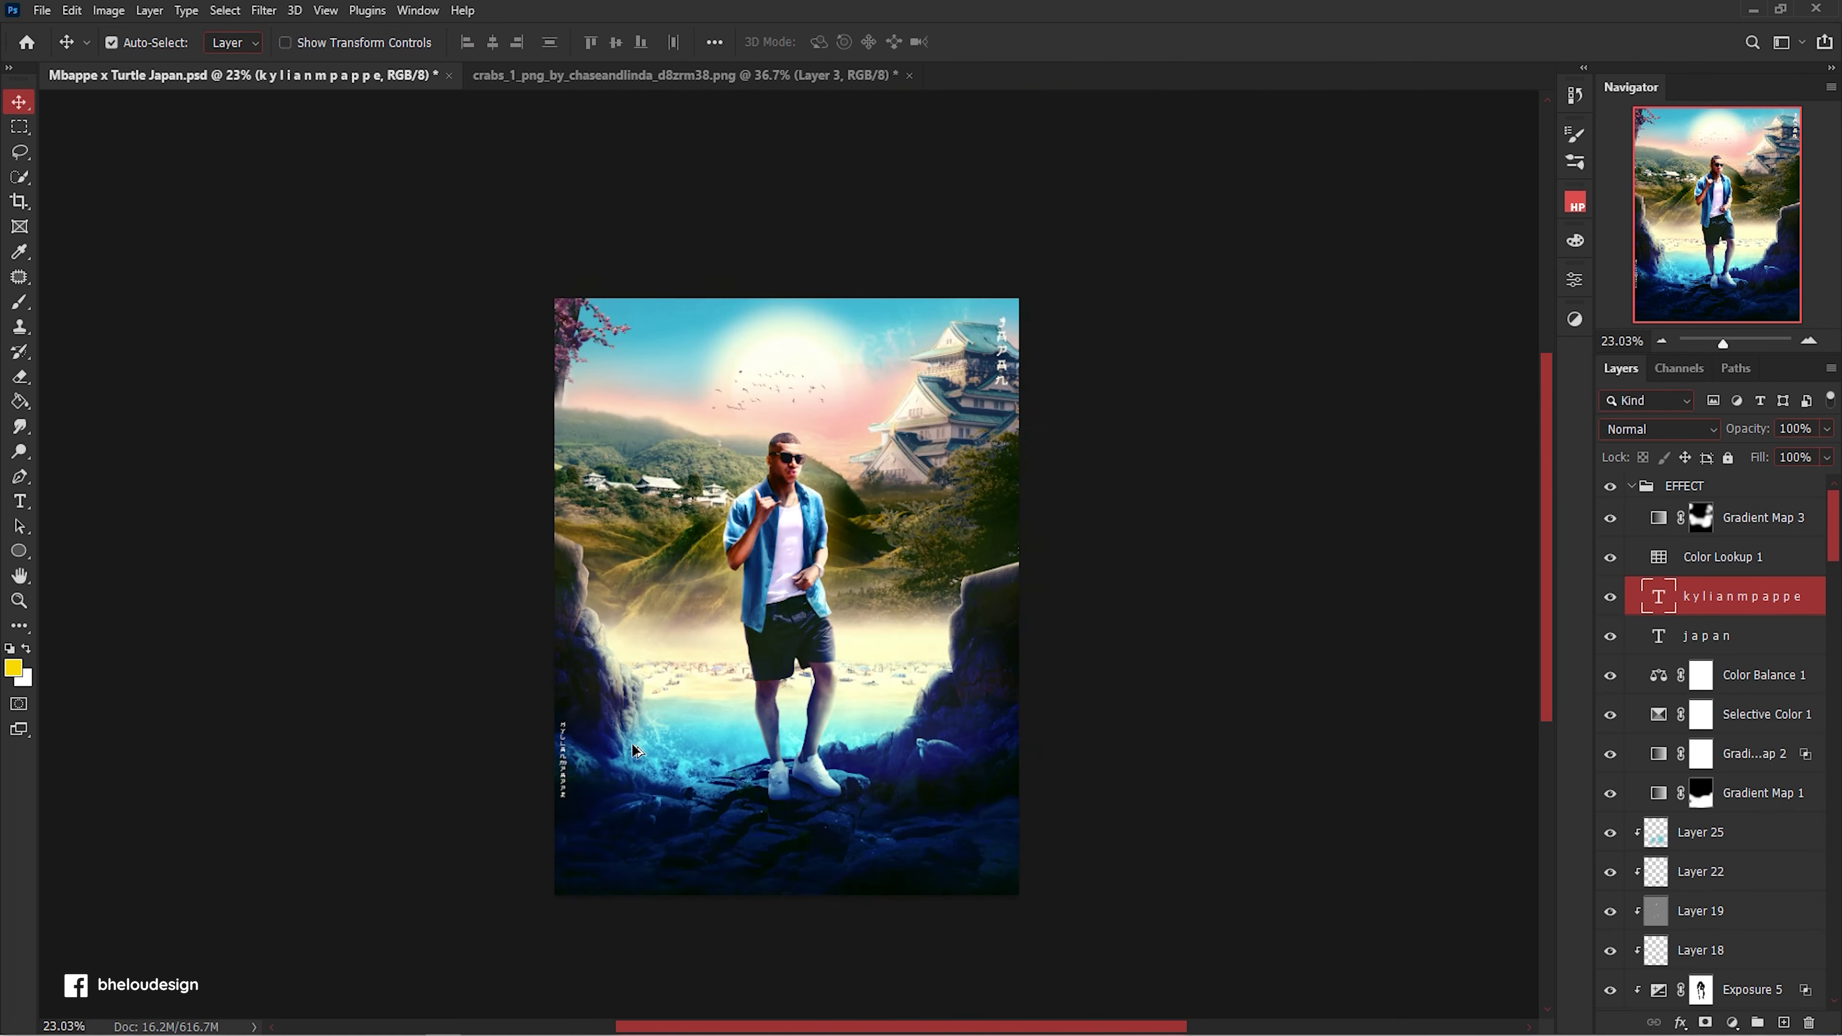
scroll(635, 752, up, 1)
Check the Color Lookup 1 settings and open Gradient Map 3's gradient.
click(1660, 559)
click(1574, 279)
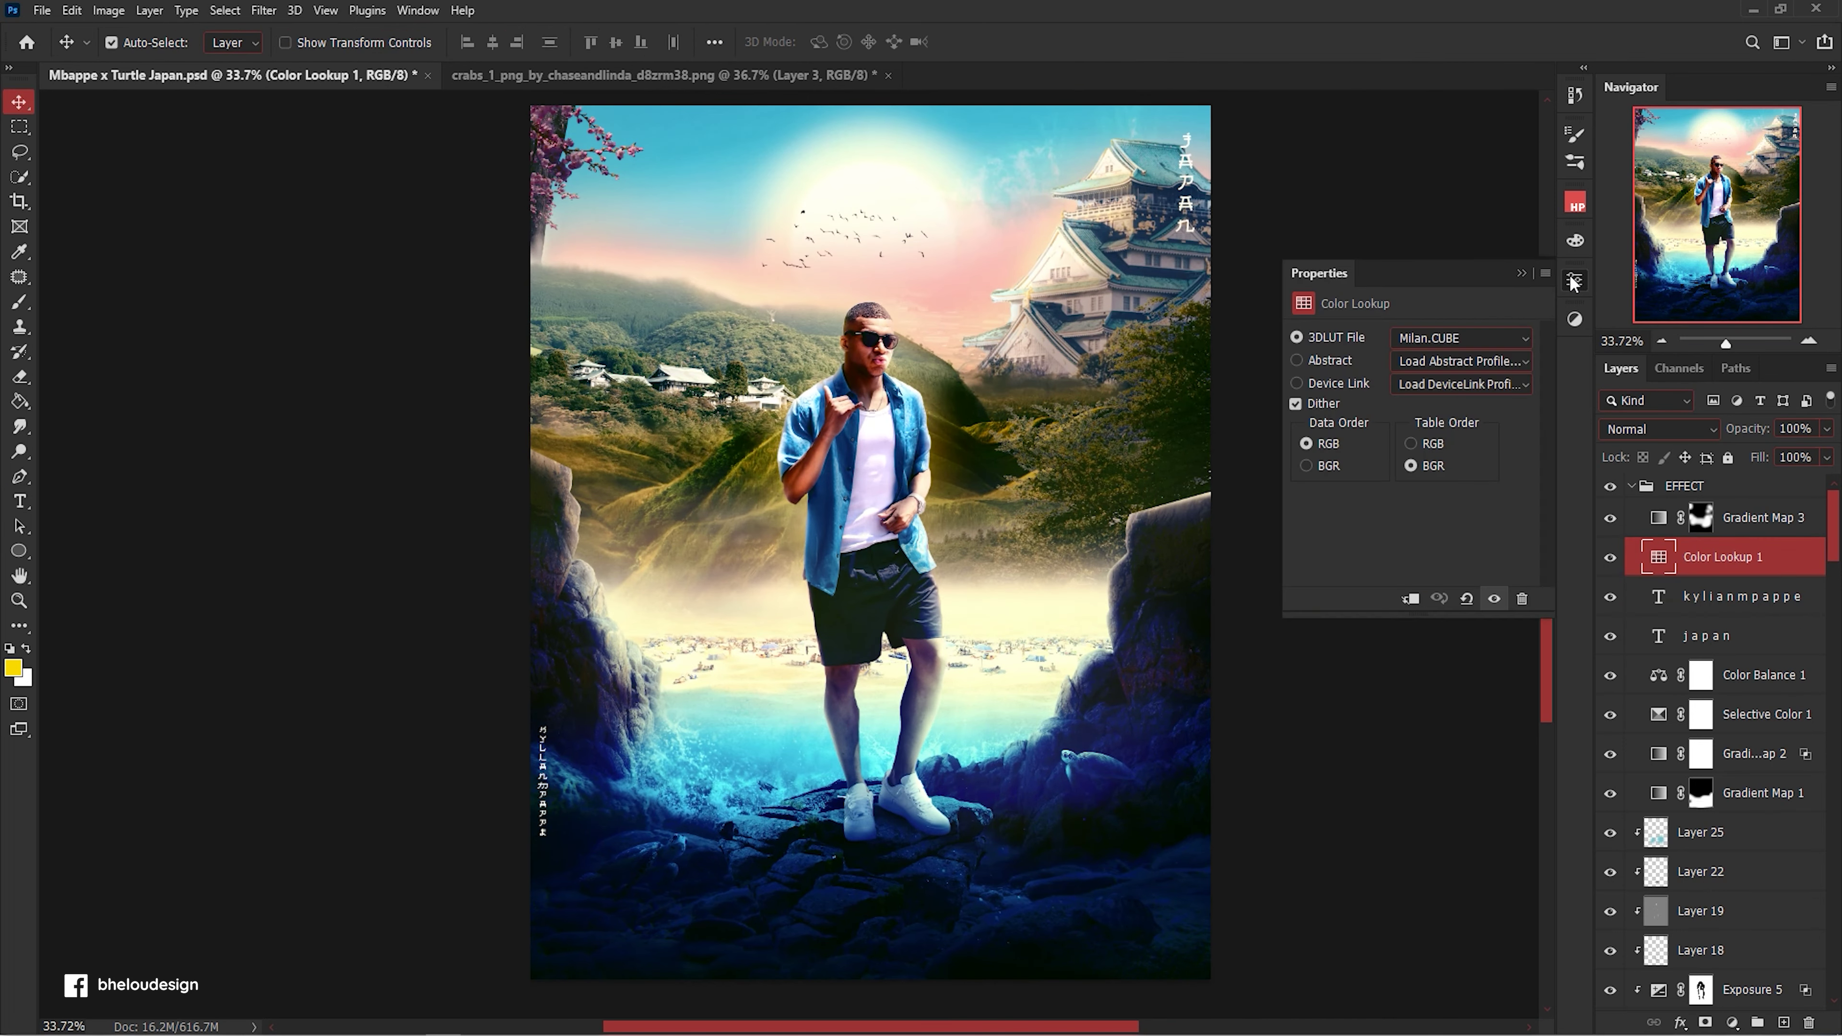
click(1645, 521)
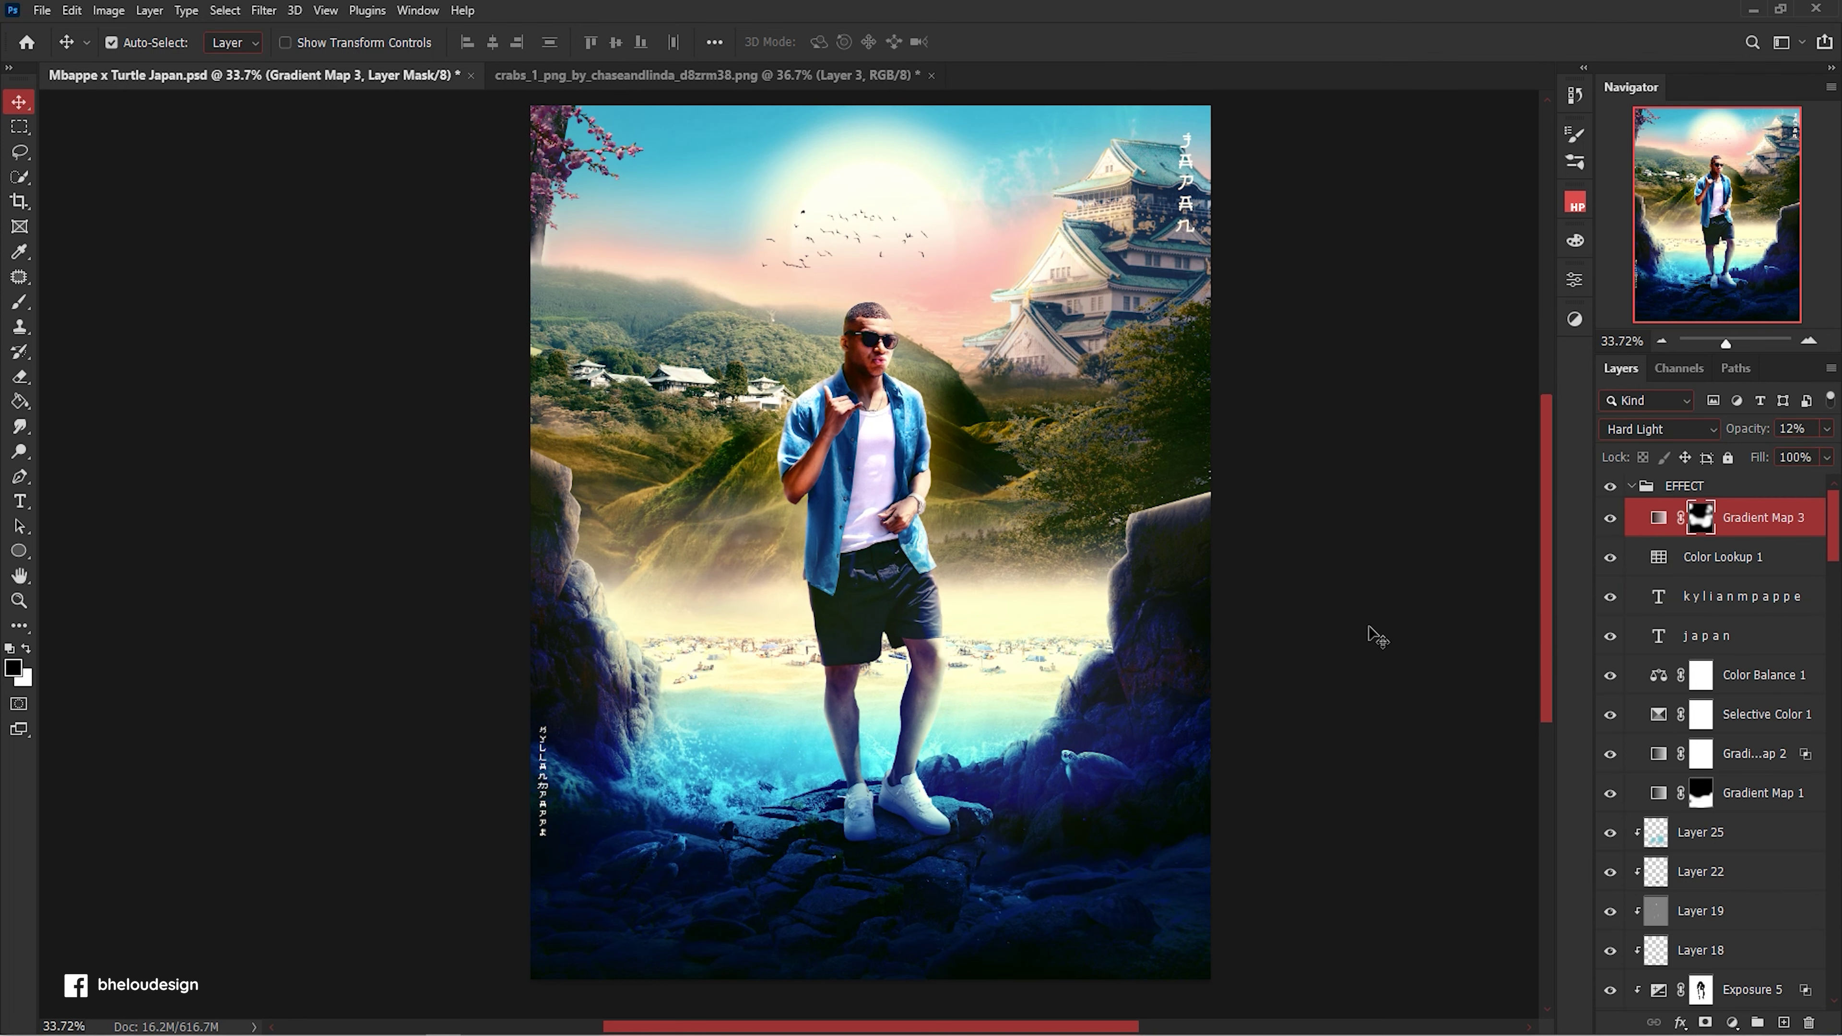
click(1699, 637)
click(1719, 557)
click(1700, 518)
click(1575, 279)
click(1453, 345)
Inspect Gradient Map 3's cream-to-orange stops without changing them.
double_click(1266, 503)
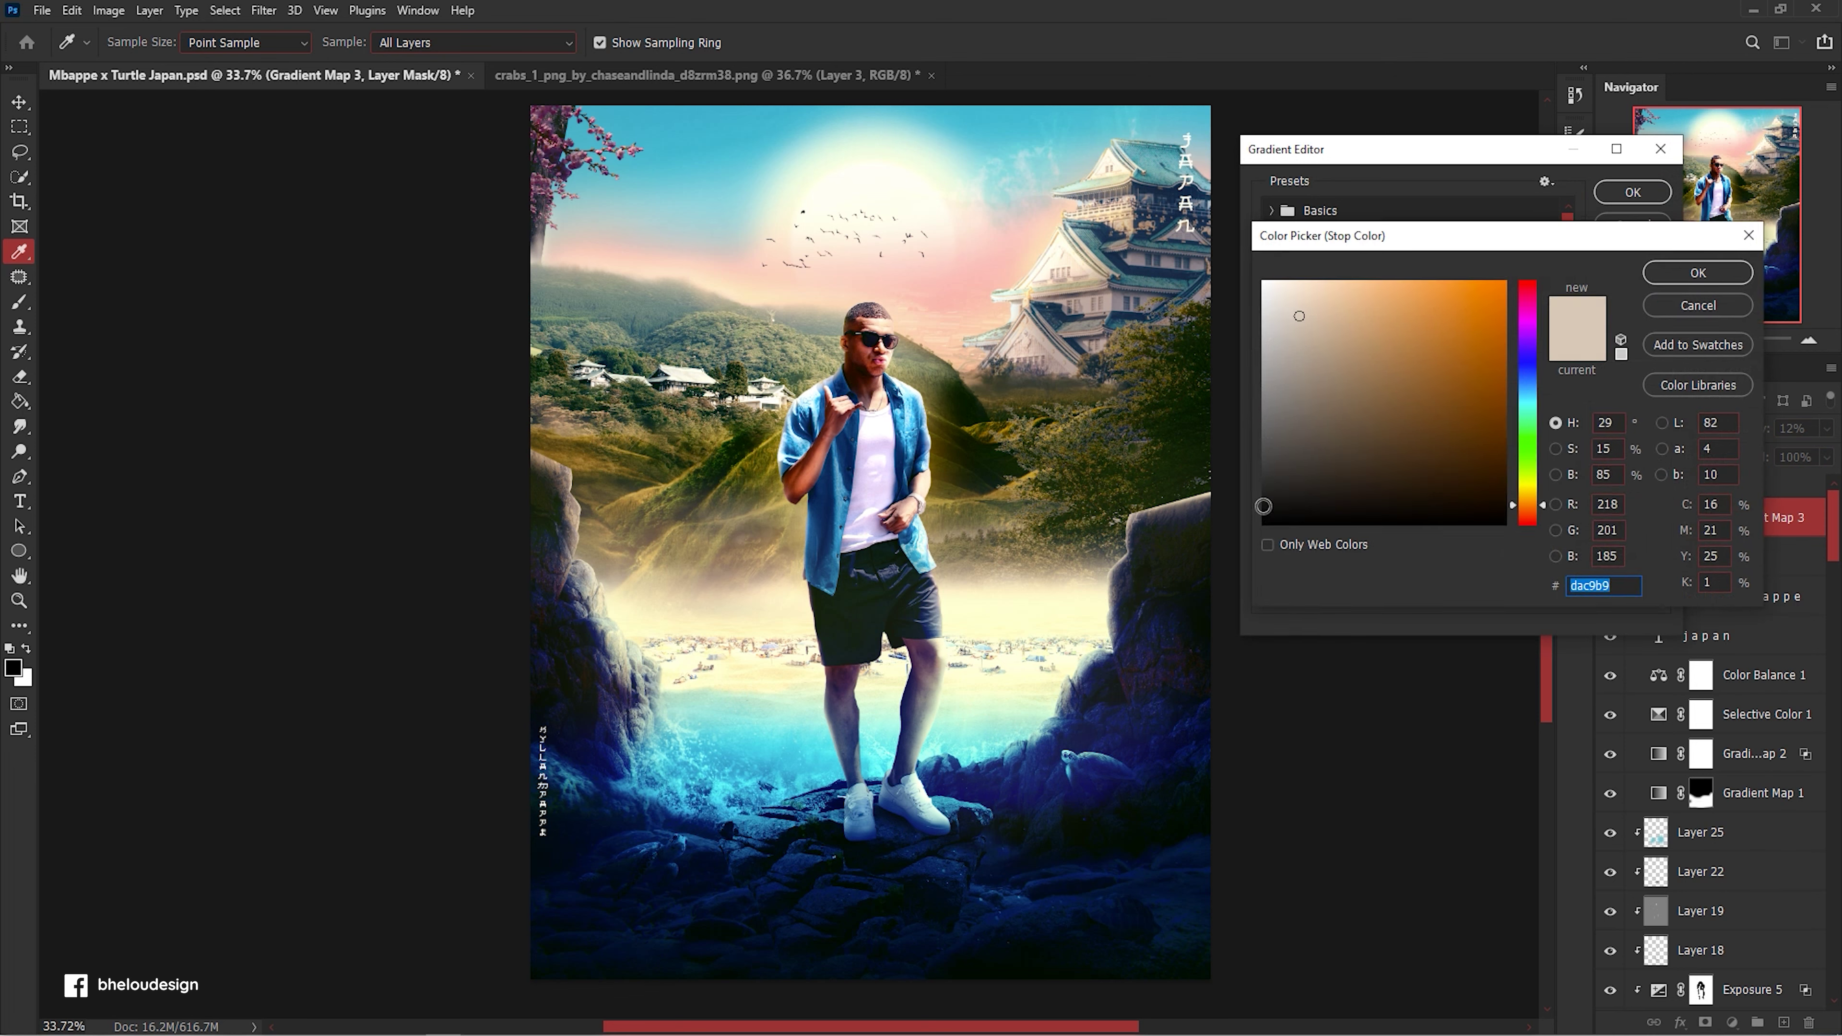
key(Return)
click(1459, 502)
double_click(1461, 503)
key(Return)
double_click(1654, 502)
key(Return)
key(Return)
click(1575, 279)
Collapse the EFFECT group in the Layers panel and select Layer 20 copy 2.
key(v)
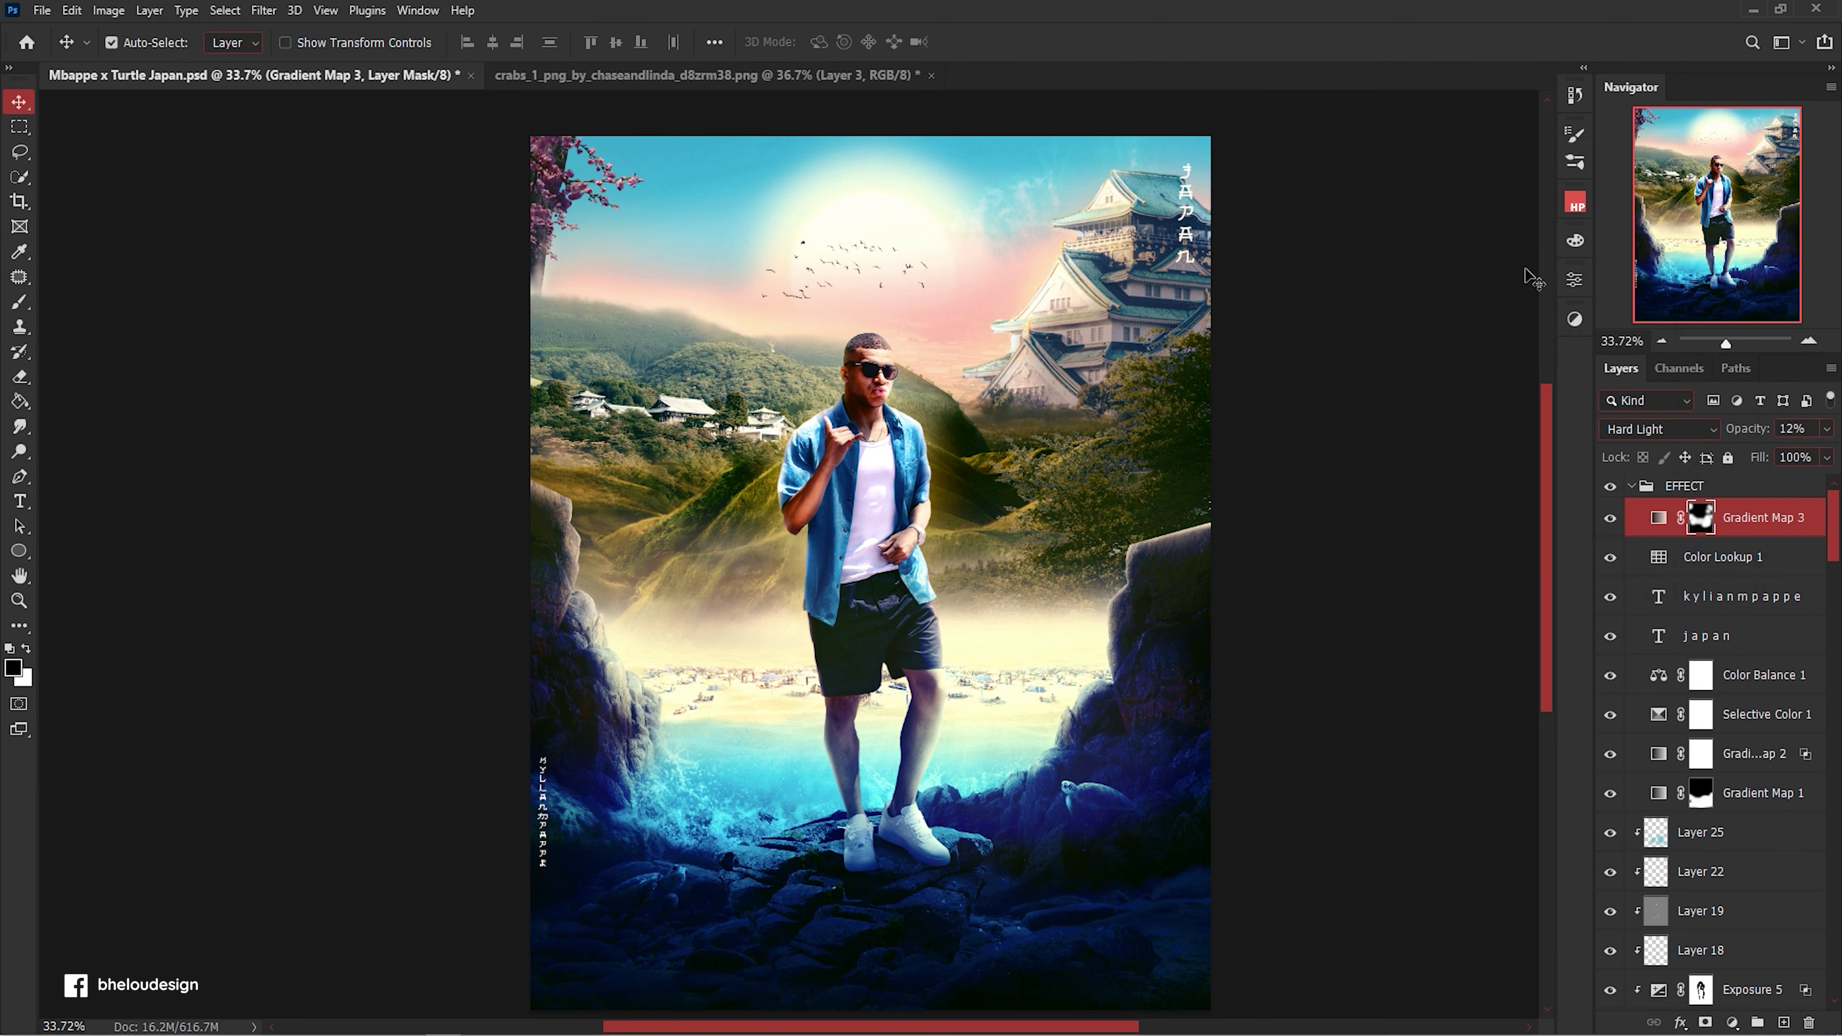
click(1368, 357)
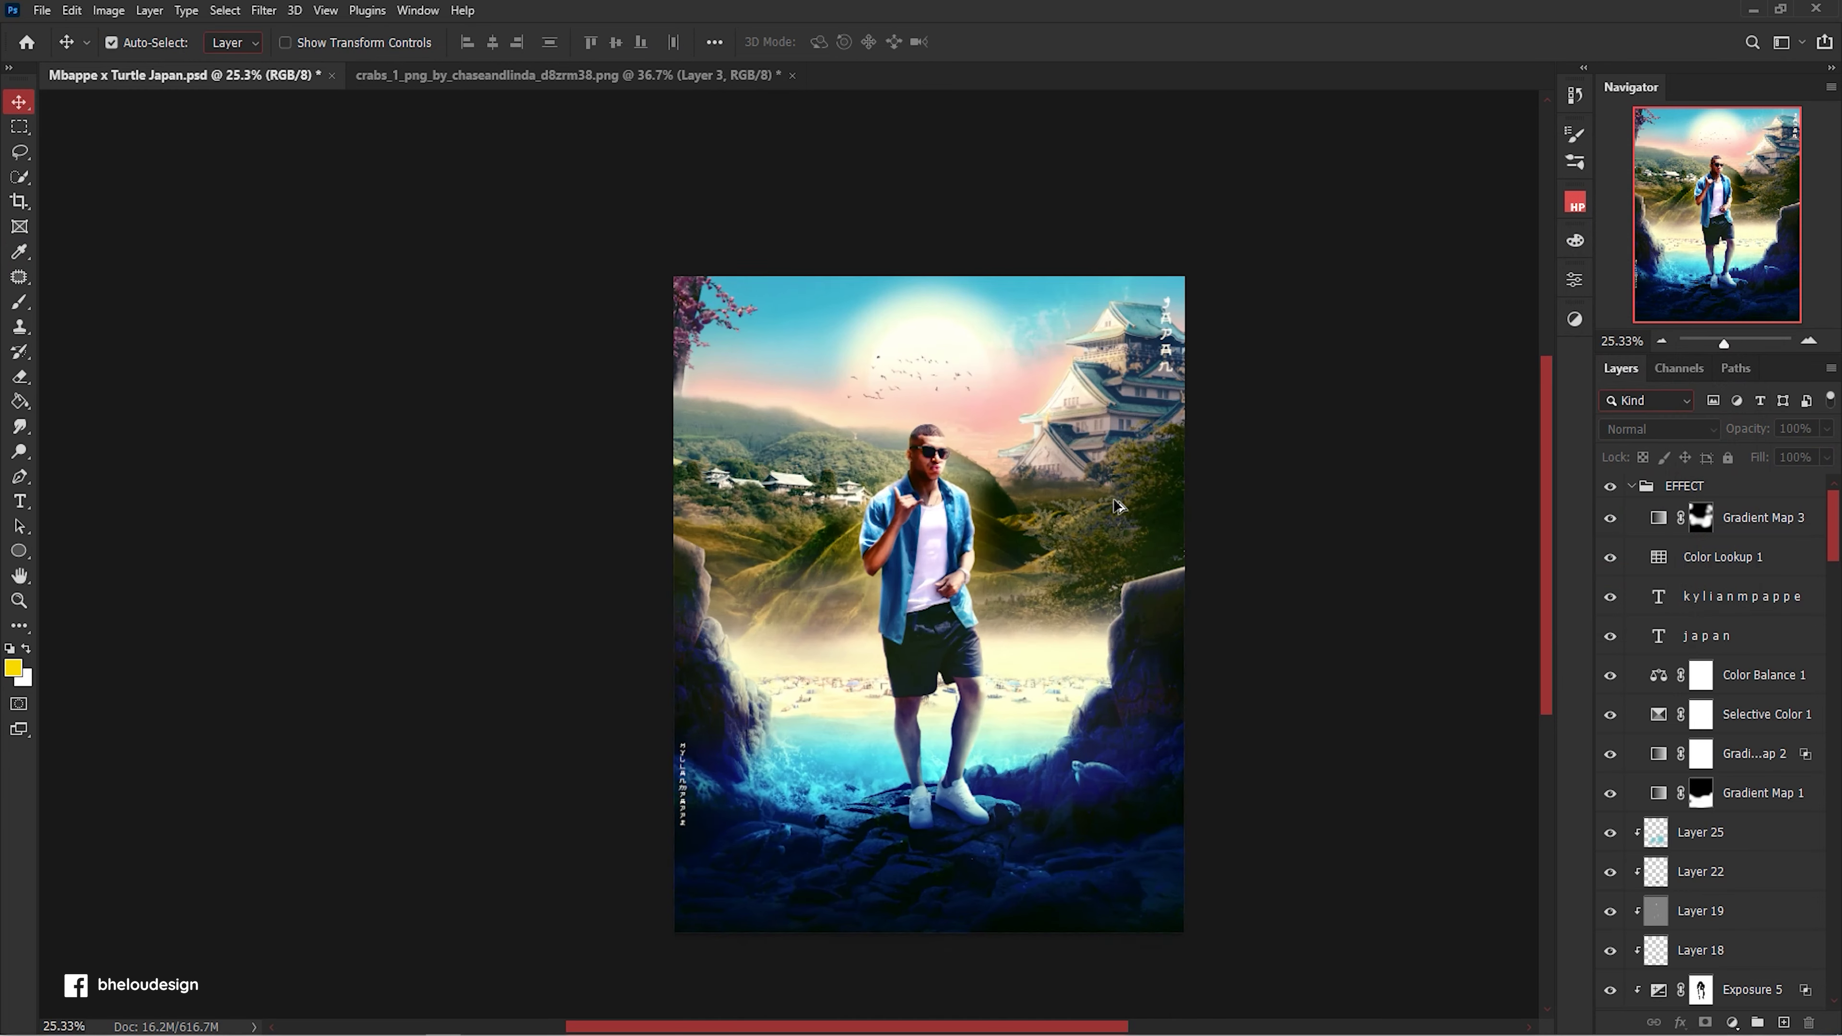
click(1100, 570)
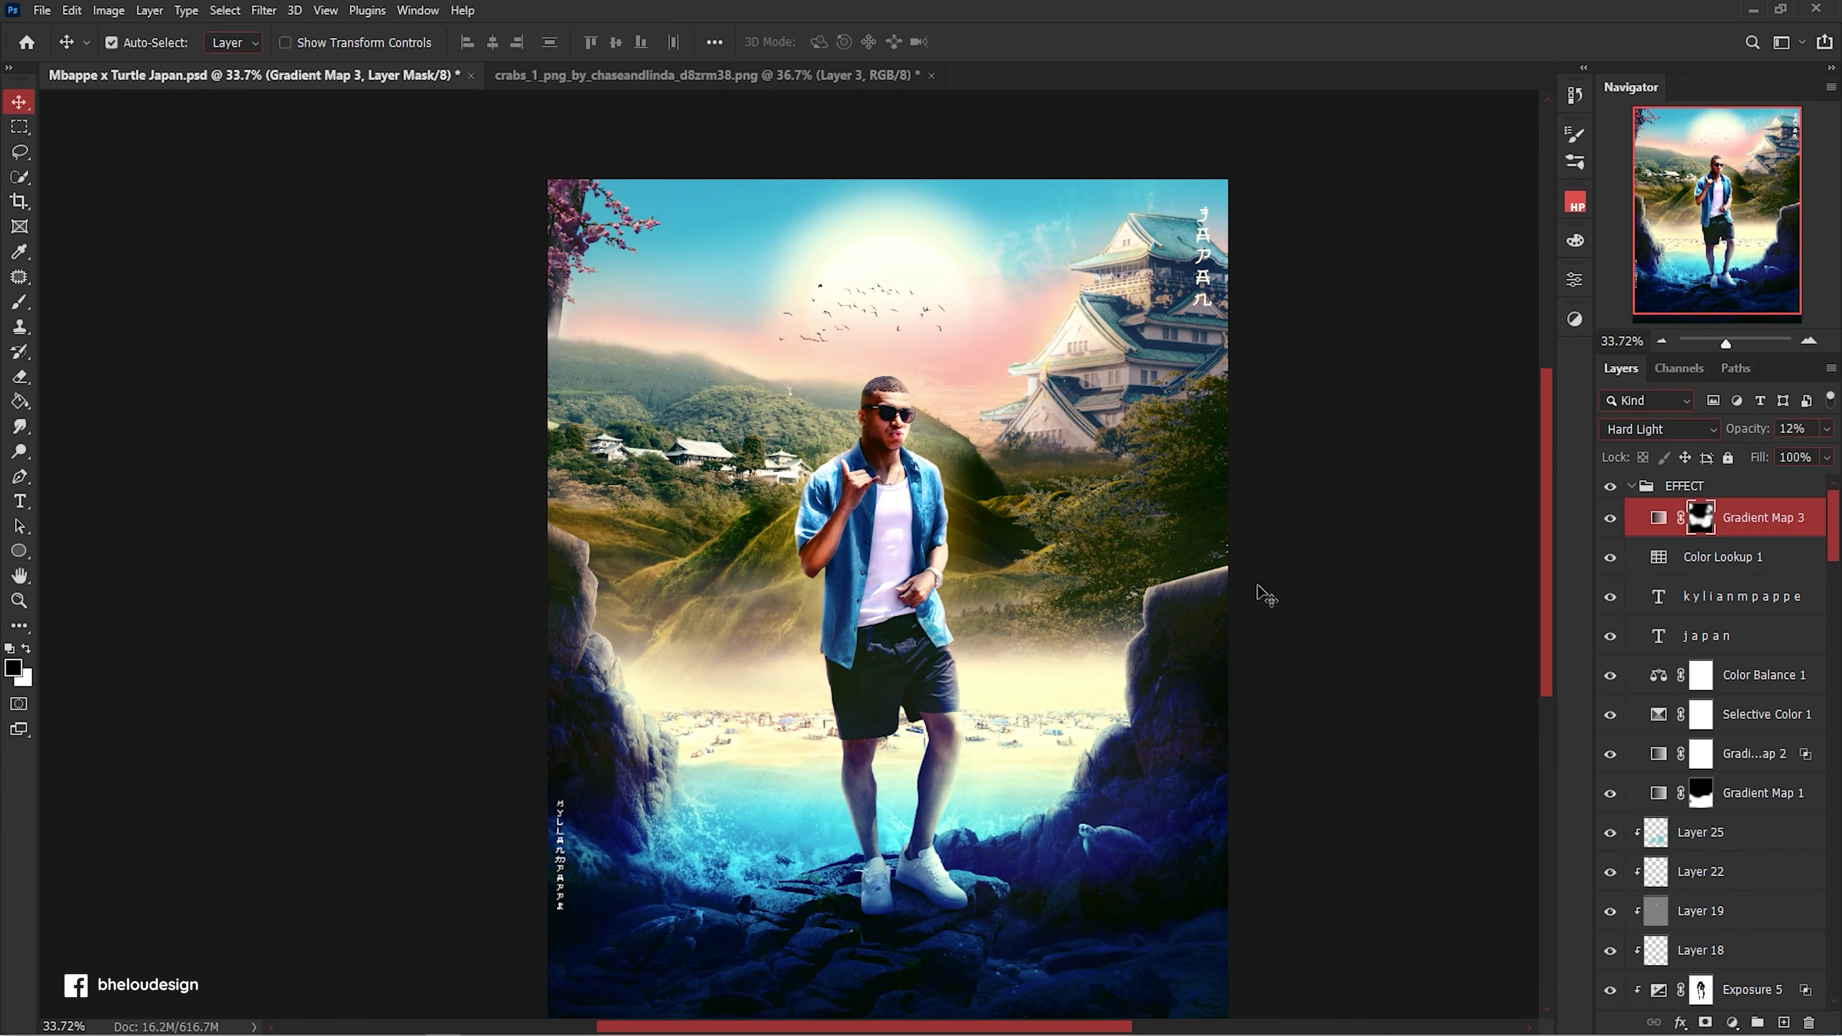
click(1634, 485)
scroll(1721, 667, up, 3)
scroll(1718, 657, up, 5)
click(1639, 706)
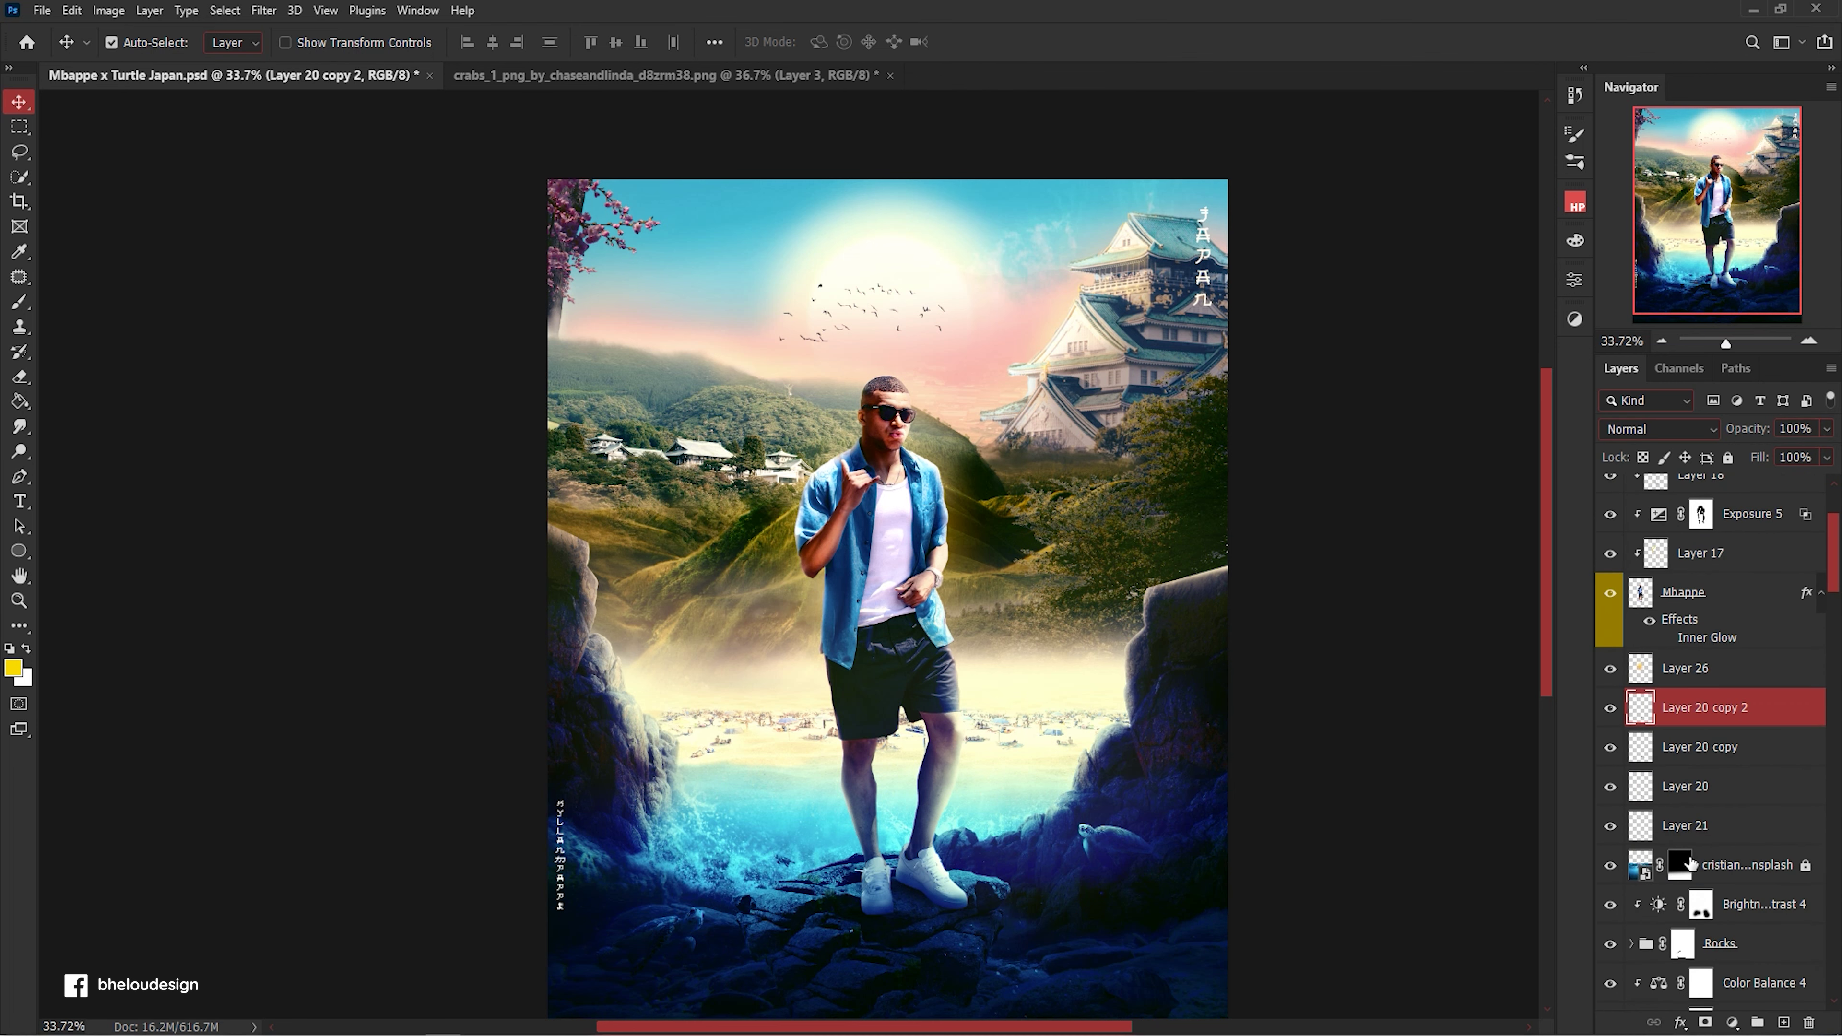
Select Layer 21 through Layer 25 and group them as MBAPPE.
key(e)
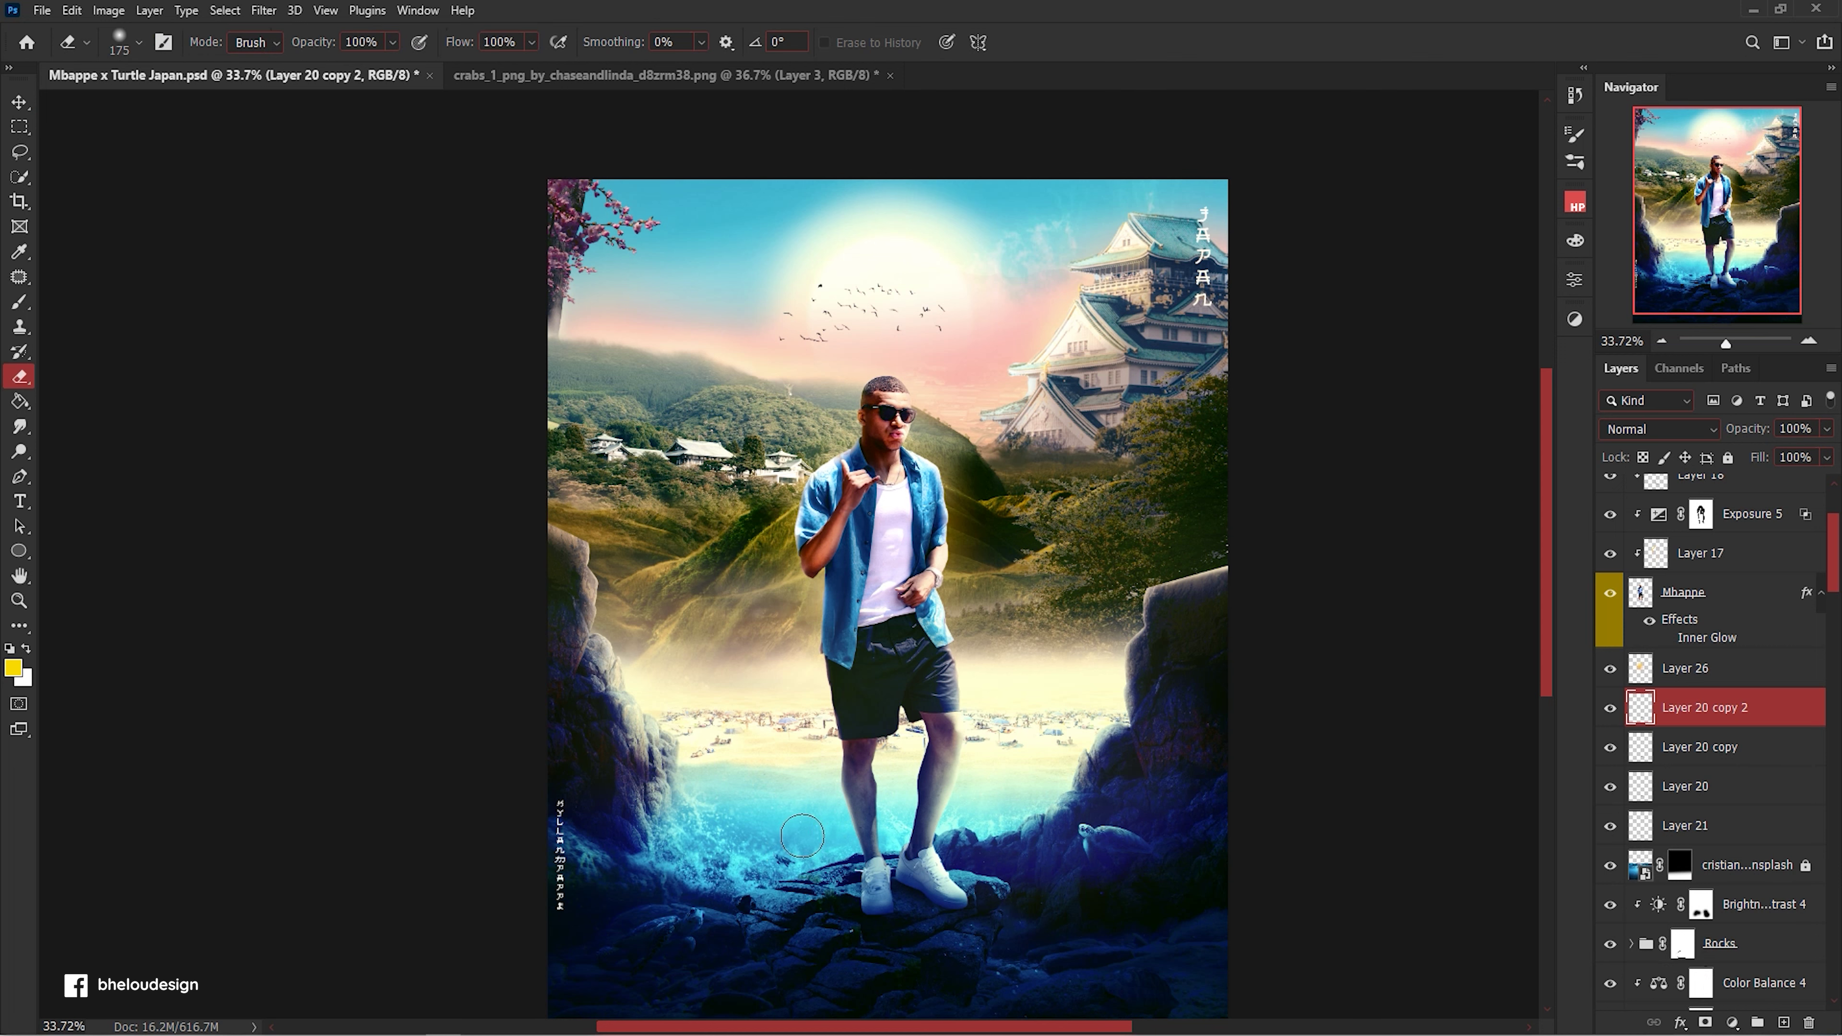
click(1672, 751)
click(1624, 827)
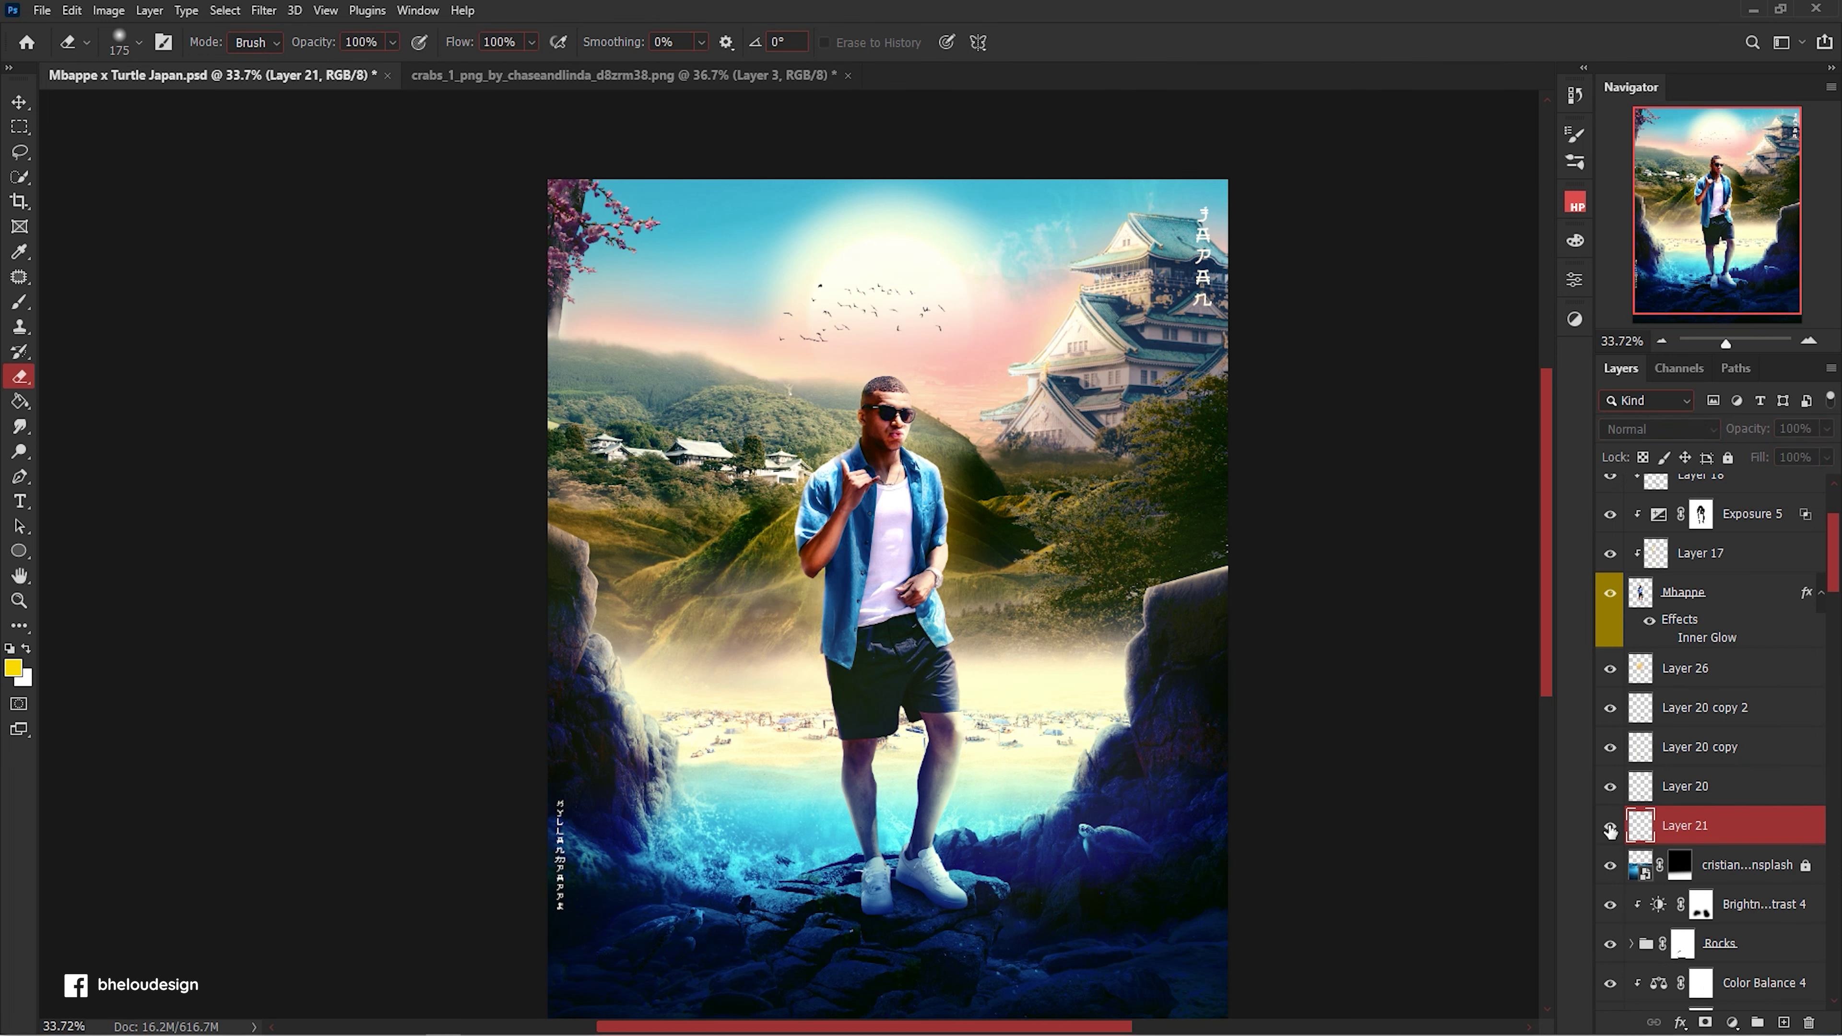
scroll(1756, 804, up, 2)
scroll(1756, 804, up, 3)
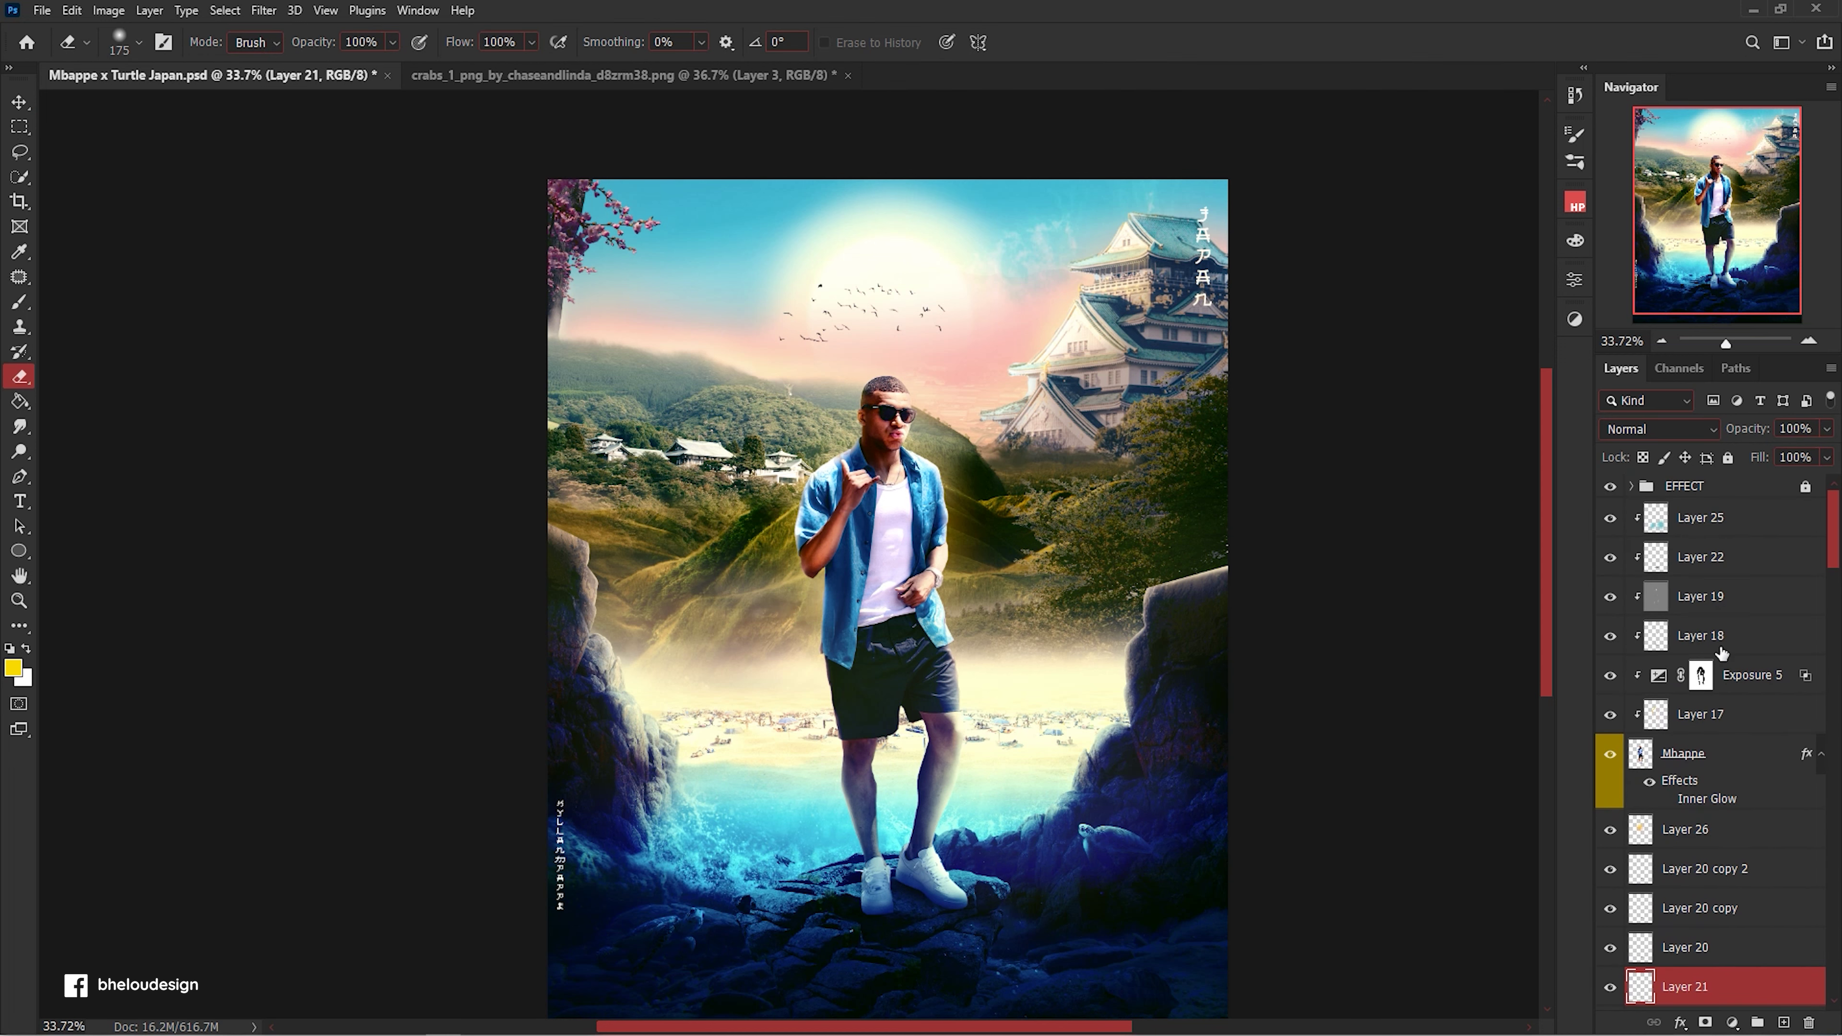
shift+click(1723, 517)
key(ctrl+g)
text(MBAPPE)
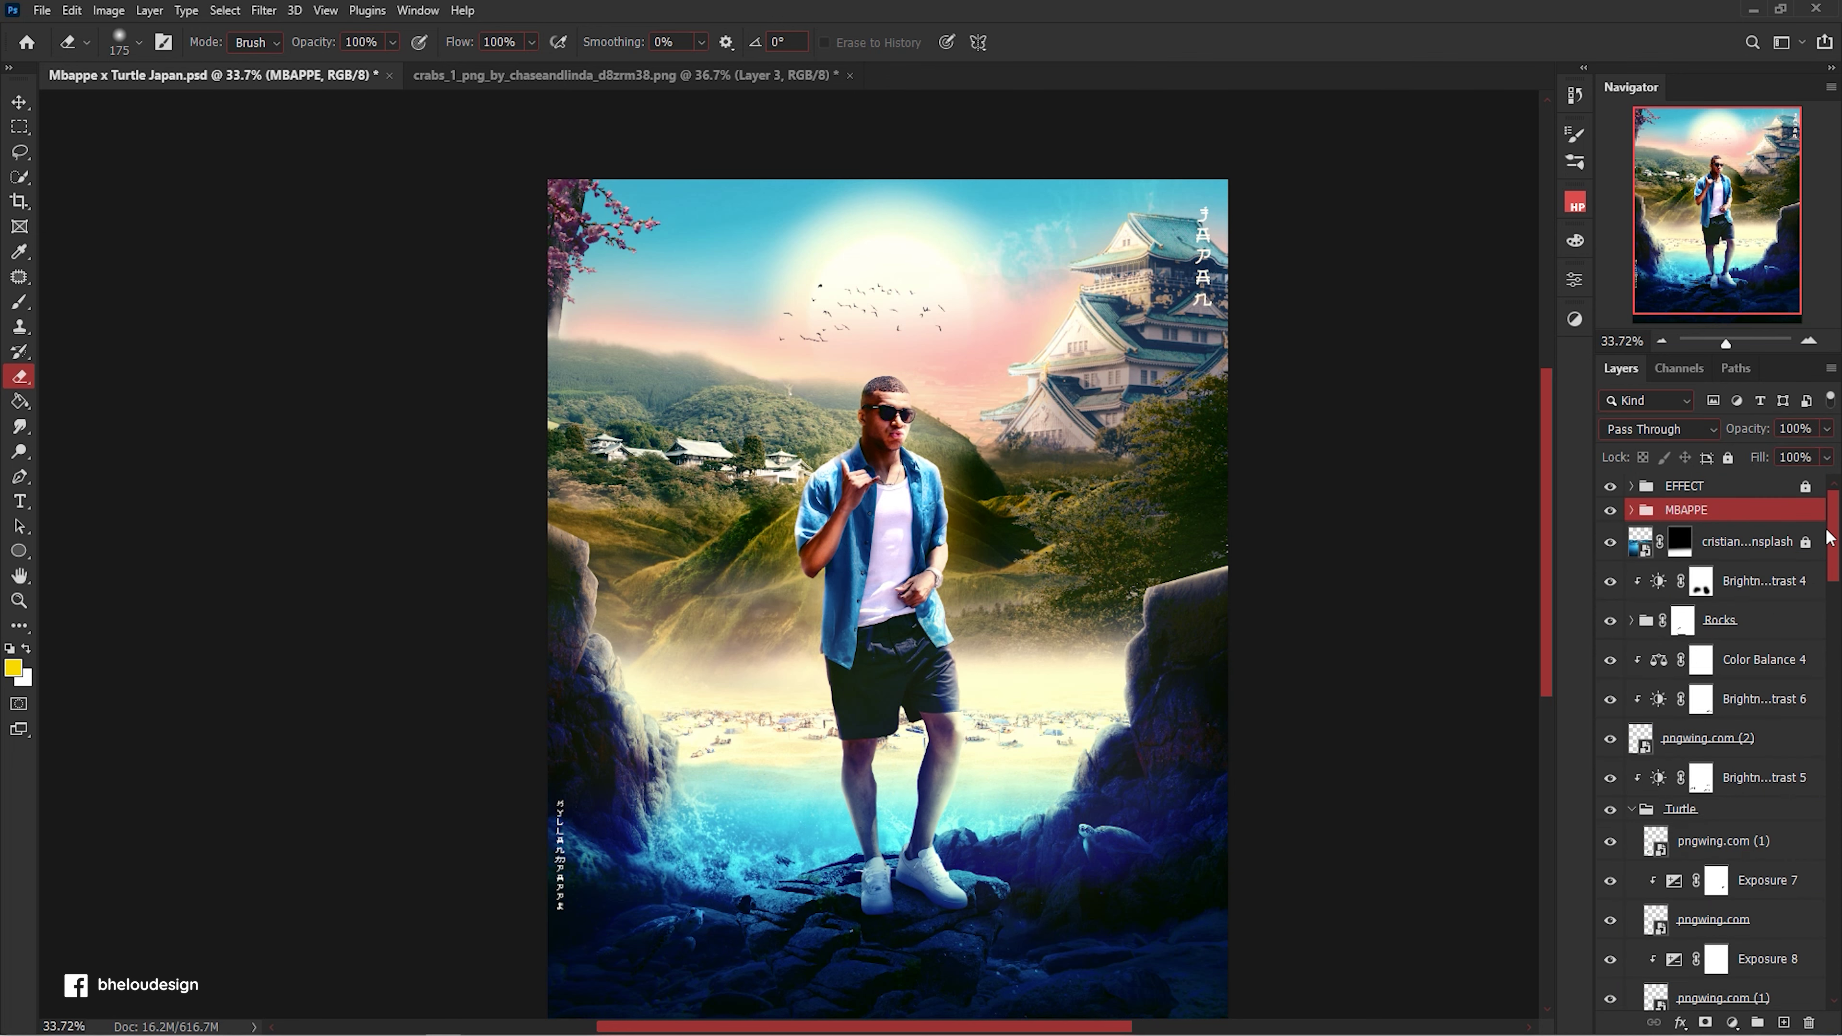
Give the MBAPPE group an orange colour label.
right_click(1770, 510)
click(1665, 951)
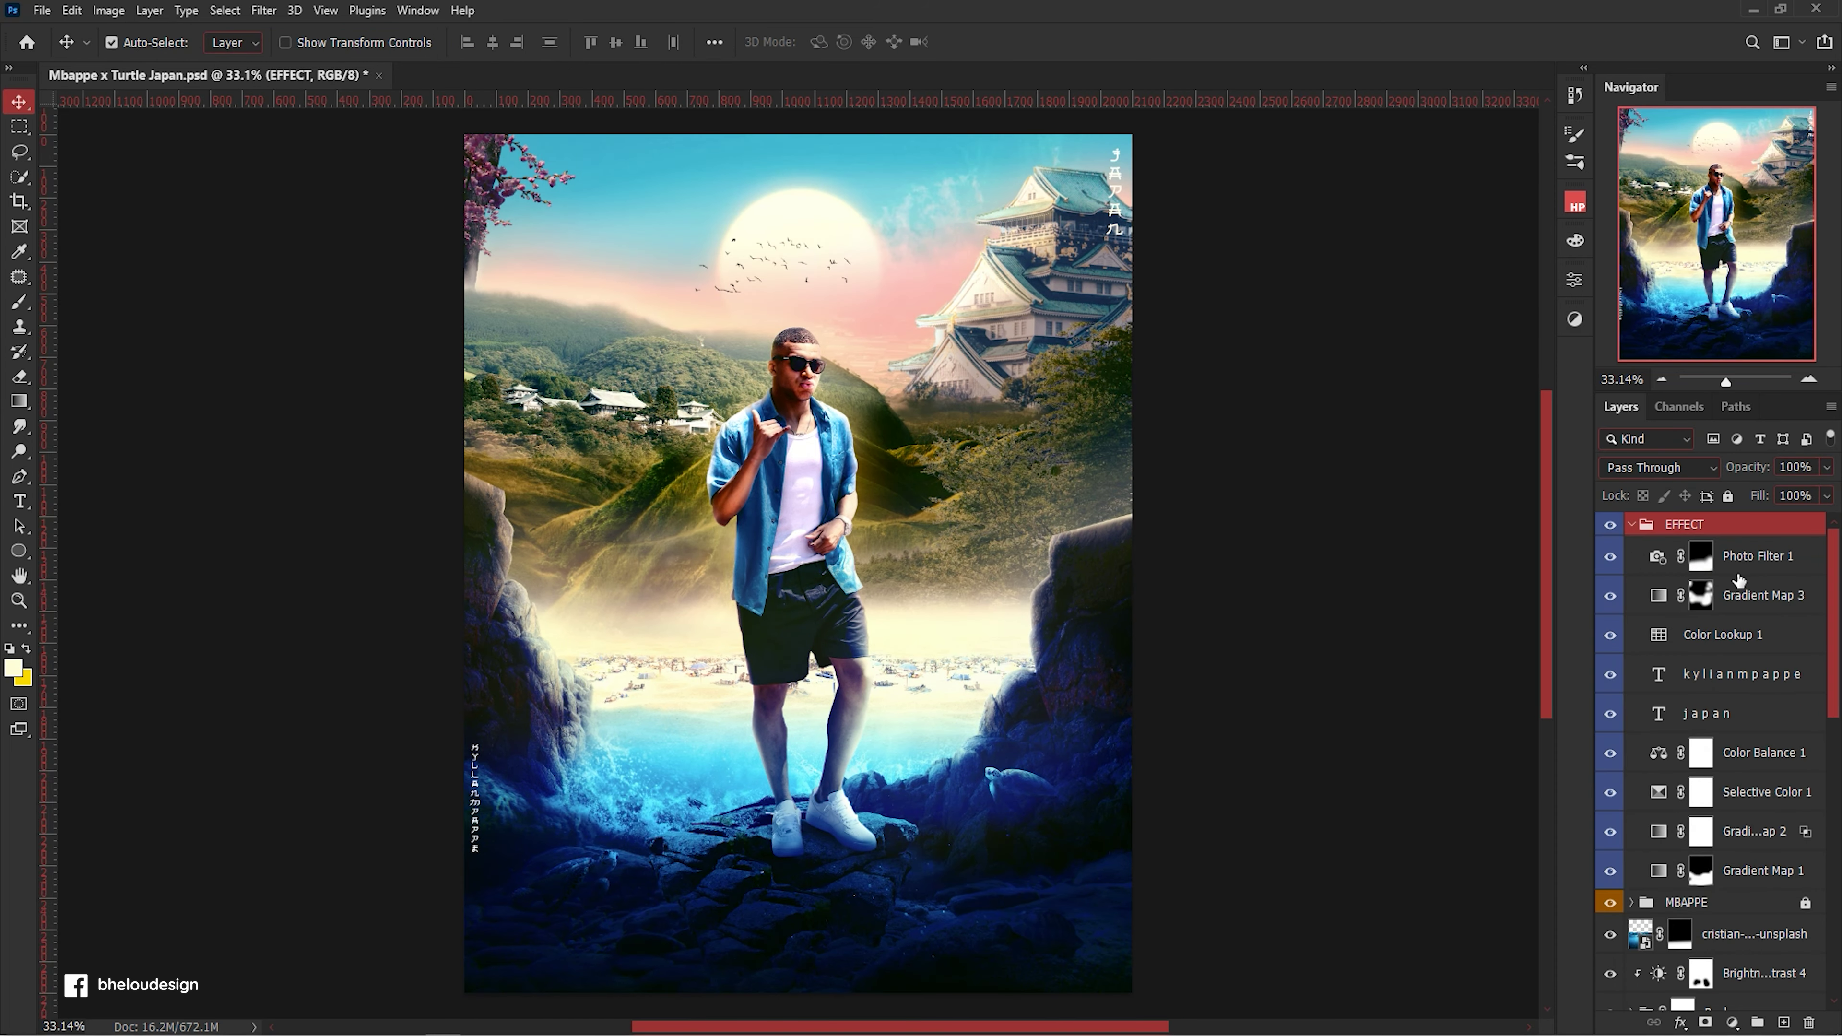
click(1714, 572)
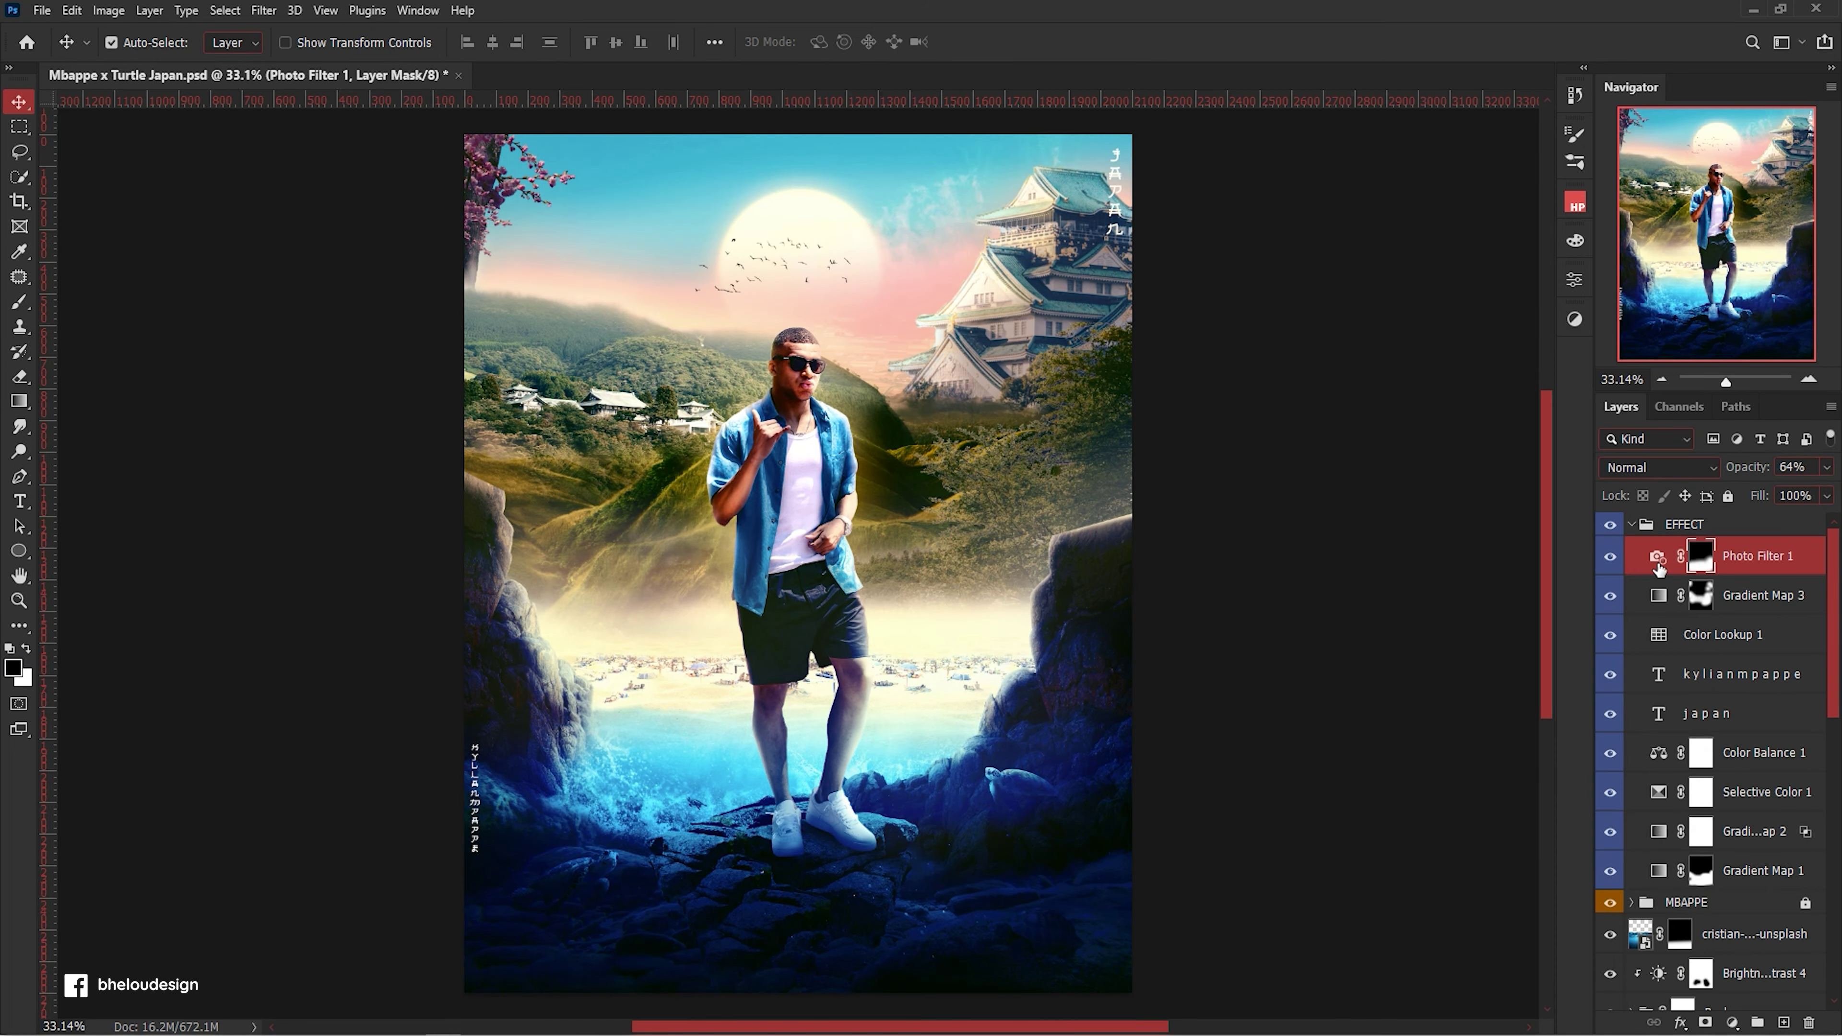
Add a Color Lookup adjustment layer and move it above Photo Filter 1.
click(1723, 634)
click(1733, 1022)
click(1767, 935)
drag(1718, 634, 1718, 544)
Apply the Kodak 5218 LUT to Color Lookup 2 after briefly trying Kodak 5205 Fuji.
click(1461, 337)
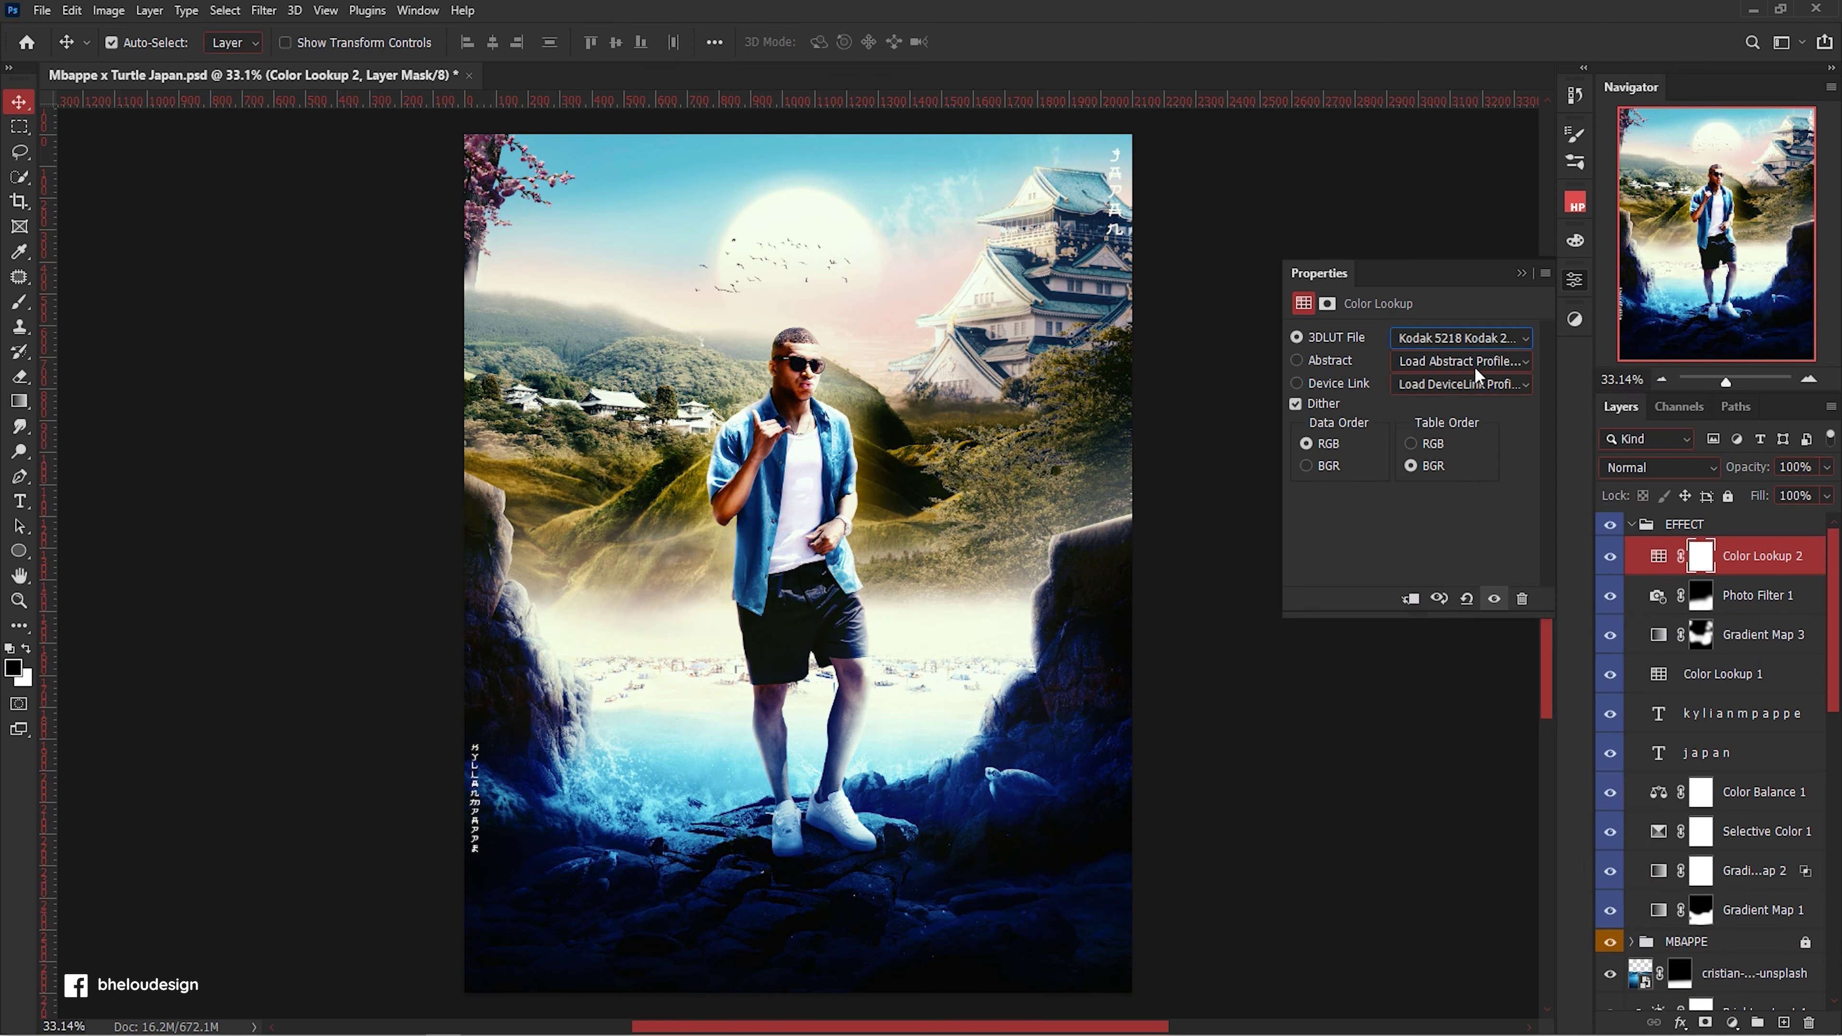
click(1444, 794)
click(1461, 337)
click(1444, 794)
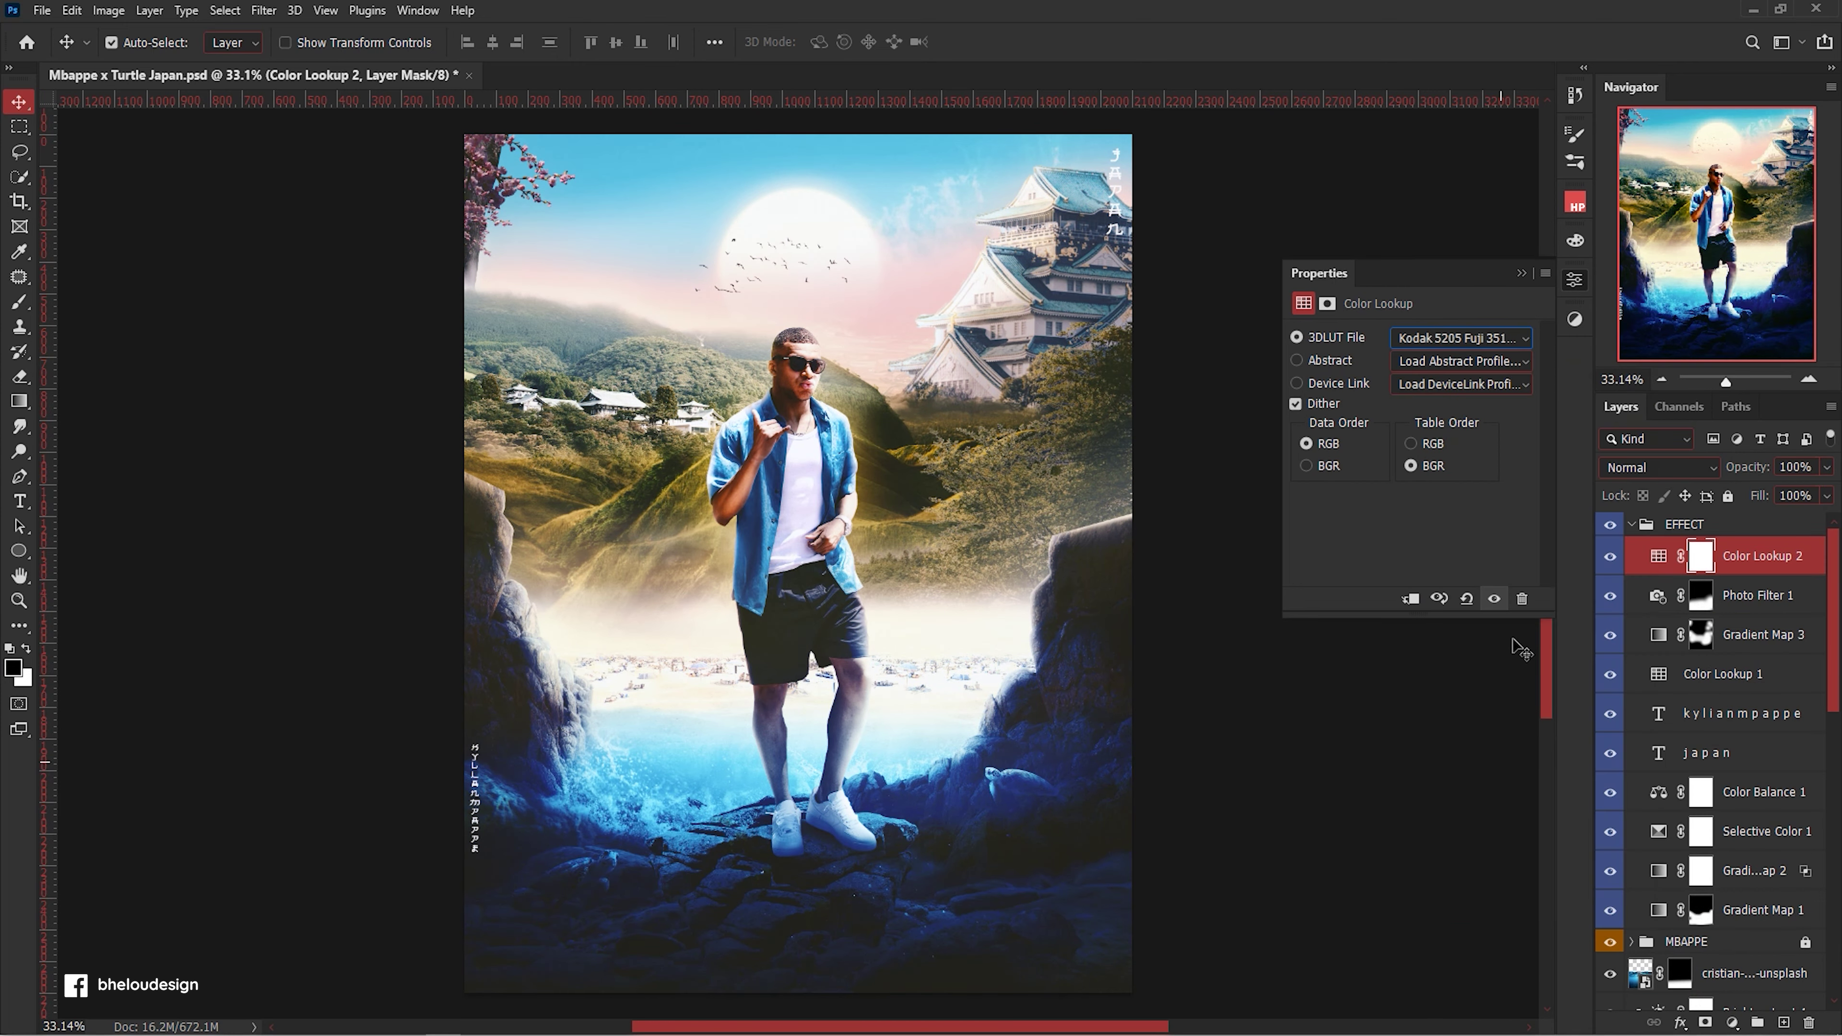
click(1461, 337)
click(1443, 795)
Lower Color Lookup 2's opacity to about 25%.
drag(1740, 467, 1704, 470)
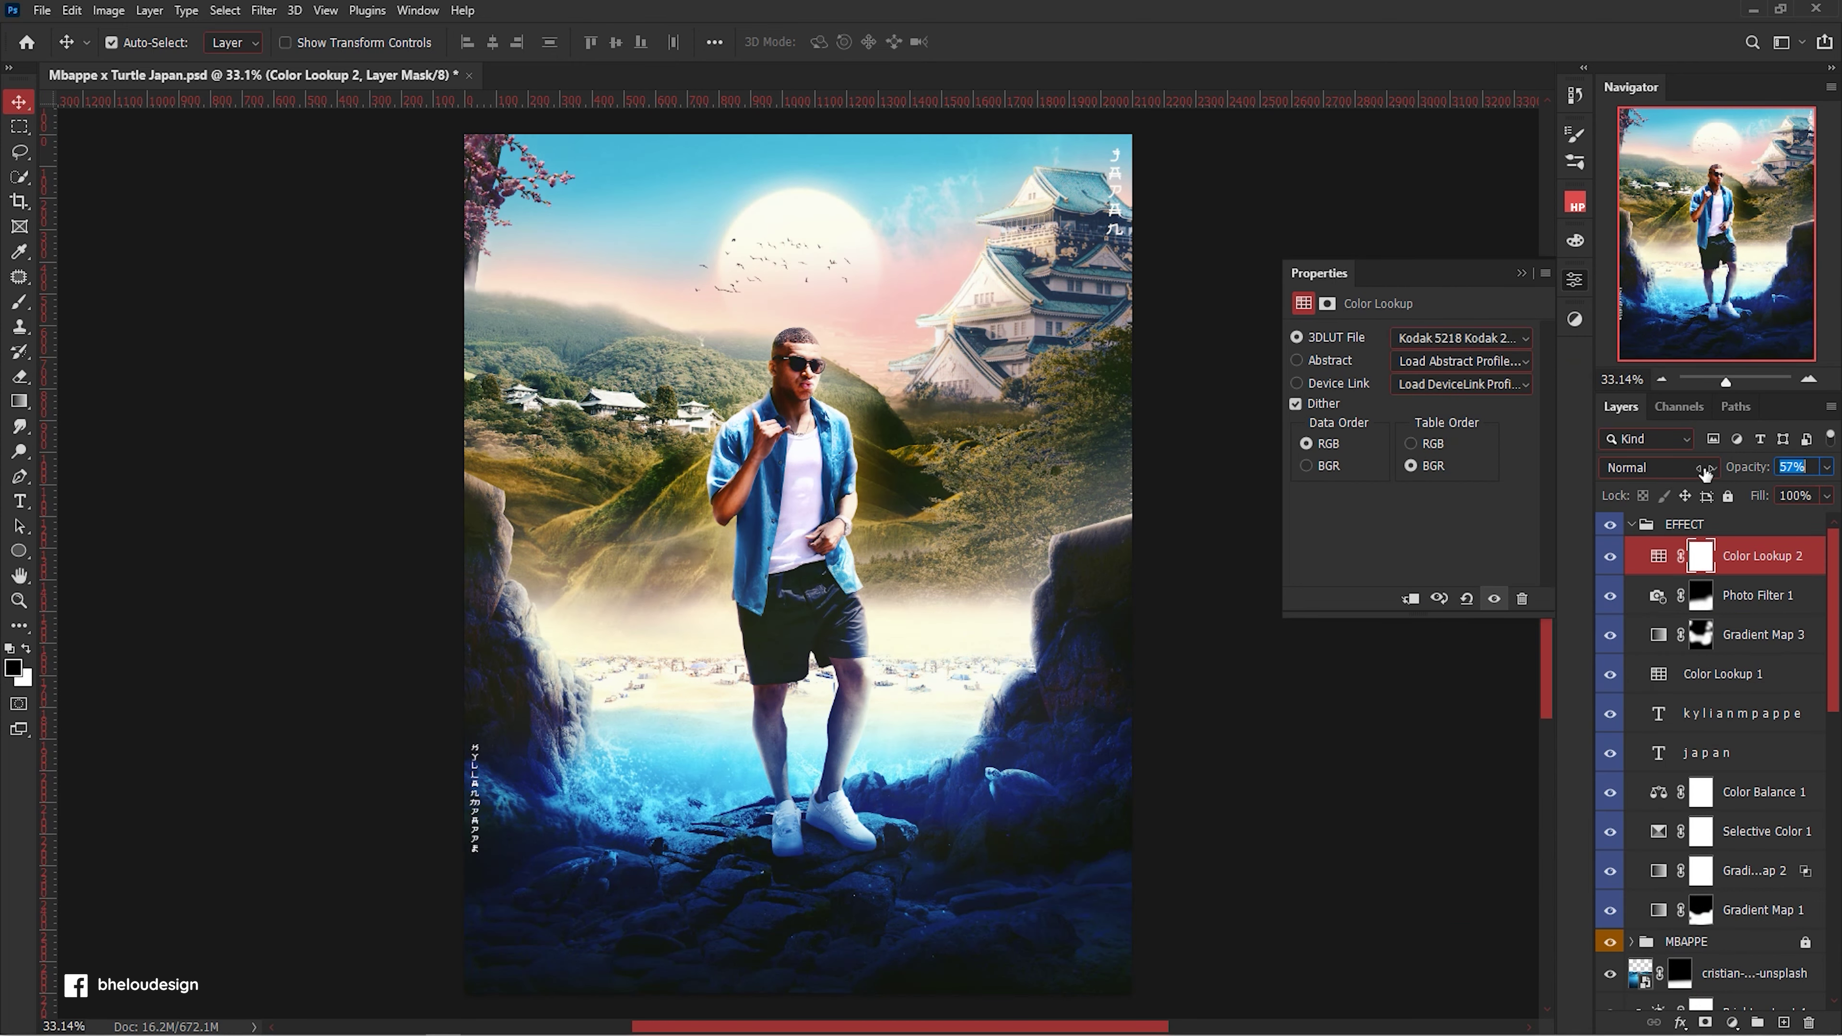
text(68)
key(Return)
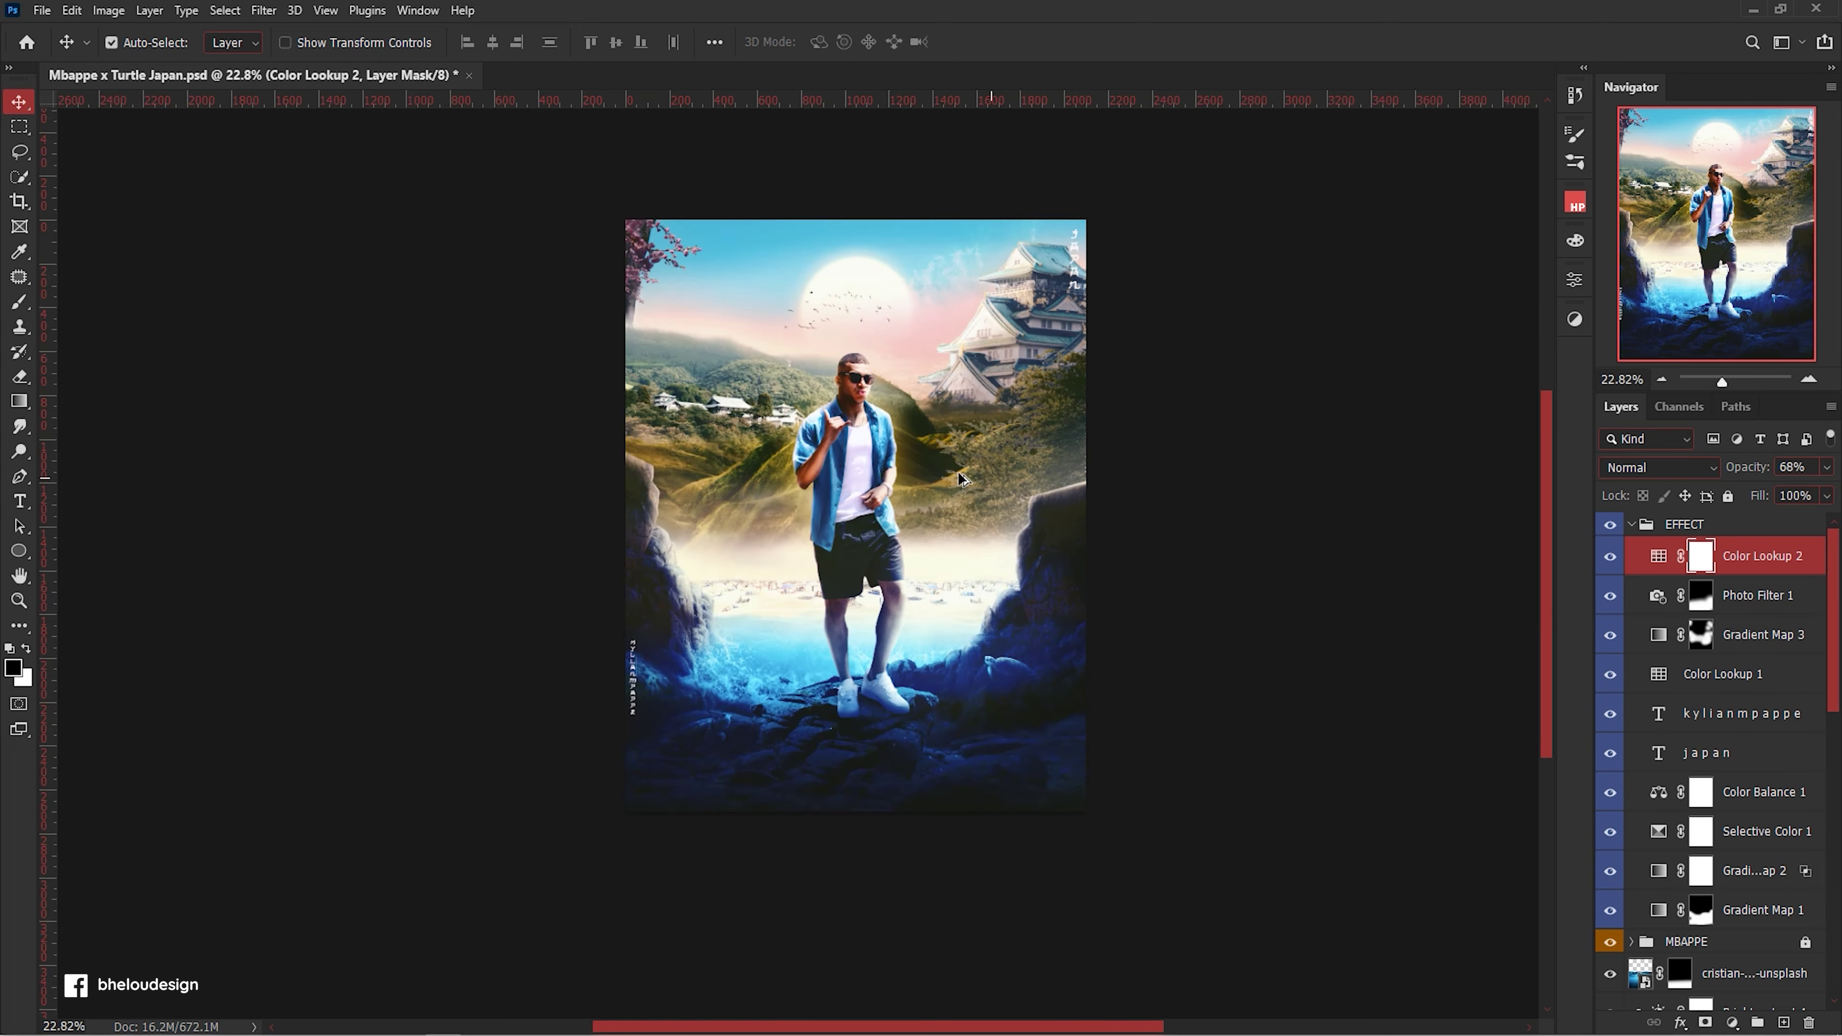
key(ctrl+0)
mouse_move(1754, 473)
mouse_down()
mouse_move(1591, 486)
mouse_move(1607, 490)
mouse_up()
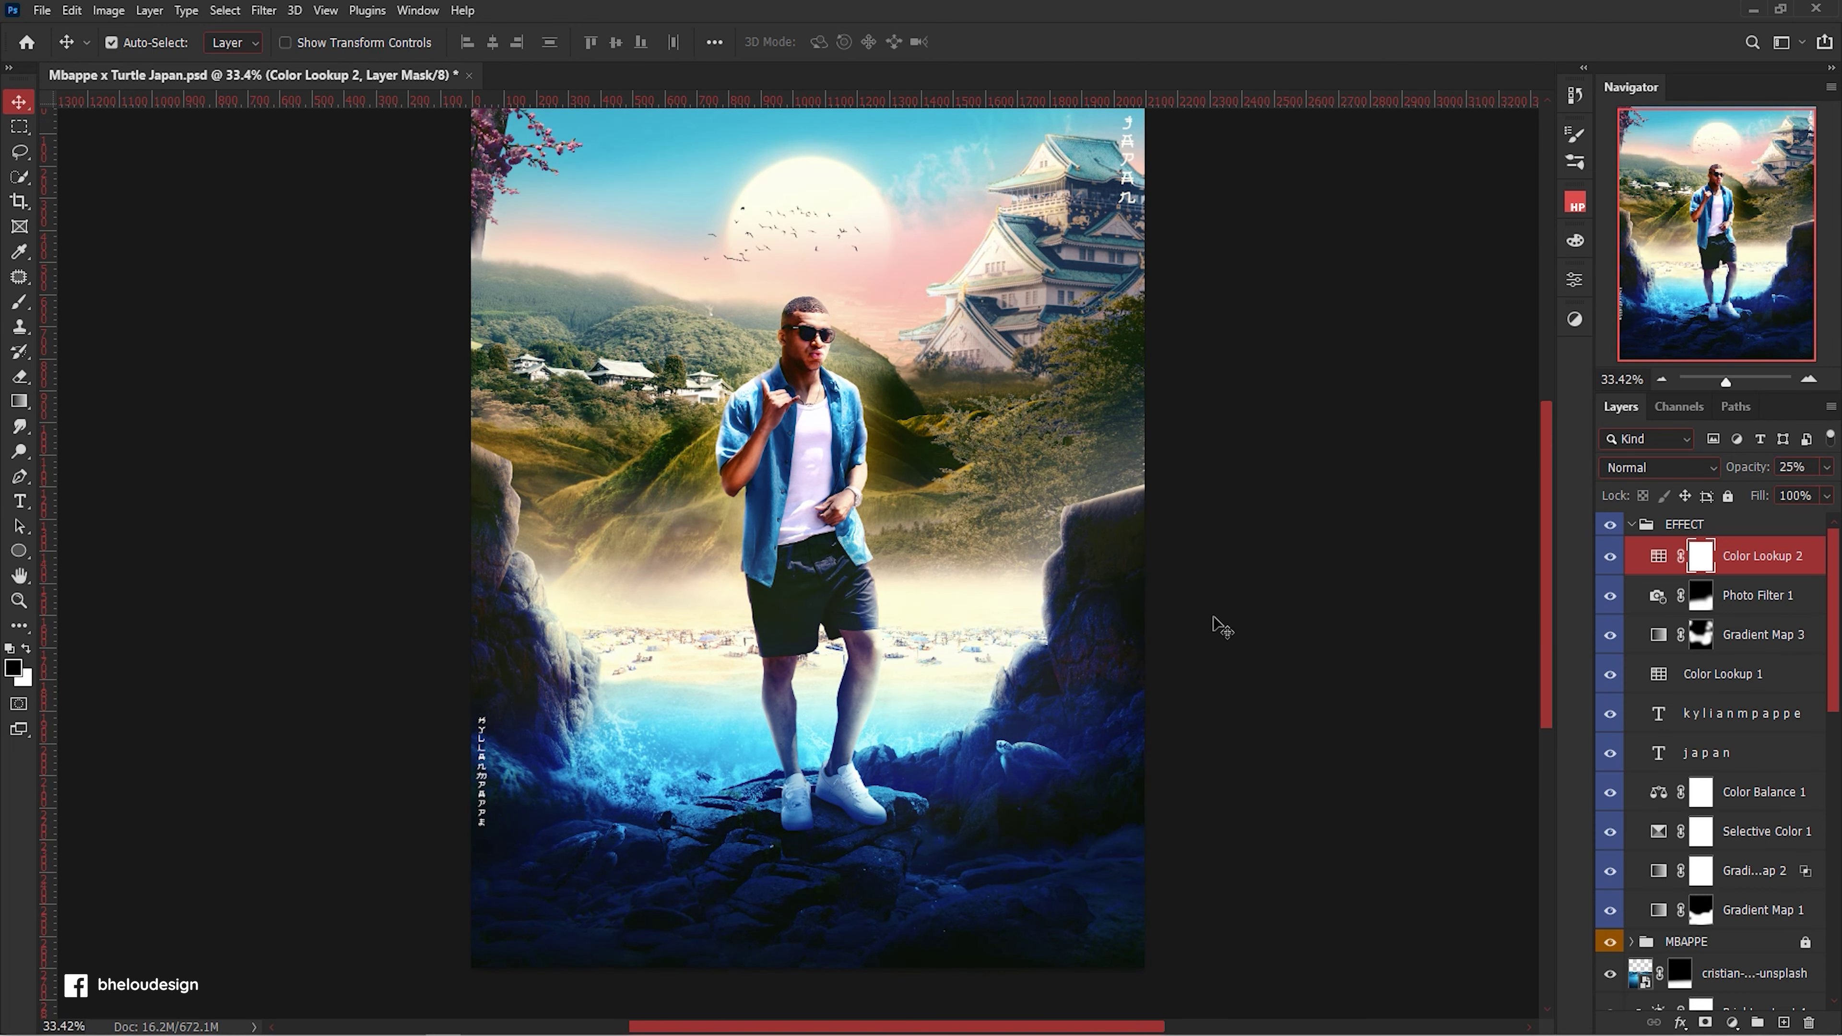
click(1733, 1023)
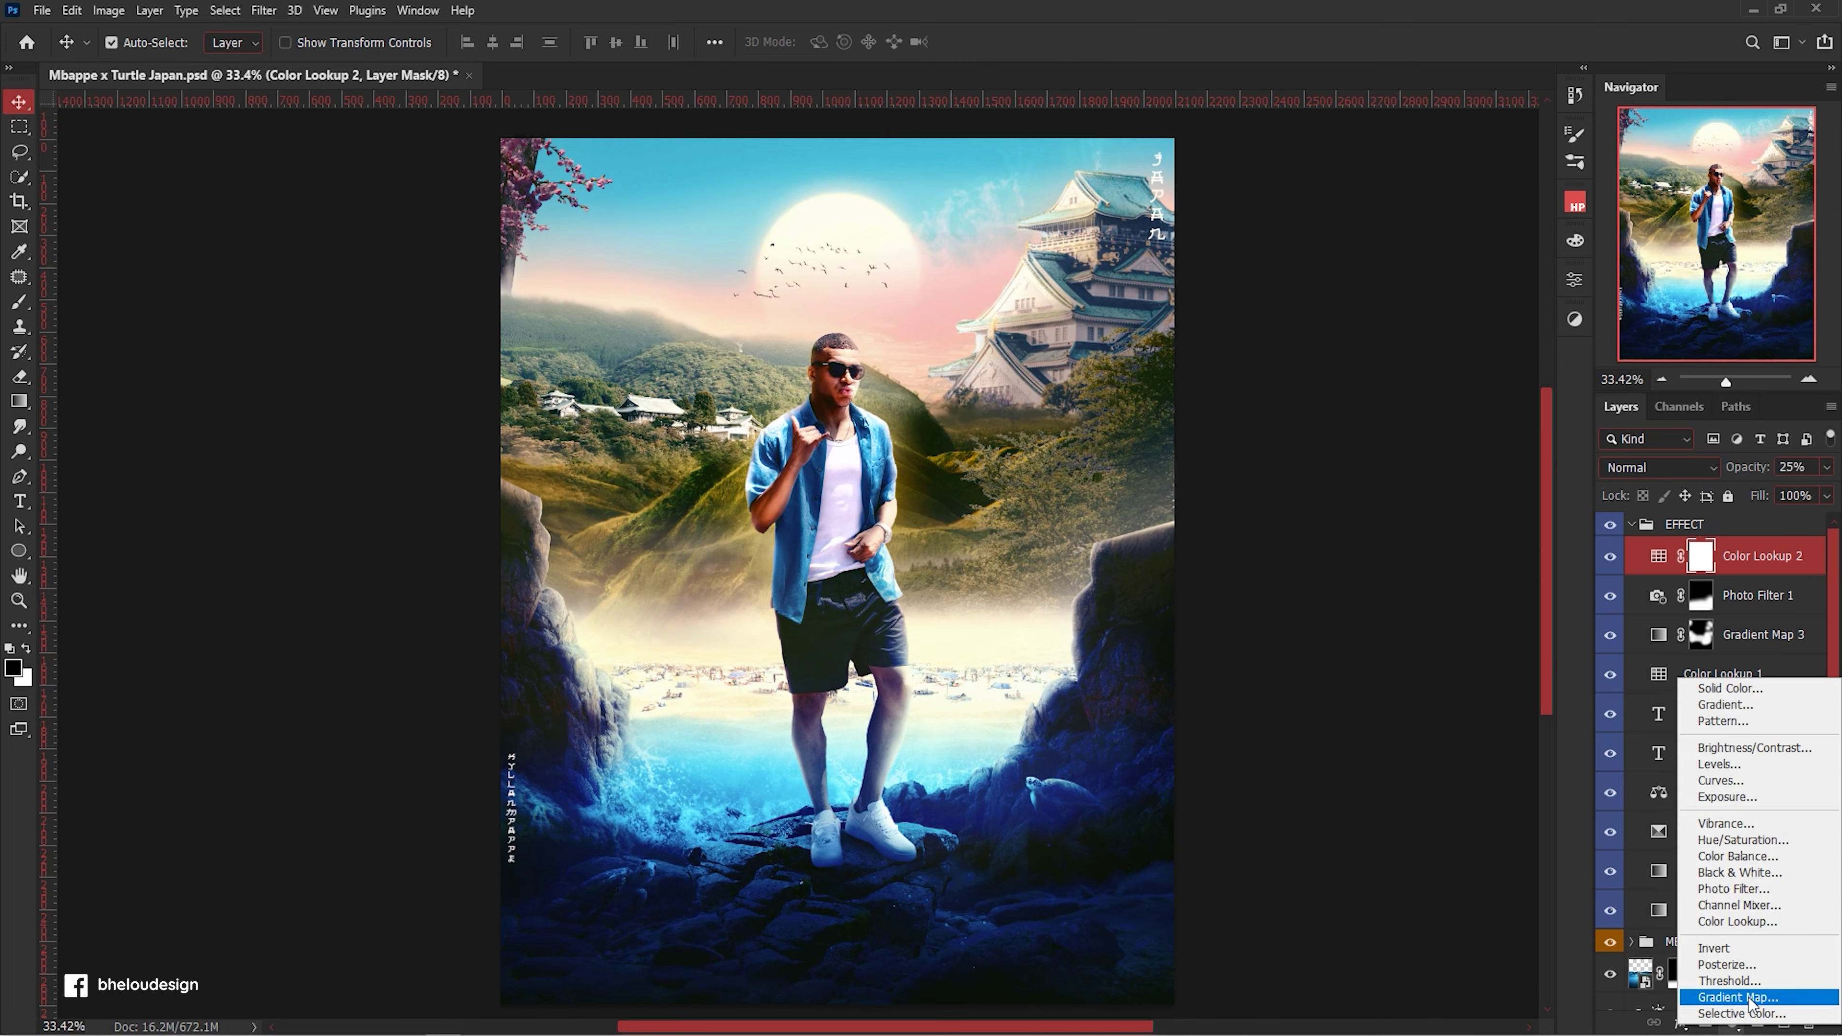
Add a Gradient Map layer using the blue-to-peach preset after trying black-to-gold duotone.
click(1444, 341)
click(1423, 327)
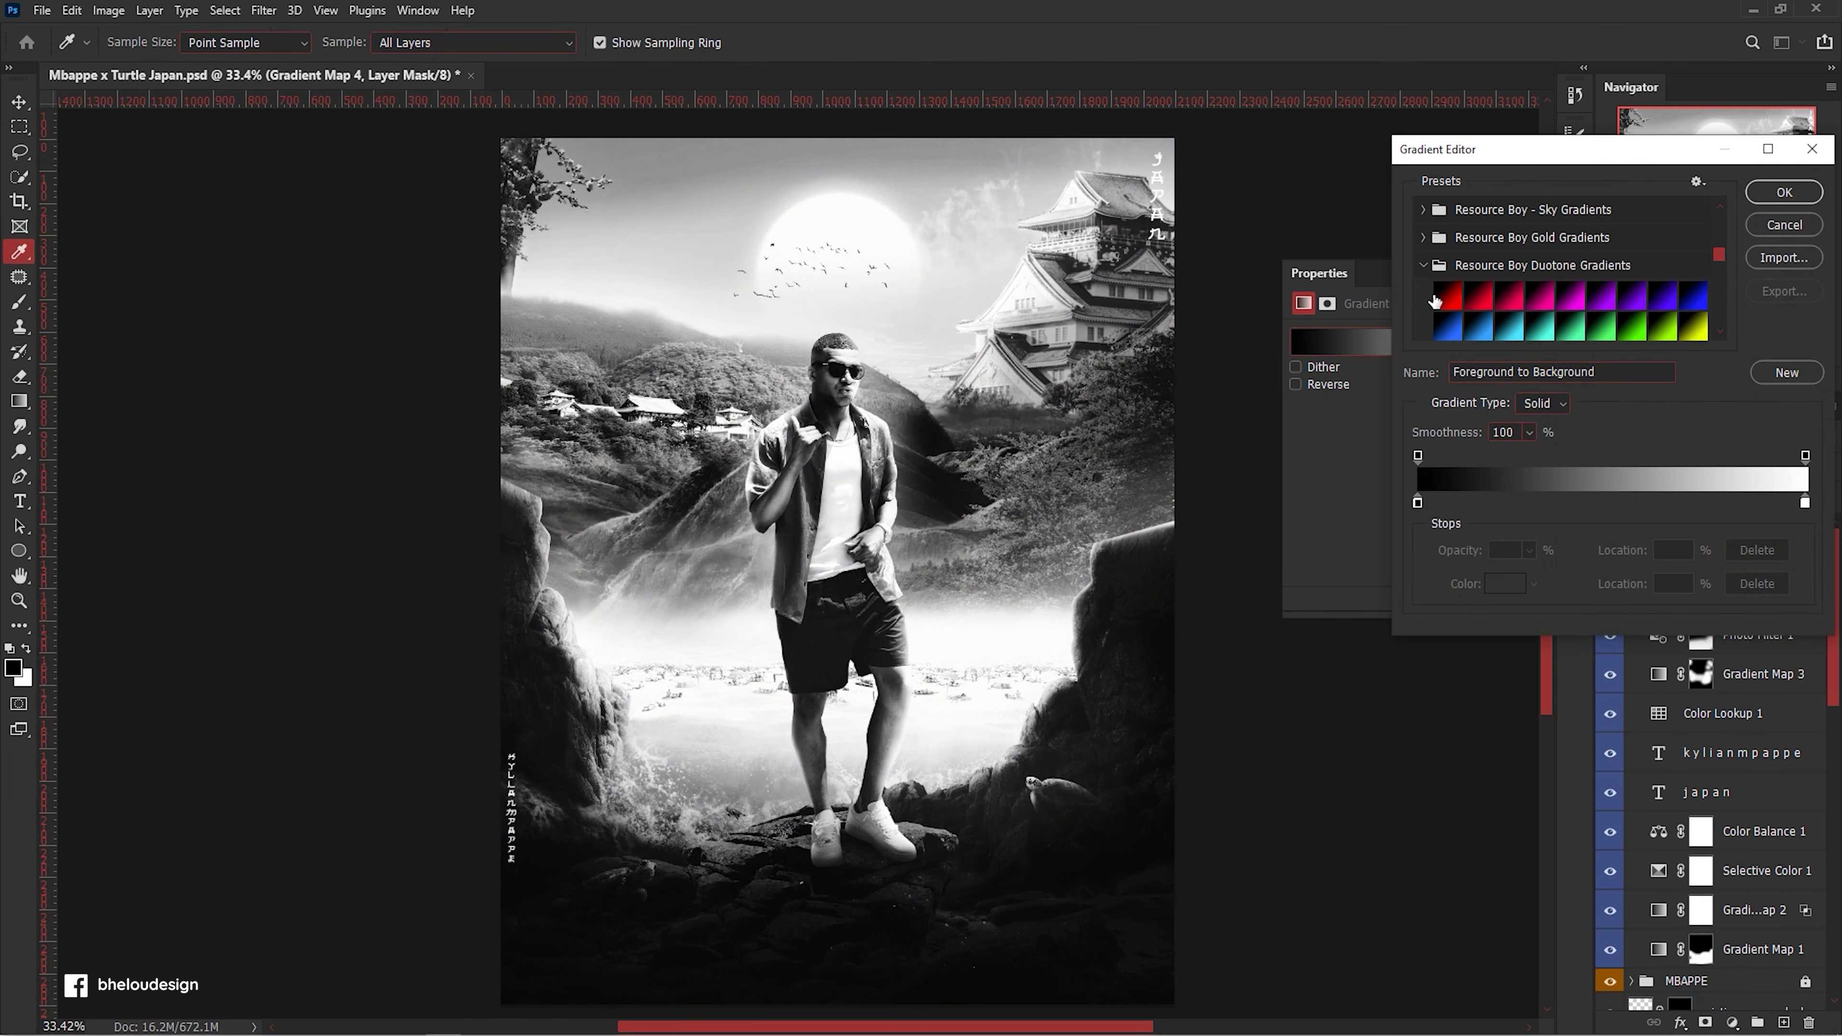
scroll(1567, 305, down, 3)
click(1668, 304)
scroll(1567, 290, up, 3)
click(1425, 265)
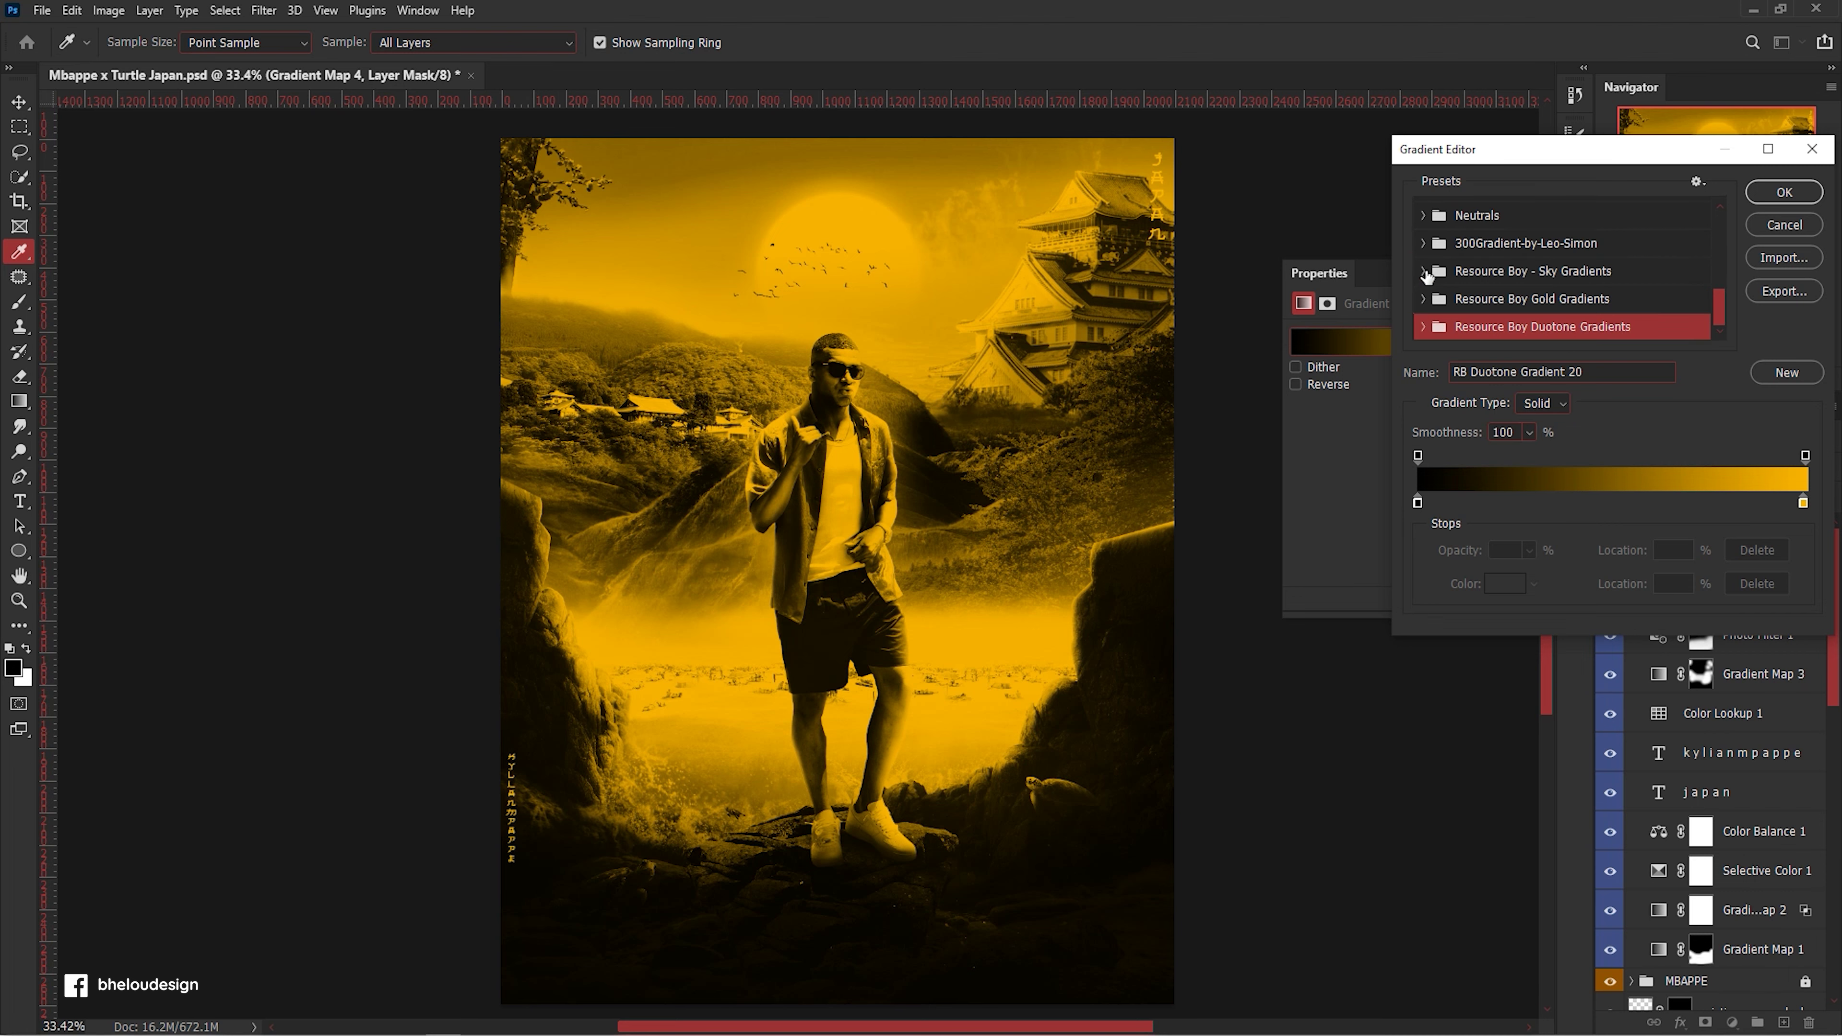
click(1451, 290)
click(1785, 191)
Set the blue-to-peach gradient map to Soft Light at 41% opacity.
click(1660, 467)
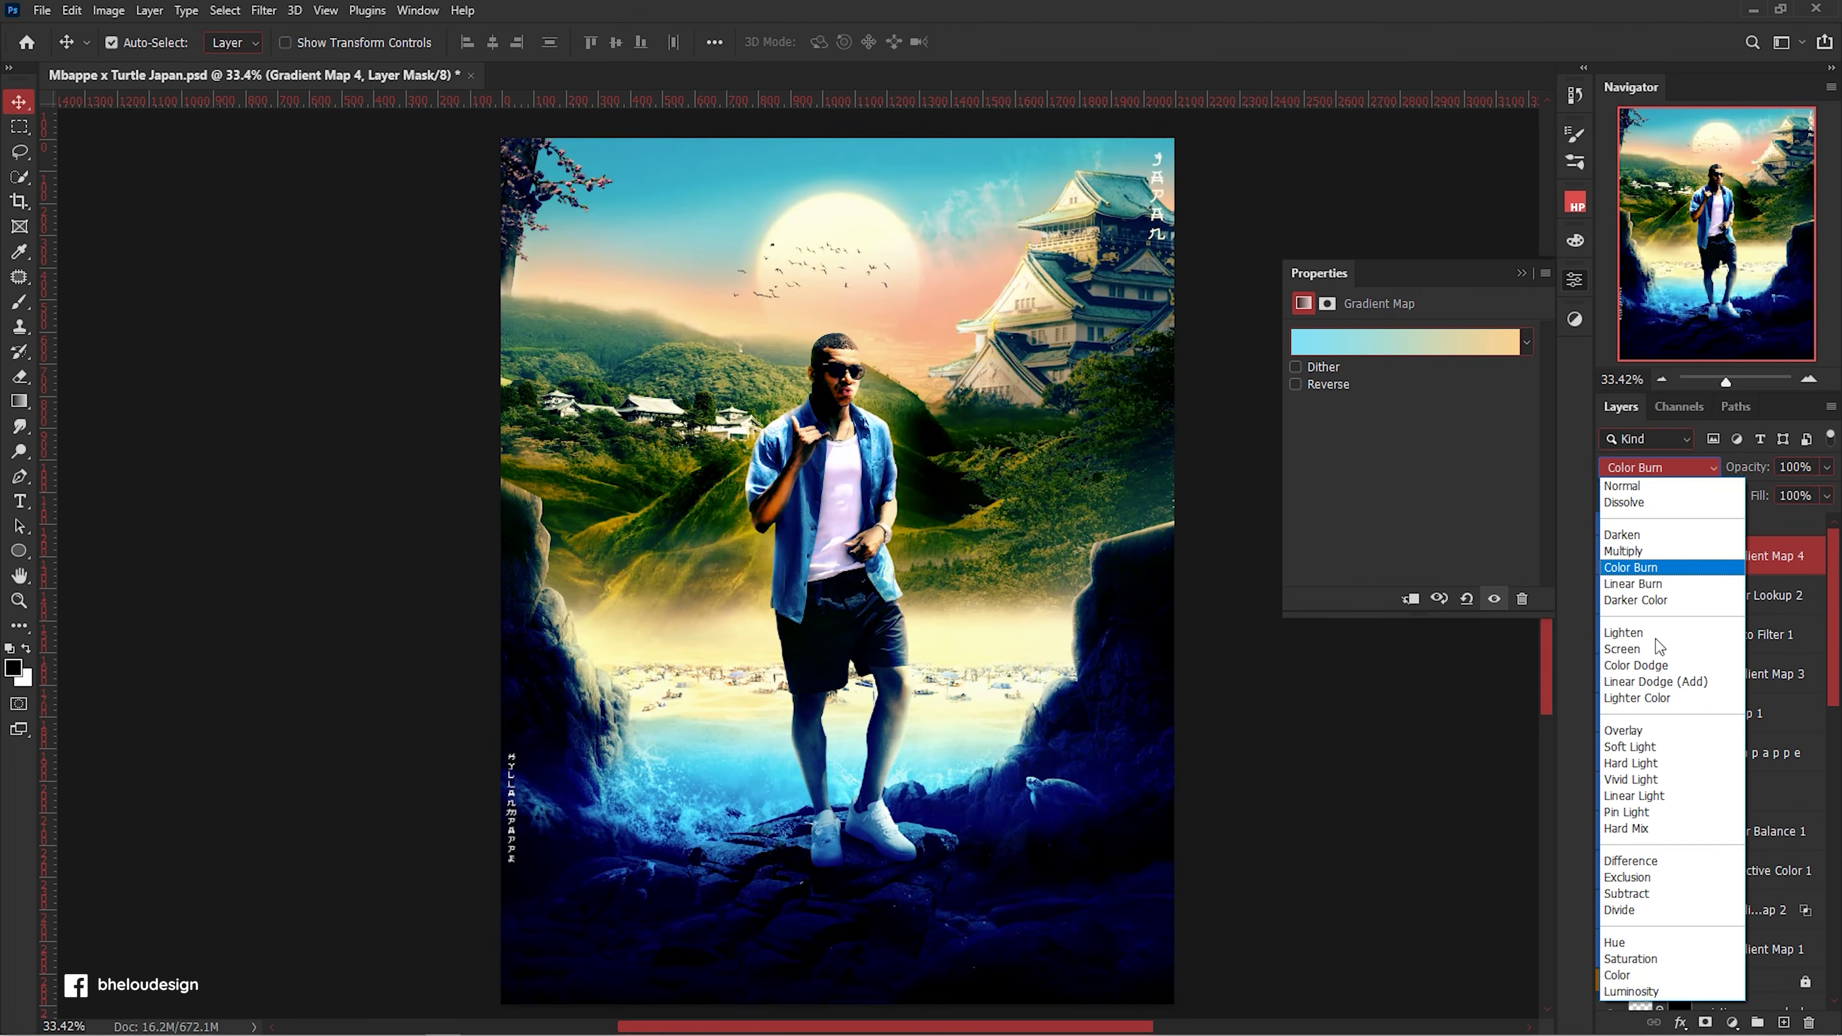
click(1644, 752)
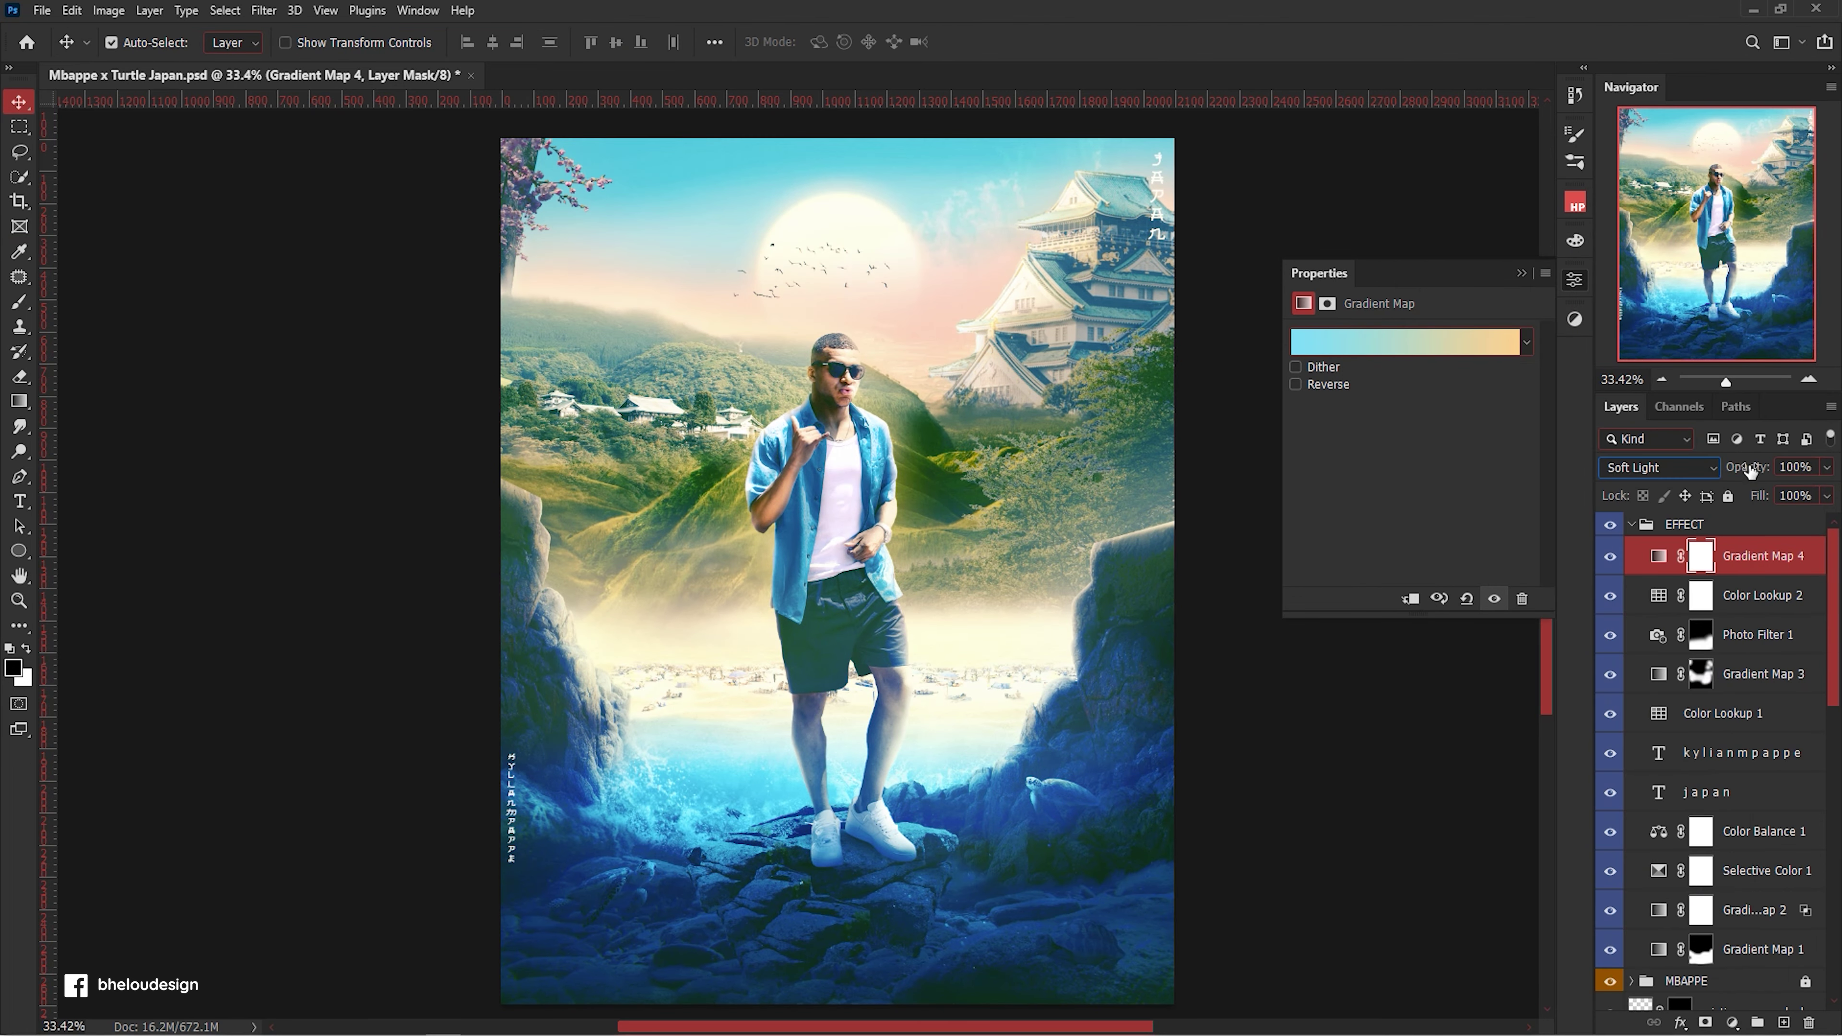
text(19)
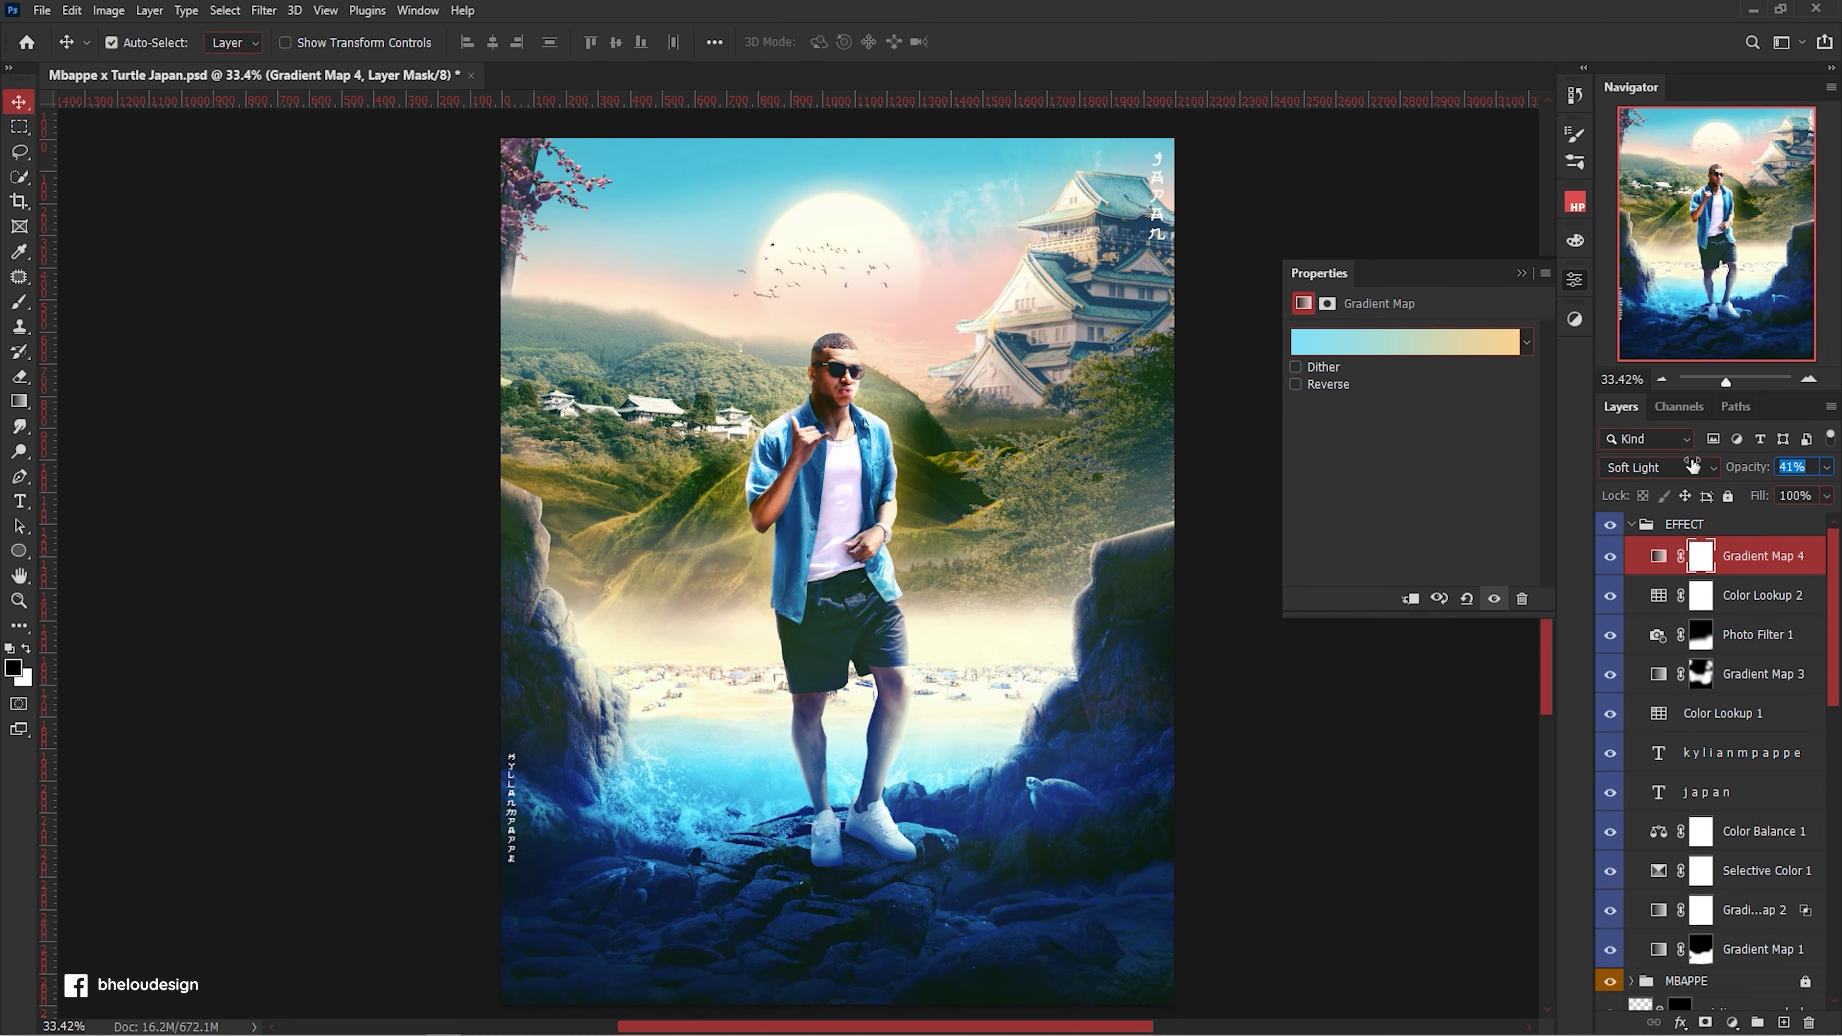
click(1396, 339)
click(1458, 250)
click(1788, 194)
Add a second Gradient Map using the Paoazur blue-to-pink preset from 300Gradient-by-Leo-Simon.
click(1574, 279)
click(1733, 1022)
click(1698, 983)
click(1363, 339)
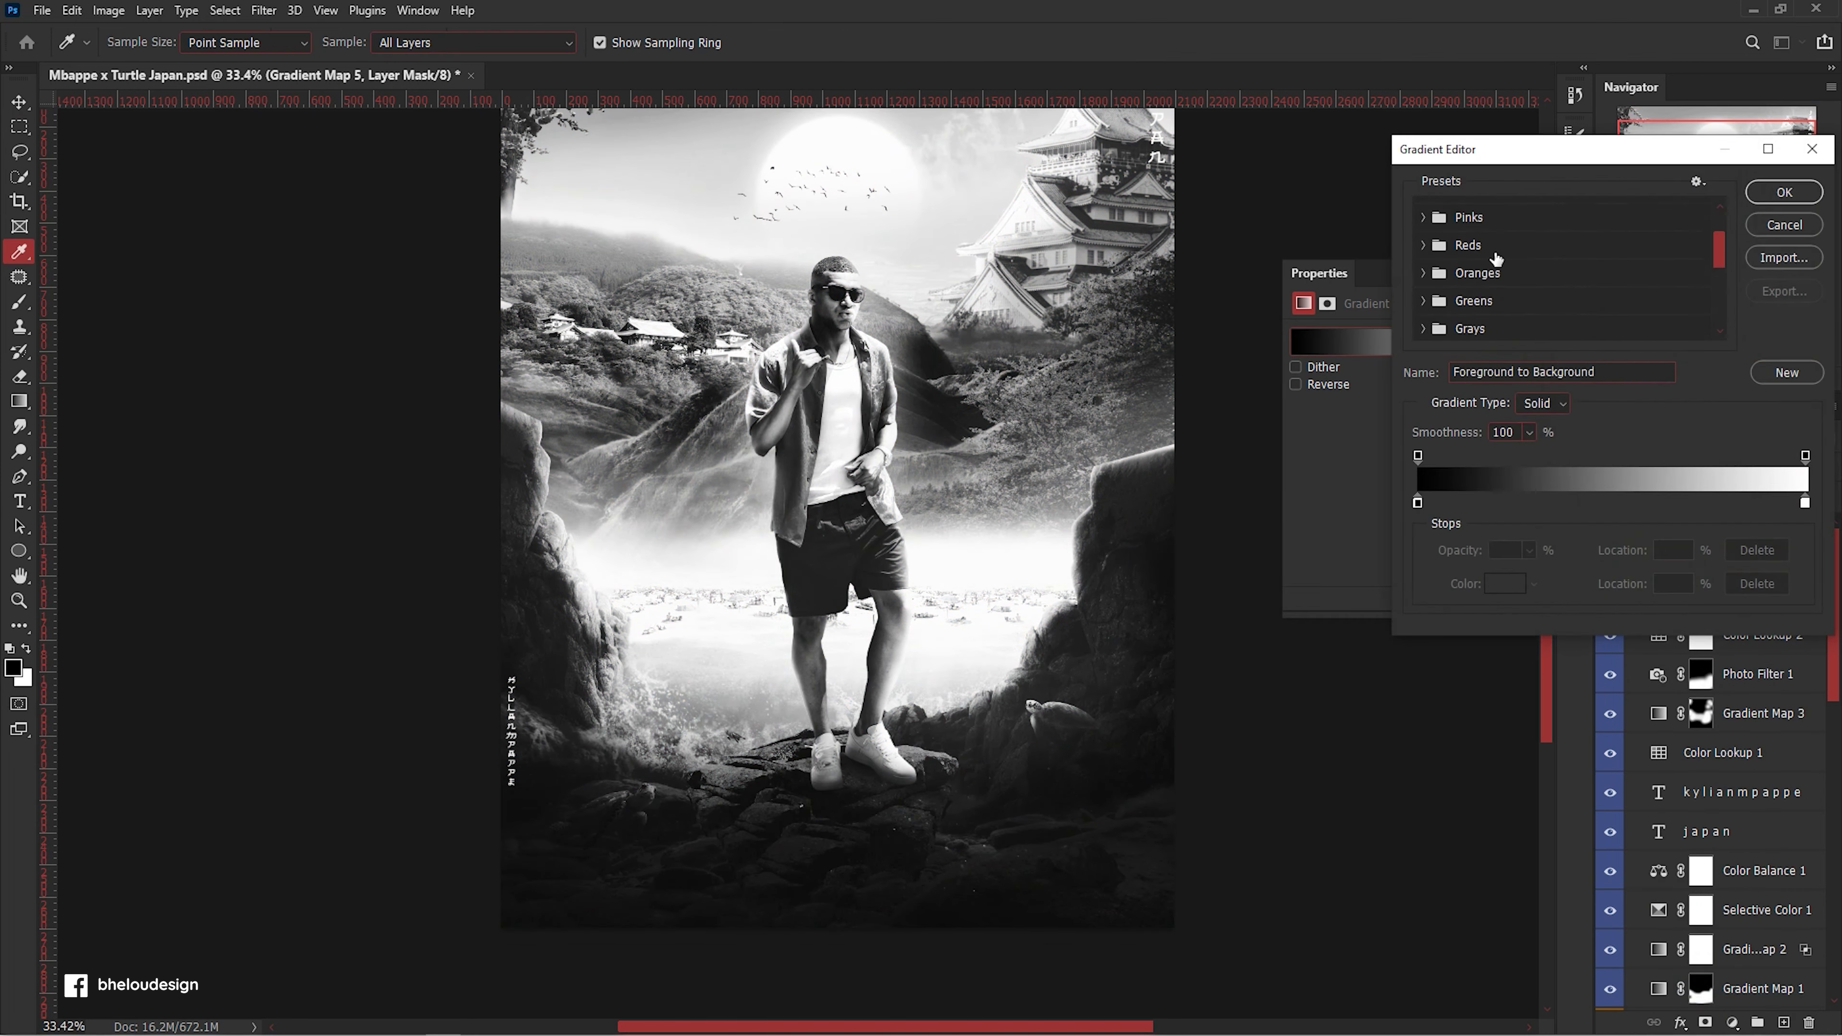
click(1423, 243)
scroll(1560, 283, down, 2)
click(1602, 263)
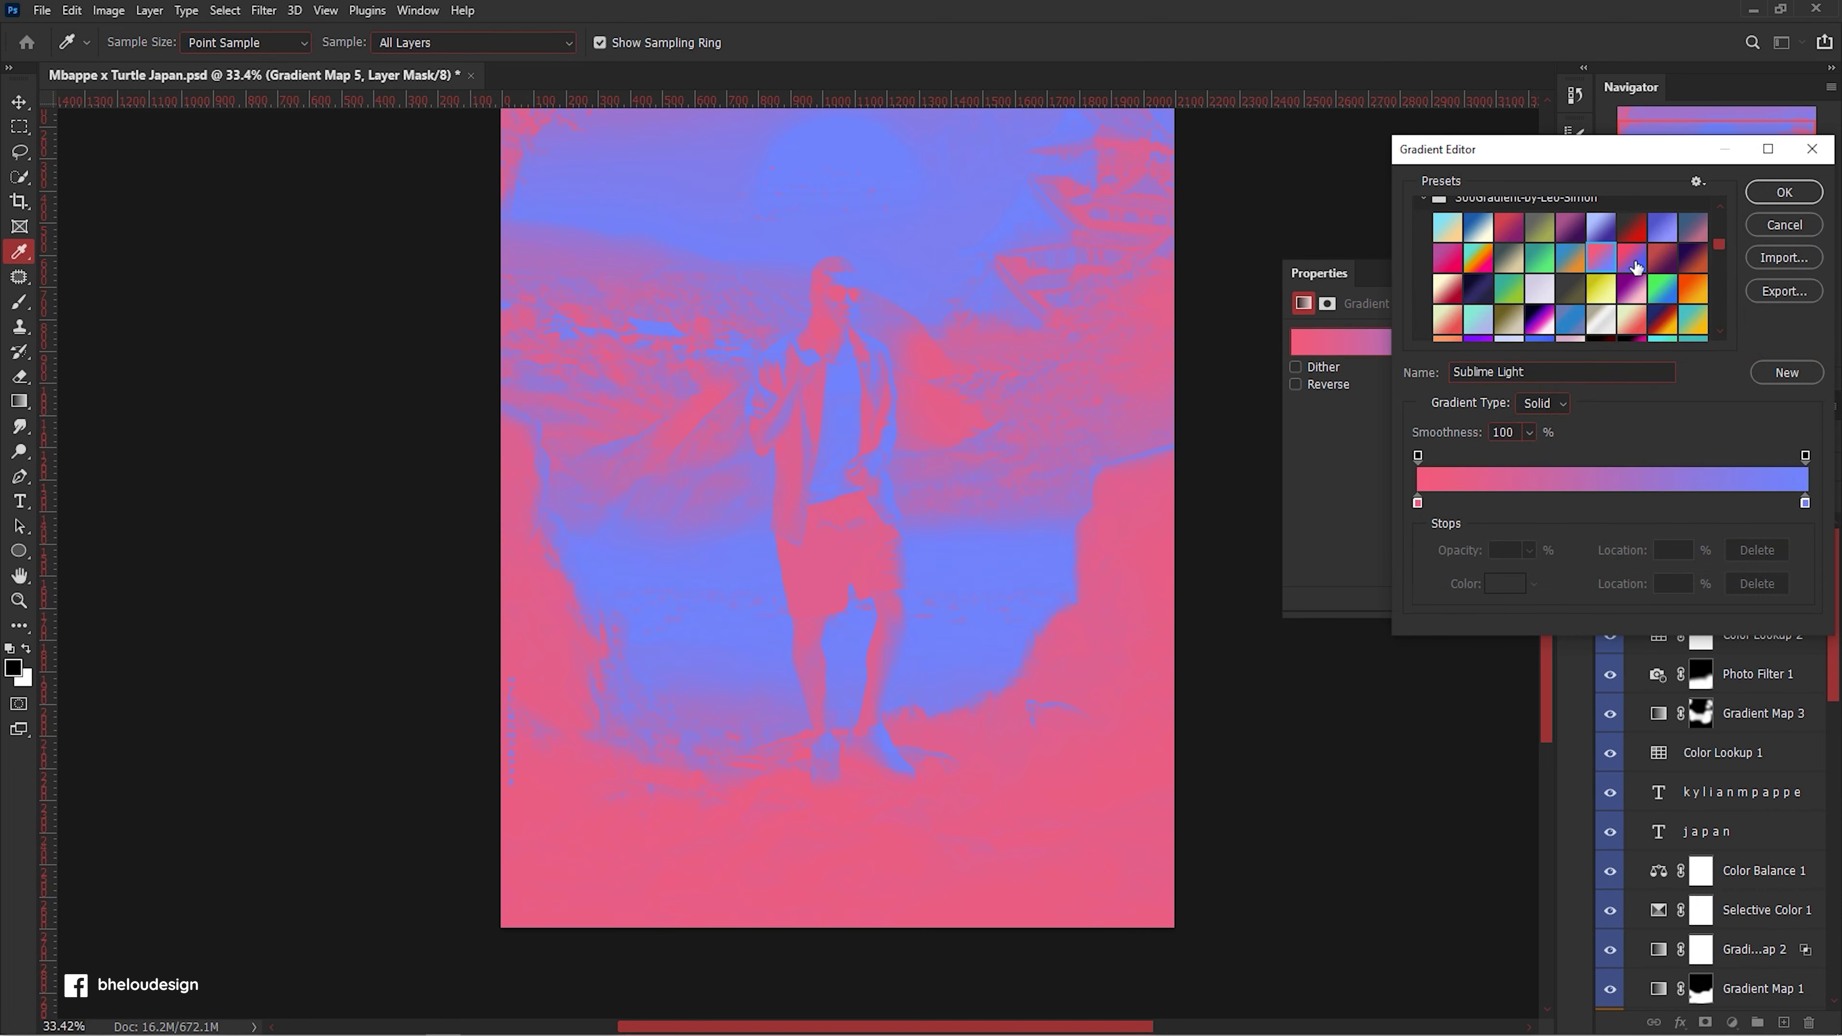
click(1632, 290)
click(1601, 319)
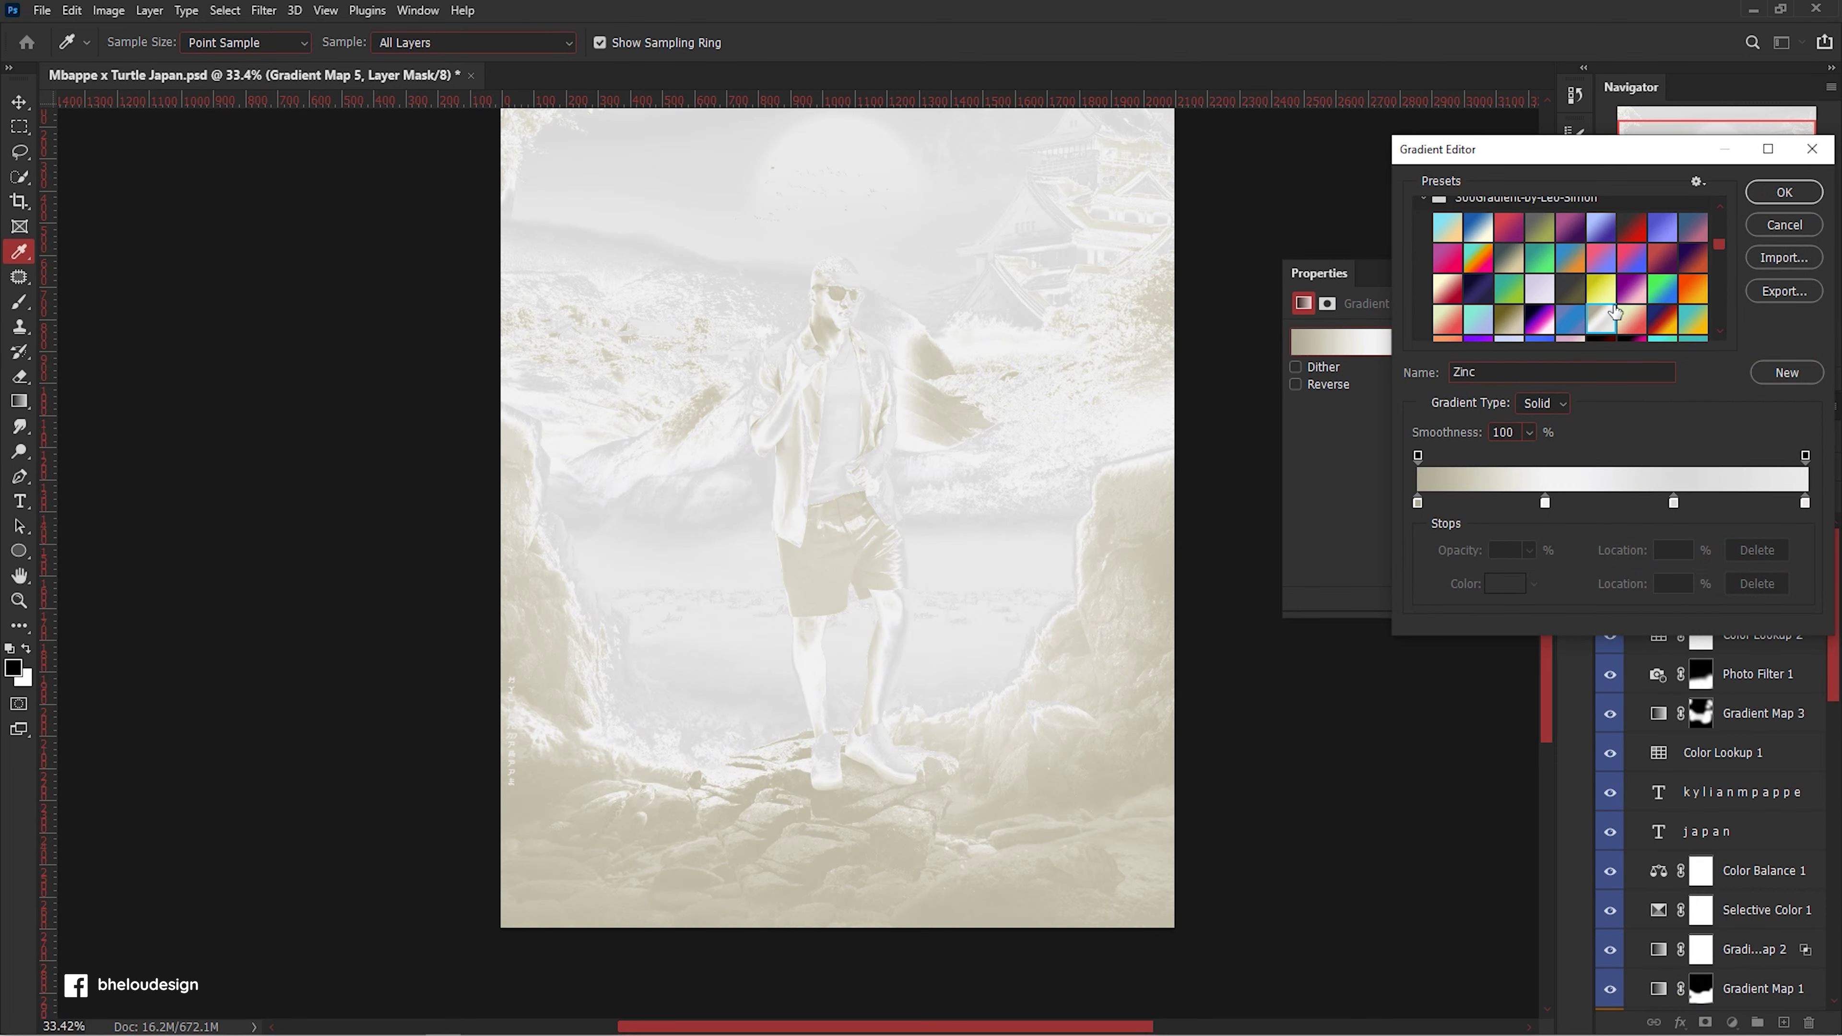
scroll(1577, 290, down, 3)
click(1606, 286)
Set the blue-to-pink gradient map to Soft Light at 60% opacity.
click(1659, 468)
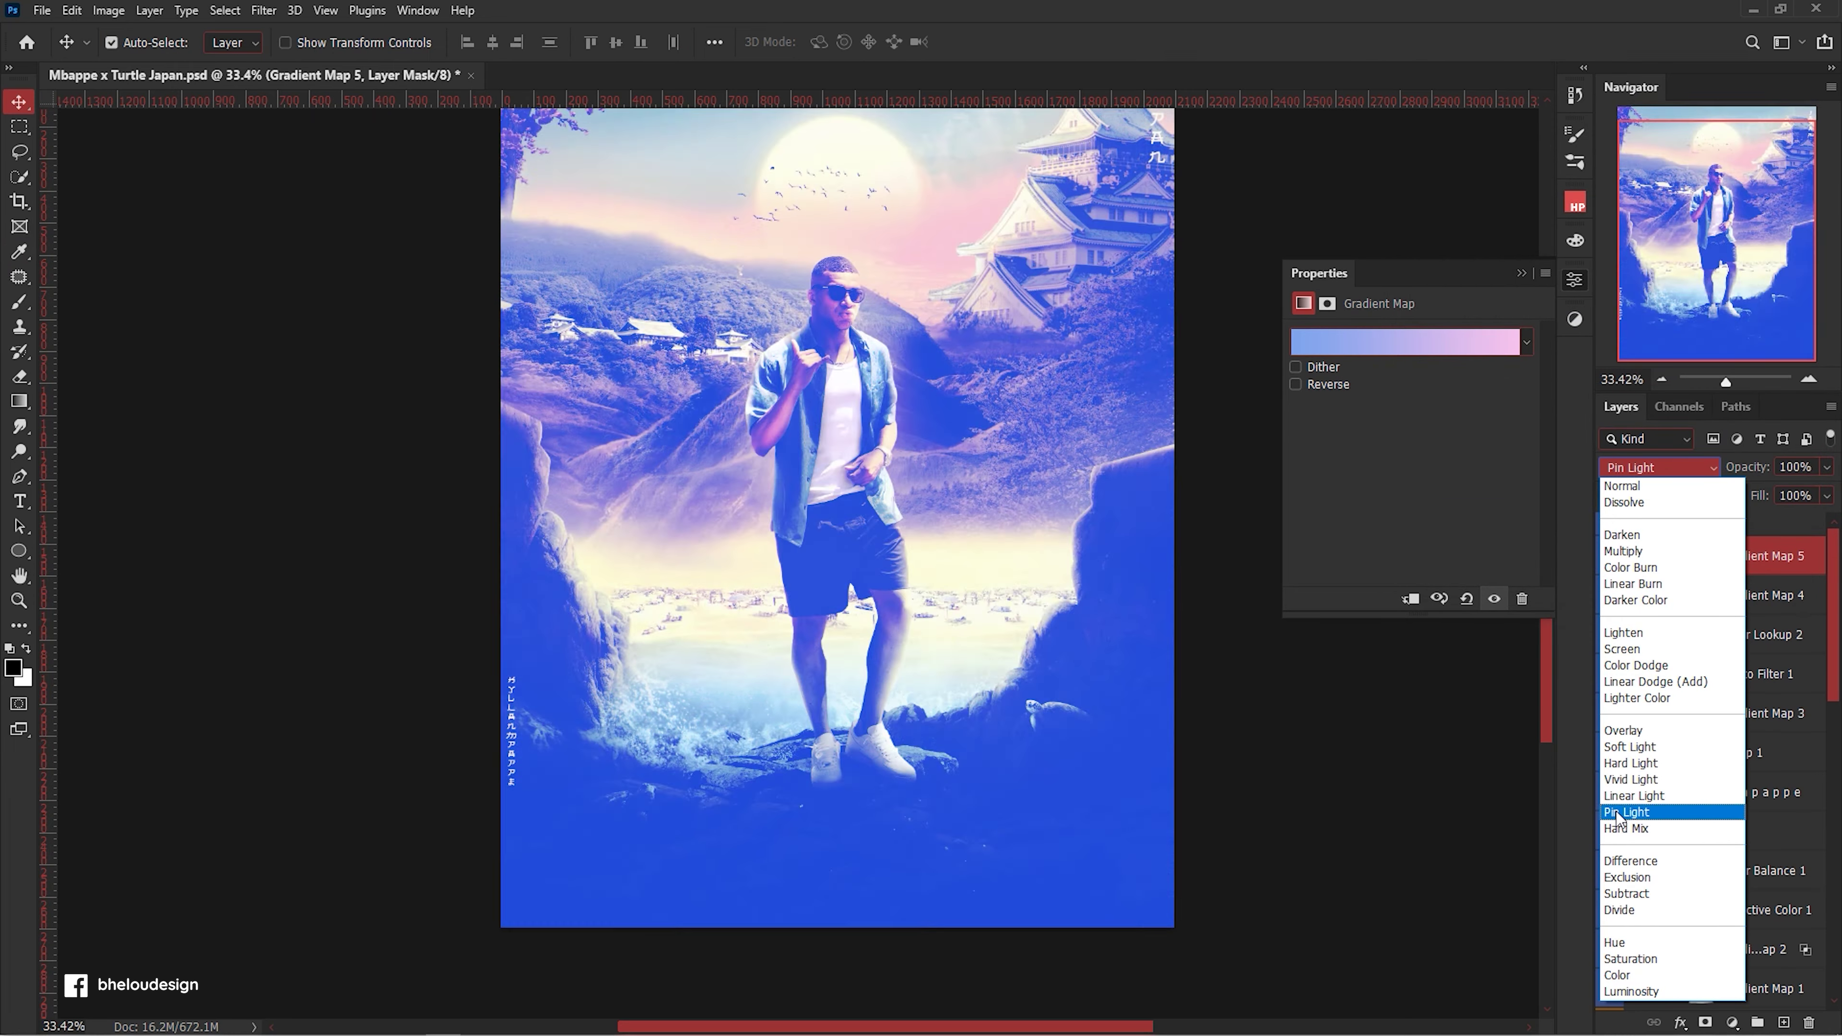
click(1624, 747)
drag(1748, 469, 1656, 472)
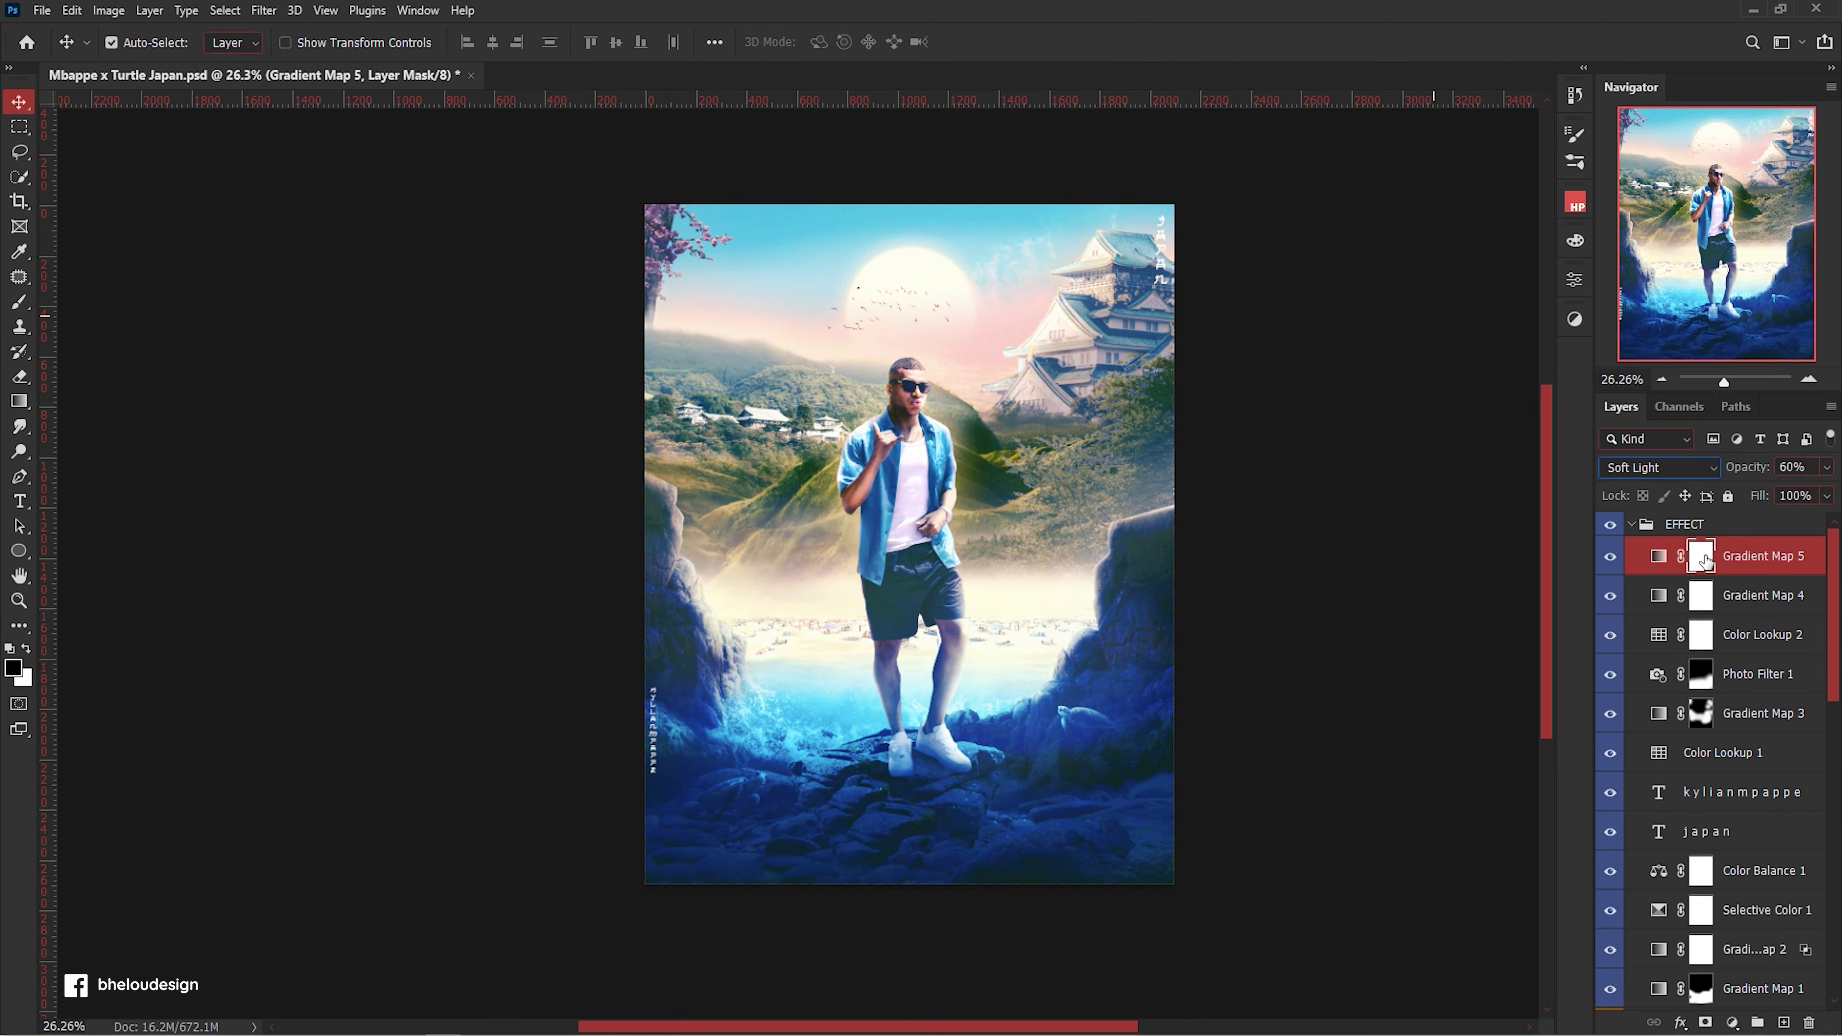
Invert Gradient Map 5's mask and paint it back in white over the left village.
key(ctrl+i)
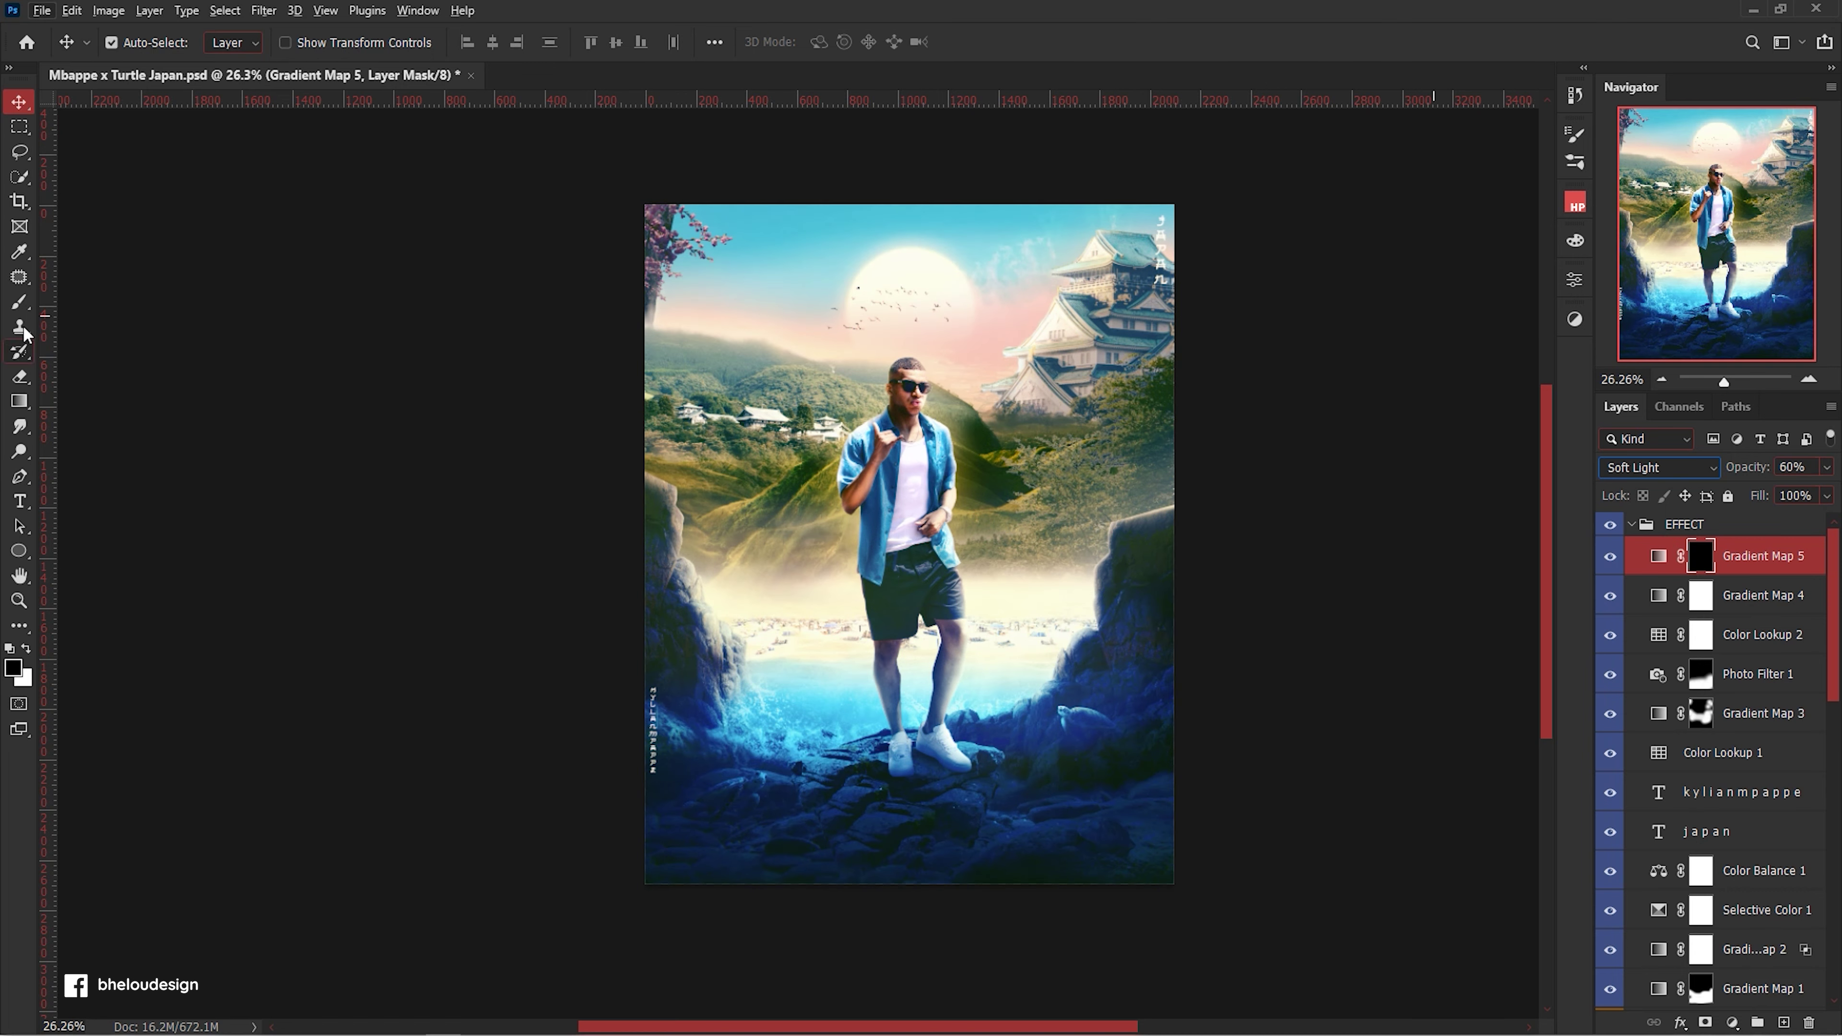
click(20, 301)
scroll(1021, 369, down, 2)
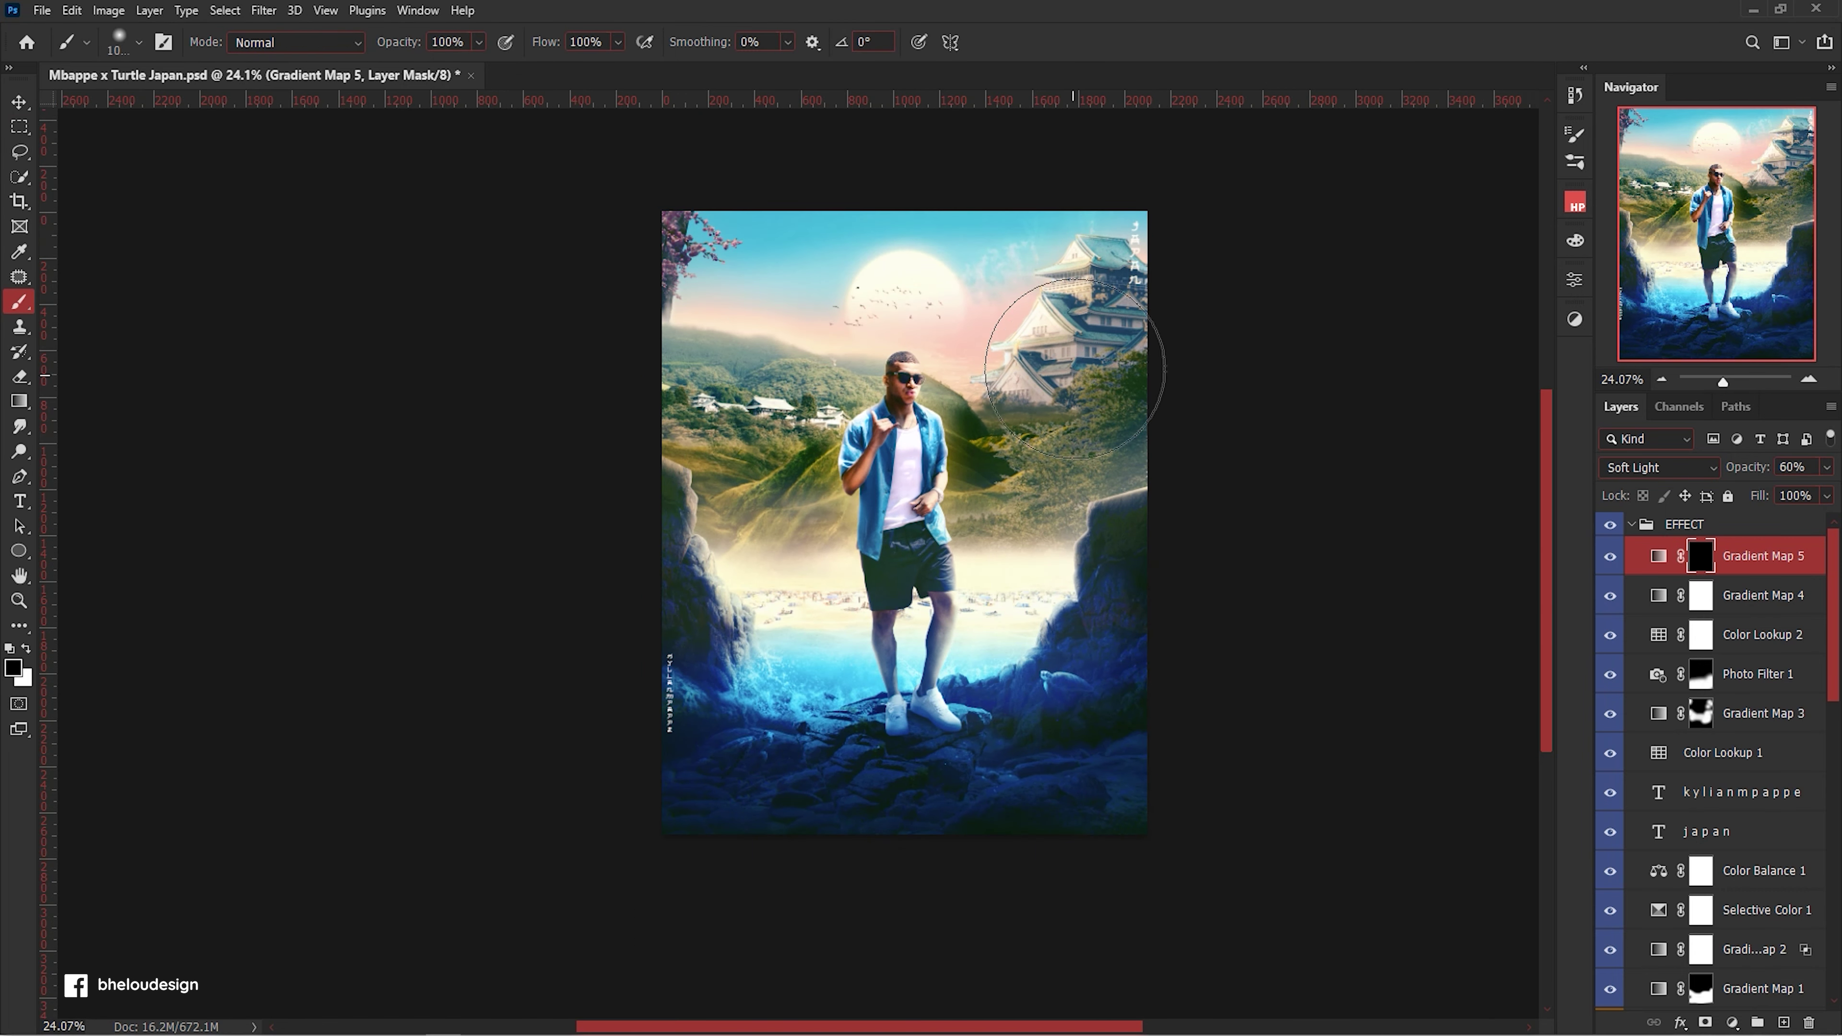
scroll(1110, 350, up, 1)
key(x)
click(671, 434)
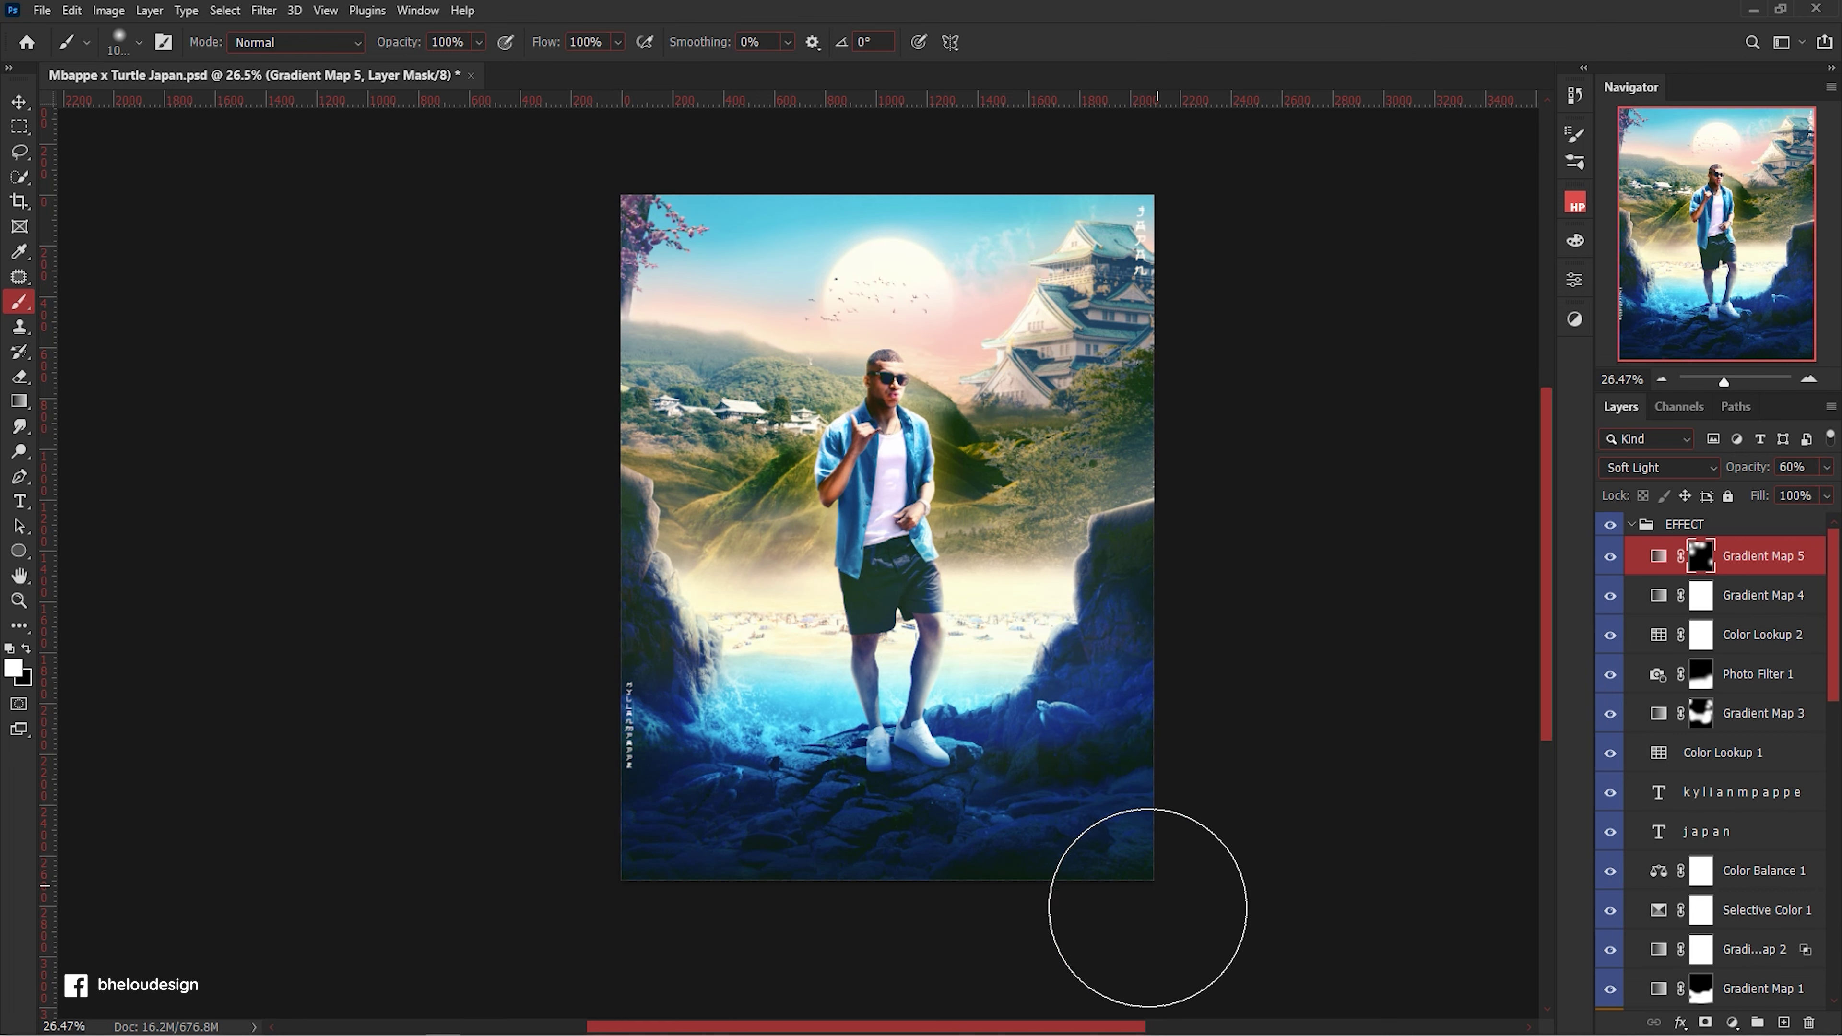
Preview other blend modes on Gradient Map 5, keeping it in Soft Light.
scroll(1306, 646, up, 1)
scroll(1233, 555, up, 1)
click(1659, 556)
click(1659, 467)
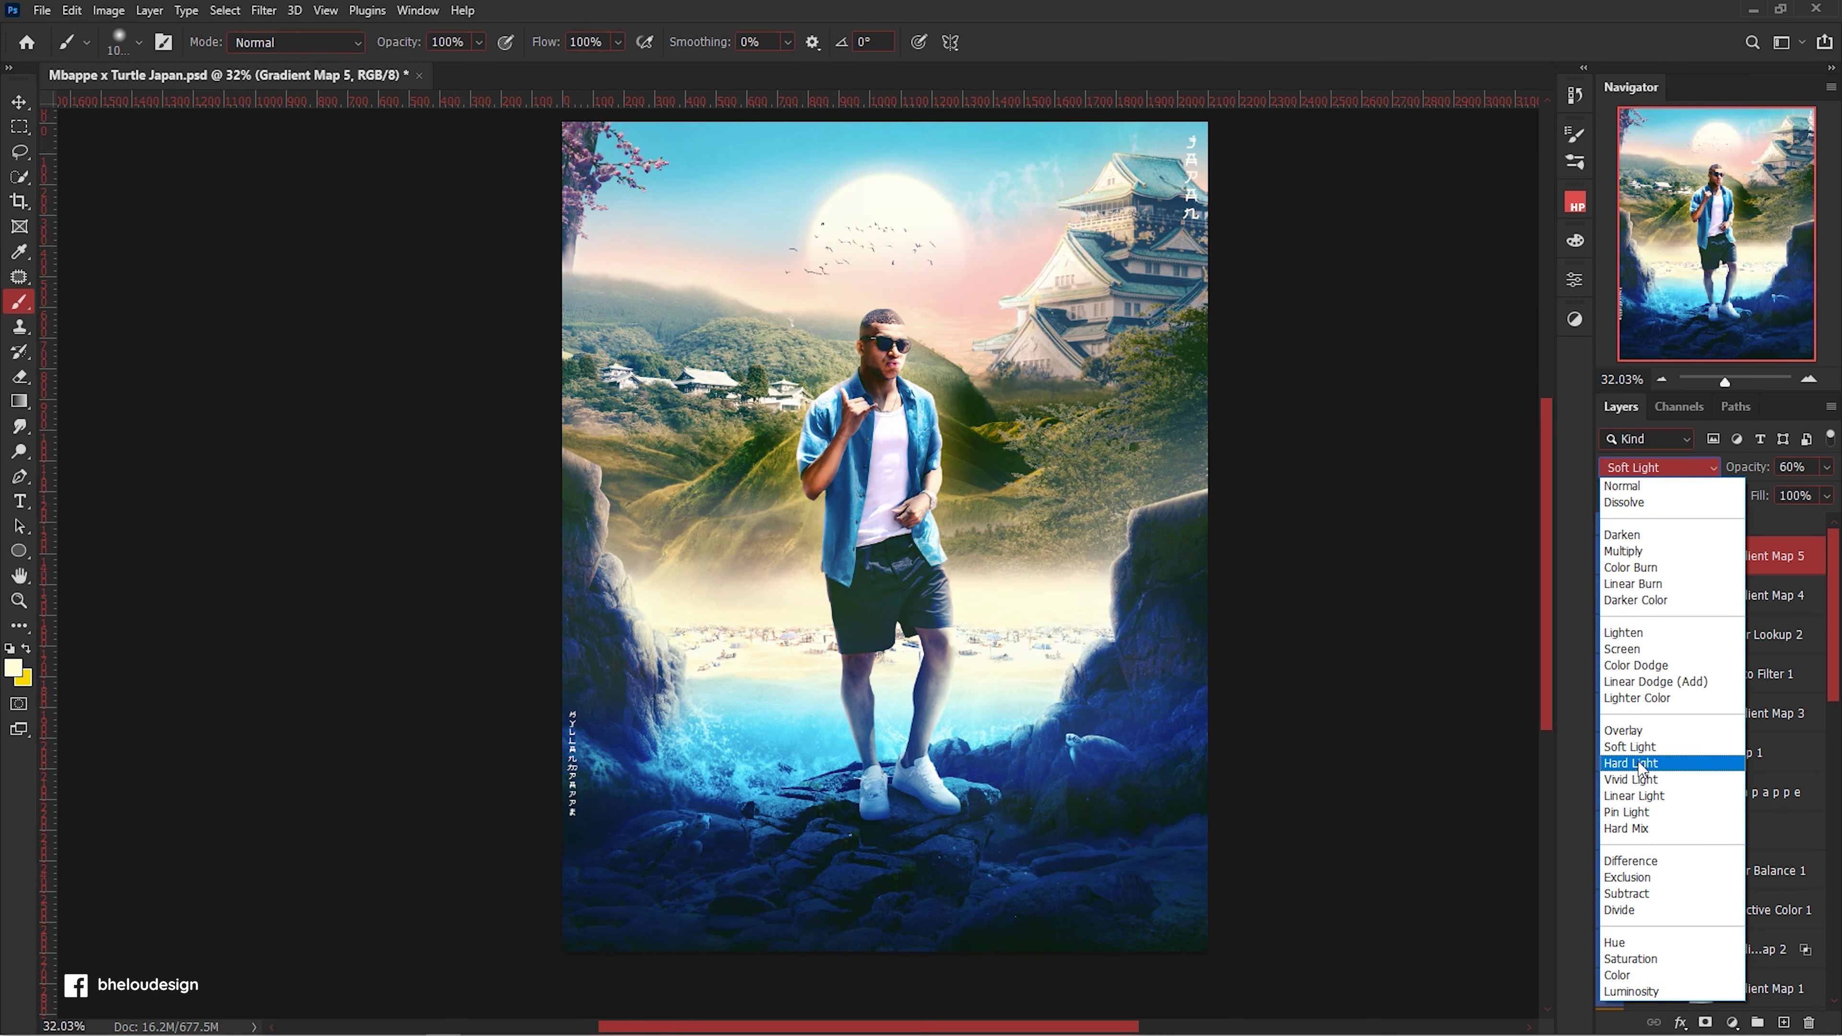
key(Up)
key(Up)
key(Up)
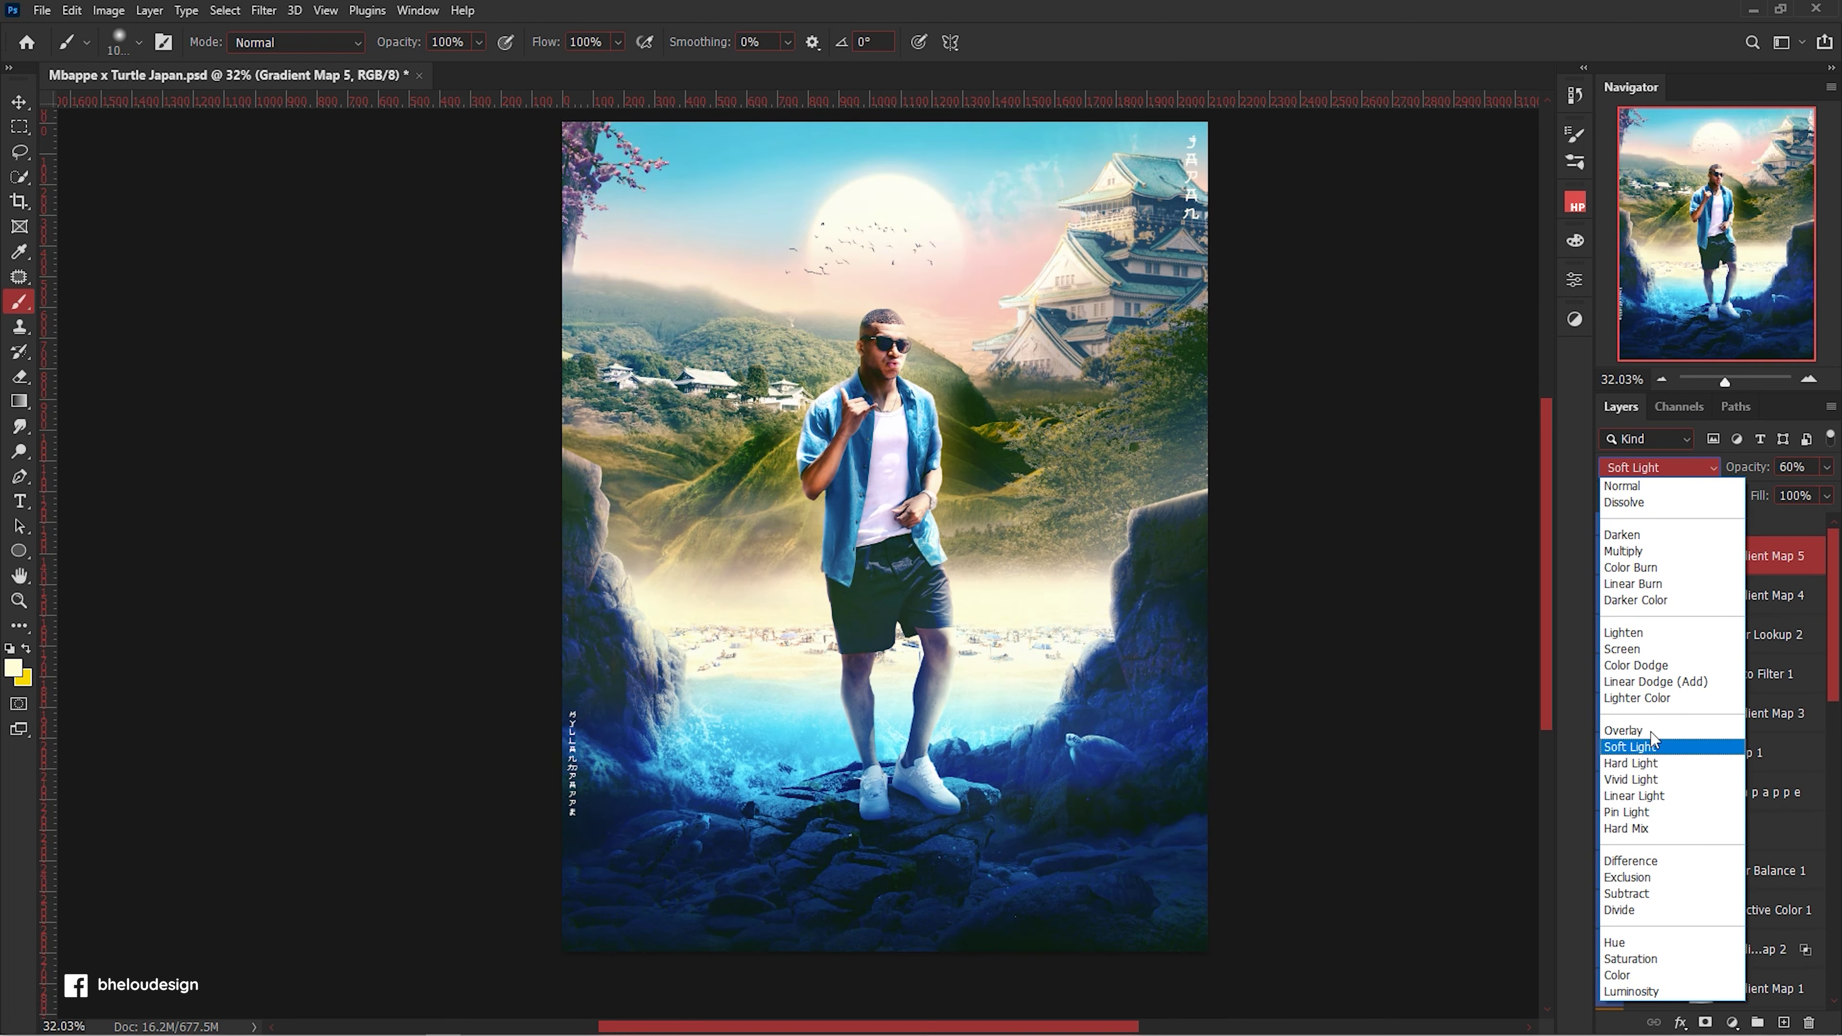
key(Down)
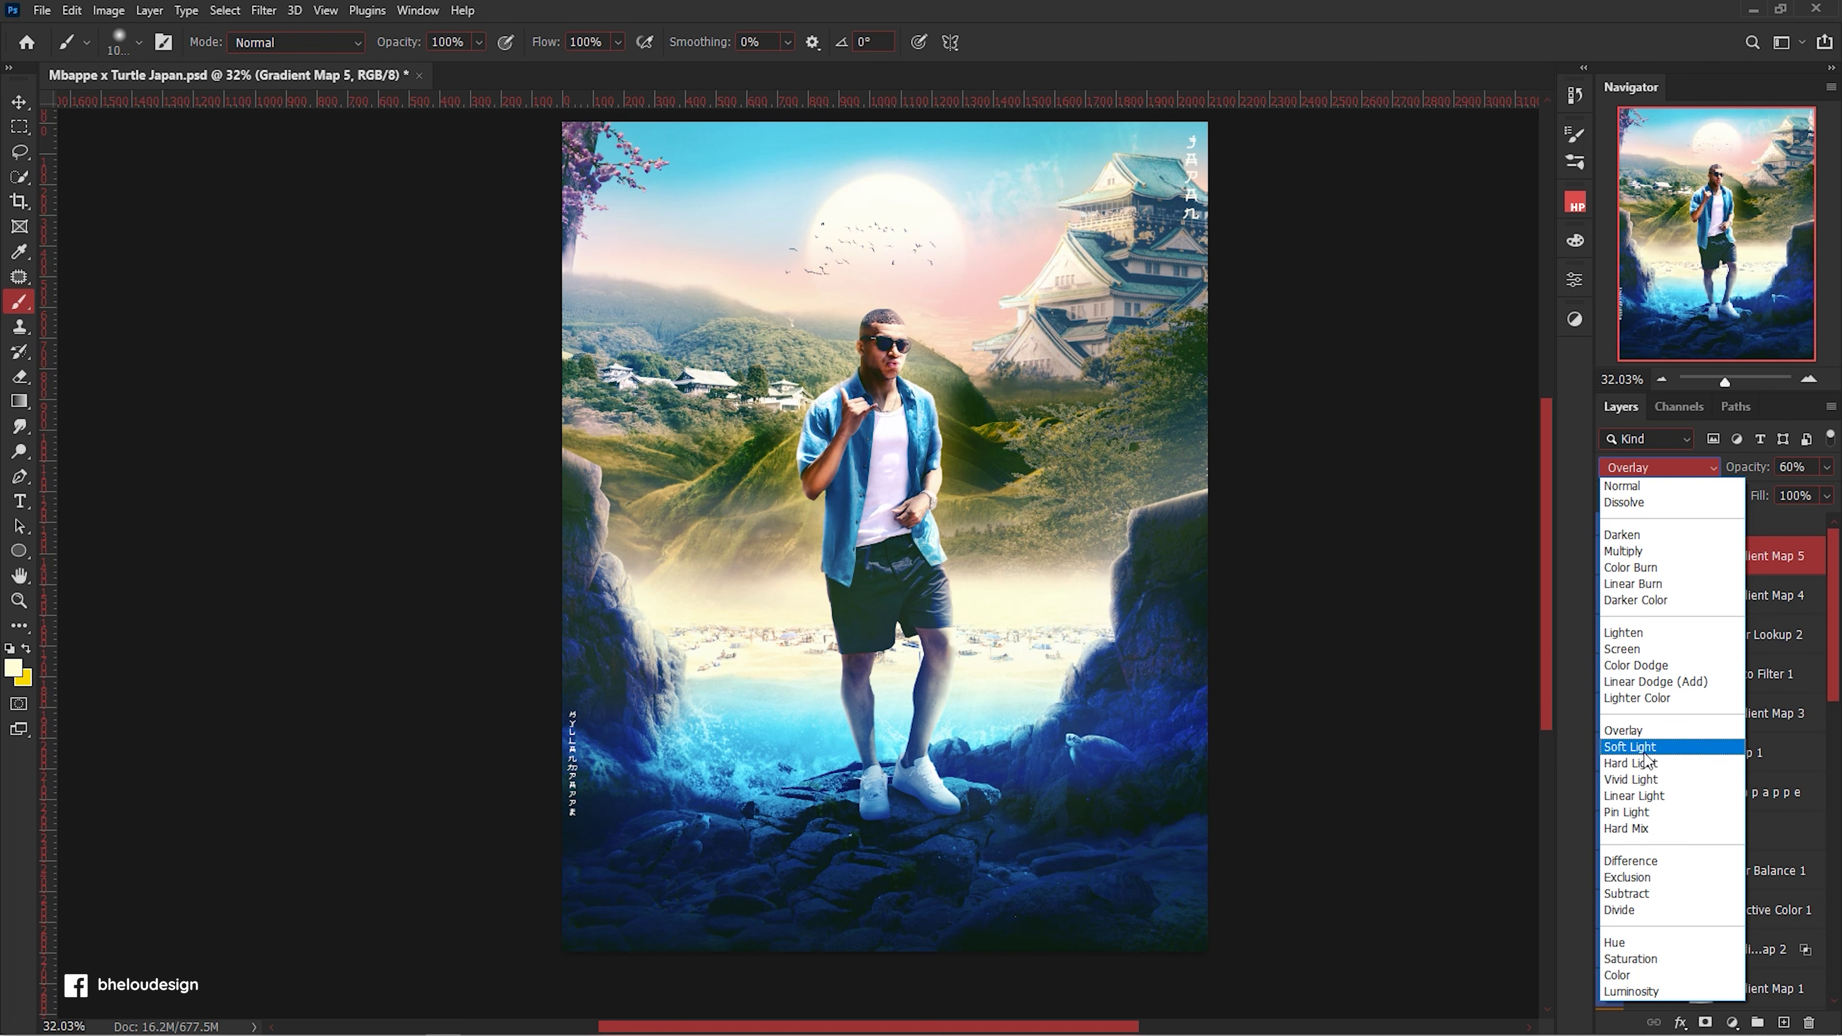
click(1631, 746)
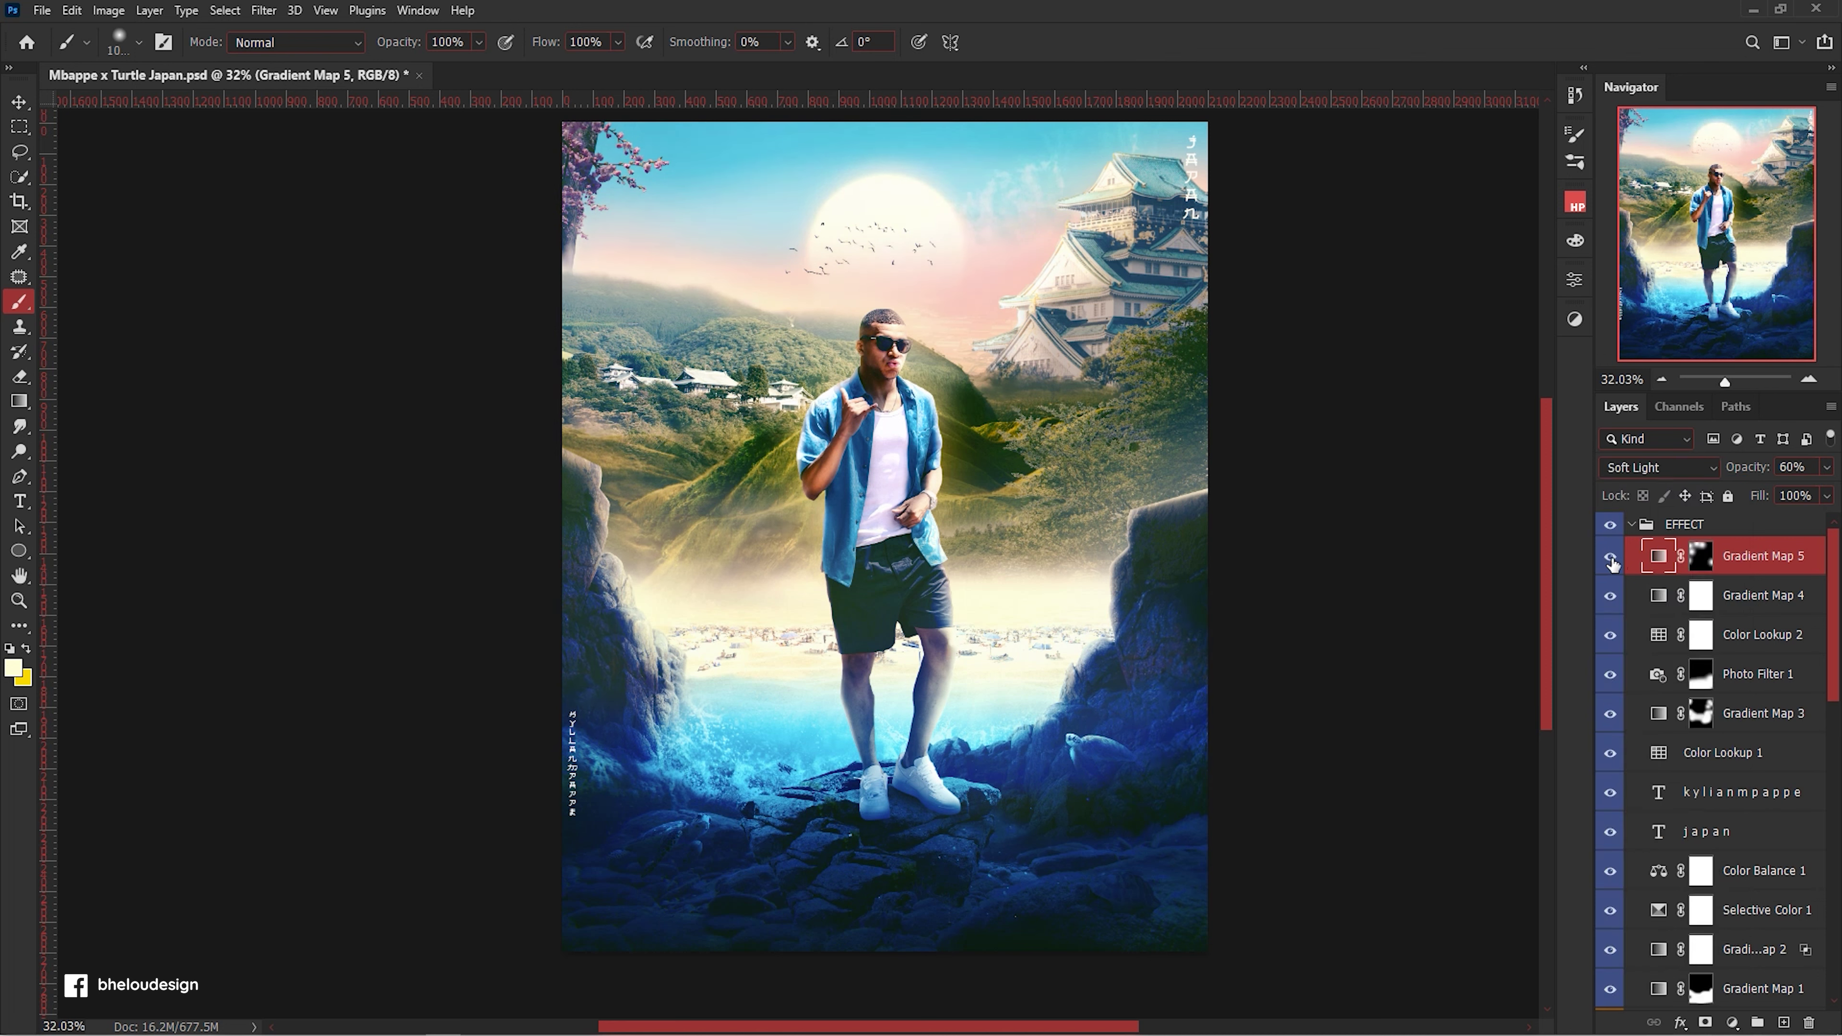
Compare the image with Gradient Map 5 hidden, then delete the layer.
click(1700, 557)
key(d)
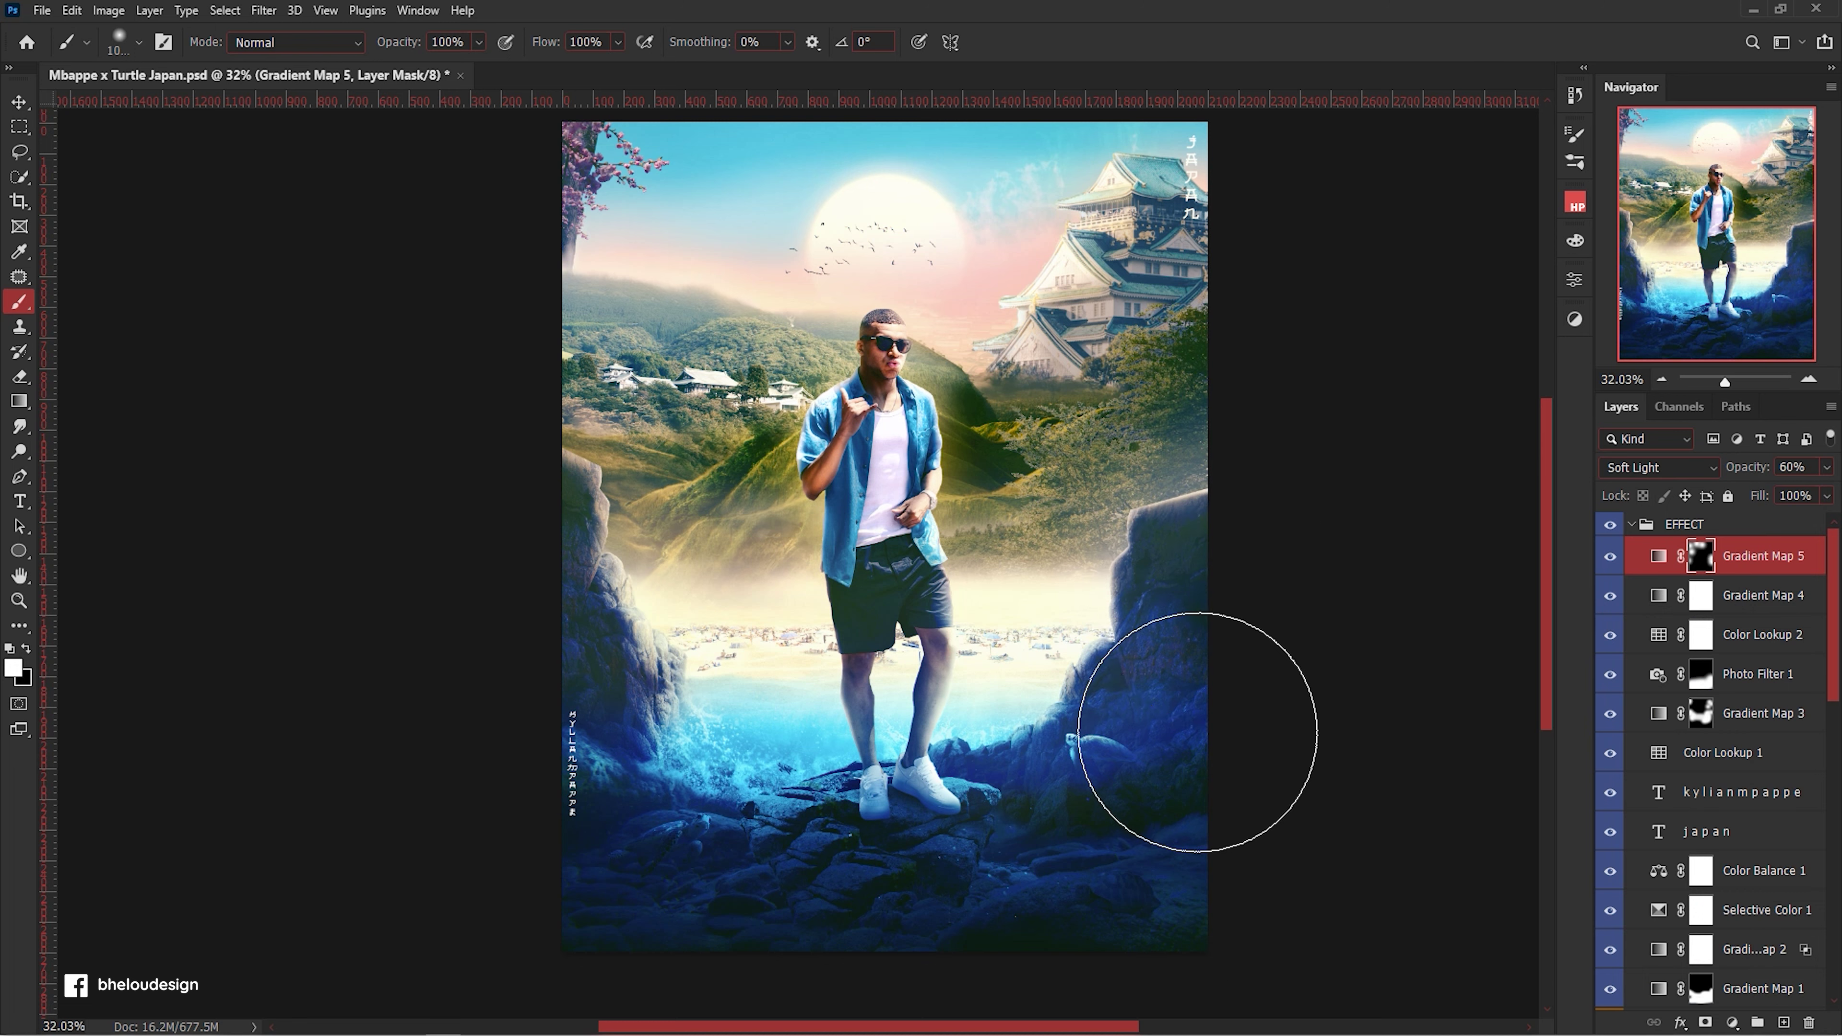
scroll(1414, 889, down, 3)
scroll(1192, 400, up, 2)
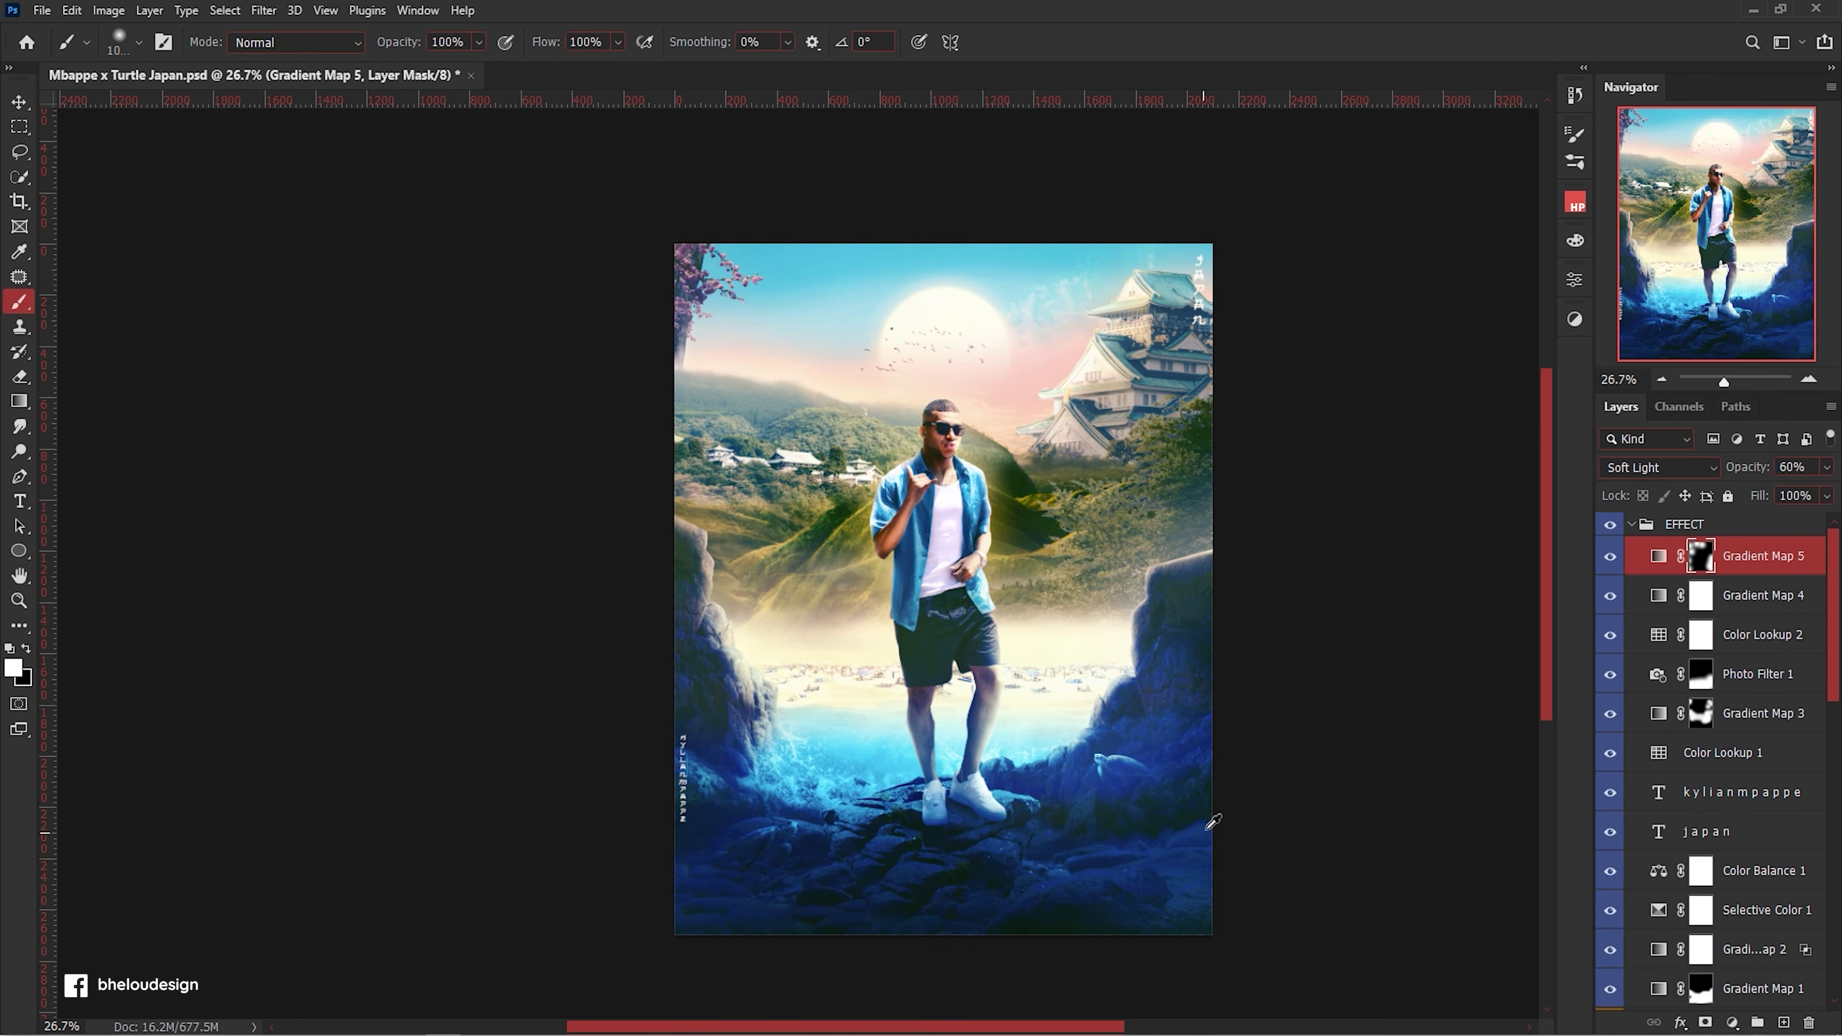
scroll(943, 574, up, 1)
scroll(943, 573, up, 1)
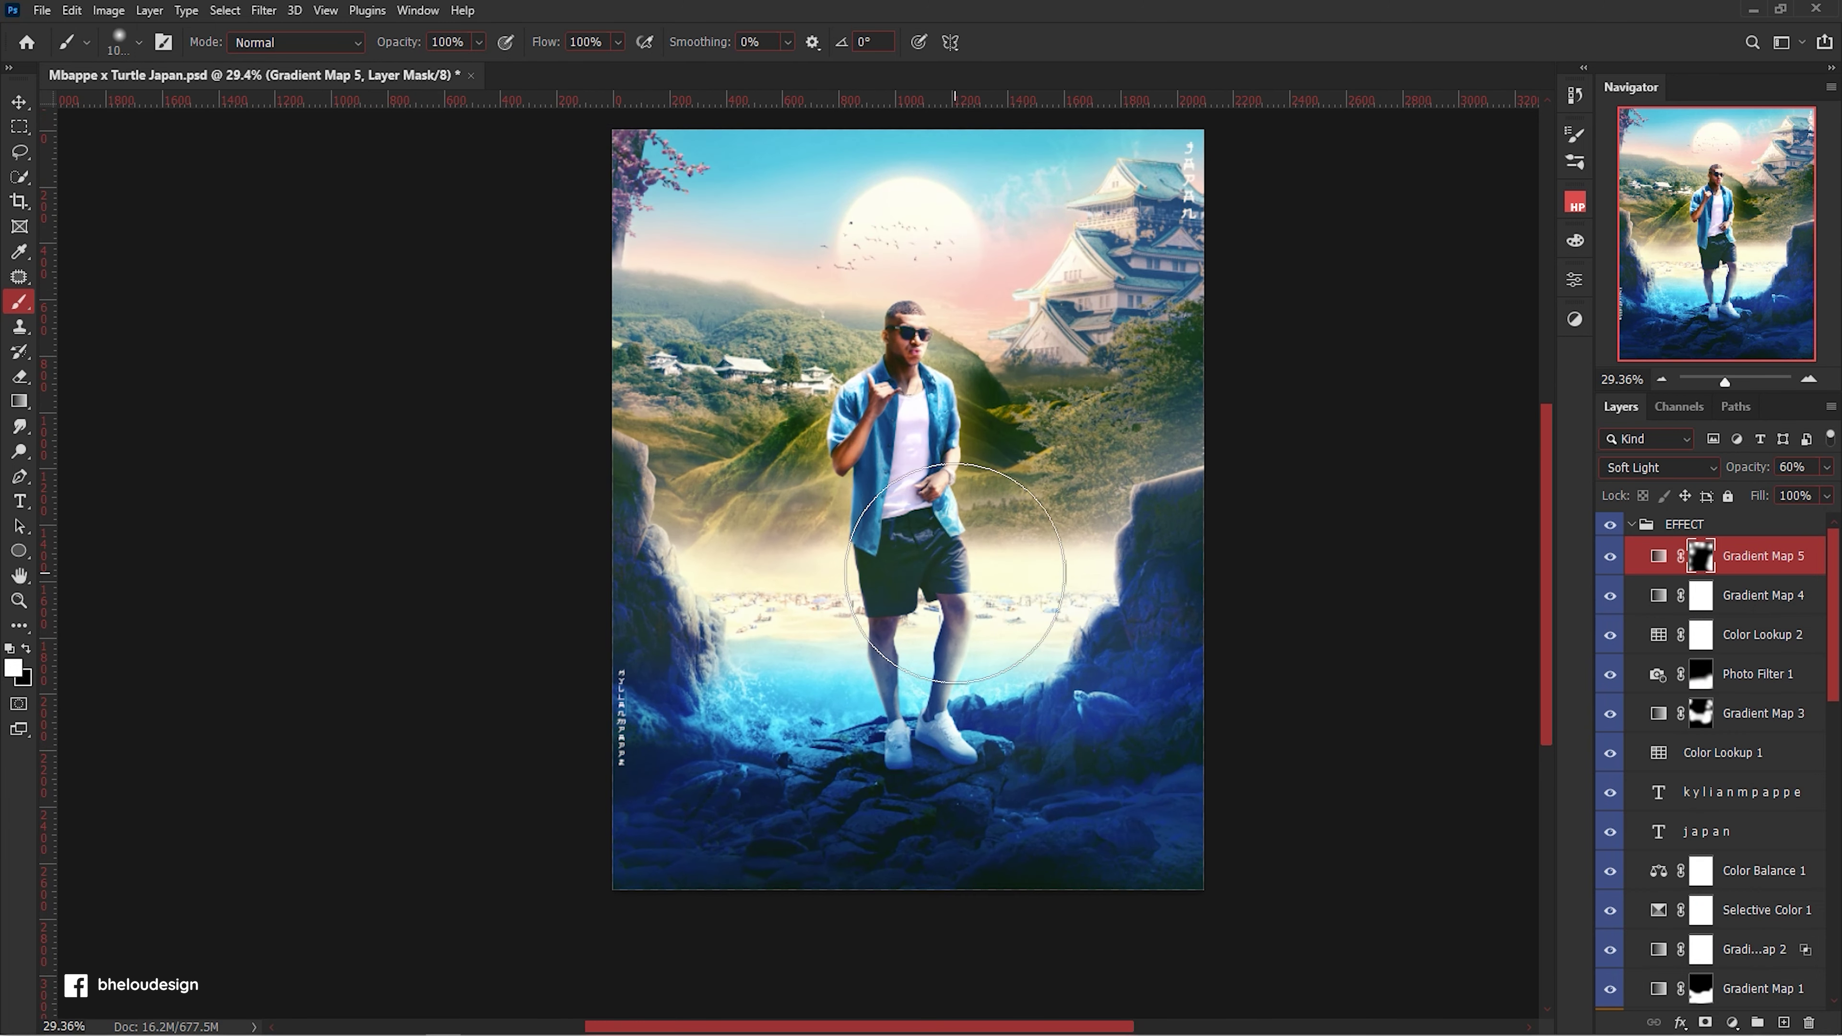
click(1610, 558)
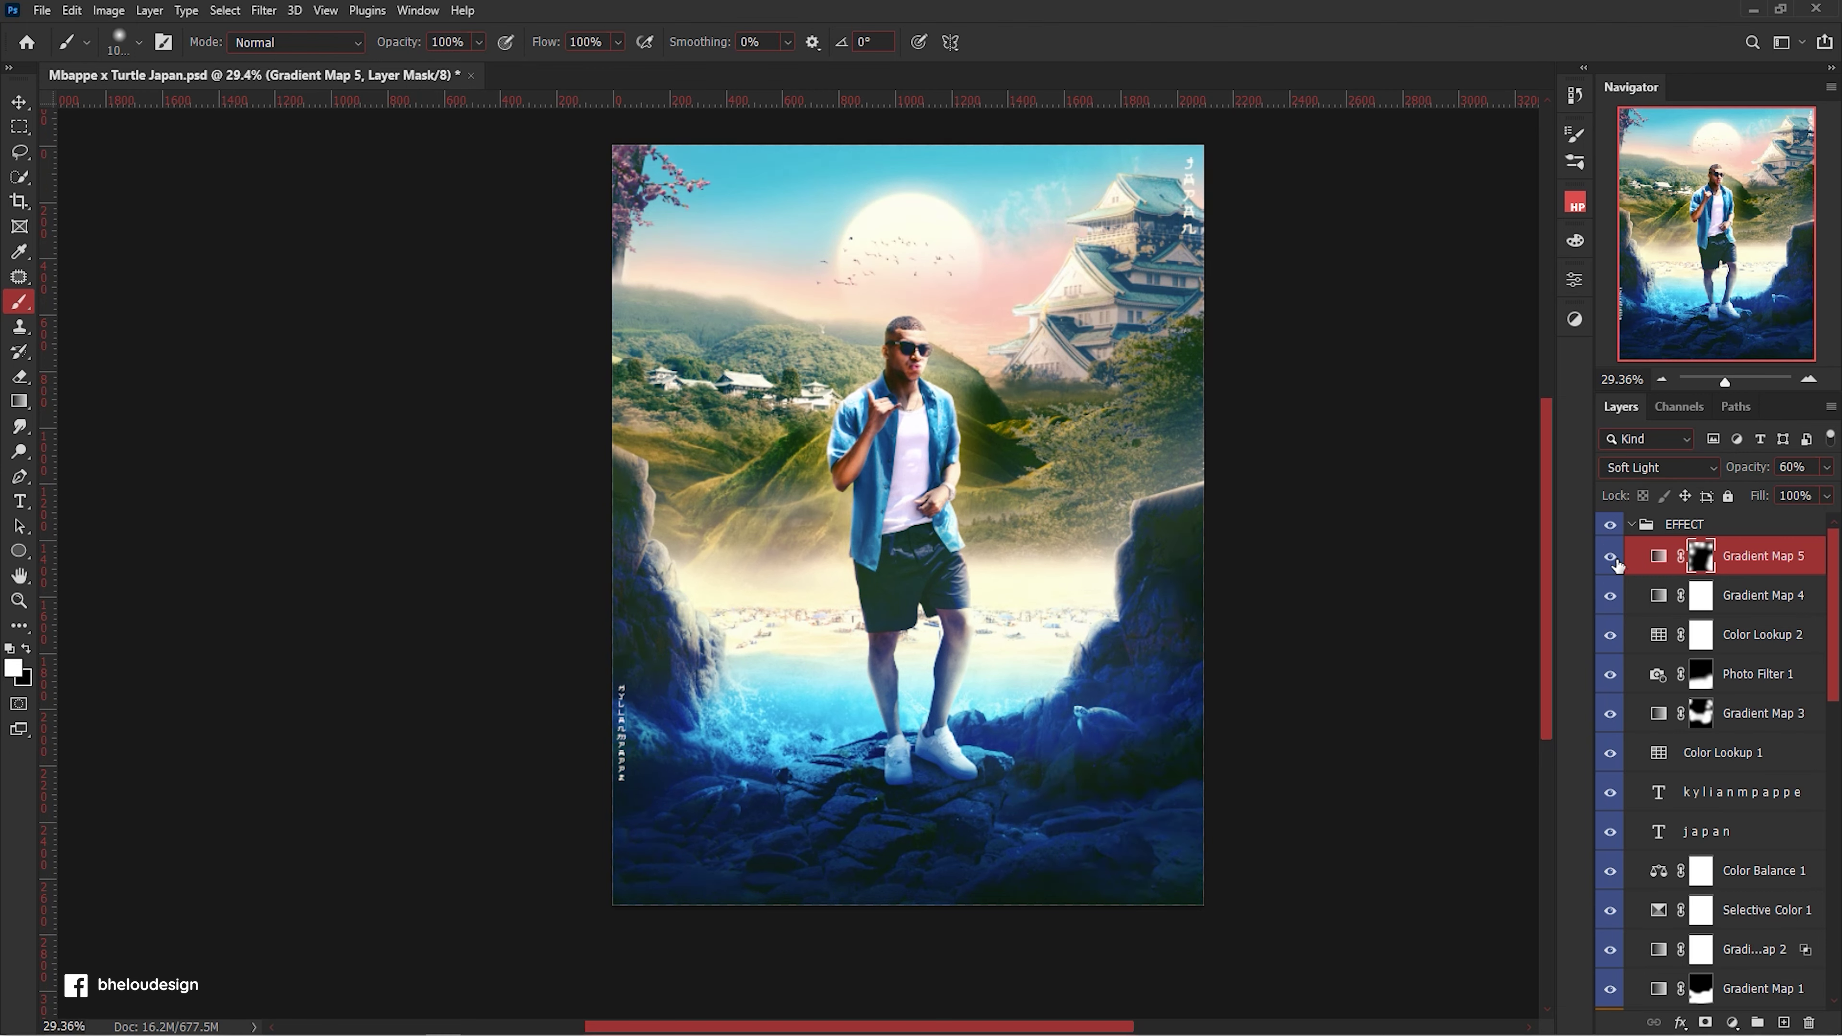
scroll(616, 515, down, 1)
scroll(798, 529, up, 1)
scroll(945, 542, up, 1)
key(Delete)
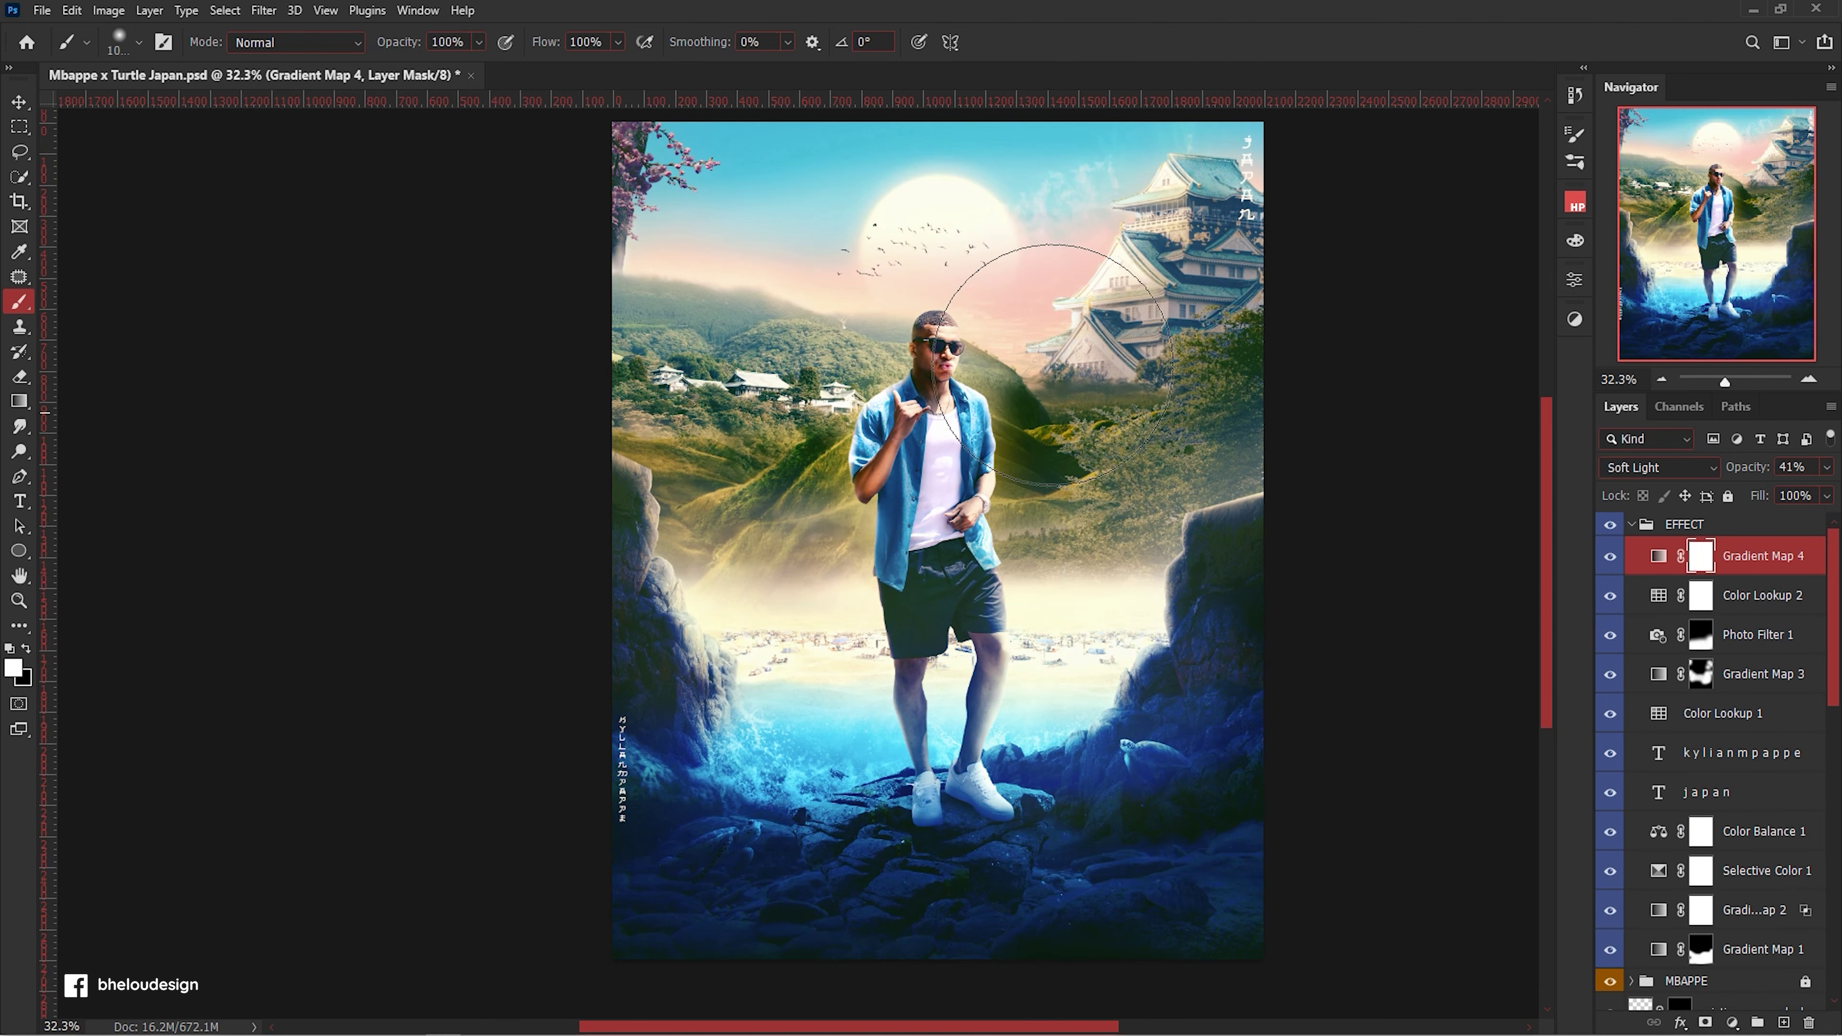
Add a new Gradient Map with the dark-blue Frost preset after trying Sunkist and Sunset.
click(1732, 1022)
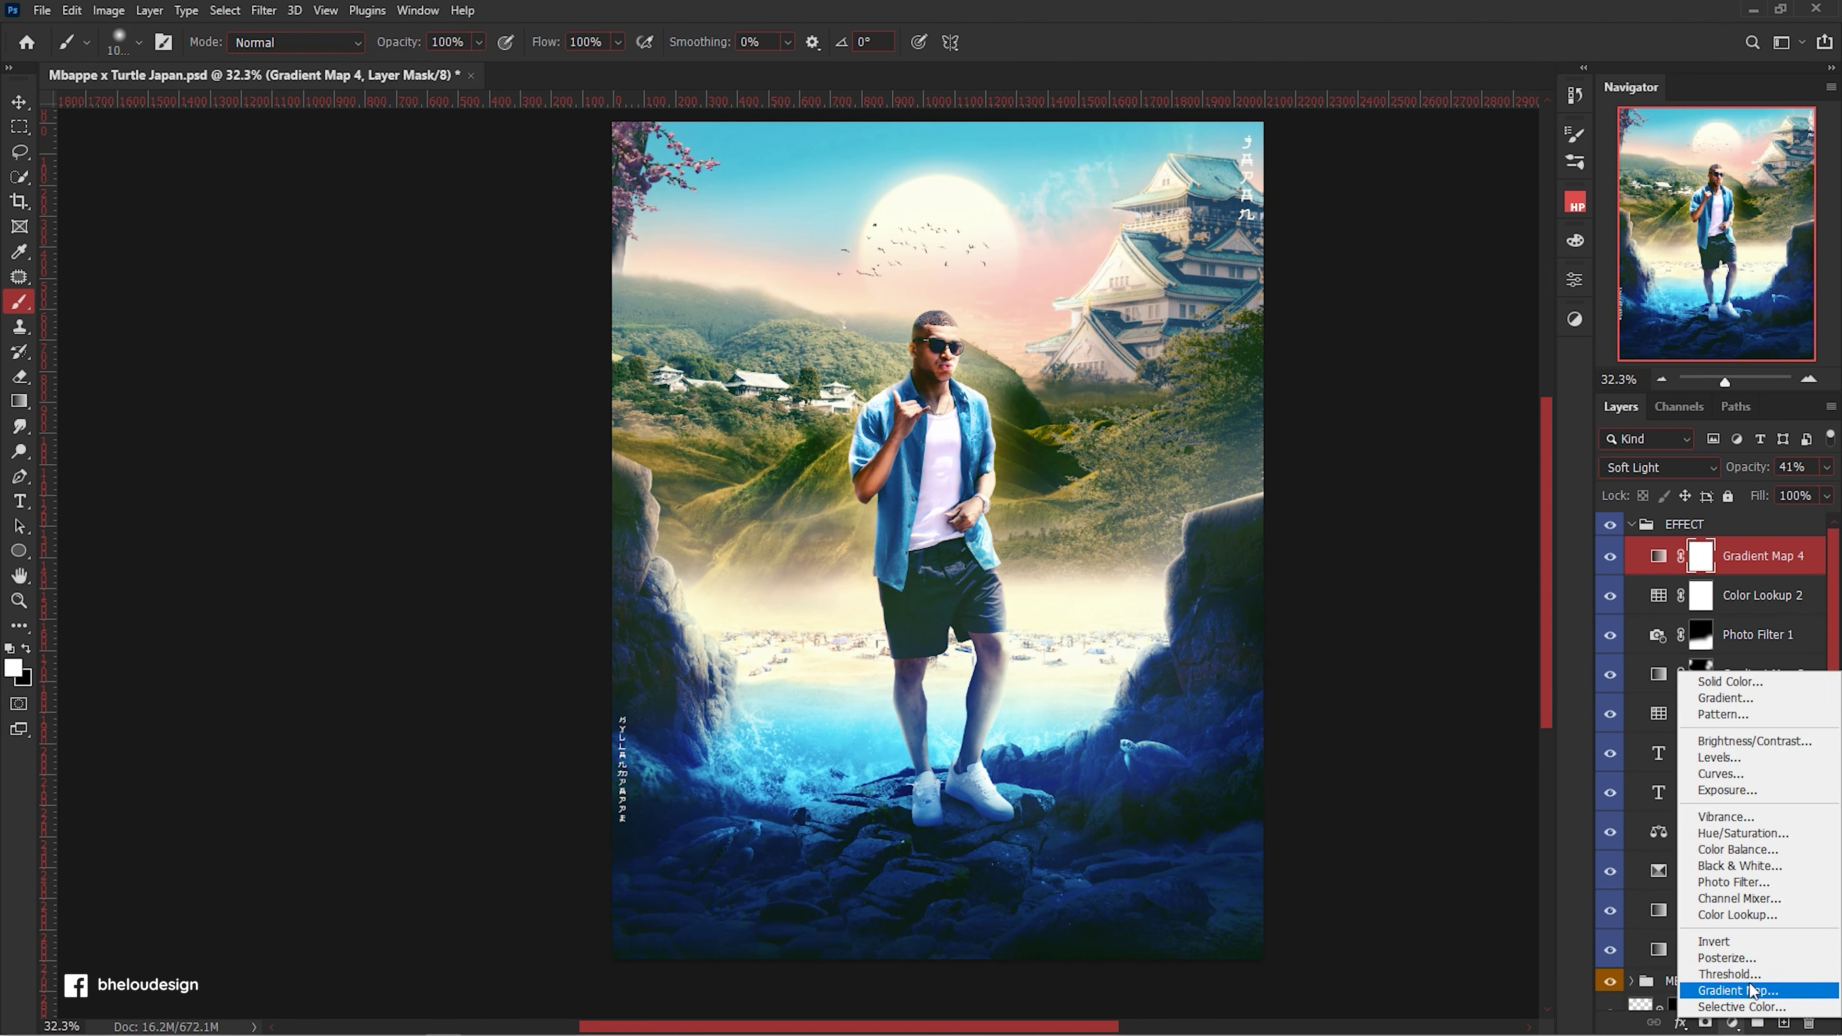
click(1738, 991)
click(1342, 341)
scroll(1451, 262, up, 3)
scroll(1523, 283, up, 3)
click(1603, 303)
click(1601, 297)
scroll(1600, 296, down, 1)
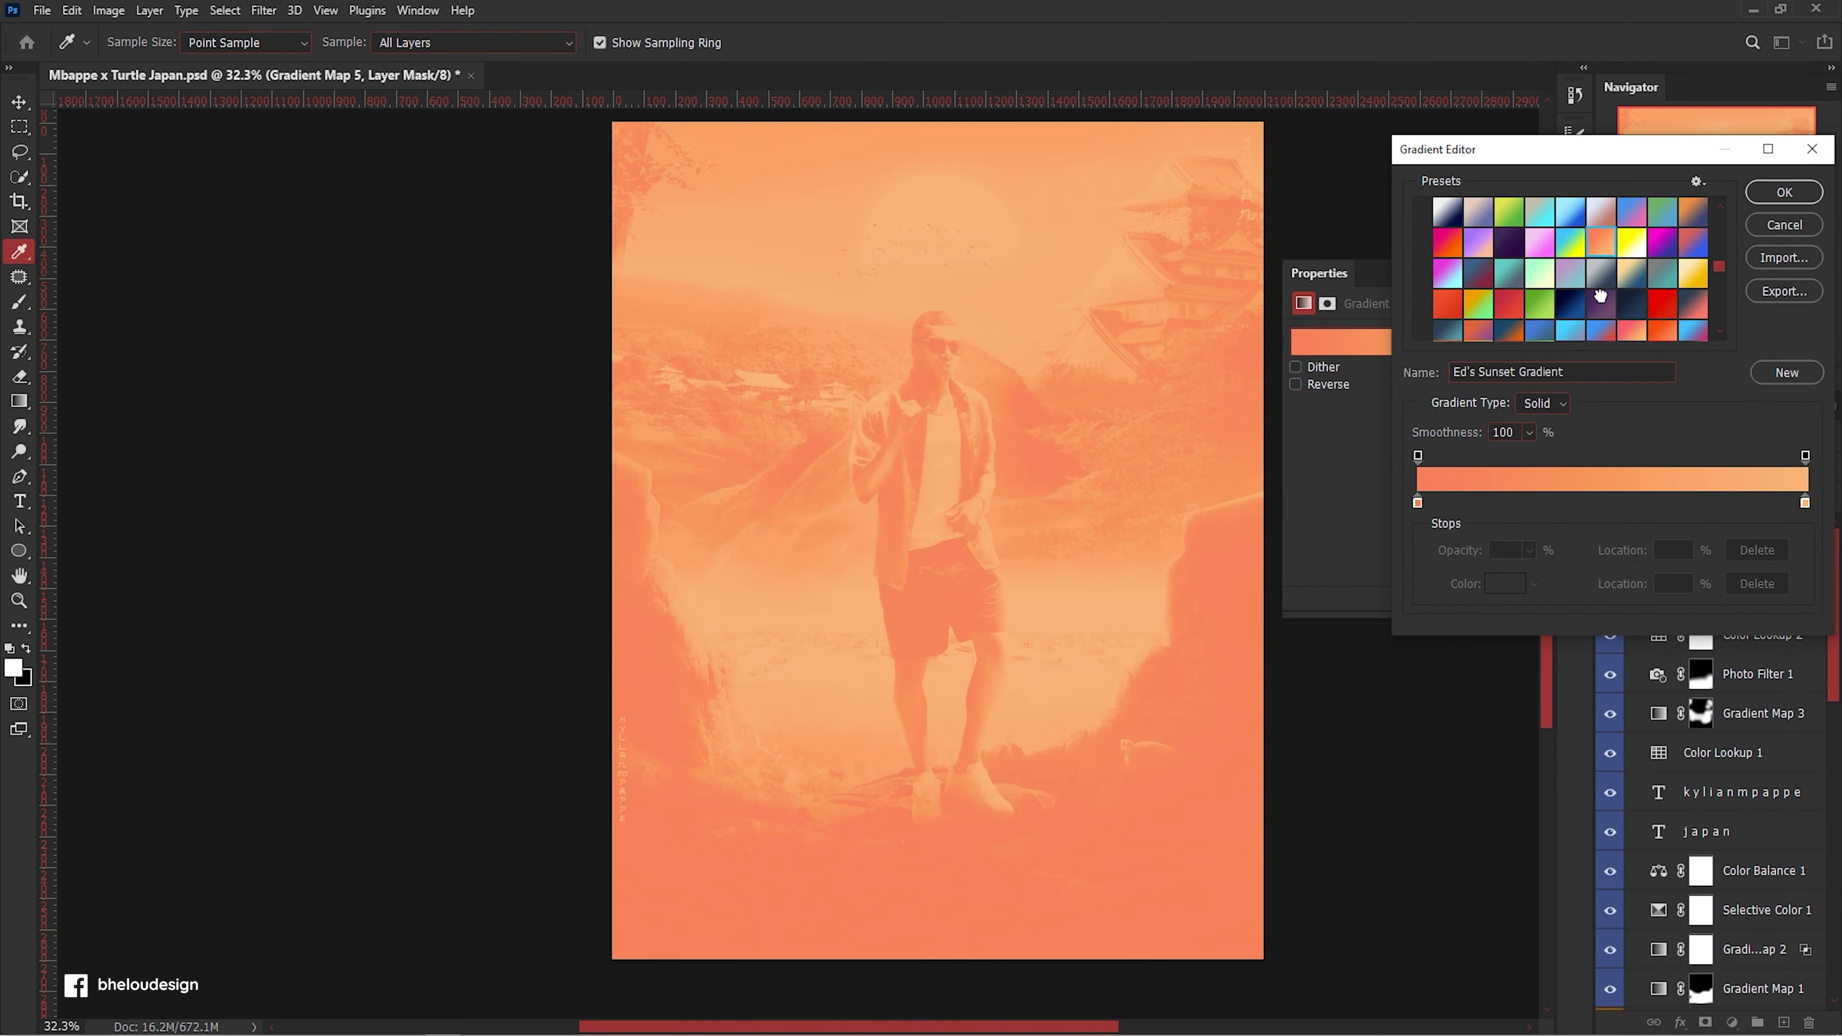
scroll(1603, 303, down, 1)
click(1576, 274)
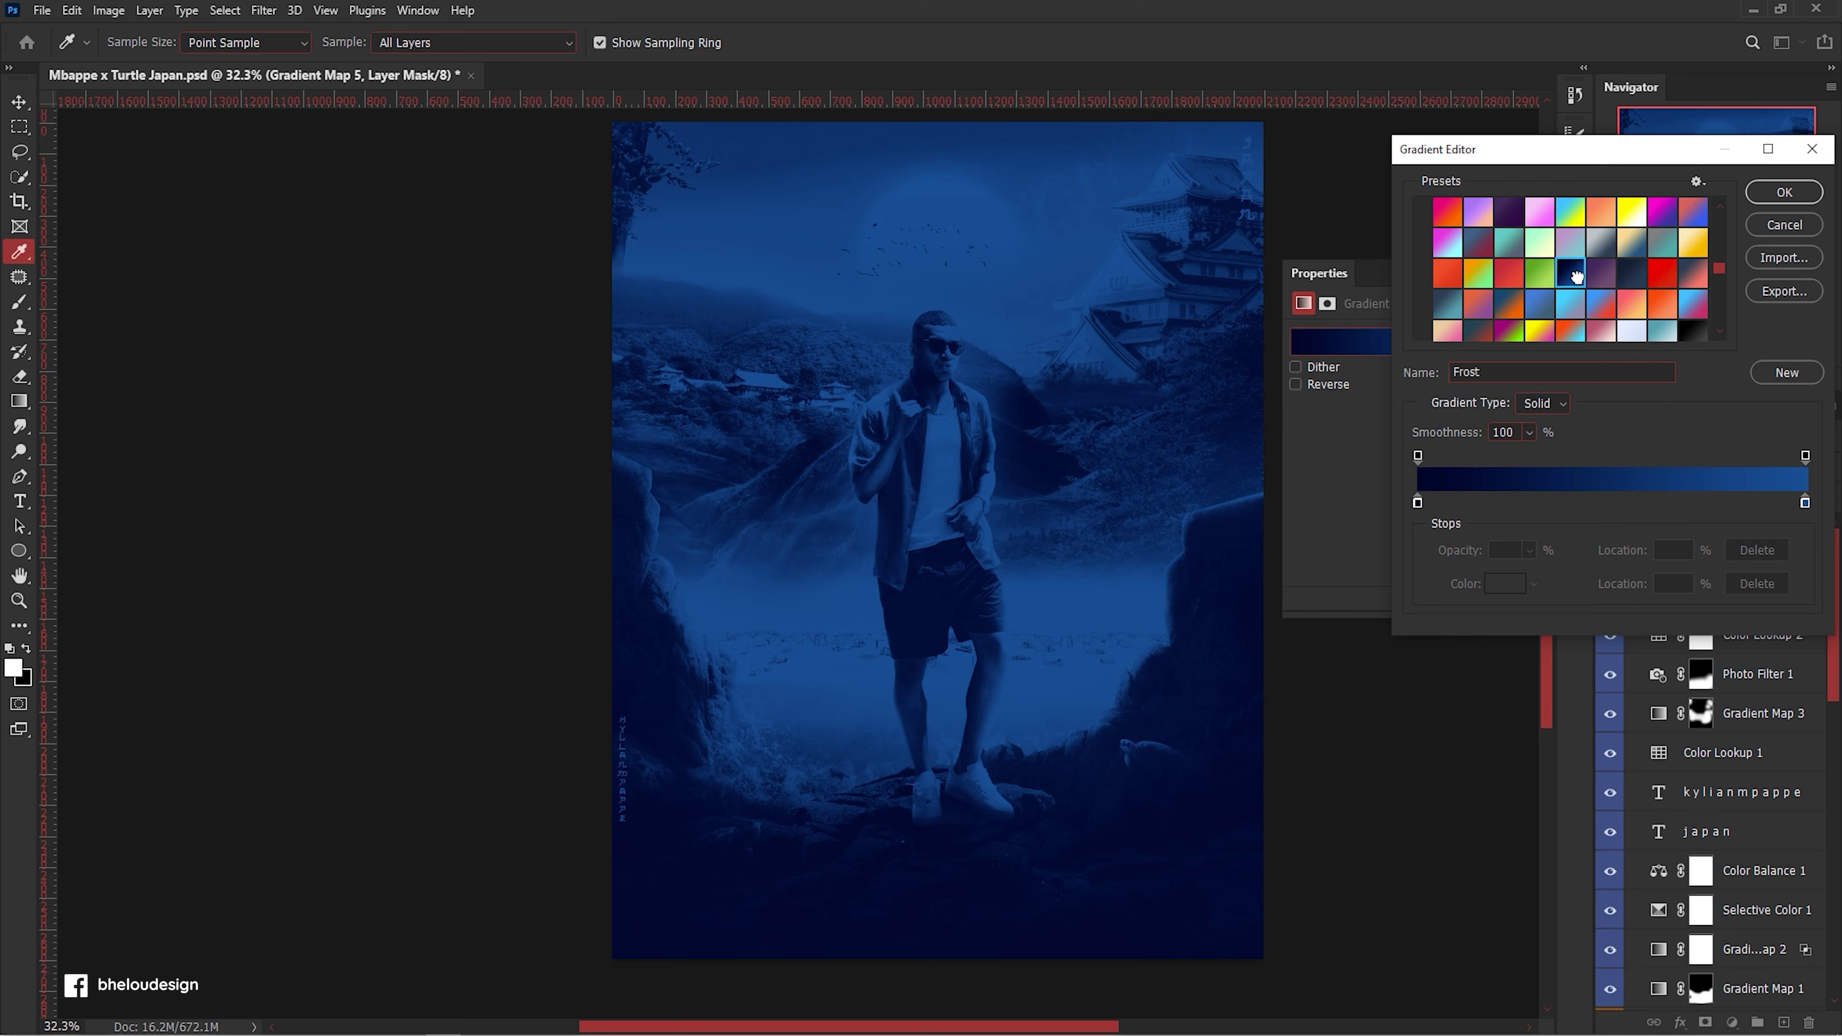
click(1815, 203)
Set the Frost gradient map to Soft Light and lower its opacity.
key(b)
click(1660, 467)
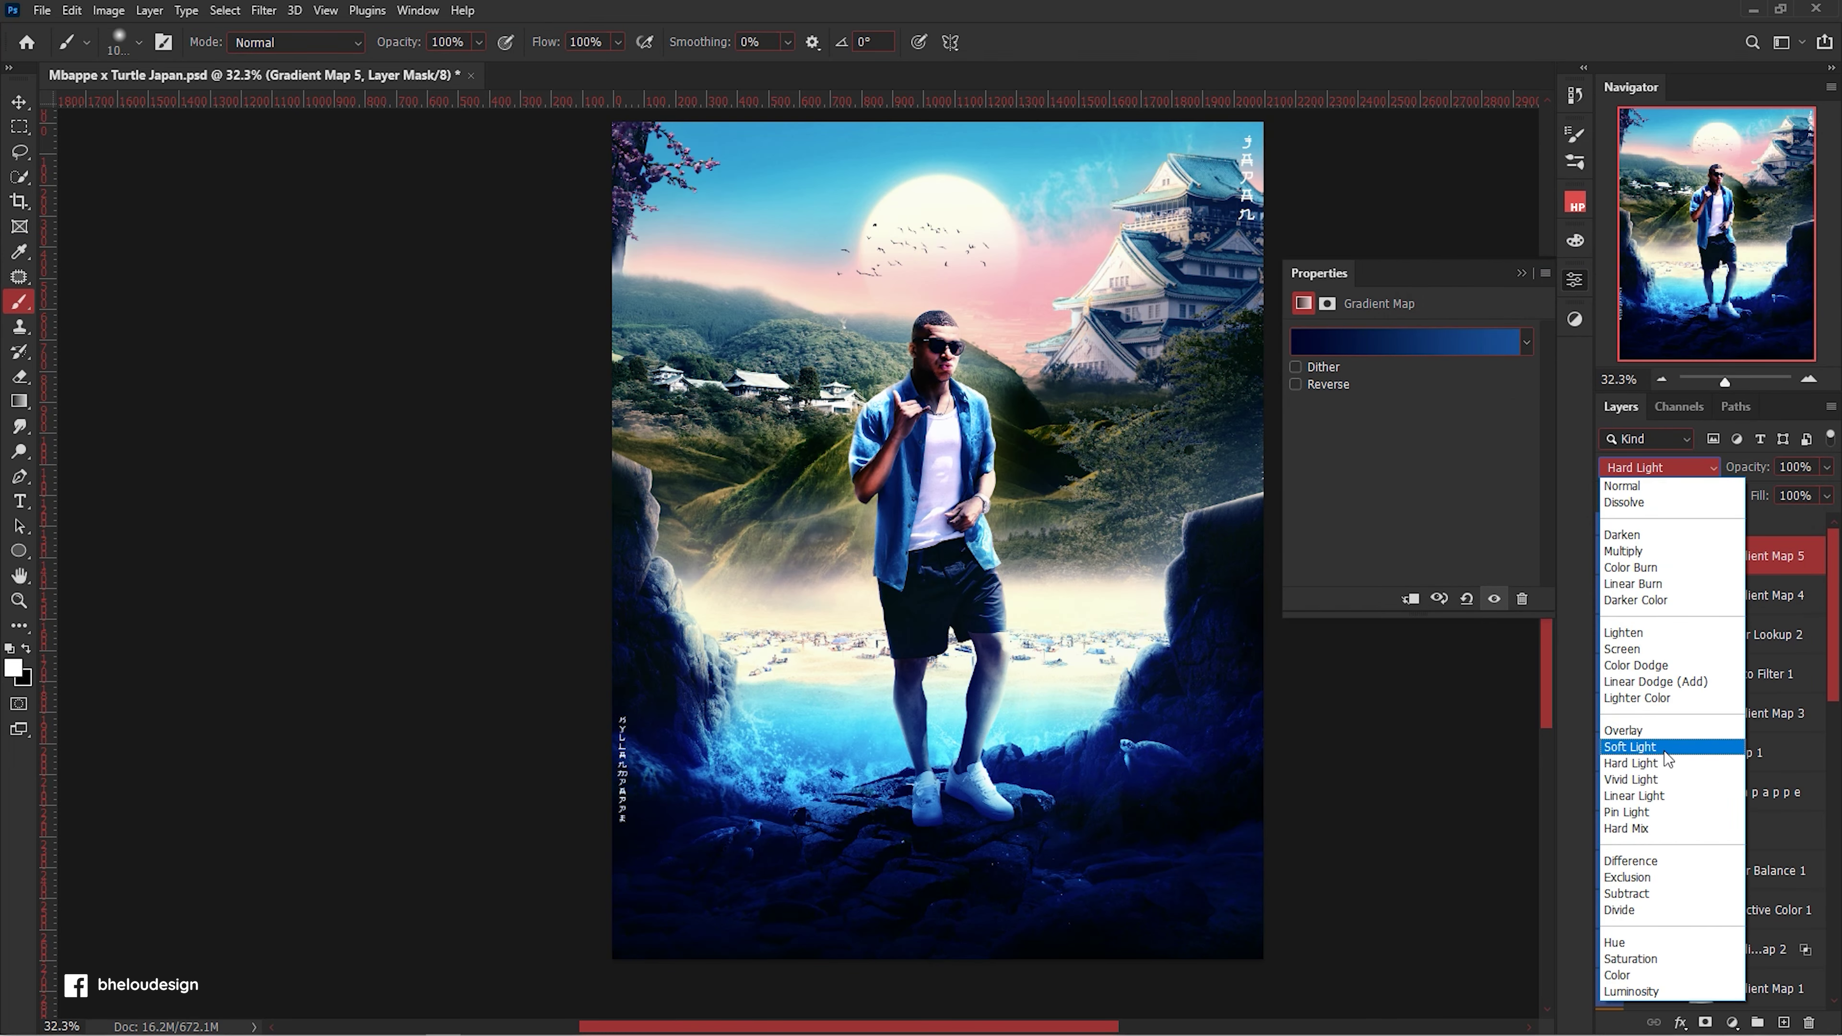
click(1667, 755)
drag(1788, 474, 1742, 473)
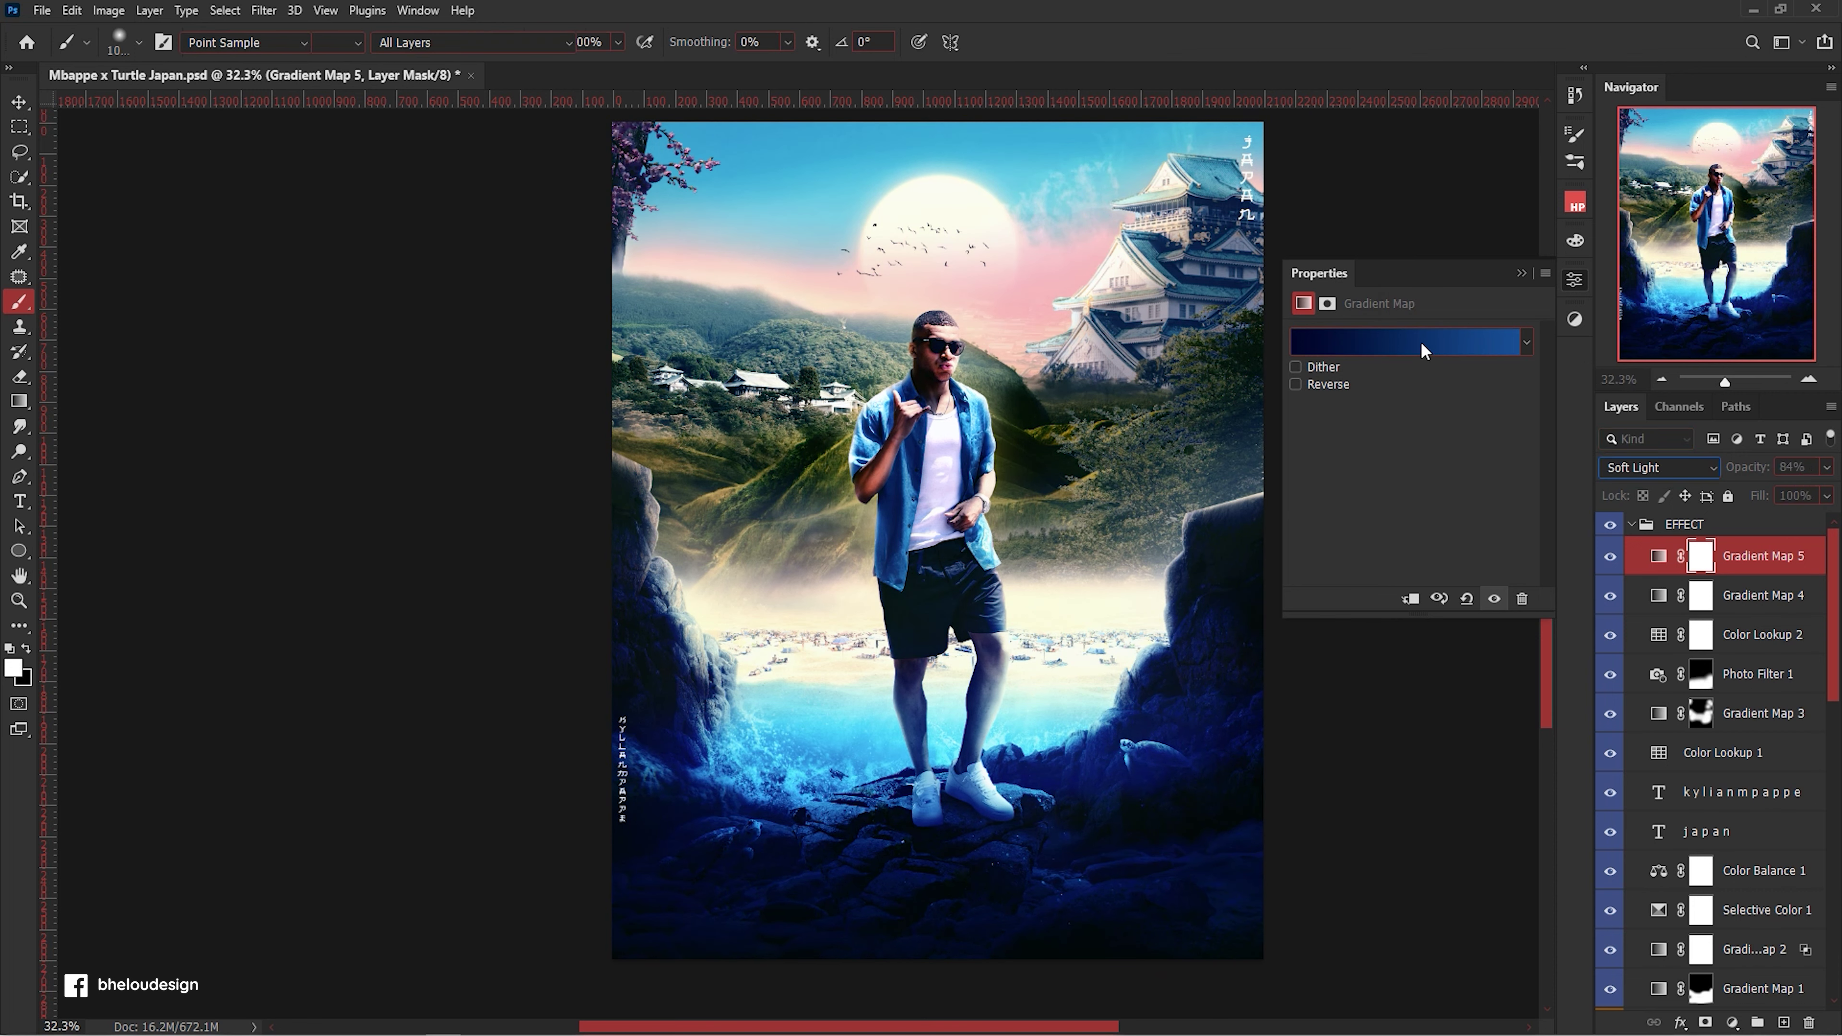
Preview 300Gradient-by-Leo-Simon presets such as Ali, teal-to-gold, Master Card and Turquoise Flow.
click(1407, 341)
scroll(1523, 269, down, 2)
click(1420, 244)
scroll(1559, 276, down, 2)
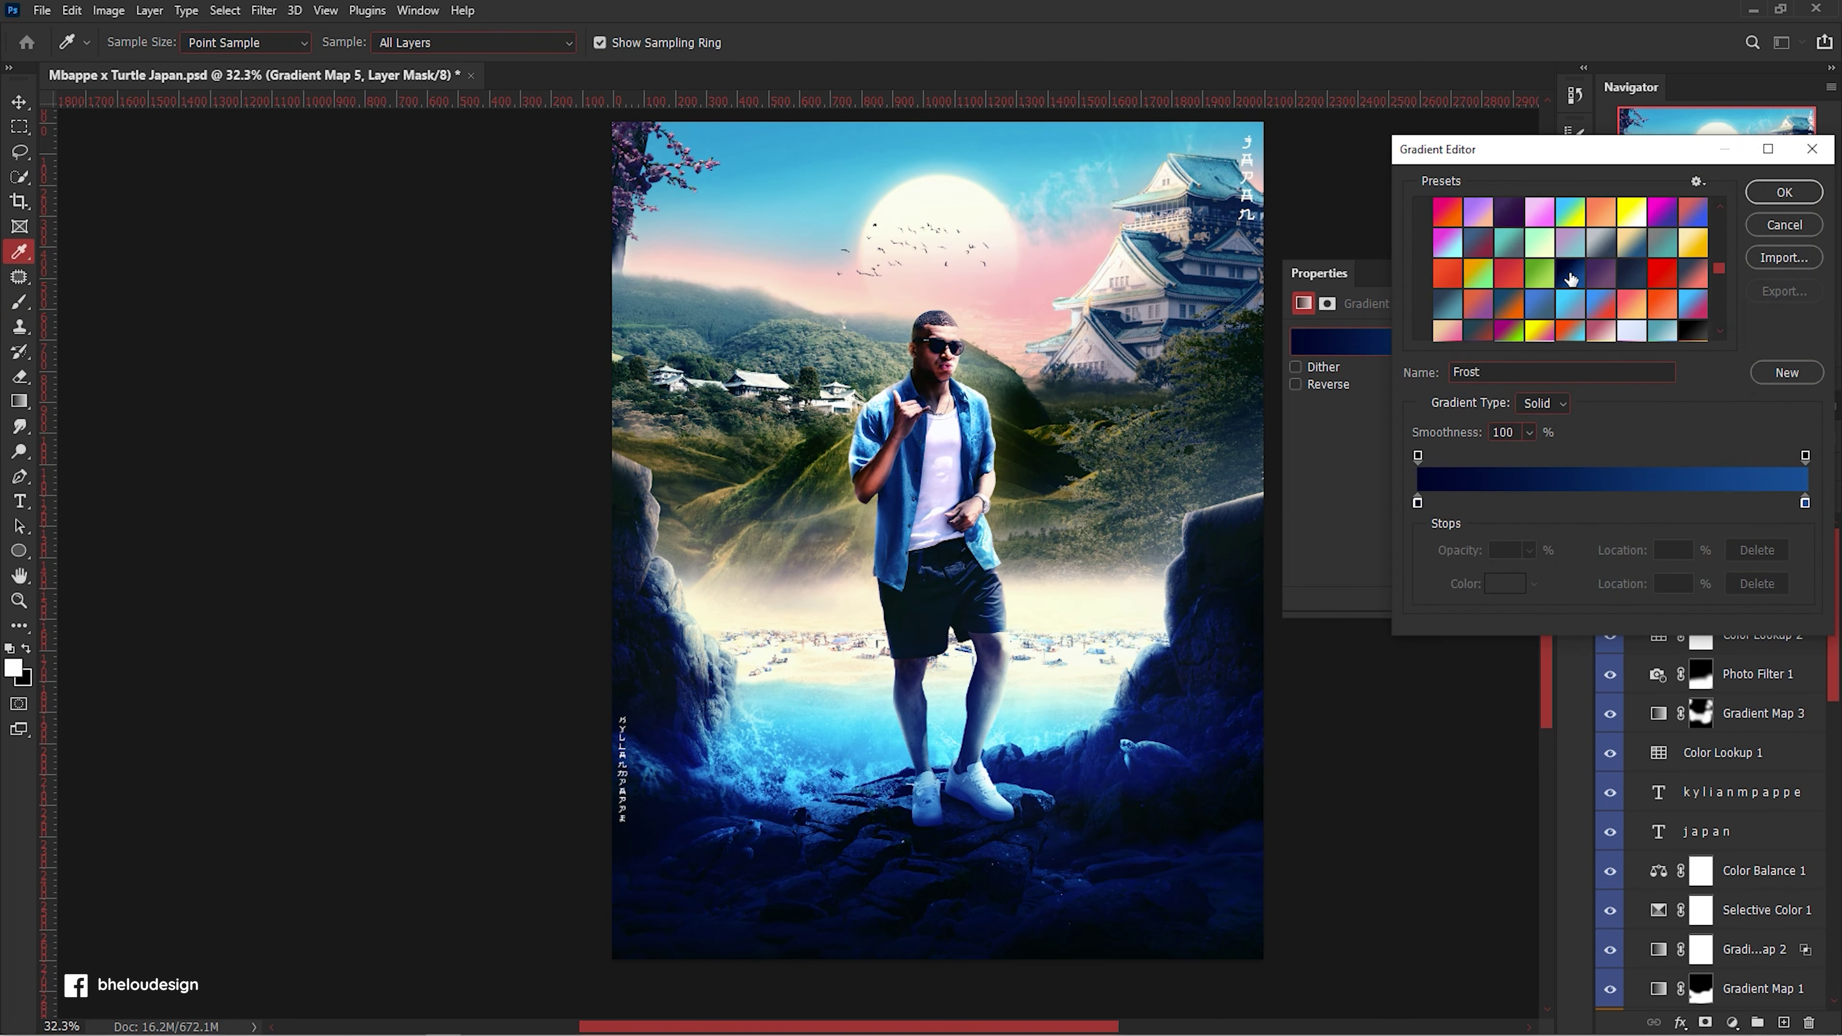
click(1662, 212)
scroll(1574, 285, down, 1)
click(1575, 285)
scroll(1574, 285, down, 2)
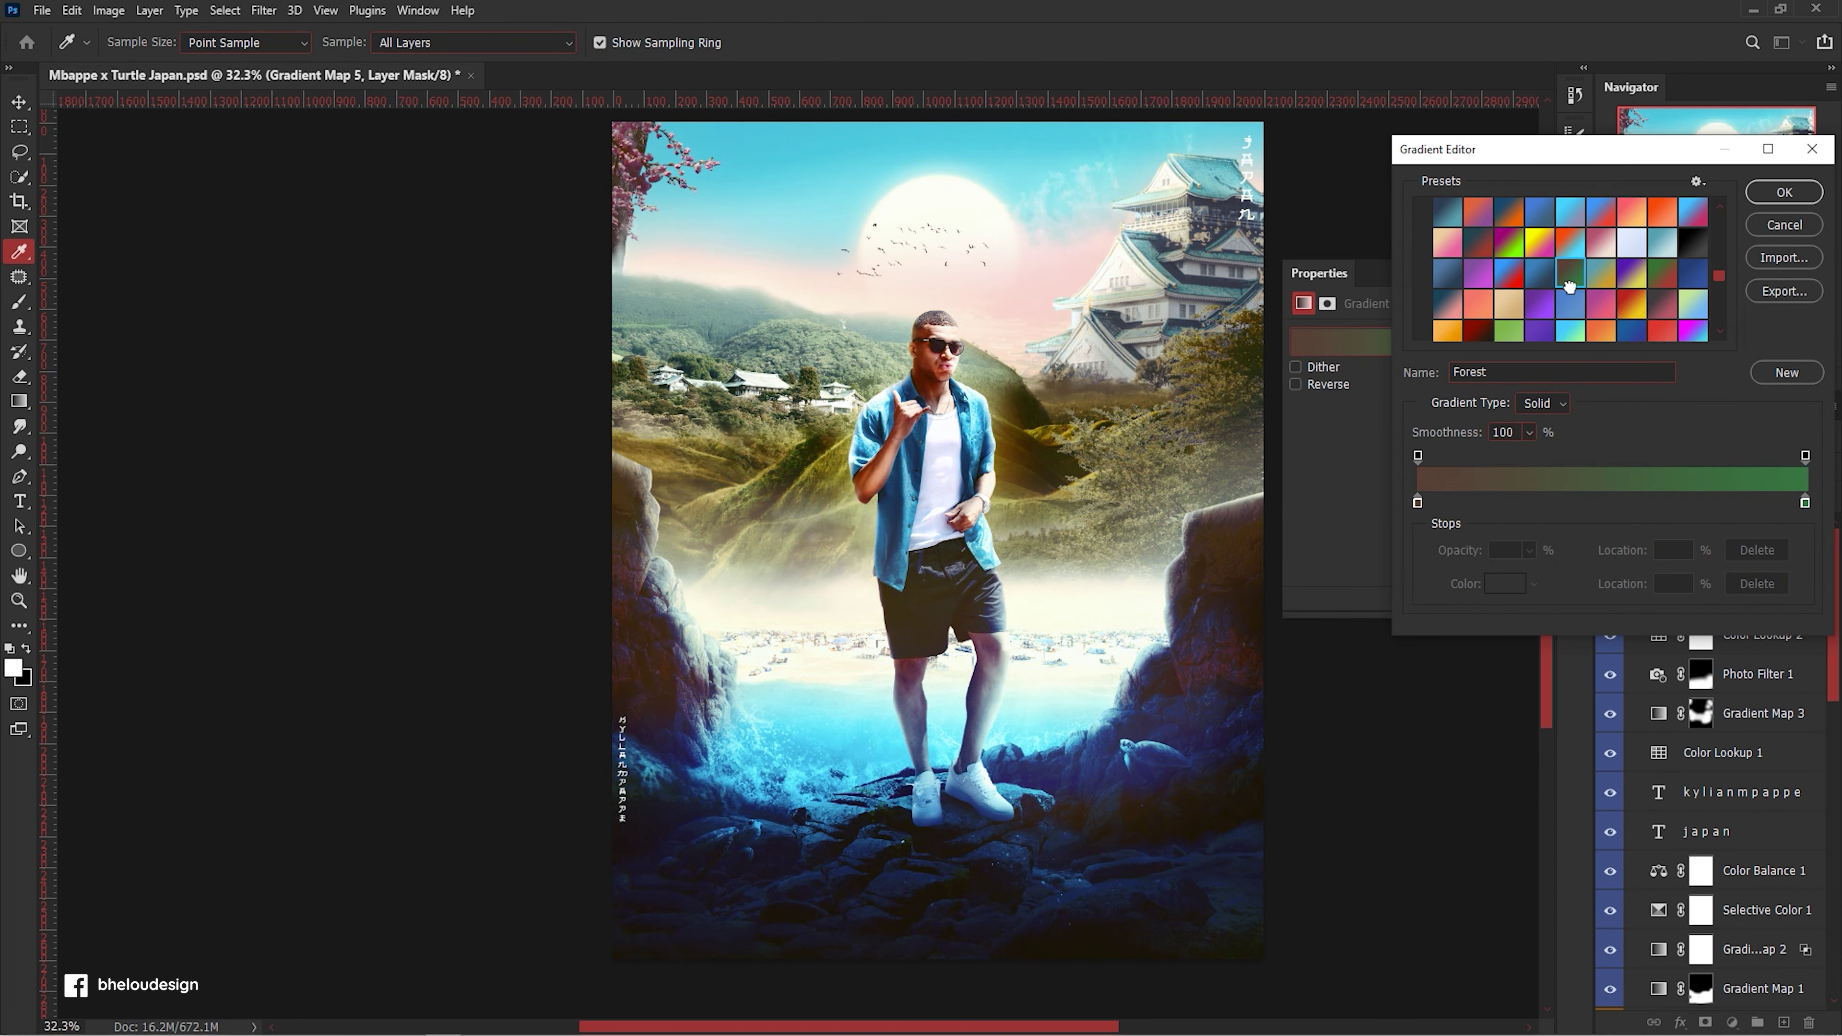
click(1602, 288)
click(1602, 285)
scroll(1601, 285, down, 1)
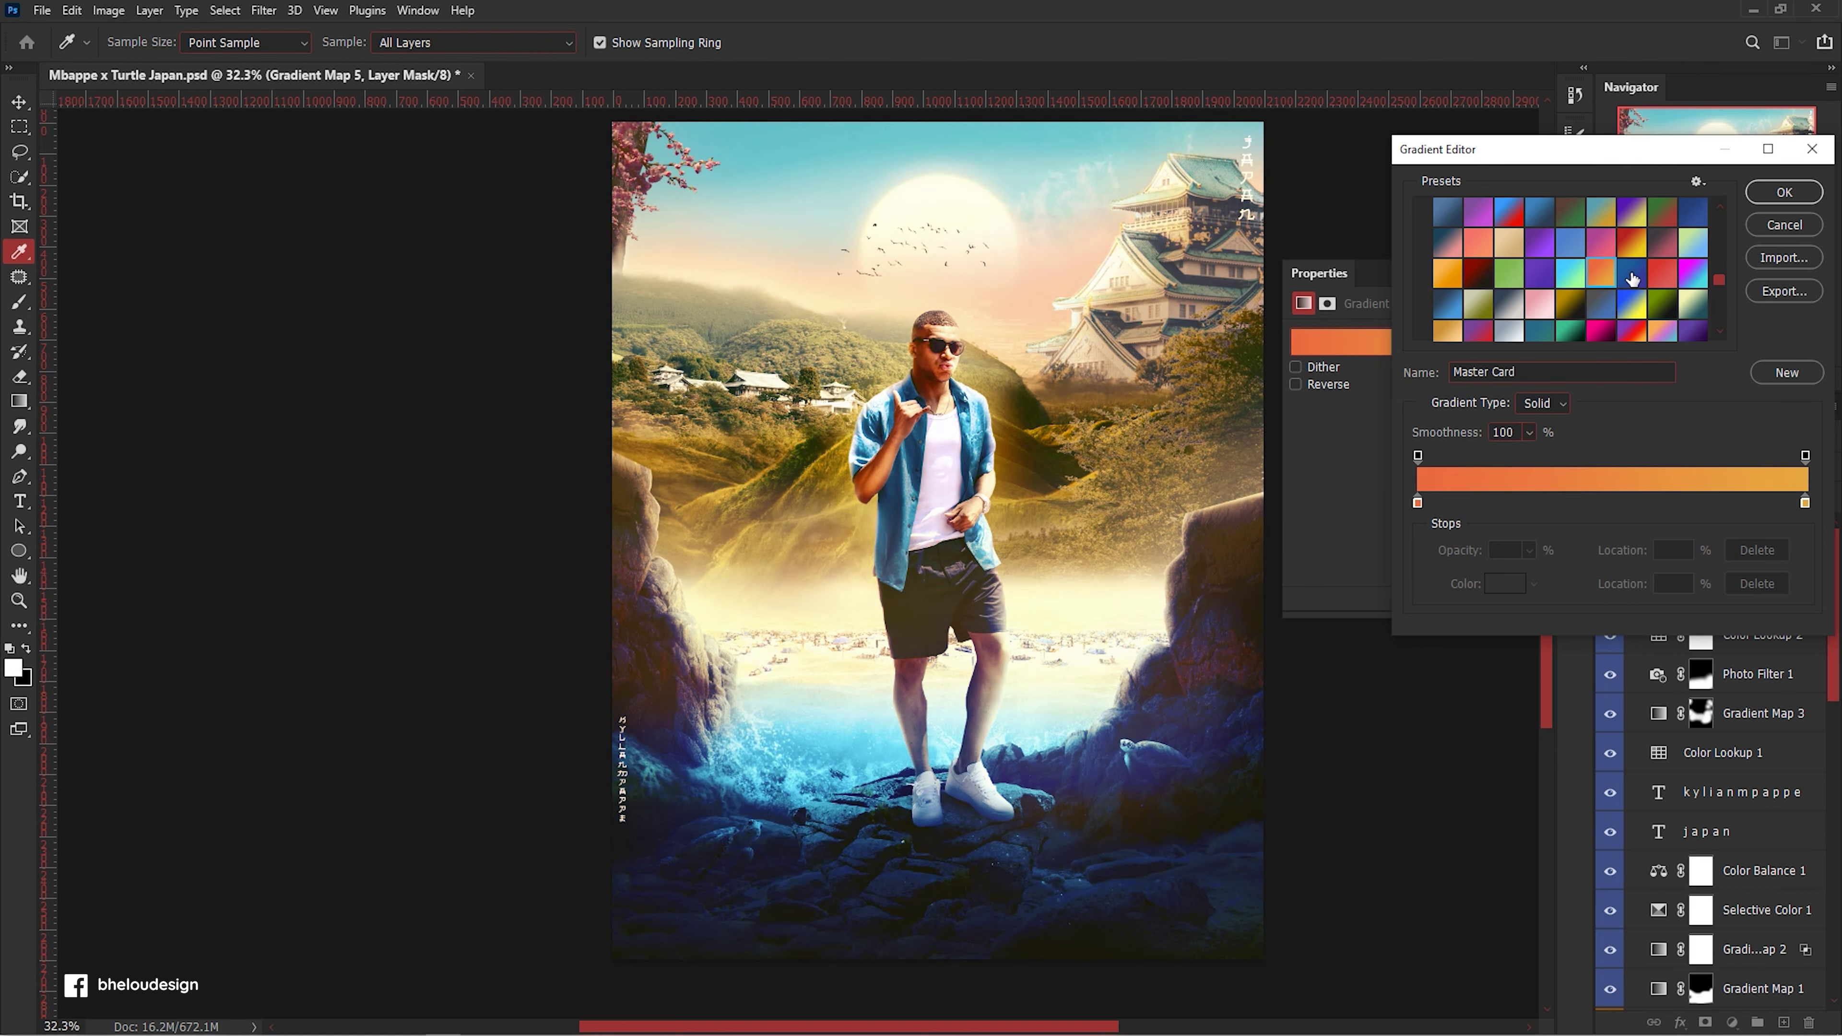
click(1638, 247)
click(1632, 286)
scroll(1559, 284, up, 1)
click(1480, 282)
click(1539, 288)
Settle on the purple Twitch gradient after previewing Curiosity Blue, Flickr, Atlas and Predawn.
scroll(1539, 289, down, 1)
scroll(1539, 289, up, 1)
click(1571, 288)
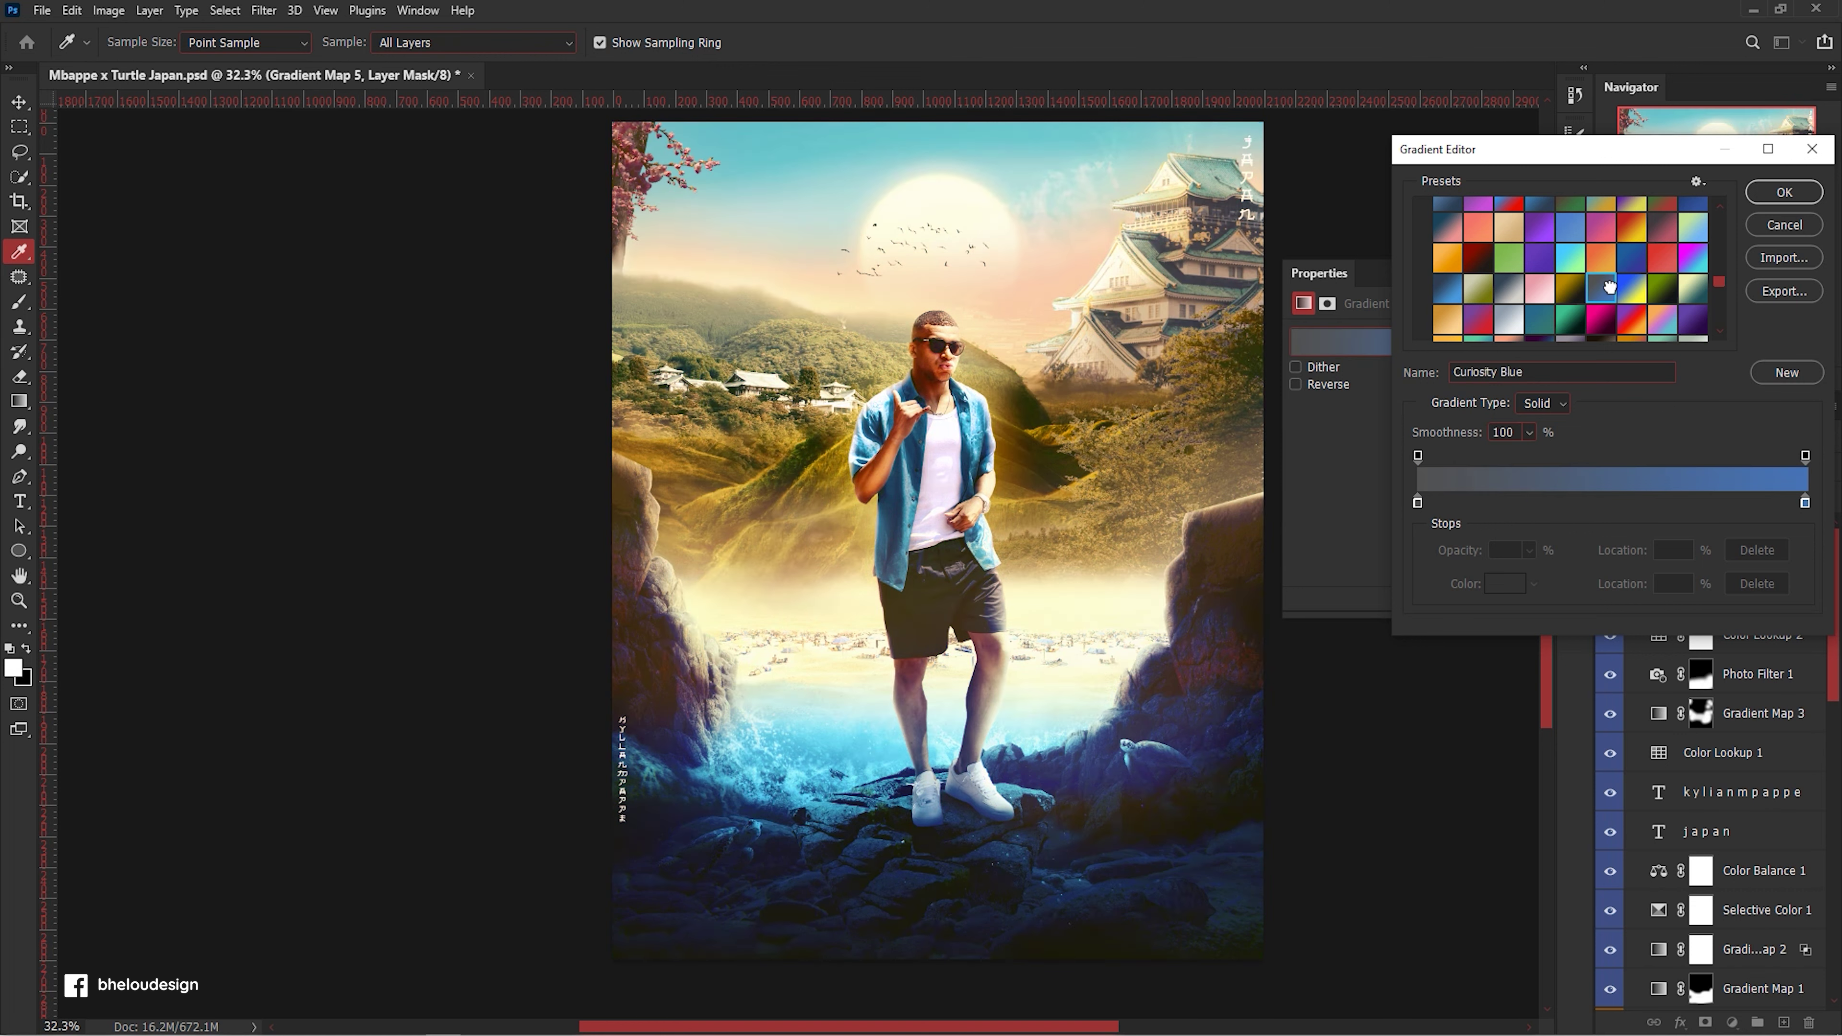
scroll(1602, 289, down, 1)
click(1602, 289)
click(1602, 289)
scroll(1624, 298, down, 2)
scroll(1628, 294, down, 2)
scroll(1621, 281, down, 1)
scroll(1620, 280, up, 1)
scroll(1620, 280, up, 2)
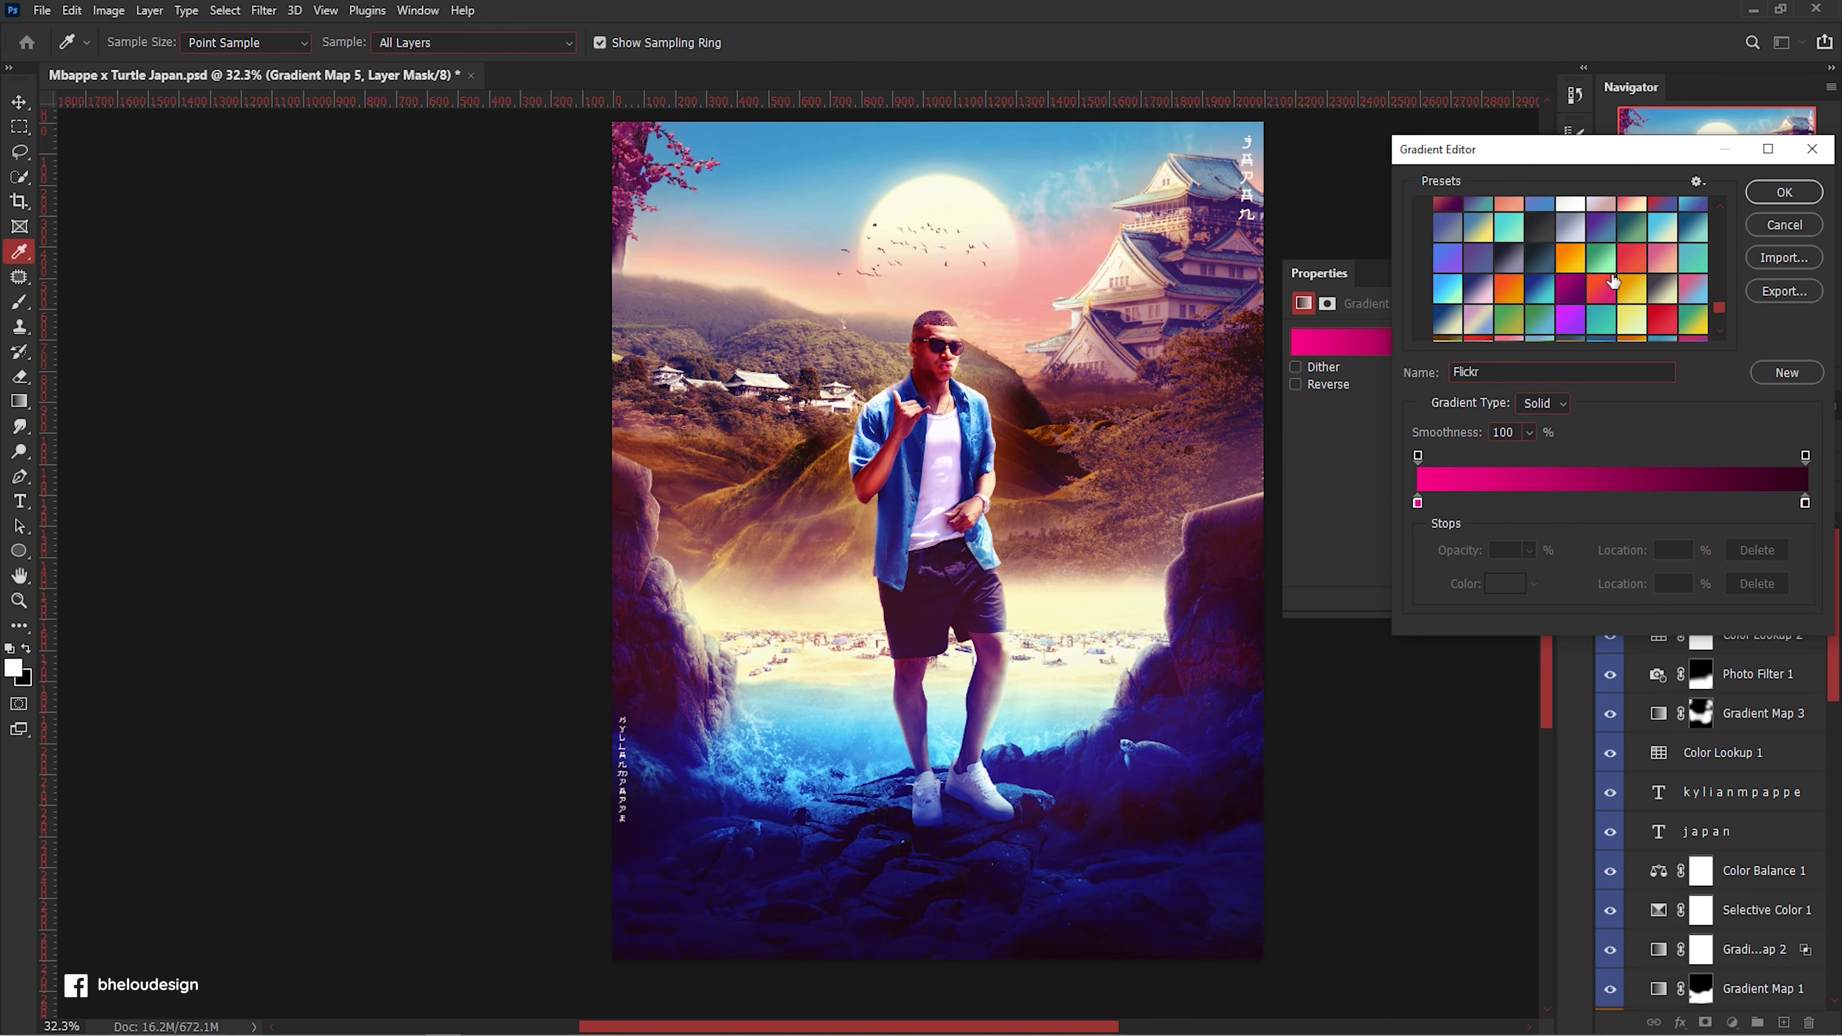
scroll(1617, 280, up, 2)
scroll(1614, 279, up, 2)
scroll(1613, 281, up, 3)
click(1633, 231)
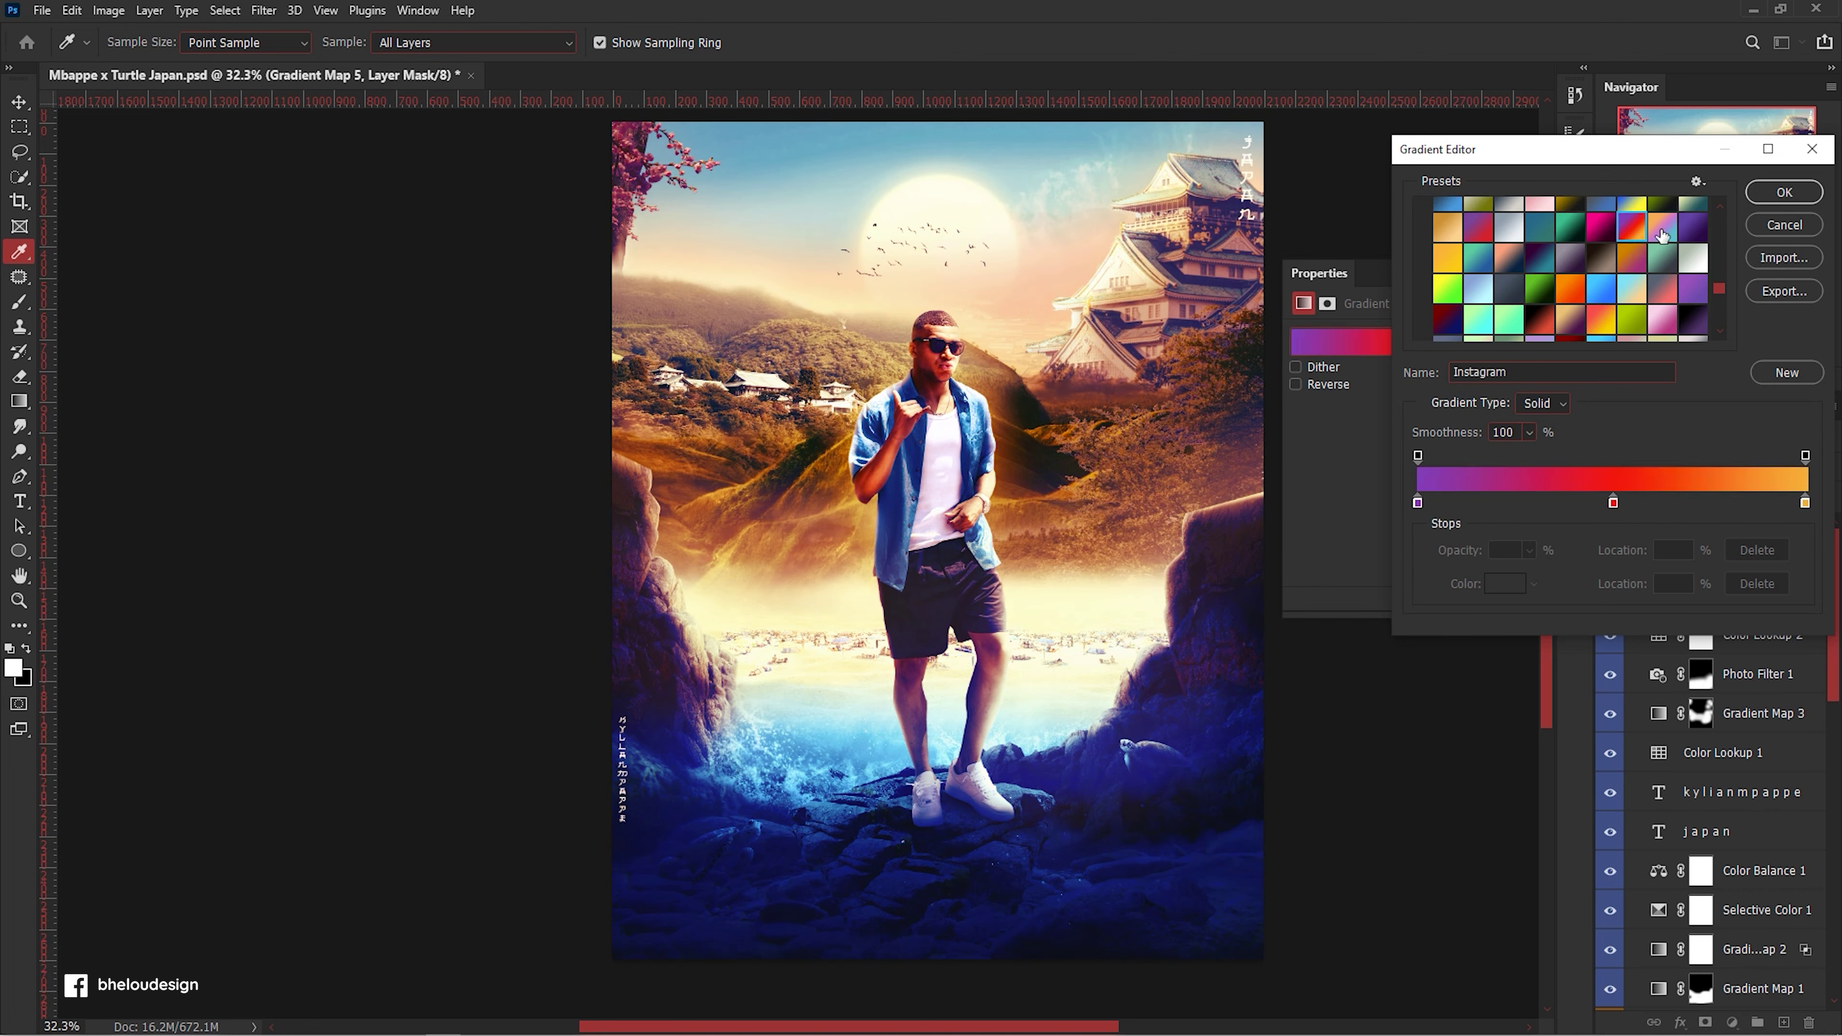
click(1635, 232)
click(1696, 229)
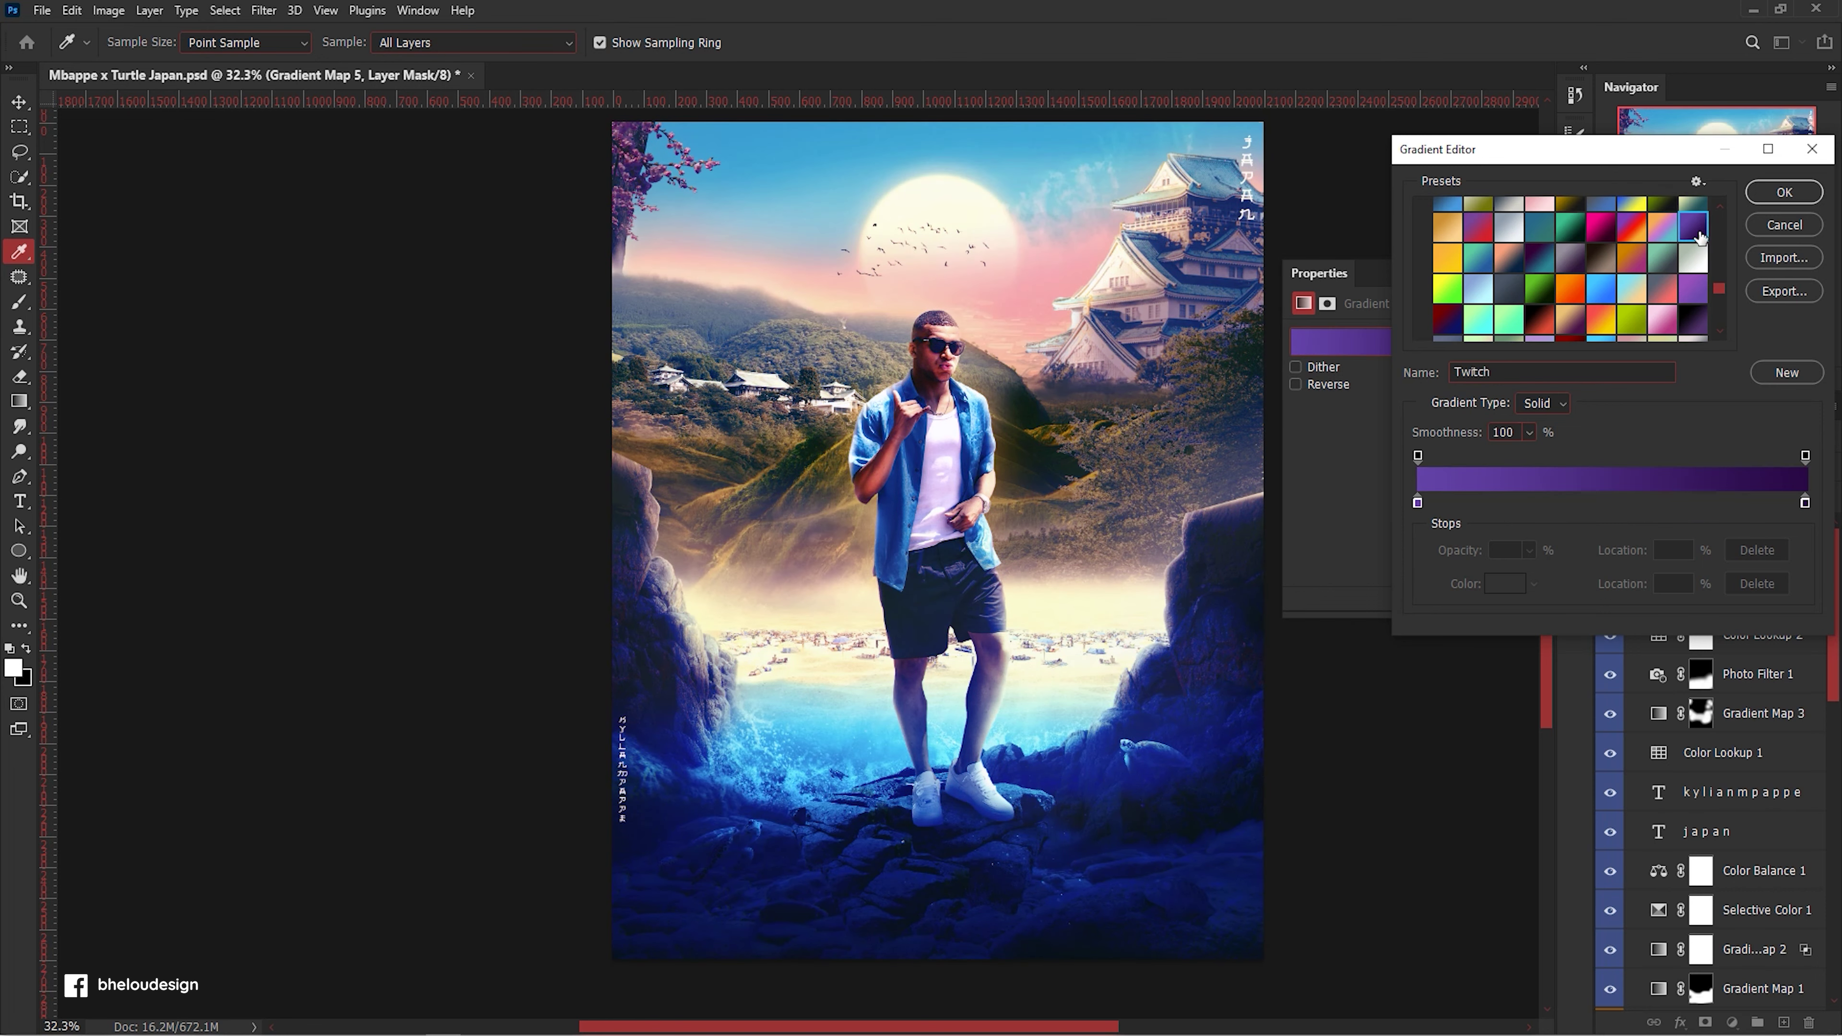
click(1635, 260)
click(1451, 258)
click(1509, 258)
click(1657, 260)
click(1695, 231)
click(1783, 193)
Compare the Twitch gradient map on and off, then set its opacity to 62%.
click(1574, 280)
click(1610, 556)
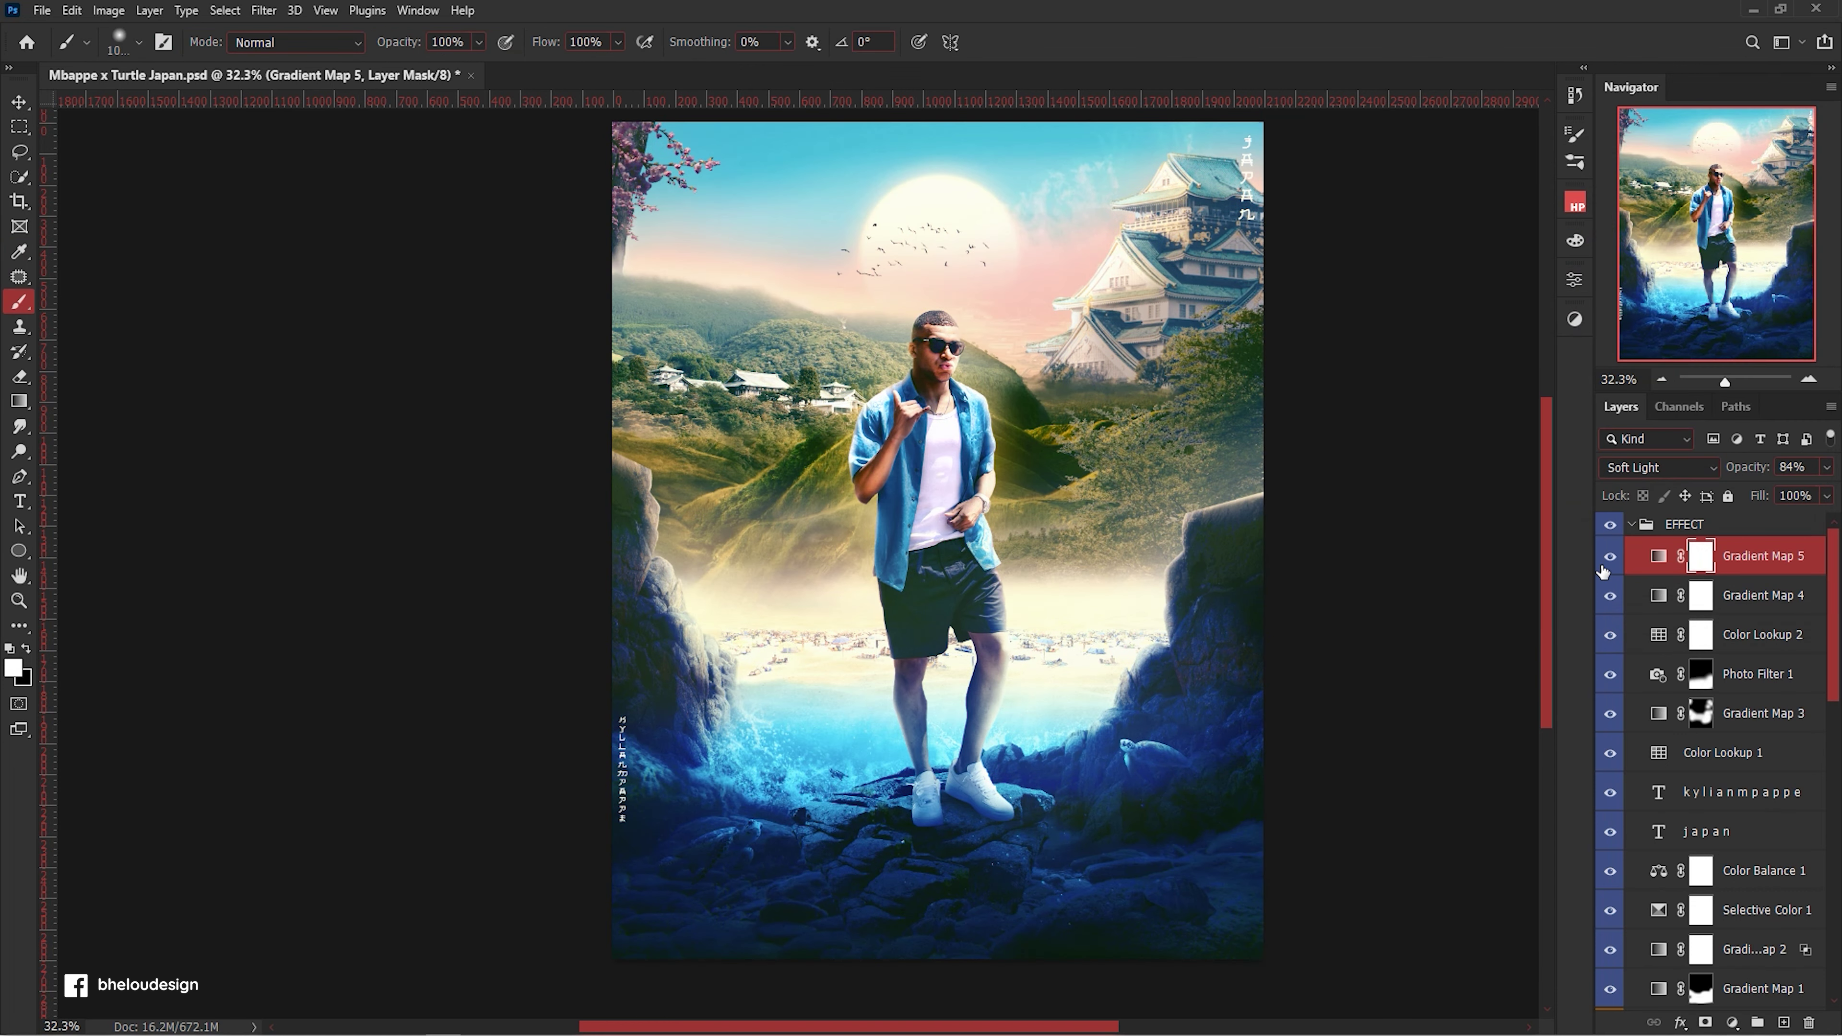
mouse_move(1741, 469)
mouse_down()
mouse_move(1679, 472)
mouse_move(1732, 478)
mouse_up()
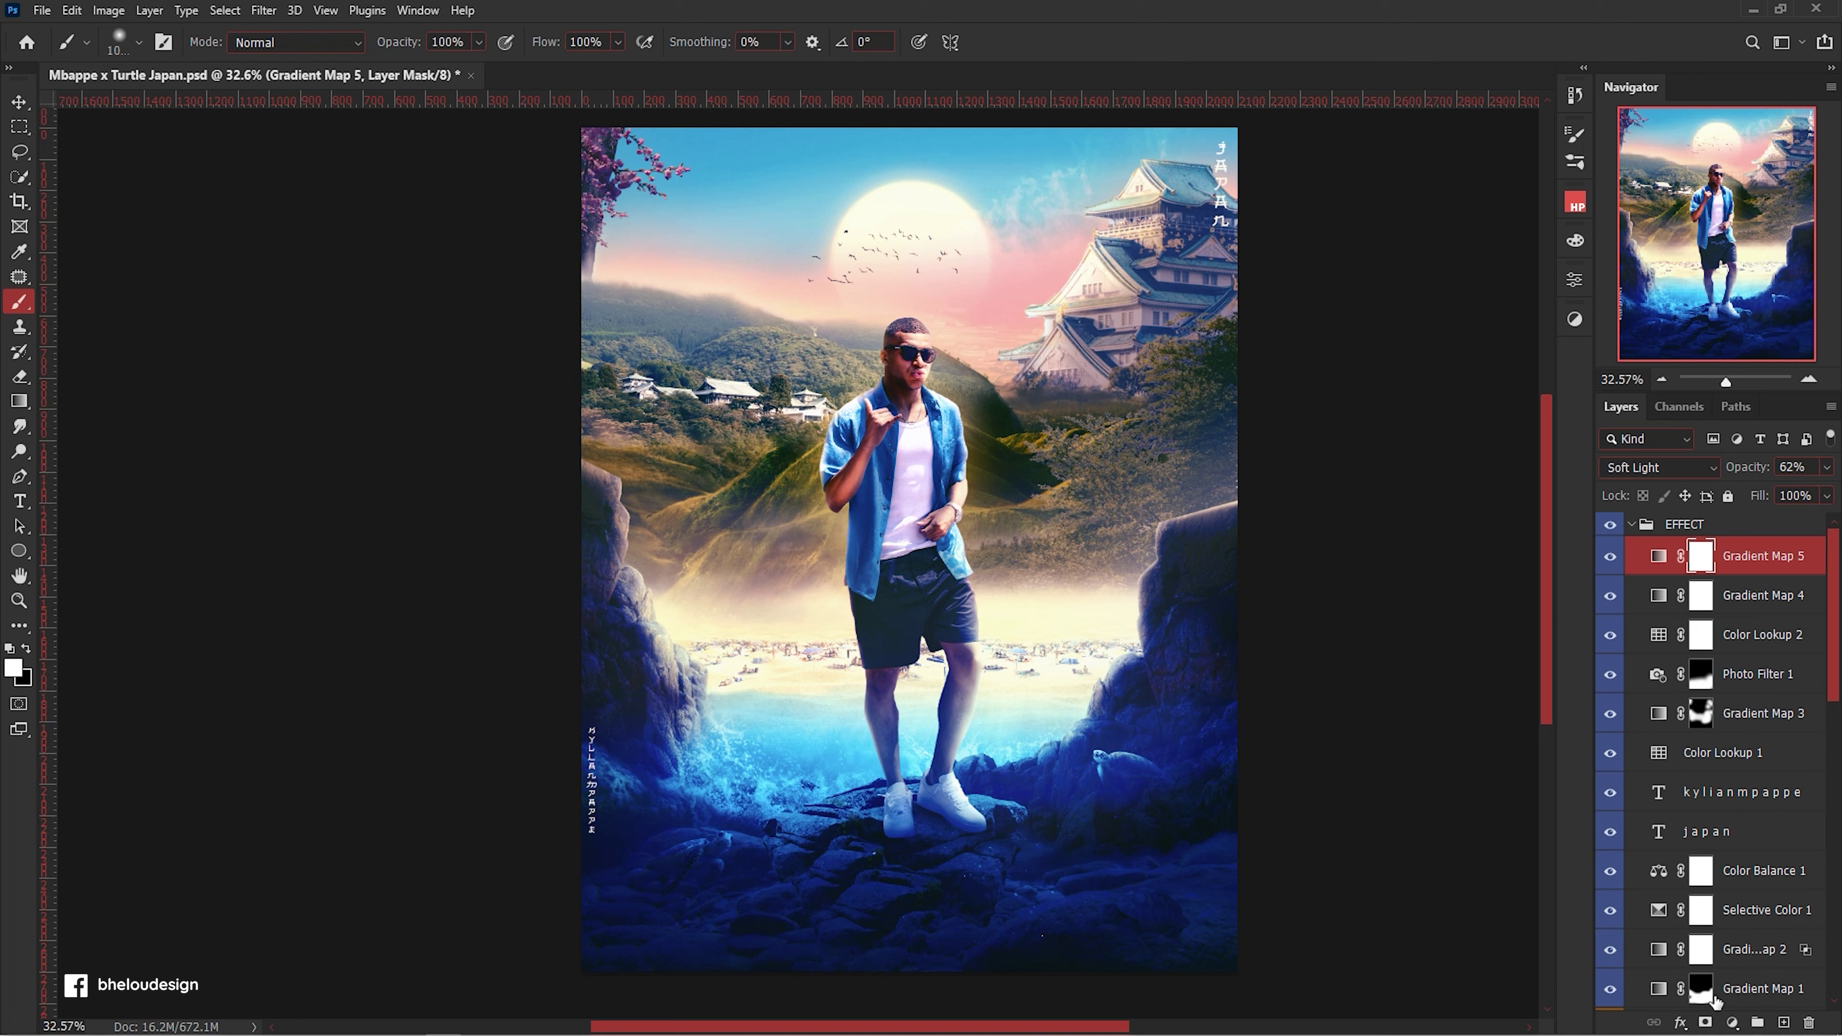
Add a Selective Color layer and set Yellows Magenta to -14.
click(1733, 1022)
click(1740, 994)
click(1407, 358)
click(1406, 395)
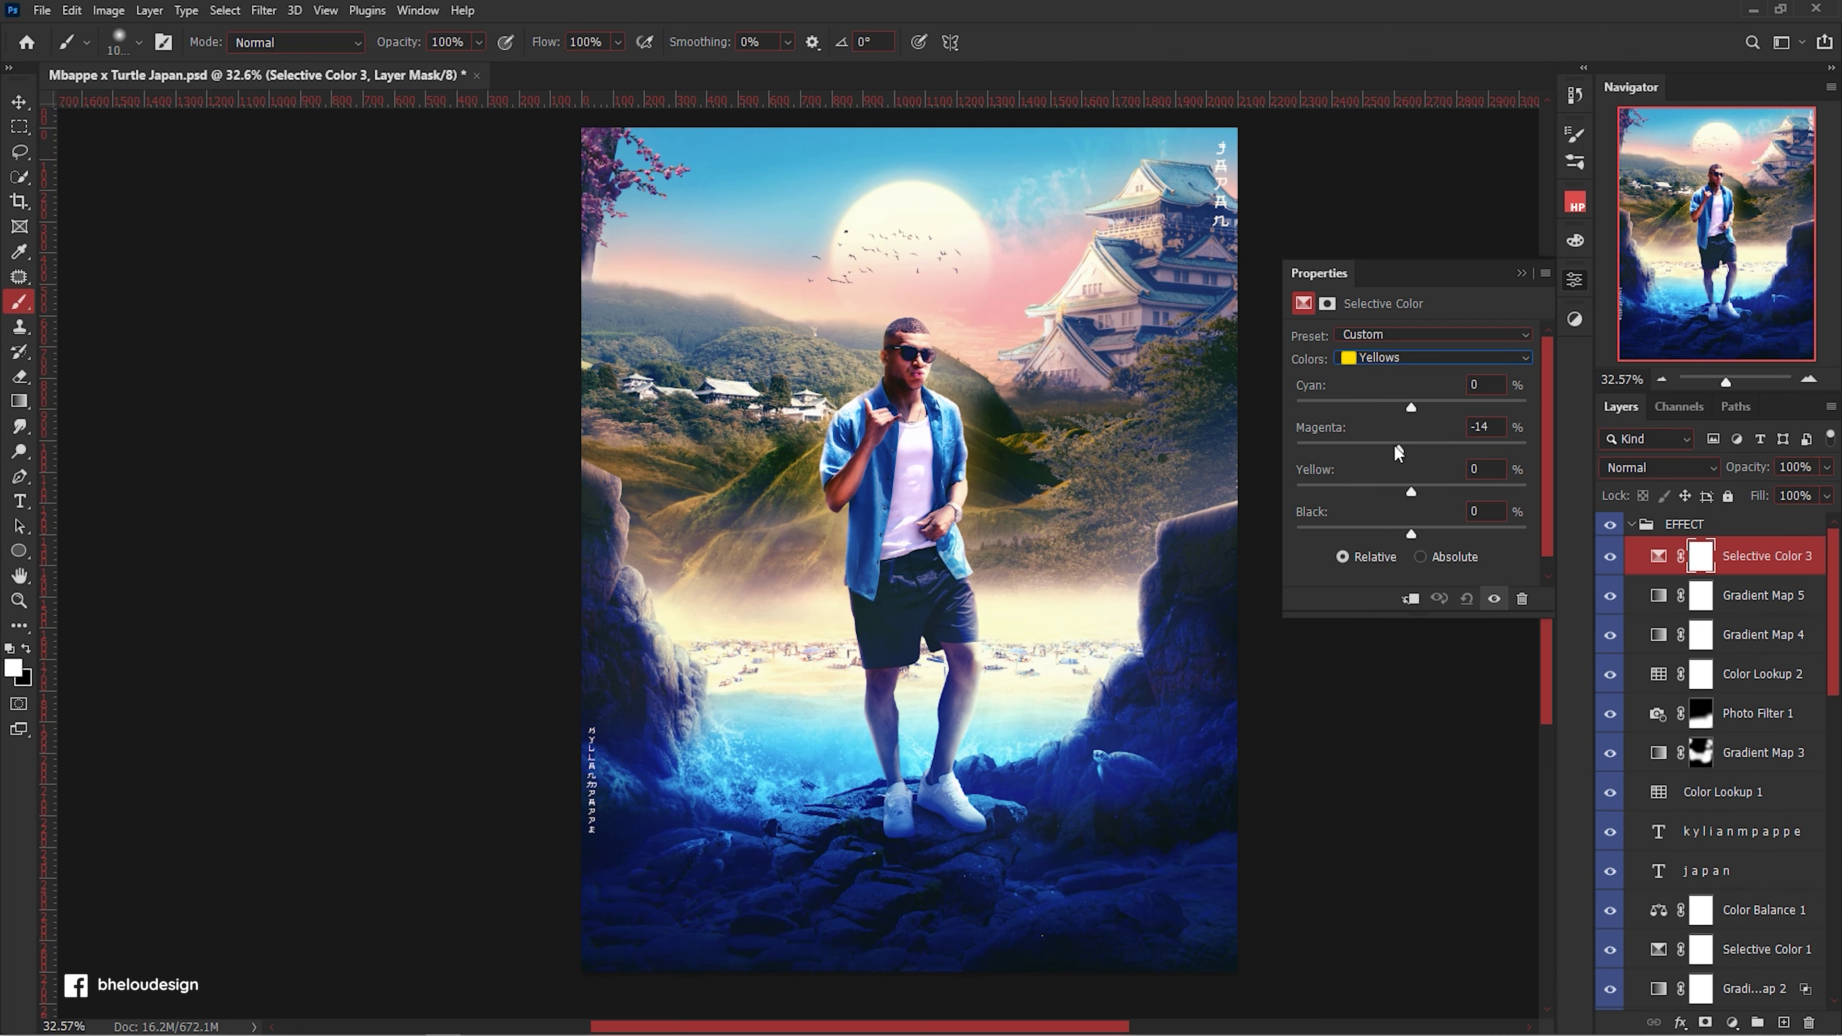
drag(1458, 451, 1400, 448)
Set Cyans to Cyan -18 and Magenta -25, then select the EFFECT group.
click(1422, 358)
click(1419, 420)
mouse_move(1380, 407)
mouse_down()
mouse_move(1413, 450)
mouse_move(1378, 447)
mouse_up()
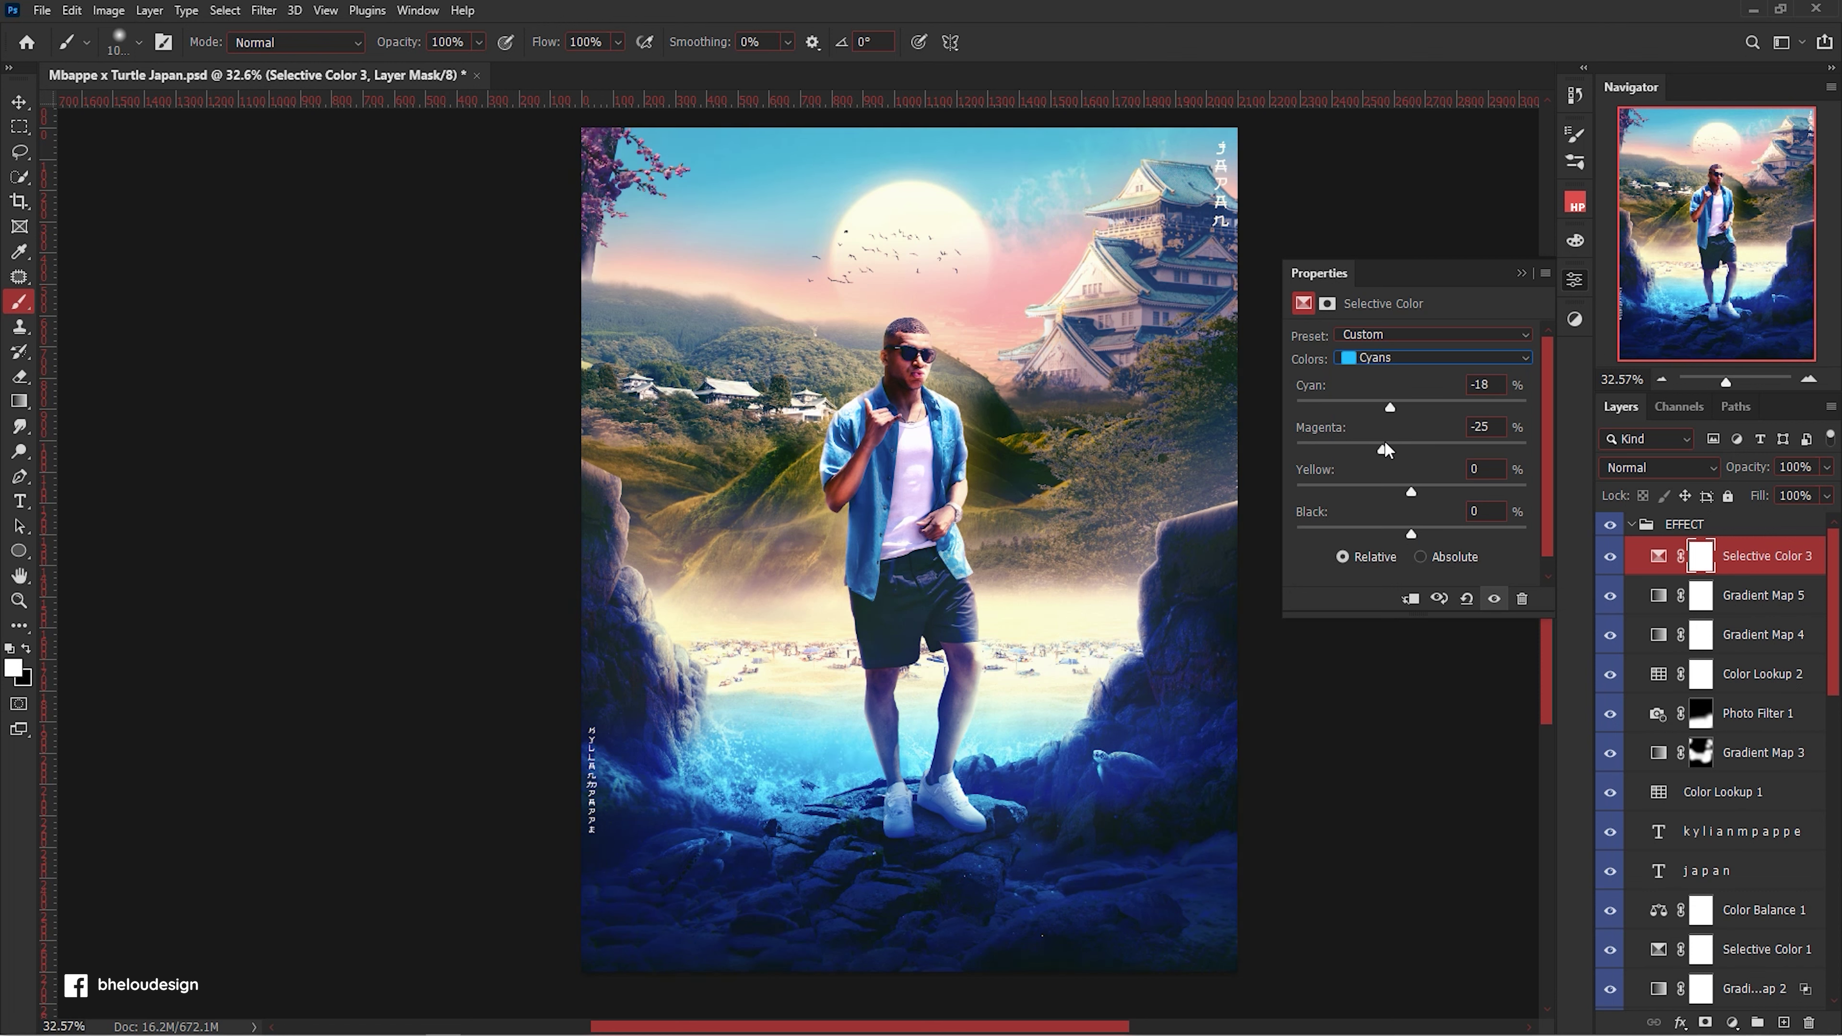
click(1520, 273)
click(1643, 529)
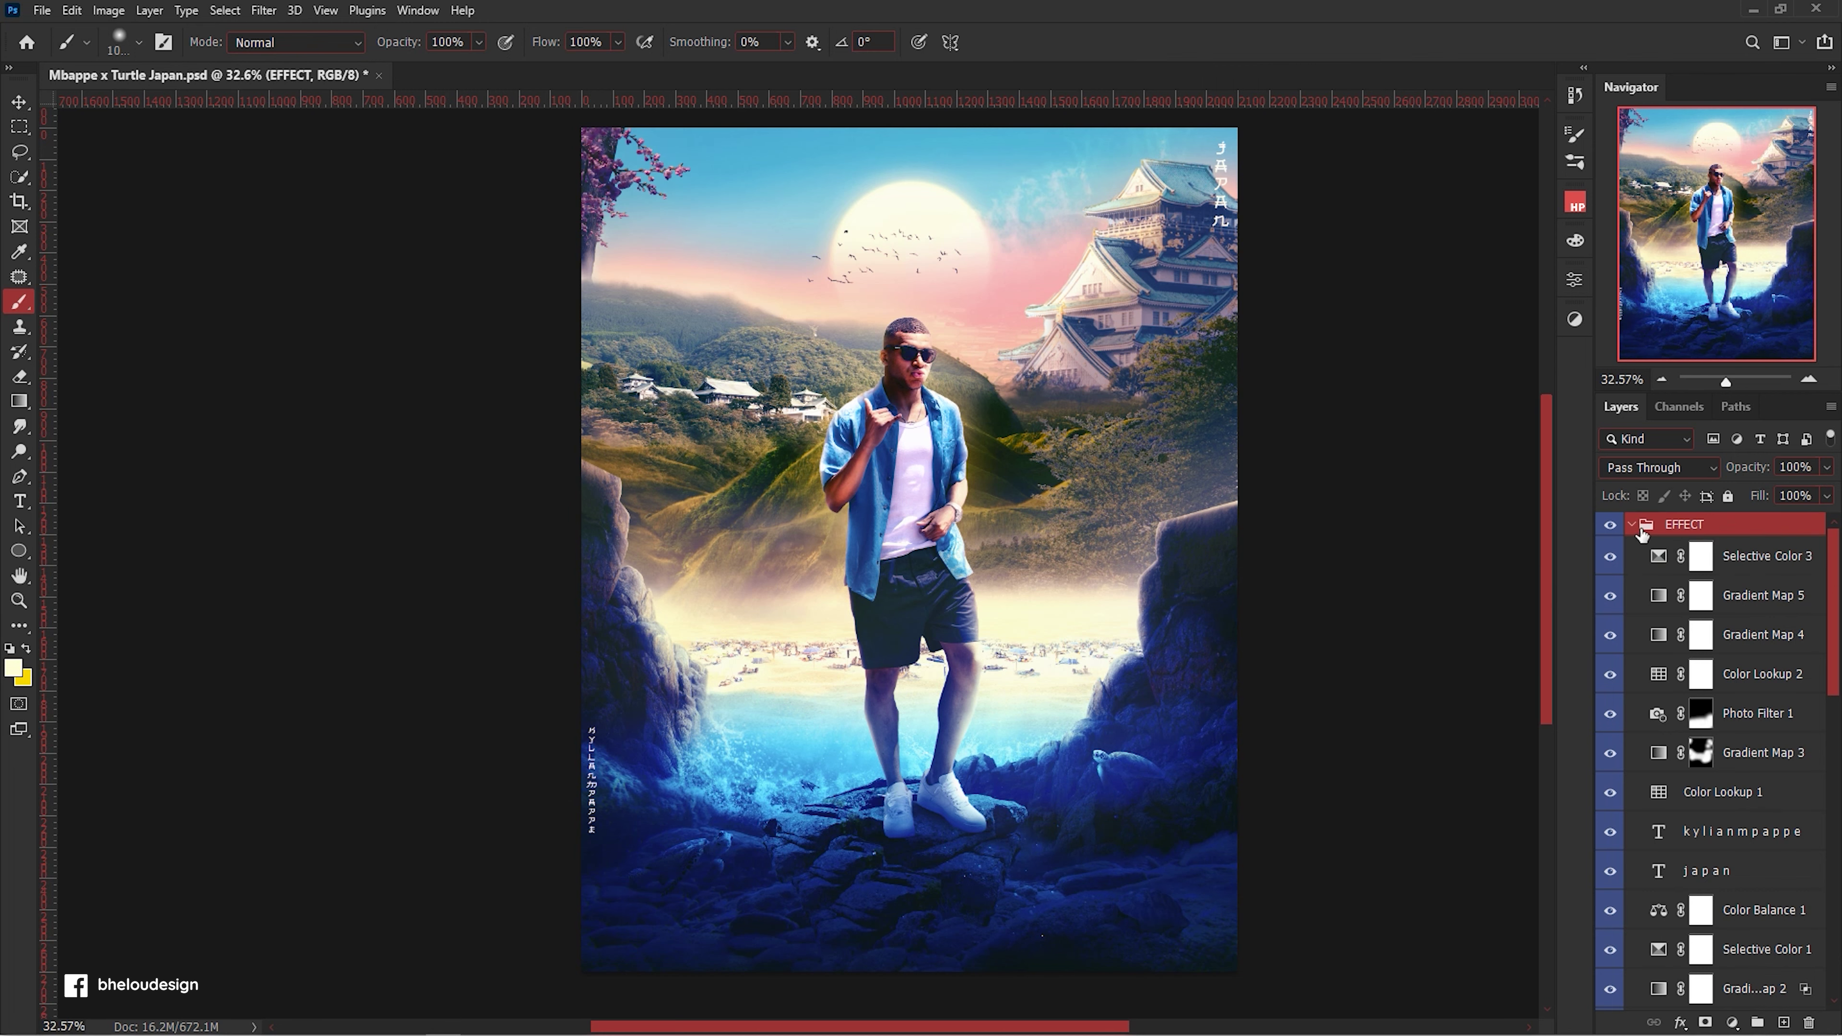
Stamp all visible layers into Layer 27, then warm its temperature and add grain 11 in Camera Raw.
key(ctrl+shift+alt+e)
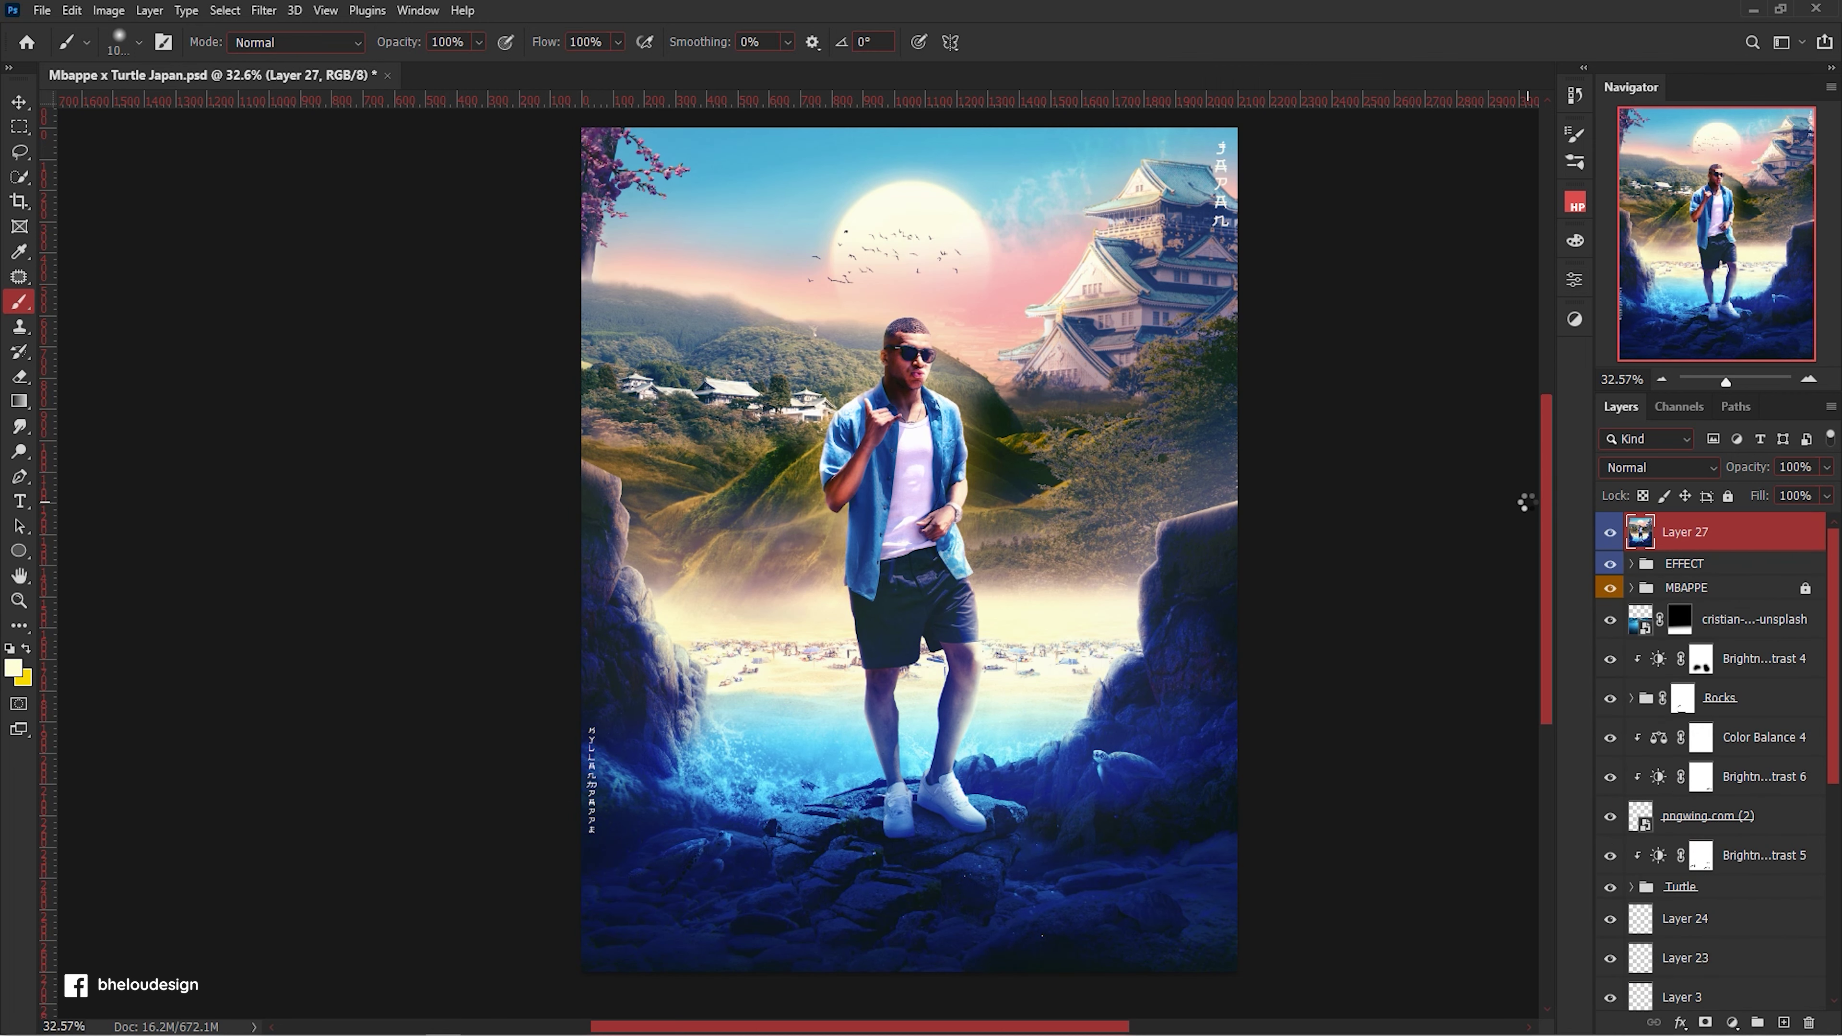
key(ctrl+shift+a)
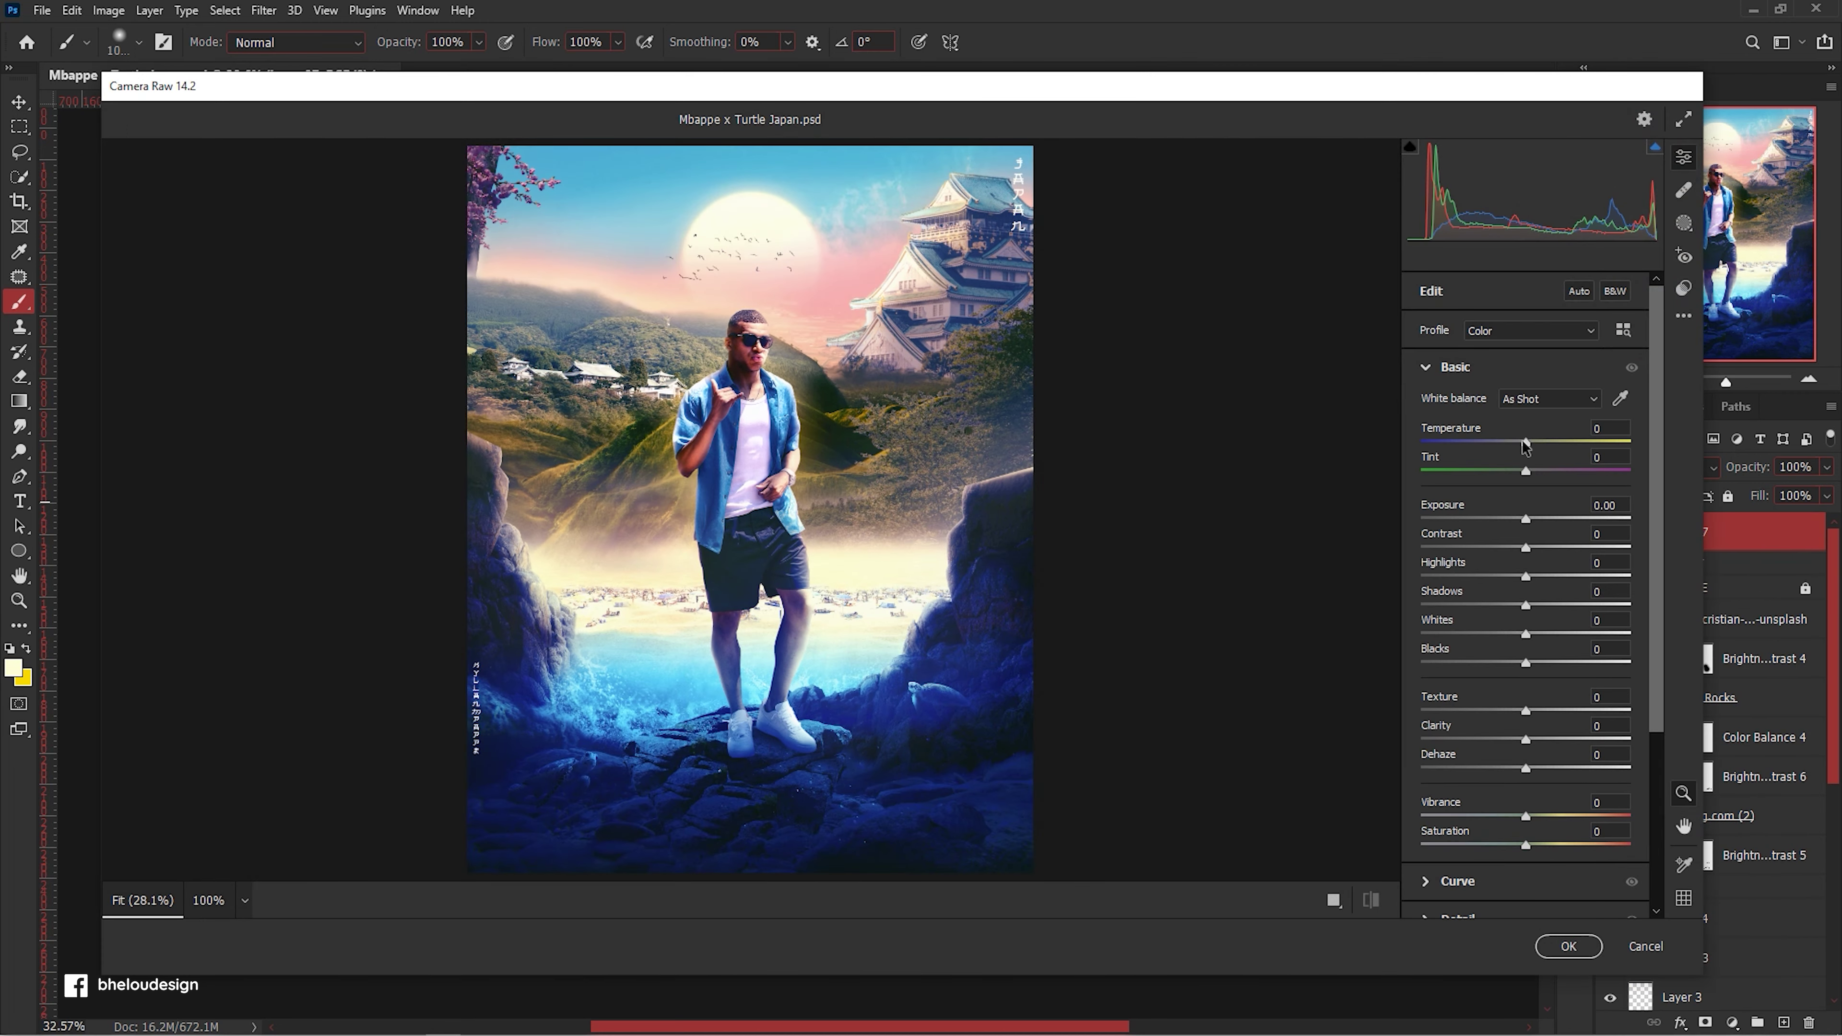
drag(1521, 441, 1544, 444)
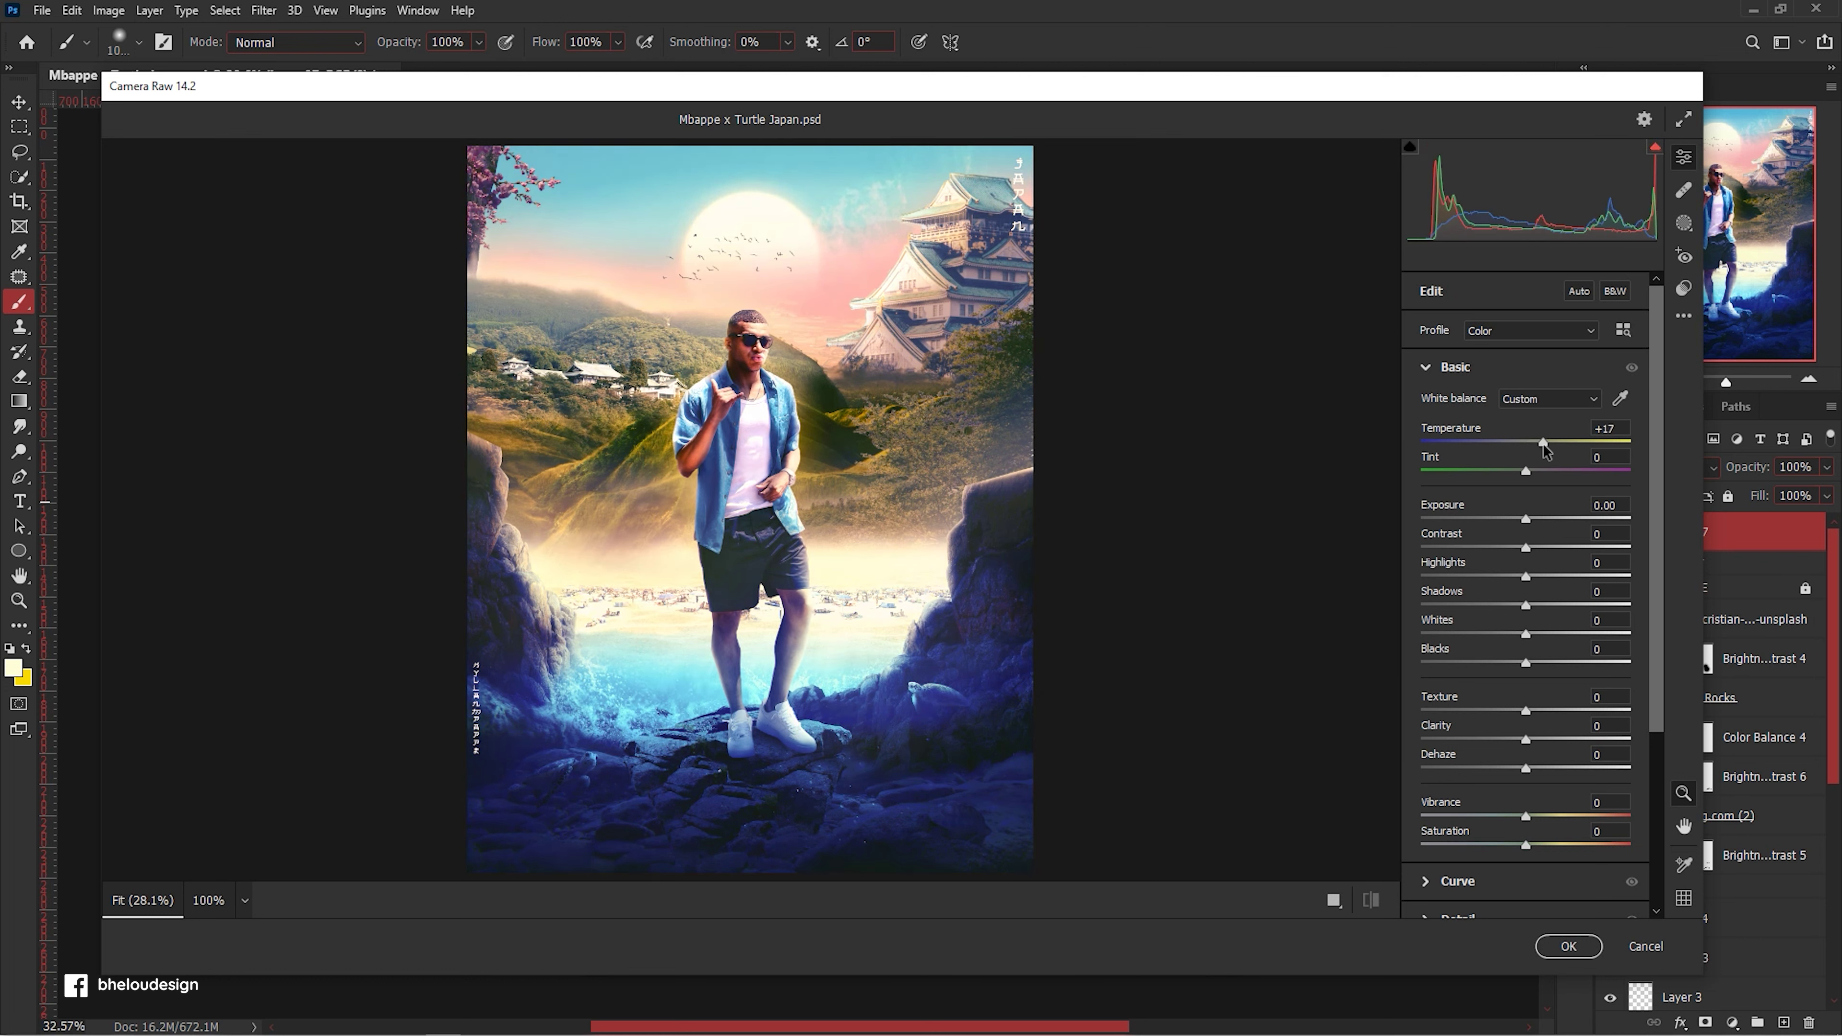
scroll(1481, 588, down, 3)
scroll(1532, 752, down, 3)
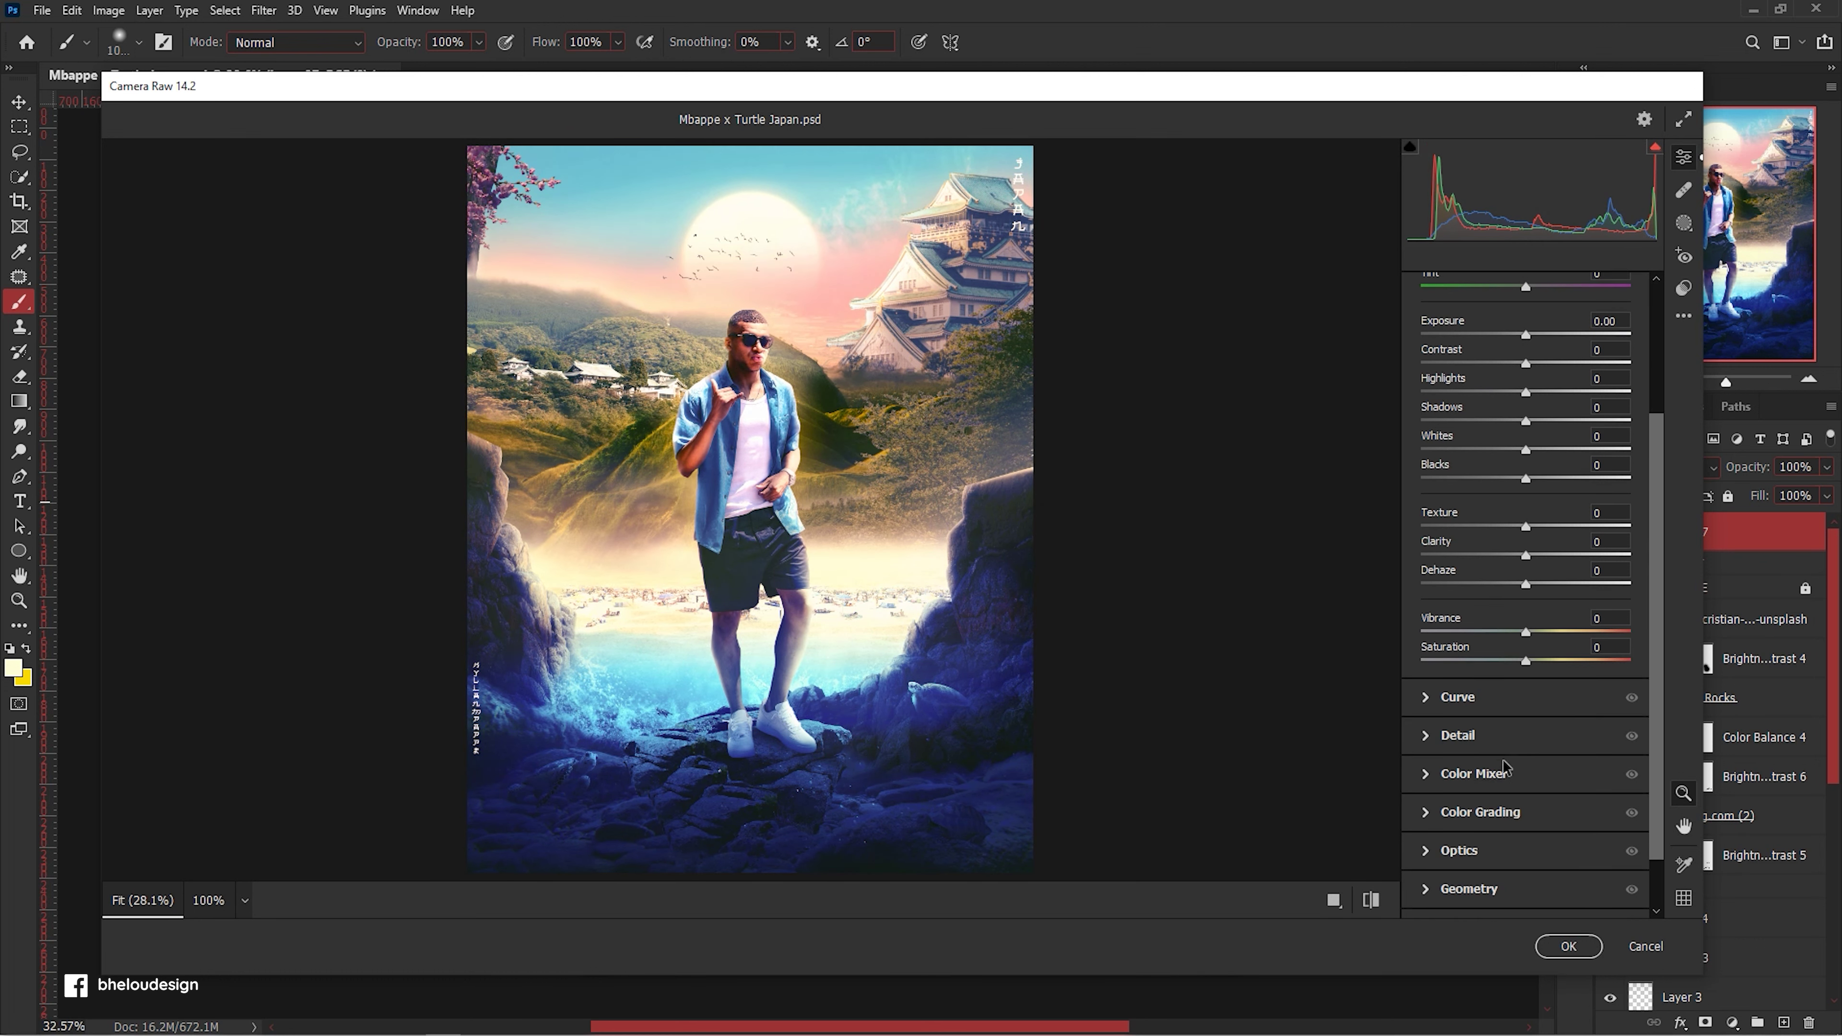
scroll(1532, 752, down, 3)
click(1422, 867)
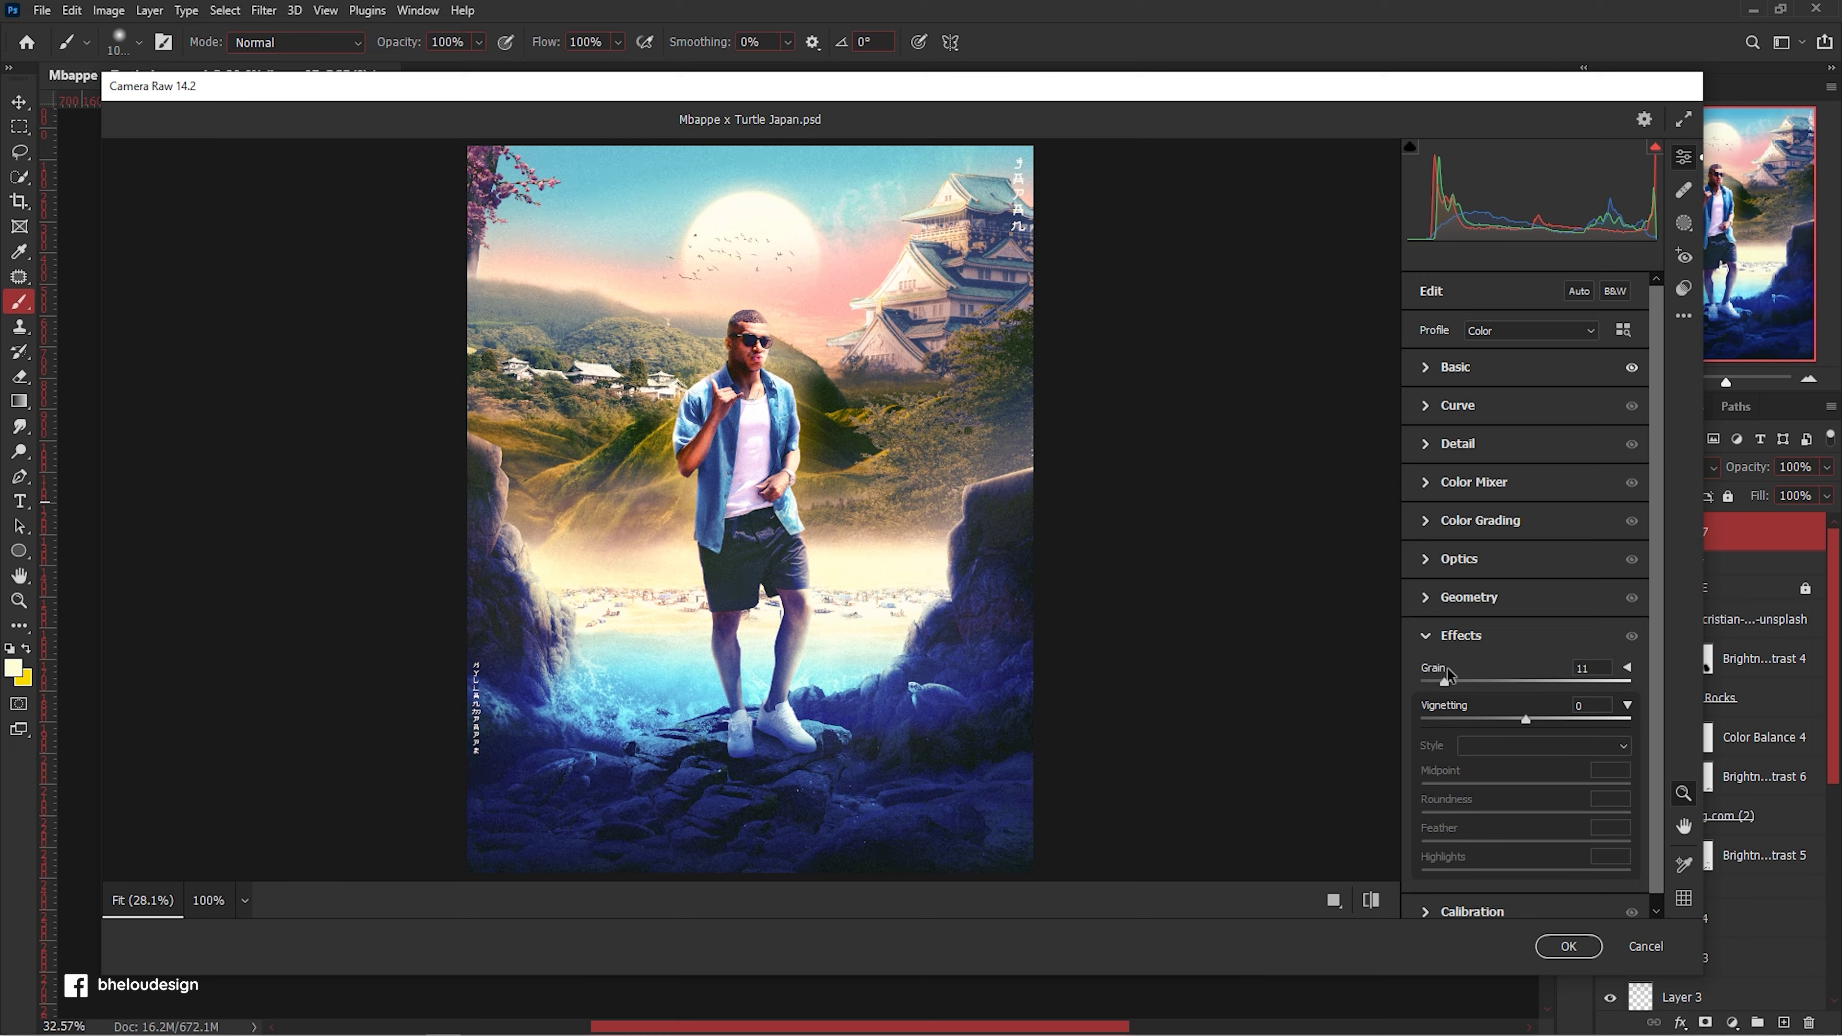
drag(749, 493, 1226, 539)
Set Calibration Green Primary hue +4, saturation +8 and Blue Primary hue -12, saturation -3.
scroll(1423, 833, down, 1)
click(1439, 899)
drag(1506, 818, 1532, 830)
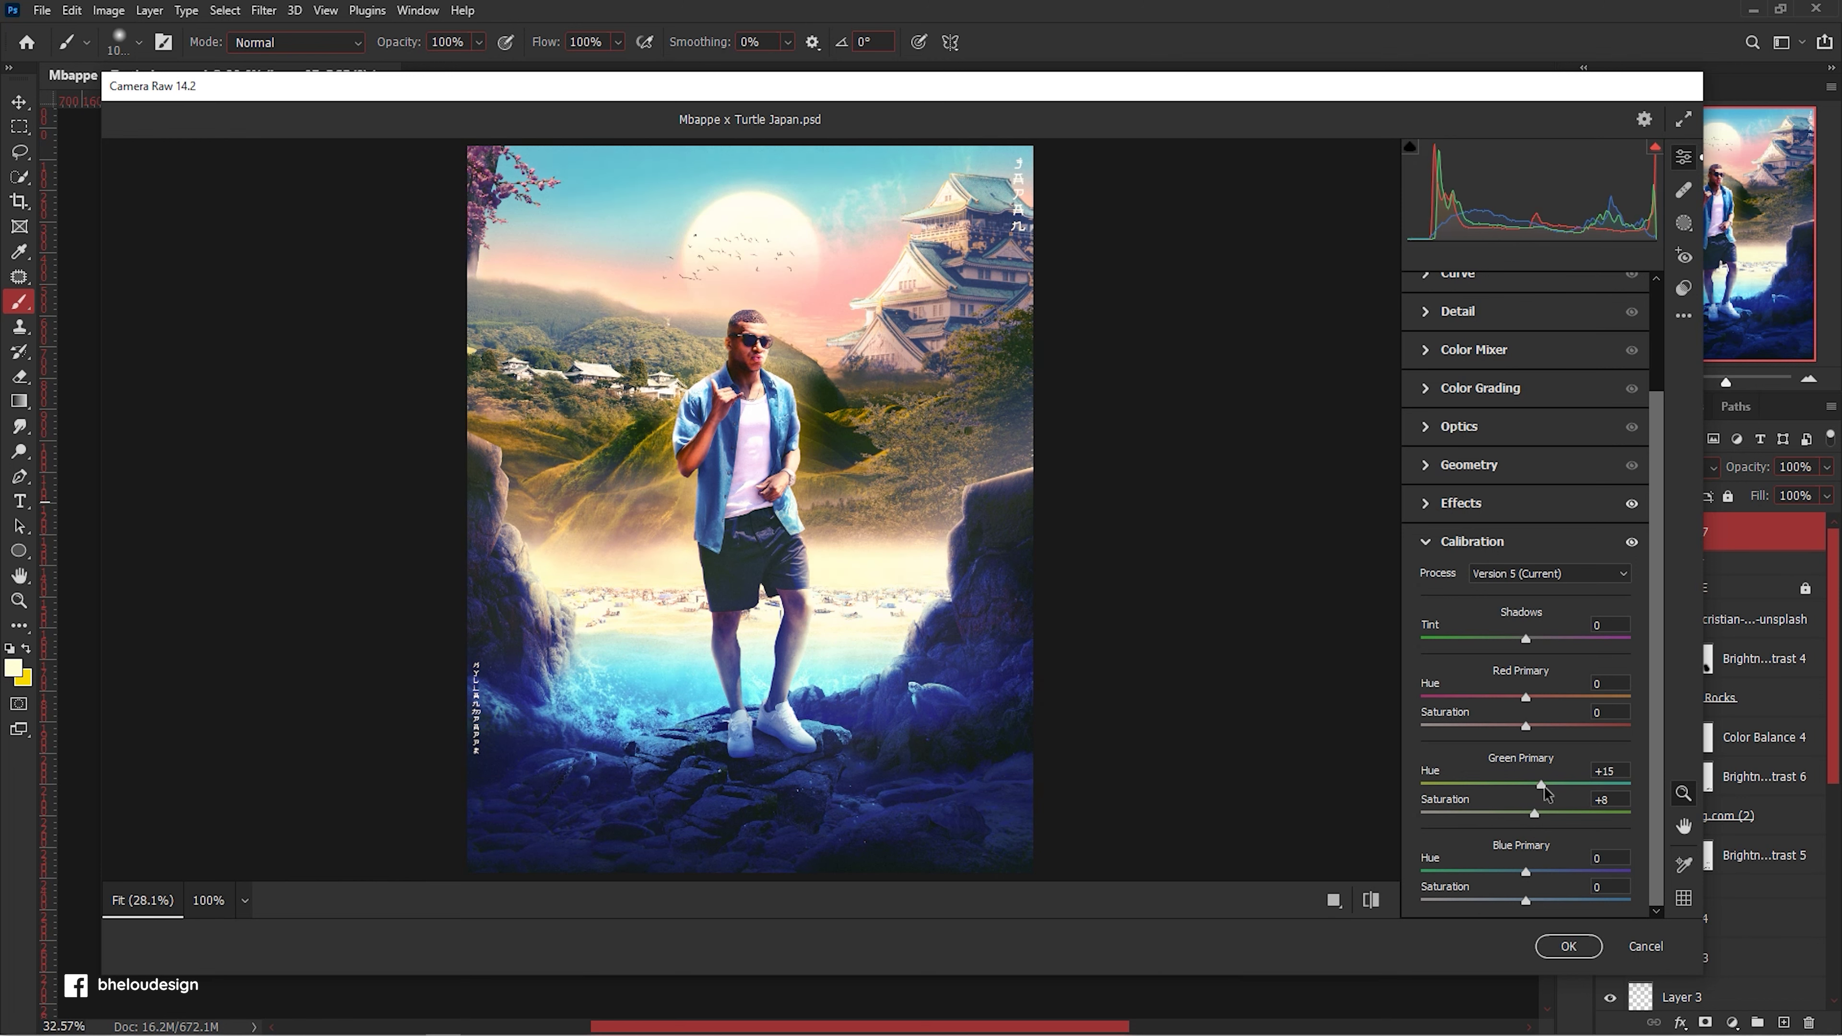
drag(1542, 786, 1433, 786)
drag(1526, 872, 1551, 879)
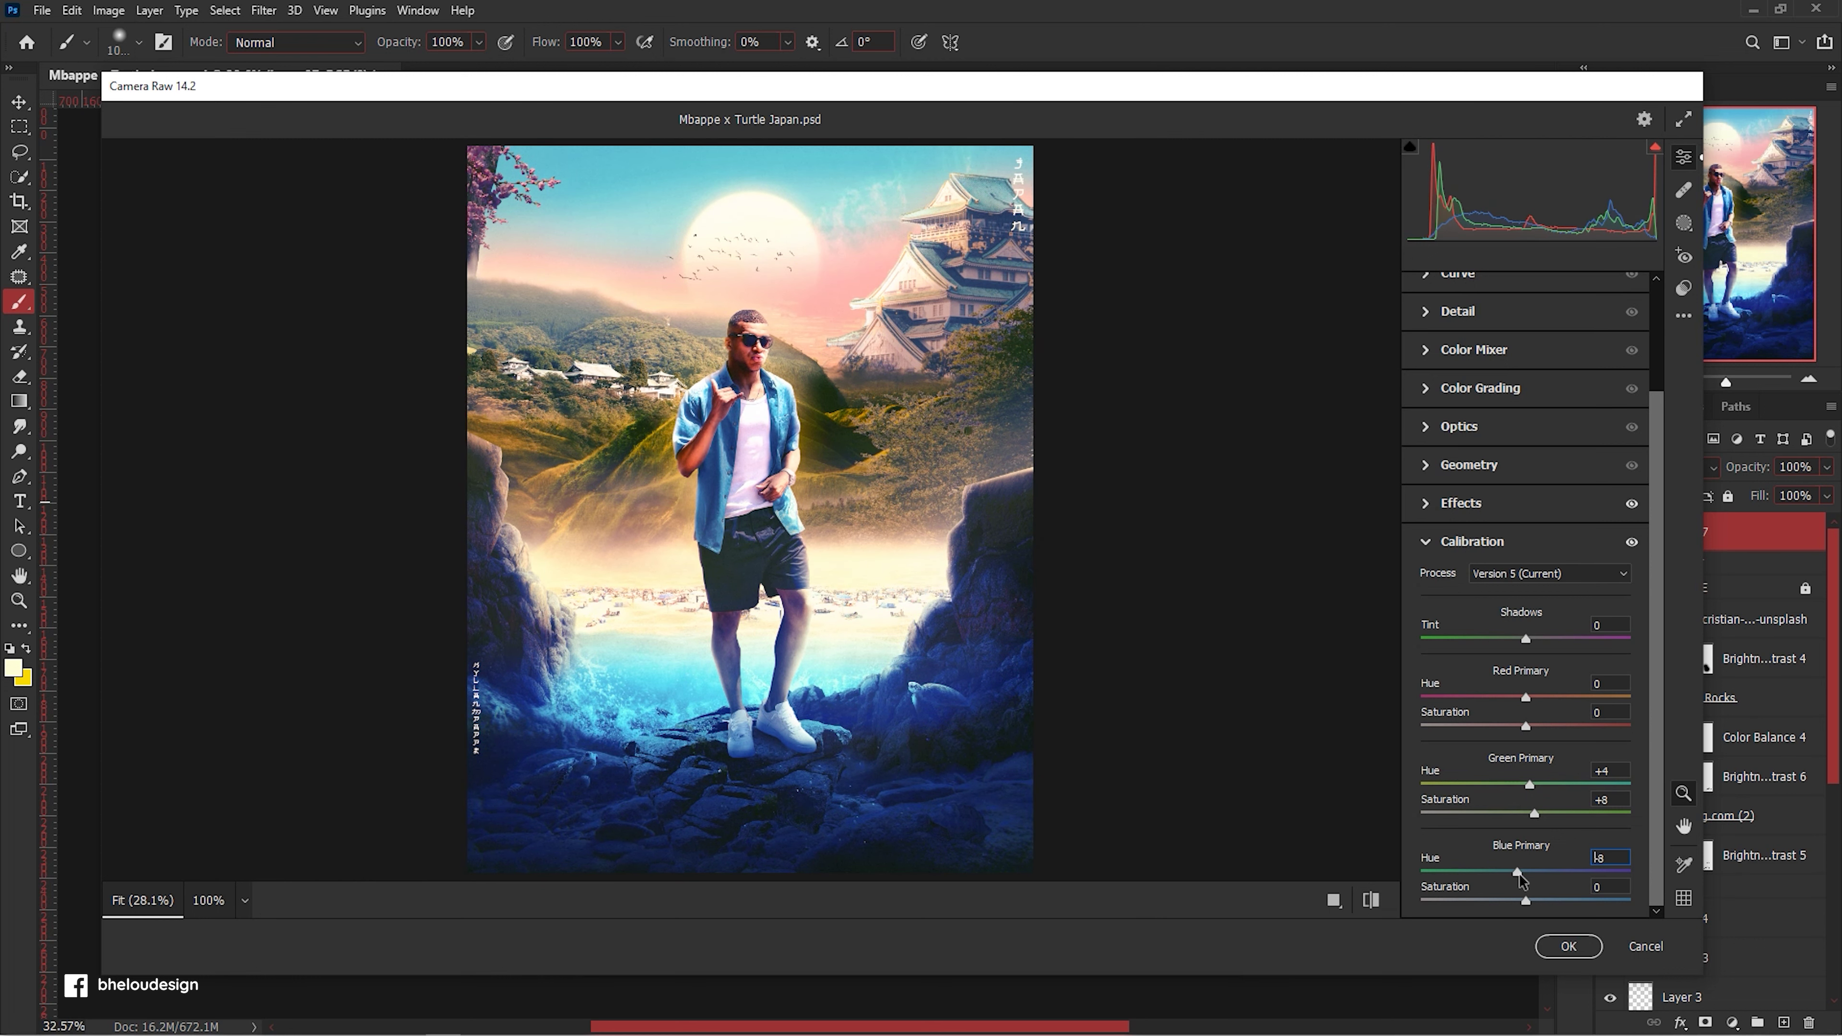
drag(1526, 902, 1495, 907)
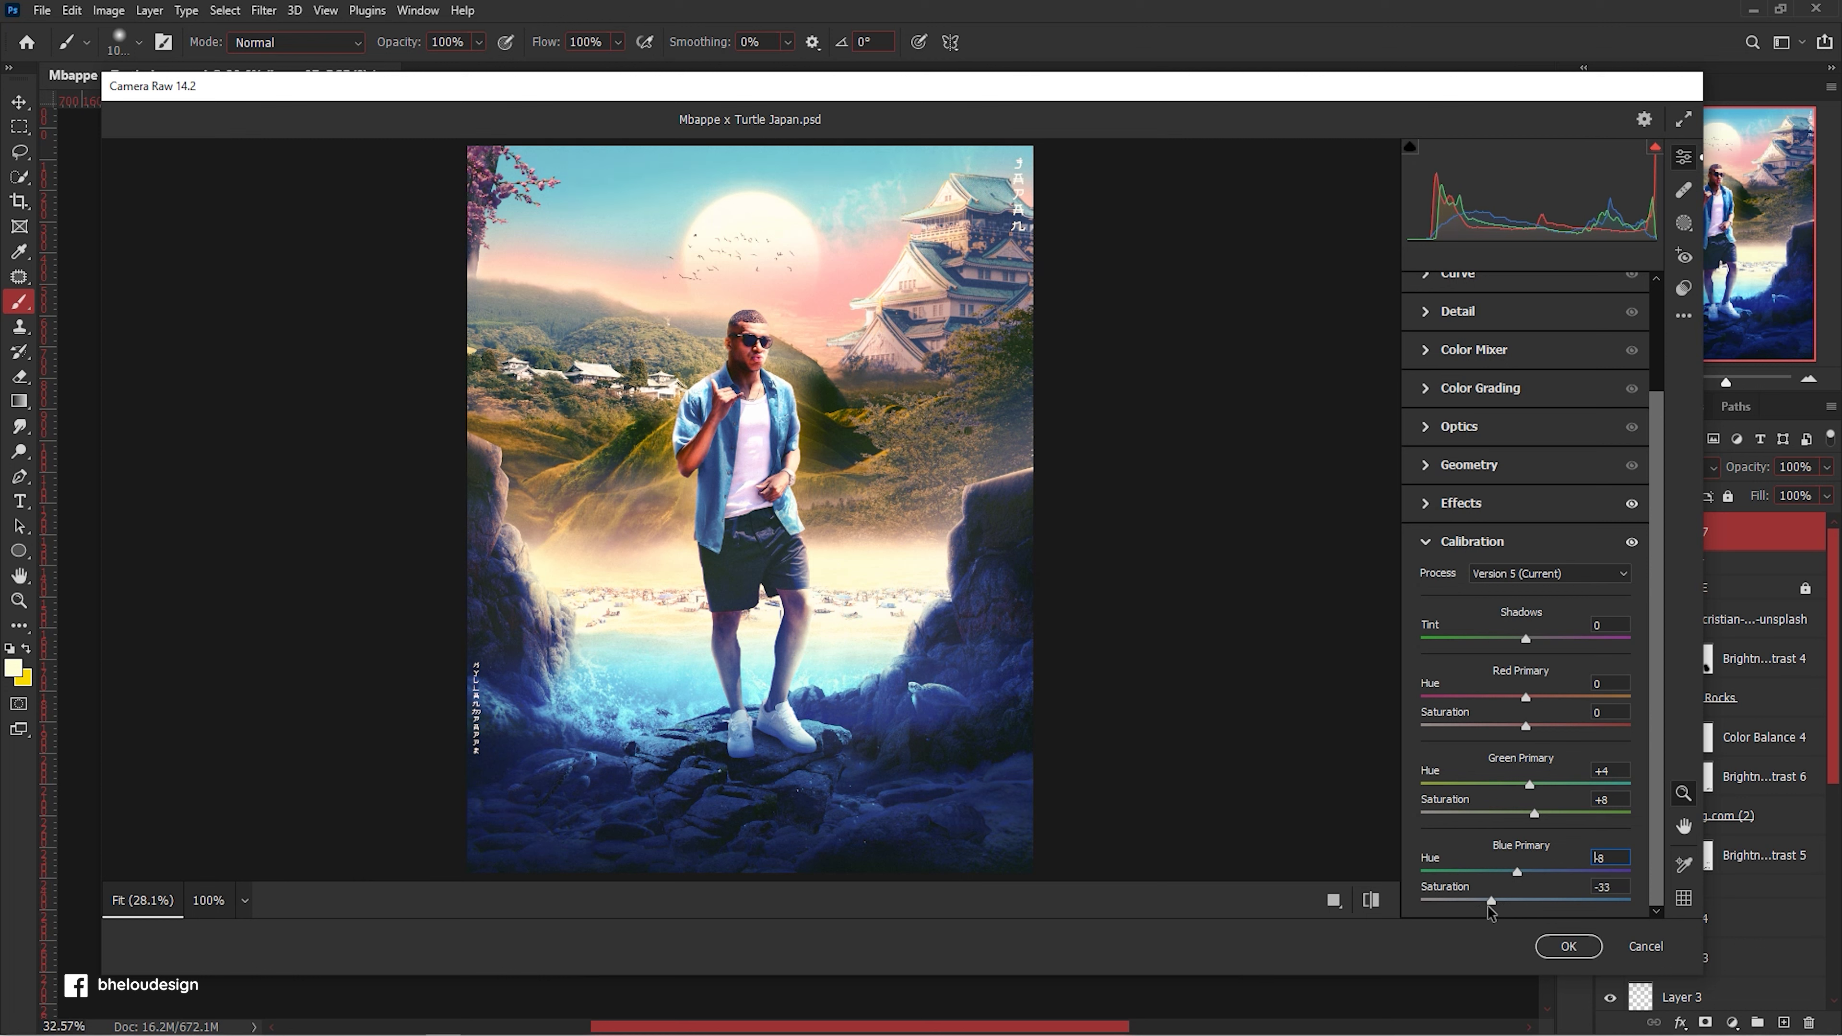
drag(1551, 915, 1526, 917)
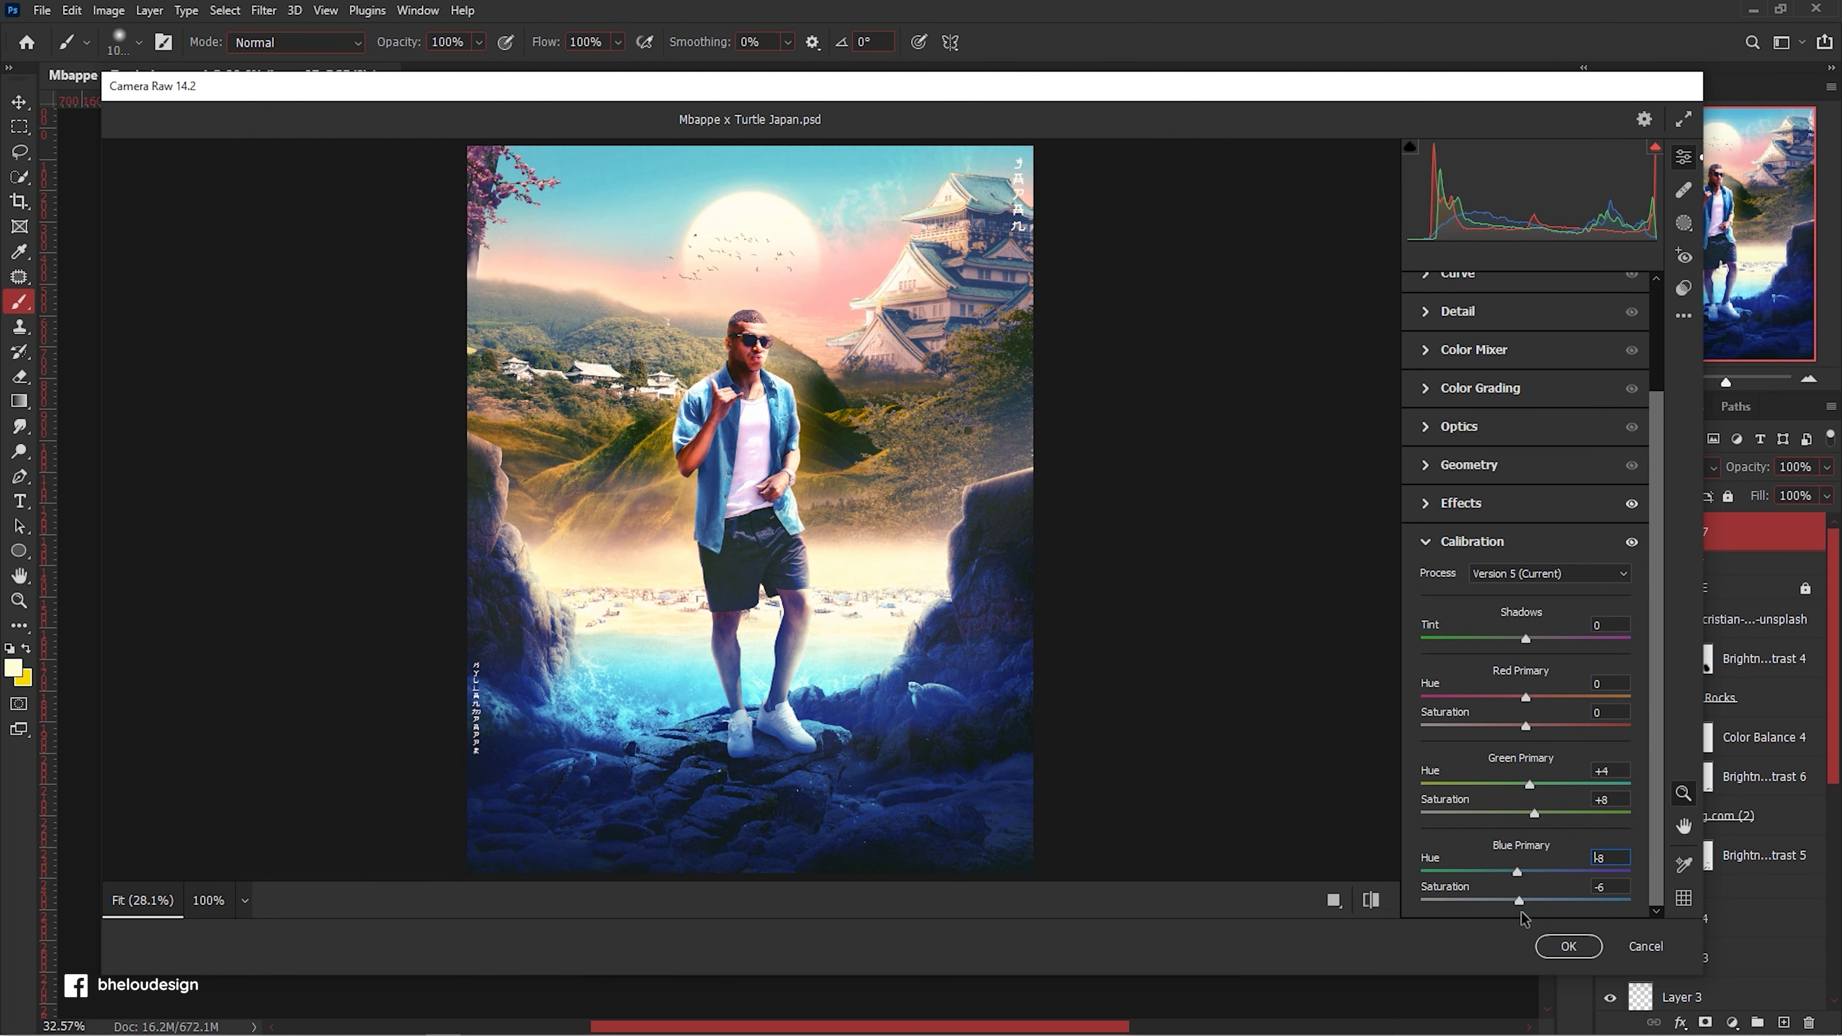
drag(1518, 874, 1500, 878)
Apply Sharpening 32, Texture +19, Clarity +9, Contrast -5, Highlights -19 and Shadows +7, and confirm.
scroll(1470, 557, up, 2)
click(1458, 357)
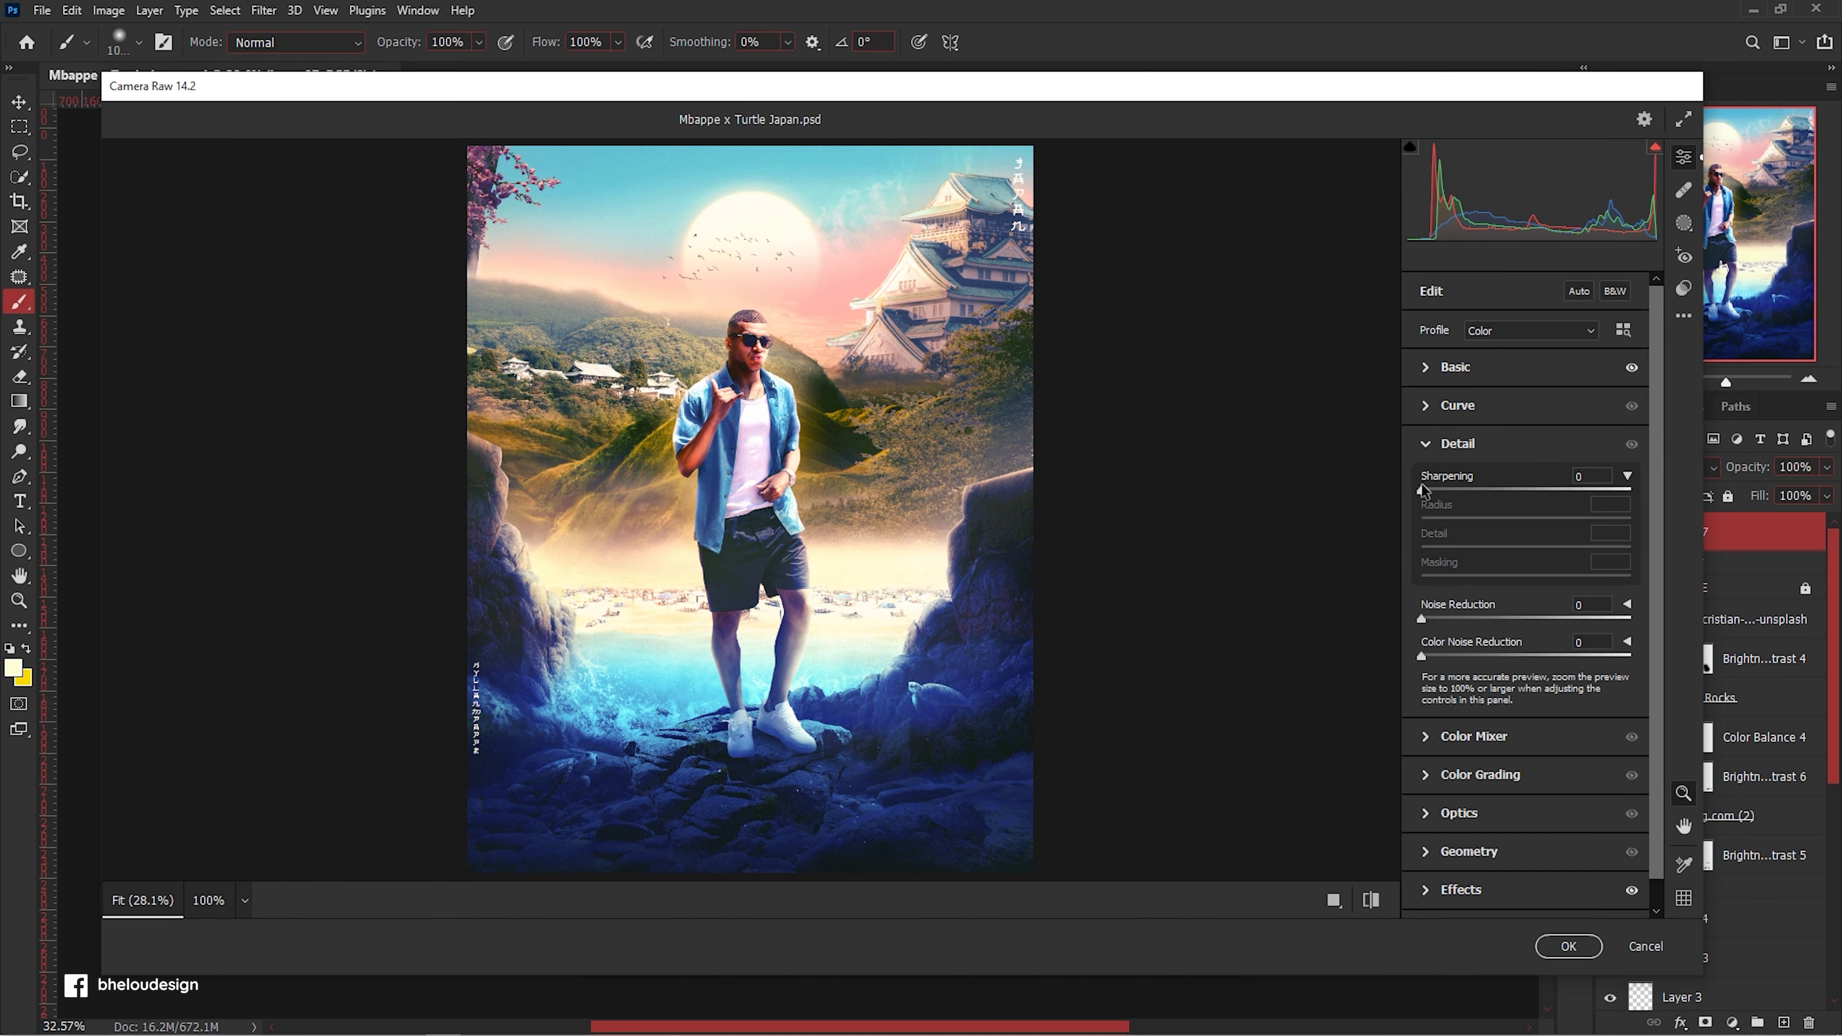
click(881, 364)
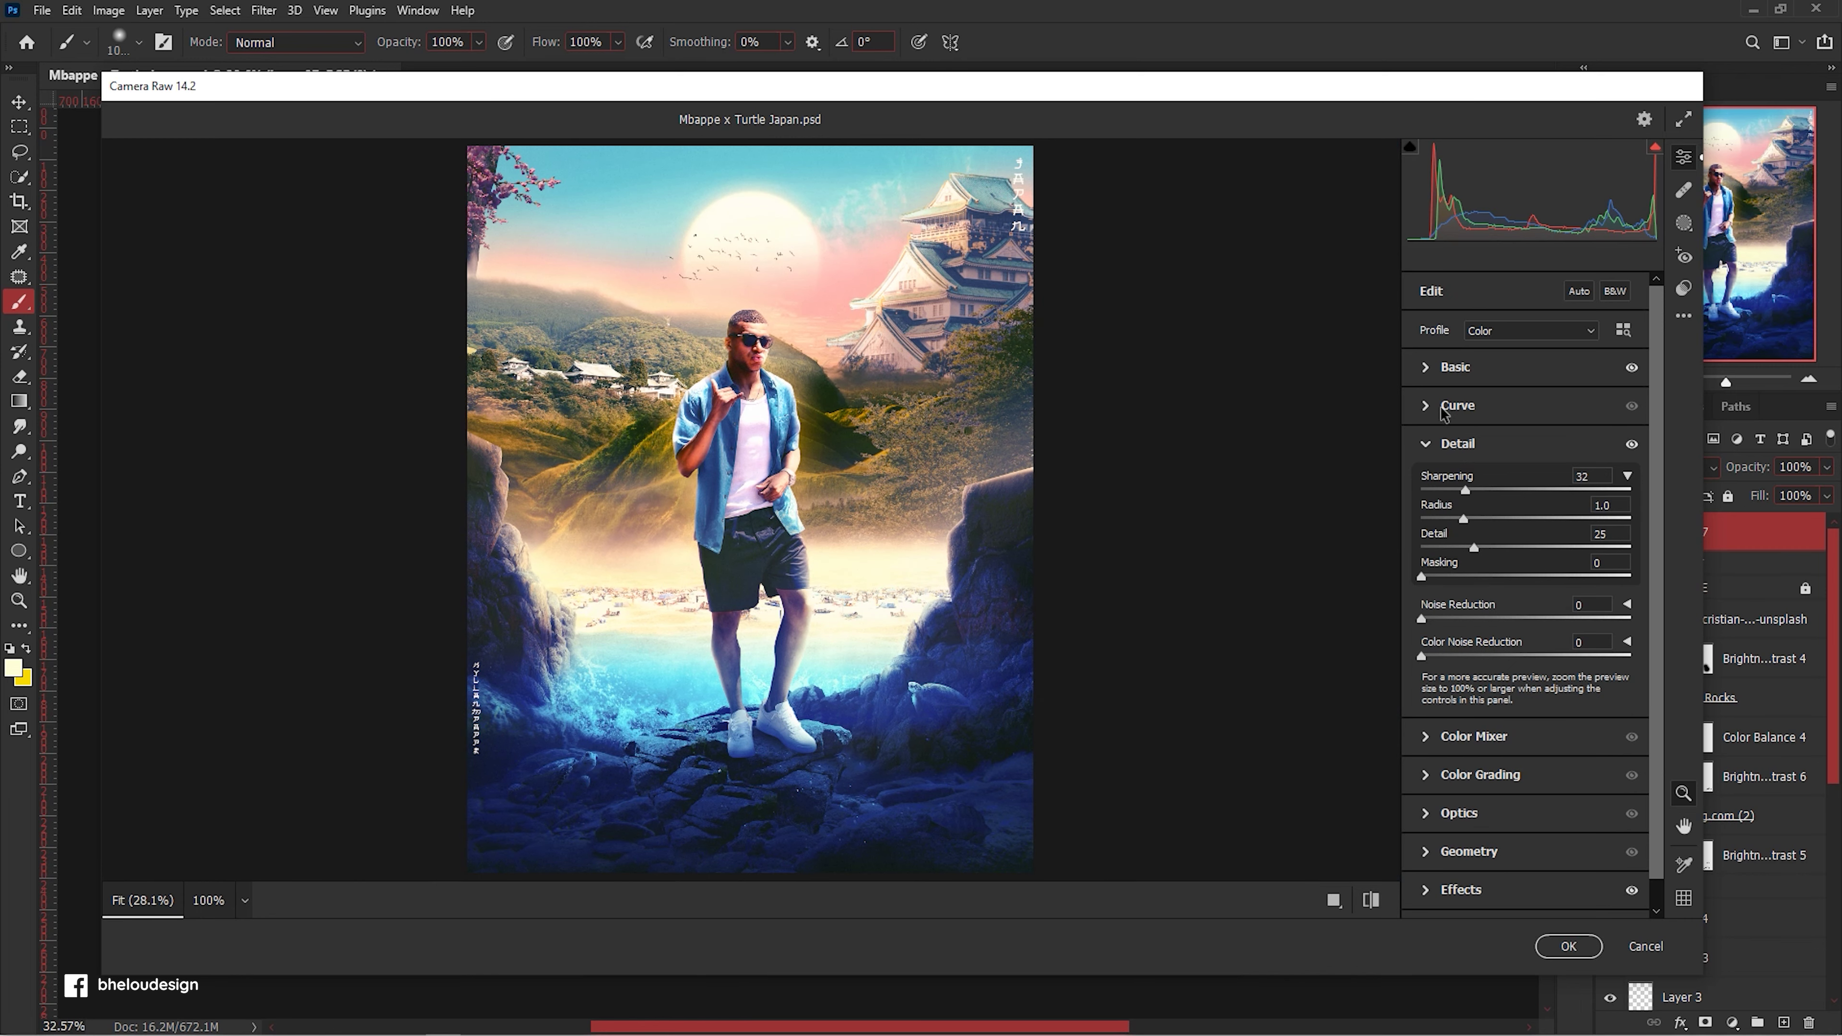
click(1455, 366)
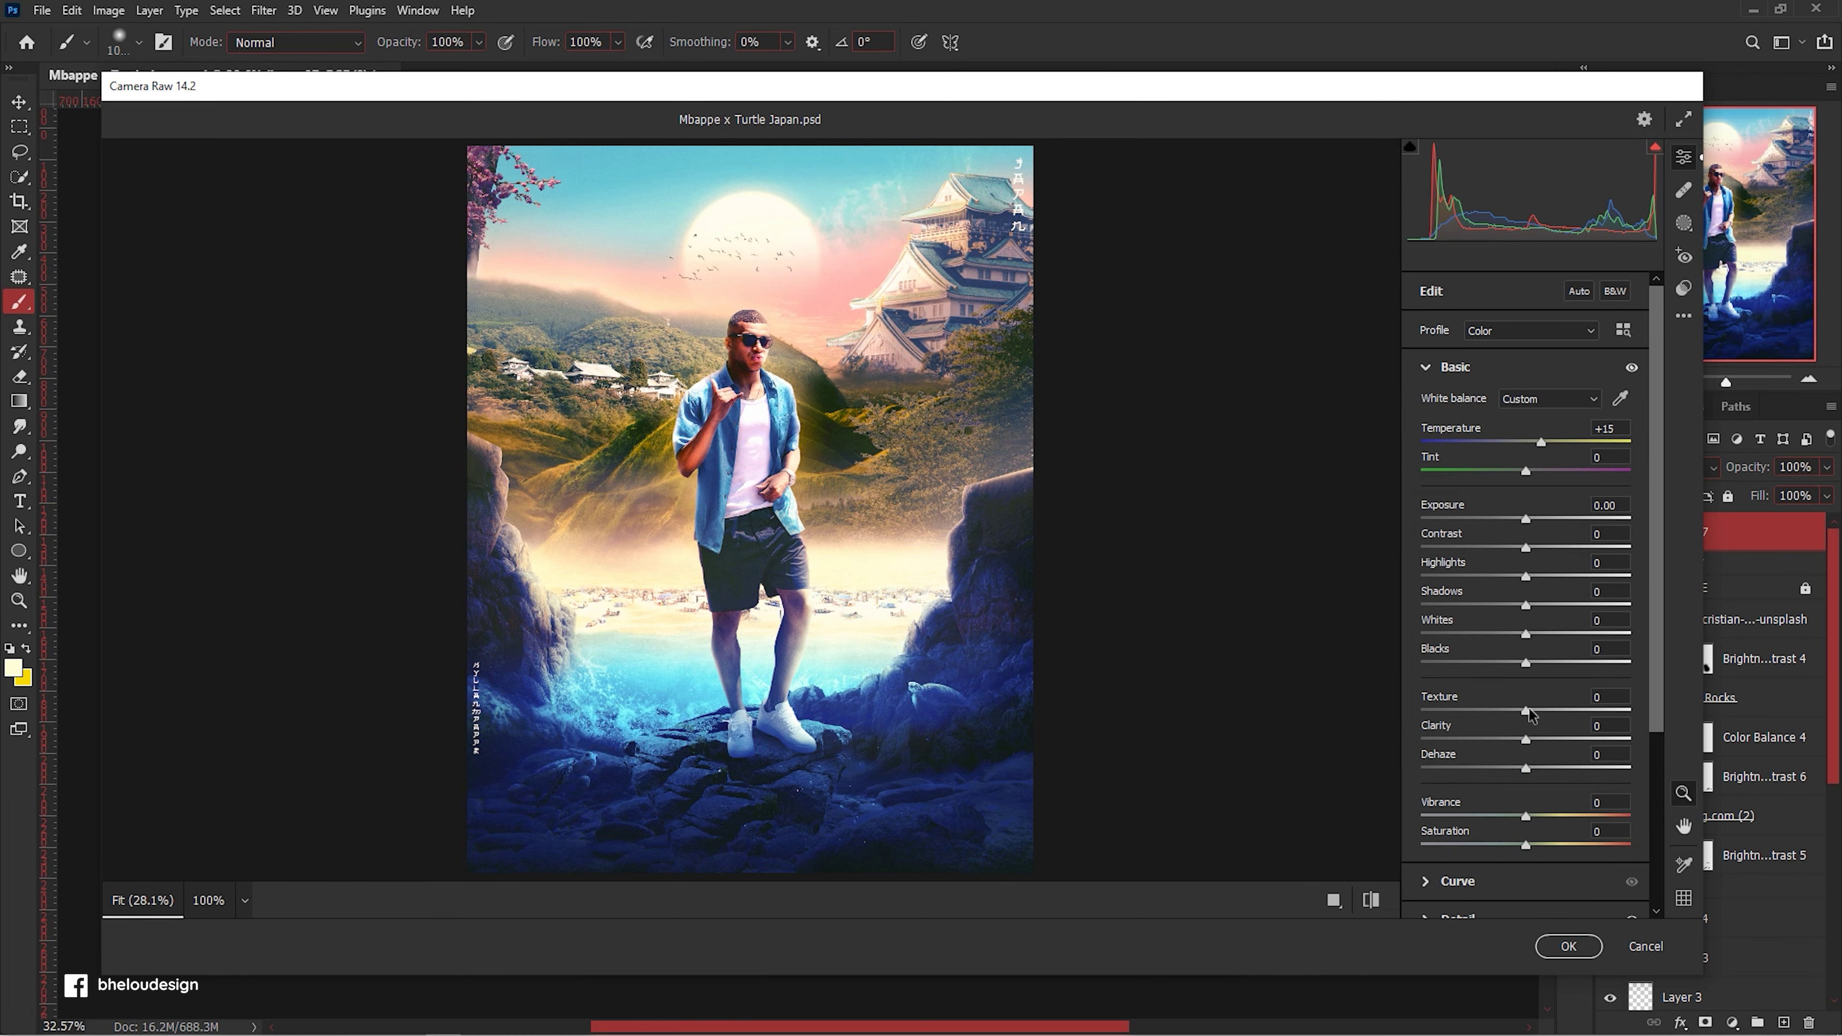
drag(1526, 739, 1539, 740)
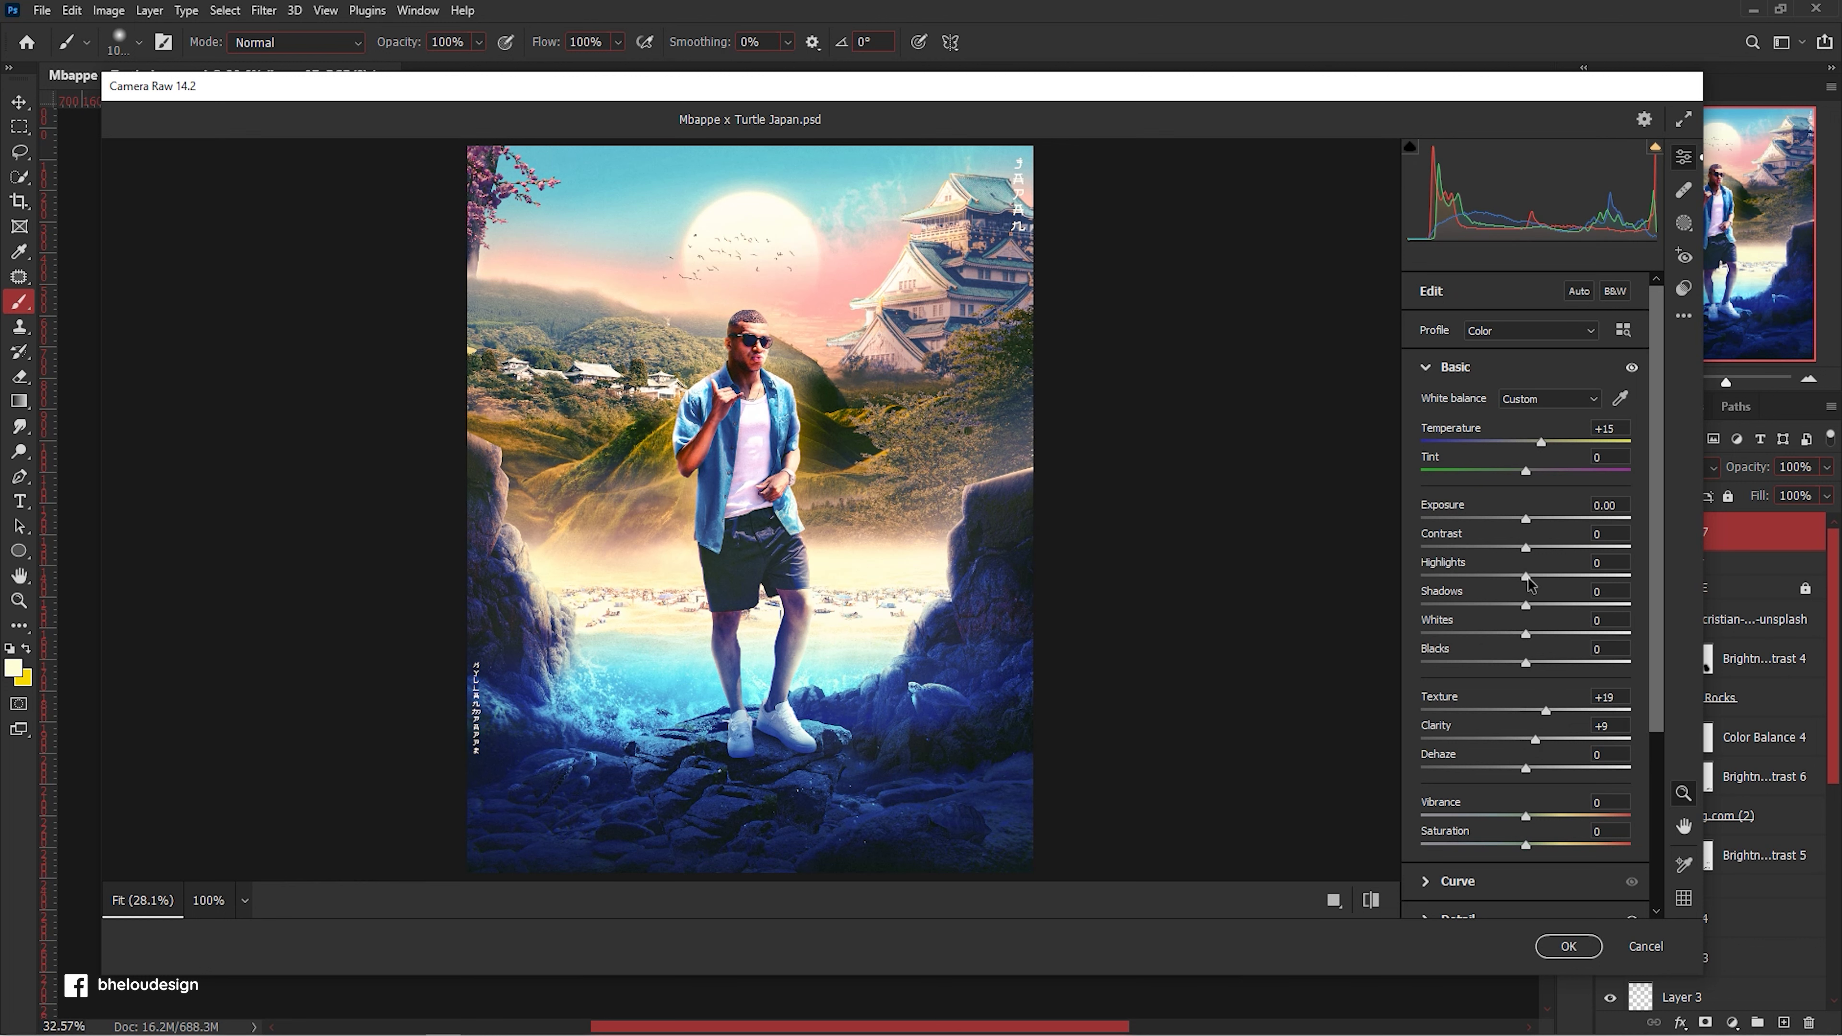
drag(1537, 580, 1543, 579)
drag(1526, 548, 1530, 605)
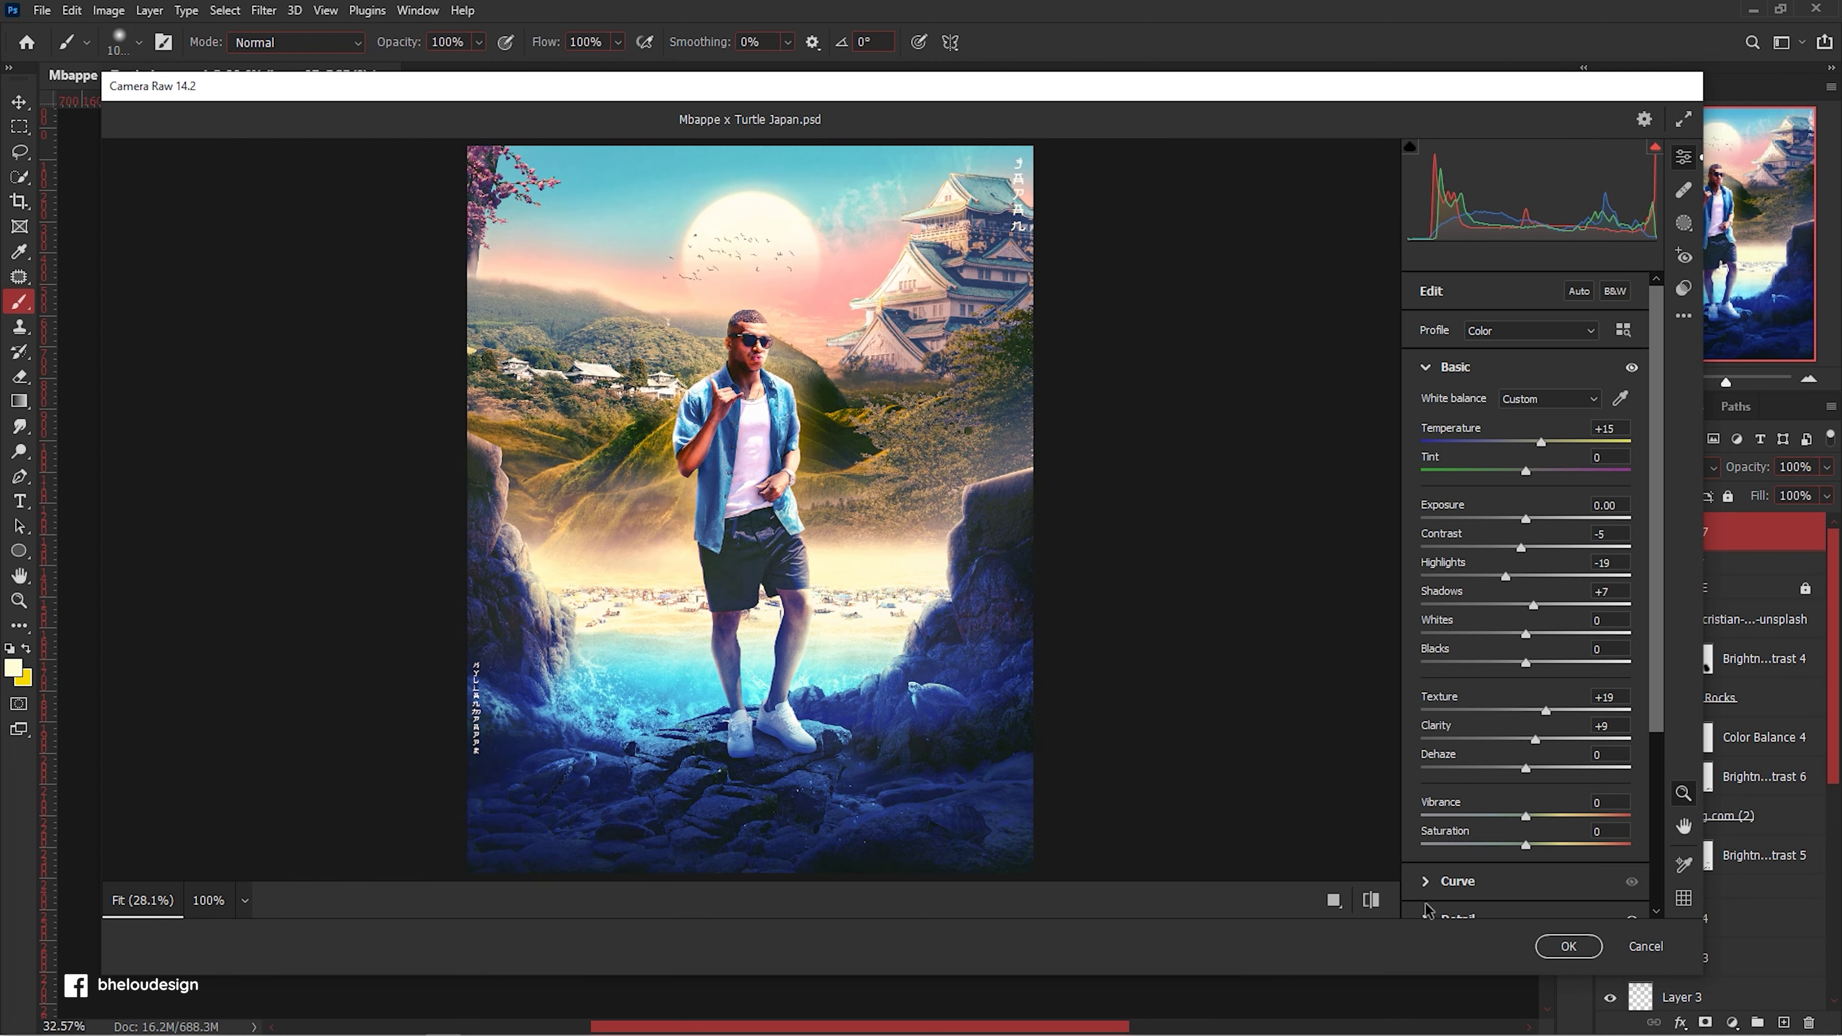
click(1559, 947)
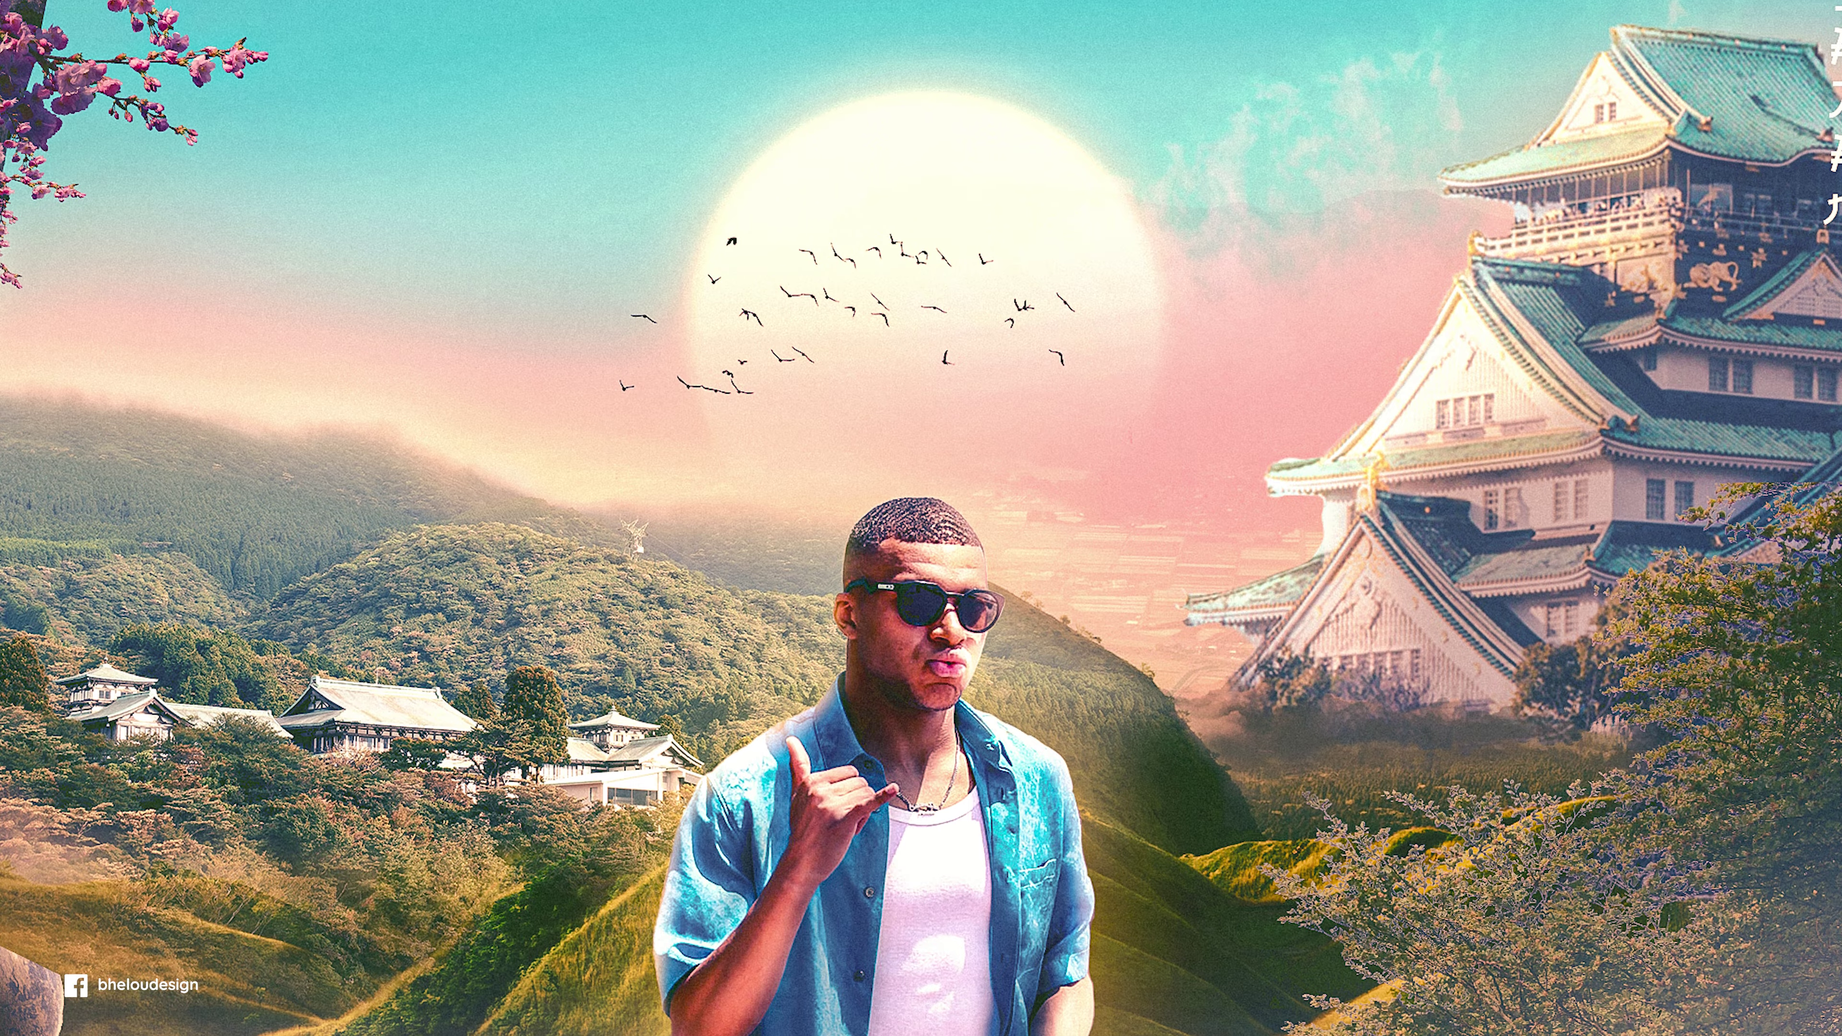